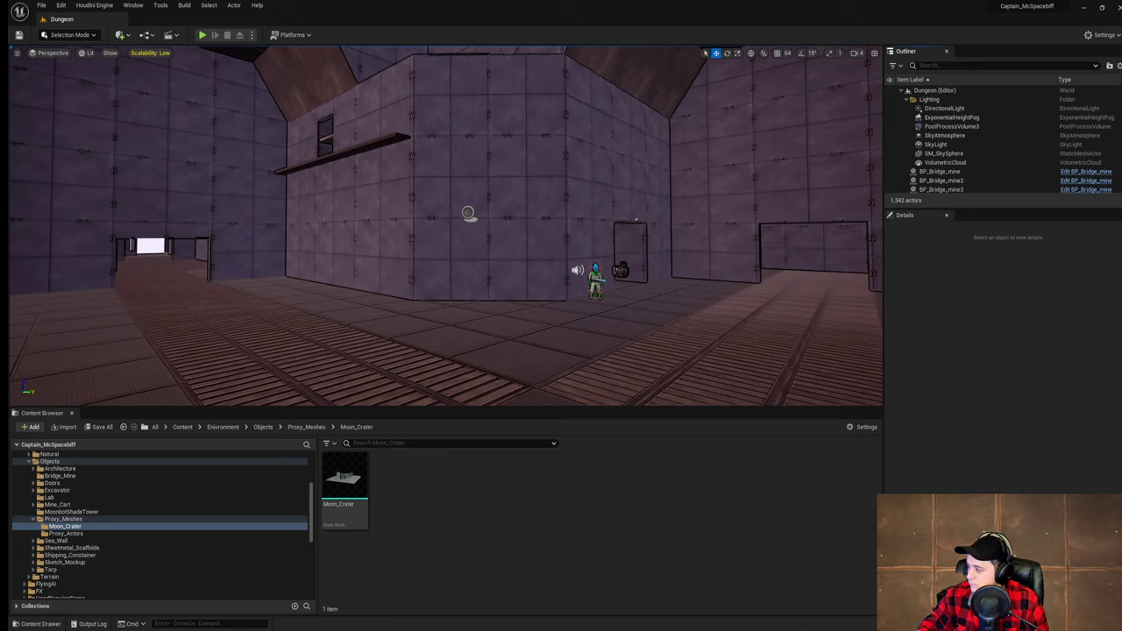
- Examine the dungeon's large entrance hall around the player start, including its doorways, wall ledge and the adjoining stair room
right_click_drag(741, 319, 714, 305)
right_click_drag(792, 325, 791, 317)
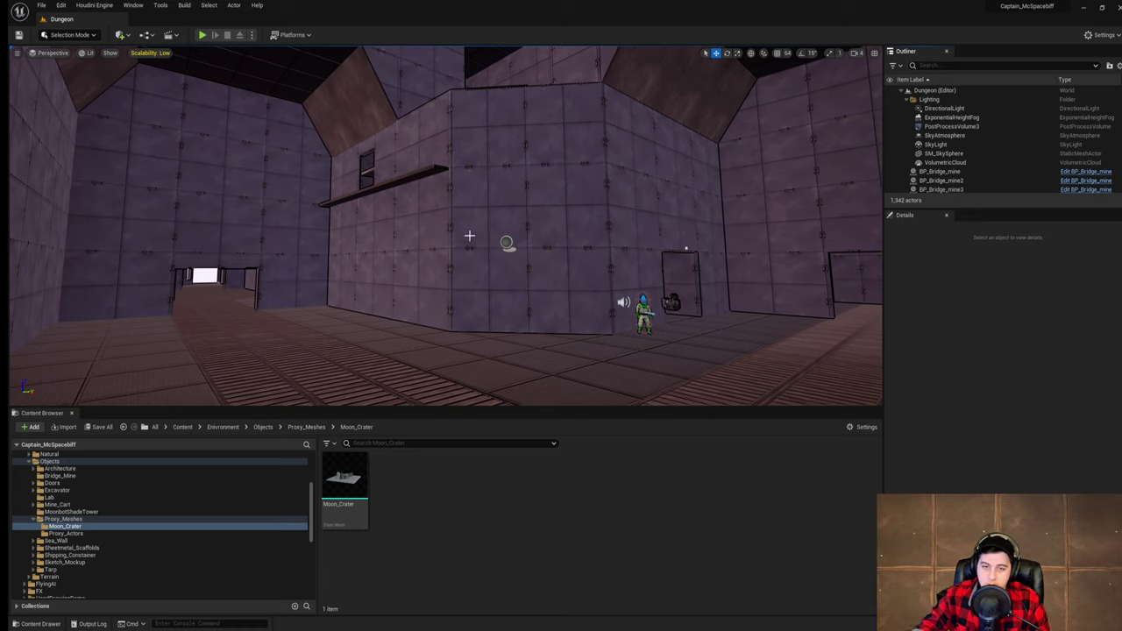
right_click_drag(468, 235, 601, 213)
key("w")
right_click_drag(509, 247, 87, 247)
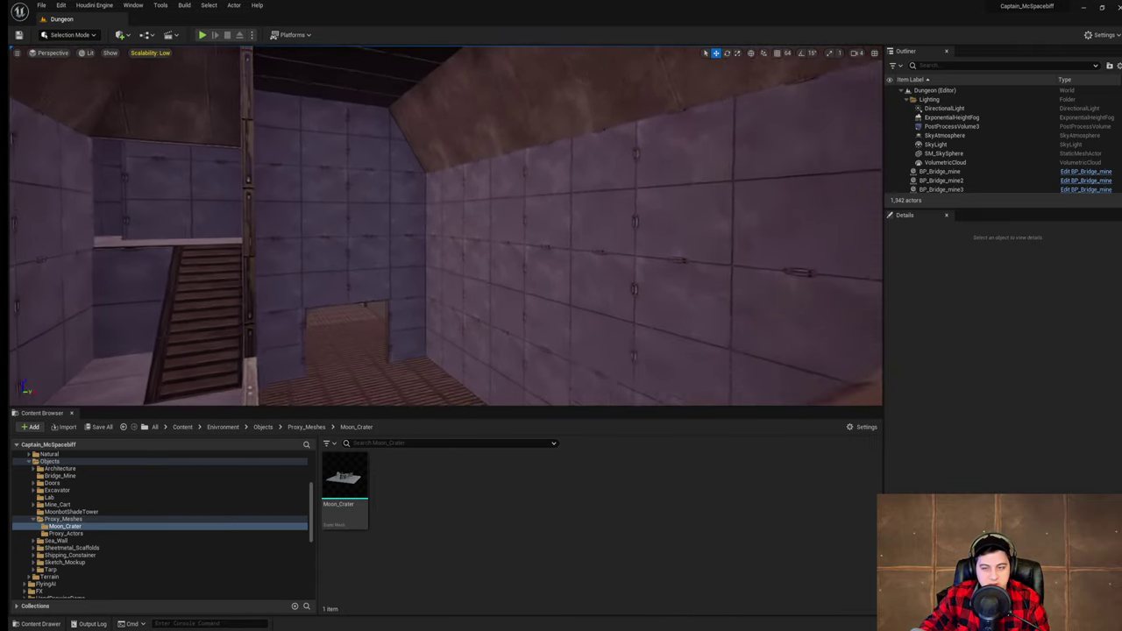
right_click_drag(476, 231, 648, 250)
key("w")
key("w")
key("w")
key("w")
key("s")
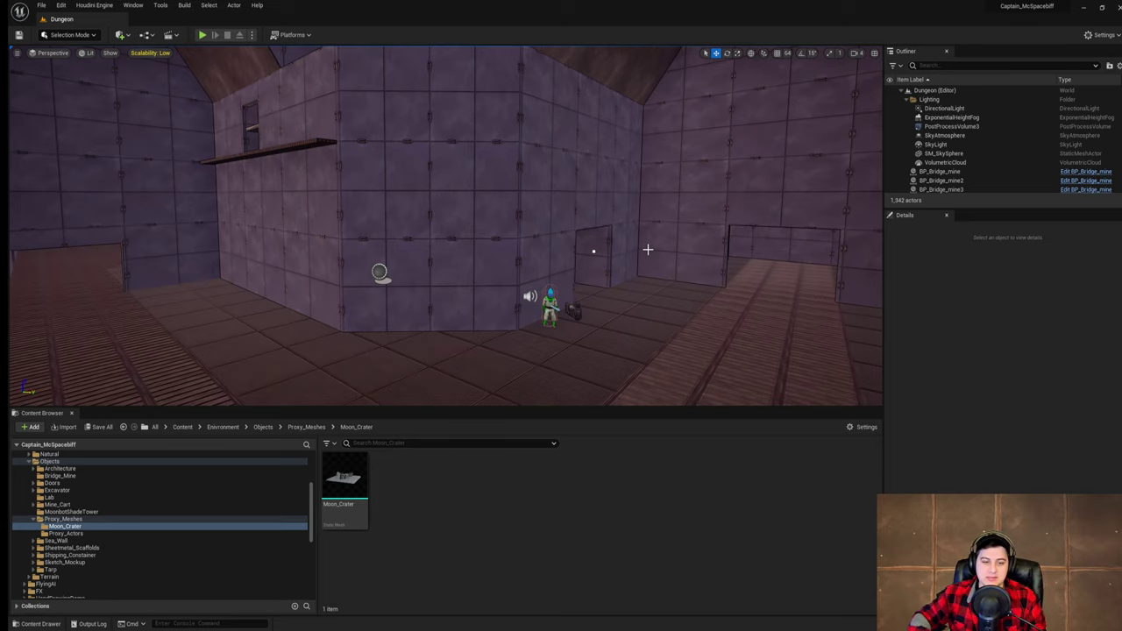
- Examine the dungeon's overall modular layout from above the roofs, then its entrance hall from an adjoining corridor
right_click_drag(647, 249, 524, 335)
key("w")
key("s")
key("d")
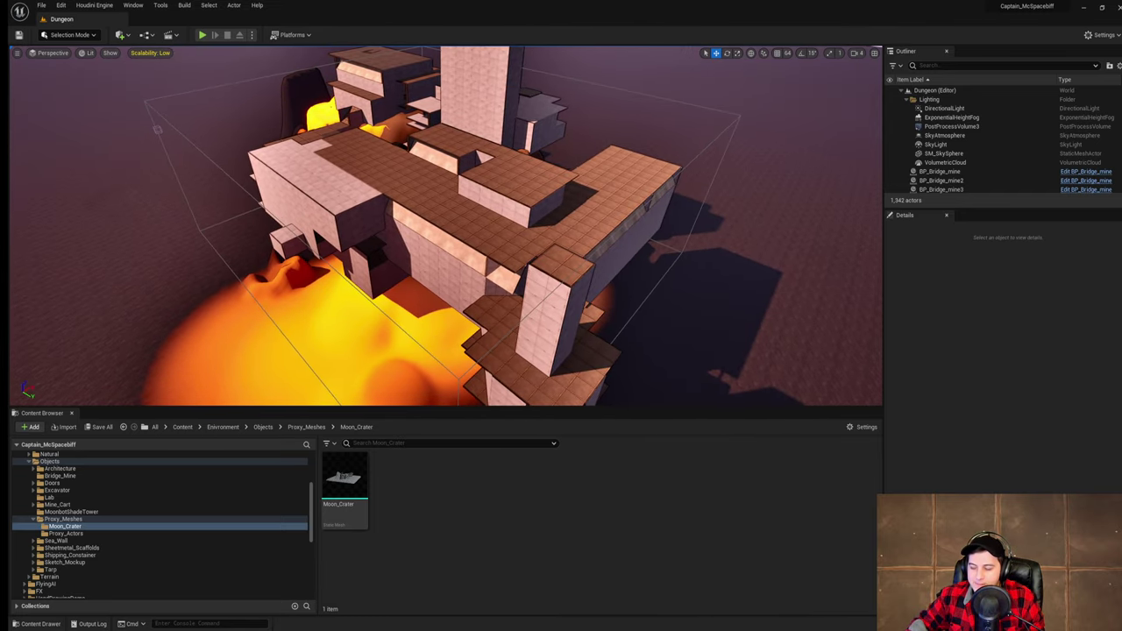
right_click_drag(524, 335, 561, 416)
key("w")
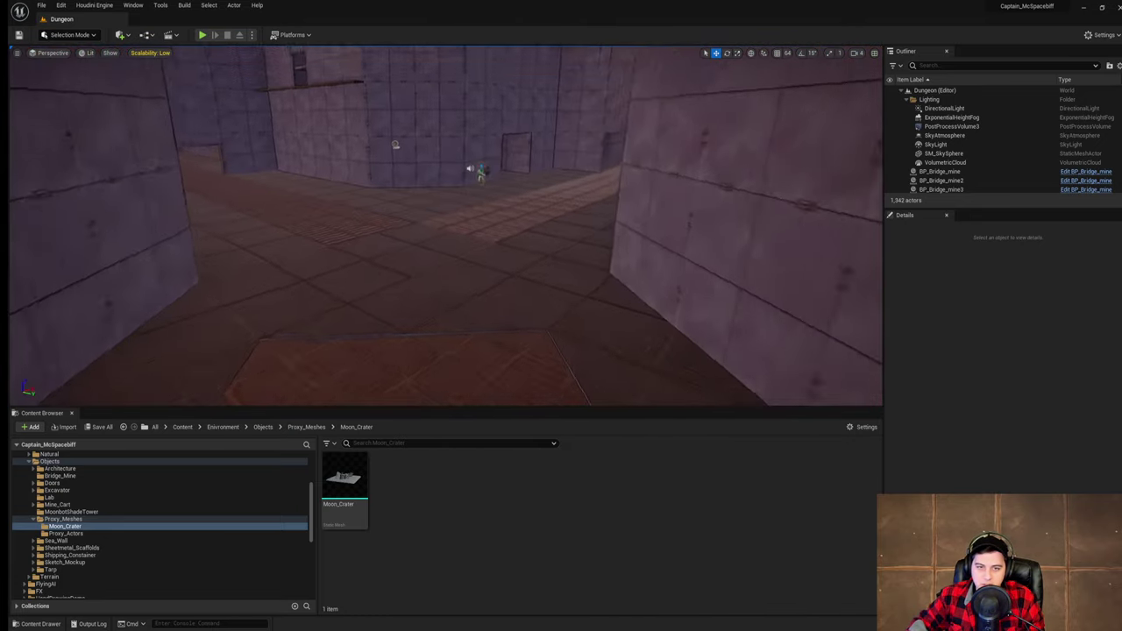
right_click_drag(796, 269, 797, 267)
key("s")
- Inspect the tower's window opening, the bridge chamber, the ramp alcove and the long outer wall, returning to the hall
right_click_drag(659, 245, 648, 298)
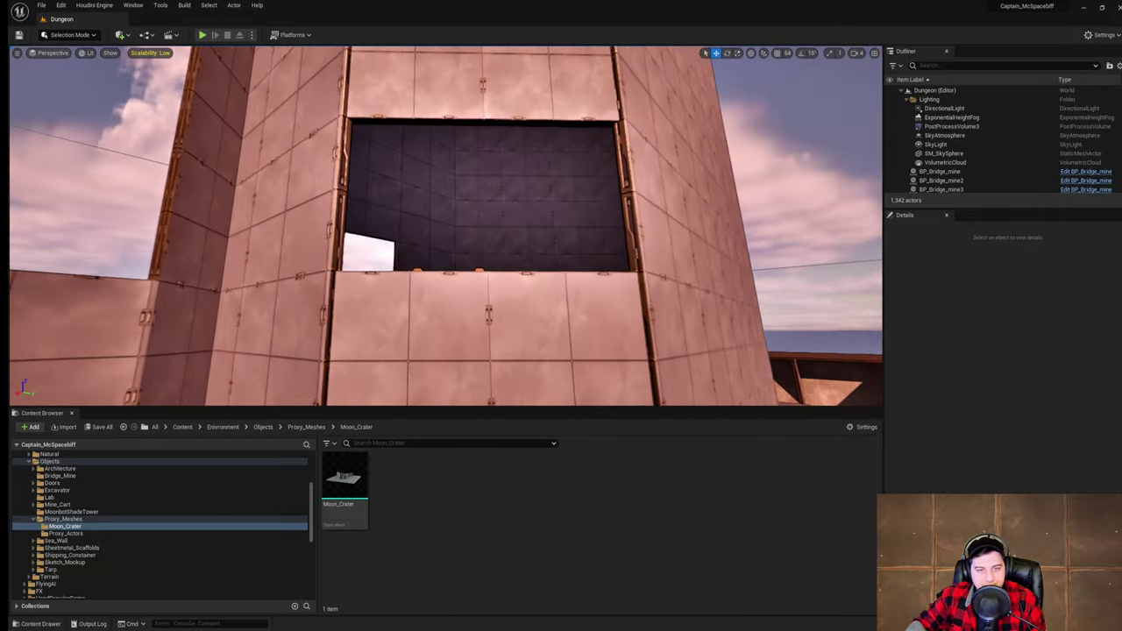
right_click_drag(491, 226, 614, 289)
right_click_drag(526, 254, 736, 236)
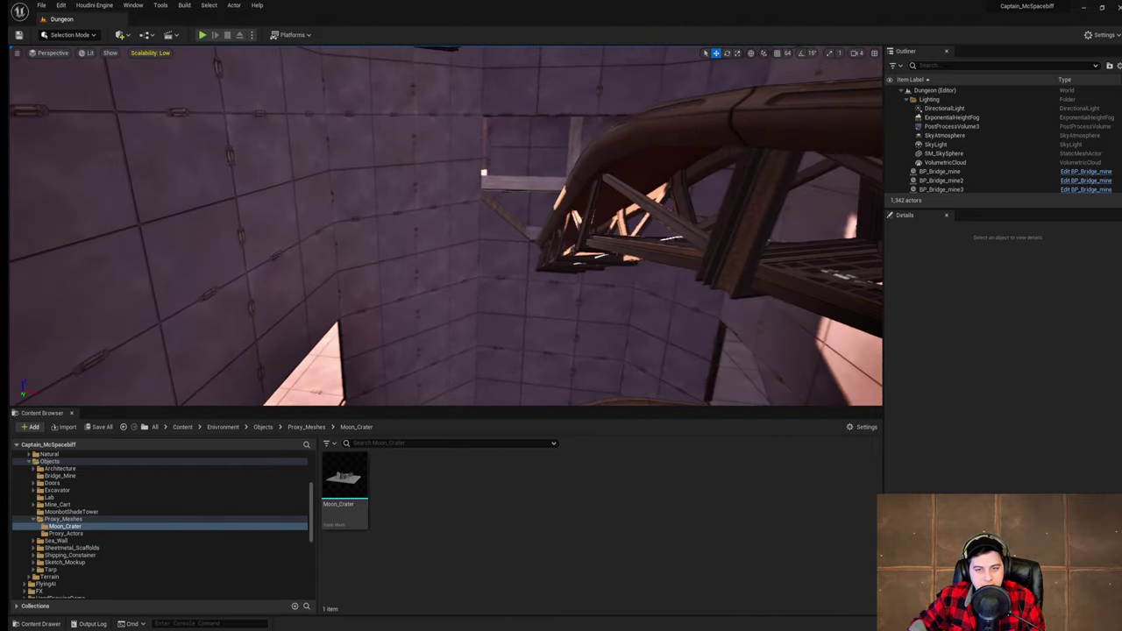
right_click_drag(447, 226, 342, 249)
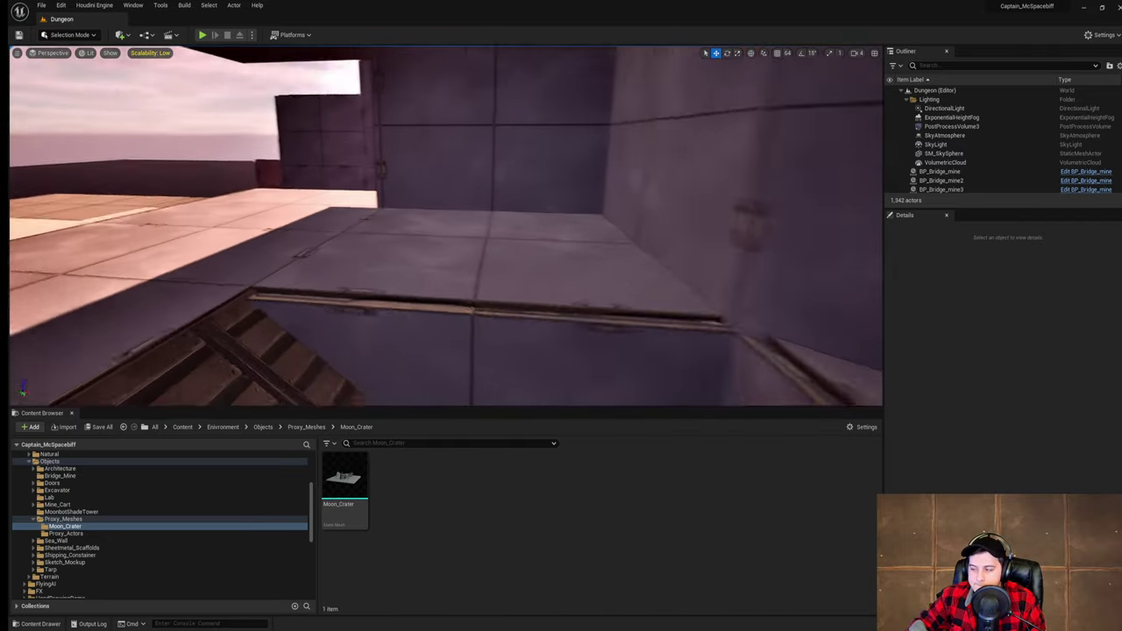
right_click_drag(613, 241, 658, 244)
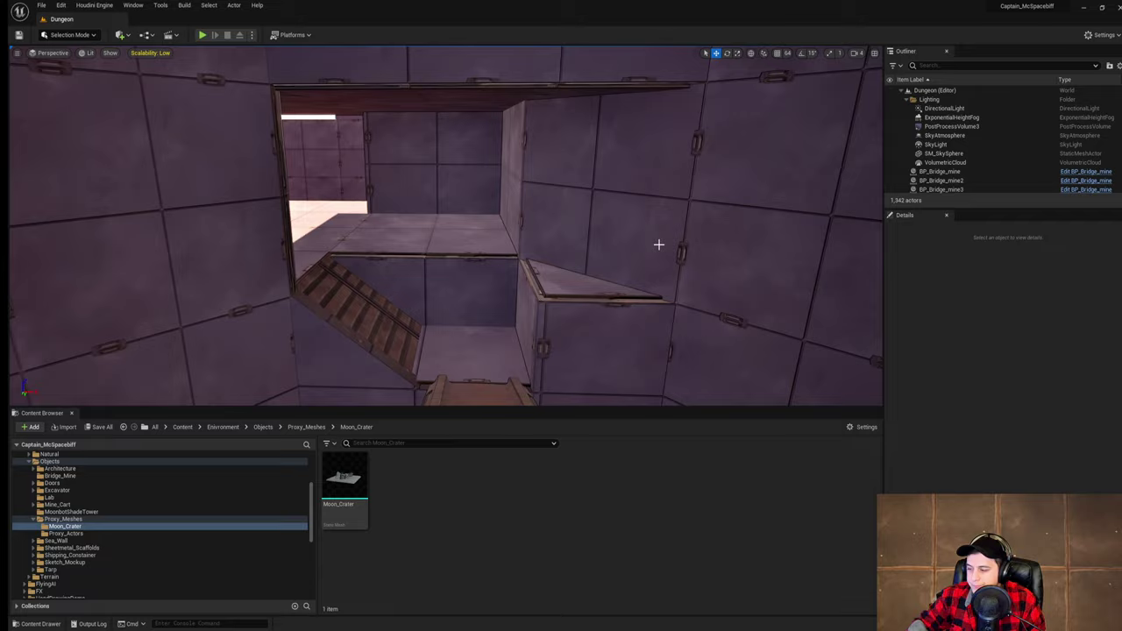
right_click_drag(447, 226, 219, 219)
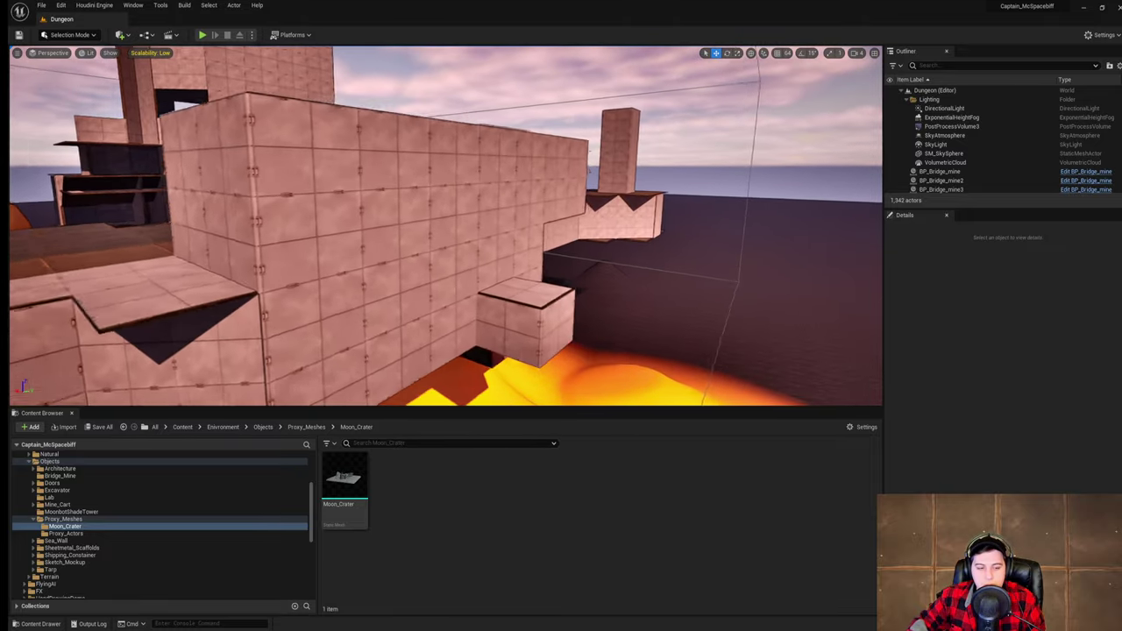
right_click_drag(447, 226, 408, 215)
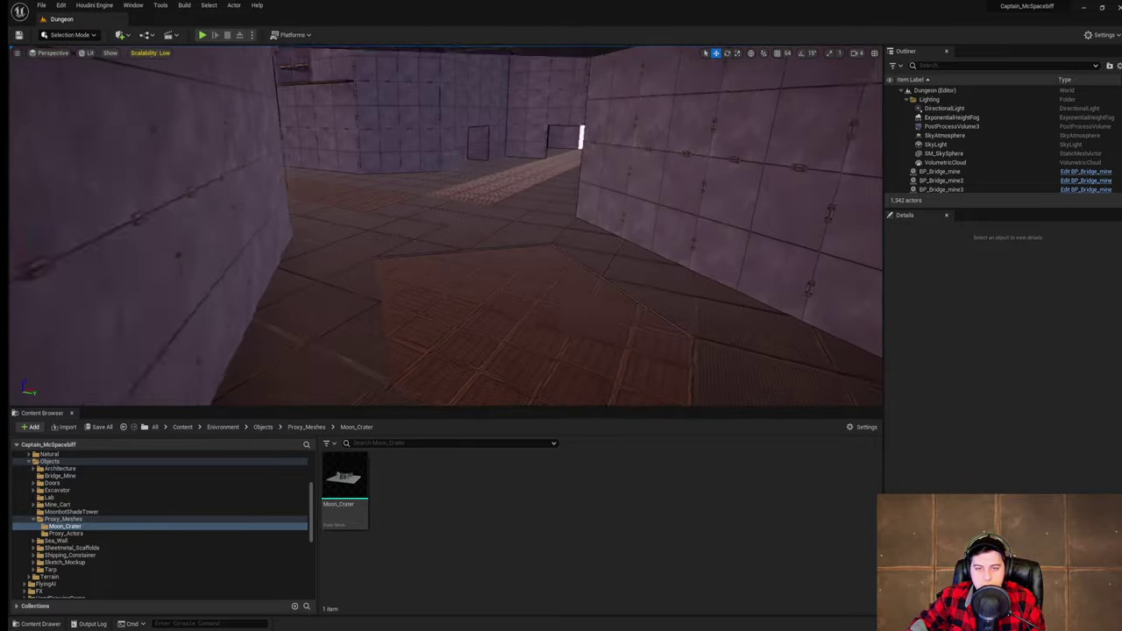
right_click_drag(447, 226, 407, 226)
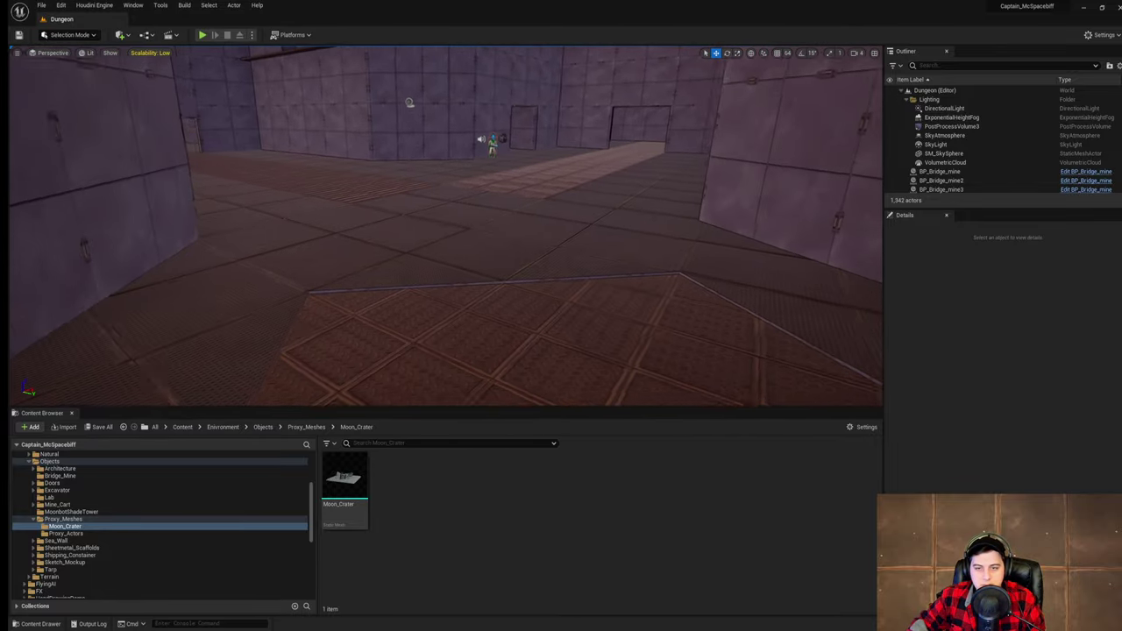
right_click_drag(678, 240, 859, 175)
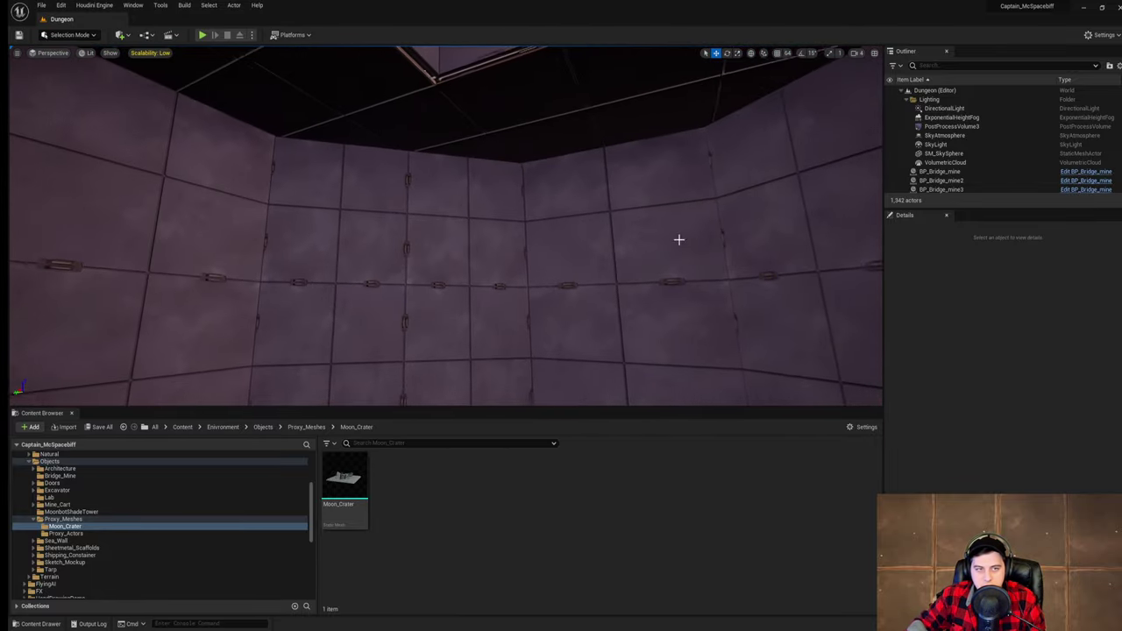
- Play-test the Dungeon level in the editor, shooting the robot enemies and reloading the weapon
left_click(202, 35)
key("alt+p")
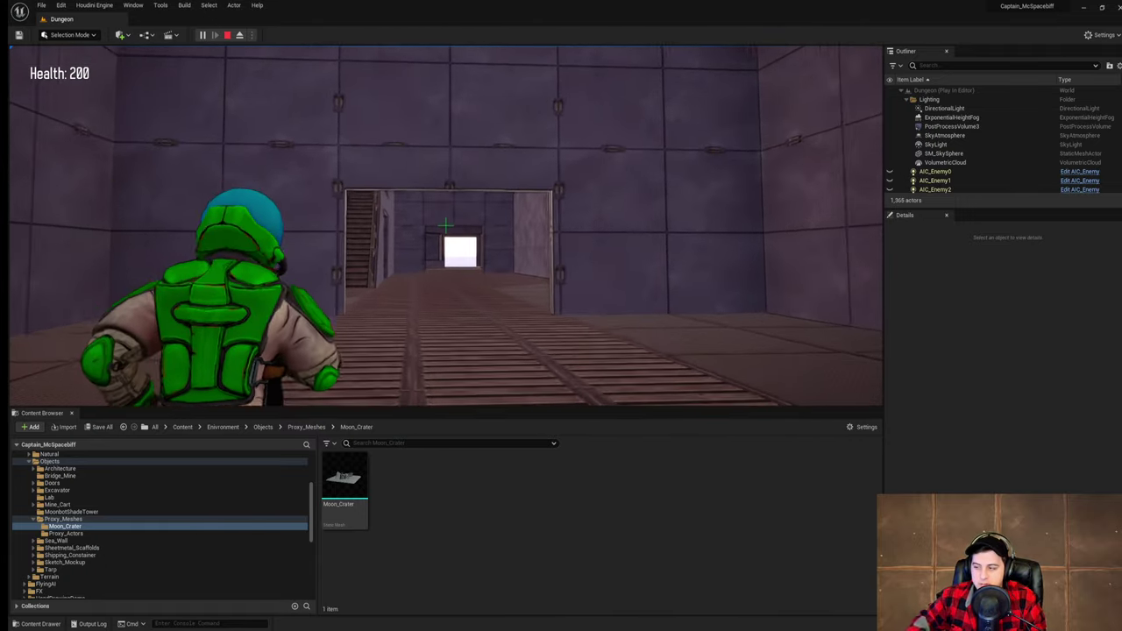
key("w")
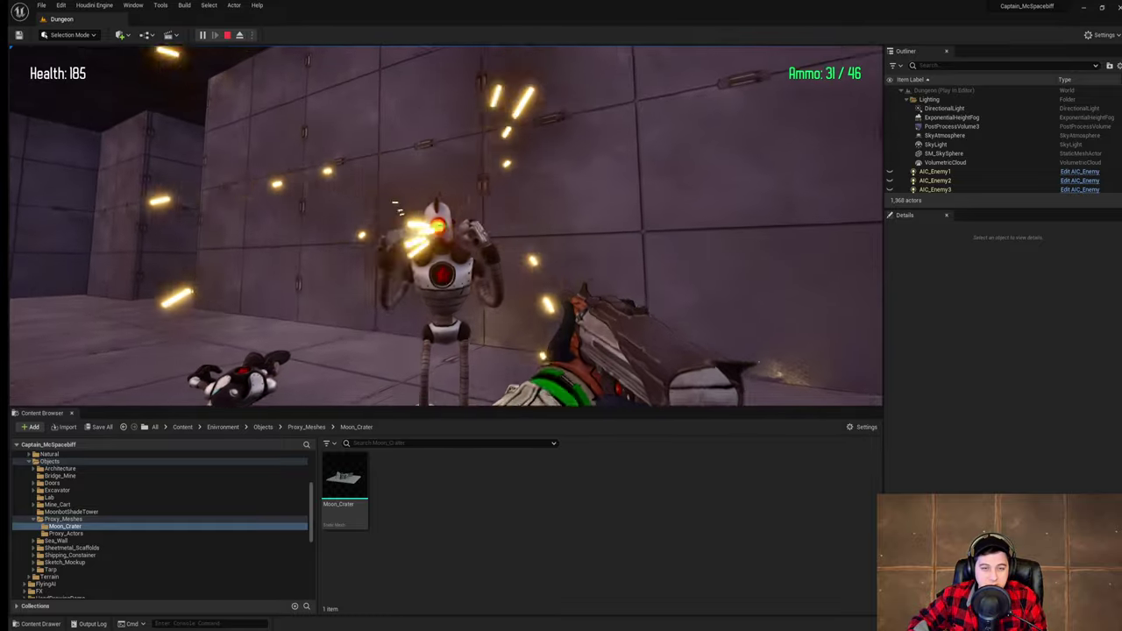
left_click(446, 226)
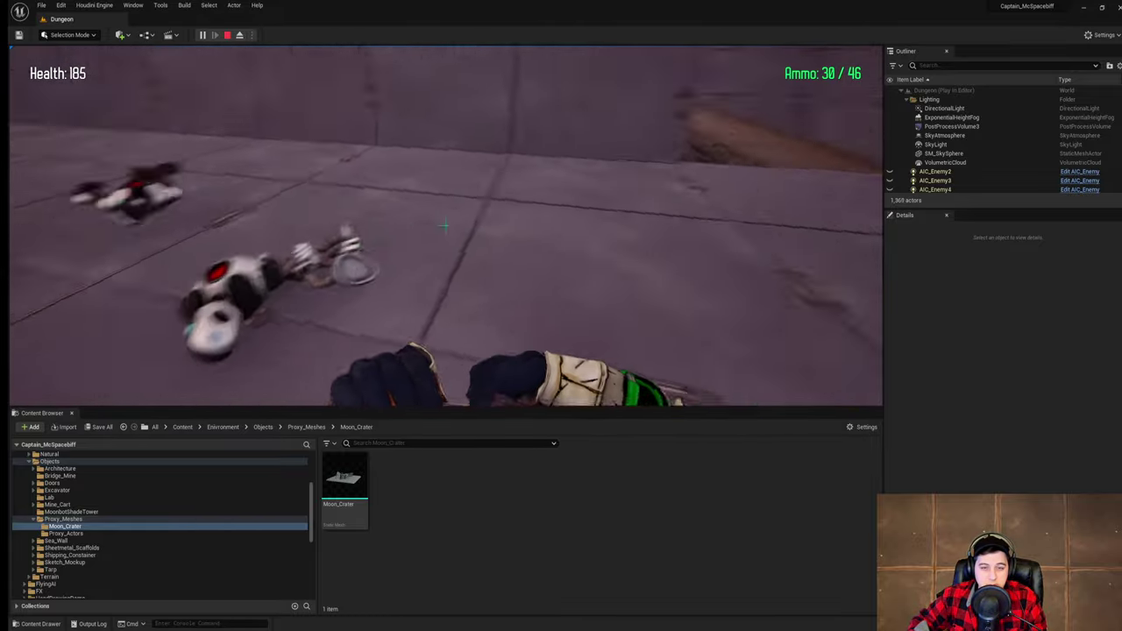
key("r")
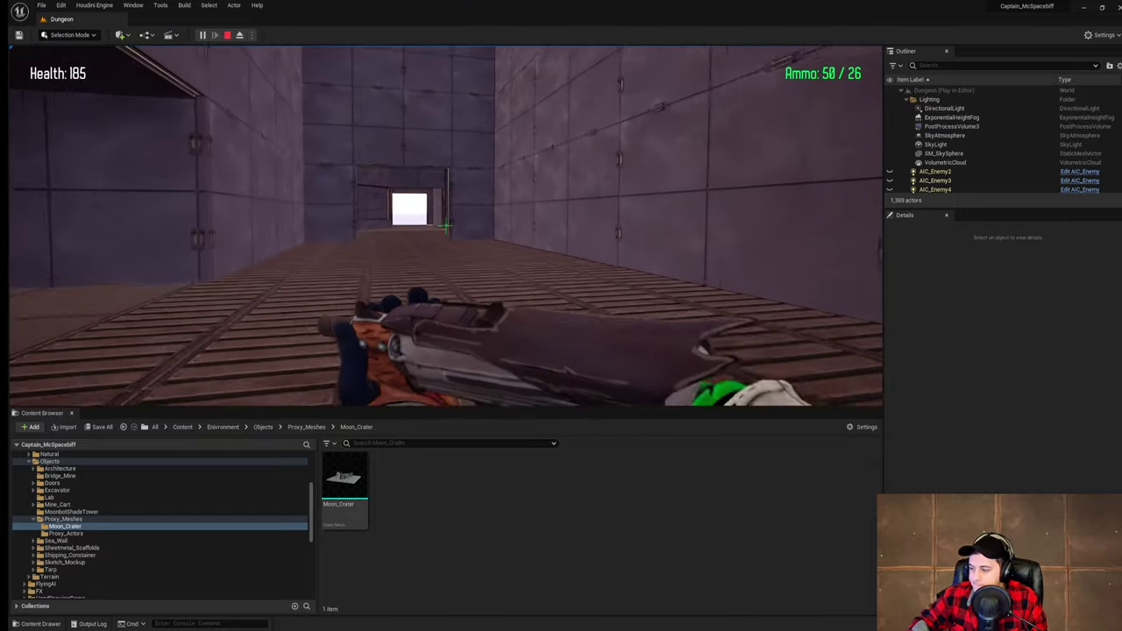
- Walk the player through the corridors and up the ramp to the tape-computer room, and end the play test
key("w")
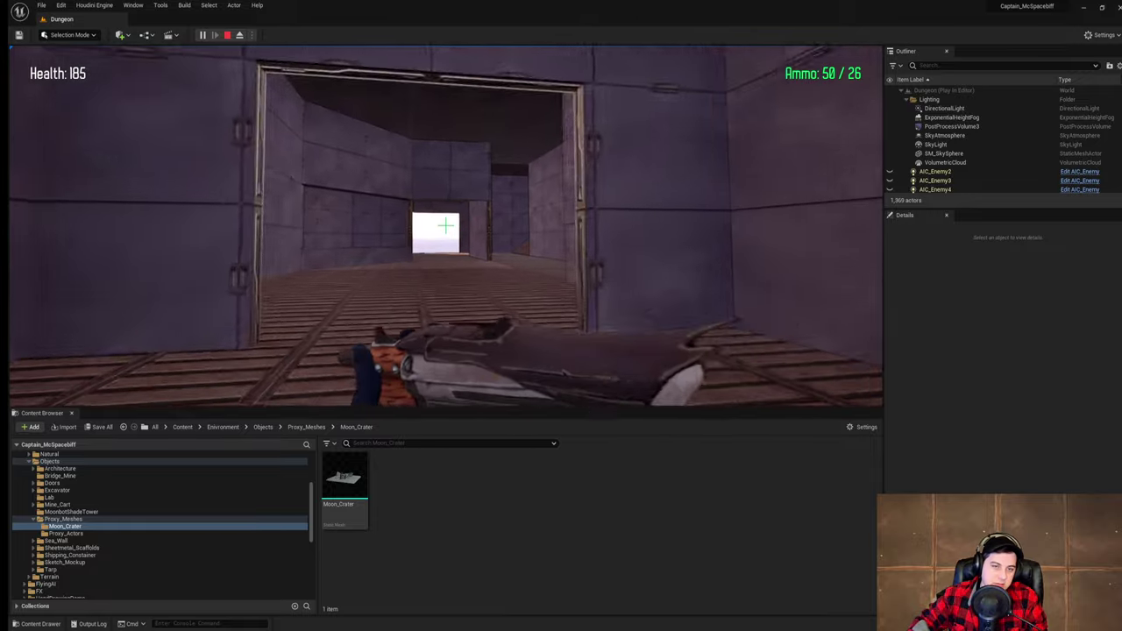
key("w")
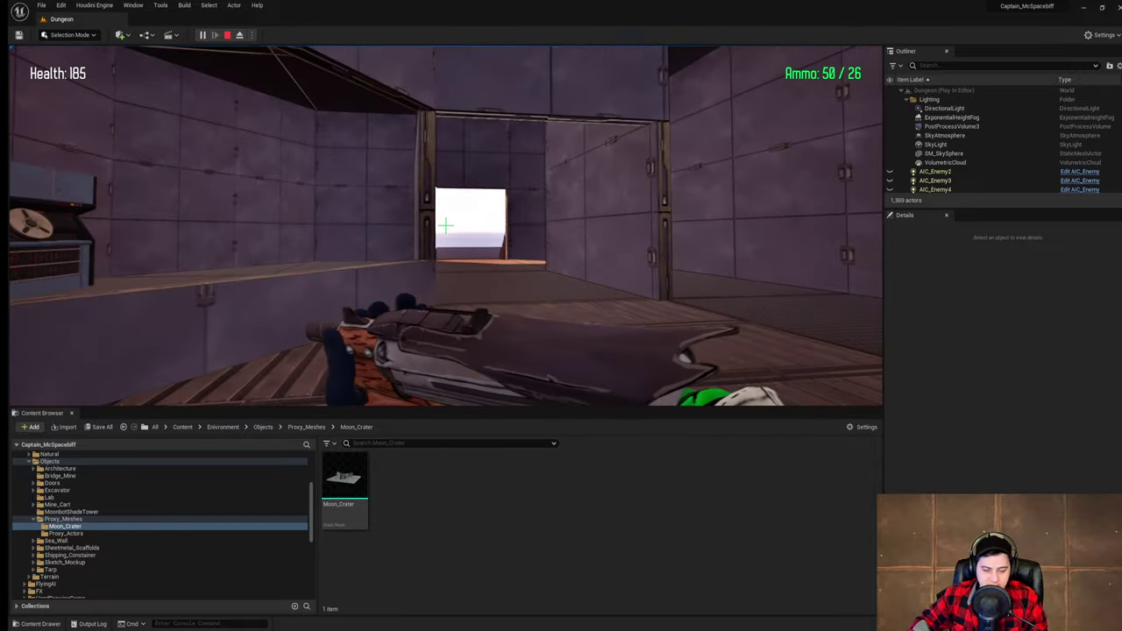
key("w")
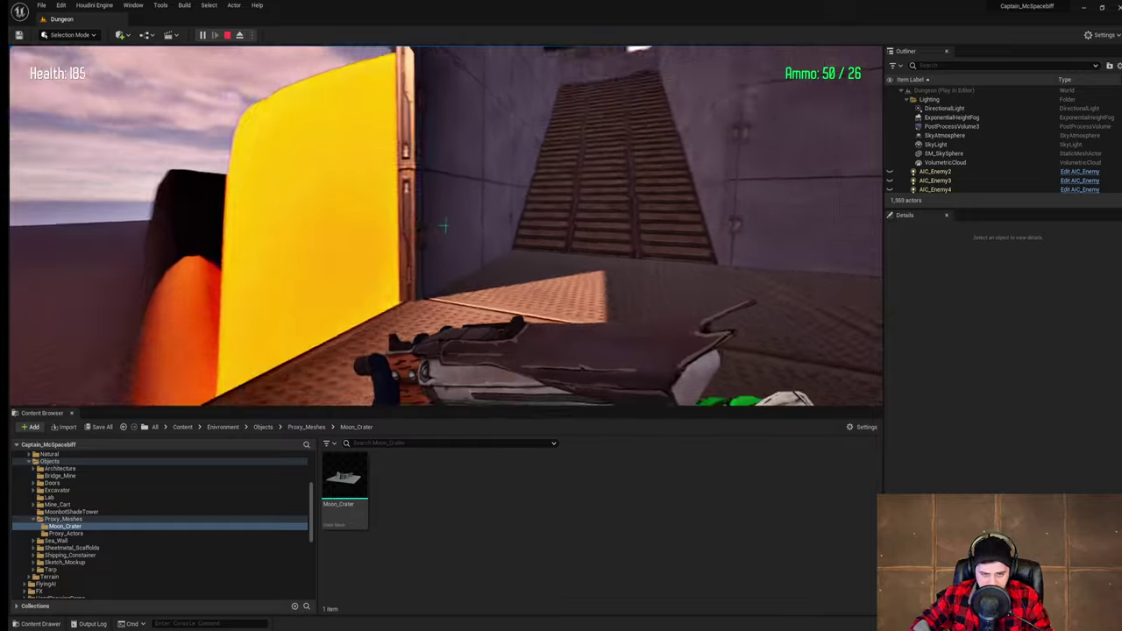
key("w")
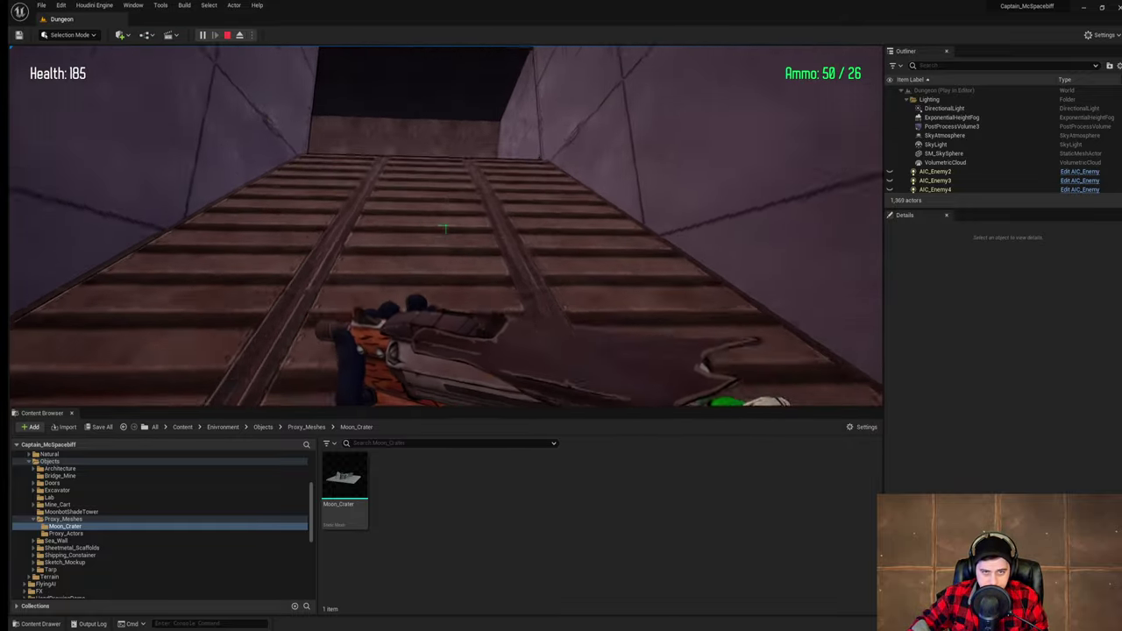
key("w")
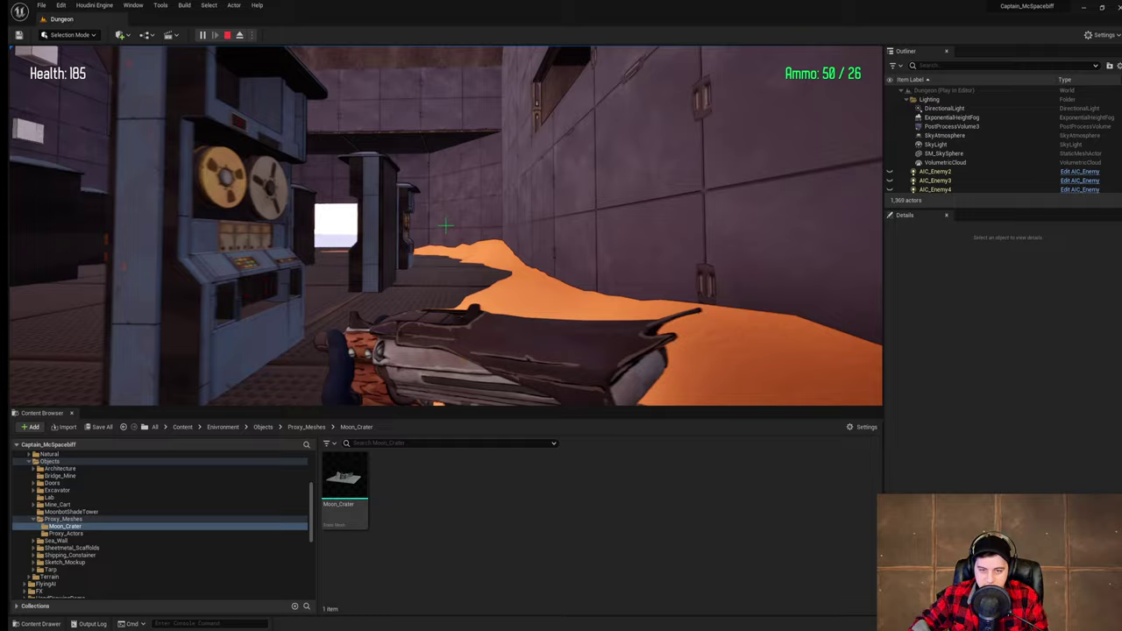
key("w")
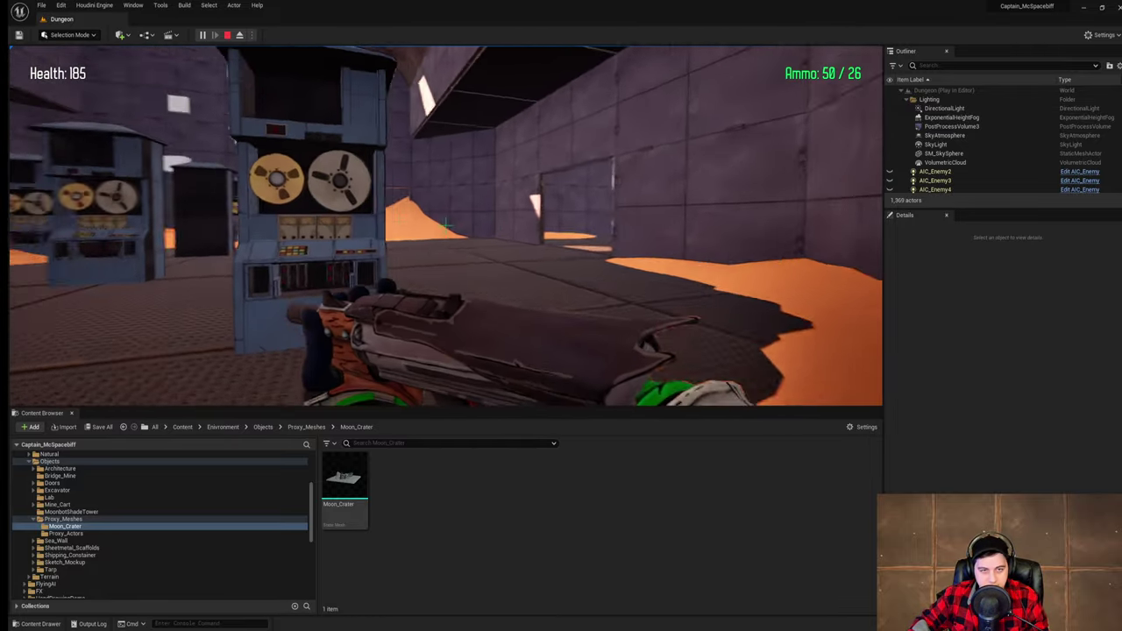
key("w")
key("Escape")
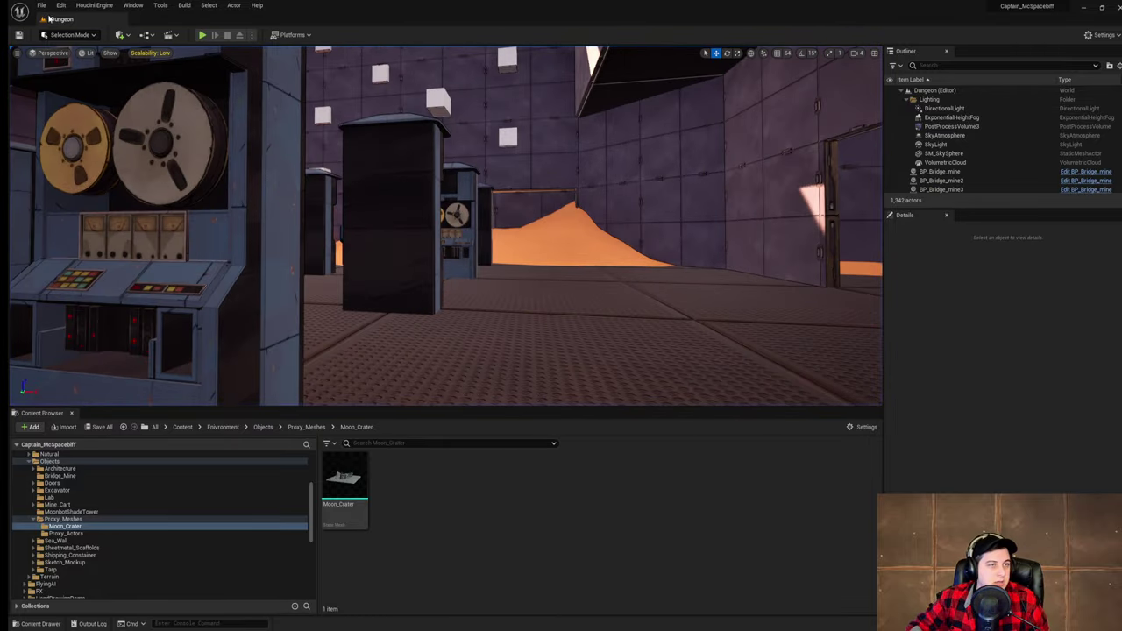
- Examine the dungeon's exterior rooms, roofs and walls around the orange terrain, continuing into the sand-filled chamber
left_click(91, 88)
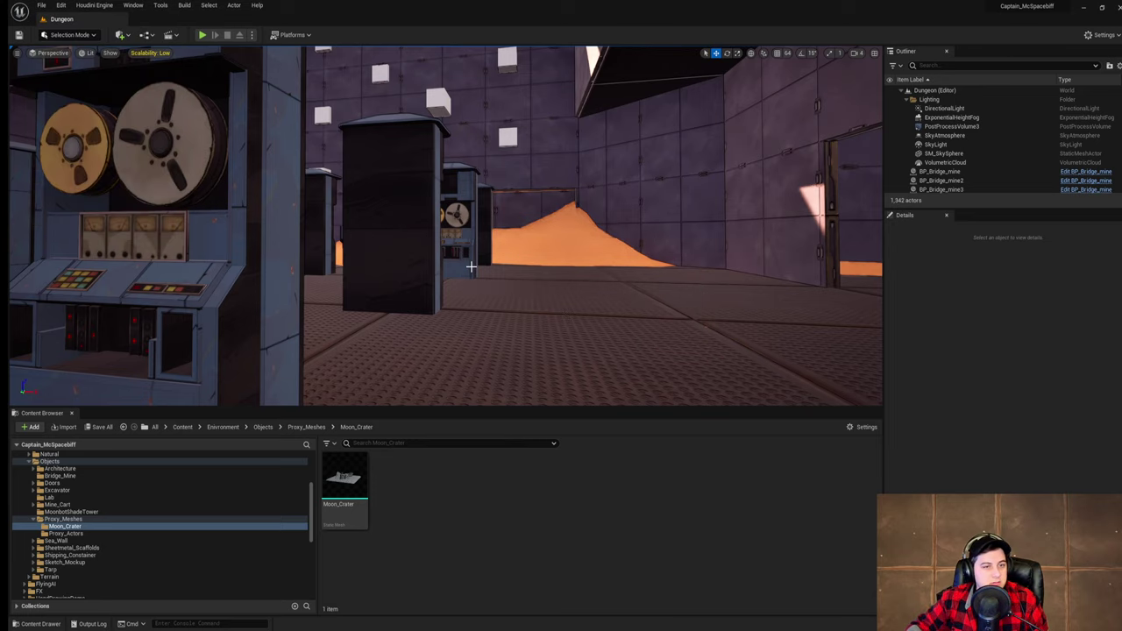
right_click_drag(468, 268, 508, 293)
key("w")
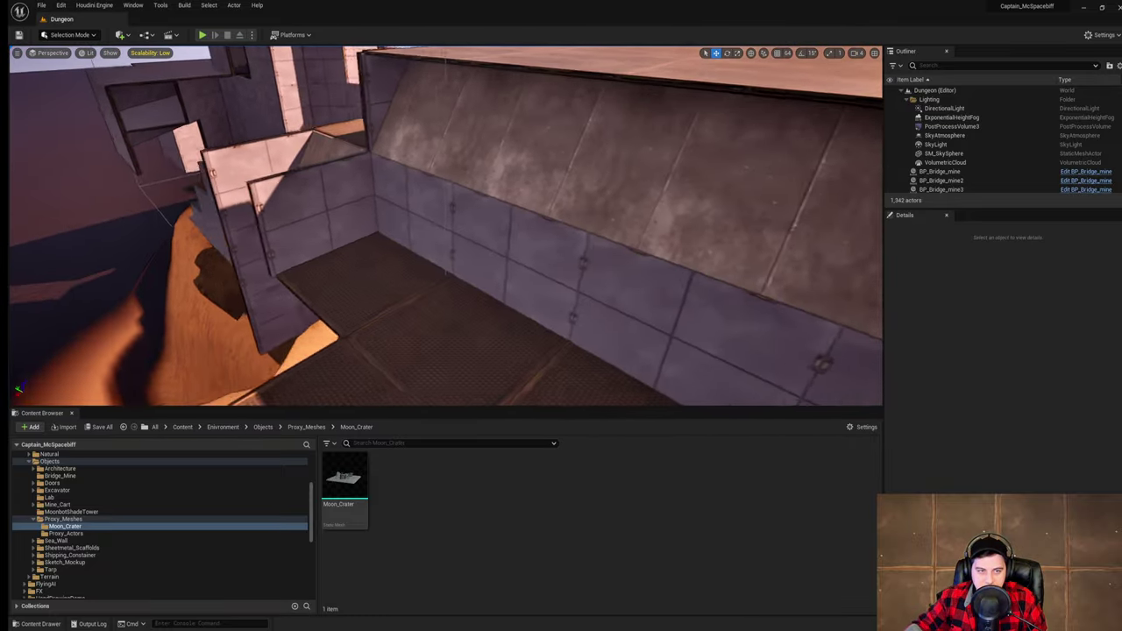
right_click_drag(508, 294, 373, 291)
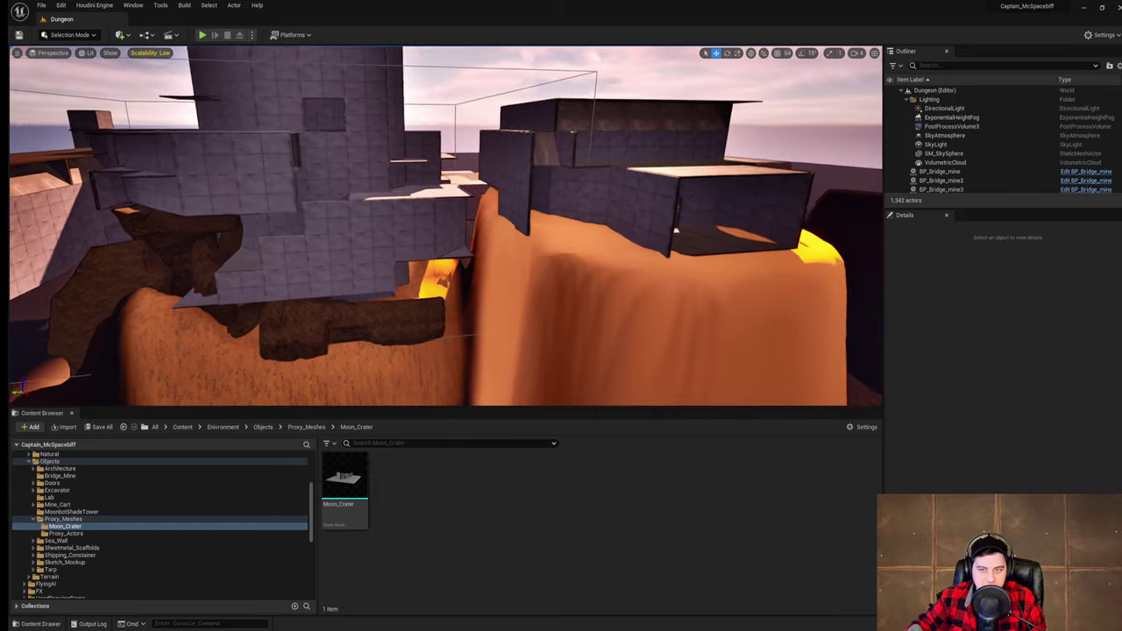
right_click_drag(445, 226, 364, 201)
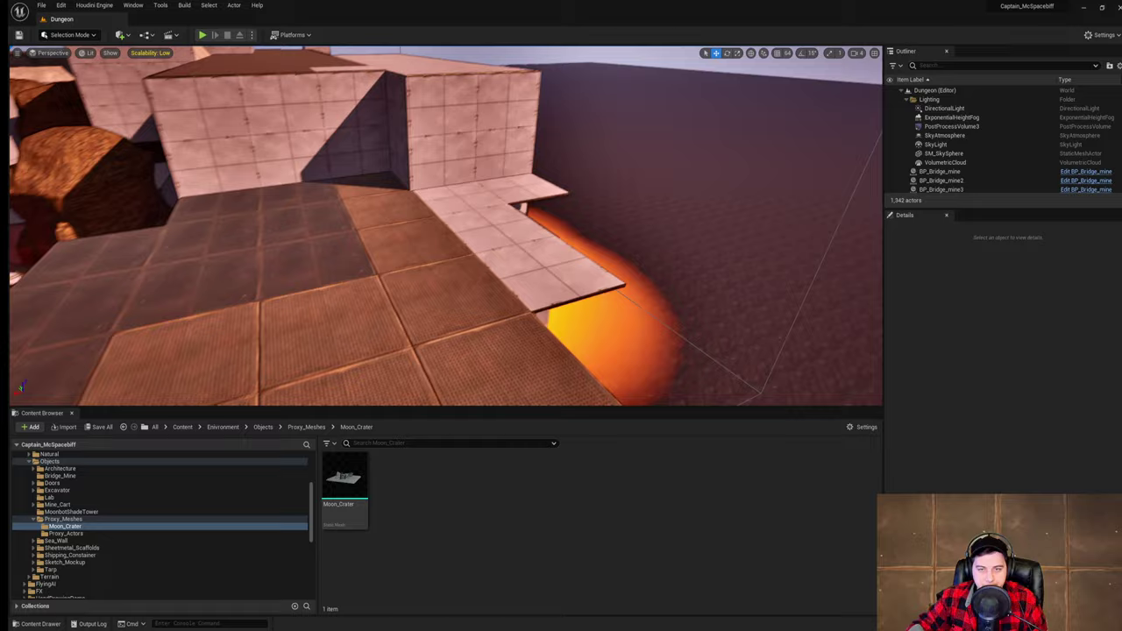
right_click_drag(445, 226, 386, 263)
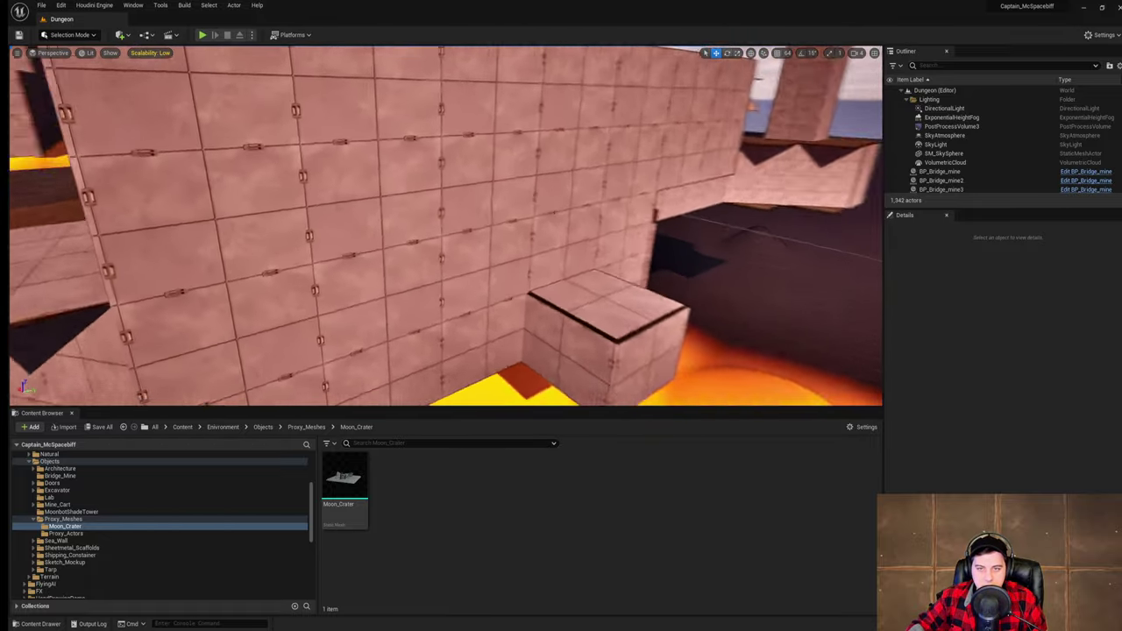
right_click_drag(445, 226, 350, 230)
right_click_drag(445, 226, 561, 225)
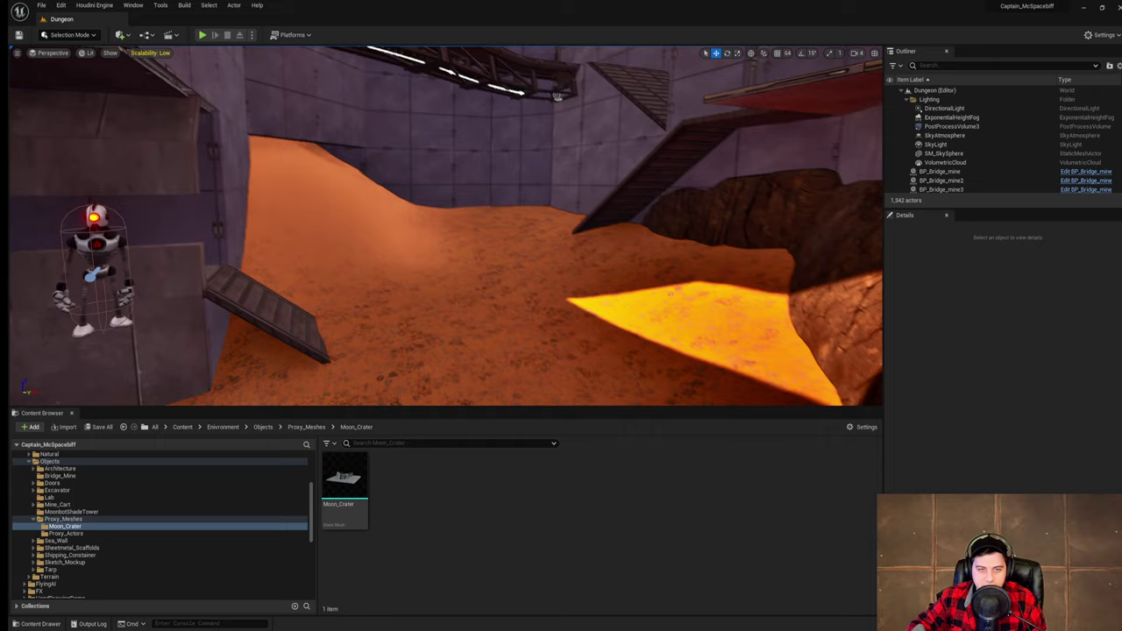
- Inspect the tall bridge chamber's walls, window openings and sunlit patches, including the view in from outside
right_click_drag(447, 226, 319, 144)
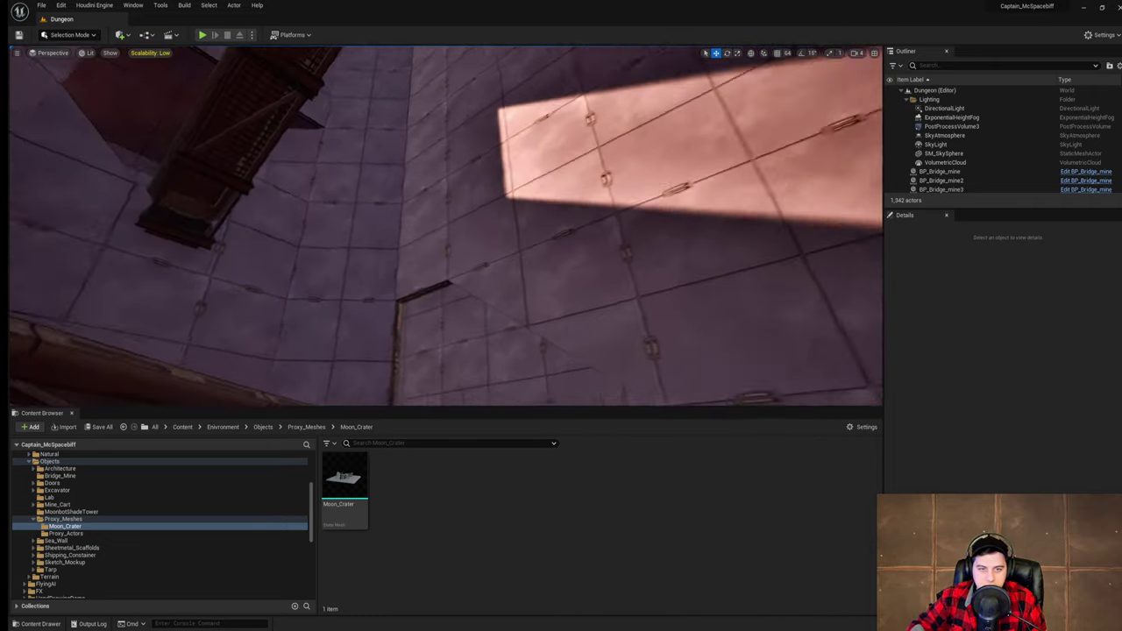
right_click_drag(447, 226, 307, 114)
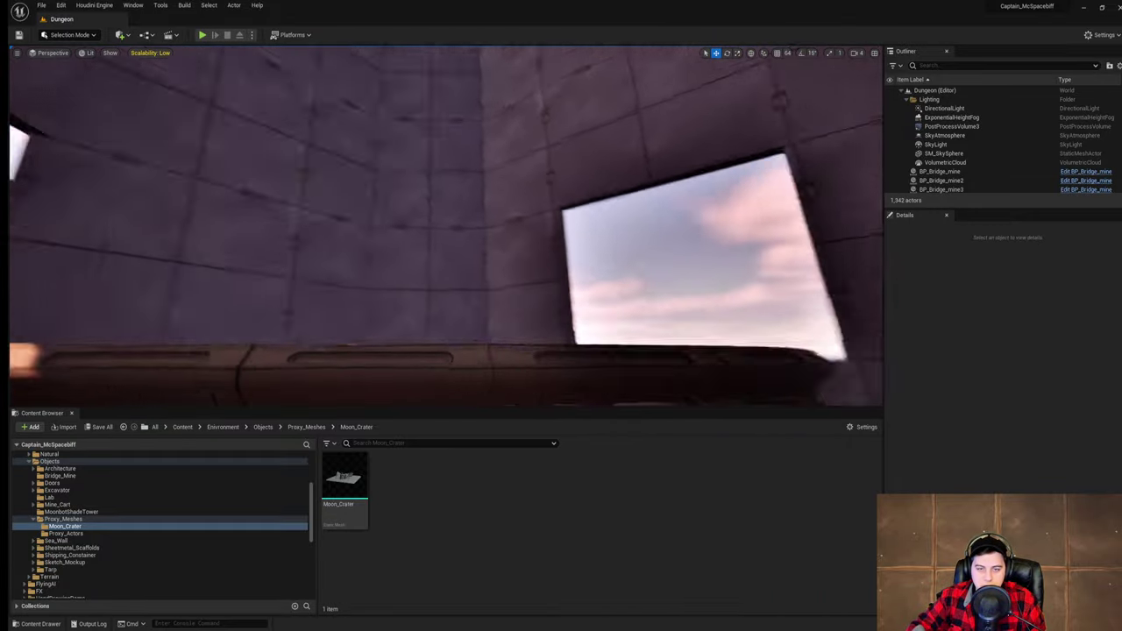
right_click_drag(446, 226, 561, 272)
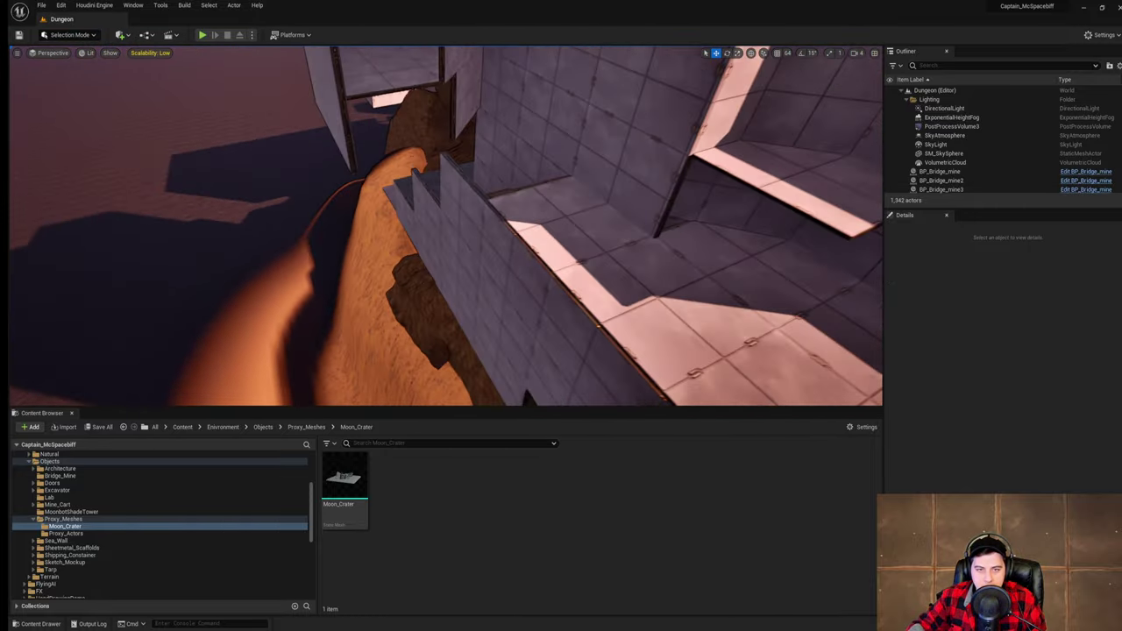
key("w")
right_click_drag(446, 226, 557, 250)
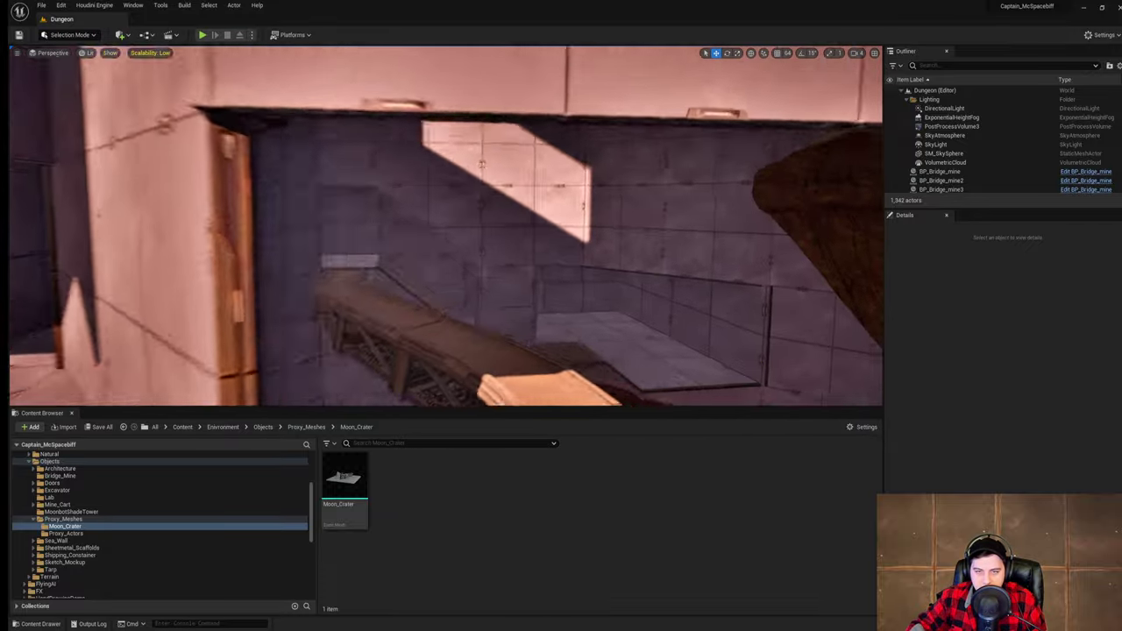
right_click_drag(446, 226, 368, 219)
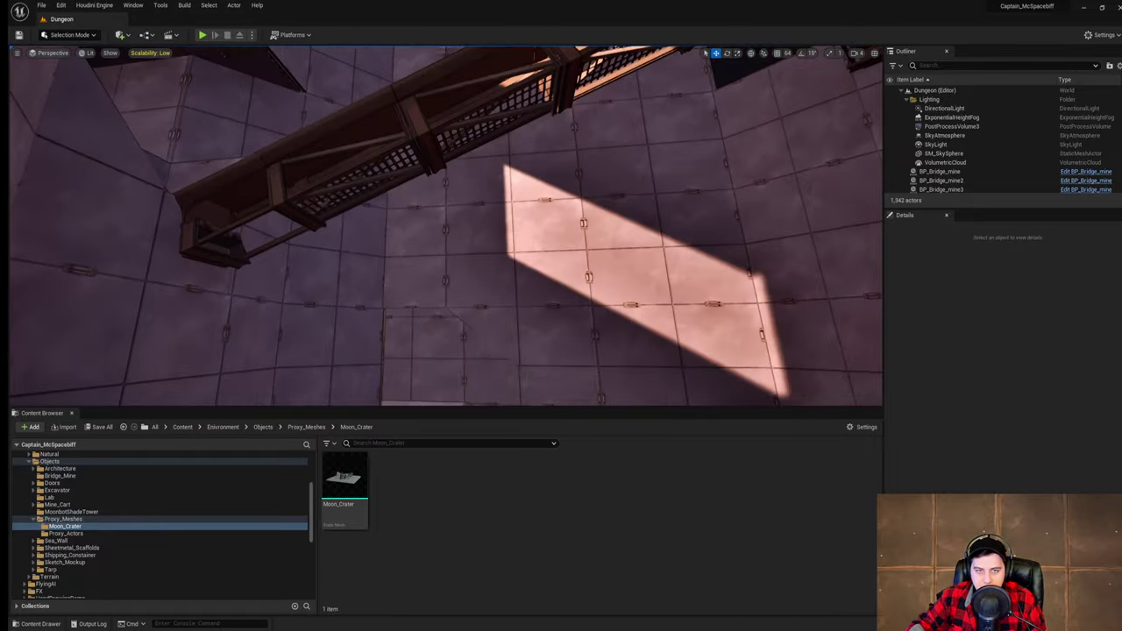
- Examine the bridge chamber's curved walkway, ramps and orange sand floor from above, including its large opening to the exterior
right_click_drag(445, 226, 491, 158)
right_click_drag(445, 226, 445, 226)
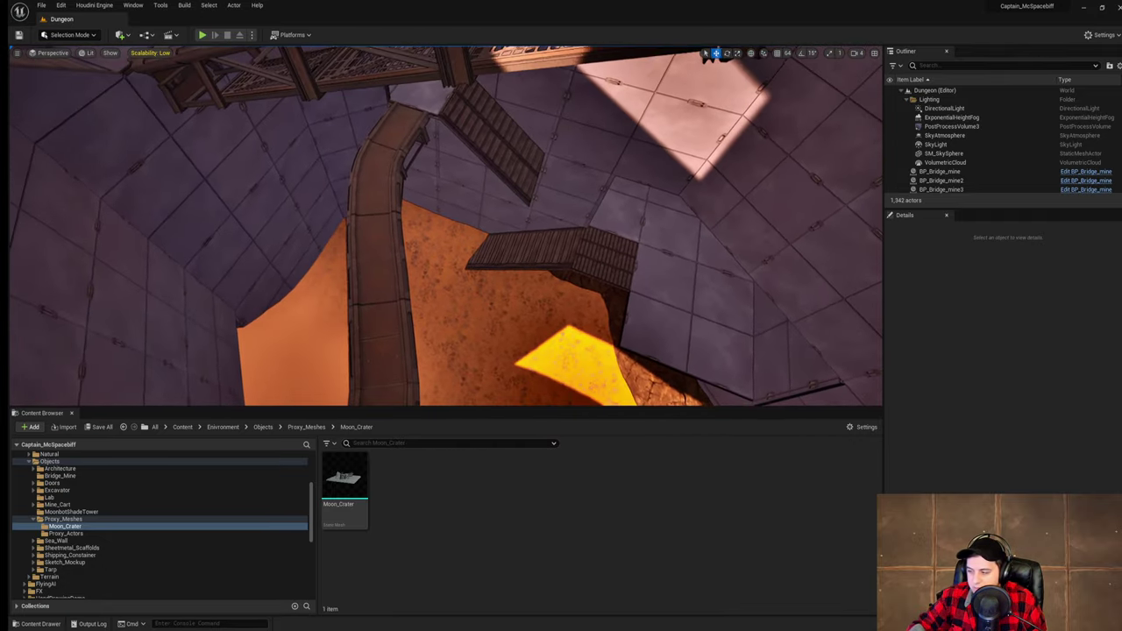
right_click_drag(522, 259, 523, 260)
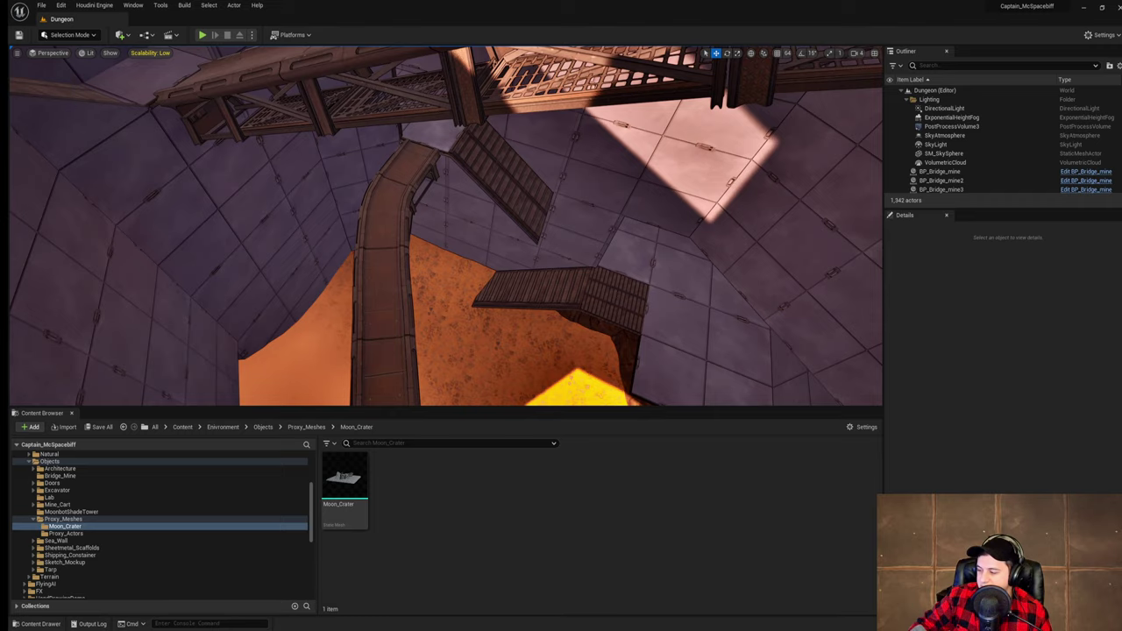
right_click_drag(525, 255, 526, 255)
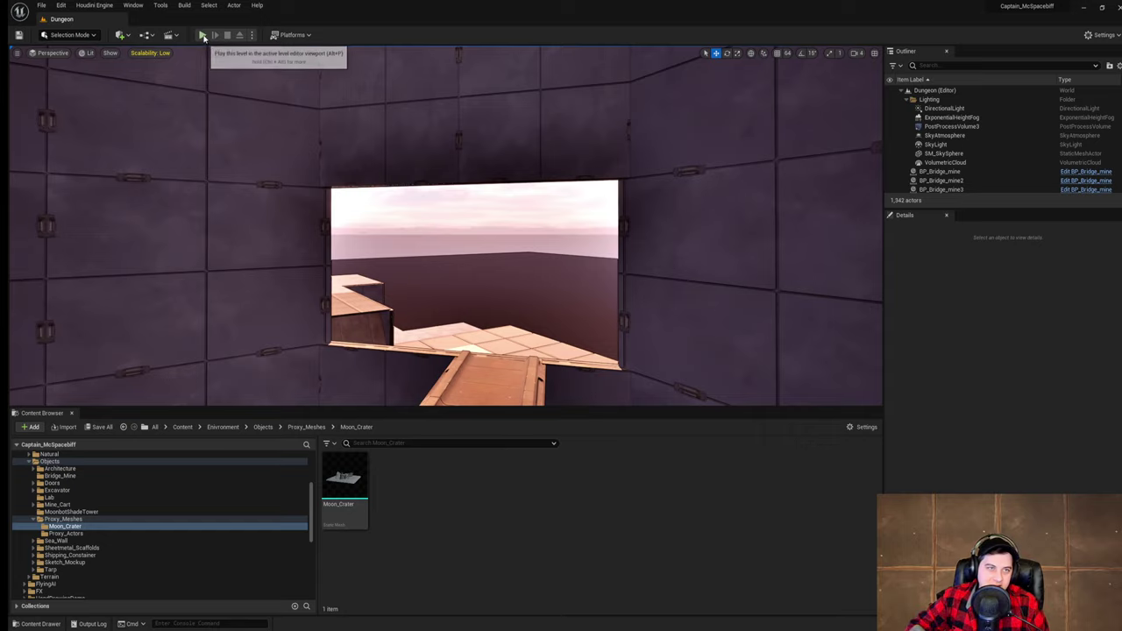
- Start a play test in the bridge chamber and bring the player down to the sand floor among the robot enemies
left_click(201, 35)
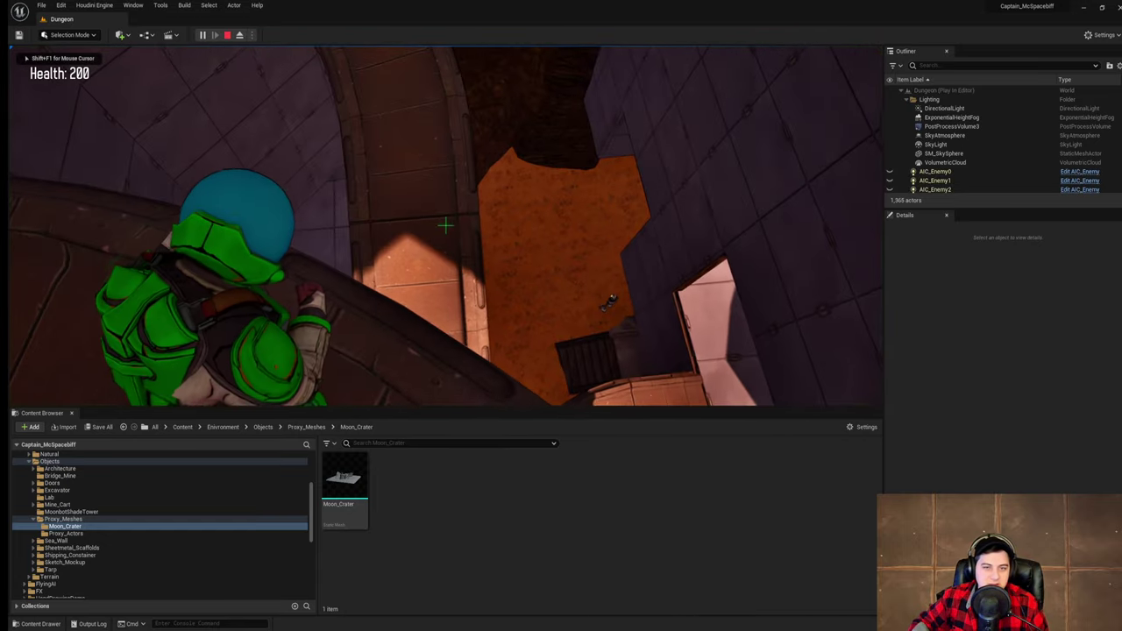
key("w")
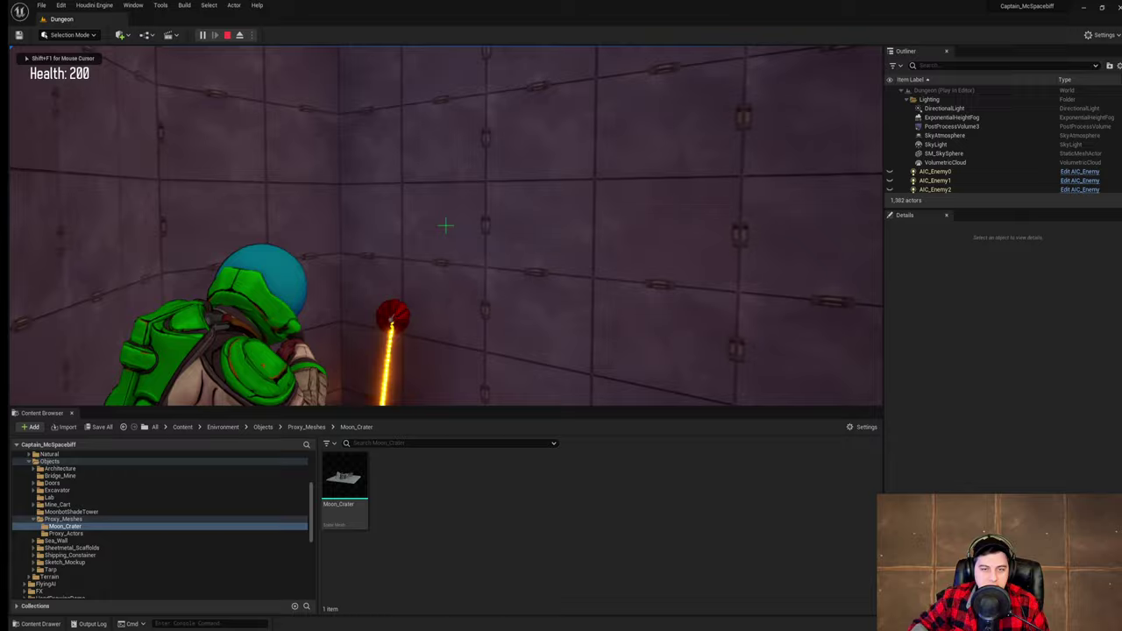
key("w")
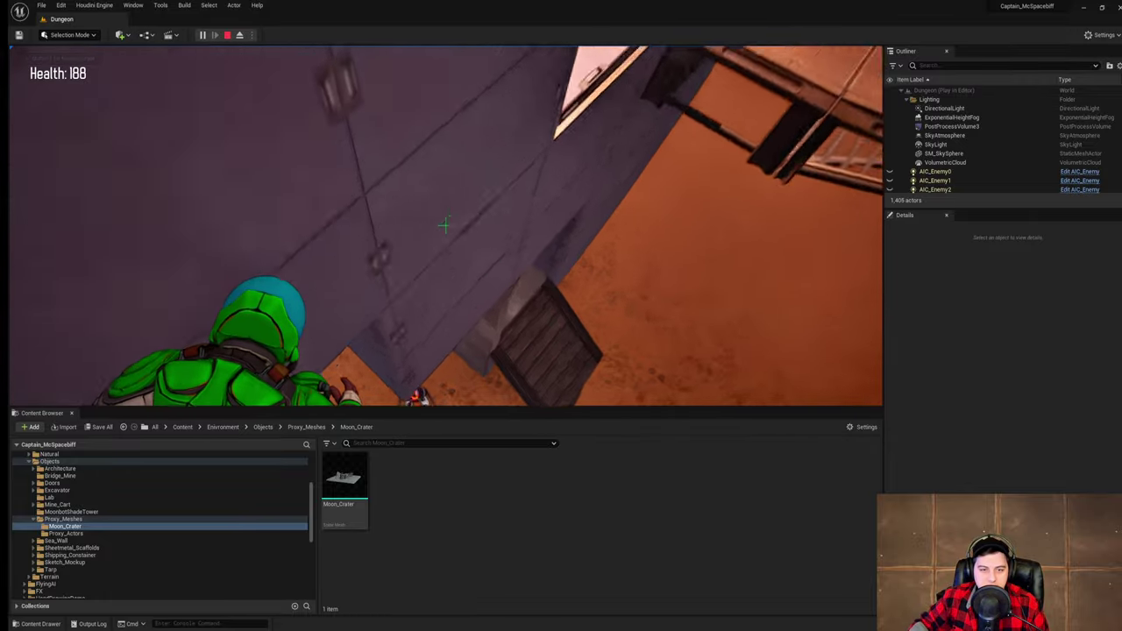
key("w")
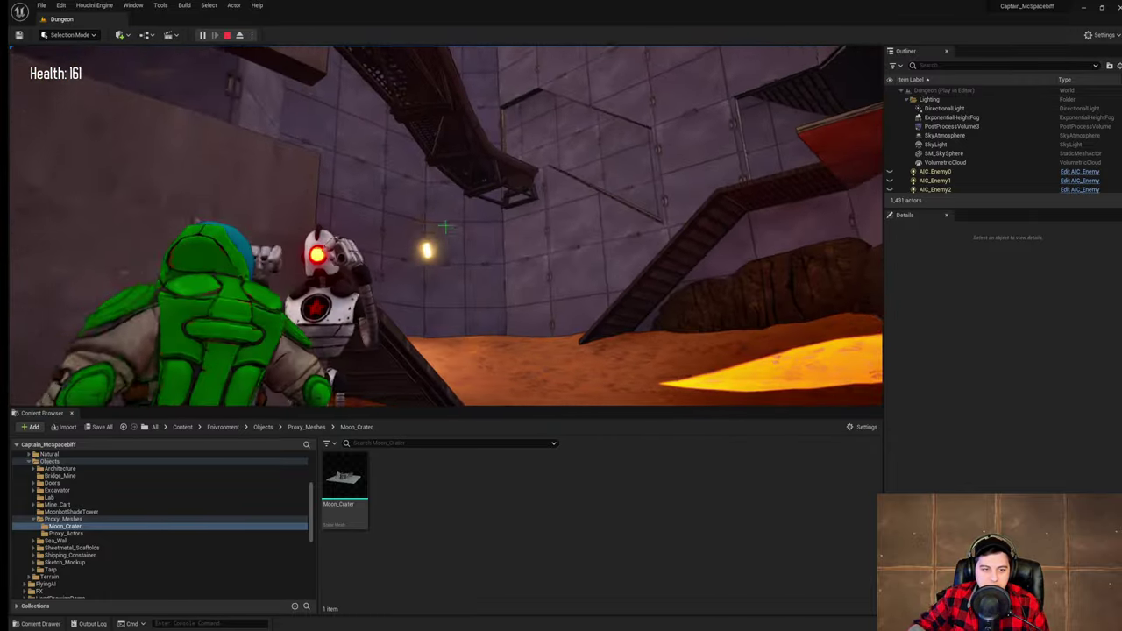
key("w")
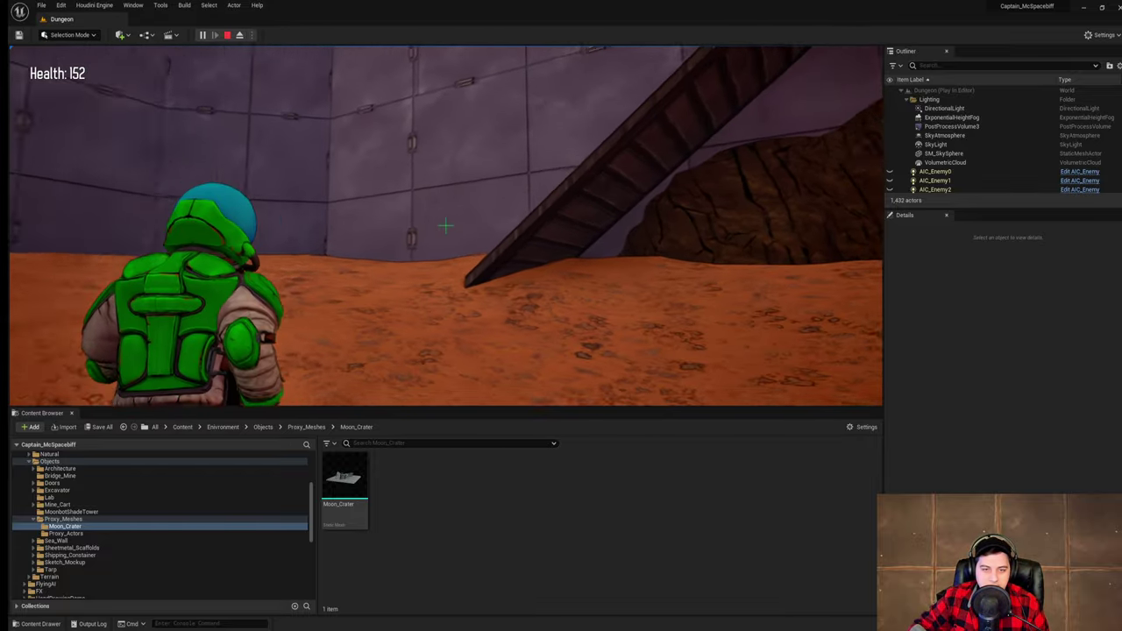
- Play-test the chamber's upper ledges and sand floor, fighting the robot enemies near the wall and ramps
key("w")
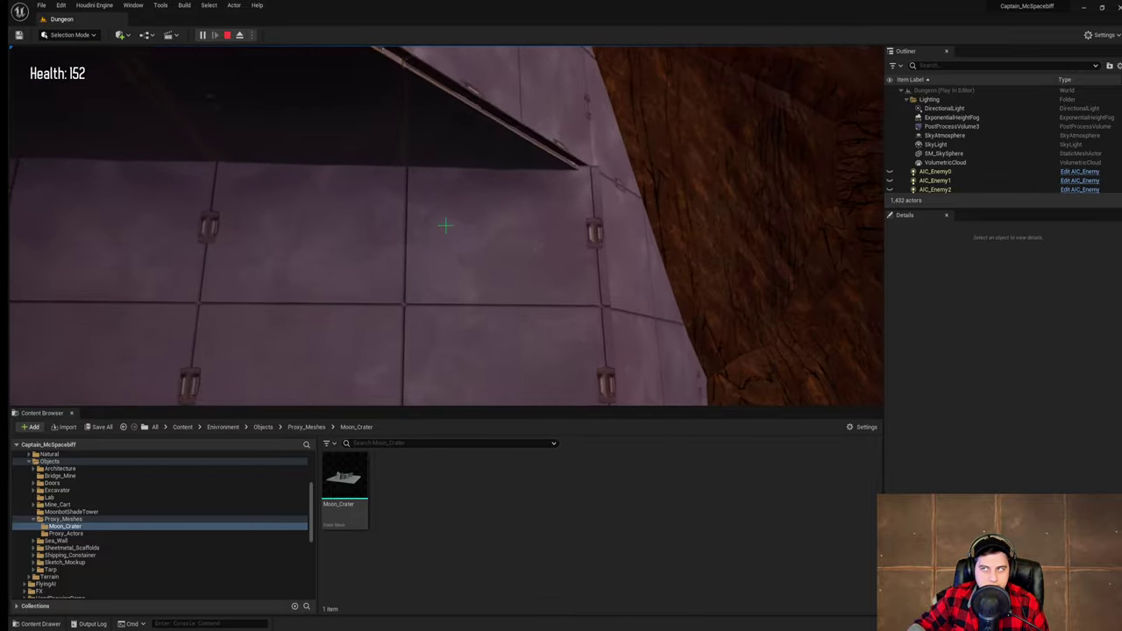
key("w")
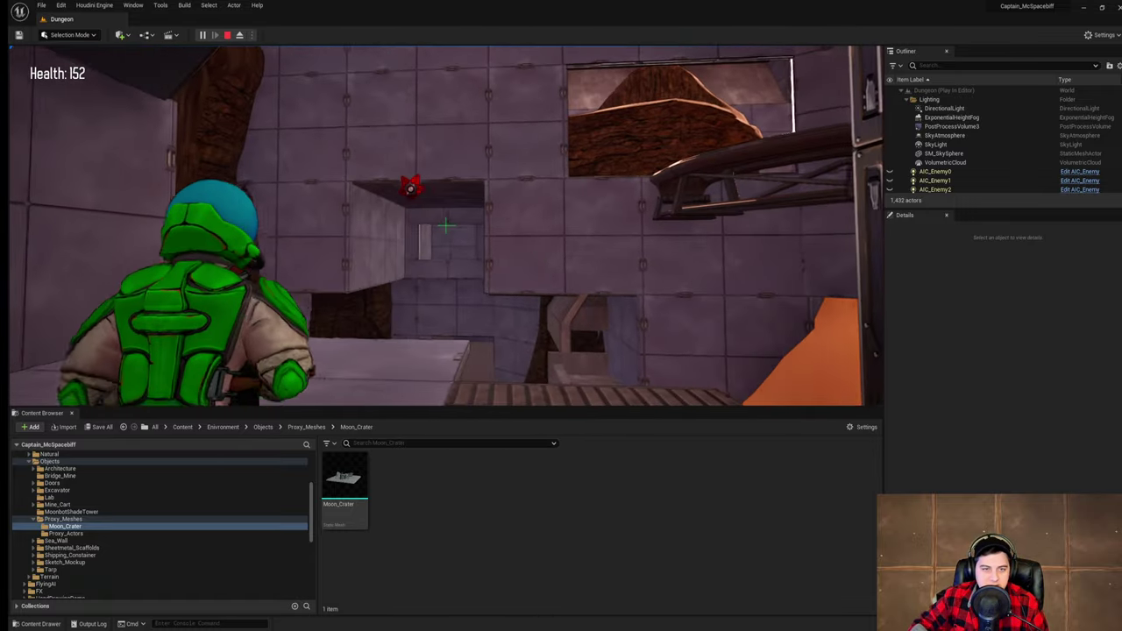
key("w")
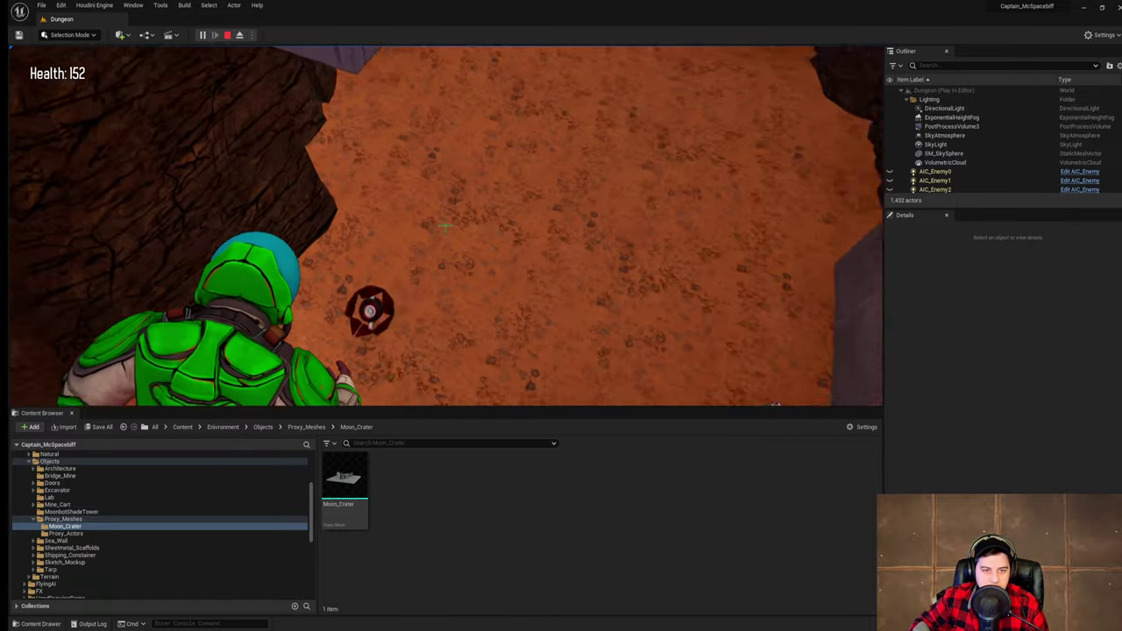
key("w")
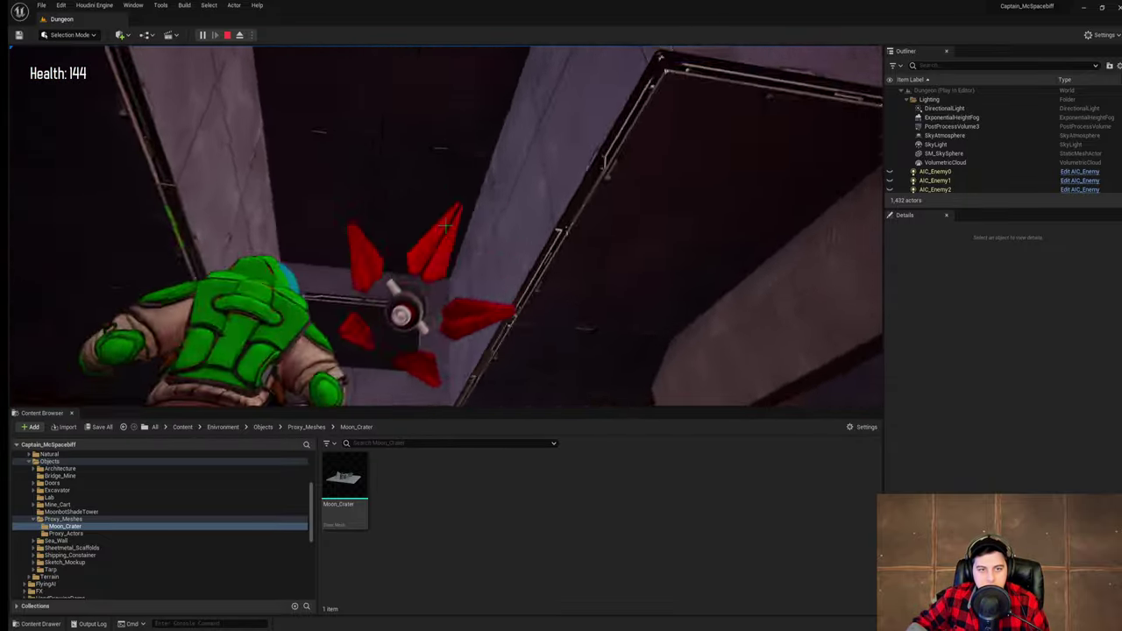
left_click(445, 226)
key("w")
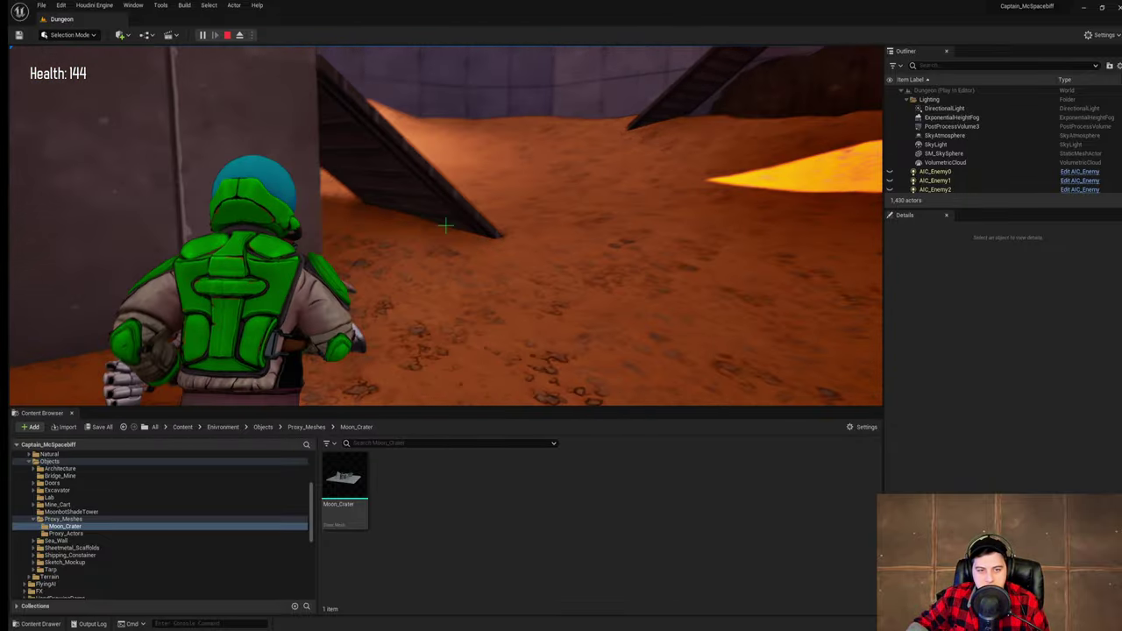
key("w")
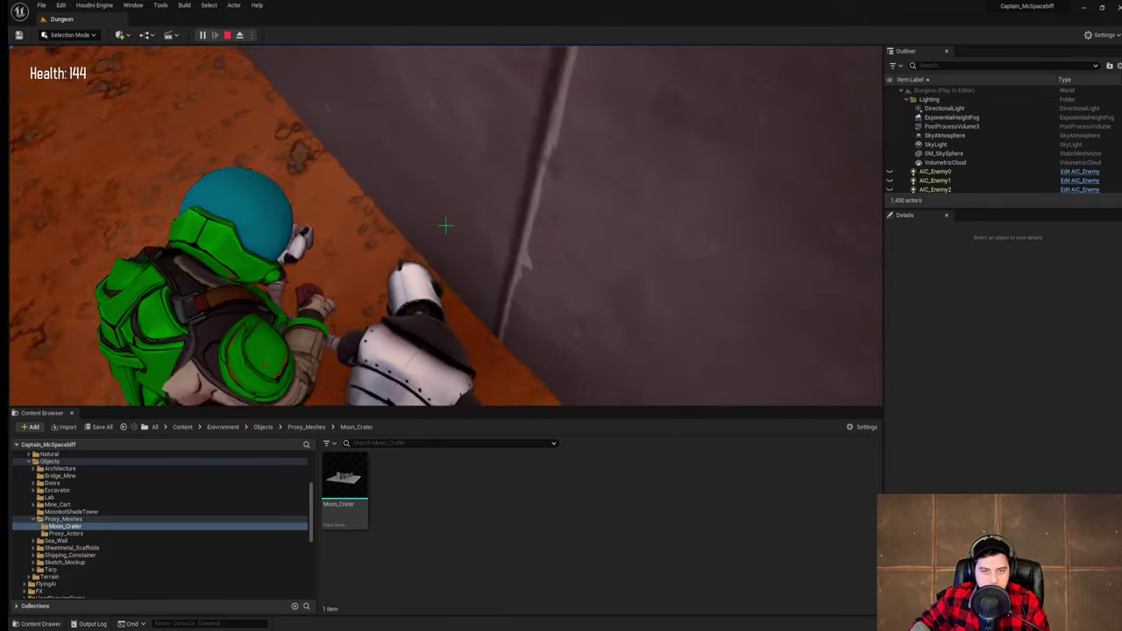
key("w")
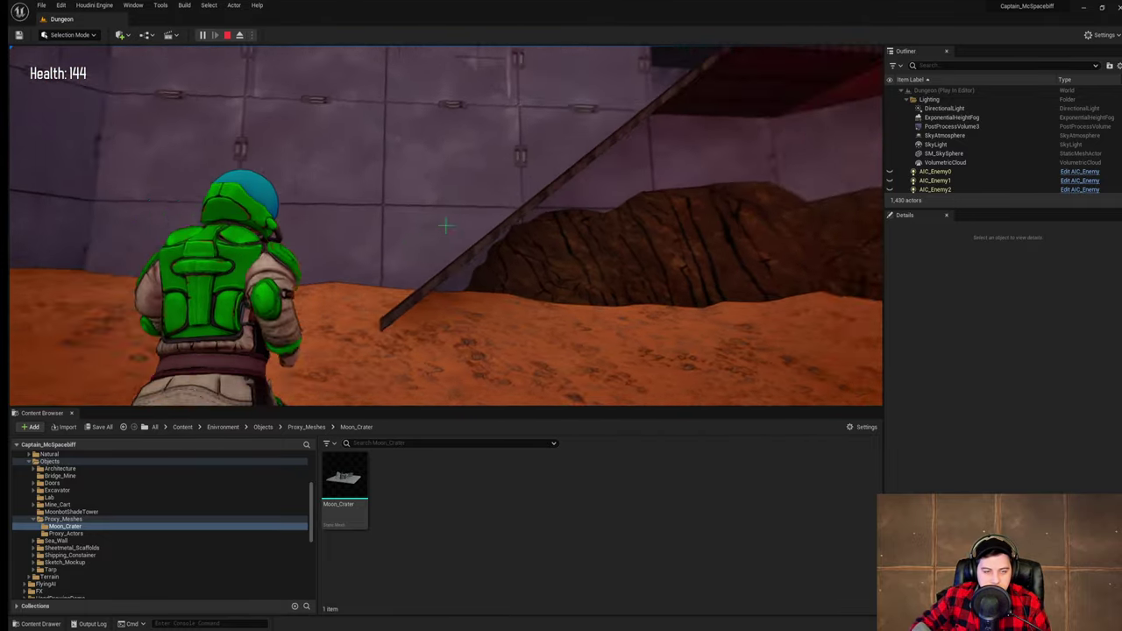
- Take the player through the upper corridor and along the curved walkway, viewing the window openings and the sunlit chamber wall
key("w")
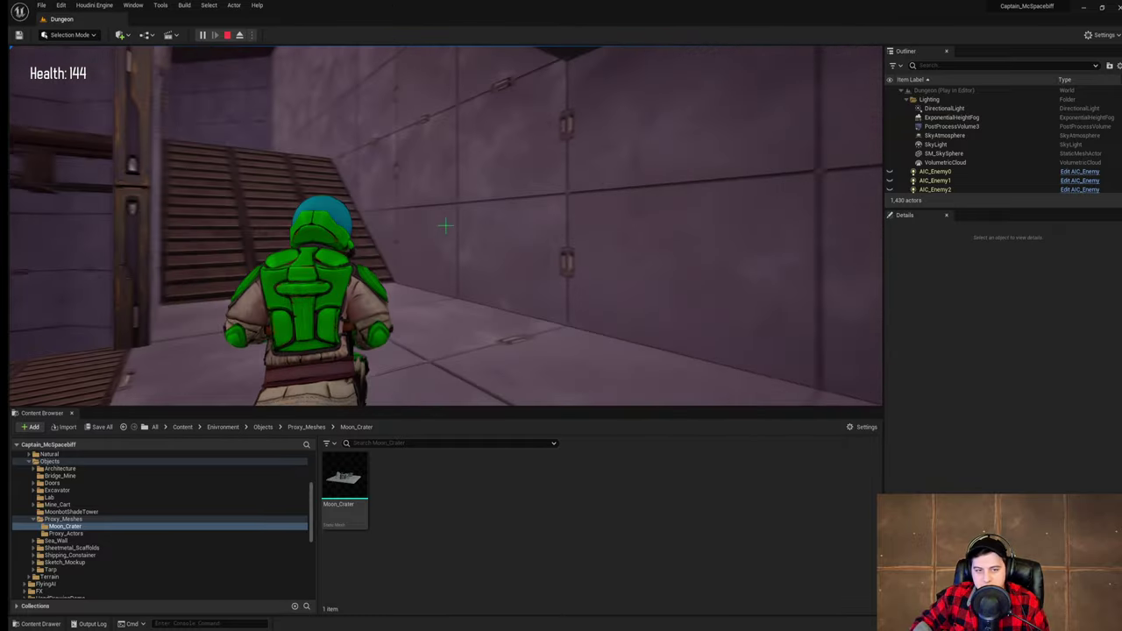
key("w")
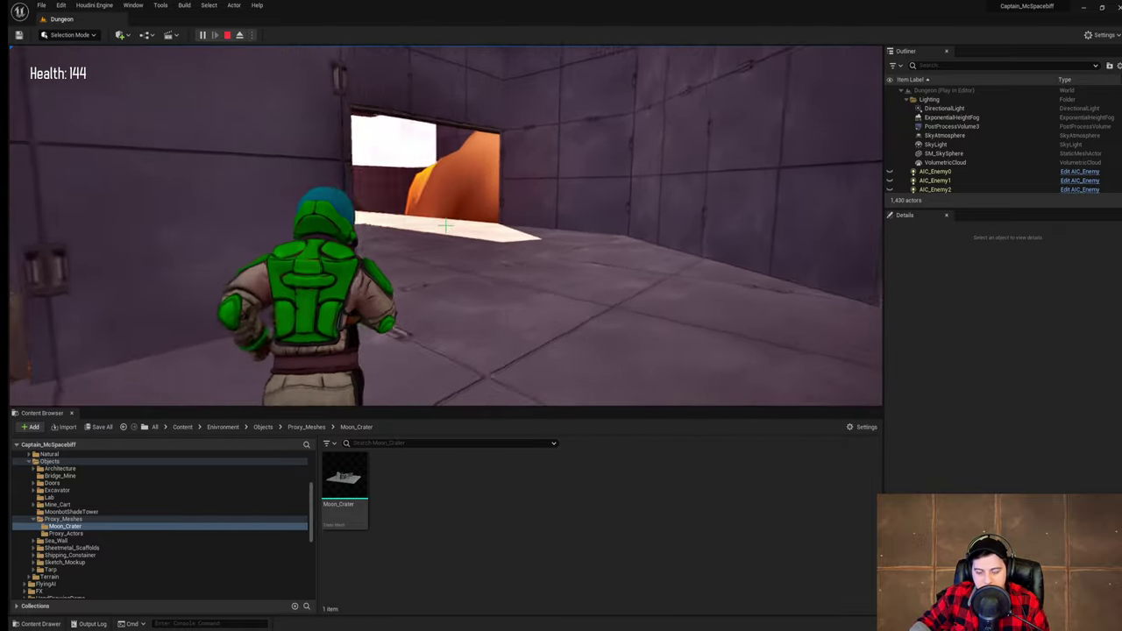
key("w")
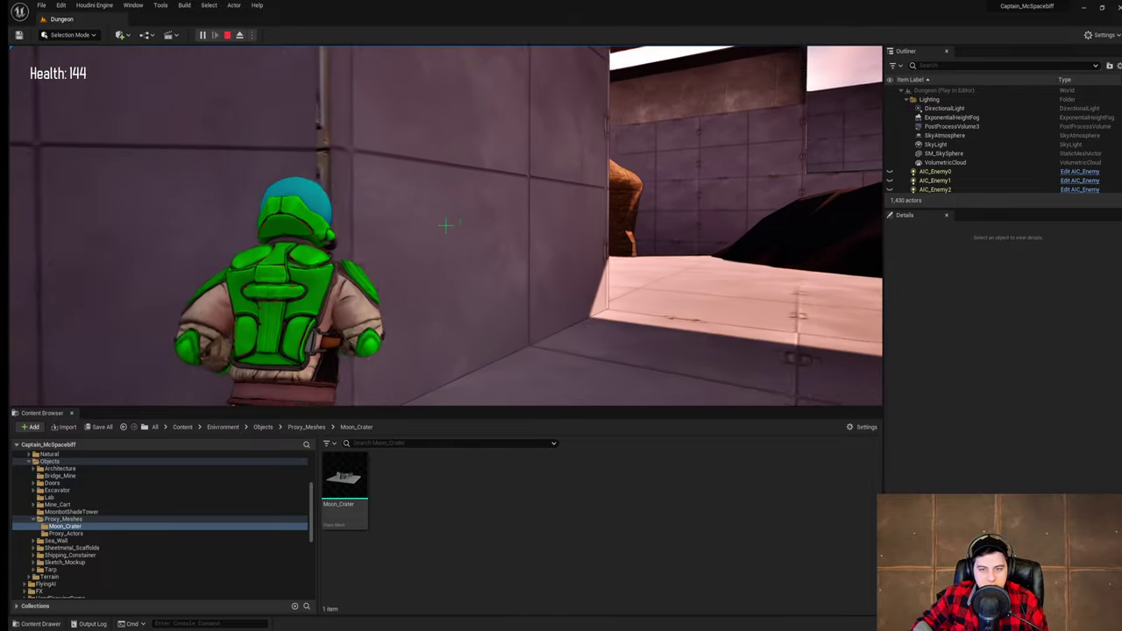
key("w")
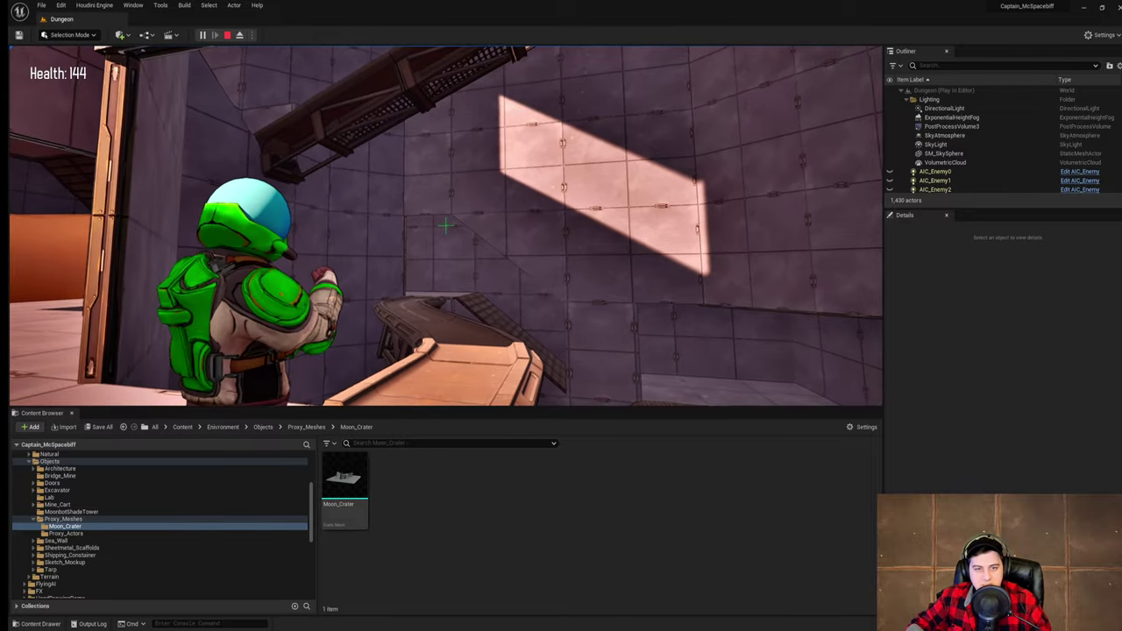
key("w")
key("w")
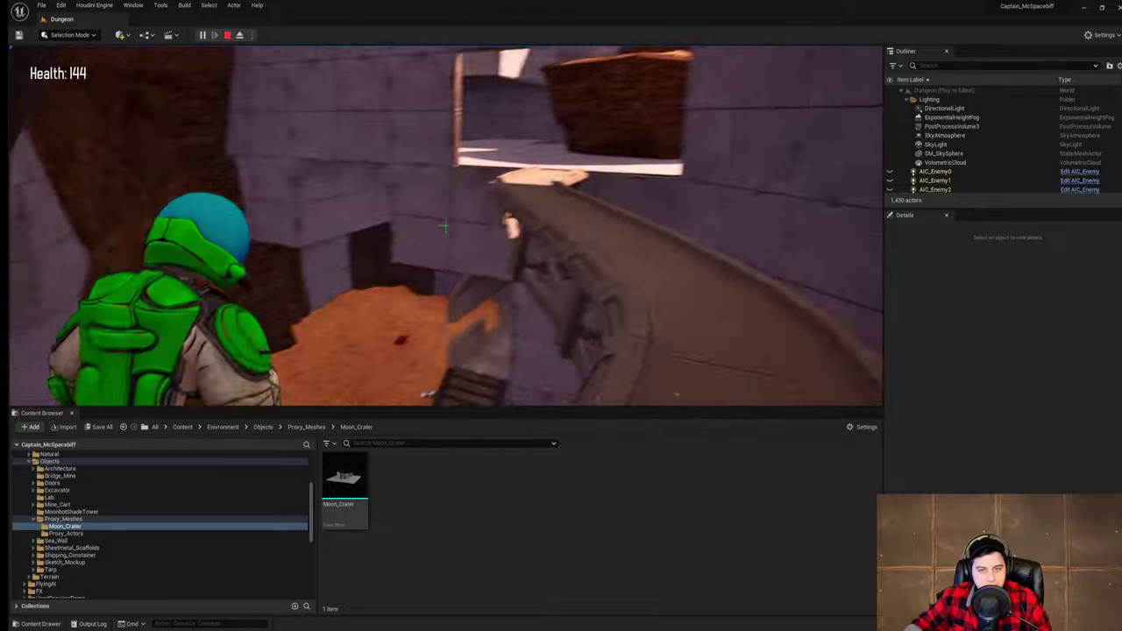
key("w")
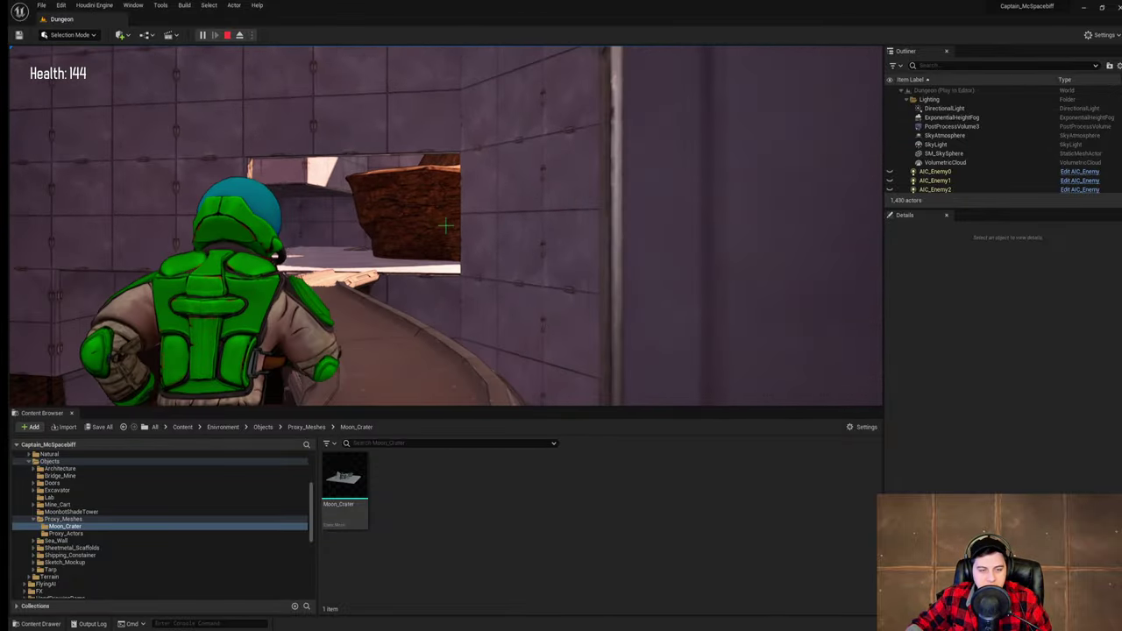
key("w")
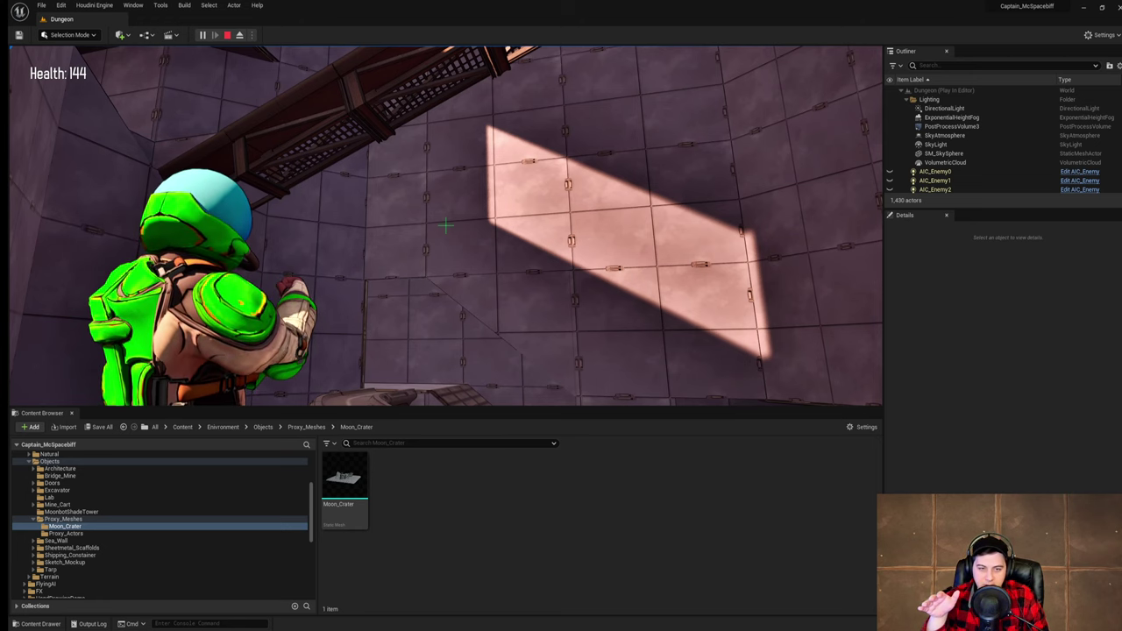
- Walk the player from the curved walkway through the corridor to the opening facing the orange terrain outside
key("s")
key("w")
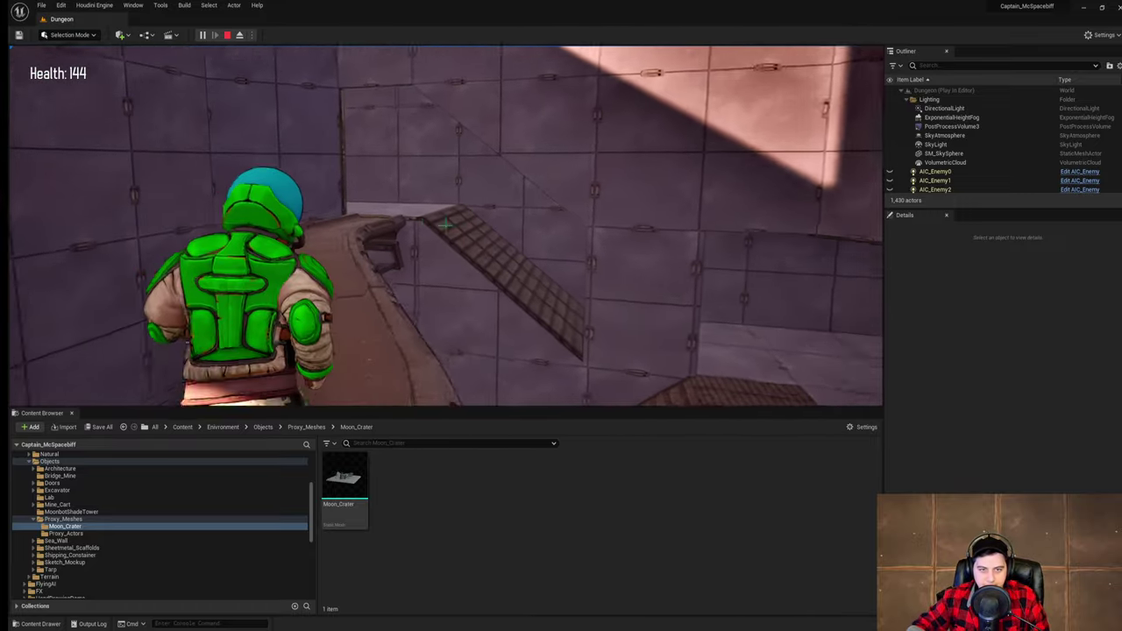
key("w")
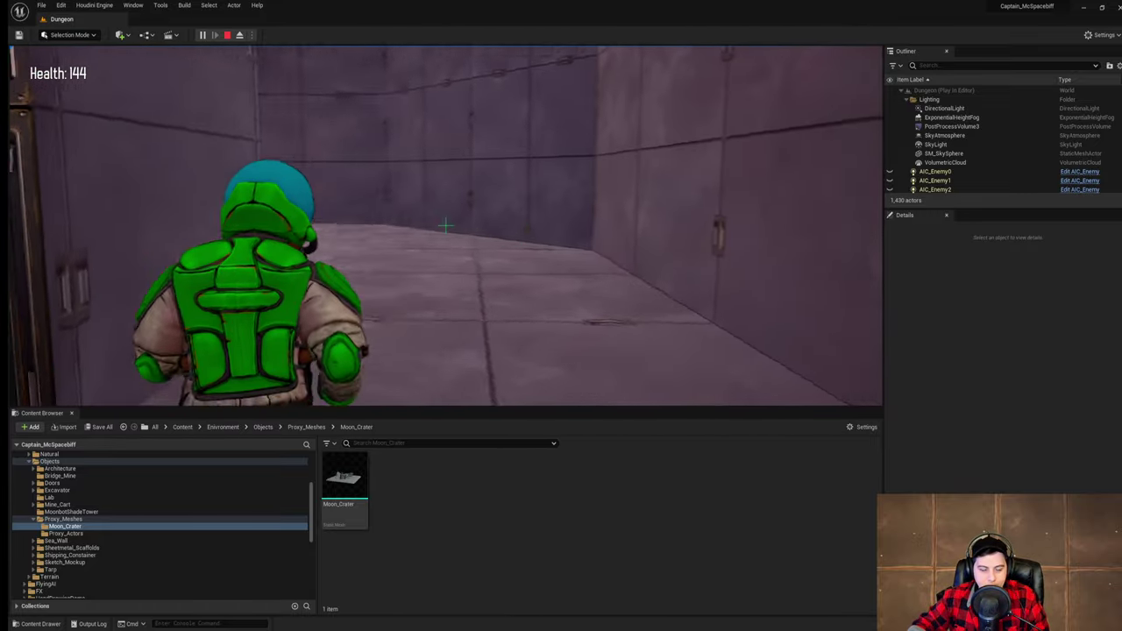
key("w")
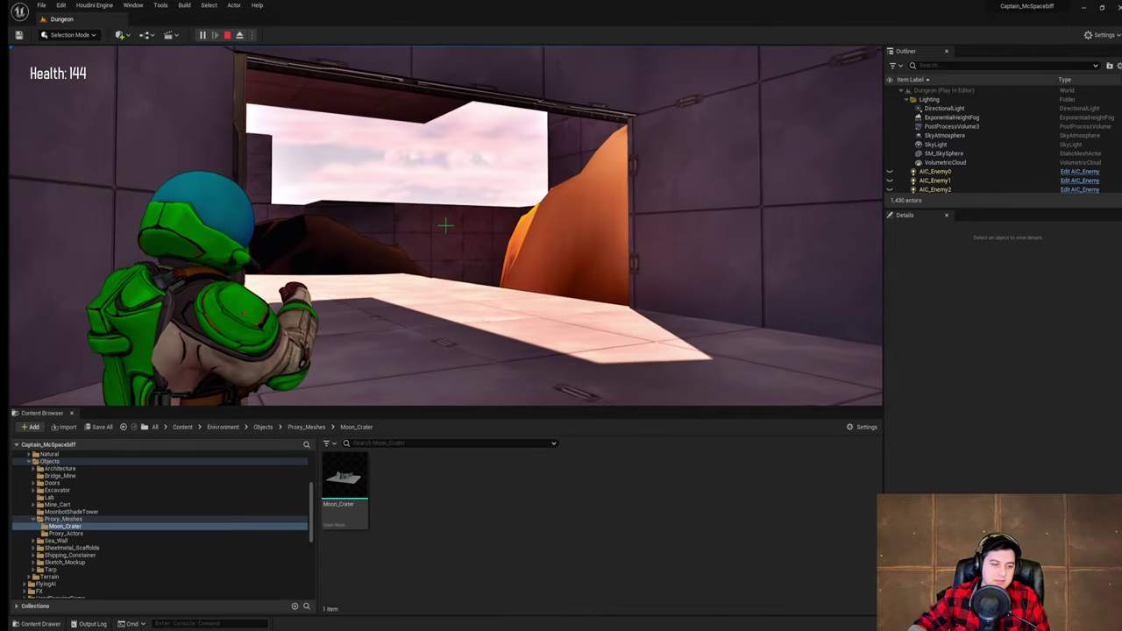
- Walk the player out onto the sunlit floor, inspect the large rocks and outer walls, and end the play test
key("shift+F1")
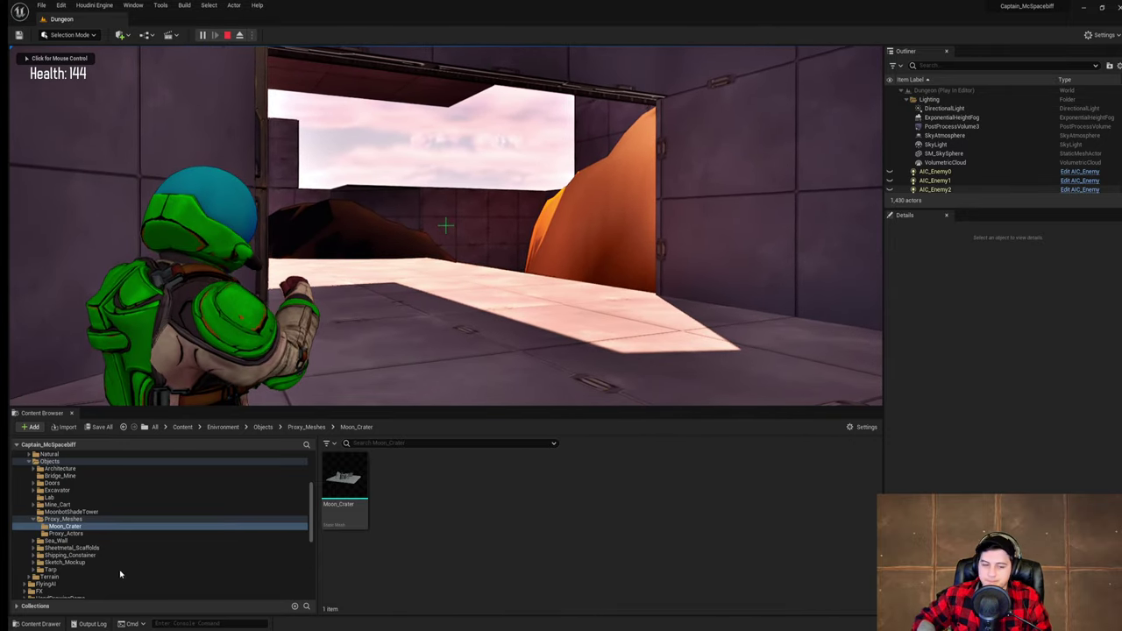
left_click(351, 290)
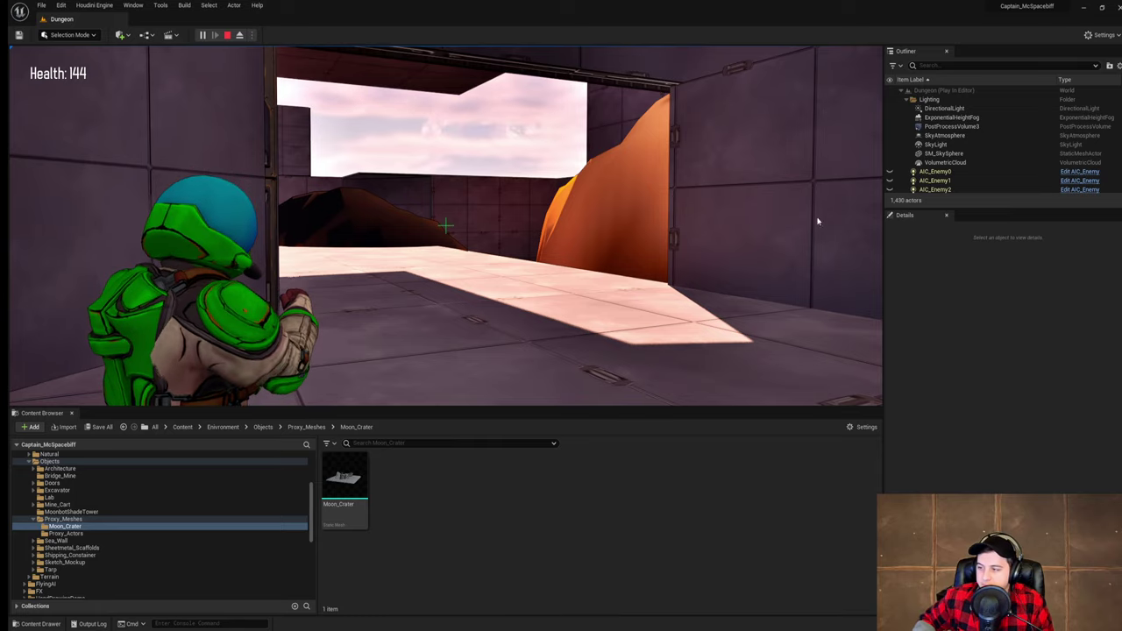
left_click(606, 221)
key("w")
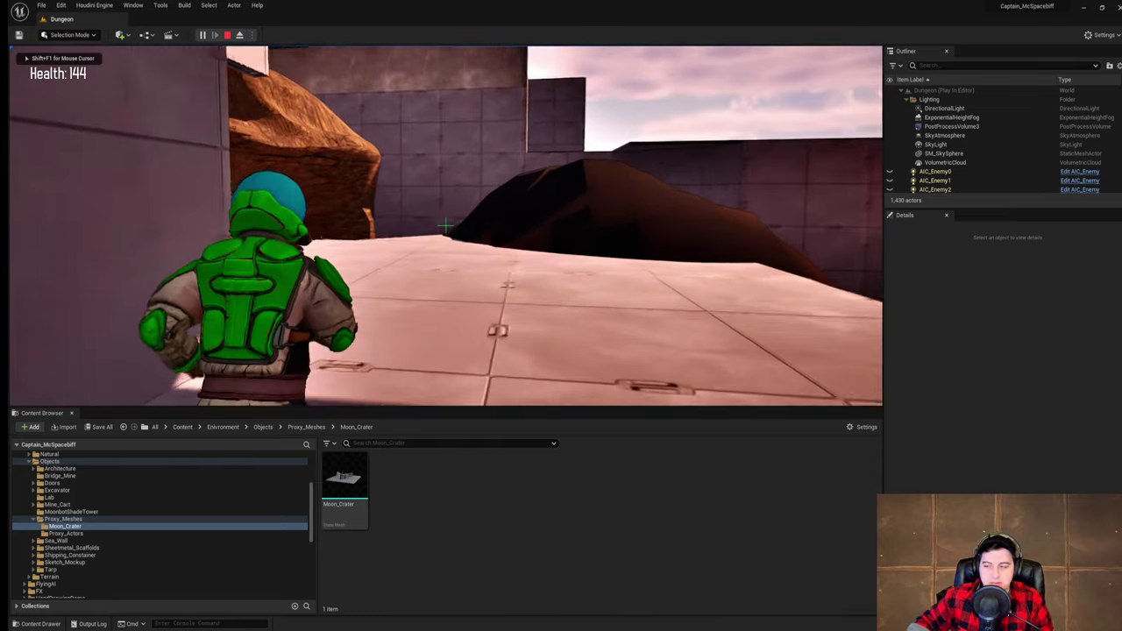
key("shift+F1")
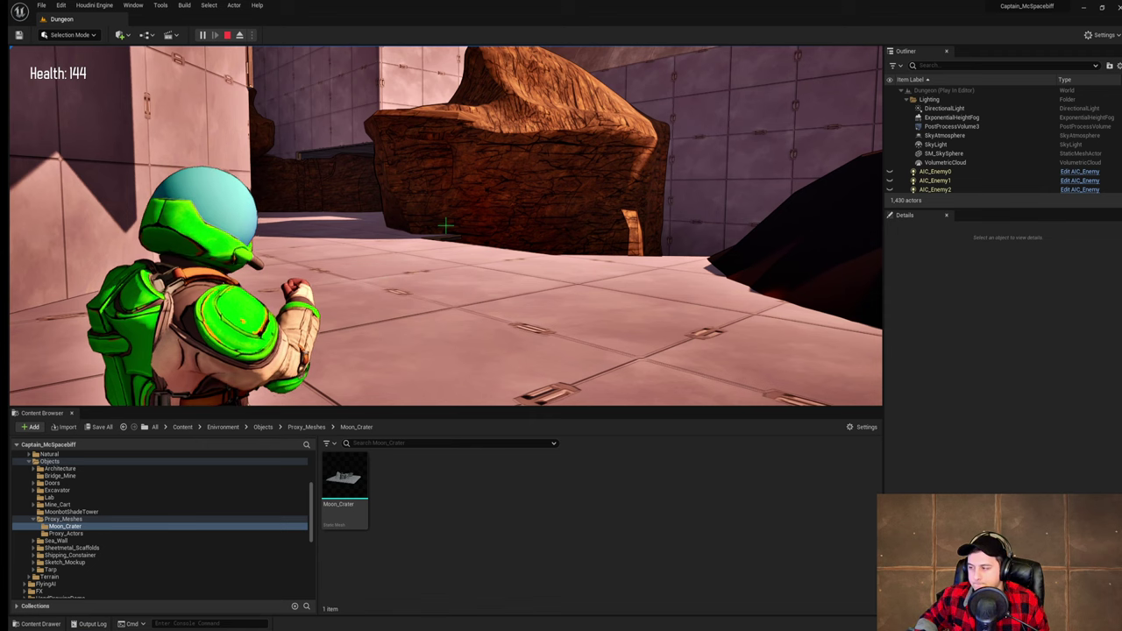
left_click(608, 319)
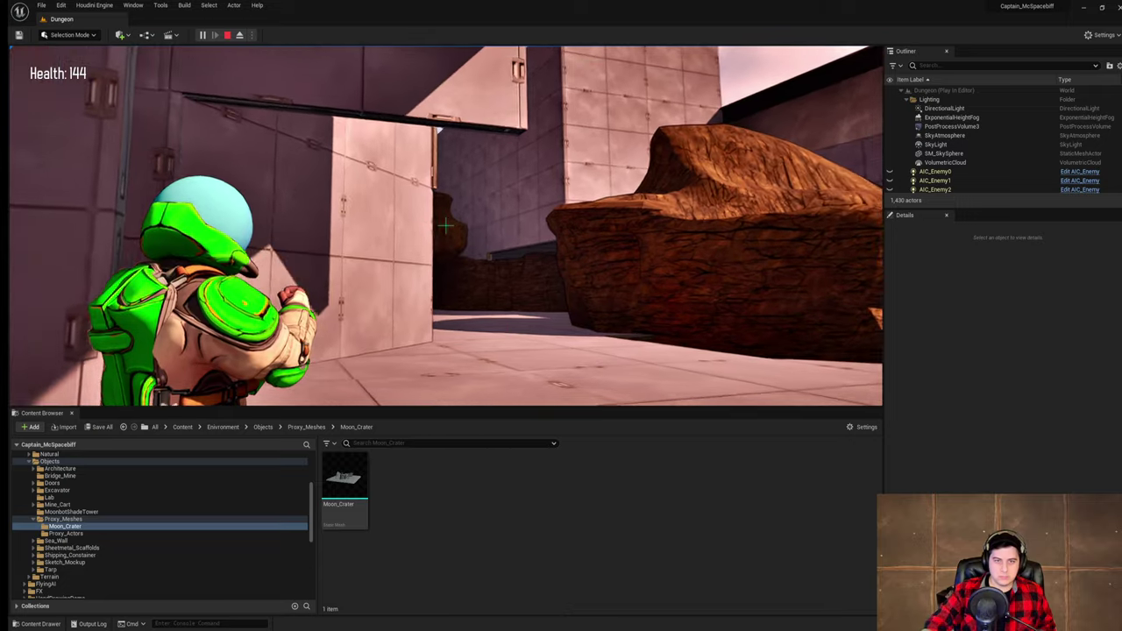
key("Escape")
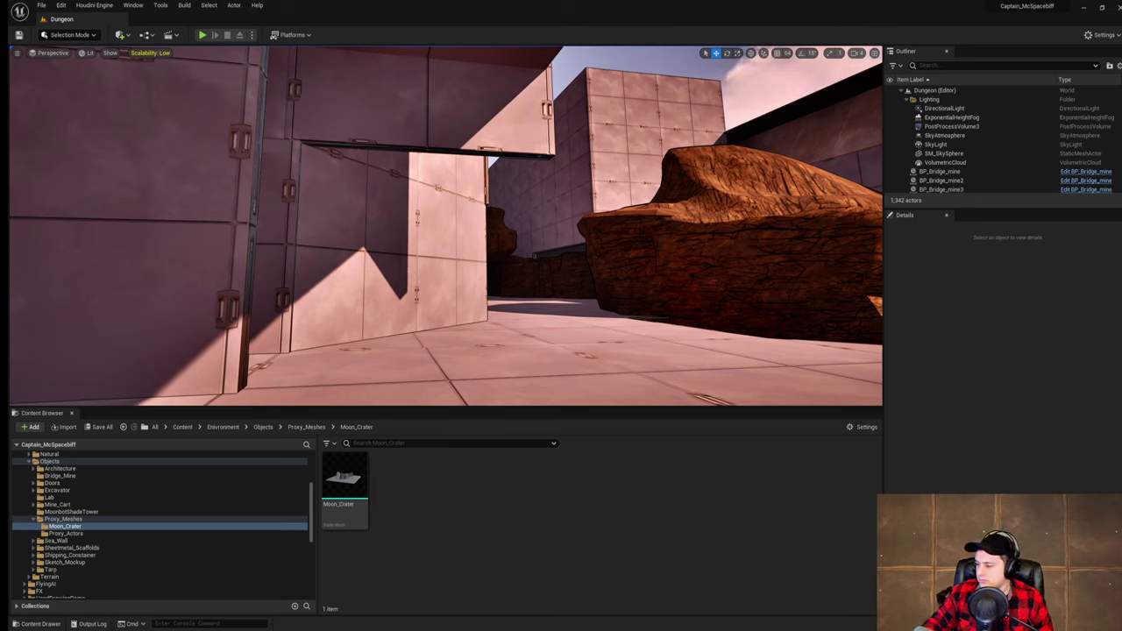
- Select the near wall panel, the large rock and a distant tower wall panel in turn to inspect the pieces
left_click(158, 228)
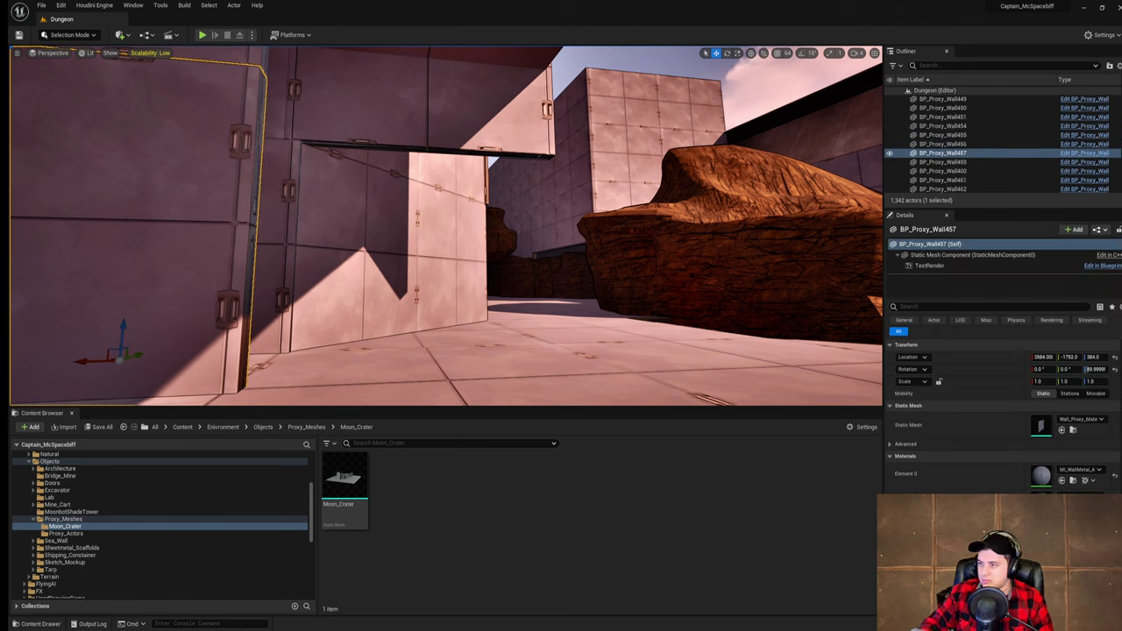
left_click(714, 249)
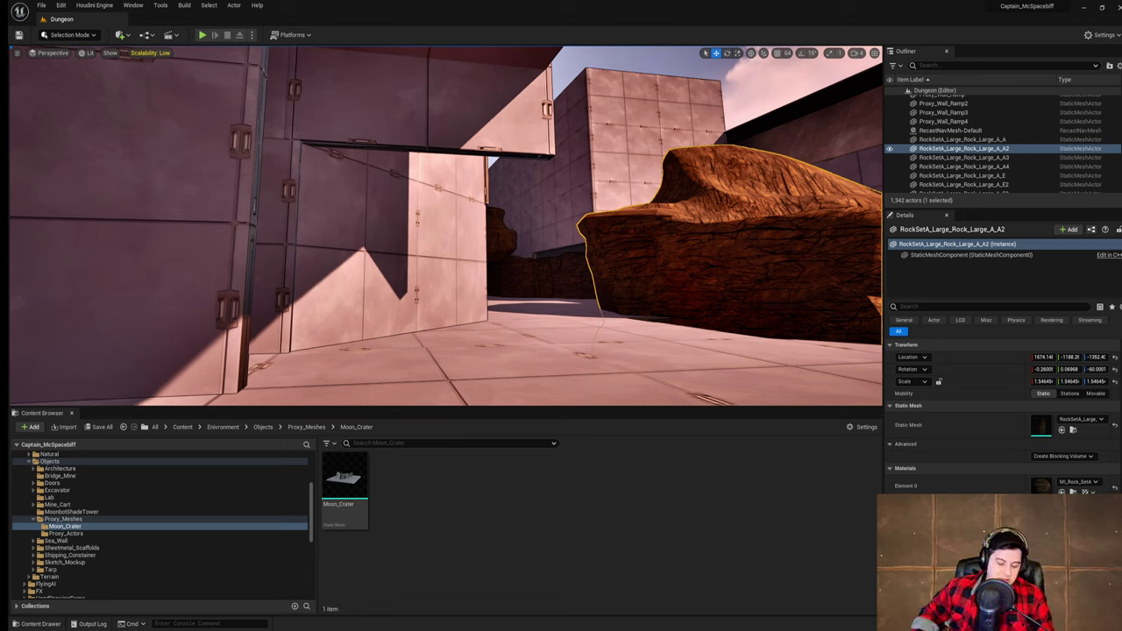
right_click(642, 136)
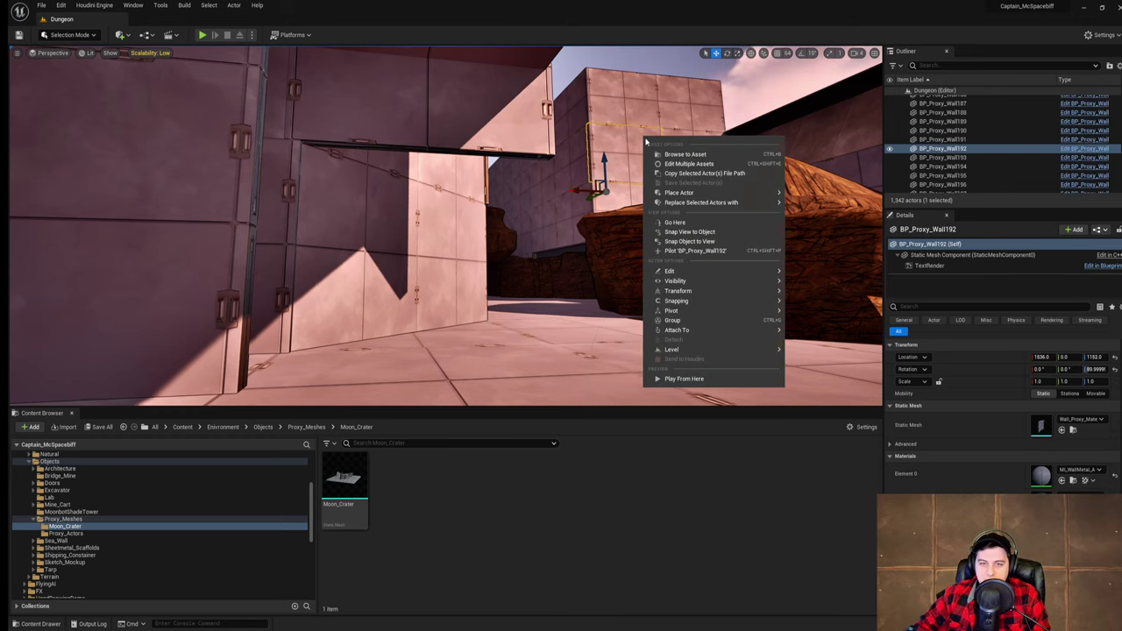
- Return to the bridge chamber and start another play test facing the curved walkway and sunlit wall
right_click_drag(577, 141, 440, 160)
key("w")
key("w")
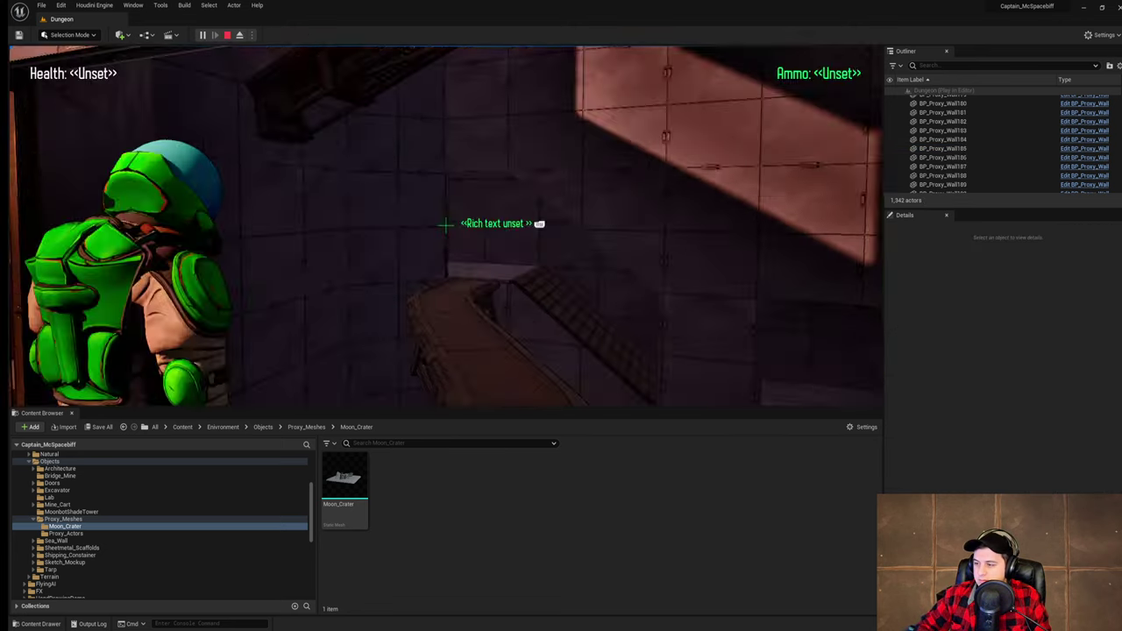
- Take control of the player, cross the curved walkway and drop to the orange floor beside the metal stairs
left_click(617, 192)
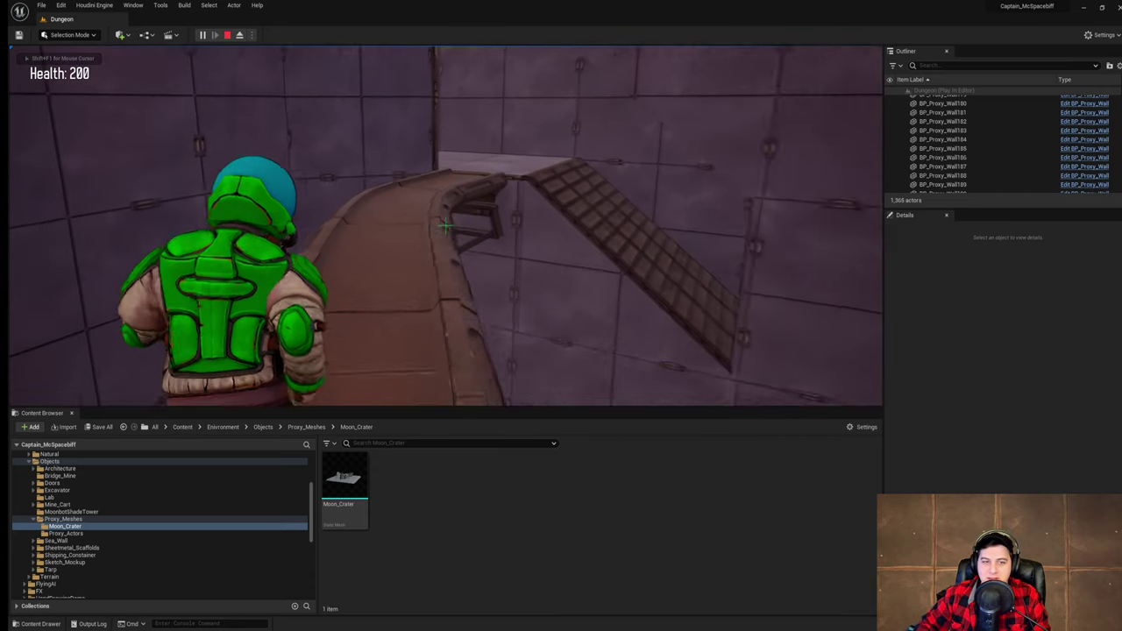
key("w")
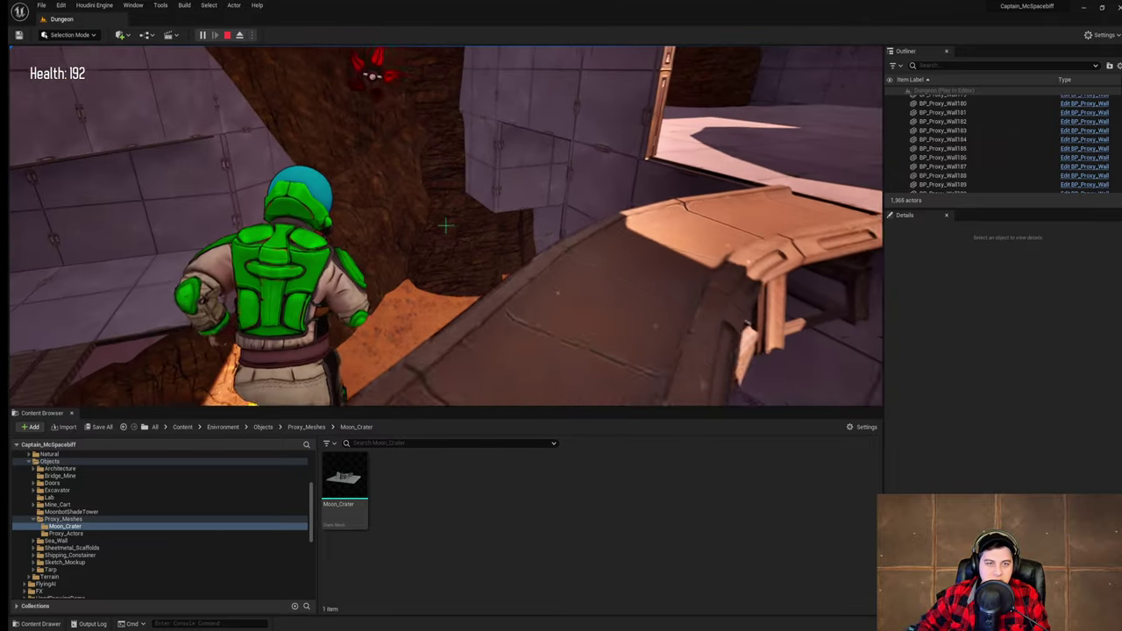
key("w")
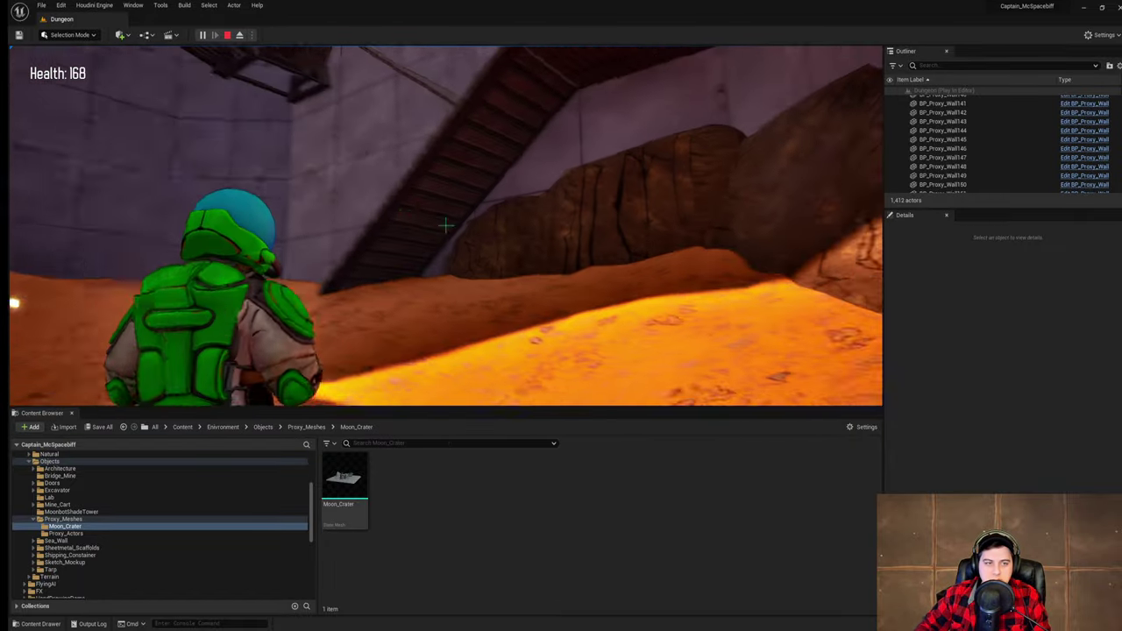
key("w")
key("w")
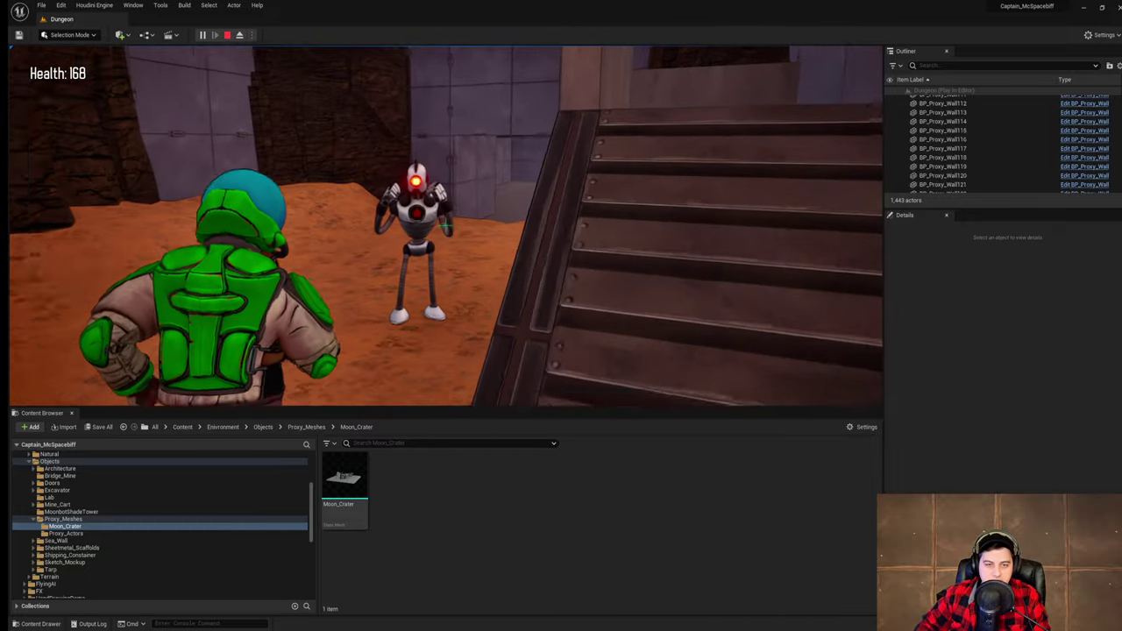
- Run the player around the orange floor past the white robots to the dark rocks, and release the mouse cursor
key("w")
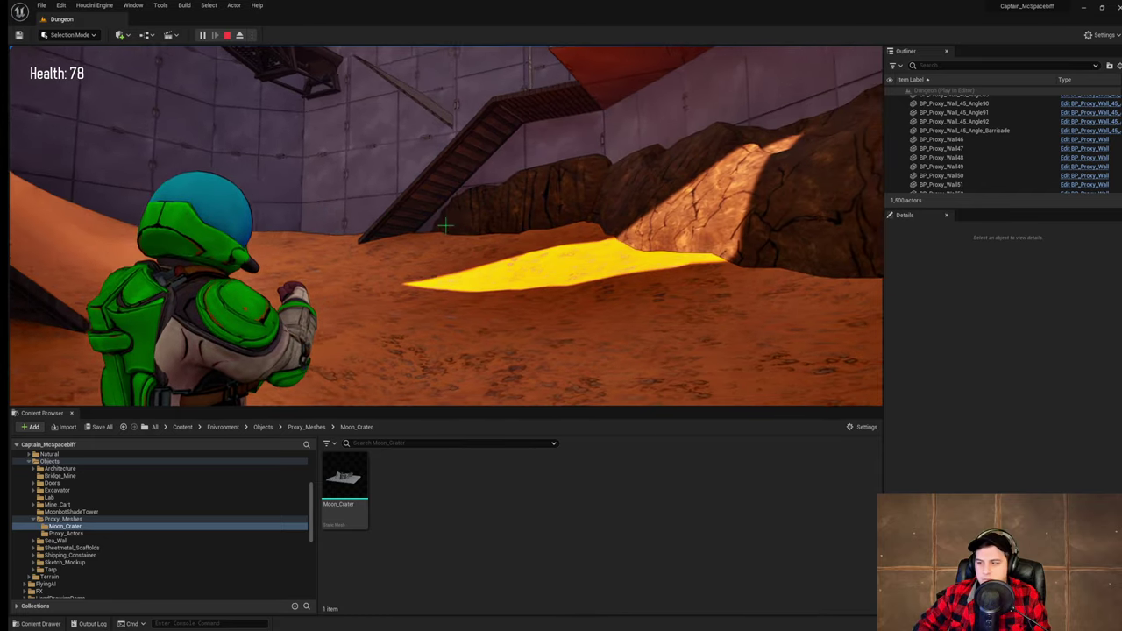
key("w")
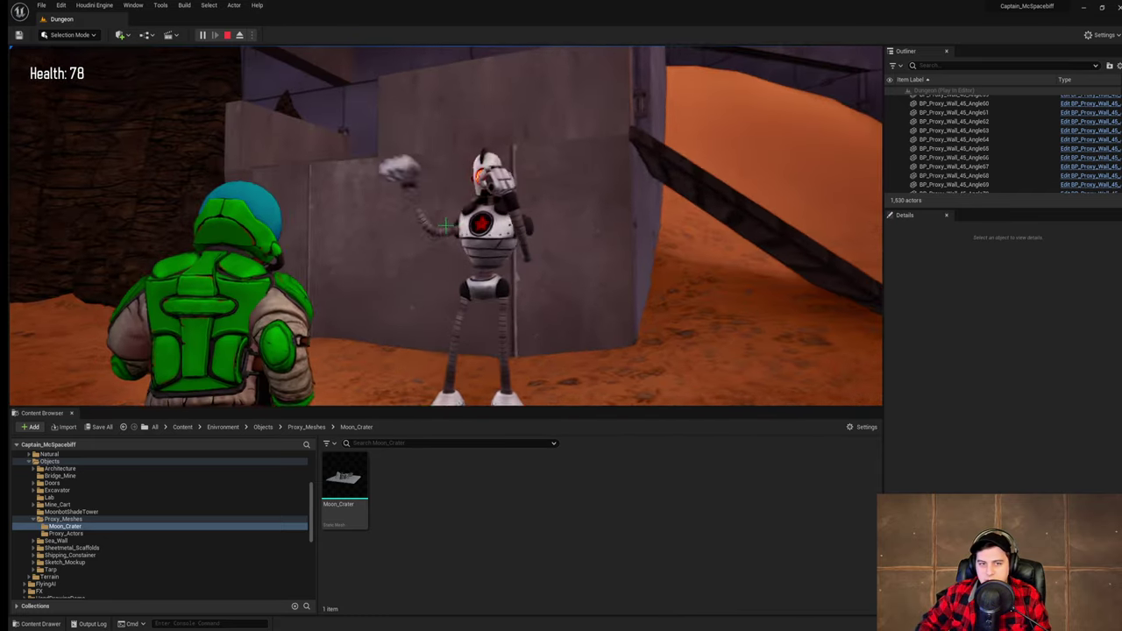
key("w")
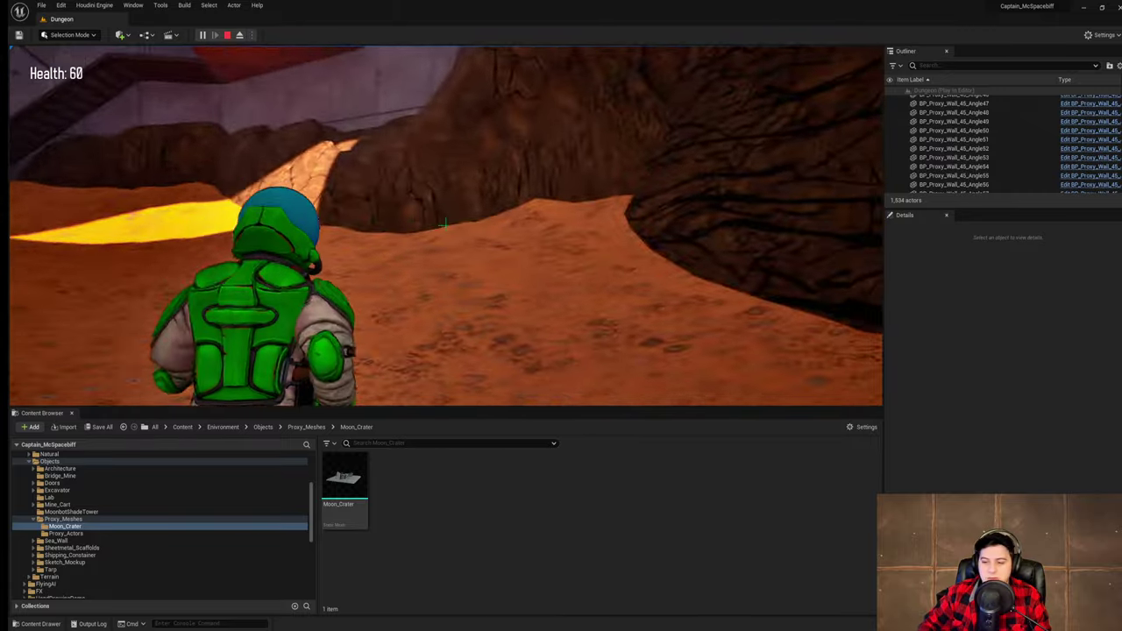
key("w")
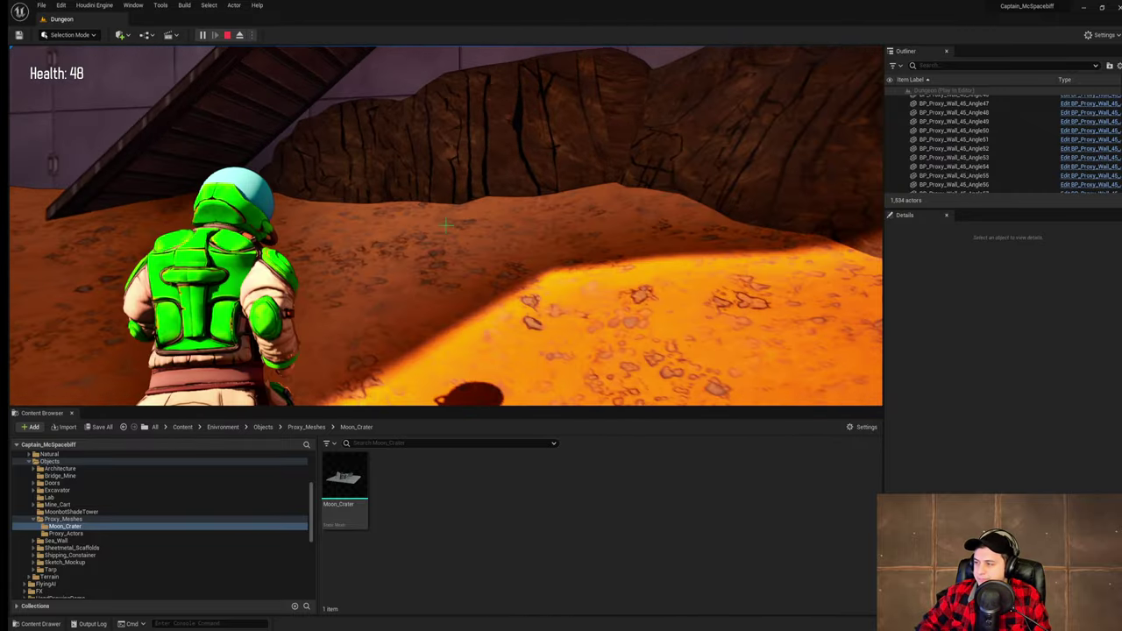
key("shift+F1")
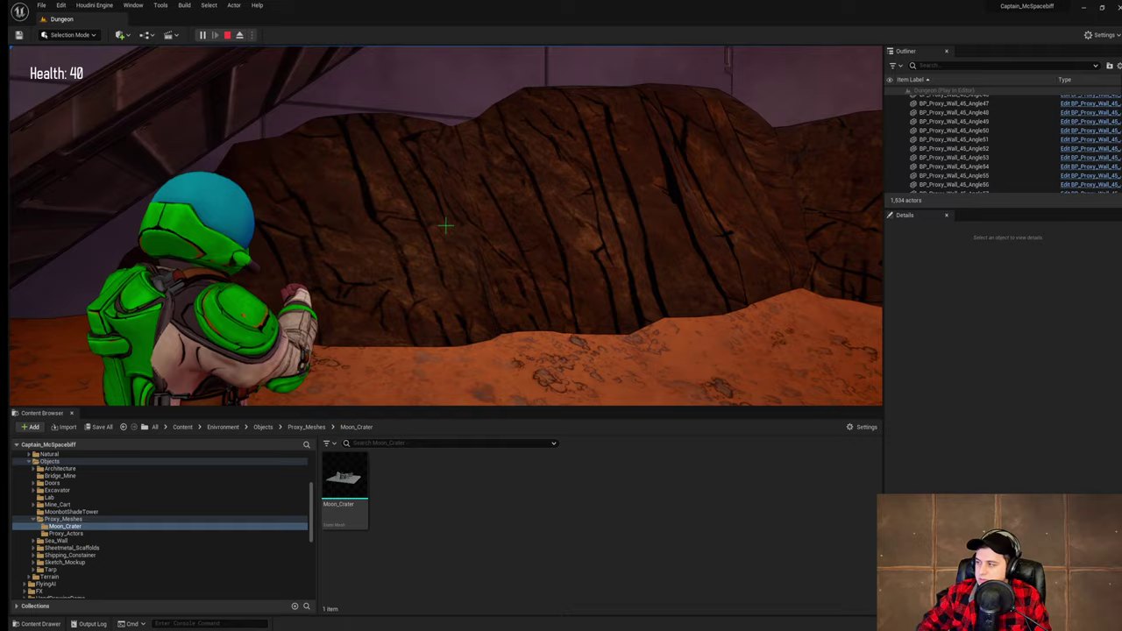
- Resume control and run from the rocks among the remaining enemies, circling back to face the long staircase
left_click(701, 329)
key("w")
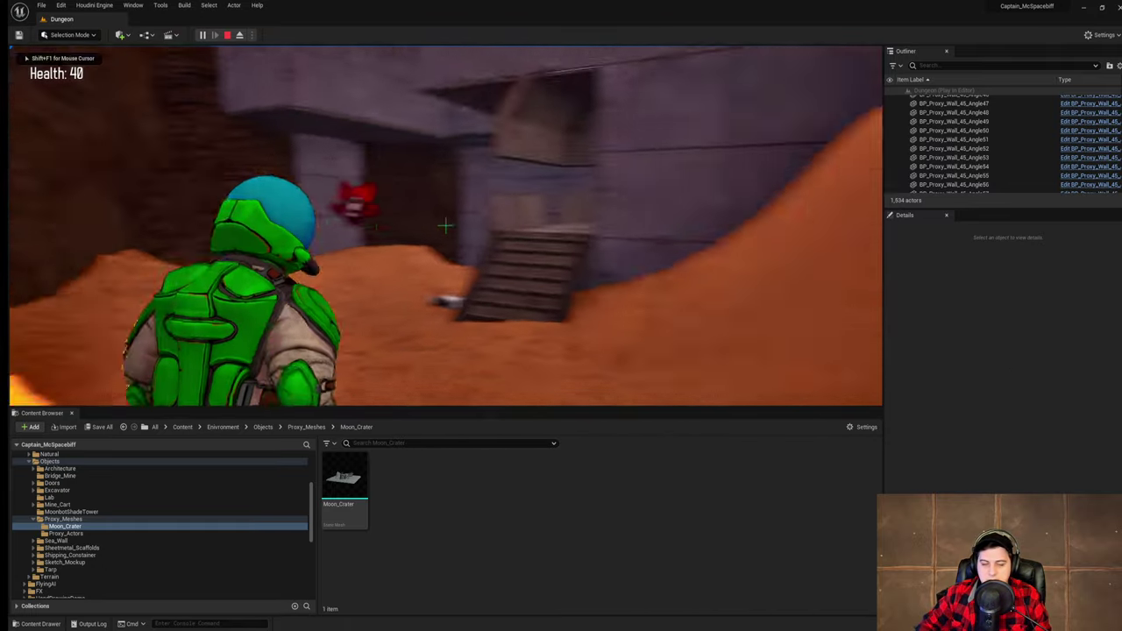
key("s")
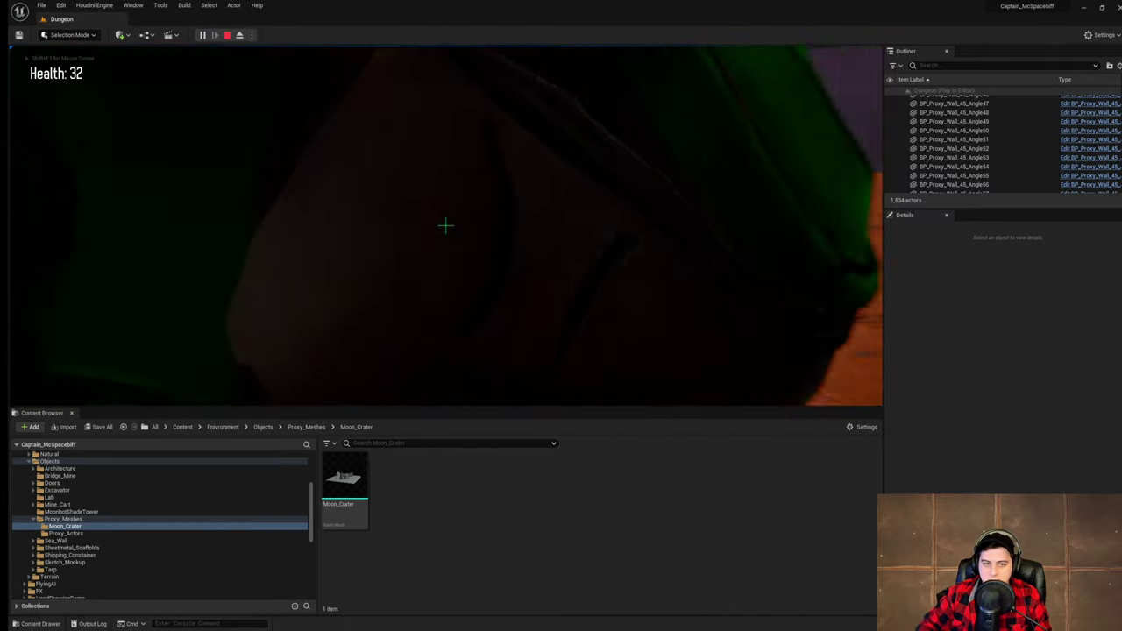
key("w")
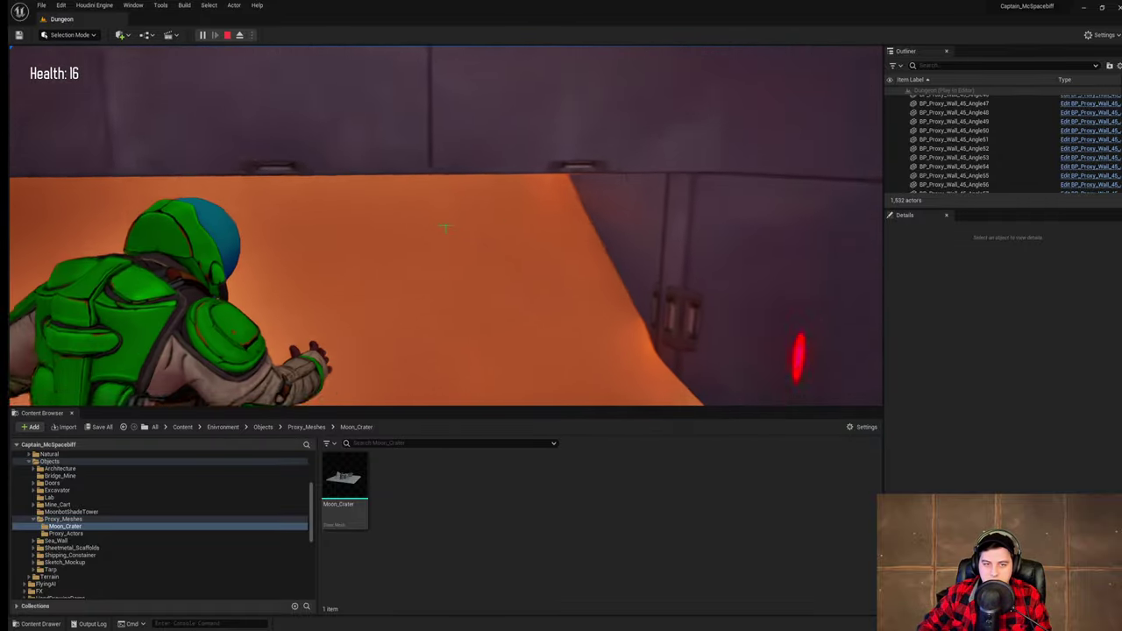
key("w")
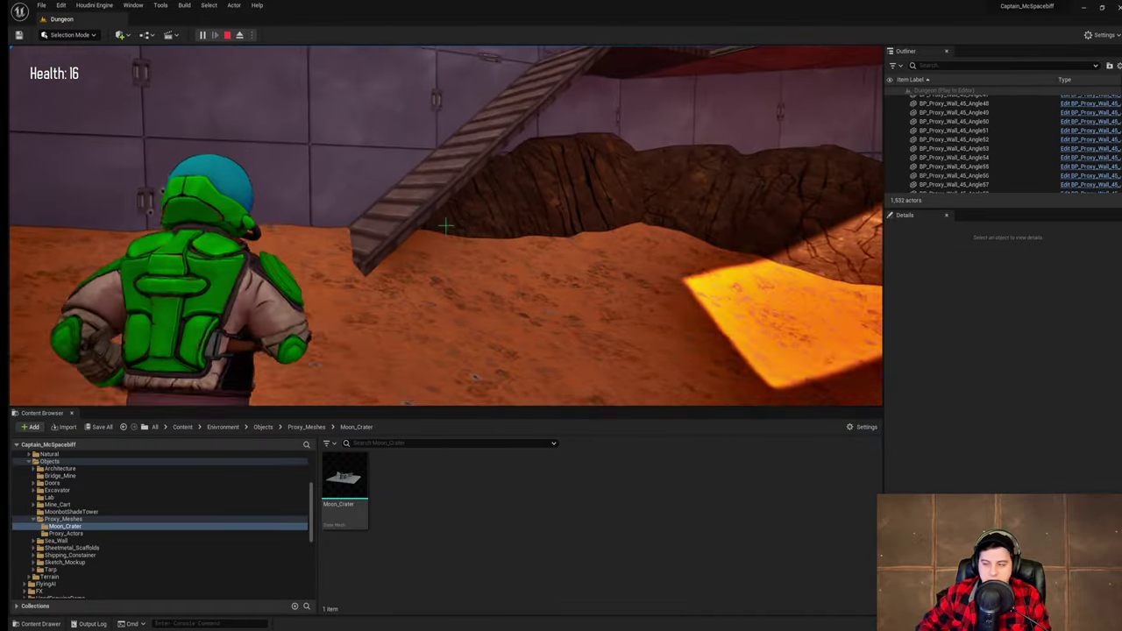
- Take the player up to the raised platform and inspect its floor, wall panels and corners
key("w")
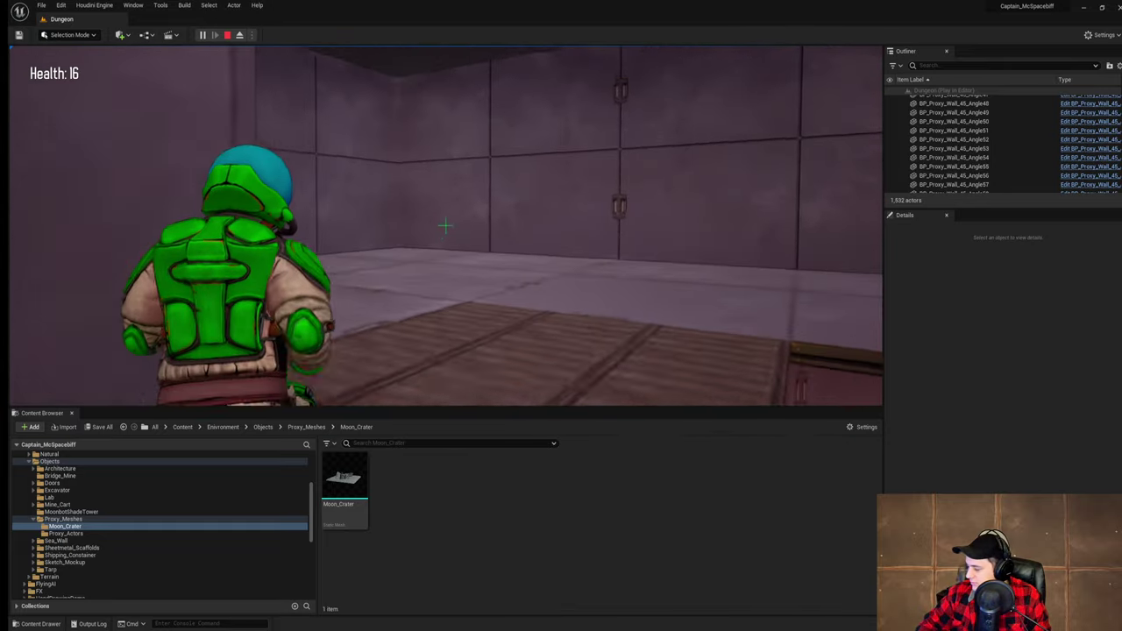
key("d")
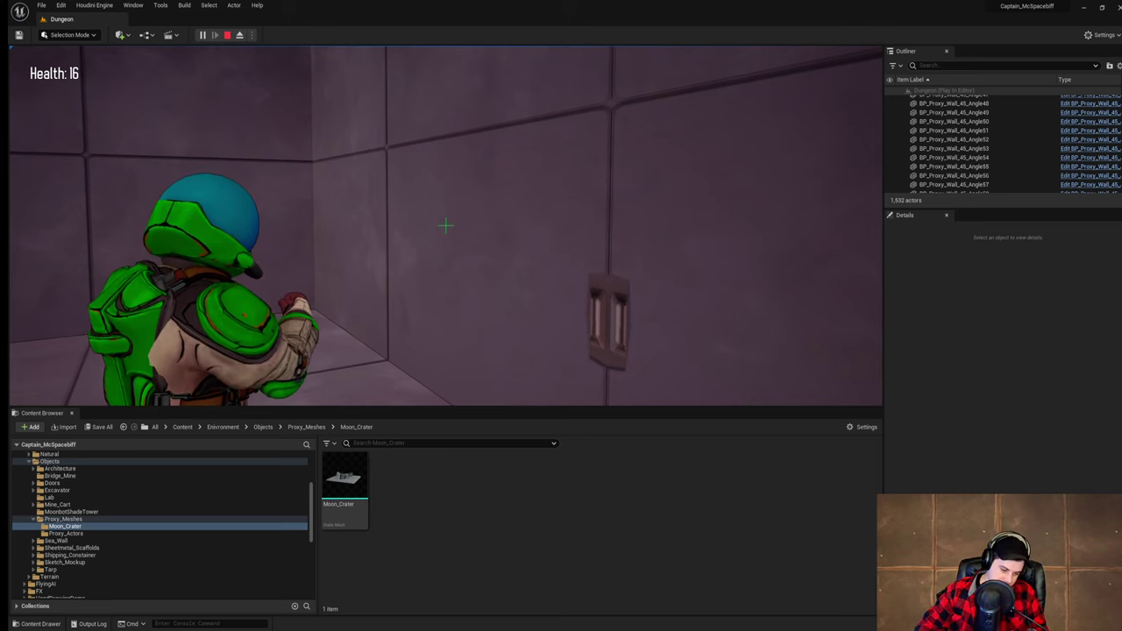
key("d")
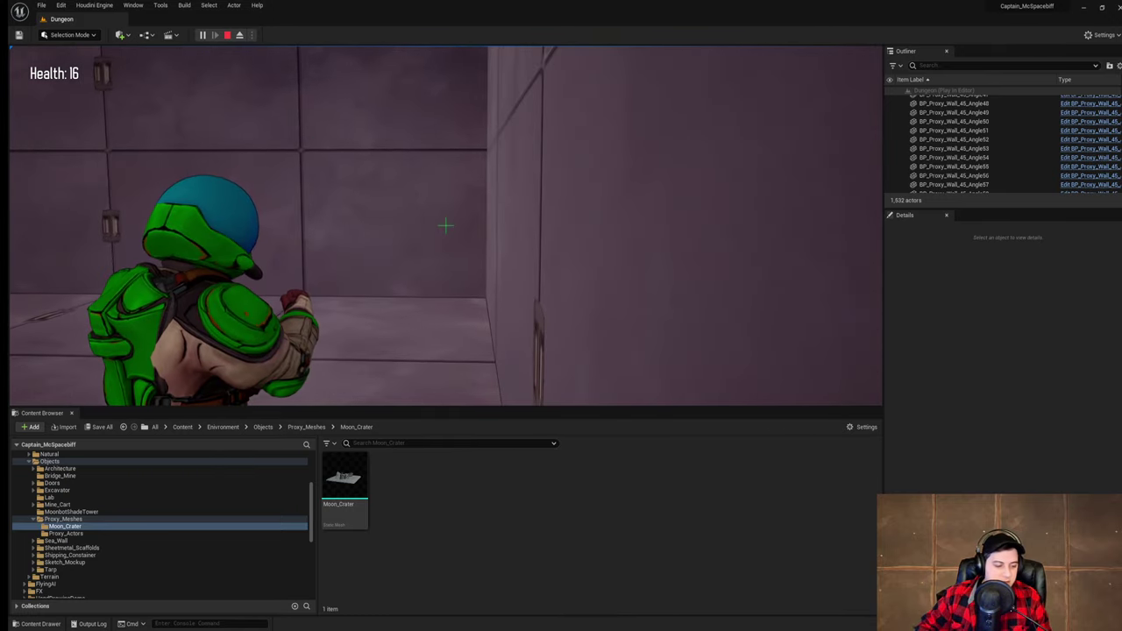
key("w")
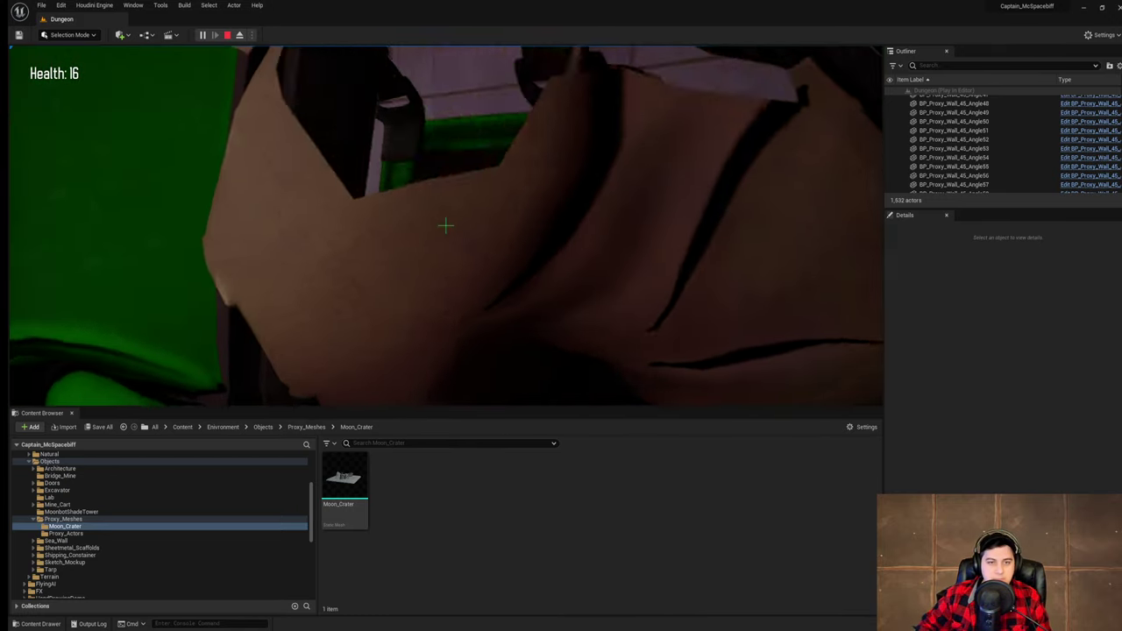
- Run and jump the player up the stairs to the bridge chamber's corridor doorway, and end the play test
key("w")
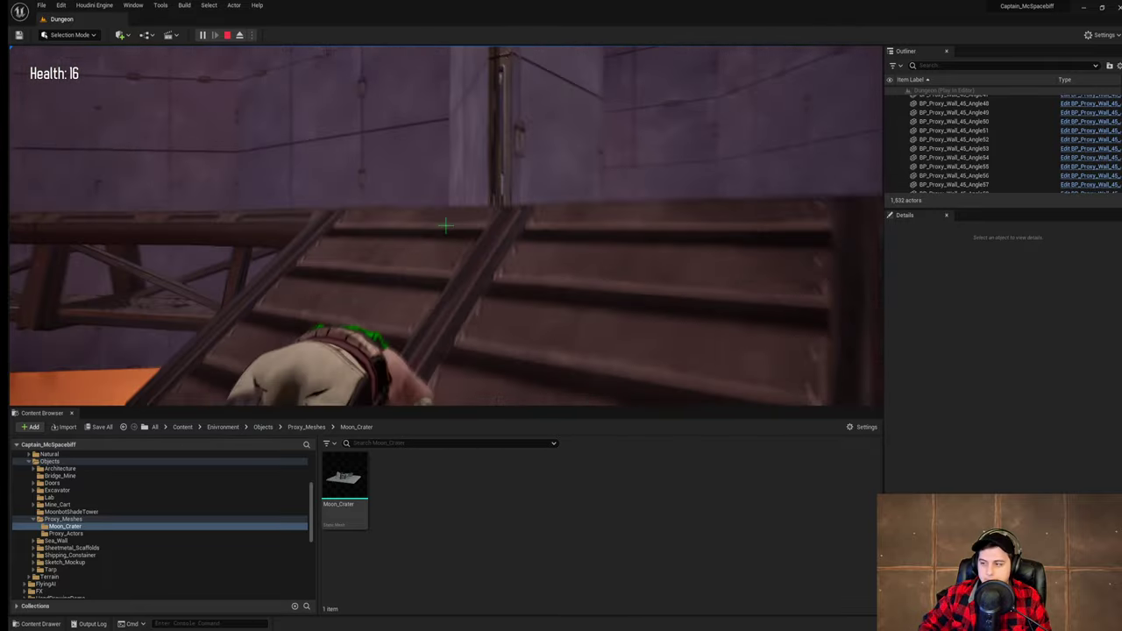
key("w")
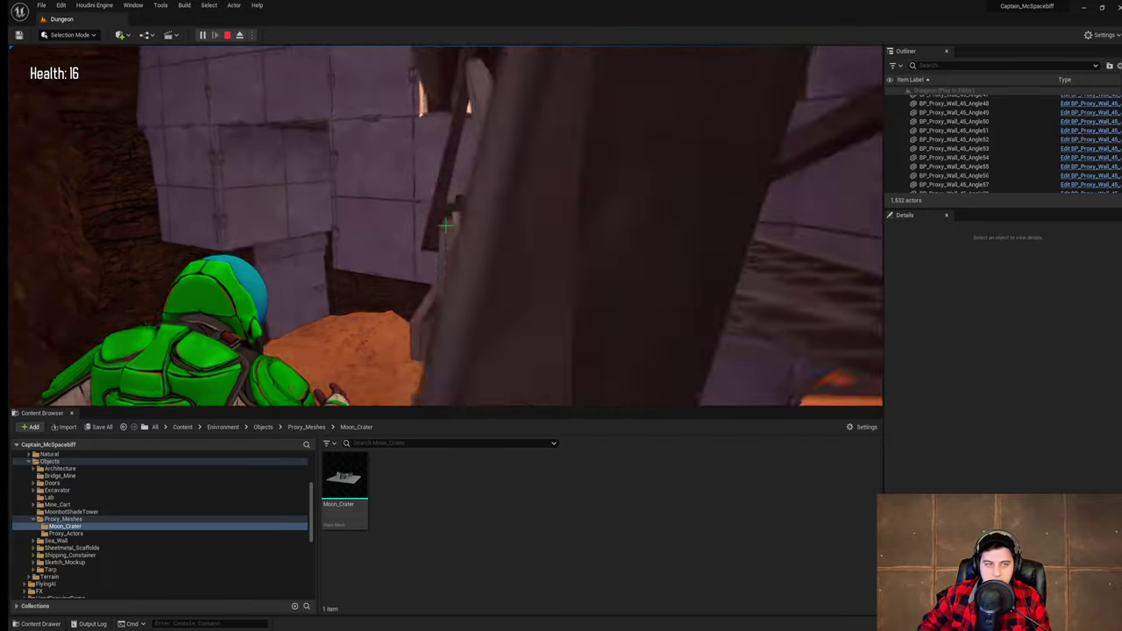
key("w")
key("space")
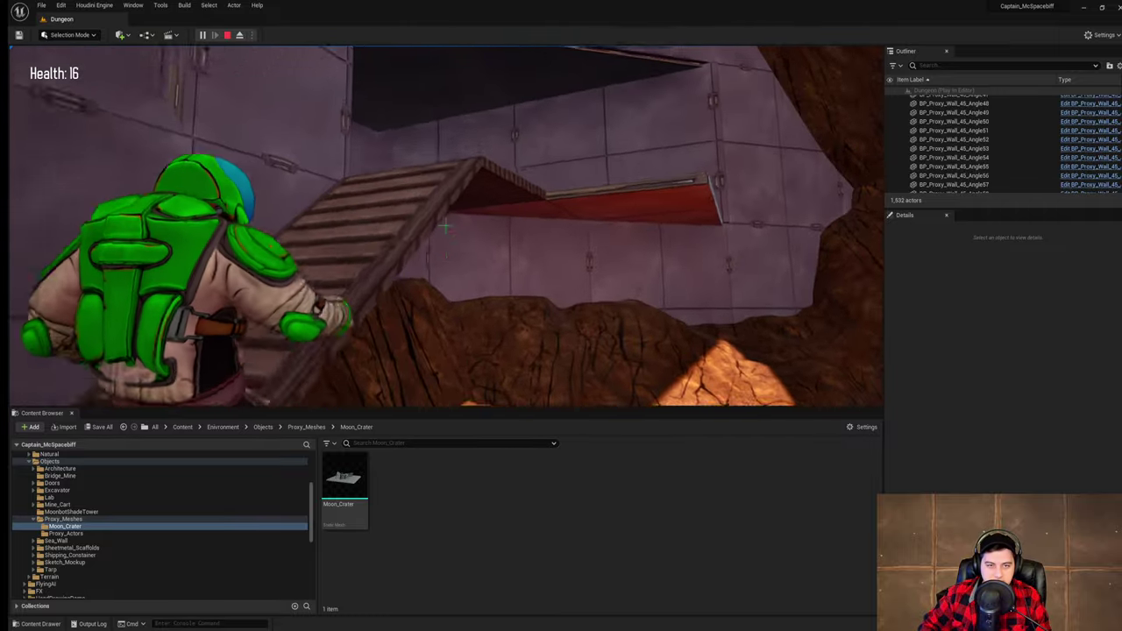
key("w")
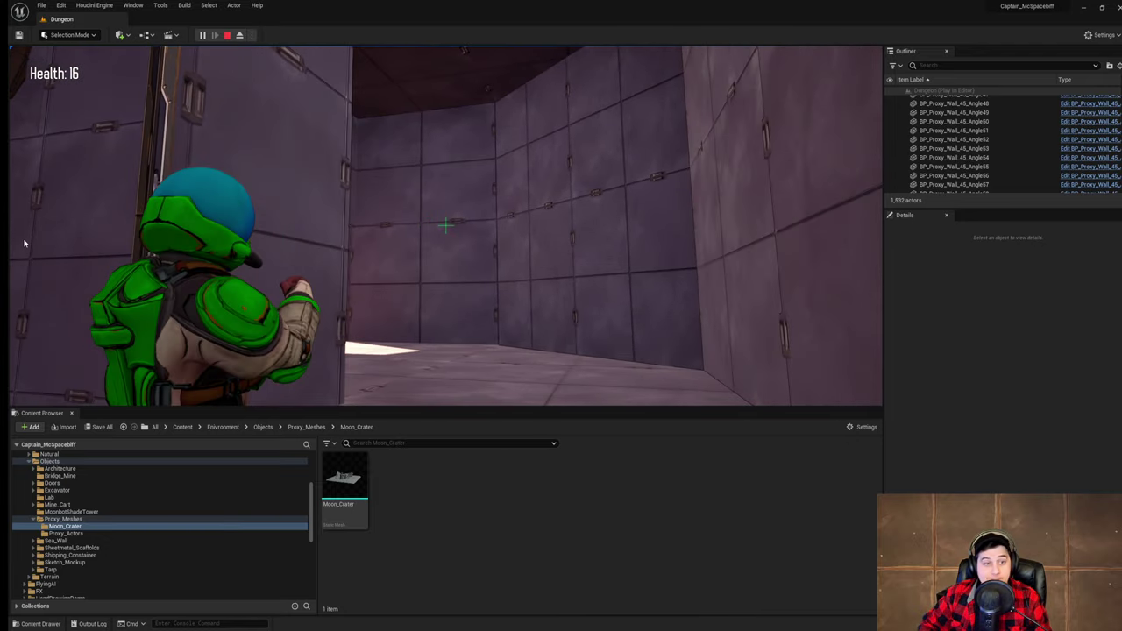
key("Escape")
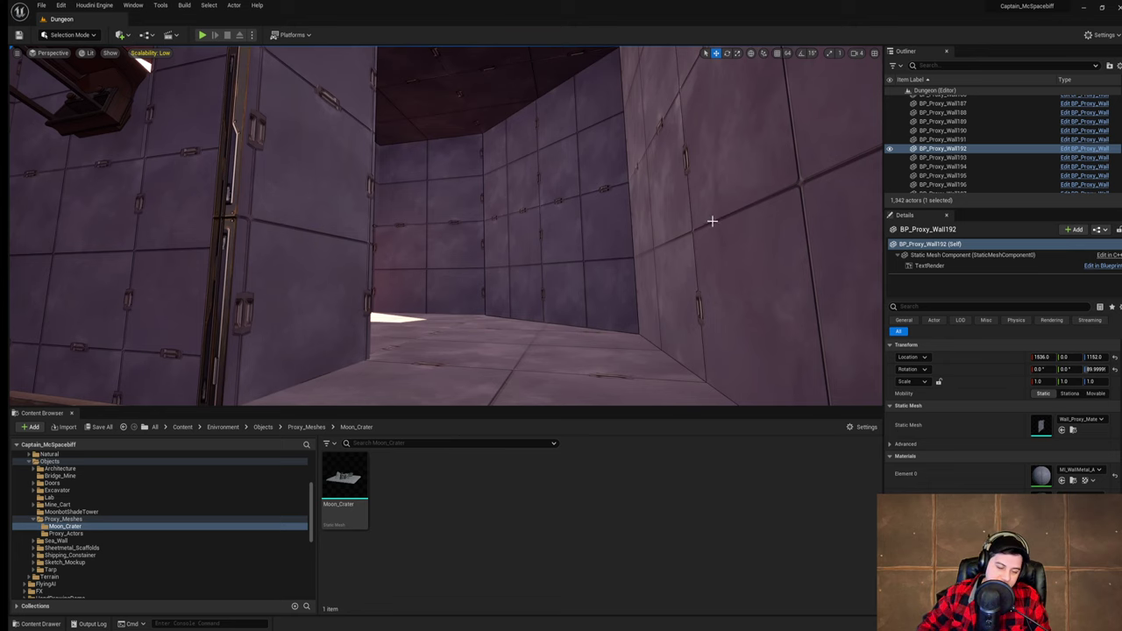
- Fly through the corridor to the opening overlooking the large rocks and outer walls, and select the sky sphere
right_click_drag(708, 229, 726, 239)
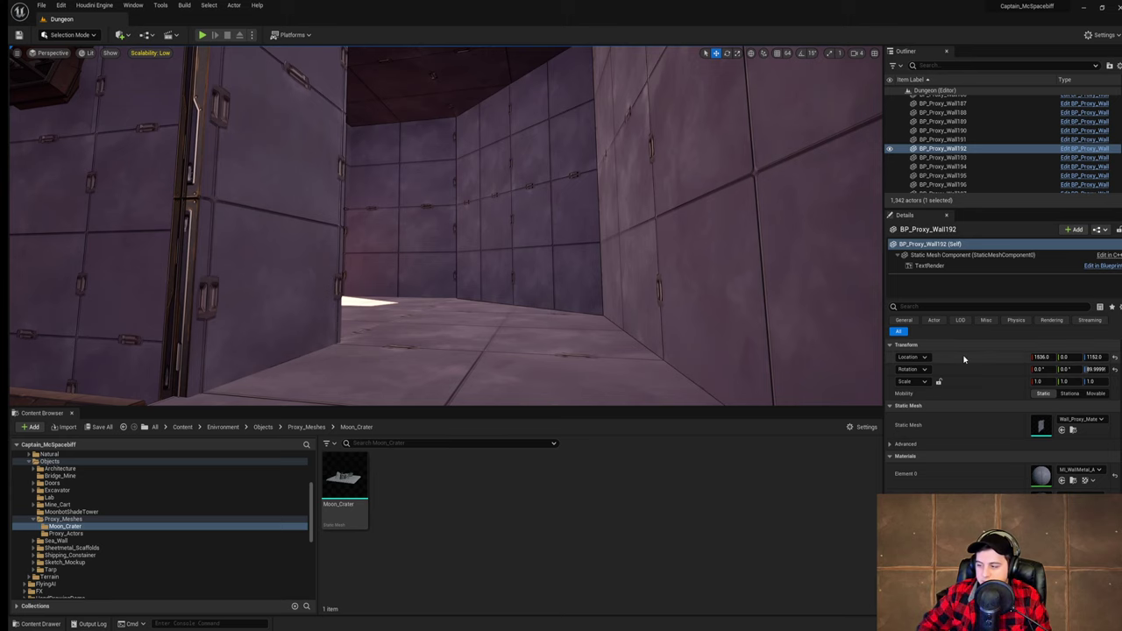
right_click(531, 267)
type("w")
right_click_drag(608, 263, 328, 259)
key("w")
left_click(685, 210)
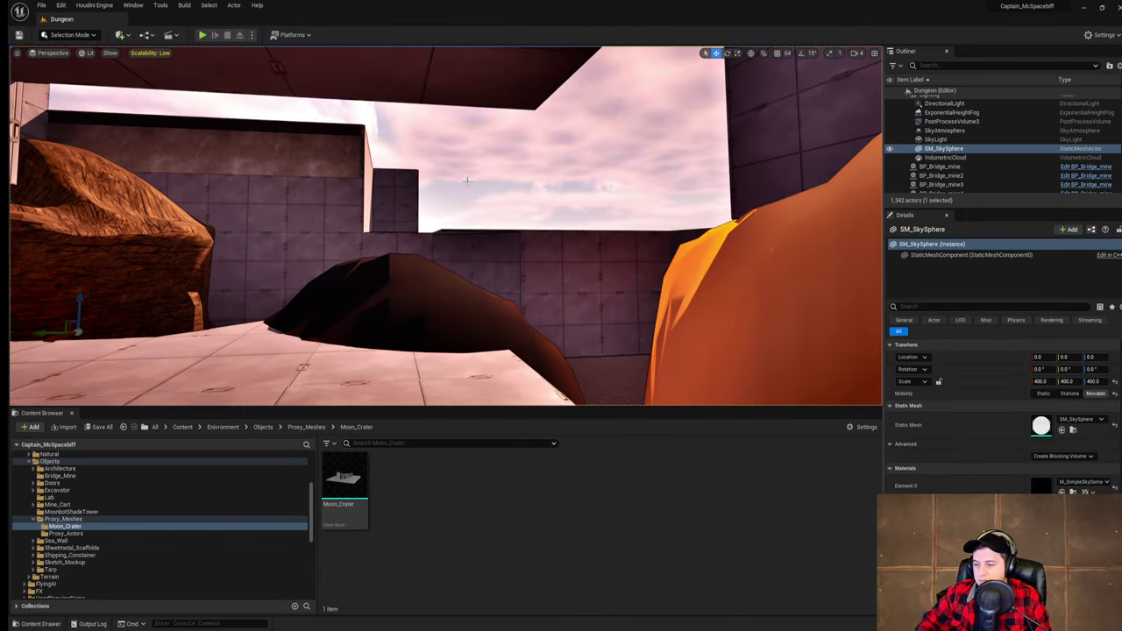
- Survey the rocks, platforms and towers from above, and return to the bridge chamber facing its window opening
key("s")
right_click_drag(351, 211, 277, 219)
right_click_drag(342, 92, 416, 65)
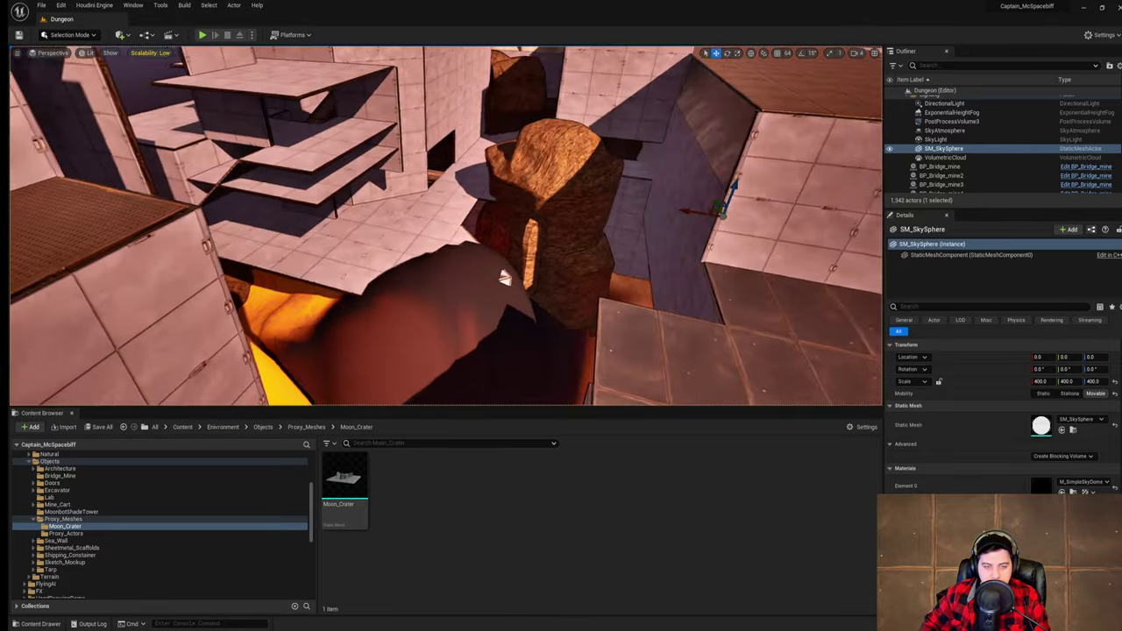
right_click_drag(670, 177, 644, 177)
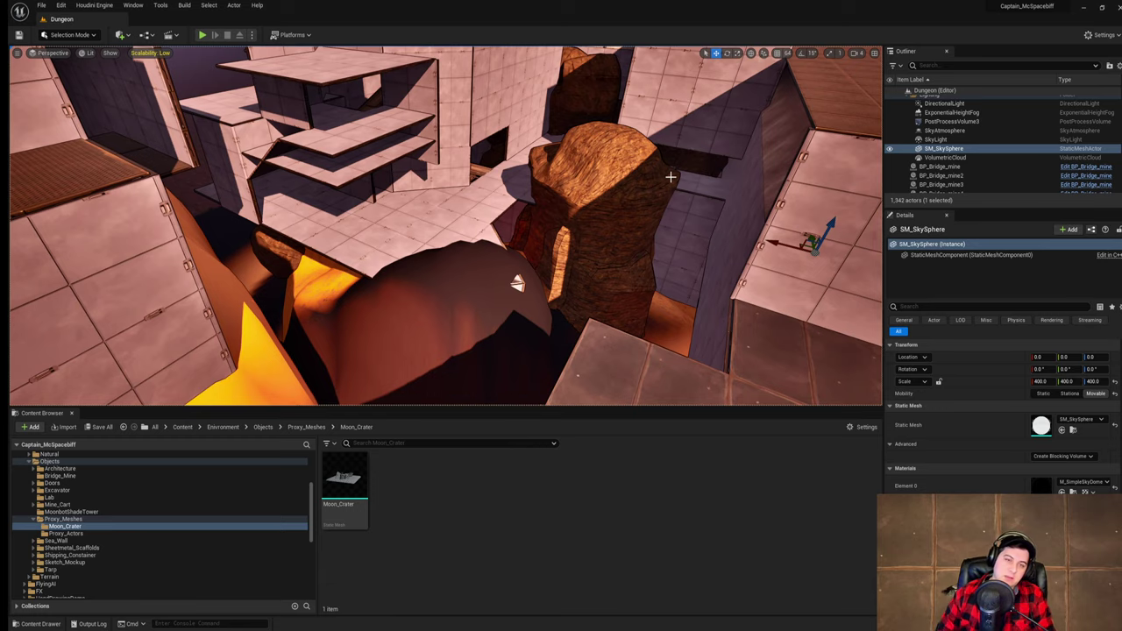
key("w")
right_click_drag(667, 141, 694, 145)
key("w")
key("w")
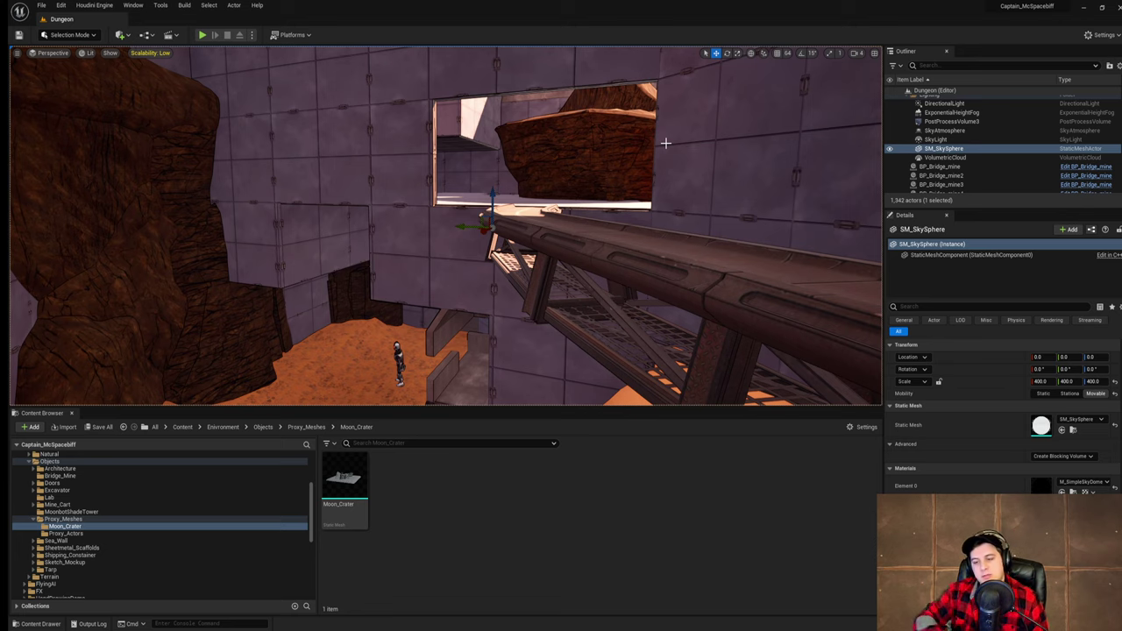
- Fly out of the bridge chamber to the computer room and inspect its reel-tape machines and orange terrain
right_click_drag(624, 145, 634, 213)
key("w")
key("w")
key("w")
key("w")
key("w")
key("w")
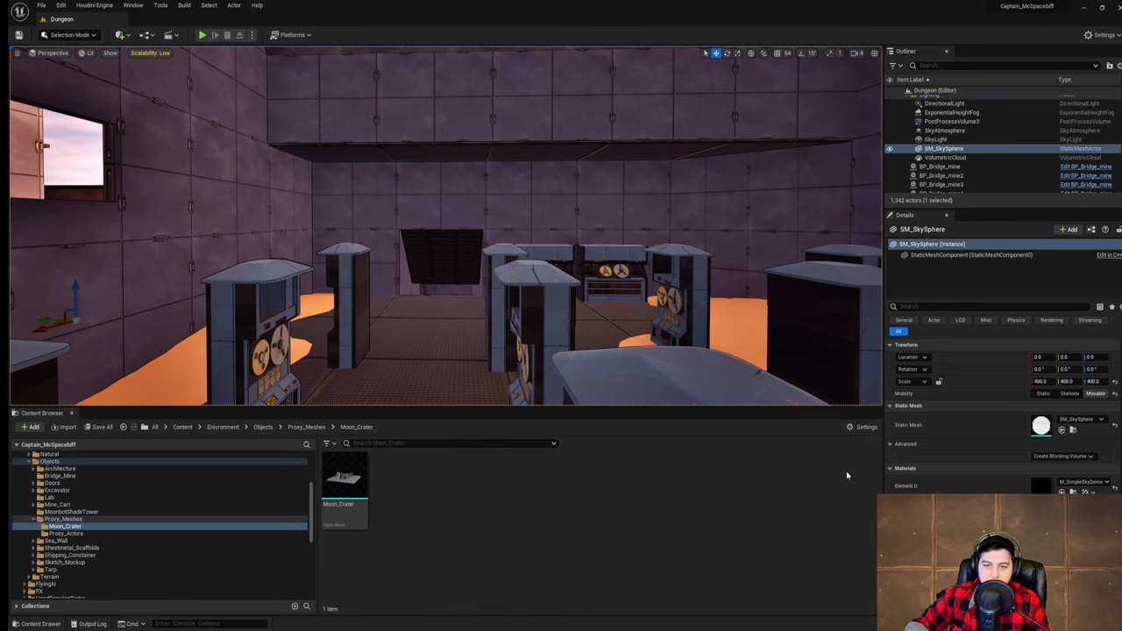
right_click_drag(650, 338, 624, 337)
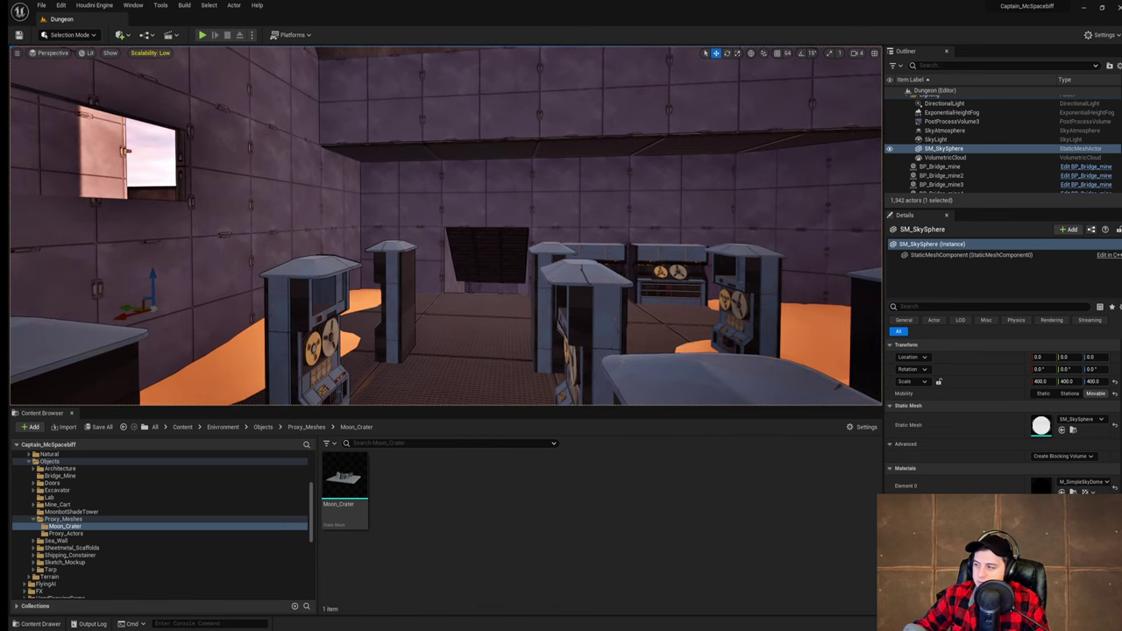
- Examine the tower exterior and return to the bridge chamber to inspect its walkway, window opening and corridor entrance
mouse_move(387, 259)
right_mouse_down()
mouse_move(431, 261)
mouse_move(404, 260)
mouse_move(350, 298)
mouse_move(379, 250)
right_mouse_up()
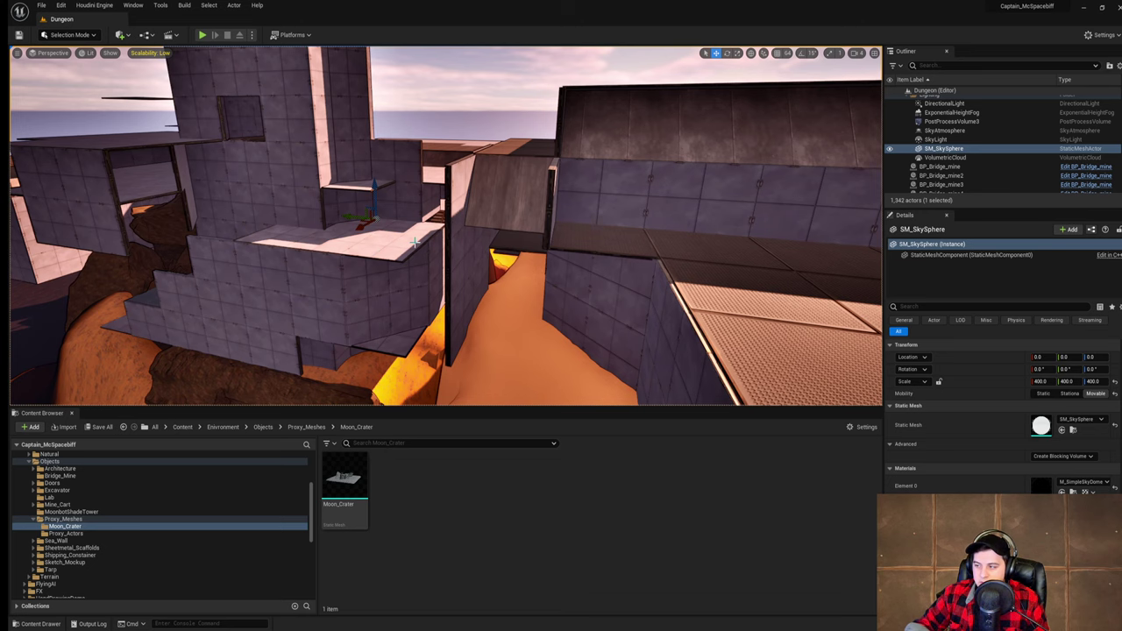
right_click_drag(414, 242, 390, 215)
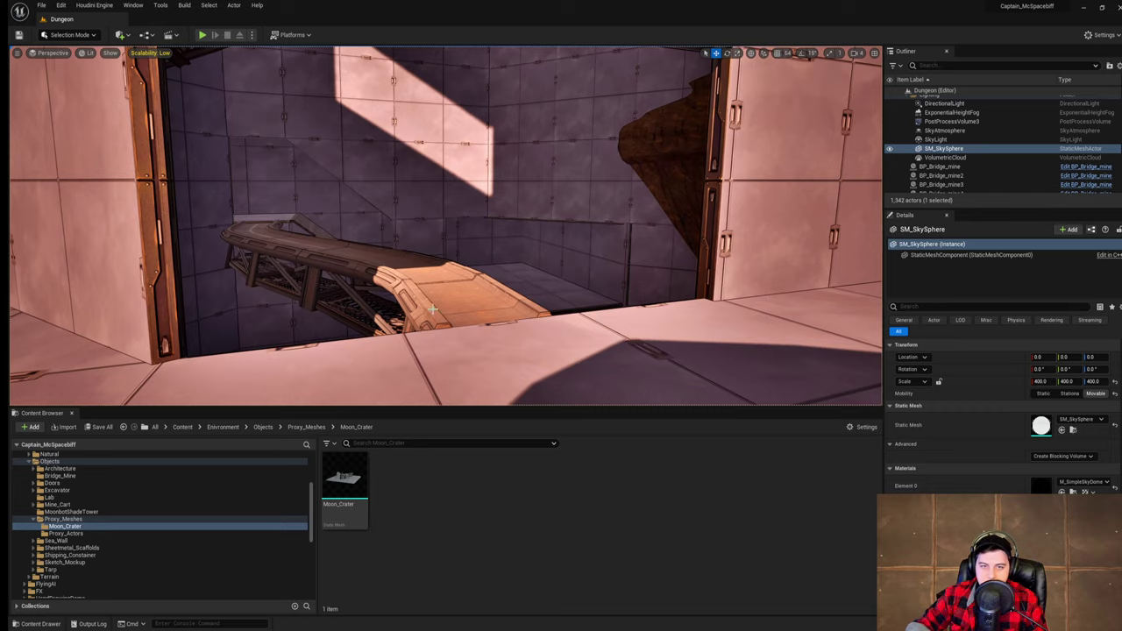
key("w")
right_click_drag(432, 309, 184, 337)
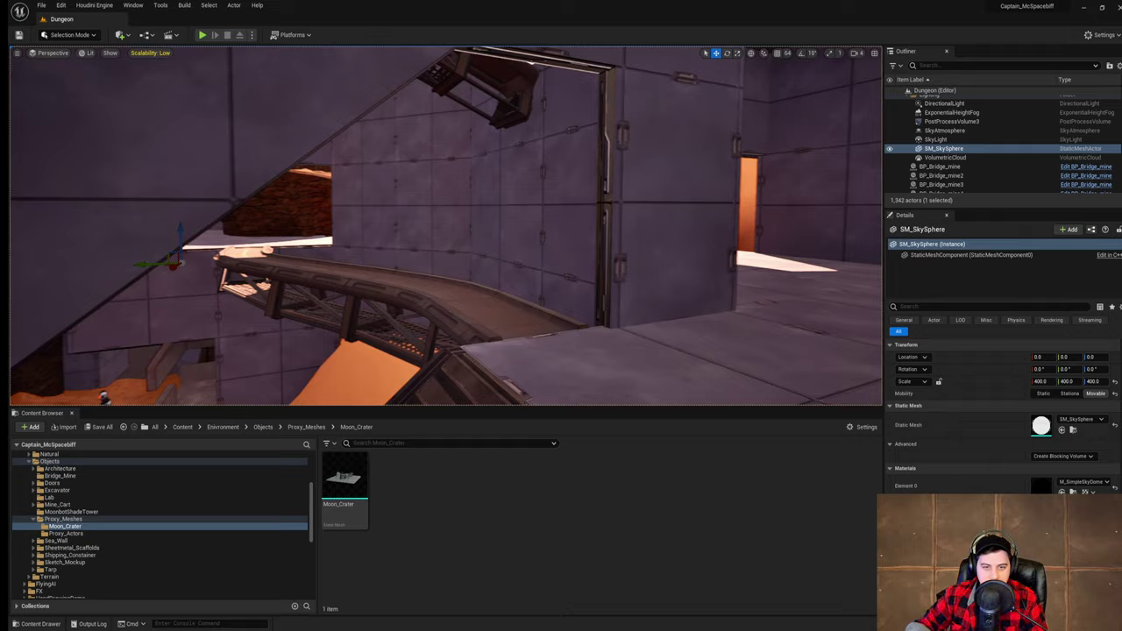
right_click_drag(446, 227, 350, 225)
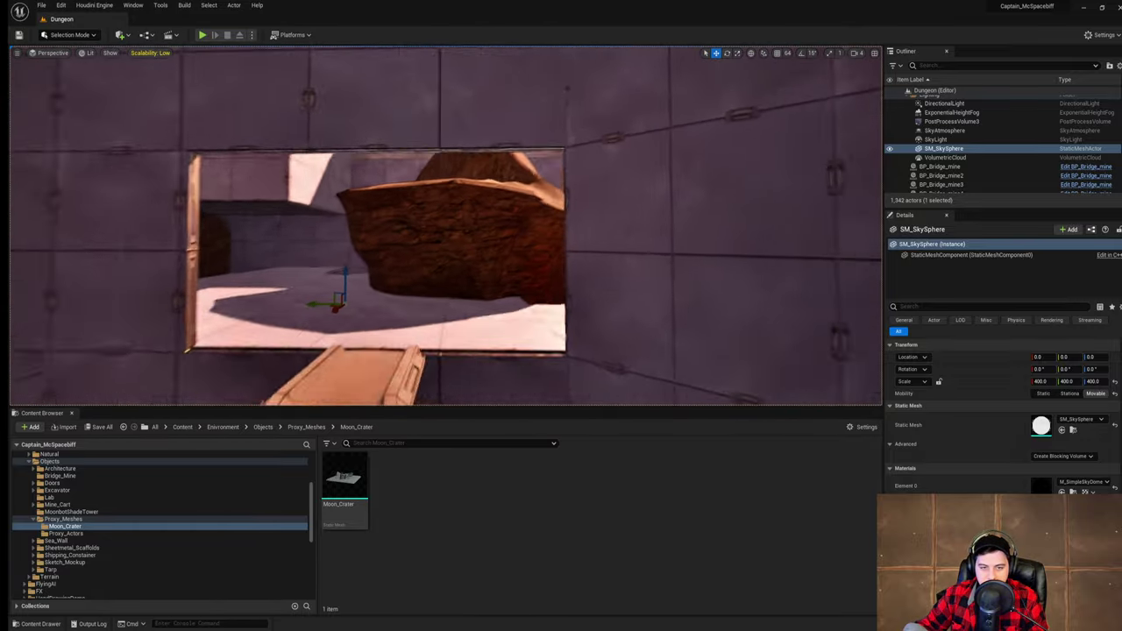
right_click_drag(446, 226, 622, 230)
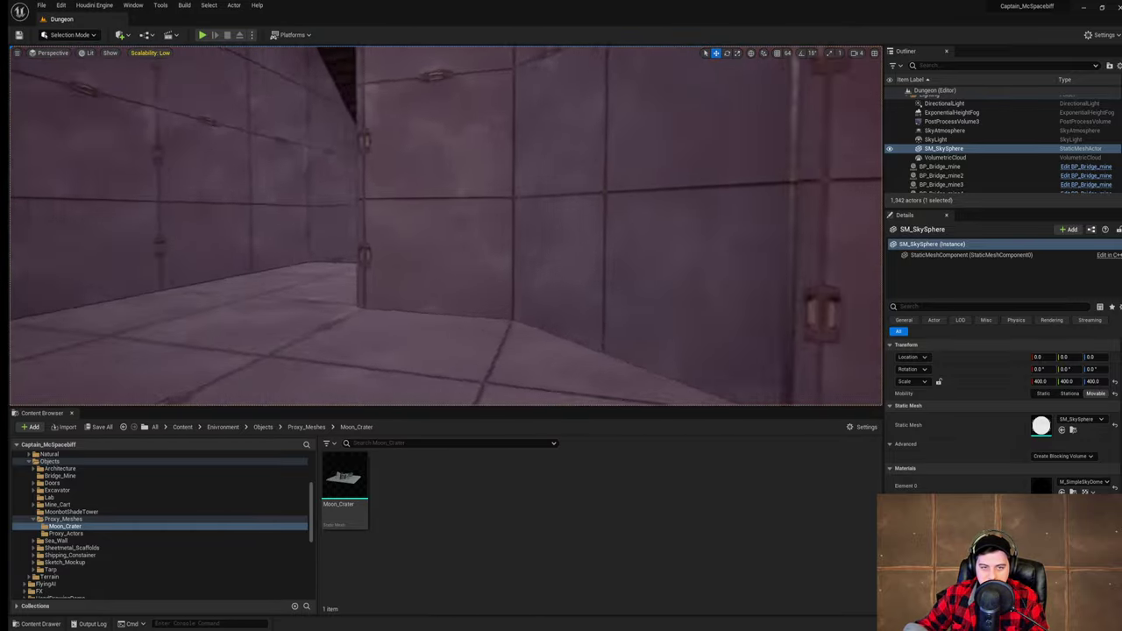
right_click_drag(446, 226, 684, 231)
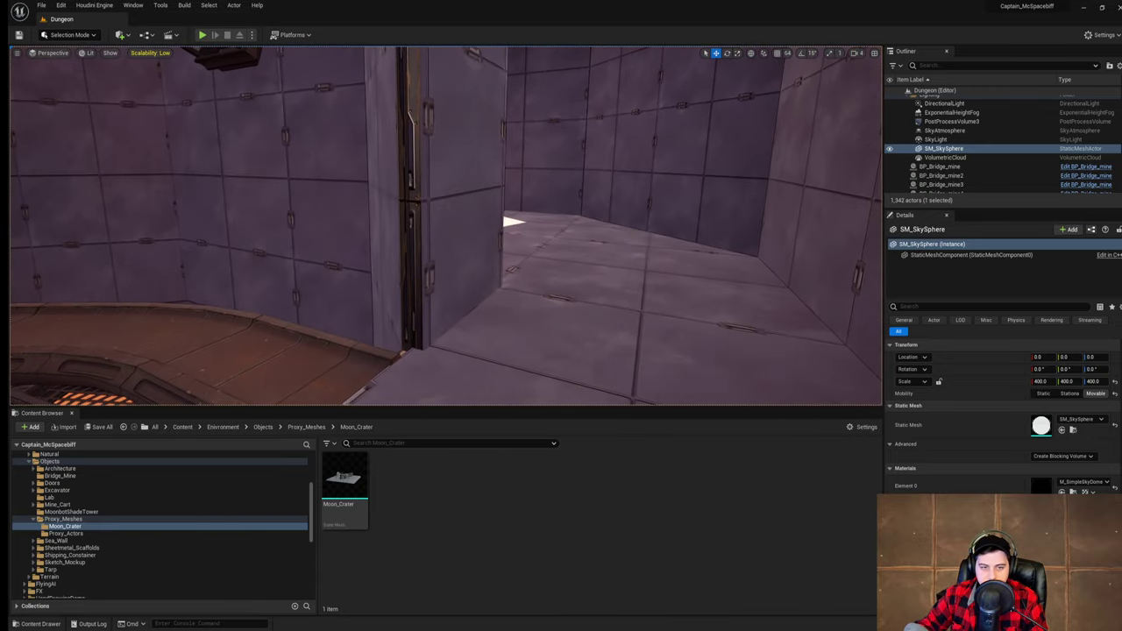
- Fly to the wide opening between the corridor and the rocks, and select the wall panel beside it
right_click_drag(446, 226, 351, 255)
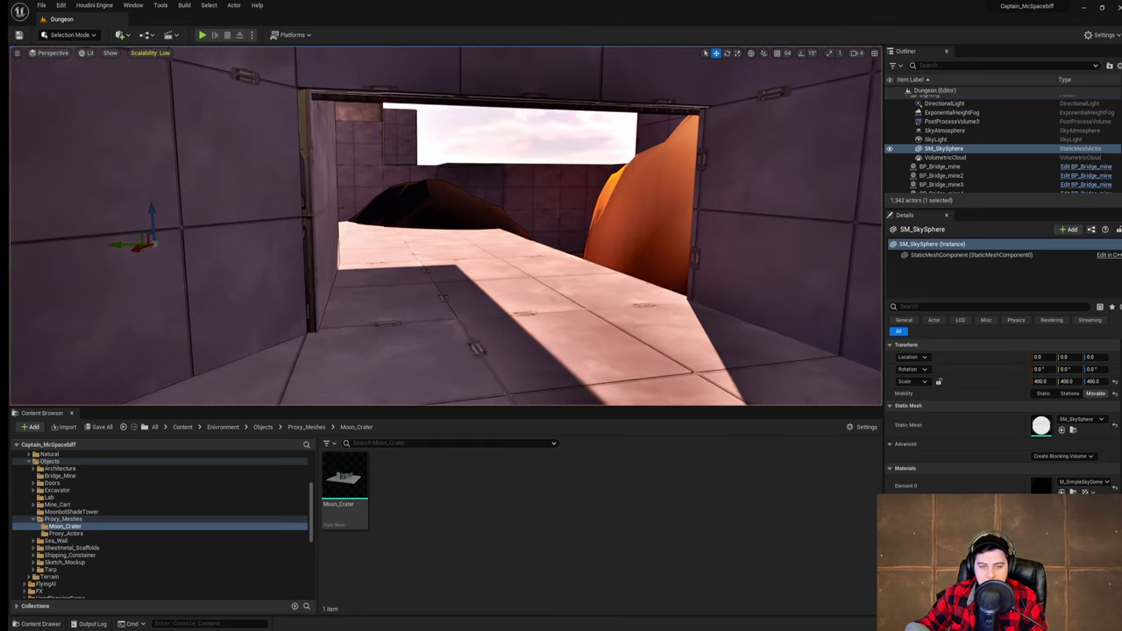
right_click_drag(446, 226, 699, 221)
key("w")
key("w")
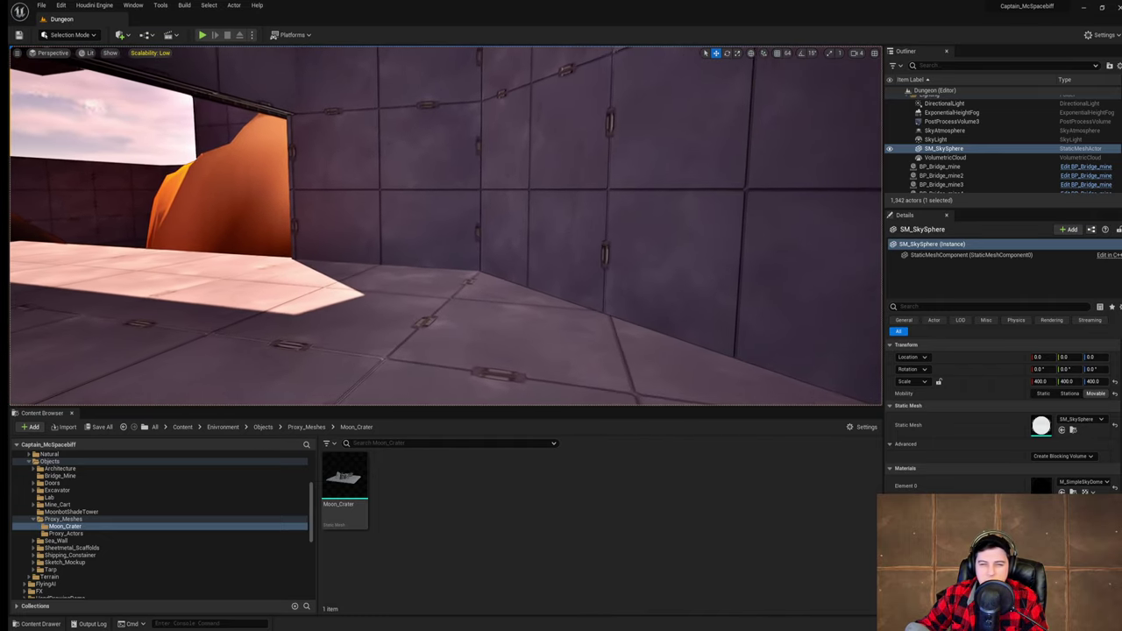
mouse_move(329, 242)
right_mouse_down()
mouse_move(219, 247)
mouse_move(329, 242)
right_mouse_up()
left_click(720, 233)
right_click_drag(583, 267, 666, 268)
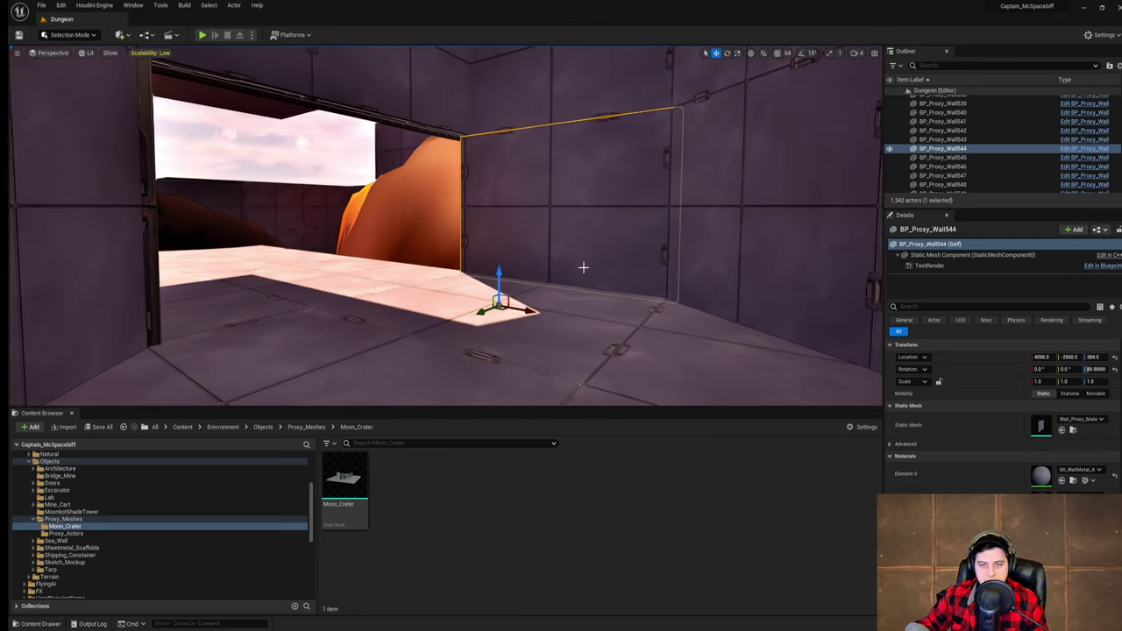
key("e")
left_click_drag(511, 317, 441, 317, "alt")
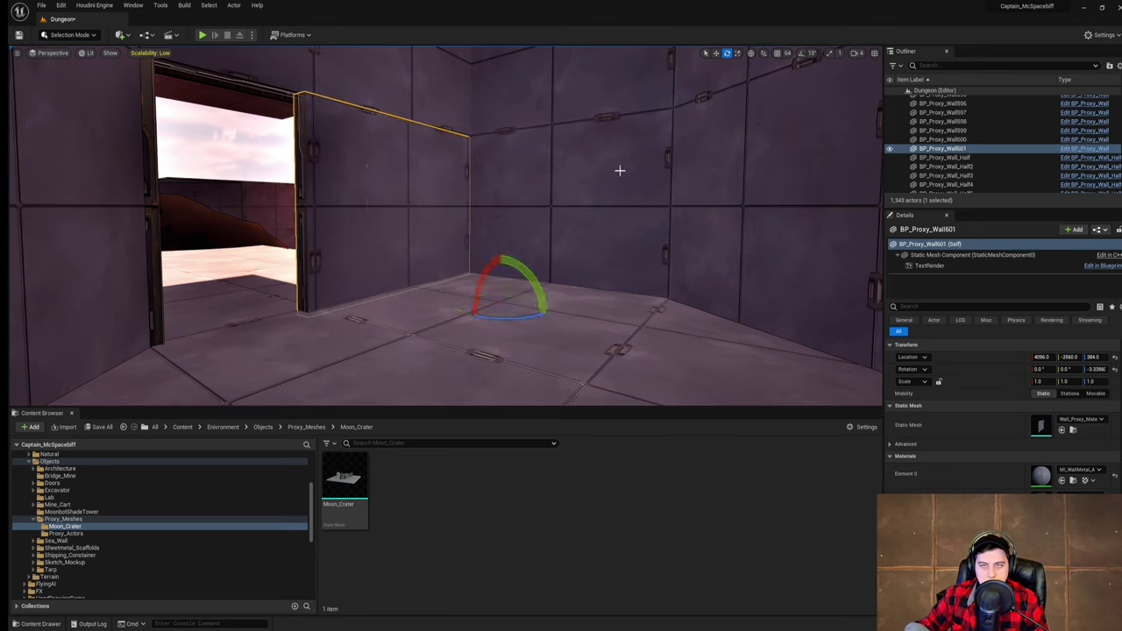
key("ctrl+z")
- Enable rotation snapping and add a copy of the wall turned 90 degrees so panels cover part of the wide opening
left_click(802, 54)
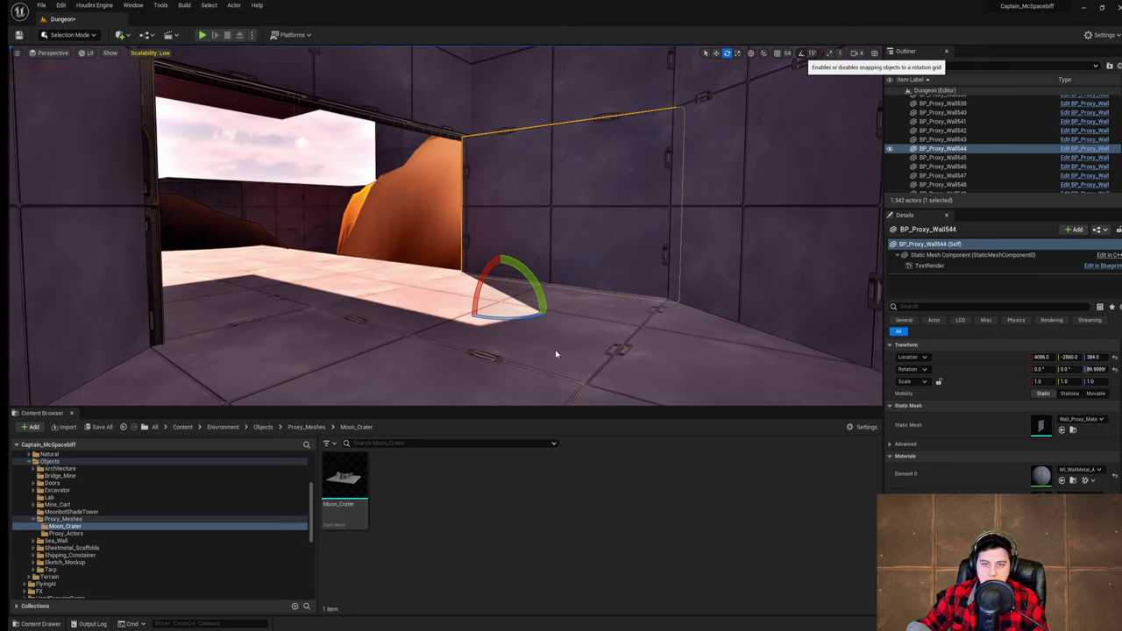
left_click_drag(513, 318, 459, 320)
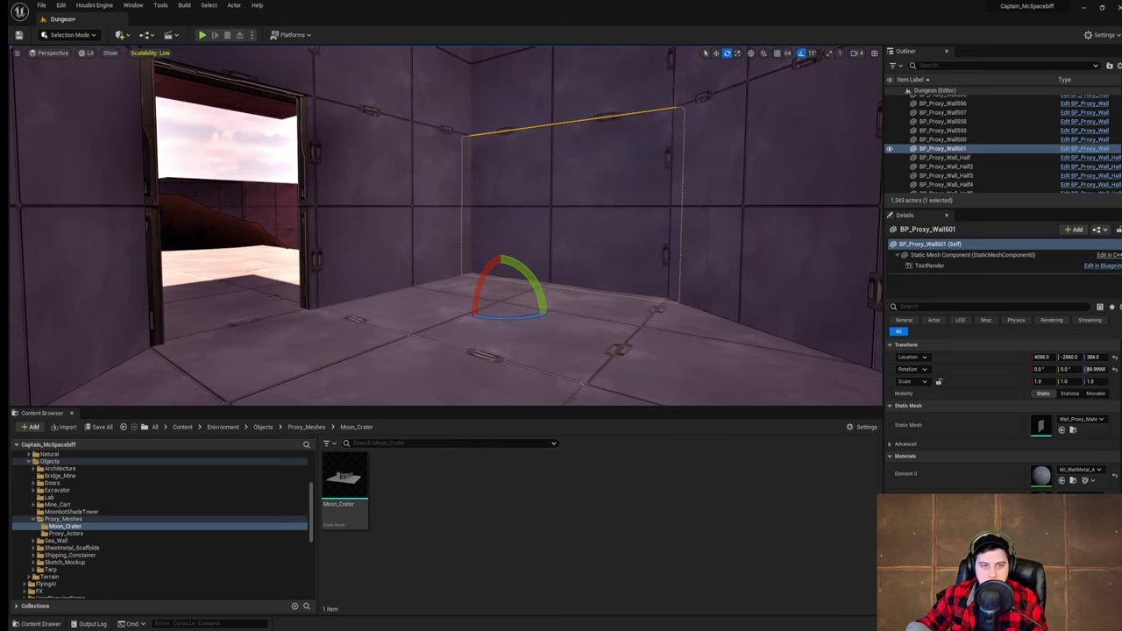
left_click(384, 275)
right_click_drag(427, 287, 368, 315)
mouse_move(490, 202)
right_mouse_down()
mouse_move(523, 195)
mouse_move(526, 167)
mouse_move(488, 204)
right_mouse_up()
left_click(471, 191)
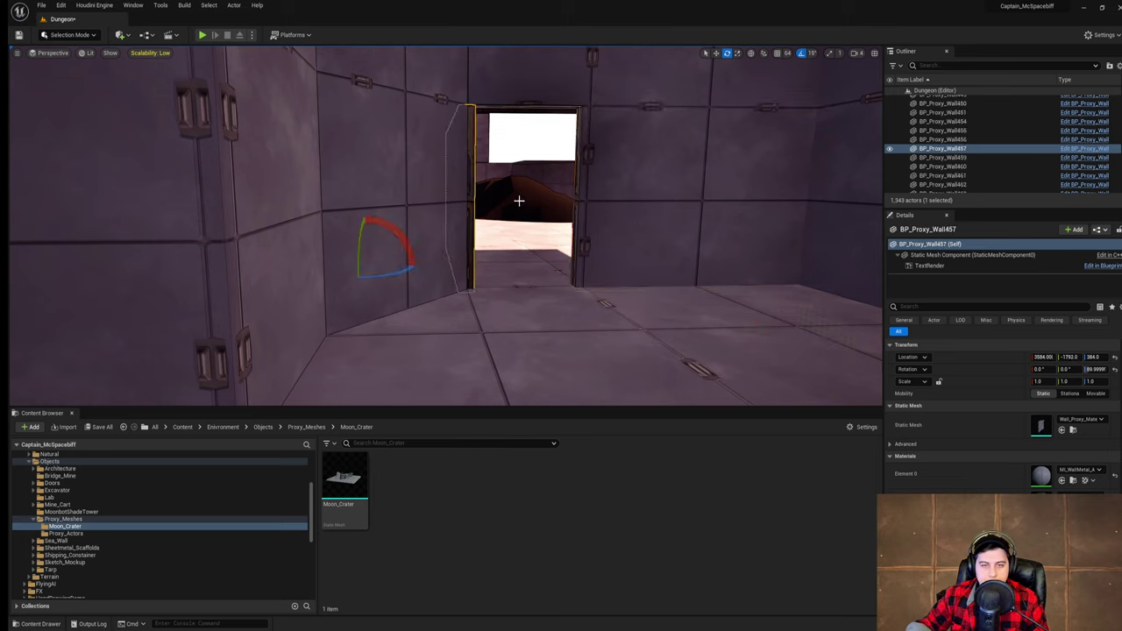
- Search all project content for "barrica"
left_click(153, 427)
left_click(390, 443)
type("barri")
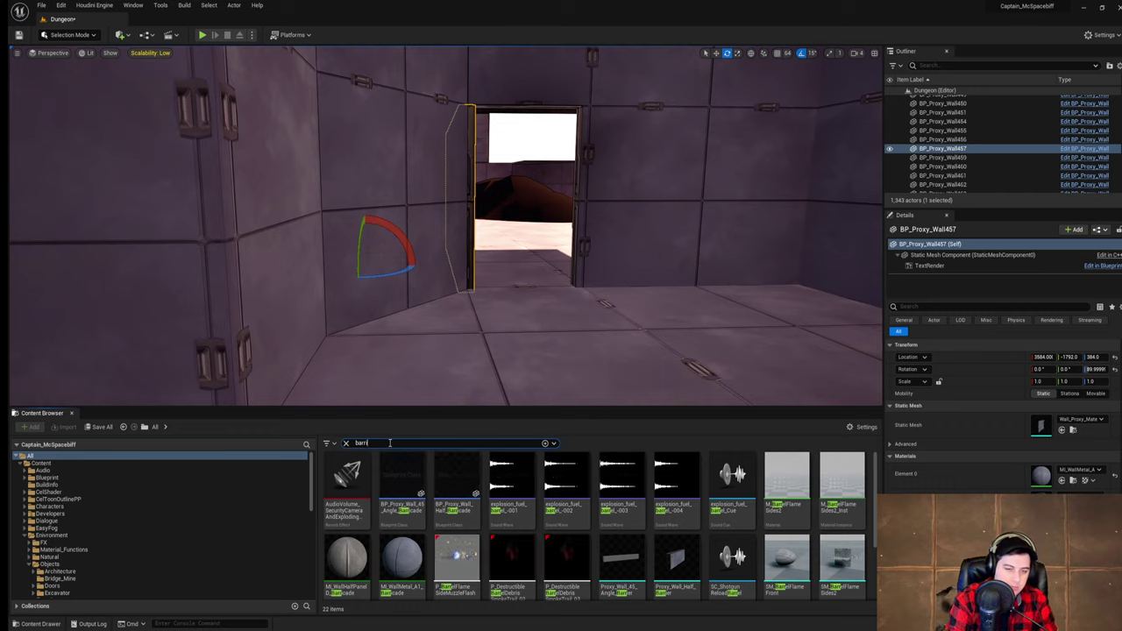
type("ca")
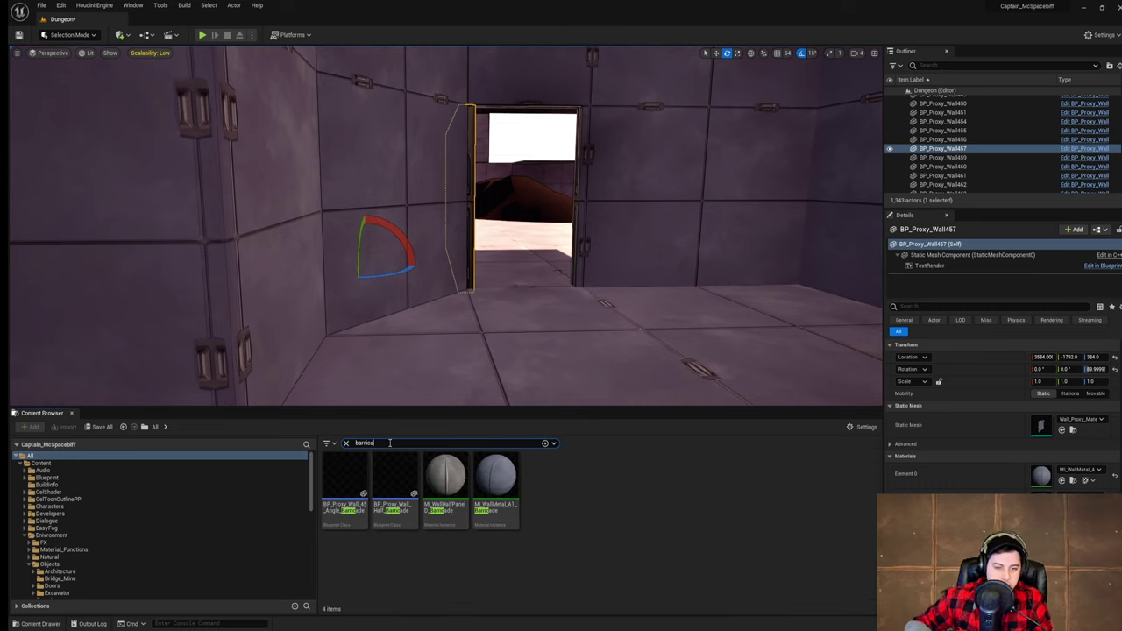
- Place a BP_Proxy_Wall_Half_Barricade across the lower part of the narrow opening, rotated 180 degrees to line up with the wall
left_click_drag(394, 482, 620, 332)
key("w")
key("ctrl+z")
key("e")
left_click_drag(481, 364, 376, 347)
key("w")
left_click_drag(486, 348, 494, 275)
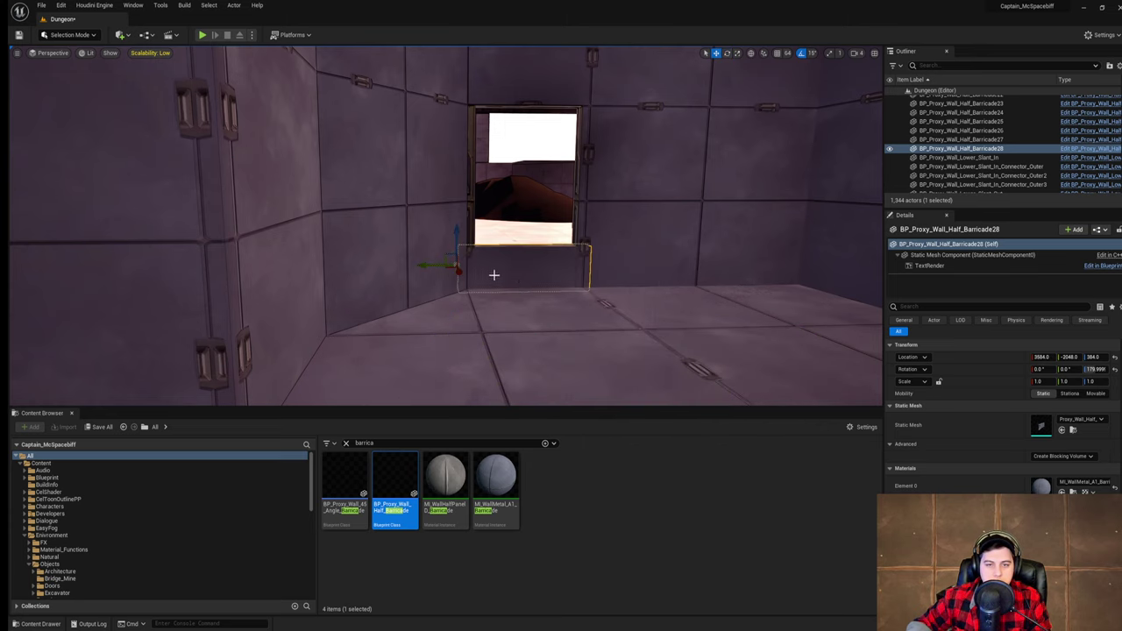
- Duplicate the half barricade, raise the copy to a height of 768 and flip it upside down
key("w")
mouse_move(493, 275)
right_mouse_down()
mouse_move(564, 266)
mouse_move(456, 262)
mouse_move(587, 263)
mouse_move(496, 261)
mouse_move(507, 261)
right_mouse_up()
key("s")
key("s")
key("s")
key("w")
left_click_drag(480, 296, 524, 145, "alt")
key("e")
left_click_drag(503, 186, 523, 191)
key("w")
left_click_drag(439, 136, 653, 138)
key("e")
key("w")
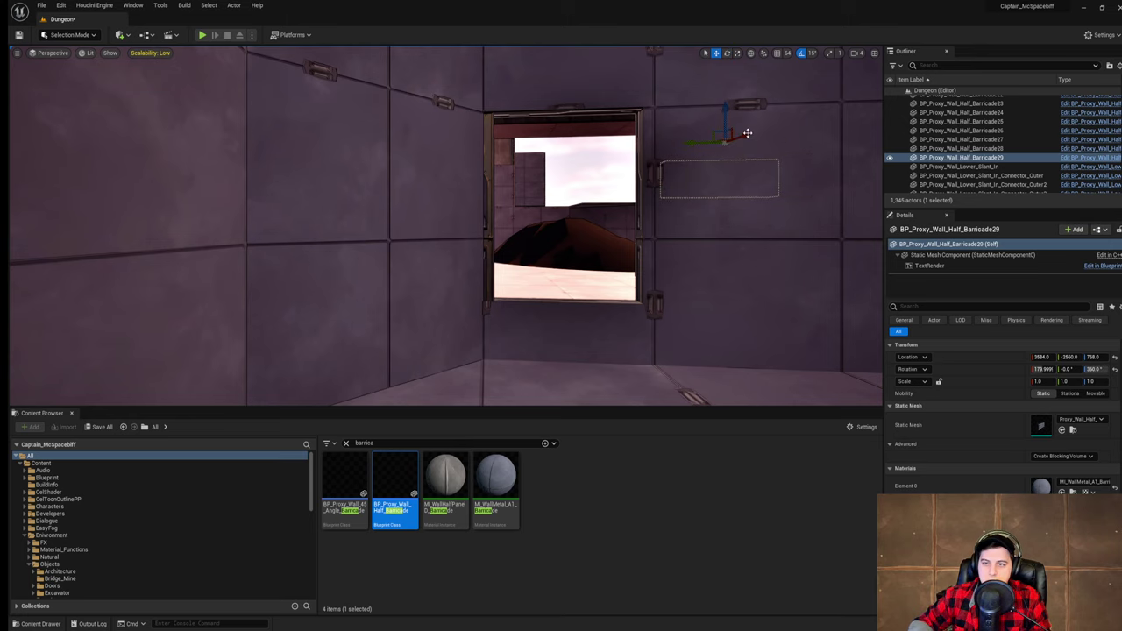
- Move the flipped barricade horizontally until it fills the upper part of the opening
left_click_drag(746, 132, 814, 129)
key("ctrl+z")
right_click_drag(814, 130, 608, 205)
key("s")
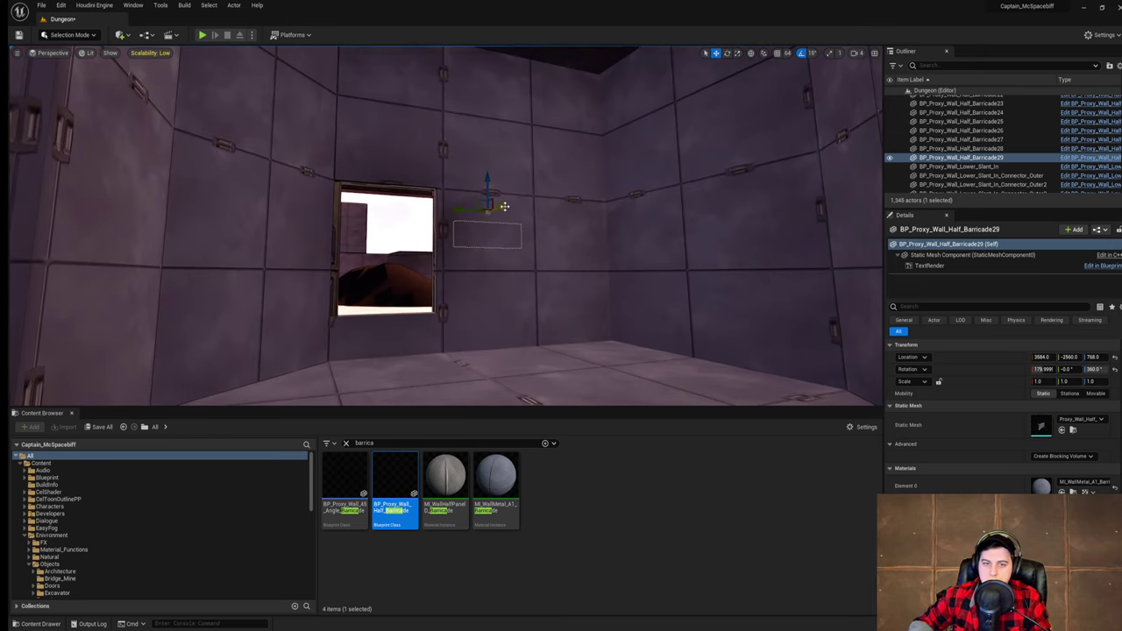
left_click_drag(504, 206, 641, 161)
left_click_drag(573, 171, 290, 142)
- Duplicate the upper barricade, stand the copy upright with a 90-degree turn, and lower it to about 452 along the opening's side
key("e")
key("w")
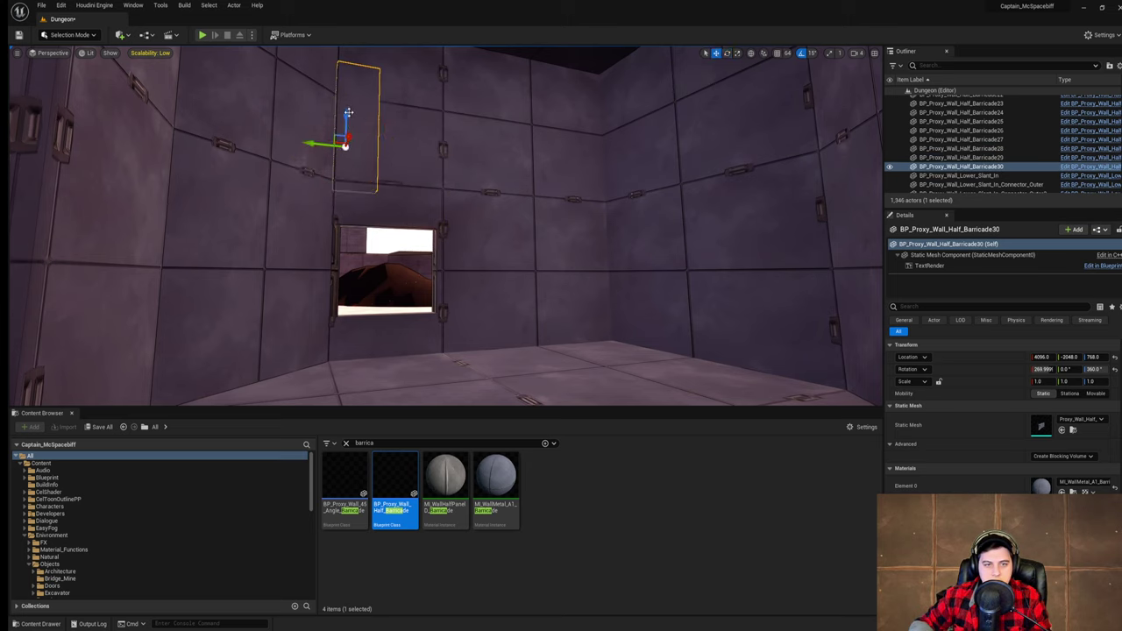
left_click_drag(349, 113, 342, 324)
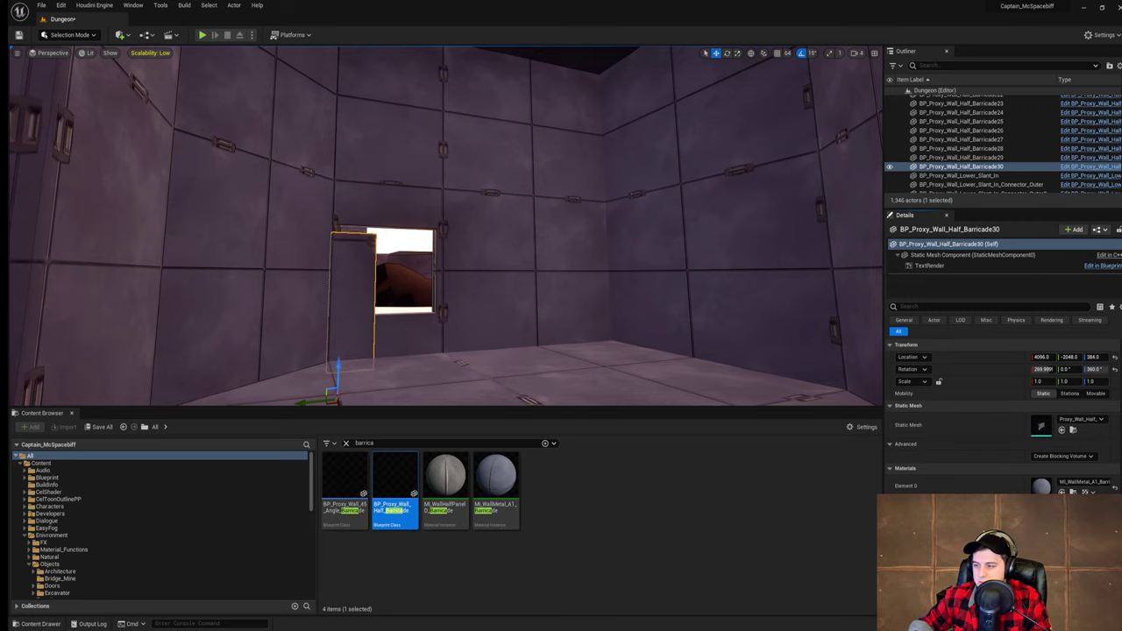
right_click_drag(491, 333, 435, 333)
right_click_drag(447, 315, 434, 326)
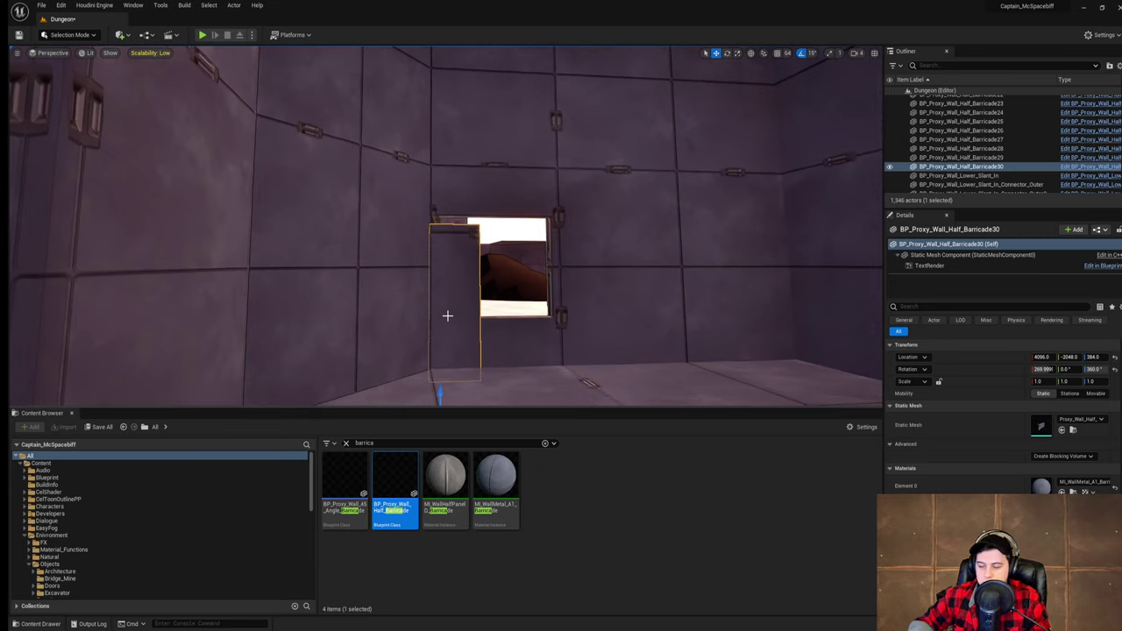
left_click_drag(444, 390, 450, 333)
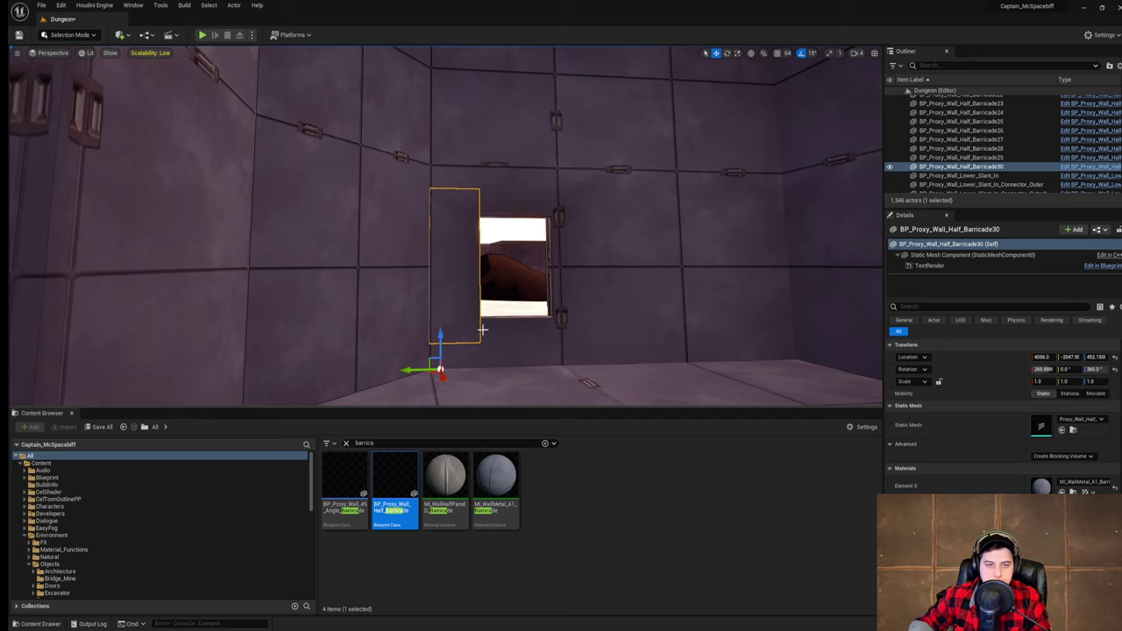
right_click_drag(483, 330, 409, 326)
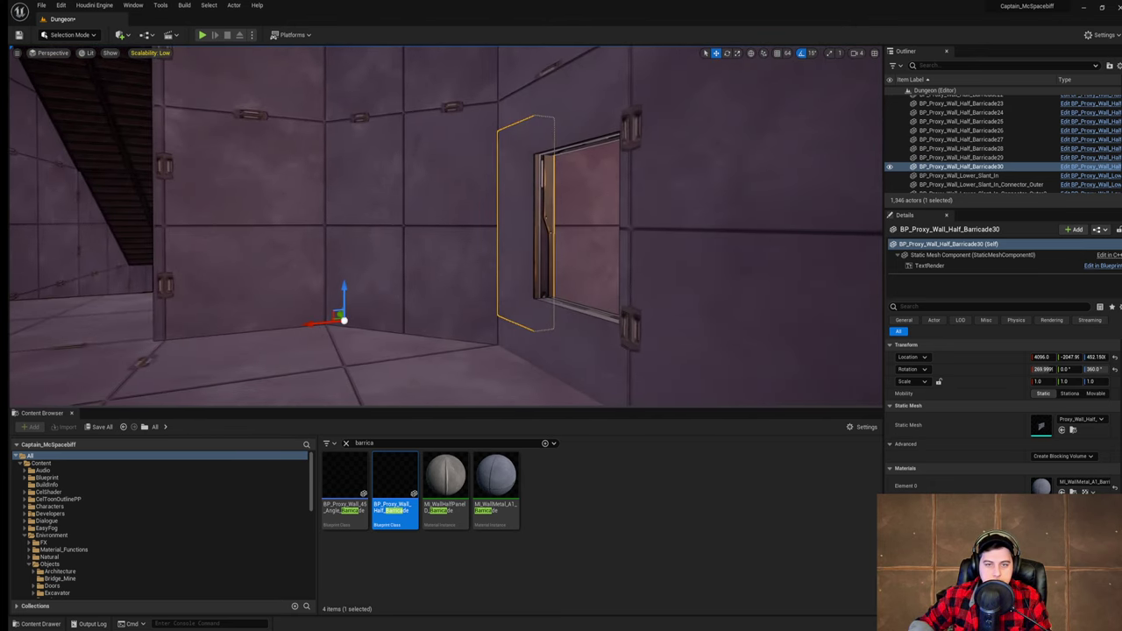
- Scale the upright barricade slightly along its X axis and check how the three pieces frame the window
key("r")
left_click_drag(314, 326, 324, 323)
key("w")
right_click_drag(328, 324, 294, 319)
left_click(350, 319)
right_click_drag(358, 306, 362, 305)
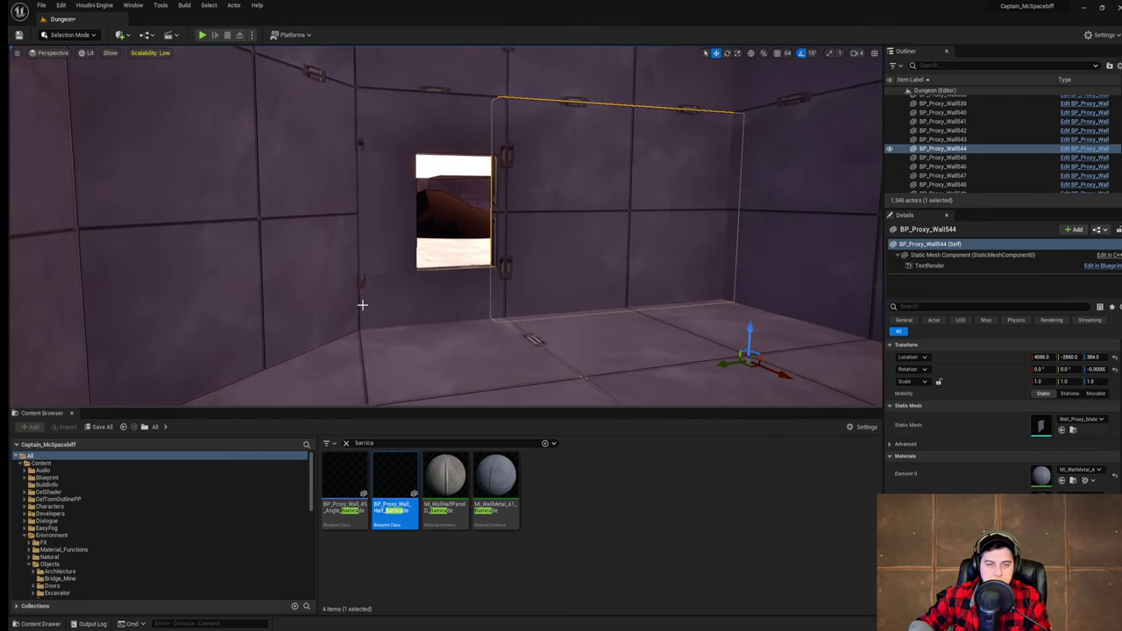
right_click(364, 310)
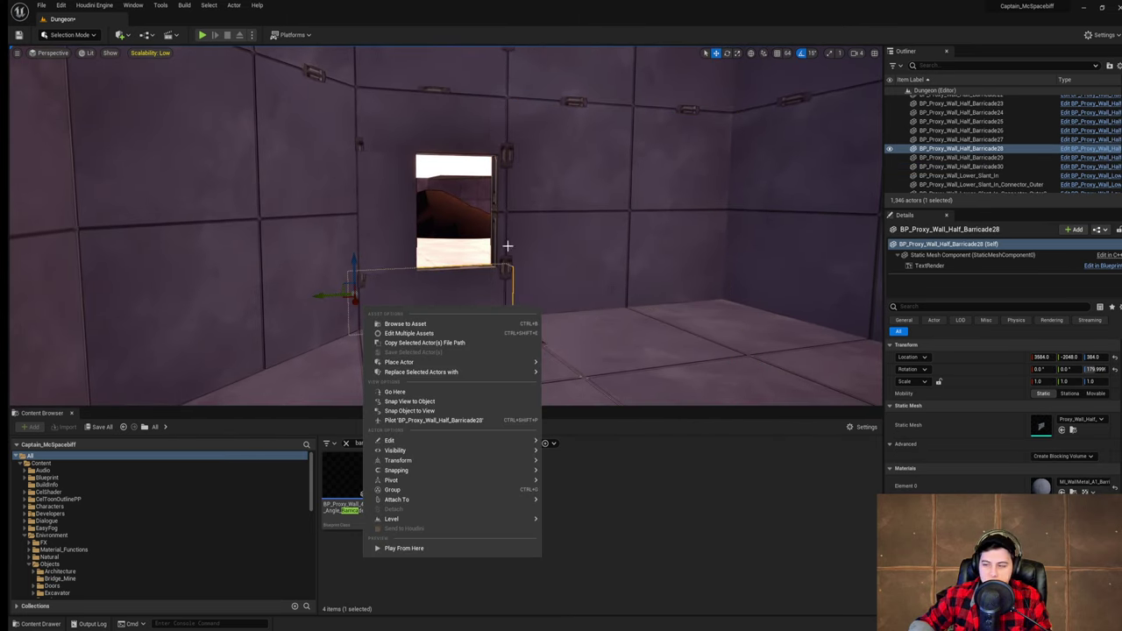
right_click_drag(507, 245, 614, 246)
- Play-test the level, checking the framed window from inside the room and walking out into the bridge chamber
left_click(202, 36)
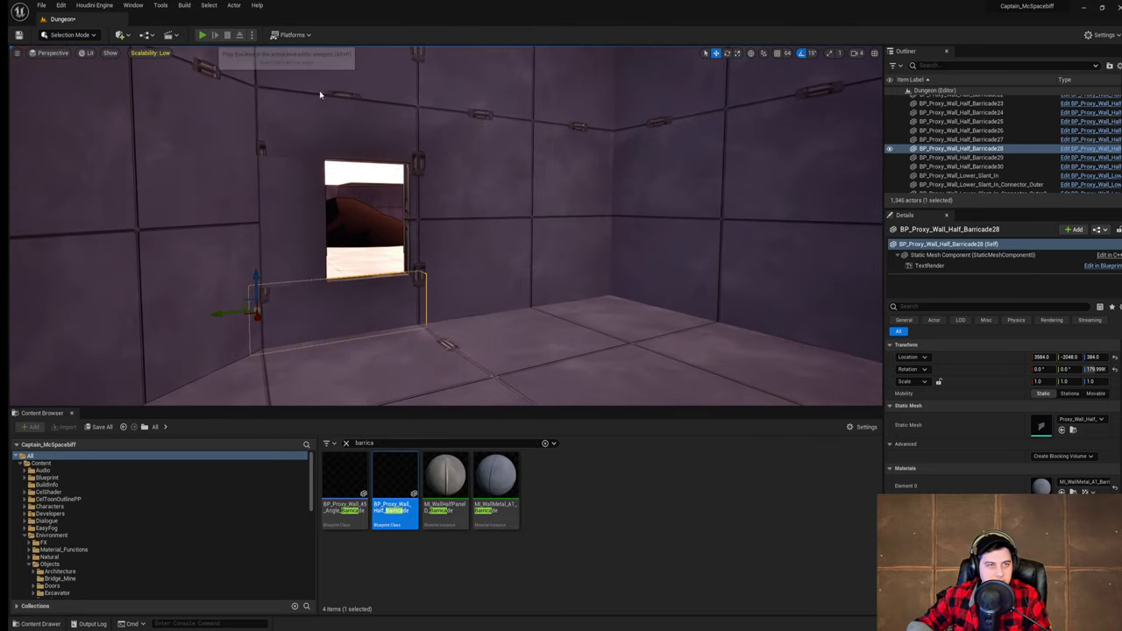
key("w")
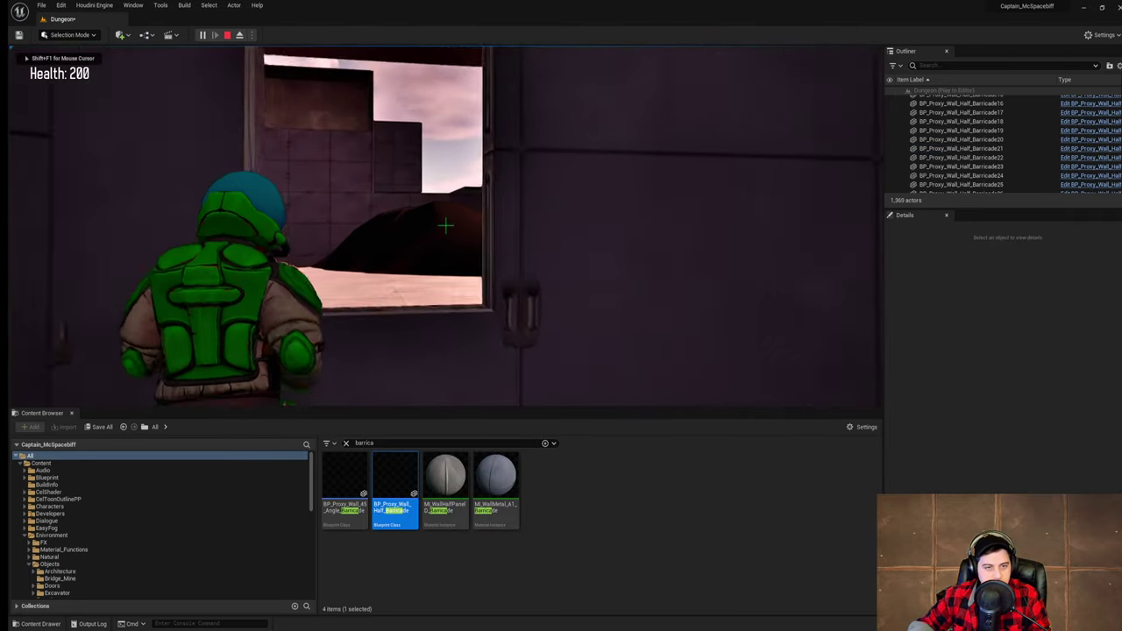
key("s")
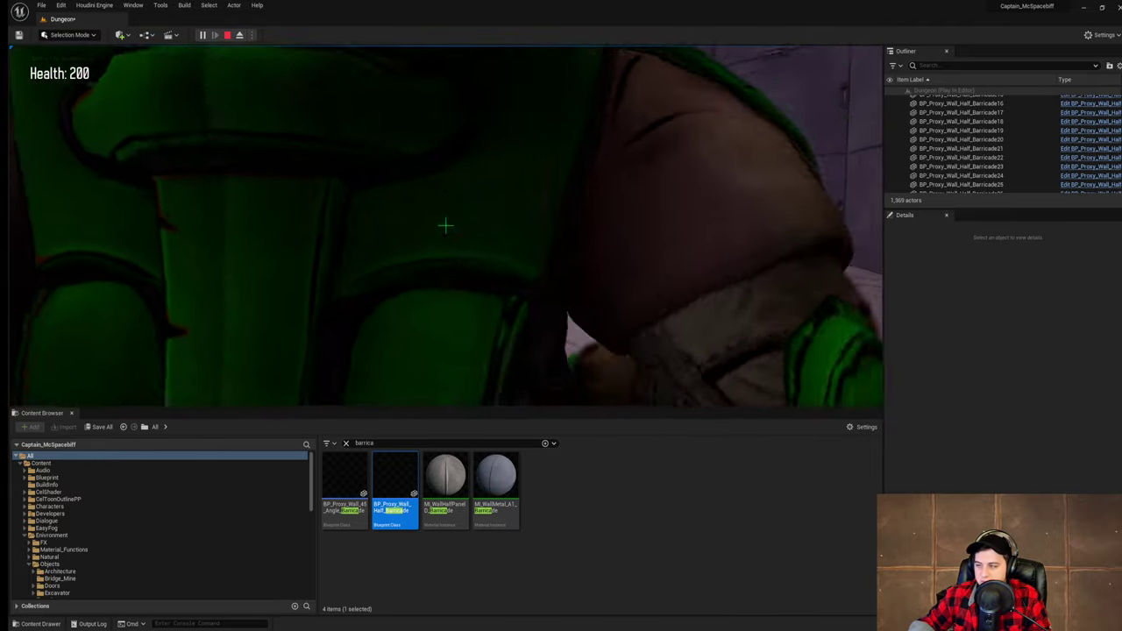
key("w")
key("w")
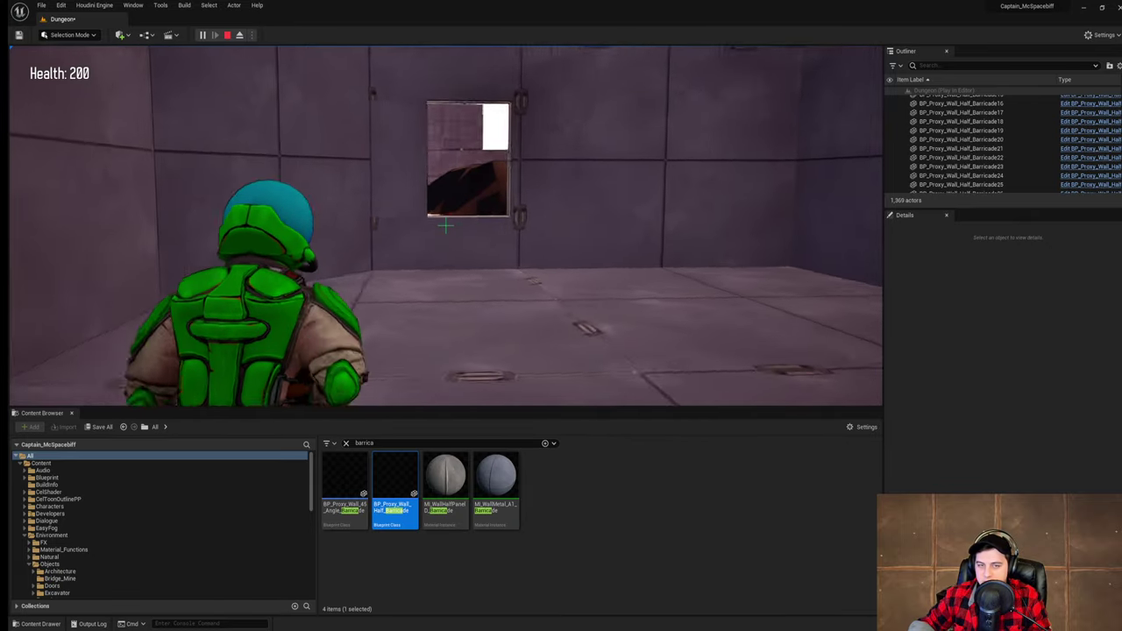
key("w")
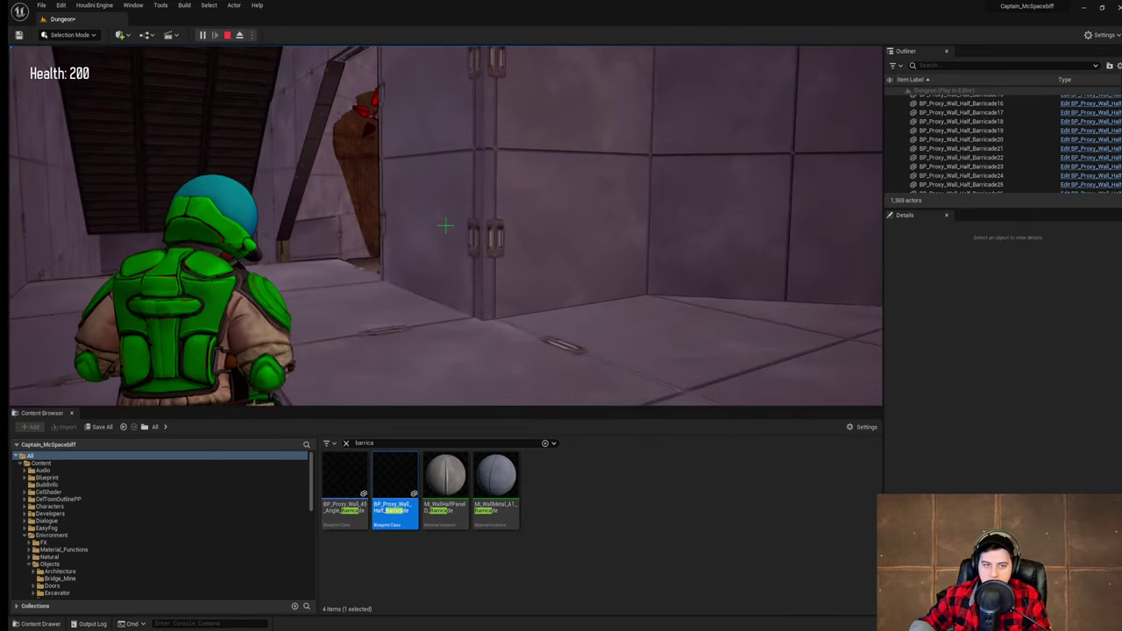
key("w")
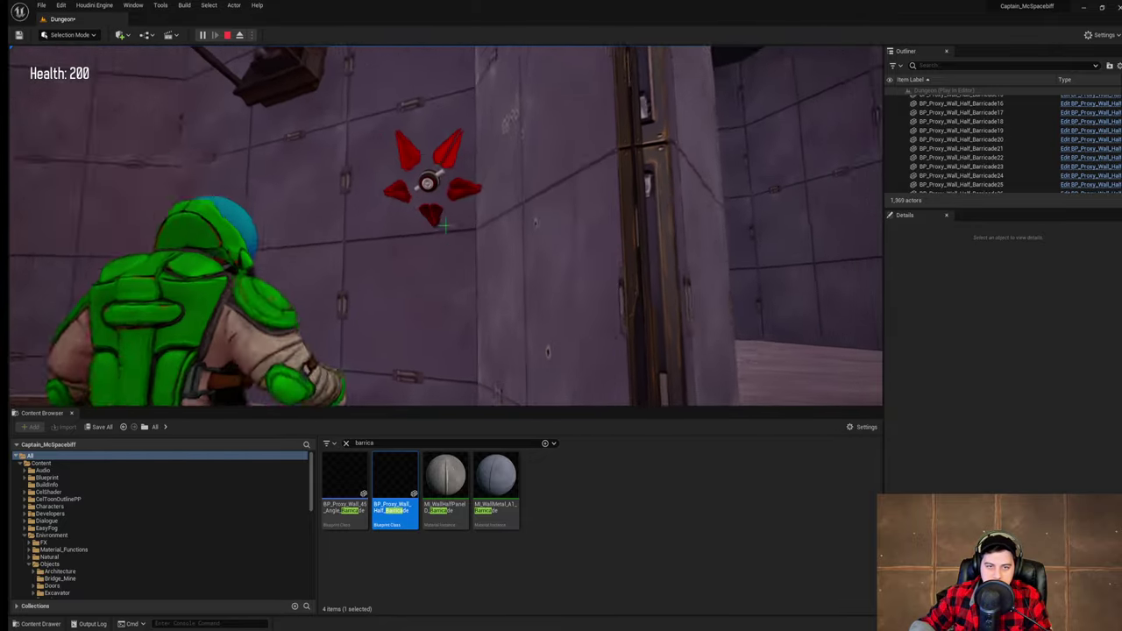
key("w")
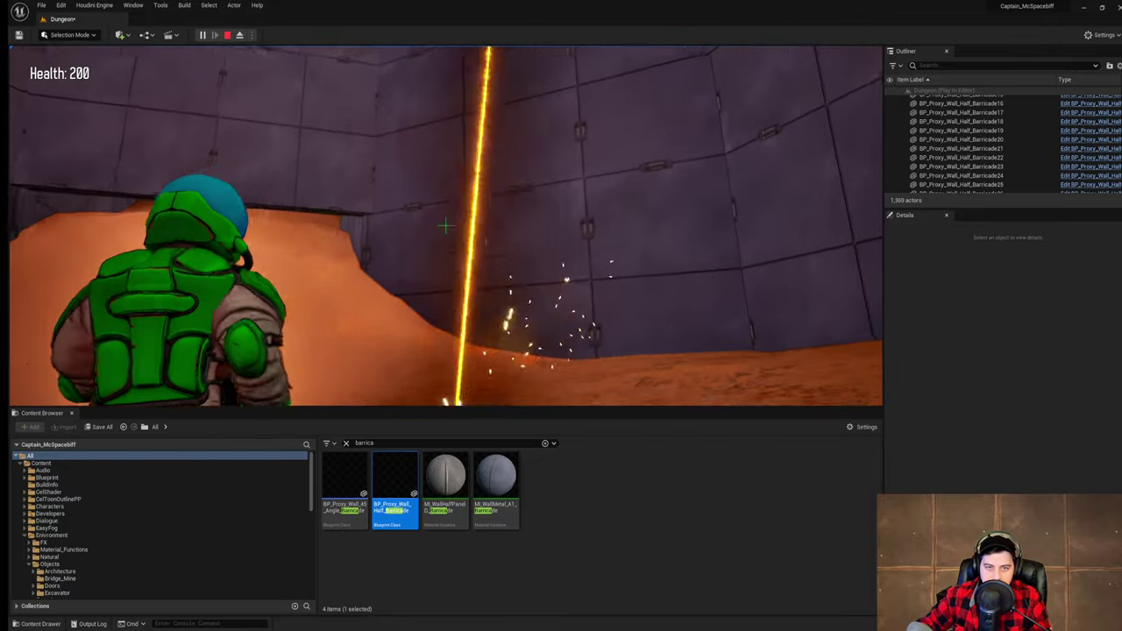
- Run past the robot enemies across the orange terrain, climb the ramp, and end the play test
key("w")
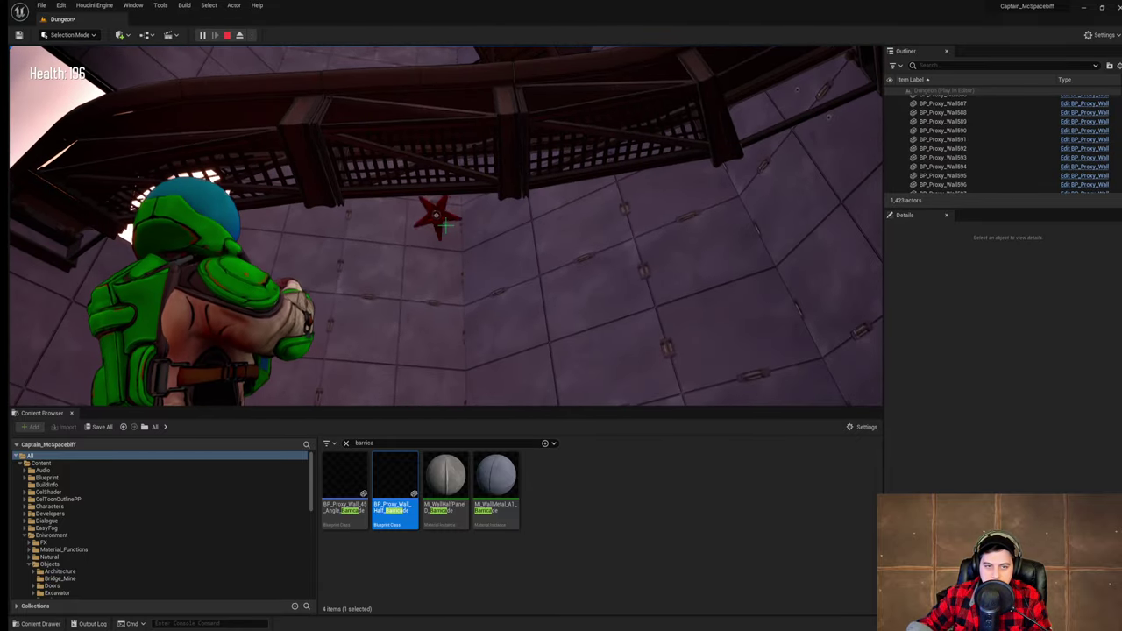
key("w")
key("w")
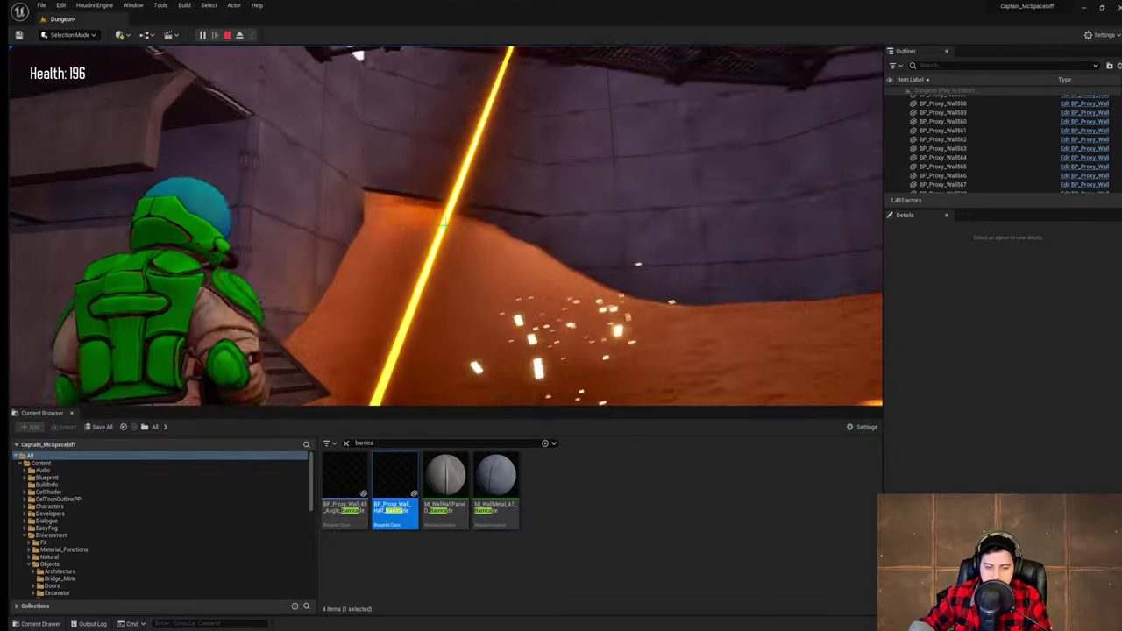
key("w")
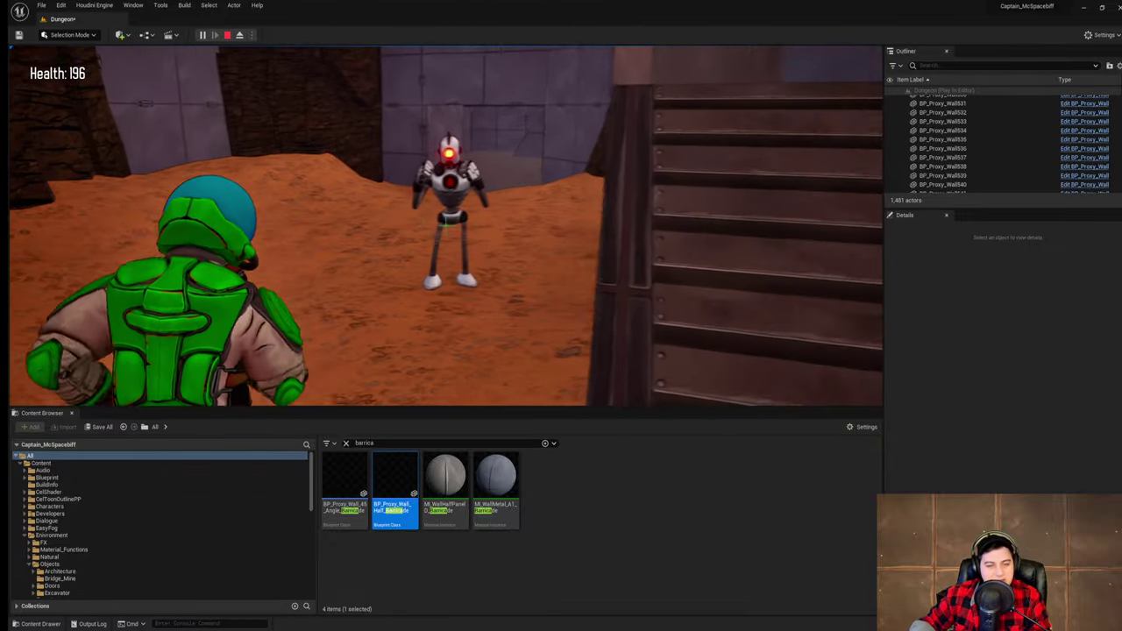
key("a")
key("w")
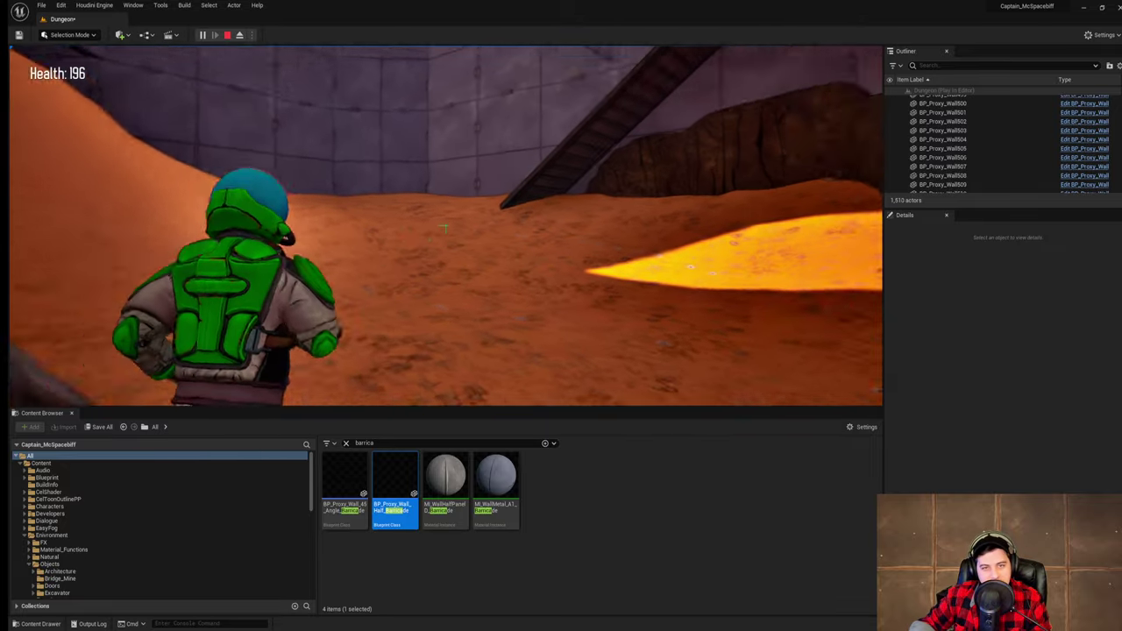
key("w")
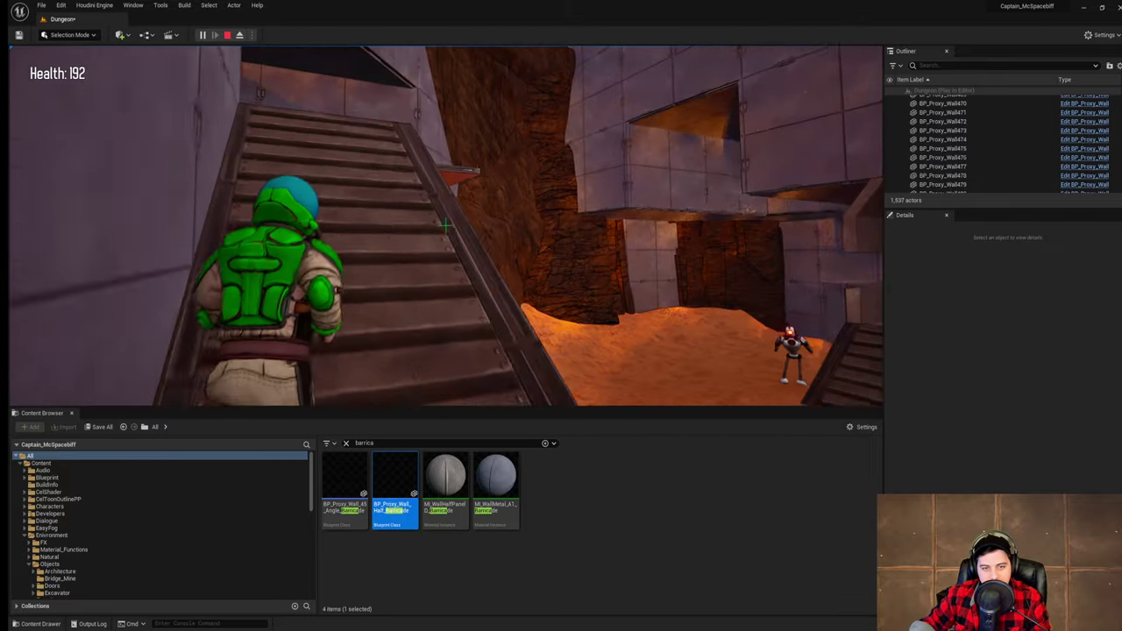
key("shift+F1")
key("Escape")
- Save the current level and build its navigation paths, closing the message log
left_click(42, 6)
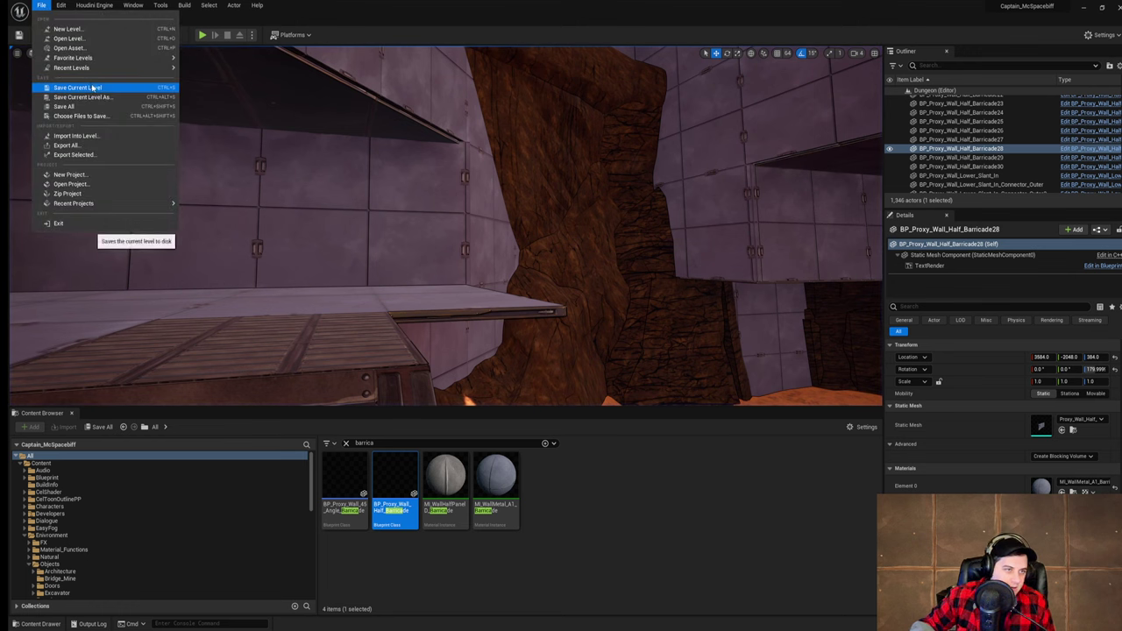
left_click(92, 87)
left_click(184, 5)
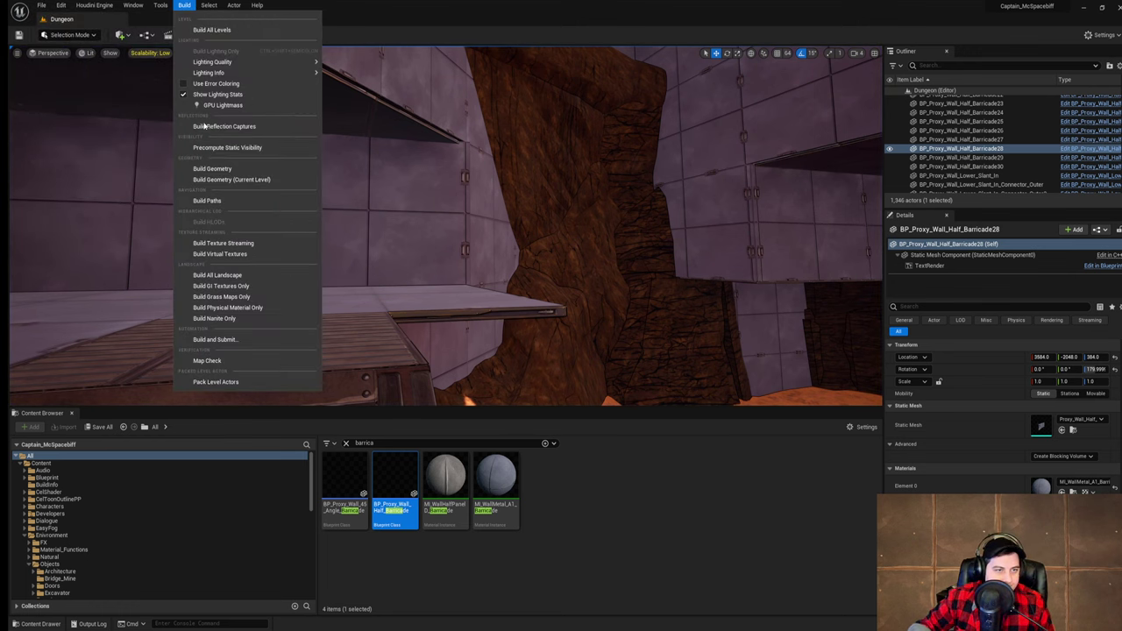
mouse_move(122, 9)
mouse_move(195, 6)
left_click(214, 201)
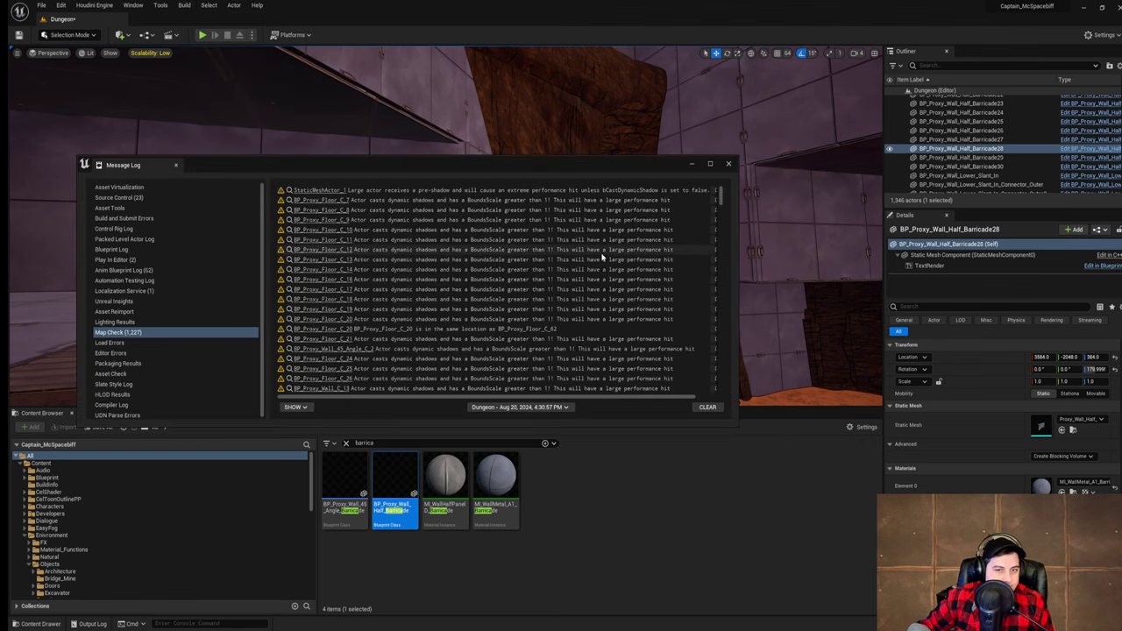
left_click(726, 164)
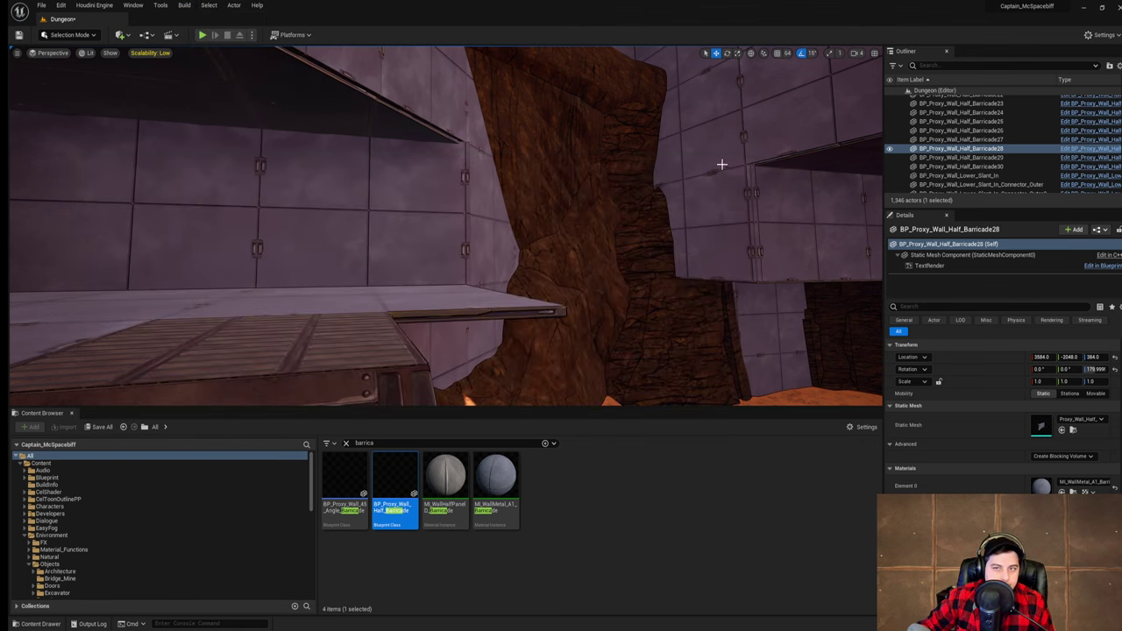
- Play-test the level again, running over the orange terrain past the robot enemy and up the ramp into the bridge chamber
left_click(203, 35)
left_click(389, 175)
key("w")
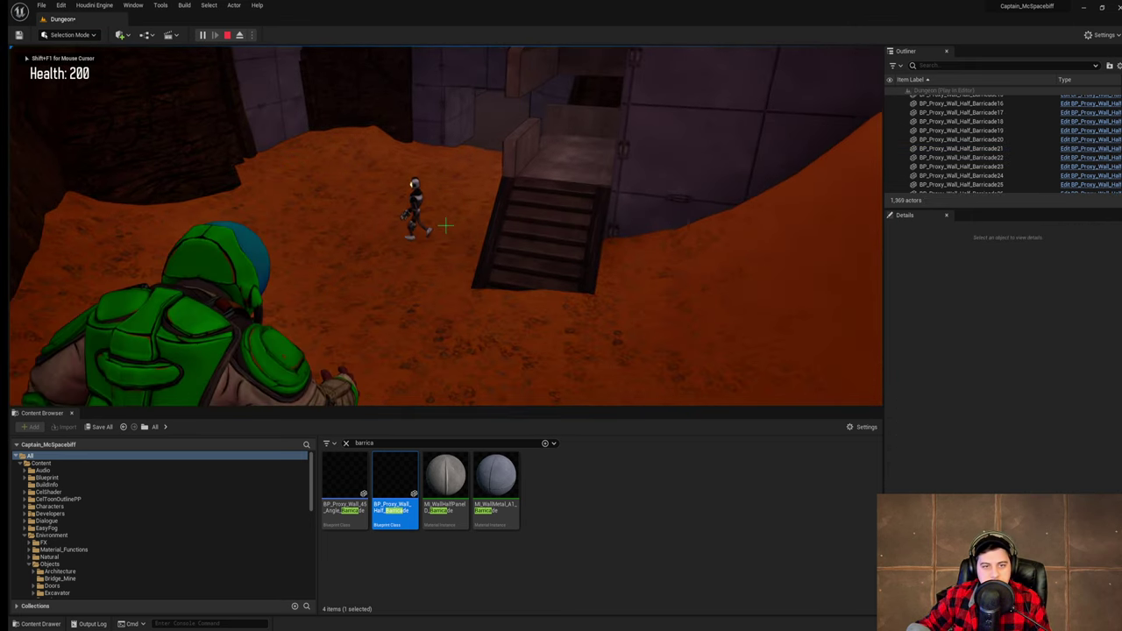
key("w")
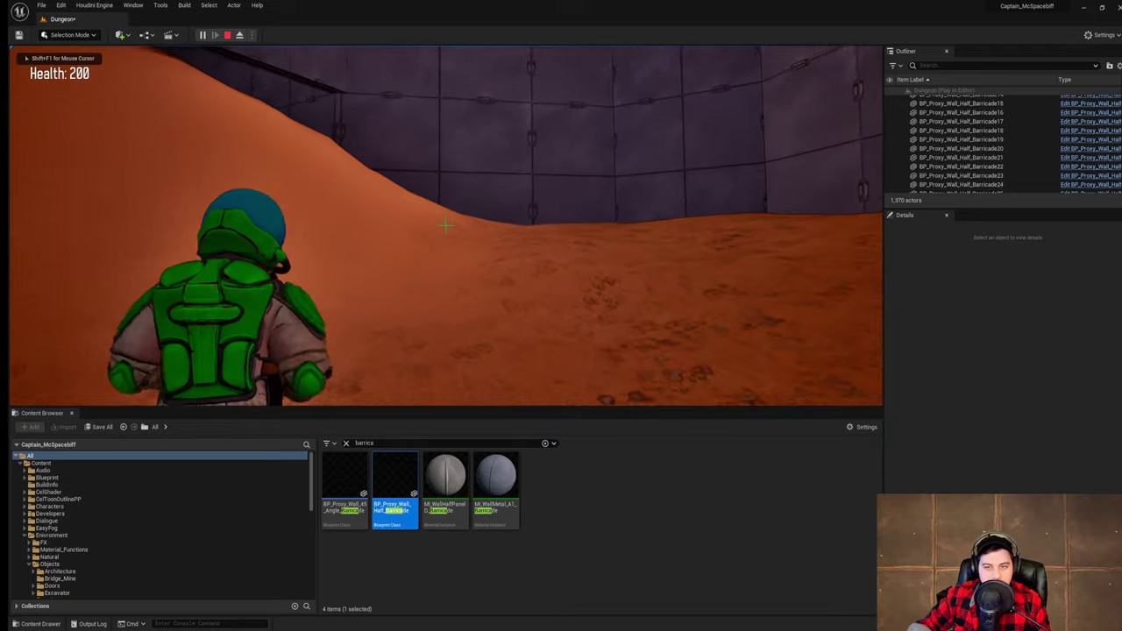
key("s")
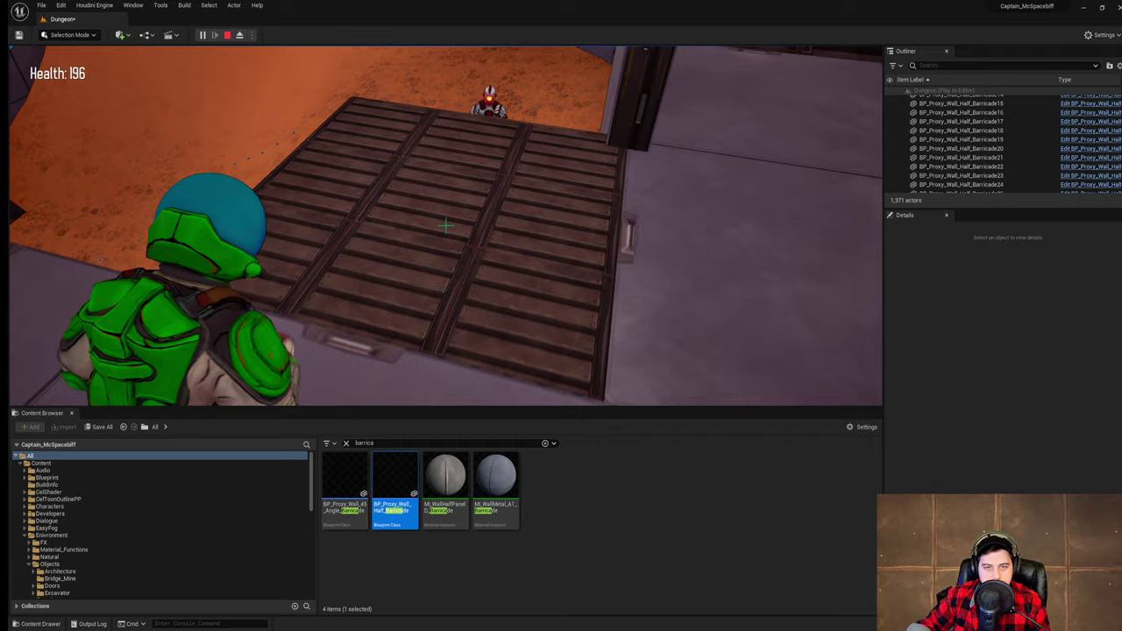
key("w")
key("w")
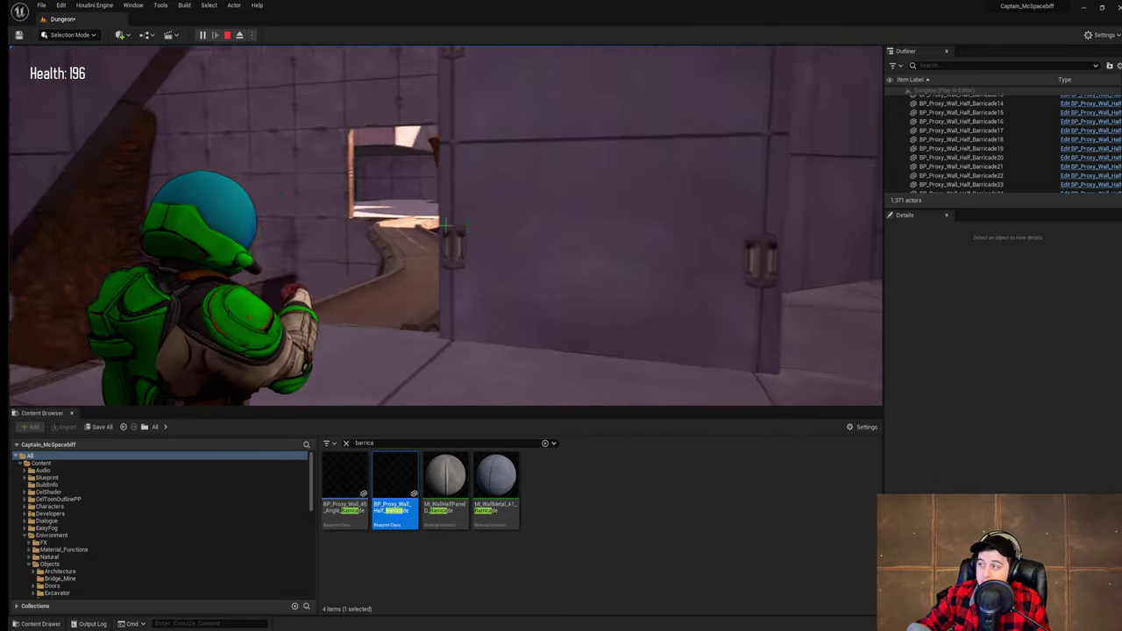
- Finish the play test by shooting on the terrain and crossing the bridge to the sunlit floor, and save the current level
key("w")
key("w")
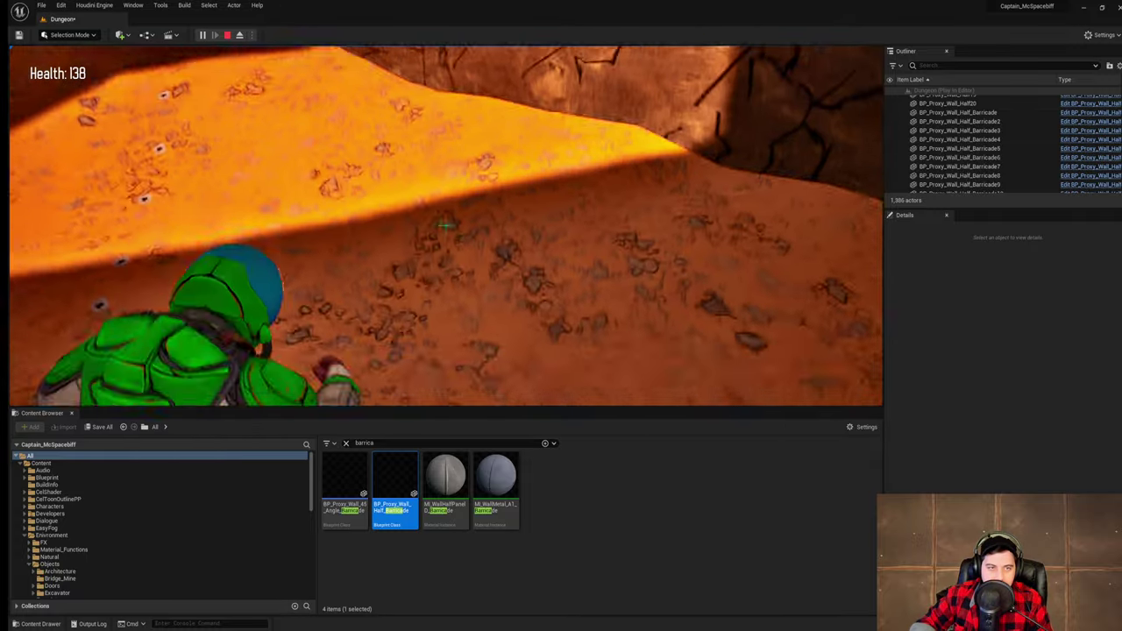
left_click(445, 226)
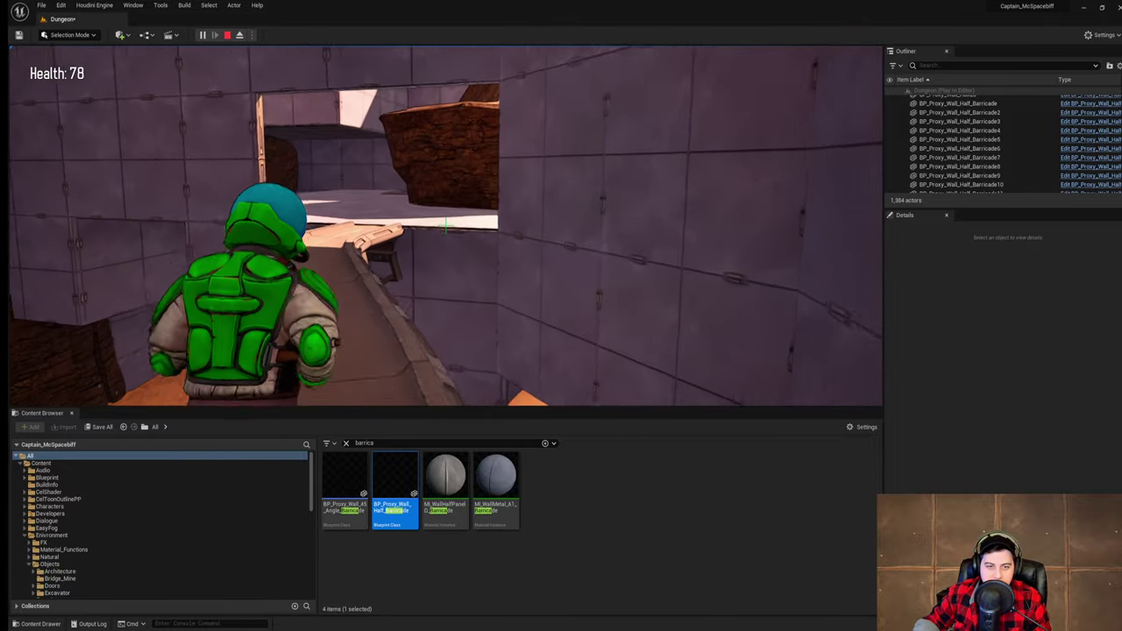
key("w")
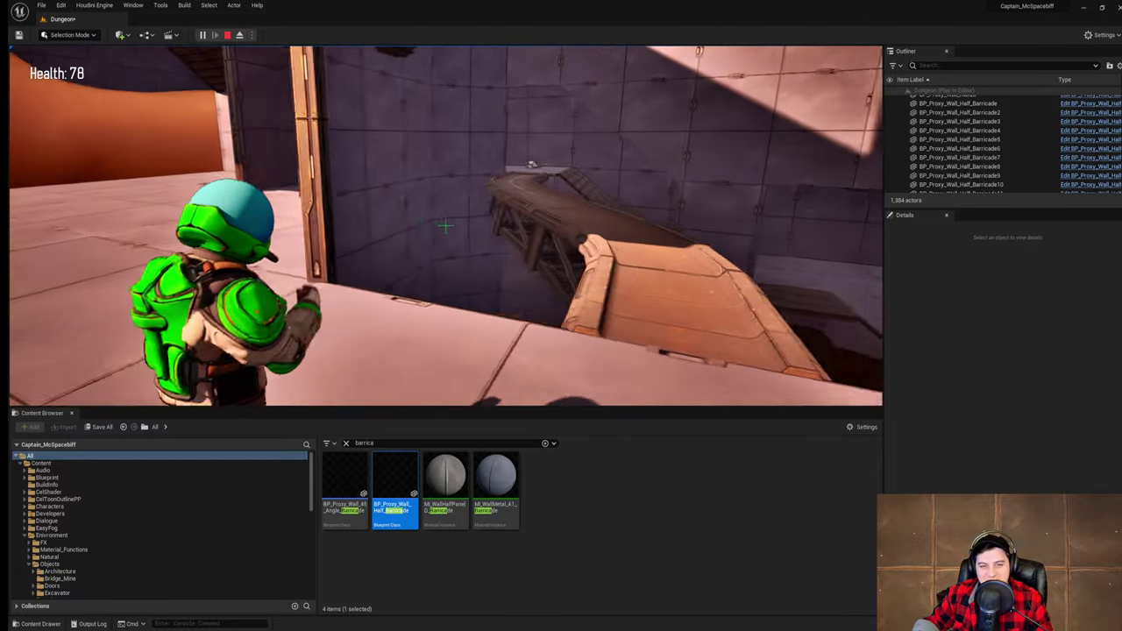
key("Escape")
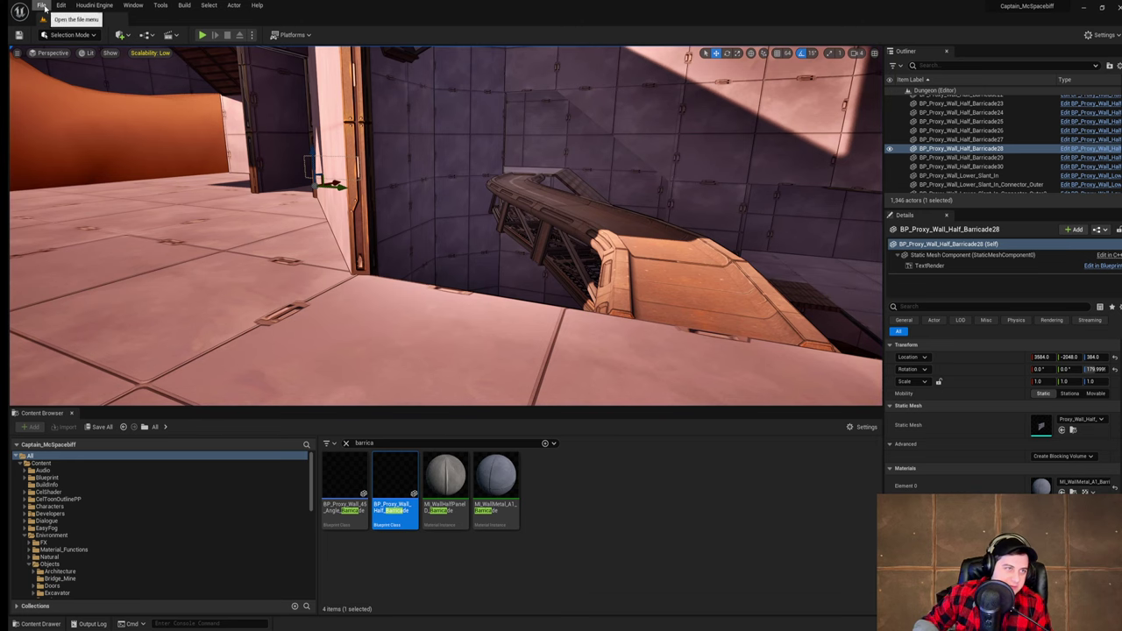
left_click(108, 91)
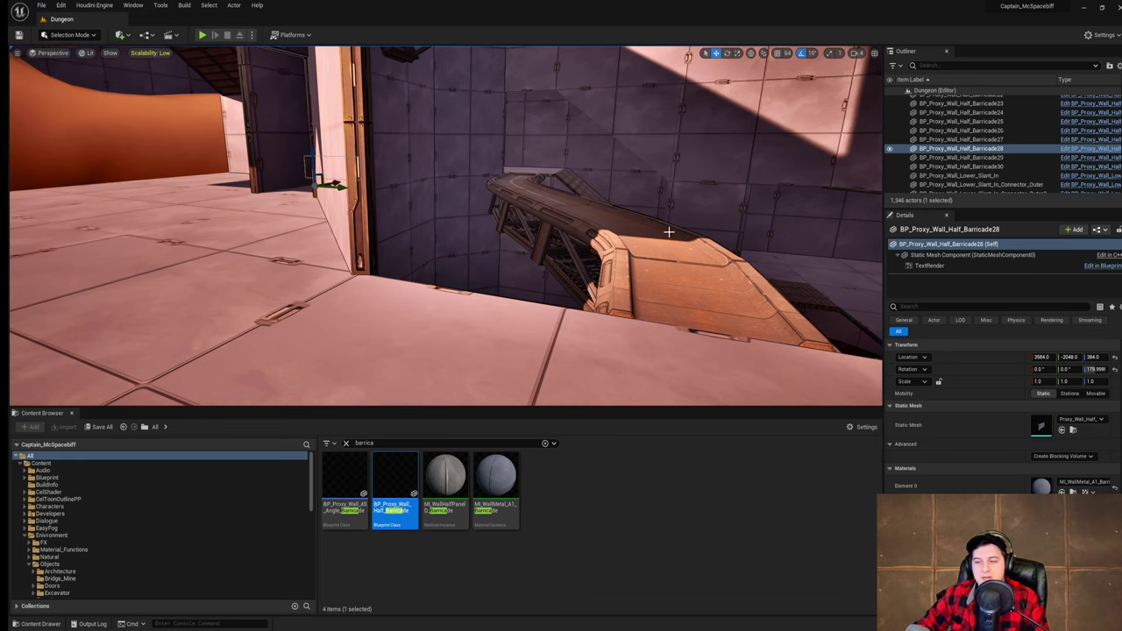
- In Landscape Sculpt mode, raise the ground beside the glowing mound with brush size about 1046 and tool strength 0.376
right_click_drag(669, 233, 788, 181)
key("w")
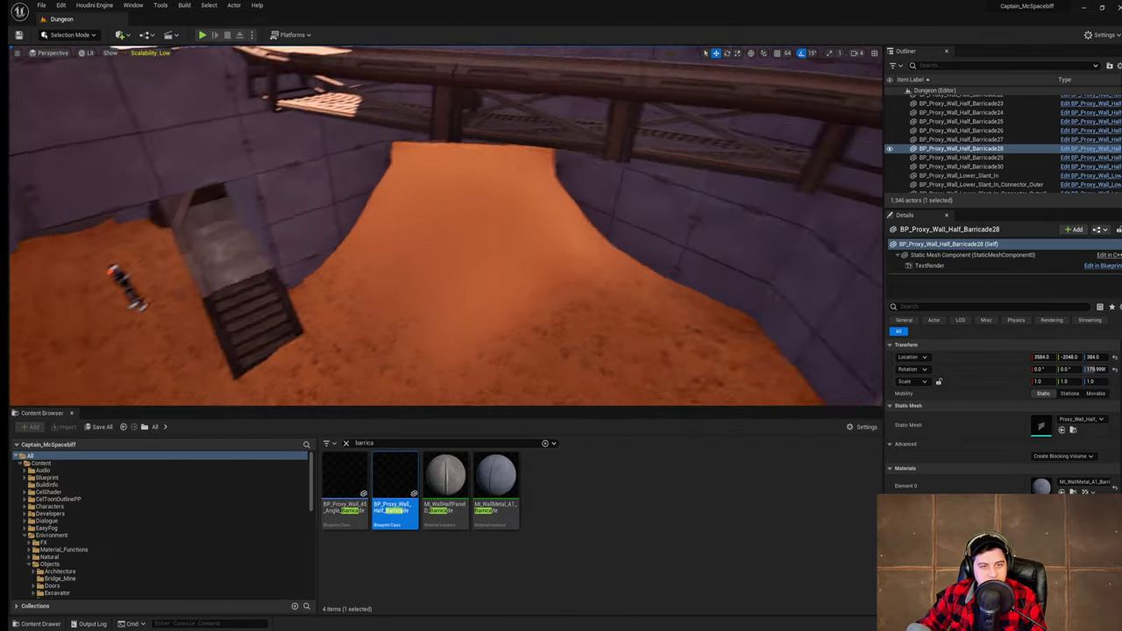
mouse_move(671, 232)
right_mouse_down()
mouse_move(689, 217)
mouse_move(684, 180)
mouse_move(613, 198)
mouse_move(692, 254)
mouse_move(706, 241)
mouse_move(653, 188)
mouse_move(845, 184)
mouse_move(714, 219)
mouse_move(683, 184)
mouse_move(666, 229)
right_mouse_up()
right_click_drag(130, 207, 131, 208)
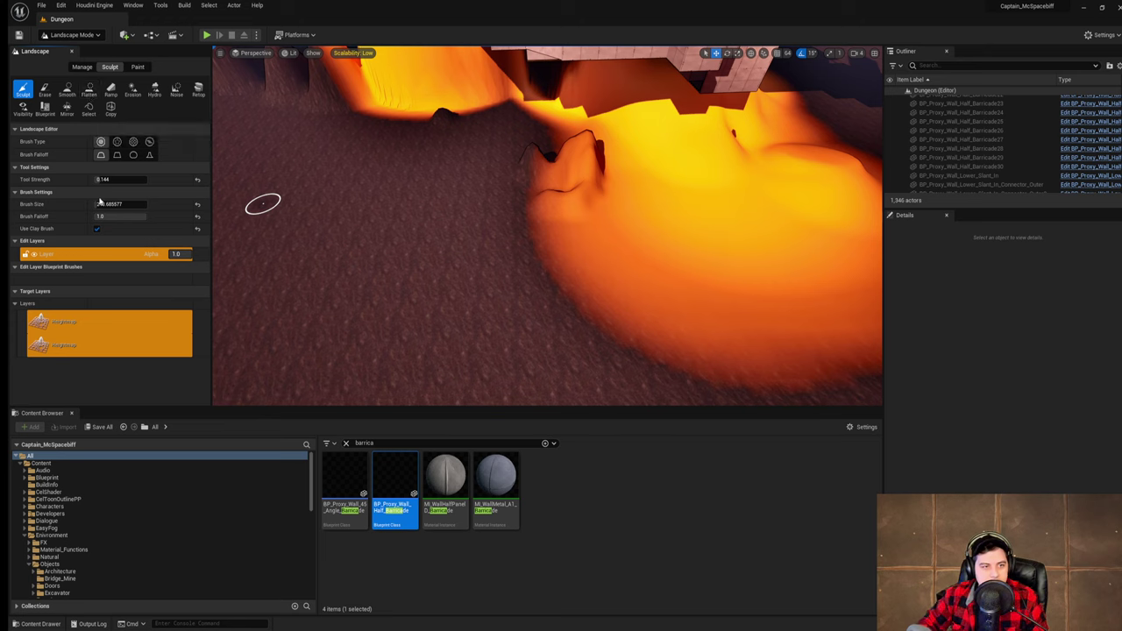
left_click_drag(103, 204, 124, 204)
mouse_move(638, 290)
left_mouse_down()
mouse_move(551, 297)
mouse_move(521, 278)
left_mouse_up()
left_click_drag(125, 181, 137, 181)
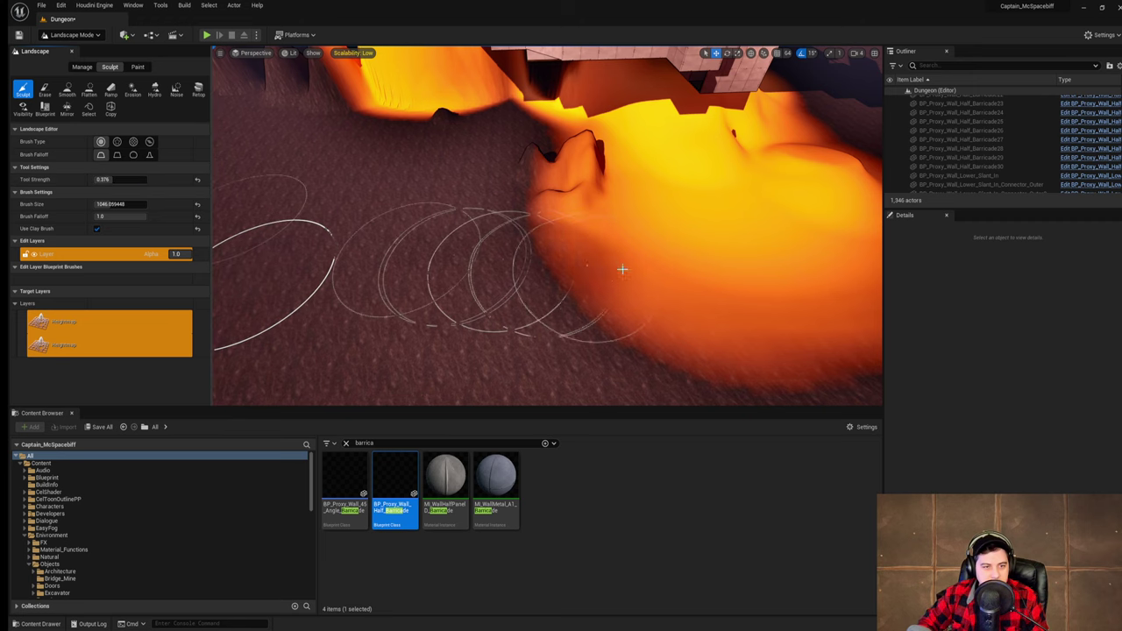
mouse_move(621, 268)
left_mouse_down()
mouse_move(528, 266)
mouse_move(634, 285)
left_mouse_up()
- Raise the sculpt strength to about 0.9 and build up a tall hill against the outer side of the glowing mound
left_click_drag(111, 181, 138, 181)
right_click_drag(536, 266, 537, 184)
left_click_drag(659, 402, 583, 382, "alt")
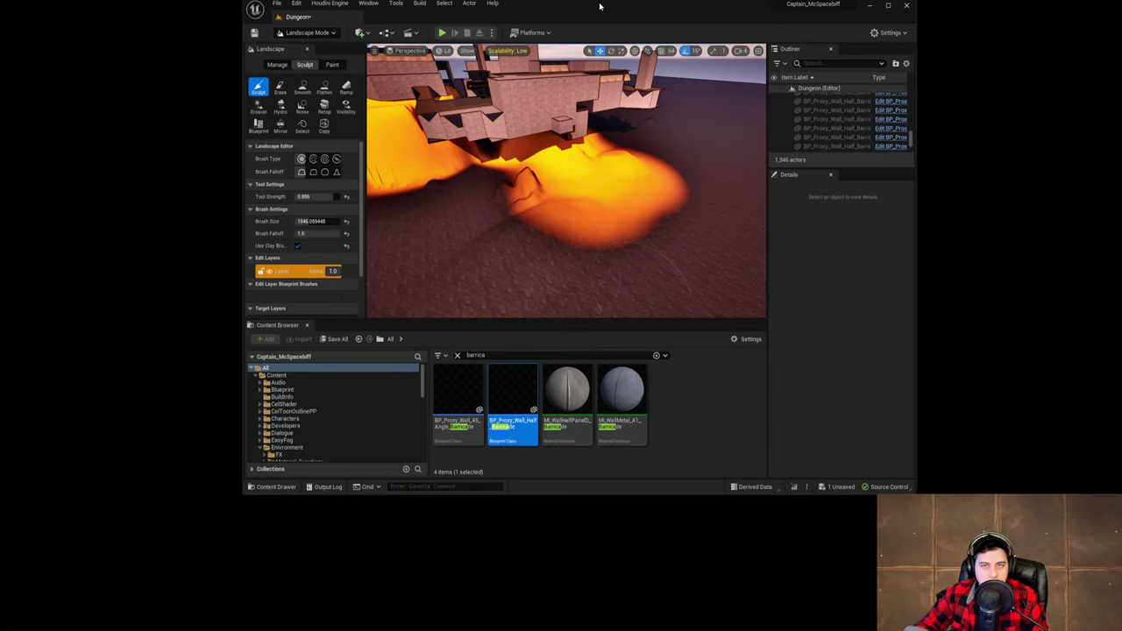
double_click(561, 5)
right_click_drag(701, 270, 715, 291)
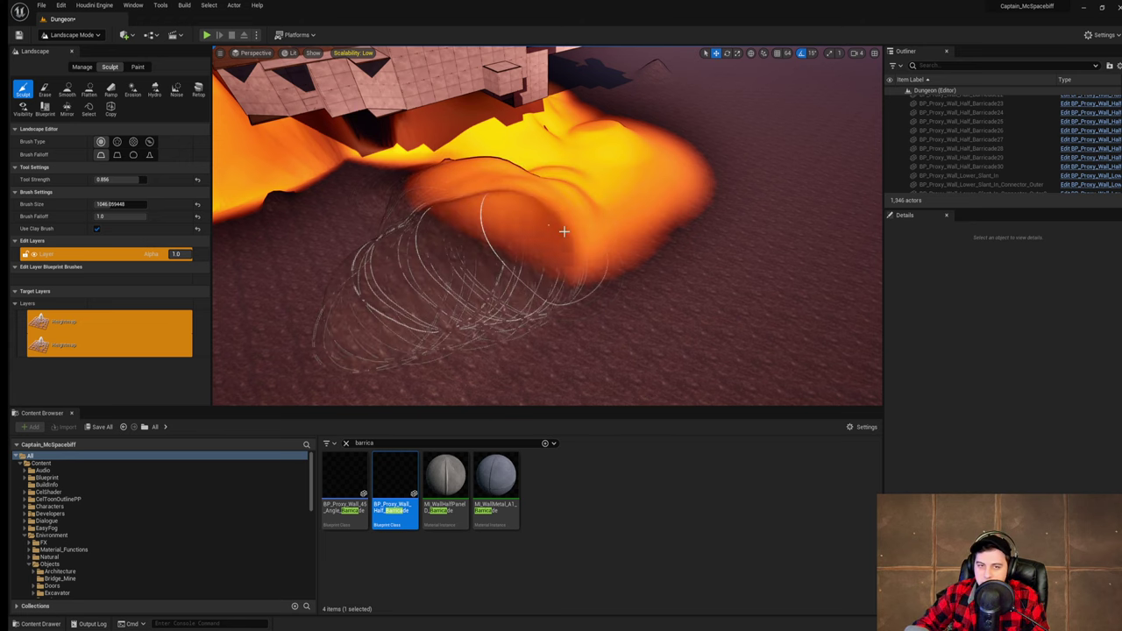
mouse_move(630, 267)
right_mouse_down()
mouse_move(632, 277)
mouse_move(605, 261)
mouse_move(630, 266)
right_mouse_up()
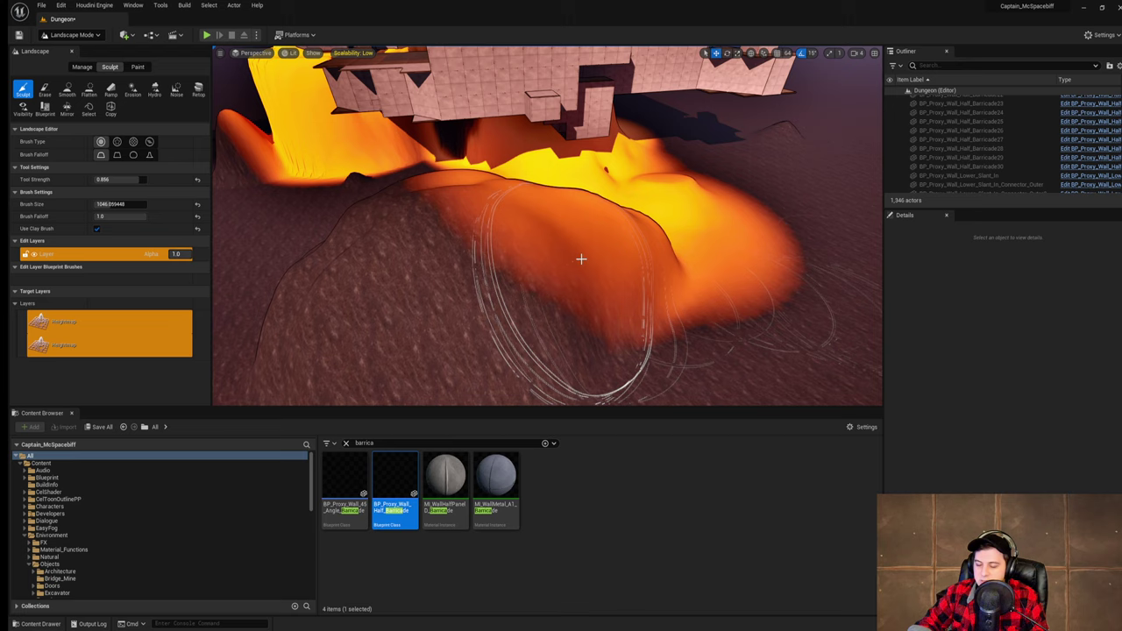
mouse_move(581, 261)
right_mouse_down()
mouse_move(640, 280)
mouse_move(561, 267)
mouse_move(574, 263)
right_mouse_up()
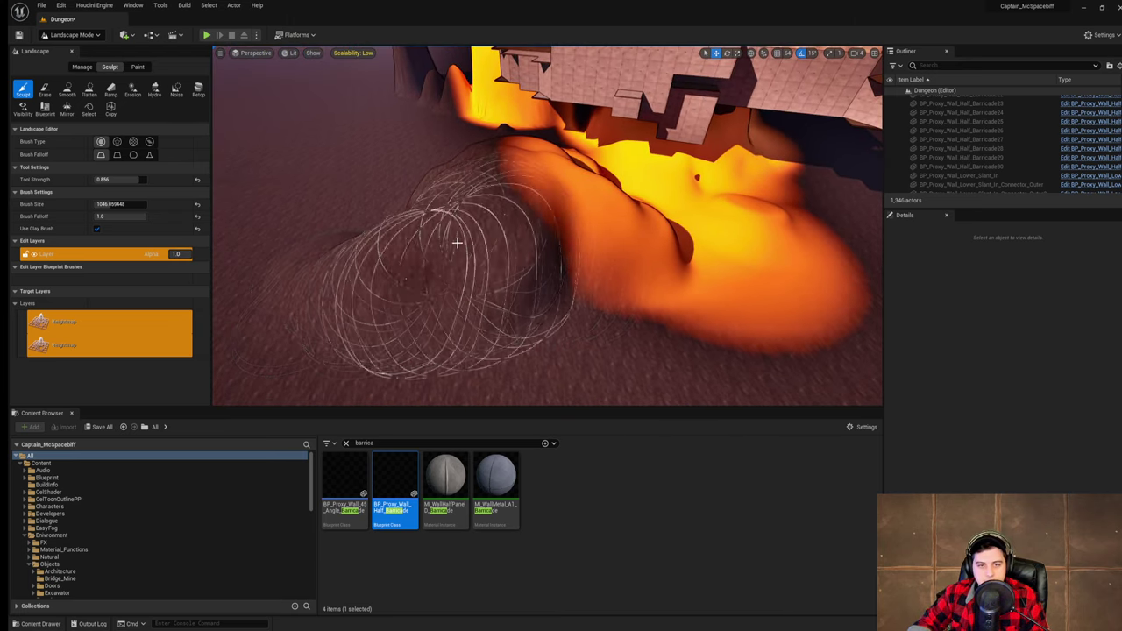
mouse_move(457, 243)
left_mouse_down()
mouse_move(488, 246)
mouse_move(411, 275)
left_mouse_up()
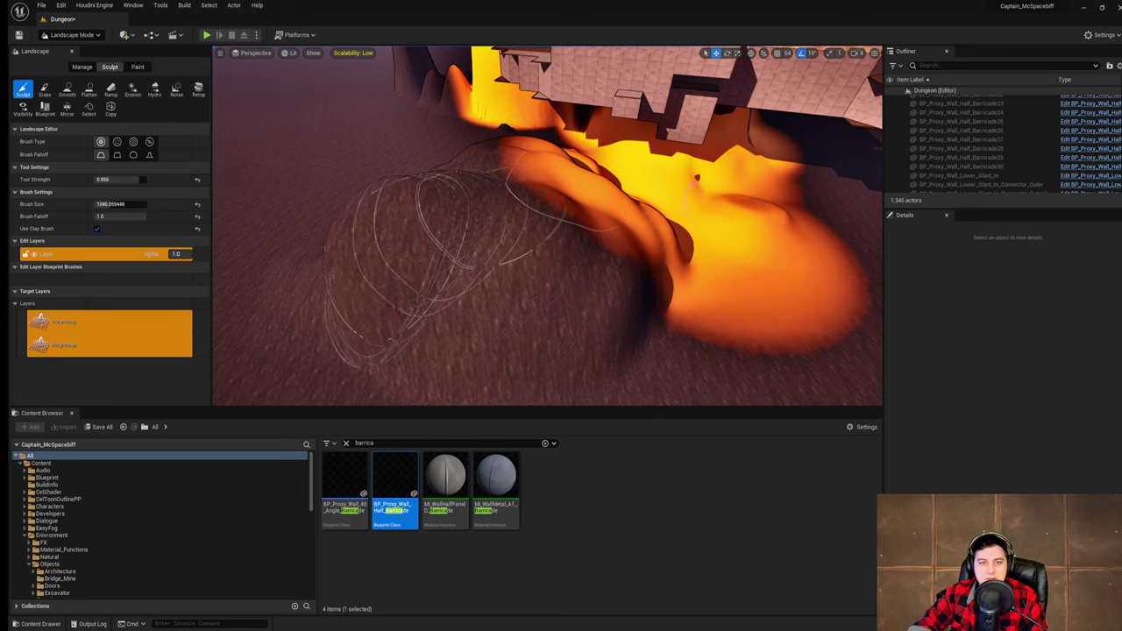
- Smooth the crest of the new hill where it meets the glowing mound
key("w")
mouse_move(451, 256)
right_mouse_down()
mouse_move(430, 215)
mouse_move(386, 176)
mouse_move(376, 254)
mouse_move(355, 263)
mouse_move(373, 285)
mouse_move(438, 294)
mouse_move(491, 342)
mouse_move(473, 346)
right_mouse_up()
key("s")
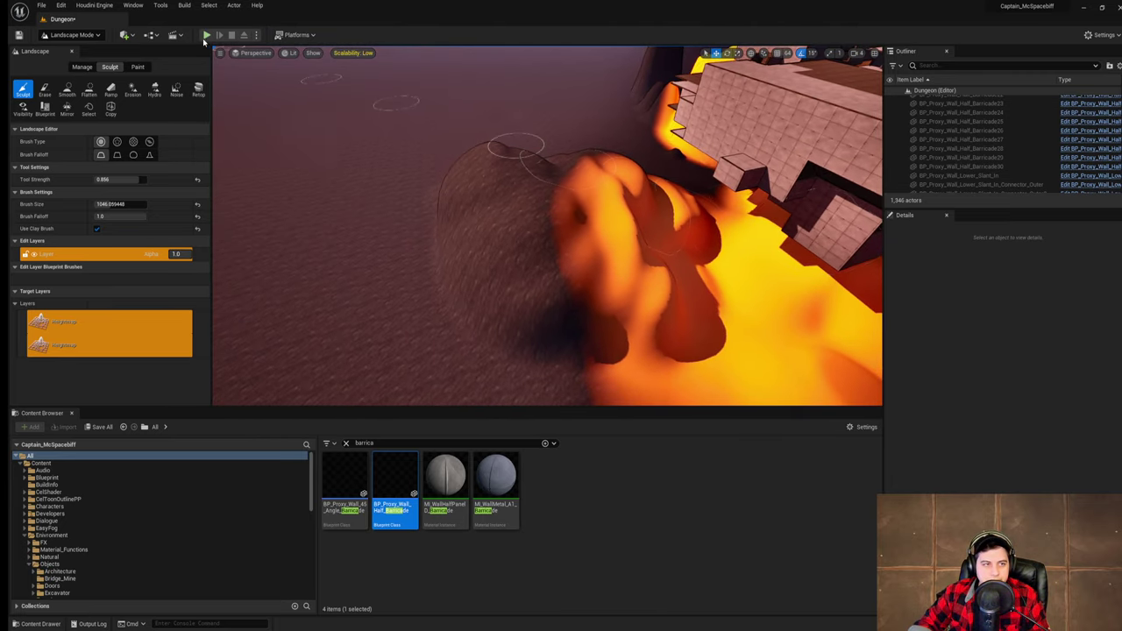
left_click(68, 91)
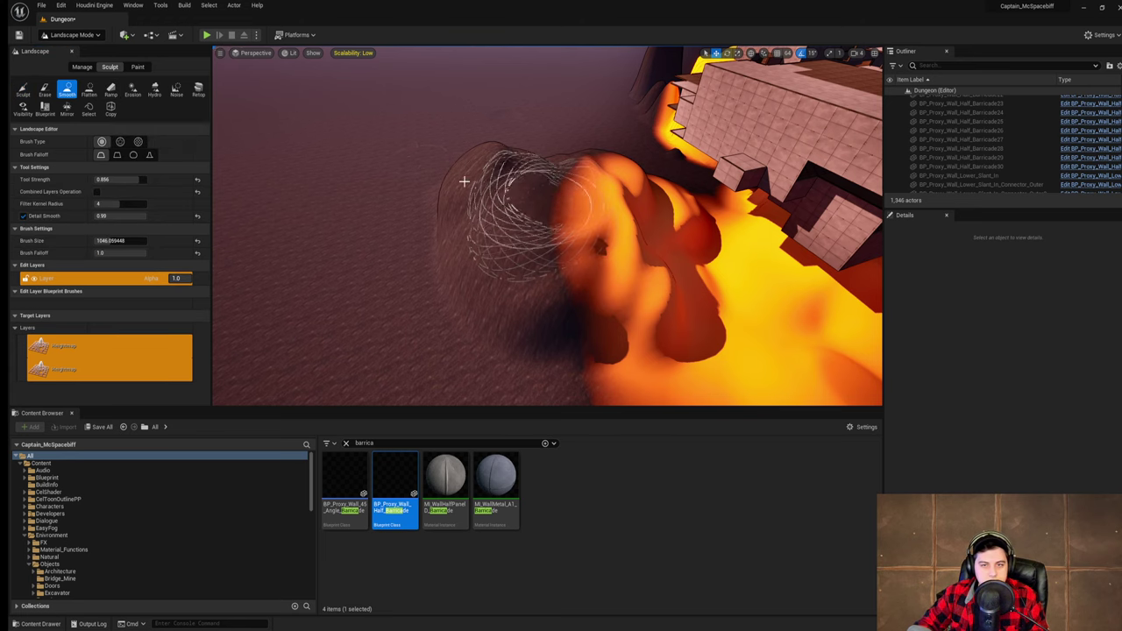
key("w")
mouse_move(585, 206)
right_mouse_down()
mouse_move(635, 215)
mouse_move(618, 213)
right_mouse_up()
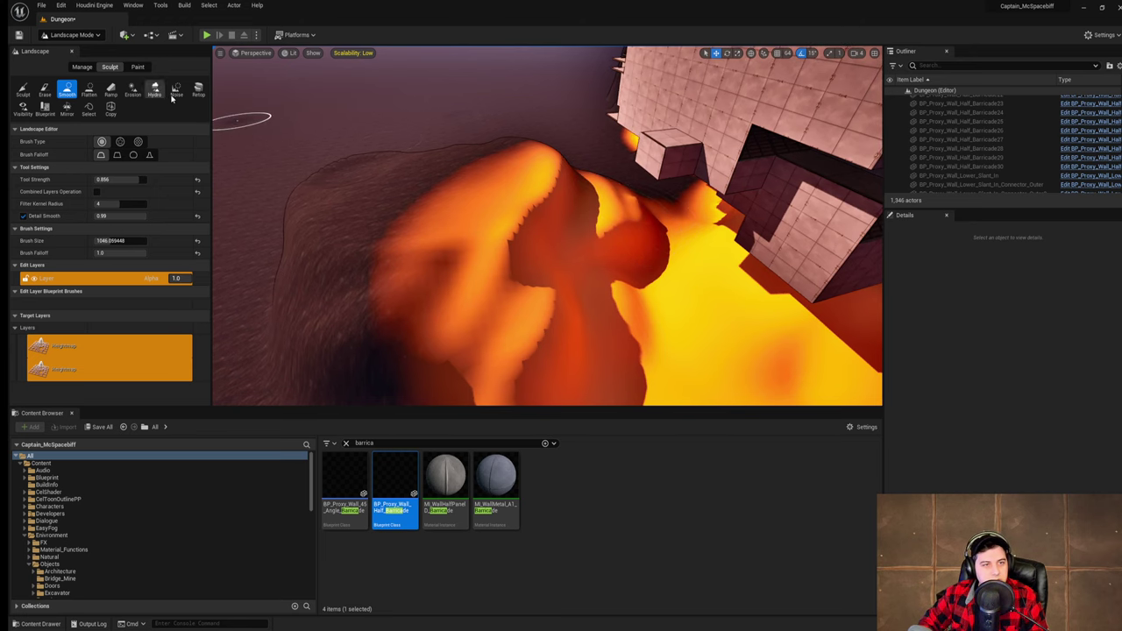
- Sculpt the hill higher and wider, extending its ridge outward over the dark ground away from the glowing mound
left_click(22, 89)
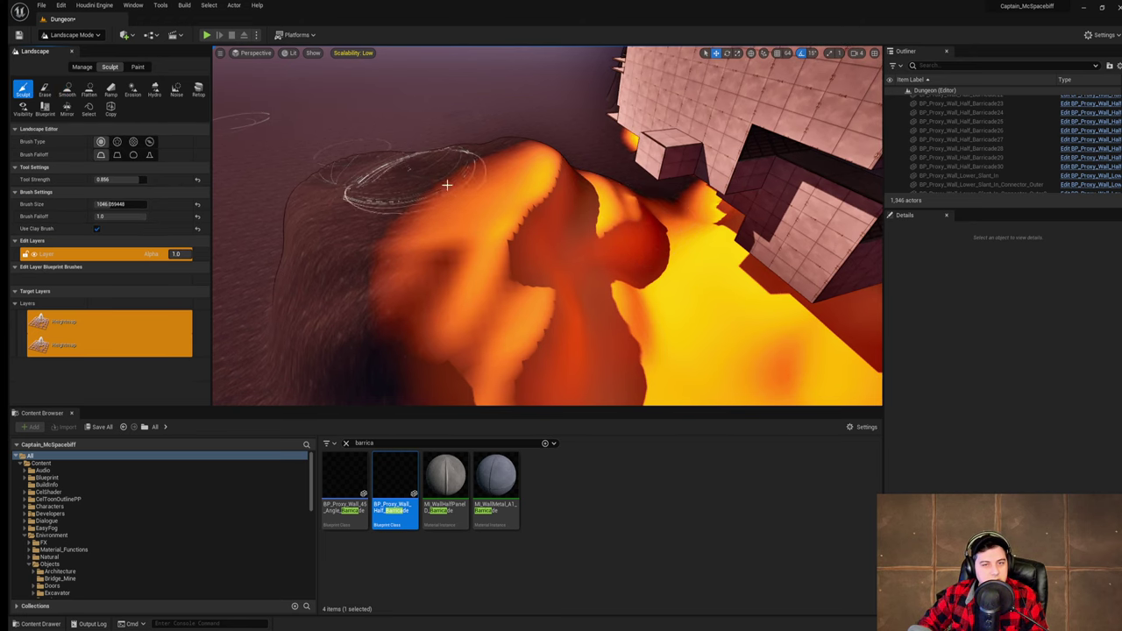
left_click_drag(515, 154, 556, 173)
right_click_drag(556, 172, 542, 241)
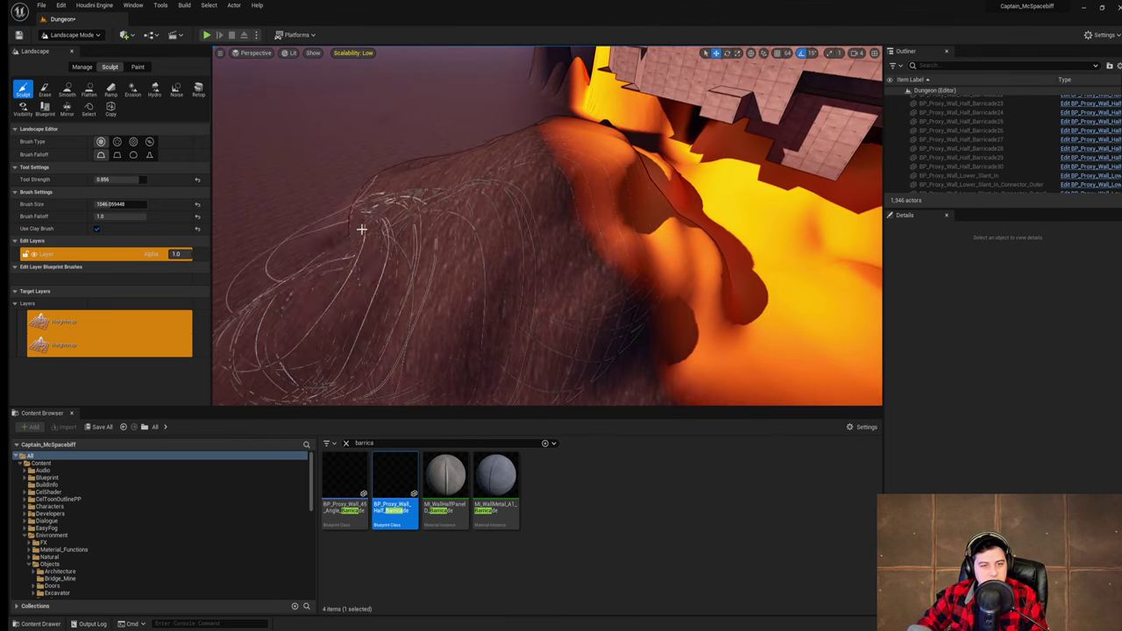
mouse_move(347, 219)
right_mouse_down()
mouse_move(377, 255)
mouse_move(426, 266)
right_mouse_up()
mouse_move(426, 265)
left_mouse_down()
mouse_move(433, 243)
mouse_move(498, 252)
mouse_move(443, 284)
mouse_move(380, 211)
left_mouse_up()
right_click_drag(518, 180, 541, 166)
left_click_drag(452, 153, 319, 193)
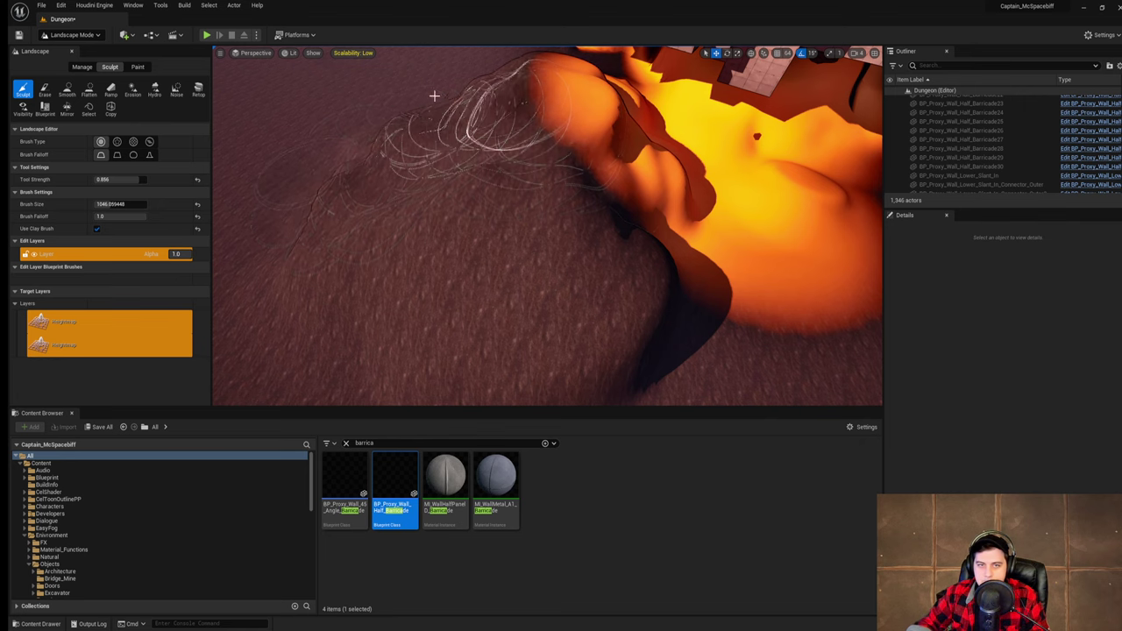
right_click_drag(471, 140, 498, 115)
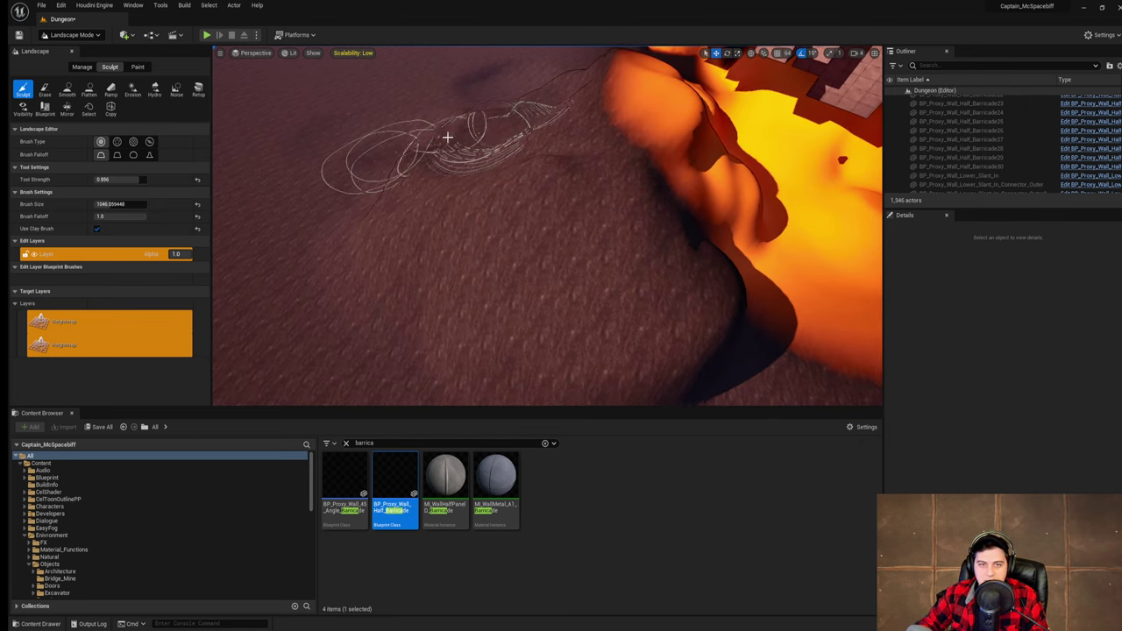
mouse_move(570, 166)
right_mouse_down()
mouse_move(710, 147)
mouse_move(736, 114)
mouse_move(779, 96)
mouse_move(736, 124)
mouse_move(587, 128)
mouse_move(606, 128)
right_mouse_up()
- Flatten the top of the sculpted hill with the Flatten tool
left_click(89, 91)
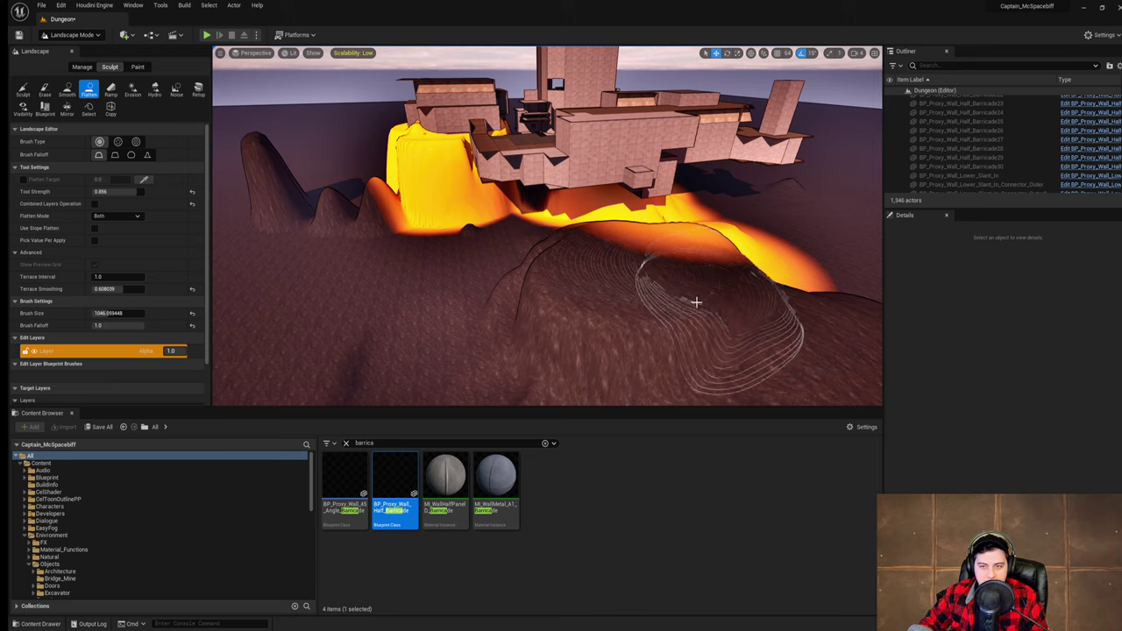
mouse_move(677, 250)
right_mouse_down()
mouse_move(706, 294)
mouse_move(657, 237)
mouse_move(584, 226)
mouse_move(609, 259)
mouse_move(628, 254)
mouse_move(639, 267)
mouse_move(638, 254)
right_mouse_up()
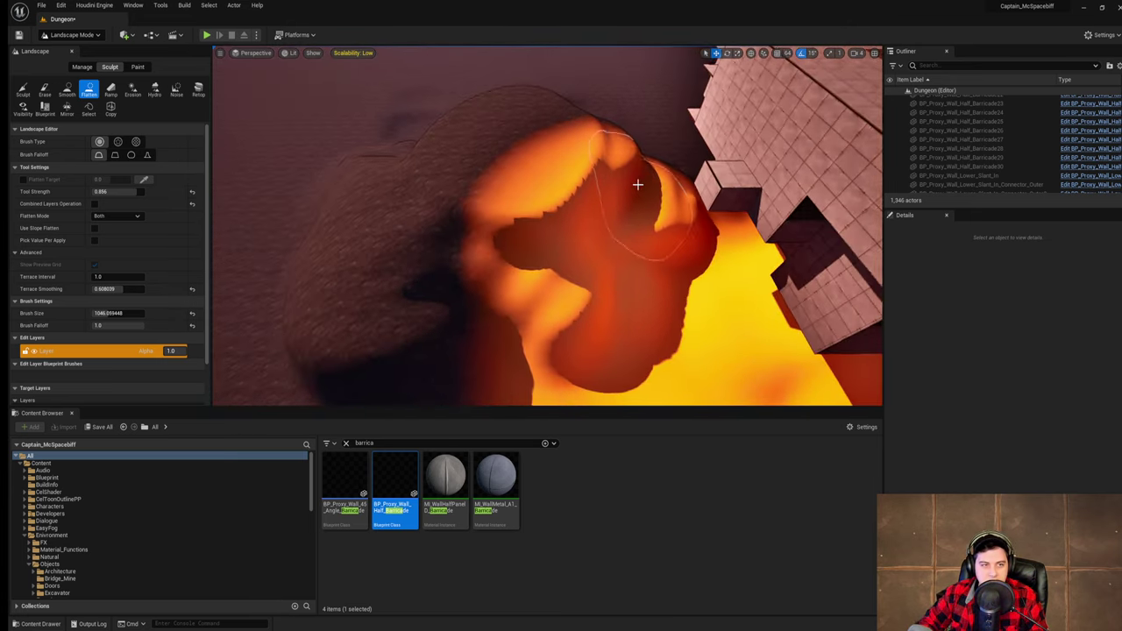
right_click_drag(279, 302, 314, 282)
- Return to Selection mode, select the exterior wall panel beside the opening facing the hill, and save the current level
left_click(72, 35)
left_click(70, 49)
left_click(686, 184)
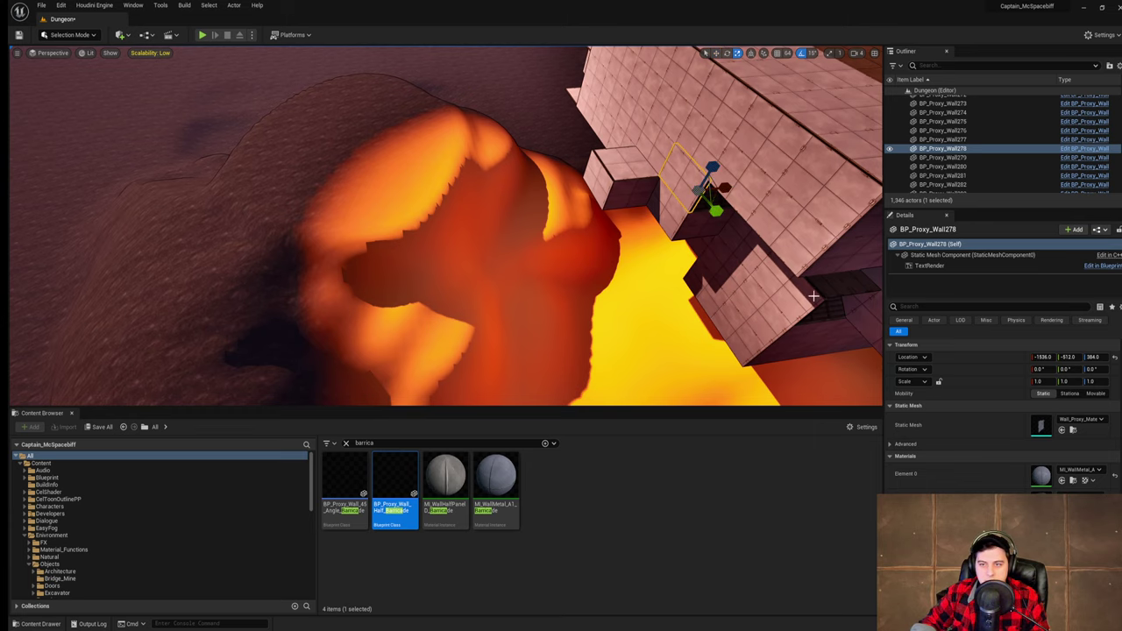
mouse_move(615, 270)
right_mouse_down()
mouse_move(653, 268)
mouse_move(615, 270)
right_mouse_up()
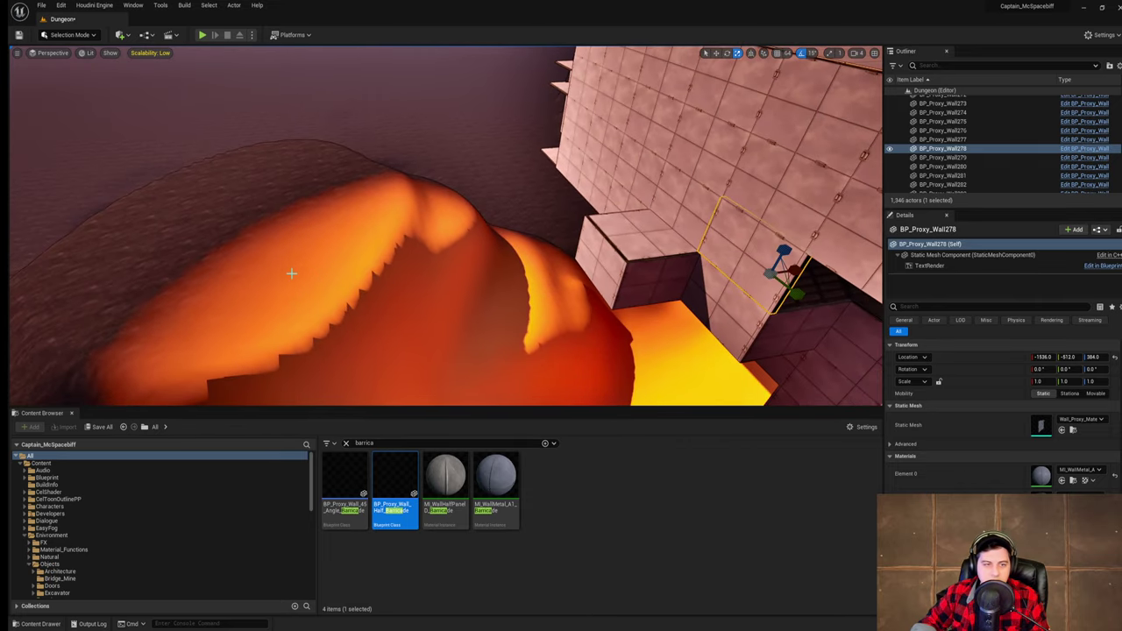
left_click(42, 6)
left_click(79, 90)
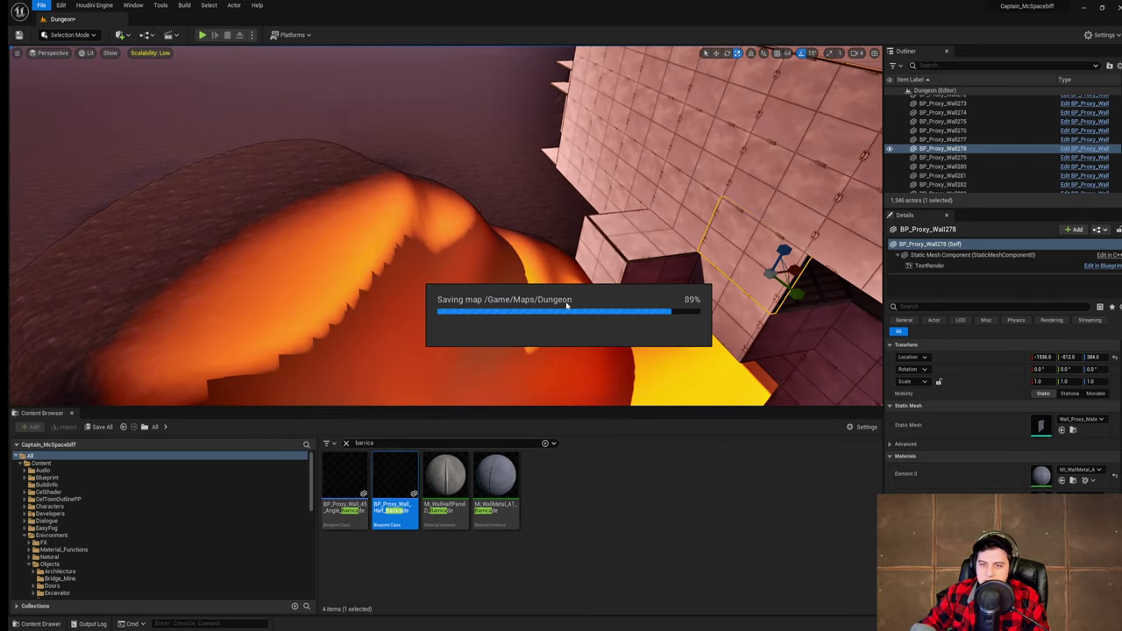
- Return to Landscape mode with the Smooth tool, try smoothing the steep notch in the hill's side, and undo that stroke
right_click_drag(570, 303, 661, 277)
right_click_drag(193, 151, 180, 149)
left_click(68, 35)
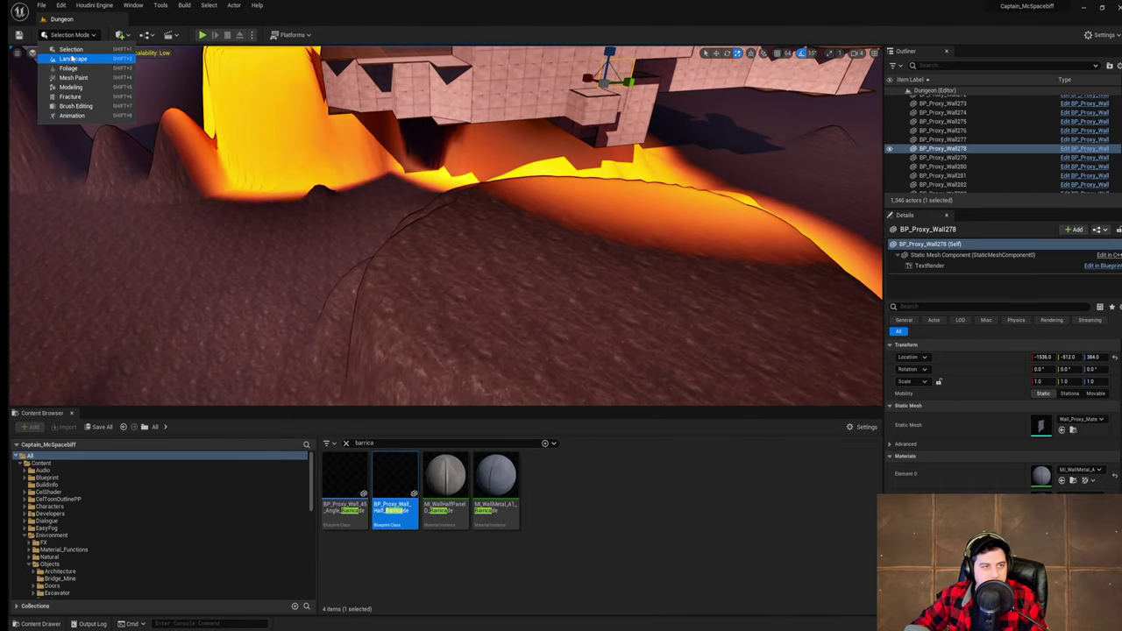
left_click(74, 60)
right_click_drag(401, 263, 476, 242)
left_click(66, 92)
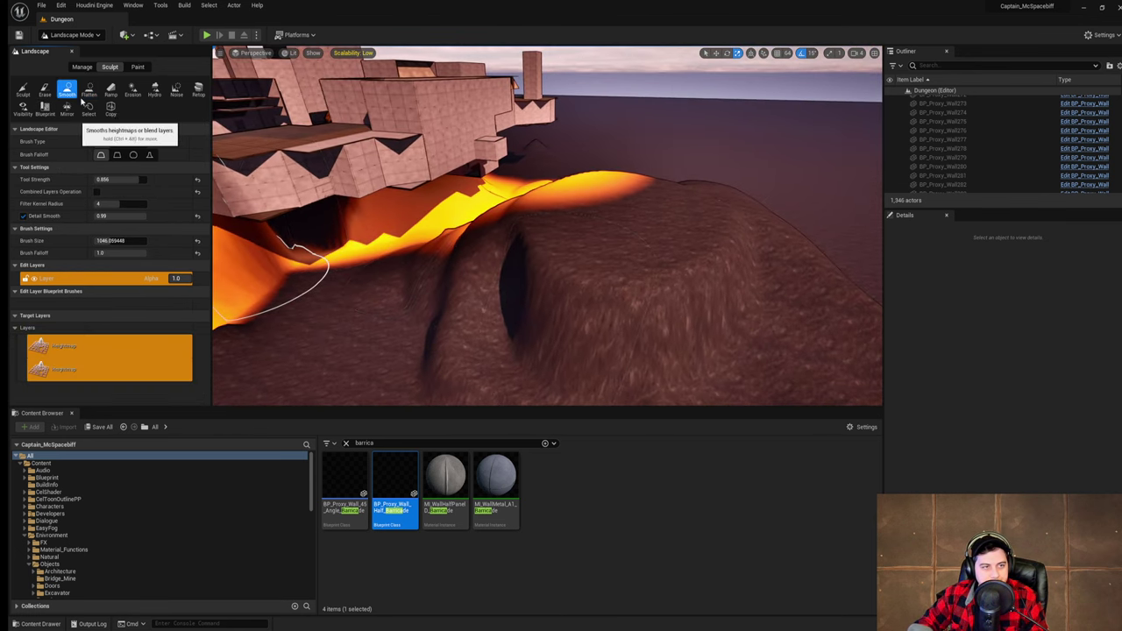
mouse_move(551, 273)
left_mouse_down()
mouse_move(481, 303)
mouse_move(263, 203)
left_mouse_up()
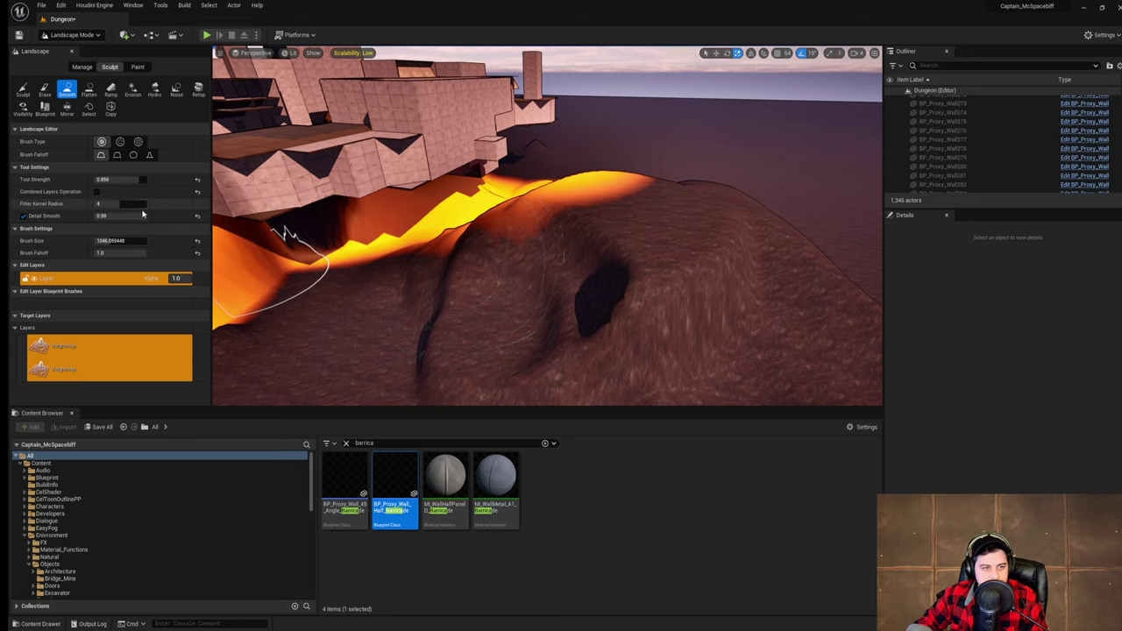
key("ctrl+z")
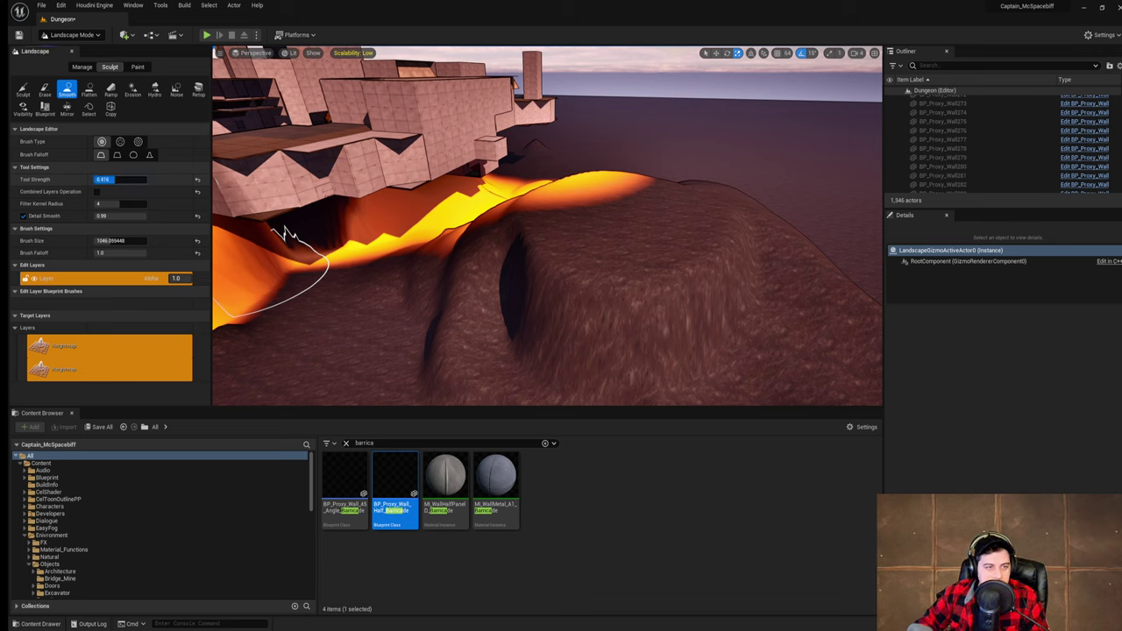
- Reduce the Smooth tool strength to 0.416 and smooth the steep notch and surrounding slopes of the hill
mouse_move(548, 273)
left_mouse_down()
mouse_move(464, 306)
mouse_move(426, 347)
mouse_move(478, 269)
mouse_move(601, 273)
mouse_move(581, 323)
left_mouse_up()
right_click_drag(581, 323, 555, 361)
left_click_drag(464, 265, 441, 245)
mouse_move(605, 312)
right_mouse_down()
mouse_move(622, 314)
mouse_move(614, 329)
mouse_move(551, 343)
right_mouse_up()
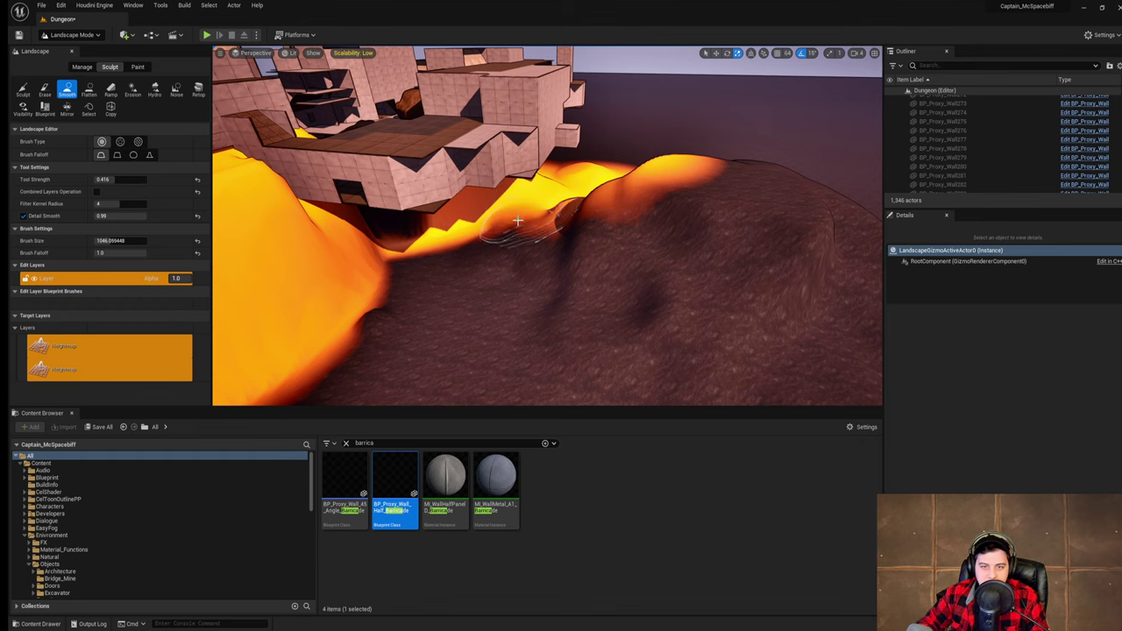
mouse_move(517, 221)
right_mouse_down()
mouse_move(568, 221)
mouse_move(545, 239)
mouse_move(508, 240)
right_mouse_up()
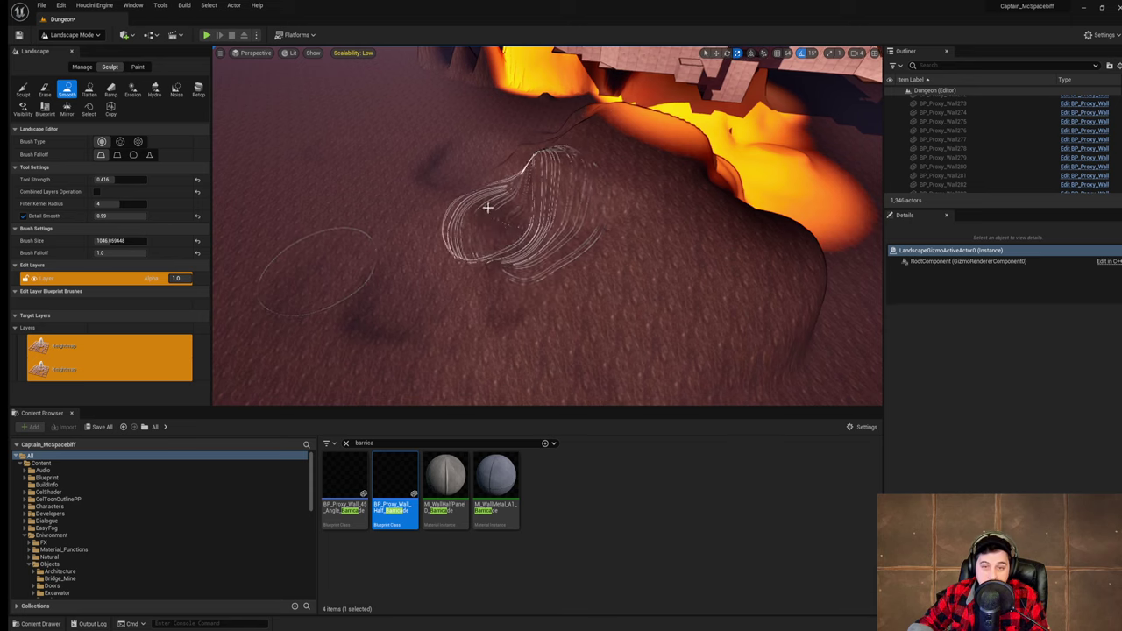
- Smooth the steep orange-lit face of the hill with the Smooth tool
mouse_move(632, 195)
right_mouse_down()
mouse_move(654, 196)
mouse_move(652, 144)
mouse_move(648, 168)
mouse_move(758, 165)
right_mouse_up()
right_click_drag(631, 140, 613, 156)
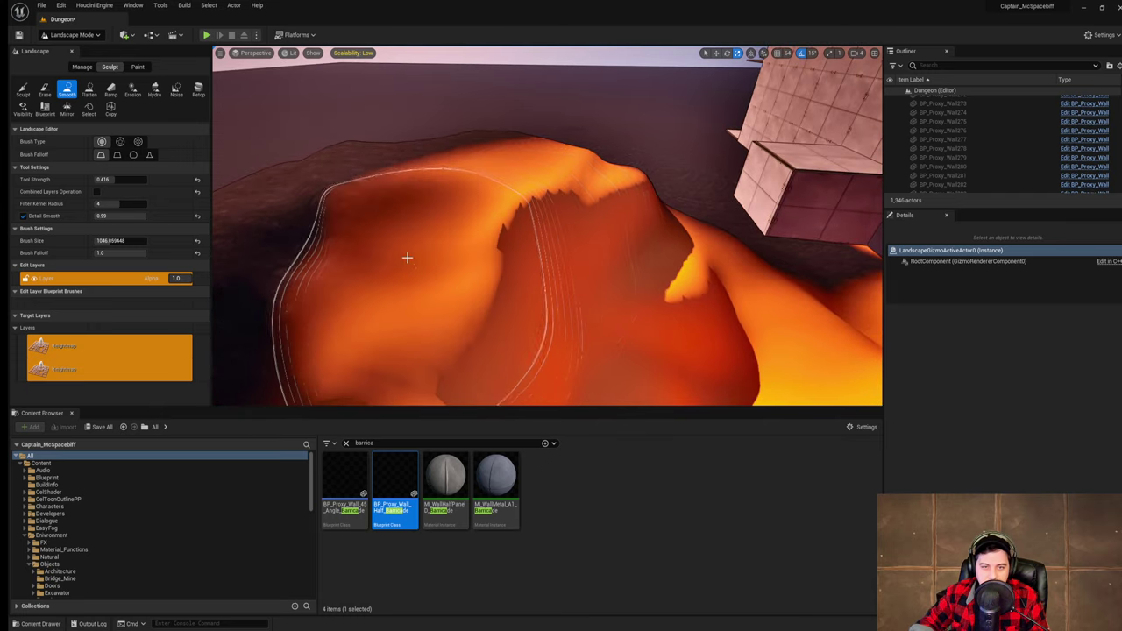
right_click_drag(625, 271, 570, 306)
right_click_drag(638, 277, 588, 273)
left_click_drag(588, 273, 556, 269)
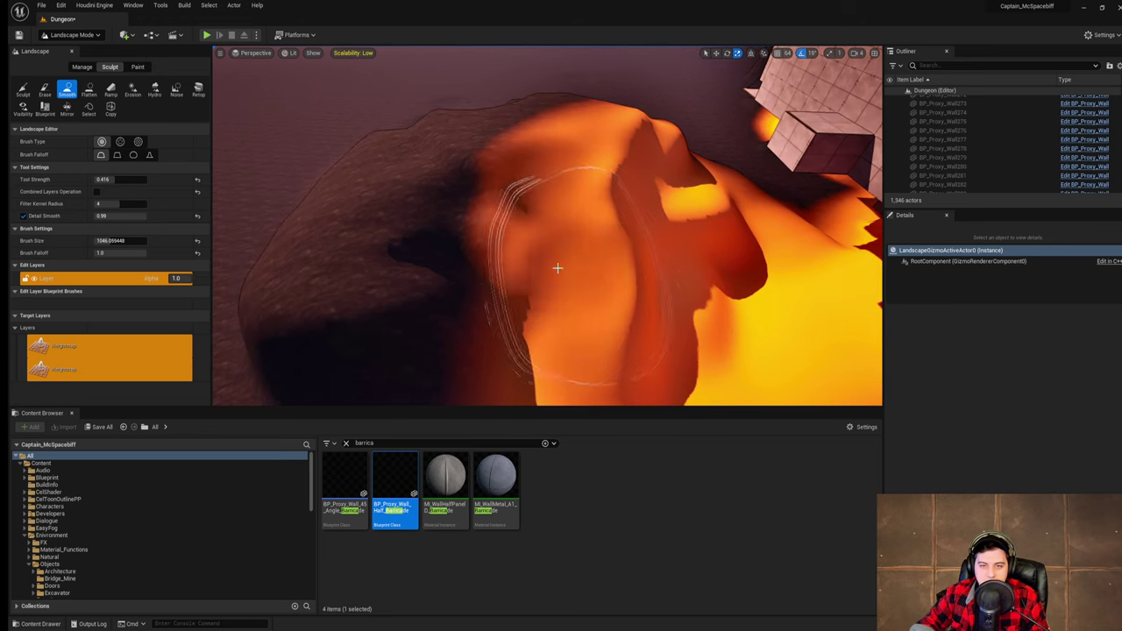
- Save the current Dungeon level while staying in Landscape mode
left_click(82, 37)
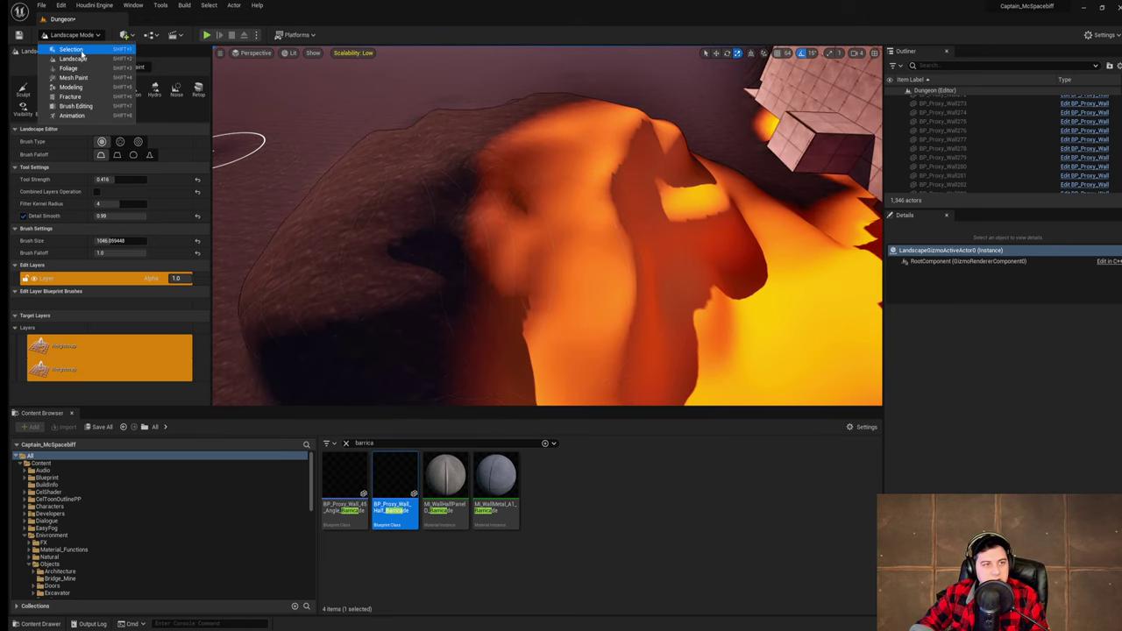
left_click(82, 58)
left_click(42, 6)
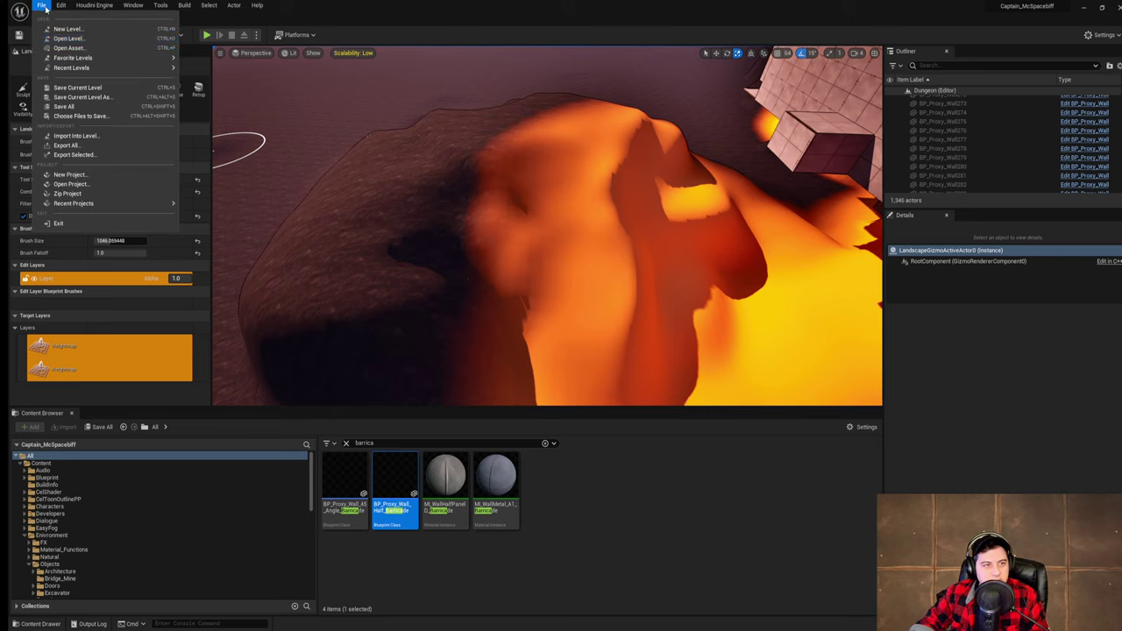
left_click(101, 87)
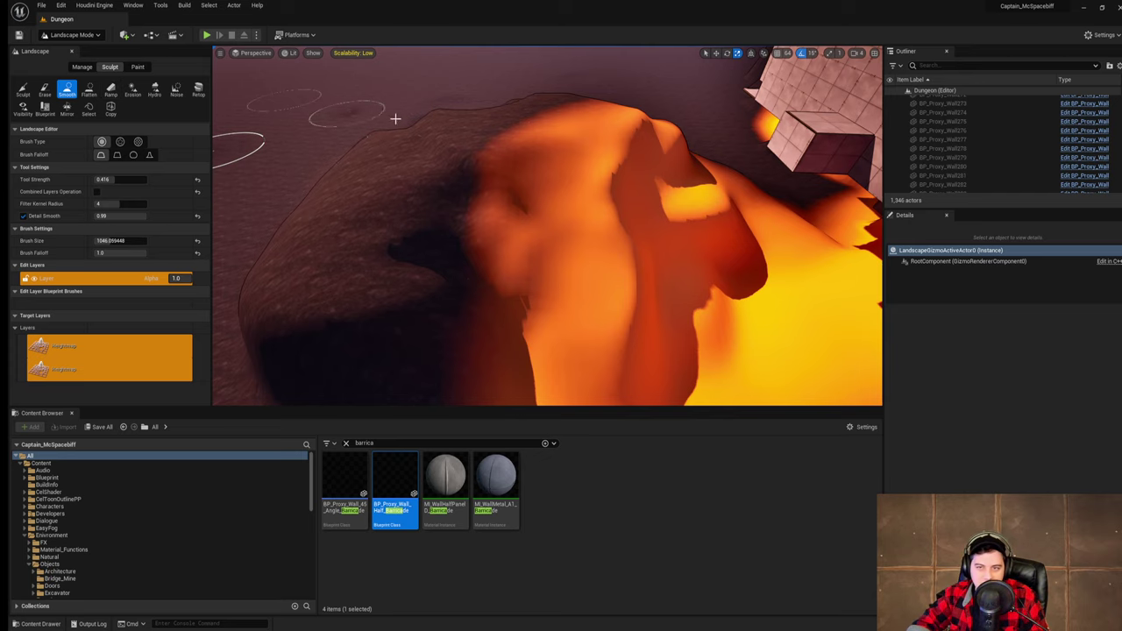
- Smooth the hill's sharp crest and the shadowed ridge running down toward the building
mouse_move(395, 118)
right_mouse_down()
mouse_move(491, 132)
mouse_move(477, 118)
mouse_move(421, 127)
mouse_move(517, 161)
mouse_move(514, 174)
right_mouse_up()
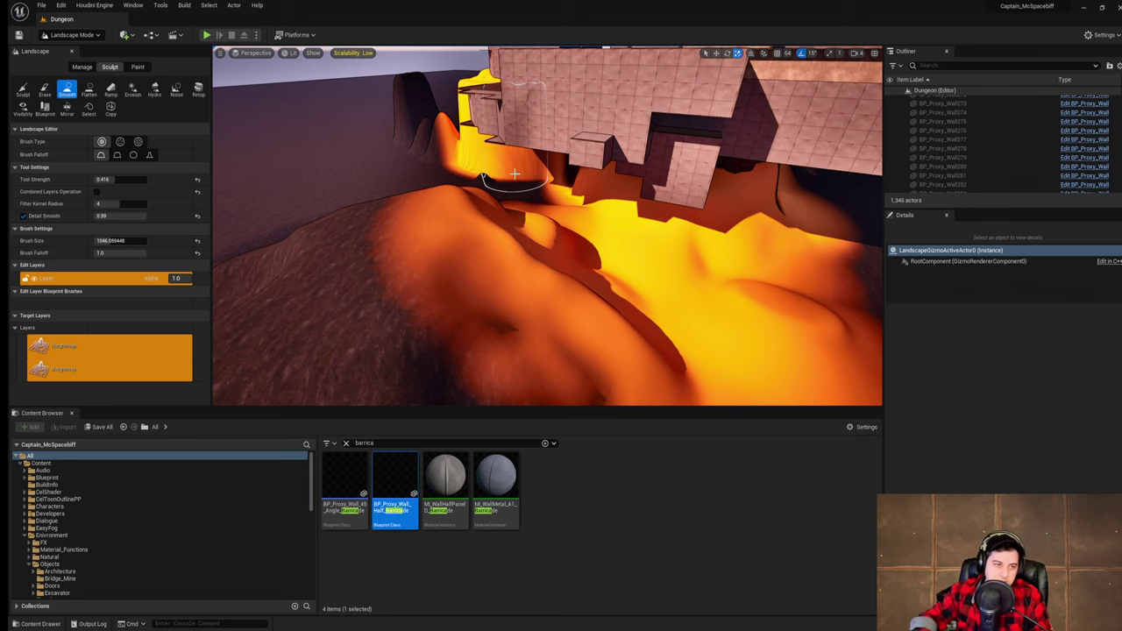
right_click_drag(520, 176, 552, 186)
left_click_drag(528, 237, 441, 192)
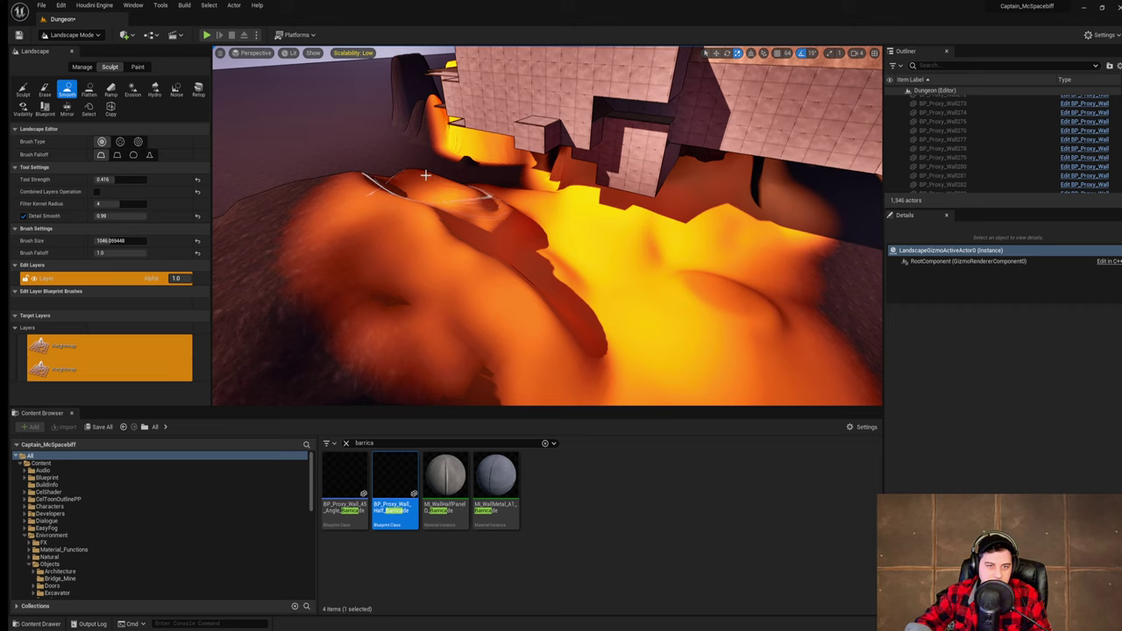
left_click_drag(427, 179, 524, 224)
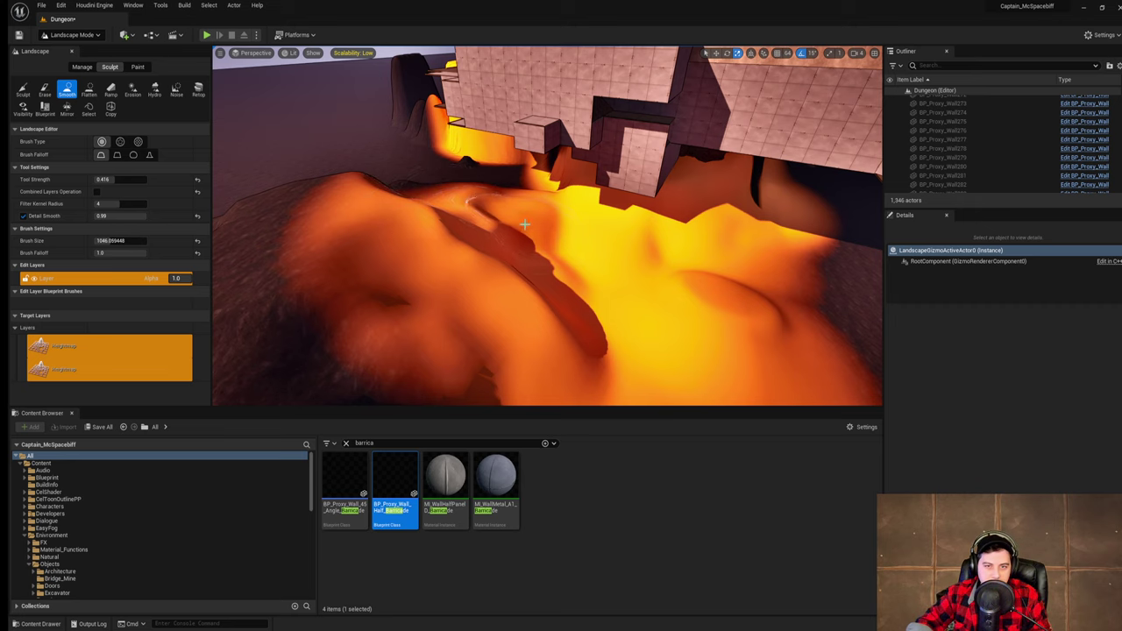
right_click_drag(524, 225, 528, 307)
mouse_move(544, 324)
left_mouse_down()
mouse_move(488, 261)
mouse_move(538, 315)
mouse_move(475, 259)
mouse_move(426, 271)
left_mouse_up()
right_click_drag(526, 263, 504, 303)
mouse_move(539, 289)
left_mouse_down()
mouse_move(490, 313)
mouse_move(483, 221)
mouse_move(535, 195)
mouse_move(591, 261)
mouse_move(611, 230)
mouse_move(590, 215)
mouse_move(504, 233)
mouse_move(592, 284)
left_mouse_up()
- Smooth the hill's remaining edges and its dark outer slope, and save the current level
right_click_drag(592, 285, 569, 331)
mouse_move(682, 271)
left_mouse_down()
mouse_move(625, 253)
mouse_move(641, 253)
mouse_move(647, 223)
mouse_move(623, 310)
mouse_move(641, 298)
left_mouse_up()
mouse_move(333, 222)
left_mouse_down()
mouse_move(307, 205)
mouse_move(358, 155)
mouse_move(327, 137)
mouse_move(318, 149)
left_mouse_up()
right_click_drag(317, 149, 321, 176)
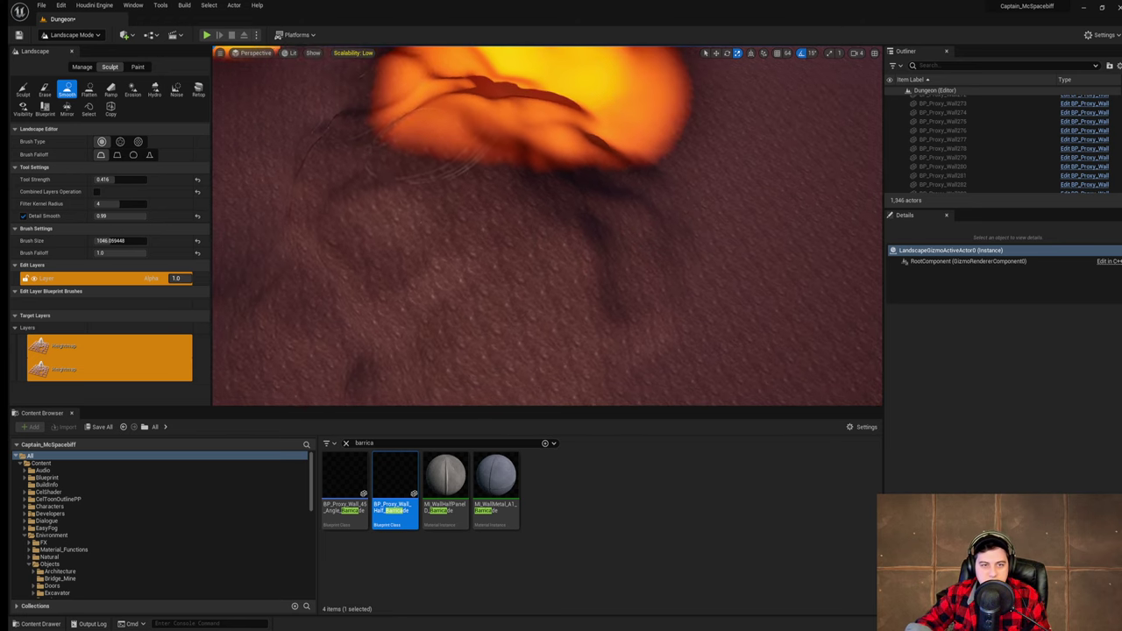
mouse_move(379, 166)
left_mouse_down()
mouse_move(396, 133)
mouse_move(342, 150)
mouse_move(393, 135)
left_mouse_up()
mouse_move(393, 135)
right_mouse_down()
mouse_move(372, 92)
mouse_move(395, 132)
right_mouse_up()
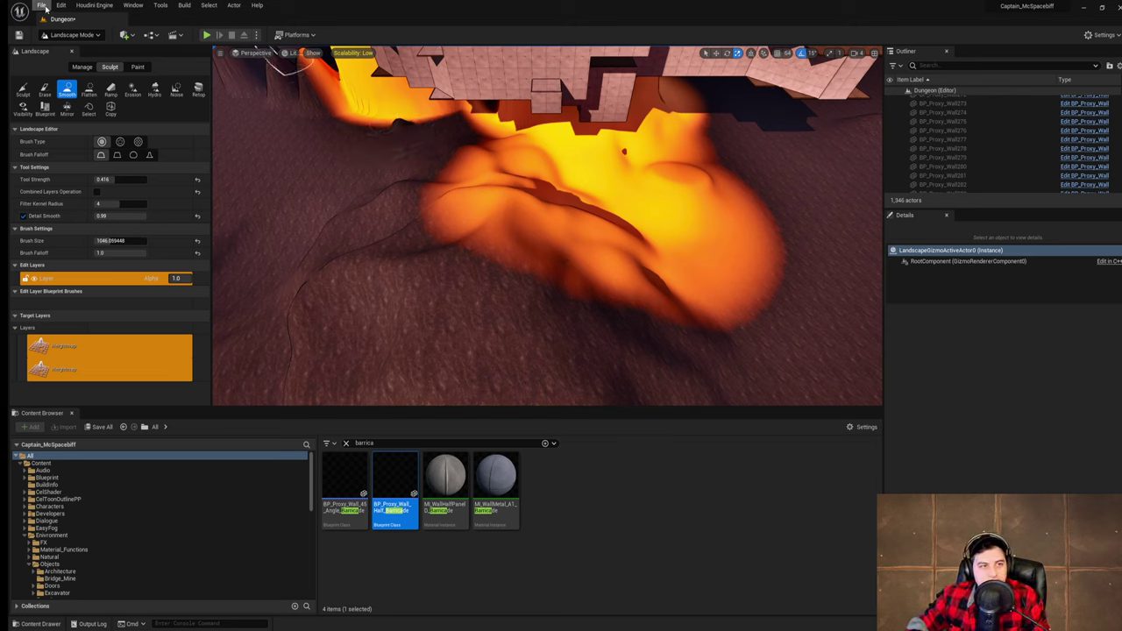
left_click(42, 6)
left_click(70, 85)
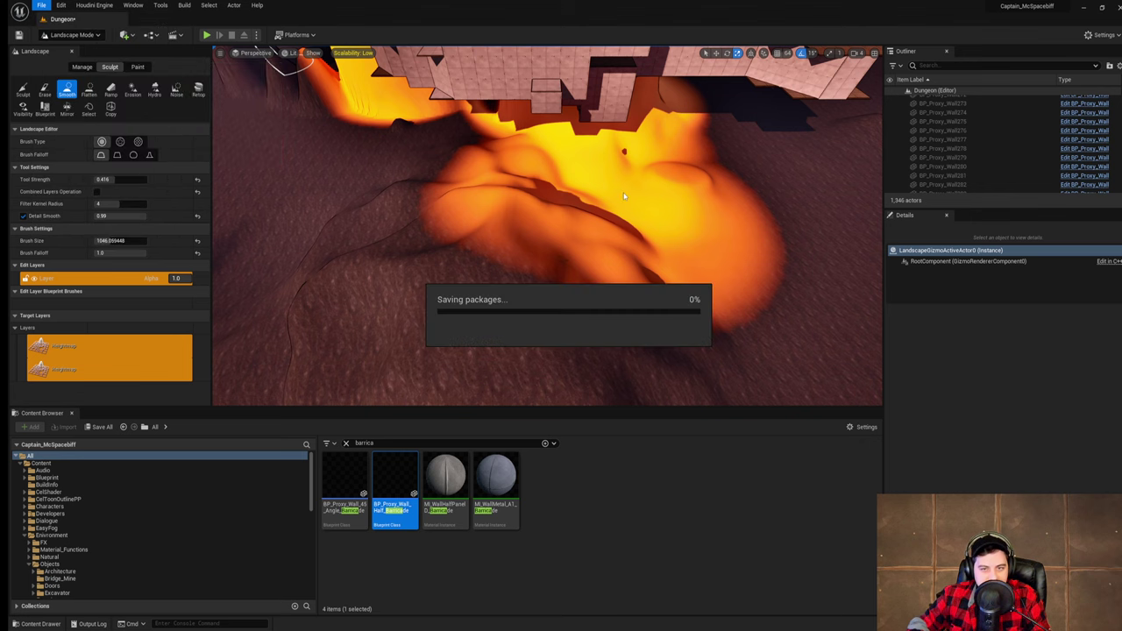
- Smooth the orange-lit basin below the building's opening and the shadowed ridge beside it
right_click_drag(666, 196, 675, 184)
right_click_drag(571, 187, 570, 188)
key("s")
left_click_drag(571, 182, 576, 168)
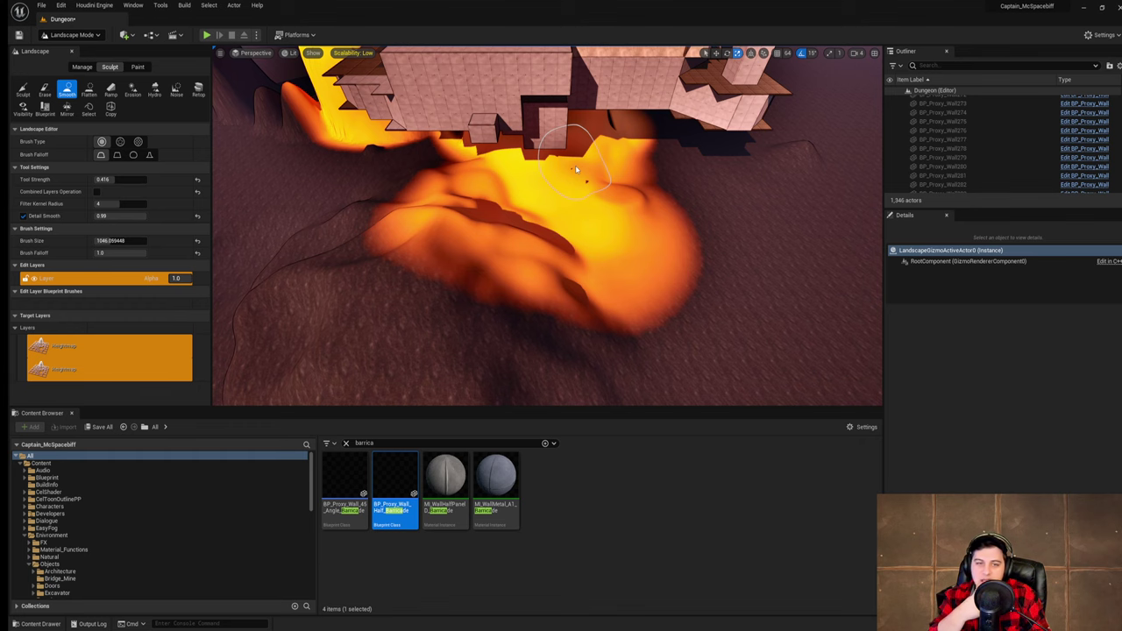
mouse_move(604, 176)
right_mouse_down()
mouse_move(633, 180)
mouse_move(611, 195)
right_mouse_up()
mouse_move(611, 195)
left_mouse_down()
mouse_move(626, 176)
mouse_move(613, 170)
mouse_move(569, 205)
left_mouse_up()
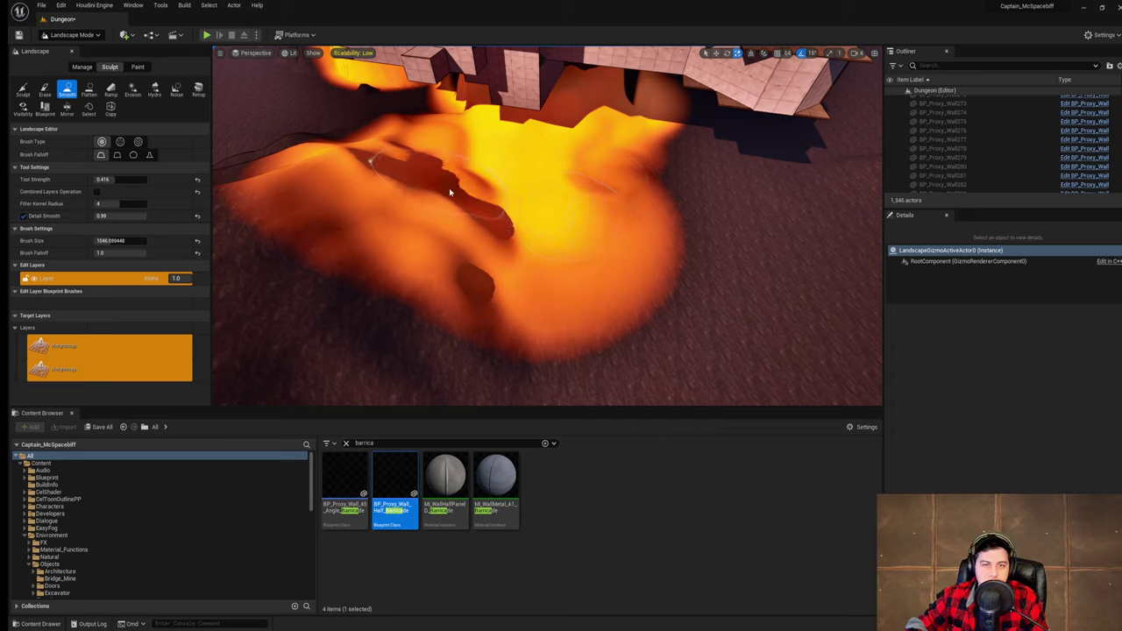
mouse_move(410, 174)
left_mouse_down()
mouse_move(493, 246)
mouse_move(365, 246)
mouse_move(468, 244)
mouse_move(416, 278)
mouse_move(425, 180)
mouse_move(542, 187)
left_mouse_up()
- Smooth the overhanging shadowed hollow and its rim on the hill's building-facing side
mouse_move(542, 187)
right_mouse_down()
mouse_move(465, 149)
mouse_move(443, 100)
mouse_move(680, 105)
mouse_move(710, 125)
mouse_move(583, 125)
mouse_move(692, 124)
mouse_move(766, 197)
right_mouse_up()
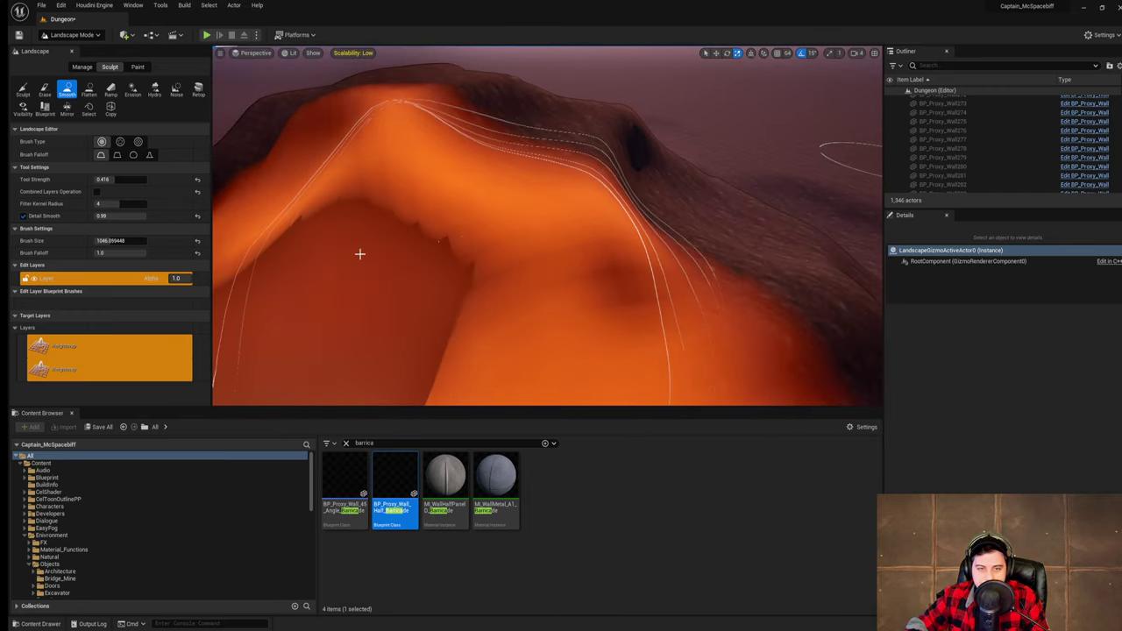
mouse_move(359, 254)
left_mouse_down()
mouse_move(385, 252)
mouse_move(338, 212)
mouse_move(371, 195)
mouse_move(400, 198)
mouse_move(483, 255)
left_mouse_up()
right_click_drag(486, 246, 420, 254)
mouse_move(486, 246)
left_mouse_down()
mouse_move(454, 155)
mouse_move(488, 142)
left_mouse_up()
mouse_move(489, 142)
right_mouse_down()
mouse_move(477, 228)
mouse_move(517, 197)
right_mouse_up()
mouse_move(529, 168)
left_mouse_down()
mouse_move(473, 170)
mouse_move(496, 198)
mouse_move(506, 278)
mouse_move(546, 93)
mouse_move(540, 115)
left_mouse_up()
mouse_move(541, 115)
right_mouse_down()
mouse_move(604, 74)
mouse_move(613, 88)
mouse_move(460, 118)
right_mouse_up()
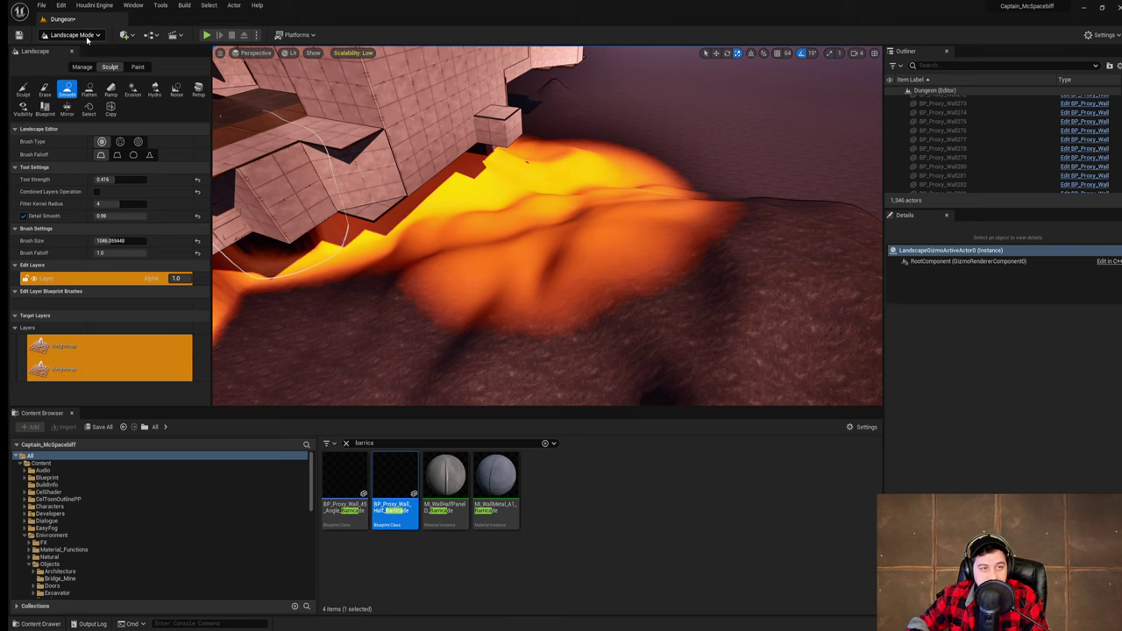
- Smooth the dark ground between the hill and the neighbouring orange-lit slope, and save the current level
mouse_move(574, 267)
right_mouse_down()
mouse_move(637, 270)
mouse_move(552, 267)
right_mouse_up()
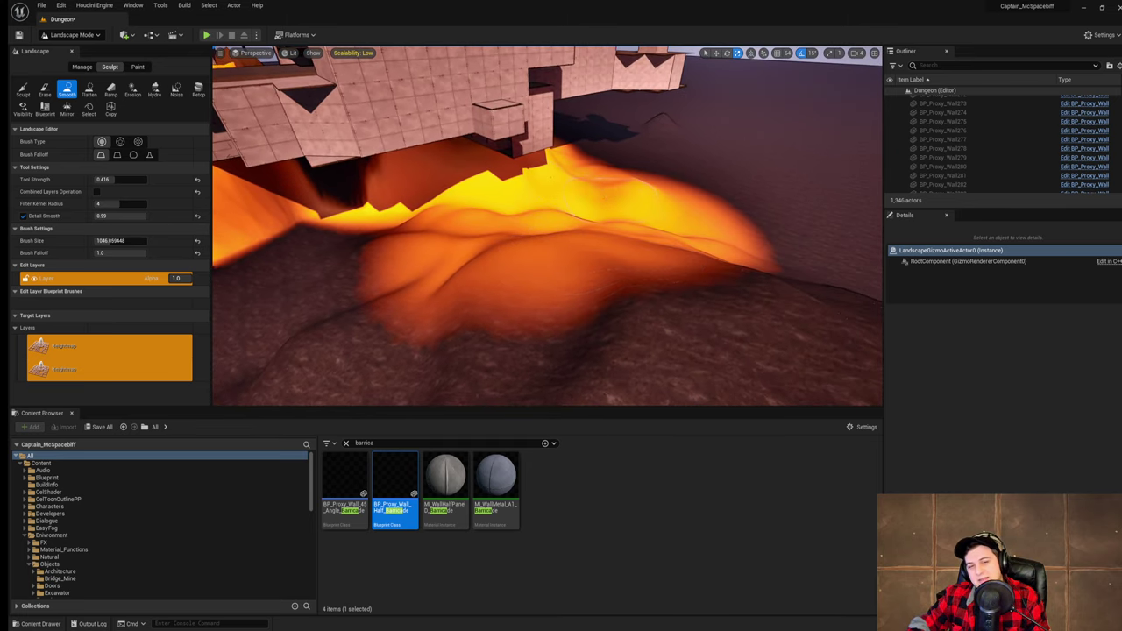
right_click_drag(565, 183, 517, 203)
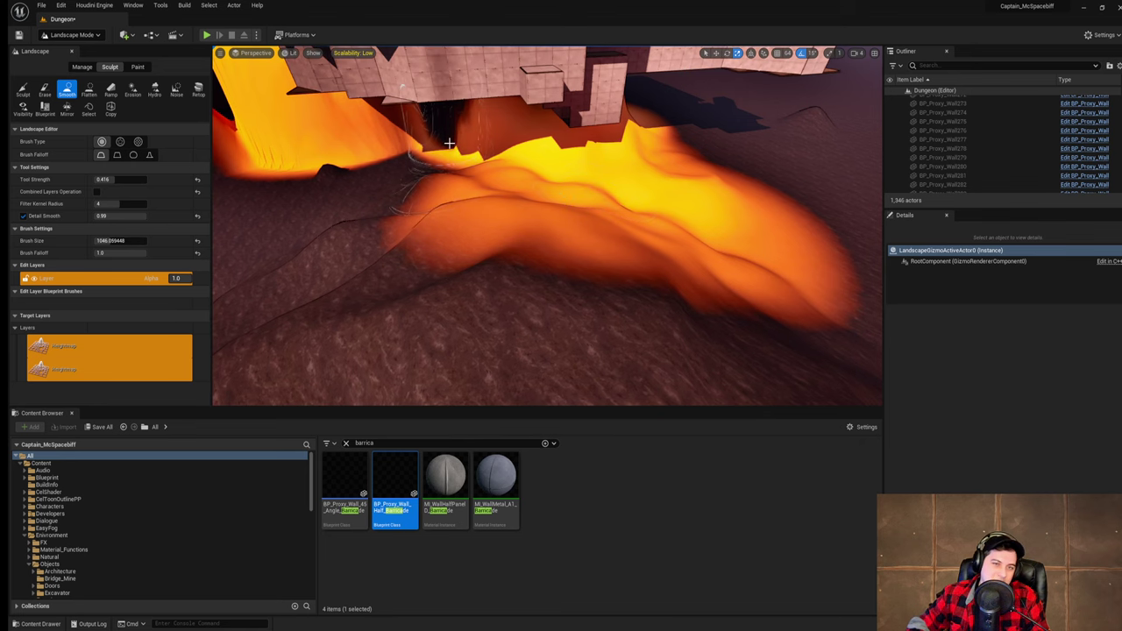
right_click_drag(440, 145, 424, 141)
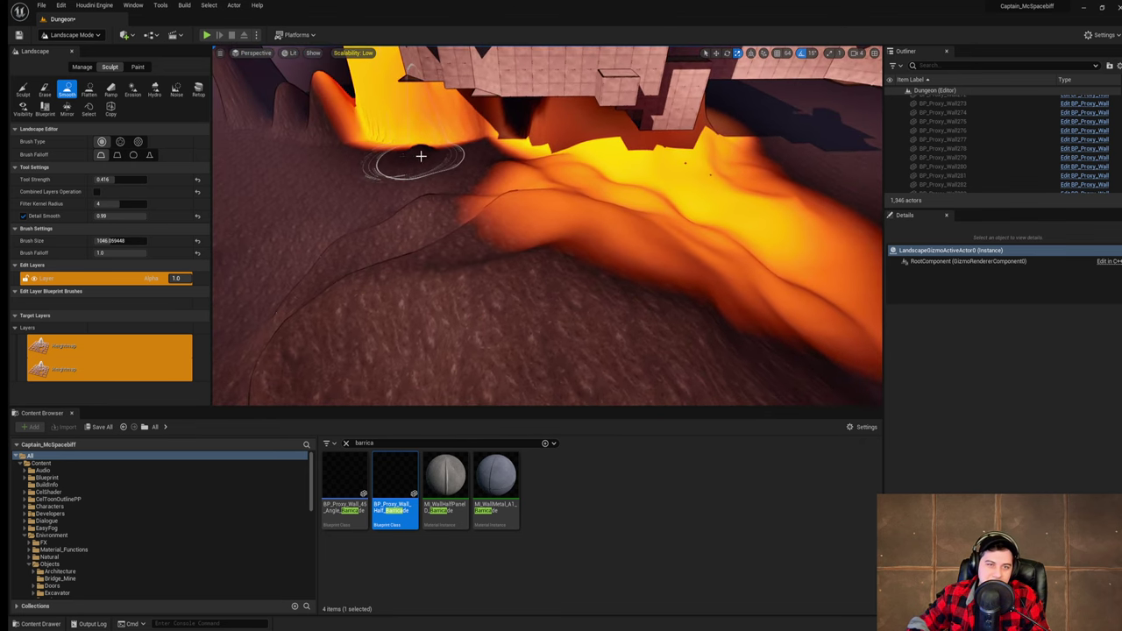
mouse_move(420, 155)
left_mouse_down()
mouse_move(385, 138)
mouse_move(383, 118)
mouse_move(289, 110)
mouse_move(311, 102)
left_mouse_up()
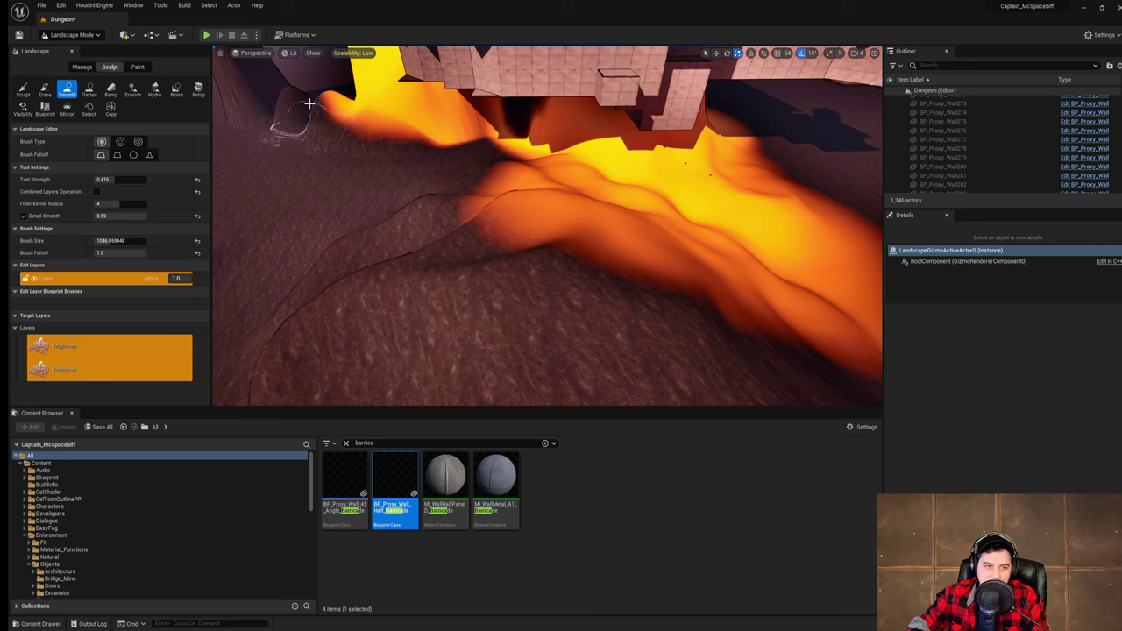
mouse_move(355, 118)
right_mouse_down()
mouse_move(455, 145)
mouse_move(398, 141)
mouse_move(378, 125)
right_mouse_up()
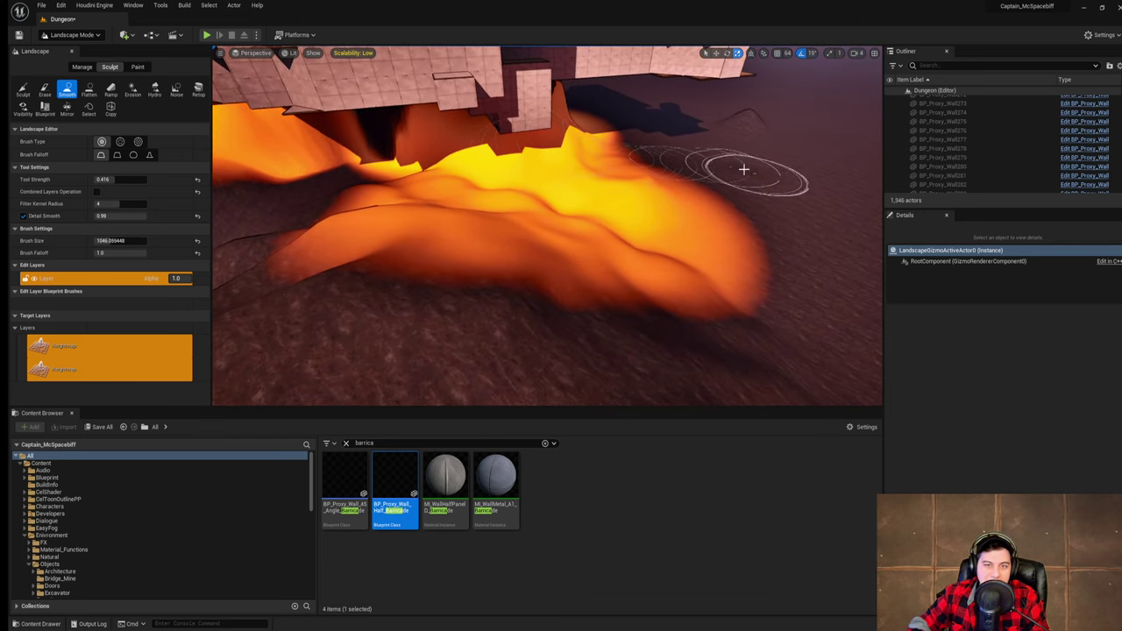
right_click_drag(744, 170, 648, 95)
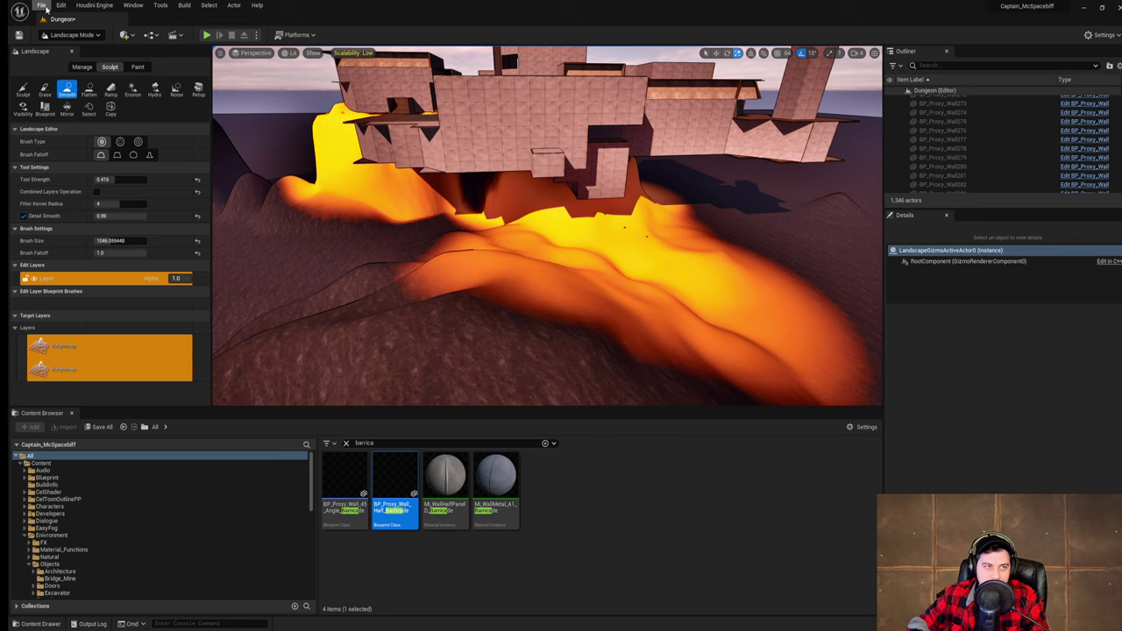
left_click(41, 6)
left_click(86, 87)
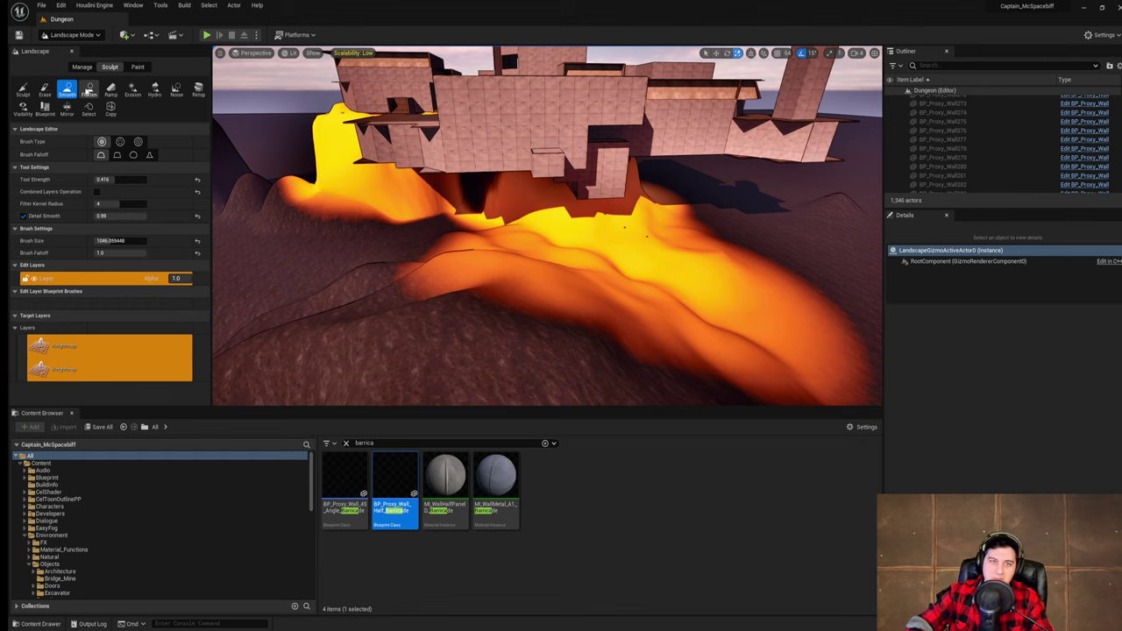
- Touch up the orange-lit slope below the building's opening with the Smooth tool and save the current level
right_click_drag(626, 195, 659, 219)
left_click_drag(612, 195, 606, 200)
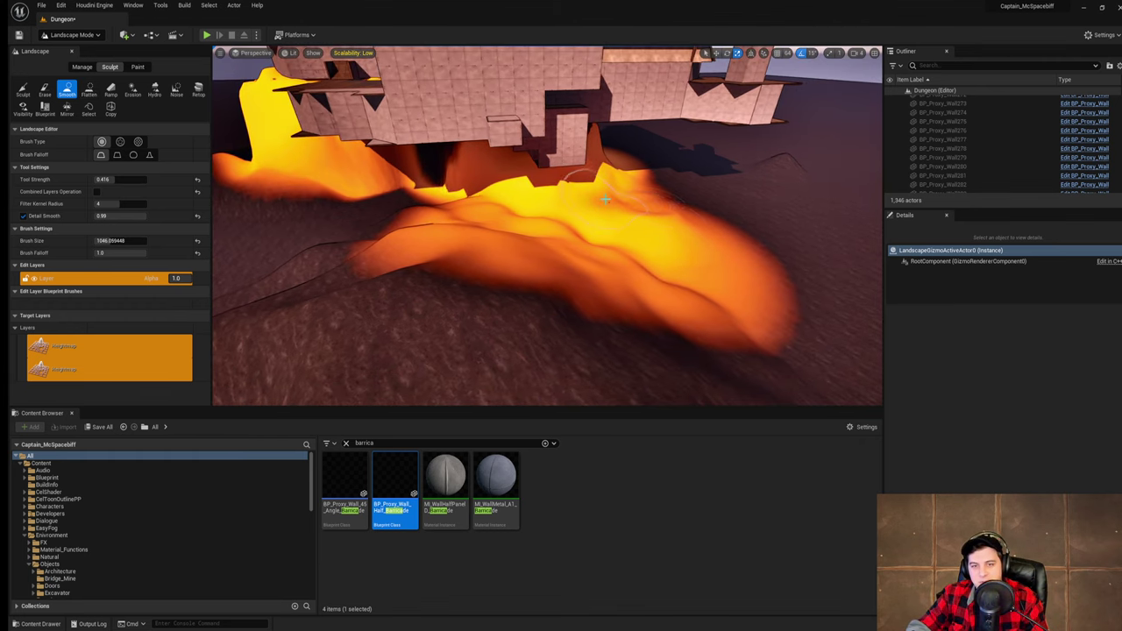
key("w")
mouse_move(605, 199)
right_mouse_down()
mouse_move(605, 174)
mouse_move(495, 163)
mouse_move(438, 139)
mouse_move(626, 95)
mouse_move(605, 96)
right_mouse_up()
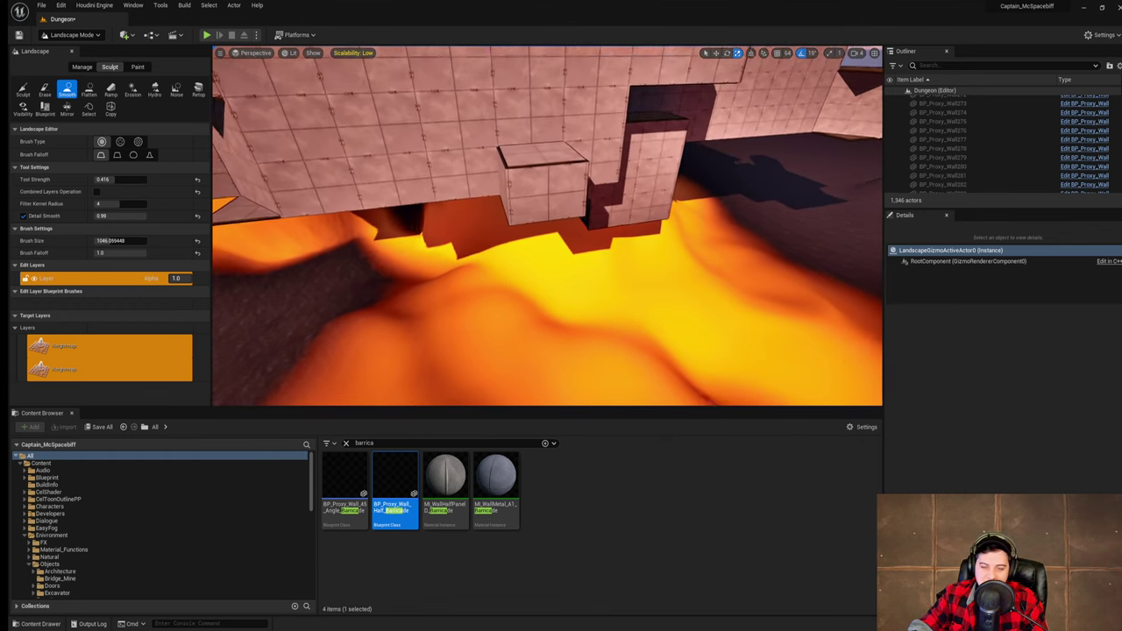
right_click_drag(547, 226, 548, 167)
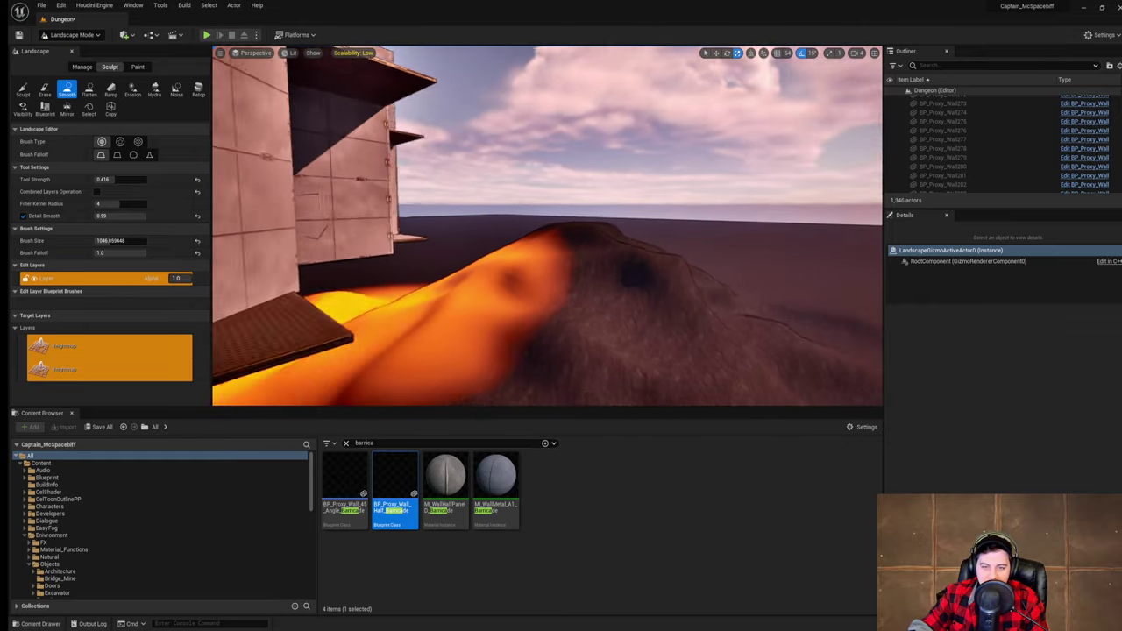
right_click_drag(548, 227, 436, 270)
left_click(42, 6)
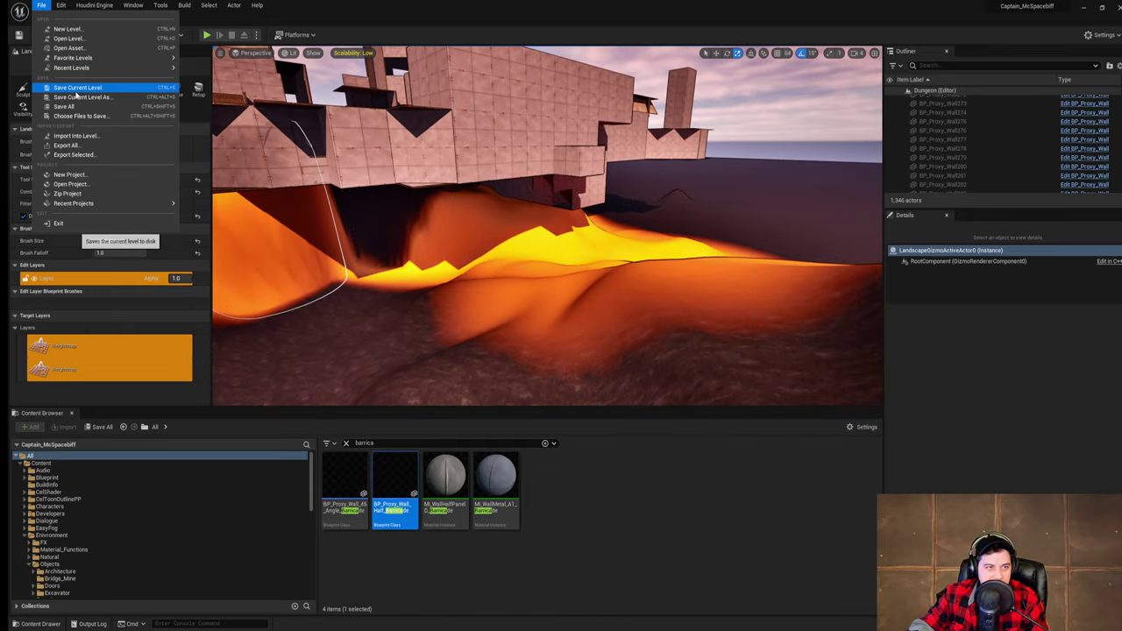
left_click(75, 89)
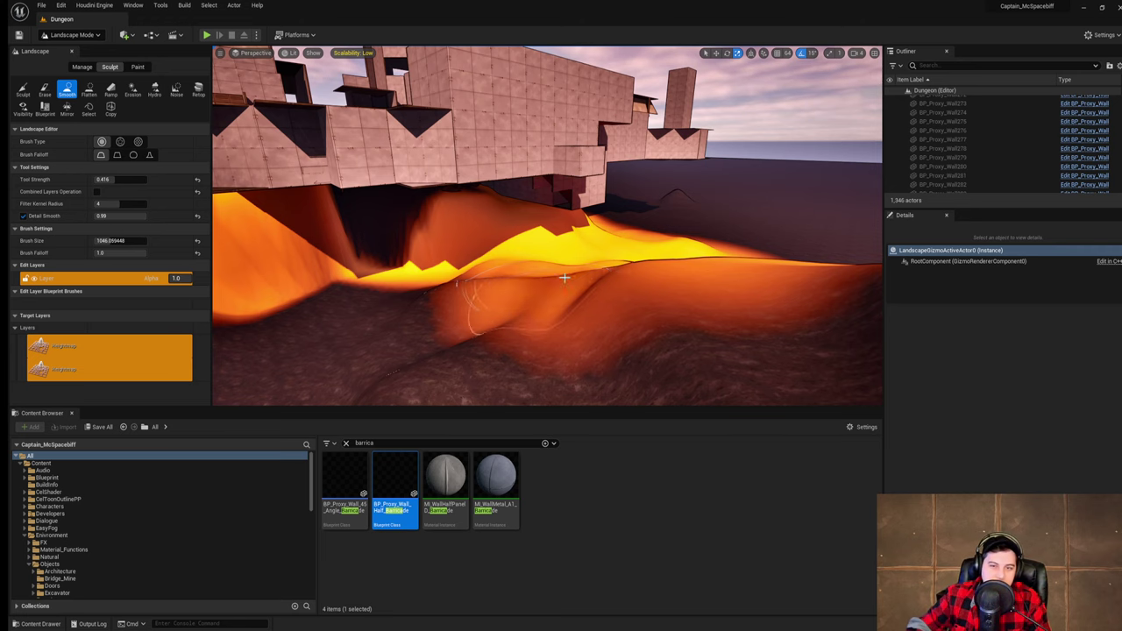
- Examine the smoothed hill and its transition to the building exterior from several sides
key("w")
mouse_move(564, 278)
right_mouse_down()
mouse_move(510, 282)
mouse_move(565, 278)
right_mouse_up()
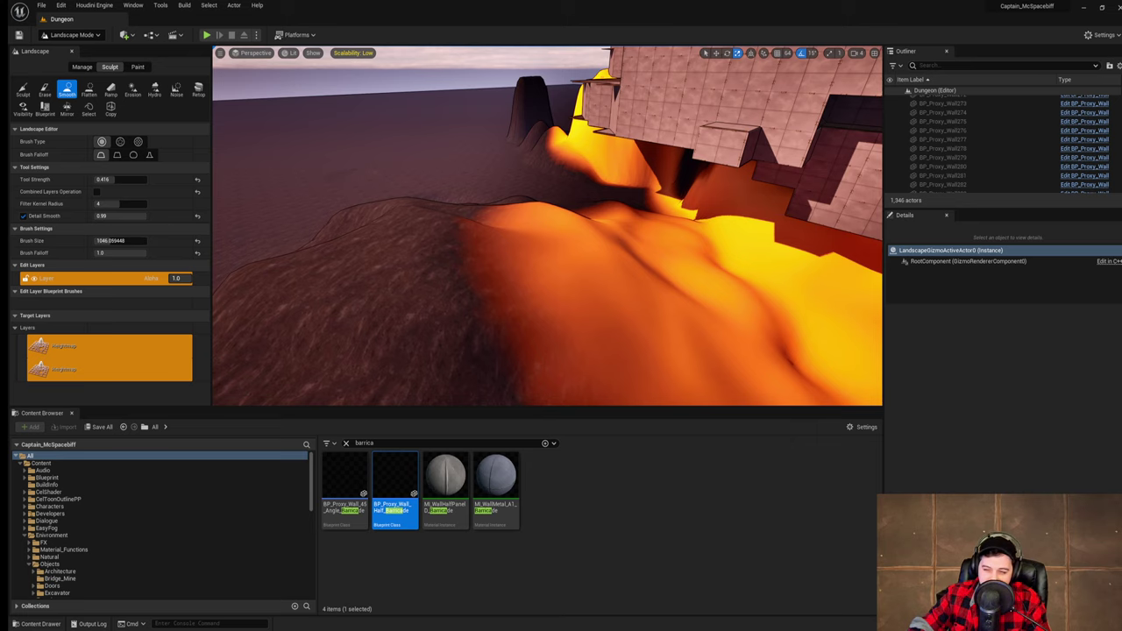
right_click_drag(564, 278, 565, 278)
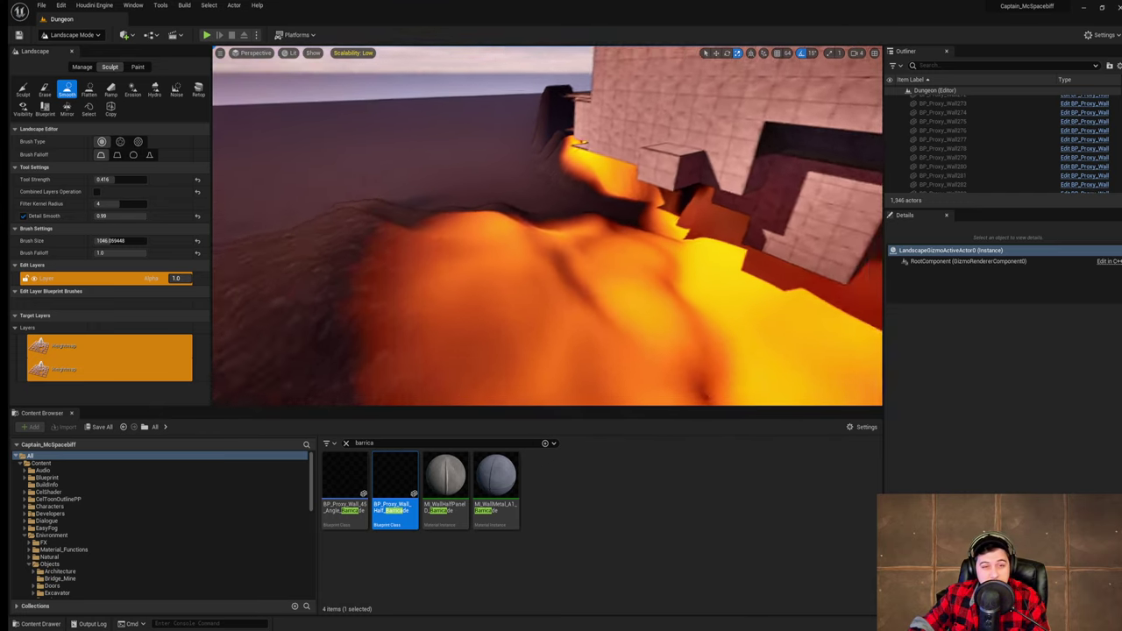
right_click_drag(564, 278, 651, 208)
right_click_drag(564, 277, 564, 278)
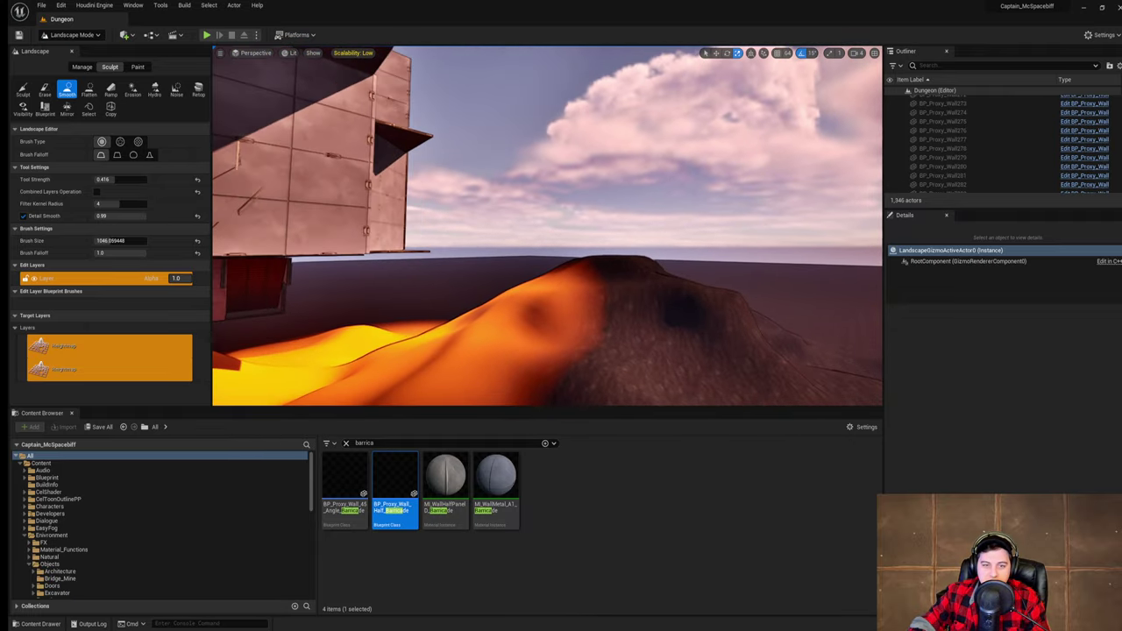
key("w")
right_click_drag(548, 226, 521, 239)
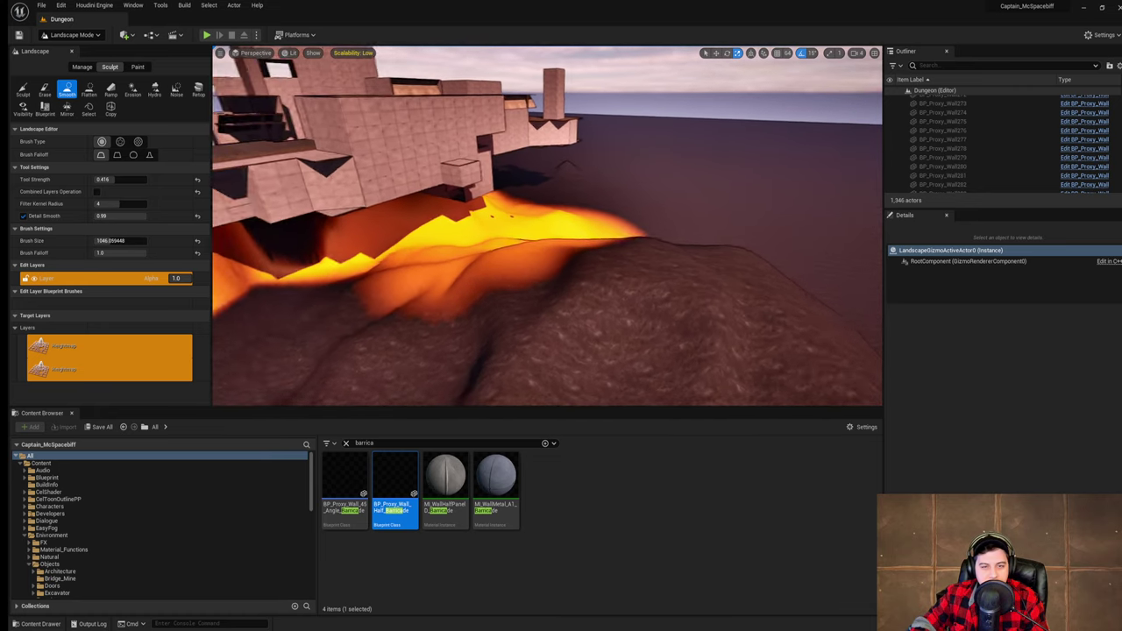
right_click_drag(635, 301, 658, 301)
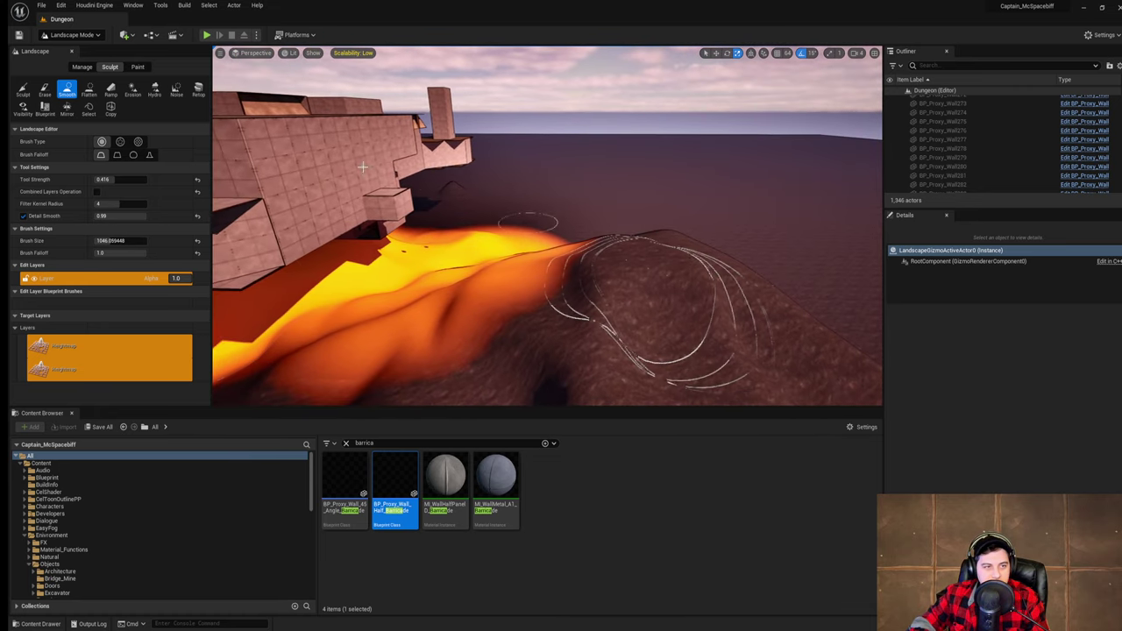
- Switch to Selection mode and delete two wall pieces from the dungeon building
left_click(86, 36)
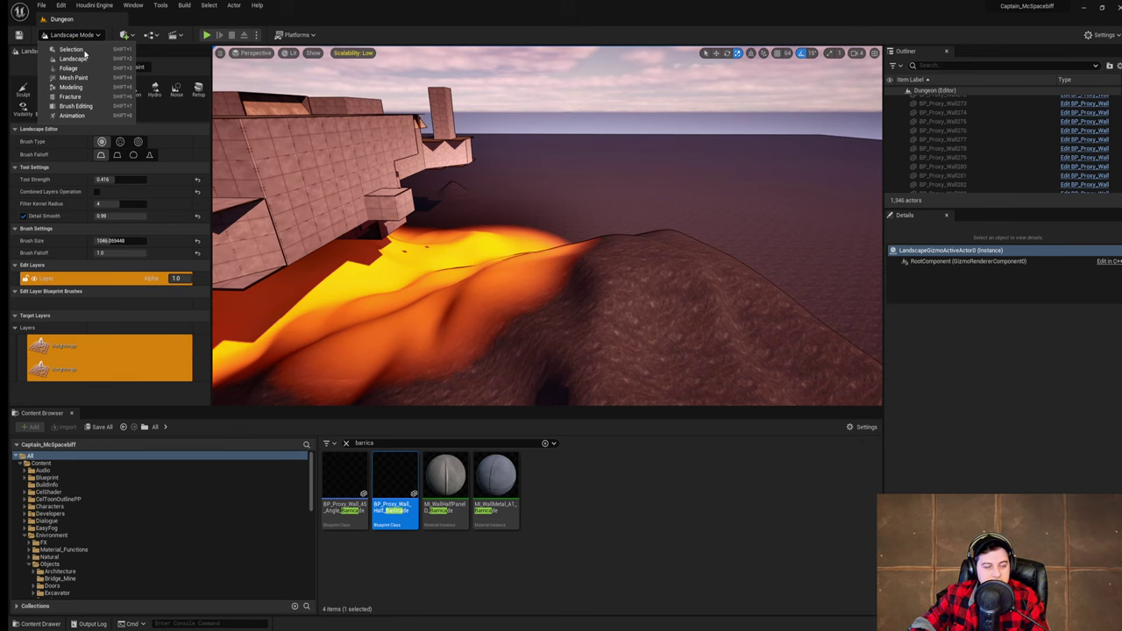
right_click_drag(704, 193, 438, 293)
left_click(75, 36)
left_click(72, 49)
left_click(529, 215)
key("Delete")
left_click(451, 292)
key("Delete")
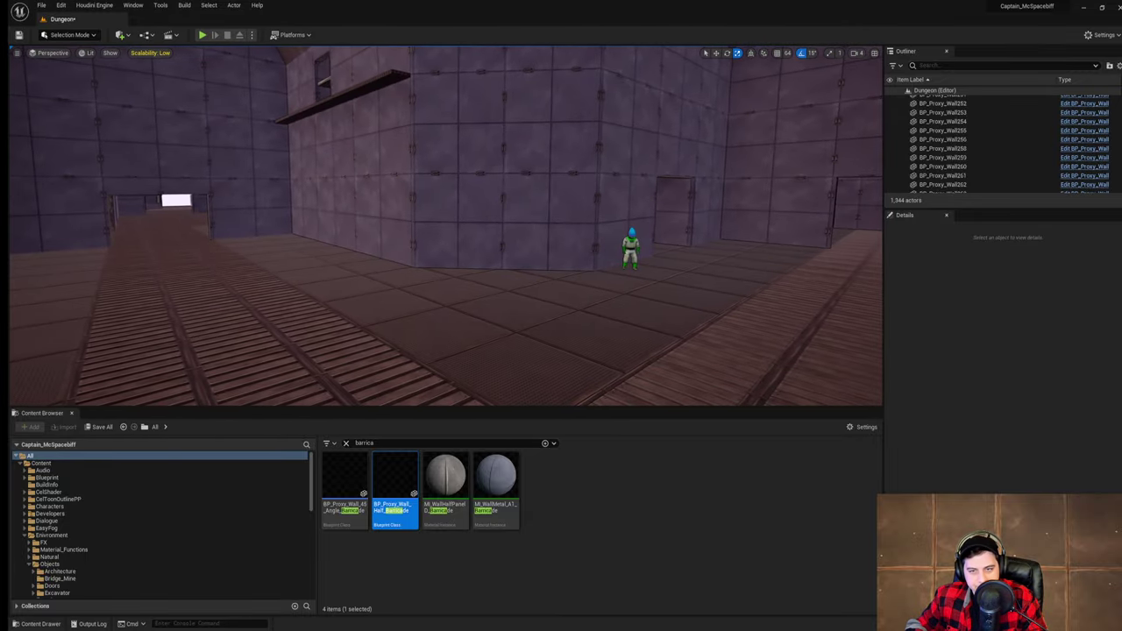
right_click_drag(462, 298, 394, 298)
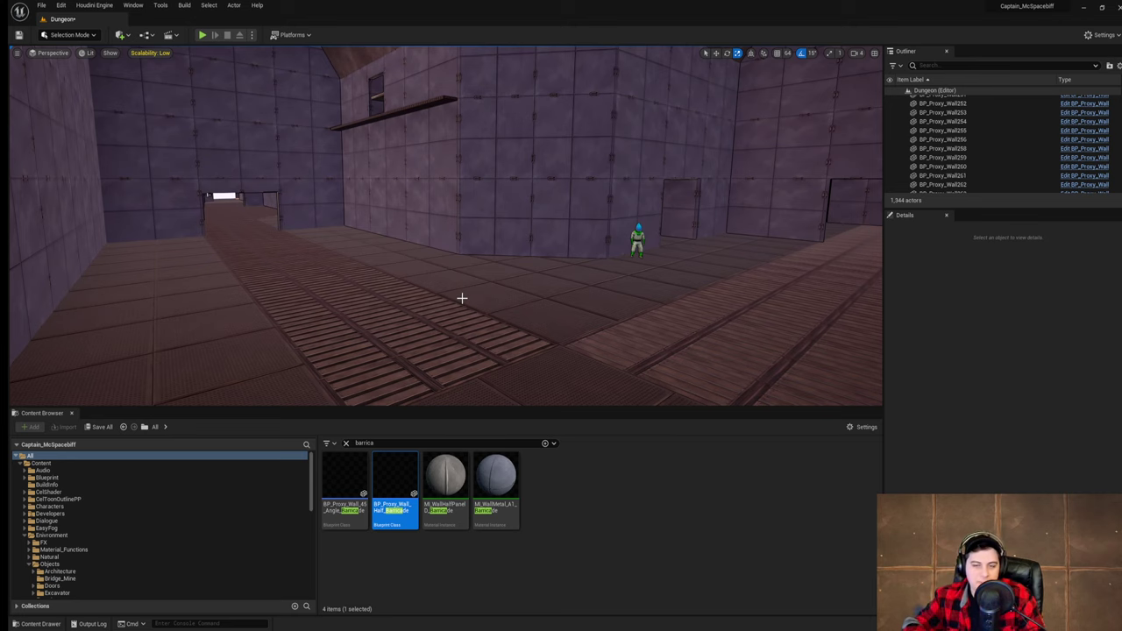
- Examine the dungeon's main hall and corridors, and the building's exterior above the lava-lit slopes
right_click_drag(462, 298, 386, 298)
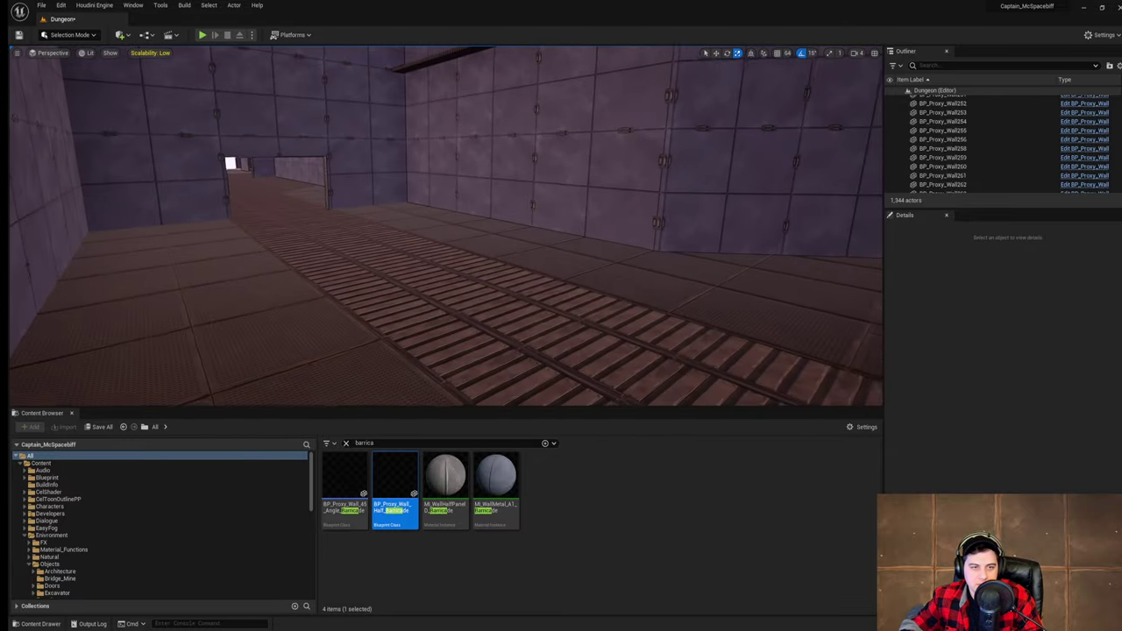
right_click_drag(385, 298, 456, 296)
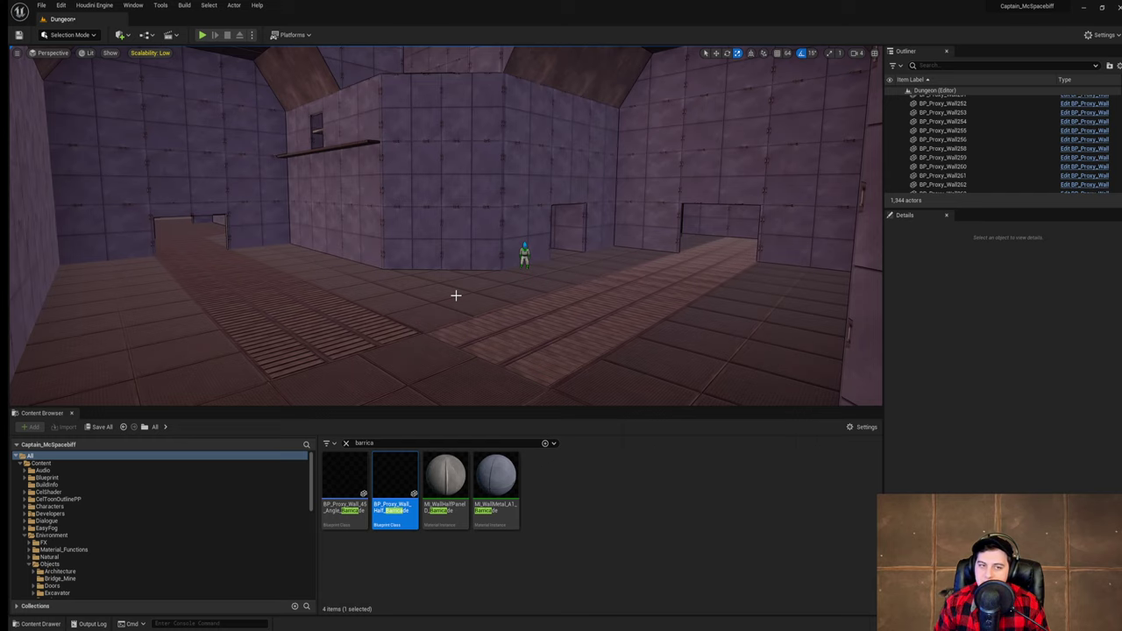
mouse_move(456, 296)
right_mouse_down()
mouse_move(298, 296)
mouse_move(456, 295)
right_mouse_up()
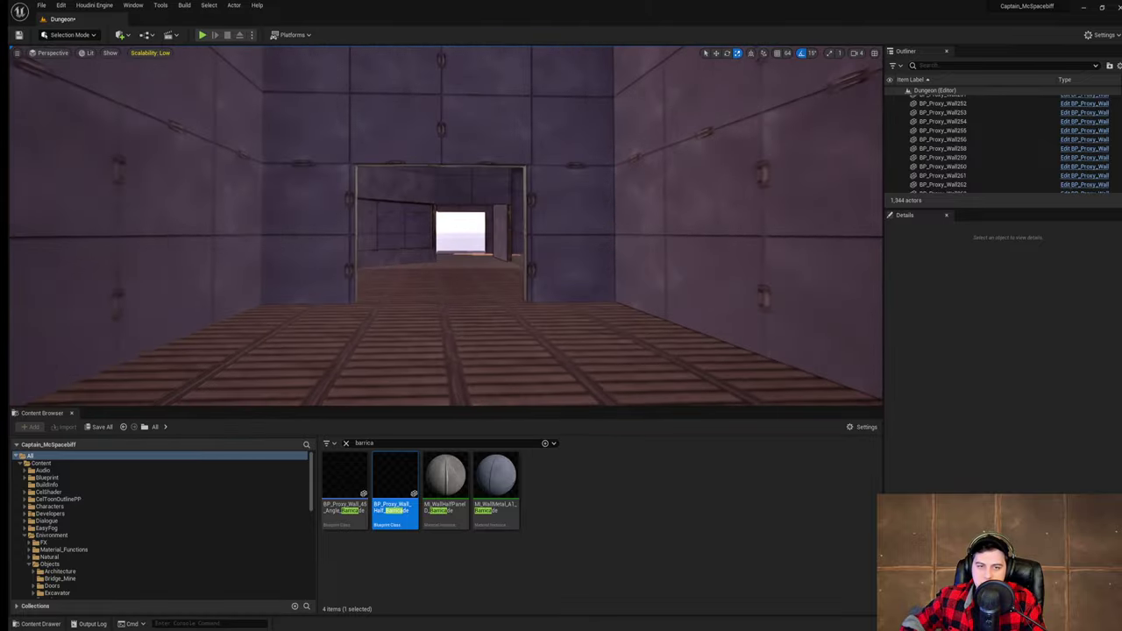
right_click_drag(455, 295, 587, 322)
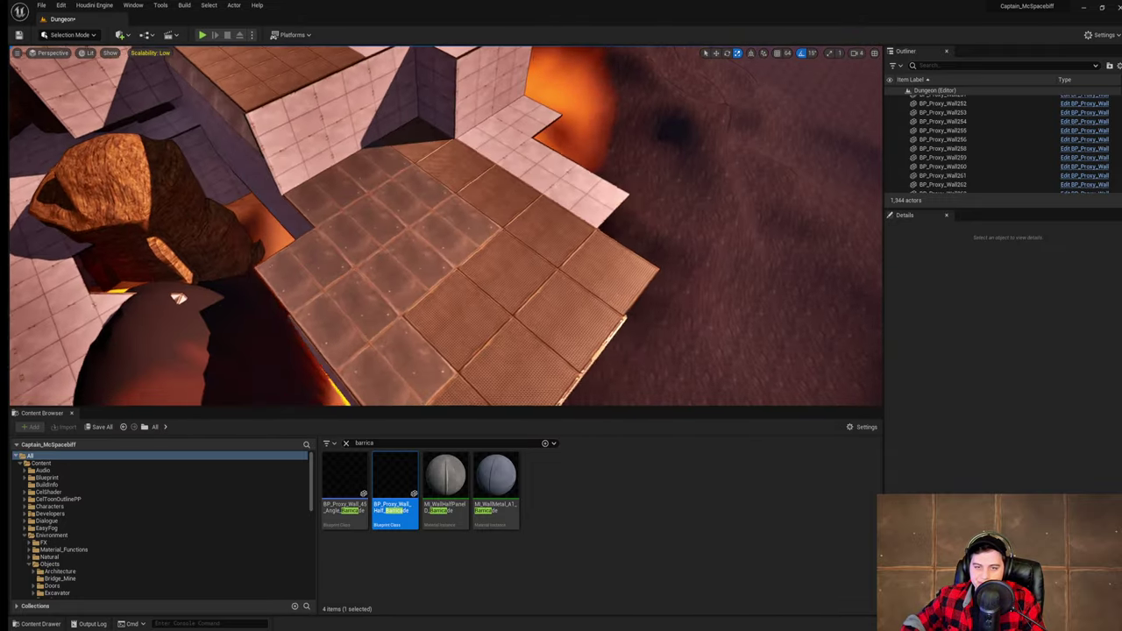
mouse_move(446, 225)
right_mouse_down()
mouse_move(377, 210)
mouse_move(434, 230)
right_mouse_up()
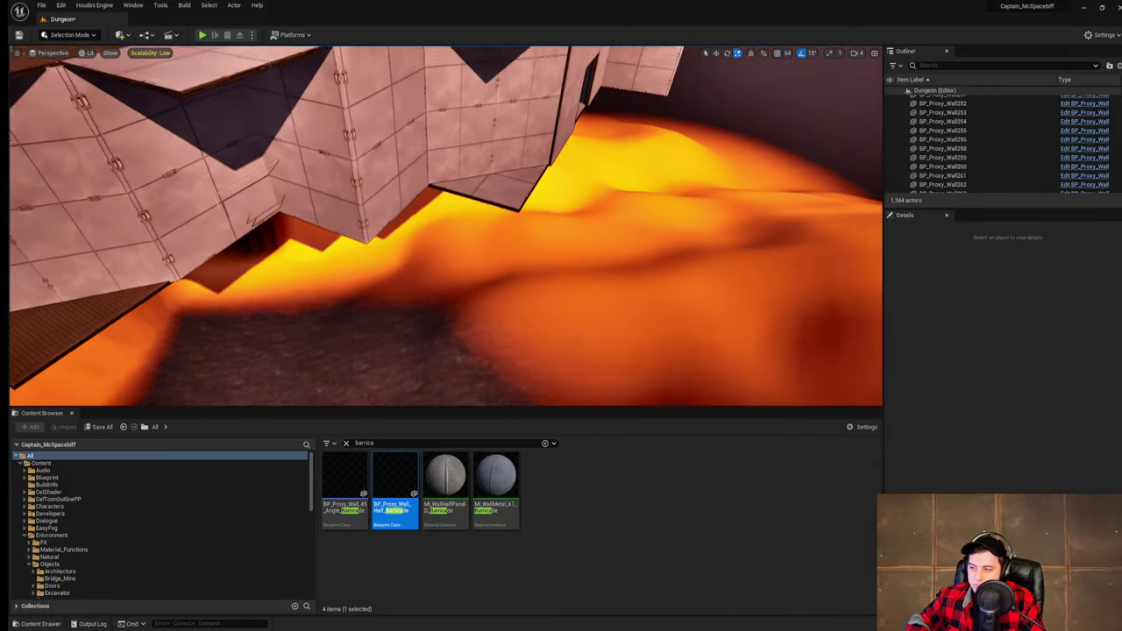
right_click_drag(131, 172, 132, 172)
key("s")
right_click_drag(446, 225, 548, 219)
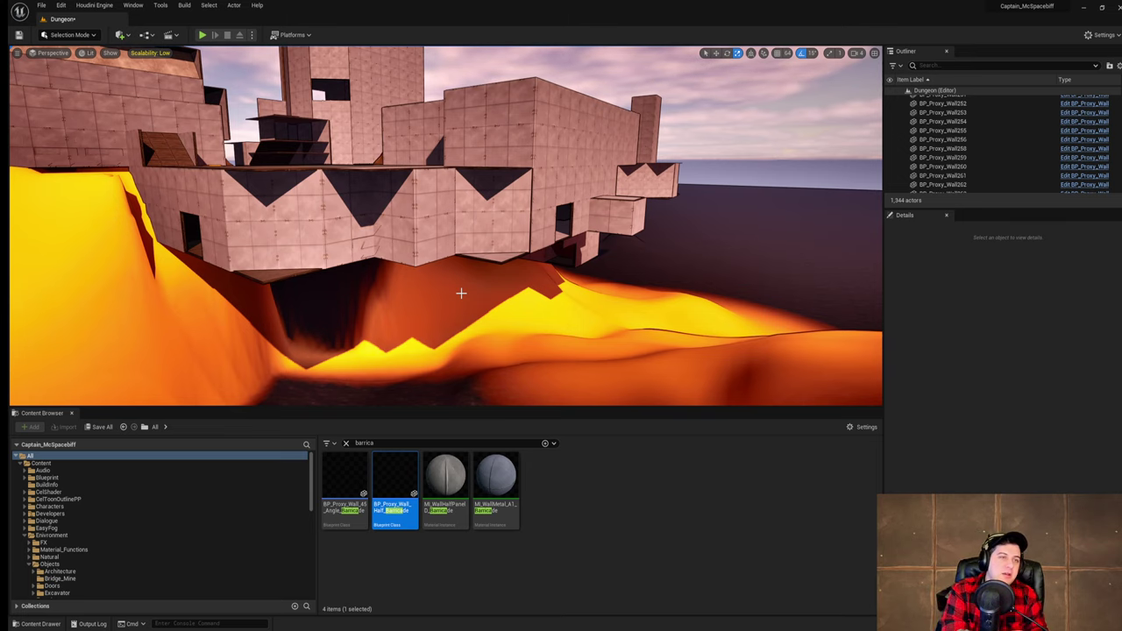
- Delete the freestanding wall piece between the corridor and the room with the tape-reel console
key("w")
right_click_drag(446, 225, 158, 228)
key("w")
key("w")
key("w")
key("w")
key("d")
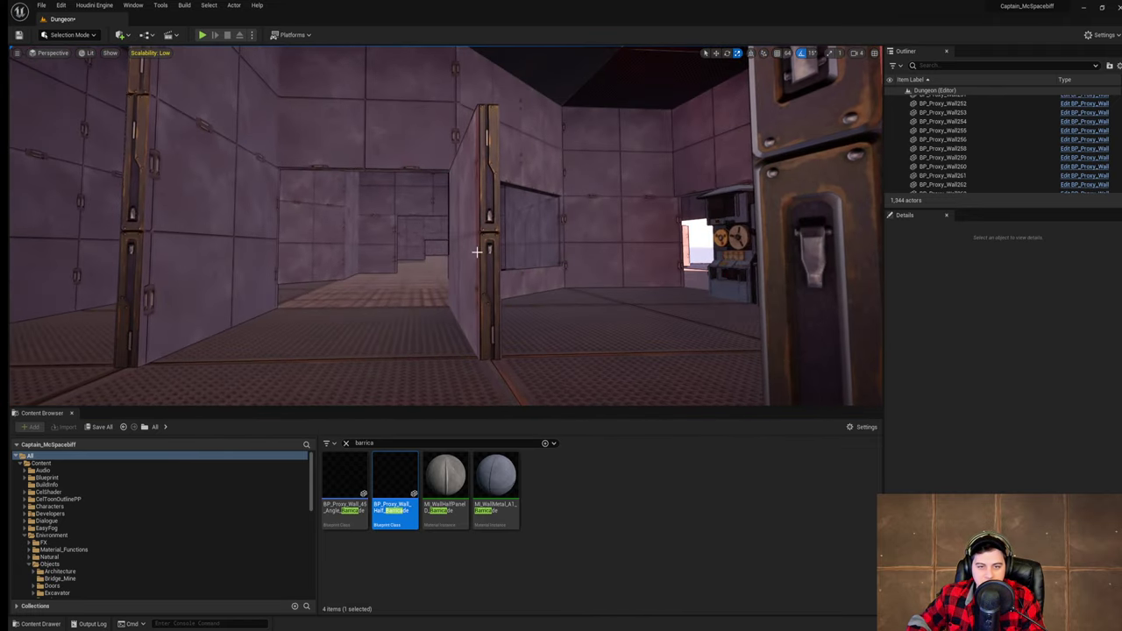
left_click(477, 252)
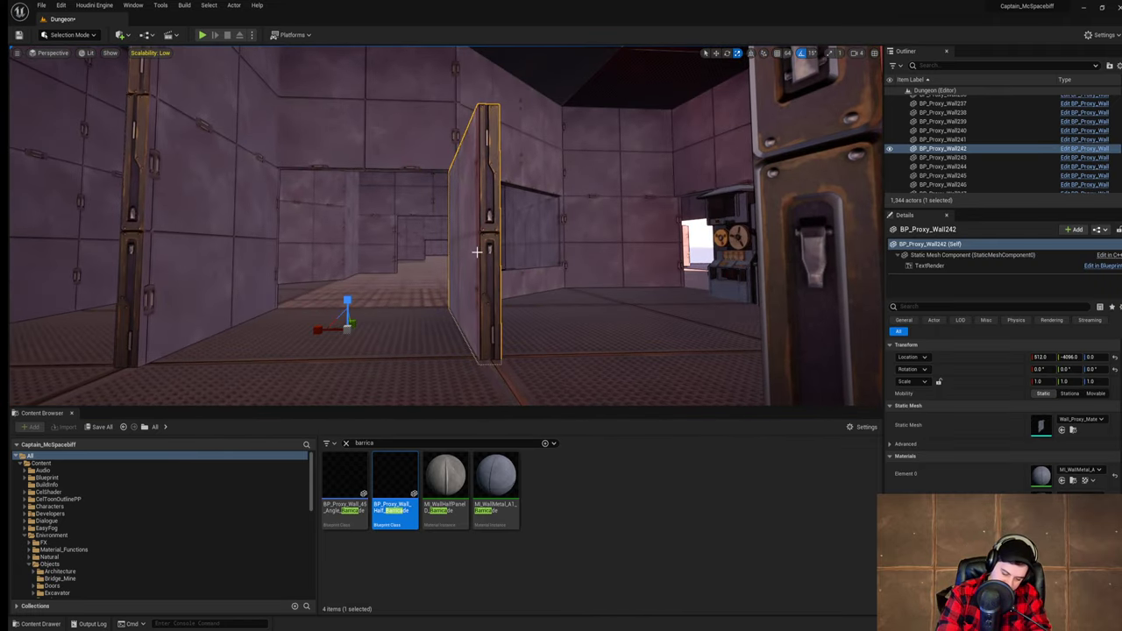
key("Delete")
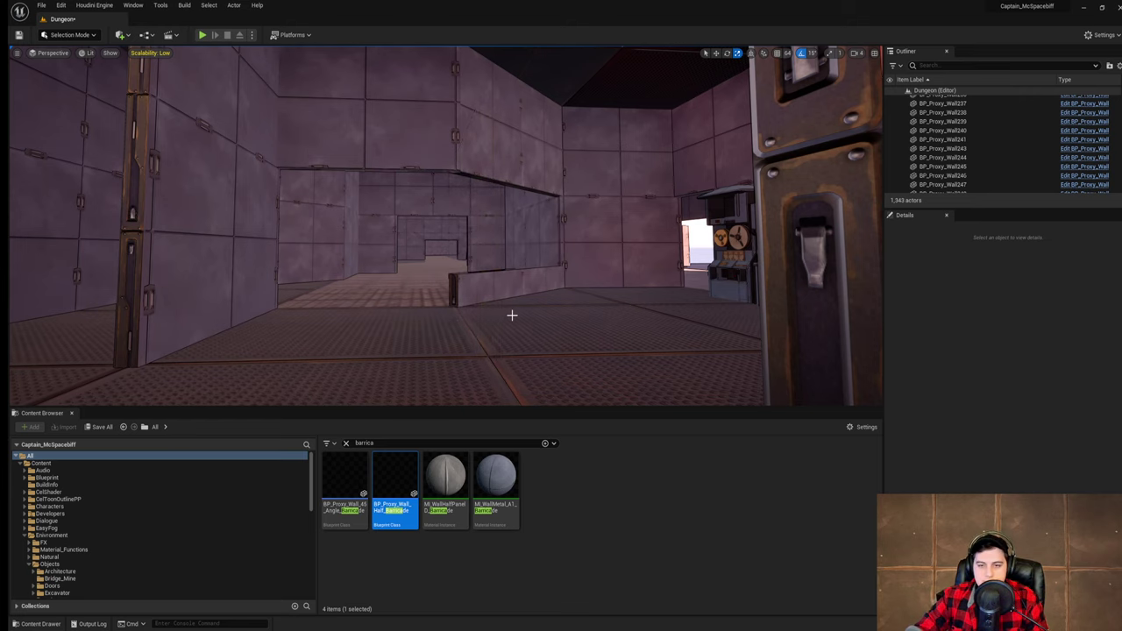
- Check the area around the removed wall from inside and outside, and save the current level
mouse_move(512, 315)
right_mouse_down()
mouse_move(499, 358)
mouse_move(478, 341)
mouse_move(697, 335)
mouse_move(680, 352)
mouse_move(569, 372)
mouse_move(464, 372)
mouse_move(512, 315)
right_mouse_up()
key("s")
key("w")
key("s")
key("w")
key("a")
key("w")
key("d")
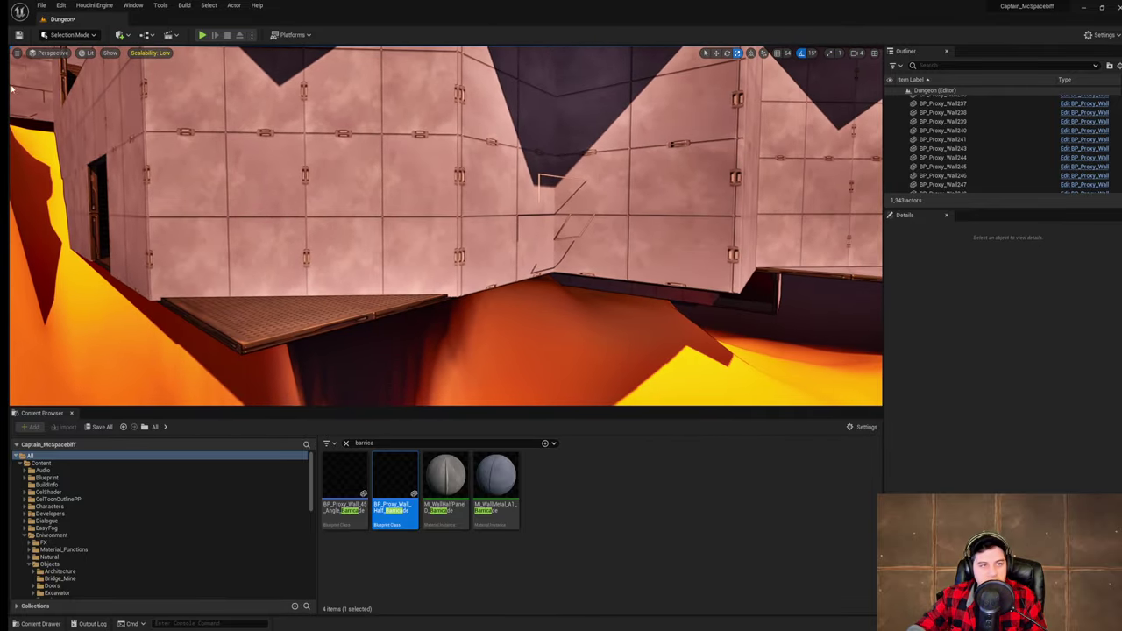
left_click(41, 5)
left_click(65, 87)
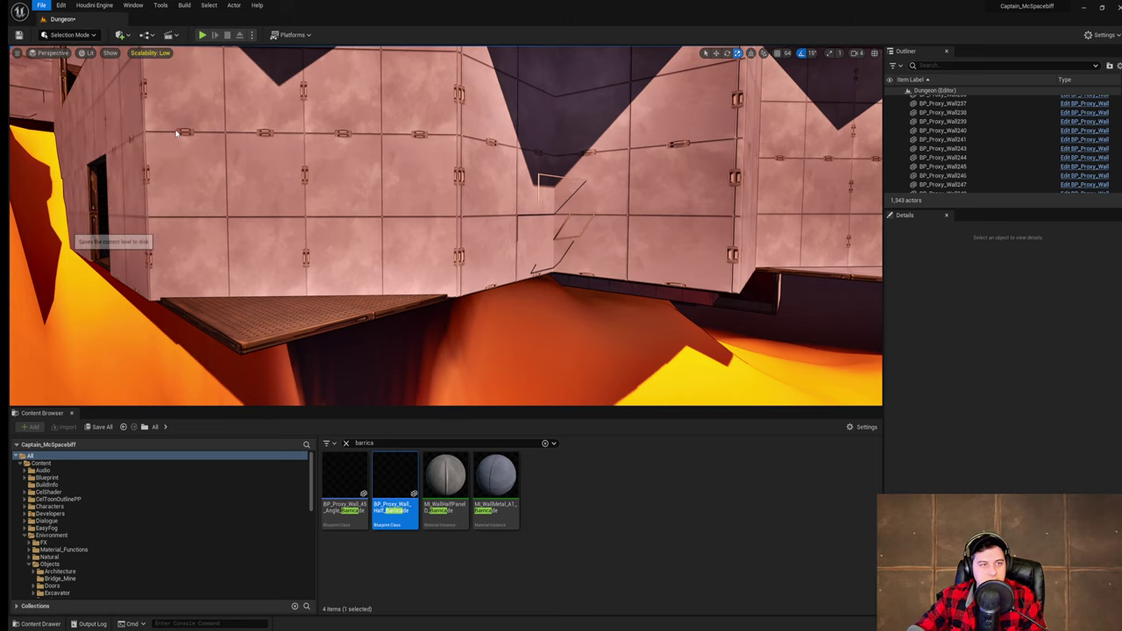
- Examine the building's exterior doorways and the rooms and ceiling behind them
right_click_drag(512, 315, 512, 314)
right_click_drag(394, 300, 394, 300)
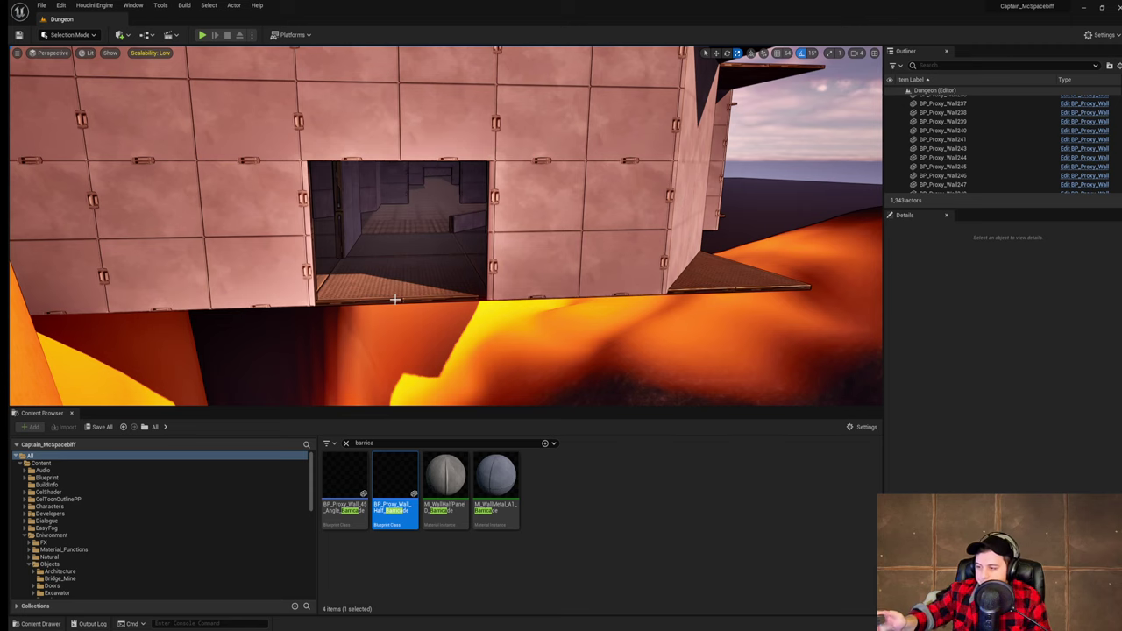
key("d")
right_click_drag(535, 273, 317, 279)
key("d")
key("w")
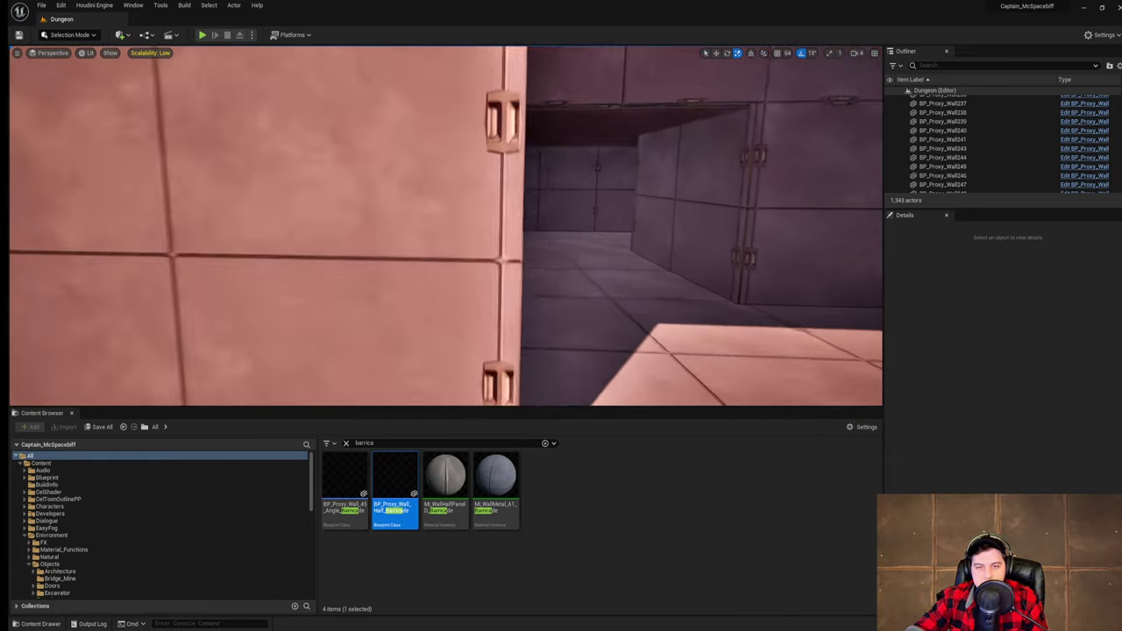
right_click_drag(614, 291, 628, 293)
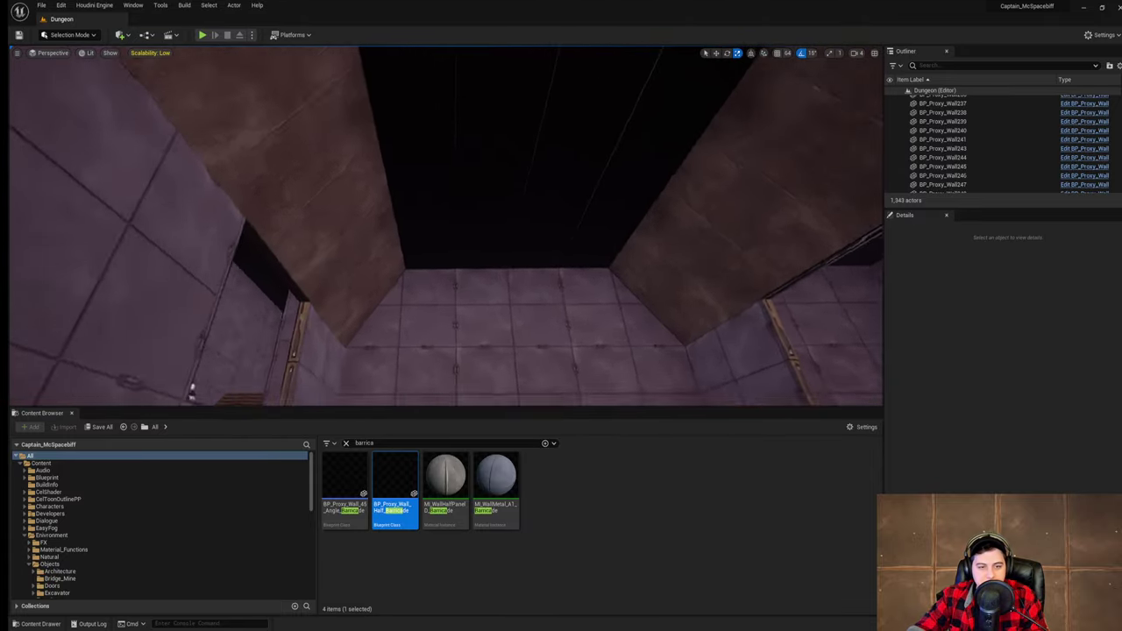
right_click_drag(447, 227, 232, 228)
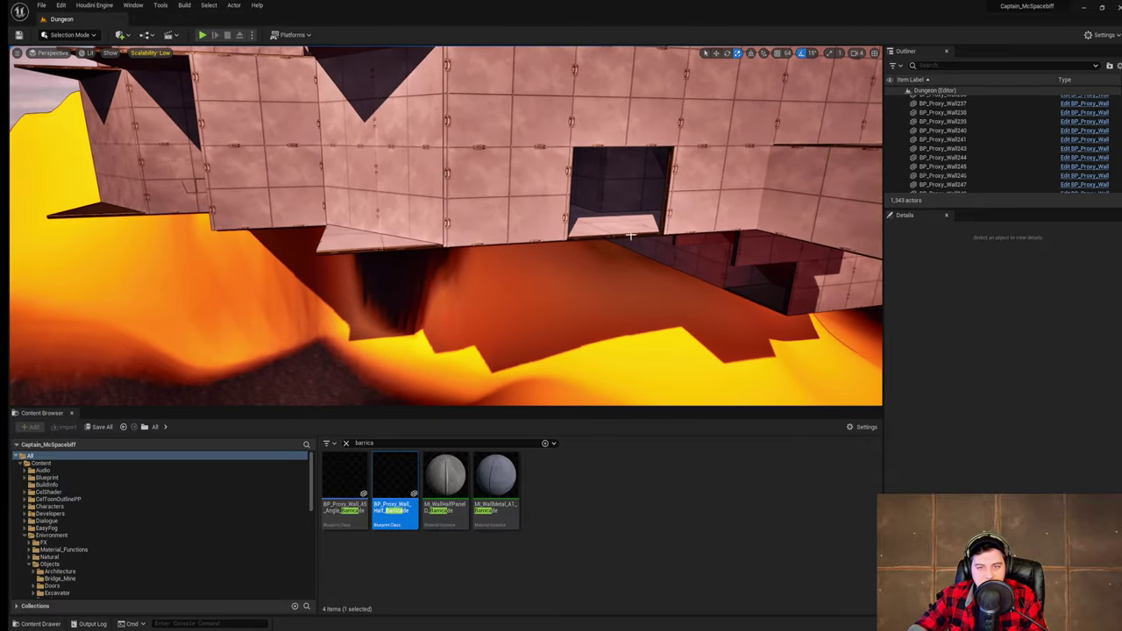
- Duplicate the doorway's floor tile three times to build an outdoor platform along the wall, and save the current level
left_click(624, 234)
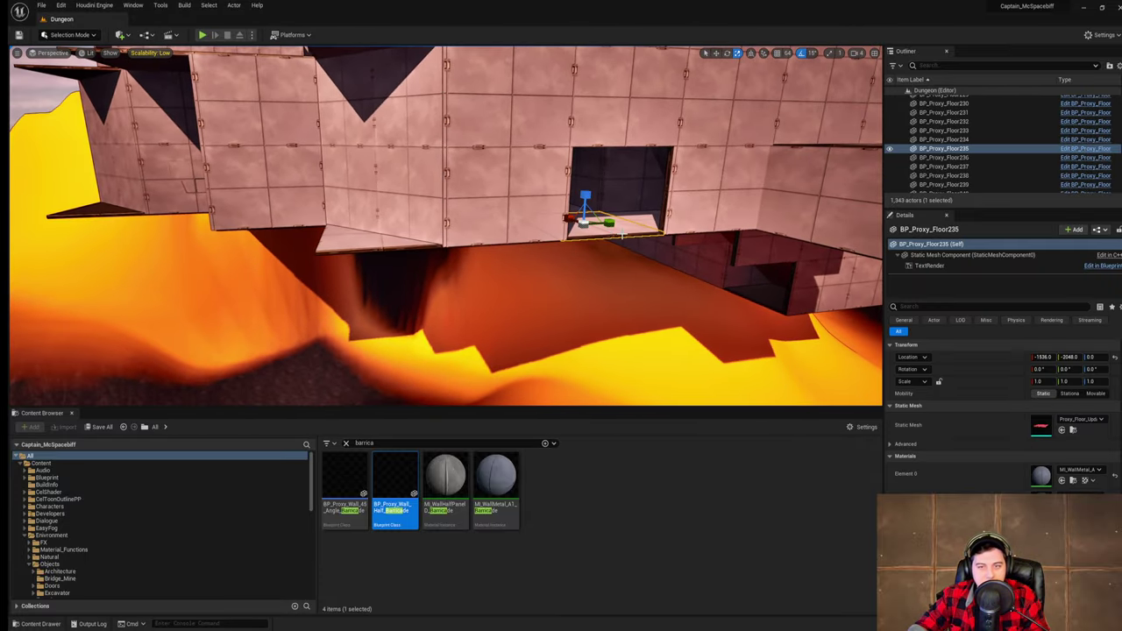
left_click_drag(569, 218, 588, 236, "alt")
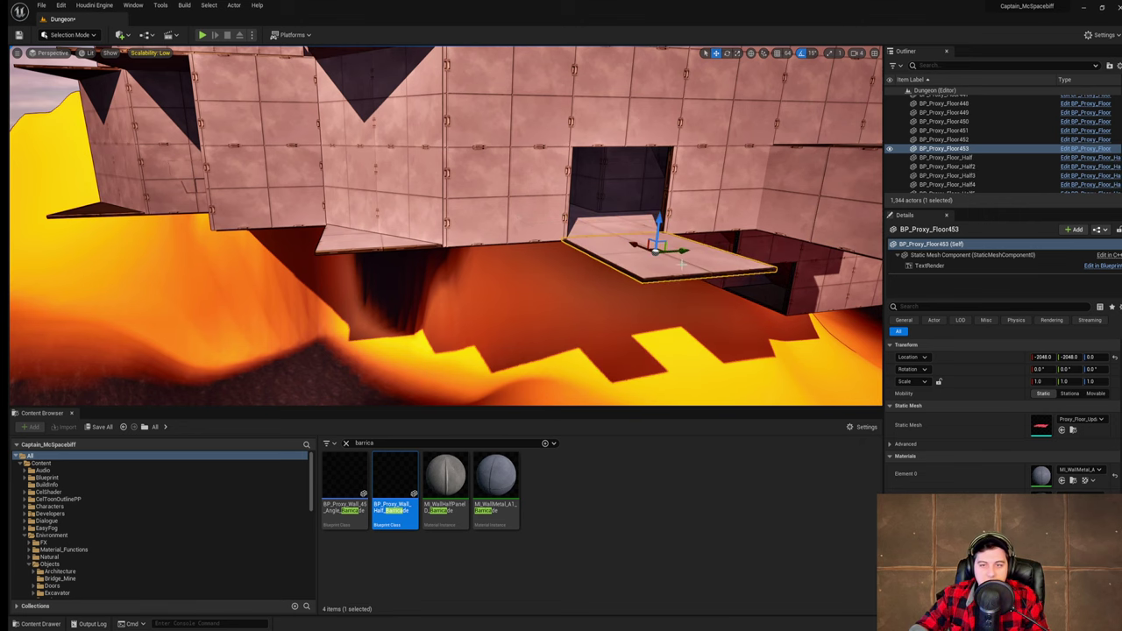
right_click_drag(682, 264, 689, 278)
left_click_drag(673, 232, 526, 245, "alt")
right_click_drag(526, 246, 687, 242)
left_click(40, 6)
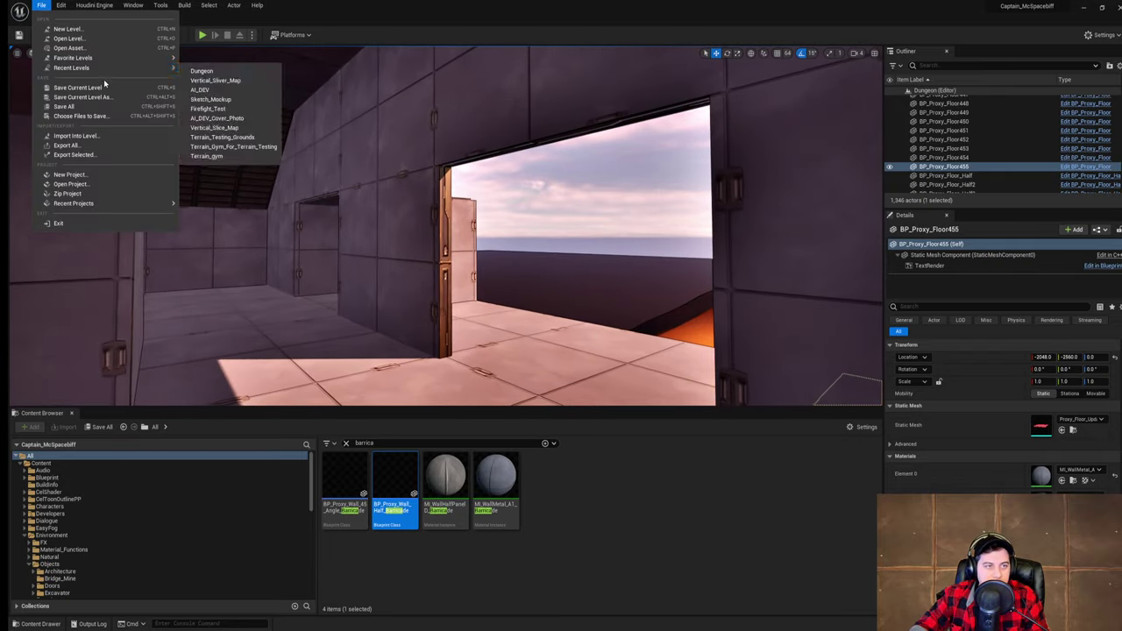
left_click(106, 87)
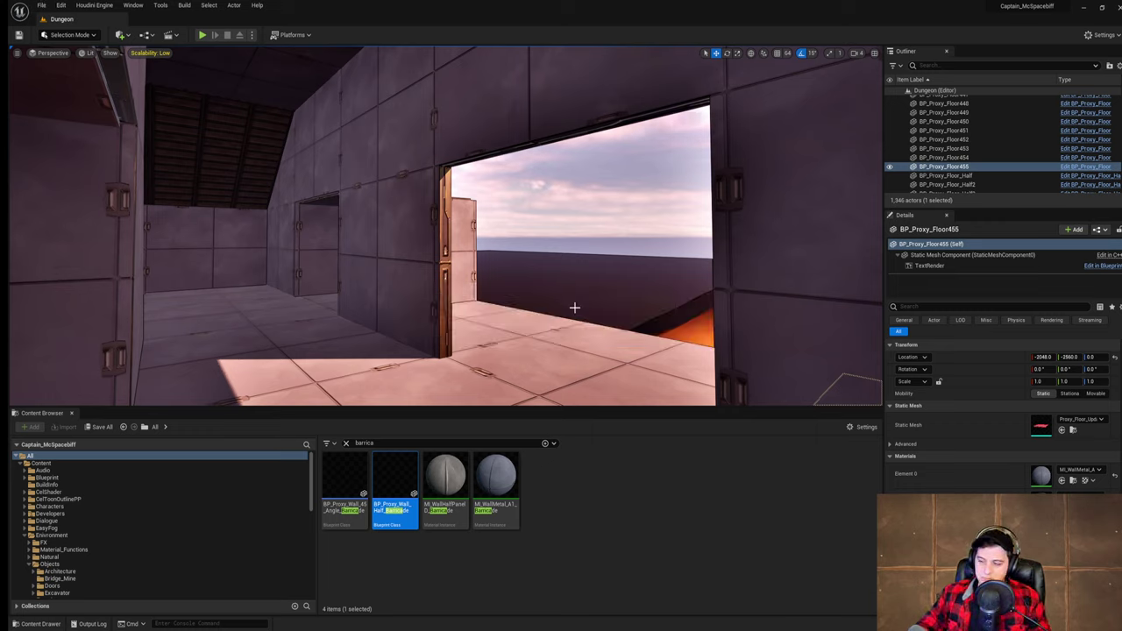
- Extend the outdoor platform with another copy of its end floor tile, placed at -2048, -3072, 0
right_click_drag(574, 308, 473, 320)
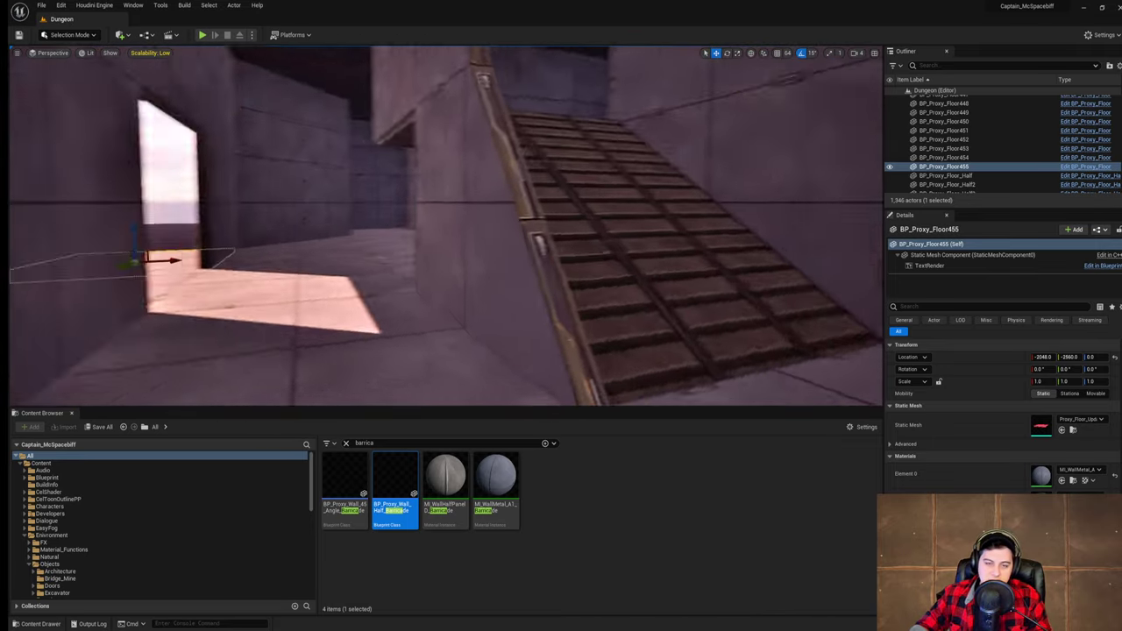
key("w")
right_click_drag(447, 226, 732, 229)
mouse_move(573, 306)
right_mouse_down()
mouse_move(438, 304)
mouse_move(565, 303)
right_mouse_up()
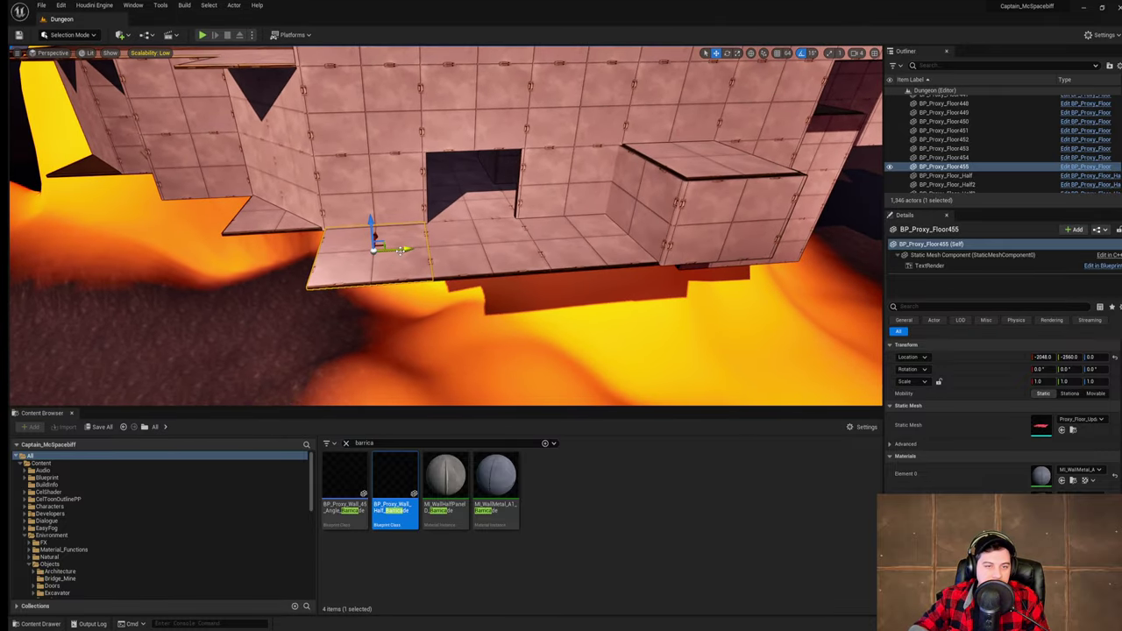
left_click_drag(399, 251, 288, 254, "alt")
mouse_move(400, 238)
right_mouse_down()
mouse_move(381, 206)
mouse_move(401, 237)
right_mouse_up()
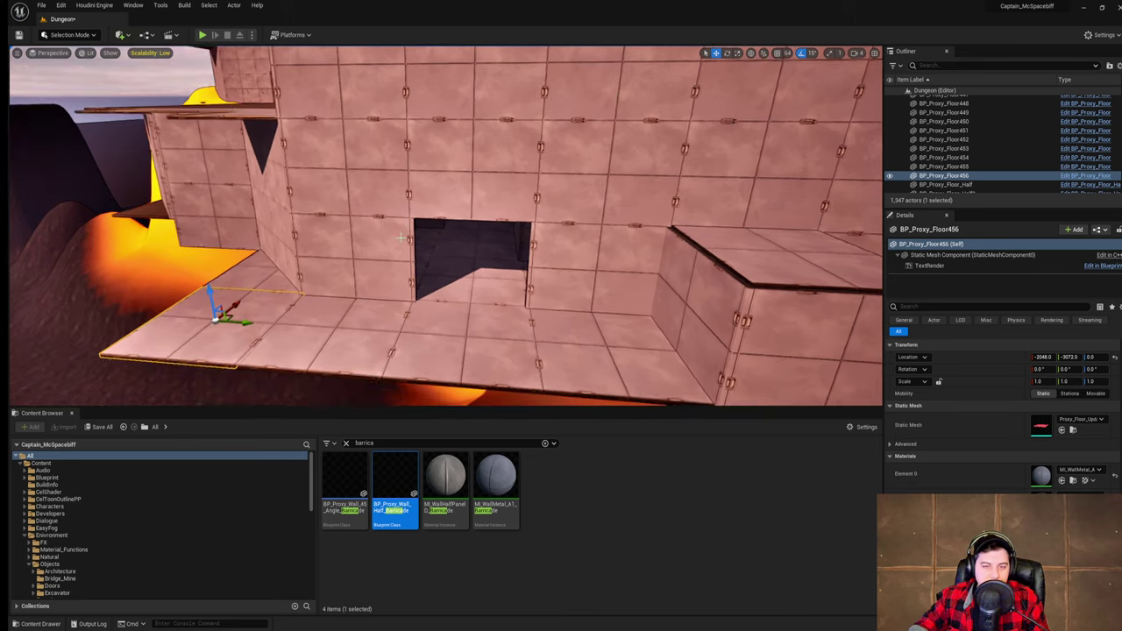
- Widen the platform's doorway by deleting the wall piece above it and the two stacked wall pieces on each side
left_click(421, 197)
key("Delete")
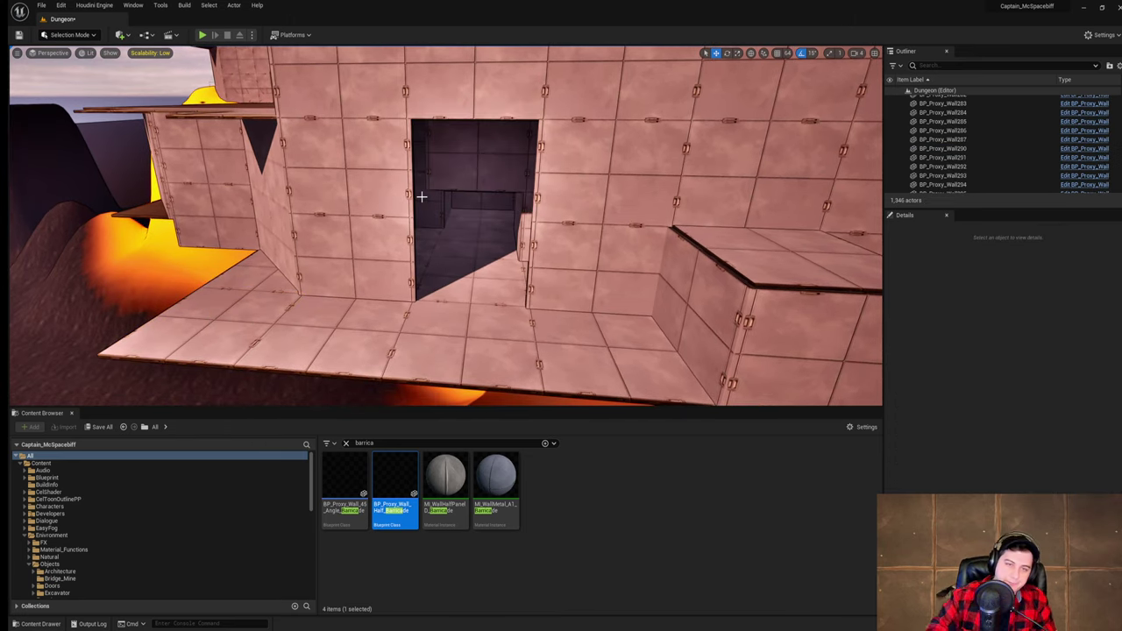
left_click(379, 182)
left_click(383, 266, "ctrl")
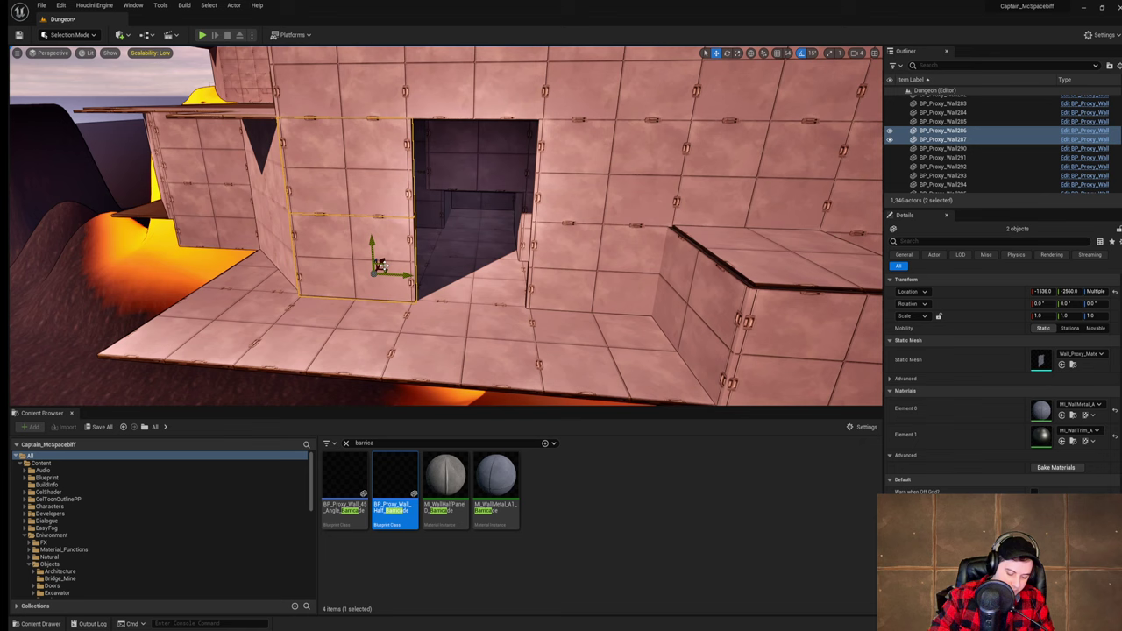
key("Delete")
right_click_drag(379, 261, 448, 218)
left_click(496, 249)
left_click(498, 180, "ctrl")
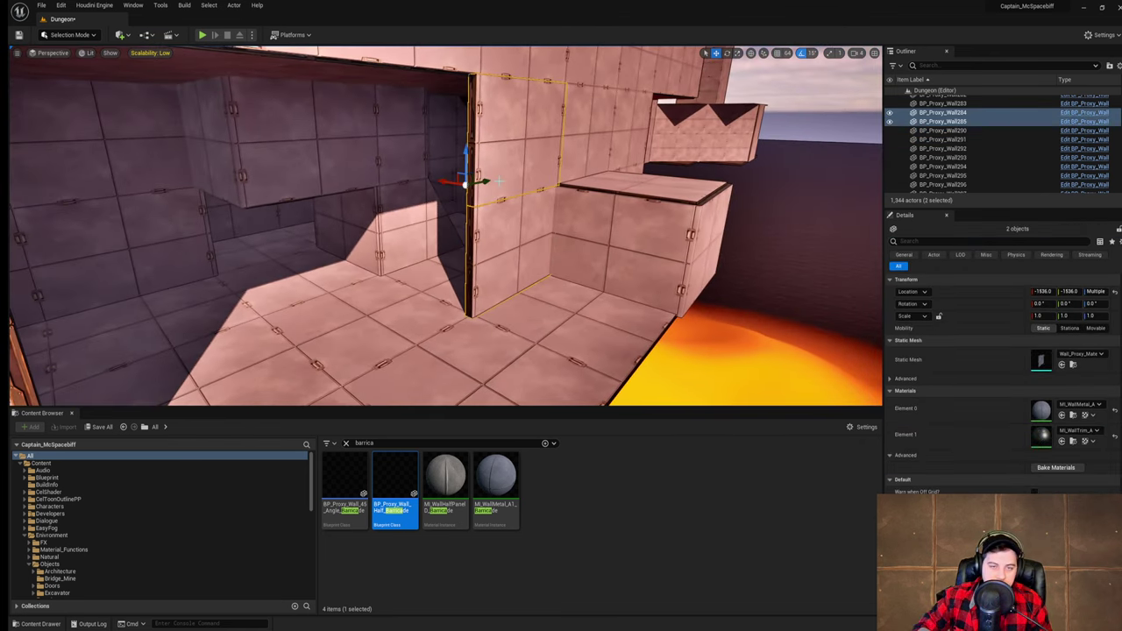
key("Delete")
- Examine the widened opening, the outdoor platform and the adjoining rooms from inside and outside
right_click_drag(501, 181, 702, 181)
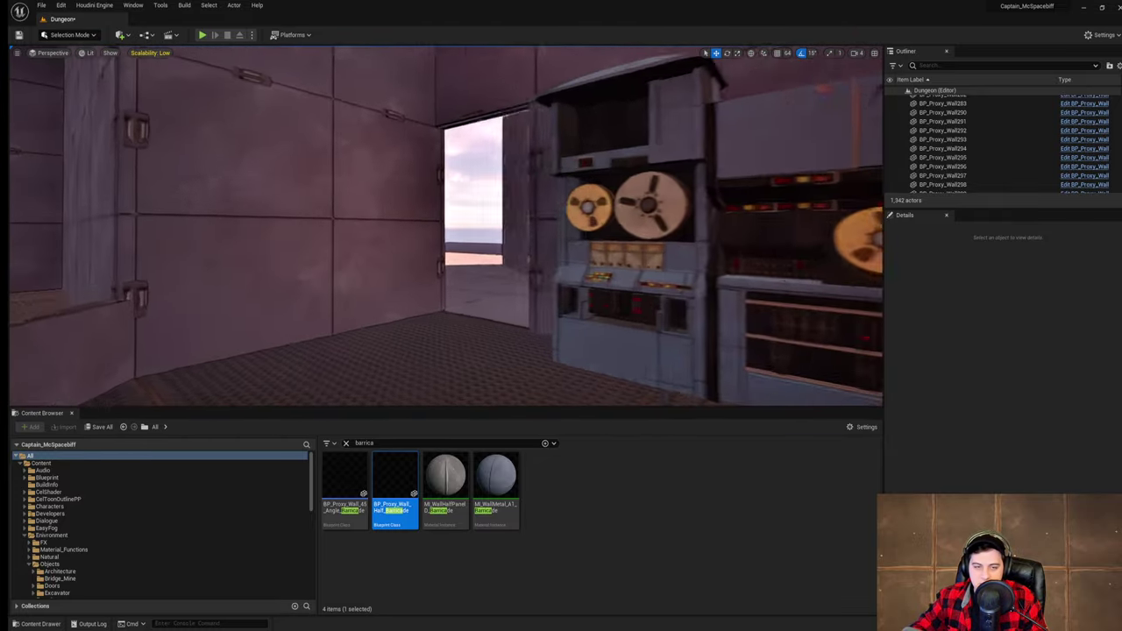
right_click_drag(446, 226, 323, 226)
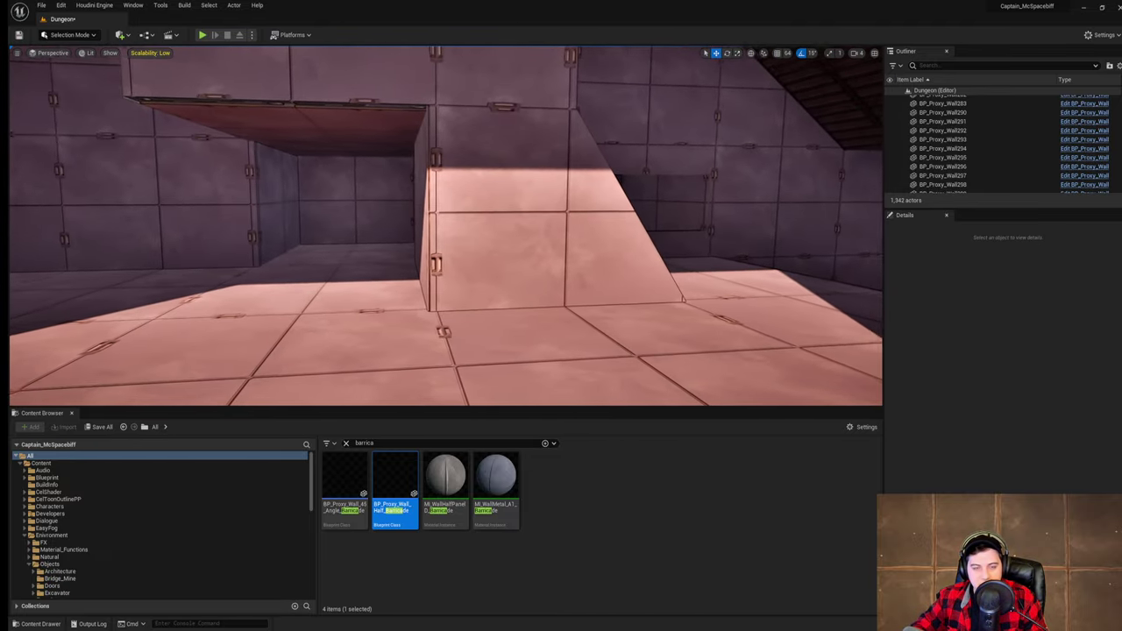
right_click_drag(501, 180, 501, 180)
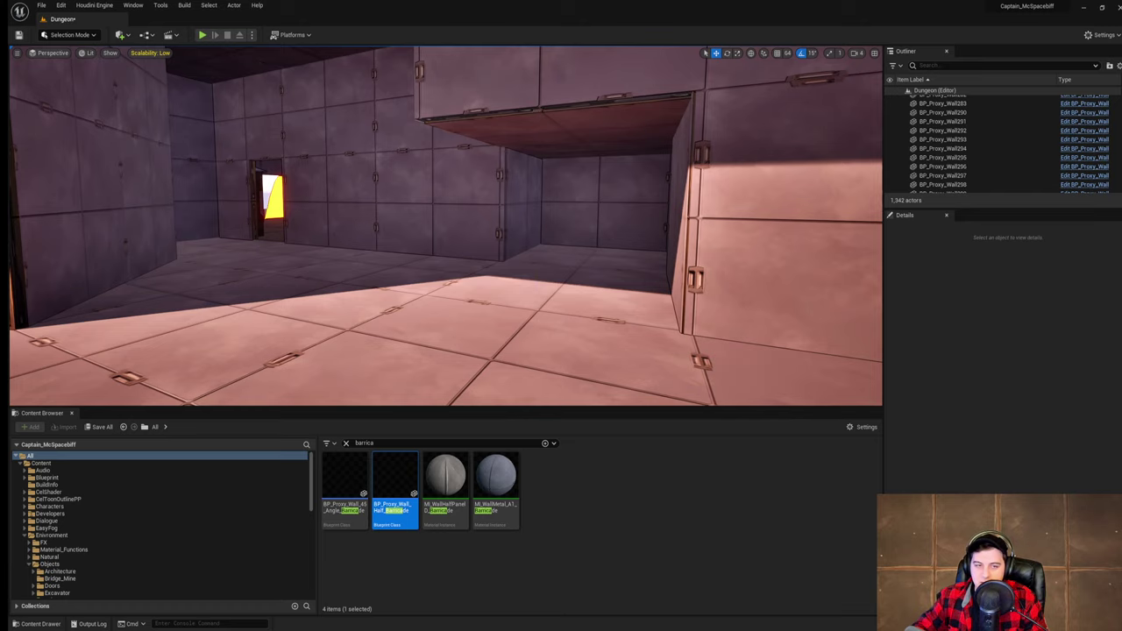
key("w")
right_click_drag(446, 225, 526, 185)
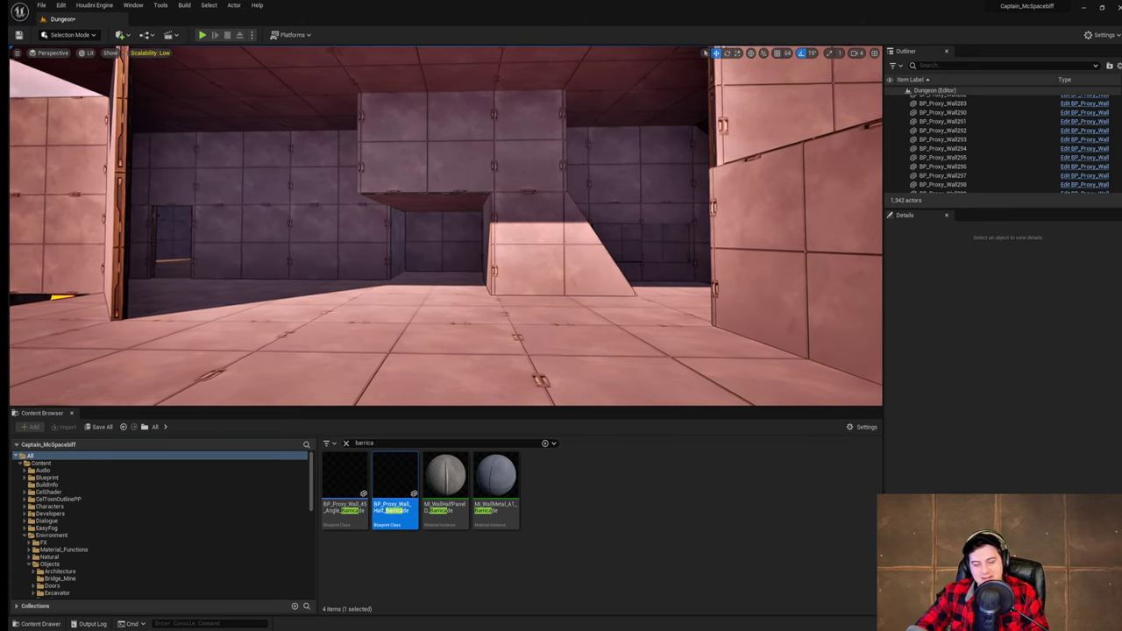
right_click_drag(526, 185, 531, 185)
key("w")
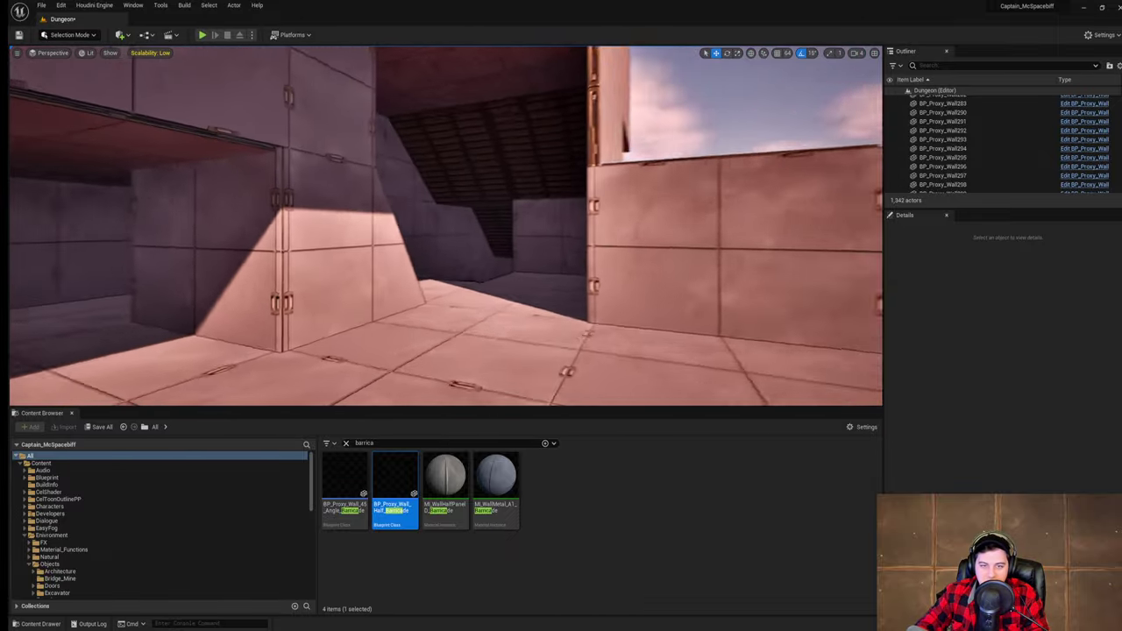
right_click_drag(445, 226, 350, 226)
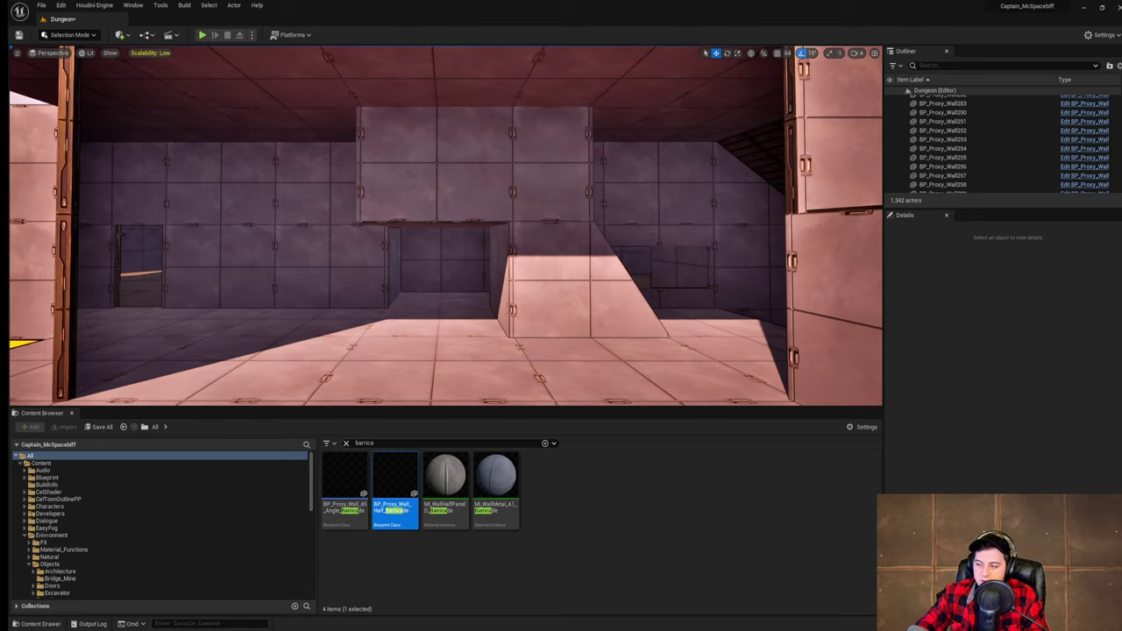
key("s")
mouse_move(445, 226)
right_mouse_down()
mouse_move(403, 238)
mouse_move(445, 226)
right_mouse_up()
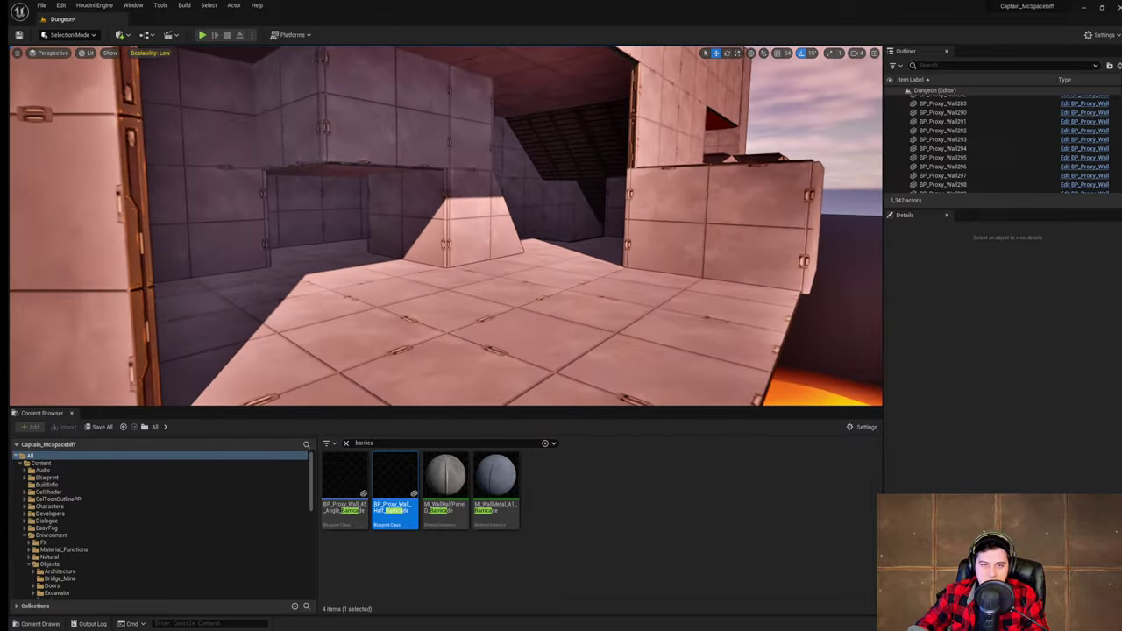
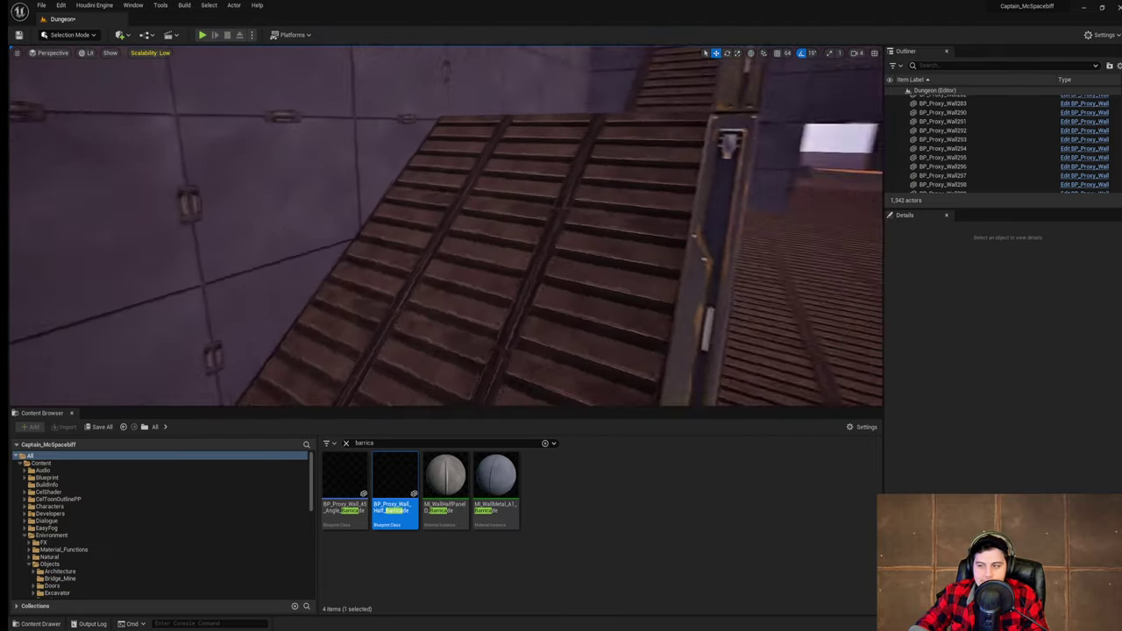
- Play-test the Dungeon level through the stairs, rooms and doorways, and end the play session
left_click(202, 35)
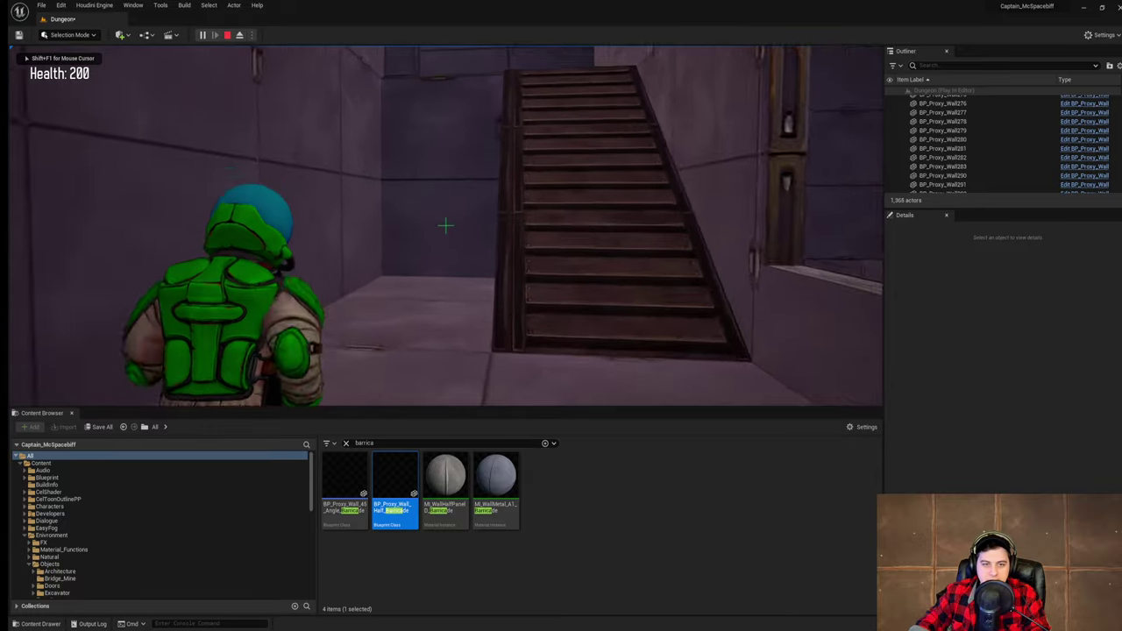
key("w")
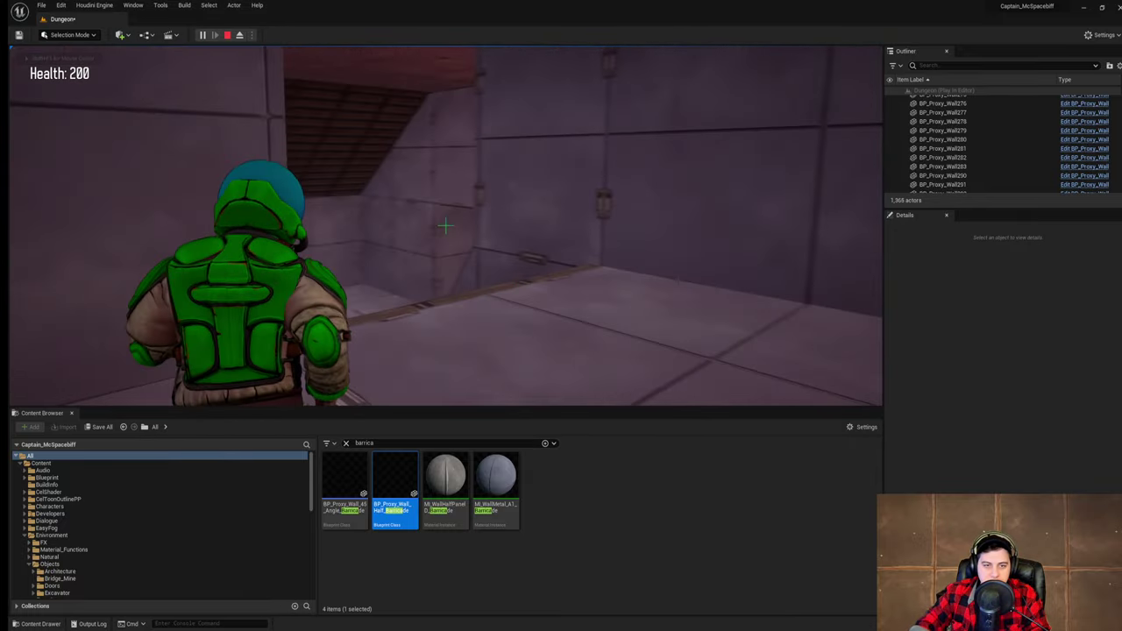
key("w")
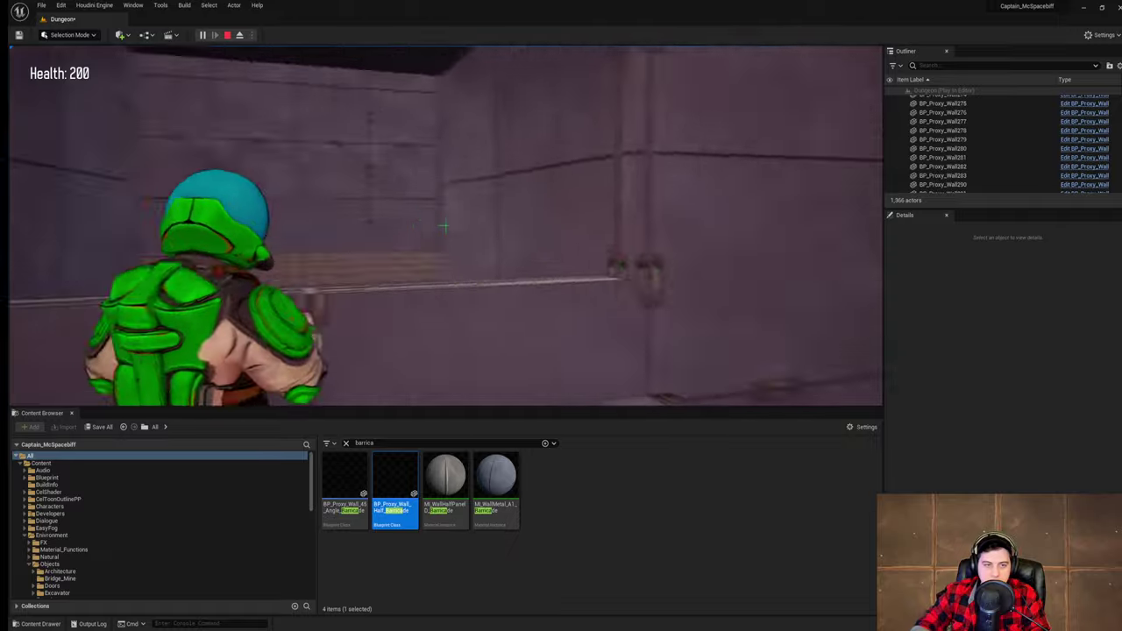
key("w")
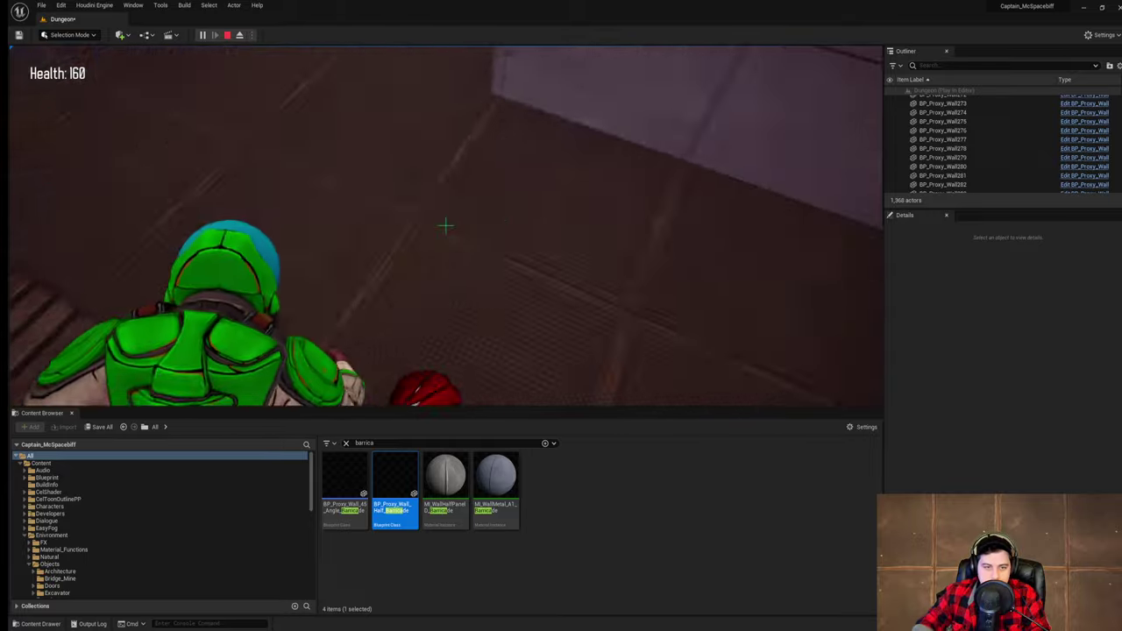
left_click(446, 225)
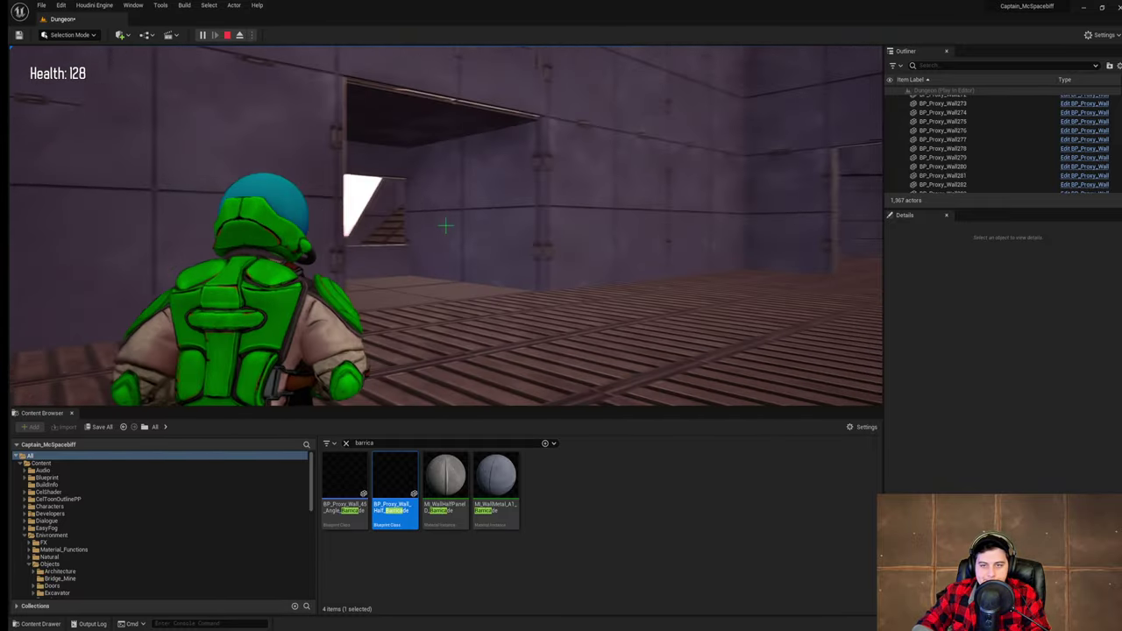
key("Escape")
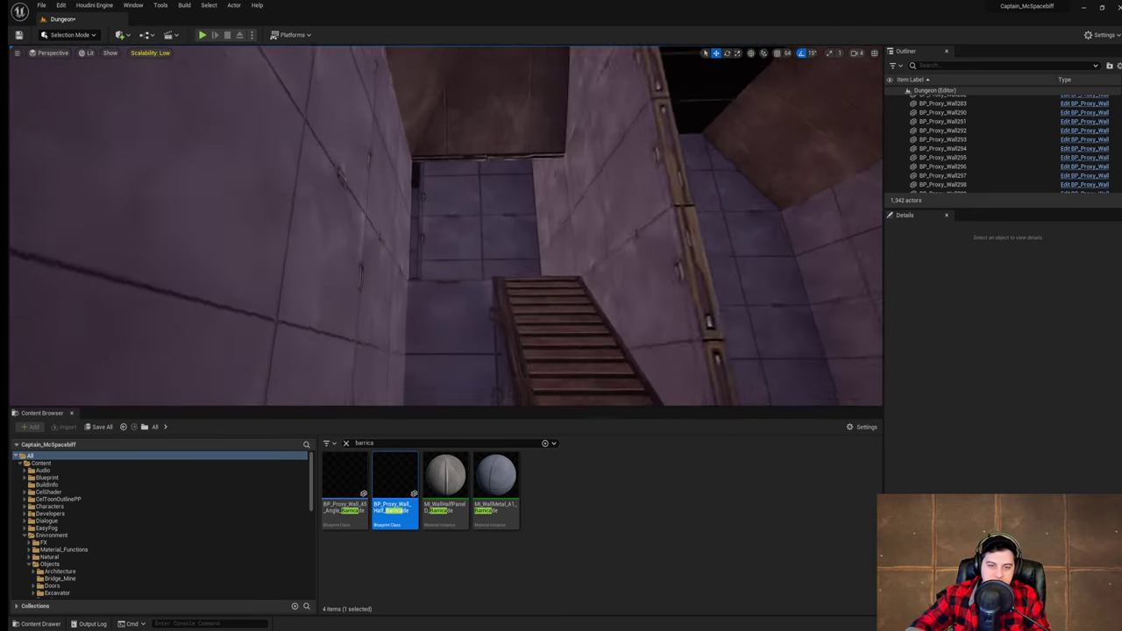
- Save the current Dungeon level
right_click_drag(446, 226, 491, 149)
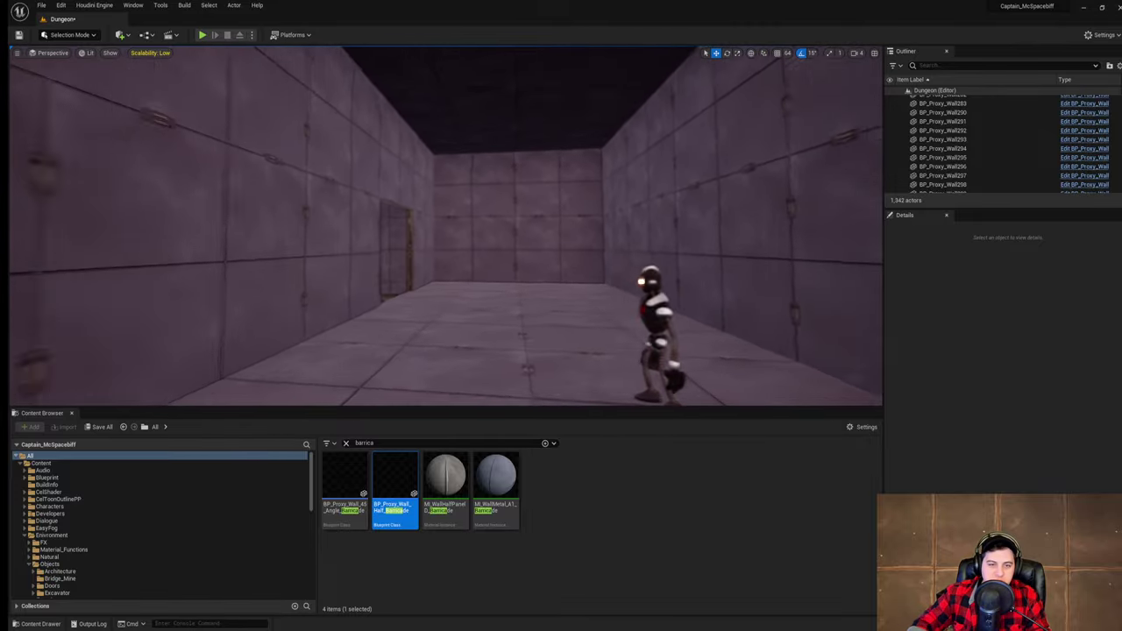
right_click_drag(446, 226, 359, 210)
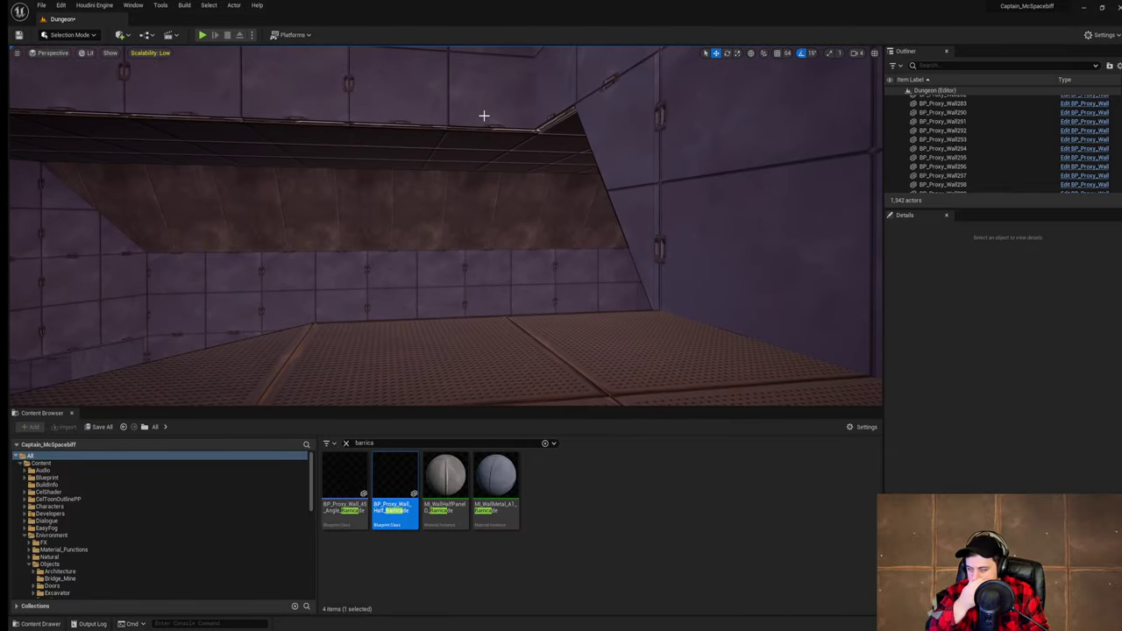
left_click(42, 6)
left_click(86, 90)
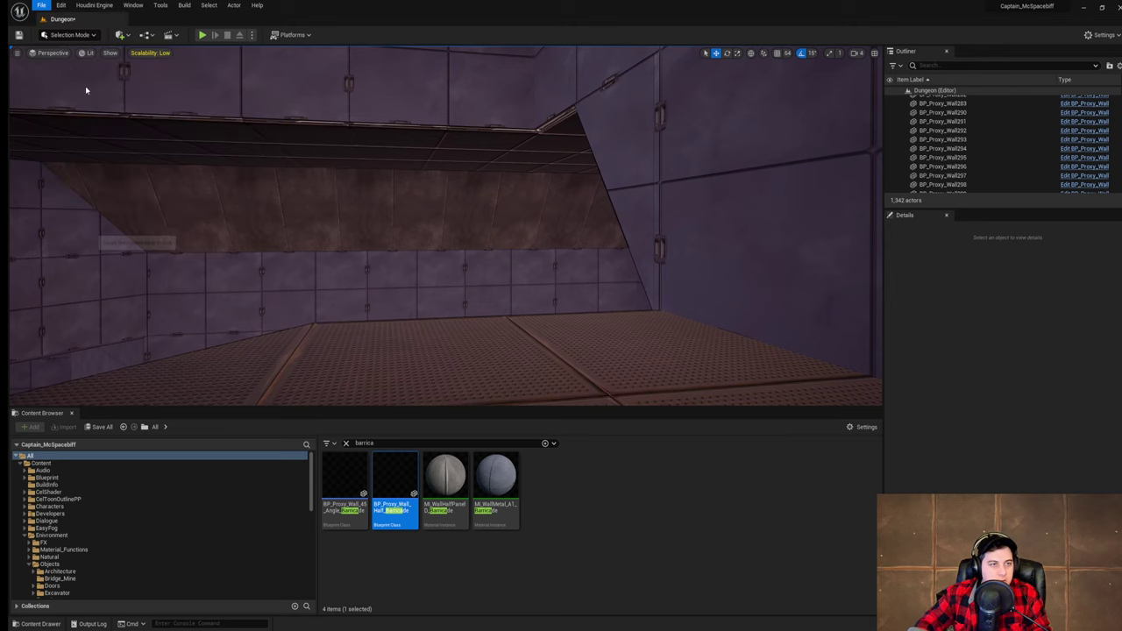
- Examine the barricade openings, the long wood-floored corridor and the tape-computer room to judge how the spaces connect
right_click_drag(609, 199, 736, 230)
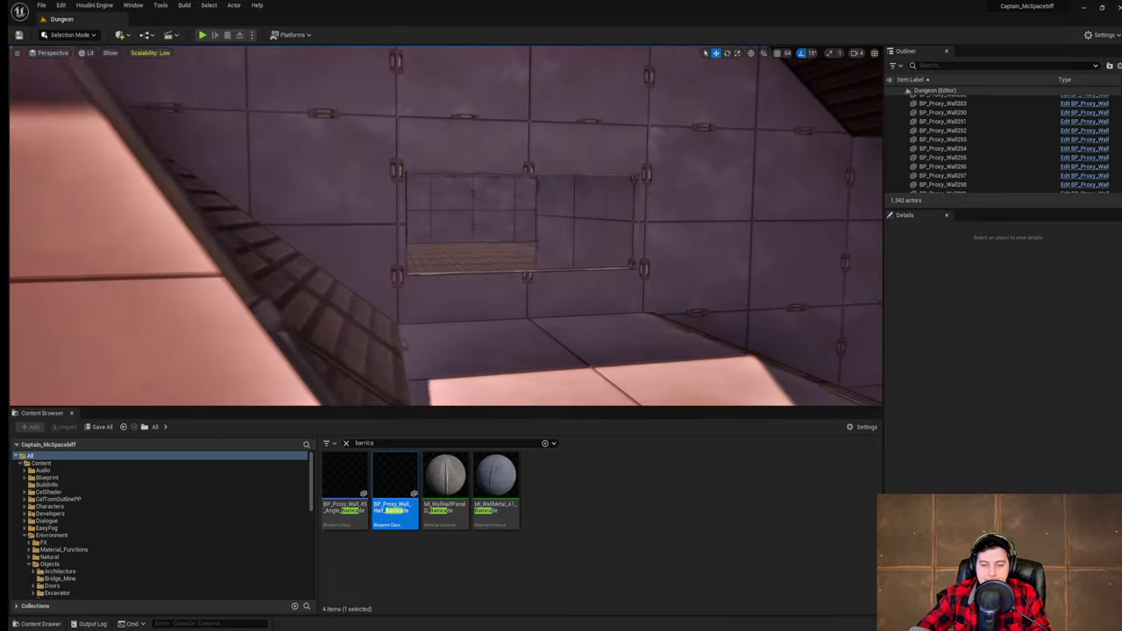
right_click_drag(446, 226, 368, 226)
key("w")
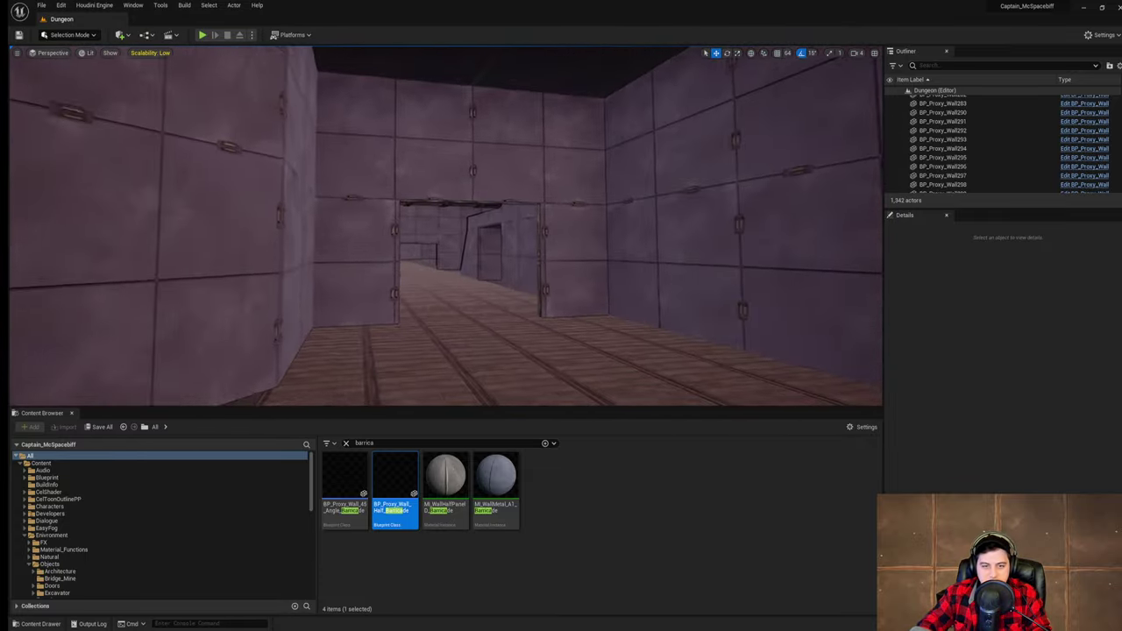
right_click_drag(617, 206, 617, 205)
key("w")
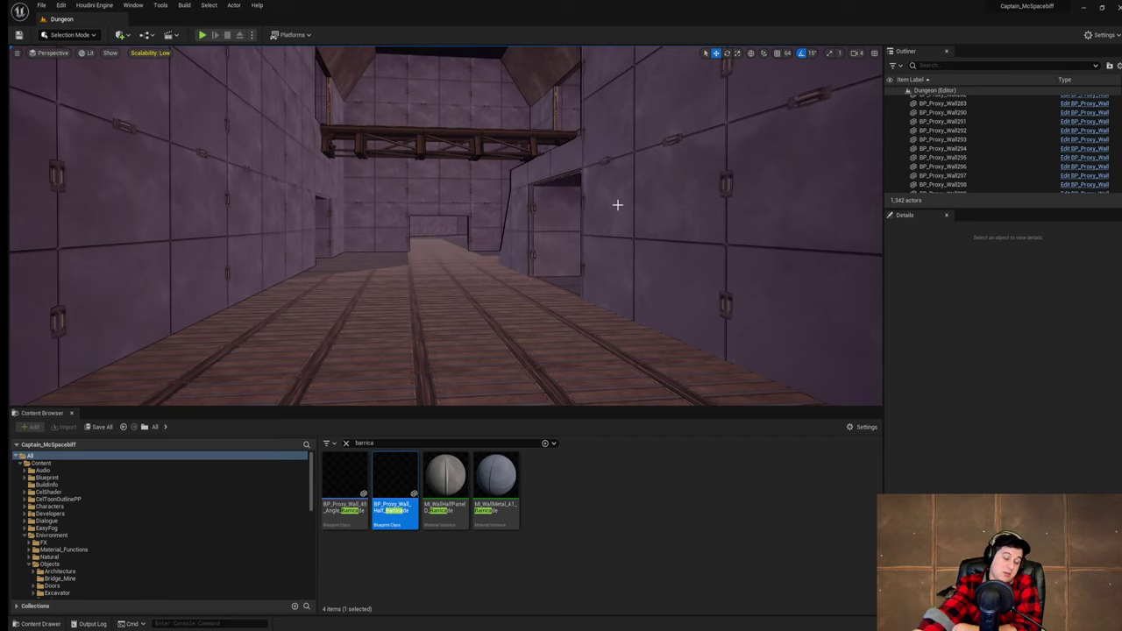
right_click_drag(617, 205, 617, 214)
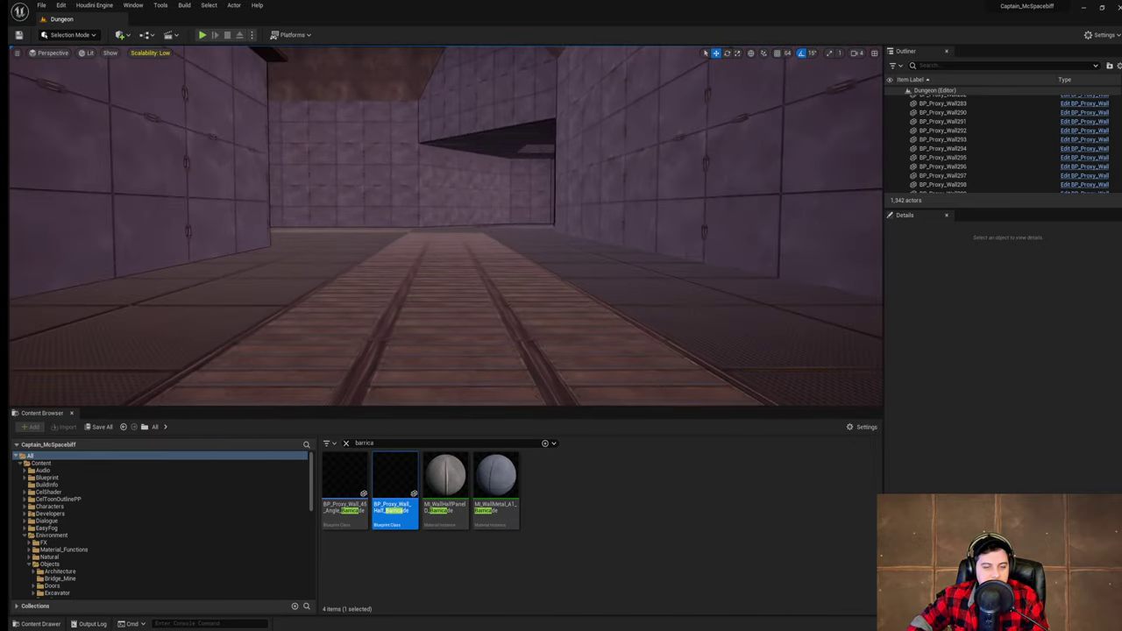
key("w")
mouse_move(616, 214)
right_mouse_down()
mouse_move(745, 212)
mouse_move(617, 205)
right_mouse_up()
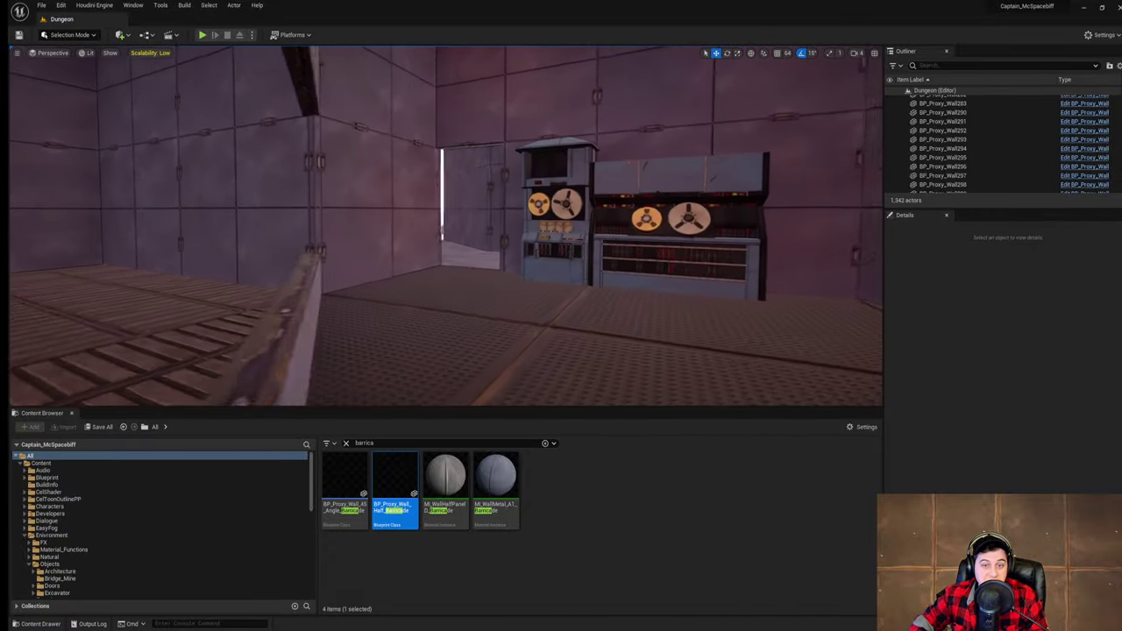
- Open the side beside the tape computers by deleting three ground-level wall pieces and the upper wall piece at -512, -3584, 384
left_click(526, 208)
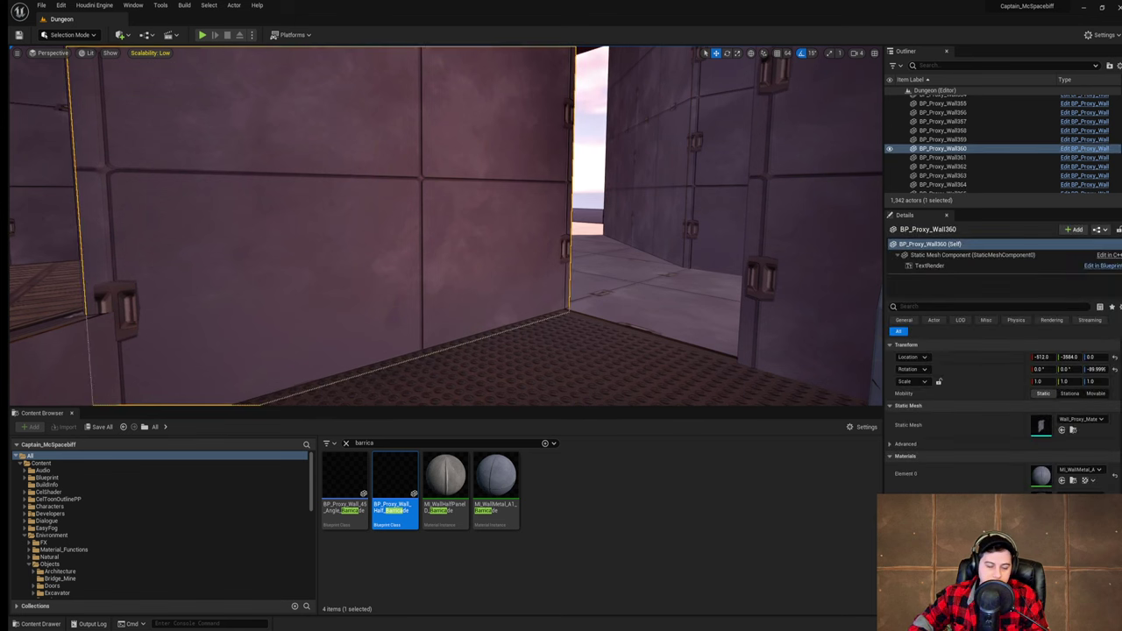
right_click_drag(603, 206, 604, 207)
key("Delete")
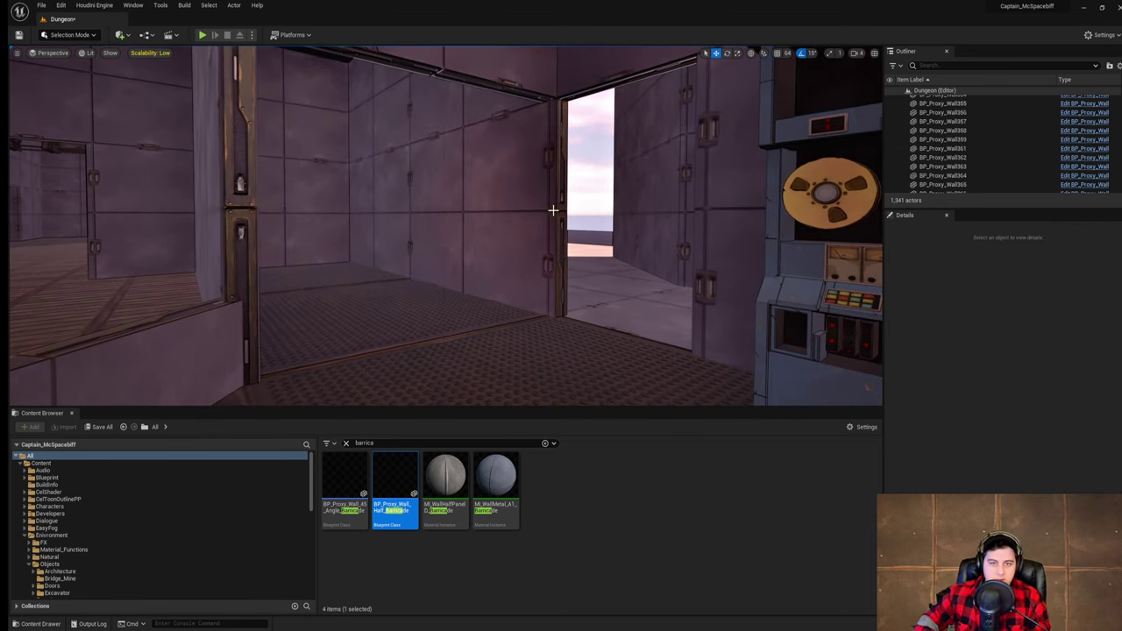
left_click(552, 209)
key("Delete")
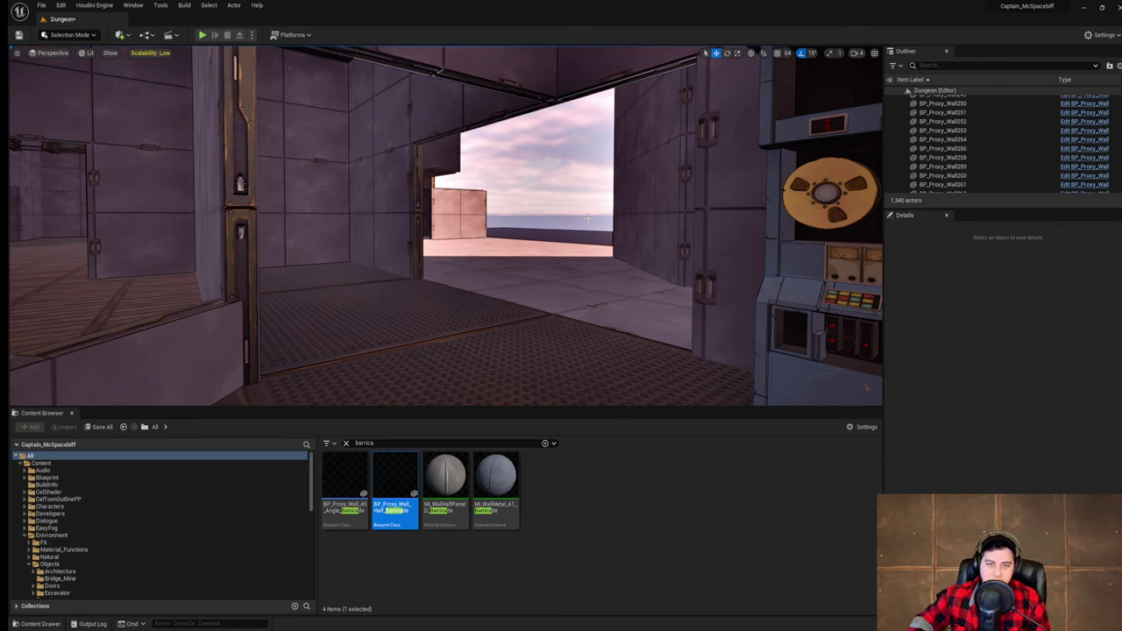
right_click_drag(553, 209, 501, 210)
left_click(428, 221)
key("Delete")
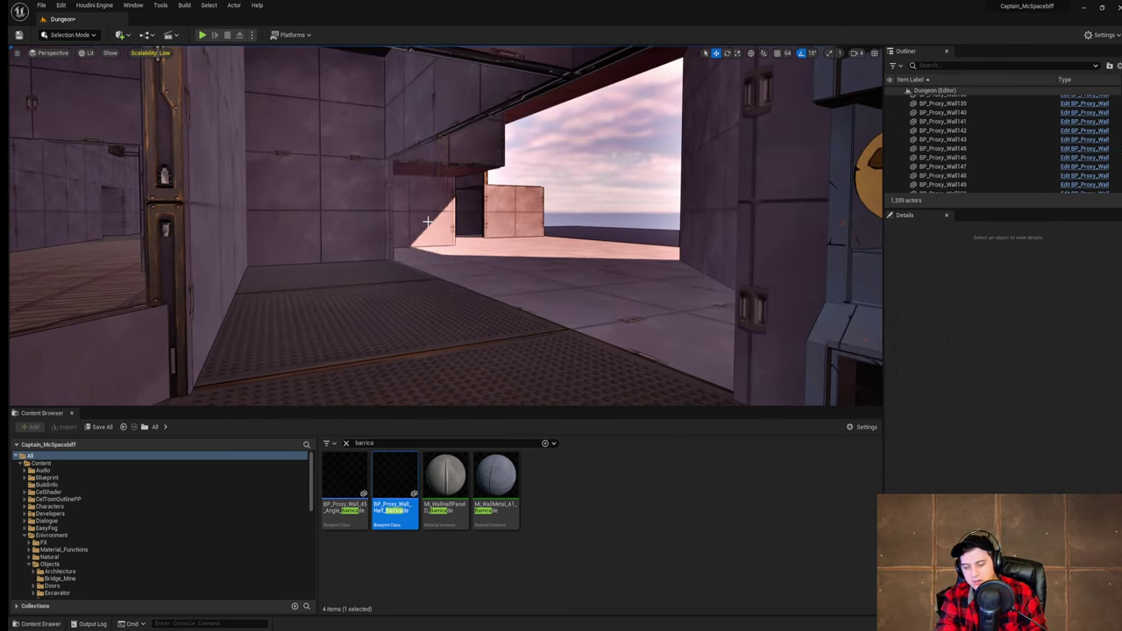
right_click_drag(427, 222, 414, 183)
left_click(465, 113)
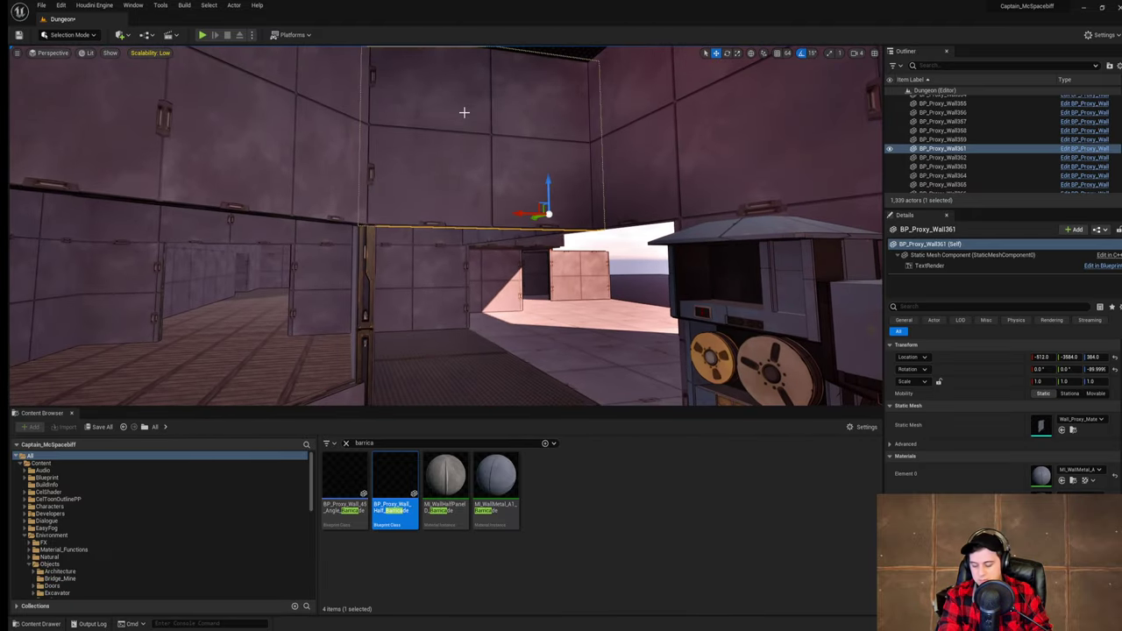
key("Delete")
- Duplicate the upper wall piece over the exterior opening down to ground level at -512, -2560, 0, and save the current level
right_click_drag(471, 115, 520, 138)
left_click(520, 139)
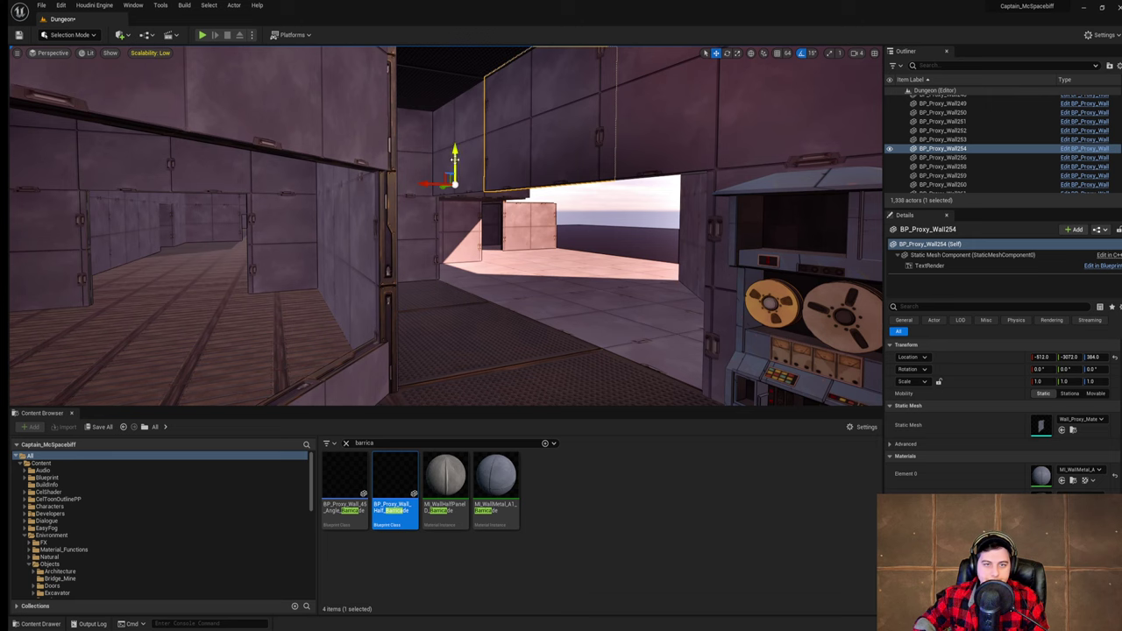
left_click_drag(452, 171, 388, 291, "alt")
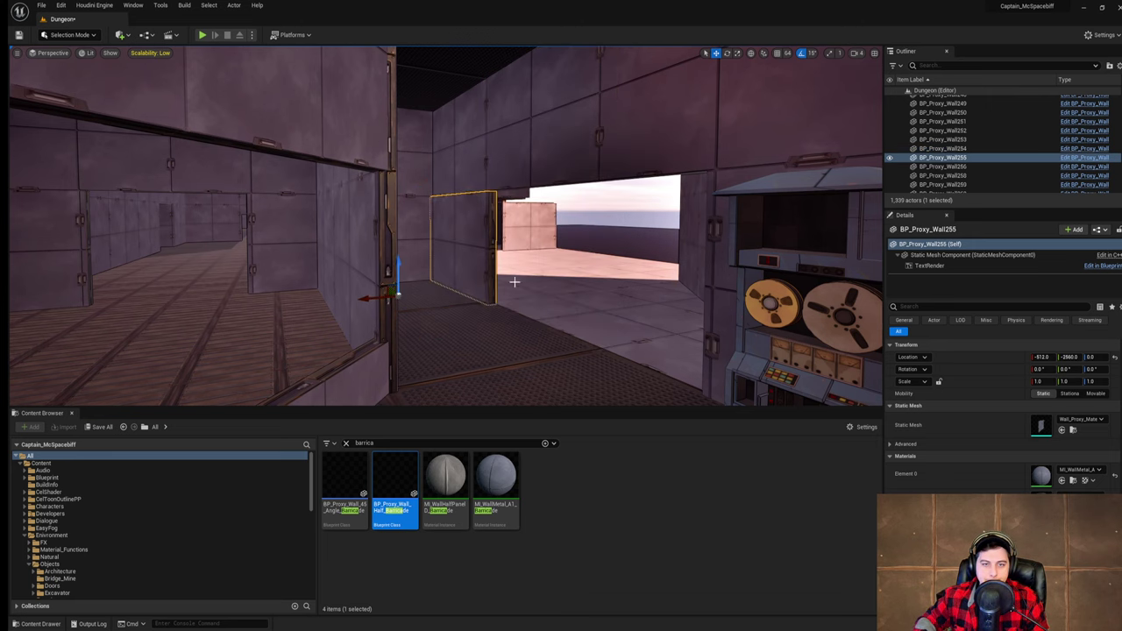
mouse_move(515, 283)
right_mouse_down()
mouse_move(438, 282)
mouse_move(745, 279)
mouse_move(533, 282)
right_mouse_up()
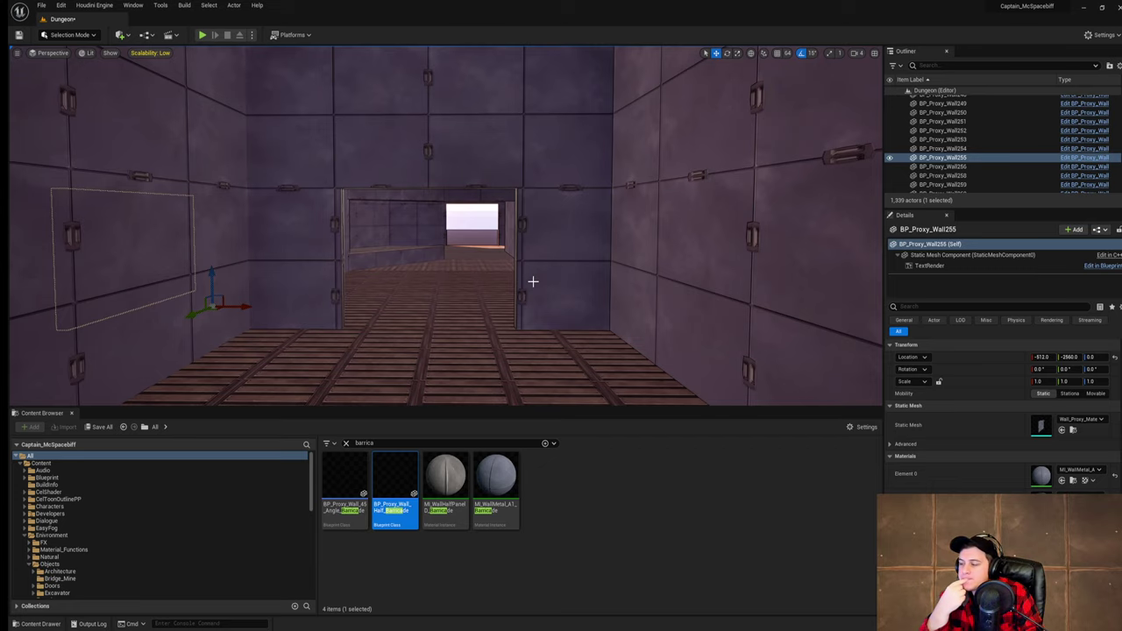
right_click_drag(353, 83, 316, 90)
left_click(41, 5)
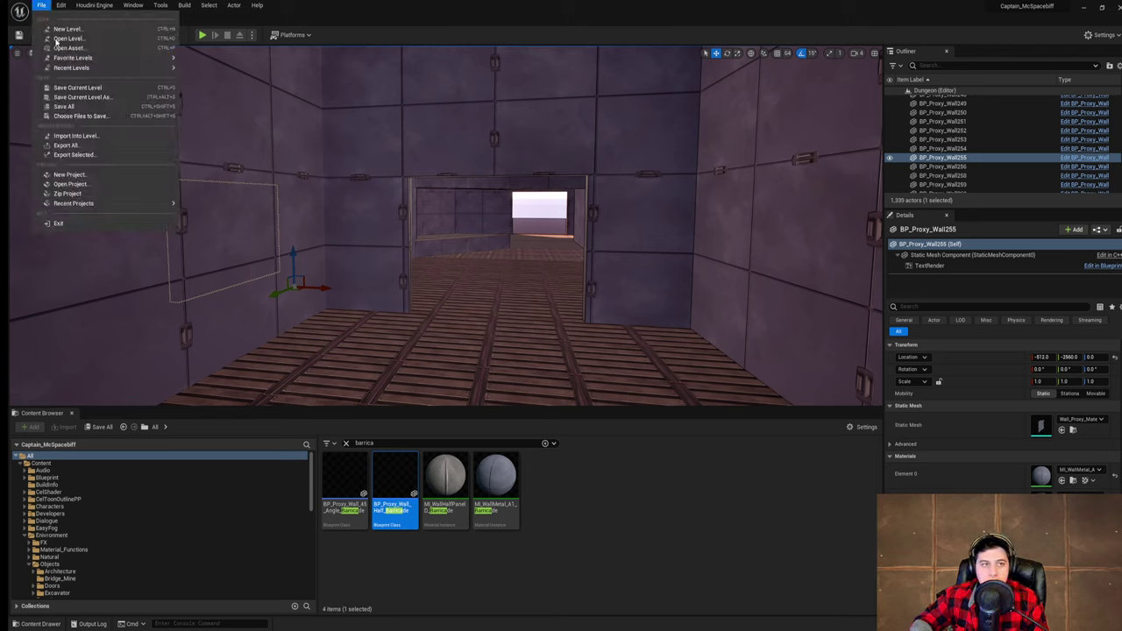
left_click(78, 88)
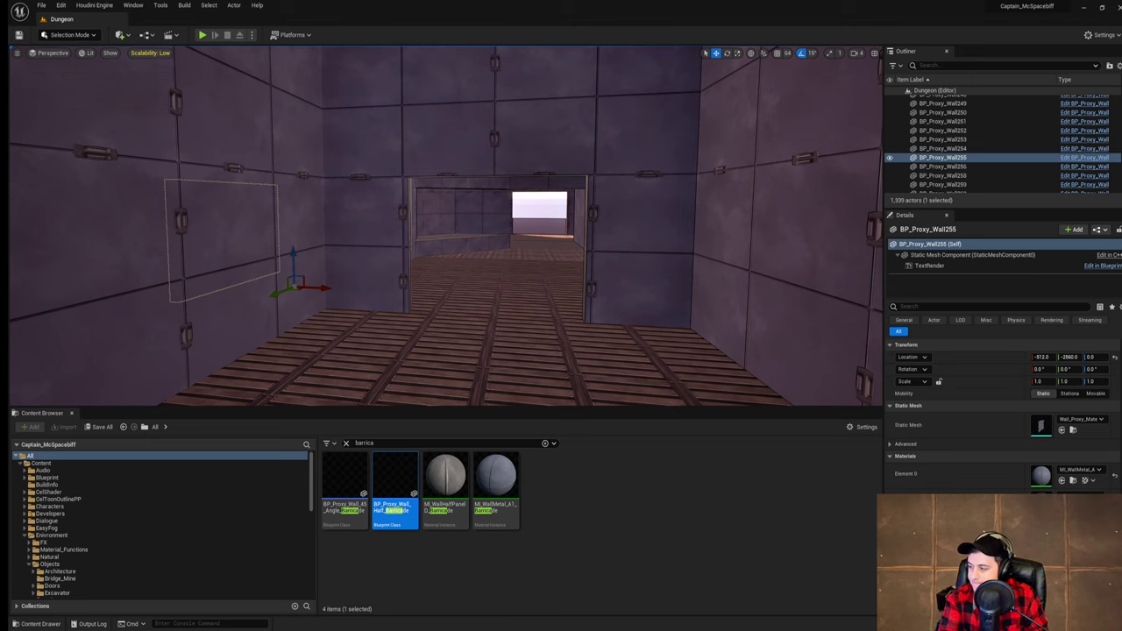
- Examine the tape-computer room, the connecting corridors and the new exterior opening from several sides
key("w")
mouse_move(491, 237)
right_mouse_down()
mouse_move(534, 237)
mouse_move(474, 236)
mouse_move(499, 246)
right_mouse_up()
key("w")
key("w")
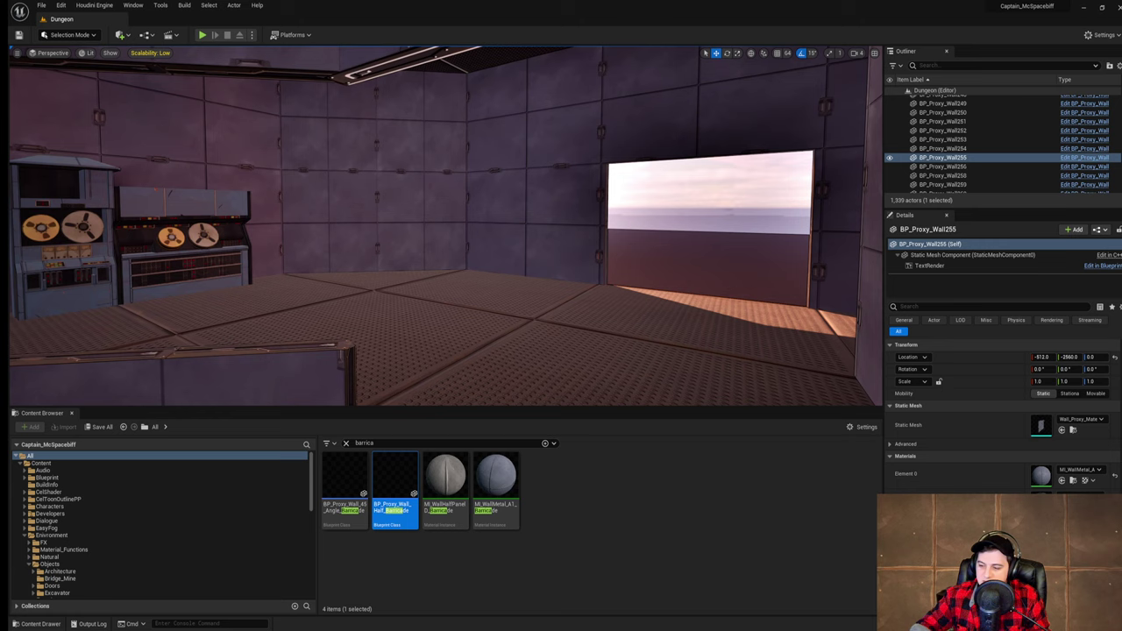
mouse_move(626, 270)
right_mouse_down()
mouse_move(263, 271)
mouse_move(244, 282)
right_mouse_up()
key("w")
key("w")
key("w")
key("w")
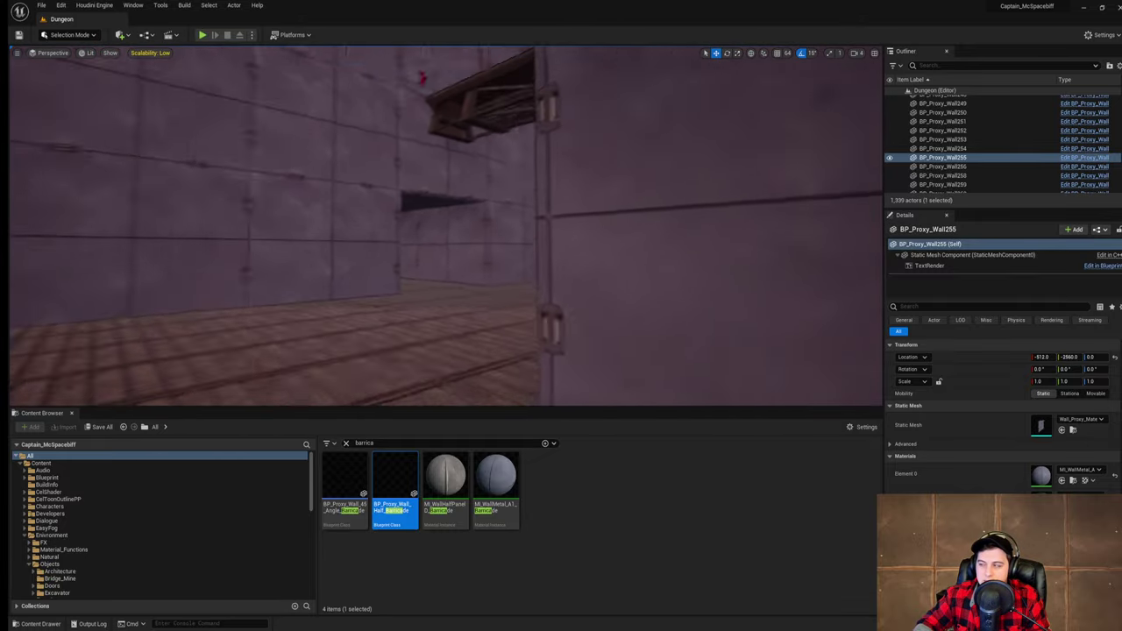
right_click_drag(627, 267, 679, 263)
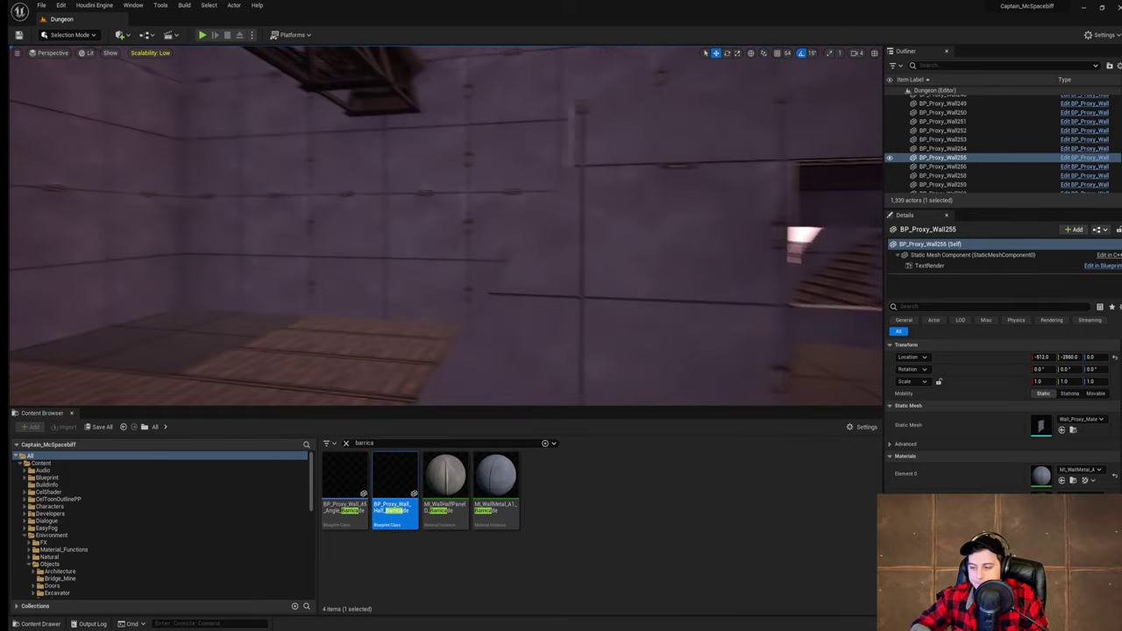
right_click_drag(684, 263, 771, 263)
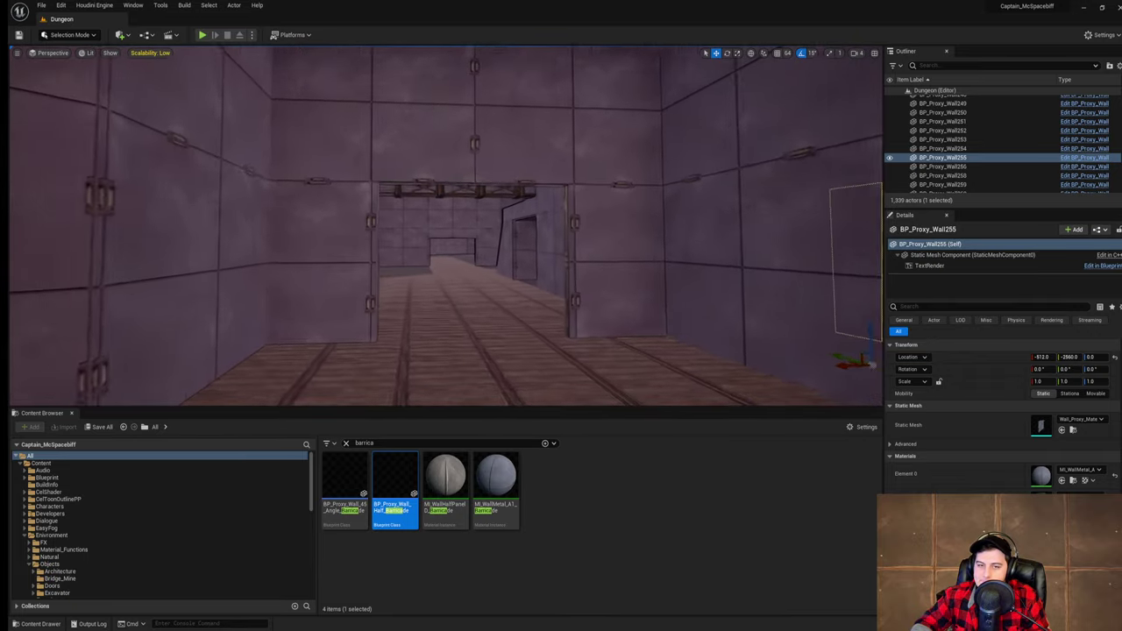
right_click_drag(446, 226, 376, 144)
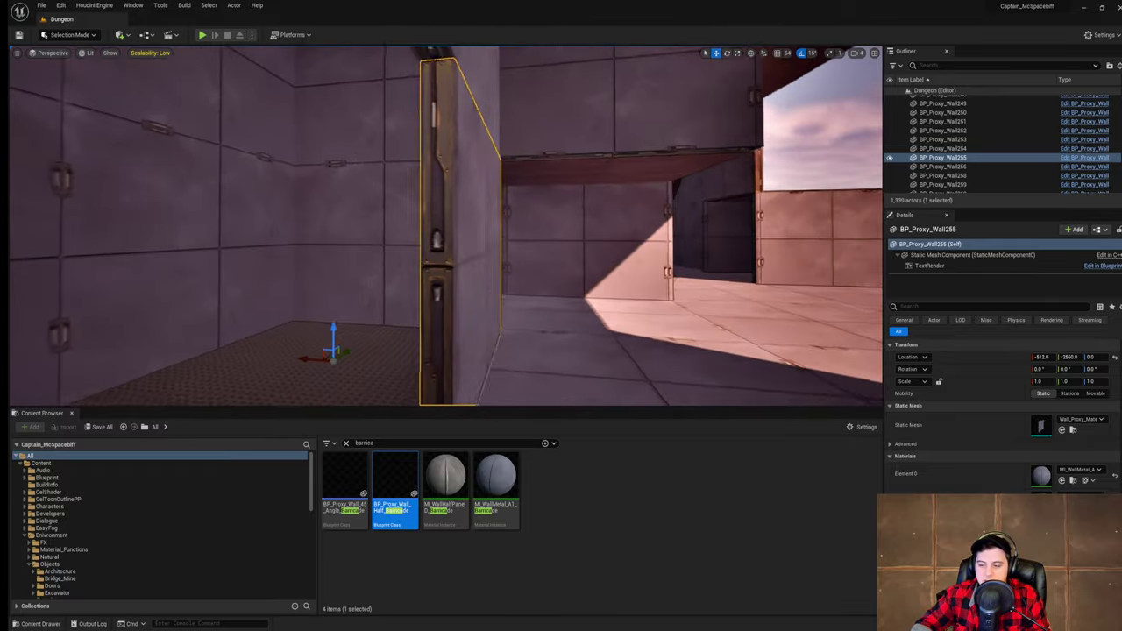
right_click_drag(596, 243, 594, 241)
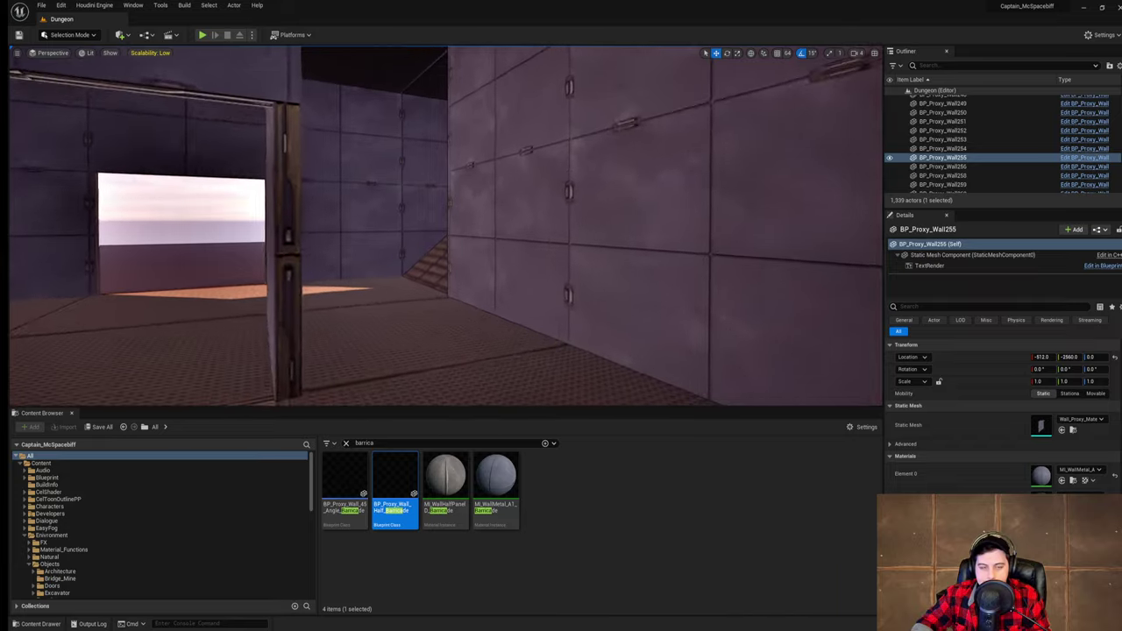
right_click_drag(593, 241, 594, 241)
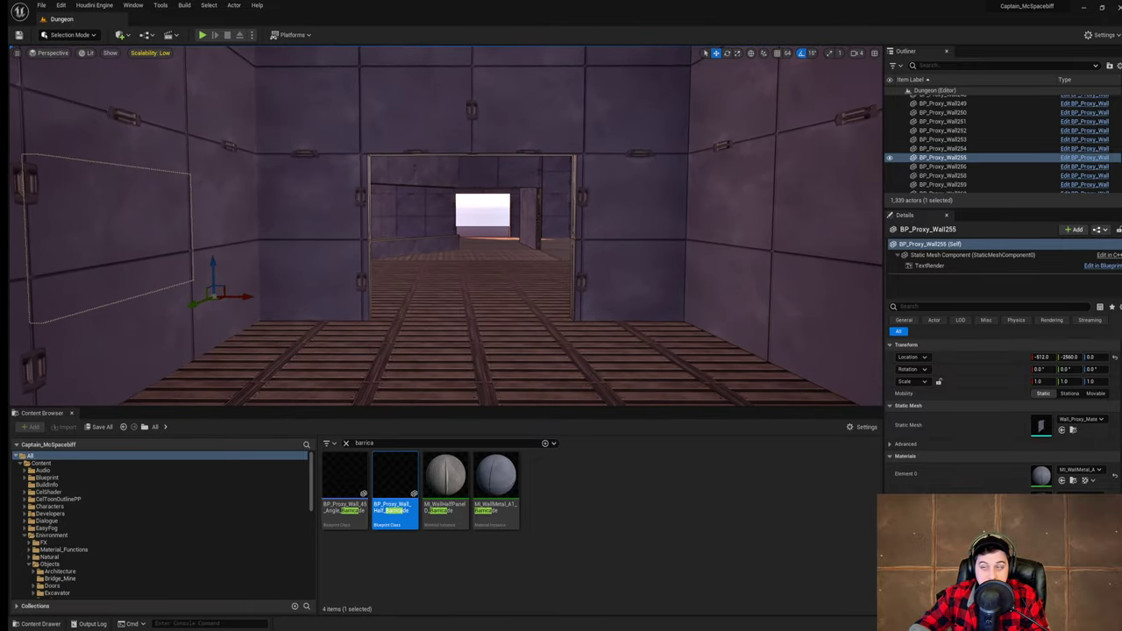
- Open the corridor to the tape-computer room by deleting the free-standing ground-level wall piece, the upper wall piece above it and the adjoining upper 45-degree wall
right_click_drag(446, 230, 474, 219)
key("w")
left_click(567, 258)
right_click_drag(570, 257, 605, 257)
key("a")
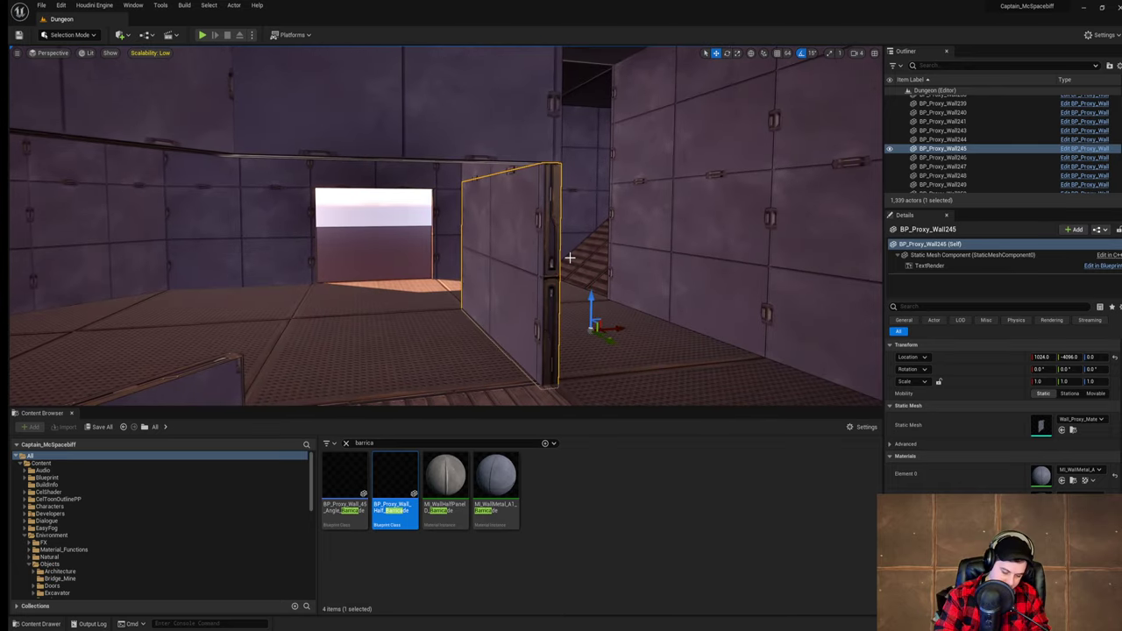
key("Delete")
left_click(530, 148)
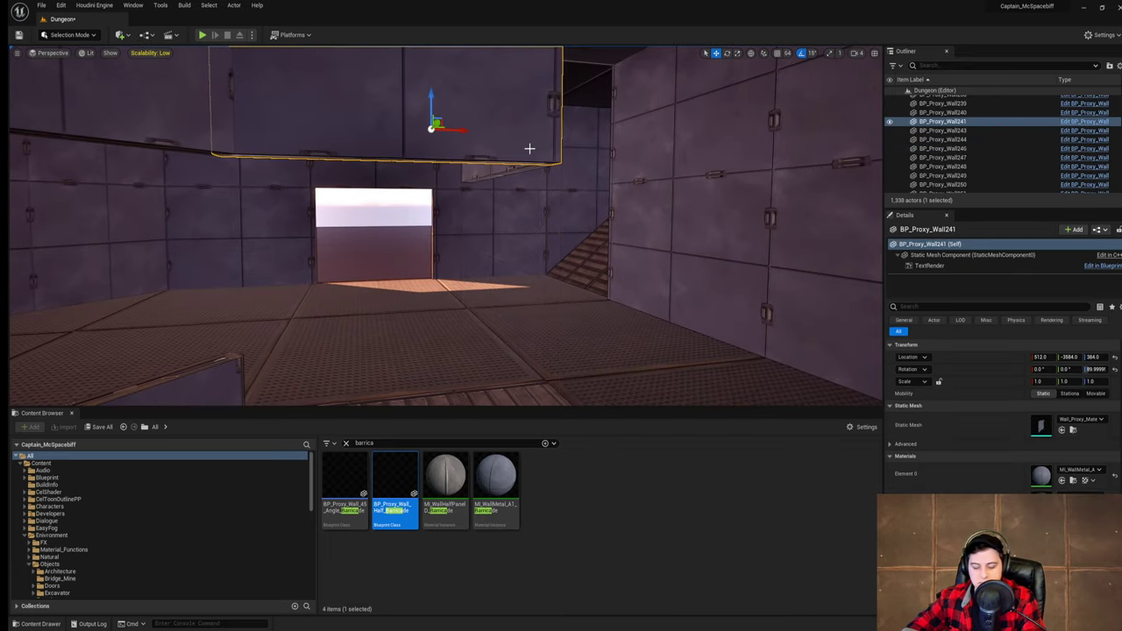
key("Delete")
right_click_drag(567, 145, 546, 159)
left_click(473, 147)
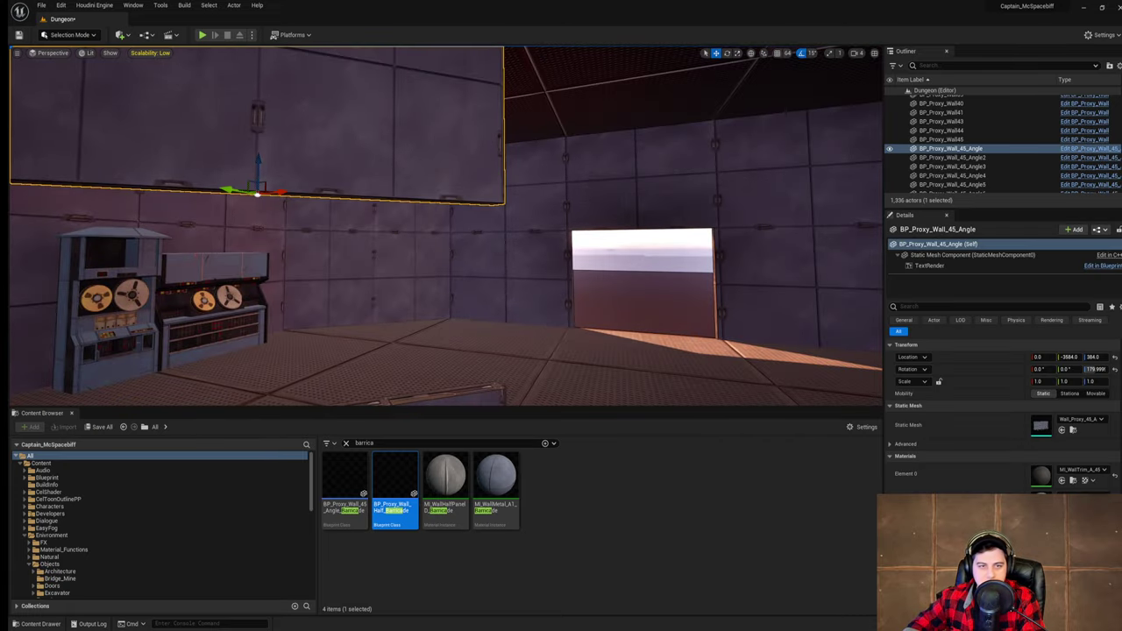
key("Delete")
- Open the tape-computer room to the corridor by deleting the 45-degree barricade at 0, -3584, 0 and the adjoining wall pieces
right_click_drag(648, 355, 588, 320)
left_click(718, 262)
right_click_drag(718, 260, 666, 254)
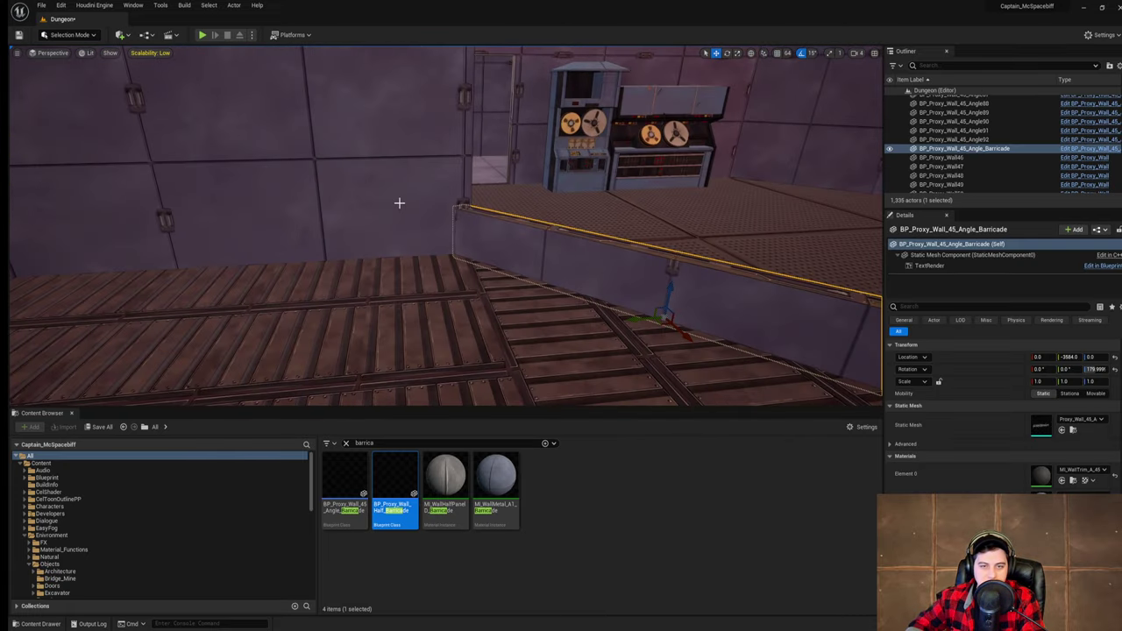
key("Delete")
left_click(363, 205)
key("Delete")
right_click_drag(521, 204, 503, 212)
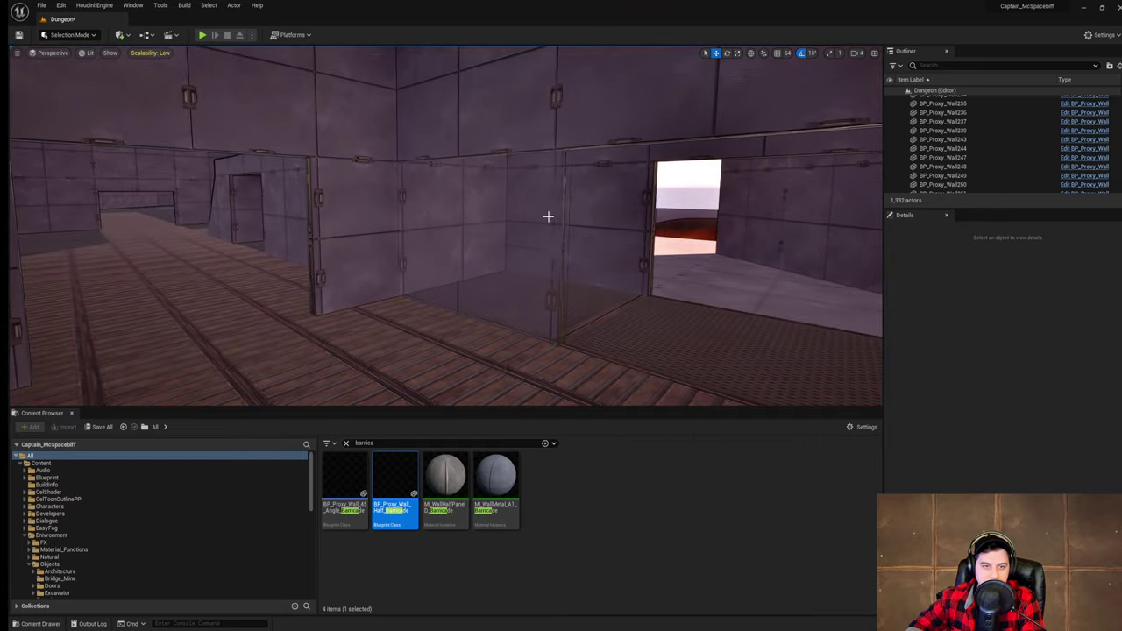
left_click(492, 127)
key("Delete")
right_click_drag(493, 127, 520, 146)
right_click_drag(549, 196, 503, 223)
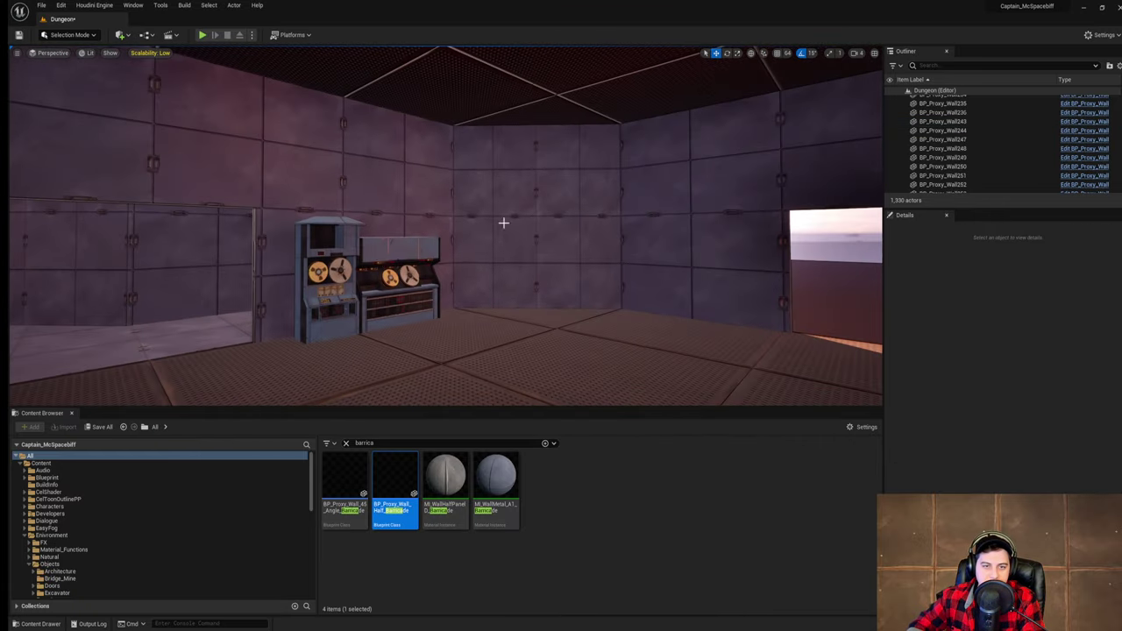
- Delete the two reel-to-reel tape computers standing against the wall
left_click(330, 266)
key("Delete")
left_click(405, 268)
key("Delete")
- Examine the layout of the whole dungeon from above, around the opened room and the lava flows
right_click_drag(405, 268, 614, 308)
key("s")
key("w")
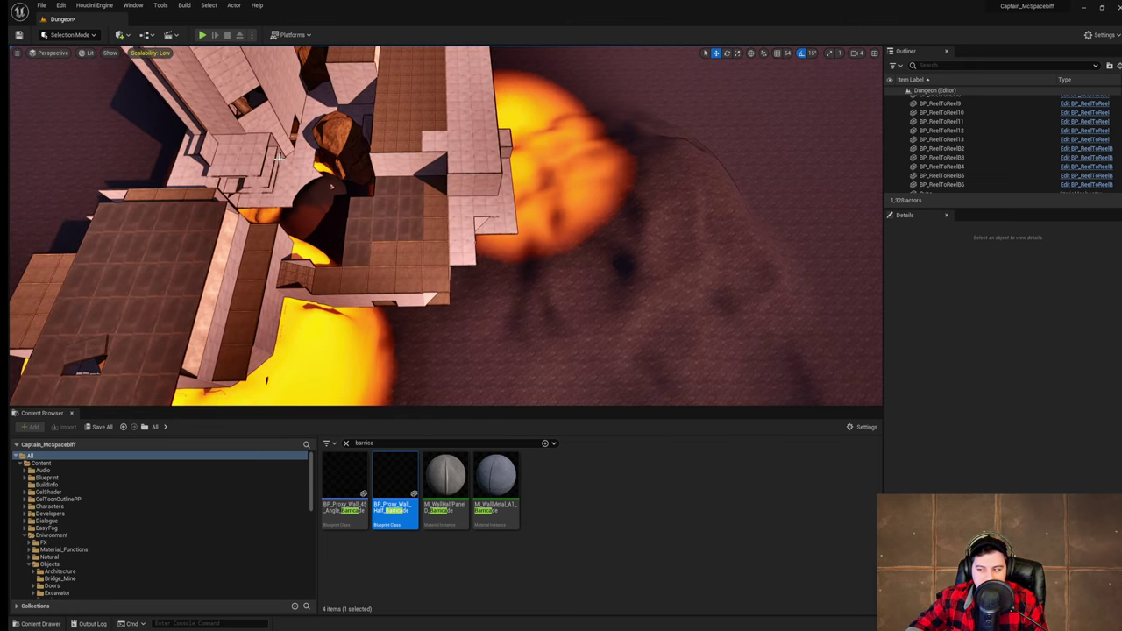
right_click_drag(280, 159, 195, 136)
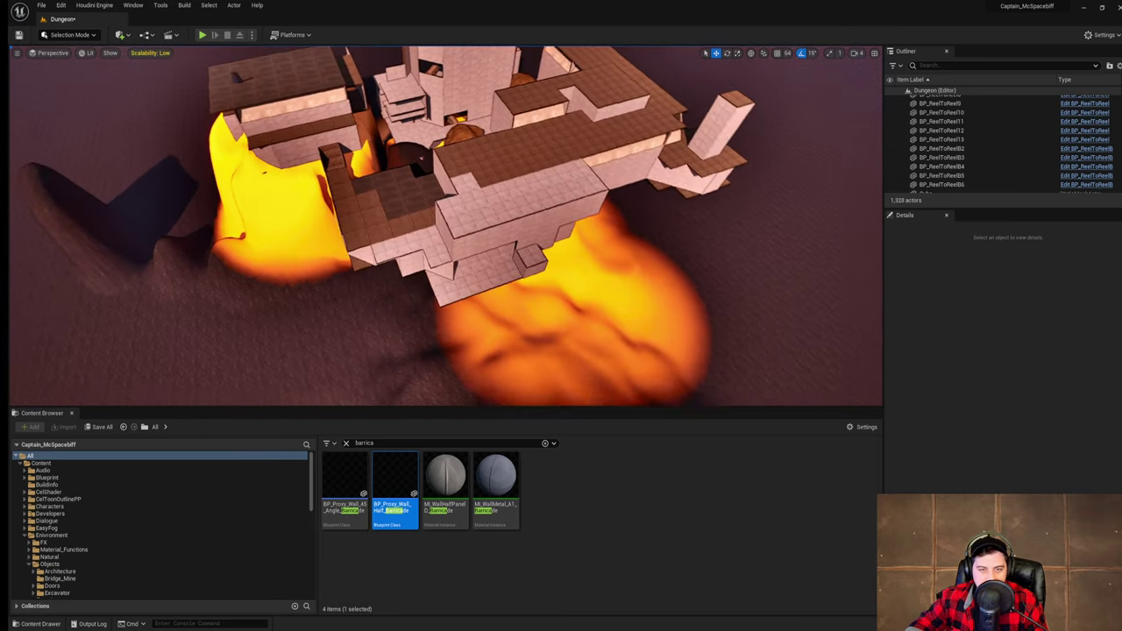
right_click_drag(449, 226, 439, 201)
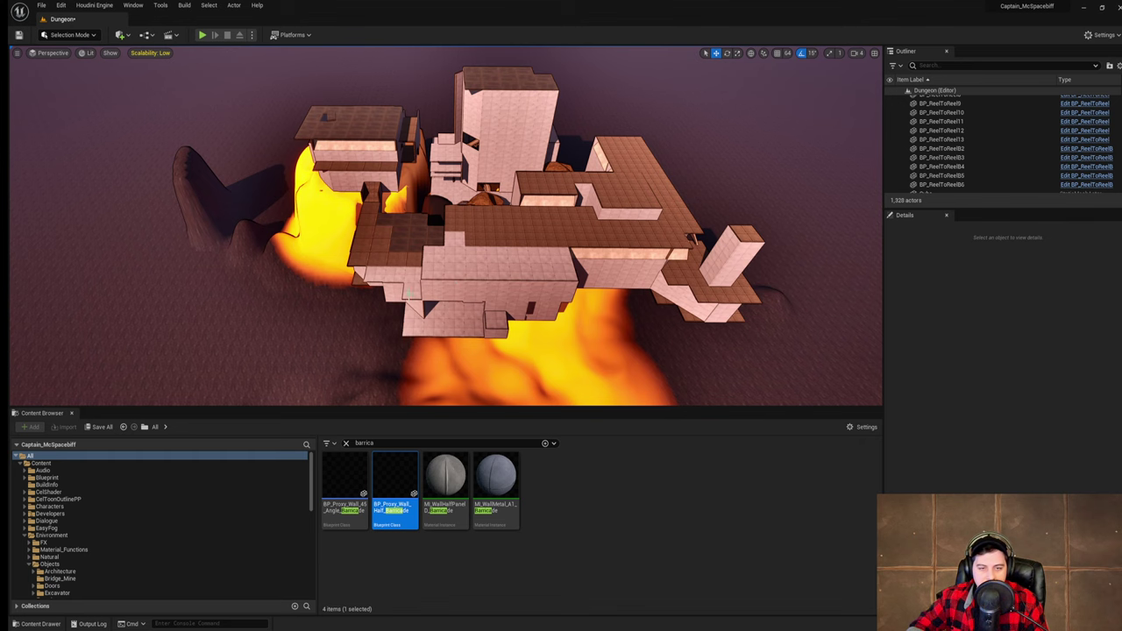
right_click_drag(398, 354, 389, 374)
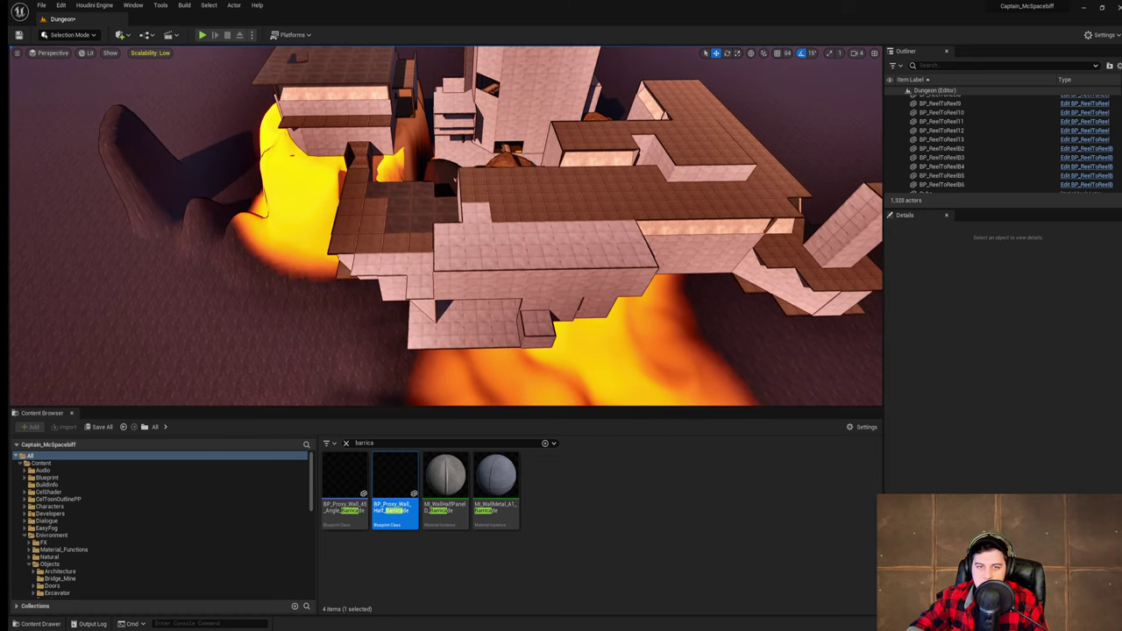
right_click_drag(511, 183, 507, 181)
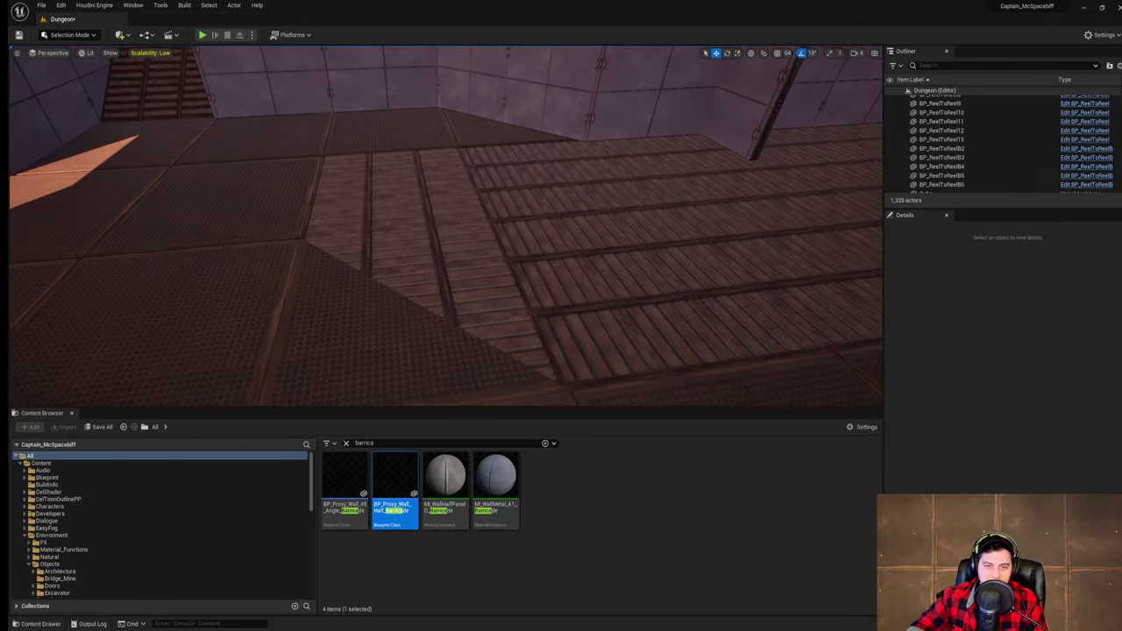
- Clear the wood-plank floor in the middle of the room by deleting its five square pieces and the 45-degree piece
right_click_drag(503, 271, 513, 248)
left_click(514, 248)
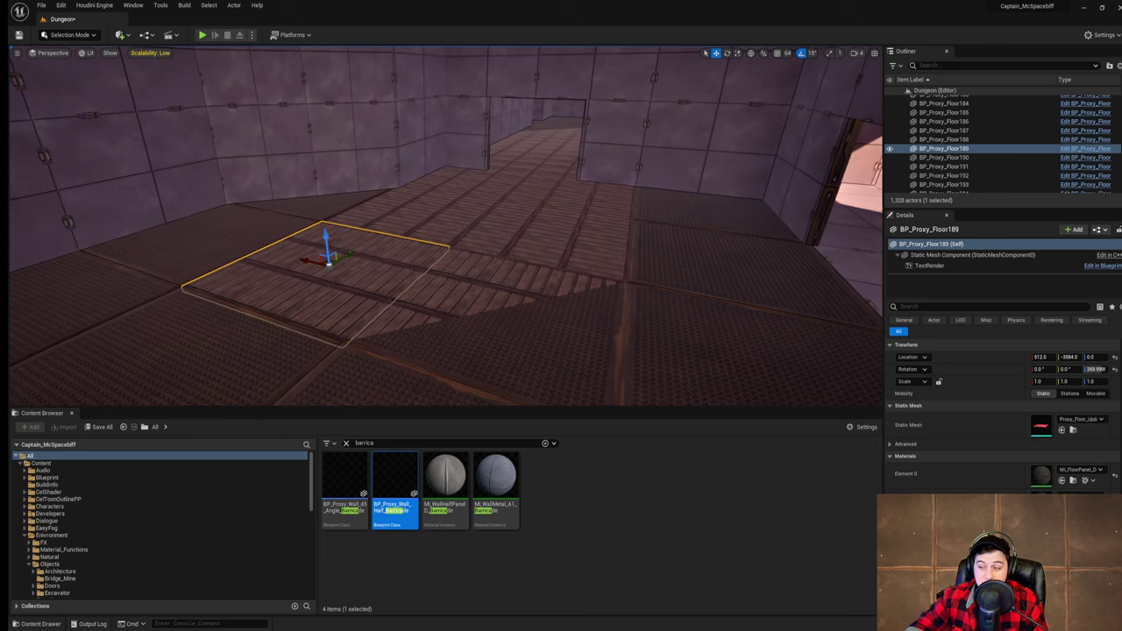
left_click(533, 282, "ctrl")
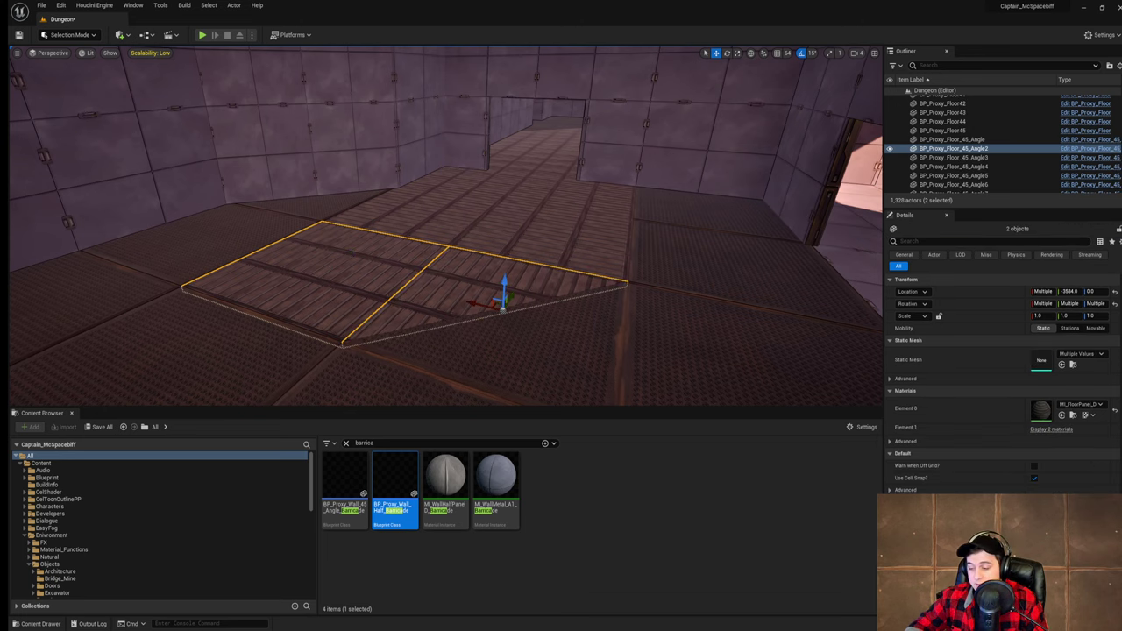
right_click_drag(533, 282, 536, 283)
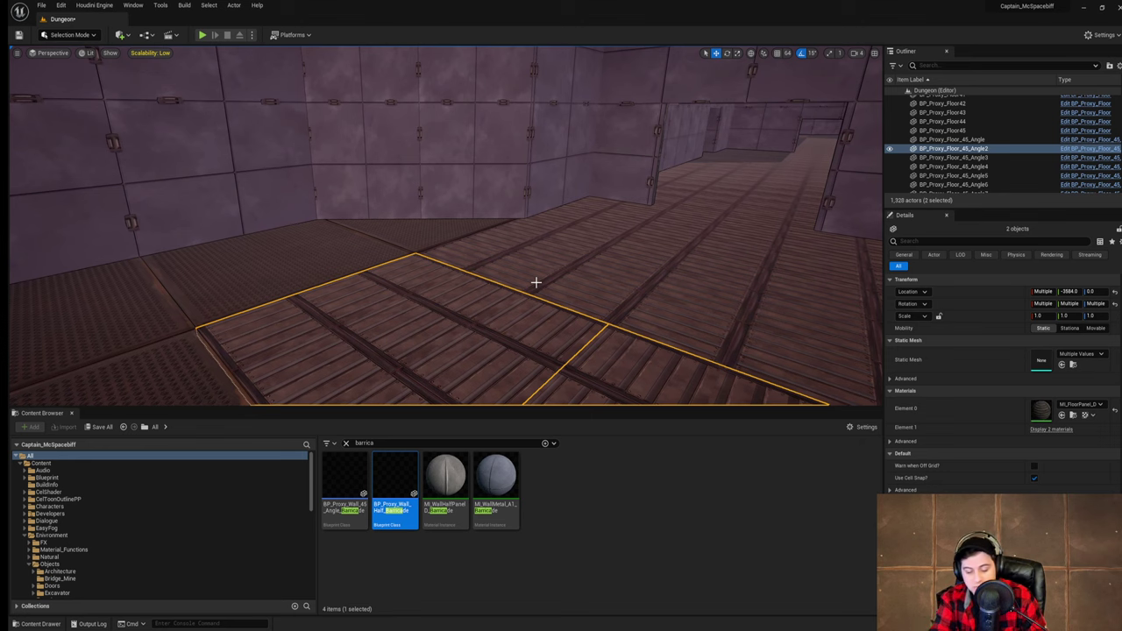
key("Delete")
left_click(536, 282)
right_click_drag(535, 282, 536, 282)
left_click(625, 277, "ctrl")
left_click(588, 215, "ctrl")
left_click(491, 193, "ctrl")
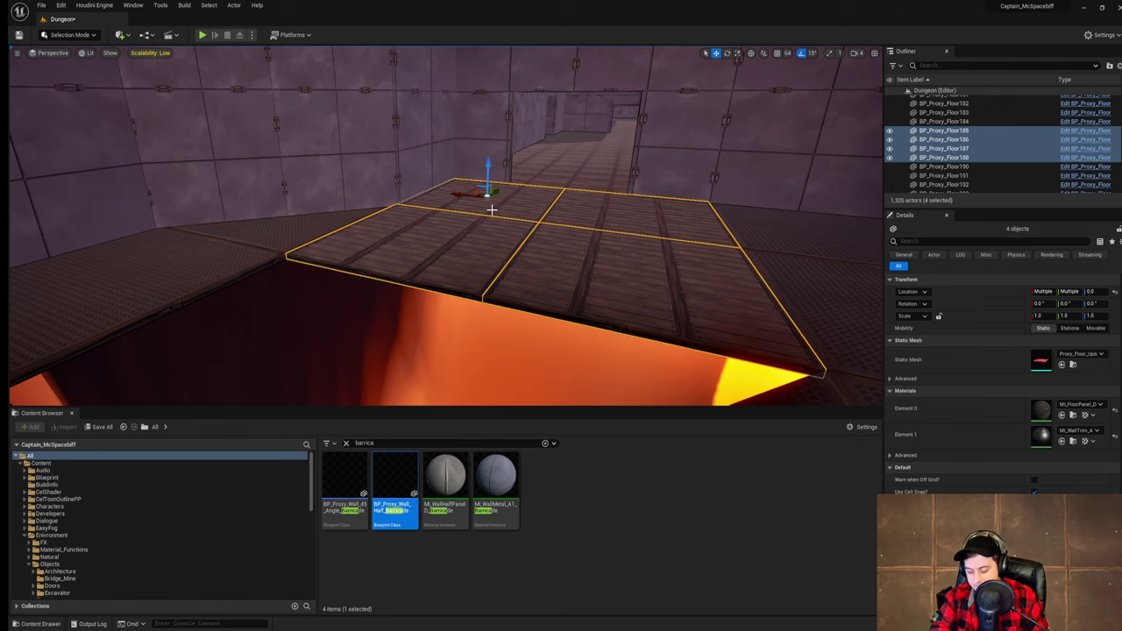
key("Delete")
- Duplicate the two metal-grate floor tiles beside the hole twice along X to cover the far part of the gap
right_click_drag(491, 209, 491, 210)
left_click(634, 210)
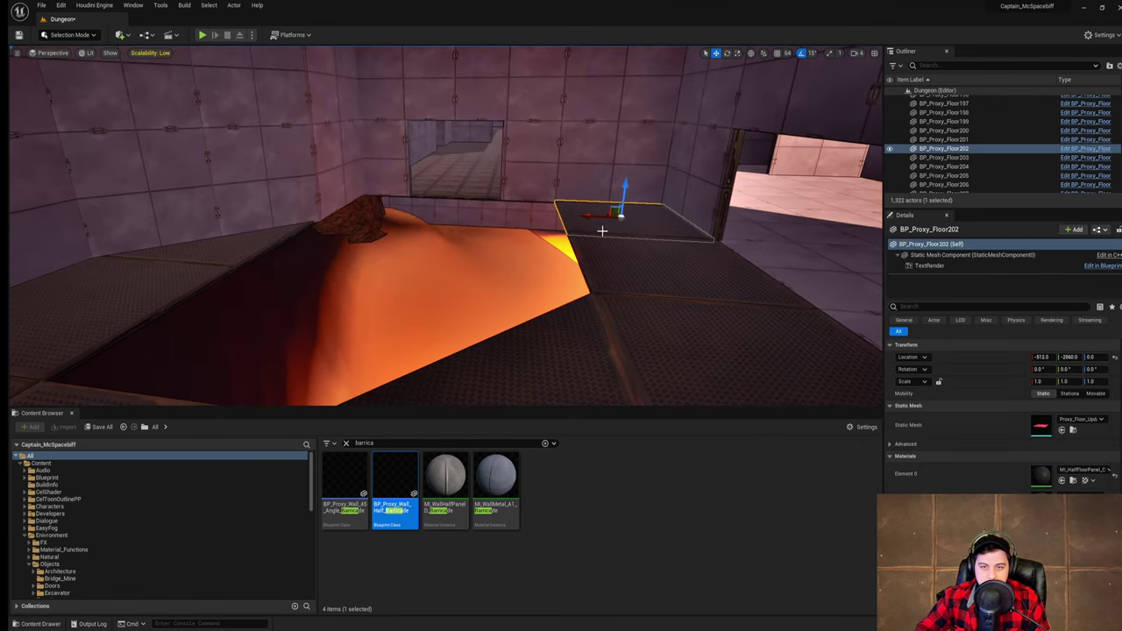
left_click(590, 256, "ctrl")
left_click_drag(631, 261, 465, 274, "alt")
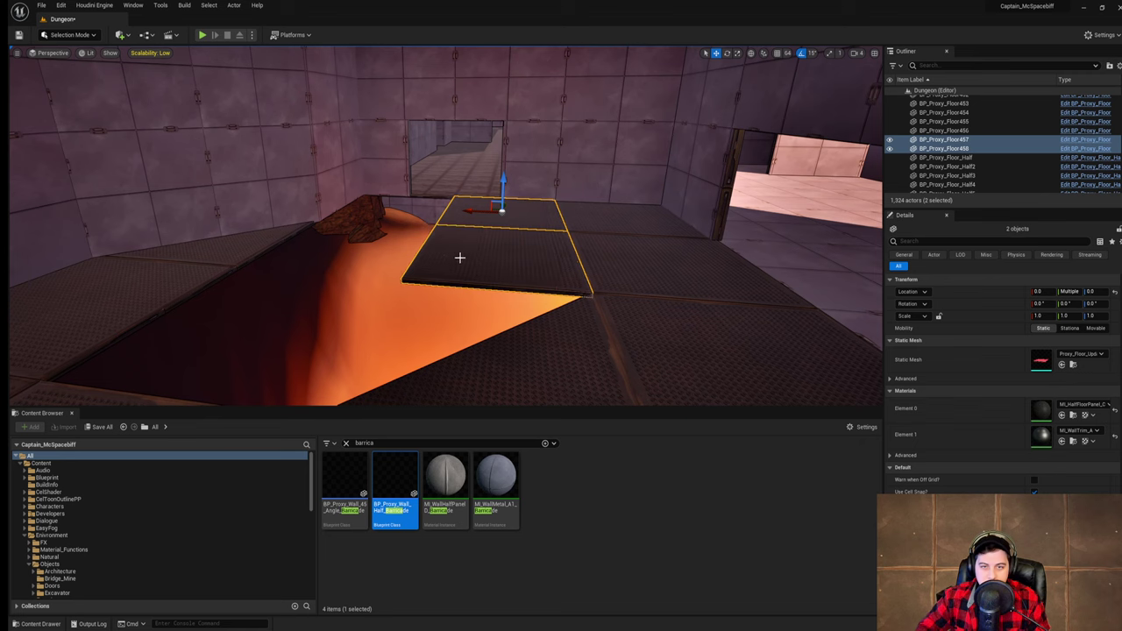
left_click_drag(470, 211, 363, 211, "alt")
- Delete the 45-degree floor piece at 0, -3584, 0 and fill the remaining gap with two duplicated square metal-grate tiles
right_click_drag(509, 260, 508, 260)
left_click(531, 245)
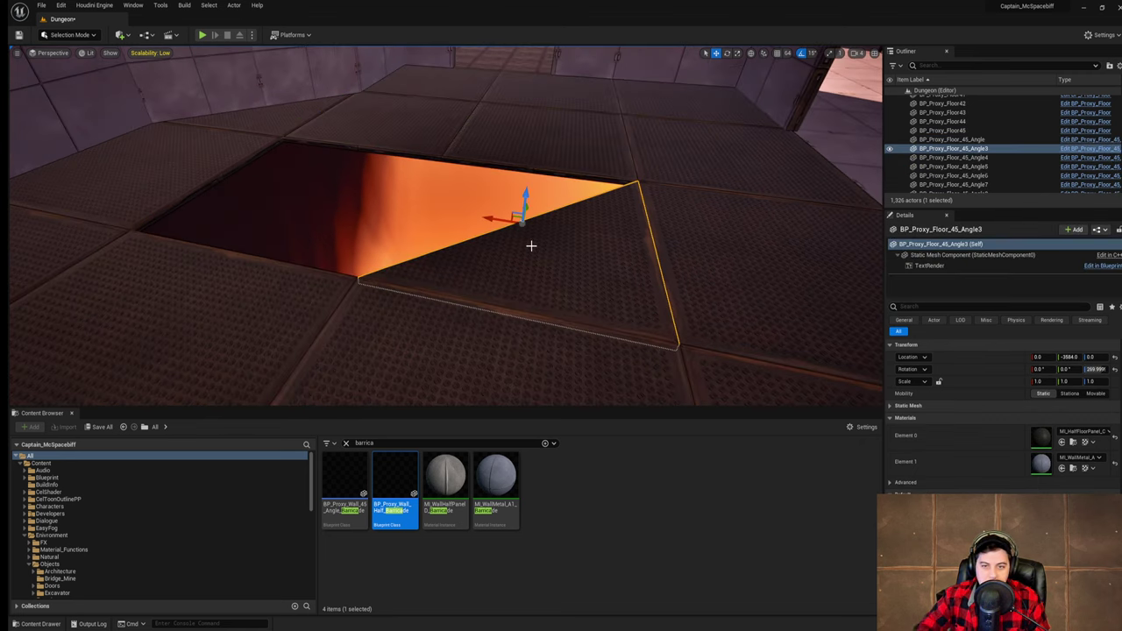
key("Delete")
left_click(536, 132)
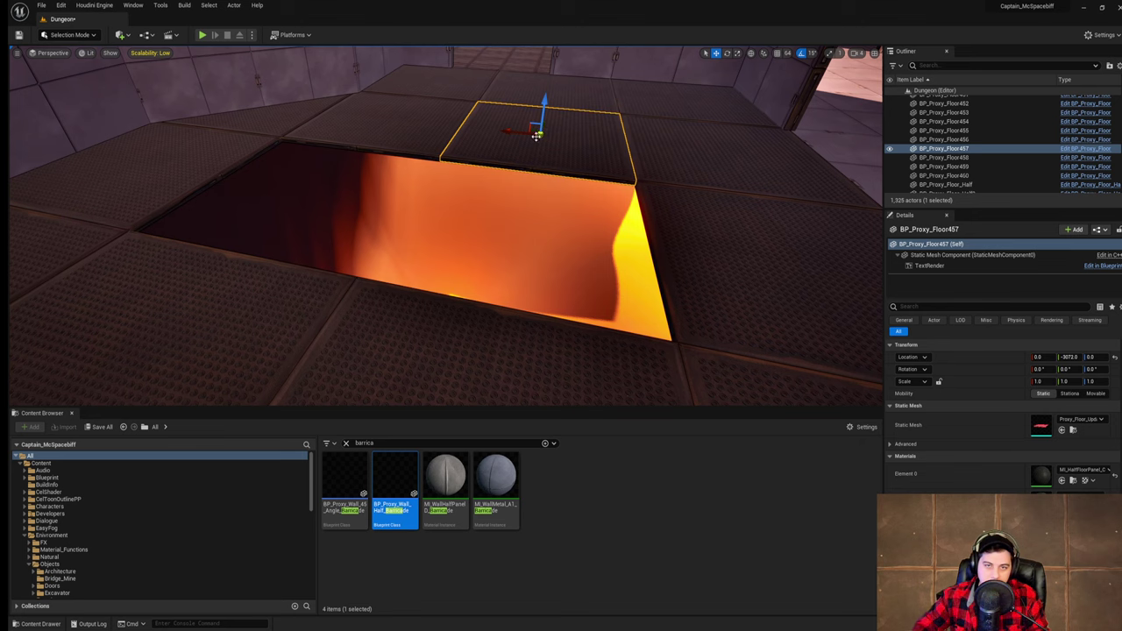
left_click(189, 169)
left_click_drag(123, 165, 340, 223, "alt")
left_click_drag(492, 220, 303, 210, "alt")
- Examine the refloored room, its stairs and the exterior opening from several sides
right_click_drag(304, 210, 10, 93)
key("w")
key("w")
key("w")
key("w")
key("s")
right_click_drag(349, 218, 346, 219)
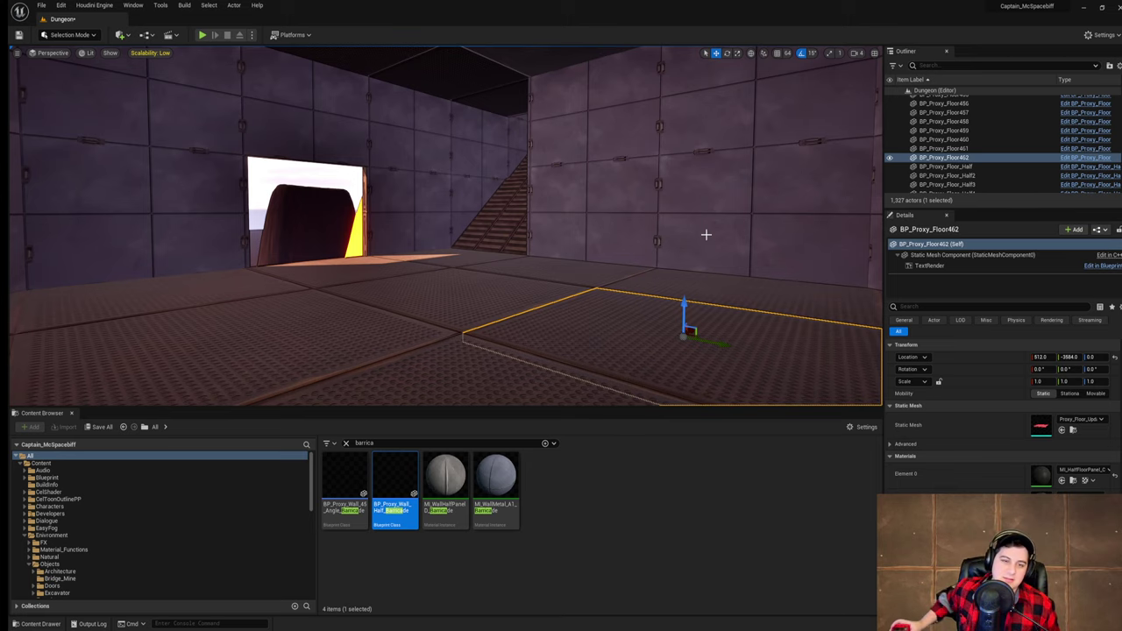
right_click_drag(706, 235, 91, 228)
key("d")
key("w")
key("s")
key("w")
key("w")
key("s")
key("w")
key("w")
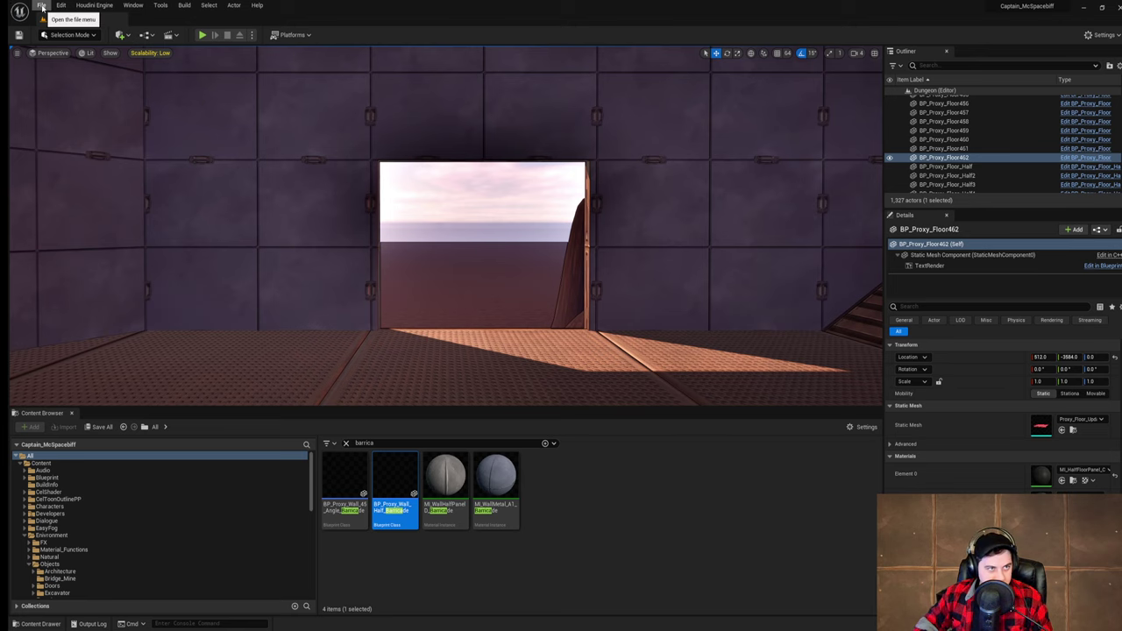
- Save the current level with the new room floor
left_click(41, 6)
left_click(85, 89)
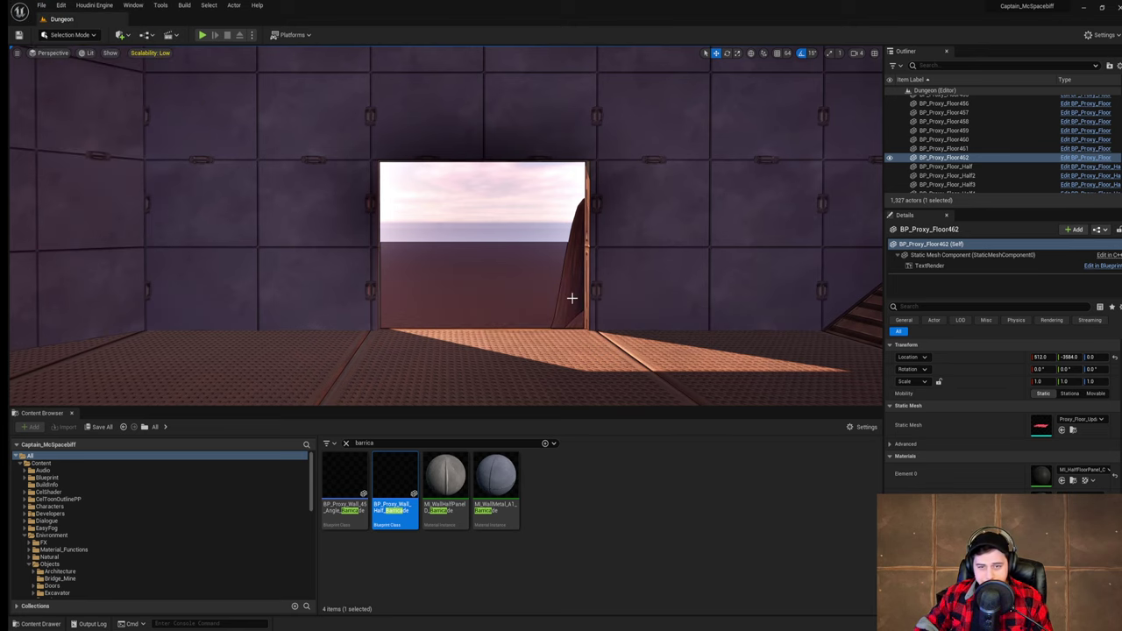
- Open up the window beside the ramp by deleting its two lower and two upper half-barricade wall pieces
right_click_drag(445, 228, 341, 235)
key("s")
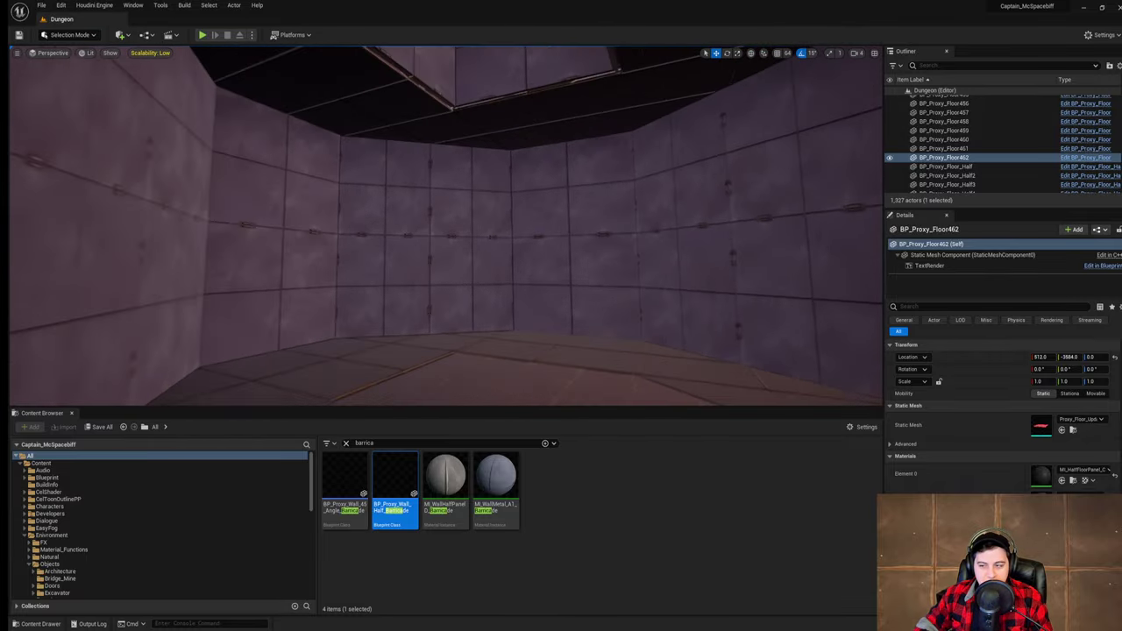
right_click_drag(445, 228, 701, 228)
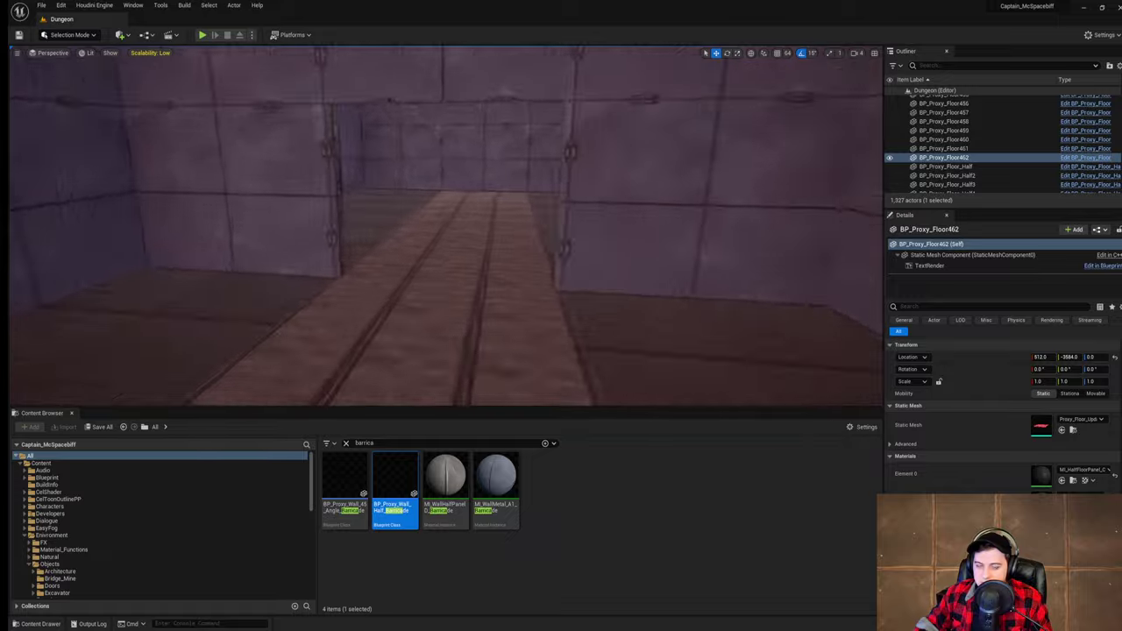
right_click_drag(445, 227, 613, 210)
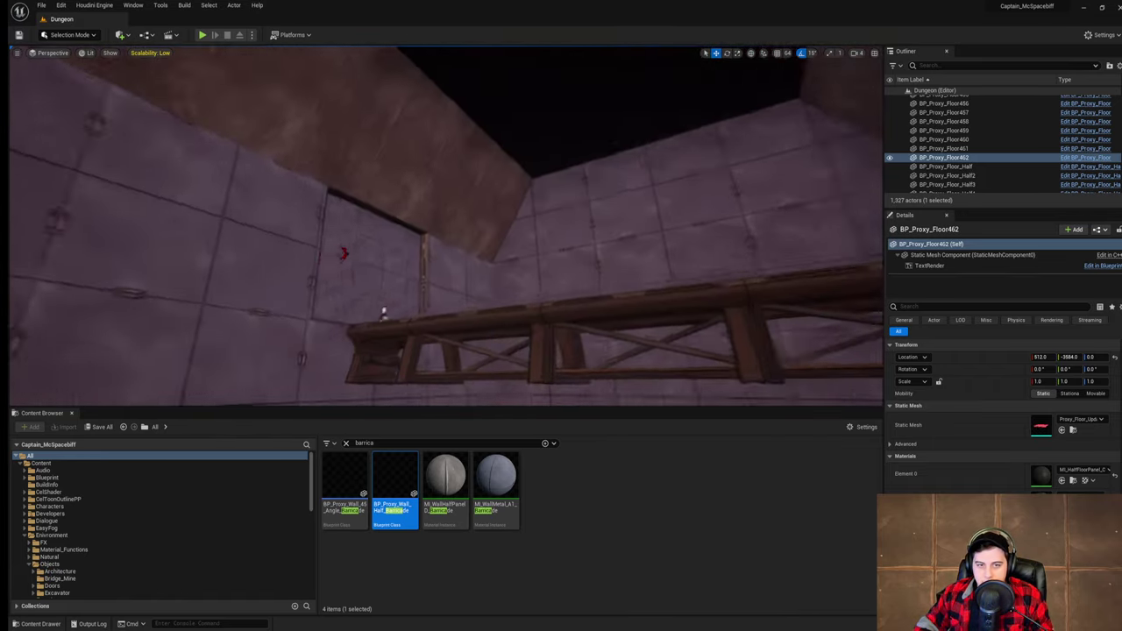
right_click_drag(445, 228, 341, 324)
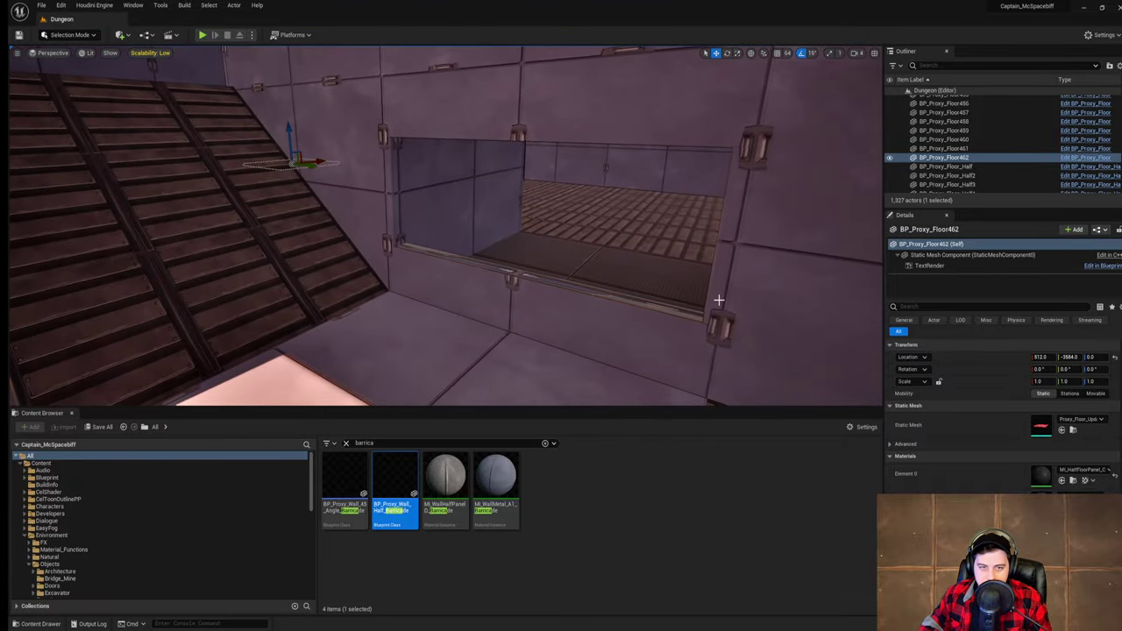
left_click(598, 326)
right_click_drag(598, 326, 664, 273)
left_click(396, 342, "ctrl")
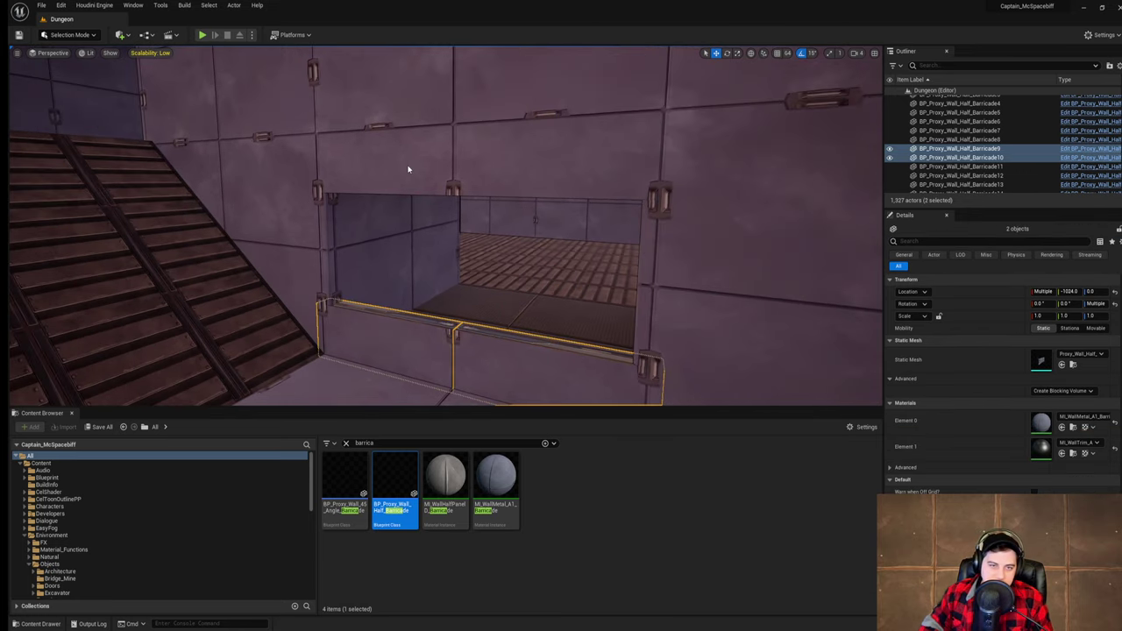
left_click(409, 168, "ctrl")
left_click(533, 184, "ctrl")
right_click_drag(533, 190, 491, 223)
key("Delete")
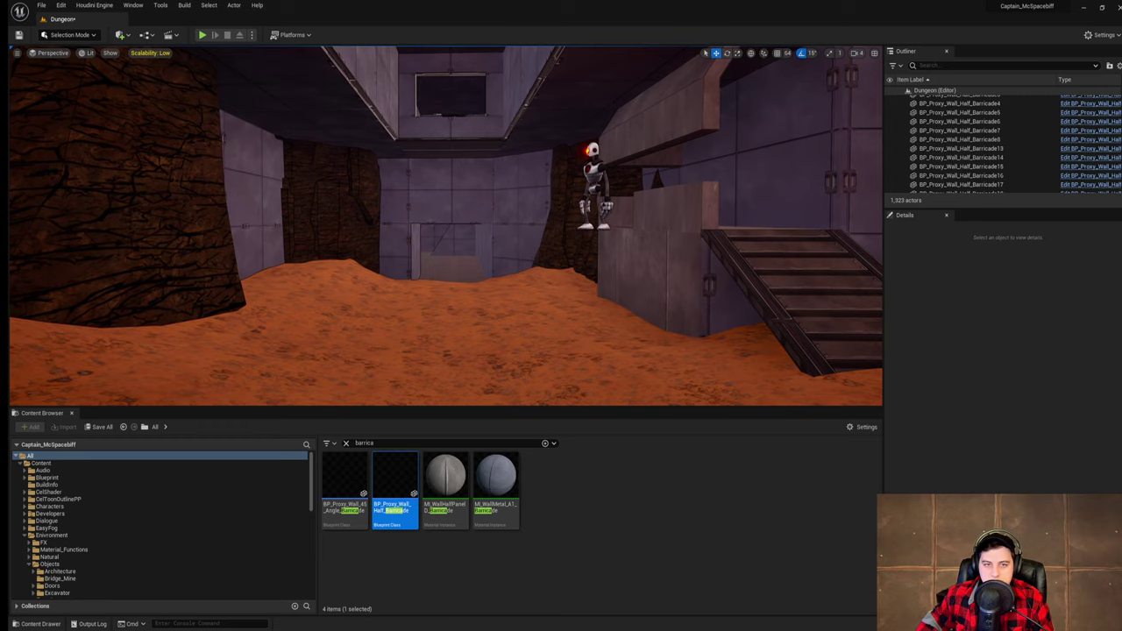
- Delete the stray floor tile floating beside the tower at 4096, 512, 2304, and save the current level
right_click_drag(445, 226, 614, 206)
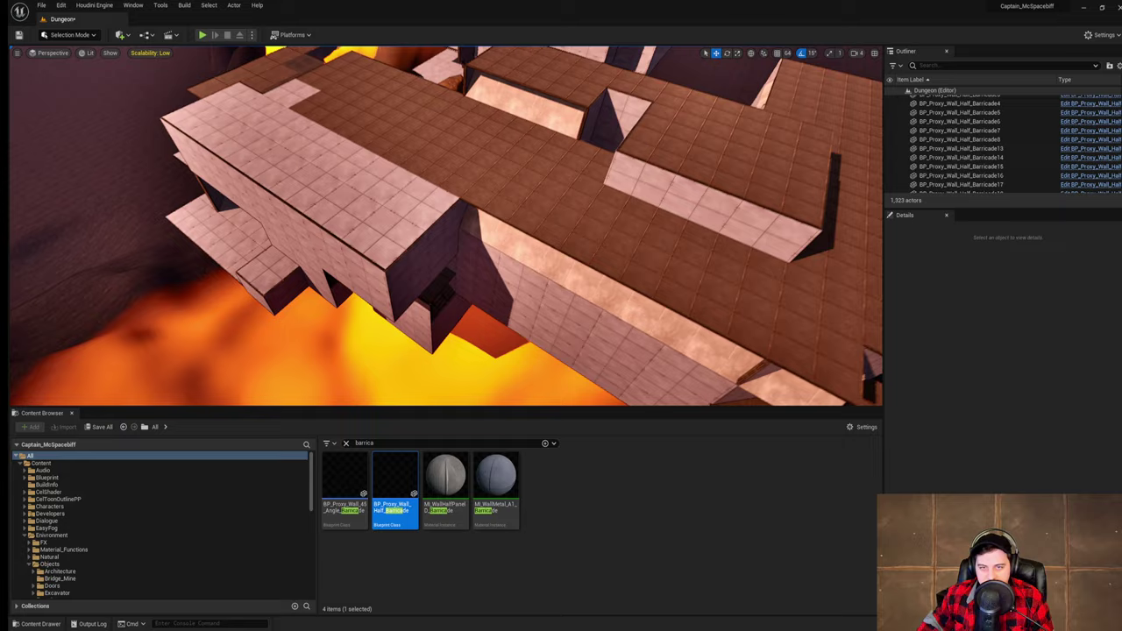
right_click_drag(306, 295, 250, 296)
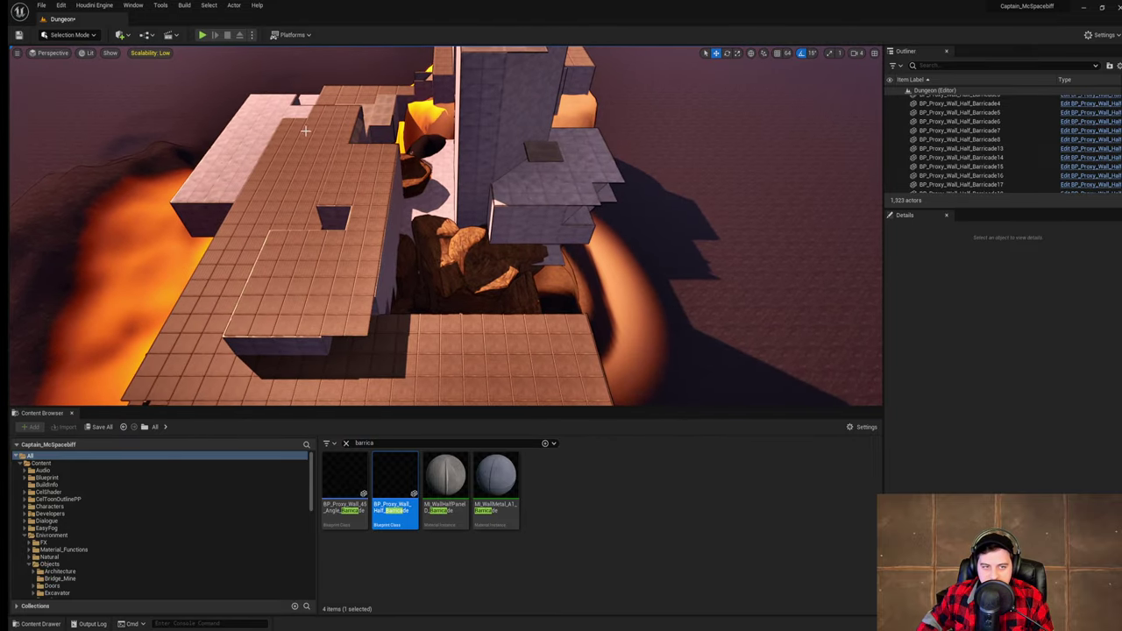
right_click_drag(329, 275, 331, 236)
right_click_drag(517, 254, 517, 202)
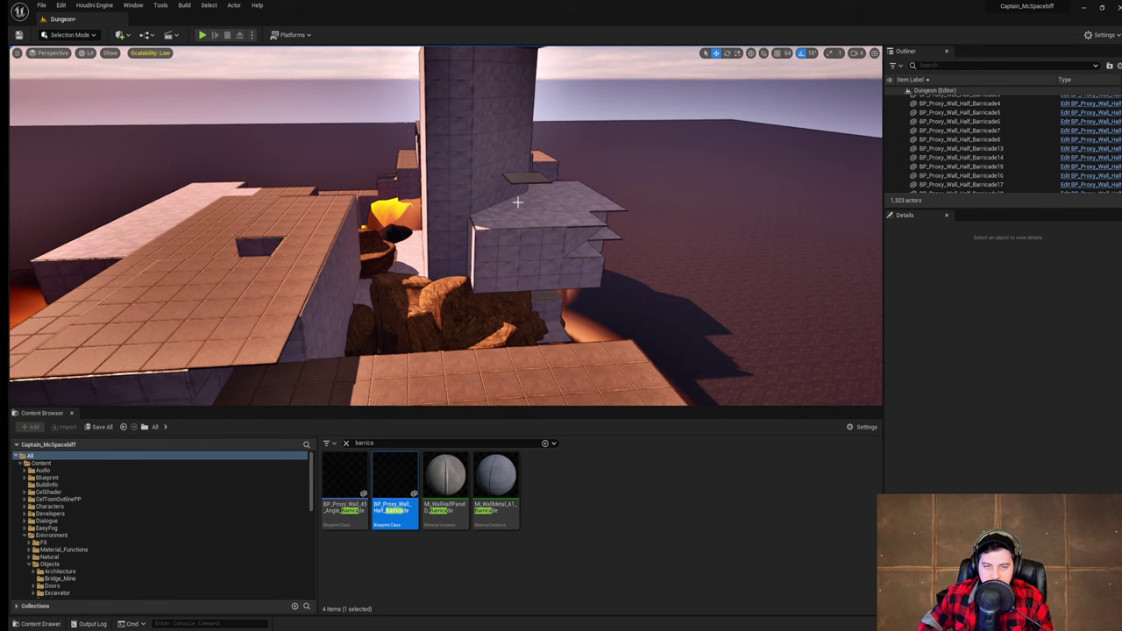
right_click_drag(533, 139, 472, 161)
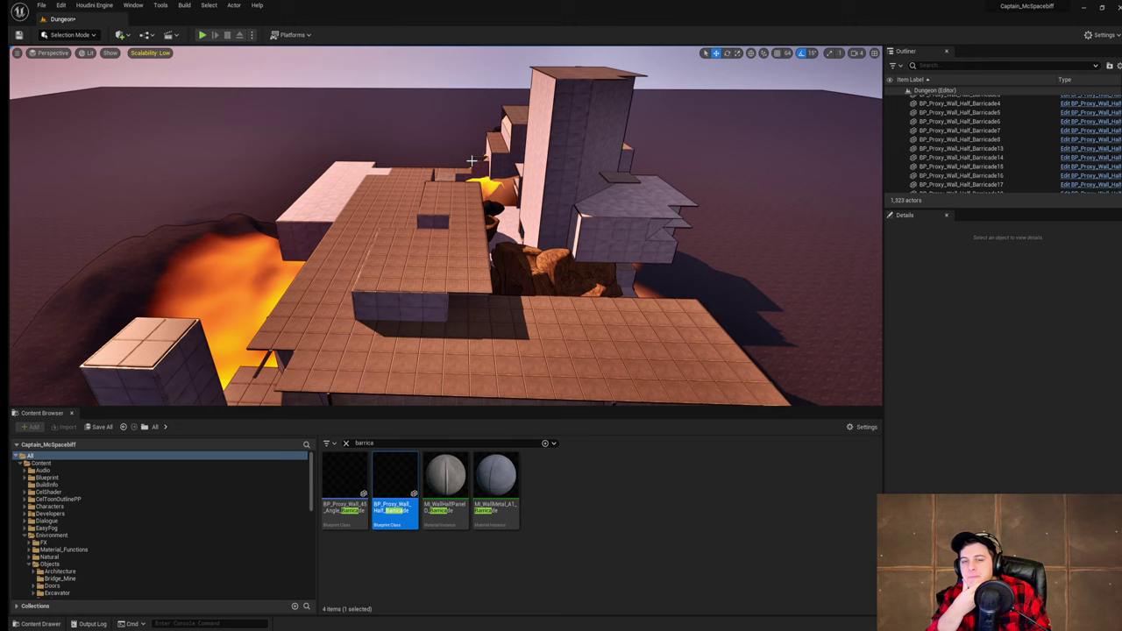
mouse_move(471, 161)
right_mouse_down()
mouse_move(503, 163)
mouse_move(473, 140)
right_mouse_up()
left_click(584, 248)
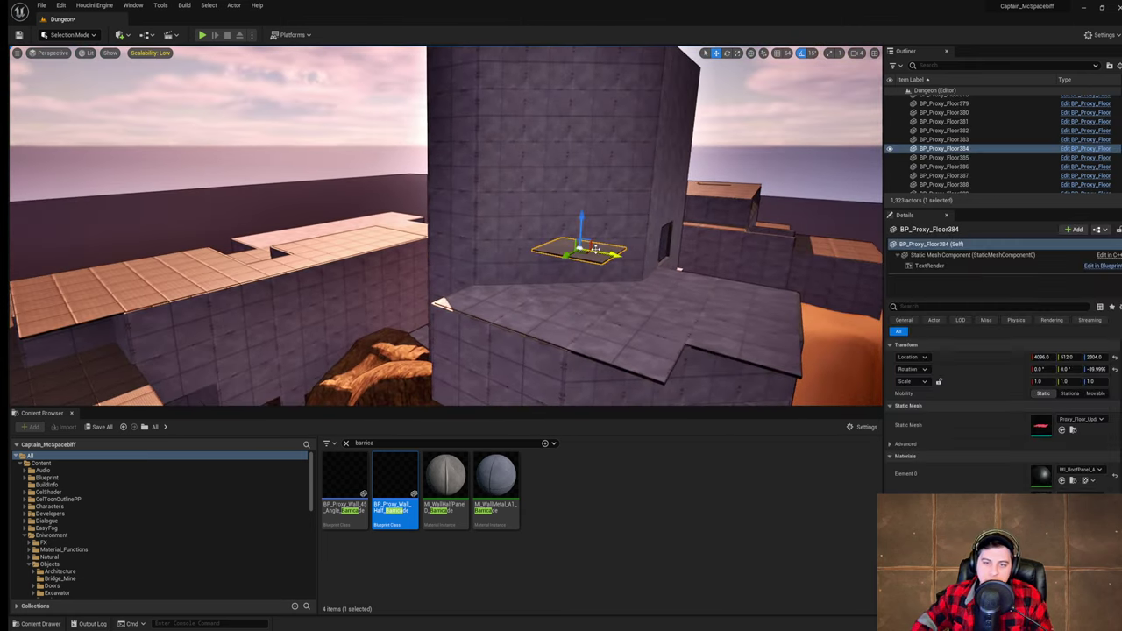
key("Delete")
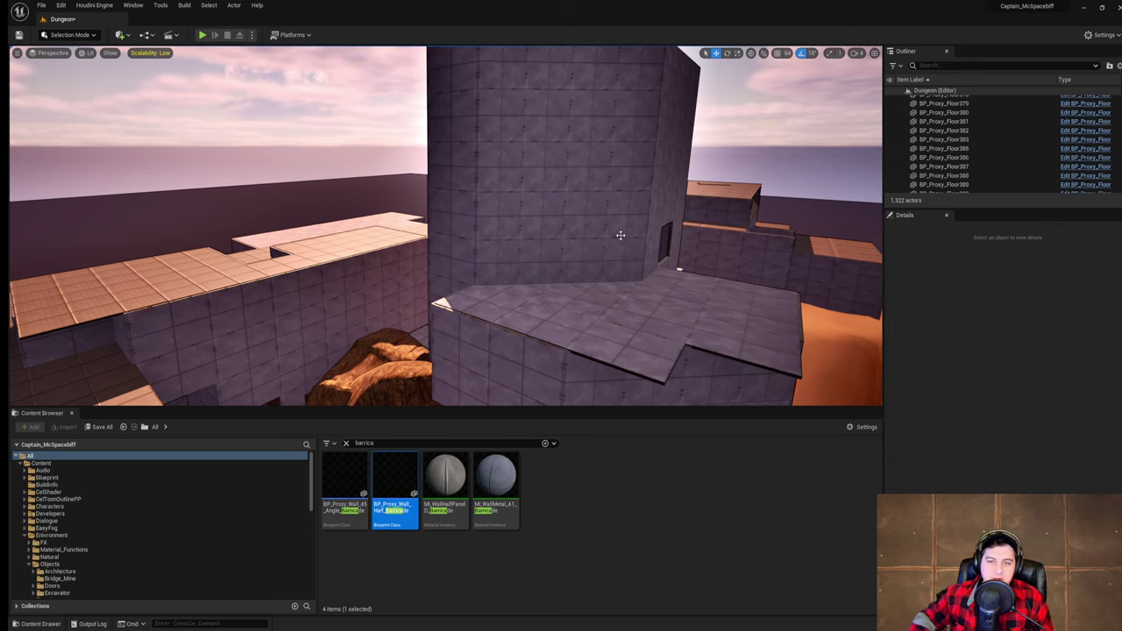
right_click_drag(620, 235, 596, 219)
left_click(42, 6)
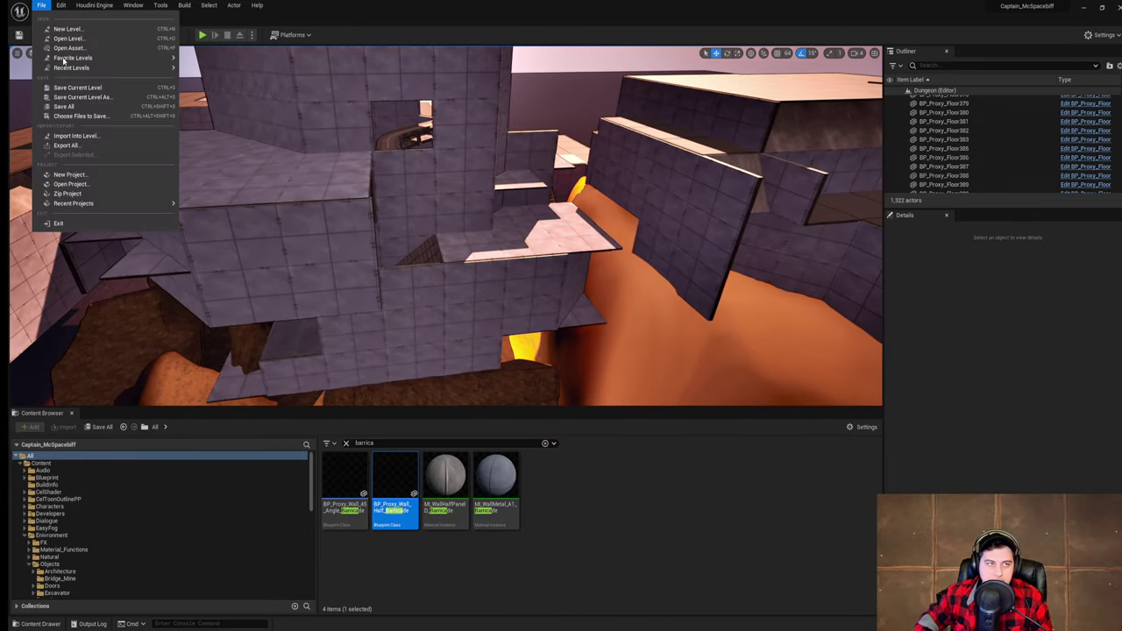
left_click(75, 87)
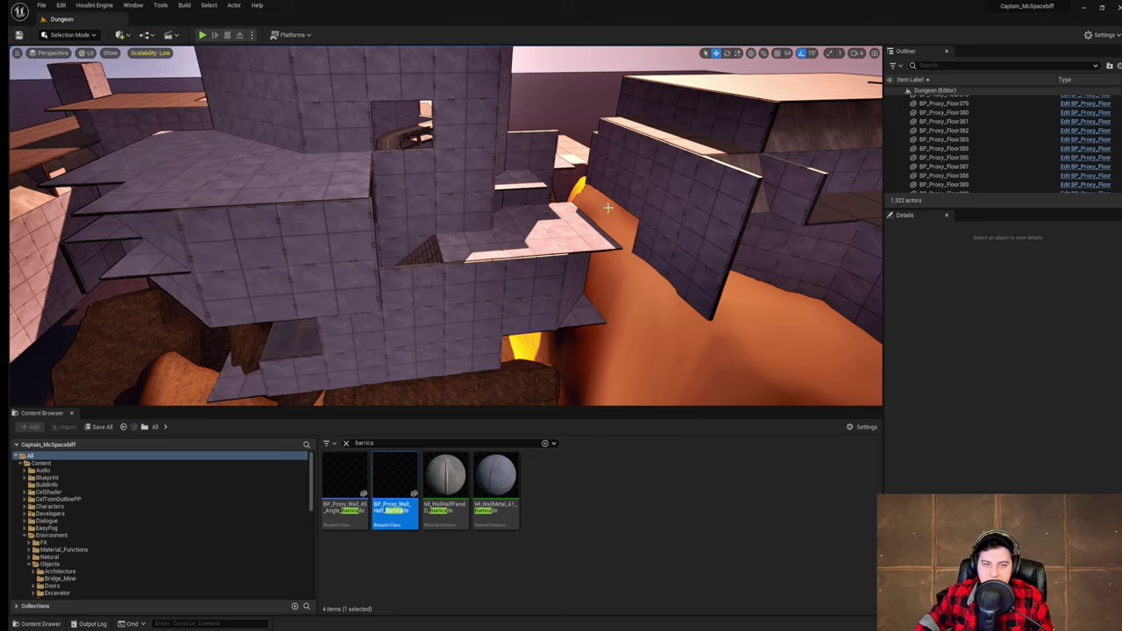
- Examine the dungeon's connected rooms, stairs, bridges and the outdoor opening to judge the routes and sightlines between them
right_click_drag(607, 208, 655, 220)
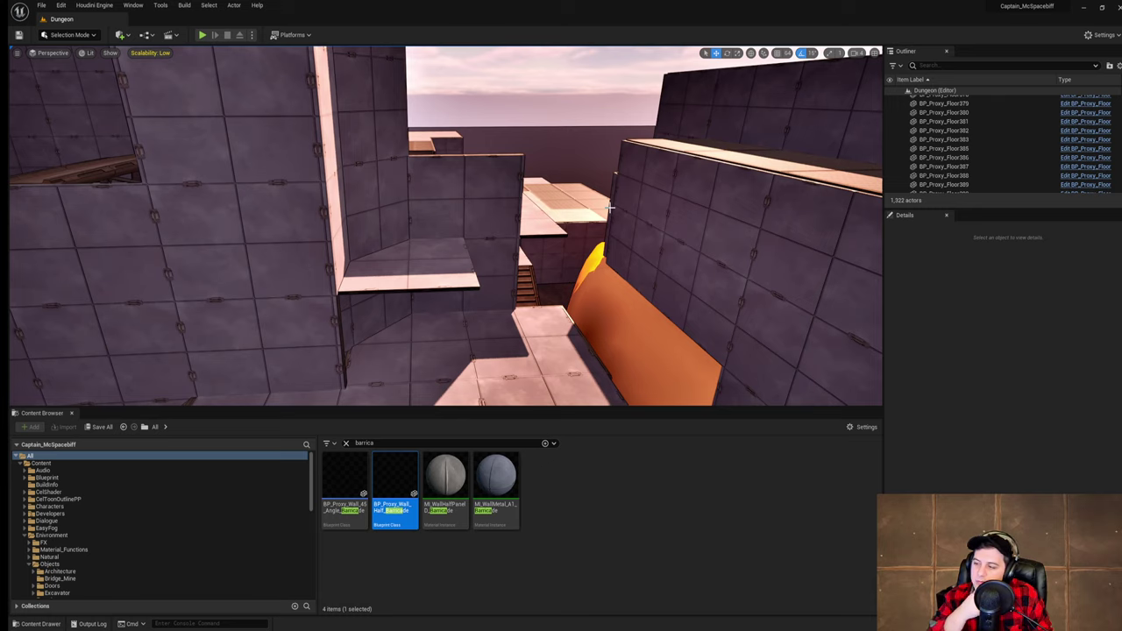
right_click_drag(610, 208, 601, 231)
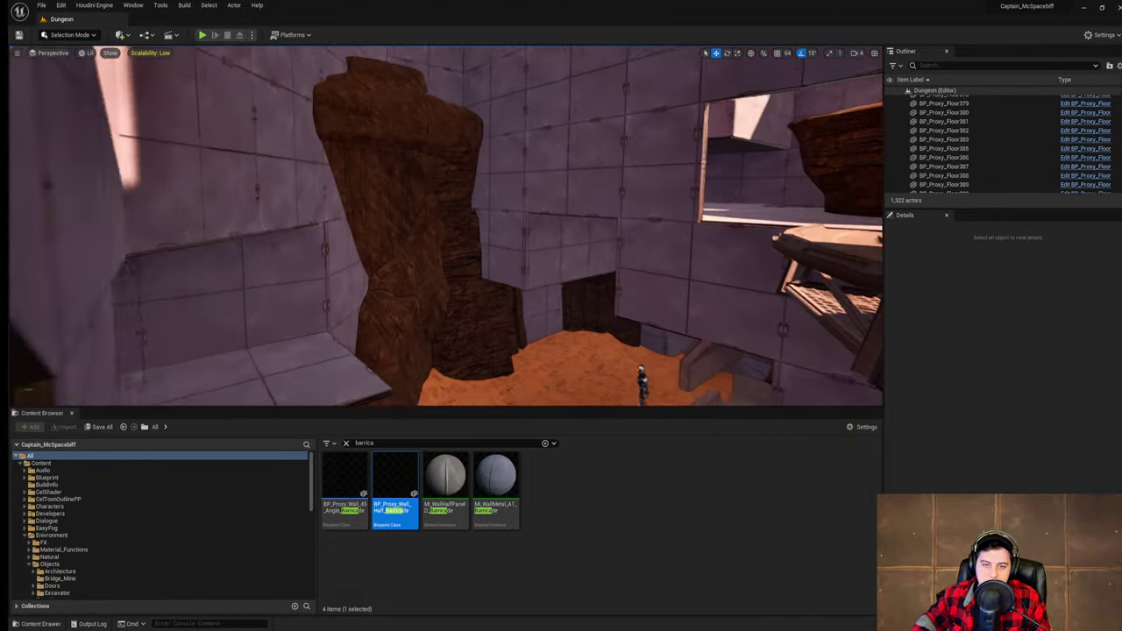
right_click_drag(447, 210, 486, 303)
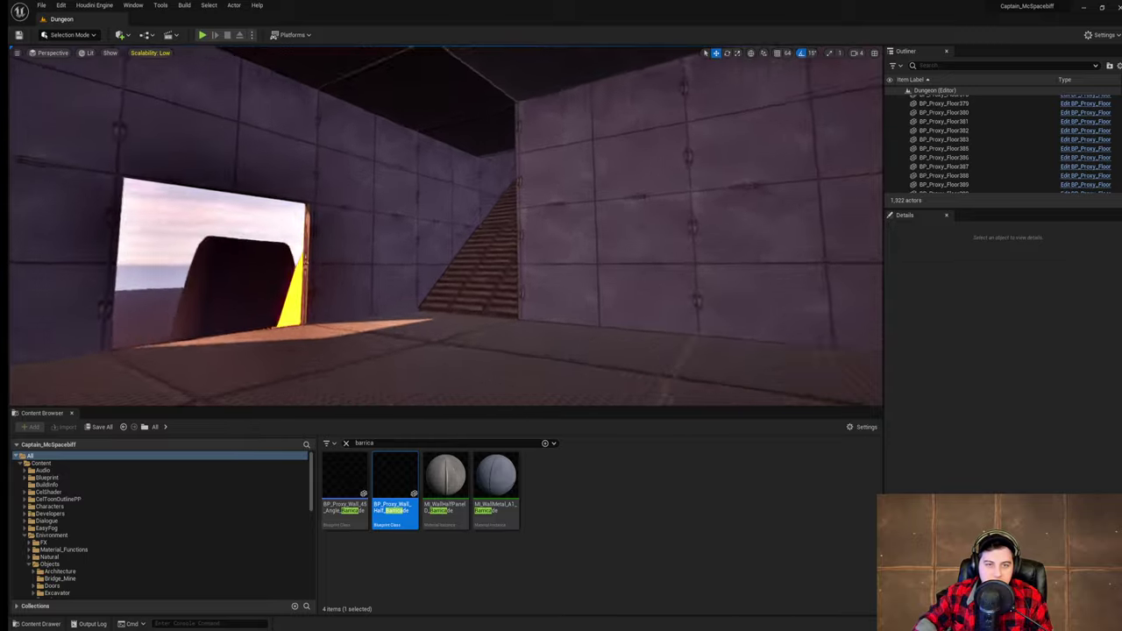
right_click_drag(445, 226, 298, 232)
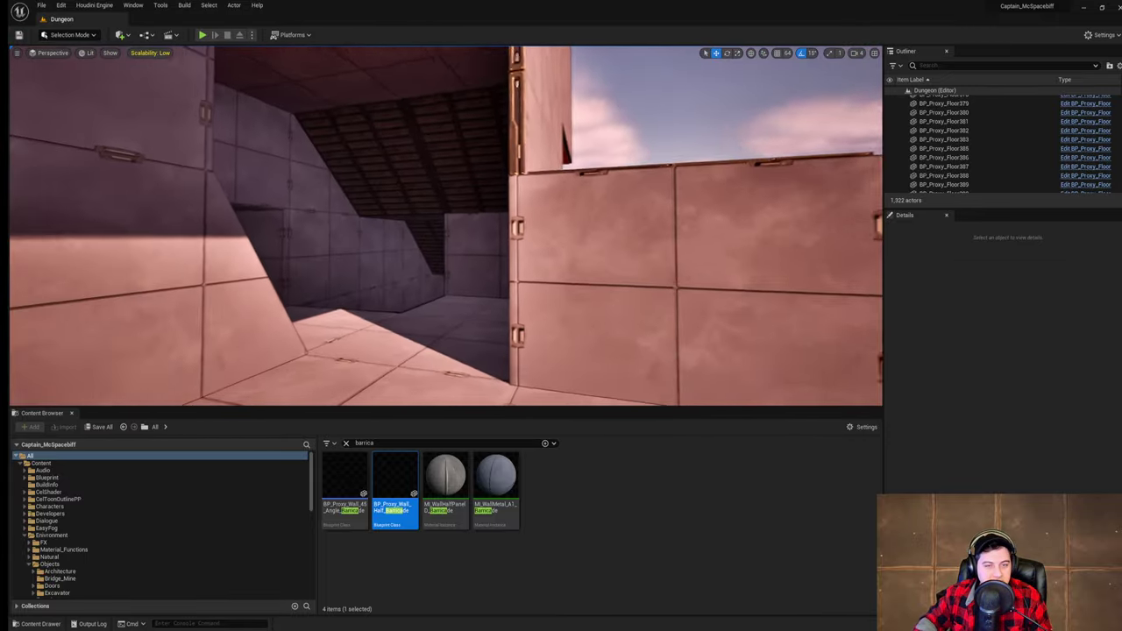
right_click_drag(445, 226, 342, 252)
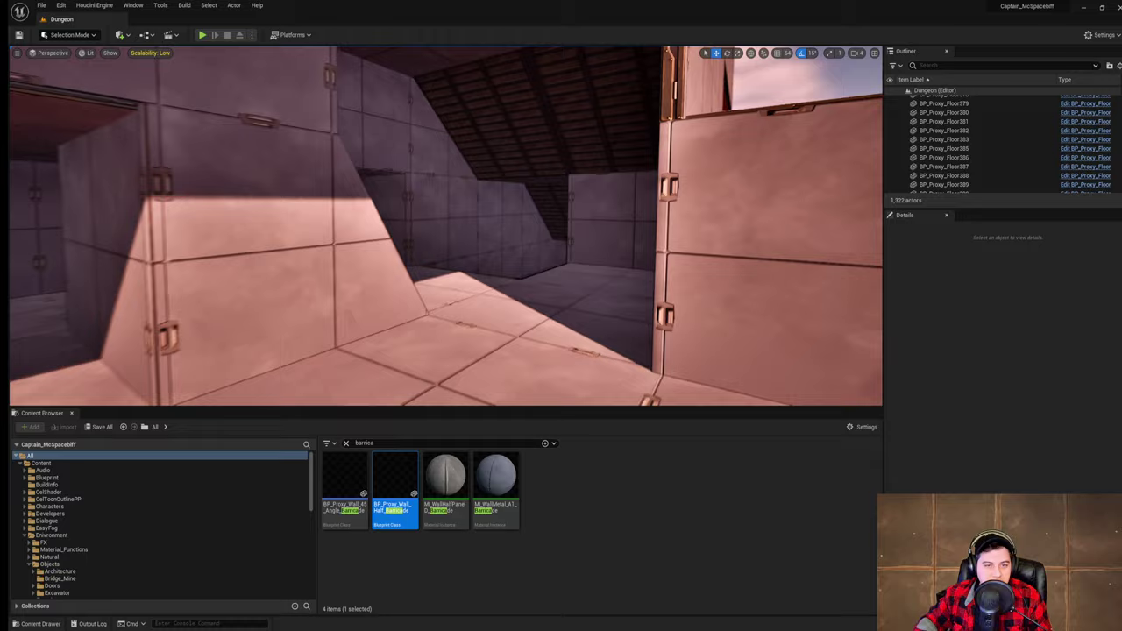
right_click_drag(445, 226, 385, 285)
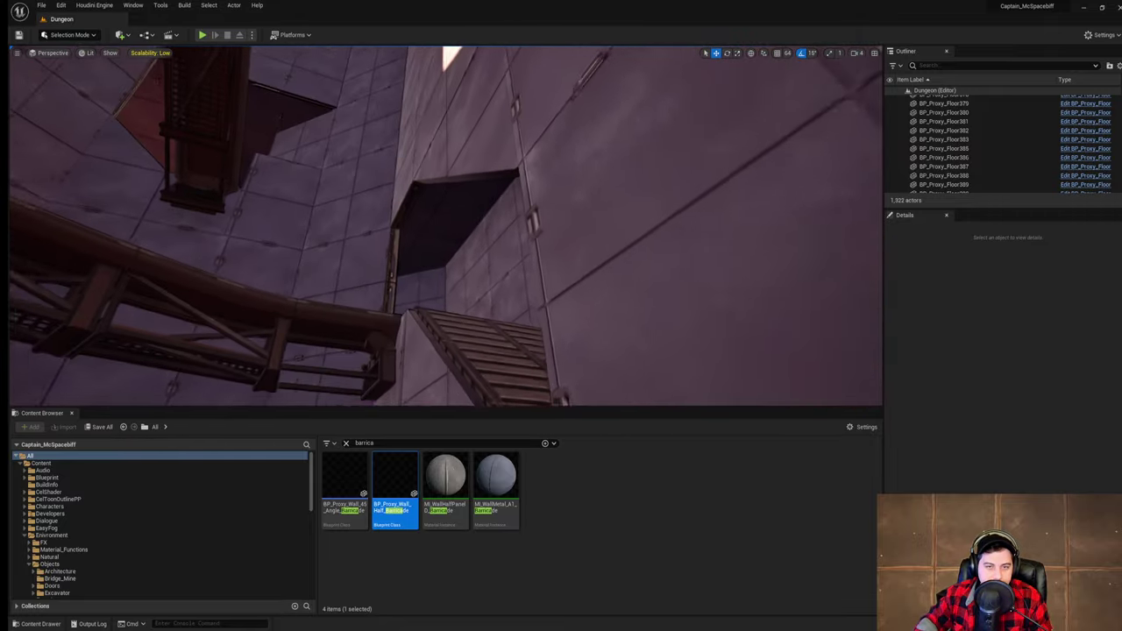
right_click_drag(445, 226, 430, 294)
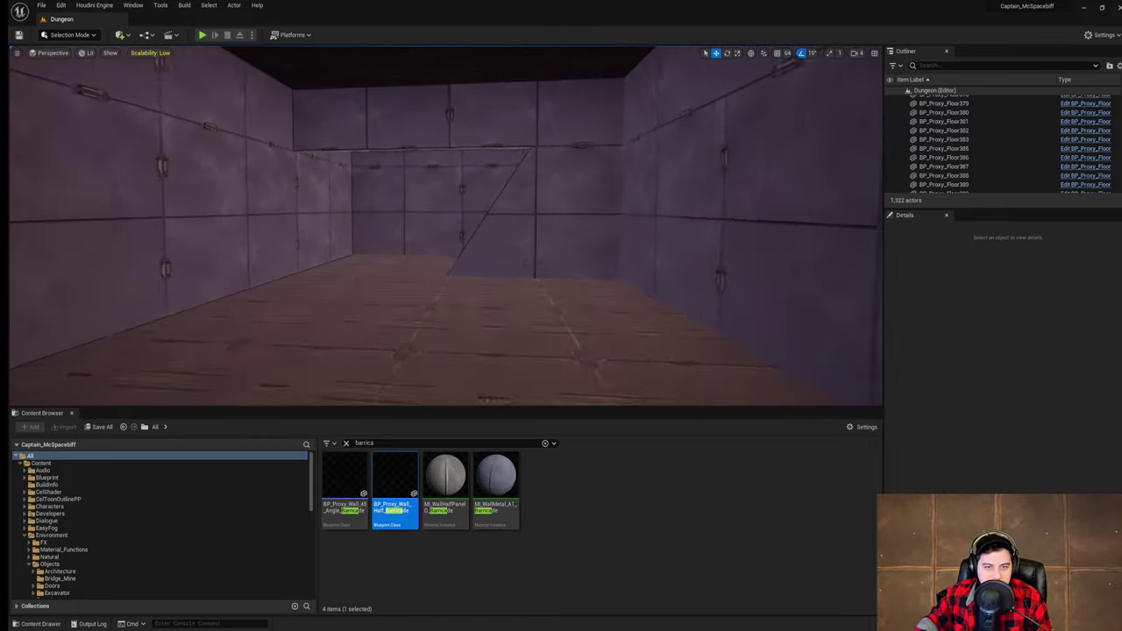
right_click_drag(445, 226, 517, 202)
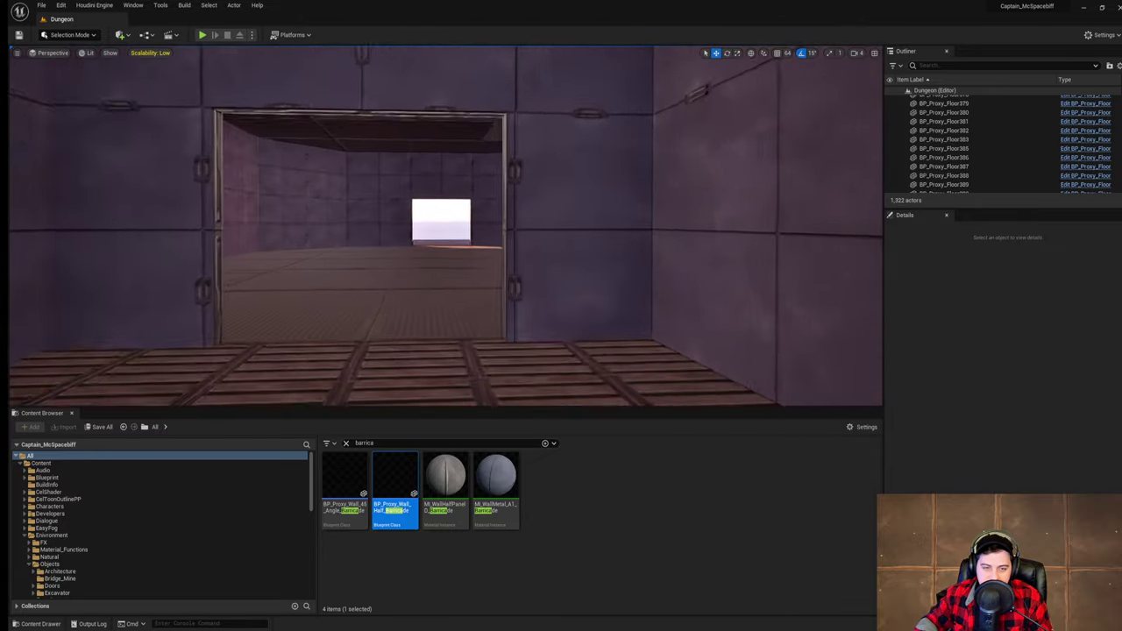
right_click_drag(600, 204, 600, 205)
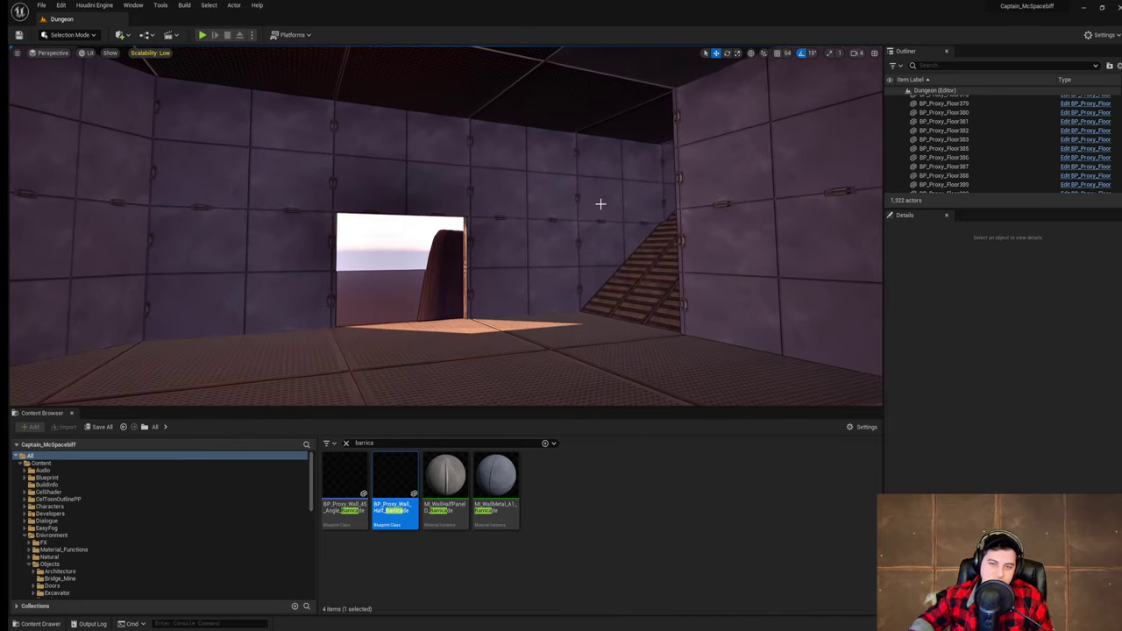
right_click_drag(600, 204, 815, 207)
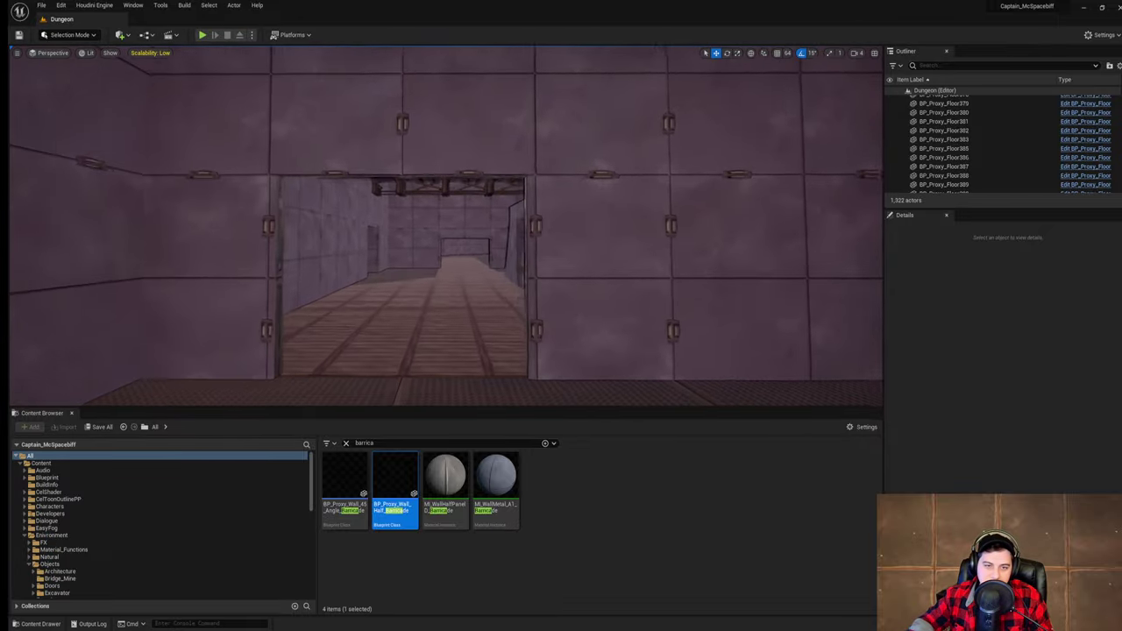
right_click_drag(601, 204, 745, 208)
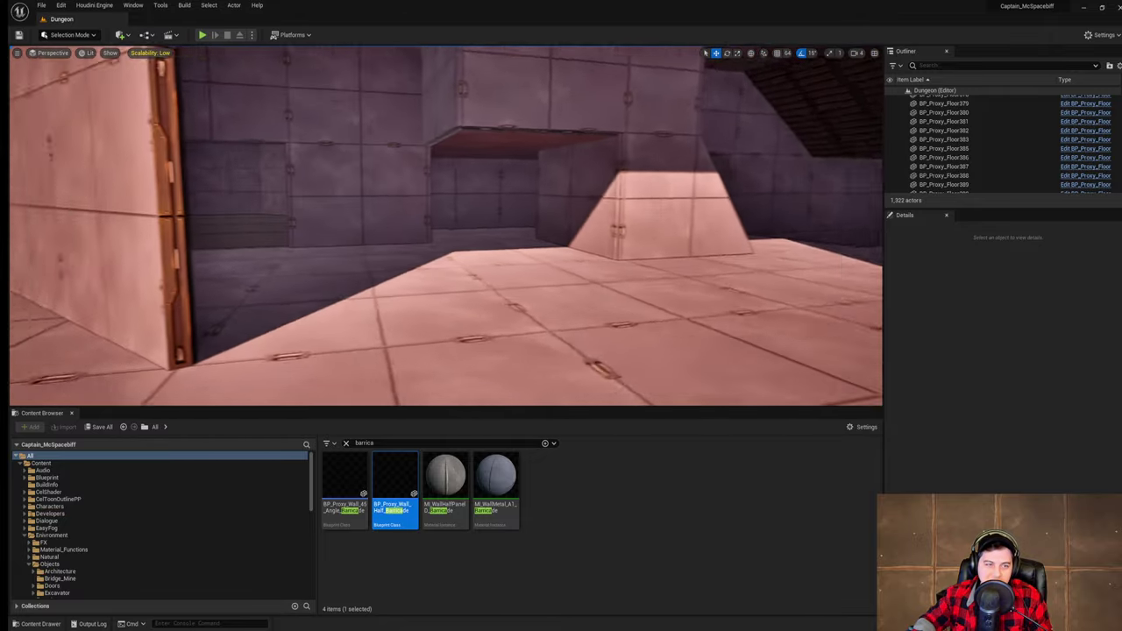
right_click_drag(600, 205, 468, 205)
right_click_drag(601, 204, 560, 79)
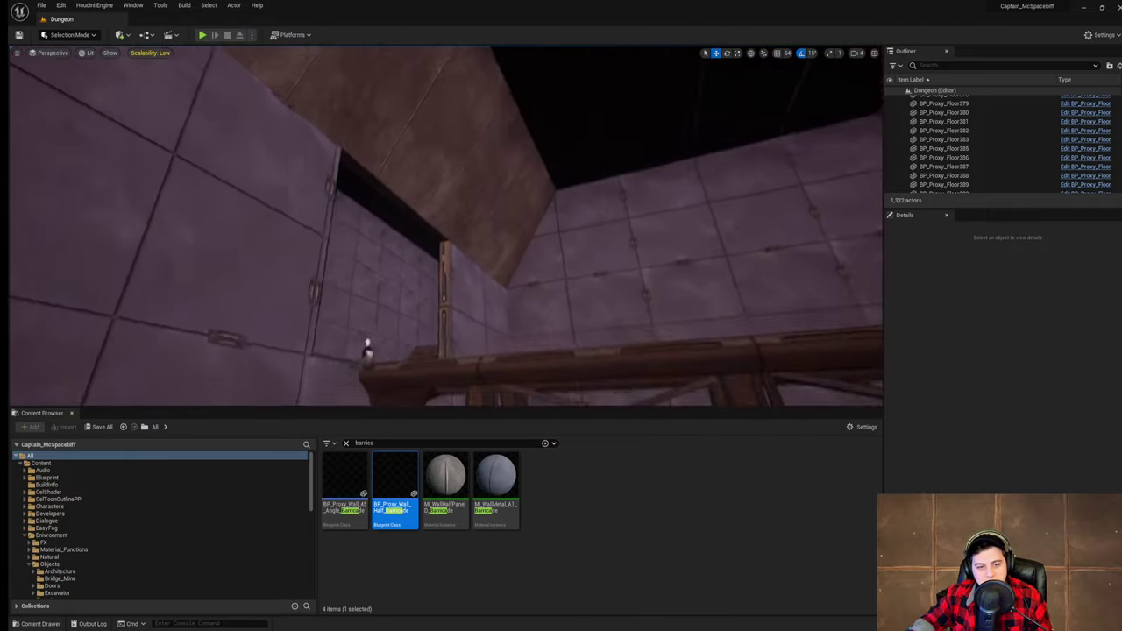
right_click_drag(601, 204, 648, 210)
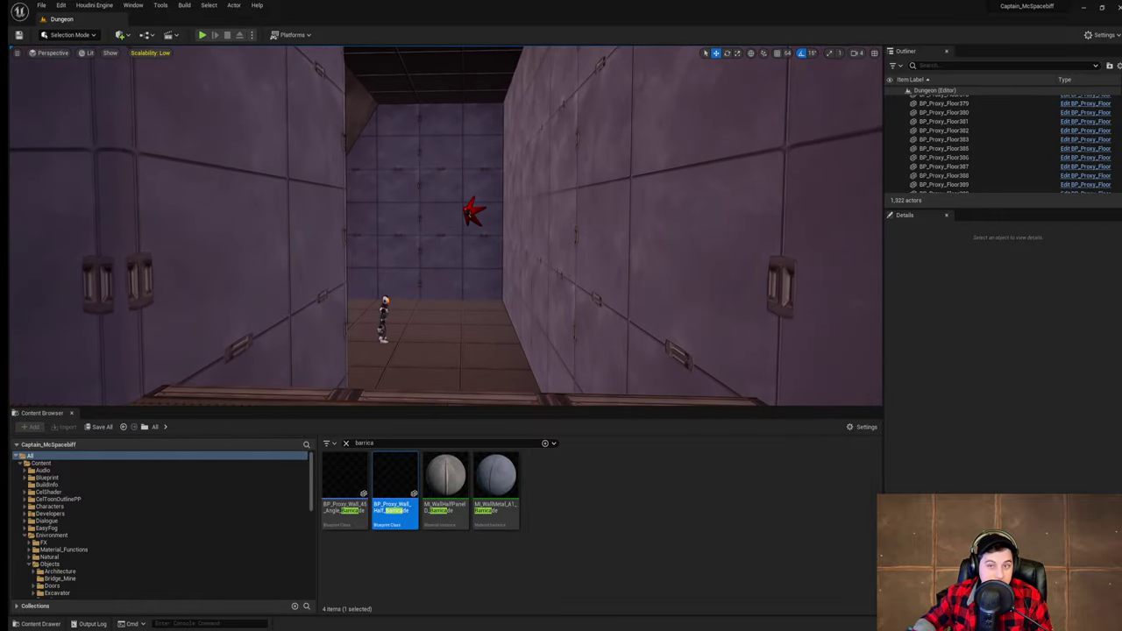
right_click_drag(600, 204, 455, 237)
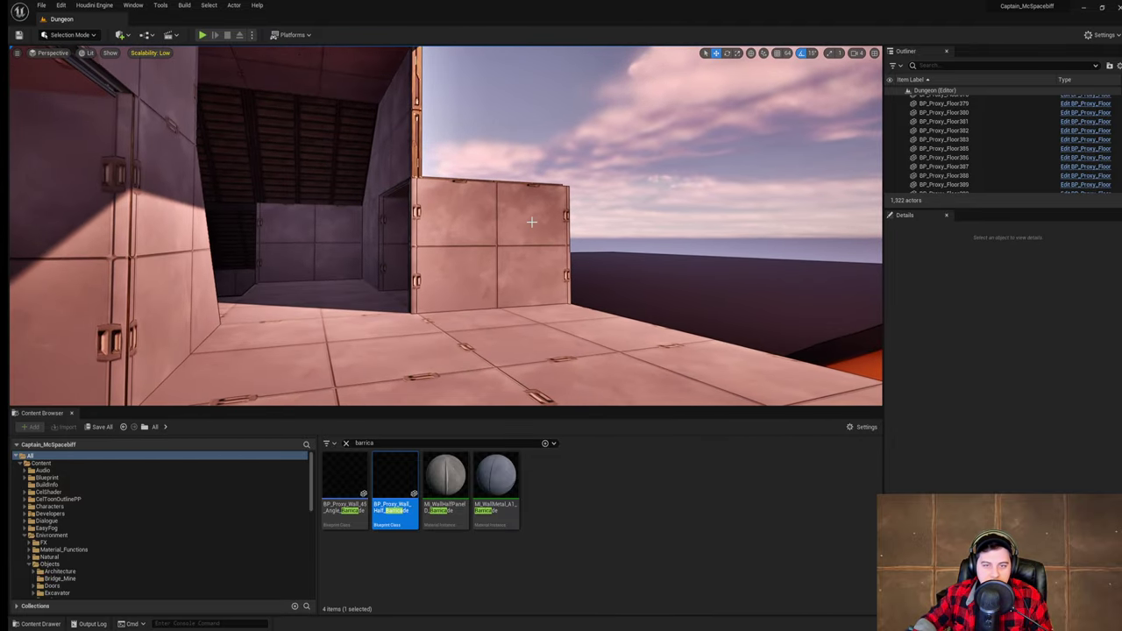
- Delete the sunlit lower wall piece beside the outdoor opening at -2048, -1536, 0
left_click(531, 221)
right_click_drag(531, 221, 613, 221)
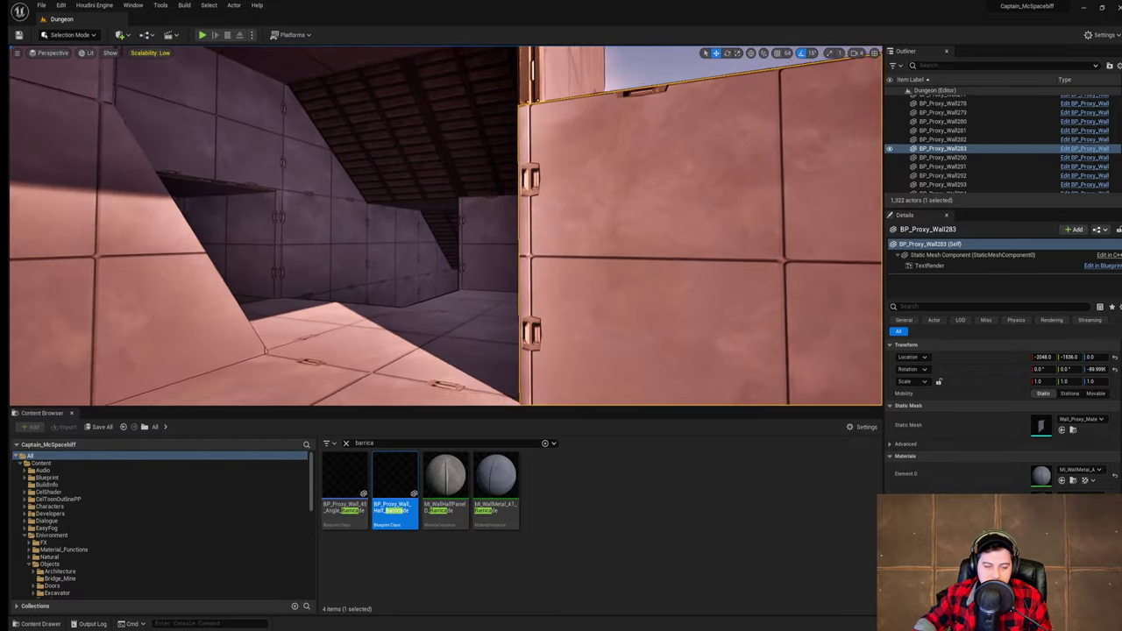
right_click_drag(531, 220, 438, 217)
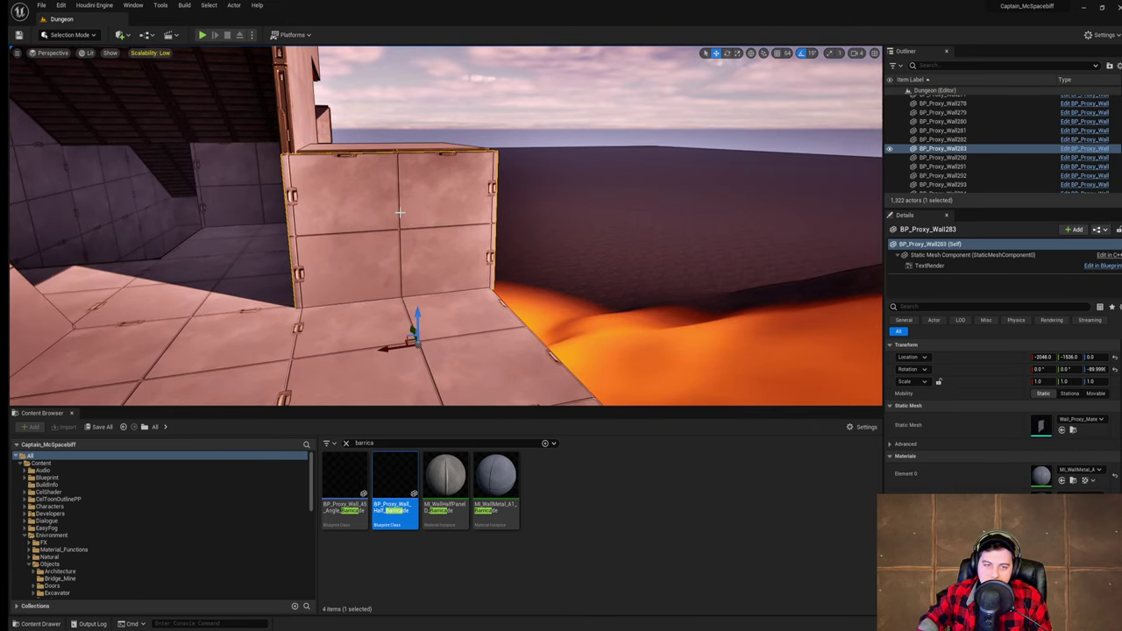
key("Delete")
- Duplicate the two stacked wall pieces at the back of the open room and place the copies at -1024, -2560
right_click_drag(413, 216, 491, 229)
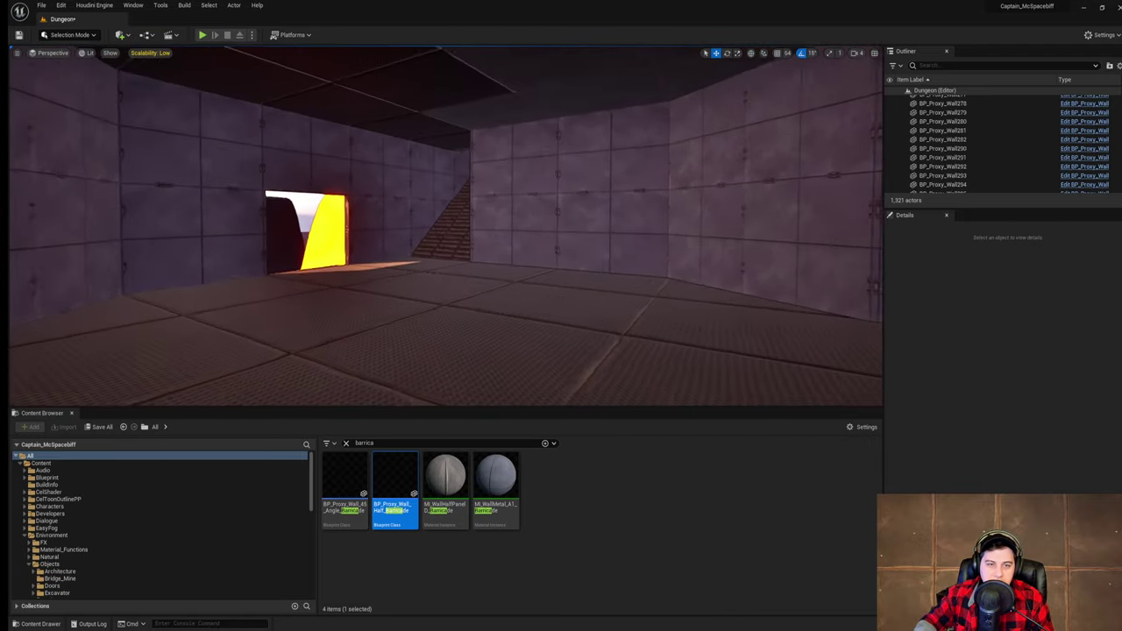
right_click_drag(445, 226, 613, 280)
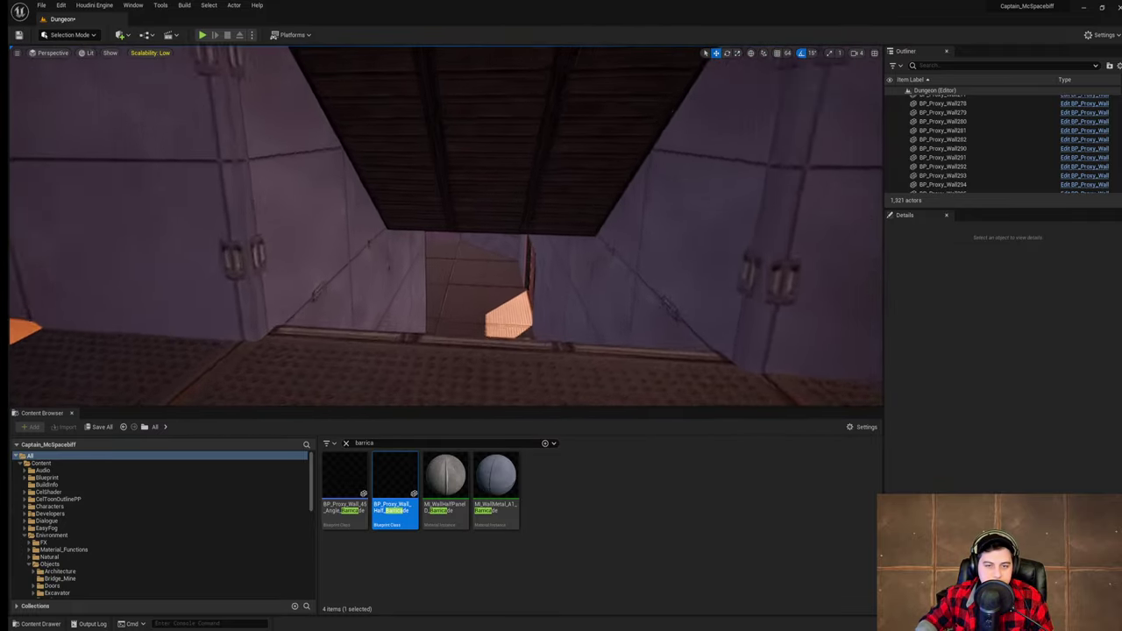
right_click_drag(445, 227, 445, 262)
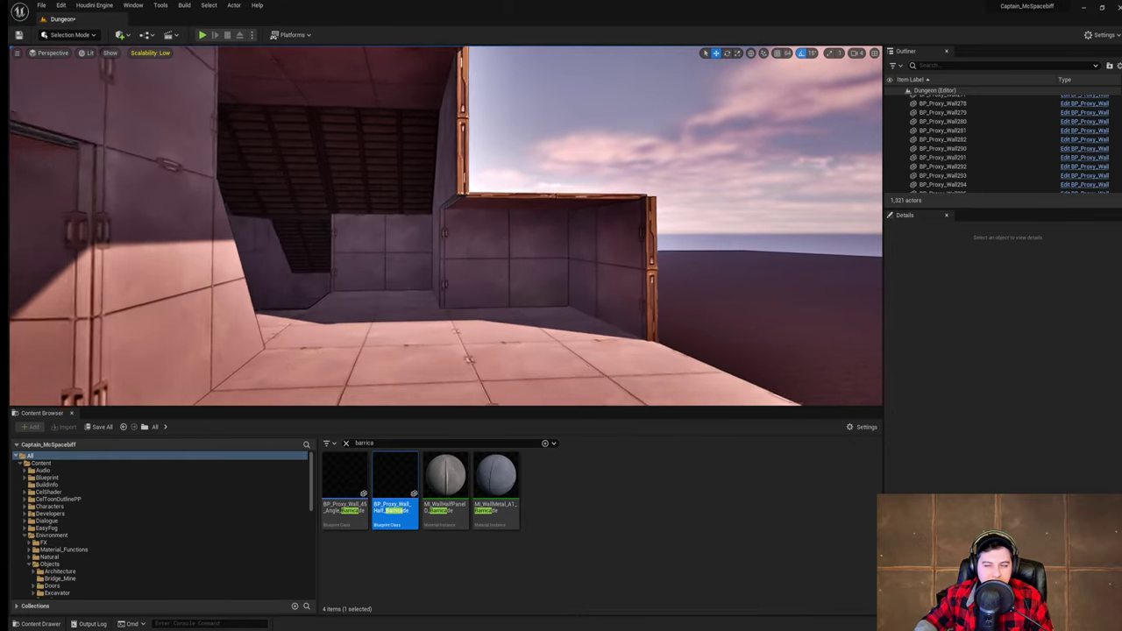
right_click_drag(445, 261, 762, 254)
left_click(558, 252)
left_click(548, 213, "ctrl")
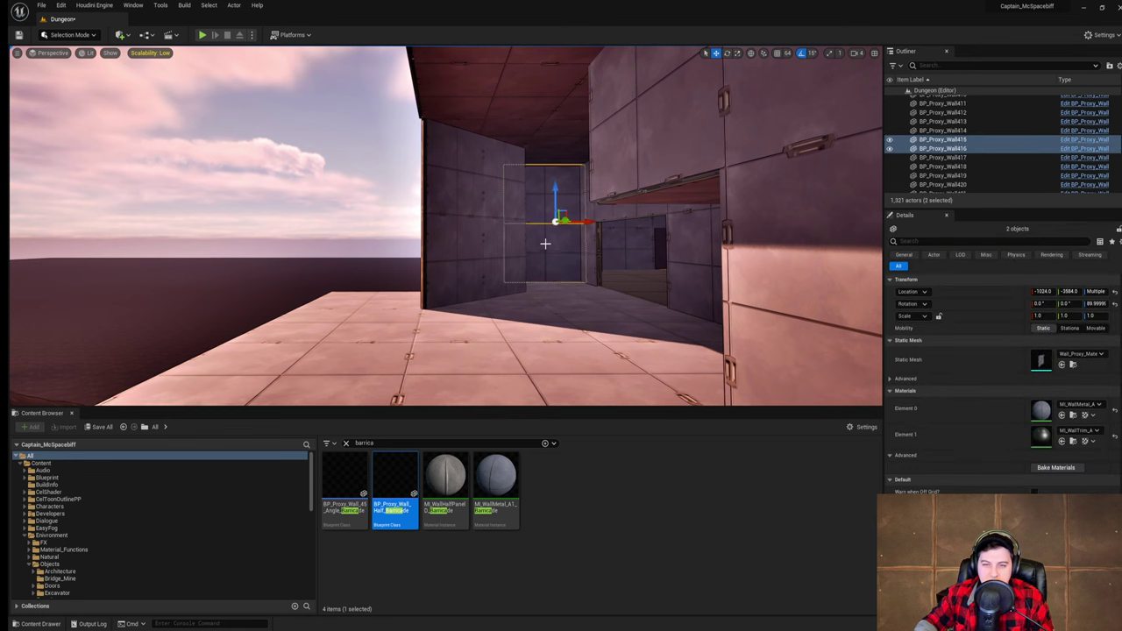
right_click_drag(546, 243, 614, 230)
left_click_drag(520, 316, 567, 329)
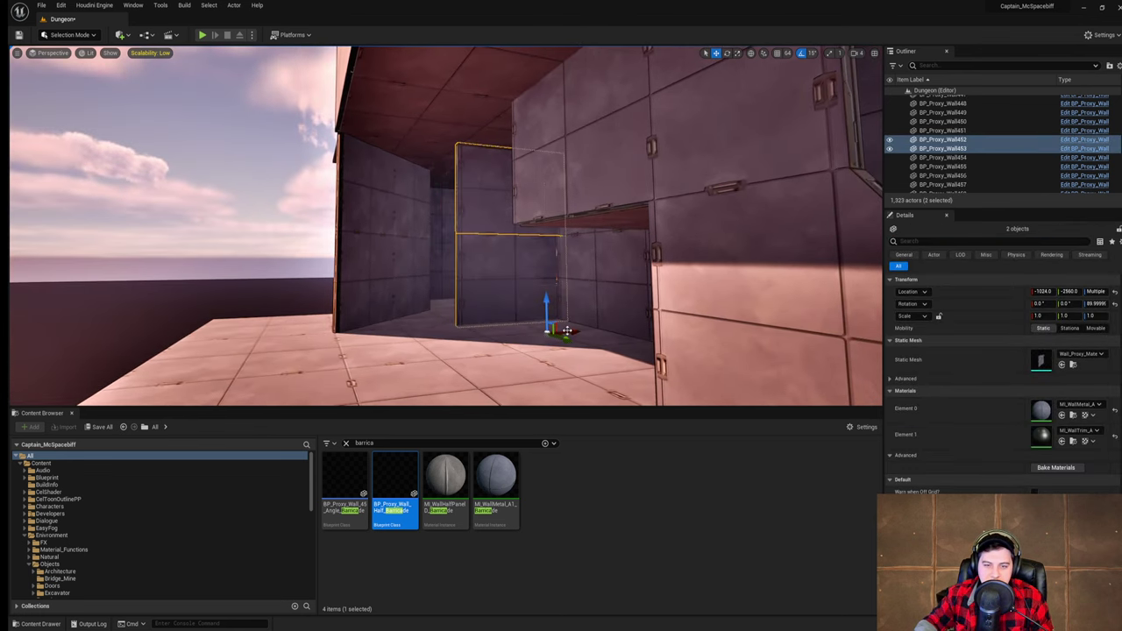
- Duplicate the three outer ceiling tiles above the outdoor opening and shift the copies outward to extend the overhang
right_click_drag(479, 325, 336, 219)
left_click(342, 206, "ctrl")
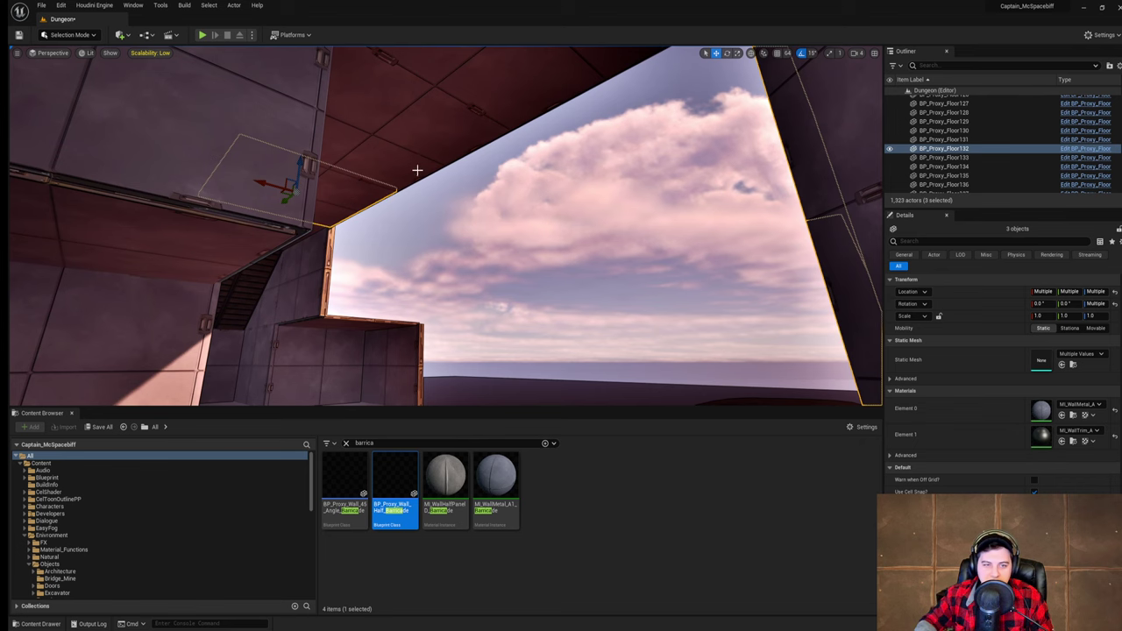
left_click(415, 170, "ctrl")
right_click_drag(416, 170, 453, 160)
left_click(454, 159, "ctrl")
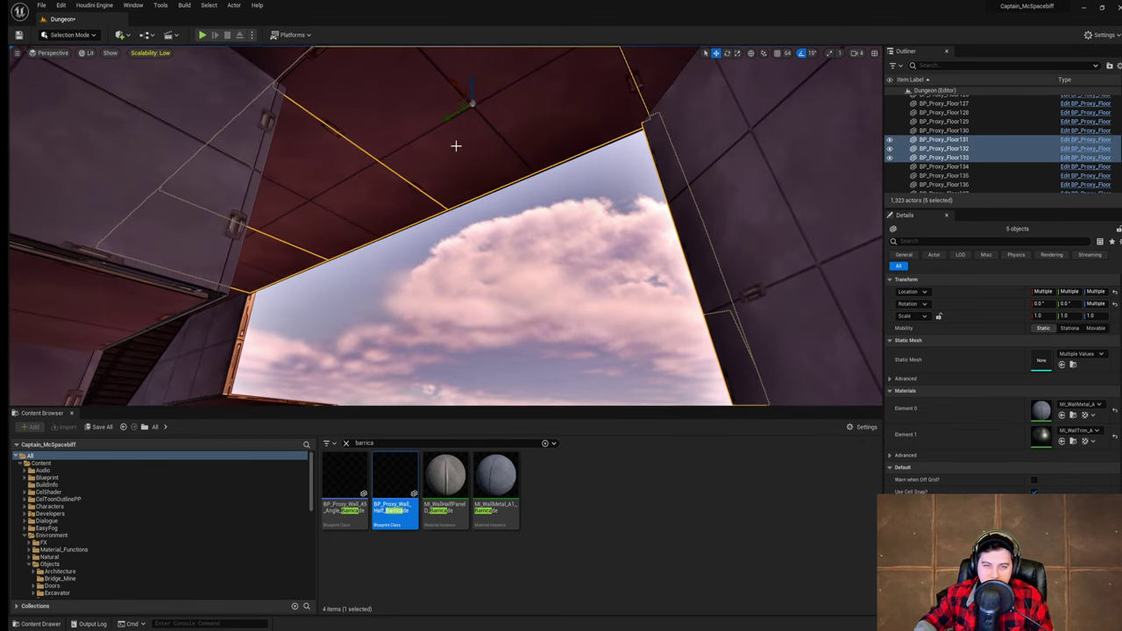
left_click(535, 143)
left_click(349, 228, "ctrl")
left_click(280, 257, "ctrl")
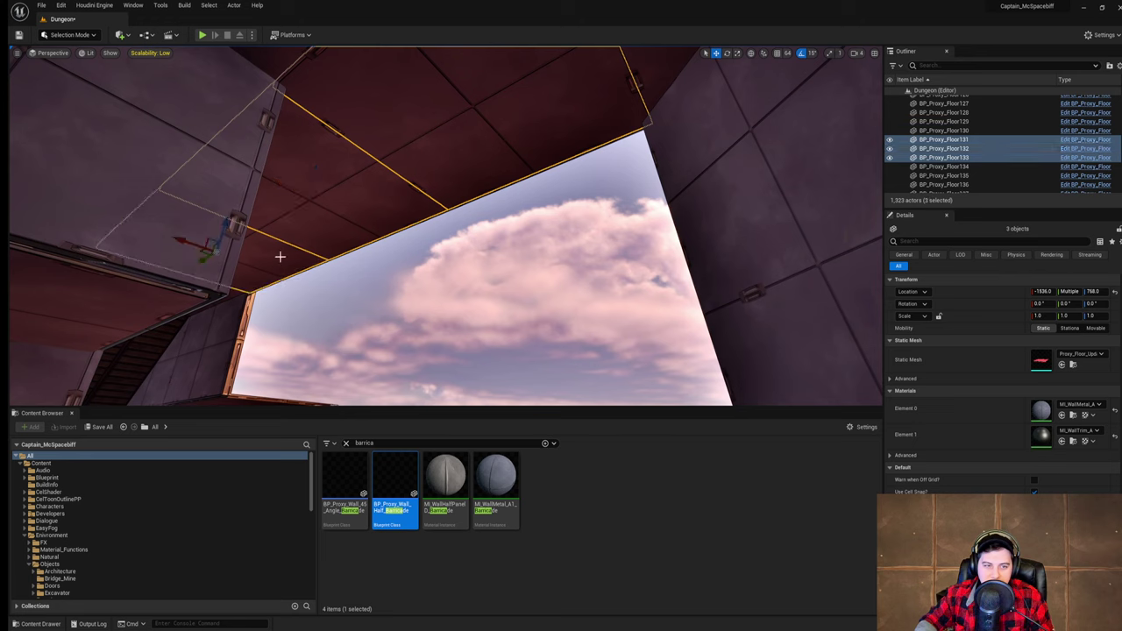
left_click_drag(182, 242, 541, 336, "alt")
- Make a copy of the upper wall above the alcove, turned 90 degrees, at -2048, -1024, 384
right_click_drag(542, 336, 408, 495)
right_click_drag(493, 285, 485, 342)
key("s")
left_click(366, 160)
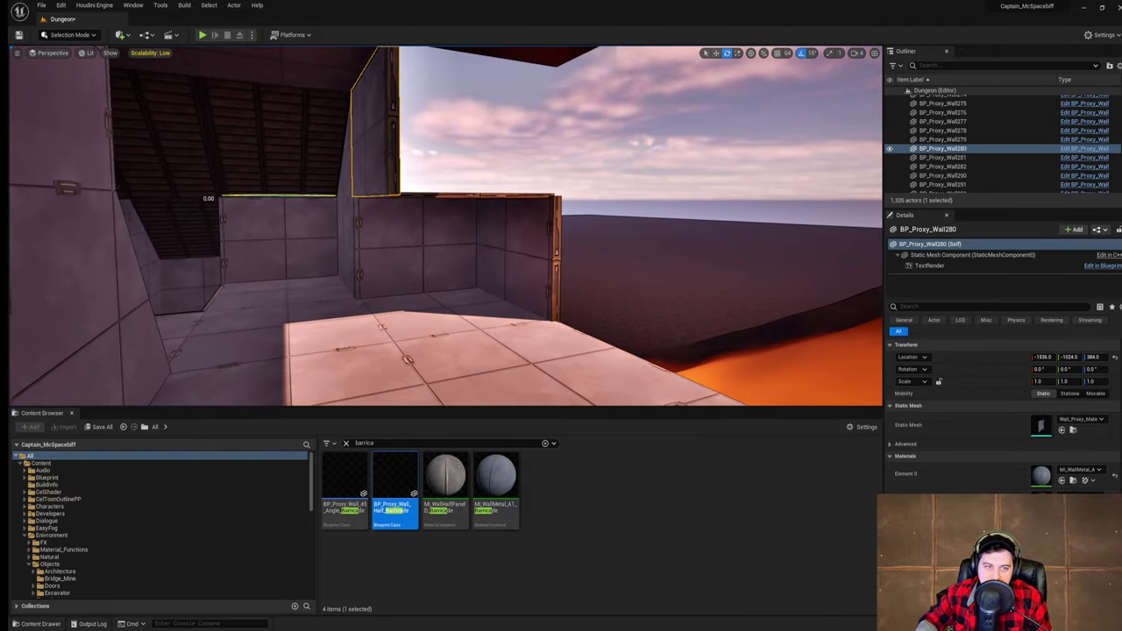
left_click_drag(279, 196, 425, 199, "alt")
key("w")
right_click_drag(425, 199, 871, 217)
key("s")
key("w")
key("w")
key("w")
key("w")
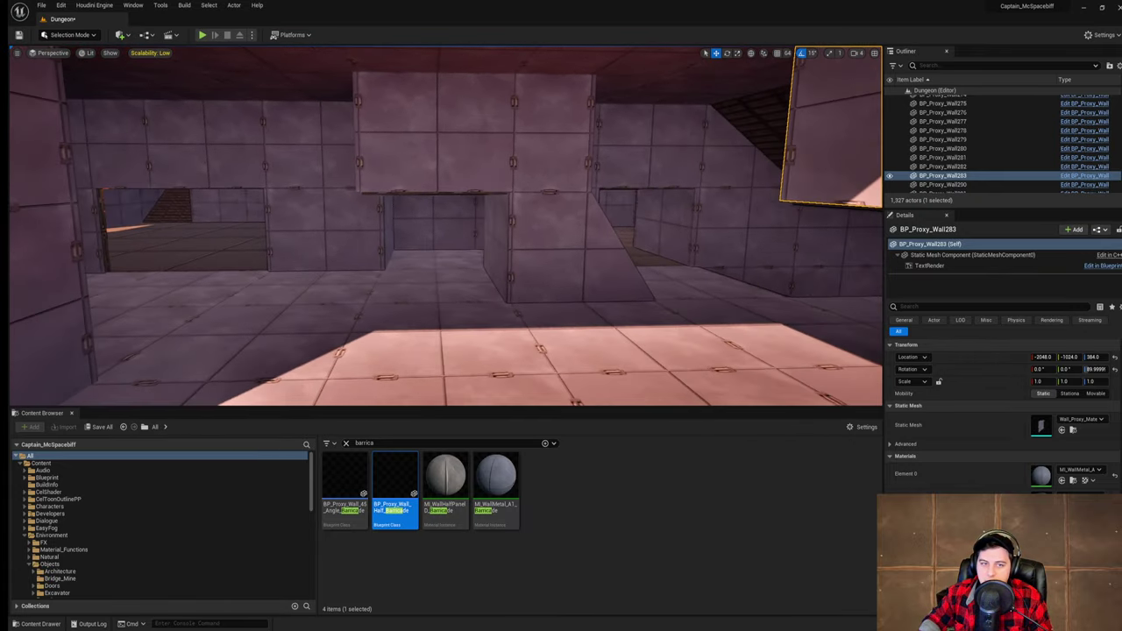
- Duplicate the passage's lower side wall to its opposite side at -1024, -2048, 0, and save the current level
left_click(537, 248)
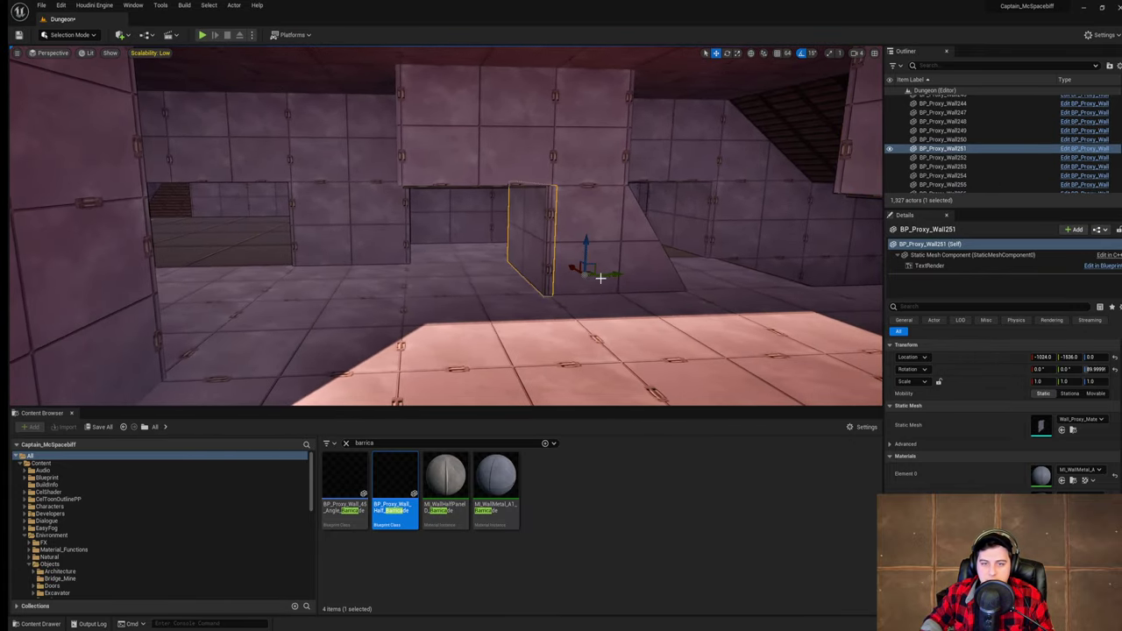
left_click_drag(607, 276, 476, 275, "alt")
key("ctrl+End")
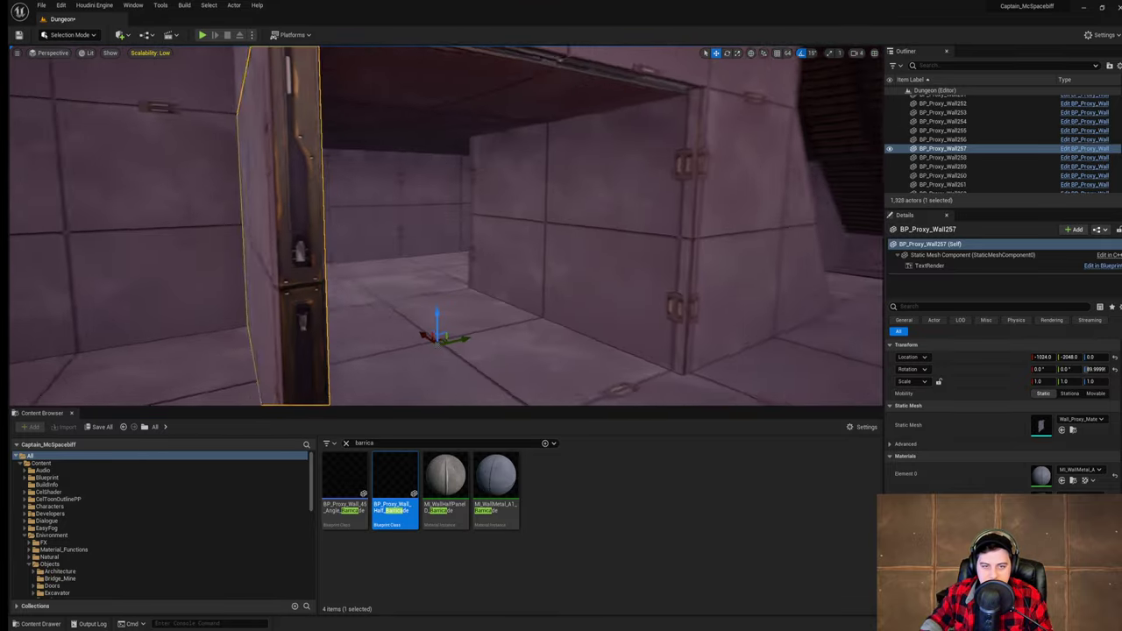
key("w")
right_click_drag(445, 226, 385, 227)
key("w")
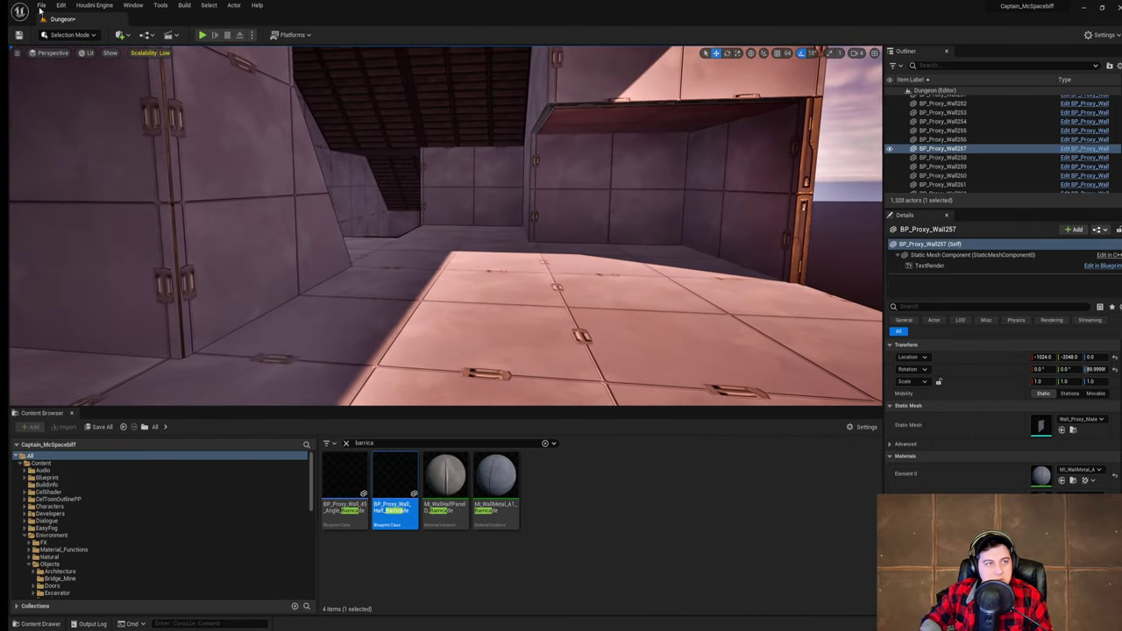
left_click(41, 5)
left_click(57, 89)
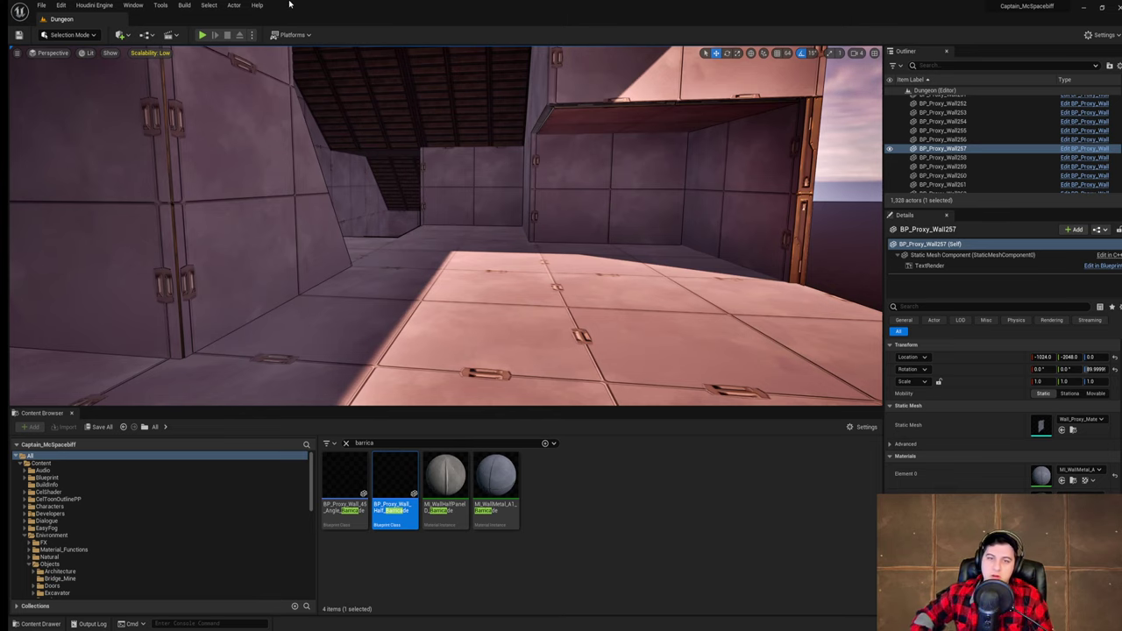
- Look over the passage's walls and clear the asset search for "barrica"
right_click_drag(383, 105, 131, 131)
mouse_move(574, 212)
right_mouse_down()
mouse_move(561, 194)
mouse_move(574, 212)
right_mouse_up()
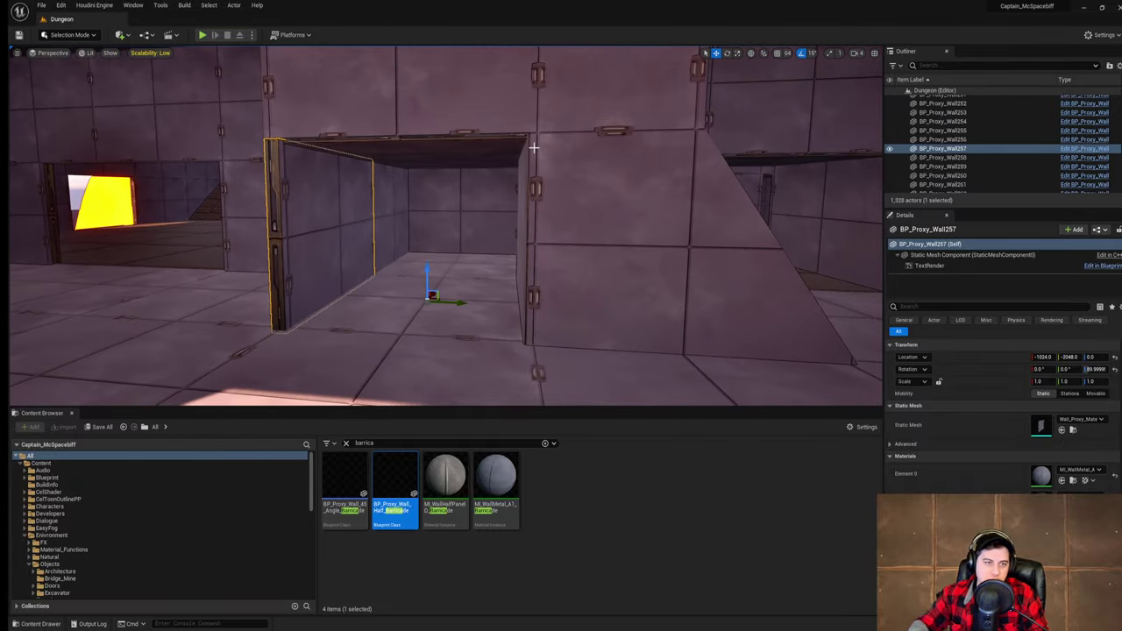
mouse_move(529, 140)
right_mouse_down()
mouse_move(395, 141)
mouse_move(529, 152)
right_mouse_up()
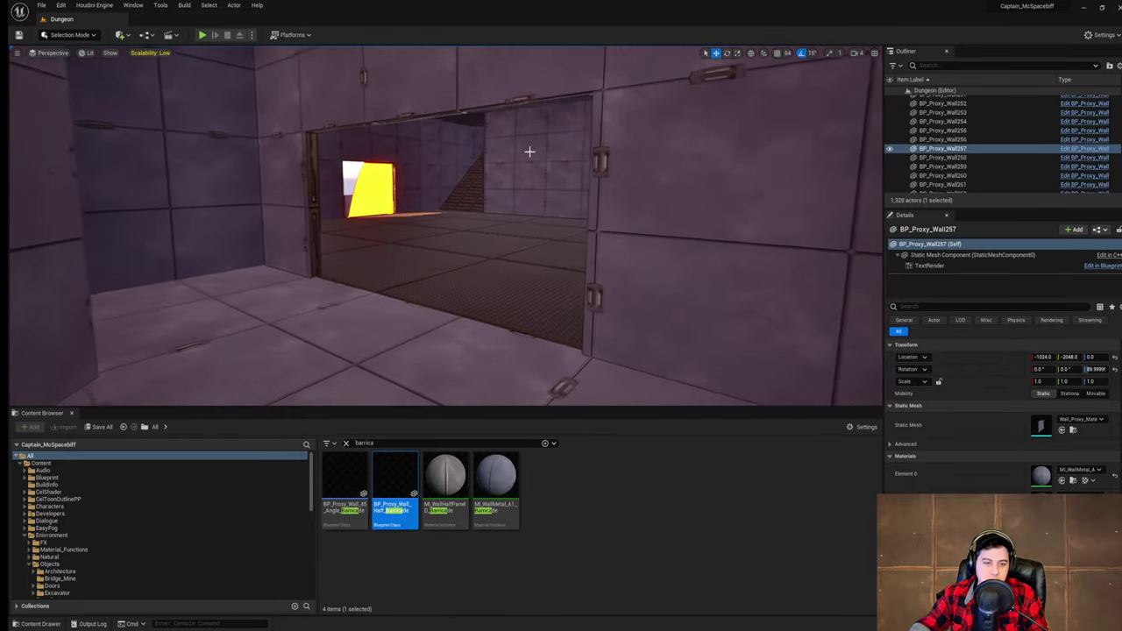
left_click(345, 443)
- Select the eleven grated upper floor tiles, from the stair landing around to the far corner, and set their Element 0 material to MI_RoofPanel_A
right_click_drag(601, 239, 390, 311)
left_click(285, 268)
left_click(364, 268, "ctrl")
left_click(443, 269, "ctrl")
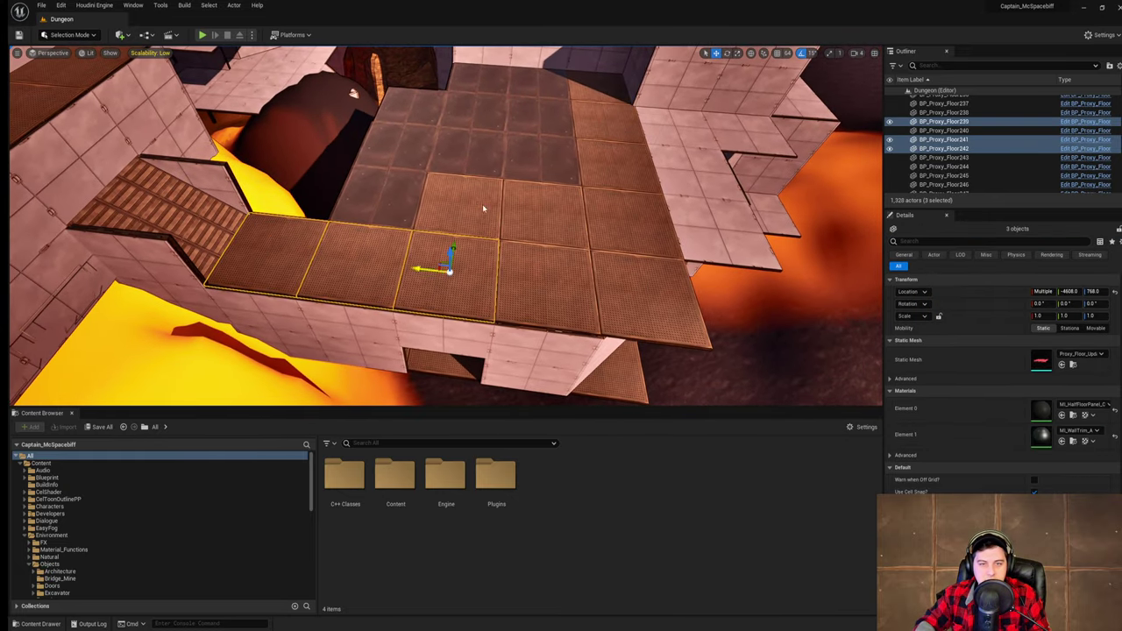
left_click(482, 208, "ctrl")
left_click(537, 212, "ctrl")
left_click(531, 287, "ctrl")
left_click(633, 287, "ctrl")
left_click(629, 221, "ctrl")
left_click(622, 169, "ctrl")
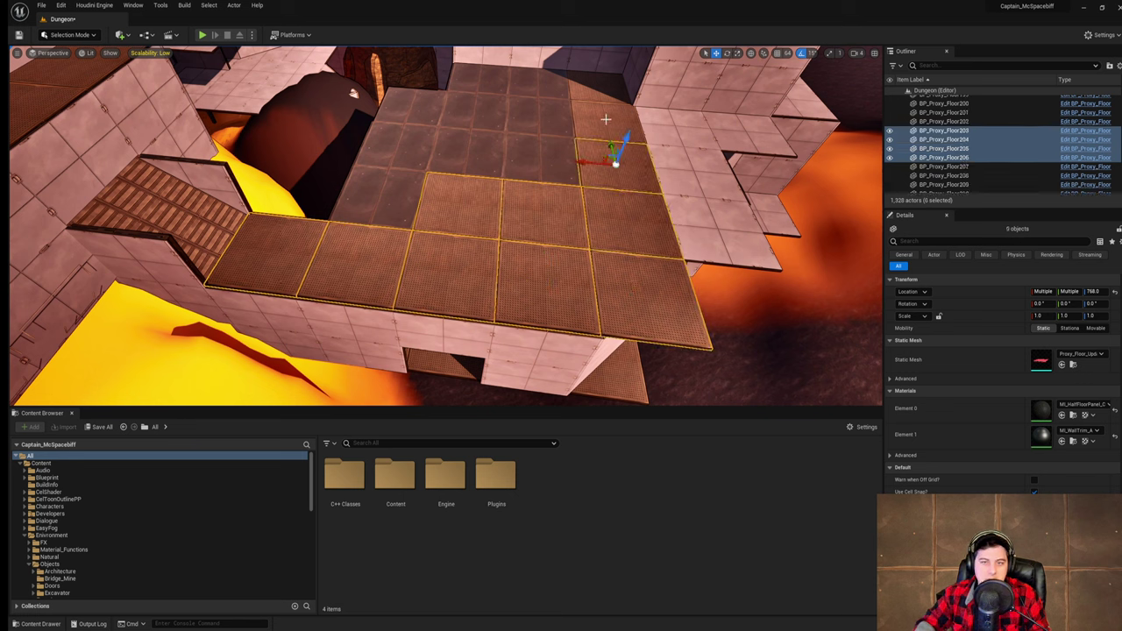
left_click(606, 119, "ctrl")
left_click(591, 84, "ctrl")
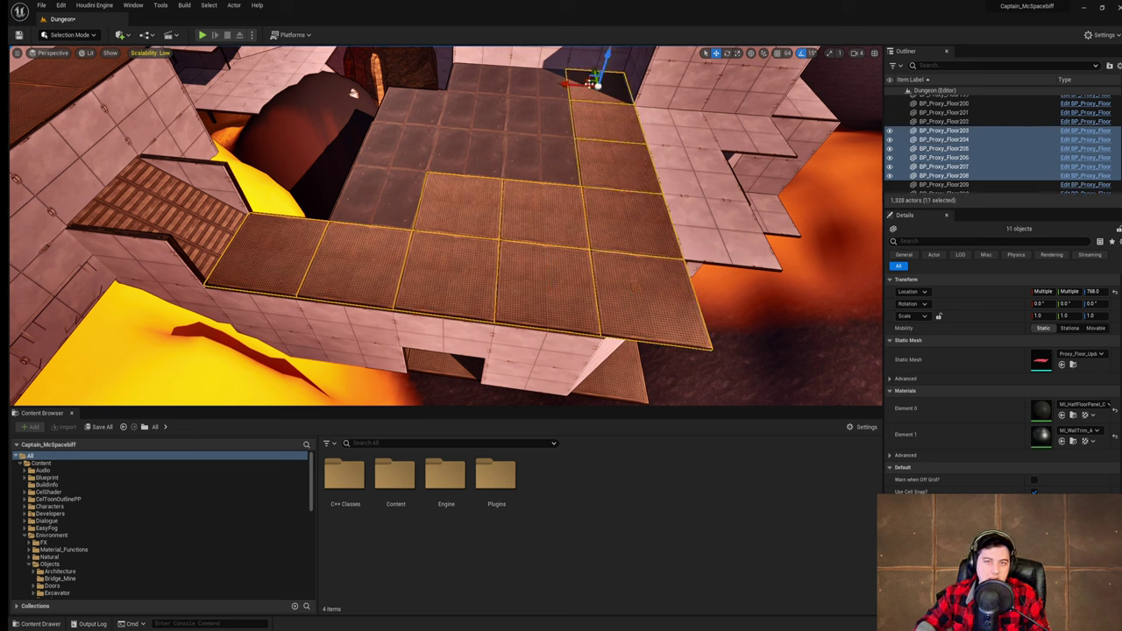
left_click(1085, 406)
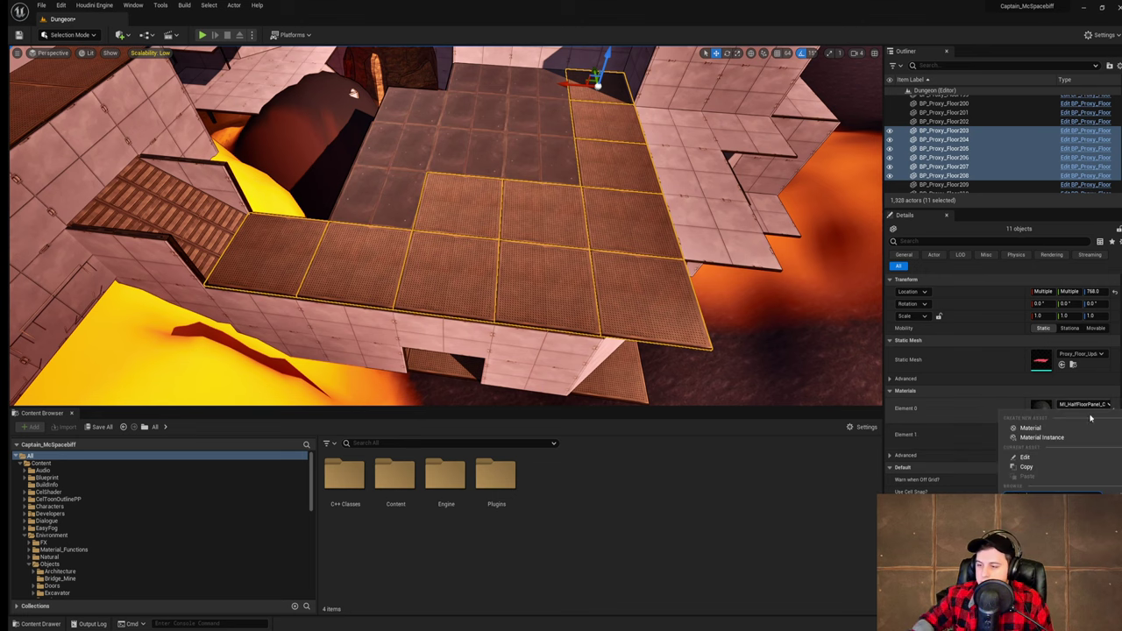
left_click(1052, 533)
right_click_drag(673, 355, 789, 294)
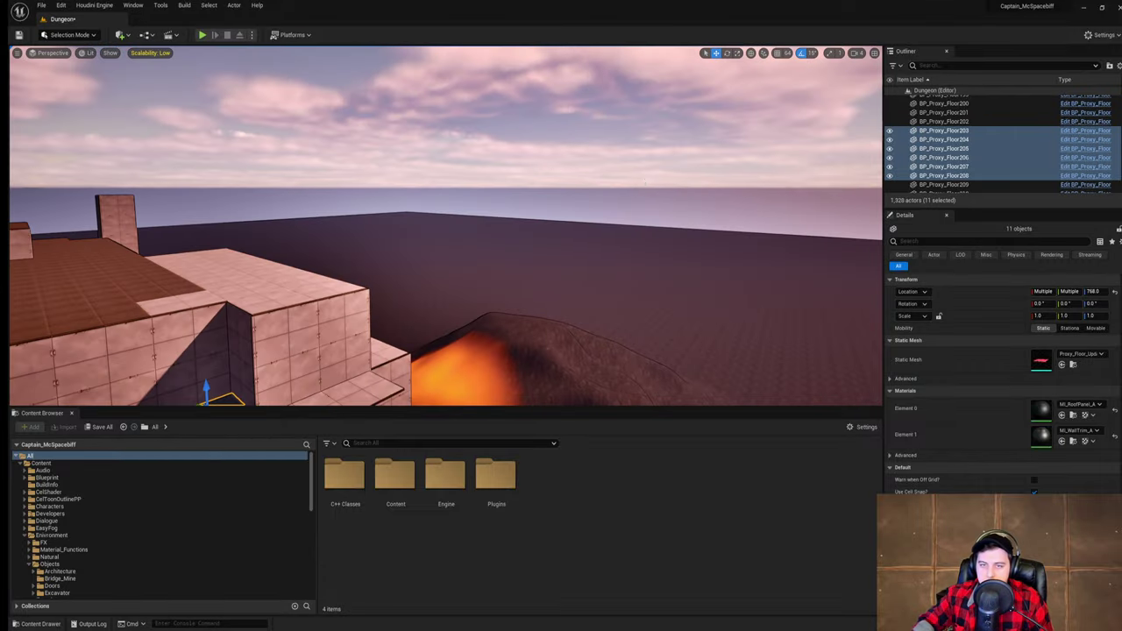
- Check the room beneath the changed tiles from inside and save the current level
left_click(645, 183)
right_click_drag(645, 183, 596, 237)
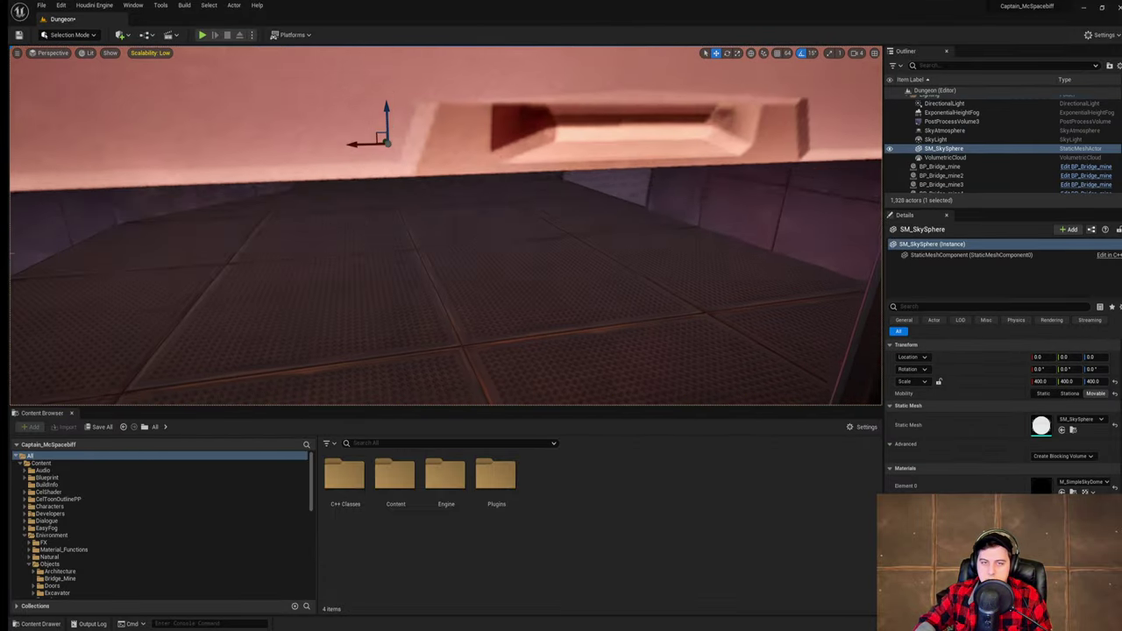
mouse_move(400, 120)
right_mouse_down()
mouse_move(404, 61)
mouse_move(400, 121)
right_mouse_up()
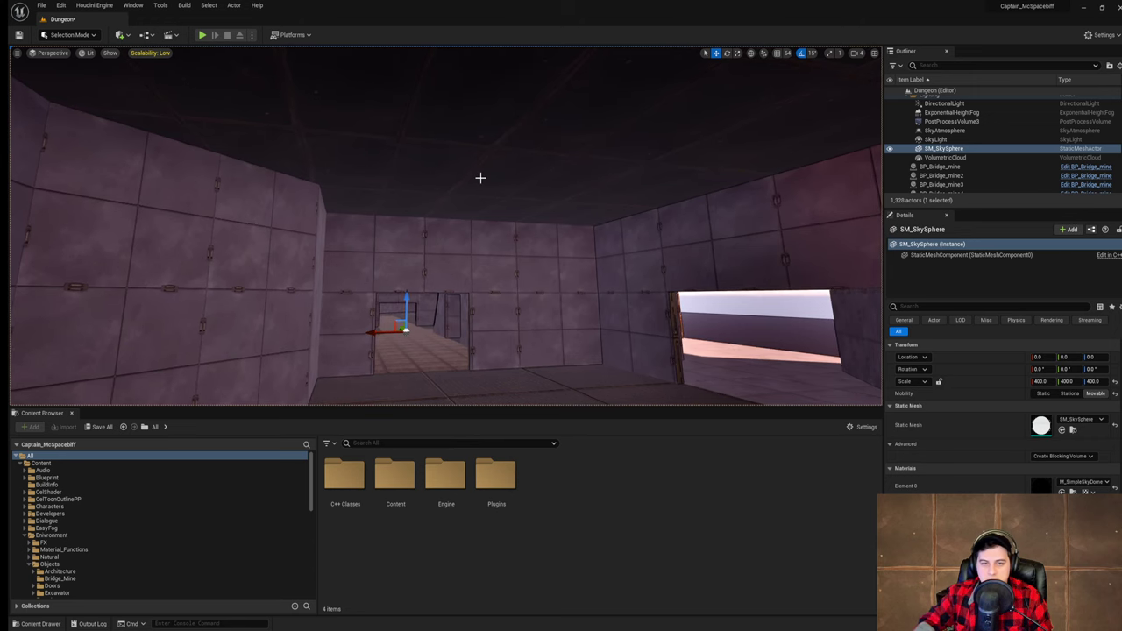
right_click_drag(480, 178, 482, 187)
right_click_drag(290, 155, 223, 173)
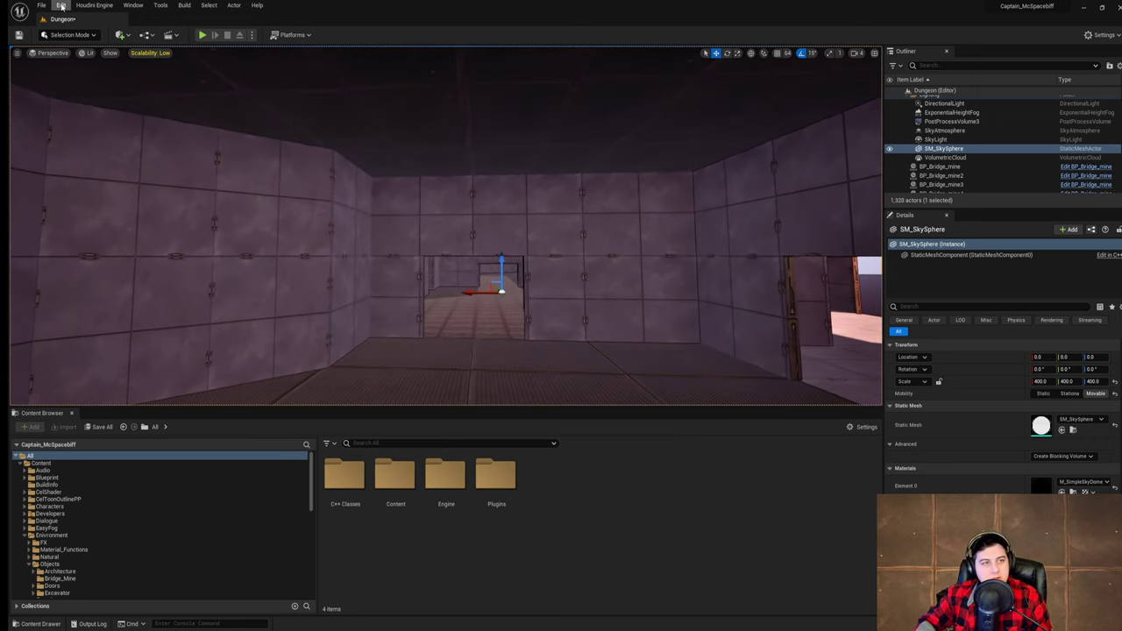
left_click(42, 6)
left_click(83, 90)
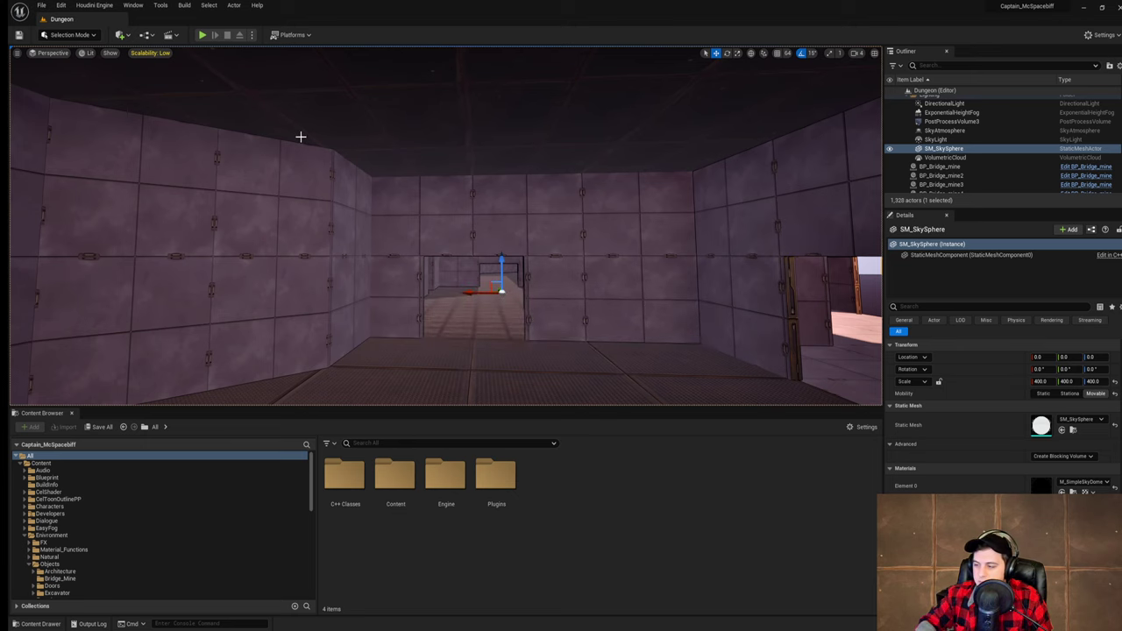
mouse_move(435, 239)
right_mouse_down()
mouse_move(413, 244)
mouse_move(442, 251)
mouse_move(434, 233)
right_mouse_up()
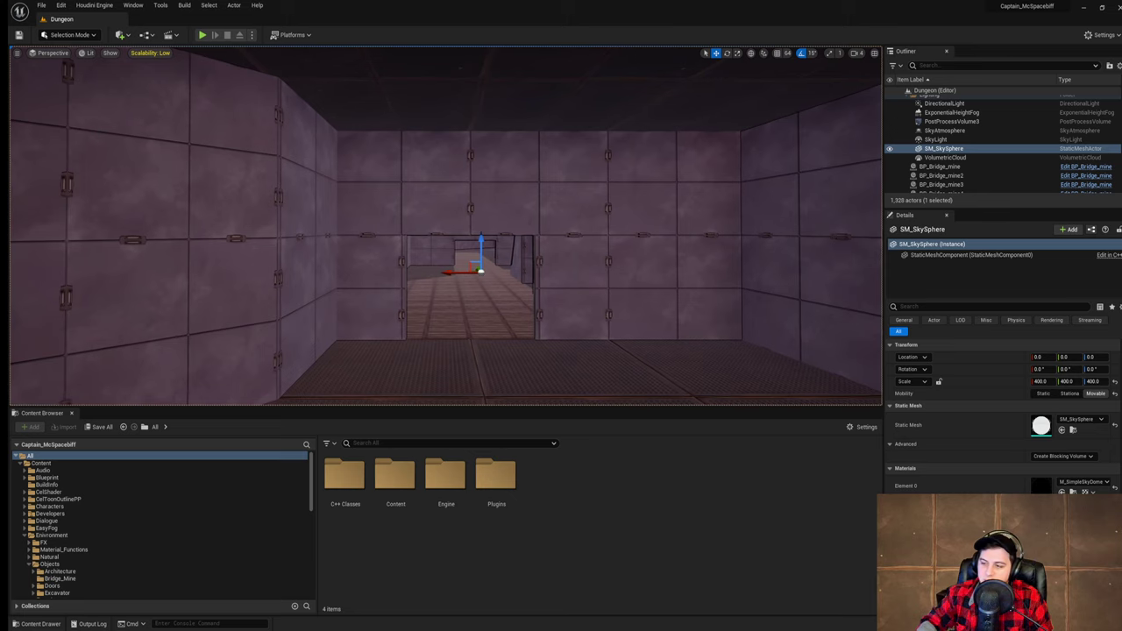
left_click(42, 7)
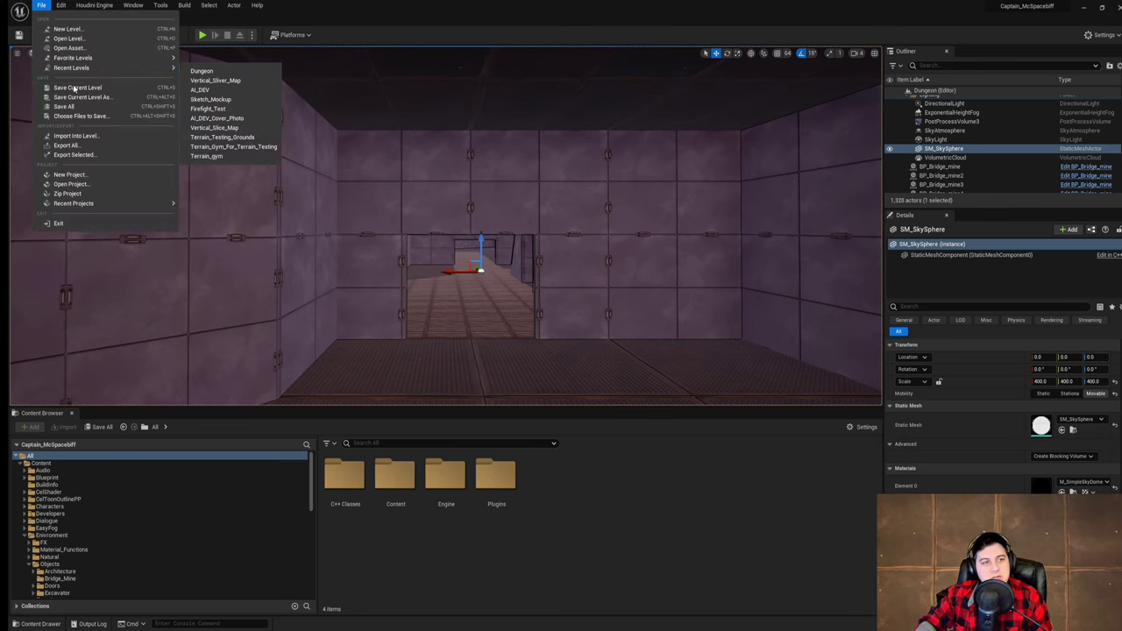
left_click(75, 87)
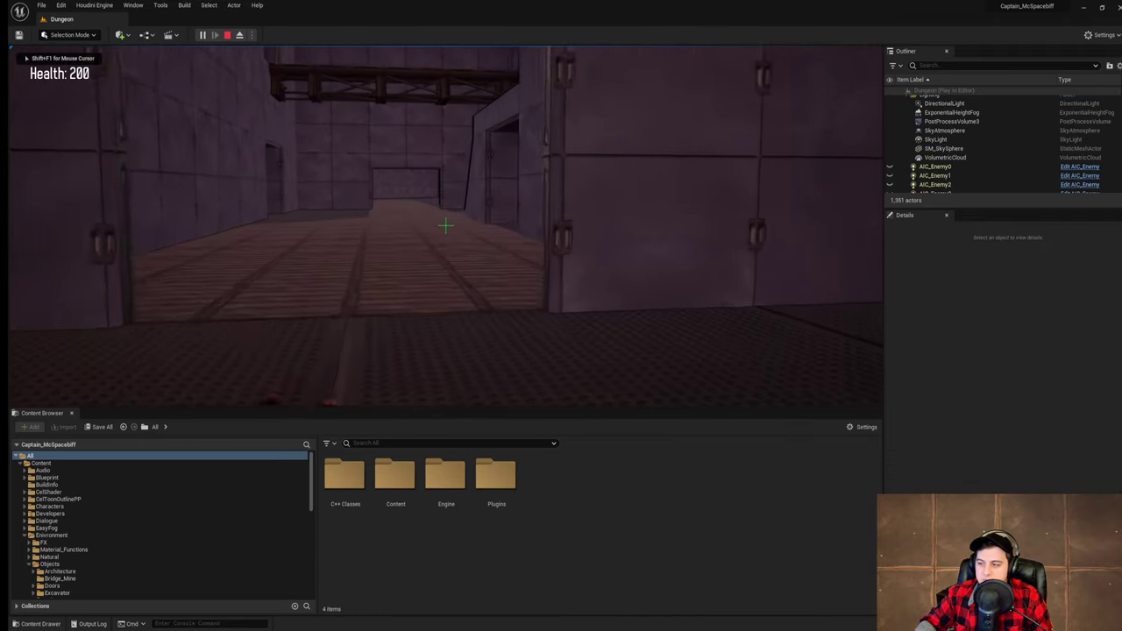
- Play-test the level, fighting enemies through the rooms up to the outdoor opening, and end the play session
key("w")
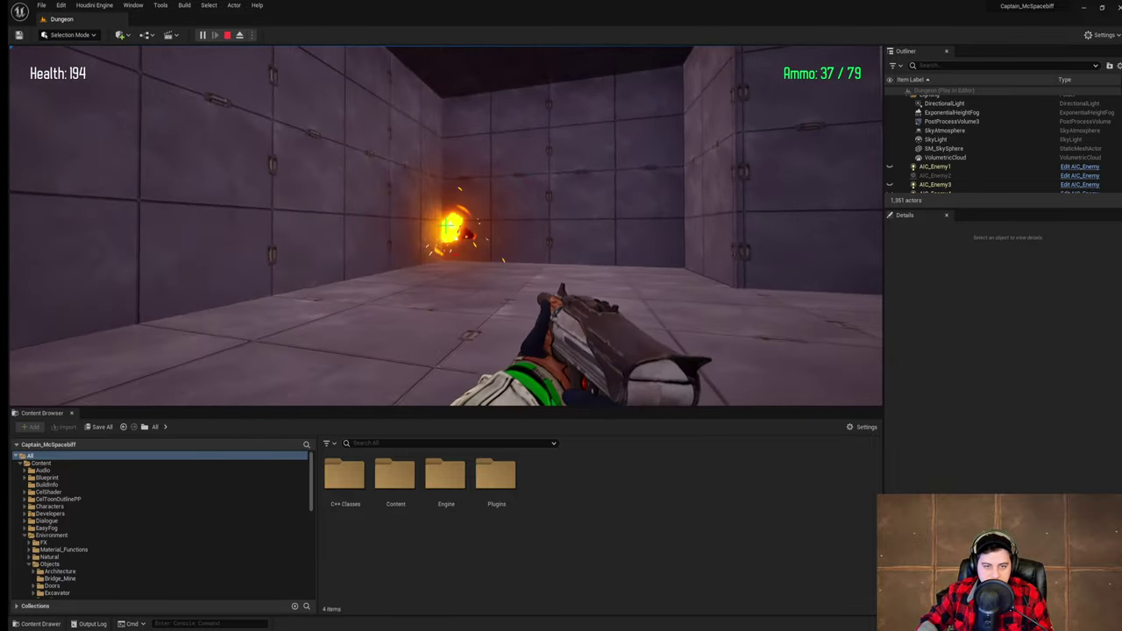
key("w")
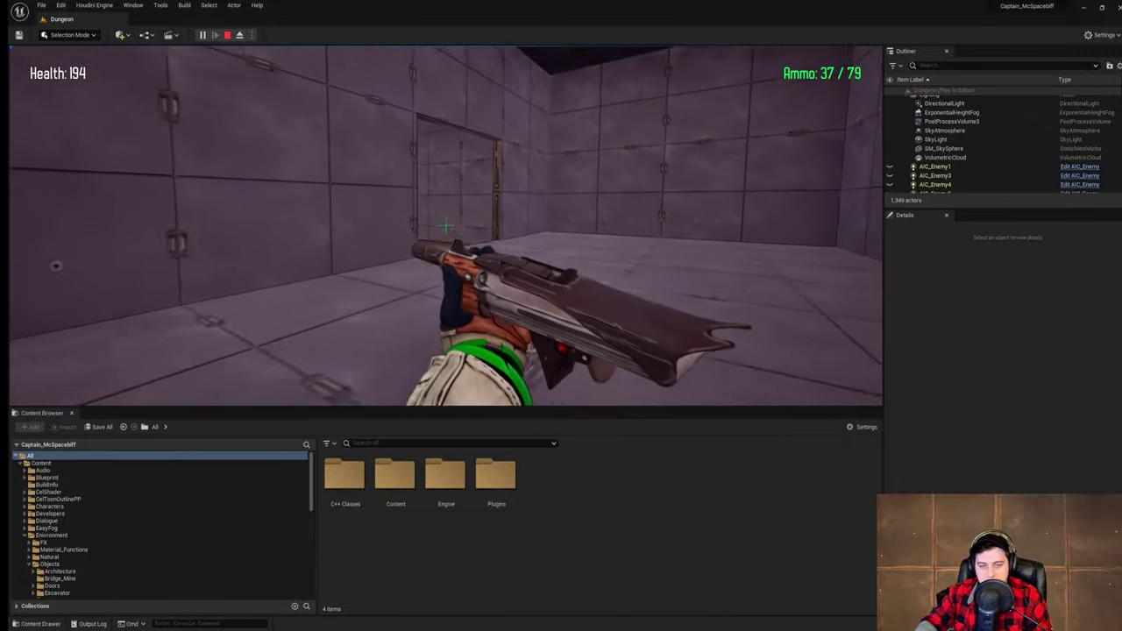
key("w")
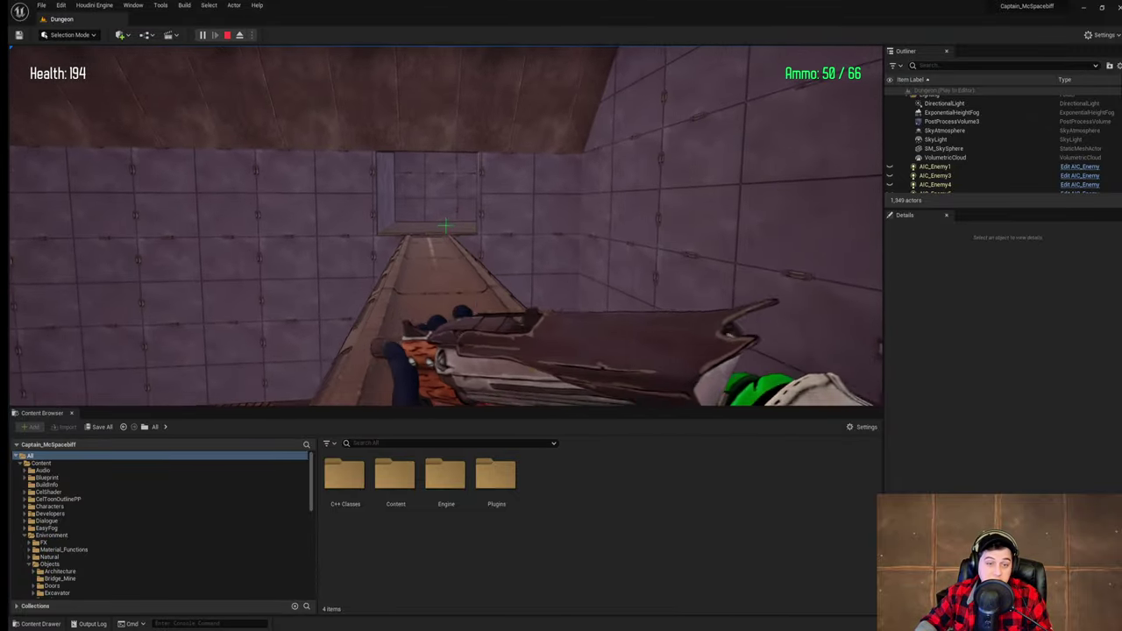
key("w")
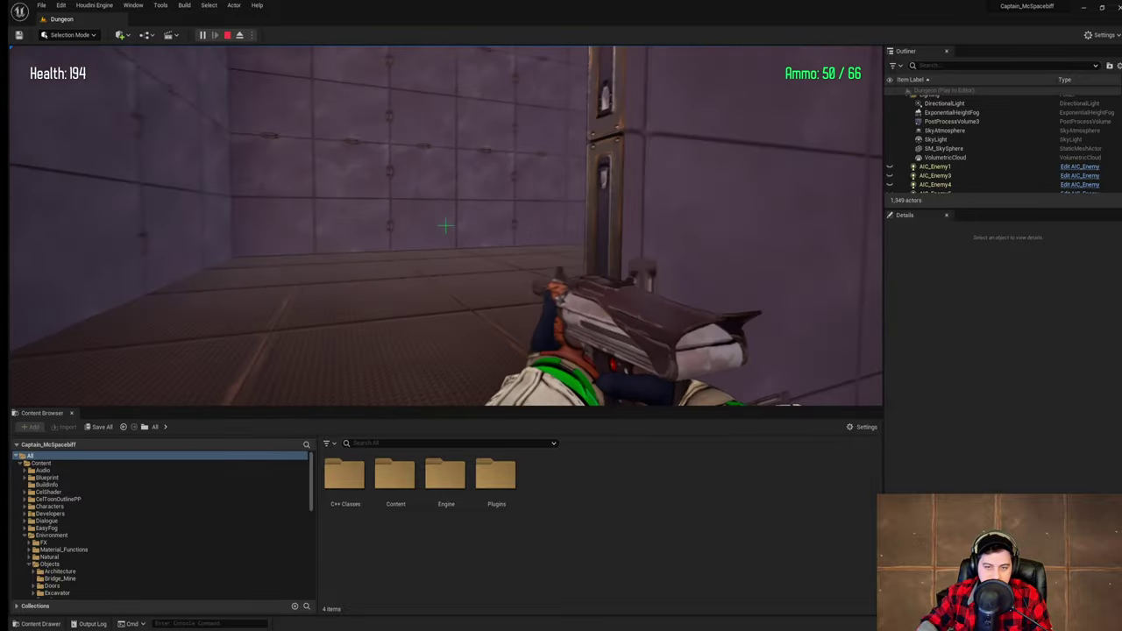
key("w")
left_click(446, 225)
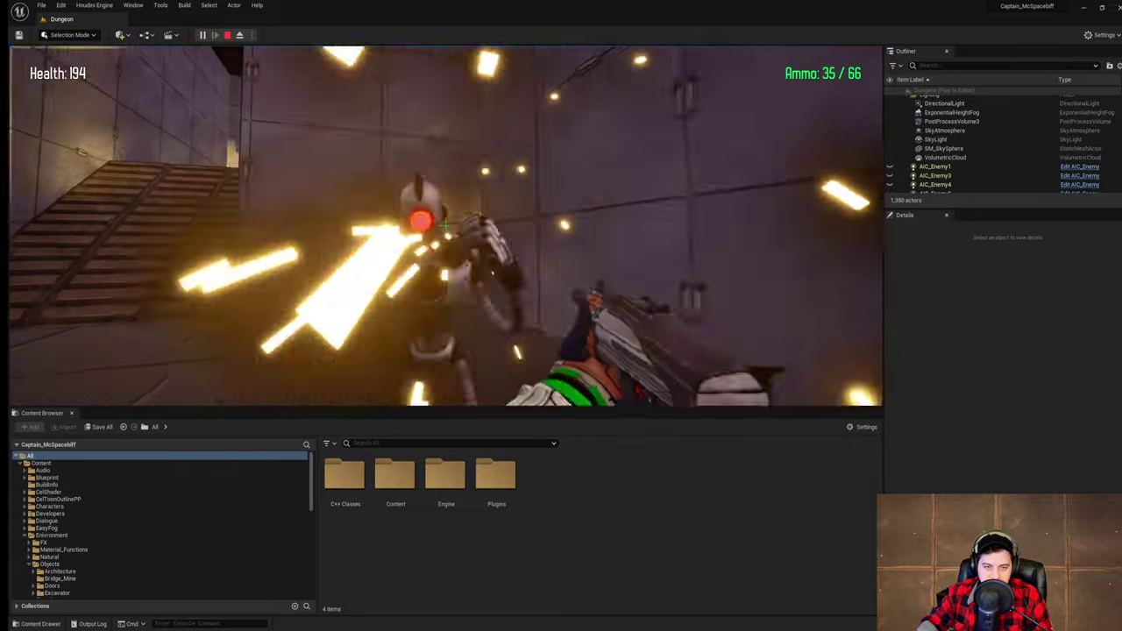
key("f")
key("w")
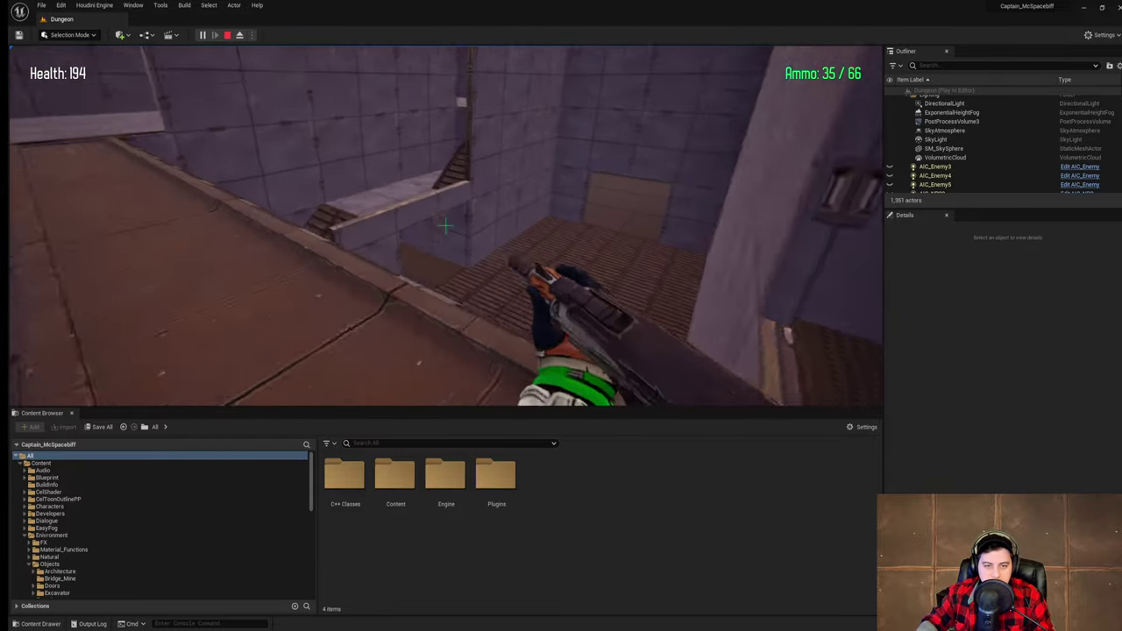
key("w")
key("r")
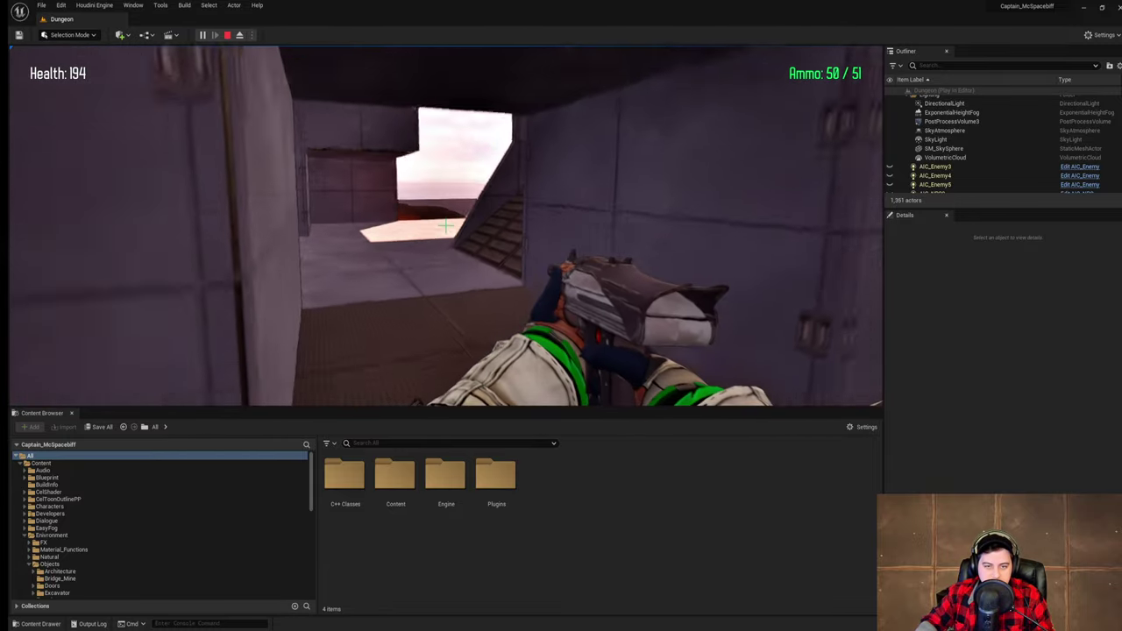
key("w")
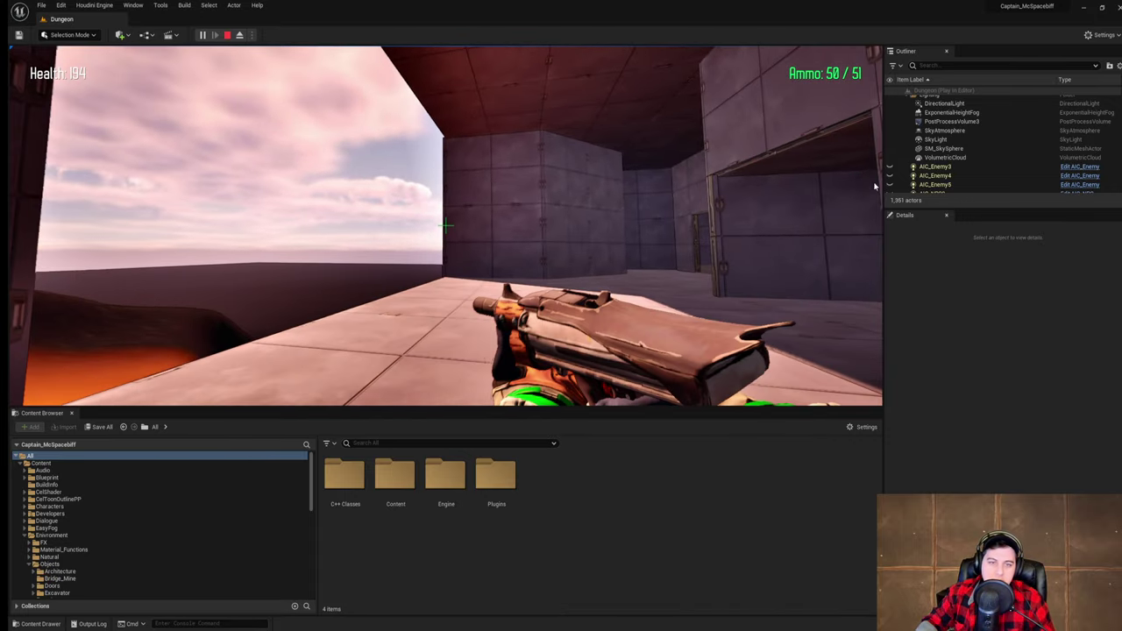
key("Escape")
- Duplicate the lower outer wall beside the outdoor opening, rotate the copy 90 degrees, and move it outward in line with the opening's side
right_click_drag(490, 158, 206, 180)
key("w")
key("s")
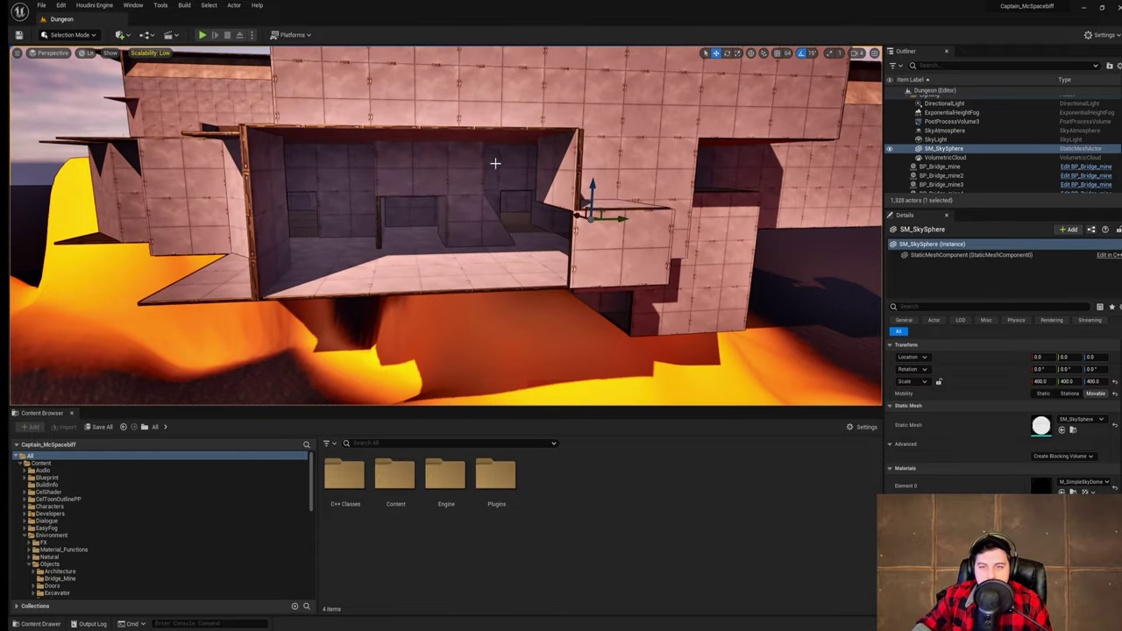
key("w")
right_click_drag(497, 161, 526, 161)
key("d")
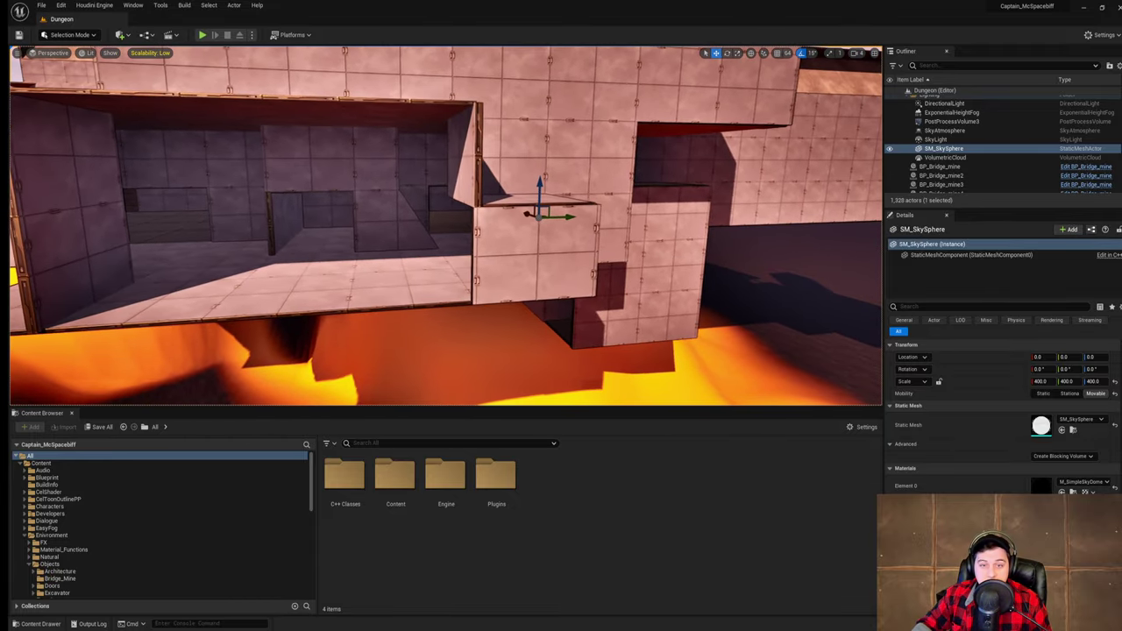
left_click(499, 253)
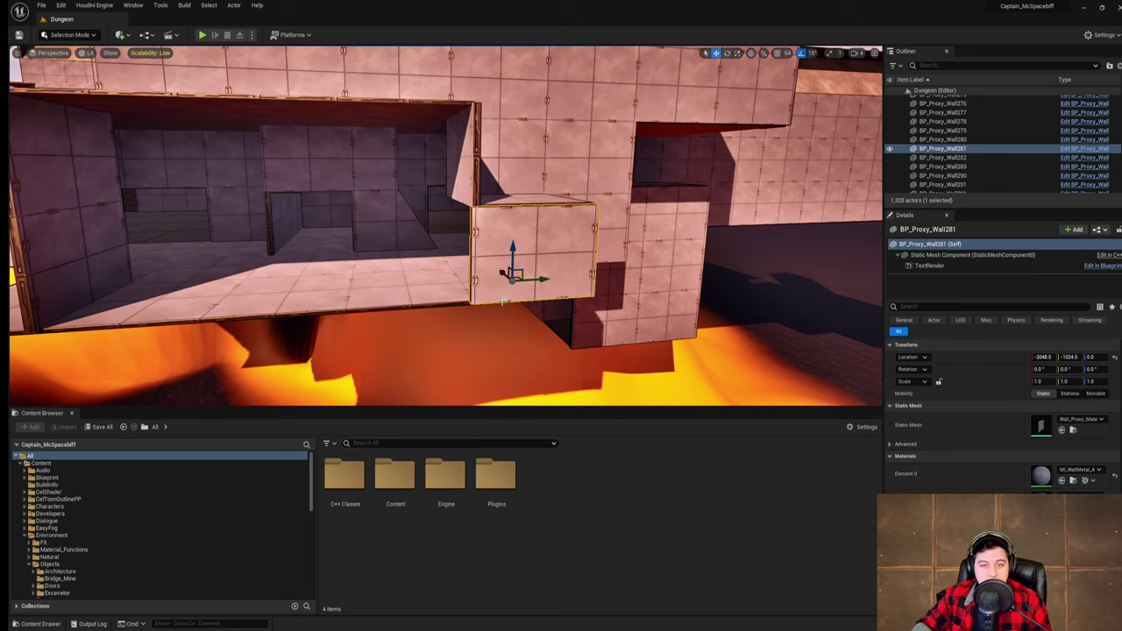
mouse_move(519, 292)
right_mouse_down()
mouse_move(684, 290)
mouse_move(501, 282)
right_mouse_up()
key("a")
left_click_drag(547, 316, 527, 315, "alt")
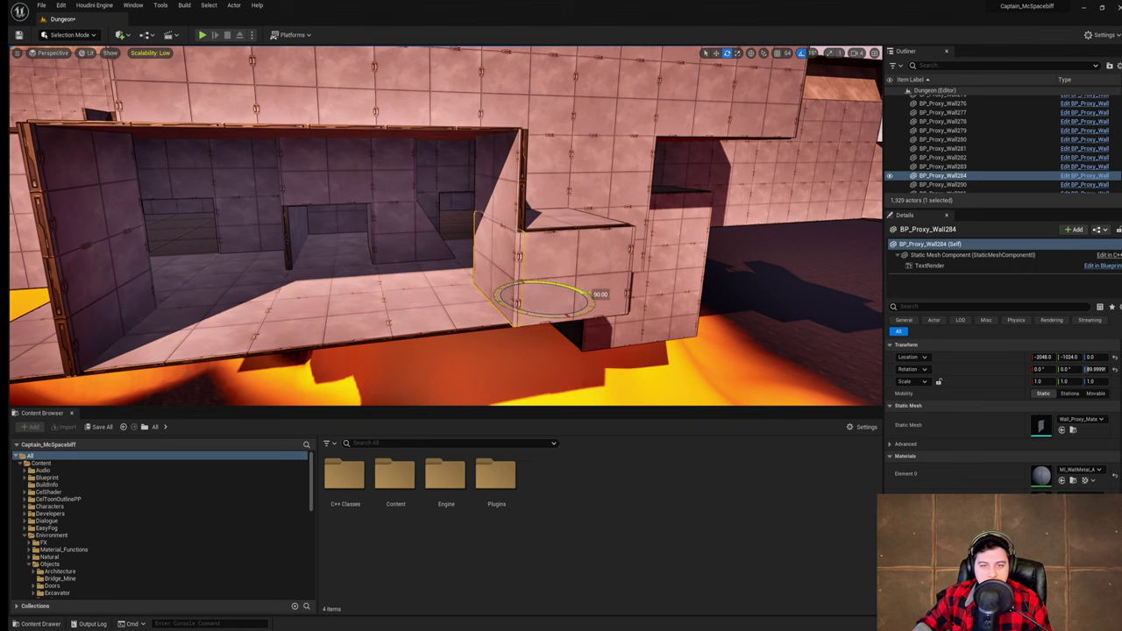
right_click_drag(531, 298, 535, 312)
key("s")
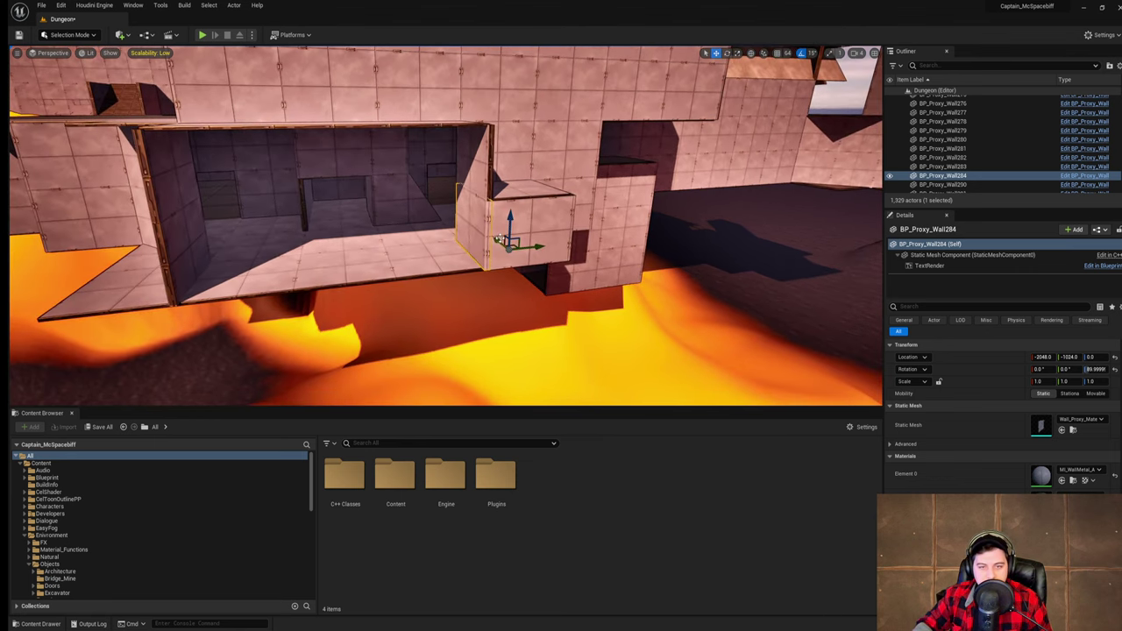
left_click_drag(500, 240, 526, 275)
- Duplicate the upper side wall of the outdoor opening outward to -2560, -1024, 384, above the new lower wall
right_click_drag(520, 282, 451, 279)
key("d")
left_click(472, 214)
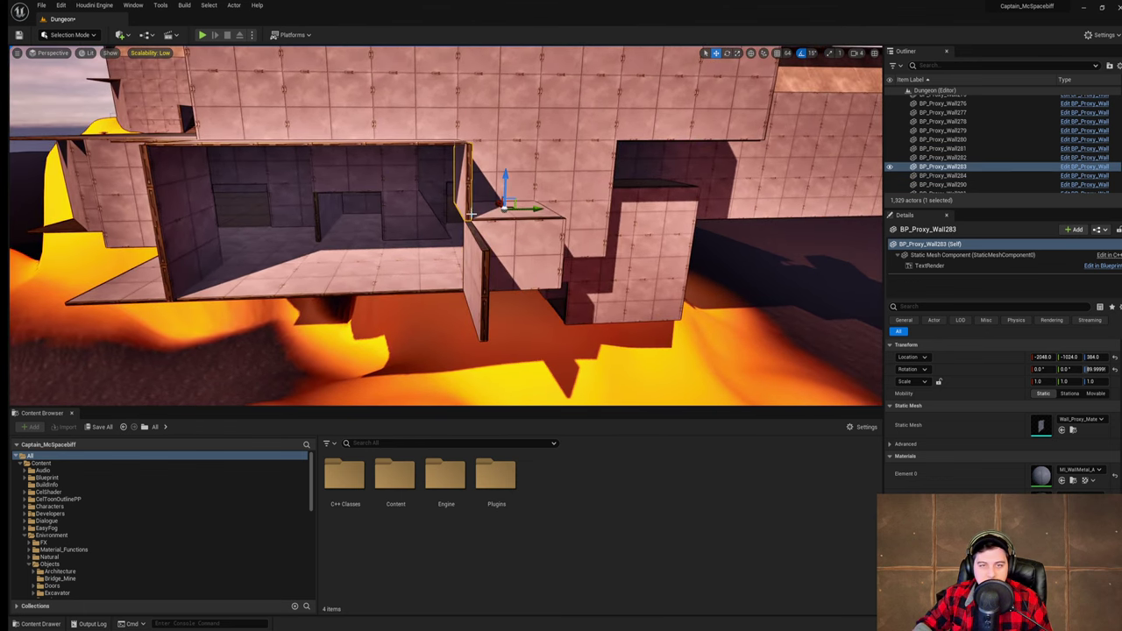
left_click_drag(497, 203, 524, 225, "alt")
- Duplicate the lower and upper walls on the opening's opposite side and shift both copies outward
right_click_drag(524, 224, 377, 196)
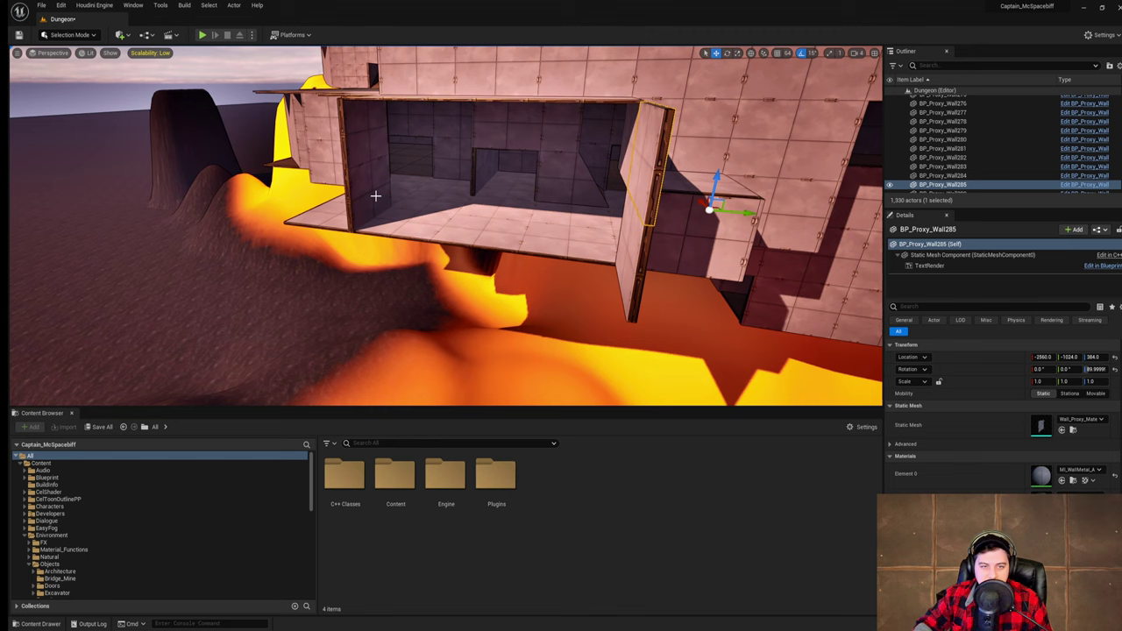
left_click(383, 207)
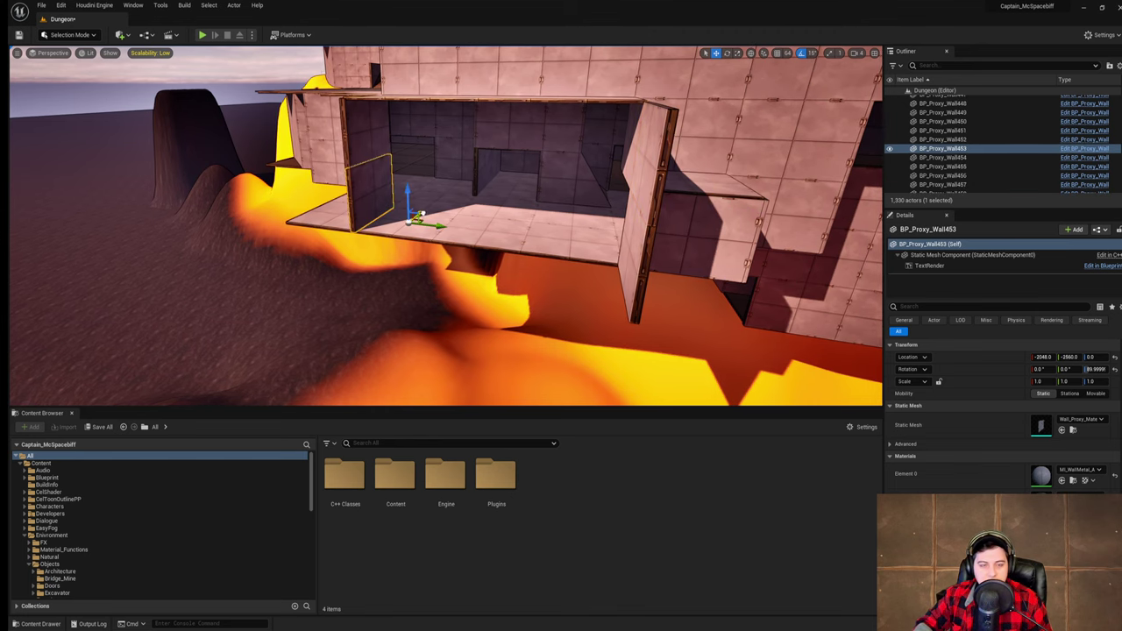
left_click_drag(417, 214, 399, 241, "alt")
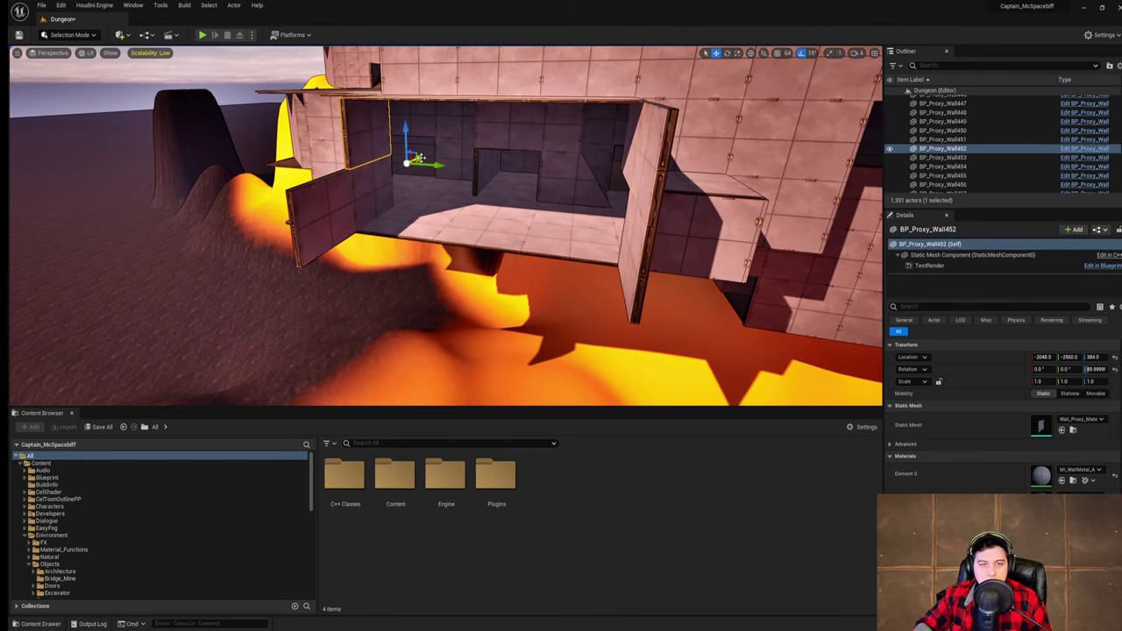
left_click_drag(419, 158, 395, 175, "alt")
- Duplicate the three outer floor tiles of the outdoor opening outward to X -2560 and save the current level
right_click_drag(395, 180, 421, 210)
left_click(373, 210)
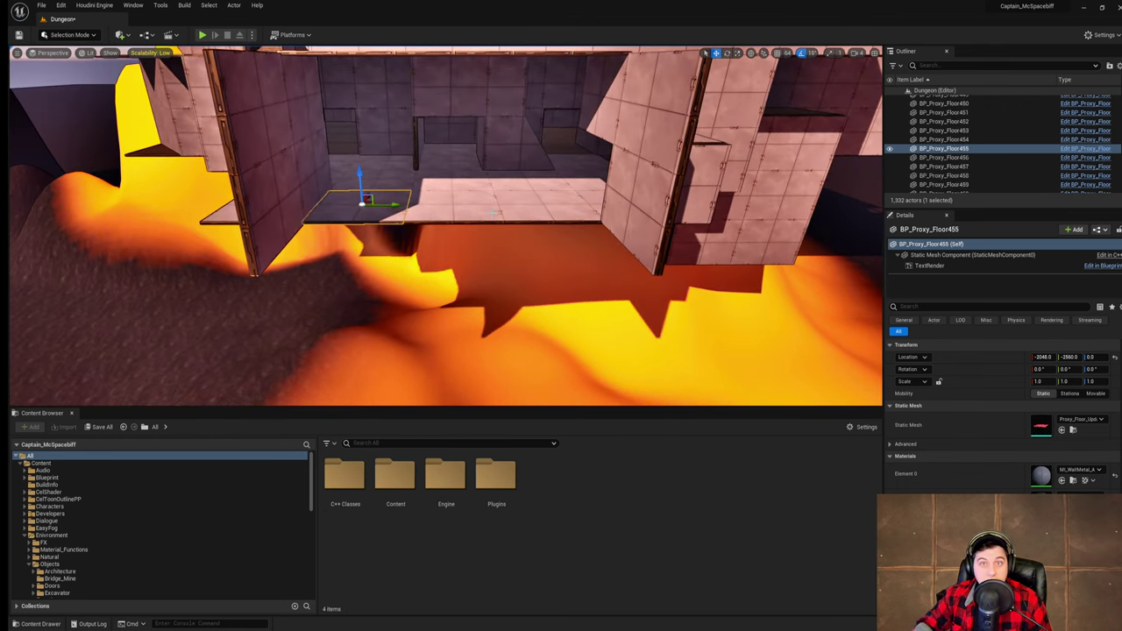
left_click(505, 207)
left_click(548, 208, "ctrl")
left_click(396, 205, "ctrl")
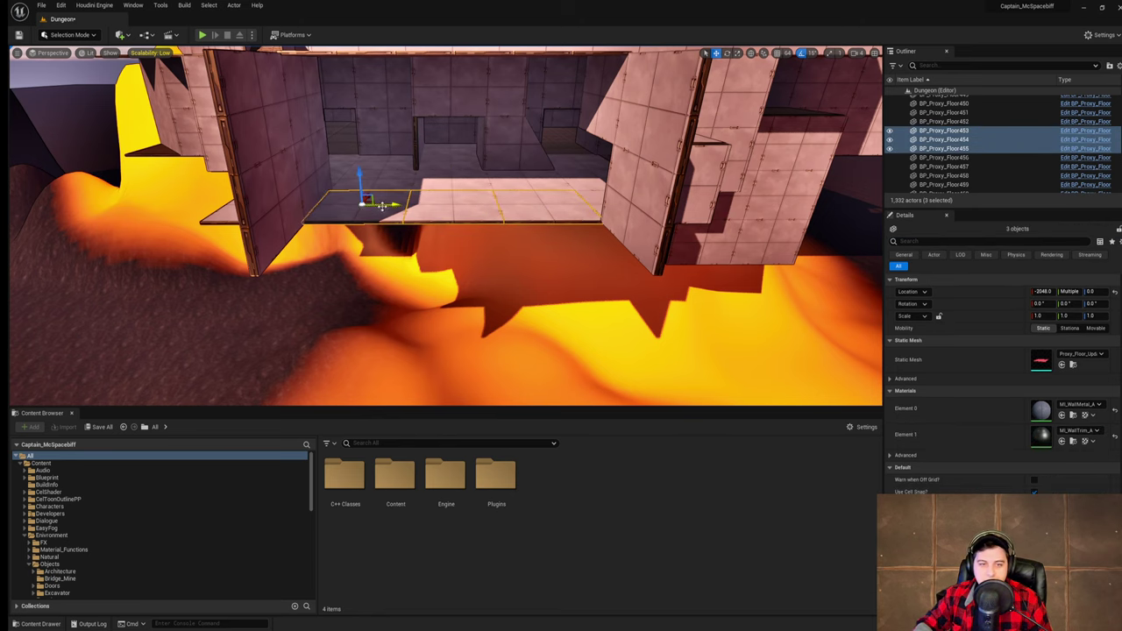
right_click_drag(396, 204, 526, 217)
left_click_drag(588, 226, 459, 187, "alt")
right_click_drag(460, 186, 793, 192)
left_click(41, 5)
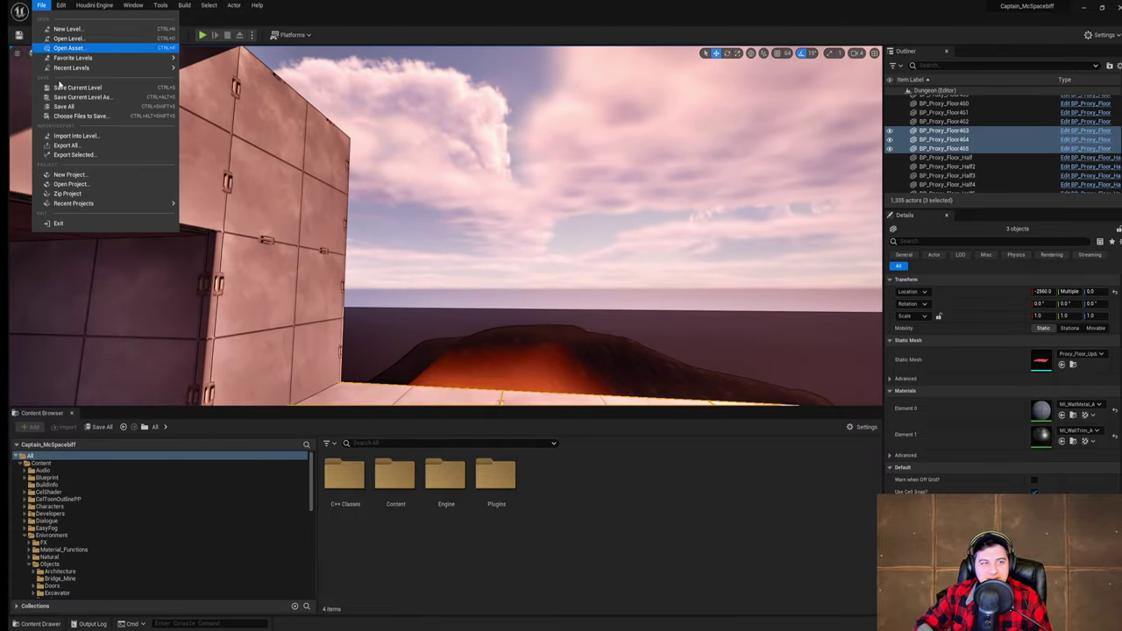
left_click(61, 89)
- Inspect the extended outdoor floor and side walls from inside the adjoining room
right_click_drag(620, 308, 653, 300)
right_click_drag(576, 276, 798, 304)
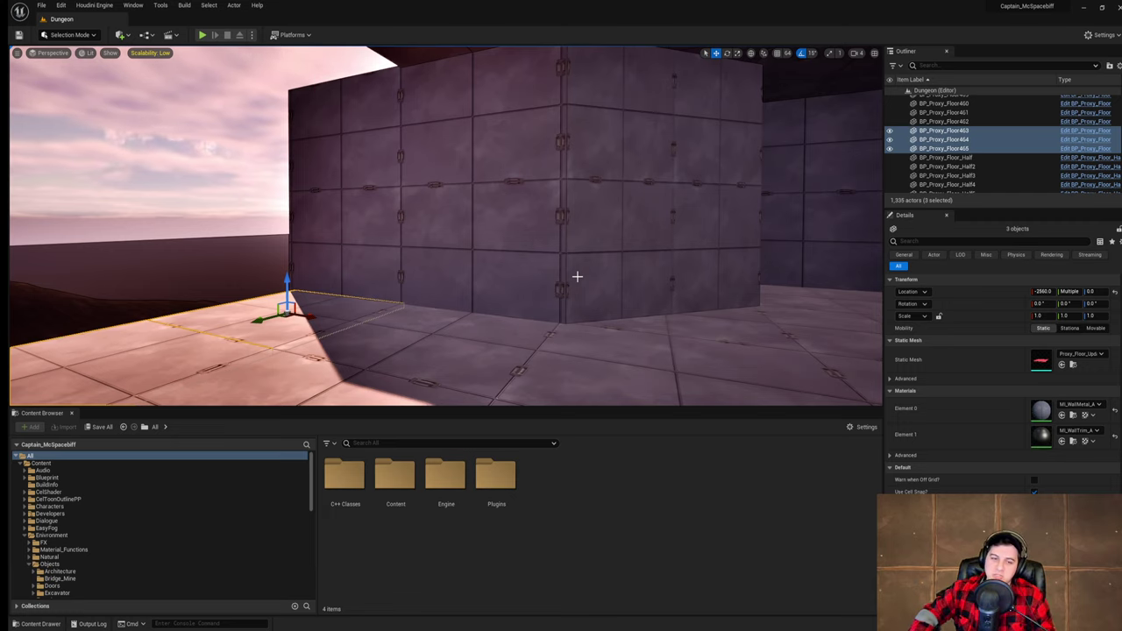
key("w")
right_click_drag(576, 276, 833, 279)
key("w")
key("w")
key("w")
left_click(43, 5)
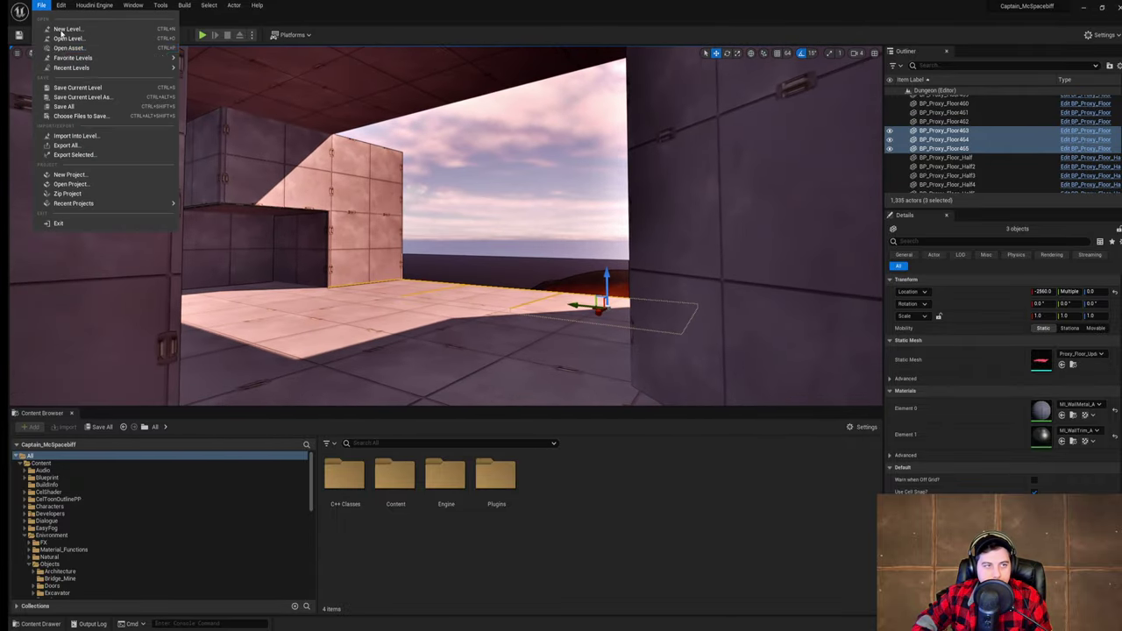
- Save the current Dungeon level
left_click(77, 88)
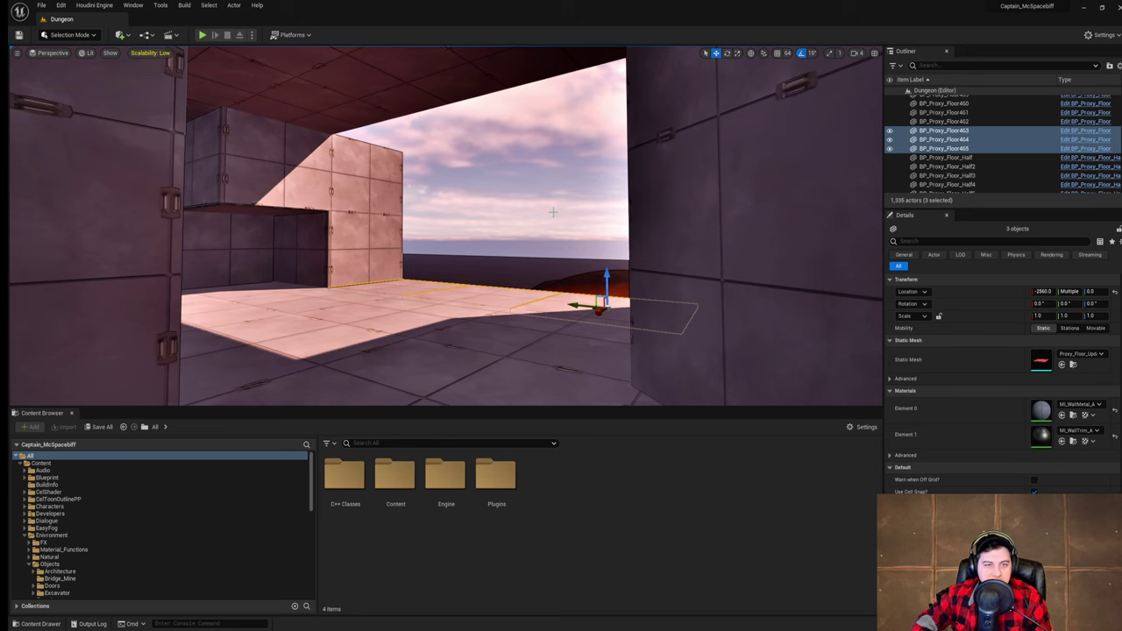
mouse_move(556, 212)
right_mouse_down()
mouse_move(559, 226)
mouse_move(567, 220)
right_mouse_up()
key("w")
key("s")
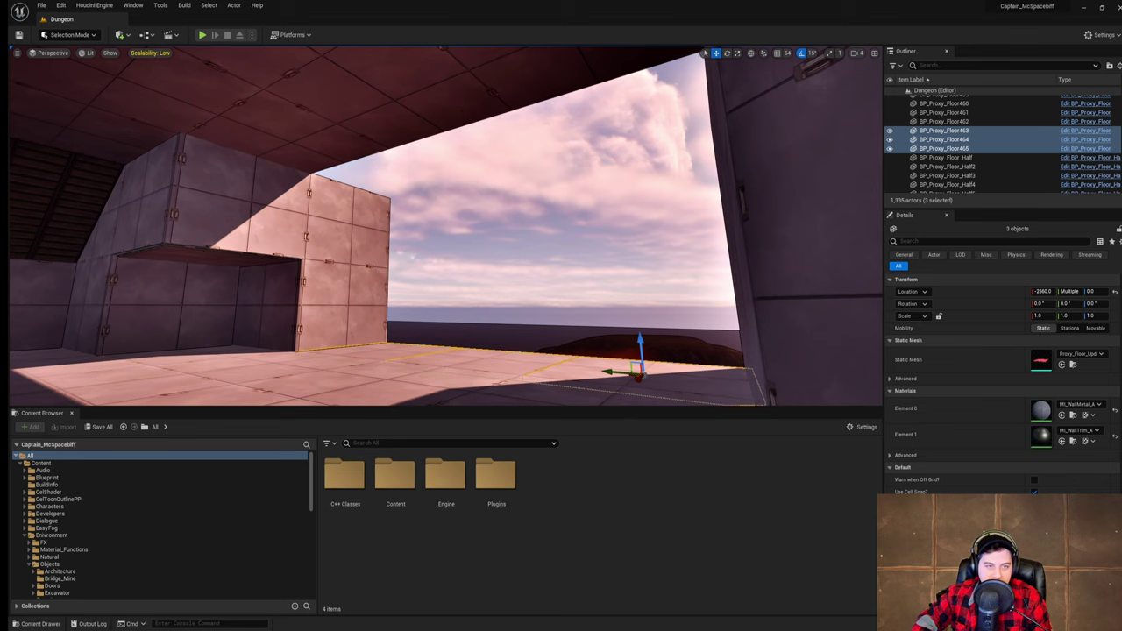
right_click_drag(567, 220, 561, 197)
- Check the ceiling tiles above the large opening by selecting them one at a time
left_click(405, 213)
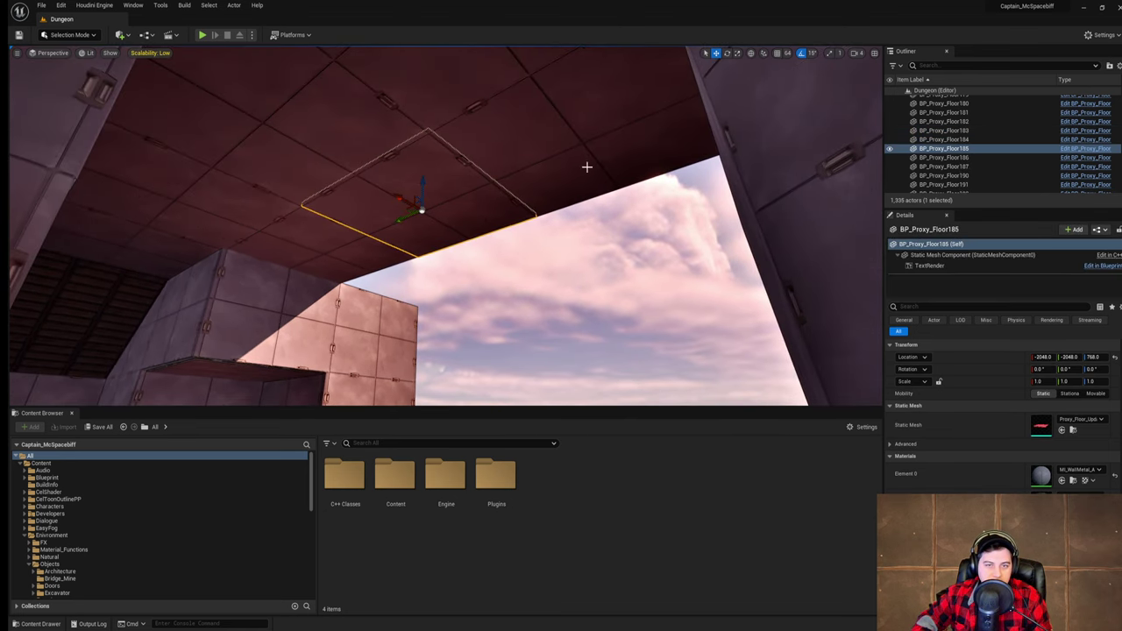
left_click(586, 168)
left_click(312, 287)
left_click(581, 175)
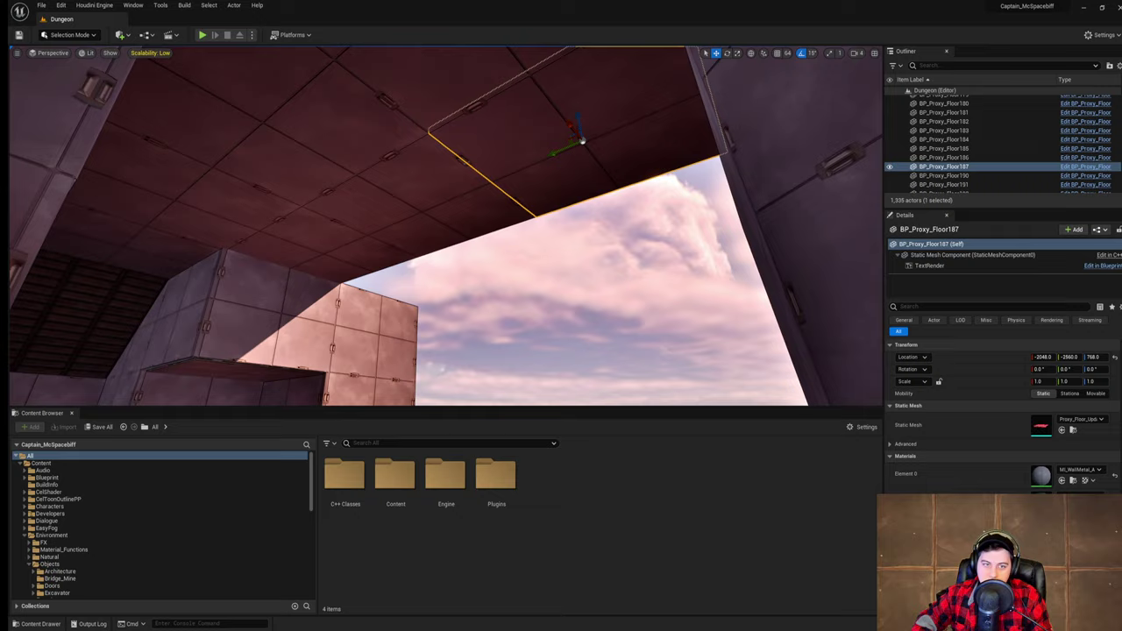
left_click(447, 194)
- Switch to Landscape mode and smooth the lava-covered terrain outside the building
right_click_drag(447, 194, 31, 258)
key("w")
key("w")
key("w")
key("w")
key("w")
key("s")
key("w")
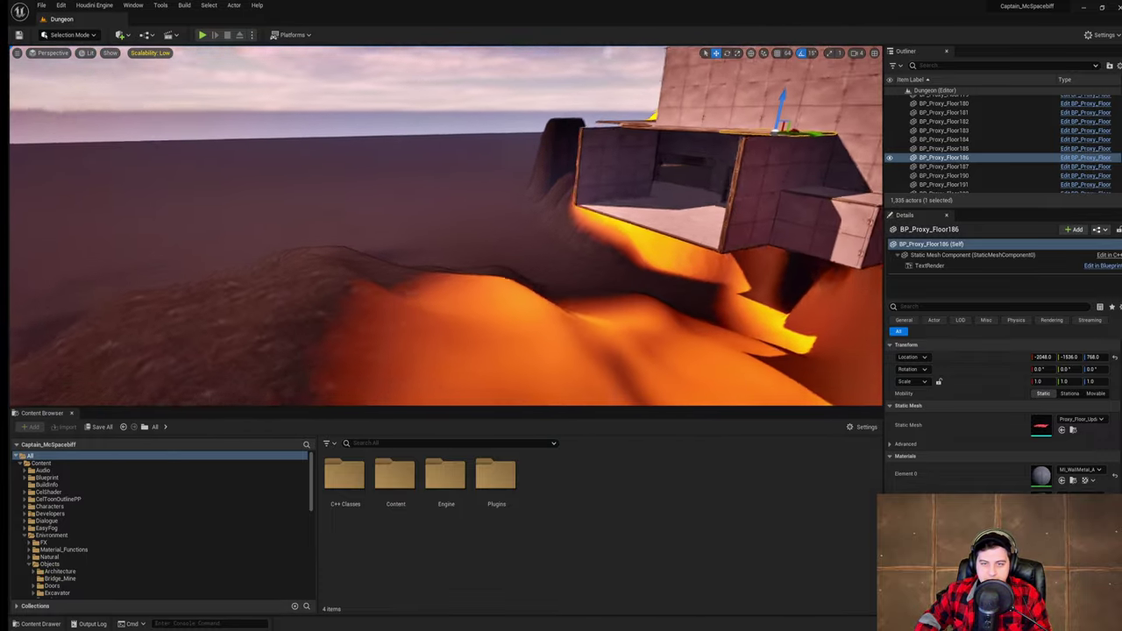
right_click_drag(96, 99, 107, 120)
left_click(83, 37)
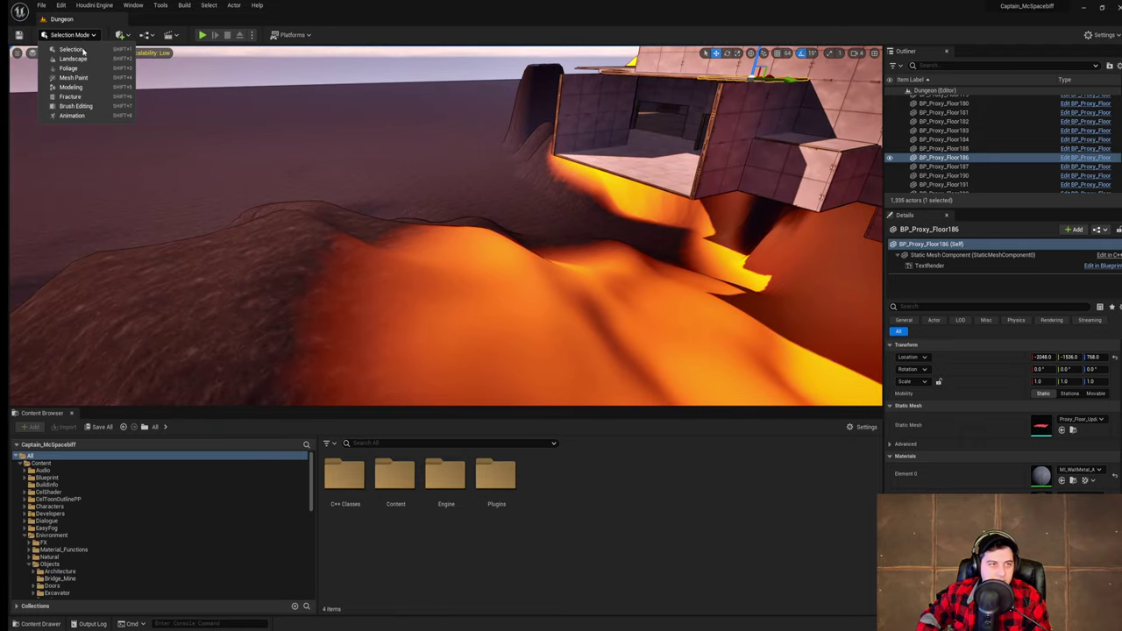
left_click(68, 56)
mouse_move(553, 277)
left_mouse_down()
mouse_move(473, 271)
mouse_move(558, 265)
left_mouse_up()
key("d")
right_click_drag(557, 265, 541, 261)
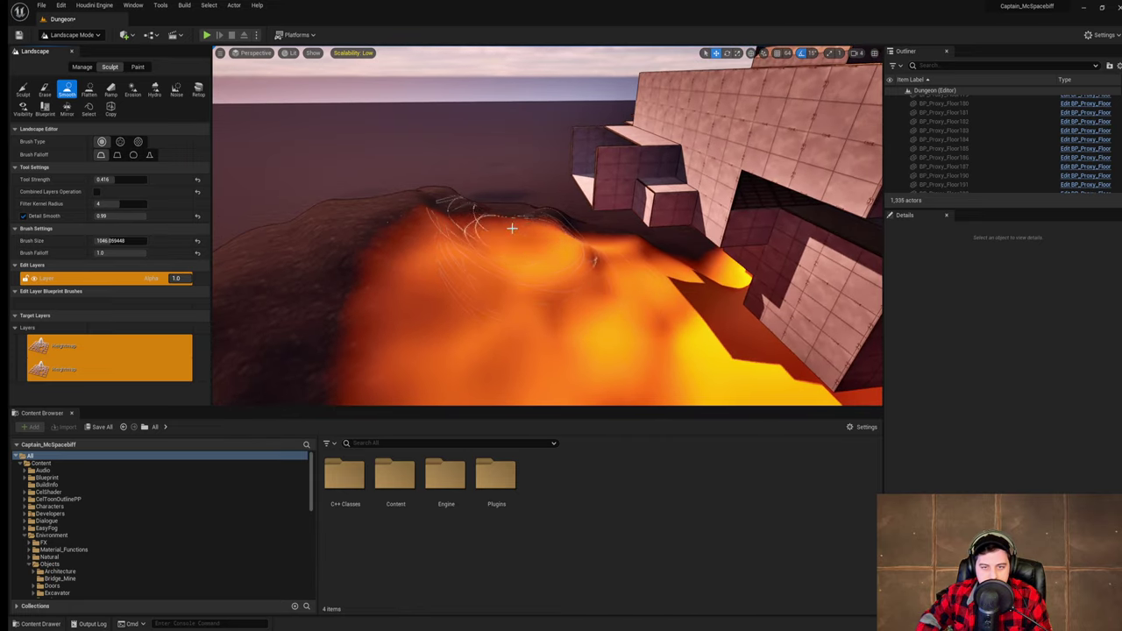
- Raise a mound on the lava terrain beside the building with the Sculpt tool and flatten its top
left_click(23, 91)
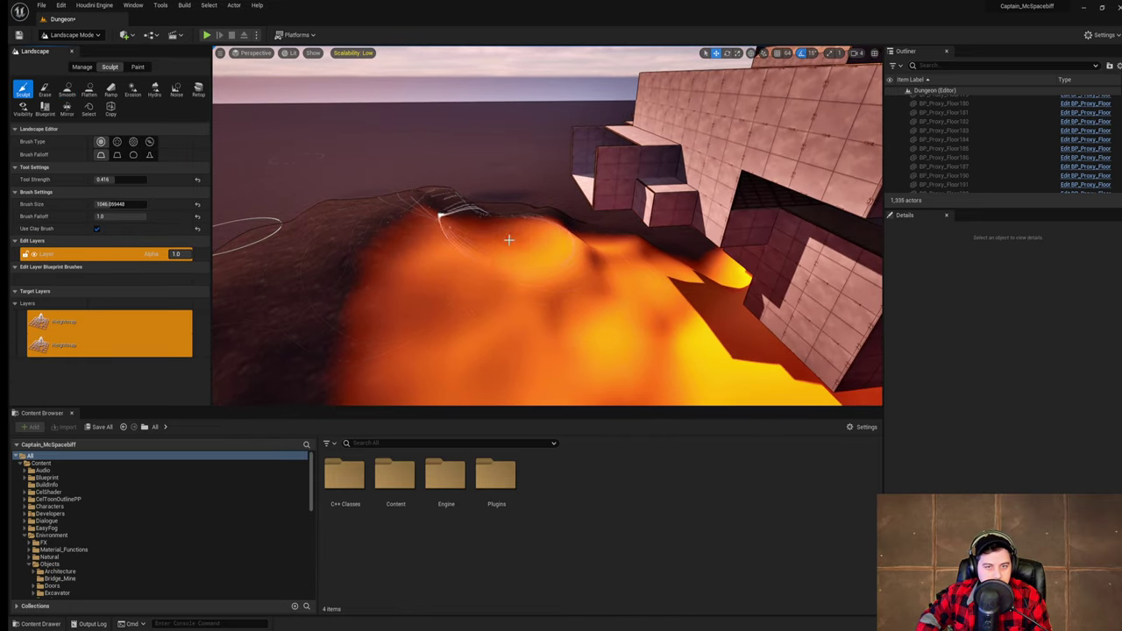
mouse_move(450, 220)
left_mouse_down()
mouse_move(450, 205)
mouse_move(481, 193)
mouse_move(495, 207)
left_mouse_up()
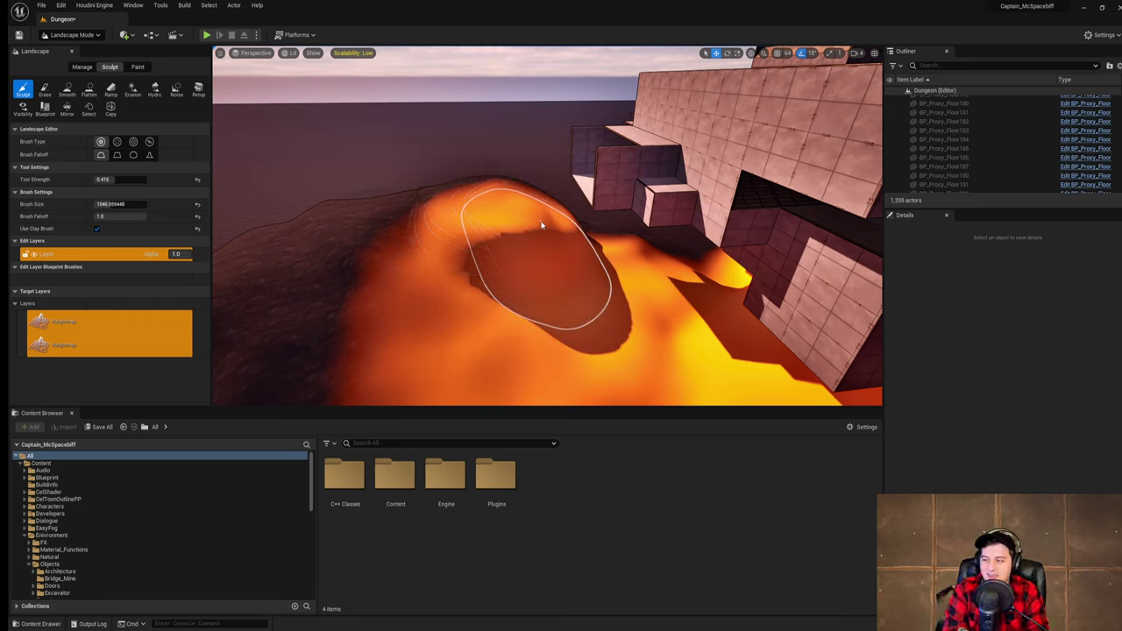
left_click(88, 91)
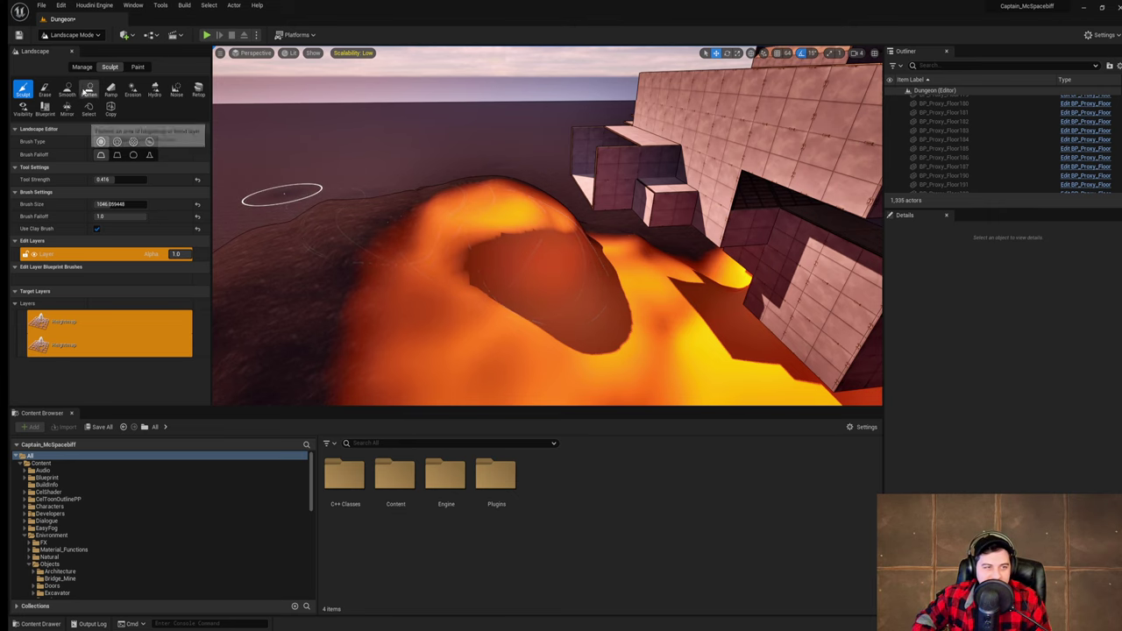
mouse_move(518, 222)
left_mouse_down()
mouse_move(531, 211)
mouse_move(557, 222)
mouse_move(532, 187)
mouse_move(536, 230)
left_mouse_up()
- Sculpt the lava mound higher and wider in front of the building's large opening
mouse_move(537, 230)
right_mouse_down()
mouse_move(548, 271)
mouse_move(596, 289)
mouse_move(701, 277)
right_mouse_up()
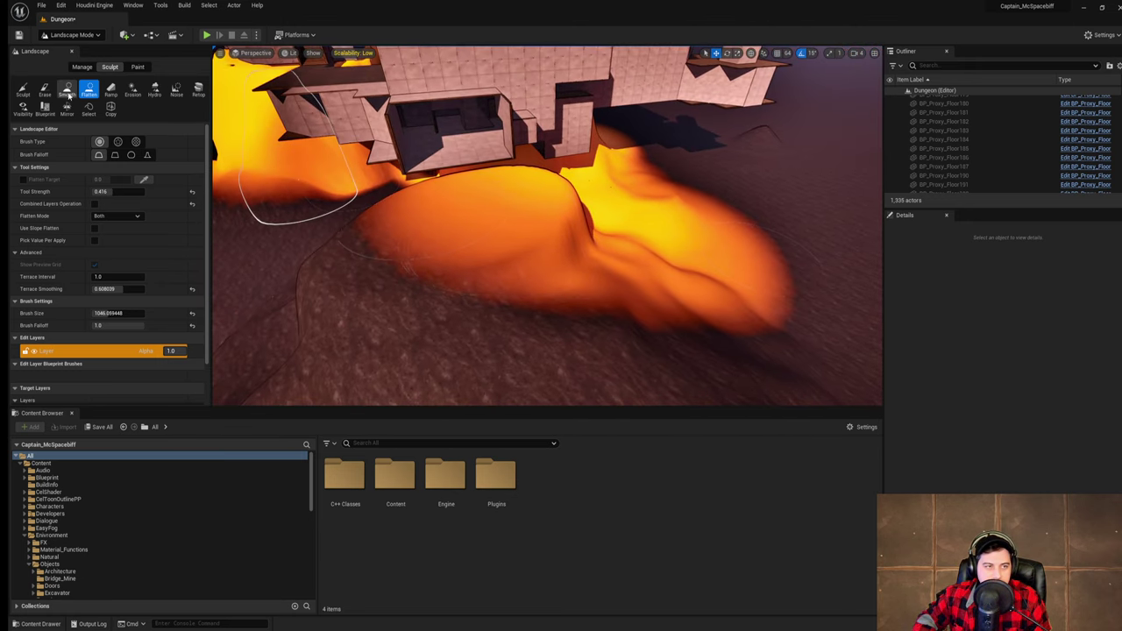
left_click(23, 90)
left_click_drag(479, 201, 455, 197)
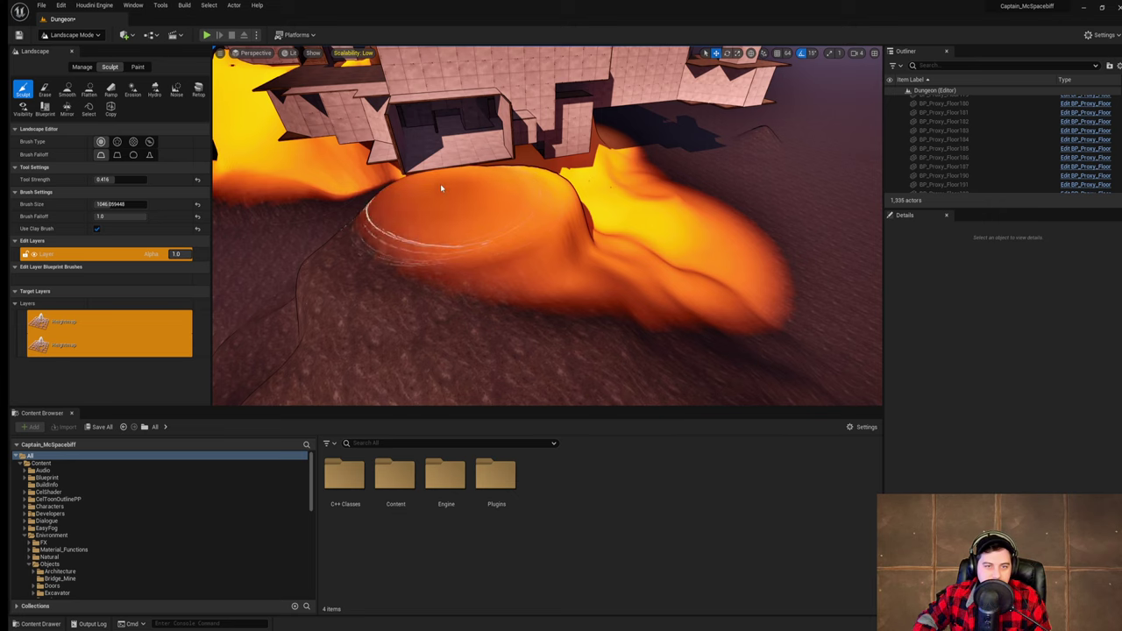
right_click_drag(430, 154, 394, 70)
right_click_drag(301, 54, 460, 286)
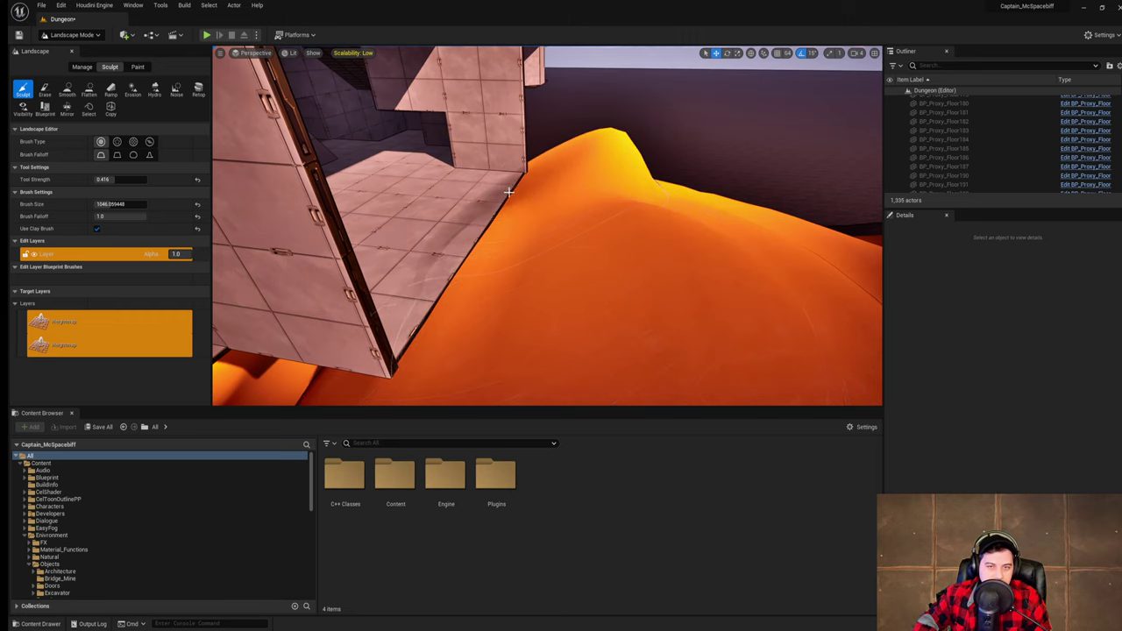
key("s")
mouse_move(551, 204)
right_mouse_down()
mouse_move(561, 254)
mouse_move(552, 246)
right_mouse_up()
key("d")
right_click_drag(615, 190, 450, 237)
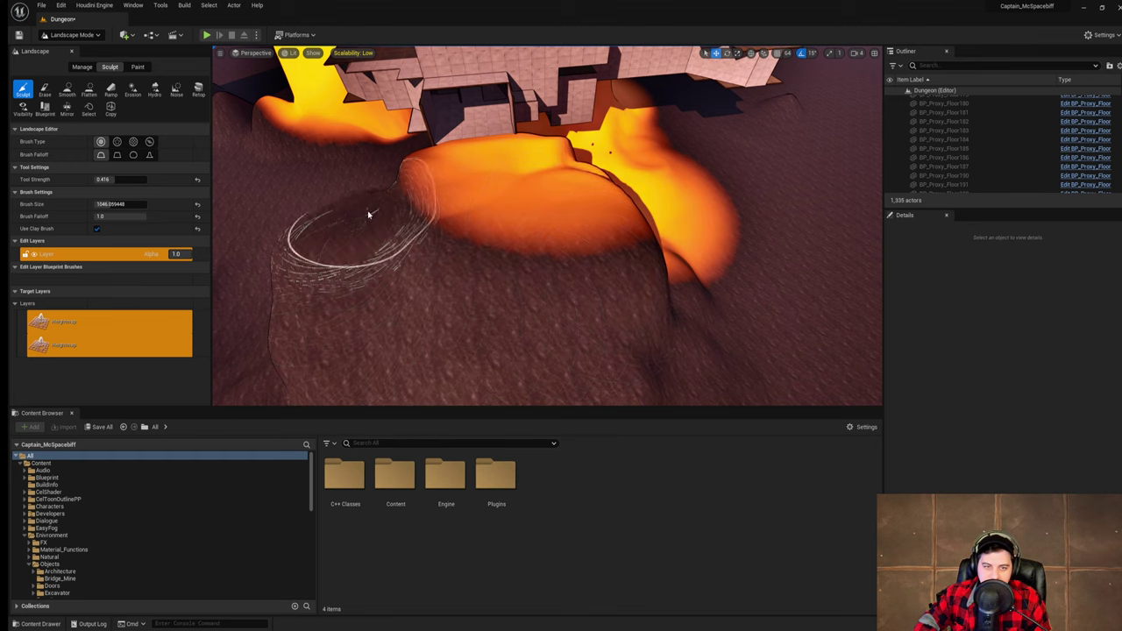
- Raise the dark rocky ground behind and around the lava mound with the Sculpt tool to extend the landmass
key("d")
mouse_move(369, 215)
right_mouse_down()
mouse_move(373, 237)
mouse_move(359, 250)
mouse_move(271, 246)
right_mouse_up()
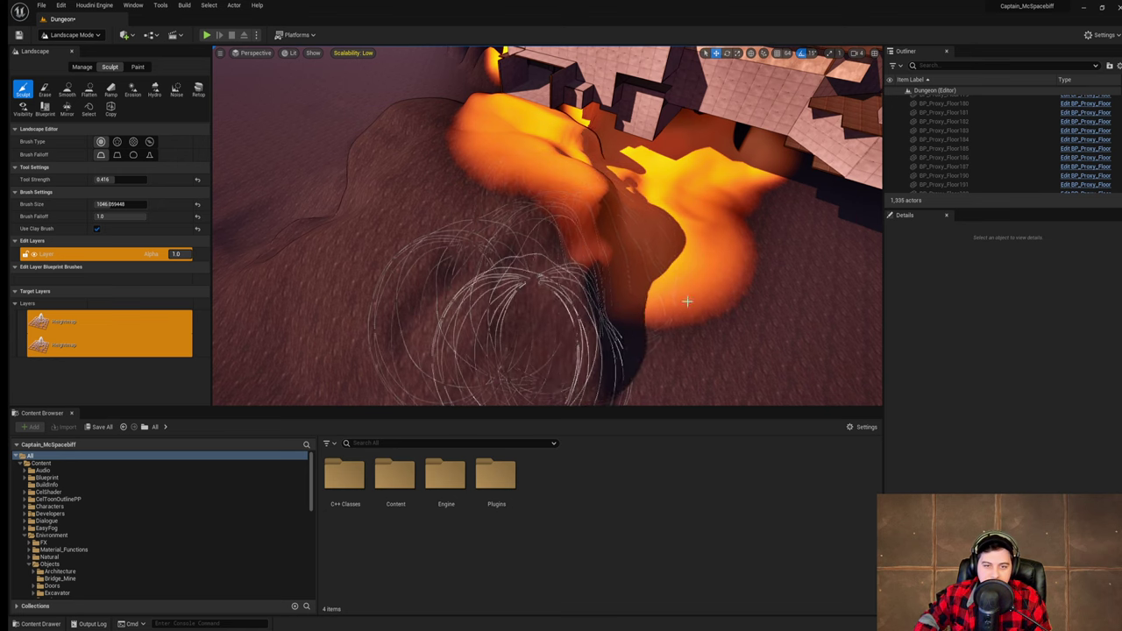
right_click_drag(687, 301, 734, 373)
left_click_drag(514, 248, 587, 207)
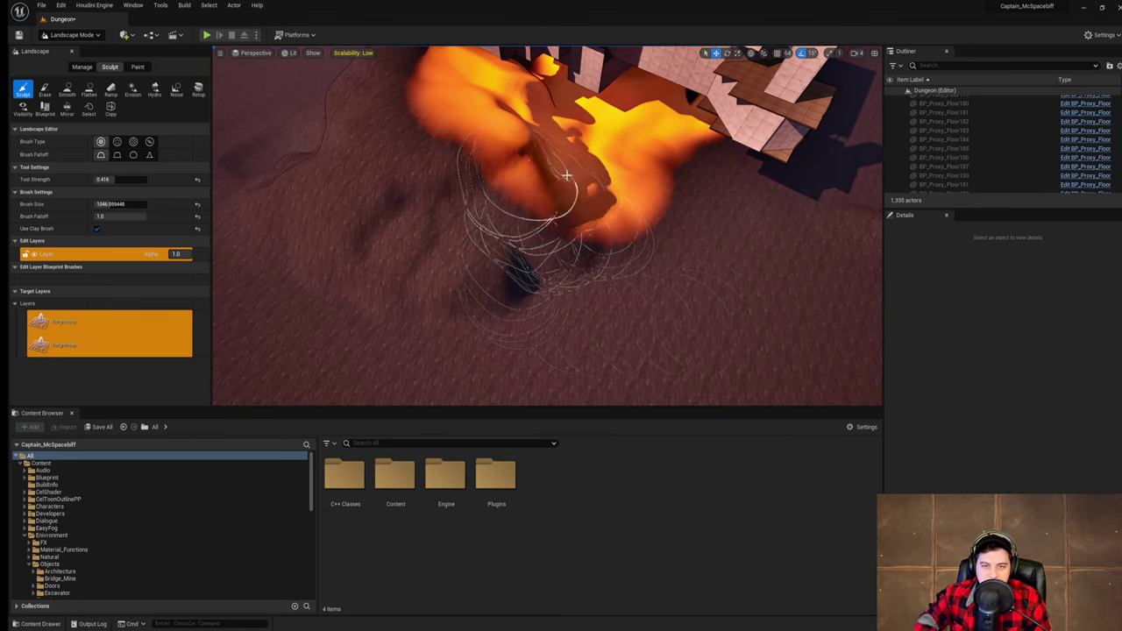
key("a")
mouse_move(771, 160)
right_mouse_down()
mouse_move(815, 149)
mouse_move(880, 176)
right_mouse_up()
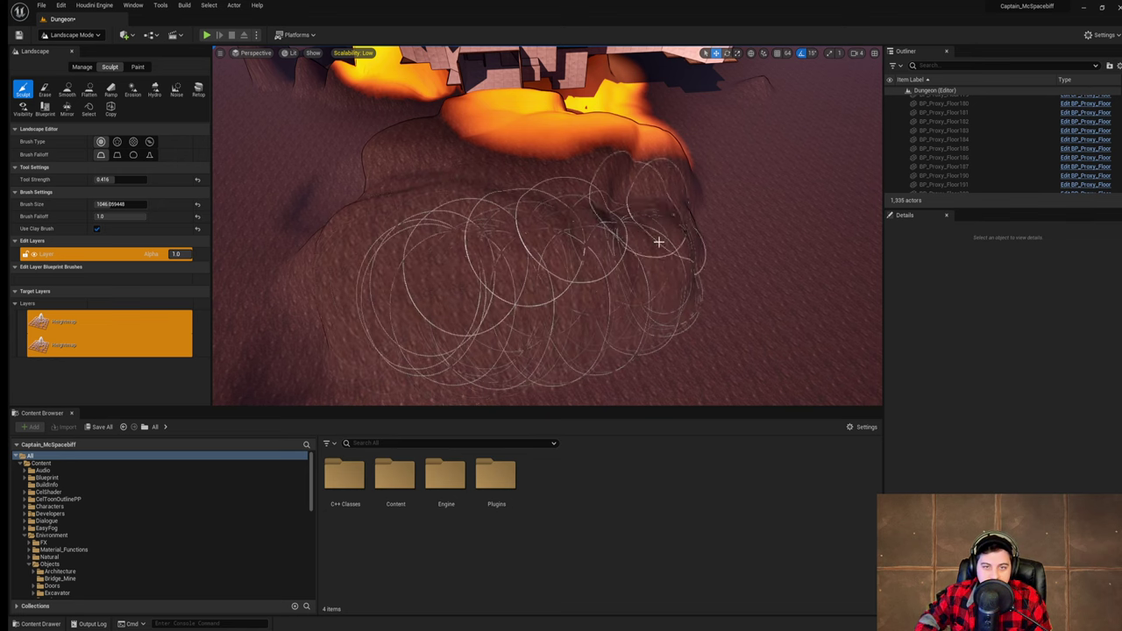
- Level the bumpy raised ground beside the lava mound with the Flatten tool
left_click(68, 89)
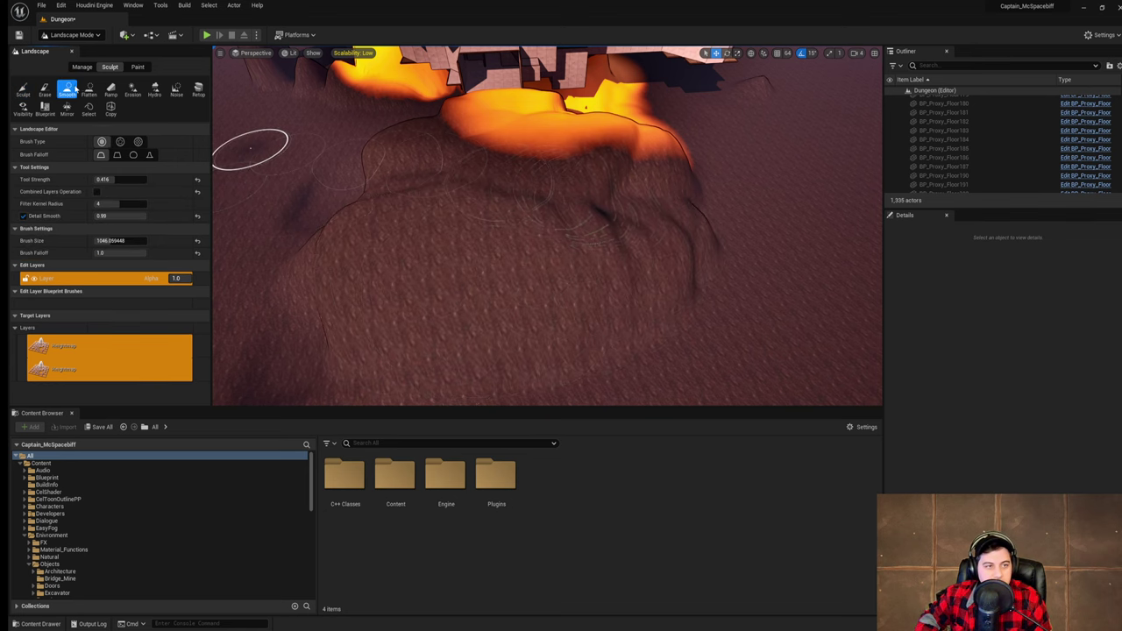
left_click(89, 90)
mouse_move(571, 118)
right_mouse_down()
mouse_move(548, 53)
mouse_move(377, 54)
mouse_move(351, 79)
mouse_move(368, 105)
right_mouse_up()
key("w")
key("s")
mouse_move(591, 160)
left_mouse_down()
mouse_move(551, 166)
mouse_move(438, 260)
mouse_move(493, 303)
mouse_move(445, 342)
left_mouse_up()
right_click_drag(445, 342, 520, 213)
mouse_move(544, 175)
left_mouse_down()
mouse_move(648, 167)
mouse_move(613, 161)
left_mouse_up()
right_click_drag(646, 184, 647, 184)
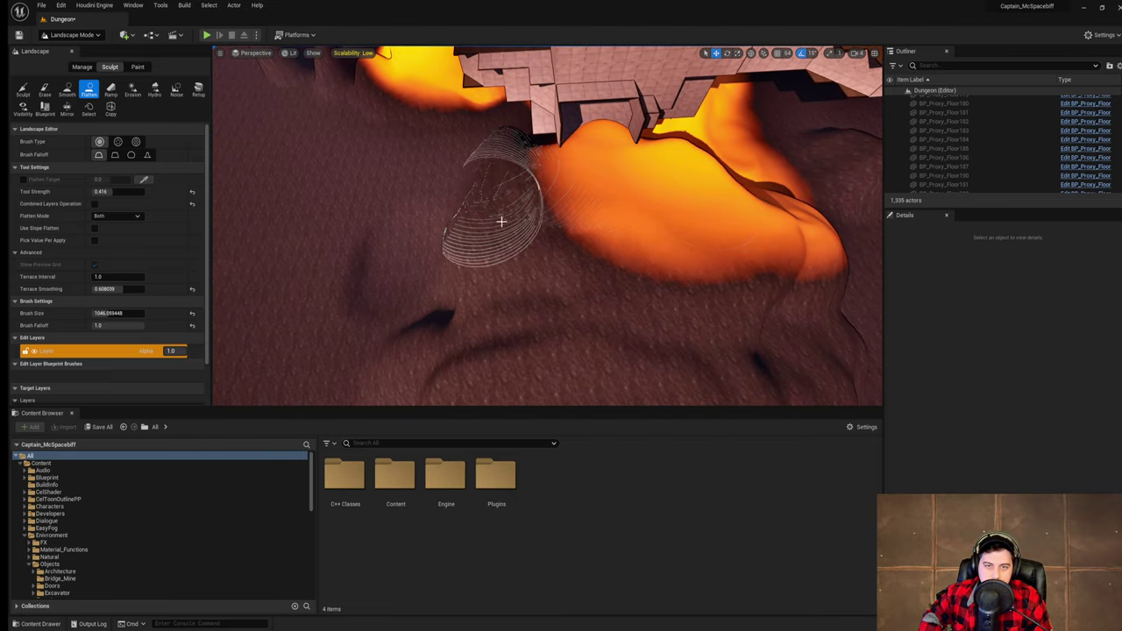
- Flatten the rest of the raised landmass around the lava into an even, wider plateau
mouse_move(483, 255)
left_mouse_down()
mouse_move(724, 298)
mouse_move(554, 286)
mouse_move(708, 199)
mouse_move(753, 188)
mouse_move(779, 293)
mouse_move(796, 277)
mouse_move(706, 370)
mouse_move(428, 273)
mouse_move(501, 210)
left_mouse_up()
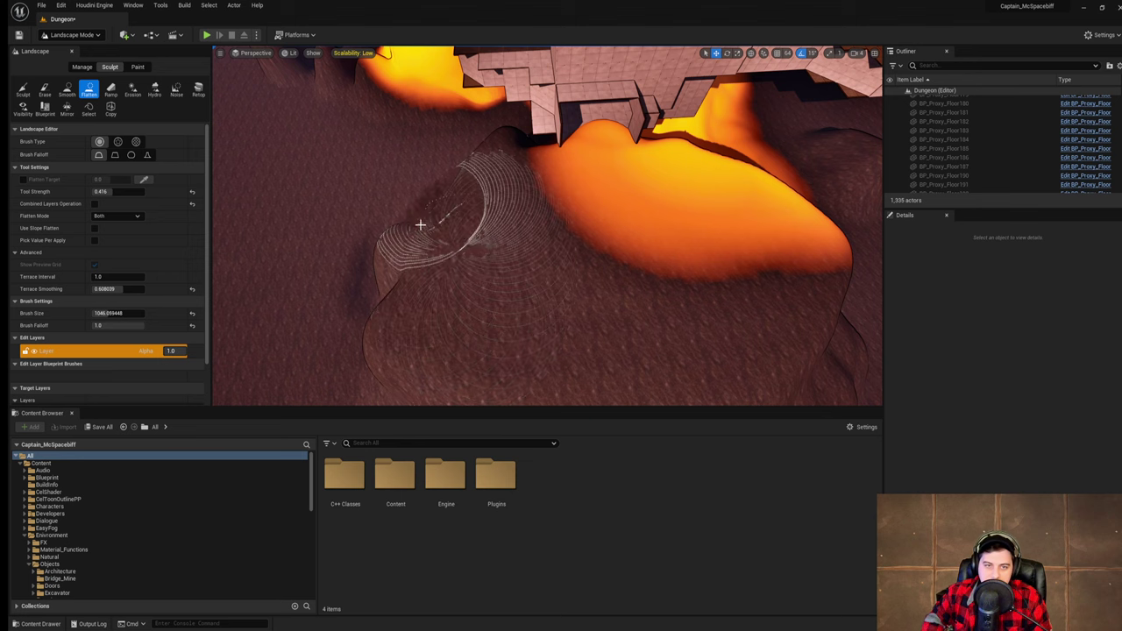
mouse_move(421, 224)
left_mouse_down()
mouse_move(598, 325)
mouse_move(654, 288)
left_mouse_up()
mouse_move(653, 288)
right_mouse_down()
mouse_move(736, 303)
mouse_move(675, 307)
mouse_move(644, 293)
right_mouse_up()
mouse_move(401, 284)
left_mouse_down()
mouse_move(405, 221)
mouse_move(376, 218)
mouse_move(394, 283)
mouse_move(458, 226)
mouse_move(393, 185)
mouse_move(371, 246)
mouse_move(381, 231)
mouse_move(413, 301)
mouse_move(533, 188)
mouse_move(591, 217)
mouse_move(673, 211)
mouse_move(661, 210)
mouse_move(673, 279)
mouse_move(712, 232)
mouse_move(741, 240)
left_mouse_up()
mouse_move(829, 238)
right_mouse_down()
mouse_move(855, 239)
mouse_move(714, 240)
right_mouse_up()
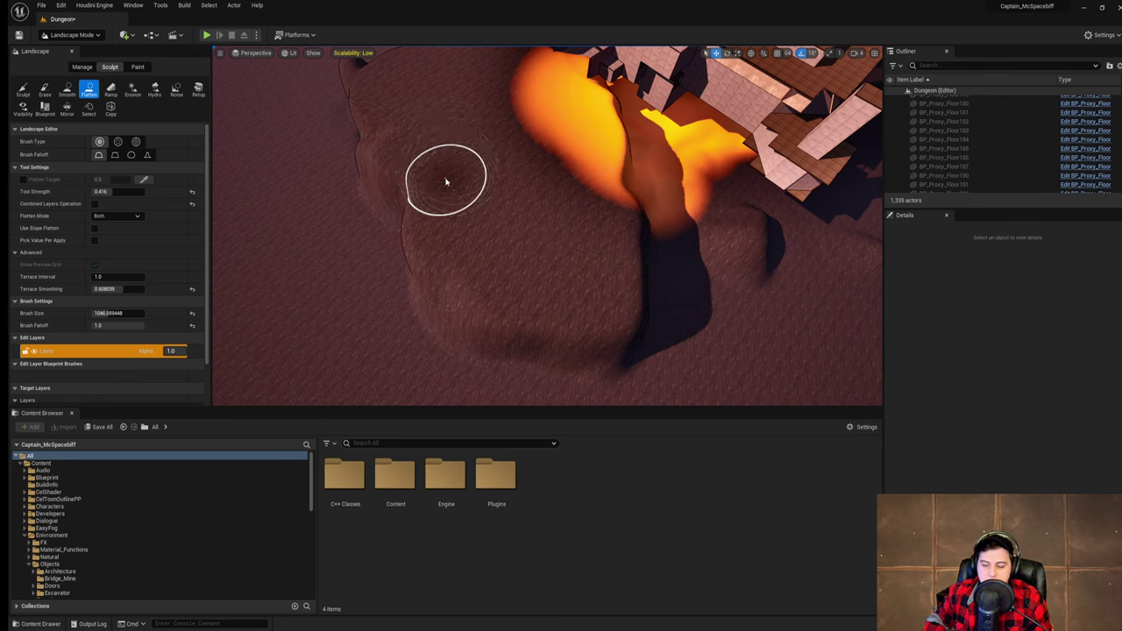
- Save the Dungeon level with the flattened plateau
mouse_move(486, 184)
right_mouse_down()
mouse_move(526, 101)
mouse_move(434, 110)
right_mouse_up()
key("w")
left_click(39, 7)
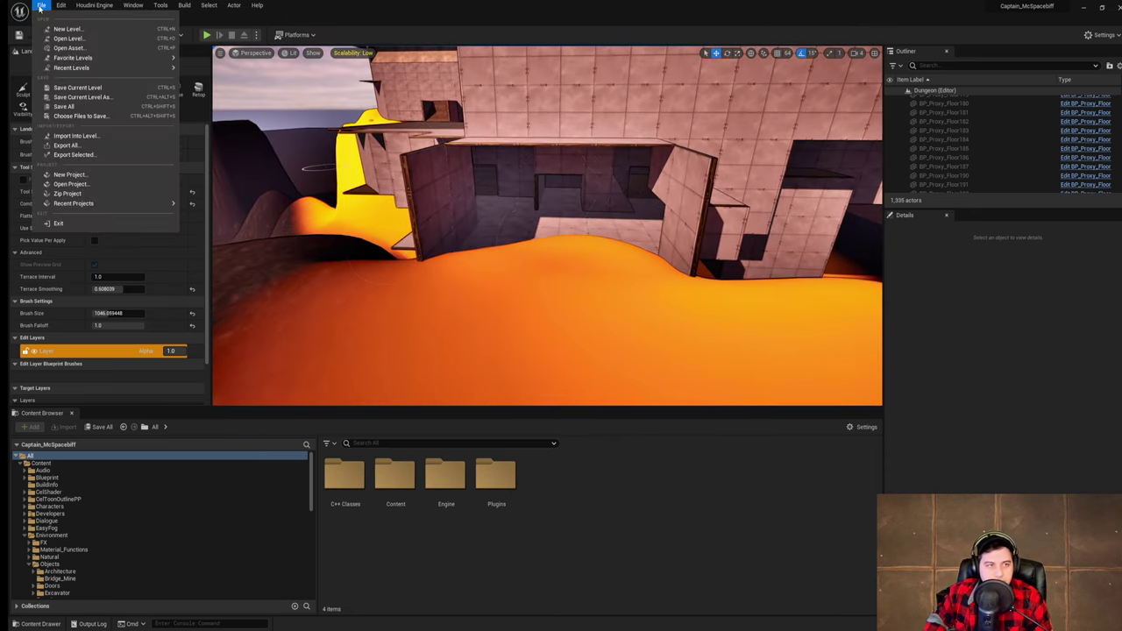
left_click(79, 88)
- Play-test the level outside the building's opening, end the play session and save the current level
key("w")
right_click_drag(495, 303, 232, 293)
key("w")
mouse_move(548, 226)
right_mouse_down()
mouse_move(535, 226)
mouse_move(666, 302)
mouse_move(745, 276)
mouse_move(517, 223)
mouse_move(550, 284)
mouse_move(525, 311)
mouse_move(548, 230)
right_mouse_up()
key("s")
key("d")
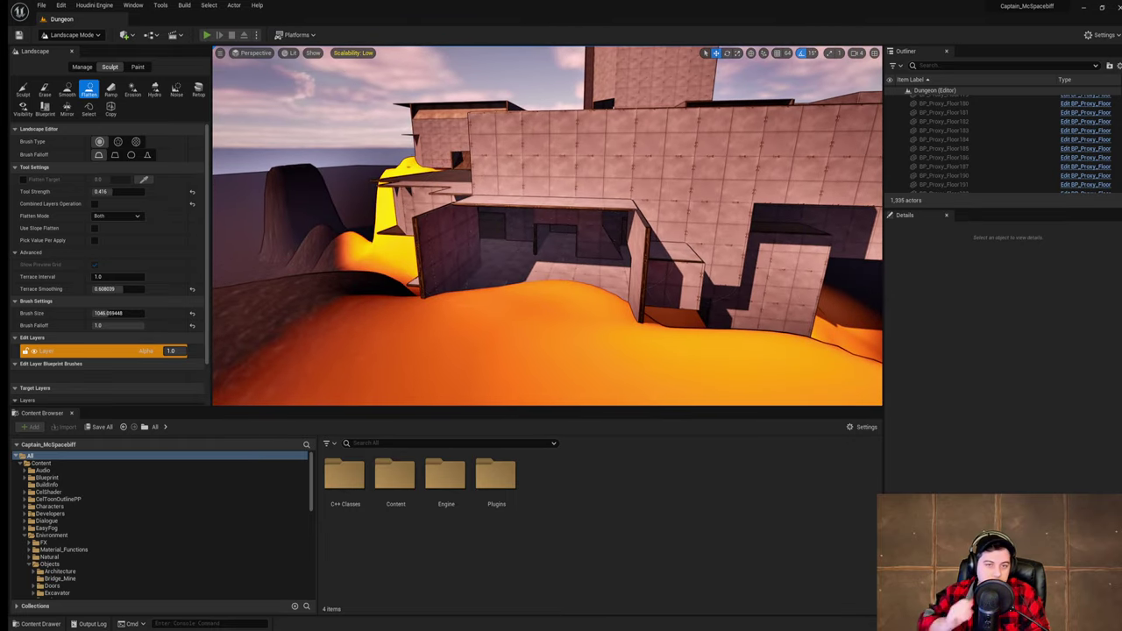
key("alt+p")
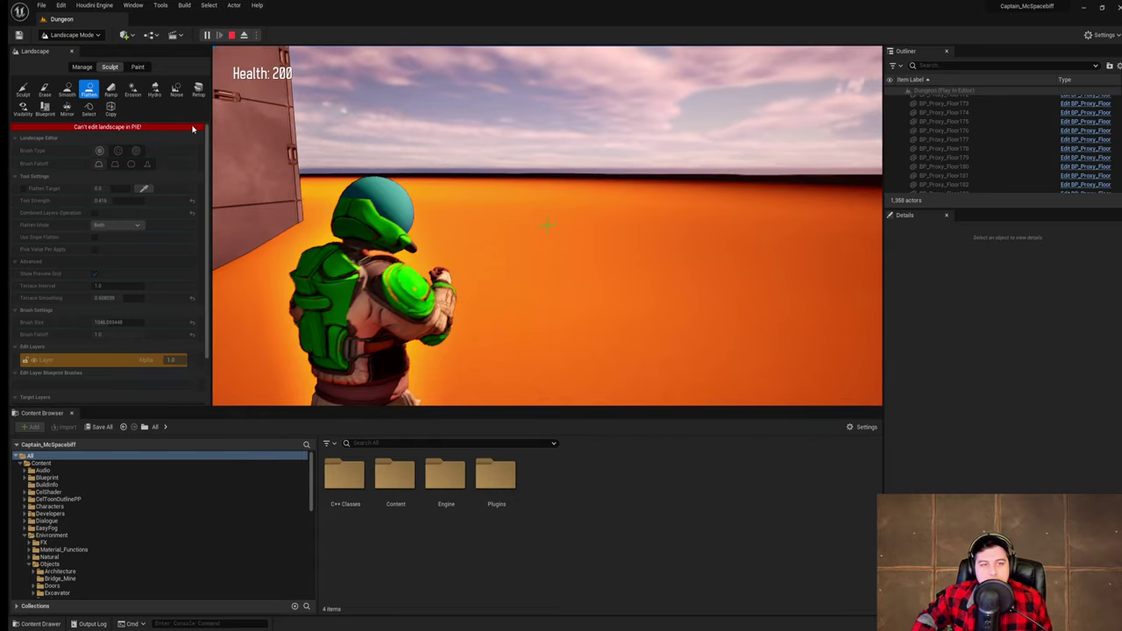
key("Escape")
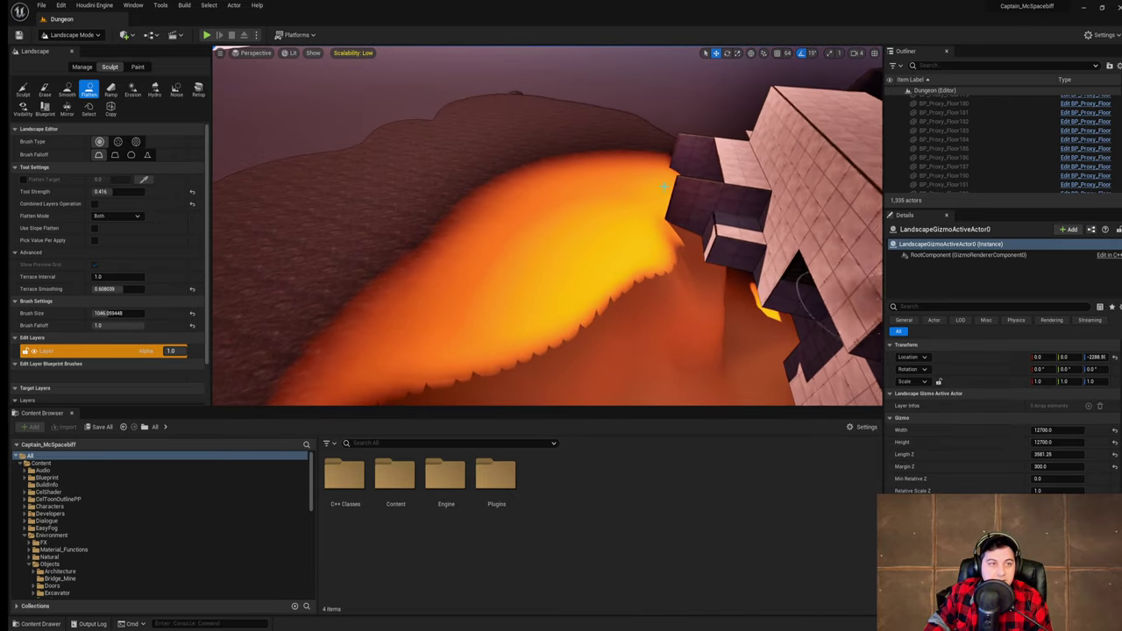
left_click(41, 6)
left_click(88, 90)
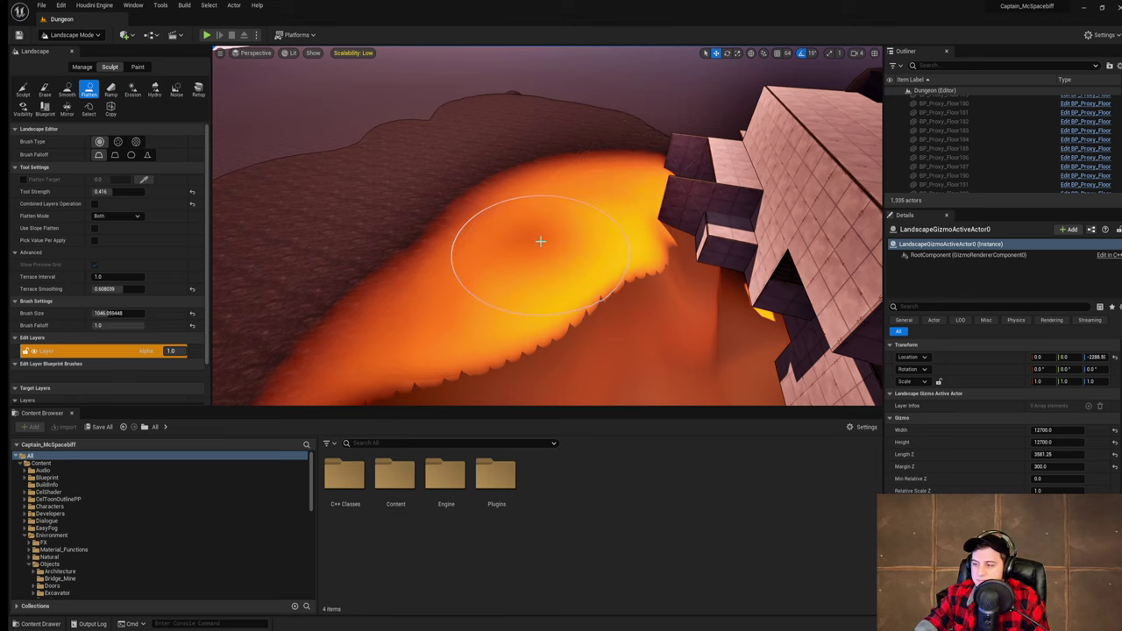
- Smooth the lava terrain along the opening's floor edge and side walls with a brush size of about 367
key("w")
mouse_move(540, 241)
right_mouse_down()
mouse_move(502, 230)
mouse_move(573, 190)
mouse_move(568, 218)
mouse_move(438, 219)
mouse_move(441, 243)
mouse_move(380, 249)
right_mouse_up()
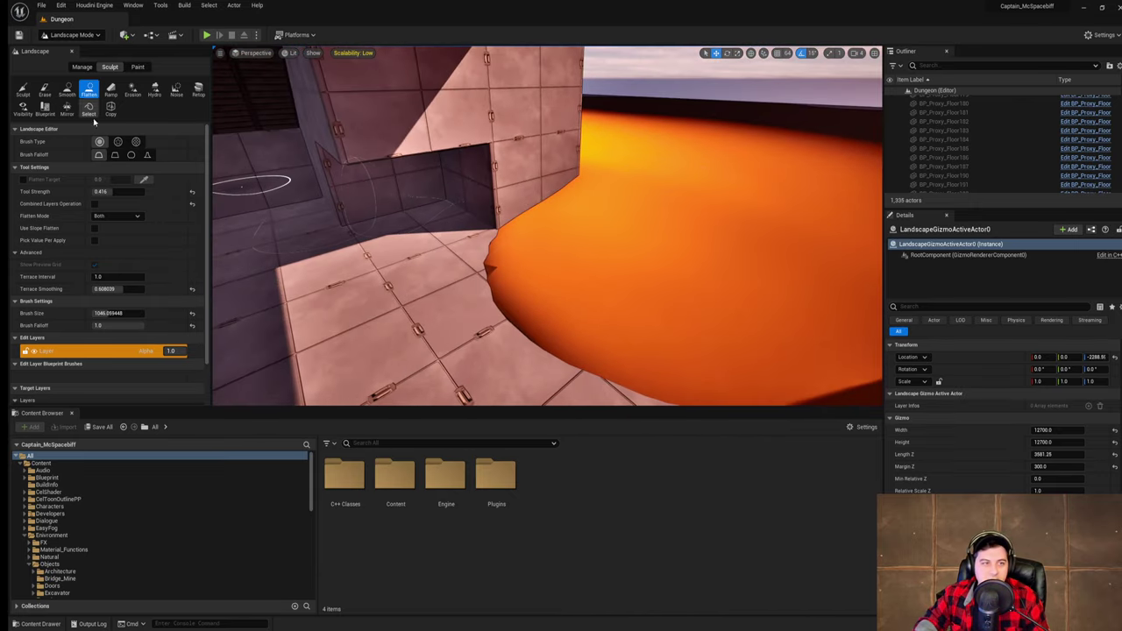
left_click(68, 90)
mouse_move(578, 269)
right_mouse_down()
mouse_move(517, 229)
mouse_move(381, 264)
mouse_move(448, 261)
right_mouse_up()
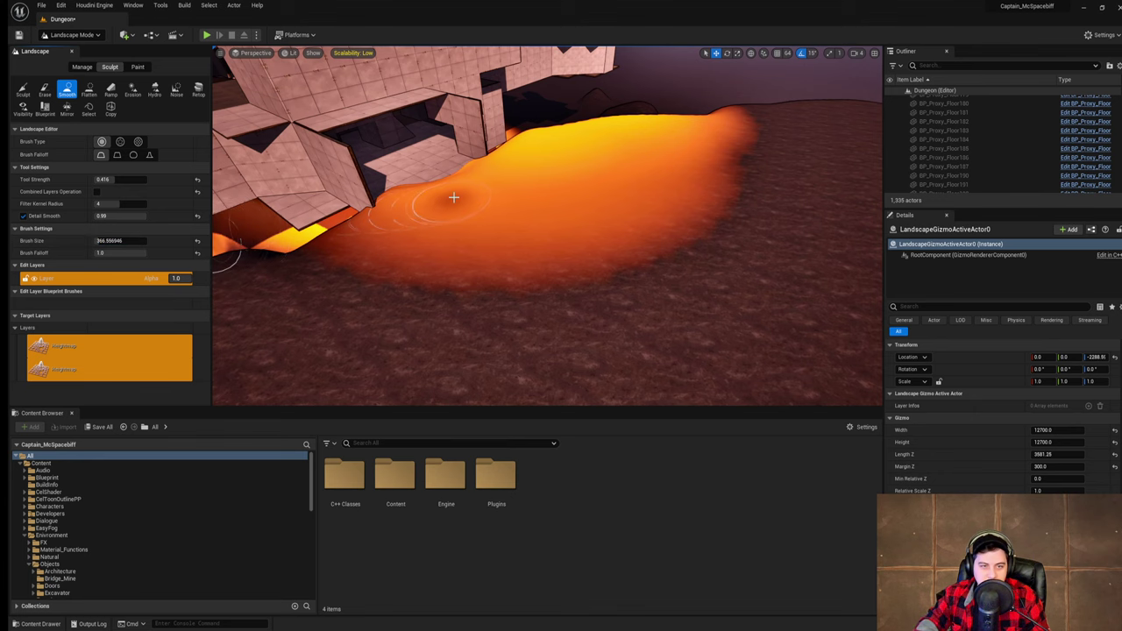
right_click_drag(465, 198, 407, 203)
mouse_move(526, 203)
right_mouse_down()
mouse_move(561, 230)
mouse_move(576, 213)
right_mouse_up()
mouse_move(633, 198)
left_mouse_down()
mouse_move(646, 203)
mouse_move(628, 209)
left_mouse_up()
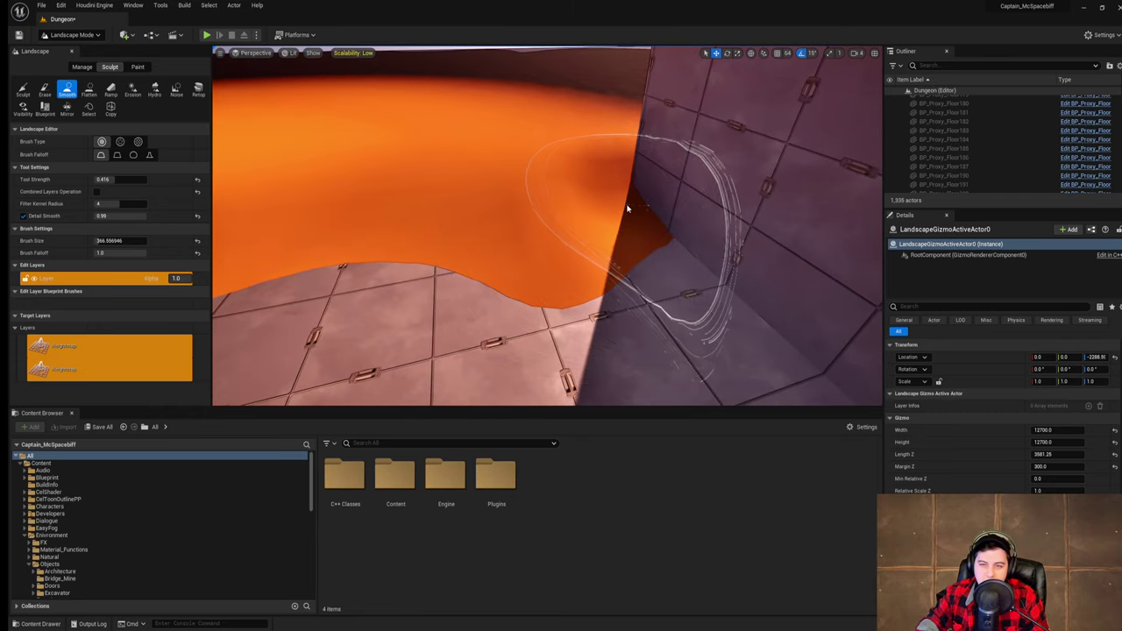
mouse_move(627, 209)
right_mouse_down()
mouse_move(647, 196)
mouse_move(640, 210)
mouse_move(603, 210)
mouse_move(633, 216)
right_mouse_up()
mouse_move(642, 235)
left_mouse_down()
mouse_move(675, 194)
mouse_move(595, 174)
left_mouse_up()
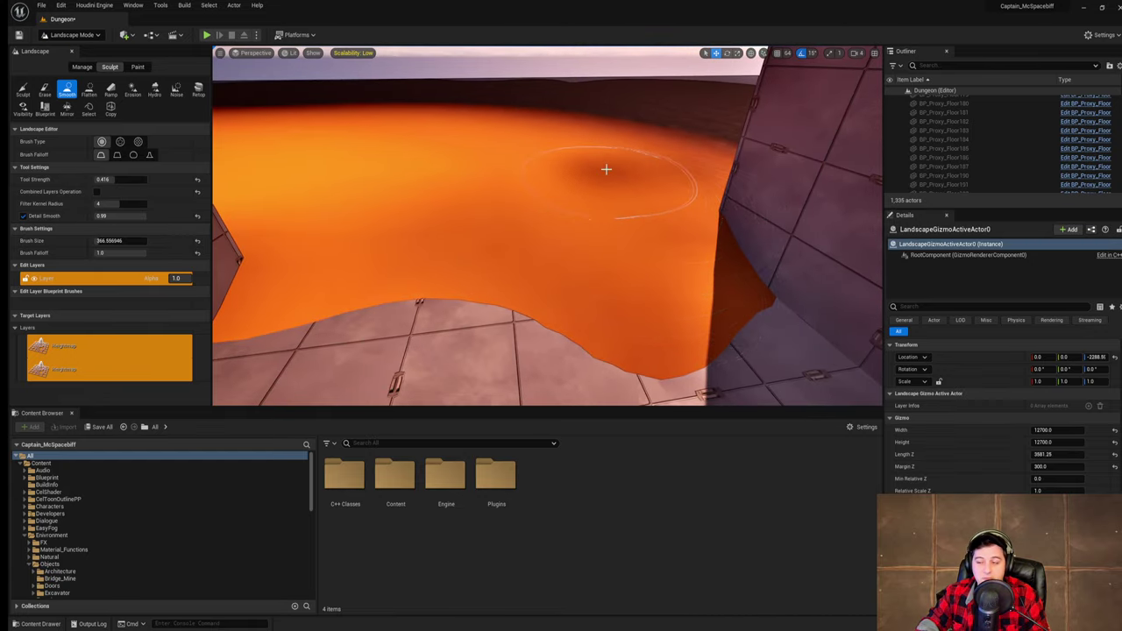
- Sculpt the rocky ground next to the lava edge with a brush size of about 770
key("w")
mouse_move(606, 169)
right_mouse_down()
mouse_move(578, 166)
mouse_move(592, 124)
mouse_move(613, 166)
mouse_move(668, 174)
right_mouse_up()
left_click(24, 91)
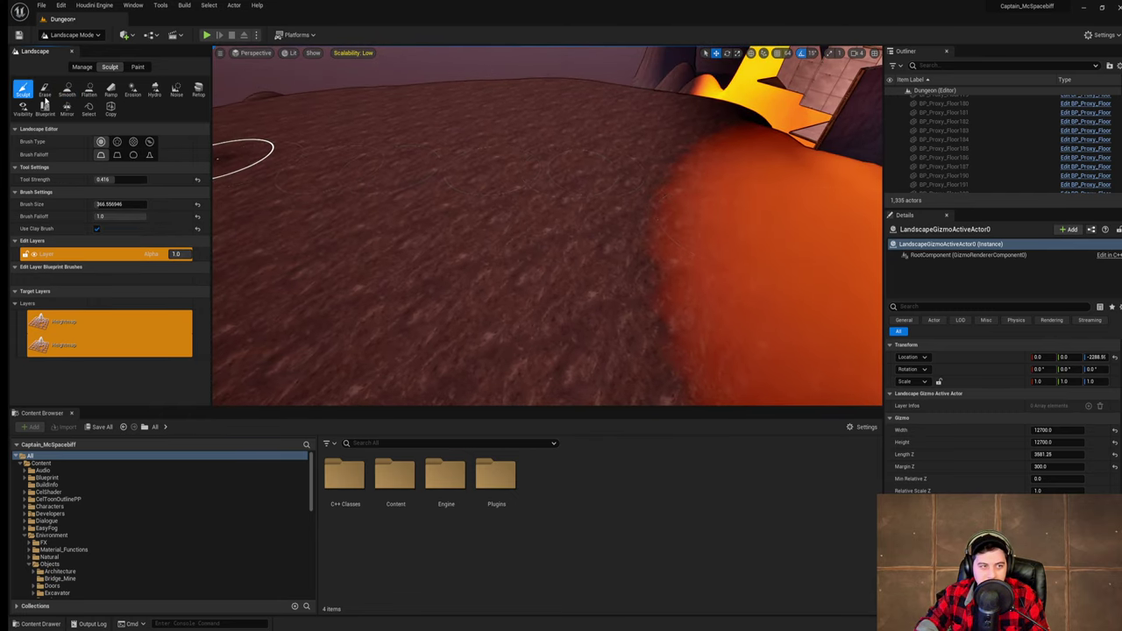
mouse_move(482, 199)
right_mouse_down()
mouse_move(486, 217)
mouse_move(526, 221)
right_mouse_up()
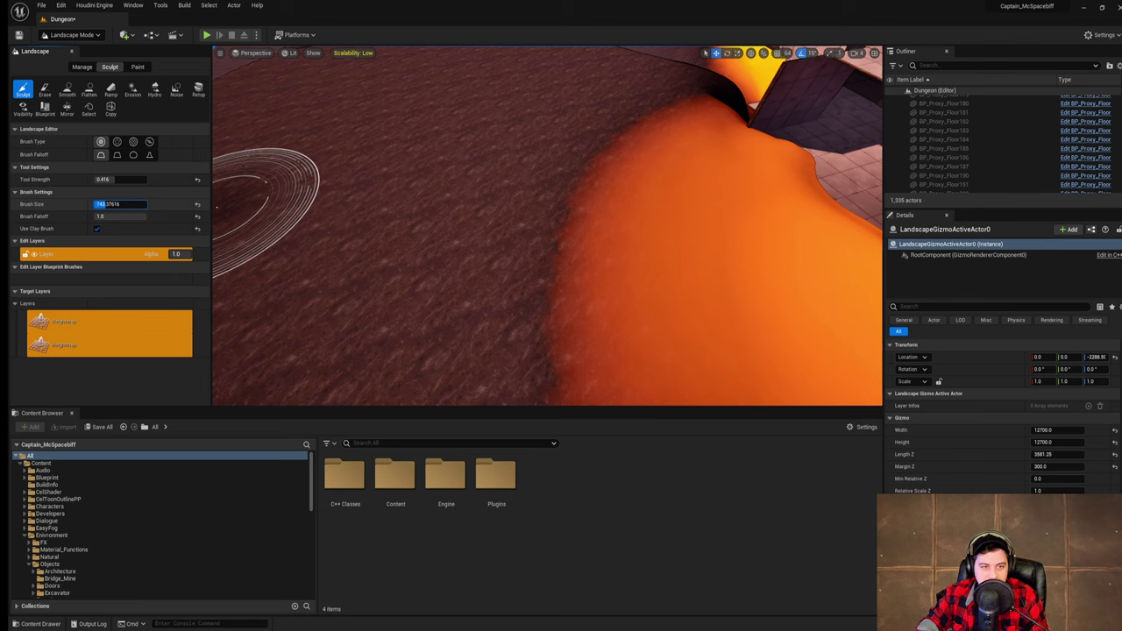
left_click_drag(106, 205, 109, 204)
mouse_move(588, 181)
right_mouse_down()
mouse_move(580, 207)
mouse_move(561, 214)
right_mouse_up()
mouse_move(588, 180)
left_mouse_down()
mouse_move(551, 260)
mouse_move(674, 198)
left_mouse_up()
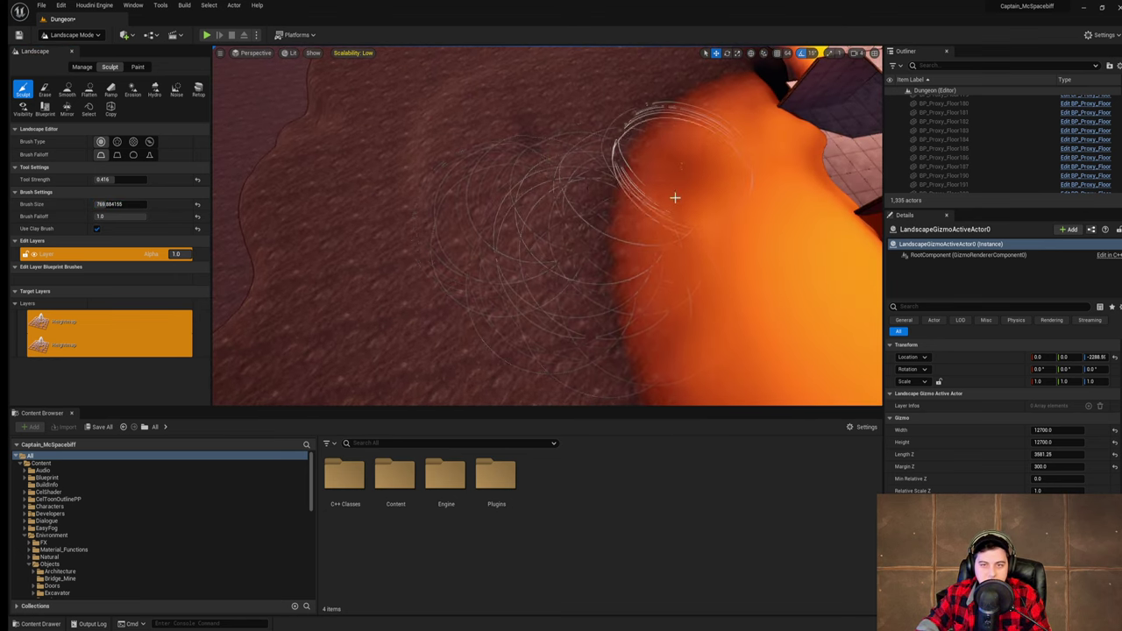
- Smooth the sculpted rocky ground and its transition to the lava
mouse_move(519, 213)
right_mouse_down()
mouse_move(489, 200)
mouse_move(486, 265)
right_mouse_up()
left_click(68, 91)
mouse_move(486, 266)
left_mouse_down()
mouse_move(438, 185)
mouse_move(736, 320)
left_mouse_up()
mouse_move(736, 320)
right_mouse_down()
mouse_move(753, 320)
mouse_move(771, 294)
mouse_move(723, 236)
mouse_move(741, 245)
mouse_move(507, 230)
right_mouse_up()
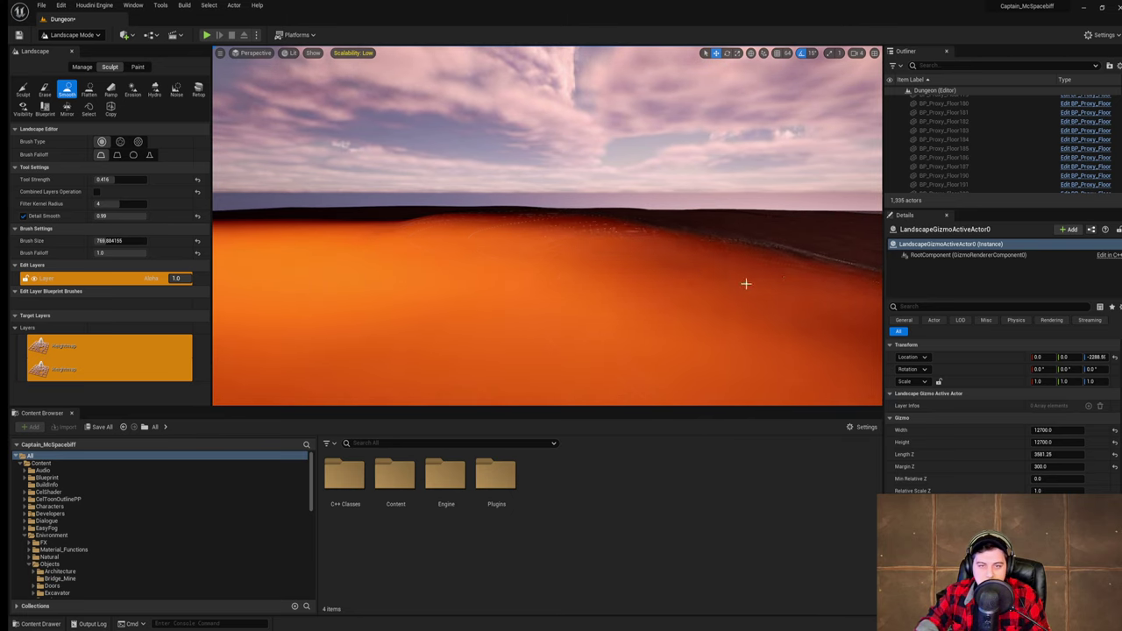
right_click_drag(746, 283, 684, 366)
right_click_drag(723, 315, 733, 310)
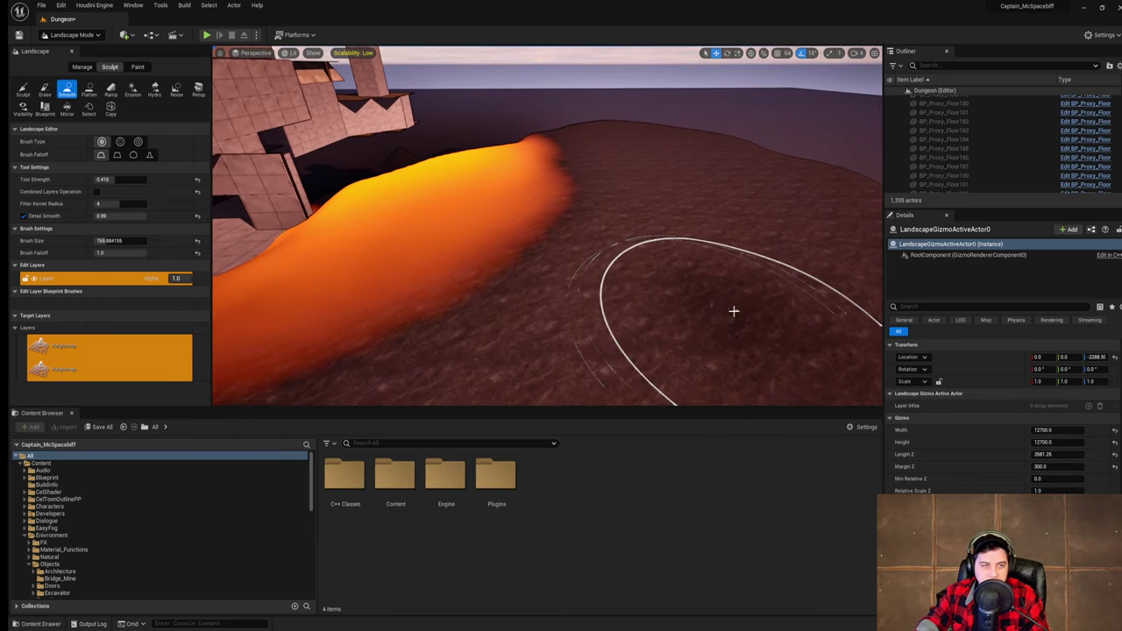
- Sculpt and smooth the rocky ground beside the lava mound outside the building
left_click(23, 89)
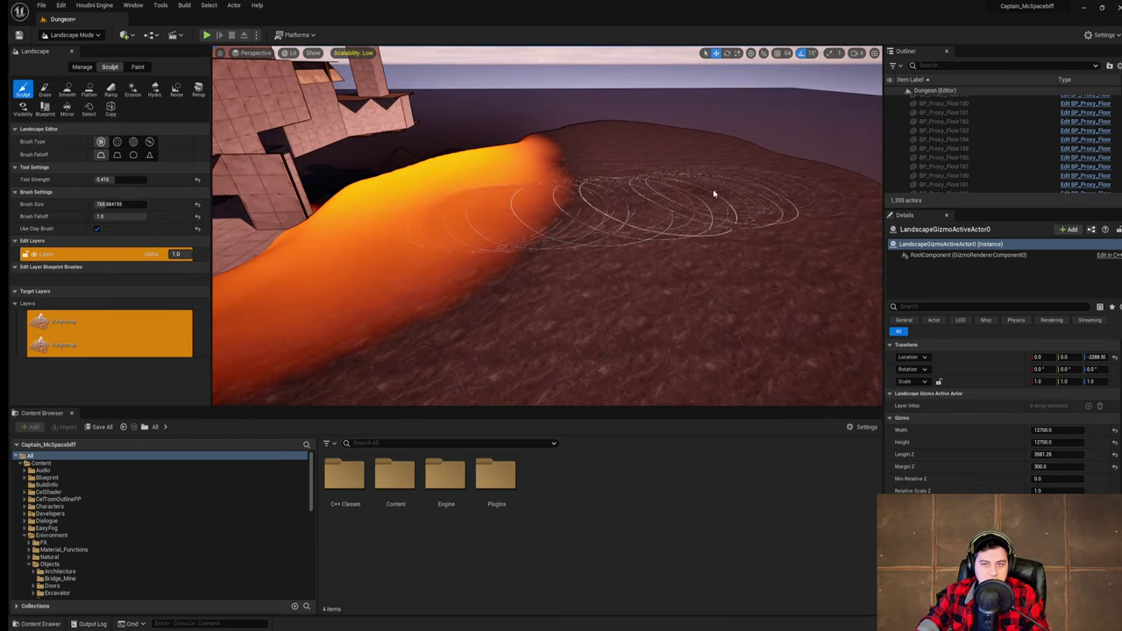
left_click(66, 88)
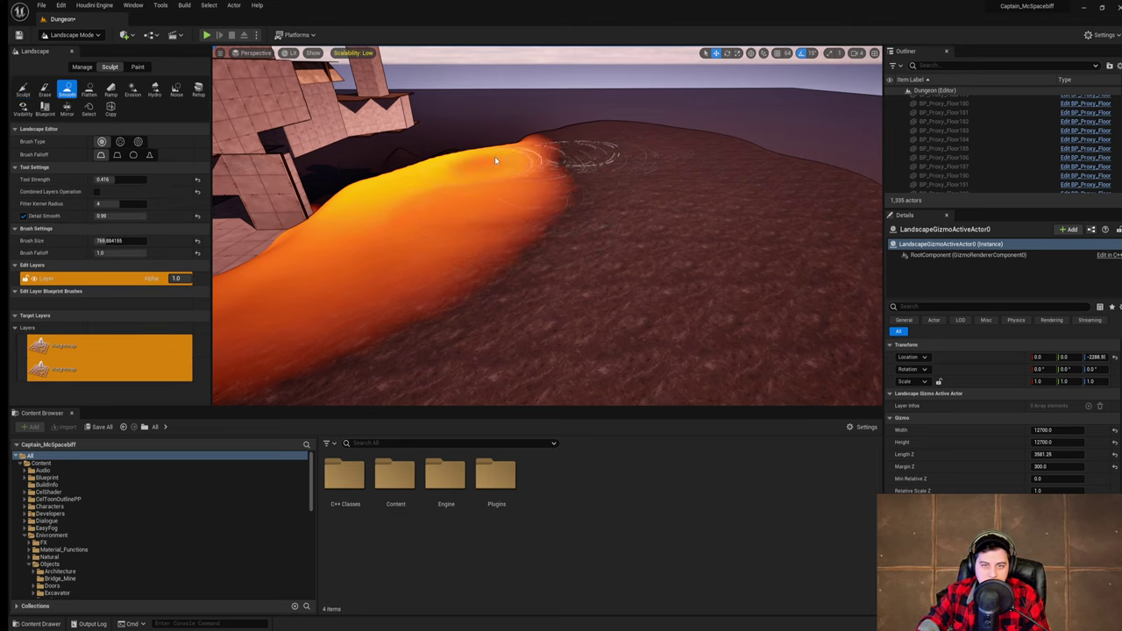
mouse_move(477, 180)
right_mouse_down()
mouse_move(464, 201)
mouse_move(491, 171)
mouse_move(513, 165)
mouse_move(673, 186)
mouse_move(635, 350)
mouse_move(579, 248)
mouse_move(491, 167)
mouse_move(588, 270)
right_mouse_up()
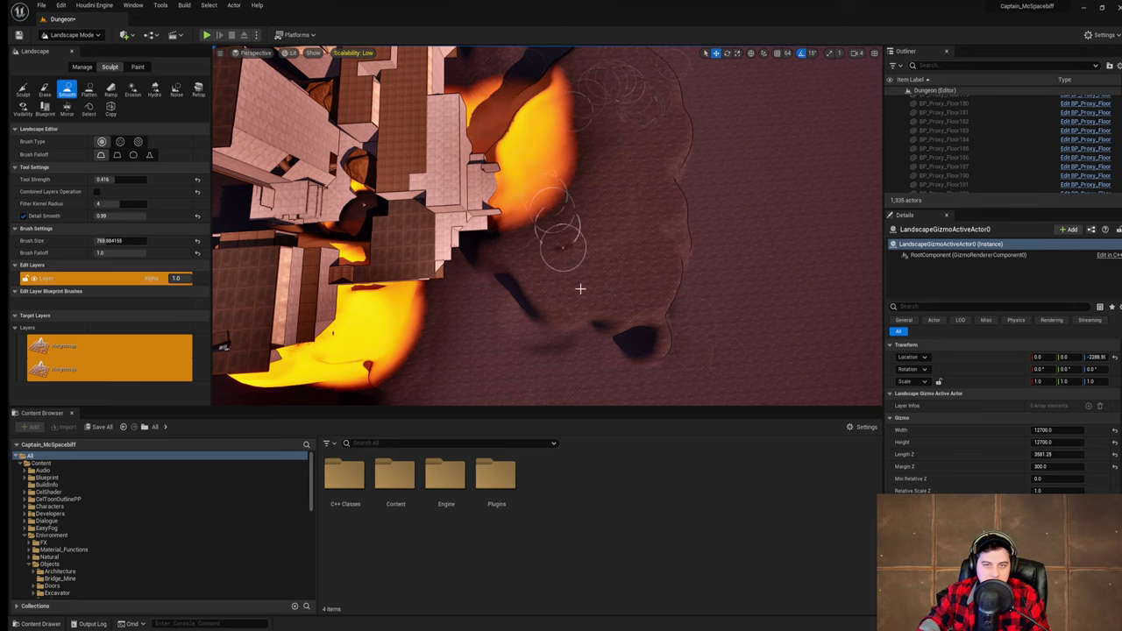
mouse_move(645, 116)
right_mouse_down()
mouse_move(654, 87)
mouse_move(648, 98)
right_mouse_up()
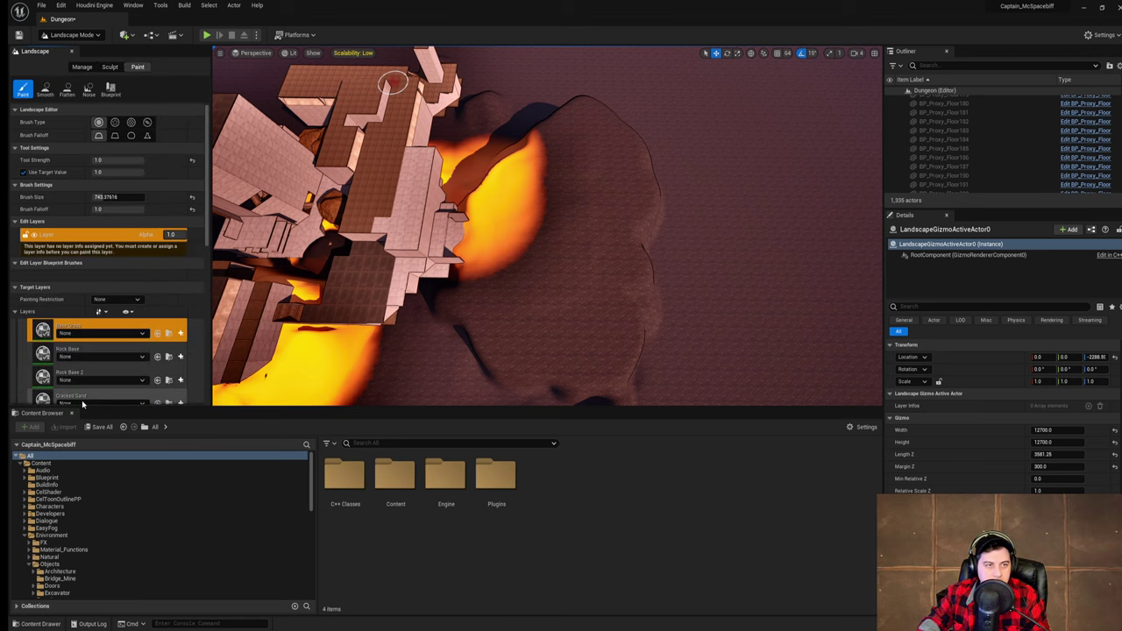
- Paint the Sand Black layer over the lava's outer edge where it meets the rocky ground
scroll(97, 382, "down", 3)
scroll(108, 382, "down", 4)
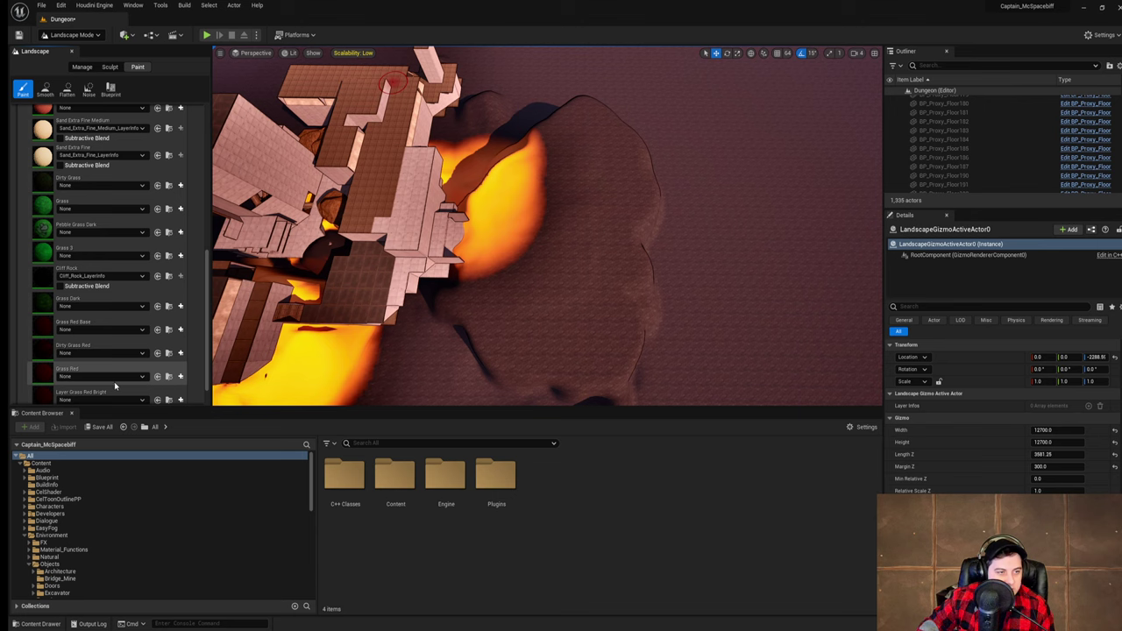
scroll(114, 381, "down", 1)
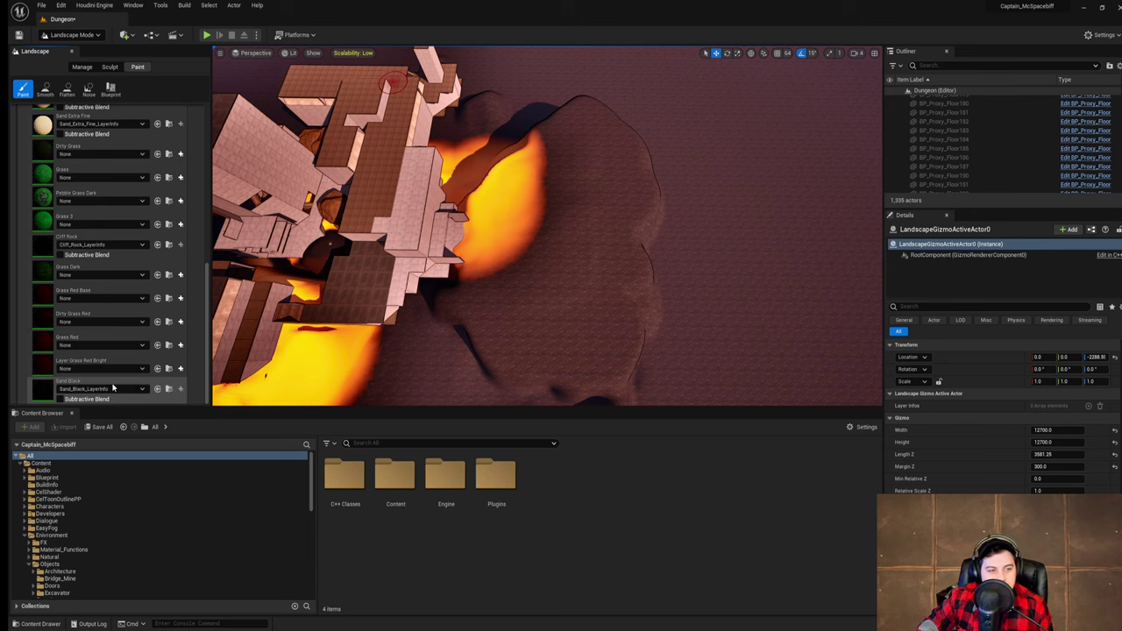
left_click(42, 393)
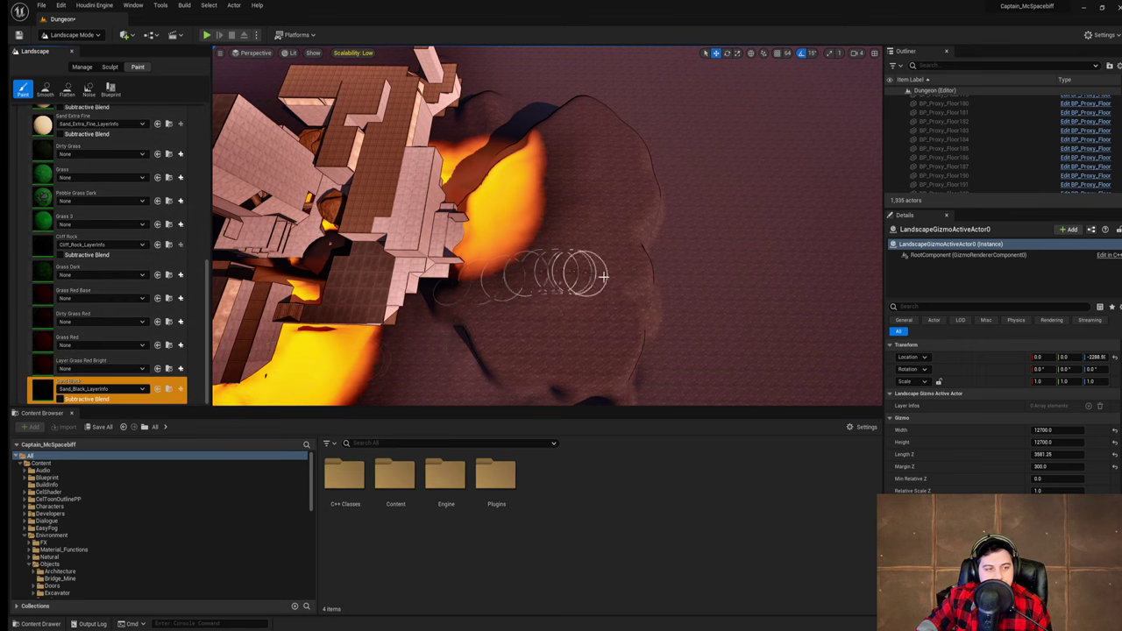
scroll(606, 278, "up", 5)
scroll(608, 280, "up", 3)
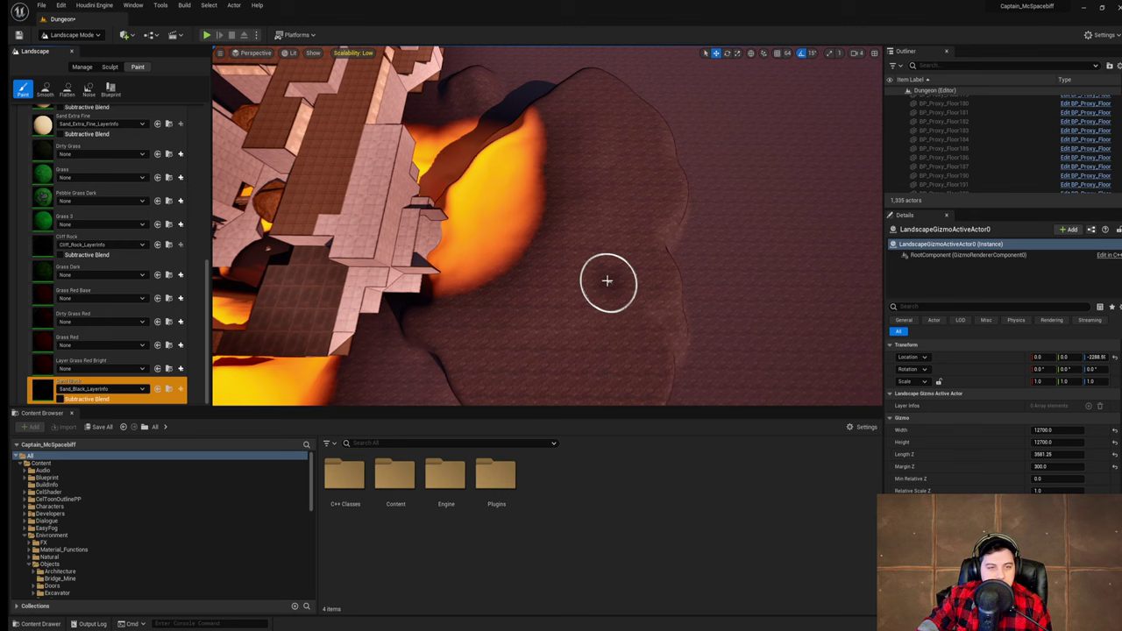
scroll(95, 256, "up", 8)
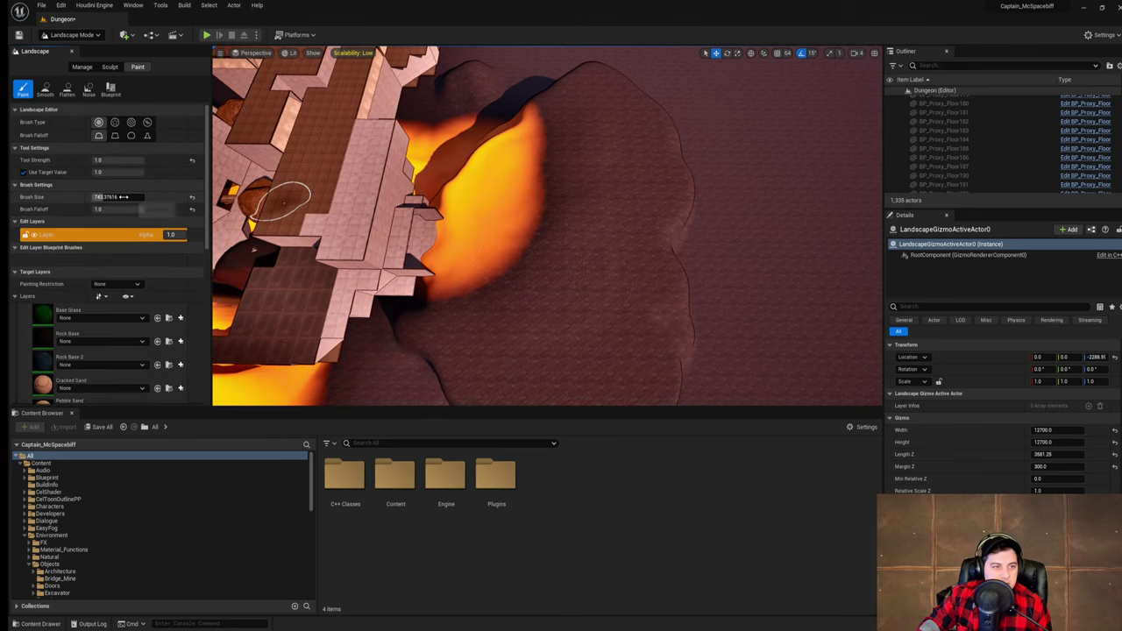
mouse_move(545, 235)
left_mouse_down()
mouse_move(531, 288)
mouse_move(558, 233)
mouse_move(506, 222)
left_mouse_up()
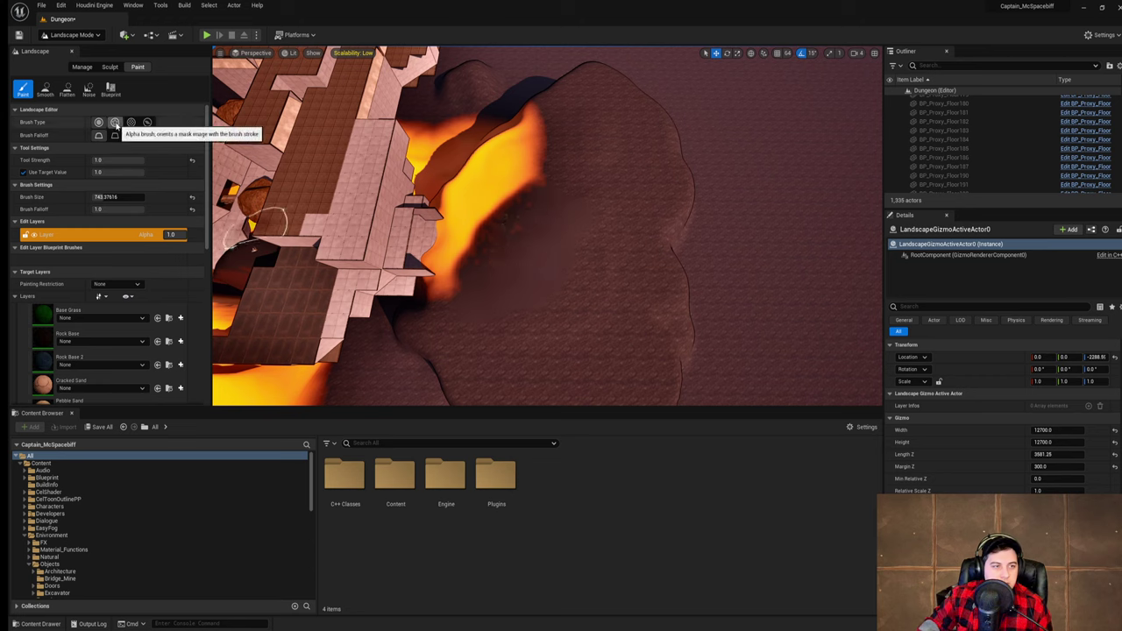
- Undo the painted stroke on the lava's edge and enable Subtractive Blend for the Sand Black layer
scroll(108, 199, "down", 3)
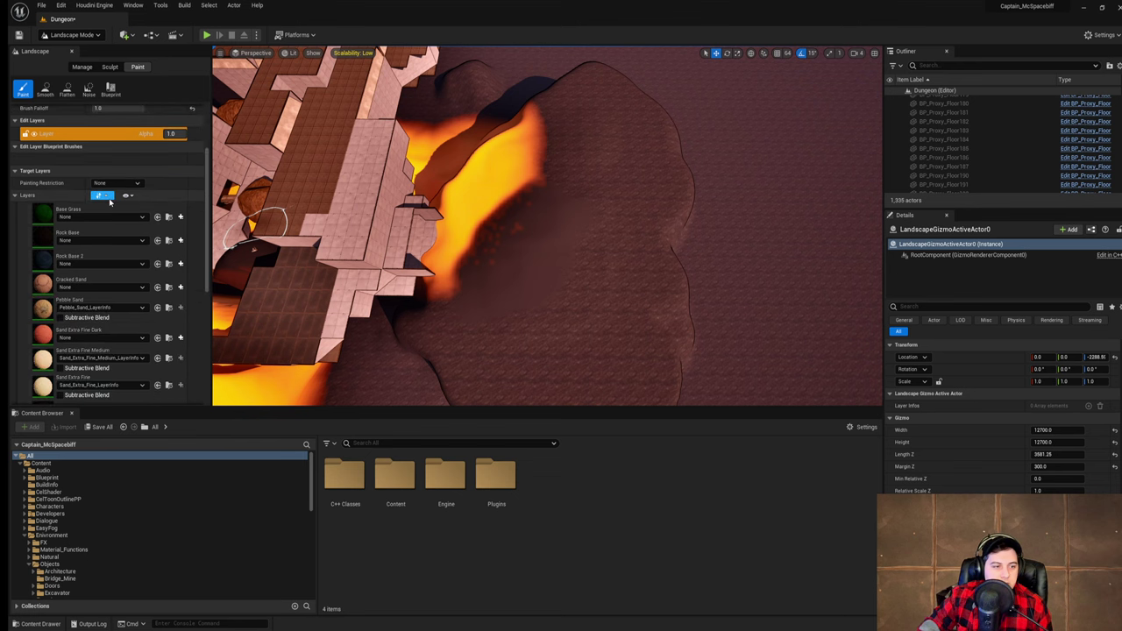
right_click_drag(758, 204, 742, 195)
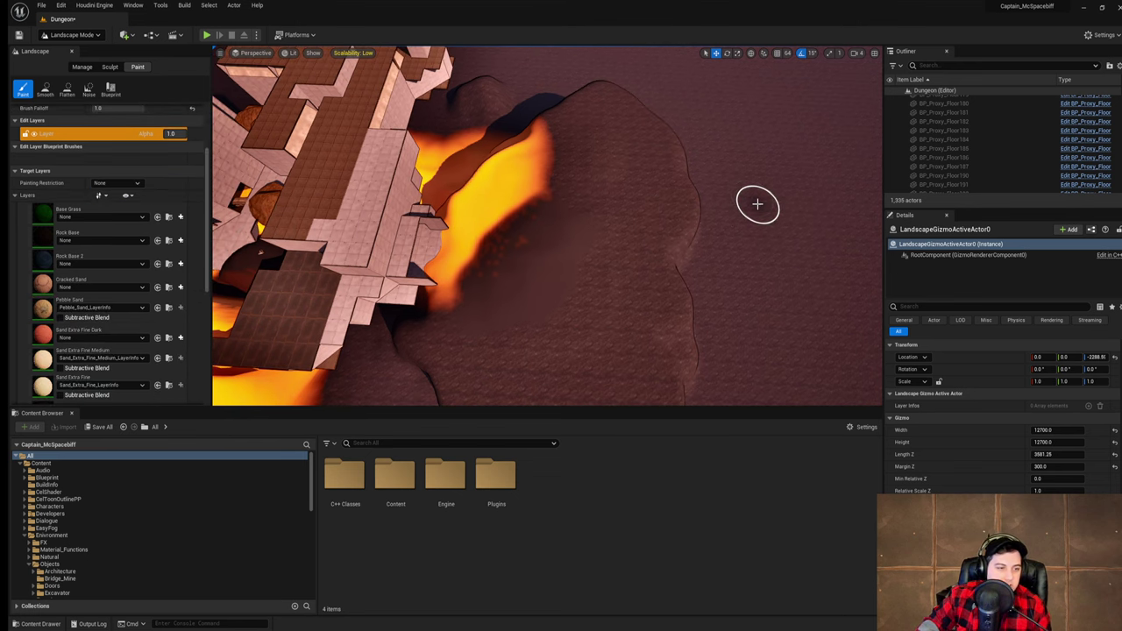
scroll(123, 313, "down", 8)
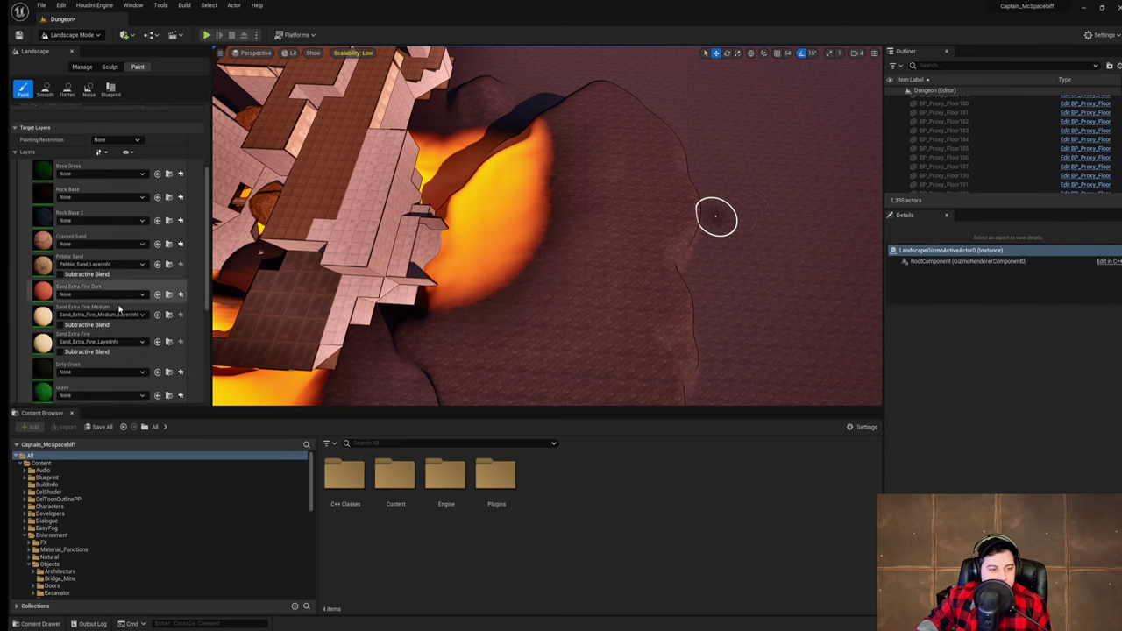
left_click(63, 399)
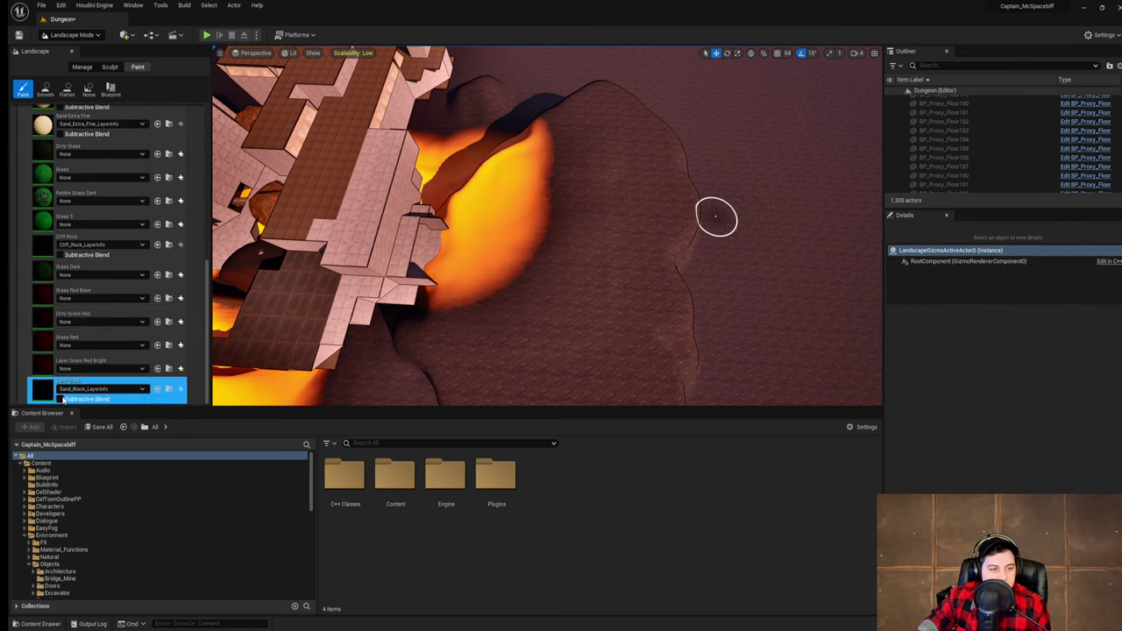
- Try painting Sand Black with Subtractive Blend over the lava's edge, inspect it up close, and undo the stroke
left_click_drag(522, 248, 532, 254)
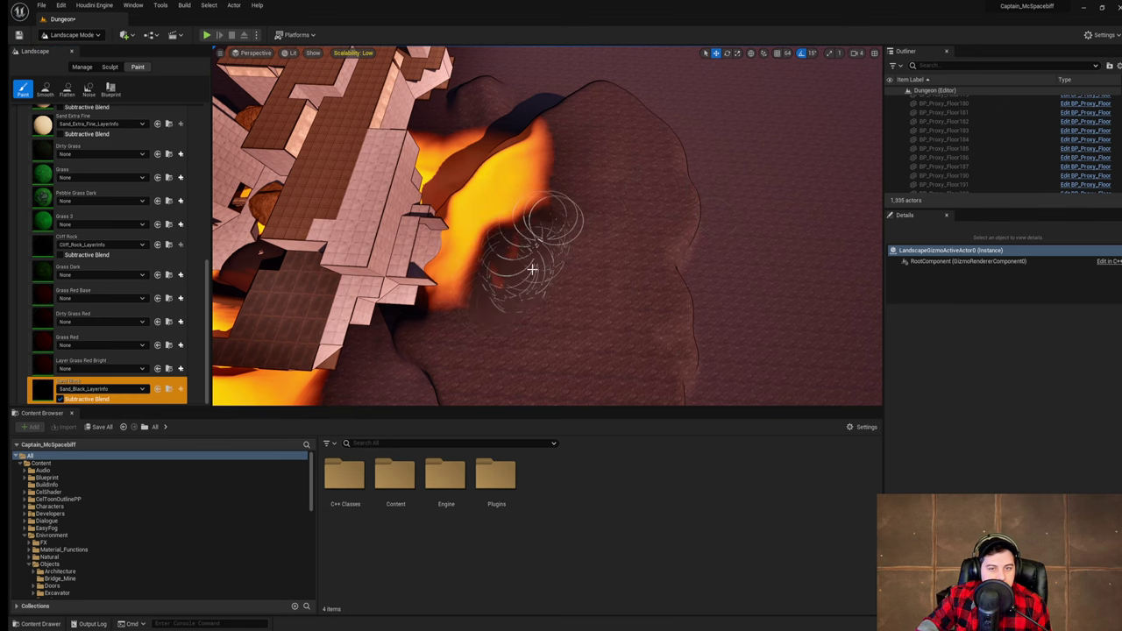
right_click_drag(561, 260, 508, 273)
key("w")
key("w")
scroll(143, 310, "up", 5)
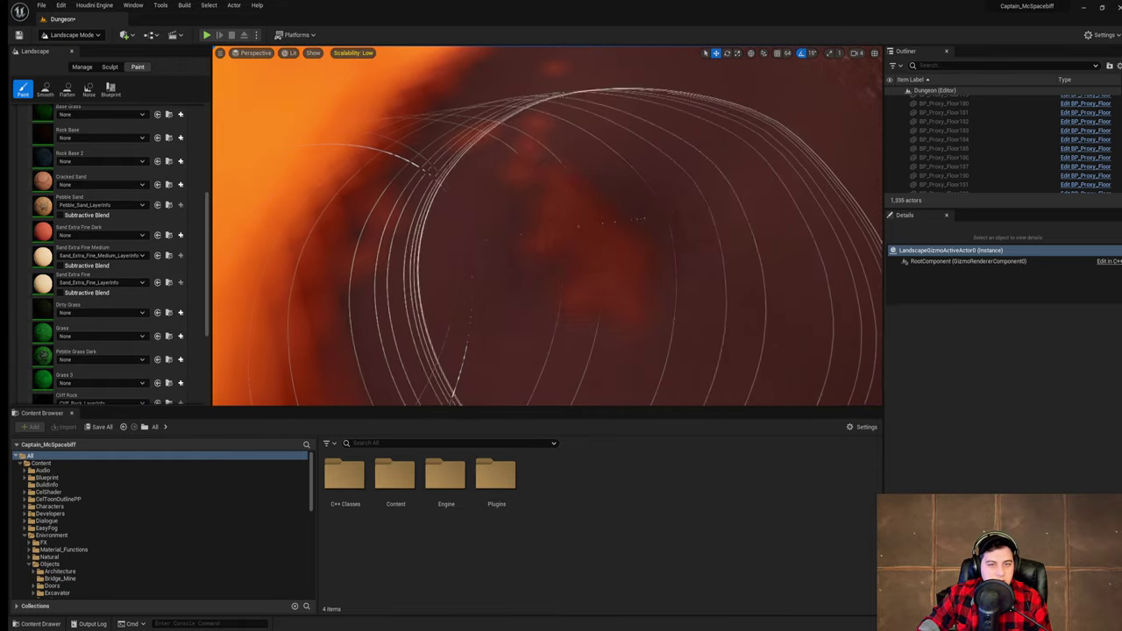
right_click_drag(641, 218, 662, 219)
key("s")
key("ctrl+z")
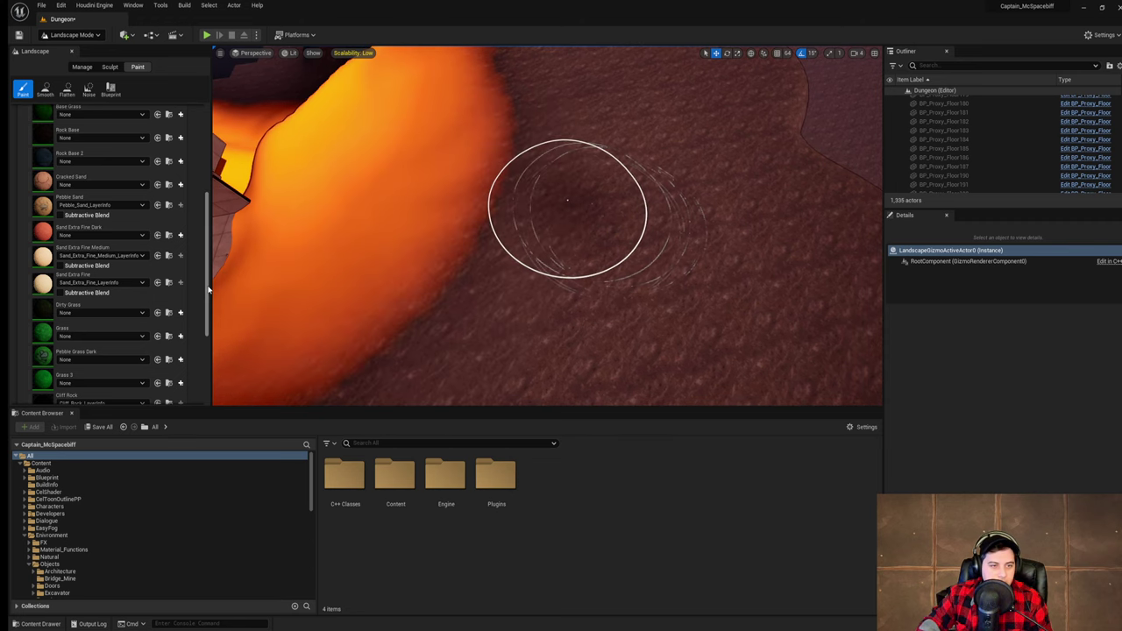
- Set the brush falloff to 0.0 and paint the Sand Black layer across the lava's edge and adjacent rocky ground
left_click_drag(207, 245, 216, 102)
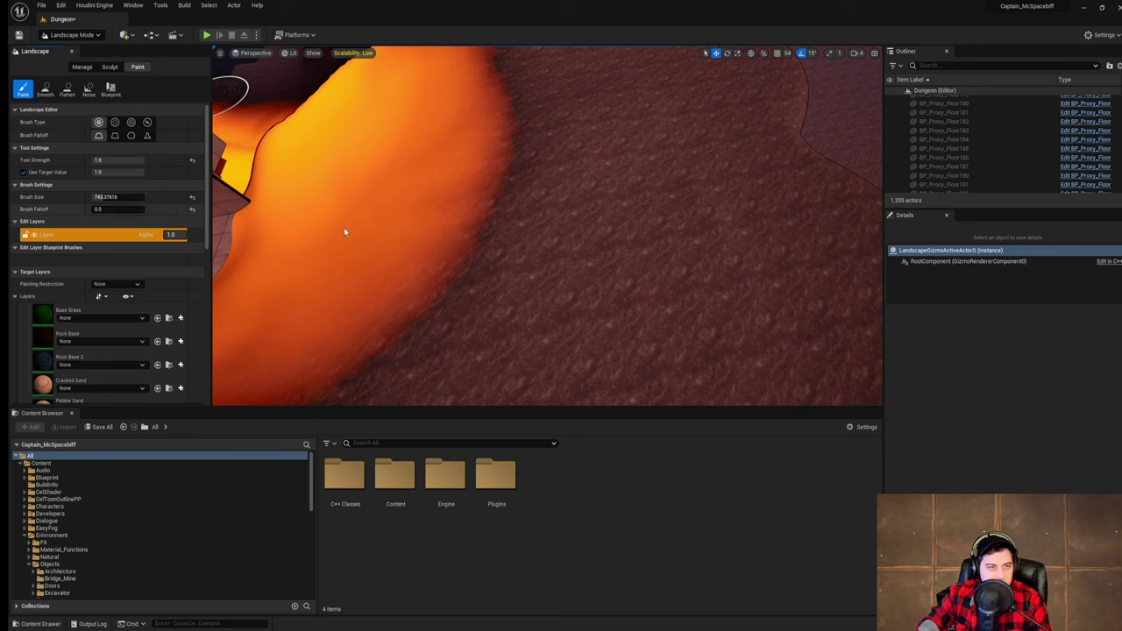
mouse_move(606, 237)
left_mouse_down()
mouse_move(498, 219)
mouse_move(409, 299)
mouse_move(450, 149)
mouse_move(469, 133)
mouse_move(596, 175)
left_mouse_up()
mouse_move(595, 176)
right_mouse_down()
mouse_move(412, 188)
mouse_move(429, 189)
right_mouse_up()
key("s")
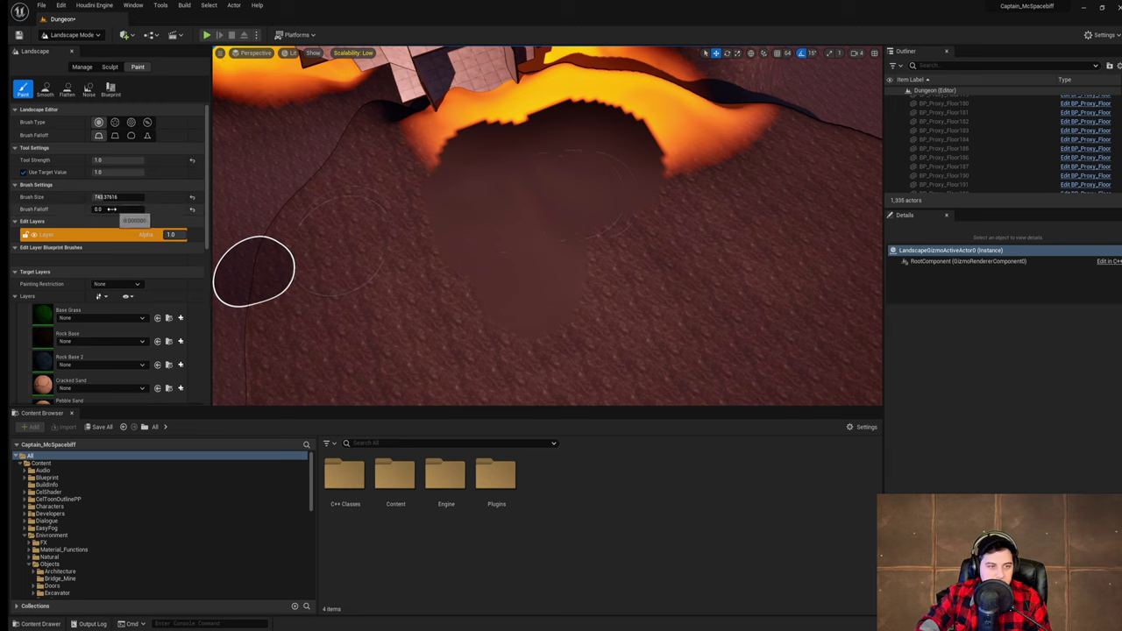
- Set the brush falloff to about 0.264 and paint Sand Black over the remaining lava and rock texture on the mound
left_click_drag(103, 209, 106, 209)
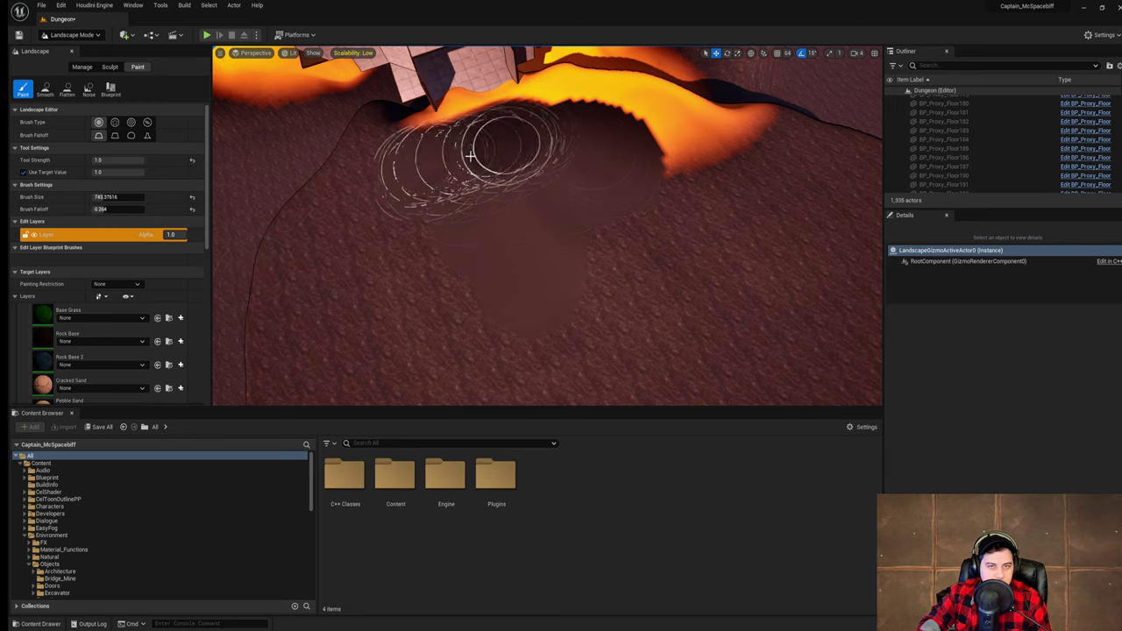
mouse_move(470, 156)
left_mouse_down()
mouse_move(566, 106)
mouse_move(731, 135)
mouse_move(348, 144)
left_mouse_up()
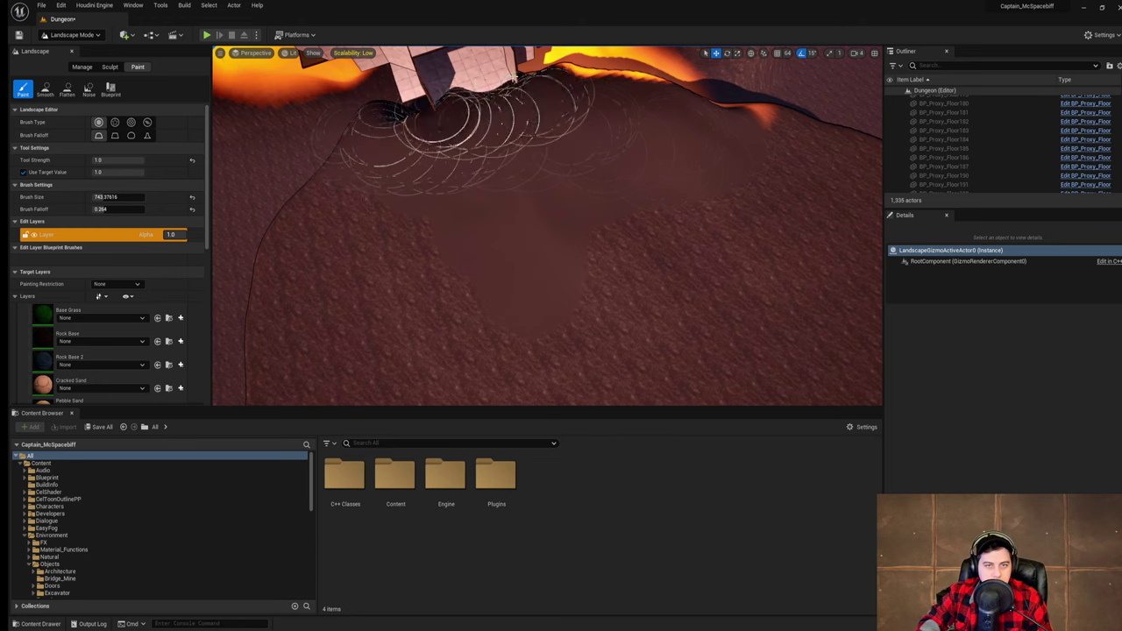
mouse_move(514, 78)
left_mouse_down()
mouse_move(659, 103)
mouse_move(656, 146)
mouse_move(556, 343)
mouse_move(298, 323)
mouse_move(463, 233)
mouse_move(271, 251)
left_mouse_up()
mouse_move(271, 251)
right_mouse_down()
mouse_move(526, 237)
mouse_move(490, 211)
mouse_move(421, 237)
right_mouse_up()
mouse_move(368, 256)
left_mouse_down()
mouse_move(446, 246)
mouse_move(220, 218)
mouse_move(195, 164)
mouse_move(563, 210)
left_mouse_up()
right_click_drag(564, 210, 456, 193)
left_click_drag(605, 214, 341, 152)
left_click_drag(464, 132, 603, 168)
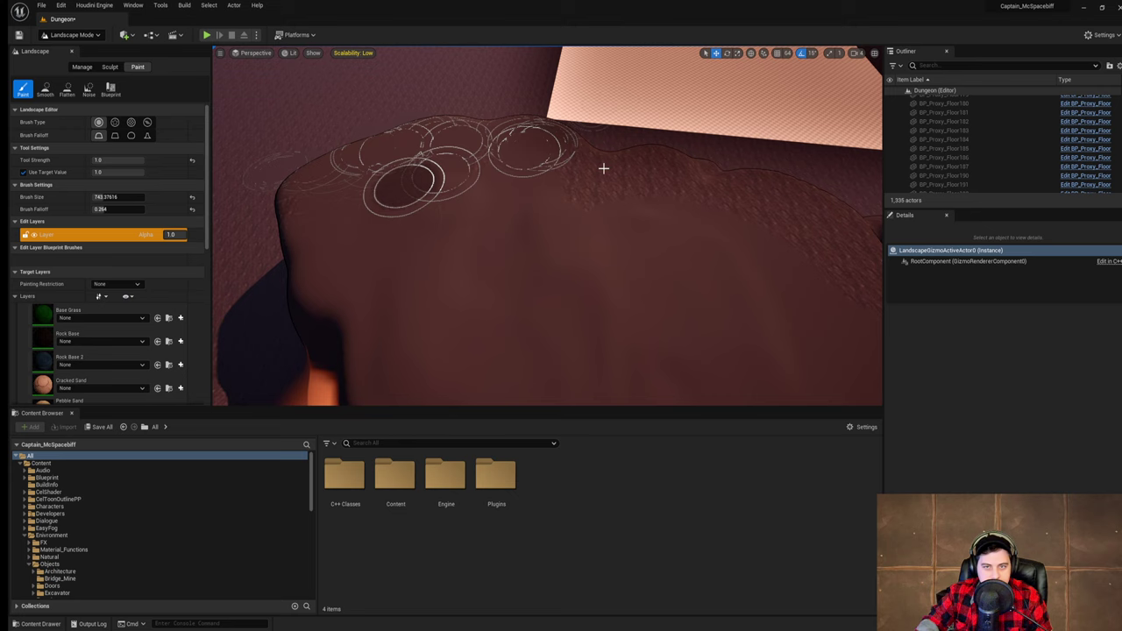
- Paint Sand Black over the mound's far side and outer edges, and along the building's walls beside the opening
left_click_drag(419, 196, 521, 153)
mouse_move(677, 208)
left_mouse_down()
mouse_move(517, 180)
mouse_move(543, 227)
left_mouse_up()
right_click_drag(543, 226, 701, 236)
mouse_move(544, 226)
left_mouse_down()
mouse_move(261, 263)
mouse_move(450, 134)
left_mouse_up()
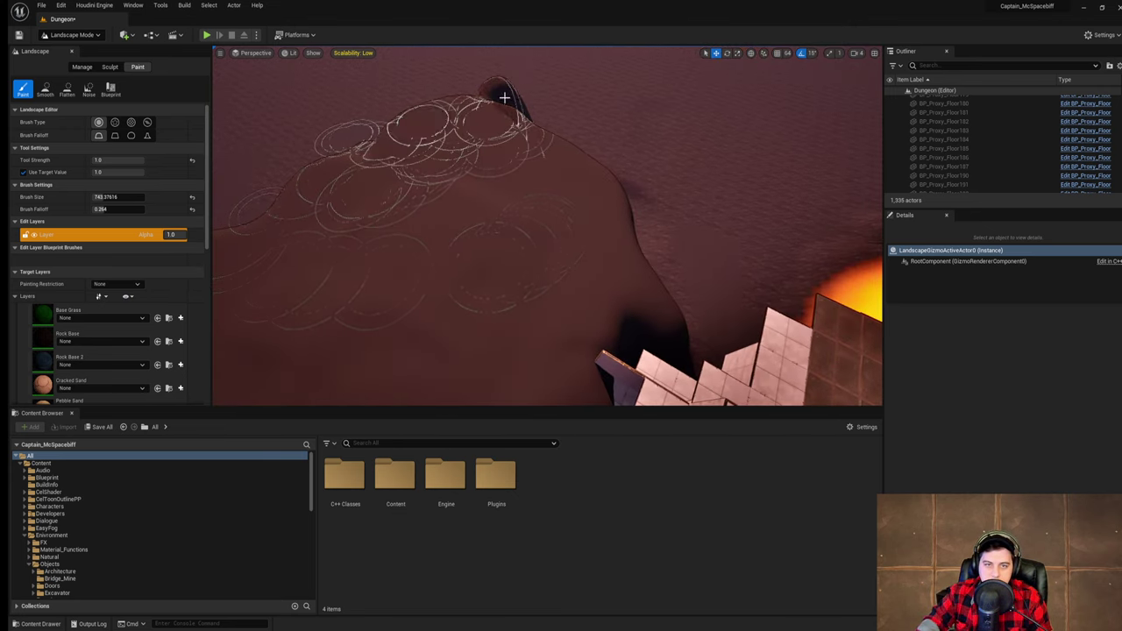
mouse_move(696, 214)
right_mouse_down()
mouse_move(789, 254)
mouse_move(696, 219)
right_mouse_up()
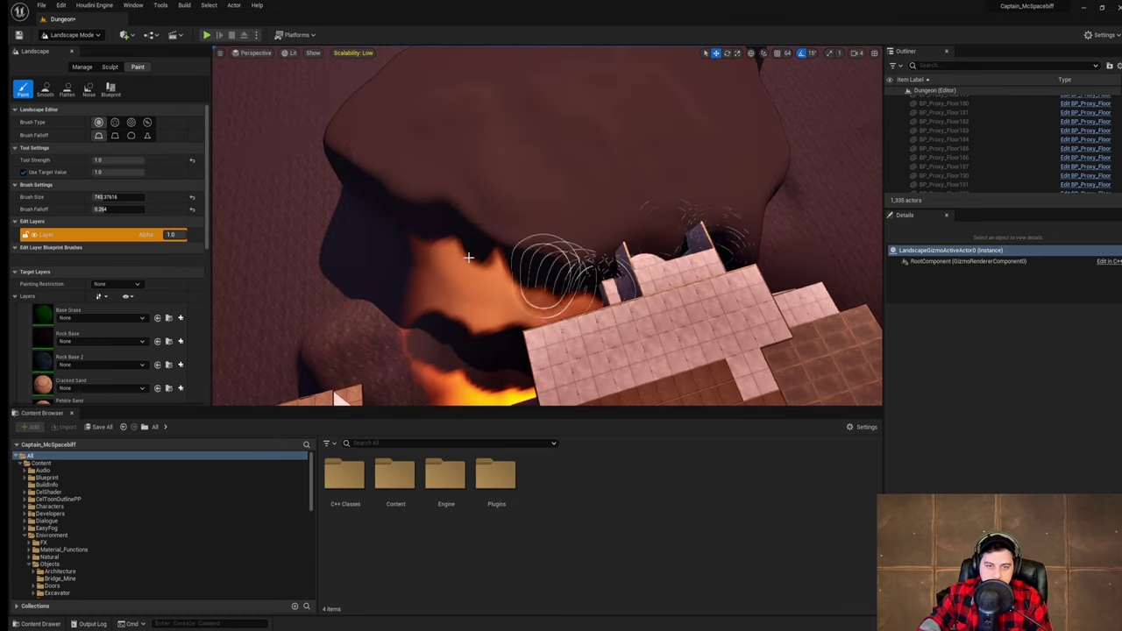
mouse_move(554, 268)
left_mouse_down()
mouse_move(351, 193)
mouse_move(440, 156)
mouse_move(516, 158)
left_mouse_up()
mouse_move(625, 174)
right_mouse_down()
mouse_move(692, 179)
mouse_move(561, 167)
mouse_move(648, 237)
mouse_move(614, 289)
mouse_move(604, 263)
mouse_move(604, 298)
mouse_move(526, 237)
mouse_move(578, 272)
mouse_move(543, 298)
mouse_move(631, 271)
mouse_move(605, 337)
mouse_move(587, 272)
mouse_move(526, 273)
mouse_move(614, 289)
right_mouse_up()
right_click_drag(550, 200, 464, 199)
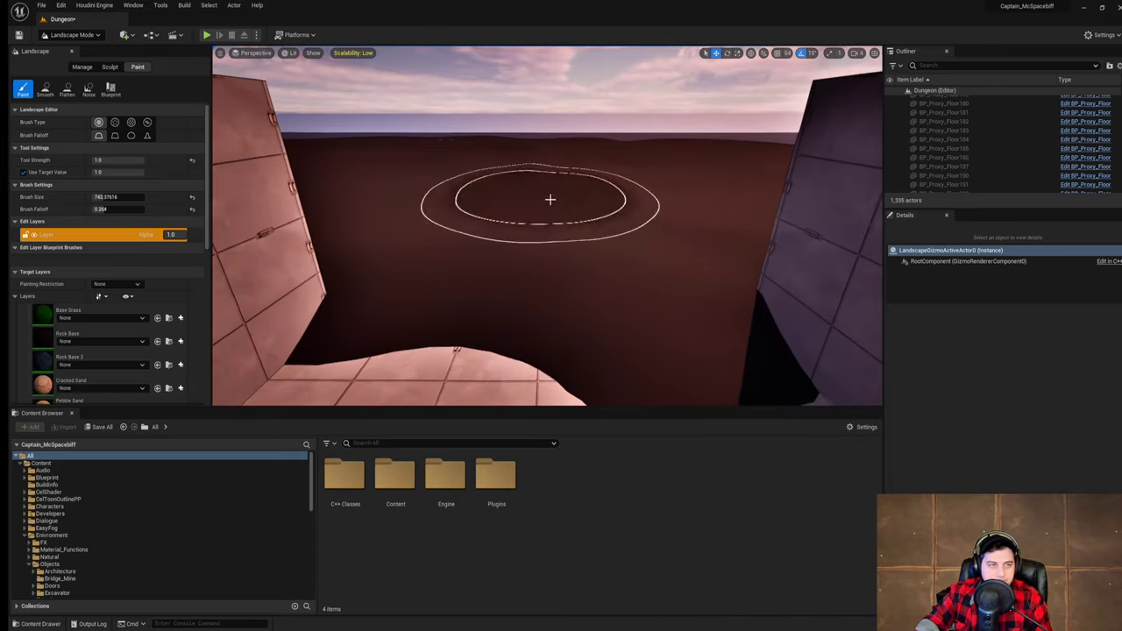
- Save the current level, play-test the repainted terrain outside the opening and end the play session
left_click(39, 7)
left_click(97, 91)
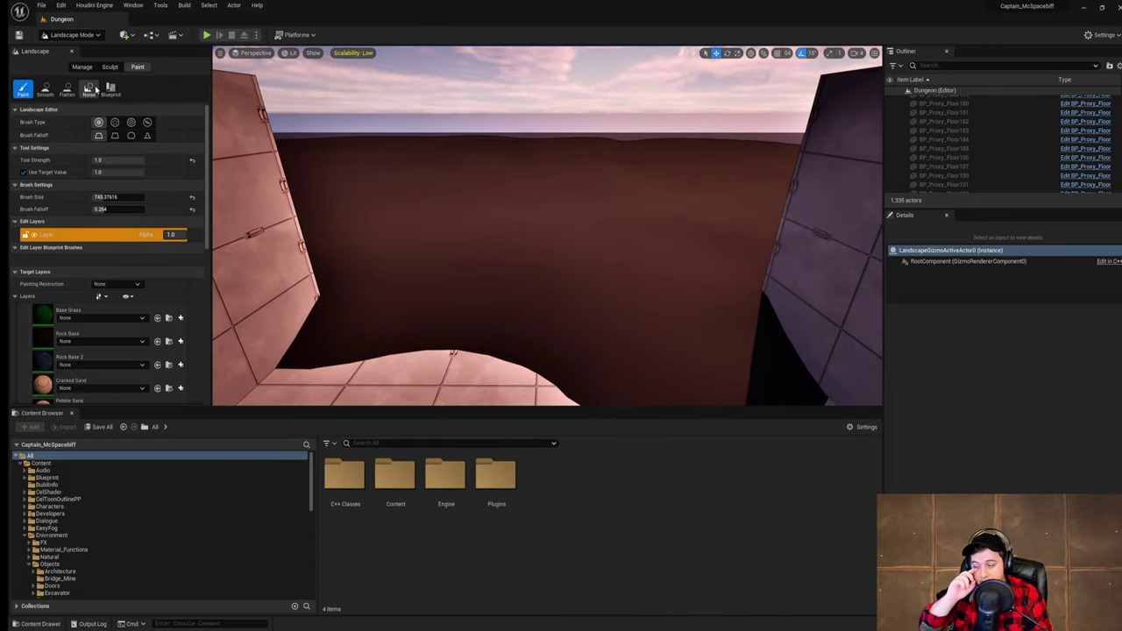
left_click(206, 34)
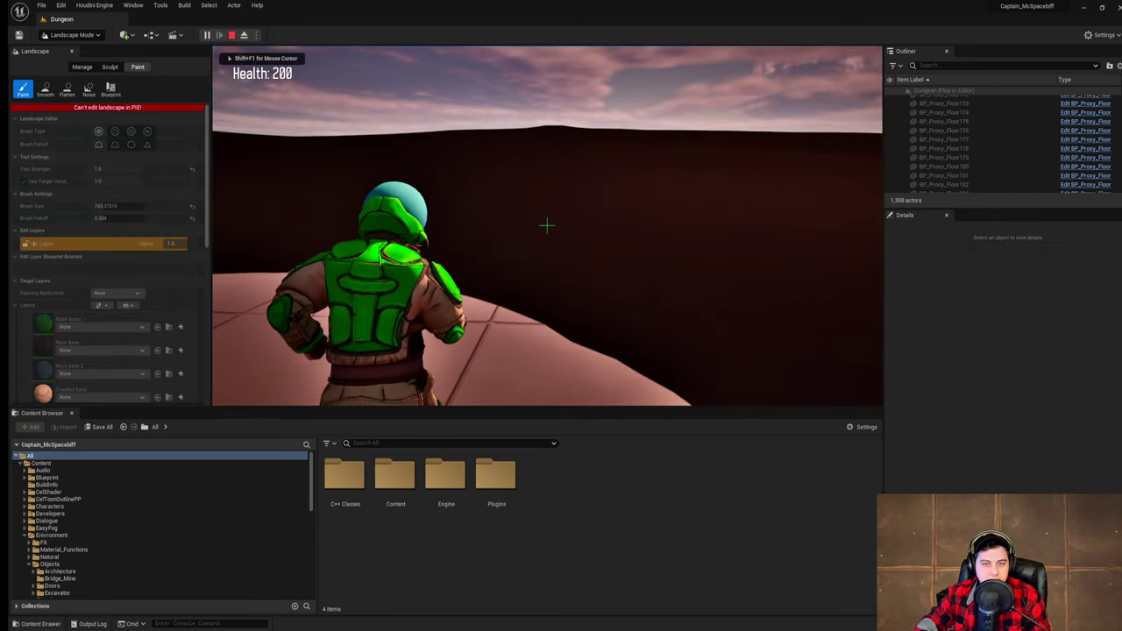
key("w")
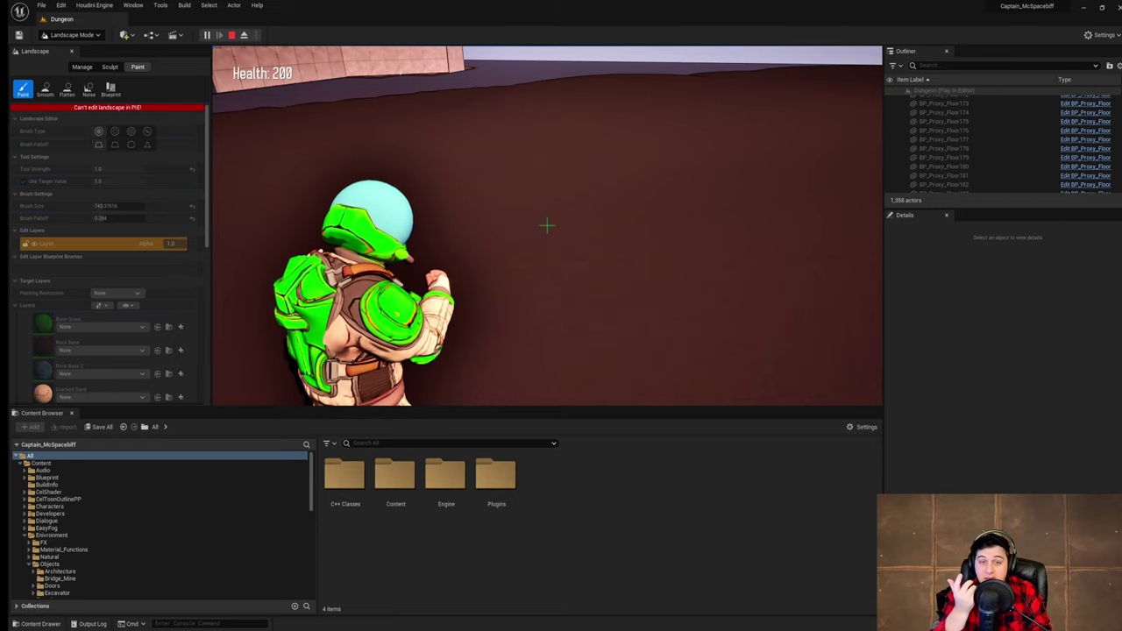
key("w")
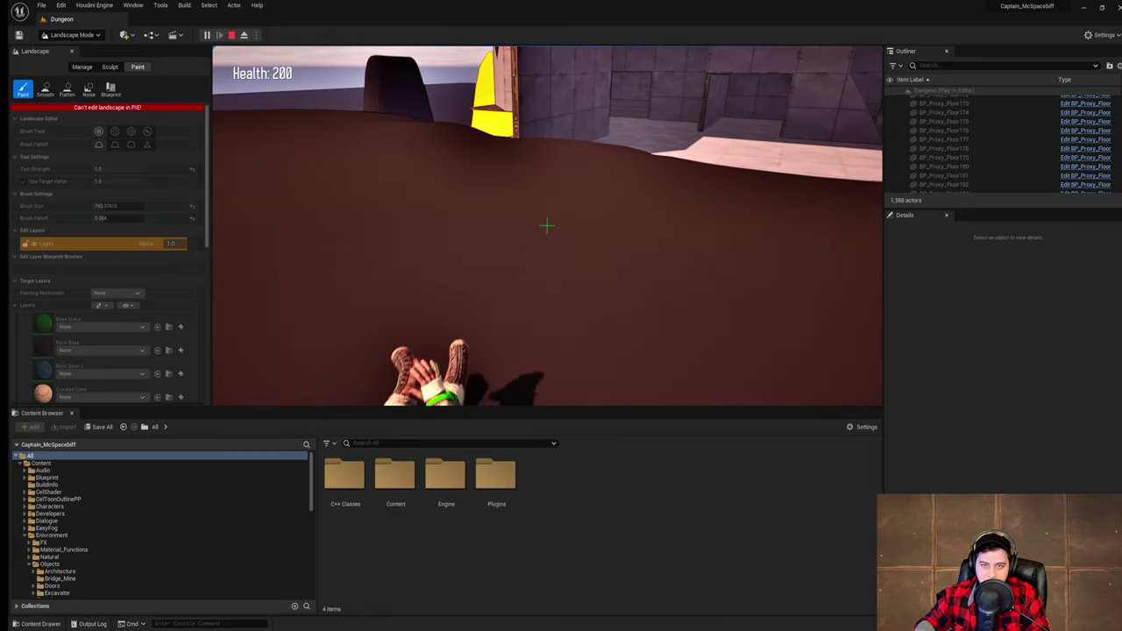
key("Escape")
- Select the Grass Red landscape layer and create Grass_Red_LayerInfo for it so it can be painted
scroll(98, 364, "down", 15)
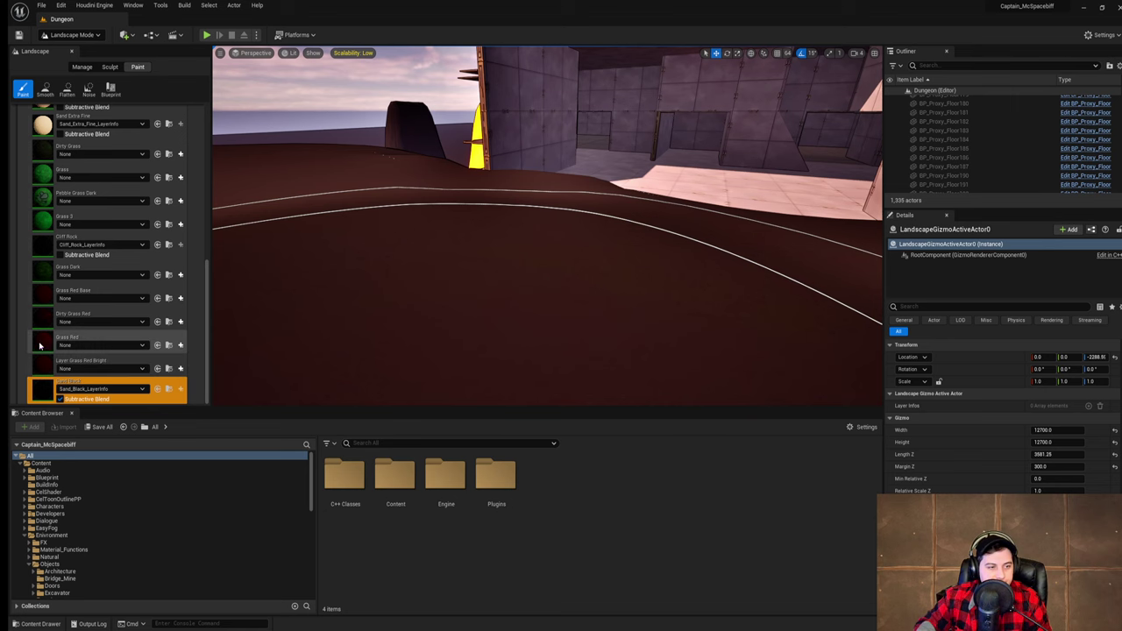
left_click(39, 345)
right_click_drag(385, 294, 386, 351)
scroll(137, 305, "up", 5)
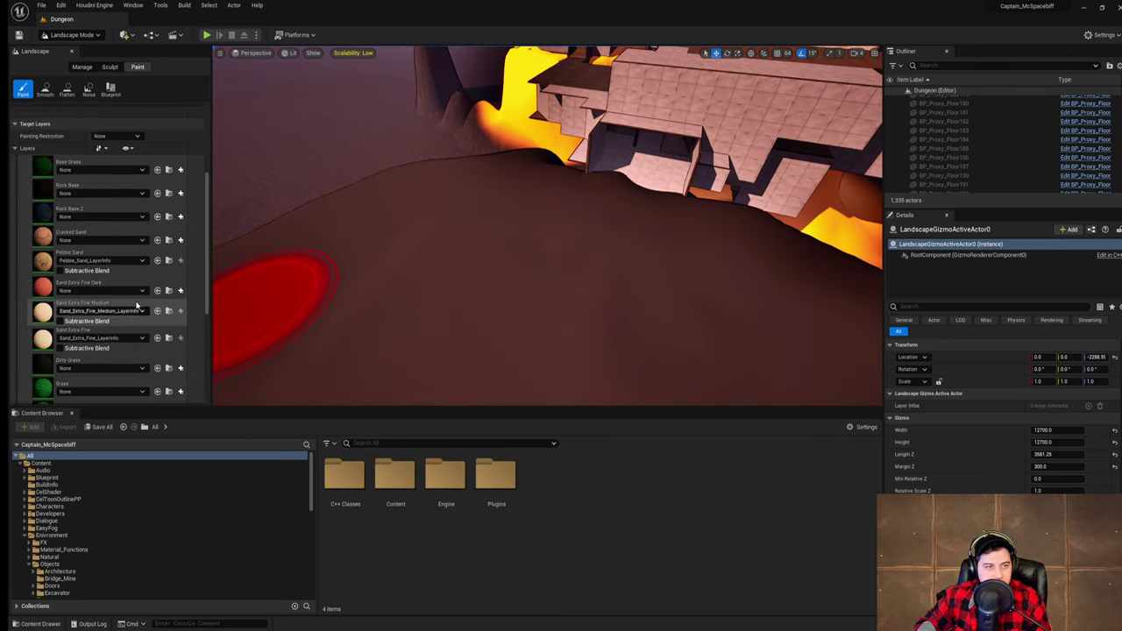
left_click(561, 303)
left_click(684, 288)
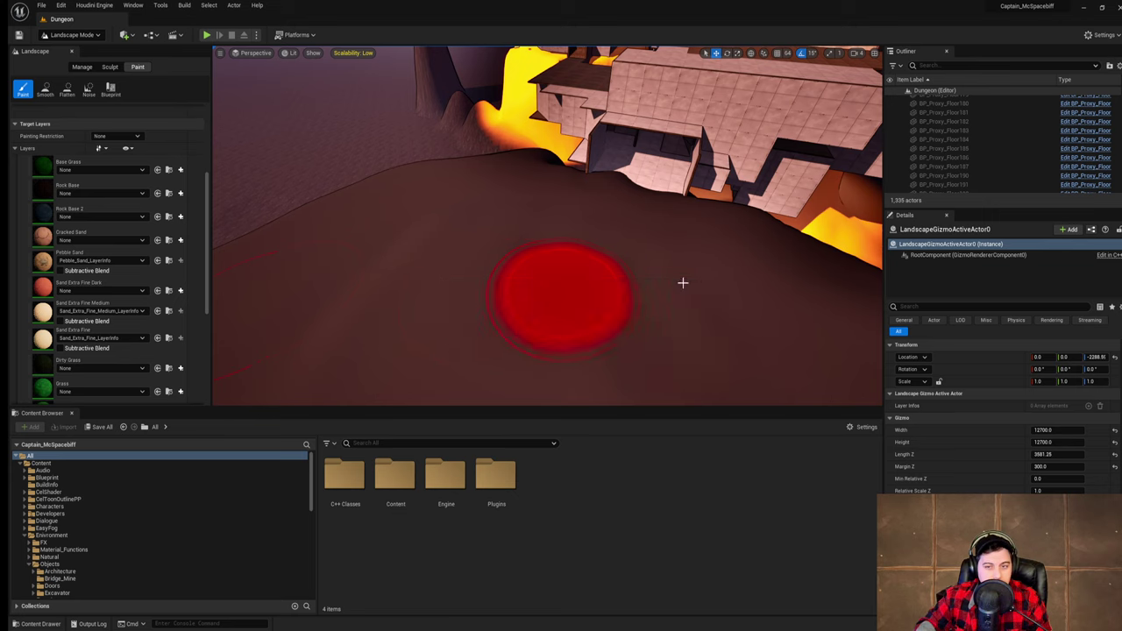
scroll(145, 327, "down", 5)
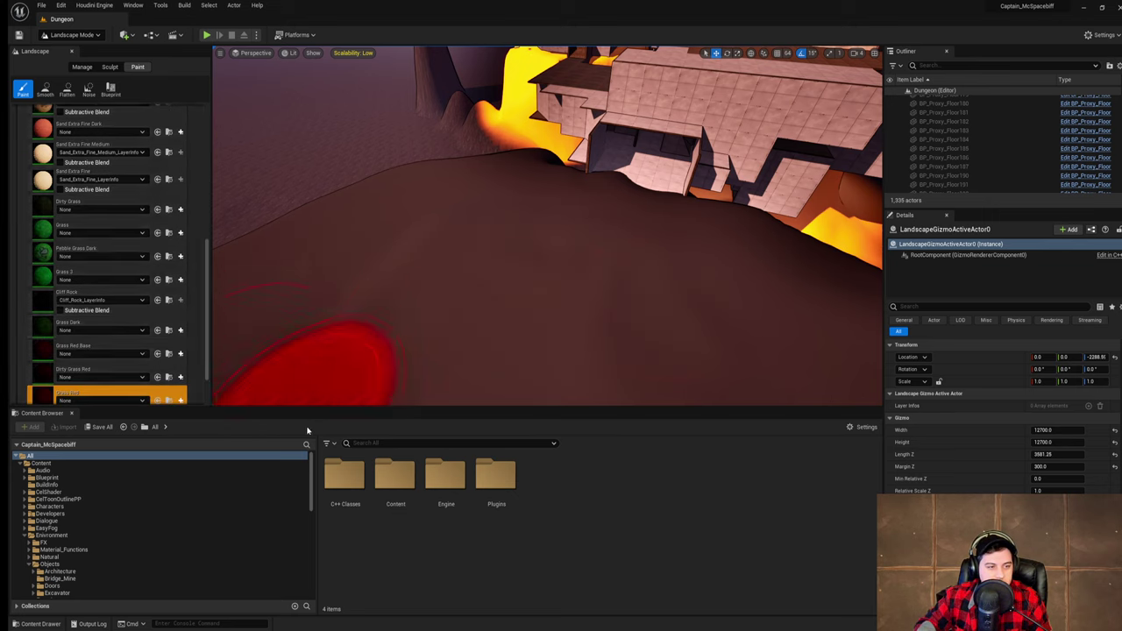
scroll(108, 393, "down", 3)
left_click(91, 346)
left_click(108, 421)
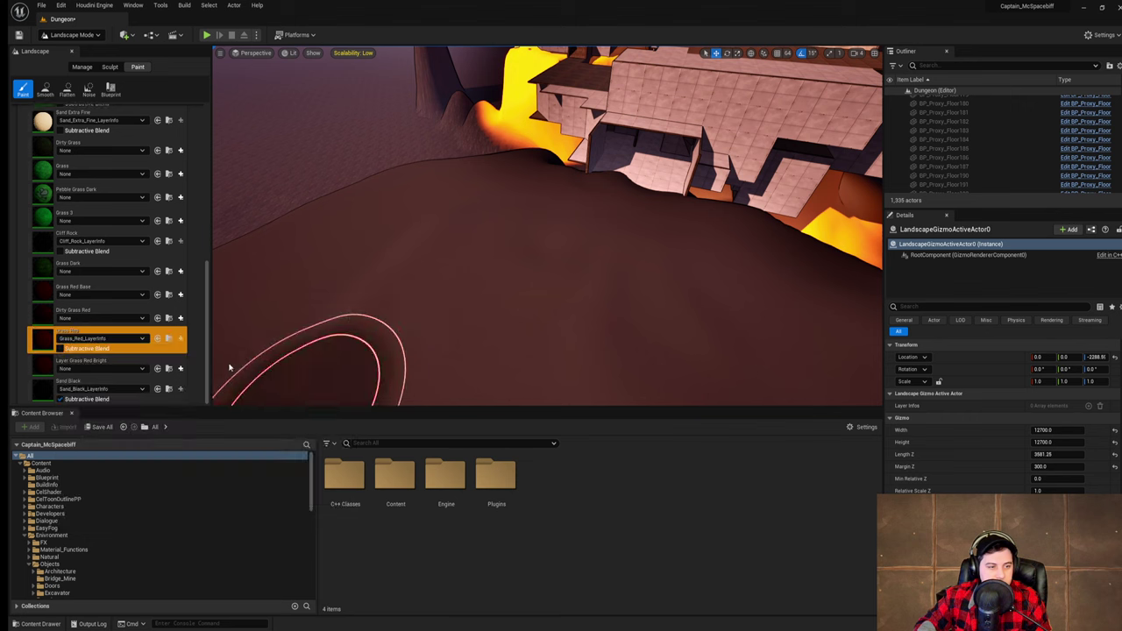
- Paint a patch of the Grass Red layer on the brown mound outside the building and examine its texture up close
left_click_drag(543, 294, 706, 311)
right_click_drag(581, 311, 620, 398)
key("w")
mouse_move(561, 228)
right_mouse_down()
mouse_move(560, 294)
mouse_move(552, 215)
mouse_move(554, 294)
mouse_move(500, 311)
mouse_move(554, 307)
mouse_move(561, 319)
mouse_move(558, 306)
right_mouse_up()
key("w")
key("s")
key("w")
key("s")
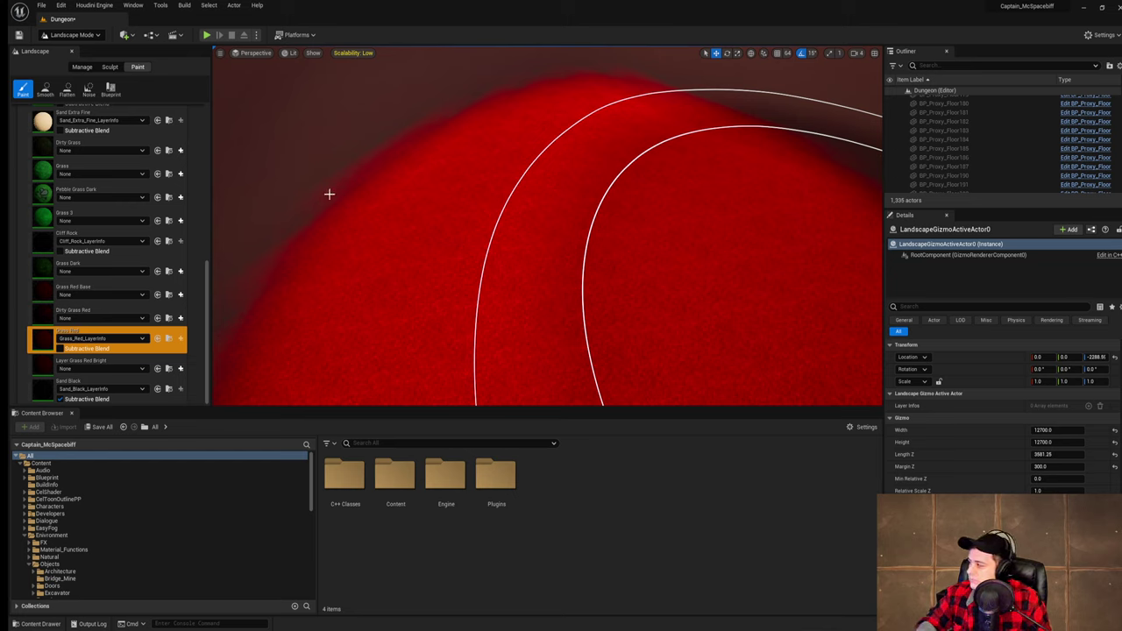
- Save the current level and extend the Grass Red patch on the mound outside the building
mouse_move(456, 174)
right_mouse_down()
mouse_move(438, 154)
mouse_move(368, 154)
mouse_move(374, 137)
mouse_move(421, 205)
mouse_move(525, 214)
mouse_move(574, 193)
right_mouse_up()
key("s")
key("a")
key("s")
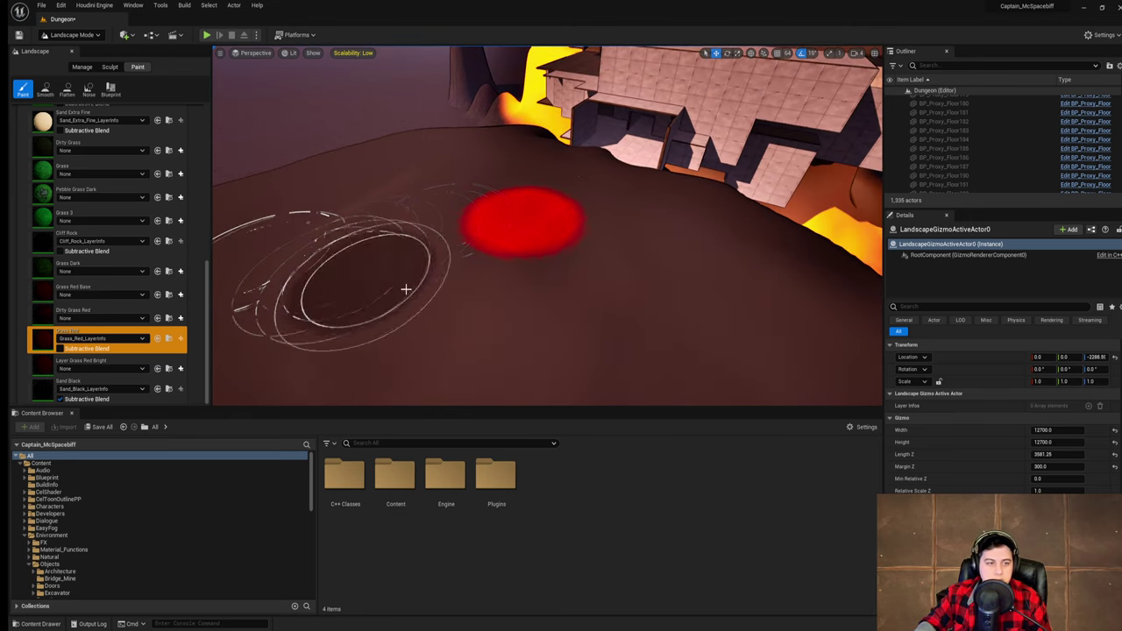
left_click(41, 5)
left_click(87, 116)
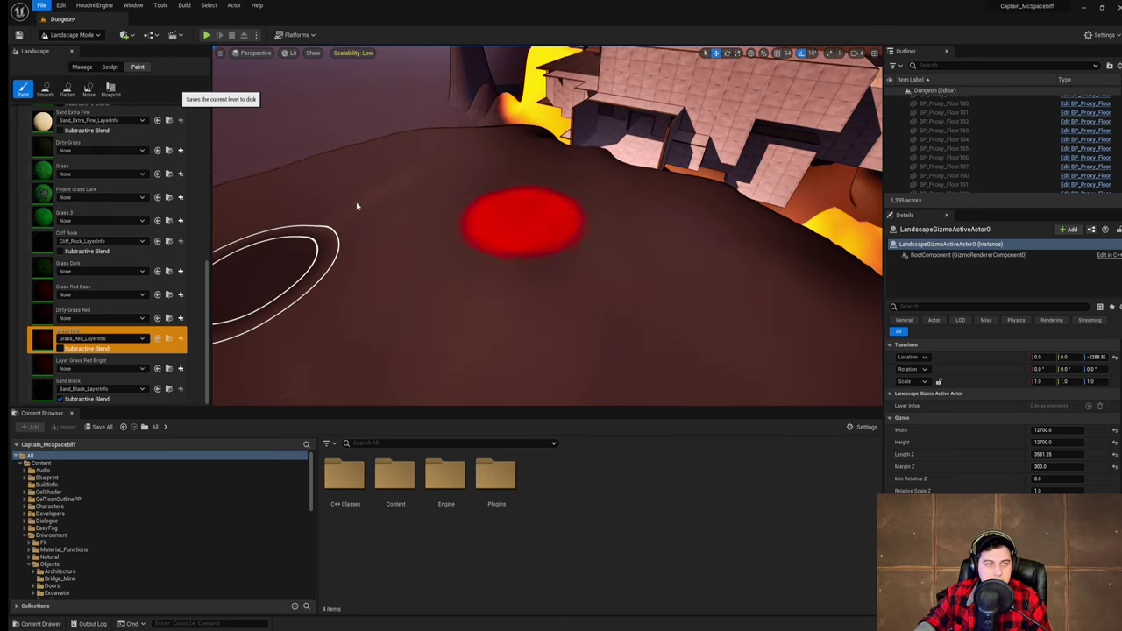
right_click_drag(574, 281, 609, 268)
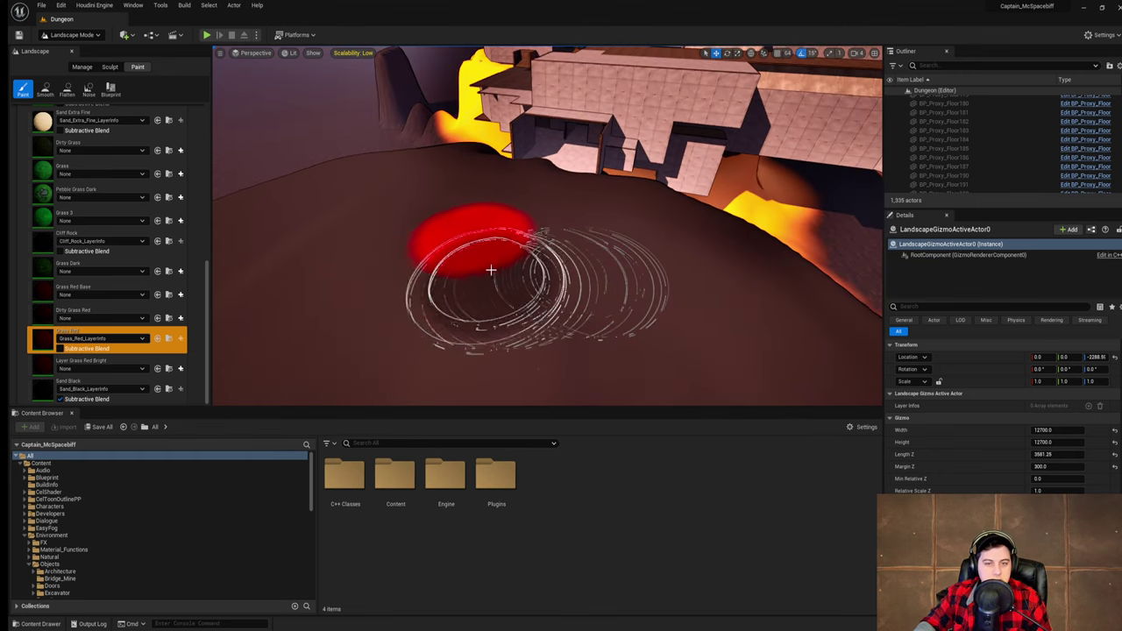
left_click_drag(478, 287, 498, 286)
- Select the Layer Grass Red Bright layer and create Layer_Grass_Red_Bright_LayerInfo for it
left_click(39, 372)
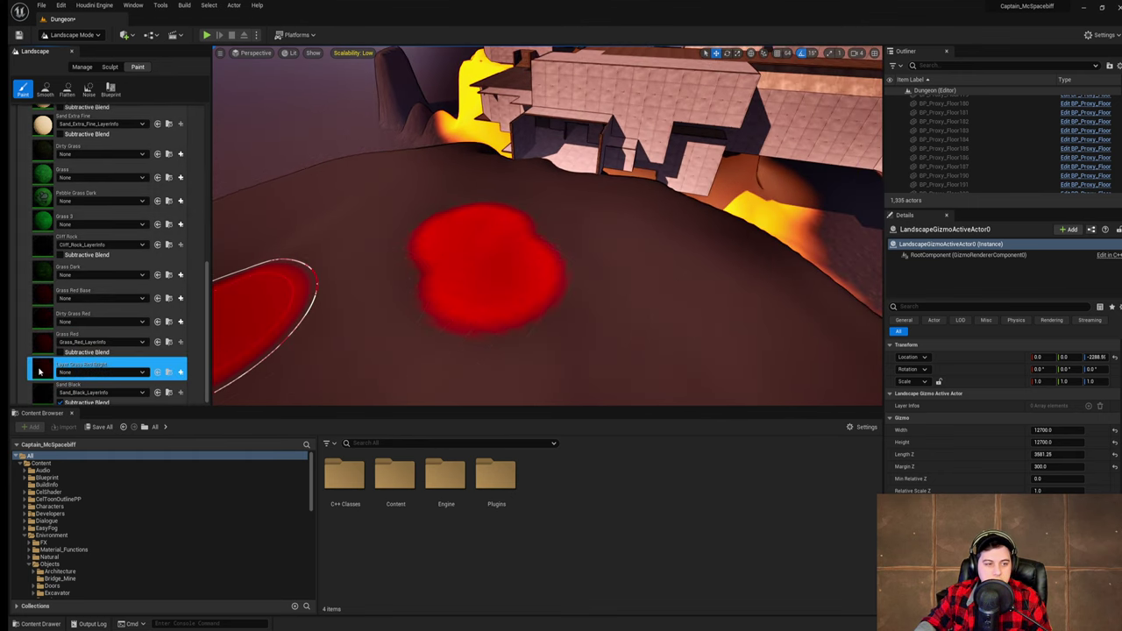
left_click(117, 373)
left_click(98, 445)
- Paint a test dab of Layer Grass Red Bright on the red patch, examine it up close and undo it
left_click(504, 315)
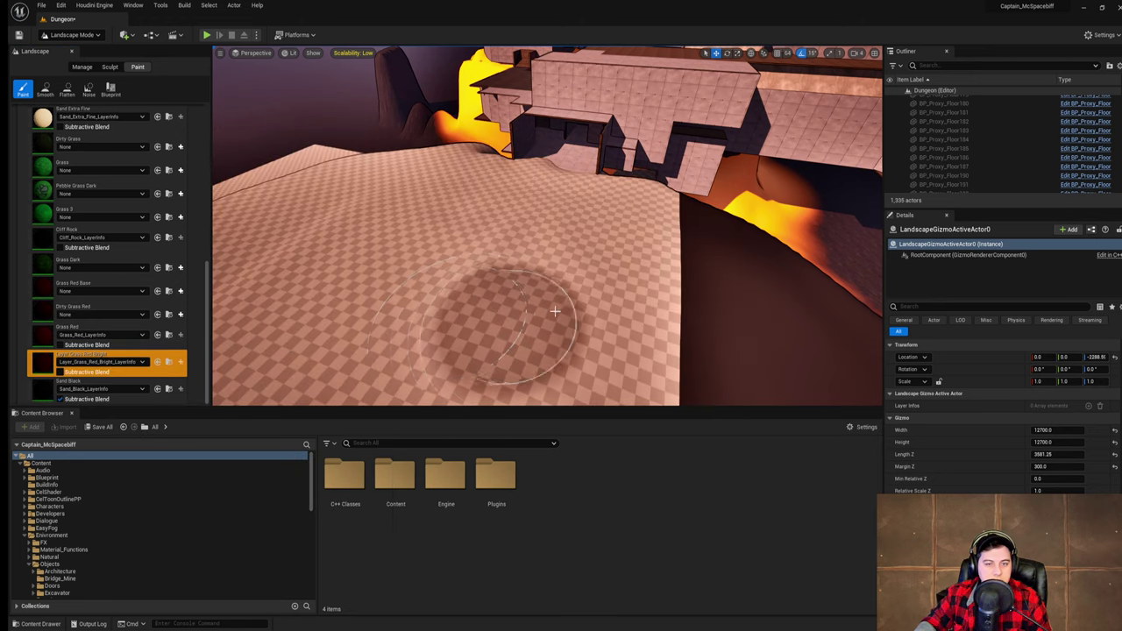
key("w")
right_click_drag(621, 301, 618, 336)
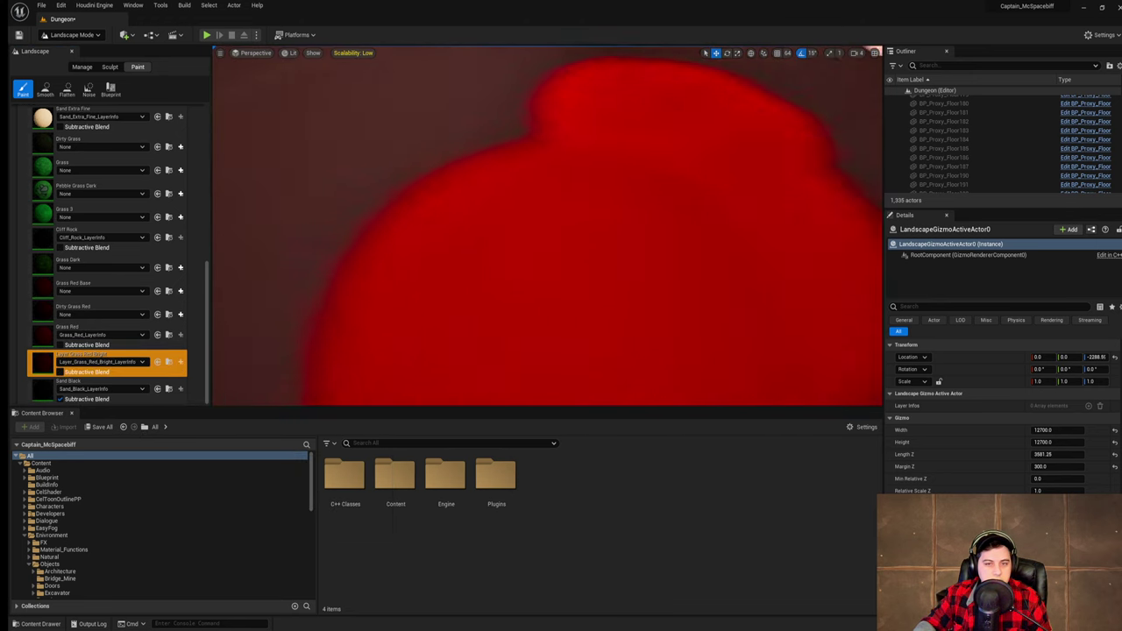
key("w")
key("s")
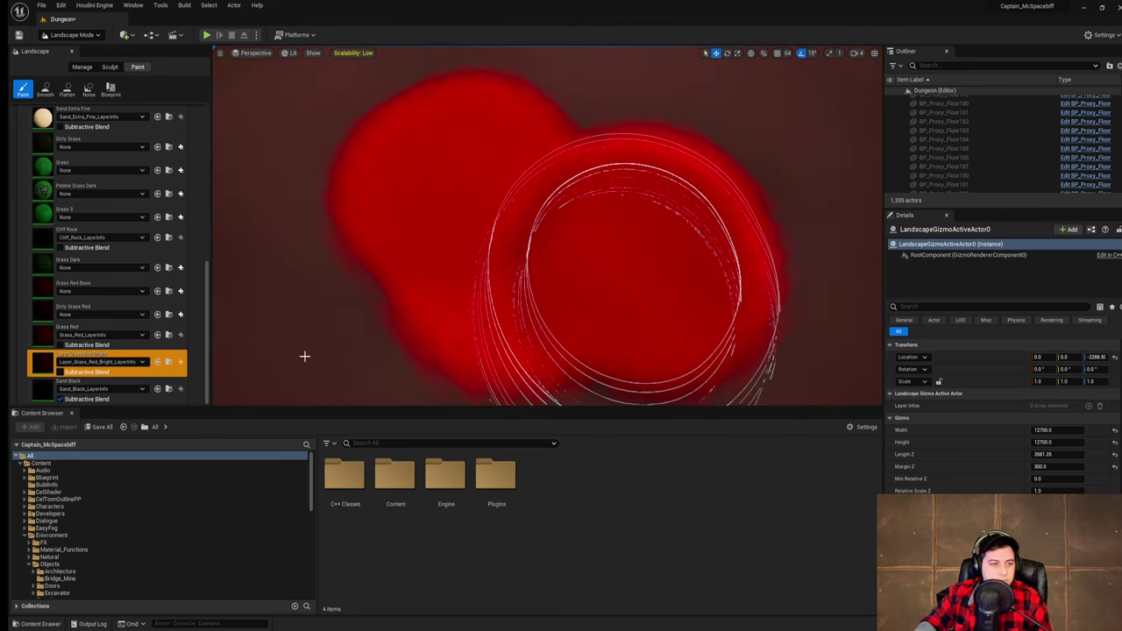
key("ctrl+z")
- Create Grass_Red_Base_LayerInfo for the Grass Red Base layer and paint it in overlapping dabs around the red patch
left_click(50, 289)
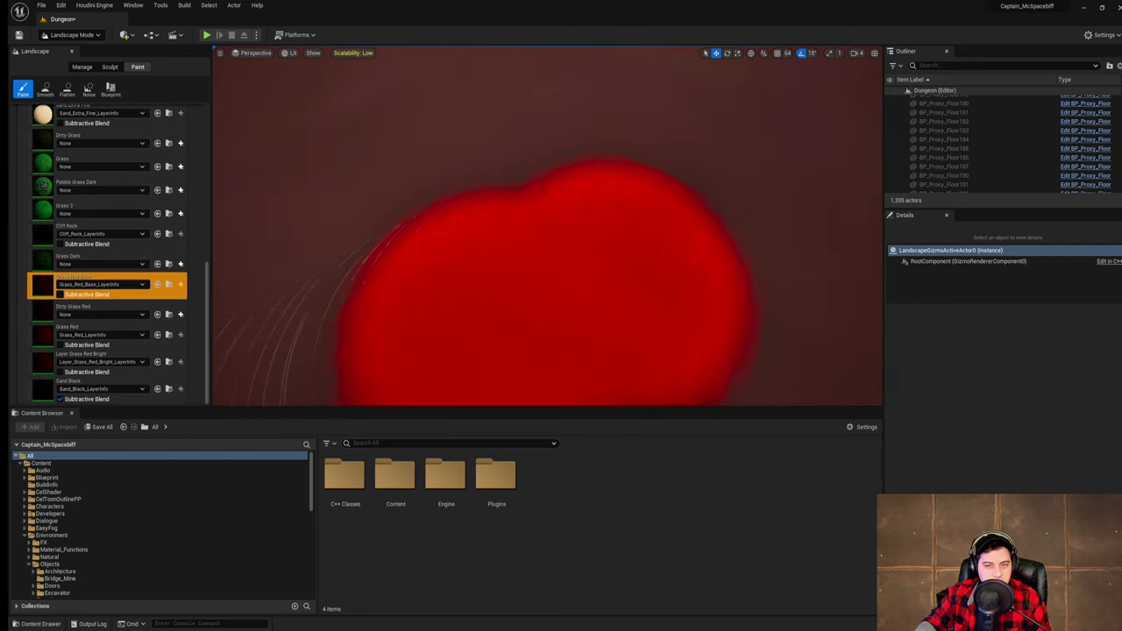
left_click(470, 168)
mouse_move(625, 242)
right_mouse_down()
mouse_move(666, 243)
mouse_move(561, 249)
mouse_move(546, 263)
right_mouse_up()
left_click(585, 172)
left_click(432, 283)
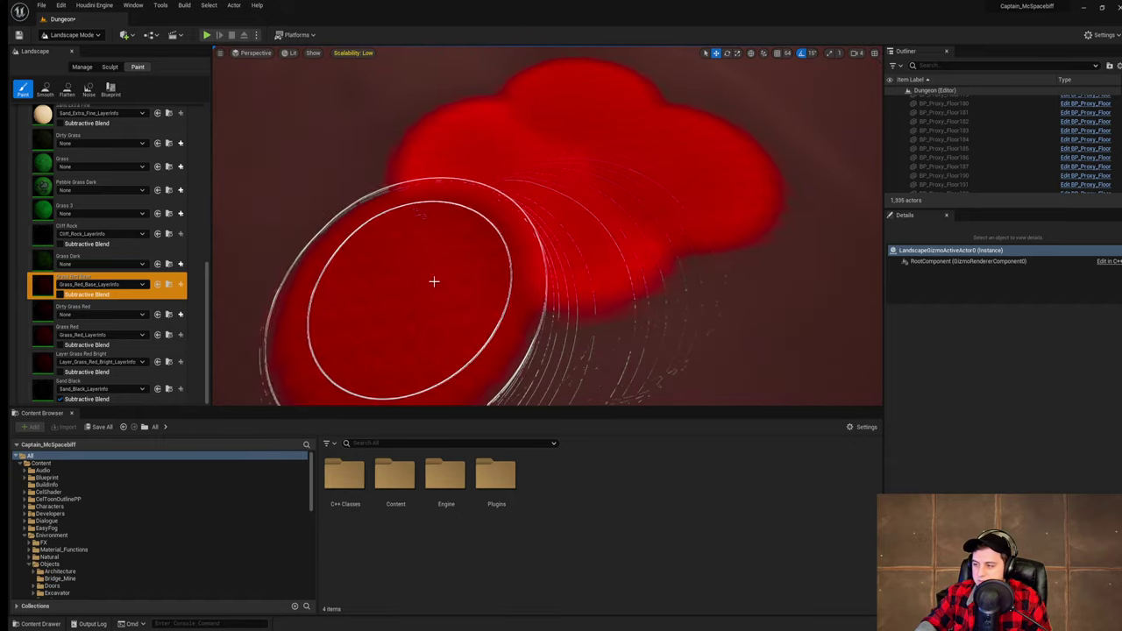
right_click_drag(662, 300, 643, 298)
left_click_drag(603, 282, 683, 274)
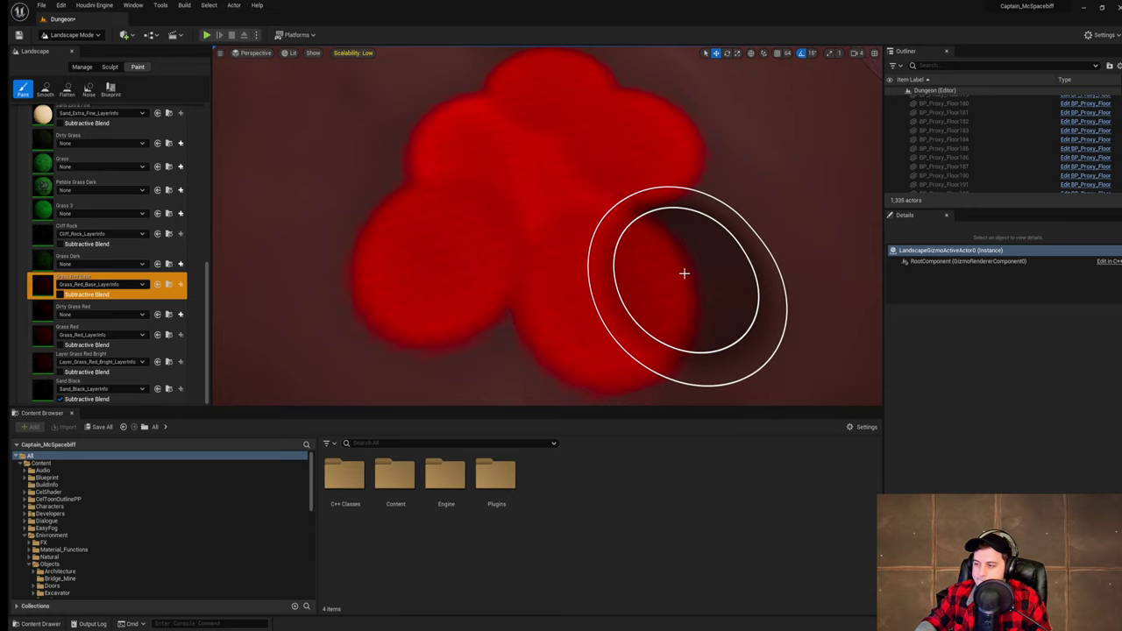
right_click_drag(684, 273, 714, 273)
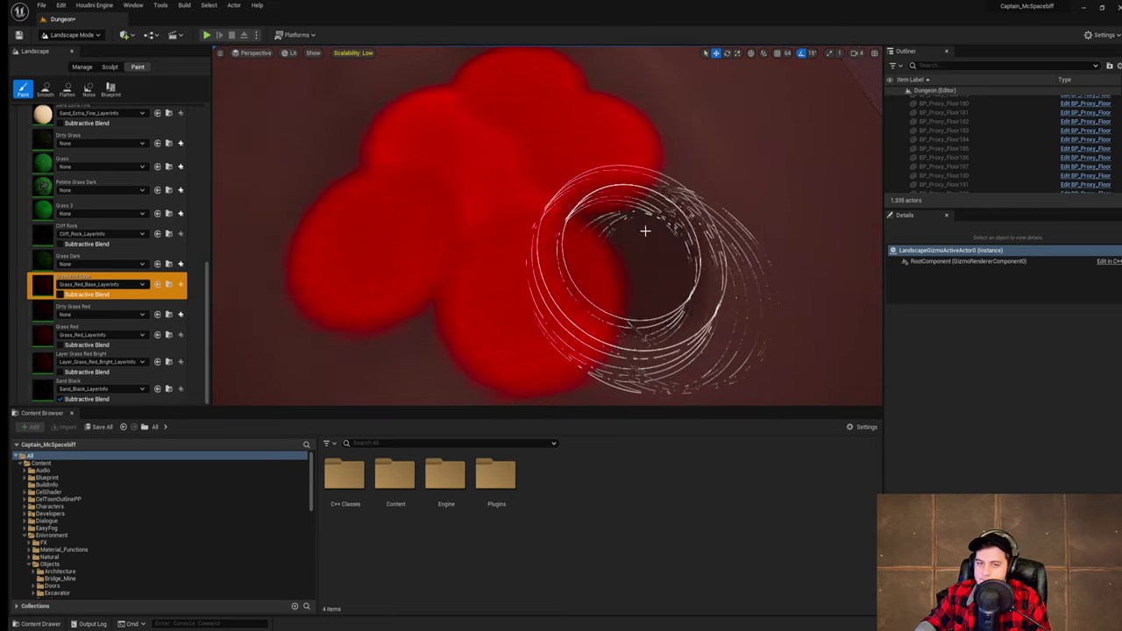
left_click(652, 238)
left_click(375, 352)
left_click(317, 142)
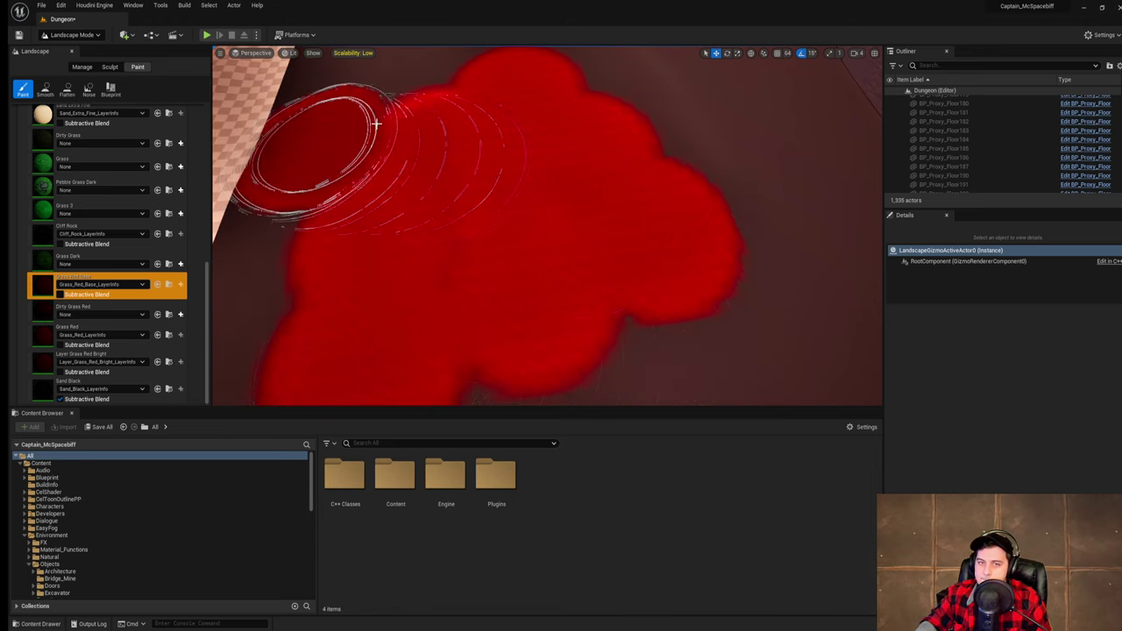
- Select the Rock Base layer and create Rock_Base_LayerInfo for it
right_click_drag(696, 180, 688, 182)
key("s")
scroll(131, 293, "up", 10)
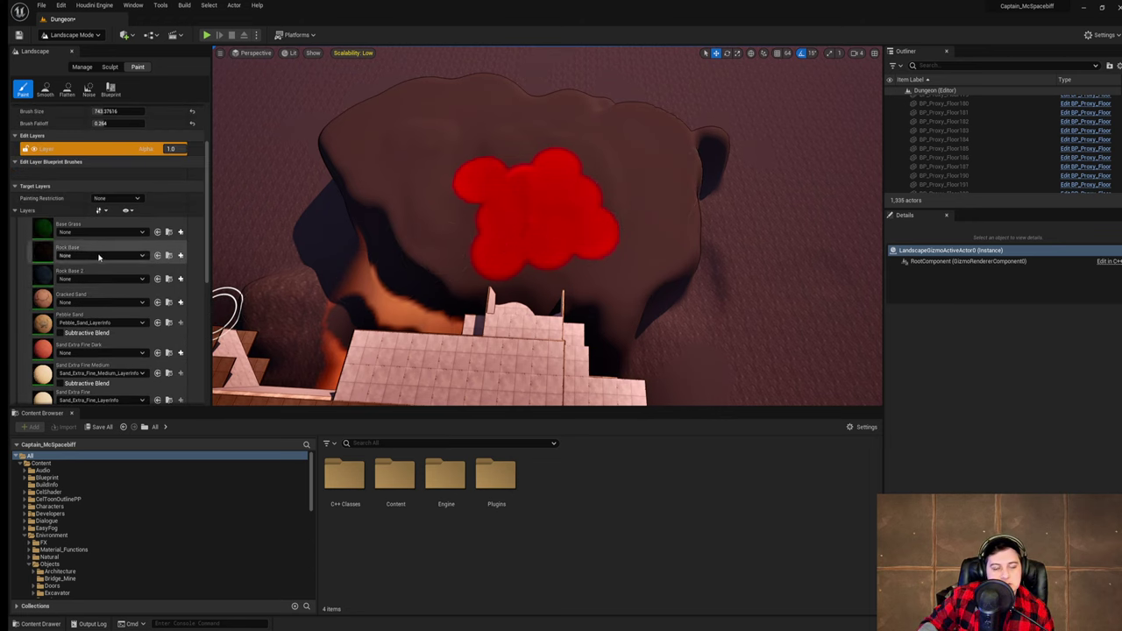
left_click(99, 256)
left_click(102, 338)
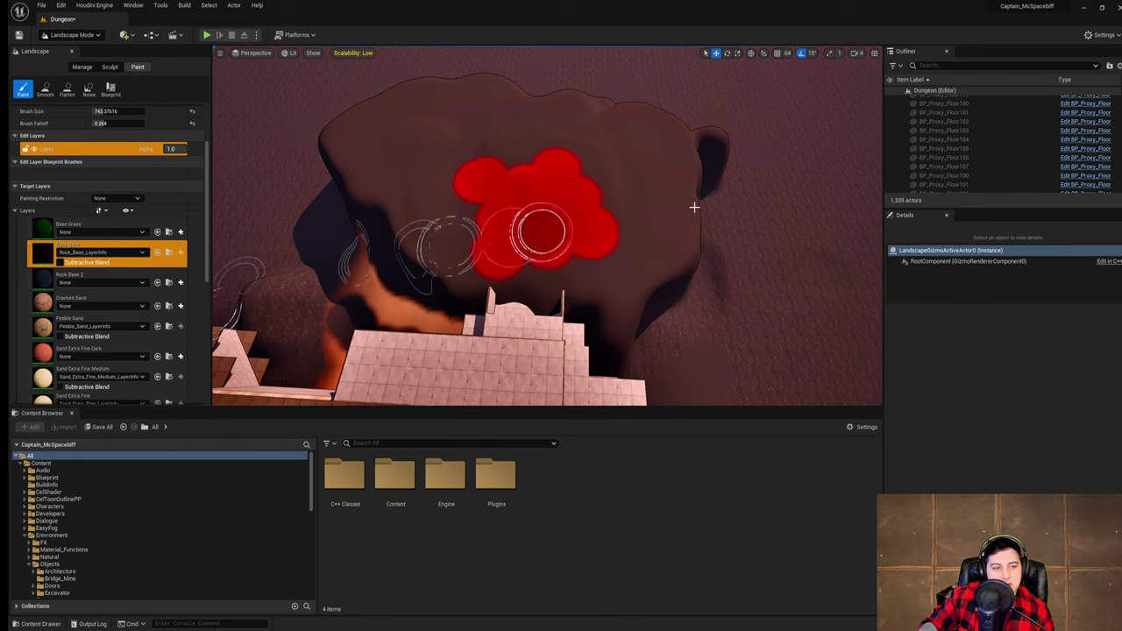
- Paint a test dab of Rock Base within the red patch and view it from closer
left_click(523, 210)
key("w")
right_click_drag(679, 205, 678, 205)
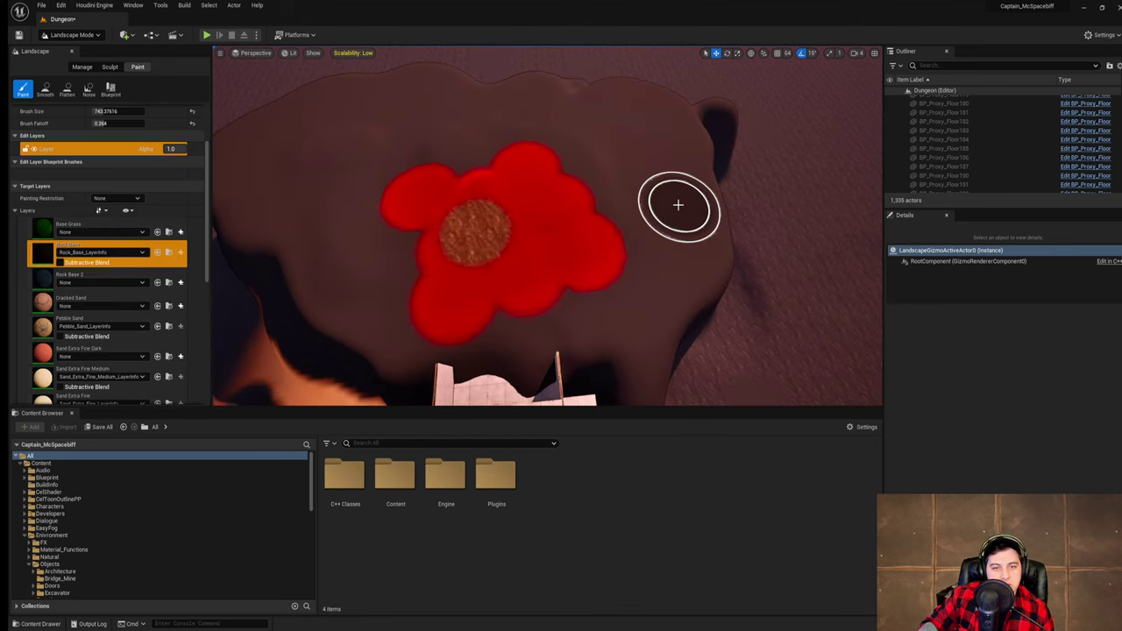
- Select the Cliff Rock layer for painting and switch the paint brush to the Pattern type
scroll(132, 298, "down", 8)
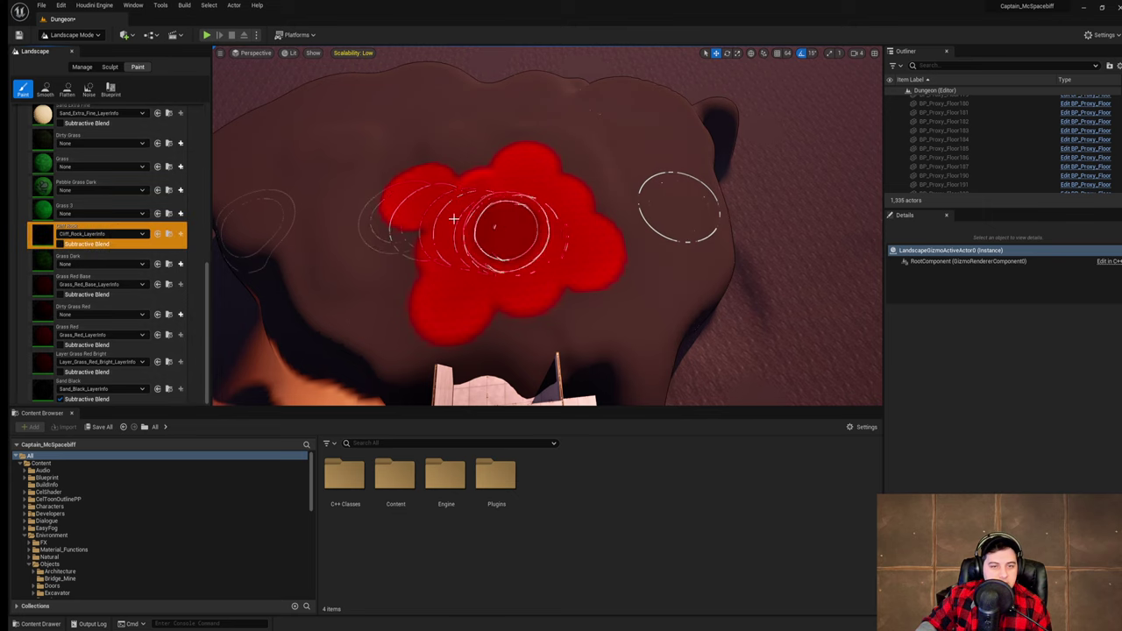
mouse_move(357, 206)
left_mouse_down()
mouse_move(388, 213)
mouse_move(466, 275)
mouse_move(531, 350)
left_mouse_up()
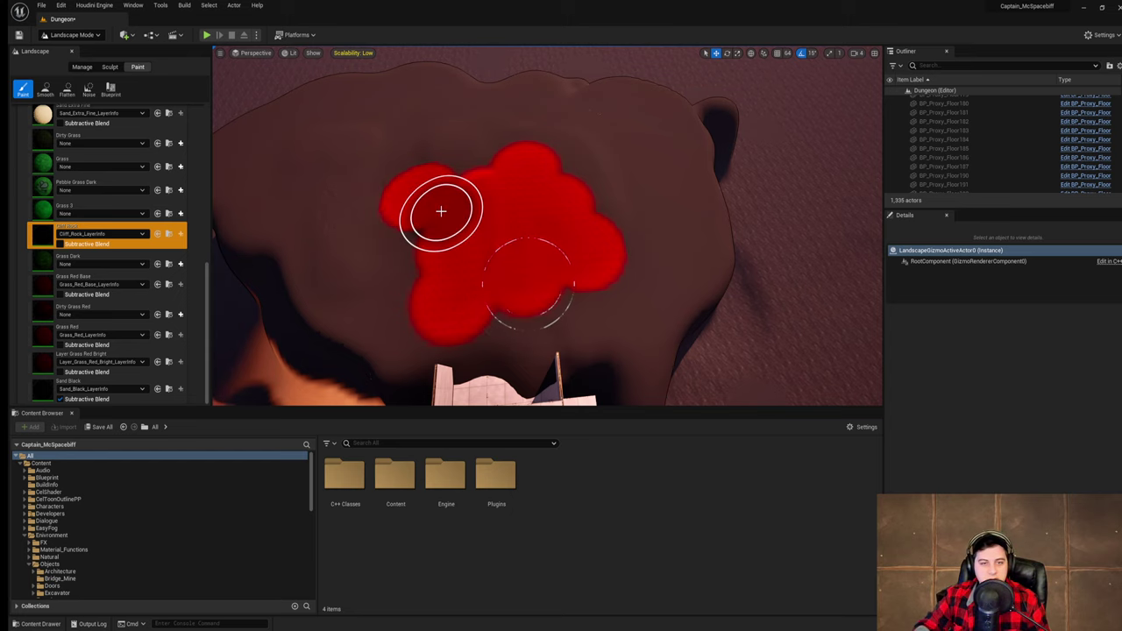
right_click_drag(537, 238, 525, 246)
scroll(119, 278, "up", 4)
scroll(118, 279, "up", 5)
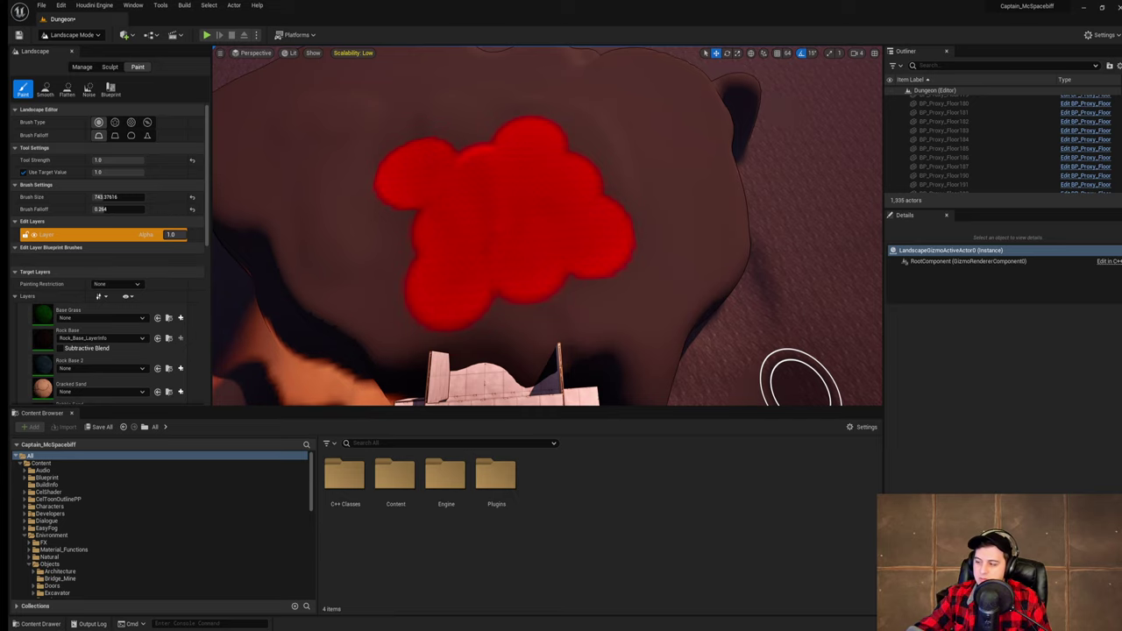
mouse_move(490, 166)
right_mouse_down()
mouse_move(473, 237)
mouse_move(491, 175)
mouse_move(484, 112)
mouse_move(412, 193)
mouse_move(346, 194)
mouse_move(329, 214)
mouse_move(627, 219)
mouse_move(490, 165)
right_mouse_up()
key("s")
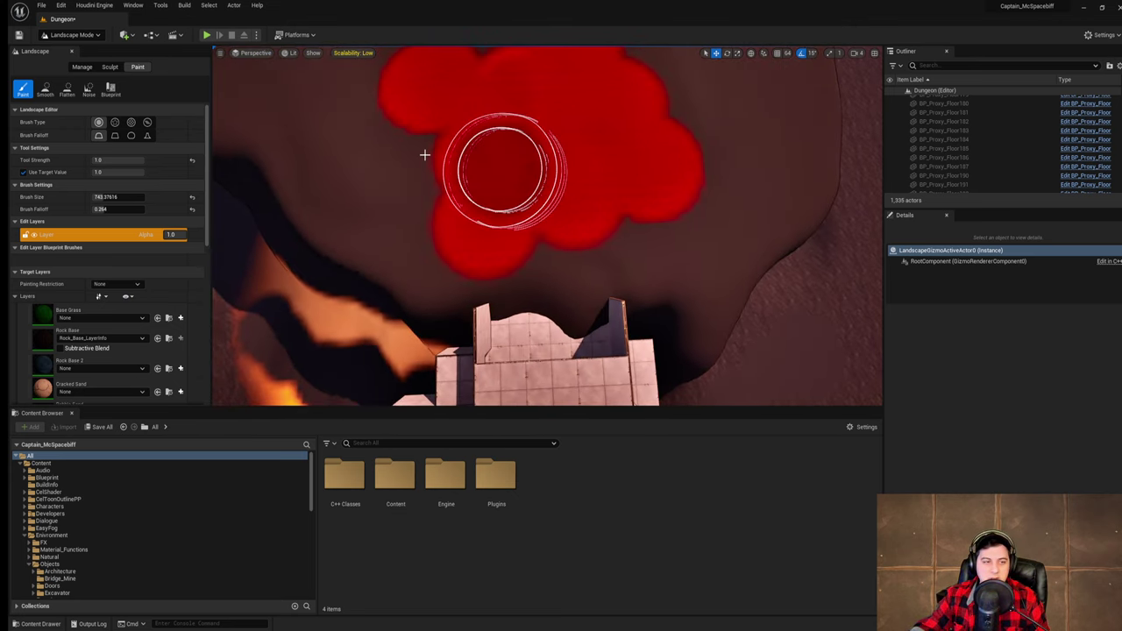
scroll(119, 357, "down", 3)
scroll(118, 357, "up", 3)
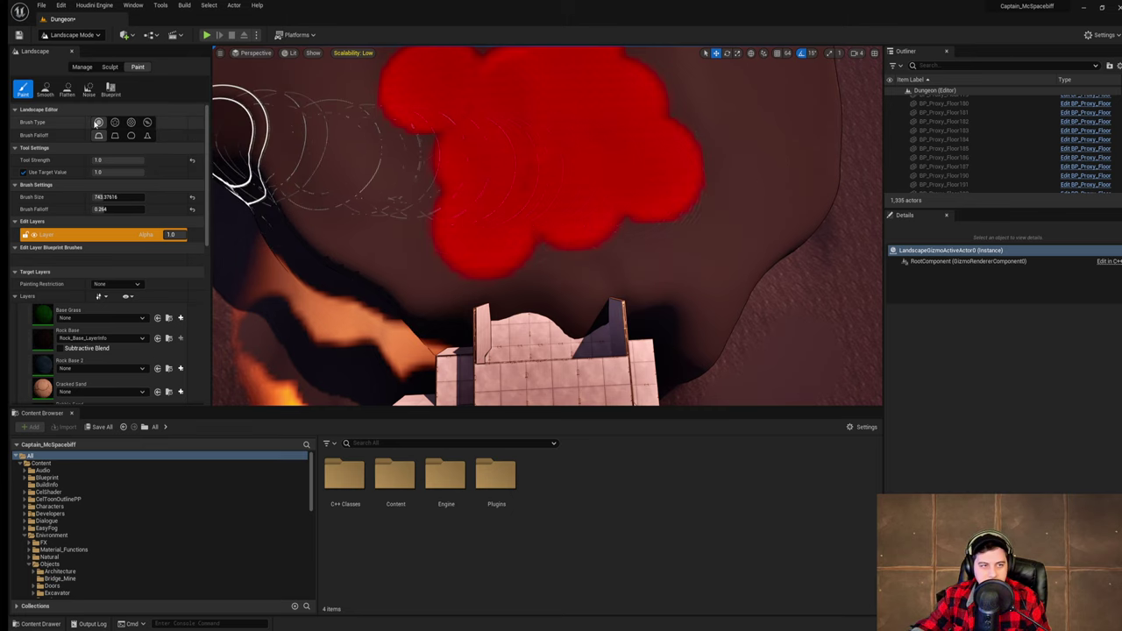
left_click(117, 123)
left_click(115, 125)
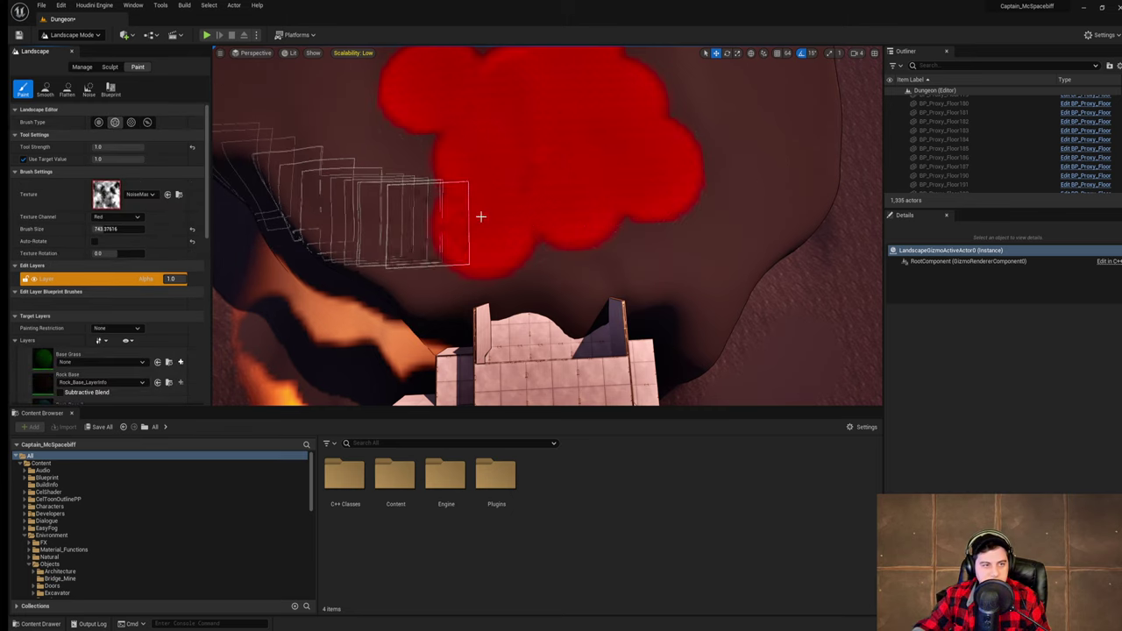
left_click(130, 124)
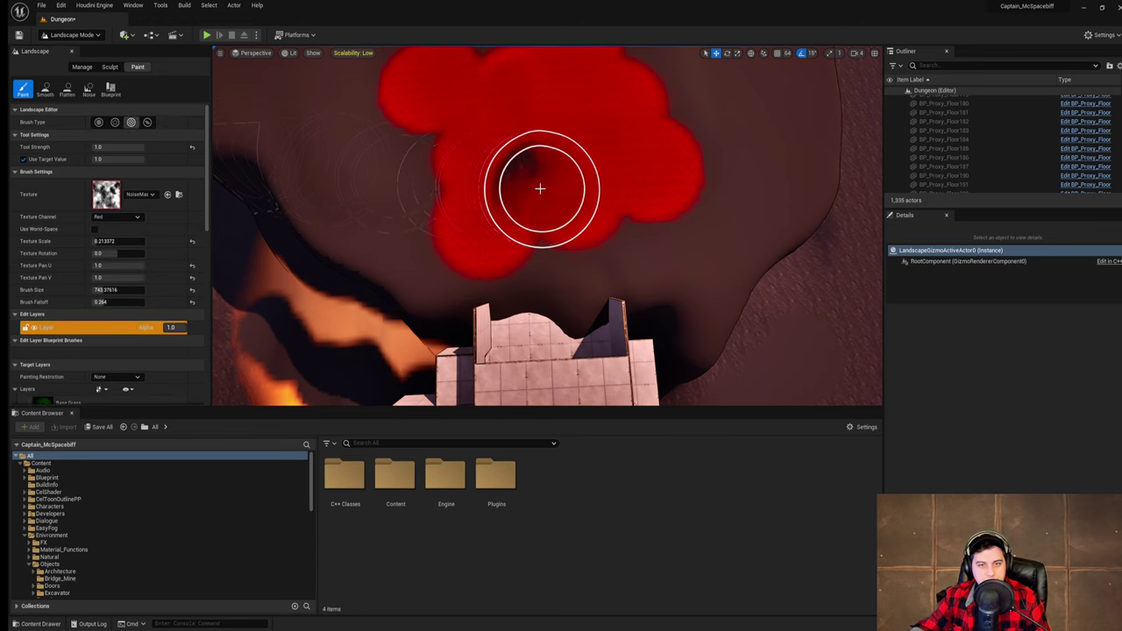
- Set the brush size to about 1075 and falloff to 0.72, and paint Cliff Rock in a broken pattern over the red patch
mouse_move(538, 185)
left_mouse_down()
mouse_move(458, 120)
mouse_move(534, 110)
mouse_move(516, 161)
left_mouse_up()
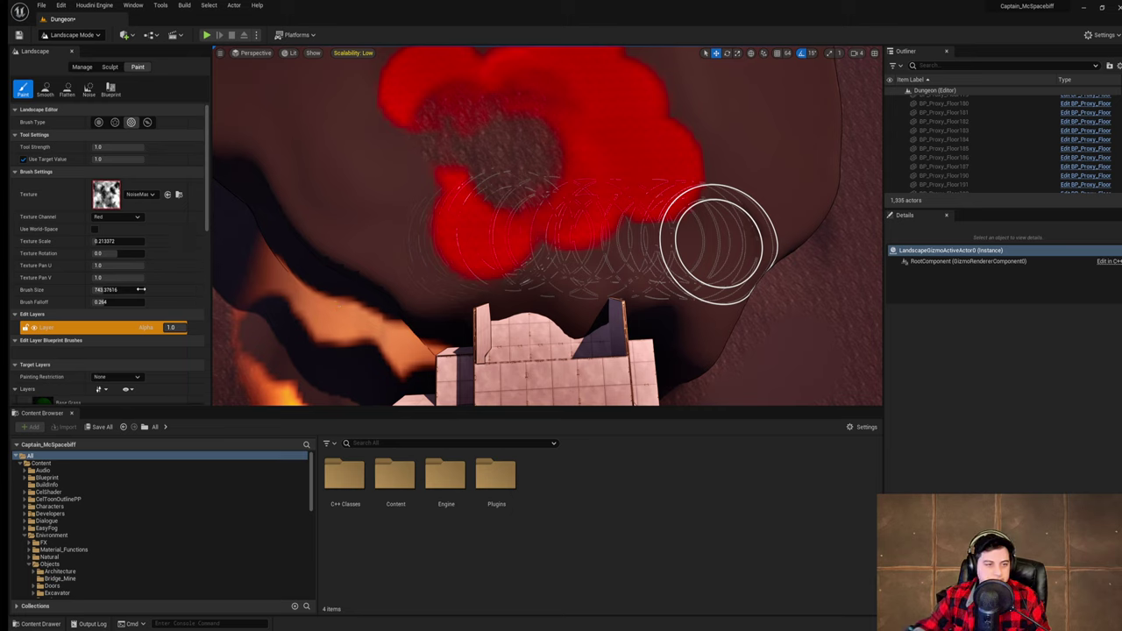
left_click_drag(107, 290, 140, 302)
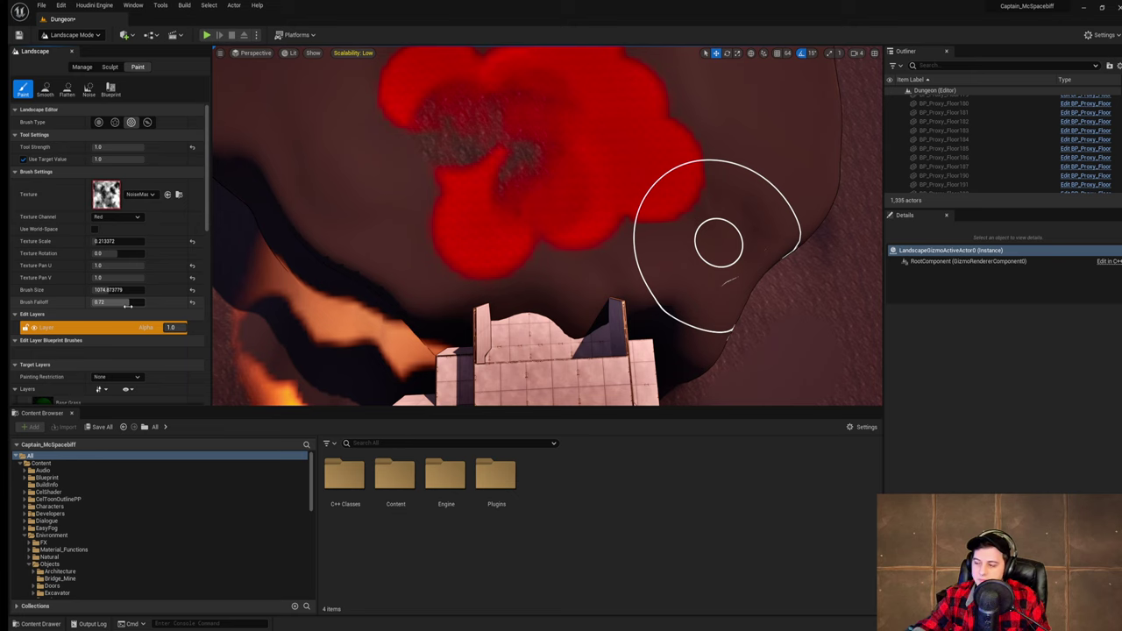
mouse_move(596, 183)
left_mouse_down()
mouse_move(631, 183)
mouse_move(591, 185)
mouse_move(612, 160)
mouse_move(588, 101)
mouse_move(514, 128)
mouse_move(485, 238)
mouse_move(530, 252)
mouse_move(618, 232)
left_mouse_up()
right_click_drag(635, 211, 596, 168)
mouse_move(645, 189)
left_mouse_down()
mouse_move(561, 148)
mouse_move(430, 123)
mouse_move(508, 179)
mouse_move(461, 108)
mouse_move(626, 131)
left_mouse_up()
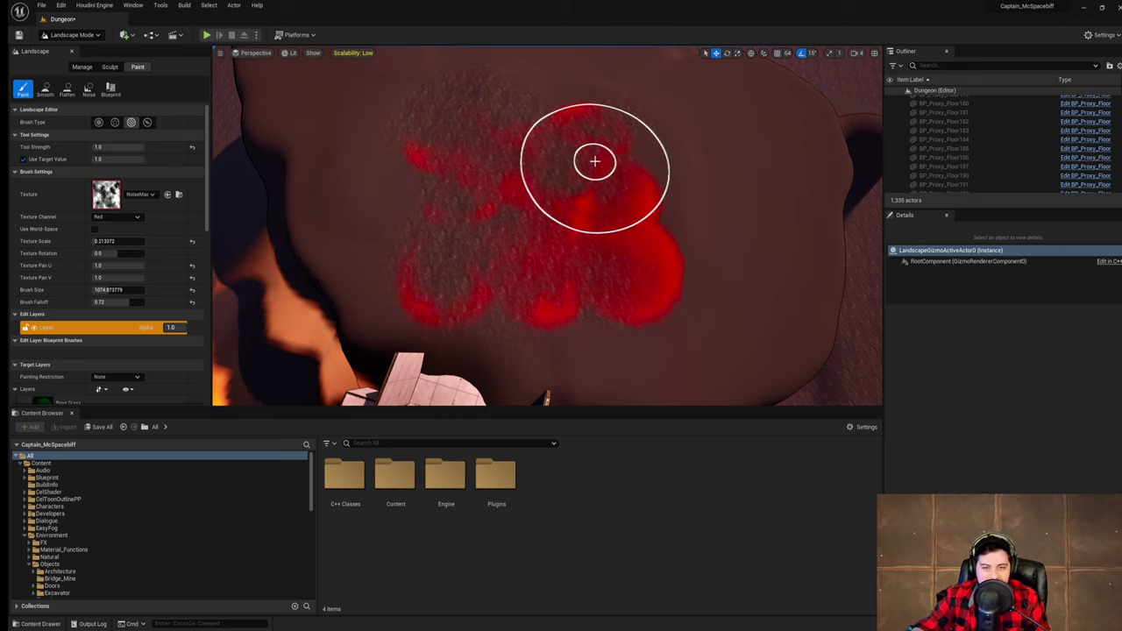
mouse_move(605, 234)
left_mouse_down()
mouse_move(657, 272)
mouse_move(581, 215)
mouse_move(588, 301)
mouse_move(553, 307)
left_mouse_up()
right_click_drag(605, 285, 482, 272)
mouse_move(538, 256)
left_mouse_down()
mouse_move(451, 270)
mouse_move(506, 232)
mouse_move(527, 163)
left_mouse_up()
right_click_drag(535, 165, 636, 176)
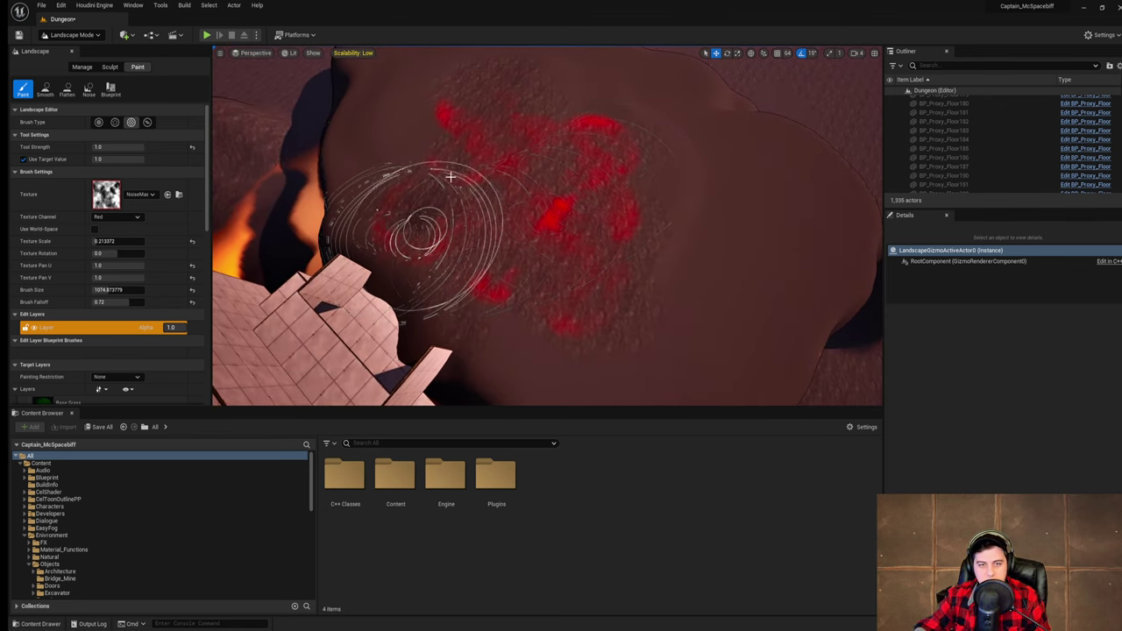
- Paint the Cliff Rock pattern over the brown ground around the red patch, out to the mound's far side
left_click_drag(451, 177, 419, 119)
right_click_drag(422, 117, 561, 127)
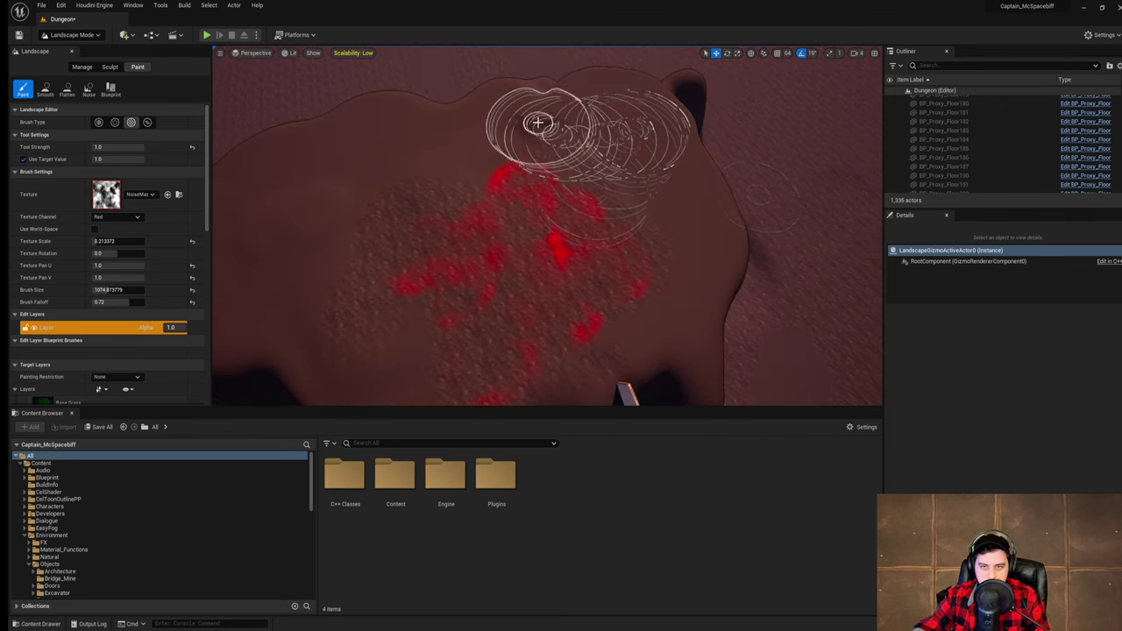
mouse_move(377, 184)
left_mouse_down()
mouse_move(426, 145)
mouse_move(298, 231)
left_mouse_up()
right_click_drag(298, 230, 241, 229)
mouse_move(491, 177)
right_mouse_down()
mouse_move(487, 162)
mouse_move(492, 170)
right_mouse_up()
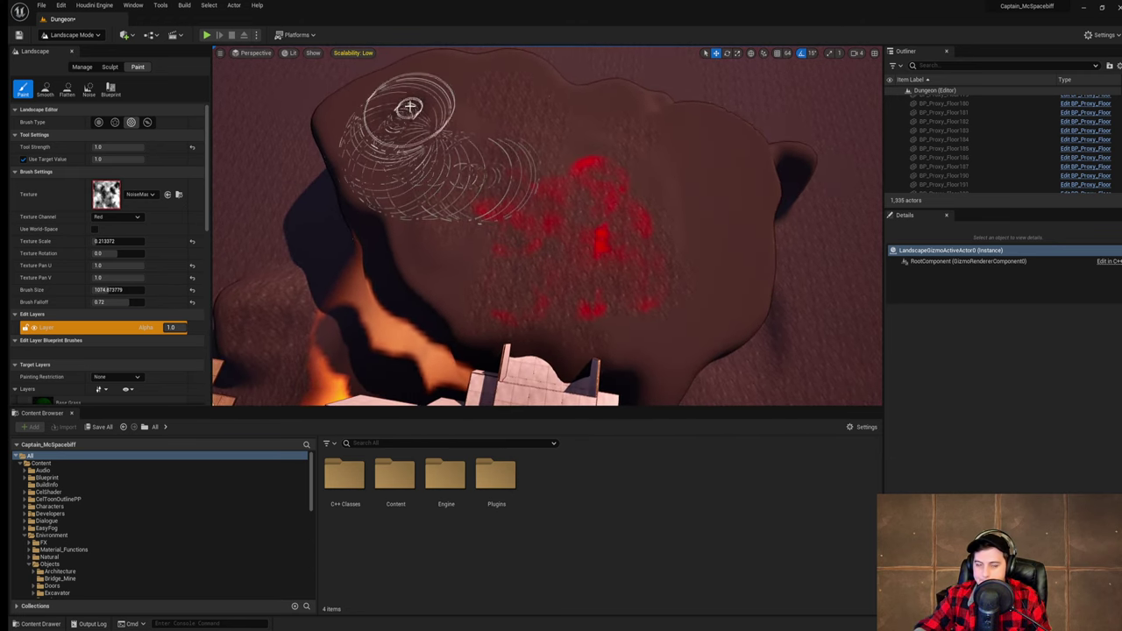
left_click_drag(411, 108, 362, 142)
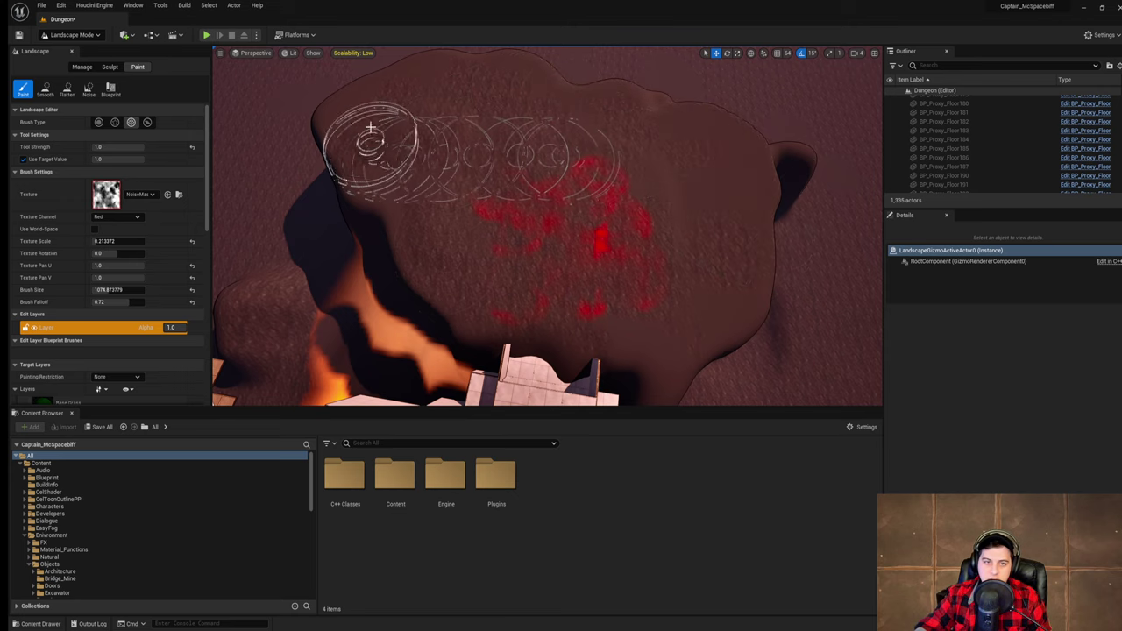
- Continue the Cliff Rock pattern over the mound's outer rim and slopes away from the building
mouse_move(578, 149)
right_mouse_down()
mouse_move(580, 189)
mouse_move(500, 189)
mouse_move(447, 220)
mouse_move(517, 289)
mouse_move(618, 285)
right_mouse_up()
key("w")
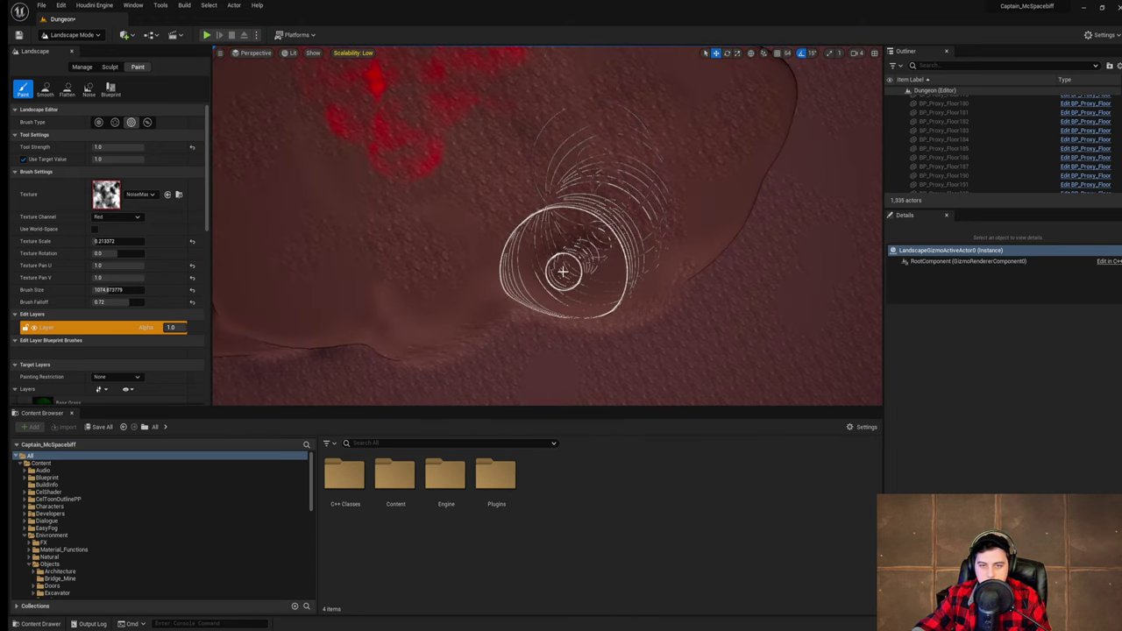
right_click_drag(404, 268, 350, 249)
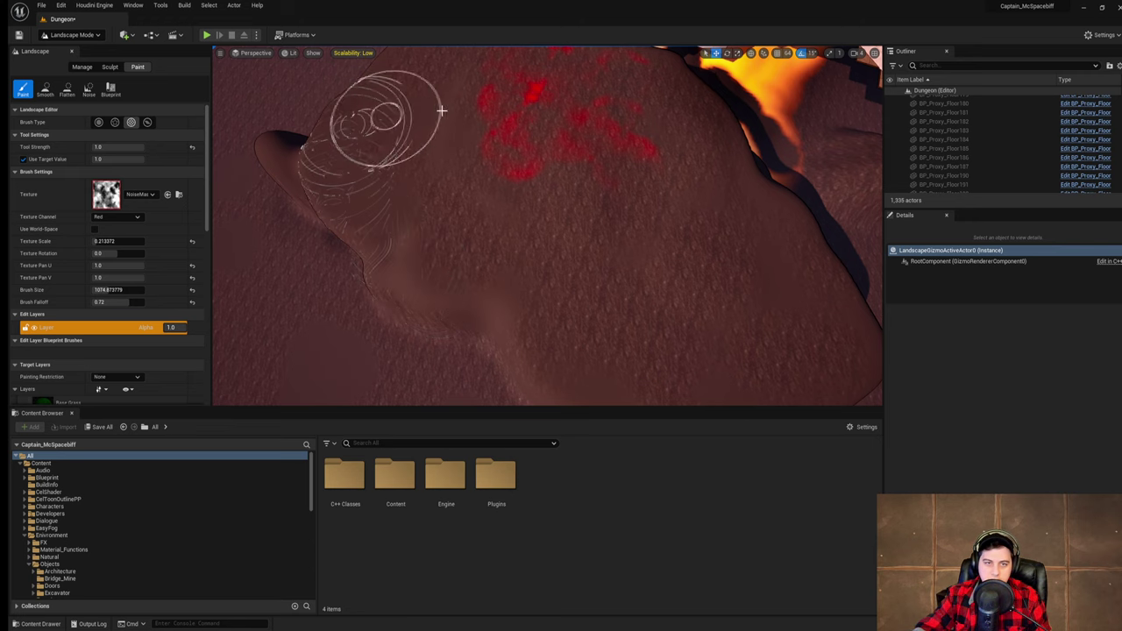
right_click_drag(718, 225, 412, 228)
mouse_move(640, 239)
right_mouse_down()
mouse_move(603, 198)
mouse_move(596, 250)
mouse_move(599, 195)
right_mouse_up()
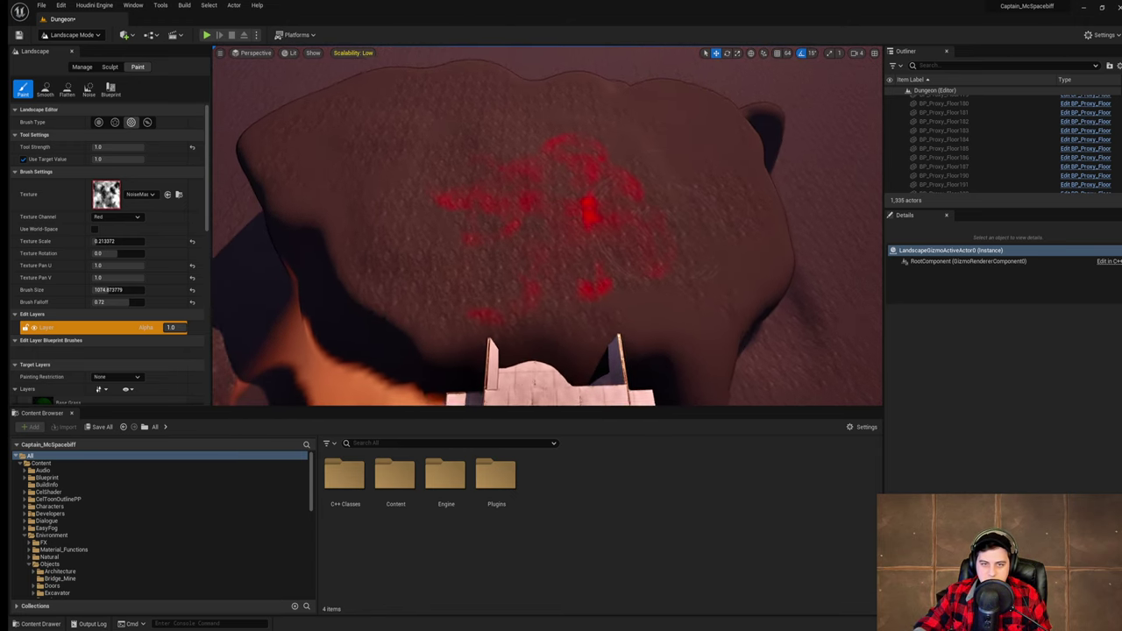
scroll(674, 217, "up", 3)
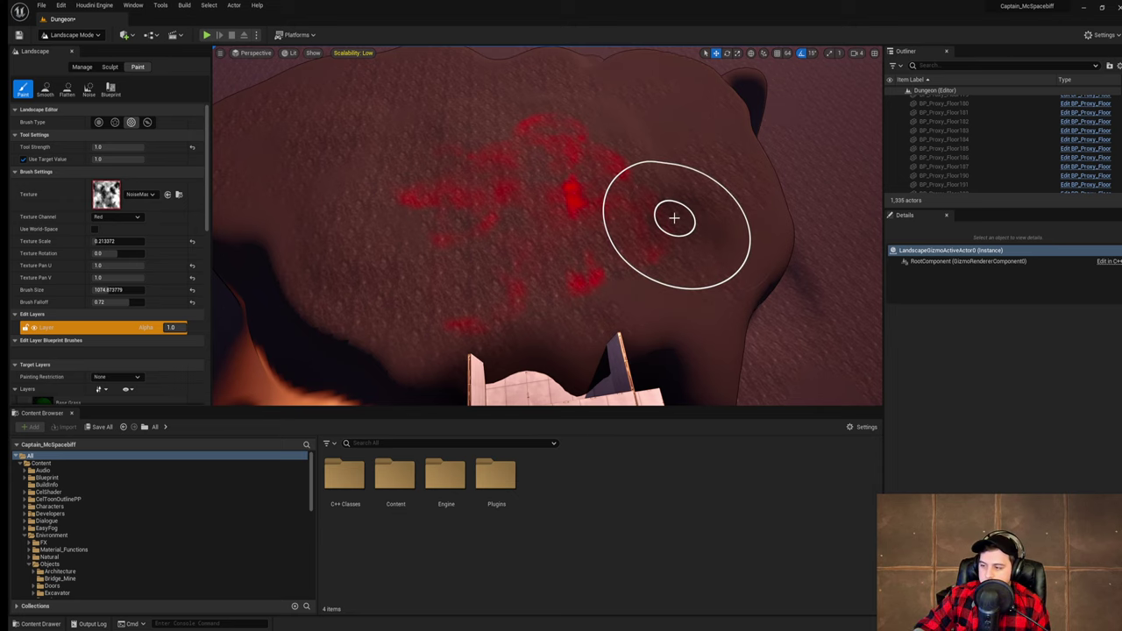
right_click_drag(674, 218, 663, 198)
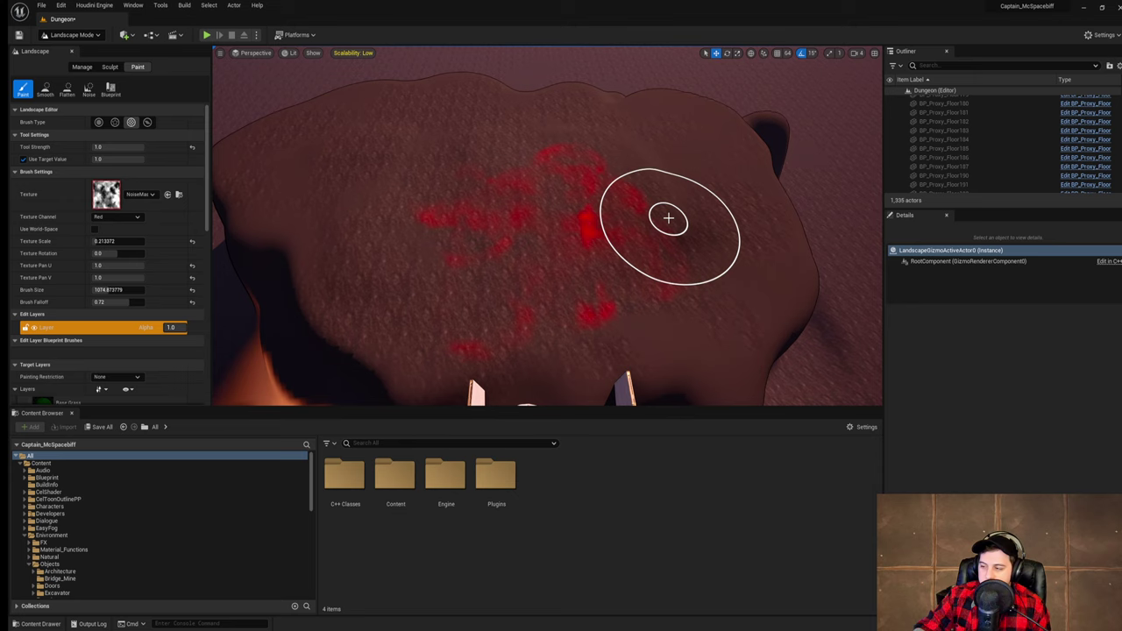
mouse_move(668, 218)
right_mouse_down()
mouse_move(664, 198)
mouse_move(662, 212)
mouse_move(633, 212)
mouse_move(664, 204)
right_mouse_up()
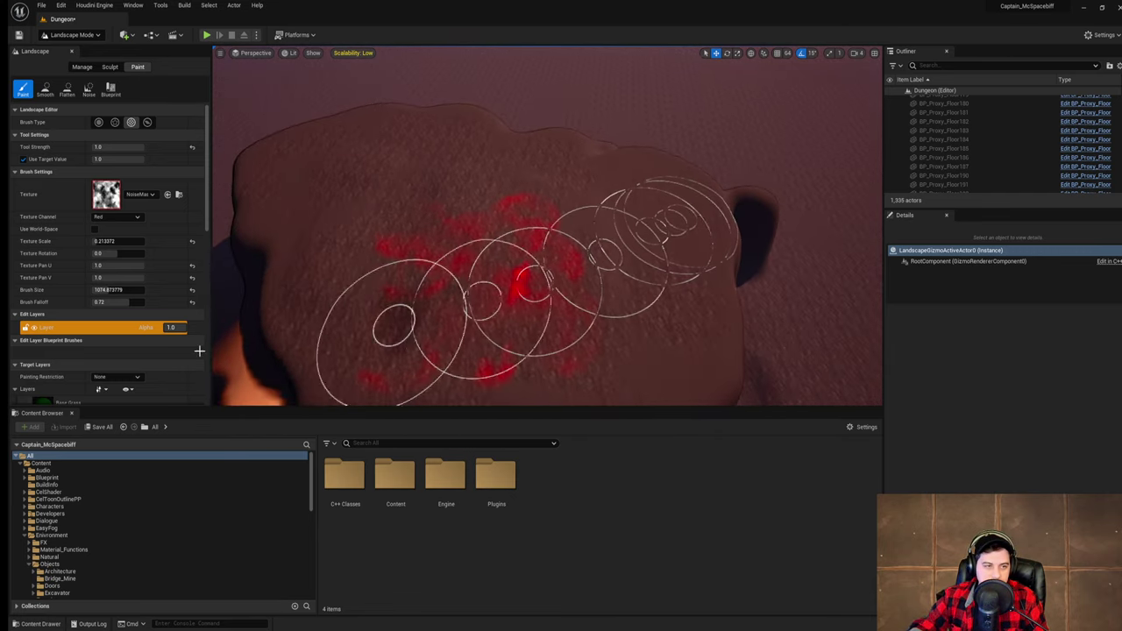
- Select the Grass Red layer as the target layer for painting on the mound
scroll(134, 352, "down", 3)
scroll(133, 352, "down", 10)
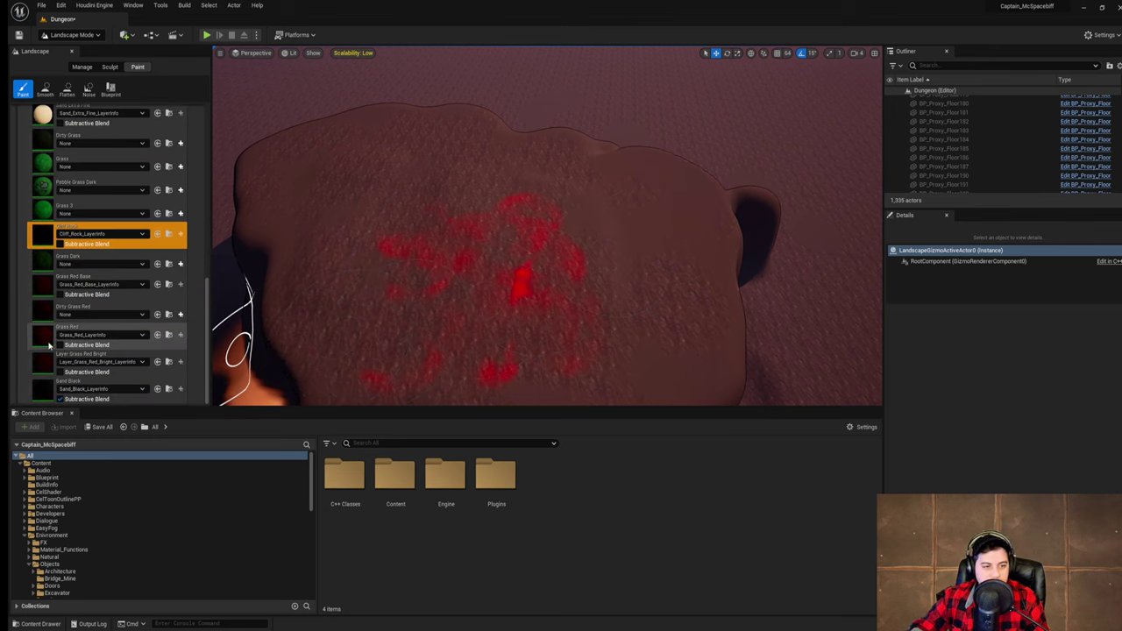
right_click_drag(427, 267, 411, 253)
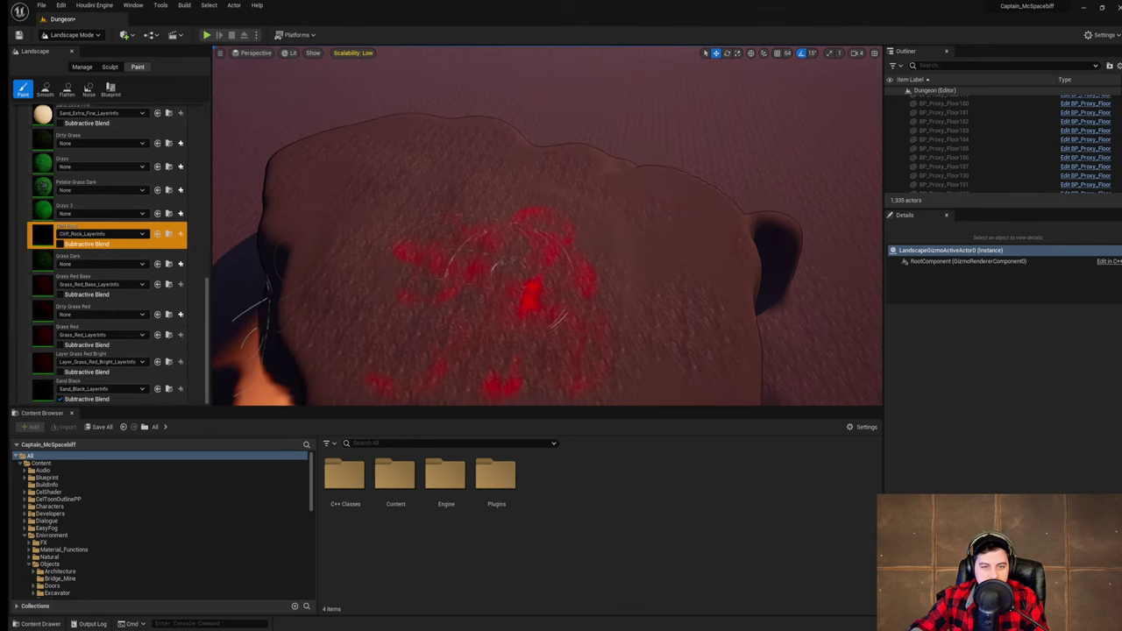
left_click(47, 337)
scroll(114, 219, "up", 15)
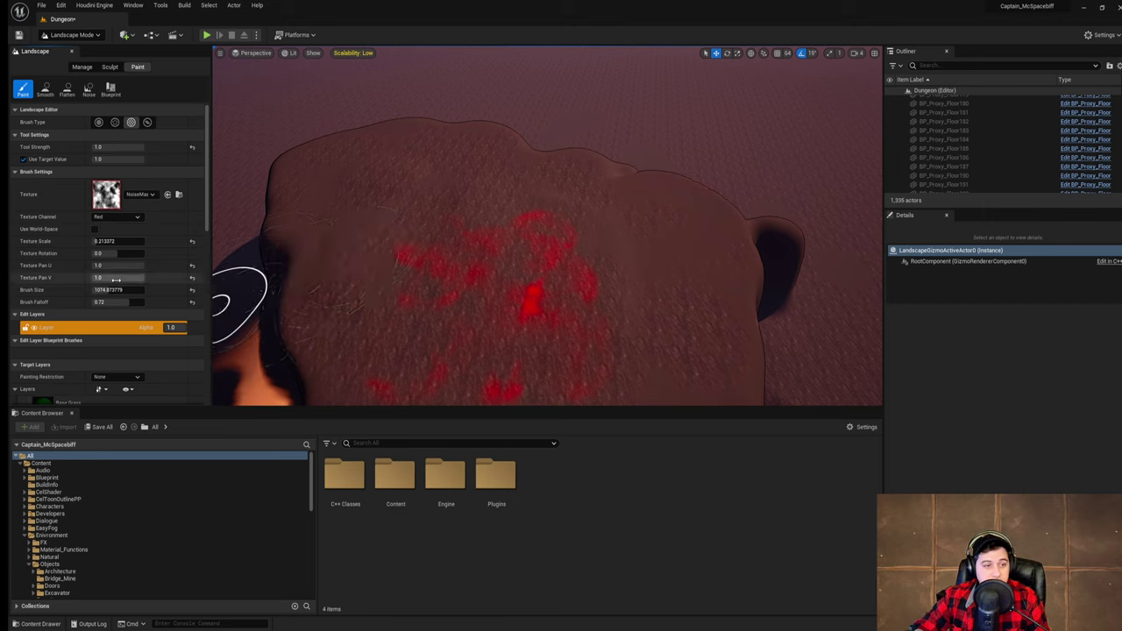
left_click_drag(111, 290, 119, 290)
left_click(414, 184)
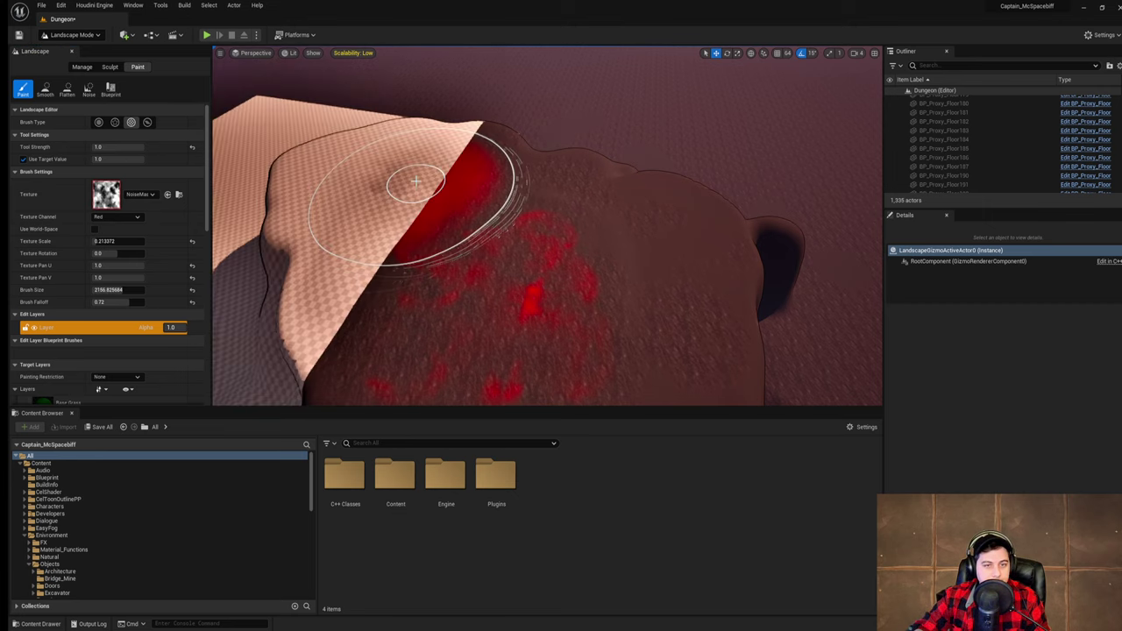
right_click_drag(644, 298, 628, 284)
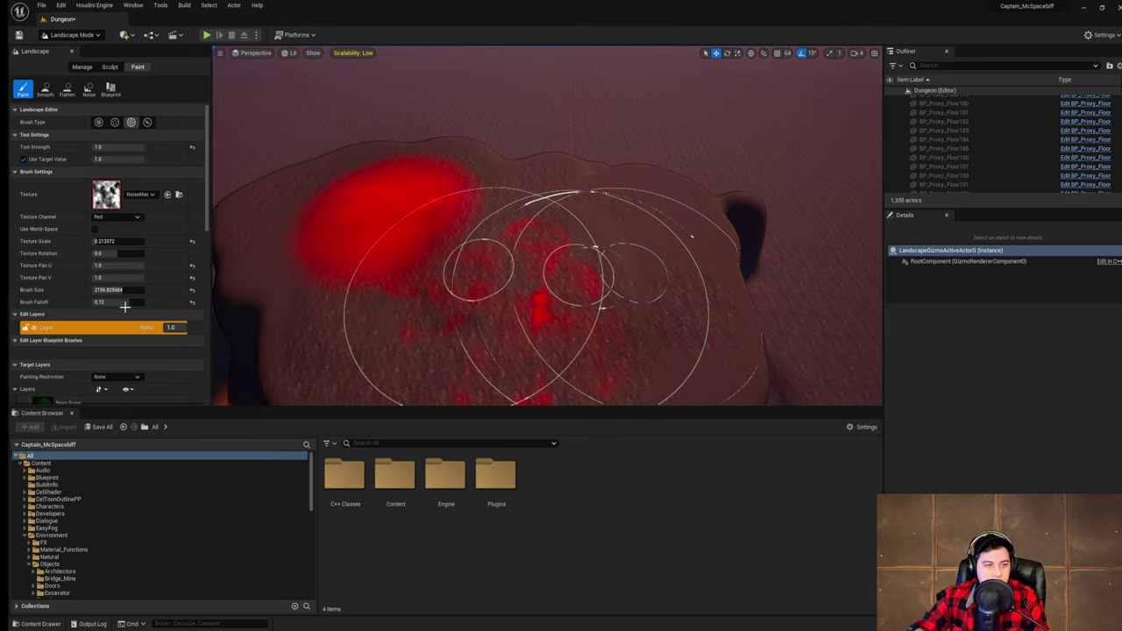
key("ctrl+z")
- Set the brush size to about 1133, tool strength to 0.368 and falloff to 1.0, and undo the test dab of Grass Red
left_click_drag(125, 291, 117, 290)
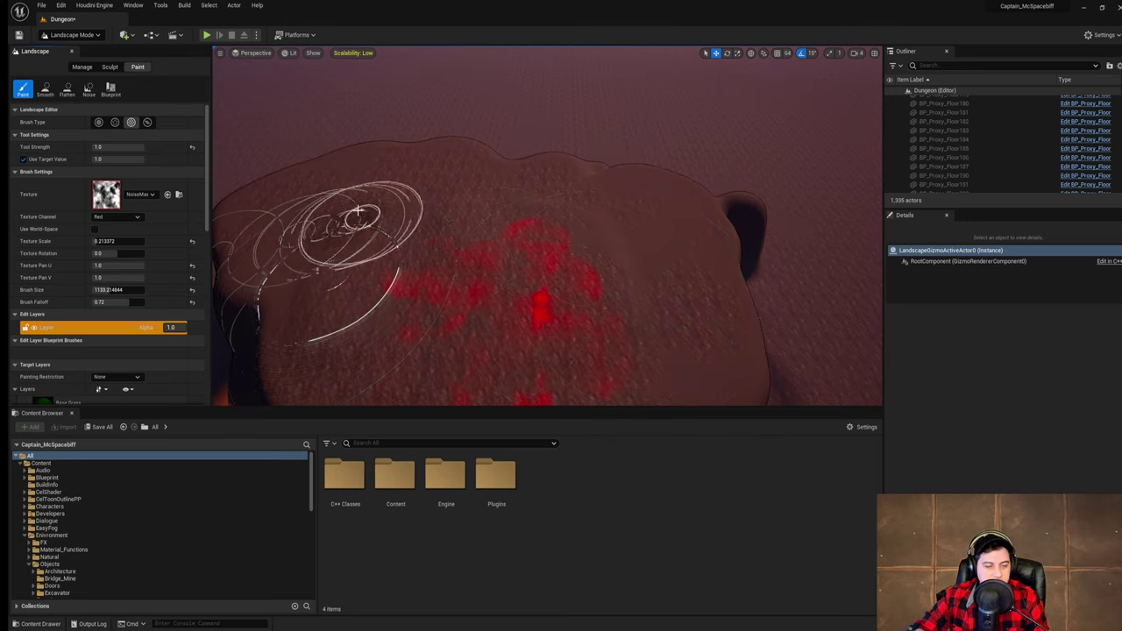
left_click(314, 193)
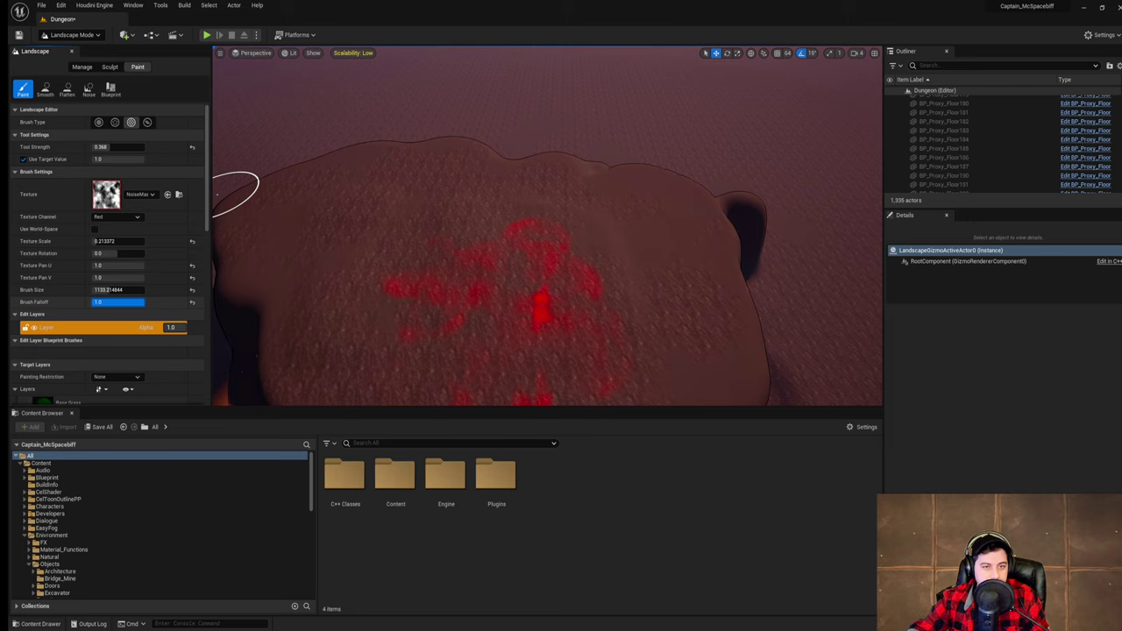
left_click(409, 170)
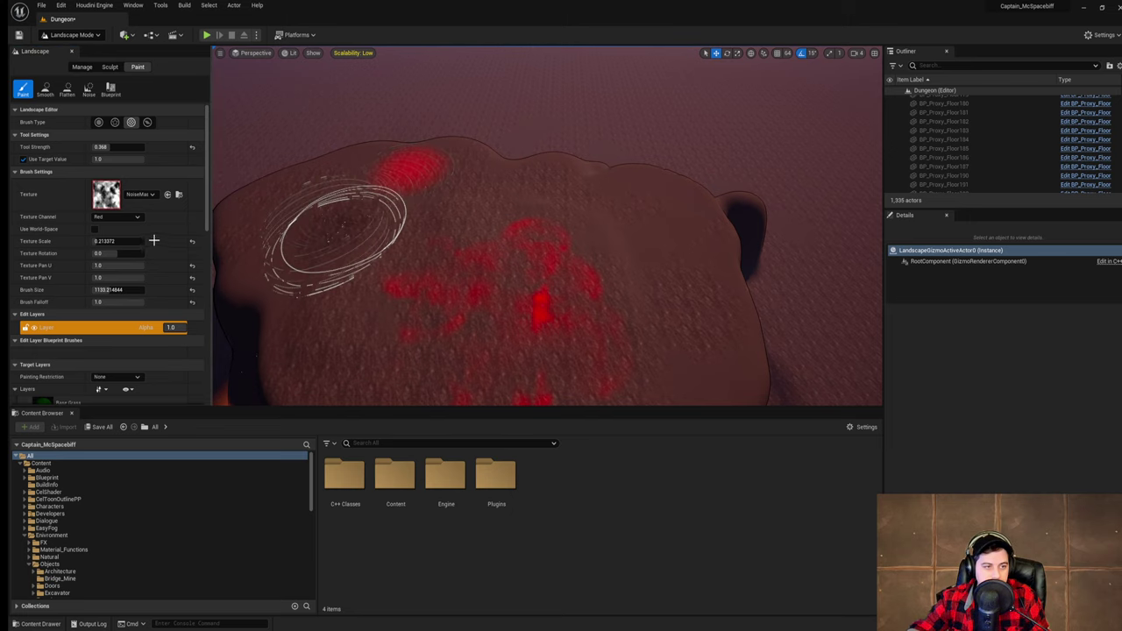
key("ctrl+z")
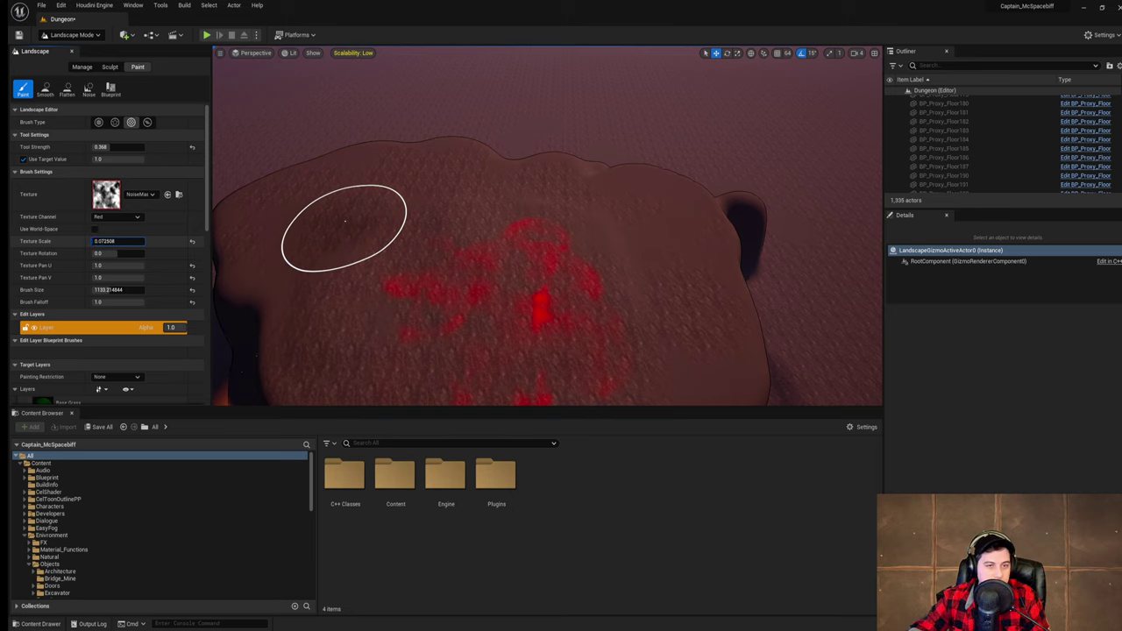
- Set the pattern's texture scale to about 0.0725 and paint Grass Red in broken patches across the whole mound
left_click(462, 172)
left_click(339, 221)
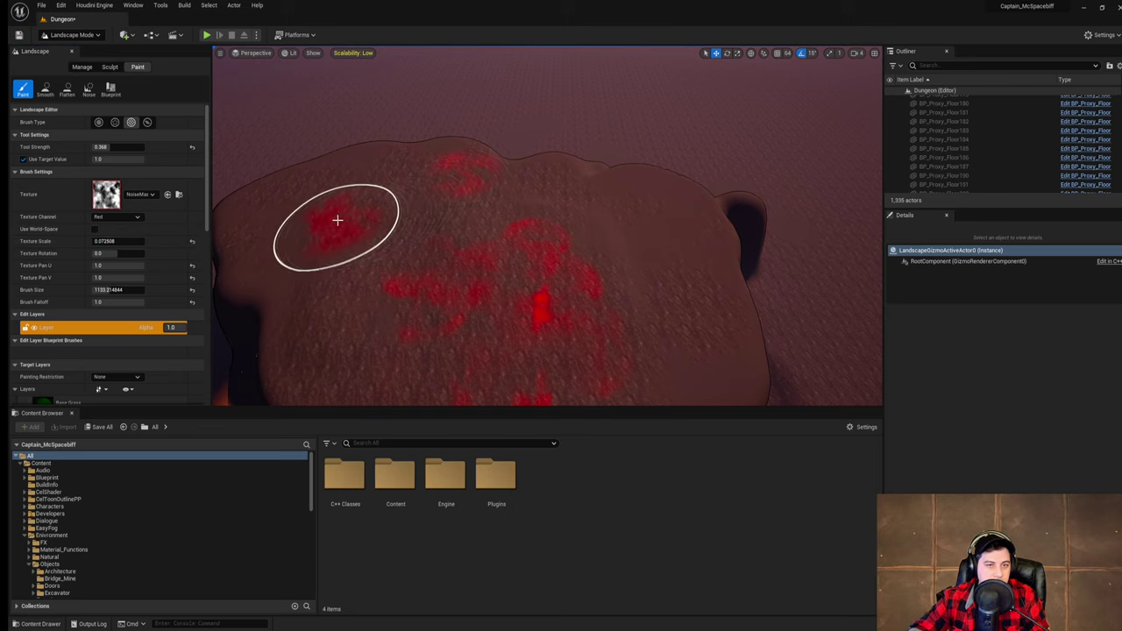
mouse_move(416, 173)
left_mouse_down()
mouse_move(270, 220)
mouse_move(326, 301)
mouse_move(397, 292)
mouse_move(438, 237)
mouse_move(593, 207)
mouse_move(546, 185)
mouse_move(653, 212)
mouse_move(661, 253)
mouse_move(578, 245)
mouse_move(376, 187)
mouse_move(433, 187)
mouse_move(371, 265)
mouse_move(482, 212)
mouse_move(383, 184)
mouse_move(325, 192)
mouse_move(352, 163)
mouse_move(280, 220)
mouse_move(341, 225)
mouse_move(475, 163)
mouse_move(656, 216)
mouse_move(596, 281)
mouse_move(468, 288)
mouse_move(397, 357)
mouse_move(342, 317)
mouse_move(399, 212)
left_mouse_up()
right_click_drag(399, 212, 546, 268)
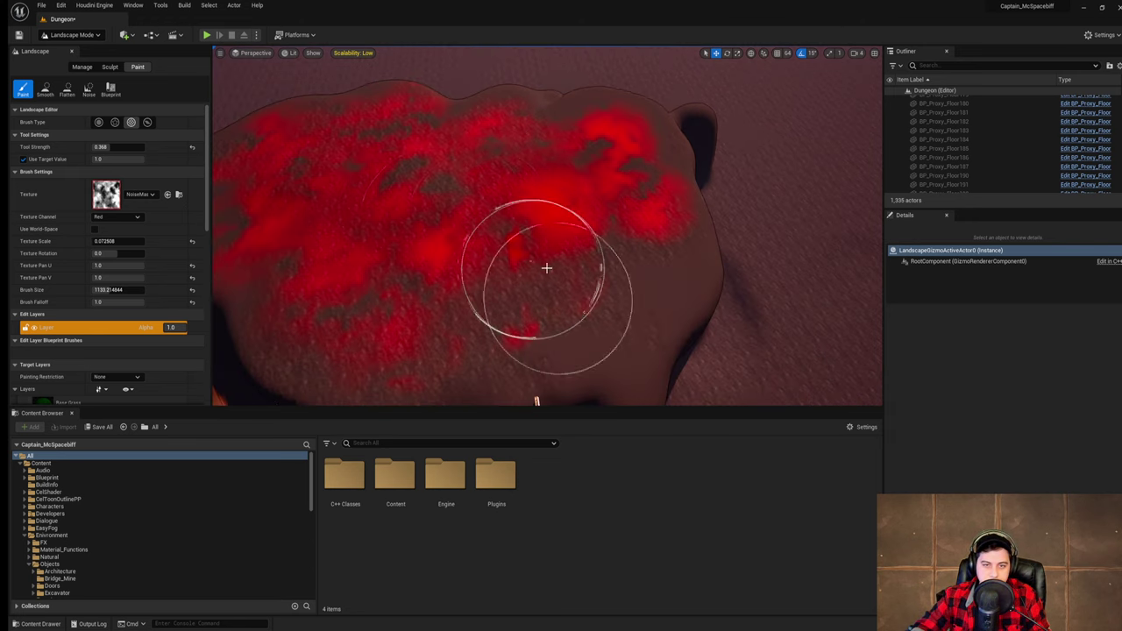
mouse_move(546, 268)
left_mouse_down()
mouse_move(462, 324)
mouse_move(608, 298)
mouse_move(619, 255)
mouse_move(491, 191)
mouse_move(625, 126)
mouse_move(525, 132)
left_mouse_up()
- Select the Grass Red Base layer for painting and set the pattern's texture scale to about 0.156
scroll(121, 344, "down", 10)
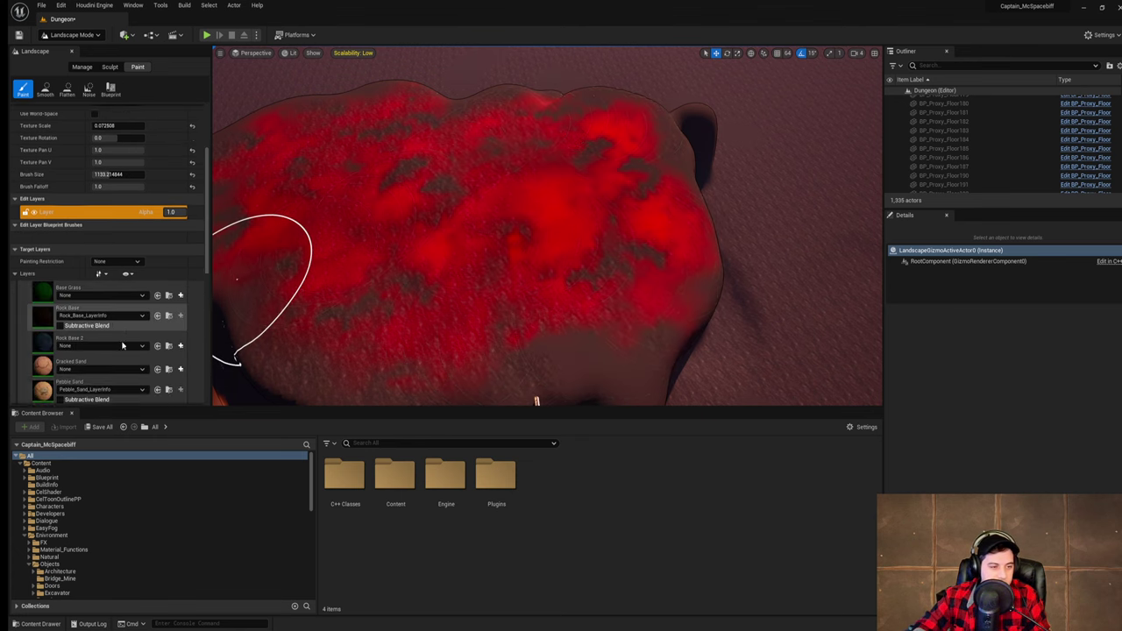
scroll(129, 357, "down", 5)
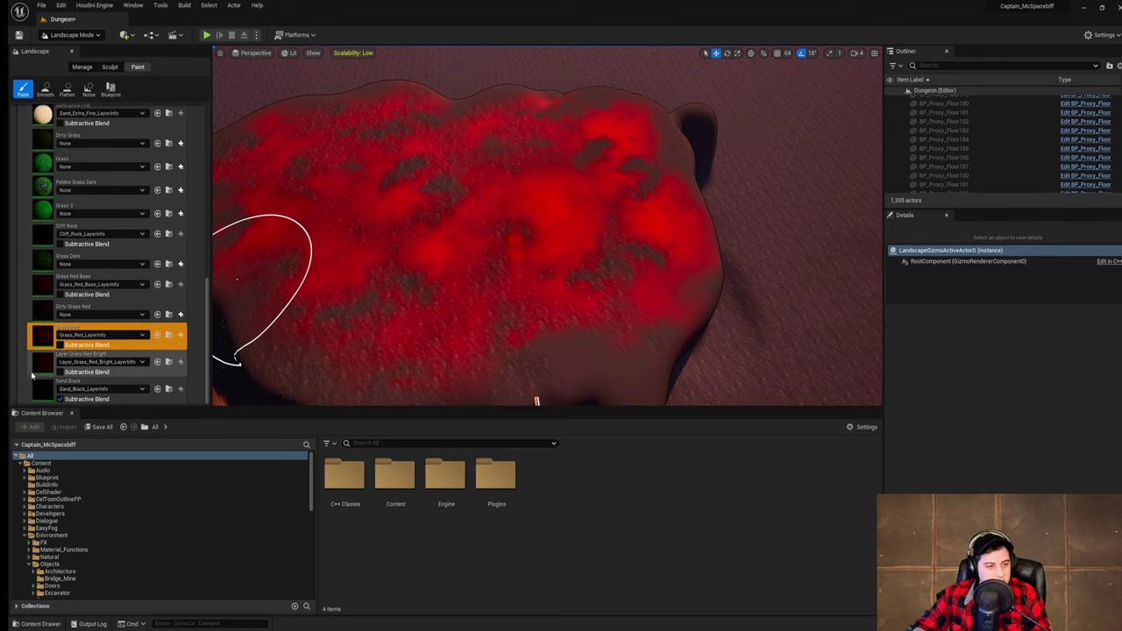
left_click(44, 294)
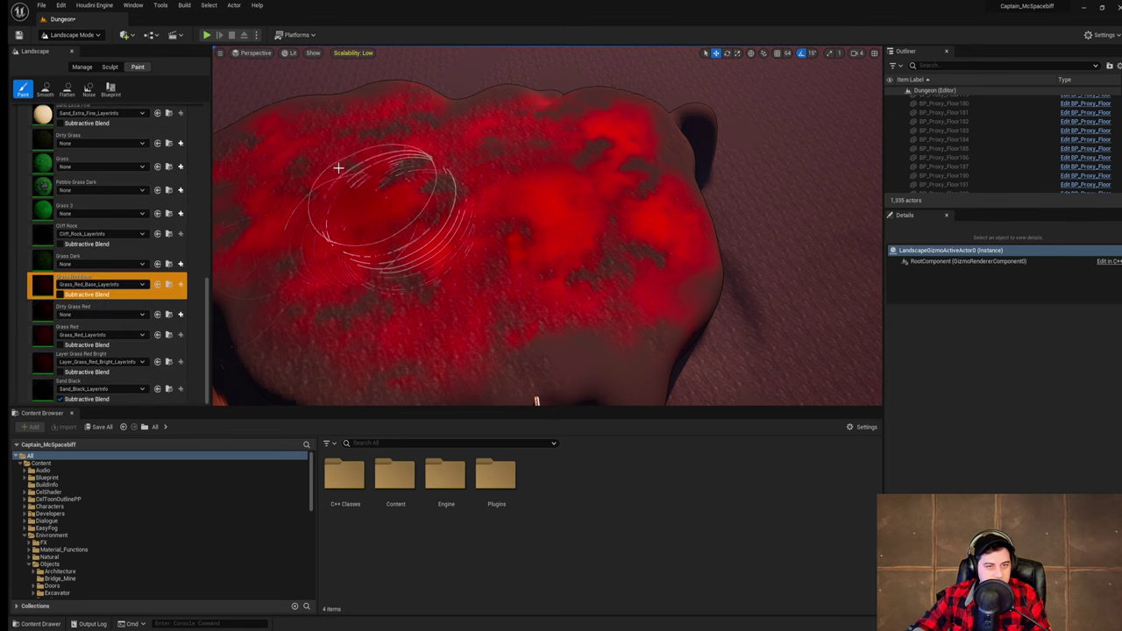
scroll(97, 228, "up", 12)
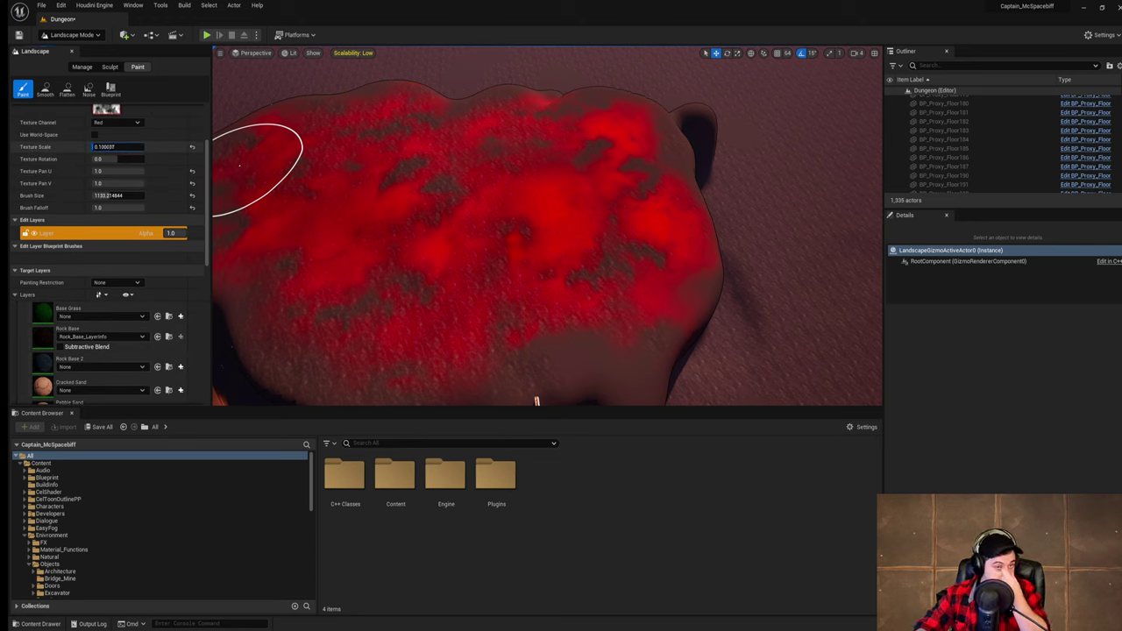
left_click_drag(114, 147, 117, 147)
- Paint the Grass Red Base pattern over the brown gaps between the red patches, out to the mound's far rim
mouse_move(378, 170)
left_mouse_down()
mouse_move(343, 128)
mouse_move(404, 122)
mouse_move(443, 146)
mouse_move(443, 205)
mouse_move(371, 292)
mouse_move(458, 297)
left_mouse_up()
mouse_move(513, 230)
left_mouse_down()
mouse_move(514, 141)
mouse_move(598, 143)
mouse_move(591, 113)
left_mouse_up()
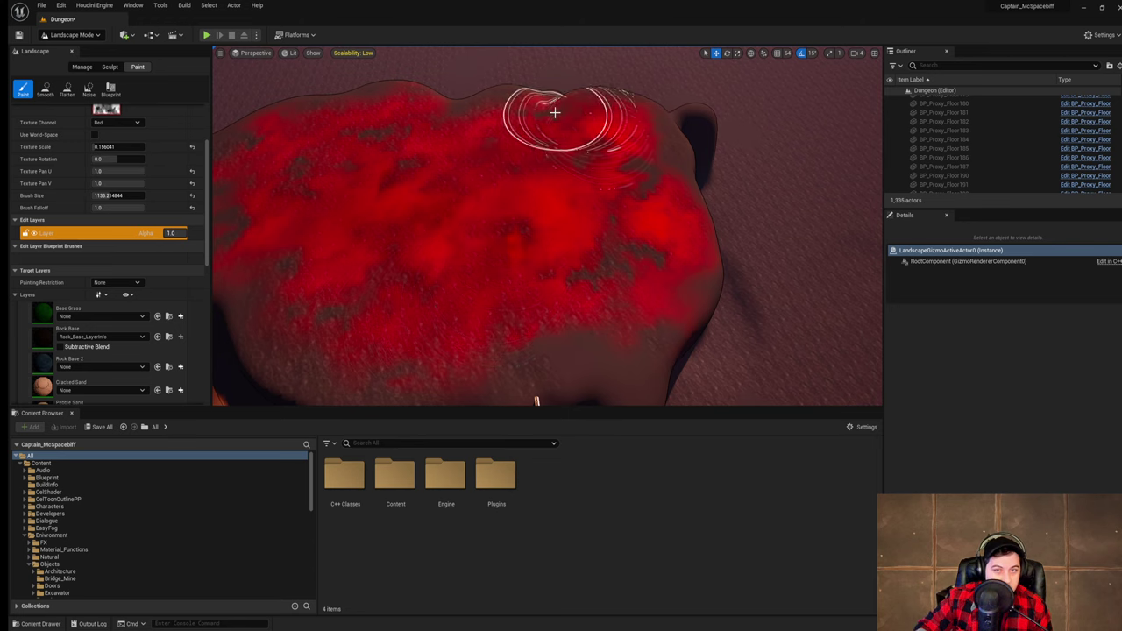
mouse_move(596, 152)
left_mouse_down()
mouse_move(589, 164)
mouse_move(631, 170)
mouse_move(626, 231)
mouse_move(581, 278)
mouse_move(611, 335)
mouse_move(528, 348)
mouse_move(341, 333)
mouse_move(402, 278)
mouse_move(320, 295)
mouse_move(275, 251)
mouse_move(388, 136)
left_mouse_up()
left_click_drag(286, 153, 234, 199)
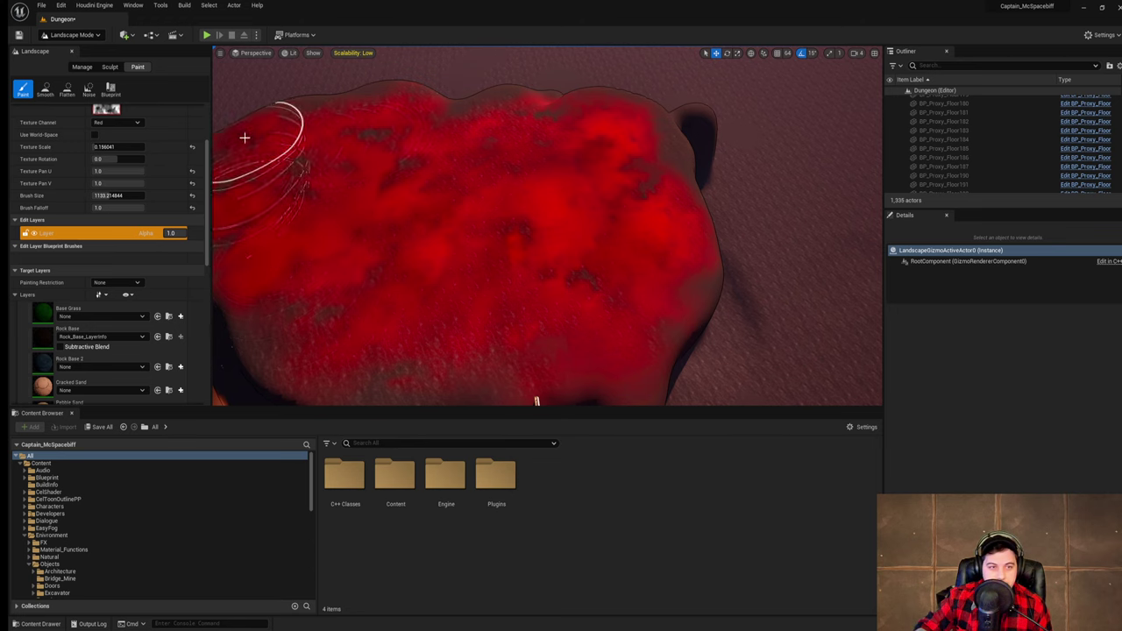
mouse_move(245, 138)
left_mouse_down()
mouse_move(528, 121)
mouse_move(642, 328)
mouse_move(381, 373)
mouse_move(476, 381)
mouse_move(368, 371)
mouse_move(430, 348)
mouse_move(285, 330)
mouse_move(395, 166)
mouse_move(383, 122)
left_mouse_up()
- Switch the brush to the Circle type with tool strength 0.128 and softly blend Grass Red Base over the mound's patches
scroll(121, 182, "up", 3)
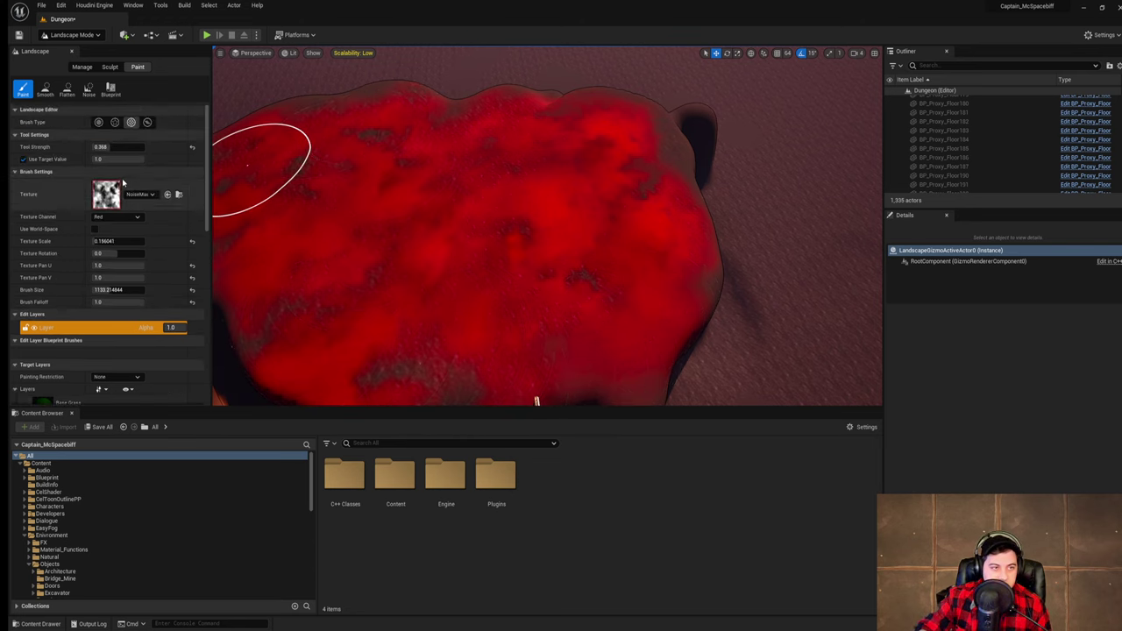
left_click(98, 121)
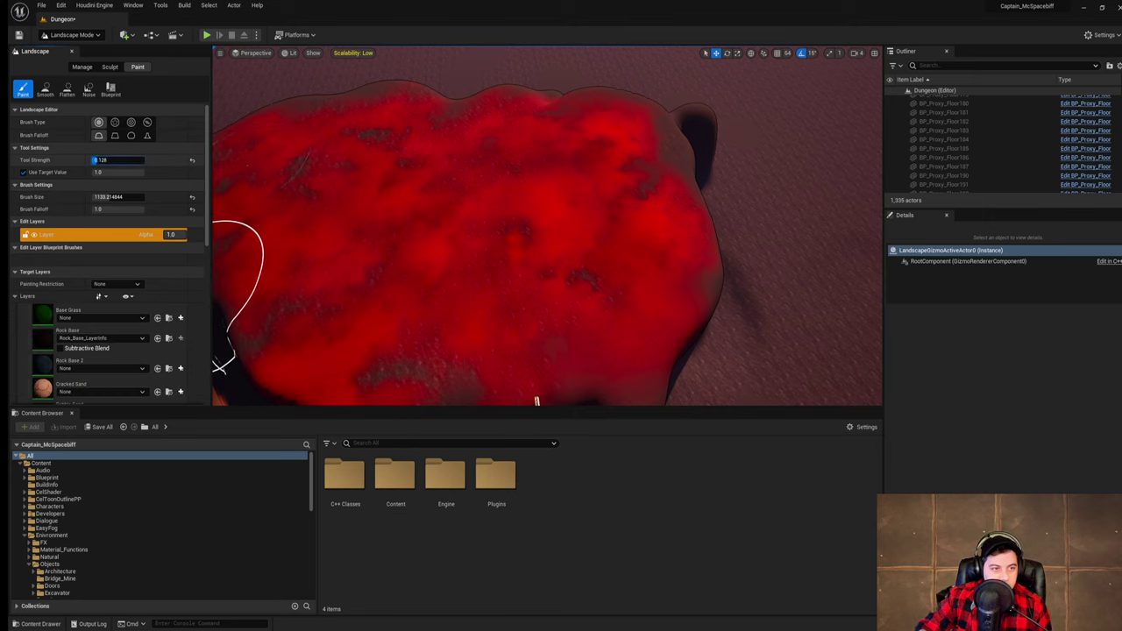
mouse_move(363, 100)
left_mouse_down()
mouse_move(306, 172)
mouse_move(450, 115)
mouse_move(570, 163)
mouse_move(651, 163)
mouse_move(581, 296)
mouse_move(566, 258)
mouse_move(406, 370)
mouse_move(453, 389)
mouse_move(307, 336)
left_mouse_up()
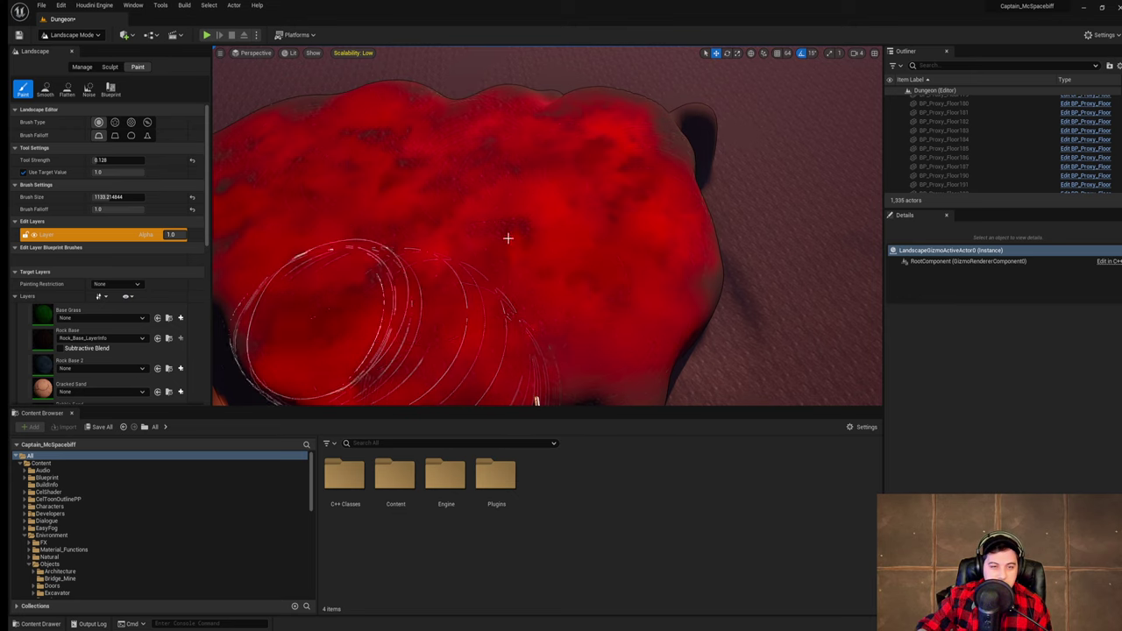
right_click_drag(508, 240, 479, 183)
mouse_move(478, 183)
left_mouse_down()
mouse_move(423, 135)
mouse_move(283, 173)
mouse_move(299, 121)
mouse_move(416, 70)
mouse_move(433, 103)
mouse_move(485, 135)
mouse_move(734, 175)
mouse_move(716, 371)
mouse_move(393, 332)
mouse_move(341, 135)
mouse_move(293, 125)
mouse_move(535, 167)
left_mouse_up()
right_click_drag(536, 168, 561, 254)
mouse_move(579, 189)
left_mouse_down()
mouse_move(613, 259)
mouse_move(538, 305)
mouse_move(453, 298)
left_mouse_up()
- Blend Grass Red Base up close over the remaining dark spots, from the near ground to the far hills
mouse_move(453, 298)
right_mouse_down()
mouse_move(438, 210)
mouse_move(436, 307)
right_mouse_up()
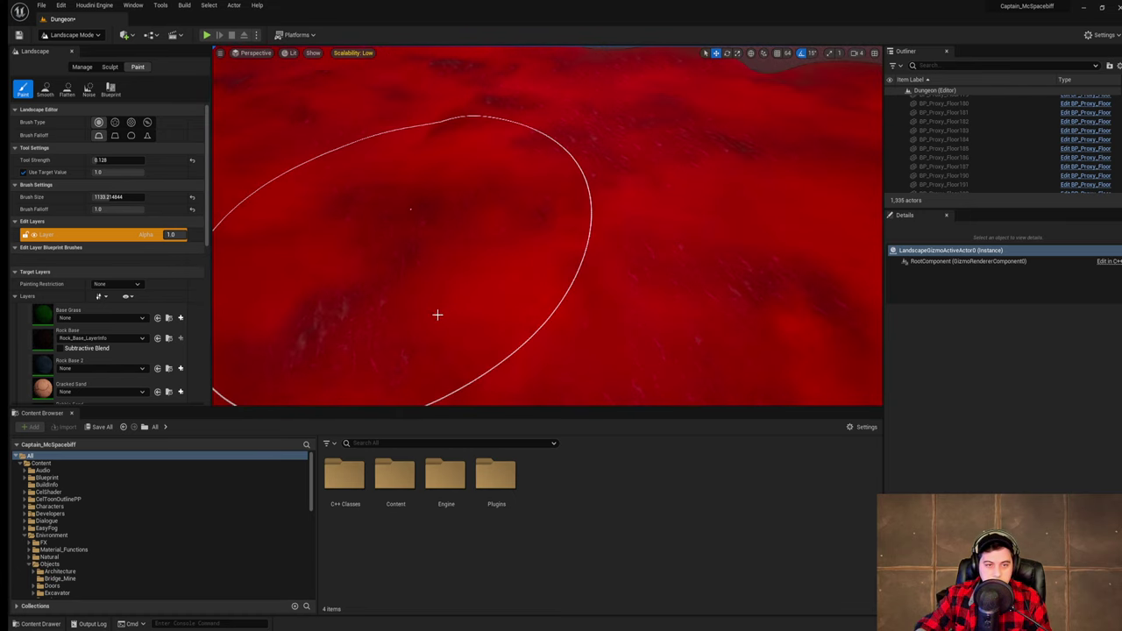
mouse_move(435, 315)
left_mouse_down()
mouse_move(368, 321)
mouse_move(561, 289)
left_mouse_up()
right_click_drag(561, 289, 561, 236)
mouse_move(663, 268)
left_mouse_down()
mouse_move(749, 255)
mouse_move(592, 153)
left_mouse_up()
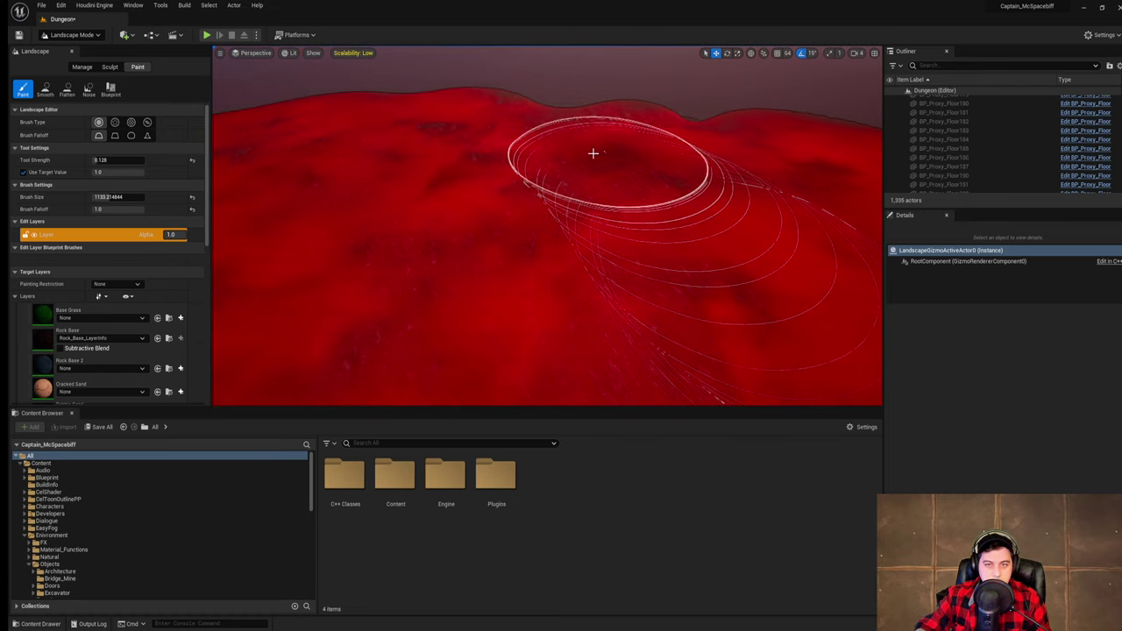
- Playtest the level from the red mound, running and jumping across the painted ground toward the building, and end the session
right_click_drag(477, 135, 480, 98)
right_click_drag(487, 153, 316, 165)
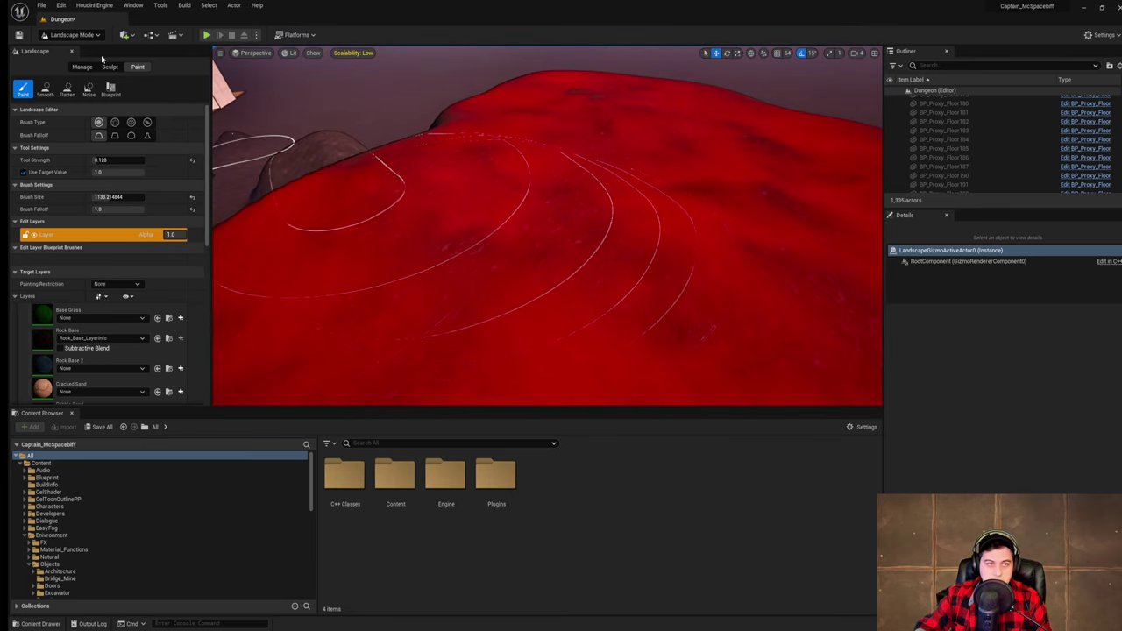
left_click(205, 35)
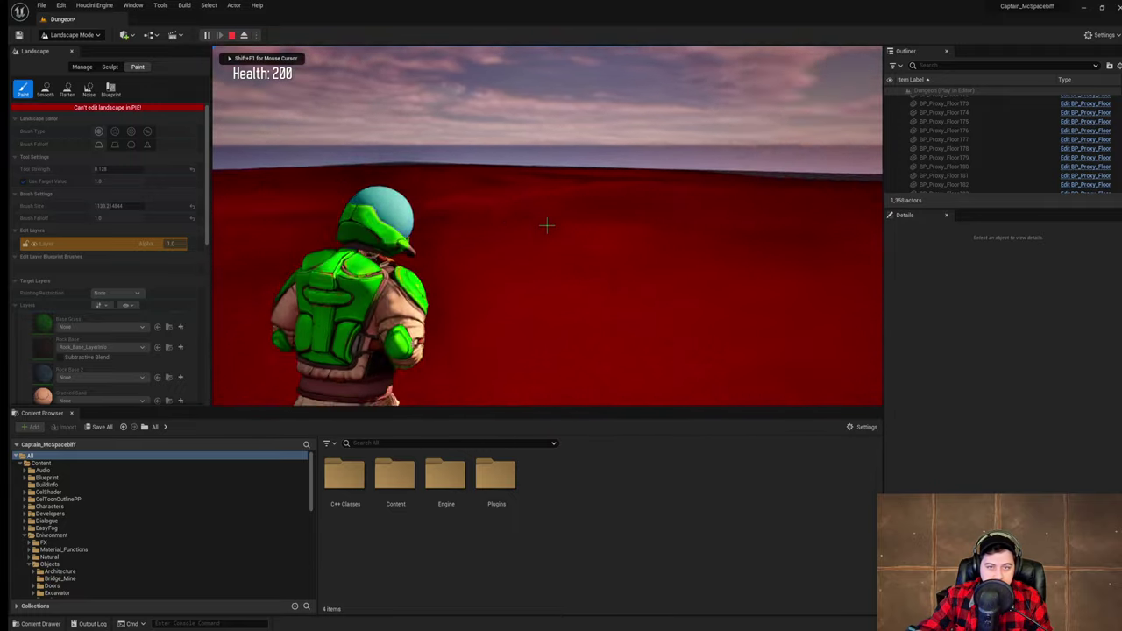
key("w")
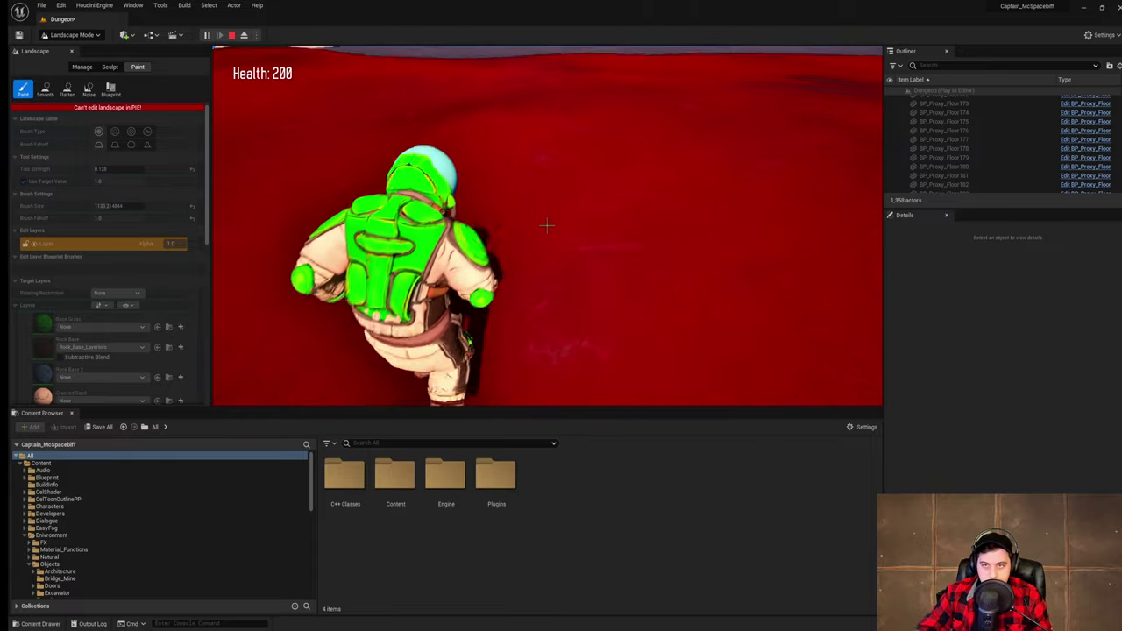
key("w")
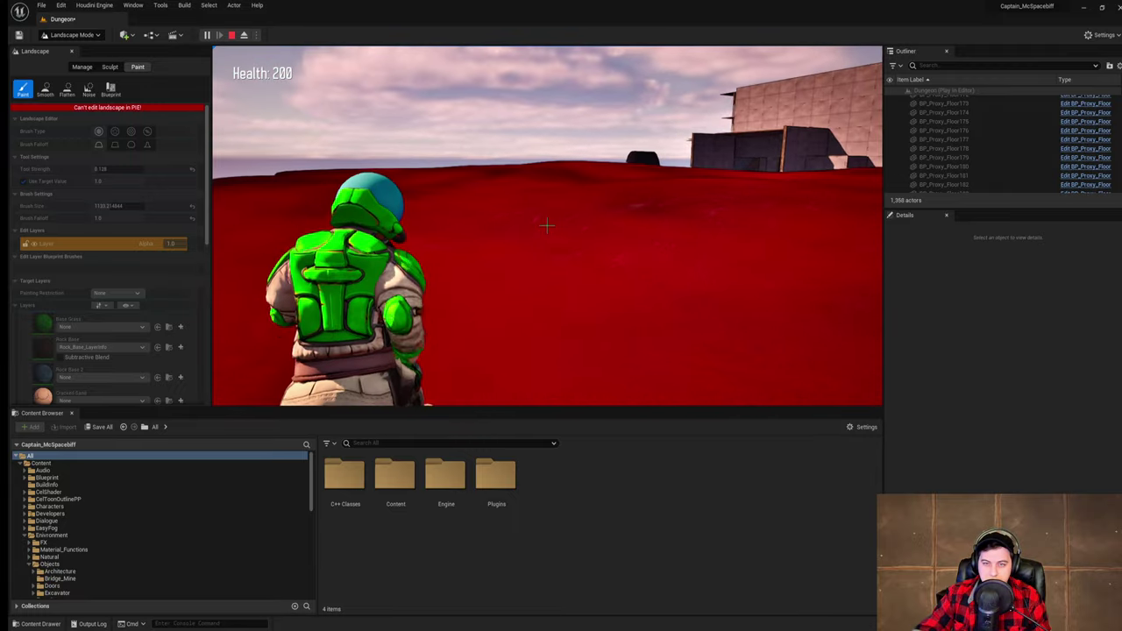
key("w")
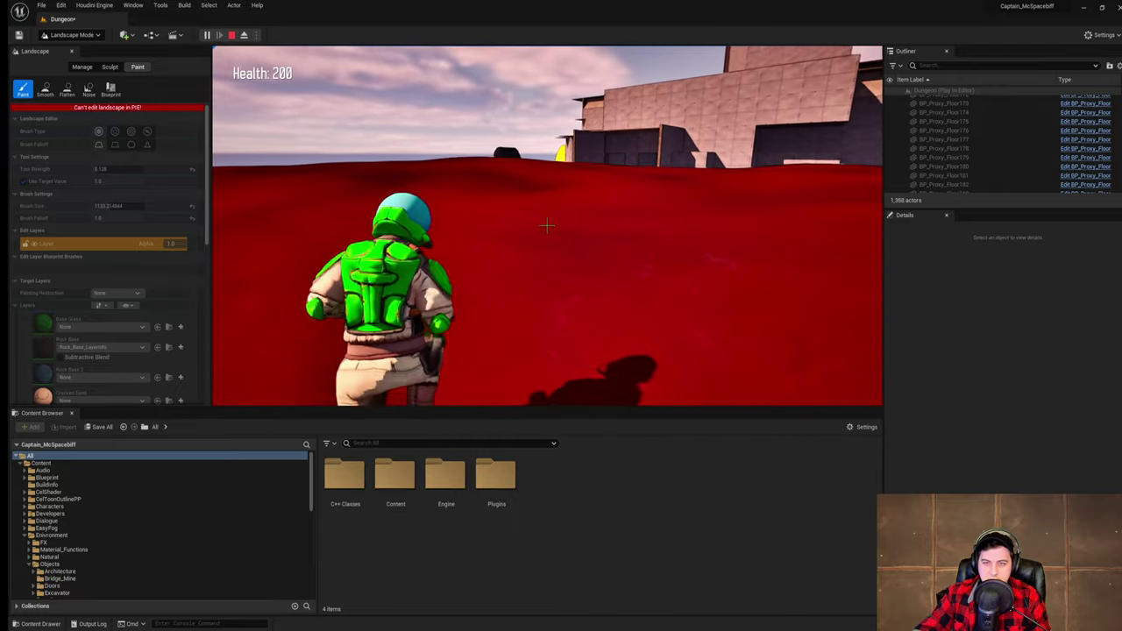
key("space")
key("w")
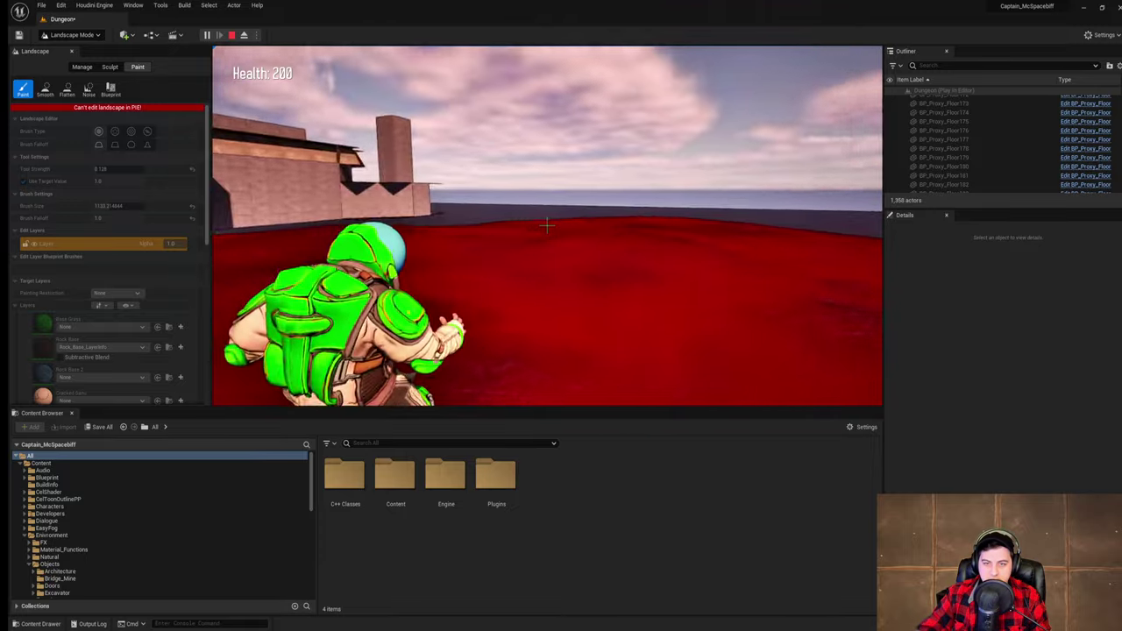
key("space")
key("w")
key("space")
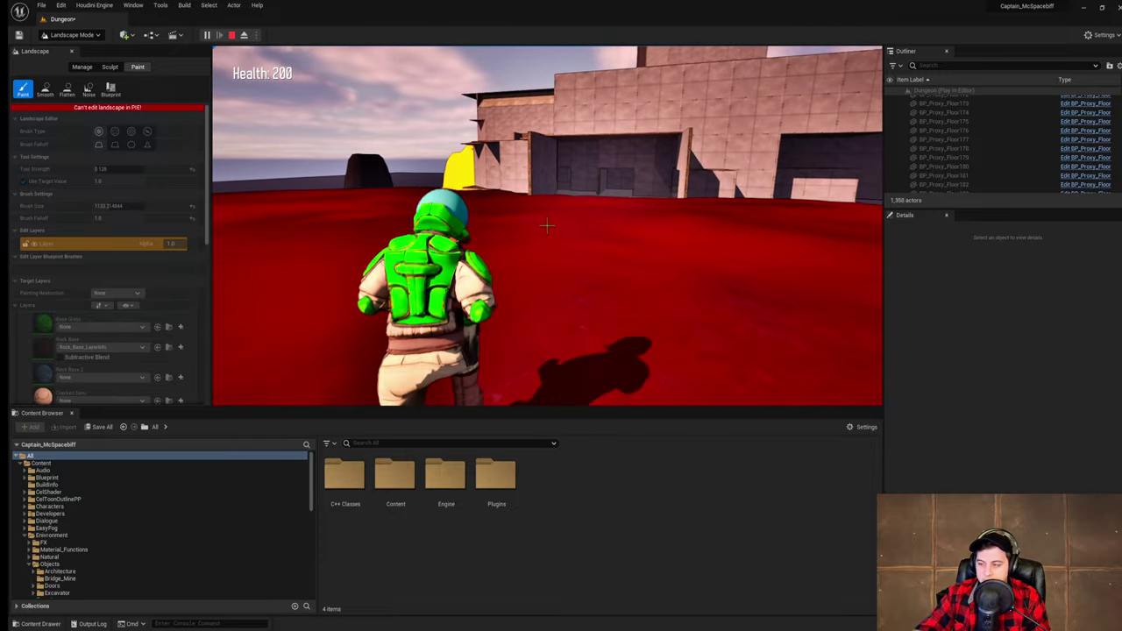
key("shift+F1")
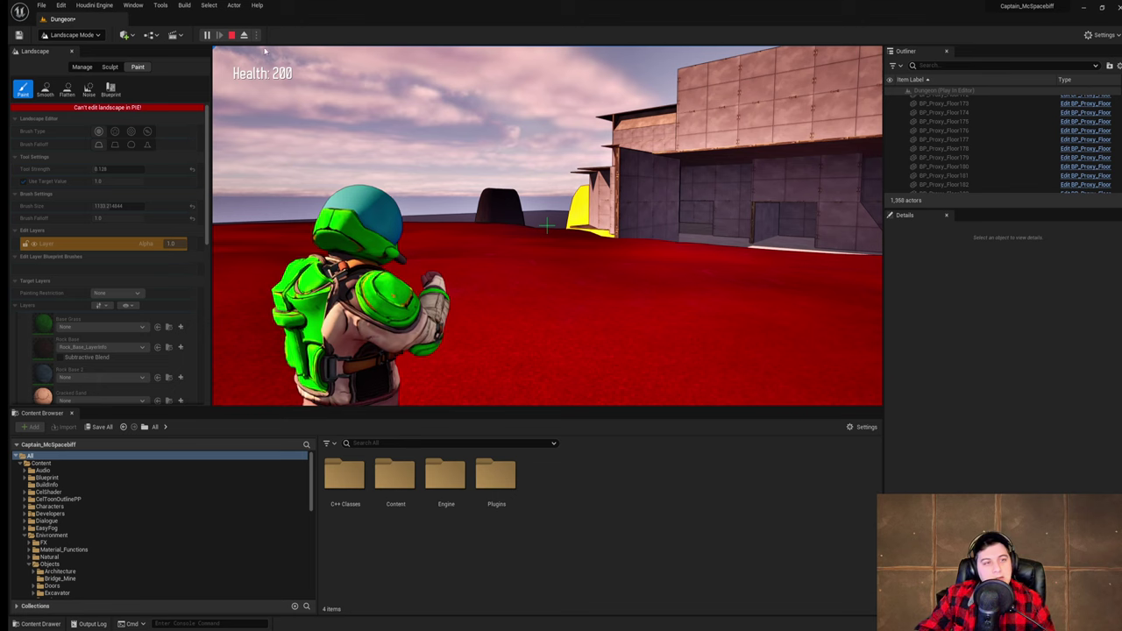
key("Escape")
- Save the Dungeon level and switch the editor from Landscape to Selection mode
left_click(42, 6)
left_click(77, 88)
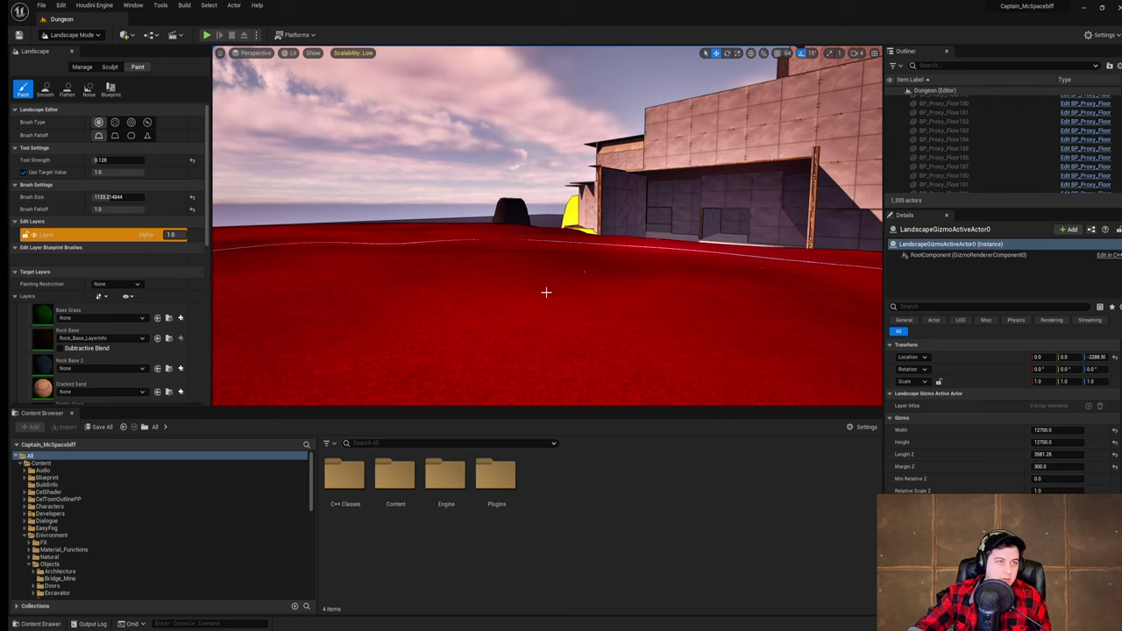
left_click(99, 35)
left_click(95, 52)
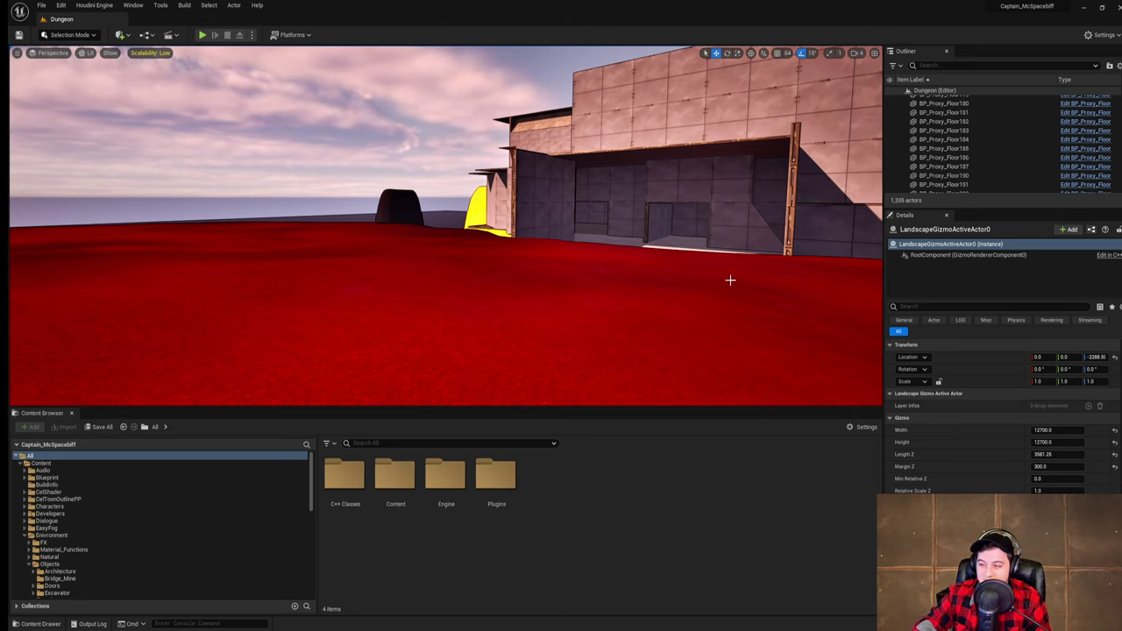
- Playtest the level from the building's large opening, moving between the tiled floor and the red ground, and end the session
right_click_drag(730, 280, 646, 317)
key("w")
key("w")
key("s")
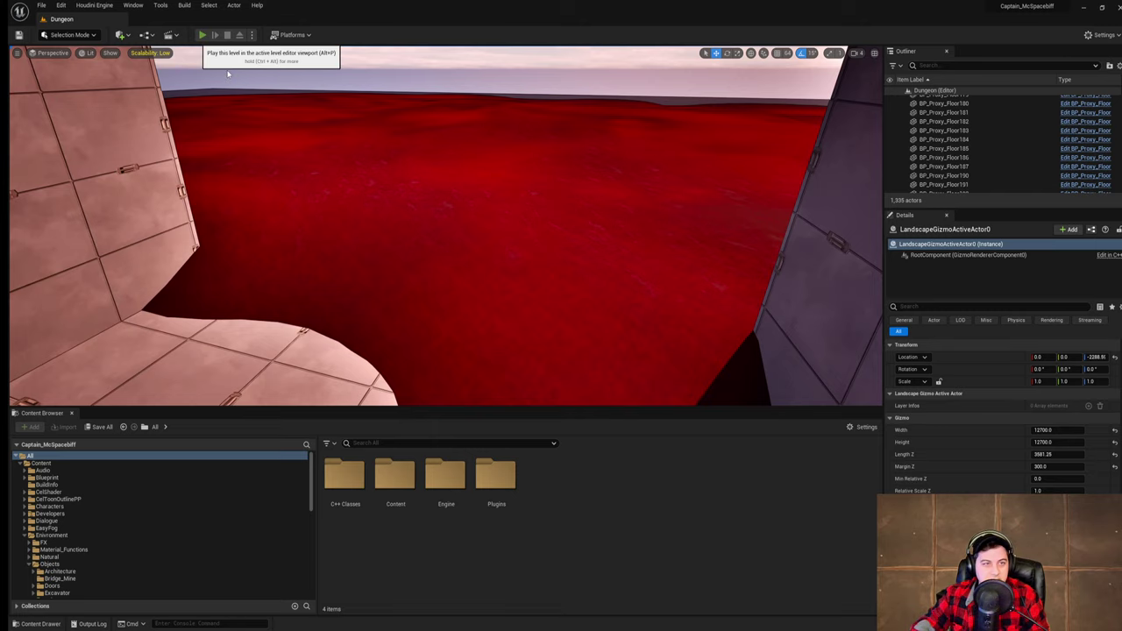
left_click(203, 35)
key("w")
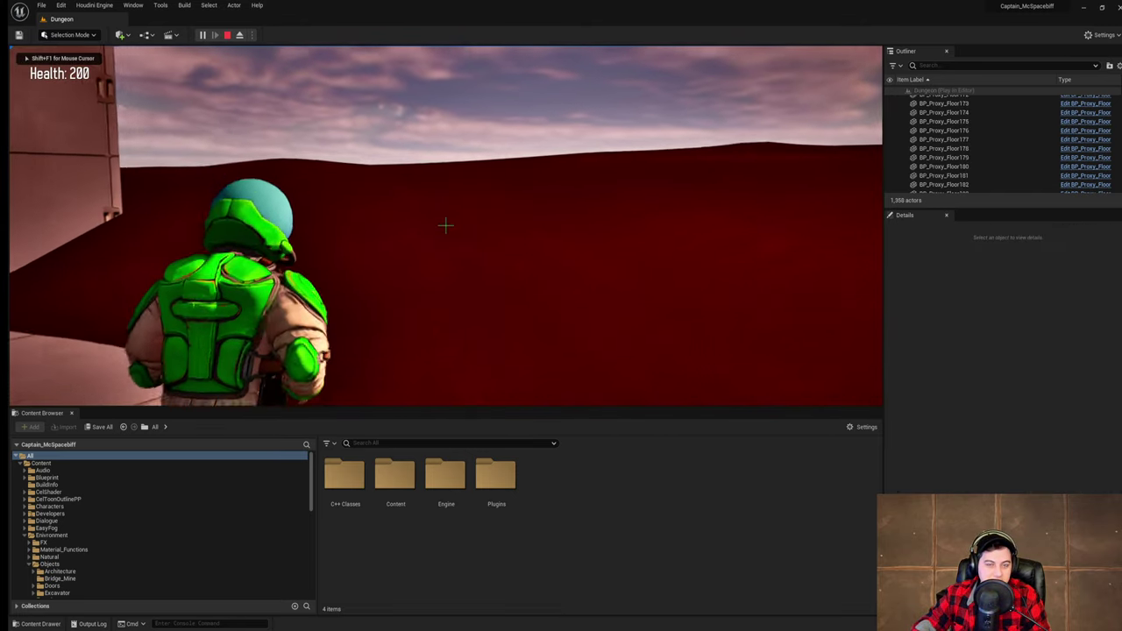
key("w")
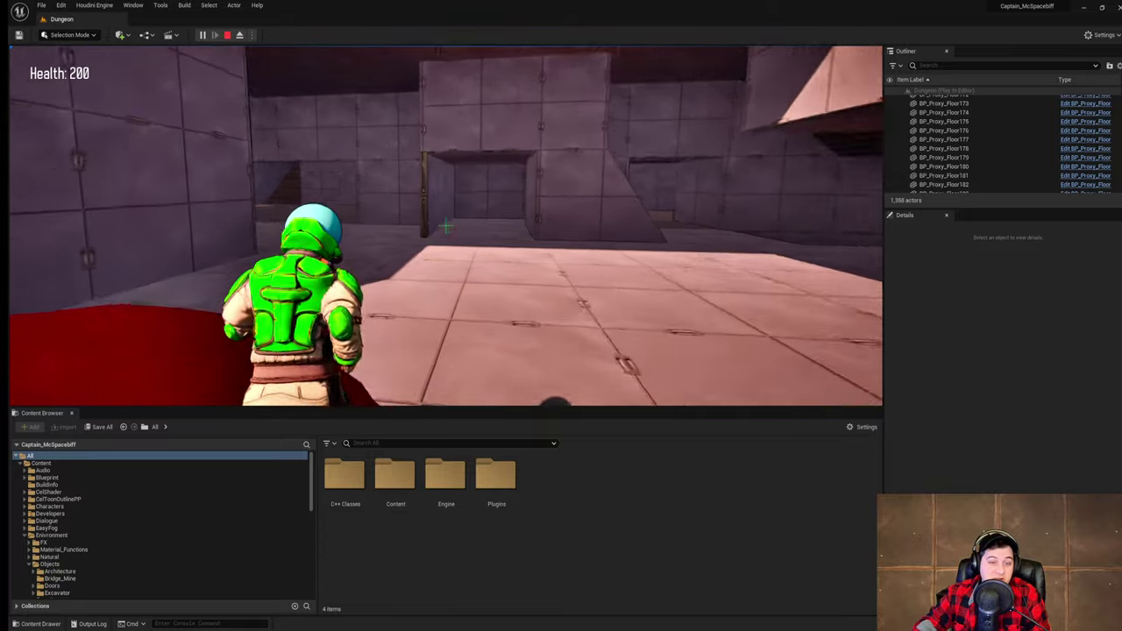
key("w")
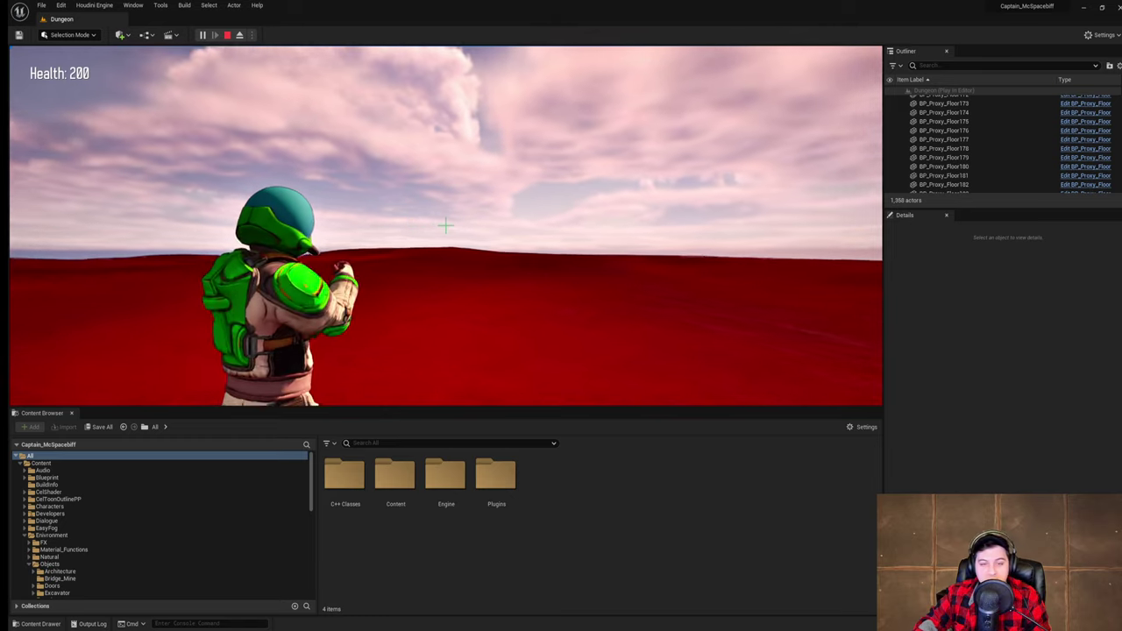
key("Escape")
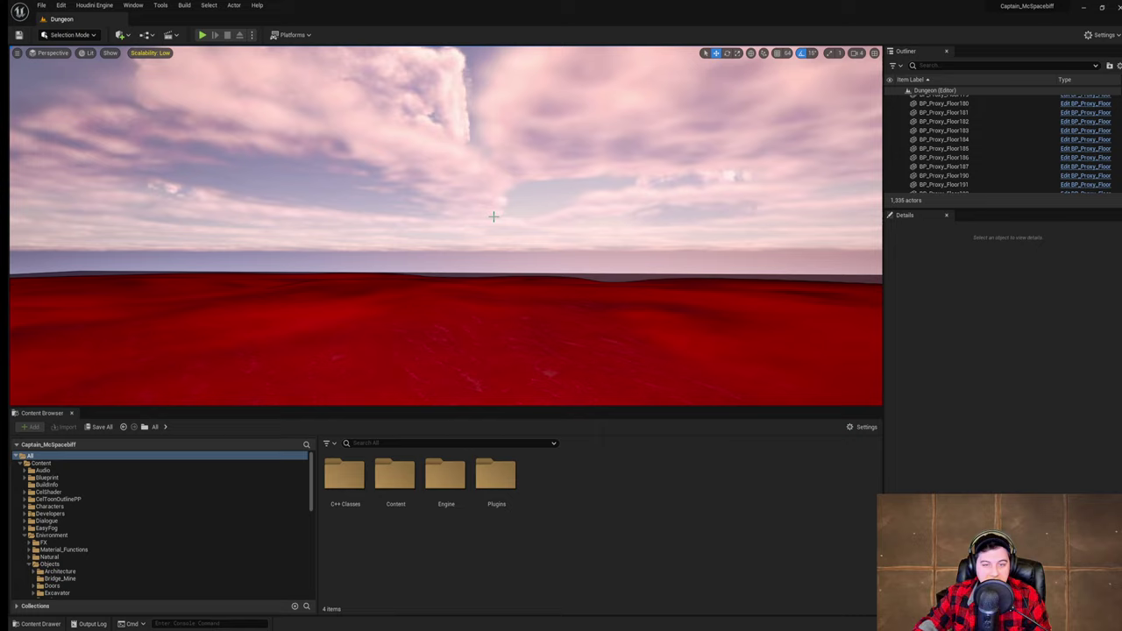
- Inspect the red ground's blending from the opening and from above the mound, and save the Dungeon level
mouse_move(494, 217)
right_mouse_down()
mouse_move(495, 189)
mouse_move(503, 233)
right_mouse_up()
key("s")
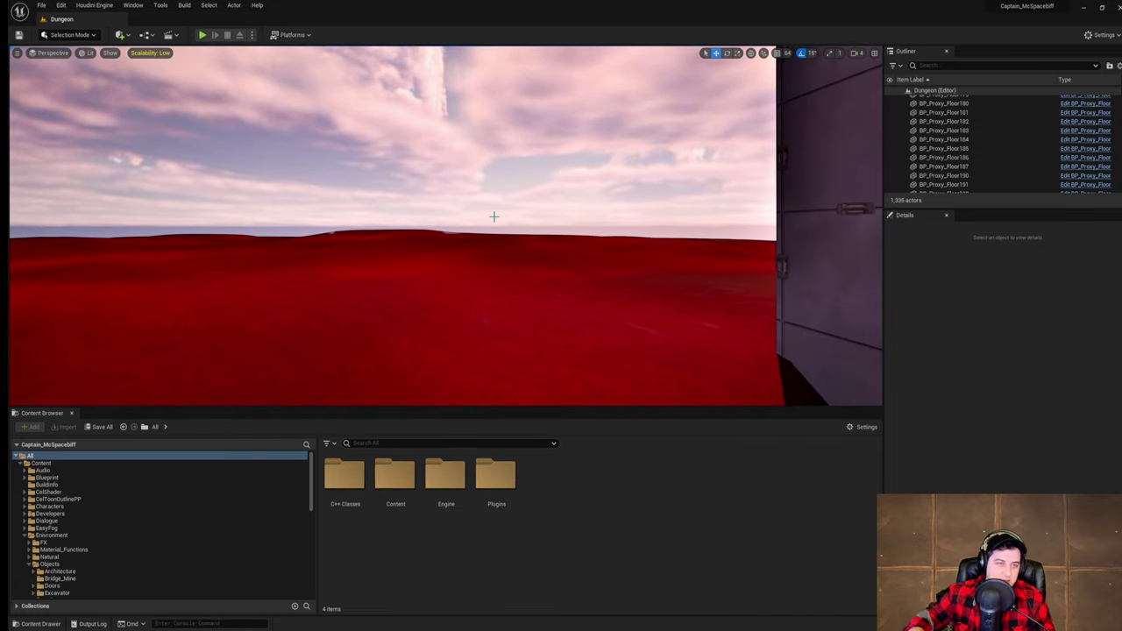
key("s")
right_click_drag(503, 233, 443, 282)
key("w")
key("w")
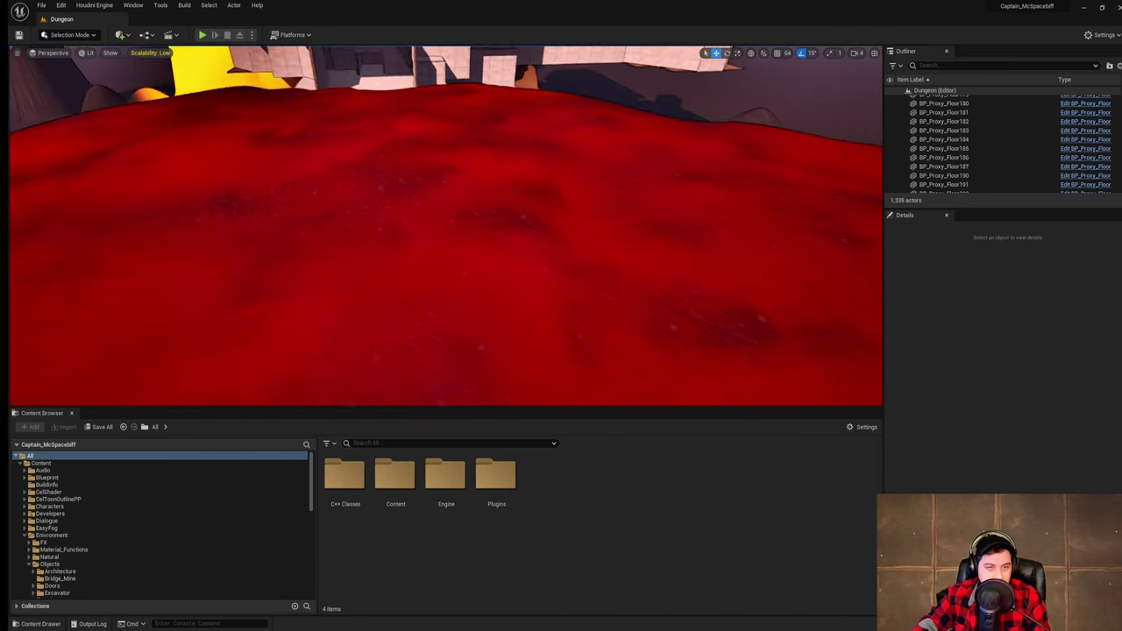
right_click_drag(469, 206, 470, 206)
left_click(41, 5)
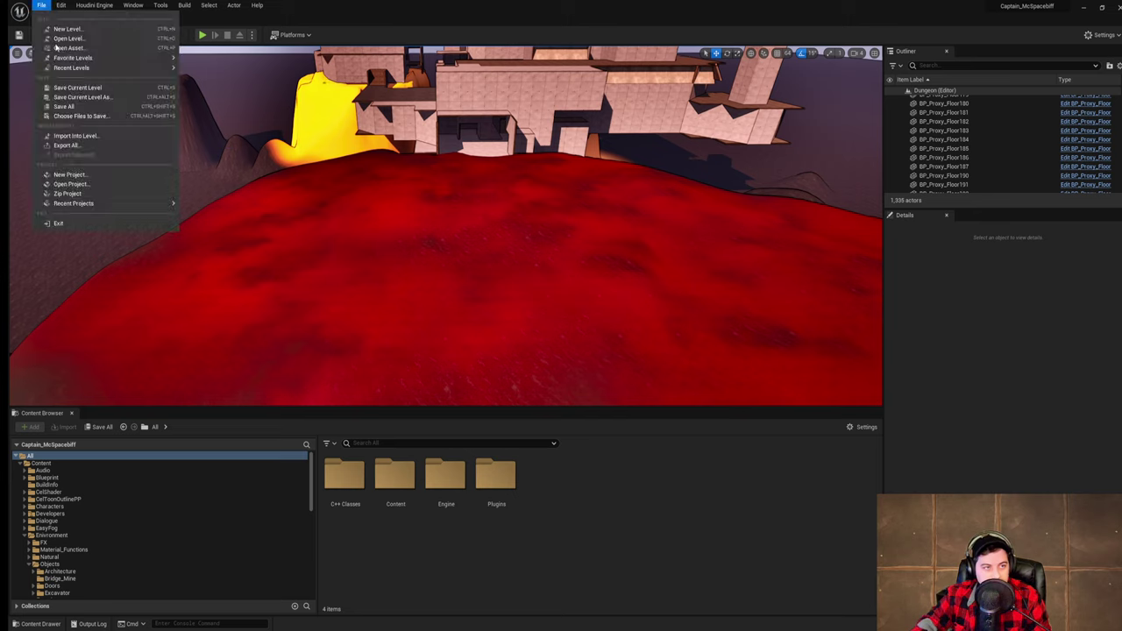
left_click(81, 87)
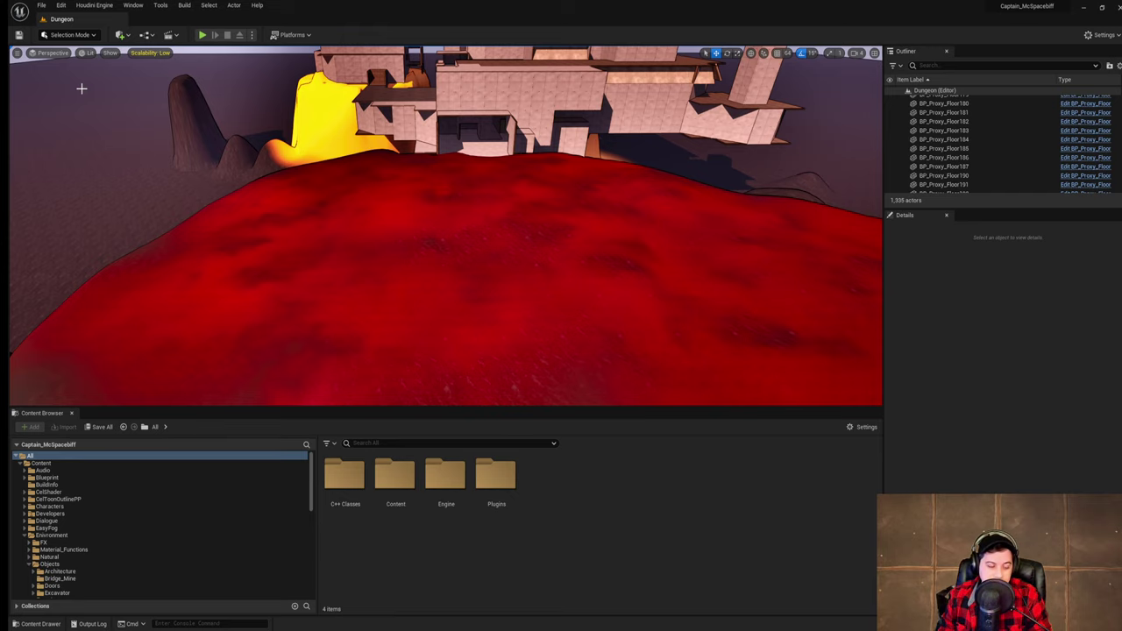
- Check how the red ground meets the building from outside and from the interior rooms, and save the current level
right_click_drag(73, 83, 73, 83)
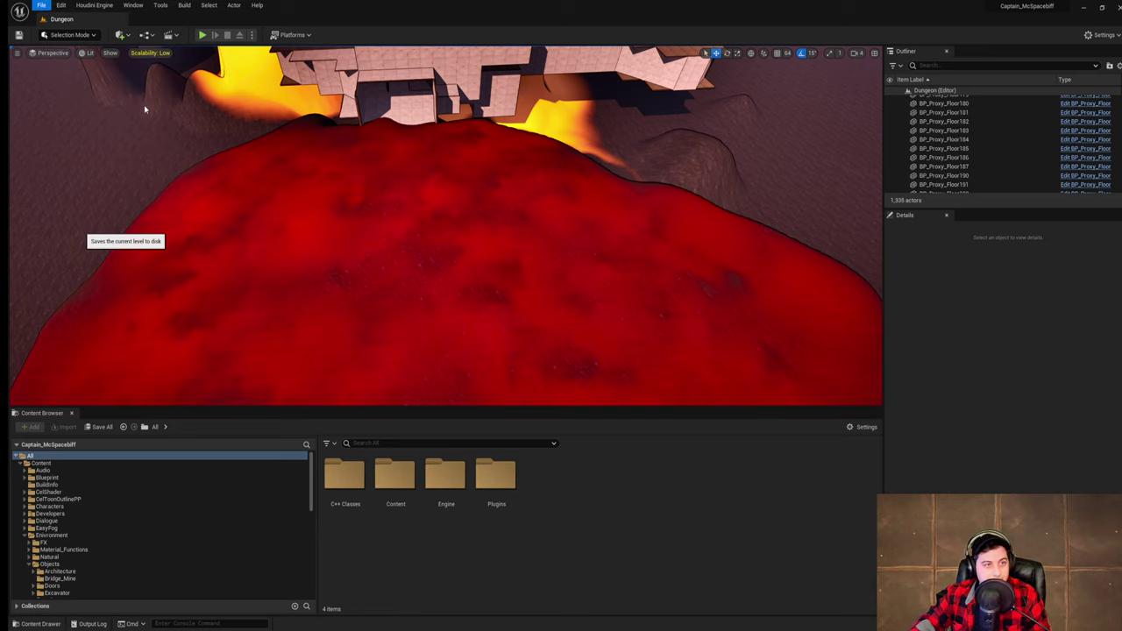
right_click_drag(691, 330, 690, 329)
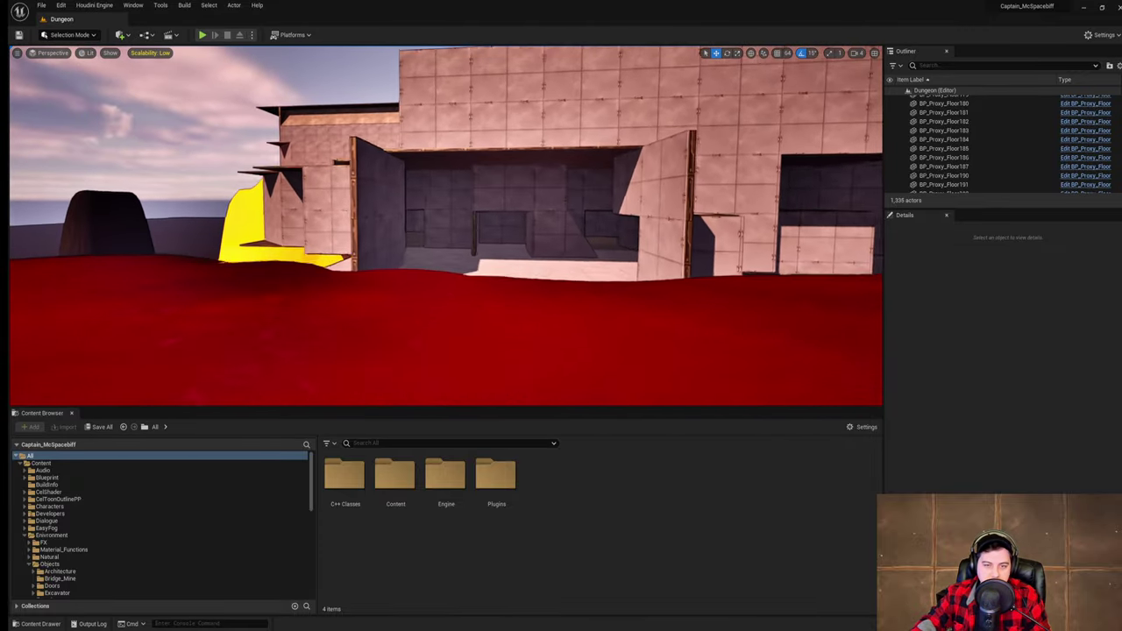
right_click_drag(690, 329, 692, 329)
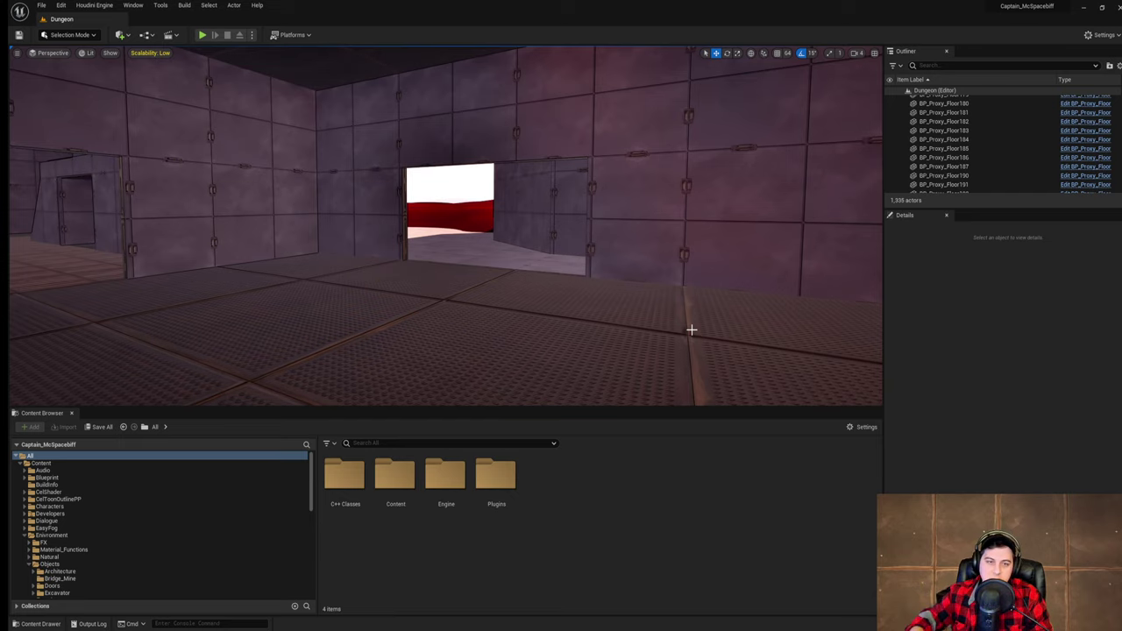
key("w")
right_click_drag(691, 330, 664, 301)
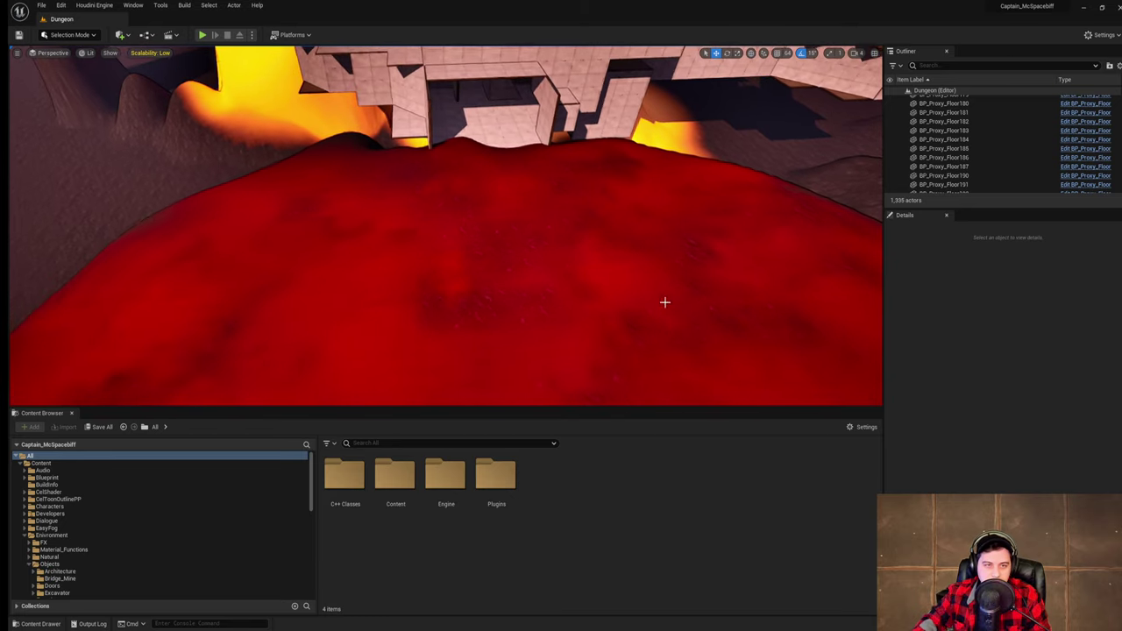
left_click(40, 5)
left_click(81, 89)
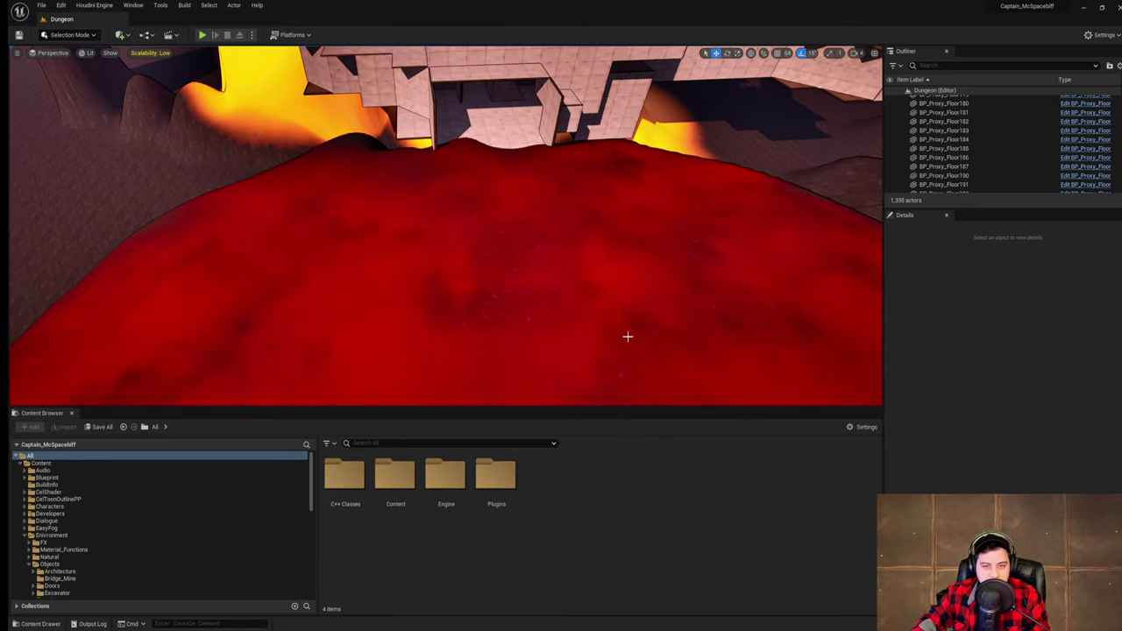
- Select the SM_SkySphere actor, review the whole painted mound beside the building, and save the Dungeon level
right_click_drag(524, 294, 528, 295)
left_click(527, 294)
mouse_move(446, 226)
right_mouse_down()
mouse_move(385, 230)
mouse_move(363, 211)
mouse_move(386, 210)
mouse_move(350, 131)
mouse_move(364, 136)
mouse_move(363, 123)
mouse_move(433, 219)
right_mouse_up()
key("g")
key("g")
left_click(364, 131)
right_click_drag(623, 168, 623, 167)
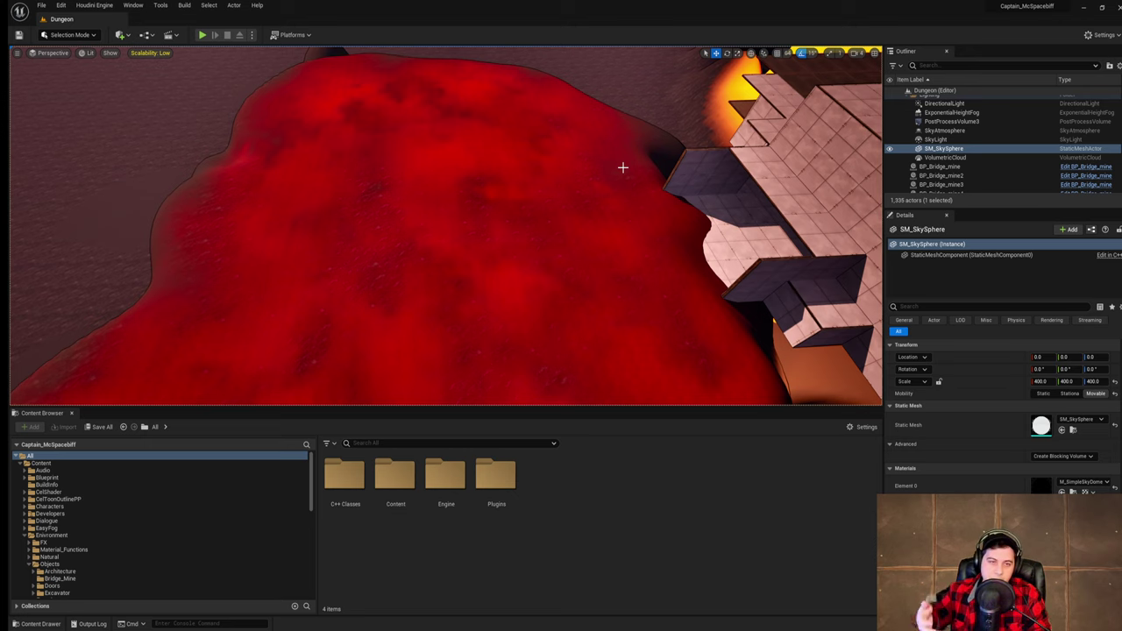
right_click_drag(623, 167, 622, 167)
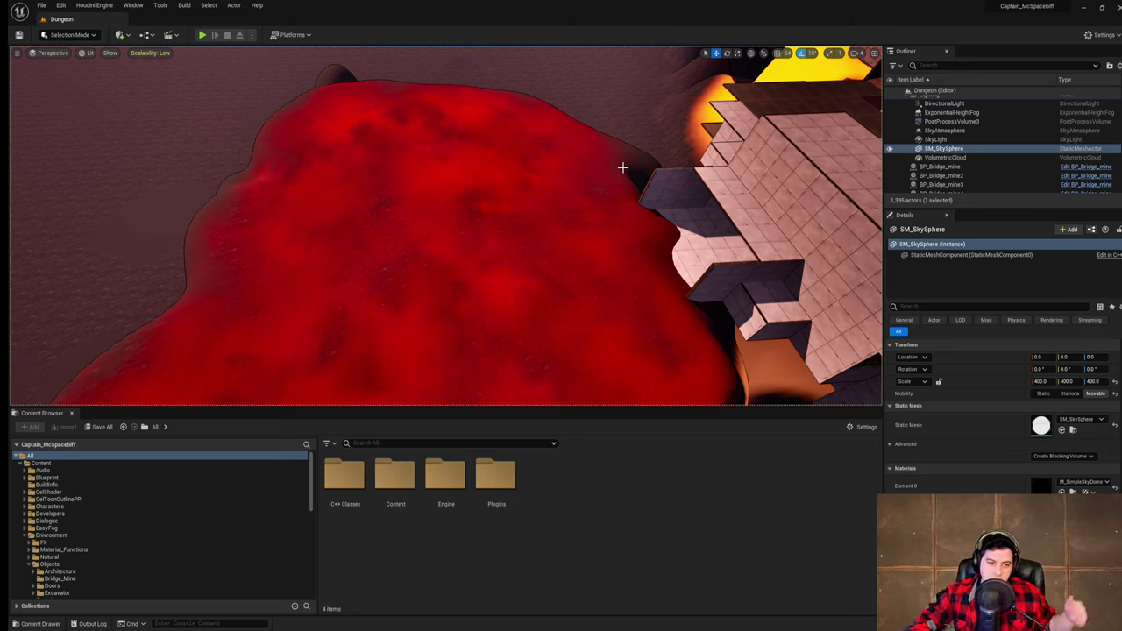
left_click(42, 7)
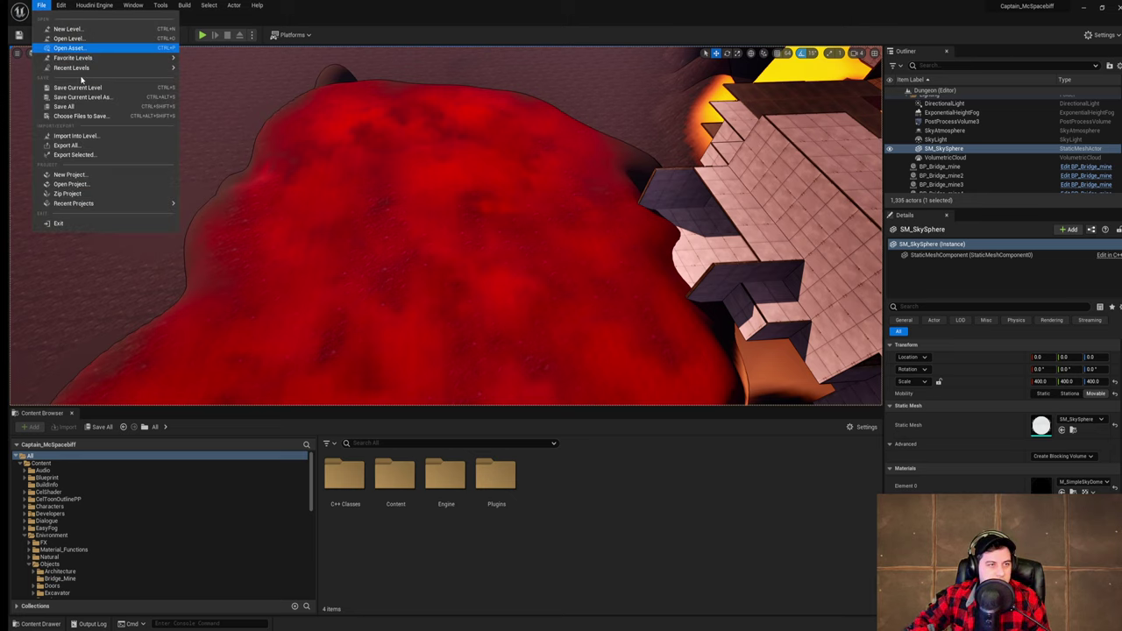
left_click(75, 88)
- Playtest the level from the tiled floor at the edge of the red ground, run around the entrance, and end the session
right_click_drag(638, 203, 743, 195)
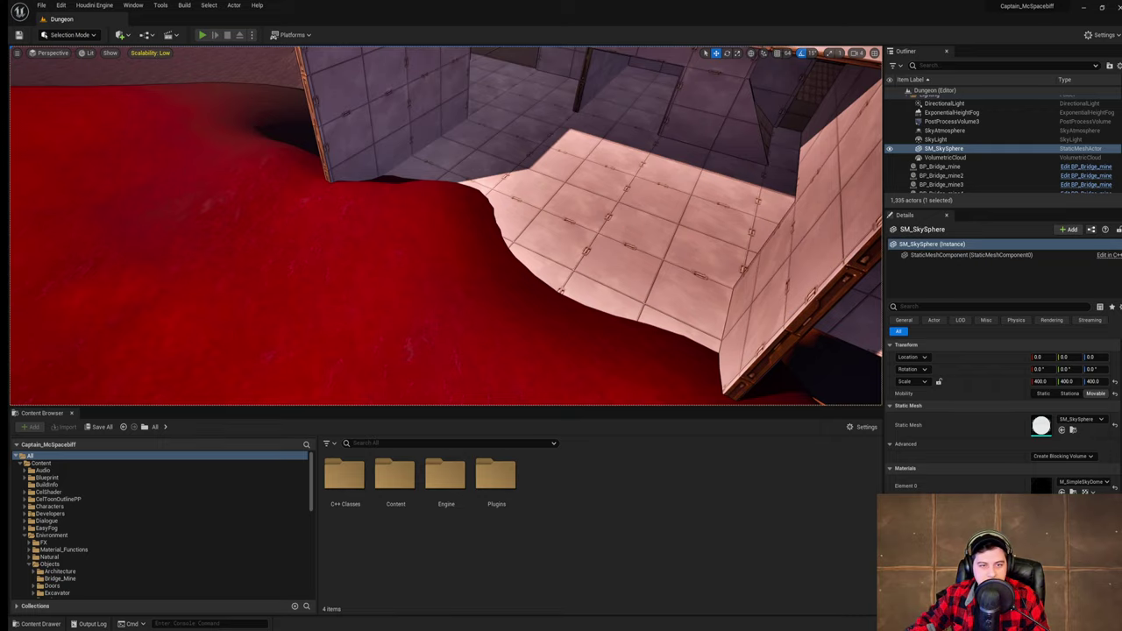
left_click(202, 35)
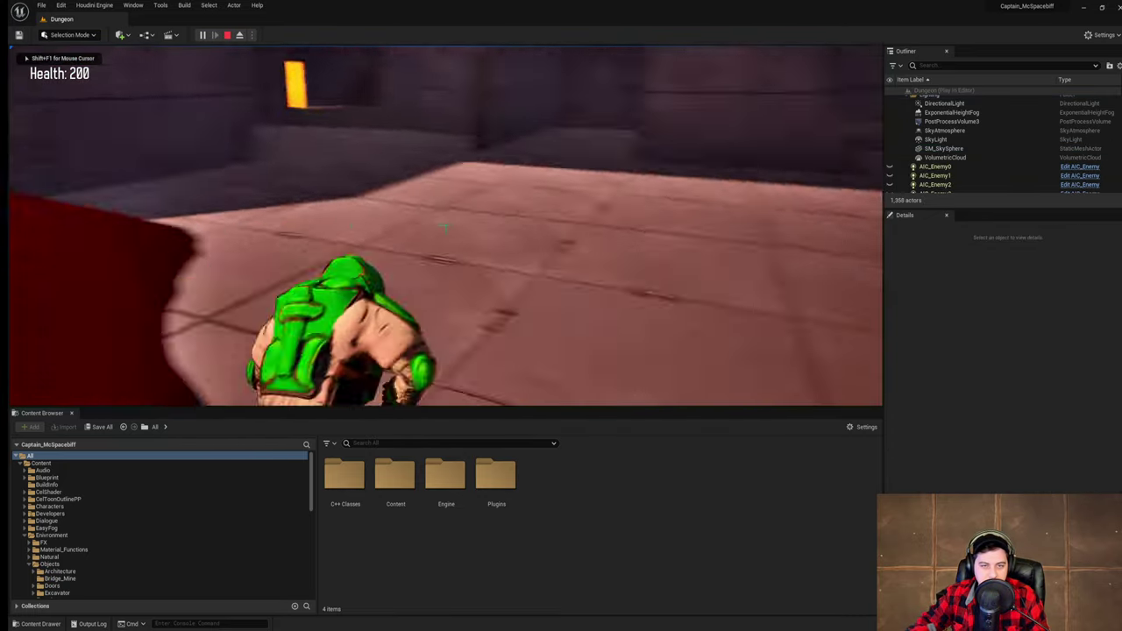
key("w")
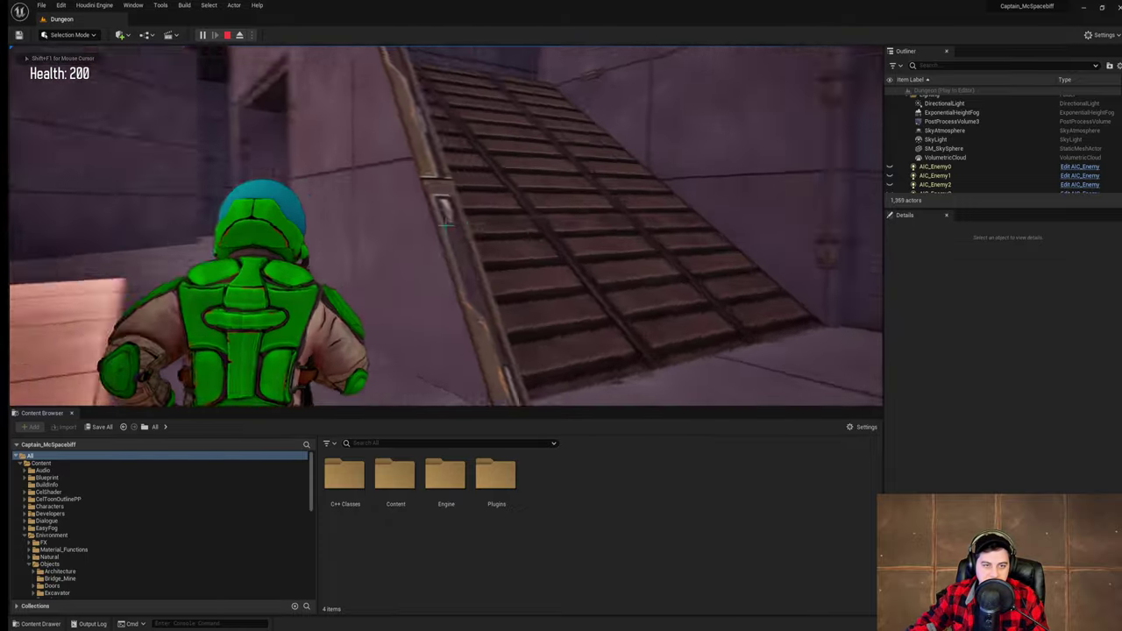
key("w")
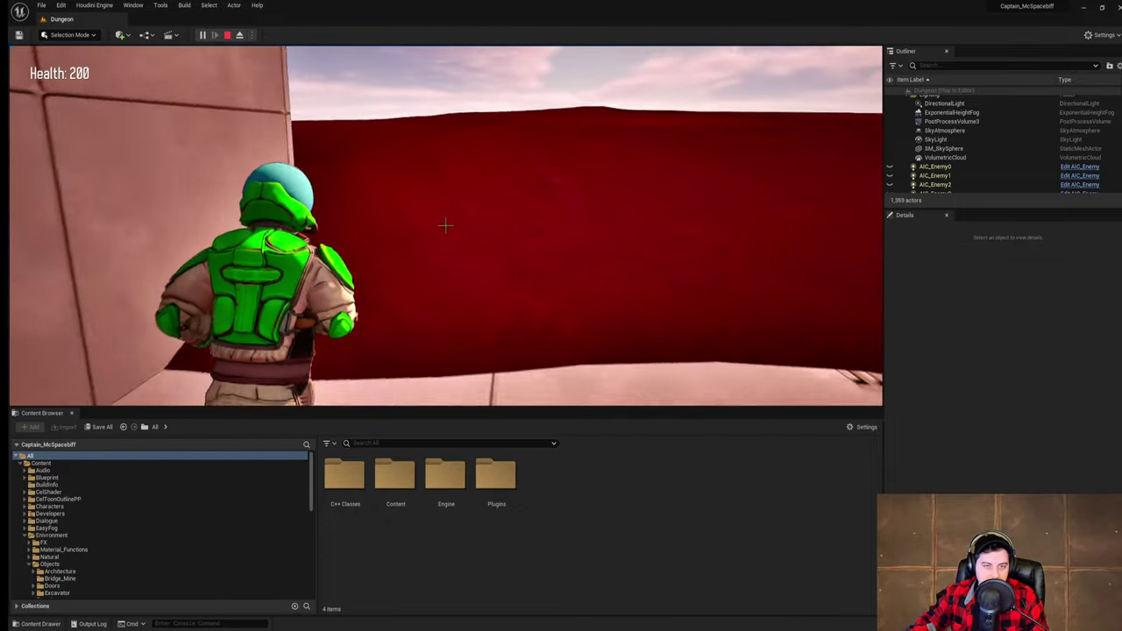
key("Escape")
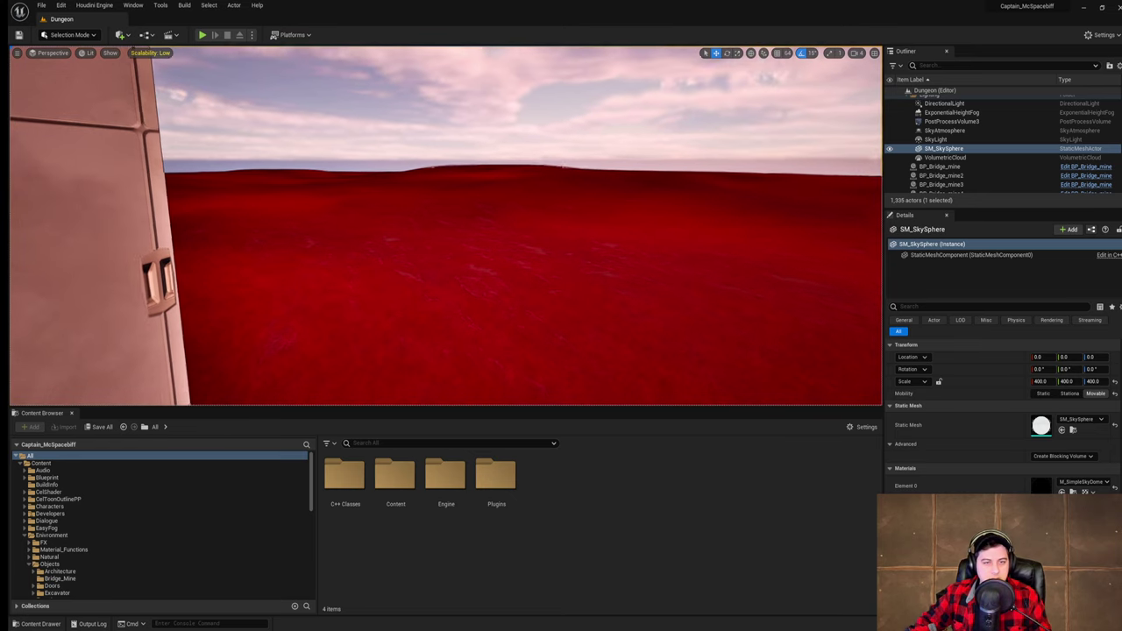
- Examine the mound's painted patches up close and its outer edges from overhead, saving the Dungeon level along the way
right_click_drag(445, 226, 543, 325)
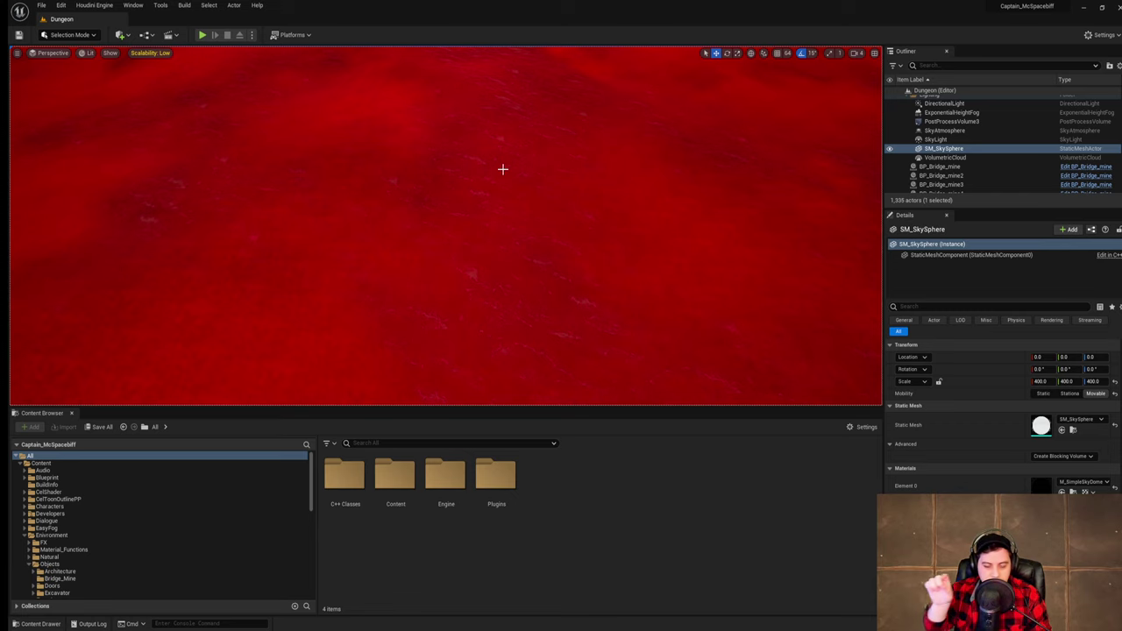
right_click_drag(445, 226, 456, 131)
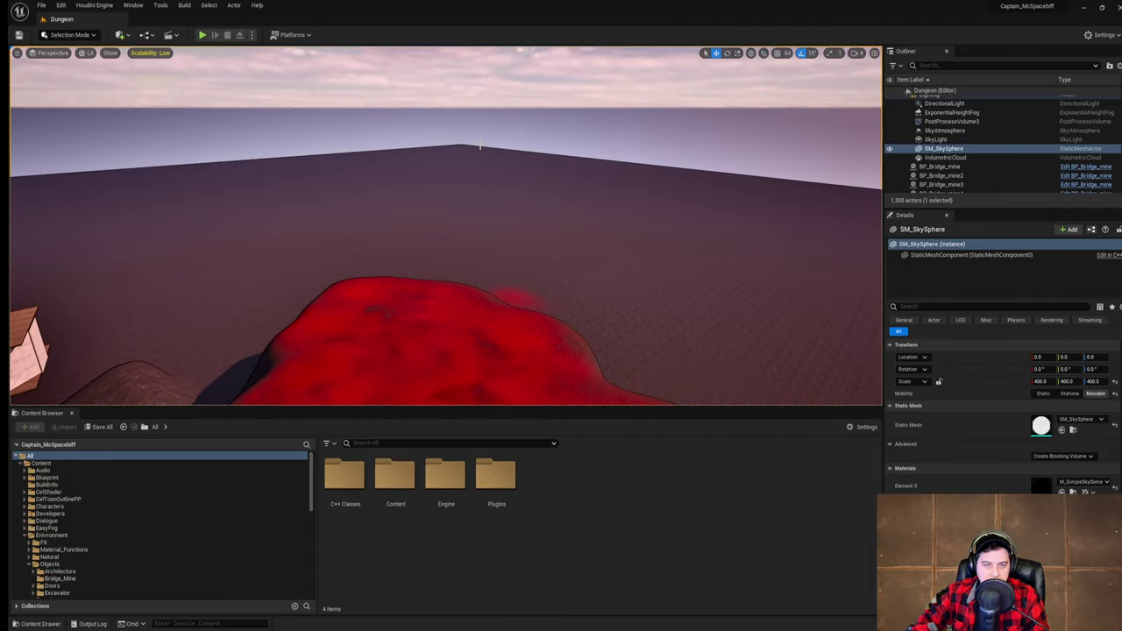
right_click_drag(576, 122, 295, 88)
left_click(38, 7)
left_click(70, 87)
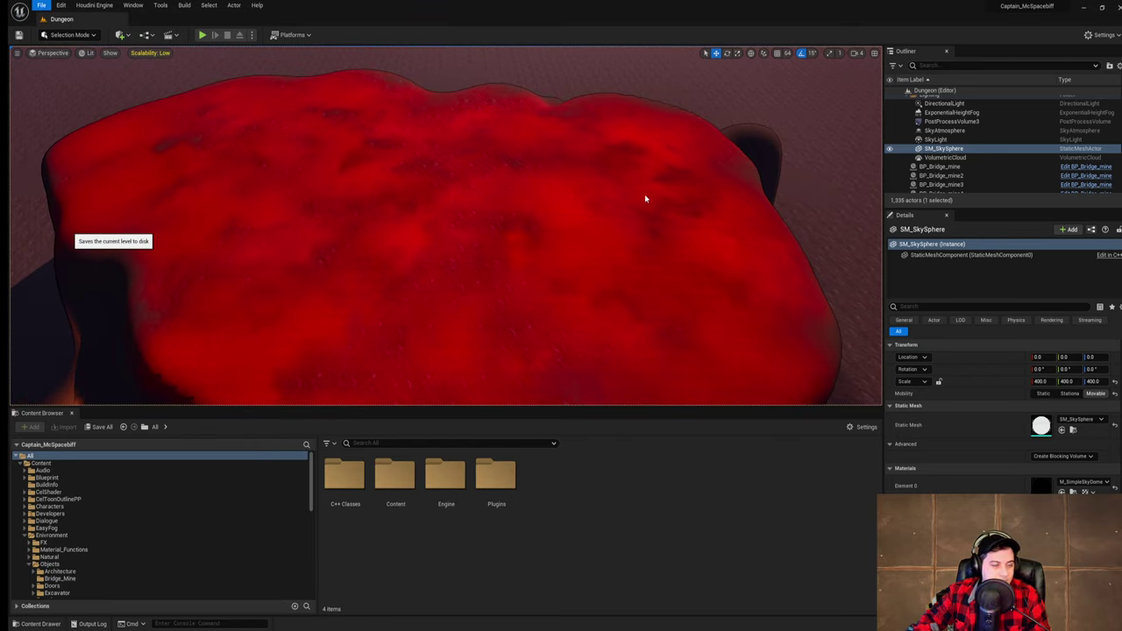
right_click_drag(671, 207, 761, 229)
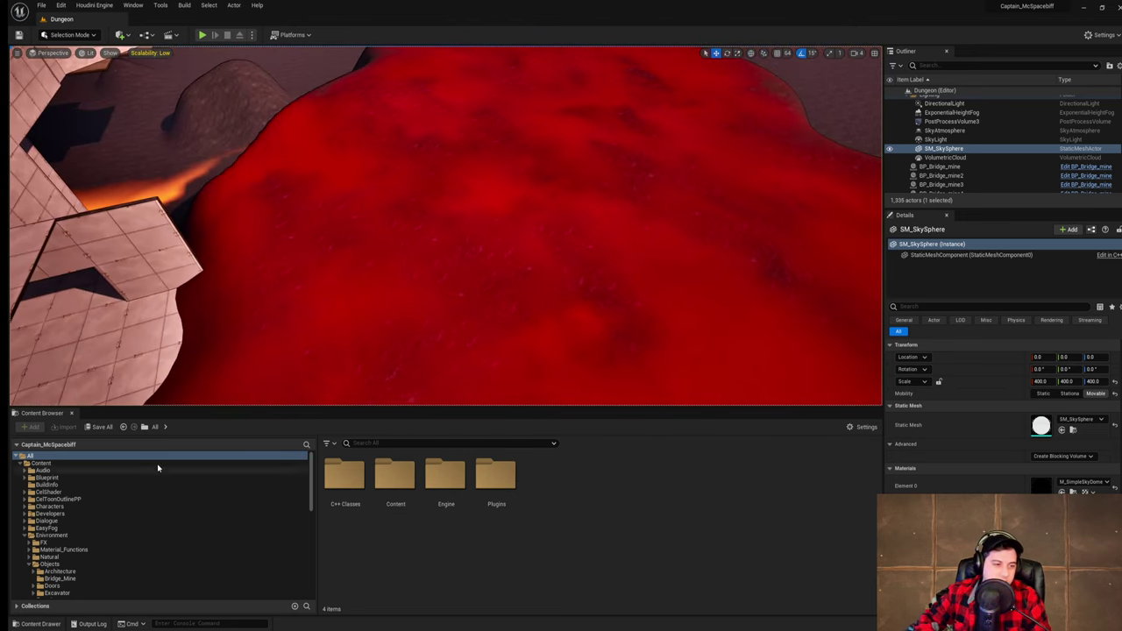
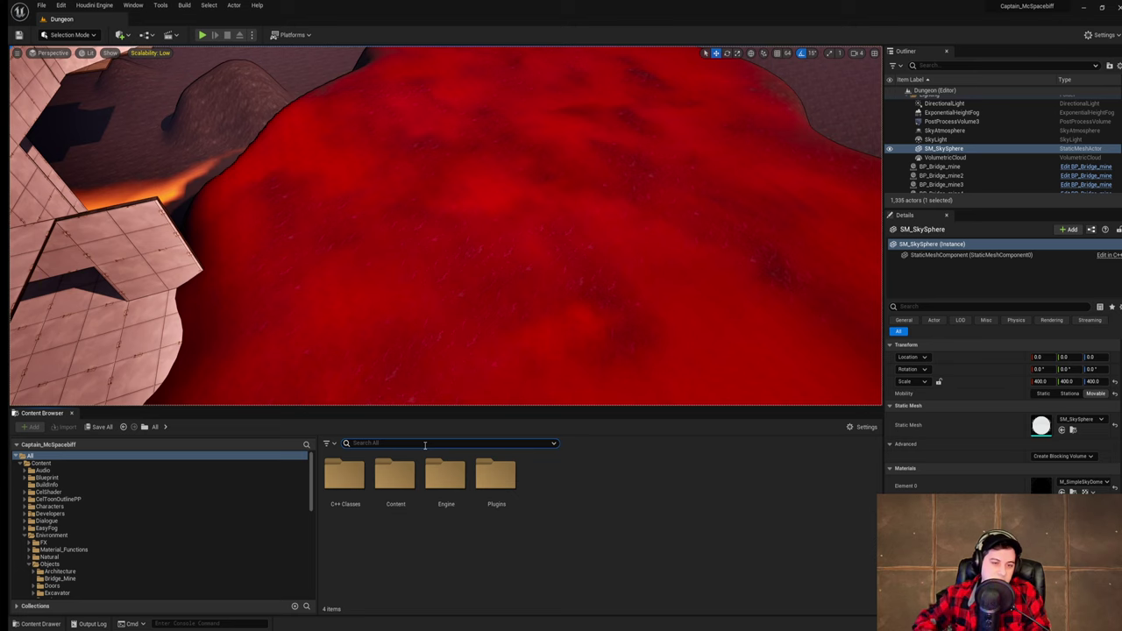
right_click_drag(479, 372, 552, 303)
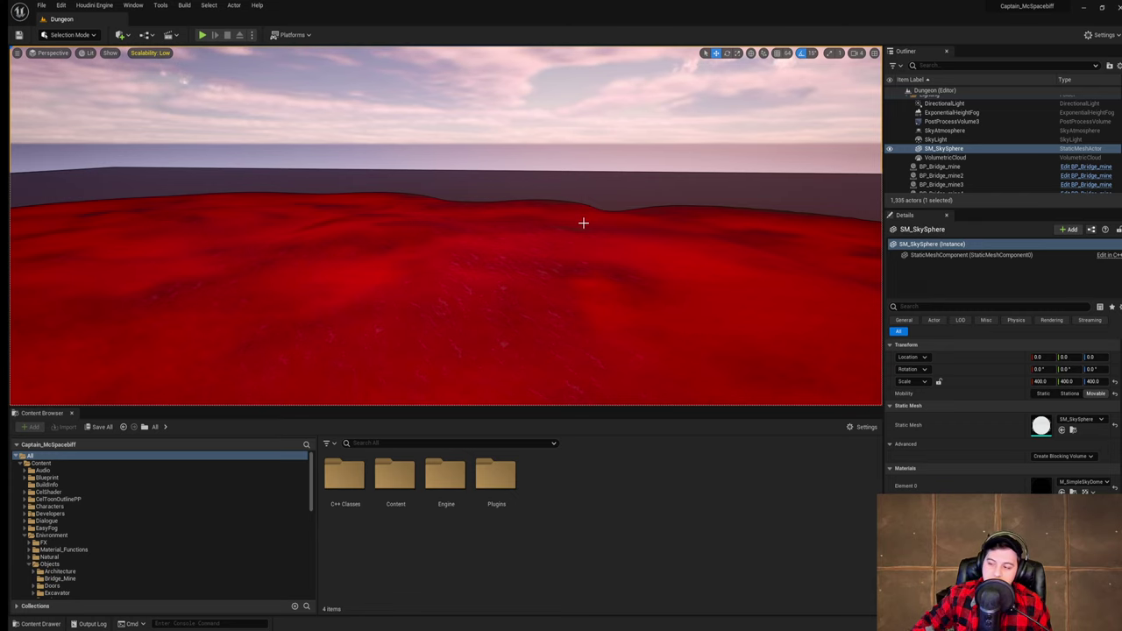
right_click_drag(582, 223, 521, 333)
right_click_drag(298, 129, 298, 129)
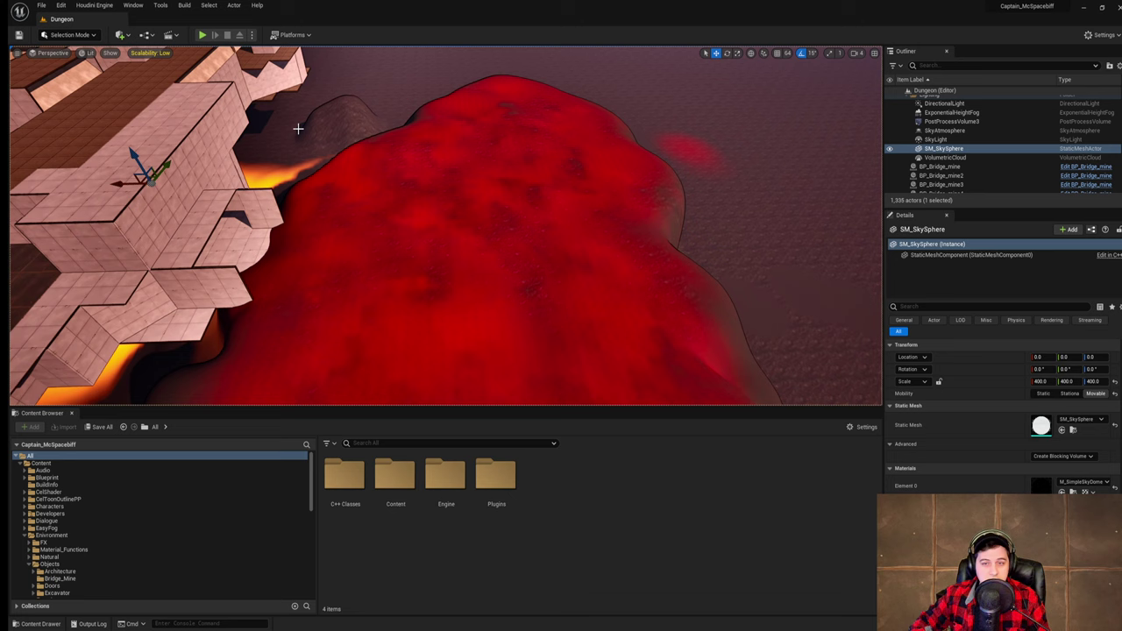
left_click(42, 6)
left_click(85, 91)
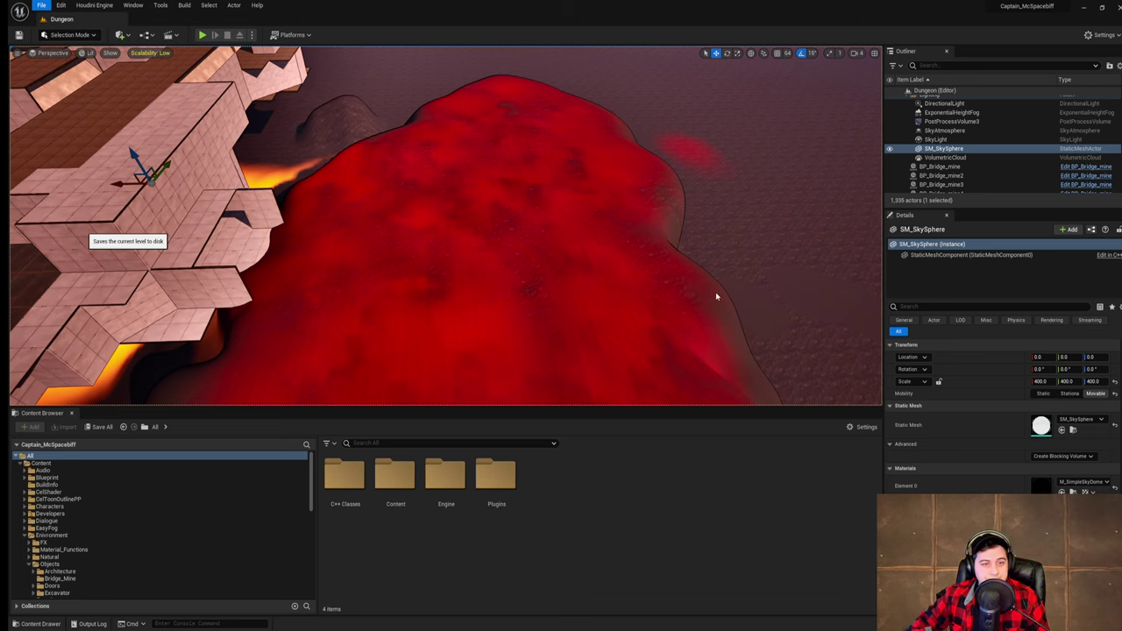
- Compare the painted mound with the building's facade from near ground level and save the Dungeon level again
right_click_drag(727, 295, 92, 210)
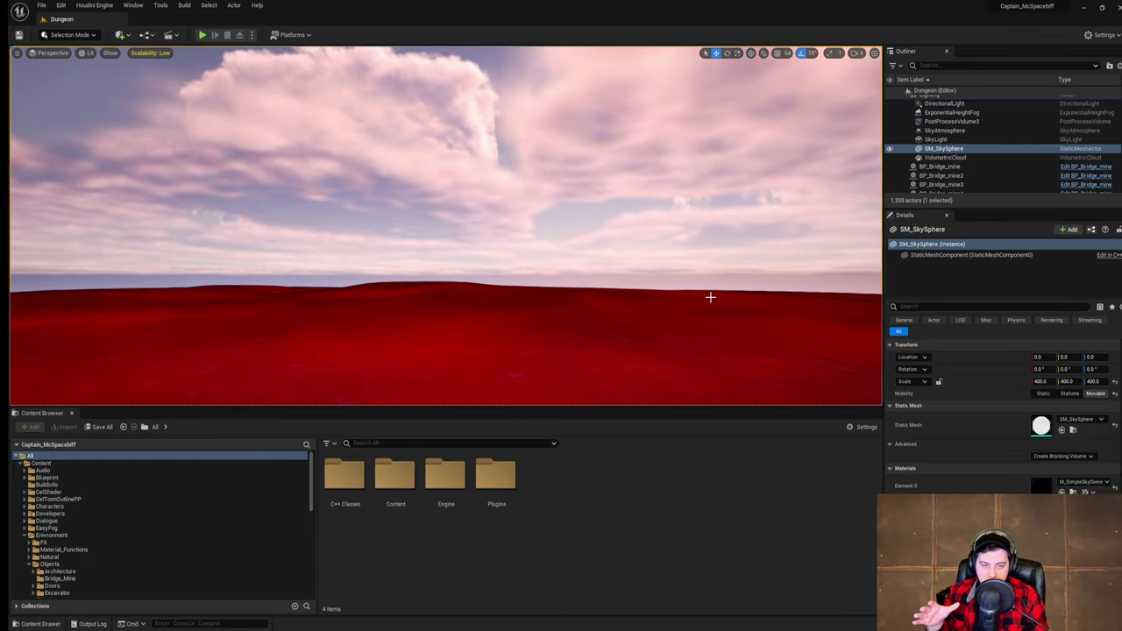
right_click_drag(711, 297, 813, 343)
right_click_drag(570, 196, 675, 145)
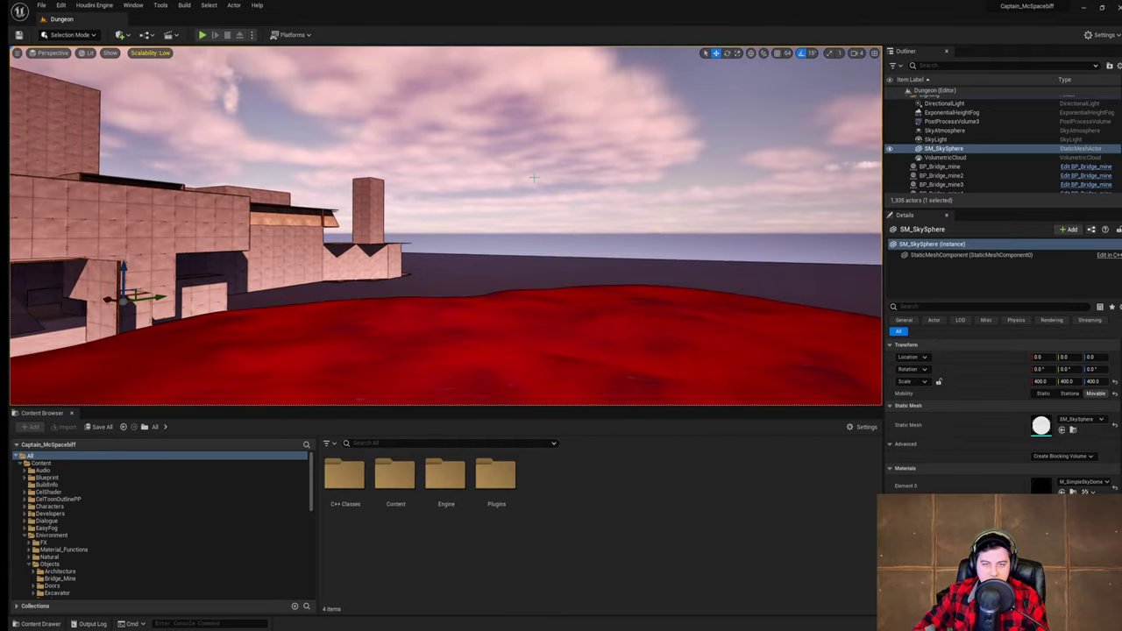
right_click_drag(533, 177, 519, 180)
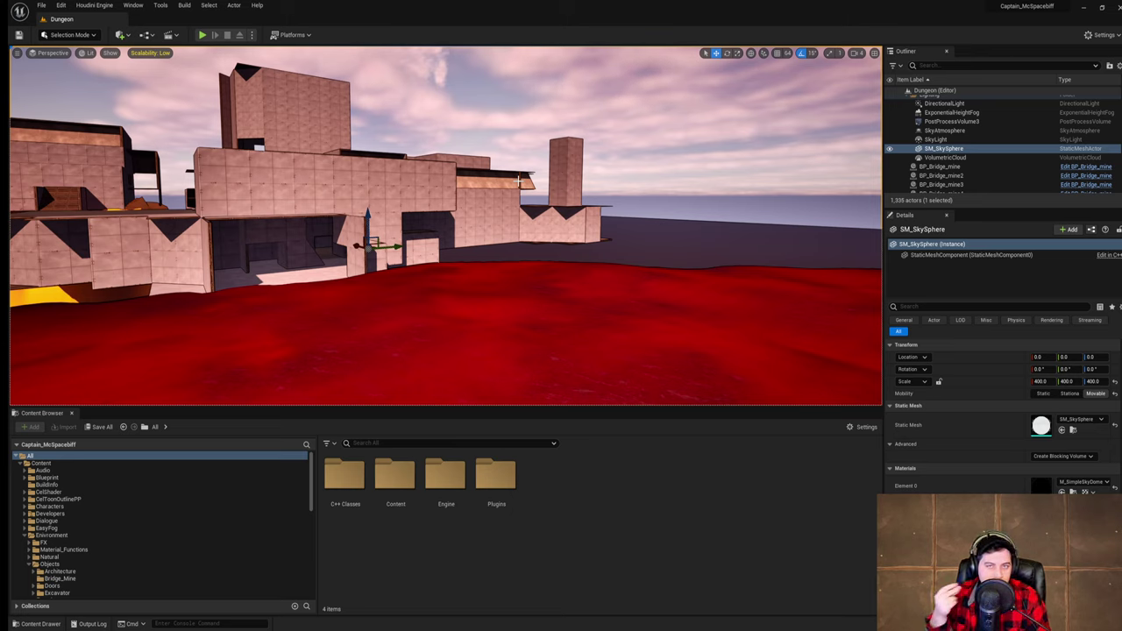
left_click(42, 5)
left_click(102, 91)
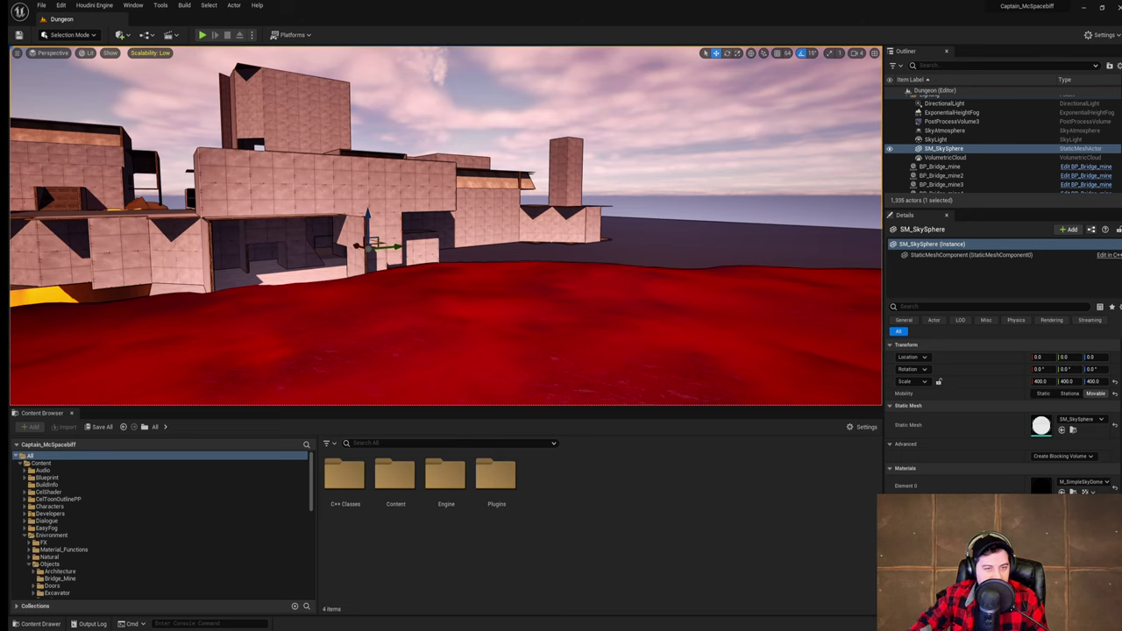
right_click_drag(445, 226, 360, 317)
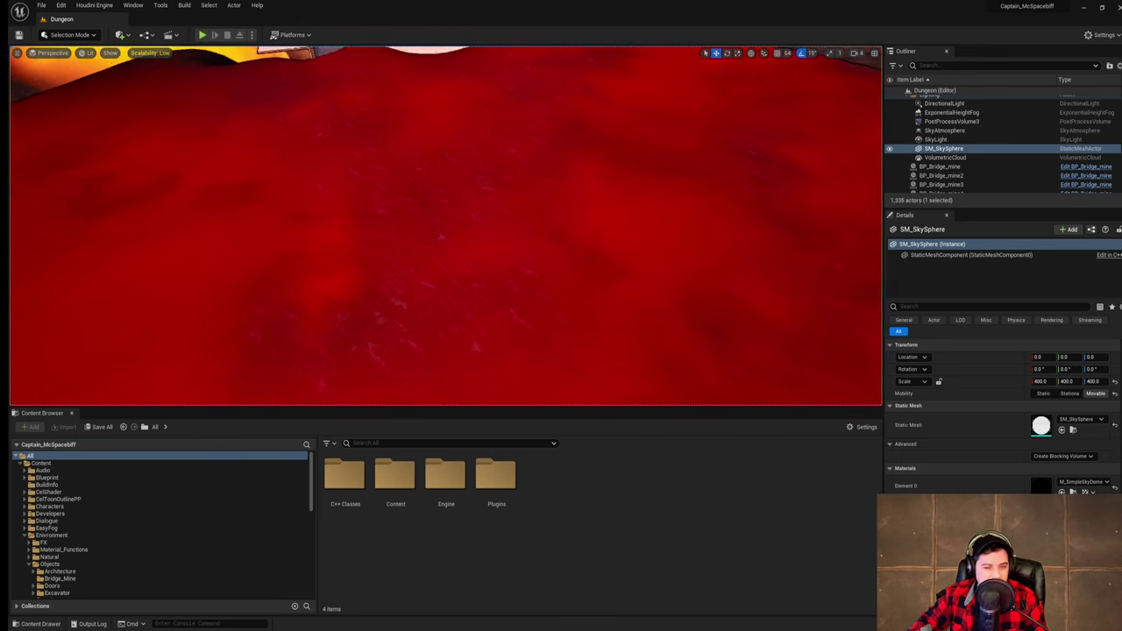
- Search the project's assets for "rock" and find the rock static meshes among the results
mouse_move(605, 279)
right_mouse_down()
mouse_move(586, 283)
mouse_move(607, 278)
right_mouse_up()
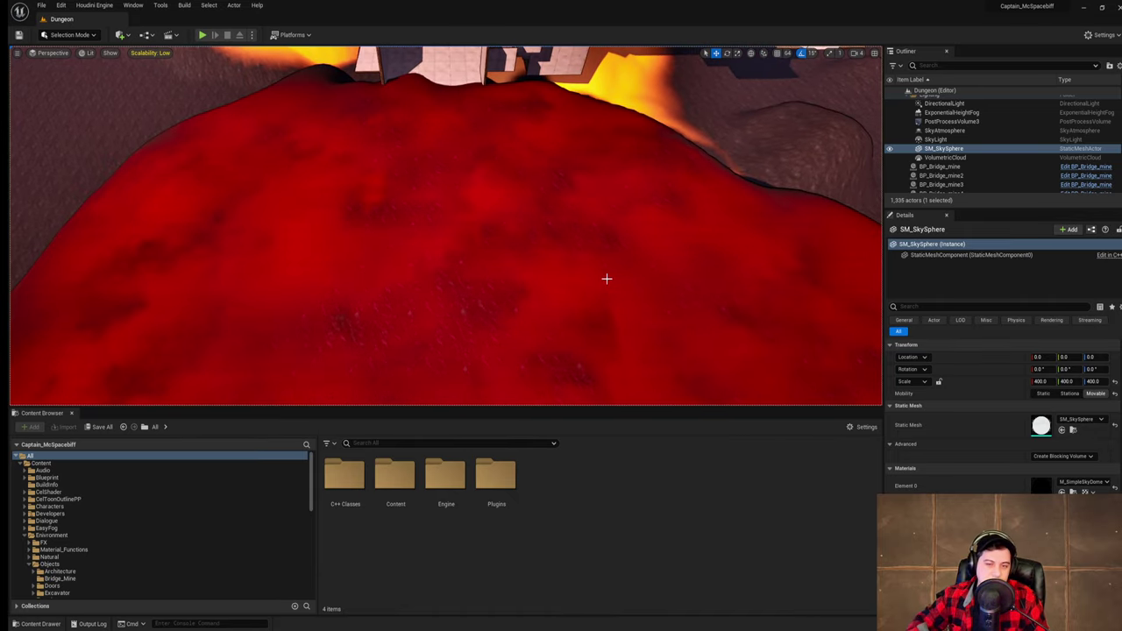
right_click_drag(606, 279, 585, 305)
left_click(398, 444)
type("r")
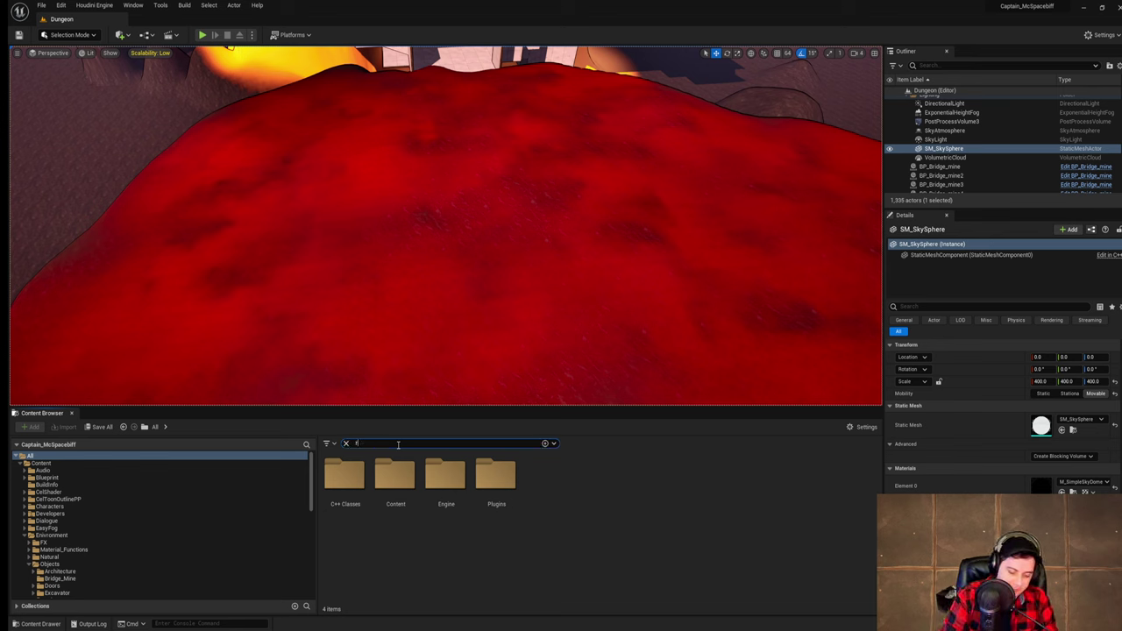
type("ock")
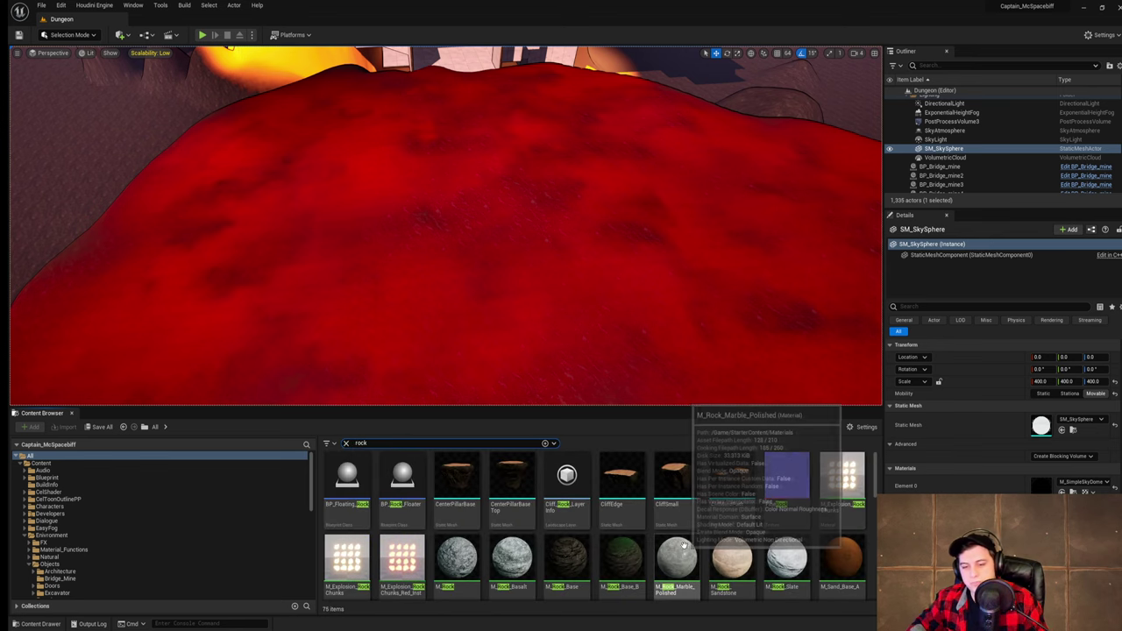
scroll(701, 545, "down", 5)
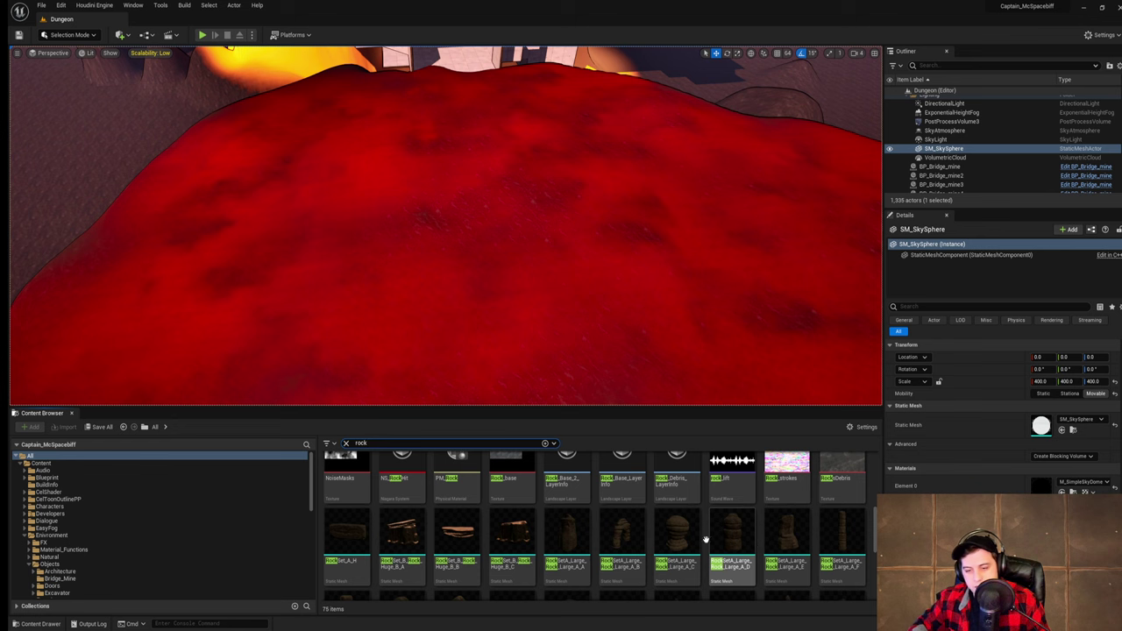
- Try the RockSetA_Large_Rock_Large_A_C mesh on the red mound and delete it
left_click_drag(676, 530, 347, 187)
right_click_drag(347, 187, 298, 162)
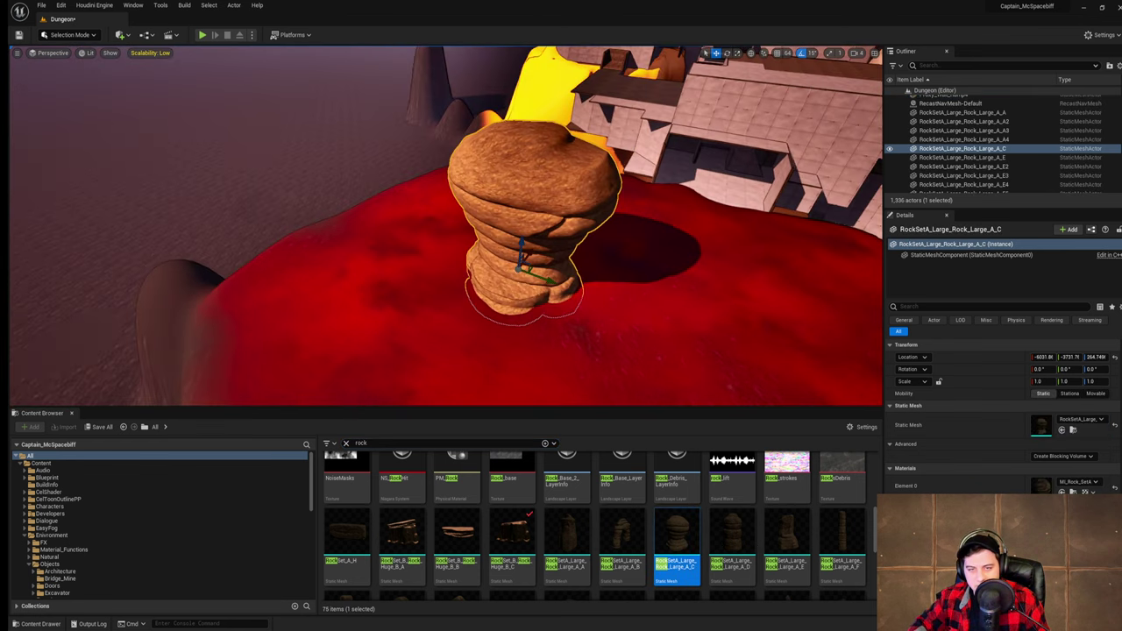
right_click_drag(562, 208, 605, 208)
key("Delete")
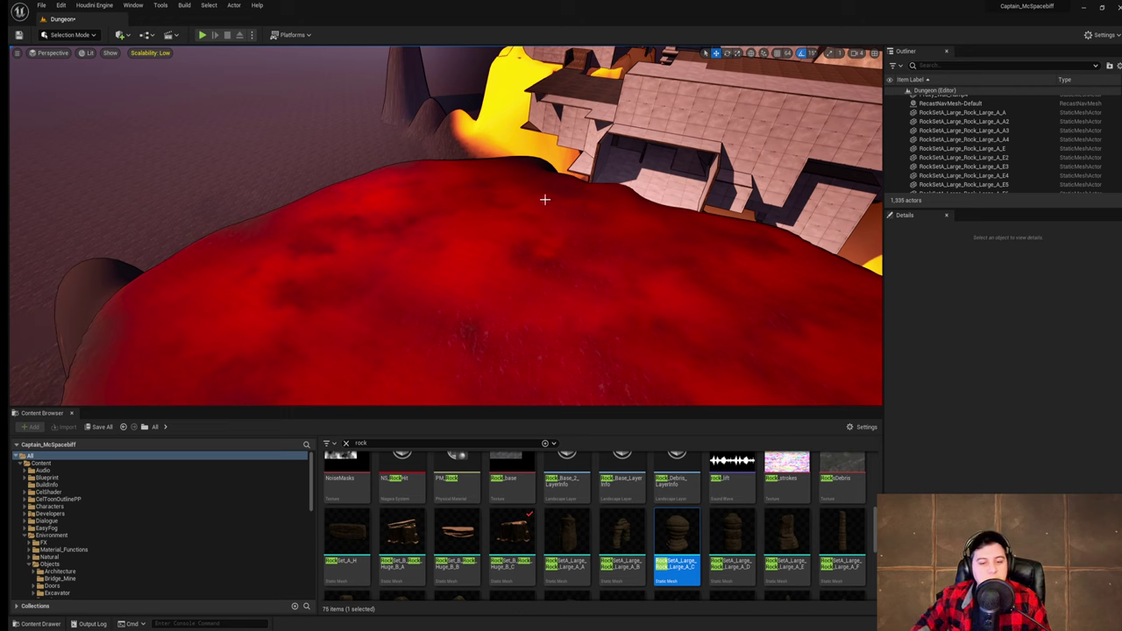
- Try the RockSet_B_Rock_Huge_B_C mesh on the red mound at a scale of about 0.57, and toggle rotation snapping off
scroll(602, 594, "down", 1)
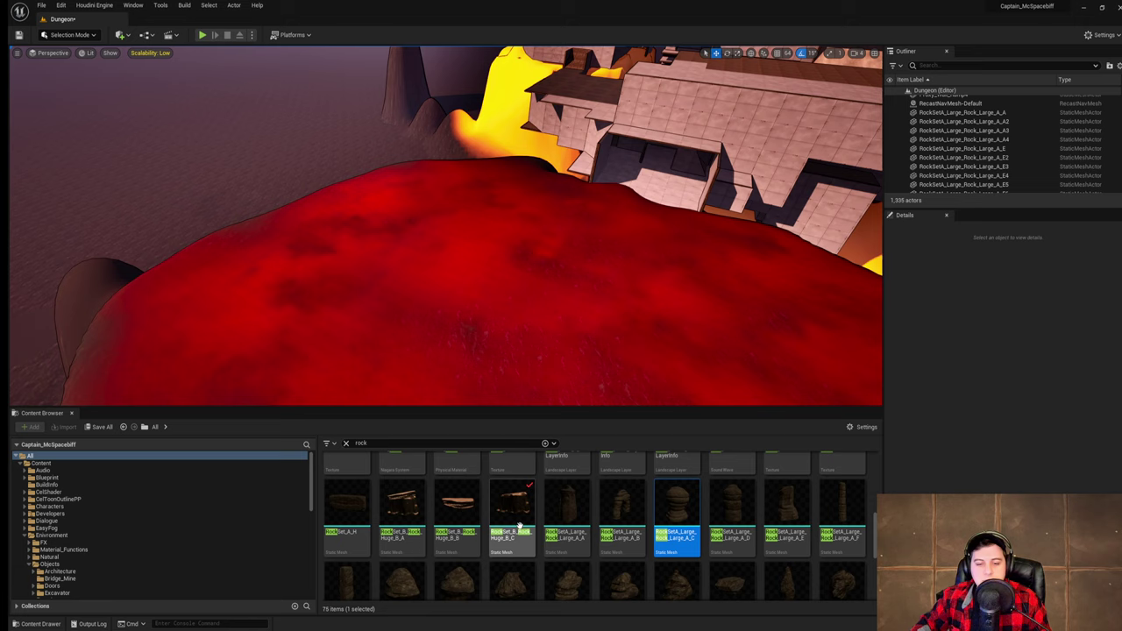
left_click_drag(517, 526, 496, 288)
right_click_drag(496, 288, 495, 255)
key("r")
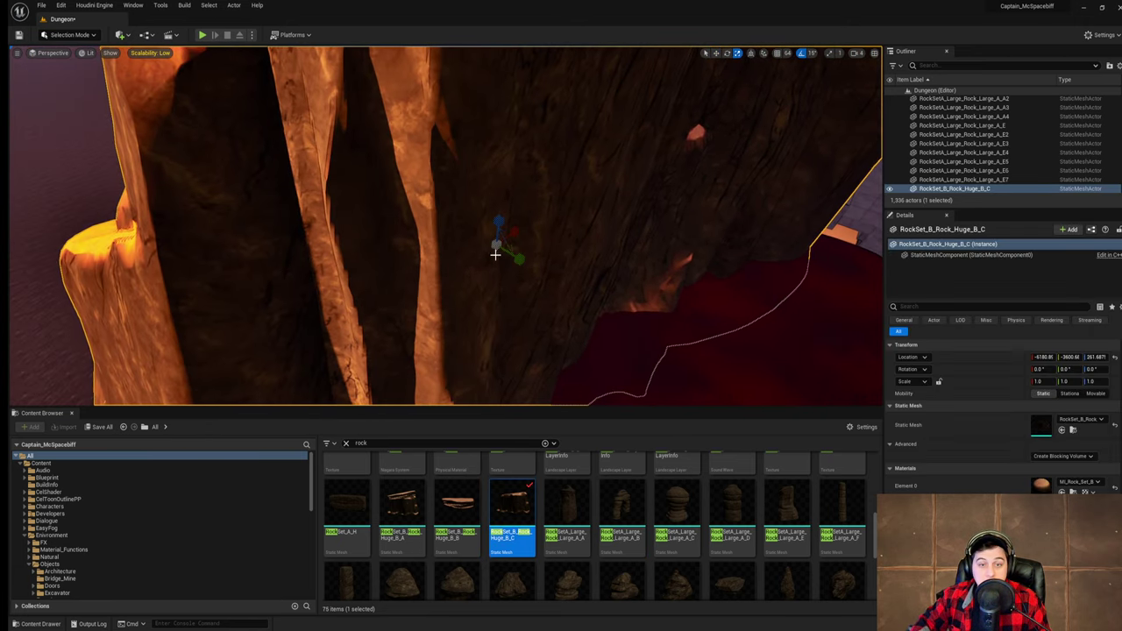
left_click_drag(493, 246, 480, 322)
key("e")
left_click(801, 53)
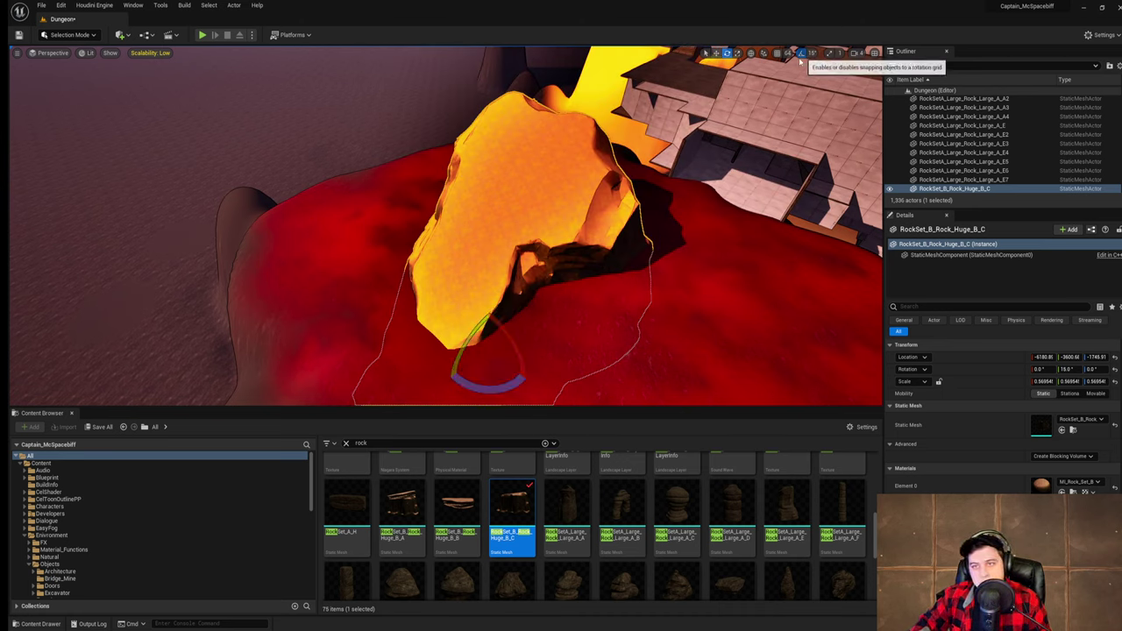
- Try the huge rock elsewhere on the mound, scaled to about 0.47 and turned about its vertical axis, and delete it
right_click_drag(644, 223, 645, 225)
left_click_drag(514, 255, 499, 217)
key("r")
right_click_drag(512, 214, 468, 199)
key("w")
left_click_drag(472, 237, 471, 153)
key("e")
left_click_drag(459, 190, 399, 185)
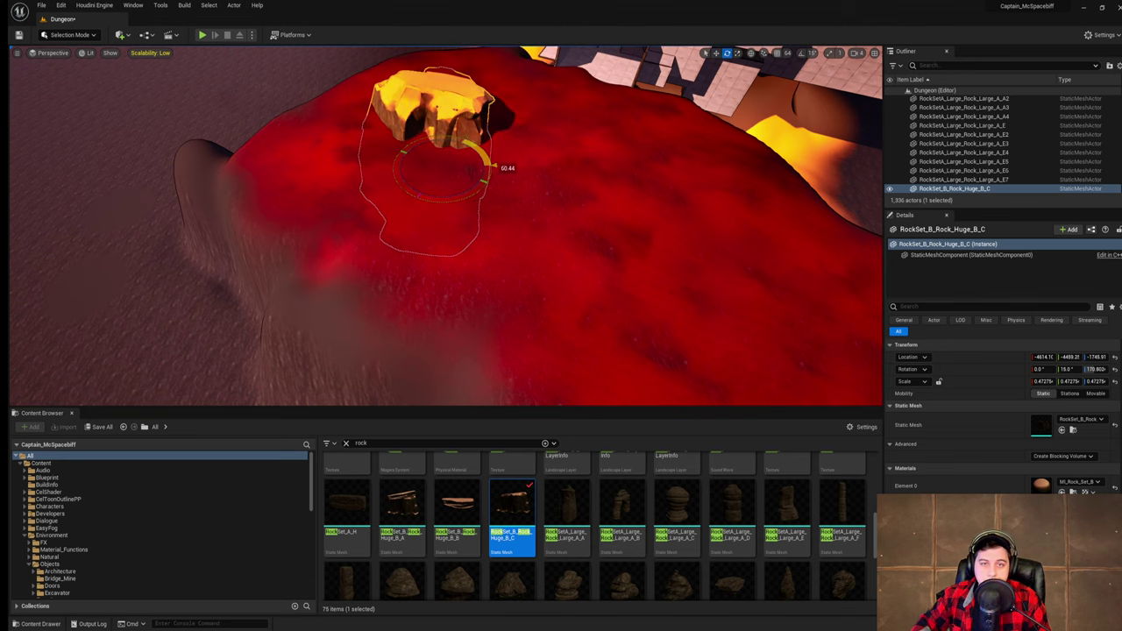
right_click_drag(459, 190, 642, 183)
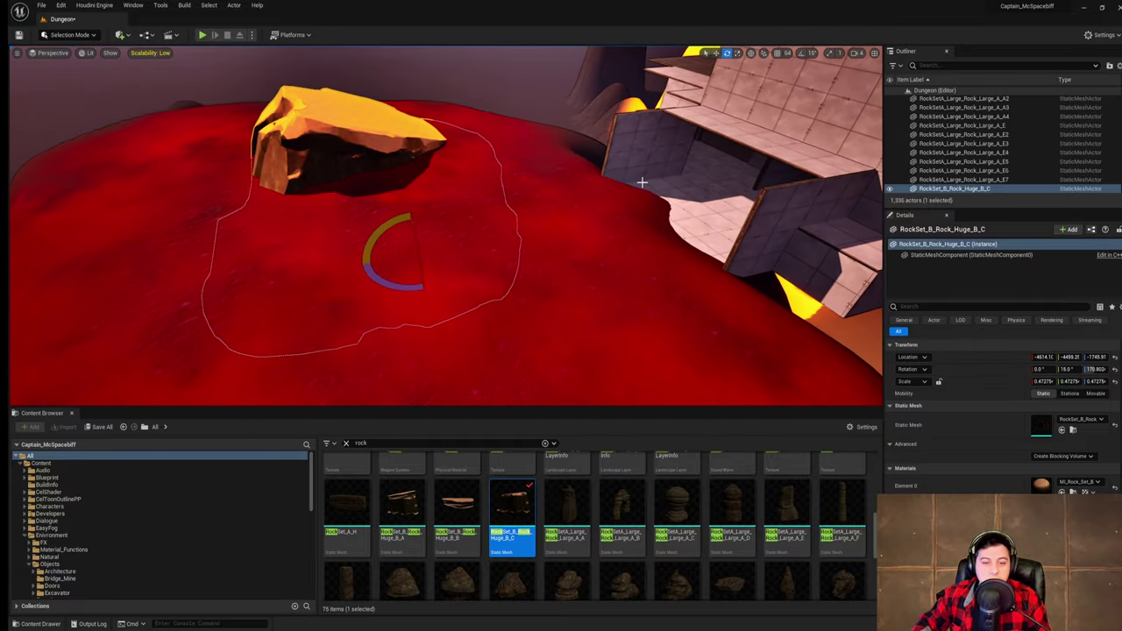
key("Delete")
- Place a RockSetA_Large_Rock_Large_A_E mesh on the red mound and save the Dungeon level
left_click_drag(787, 504, 346, 254)
right_click_drag(531, 284, 531, 284)
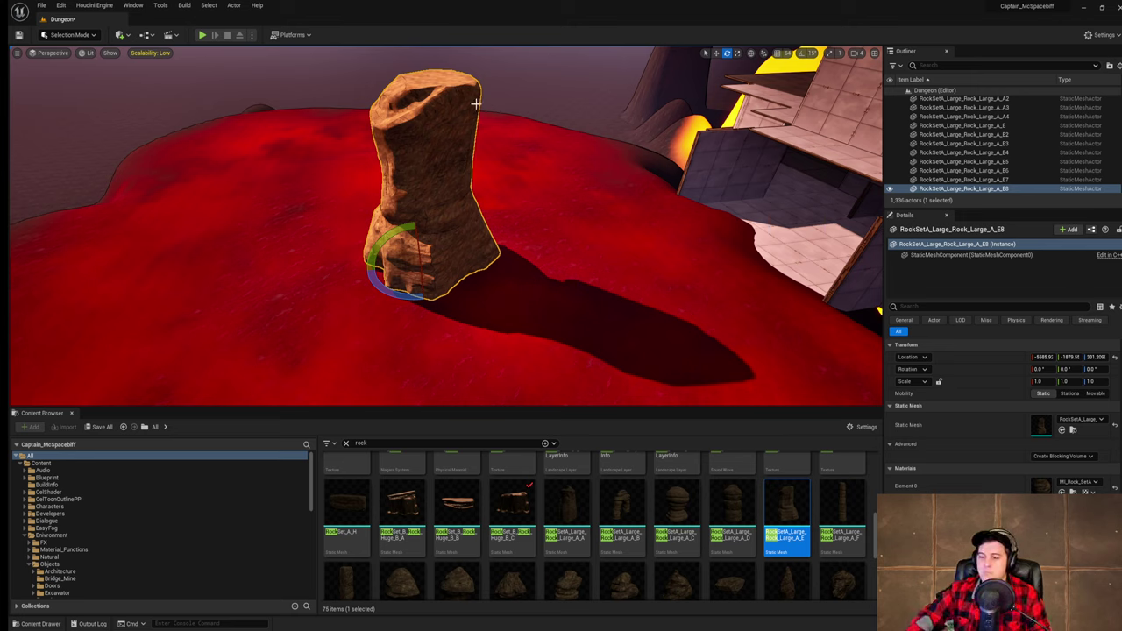
key("ctrl+shift+s")
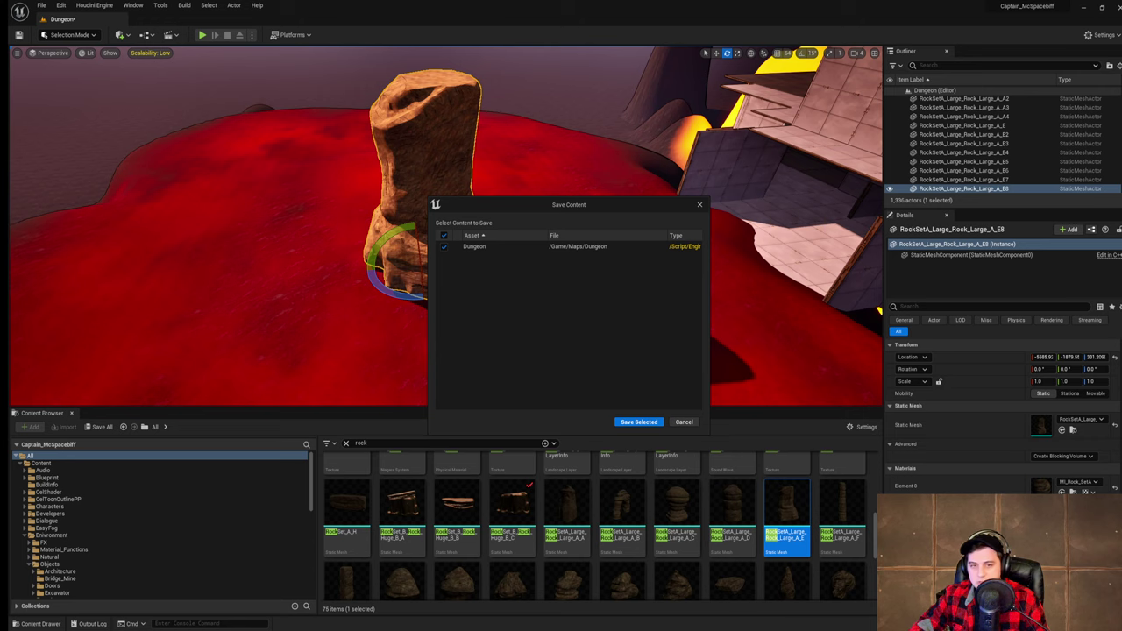
left_click(642, 423)
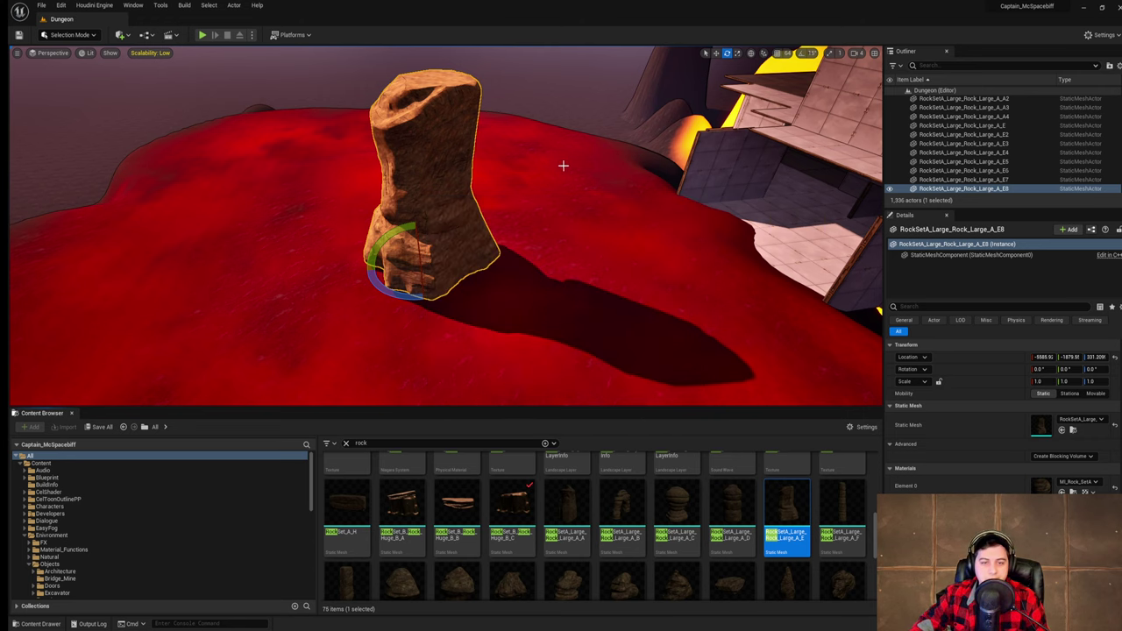
- Clear the asset search and assign the MI_Rock_Set_B_Grass_Red_2 material to the placed rock
right_click_drag(564, 165, 461, 381)
left_click(346, 444)
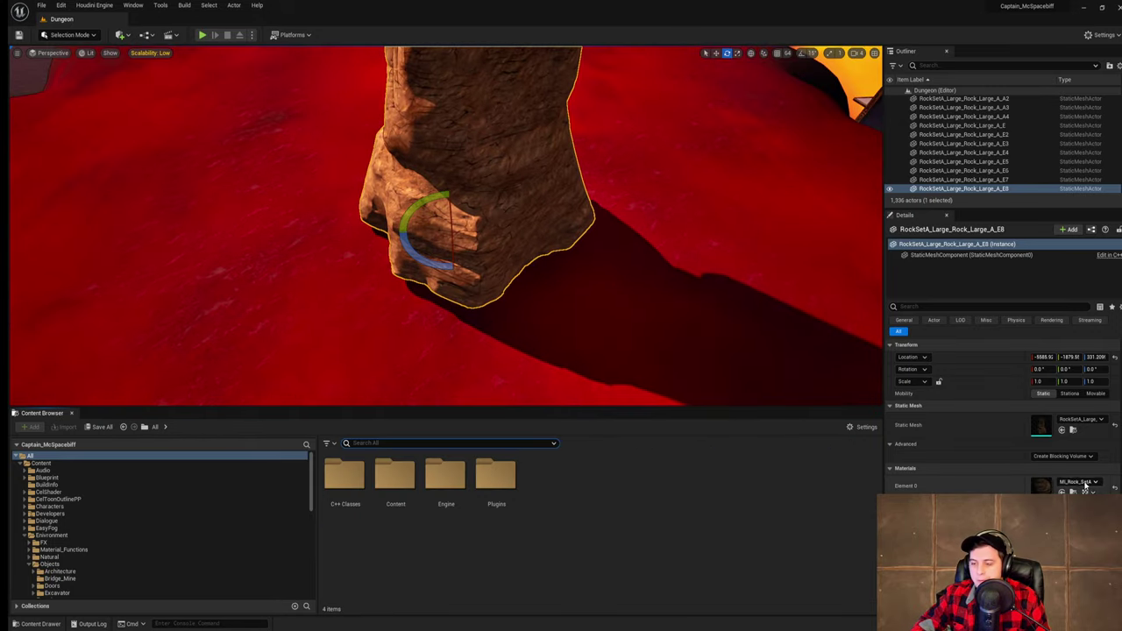
left_click(1086, 483)
left_click(1062, 373)
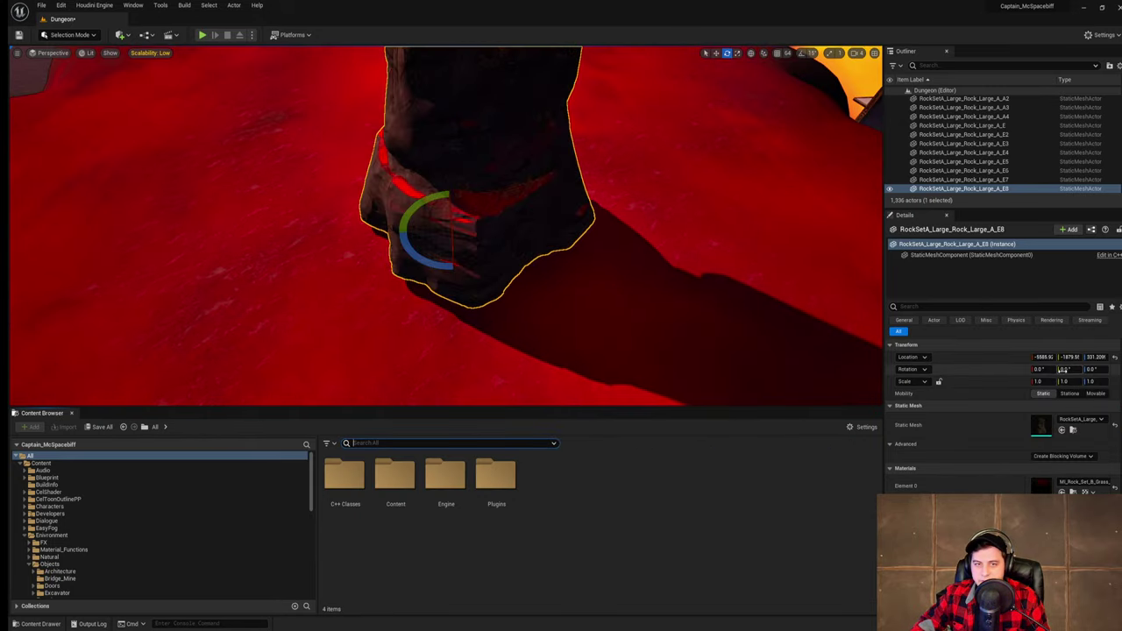
right_click_drag(666, 254, 815, 224)
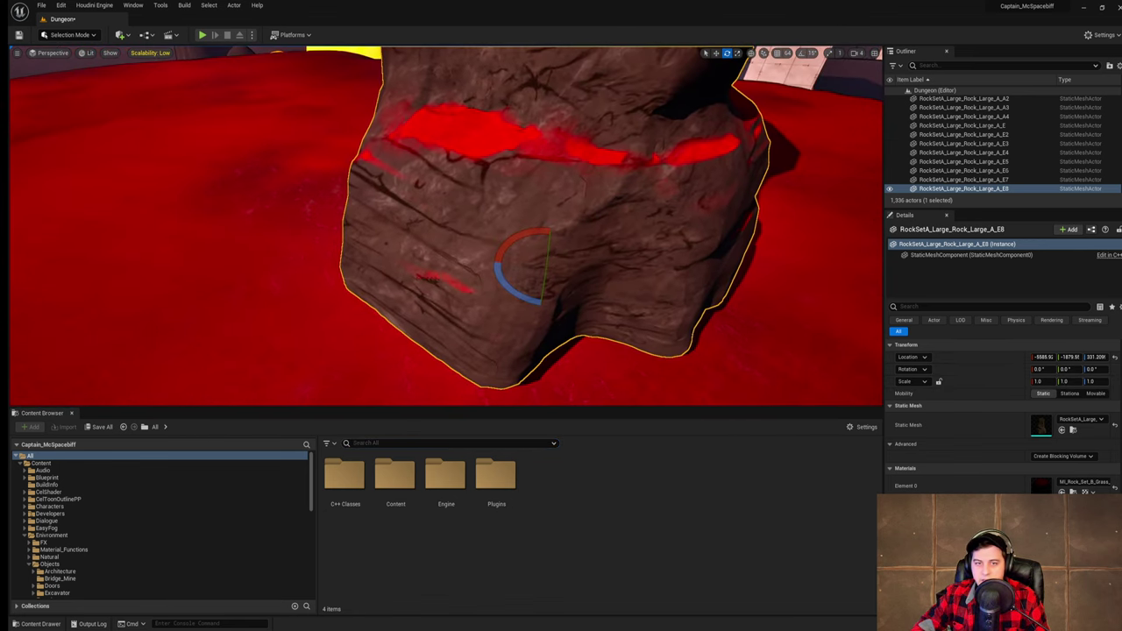
- Try the MI_Rock_Set_B_Grass_Red_2_Small material on the rock and inspect it from several sides
left_click(1084, 484)
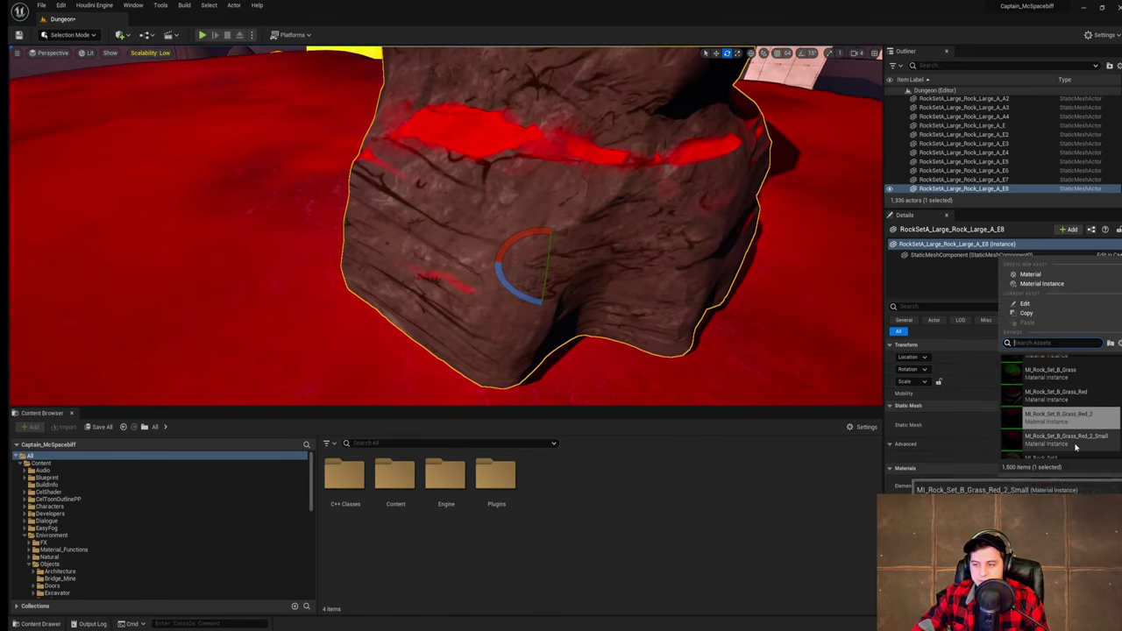
left_click(1076, 446)
right_click_drag(666, 255, 198, 206)
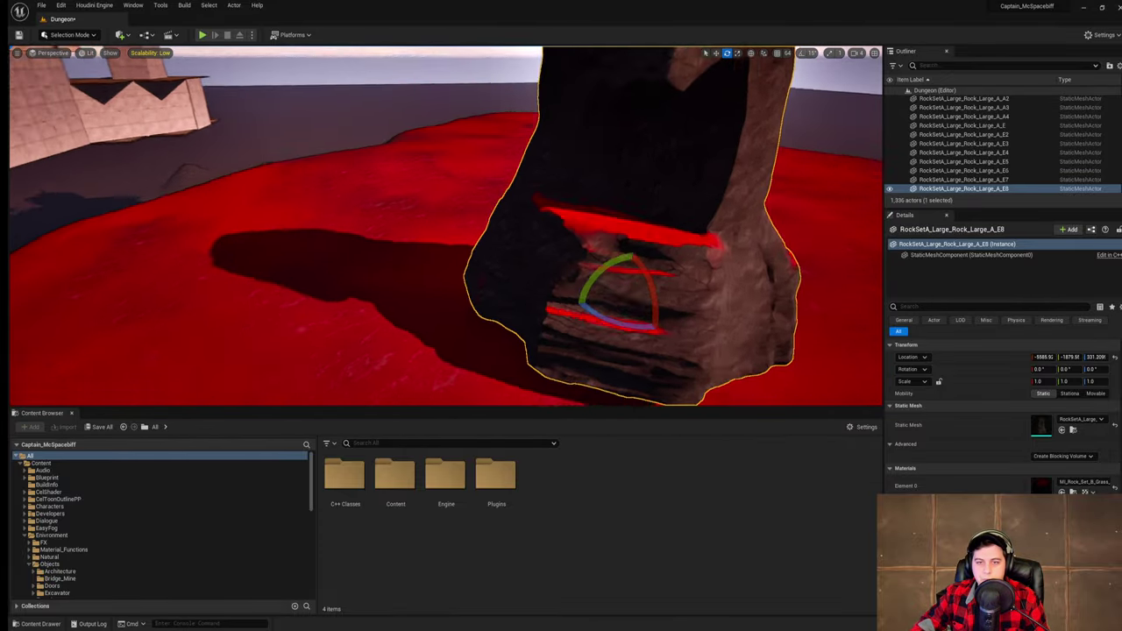
right_click_drag(745, 289, 828, 337)
- Set the rock's material to MI_Rock_Set_B_Grass_Red_2, scale it uniformly to about 0.36 and sink its base into the ground
left_click(1095, 485)
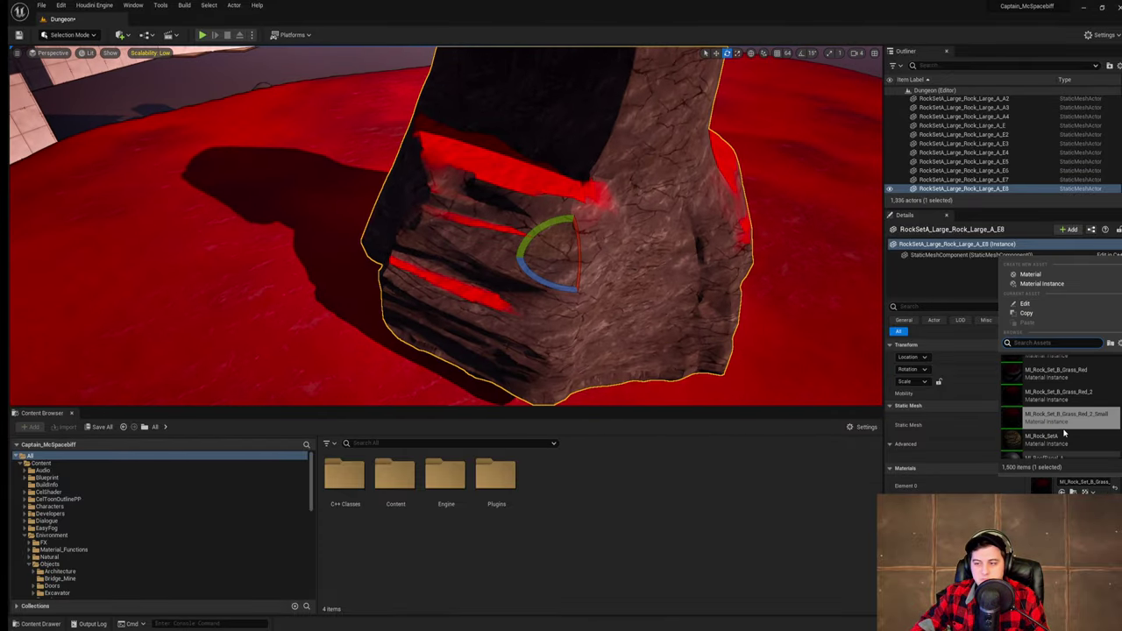
left_click(1063, 401)
key("r")
left_click_drag(568, 259, 530, 296)
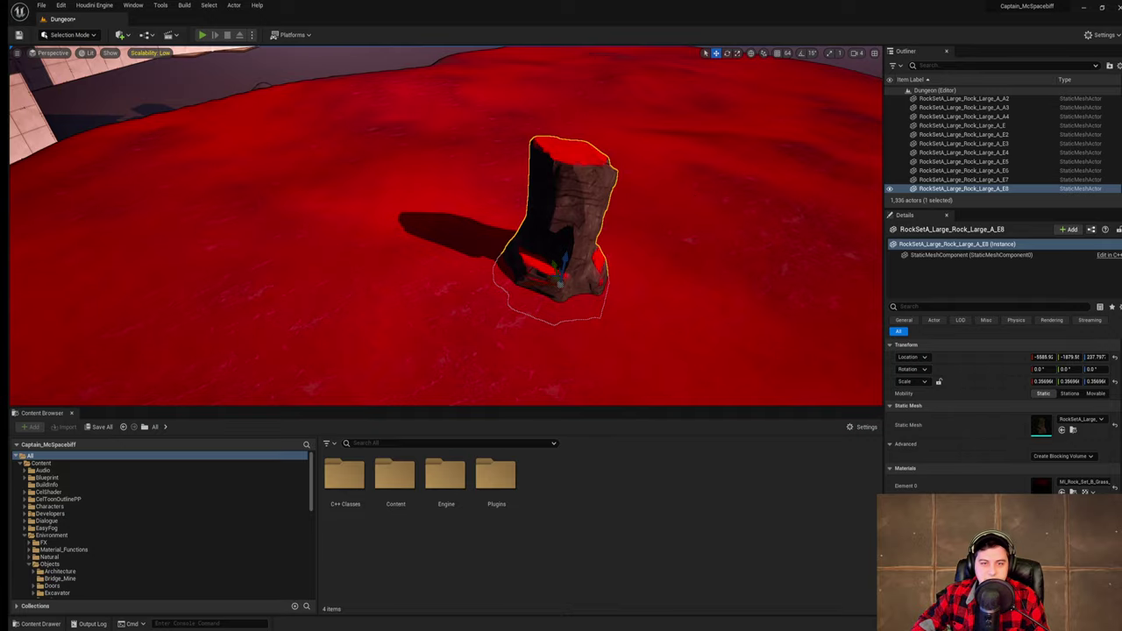
- Playtest the level beside the scaled rock, jump onto its top, and end the session
key("alt+p")
key("w")
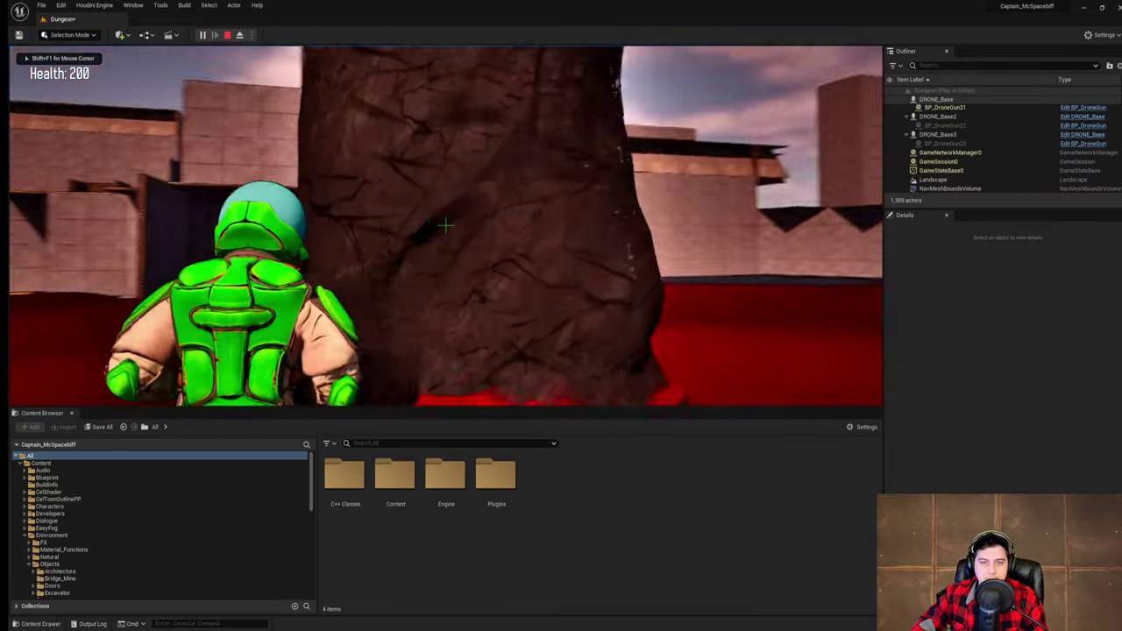
key("s")
key("w")
key("space")
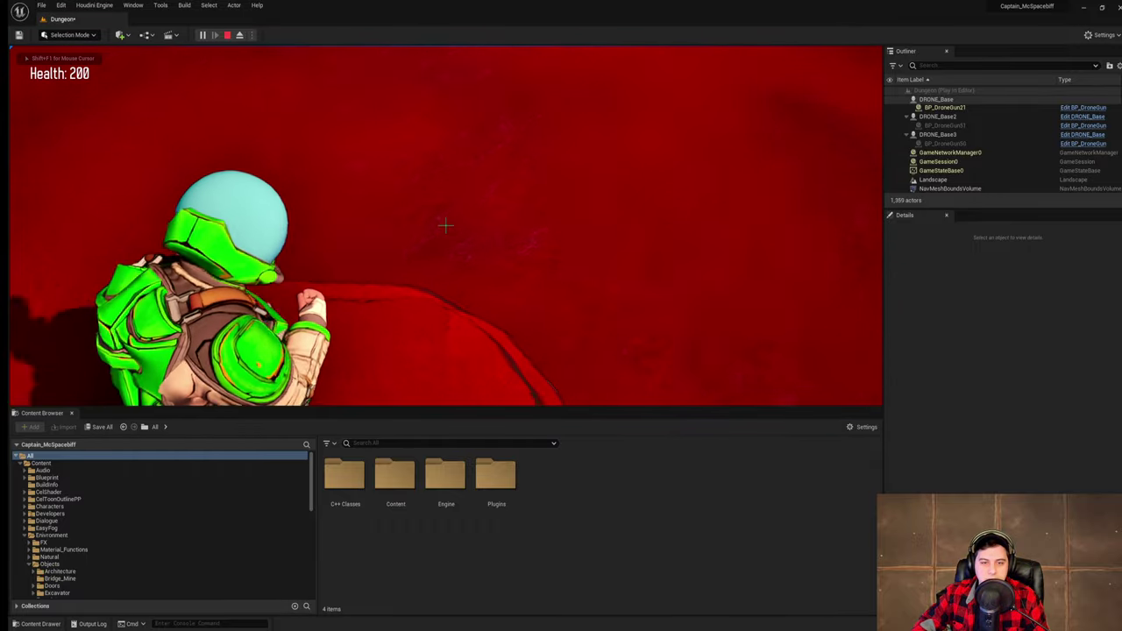
key("Escape")
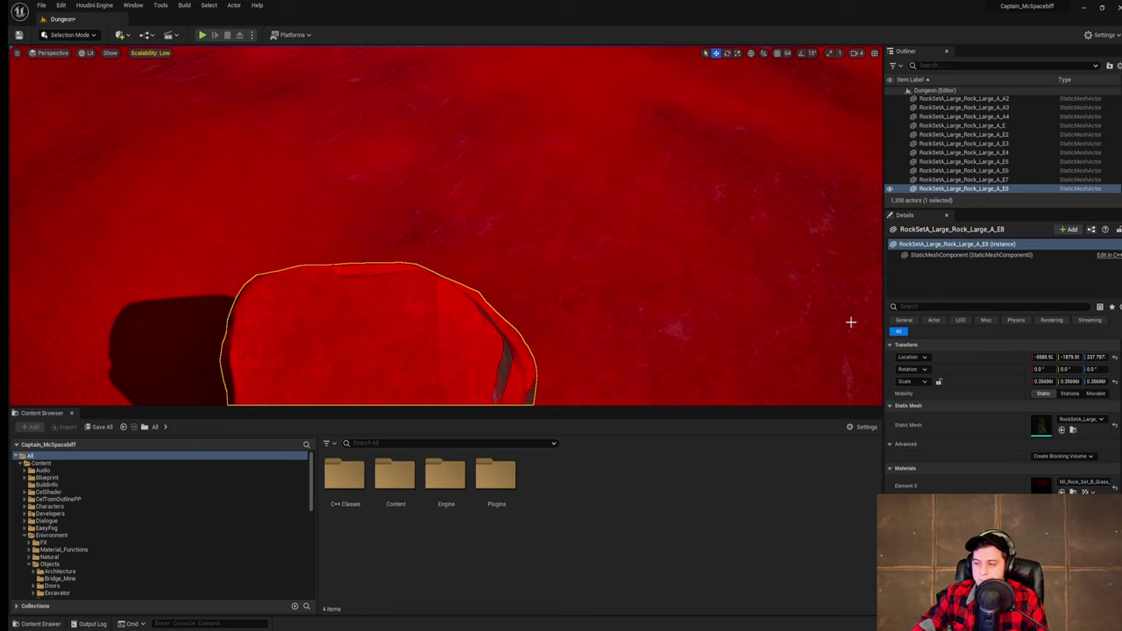
- View the rock from inside the building's large opening and save the Dungeon level
right_click_drag(445, 226, 574, 127)
key("w")
right_click_drag(643, 303, 530, 289)
left_click(42, 6)
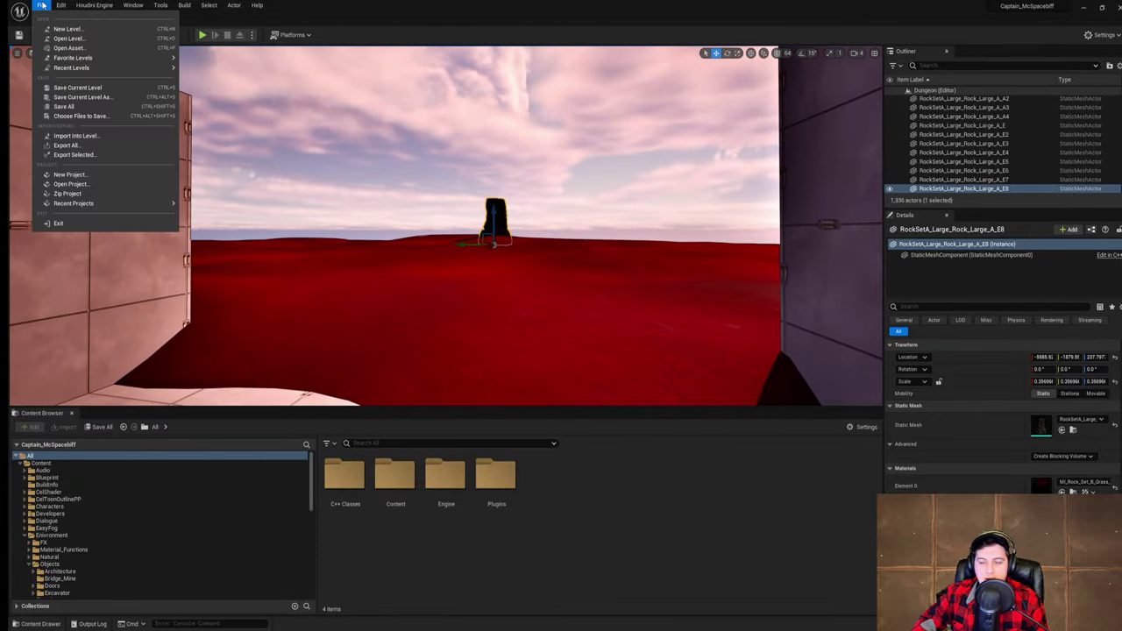
left_click(102, 89)
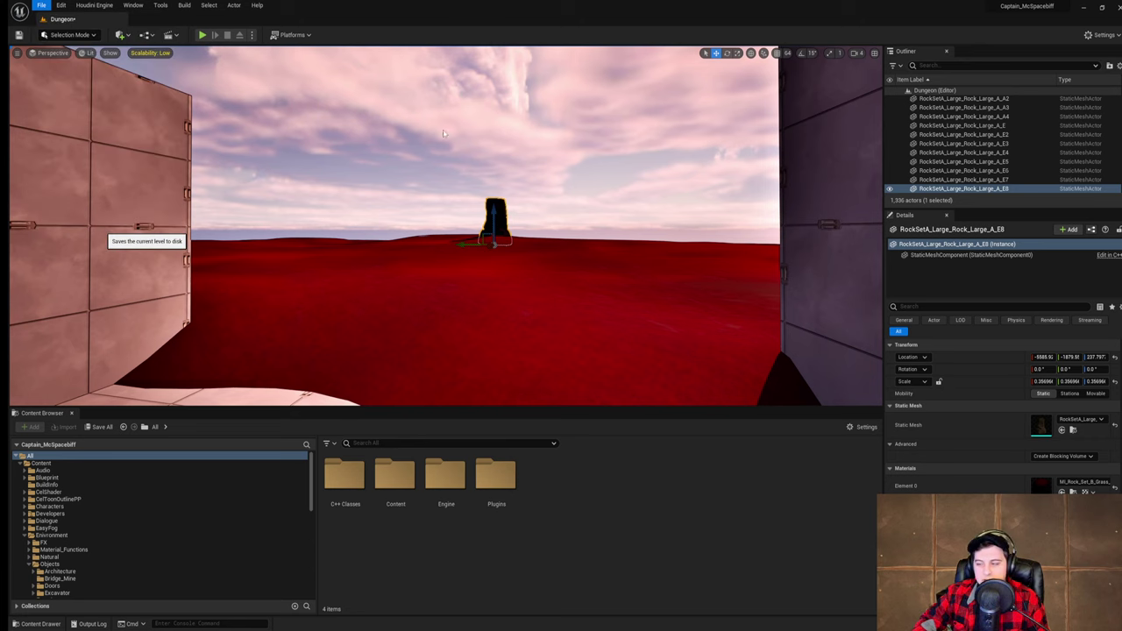
- Start a playtest just outside the building's opening and run across the red ground towards the rock
right_click_drag(536, 166, 579, 166)
key("s")
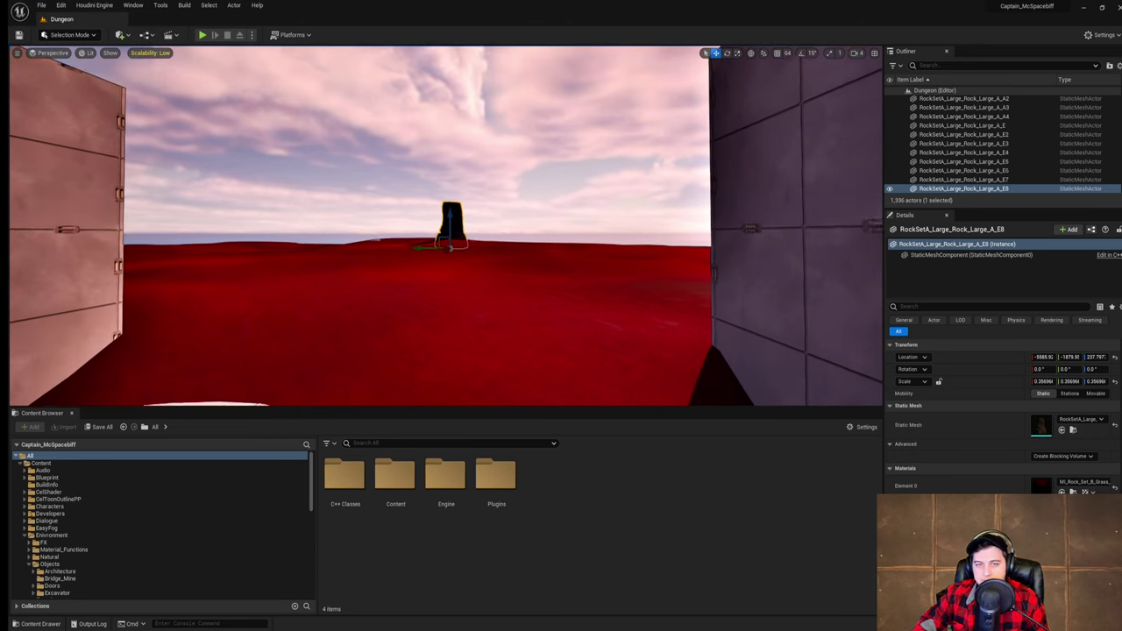
left_click(497, 135)
right_click_drag(497, 135, 455, 154)
key("w")
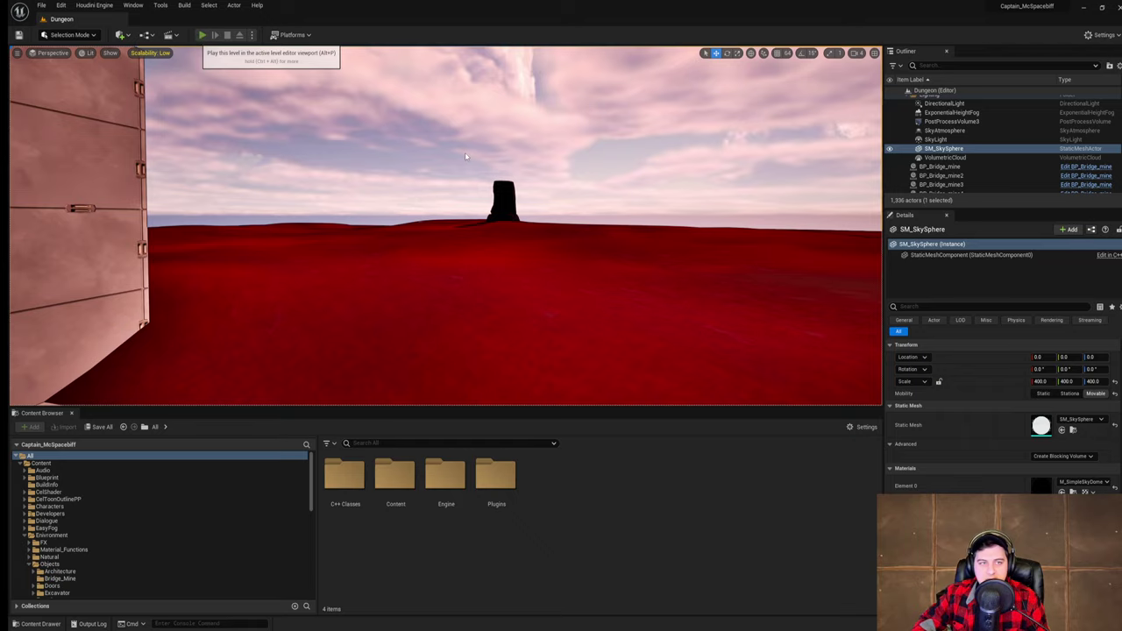
key("alt+p")
key("w")
key("space")
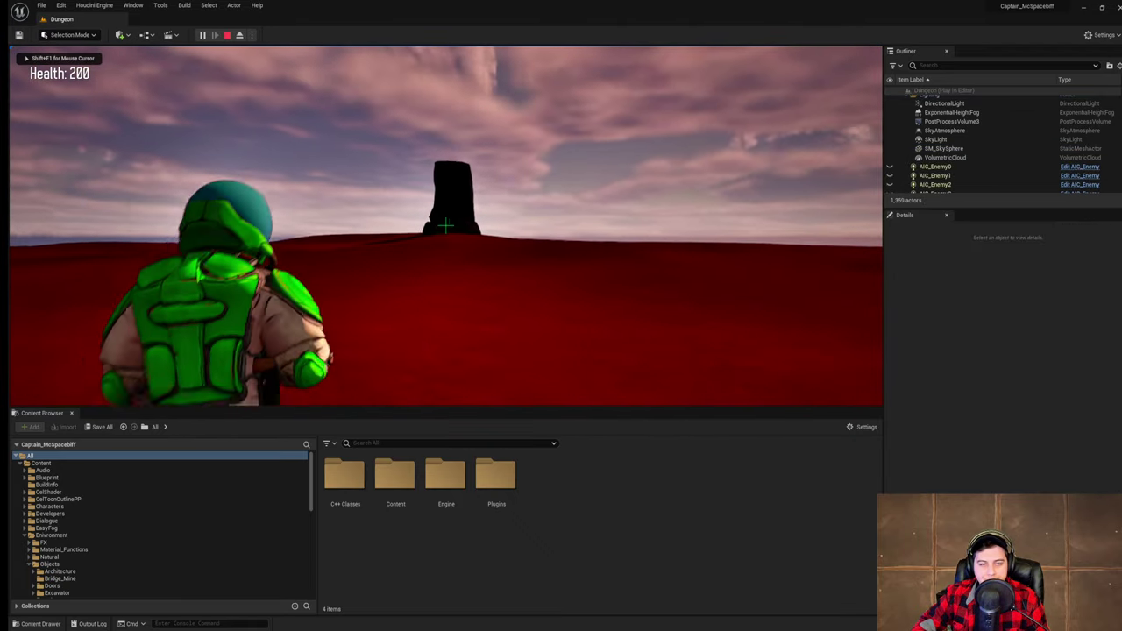
key("w")
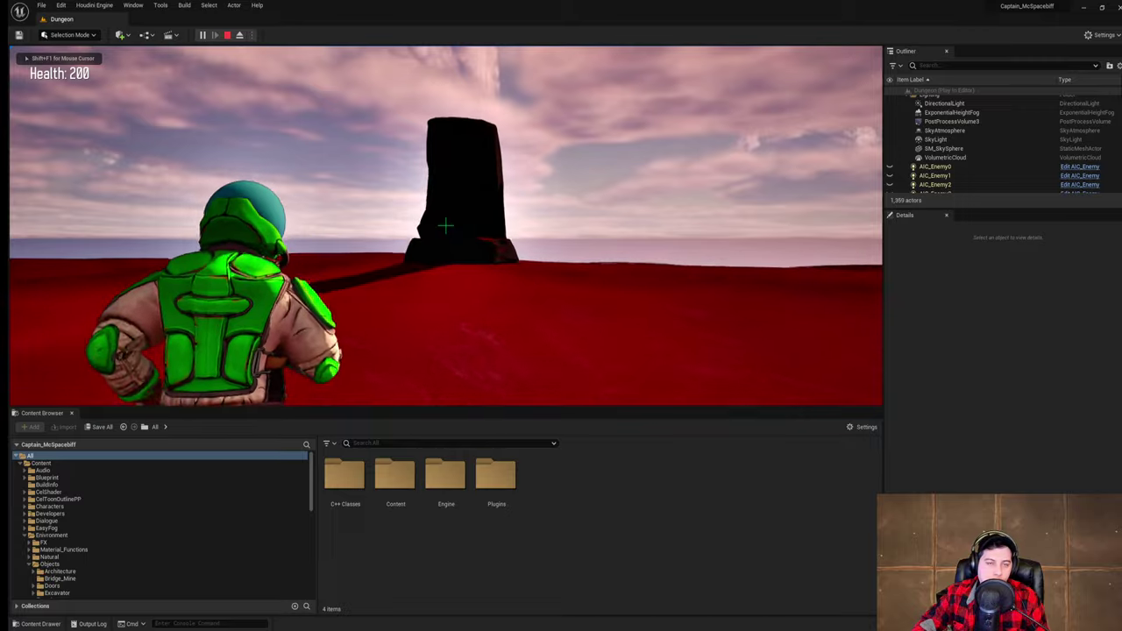
- Jump onto the rock during the playtest and run back across the red ground to the building's large opening
key("w")
key("d")
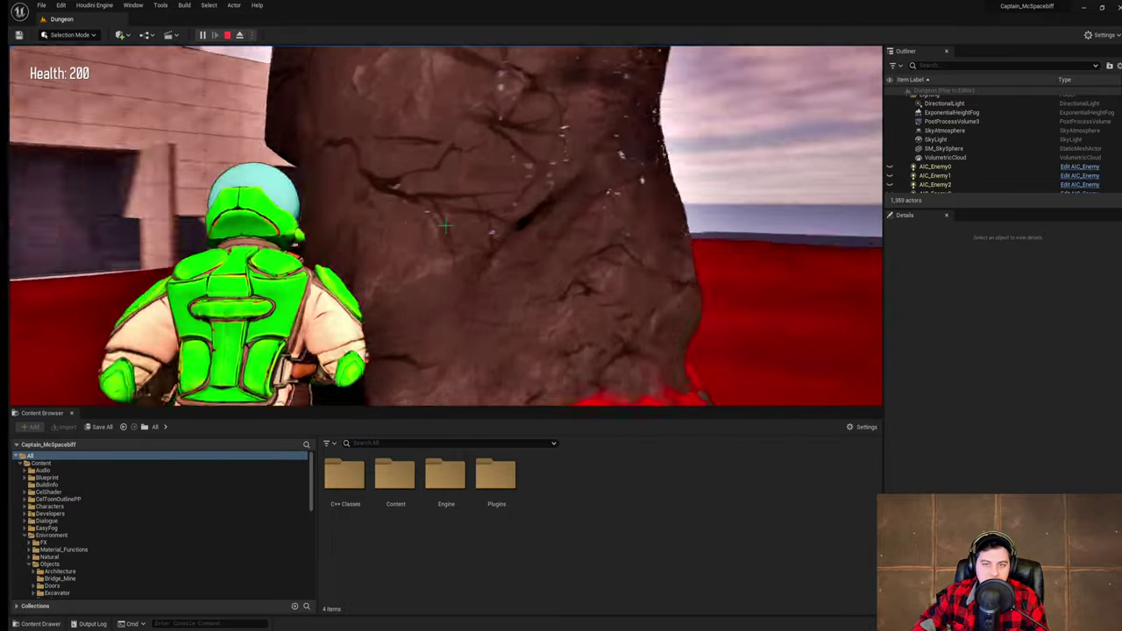
key("space")
key("w")
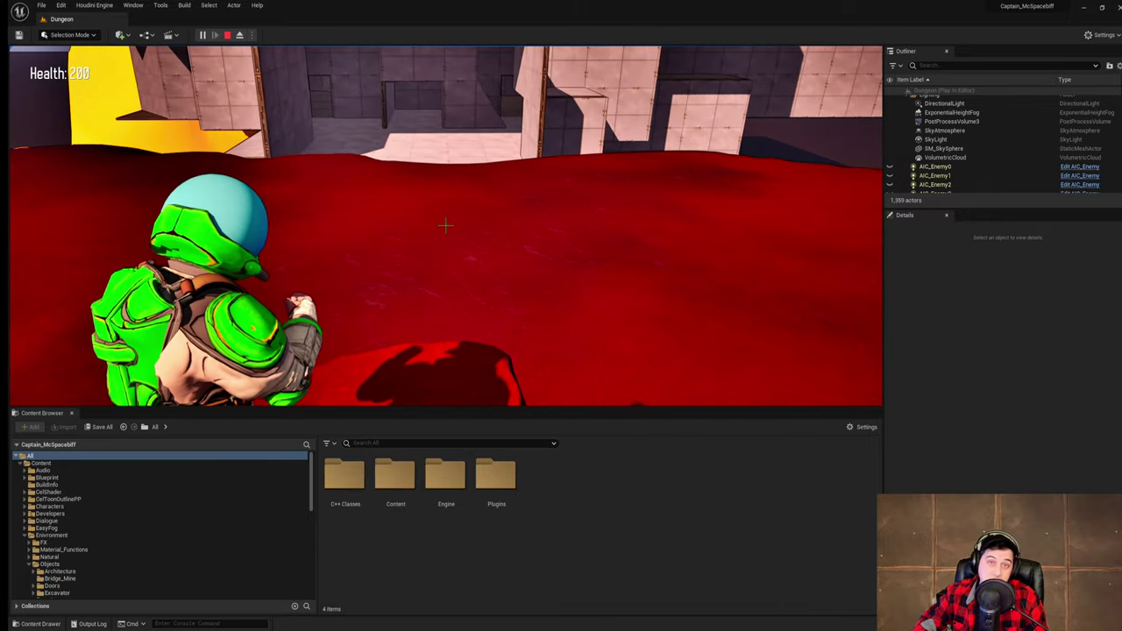
key("w")
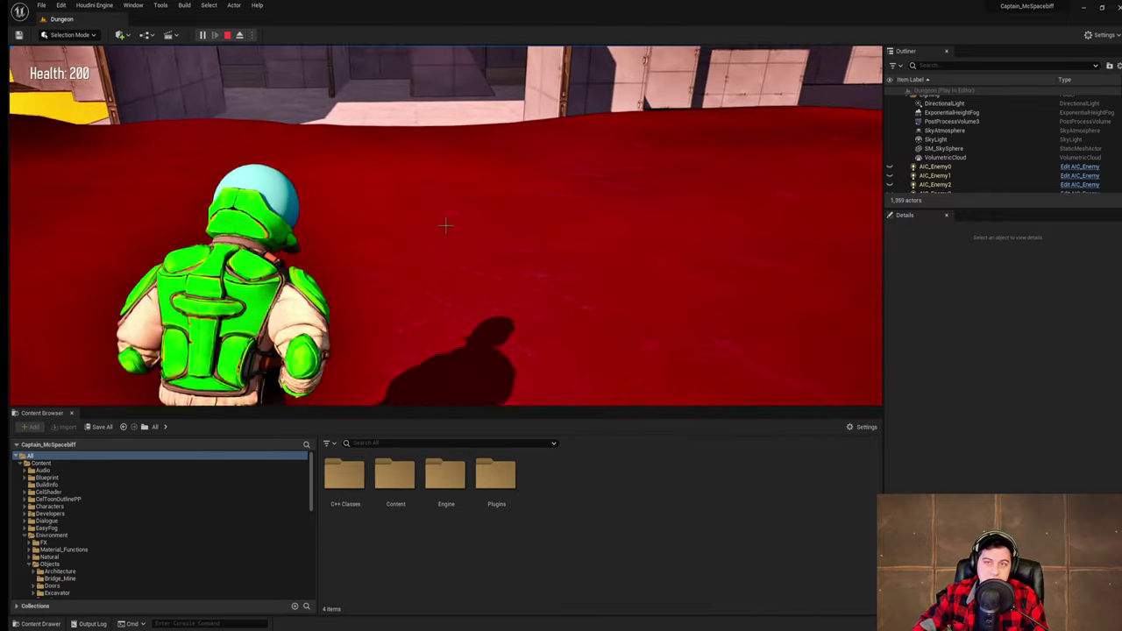
key("w")
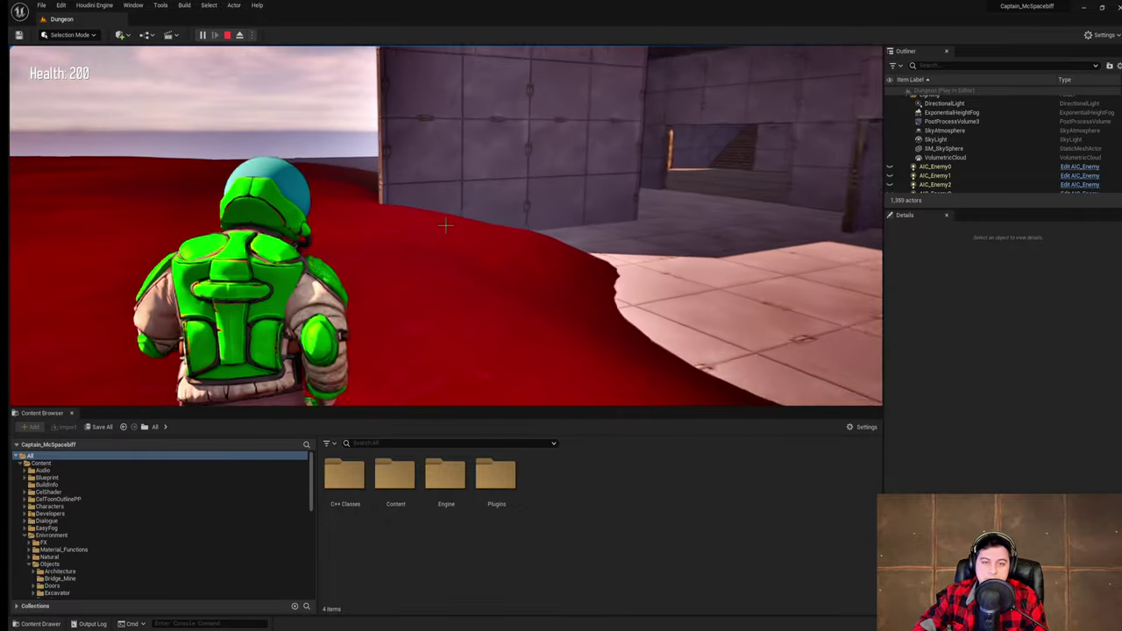
key("w")
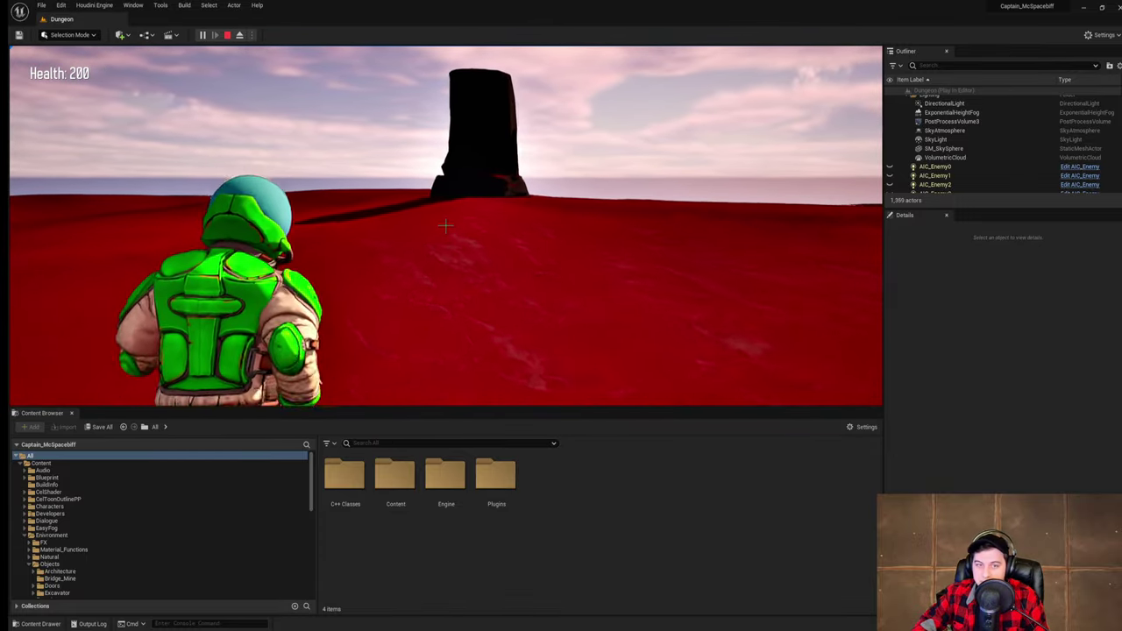
- Run from the opening back to the rock, jump onto its top, circle it and end the playtest
key("w")
key("w")
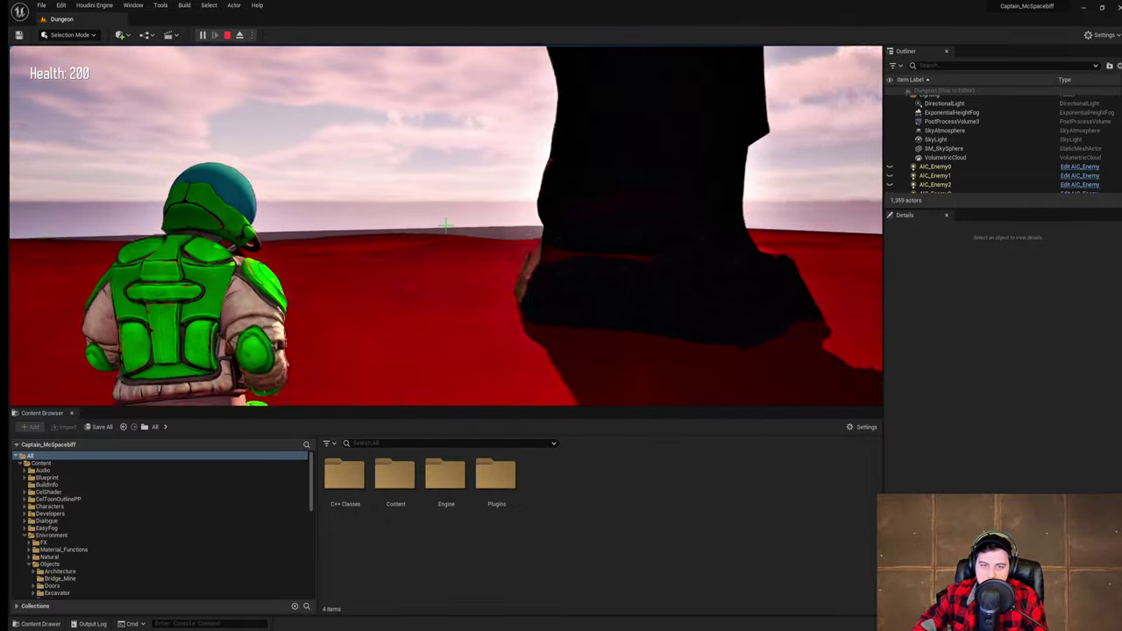
key("w")
key("space")
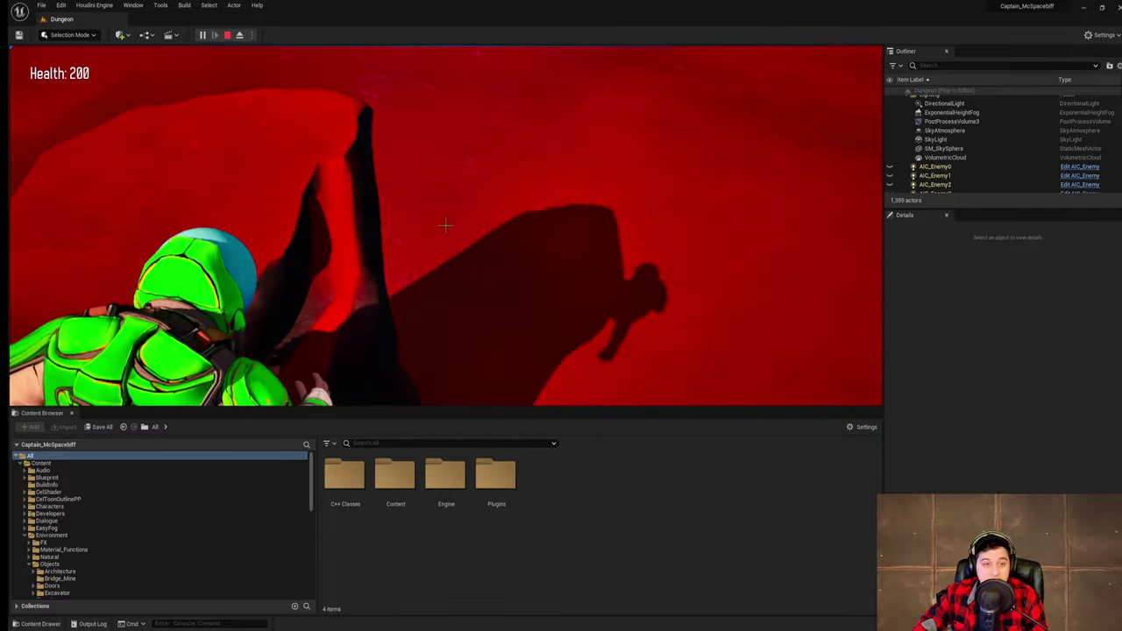
key("w")
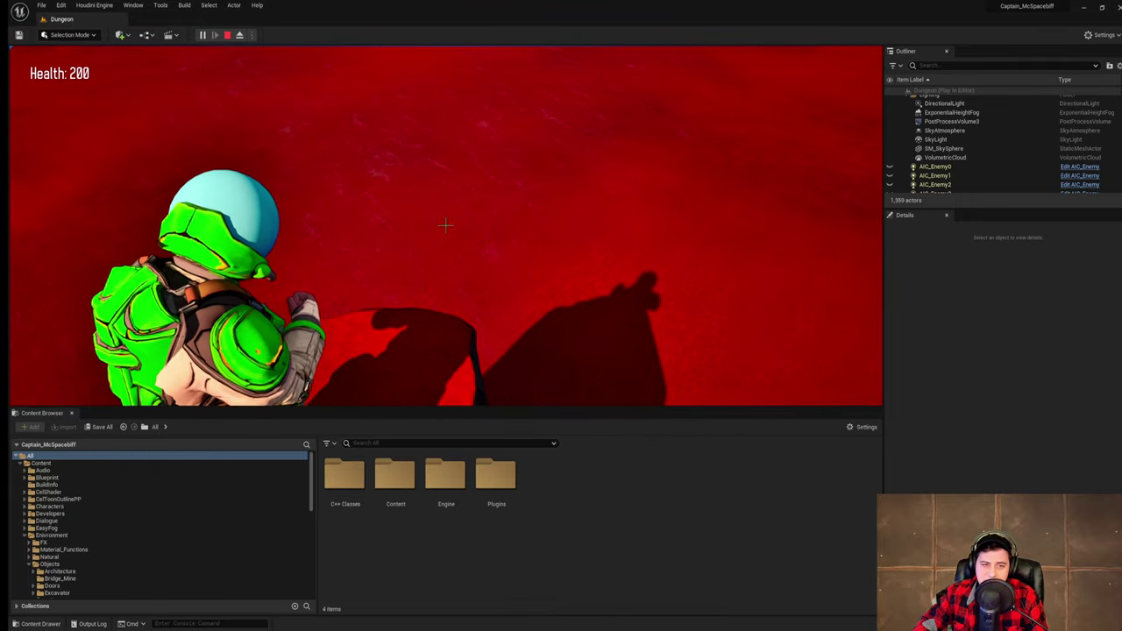
key("w")
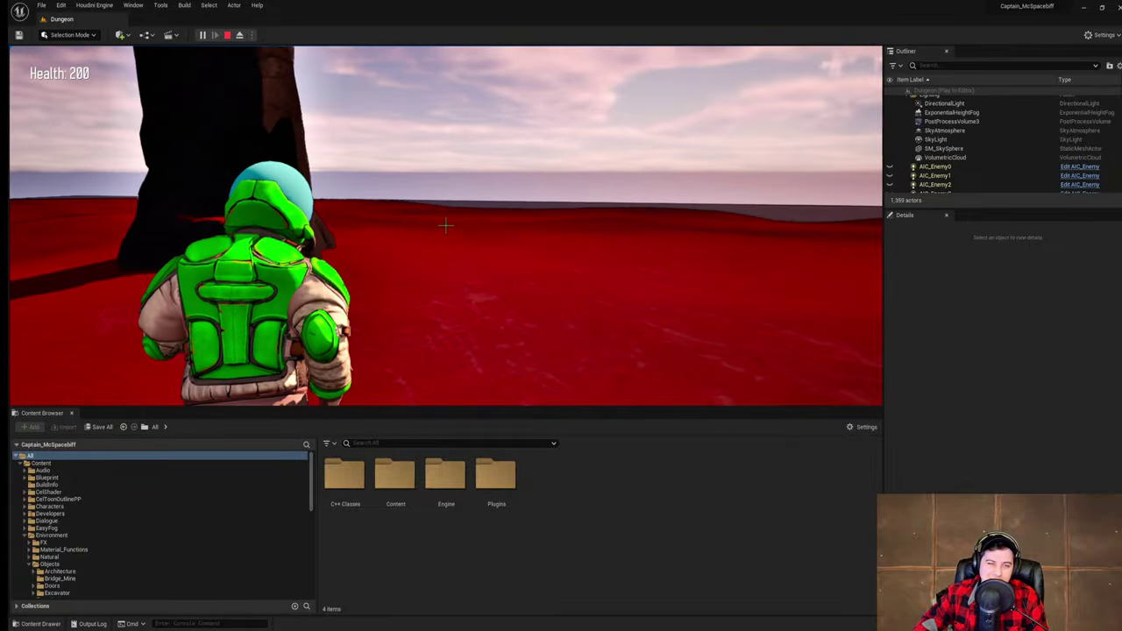
key("d")
key("w")
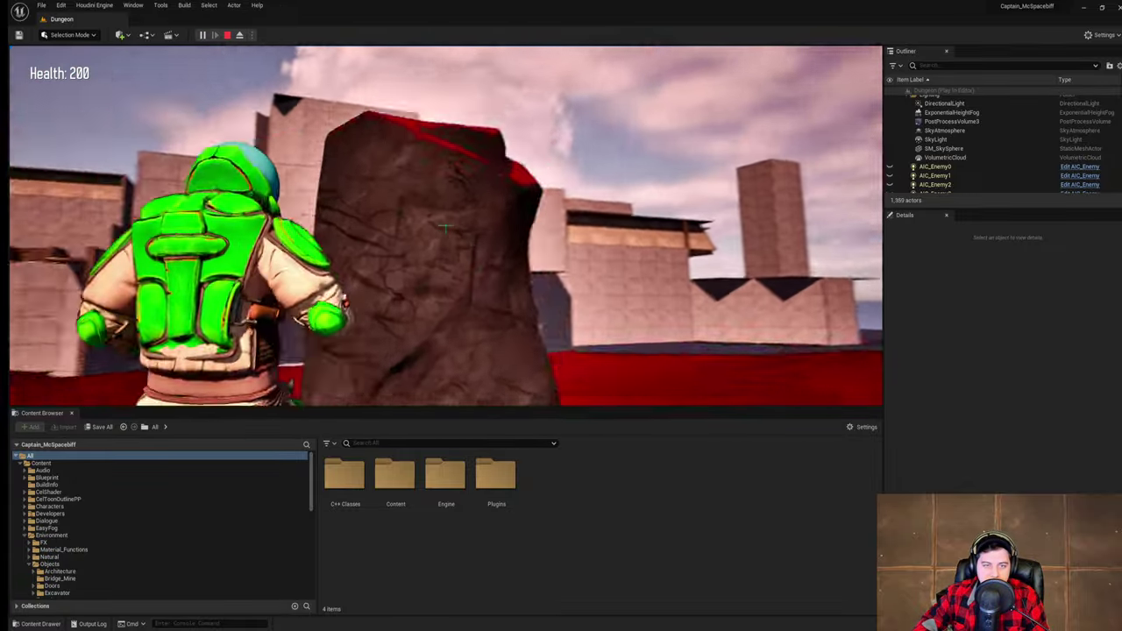
key("Escape")
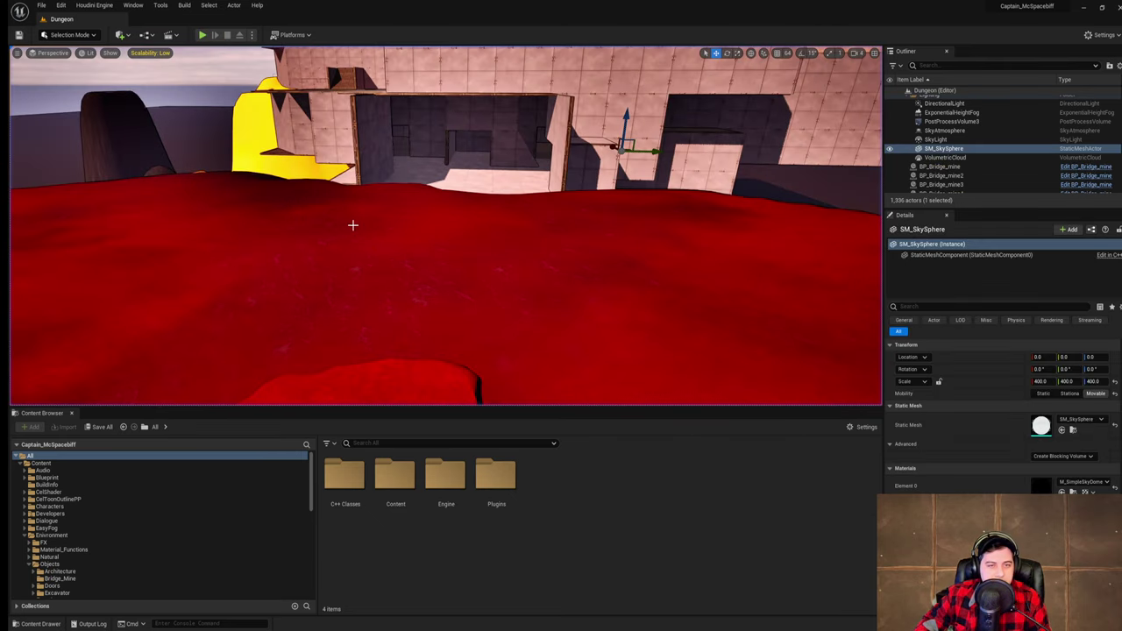
right_click_drag(352, 226, 365, 302)
key("s")
left_click(450, 262)
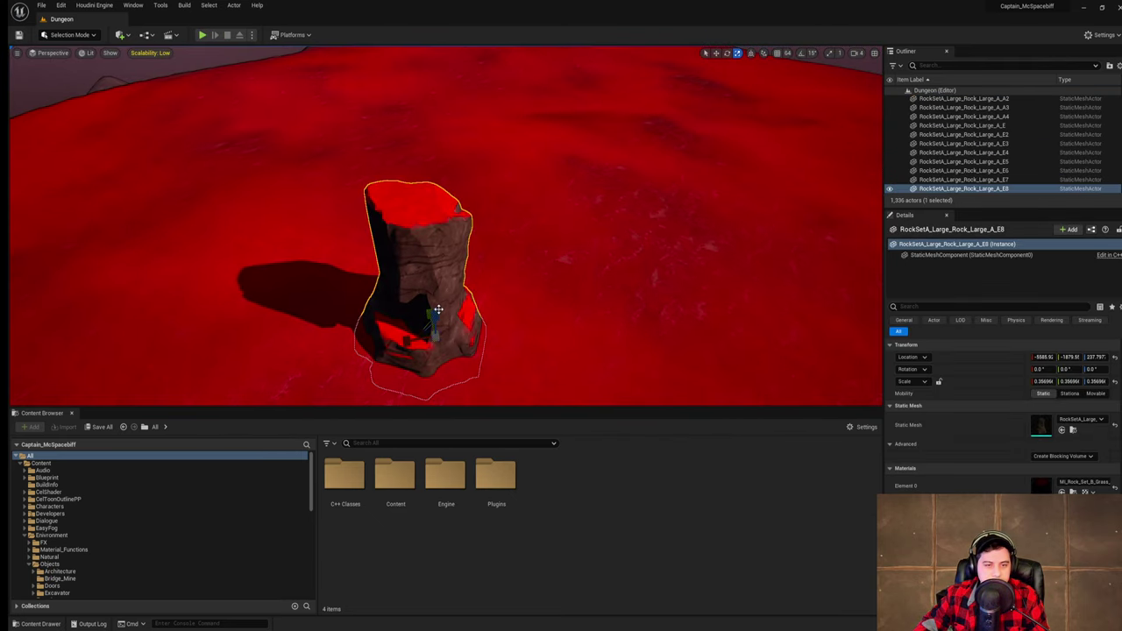
left_click_drag(437, 314, 437, 344)
key("d")
right_click_drag(512, 298, 412, 297)
key("ctrl+z")
- Search the project content for "rock" and place the RockSetA_Large_Rock_Large_A_B arch on the red ground near the upright rock
scroll(357, 327, "down", 1)
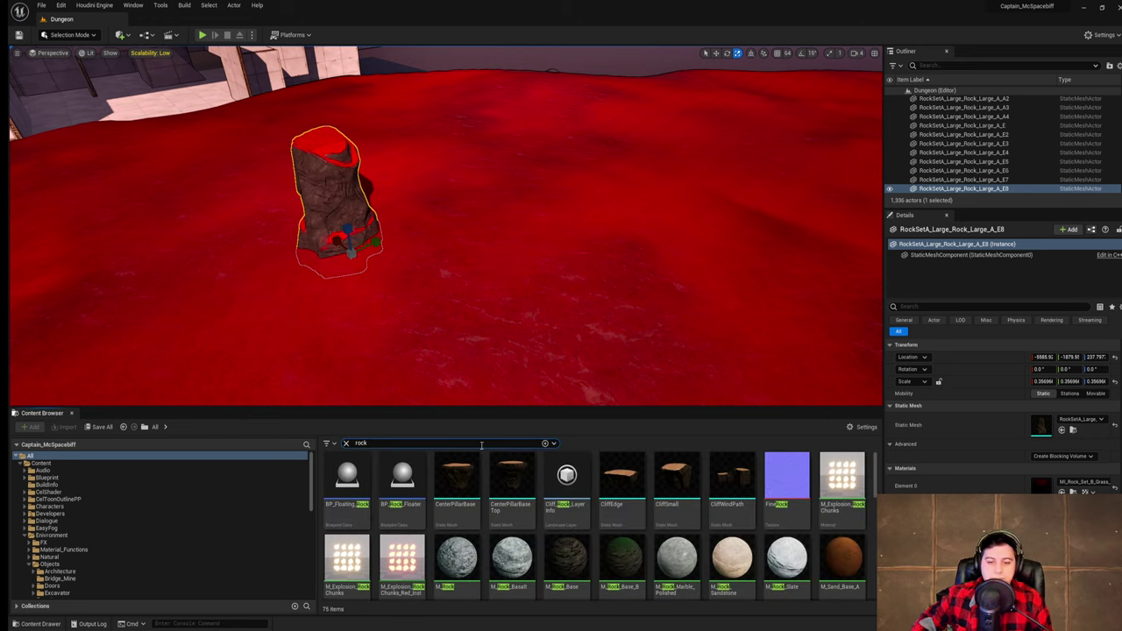
scroll(806, 566, "down", 10)
scroll(818, 555, "up", 2)
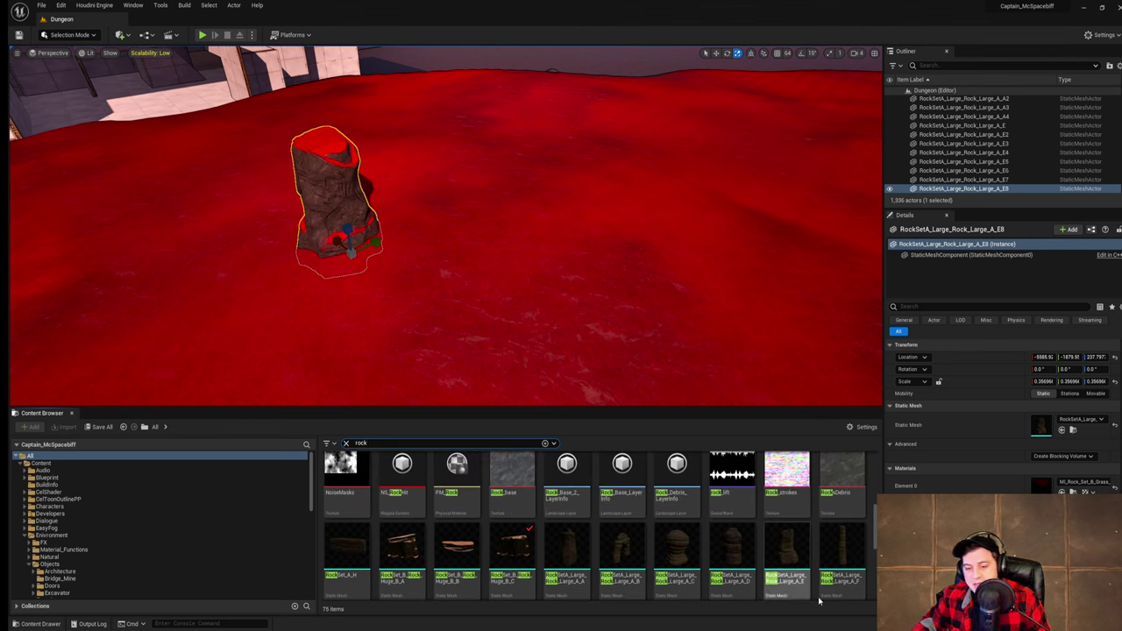
scroll(690, 550, "down", 2)
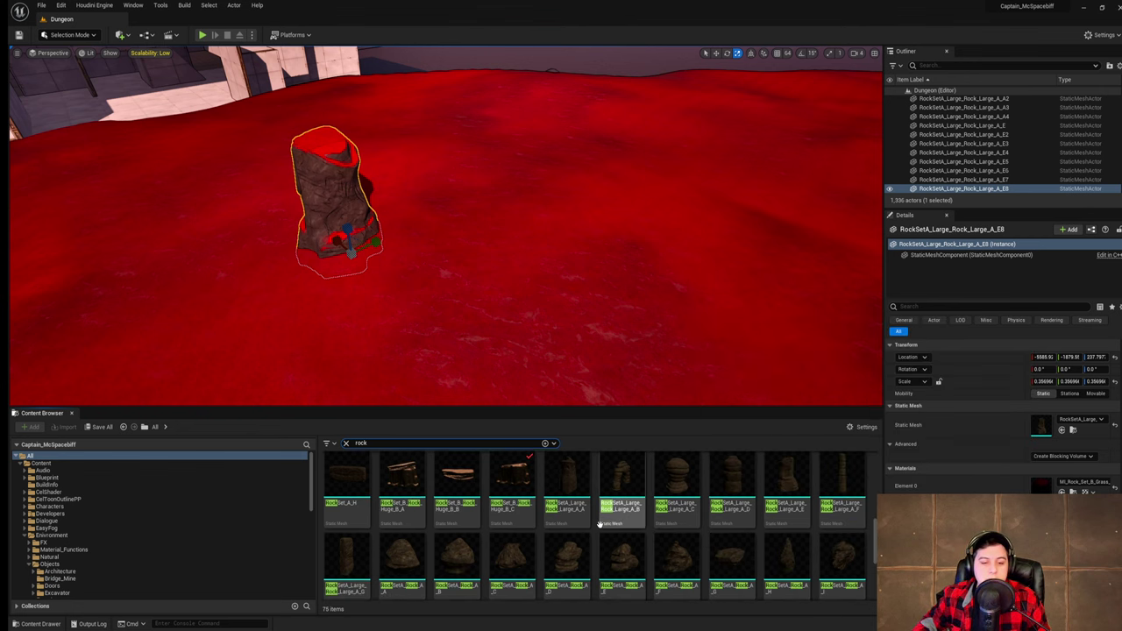
left_click_drag(628, 487, 546, 135)
key("w")
right_click_drag(561, 290, 561, 241)
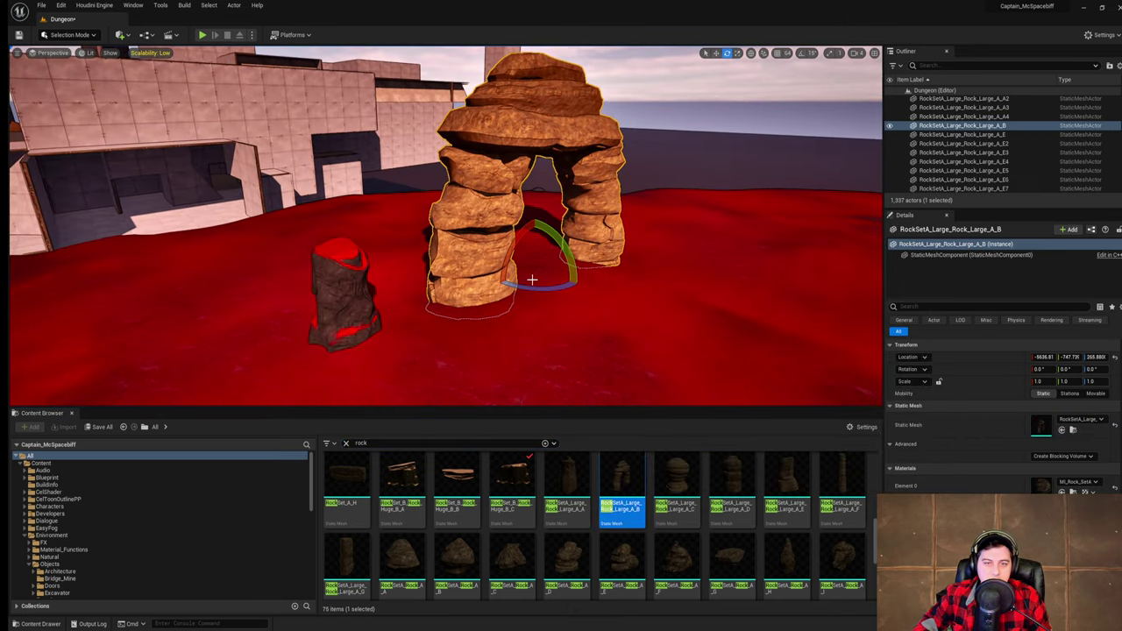
- Tilt the arch rock to about 44°, -32° and 45°, with a Z scale of about 0.8, sinking it to Z about -223
left_click_drag(532, 279, 543, 289)
left_click_drag(534, 240, 537, 290)
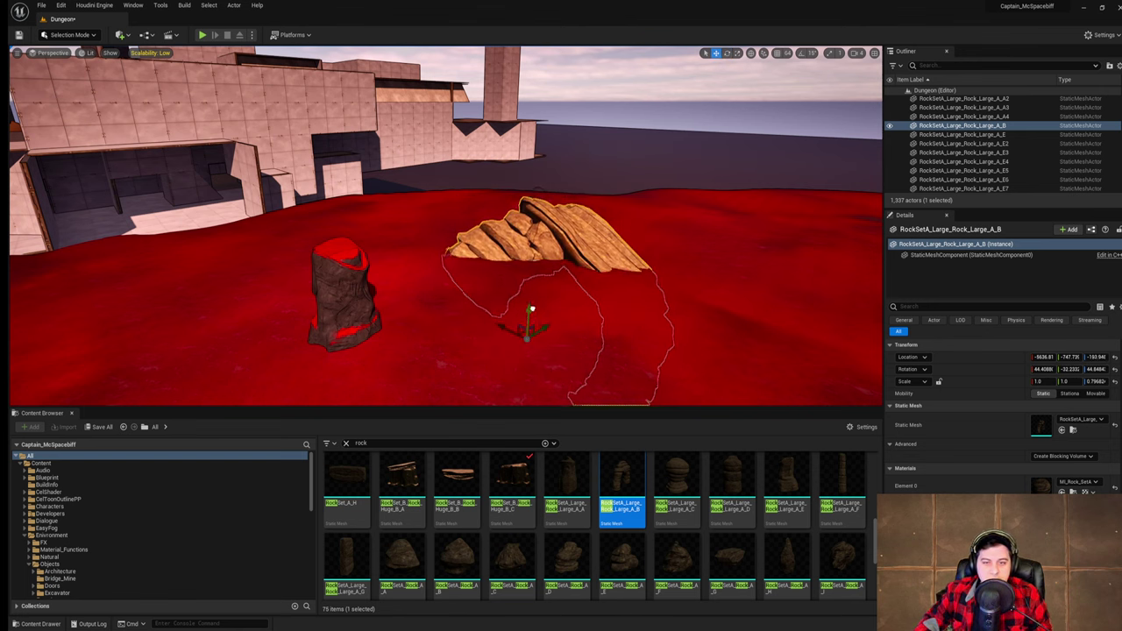
left_click_drag(531, 309, 531, 319)
- Set the arch rock's material to the same red grass MI_Rock_Set_B_Grass variant used on the upright rock
right_click_drag(531, 319, 640, 332)
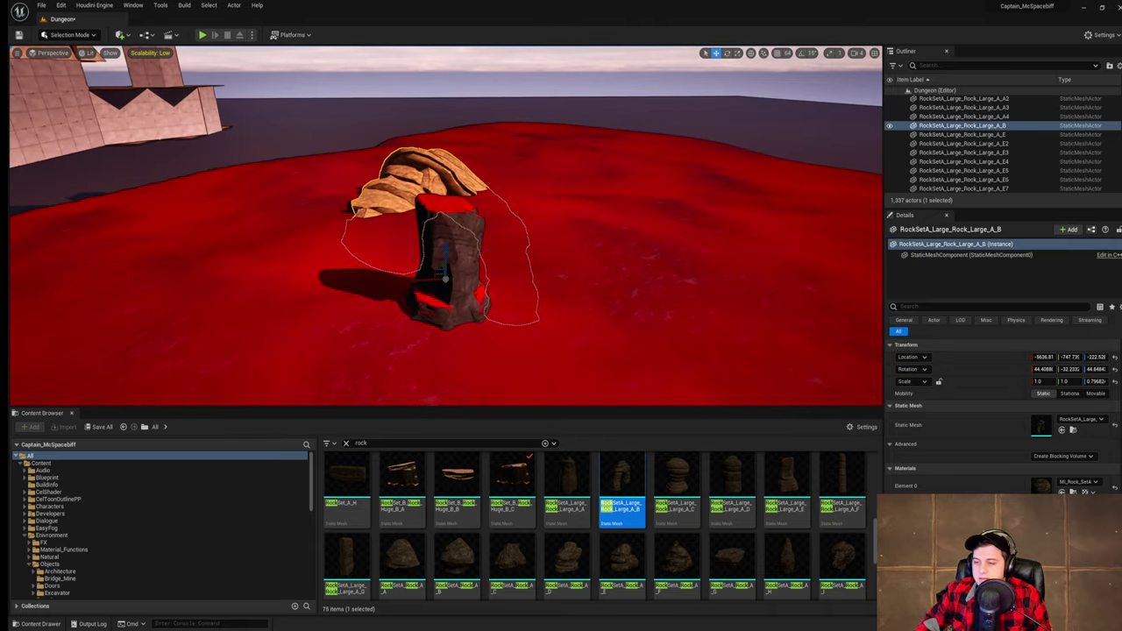
left_click(1085, 483)
left_click(1066, 399)
right_click_drag(754, 350, 877, 347)
right_click_drag(447, 228, 727, 245)
- Rotate the arch rock to about 45°, -37° and 78° and sink it deeper into the ground, to Z about -264
mouse_move(435, 272)
right_mouse_down()
mouse_move(534, 271)
mouse_move(482, 316)
mouse_move(526, 403)
mouse_move(438, 263)
right_mouse_up()
key("e")
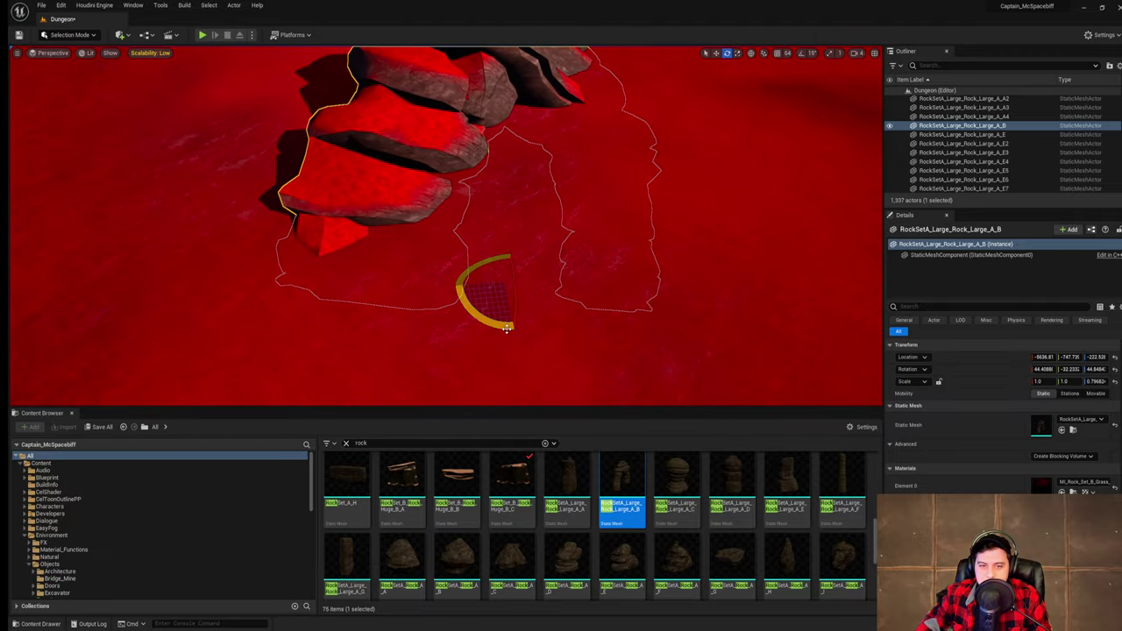
left_click_drag(464, 297, 516, 263)
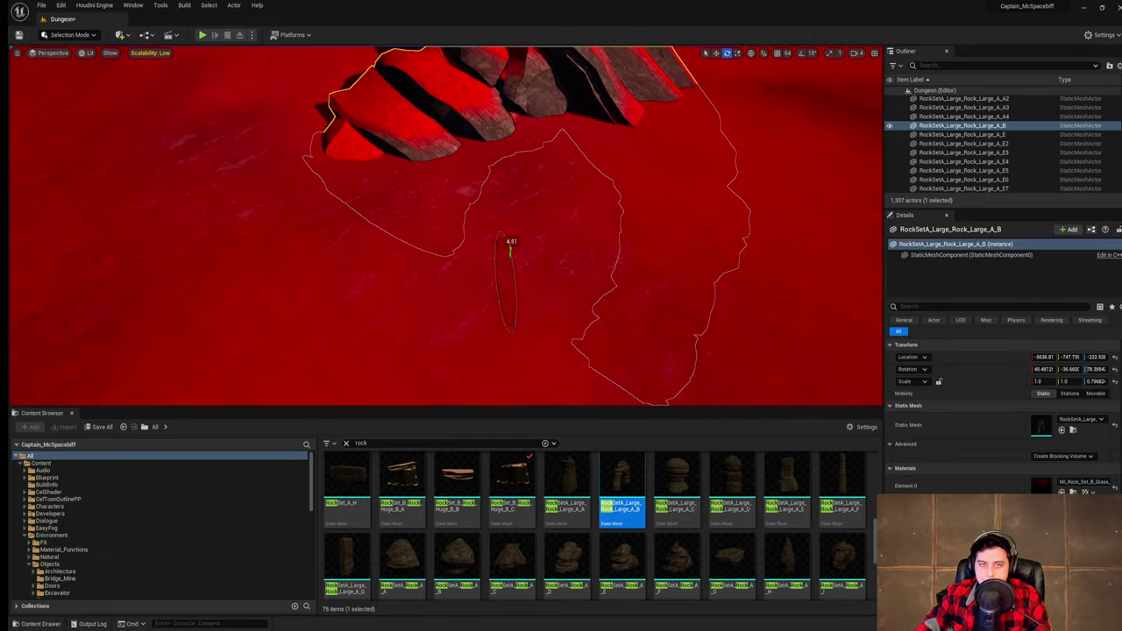
right_click_drag(508, 270, 535, 246)
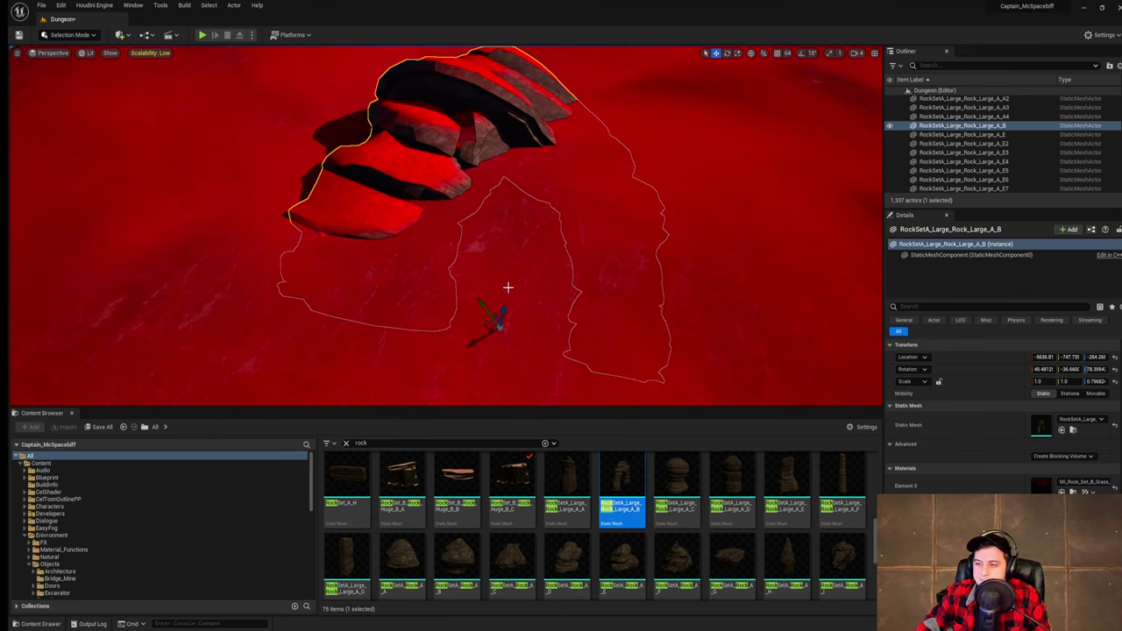
- View the half-buried arch rock from a low angle and save the Dungeon level
right_click_drag(508, 287, 506, 236)
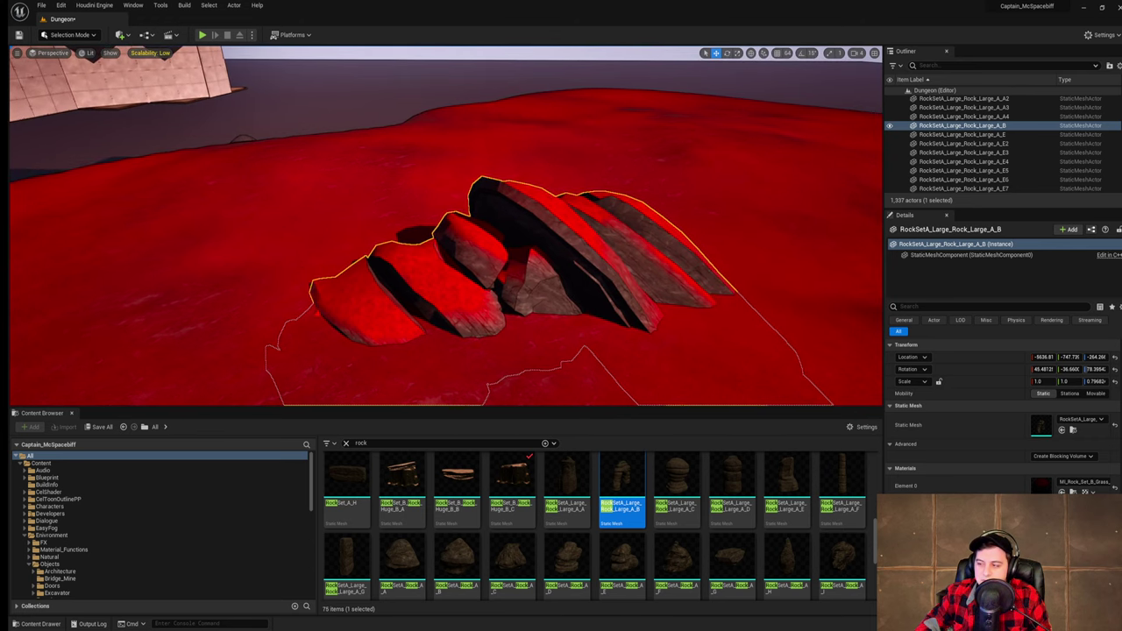
right_click_drag(63, 172, 33, 144)
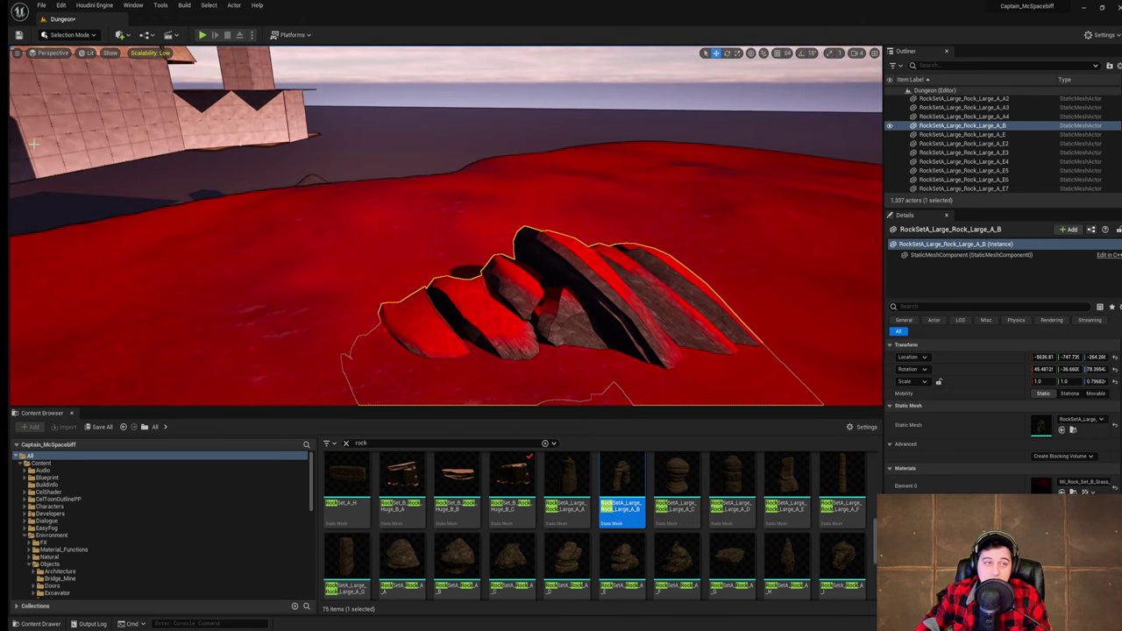
left_click(41, 5)
left_click(70, 108)
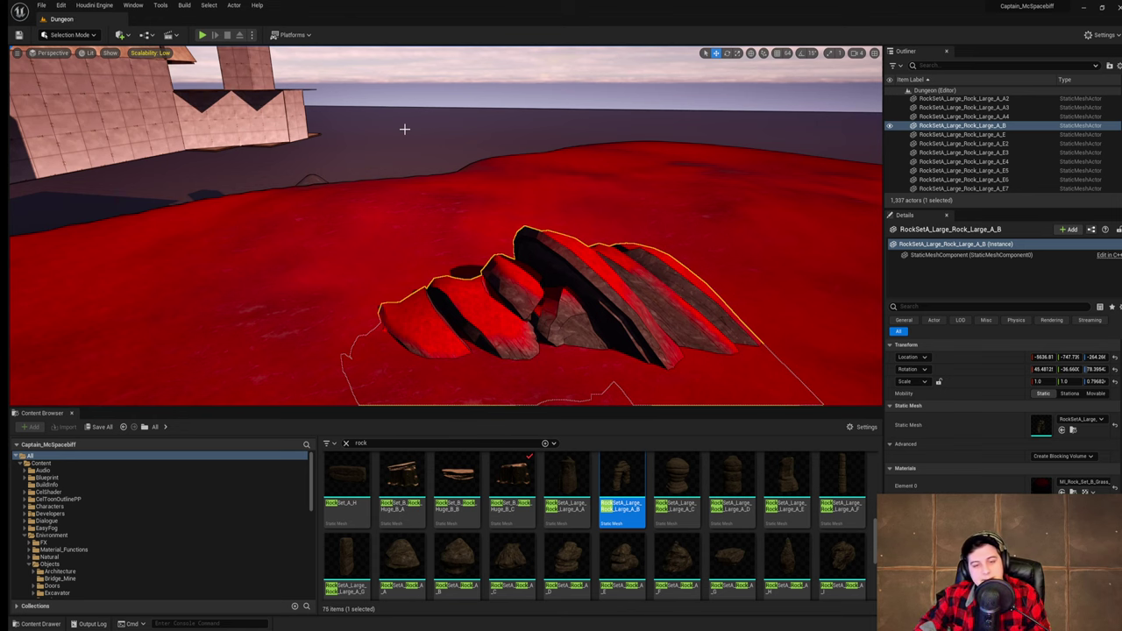
- Rotate the arch rock further, to about 38° on X and -38° on Y, while also turning it around Z
right_click_drag(404, 129, 431, 215)
key("e")
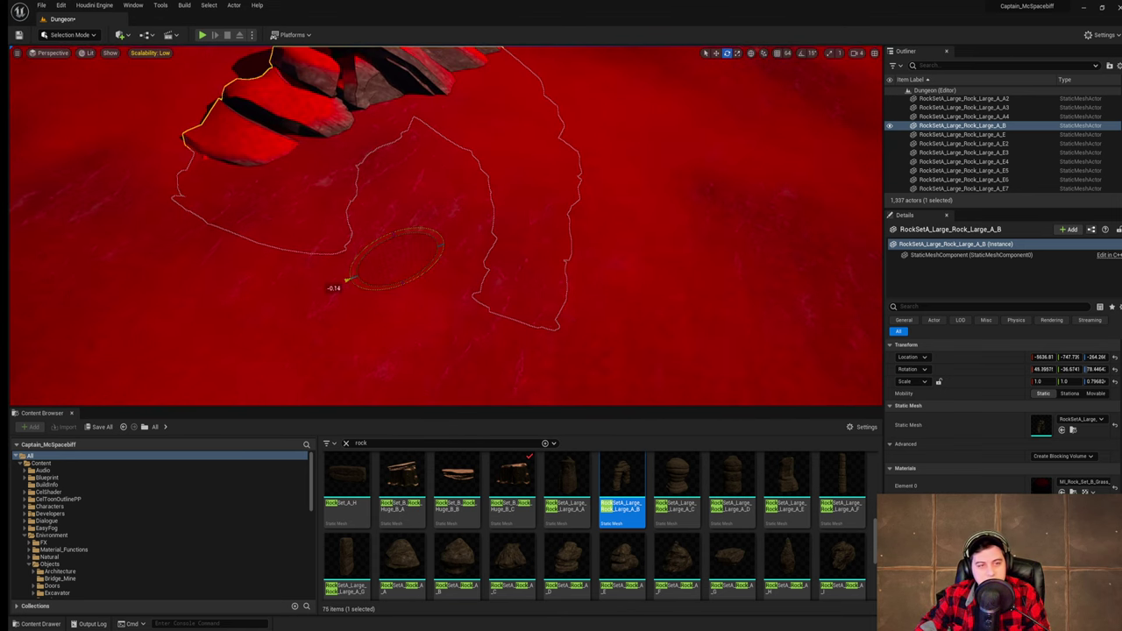
left_click_drag(347, 279, 350, 281)
key("w")
right_click_drag(412, 229, 377, 185)
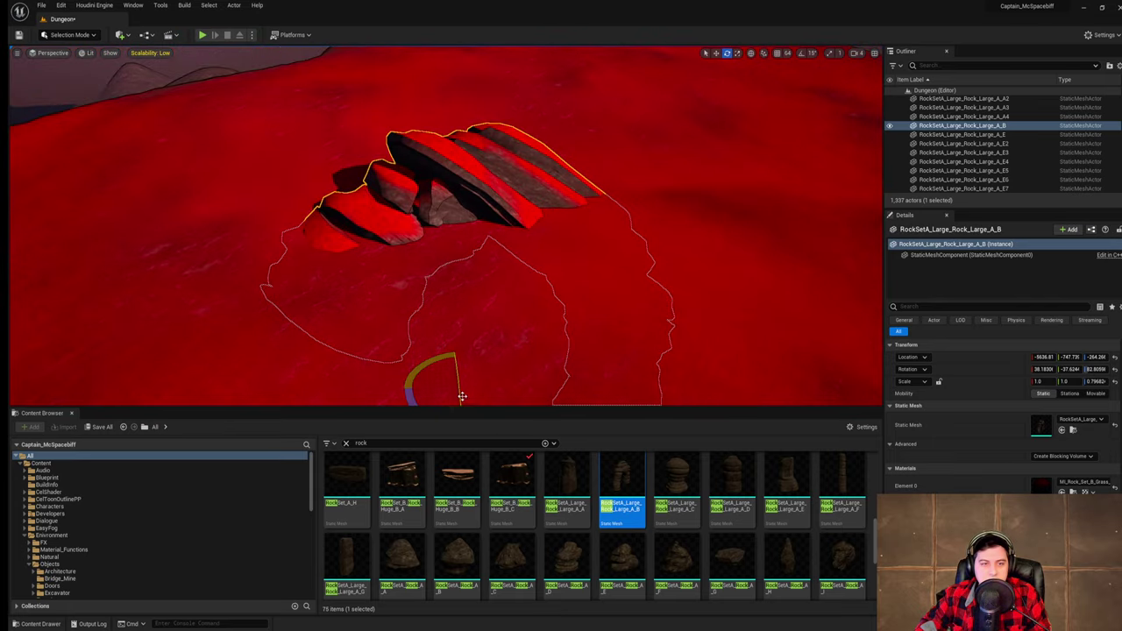
right_click_drag(462, 396, 450, 448)
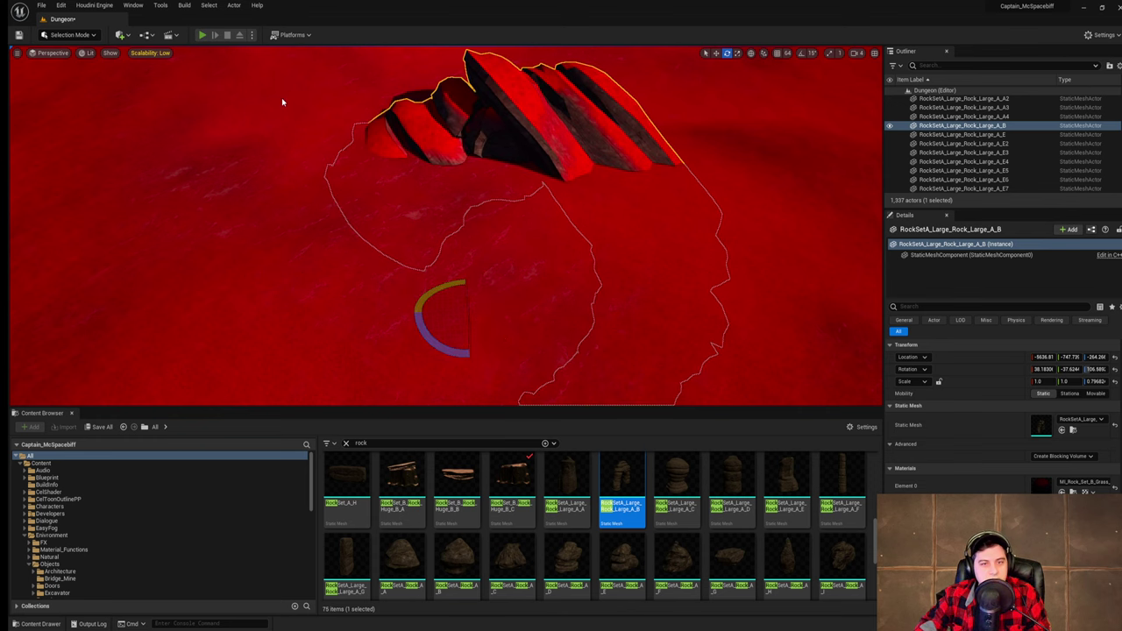
- Start a playtest beside the half-buried arch rock and jump up onto its slanted slabs
key("alt+p")
key("w")
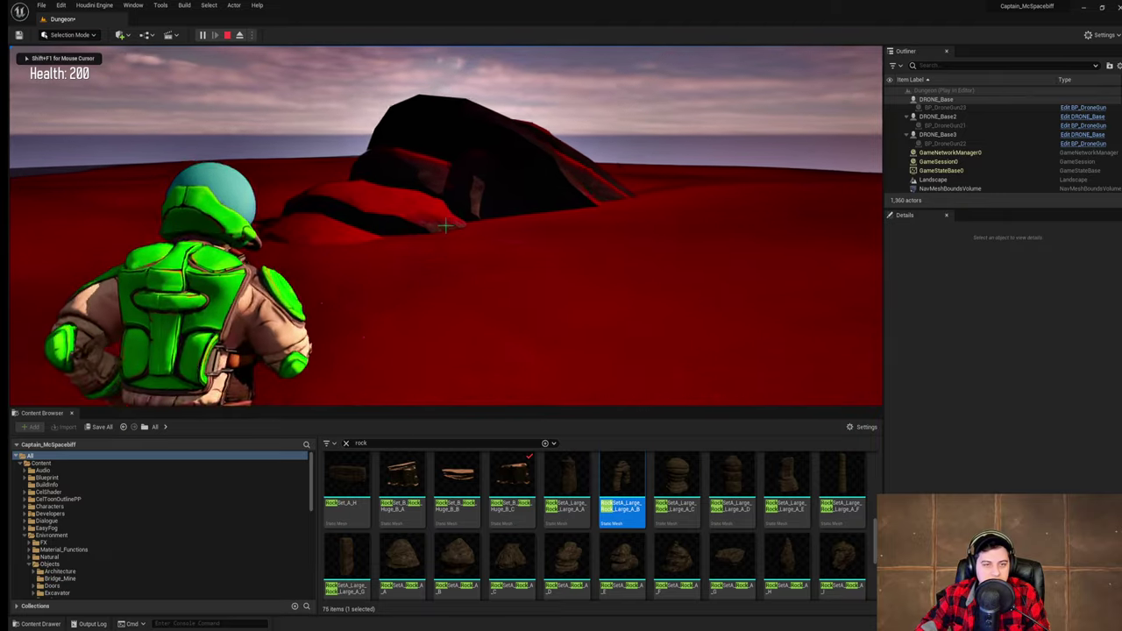
key("space")
key("w")
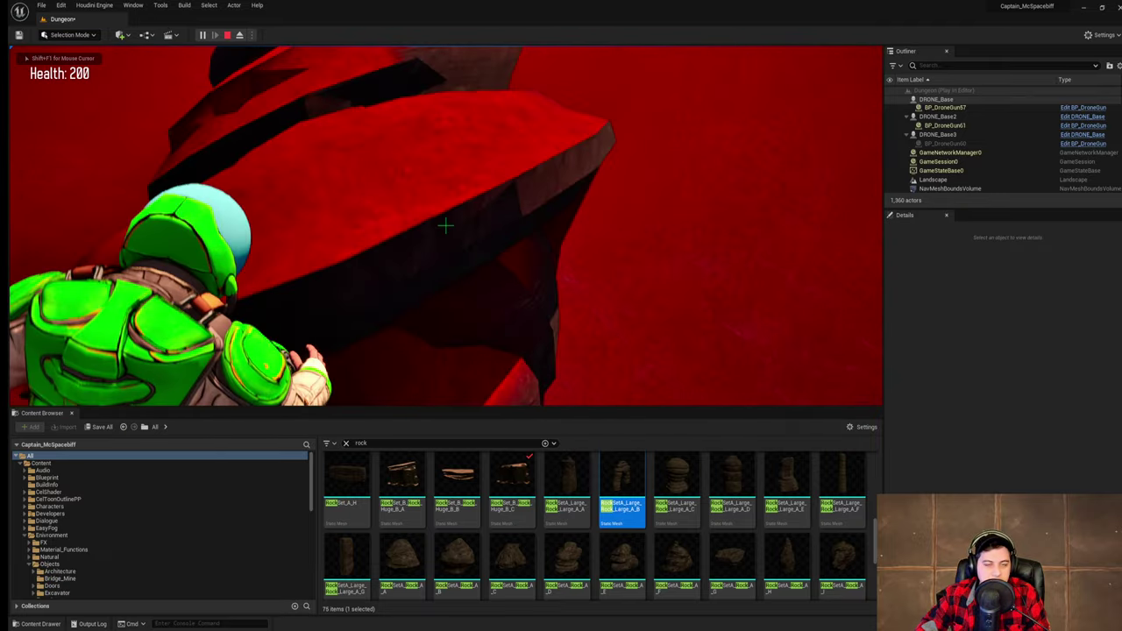
key("w")
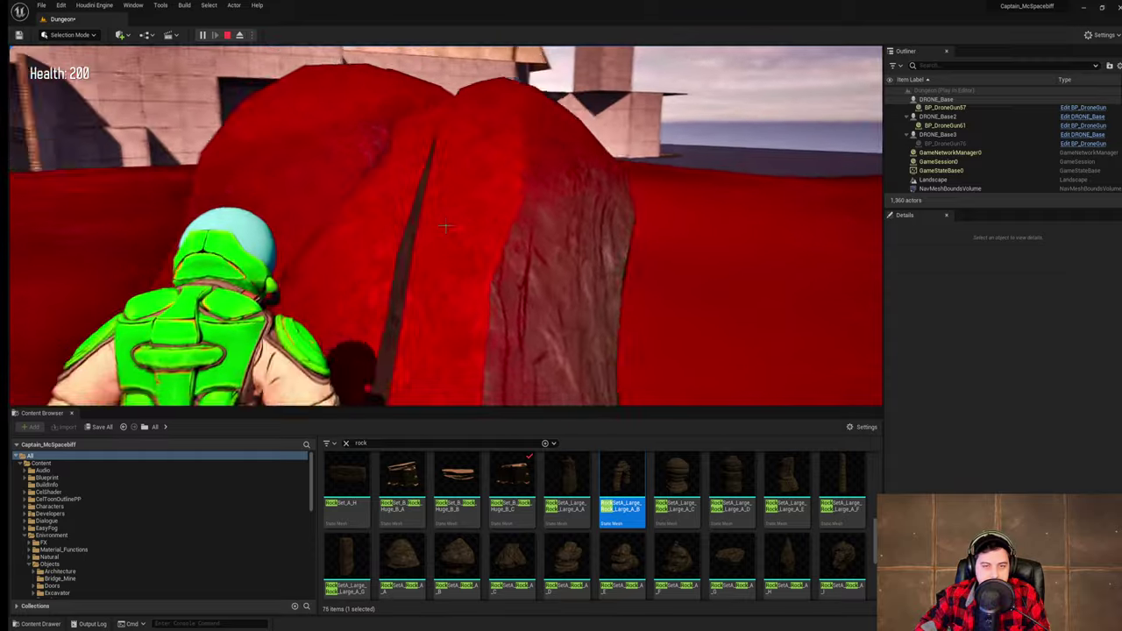
key("space")
key("w")
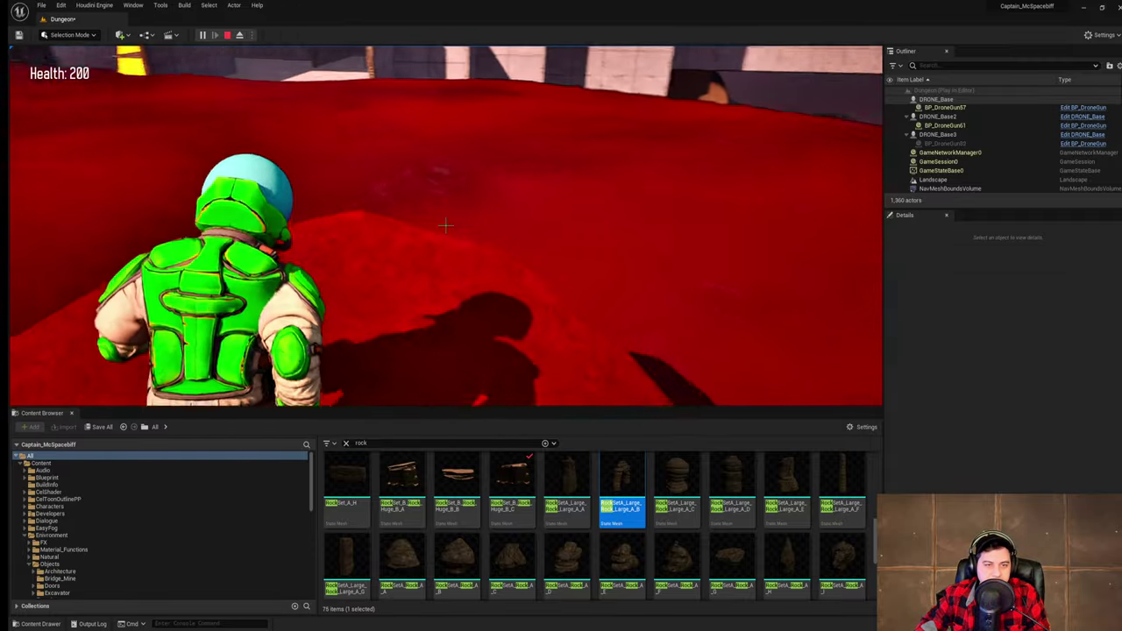
- Run to the upright rock in the playtest, climb onto its top and jump off towards the slanted slabs
key("w")
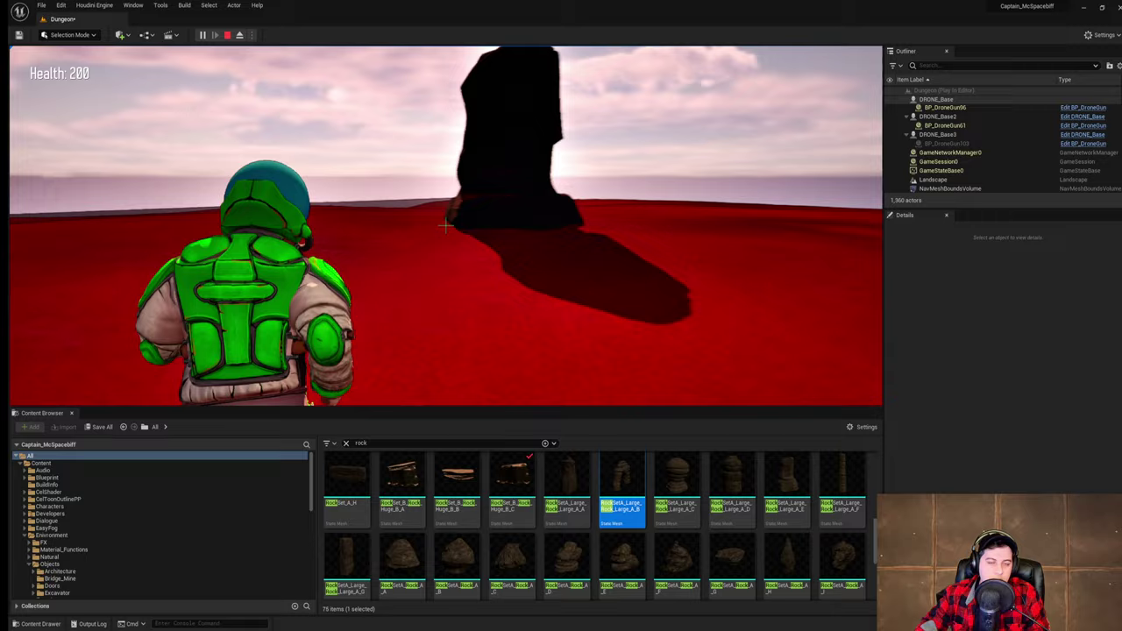
key("a")
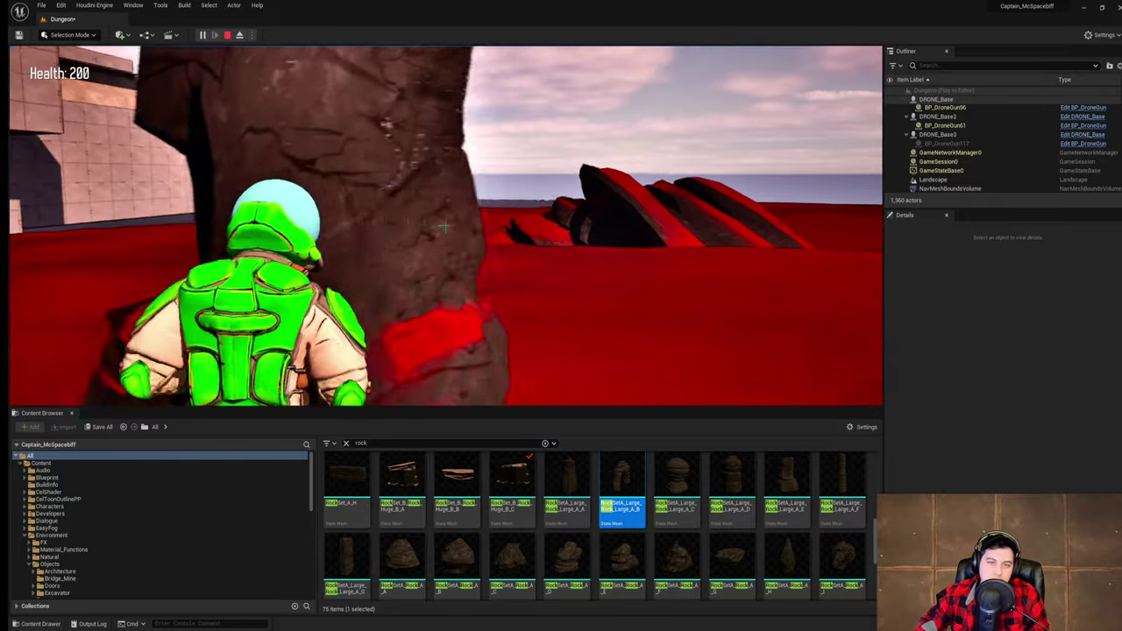
key("w")
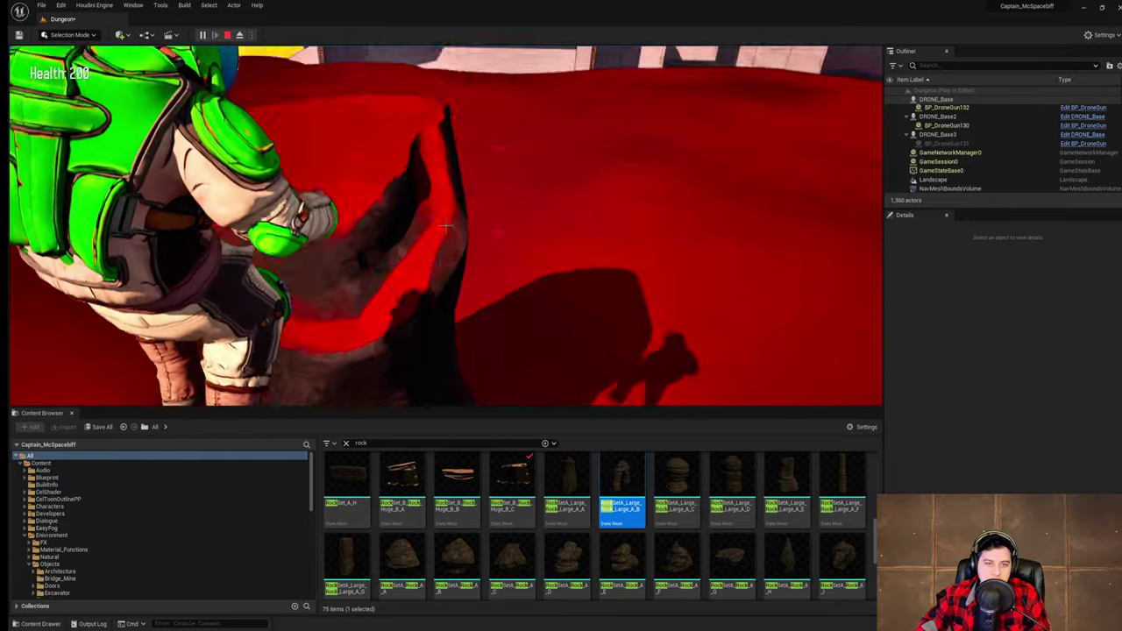
key("w")
key("space")
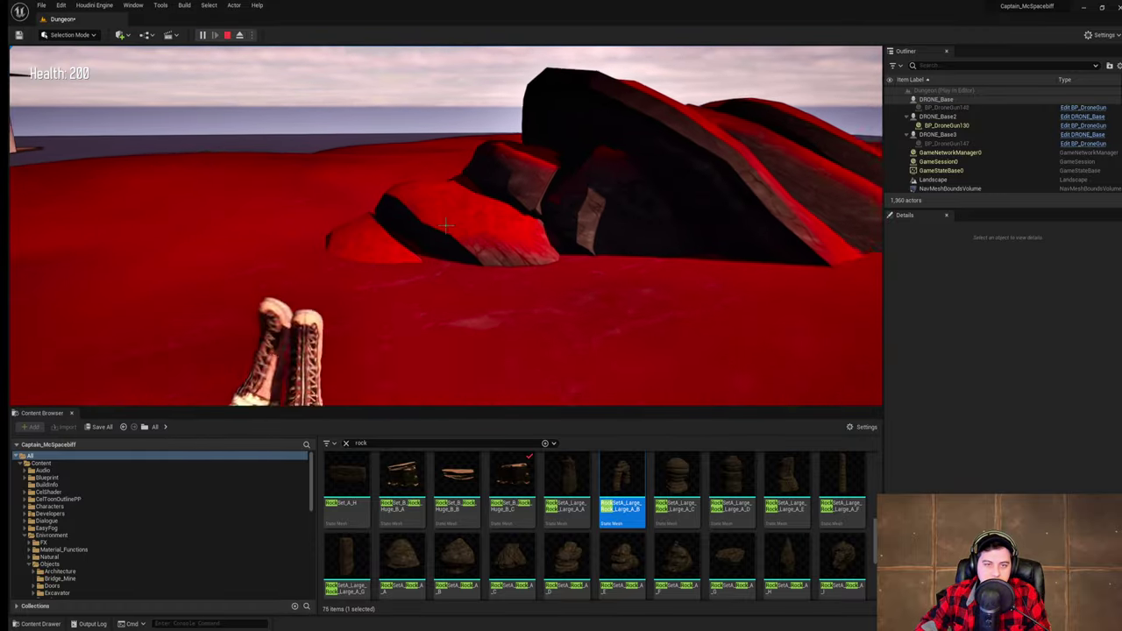
- Circle the half-buried arch rock and jump onto it in the playtest, end the session, and save the Dungeon level
key("a")
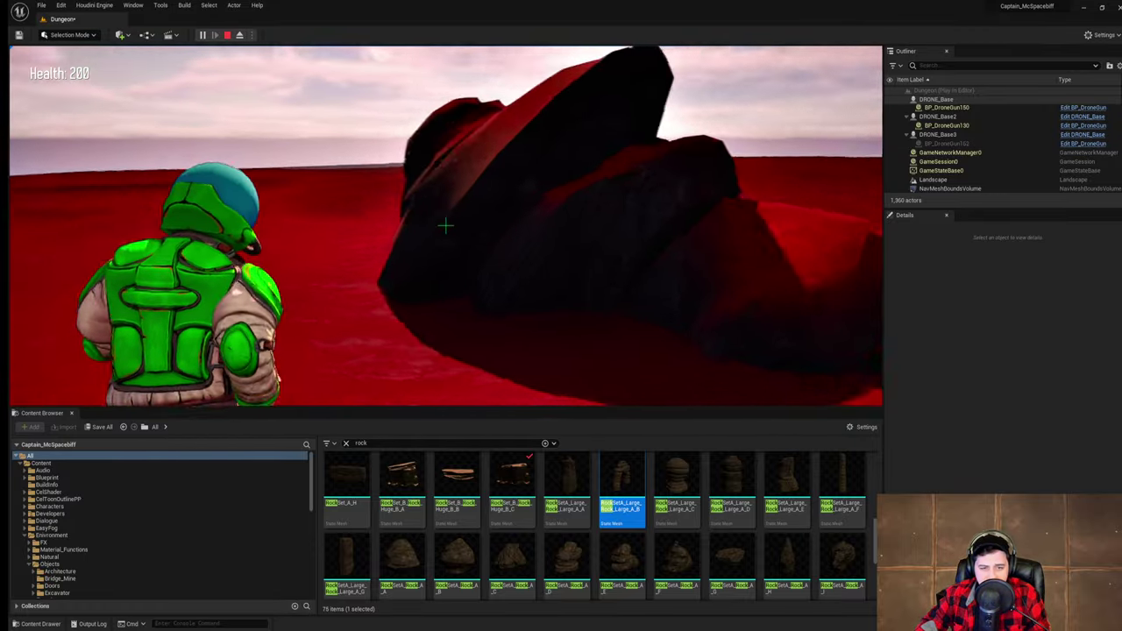
key("w")
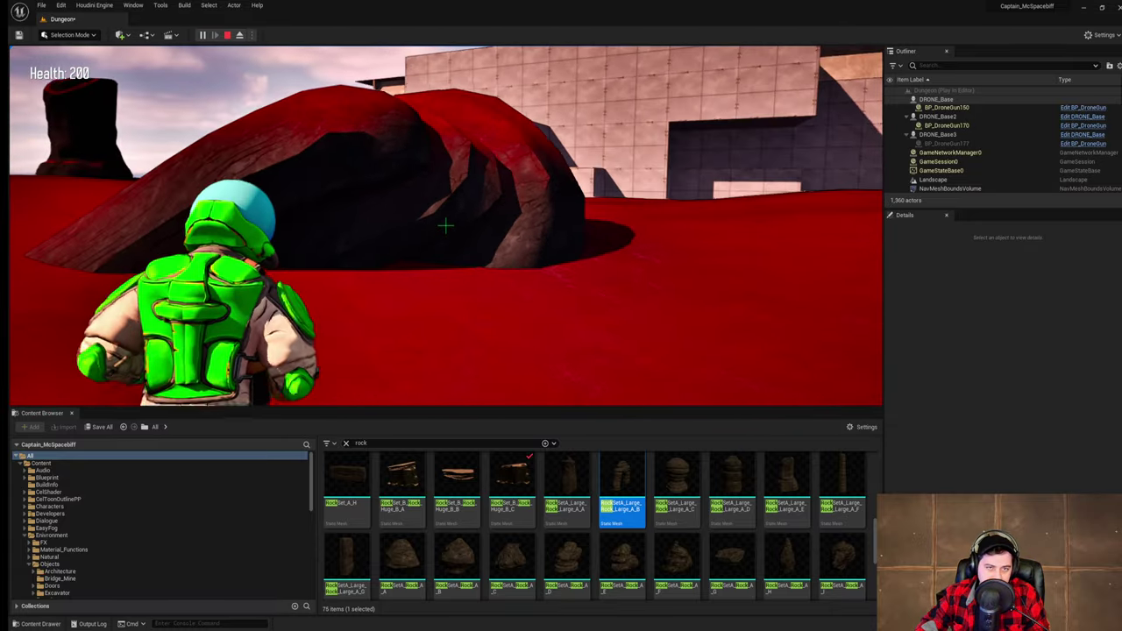
key("space")
key("a")
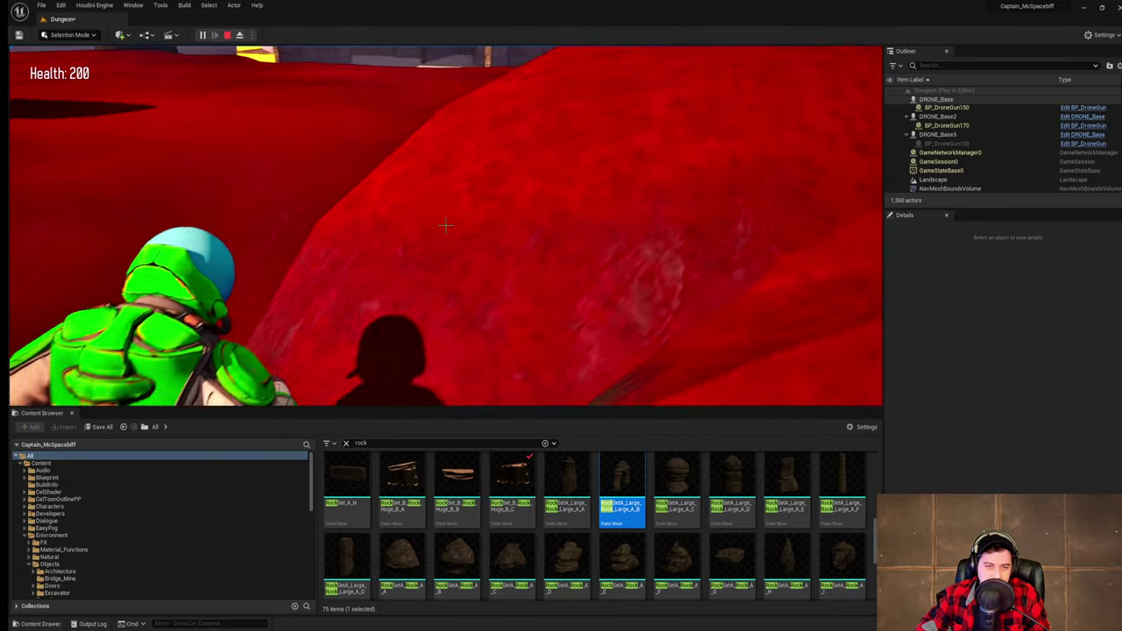
key("a")
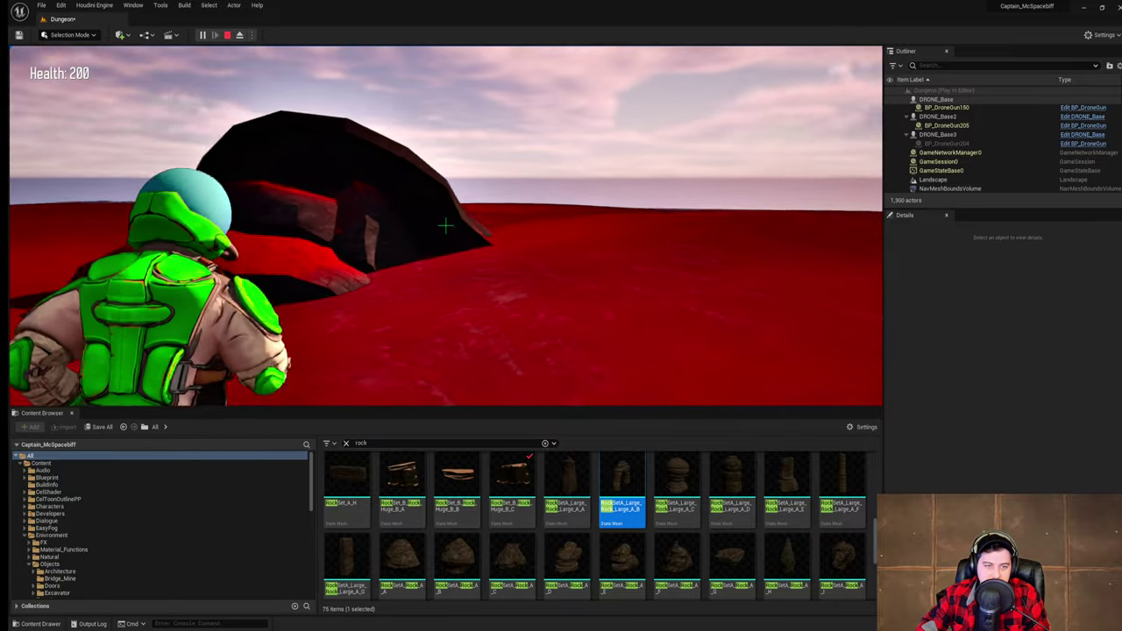
key("Escape")
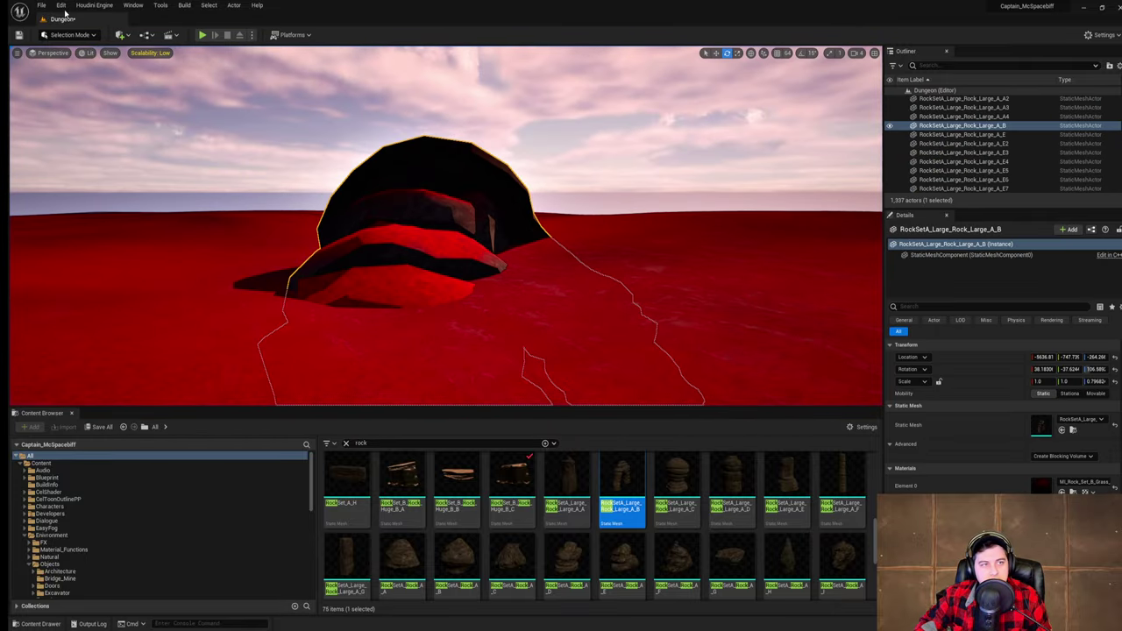
left_click(79, 87)
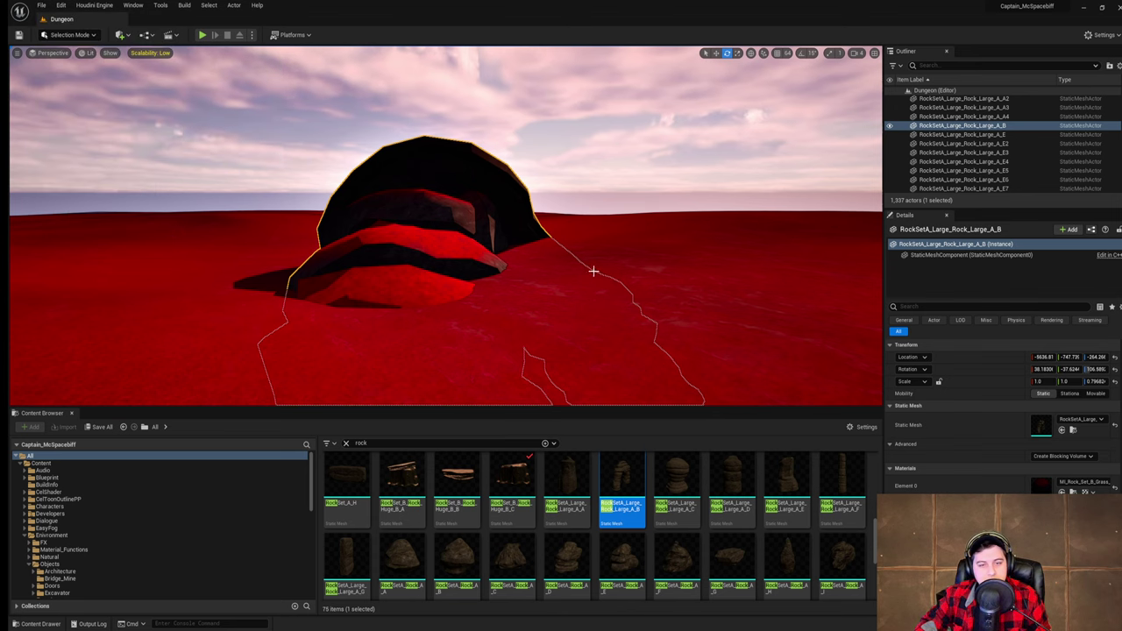
- Rotate the half-buried arch rock again, lower it to about -303 on Z, and save the level
right_click_drag(593, 271, 716, 376)
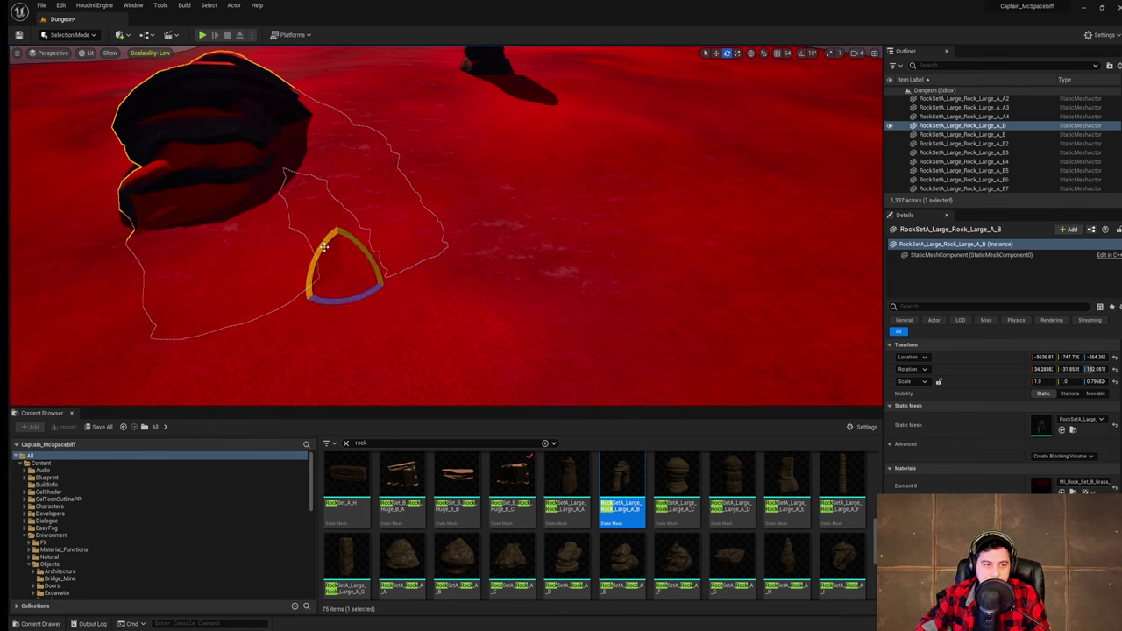
right_click_drag(334, 230, 289, 179)
key("w")
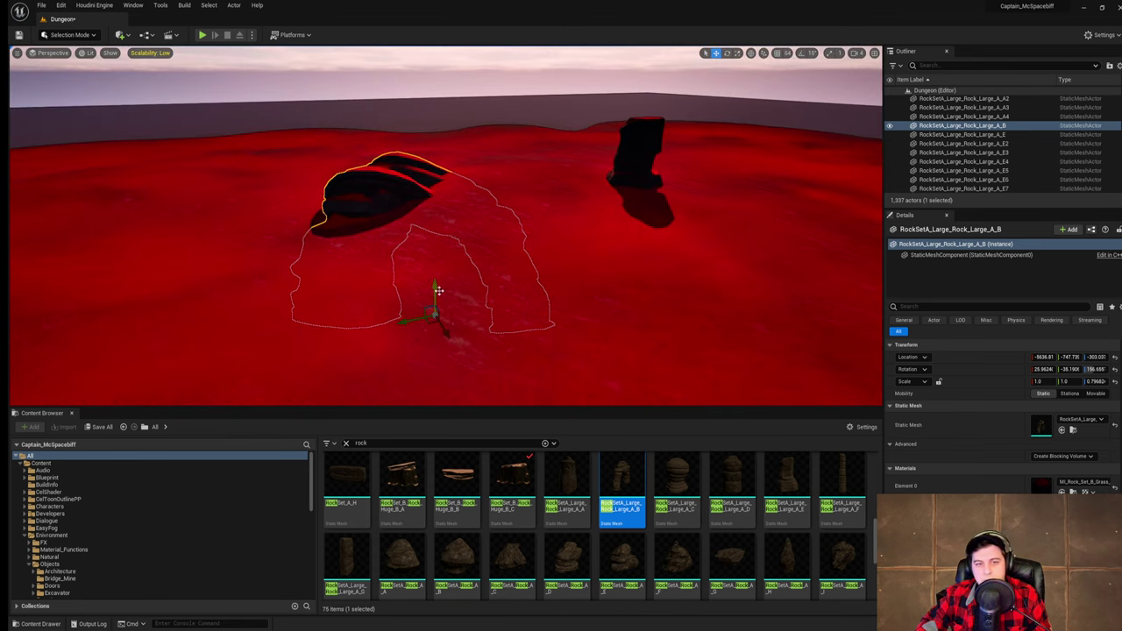
left_click(39, 5)
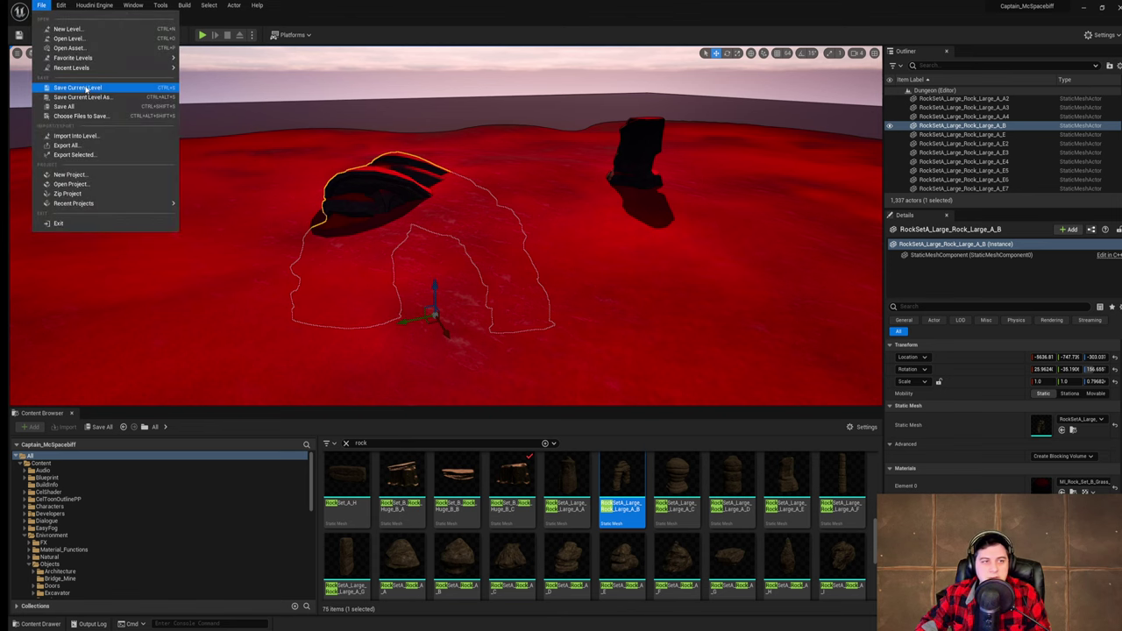
left_click(94, 89)
- Start a playtest next to the lowered arch rock and jump across its slanted slabs
right_click_drag(533, 228, 532, 187)
key("w")
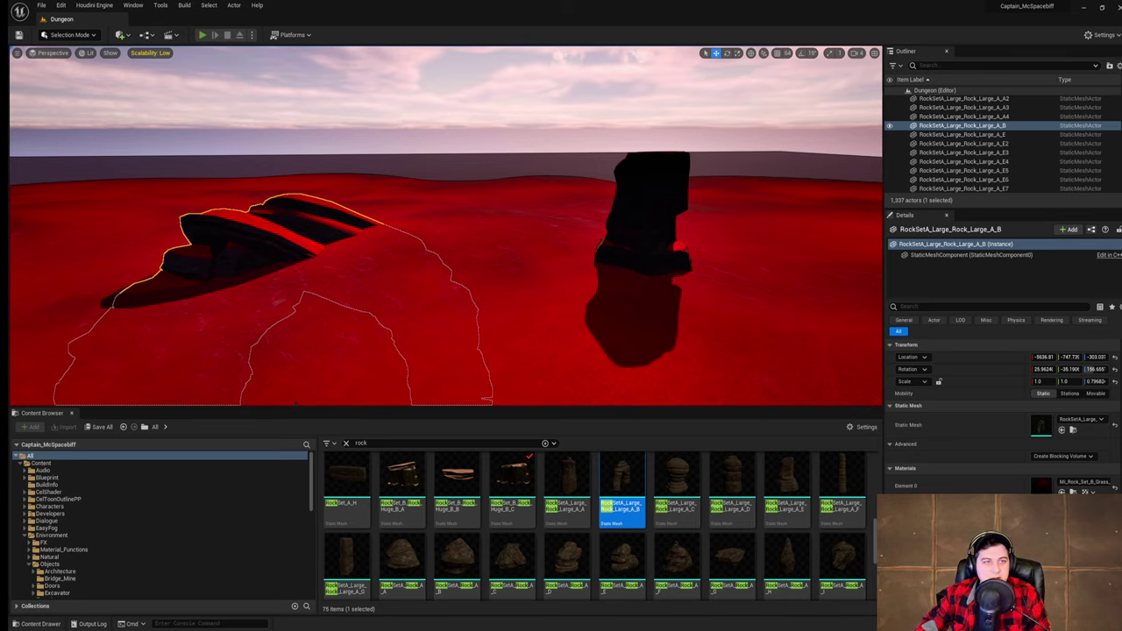
key("alt+p")
key("w")
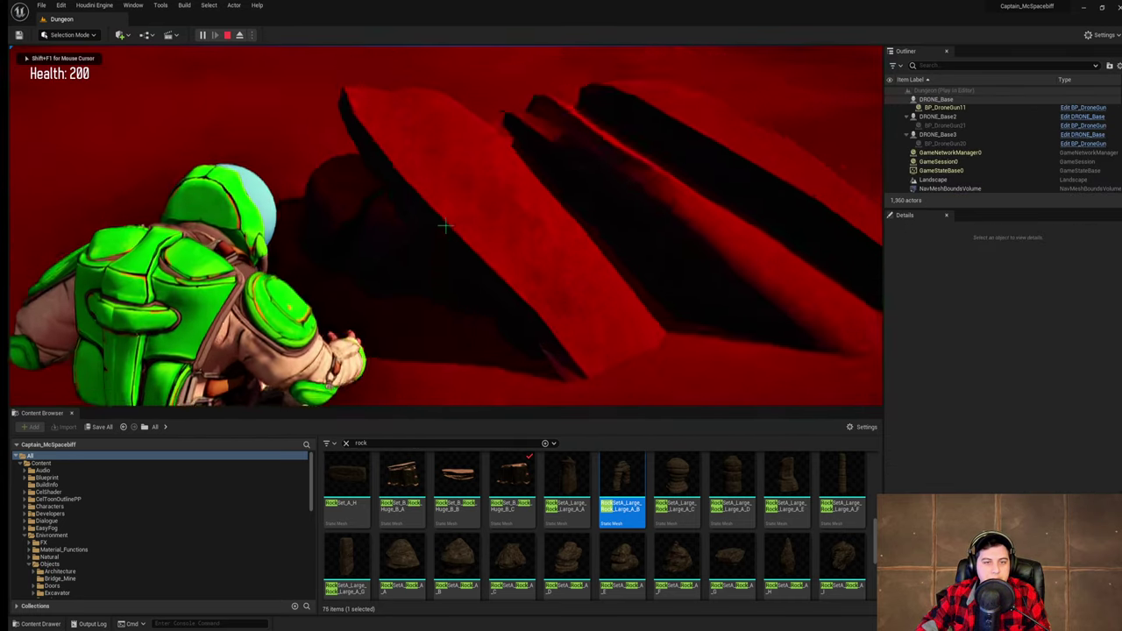
key("w")
key("space")
key("w")
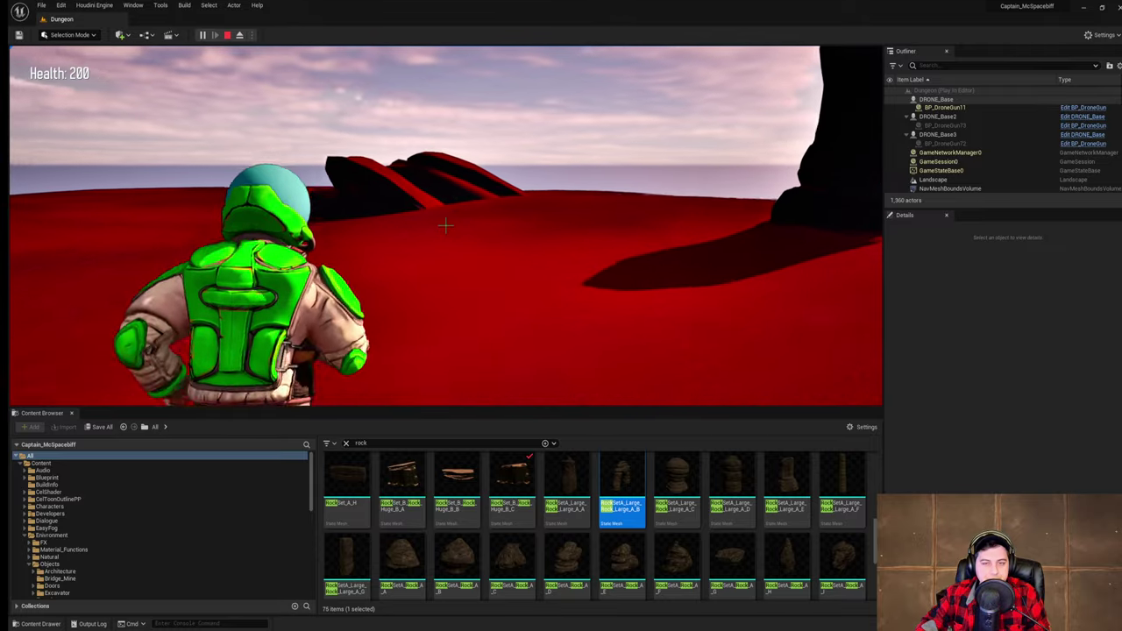
- Run around the slanted slabs and the upright rock in the playtest, viewing both from the building side
key("w")
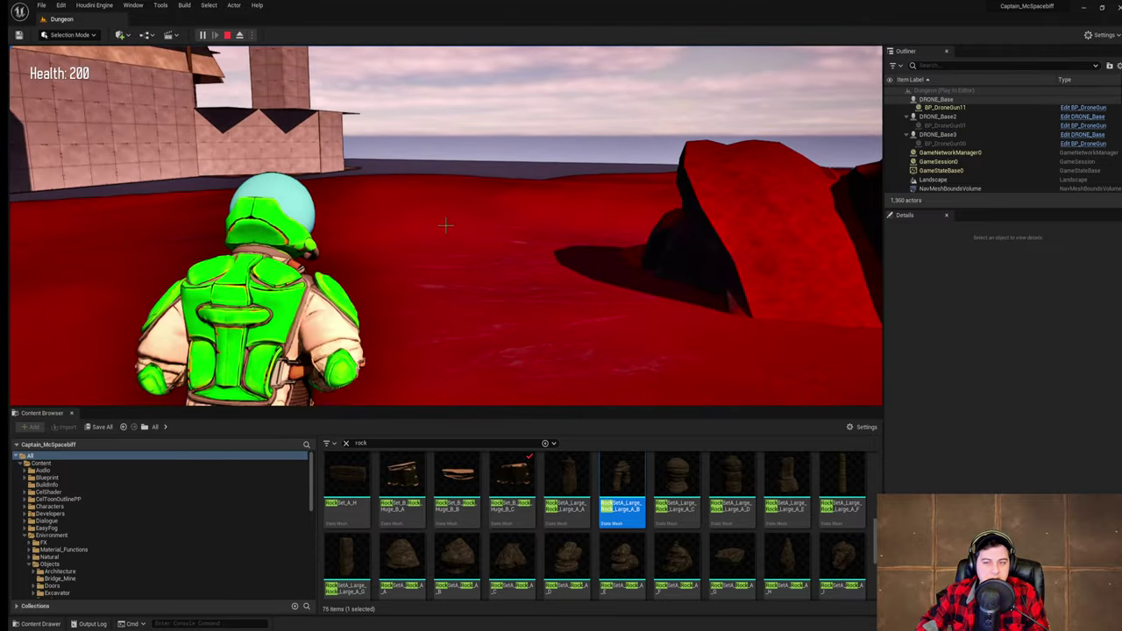
key("w")
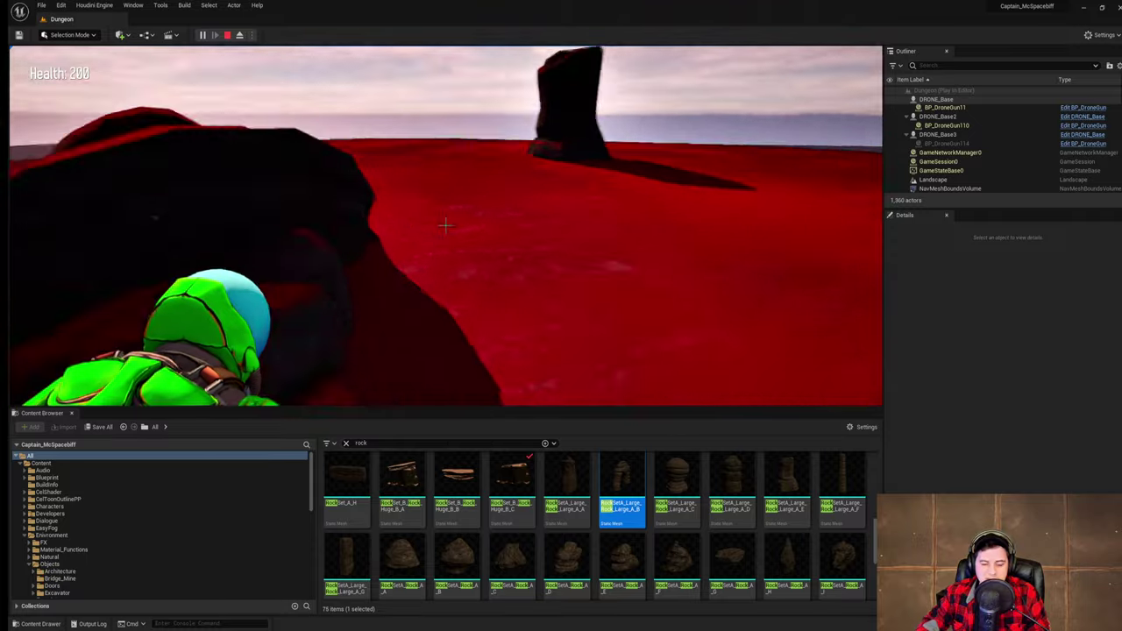
key("w")
key("w")
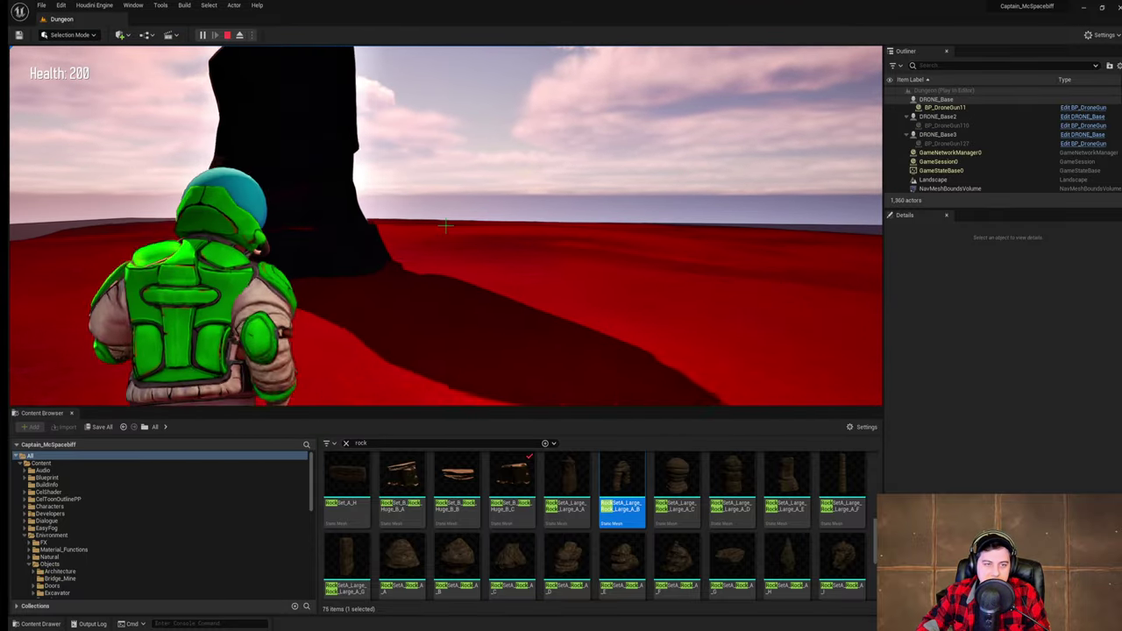
key("w")
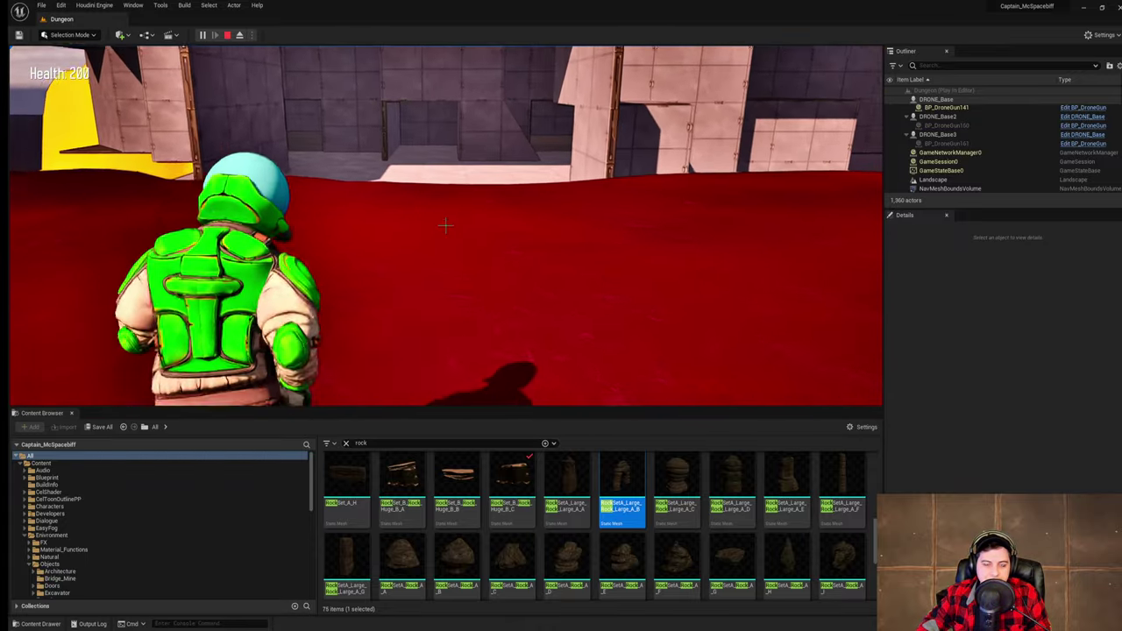
key("w")
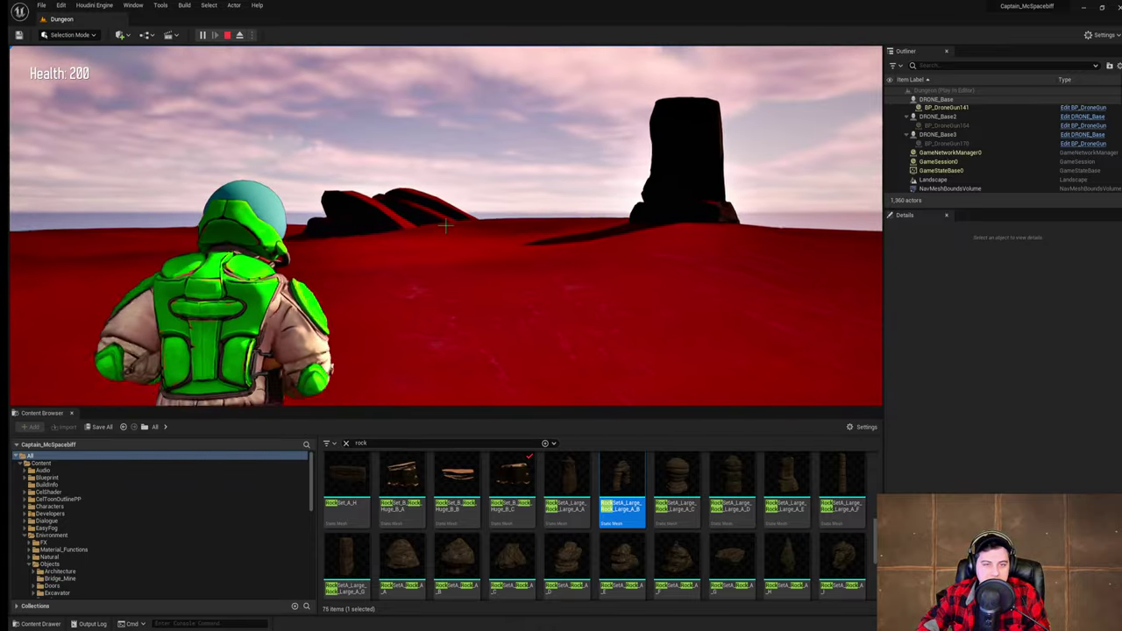
key("w")
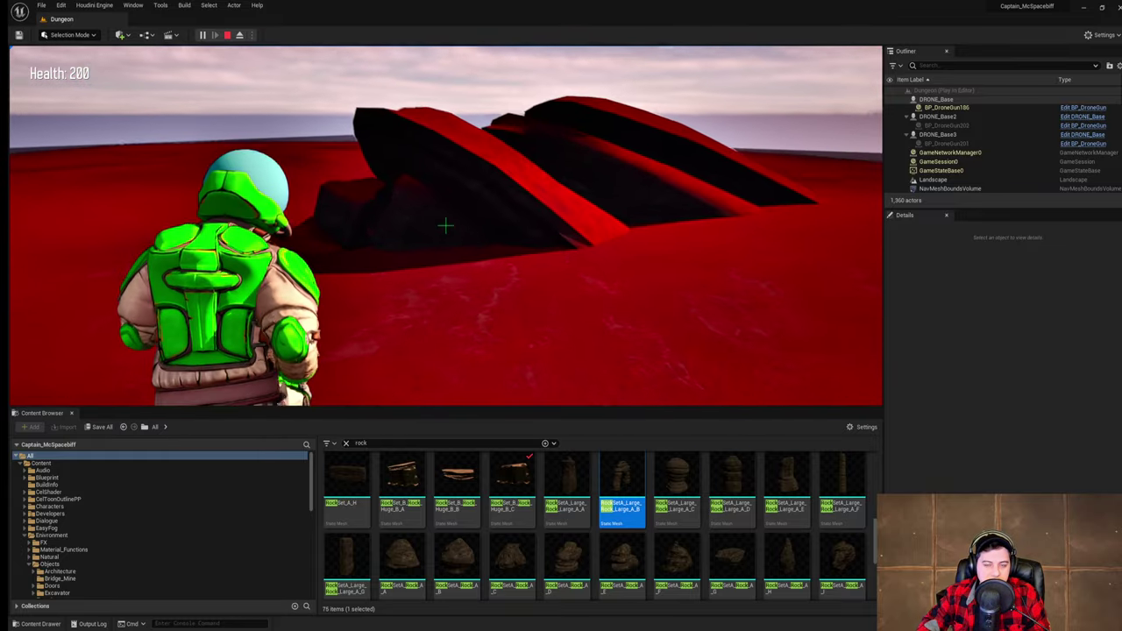
- Jump to the top of the upright rock in the playtest, leap off facing the building's opening, and end the playtest
key("w")
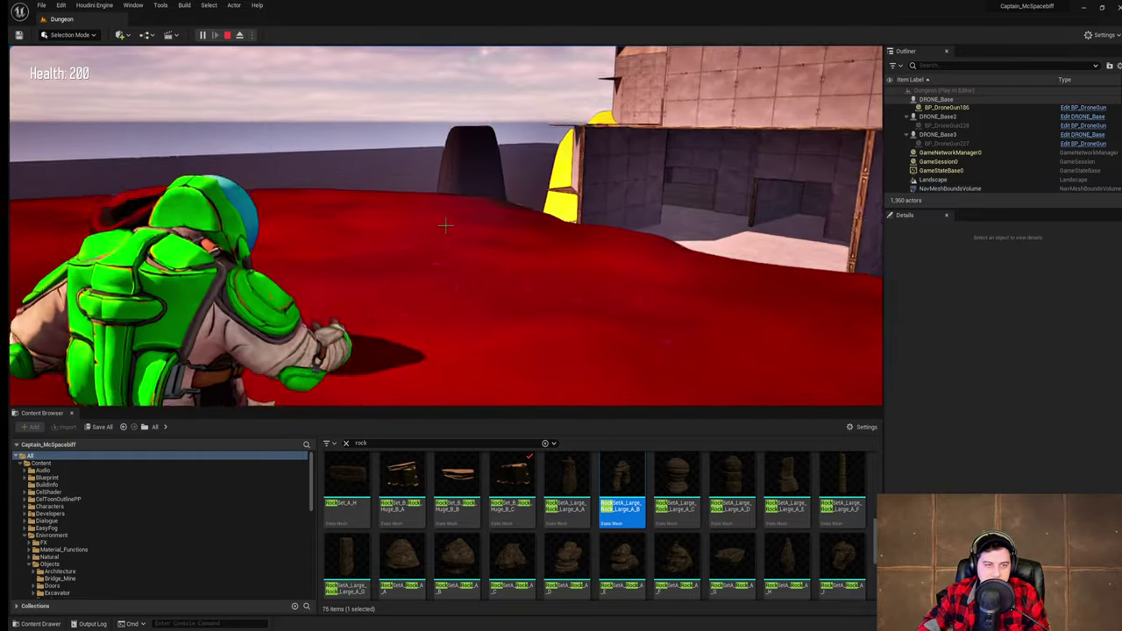
key("w")
key("space")
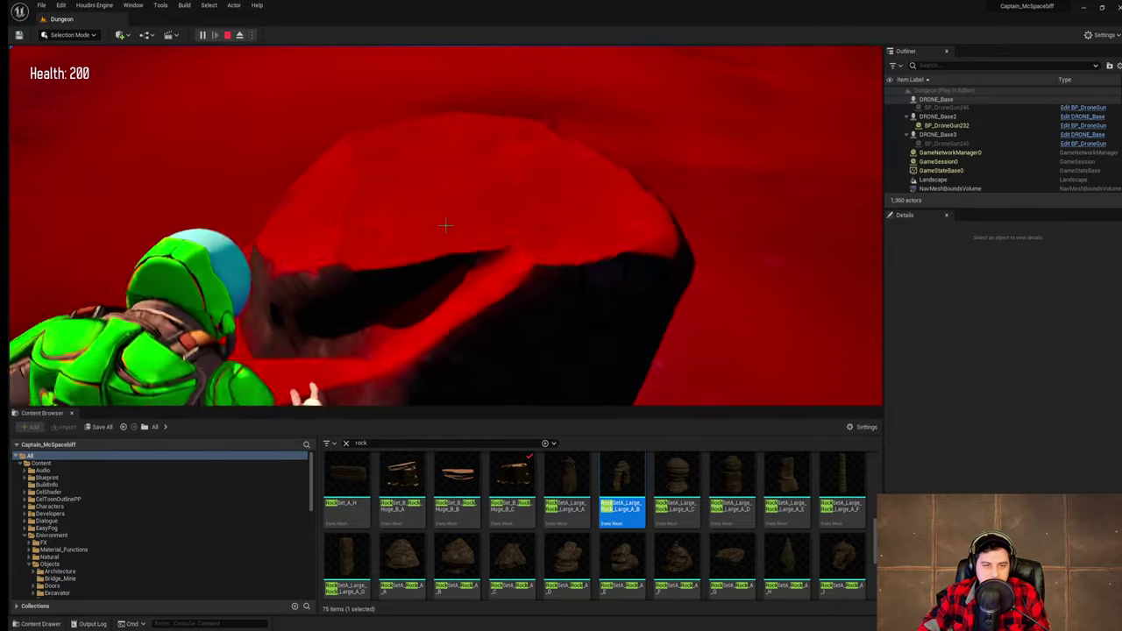
key("w")
key("space")
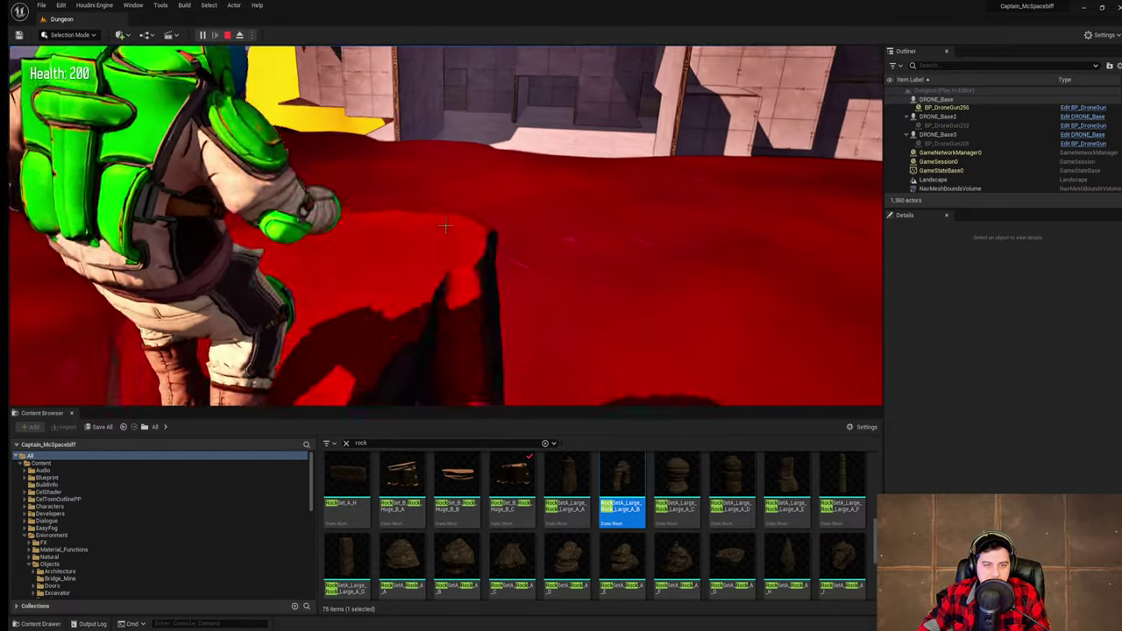
key("w")
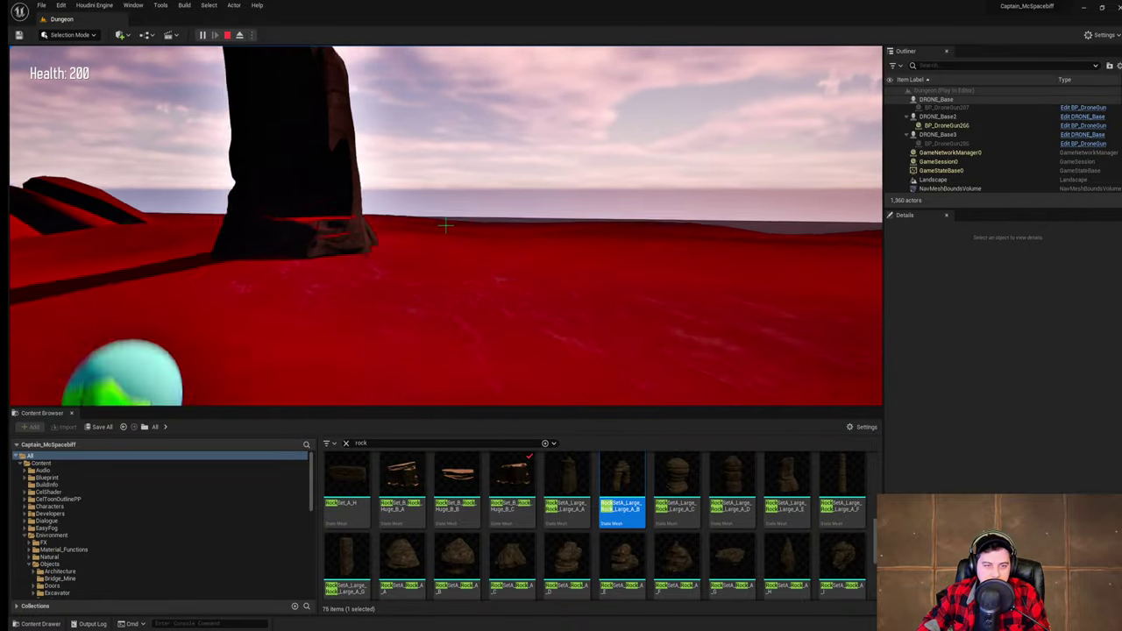
key("Escape")
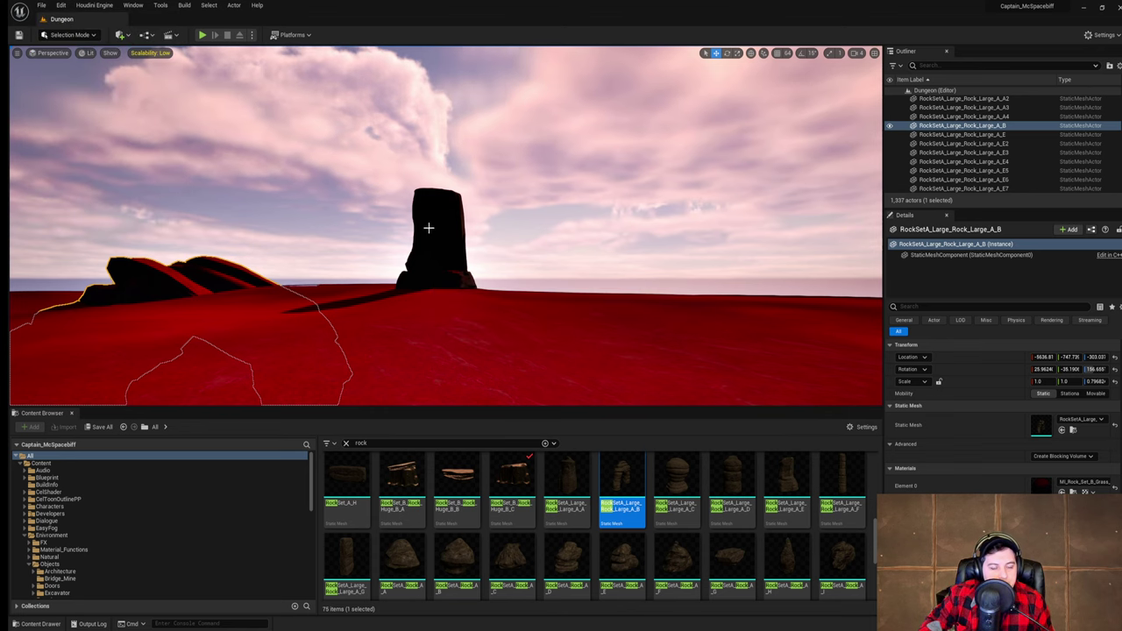
- Select the upright rock, start another playtest in front of it, and run towards the slanted slabs
right_click_drag(470, 291, 72, 85)
key("w")
key("s")
key("d")
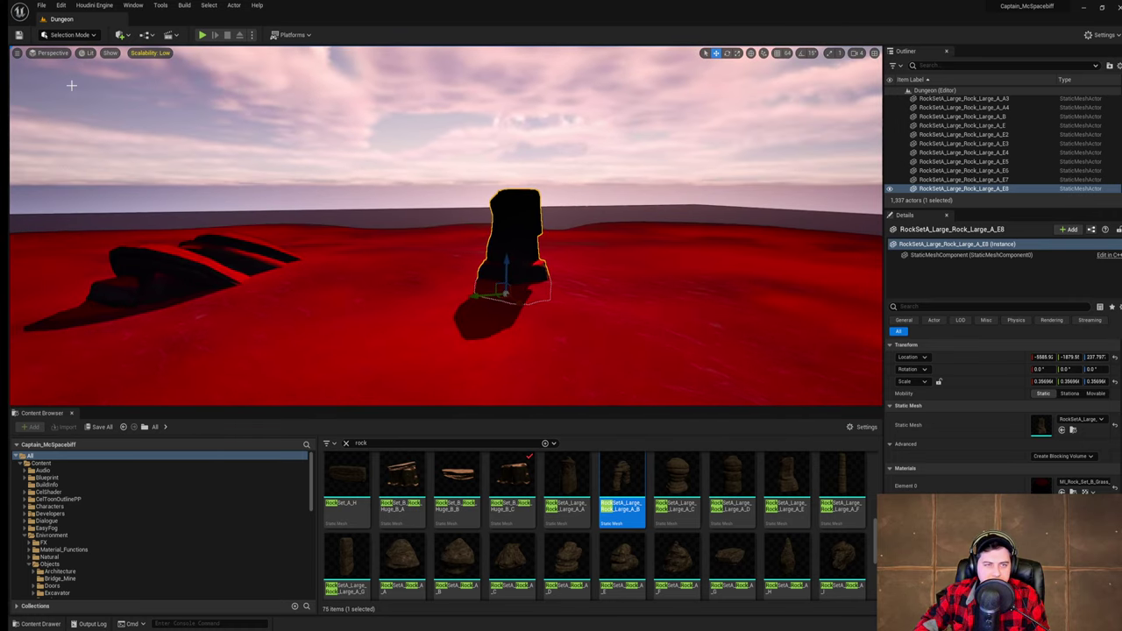
left_click(525, 220)
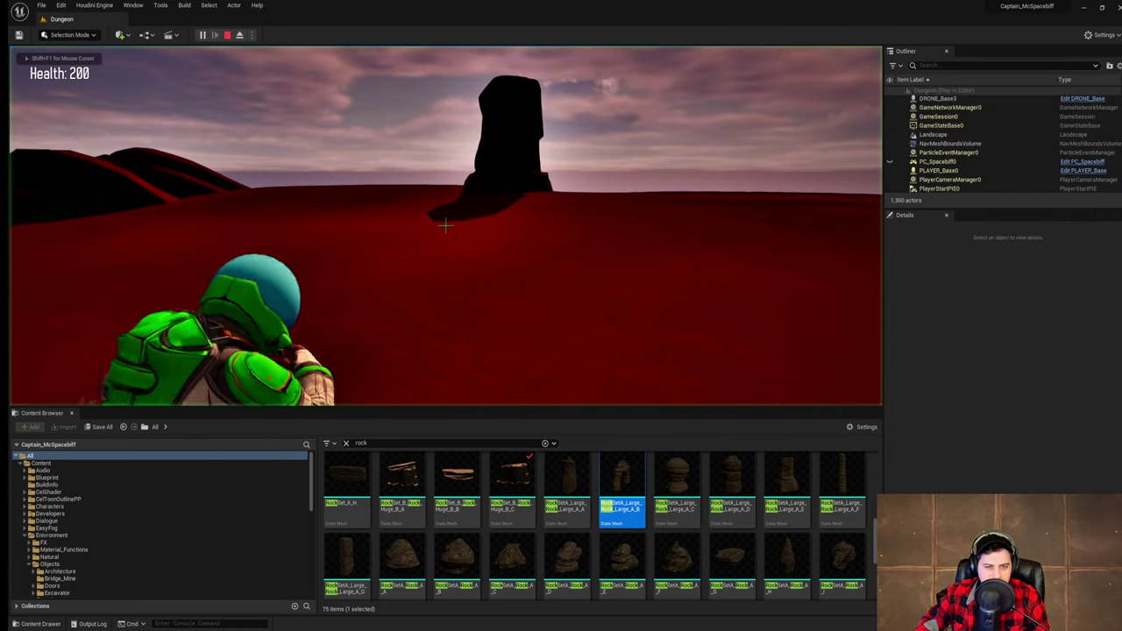
key("w")
key("w")
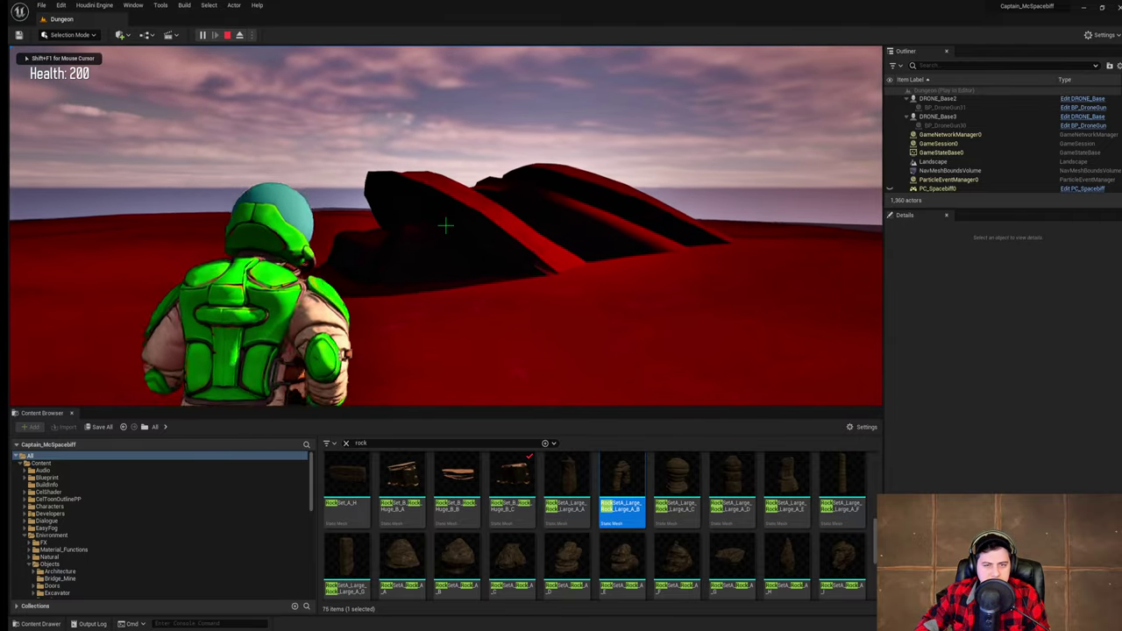
- Jump onto the slanted slabs in the playtest, cross them, and approach the upright rock
key("space")
key("w")
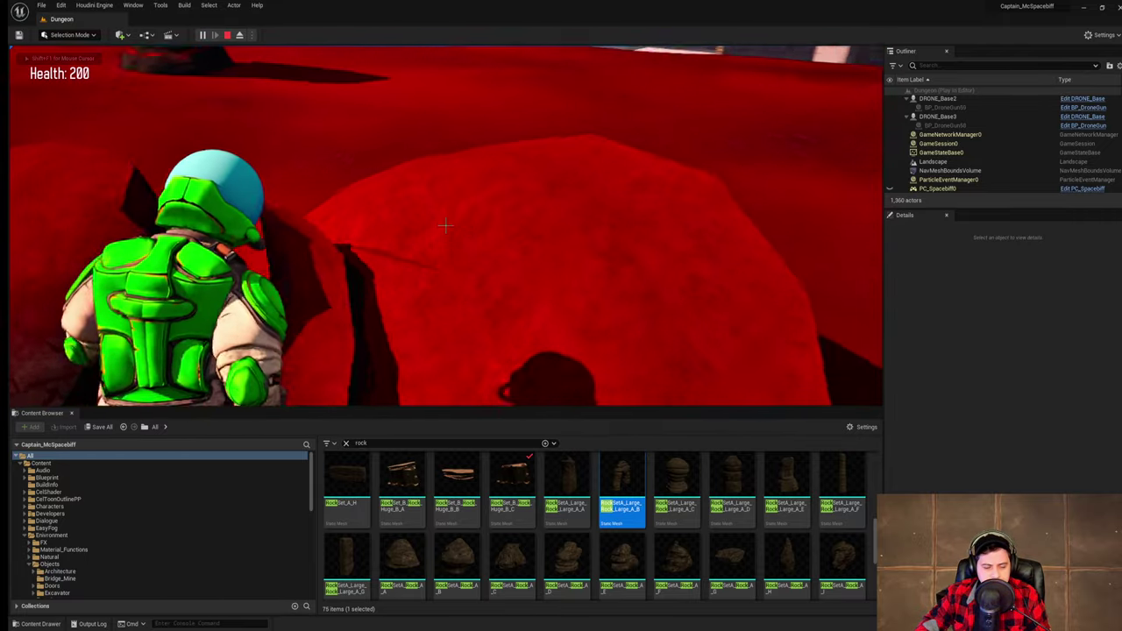
key("w")
key("space")
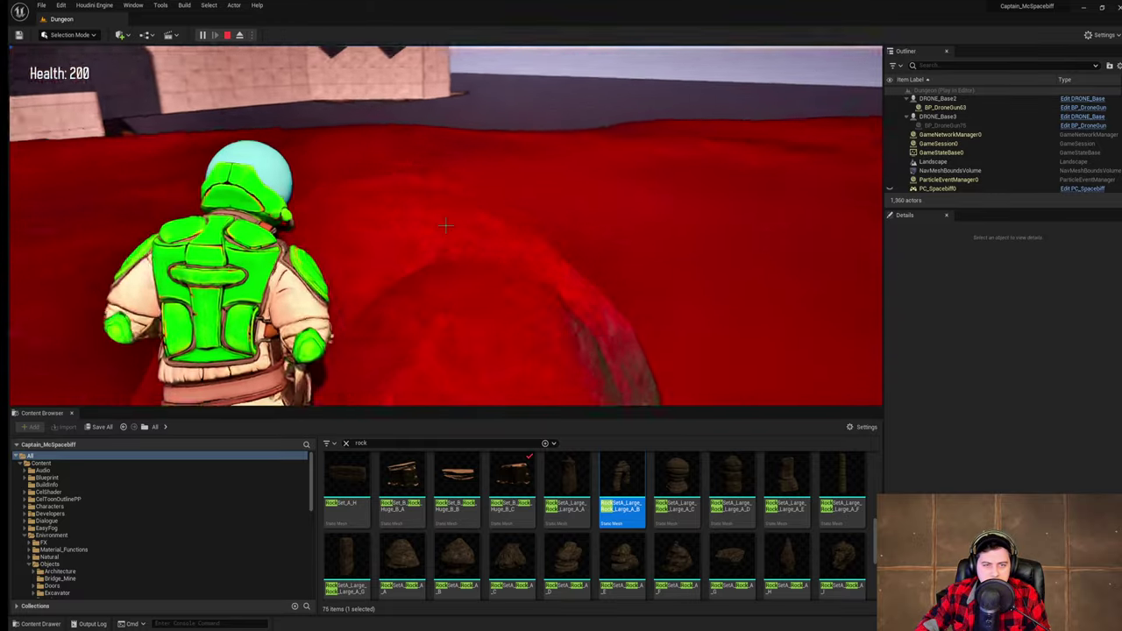
key("w")
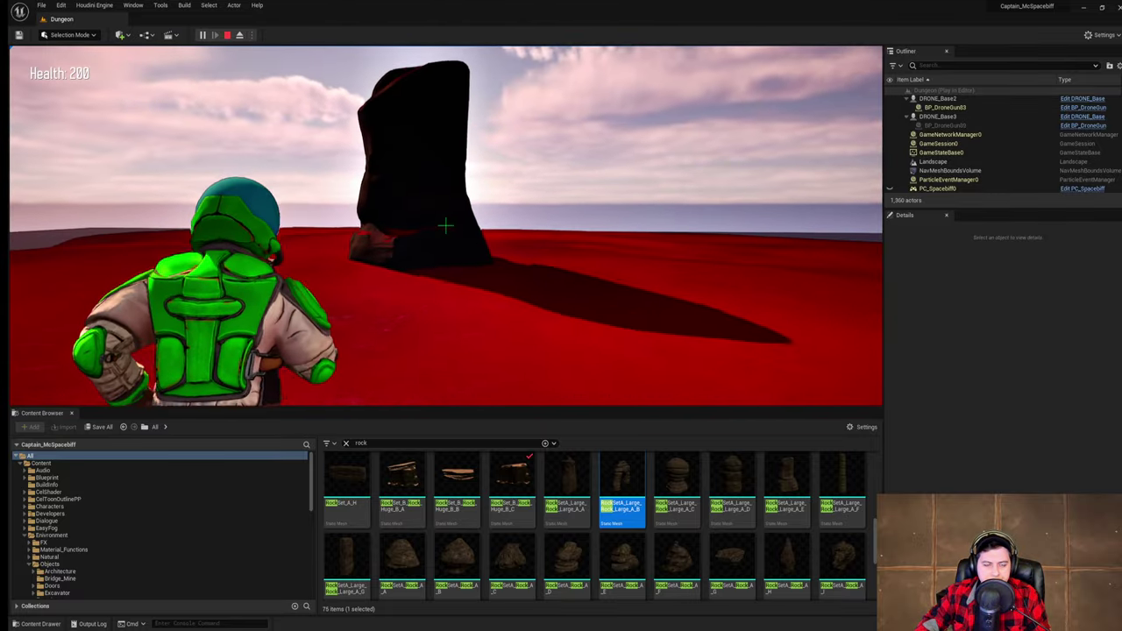
key("space")
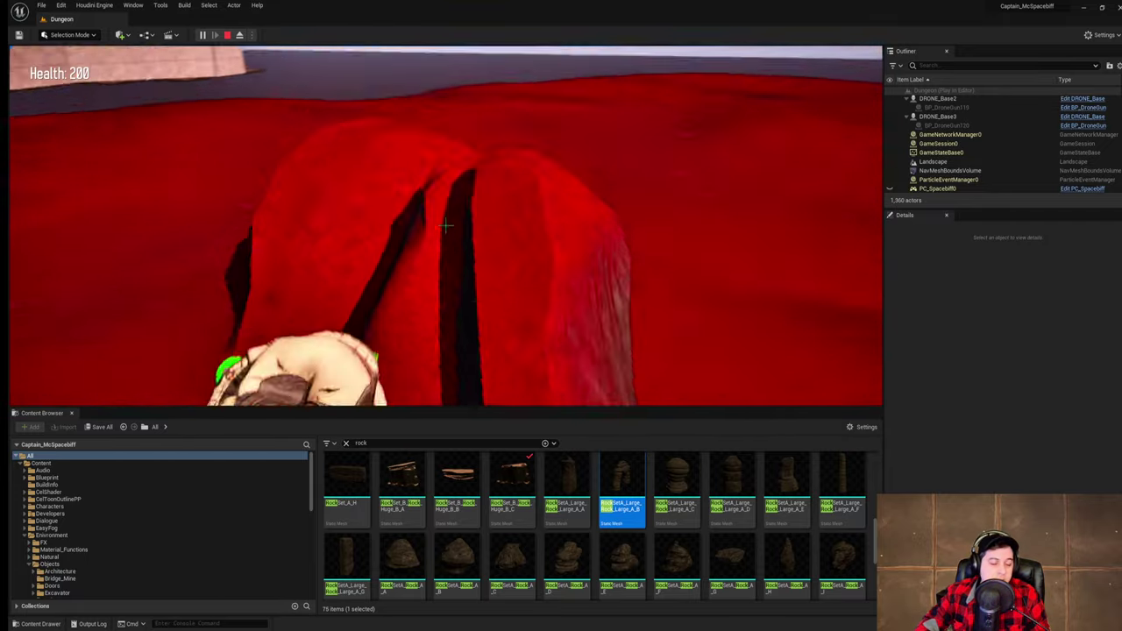
- Run and jump back and forth between the slanted slabs and the upright rock to test the spacing
key("w")
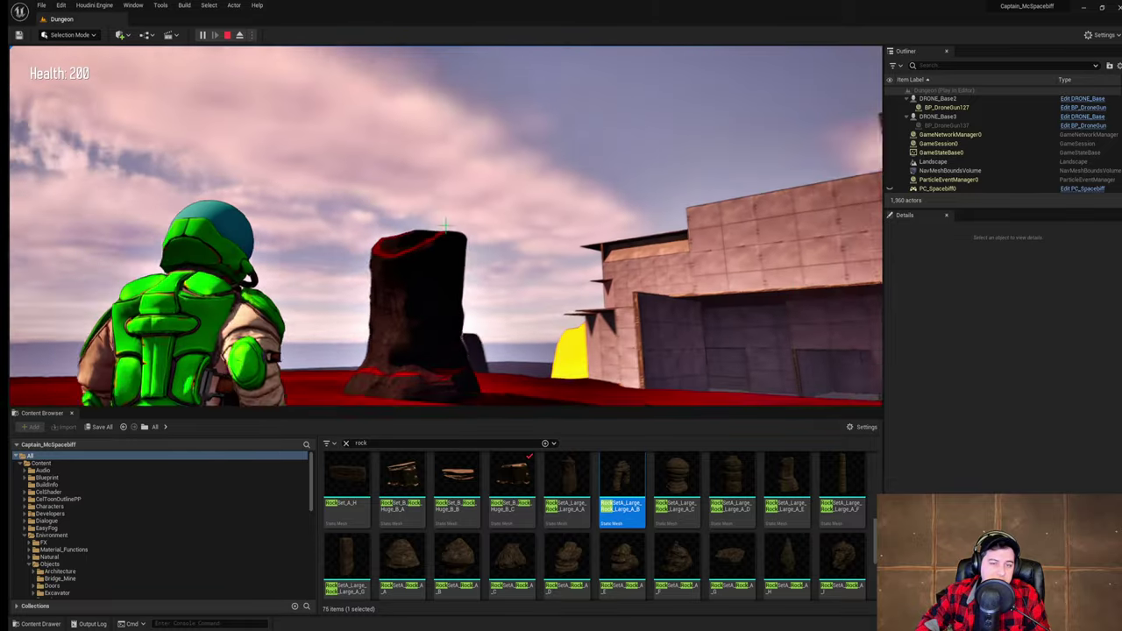
key("space")
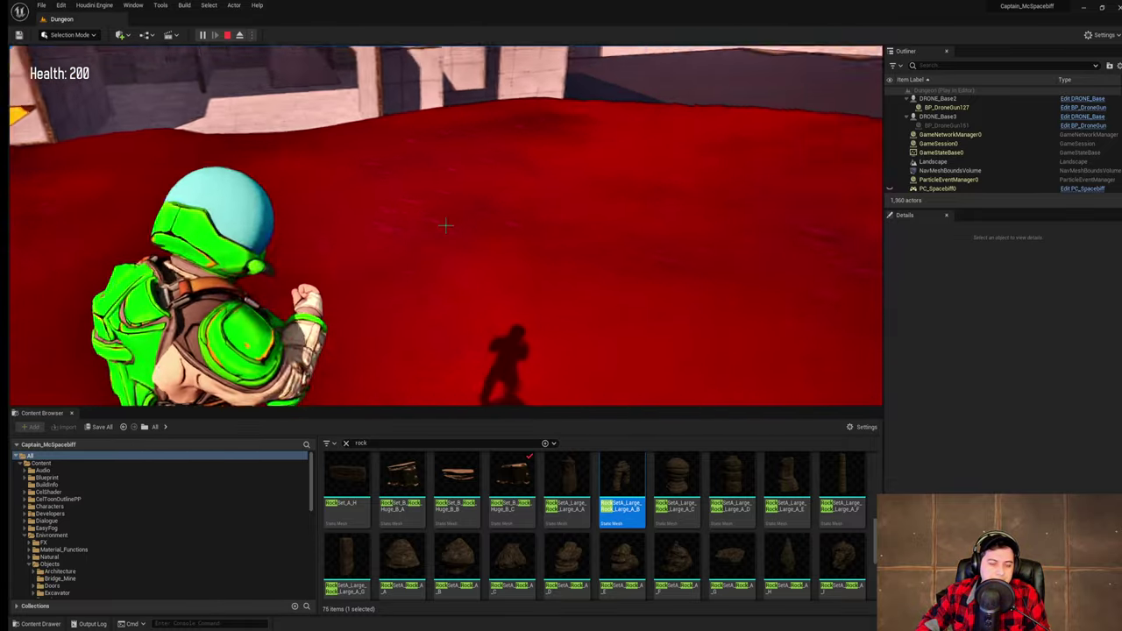
key("w")
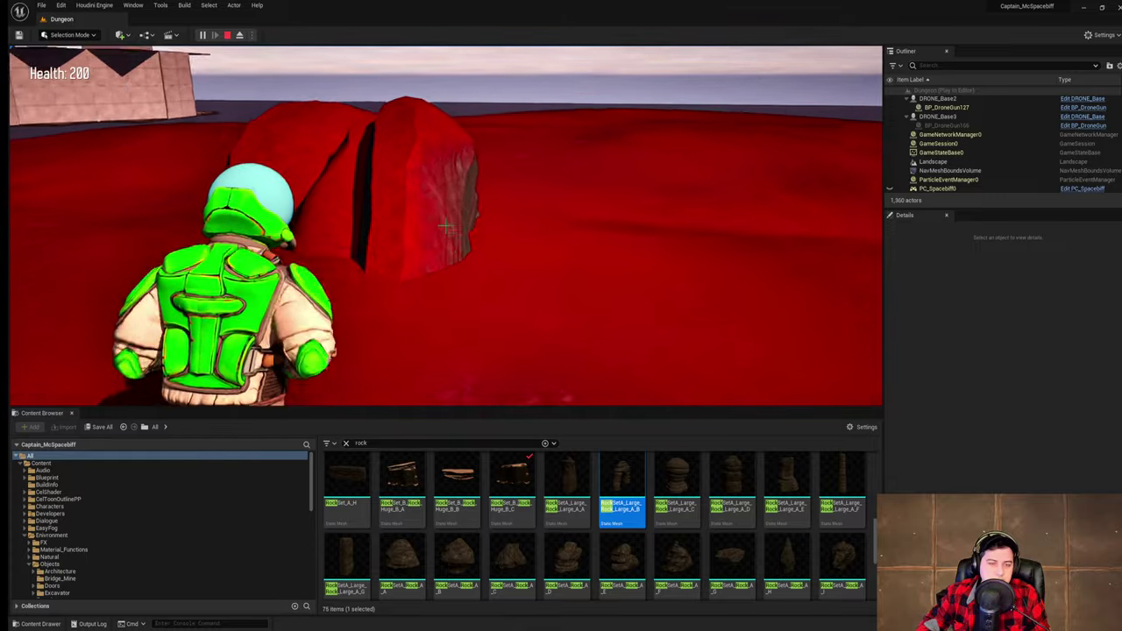
key("space")
key("w")
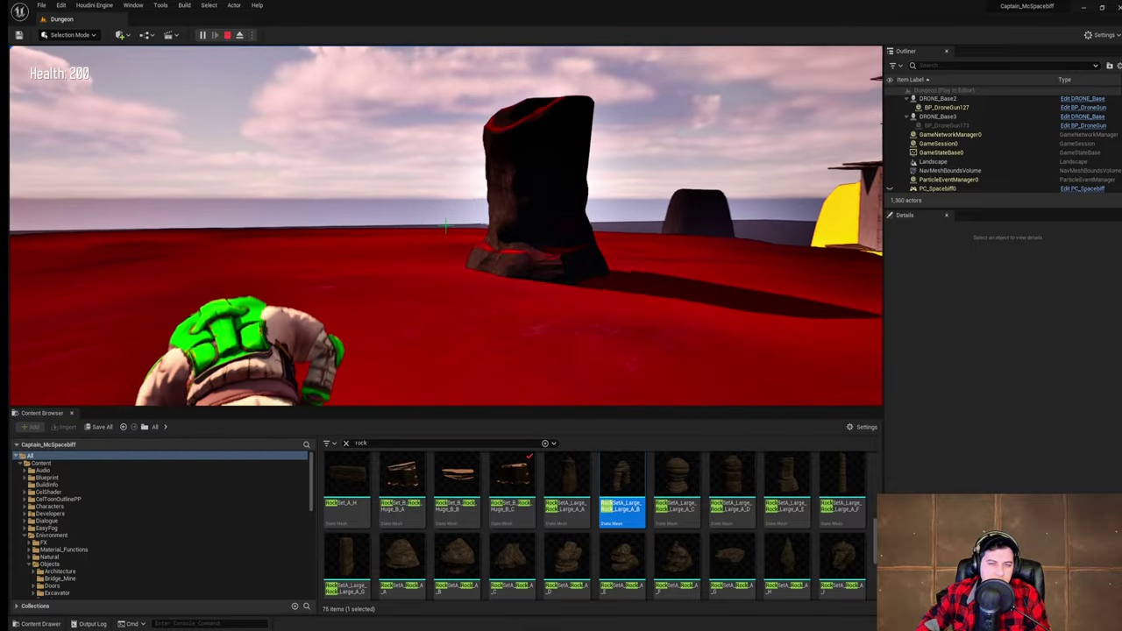
key("w")
key("space")
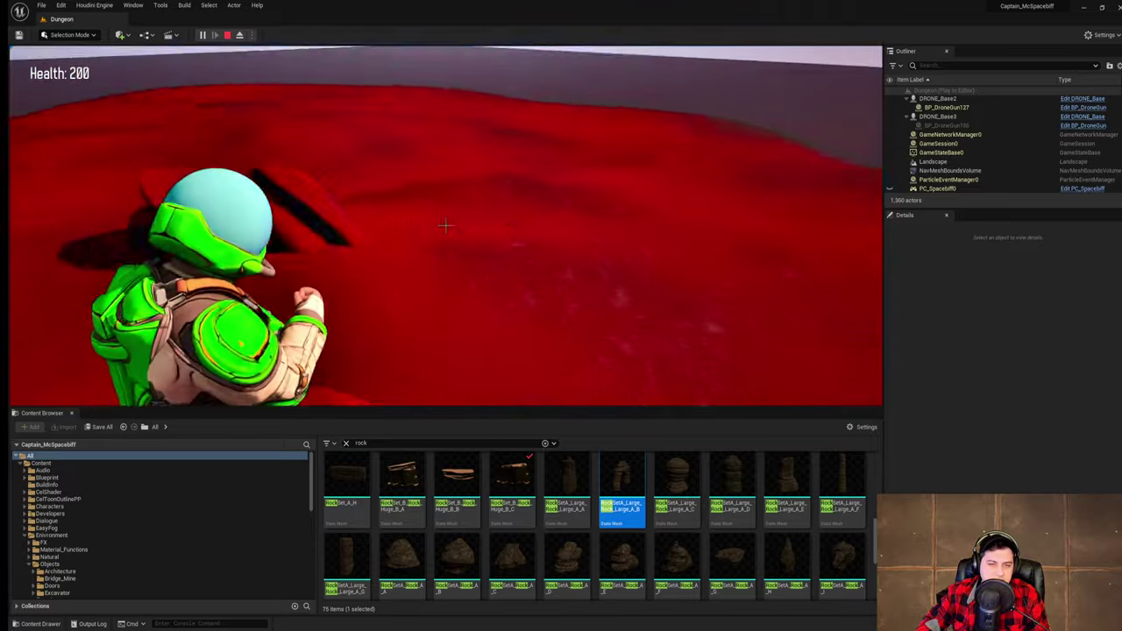
- Run across the red ground in the playtest towards the building's openings, look around, and end the playtest
key("w")
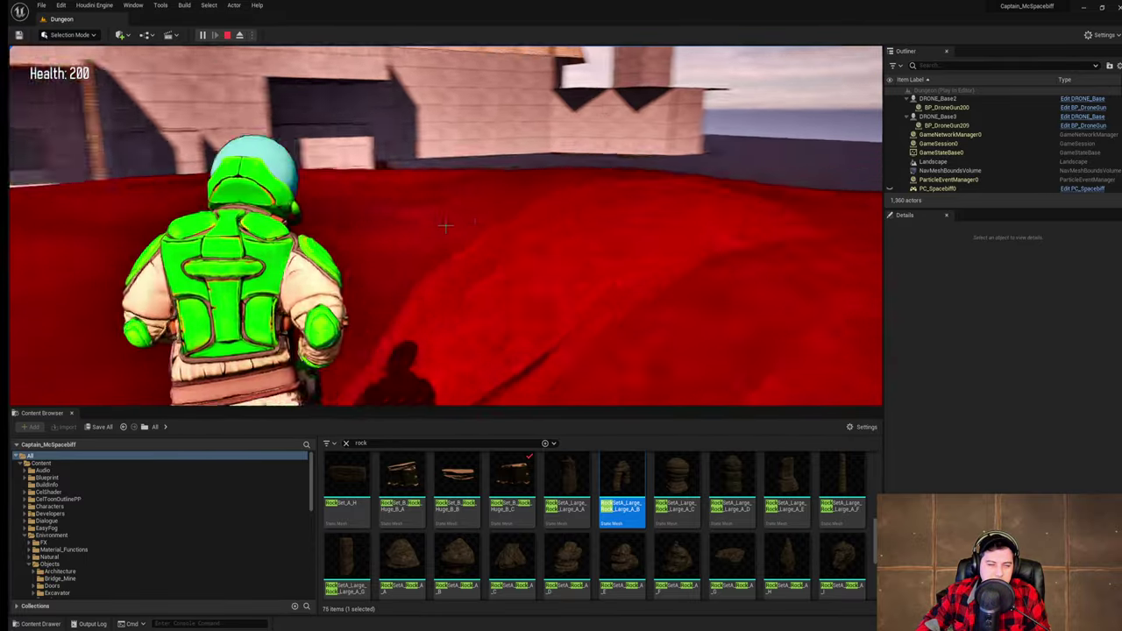
key("w")
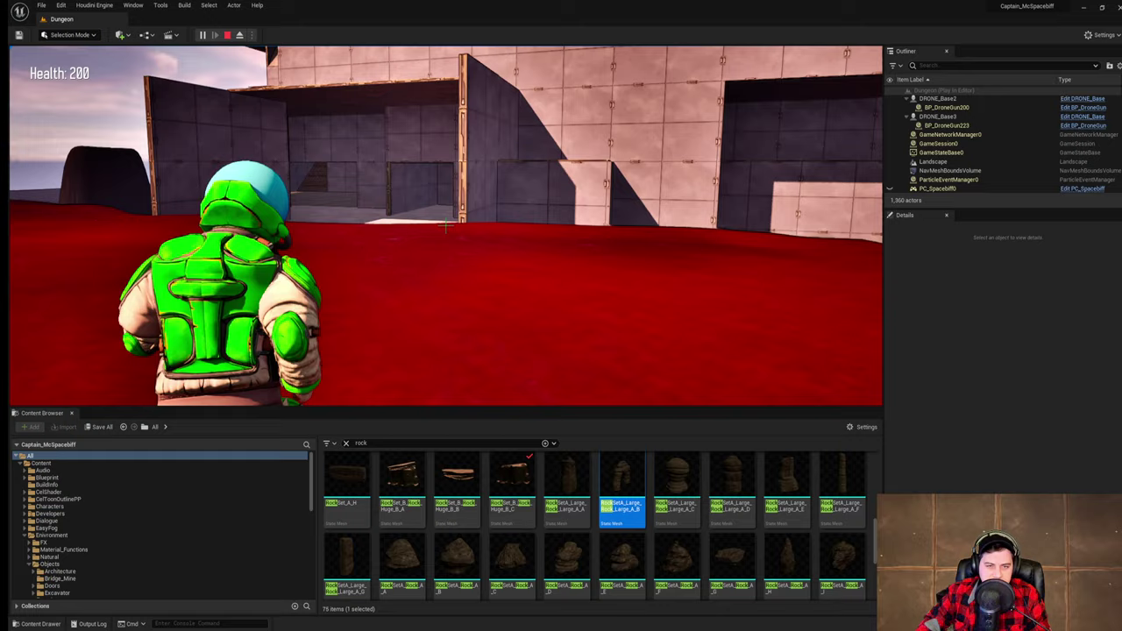
key("w")
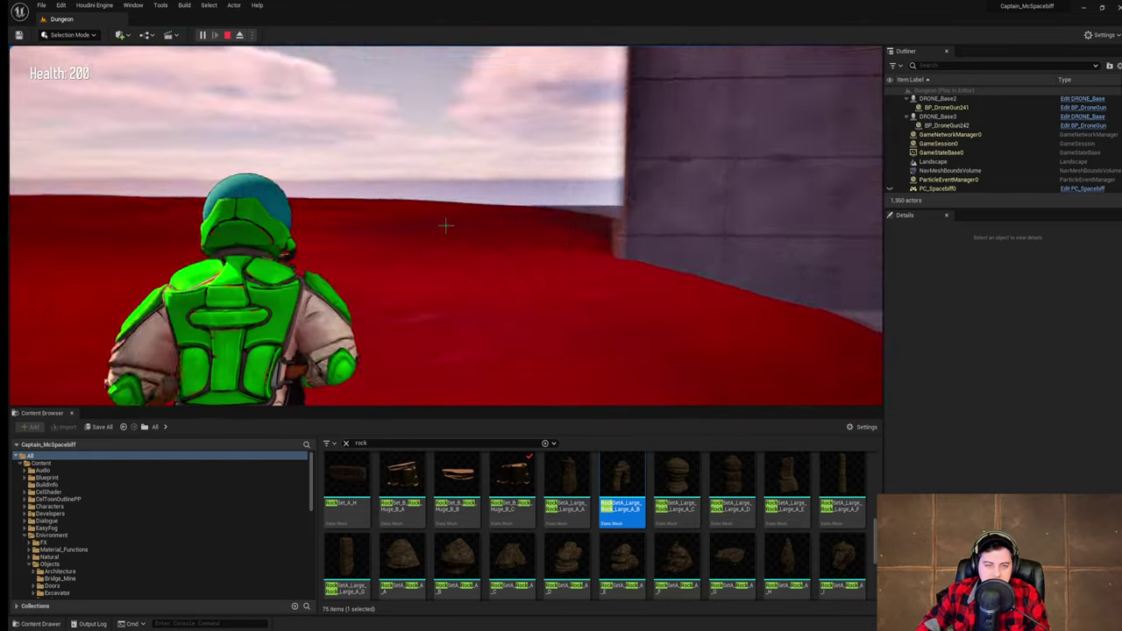
key("d")
key("Escape")
key("Escape")
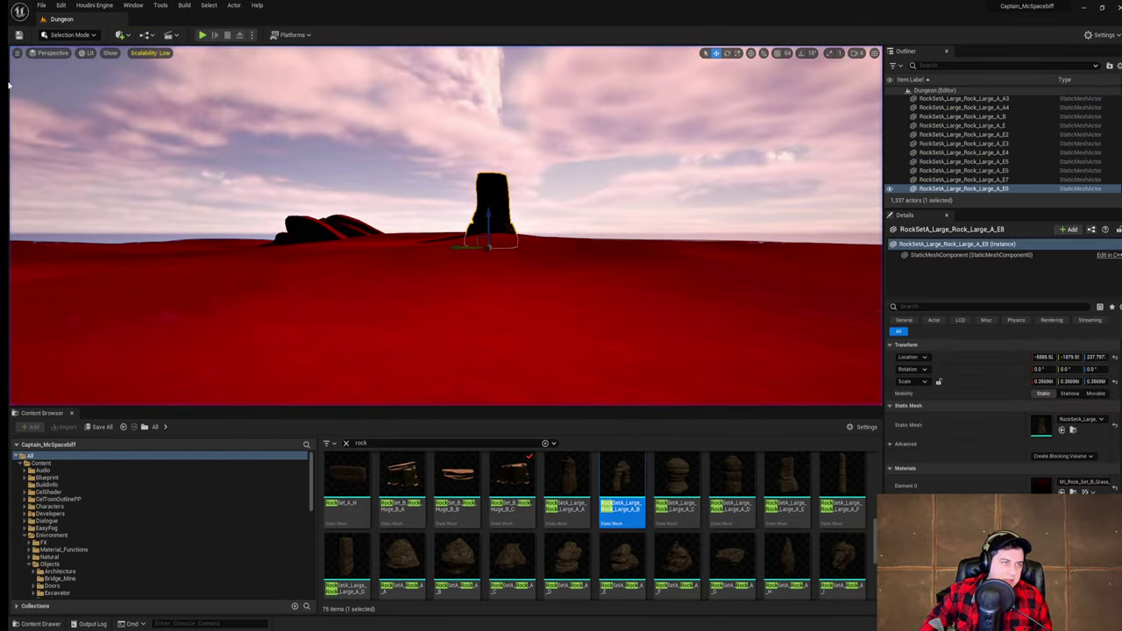
- Select the half-buried rock near the upright rock and examine the open ground around both in front of the building
right_click_drag(295, 155, 461, 195)
left_click(295, 155)
key("w")
key("s")
key("a")
key("s")
left_click(688, 229)
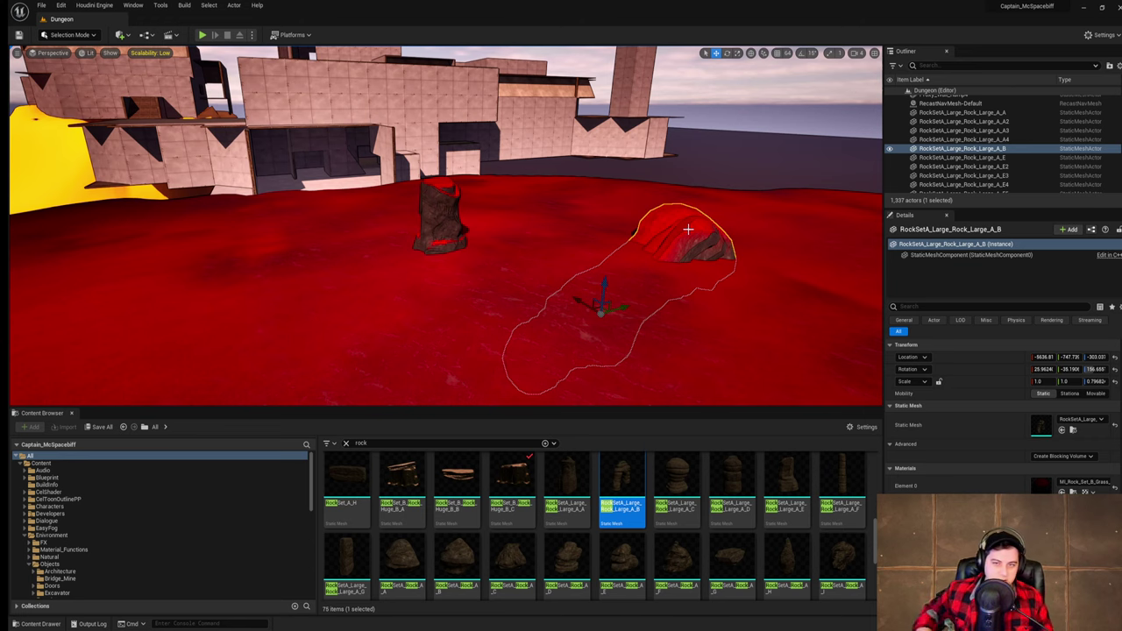
key("s")
right_click_drag(589, 245, 588, 244)
key("d")
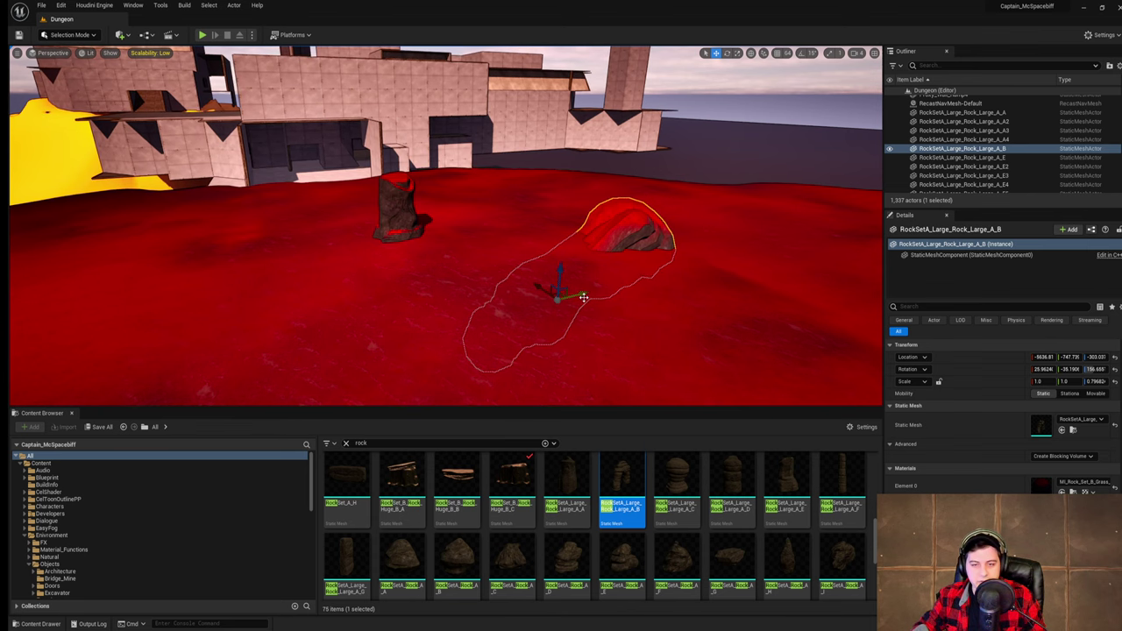
right_click_drag(611, 282, 588, 281)
key("s")
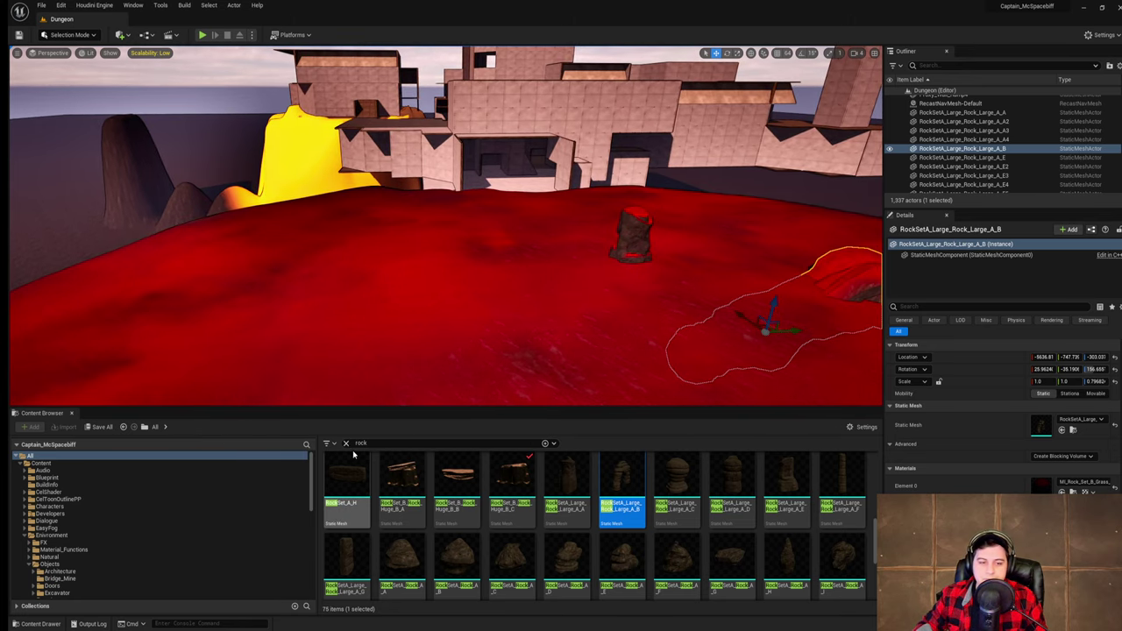
- Search the project's assets for "rock" again and look through the large RockSetA meshes for another shape
left_click(346, 444)
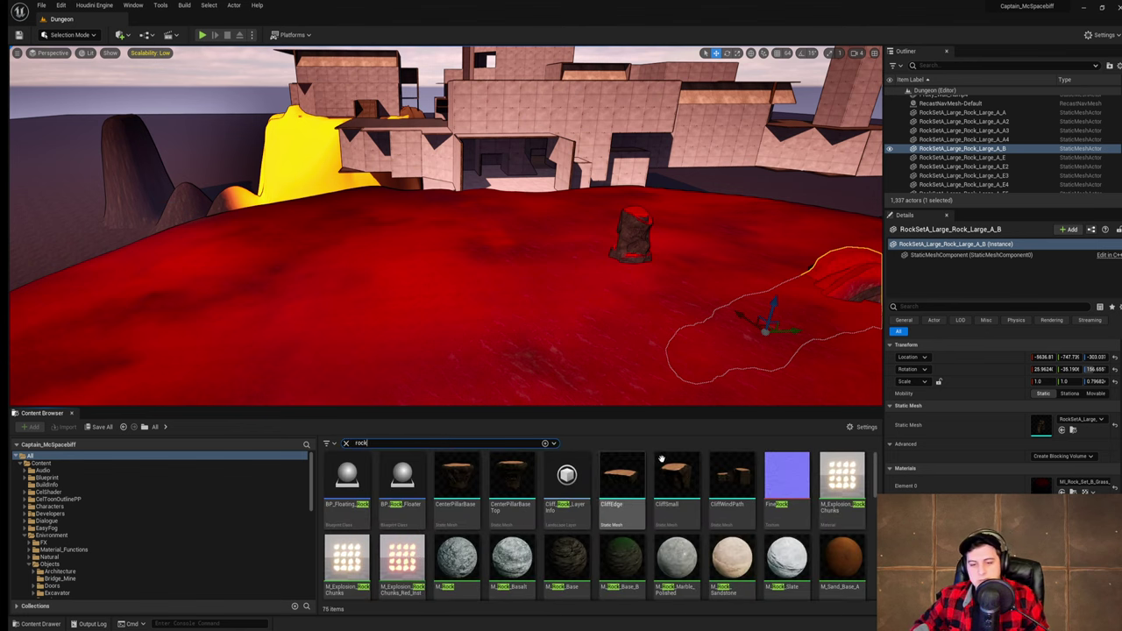
scroll(669, 510, "down", 3)
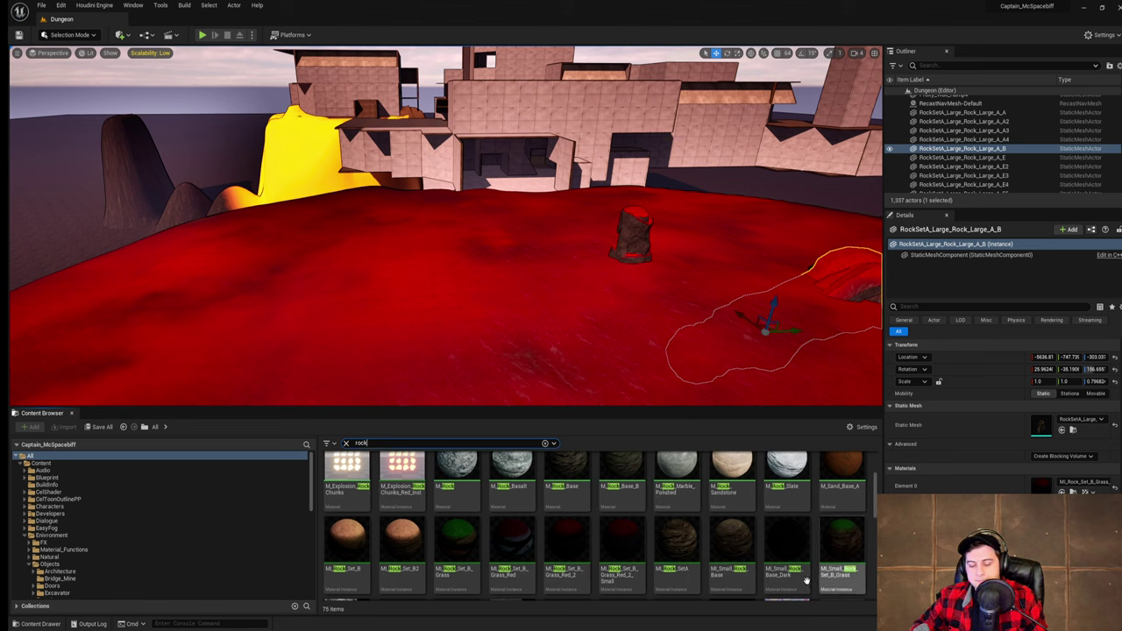
scroll(805, 580, "down", 5)
scroll(805, 580, "up", 2)
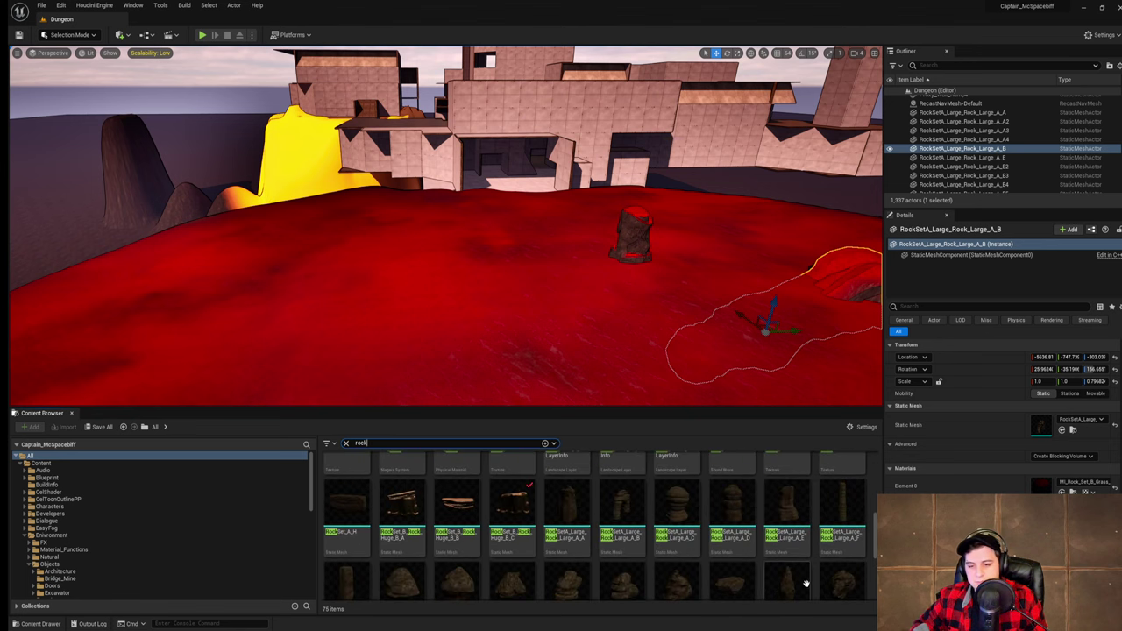
right_click_drag(621, 306, 711, 330)
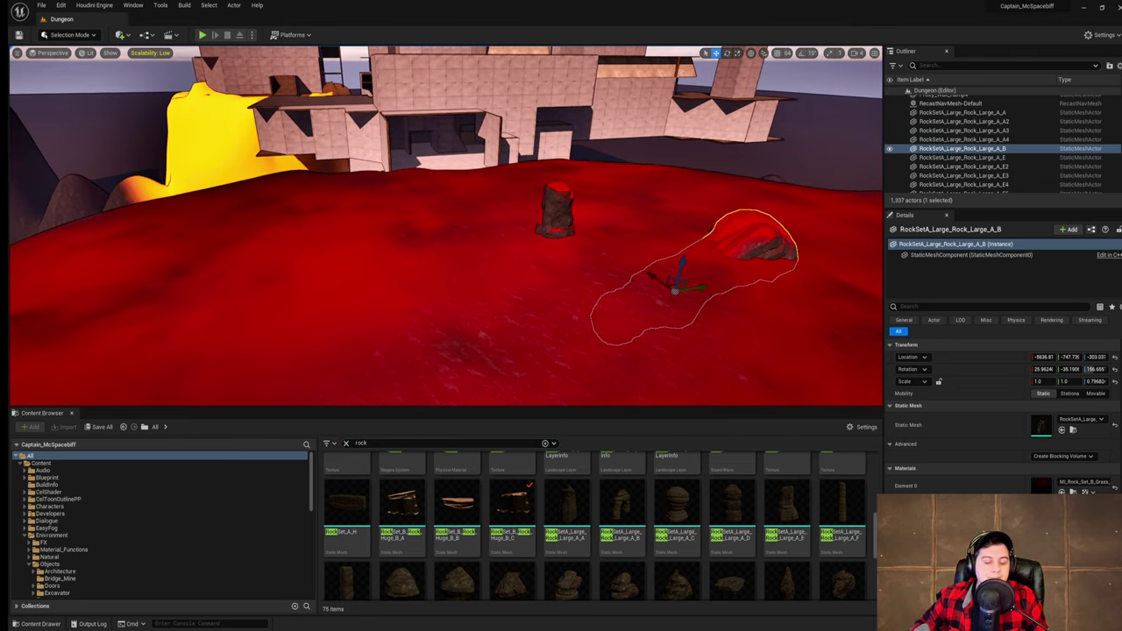
scroll(771, 506, "down", 1)
scroll(771, 506, "down", 4)
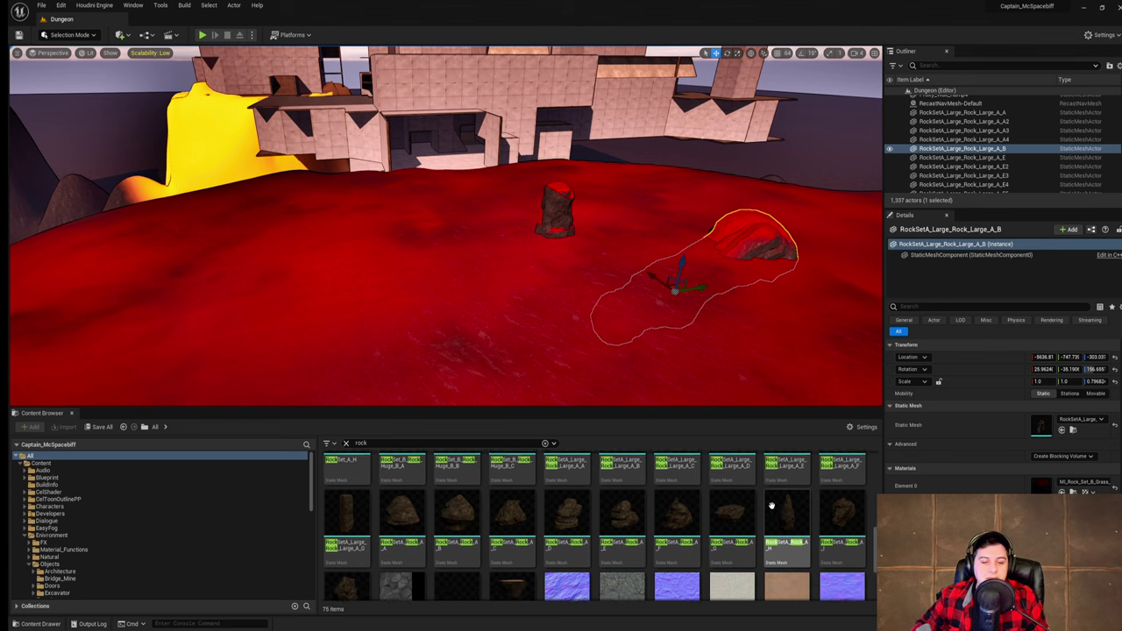
scroll(819, 524, "up", 6)
scroll(867, 558, "down", 1)
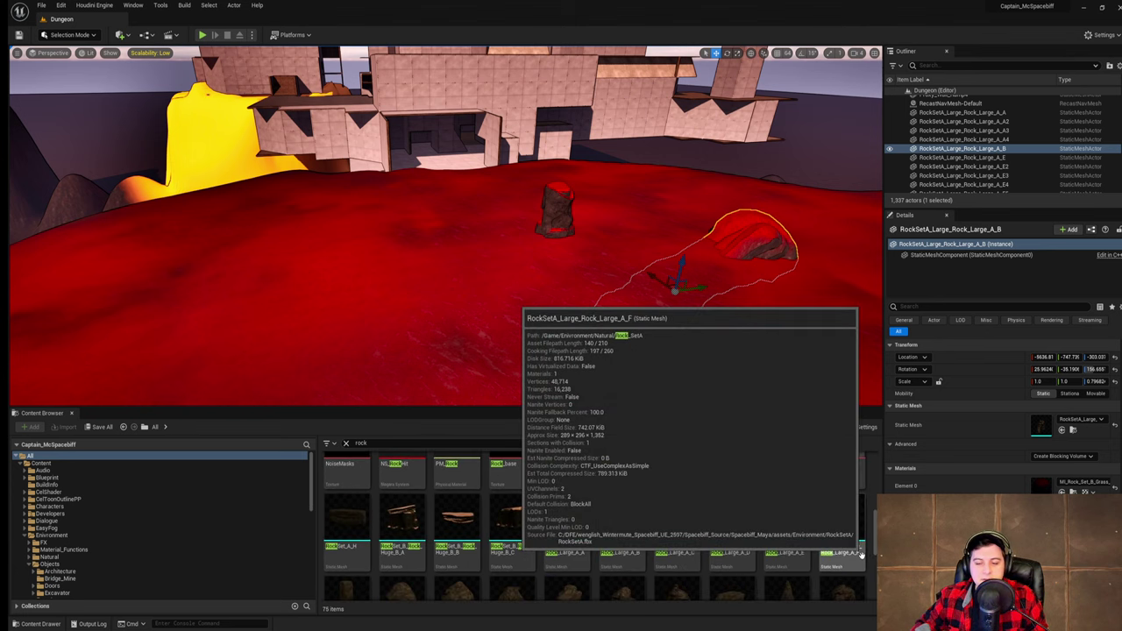
right_click_drag(690, 243, 648, 216)
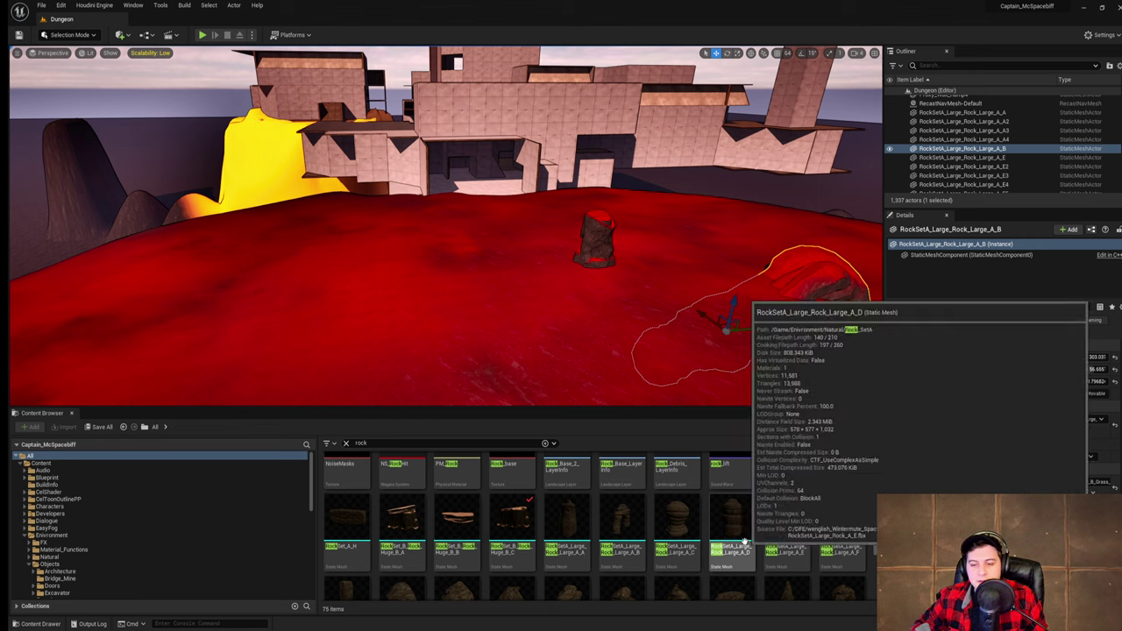
- Place the RockSetA_Large_Rock_Large_A_D mesh on the open red ground beside the upright rock and tilt it about -34° in Y
left_click_drag(732, 526, 353, 327)
right_click_drag(353, 327, 315, 333)
key("e")
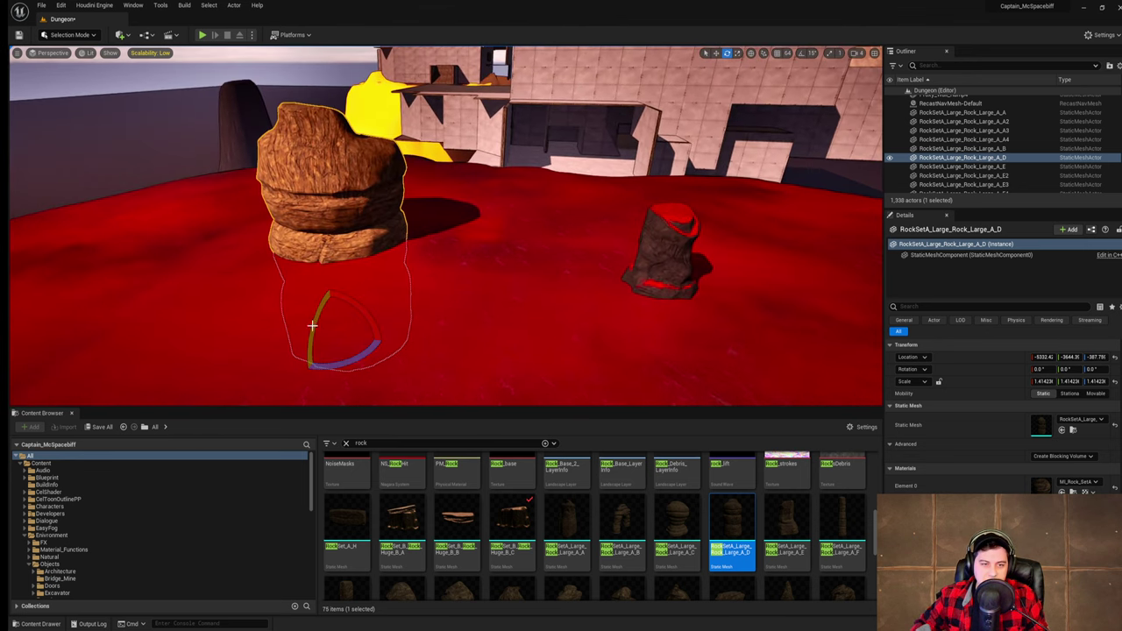
left_click_drag(312, 326, 355, 318)
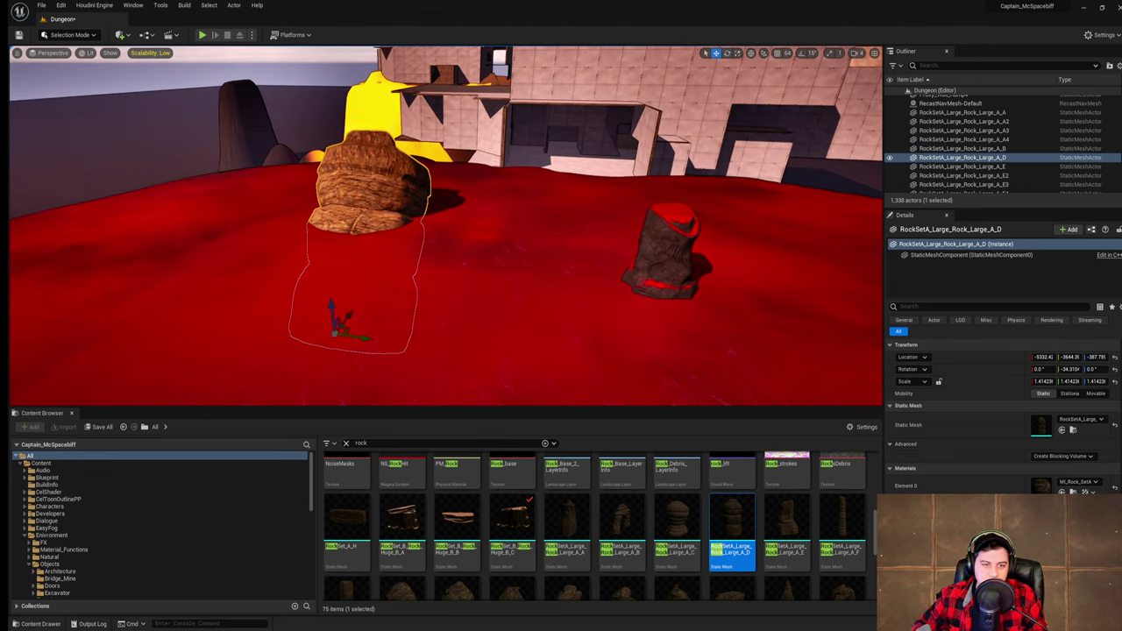
right_click_drag(355, 317, 402, 286)
- Lay the new rock on its side at rotation about 18°, -48°, -66° and move it to about X -5874, Y -3381
left_click_drag(422, 298, 375, 345)
right_click_drag(375, 346, 341, 298)
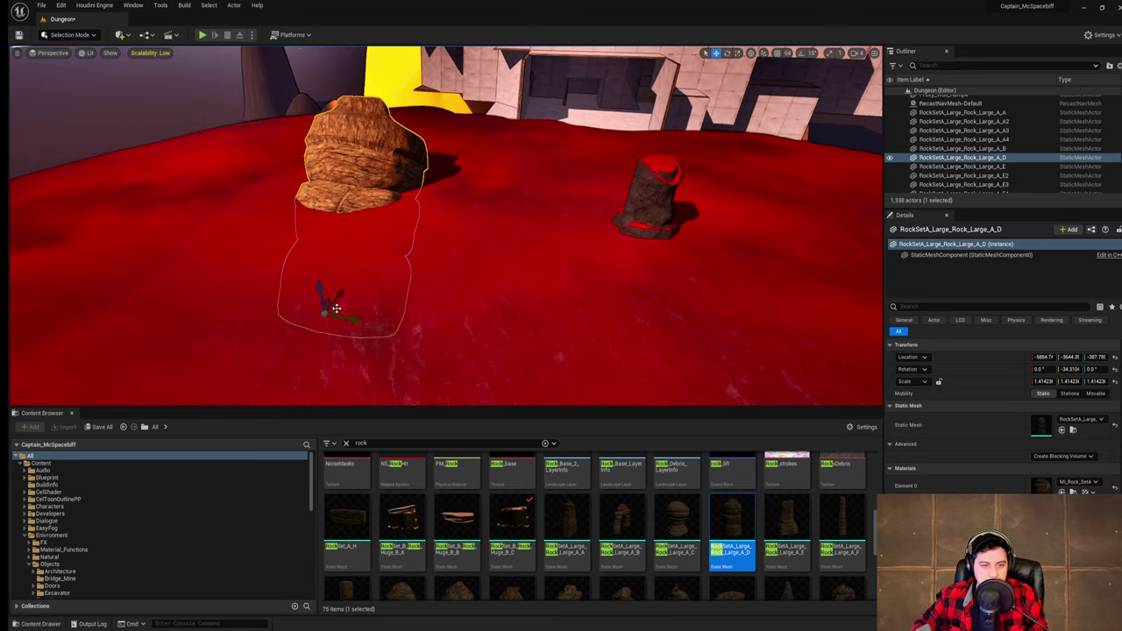
left_click_drag(342, 291, 337, 312)
left_click_drag(334, 357, 255, 250)
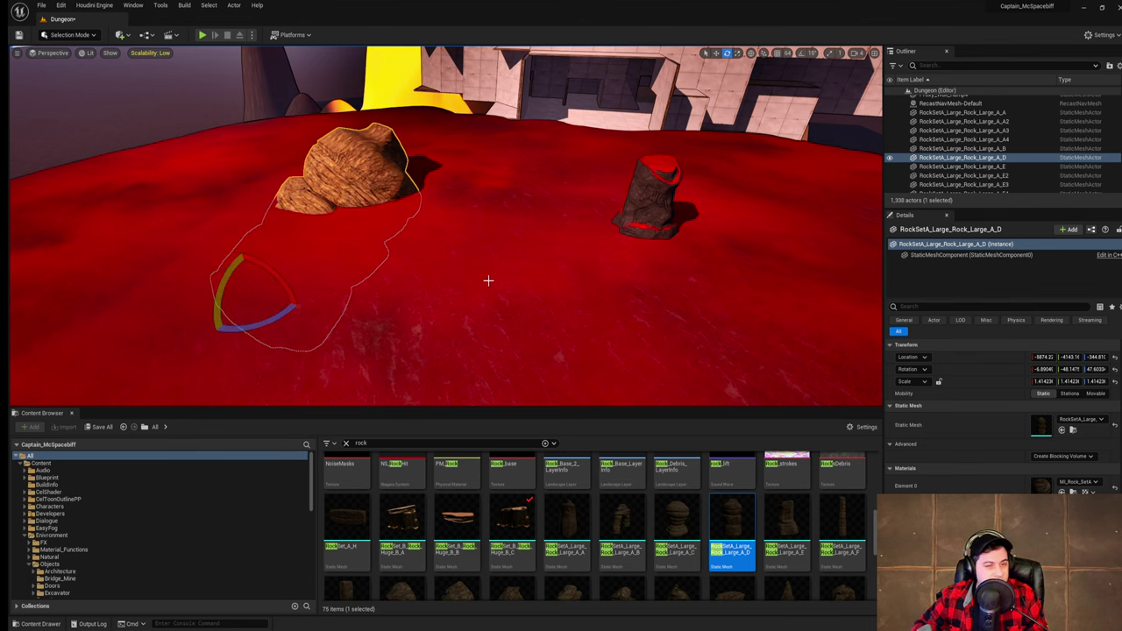
mouse_move(488, 279)
right_mouse_down()
mouse_move(350, 236)
mouse_move(438, 282)
mouse_move(502, 280)
right_mouse_up()
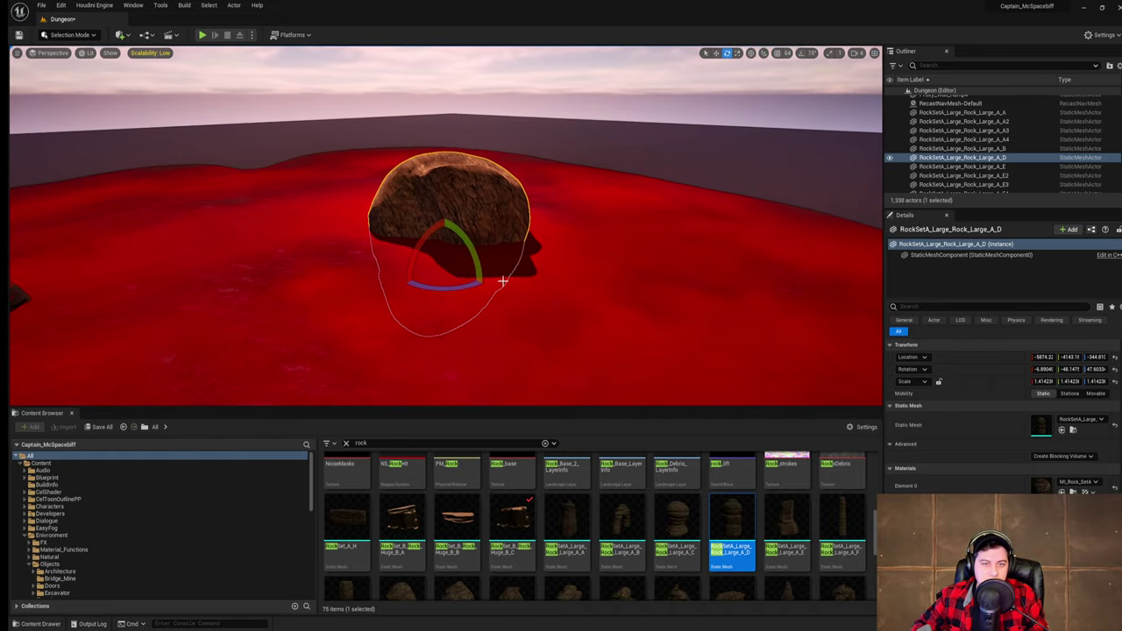
mouse_move(471, 252)
left_mouse_down()
mouse_move(446, 270)
mouse_move(417, 266)
mouse_move(419, 283)
mouse_move(501, 273)
mouse_move(487, 268)
left_mouse_up()
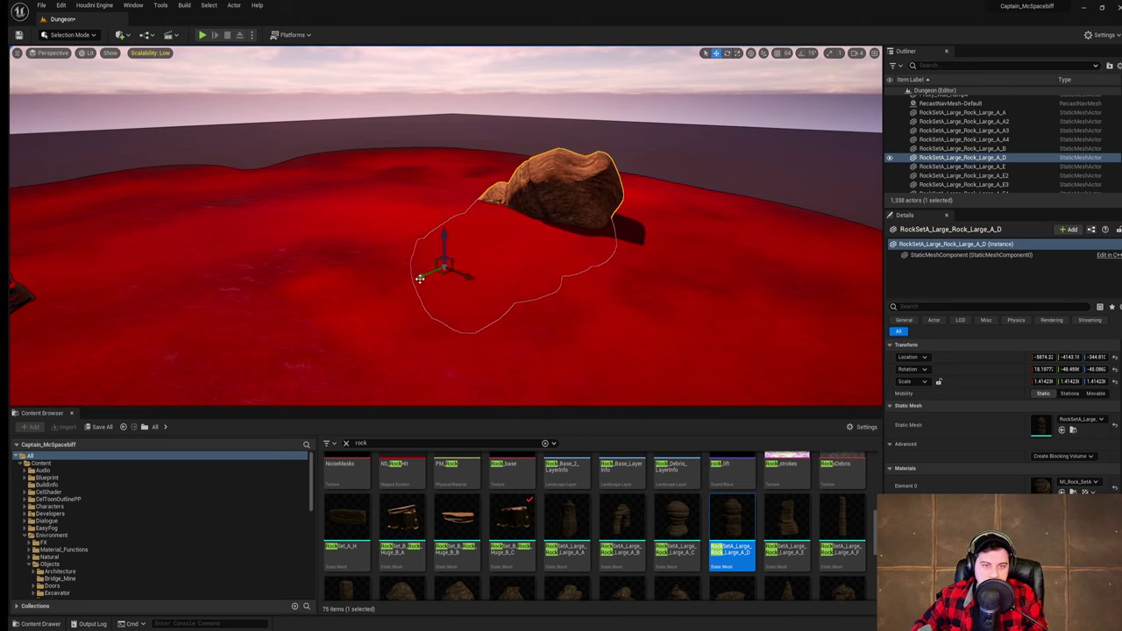
left_click_drag(420, 278, 368, 322)
right_click_drag(388, 318, 289, 294)
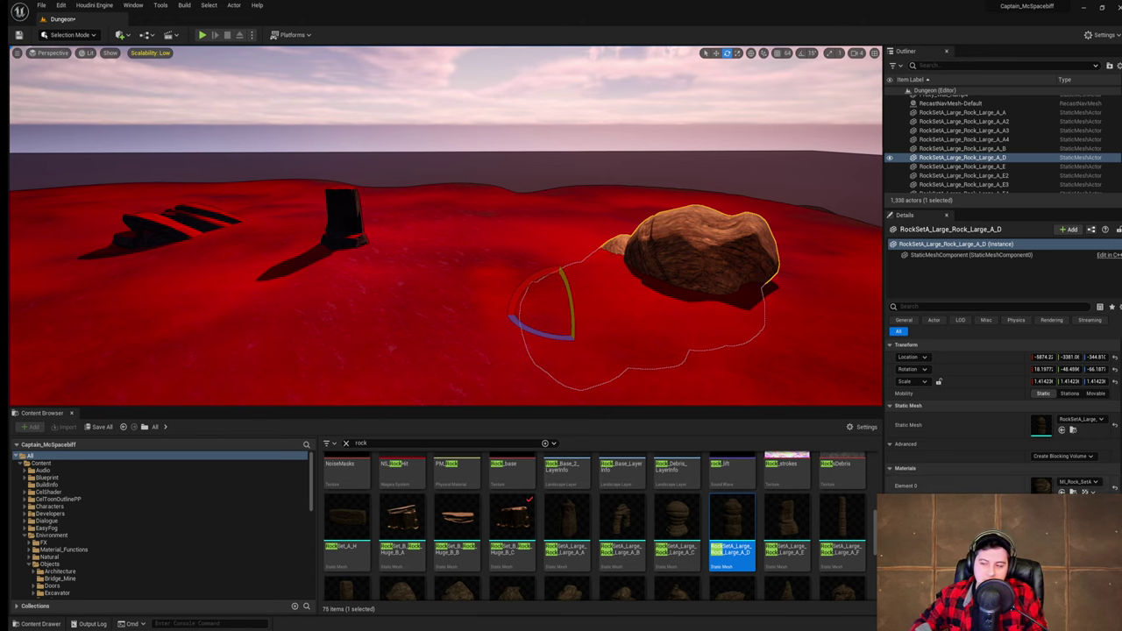
- Give the new rock the red Rock_Set_B grass material and adjust its tilt, sinking it to about Z -308
left_click(1090, 482)
left_click(1062, 395)
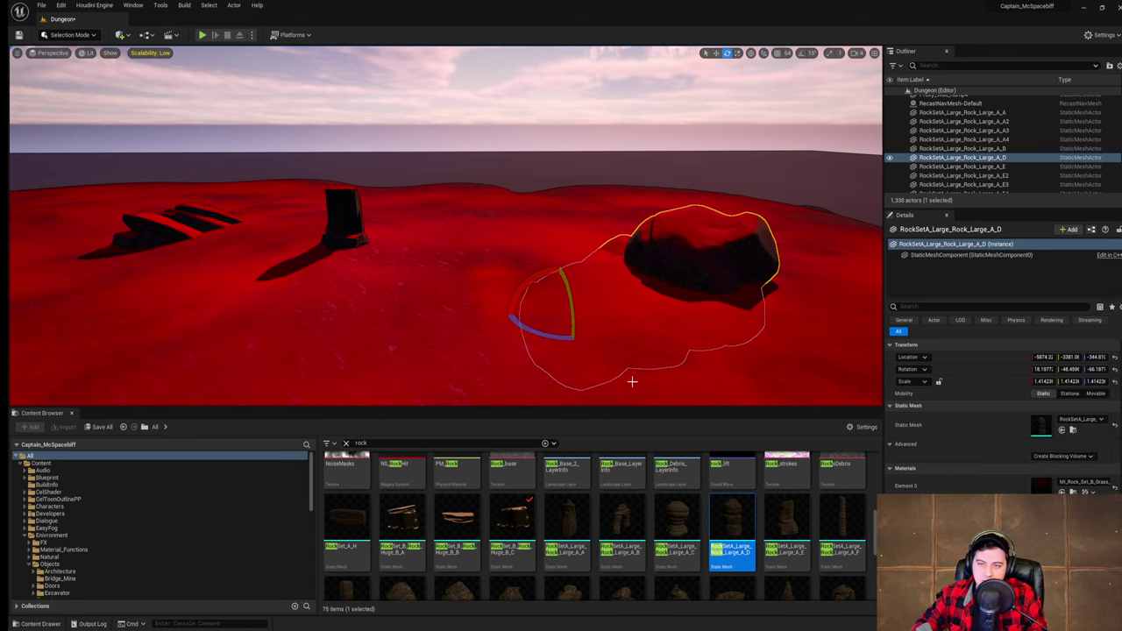
right_click_drag(561, 276, 336, 380)
left_click_drag(347, 257, 380, 296)
left_click_drag(316, 266, 341, 238)
left_click_drag(321, 280, 344, 280)
right_click_drag(458, 267, 459, 241)
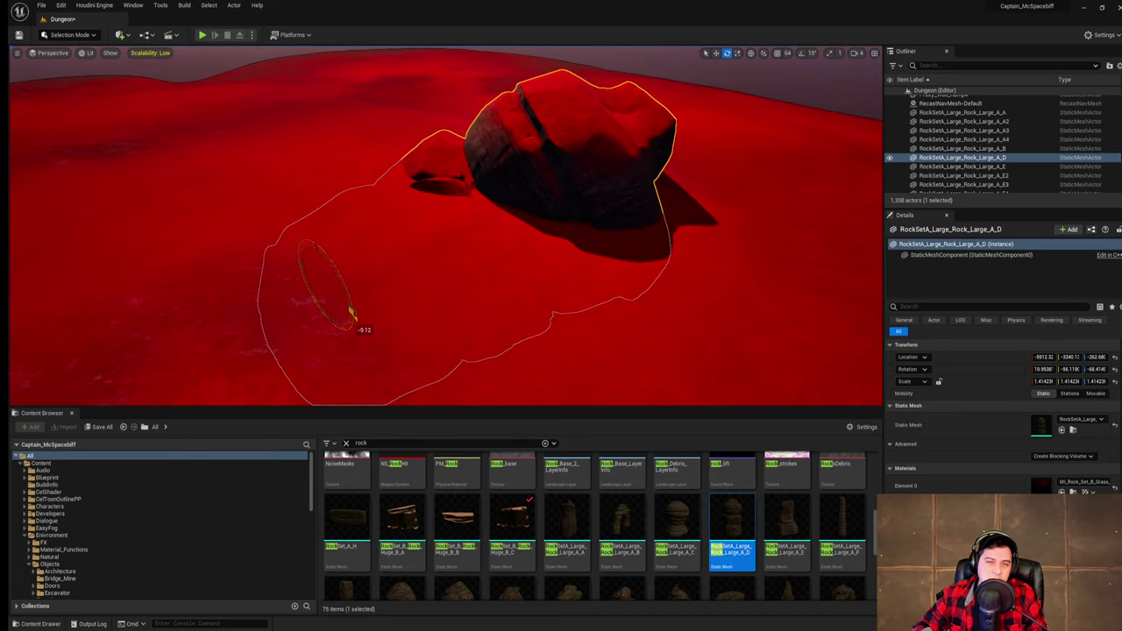
left_click_drag(320, 261, 318, 249)
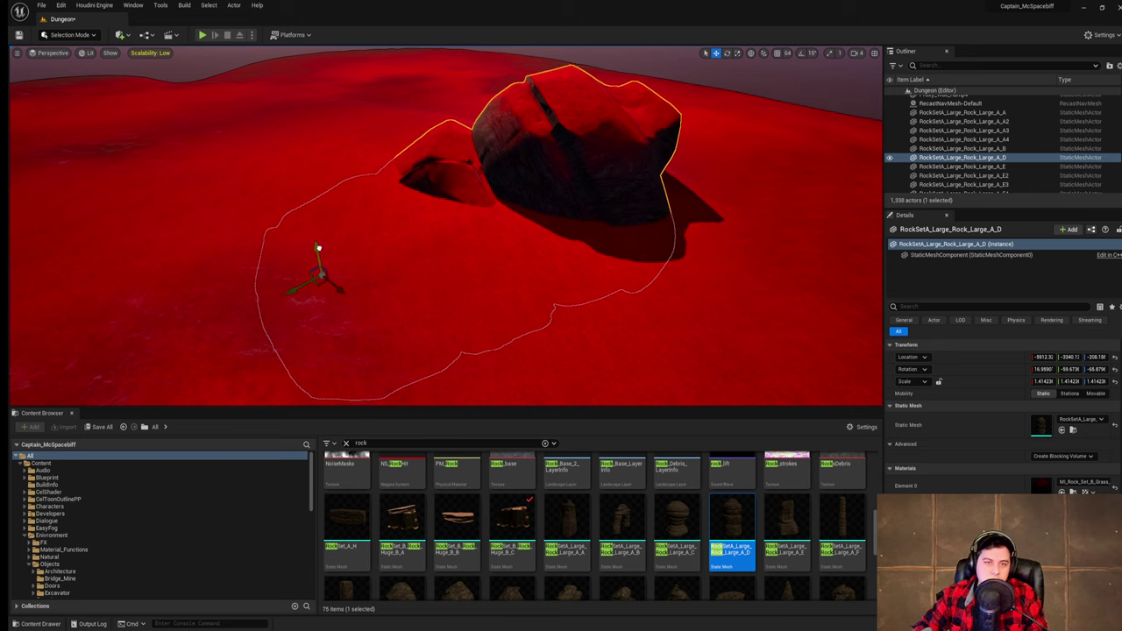
- Start a playtest at the new half-buried rock, run around it, and cross the red ground towards the upright rock
left_click(201, 35)
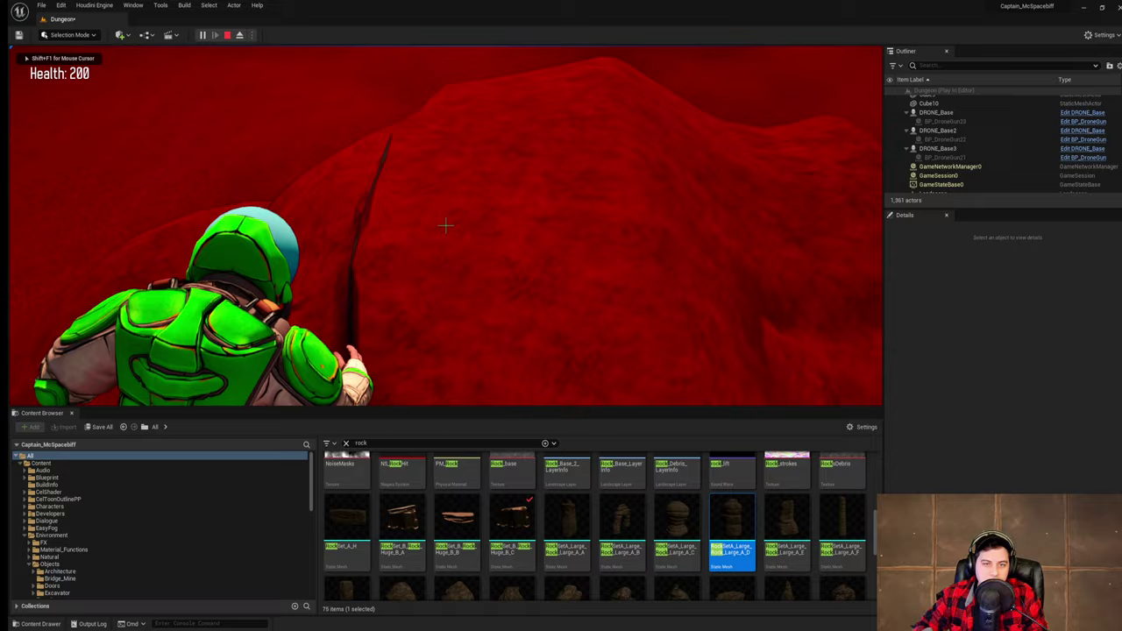
key("w")
key("w")
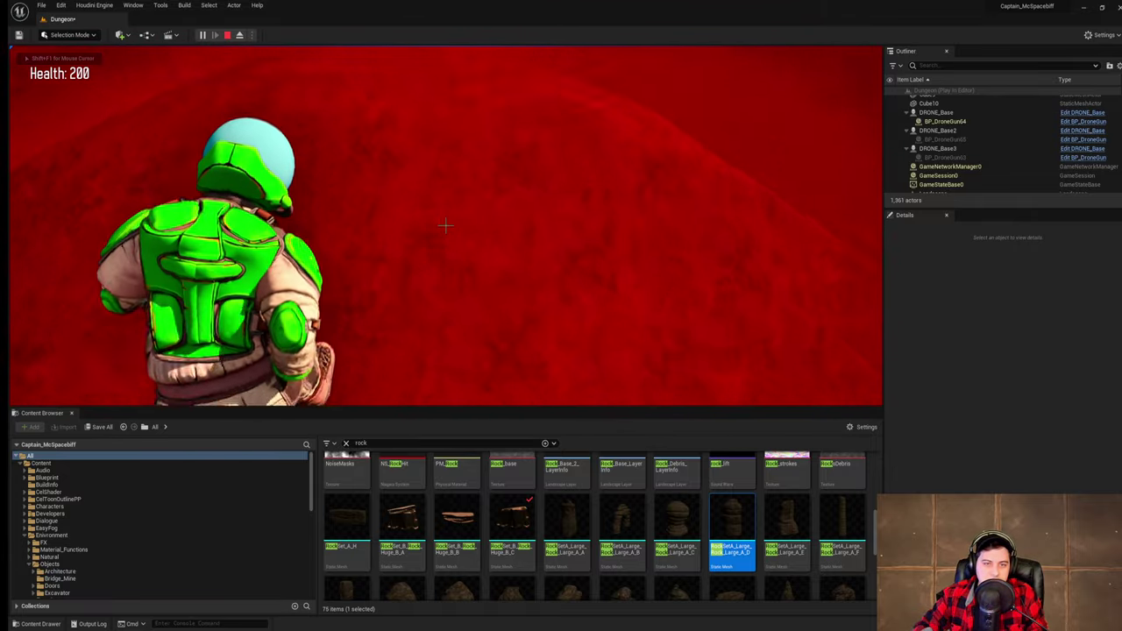
key("w")
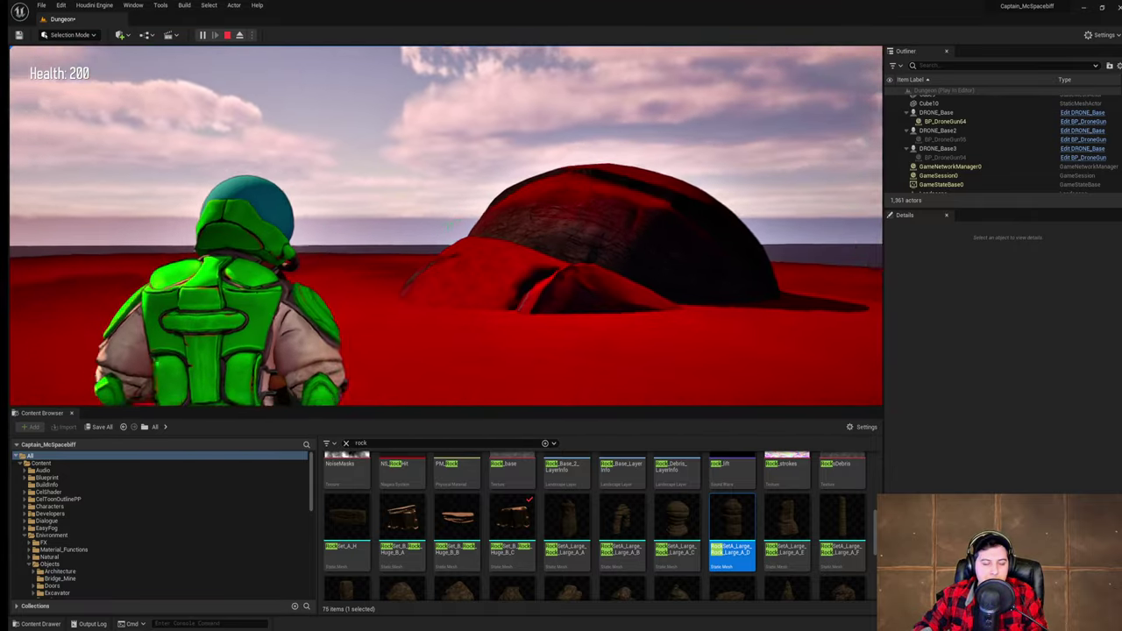
key("w")
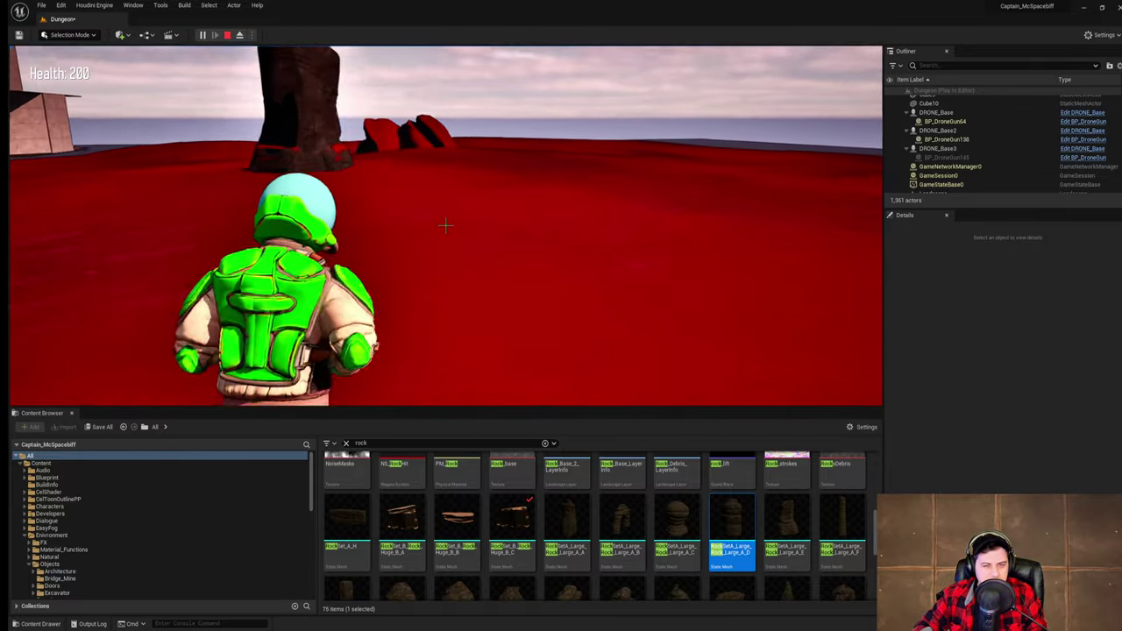
key("w")
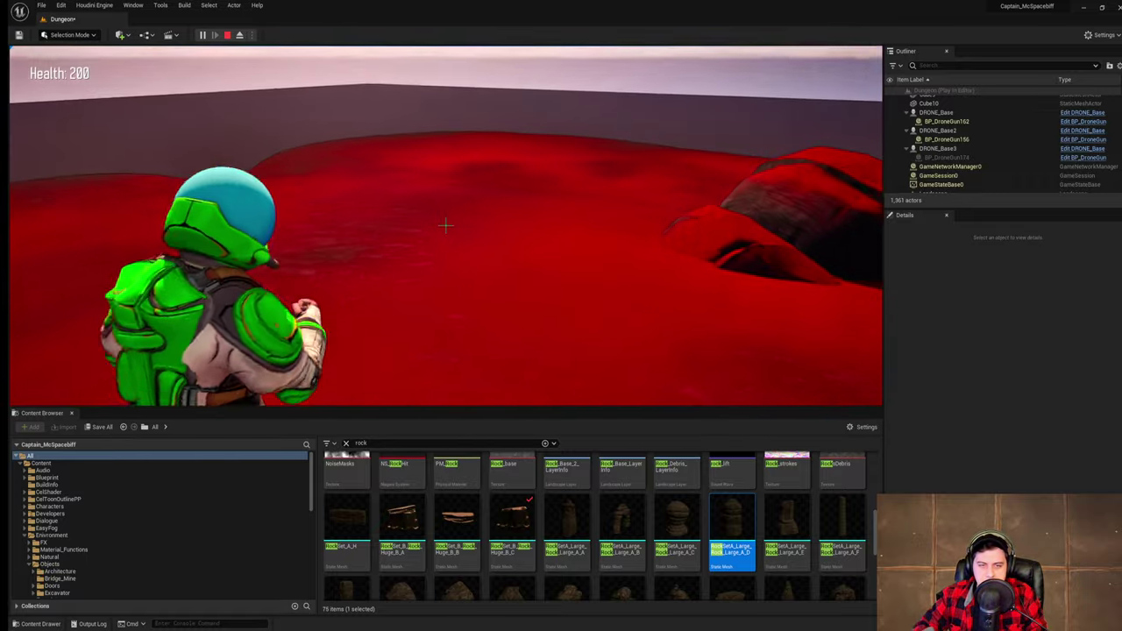
- Run and jump around the upright rock in the playtest while facing the building
key("w")
key("space")
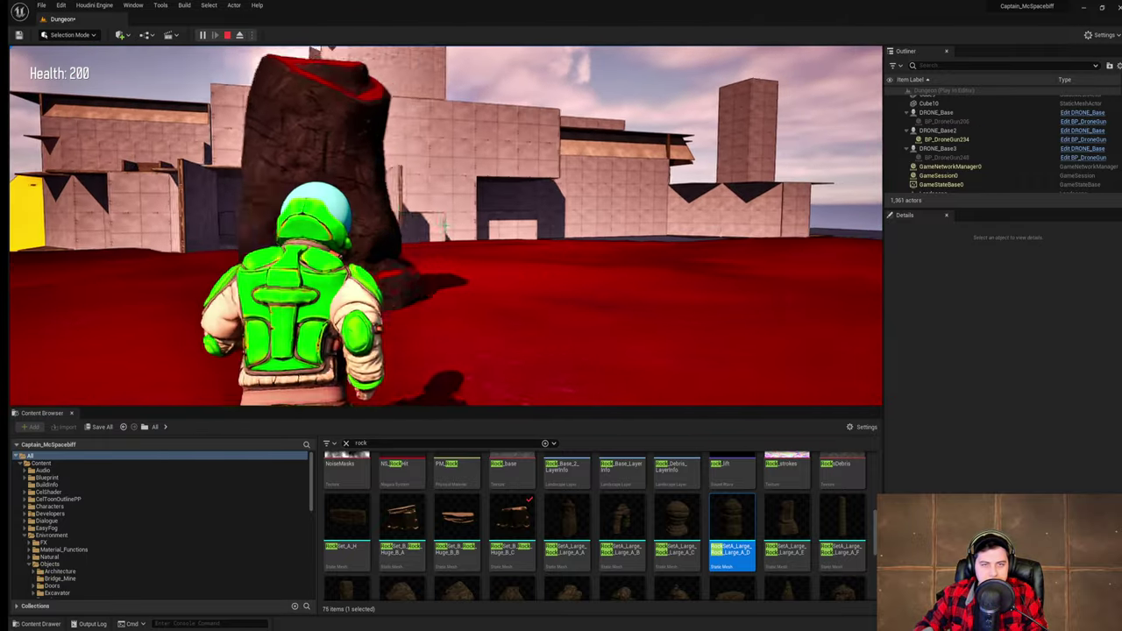
key("w")
key("space")
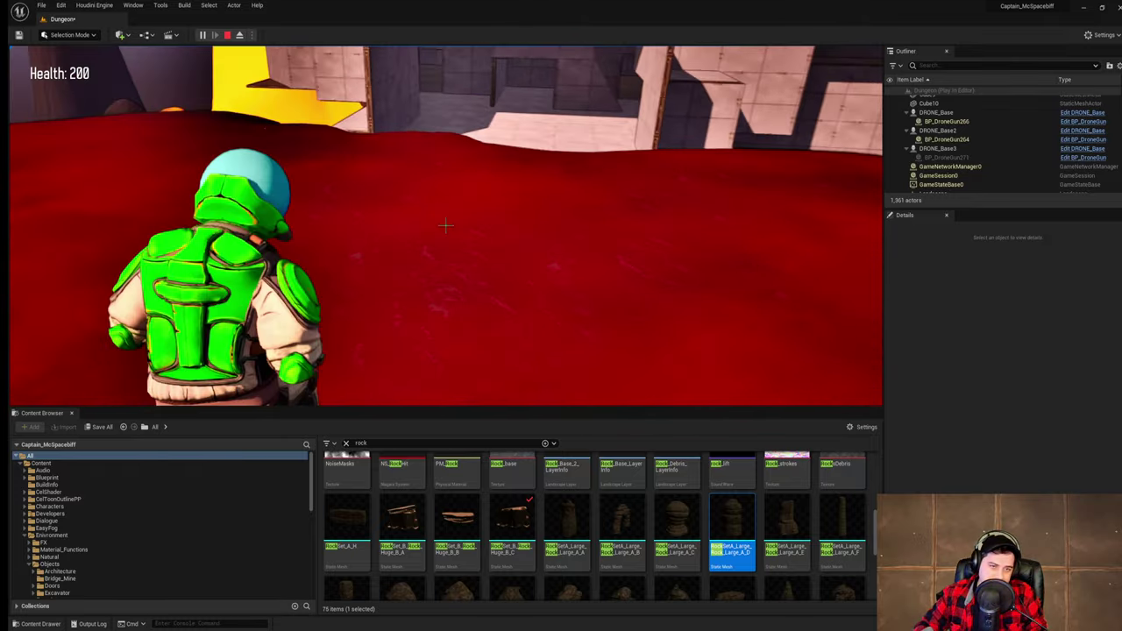
- Approach the new half-buried rock again in the playtest, return to the upright rock, and jump among the rocks
key("w")
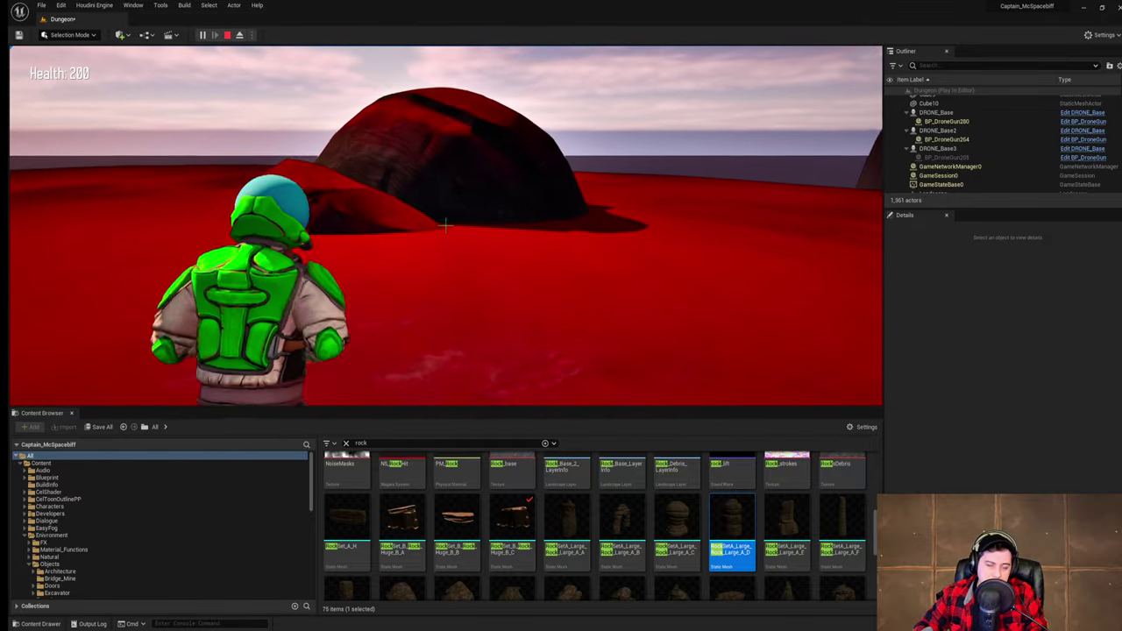
key("w")
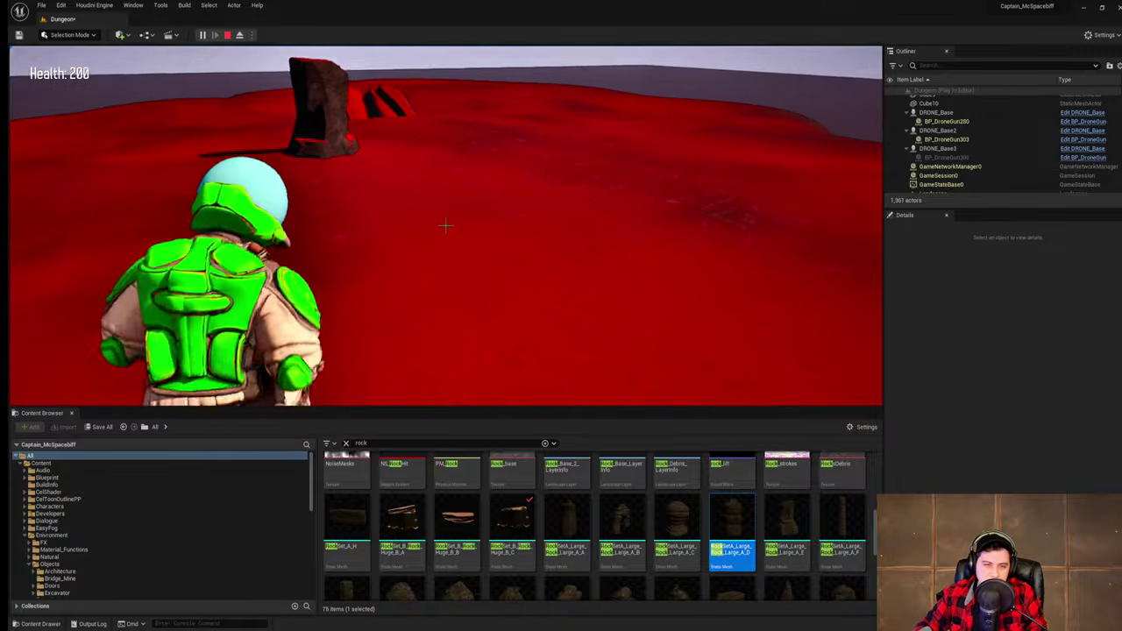
key("w")
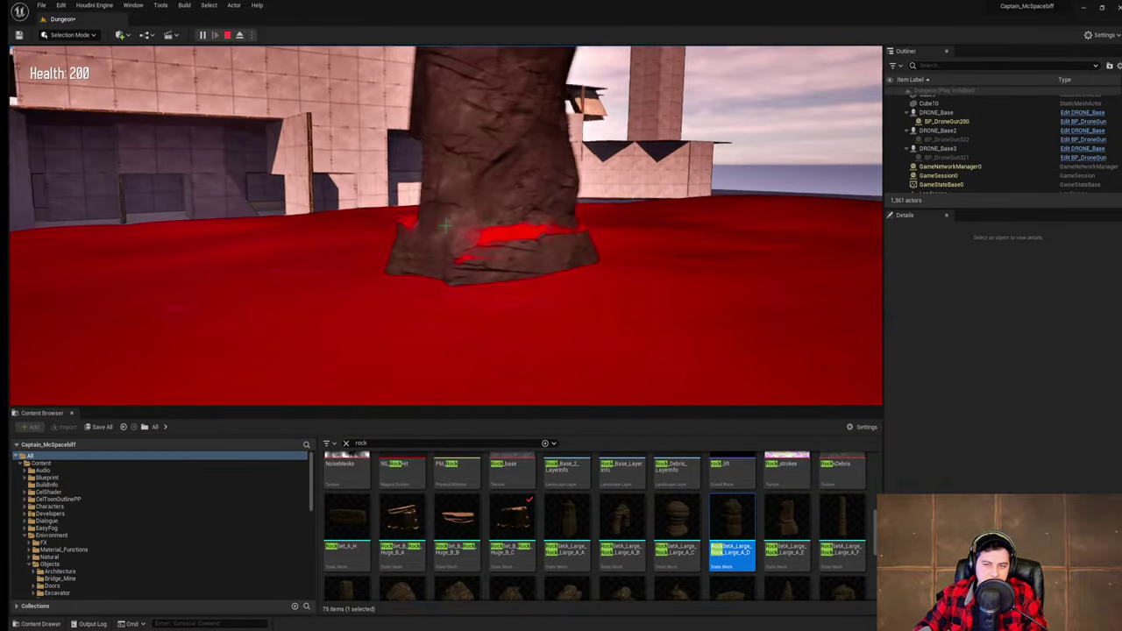
key("w")
key("space")
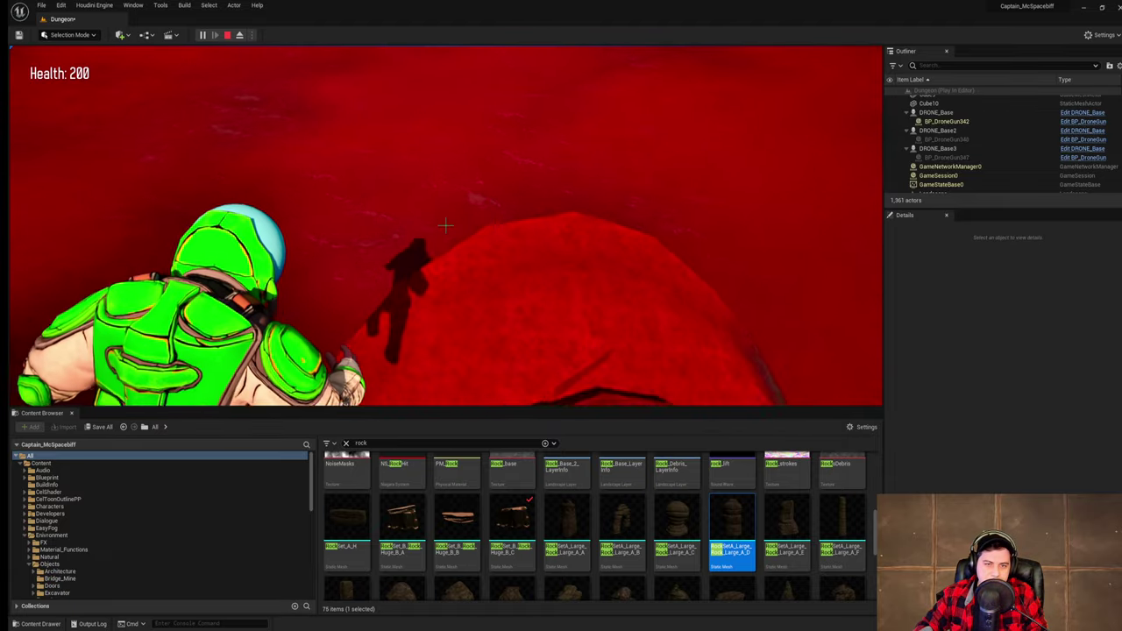
- Finish the run across the red ground towards the upright rock, end the playtest, and save the current level
key("w")
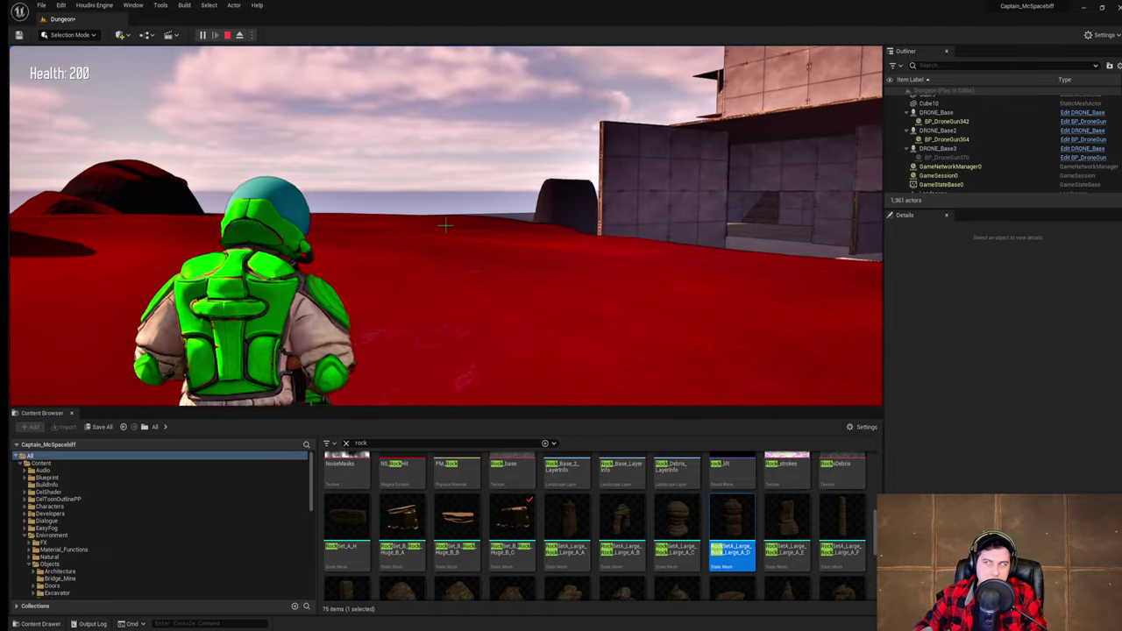
key("w")
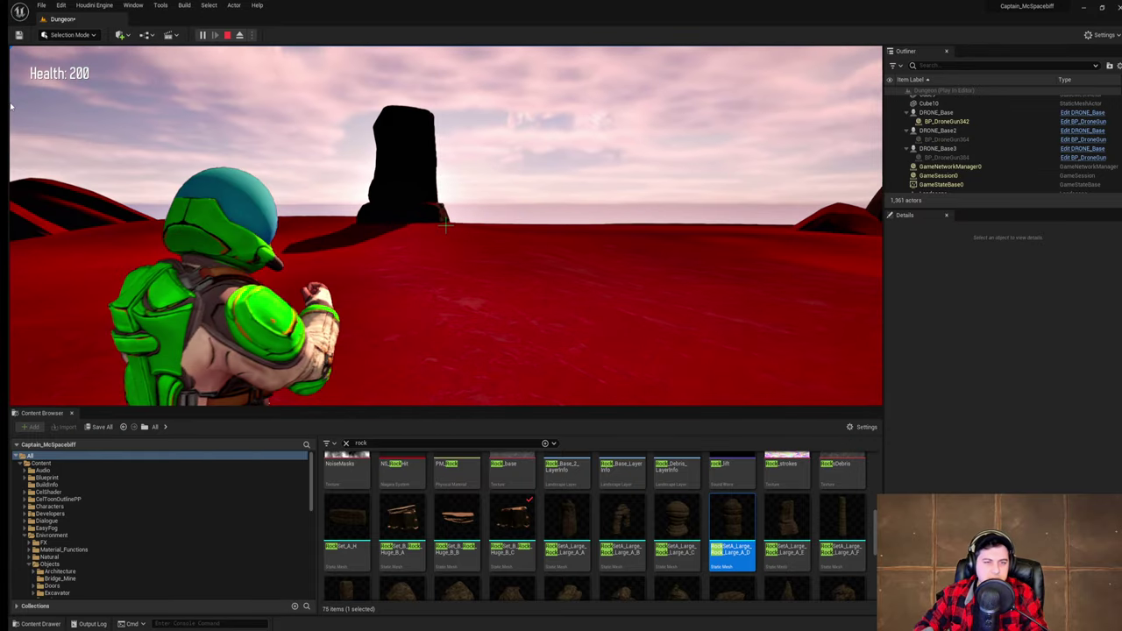
key("Escape")
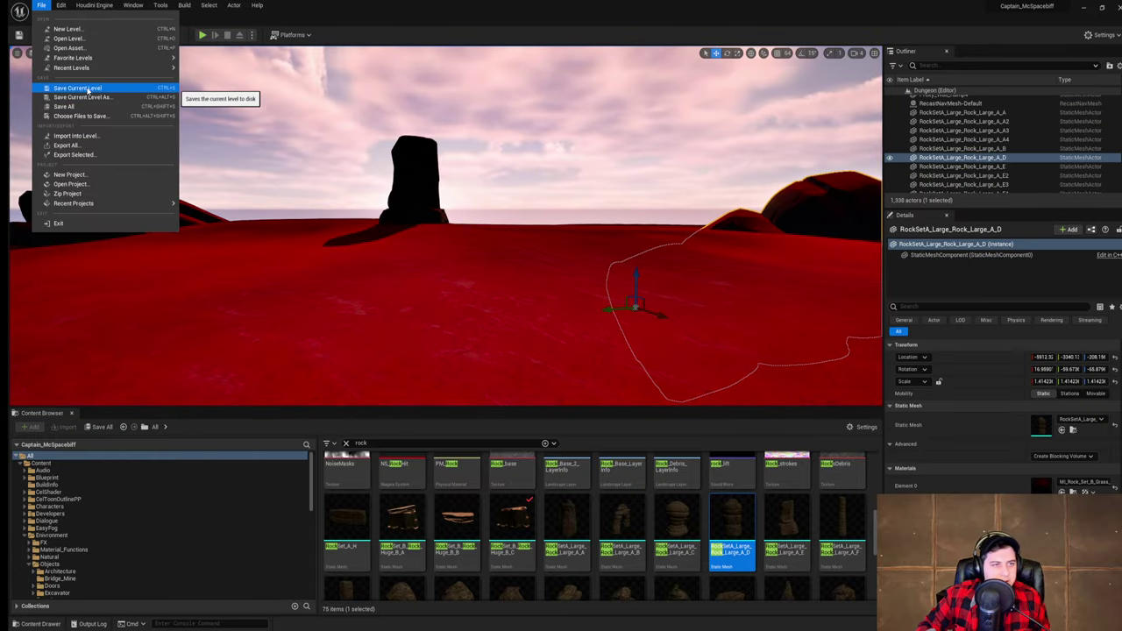
left_click(570, 171)
- Survey the rocks on the red ground from above and select the upright rock between the half-buried ones
right_click_drag(570, 171, 799, 210)
key("w")
key("w")
key("s")
key("w")
key("s")
key("w")
key("s")
key("w")
key("s")
key("a")
mouse_move(426, 165)
right_mouse_down()
mouse_move(491, 161)
mouse_move(426, 165)
right_mouse_up()
left_click(375, 168)
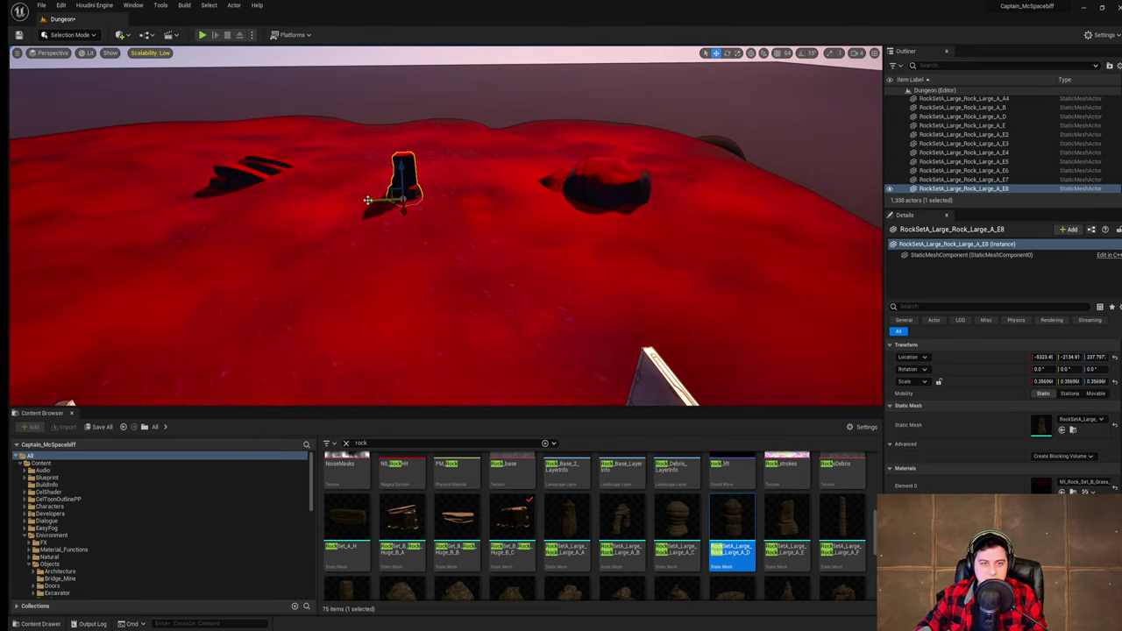
- Start a new playtest on the red ground and run up to the upright rock facing the building
left_click(444, 153)
key("w")
right_click_drag(445, 154, 417, 144)
left_click(445, 153)
key("d")
left_click(203, 35)
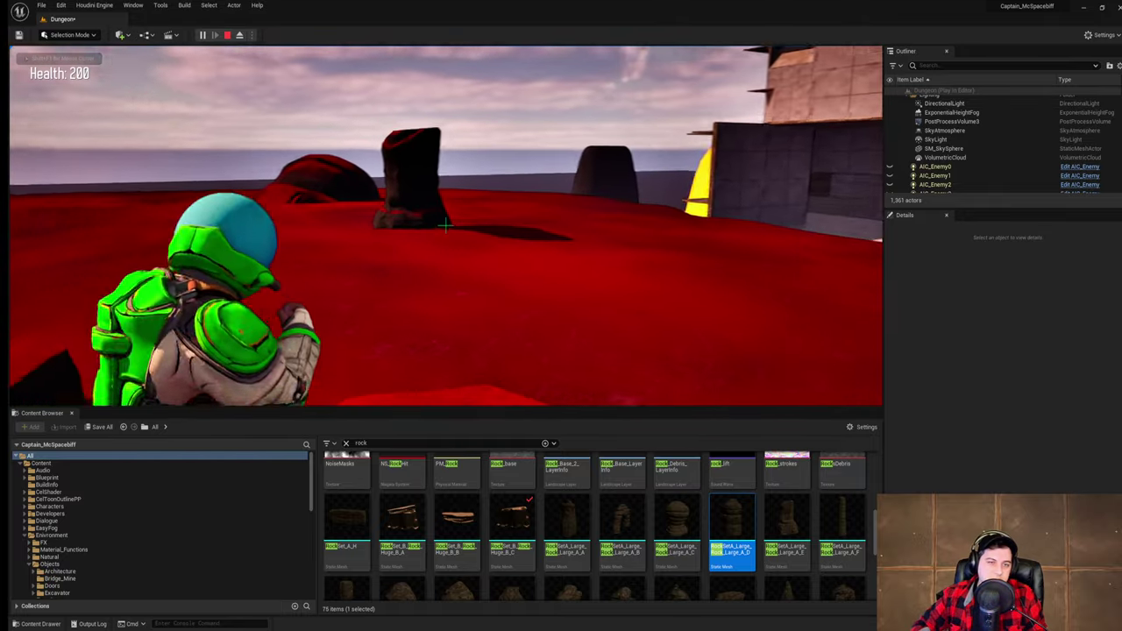
key("w")
key("w")
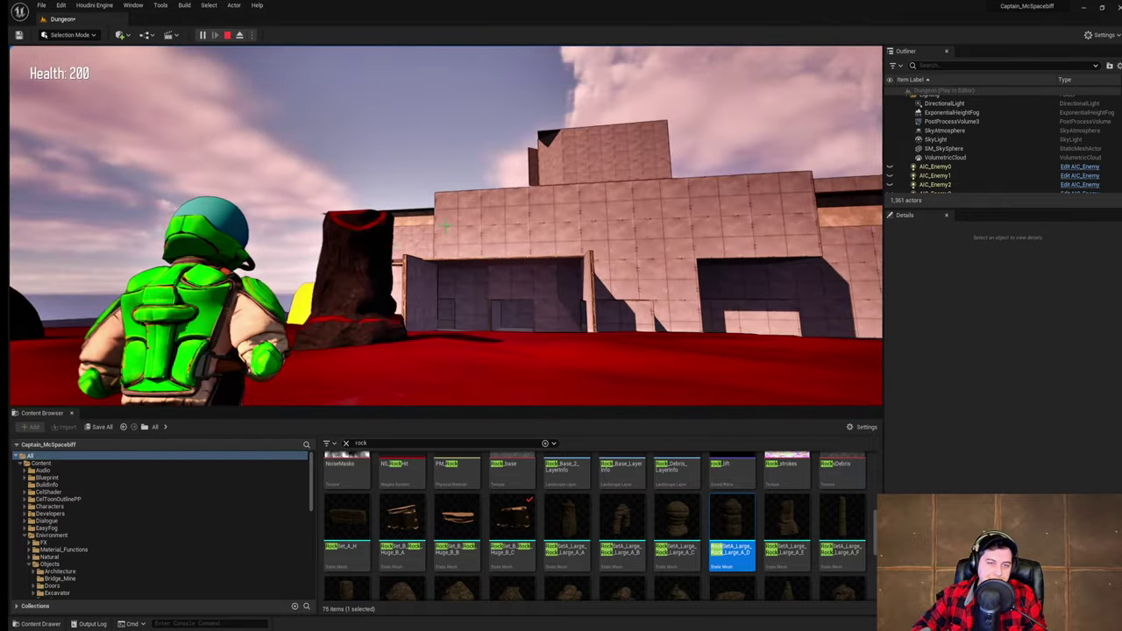
- Run from the upright rock to the split half-buried rock in the playtest, and cross back to the large domed rock
key("space")
key("w")
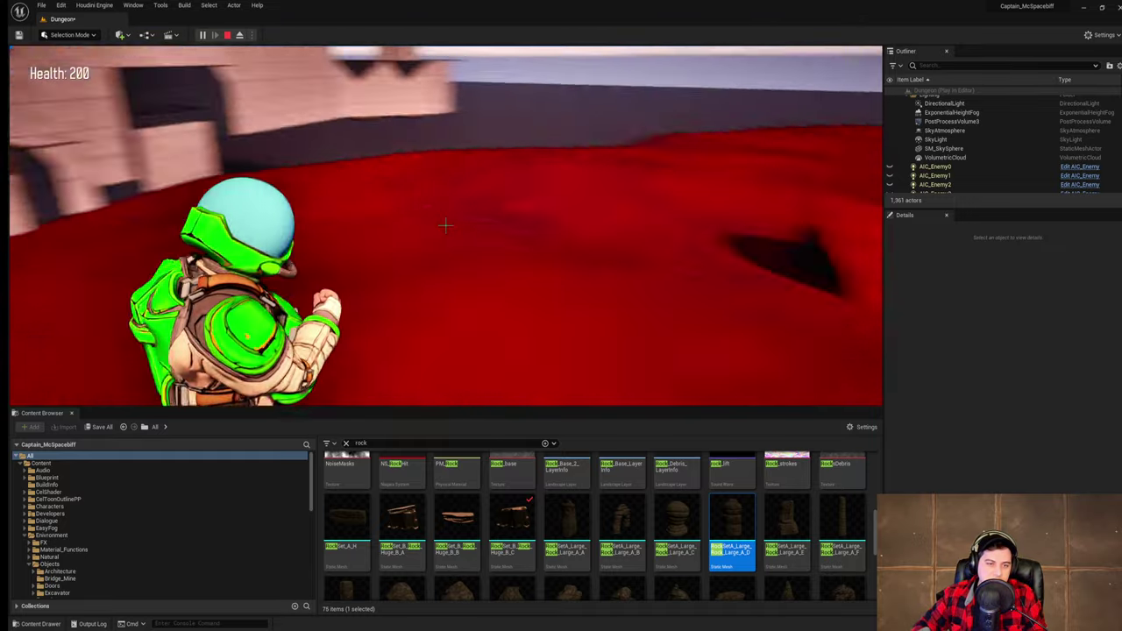
key("w")
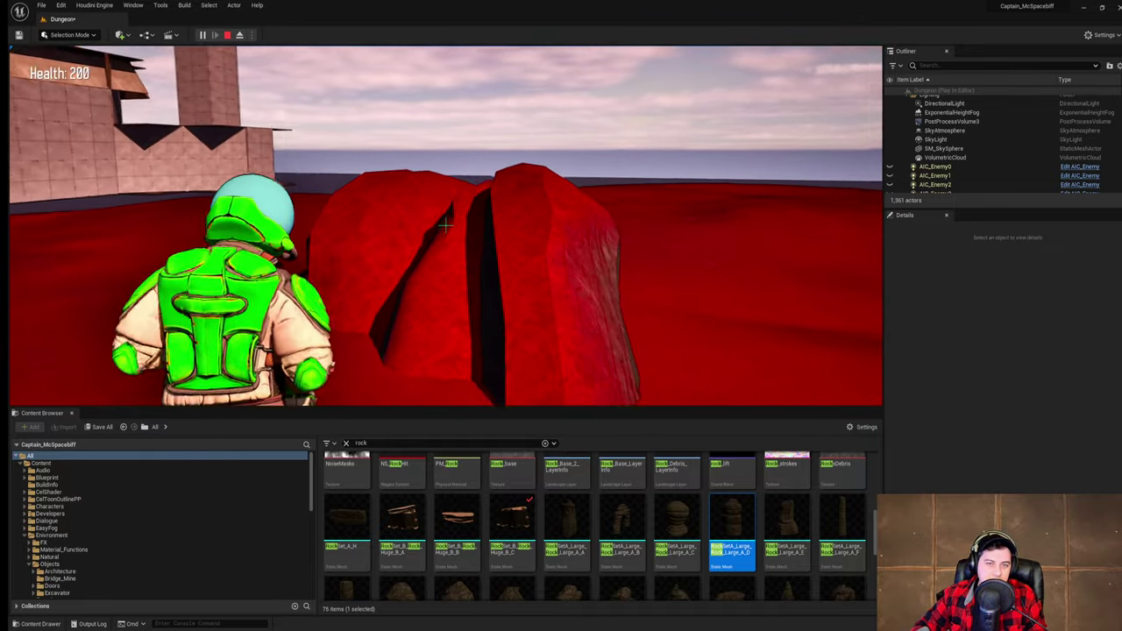
key("space")
key("w")
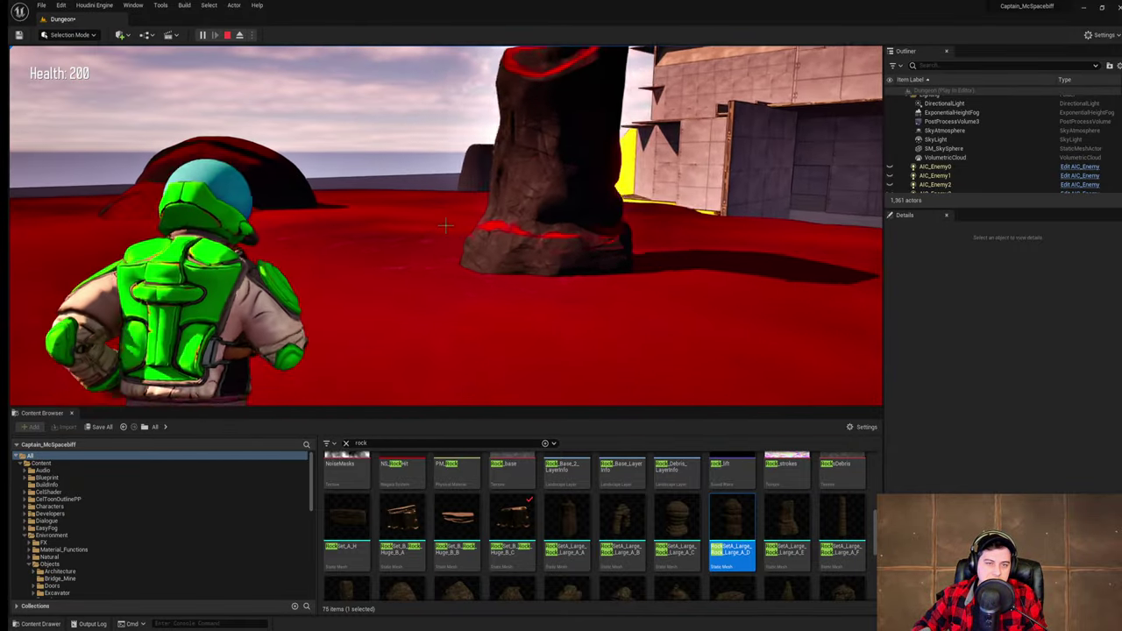
key("w")
key("w")
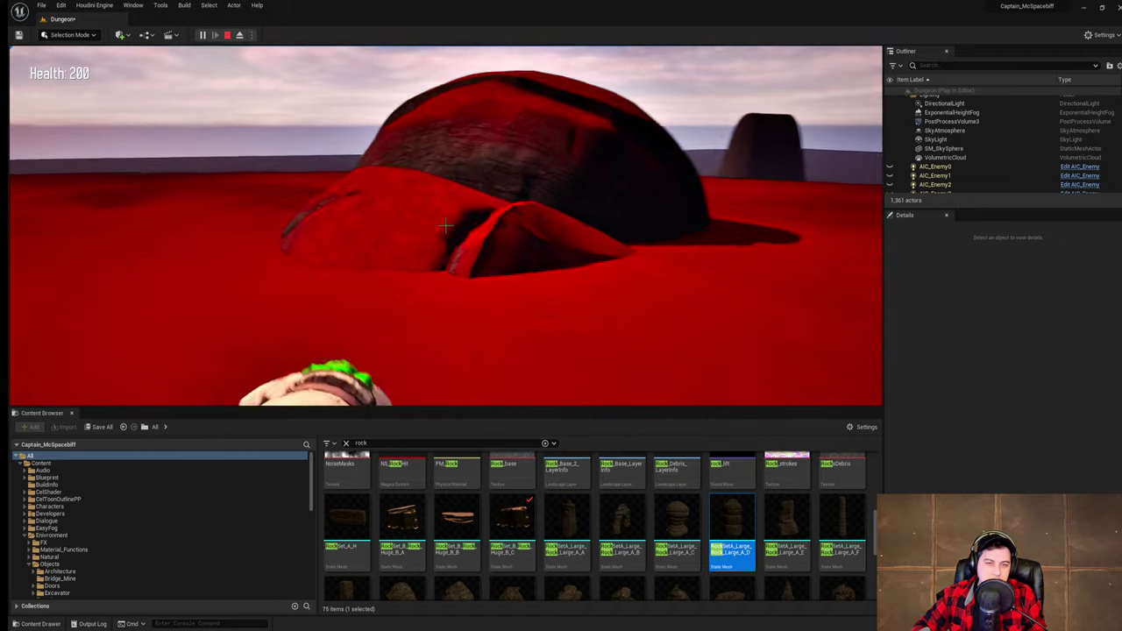
key("space")
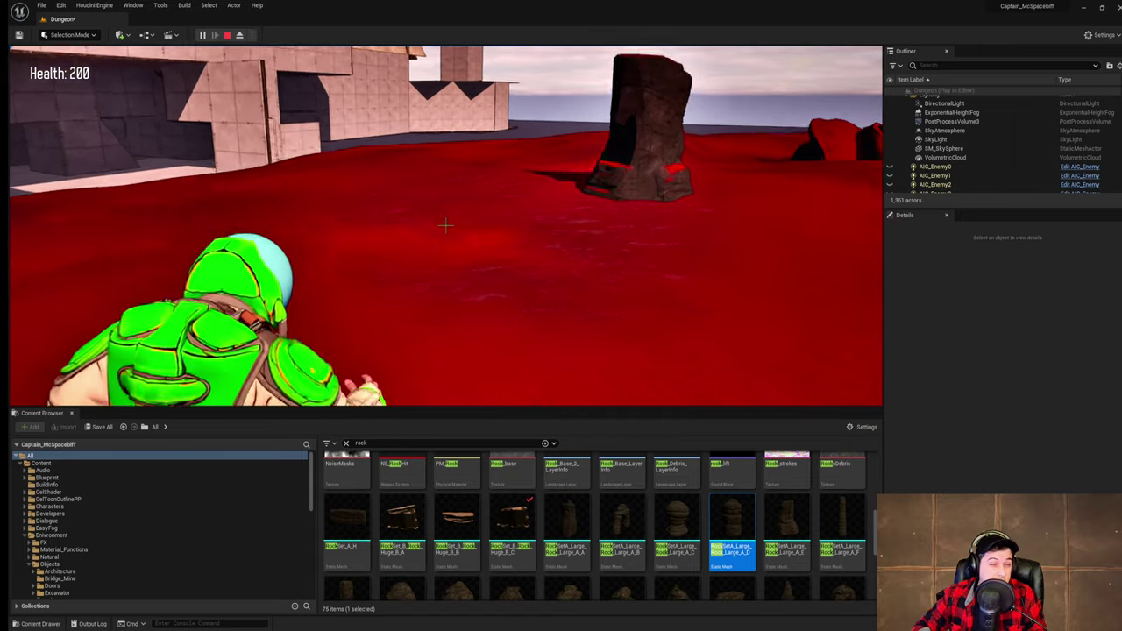
- Return to the split rock in the playtest, jump there, and cross past the upright rock to the domed rock
key("w")
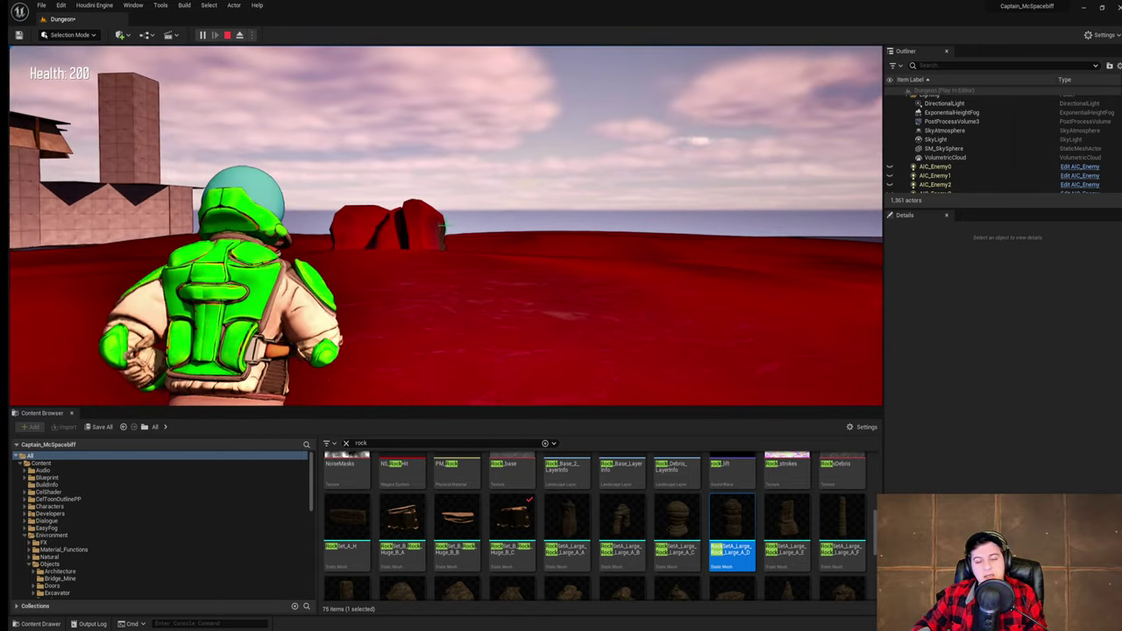
key("w")
key("space")
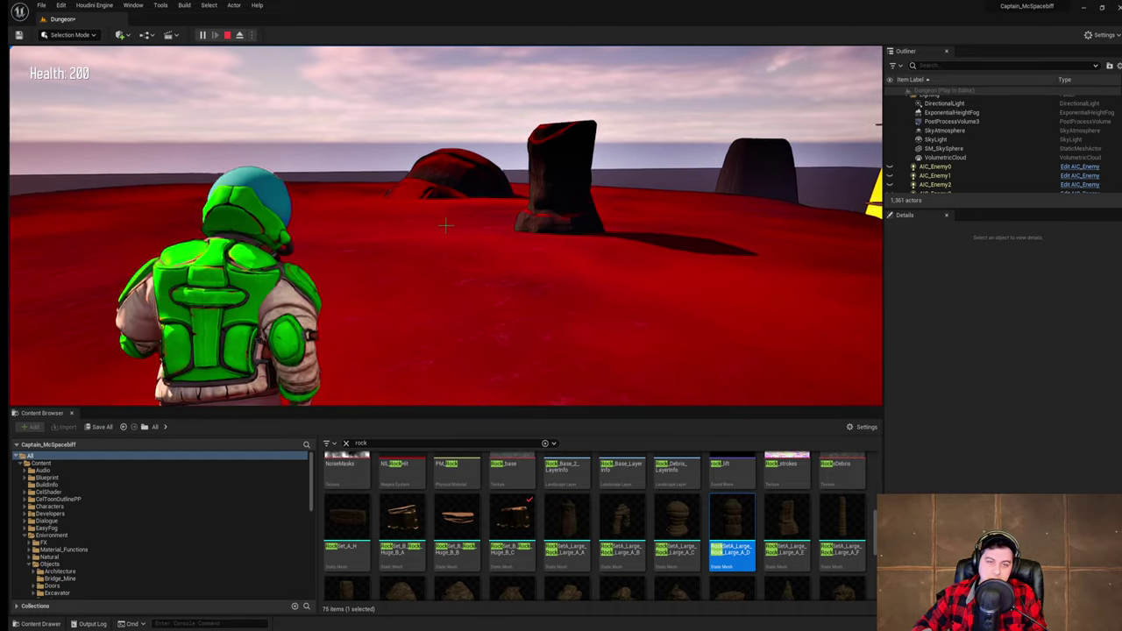
key("w")
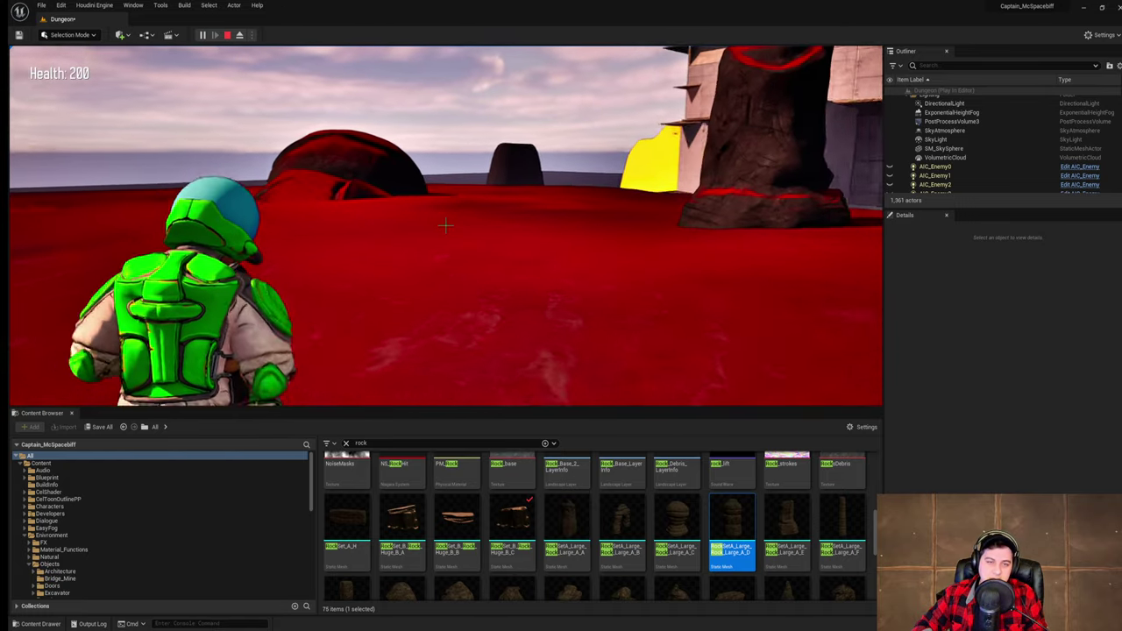
key("w")
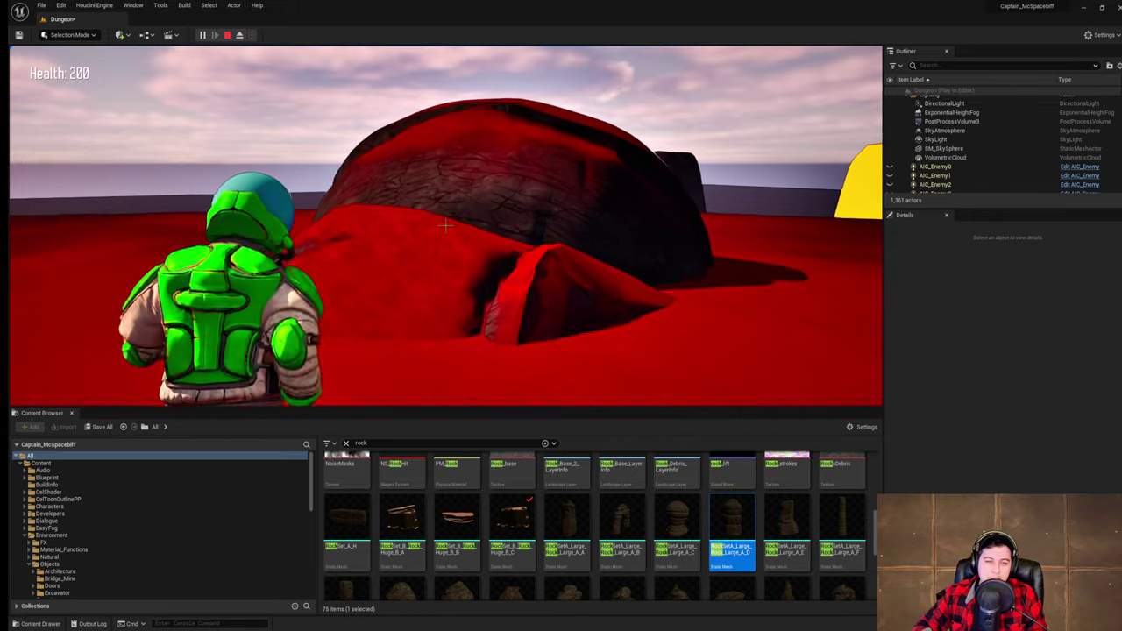
key("w")
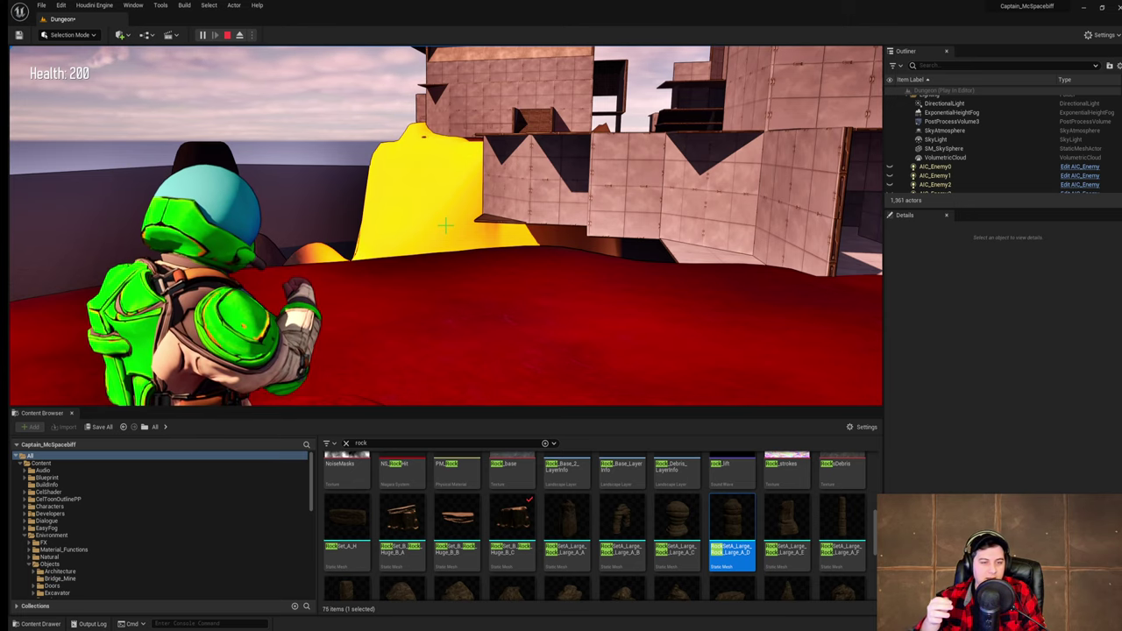
- Run from the domed rock past the upright rock and inspect the split rock up close in the playtest
key("w")
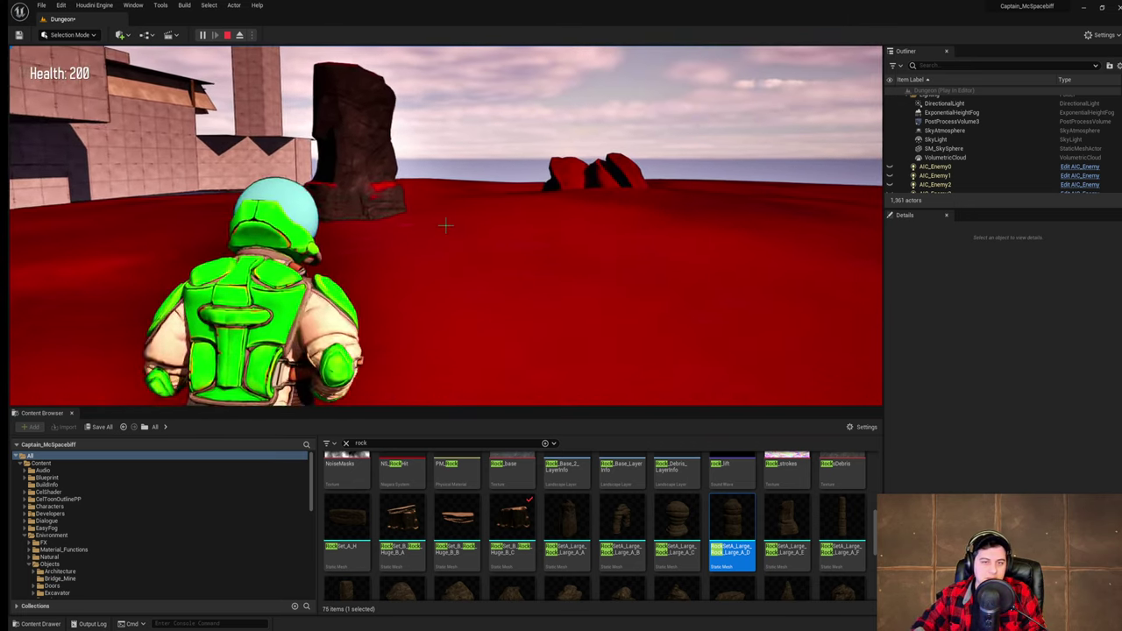
key("w")
key("w")
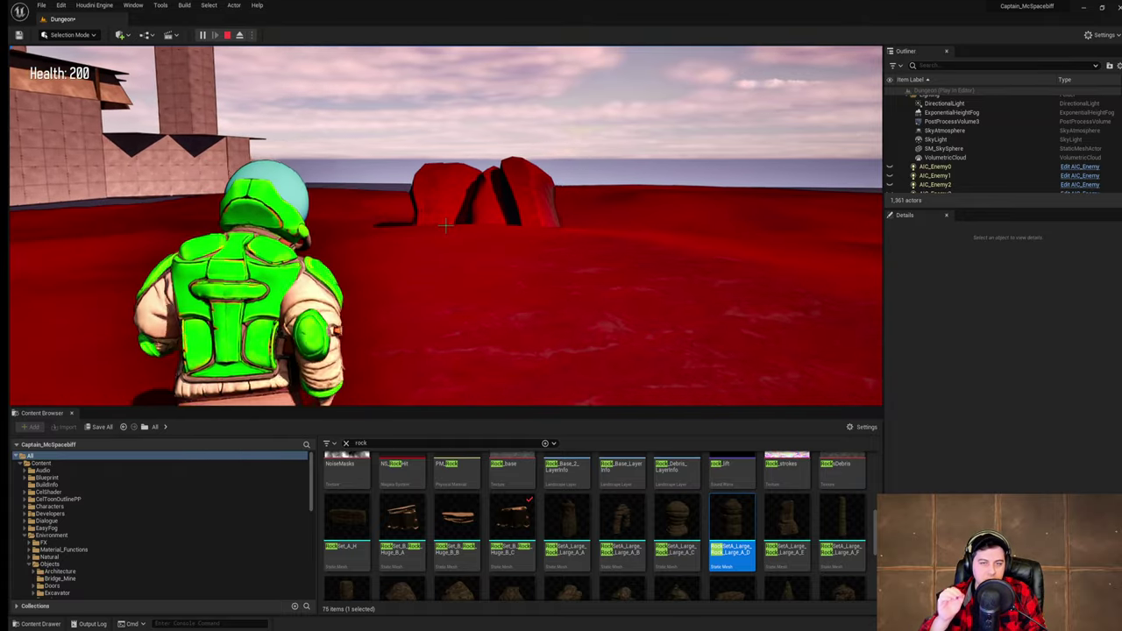
key("w")
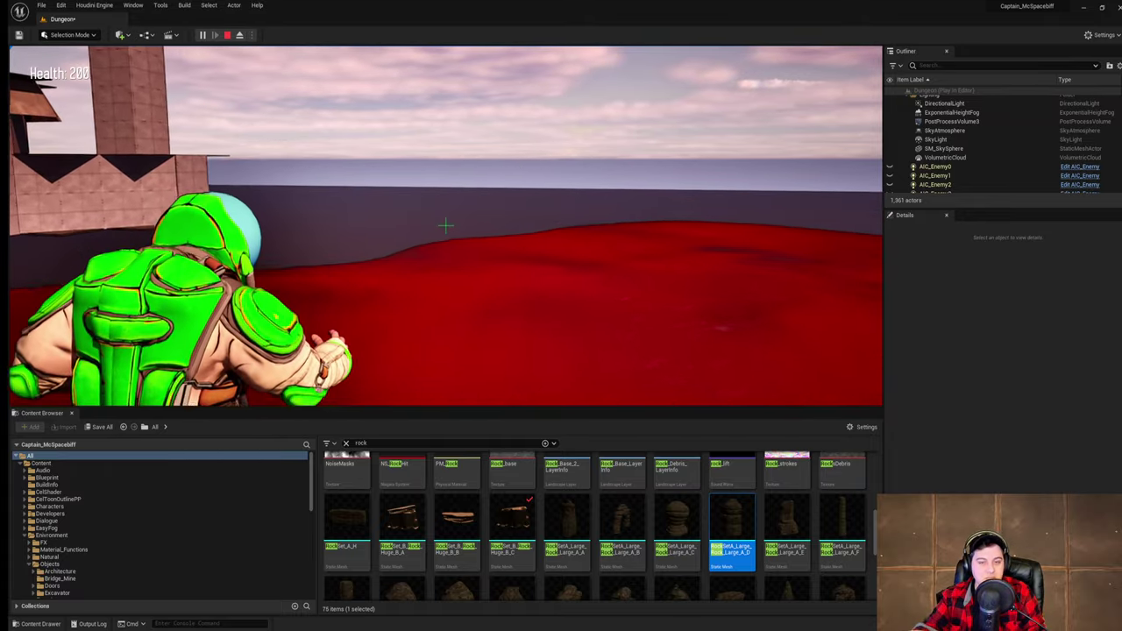
key("w")
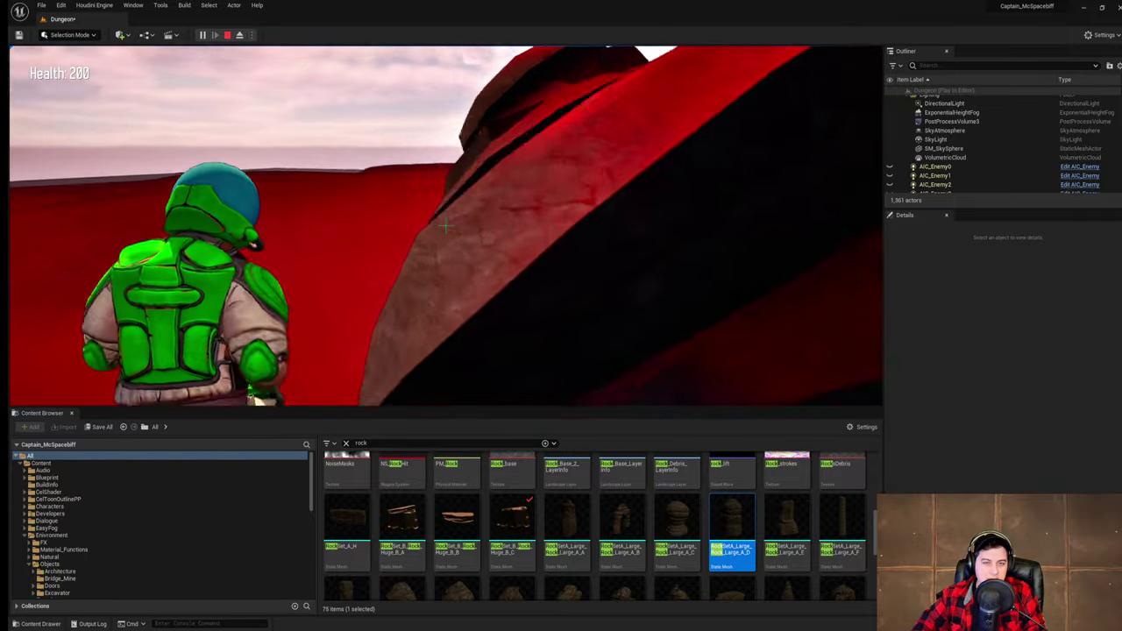
- Jump away from the split rock and hop across the red ground to the domed rock in the playtest
key("space")
key("w")
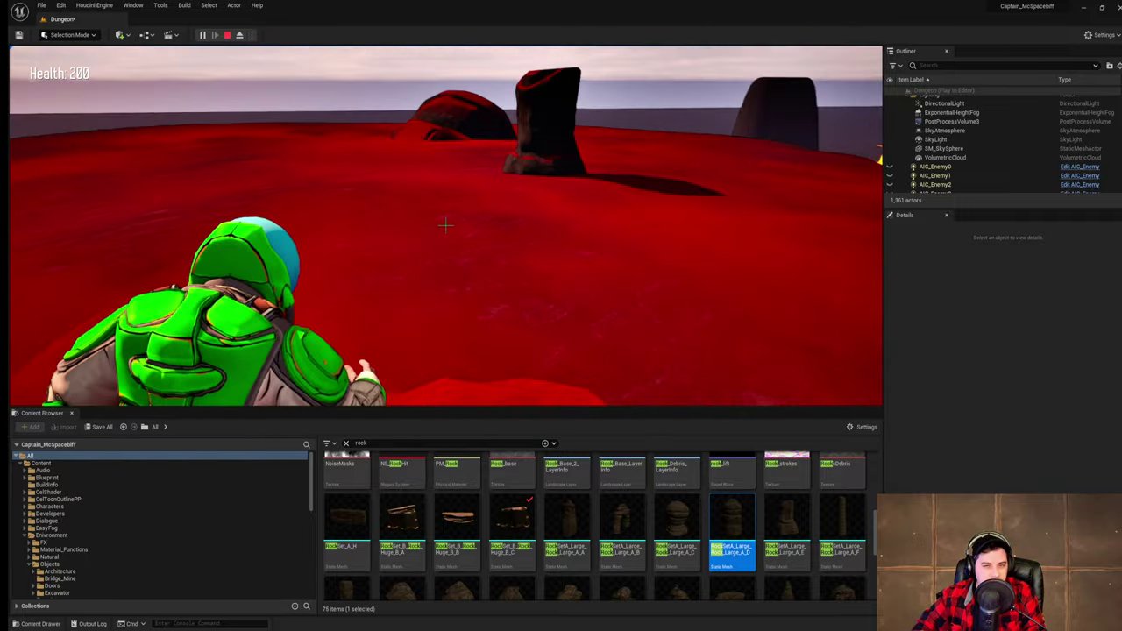
key("w")
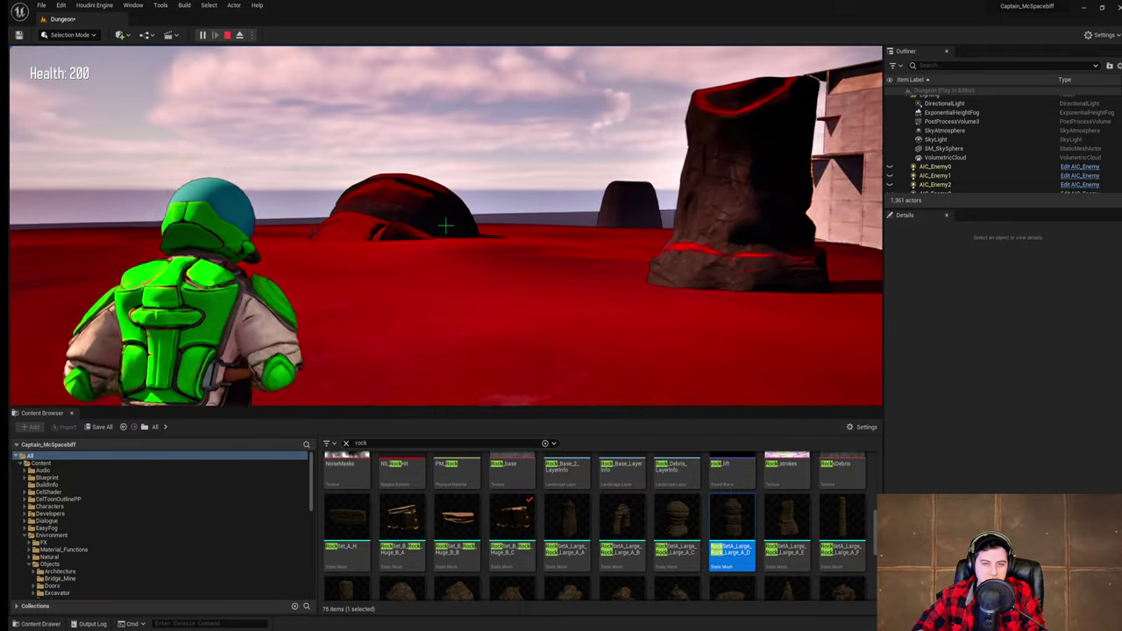
key("space")
key("w")
key("space")
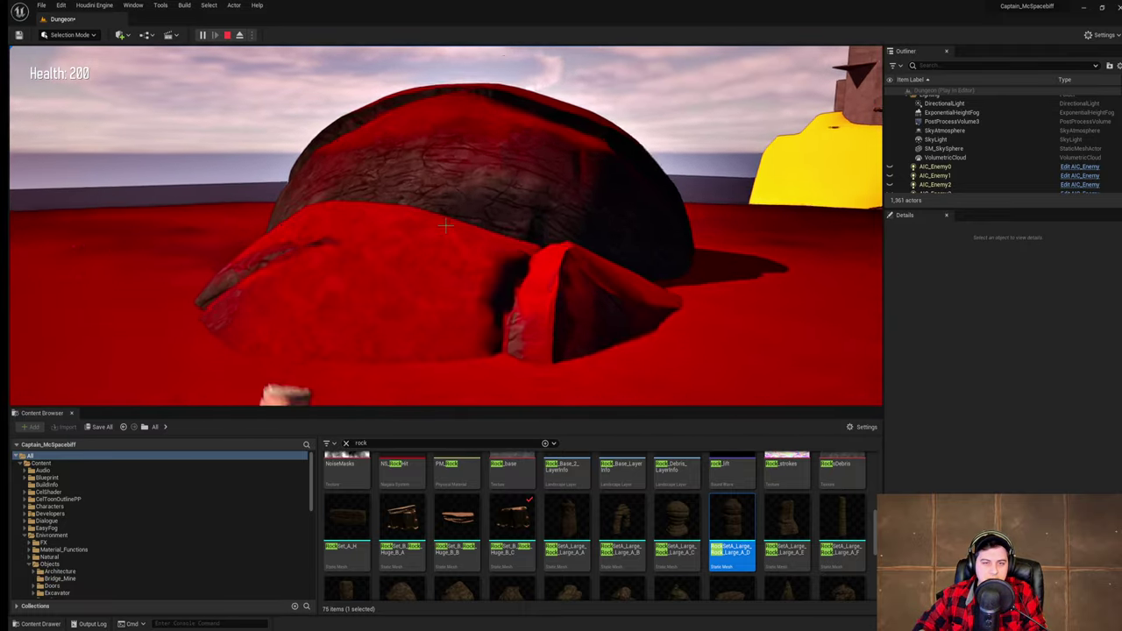
- Circle by the split rock again, inspect the domed rock's surface up close, and face the yellow shape beside the building
key("w")
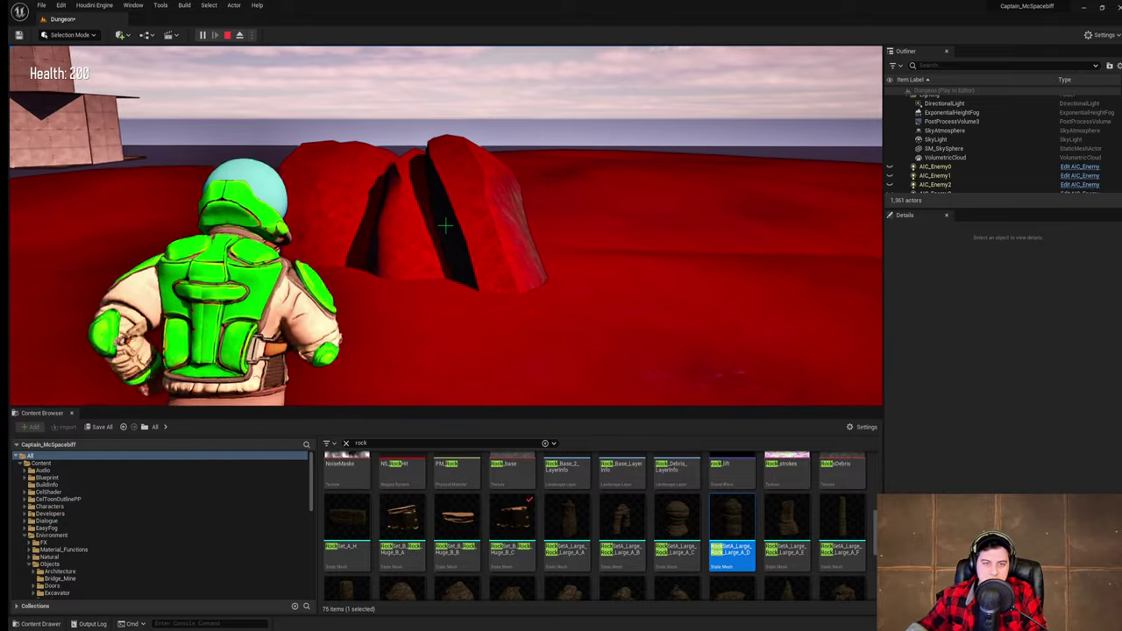
key("w")
key("space")
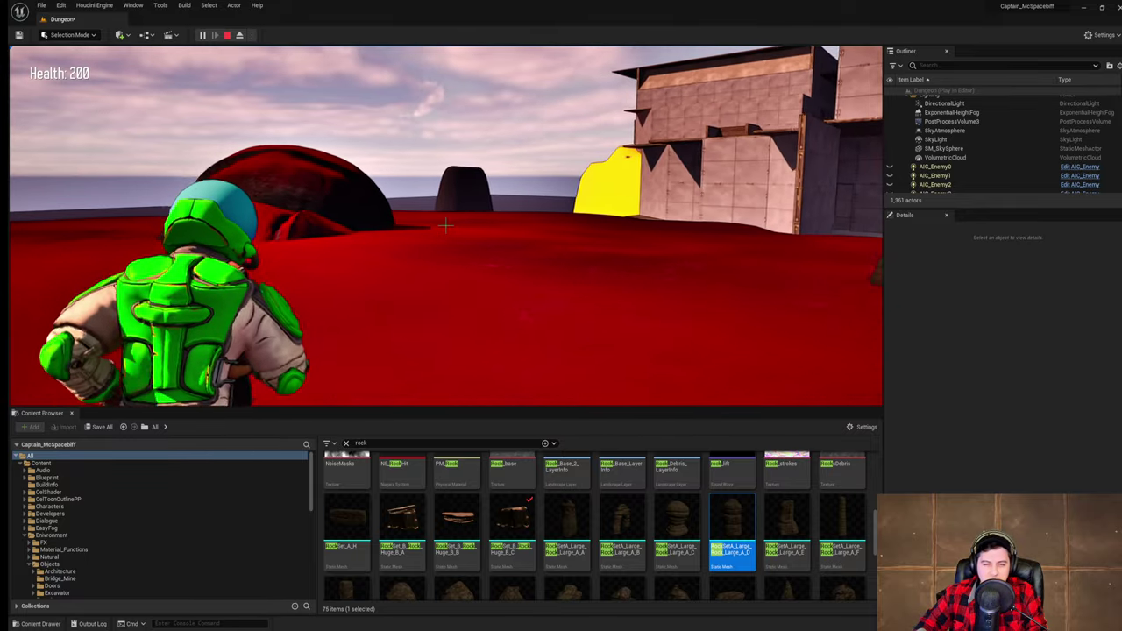
key("w")
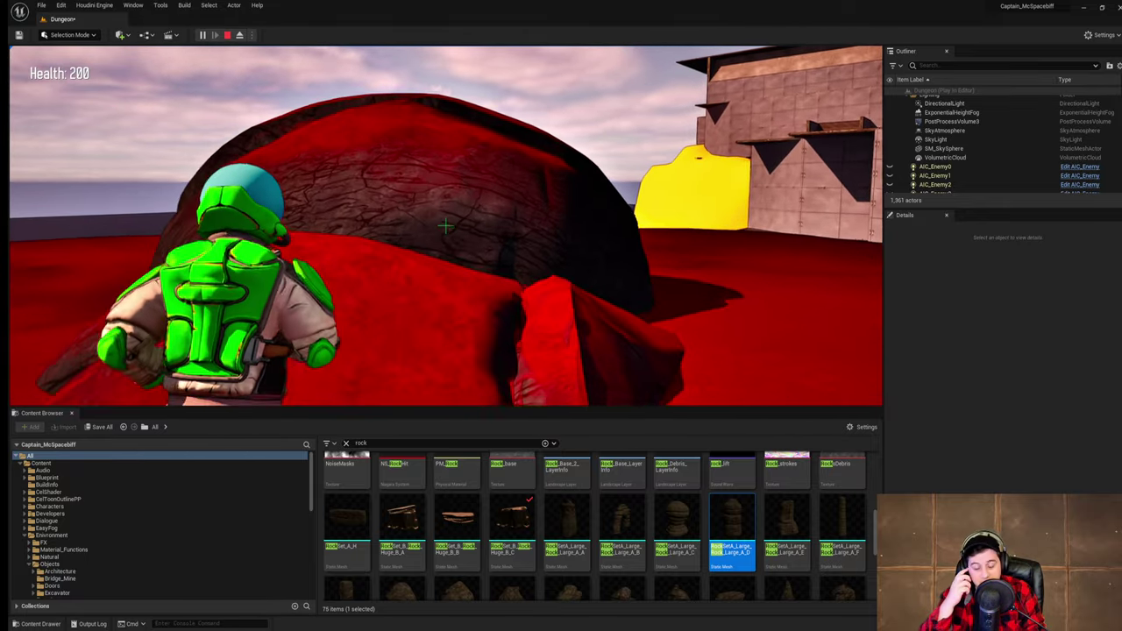
key("space")
key("w")
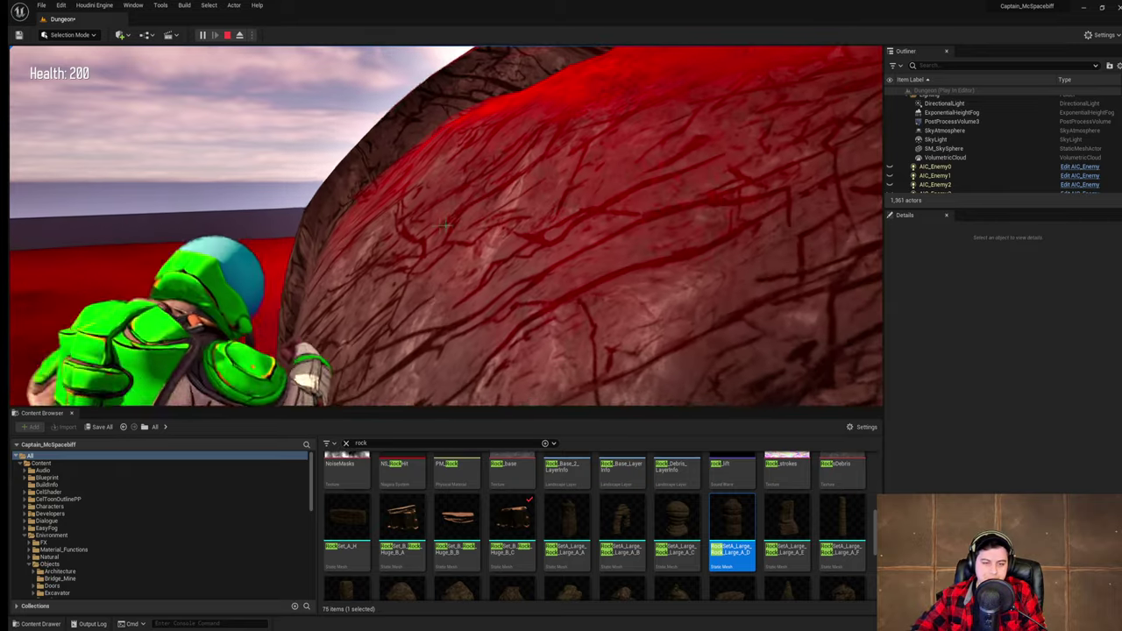
key("w")
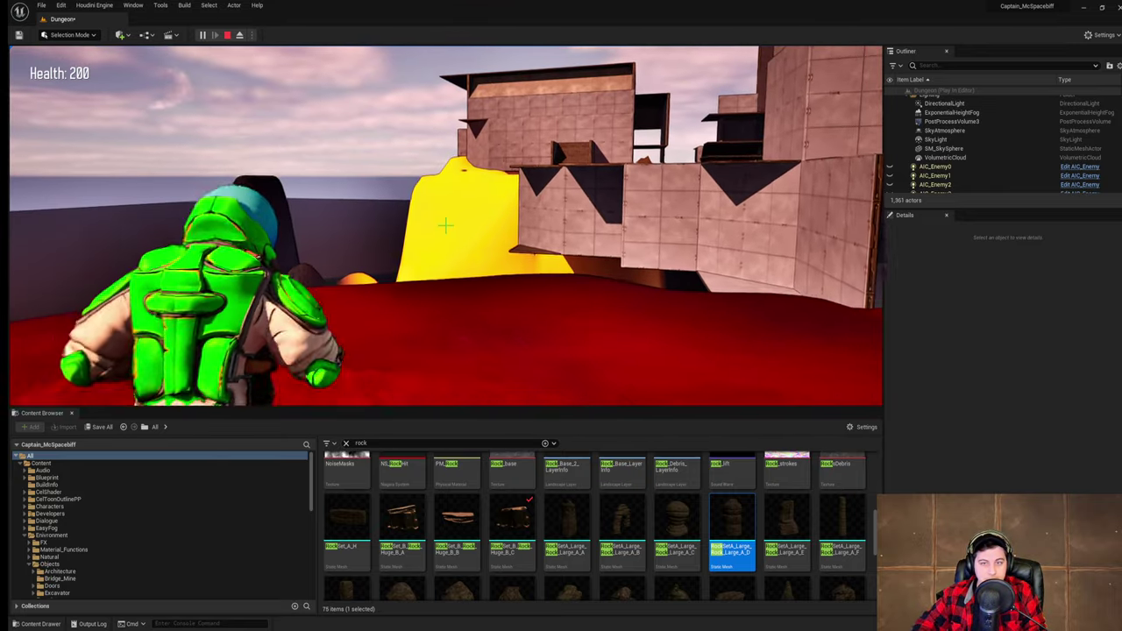
- Run to the split rock and back towards the domed rock in the playtest, jumping to view the upright rock
key("w")
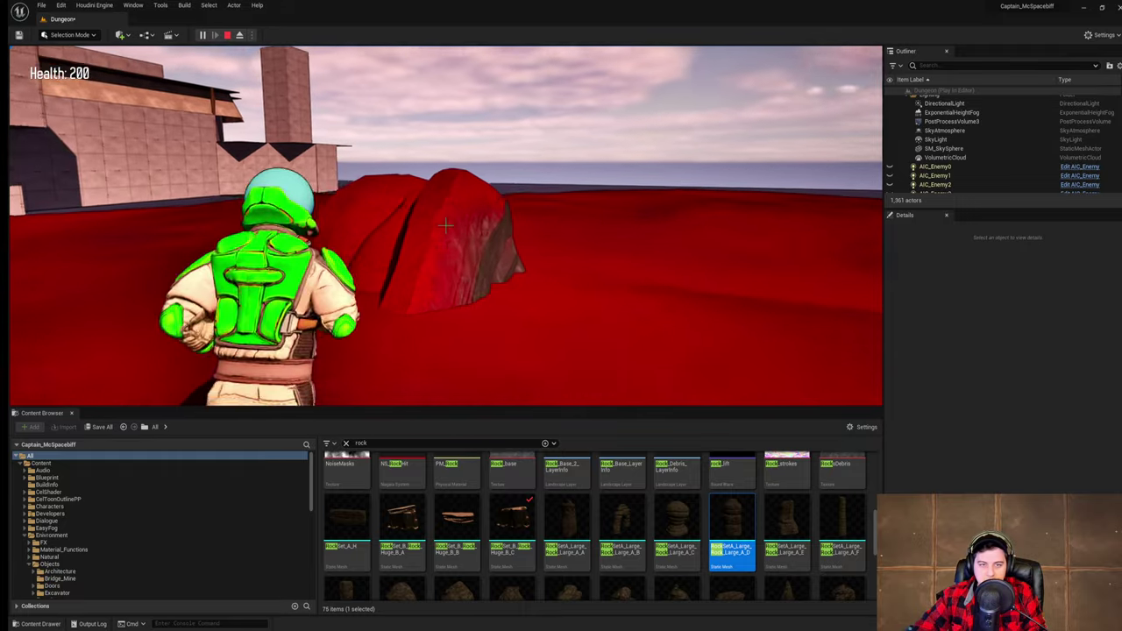
key("w")
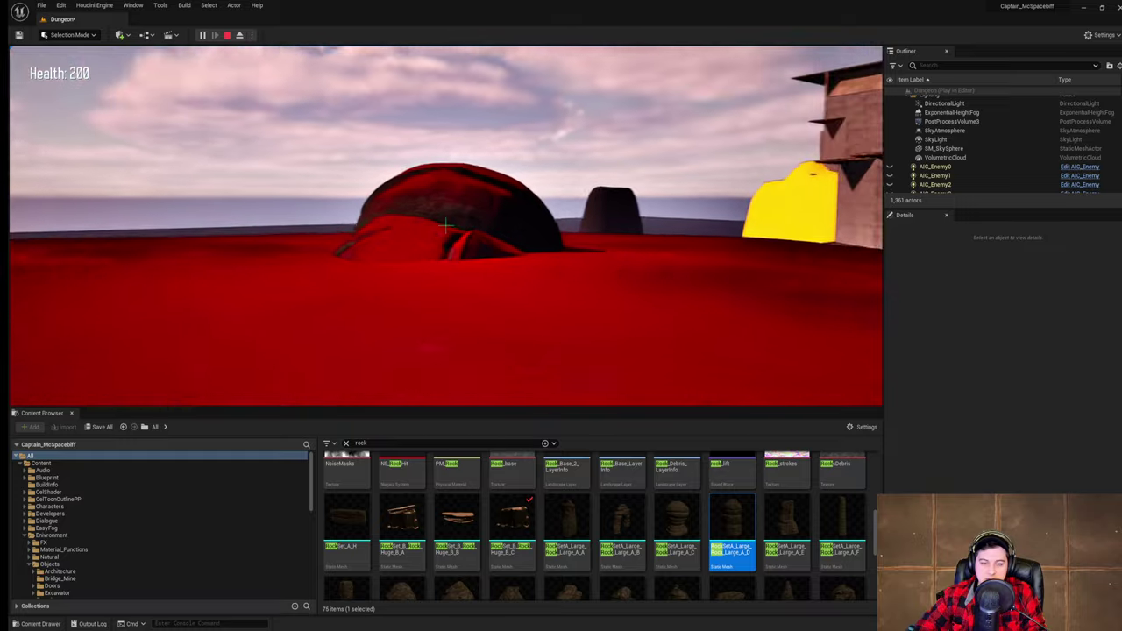
key("w")
key("space")
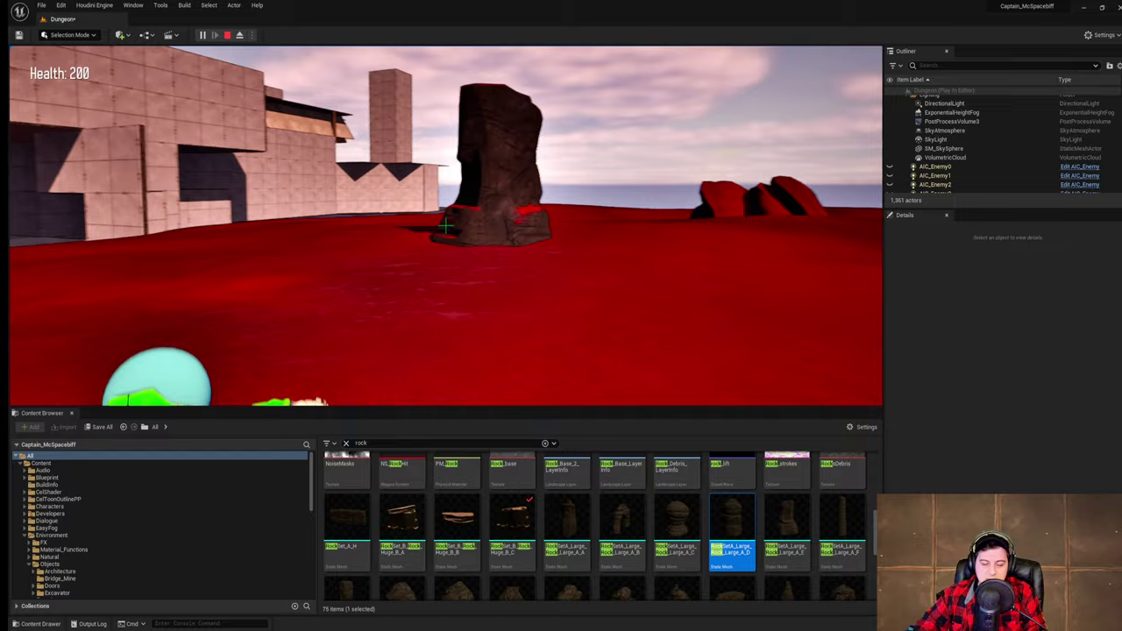
- Jump around the upright rock in the playtest, approach the split rock, and turn back to view the rock group
key("d")
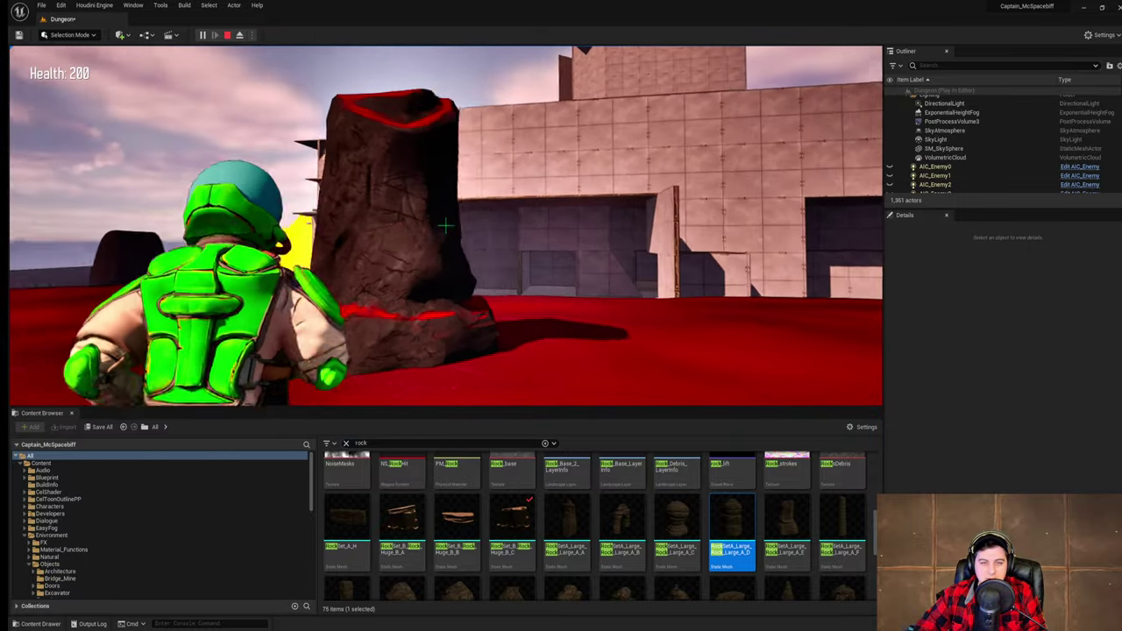
key("w")
key("space")
key("d")
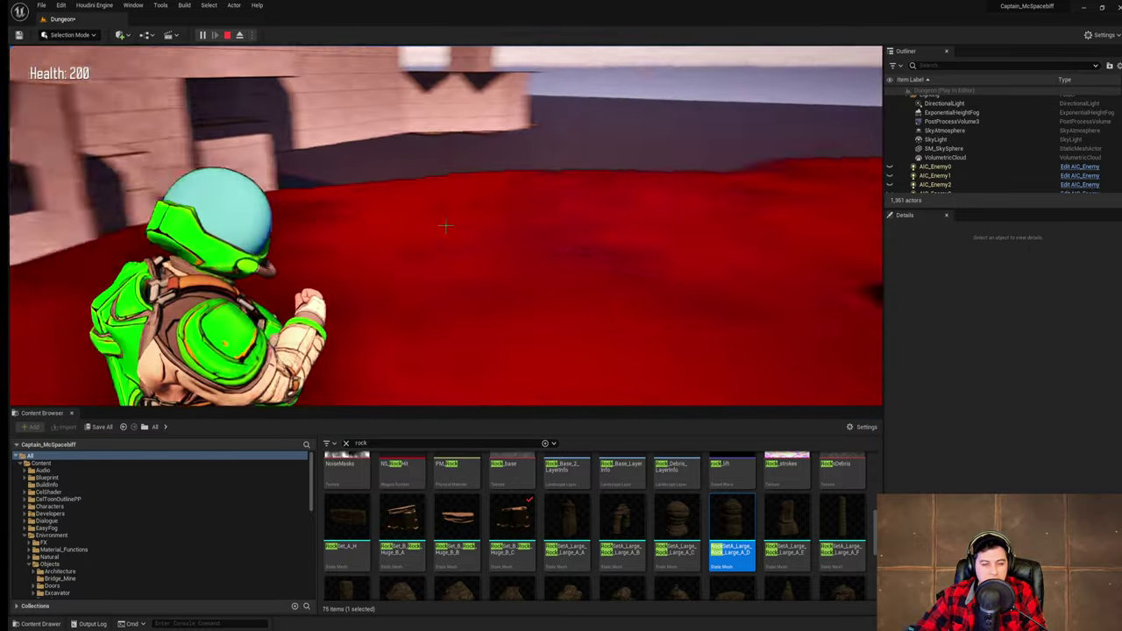
key("w")
key("space")
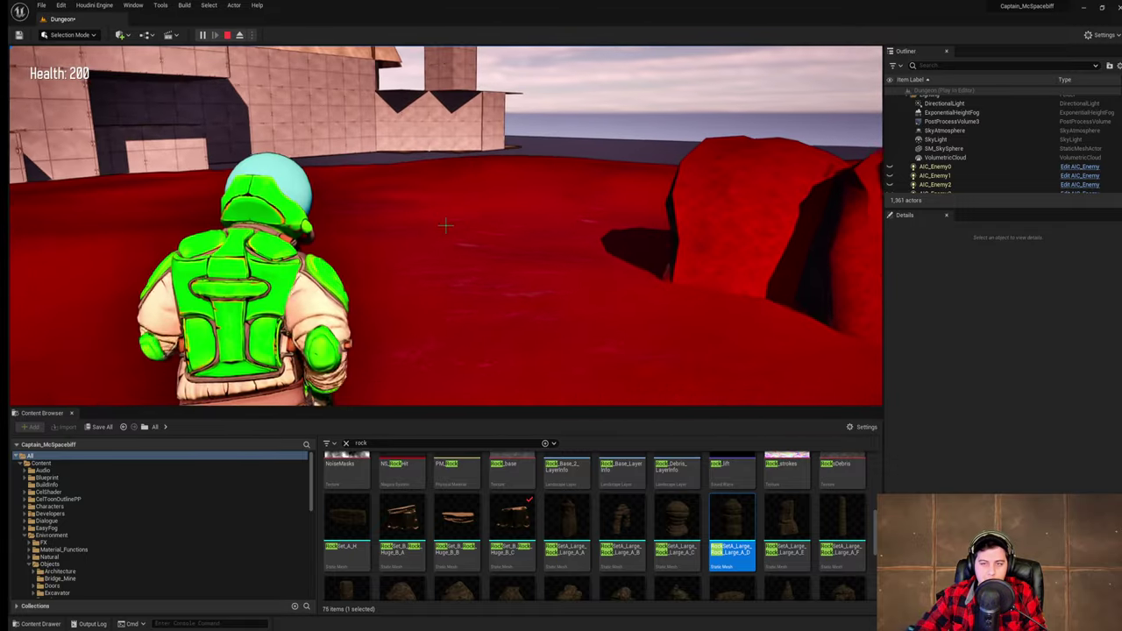
key("w")
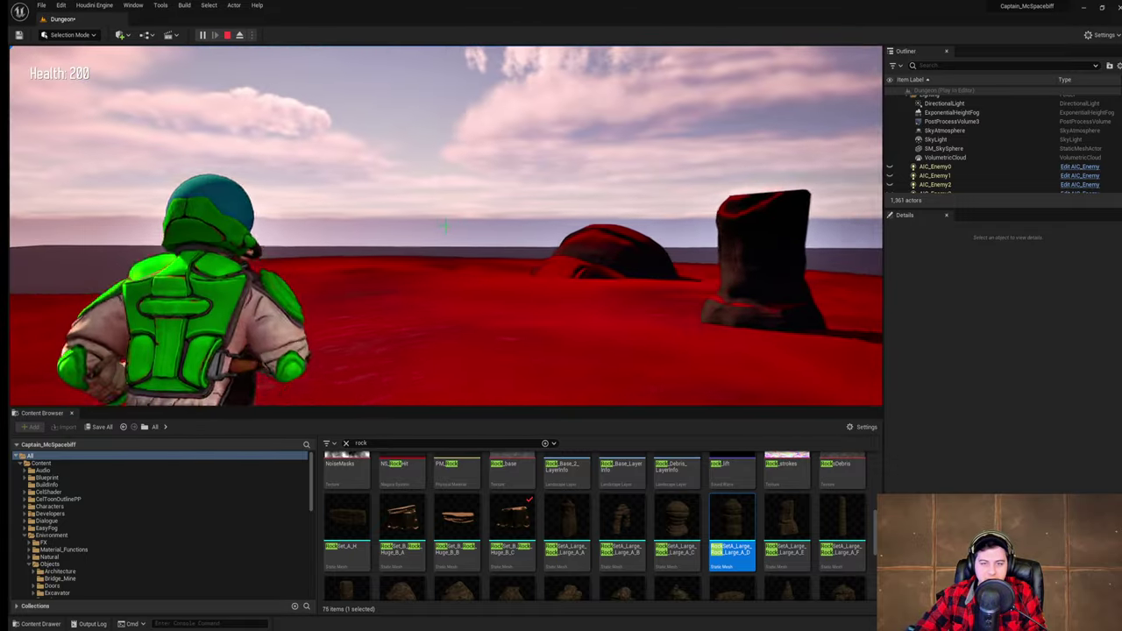
- Jump across the red ground to the domed rock in the playtest and climb over it to inspect its top
key("space")
key("w")
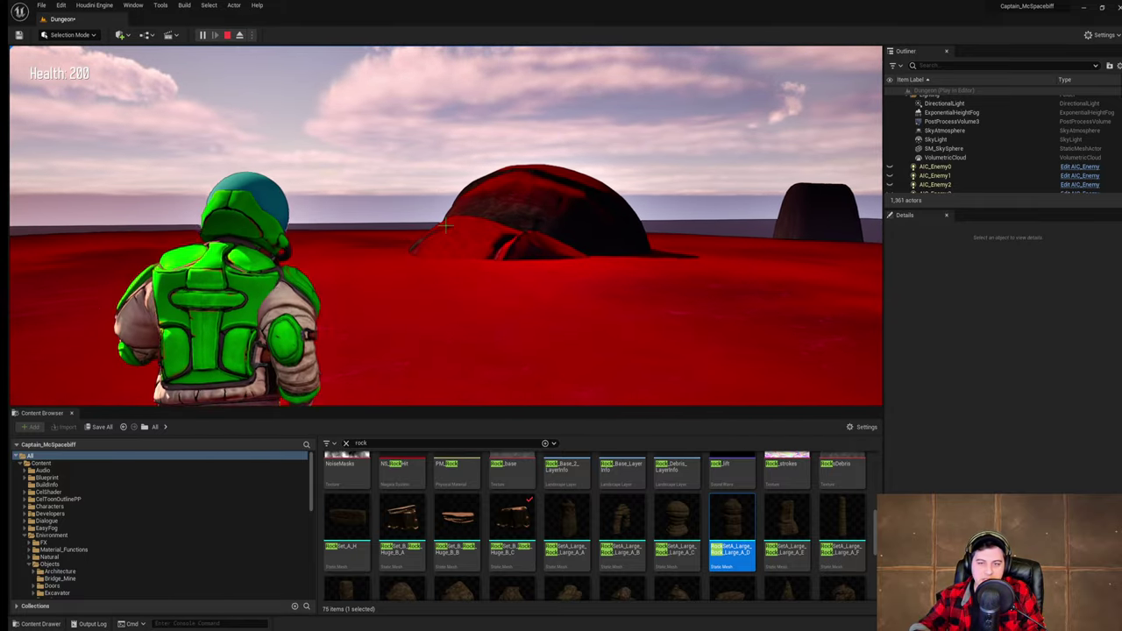
key("w")
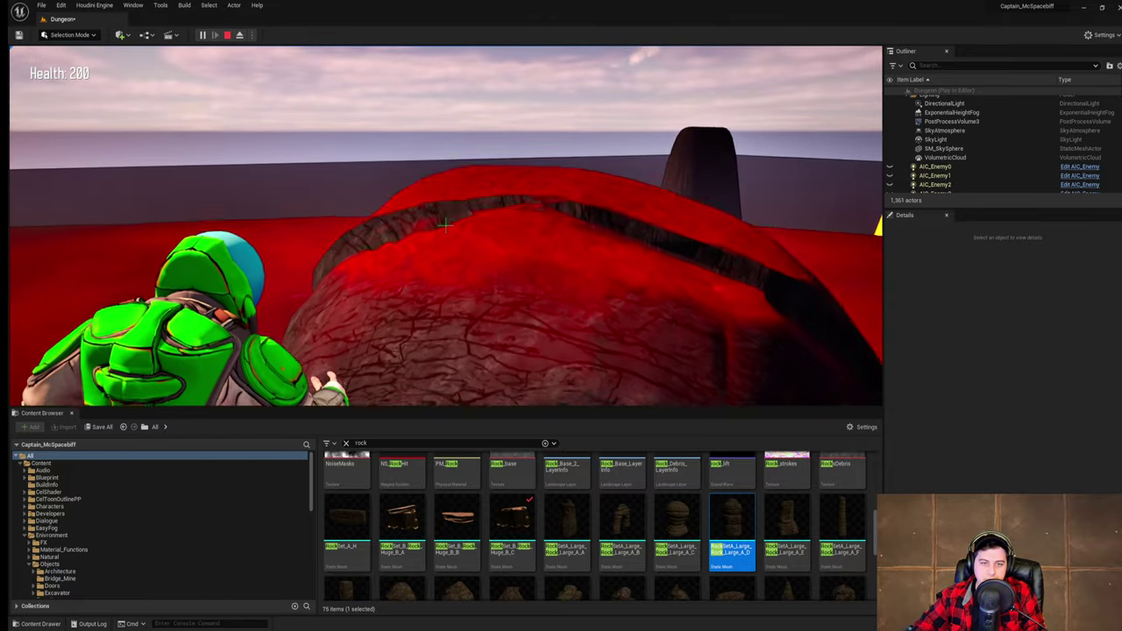
key("space")
key("w")
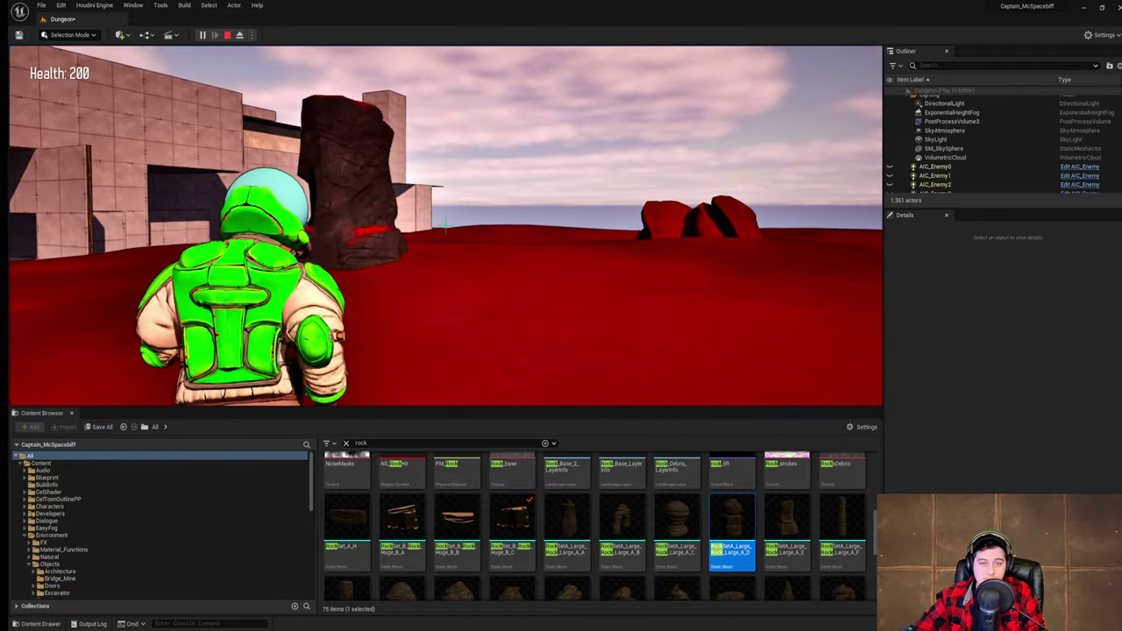
- Run past the upright rock to the split rock in the playtest, circle back to the domed rock, and jump onto it
key("w")
key("d")
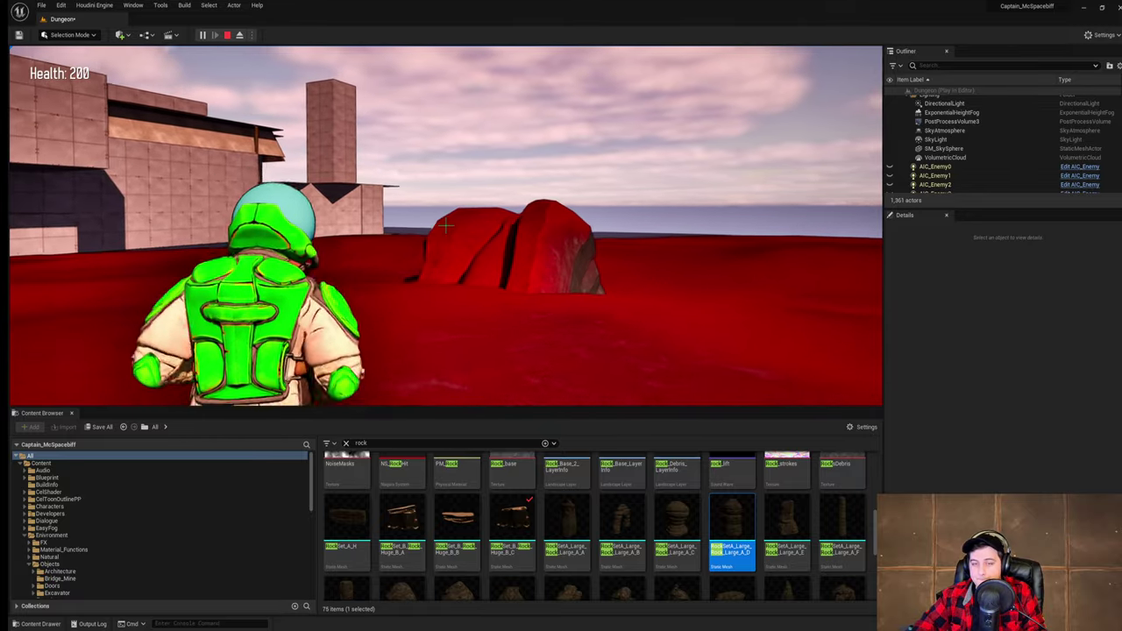
key("w")
key("space")
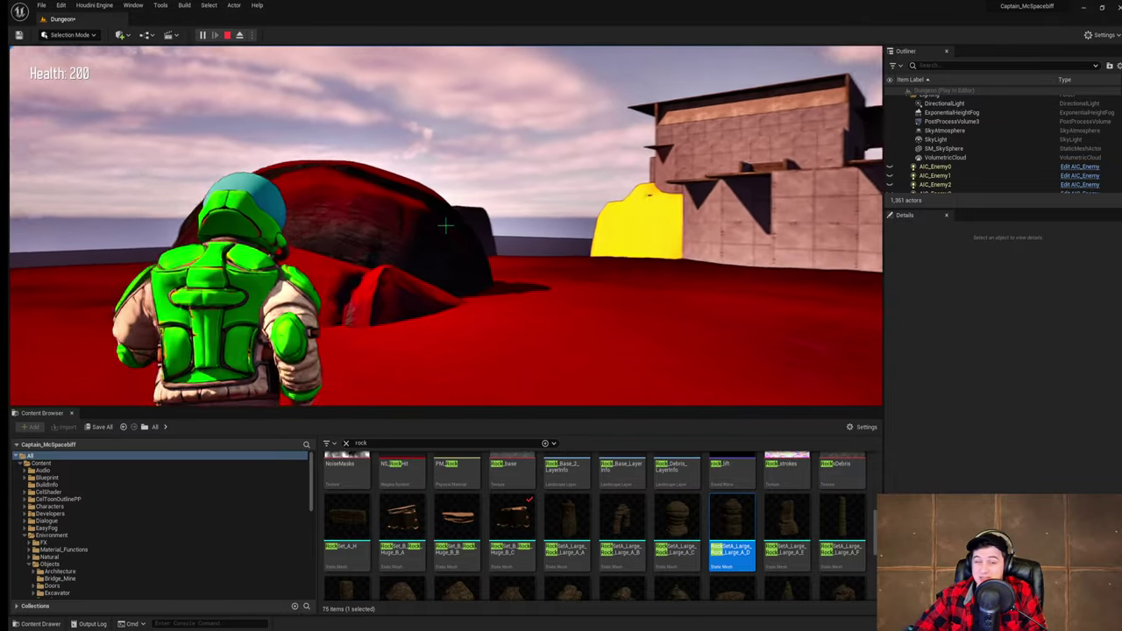
key("w")
key("space")
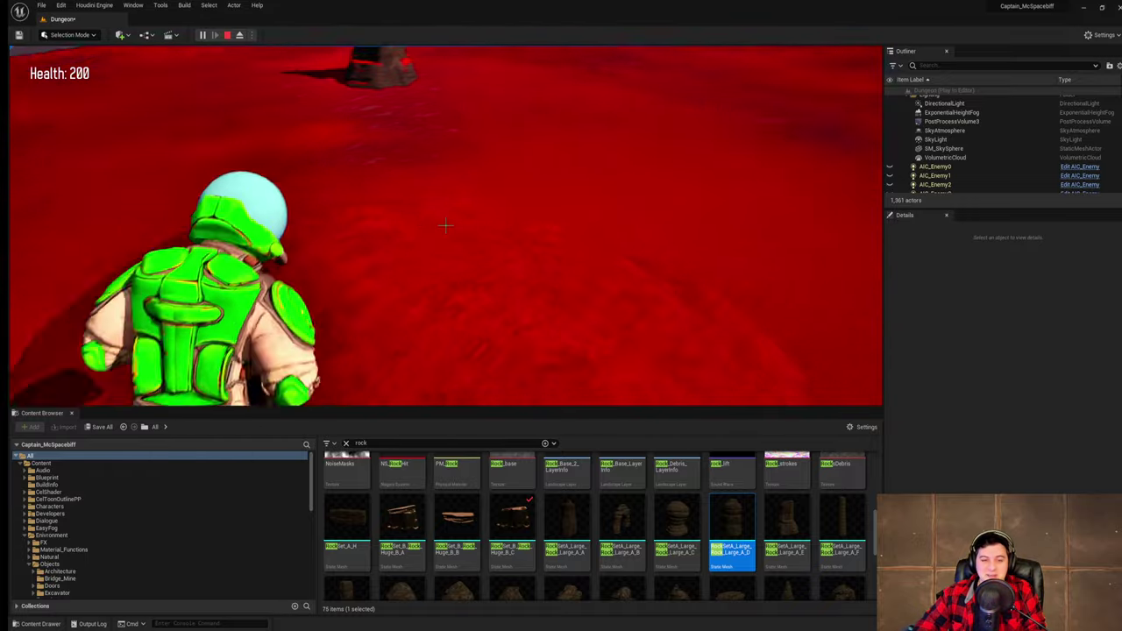
- Return to the split rock in the playtest and look back at the upright and domed rocks from there
key("w")
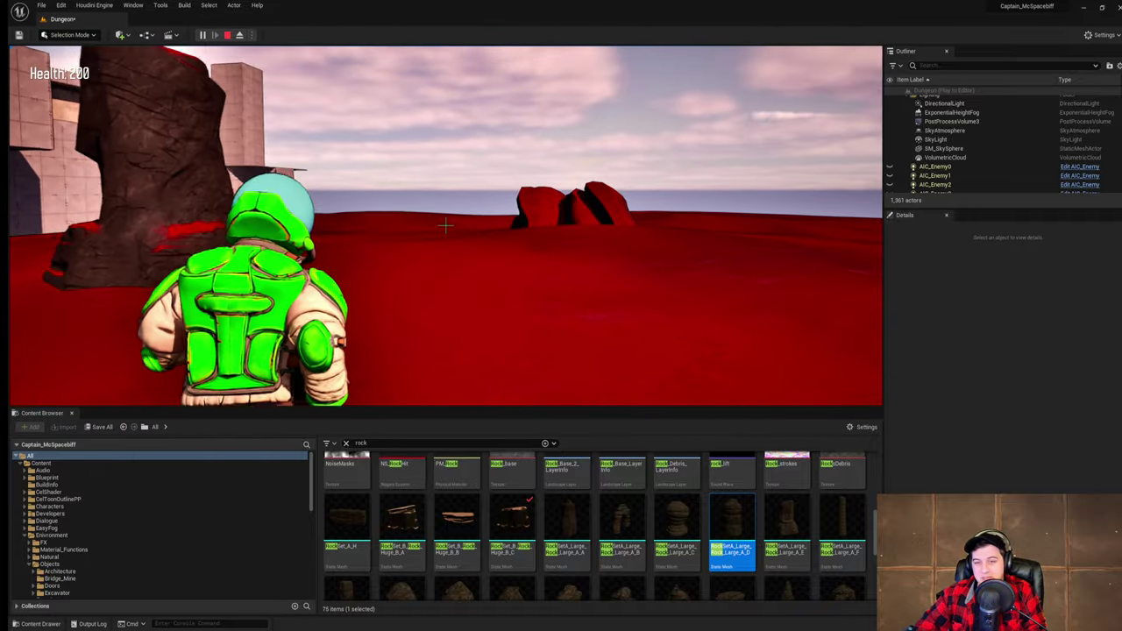
key("w")
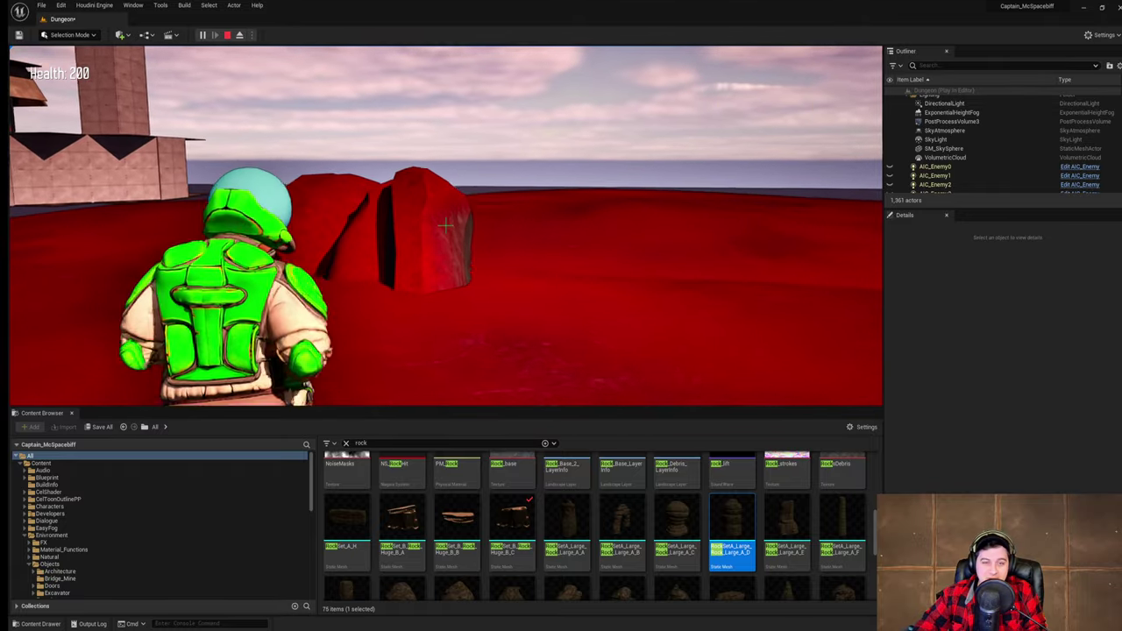
key("w")
key("space")
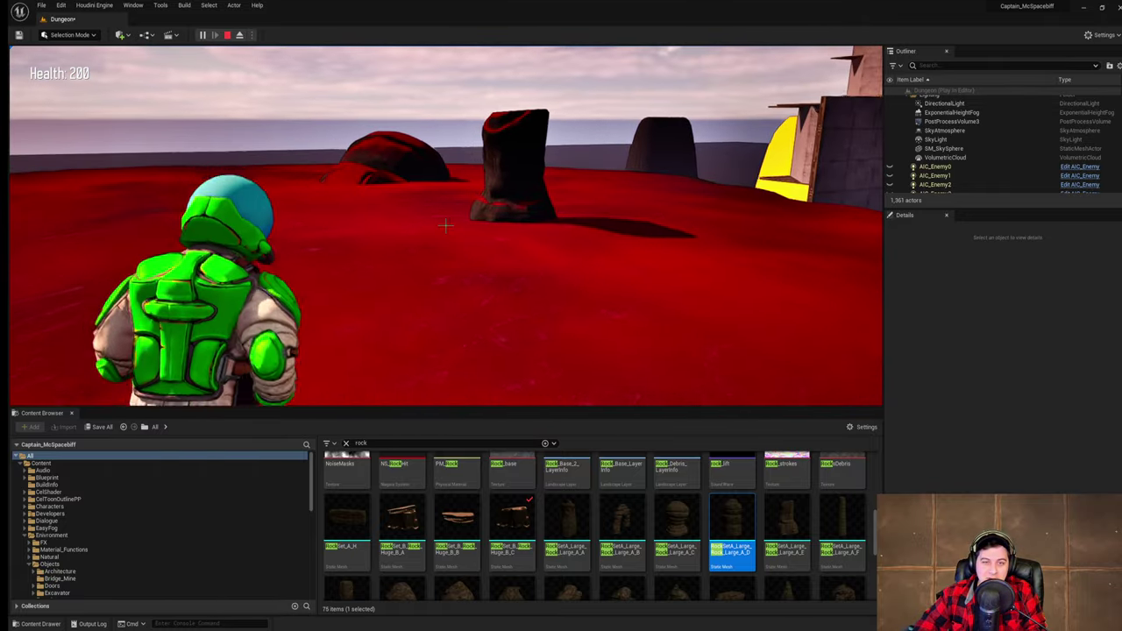
key("w")
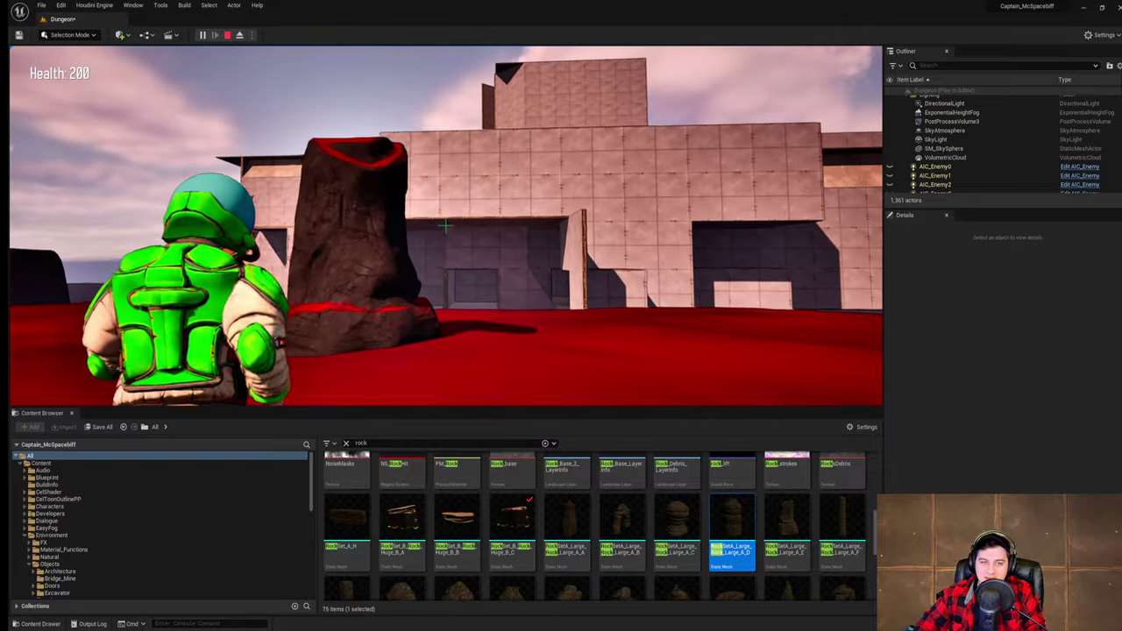
- Jump from the upright rock to the domed rock and examine it and the small rock beside it against the building
key("space")
key("w")
key("space")
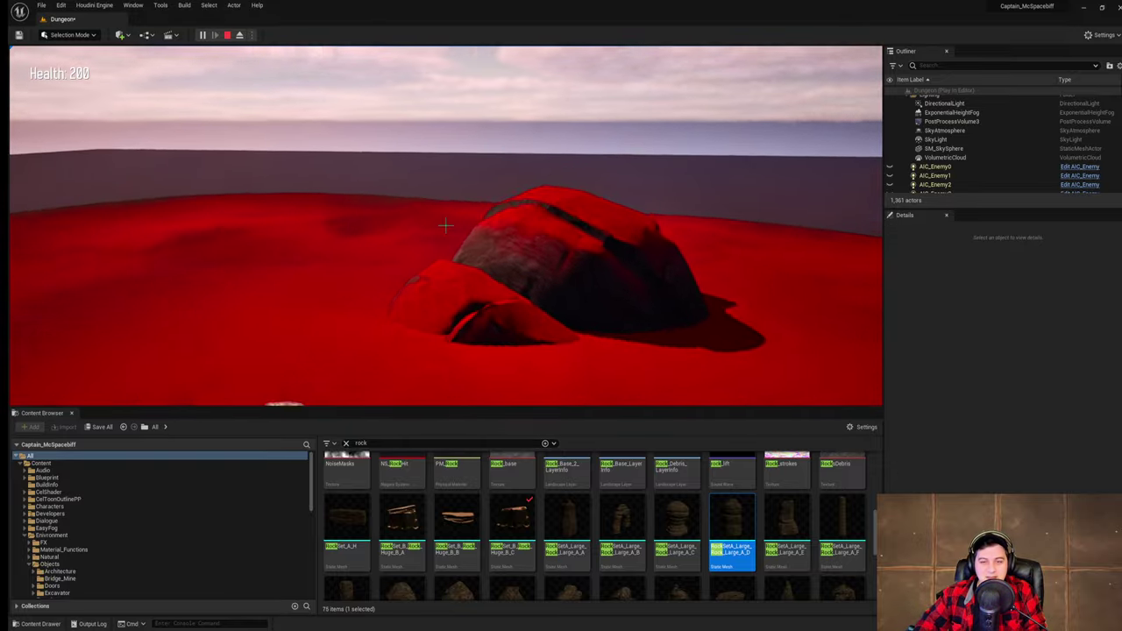
key("w")
key("space")
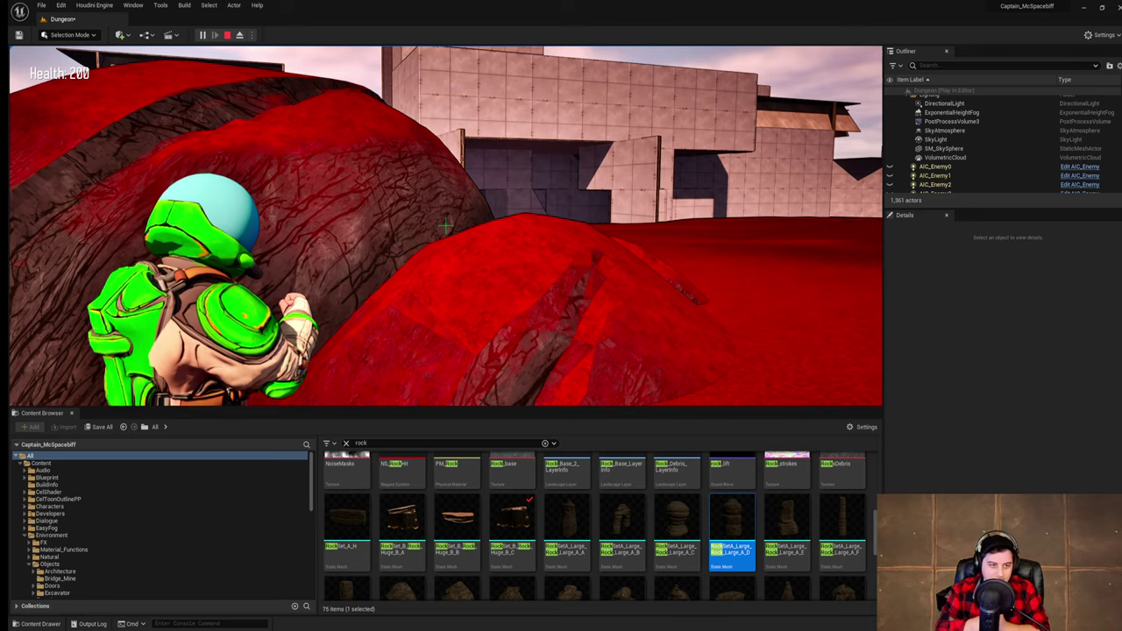
key("w")
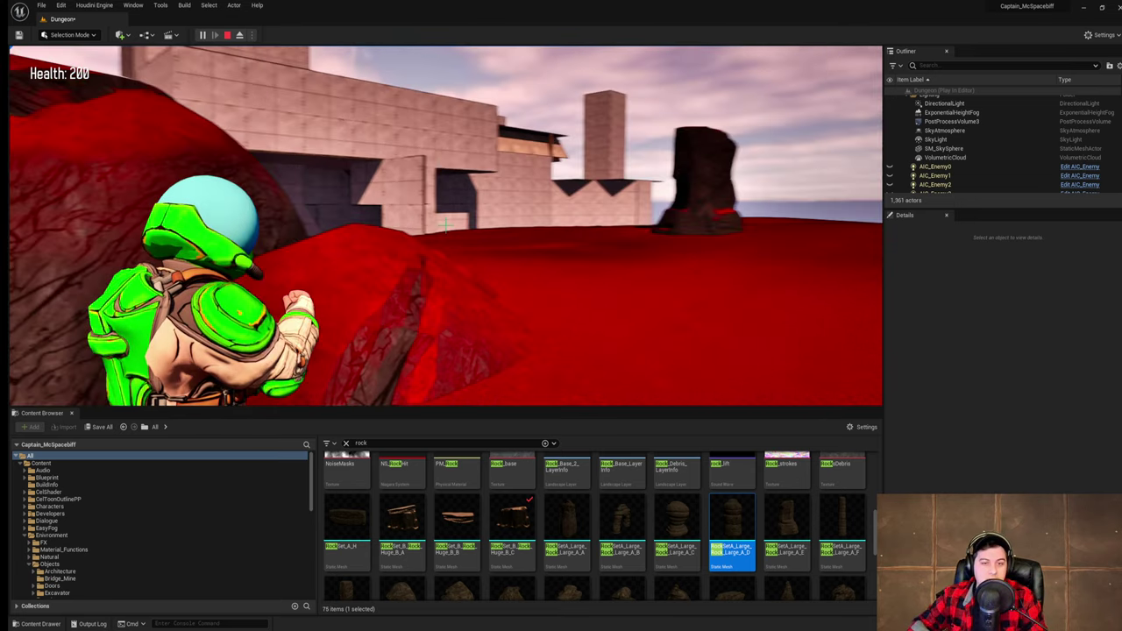
key("w")
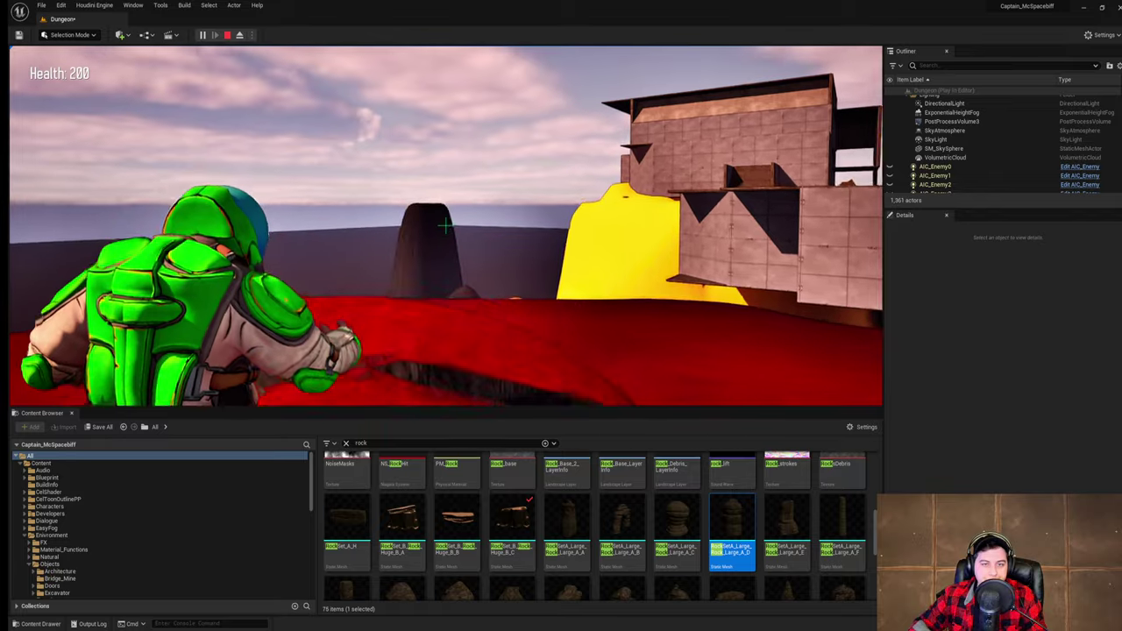
- Cross from the domed rock to the split rock, view the rock group from there, and end the playtest
key("w")
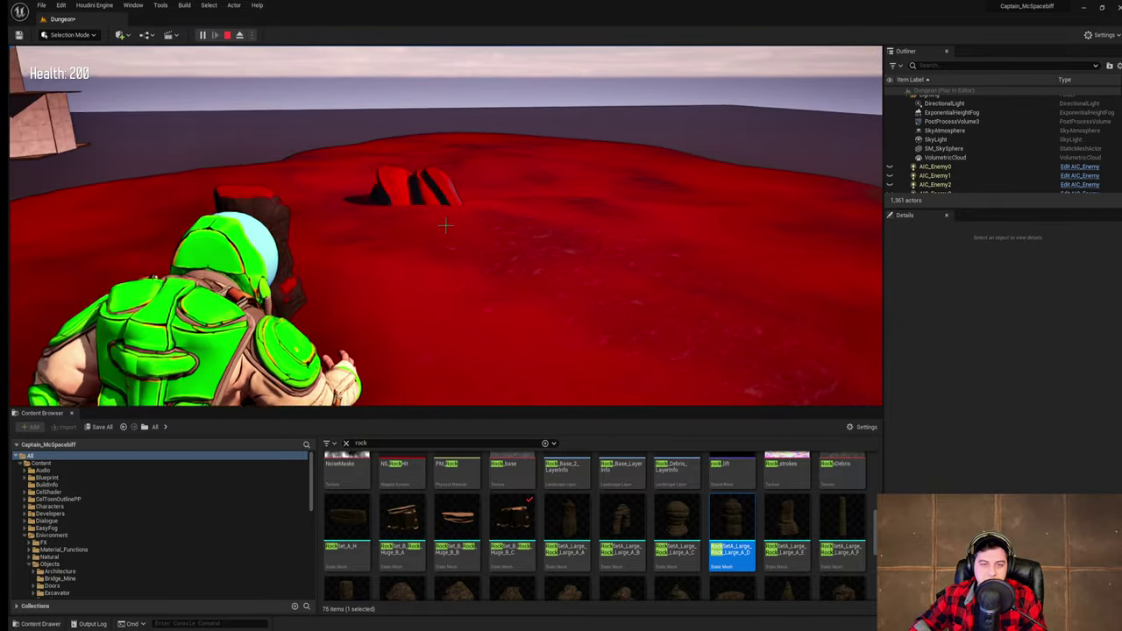
key("w")
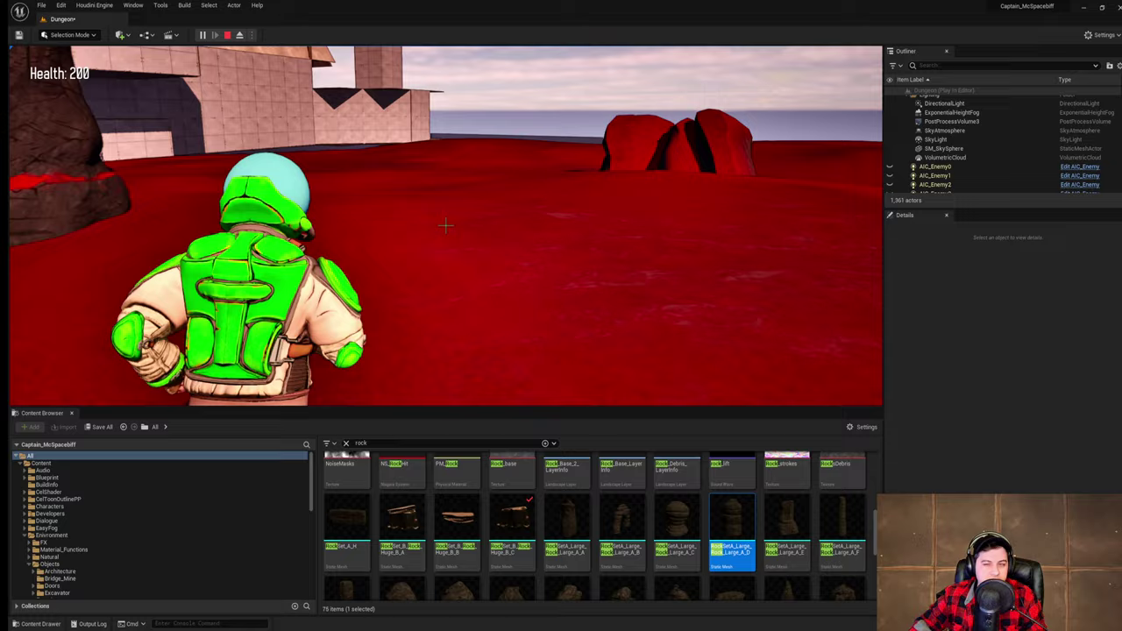
key("w")
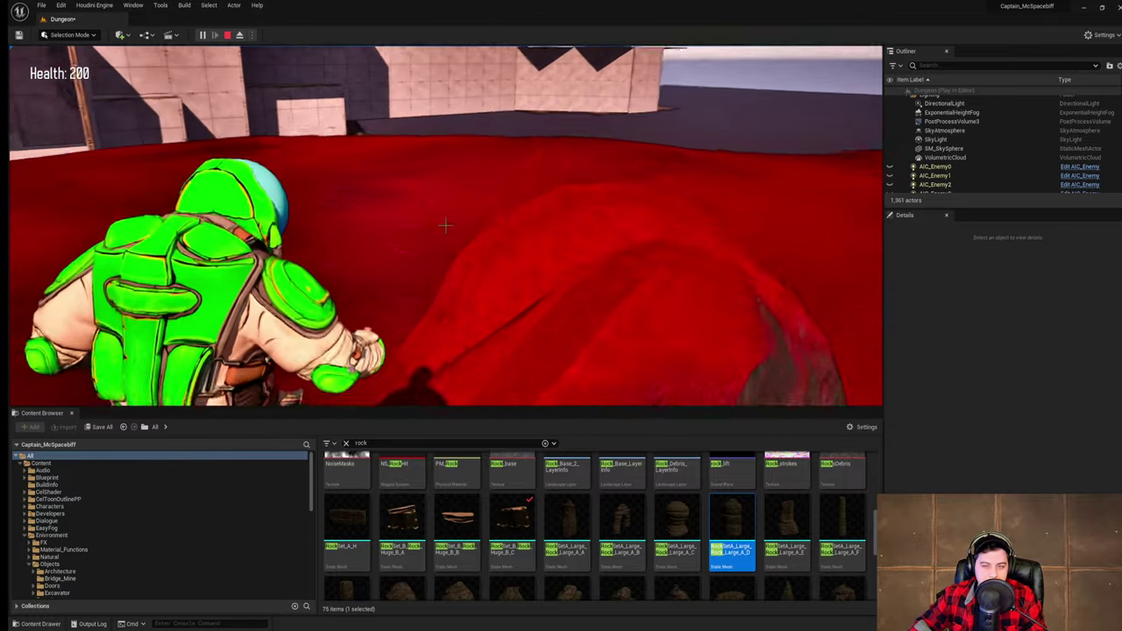
key("w")
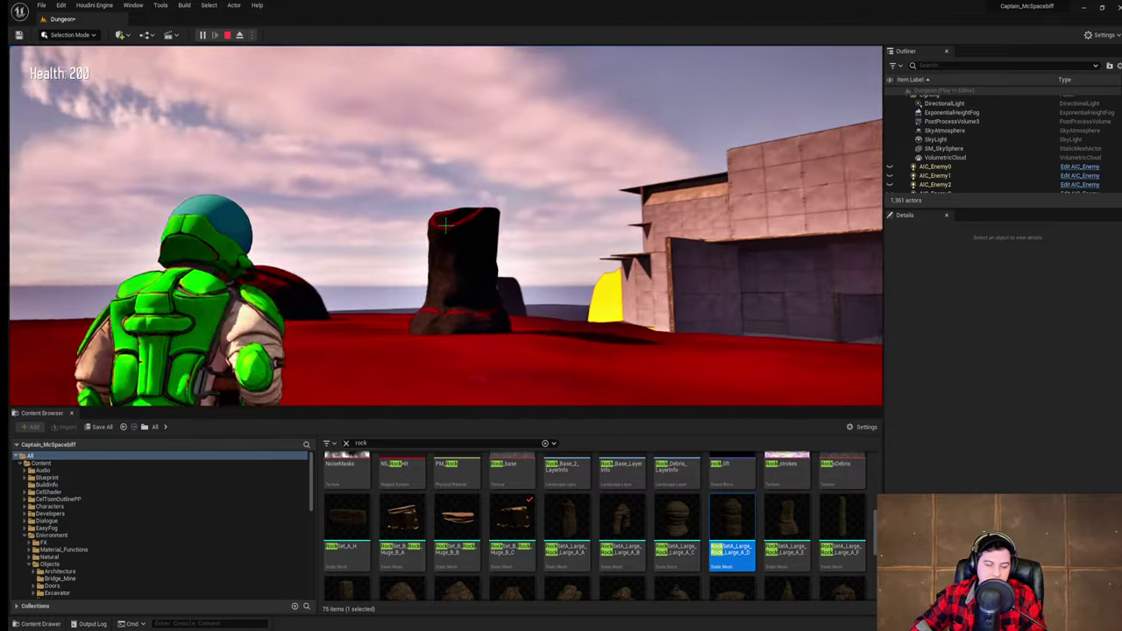
key("shift+F1")
key("Escape")
- Place the RockSetA_Large_Rock_Large_A_E mesh on the open red ground in front of the existing rocks
scroll(620, 519, "down", 4)
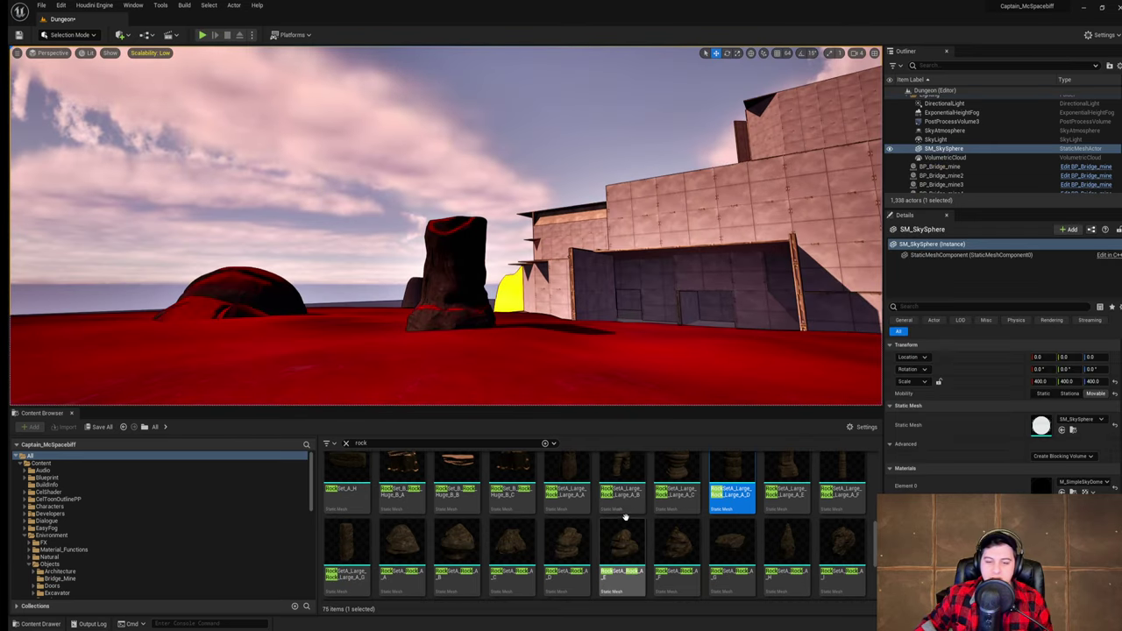
scroll(820, 554, "up", 5)
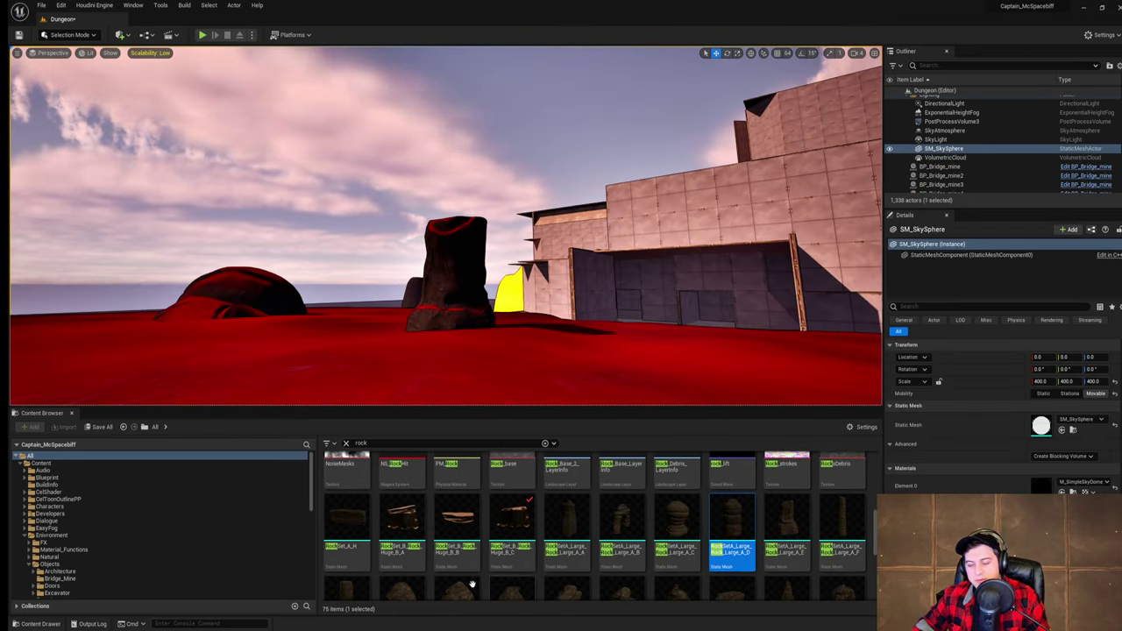
scroll(789, 569, "down", 2)
scroll(631, 563, "down", 2)
scroll(627, 560, "up", 3)
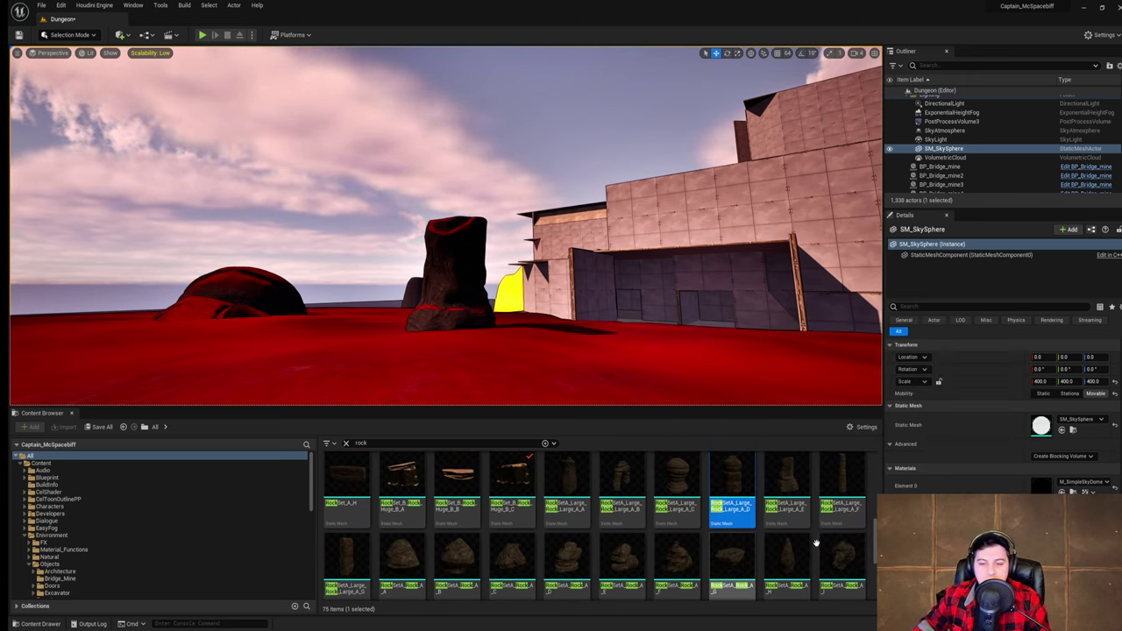
scroll(815, 553, "up", 1)
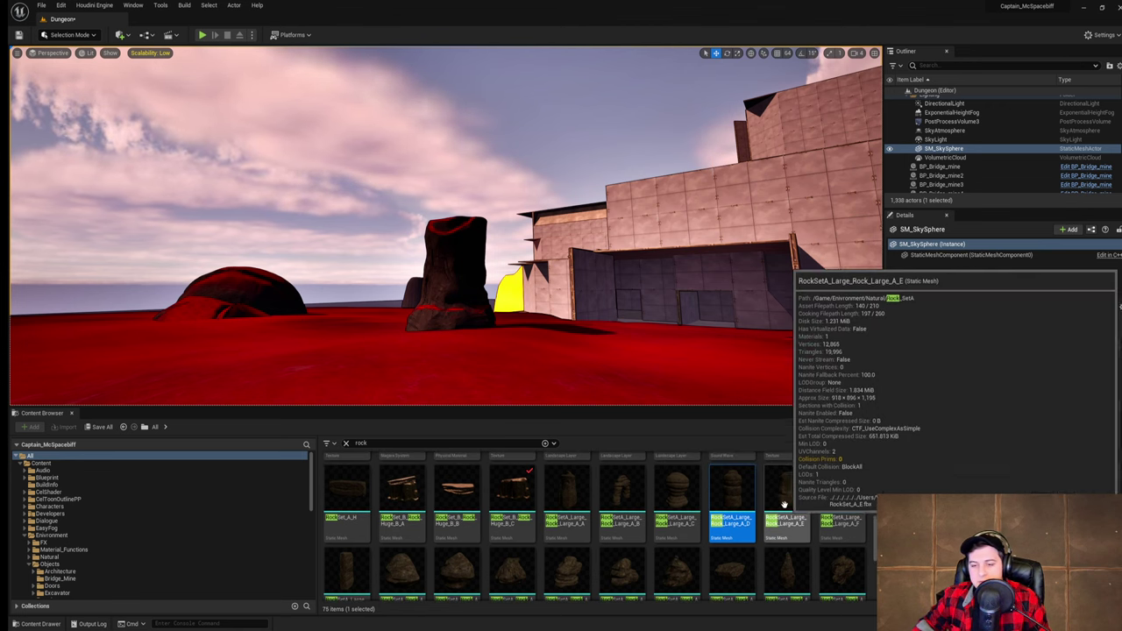
right_click_drag(714, 296, 635, 401)
key("s")
right_click_drag(754, 298, 806, 329)
left_click_drag(792, 493, 290, 279)
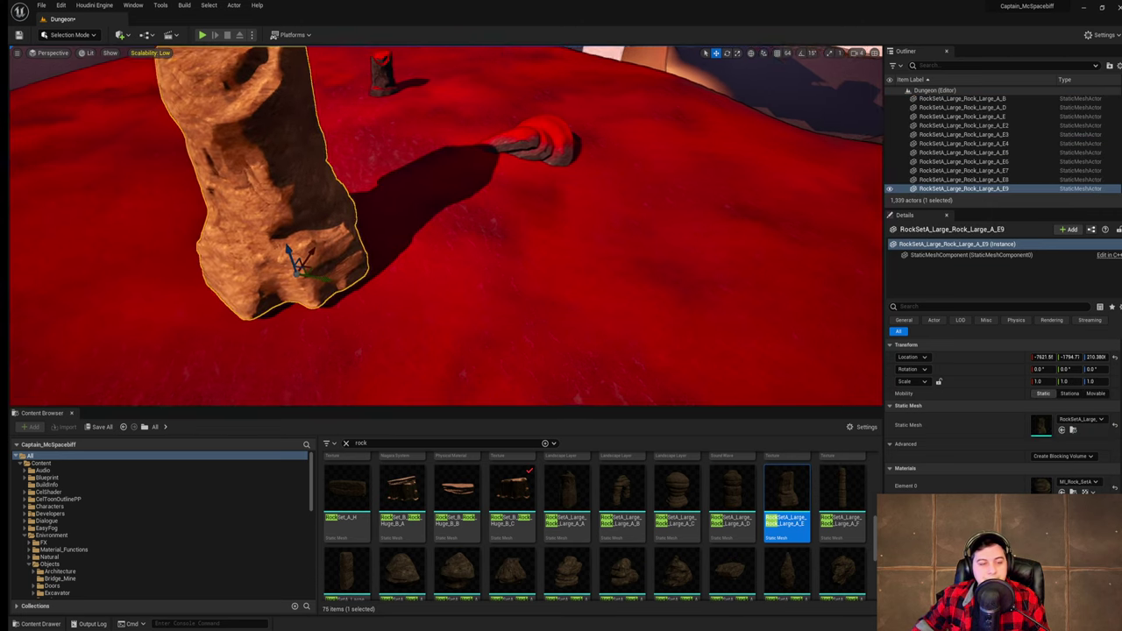
- Move the new rock towards the red ground's outer edge, tip it into the ground, and scale it to about 1.22 × 1.32 × 1.32
right_click_drag(490, 243, 429, 237)
key("s")
left_click_drag(420, 210, 319, 123)
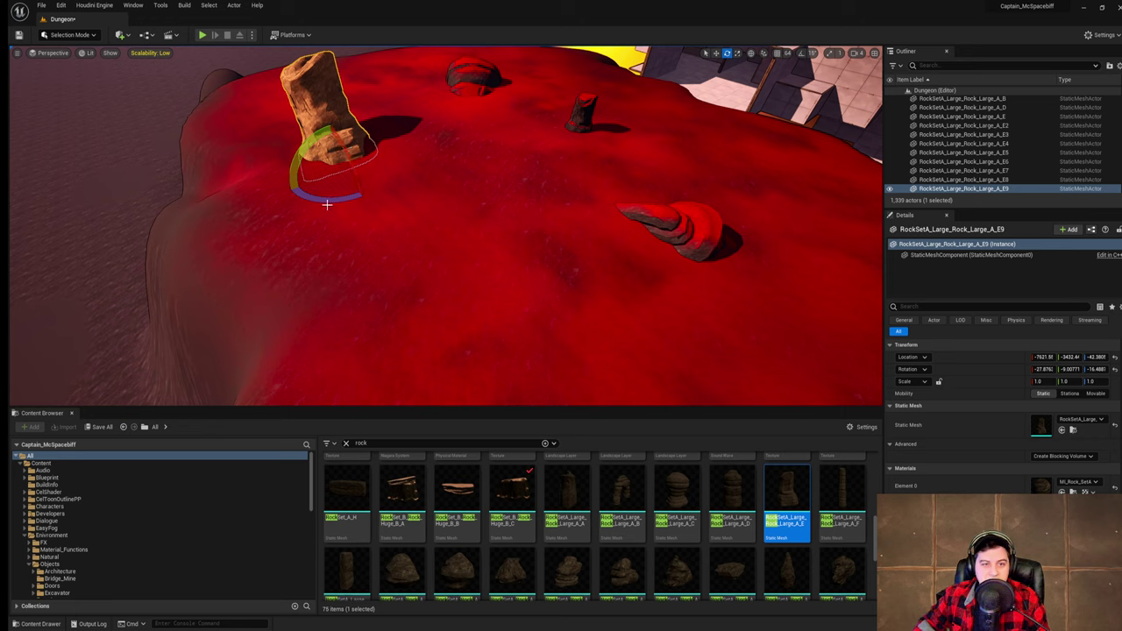
left_click_drag(326, 204, 279, 176)
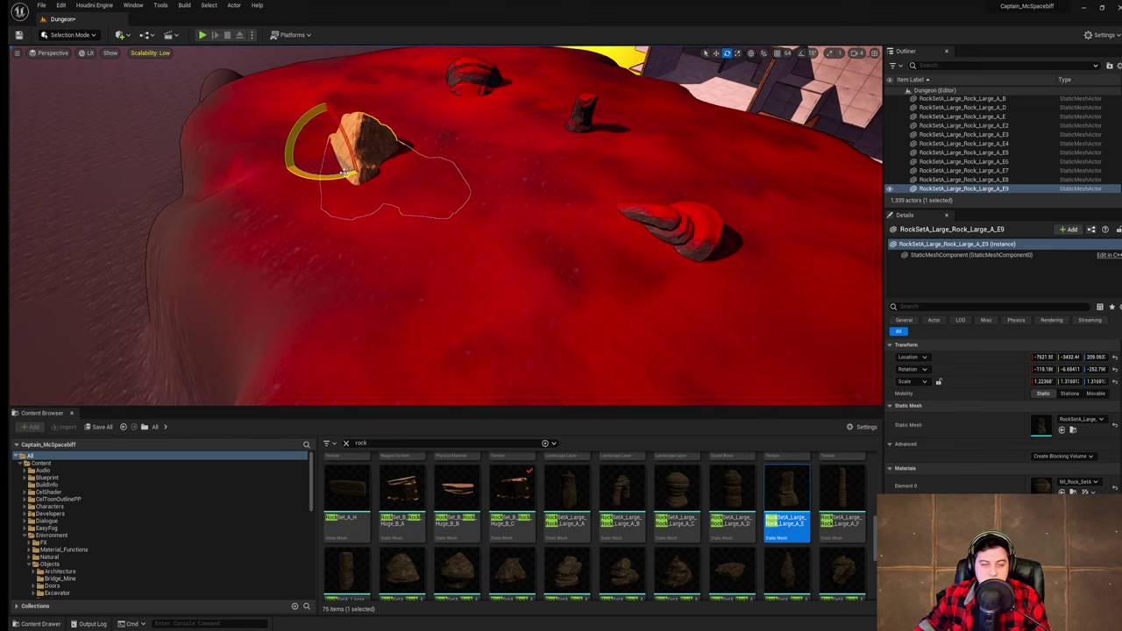
right_click_drag(506, 153, 464, 144)
right_click_drag(445, 226, 369, 167)
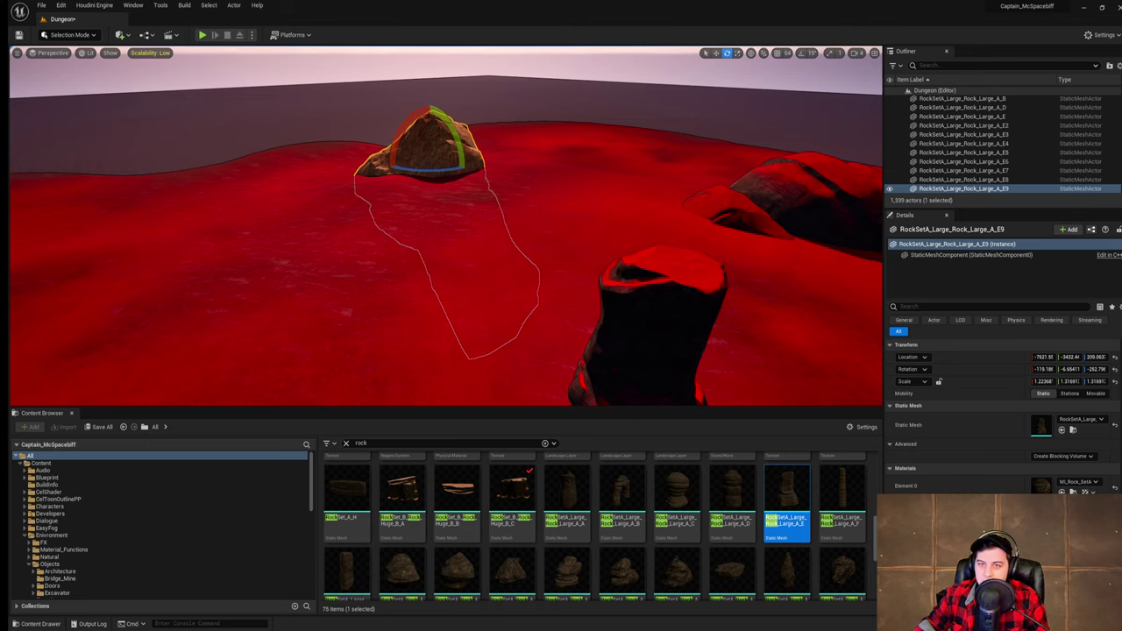
- Reposition the half-buried rock, enlarge it to about 1.63 × 1.72 × 1.72, and rotate it to about -103.6°, -9.2°, -239°
right_click_drag(461, 171, 407, 149)
left_click_drag(384, 192, 451, 199)
key("r")
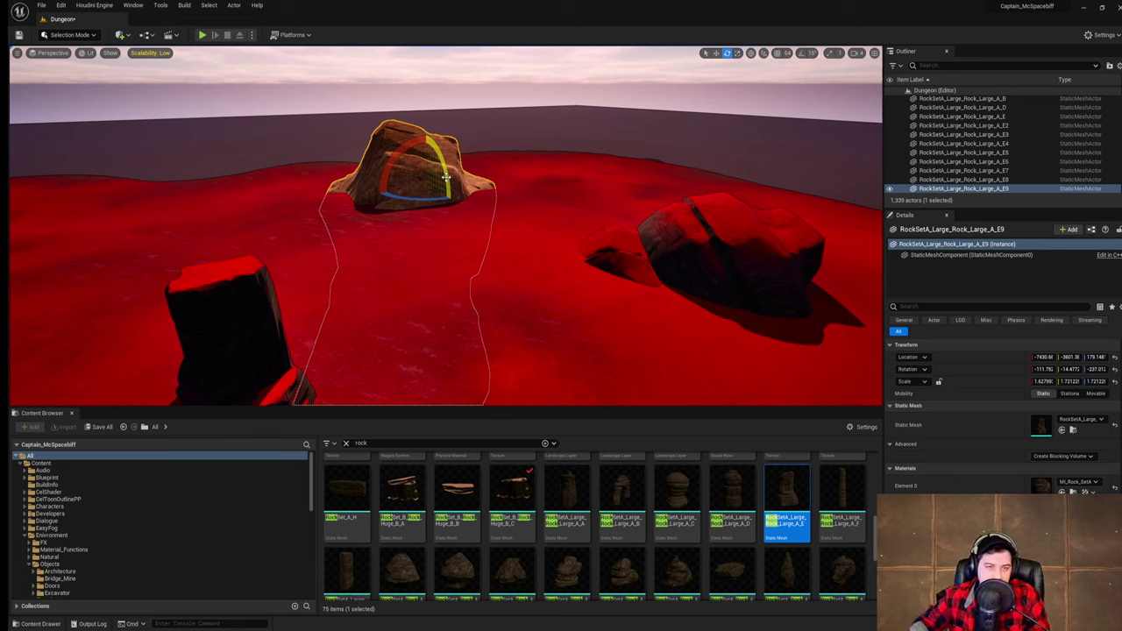
left_click_drag(446, 177, 450, 198)
left_click_drag(399, 153, 416, 138)
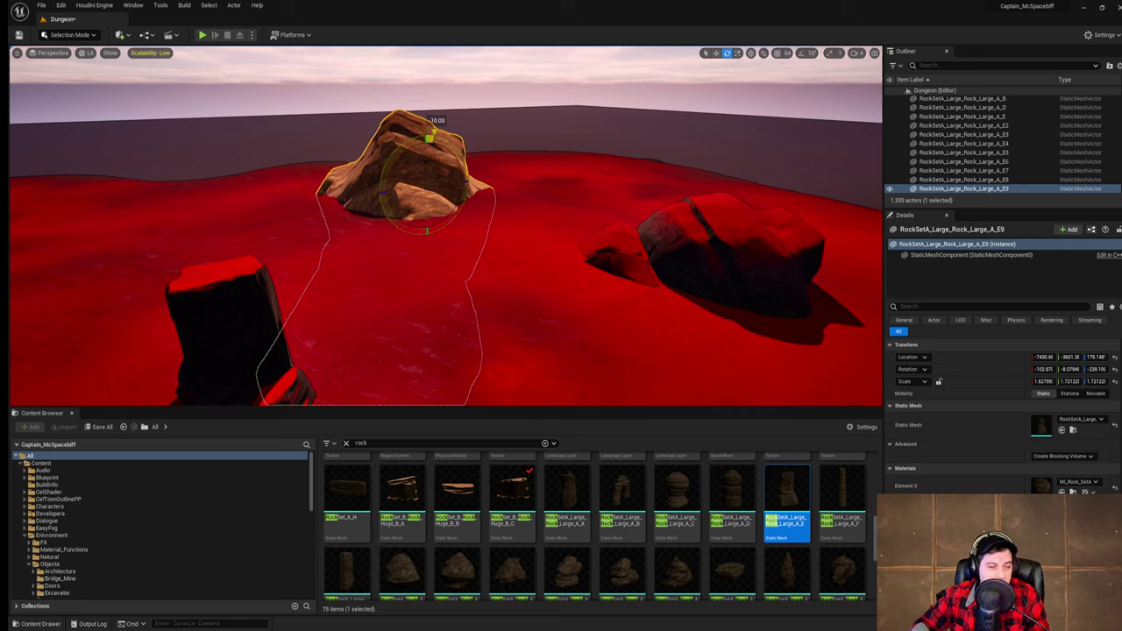
left_click_drag(433, 133, 431, 133)
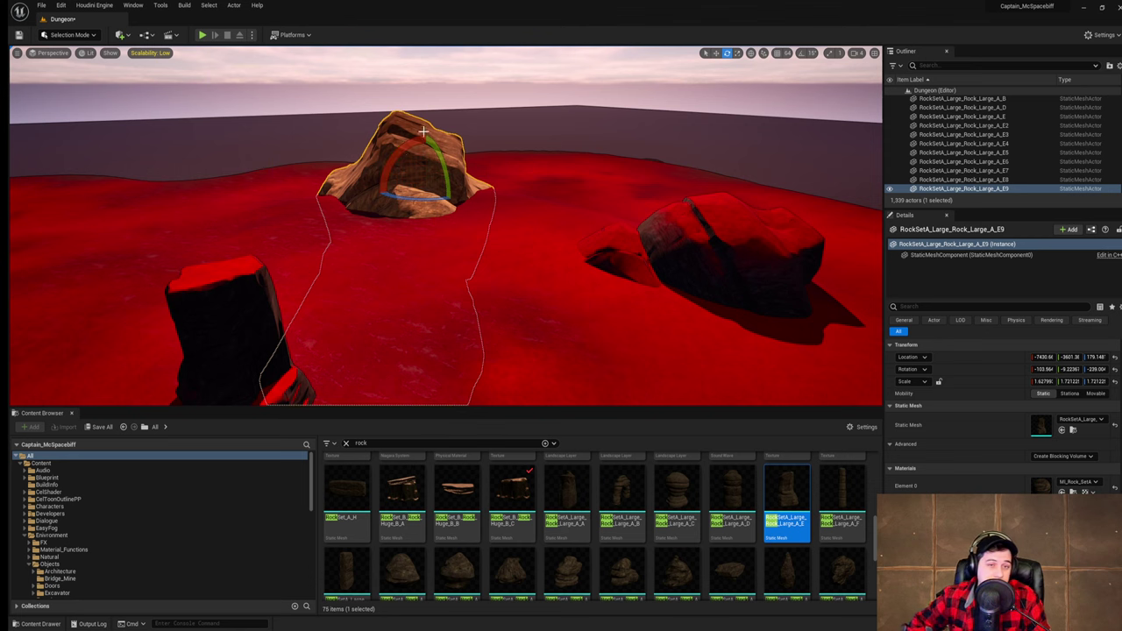
- Start a playtest beside the newly placed brown rock and climb onto it to check its size and shape
left_click(516, 114)
right_click_drag(517, 115, 596, 107)
left_click(516, 112)
key("w")
key("w")
key("d")
key("a")
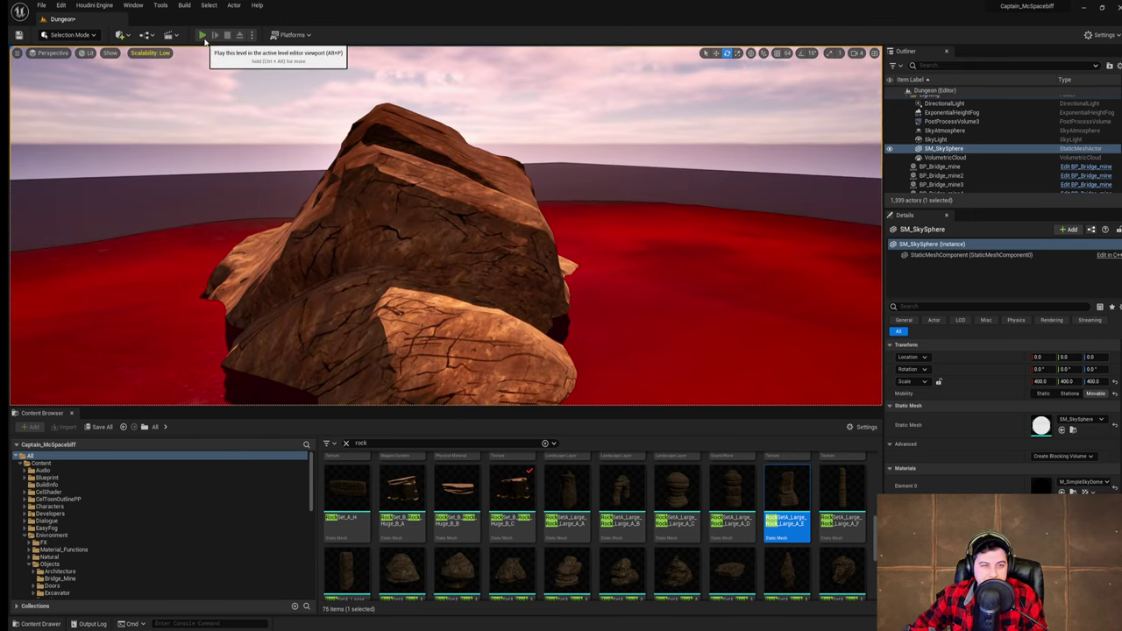
left_click(202, 35)
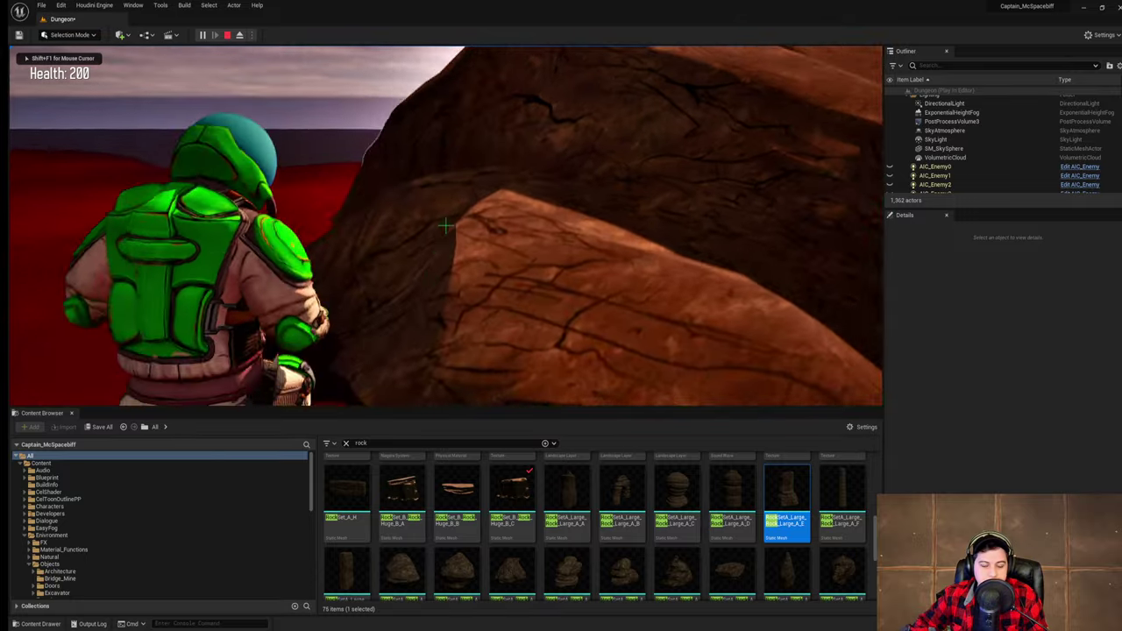
key("w")
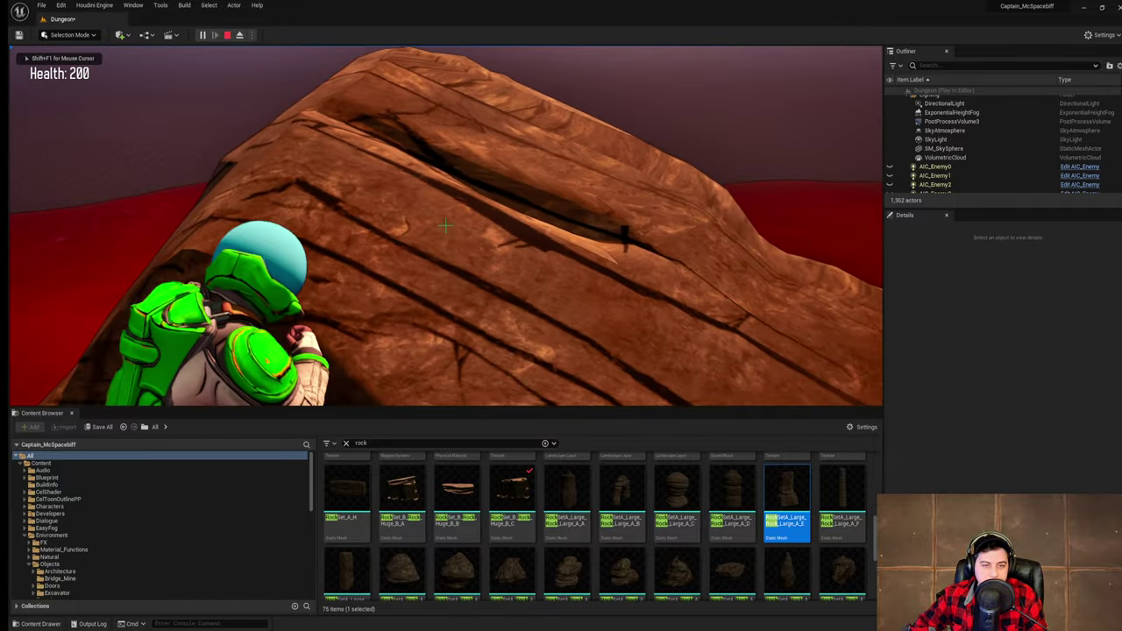
key("space")
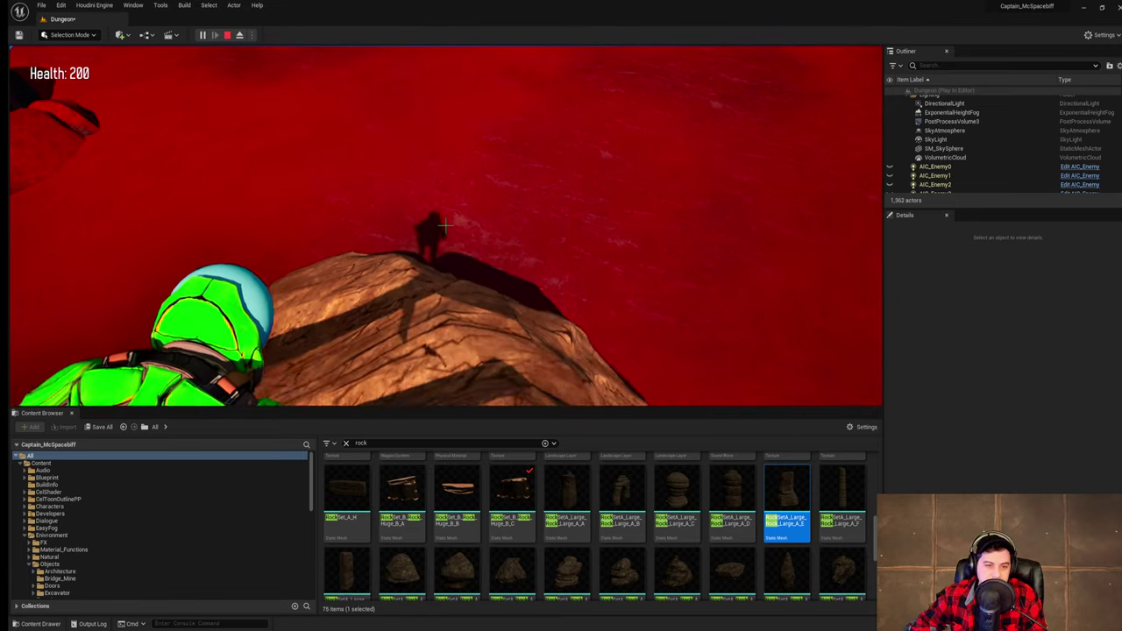
- End the running play session and save the current level
key("Escape")
left_click(41, 7)
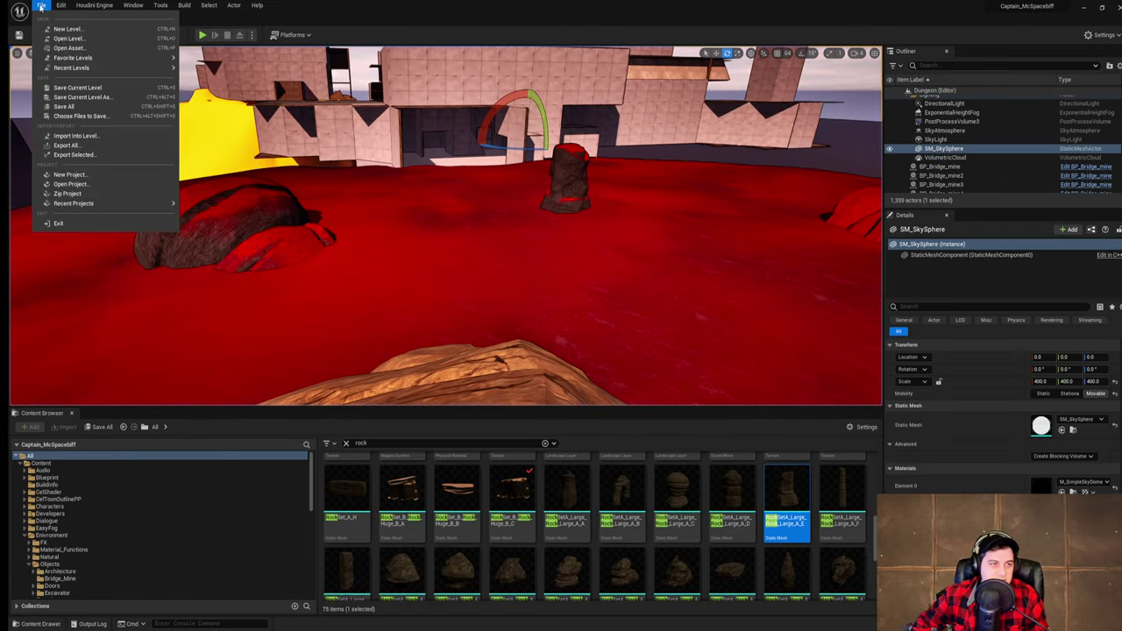
left_click(98, 90)
- Replace the material of the large brown rock, RockSetA_Large_Rock_Large_A_E9, with MI_Rock_Set_B_Grass_Red_2_Small
right_click_drag(556, 238, 863, 242)
key("s")
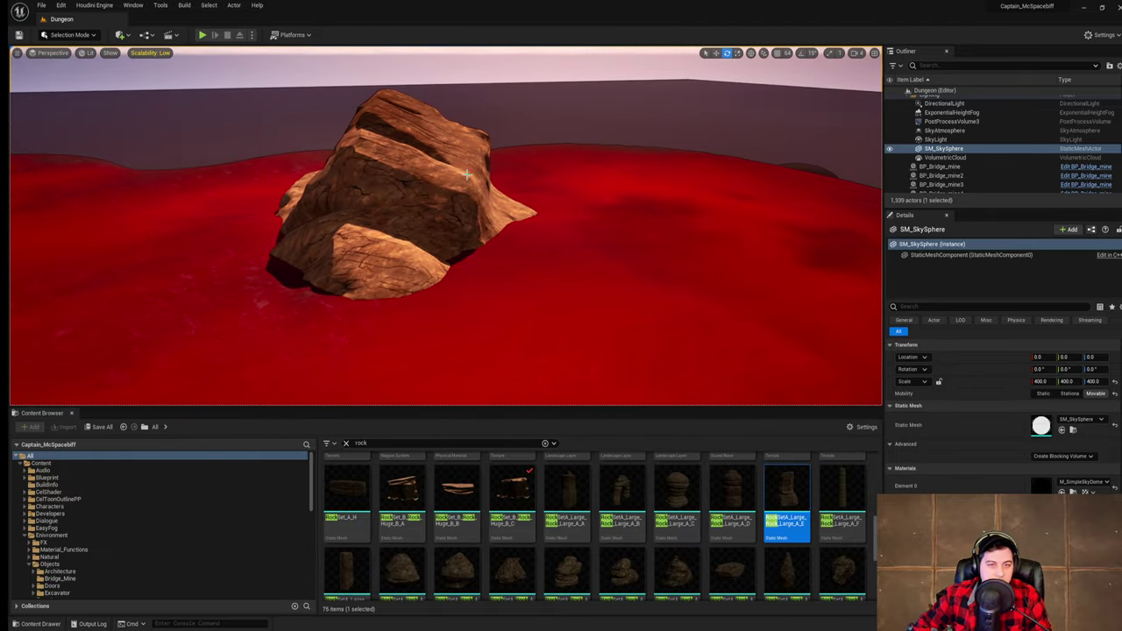
left_click(444, 209)
left_click(1091, 484)
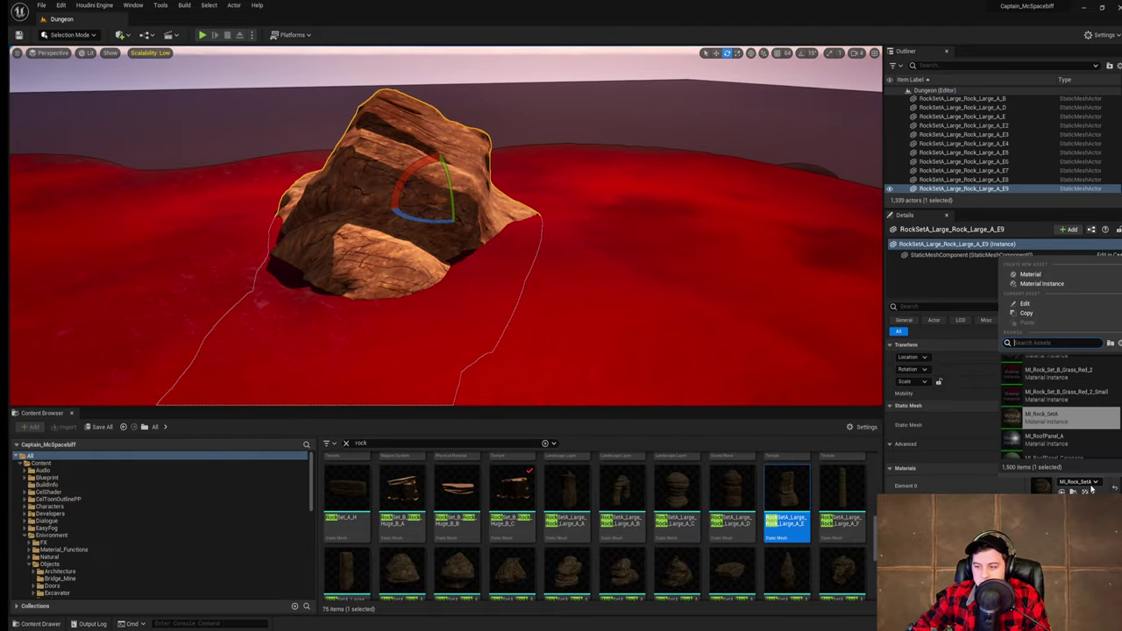
left_click(1047, 400)
- Compare MI_Rock_Set_B_Grass_Red_2 with MI_Rock_Set_B_Grass_Red_2_Small on the selected rock, returning to the Small variant
left_click(1078, 483)
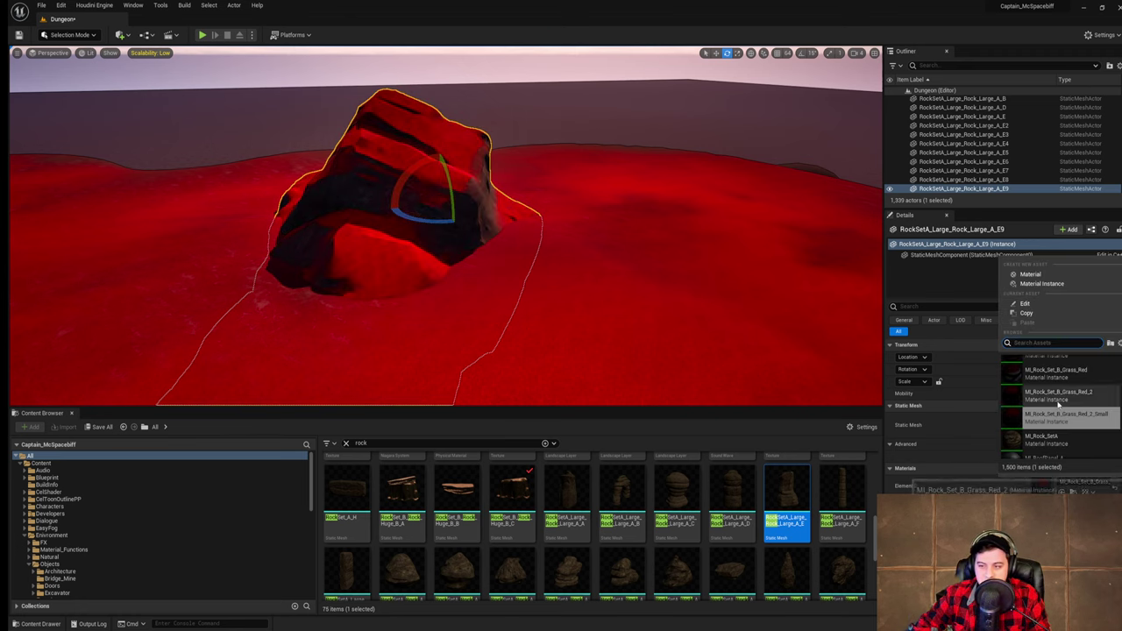
left_click(1059, 402)
left_click(1091, 485)
left_click(1075, 442)
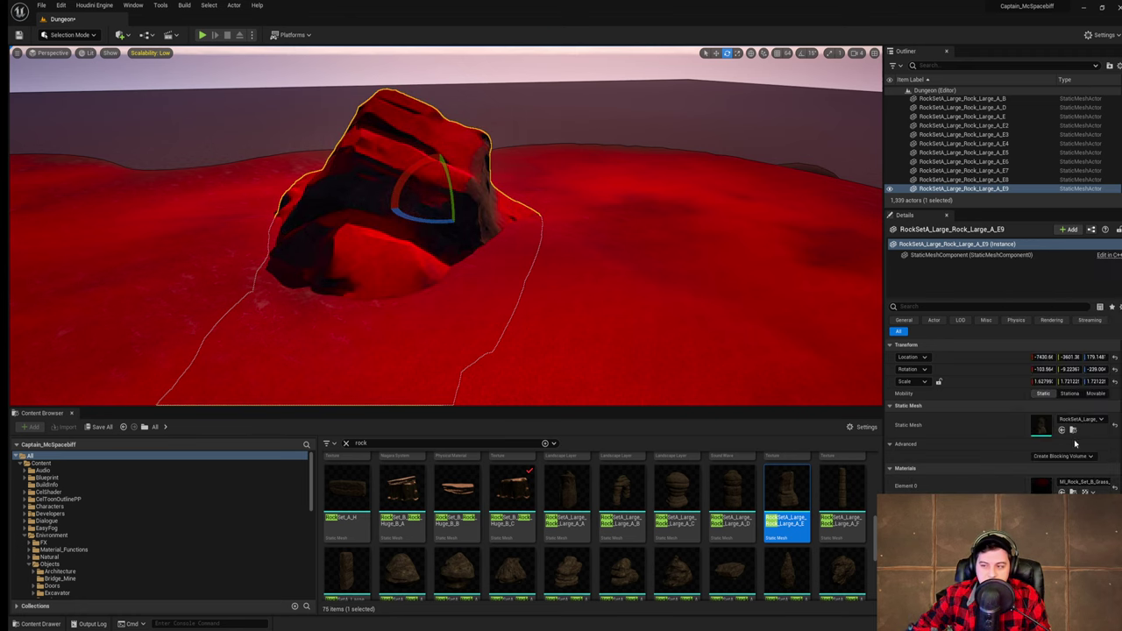
mouse_move(445, 226)
right_mouse_down()
mouse_move(385, 229)
mouse_move(429, 229)
right_mouse_up()
left_click(1091, 483)
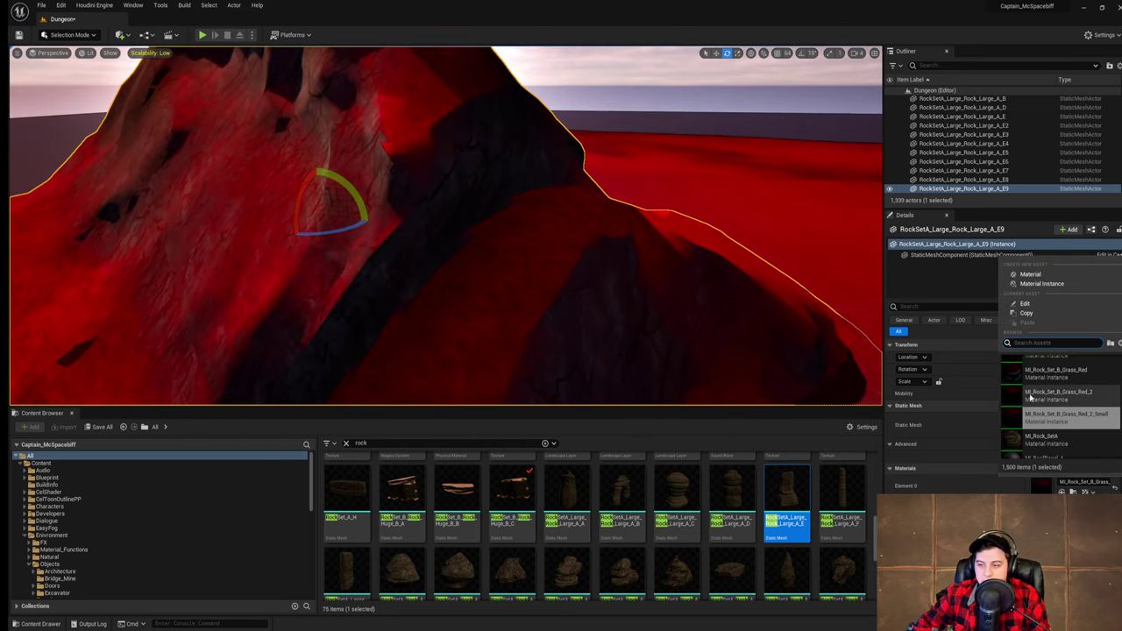
left_click(1043, 397)
right_click_drag(689, 350, 614, 350)
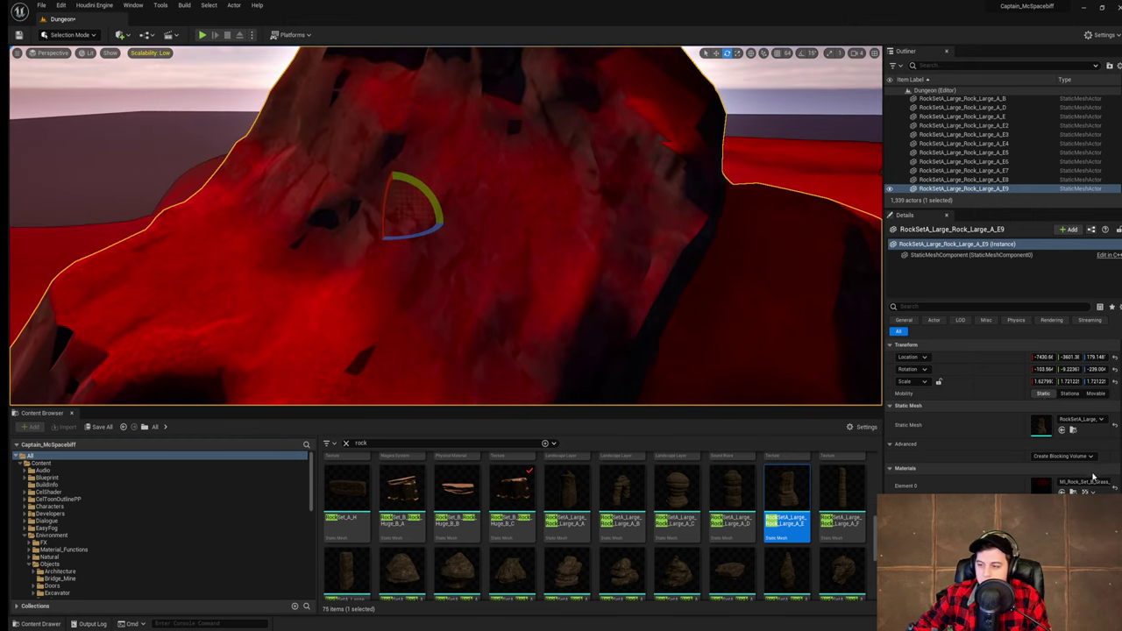
left_click(1094, 482)
left_click(1053, 447)
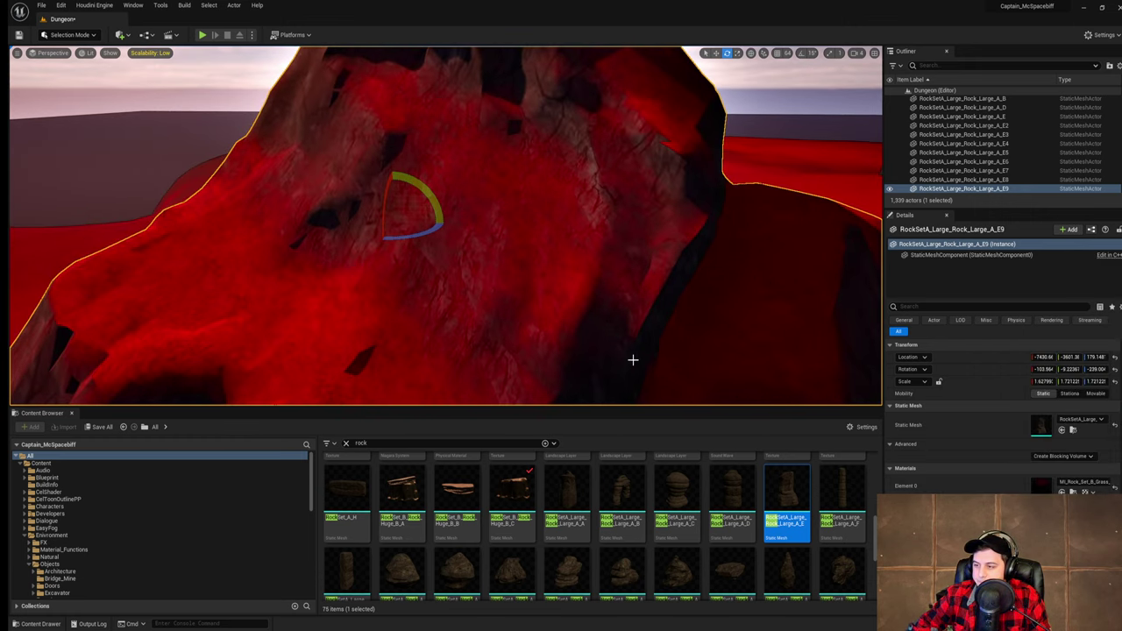
- Check the selected rock's red material from several sides and save the current level
right_click_drag(633, 360, 656, 340)
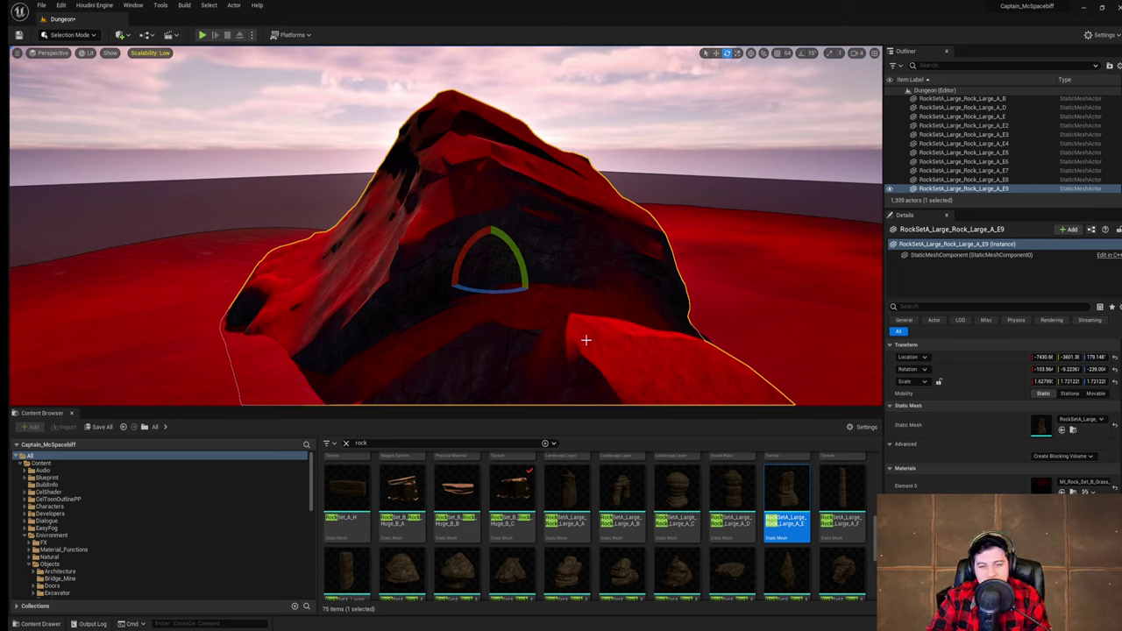
right_click_drag(459, 185, 307, 180)
left_click(41, 5)
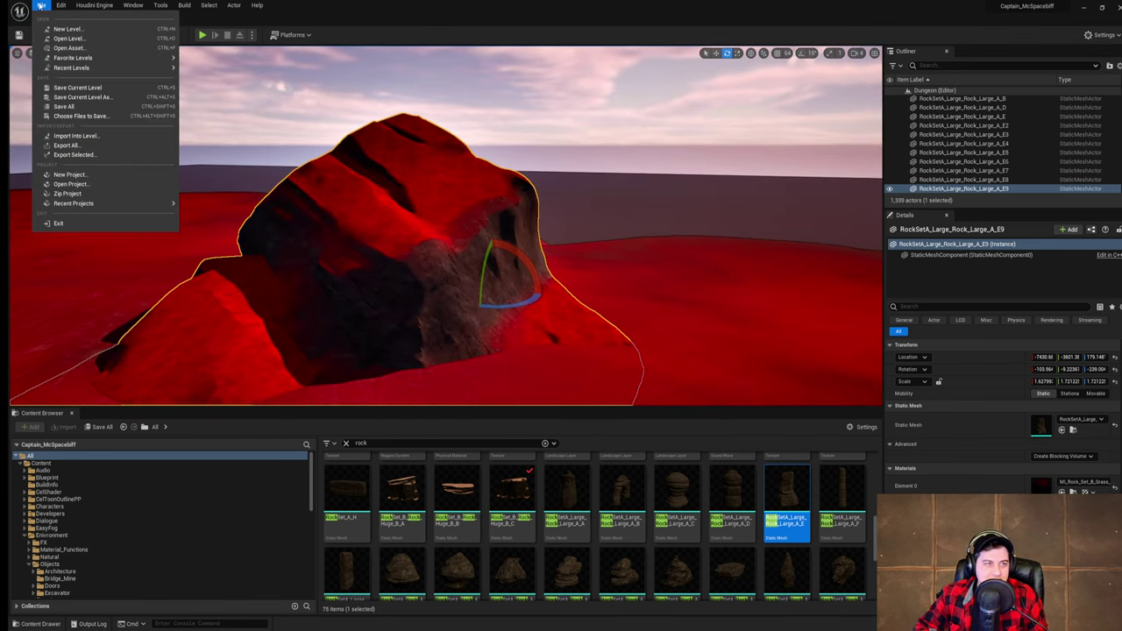
left_click(79, 82)
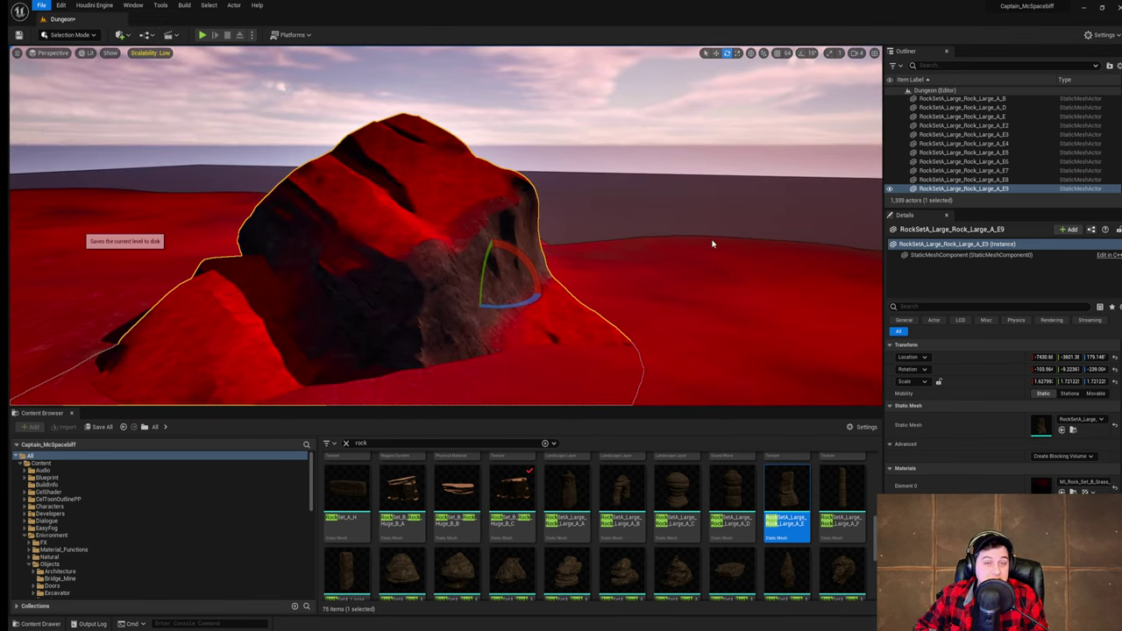
- Play-test the level from near the large rock, jump up onto it to inspect the new material, and end the session
left_click(648, 137)
right_click_drag(648, 136, 596, 105)
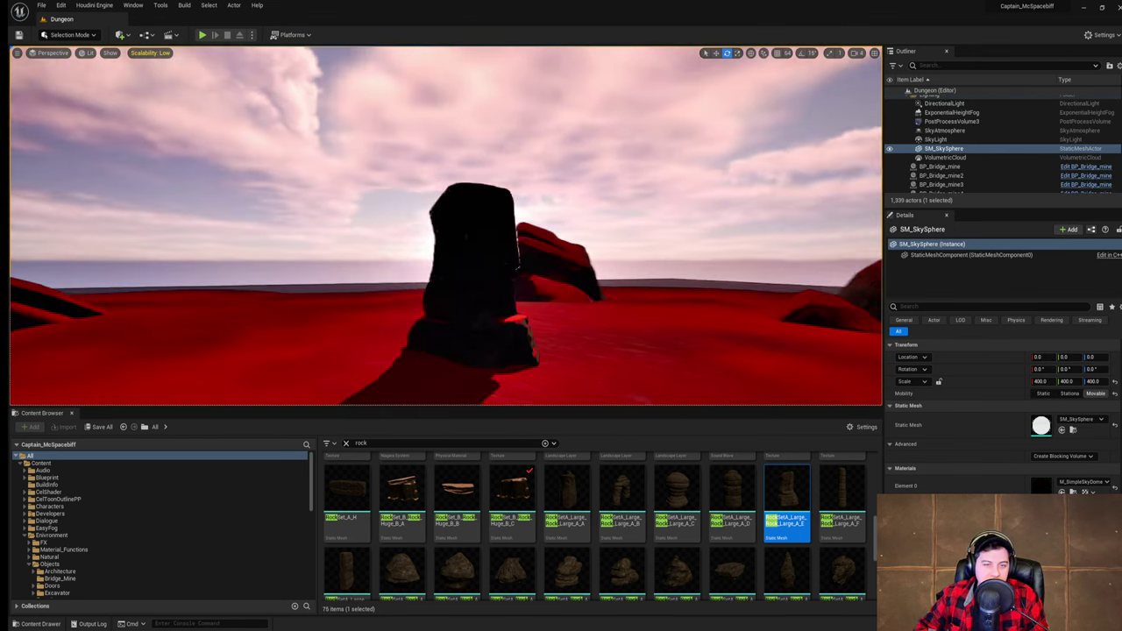
mouse_move(546, 133)
right_mouse_down()
mouse_move(583, 149)
mouse_move(546, 134)
right_mouse_up()
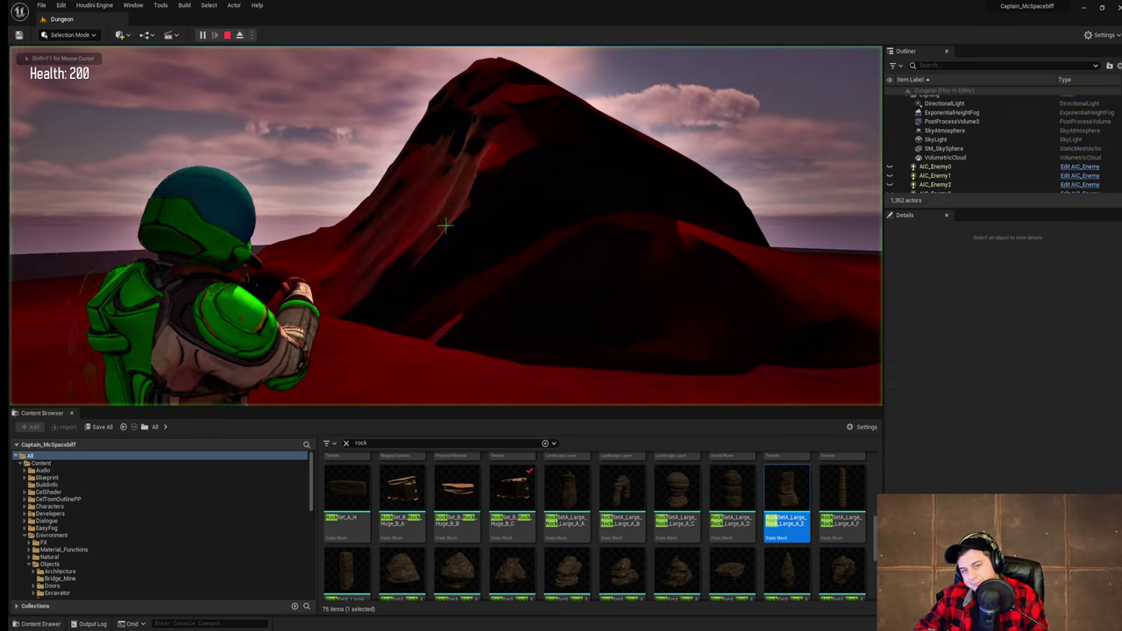
left_click(709, 270)
key("w")
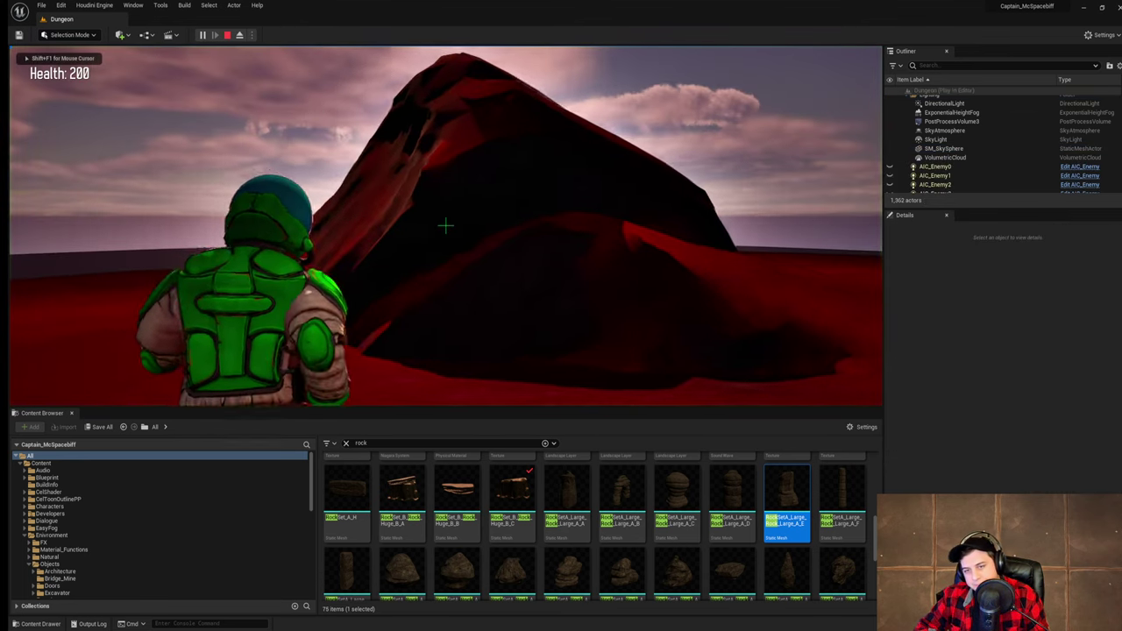
key("space")
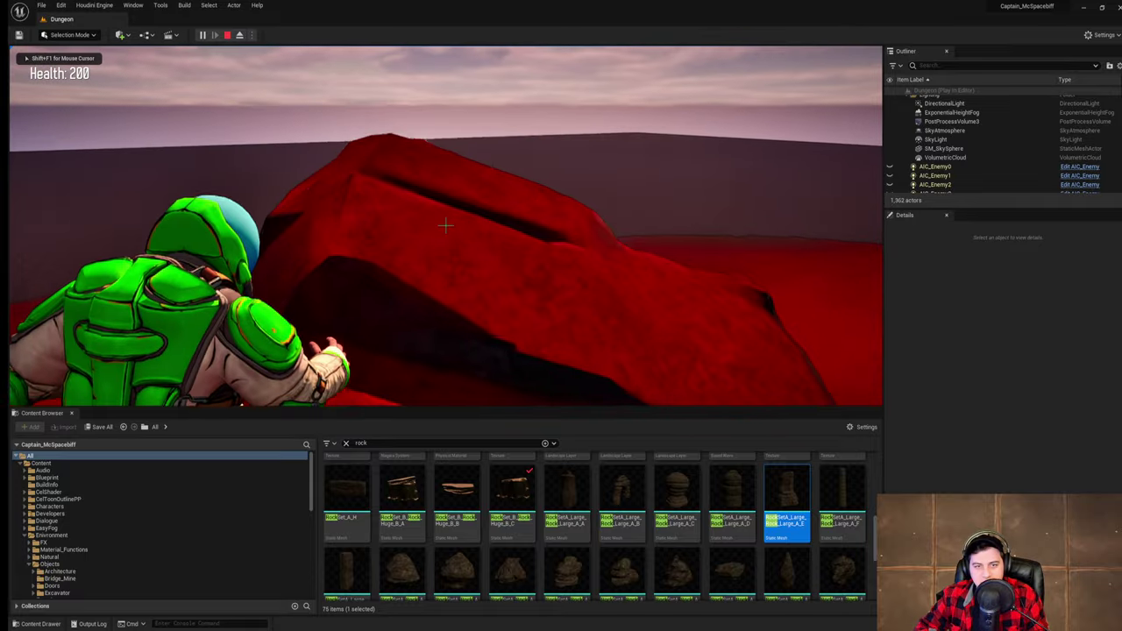
key("w")
key("space")
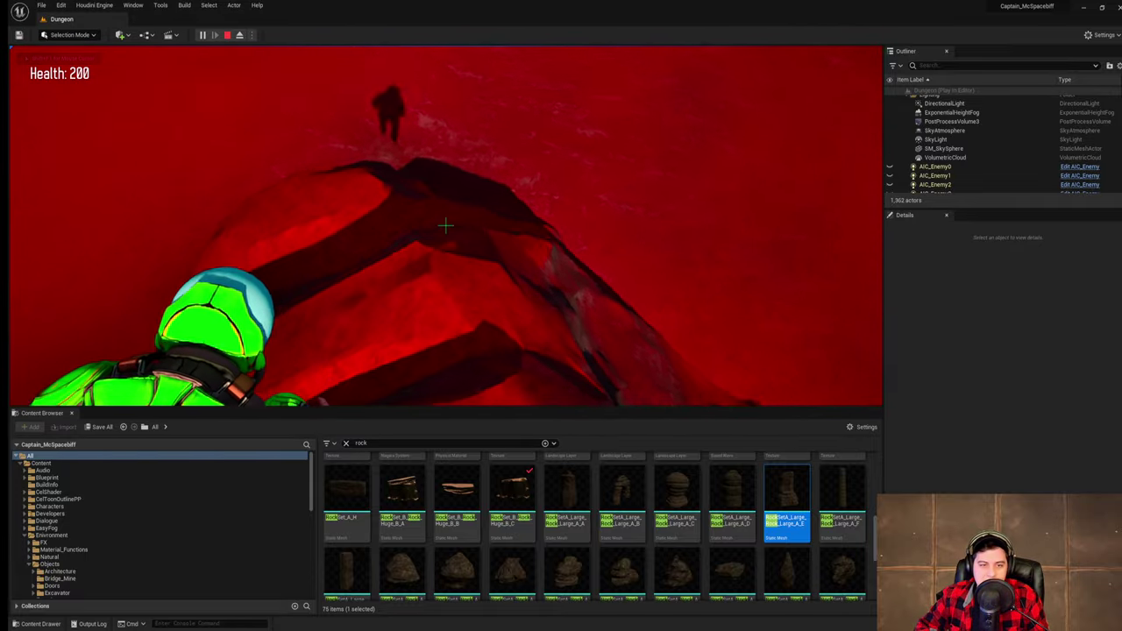
key("w")
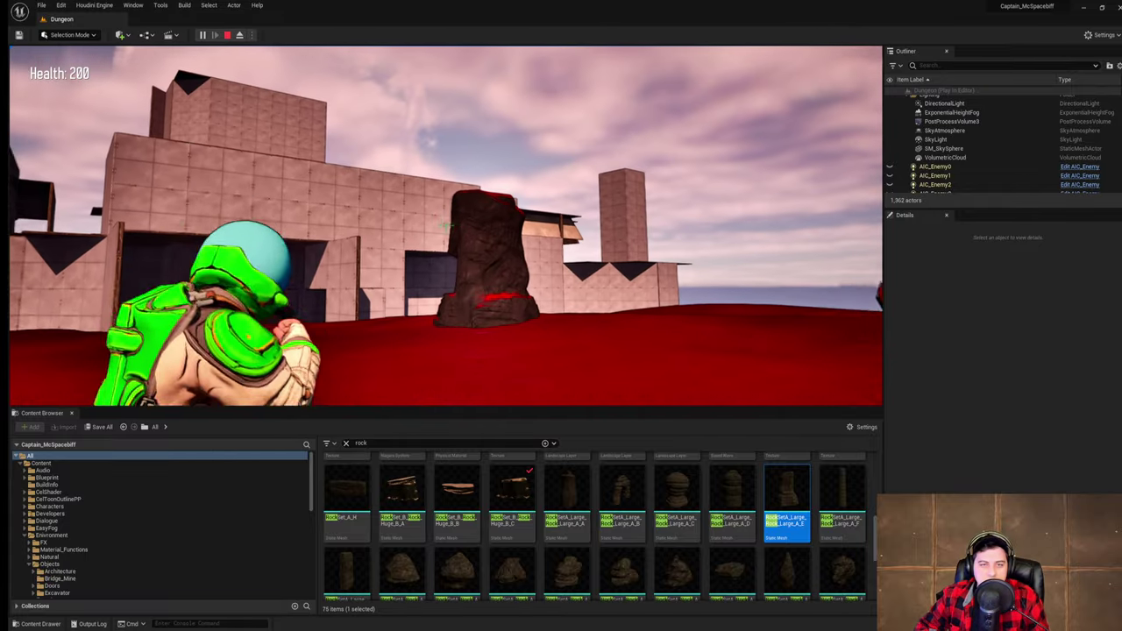
key("Escape")
- Play-test the level from the open terrain, running past the rock pillar and jumping to check the rock placement
right_click_drag(306, 136, 552, 191)
key("w")
key("s")
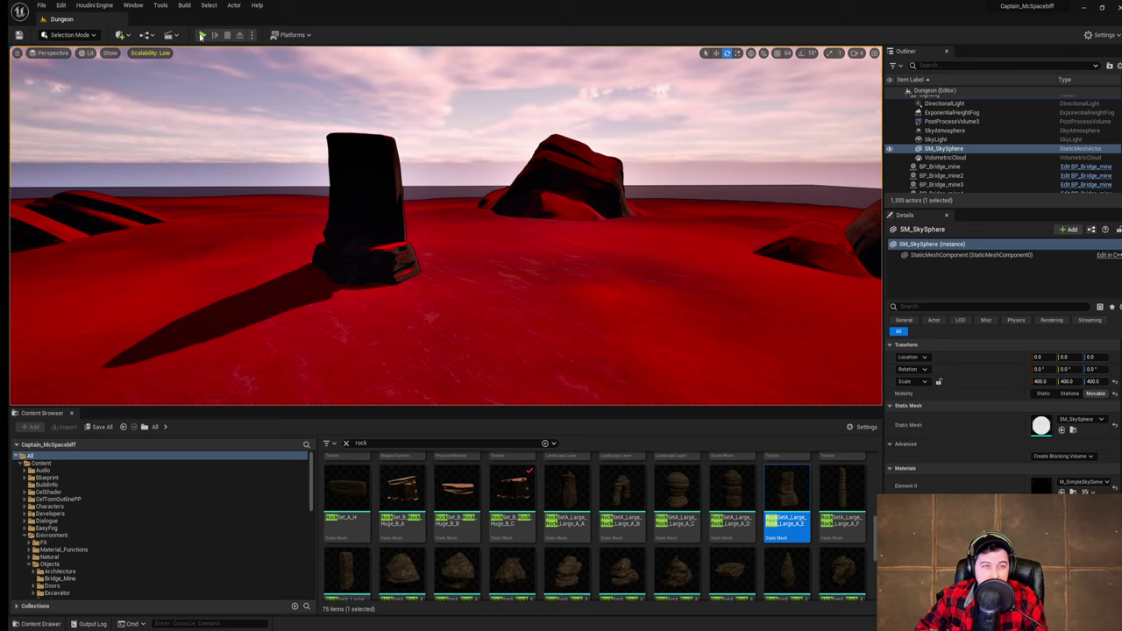
left_click(202, 36)
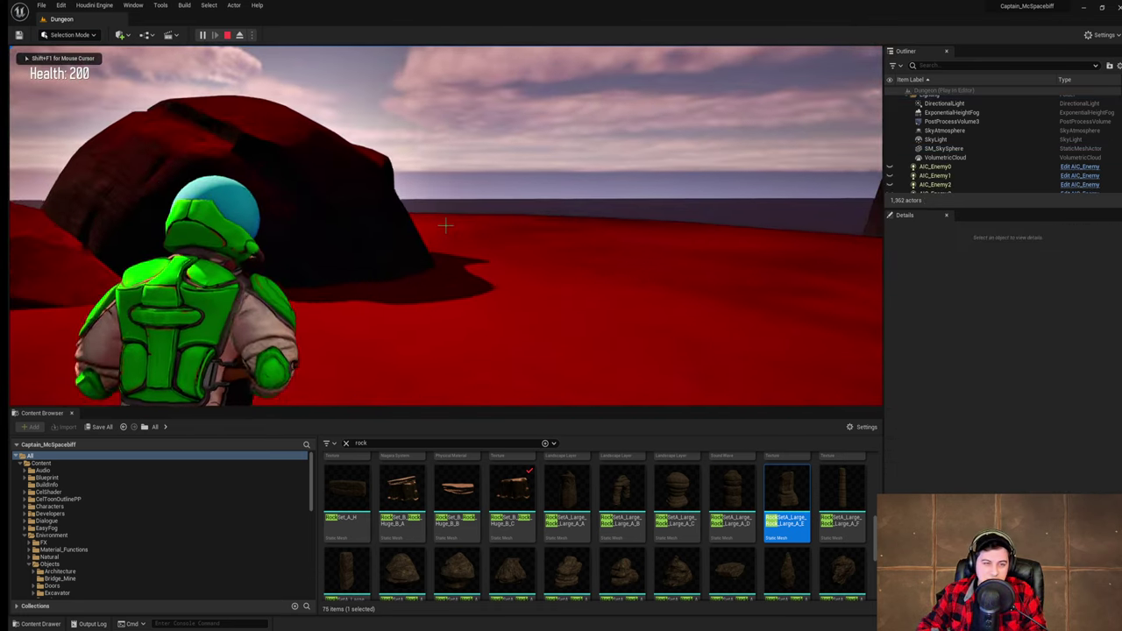
key("w")
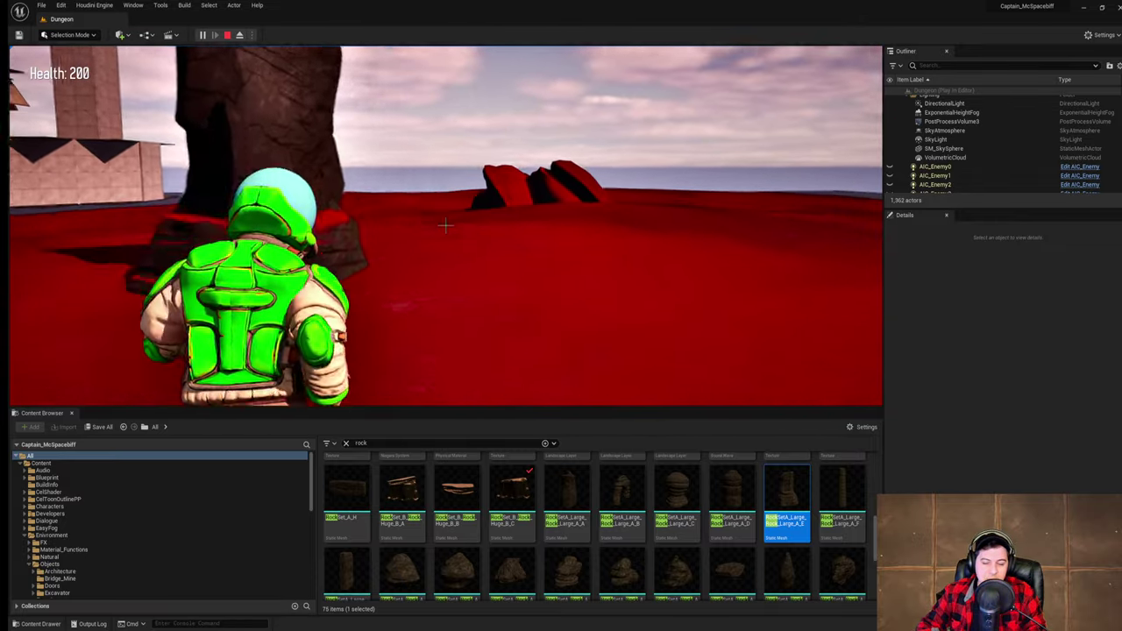
key("w")
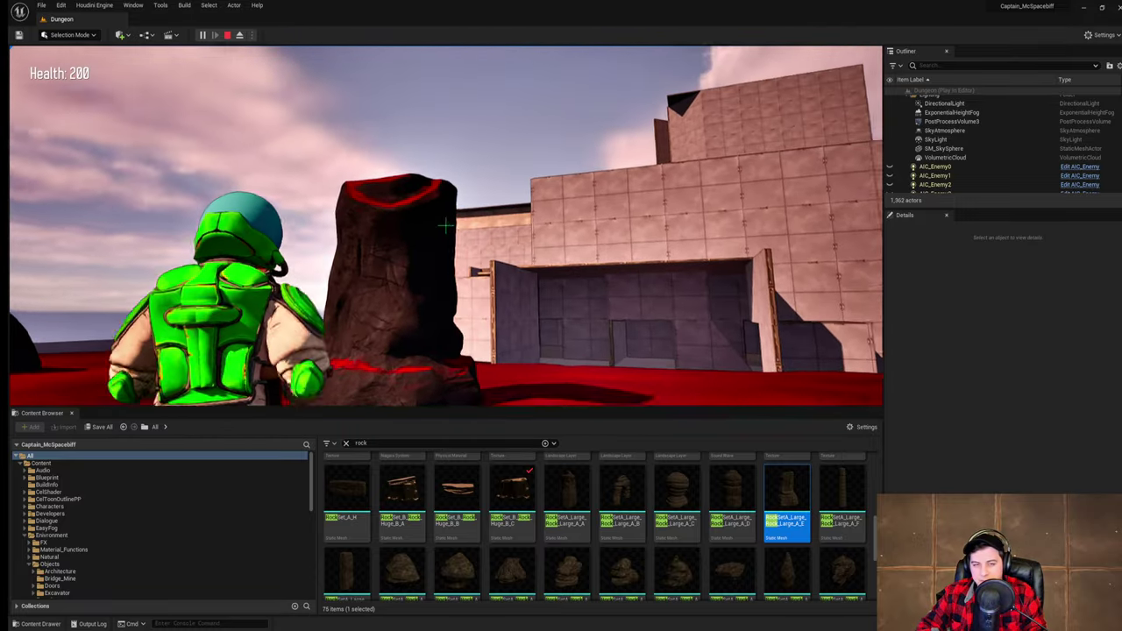
key("space")
key("w")
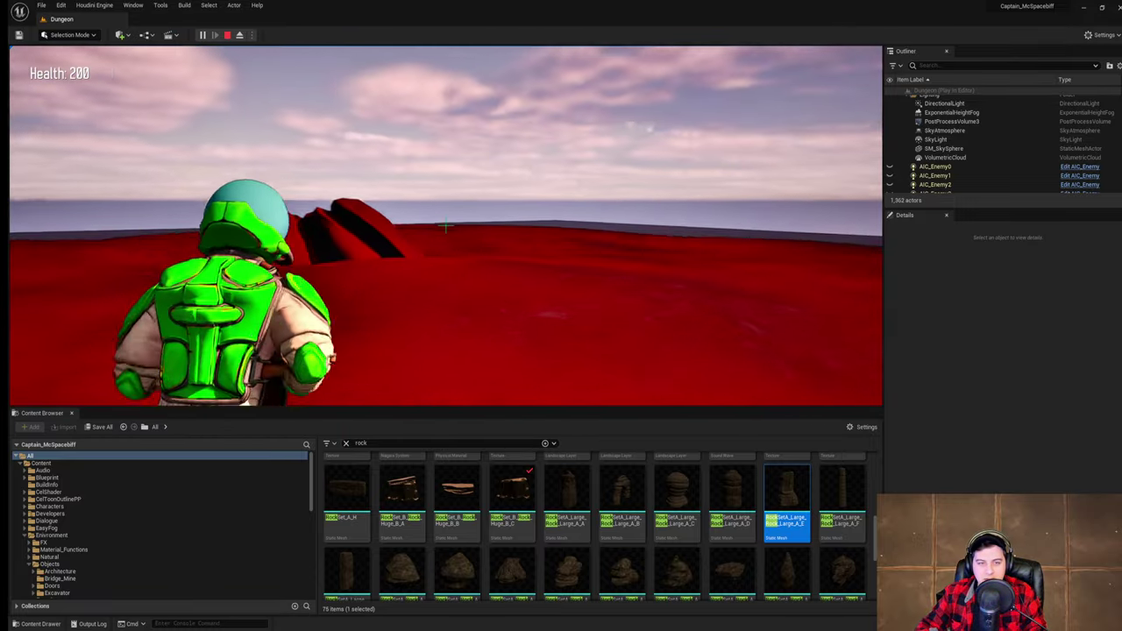
key("w")
key("space")
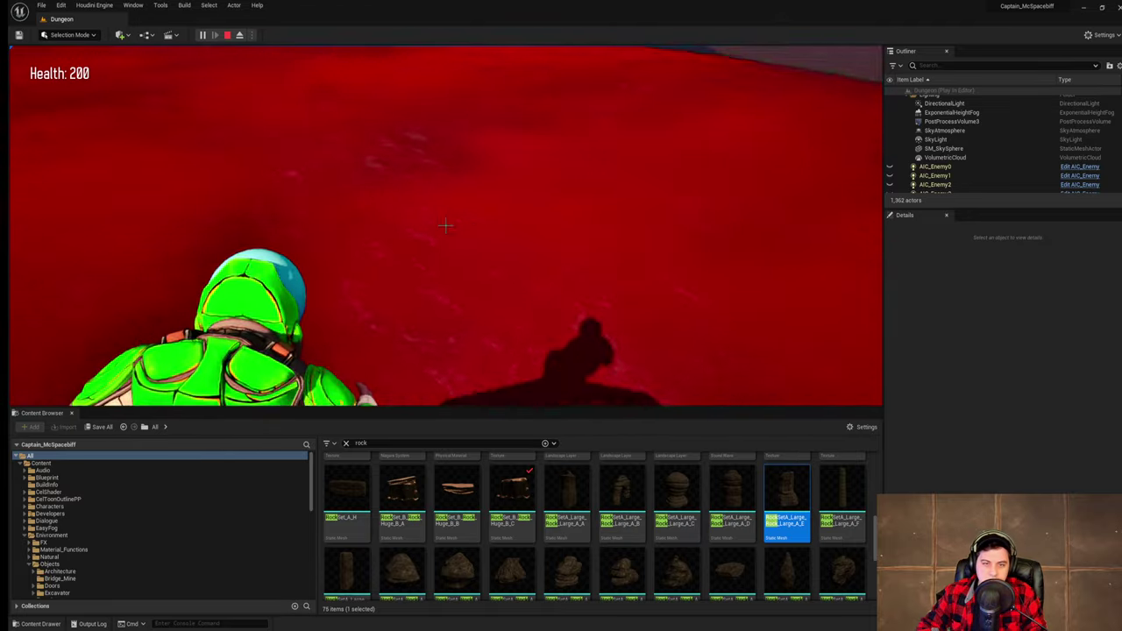
- Run the character across the red terrain between the large rocks and the pillar to inspect the overall look
key("w")
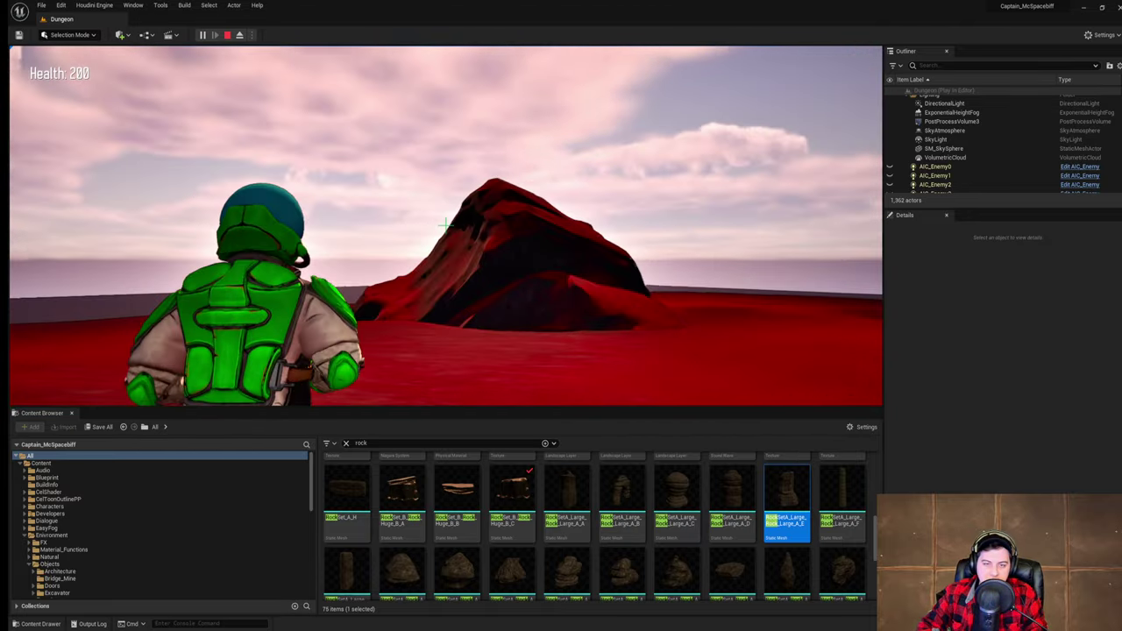
key("w")
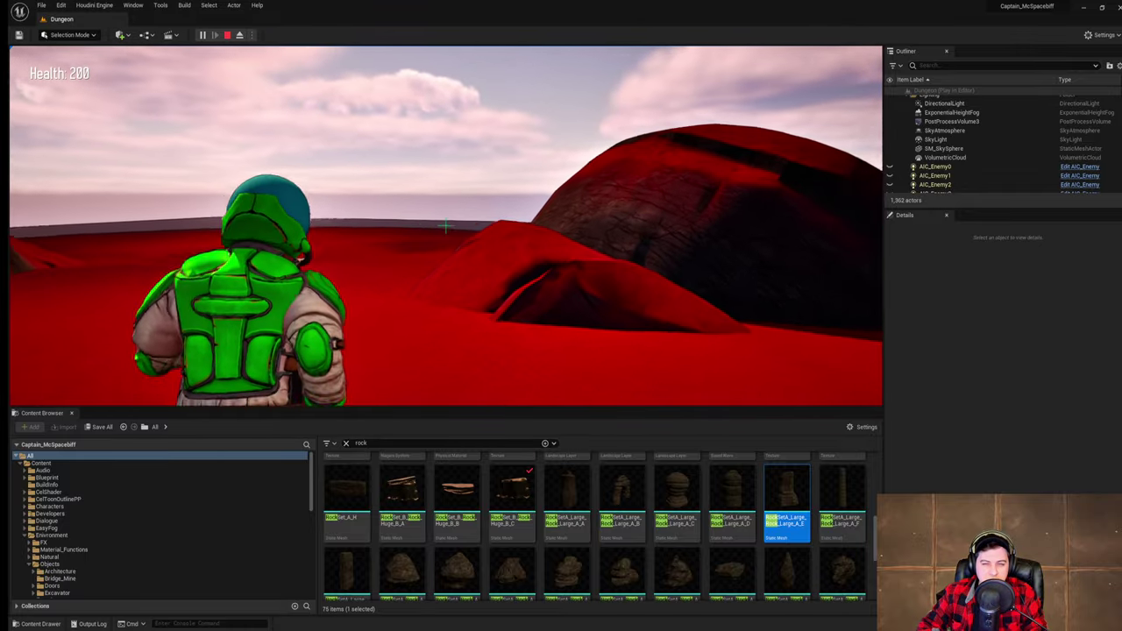
key("w")
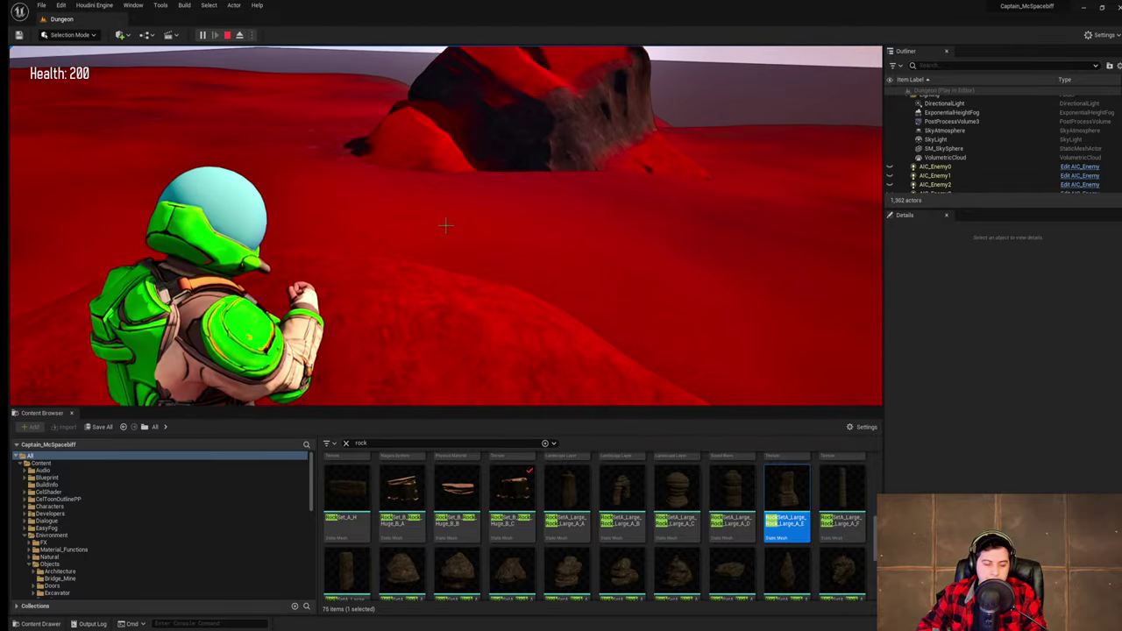
key("w")
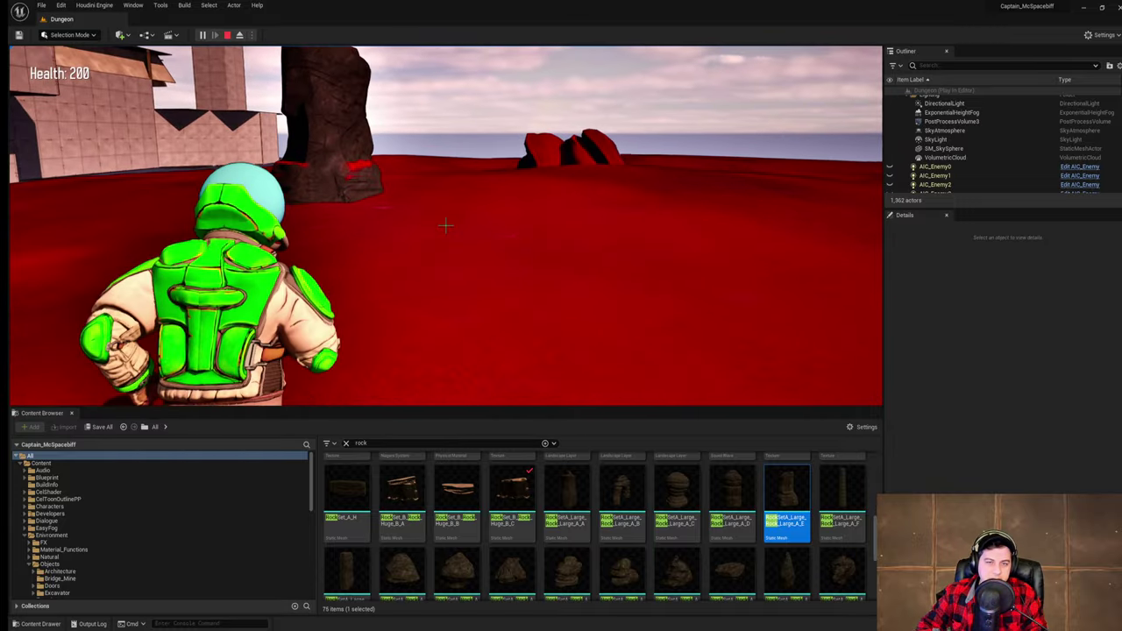
key("w")
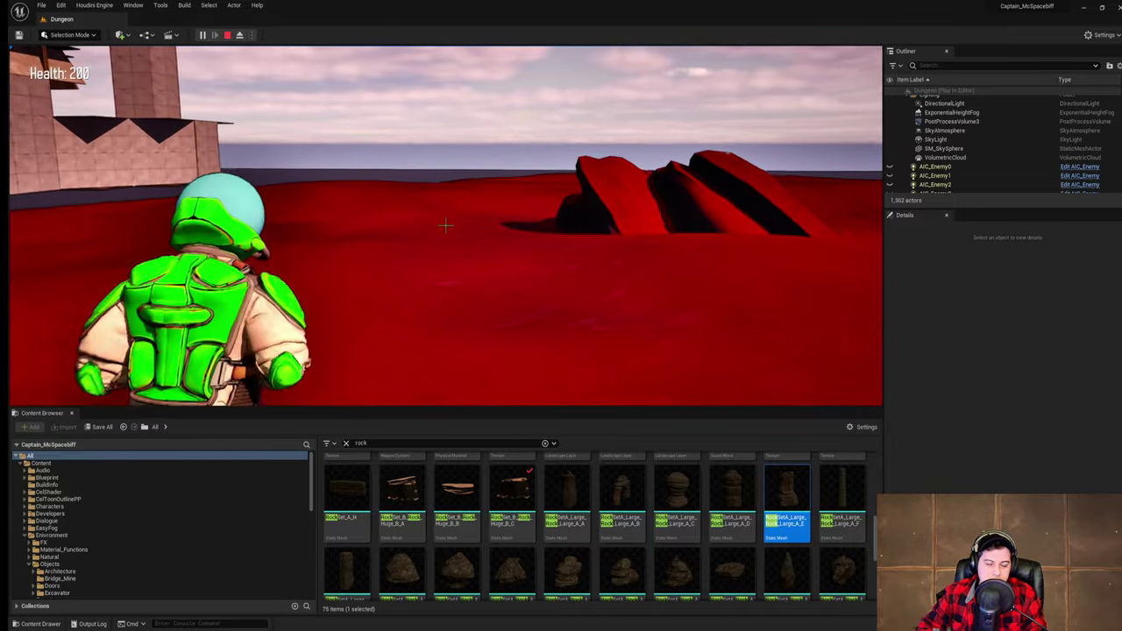
key("w")
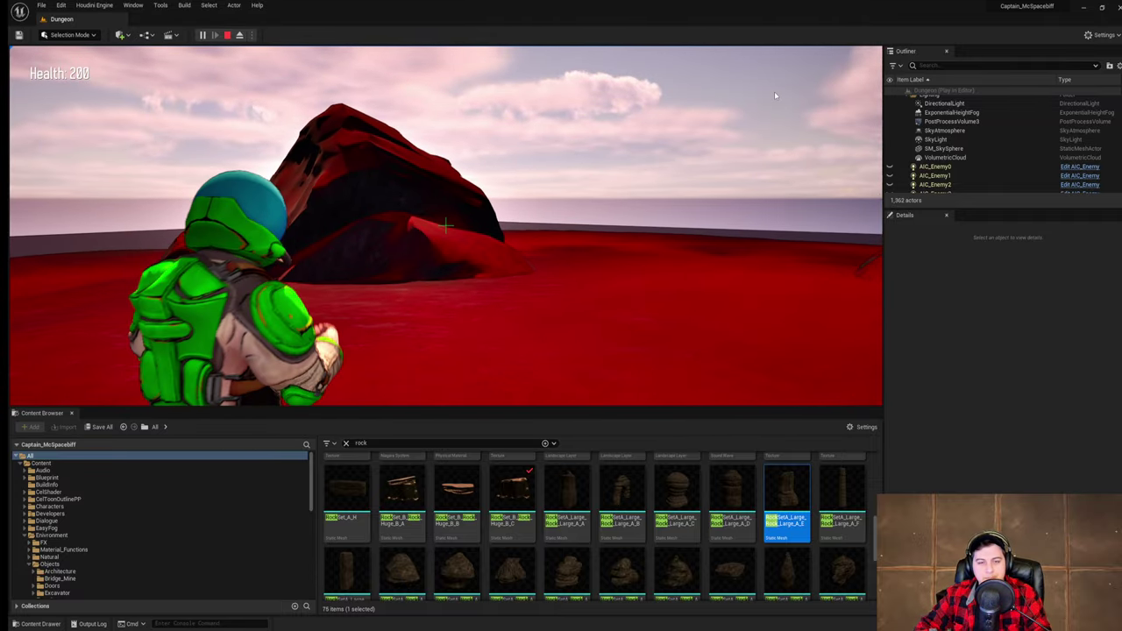
- End the play session and save the Dungeon level again
key("Escape")
right_click_drag(474, 114, 455, 136)
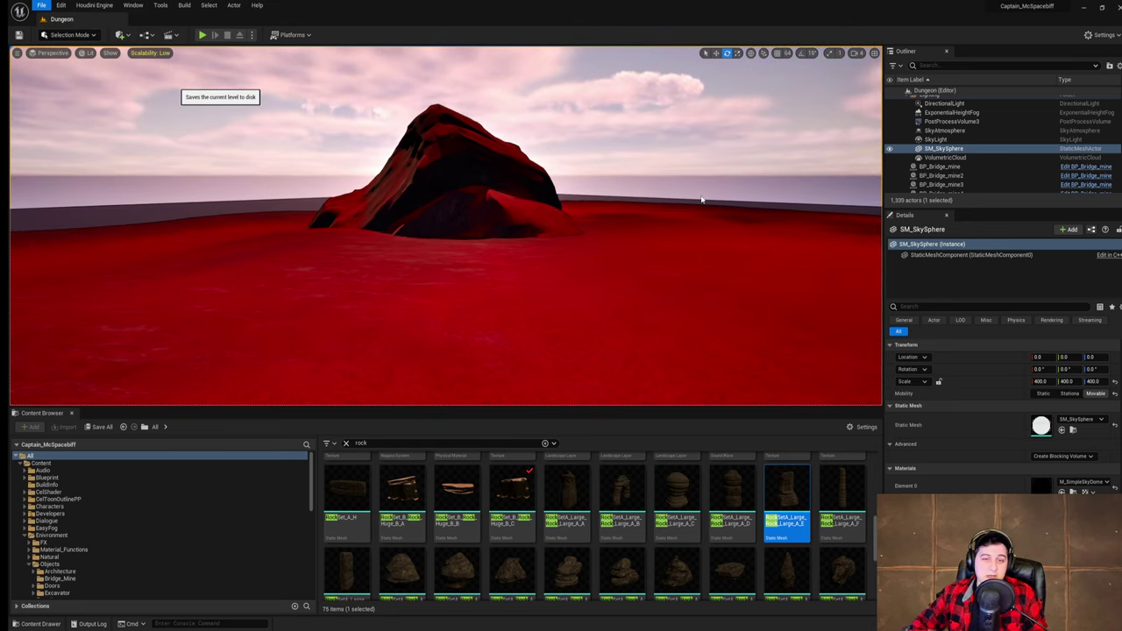
- Start a play test from the open red terrain in view of the rock pillar and the large rocks
right_click_drag(701, 200, 528, 181)
key("s")
key("w")
key("w")
key("w")
key("s")
key("w")
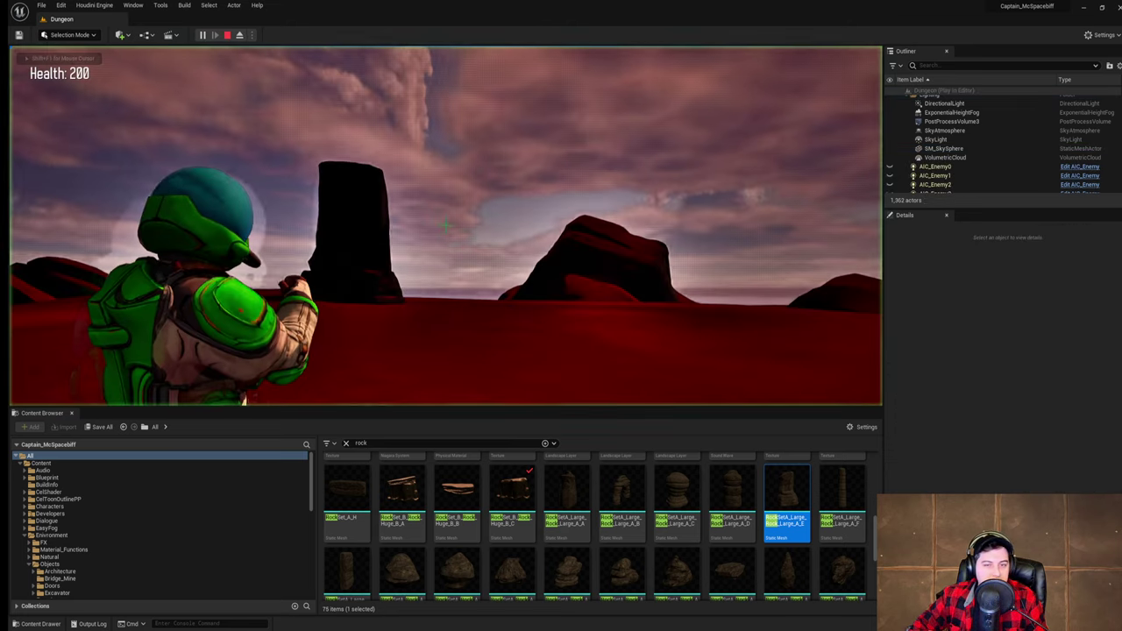
left_click(378, 134)
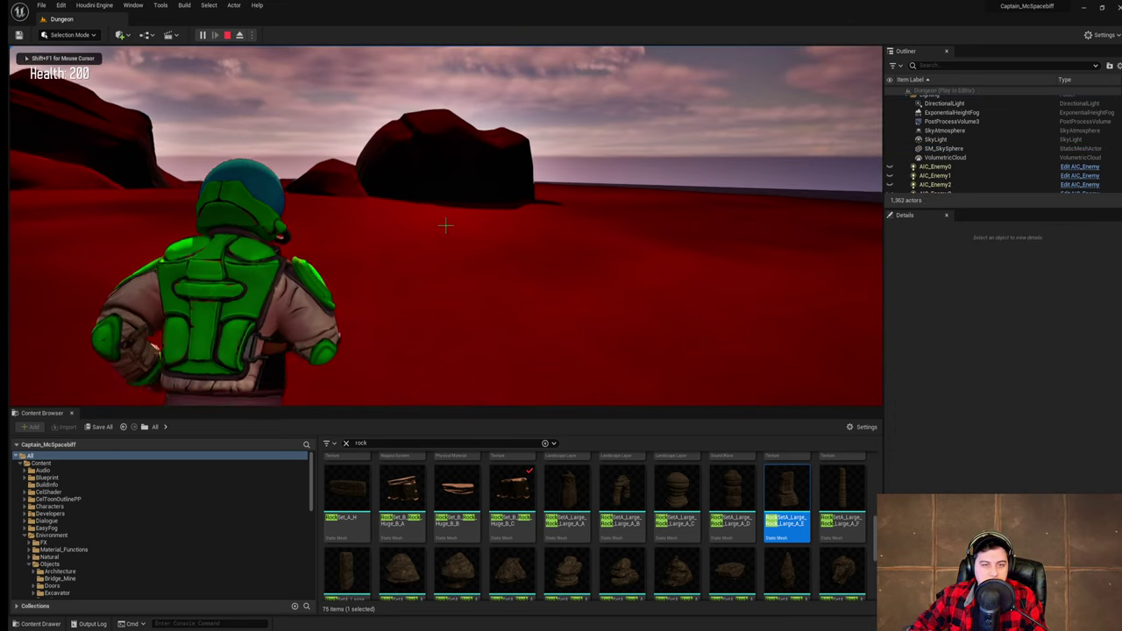
- Run the character across the terrain and jump up onto the large rock to check that it can be climbed
key("w")
key("space")
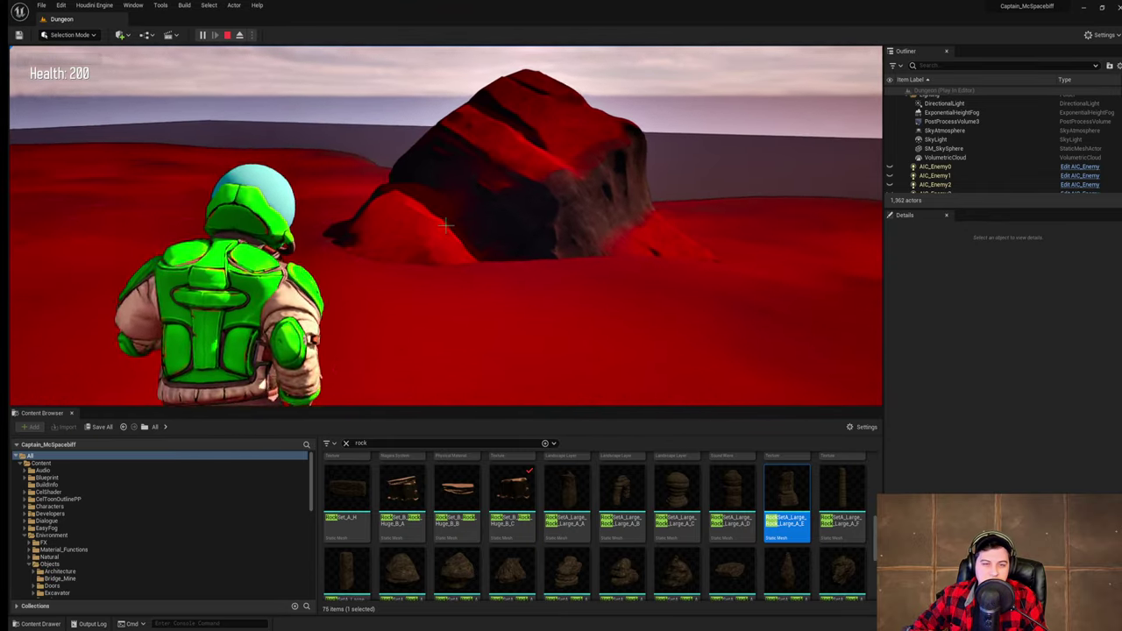
key("w")
key("space")
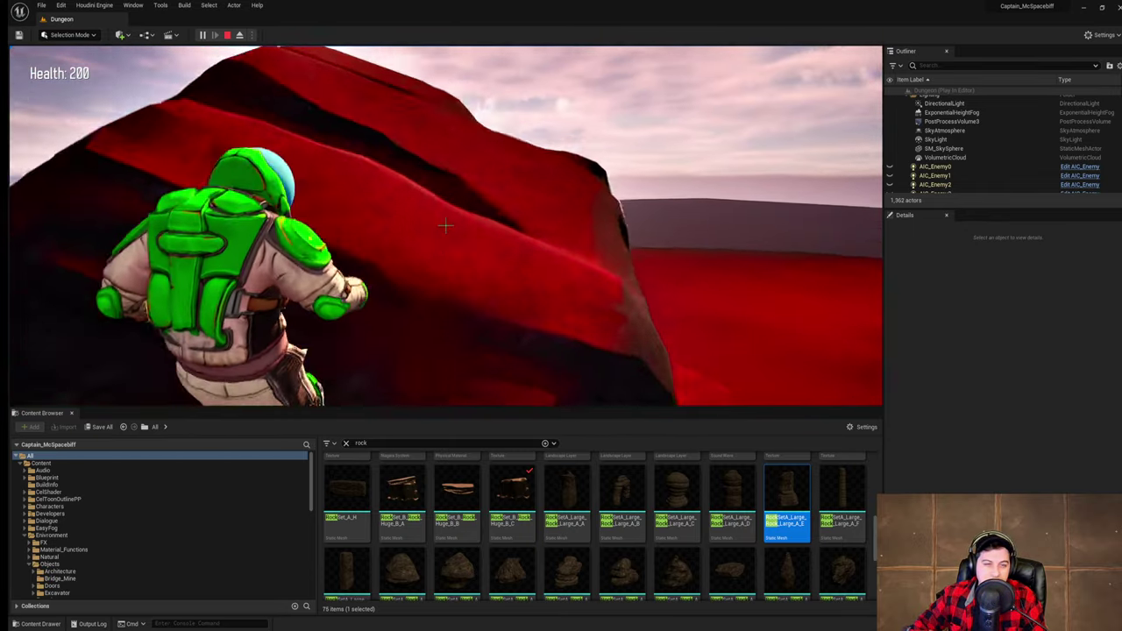
- Run from the large rock to the pillar and jump onto and off it to check its size and traversal
key("w")
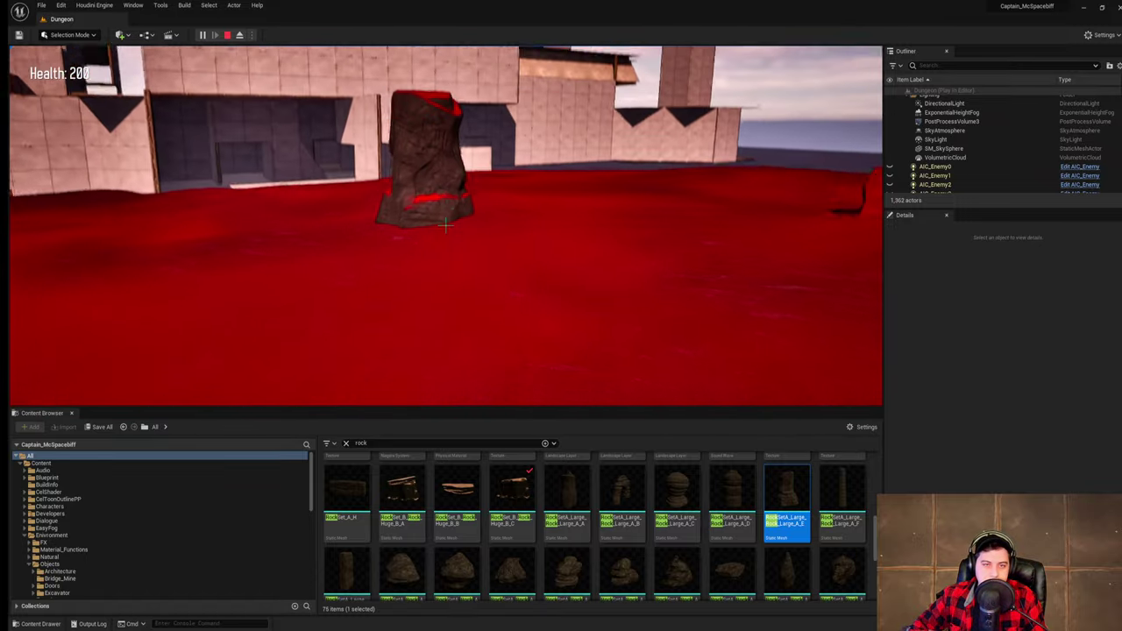
key("w")
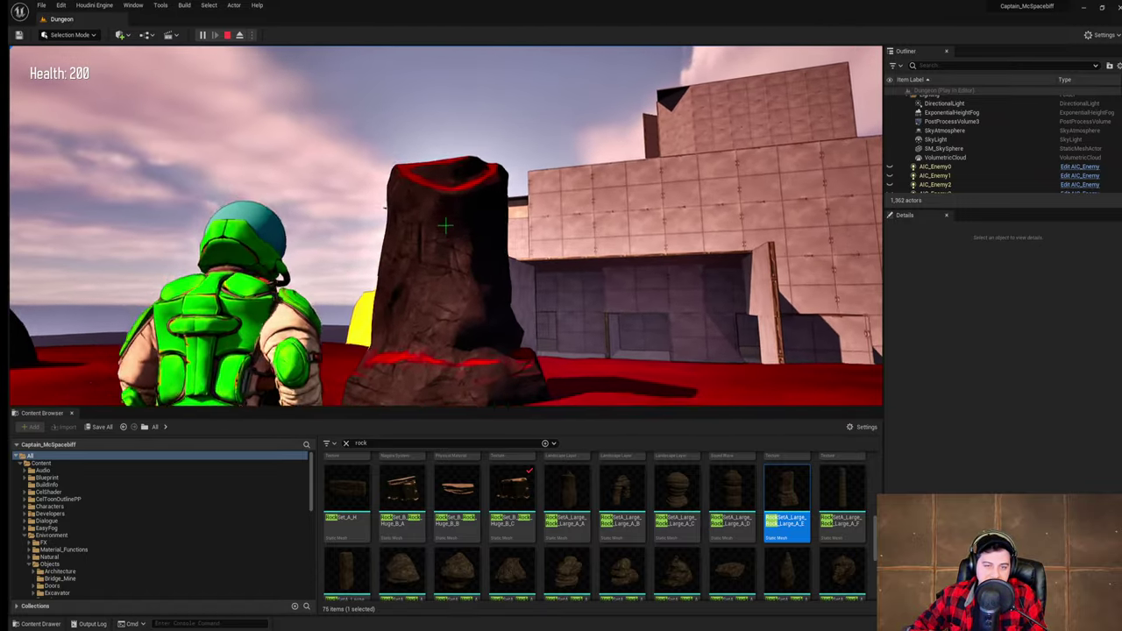
key("space")
key("w")
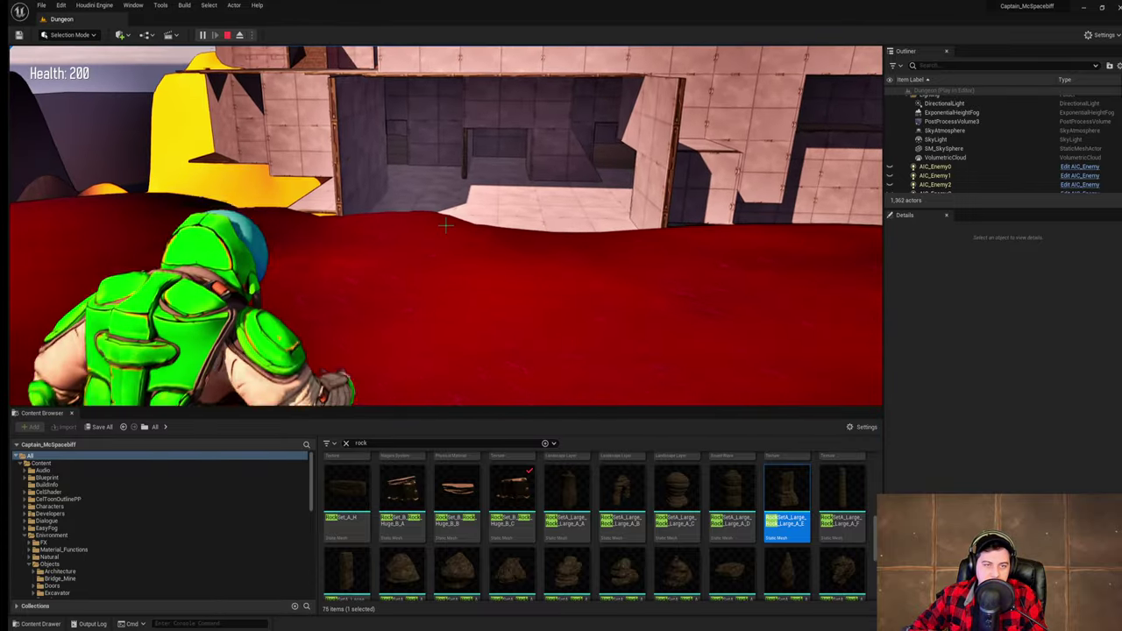
key("w")
key("space")
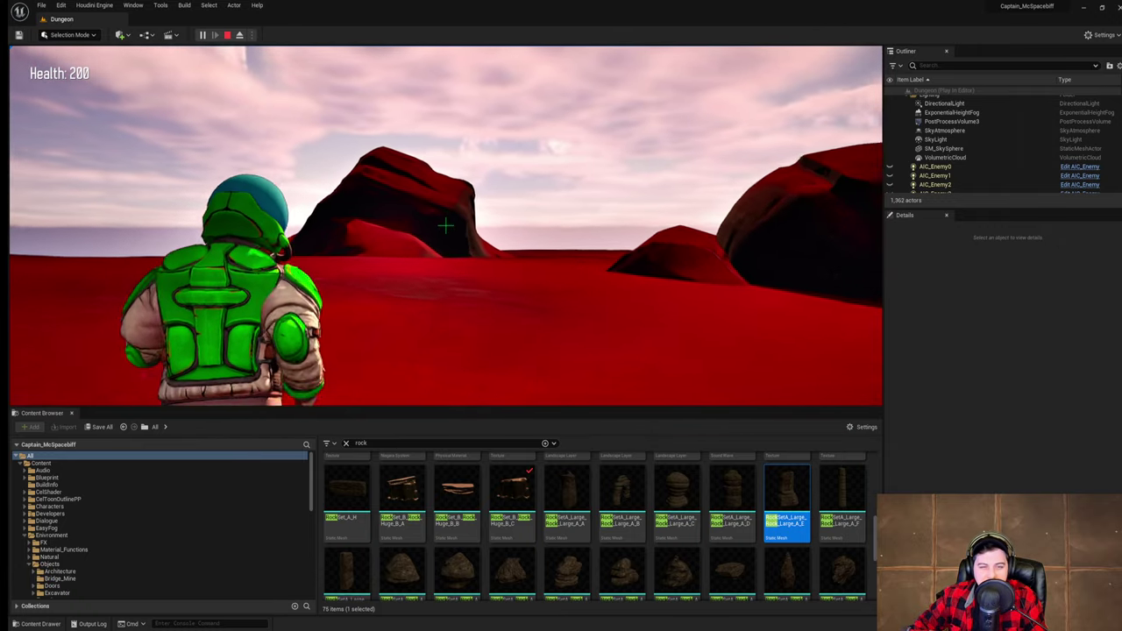
- Climb the large rock again to inspect its surface, and end the play session
key("w")
key("w")
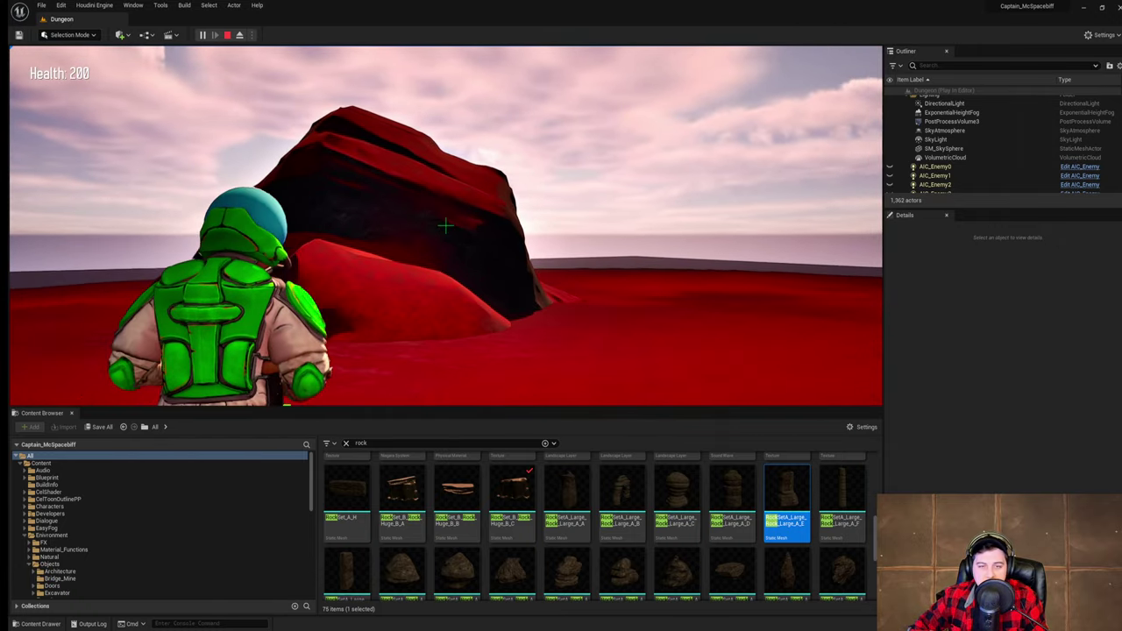
key("w")
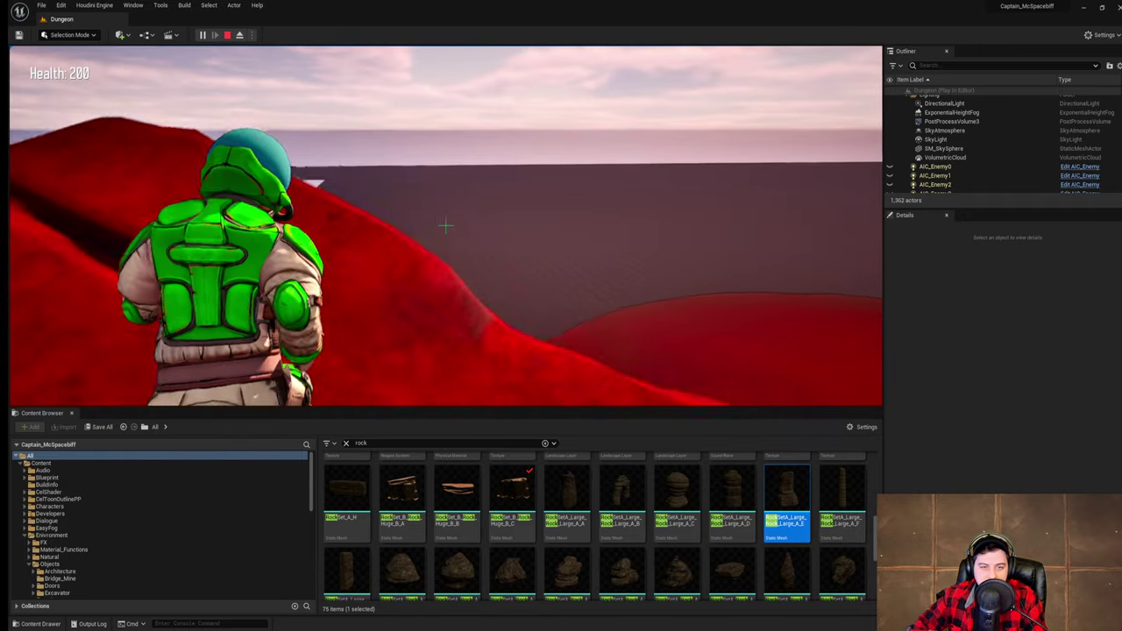
key("Escape")
- Enlarge the rock pillar, mostly in width, to a scale of 0.53909 on X and Y and 0.4188 on Z
key("w")
right_click_drag(327, 285, 410, 279)
key("a")
key("s")
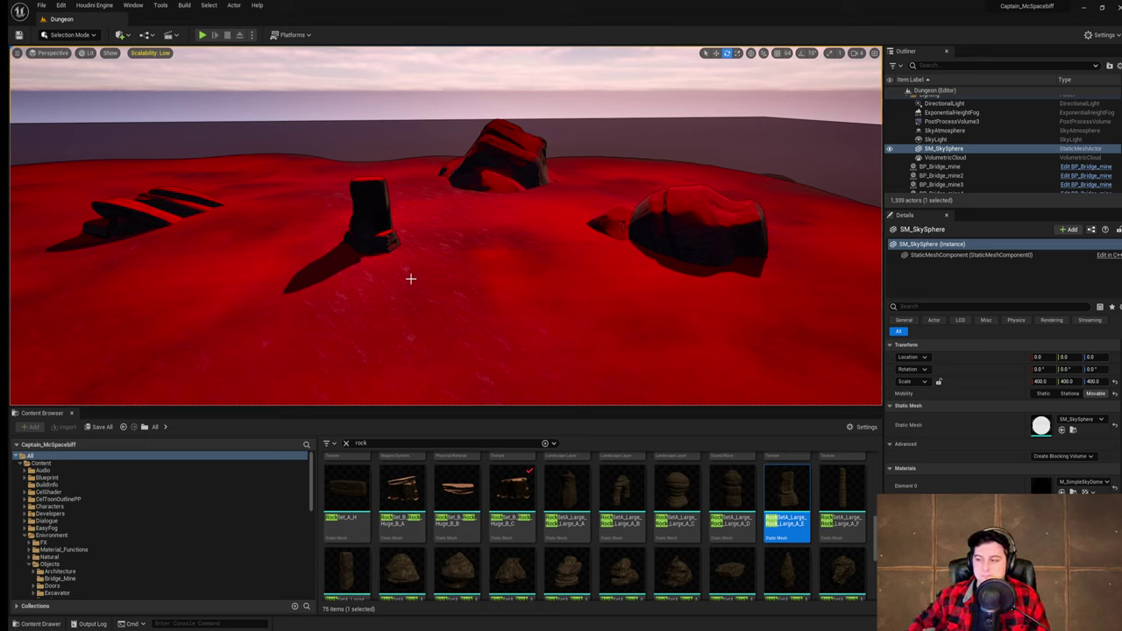
key("a")
right_click_drag(419, 225, 442, 219)
left_click(372, 228)
right_click_drag(504, 251, 493, 255)
key("a")
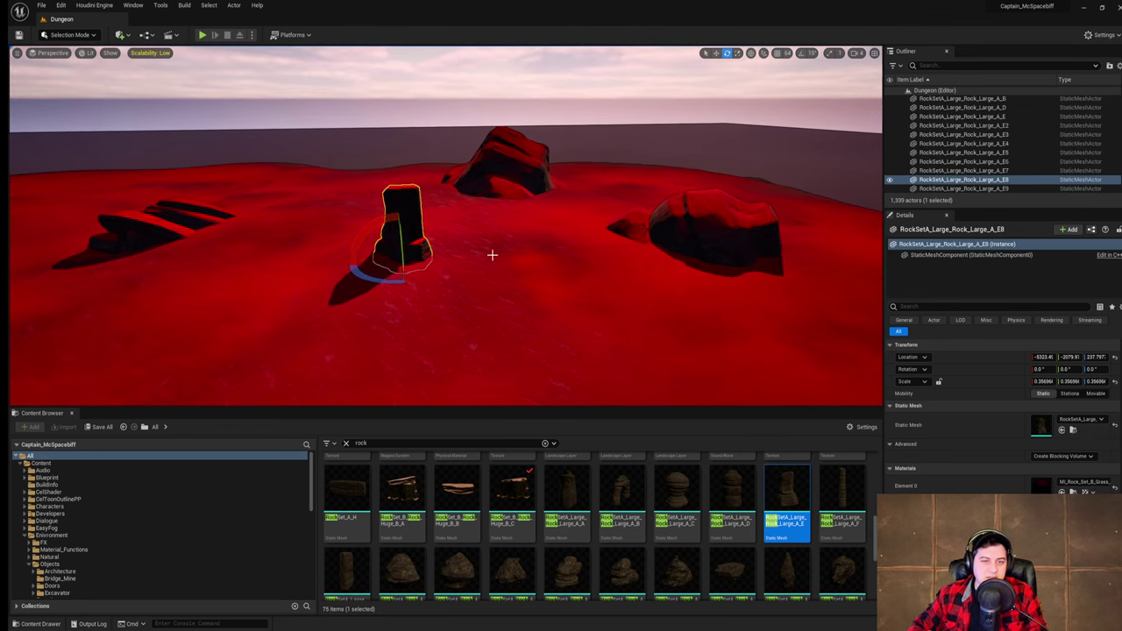
mouse_move(402, 263)
left_mouse_down()
mouse_move(394, 270)
mouse_move(418, 250)
mouse_move(403, 252)
left_mouse_up()
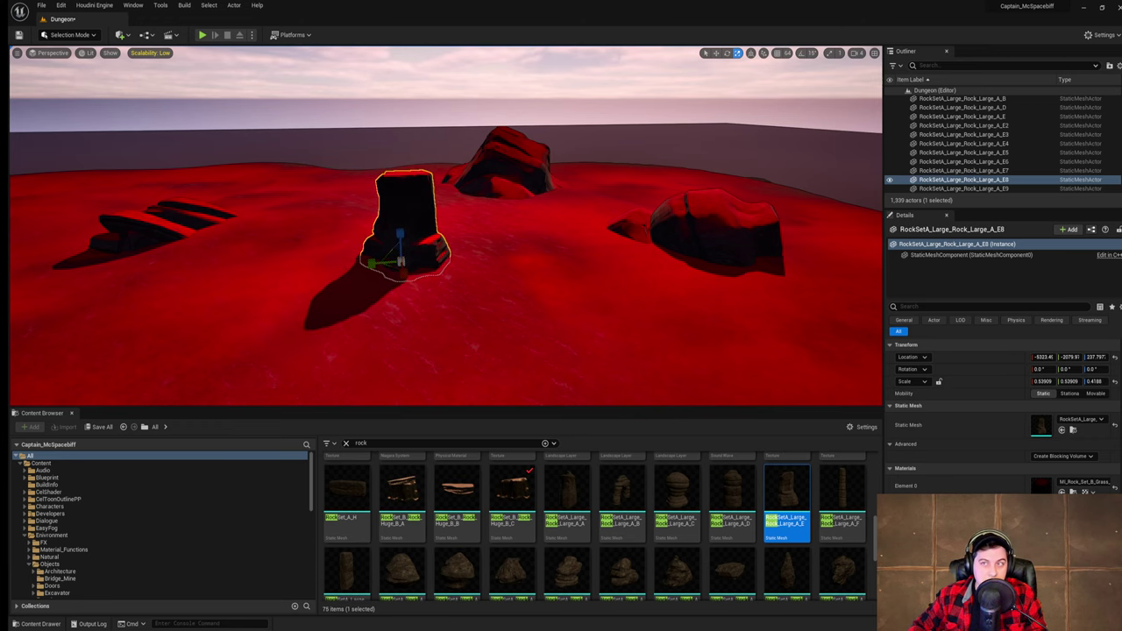
- Fine-tune the rock pillar's overall scale from a close view and deselect it
left_click(473, 92)
right_click_drag(473, 92, 458, 106)
key("w")
right_click_drag(414, 236, 561, 202)
left_click(414, 235)
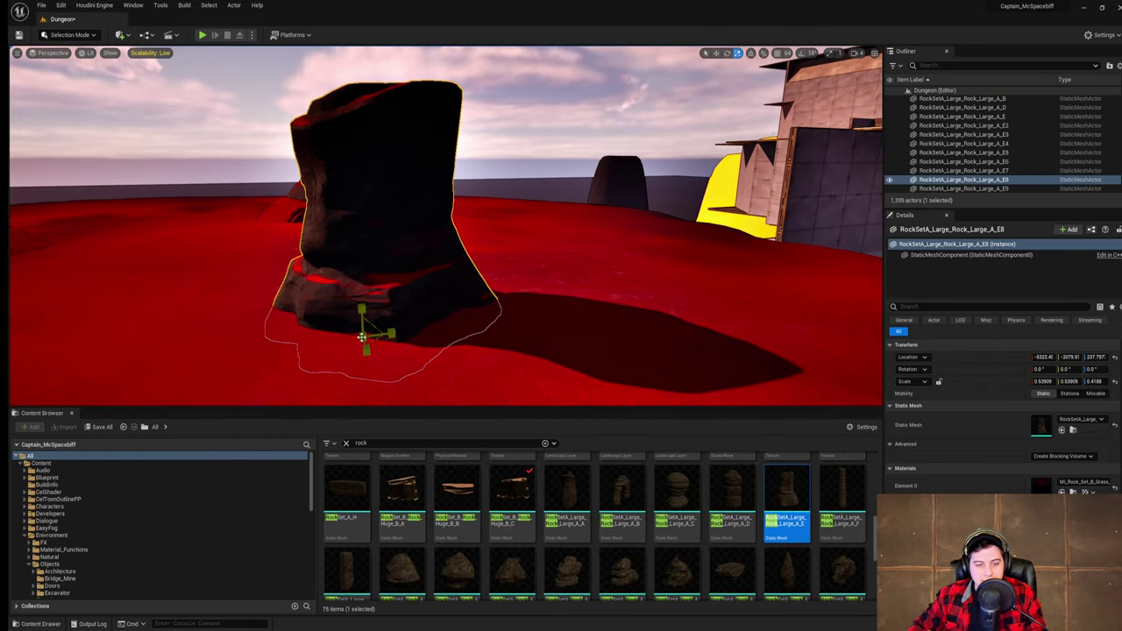
mouse_move(362, 337)
left_mouse_down()
mouse_move(375, 322)
mouse_move(351, 349)
mouse_move(360, 335)
left_mouse_up()
left_click(312, 142)
right_click_drag(312, 142, 232, 127)
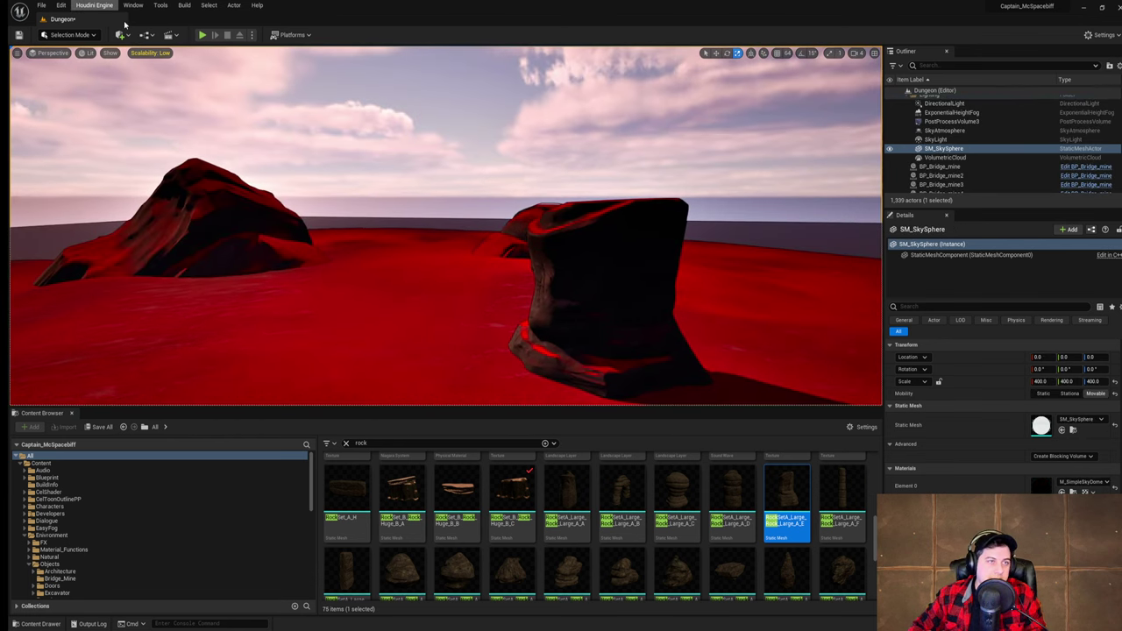
- Play-test the enlarged pillar by jumping over it, climbing the large rock, and running back across the terrain
left_click(376, 164)
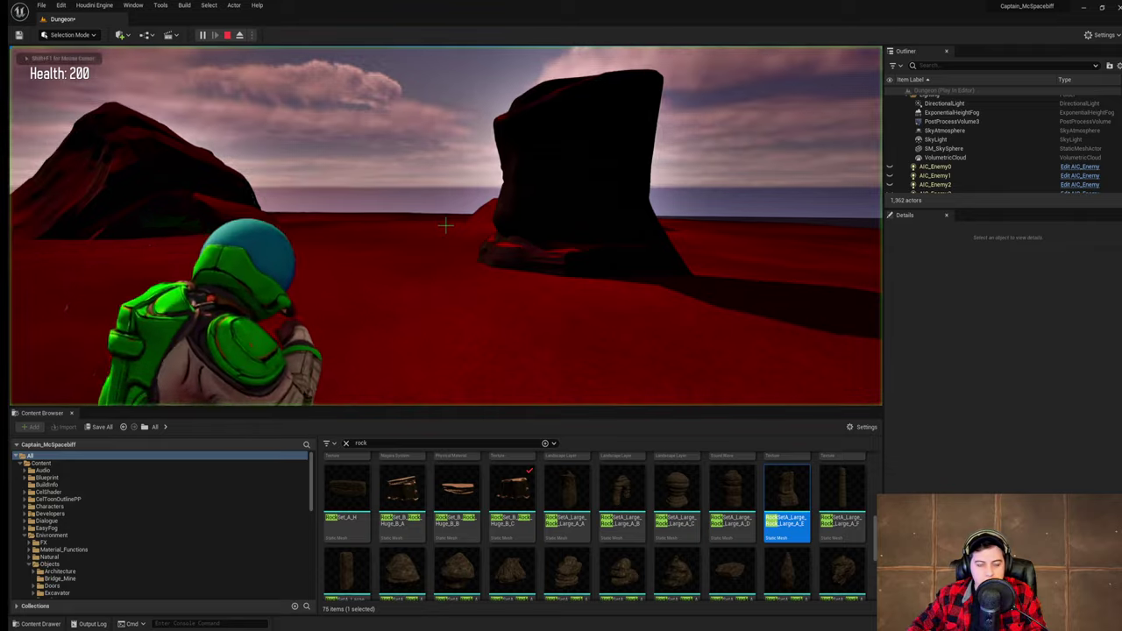
key("w")
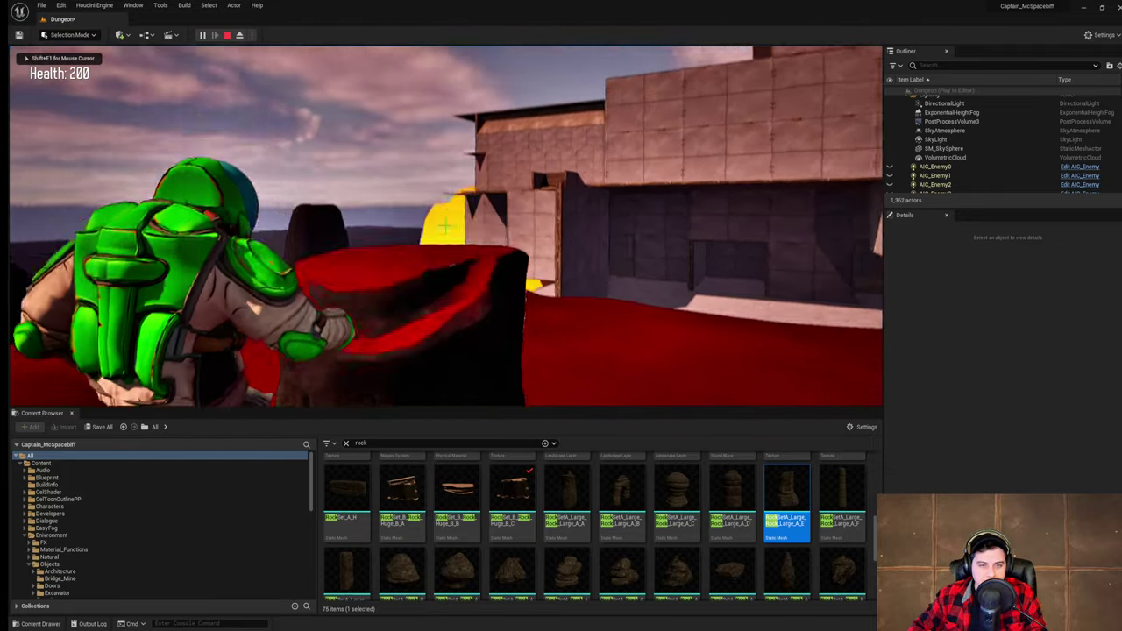
key("w")
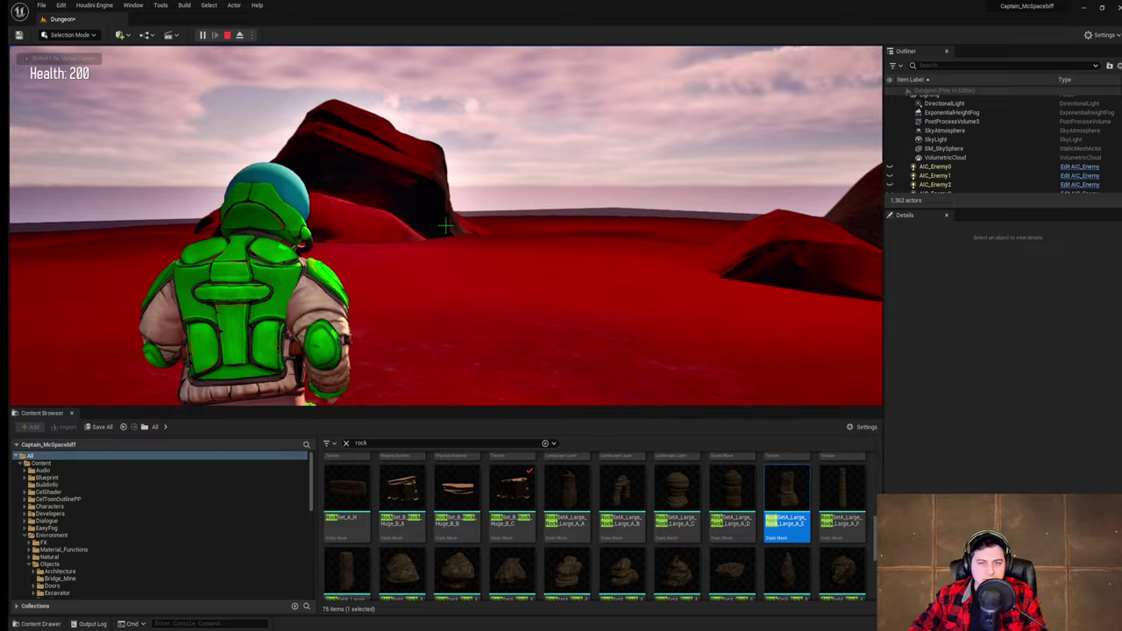
key("w")
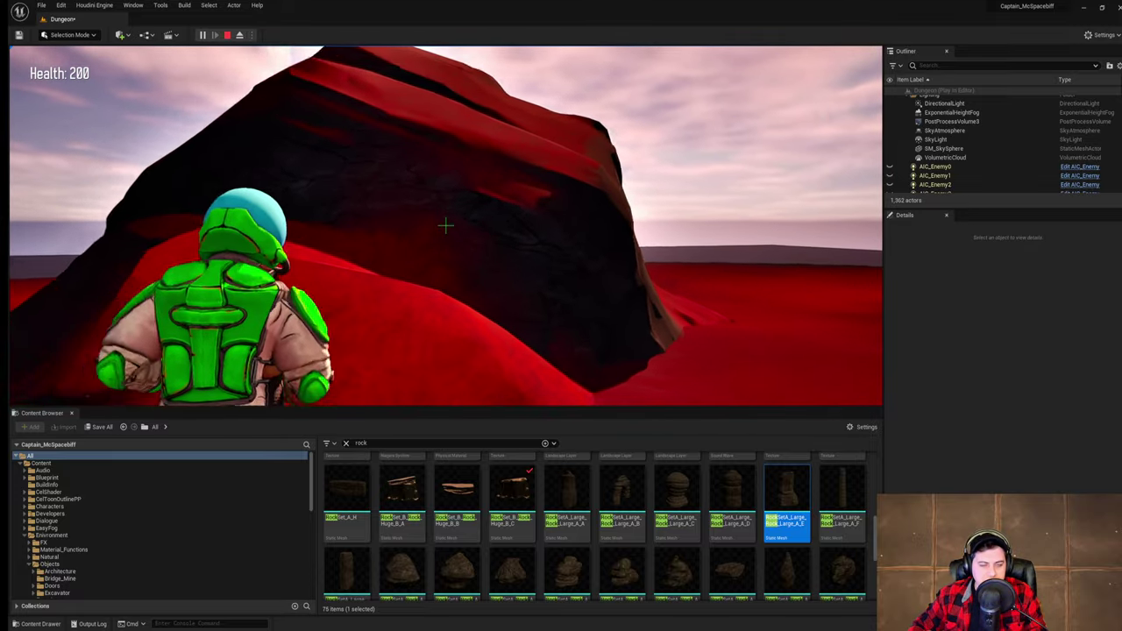
key("w")
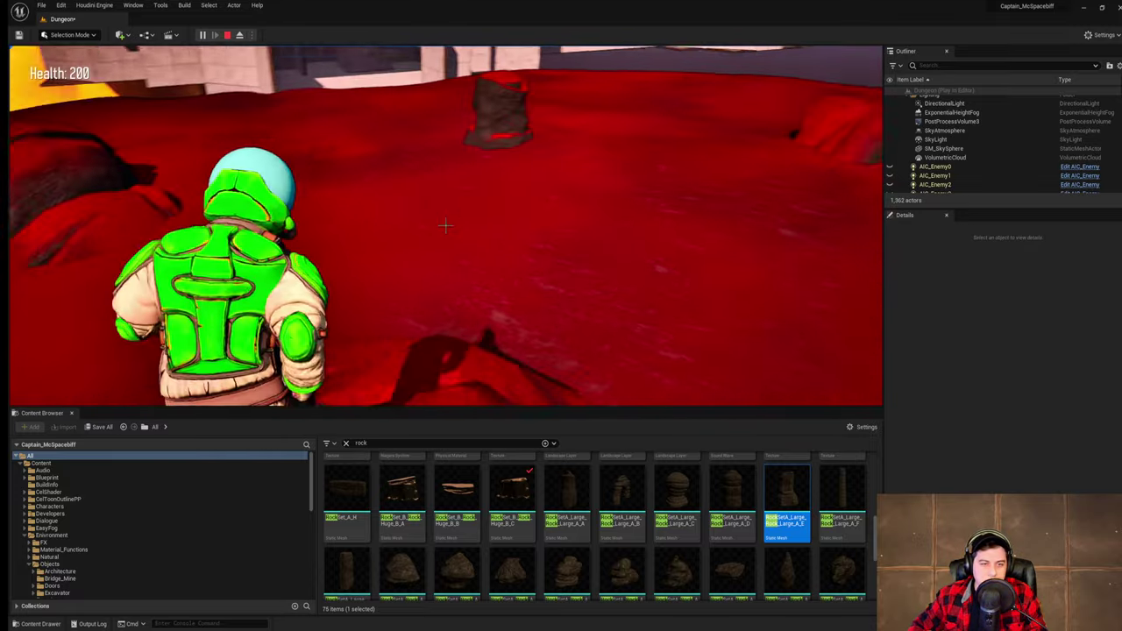
key("space")
key("w")
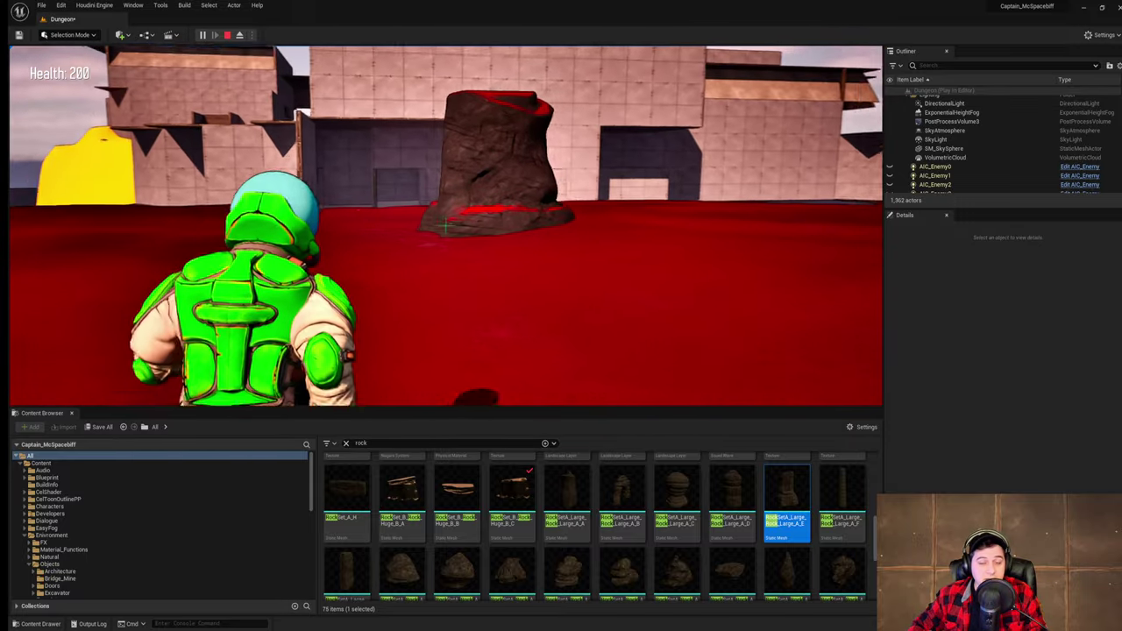
key("w")
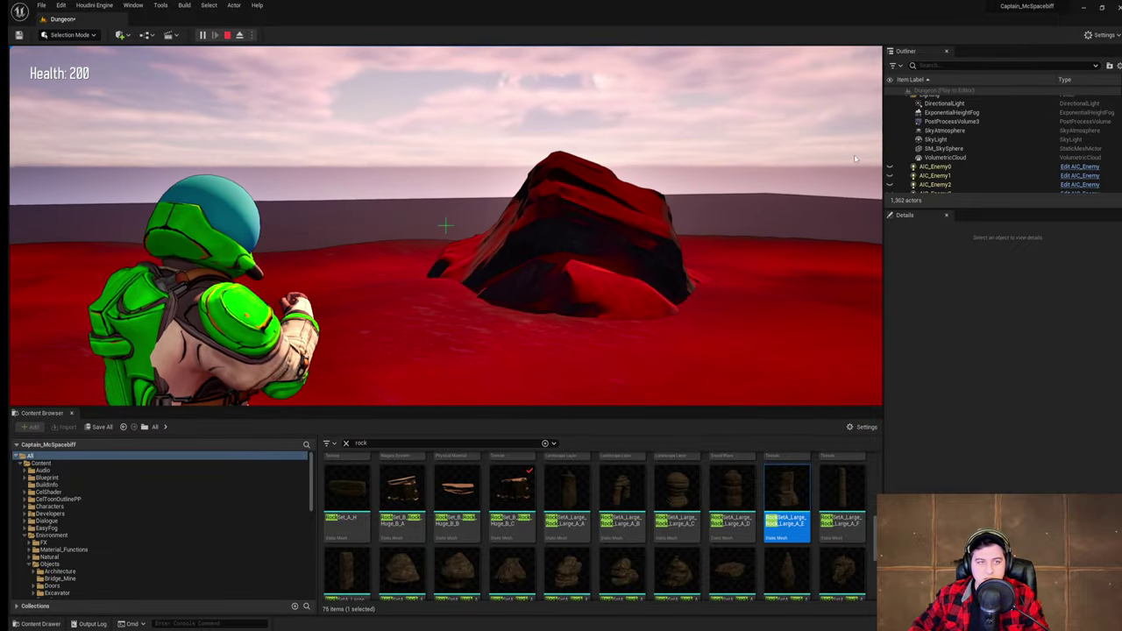
- End the play session and save the Dungeon level with the resized pillar
key("Escape")
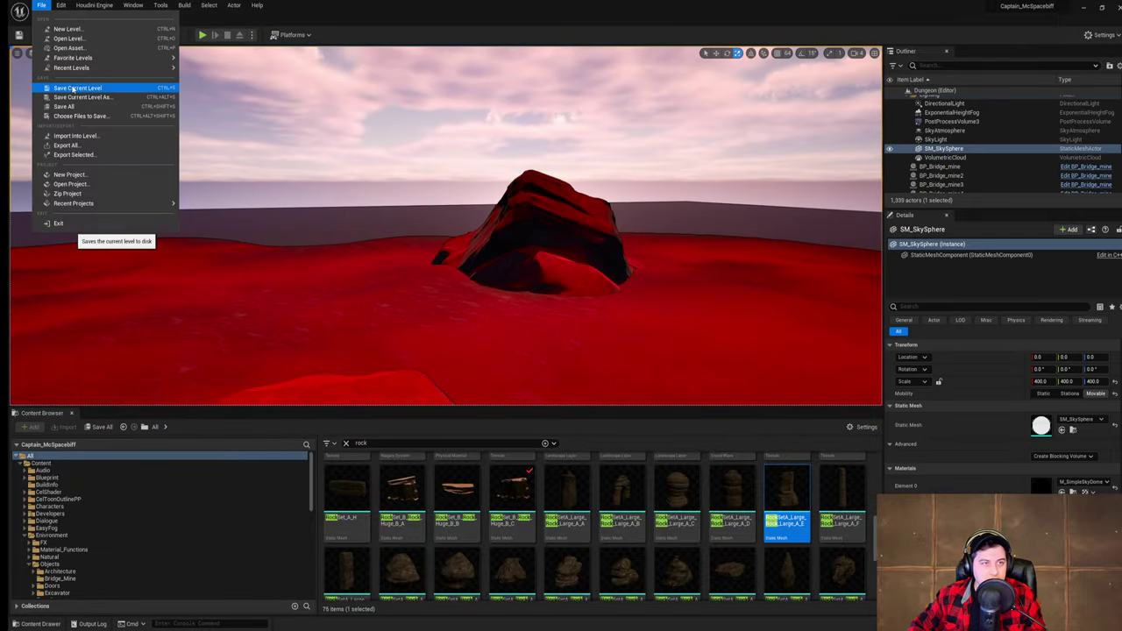
left_click(73, 89)
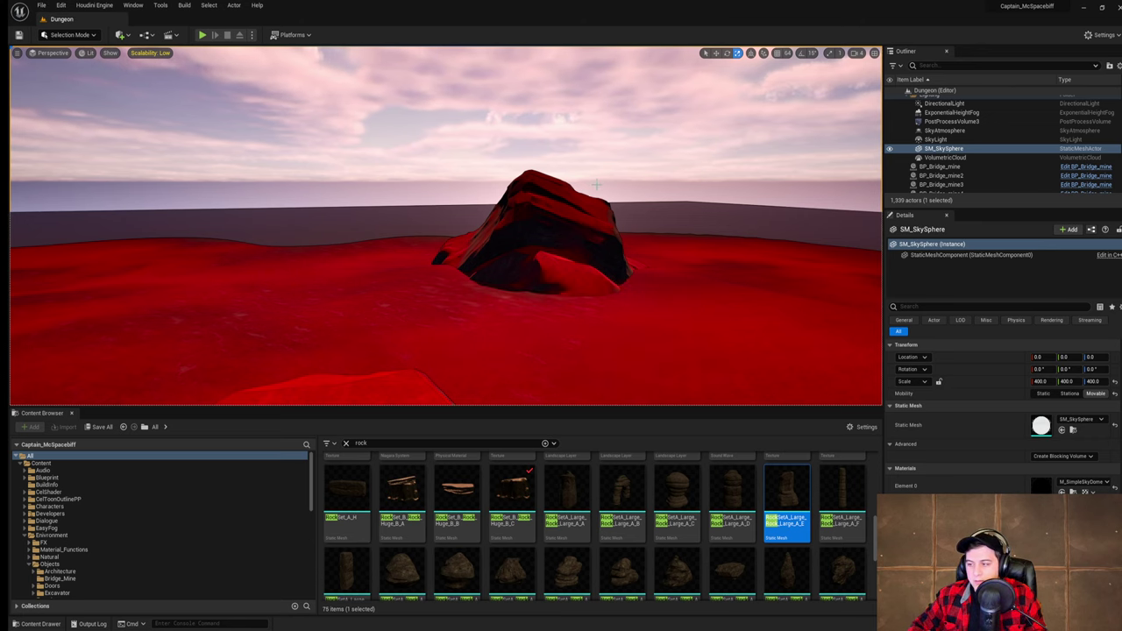
- Start another play test beside the enlarged pillar and circle around it to inspect its shape and material
key("d")
right_click_drag(623, 218, 456, 210)
key("w")
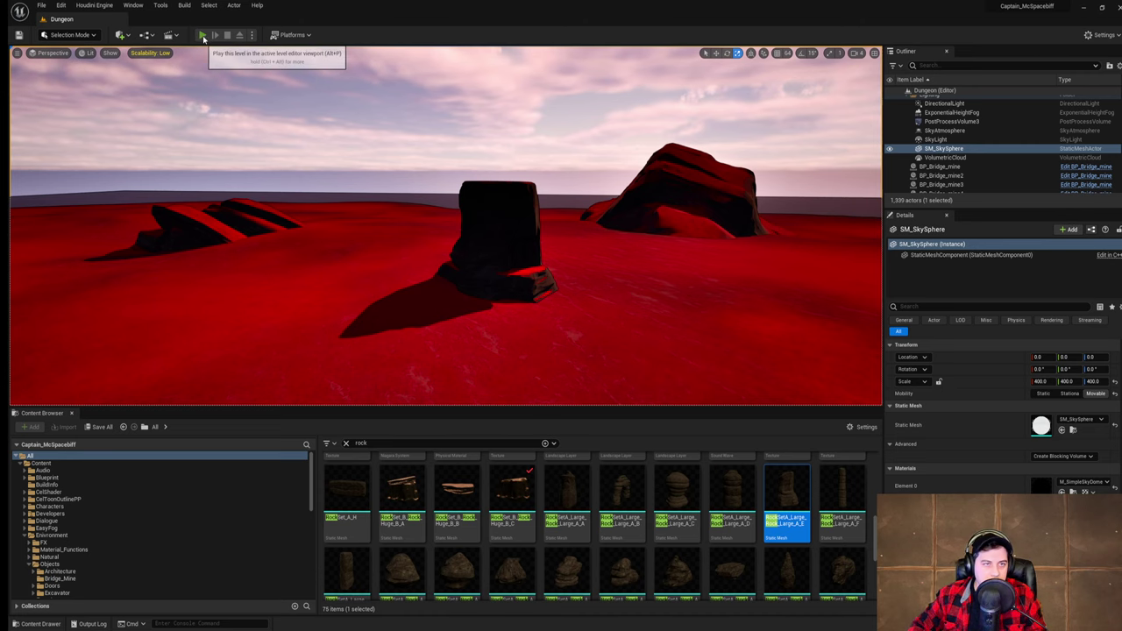
key("w")
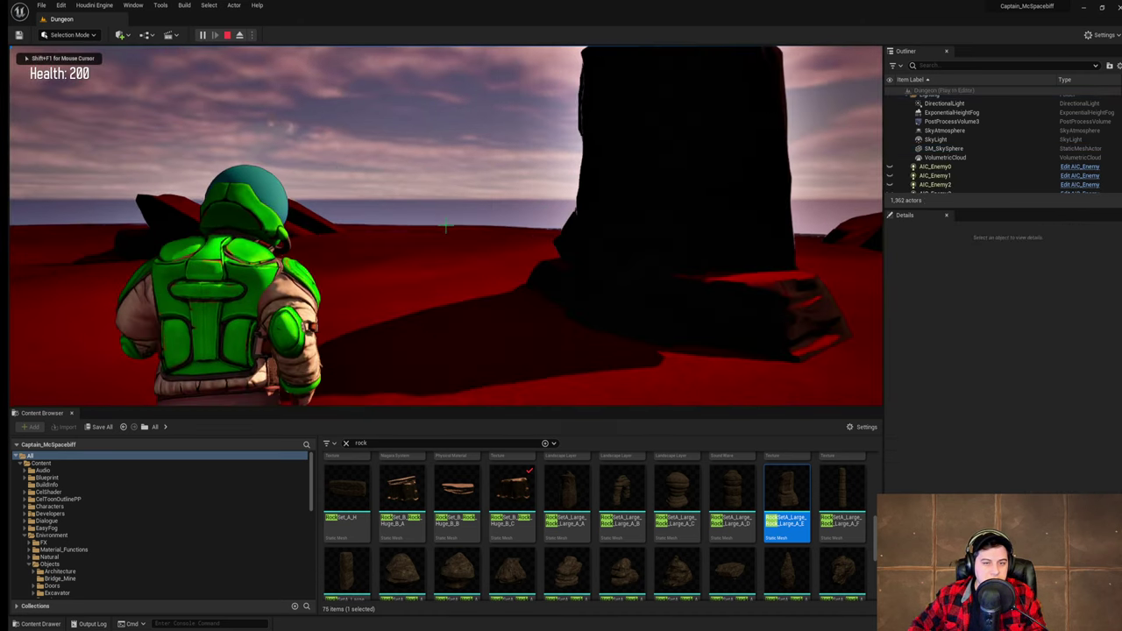
key("a")
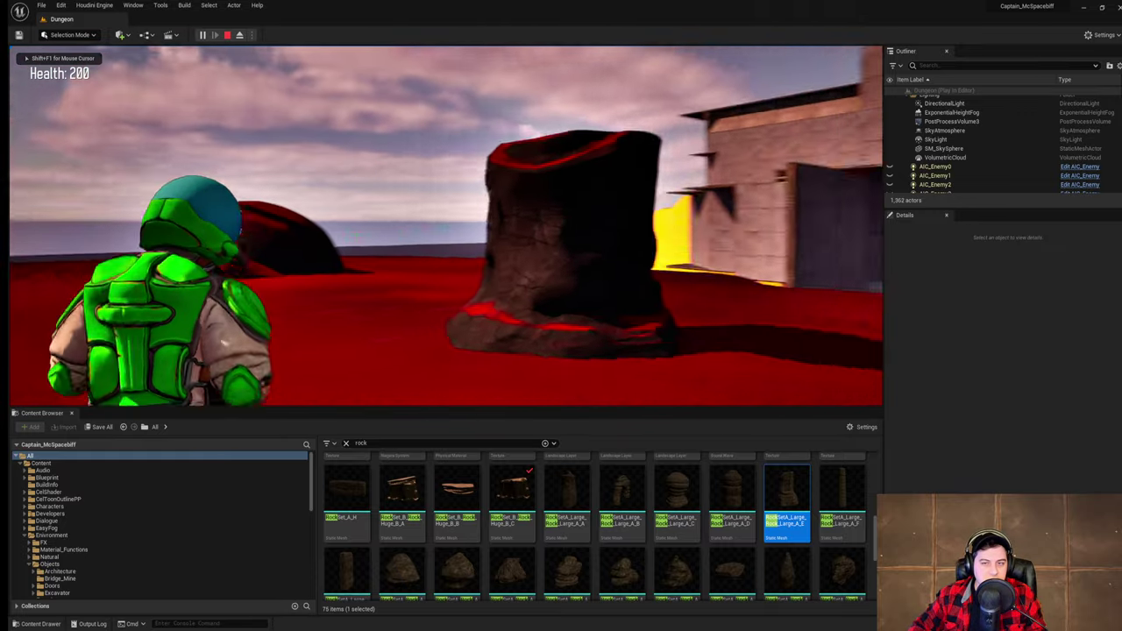
key("d")
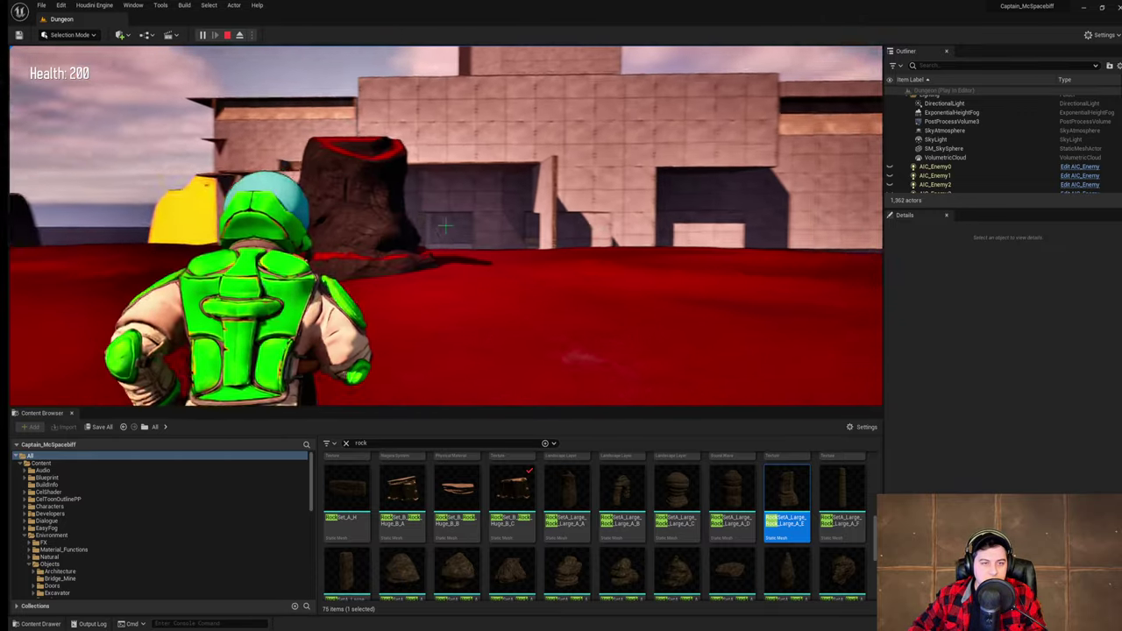
- Jump the character across the pillar and run up the large rock to test the route between them
key("w")
key("space")
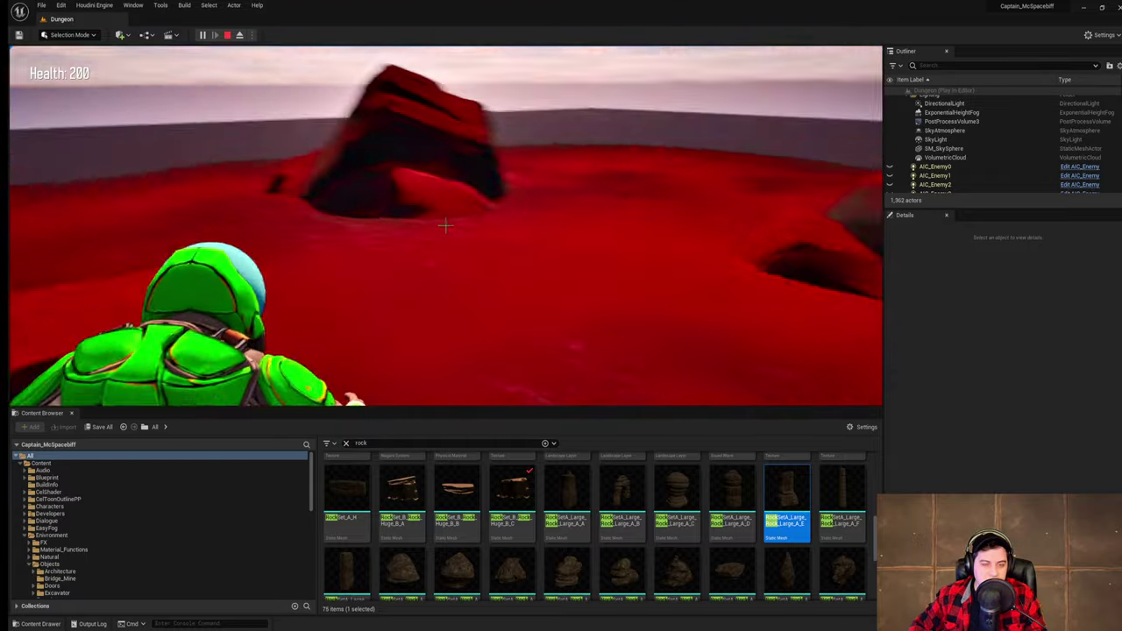
key("w")
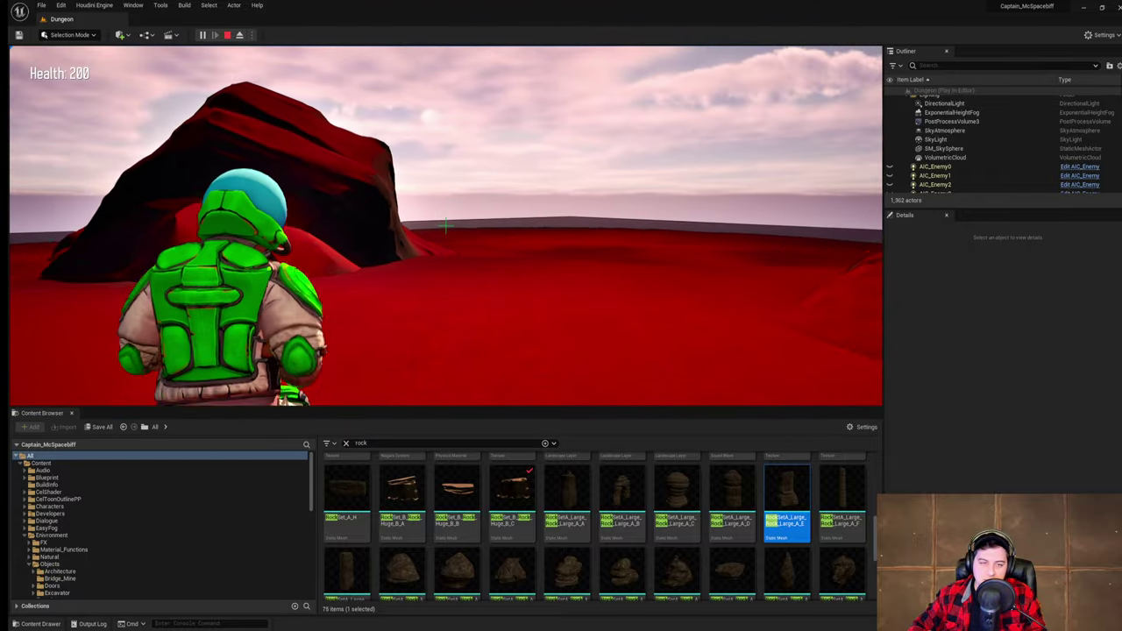
key("w")
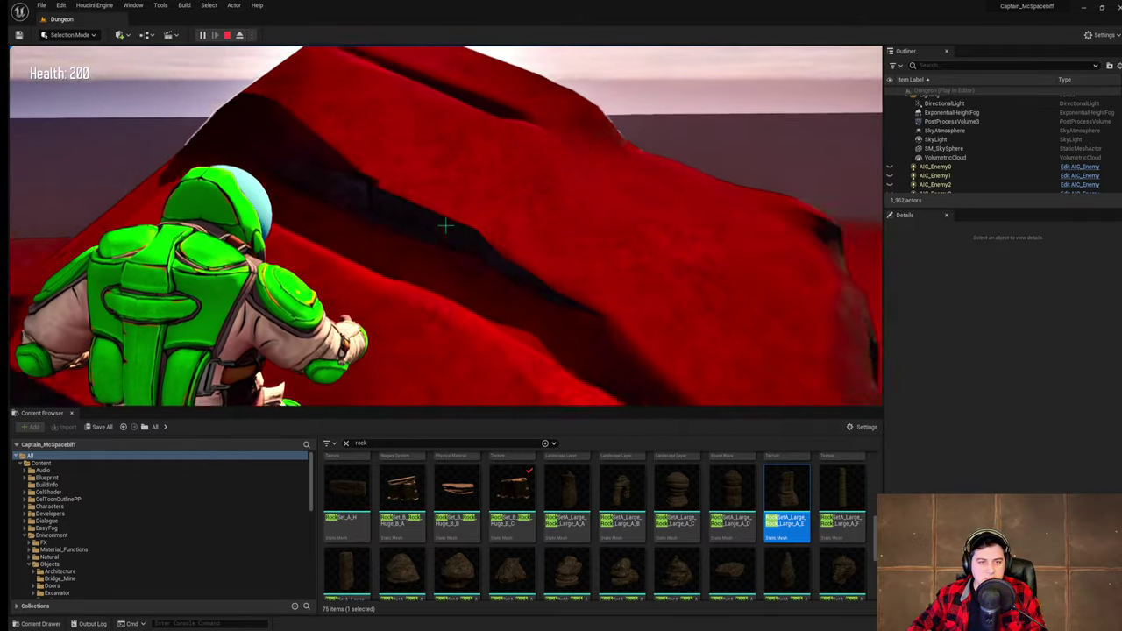
- Run the character down from the large rock and jump past the pillar toward the open red terrain
key("w")
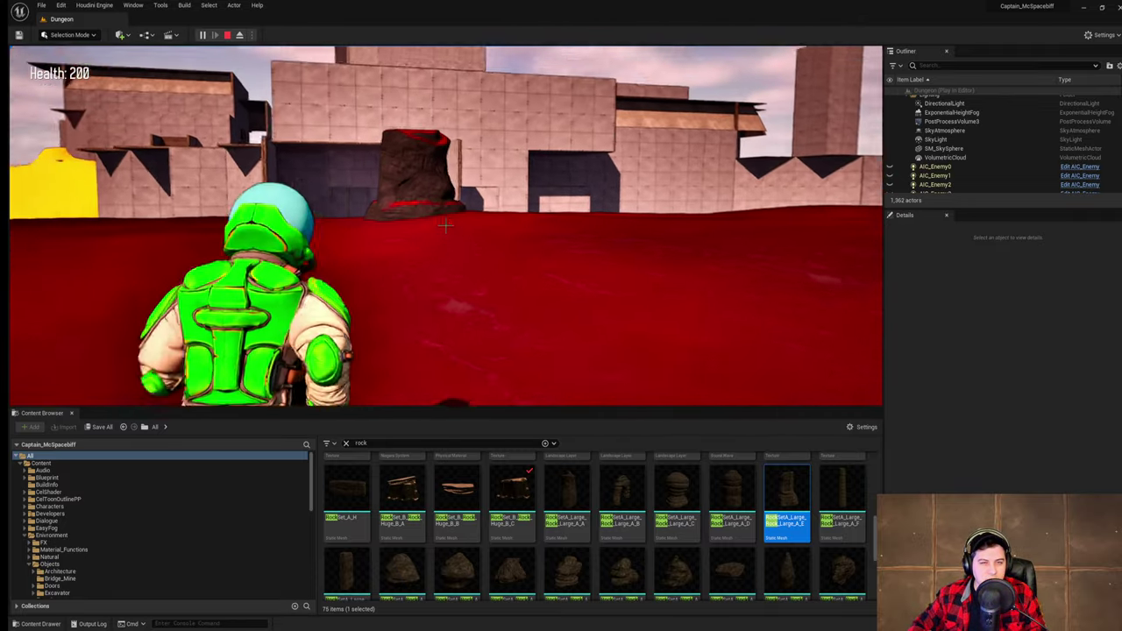
key("w")
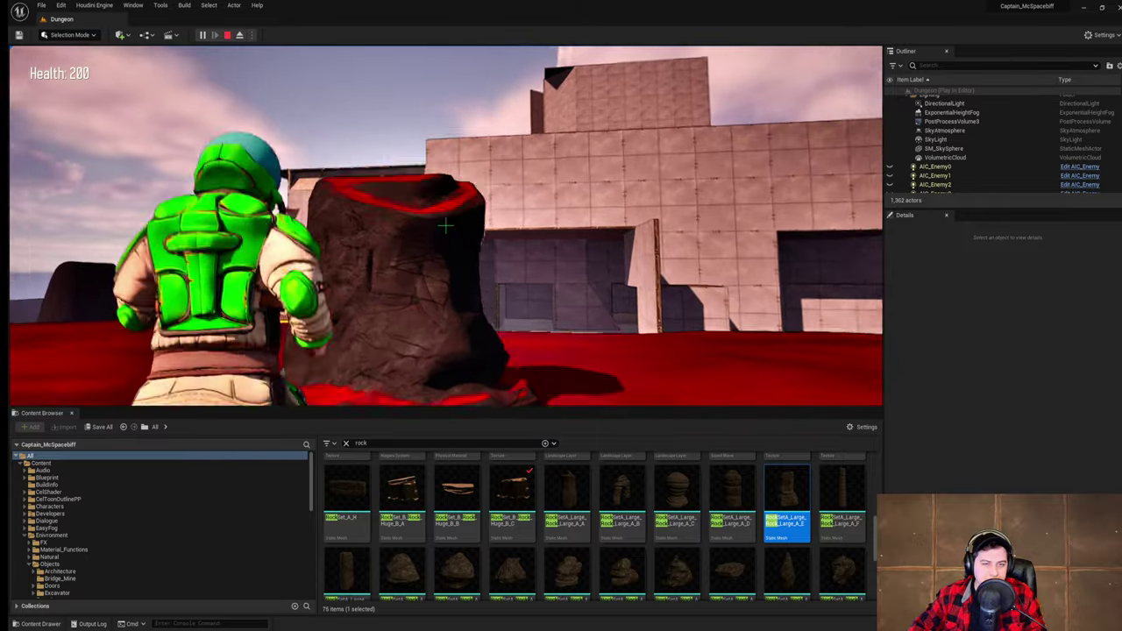
key("space")
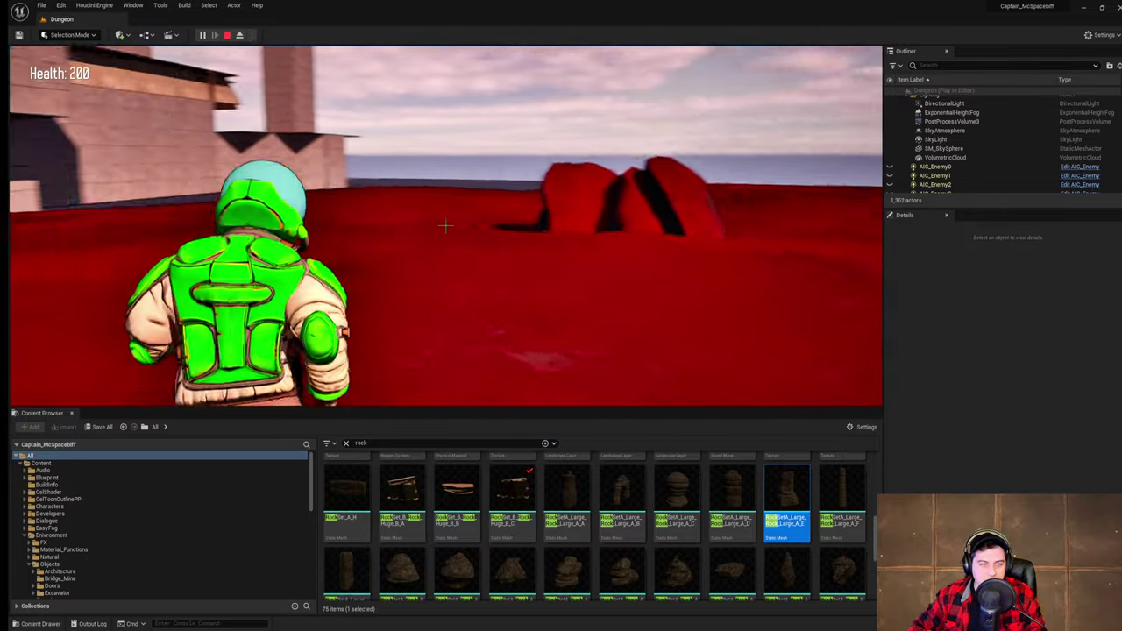
key("w")
key("space")
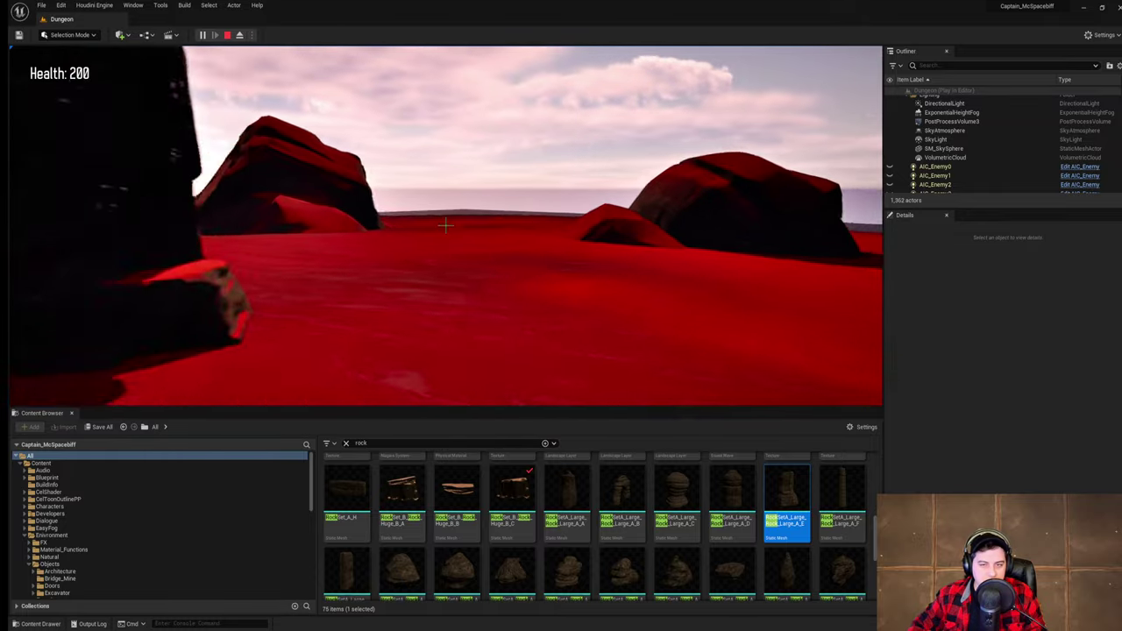
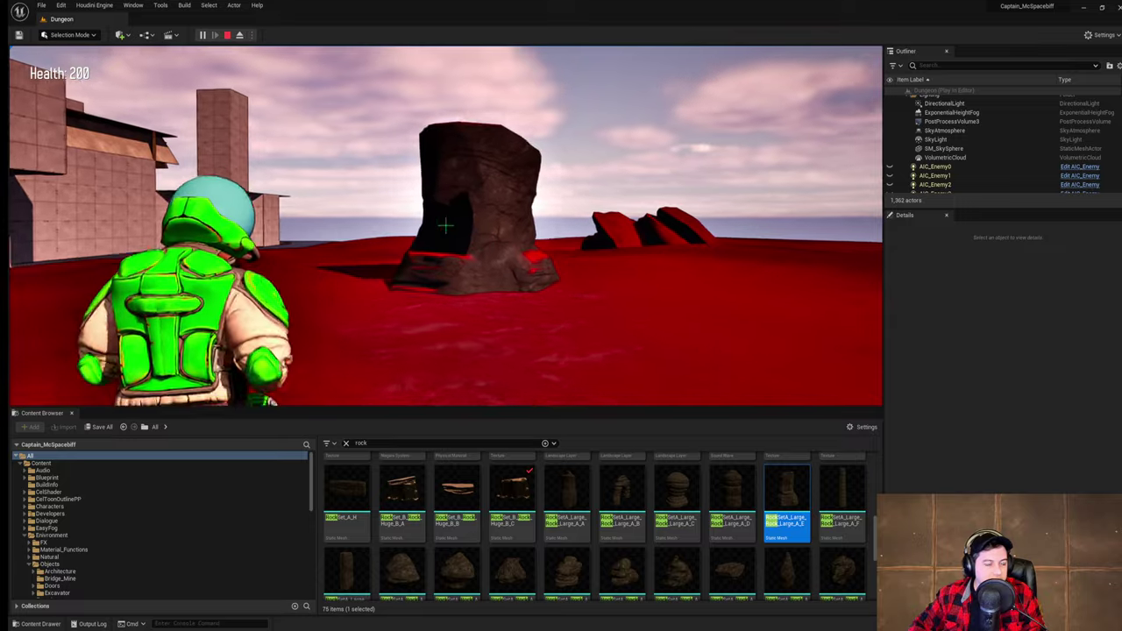
- Circle the character around the pillar to compare its shape and scale with the surrounding rocks and buildings
key("w")
key("w")
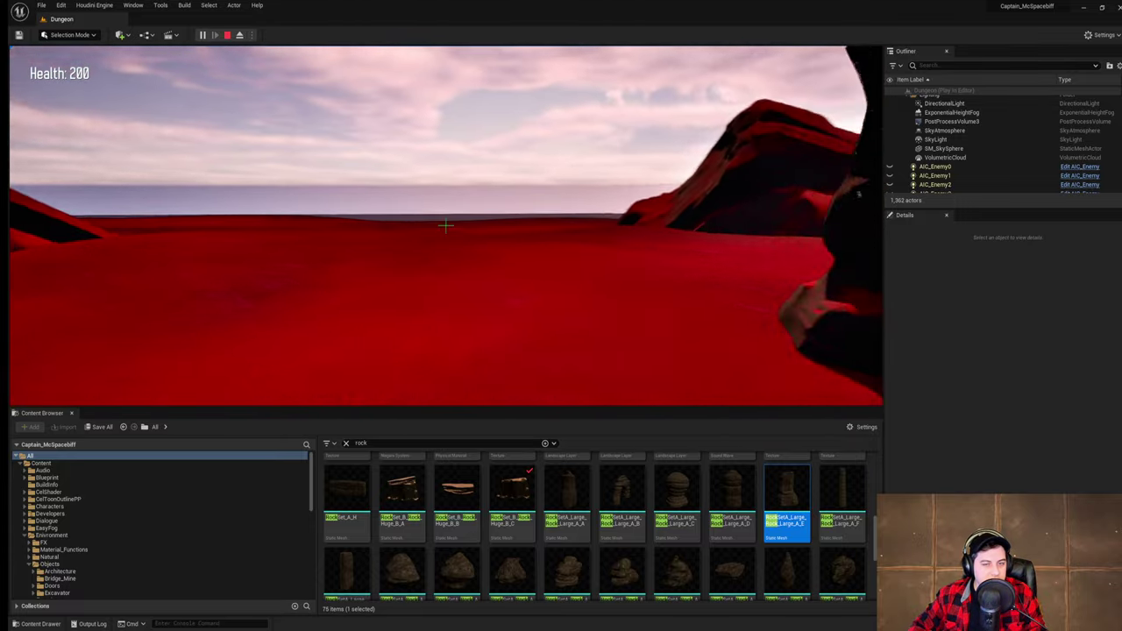
key("s")
key("a")
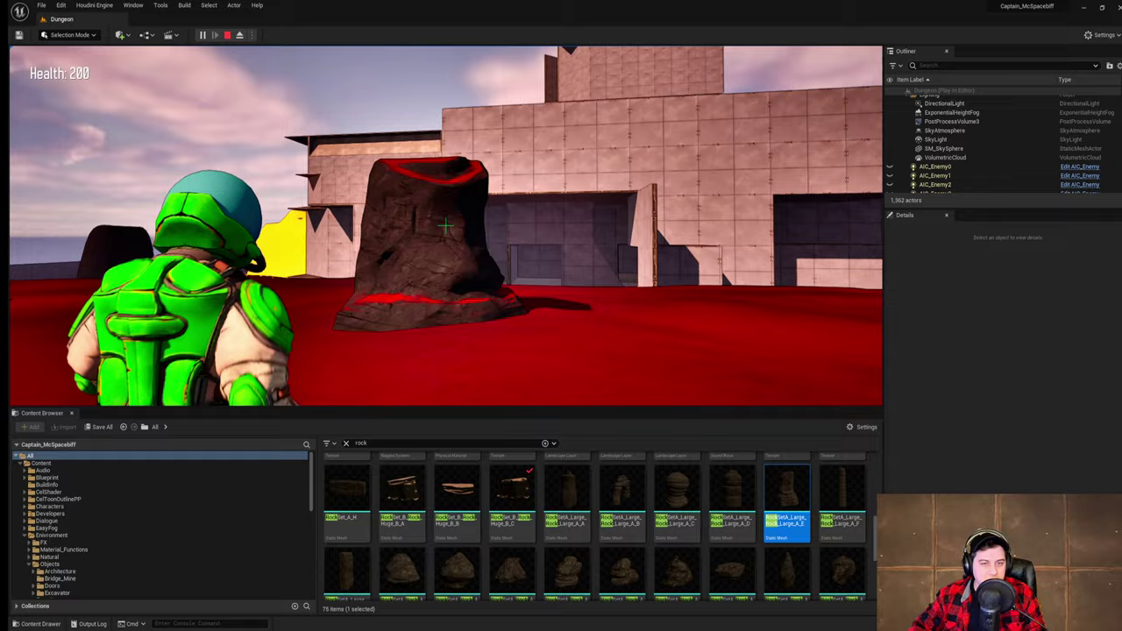
key("w")
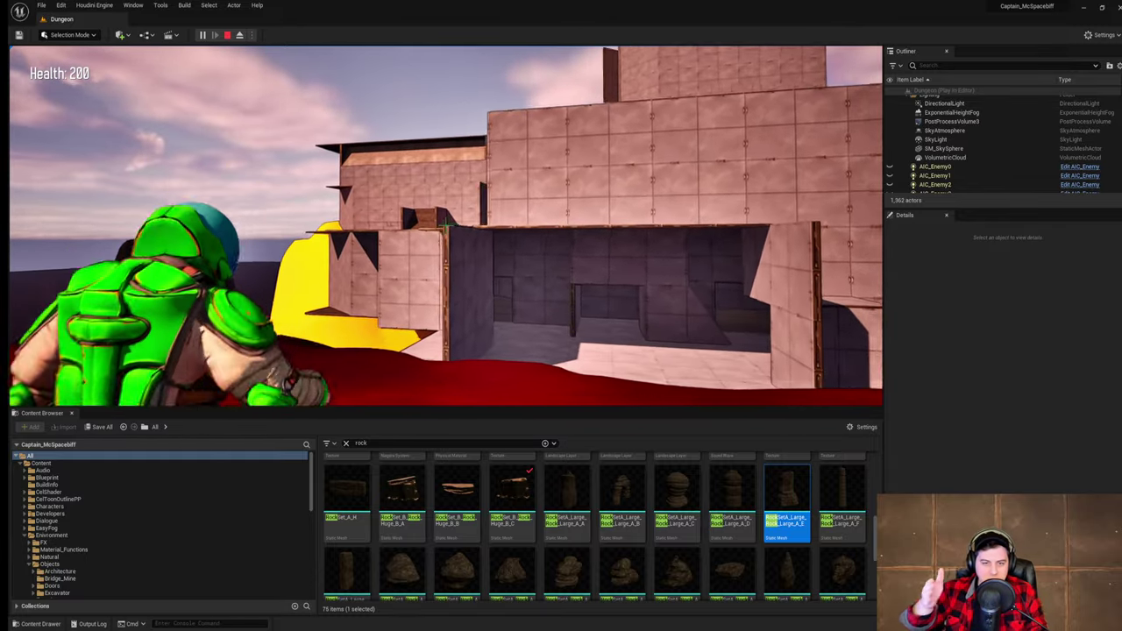
key("w")
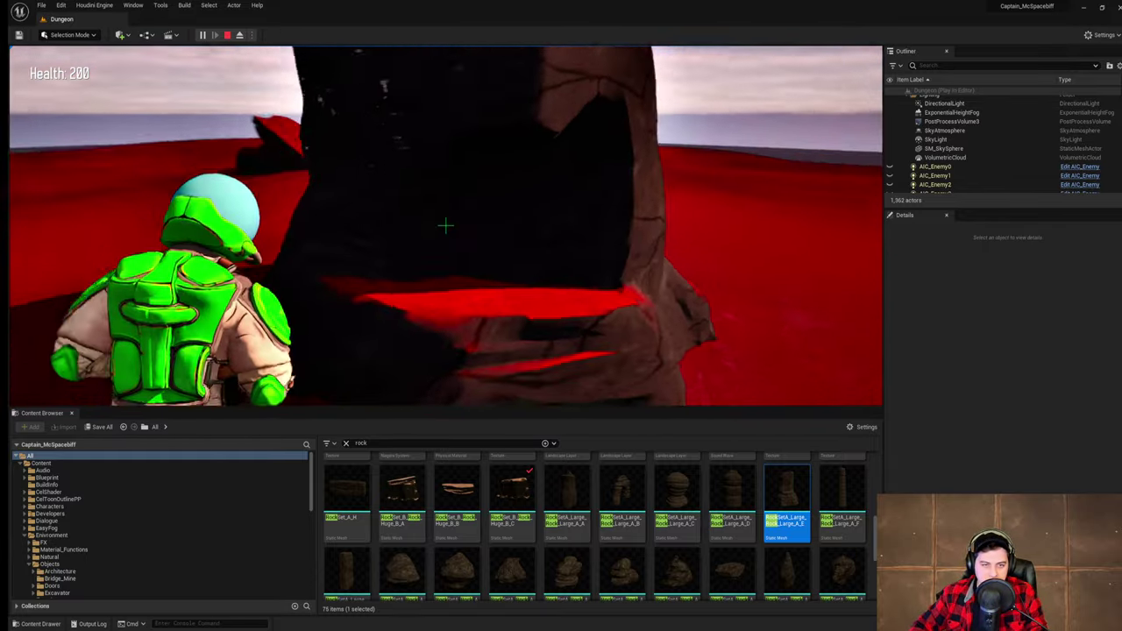
- Run past the pillar to the split rock cluster, inspect it up close, and head back with a jump
key("w")
key("w")
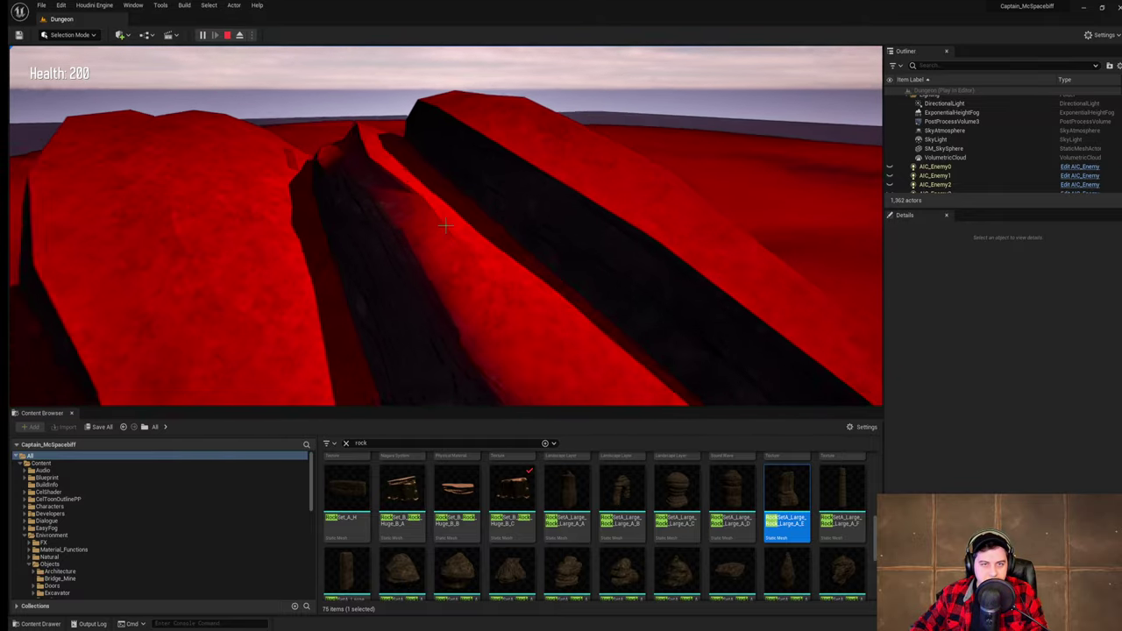
key("w")
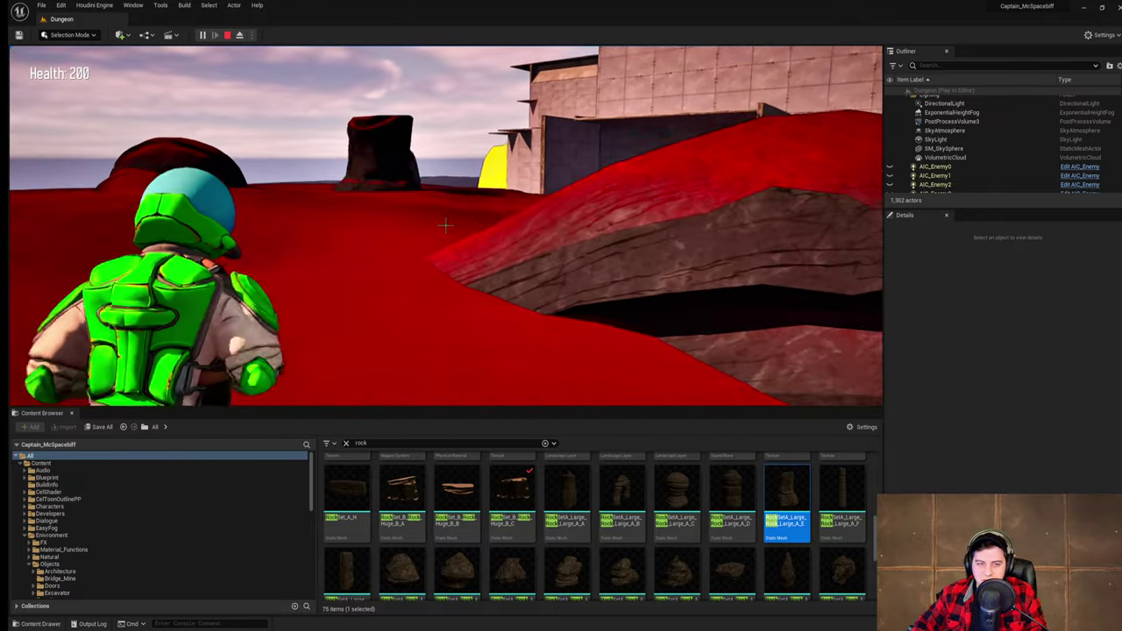
key("w")
key("space")
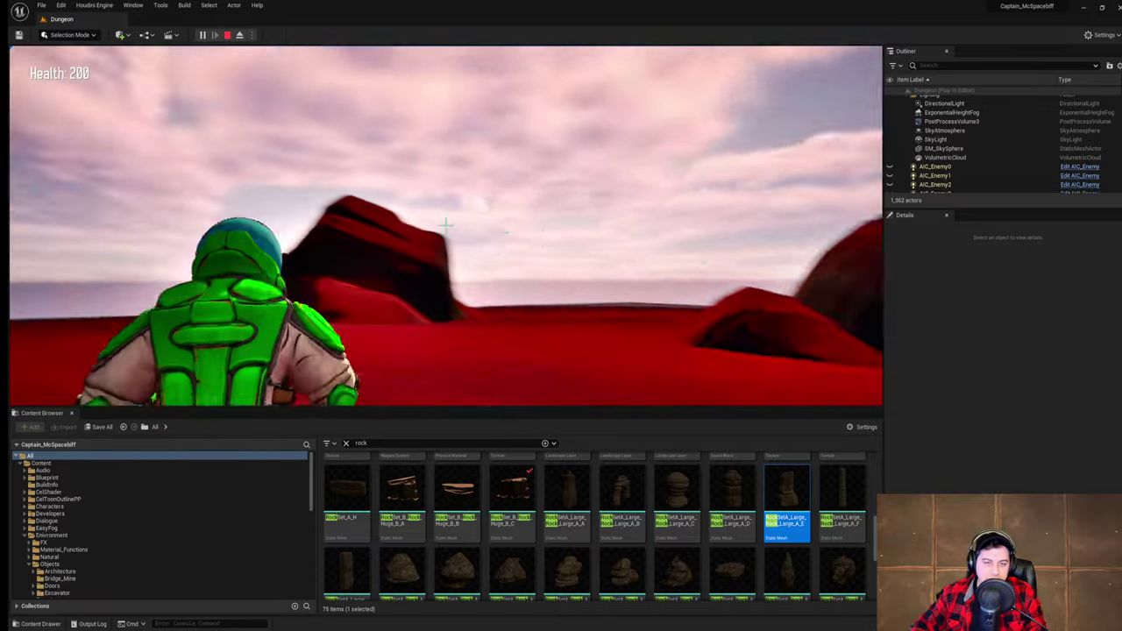
- Run past the pillar to the rounded boulder and inspect the nearby rocks' shape and red surface blending
key("w")
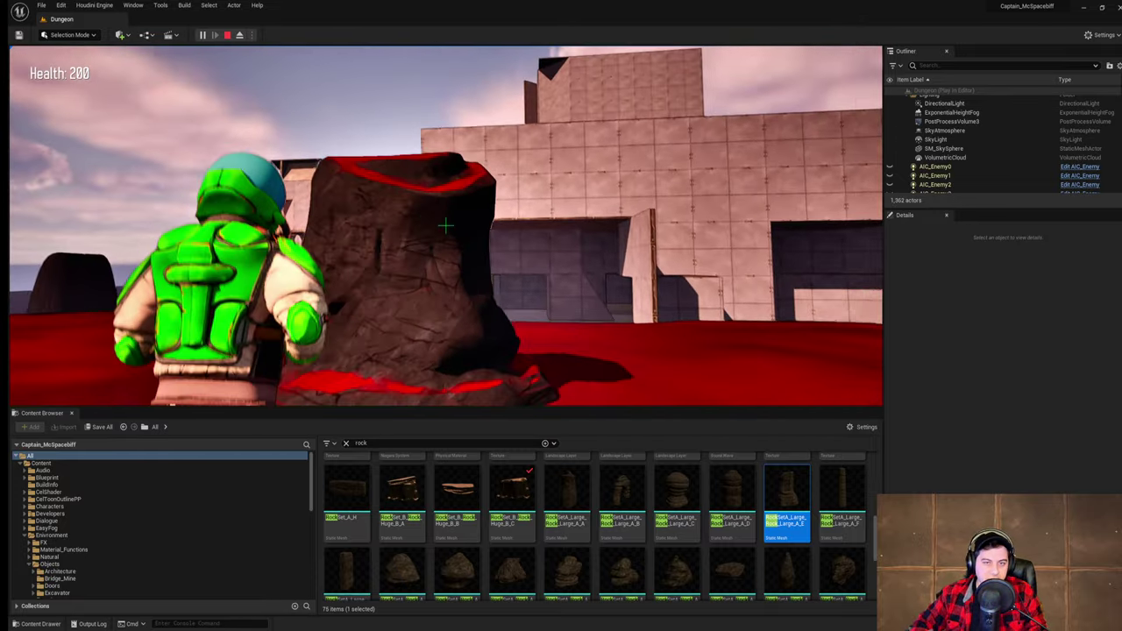
key("w")
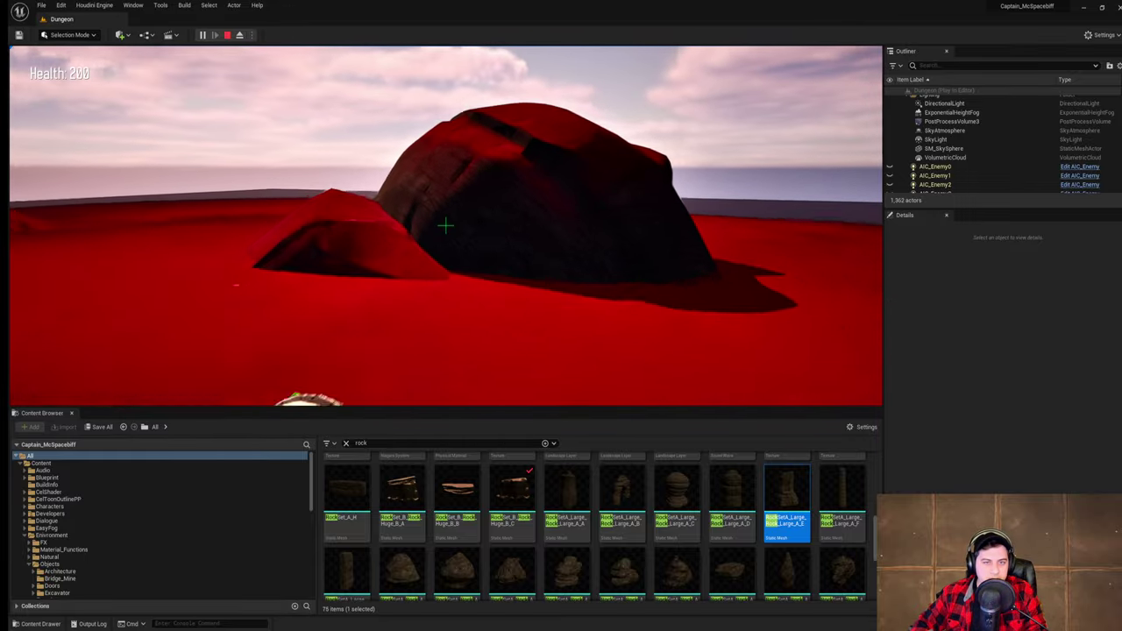
key("w")
key("w")
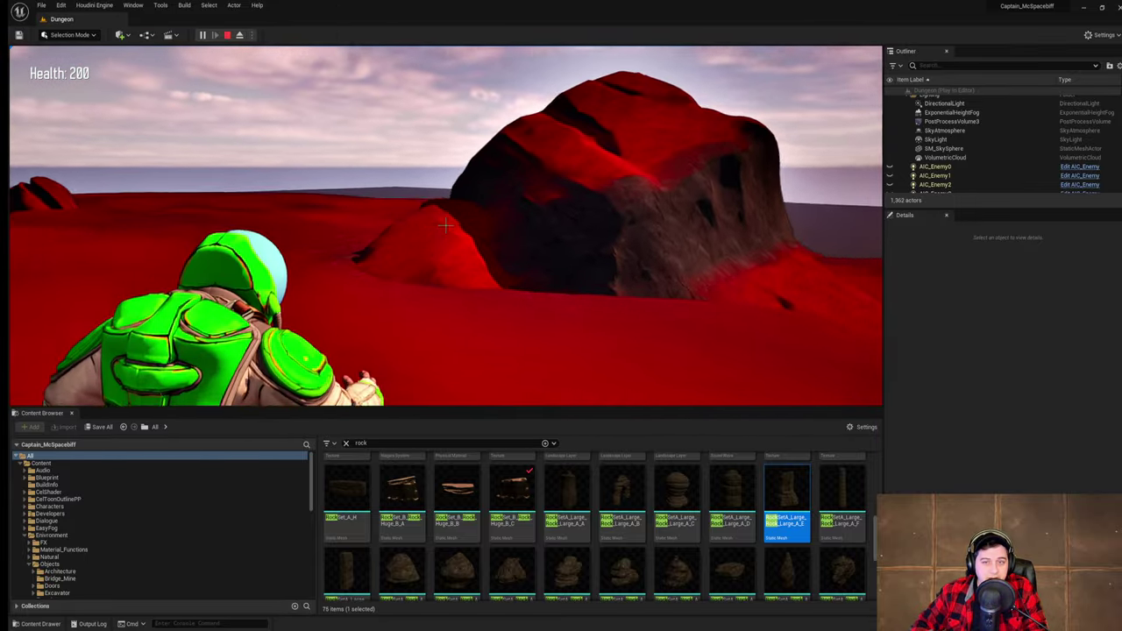
key("w")
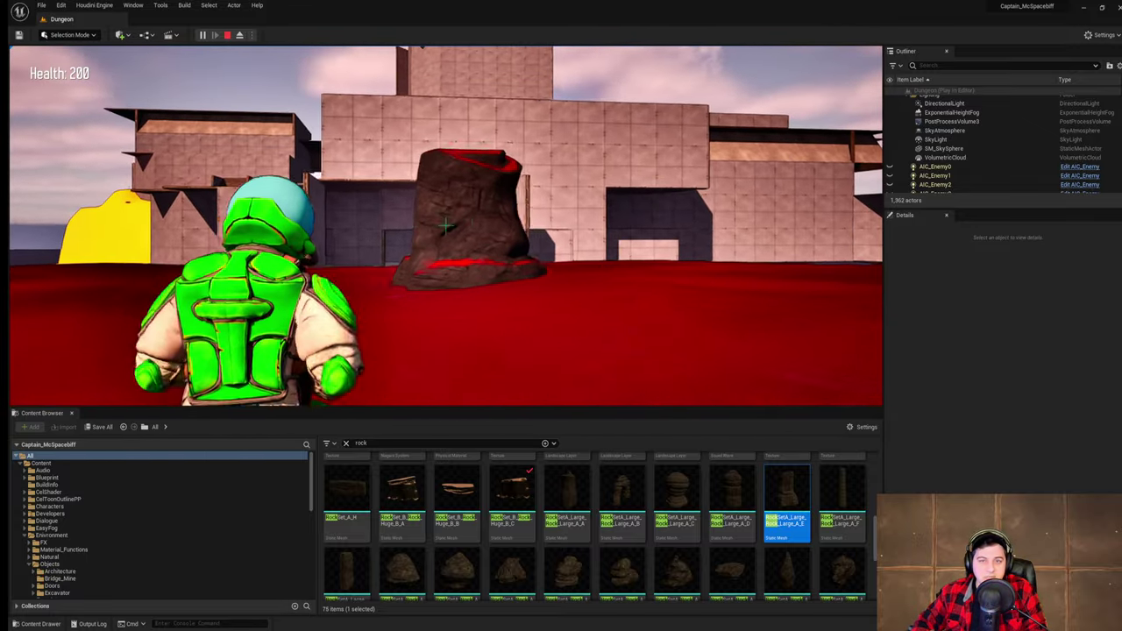
- Run and jump from the pillar to the large rock and test climbing over the rocks around it
key("w")
key("space")
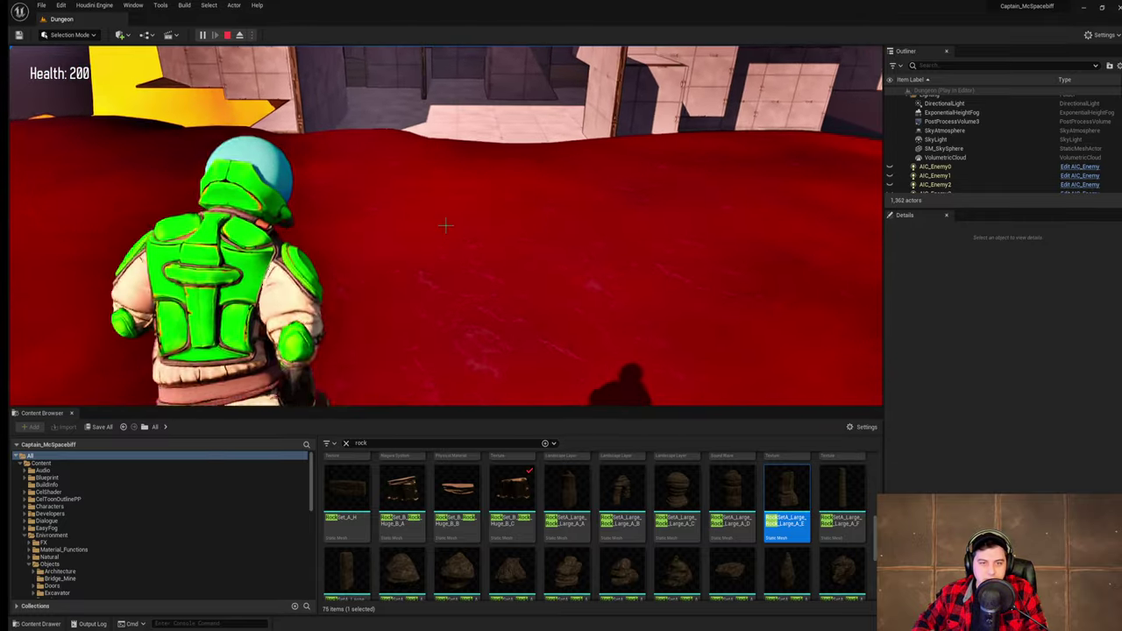
key("w")
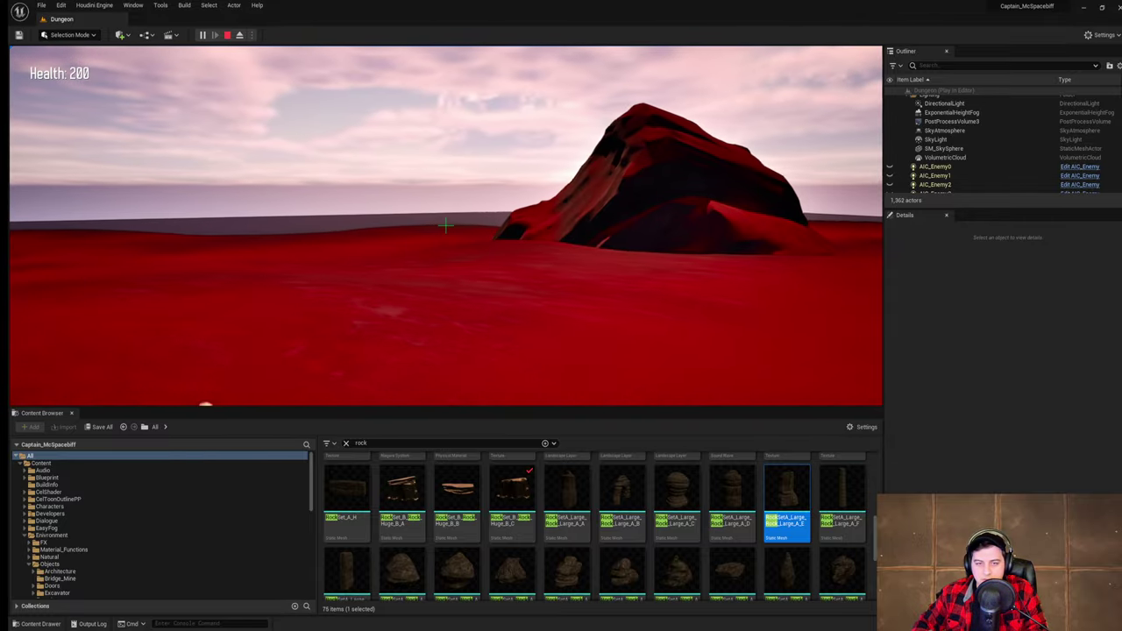
key("w")
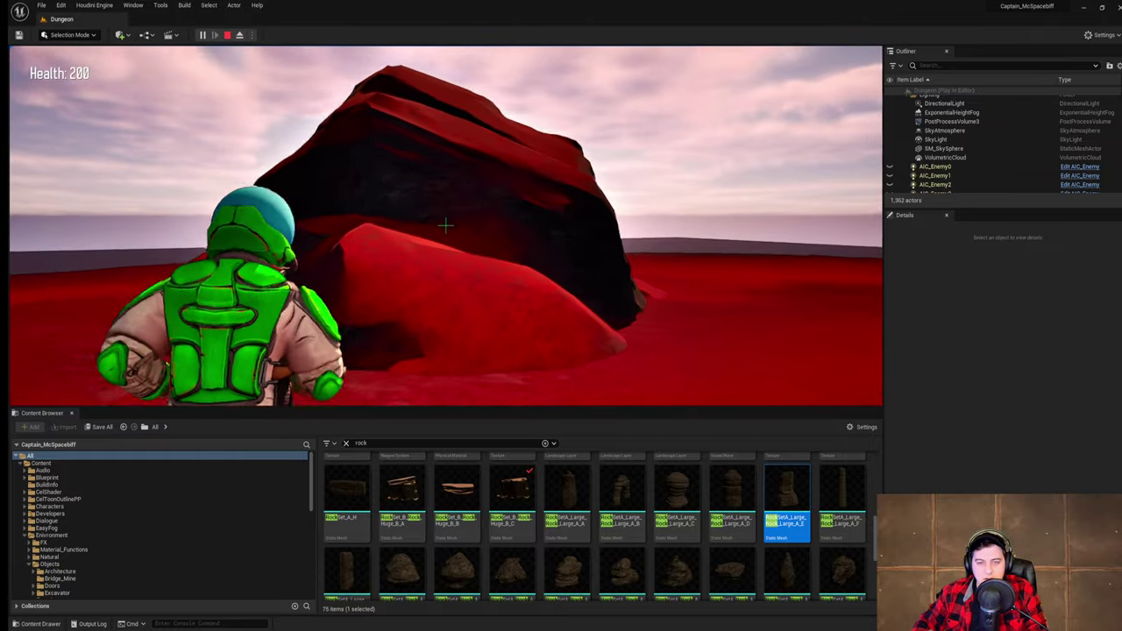
key("w")
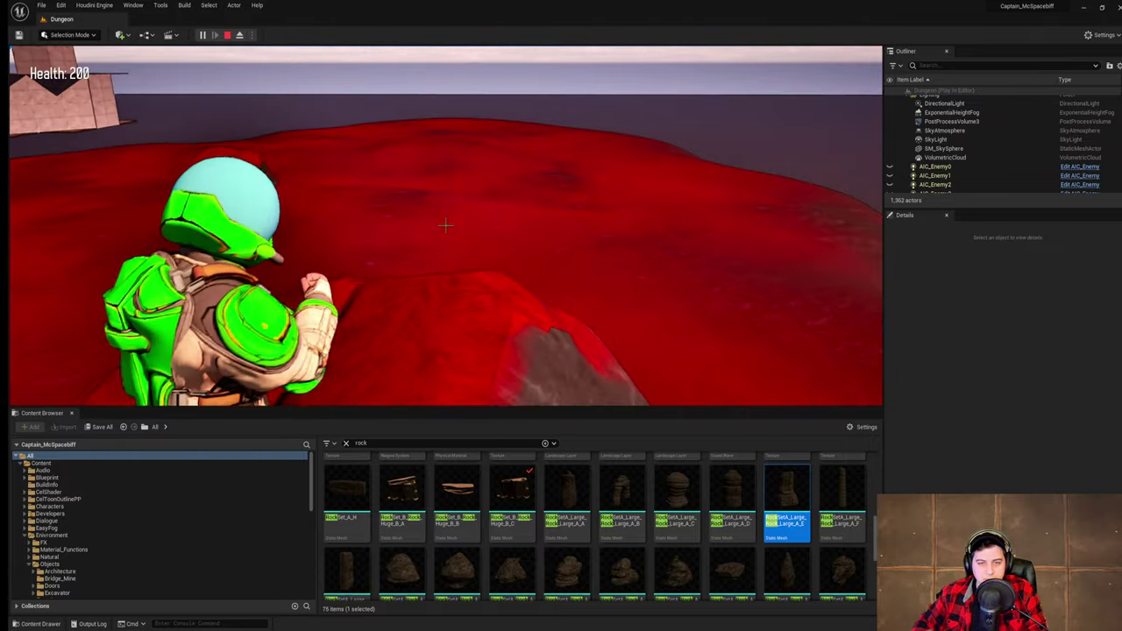
key("w")
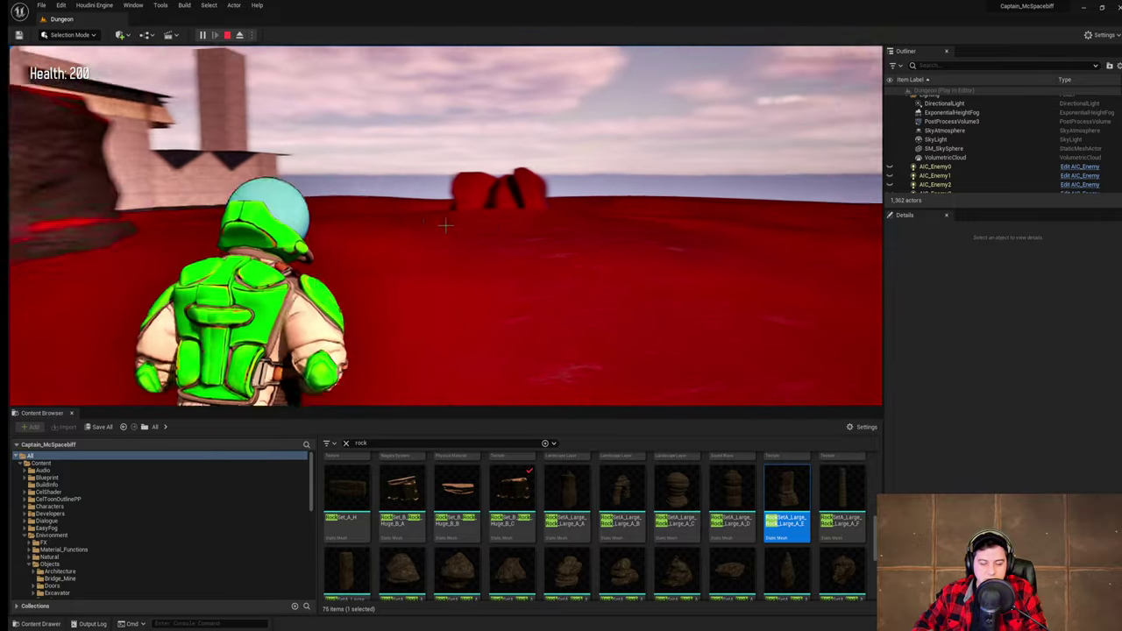
- Approach the pillar from its shaded side and test jumping around it toward the rounded boulder
key("w")
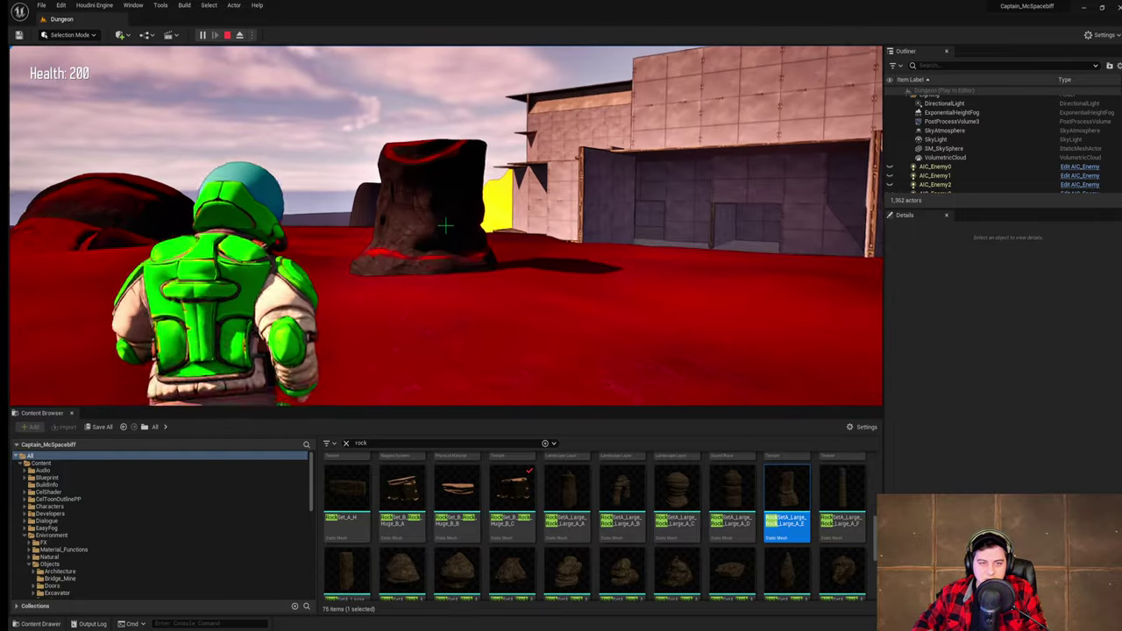
key("space")
key("w")
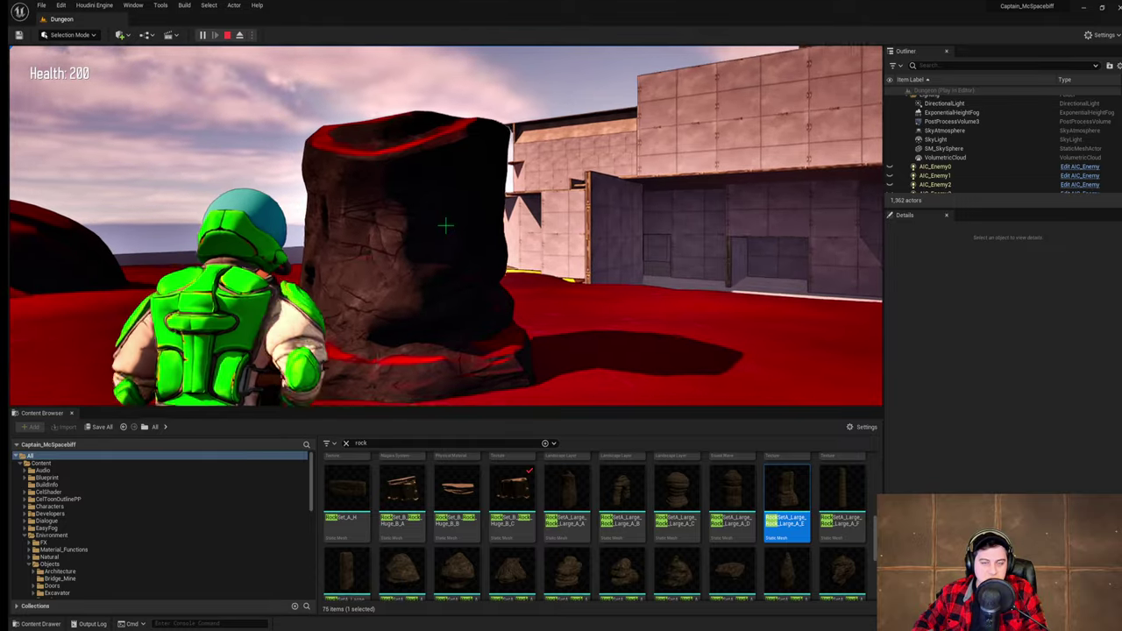
key("space")
key("w")
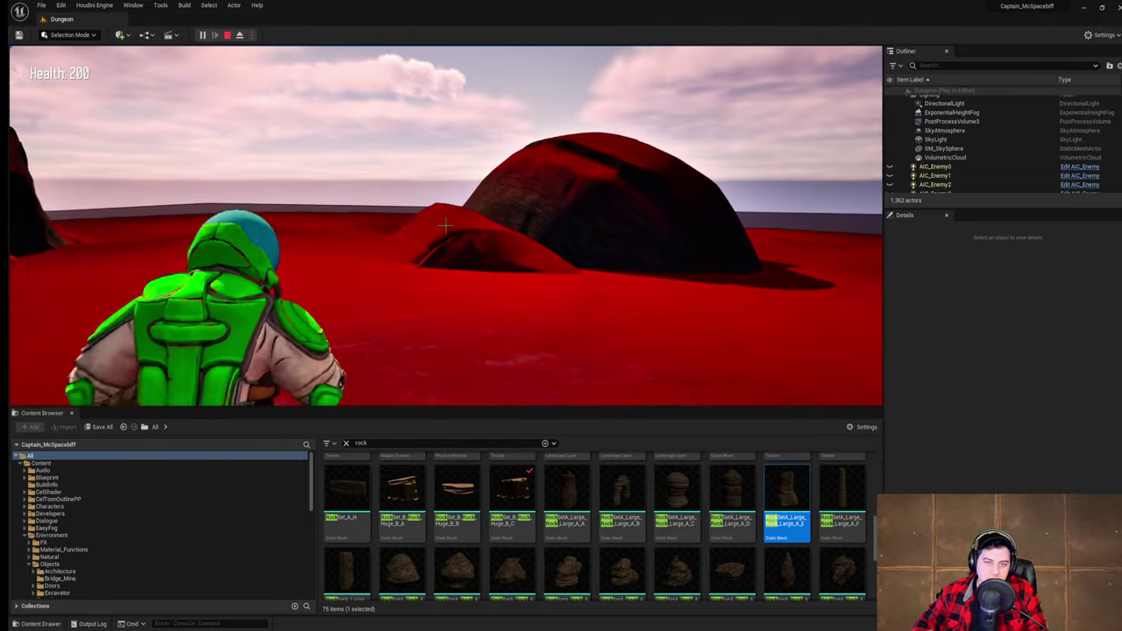
- Jump the character onto the rounded boulder, survey the terrain from above, and drop back toward the pillar
key("w")
key("space")
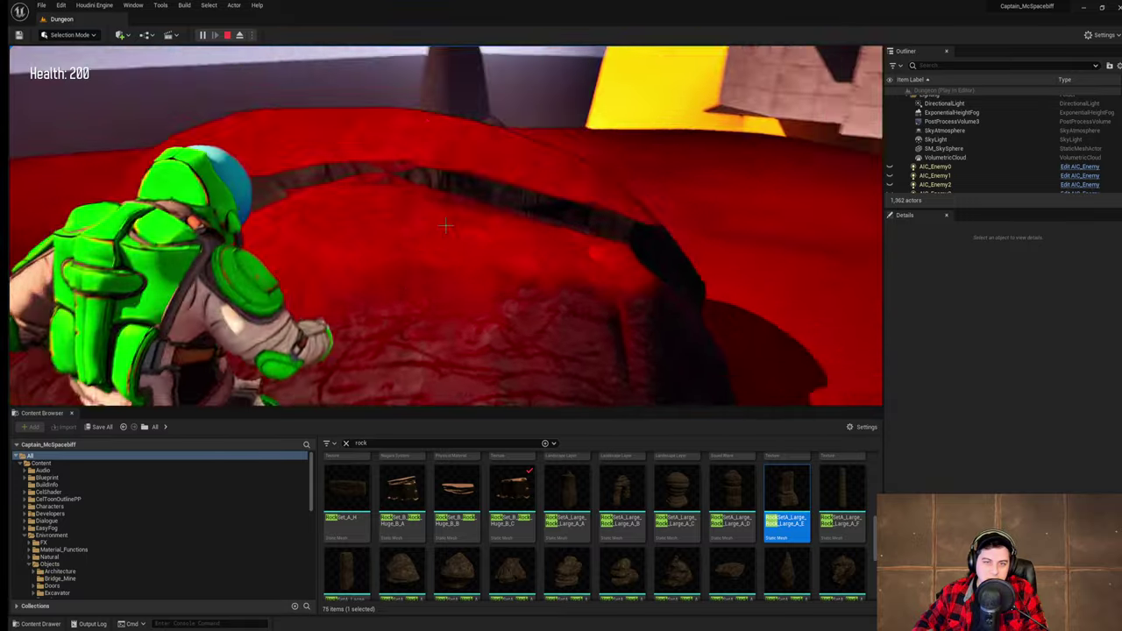
key("w")
key("space")
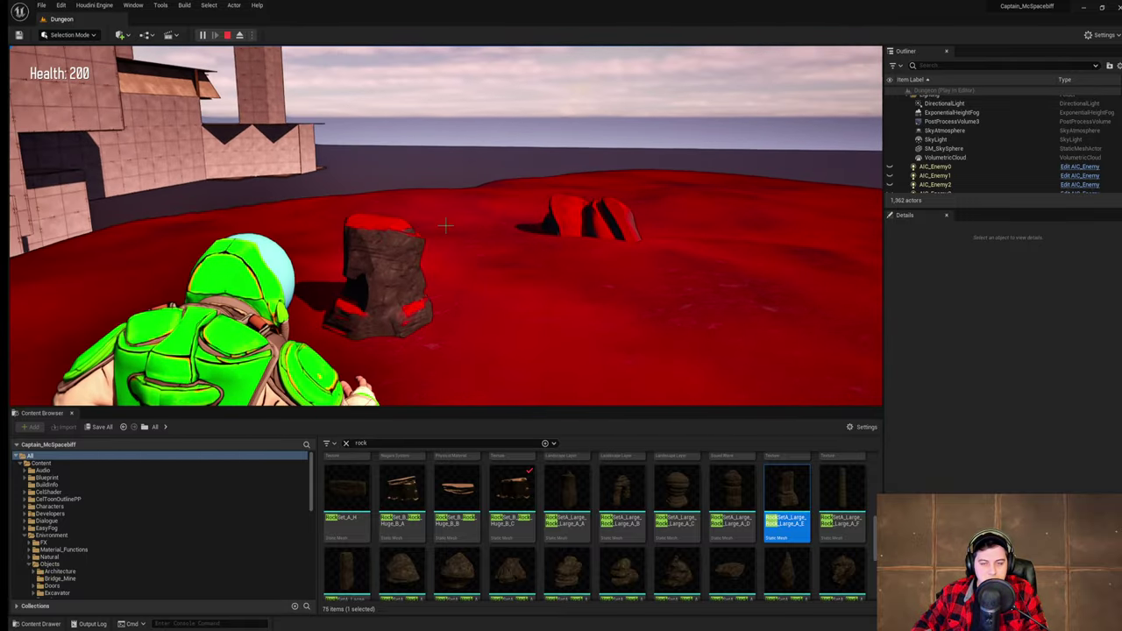
key("w")
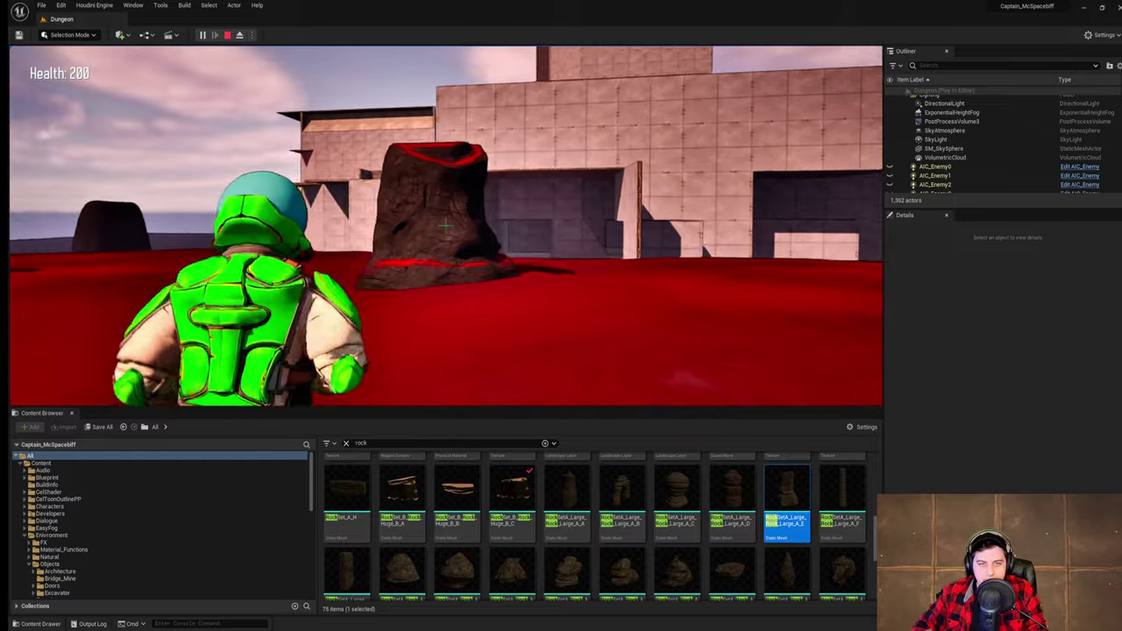
- Move from the pillar to the split rock cluster and jump onto it to check the view across the terrain
key("w")
key("space")
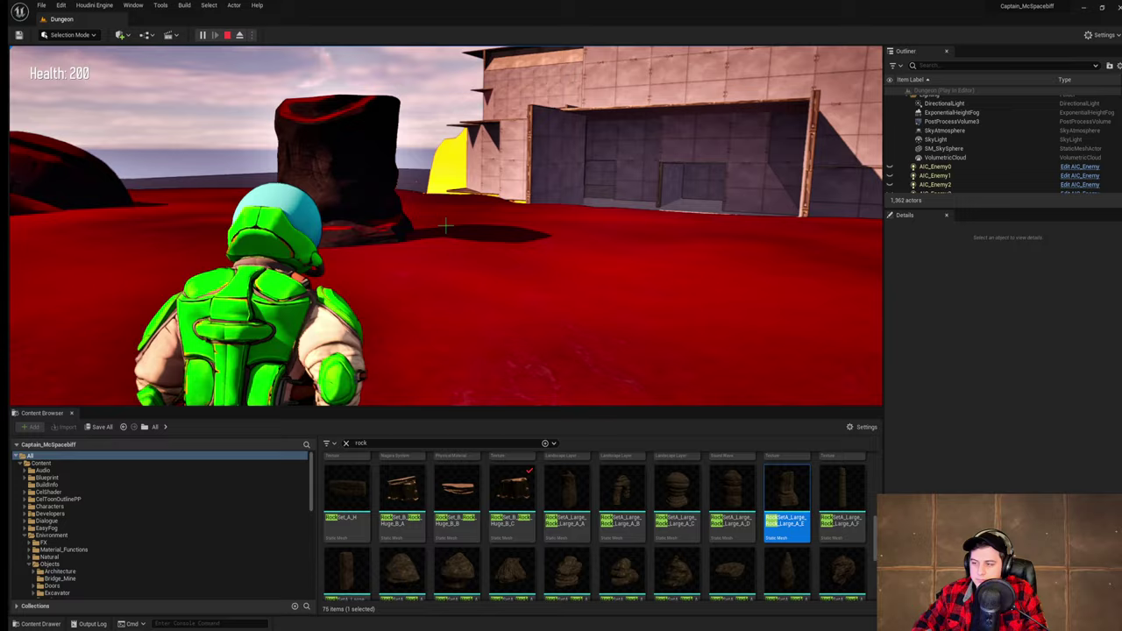
key("s")
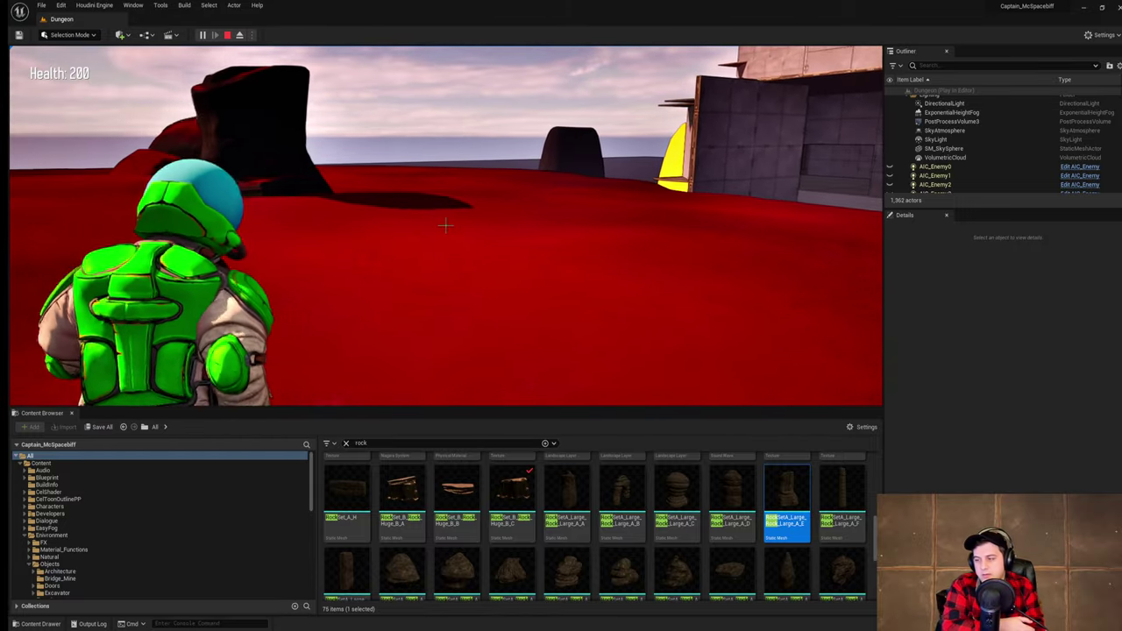
key("a")
key("a")
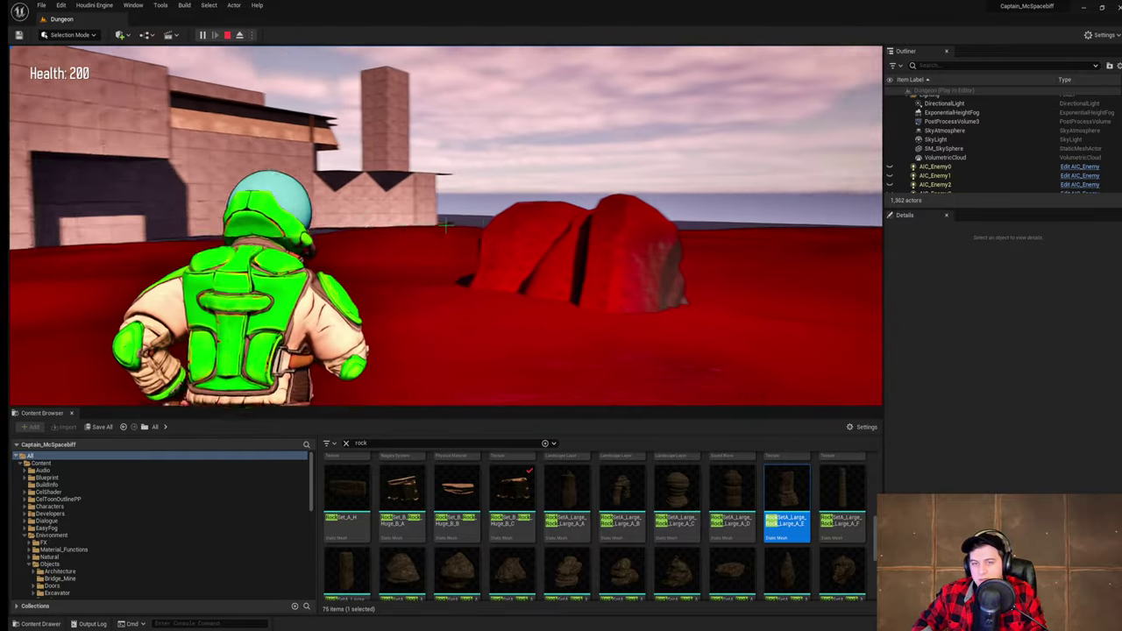
key("space")
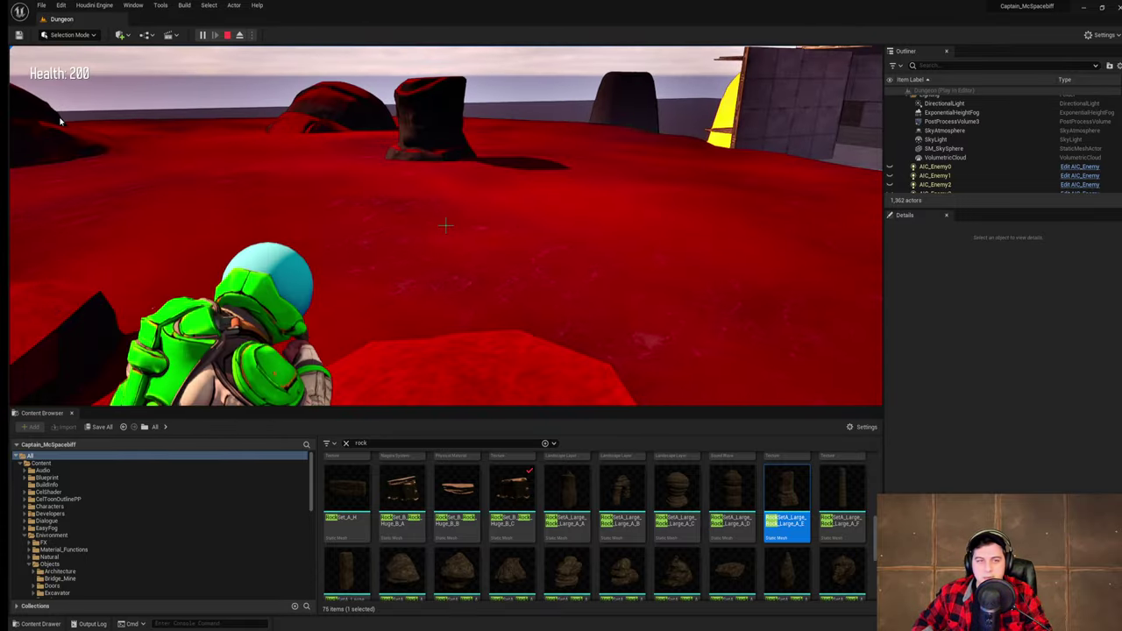
- End the play session and fly through the building and over the red terrain to review the rock placement
key("Escape")
right_click_drag(446, 225, 754, 132)
key("w")
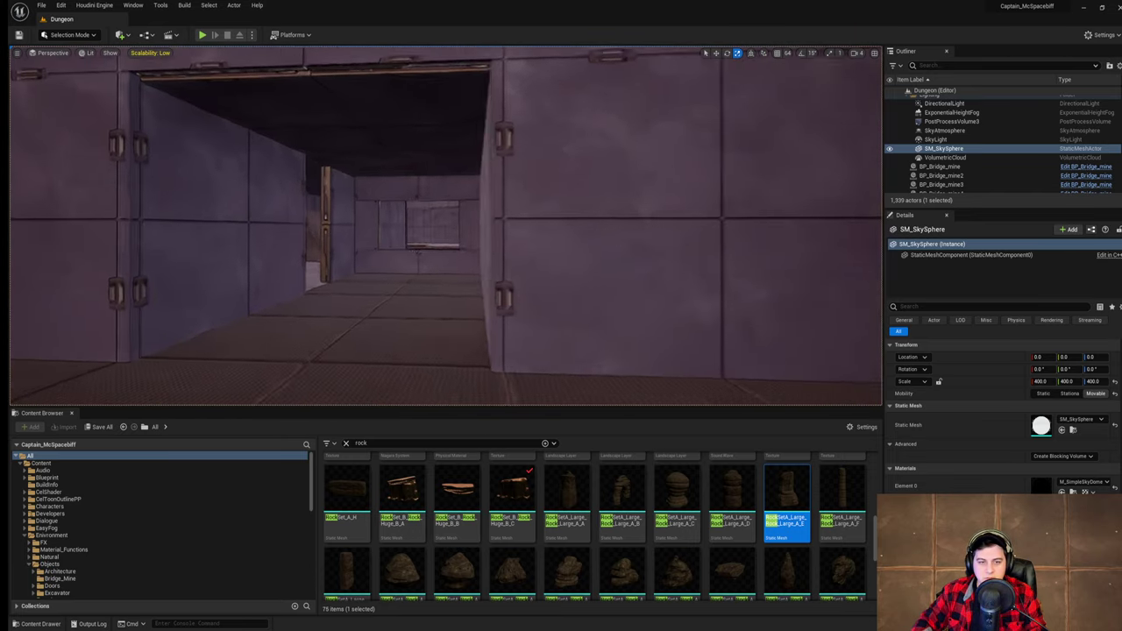
key("w")
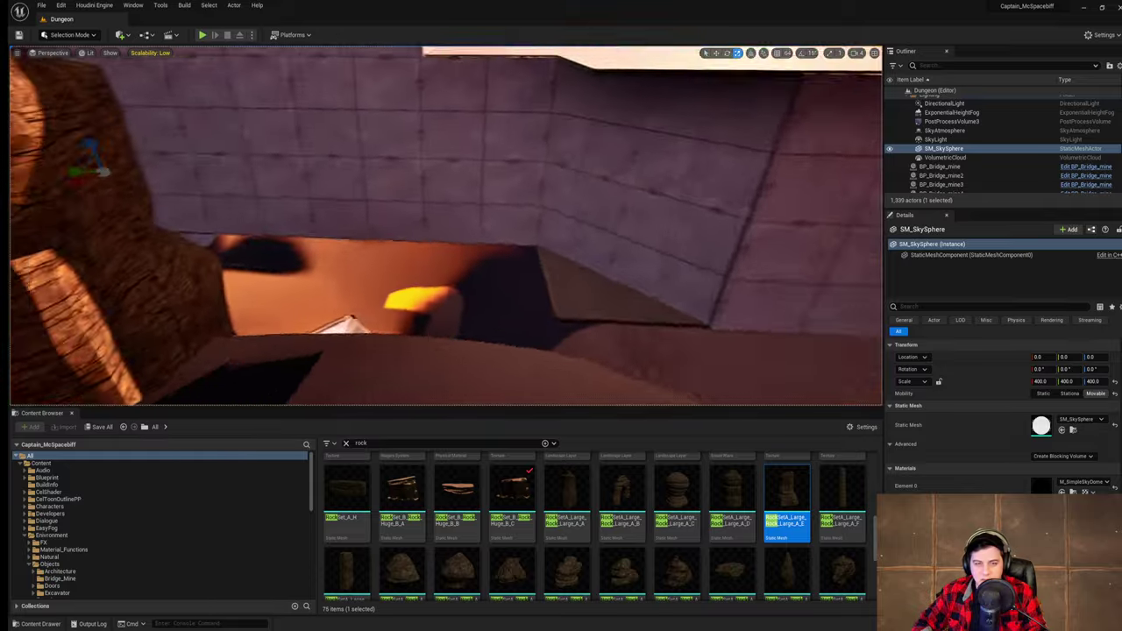
right_click_drag(445, 225, 445, 101)
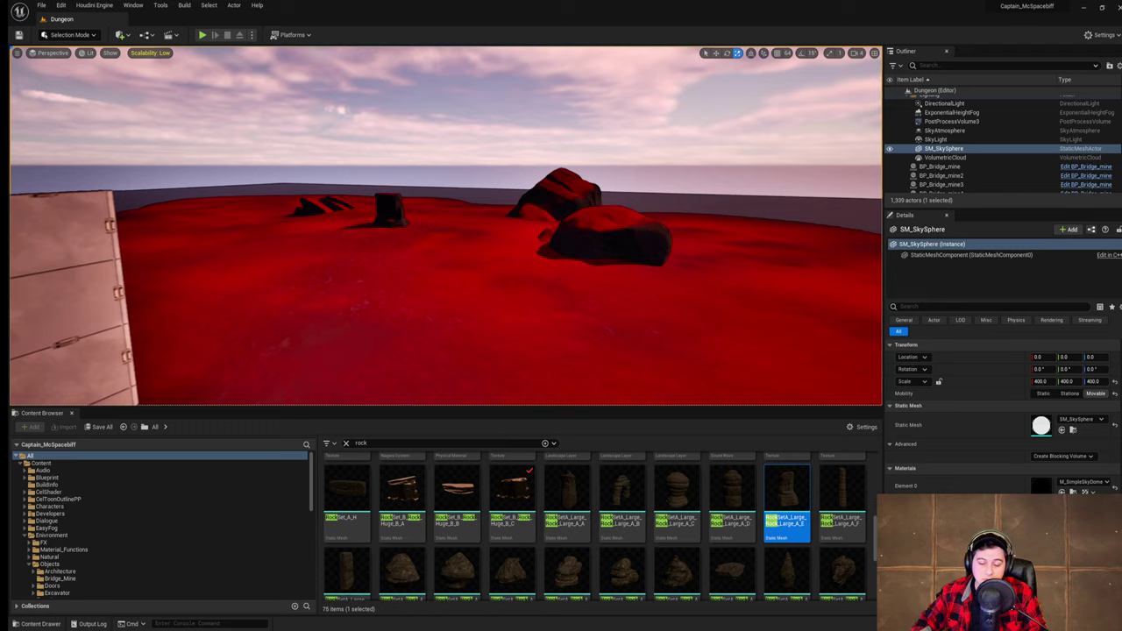
right_click_drag(445, 226, 350, 229)
key("w")
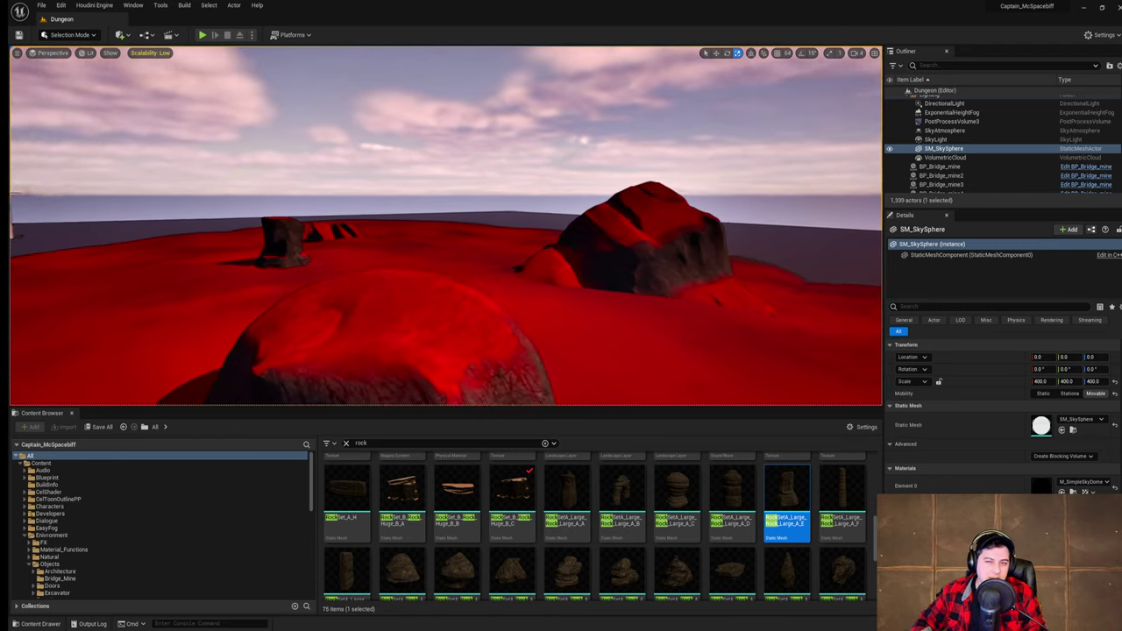
- Review the rocks from above the red terrain and save the current level
key("w")
mouse_move(445, 226)
right_mouse_down()
mouse_move(245, 225)
mouse_move(745, 230)
mouse_move(550, 228)
mouse_move(735, 223)
mouse_move(839, 285)
mouse_move(438, 272)
mouse_move(373, 285)
mouse_move(465, 219)
mouse_move(618, 223)
right_mouse_up()
key("a")
key("a")
key("w")
key("s")
key("a")
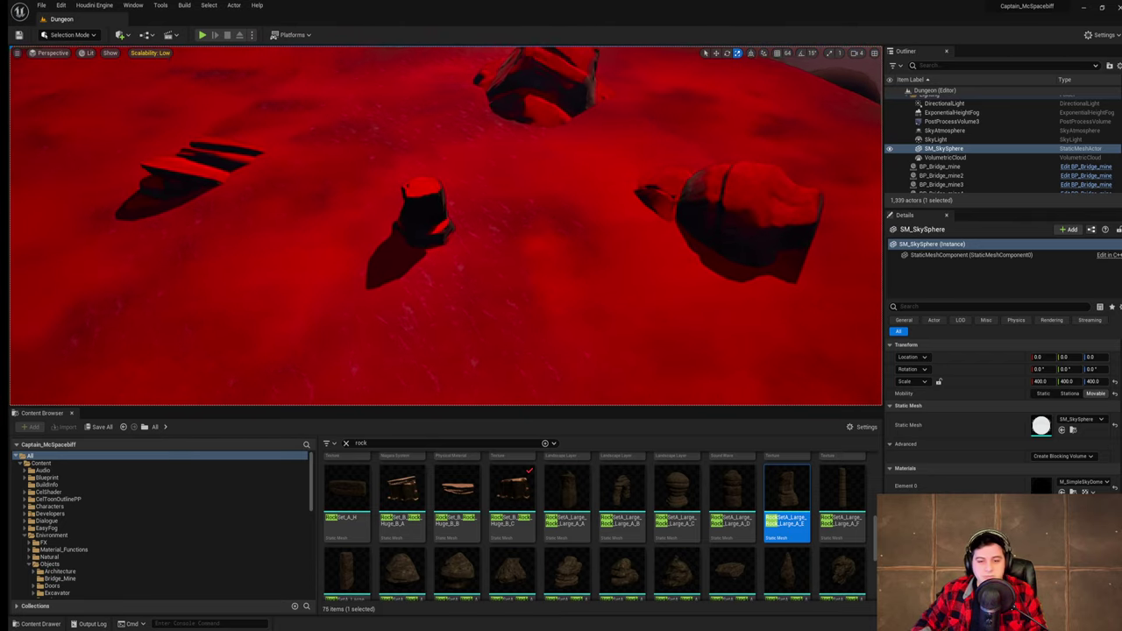
right_click_drag(358, 225, 359, 225)
left_click(41, 5)
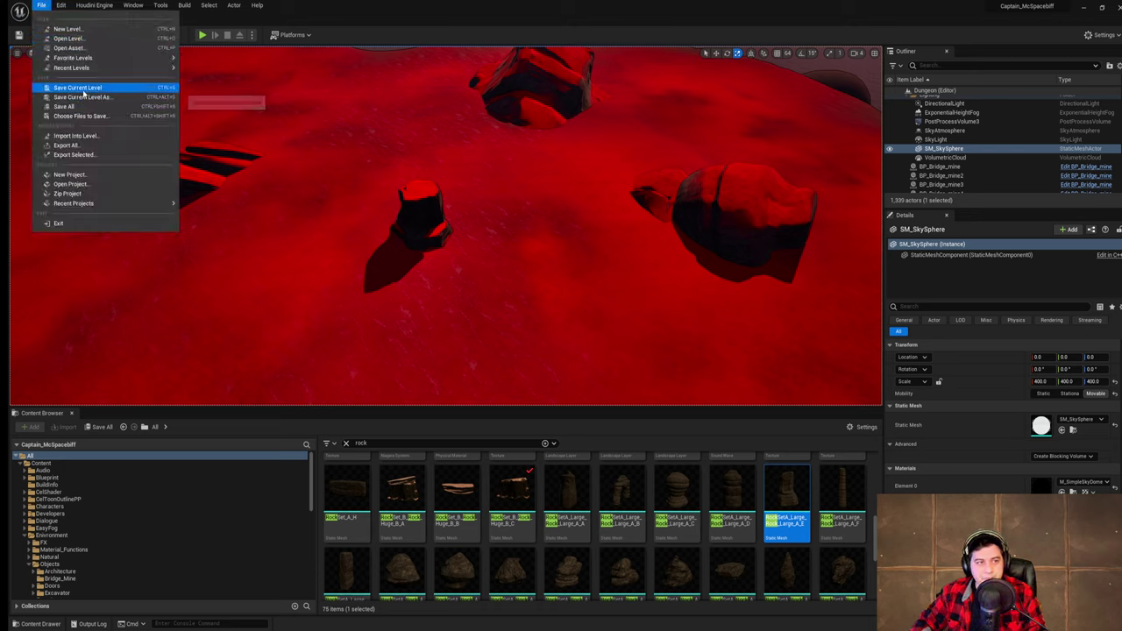
left_click(85, 88)
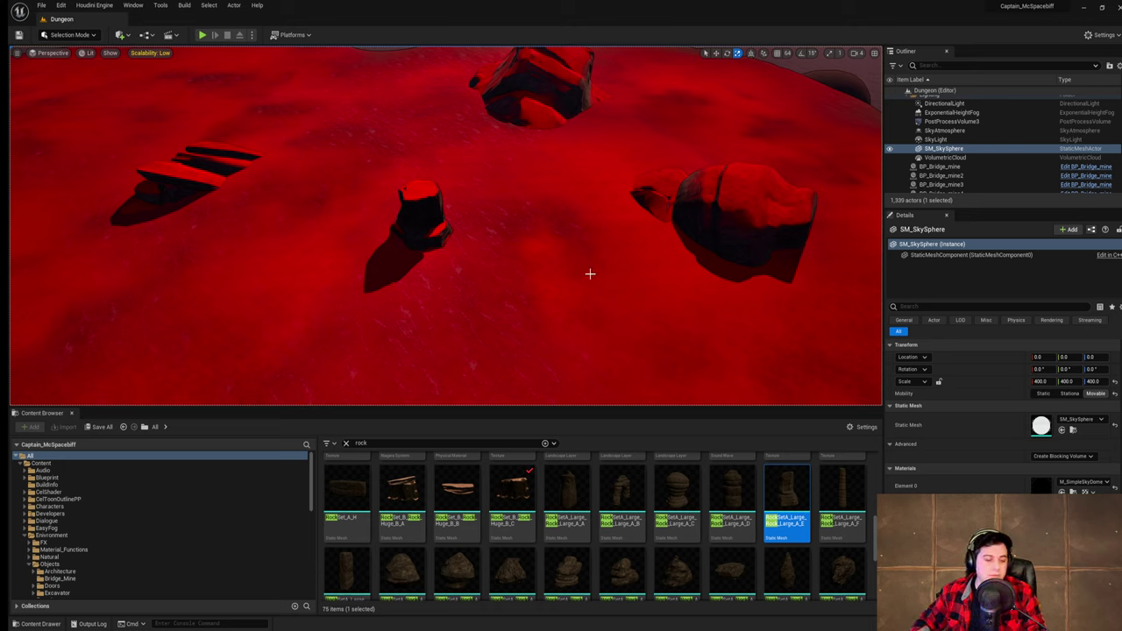
- Search all assets for "rock" and place a RockSetA_Large_Rock_Large_A_E mesh on the red terrain behind the small pillar
left_click(345, 444)
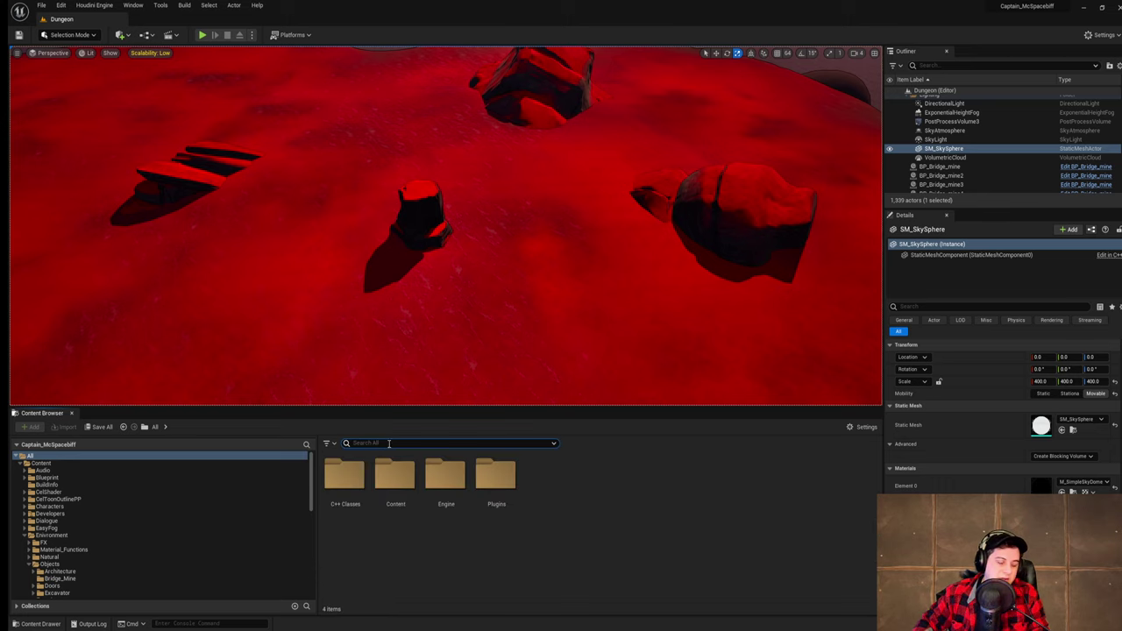
type("r")
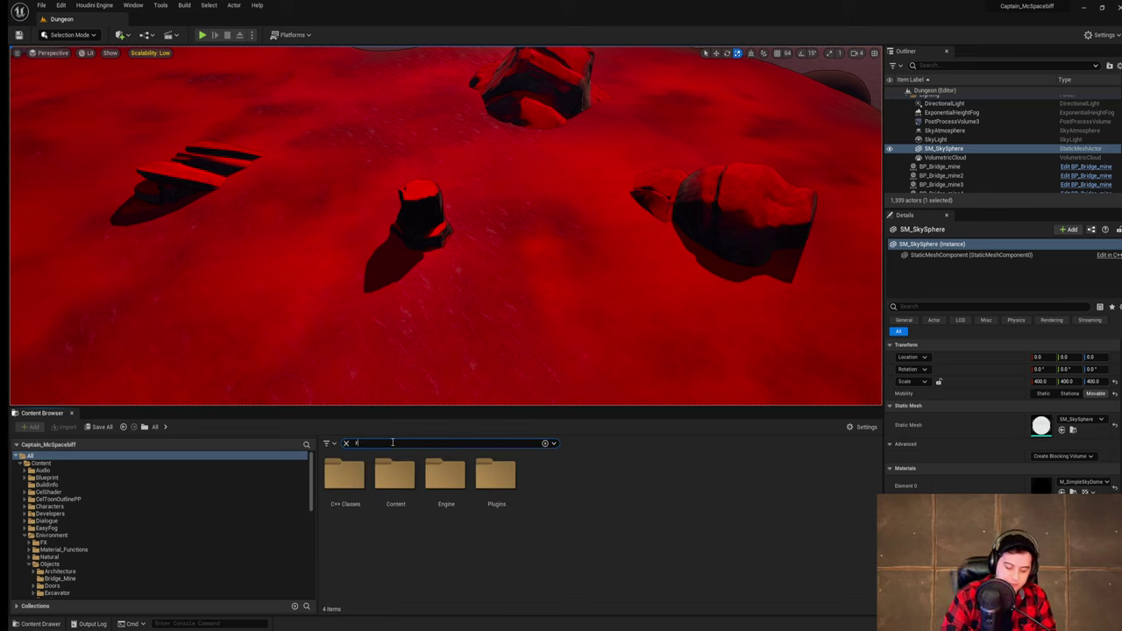
type("ock")
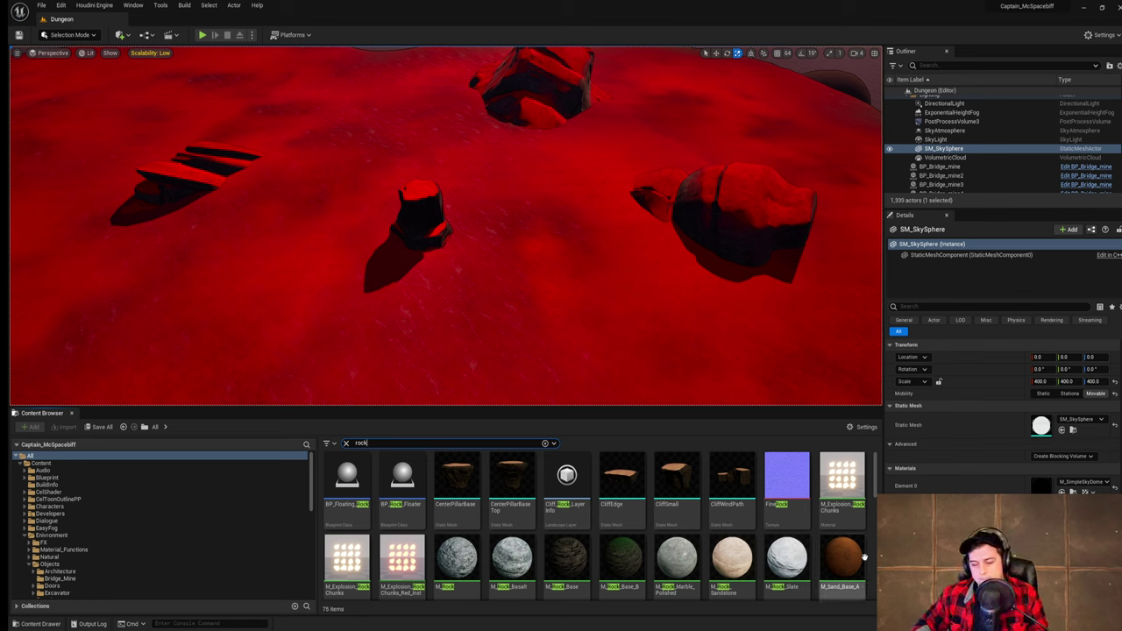
scroll(862, 554, "down", 5)
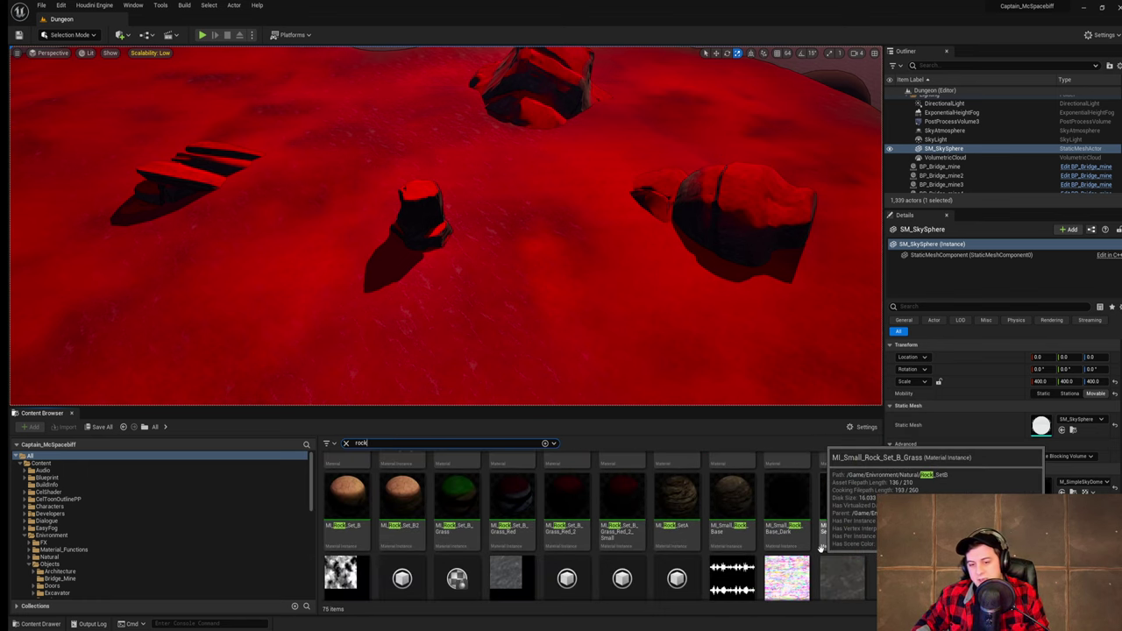
scroll(821, 548, "down", 2)
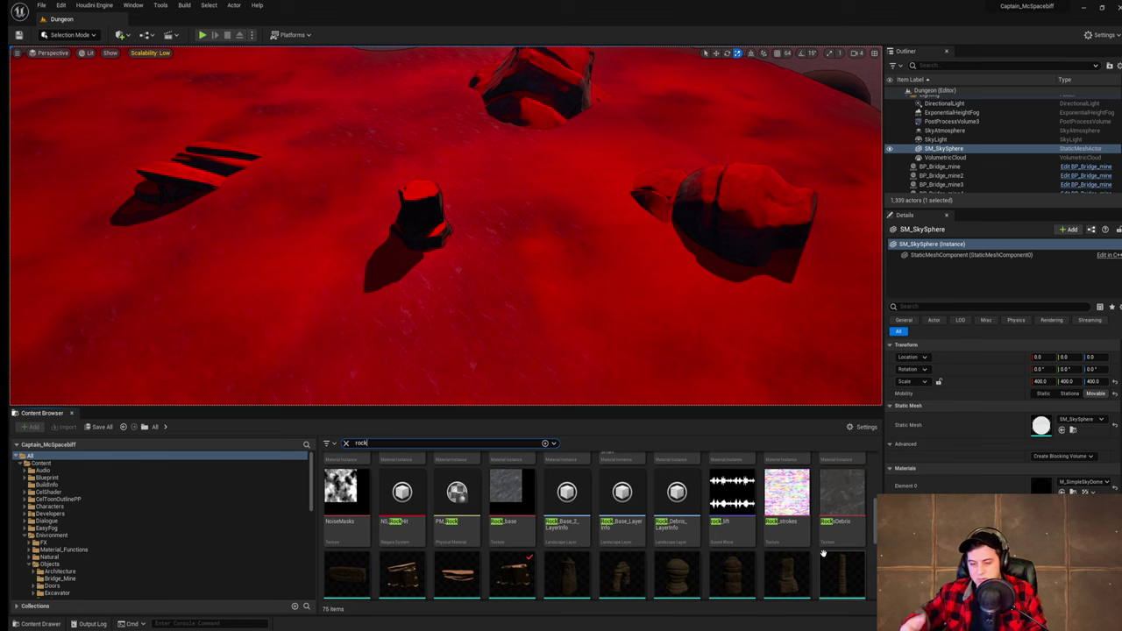
scroll(822, 553, "down", 3)
scroll(820, 559, "up", 2)
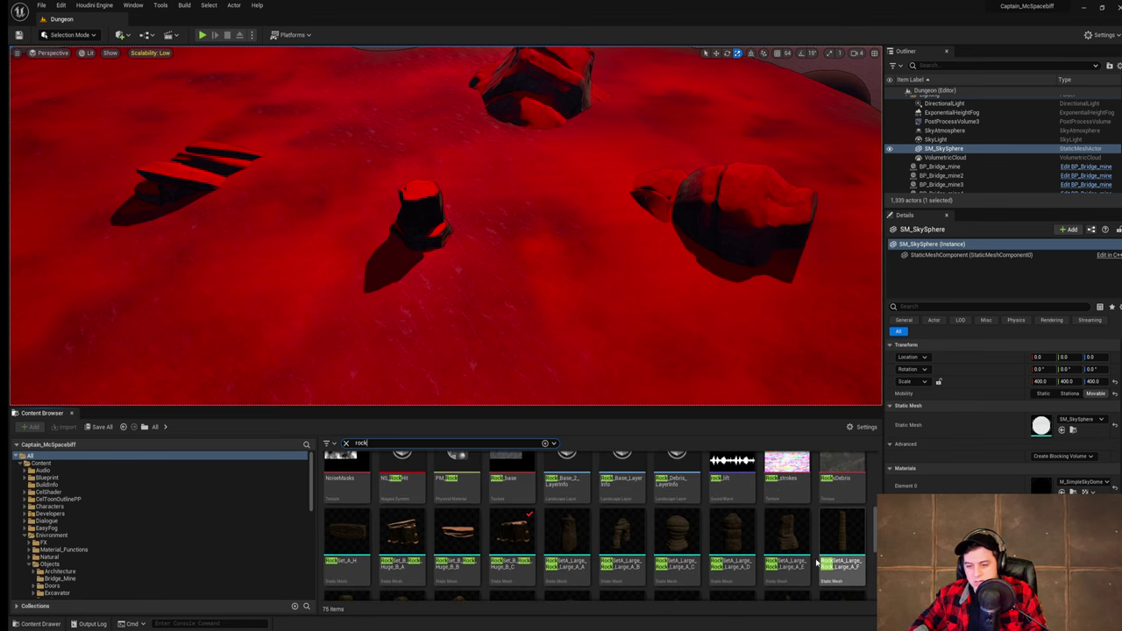
right_click_drag(629, 280, 527, 273)
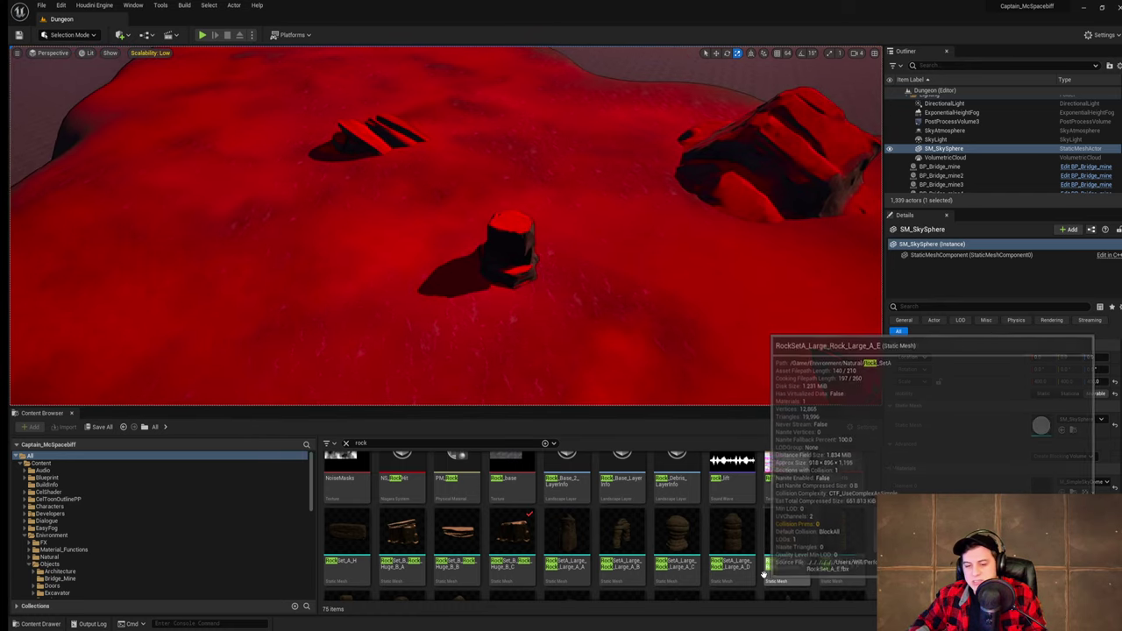
scroll(789, 543, "up", 1)
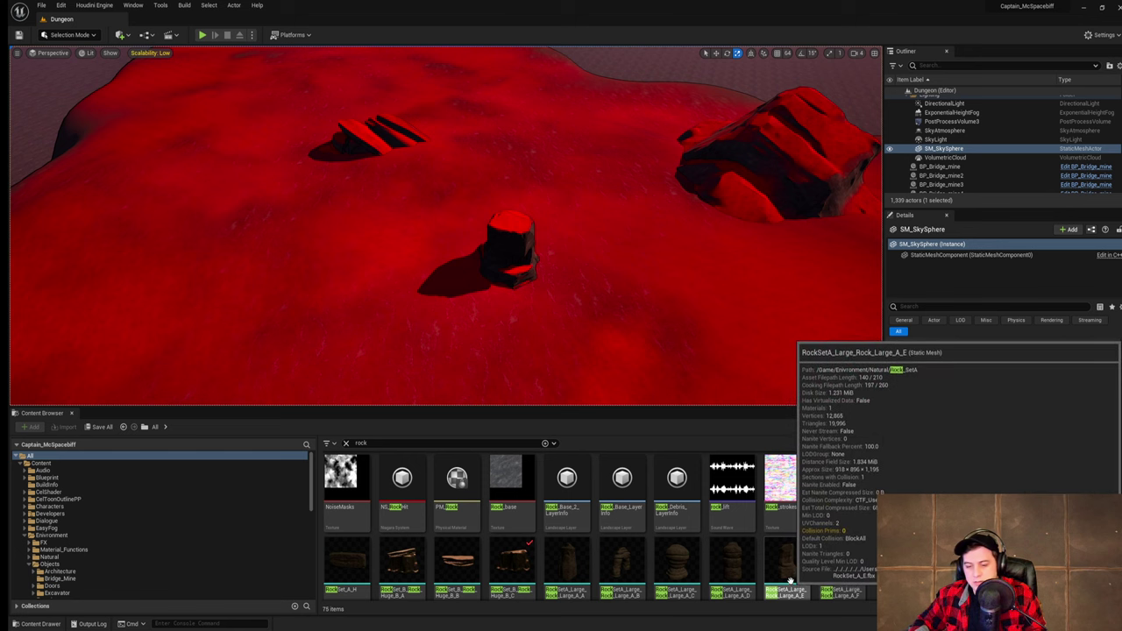
left_click_drag(789, 569, 531, 141)
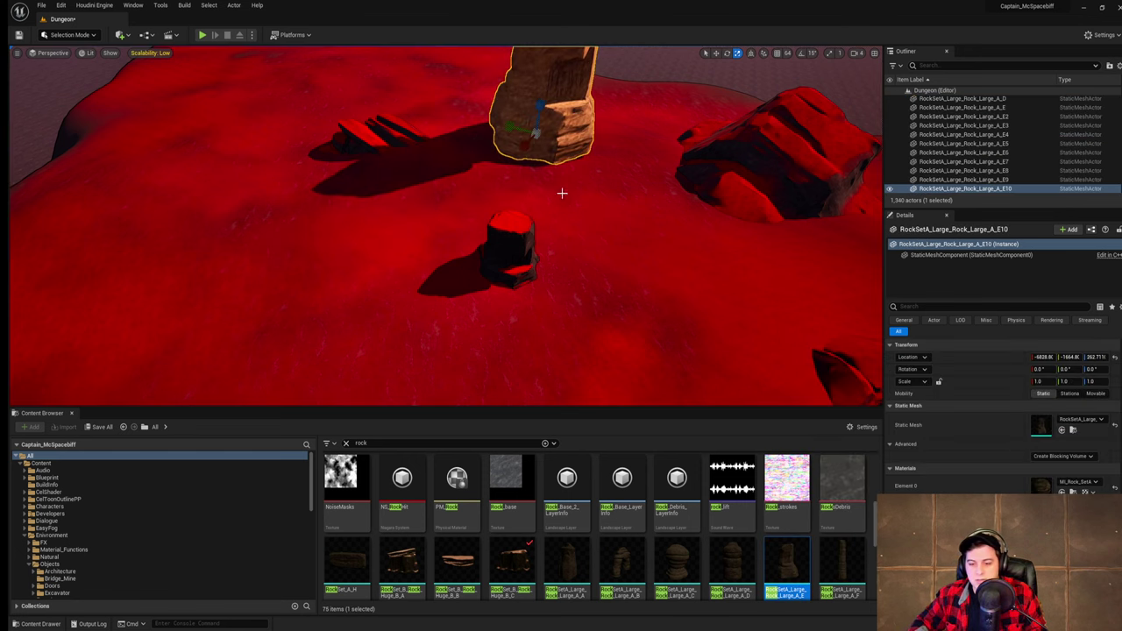
- Turn the new tall rock to a yaw of about -144.4° and lower its base into the terrain
right_click_drag(562, 193, 551, 155)
key("e")
left_click_drag(508, 175, 563, 176)
key("w")
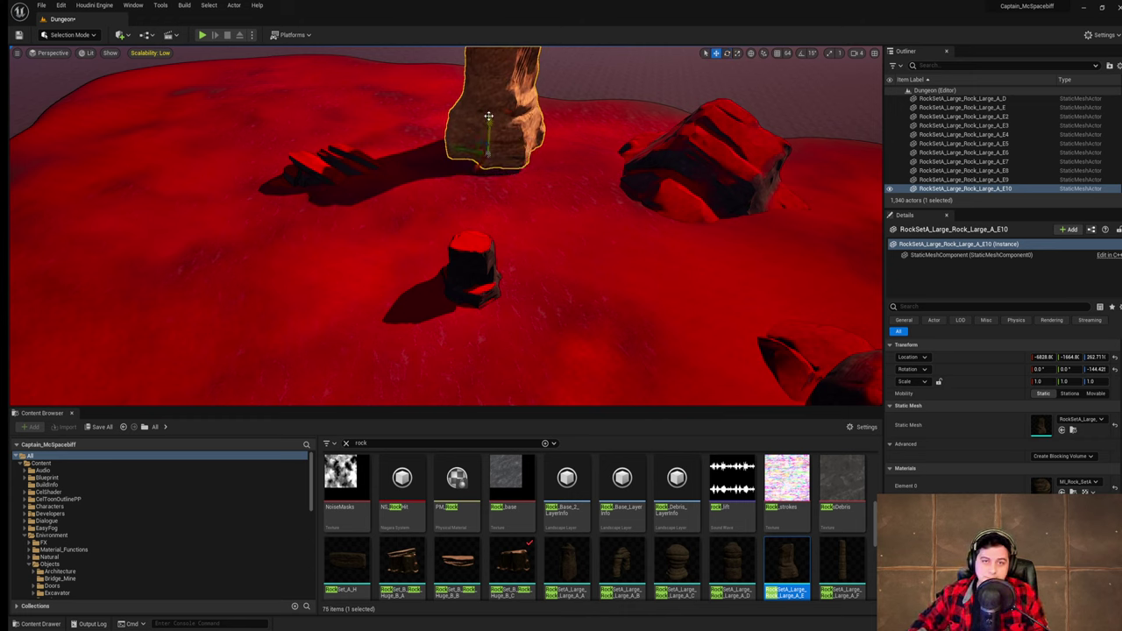
left_click_drag(488, 115, 489, 136)
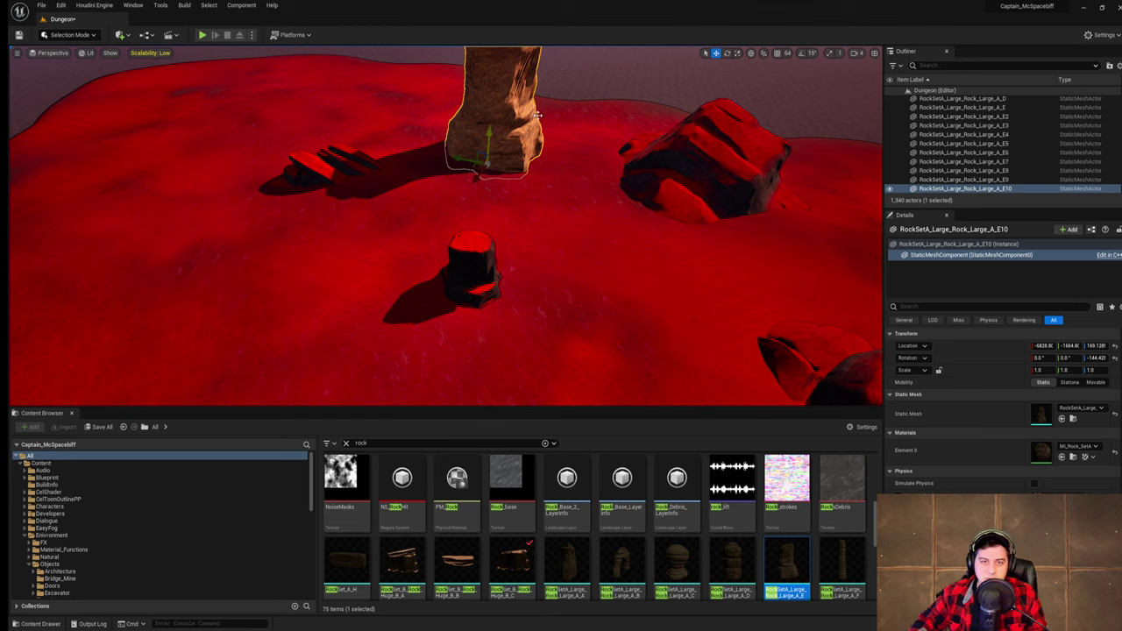
right_click_drag(585, 153, 607, 98)
left_click(586, 153)
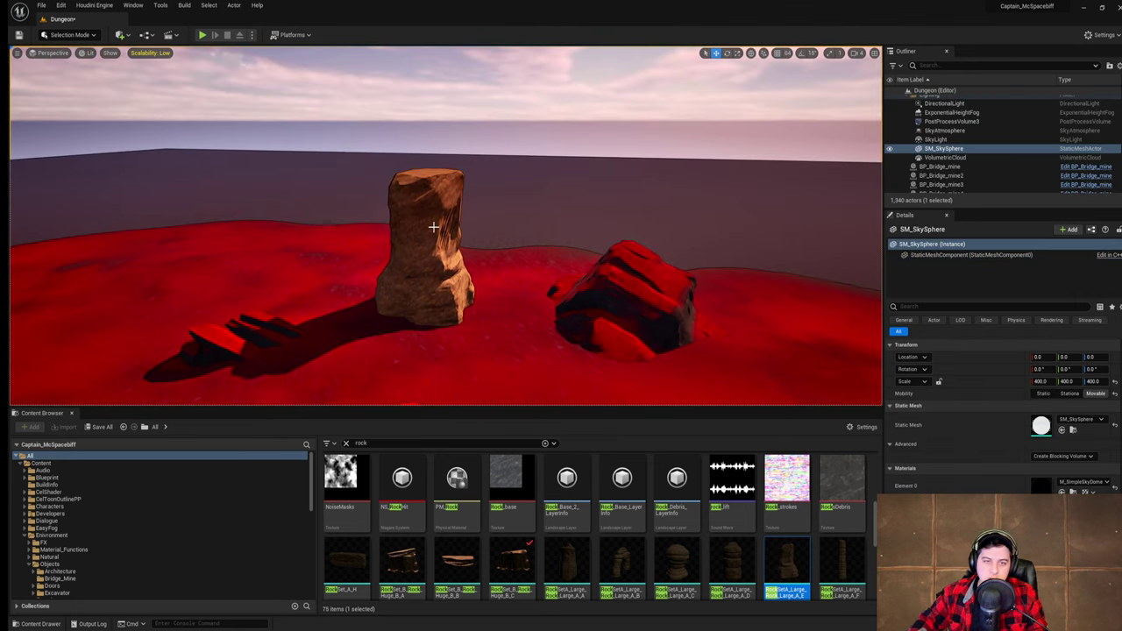
left_click(425, 235)
left_click_drag(419, 288, 419, 316)
- Move the tall rock farther back across the terrain, behind the split rock cluster
right_click_drag(427, 307, 421, 368)
left_click_drag(447, 275, 522, 237)
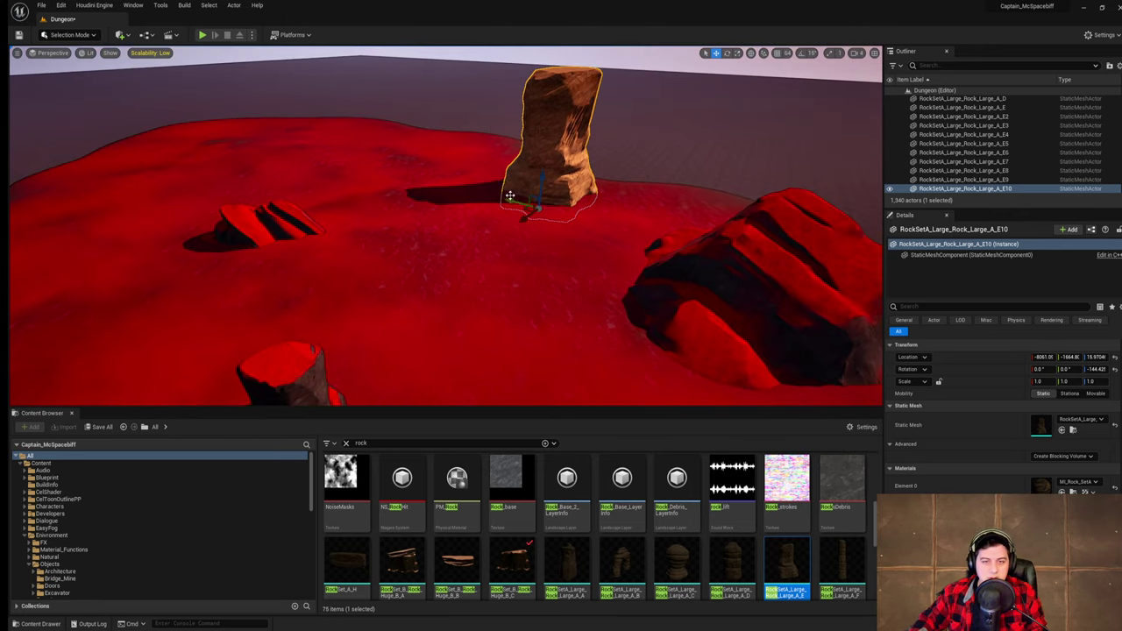
right_click_drag(558, 206, 526, 206)
left_click_drag(558, 206, 417, 178)
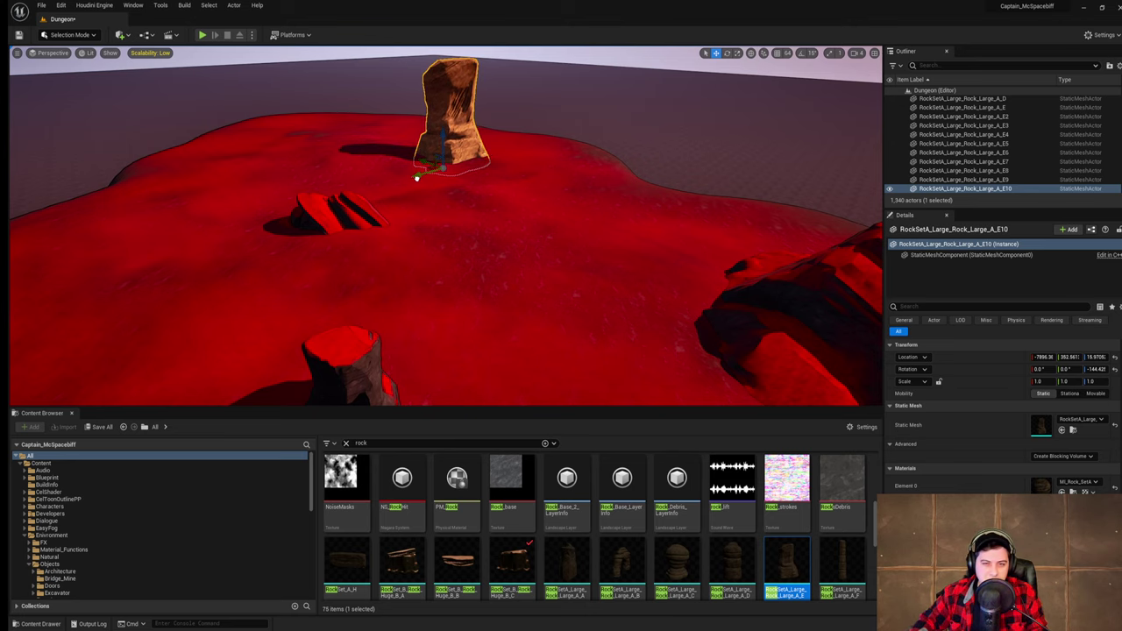
- Rotate the tall rock to a yaw of about -191.4° and sink it deeper into the ground behind the split rocks
key("w")
right_click_drag(417, 178, 414, 145)
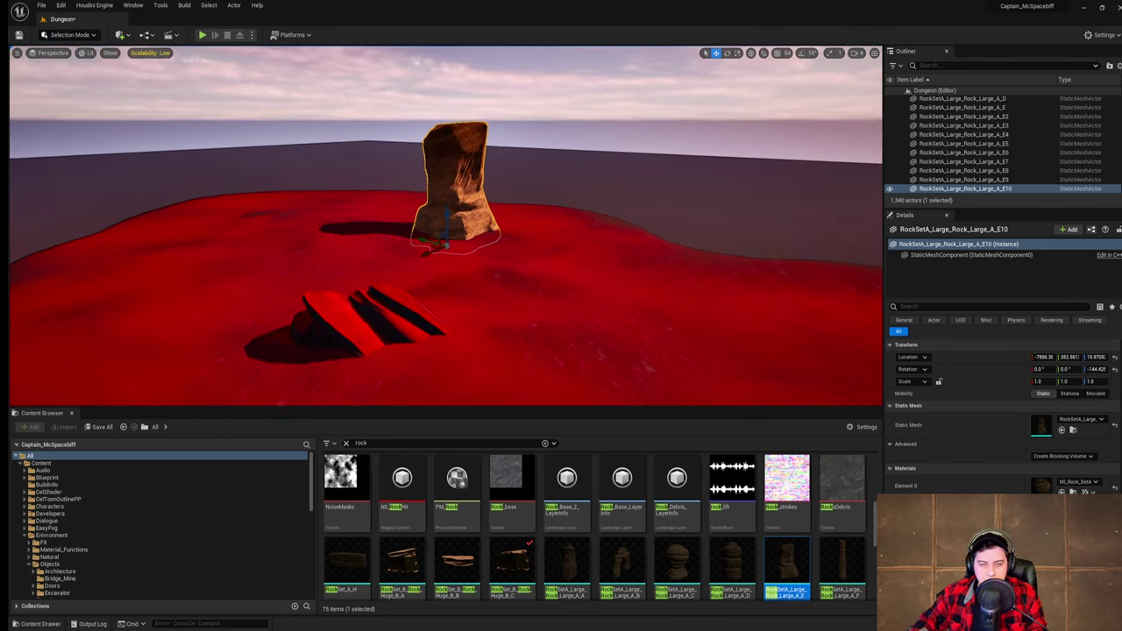
key("e")
left_click_drag(491, 261, 503, 259)
left_click_drag(428, 261, 462, 265)
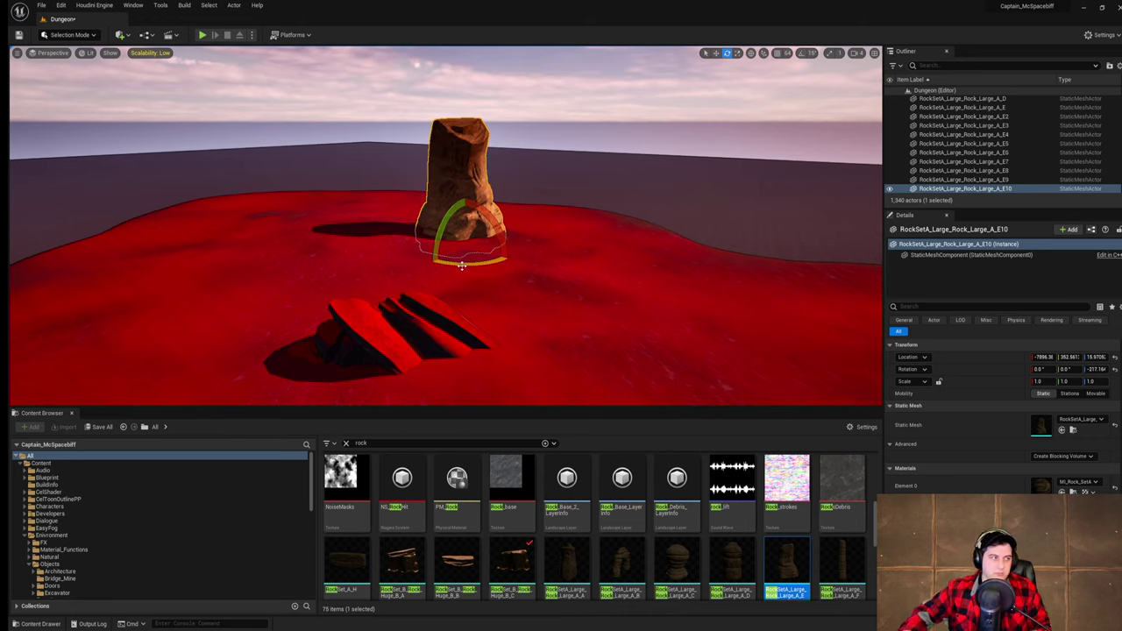
key("w")
right_click_drag(509, 262, 456, 264)
key("a")
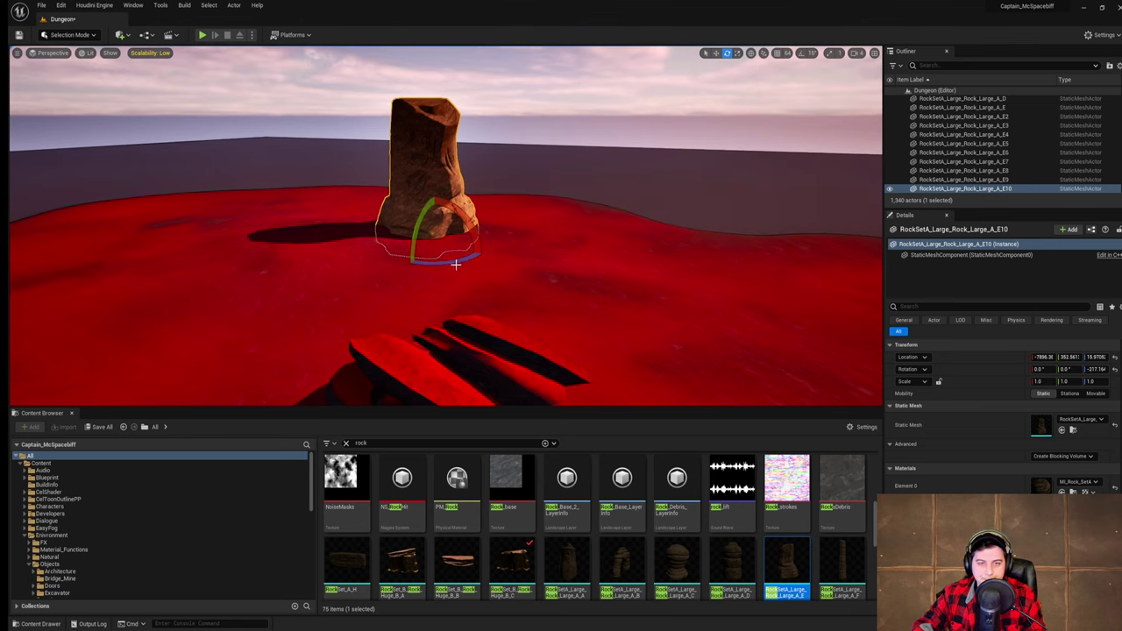
mouse_move(457, 258)
left_mouse_down()
mouse_move(447, 251)
mouse_move(481, 259)
mouse_move(448, 274)
mouse_move(465, 236)
mouse_move(464, 254)
left_mouse_up()
key("w")
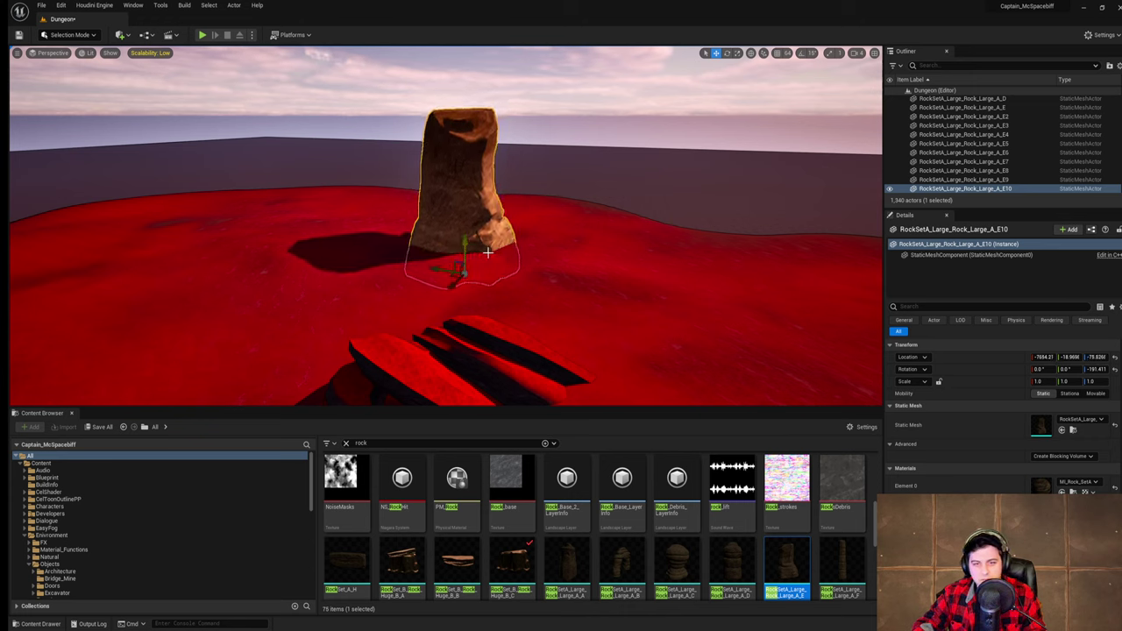
- Try MI_Rock_Set_B_Grass_Red_2 on the tall rock and settle on MI_Rock_Set_B_Grass_Red_2_Small as its material
left_click(1094, 482)
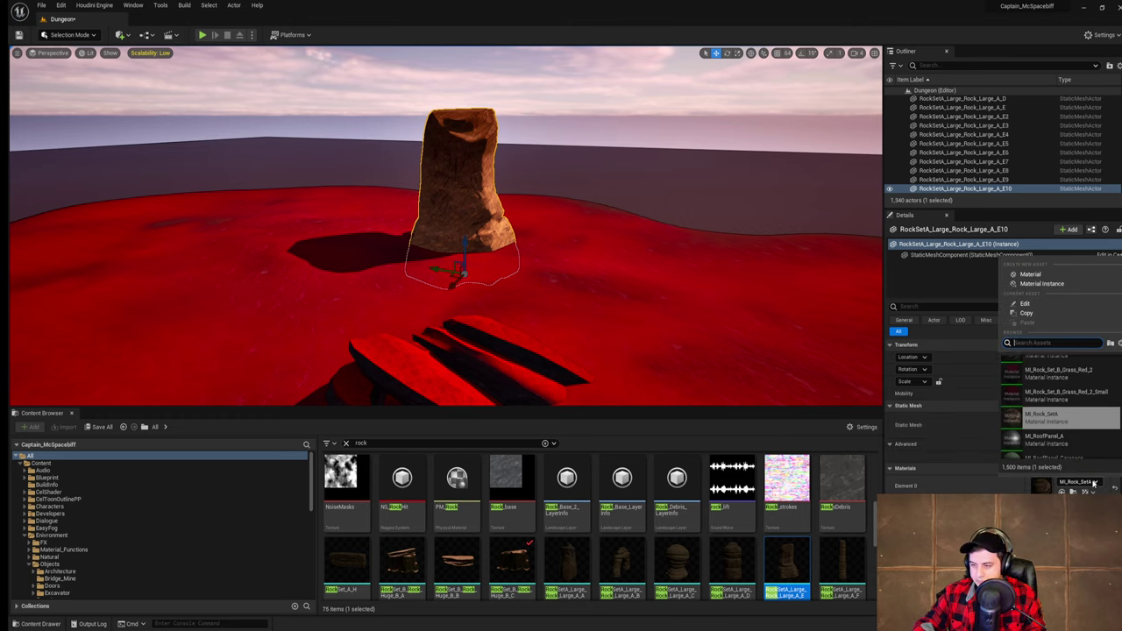
left_click(1060, 374)
key("d")
right_click_drag(560, 254, 350, 242)
key("w")
left_click(1085, 483)
left_click(1057, 444)
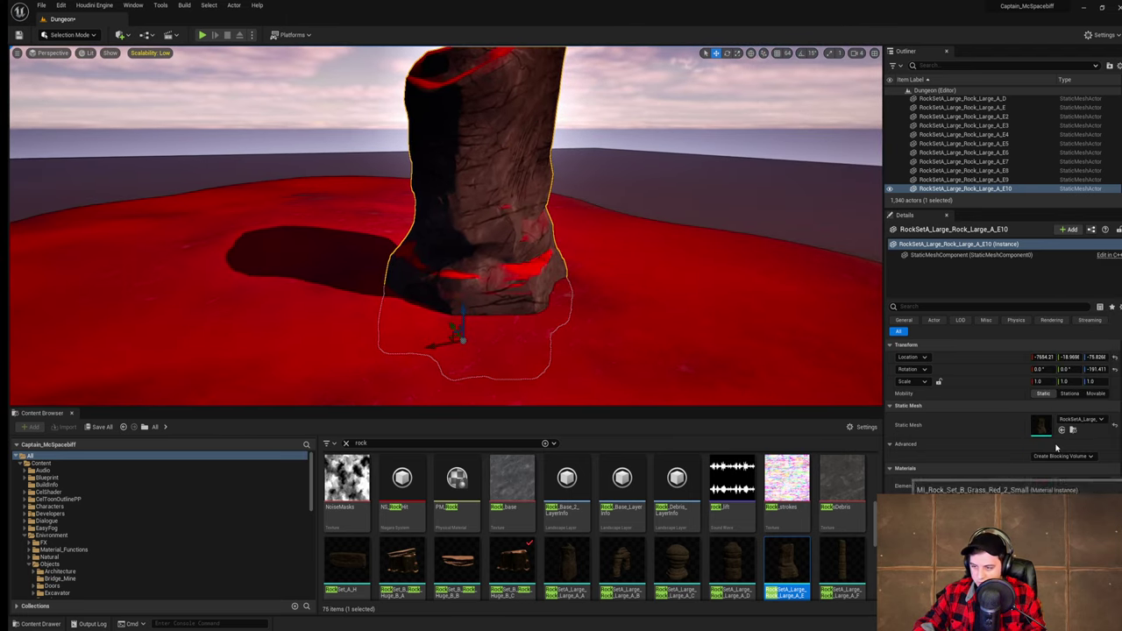
- Inspect the tall red rock from several sides and save the current level
key("d")
right_click_drag(703, 315, 745, 179)
left_click(646, 233)
key("a")
right_click_drag(646, 233, 334, 203)
key("d")
key("w")
key("s")
left_click(42, 5)
left_click(88, 87)
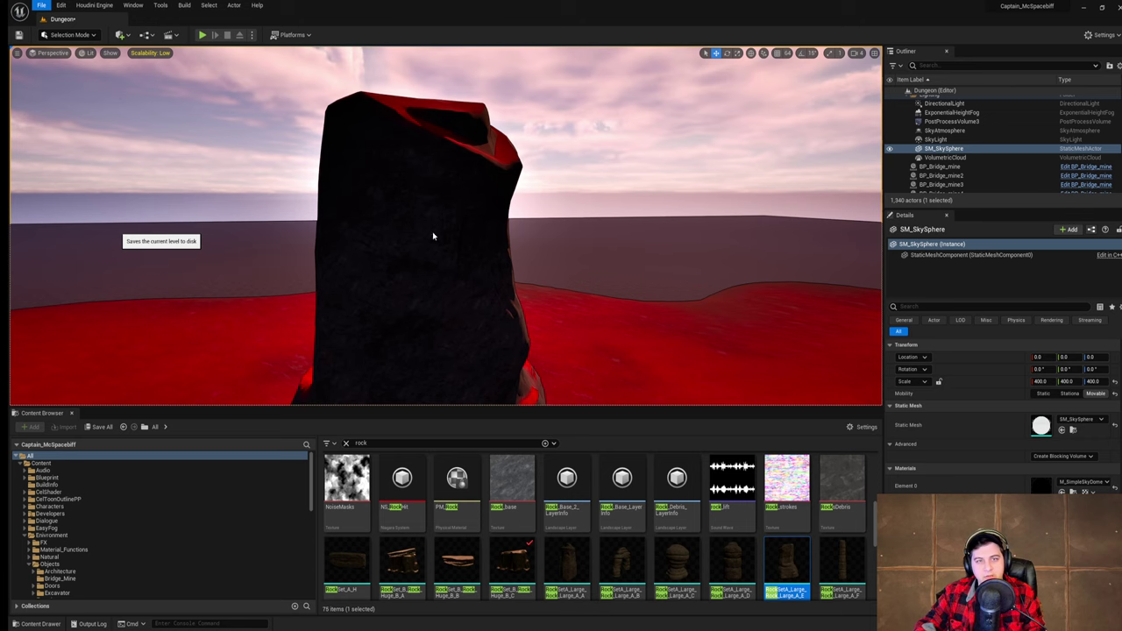
- Duplicate the two stacked angled wall panels at the building's entrance and place the copies outside on the red terrain at X -3072
mouse_move(532, 282)
right_mouse_down()
mouse_move(648, 306)
mouse_move(732, 288)
mouse_move(534, 280)
right_mouse_up()
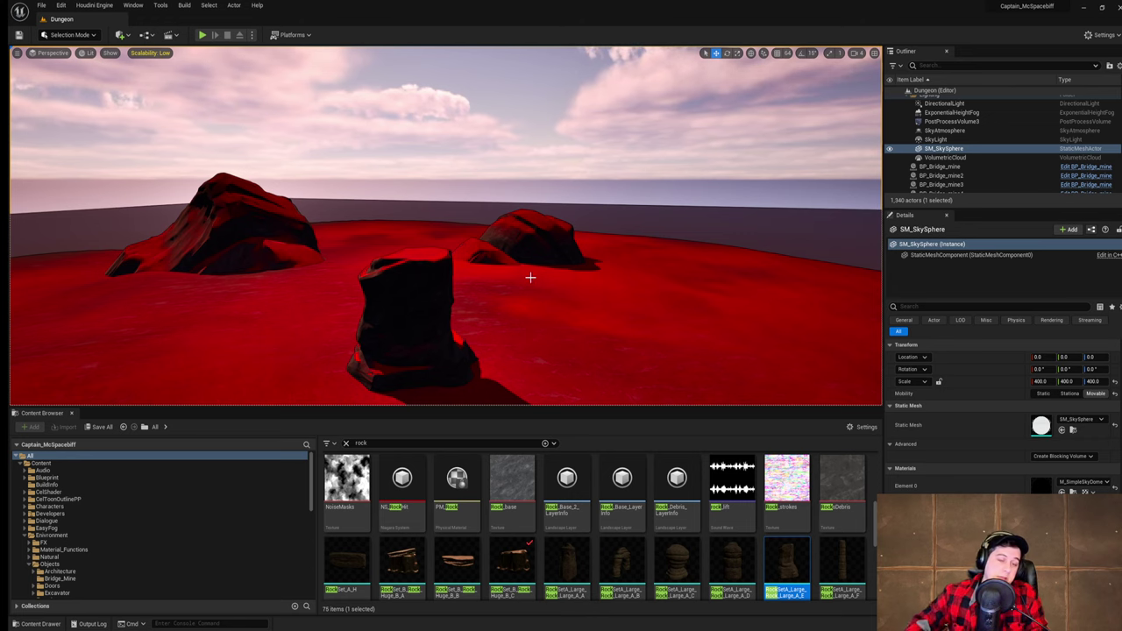
key("s")
right_click_drag(445, 226, 515, 263)
key("w")
key("a")
key("w")
left_click(537, 276)
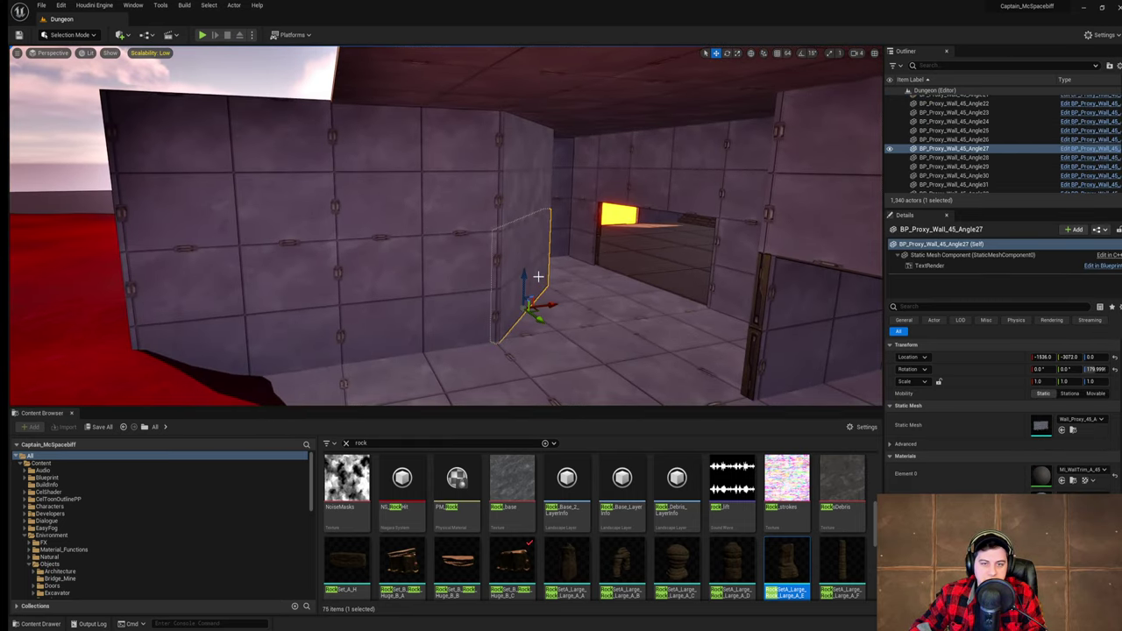
left_click(521, 192, "shift")
key("s")
right_click_drag(521, 192, 527, 206)
left_click_drag(571, 164, 204, 212, "alt")
- Rotate the two copied wall panels to a yaw of 270° with angle snapping on, undoing the free rotation first
key("s")
right_click_drag(204, 211, 242, 227)
key("e")
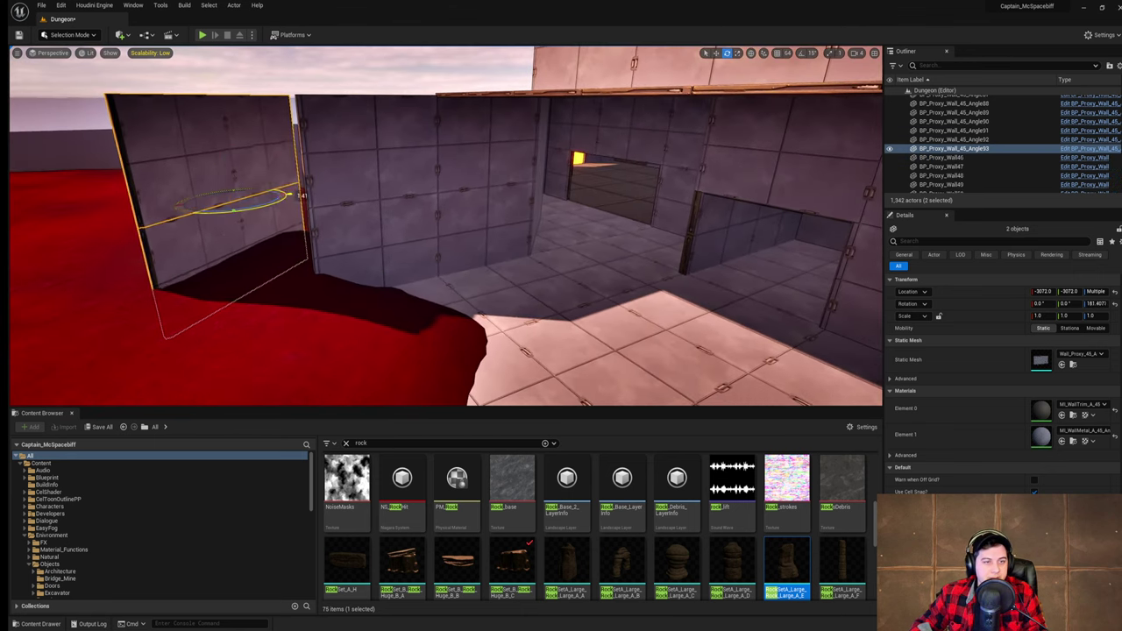
left_click_drag(288, 195, 224, 213)
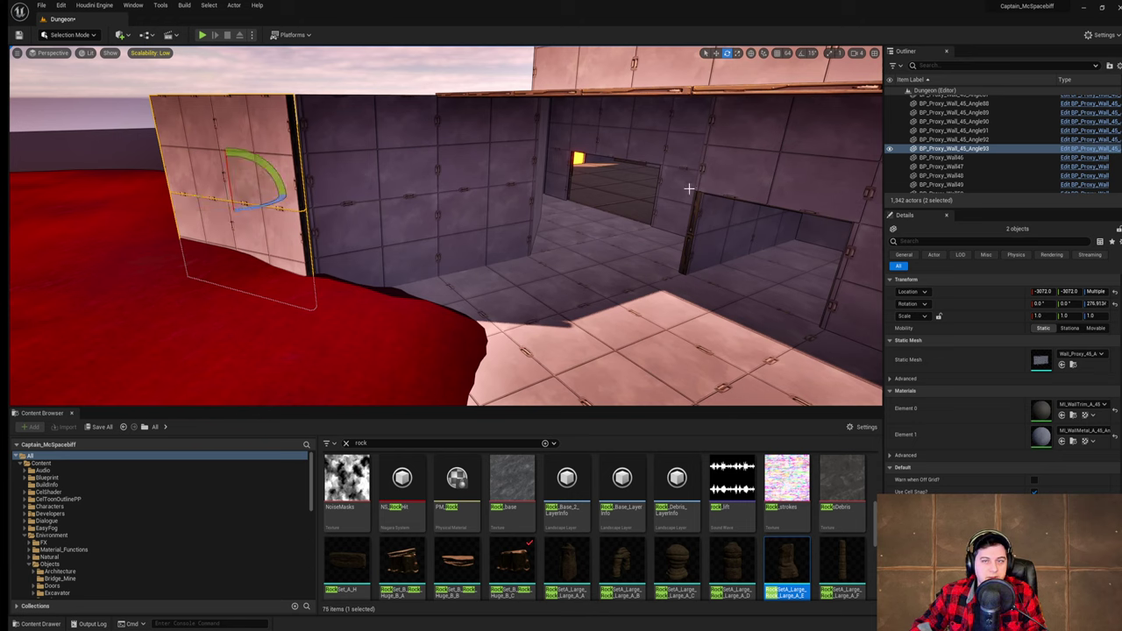
key("ctrl+z")
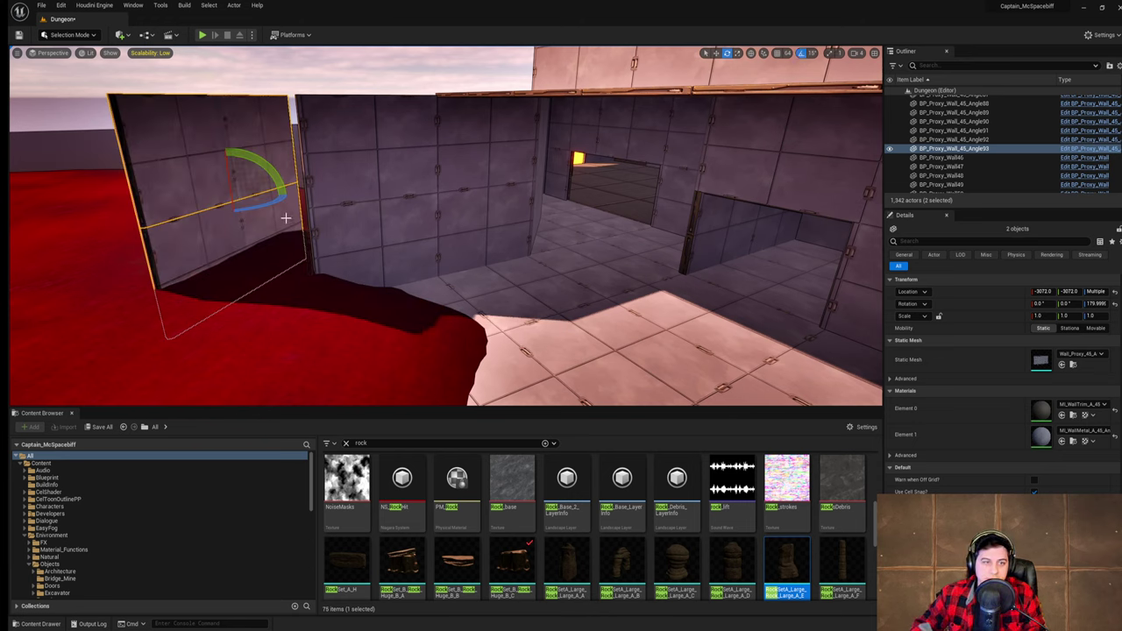
left_click_drag(302, 194, 233, 219)
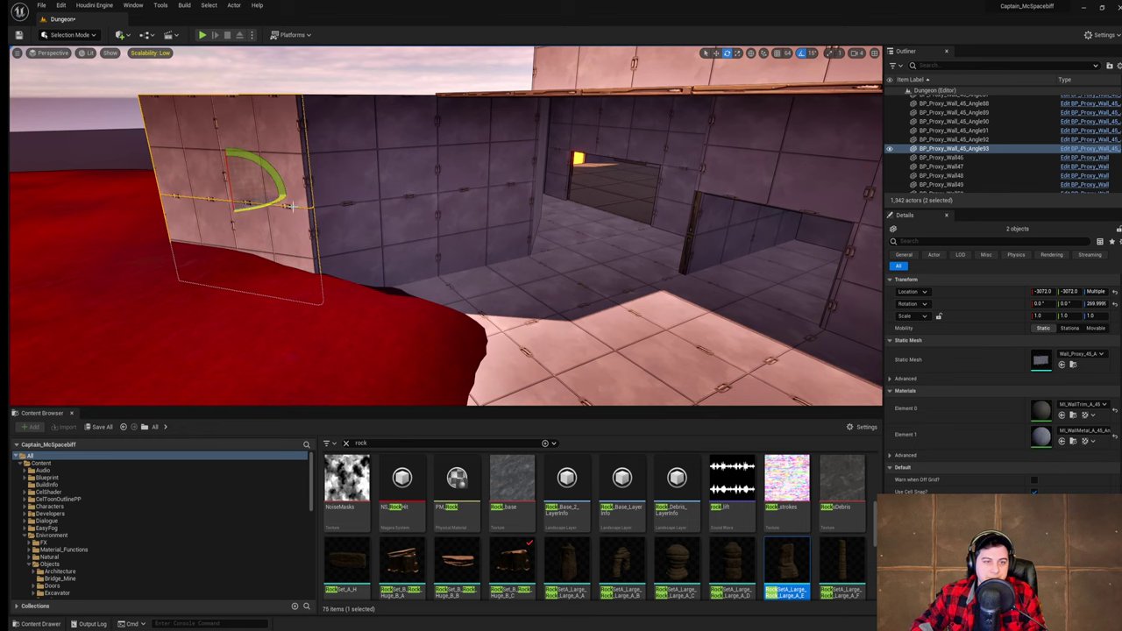
- Duplicate the three roof floor panels above the entrance and place the copies outward at X -2560, between the side walls
right_click_drag(293, 207, 223, 231)
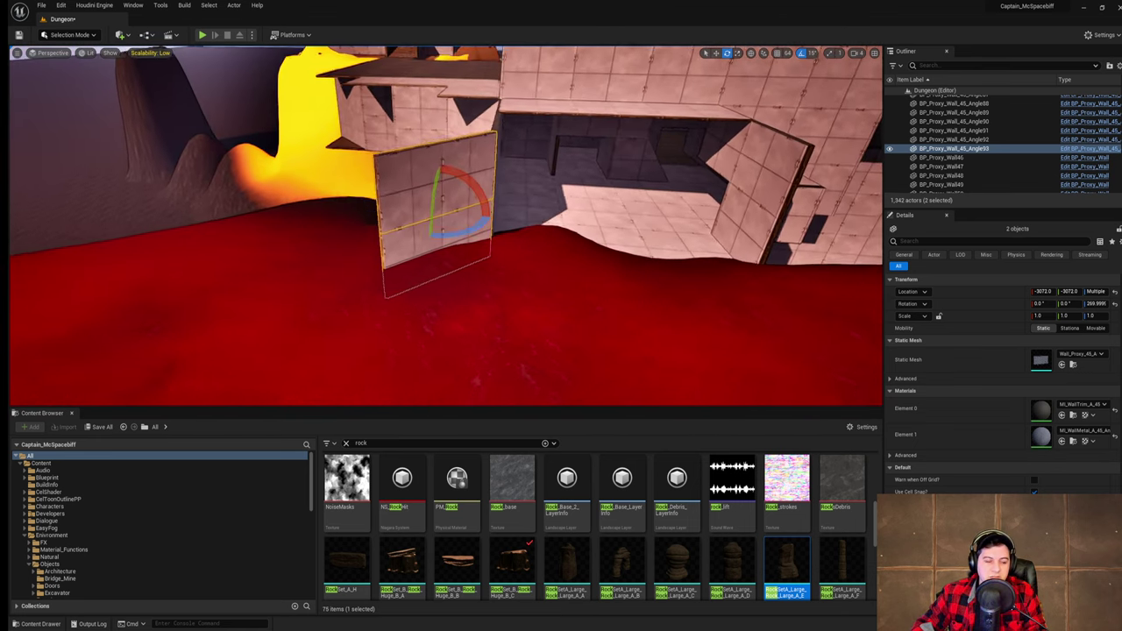
right_click_drag(614, 230, 662, 235)
key("w")
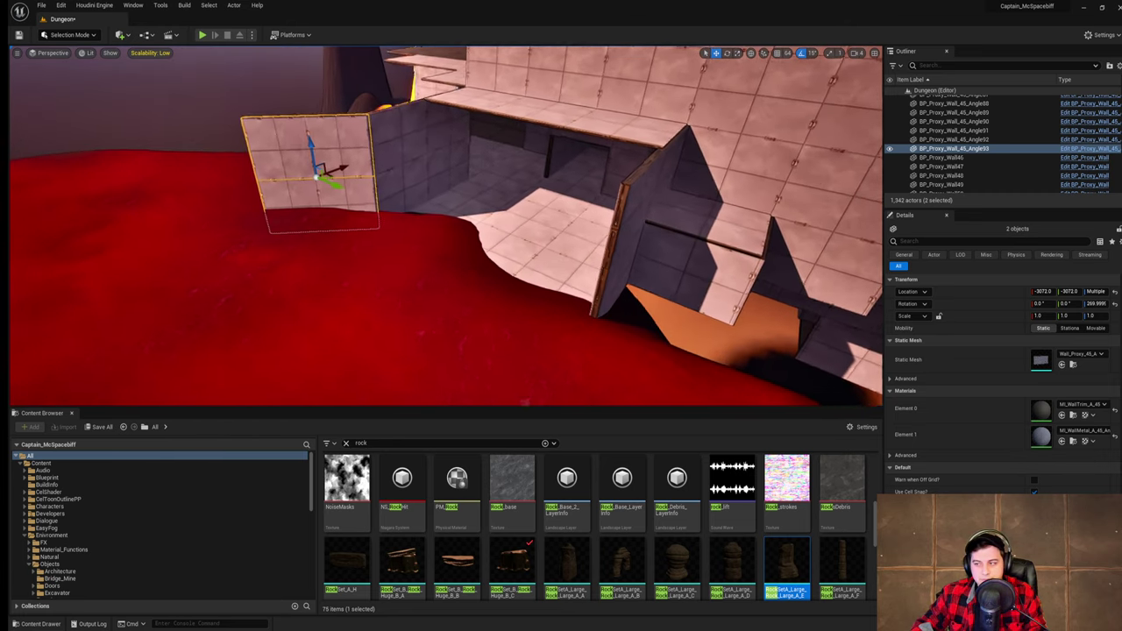
right_click_drag(572, 151, 565, 137)
left_click(512, 127)
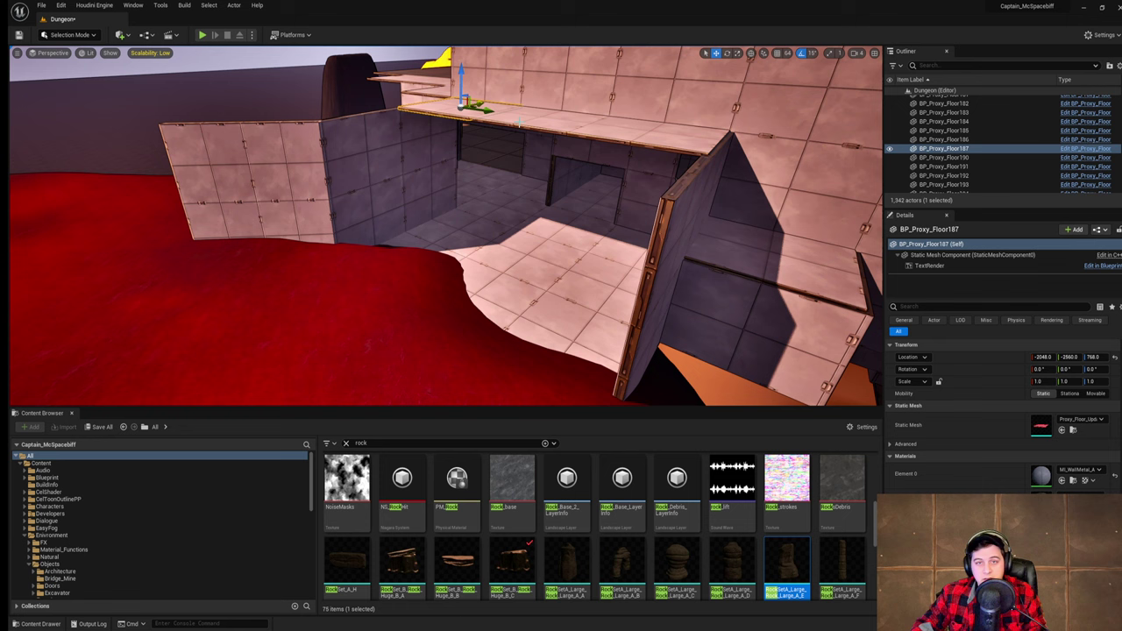
left_click(559, 125, "ctrl")
left_click(652, 136, "ctrl")
right_click_drag(652, 136, 638, 149)
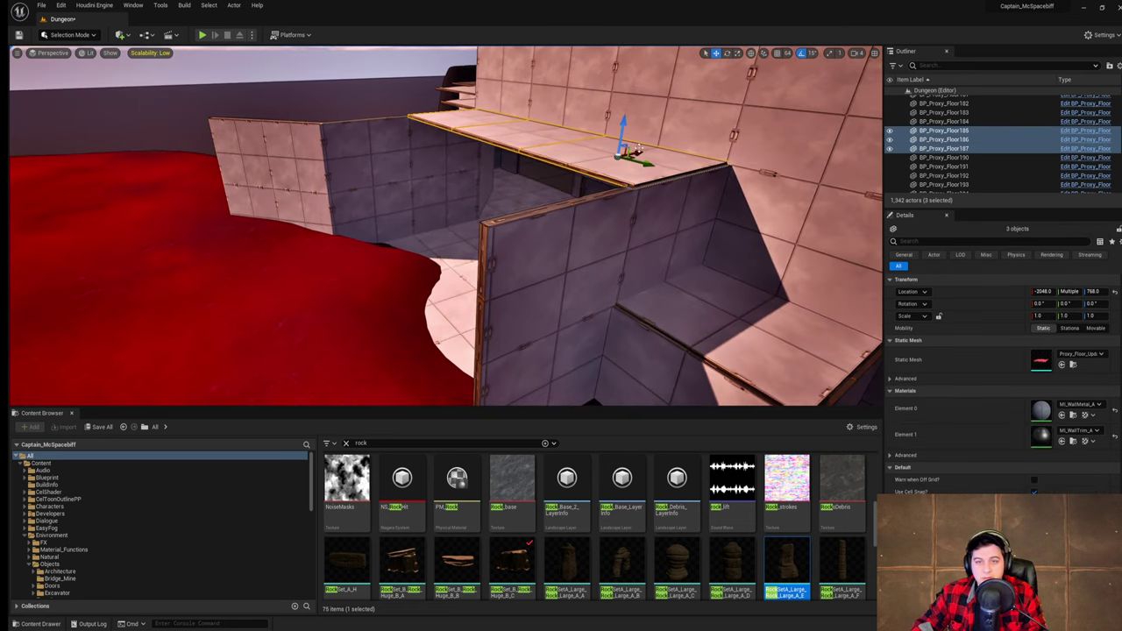
left_click_drag(638, 150, 406, 220, "alt")
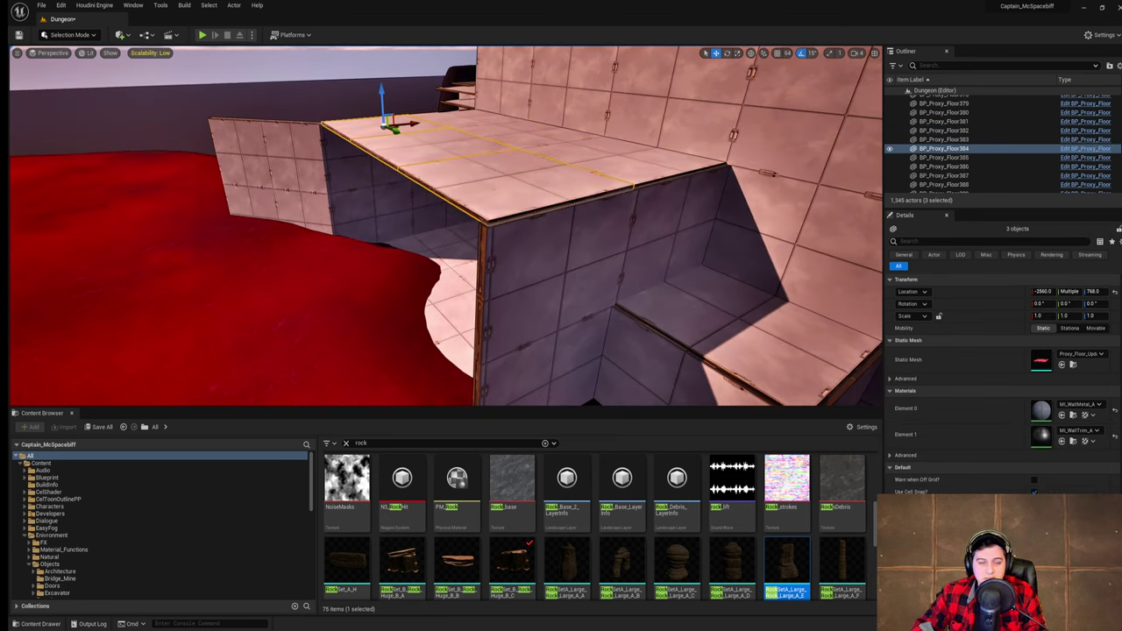
- Duplicate the two stacked angled wall panels to the entrance's opposite side at X -3072, Y -1024, and turn the copies to a yaw of about 360°
right_click_drag(406, 220, 417, 216)
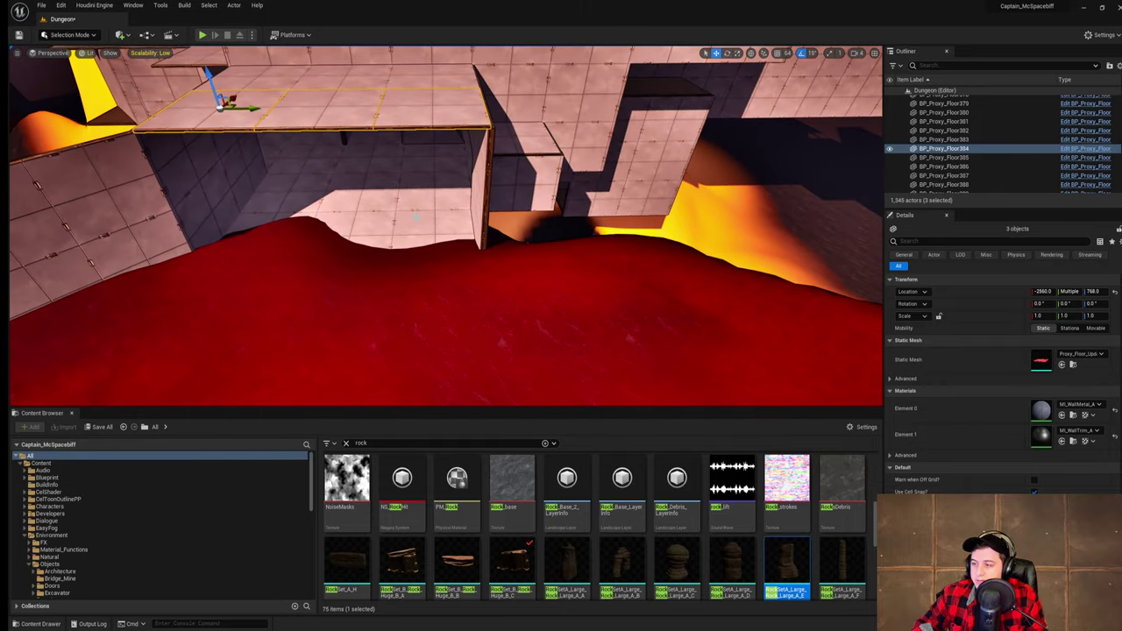
right_click_drag(417, 216, 339, 288)
left_click(283, 257)
left_click(336, 280, "ctrl")
left_click_drag(339, 288, 631, 251, "alt")
key("e")
right_click_drag(523, 170, 553, 161)
key("w")
- Search the assets for "ramp", add a BP_Proxy_Ramp to the level and move it onto the outer edge of the entrance roof
left_click(345, 443)
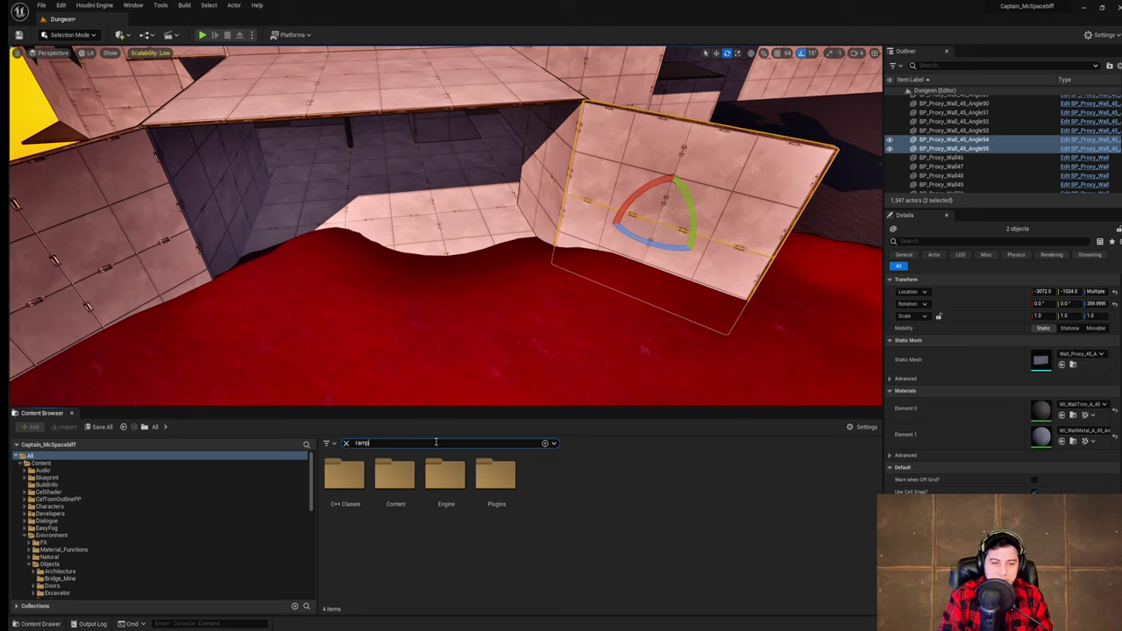
left_click_drag(359, 494, 520, 329)
right_click_drag(520, 328, 570, 321)
key("w")
left_click_drag(421, 318, 284, 297)
left_click_drag(237, 257, 314, 104)
- Duplicate the ramp along the roof's outer edge until five ramps span the entrance, with the last at X -3072, Y -1024, Z 768
right_click_drag(326, 104, 246, 94)
left_click_drag(517, 155, 261, 184, "alt")
right_click_drag(261, 184, 184, 175)
left_click_drag(403, 188, 288, 193, "alt")
left_click(711, 171)
left_click_drag(667, 209, 818, 219, "alt")
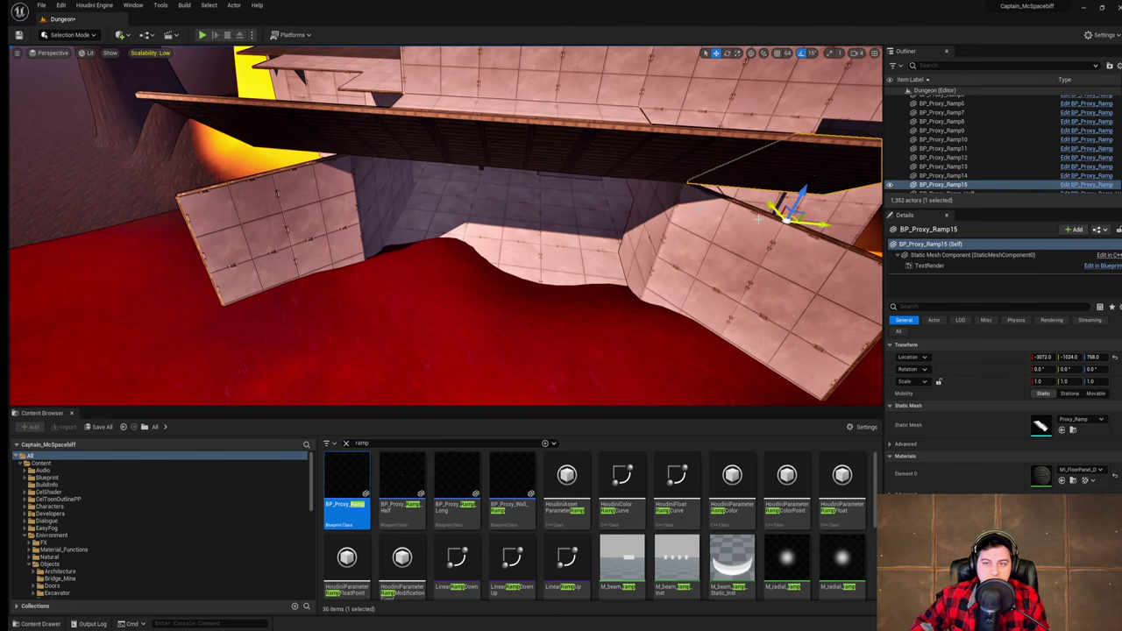
right_click_drag(819, 219, 773, 176)
right_click_drag(503, 244, 526, 268)
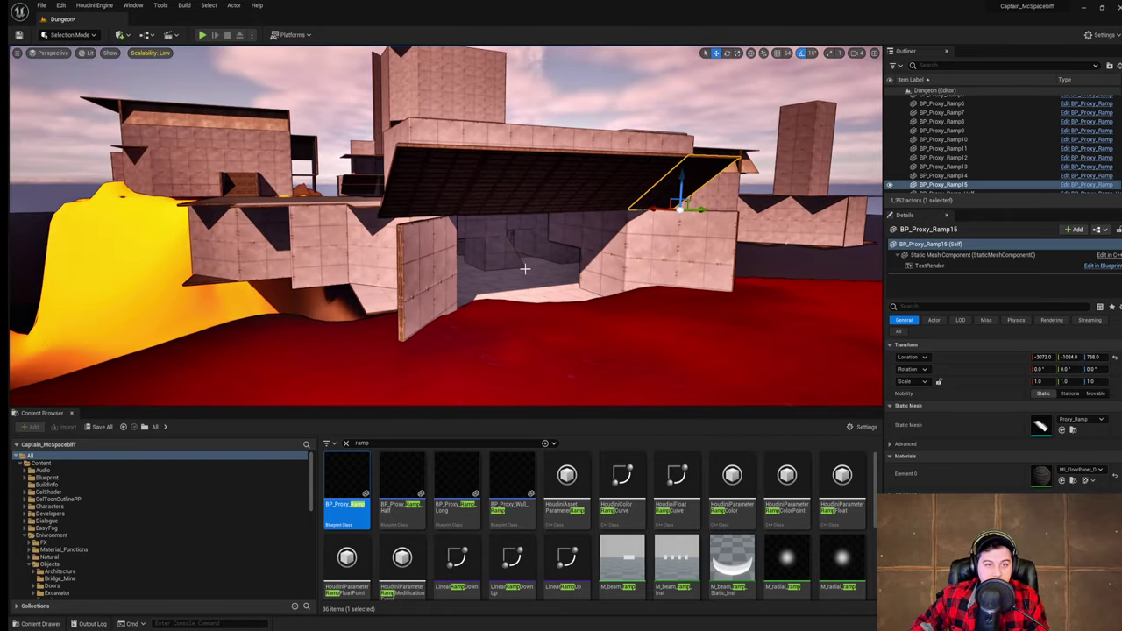
- Duplicate the upper angled wall panel on each side of the entrance upward to Z 768, closing the gaps beside the ramps
left_click(435, 254)
left_click(724, 239, "ctrl")
left_click_drag(681, 225, 687, 181, "alt")
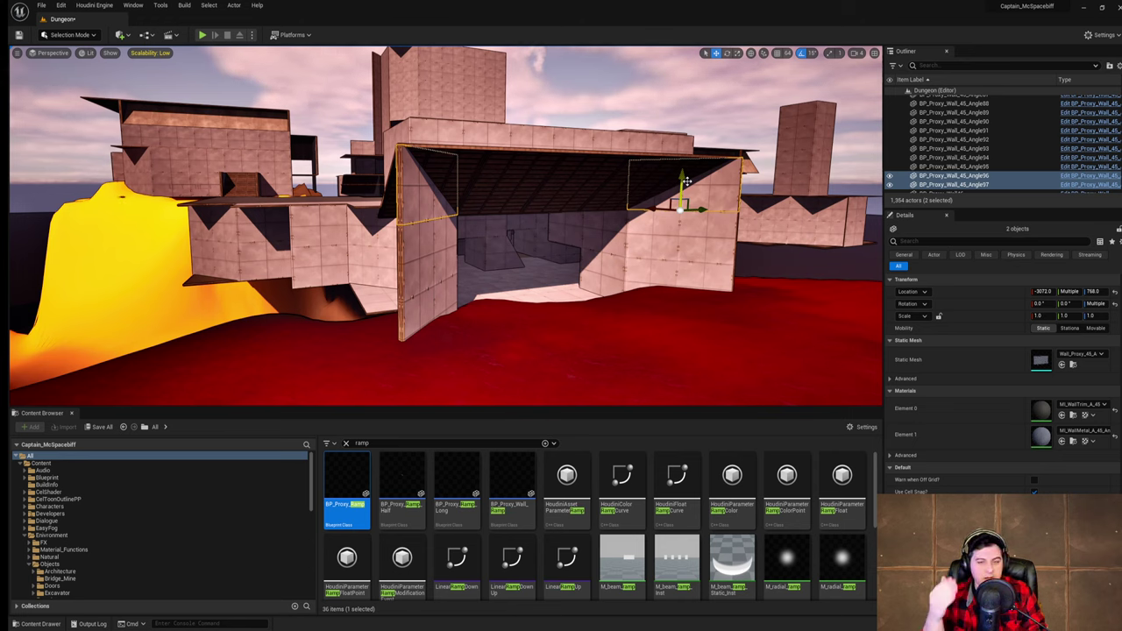
mouse_move(687, 181)
right_mouse_down()
mouse_move(721, 183)
mouse_move(706, 182)
right_mouse_up()
key("w")
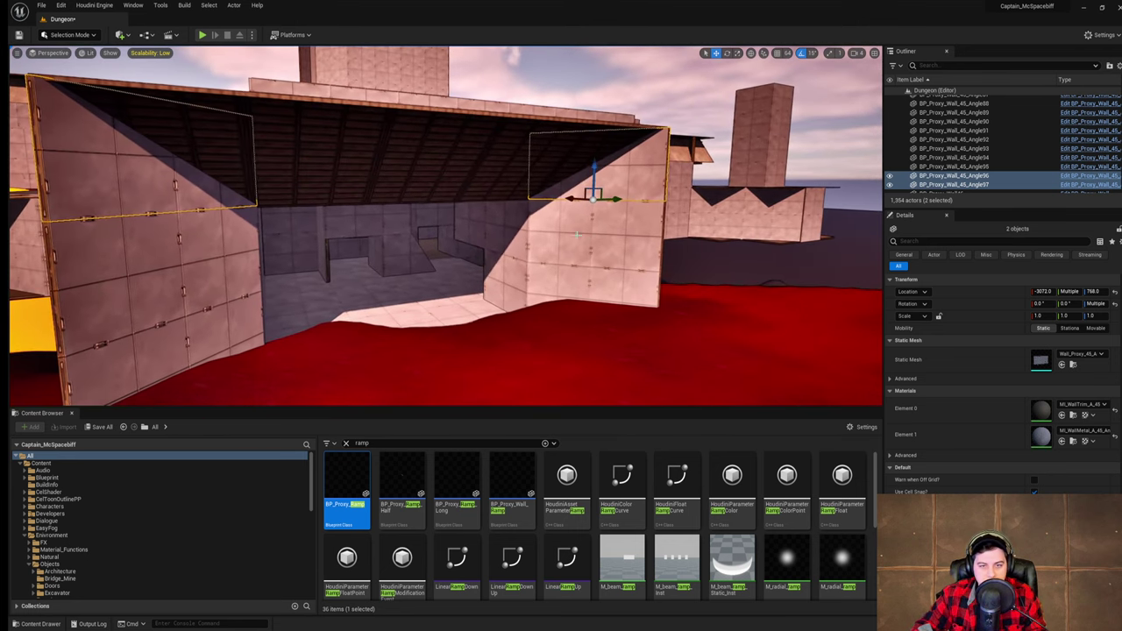
left_click(493, 232)
left_click(517, 217, "ctrl")
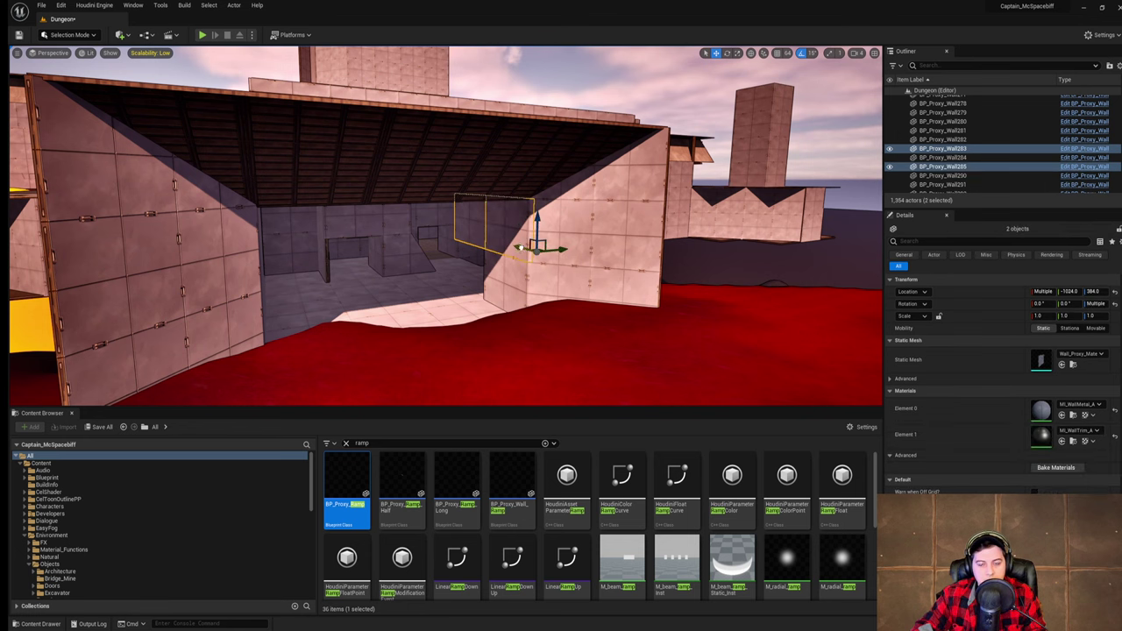
left_click_drag(521, 248, 676, 278, "alt")
key("d")
right_click_drag(676, 278, 573, 277)
key("Delete")
key("d")
- Duplicate two stacked facade panels to the angled wall's outer edge at X -3584, Y -512, and copy the lower one down to Z 0
left_click(488, 105)
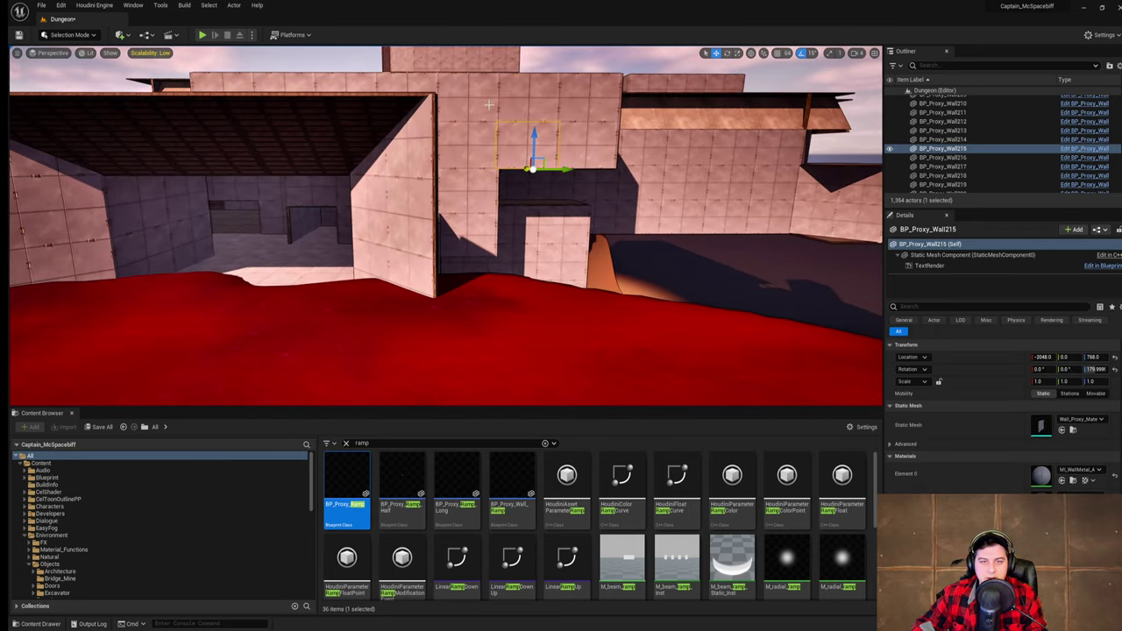
left_click(544, 108, "ctrl")
key("ctrl+d")
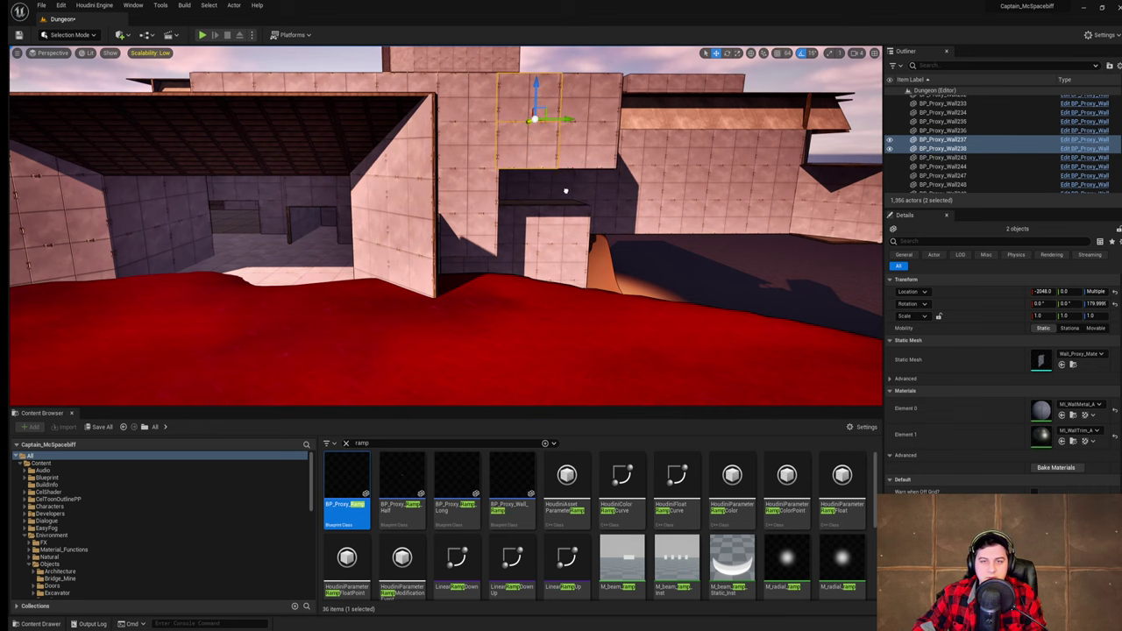
left_click_drag(529, 120, 545, 113)
right_click_drag(547, 113, 641, 102)
left_click_drag(326, 145, 324, 203)
left_click(322, 240)
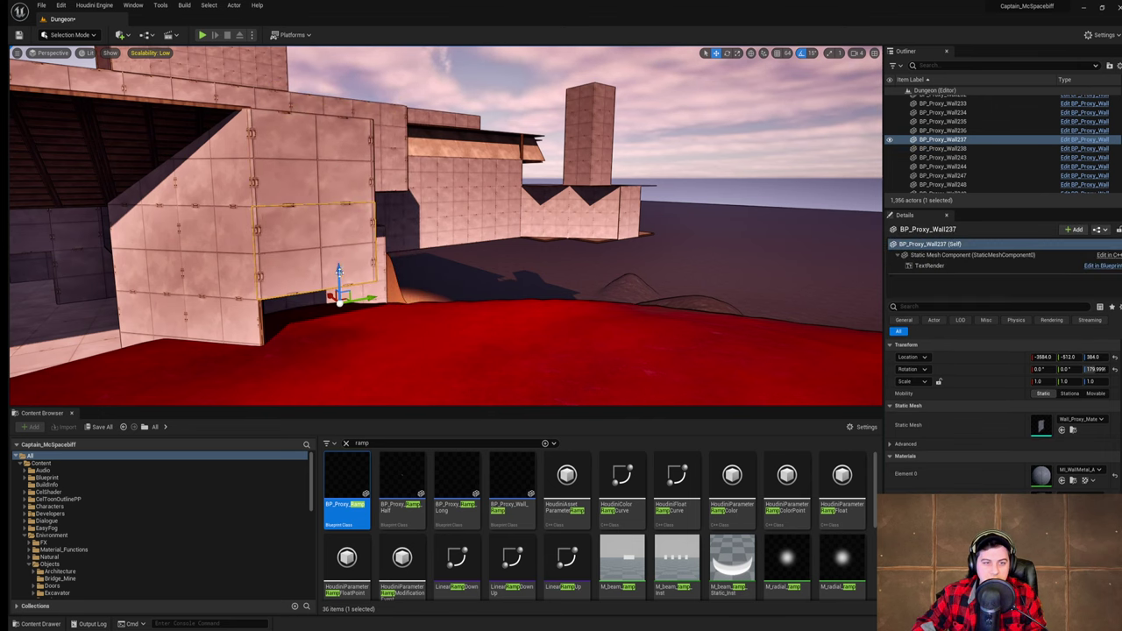
left_click_drag(337, 276, 336, 374, "alt")
- Duplicate the column of three front wall panels to the opposite side of the entrance at Y -3584 and save the current level
right_click_drag(523, 298, 346, 320)
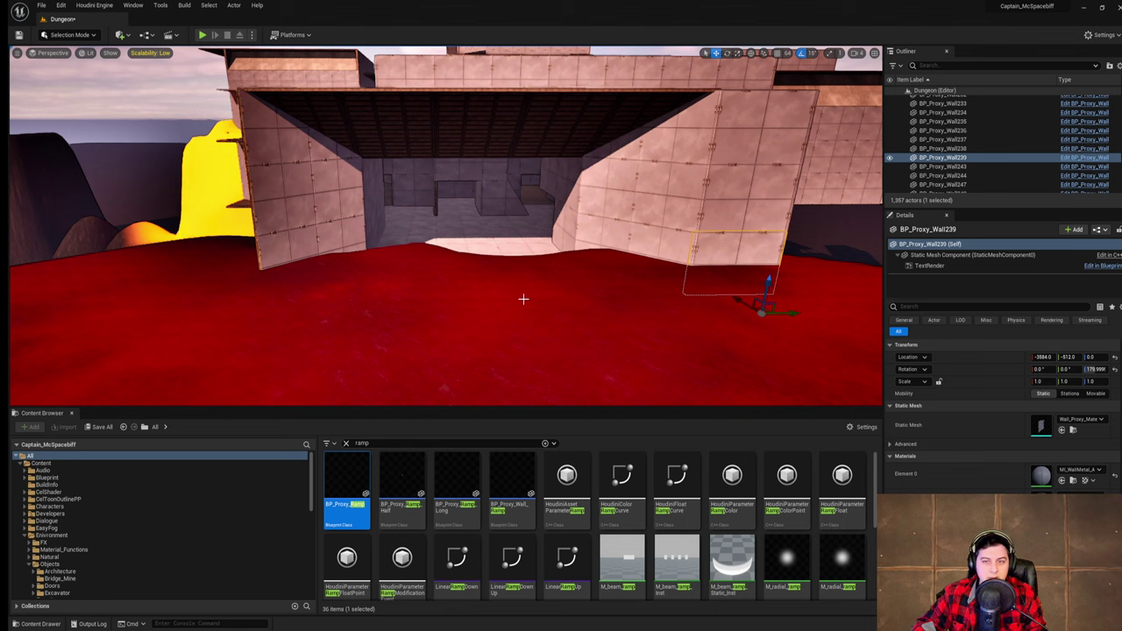
left_click(734, 208, "shift")
left_click(745, 121, "shift")
left_click_drag(815, 173, 220, 216, "alt")
right_click_drag(446, 186, 430, 139)
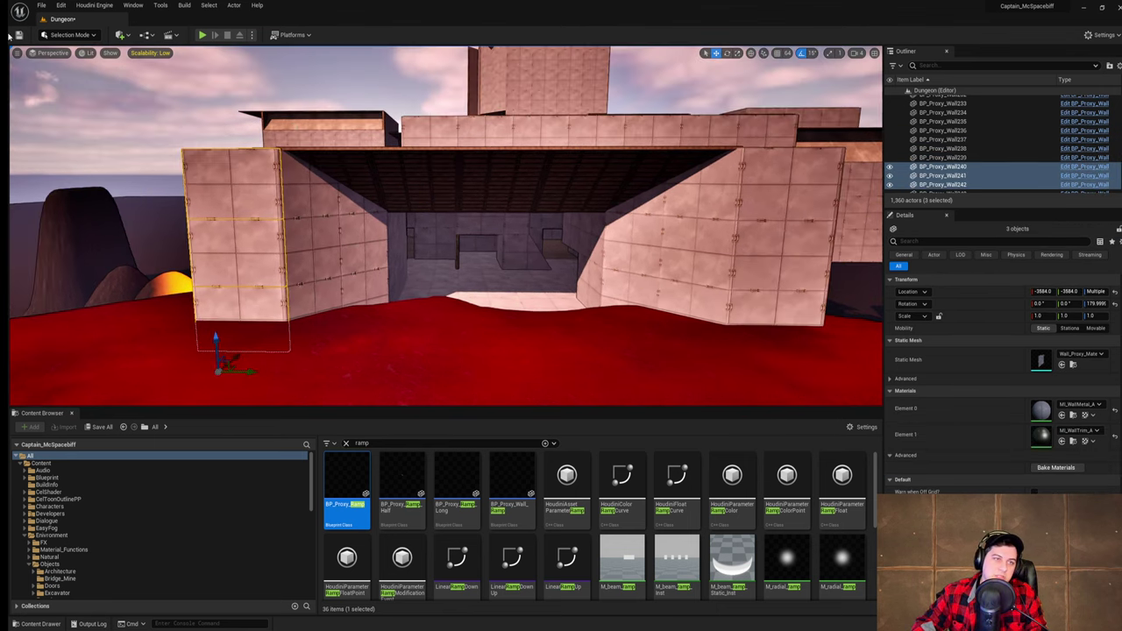
left_click(40, 6)
left_click(78, 90)
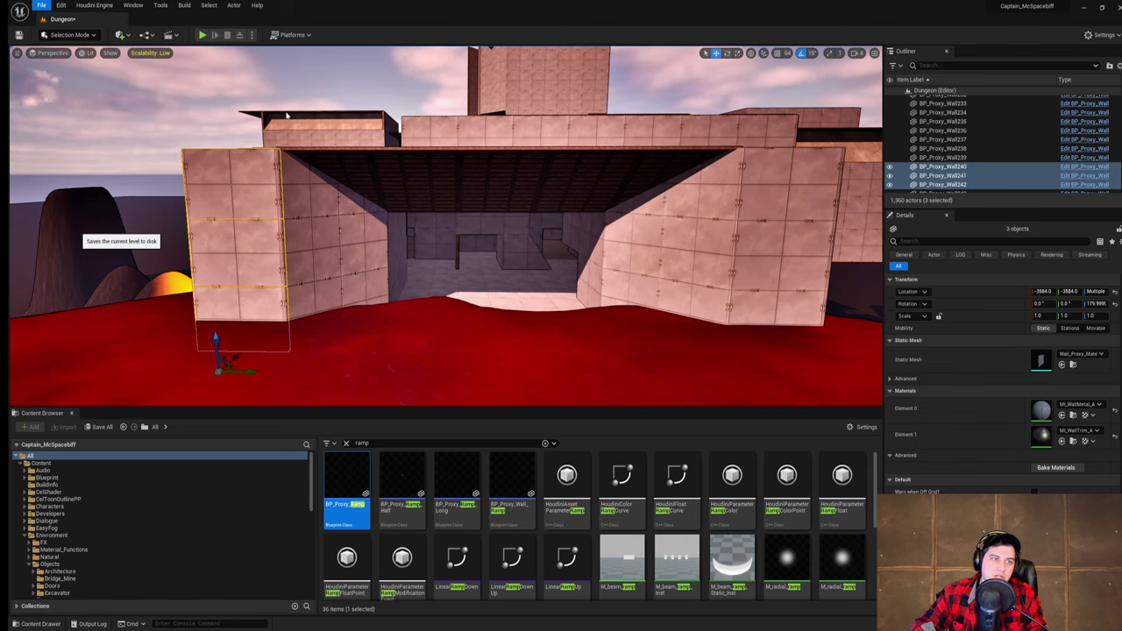
- Duplicate wall panels across the full width above the entrance at Z 1152, ending at Y -3584, and save the current level
right_click_drag(685, 215, 648, 202)
left_click(747, 179)
left_click_drag(771, 225, 349, 167, "alt")
mouse_move(349, 167)
right_mouse_down()
mouse_move(376, 168)
mouse_move(364, 168)
right_mouse_up()
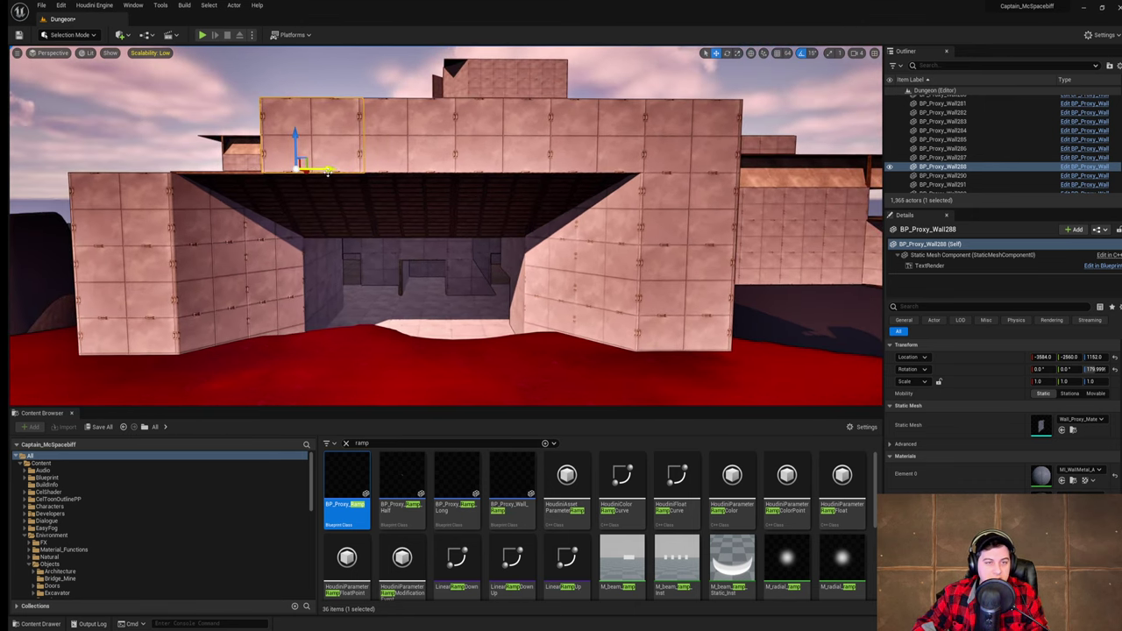
left_click_drag(327, 171, 111, 170, "alt")
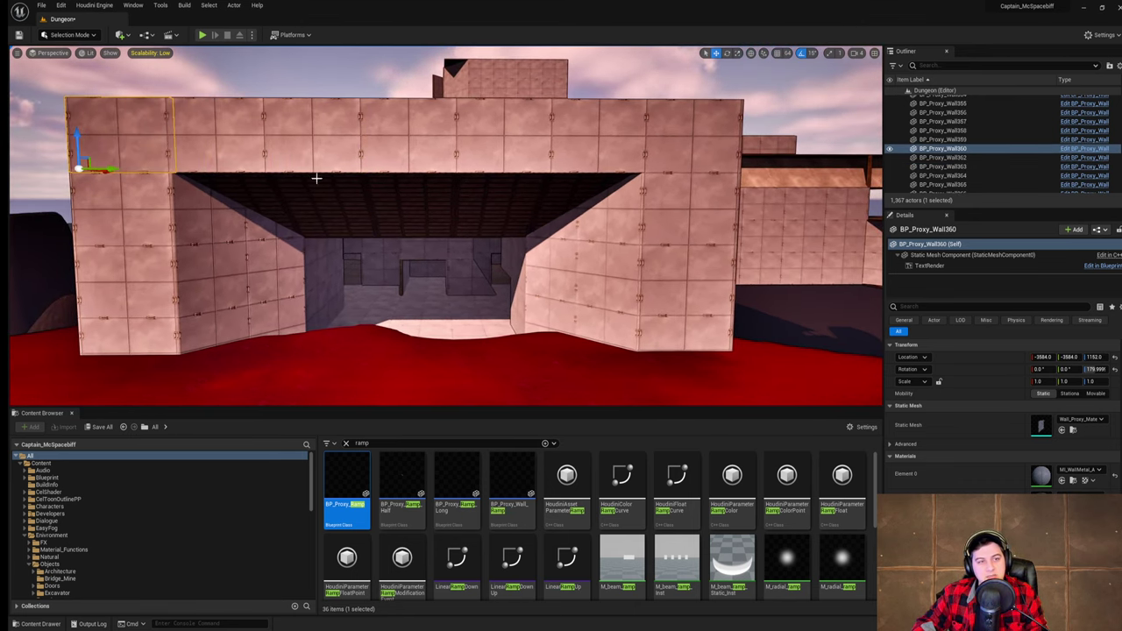
right_click_drag(317, 178, 305, 180)
left_click(42, 6)
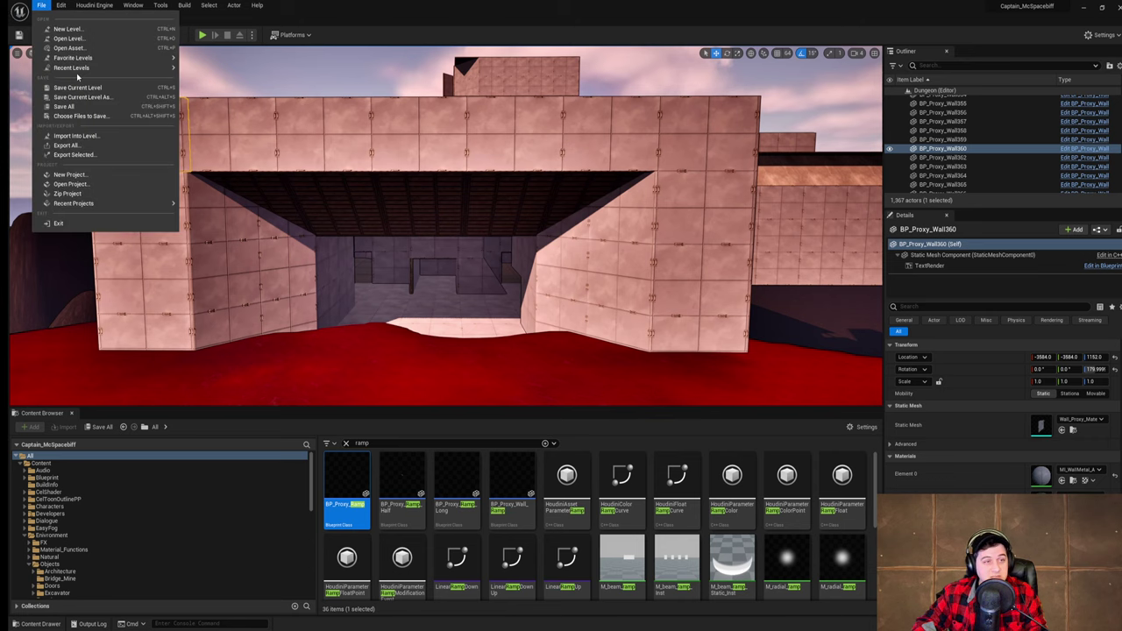
left_click(62, 89)
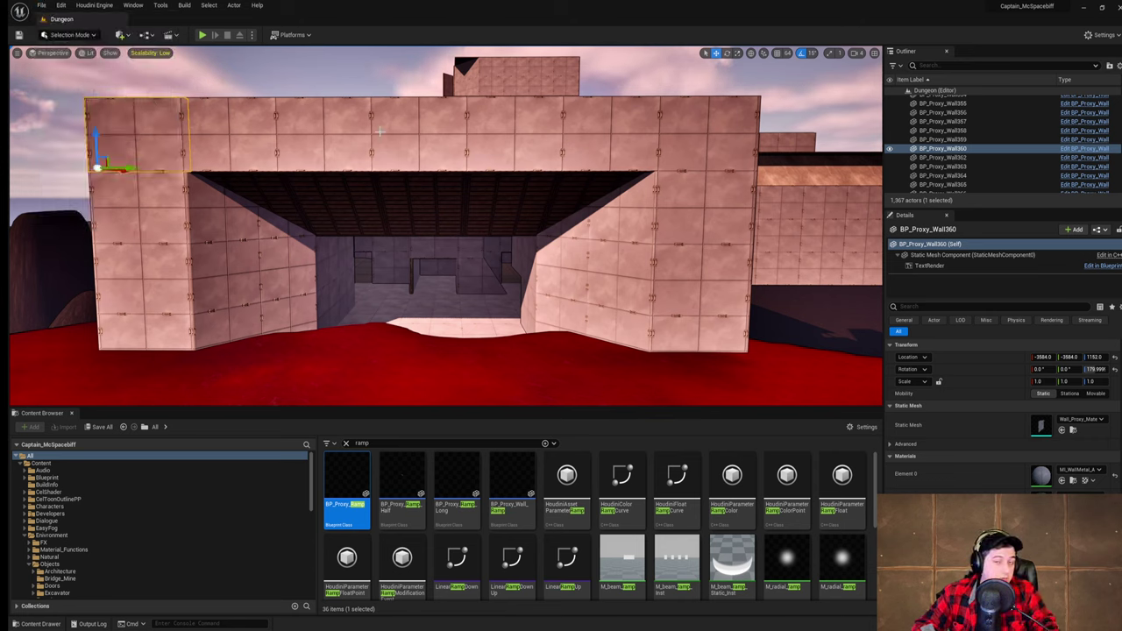
- Look over the red rocks and the extended entrance from farther out on the terrain and save the current level again
key("w")
right_click_drag(446, 225, 662, 359)
key("s")
mouse_move(746, 240)
right_mouse_down()
mouse_move(752, 254)
mouse_move(746, 241)
right_mouse_up()
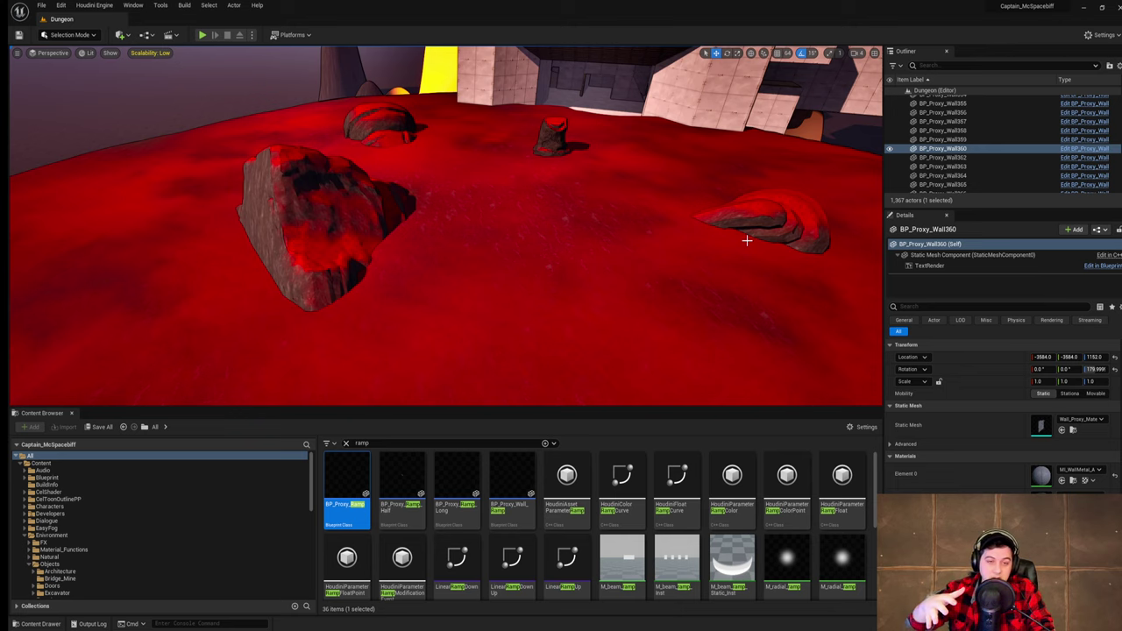
right_click_drag(750, 234, 846, 184)
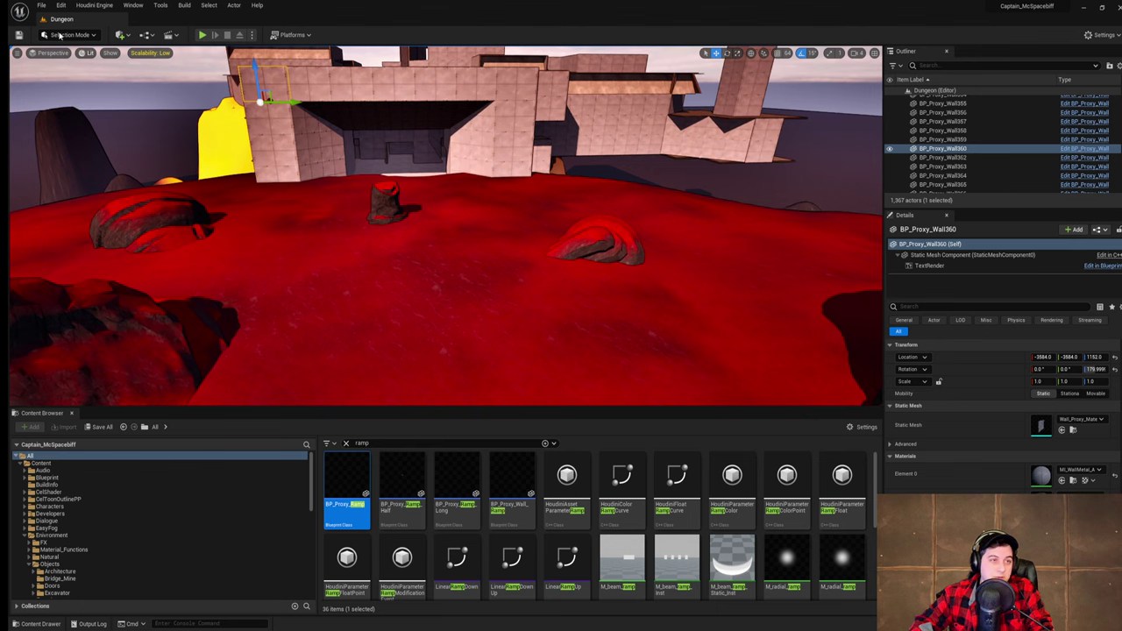
left_click(43, 7)
left_click(60, 7)
left_click(42, 7)
left_click(79, 87)
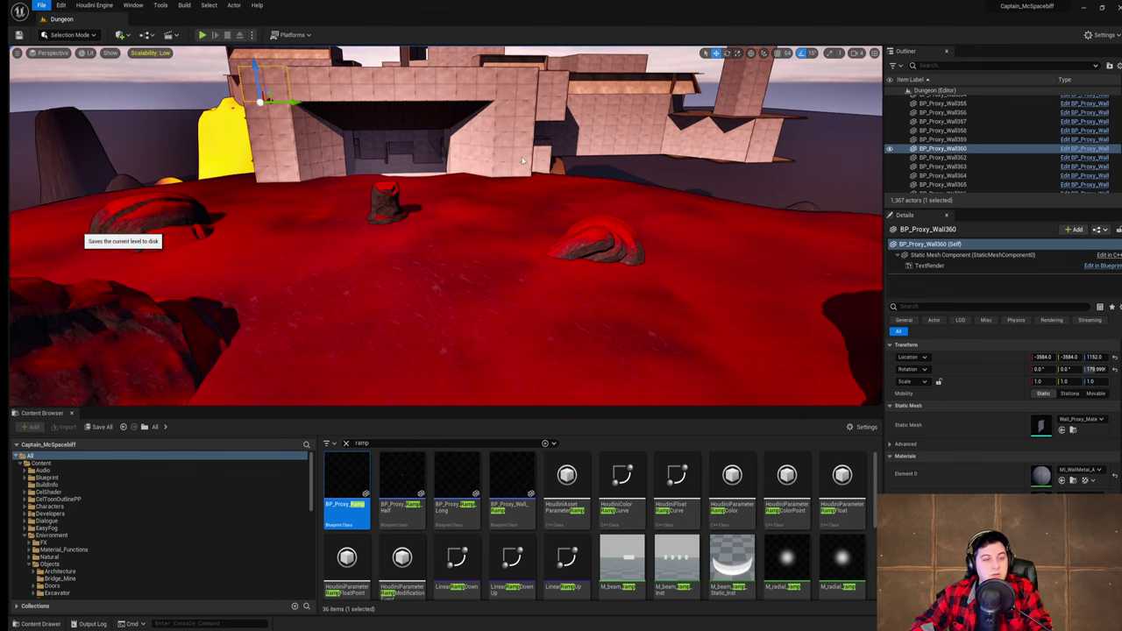
left_click(386, 223)
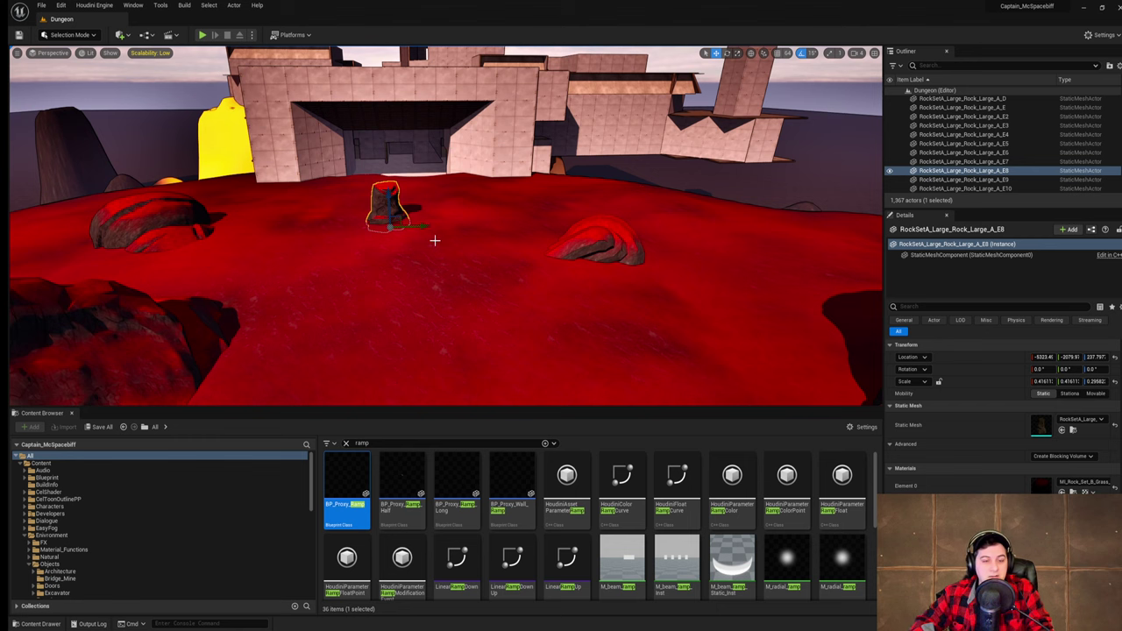
right_click_drag(424, 239, 454, 257)
key("w")
left_click(575, 263)
left_click(391, 235)
key("w")
key("e")
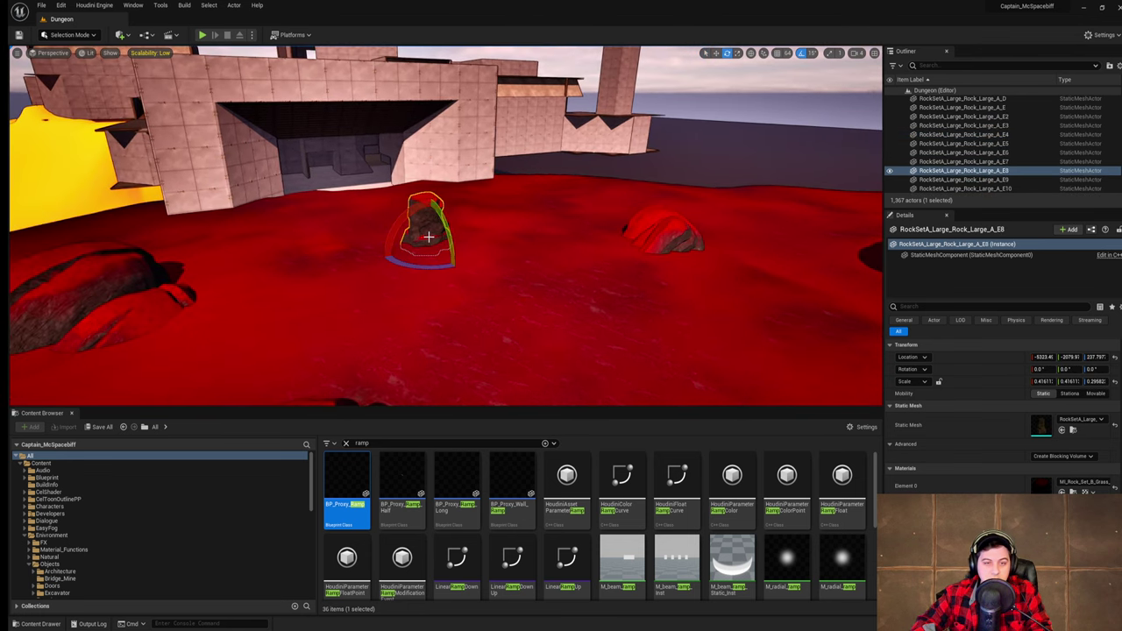
left_click_drag(416, 240, 378, 230, "alt")
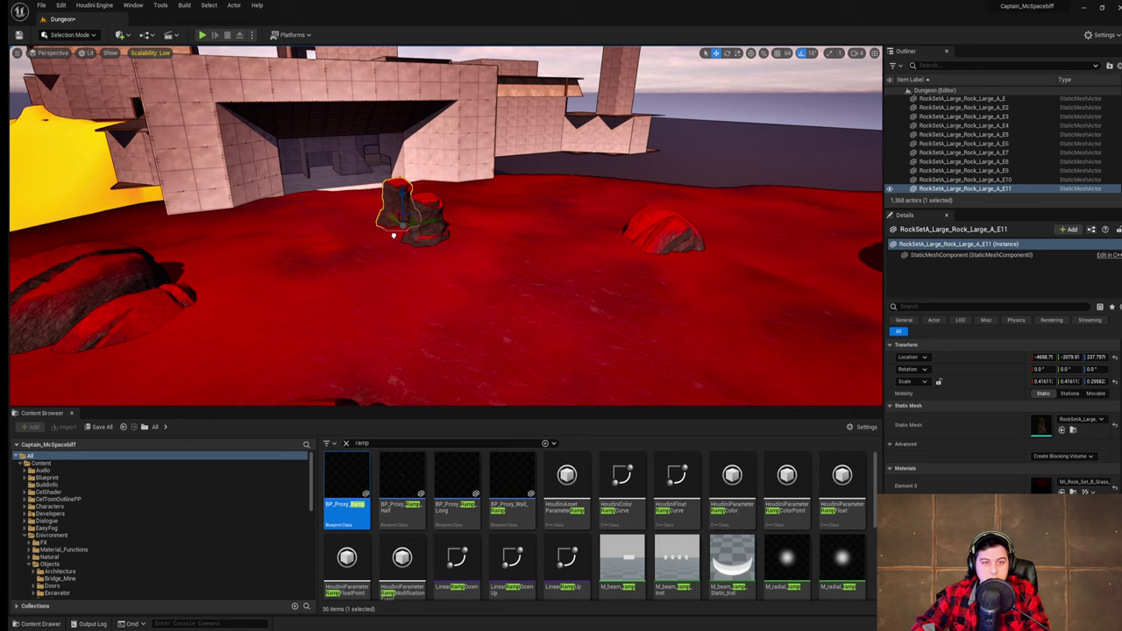
key("Delete")
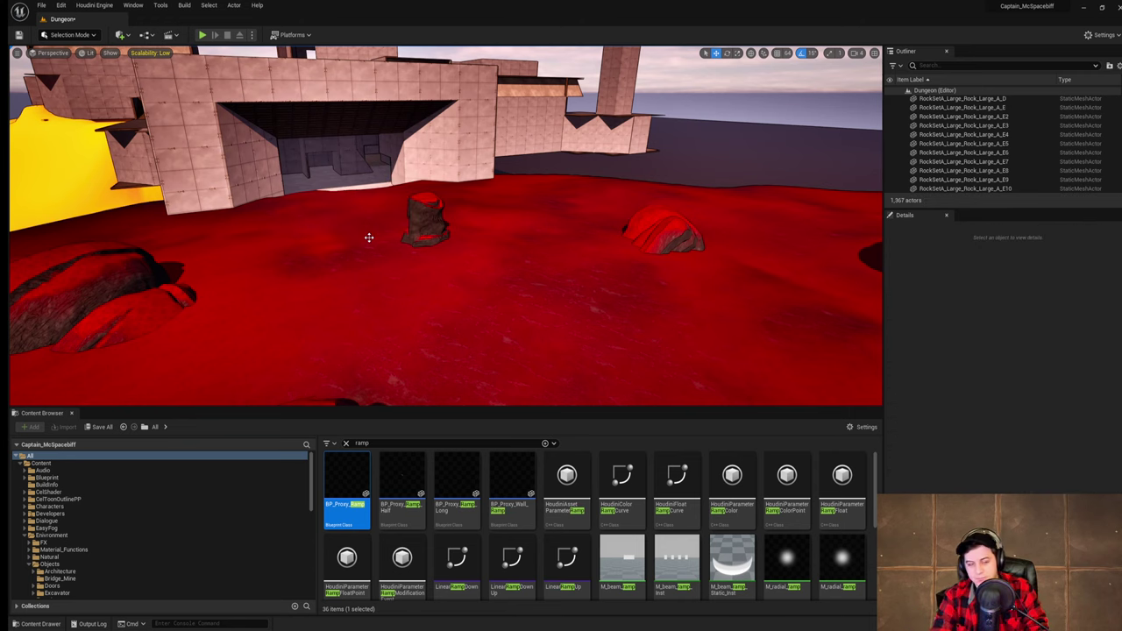
- Select the tall red rock, view the entrance from behind the rocks and save the current level
key("s")
right_click_drag(377, 229, 464, 250)
left_click(591, 218)
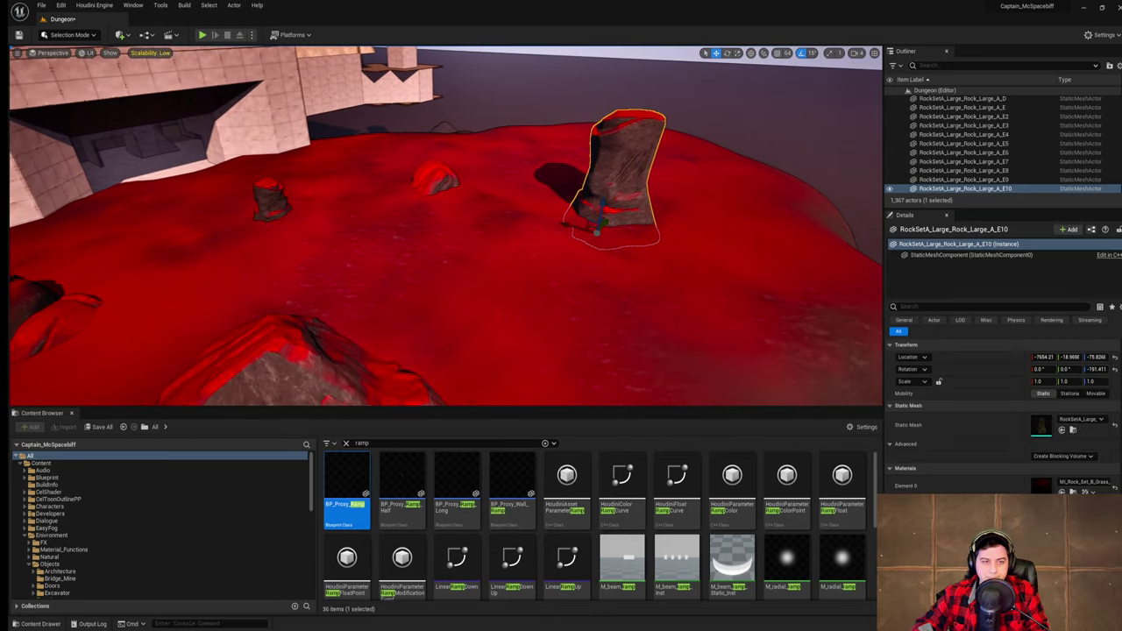
right_click_drag(591, 218, 489, 194)
key("s")
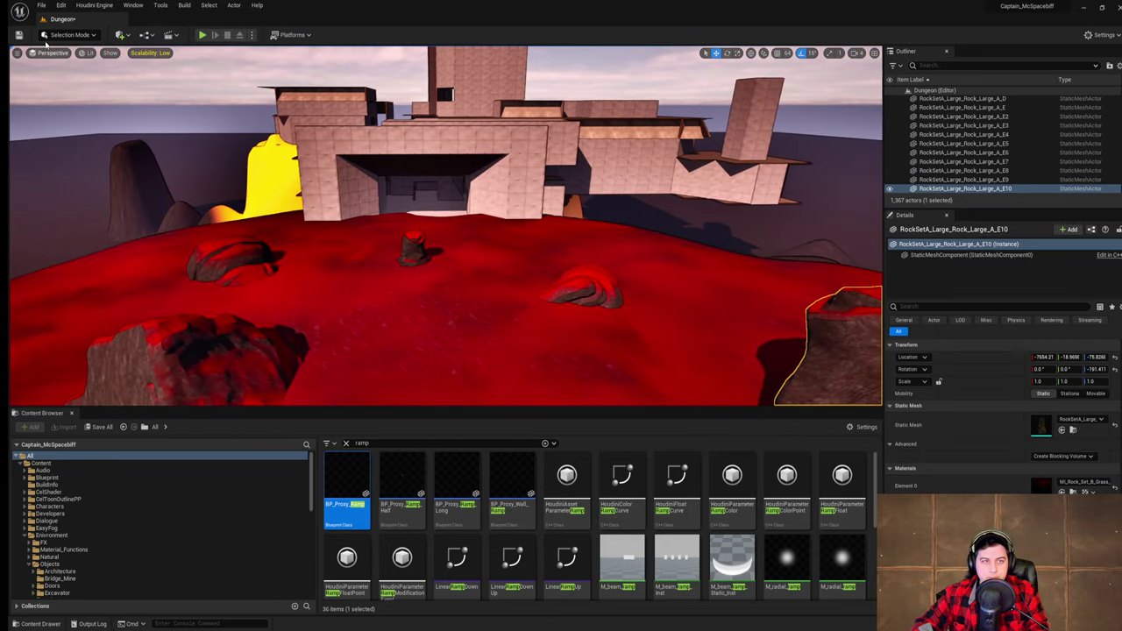
left_click(41, 7)
left_click(73, 88)
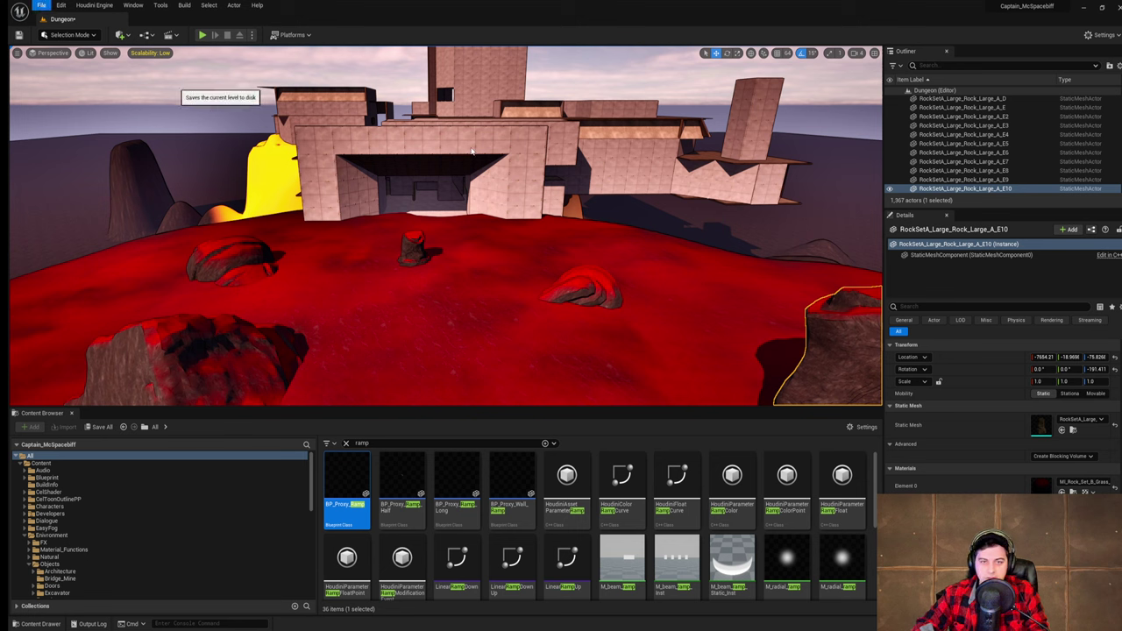
- Duplicate the row of seven wall panels above the entrance one level higher and delete the rock copied along with it
left_click(323, 138, "ctrl")
left_click(395, 138, "ctrl")
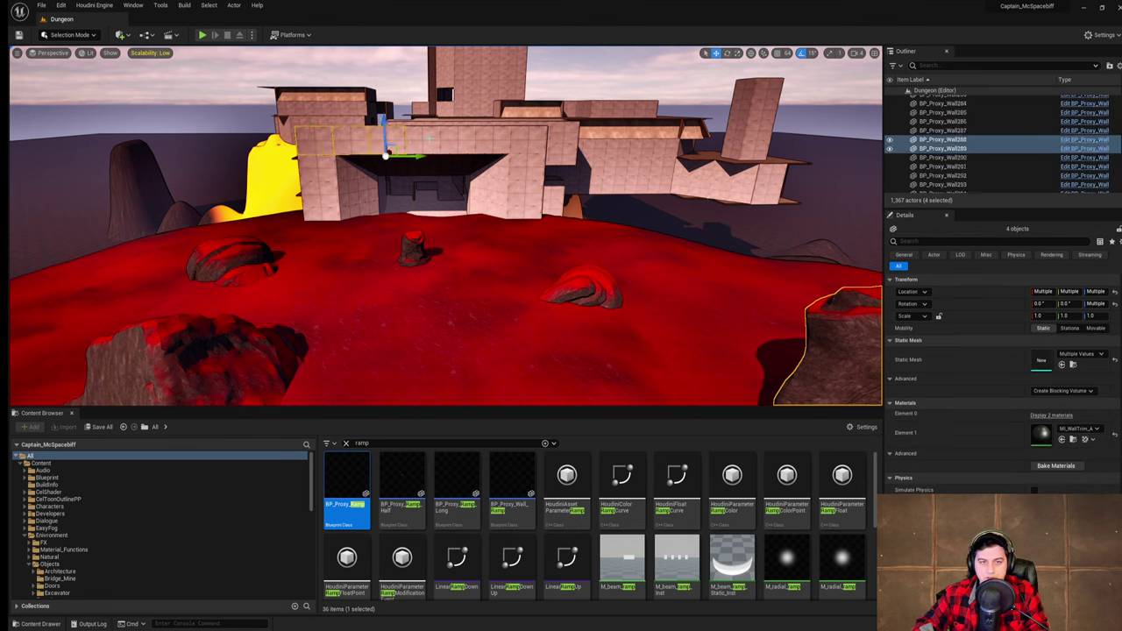
left_click(430, 139, "ctrl")
left_click(499, 140, "ctrl")
left_click(545, 141, "ctrl")
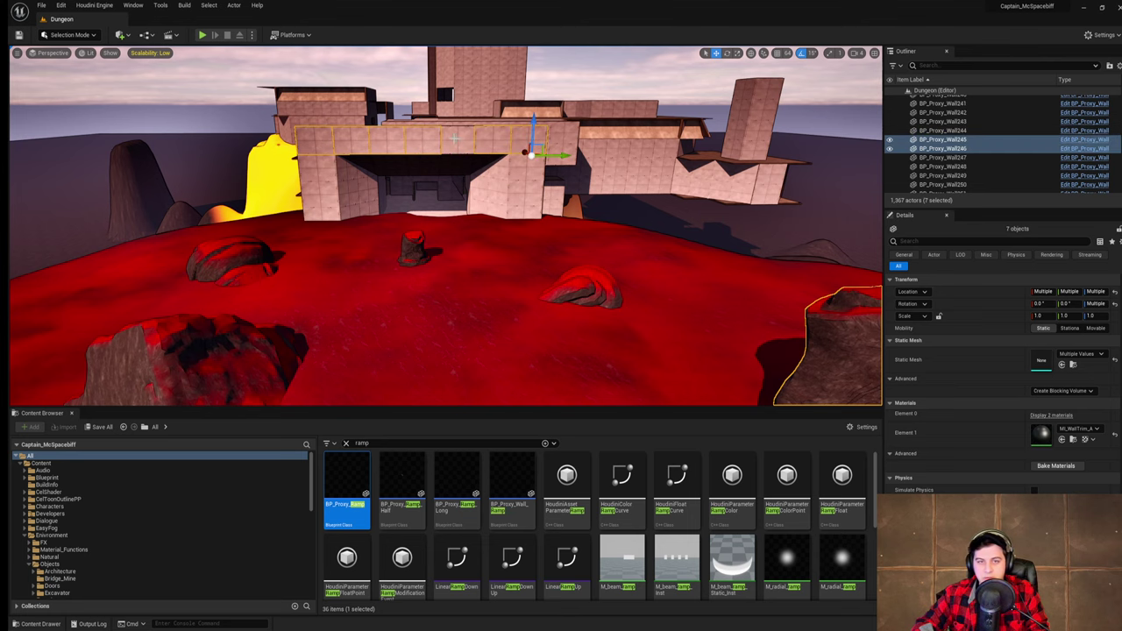
left_click(456, 141, "ctrl")
left_click_drag(458, 121, 466, 79, "alt")
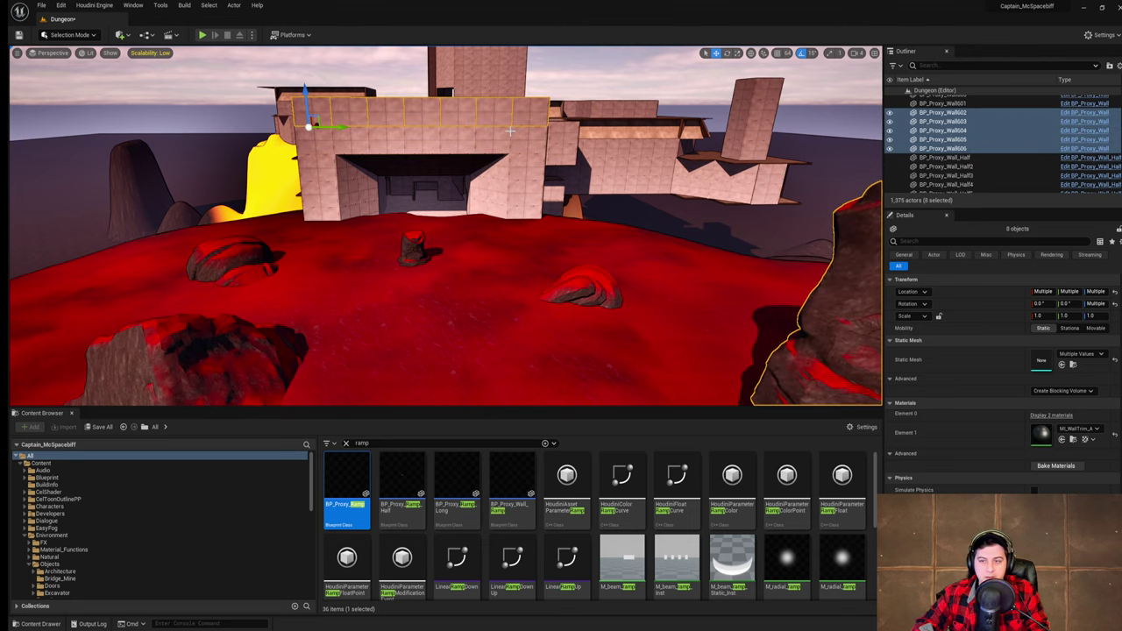
right_click_drag(510, 131, 421, 136)
left_click(572, 178)
key("Delete")
- Duplicate the three stacked angled panels from the entrance's side wall to Y 0 and move them out to X -3584 beside the front wall
key("w")
key("d")
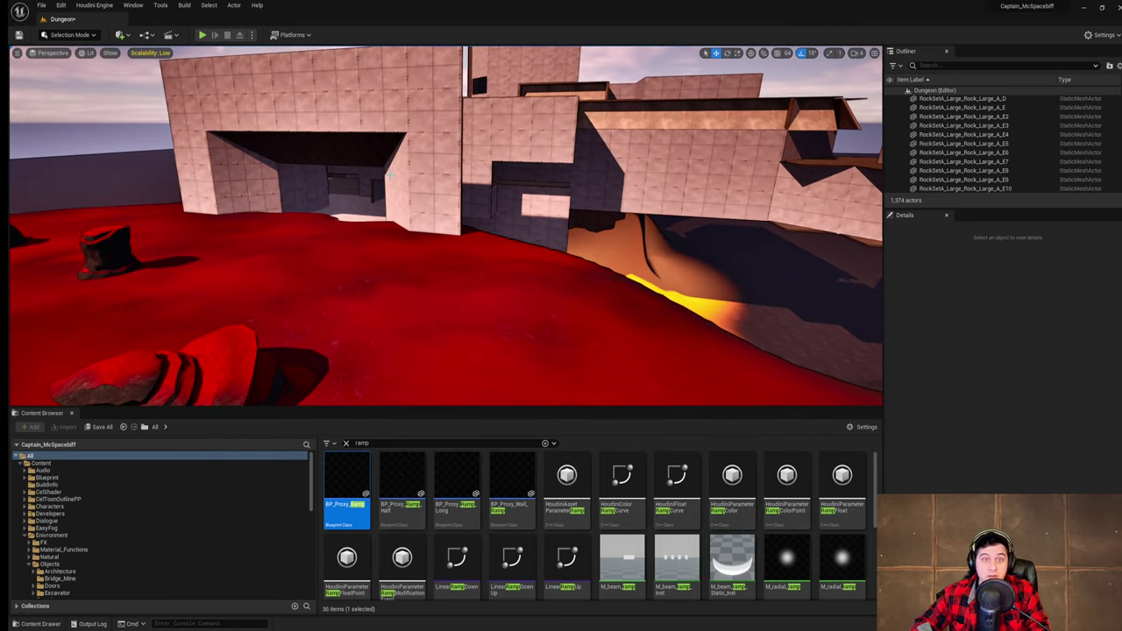
left_click(399, 174)
left_click(398, 194, "ctrl")
left_click(399, 217, "ctrl")
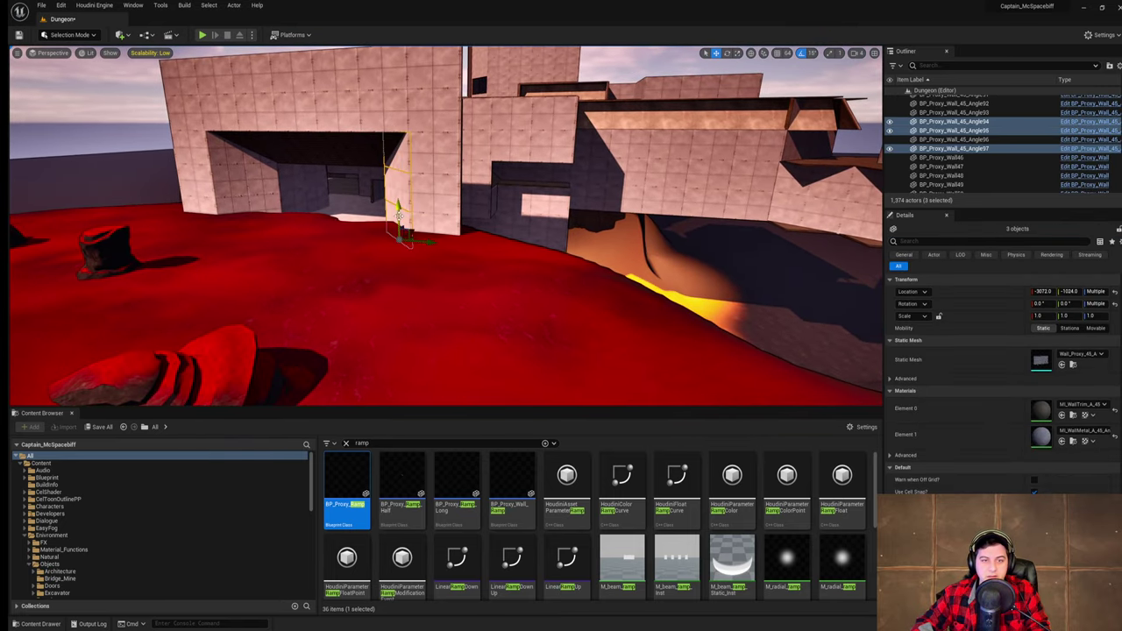
left_click_drag(427, 242, 519, 233, "alt")
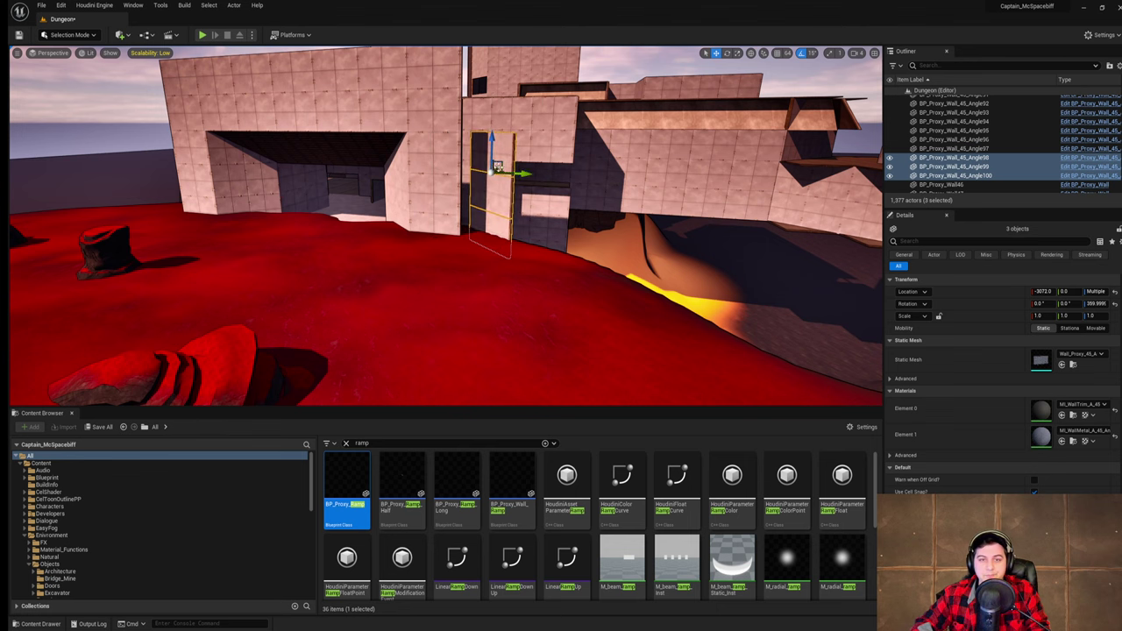
right_click_drag(498, 167, 447, 167)
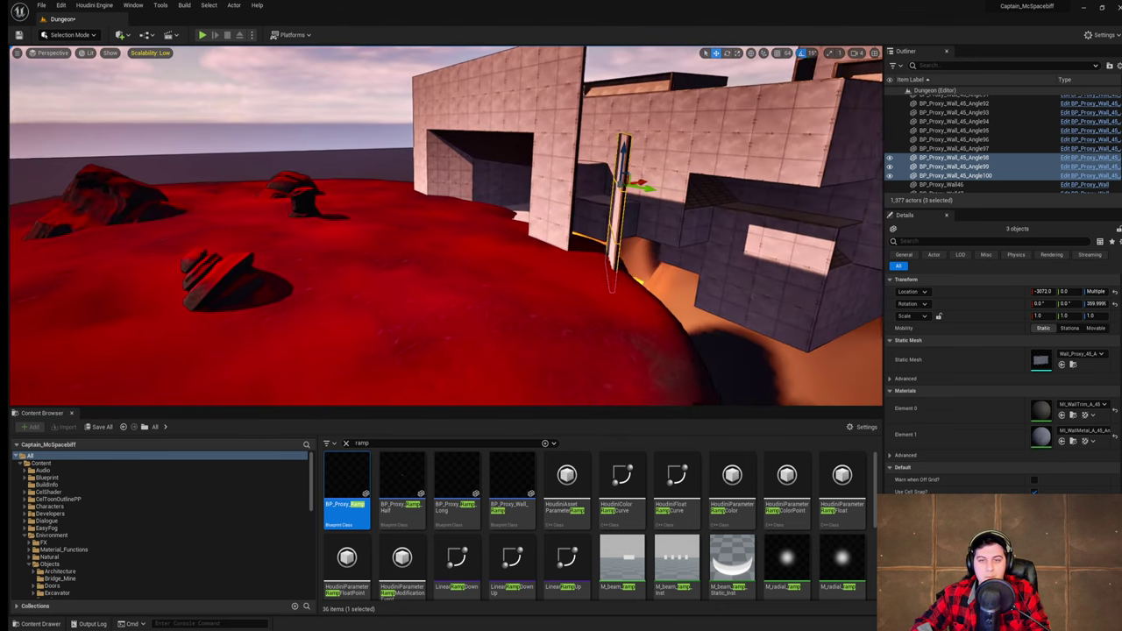
left_click_drag(640, 182, 579, 189)
right_click_drag(579, 189, 601, 182)
- Duplicate the top panel of the new angled column upward twice, with the highest copy at Z 1536
left_click(591, 187)
left_click_drag(584, 184, 584, 123, "alt")
right_click_drag(585, 123, 594, 100)
left_click_drag(570, 180, 570, 131, "alt")
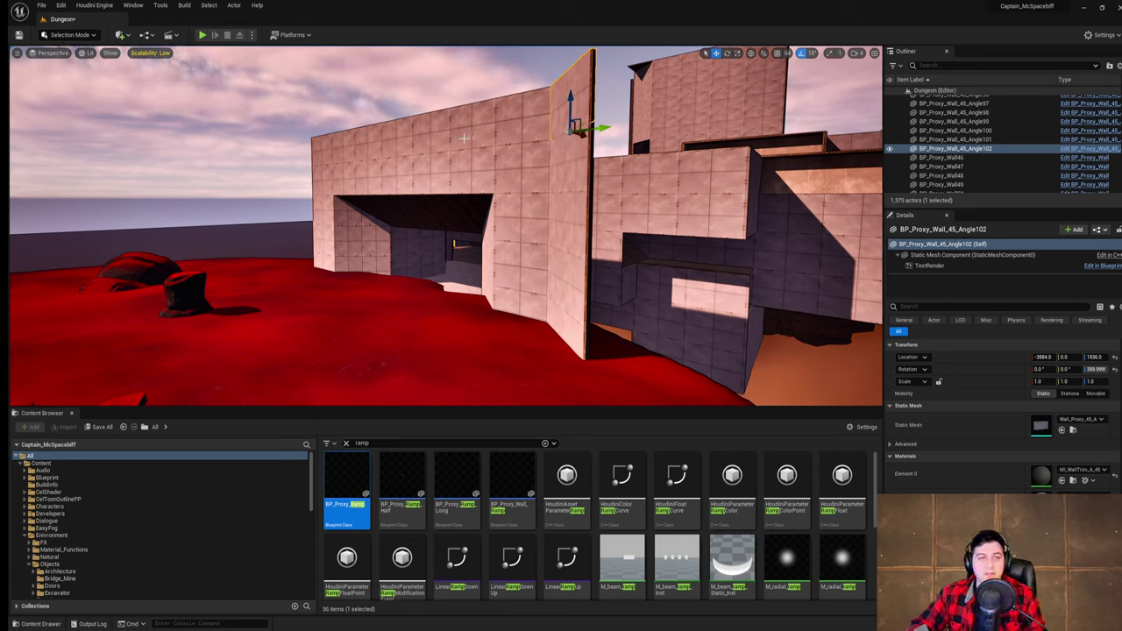
- Save the current level and face the building's entrance from the front
left_click(42, 5)
left_click(88, 85)
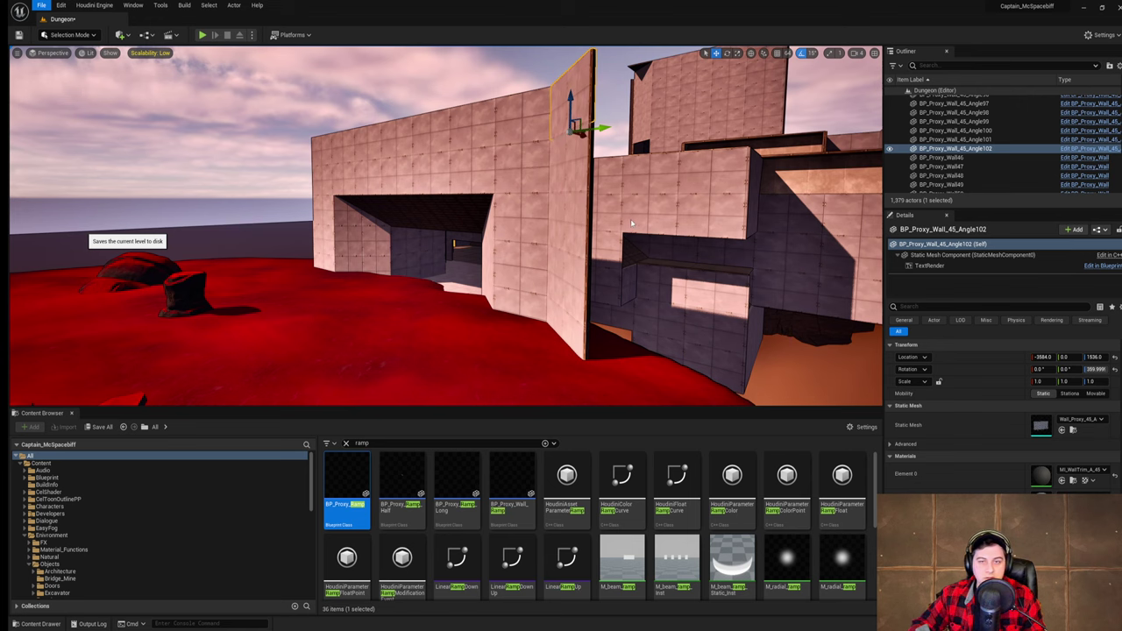
right_click_drag(684, 232, 797, 244)
key("a")
key("w")
key("s")
key("a")
right_click_drag(630, 202, 629, 202)
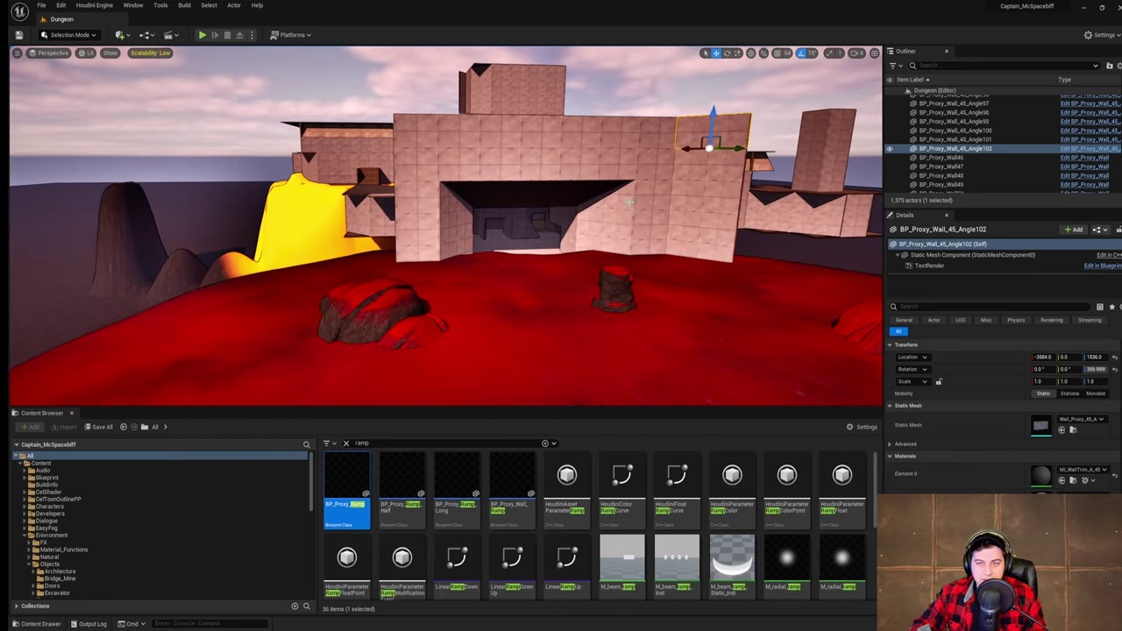
- Duplicate the five-panel angled column to the front wall's opposite end at X -3584, Y -4096 and rotate the copy 90 degrees
left_click(714, 175, "ctrl")
left_click(690, 199, "ctrl")
left_click(690, 236, "ctrl")
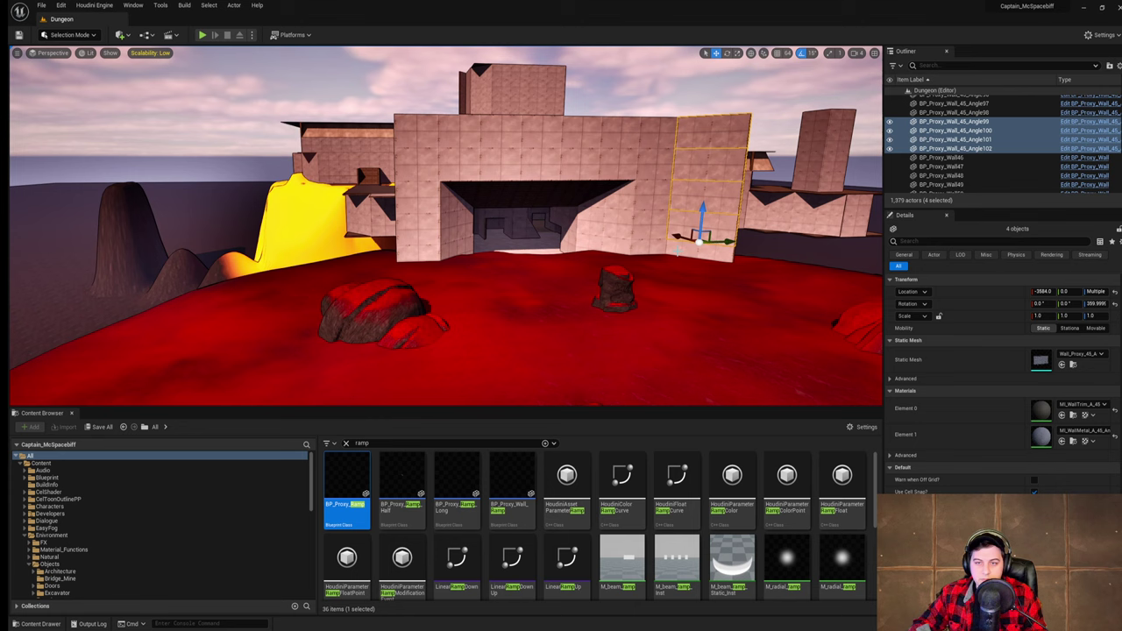
left_click(679, 251, "ctrl")
left_click_drag(716, 272, 390, 314, "alt")
key("e")
mouse_move(391, 147)
left_mouse_down()
mouse_move(443, 148)
mouse_move(397, 147)
left_mouse_up()
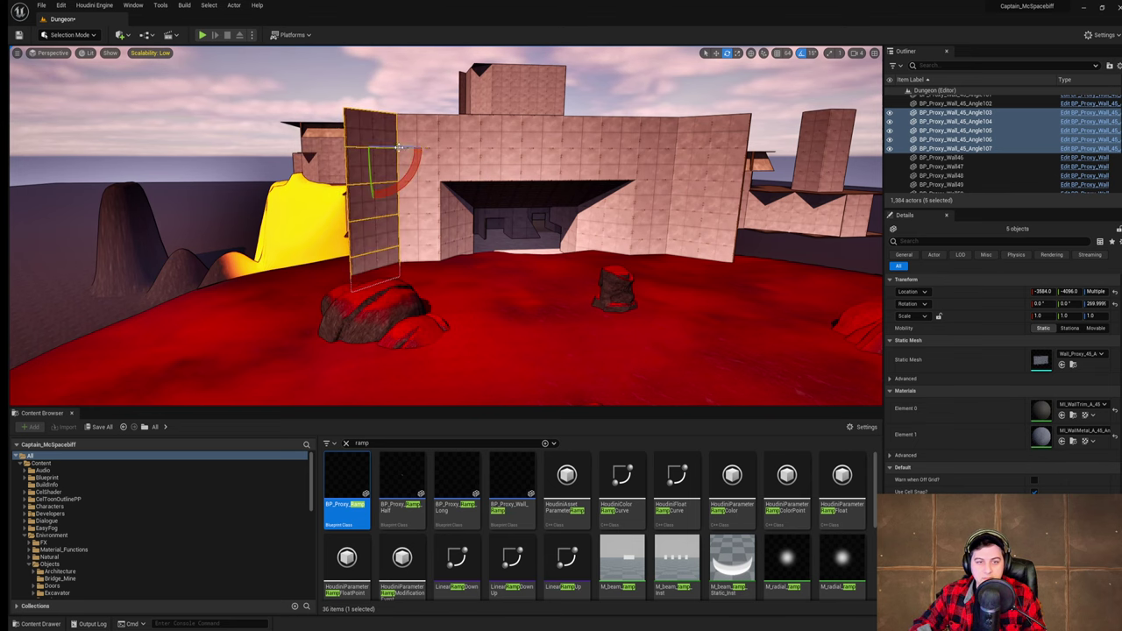
- Save the level with the angled columns on both ends of the front wall
key("d")
right_click_drag(565, 177, 541, 177)
left_click(40, 8)
left_click(77, 87)
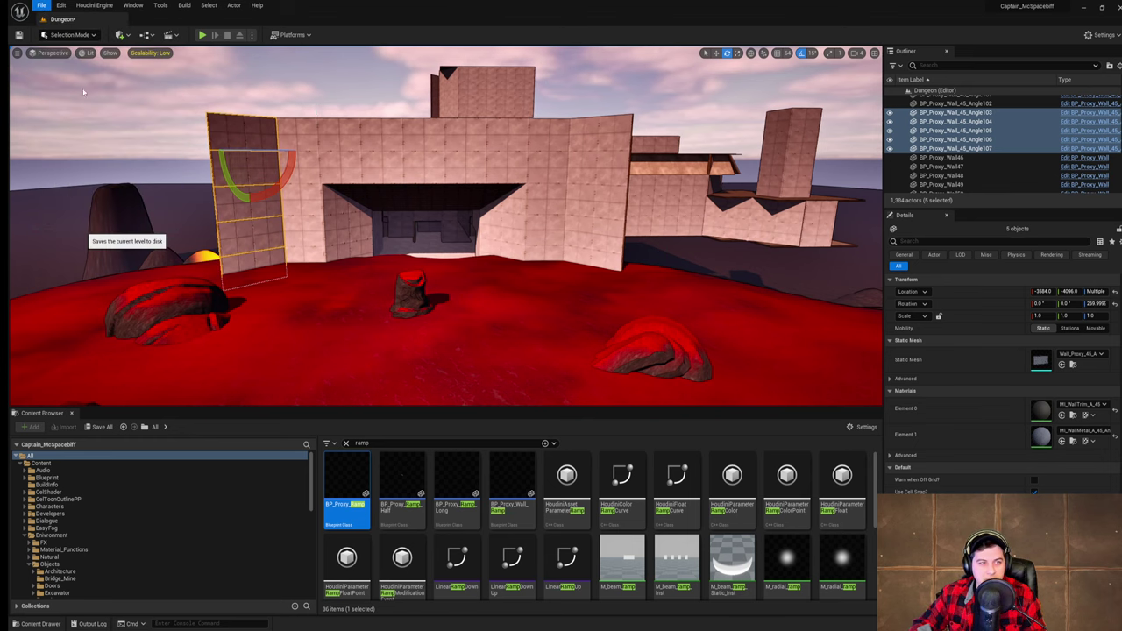
- Duplicate the rotated angled column outward to X -4096, Y -4608, lining it up with the first one
right_click_drag(375, 137, 380, 125)
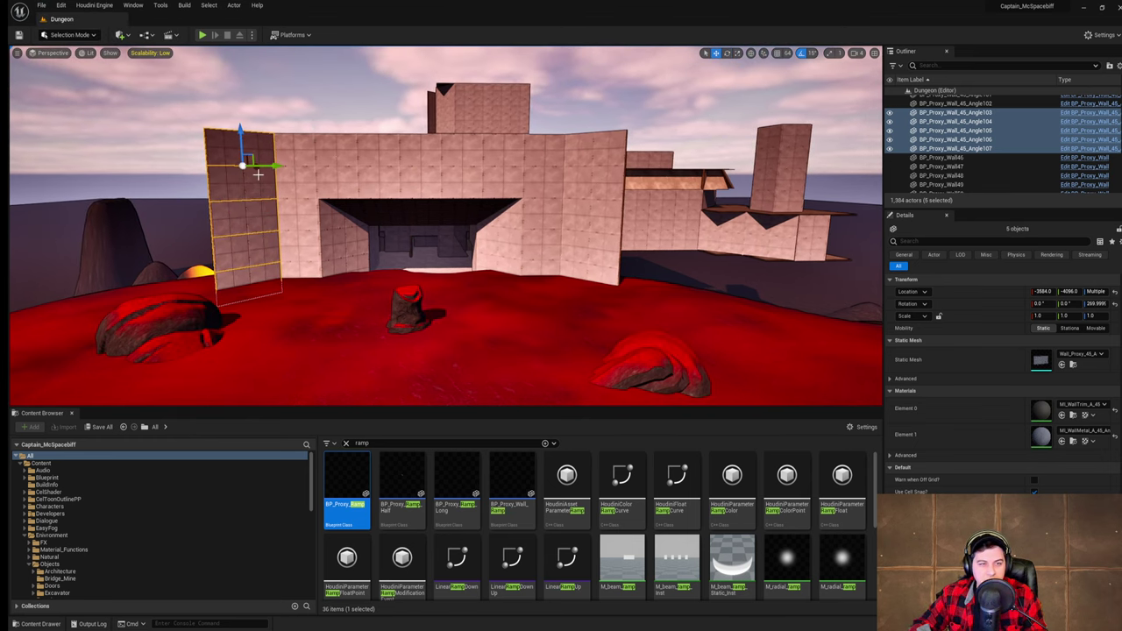
left_click_drag(225, 170, 314, 167)
key("ctrl+z")
left_click_drag(219, 164, 161, 165)
right_click_drag(166, 171, 88, 172)
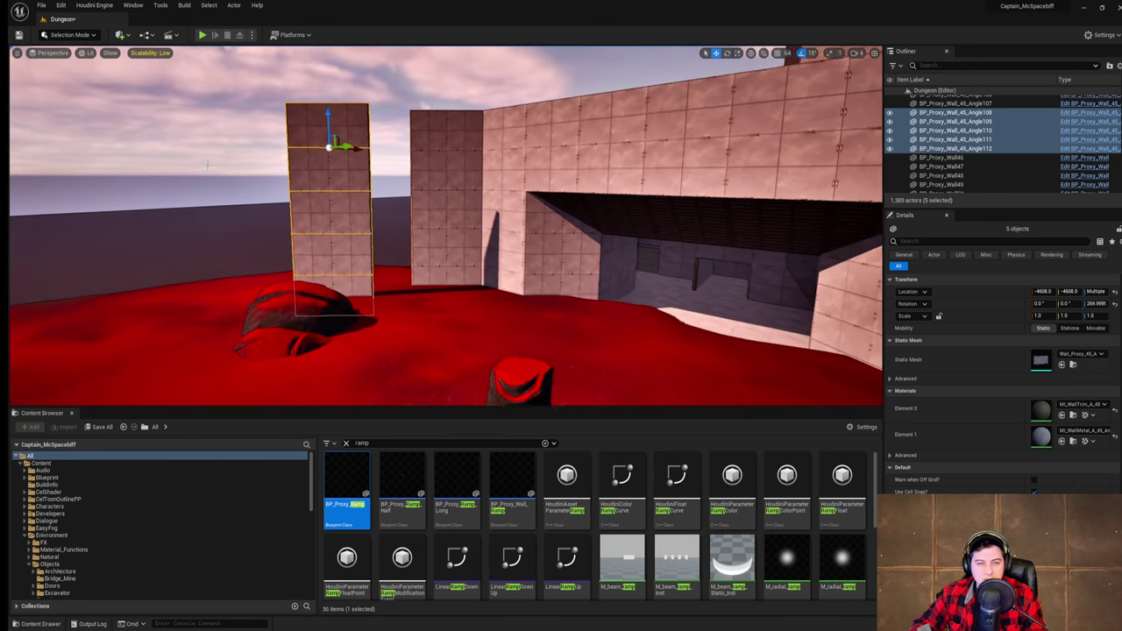
left_click_drag(352, 147, 399, 153)
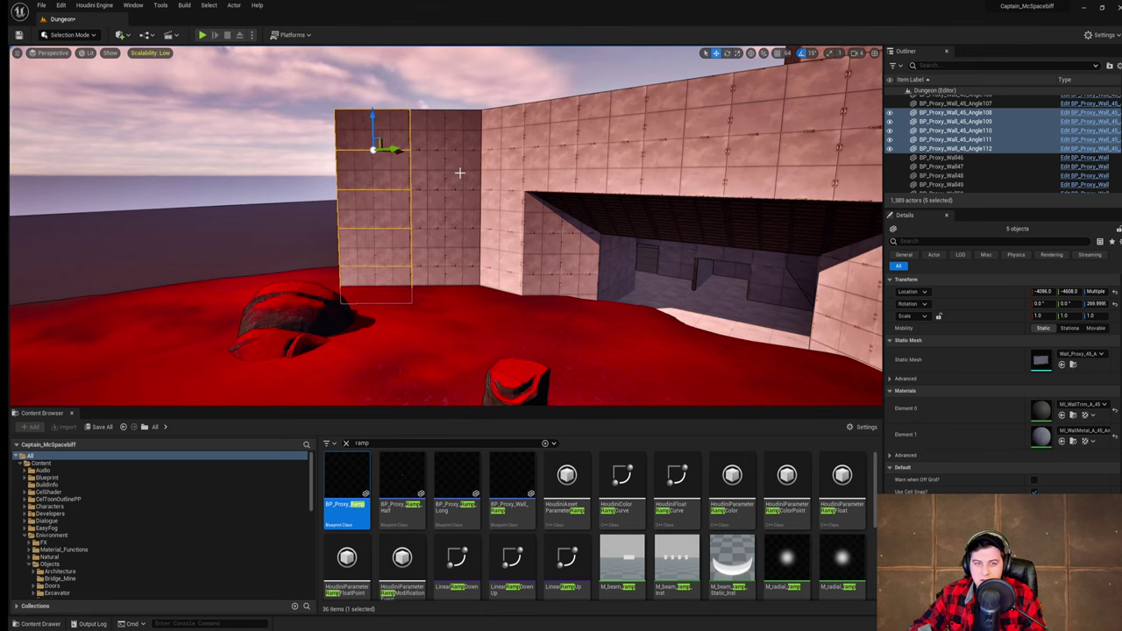
right_click_drag(459, 172, 496, 170)
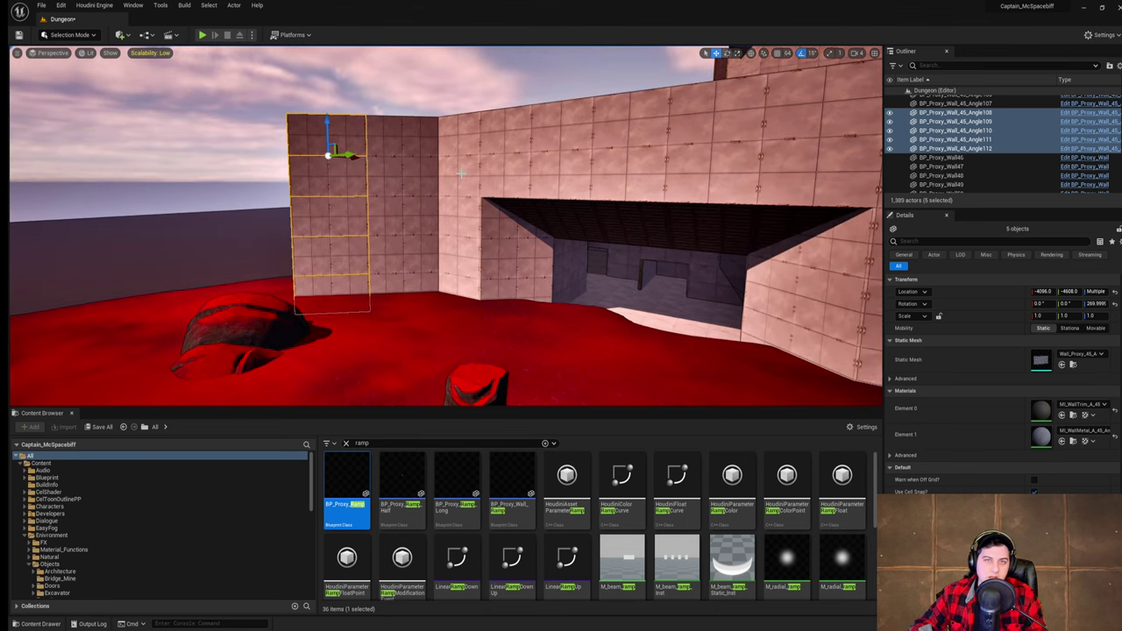
mouse_move(461, 173)
right_mouse_down()
mouse_move(522, 178)
mouse_move(477, 160)
right_mouse_up()
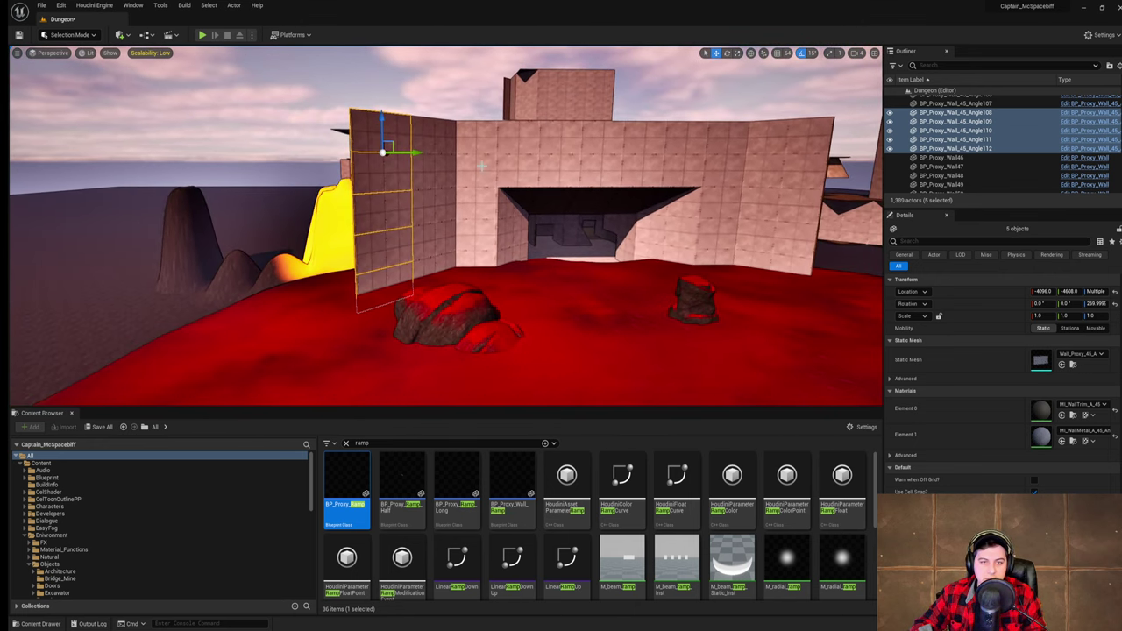
- Duplicate the five-panel straight column beside the entrance, rotate it 90 degrees and place it at X -4608, Y -4608
left_click(477, 159)
left_click(456, 149, "ctrl")
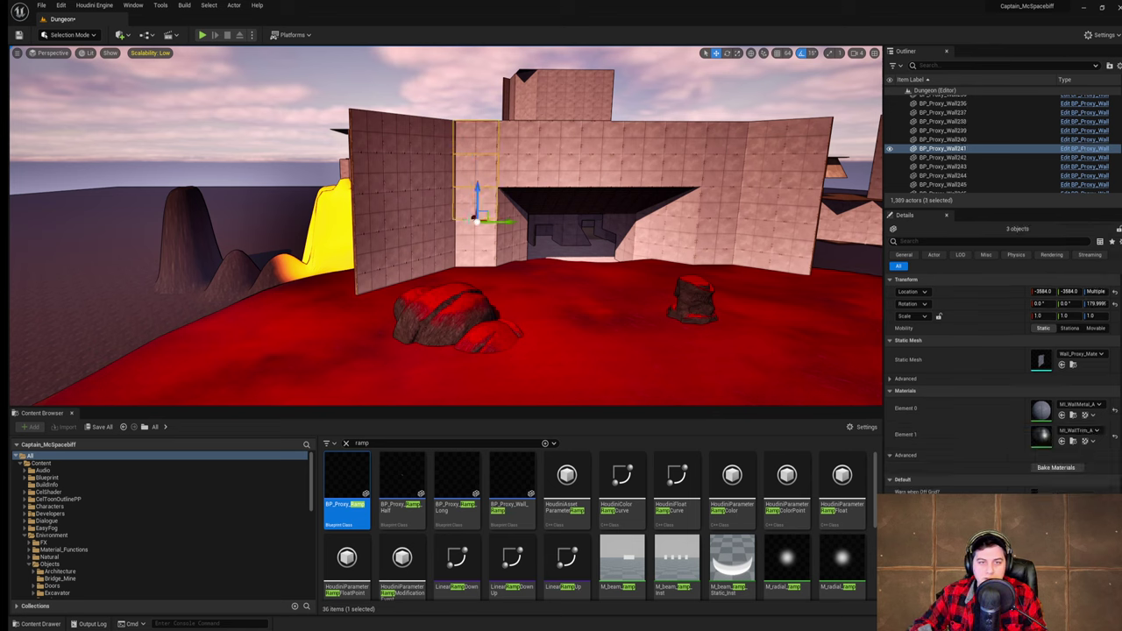
left_click(469, 245, "ctrl")
left_click(478, 260, "ctrl")
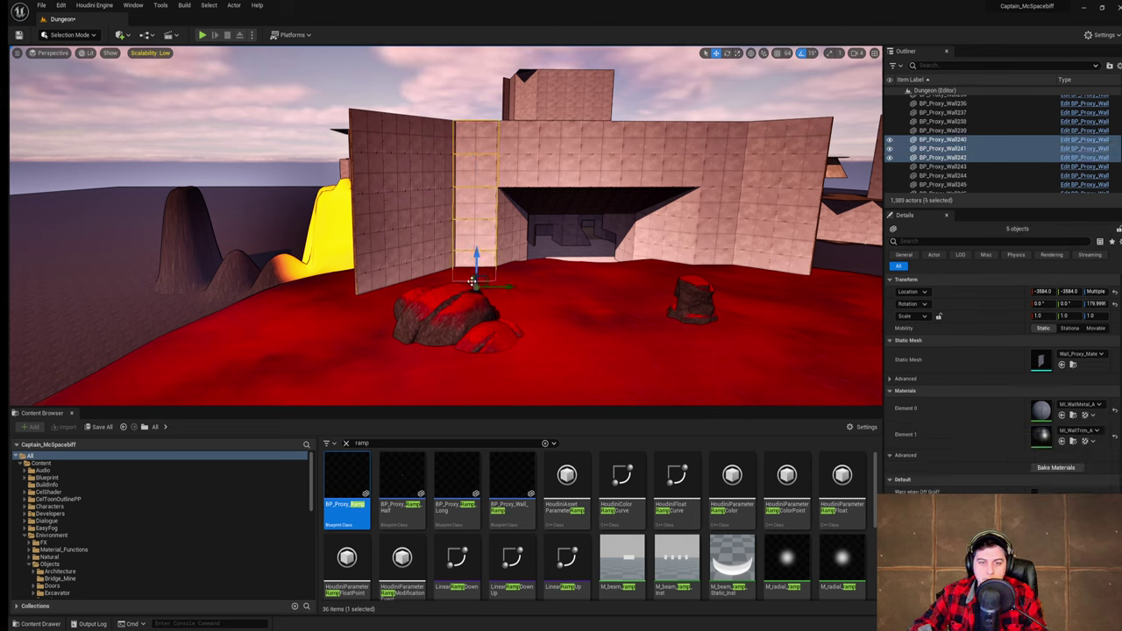
left_click_drag(471, 282, 478, 293, "alt")
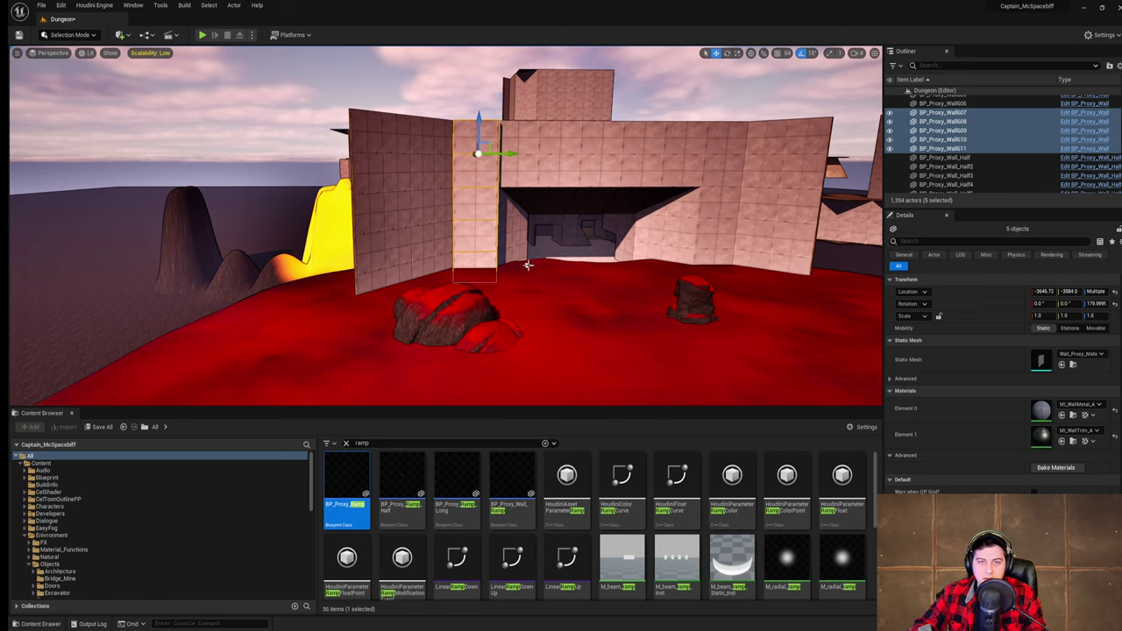
left_click_drag(527, 265, 529, 263)
key("w")
right_click_drag(529, 263, 490, 230)
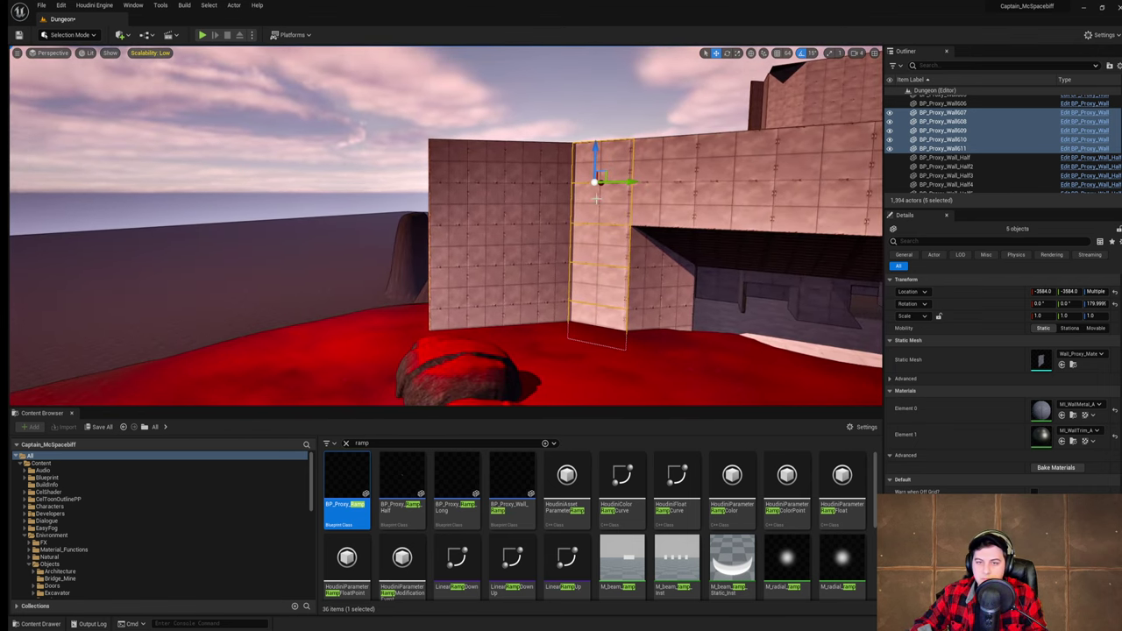
left_click_drag(600, 184, 460, 195)
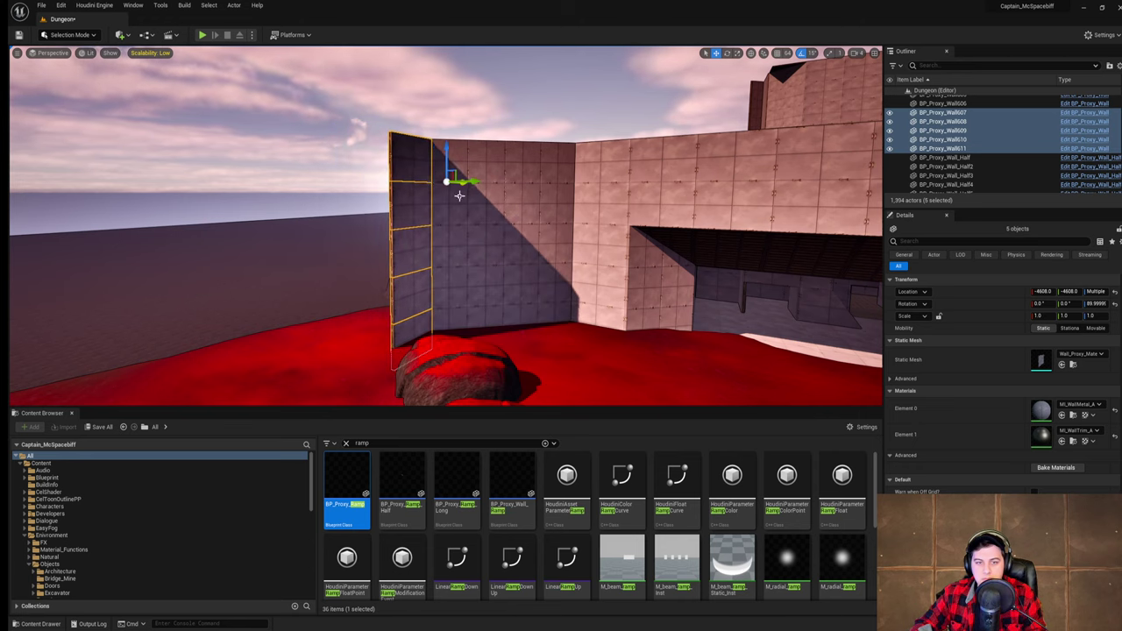
- Save the current level and inspect the rocks and new side wall in front of the entrance
left_click(41, 6)
left_click(68, 87)
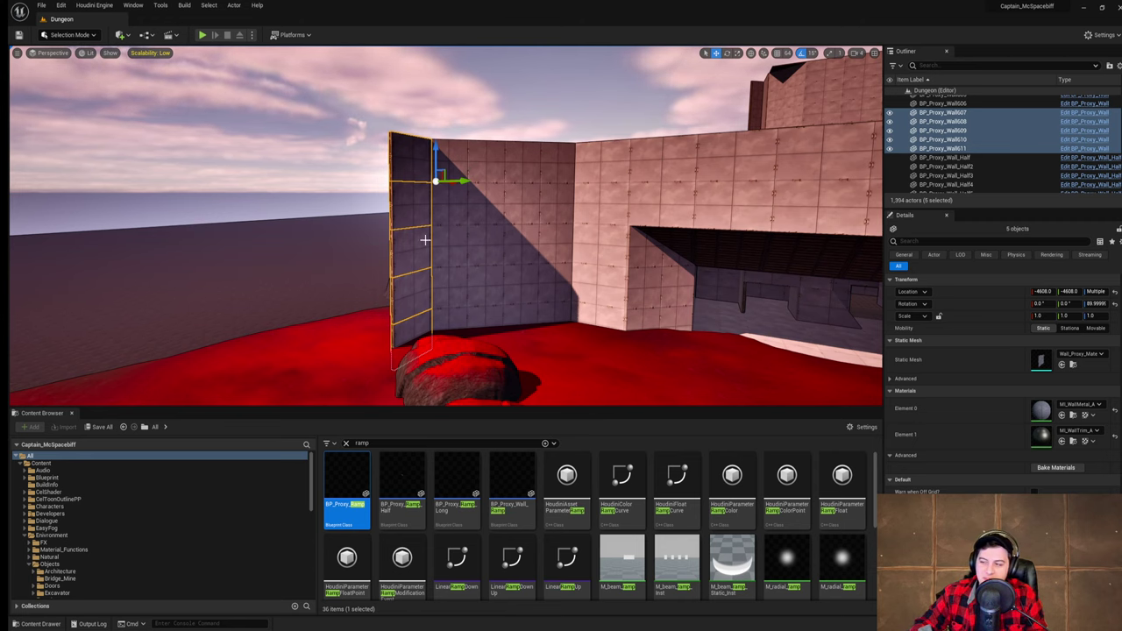
right_click_drag(417, 237, 595, 328)
key("w")
key("w")
key("s")
right_click_drag(438, 285, 418, 237)
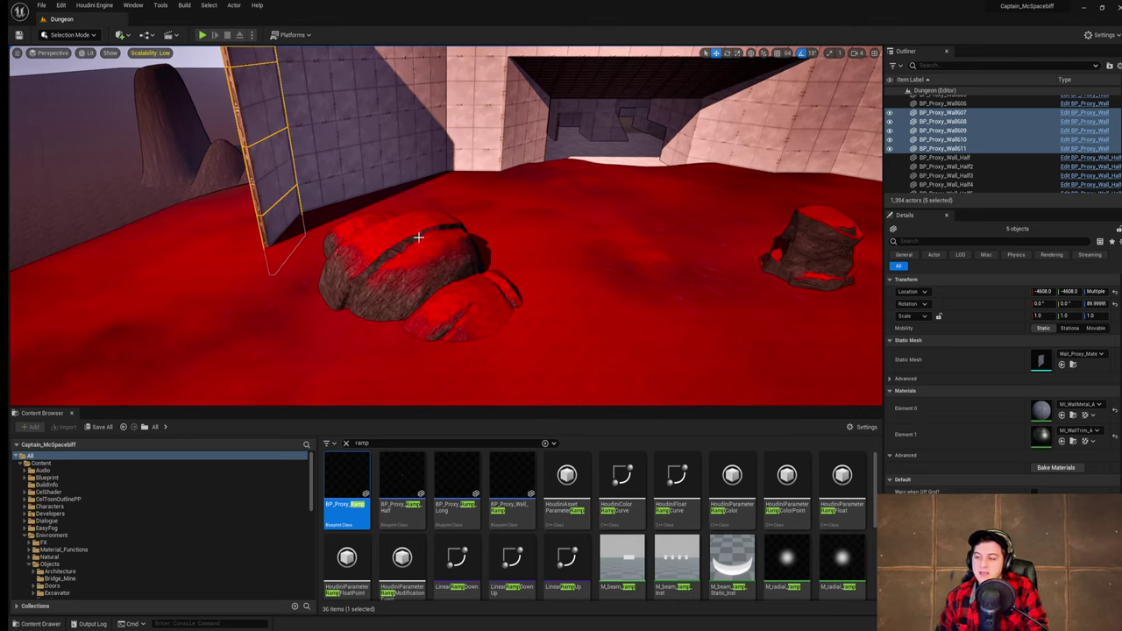
right_click_drag(424, 128, 328, 74)
key("s")
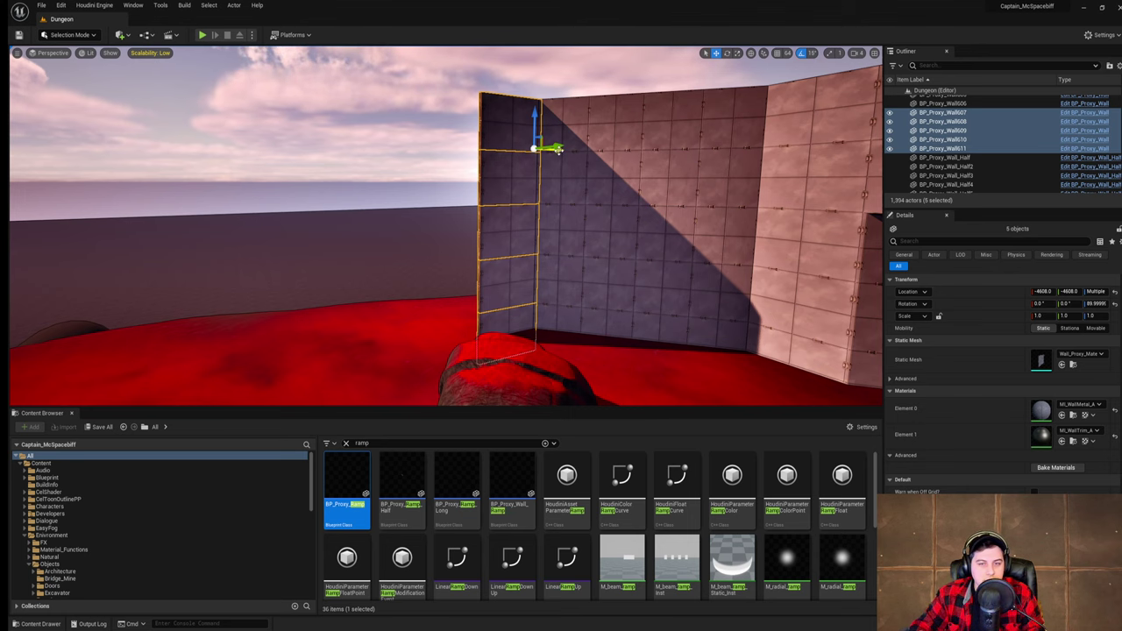
- Duplicate the straight five-panel column twice along the side wall, to X -5120 and X -5632
right_click_drag(607, 149, 582, 158)
key("d")
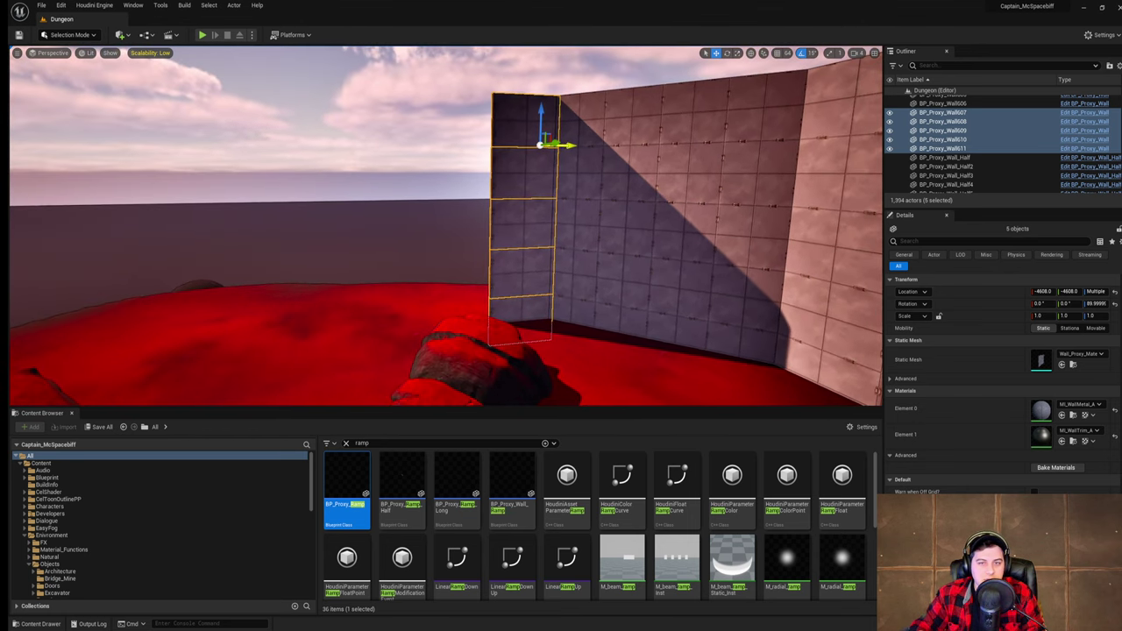
left_click_drag(569, 149, 515, 149, "alt")
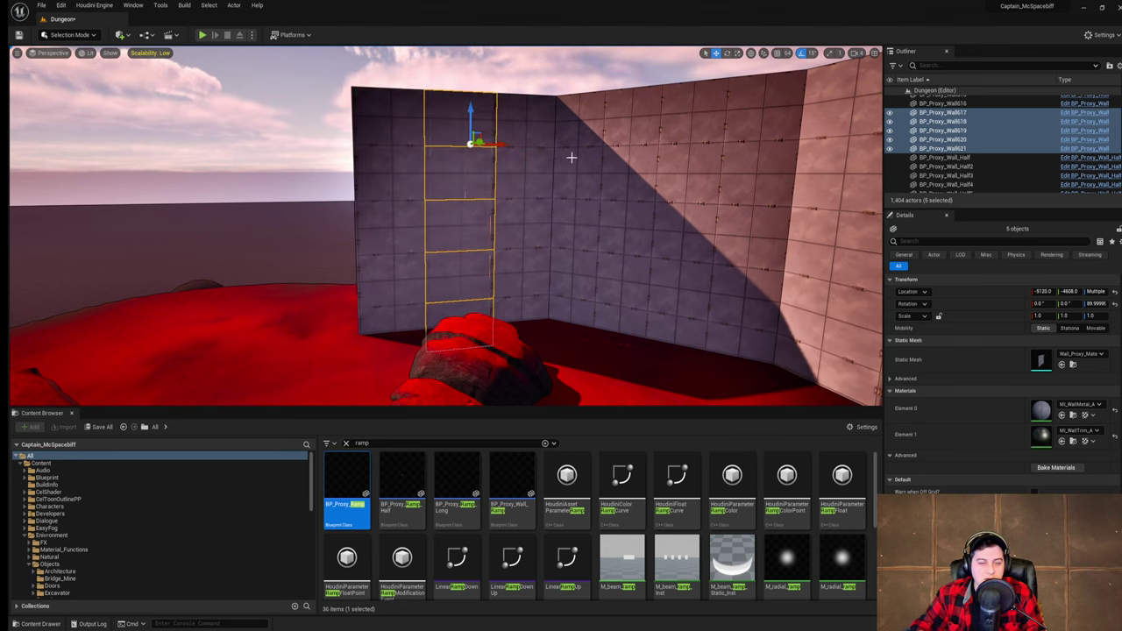
- Duplicate the outermost five-panel column once more along the side wall to X -6144
right_click_drag(570, 158, 539, 146)
key("s")
left_click(526, 131)
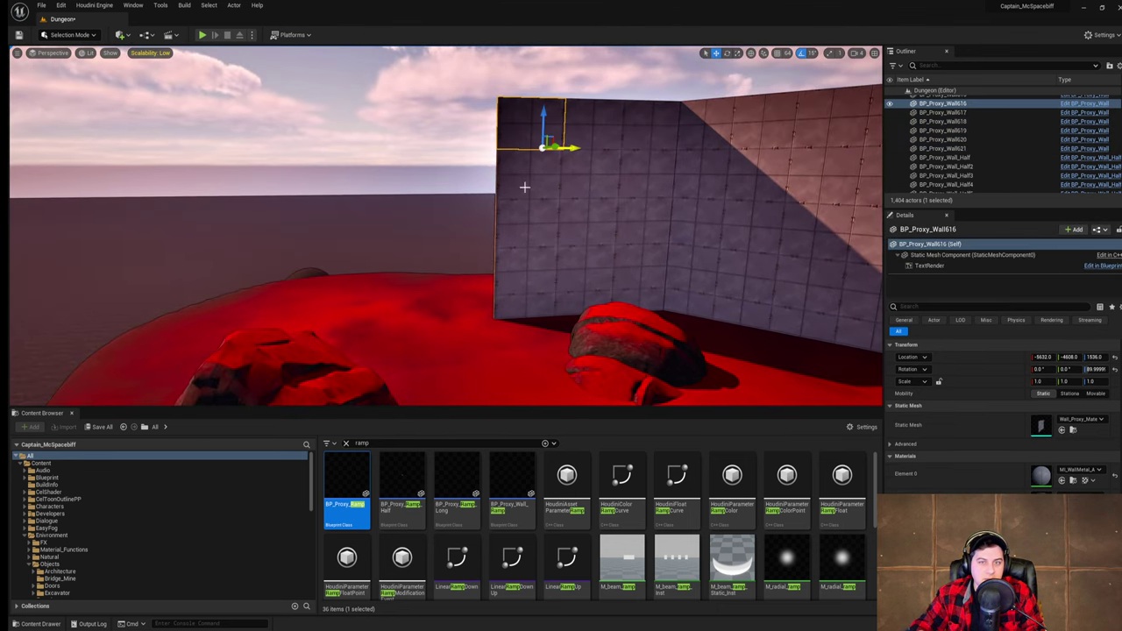
left_click(523, 184, "ctrl")
left_click(527, 232, "ctrl")
left_click(526, 275, "ctrl")
left_click(519, 312, "ctrl")
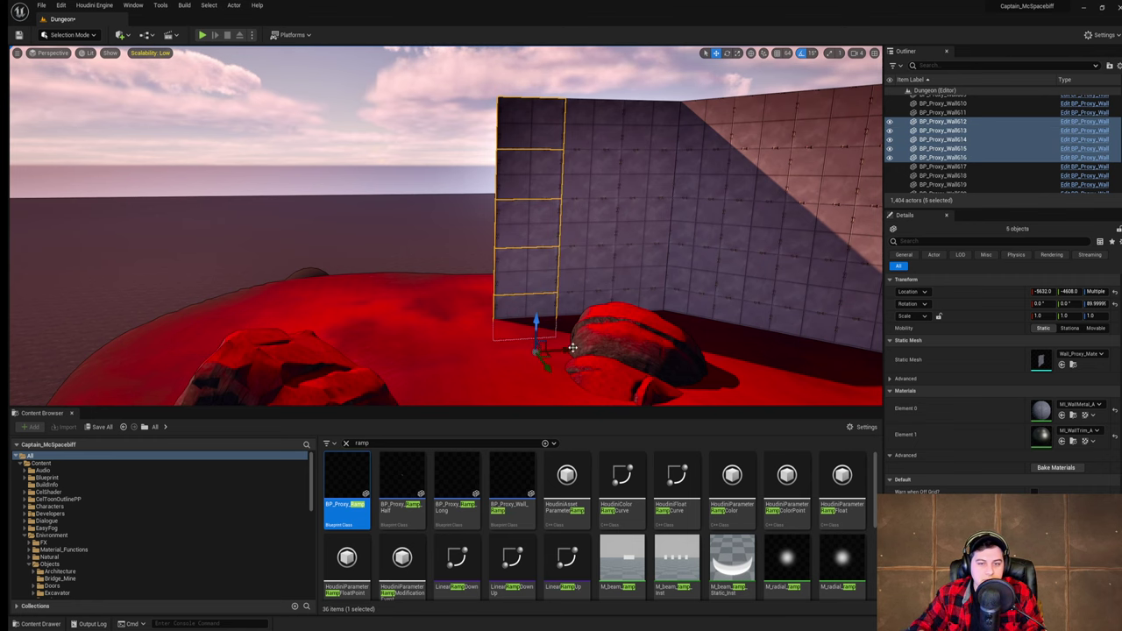
left_click_drag(566, 349, 496, 350, "alt")
- Examine the extended side wall and entrance courtyard from ground level and from above
right_click_drag(611, 289, 648, 272)
key("d")
key("a")
key("w")
right_click_drag(676, 250, 642, 238)
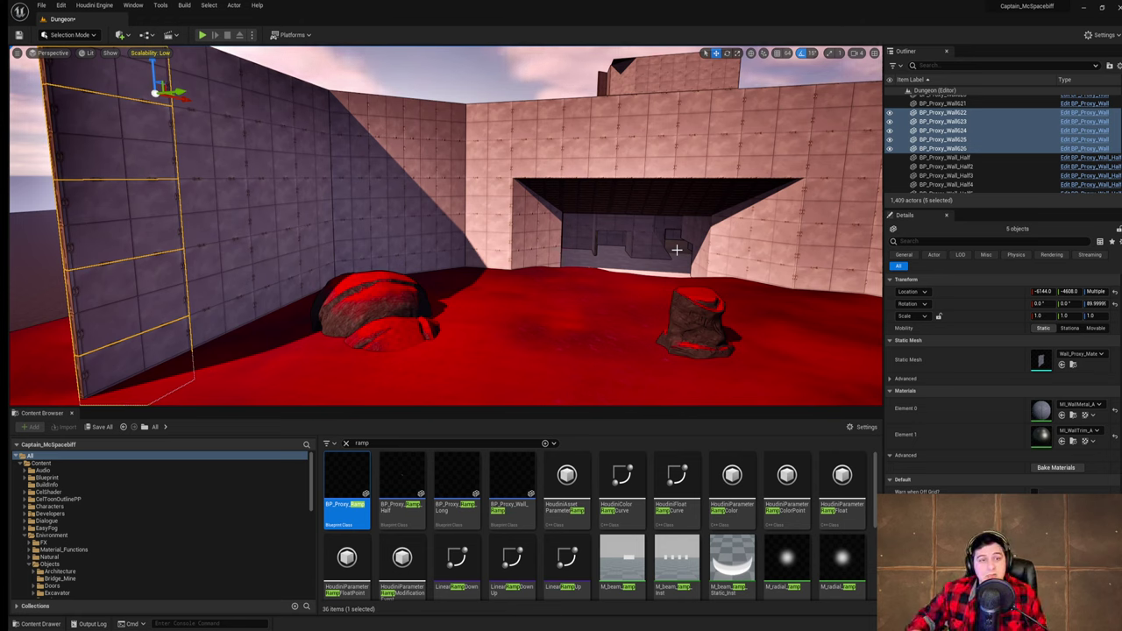
key("s")
right_click_drag(676, 248, 544, 285)
key("s")
right_click_drag(561, 186, 619, 184)
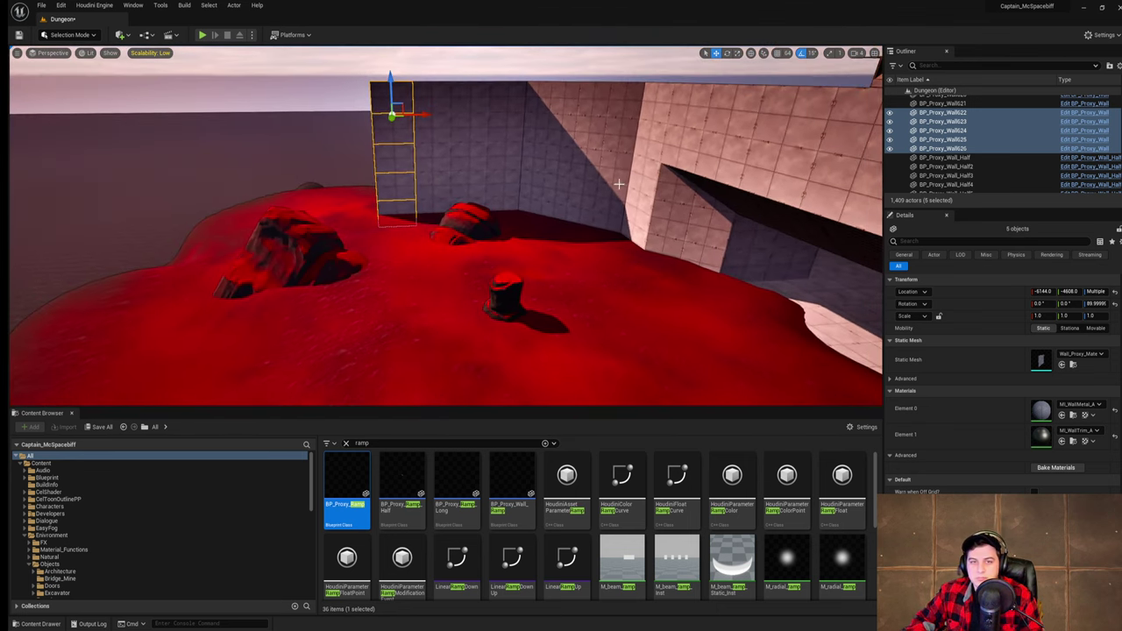
- Duplicate the ten angled panels between the front and side walls, rotate the copy 90 degrees and attach it to the side wall's outer end
left_click(532, 99)
left_click(546, 130, "ctrl")
left_click(612, 103, "ctrl")
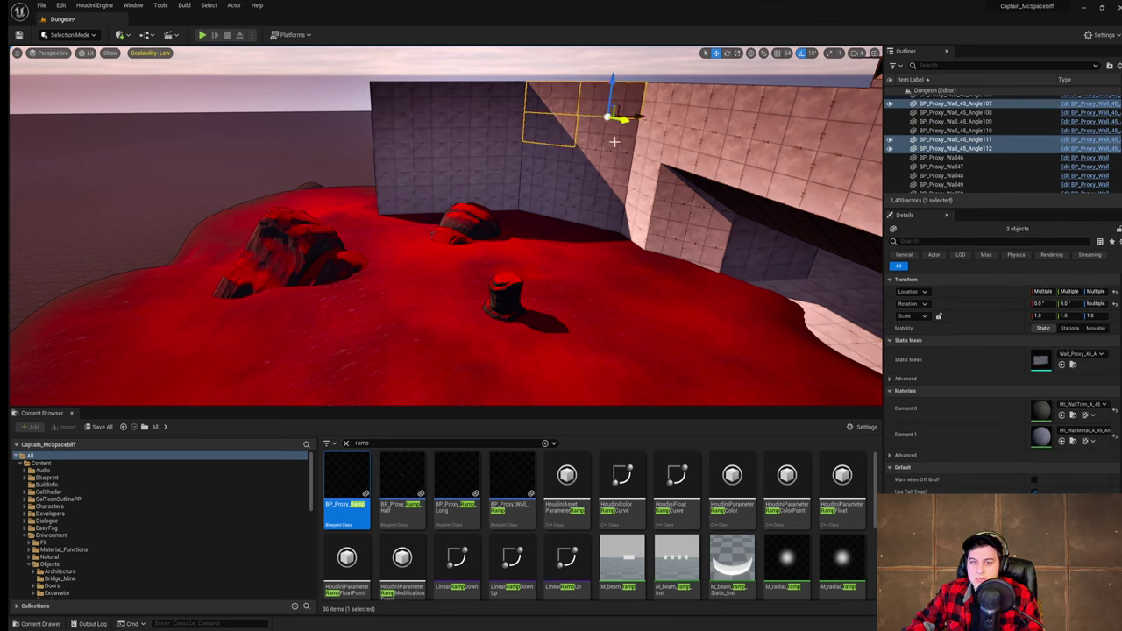
left_click(615, 141, "ctrl")
left_click(538, 161, "ctrl")
left_click(613, 173, "ctrl")
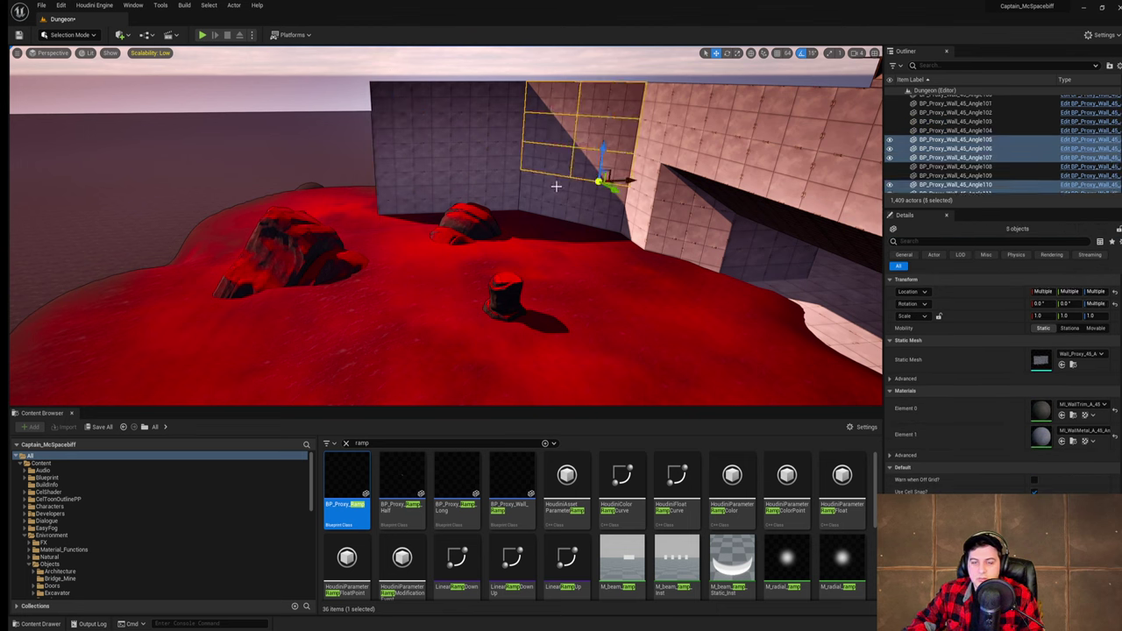
left_click(553, 185, "ctrl")
left_click(599, 205, "ctrl")
left_click(545, 212, "ctrl")
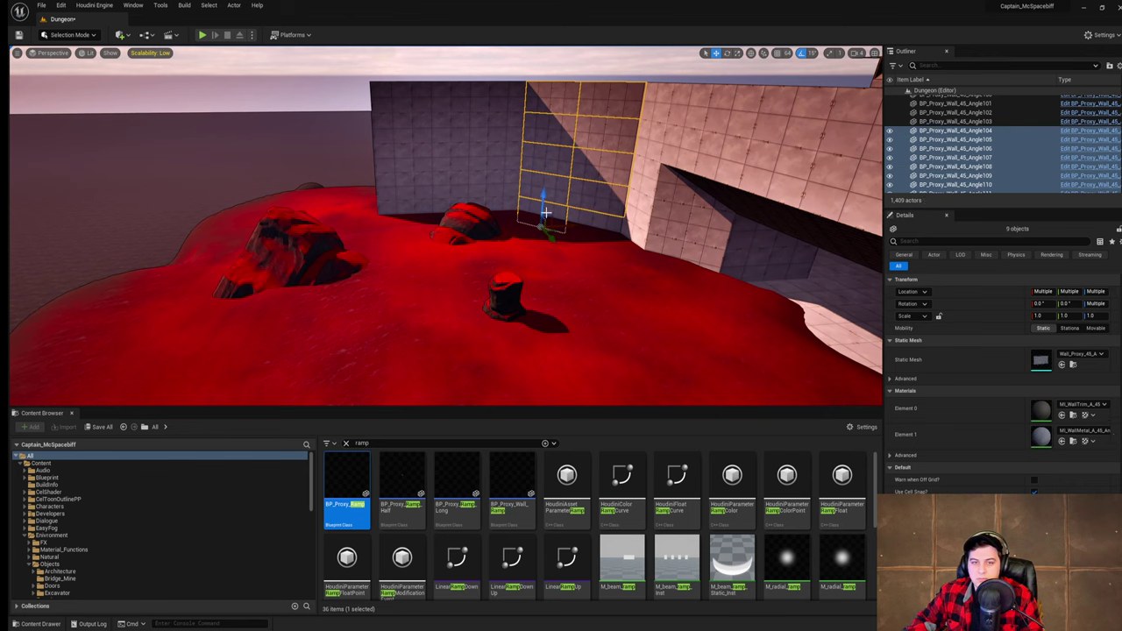
left_click(614, 228, "ctrl")
right_click_drag(614, 229, 597, 239)
left_click_drag(658, 230, 364, 229, "alt")
key("e")
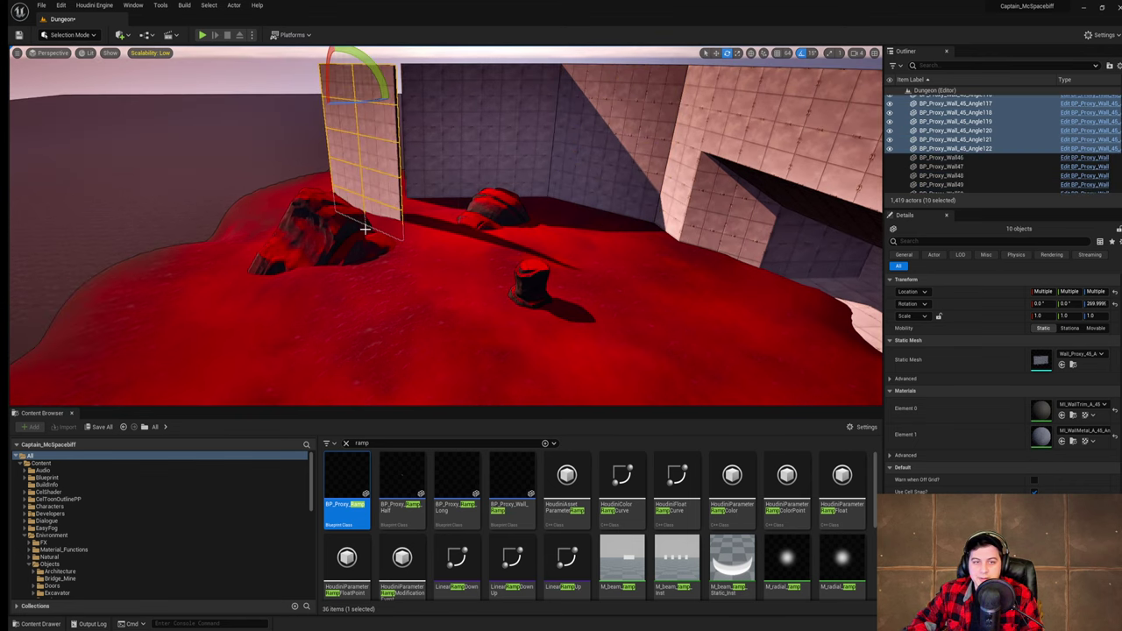
left_click_drag(365, 101, 445, 100)
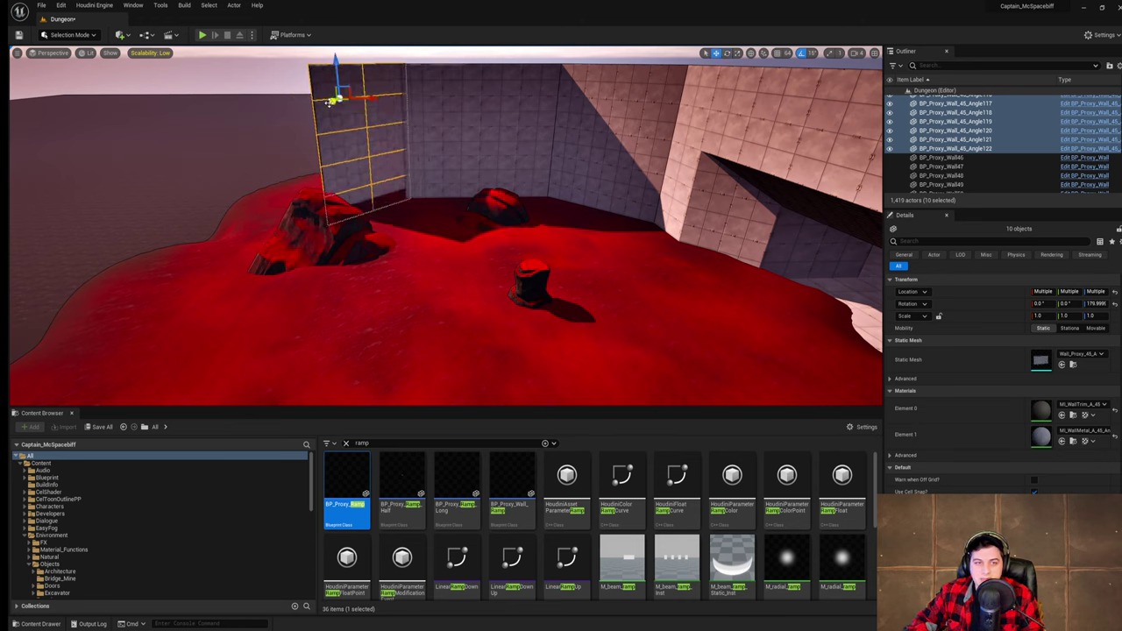
left_click_drag(328, 102, 318, 108)
right_click_drag(318, 108, 291, 107)
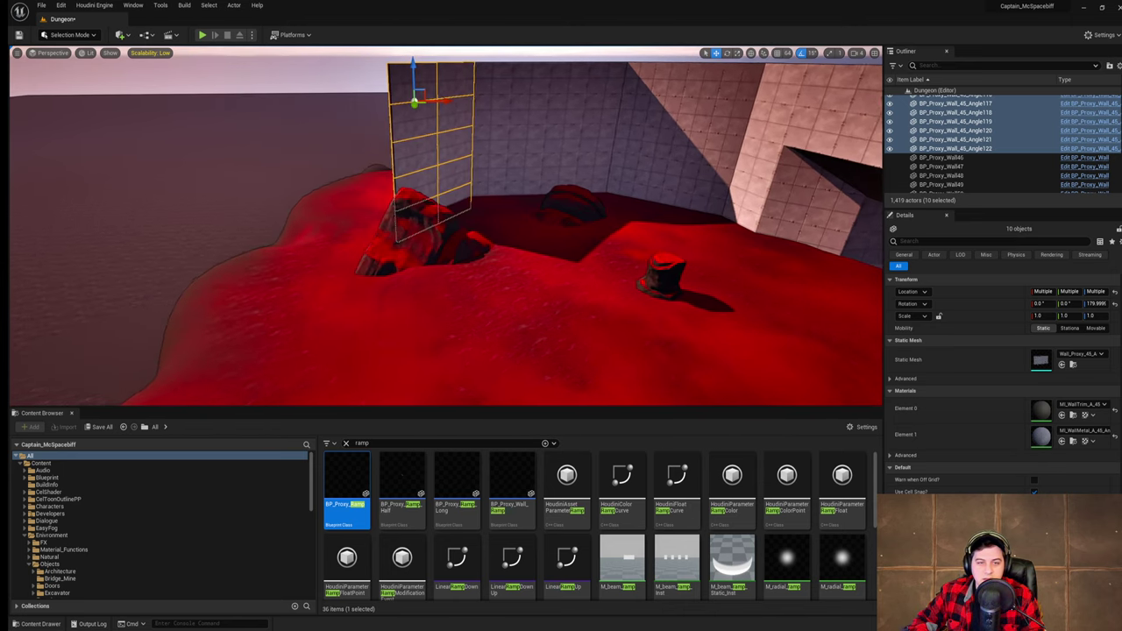
- Duplicate the ten-panel angled section again and line the copy up with the outer end of the first one
mouse_move(473, 128)
right_mouse_down()
mouse_move(460, 128)
mouse_move(473, 128)
right_mouse_up()
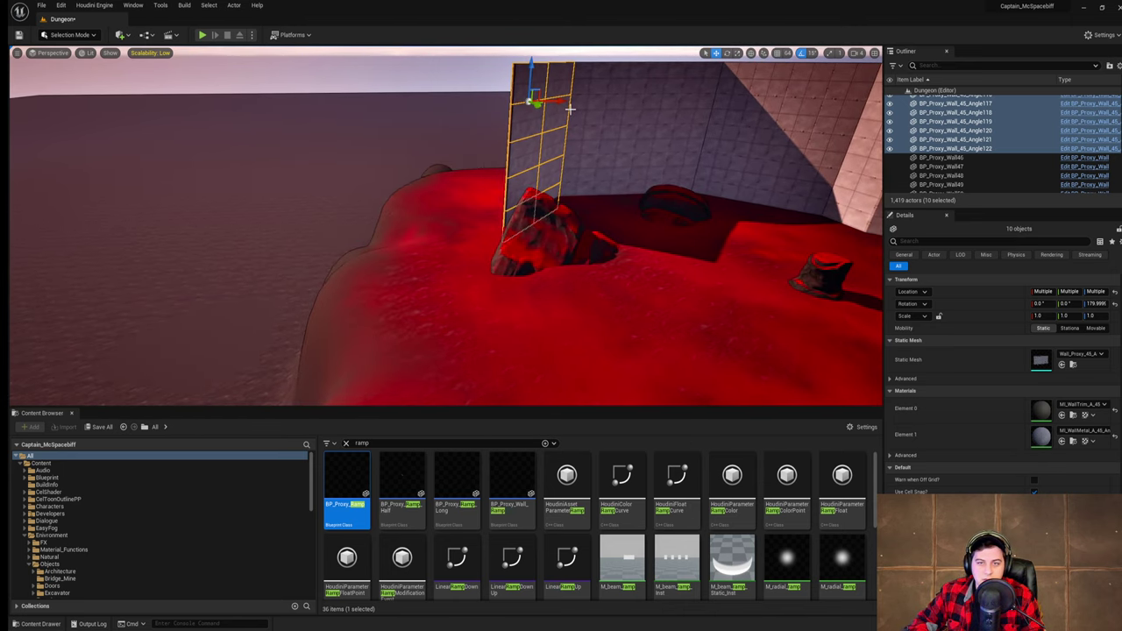
left_click_drag(537, 104, 506, 109, "alt")
right_click_drag(490, 118, 412, 119)
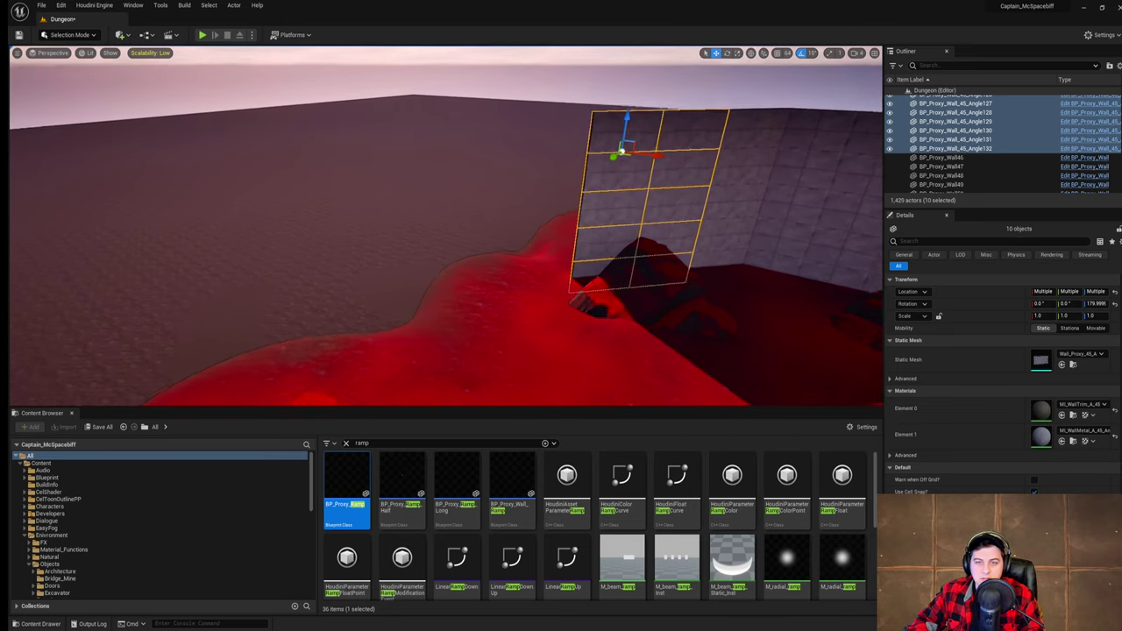
left_click_drag(613, 155, 573, 175)
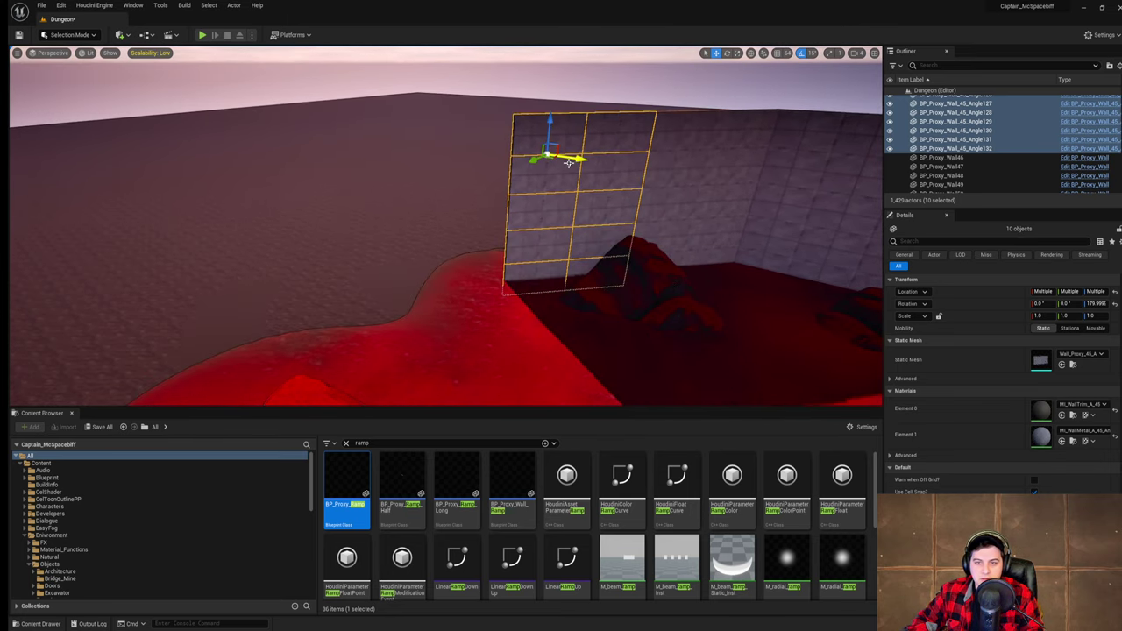
right_click_drag(569, 163, 517, 149)
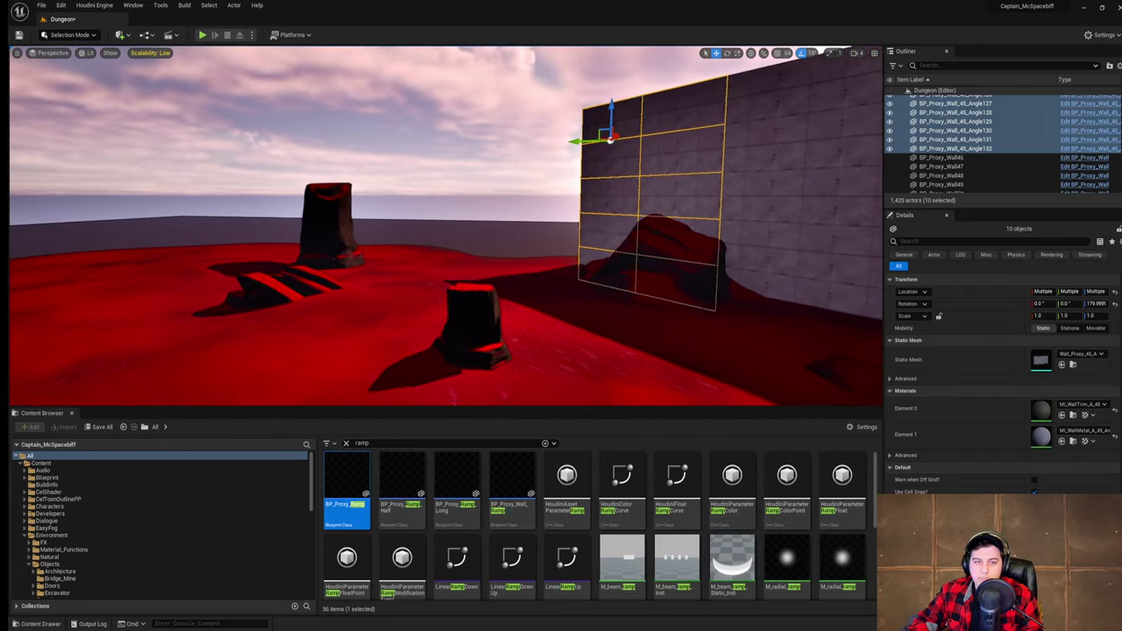
- Save the current level
key("a")
left_click(50, 7)
left_click(74, 86)
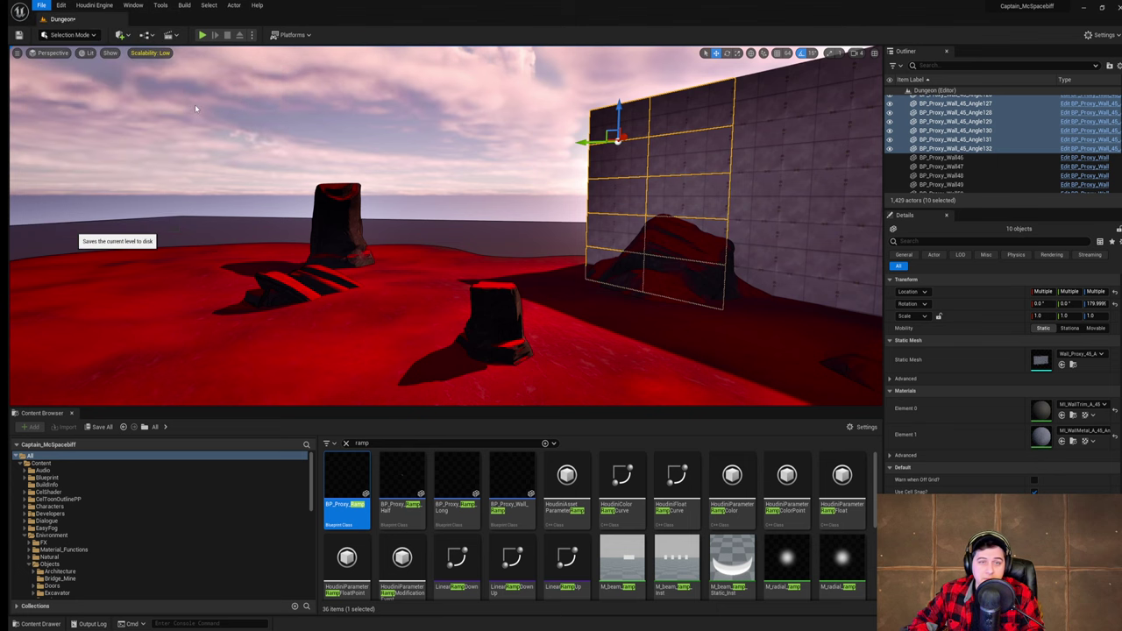
- Examine the walled courtyard from inside the building, looking out through the entrance toward the red terrain and rocks
mouse_move(336, 171)
right_mouse_down()
mouse_move(365, 150)
mouse_move(355, 184)
mouse_move(354, 172)
mouse_move(42, 178)
mouse_move(85, 156)
mouse_move(98, 169)
mouse_move(326, 172)
right_mouse_up()
left_click(365, 150)
key("w")
key("w")
key("w")
key("w")
key("w")
key("w")
key("w")
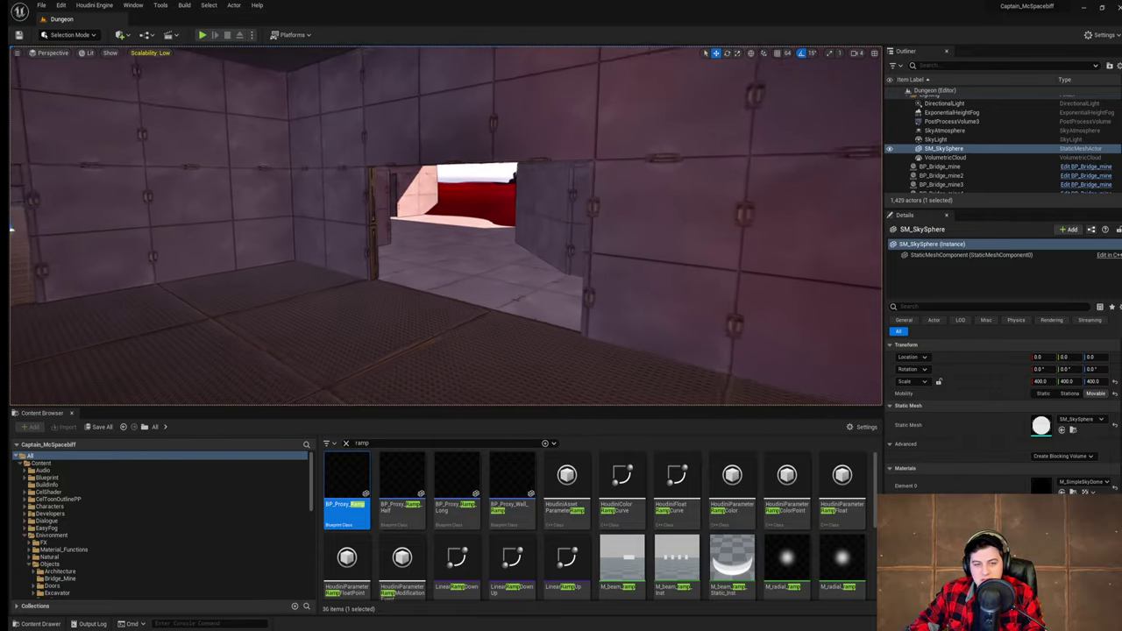
key("w")
right_click_drag(445, 226, 517, 217)
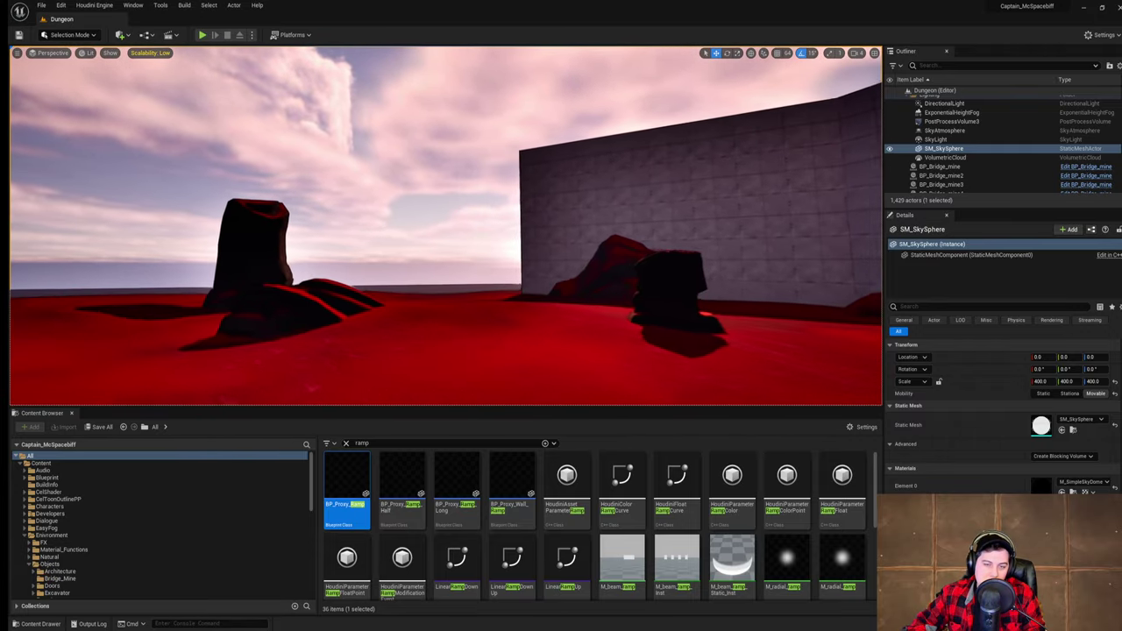
- Select the five stacked angled panels at the outer end of the wall opposite the extended one and duplicate them outward
key("w")
right_click_drag(446, 226, 794, 225)
key("a")
key("w")
left_click(394, 247)
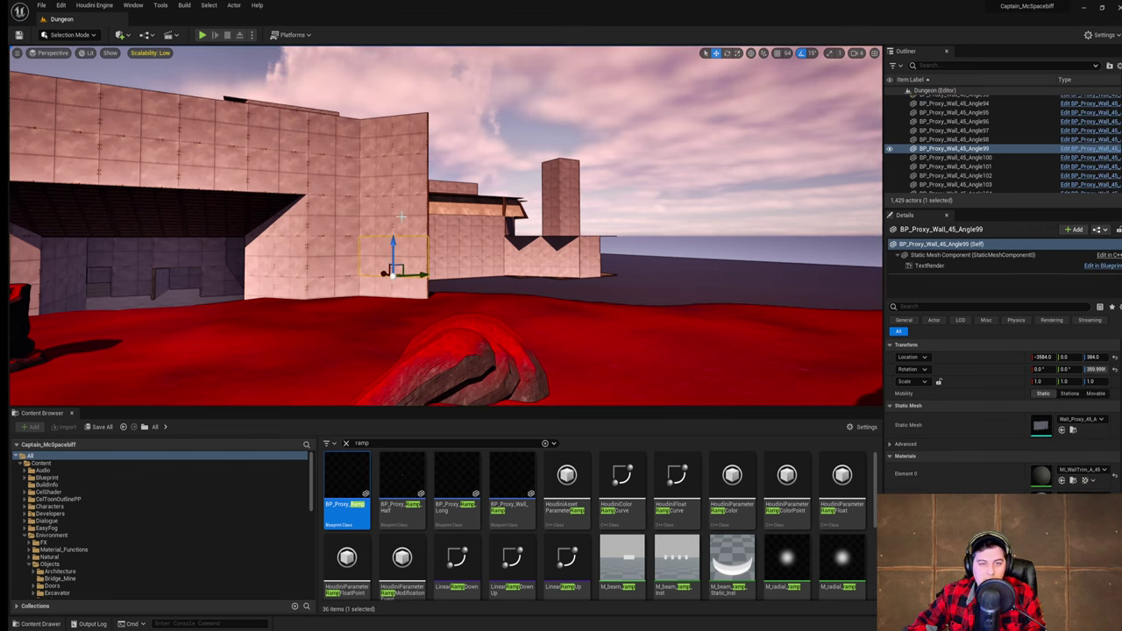
left_click(401, 215)
left_click(394, 165)
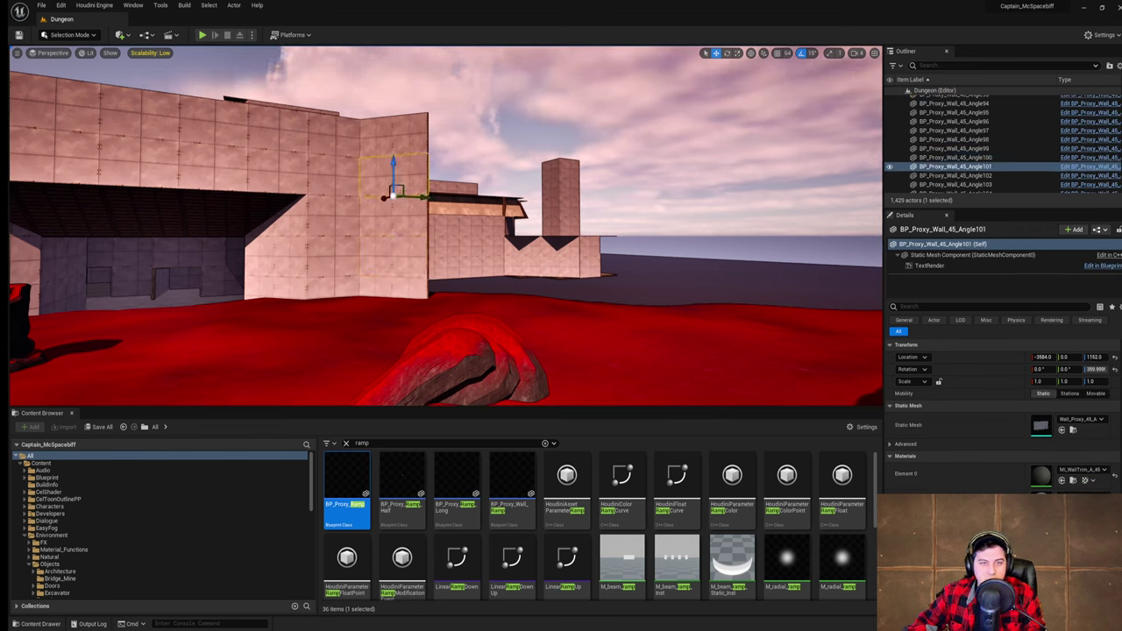
left_click(393, 136)
left_click(389, 178, "ctrl")
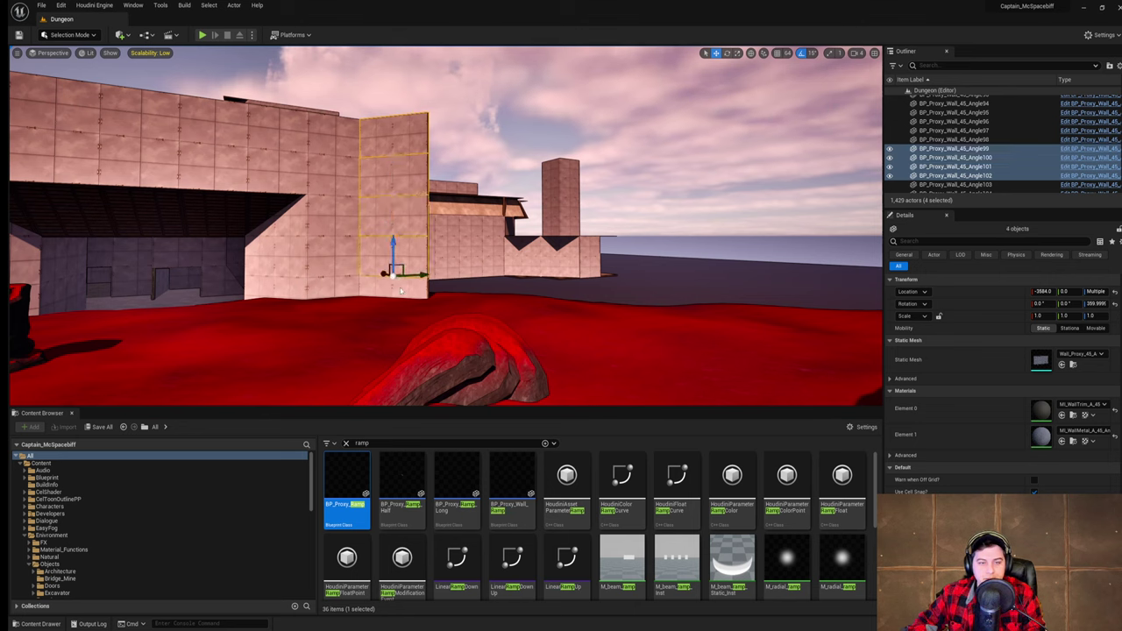
left_click_drag(385, 307, 392, 319, "alt")
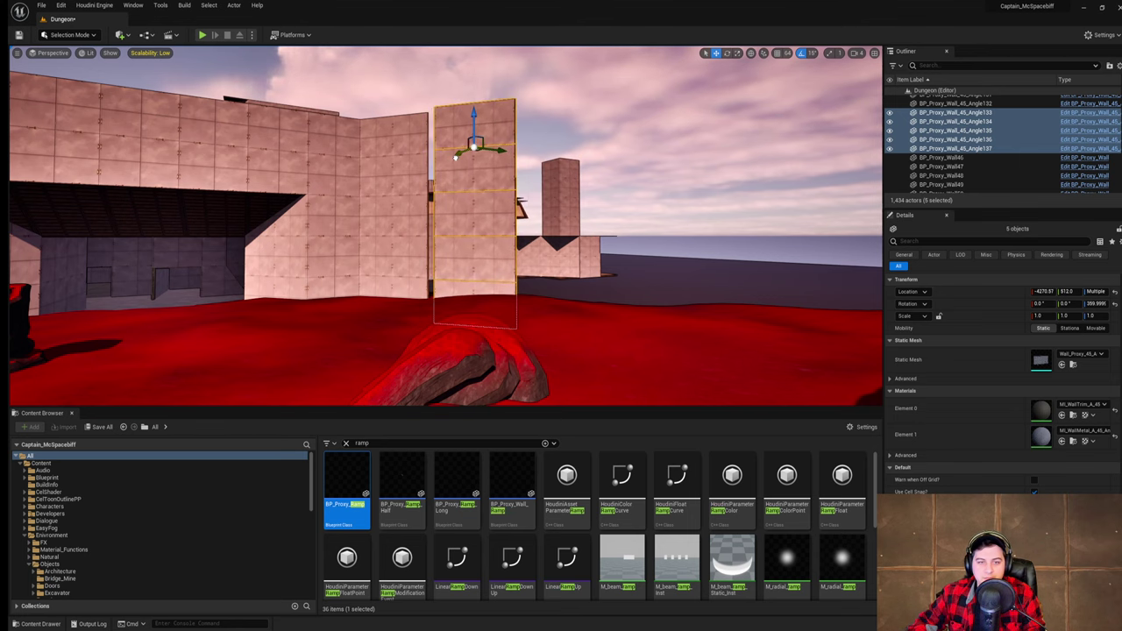
- Duplicate the five-panel angled column again and line the copy up with the outer end of the first one
right_click_drag(342, 156, 666, 309)
key("w")
key("s")
key("a")
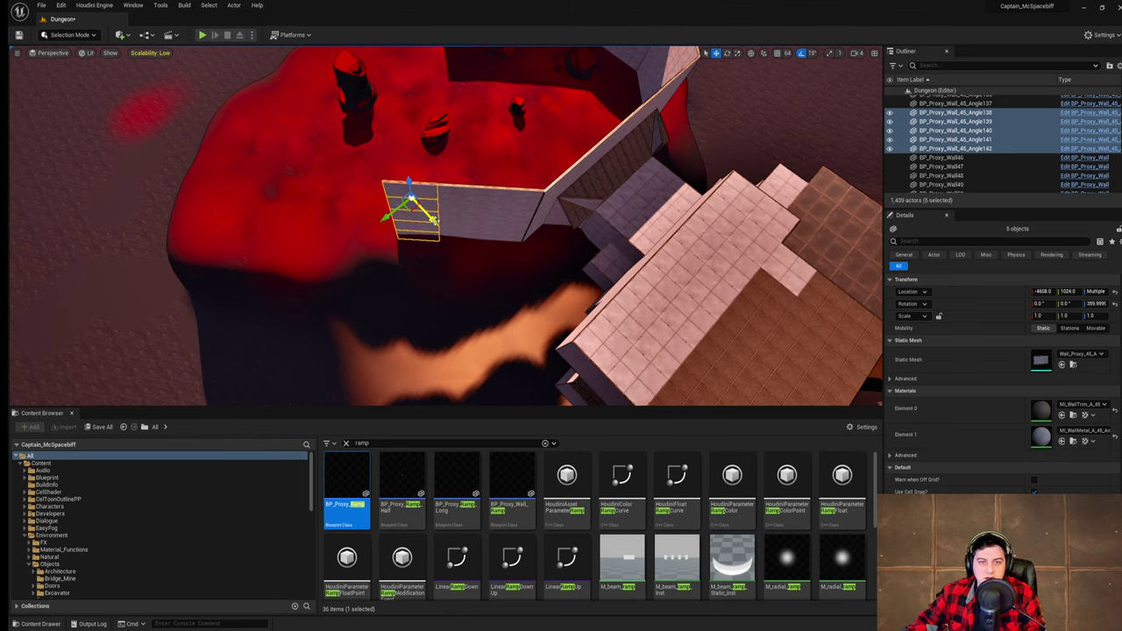
- Duplicate the five stacked straight panels beside the corner and line up two copies at the outer end of the angled extension
key("d")
right_click_drag(434, 221, 229, 206)
left_click(362, 204)
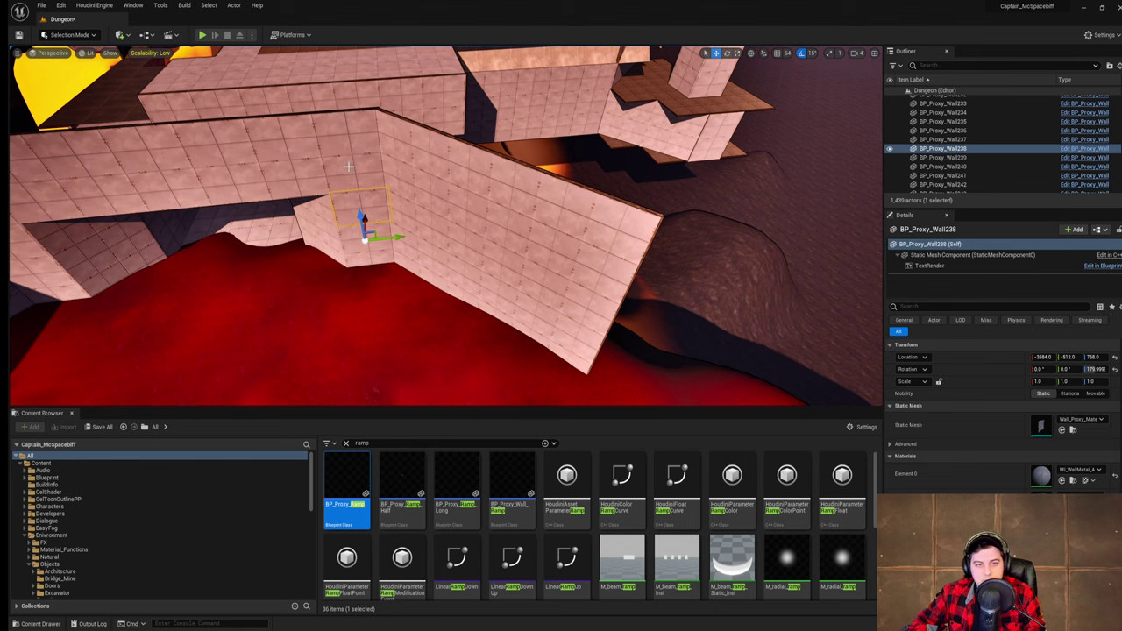
left_click(349, 165, "ctrl")
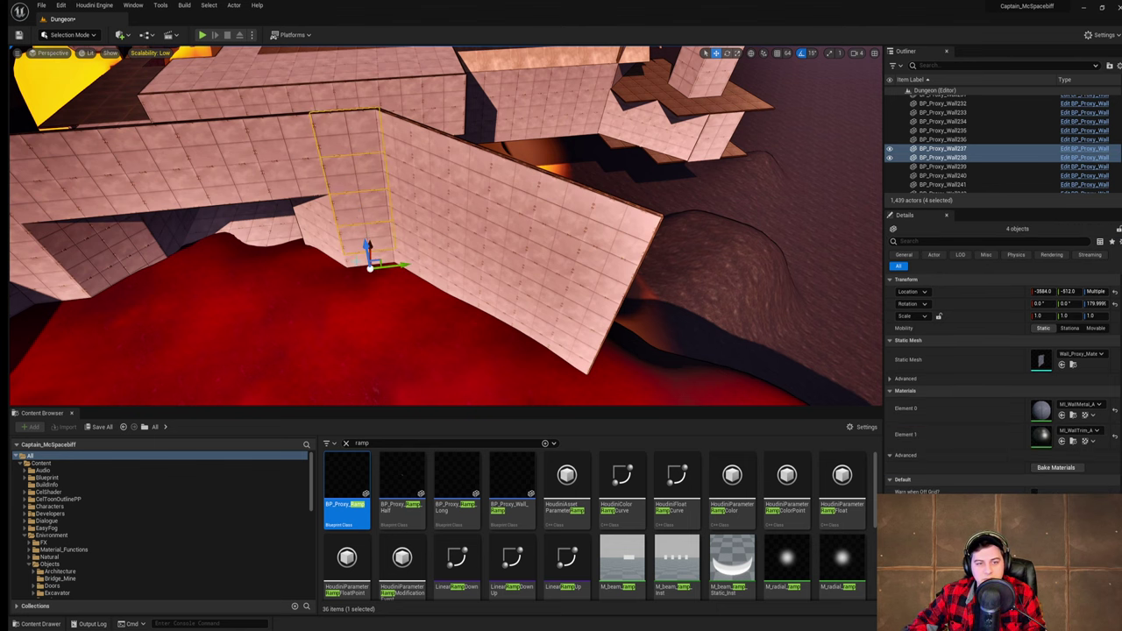
left_click(357, 260, "ctrl")
right_click_drag(357, 260, 429, 228)
left_click_drag(432, 192, 560, 231, "alt")
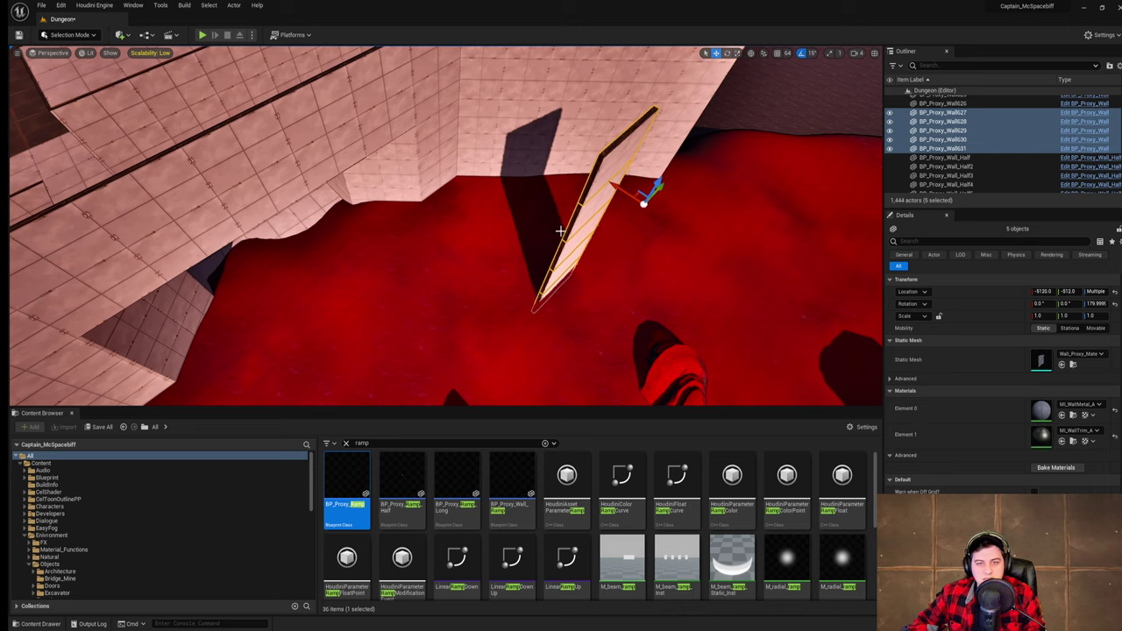
right_click_drag(560, 230, 351, 225)
left_click_drag(316, 209, 669, 215)
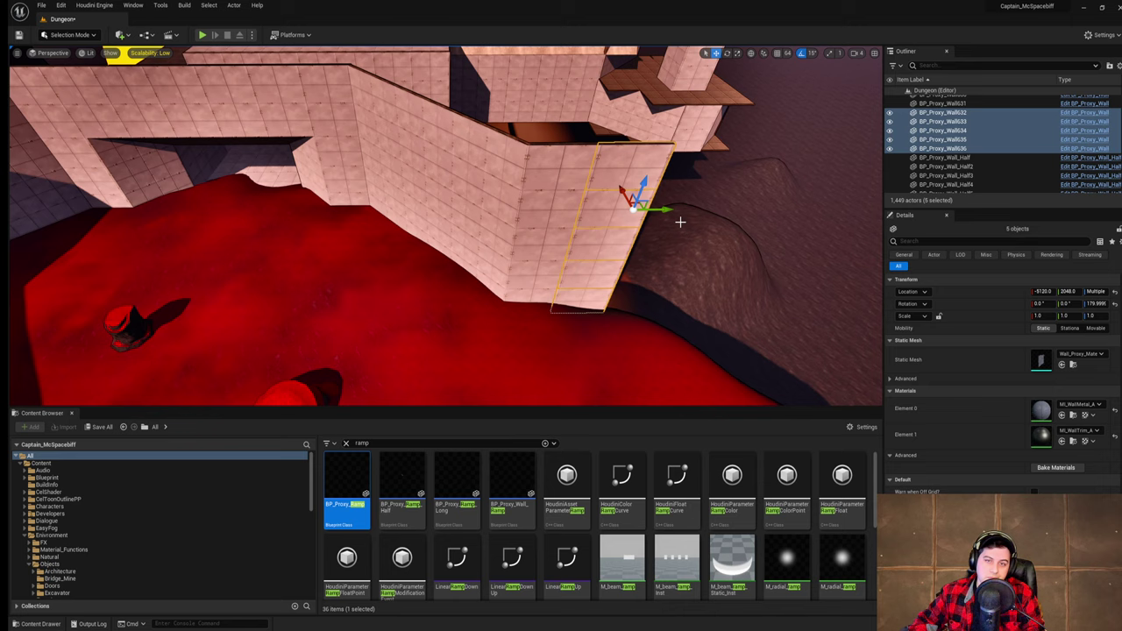
- Add one more copy of the straight five-panel column at the wall's outer end and save the current level
right_click_drag(679, 221, 644, 188)
left_click_drag(472, 212, 524, 211, "alt")
right_click_drag(575, 208, 443, 260)
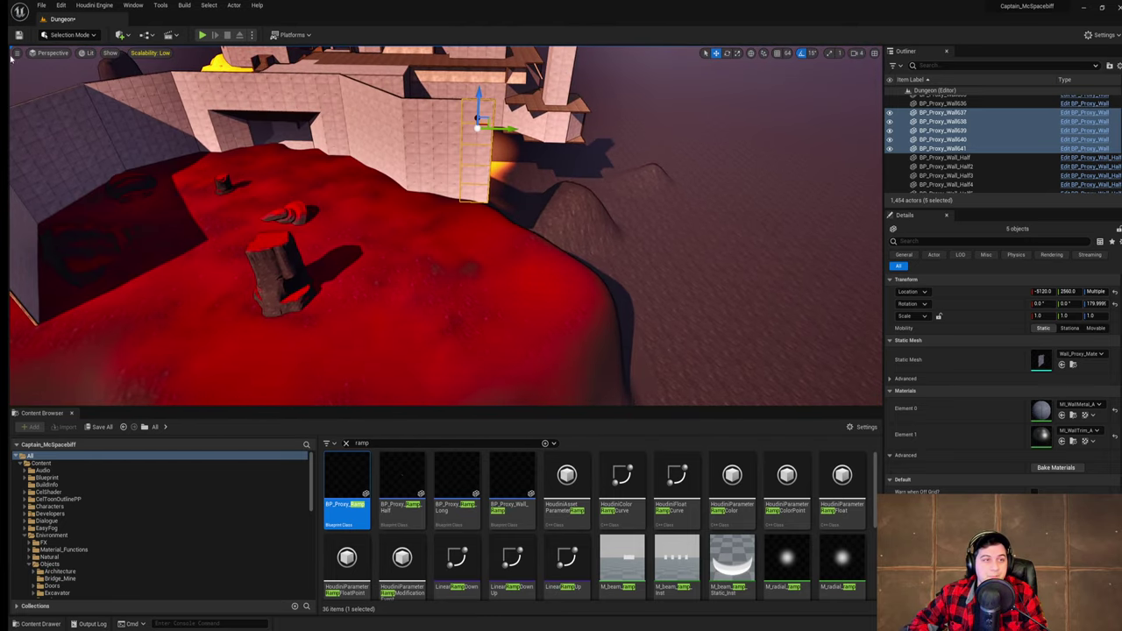
left_click(44, 5)
left_click(93, 88)
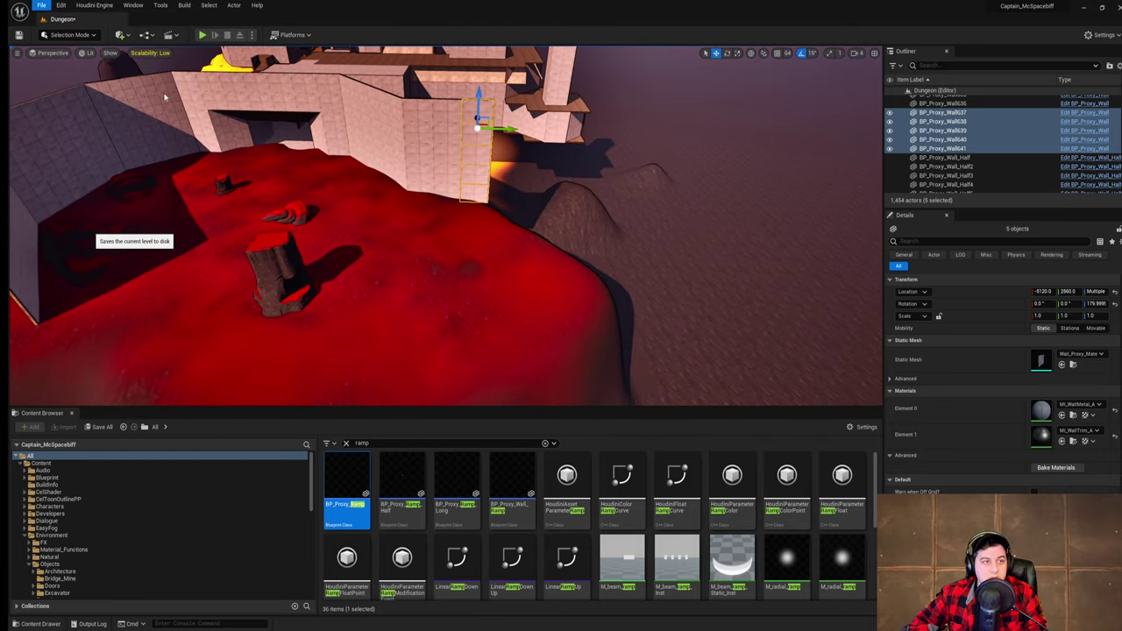
- Switch to Landscape mode and flatten the red terrain's edge beside the new wall's outer end with the Flatten sculpt tool
left_click(92, 36)
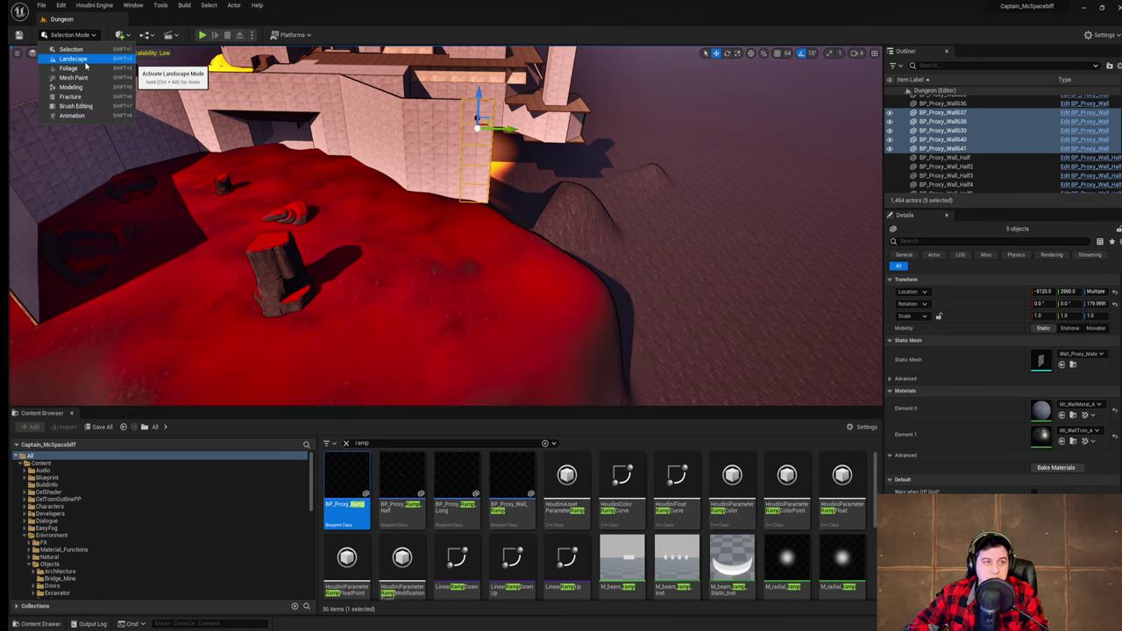
left_click(85, 60)
mouse_move(768, 273)
right_mouse_down()
mouse_move(702, 285)
mouse_move(732, 294)
mouse_move(705, 287)
right_mouse_up()
left_click(86, 36)
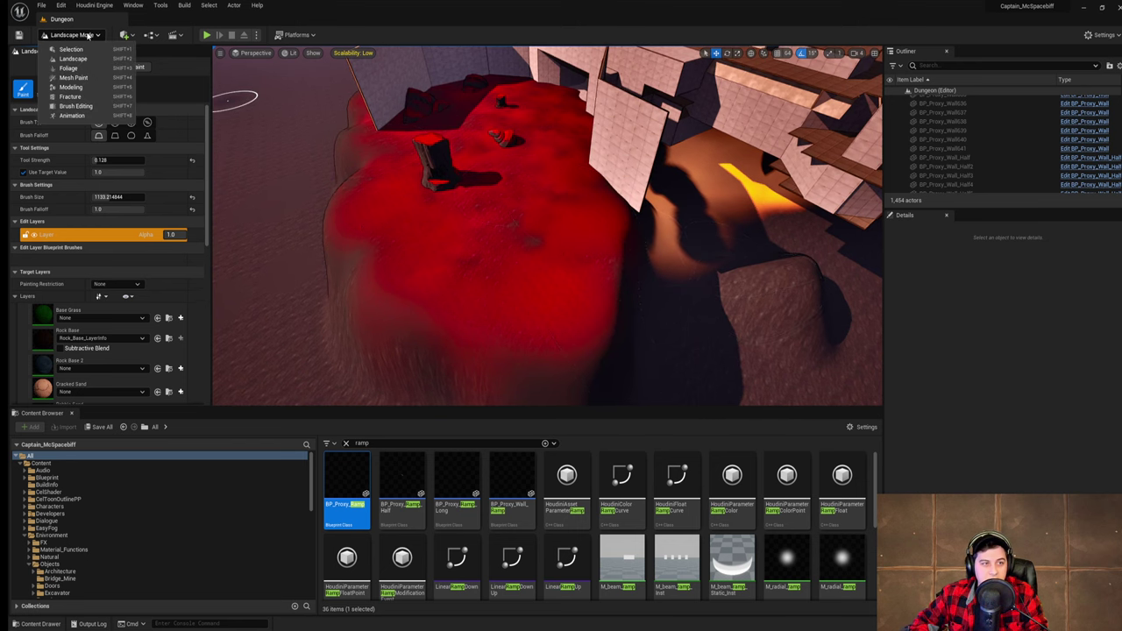
left_click(87, 64)
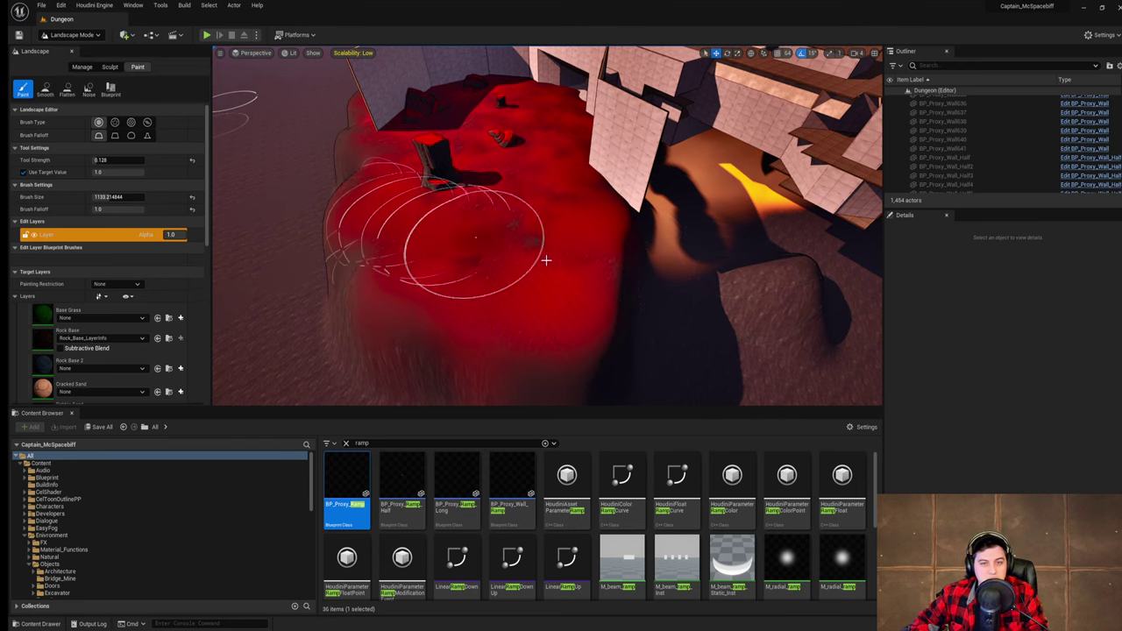
mouse_move(615, 270)
right_mouse_down()
mouse_move(561, 270)
mouse_move(628, 269)
right_mouse_up()
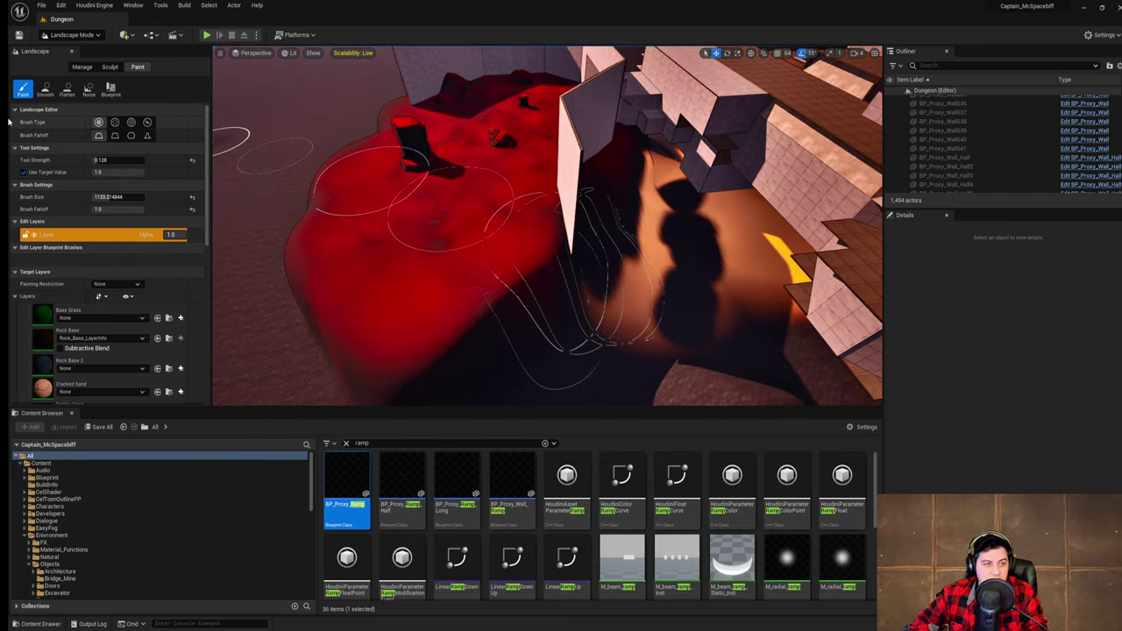
left_click(85, 69)
left_click(109, 68)
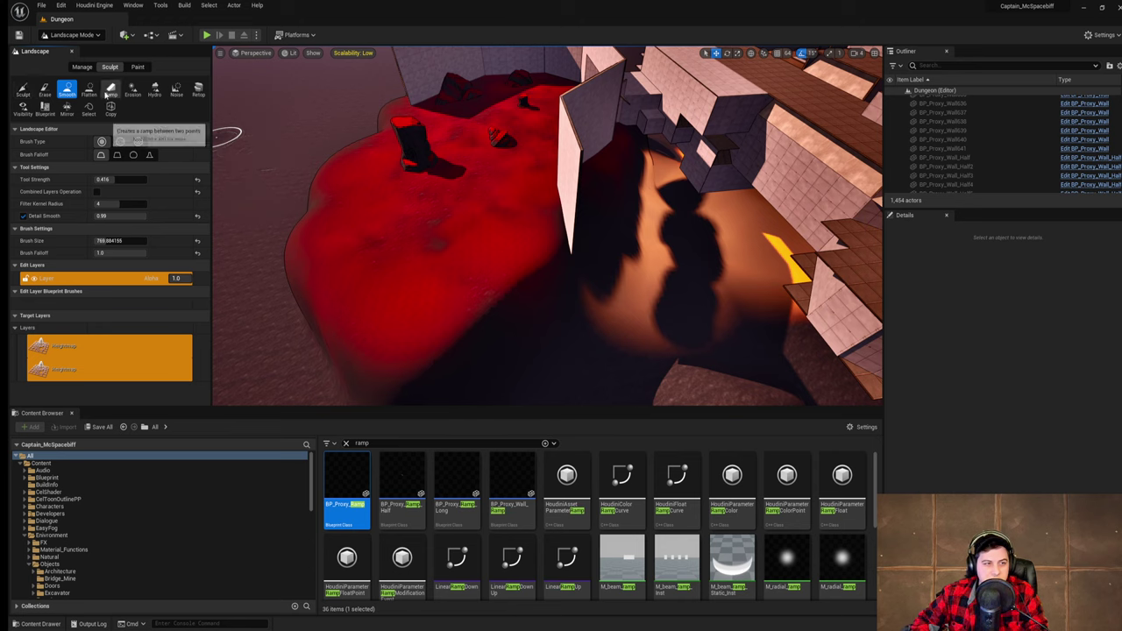
left_click(89, 89)
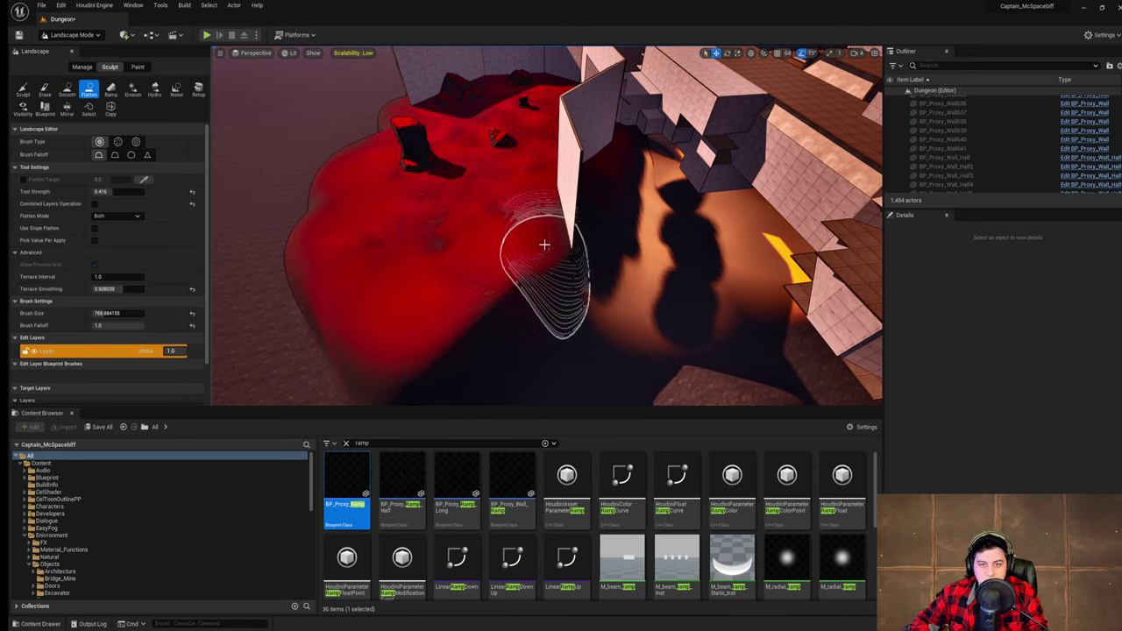
mouse_move(536, 313)
left_mouse_down()
mouse_move(496, 359)
mouse_move(545, 337)
left_mouse_up()
mouse_move(545, 338)
right_mouse_down()
mouse_move(495, 386)
mouse_move(517, 303)
mouse_move(535, 294)
mouse_move(500, 338)
mouse_move(526, 322)
right_mouse_up()
- Build up the terrain's outer slope around the end of the new wall with the Sculpt tool
left_click(22, 89)
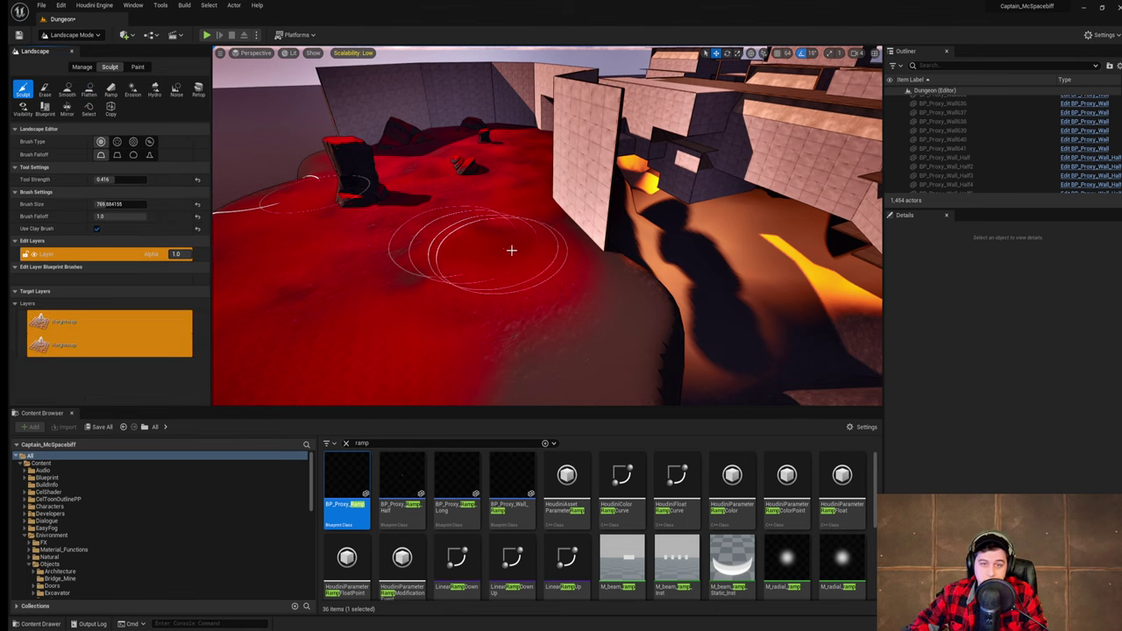
mouse_move(659, 258)
right_mouse_down()
mouse_move(650, 306)
mouse_move(604, 307)
right_mouse_up()
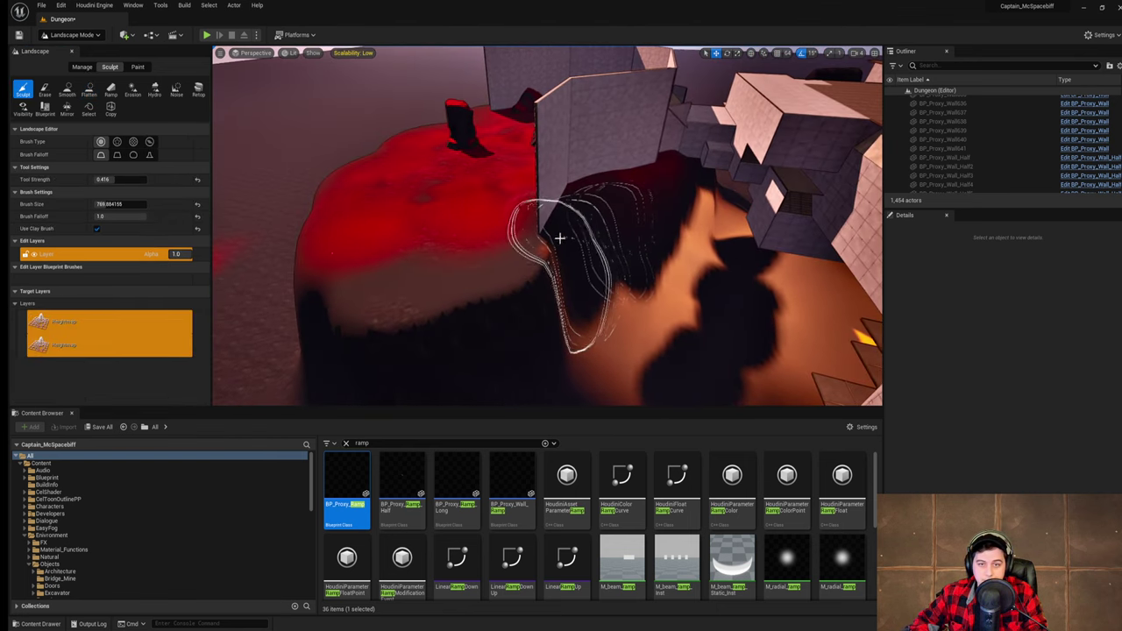
left_click_drag(382, 338, 483, 321)
mouse_move(483, 320)
right_mouse_down()
mouse_move(447, 364)
mouse_move(442, 354)
right_mouse_up()
mouse_move(712, 183)
left_mouse_down()
mouse_move(569, 285)
mouse_move(512, 233)
mouse_move(450, 225)
left_mouse_up()
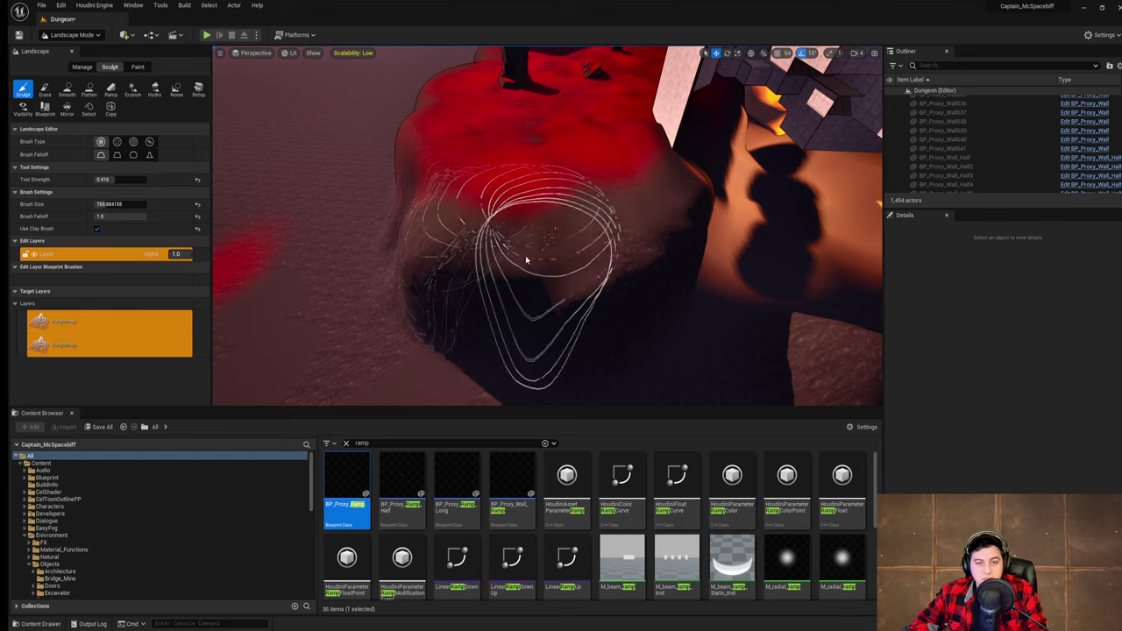
- Raise the red terrain's rim beyond the new wall's outer end with Sculpt strokes
mouse_move(526, 259)
right_mouse_down()
mouse_move(596, 203)
mouse_move(636, 209)
mouse_move(635, 250)
right_mouse_up()
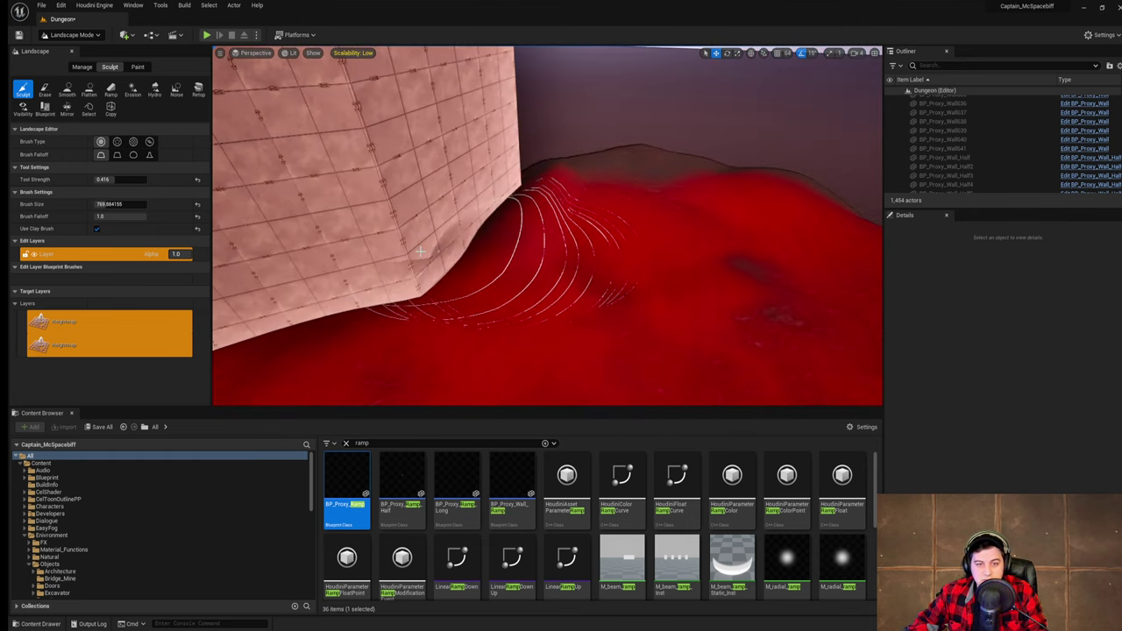
right_click_drag(467, 235, 509, 191)
mouse_move(508, 190)
left_mouse_down()
mouse_move(418, 198)
mouse_move(476, 211)
mouse_move(572, 172)
mouse_move(568, 183)
left_mouse_up()
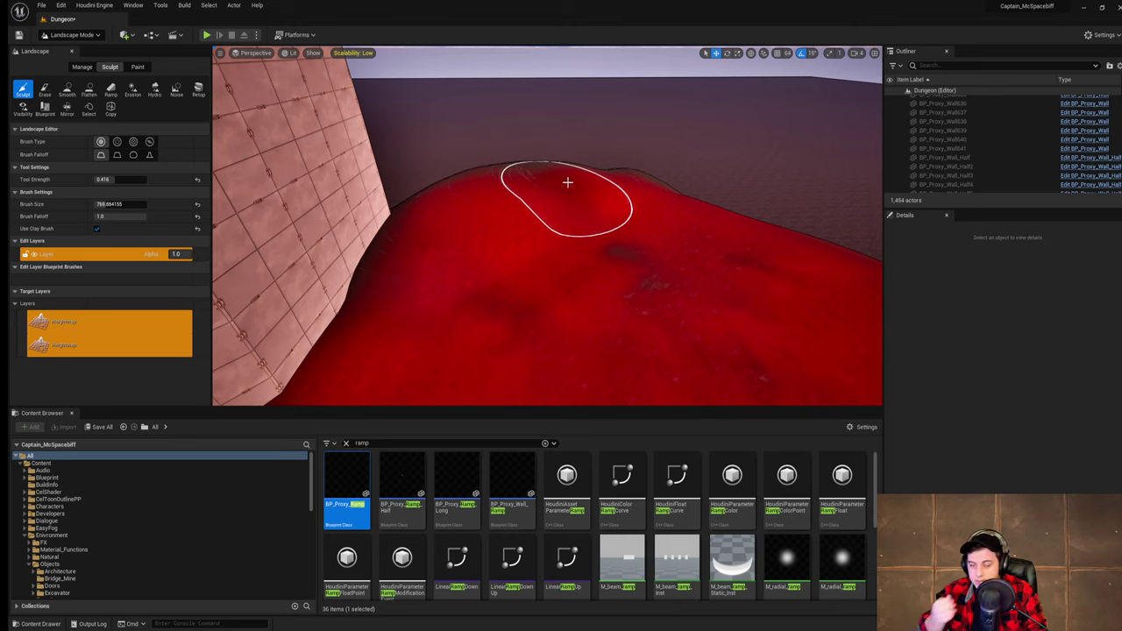
right_click_drag(571, 181, 570, 196)
left_click_drag(499, 208, 620, 202)
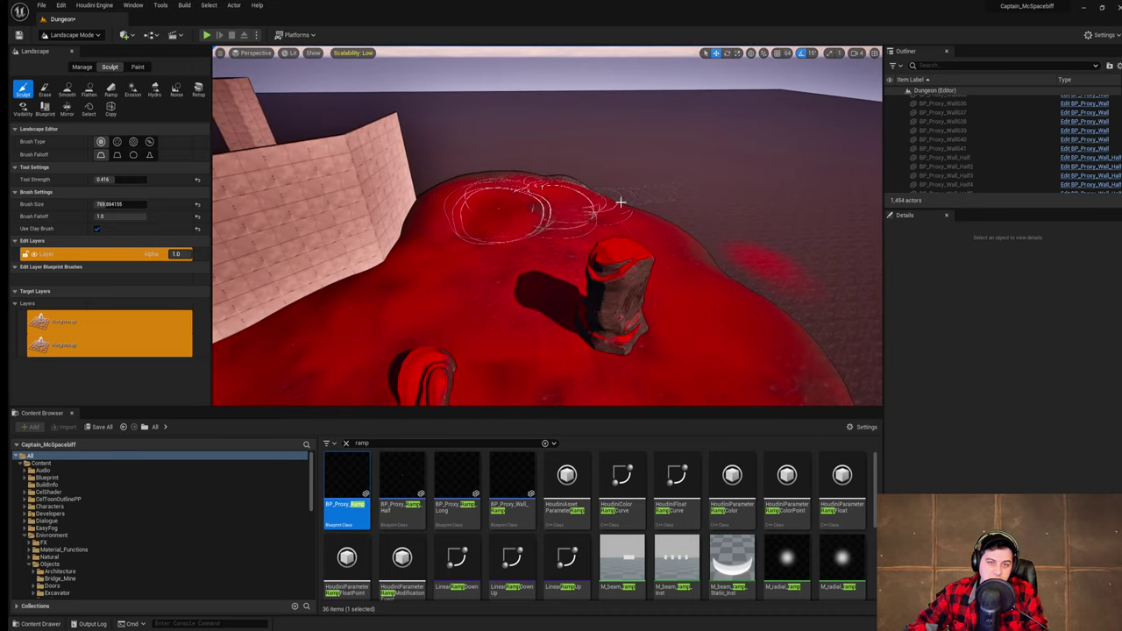
- Sculpt further mounds into the red terrain beside the wall's outer end and save the current level
mouse_move(734, 230)
right_mouse_down()
mouse_move(735, 247)
mouse_move(779, 250)
right_mouse_up()
mouse_move(516, 188)
left_mouse_down()
mouse_move(546, 169)
mouse_move(581, 184)
left_mouse_up()
mouse_move(534, 205)
right_mouse_down()
mouse_move(529, 230)
mouse_move(517, 195)
mouse_move(499, 193)
mouse_move(543, 238)
mouse_move(517, 195)
right_mouse_up()
mouse_move(613, 220)
left_mouse_down()
mouse_move(572, 184)
mouse_move(506, 220)
mouse_move(510, 200)
mouse_move(478, 212)
left_mouse_up()
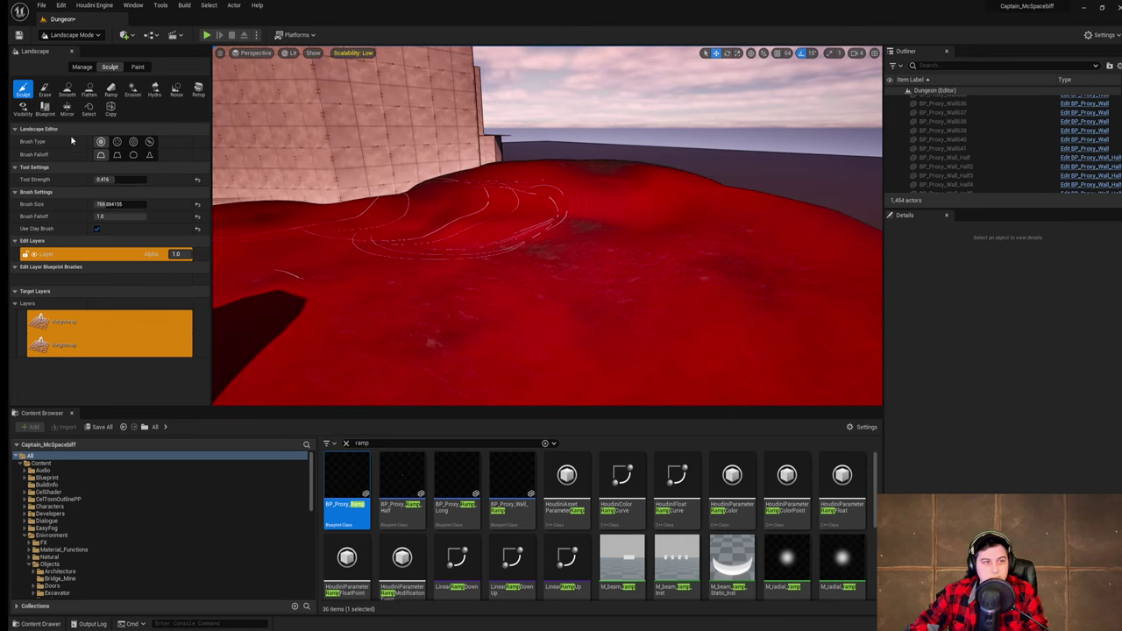
left_click(41, 5)
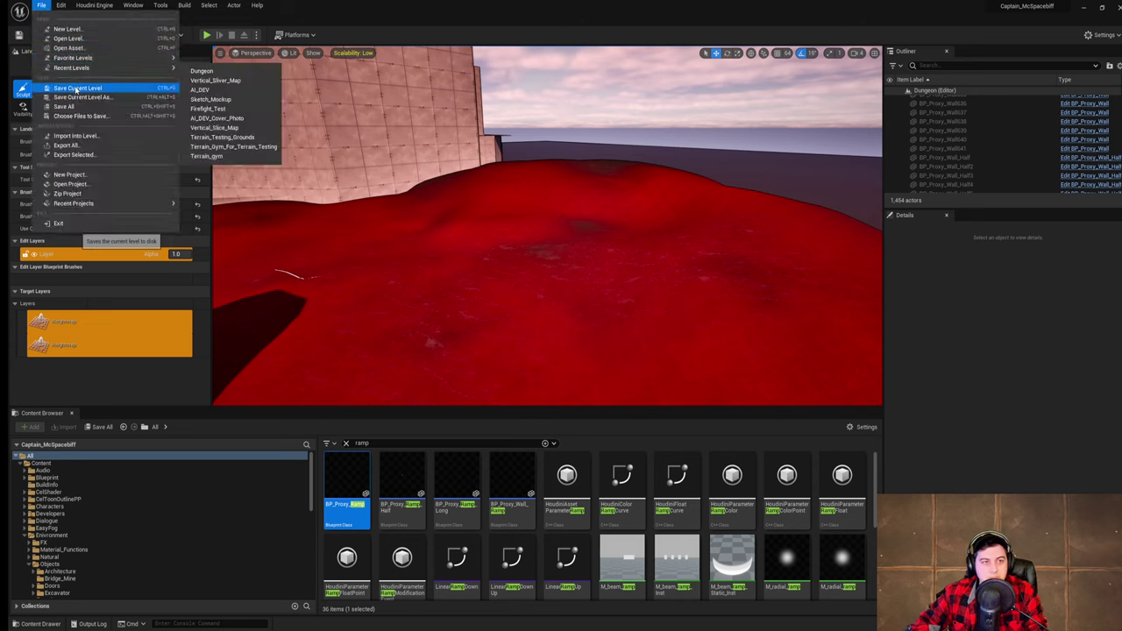
left_click(78, 88)
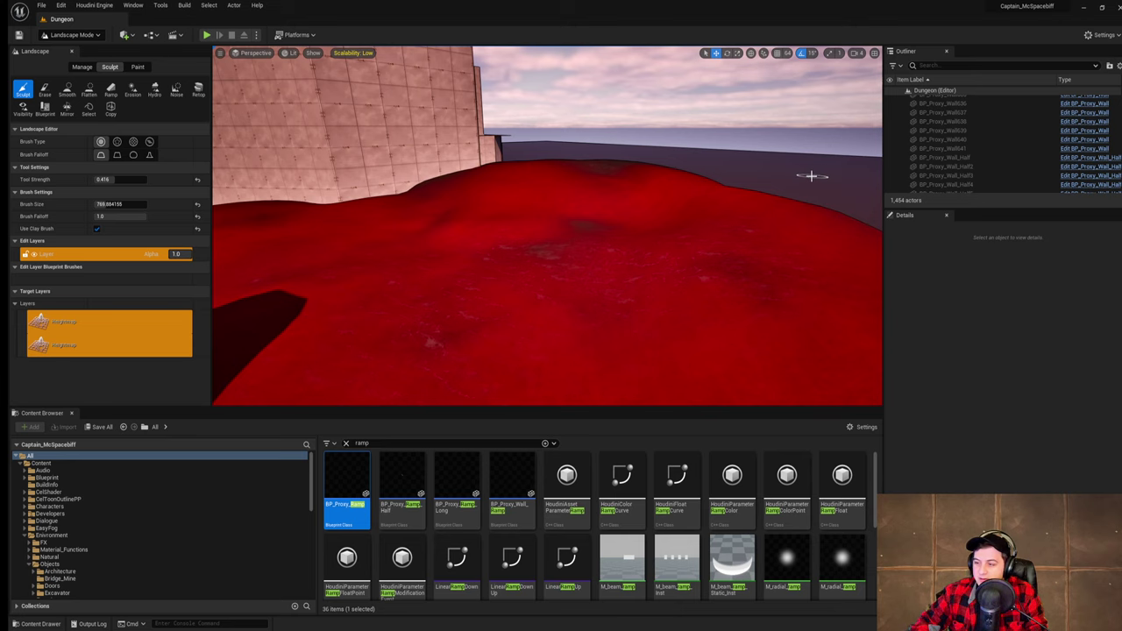
- Examine the sculpted terrain and extended walls from inside the entrance and from out in the courtyard
right_click_drag(788, 190, 499, 192)
key("w")
key("w")
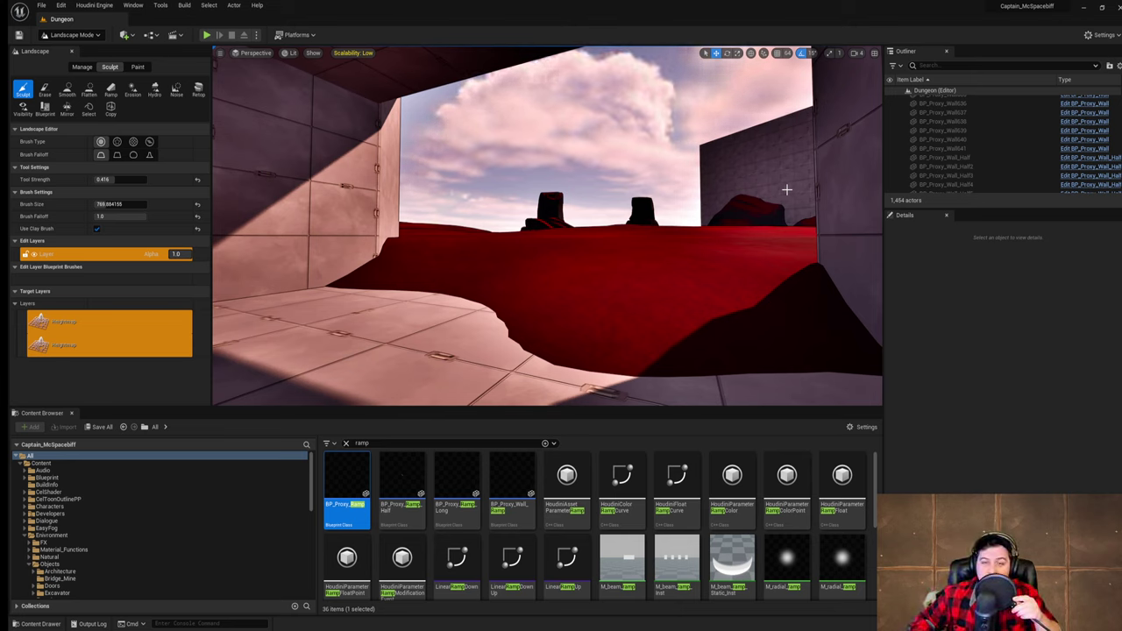
key("w")
right_click_drag(684, 202, 570, 186)
key("w")
key("w")
- Save the current level
left_click(40, 8)
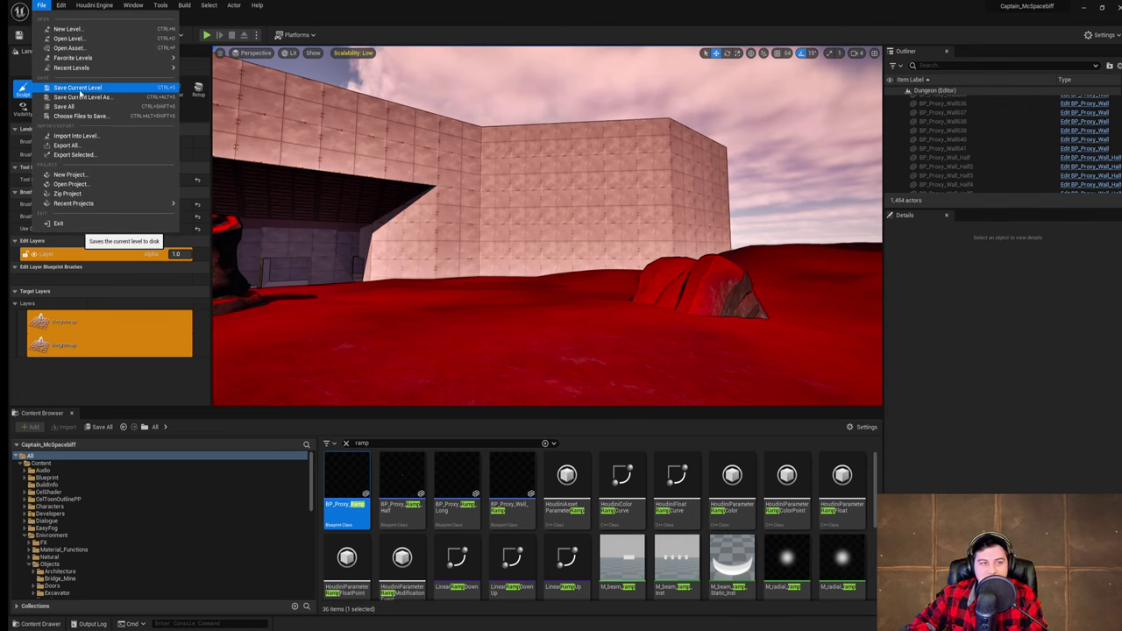
left_click(78, 89)
scroll(938, 146, "up", 1)
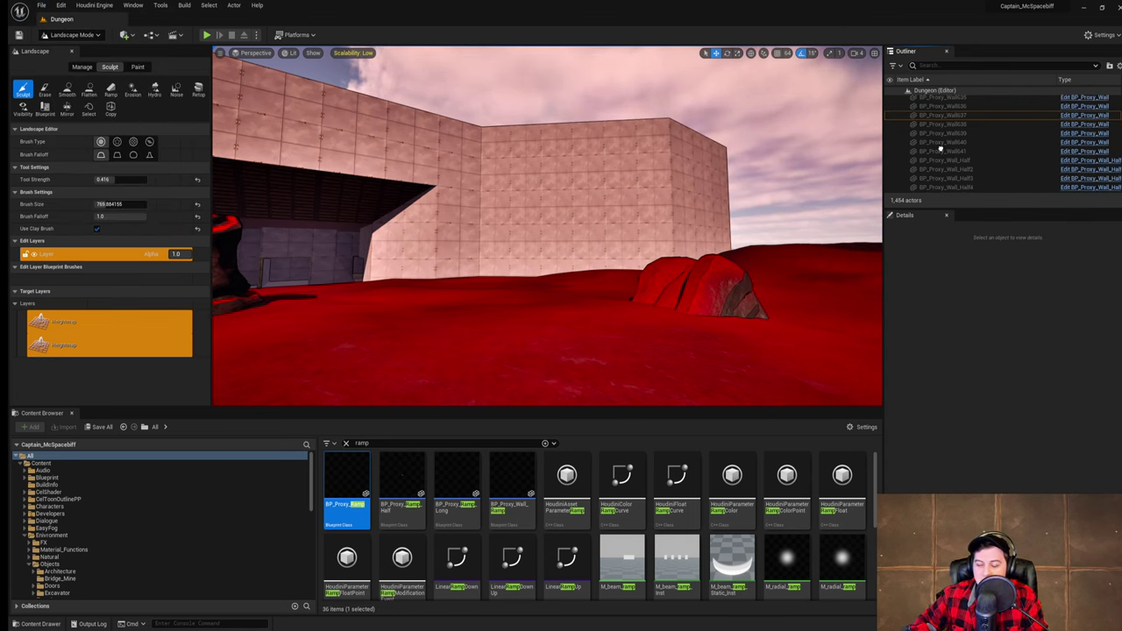
- Check the rocks and the gap between the two courtyard walls from ground level, and save the level again
right_click_drag(524, 171, 662, 171)
key("a")
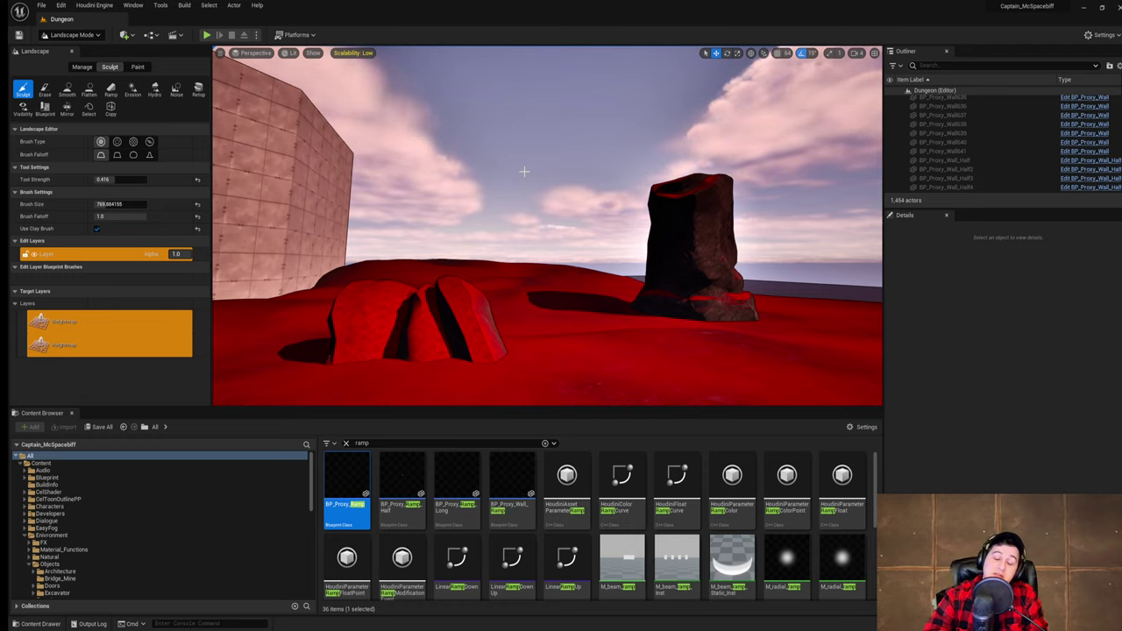
key("w")
mouse_move(638, 160)
right_mouse_down()
mouse_move(289, 166)
mouse_move(325, 180)
mouse_move(262, 180)
mouse_move(307, 145)
mouse_move(280, 140)
mouse_move(289, 201)
mouse_move(319, 215)
mouse_move(307, 206)
mouse_move(320, 249)
mouse_move(377, 180)
mouse_move(368, 175)
mouse_move(390, 166)
mouse_move(657, 167)
right_mouse_up()
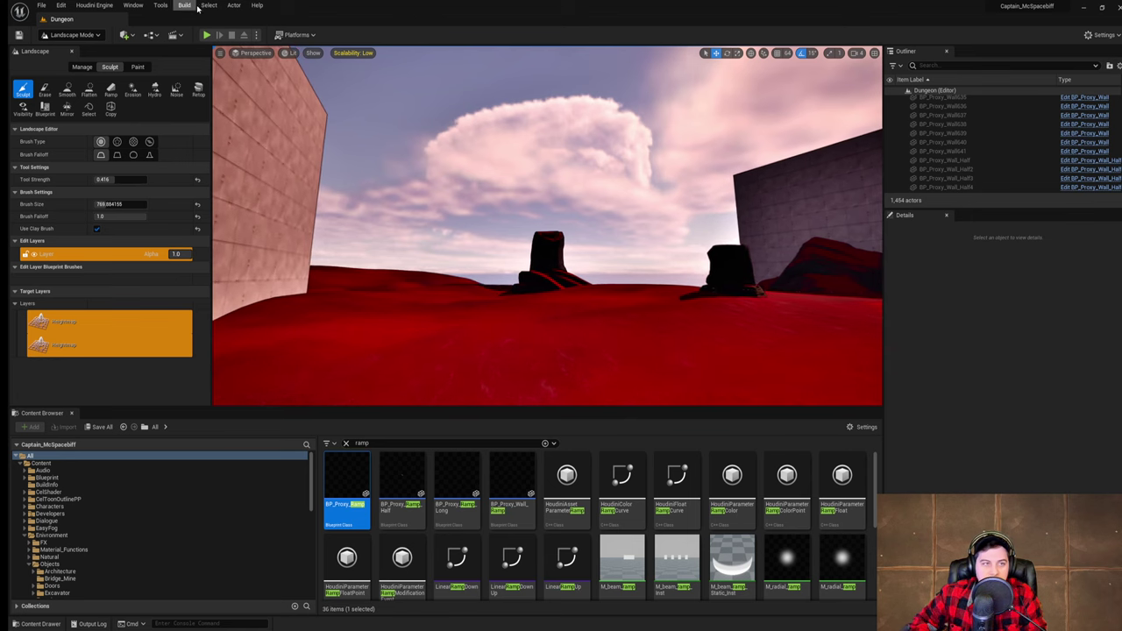
left_click(41, 5)
left_click(87, 87)
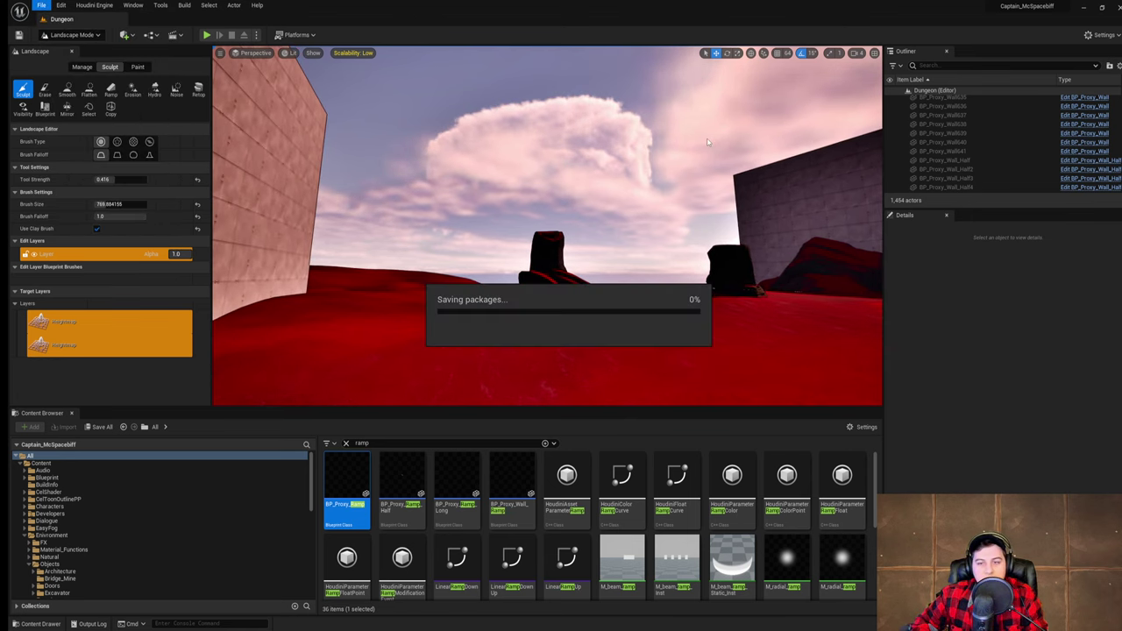
mouse_move(708, 140)
right_mouse_down()
mouse_move(771, 145)
mouse_move(793, 157)
mouse_move(802, 188)
mouse_move(708, 141)
right_mouse_up()
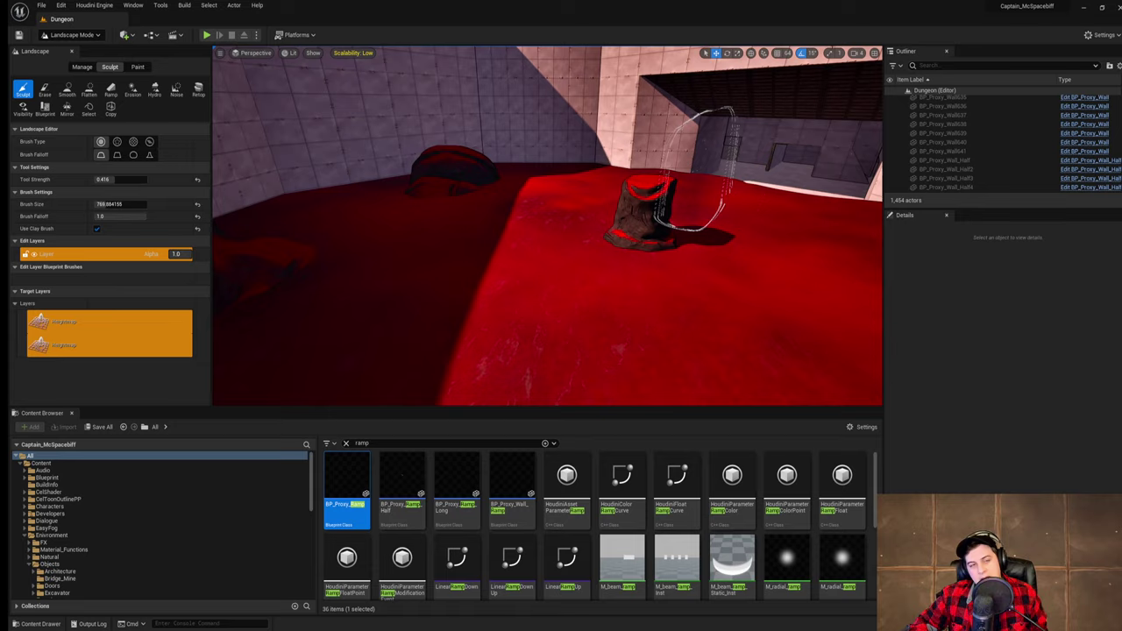
- Examine the courtyard walls, rocks and red terrain facing the dungeon entrance, and from inside the entrance looking out
mouse_move(590, 146)
right_mouse_down()
mouse_move(546, 72)
mouse_move(591, 146)
right_mouse_up()
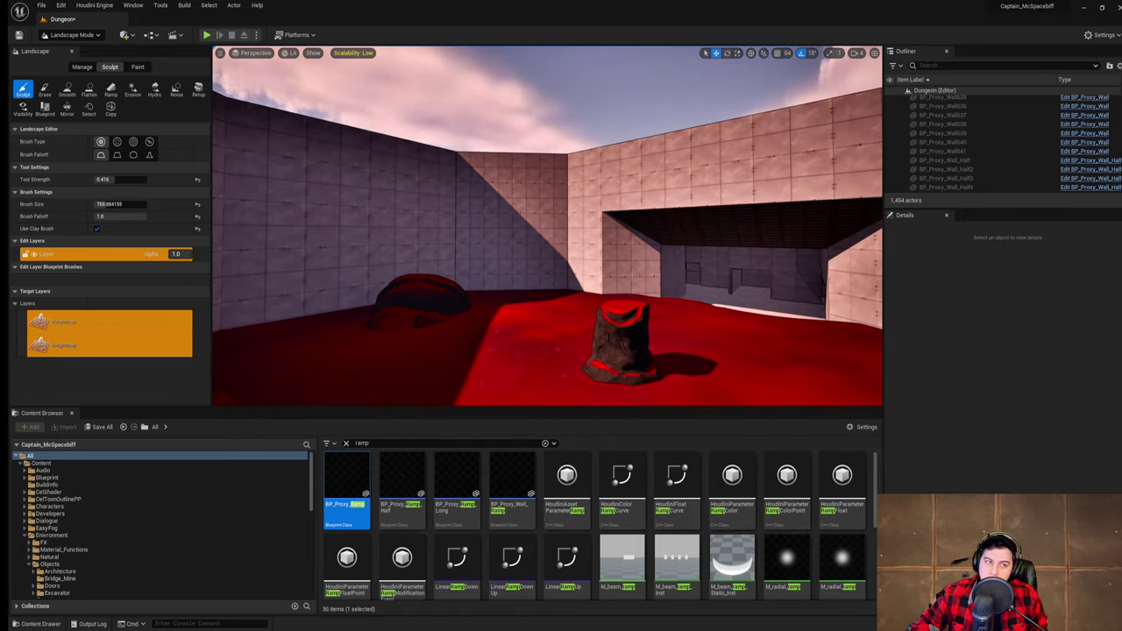
right_click_drag(590, 146, 592, 149)
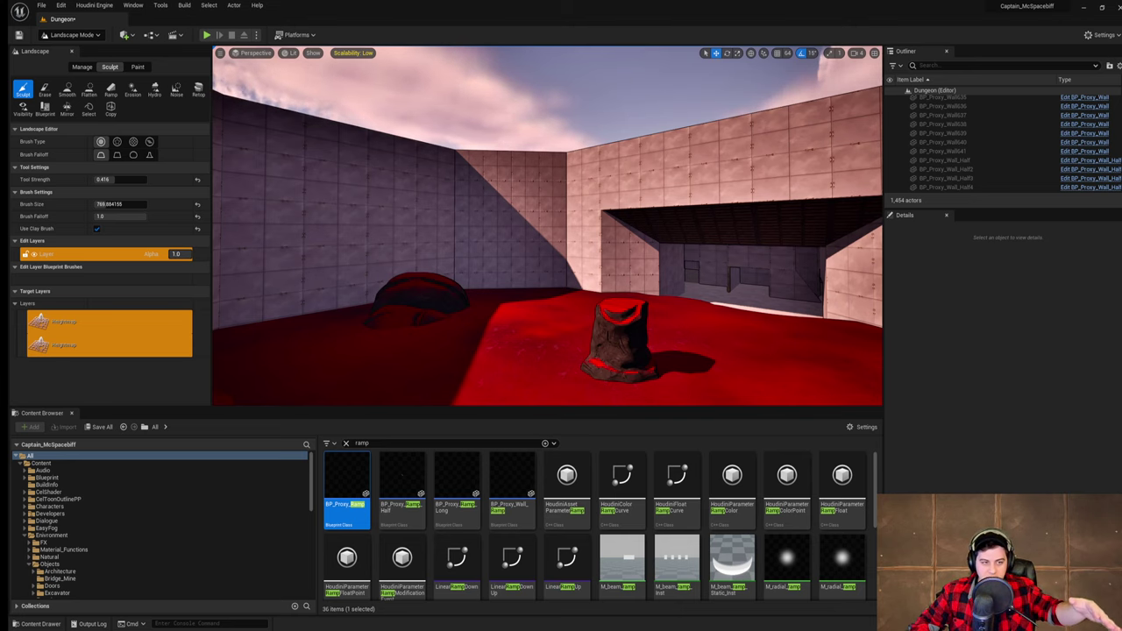
right_click_drag(593, 148, 590, 150)
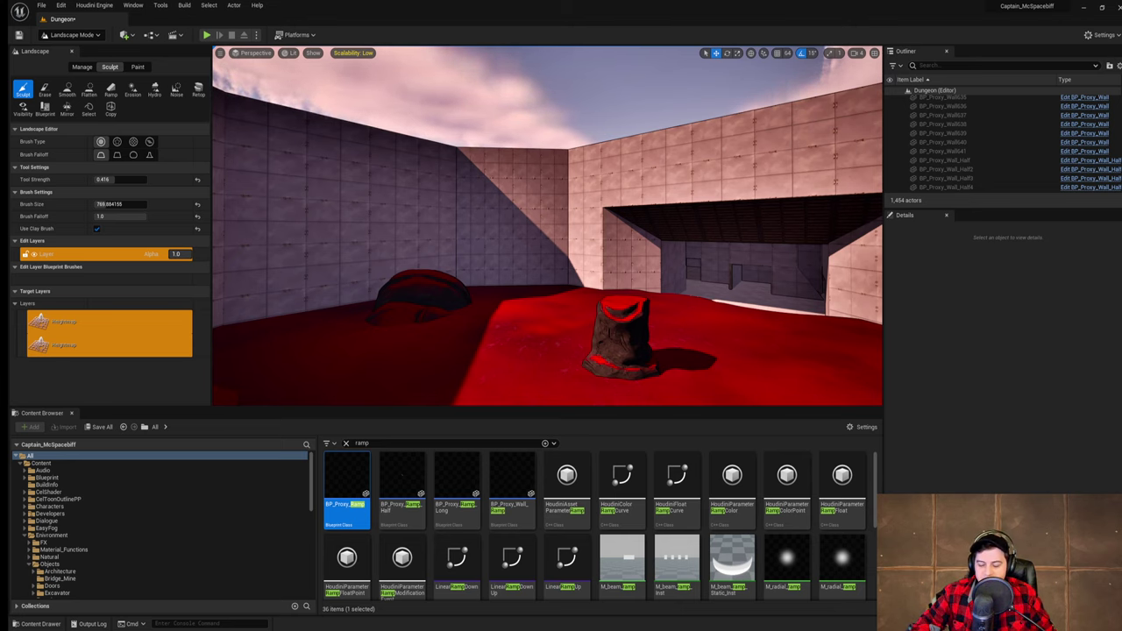
right_click_drag(547, 226, 449, 215)
key("w")
key("w")
key("w")
key("w")
key("w")
key("w")
key("w")
key("w")
key("w")
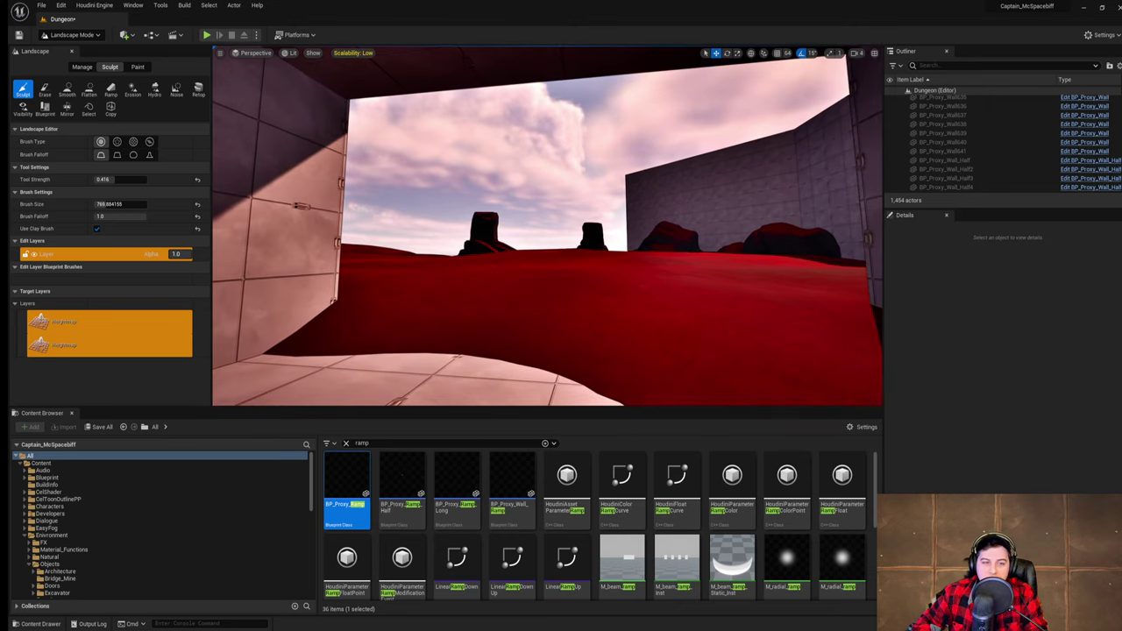
- Check the view from the entrance interior out to the rock pillars and save the current level
right_click_drag(625, 142, 627, 140)
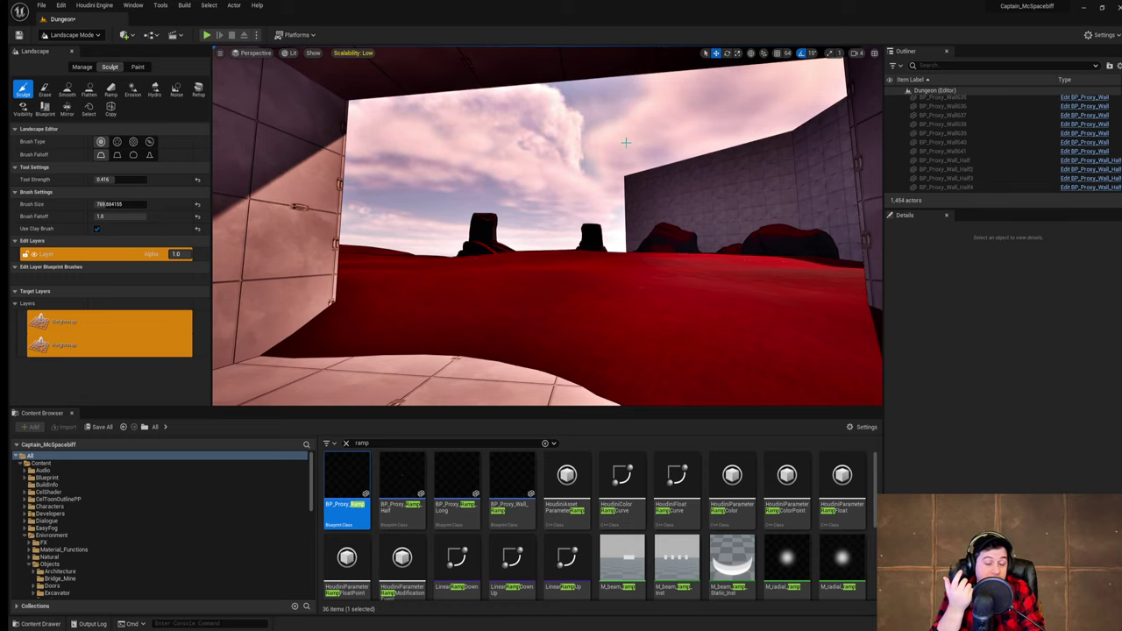
key("w")
right_click_drag(660, 169, 686, 173)
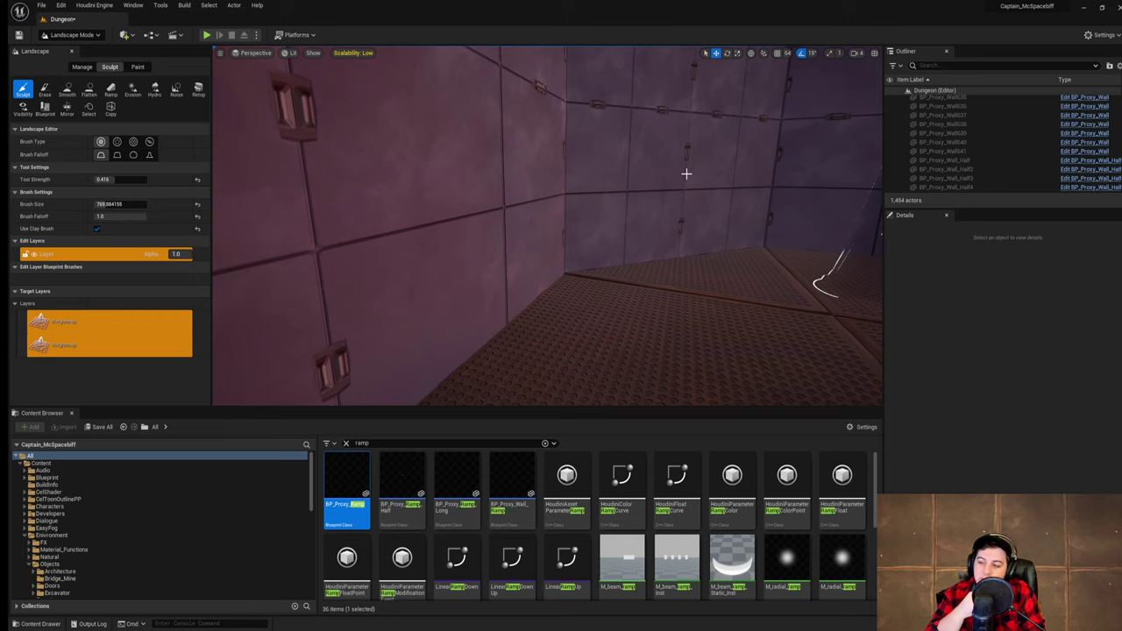
right_click_drag(700, 183, 964, 182)
key("w")
right_click_drag(547, 226, 606, 219)
left_click(41, 5)
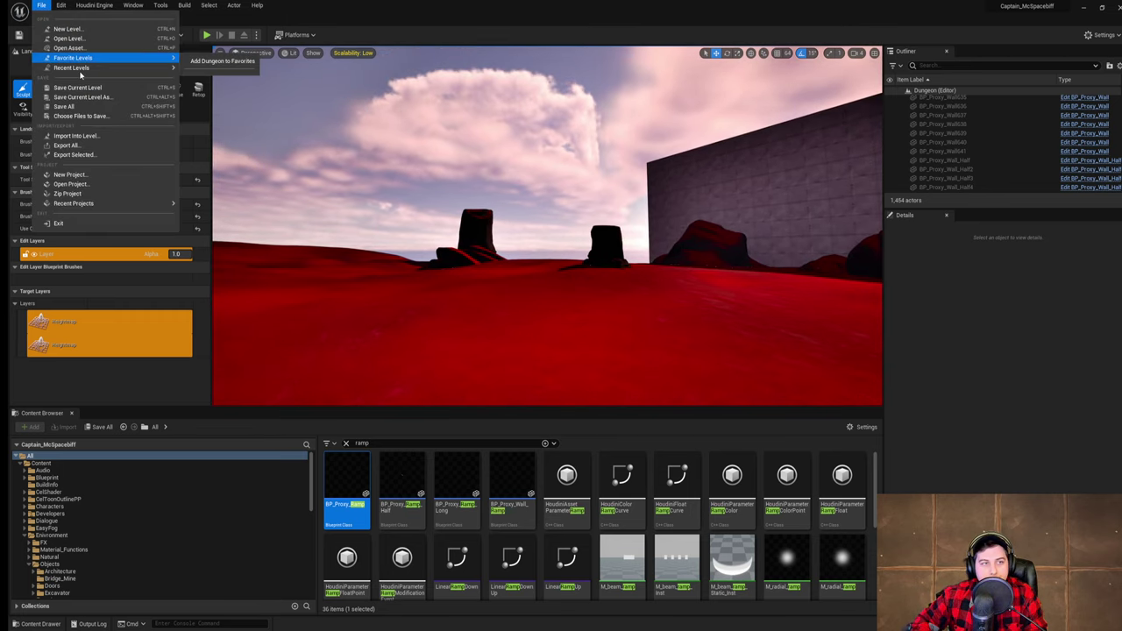
left_click(88, 88)
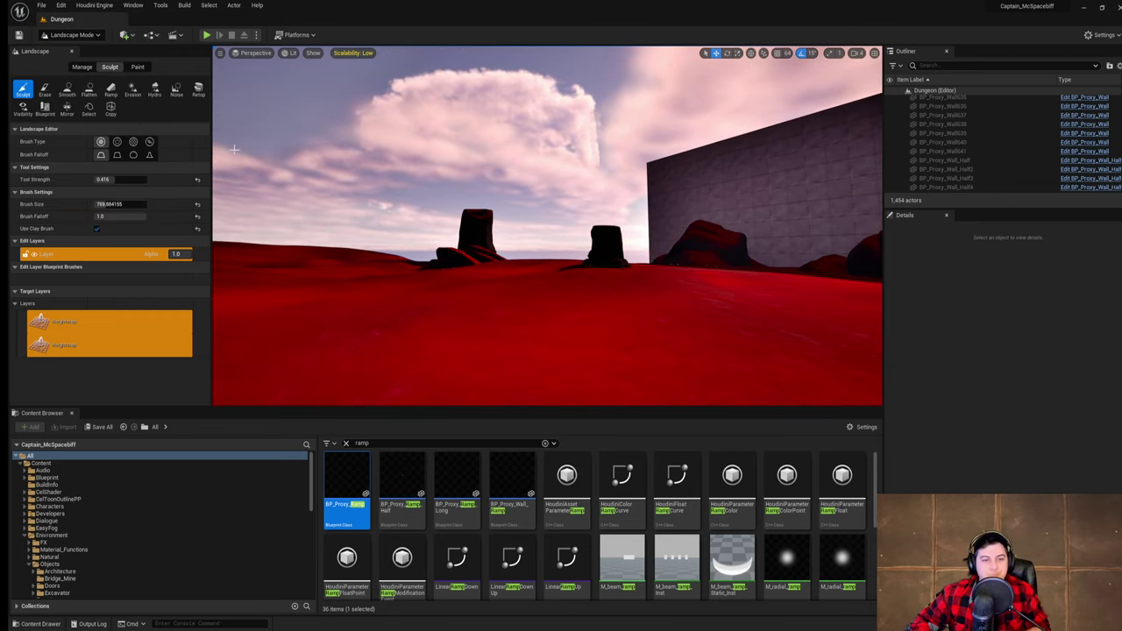
- Start a play test of the level and run the character past the rock pillars onto the outer terrain
right_click_drag(535, 227, 684, 237)
key("w")
key("s")
key("s")
key("w")
key("w")
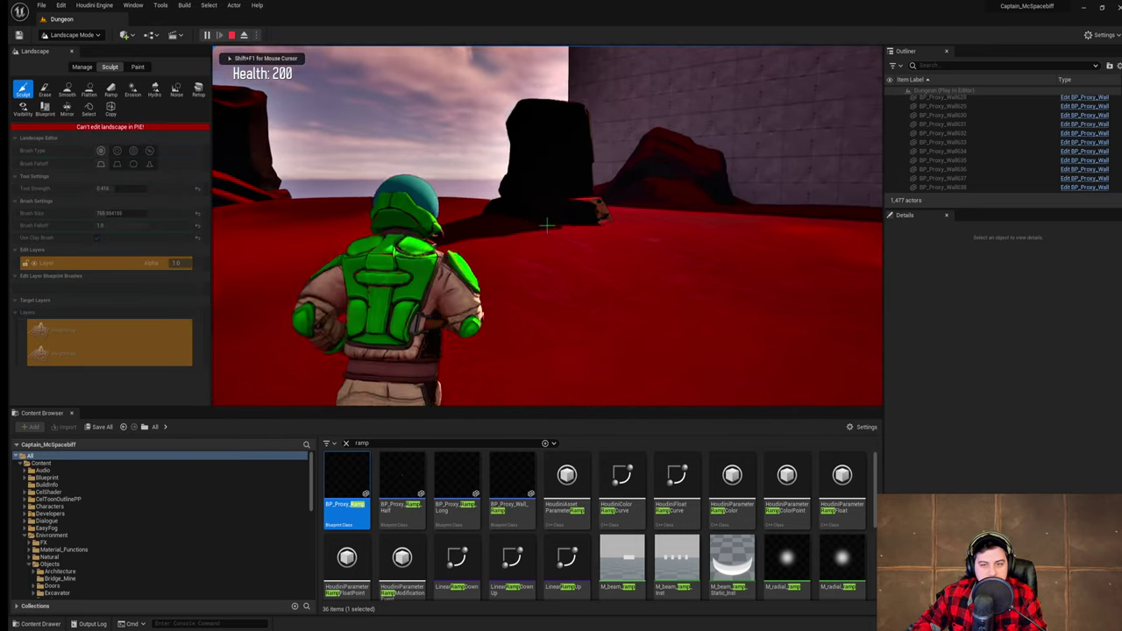
key("w")
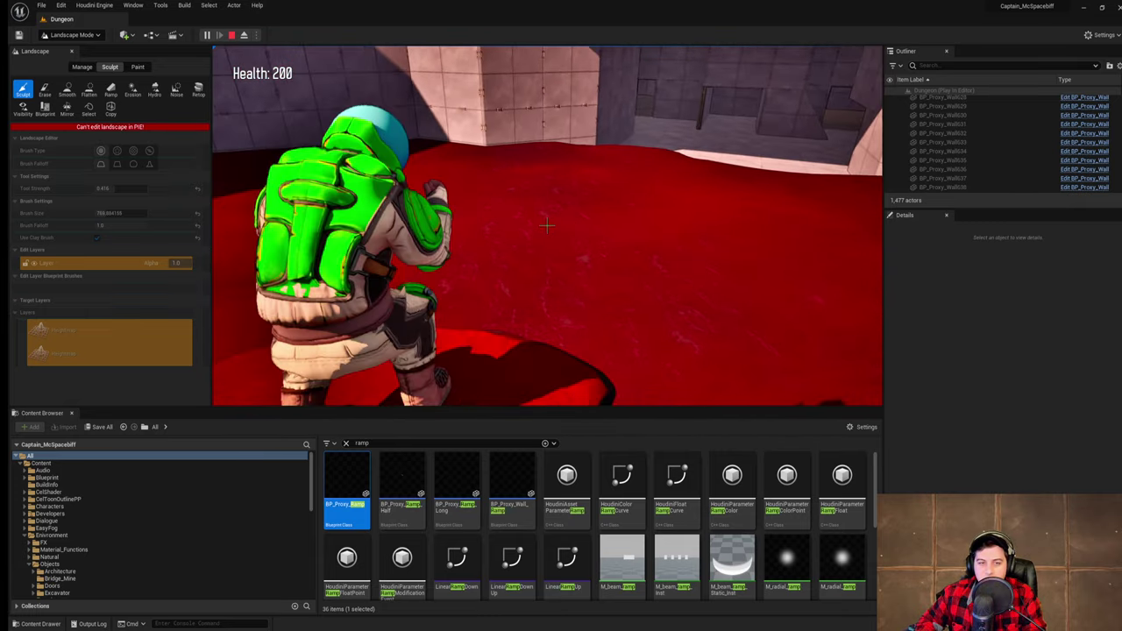
key("w")
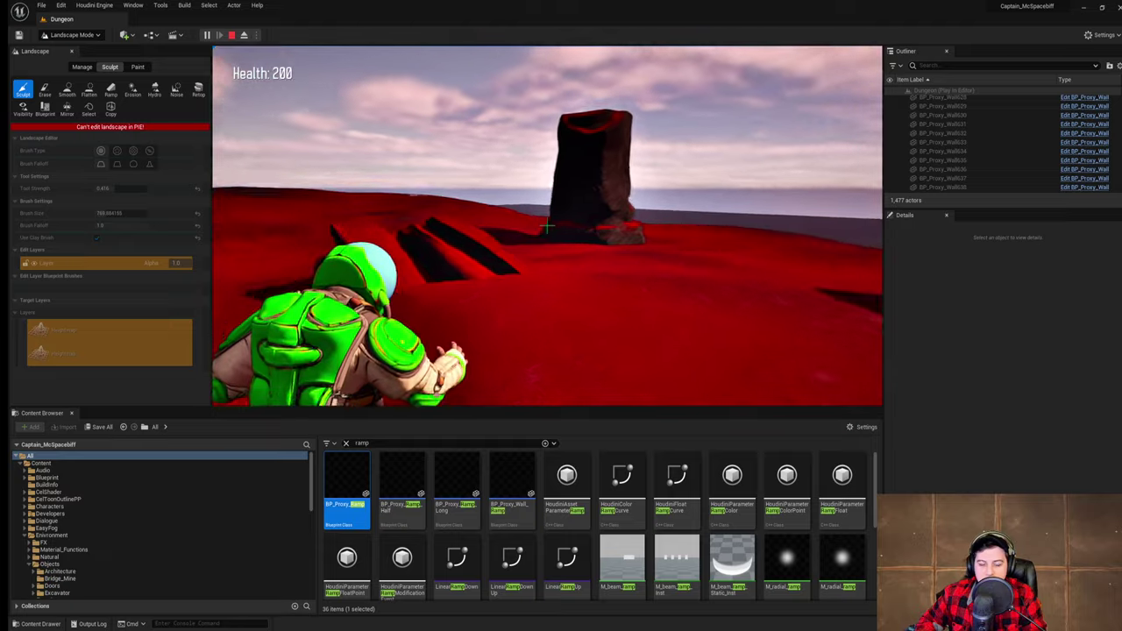
key("w")
key("space")
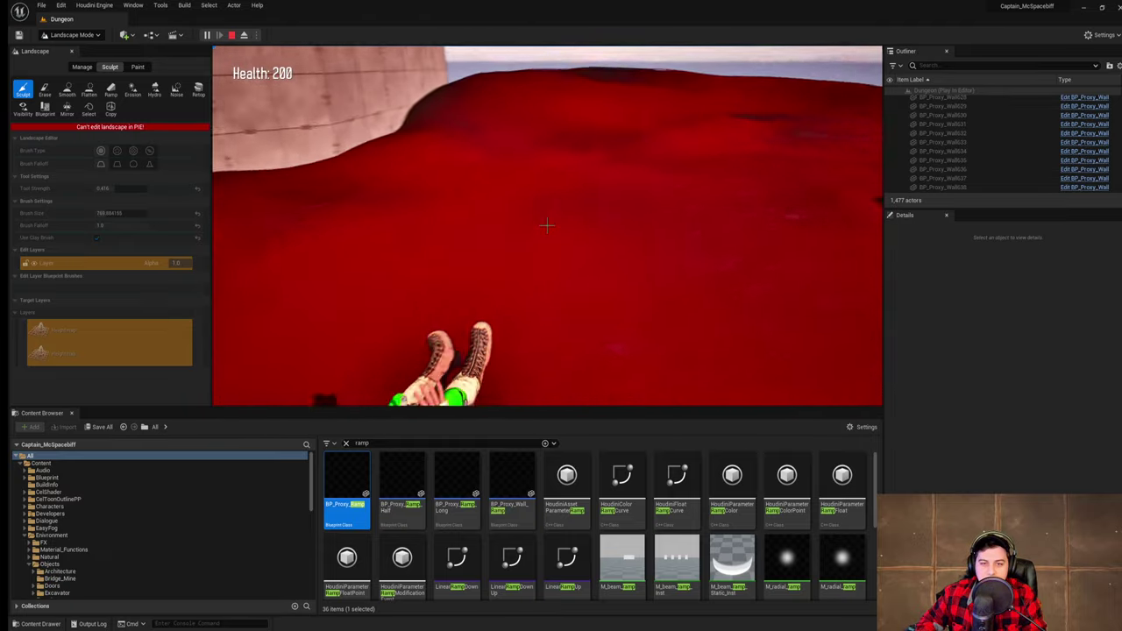
- Run and jump the character around the courtyard, inspecting the entrance and the boulders along the shaded wall
key("w")
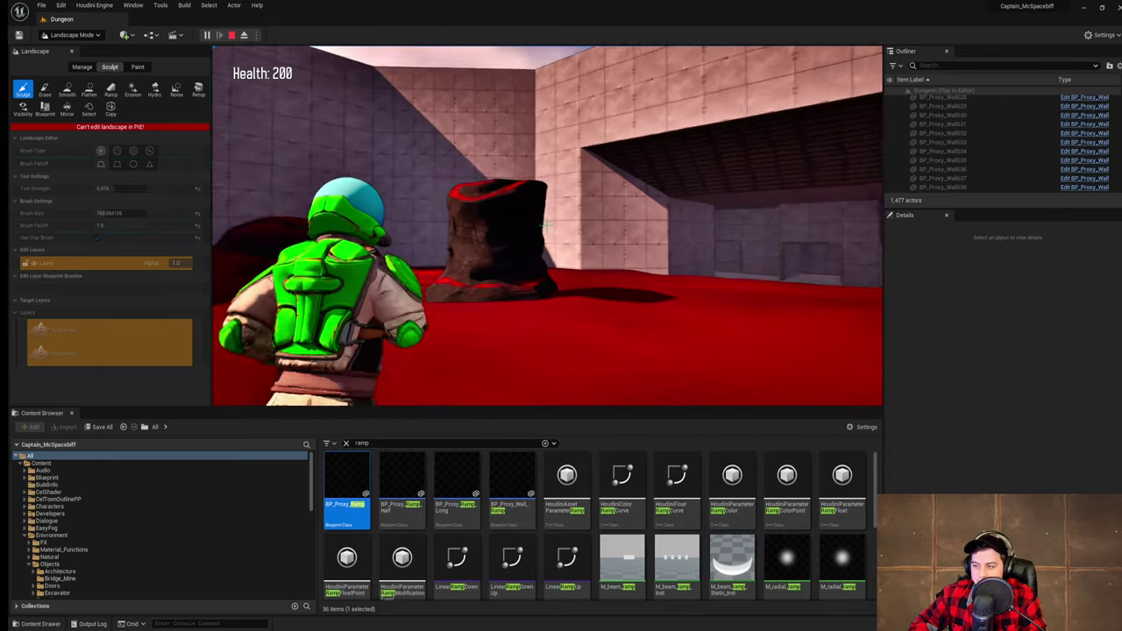
key("w")
key("space")
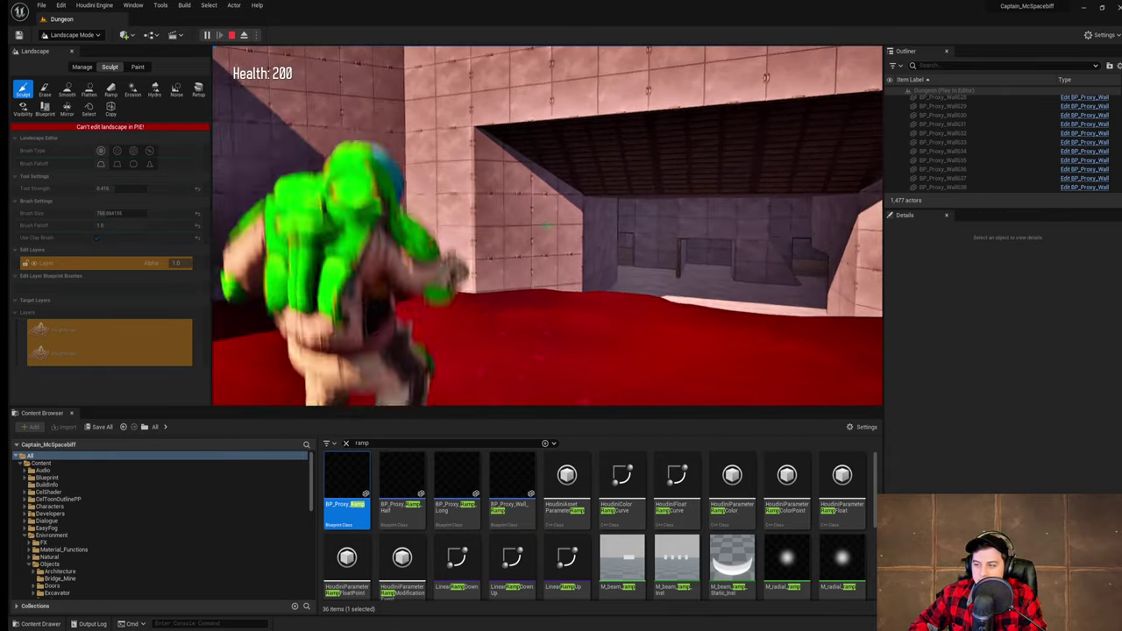
key("w")
key("w")
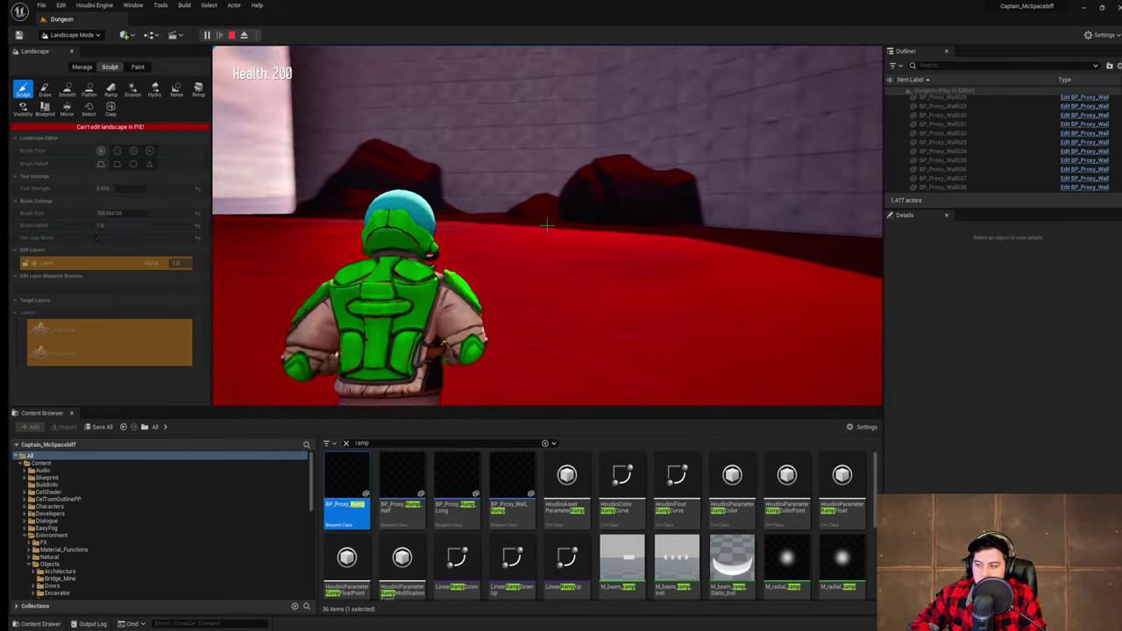
key("d")
key("a")
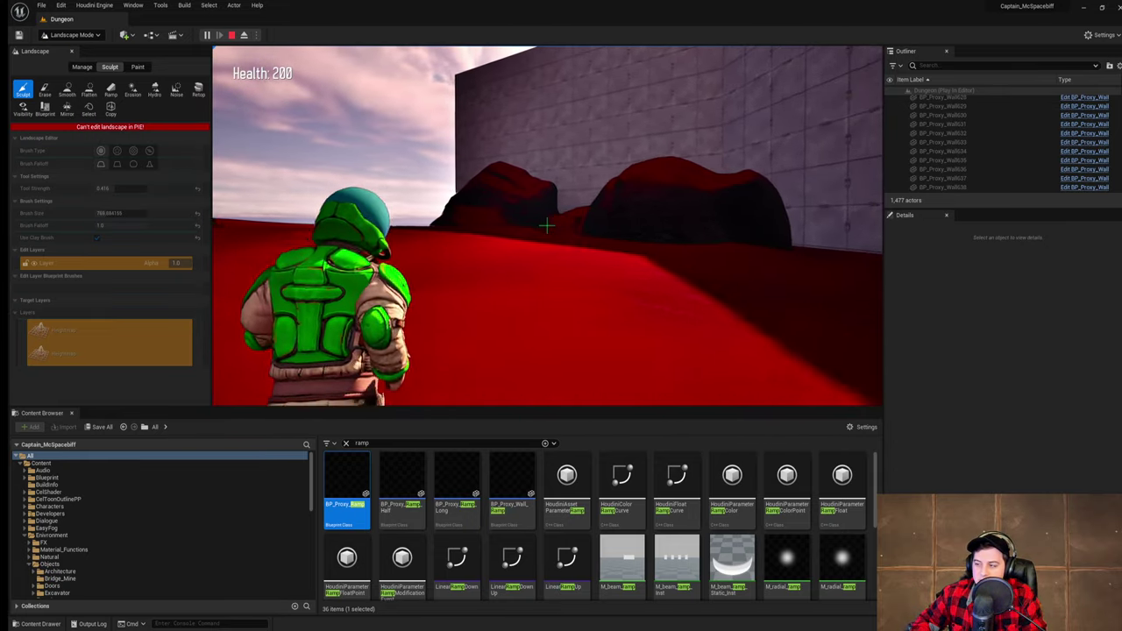
key("w")
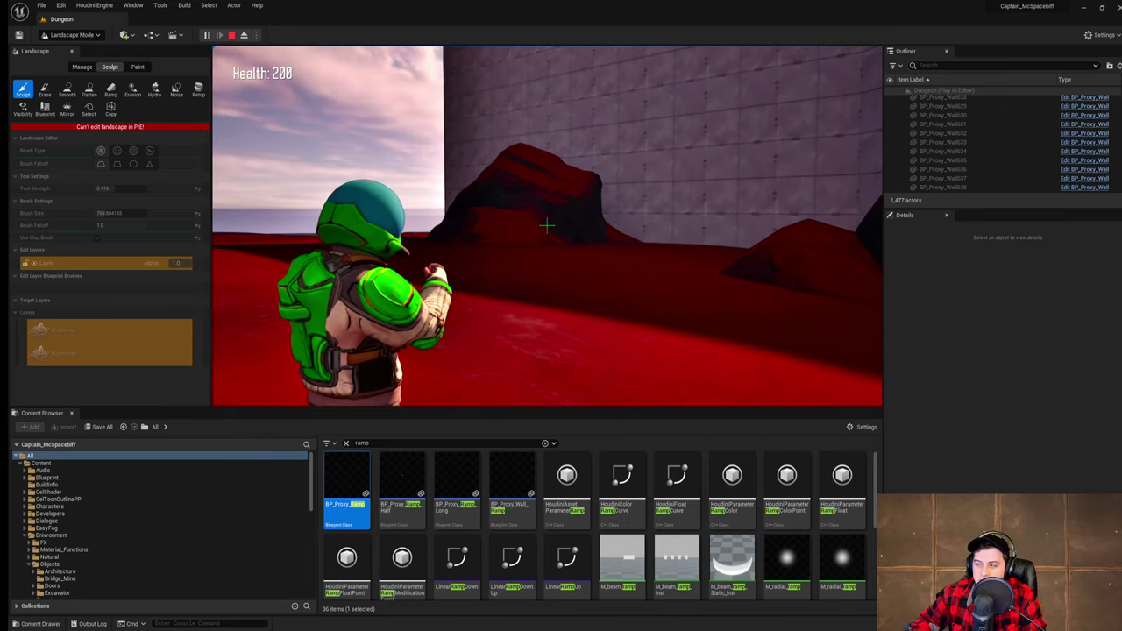
- Run the character over the slanted rocks by the far pillar and back to the boulders at the shaded wall
key("w")
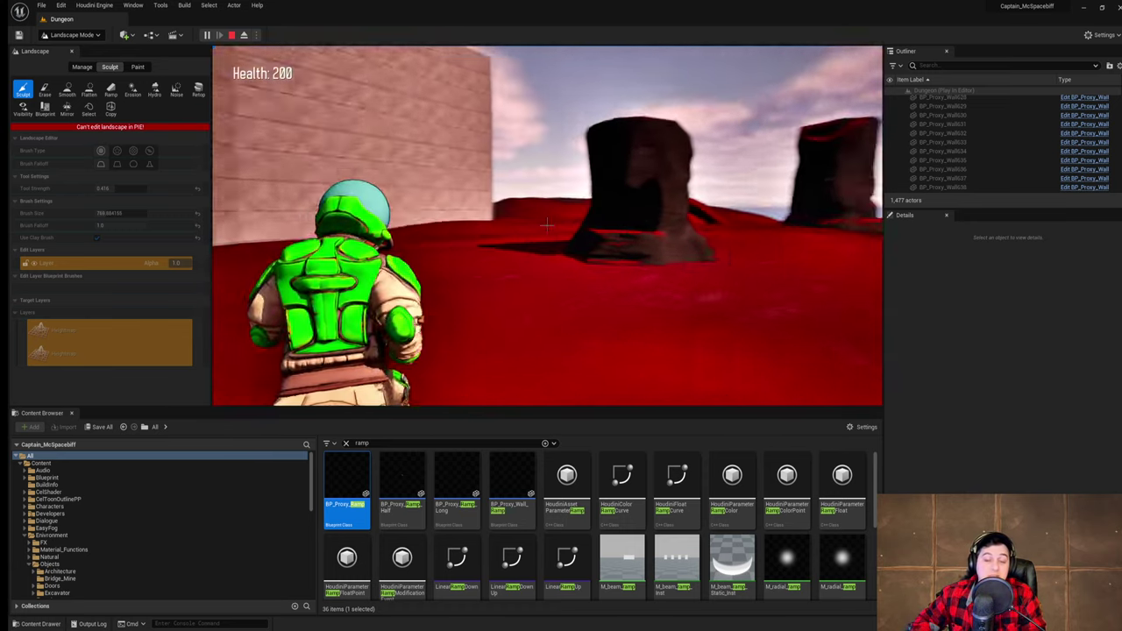
key("w")
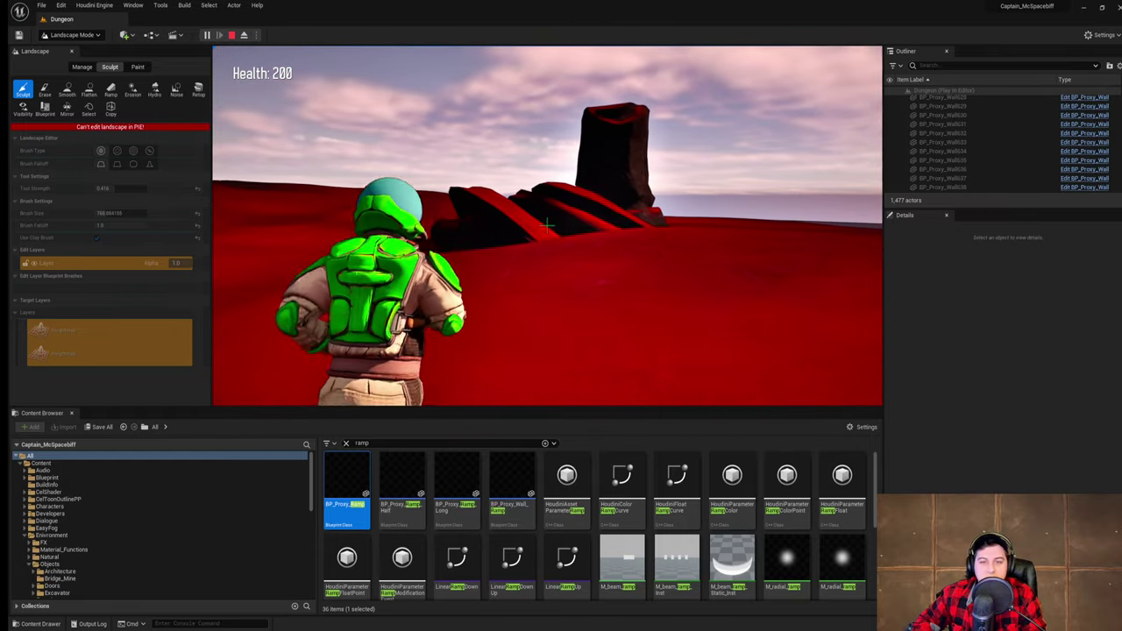
key("w")
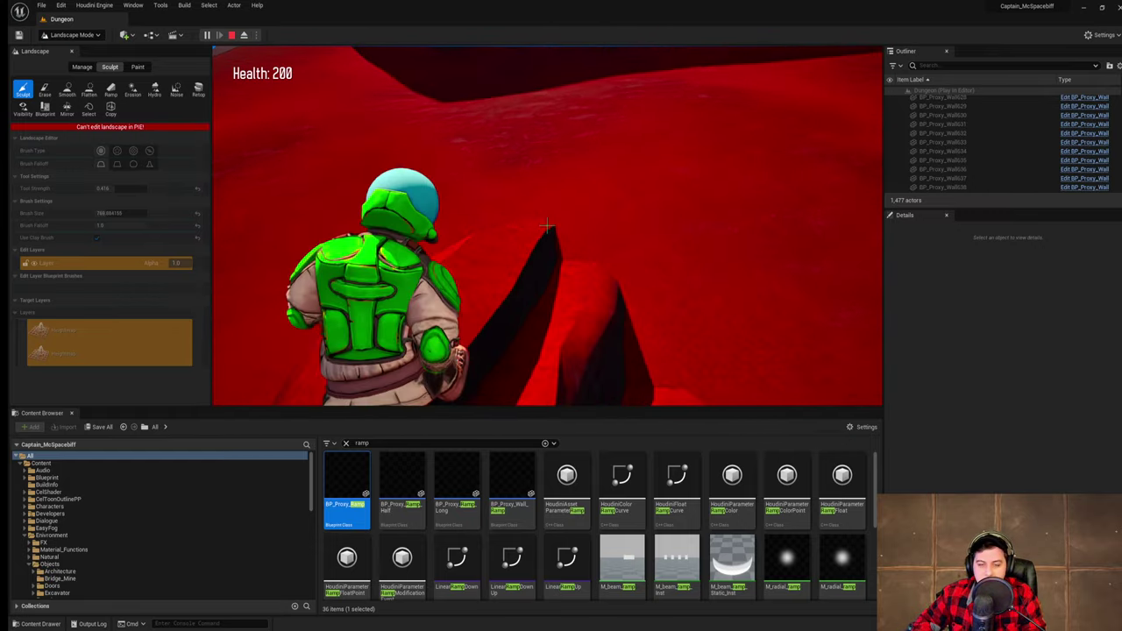
key("w")
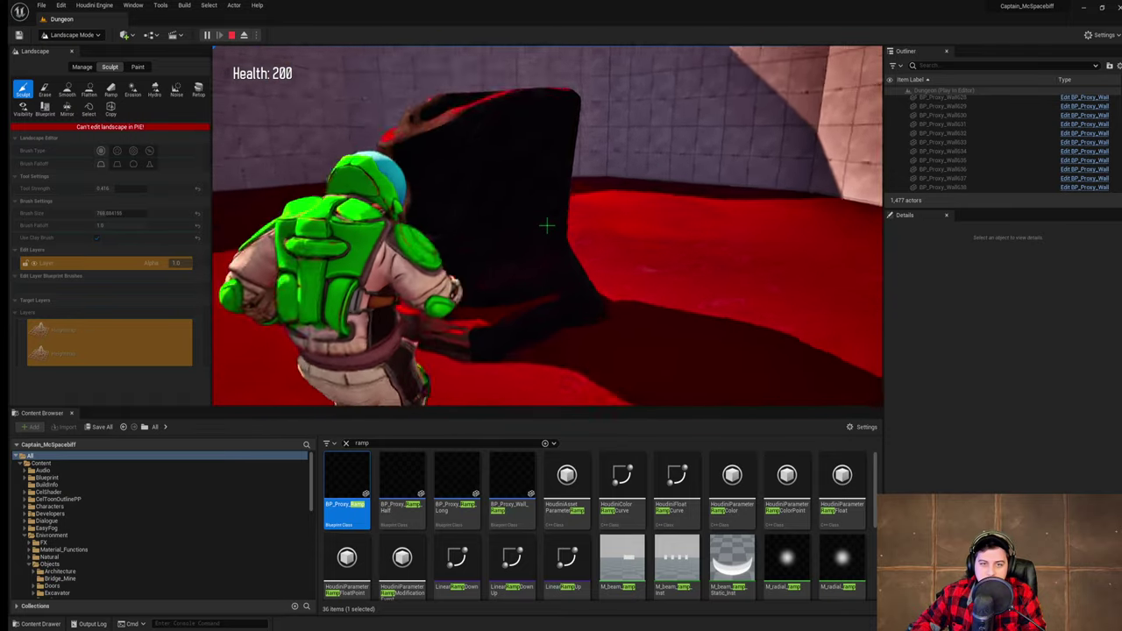
key("w")
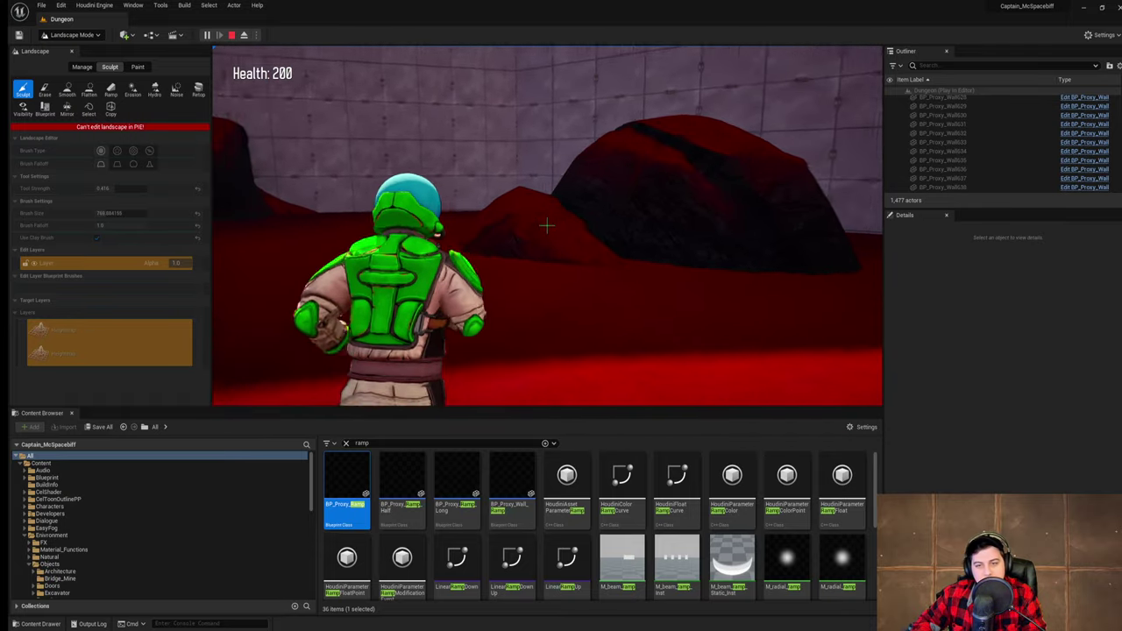
key("w")
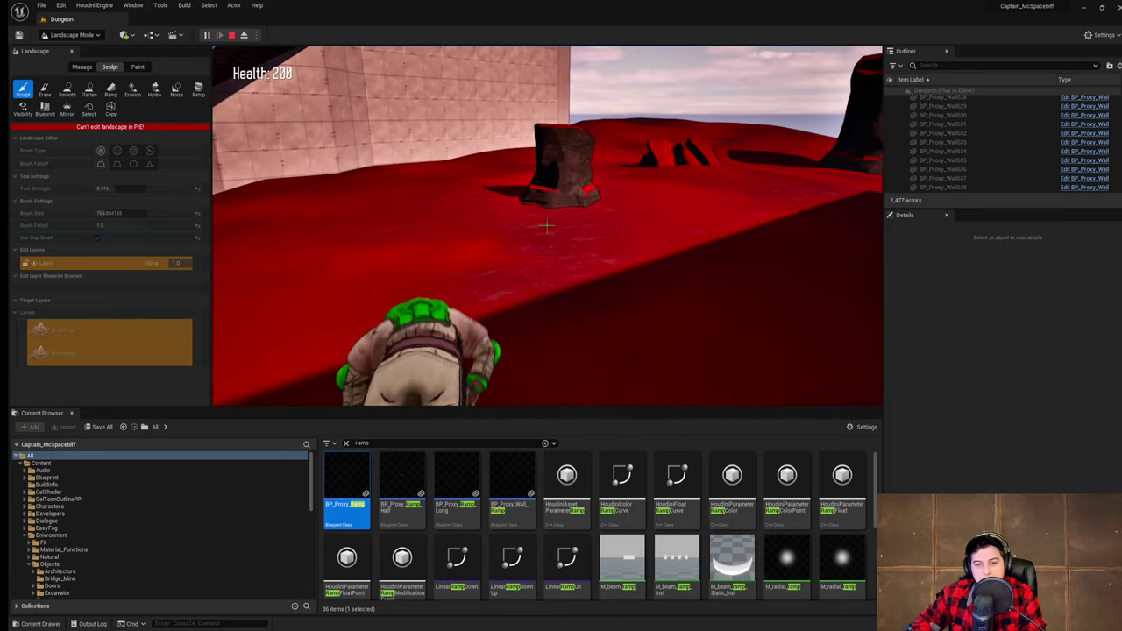
- Run the character around the rock pillar to the dungeon entrance, look back over the courtyard, and end the play test
key("d")
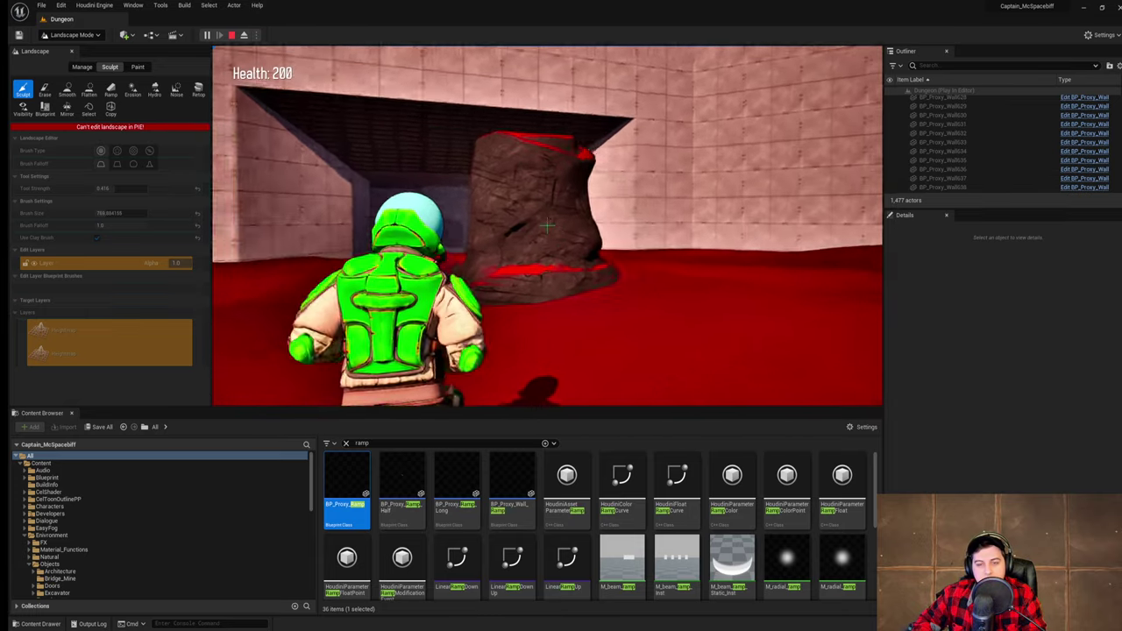
key("w")
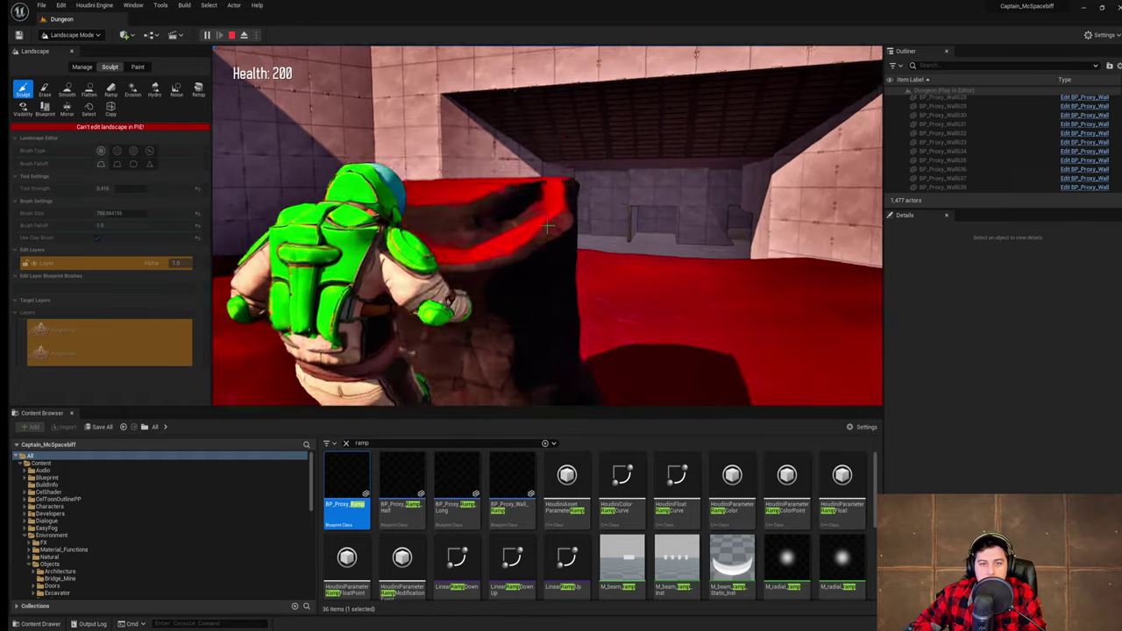
key("w")
key("space")
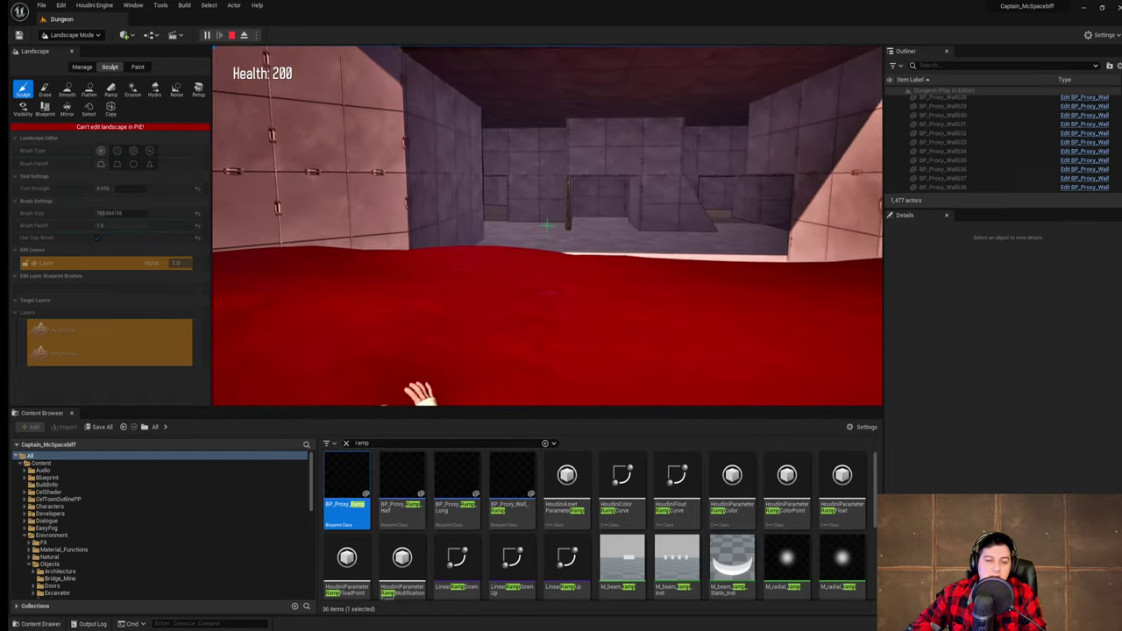
key("space")
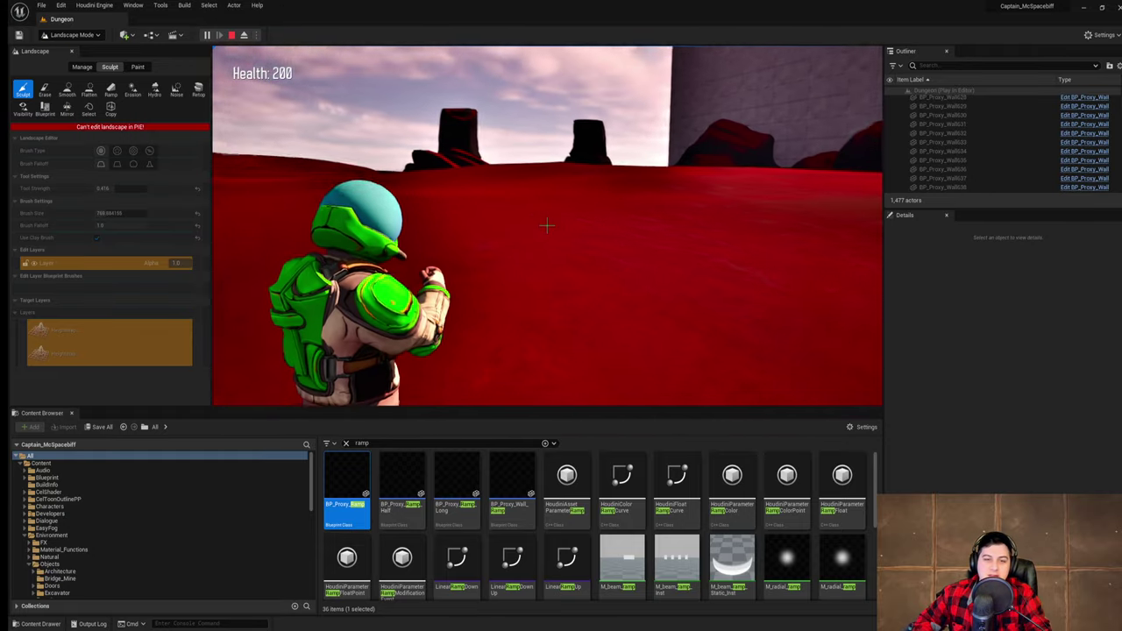
key("Escape")
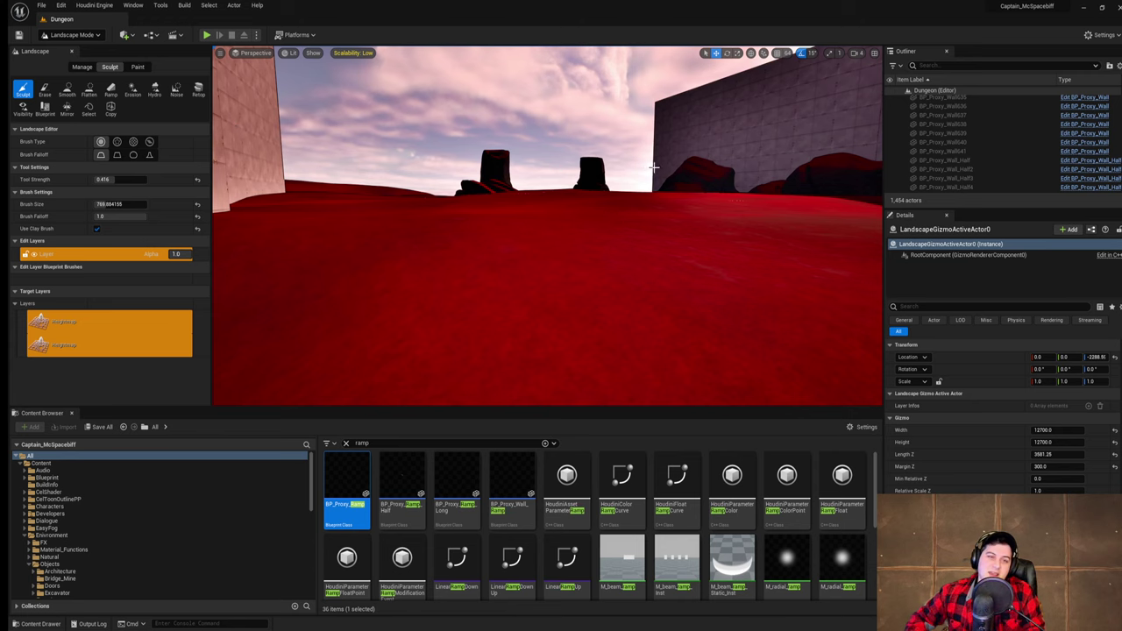
- Review the rock pillars and the opening between the two courtyard walls, and save the current level
key("w")
right_click_drag(654, 167, 811, 144)
key("w")
key("w")
key("w")
key("w")
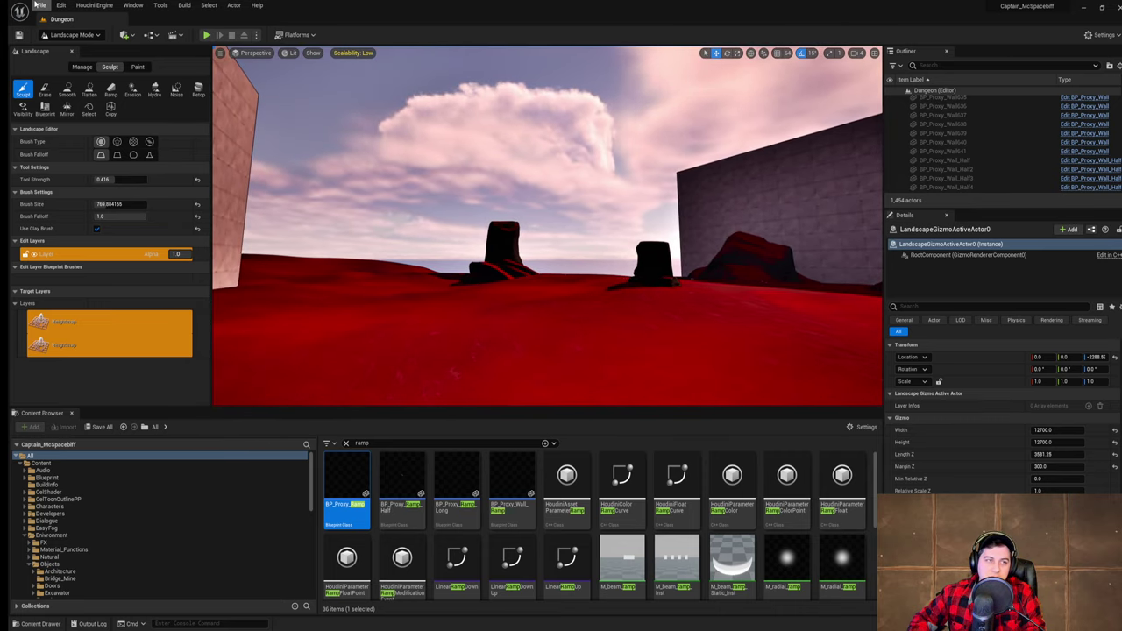
left_click(39, 5)
left_click(81, 88)
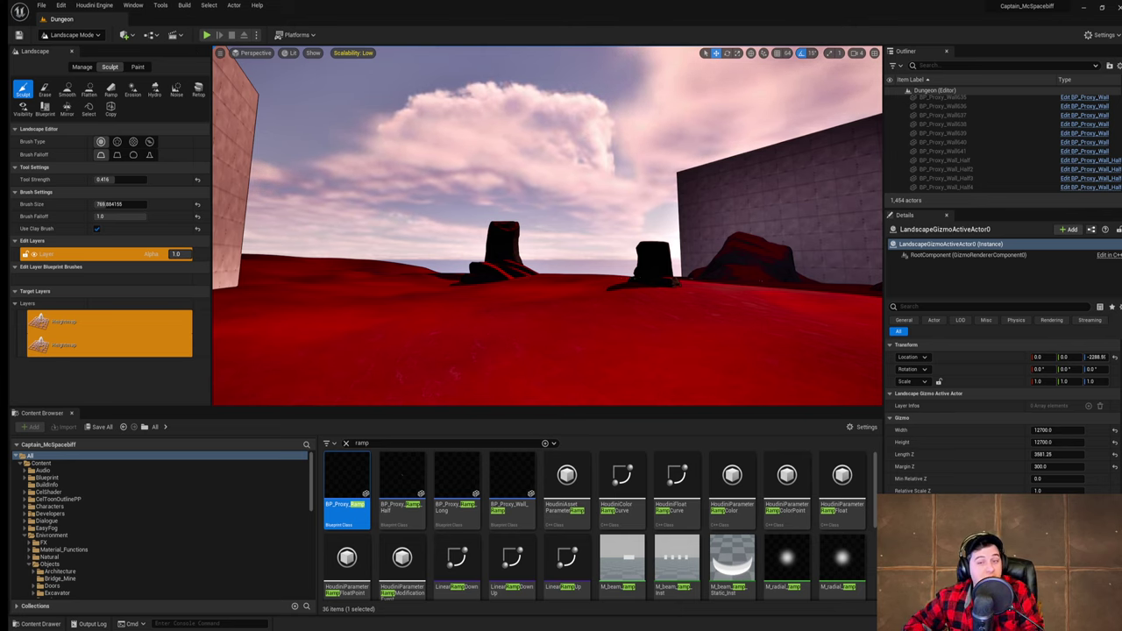
- Start a play test near the rock pillars and run and jump the character past them to the large boulder at the shaded wall
key("w")
right_click_drag(561, 133, 587, 140)
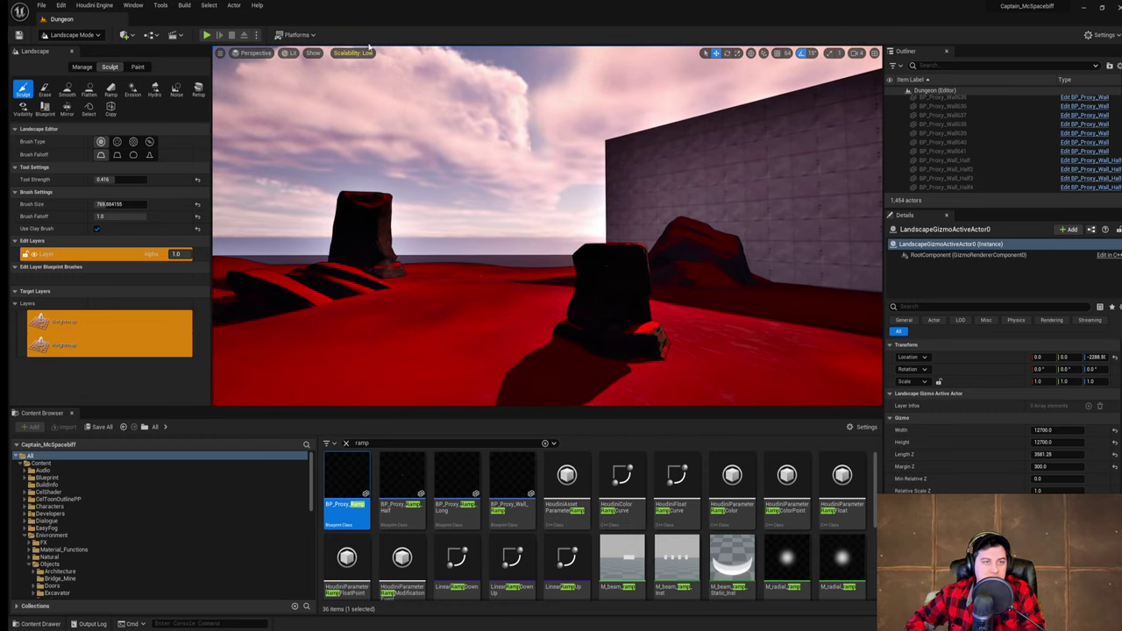
left_click(207, 35)
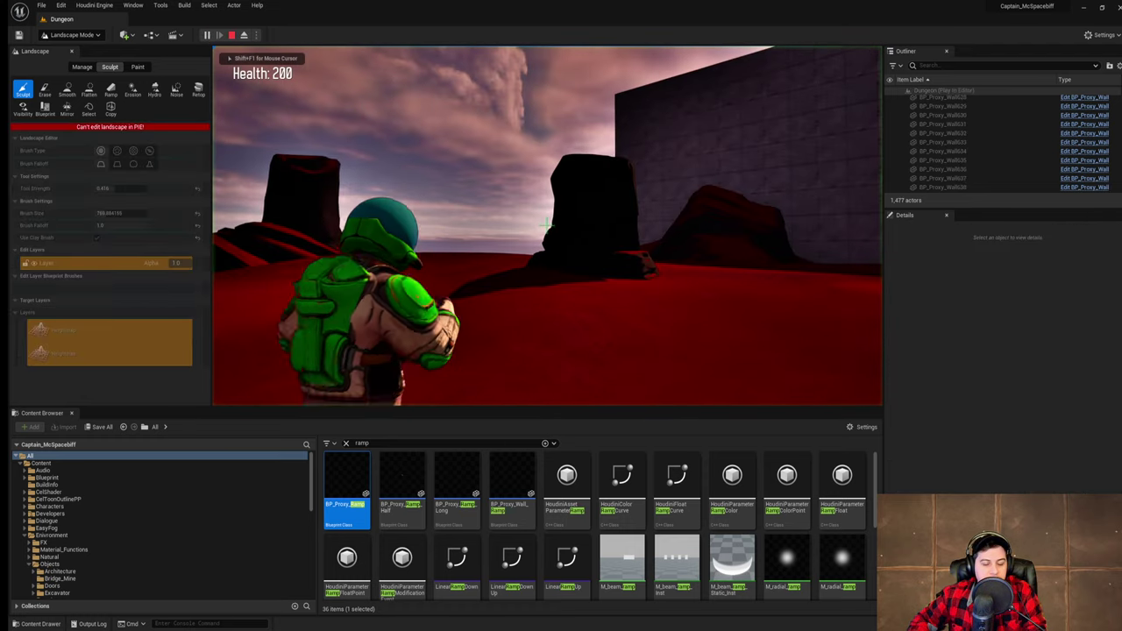
key("w")
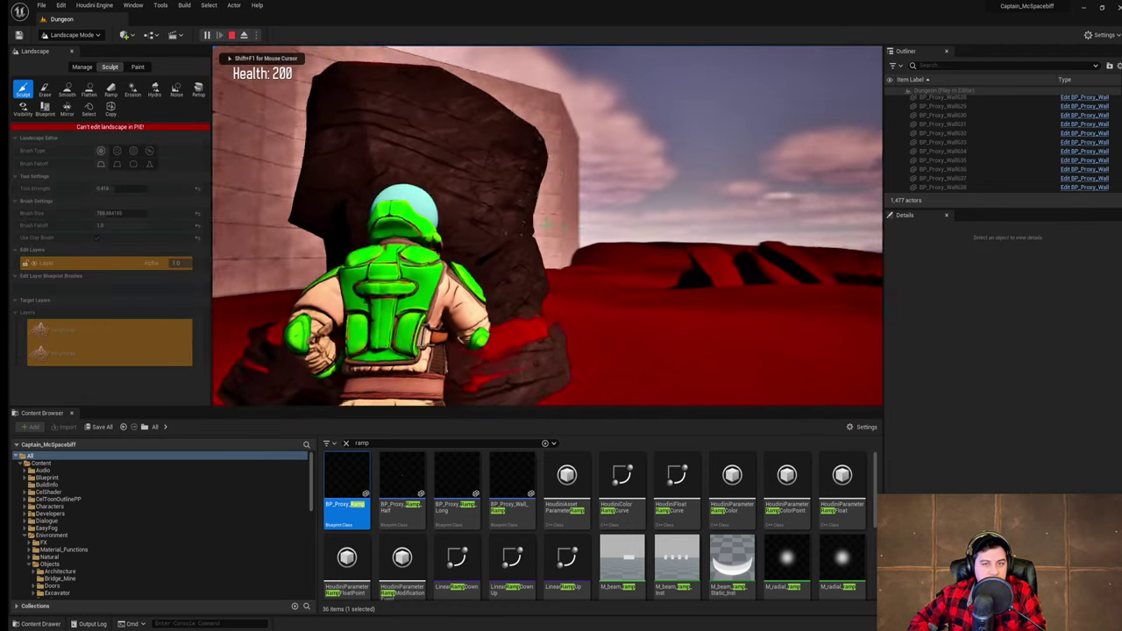
key("w")
key("space")
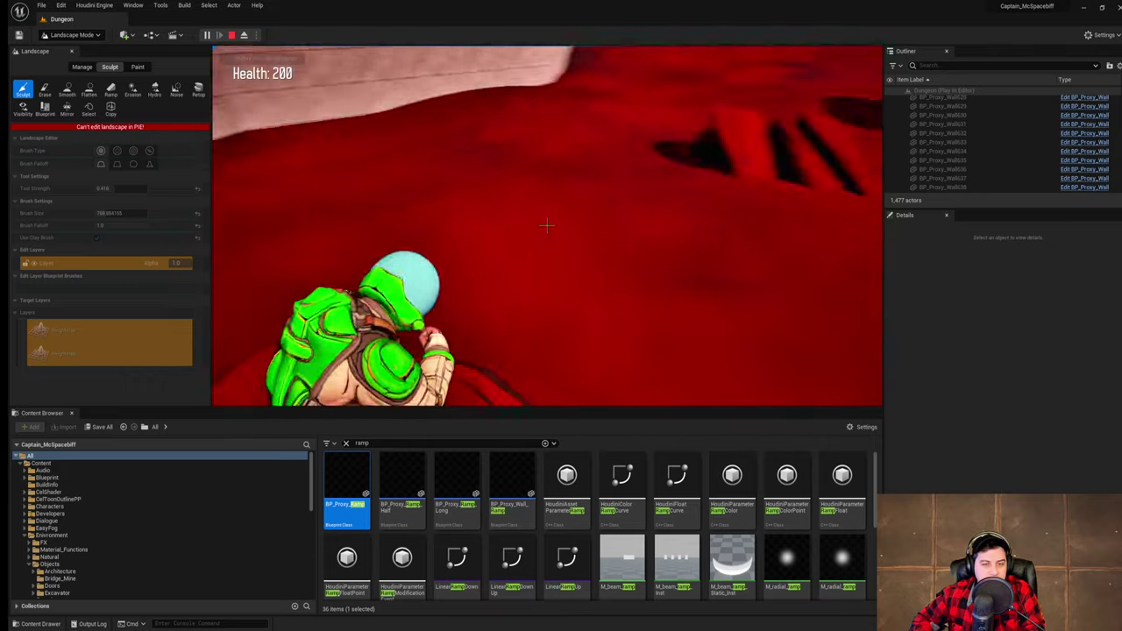
key("w")
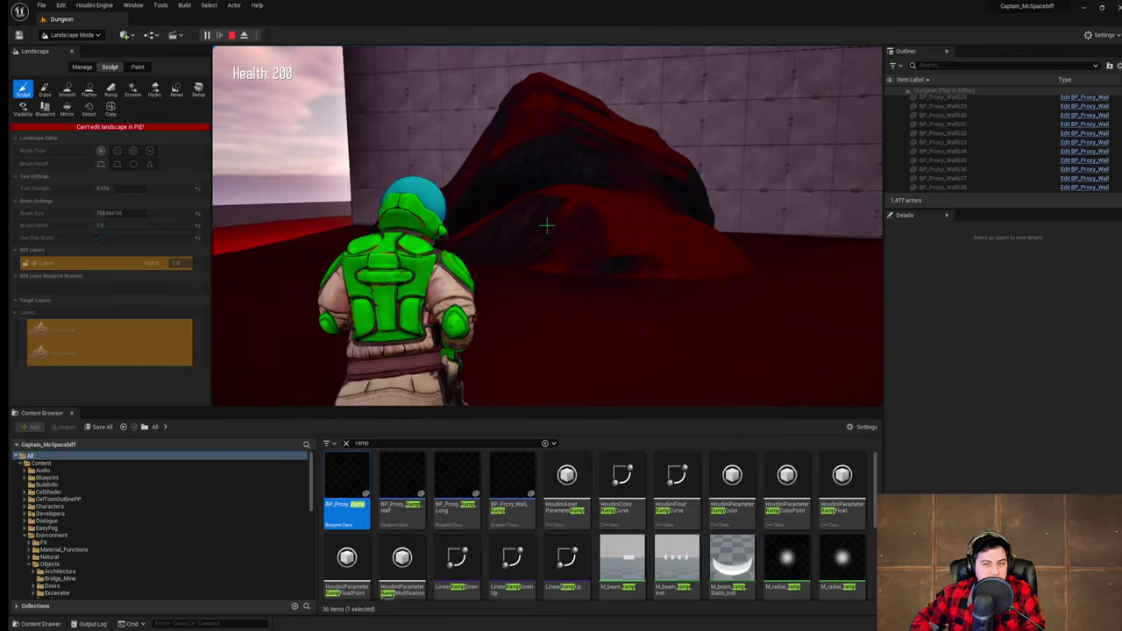
key("w")
key("w")
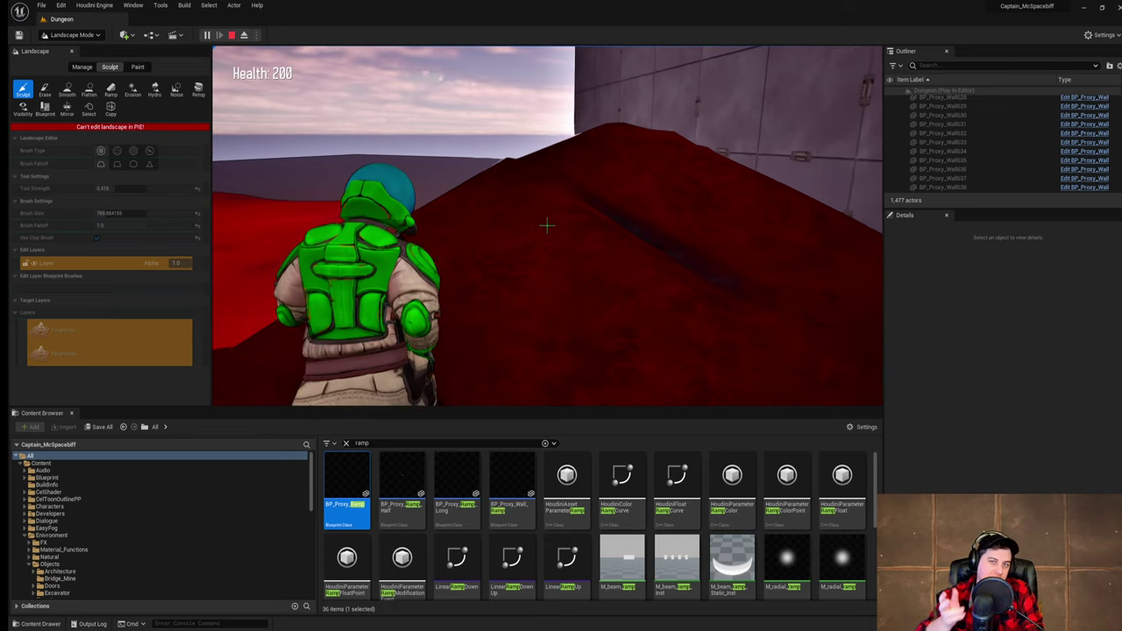
- Run the character from the large boulder across the courtyard to the slanted rocks, and return past the pillar to the shaded wall's boulders
key("w")
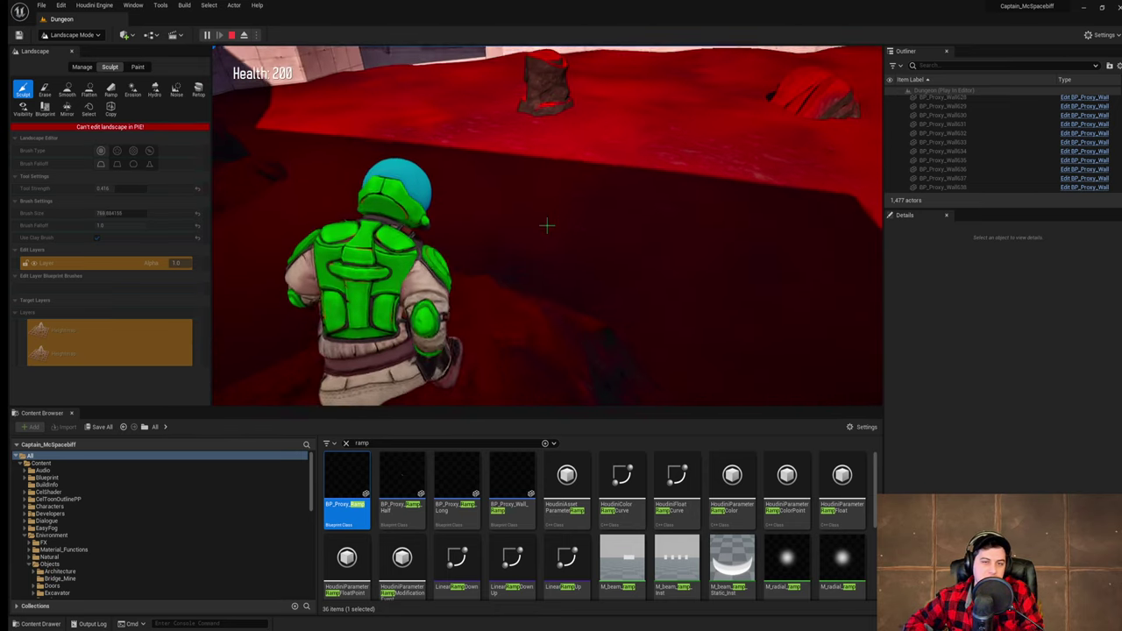
key("w")
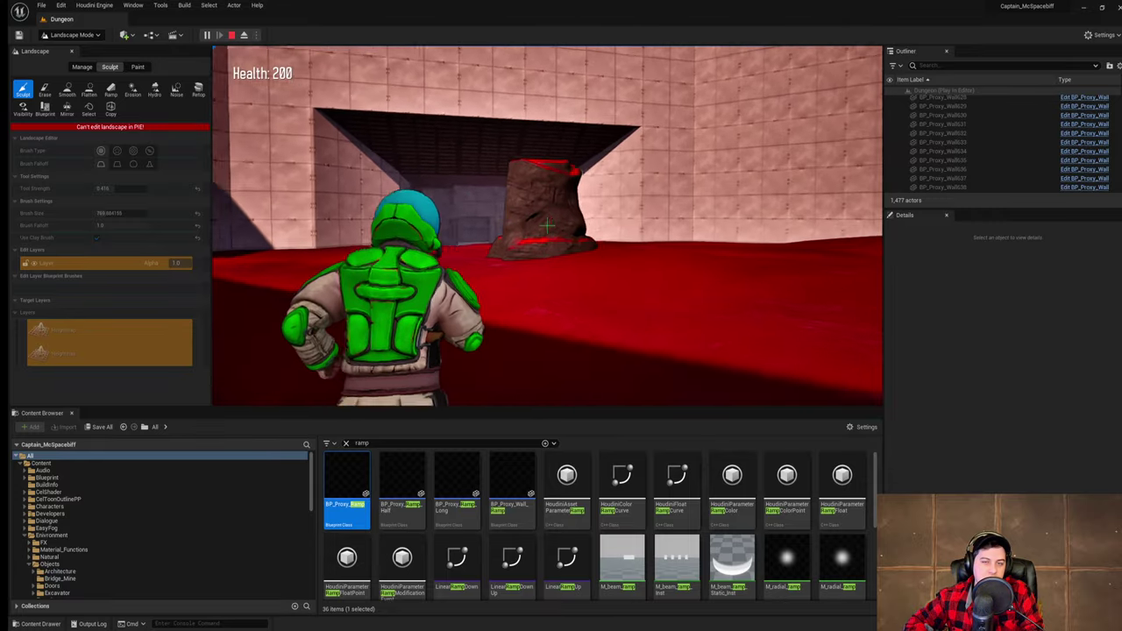
key("w")
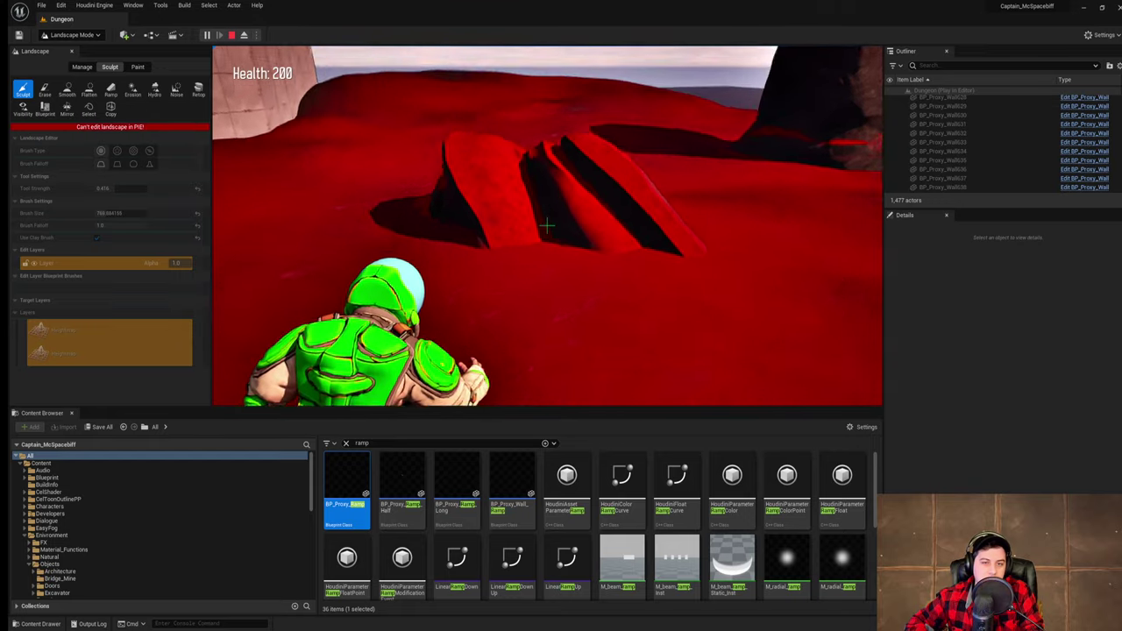
key("w")
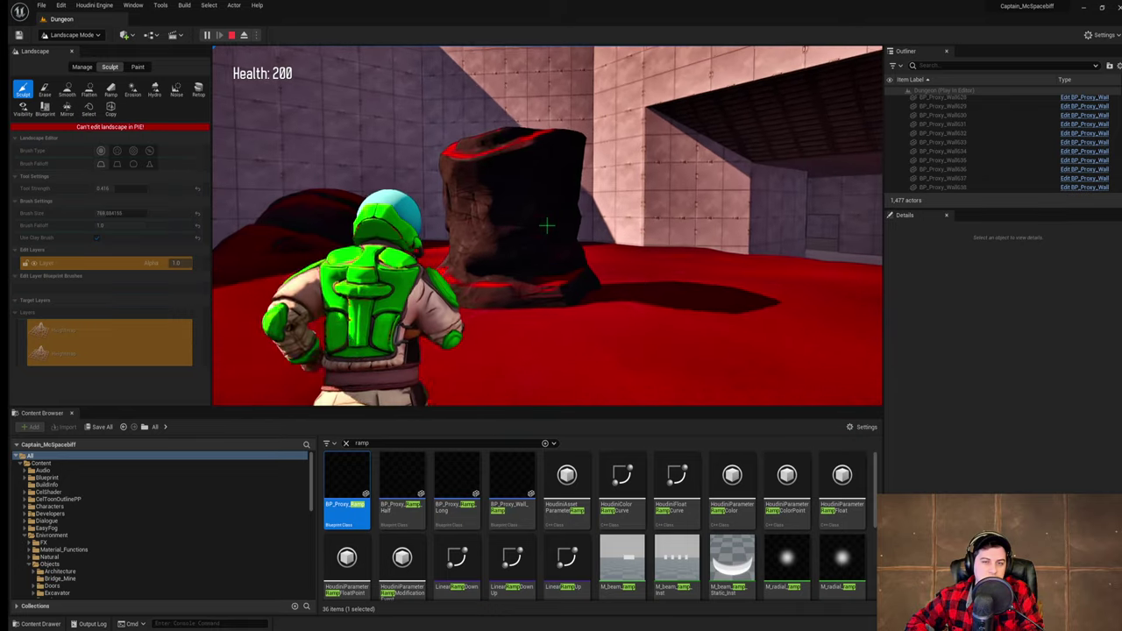
key("w")
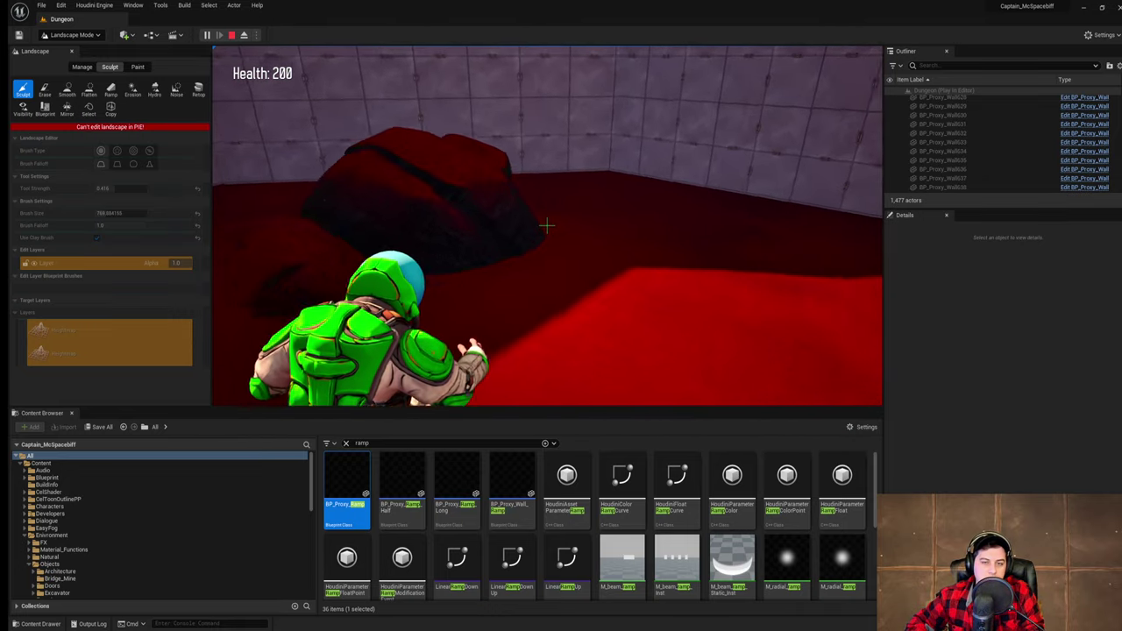
key("w")
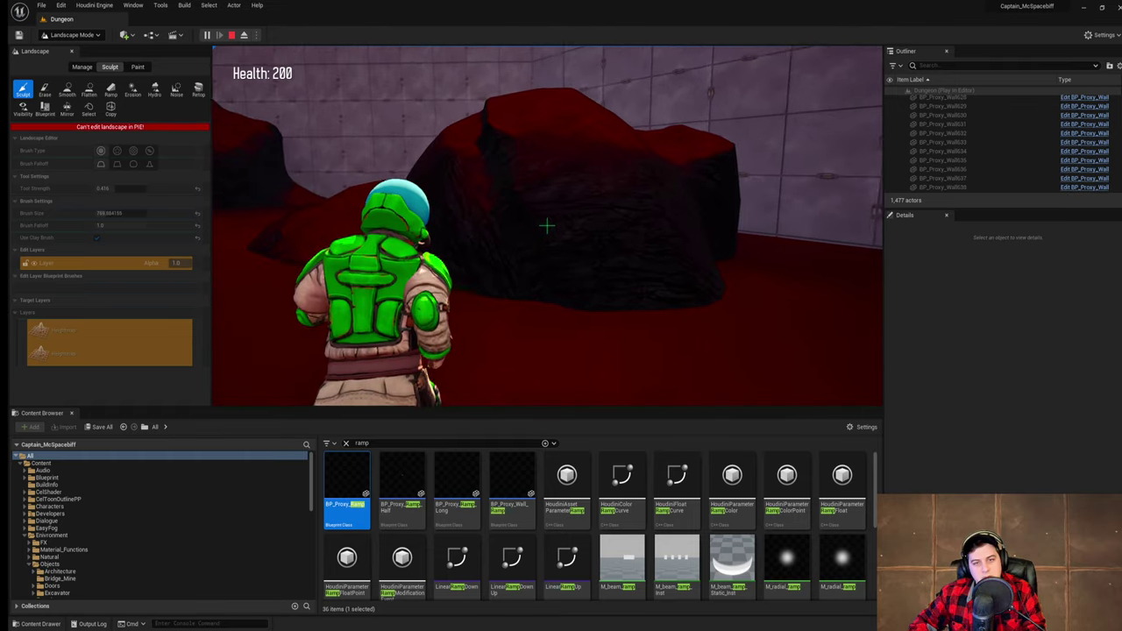
- Jump and run the character from the shaded boulders past the pillar and slanted rocks to the dungeon entrance
key("space")
key("w")
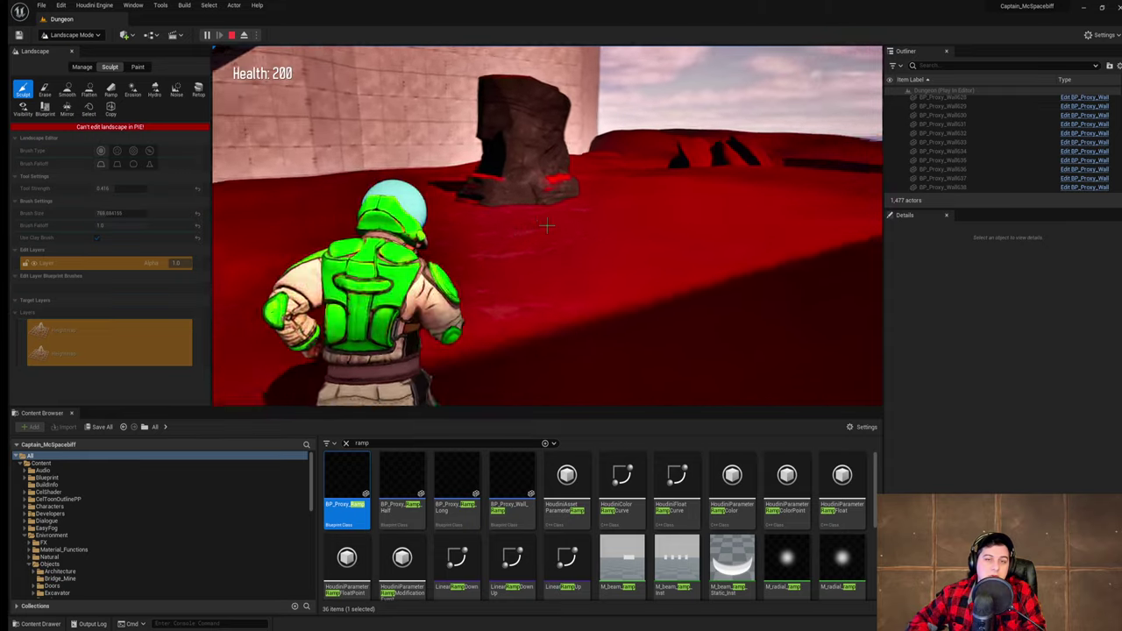
key("w")
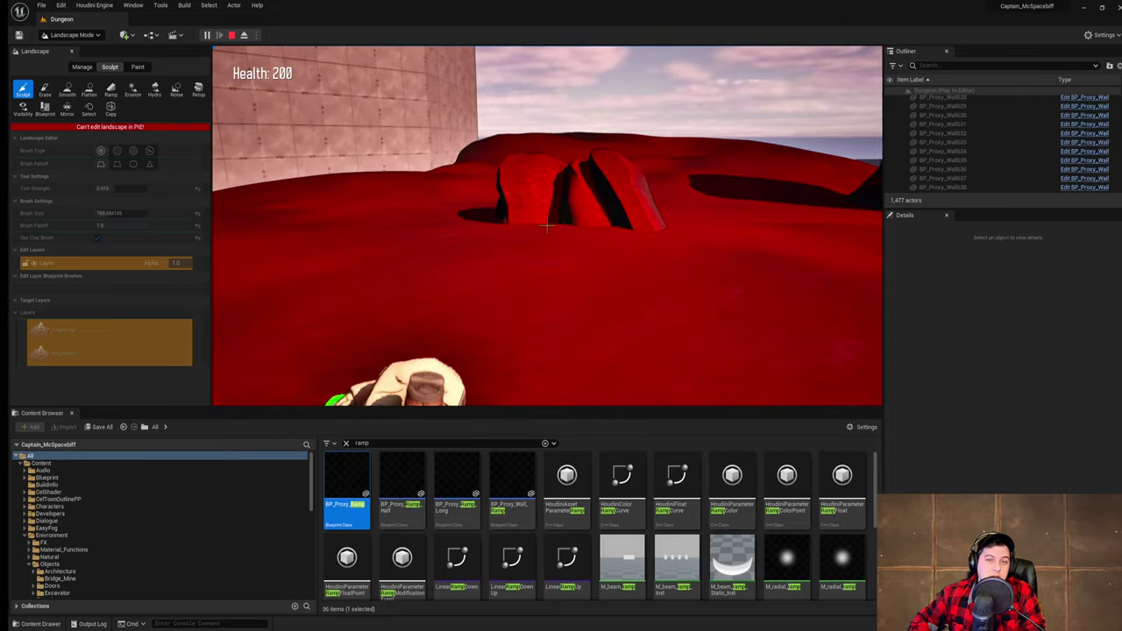
key("w")
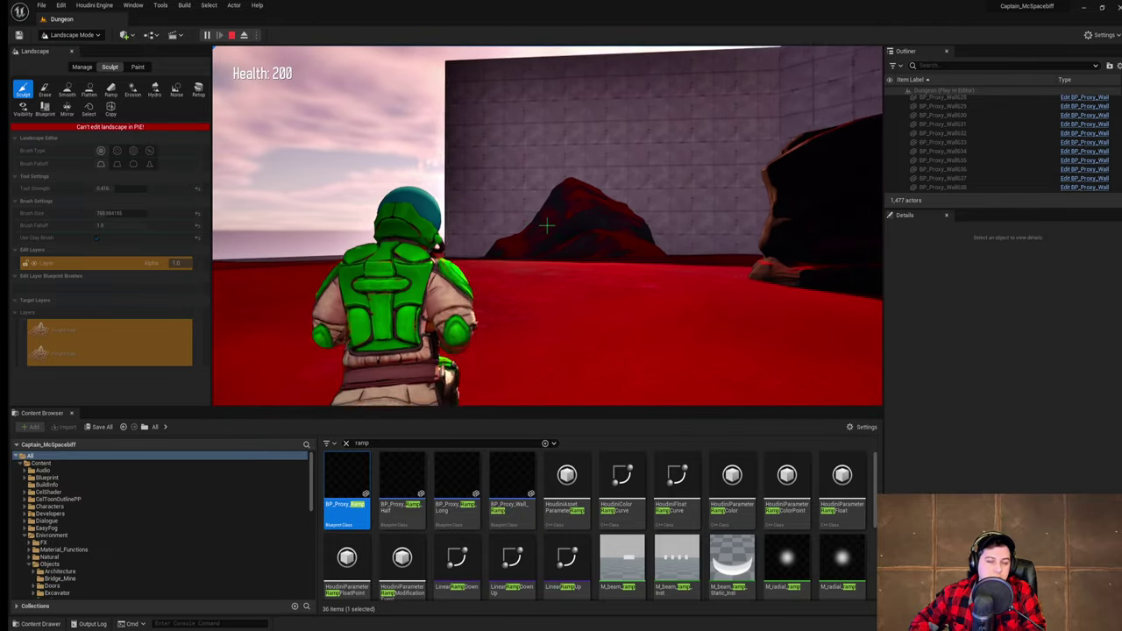
key("w")
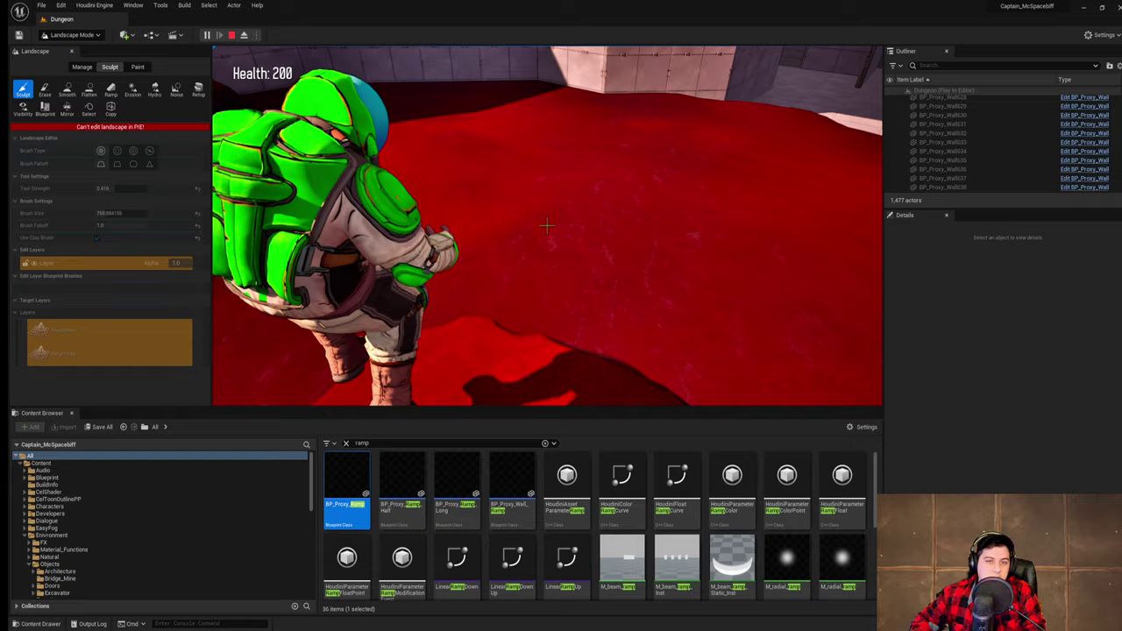
key("w")
key("w")
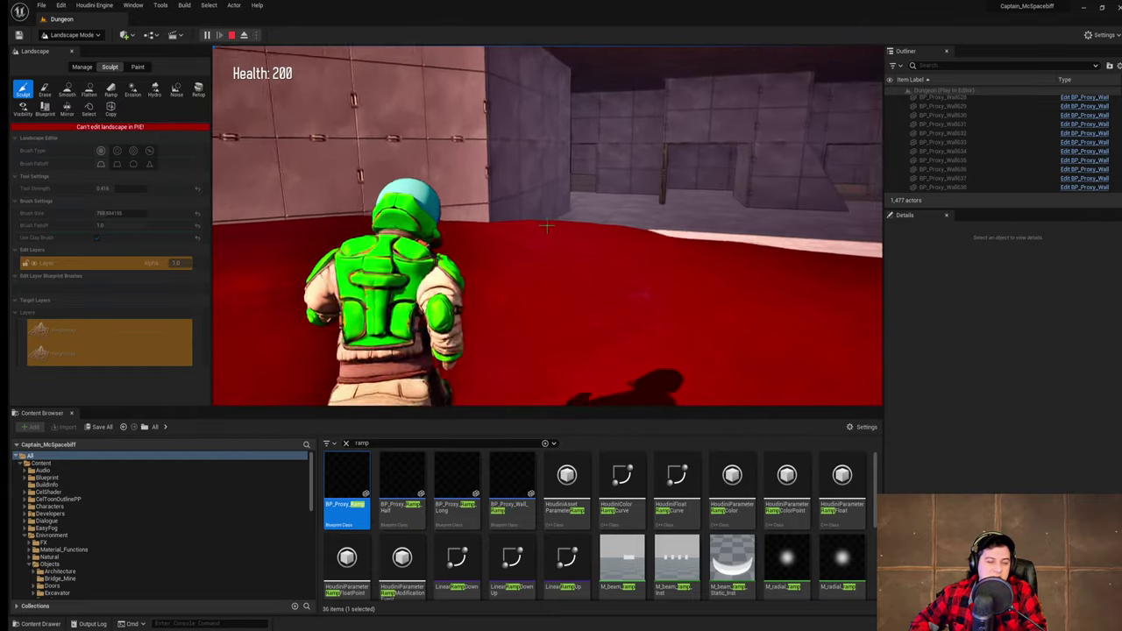
- Run the character out over the slanted rocks and back past the near pillar into the dungeon's interior
key("w")
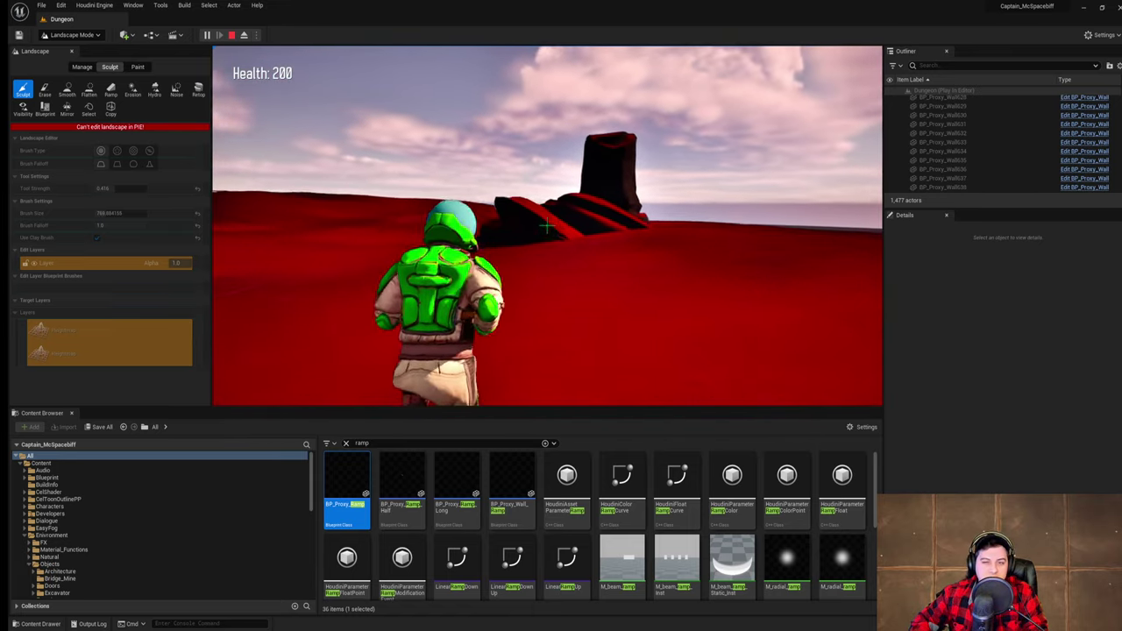
key("w")
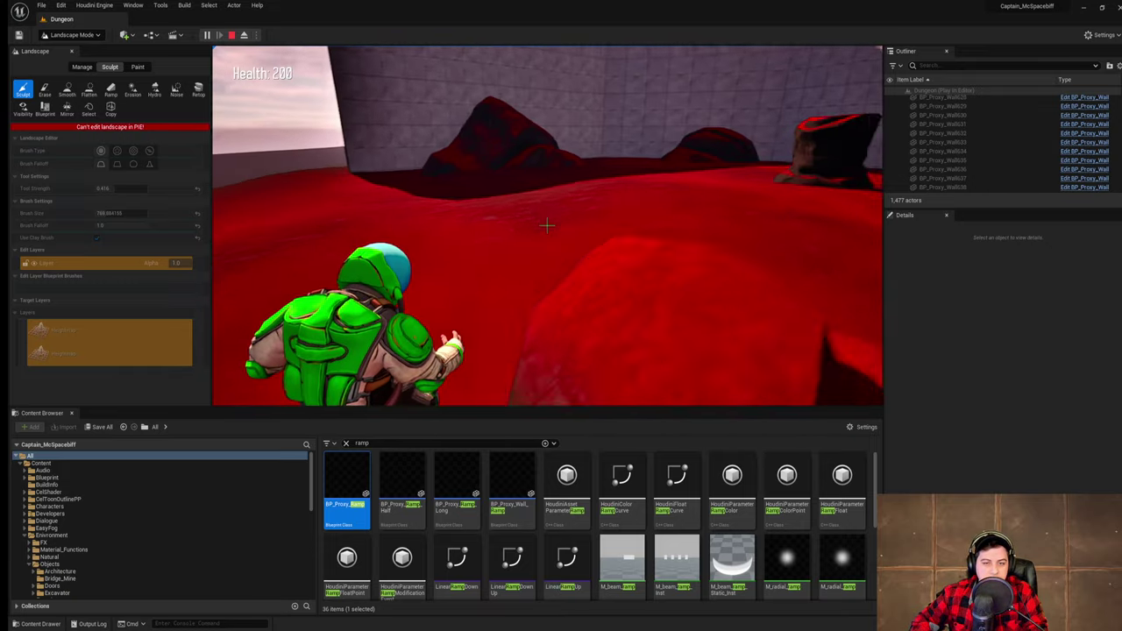
key("w")
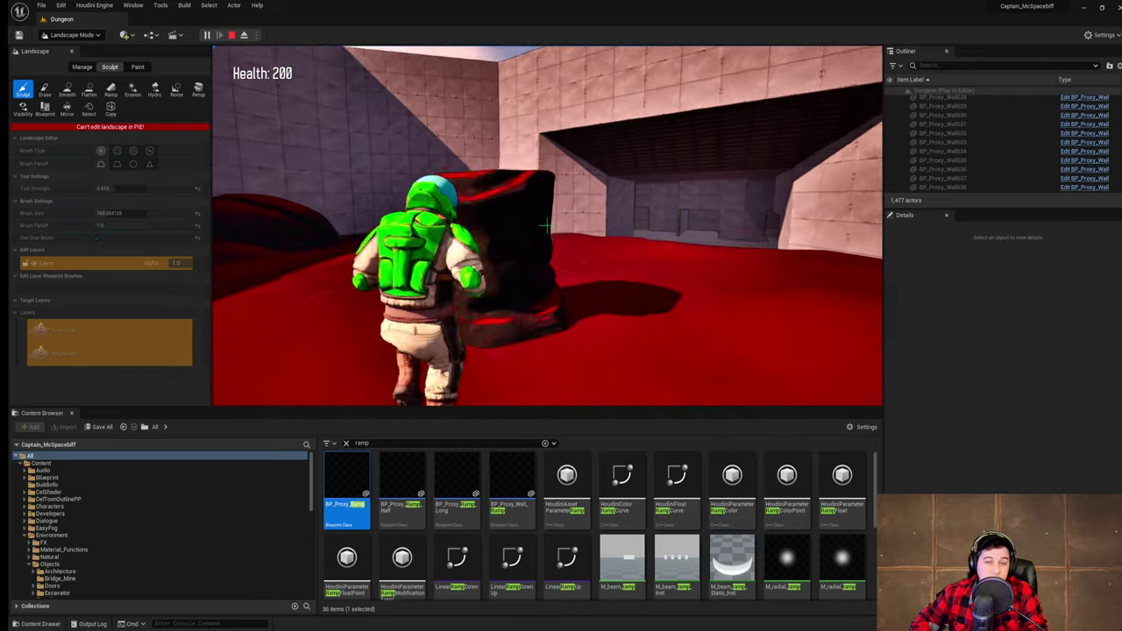
key("space")
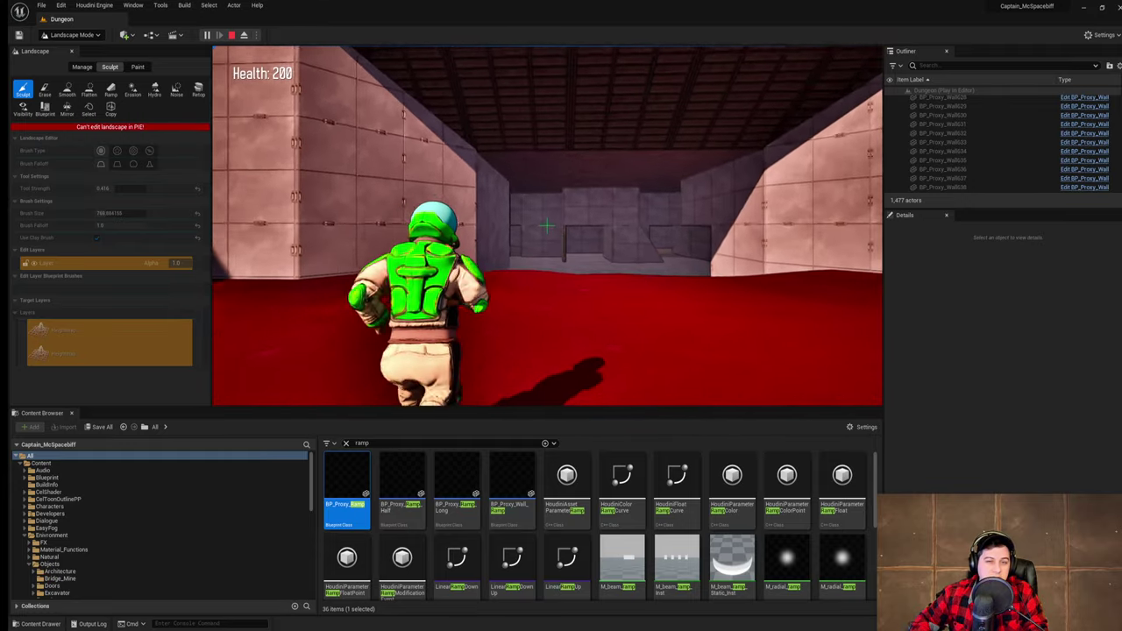
key("w")
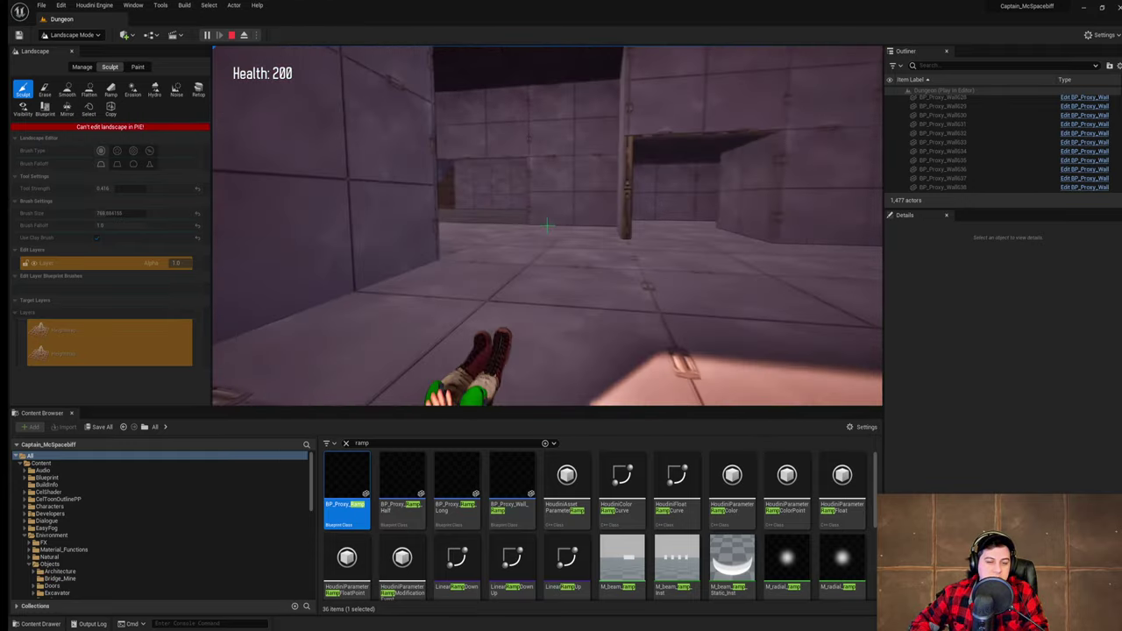
- Run the character back out of the dungeon, look over the courtyard walls and rocks, and end the play test
key("w")
key("space")
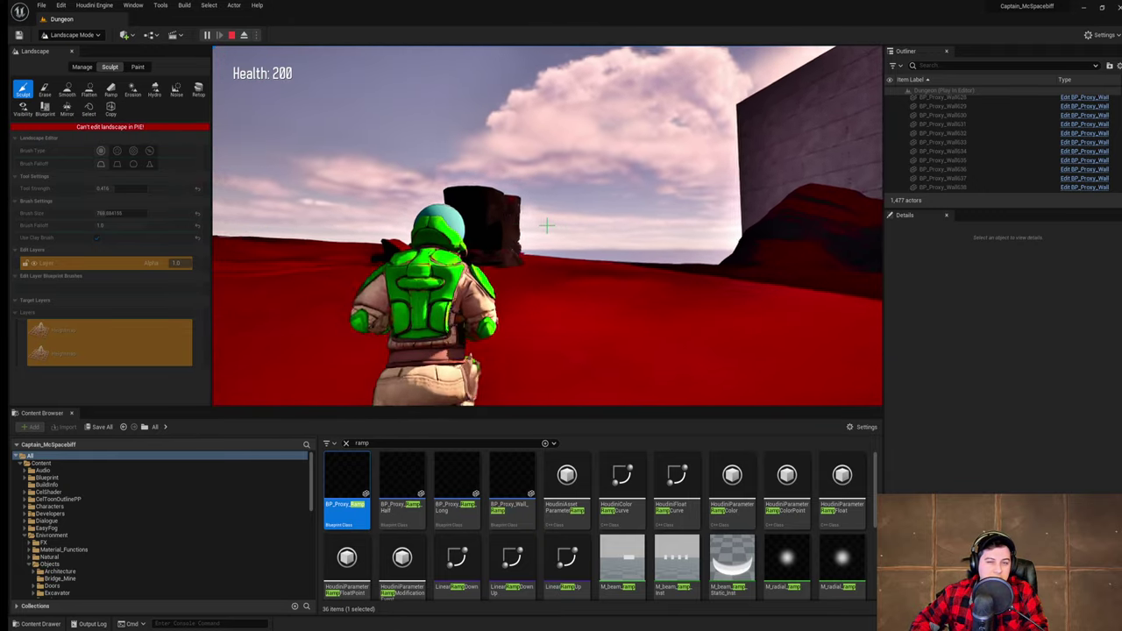
key("w")
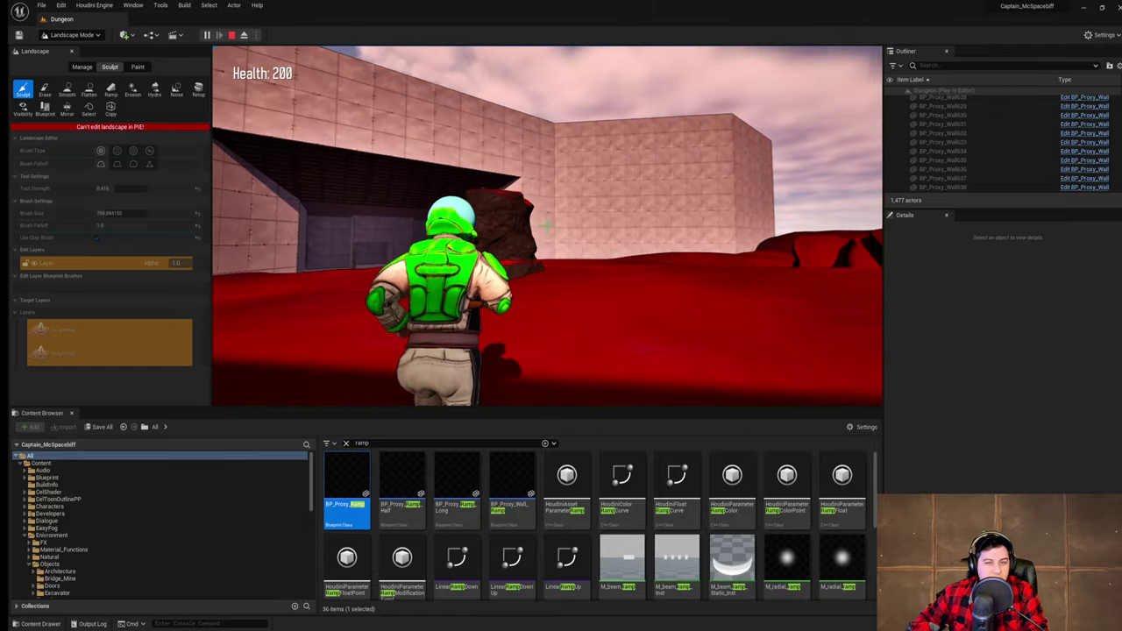
key("w")
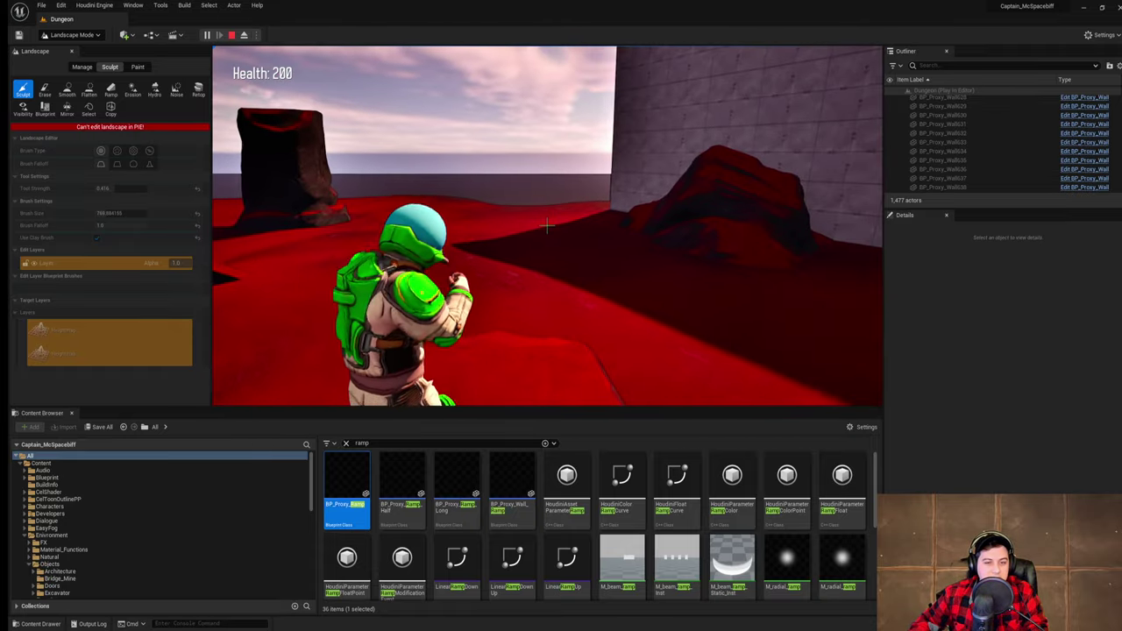
key("Escape")
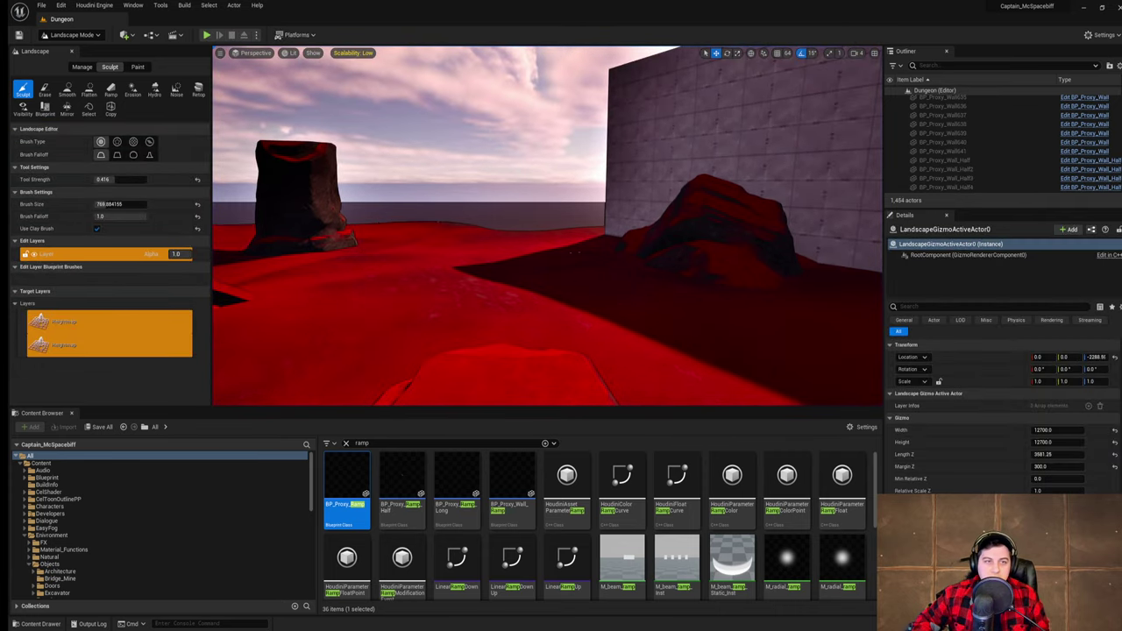
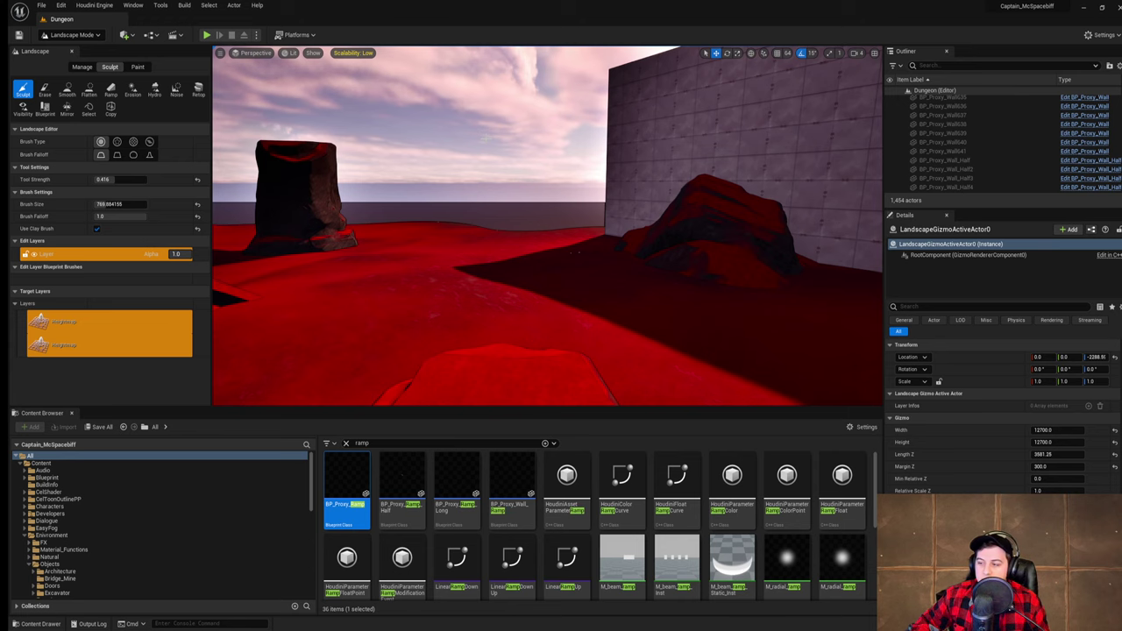
- Look over the slanted rocks and the far pillar, and save the current level
right_click_drag(539, 167, 298, 279)
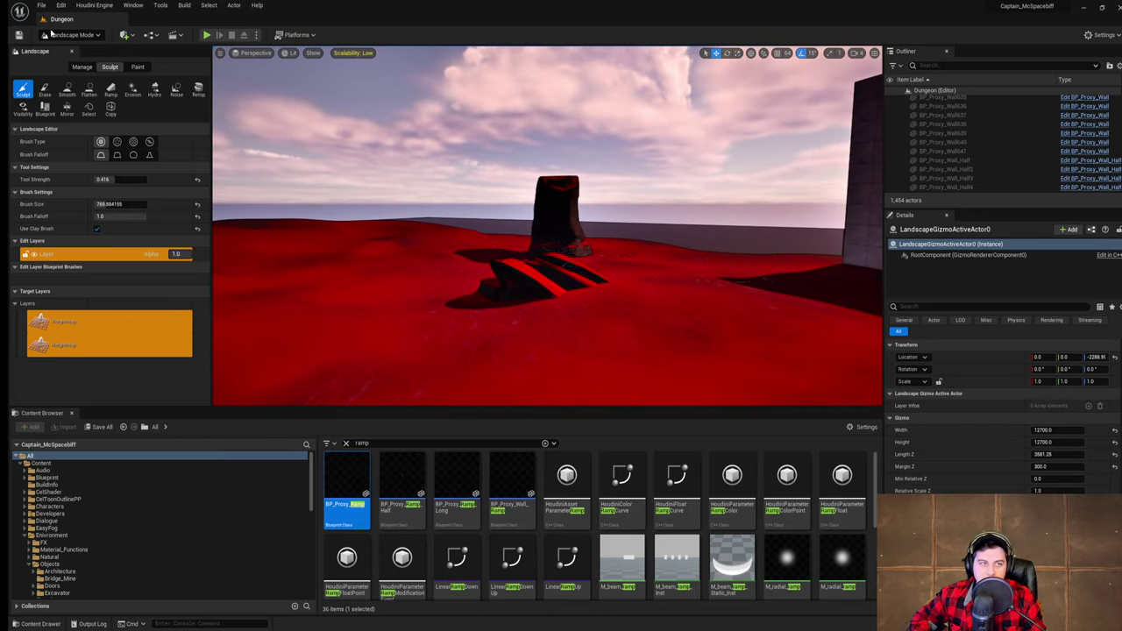
left_click(42, 6)
left_click(97, 88)
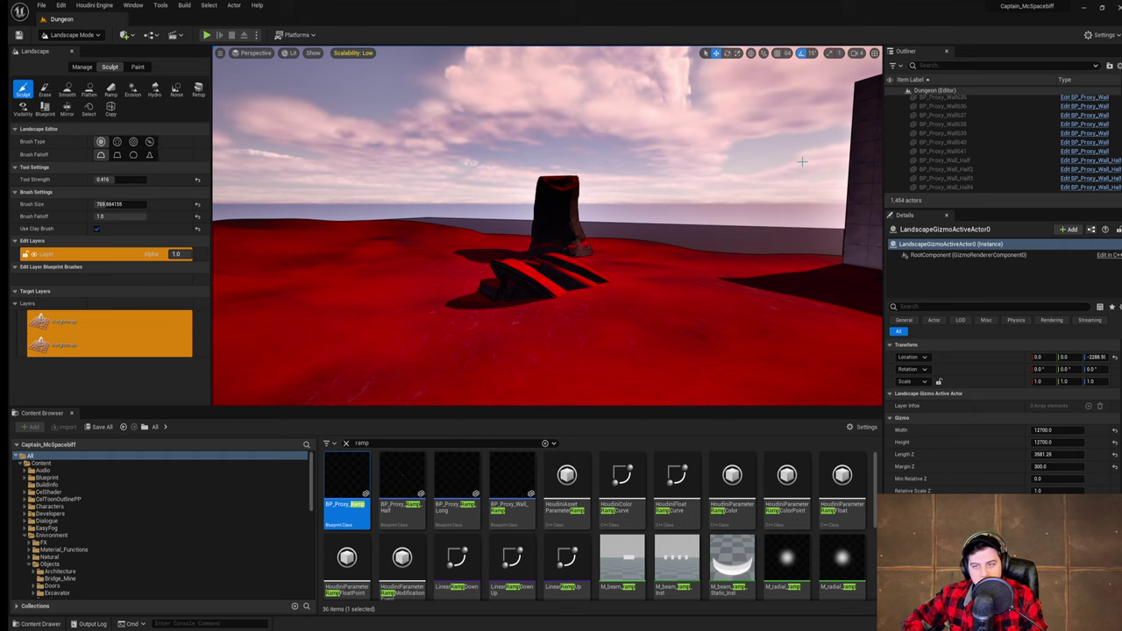
- Start a play test in the courtyard's shade and run the character over to the near pillar
right_click_drag(547, 226, 697, 224)
right_click_drag(548, 226, 498, 206)
mouse_move(531, 163)
right_mouse_down()
mouse_move(561, 177)
mouse_move(723, 180)
mouse_move(648, 181)
mouse_move(683, 189)
mouse_move(724, 177)
right_mouse_up()
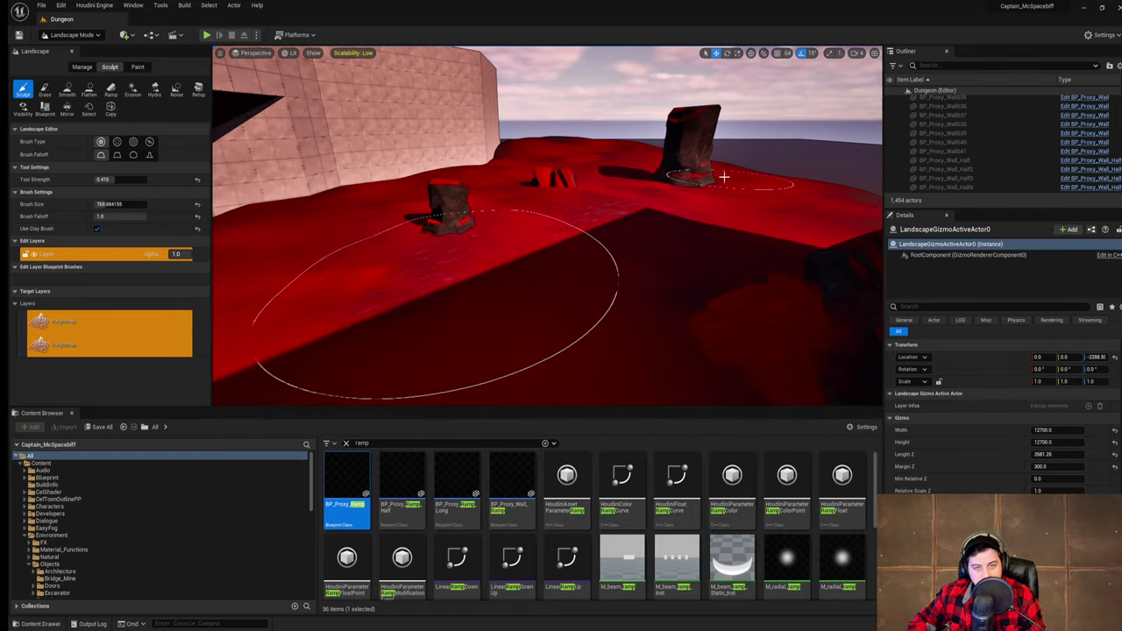
key("alt+p")
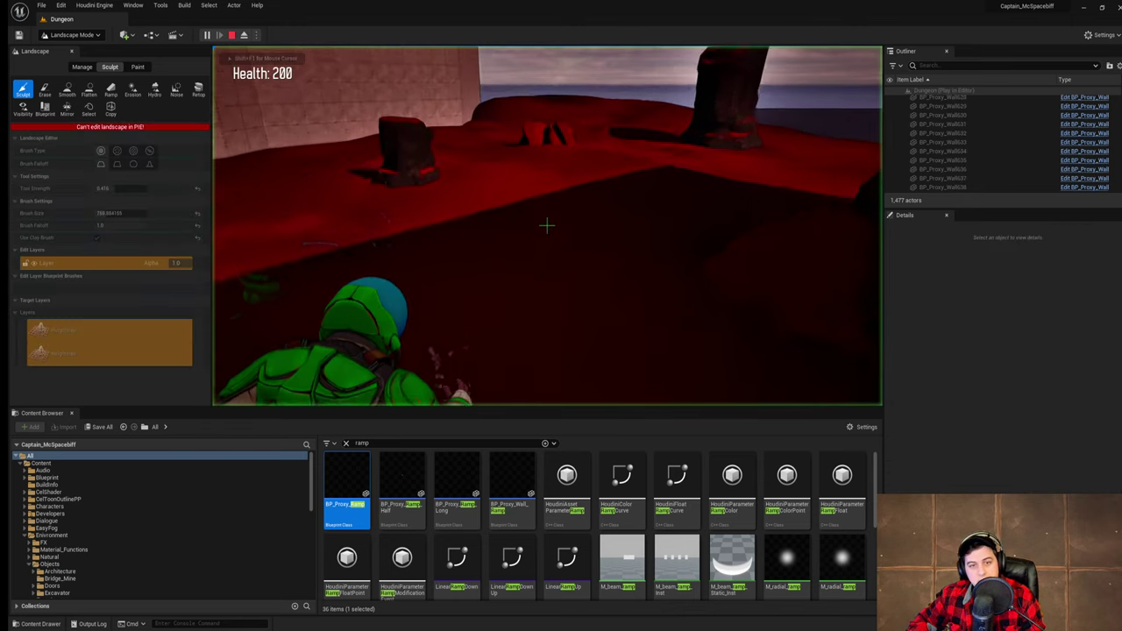
key("w")
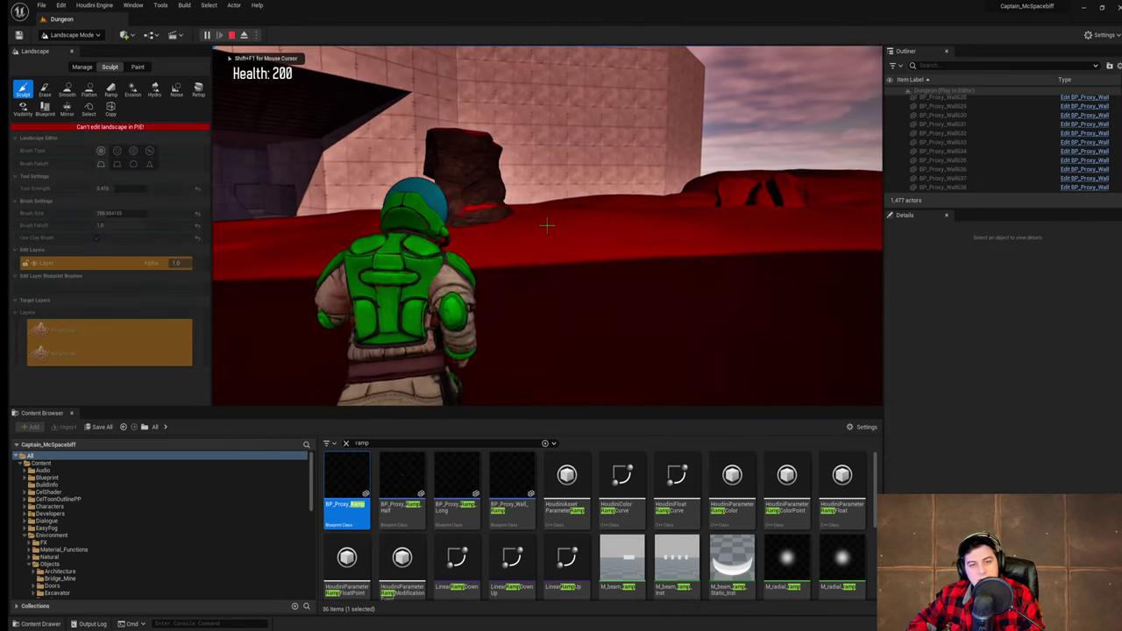
key("w")
key("w")
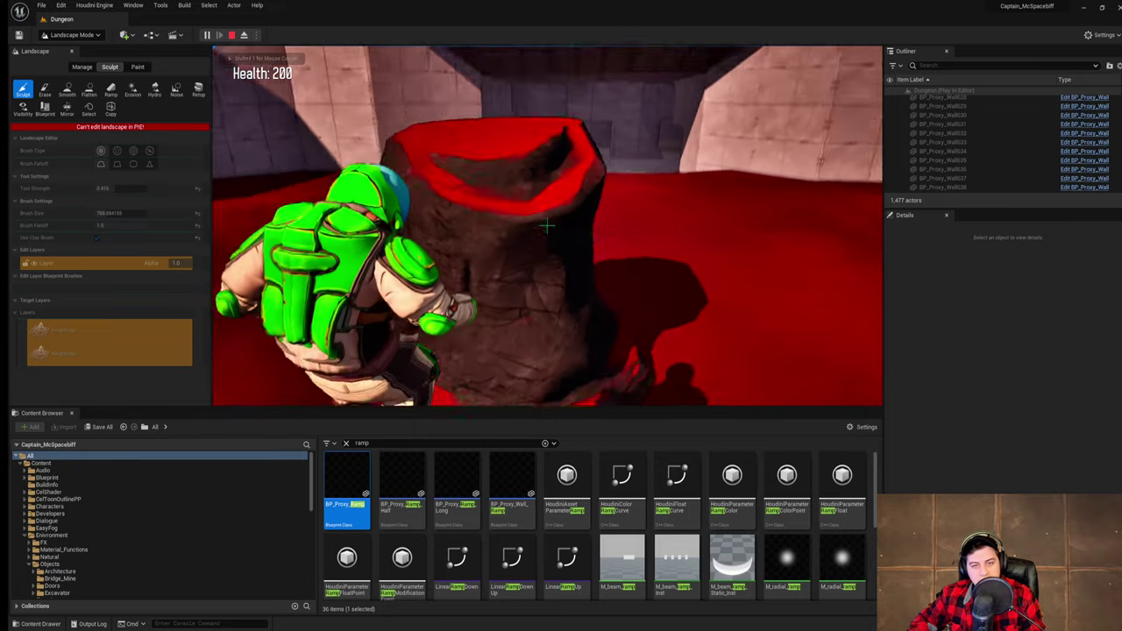
- Run the character around the two shaded boulders, out onto the sunlit ground and back to the large boulder
key("w")
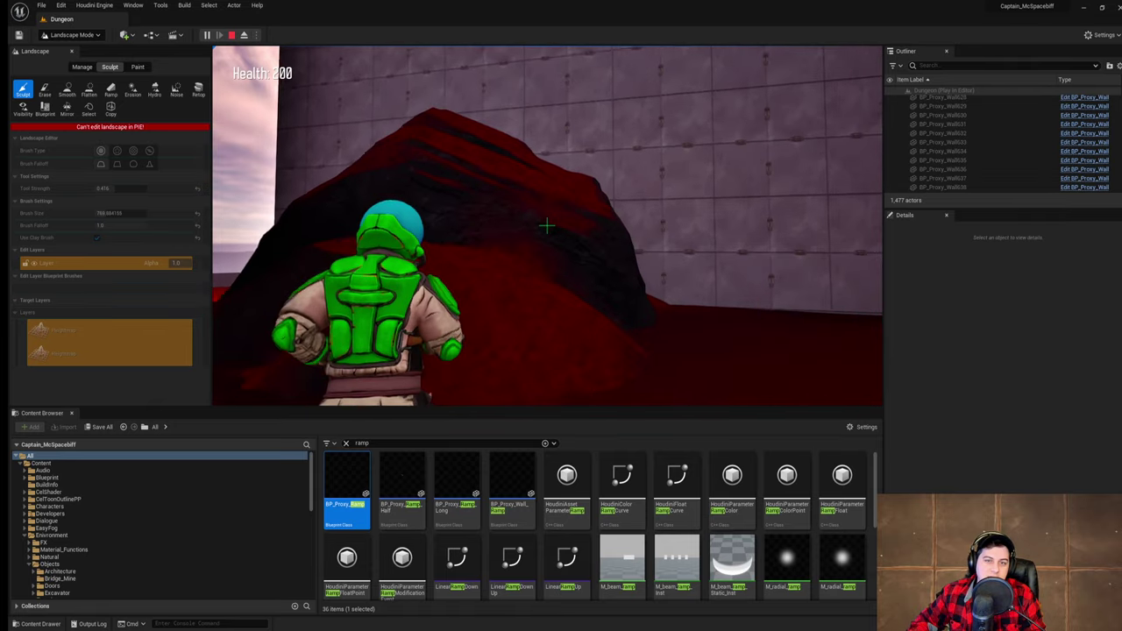
key("w")
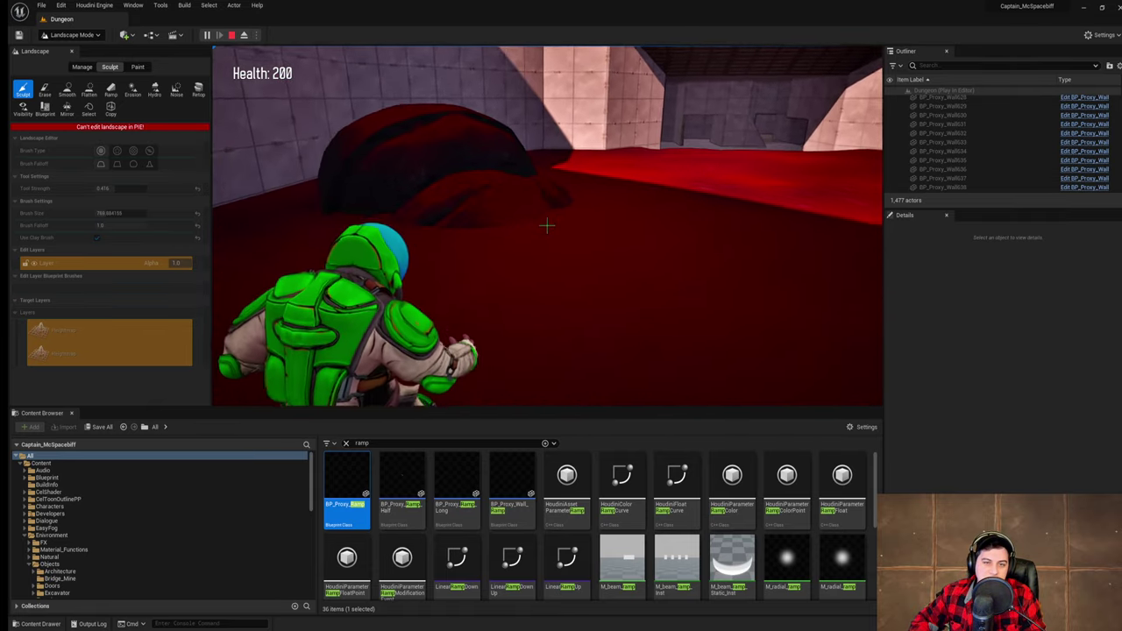
key("w")
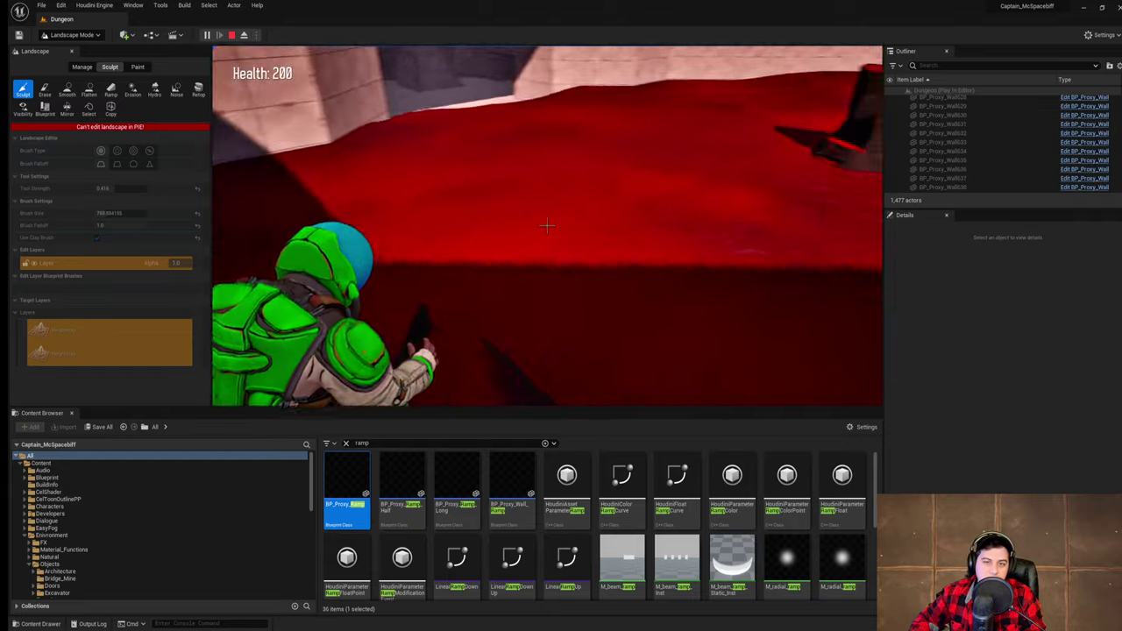
key("w")
key("w")
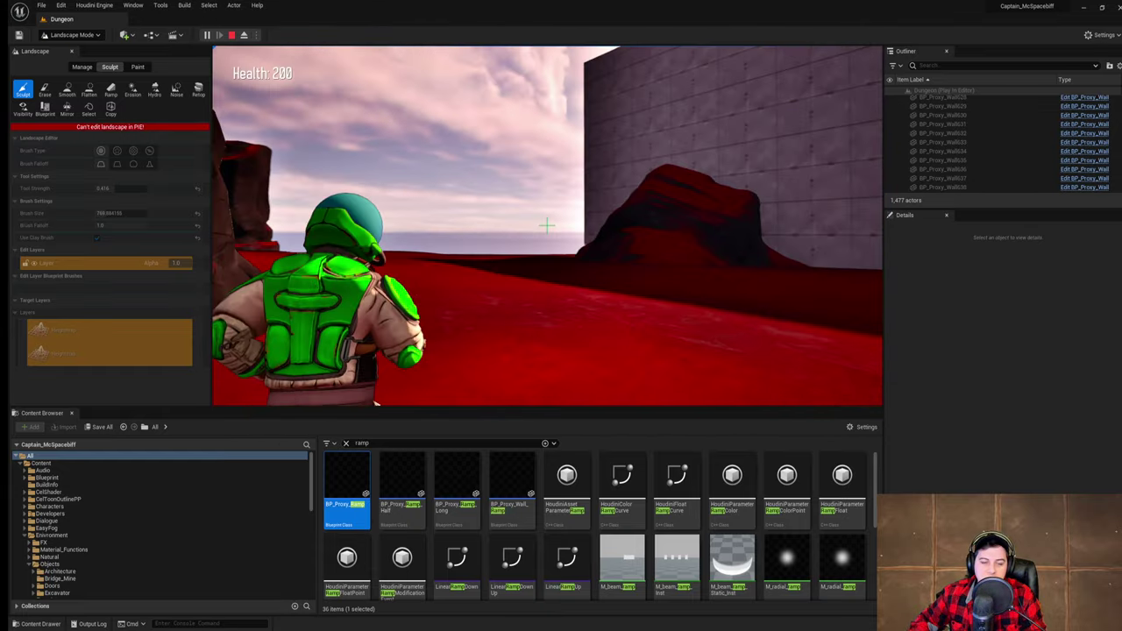
key("w")
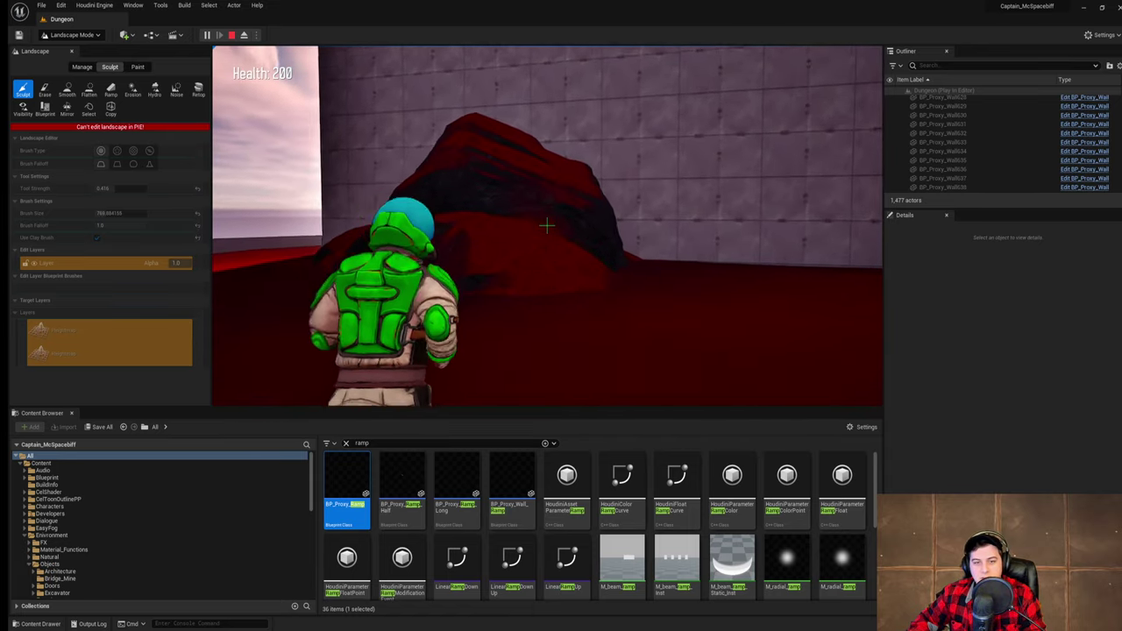
- Run the character towards the dungeon entrance, then return and jump up onto the large shaded boulder
key("w")
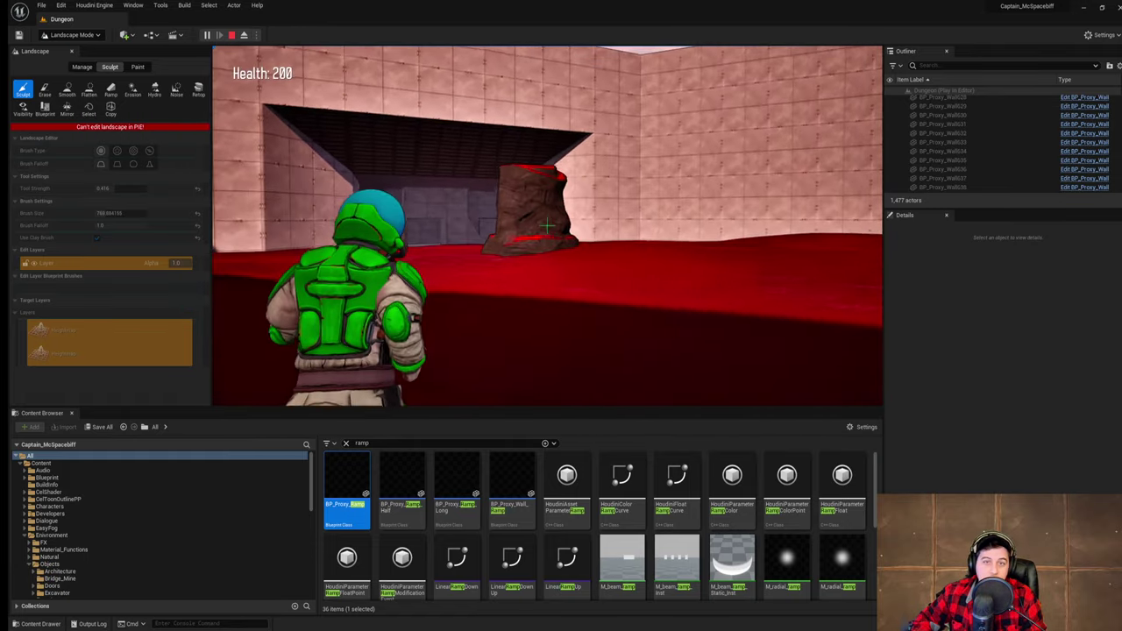
key("w")
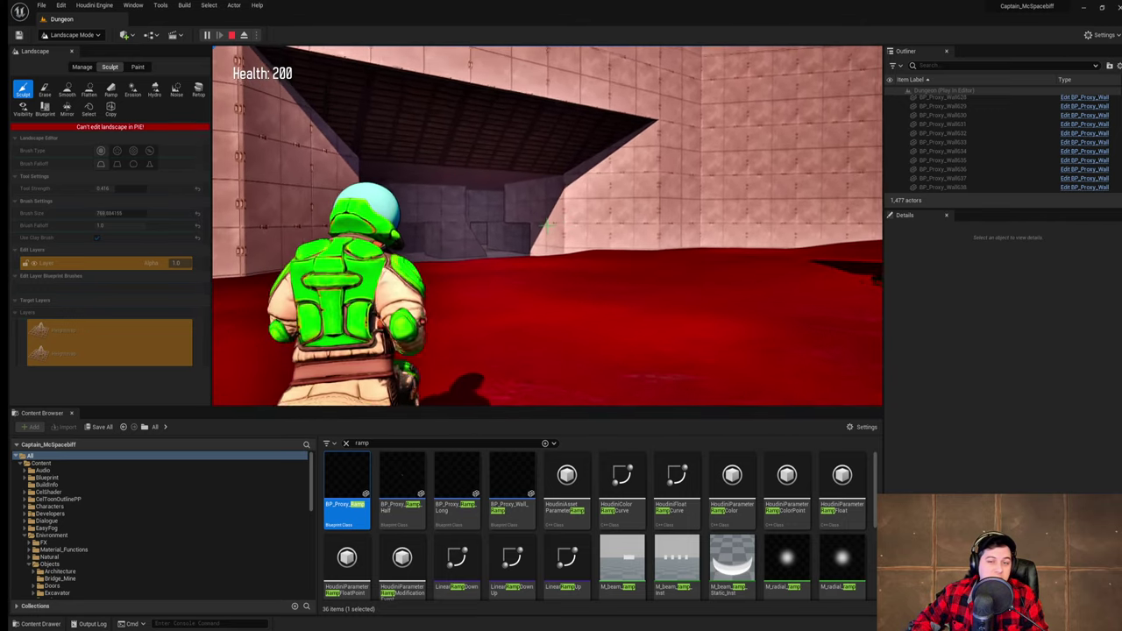
key("w")
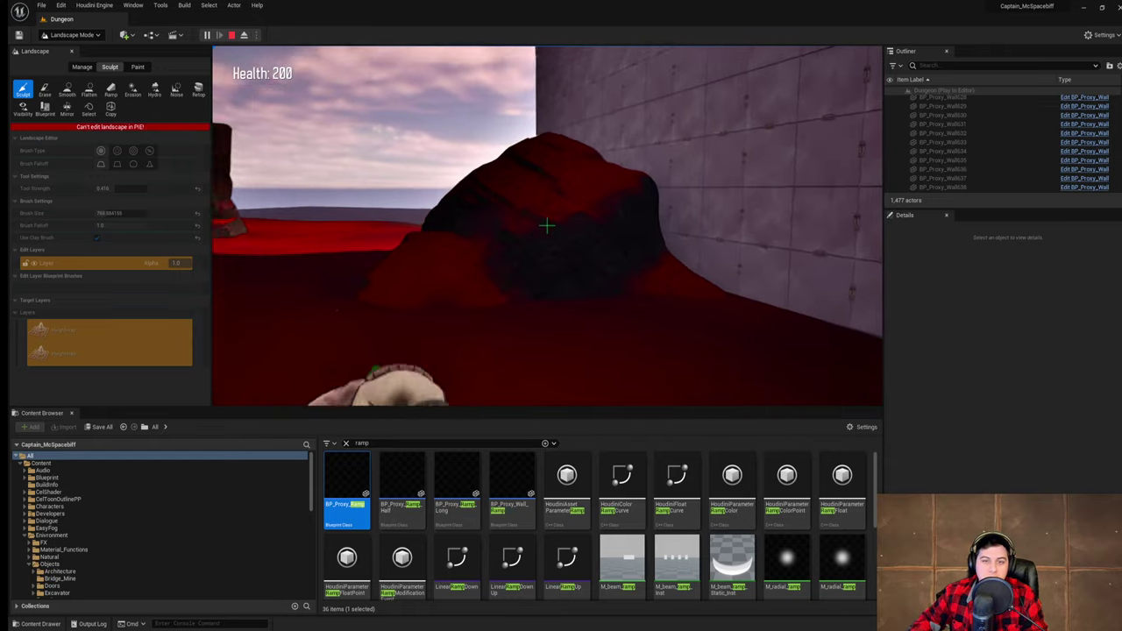
key("w")
key("space")
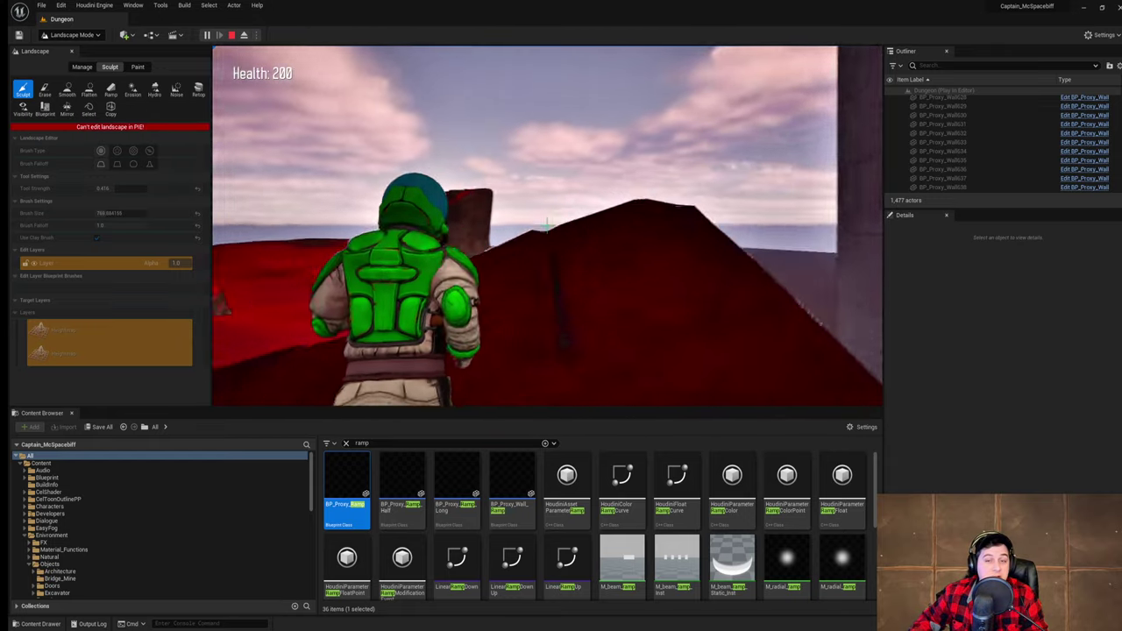
- Run the character off the boulder to the near pillar and jump past it towards the dungeon entrance
key("w")
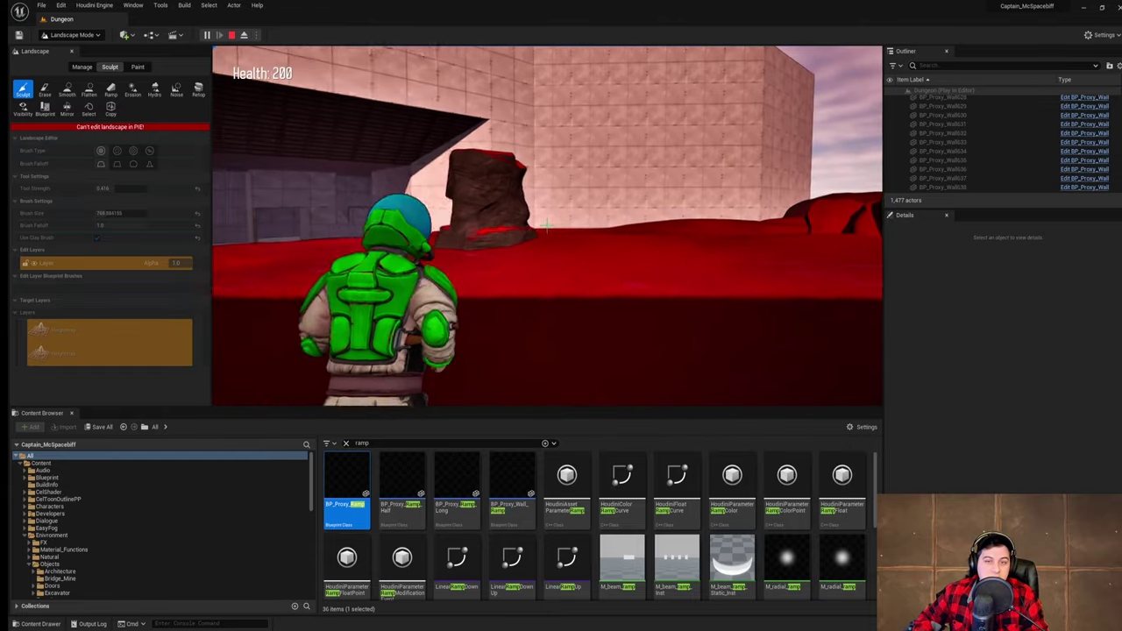
key("w")
key("w")
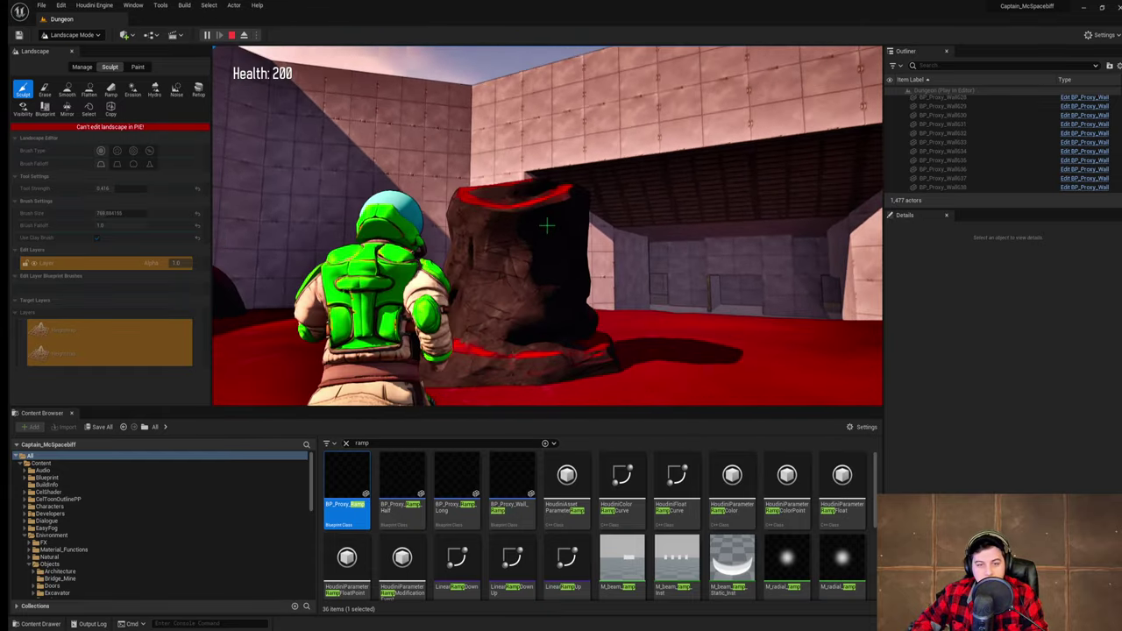
key("space")
key("w")
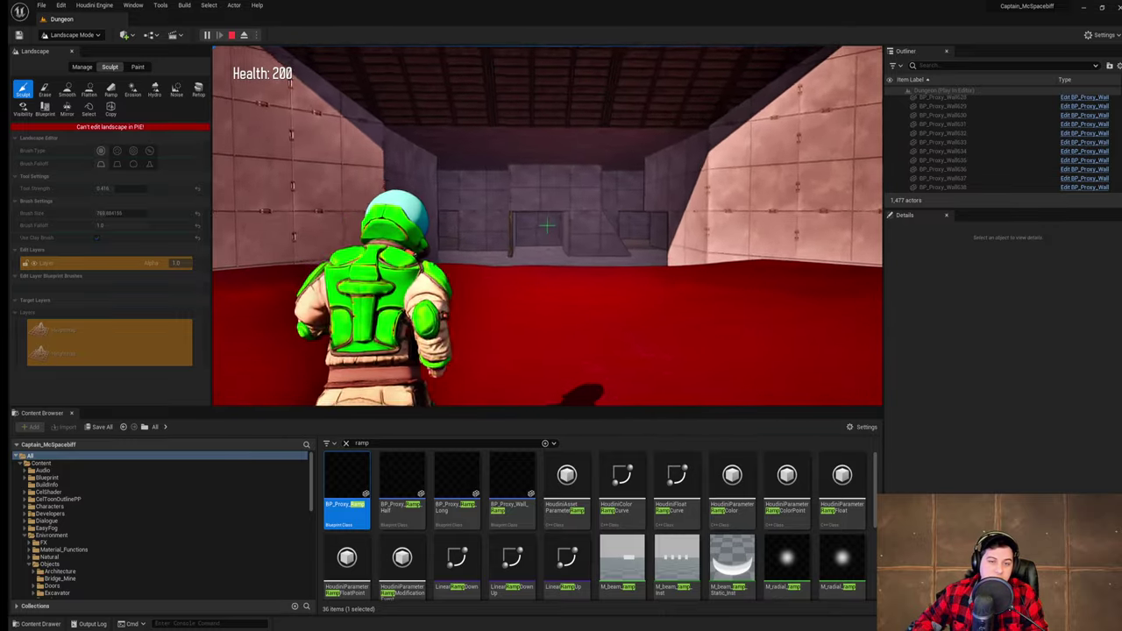
- Run the character back to the large boulder, end the play test and save the current level
key("w")
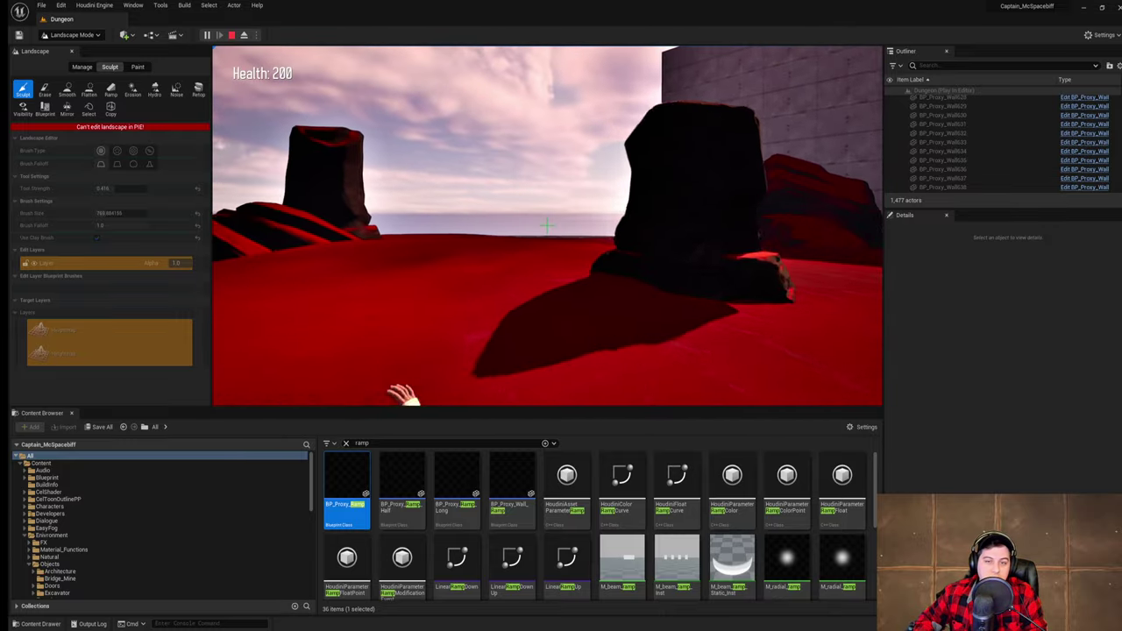
key("w")
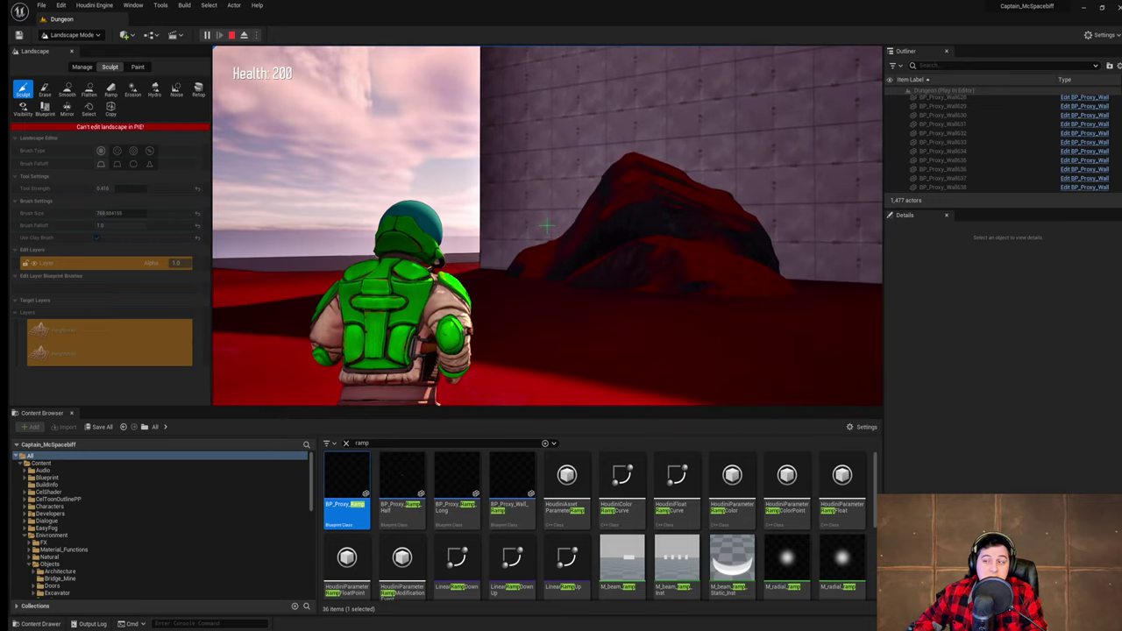
key("w")
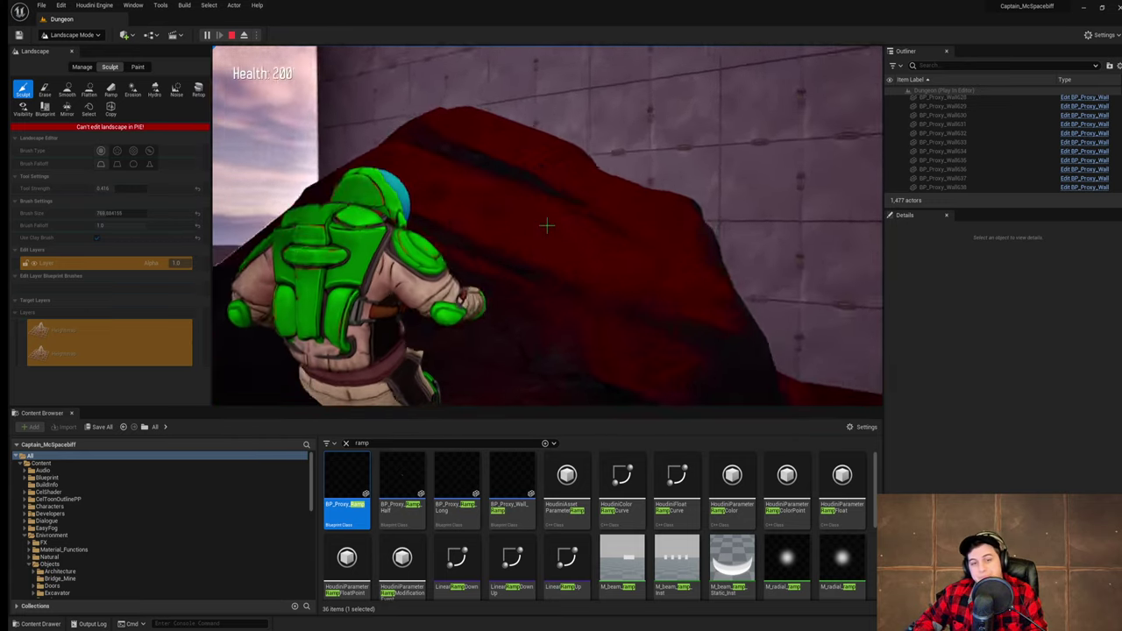
key("Escape")
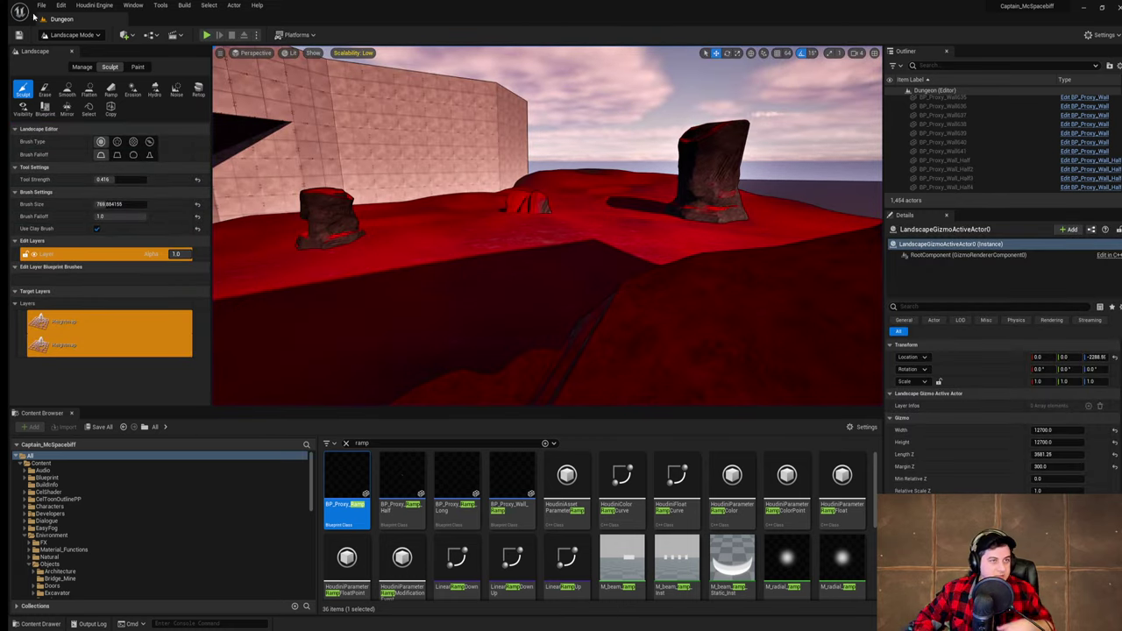
left_click(41, 5)
left_click(115, 90)
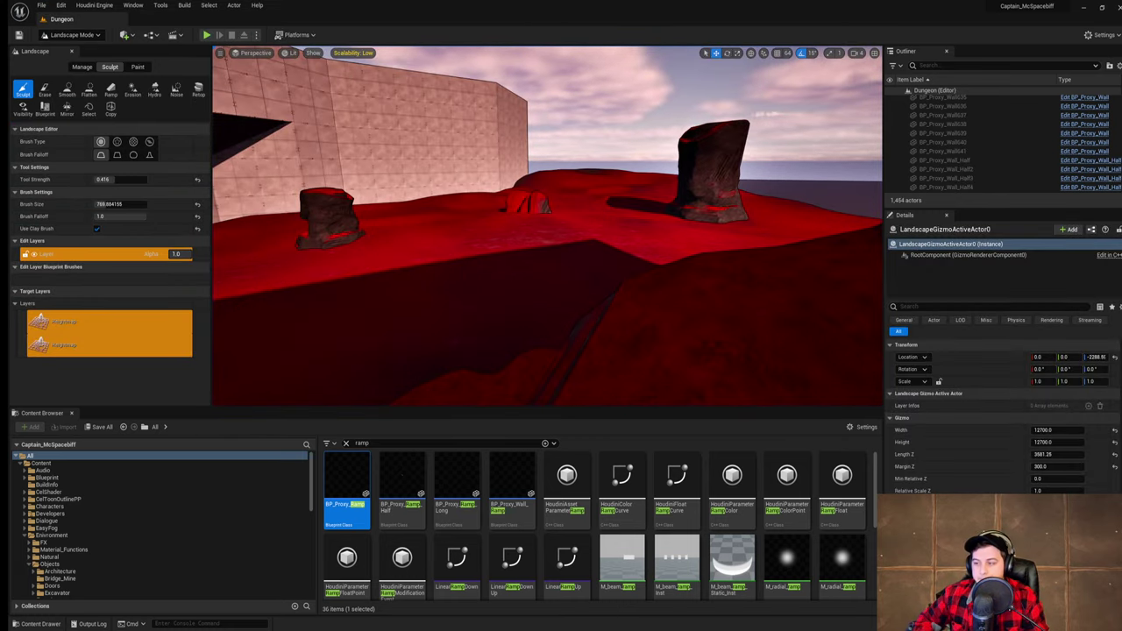
- Examine the courtyard's open edge, slanted rocks, pillars and surrounding walls from several angles in the level view
right_click_drag(547, 228, 758, 246)
key("s")
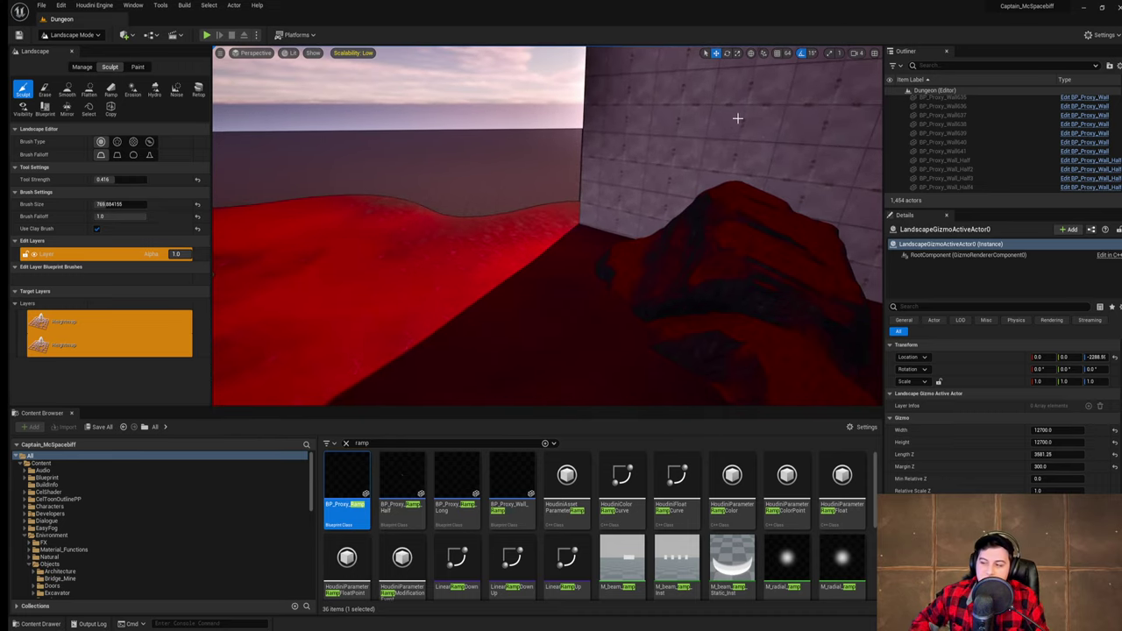
right_click_drag(737, 118, 395, 162)
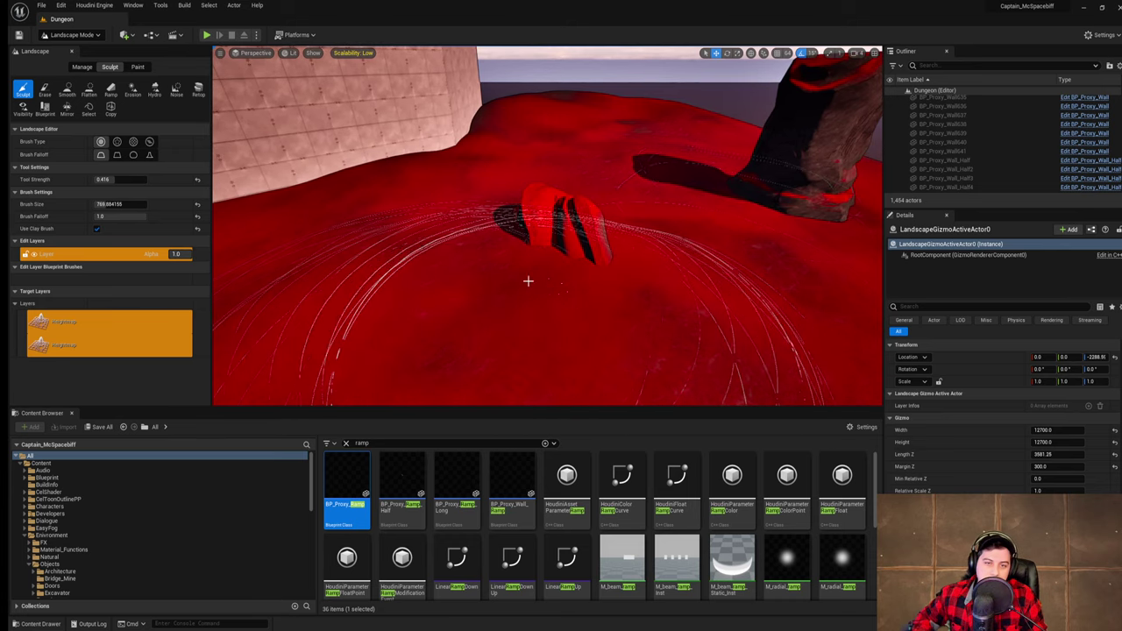
mouse_move(527, 280)
right_mouse_down()
mouse_move(823, 279)
mouse_move(894, 245)
right_mouse_up()
key("w")
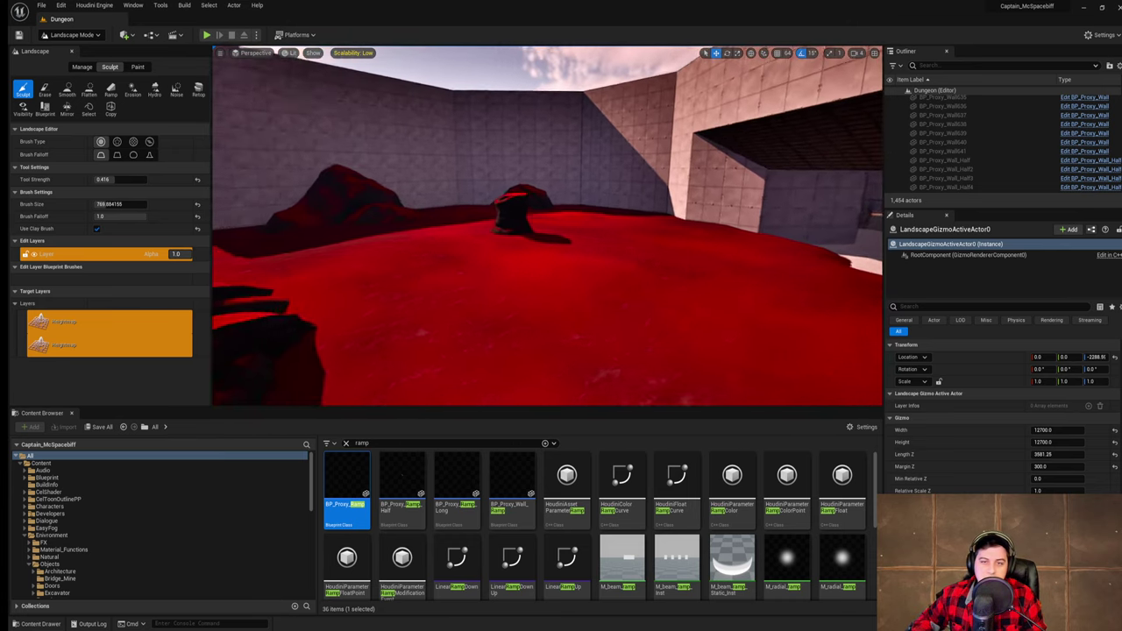
right_click_drag(560, 245, 544, 238)
key("w")
mouse_move(620, 260)
right_mouse_down()
mouse_move(683, 298)
mouse_move(624, 280)
mouse_move(620, 261)
right_mouse_up()
- Save the current level and switch the editor from Landscape mode to Selection mode
left_click(41, 6)
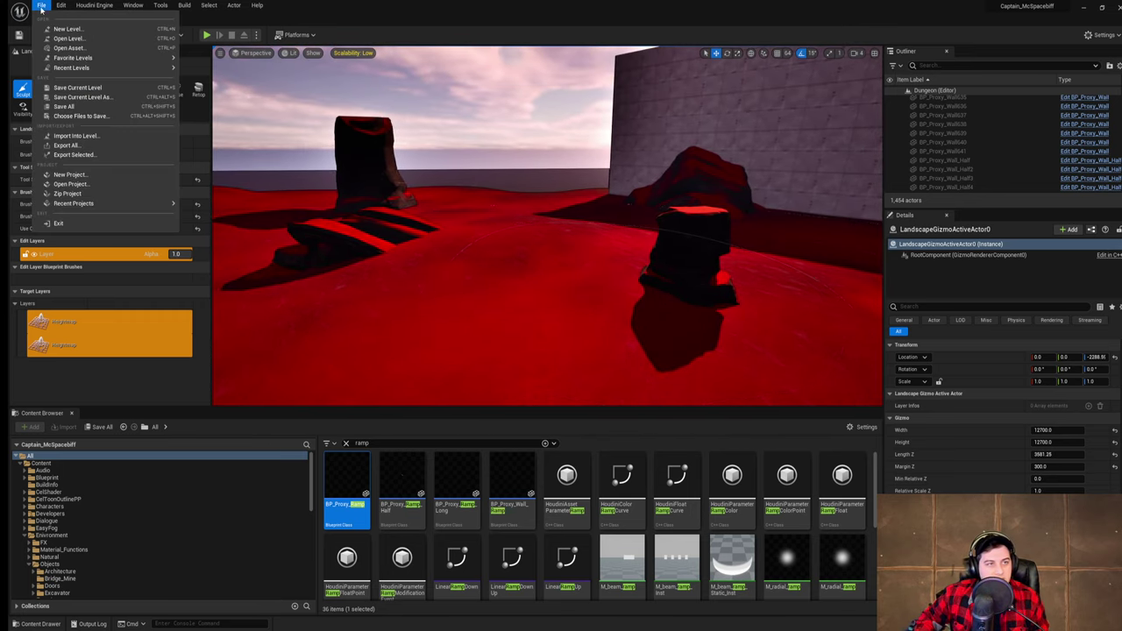
left_click(83, 88)
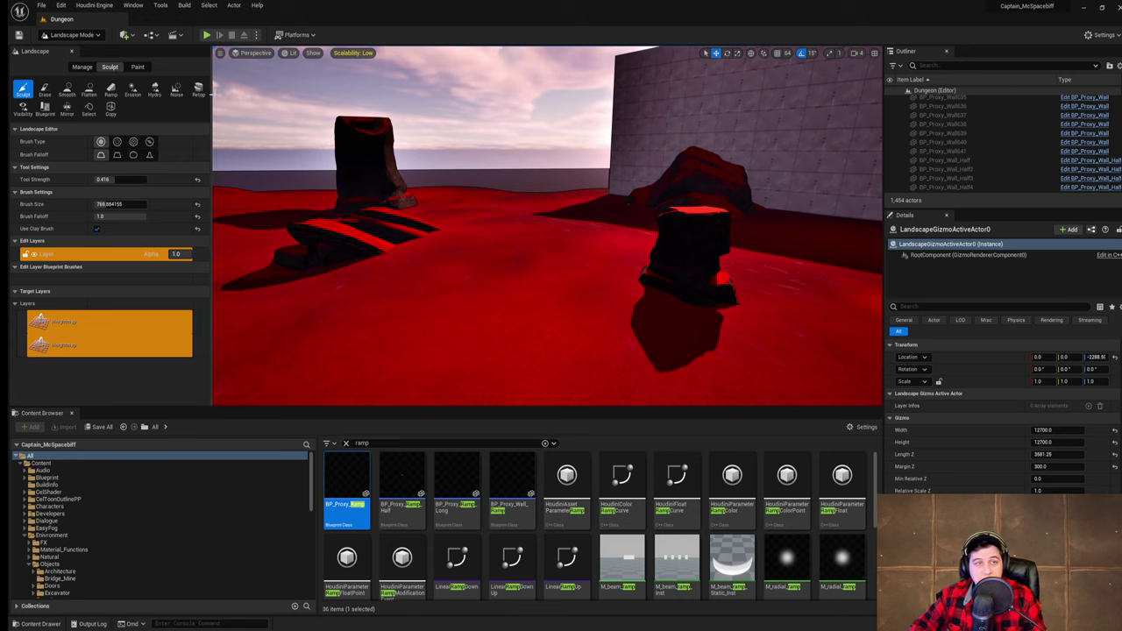
left_click(77, 50)
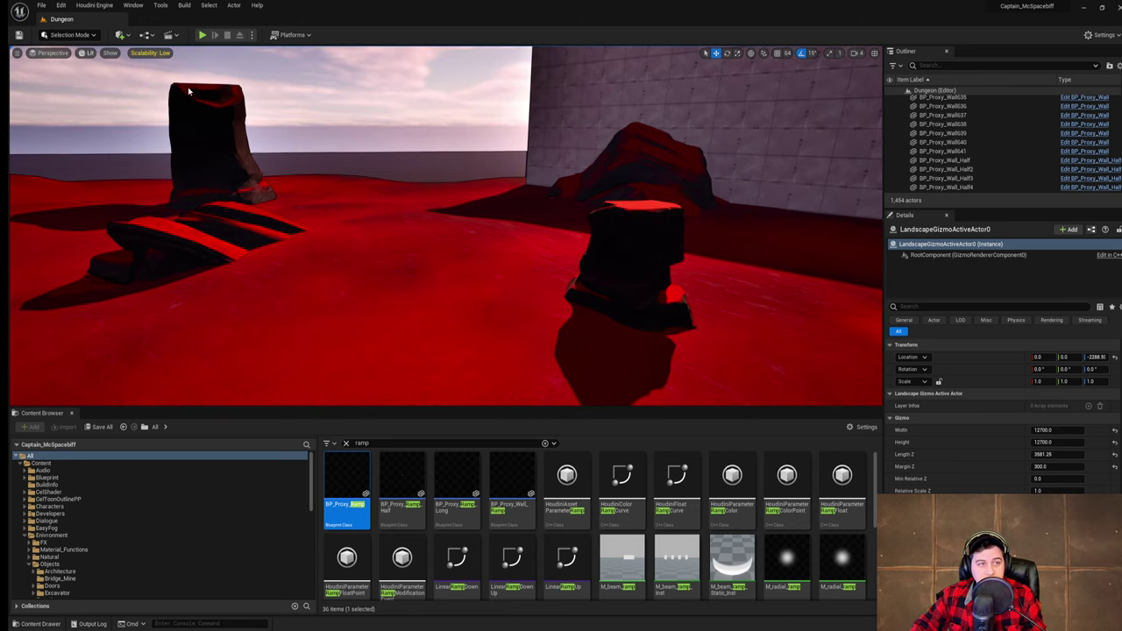
- Clear the "ramp" asset search and save the current level
mouse_move(445, 226)
right_mouse_down()
mouse_move(456, 203)
mouse_move(434, 234)
right_mouse_up()
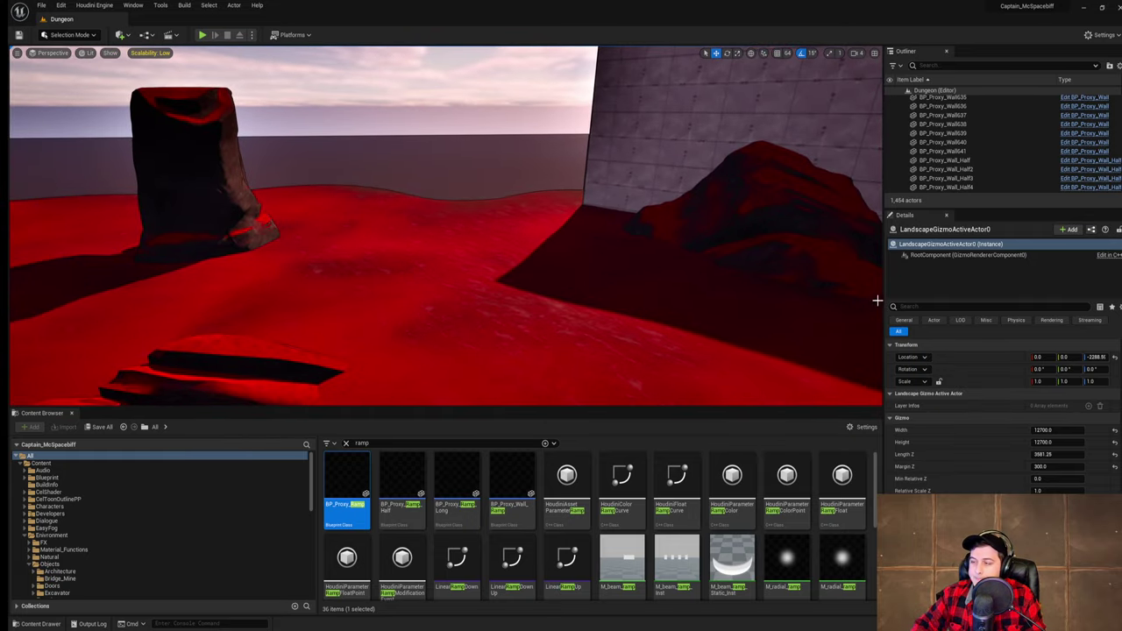
mouse_move(625, 185)
right_mouse_down()
mouse_move(534, 186)
mouse_move(692, 181)
mouse_move(289, 189)
mouse_move(373, 164)
mouse_move(552, 195)
mouse_move(429, 176)
mouse_move(477, 164)
mouse_move(556, 193)
mouse_move(627, 186)
right_mouse_up()
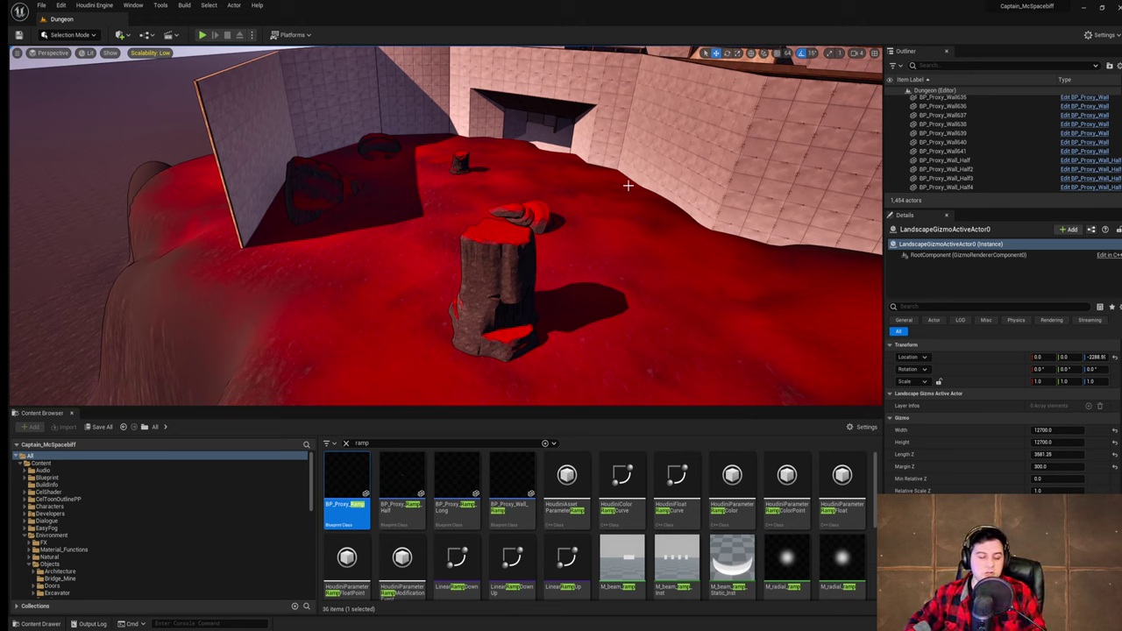
left_click(346, 444)
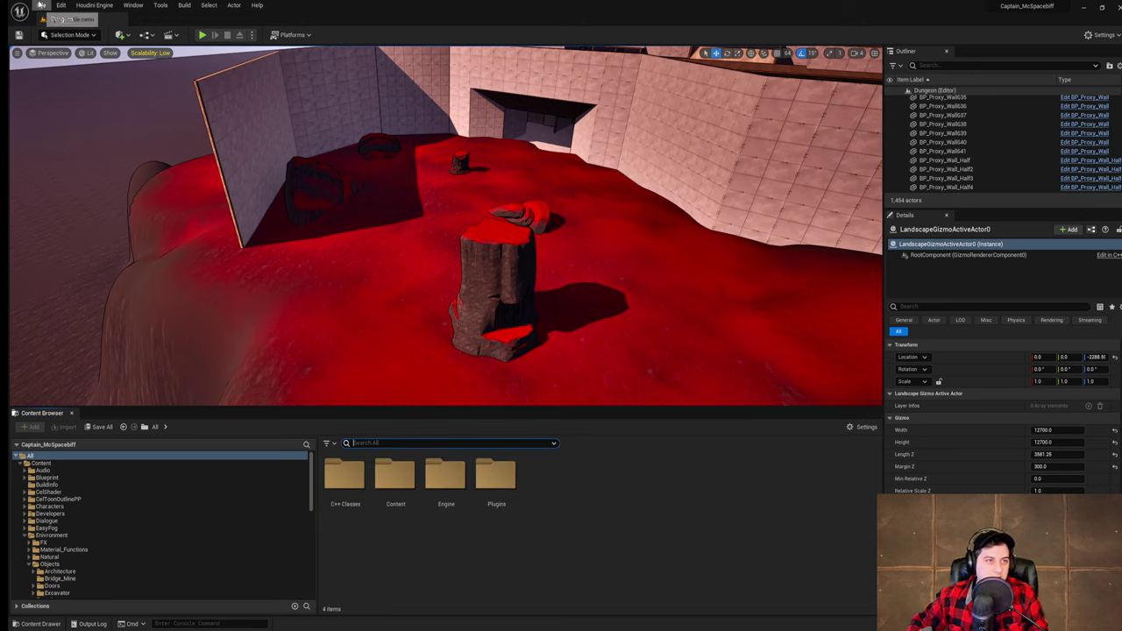
left_click(91, 88)
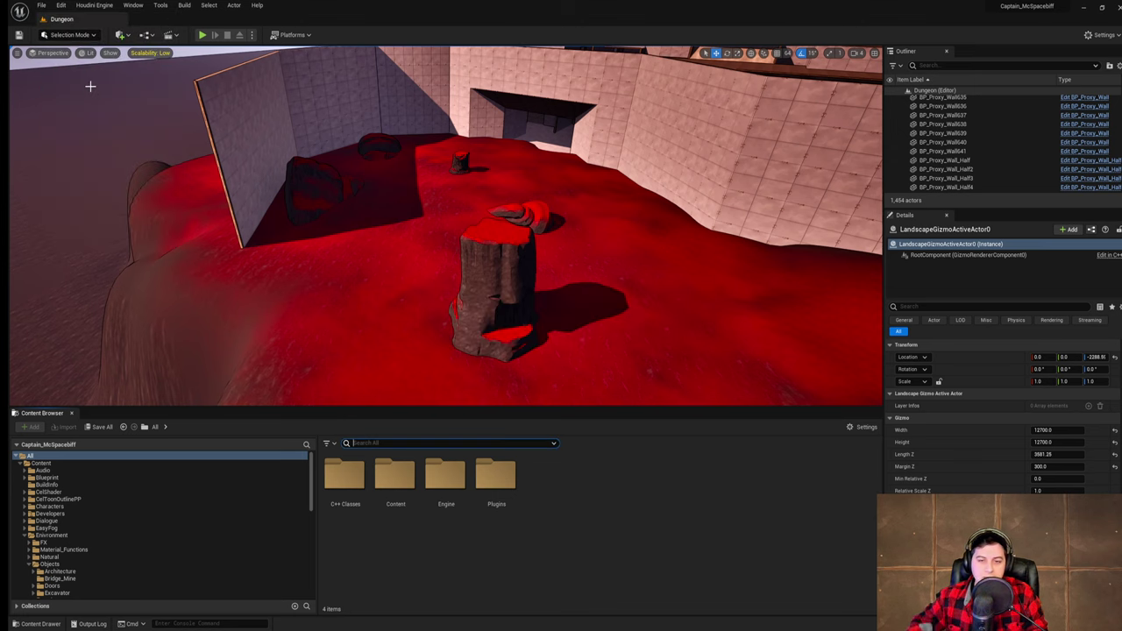
- Examine the courtyard's rock placement from ground level, from the far pillar past the slanted rocks to the boulder wall
right_click_drag(477, 237, 526, 205)
key("w")
key("w")
key("w")
key("s")
key("s")
key("w")
key("w")
right_click_drag(526, 245, 479, 233)
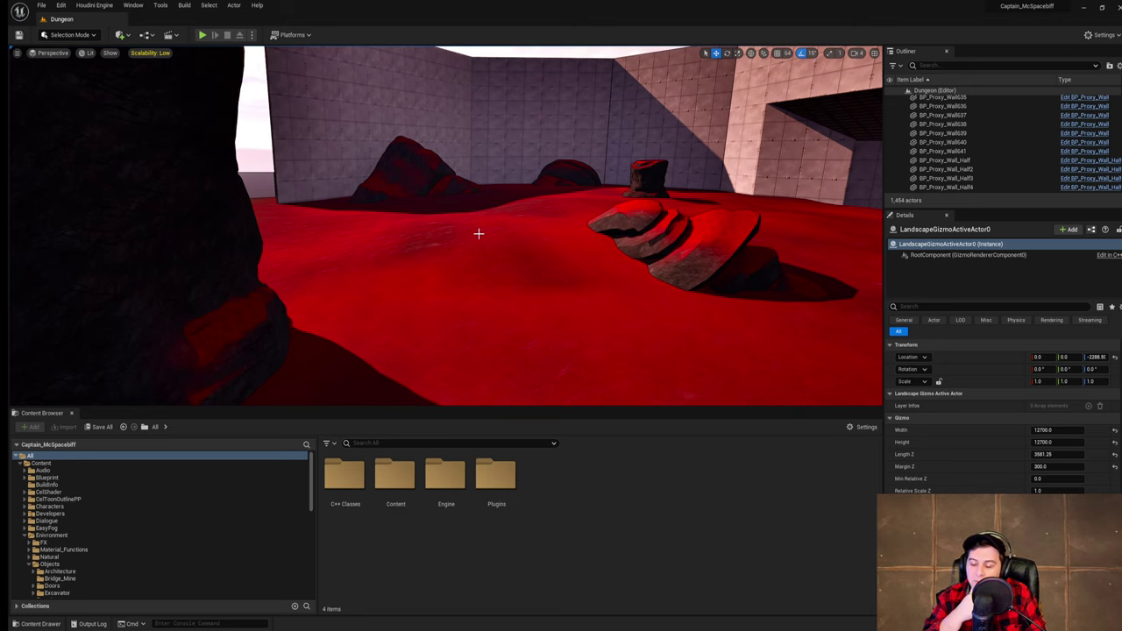
key("d")
right_click_drag(532, 238, 443, 220)
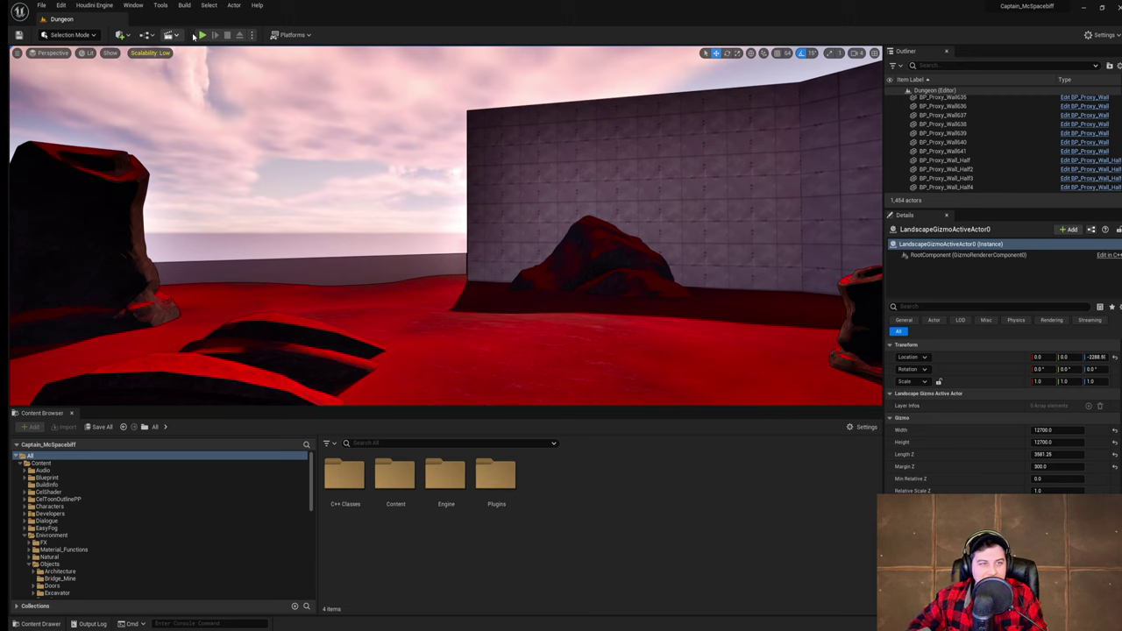
- Play-test the level from the courtyard's pillars and boulders into the stone hall, look back out over the terrain, and end the session
key("alt+p")
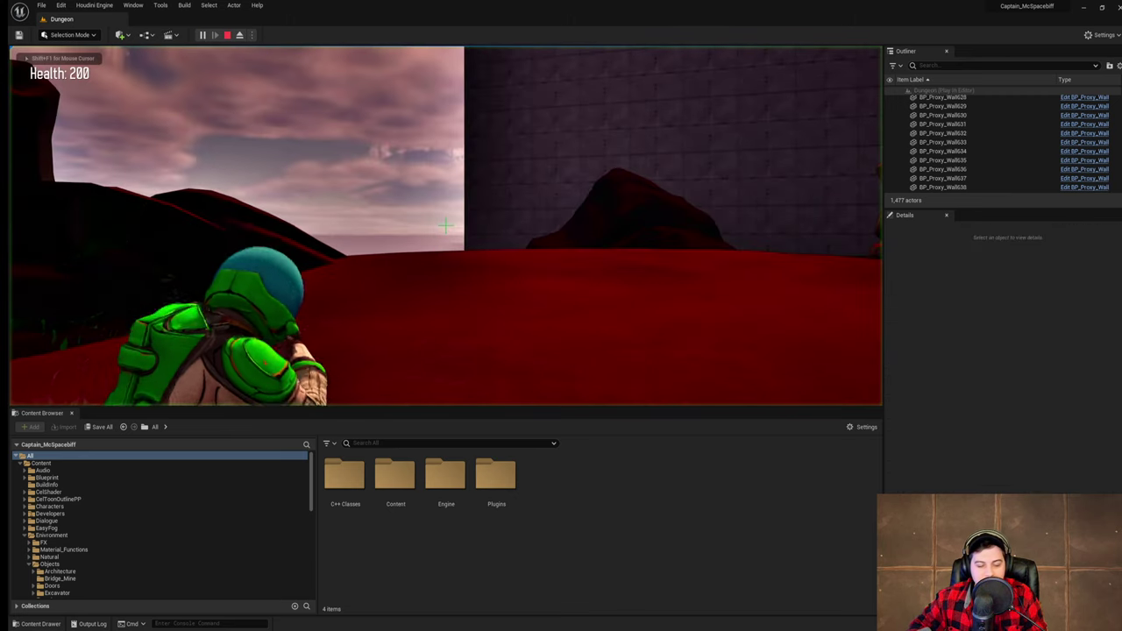
key("w")
key("a")
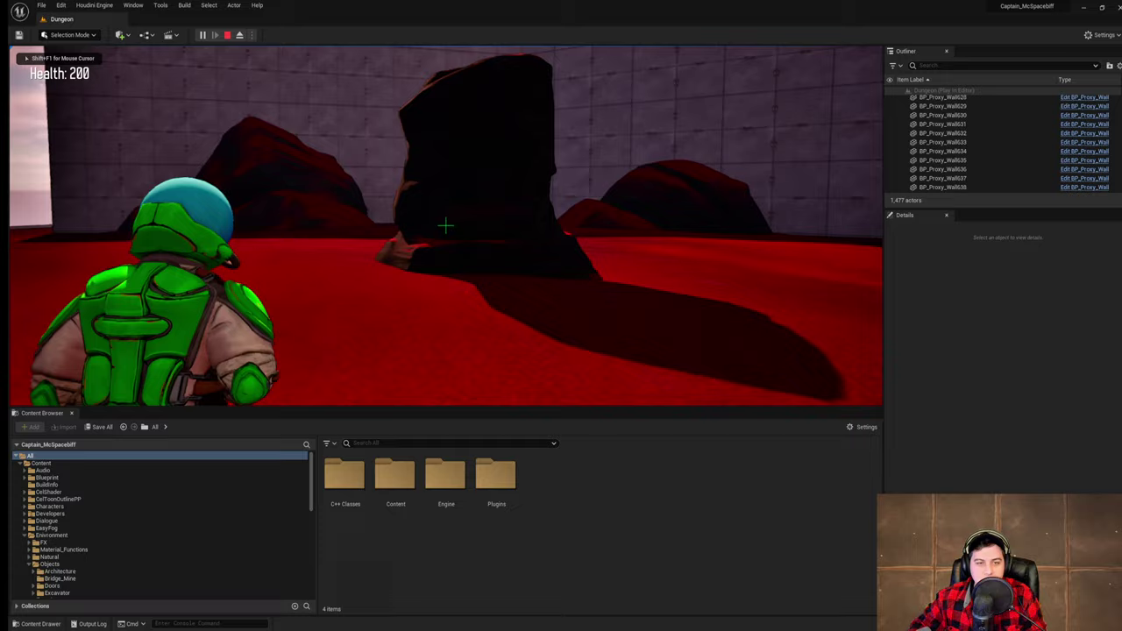
key("w")
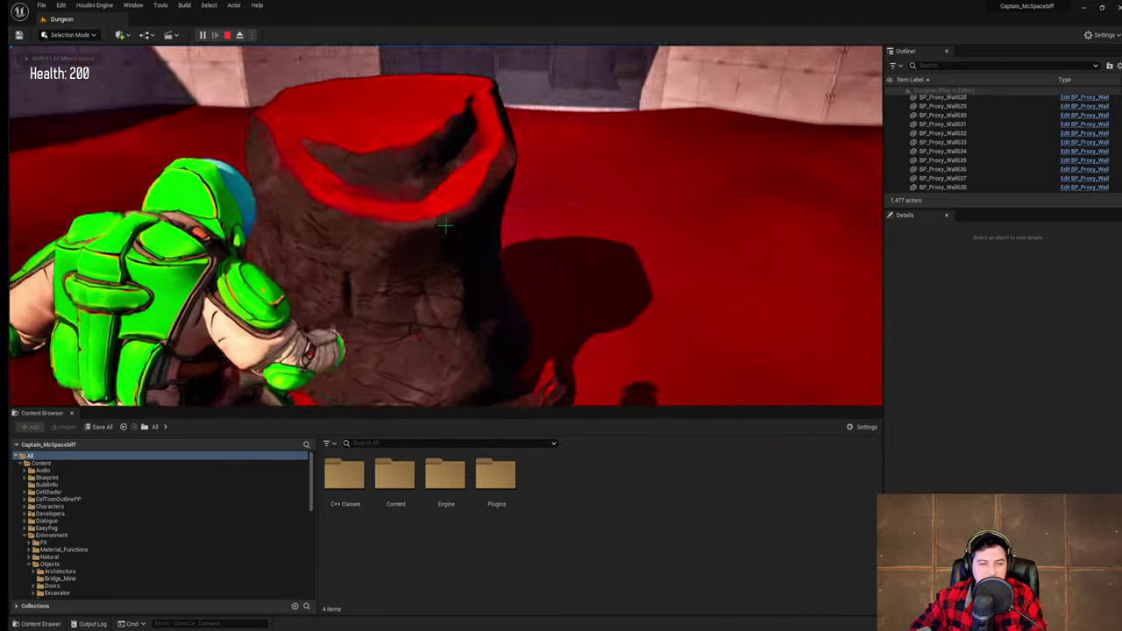
key("w")
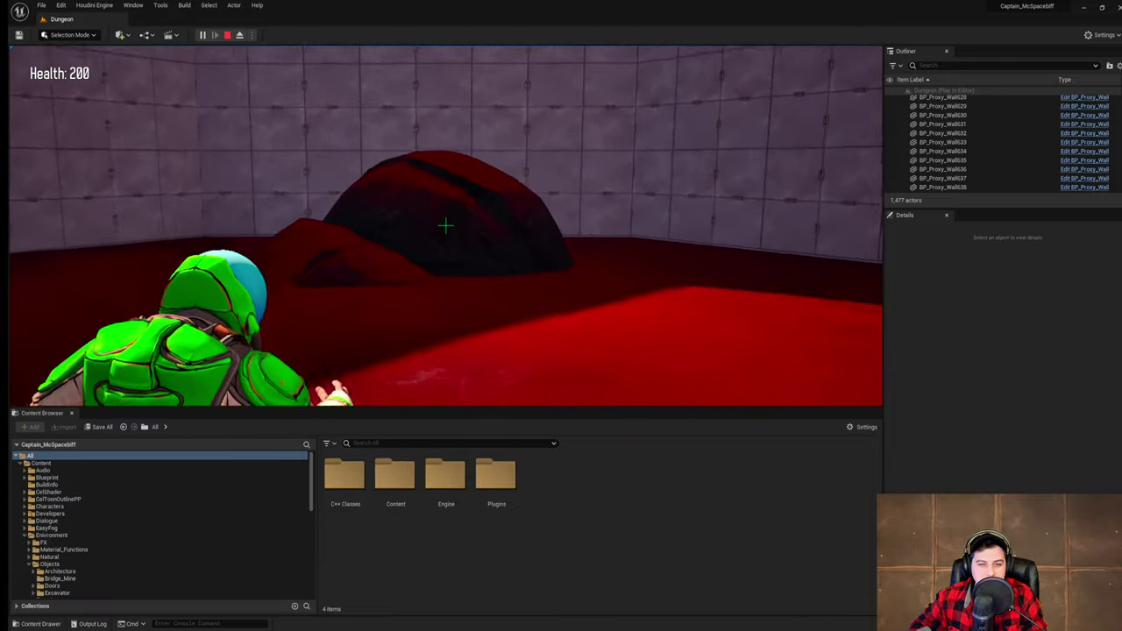
key("w")
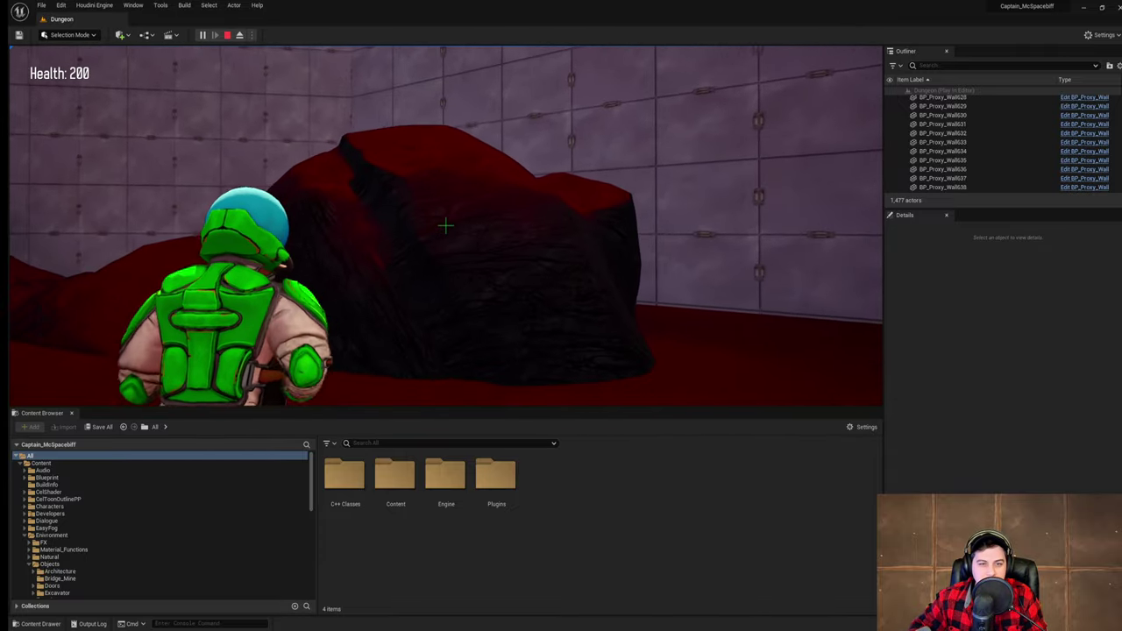
key("w")
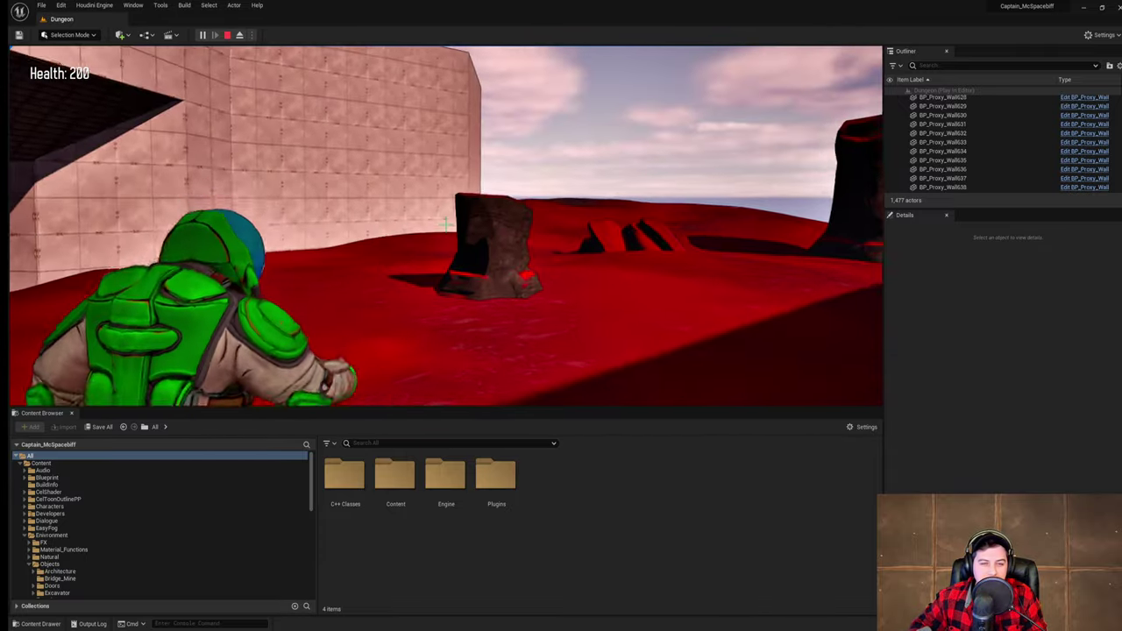
key("w")
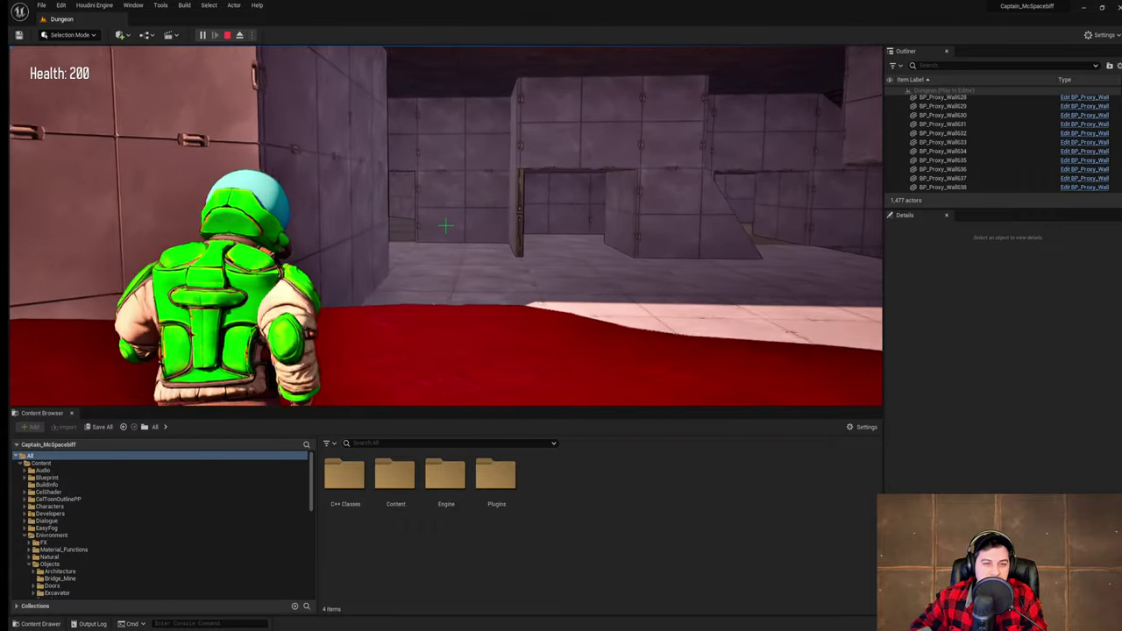
key("w")
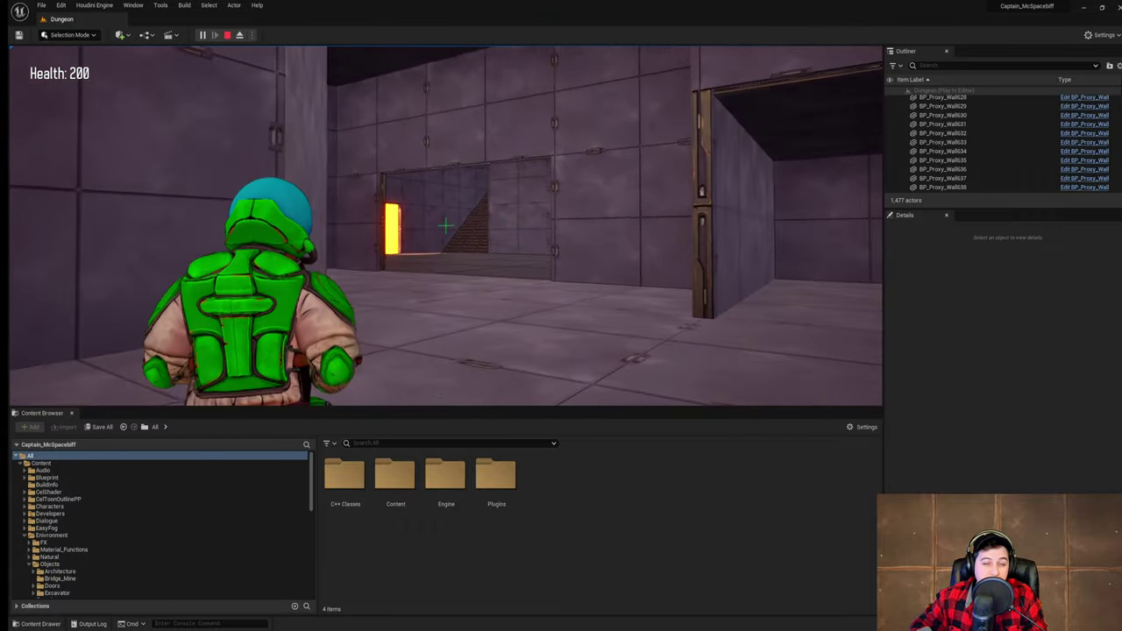
key("w")
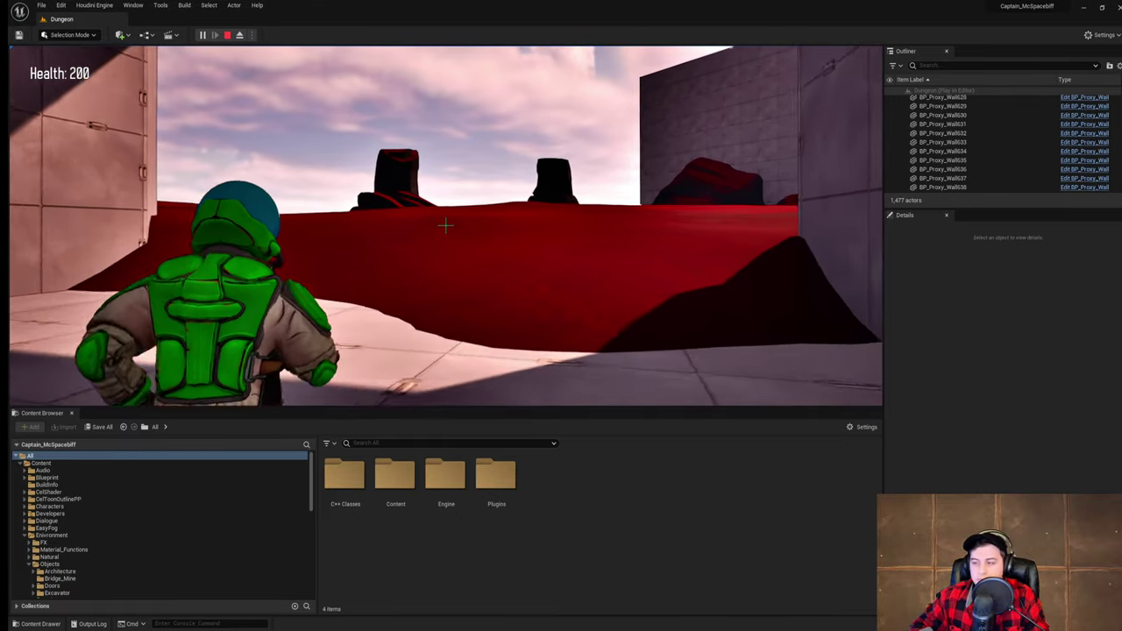
key("Escape")
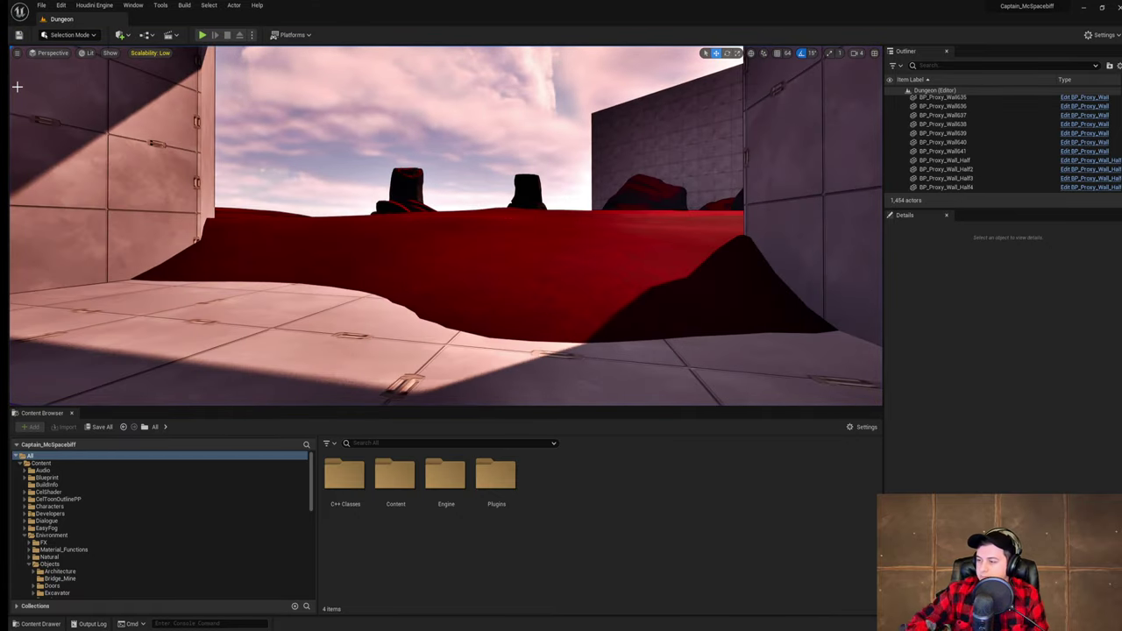
- Examine the courtyard's open terrain edge beyond the slanted rocks and far pillar, from ground level and from above
key("w")
right_click_drag(513, 237, 412, 279)
key("s")
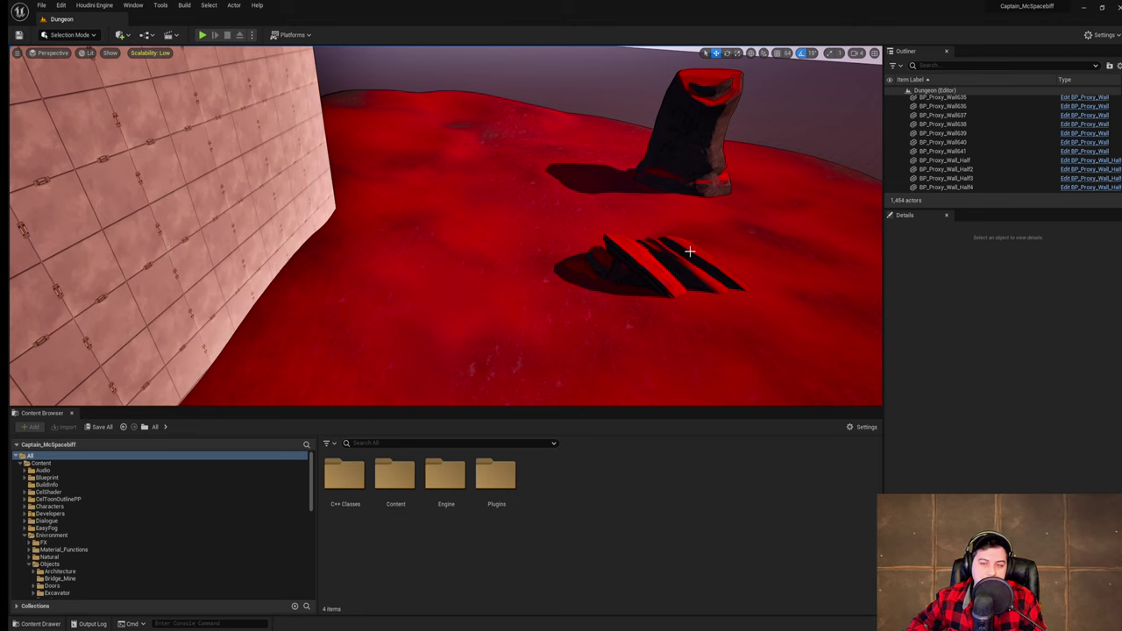
key("s")
right_click_drag(690, 251, 691, 172)
key("d")
key("w")
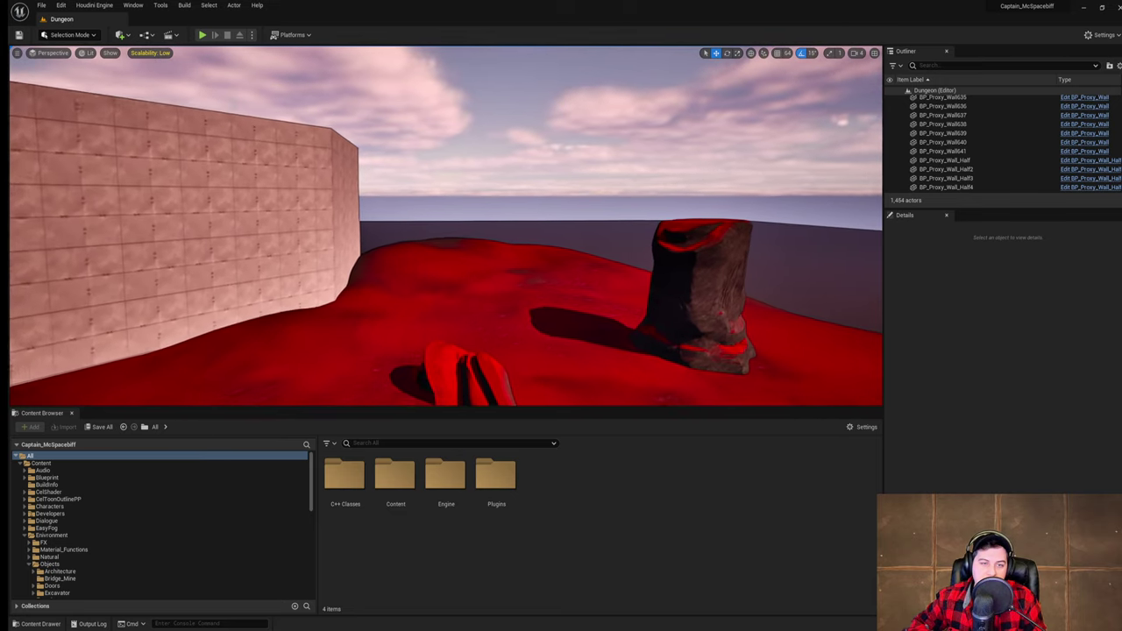
right_click_drag(642, 309, 631, 302)
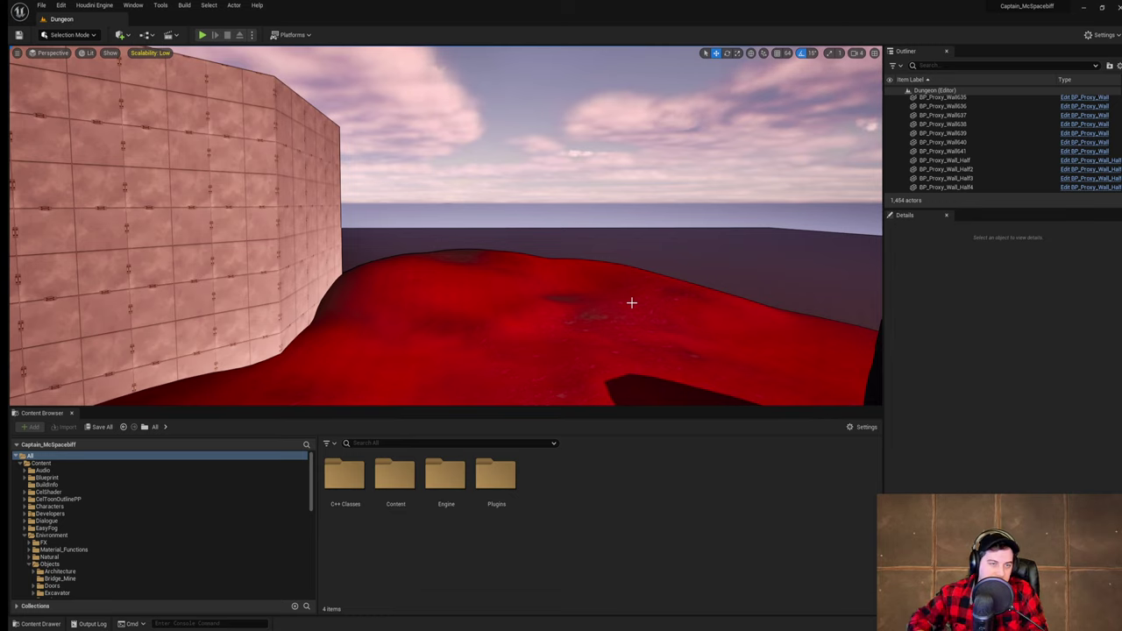
key("w")
right_click_drag(631, 302, 475, 367)
key("s")
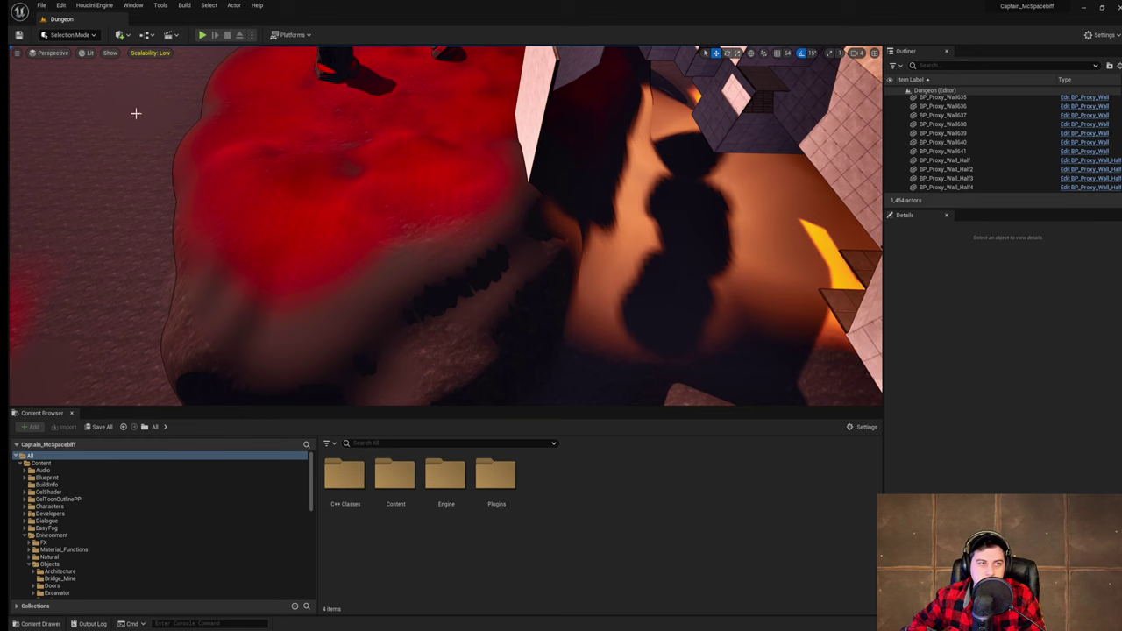
- Switch to Landscape mode and build up the outer slope below the courtyard's open edge with the Sculpt tool
left_click(72, 59)
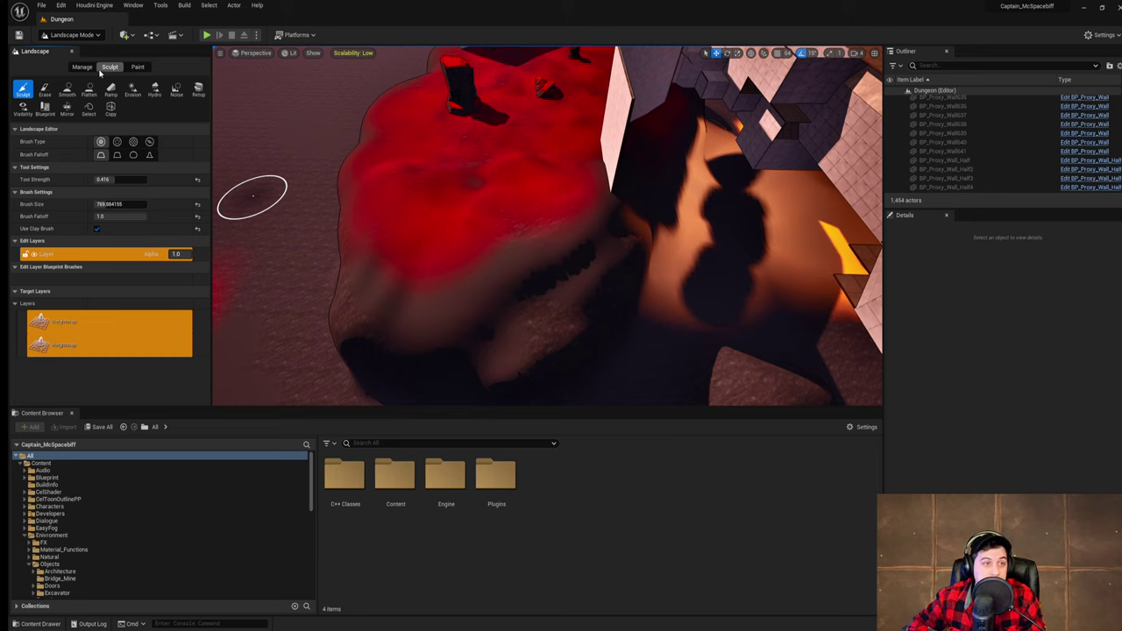
left_click(84, 68)
left_click(109, 67)
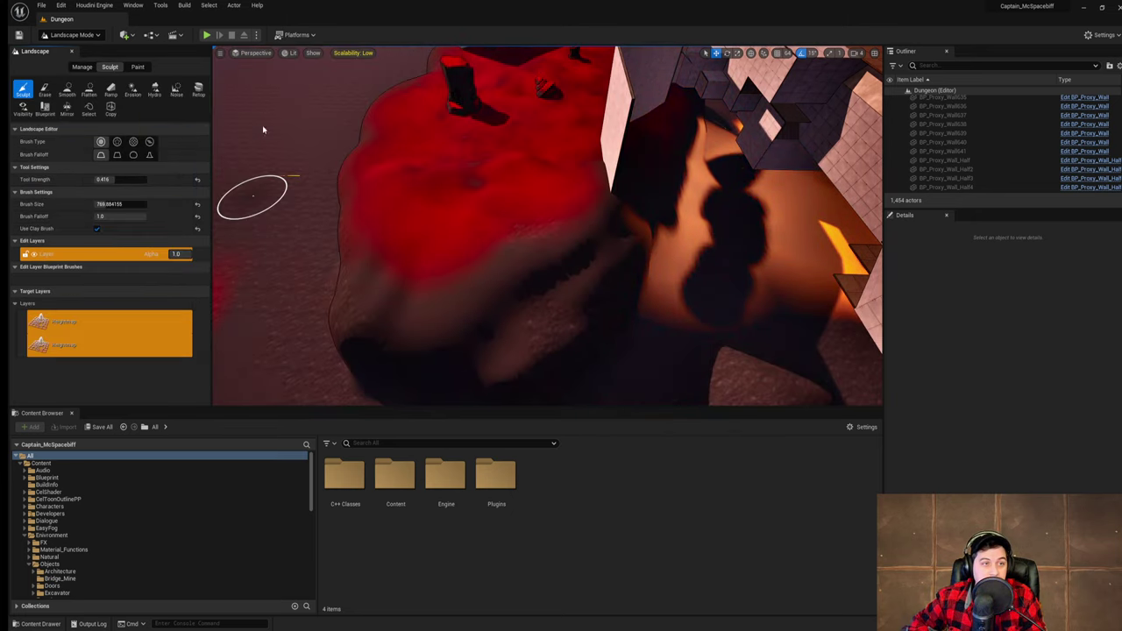
right_click_drag(482, 166, 492, 174)
key("w")
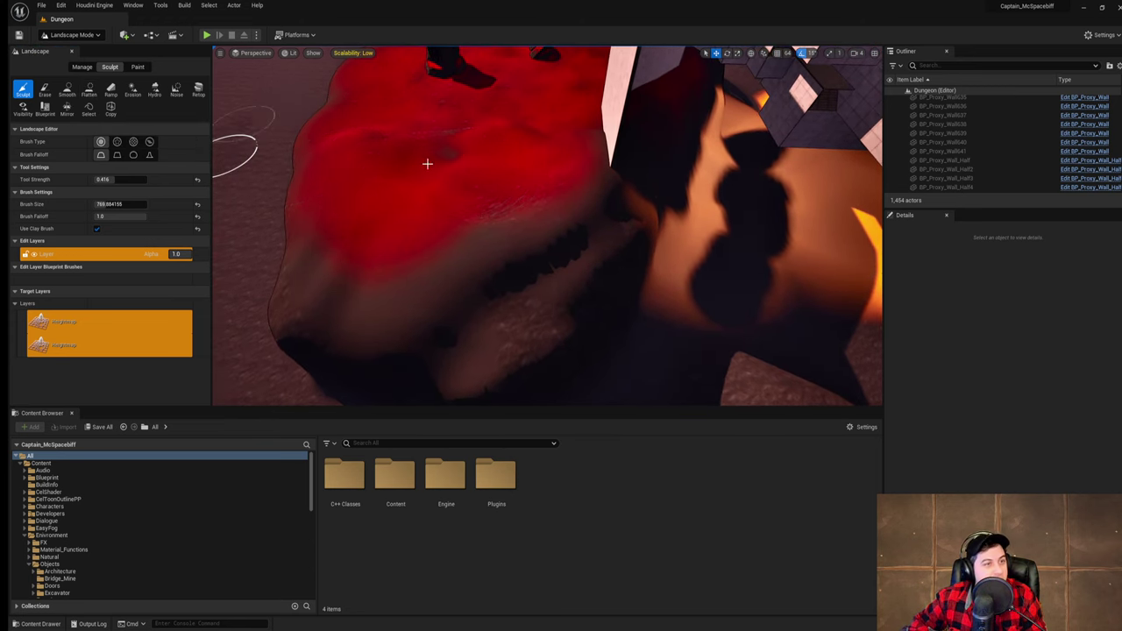
key("w")
right_click_drag(553, 189, 559, 193)
key("s")
mouse_move(584, 173)
left_mouse_down()
mouse_move(619, 262)
mouse_move(593, 231)
mouse_move(458, 404)
mouse_move(636, 405)
left_mouse_up()
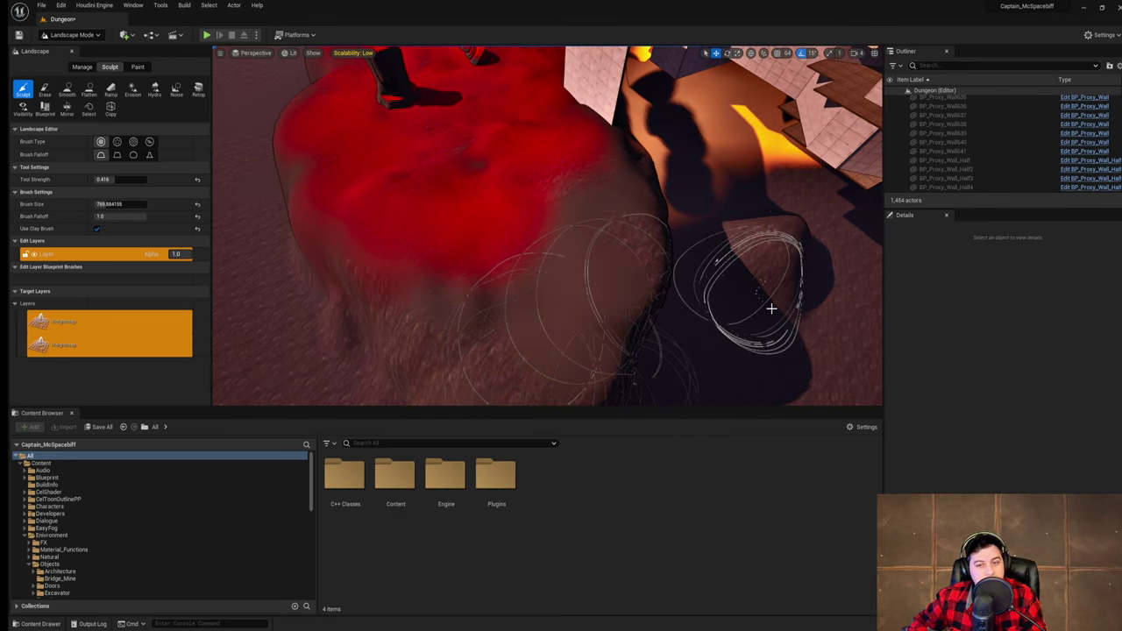
- Continue sculpting the raised slope along the courtyard's outer rim, around the far pillar toward the enclosing wall
right_click_drag(772, 310, 752, 305)
key("s")
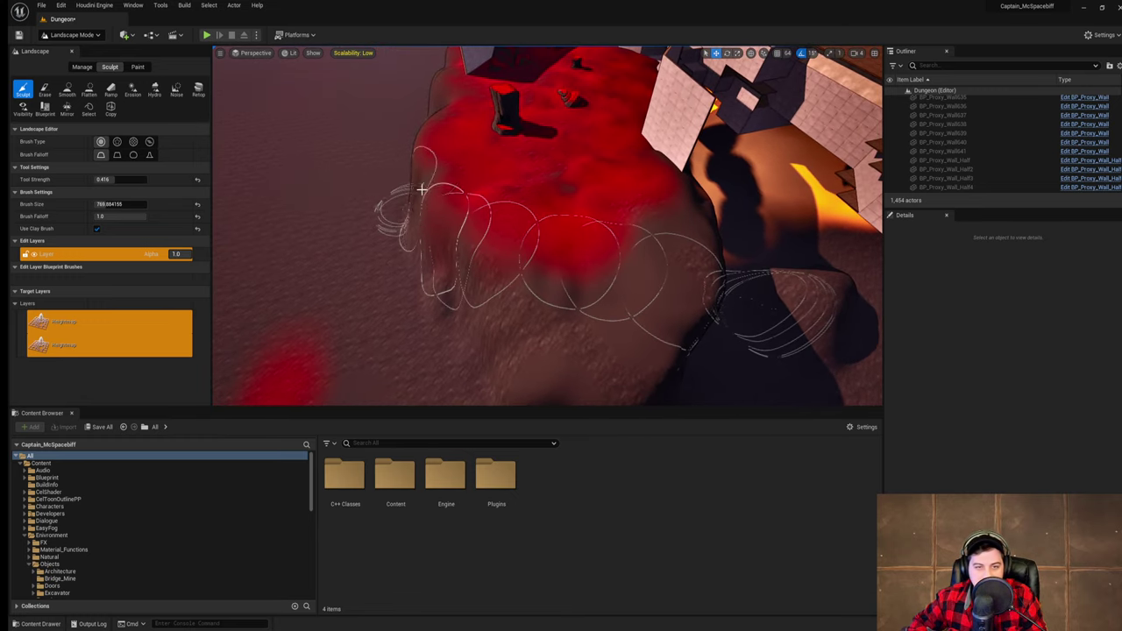
key("a")
mouse_move(401, 188)
right_mouse_down()
mouse_move(548, 205)
mouse_move(486, 197)
right_mouse_up()
key("s")
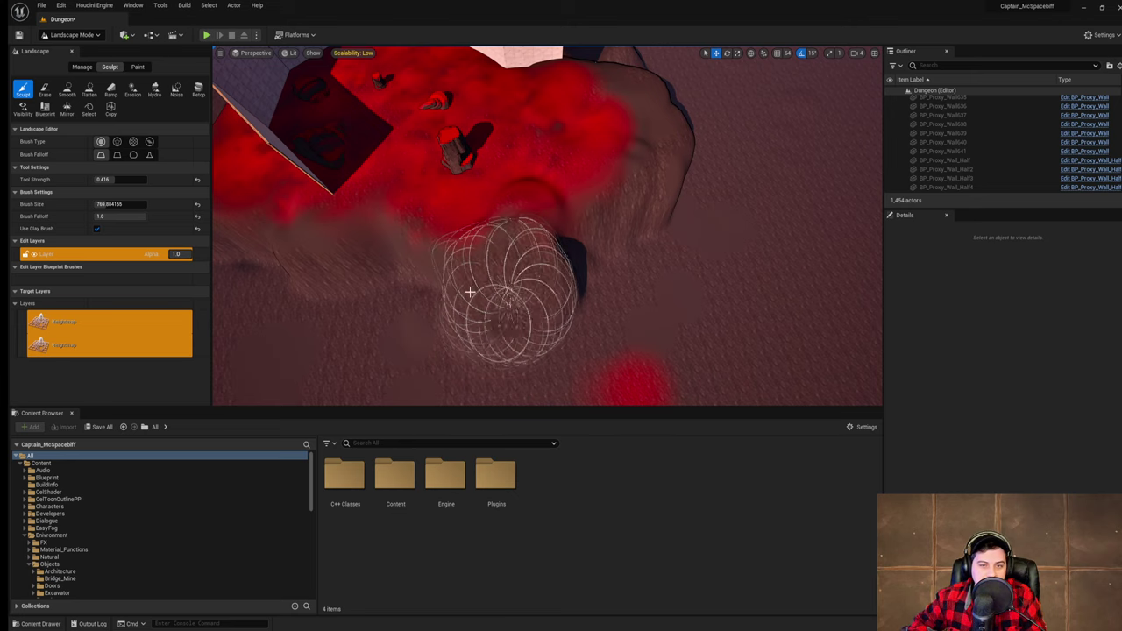
key("a")
right_click_drag(392, 219, 565, 232)
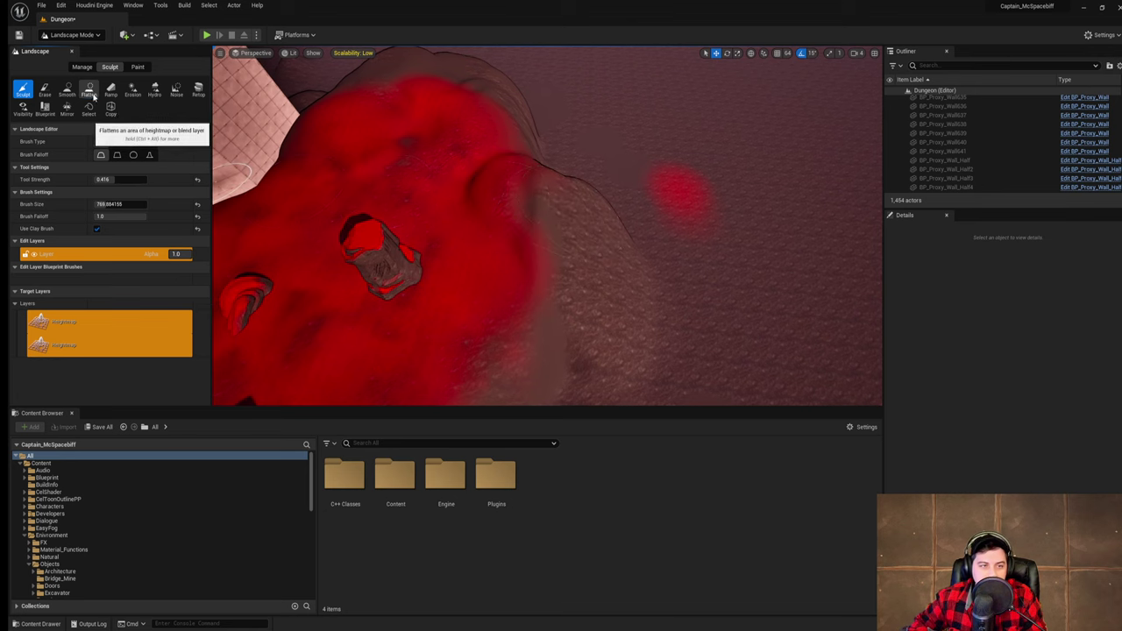
- Extend a level terrain shelf outward from the rim beyond the far pillar with the Flatten tool
left_click(90, 91)
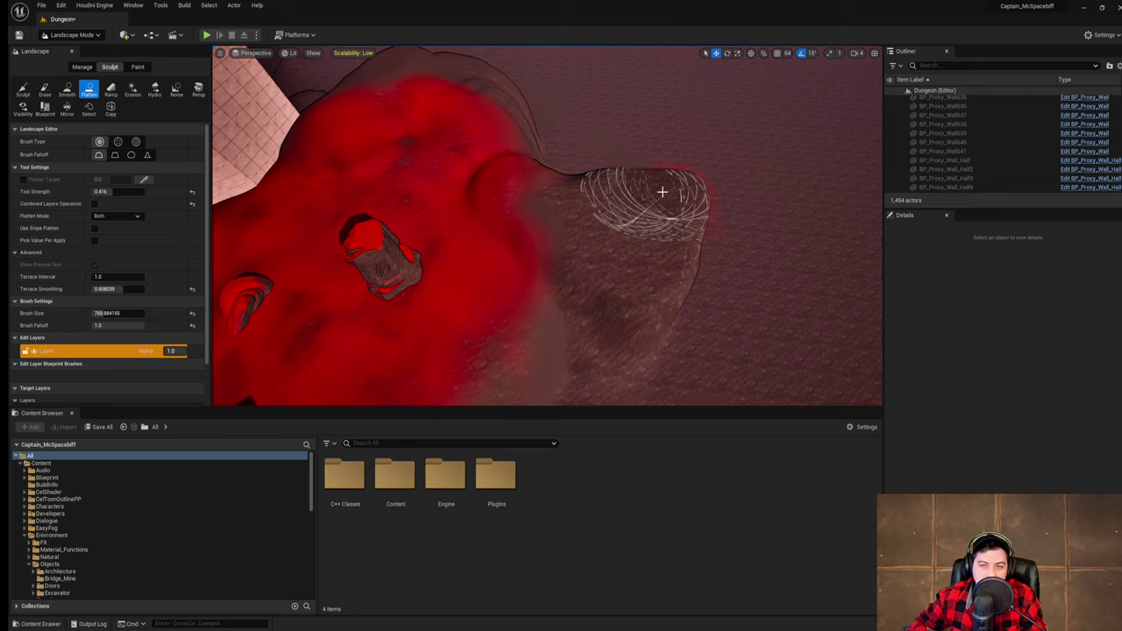
left_click_drag(676, 275, 663, 289)
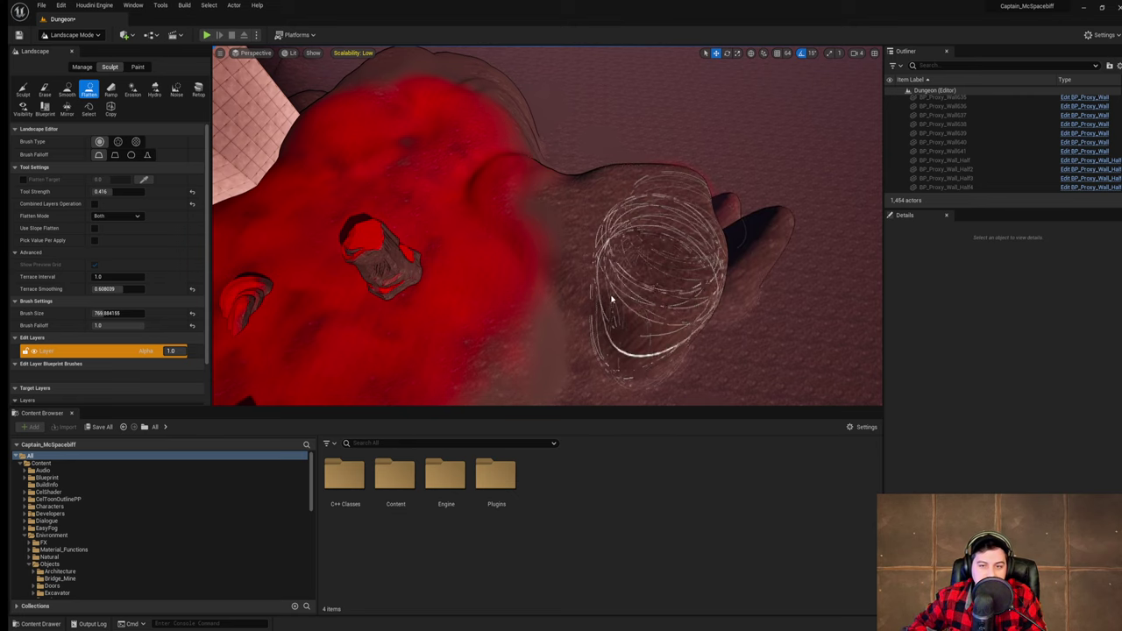
mouse_move(656, 313)
right_mouse_down()
mouse_move(647, 329)
mouse_move(648, 298)
right_mouse_up()
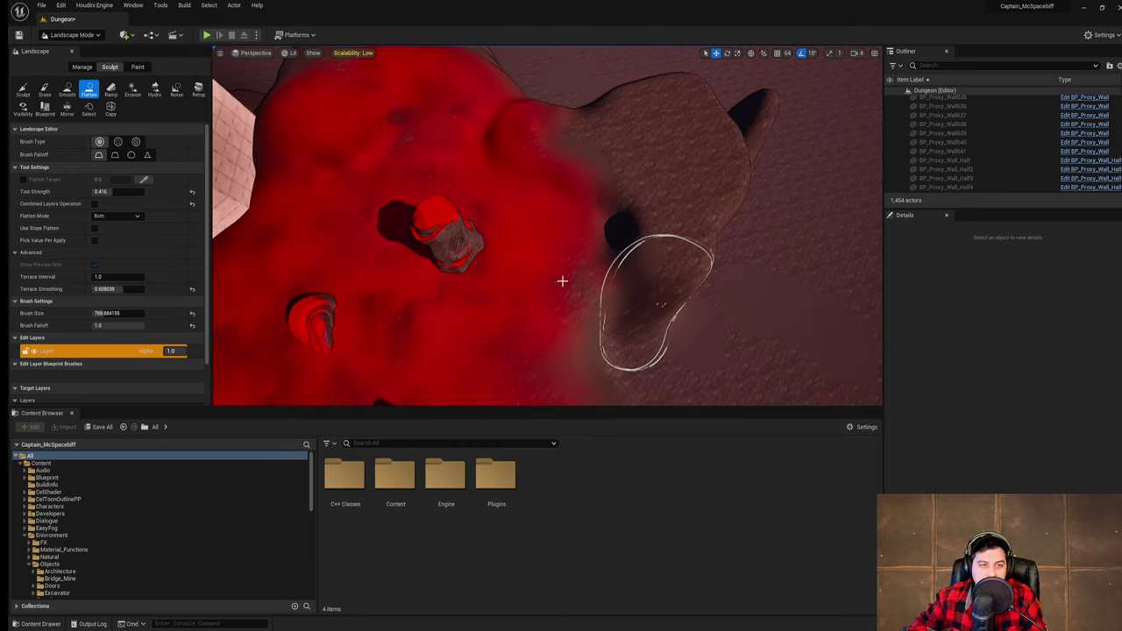
- Smooth the transition between the red courtyard ground and the new brown terrain shelf beyond the far pillar
left_click(67, 90)
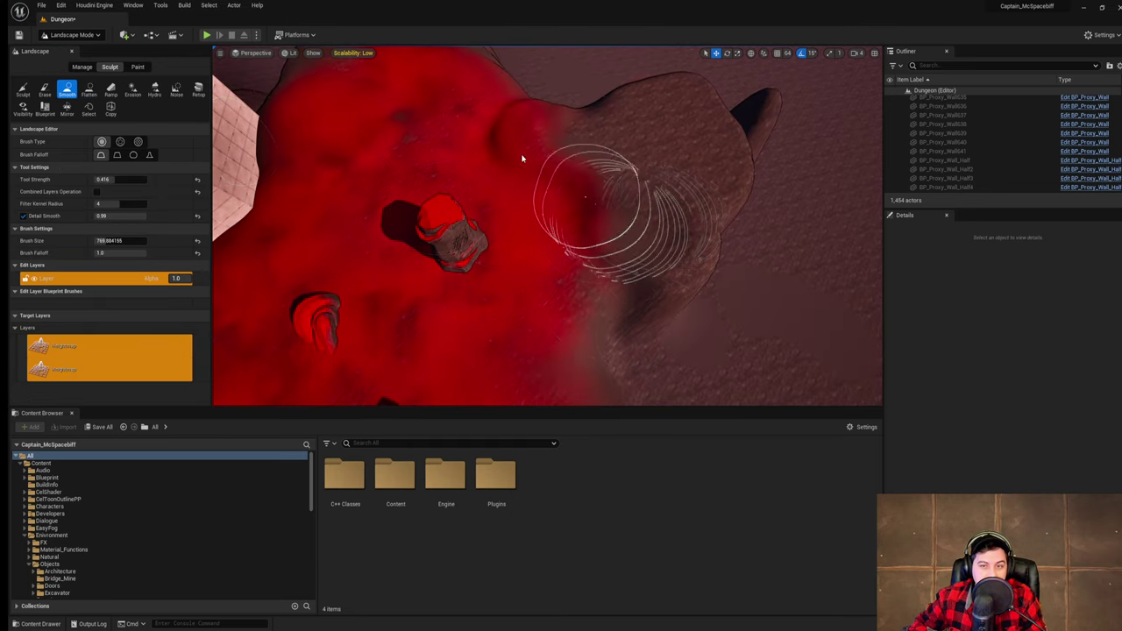
mouse_move(523, 158)
left_mouse_down()
mouse_move(518, 146)
mouse_move(649, 151)
left_mouse_up()
key("w")
mouse_move(653, 151)
right_mouse_down()
mouse_move(670, 145)
mouse_move(618, 66)
mouse_move(614, 74)
right_mouse_up()
key("d")
mouse_move(627, 194)
right_mouse_down()
mouse_move(653, 196)
mouse_move(626, 210)
mouse_move(606, 190)
right_mouse_up()
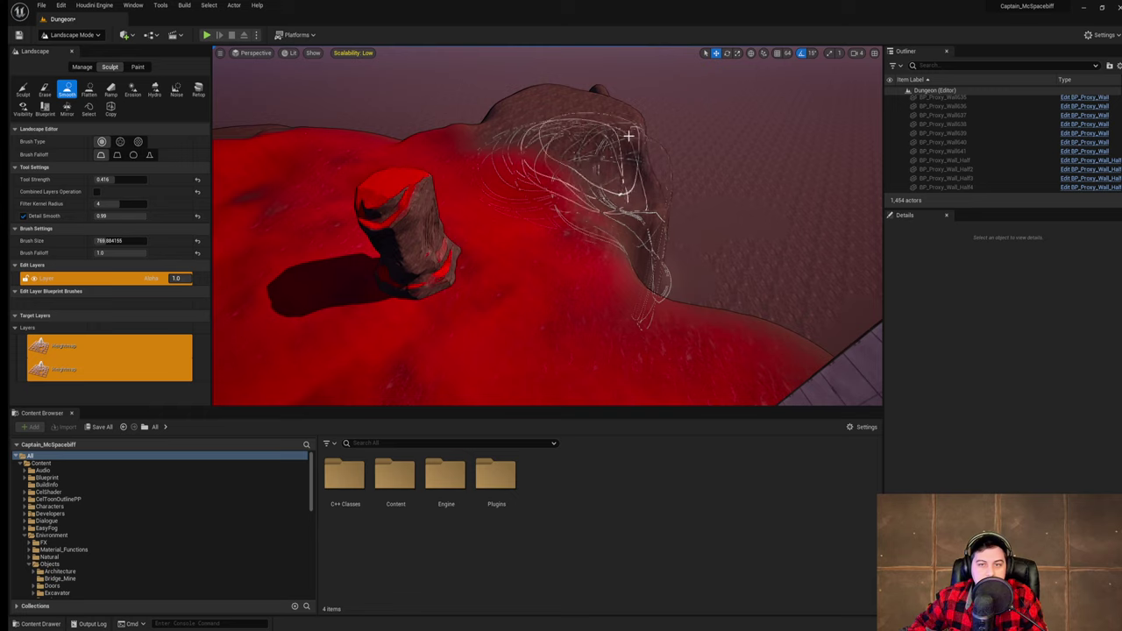
key("a")
mouse_move(659, 222)
right_mouse_down()
mouse_move(627, 215)
mouse_move(644, 166)
mouse_move(638, 136)
right_mouse_up()
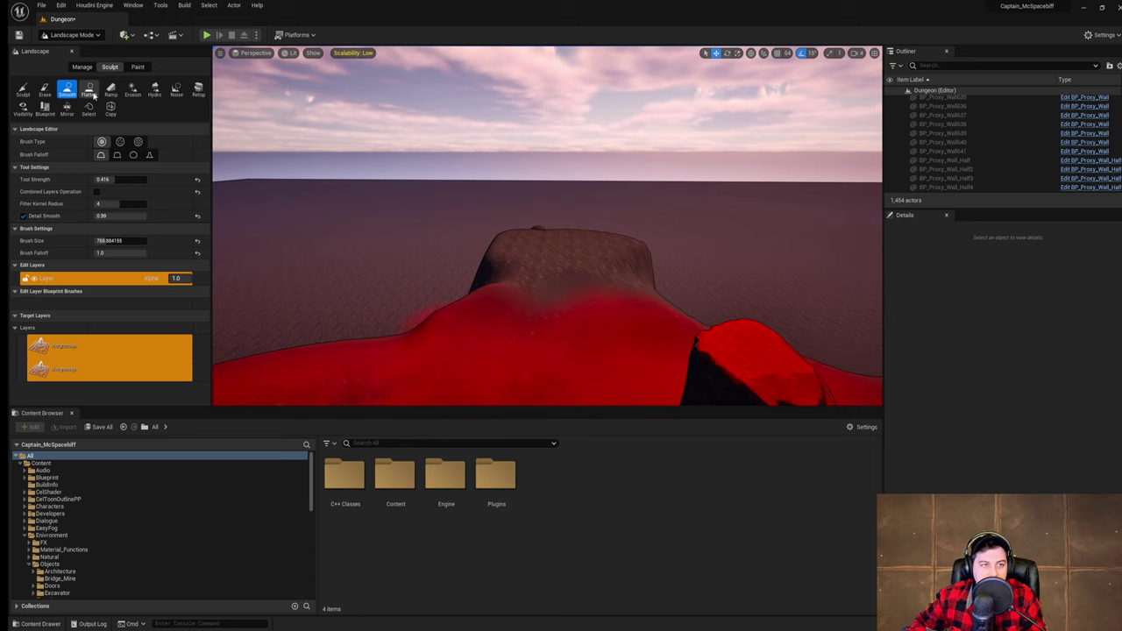
- Flatten the terrain beside the outer shelf to widen the raised ground along the red courtyard's edge
left_click(93, 95)
mouse_move(536, 289)
left_mouse_down()
mouse_move(453, 312)
mouse_move(518, 258)
mouse_move(484, 269)
left_mouse_up()
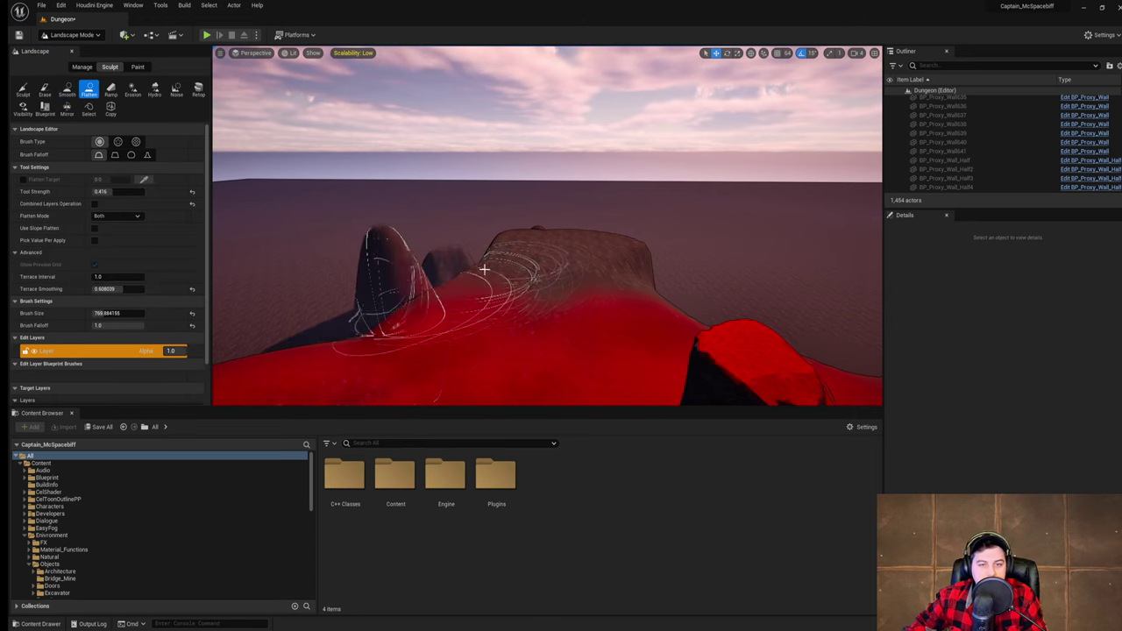
key("s")
mouse_move(519, 282)
right_mouse_down()
mouse_move(534, 376)
mouse_move(460, 359)
right_mouse_up()
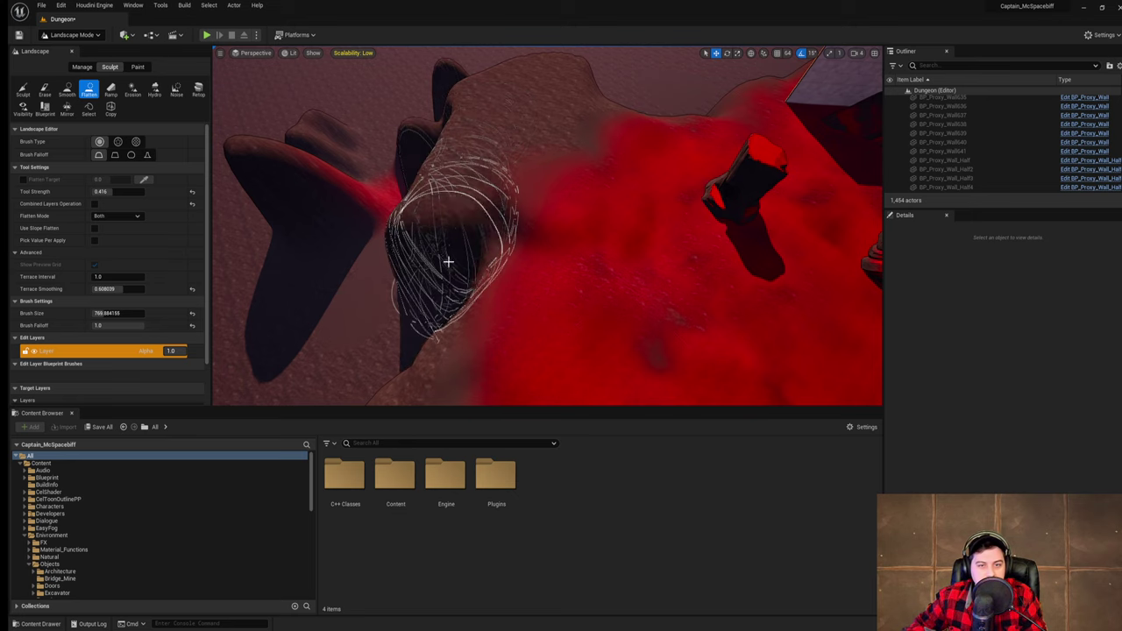
left_click_drag(423, 294, 526, 254)
right_click_drag(578, 215, 552, 241)
key("w")
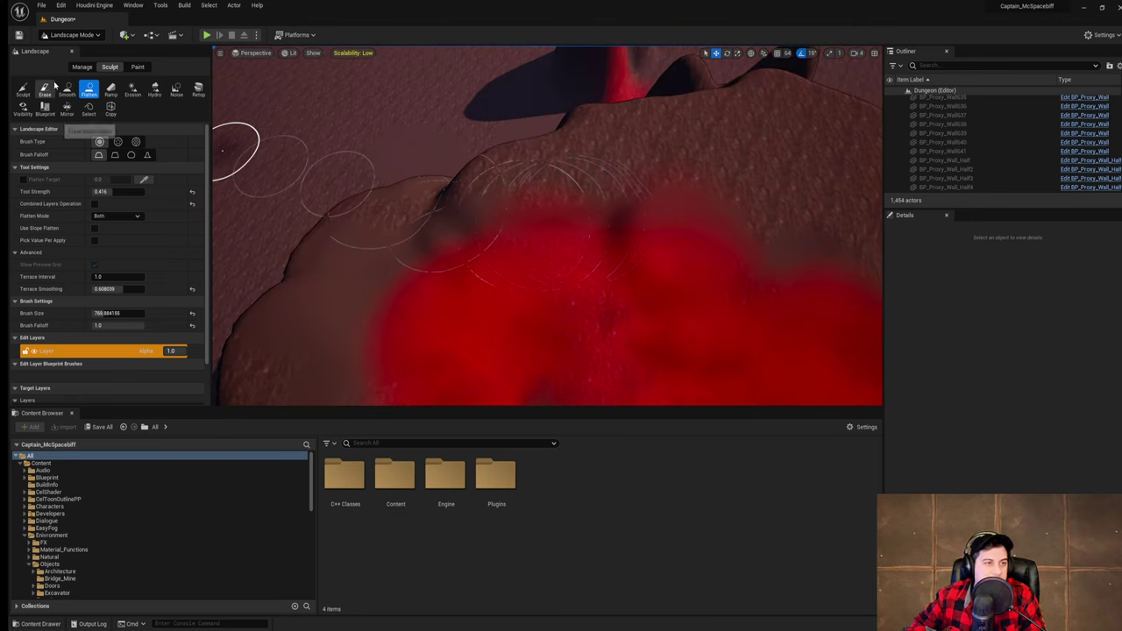
- Sculpt a raised ridge along the brown outer rim behind the courtyard's red ground
left_click(24, 91)
key("s")
mouse_move(551, 165)
right_mouse_down()
mouse_move(591, 149)
mouse_move(561, 157)
right_mouse_up()
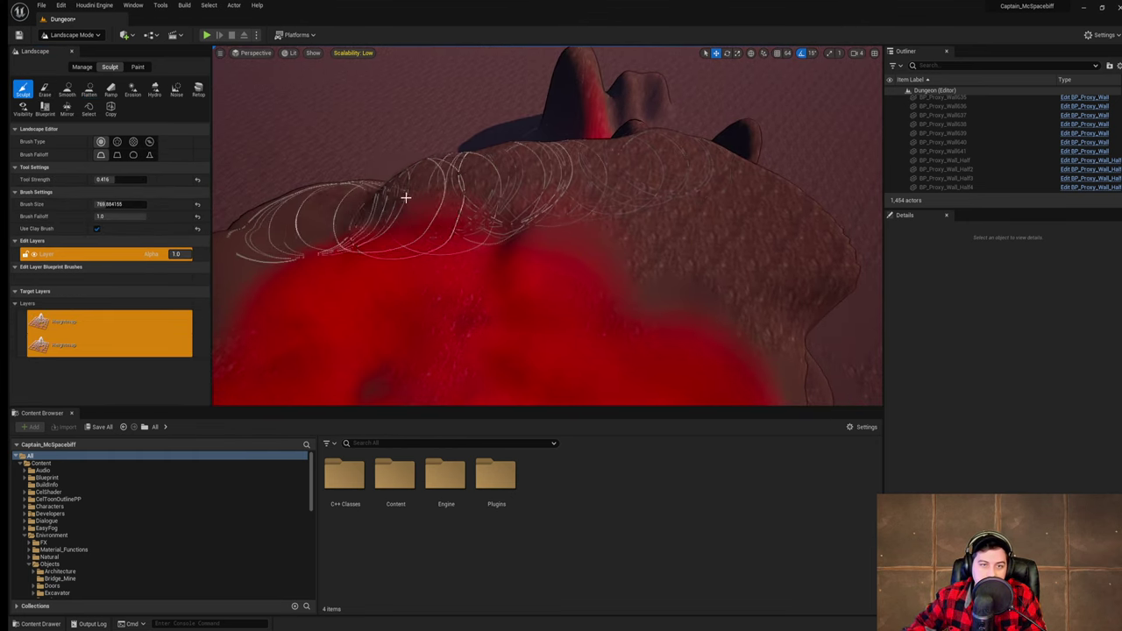
mouse_move(405, 197)
left_mouse_down()
mouse_move(666, 155)
mouse_move(517, 177)
left_mouse_up()
left_click_drag(444, 173, 648, 166)
right_click_drag(648, 167, 727, 166)
mouse_move(491, 171)
left_mouse_down()
mouse_move(351, 167)
mouse_move(528, 164)
left_mouse_up()
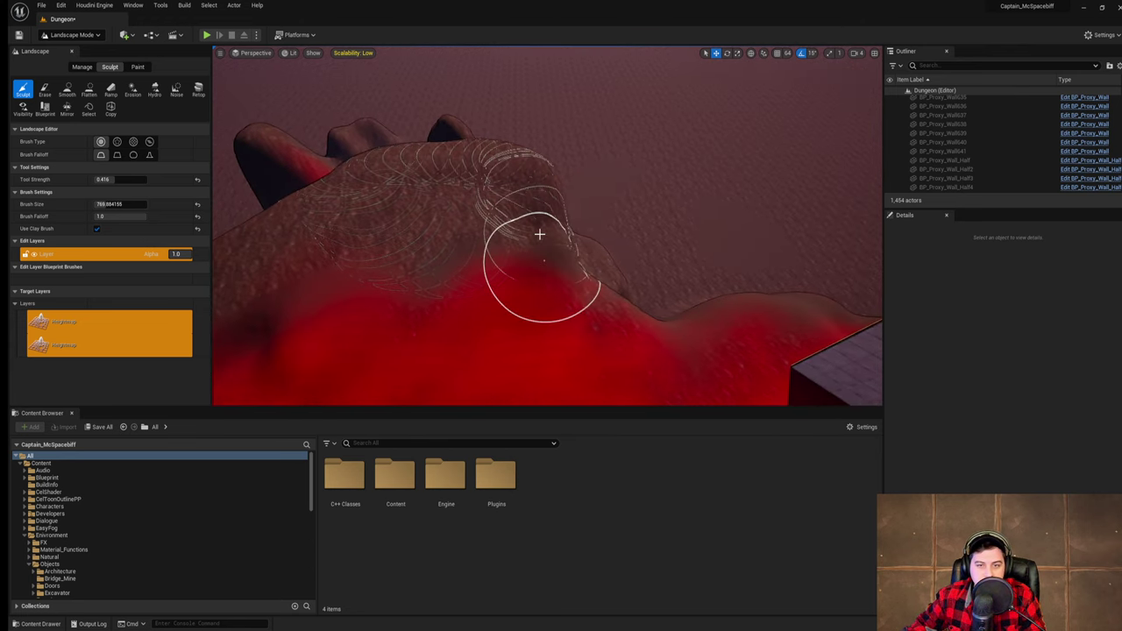
- Sculpt more height onto the brown outer rim, from beside the courtyard wall along to the far rocks
right_click_drag(591, 274, 701, 285)
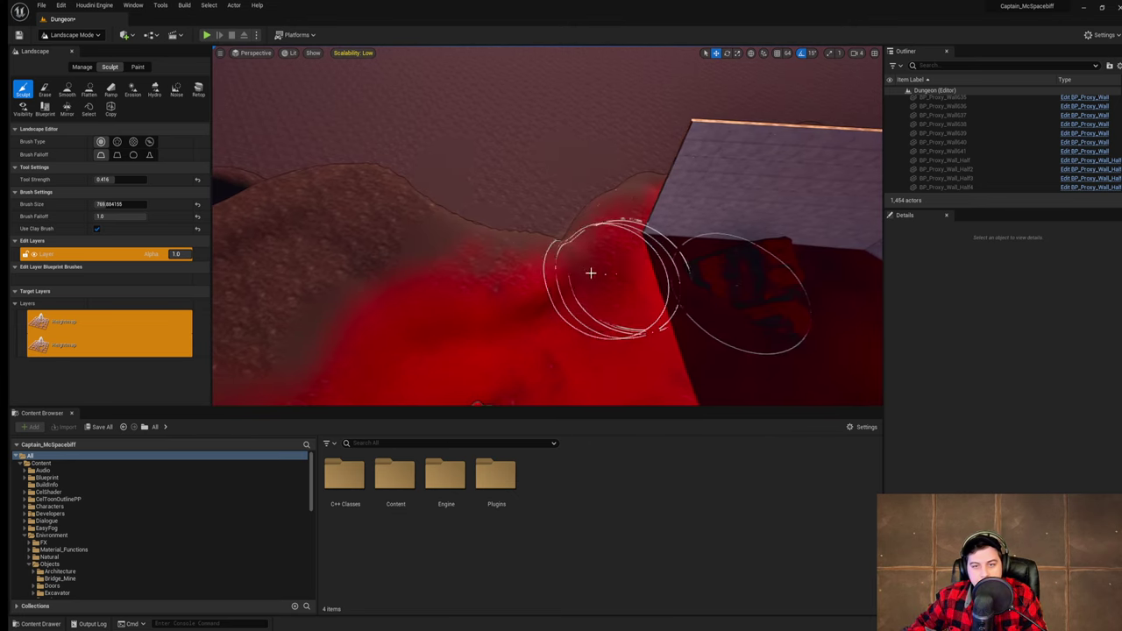
mouse_move(605, 224)
right_mouse_down()
mouse_move(526, 263)
mouse_move(613, 226)
right_mouse_up()
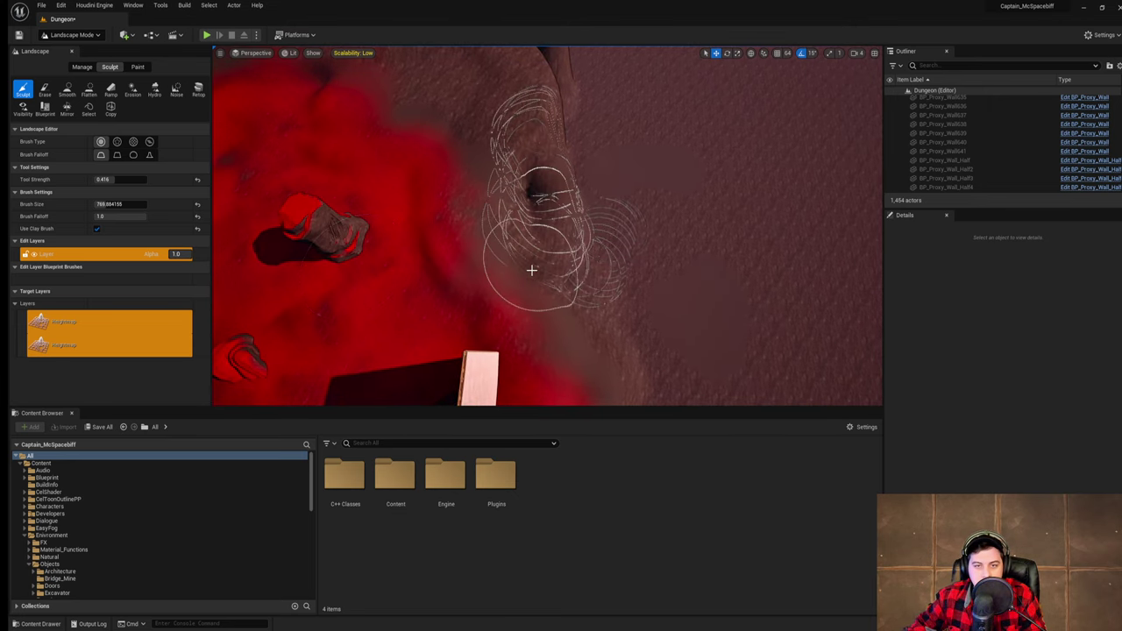
left_click_drag(547, 194, 529, 216)
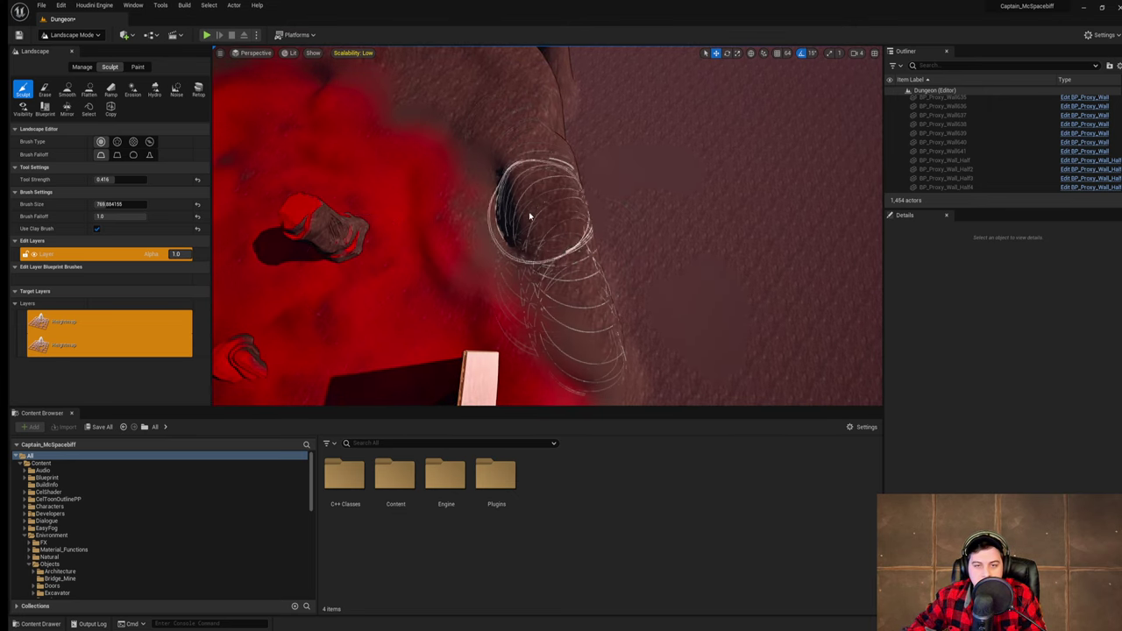
left_click_drag(500, 174, 561, 263)
right_click_drag(629, 277, 561, 302)
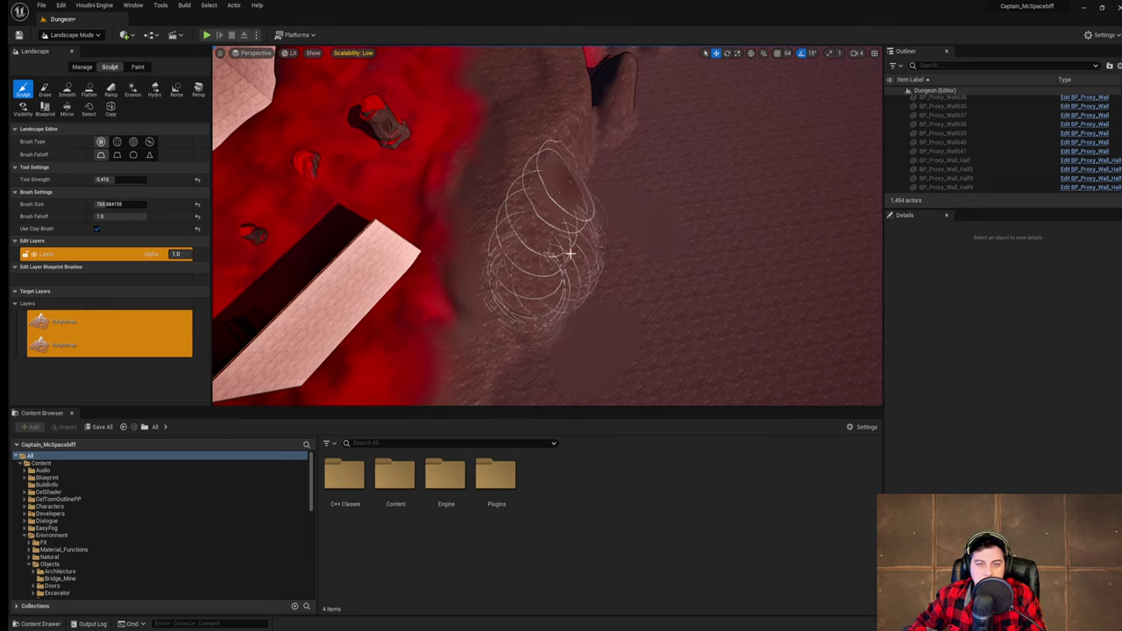
mouse_move(579, 249)
left_mouse_down()
mouse_move(566, 181)
mouse_move(616, 125)
left_mouse_up()
mouse_move(616, 125)
right_mouse_down()
mouse_move(609, 84)
mouse_move(624, 88)
right_mouse_up()
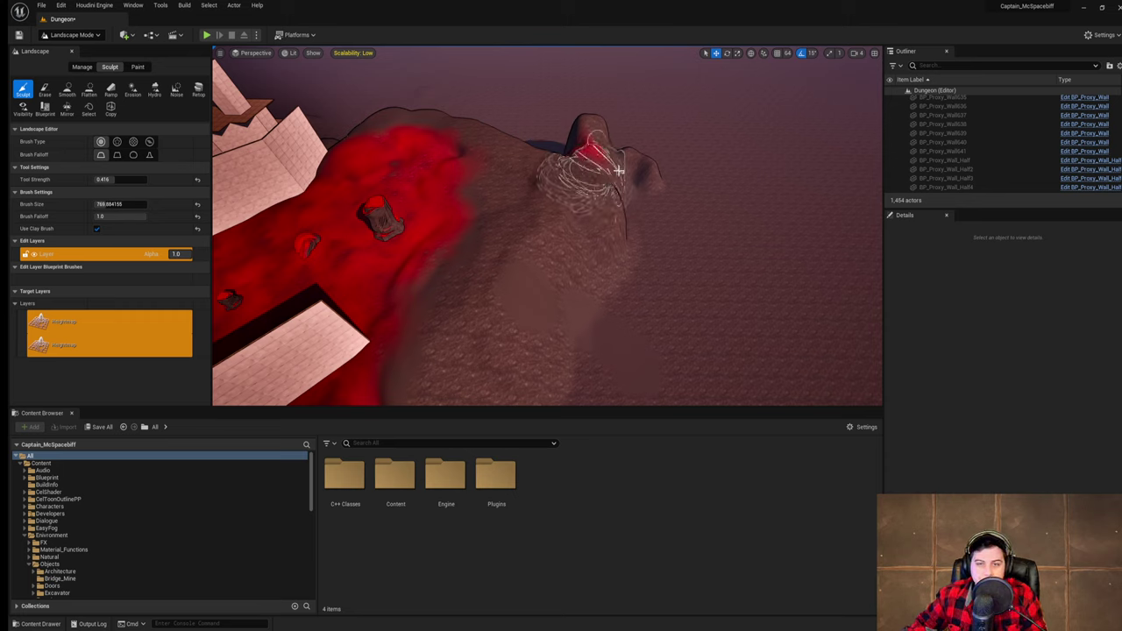
- Smooth the sculpted rim around the red courtyard's edge and save the current level
mouse_move(617, 160)
right_mouse_down()
mouse_move(609, 223)
mouse_move(552, 162)
mouse_move(653, 215)
right_mouse_up()
left_click(67, 91)
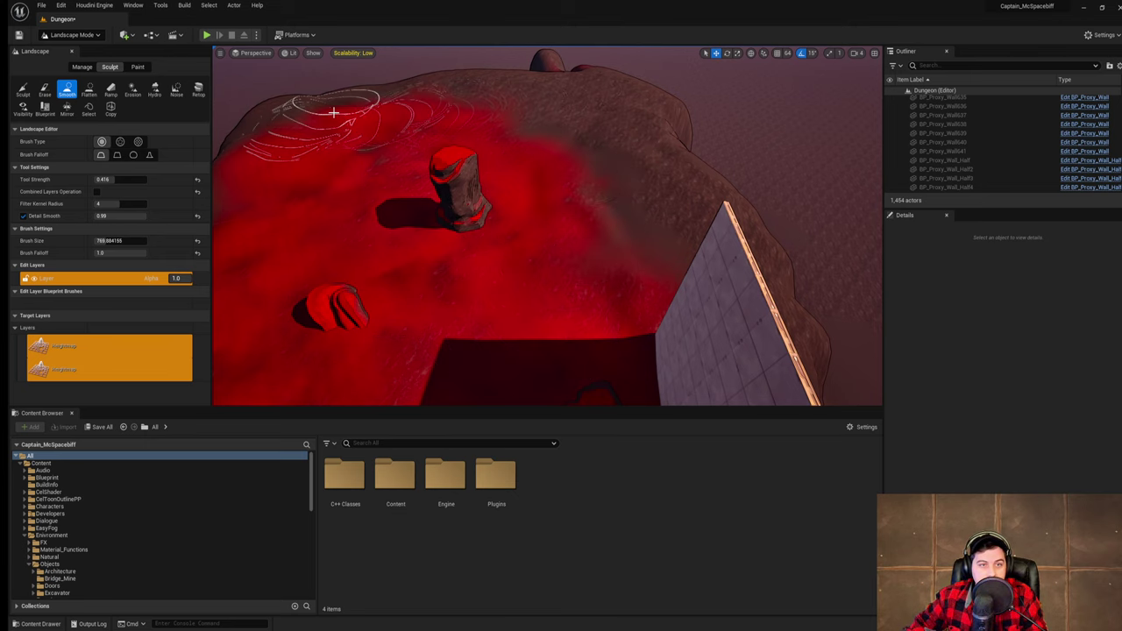
right_click_drag(639, 127, 682, 140)
right_click_drag(605, 153, 524, 124)
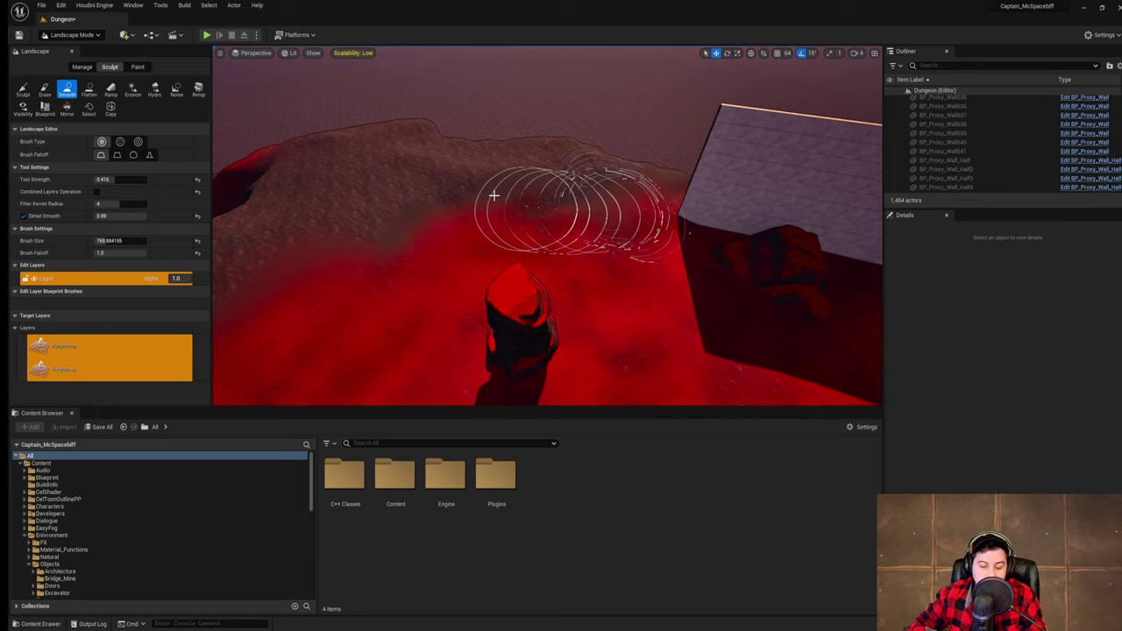
mouse_move(493, 194)
right_mouse_down()
mouse_move(527, 214)
mouse_move(508, 176)
mouse_move(490, 188)
mouse_move(482, 250)
mouse_move(504, 230)
mouse_move(495, 223)
right_mouse_up()
left_click(41, 6)
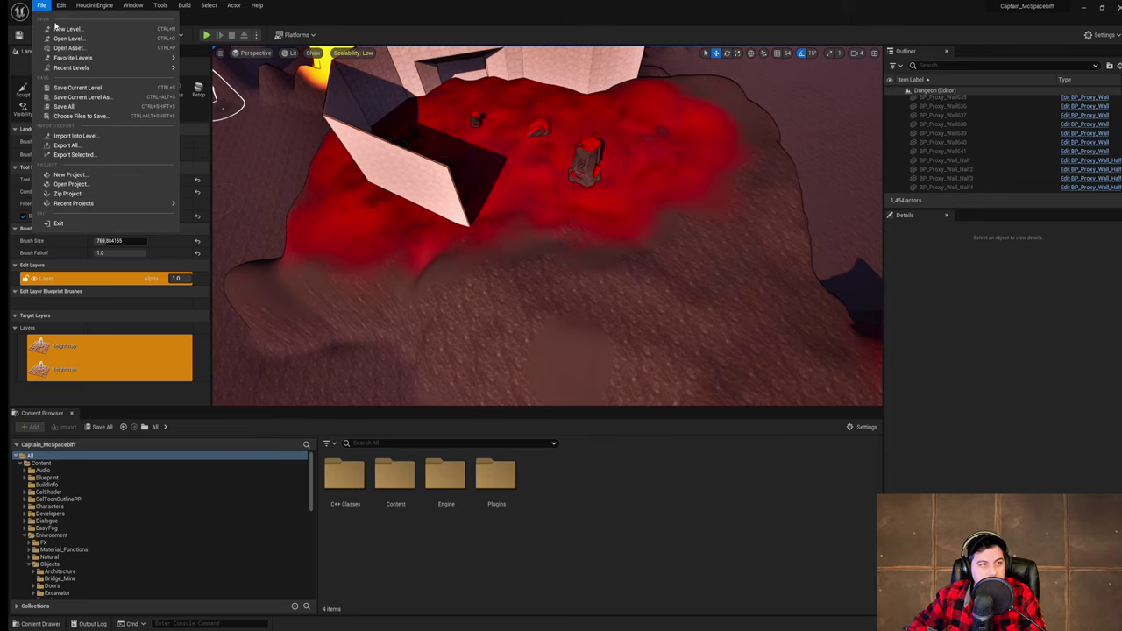
left_click(79, 87)
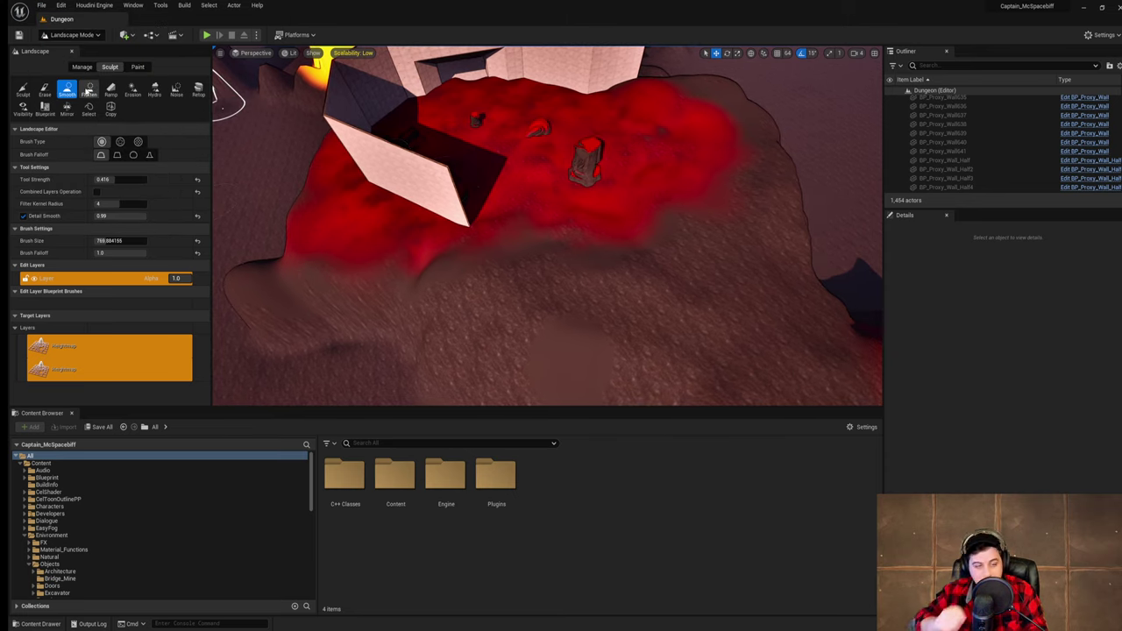
- Paint the Grass_Red_Base layer over the brown rim behind the rock pillar with a brush size of about 1017
left_click(137, 67)
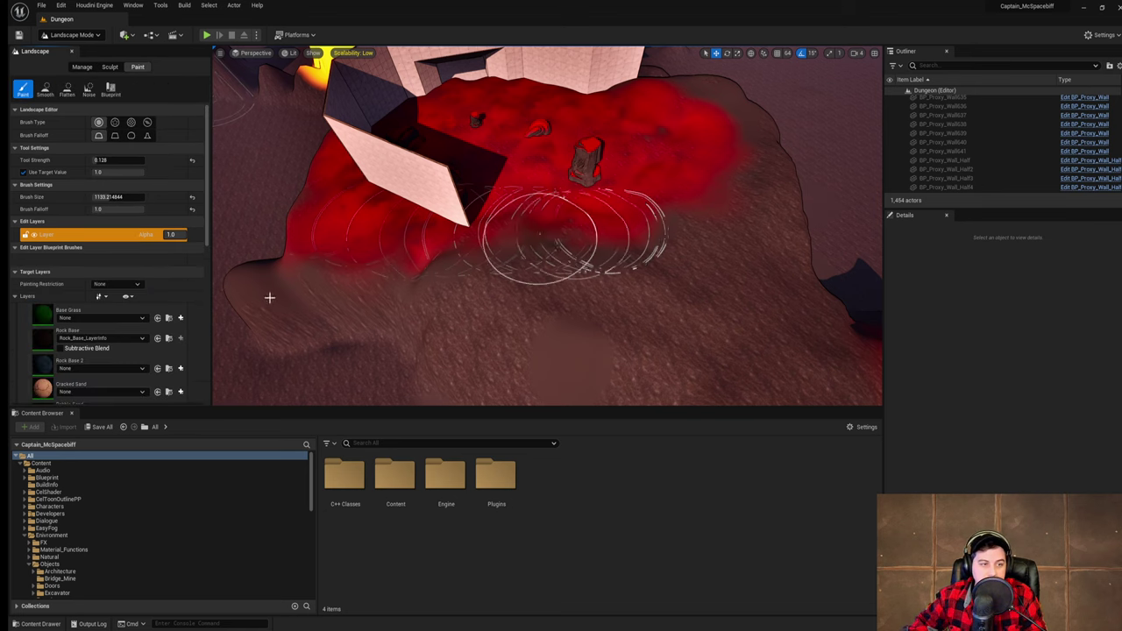
scroll(131, 348, "down", 5)
scroll(131, 349, "down", 4)
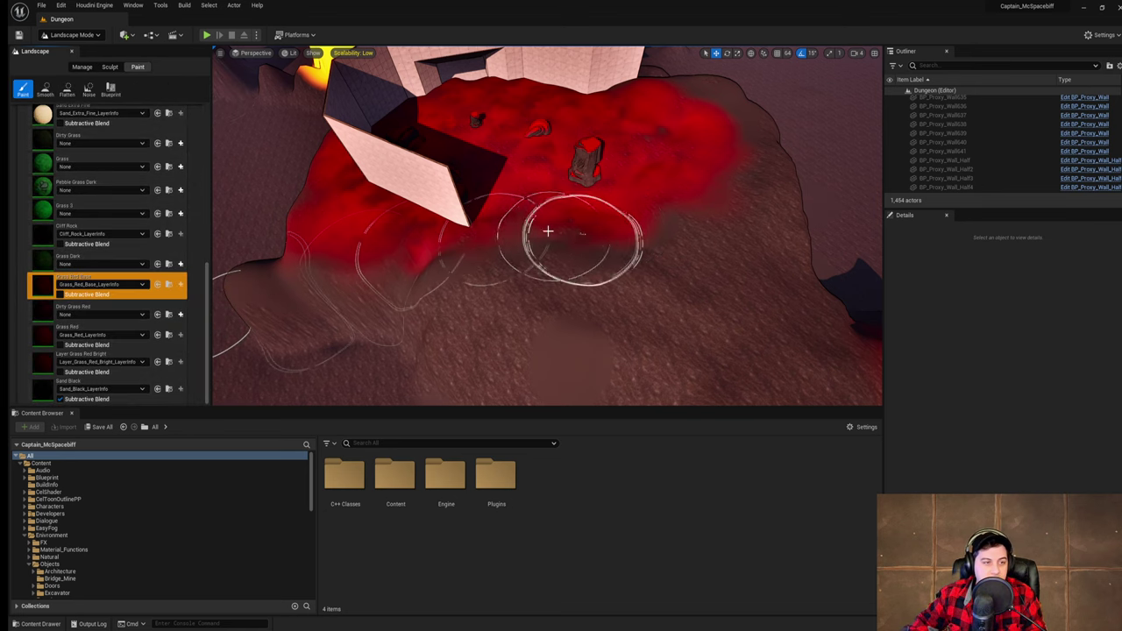
mouse_move(655, 209)
right_mouse_down()
mouse_move(701, 211)
mouse_move(684, 197)
mouse_move(736, 224)
mouse_move(732, 210)
mouse_move(697, 209)
right_mouse_up()
scroll(100, 253, "up", 10)
key("w")
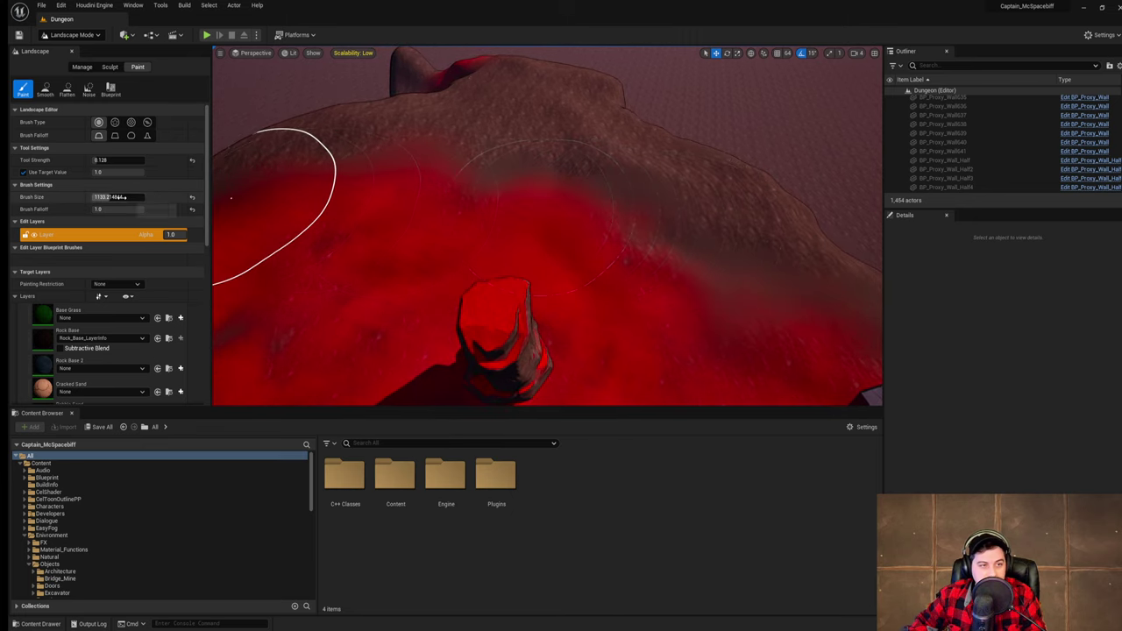
left_click_drag(107, 198, 106, 197)
mouse_move(505, 155)
left_mouse_down()
mouse_move(511, 121)
mouse_move(541, 151)
mouse_move(636, 179)
mouse_move(539, 100)
left_mouse_up()
mouse_move(483, 163)
left_mouse_down()
mouse_move(310, 161)
mouse_move(393, 133)
left_mouse_up()
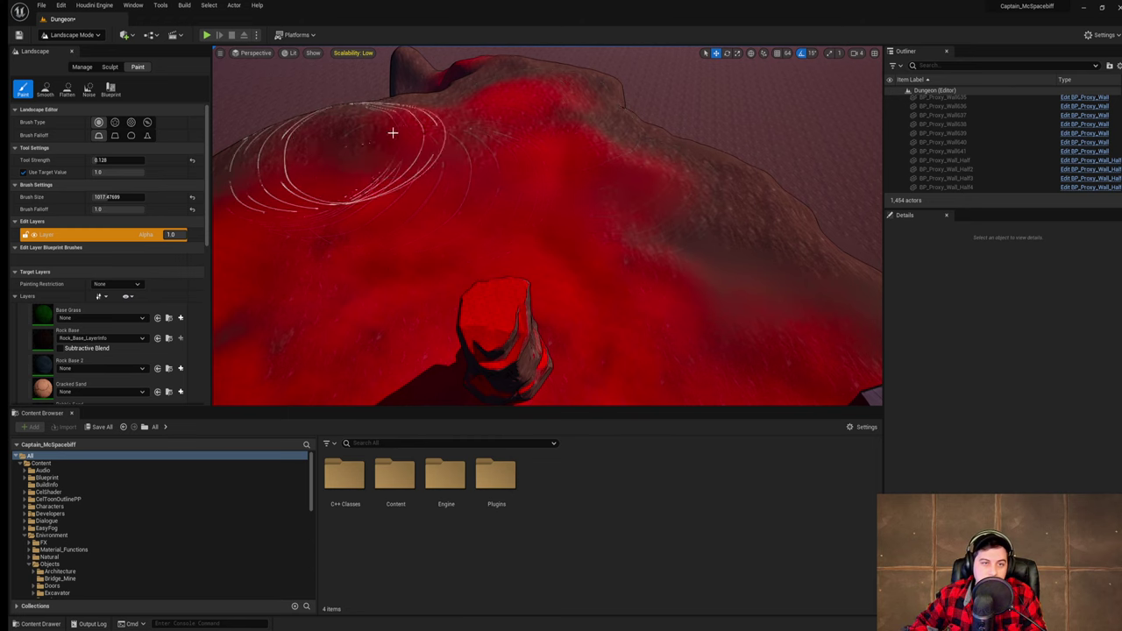
left_click_drag(578, 82, 567, 123)
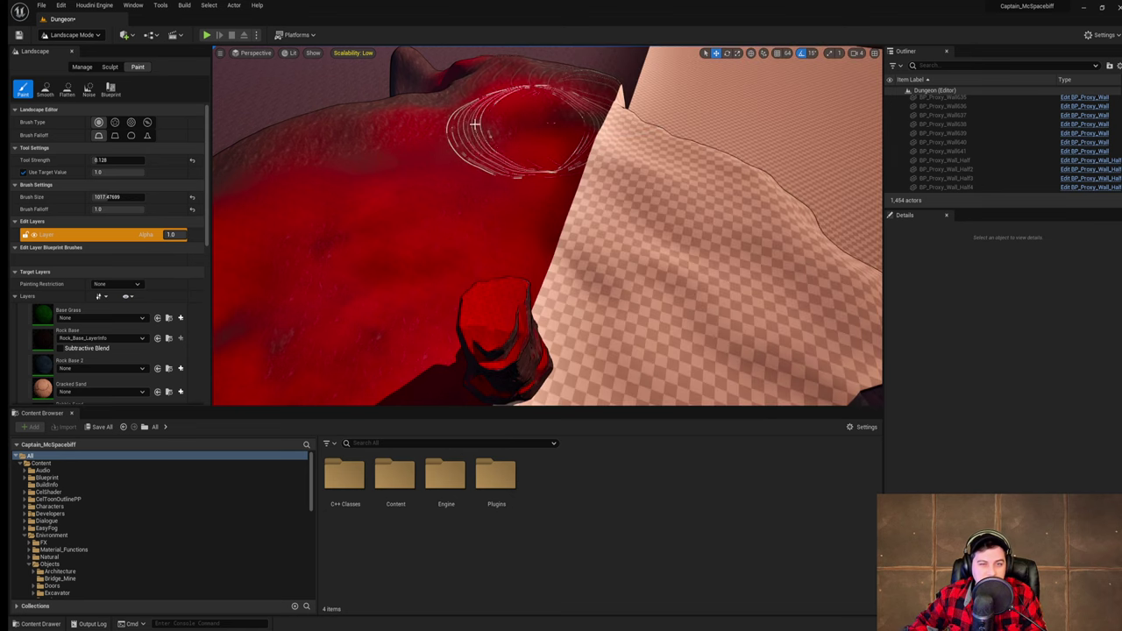
mouse_move(474, 124)
left_mouse_down()
mouse_move(377, 118)
mouse_move(301, 147)
mouse_move(427, 158)
left_mouse_up()
- Extend the red grass paint along the rim toward the courtyard's brick wall
right_click_drag(428, 158, 490, 171)
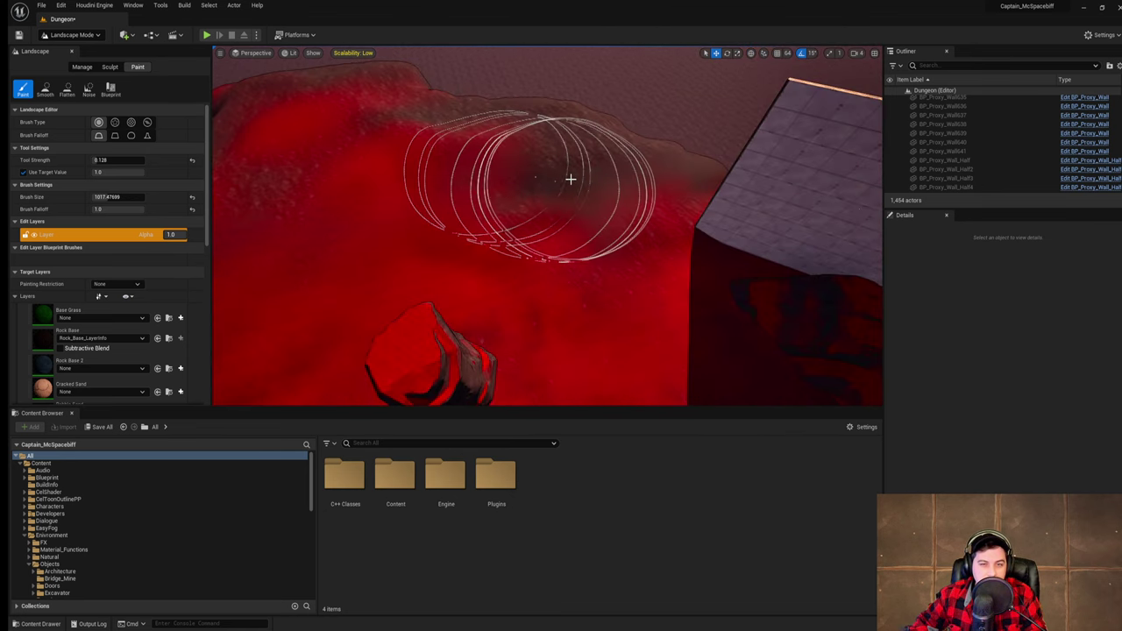
mouse_move(488, 117)
left_mouse_down()
mouse_move(652, 178)
mouse_move(433, 126)
mouse_move(600, 179)
left_mouse_up()
right_click_drag(599, 179, 574, 267)
scroll(93, 380, "down", 6)
scroll(93, 380, "up", 6)
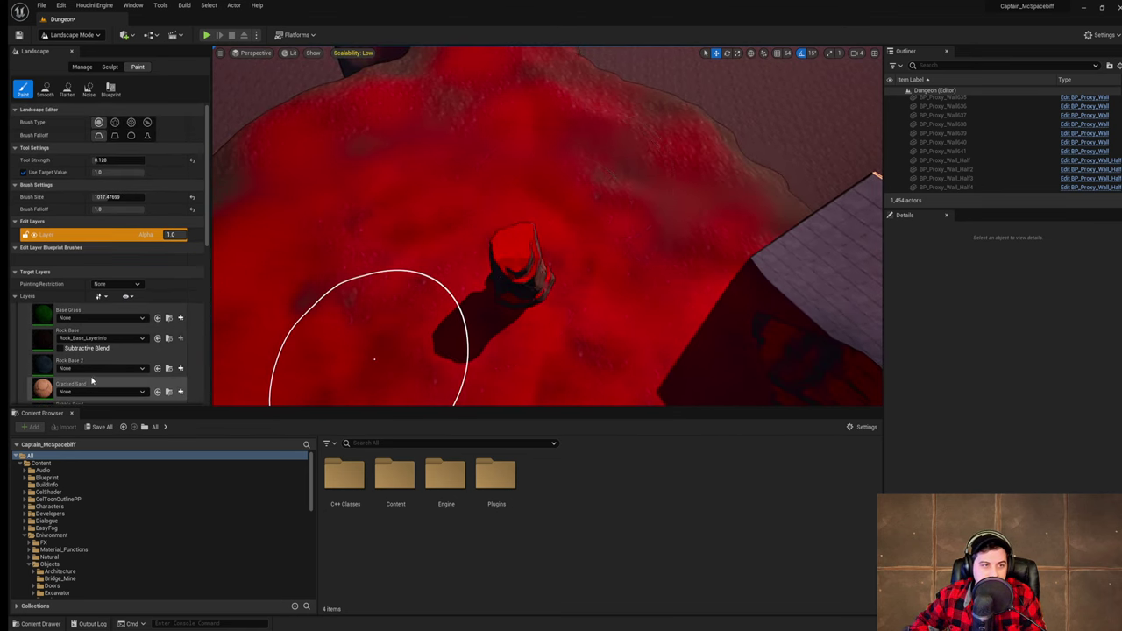
- Paint the Layer Grass Red Bright layer over the red plateau around the rock pillar, using the pattern brush with the noise mask texture
left_click(115, 122)
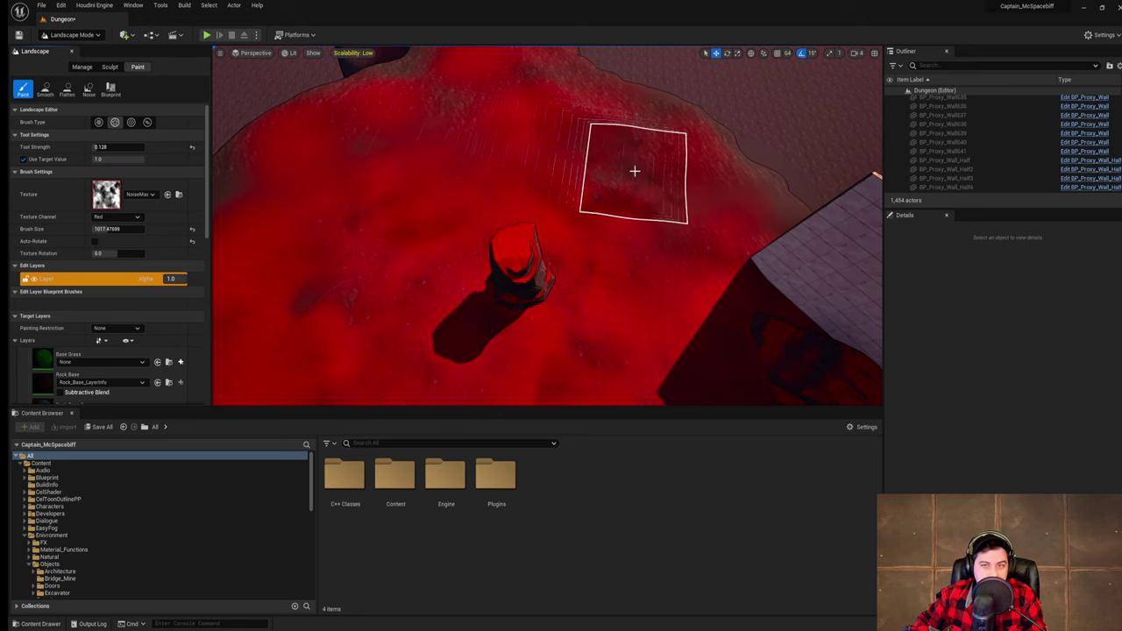
left_click(130, 122)
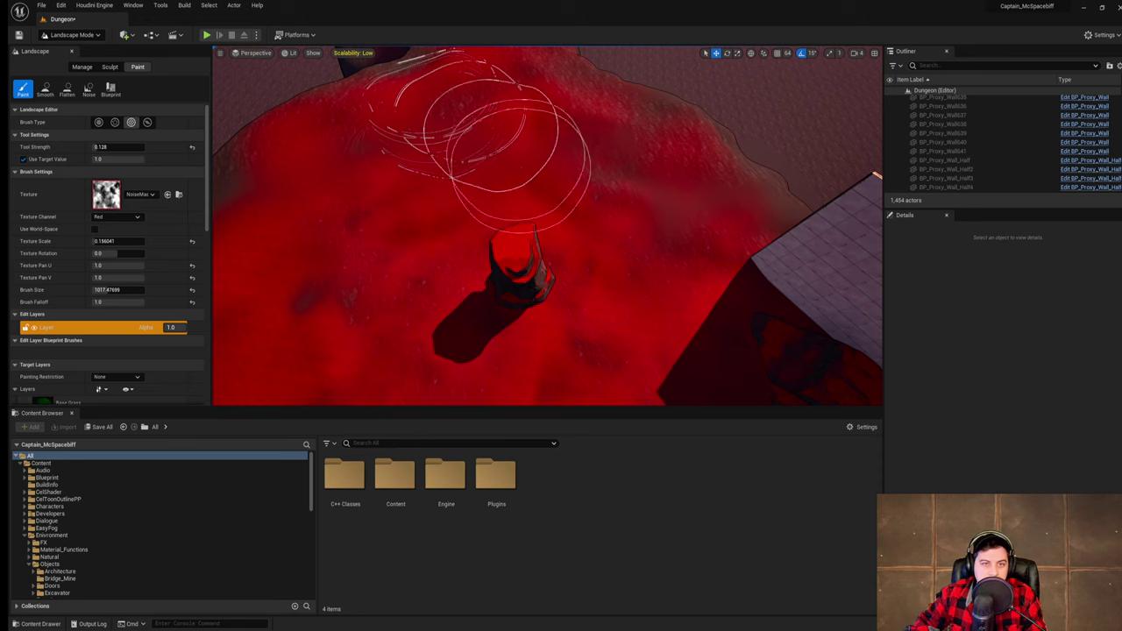
mouse_move(496, 140)
right_mouse_down()
mouse_move(439, 166)
mouse_move(423, 195)
right_mouse_up()
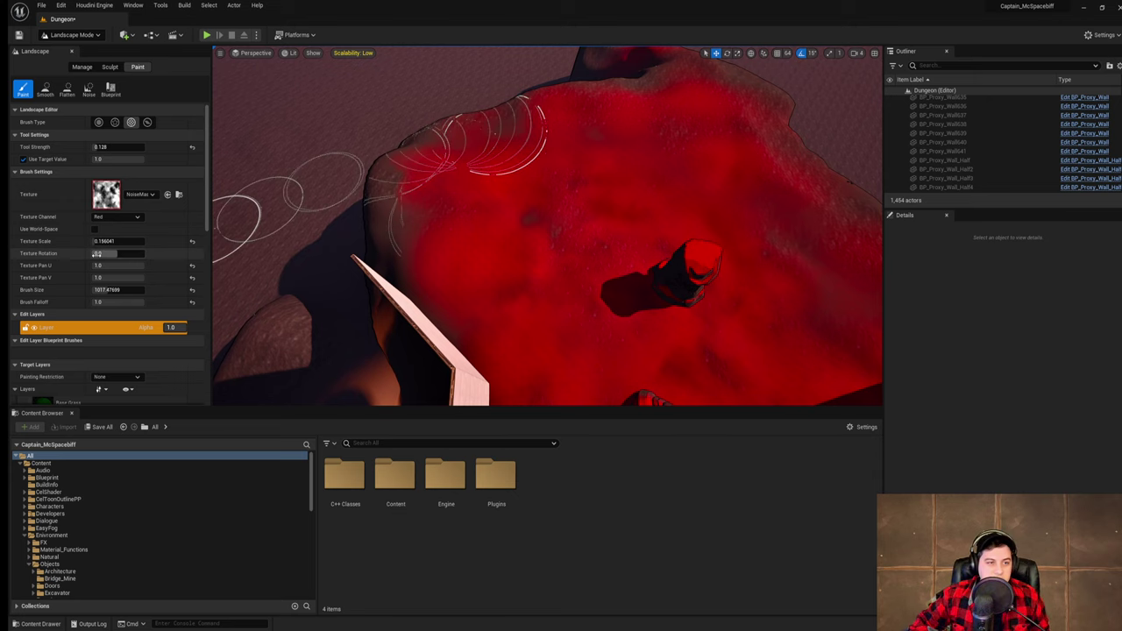
scroll(169, 297, "down", 10)
scroll(169, 297, "down", 5)
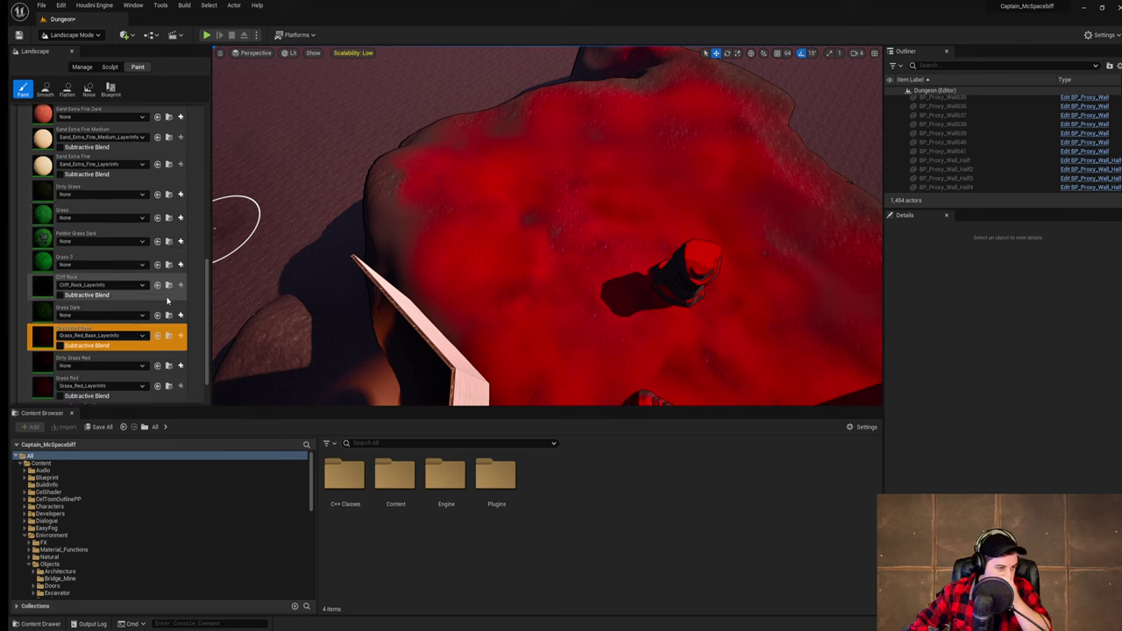
left_click(163, 297)
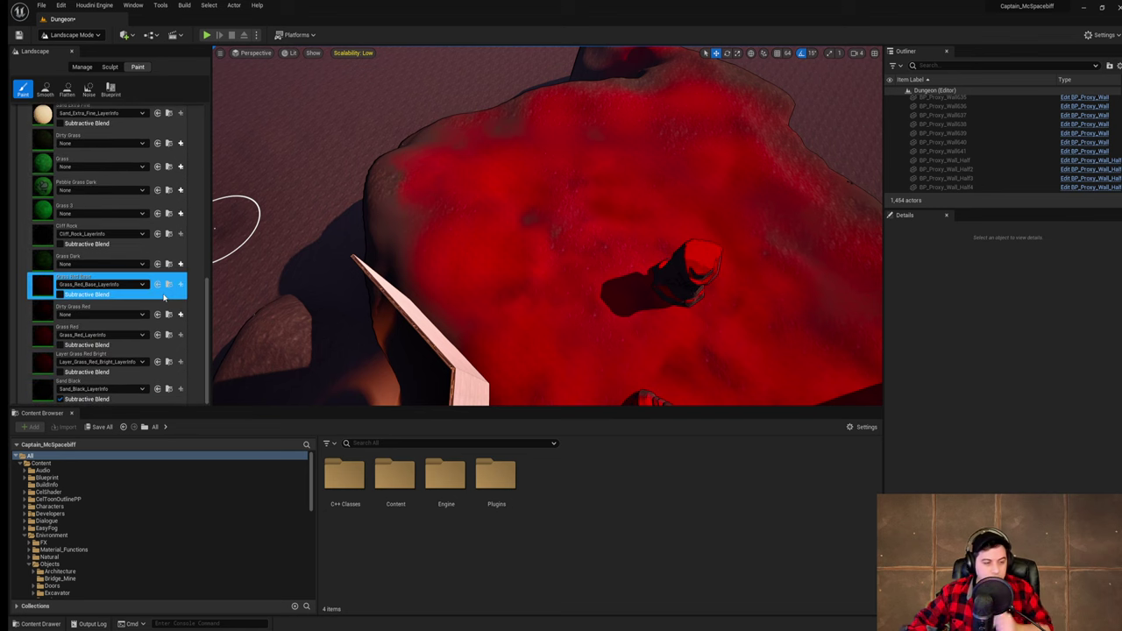
left_click(39, 364)
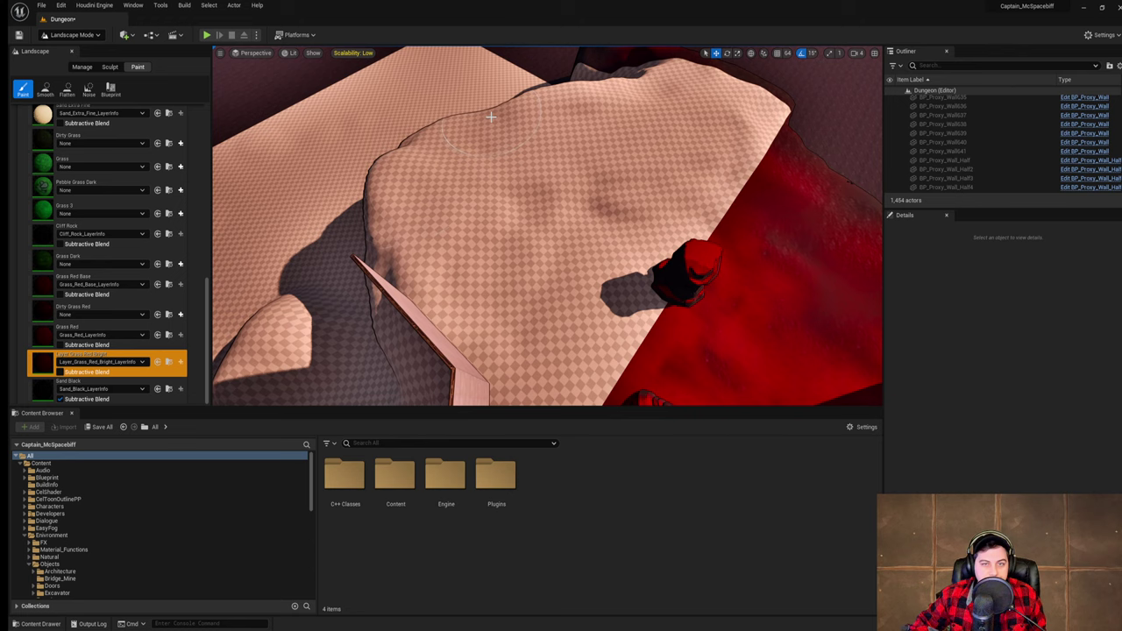
mouse_move(507, 136)
left_mouse_down()
mouse_move(610, 115)
mouse_move(653, 89)
mouse_move(753, 96)
mouse_move(831, 201)
left_mouse_up()
right_click_drag(831, 200, 872, 201)
mouse_move(748, 200)
left_mouse_down()
mouse_move(764, 167)
mouse_move(764, 185)
left_mouse_up()
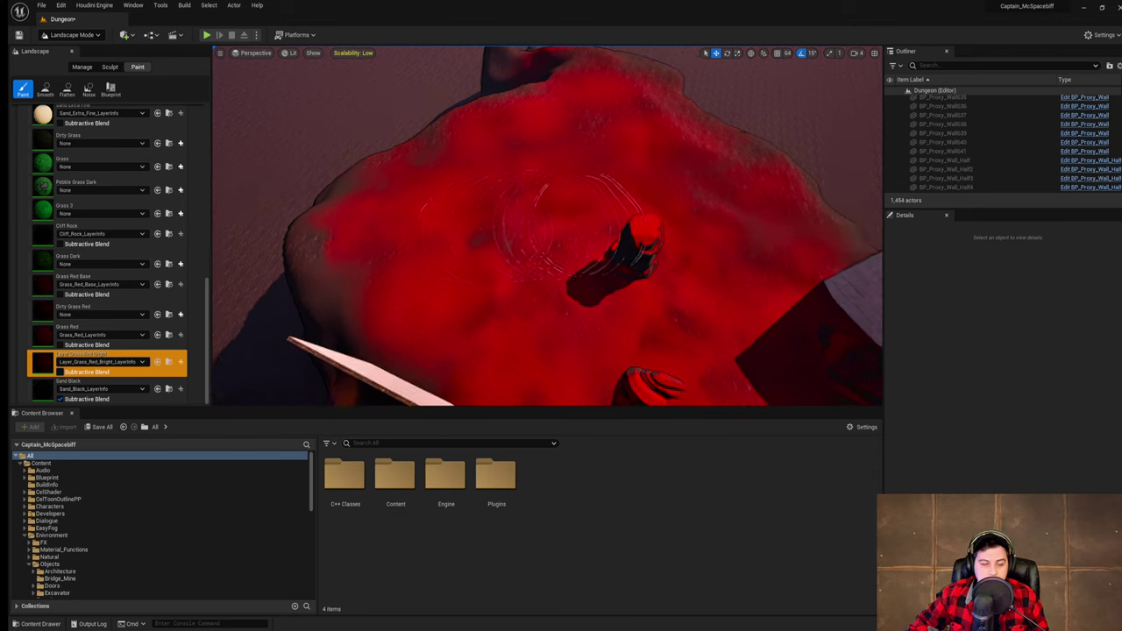
- Save the current level with the newly painted plateau
mouse_move(593, 220)
right_mouse_down()
mouse_move(647, 235)
mouse_move(642, 205)
mouse_move(654, 183)
mouse_move(615, 226)
mouse_move(640, 221)
right_mouse_up()
scroll(126, 203, "up", 10)
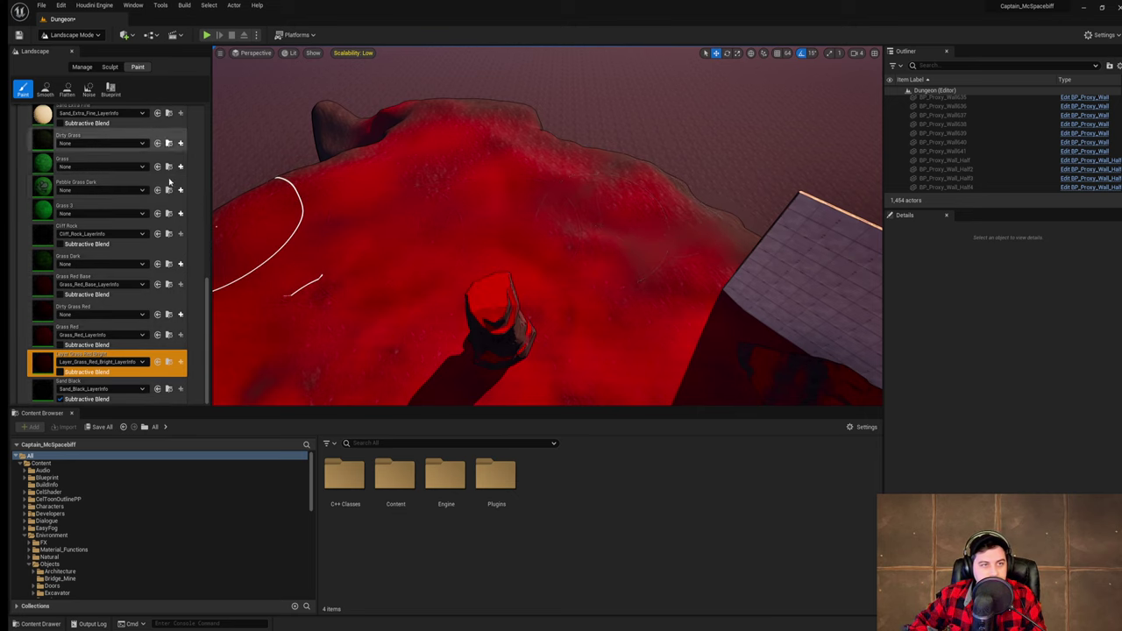
scroll(164, 202, "up", 4)
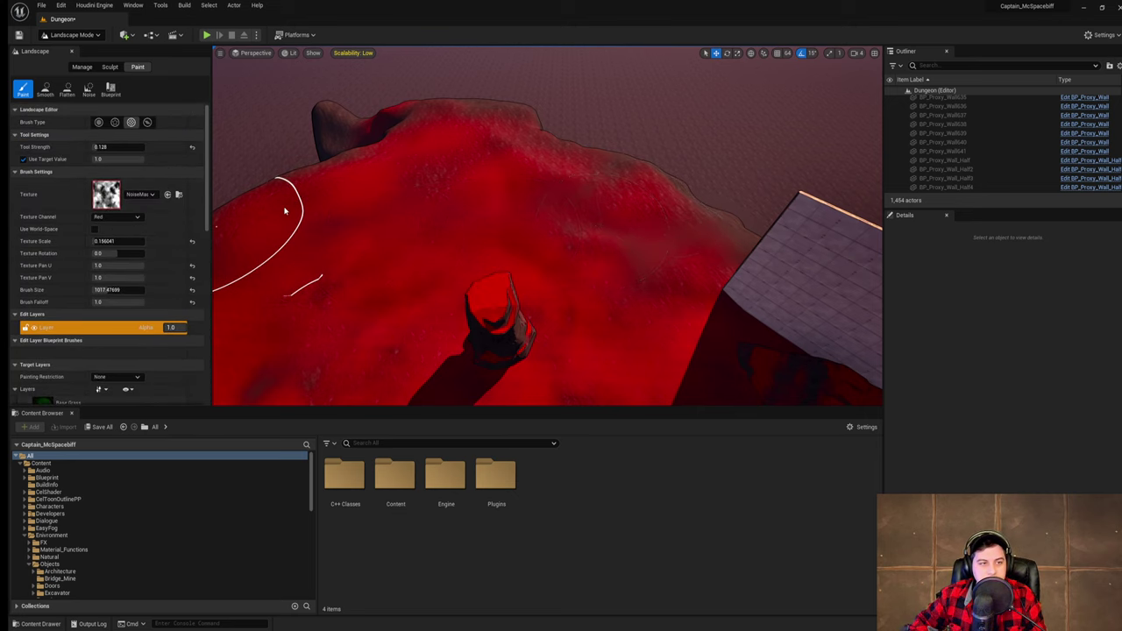
right_click_drag(512, 229, 511, 203)
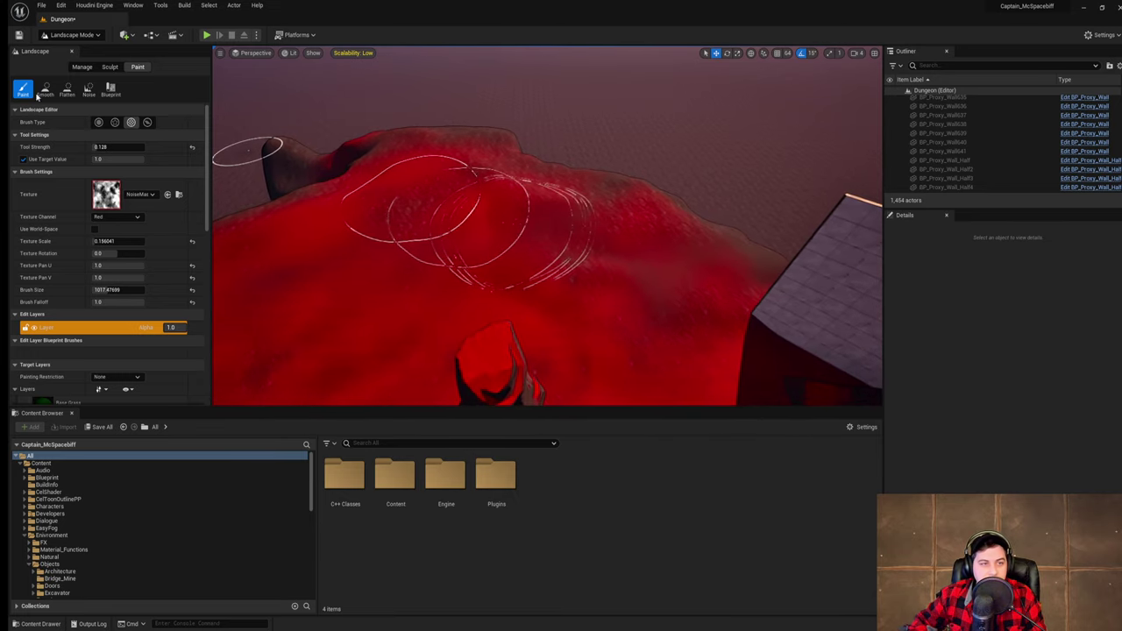
left_click(42, 7)
left_click(92, 88)
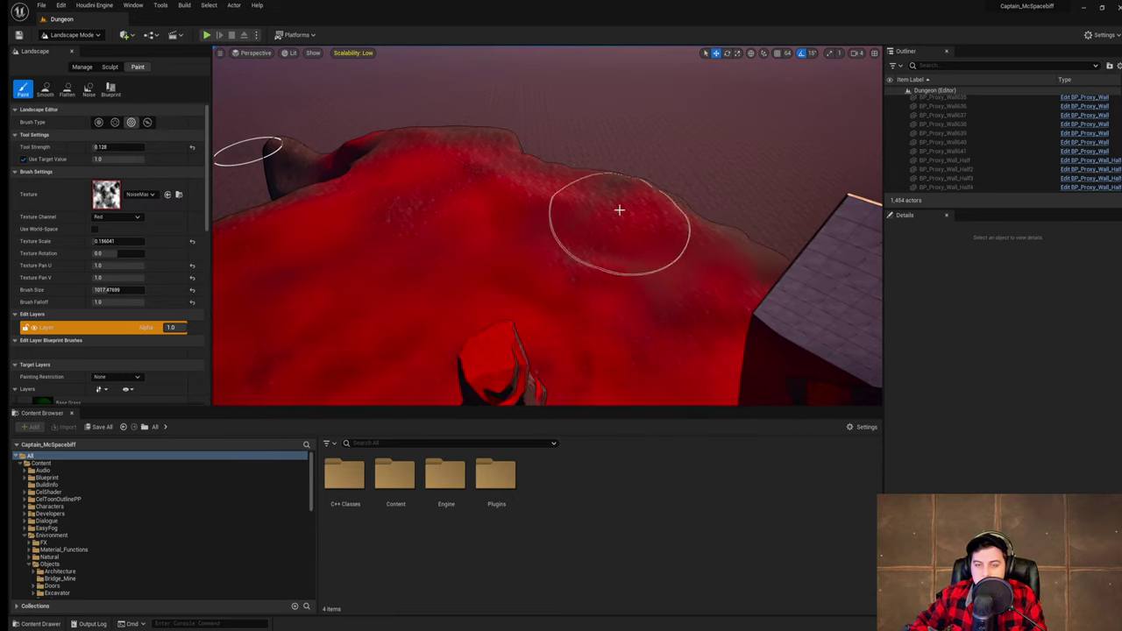
- Paint bright red grass down the plateau's rocky outer slope with the pattern brush and with the circular brush at tool strength 0.096
mouse_move(596, 207)
right_mouse_down()
mouse_move(589, 284)
mouse_move(614, 279)
mouse_move(589, 238)
right_mouse_up()
left_click_drag(572, 252, 637, 126)
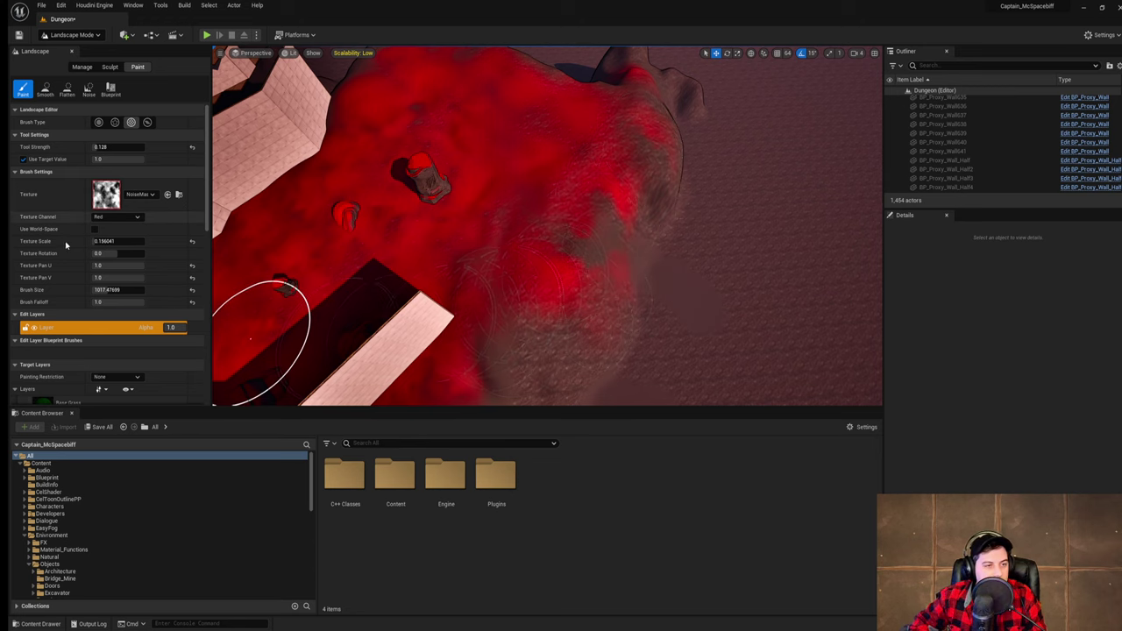
left_click(98, 123)
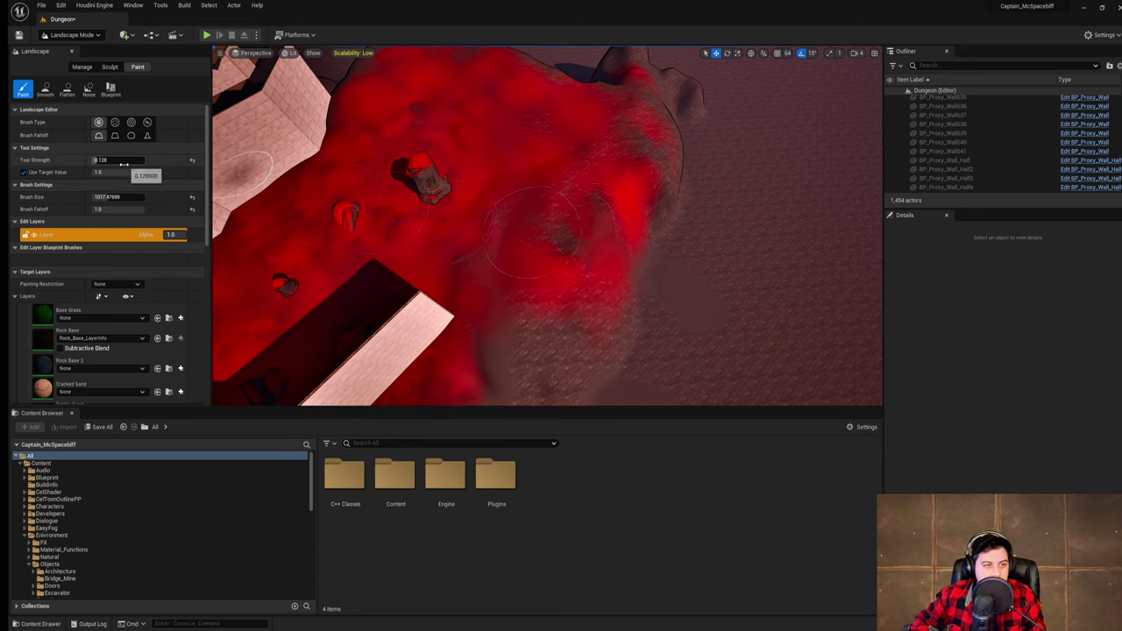
mouse_move(559, 227)
left_mouse_down()
mouse_move(586, 222)
mouse_move(561, 237)
mouse_move(636, 130)
mouse_move(582, 94)
mouse_move(533, 207)
mouse_move(516, 283)
mouse_move(524, 333)
left_mouse_up()
right_click_drag(524, 333, 504, 274)
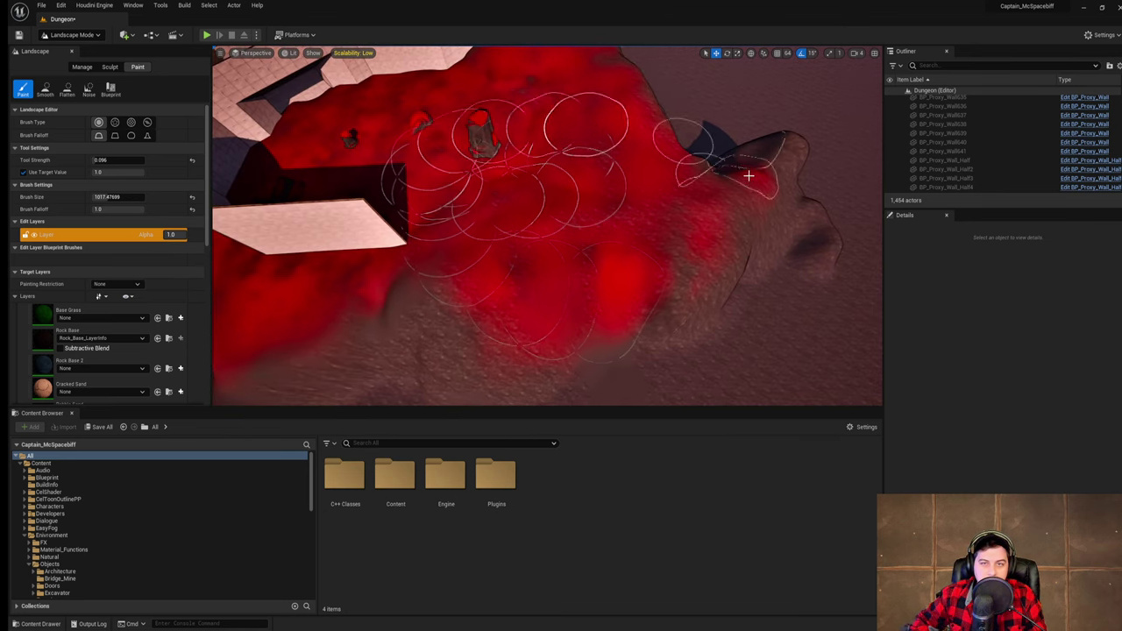
right_click_drag(751, 175, 731, 122)
mouse_move(678, 234)
right_mouse_down()
mouse_move(673, 293)
mouse_move(663, 267)
right_mouse_up()
mouse_move(661, 268)
left_mouse_down()
mouse_move(616, 295)
mouse_move(446, 318)
left_mouse_up()
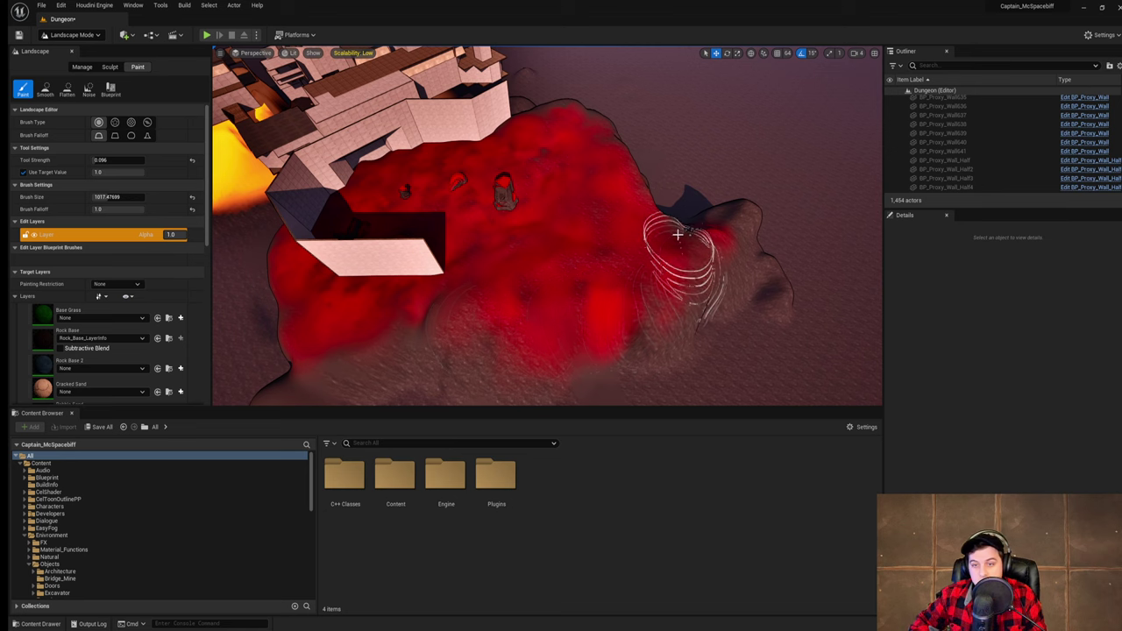
- Save the current level with the repainted outer slope
right_click_drag(666, 197, 650, 182)
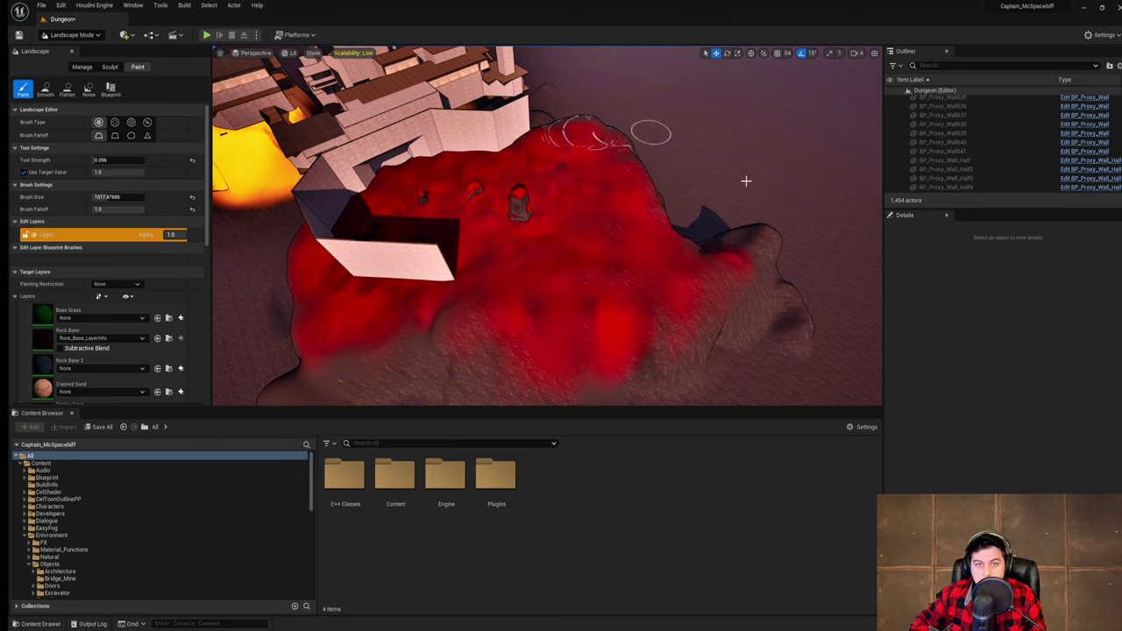
left_click(40, 5)
left_click(91, 88)
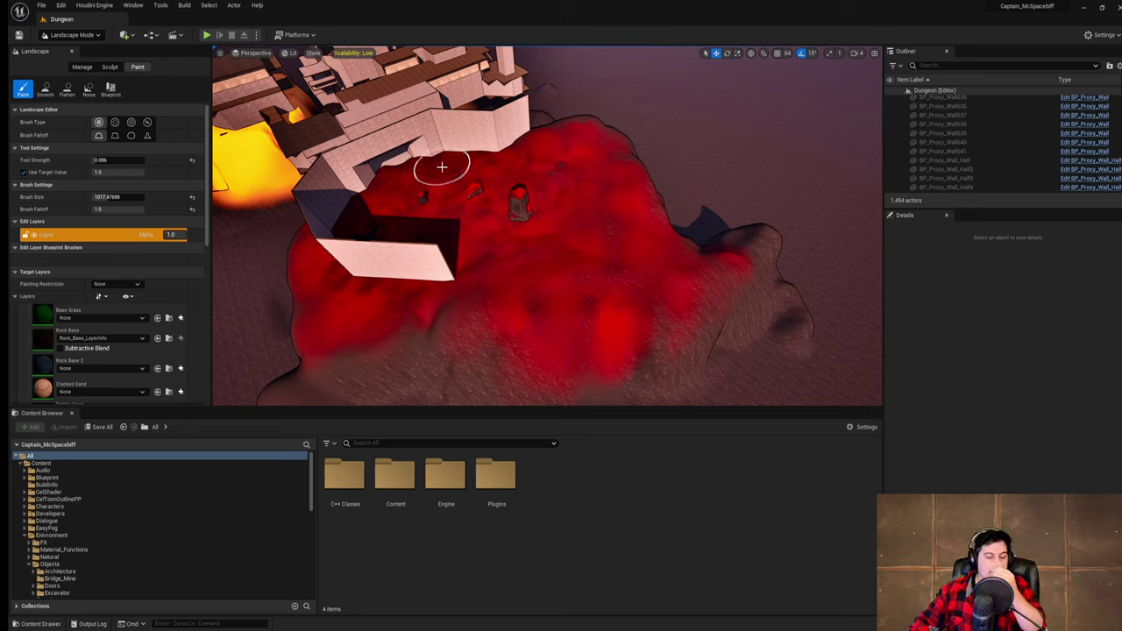
- Inspect the painted terrain from above and at ground level around the rock pillars and the tall wall
mouse_move(515, 195)
right_mouse_down()
mouse_move(456, 206)
mouse_move(513, 205)
right_mouse_up()
key("w")
key("s")
mouse_move(579, 133)
right_mouse_down()
mouse_move(588, 147)
mouse_move(586, 96)
mouse_move(644, 98)
mouse_move(565, 103)
mouse_move(605, 104)
right_mouse_up()
key("w")
key("w")
key("s")
mouse_move(679, 229)
right_mouse_down()
mouse_move(605, 229)
mouse_move(789, 219)
right_mouse_up()
left_click(42, 5)
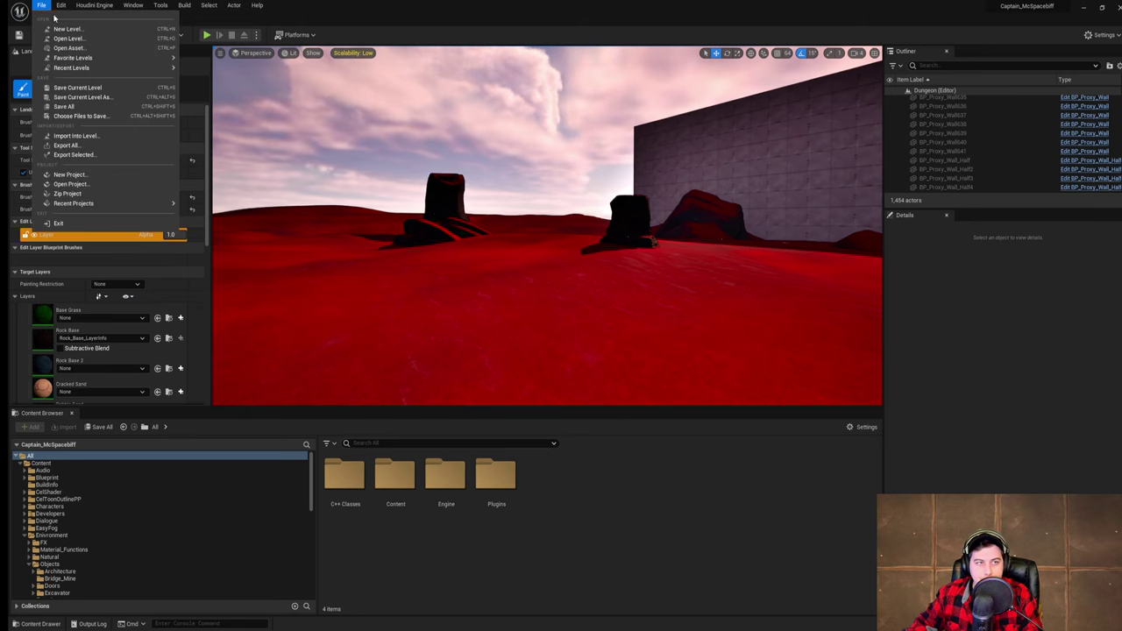
left_click(96, 95)
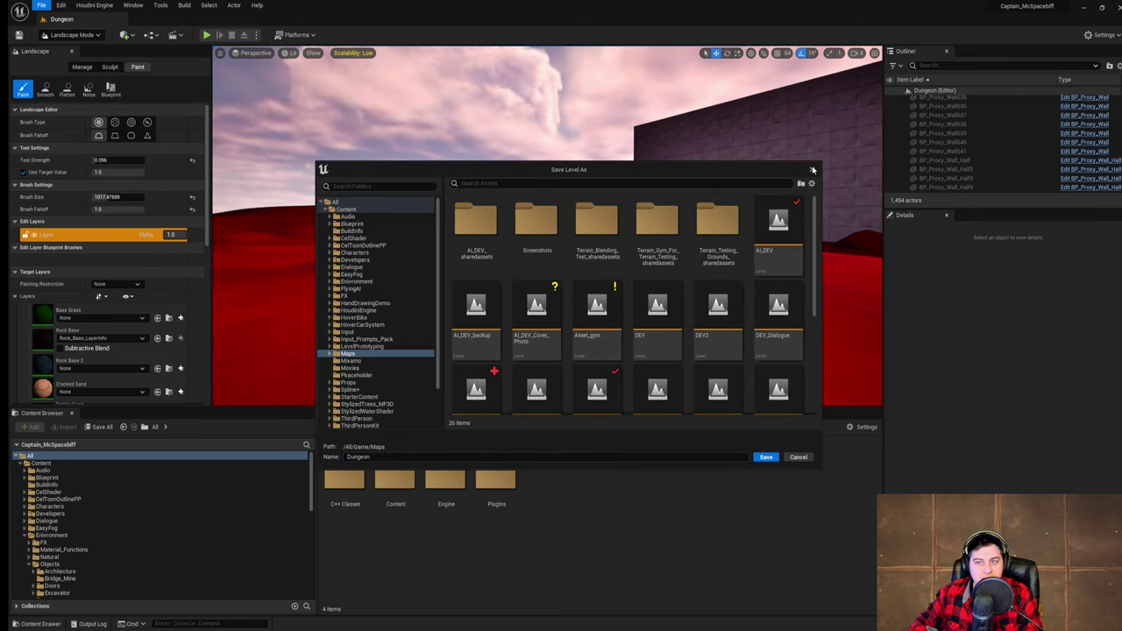
left_click(812, 170)
- Save the current level under its existing name
left_click(41, 5)
left_click(82, 88)
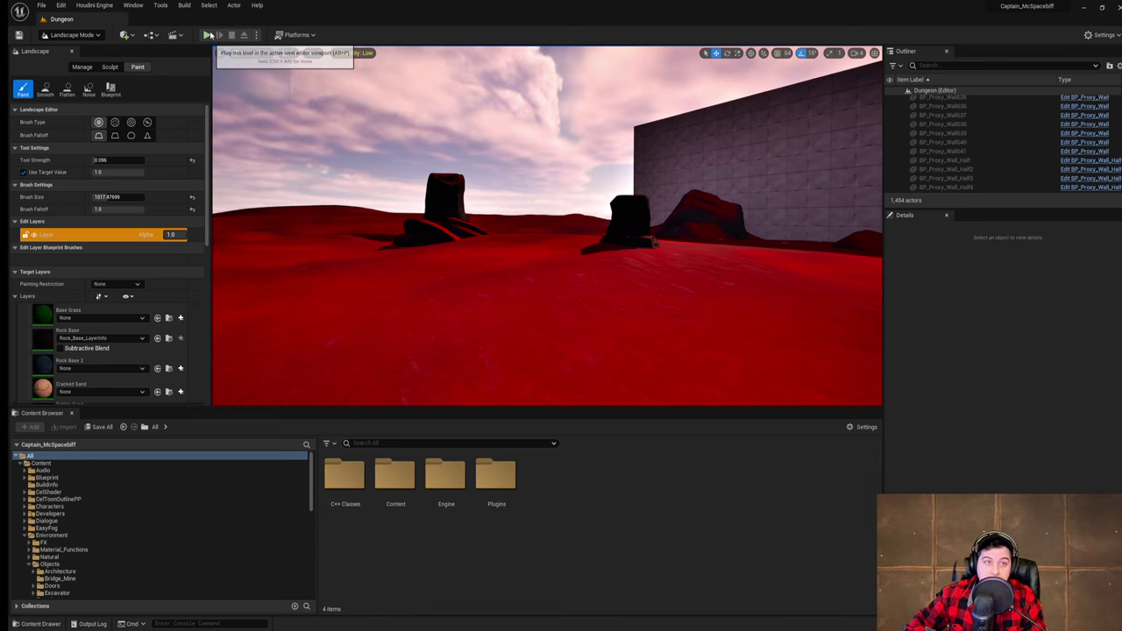
- Playtest the level in the editor, running and jumping the character around the rocks, pillars and arena entrance, and end the session
key("alt+p")
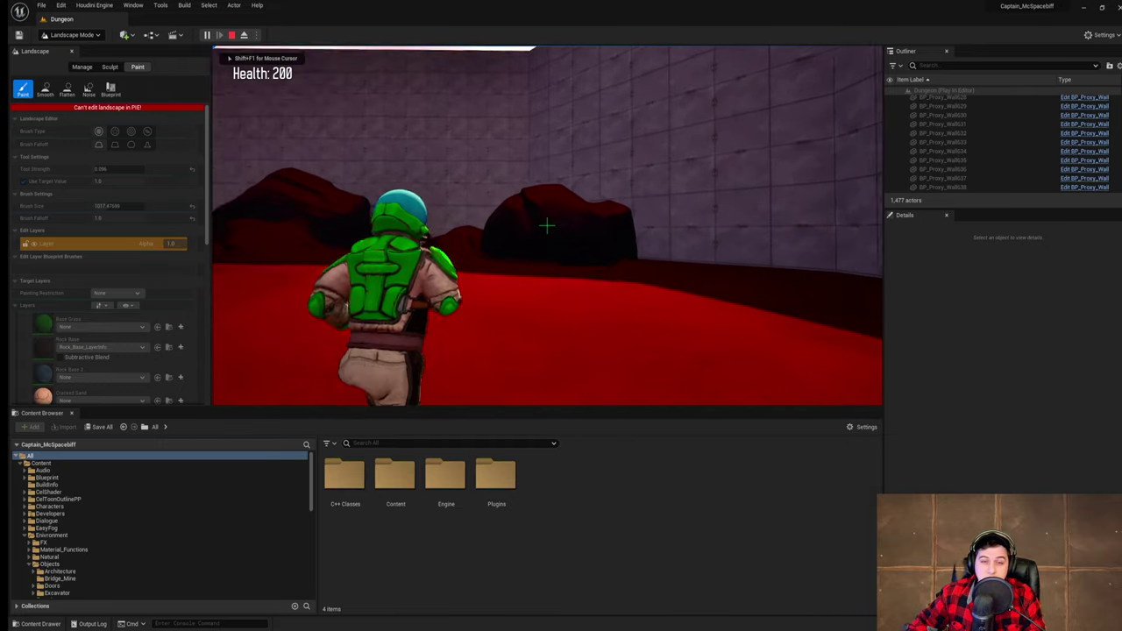
key("w")
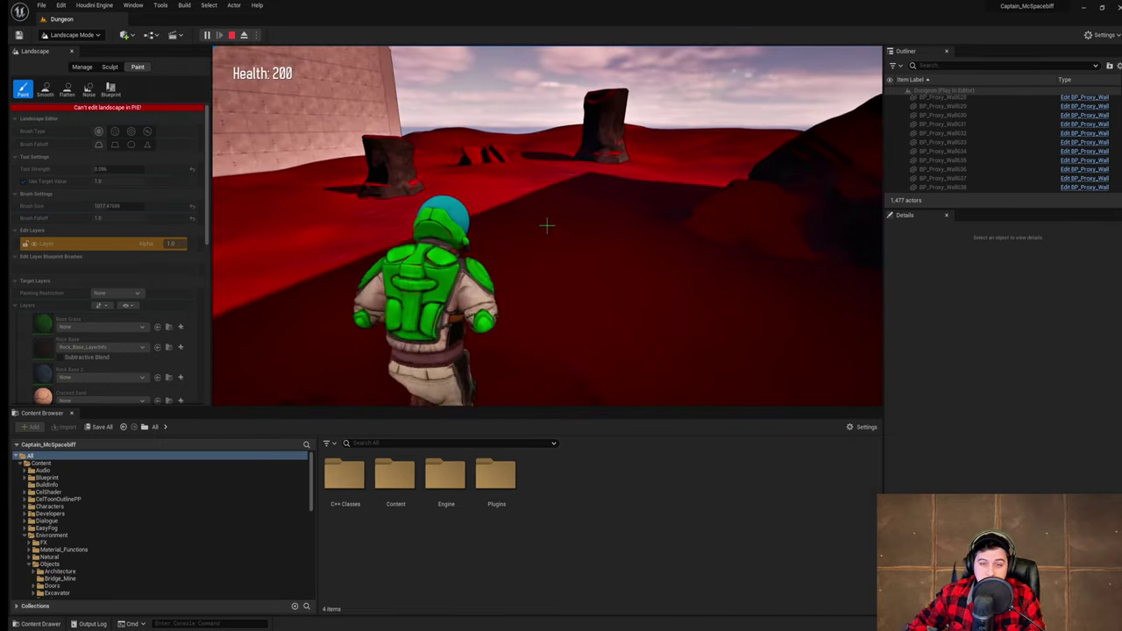
key("w")
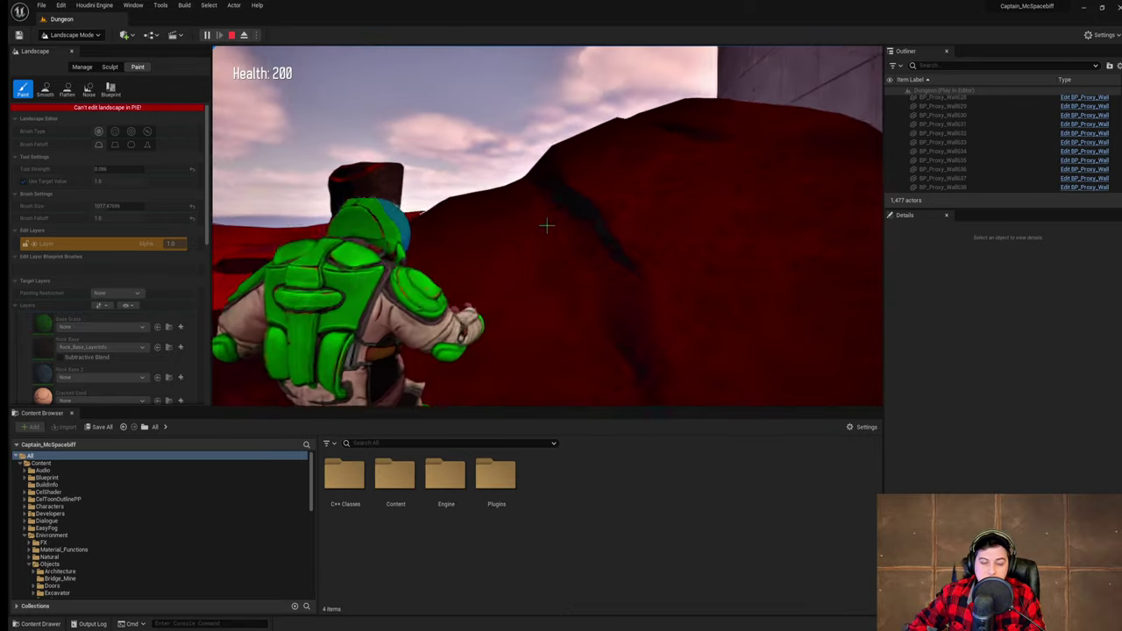
key("w")
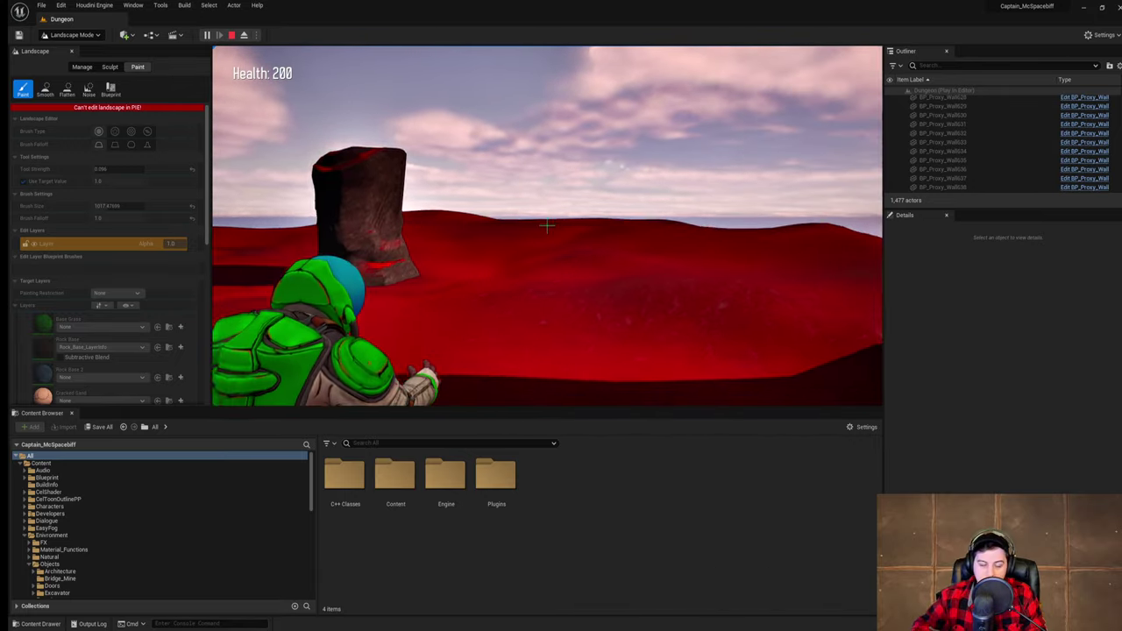
key("w")
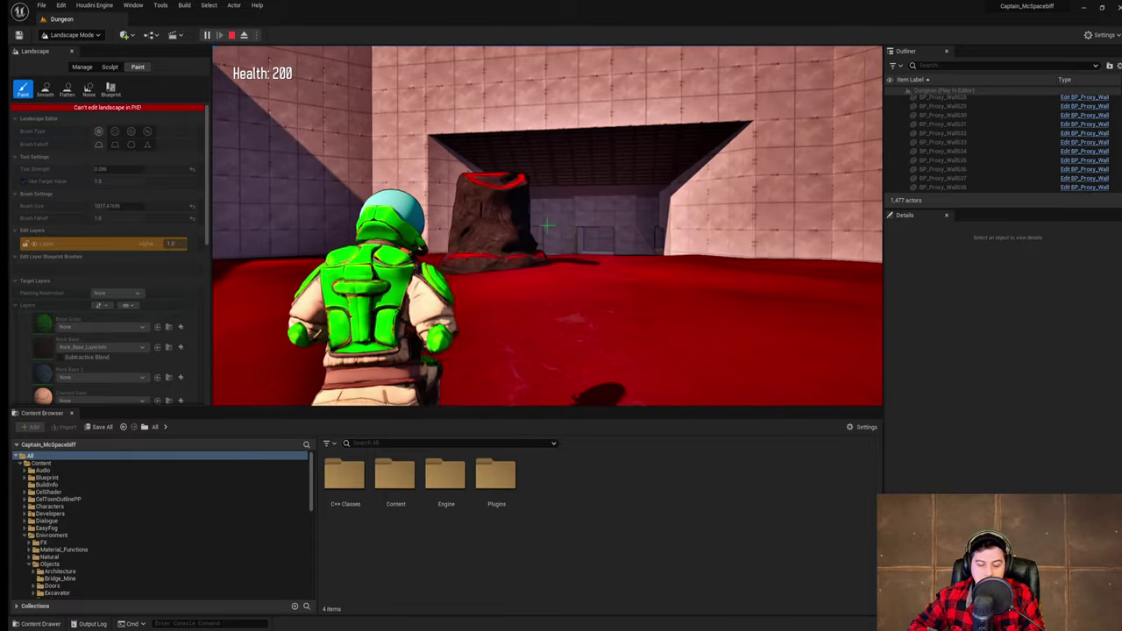
key("space")
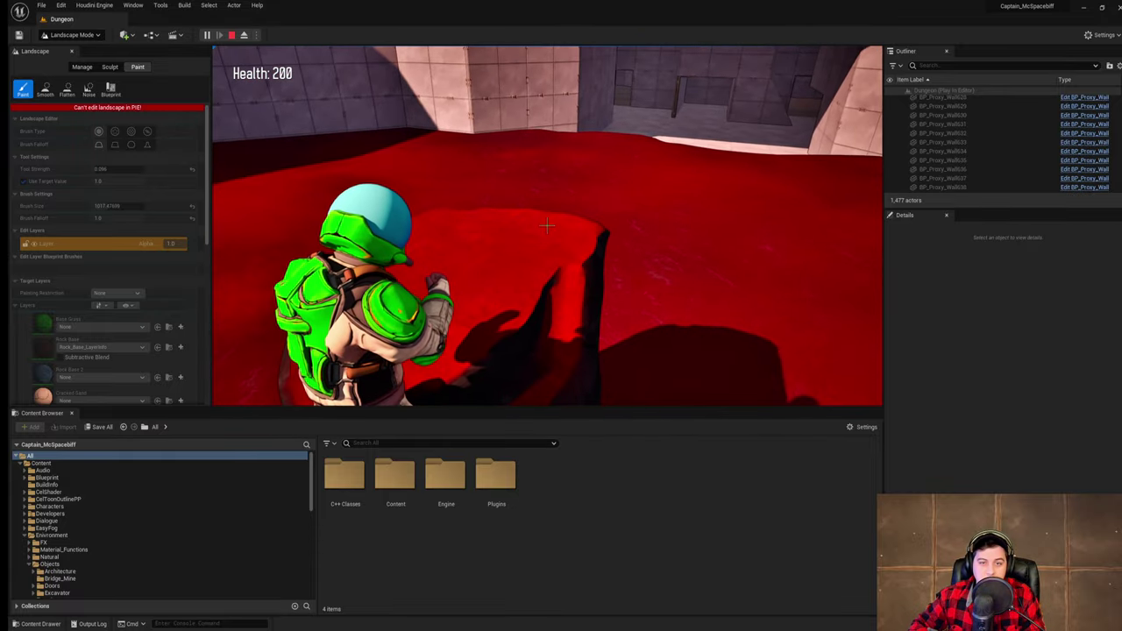
key("w")
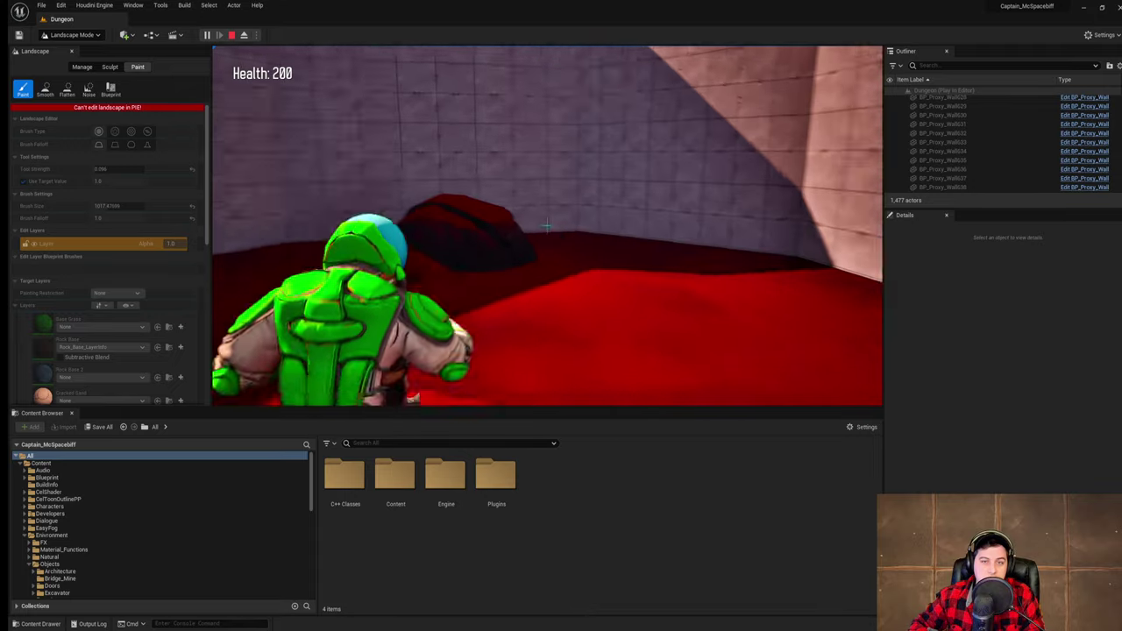
key("space")
key("w")
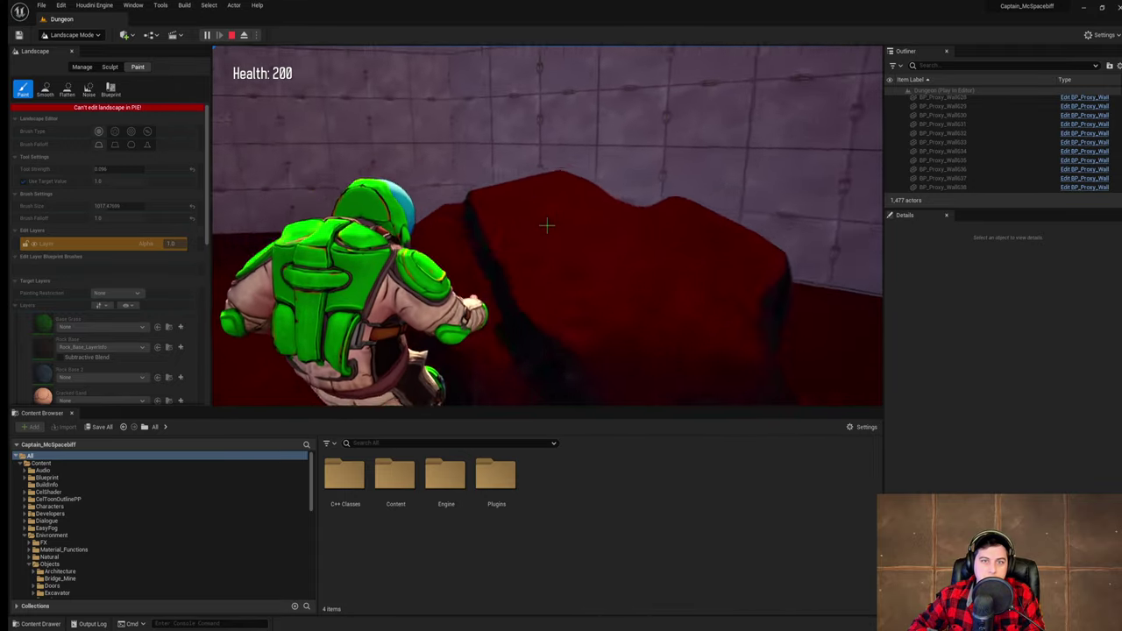
key("w")
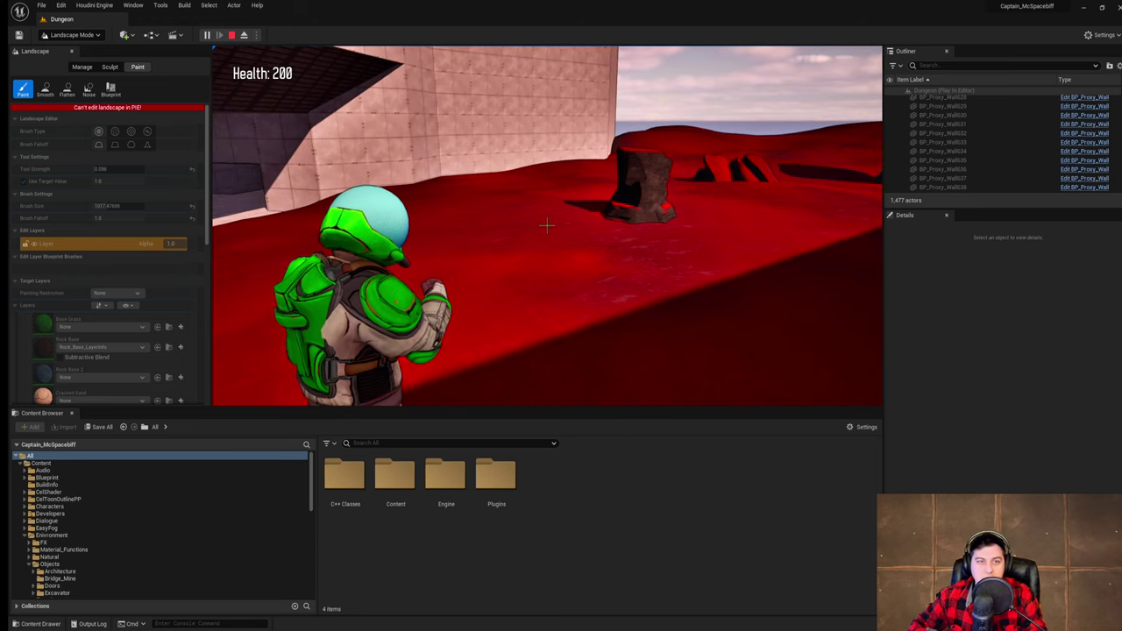
key("Escape")
- Save the Dungeon level
left_click(46, 6)
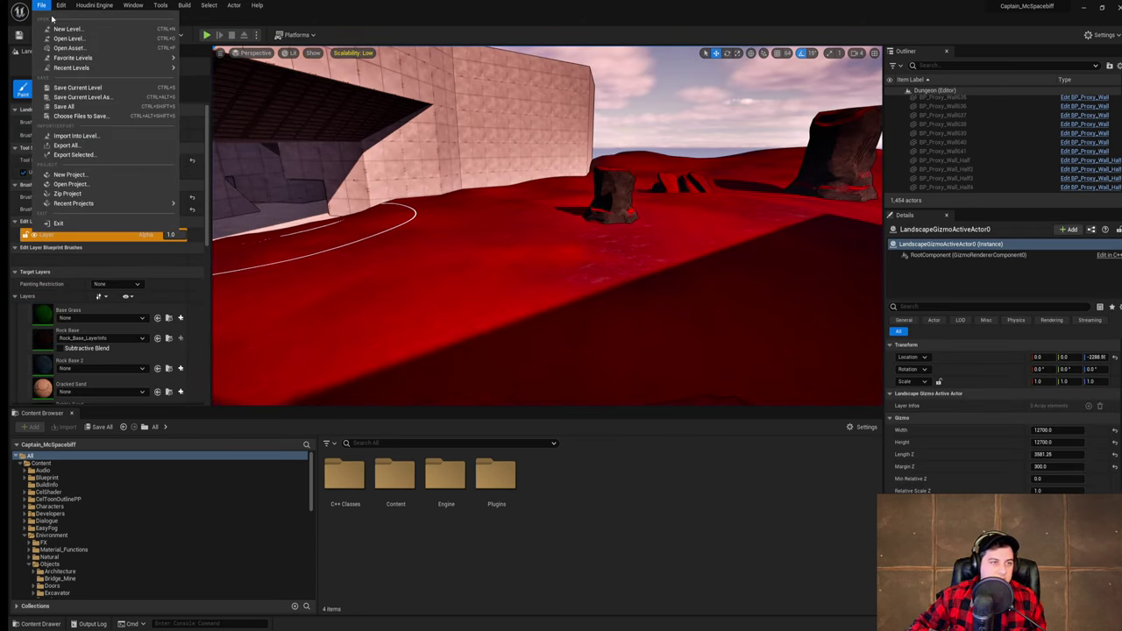
left_click(104, 90)
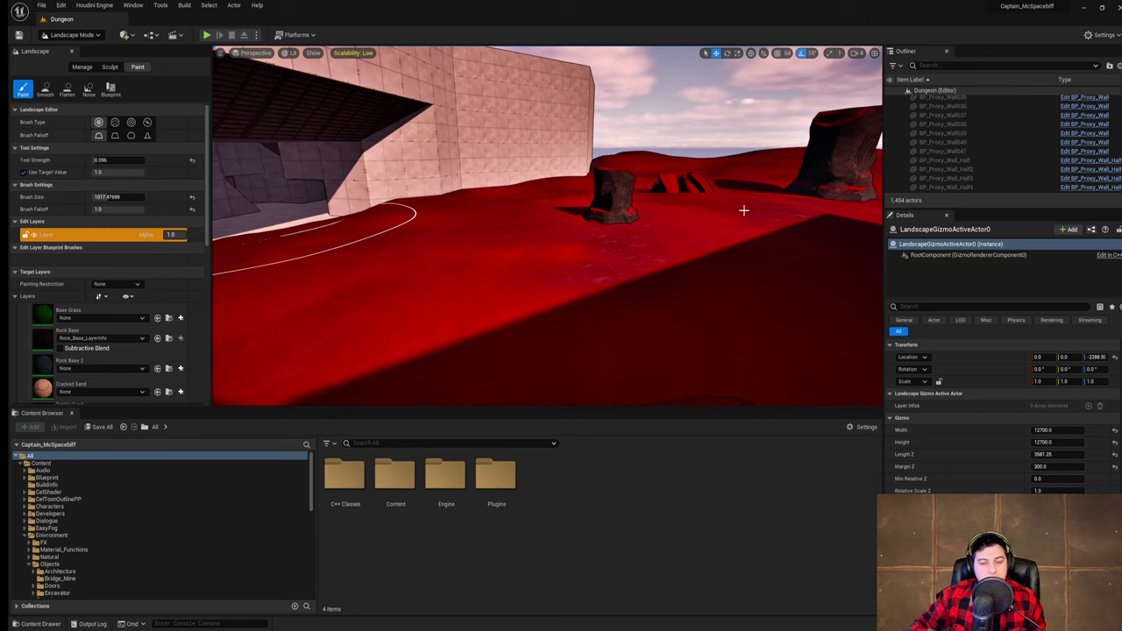
- View the whole walled arena from overhead and save the current level again
mouse_move(743, 210)
right_mouse_down()
mouse_move(727, 209)
mouse_move(688, 154)
mouse_move(780, 157)
mouse_move(789, 289)
mouse_move(828, 263)
mouse_move(727, 289)
right_mouse_up()
key("w")
key("s")
key("d")
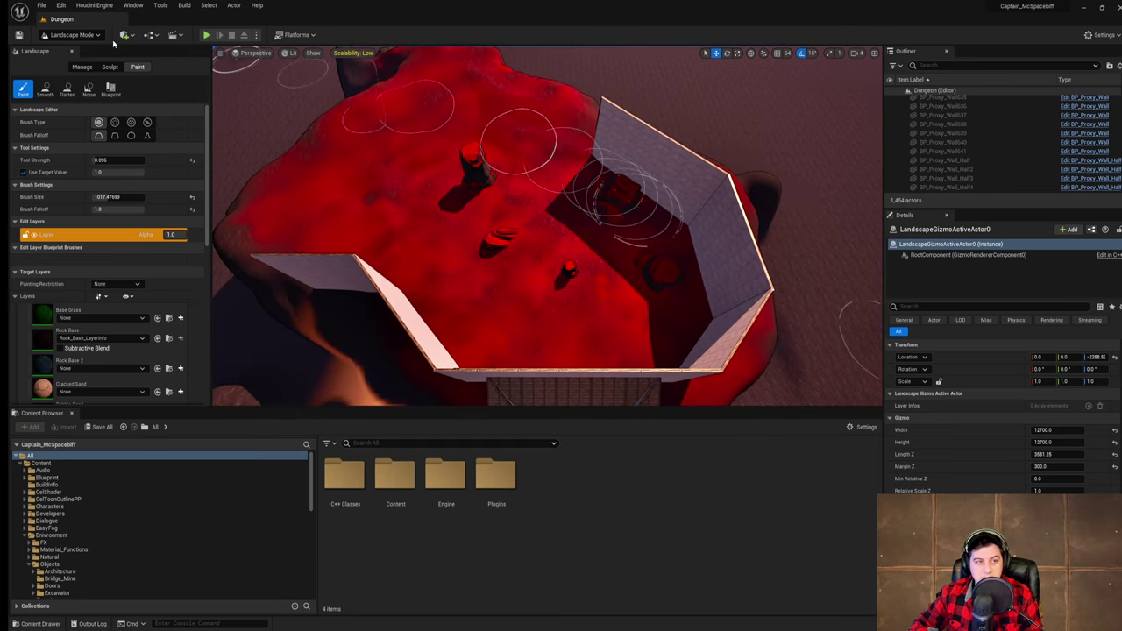
left_click(72, 35)
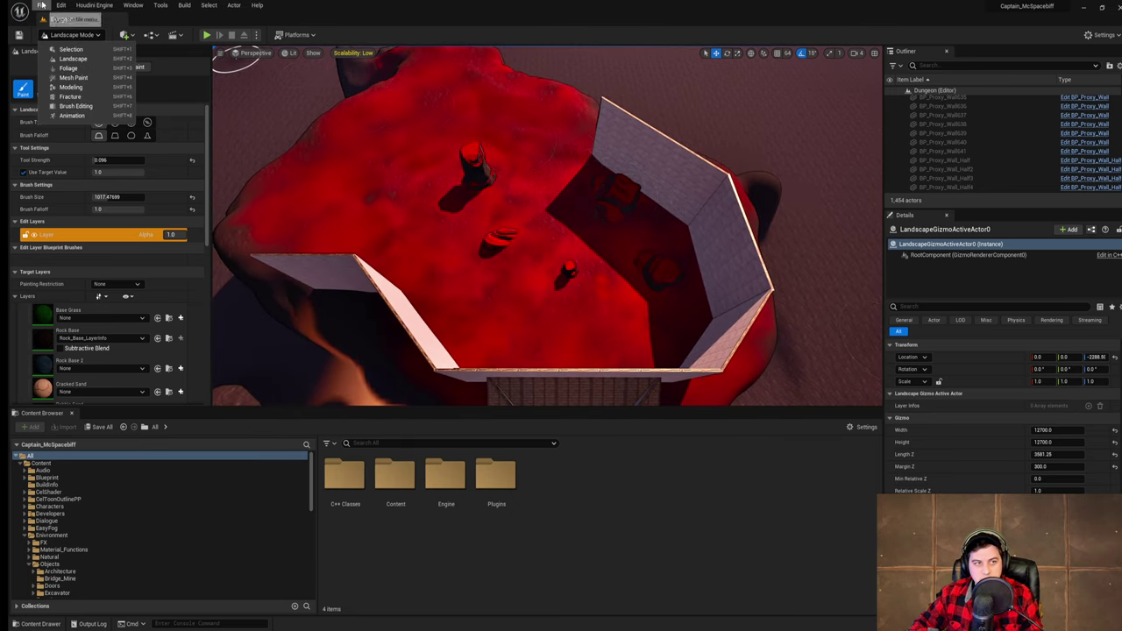
left_click(41, 5)
left_click(77, 89)
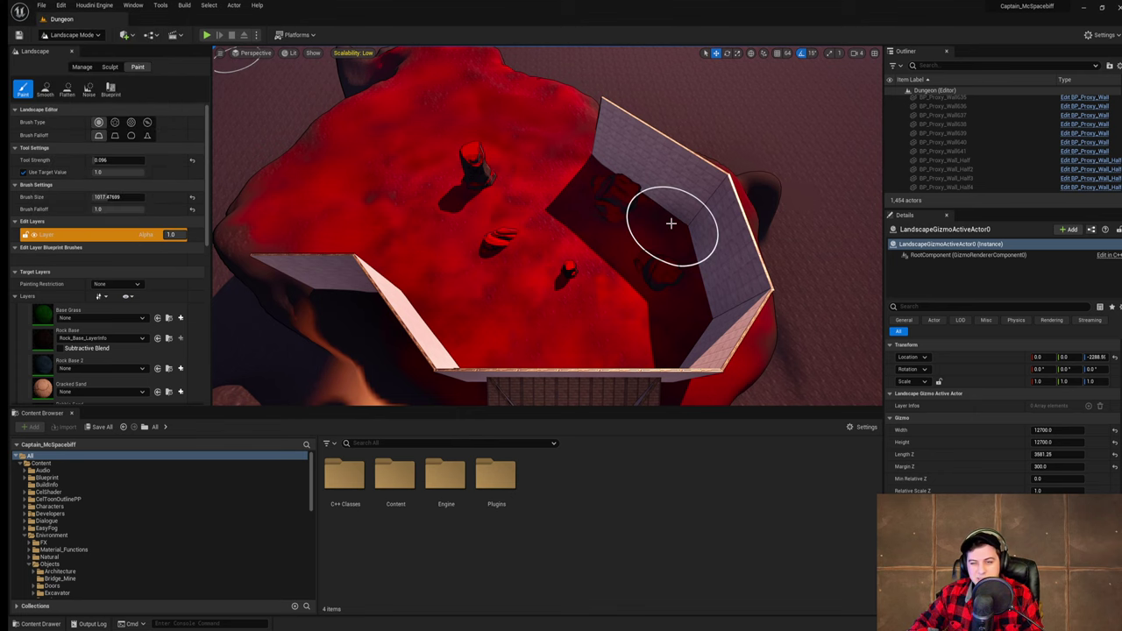
- Inspect the arena's rocks, pillars and tall wall from ground level and save the current level
right_click_drag(671, 226, 659, 151)
right_click_drag(638, 221, 631, 222)
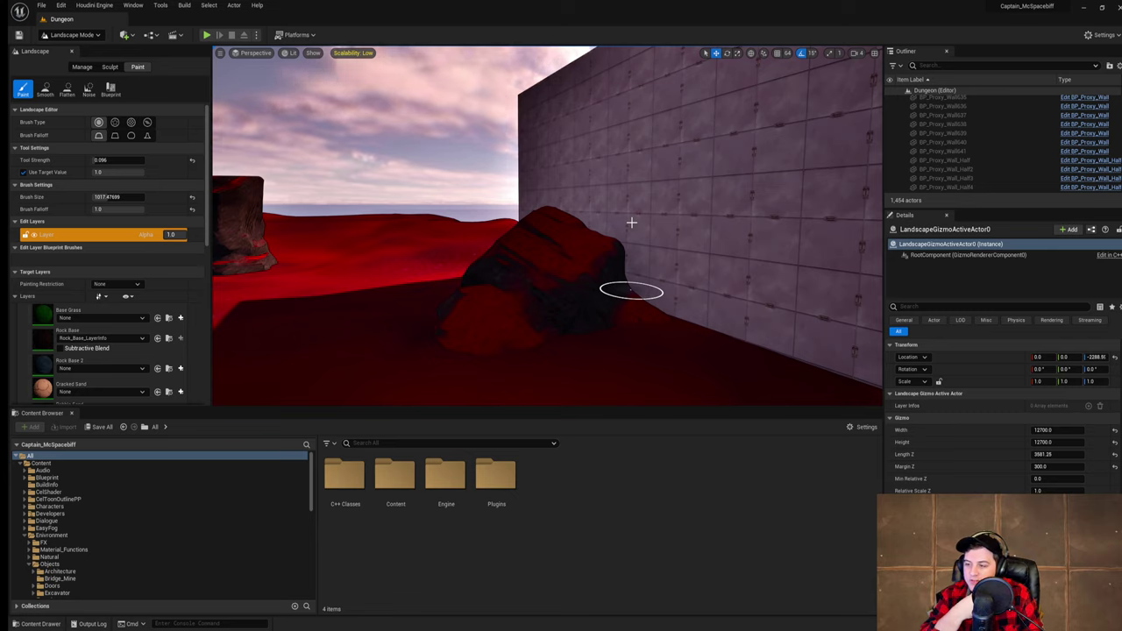
mouse_move(559, 244)
right_mouse_down()
mouse_move(289, 247)
mouse_move(455, 245)
mouse_move(588, 209)
right_mouse_up()
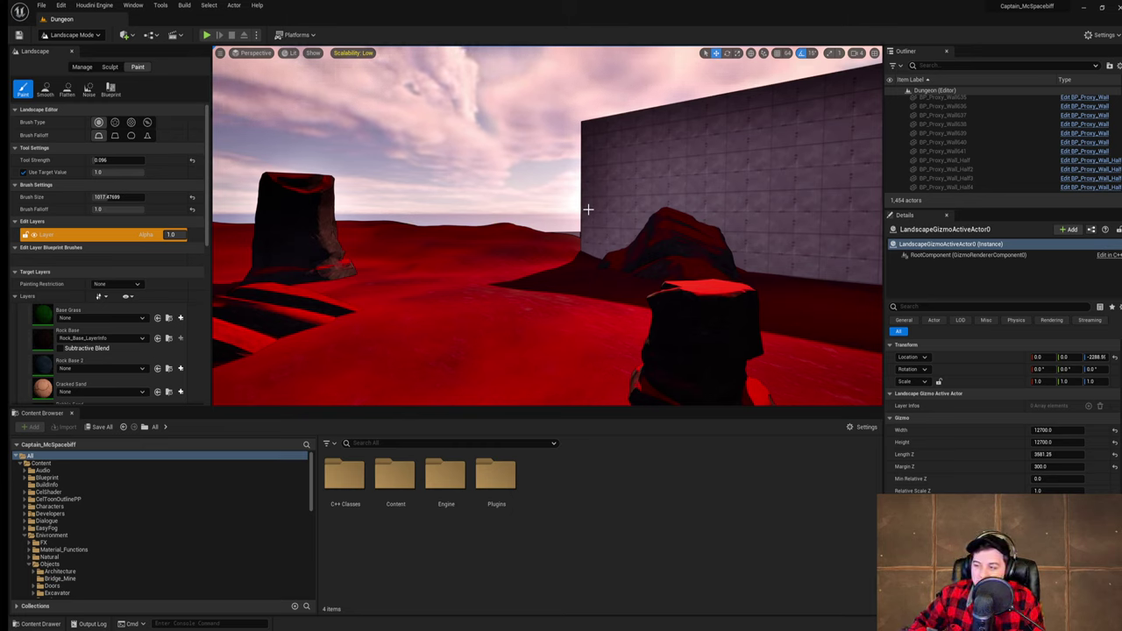
right_click_drag(605, 223, 512, 223)
key("w")
key("s")
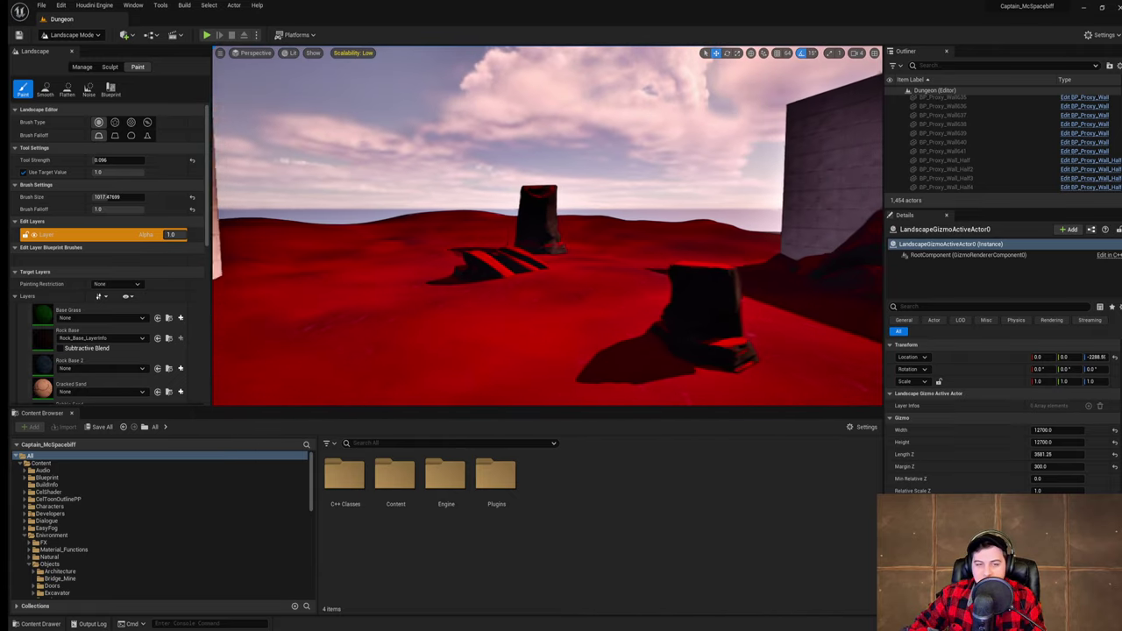
key("a")
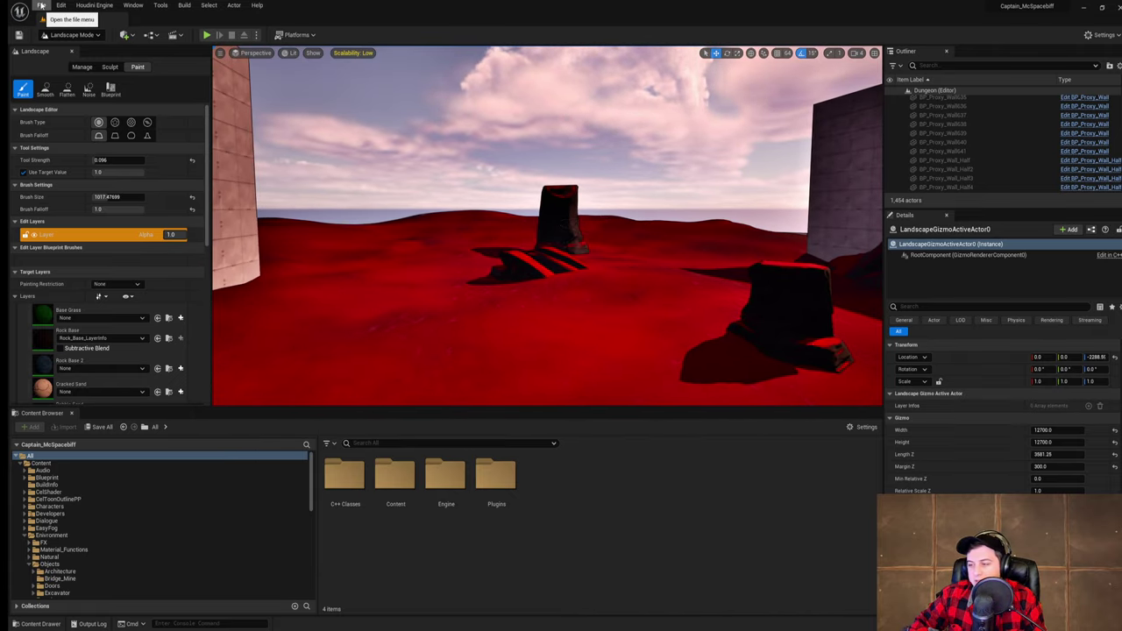
left_click(41, 6)
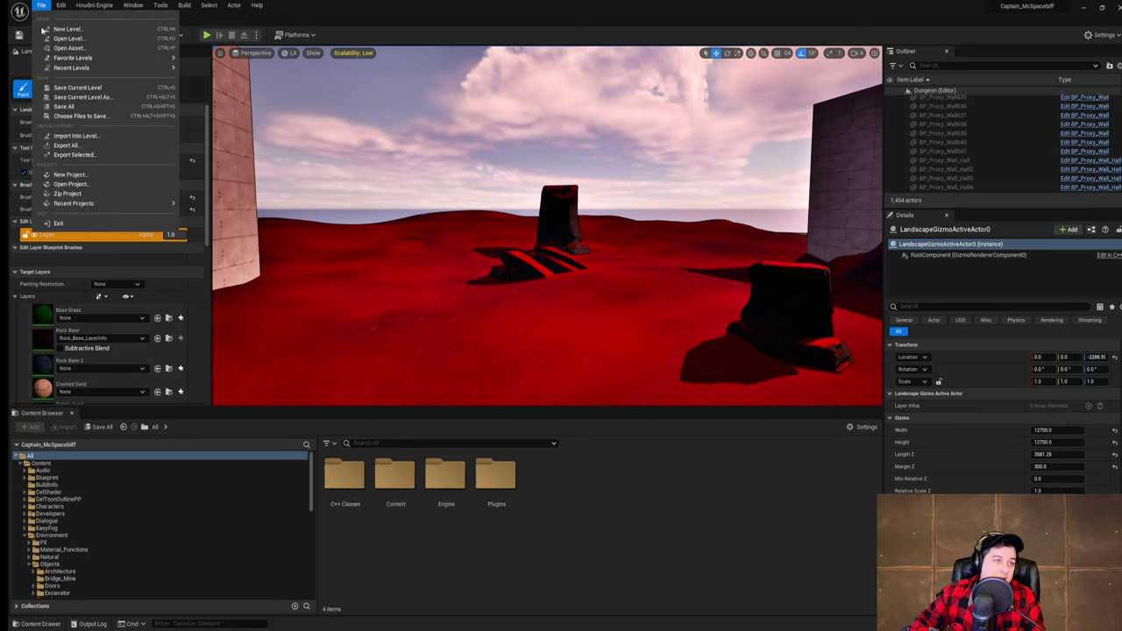
left_click(71, 88)
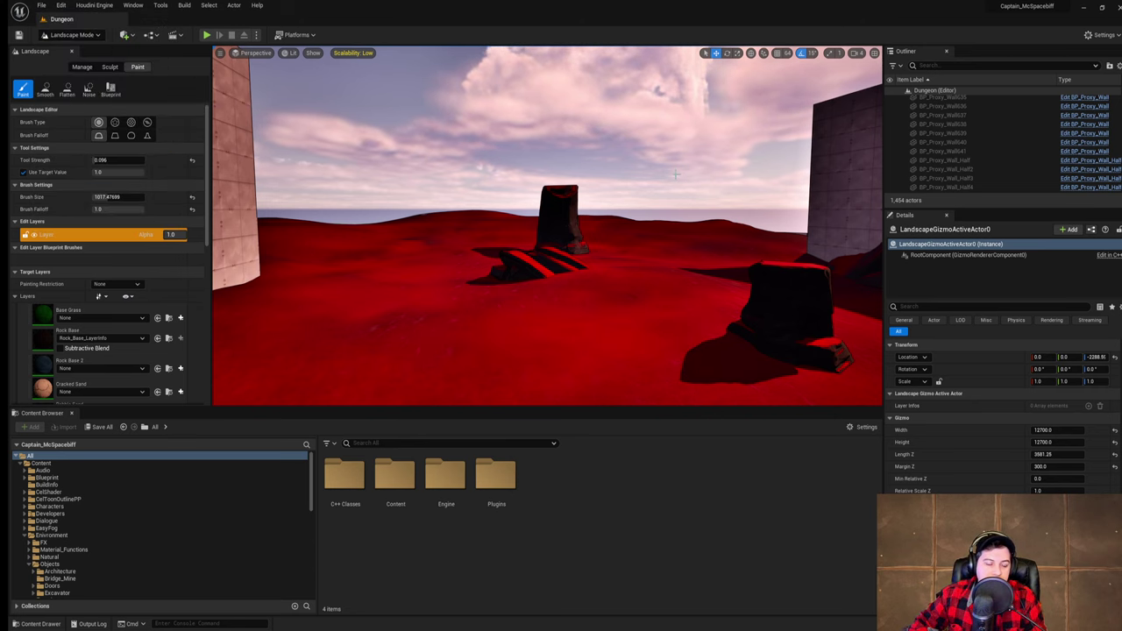
- Look back toward the shaded rock beside the long wall and save the Dungeon level again
right_click_drag(676, 176, 773, 176)
key("w")
key("s")
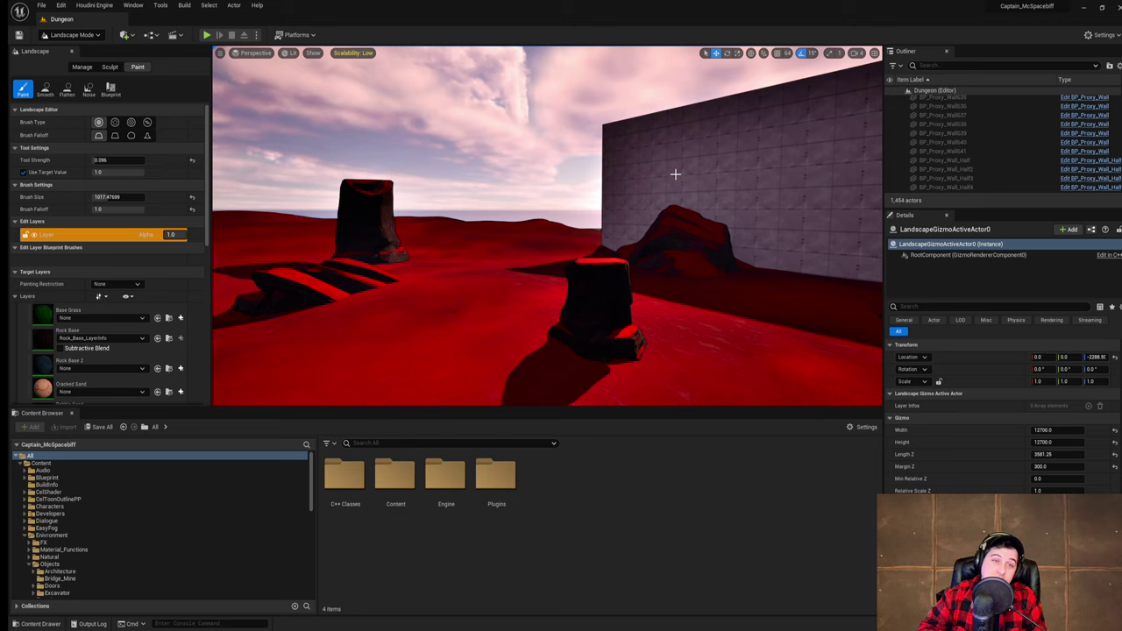
left_click(41, 5)
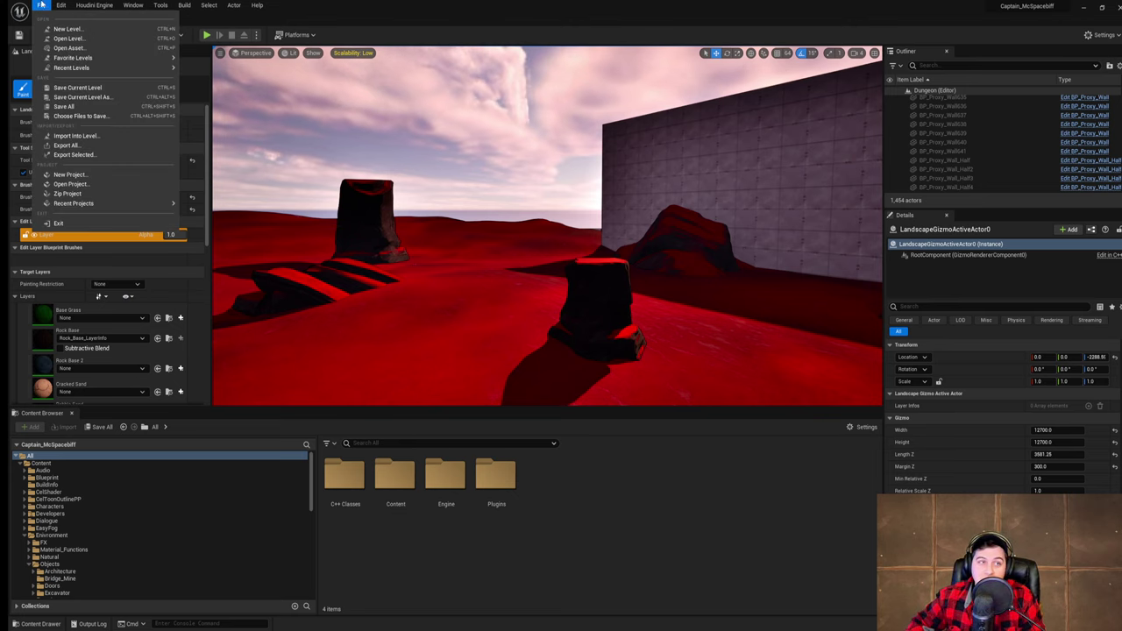
left_click(93, 87)
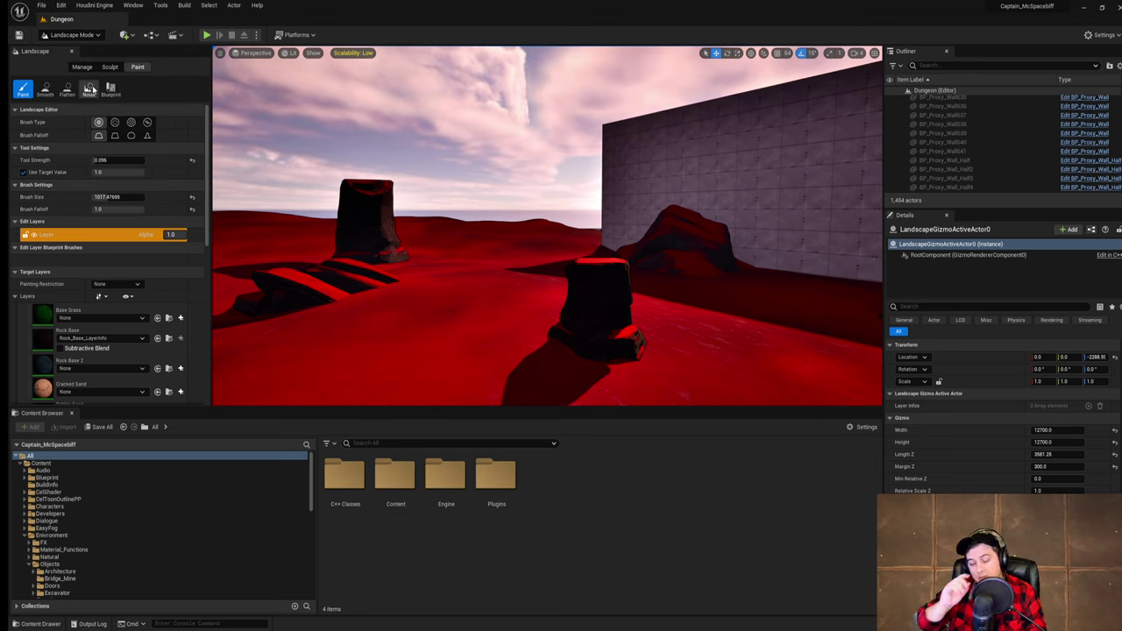
- Playtest the level in the editor, running the character around the shaded rocks along the arena wall
right_click_drag(435, 228, 421, 237)
key("w")
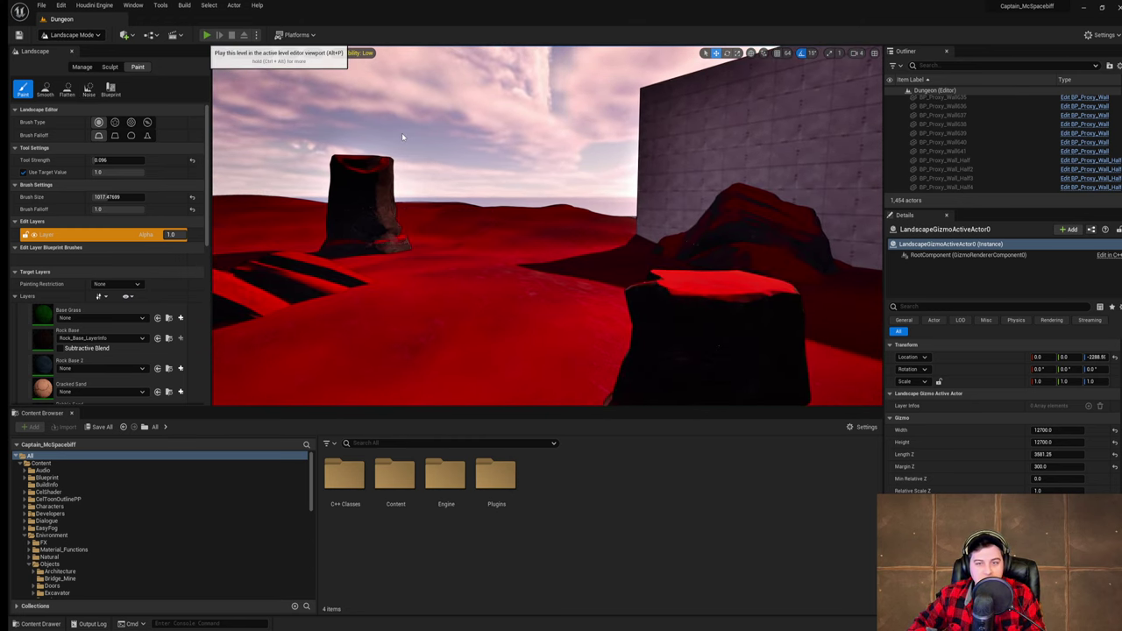
left_click(207, 35)
key("w")
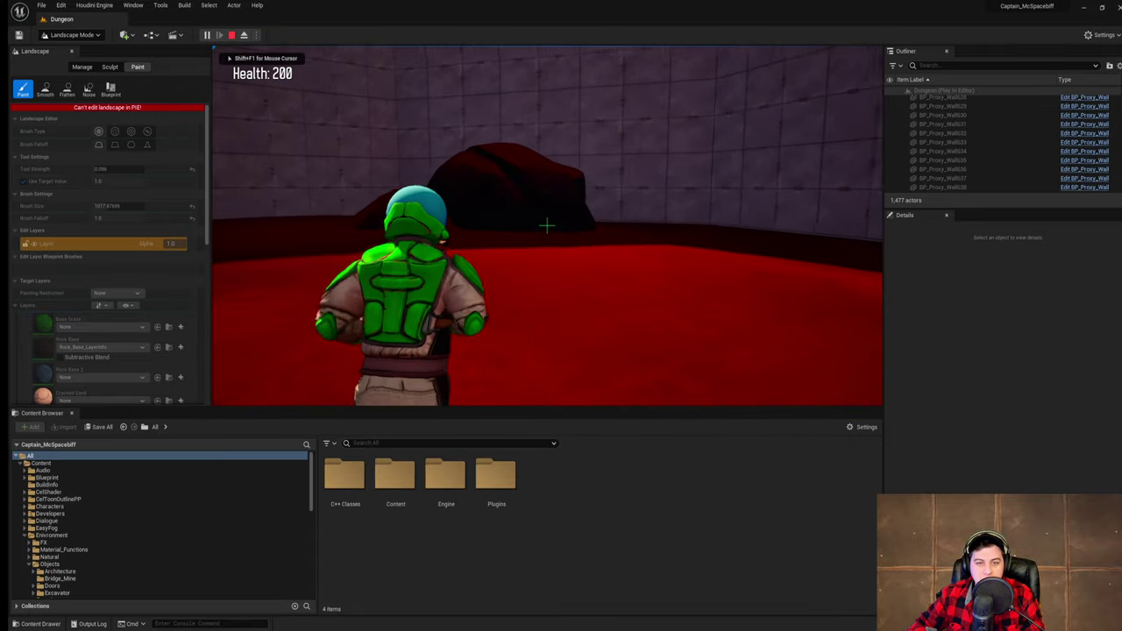
key("w")
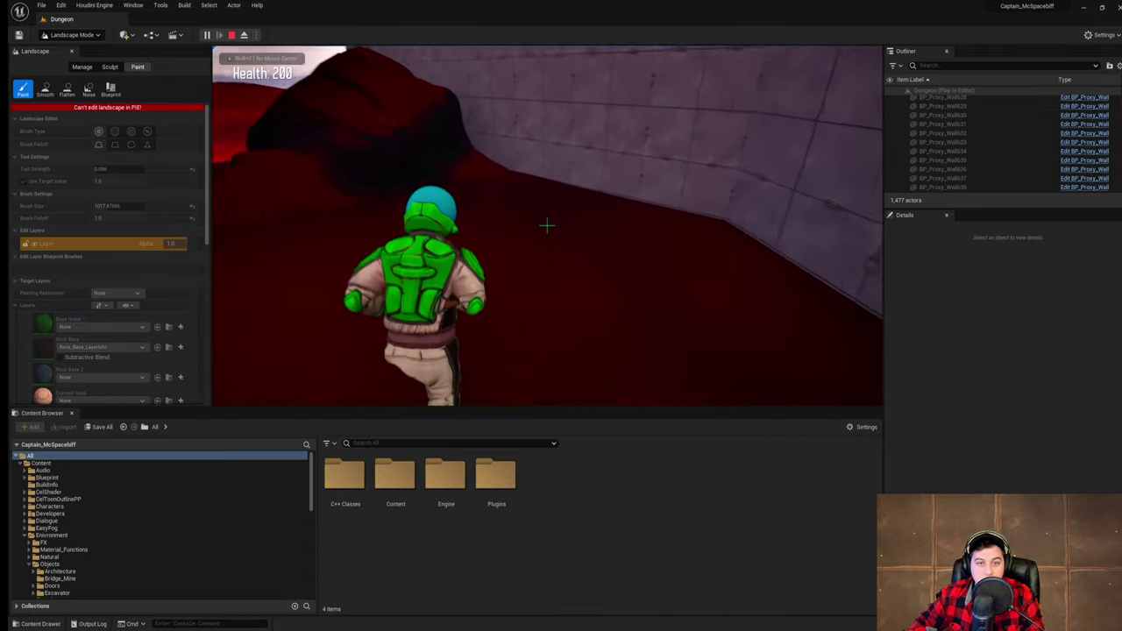
key("w")
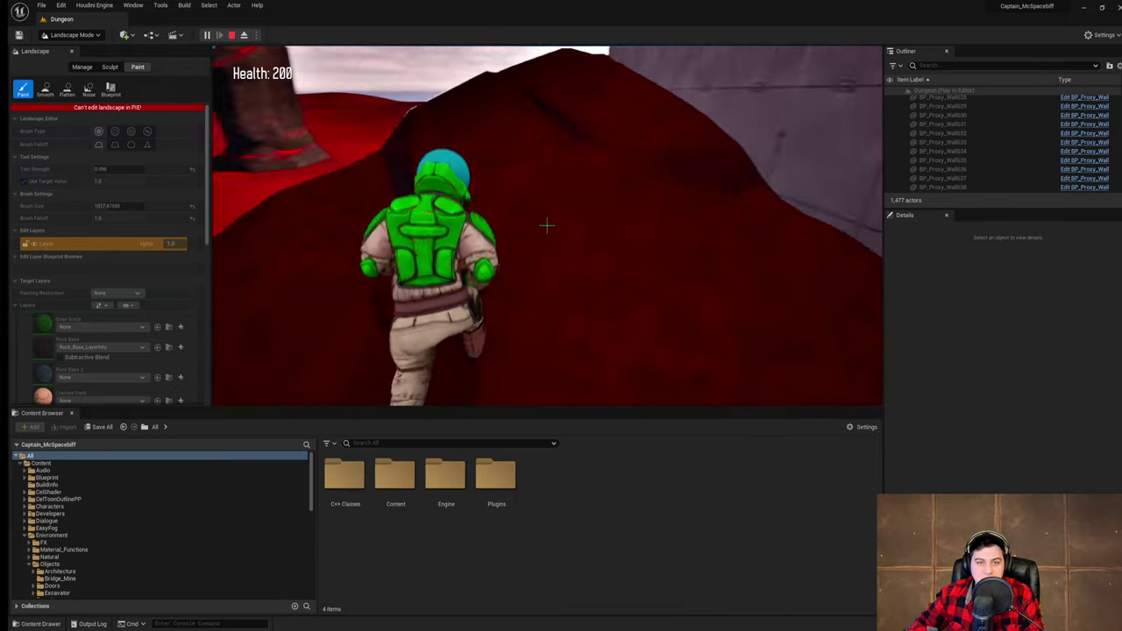
key("w")
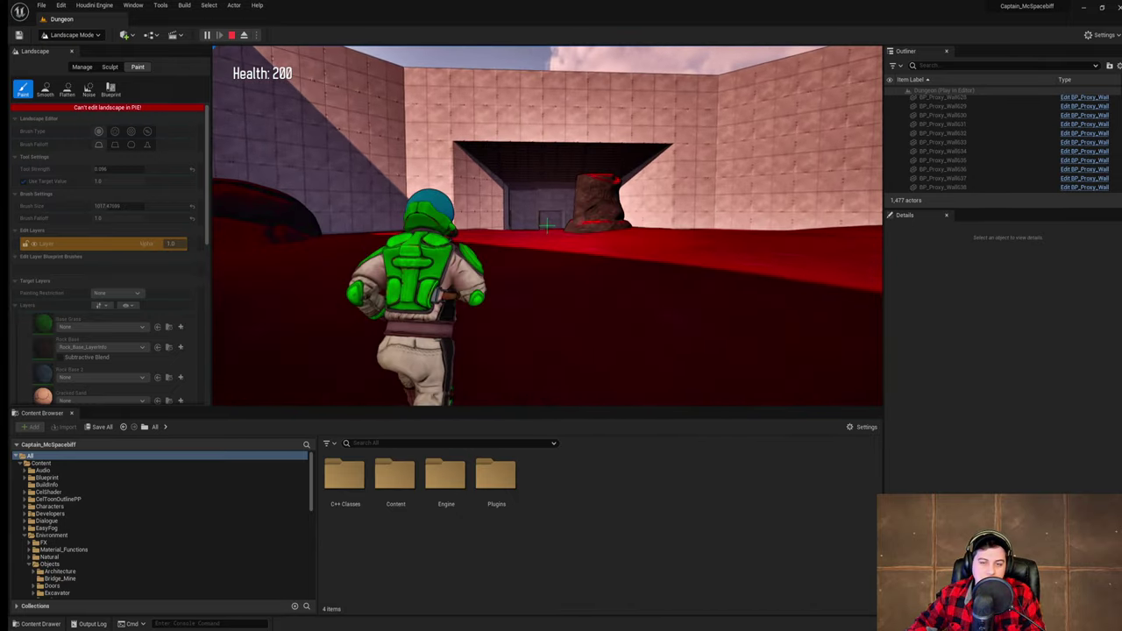
key("w")
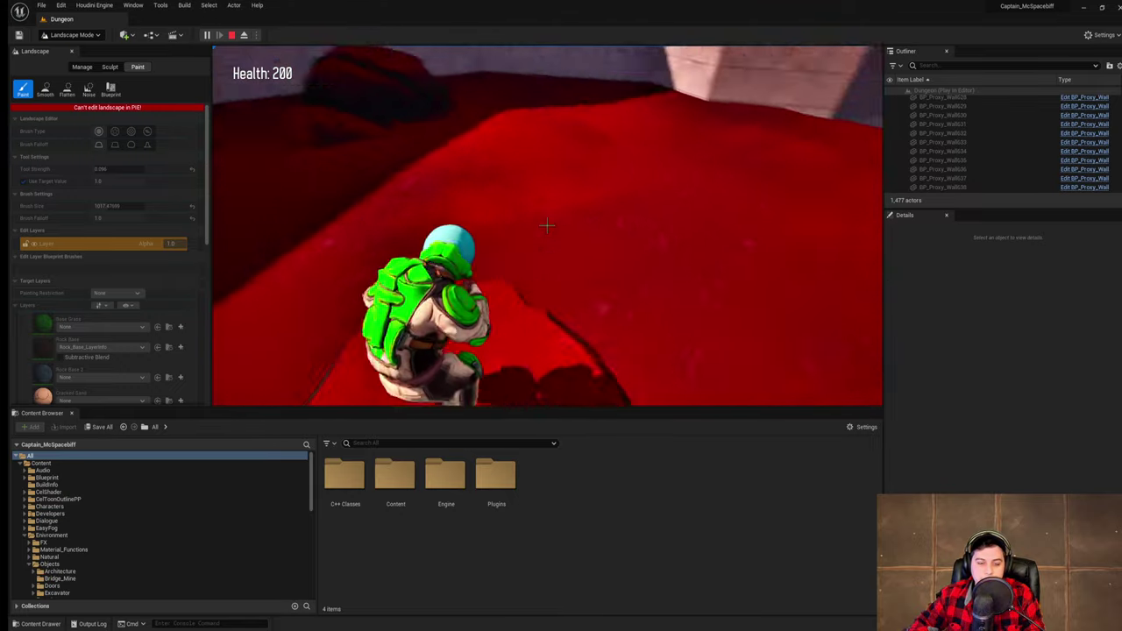
key("w")
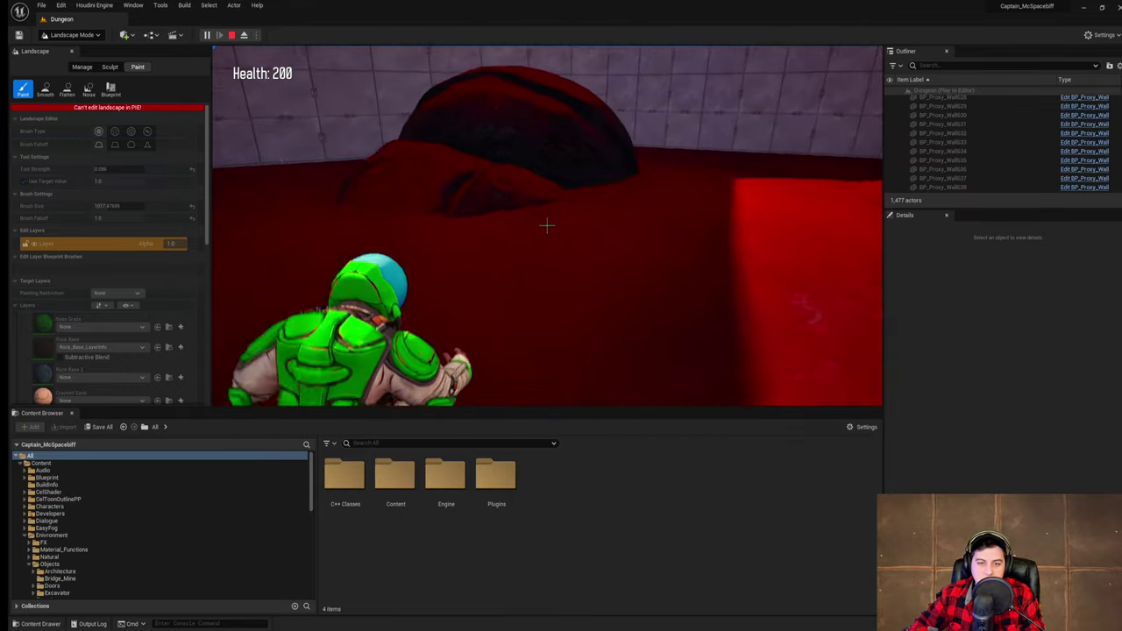
key("w")
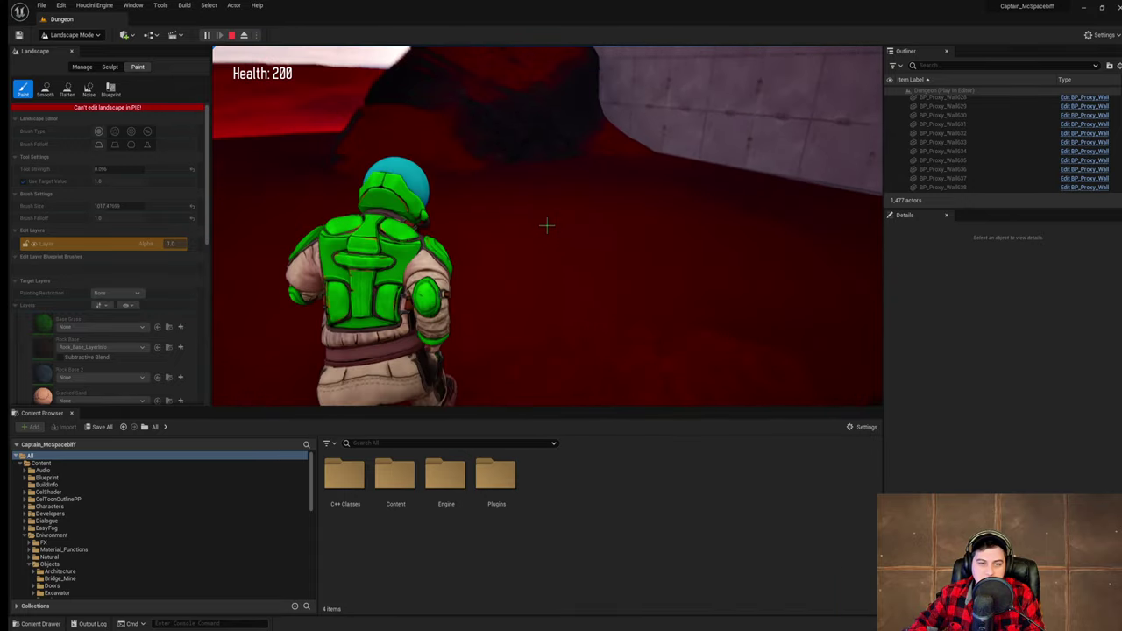
key("w")
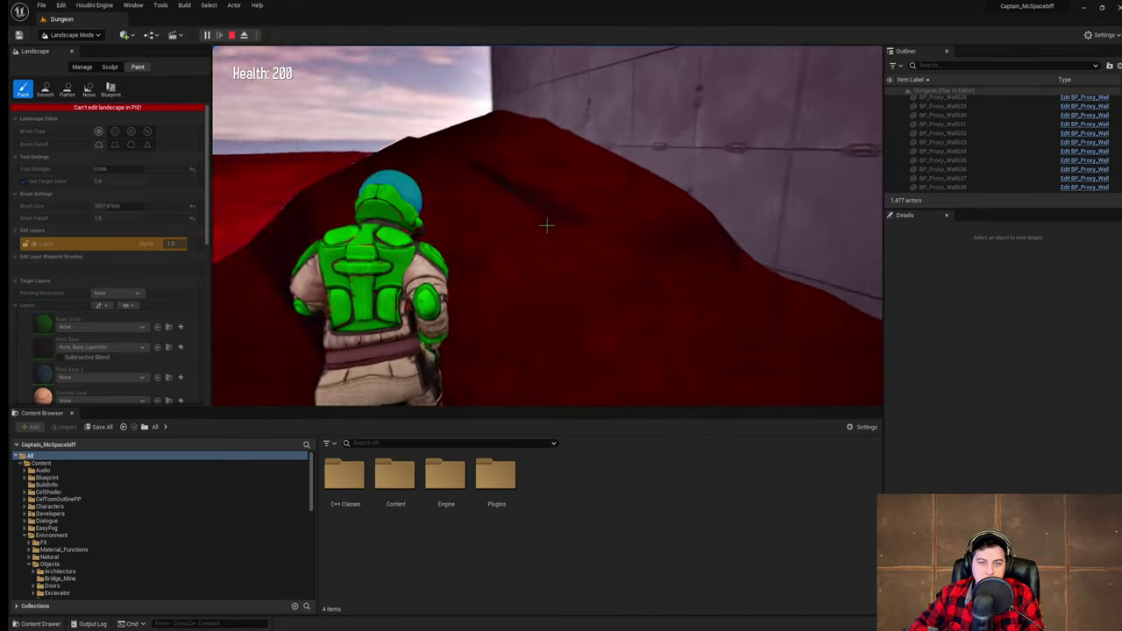
- Jump and run the character across the open arena toward the entrance and back to the shaded rocks
key("w")
key("space")
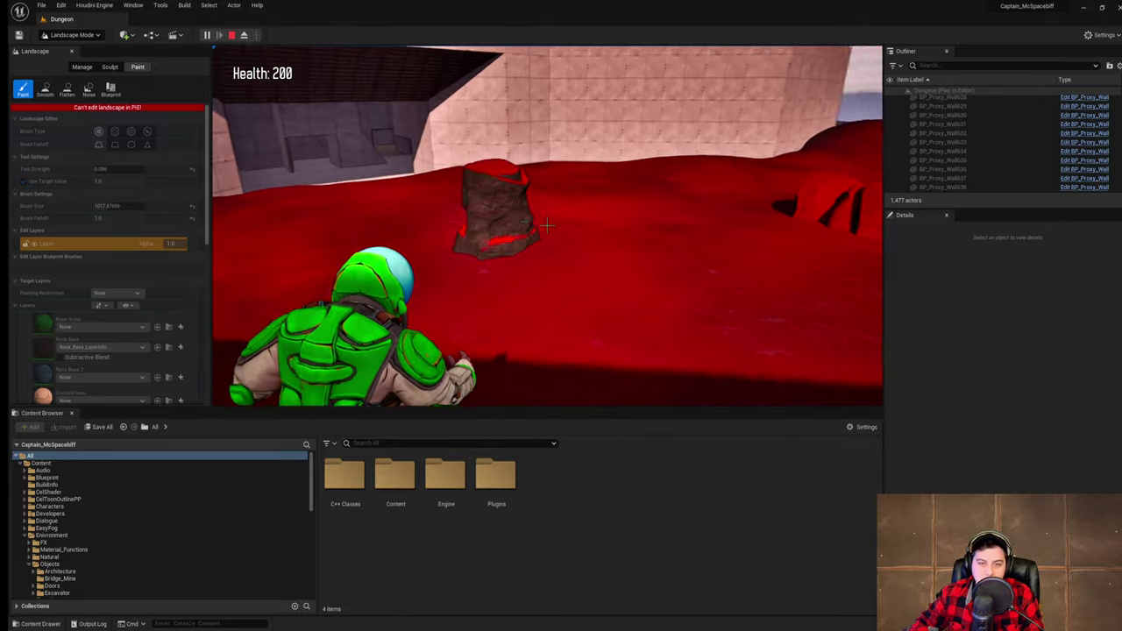
key("space")
key("w")
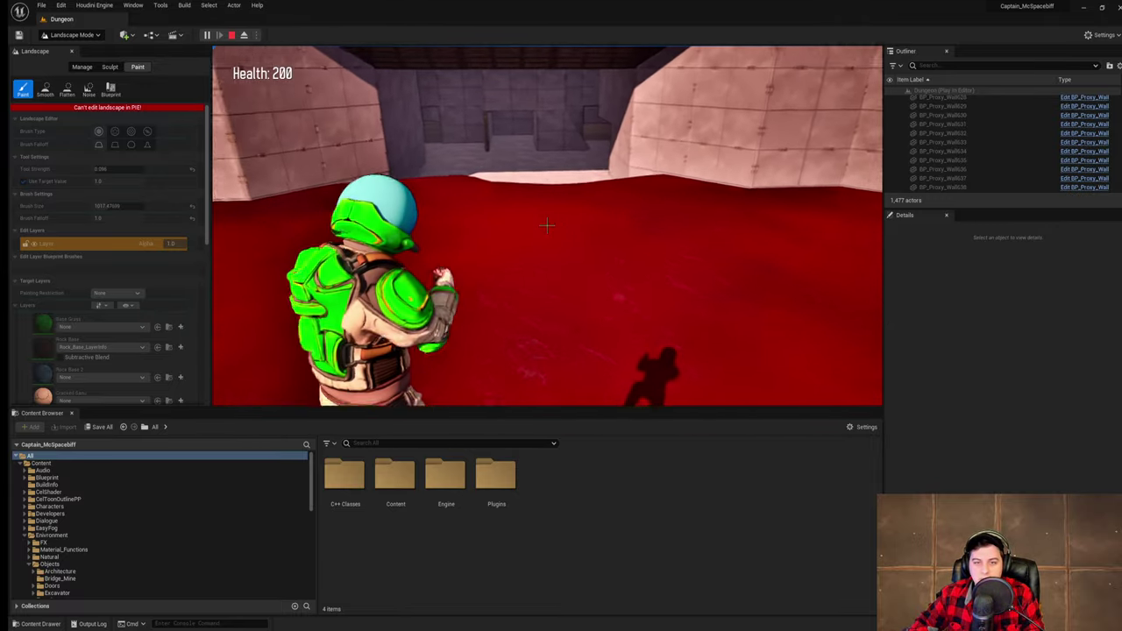
key("w")
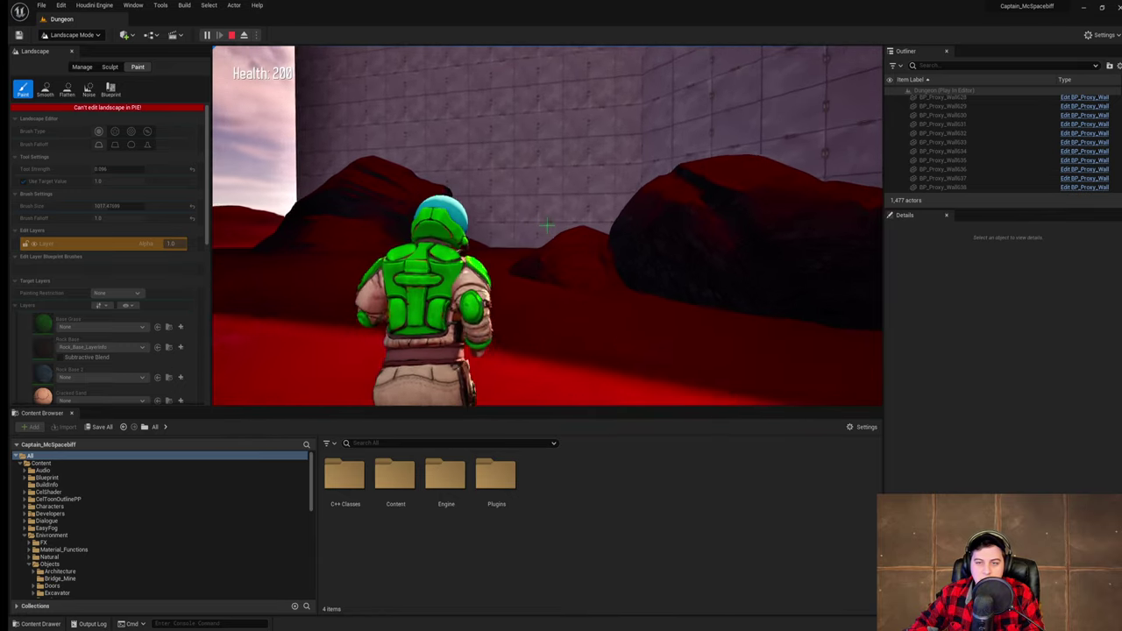
key("w")
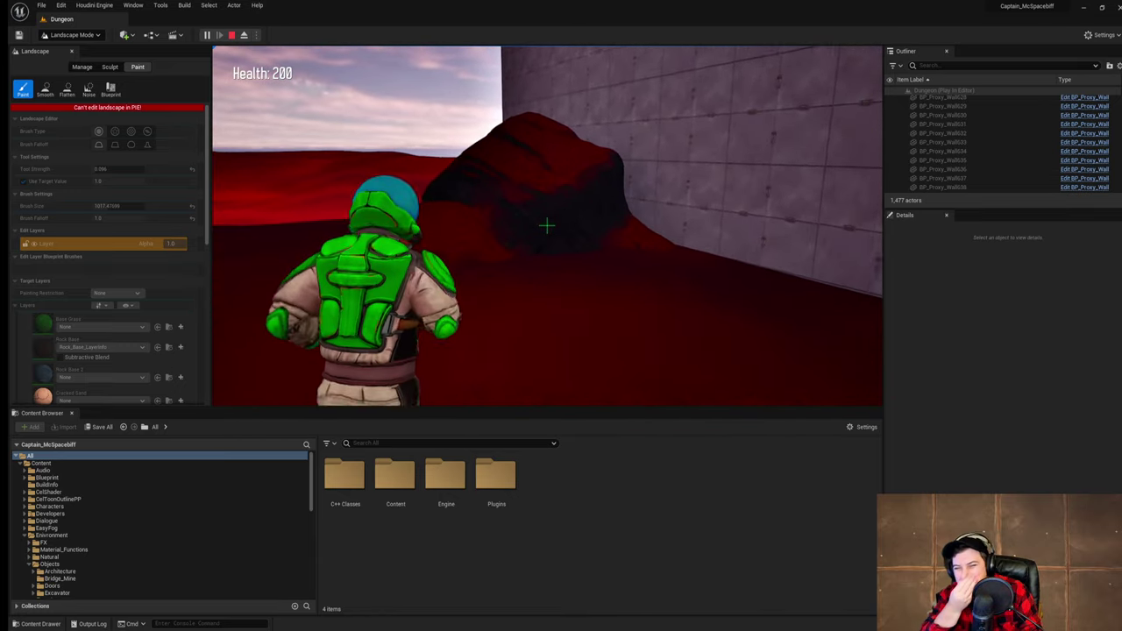
key("w")
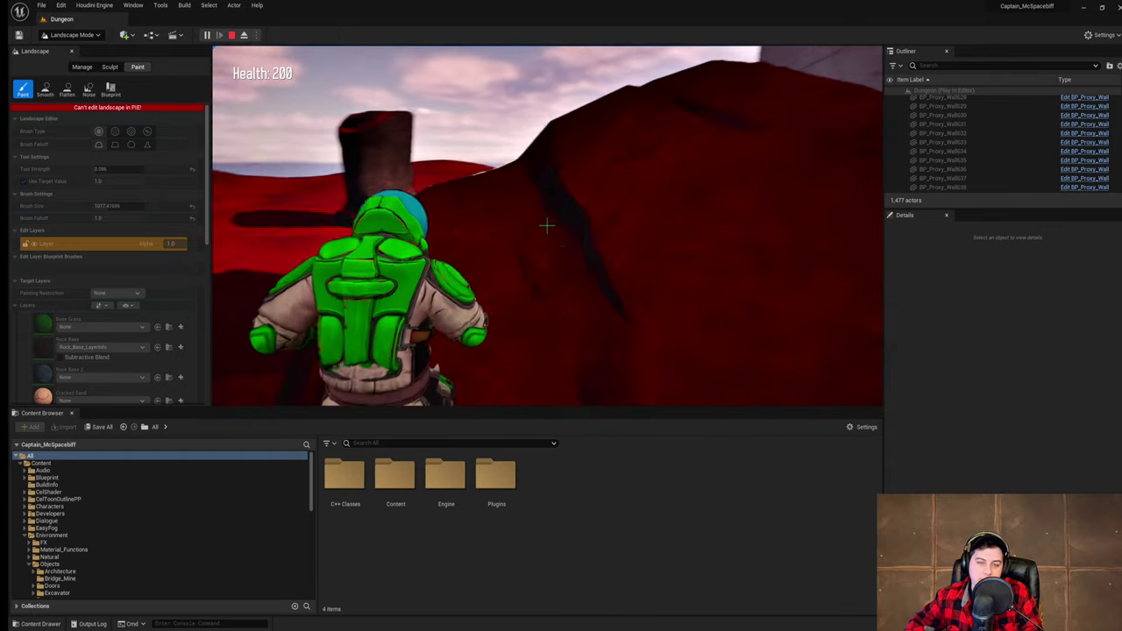
- End the play session and save the current level
key("Escape")
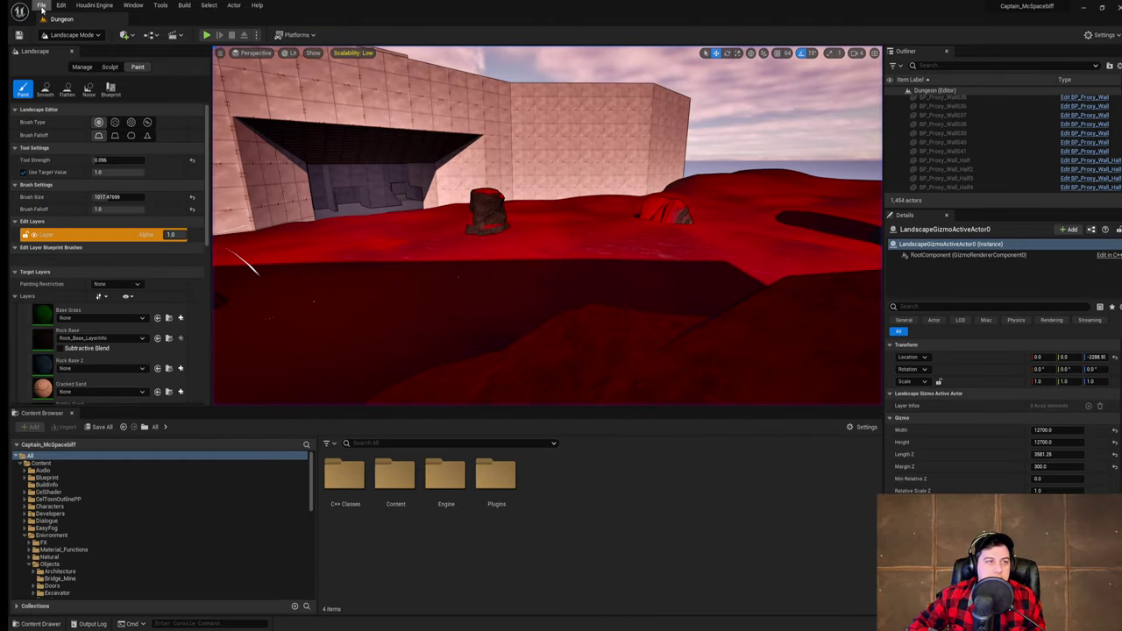
left_click(41, 5)
left_click(79, 89)
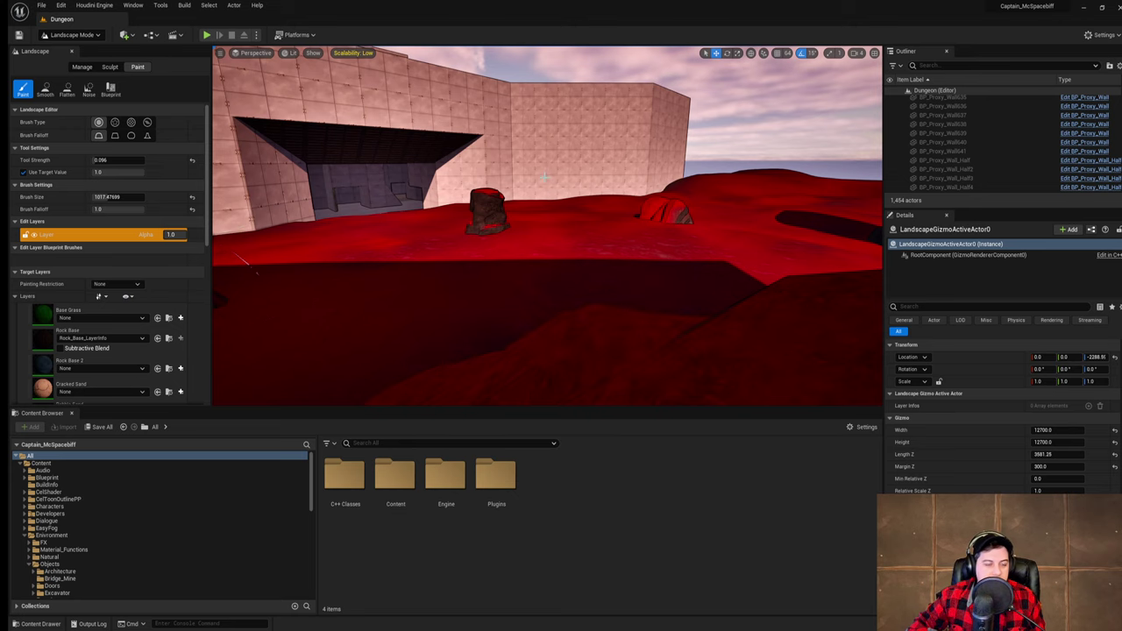
- Examine the arena landscape from above its open side, including the pillars, walls and entrance
key("w")
mouse_move(544, 177)
right_mouse_down()
mouse_move(394, 175)
mouse_move(412, 319)
mouse_move(429, 338)
mouse_move(535, 337)
mouse_move(648, 307)
mouse_move(696, 316)
mouse_move(578, 303)
mouse_move(526, 268)
mouse_move(429, 268)
mouse_move(398, 298)
mouse_move(456, 307)
mouse_move(429, 296)
right_mouse_up()
key("w")
key("w")
key("s")
key("w")
key("w")
key("s")
key("d")
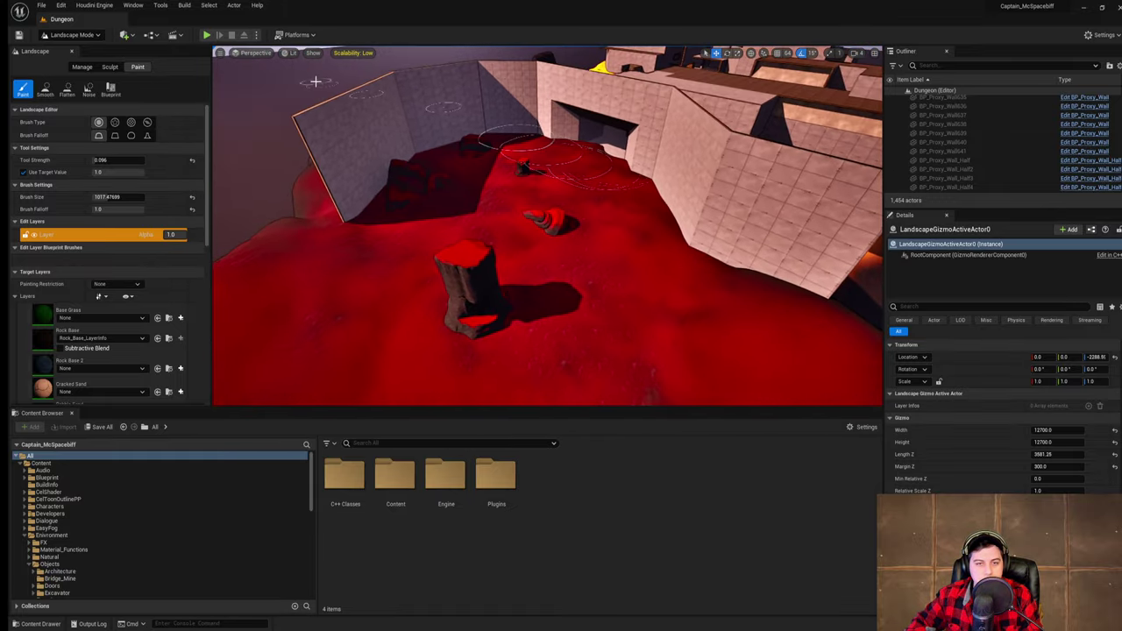
right_click_drag(574, 221, 644, 221)
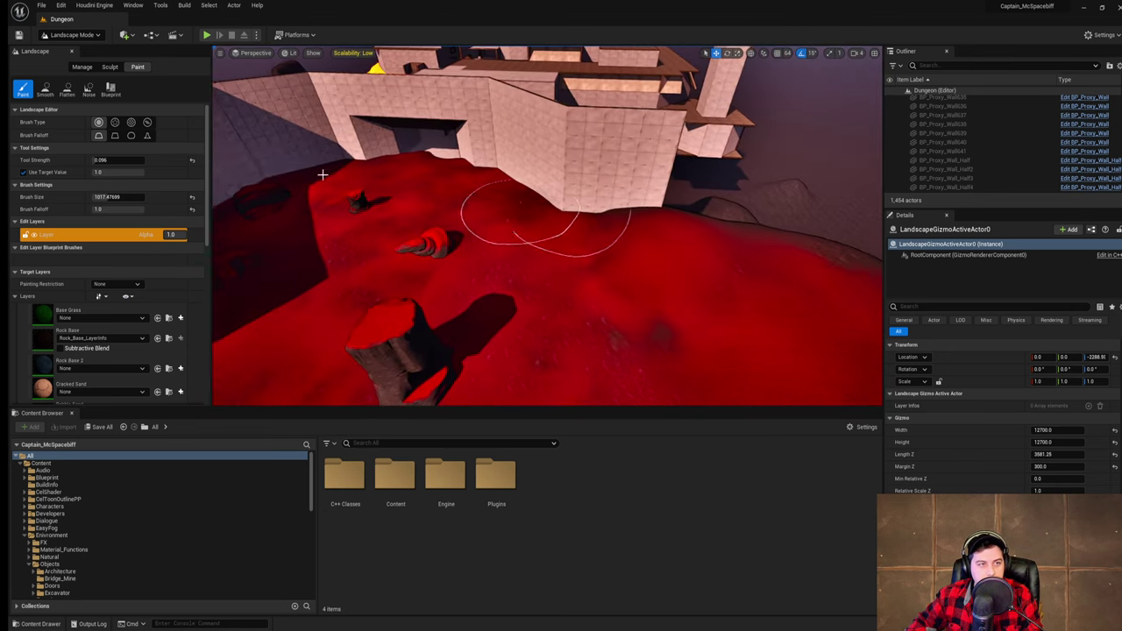
- Raise a large mound around the big pillar near the arena's open side with the landscape Sculpt tool
left_click(82, 66)
right_click_drag(505, 240, 434, 249)
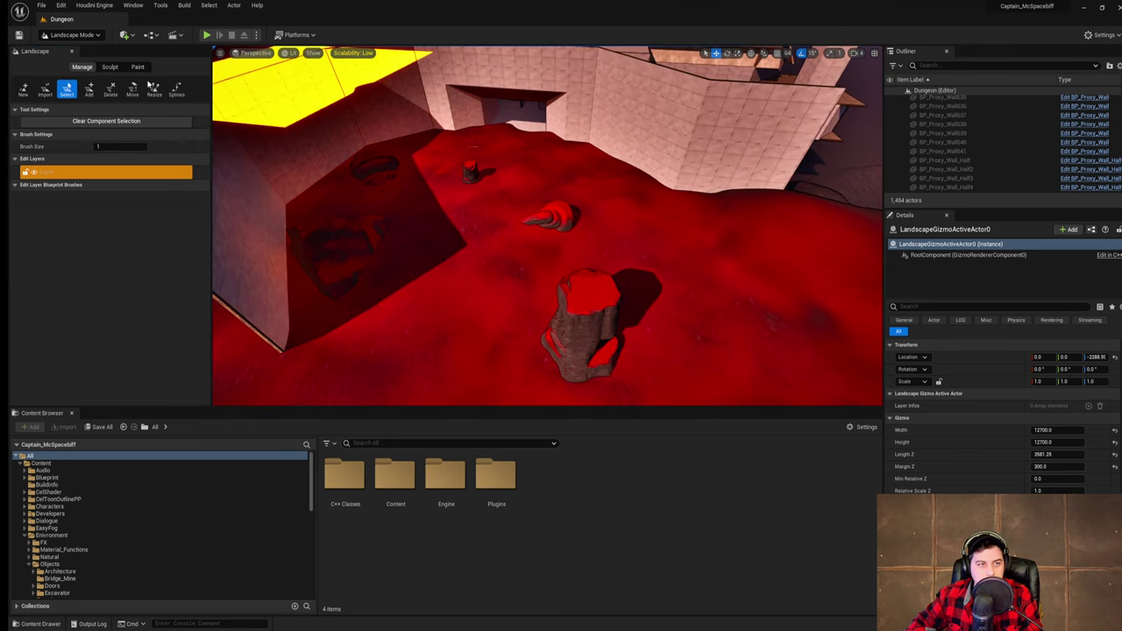
left_click(110, 66)
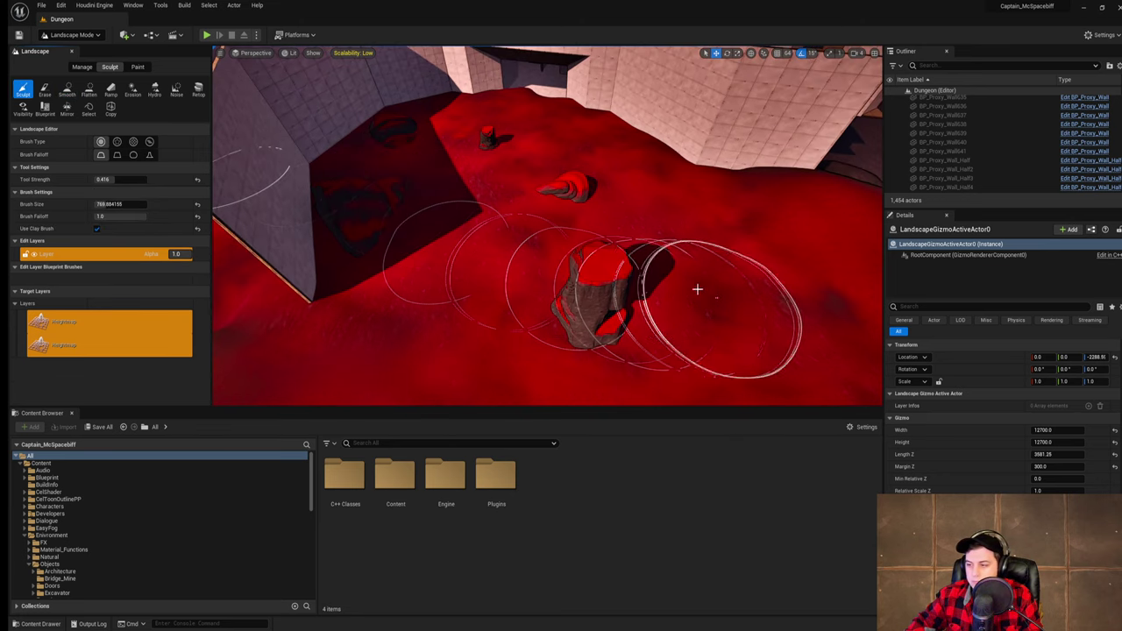
mouse_move(698, 289)
right_mouse_down()
mouse_move(745, 262)
mouse_move(642, 265)
mouse_move(676, 266)
mouse_move(700, 249)
right_mouse_up()
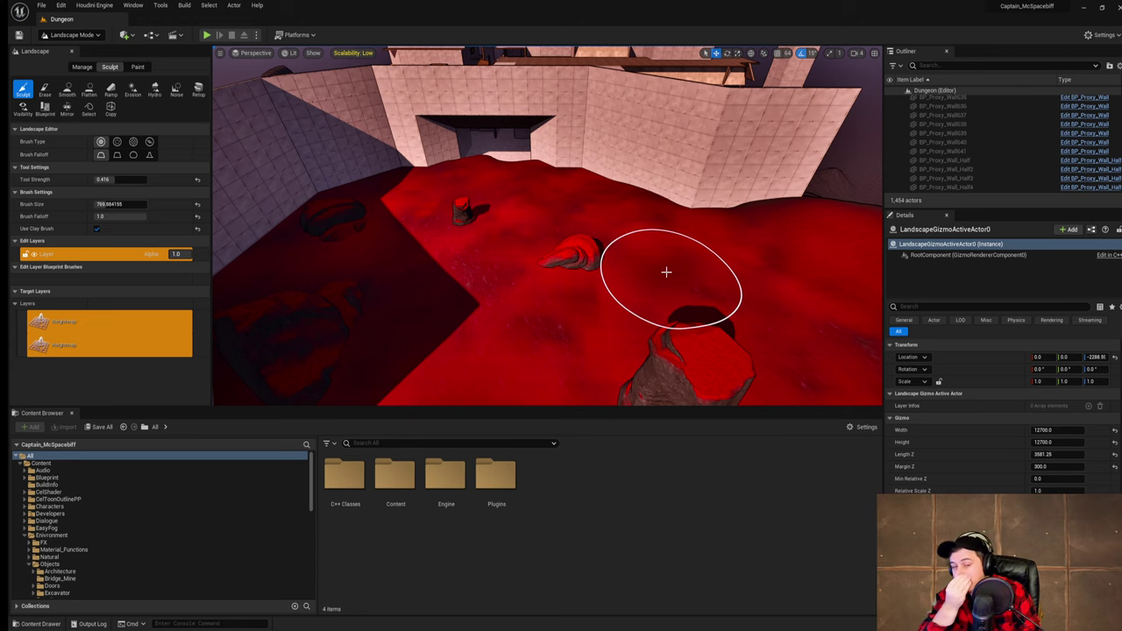
right_click_drag(666, 272, 662, 311)
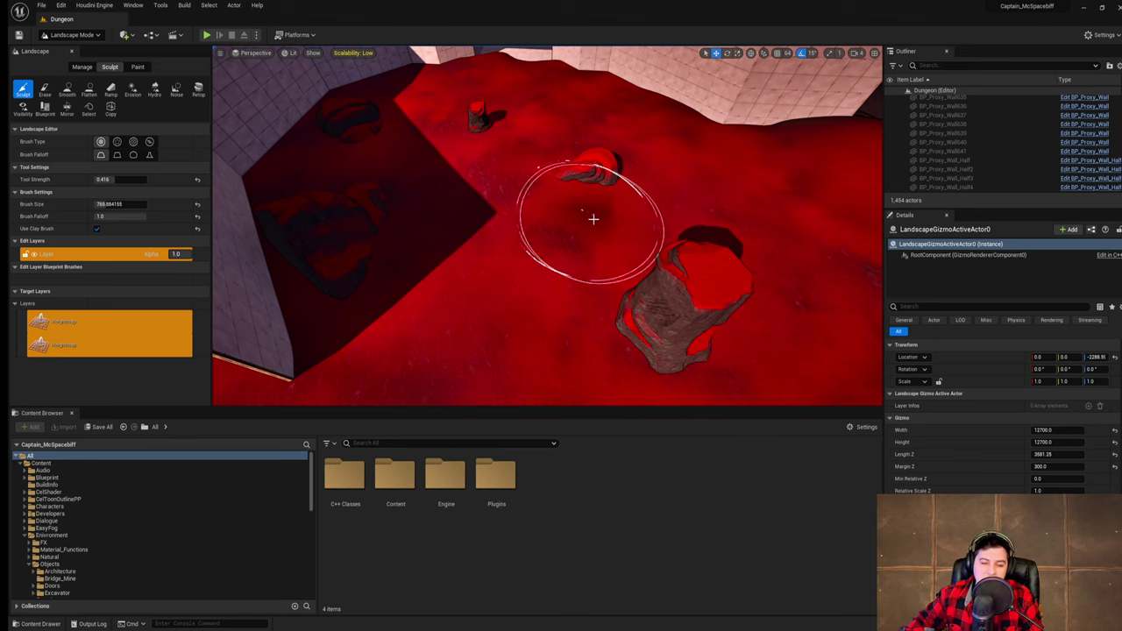
mouse_move(589, 219)
left_mouse_down()
mouse_move(518, 198)
mouse_move(521, 208)
mouse_move(561, 196)
mouse_move(658, 283)
mouse_move(603, 219)
mouse_move(648, 258)
mouse_move(603, 189)
mouse_move(704, 320)
left_mouse_up()
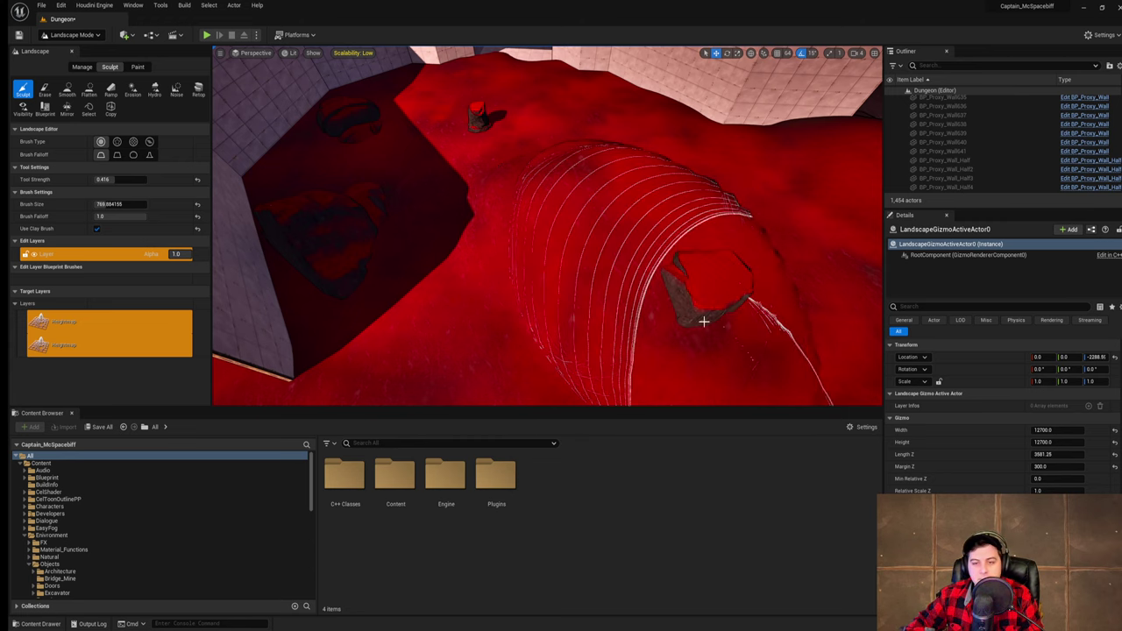
mouse_move(704, 321)
right_mouse_down()
mouse_move(815, 386)
mouse_move(771, 236)
mouse_move(789, 193)
mouse_move(728, 351)
mouse_move(704, 321)
right_mouse_up()
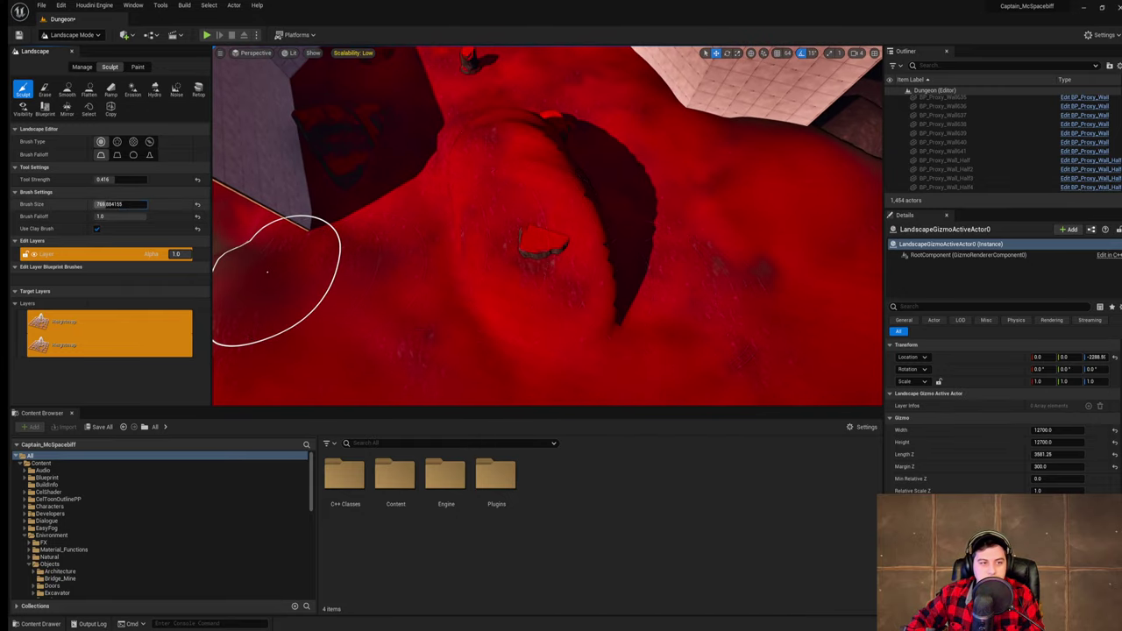
- Flatten the mound around the big pillar with the Flatten tool, using a brush size of about 538
left_click_drag(111, 204, 103, 205)
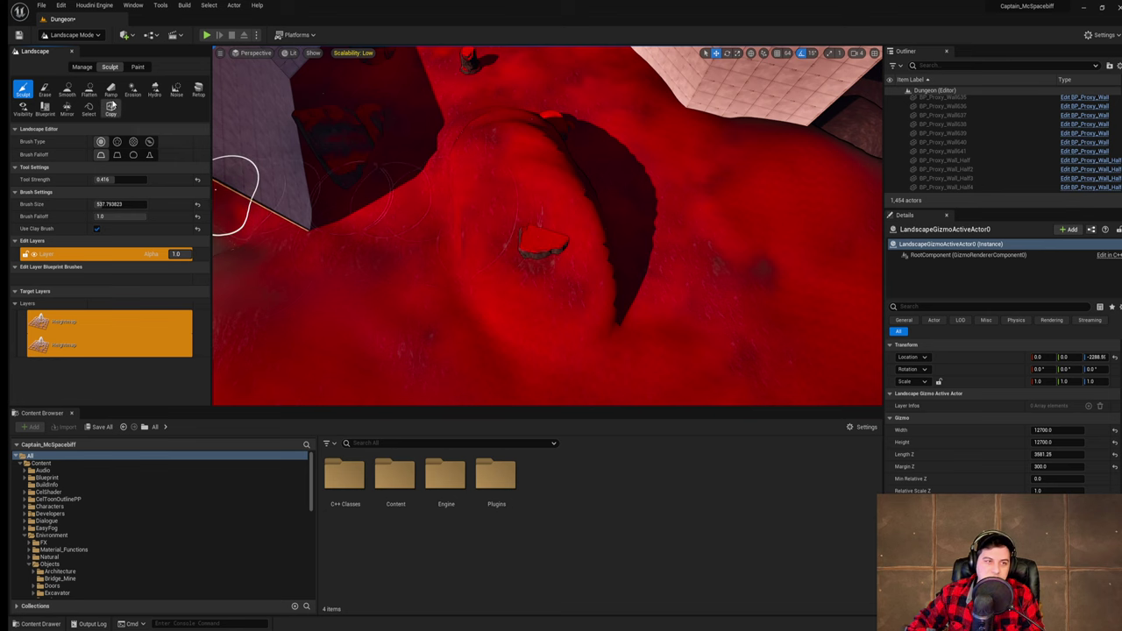
left_click(90, 91)
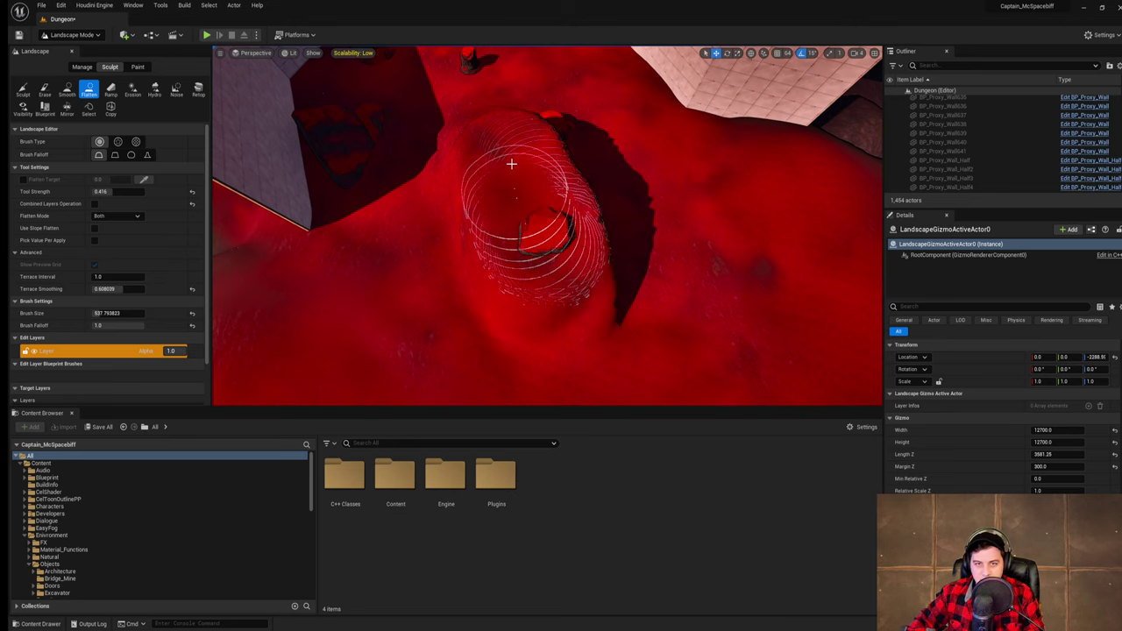
mouse_move(529, 232)
right_mouse_down()
mouse_move(780, 232)
mouse_move(552, 197)
mouse_move(557, 184)
mouse_move(596, 192)
mouse_move(522, 237)
right_mouse_up()
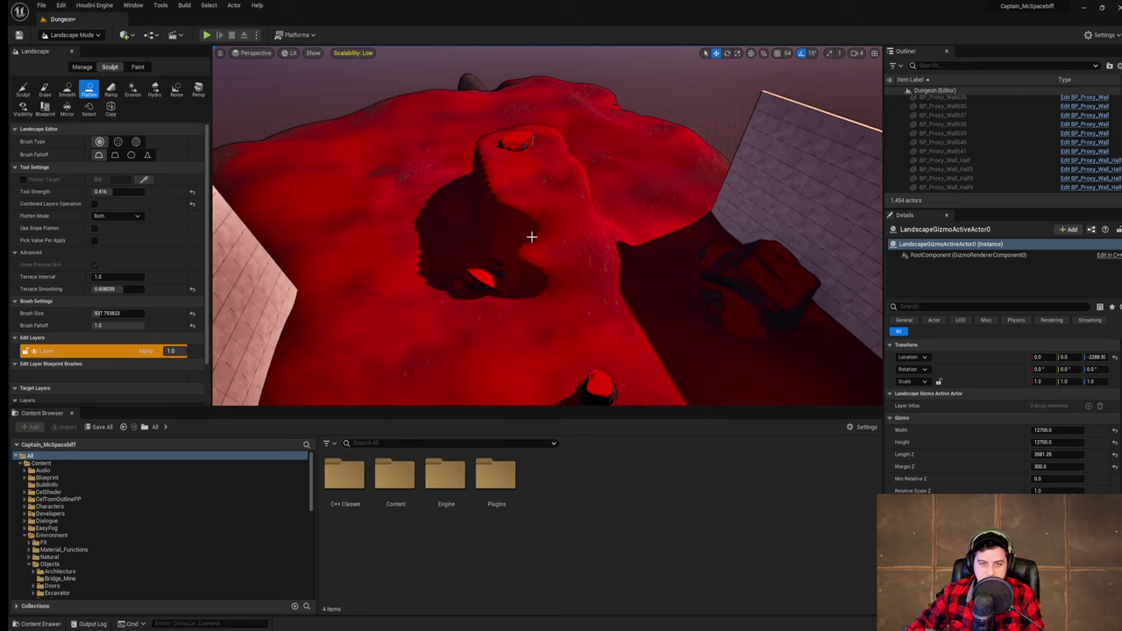
- Smooth the mound's slopes with the Smooth tool at brush size about 415 and tool strength 0.064
left_click(67, 90)
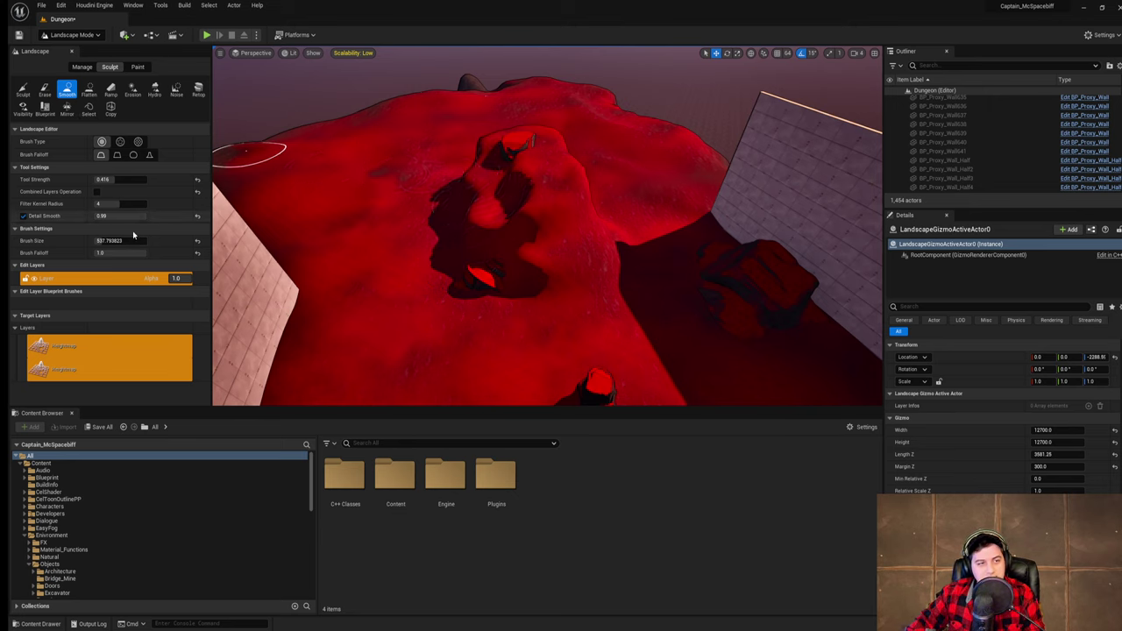
left_click_drag(116, 241, 107, 241)
left_click_drag(119, 180, 118, 179)
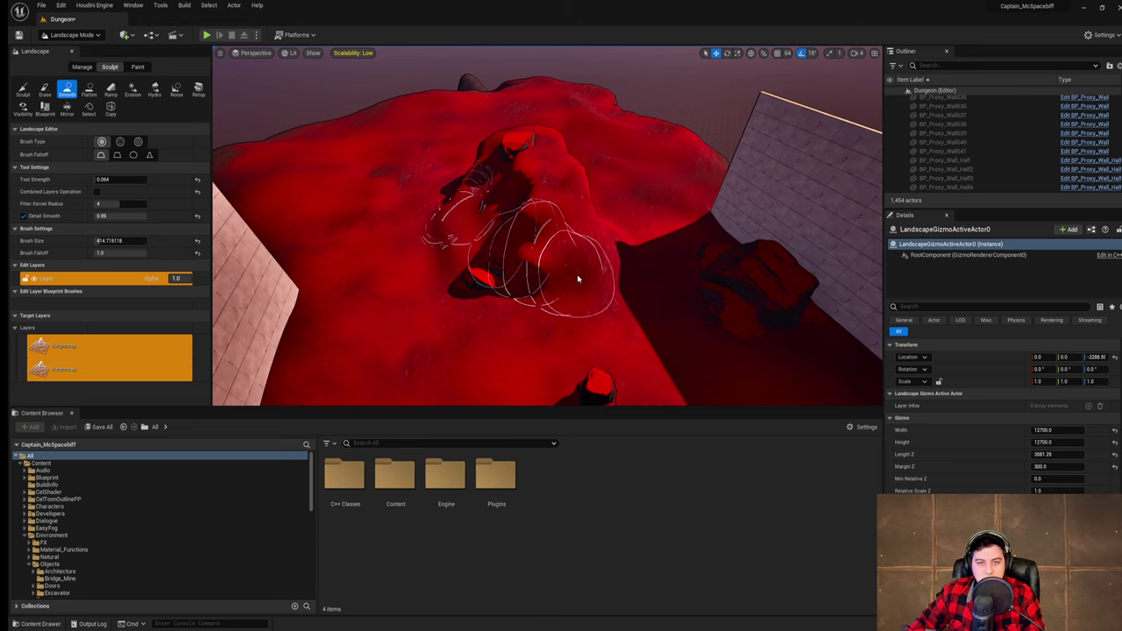
right_click_drag(577, 278, 537, 296)
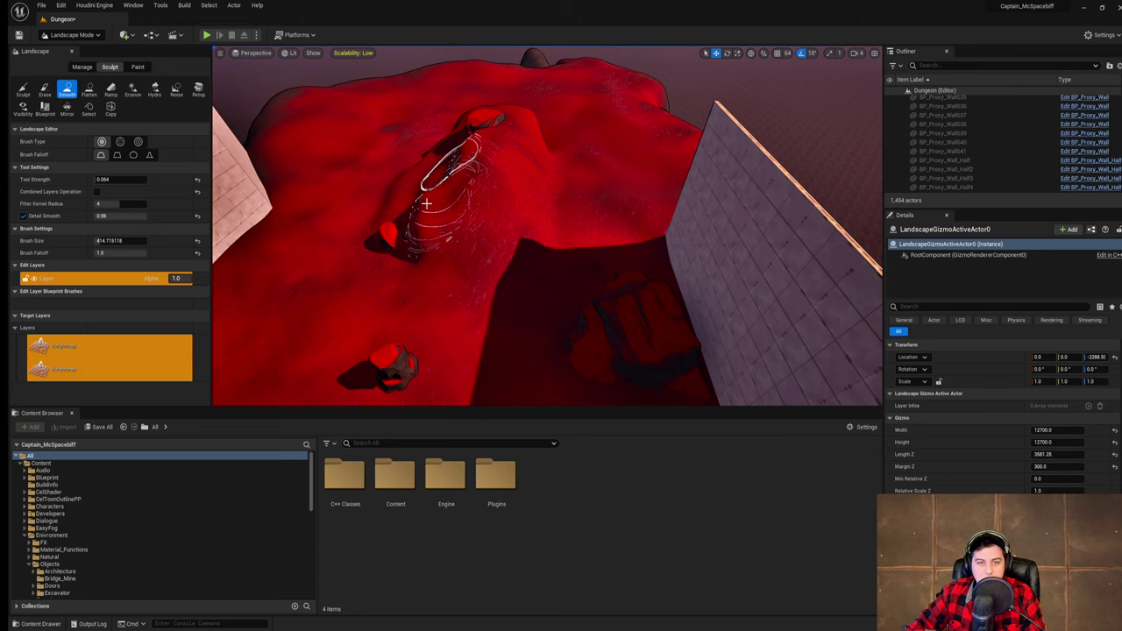
right_click_drag(448, 261, 475, 271)
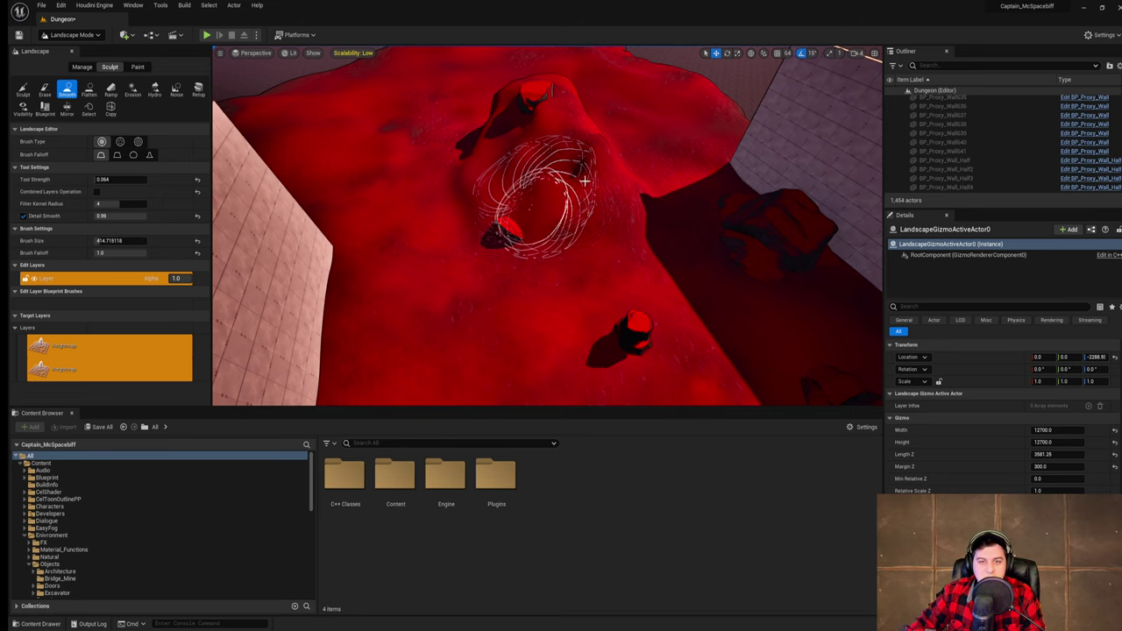
mouse_move(659, 182)
right_mouse_down()
mouse_move(544, 158)
mouse_move(491, 163)
mouse_move(546, 186)
mouse_move(561, 207)
right_mouse_up()
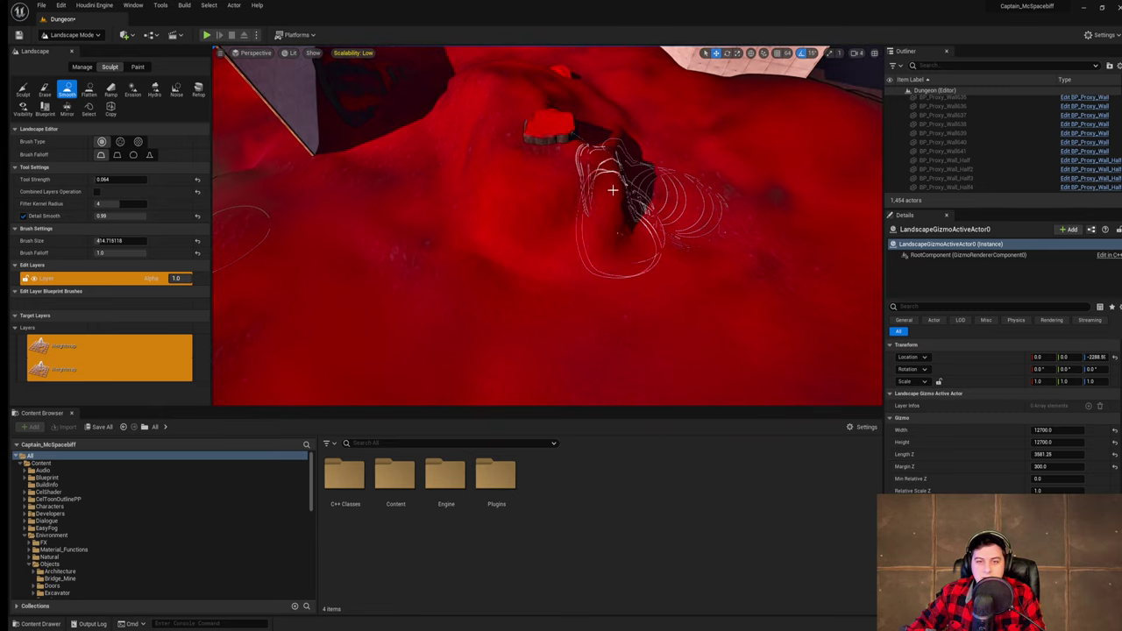
right_click_drag(627, 179, 608, 221)
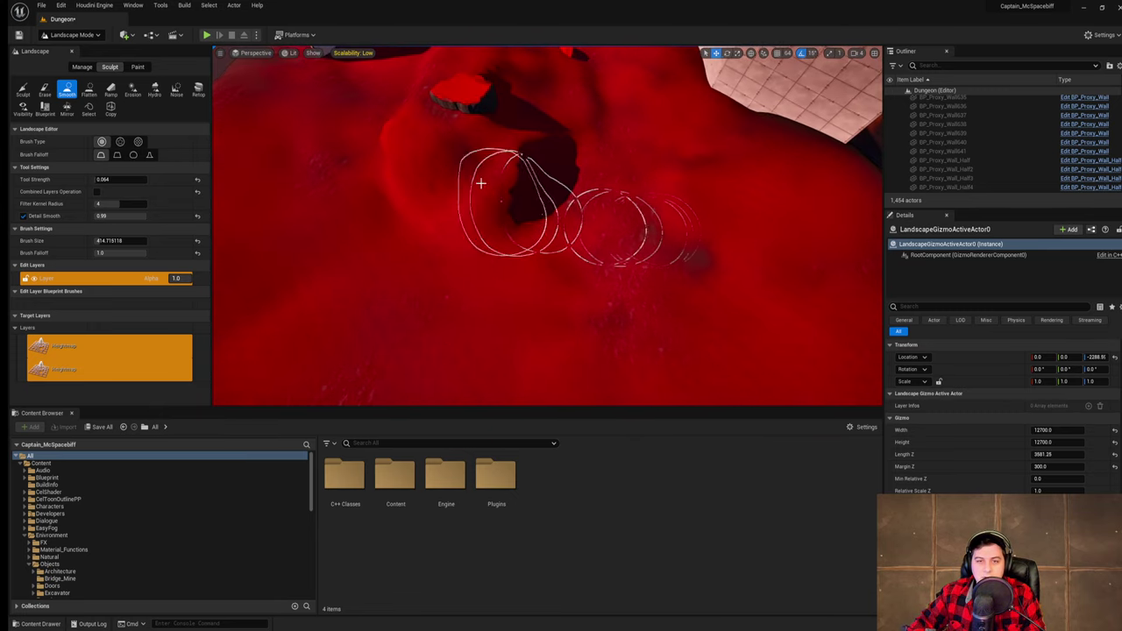
- Blend the mound's remaining steep side and base into the surrounding ground with more Smooth strokes
mouse_move(481, 183)
left_mouse_down()
mouse_move(498, 205)
mouse_move(552, 197)
left_mouse_up()
right_click_drag(552, 197, 482, 195)
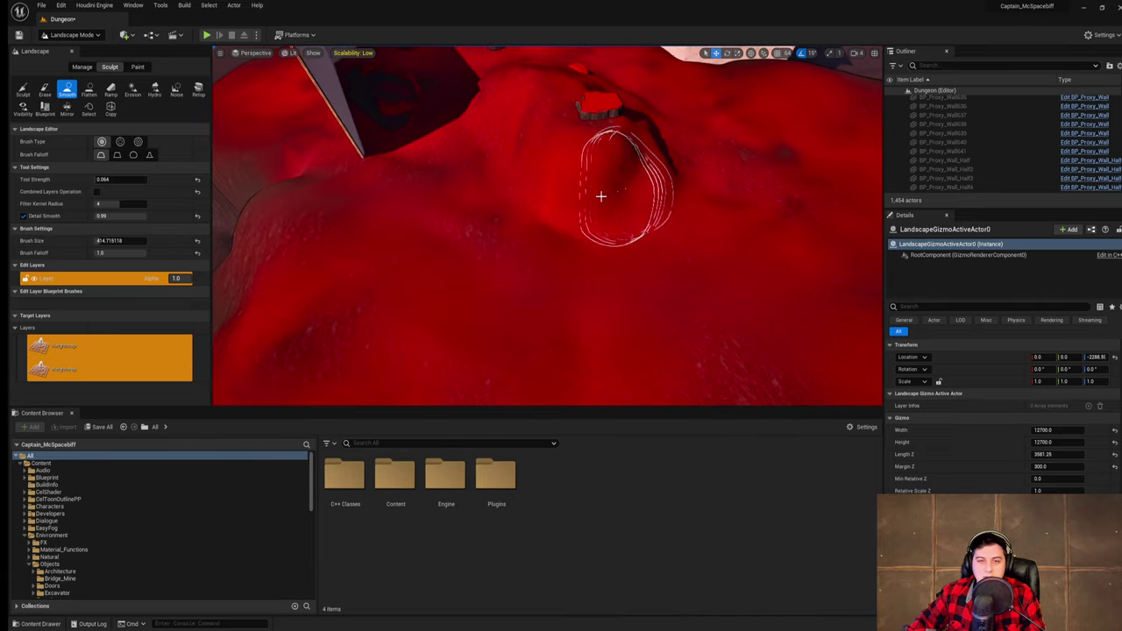
left_click_drag(601, 199, 680, 156)
right_click_drag(793, 194, 763, 175)
mouse_move(605, 238)
left_mouse_down()
mouse_move(655, 202)
mouse_move(637, 177)
mouse_move(767, 209)
left_mouse_up()
mouse_move(767, 209)
right_mouse_down()
mouse_move(788, 229)
mouse_move(644, 225)
right_mouse_up()
- Save the current level with the smoothed mound
mouse_move(875, 216)
right_mouse_down()
mouse_move(912, 219)
mouse_move(928, 202)
mouse_move(875, 133)
mouse_move(875, 184)
right_mouse_up()
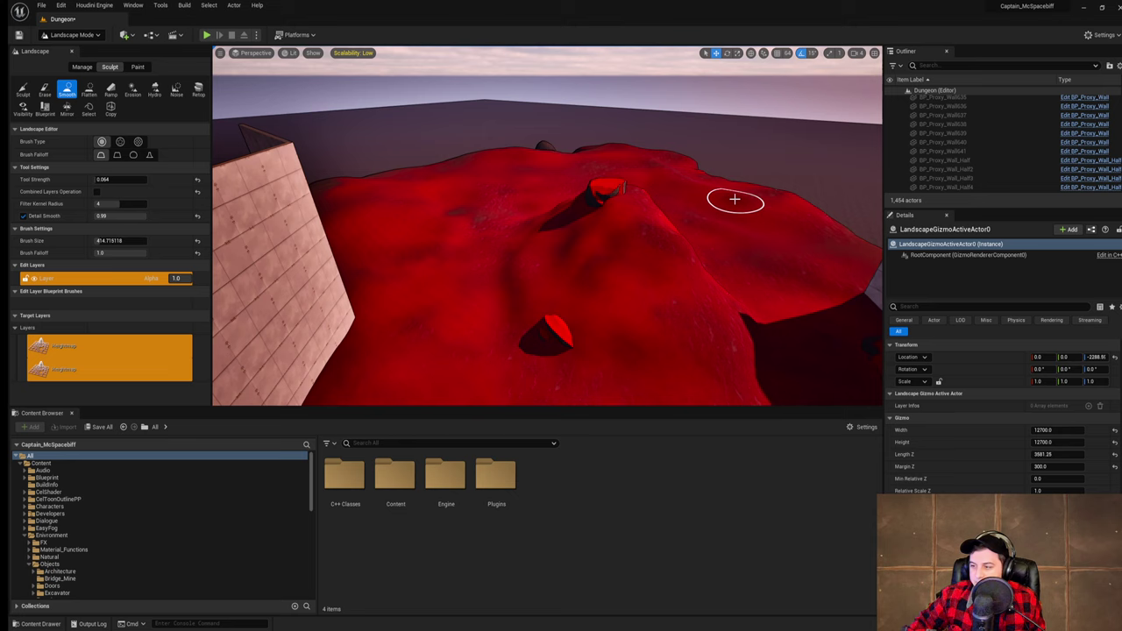
left_click(41, 5)
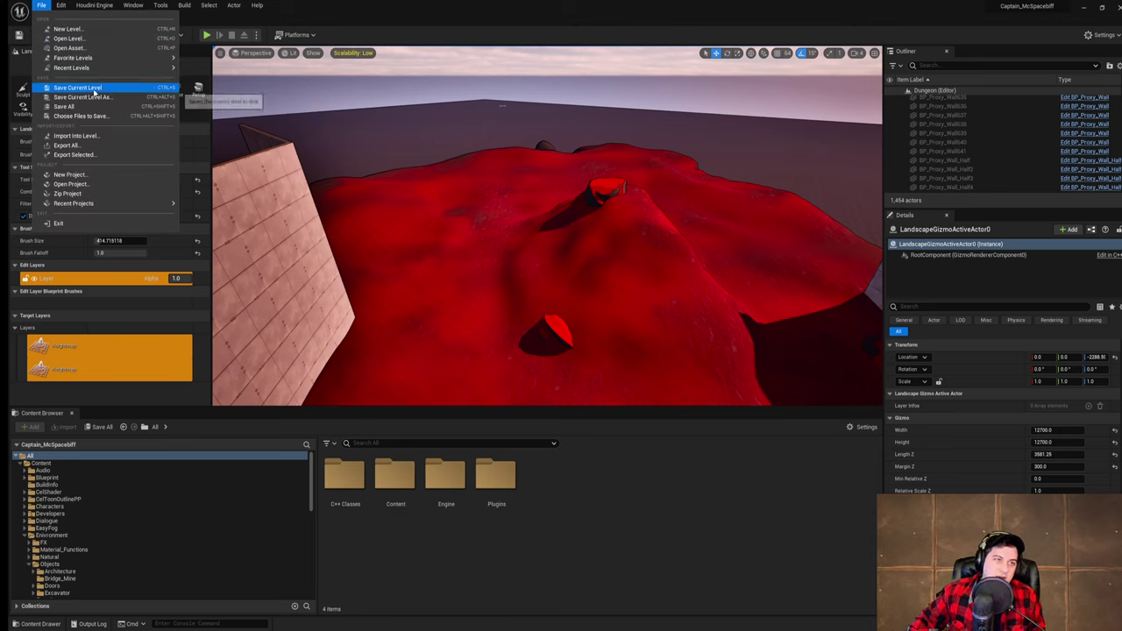
left_click(105, 87)
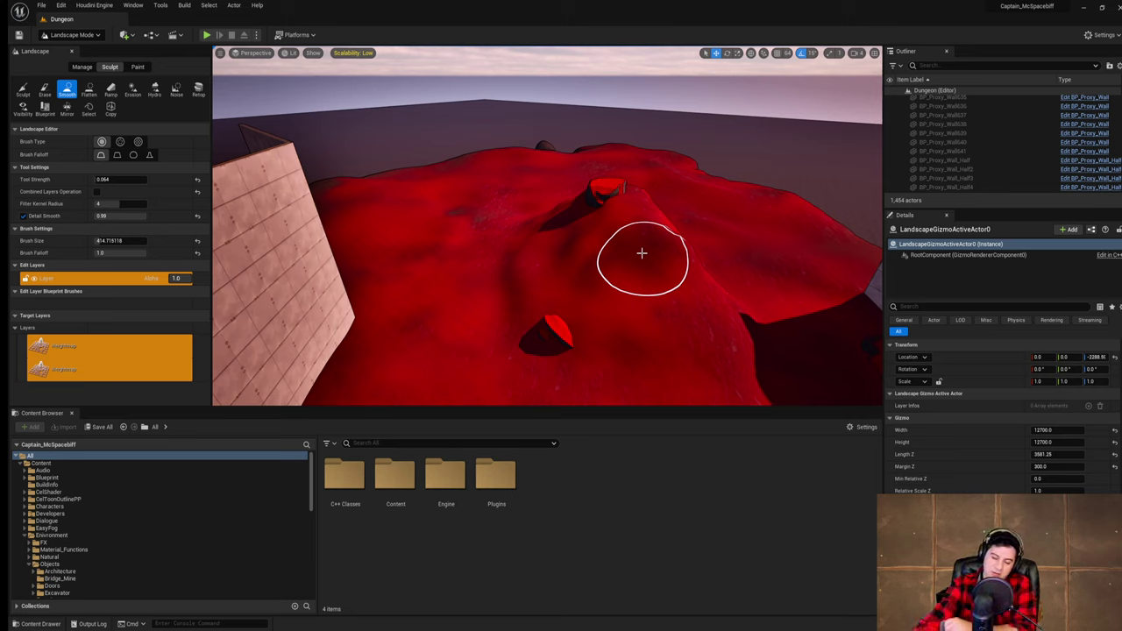
- Build up the ground between the big pillar and the smaller rock with the Sculpt tool
mouse_move(652, 234)
right_mouse_down()
mouse_move(704, 244)
mouse_move(703, 224)
mouse_move(741, 245)
mouse_move(728, 272)
right_mouse_up()
key("w")
key("s")
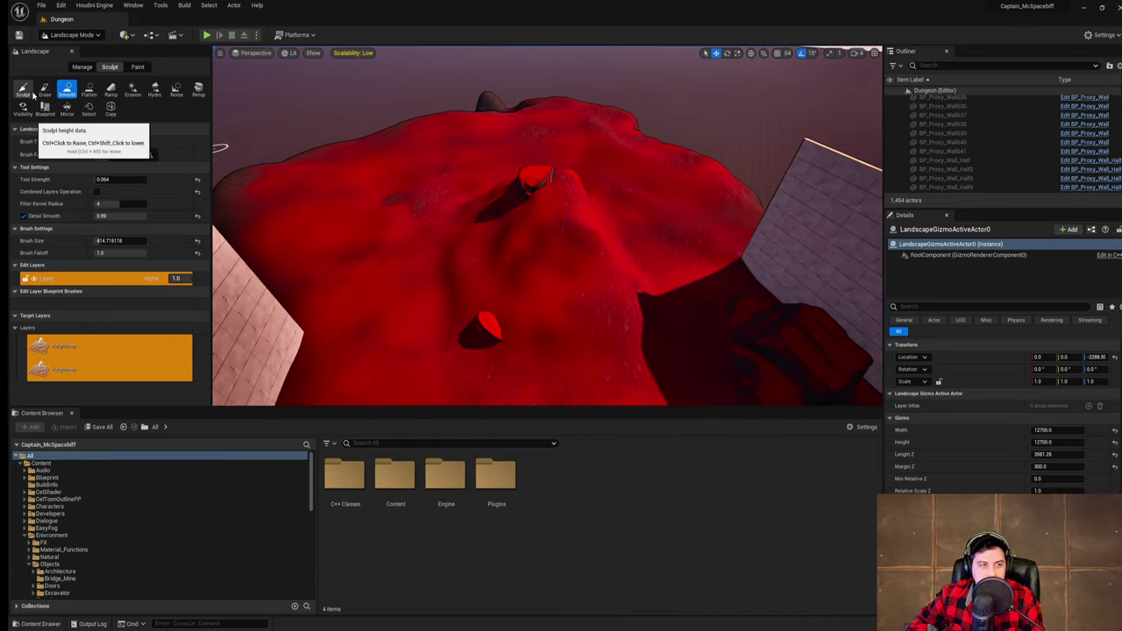
left_click(30, 93)
right_click_drag(443, 233, 507, 245)
mouse_move(474, 242)
left_mouse_down()
mouse_move(432, 215)
mouse_move(416, 185)
mouse_move(432, 197)
mouse_move(406, 191)
mouse_move(412, 223)
mouse_move(430, 175)
mouse_move(394, 228)
mouse_move(534, 281)
mouse_move(446, 276)
mouse_move(564, 298)
mouse_move(588, 279)
mouse_move(597, 290)
left_mouse_up()
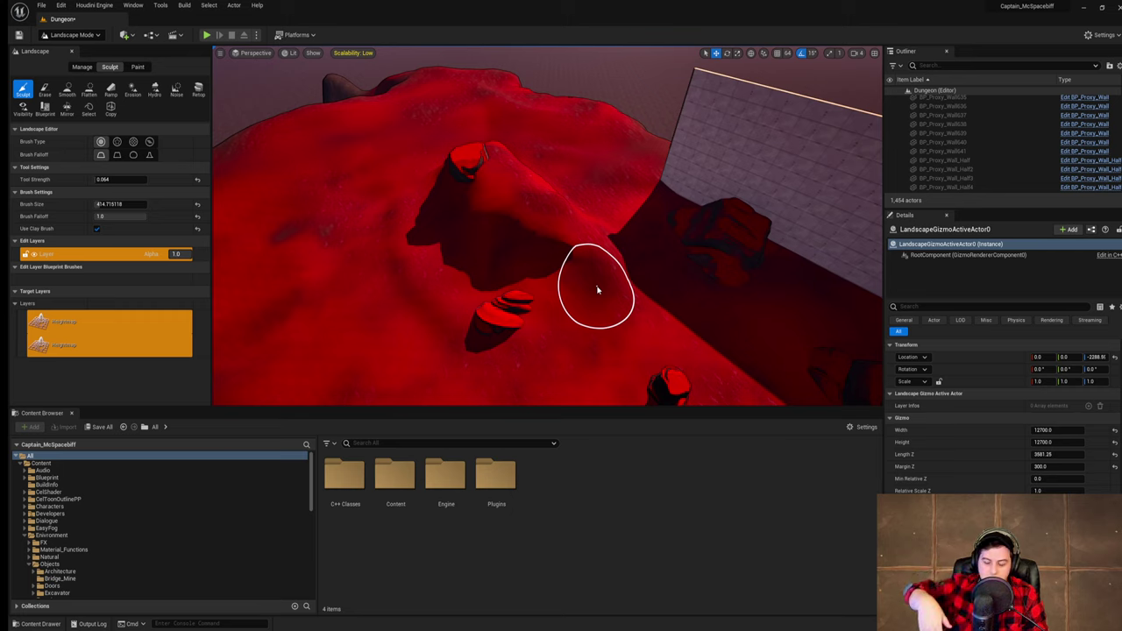
- Lower the raised ridge between the big pillar and the shaded rocks with the Sculpt tool
mouse_move(581, 235)
left_mouse_down()
mouse_move(576, 287)
mouse_move(597, 251)
mouse_move(509, 250)
mouse_move(534, 246)
left_mouse_up()
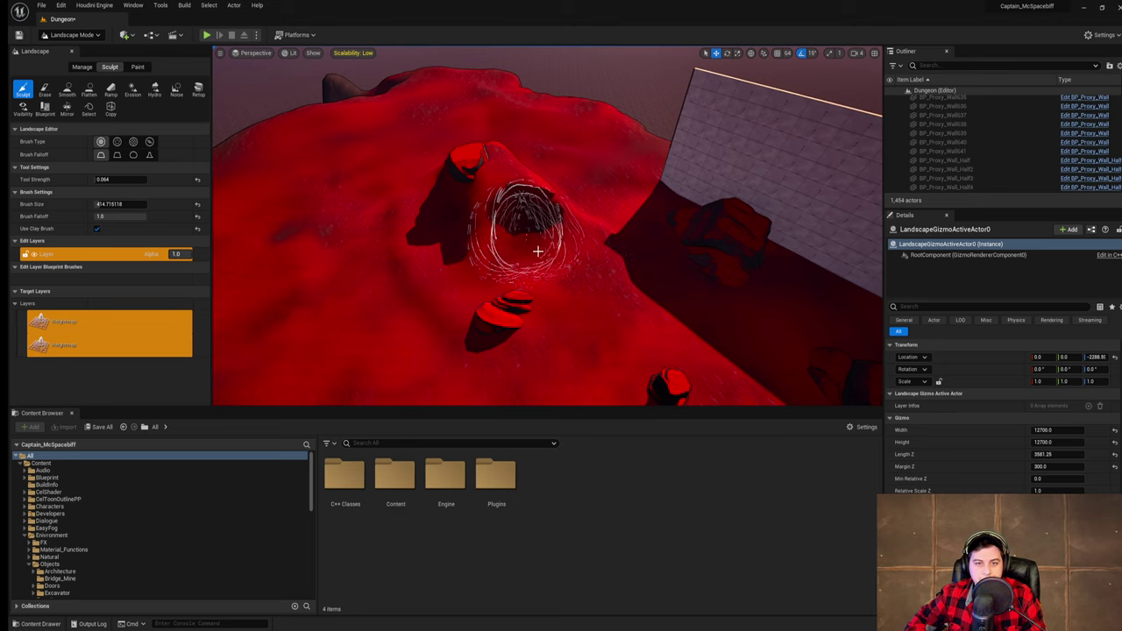
mouse_move(534, 245)
right_mouse_down()
mouse_move(561, 272)
mouse_move(613, 271)
right_mouse_up()
left_click_drag(466, 191, 459, 154)
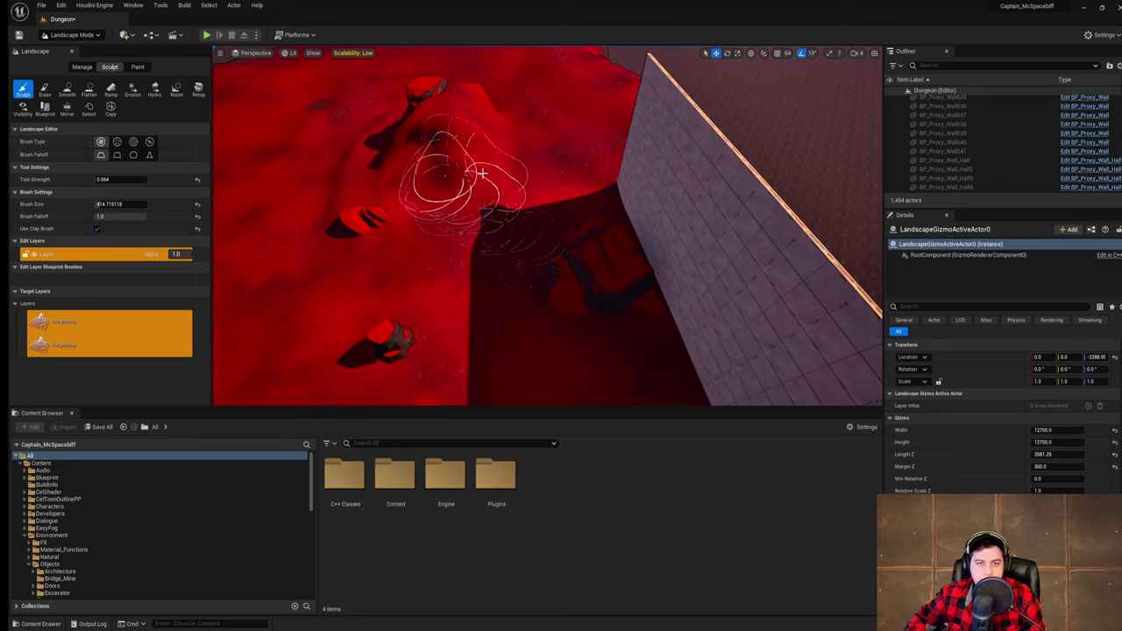
mouse_move(439, 205)
left_mouse_down()
mouse_move(411, 226)
mouse_move(488, 163)
left_mouse_up()
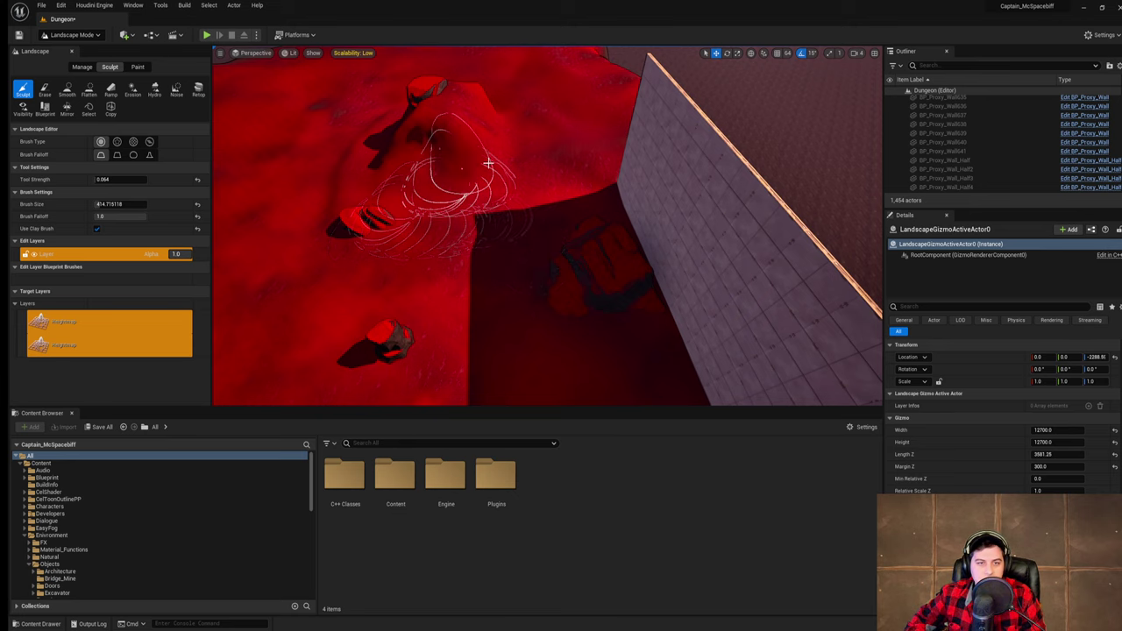
left_click_drag(380, 176, 449, 153, "shift")
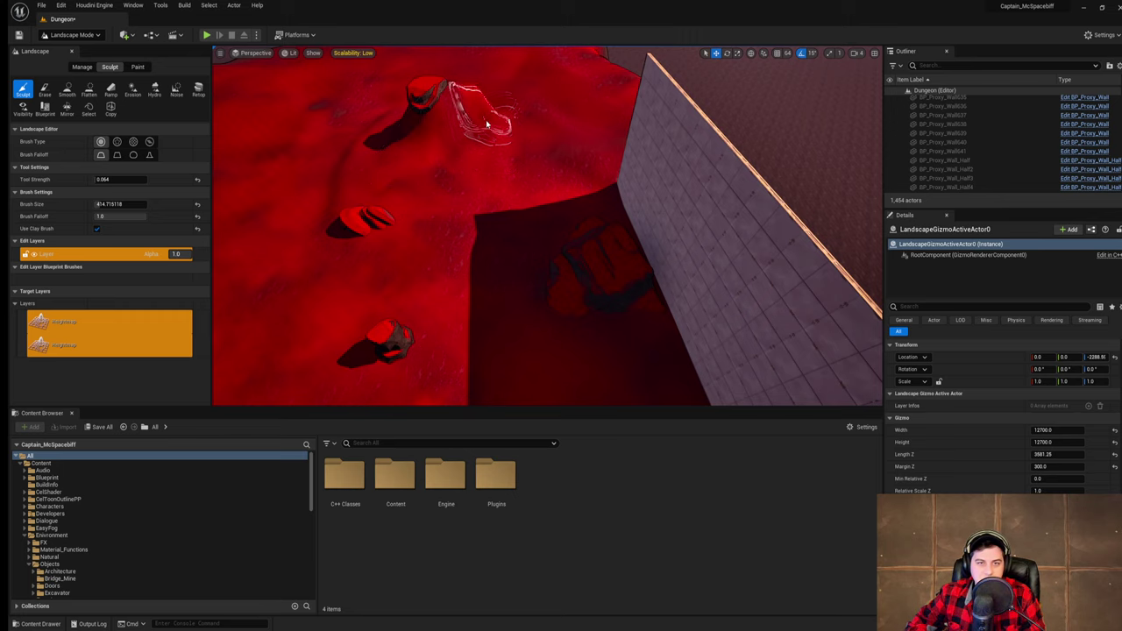
- Carve the ground away from the sides of the big pillar to expose more of its rock
mouse_move(538, 174)
right_mouse_down()
mouse_move(491, 166)
mouse_move(482, 114)
mouse_move(538, 174)
mouse_move(604, 168)
right_mouse_up()
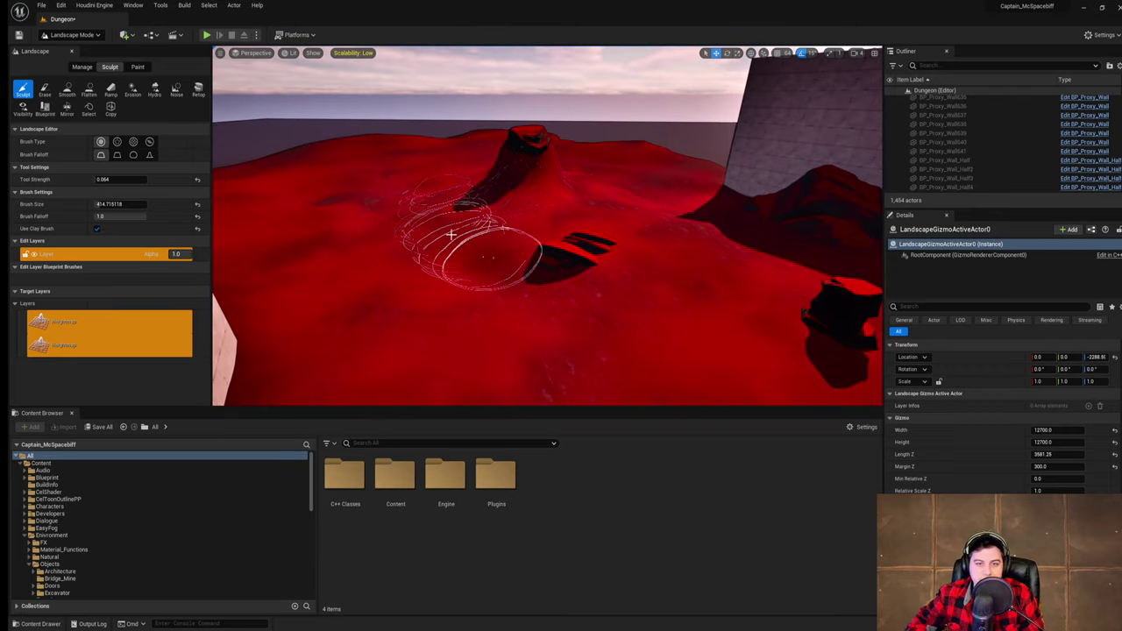
mouse_move(450, 235)
right_mouse_down()
mouse_move(517, 235)
mouse_move(578, 254)
mouse_move(631, 254)
mouse_move(644, 241)
right_mouse_up()
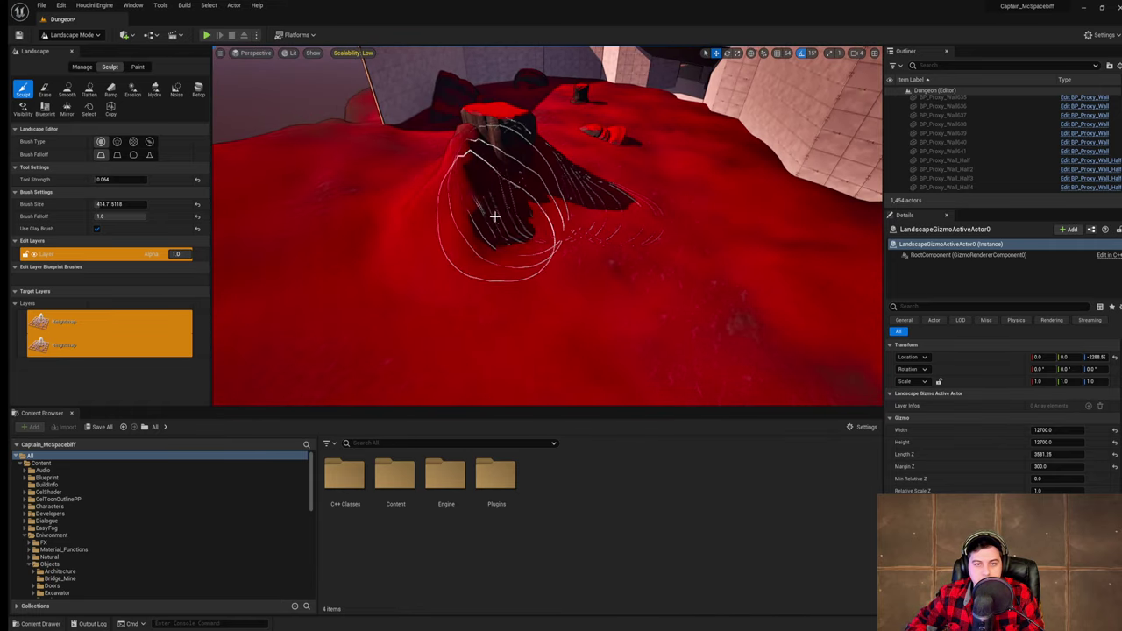
mouse_move(494, 216)
left_mouse_down("shift")
mouse_move(420, 177)
mouse_move(436, 225)
mouse_move(435, 198)
left_mouse_up("shift")
mouse_move(440, 215)
right_mouse_down()
mouse_move(454, 219)
mouse_move(429, 241)
mouse_move(368, 245)
mouse_move(285, 214)
right_mouse_up()
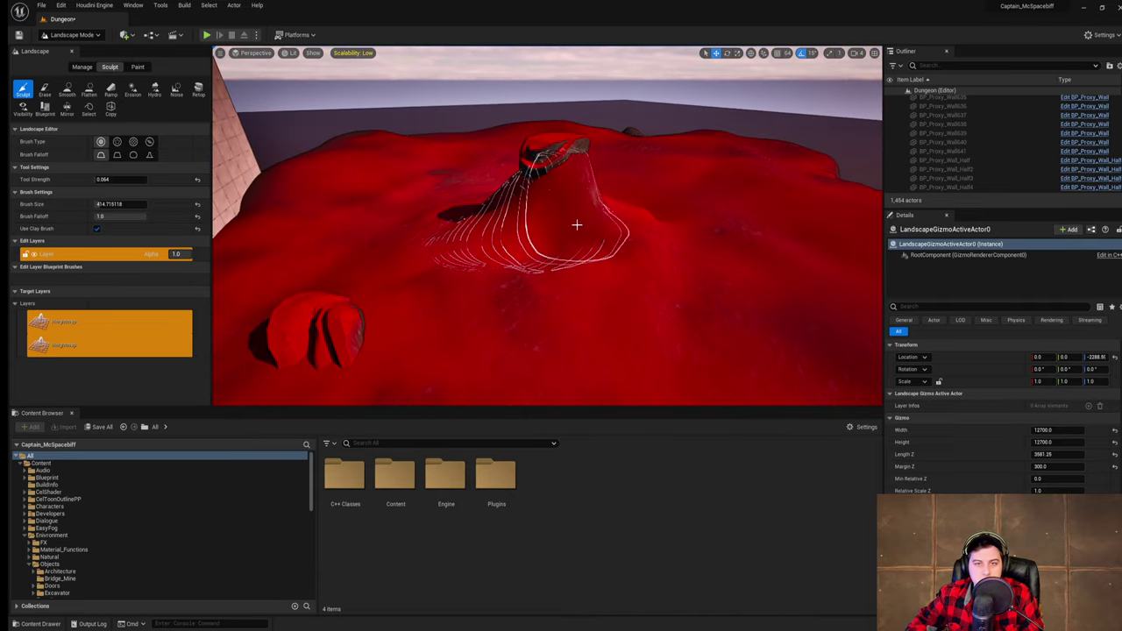
mouse_move(577, 224)
left_mouse_down("shift")
mouse_move(611, 255)
mouse_move(506, 217)
mouse_move(475, 217)
left_mouse_up("shift")
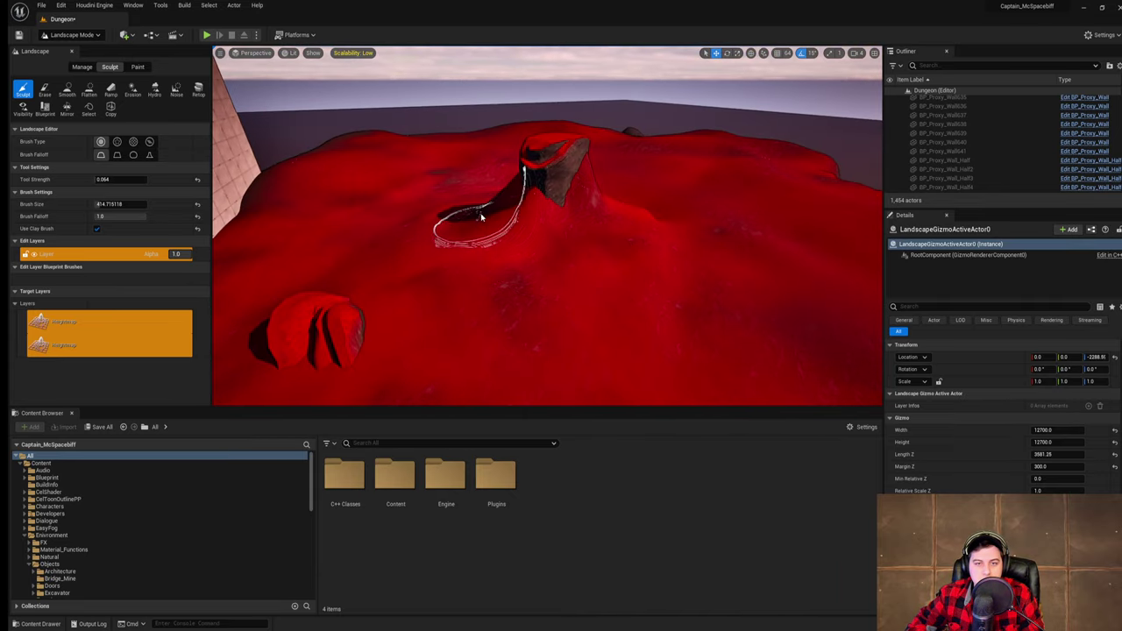
mouse_move(483, 211)
right_mouse_down()
mouse_move(534, 219)
mouse_move(509, 223)
right_mouse_up()
left_click_drag(514, 221, 563, 238, "shift")
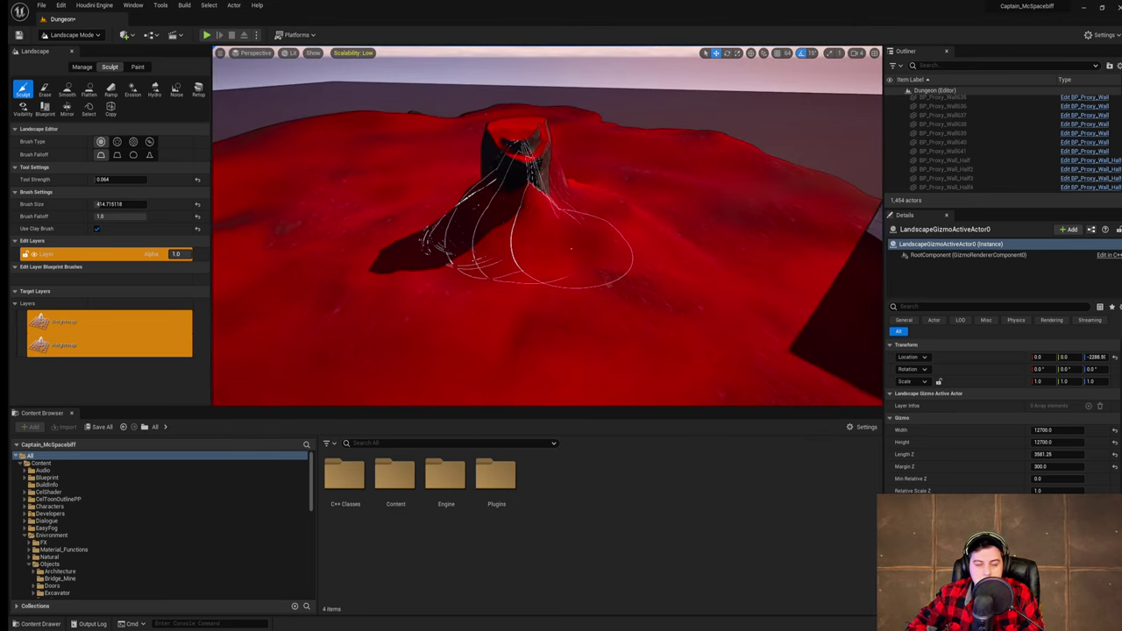
mouse_move(564, 237)
right_mouse_down()
mouse_move(644, 241)
mouse_move(583, 272)
mouse_move(545, 206)
mouse_move(473, 219)
mouse_move(596, 249)
mouse_move(591, 197)
mouse_move(543, 285)
right_mouse_up()
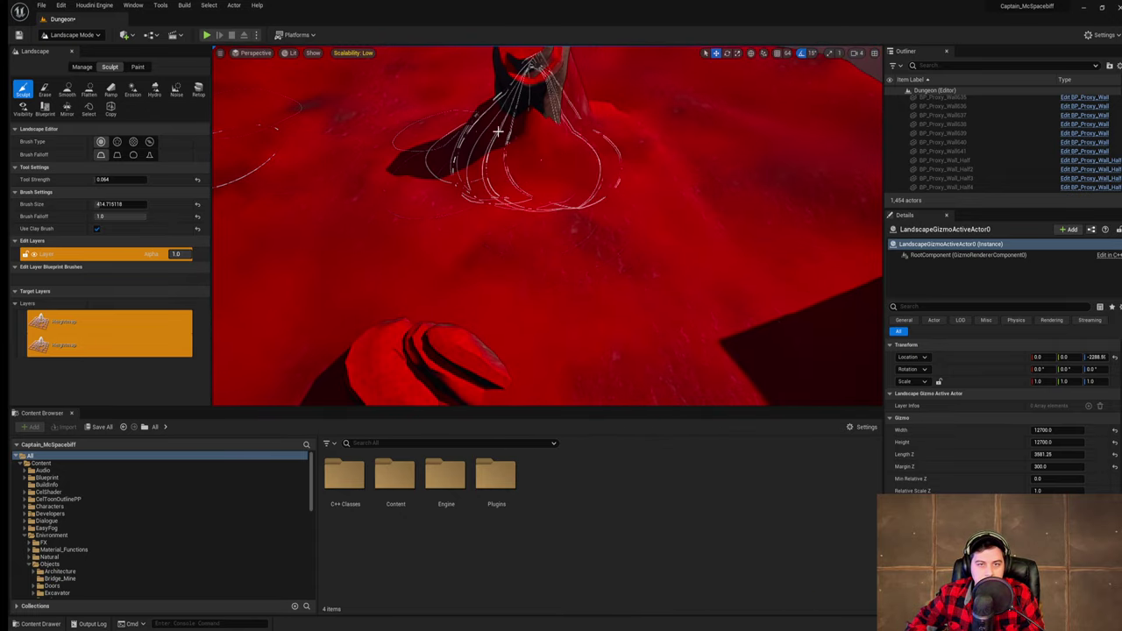
- Raise a tall ridge beside the big pillar with the Sculpt tool, increasing the tool strength to 0.744
left_click_drag(106, 180, 116, 180)
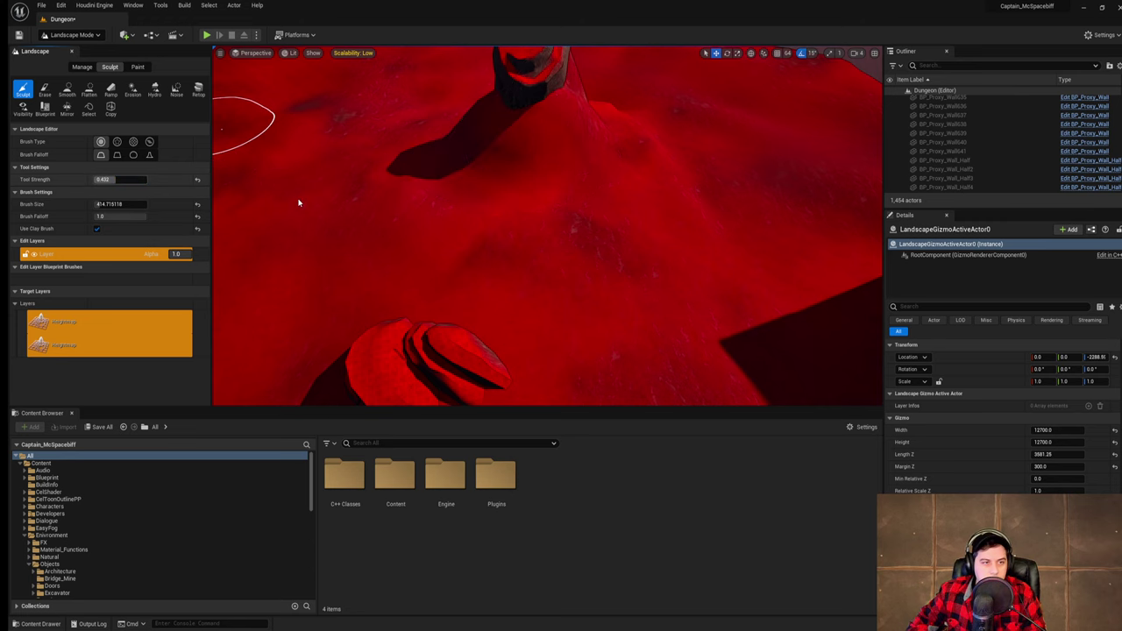
right_click_drag(298, 202, 302, 182)
right_click_drag(604, 250, 605, 254)
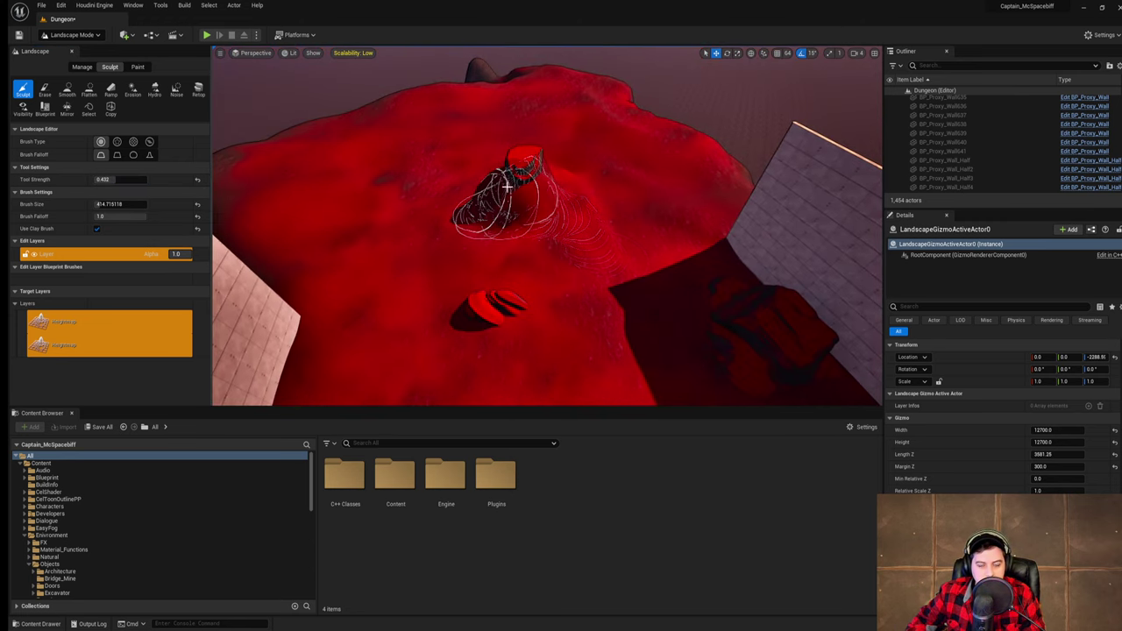
left_click_drag(116, 180, 133, 179)
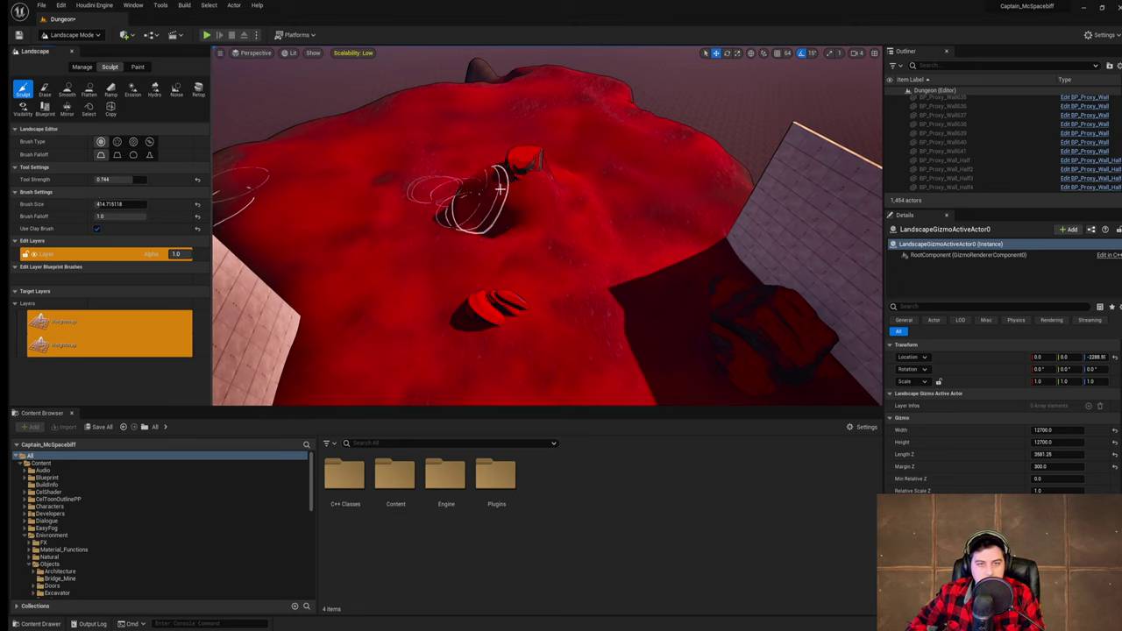
left_click_drag(488, 200, 519, 176)
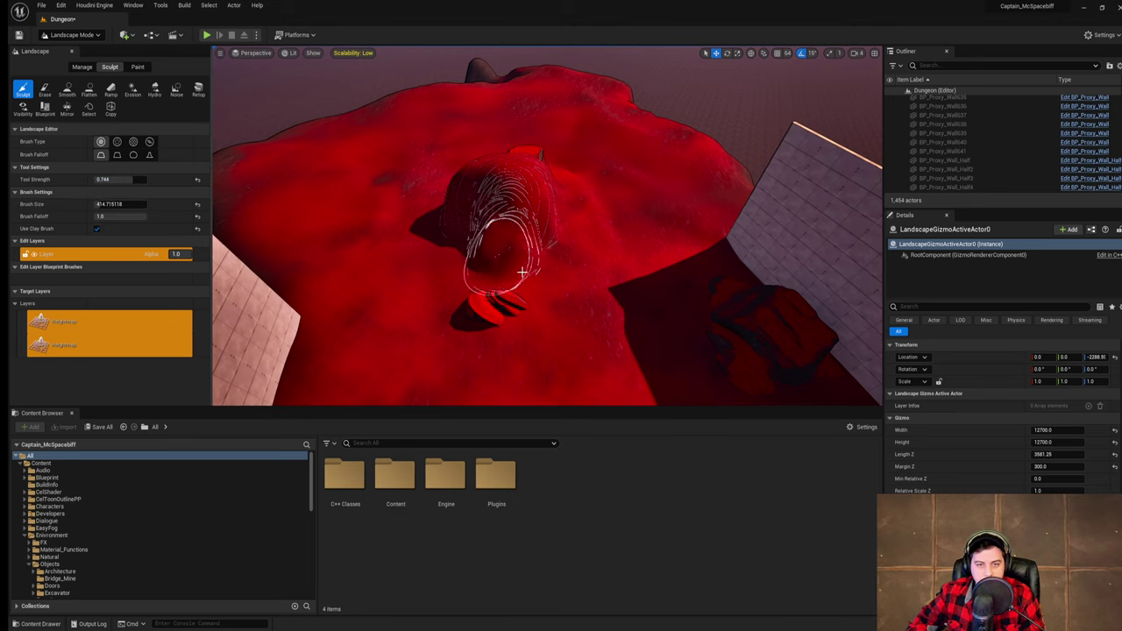
mouse_move(518, 320)
right_mouse_down()
mouse_move(509, 359)
mouse_move(622, 324)
right_mouse_up()
mouse_move(589, 220)
left_mouse_down()
mouse_move(618, 227)
mouse_move(626, 140)
mouse_move(576, 190)
mouse_move(613, 155)
mouse_move(596, 188)
mouse_move(543, 230)
mouse_move(551, 300)
mouse_move(573, 205)
mouse_move(546, 233)
mouse_move(541, 271)
mouse_move(601, 188)
mouse_move(566, 261)
left_mouse_up()
- Level the ridge into a broad plateau over the big pillar with the Flatten tool
left_click(89, 90)
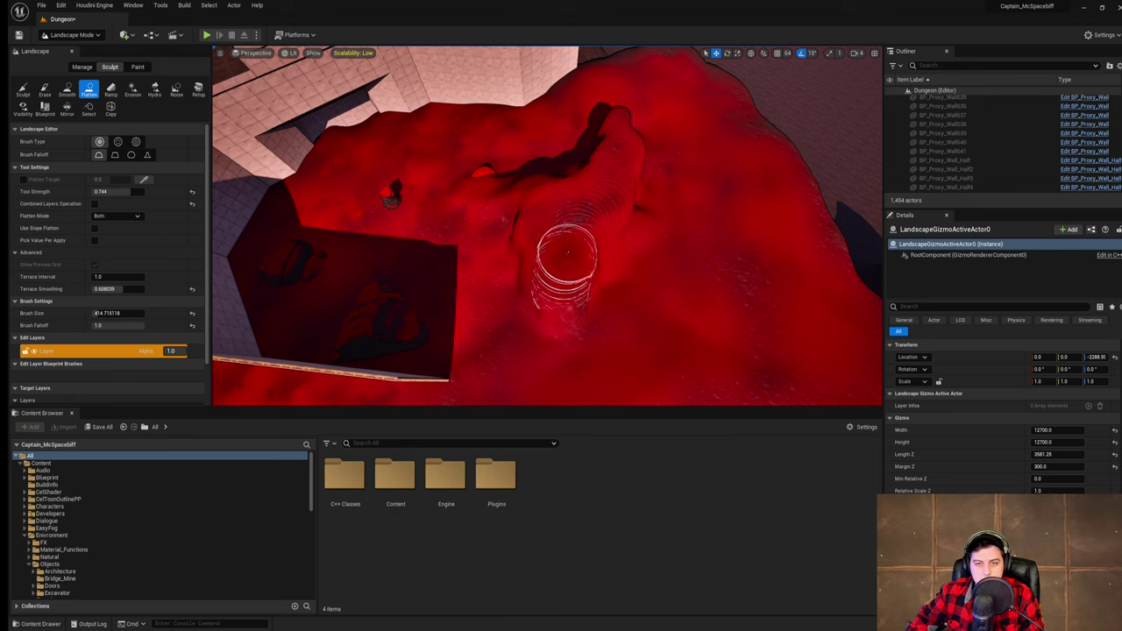
mouse_move(566, 261)
right_mouse_down()
mouse_move(614, 254)
mouse_move(693, 192)
right_mouse_up()
right_click_drag(552, 184, 571, 251)
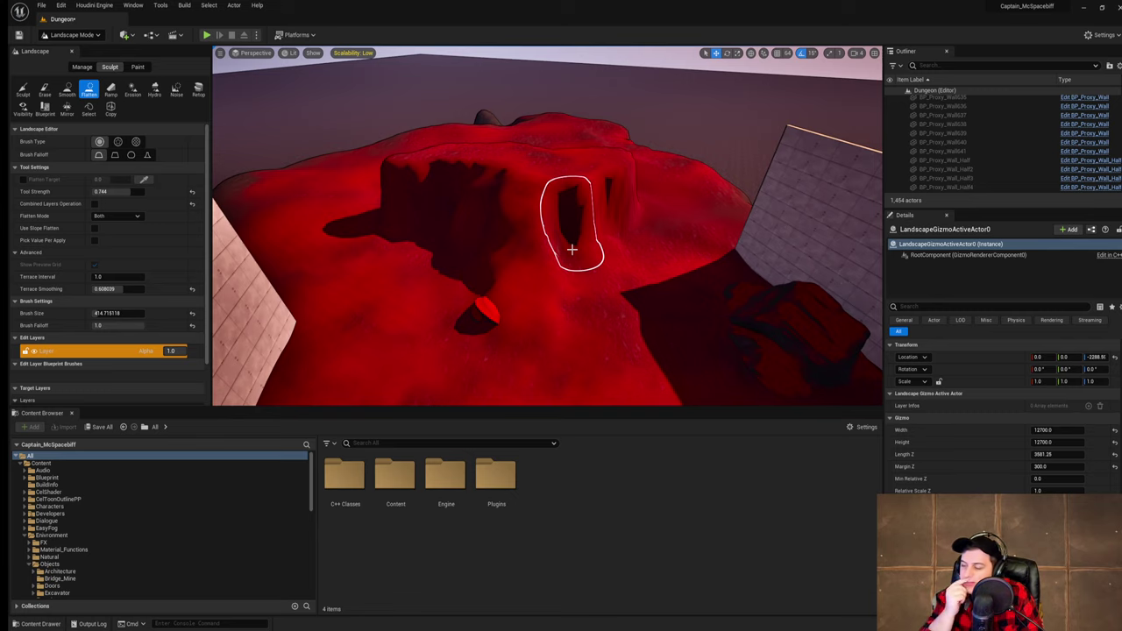
- Save the current level with the new plateau
key("w")
mouse_move(468, 113)
right_mouse_down()
mouse_move(481, 105)
mouse_move(449, 94)
right_mouse_up()
left_click(41, 6)
left_click(75, 87)
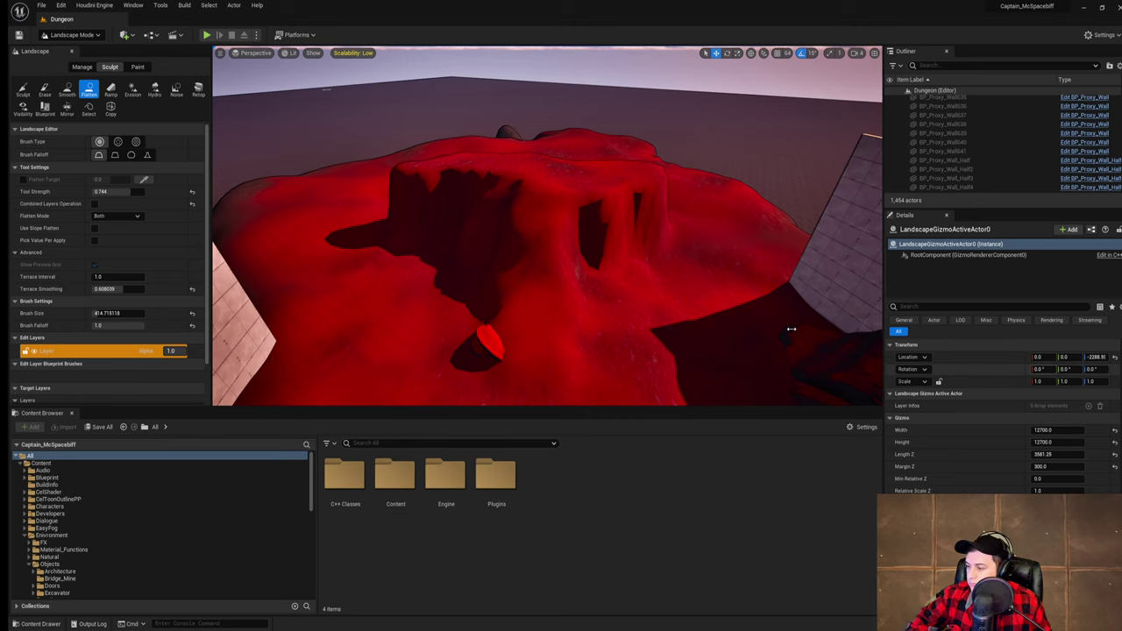
- Examine the plateau's steep sides and hollows from several angles near the stone wall
mouse_move(561, 237)
right_mouse_down()
mouse_move(521, 273)
mouse_move(473, 251)
right_mouse_up()
key("w")
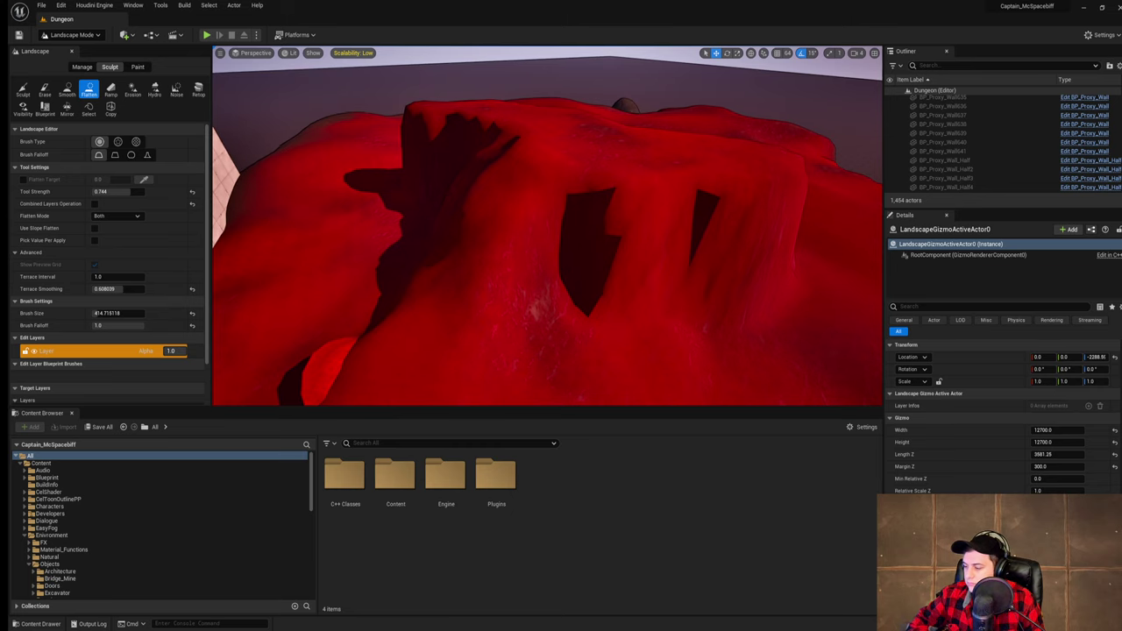
key("s")
mouse_move(547, 226)
right_mouse_down()
mouse_move(521, 226)
mouse_move(597, 224)
mouse_move(538, 224)
right_mouse_up()
key("a")
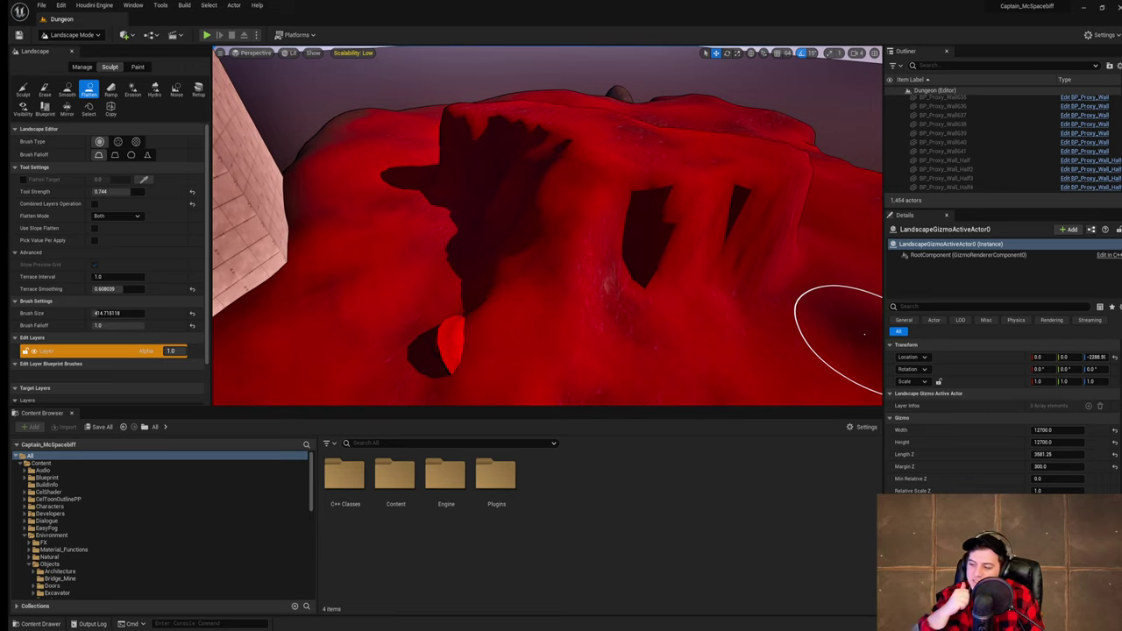
mouse_move(864, 334)
right_mouse_down()
mouse_move(829, 349)
mouse_move(913, 347)
mouse_move(850, 337)
right_mouse_up()
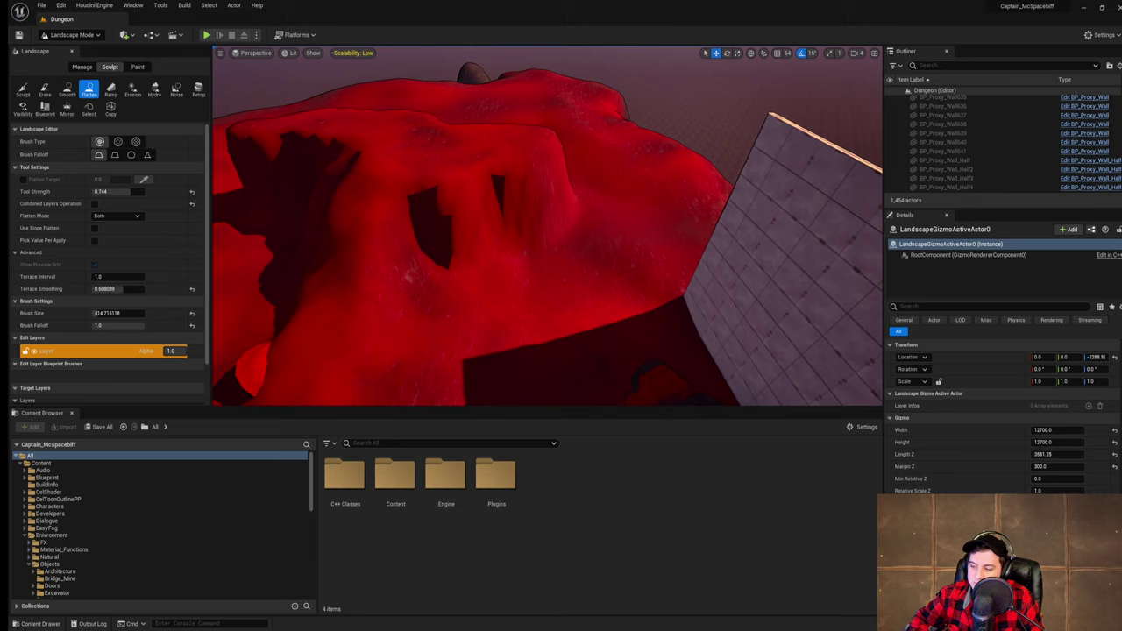
- Smooth the plateau's steep side and the dark hollows in it with the Smooth tool at 0.744 strength
right_click_drag(850, 337, 840, 334)
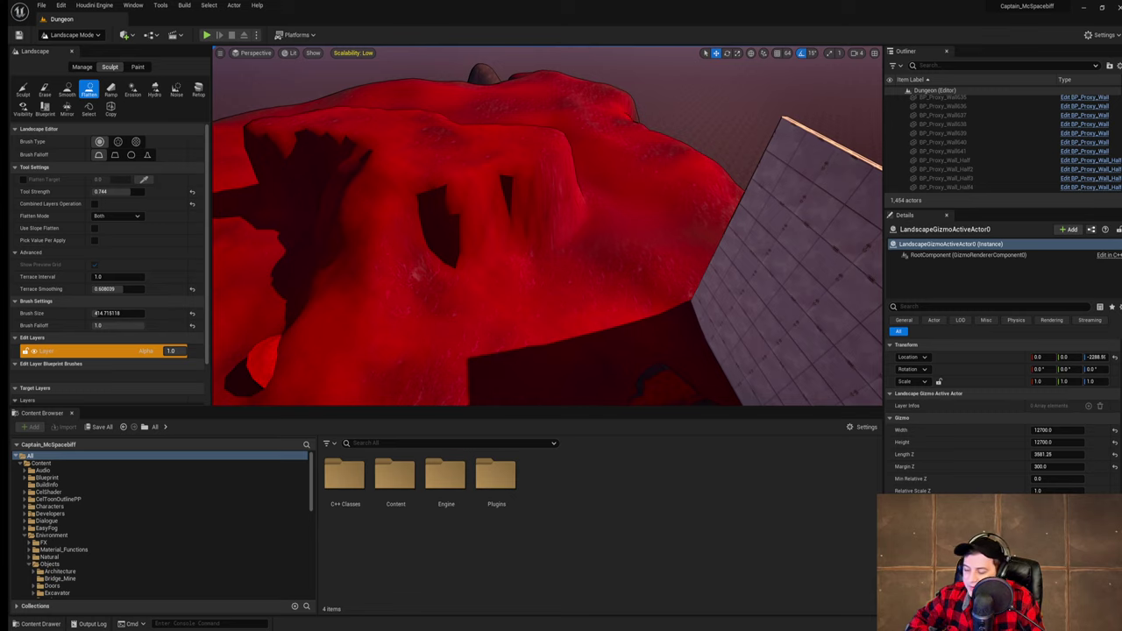
right_click_drag(548, 226, 399, 260)
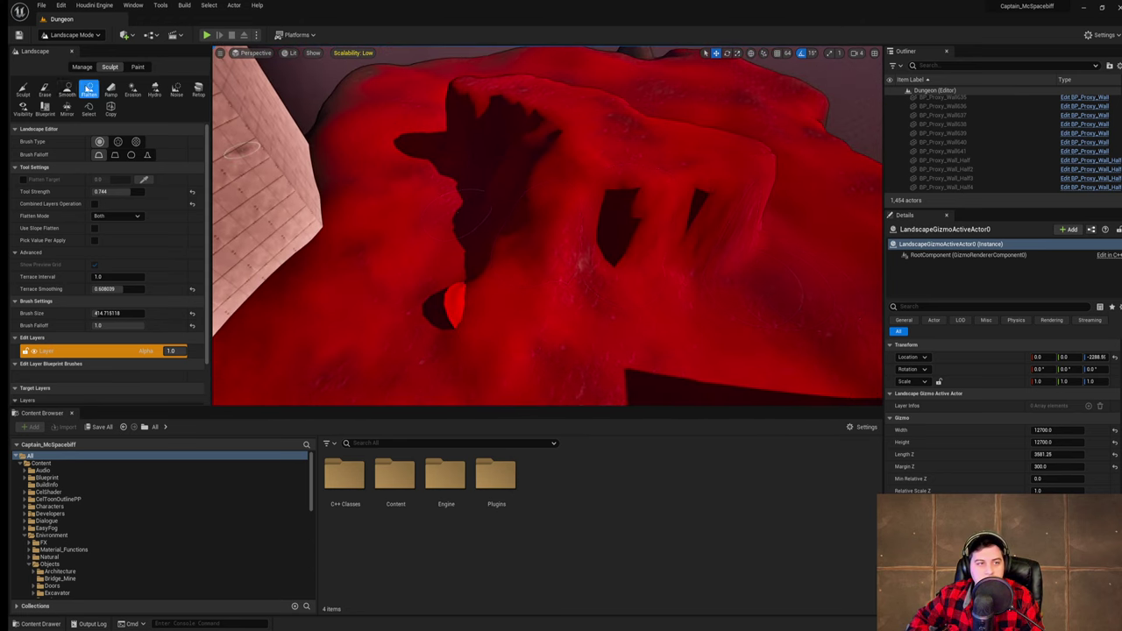
left_click(67, 89)
mouse_move(566, 149)
left_mouse_down()
mouse_move(484, 110)
mouse_move(643, 205)
mouse_move(605, 276)
mouse_move(660, 216)
mouse_move(681, 225)
left_mouse_up()
right_click_drag(744, 261, 863, 261)
key("w")
mouse_move(606, 240)
left_mouse_down()
mouse_move(591, 241)
mouse_move(614, 218)
left_mouse_up()
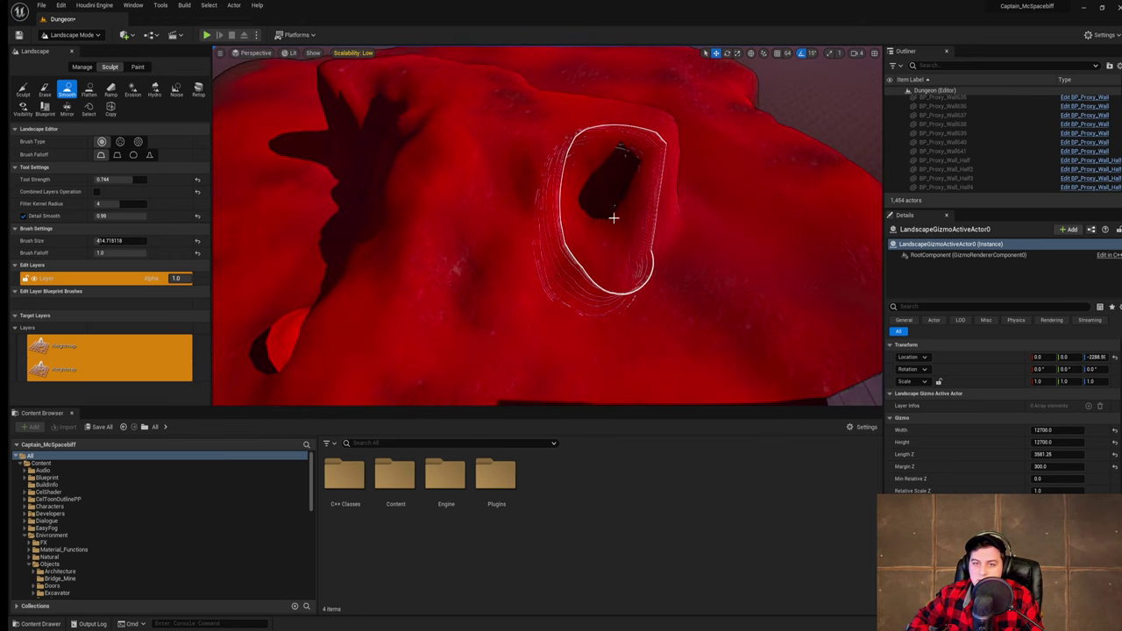
right_click_drag(741, 263, 635, 255)
key("d")
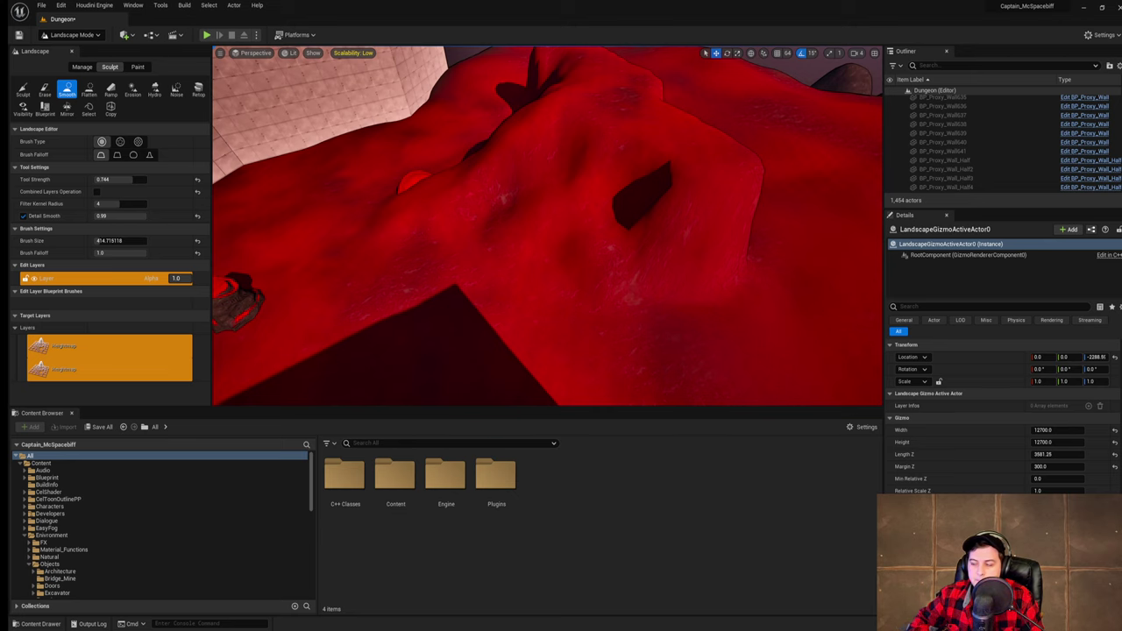
right_click_drag(770, 262, 688, 259)
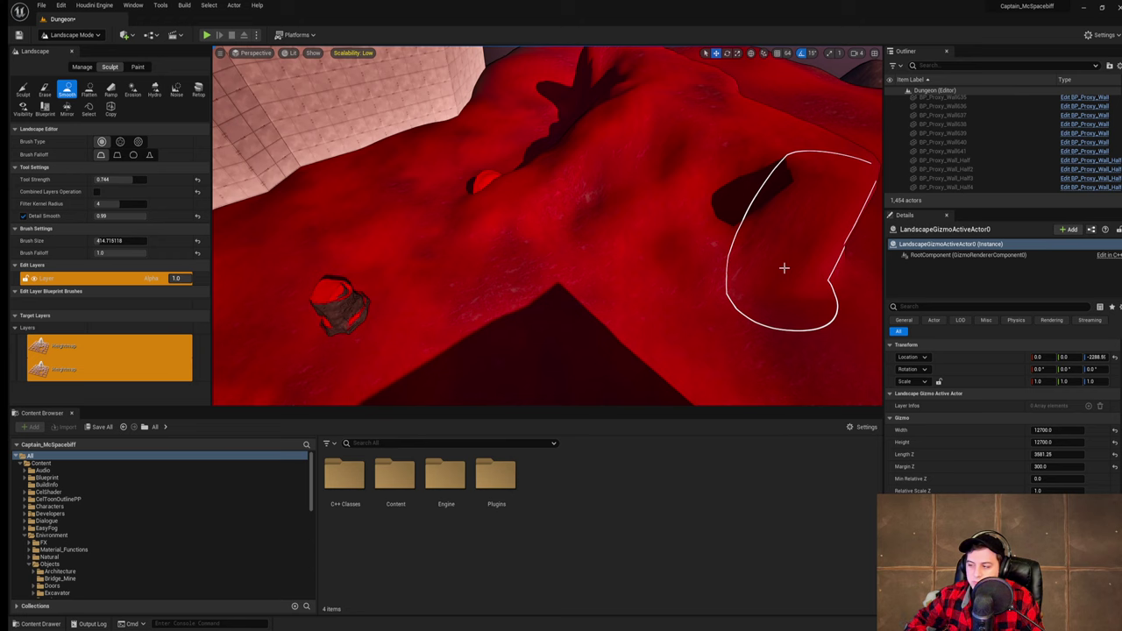
right_click_drag(726, 265, 762, 215)
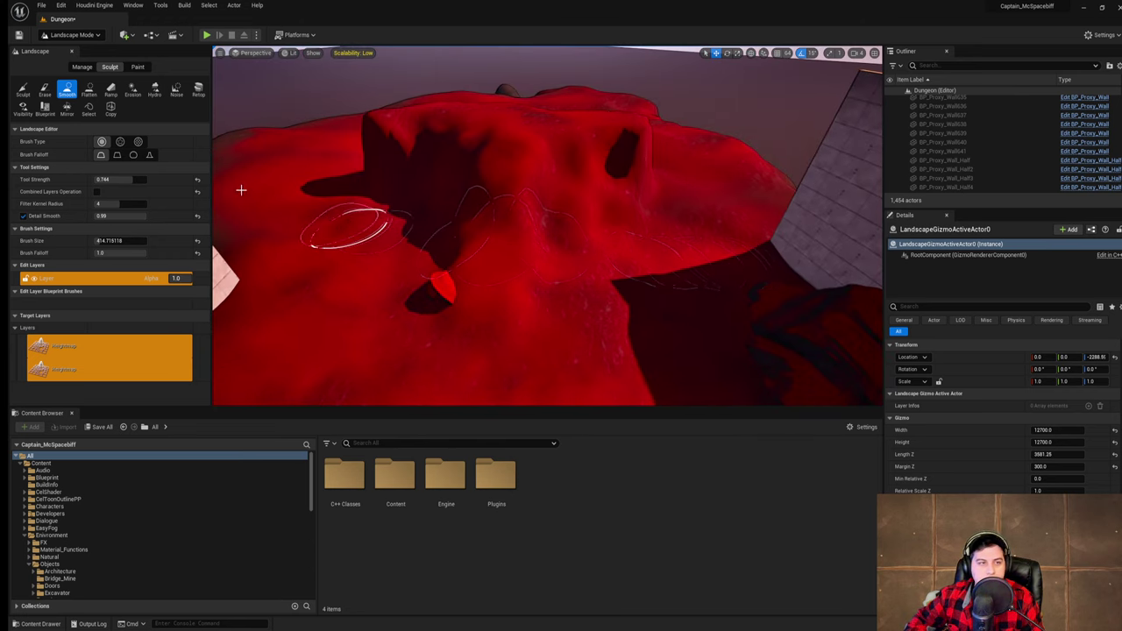
- Lower the Smooth tool strength to 0.192 and gently soften the plateau's rim and side slopes
mouse_move(410, 150)
left_mouse_down()
mouse_move(376, 142)
mouse_move(445, 150)
mouse_move(435, 150)
left_mouse_up()
left_click_drag(131, 180, 105, 180)
mouse_move(426, 145)
left_mouse_down()
mouse_move(460, 147)
mouse_move(453, 134)
mouse_move(419, 138)
mouse_move(602, 159)
mouse_move(647, 143)
left_mouse_up()
mouse_move(666, 192)
right_mouse_down()
mouse_move(688, 183)
mouse_move(666, 227)
right_mouse_up()
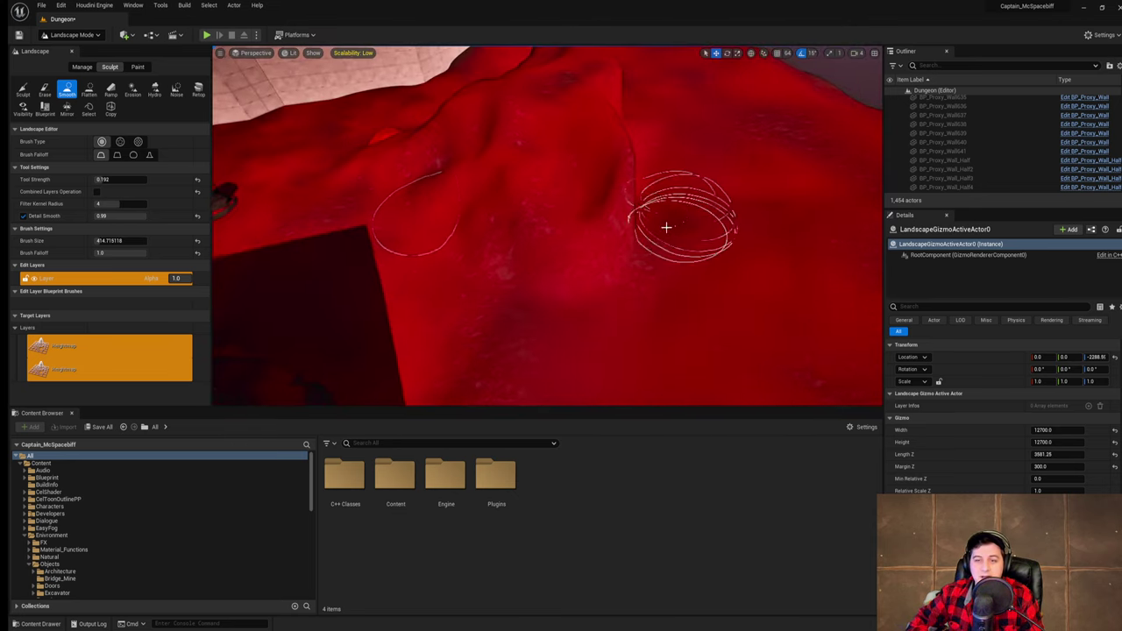
left_click_drag(626, 216, 619, 215)
right_click_drag(619, 215, 859, 186)
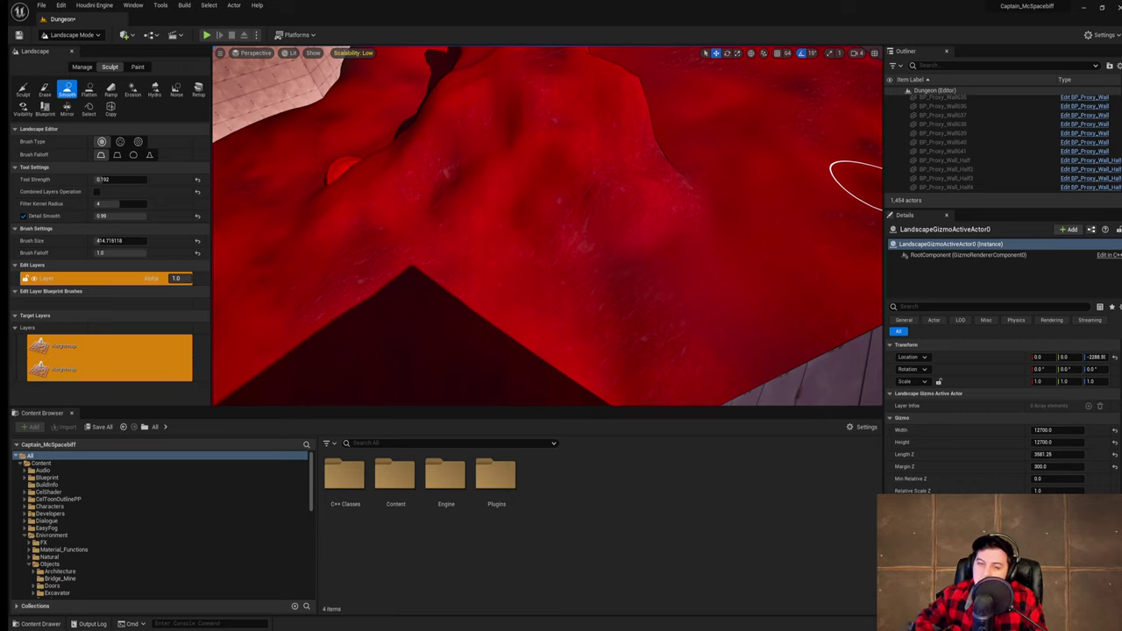
- Save the current level with the smoothed plateau
mouse_move(673, 215)
right_mouse_down()
mouse_move(688, 250)
mouse_move(718, 254)
mouse_move(673, 215)
right_mouse_up()
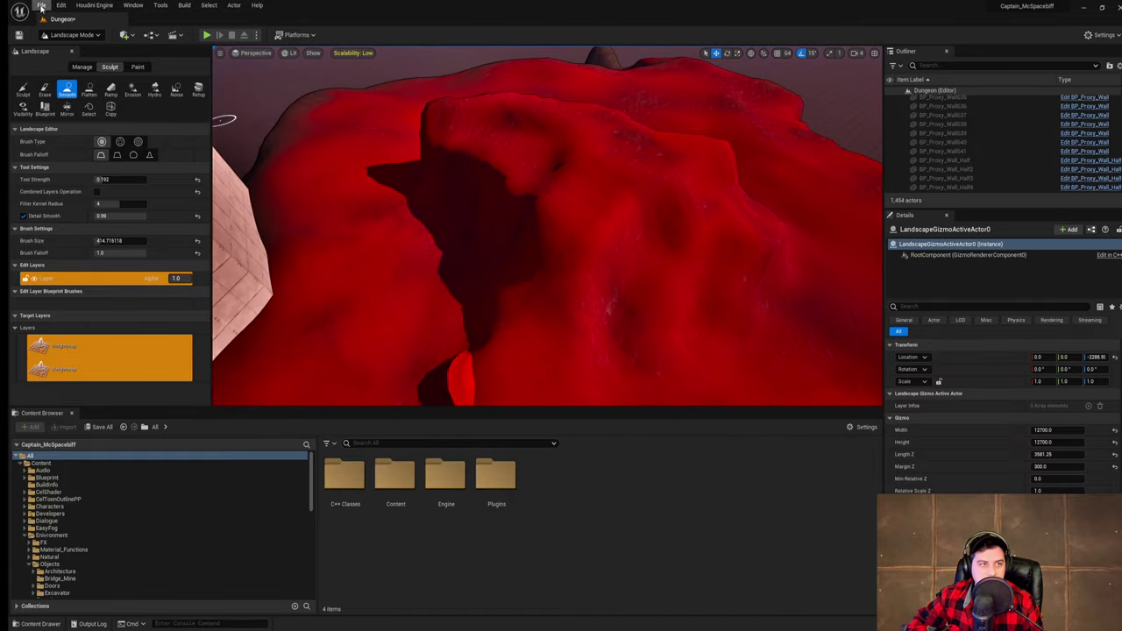
left_click(41, 7)
left_click(79, 100)
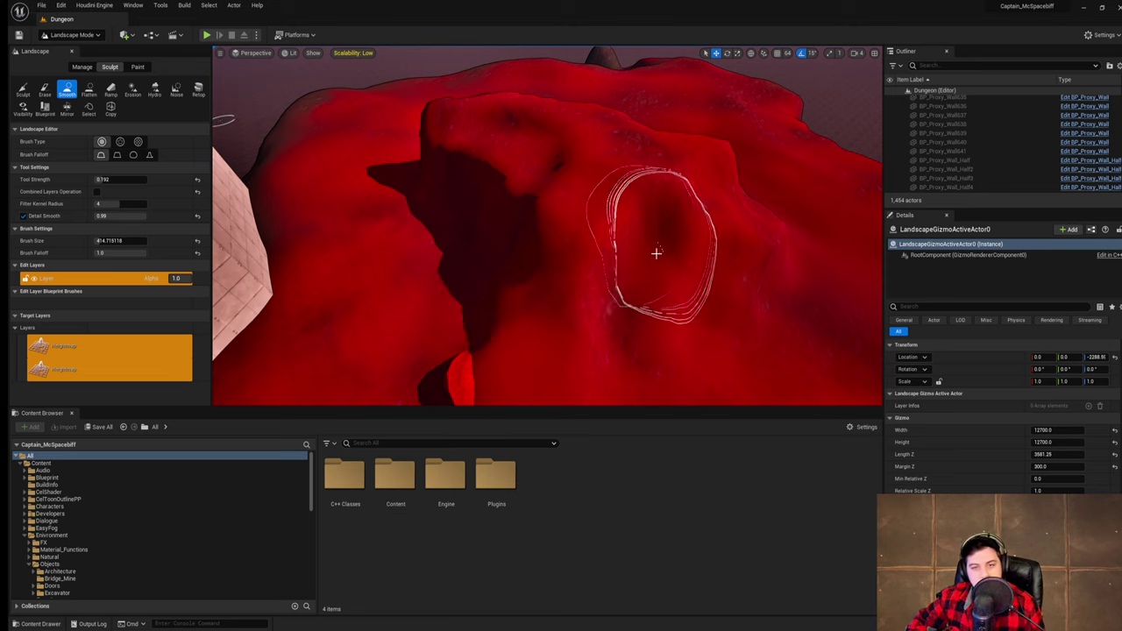
- Leave landscape editing for Selection Mode and select the landscape from a high overview of the dungeon
right_click_drag(656, 253, 627, 256)
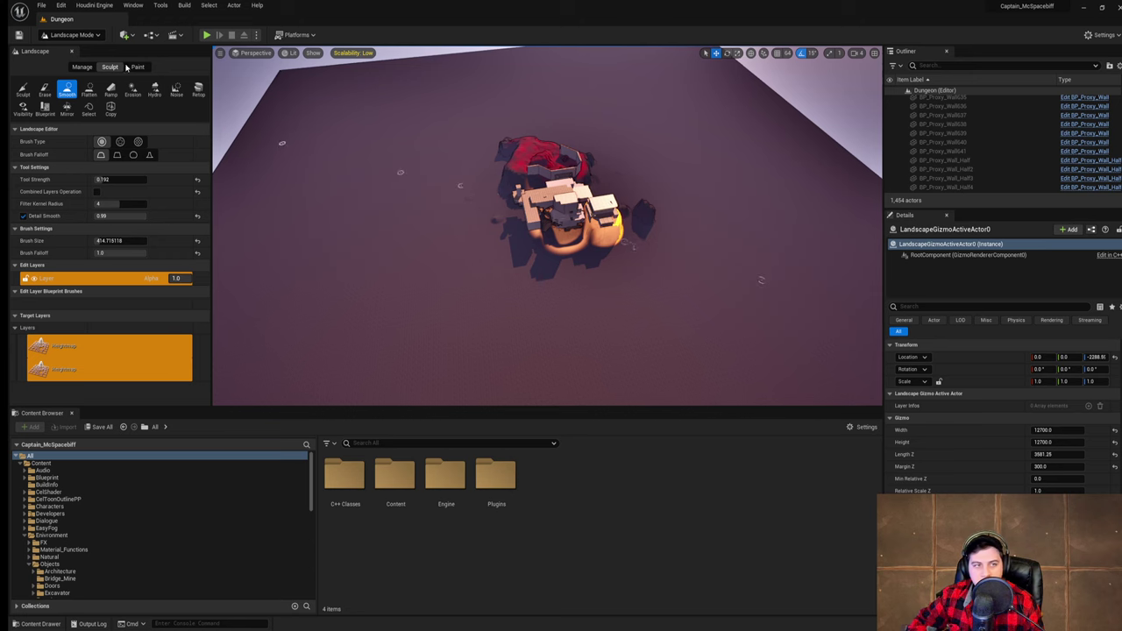
left_click(79, 35)
left_click(75, 50)
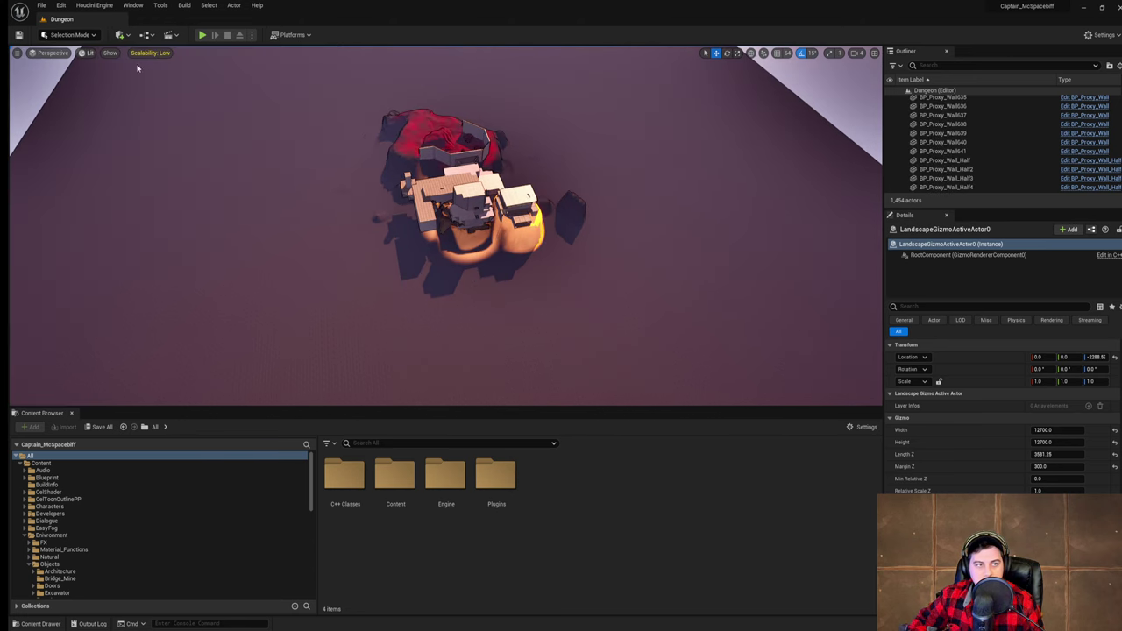
left_click(343, 124)
right_click_drag(344, 123, 678, 193)
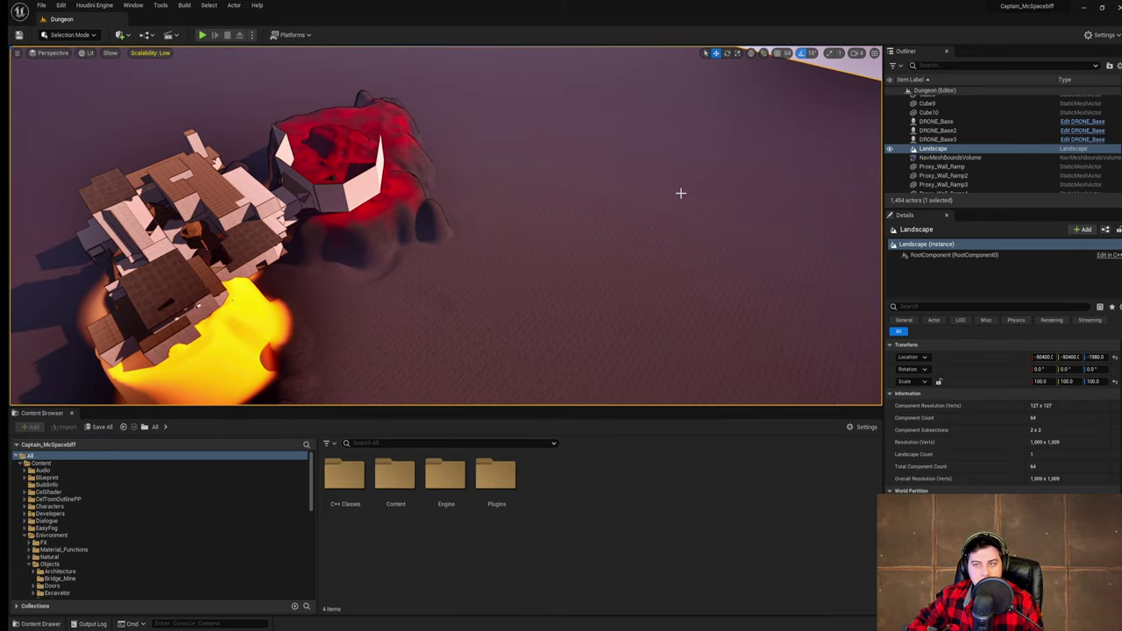
- Inspect the landscape's mesh around the plateau and pillars in Wireframe view mode
left_click(86, 54)
left_click(84, 104)
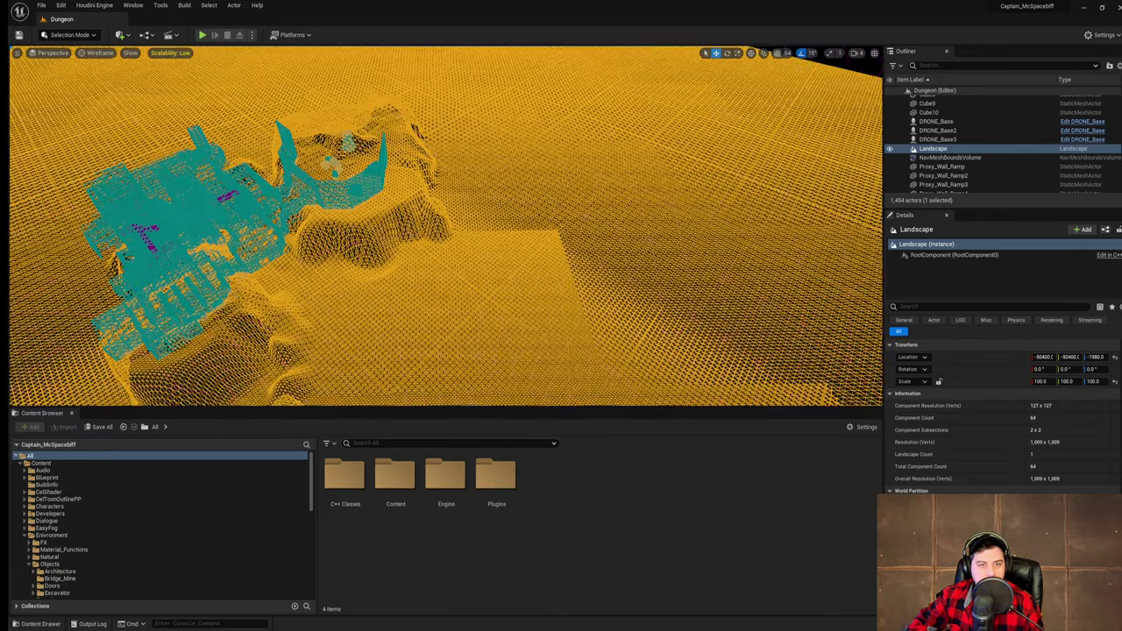
right_click_drag(350, 175, 303, 178)
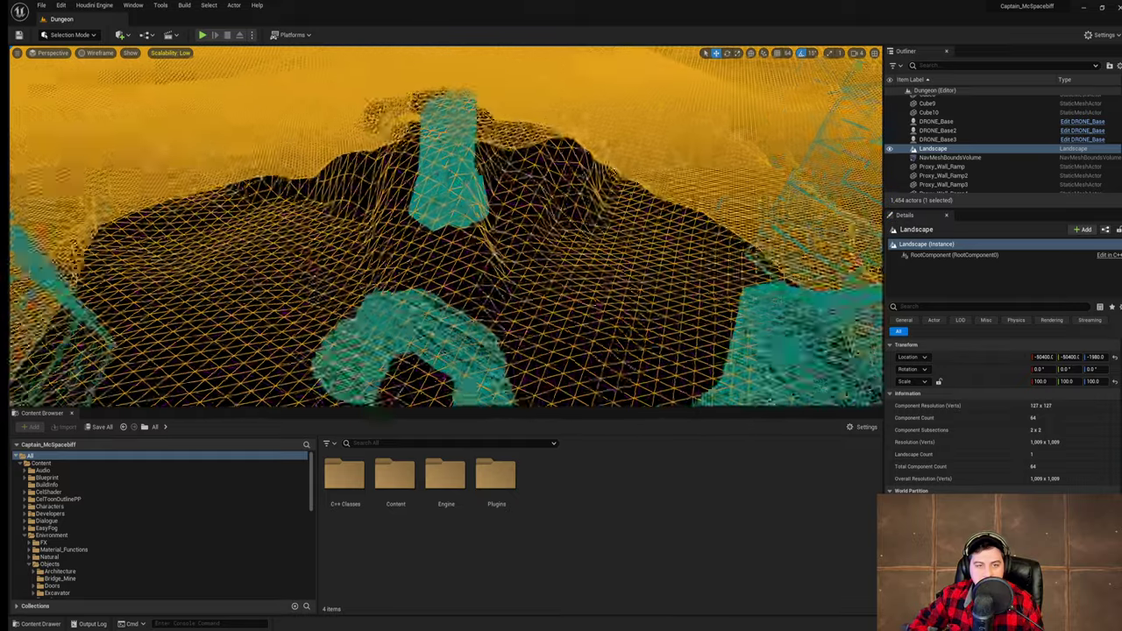
right_click_drag(445, 226, 496, 210)
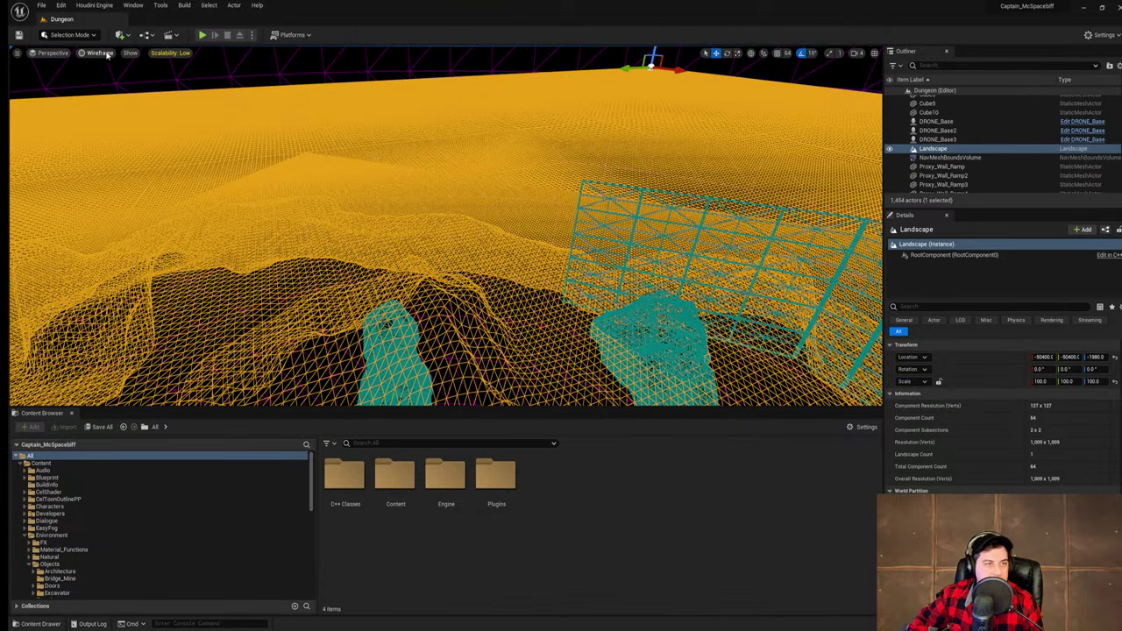
- Restore the Lit view mode and save the current level
left_click(102, 78)
right_click_drag(418, 169, 346, 153)
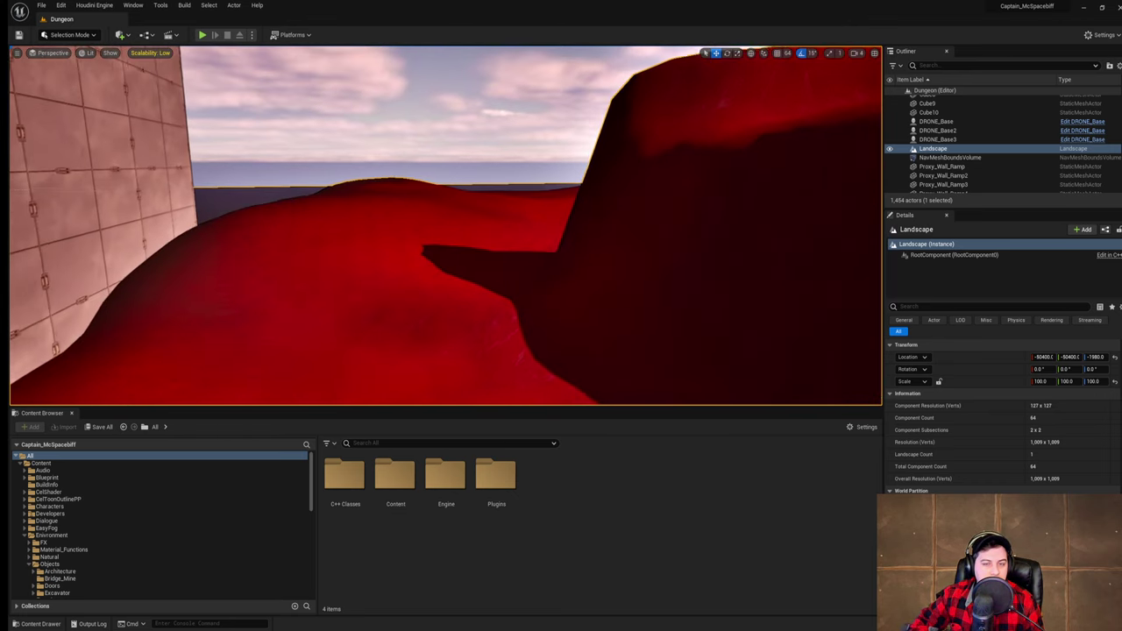
right_click_drag(552, 248, 675, 287)
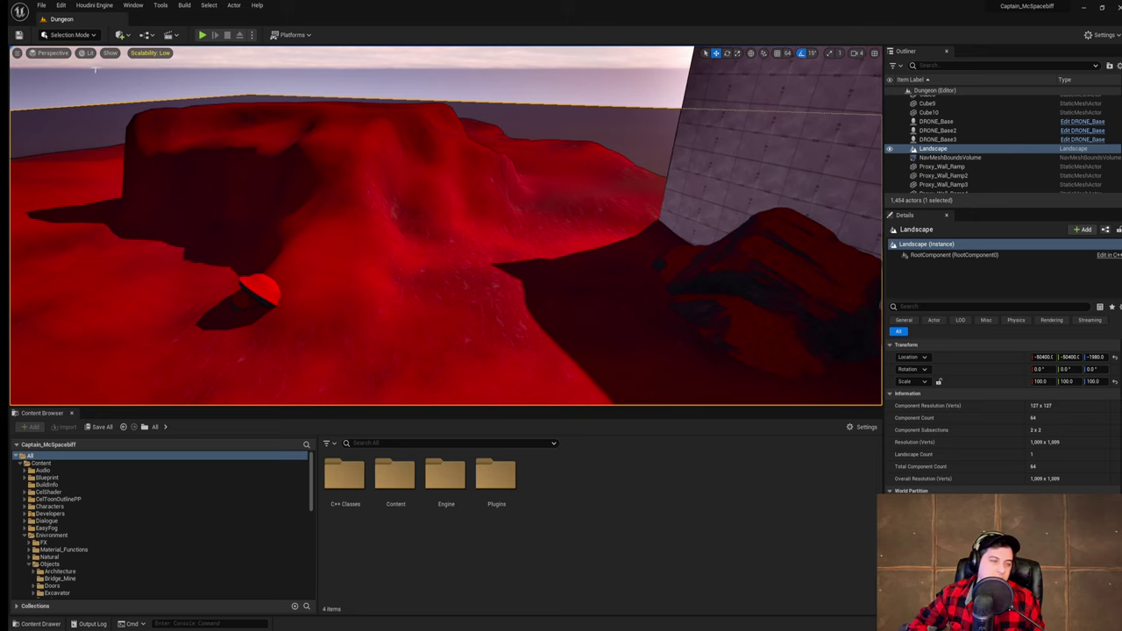
left_click(40, 7)
left_click(76, 87)
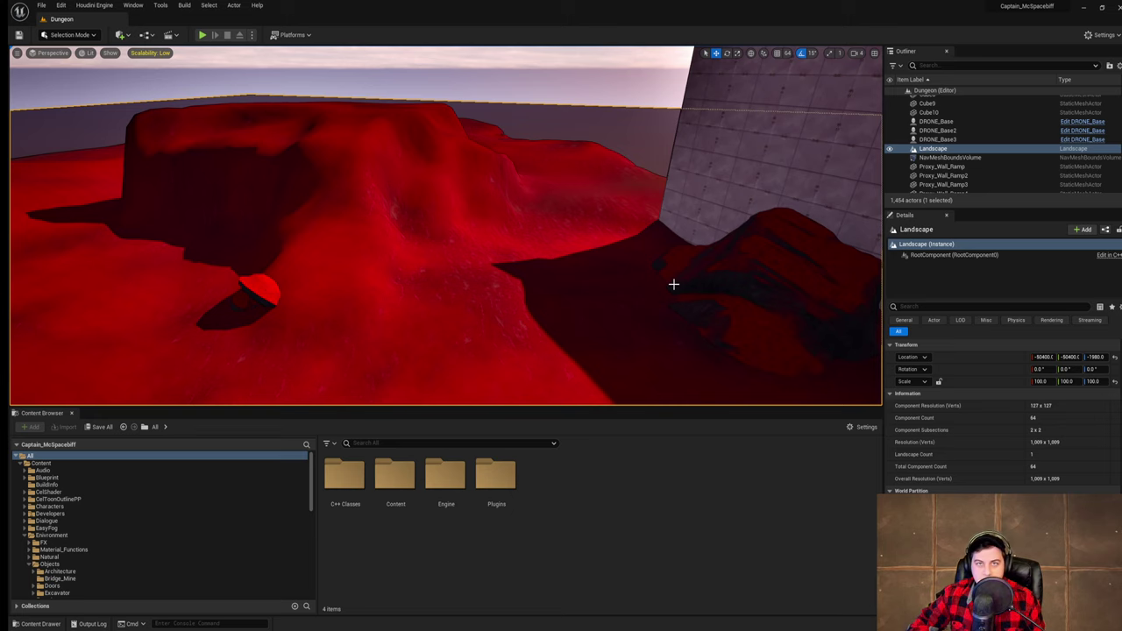
- Review the plateau and the surrounding ground from above and save the level again
mouse_move(657, 271)
right_mouse_down()
mouse_move(659, 368)
mouse_move(658, 263)
right_mouse_up()
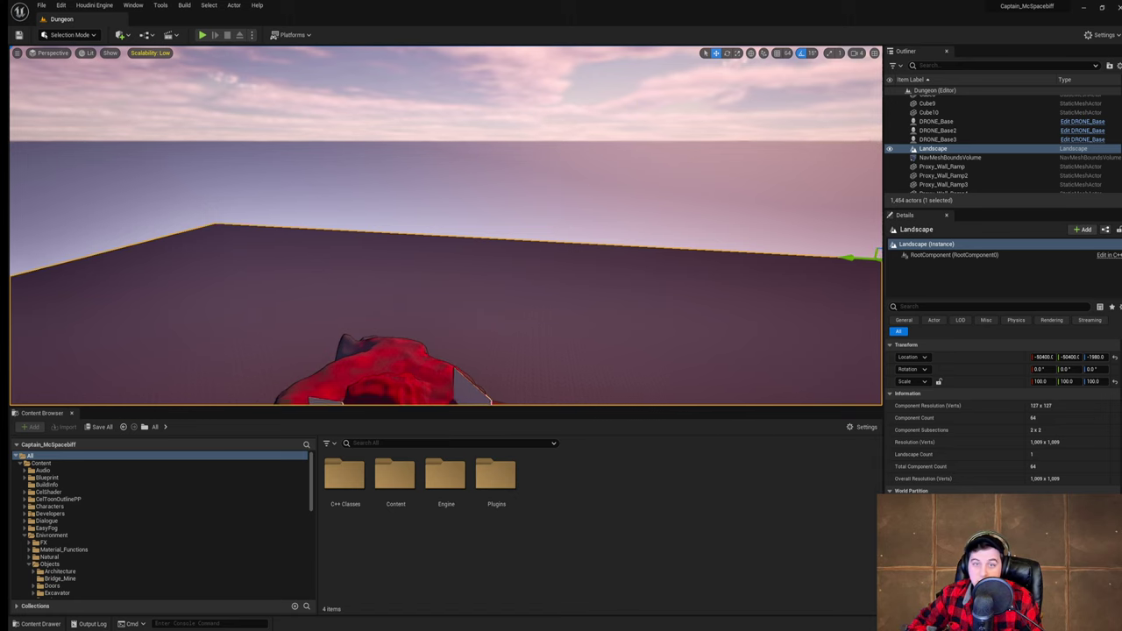
left_click(657, 192)
right_click_drag(657, 192, 662, 302)
right_click_drag(596, 263, 596, 208)
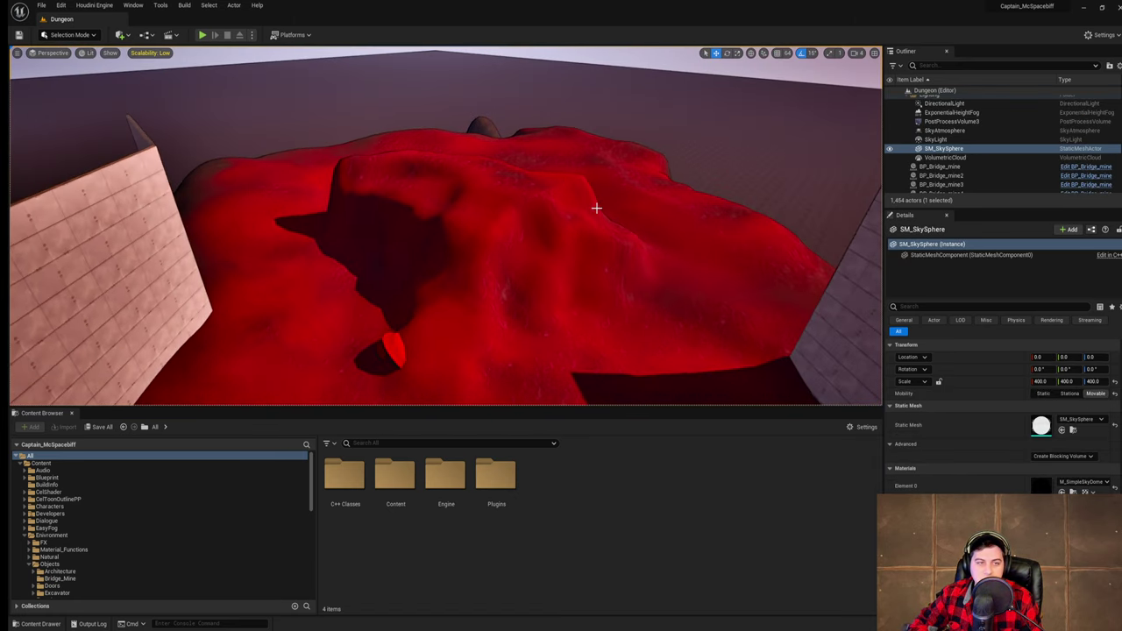
left_click(42, 5)
left_click(75, 88)
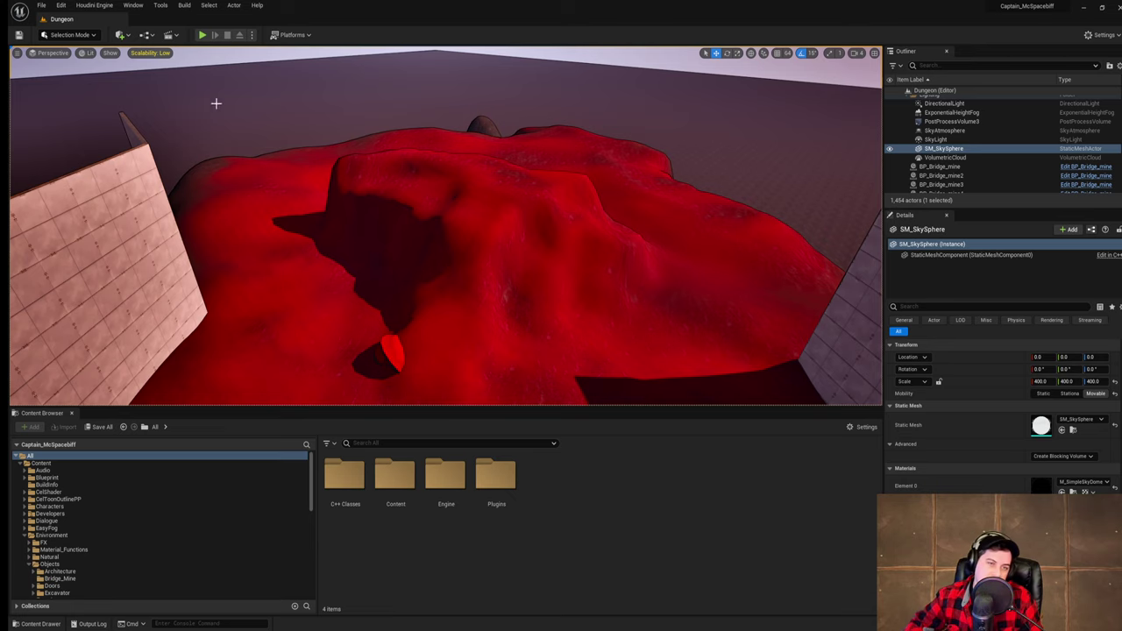
- Survey the whole dungeon from outside and start a play test inside the walled arena near the short pillar
right_click_drag(216, 104, 184, 148)
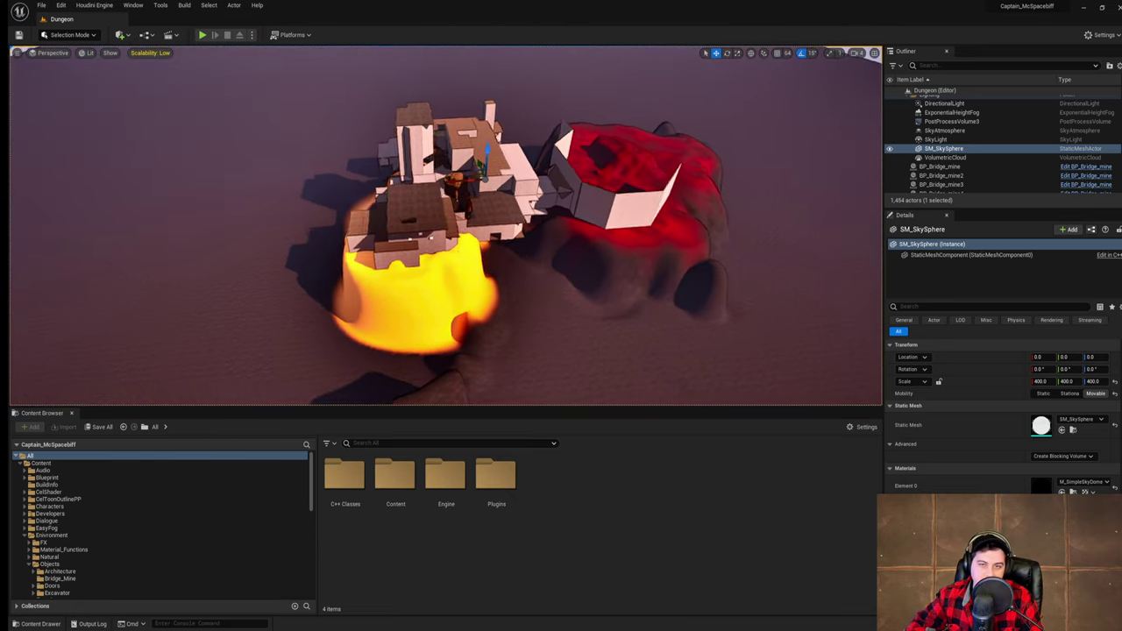
right_click_drag(351, 194, 380, 191)
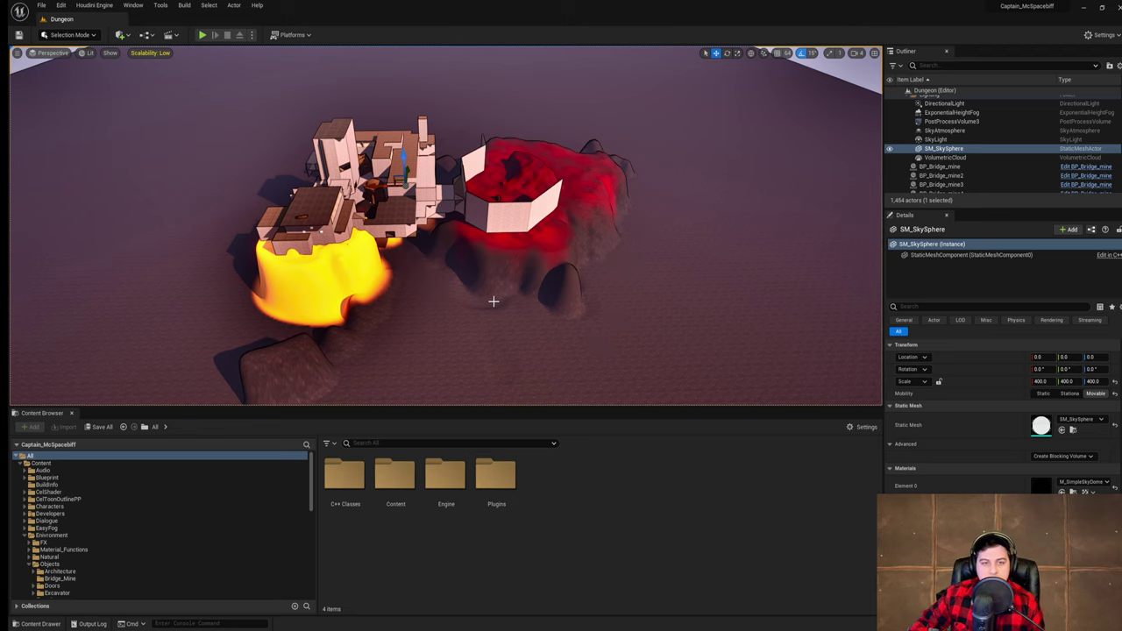
right_click_drag(512, 315, 351, 357)
key("w")
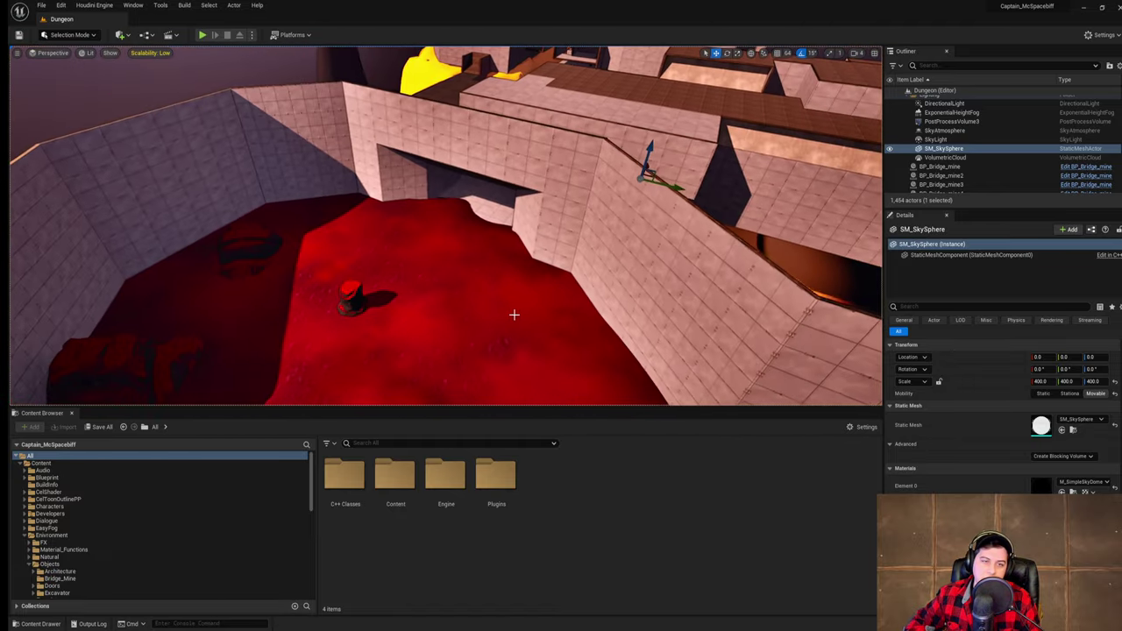
scroll(508, 311, "up", 3)
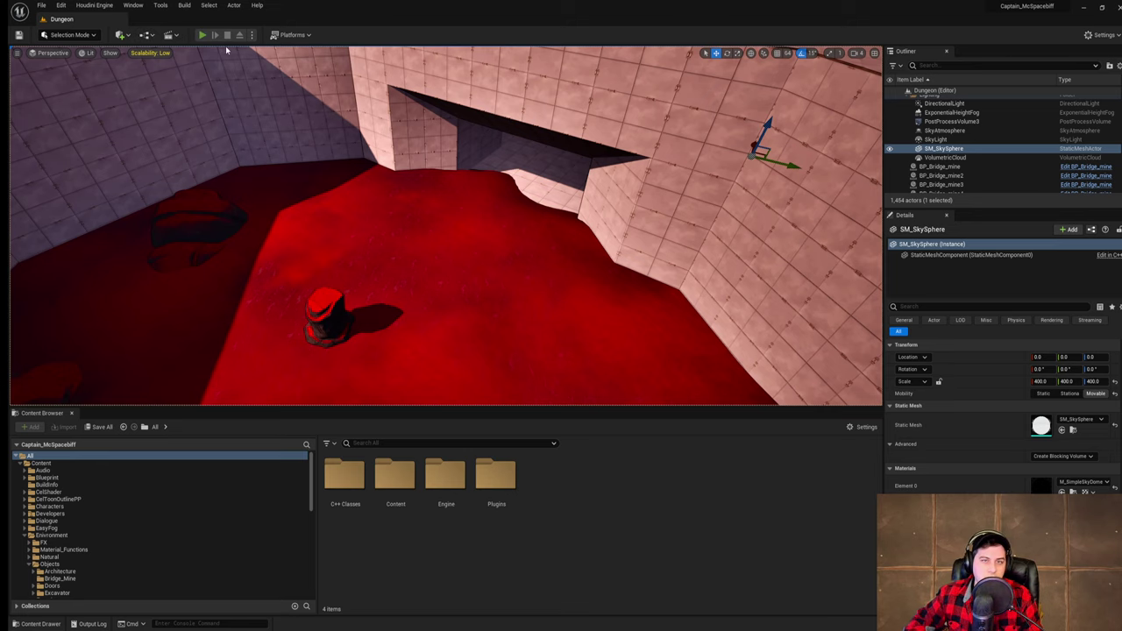
left_click(201, 36)
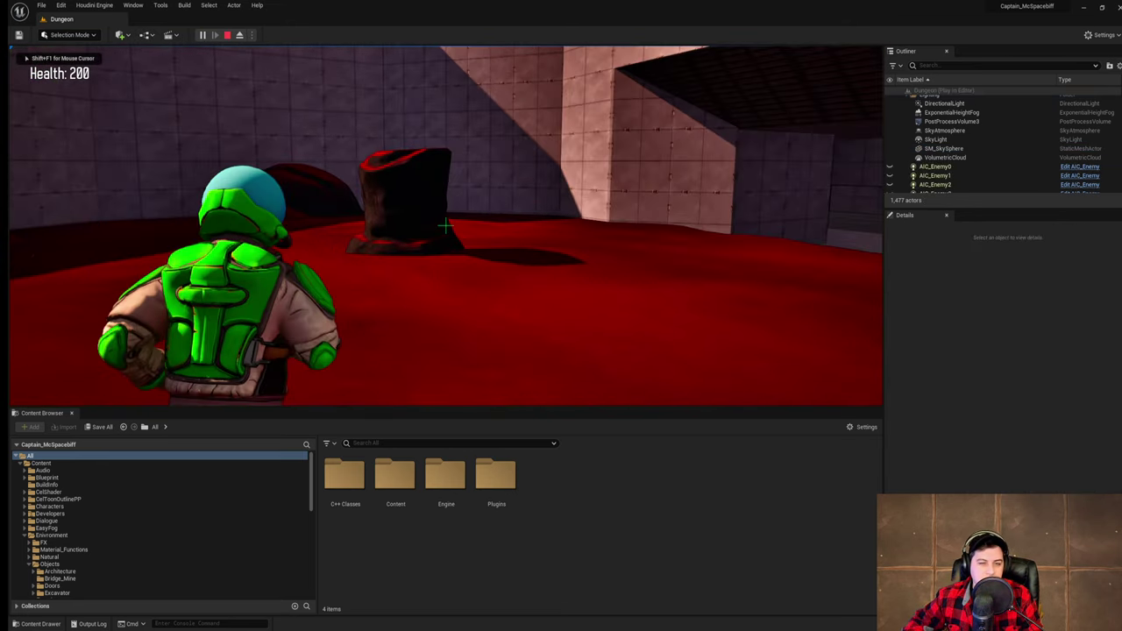
- Play-test the plateau's slope by running the character up it and jumping down over the short pillar
key("w")
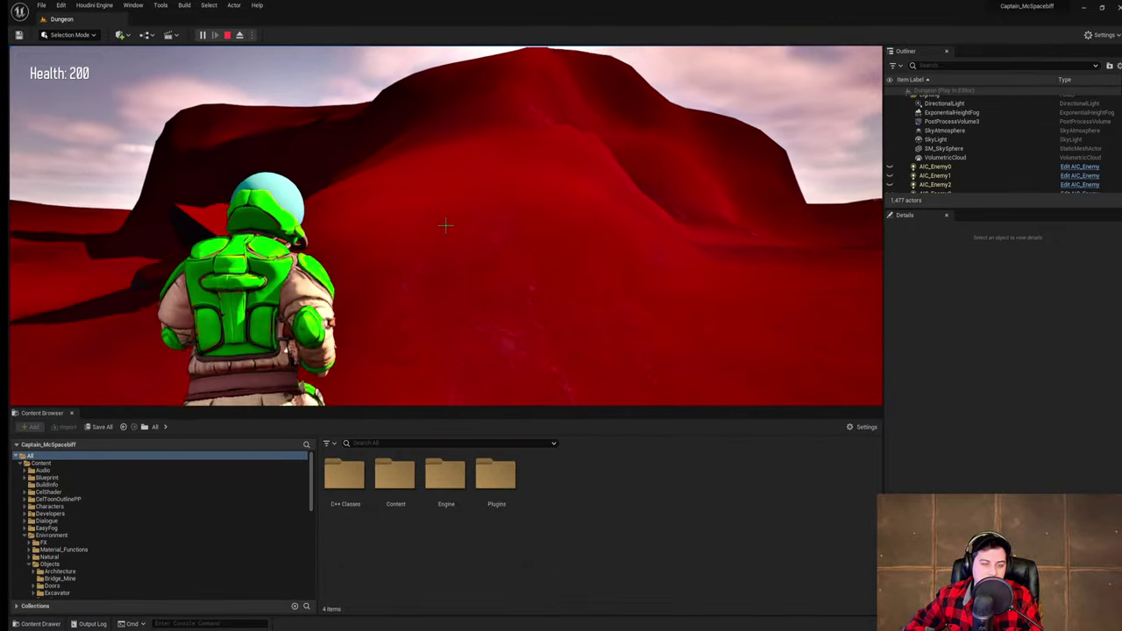
key("w")
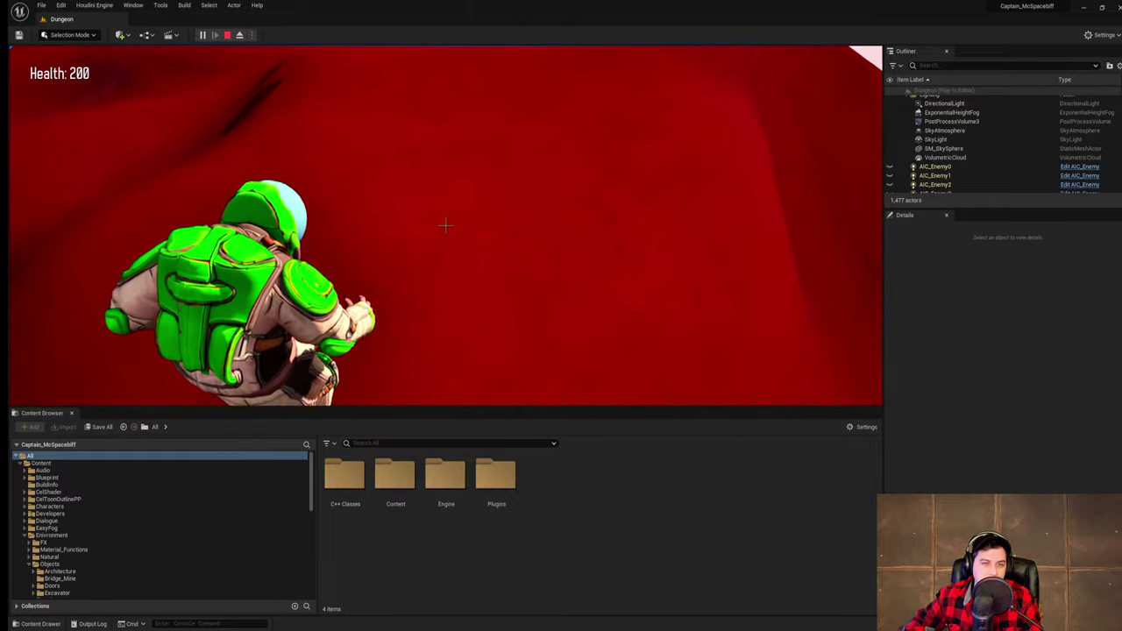
key("w")
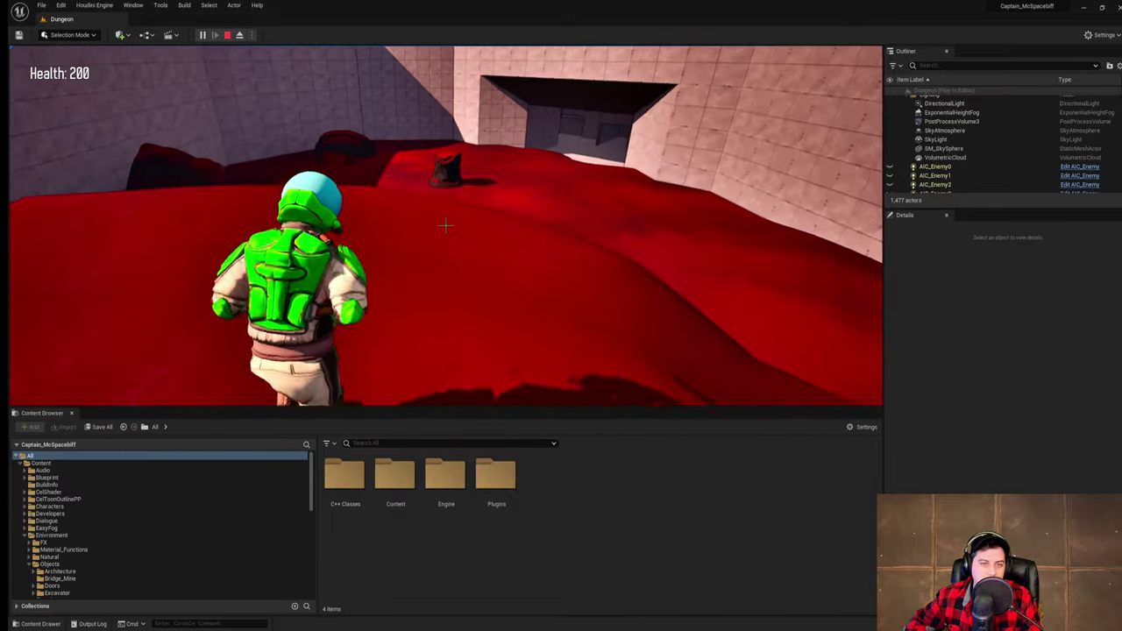
key("w")
key("space")
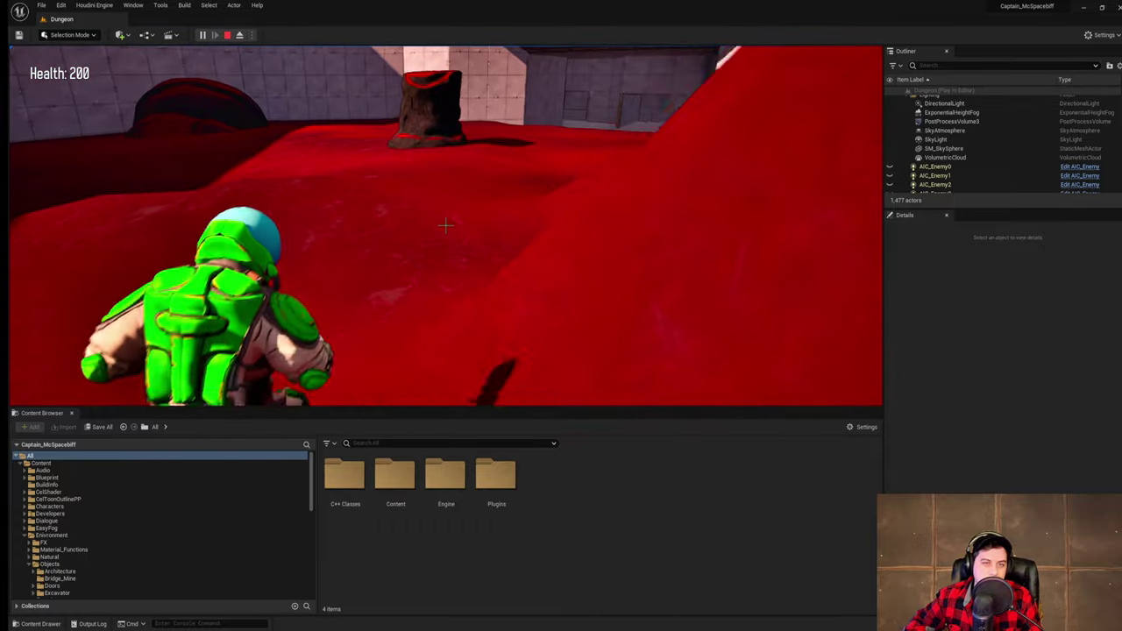
key("w")
key("space")
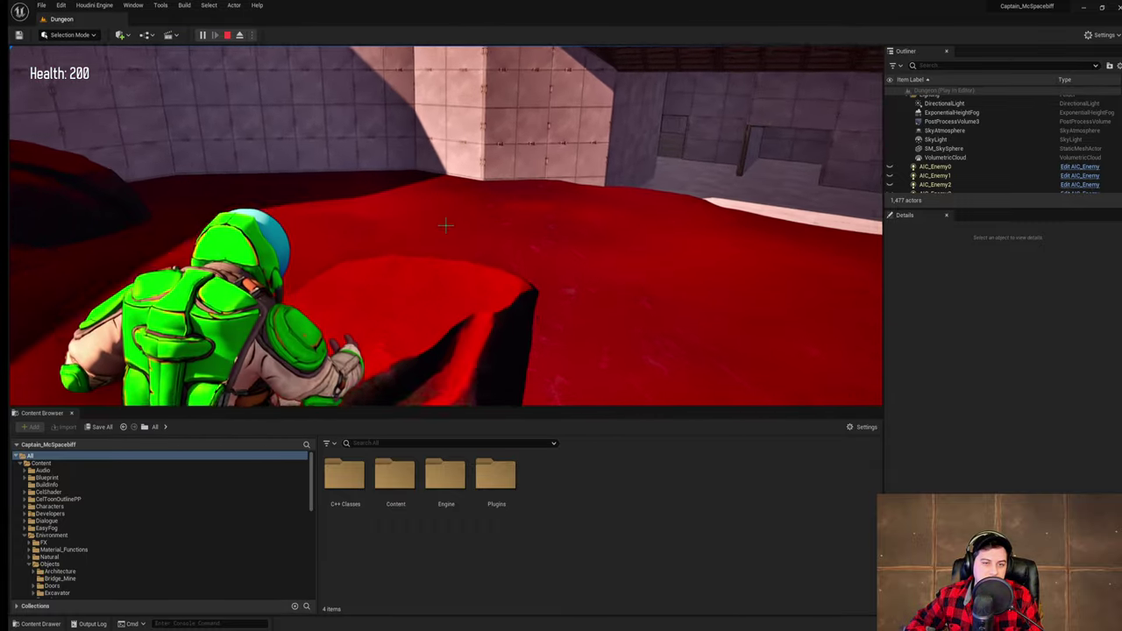
key("w")
key("space")
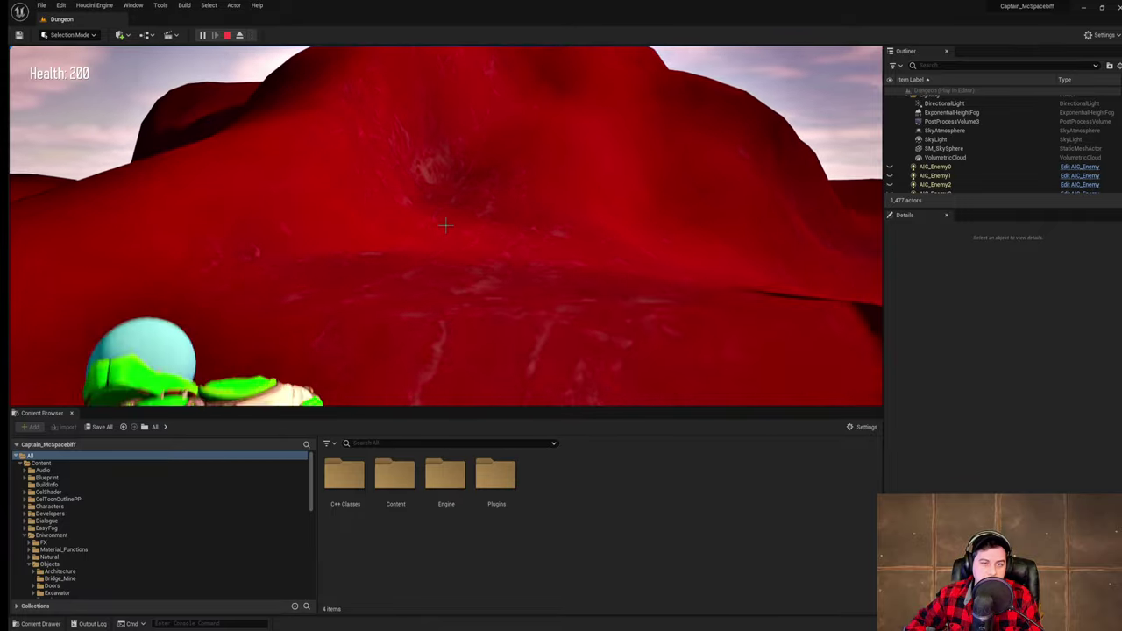
- Climb the plateau's slope again and run back down toward the short pillar to test the terrain
key("w")
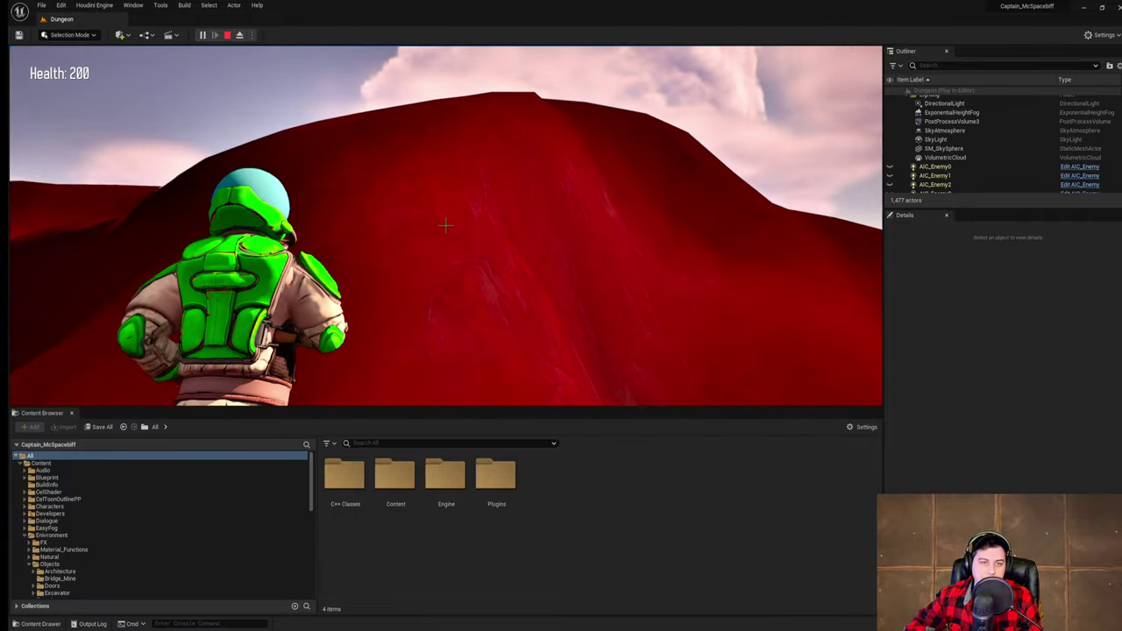
key("w")
key("w")
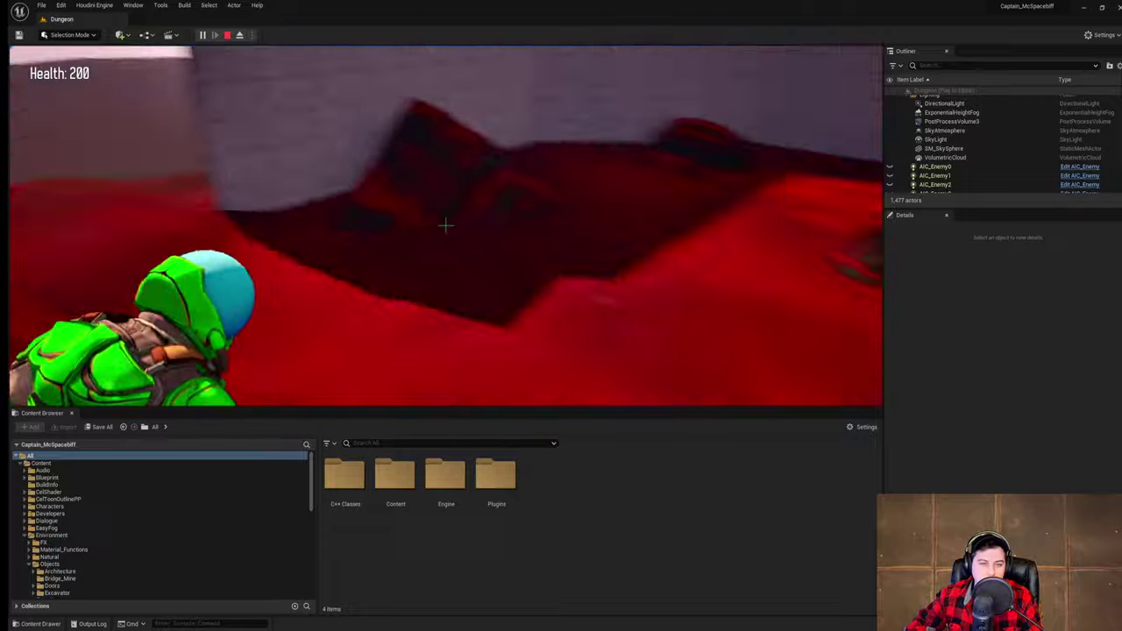
key("w")
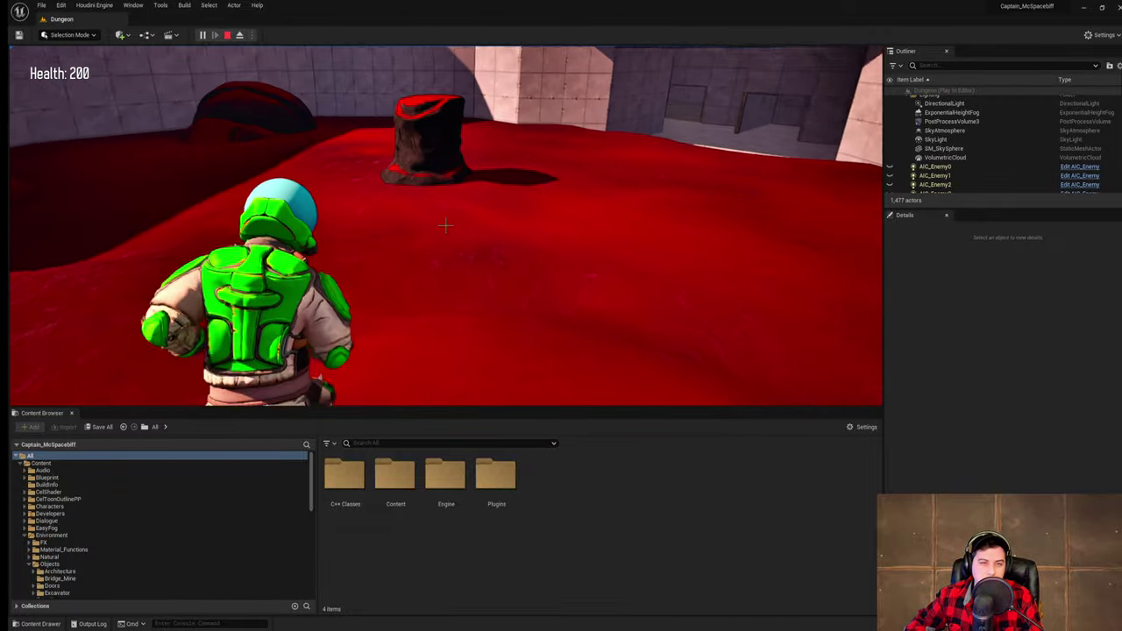
key("w")
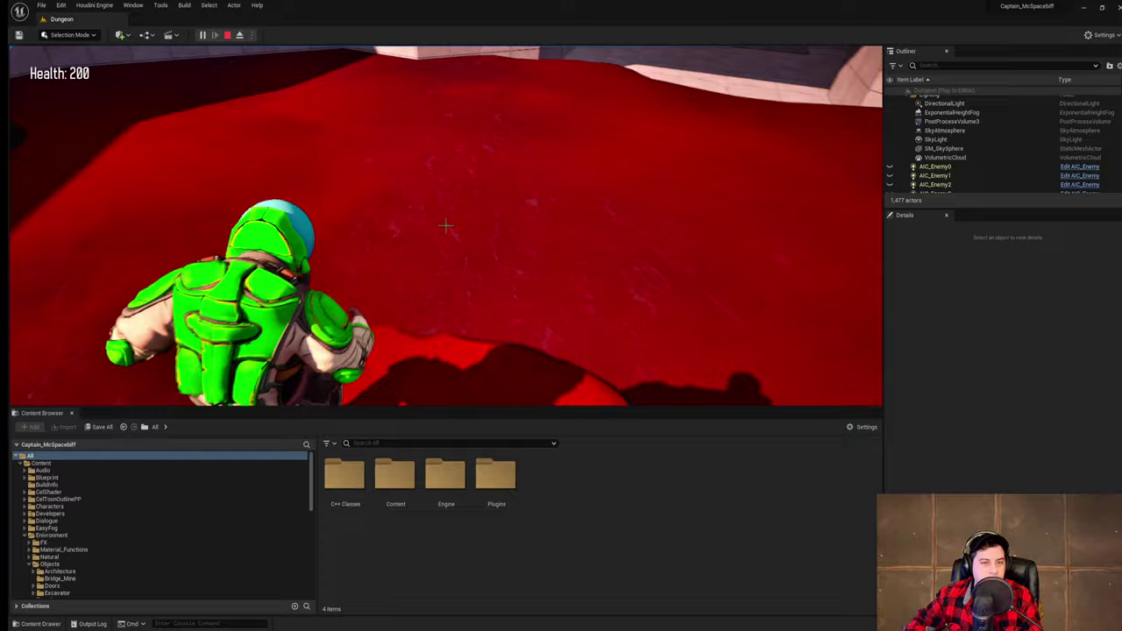
- Explore the shaded rocks along the arena wall, return to the short pillar and end the play test
key("w")
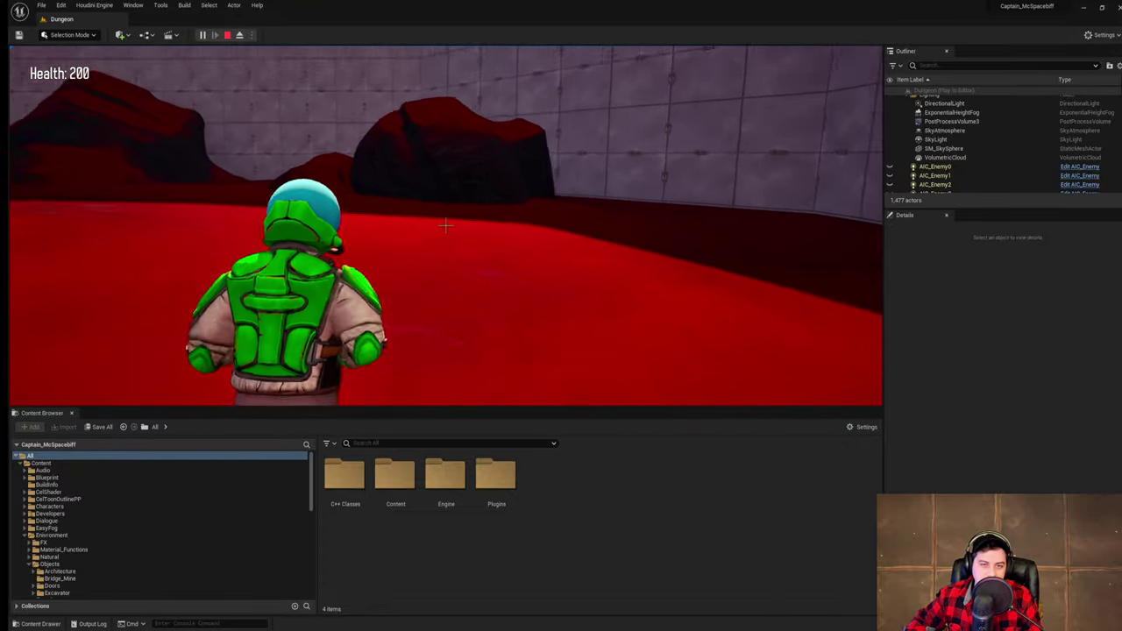
key("w")
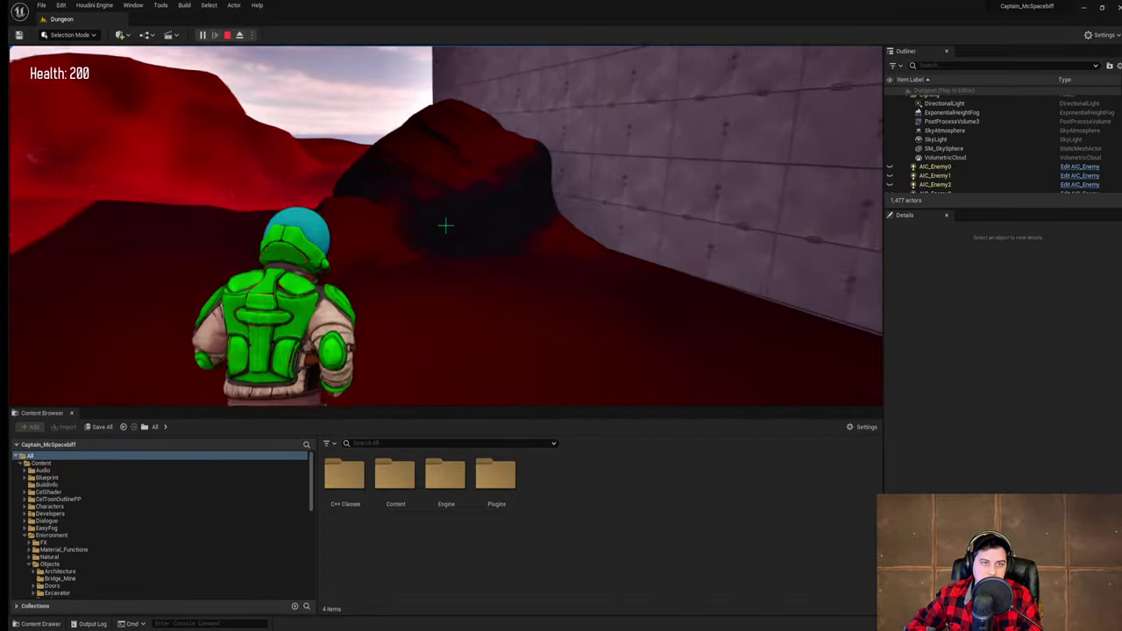
key("w")
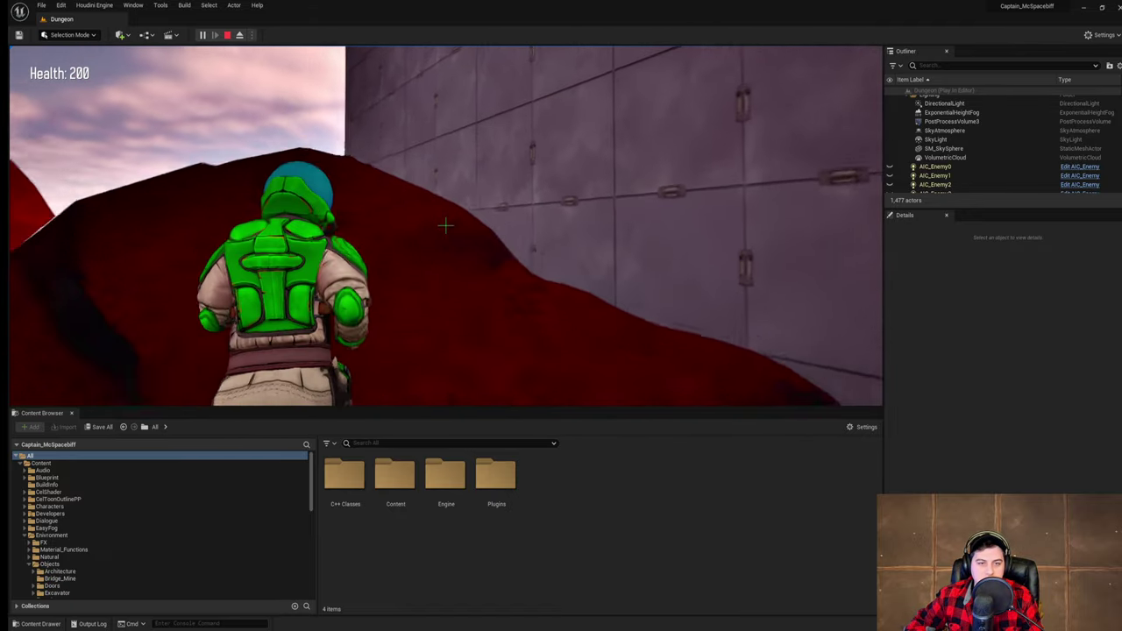
key("w")
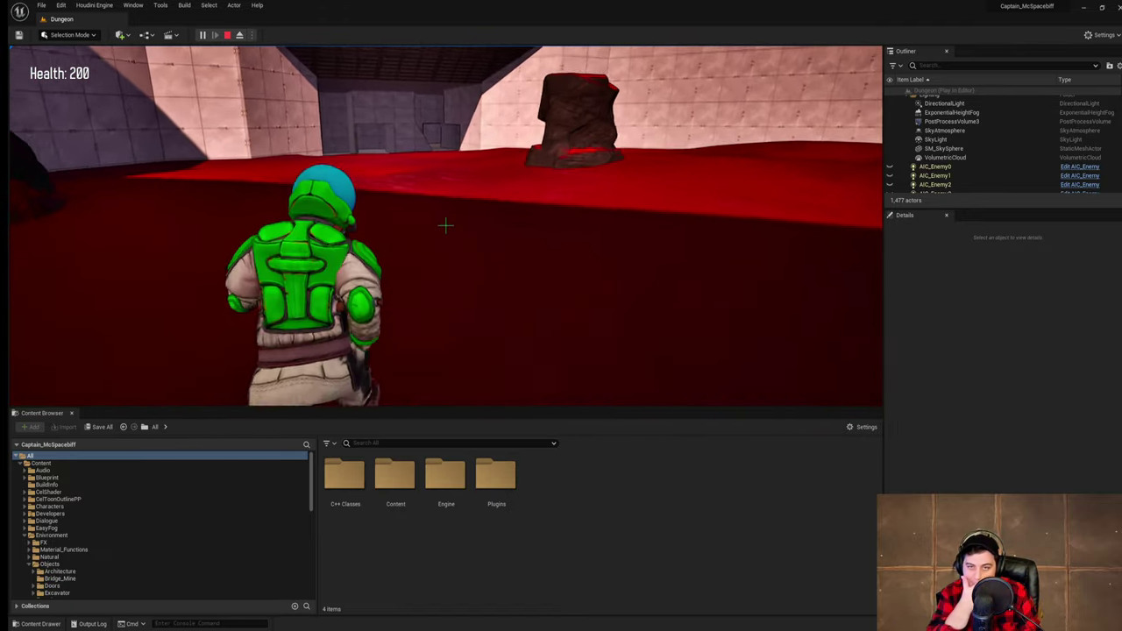
key("w")
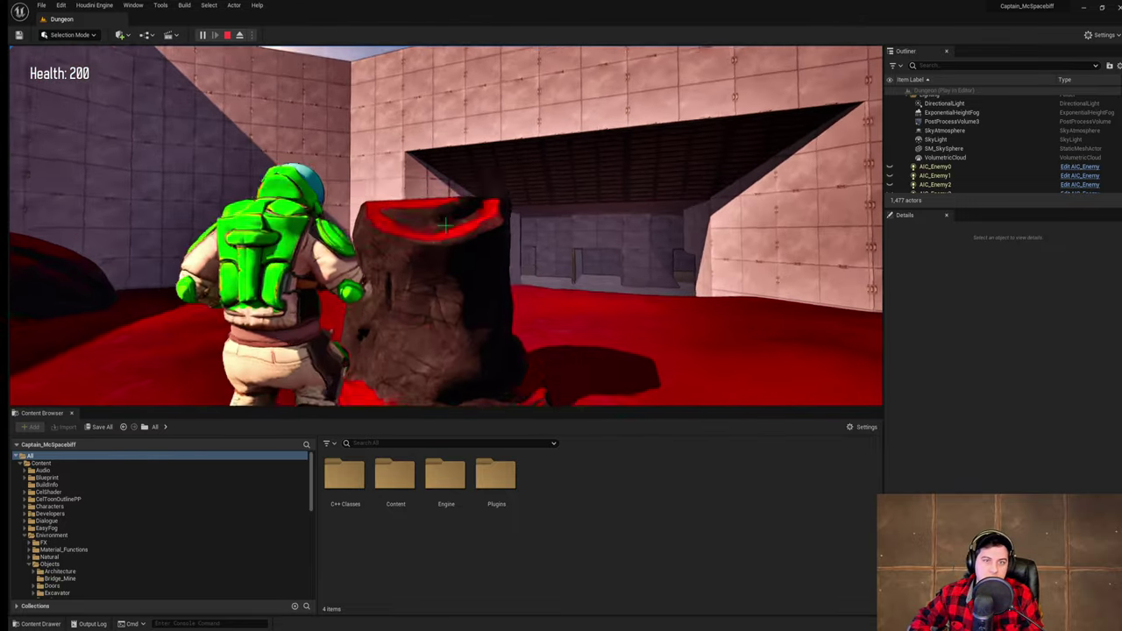
key("Escape")
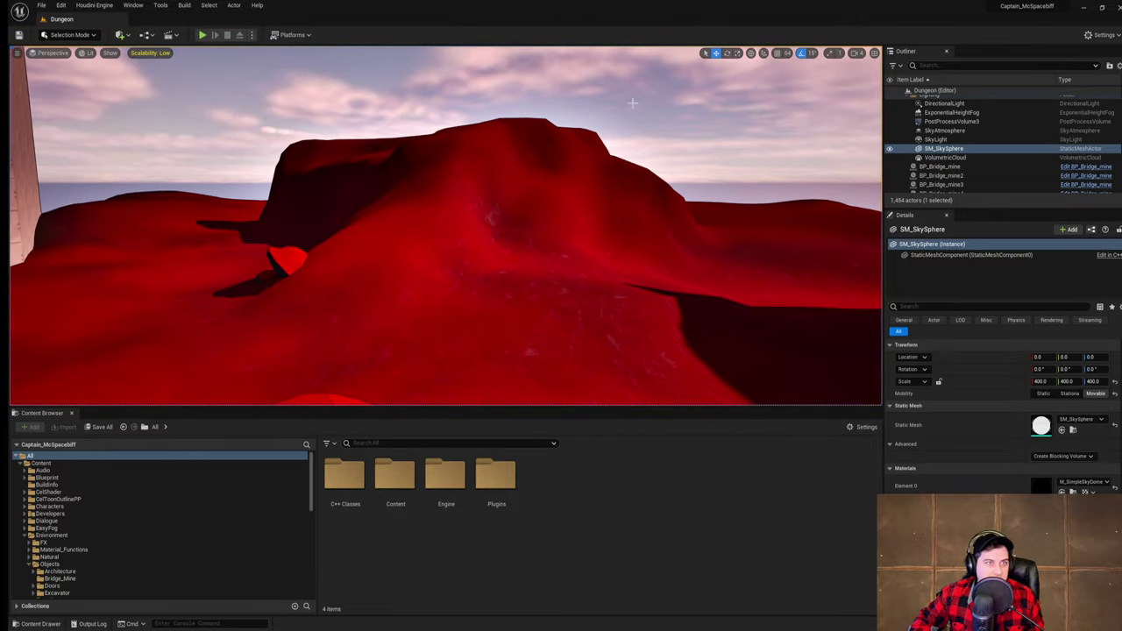
- Save the current level, review the plateau between the arena walls from above and save again
left_click(43, 5)
left_click(83, 87)
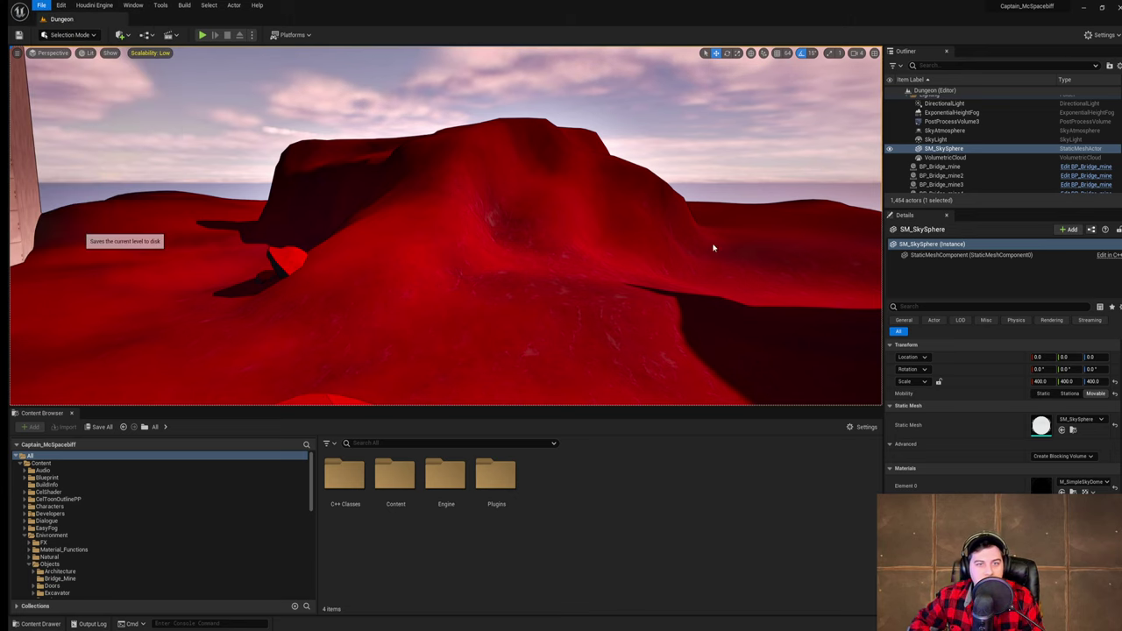
mouse_move(567, 194)
right_mouse_down()
mouse_move(560, 290)
mouse_move(570, 203)
right_mouse_up()
key("s")
key("w")
key("s")
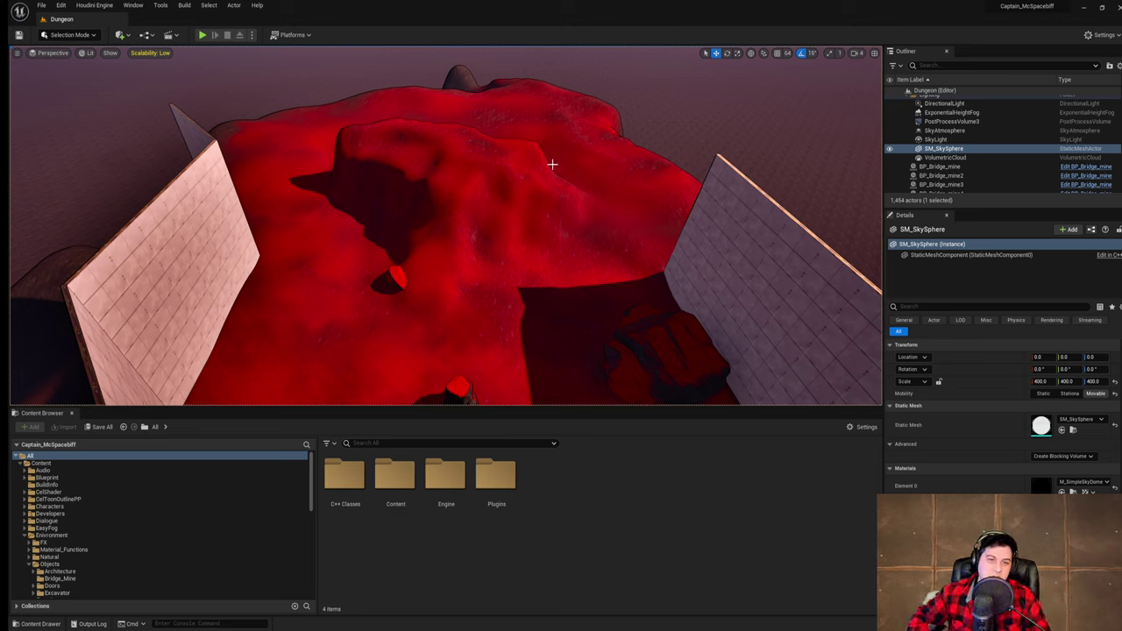
left_click(66, 35)
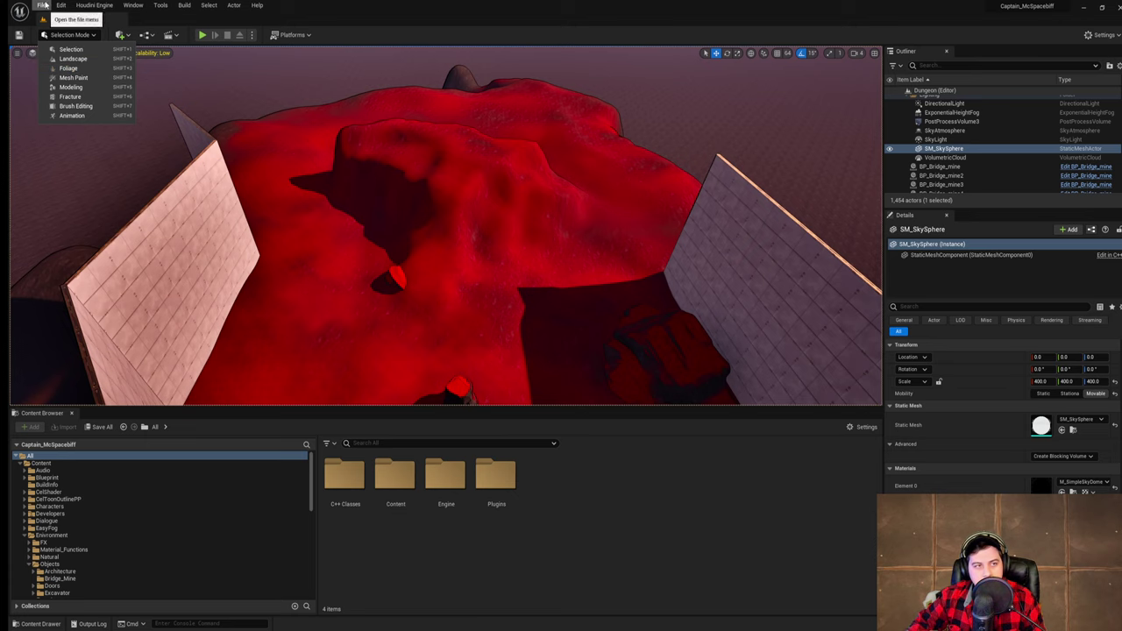
left_click(46, 5)
left_click(89, 89)
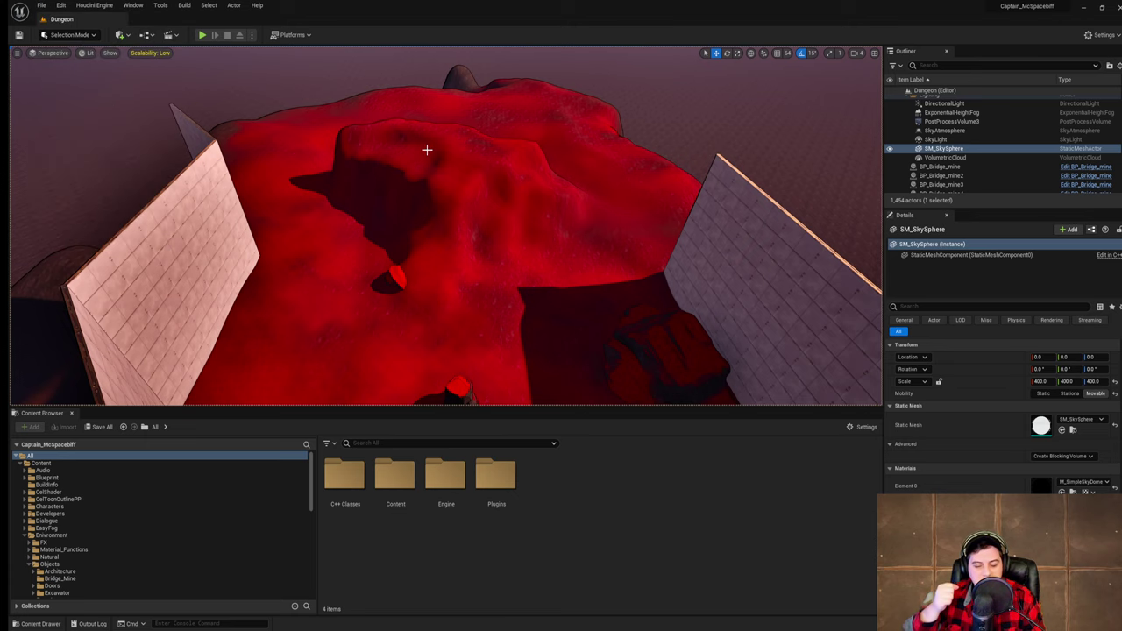
- Survey the whole dungeon layout from overhead, return to the red arena and save the current level
key("w")
right_click_drag(427, 149, 623, 270)
left_click(70, 35)
key("s")
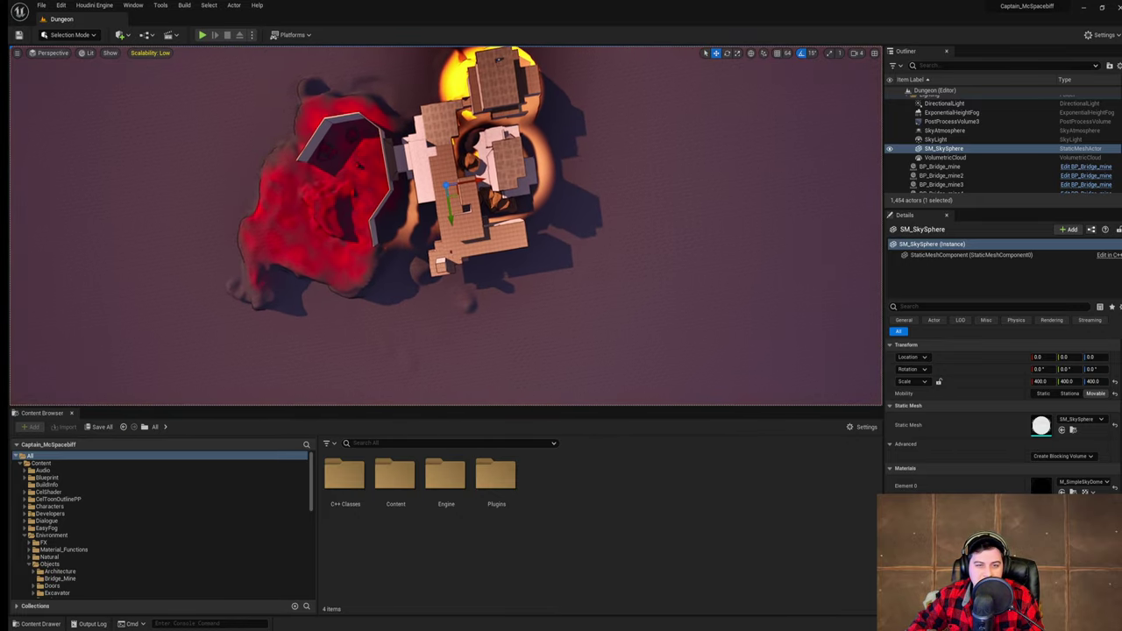
key("w")
right_click_drag(326, 285, 305, 279)
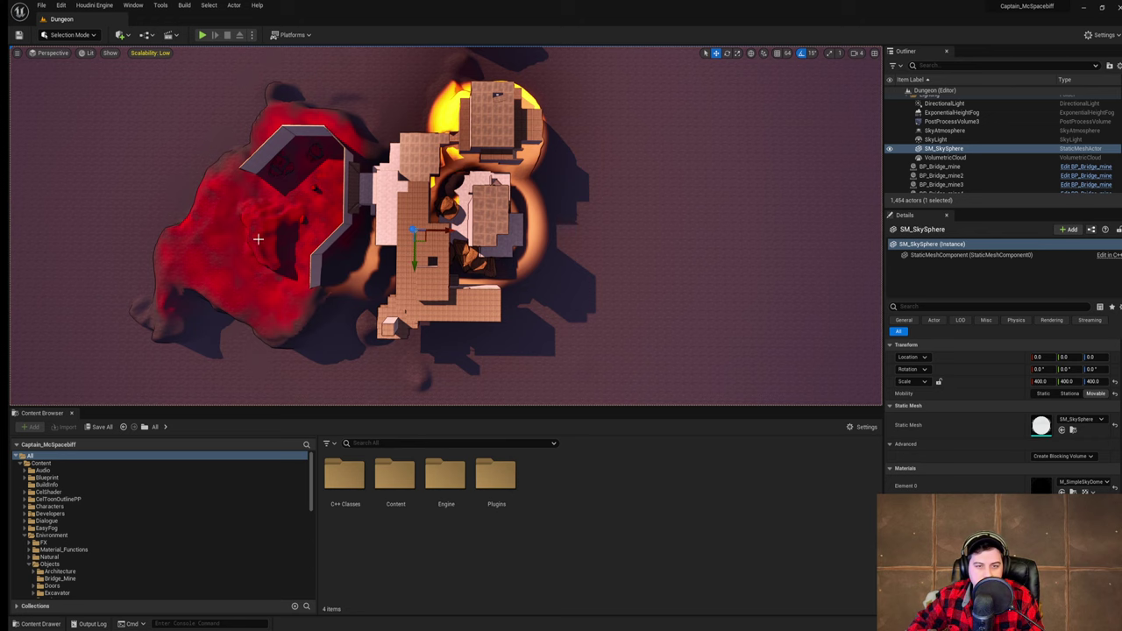
right_click_drag(257, 238, 153, 197)
key("w")
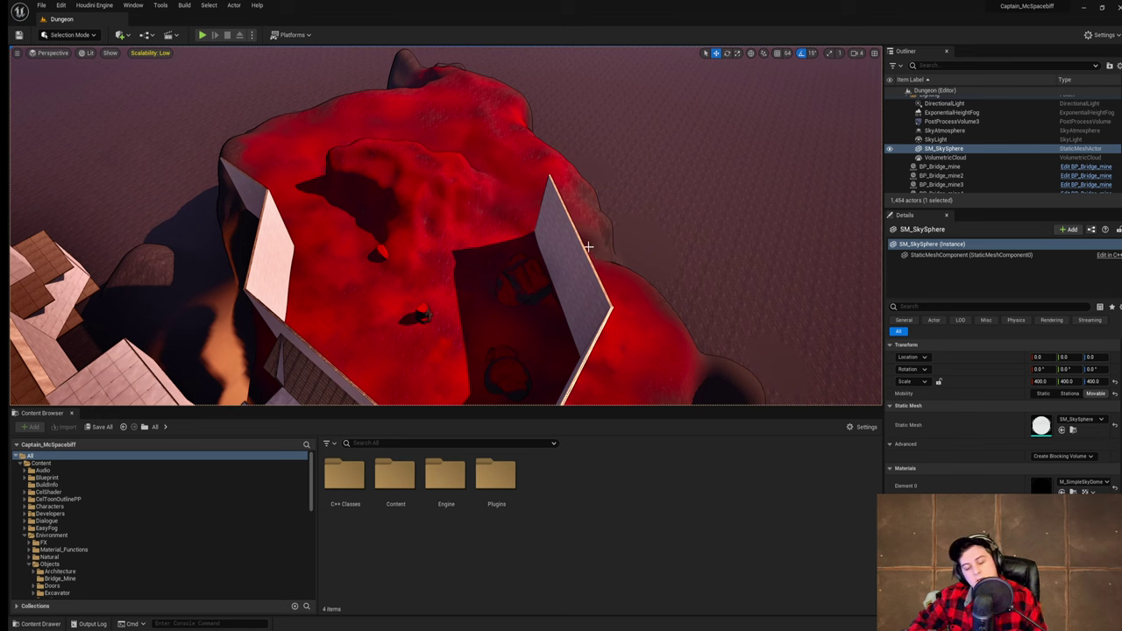
right_click_drag(585, 243, 528, 211)
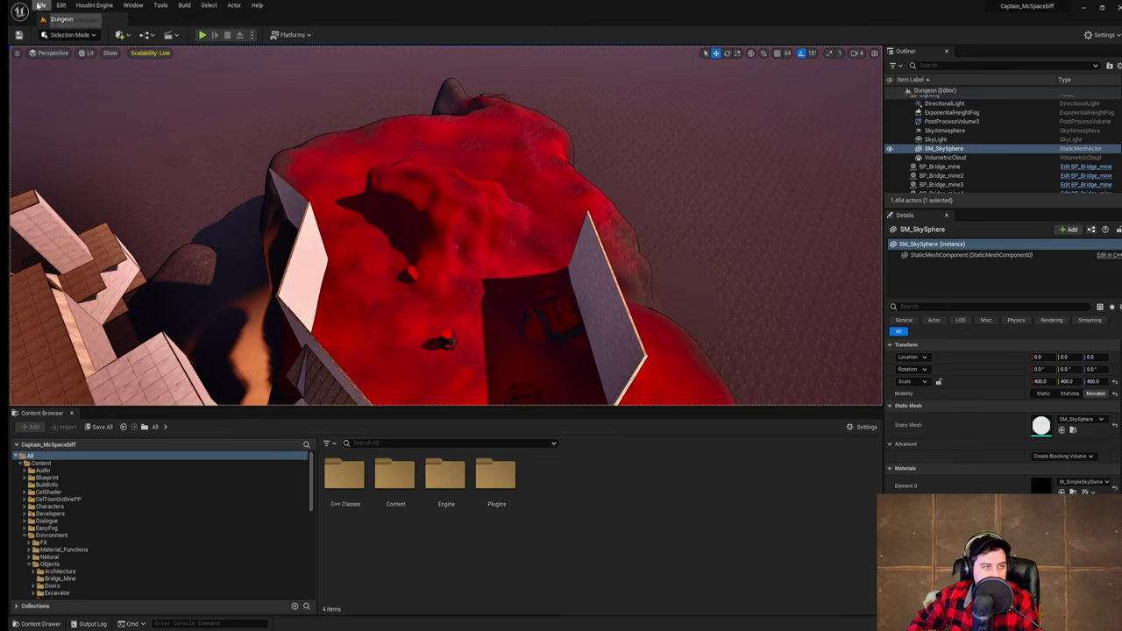
left_click(37, 7)
left_click(100, 90)
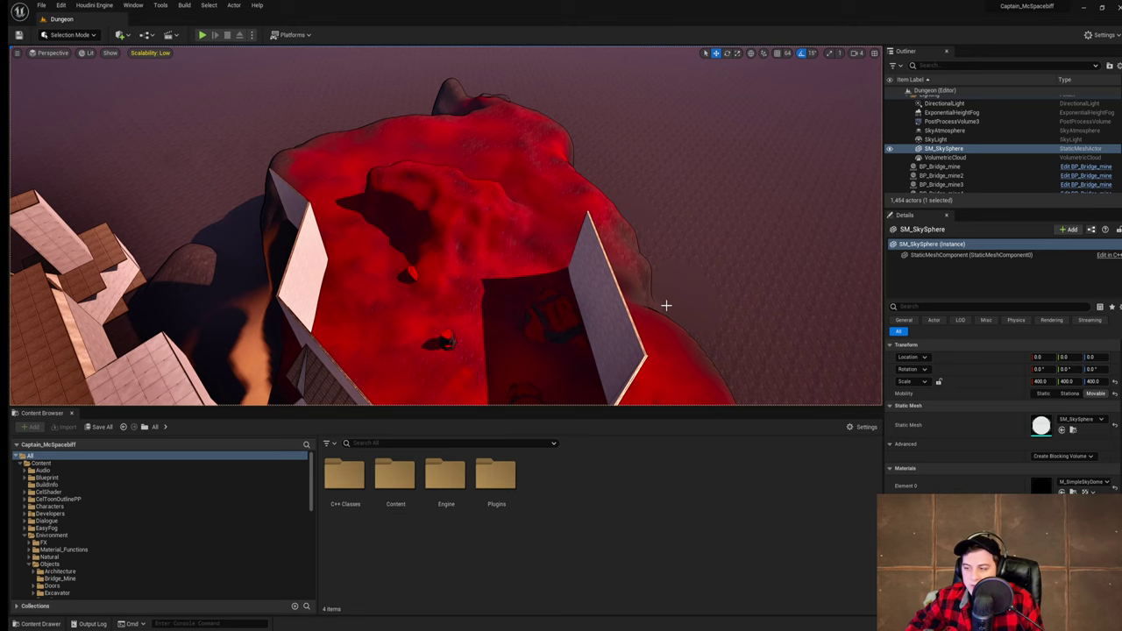
- Switch to Landscape mode near the plateau with the sculpting tools active
key("w")
right_click_drag(418, 238, 407, 261)
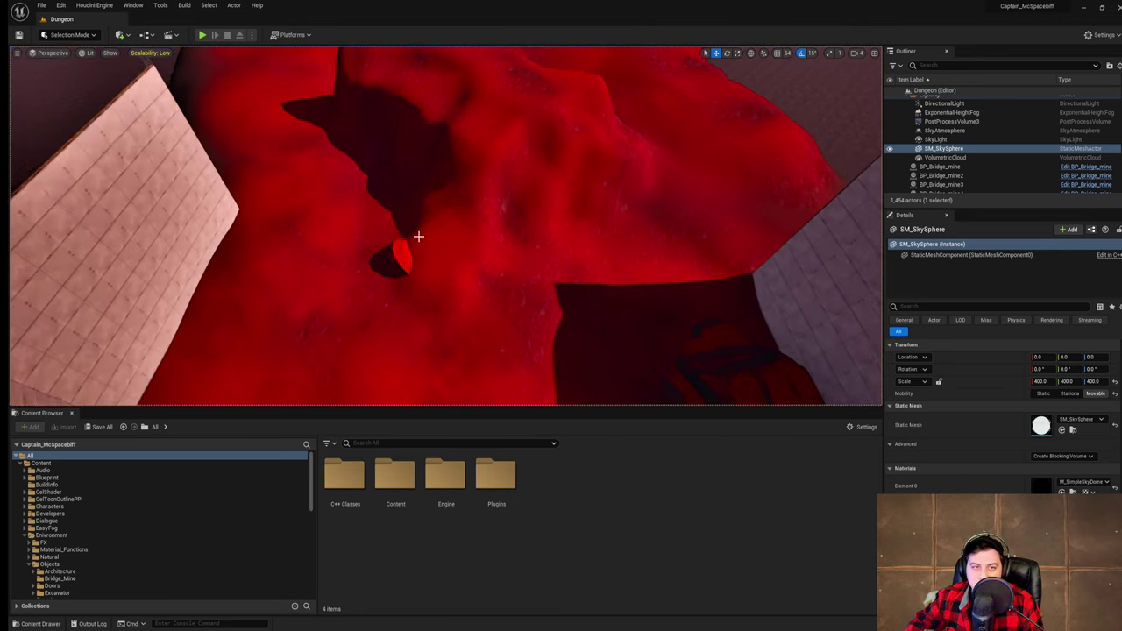
left_click(81, 37)
left_click(74, 58)
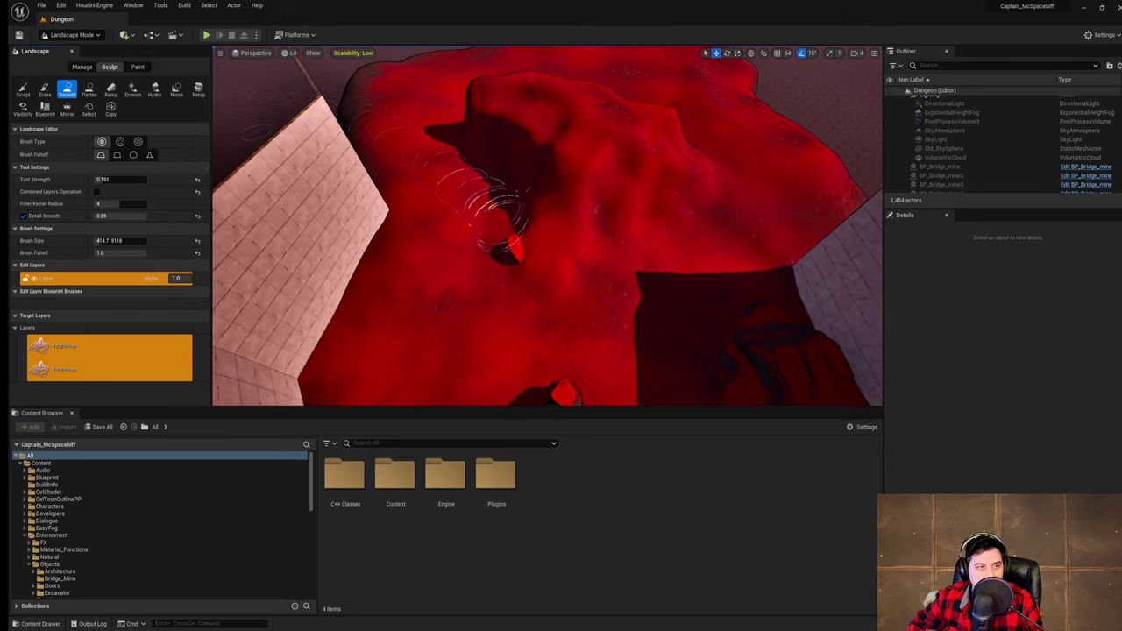
right_click_drag(501, 201, 496, 206)
key("w")
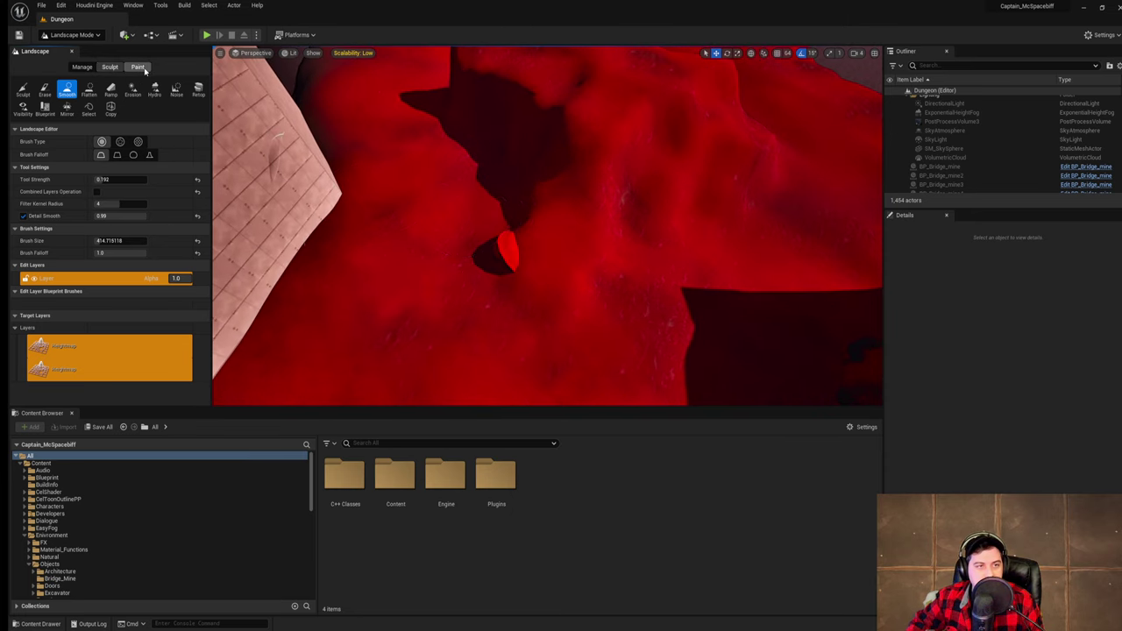
left_click(139, 68)
left_click(117, 71)
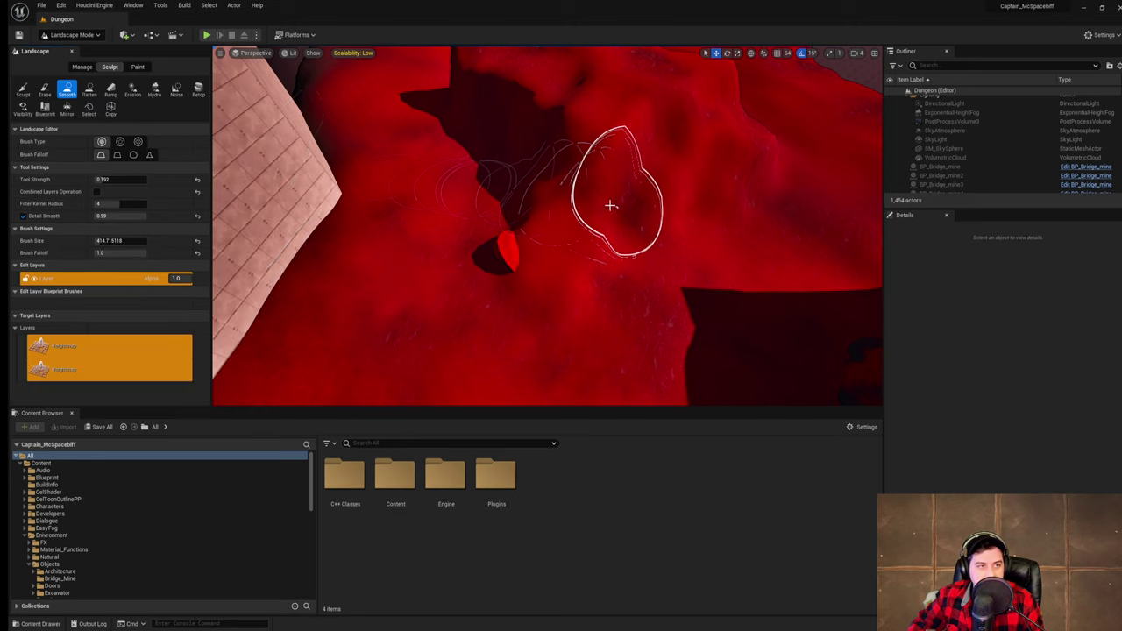
- Flatten the plateau's upper surface toward its shaded side with the Flatten tool
right_click_drag(608, 205, 615, 195)
left_click(23, 91)
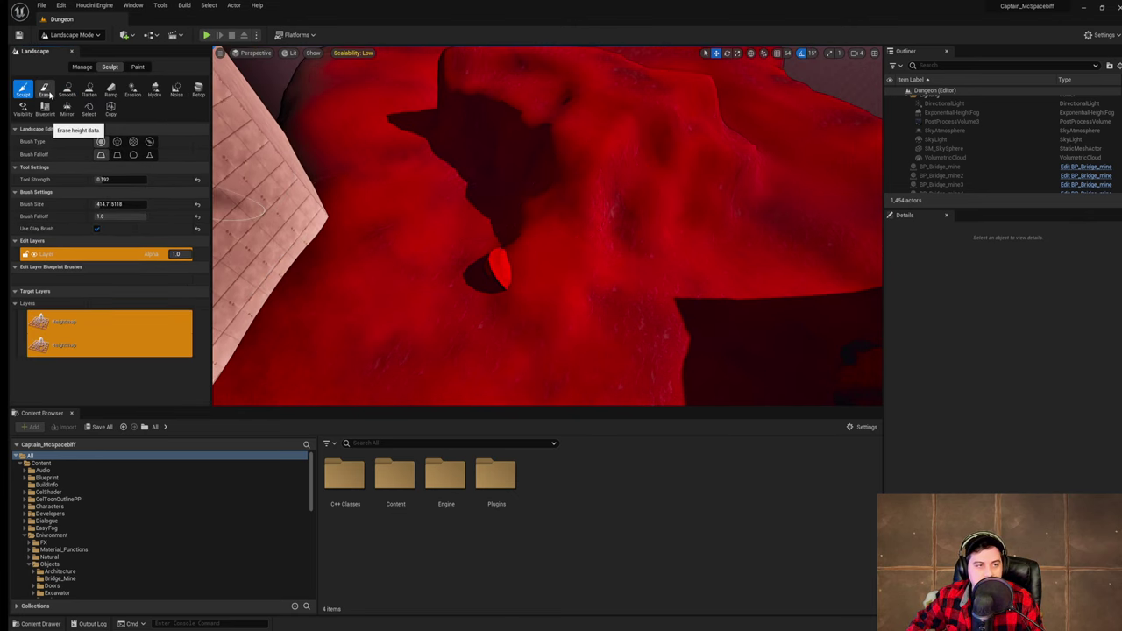
left_click(88, 91)
right_click_drag(503, 192, 503, 144)
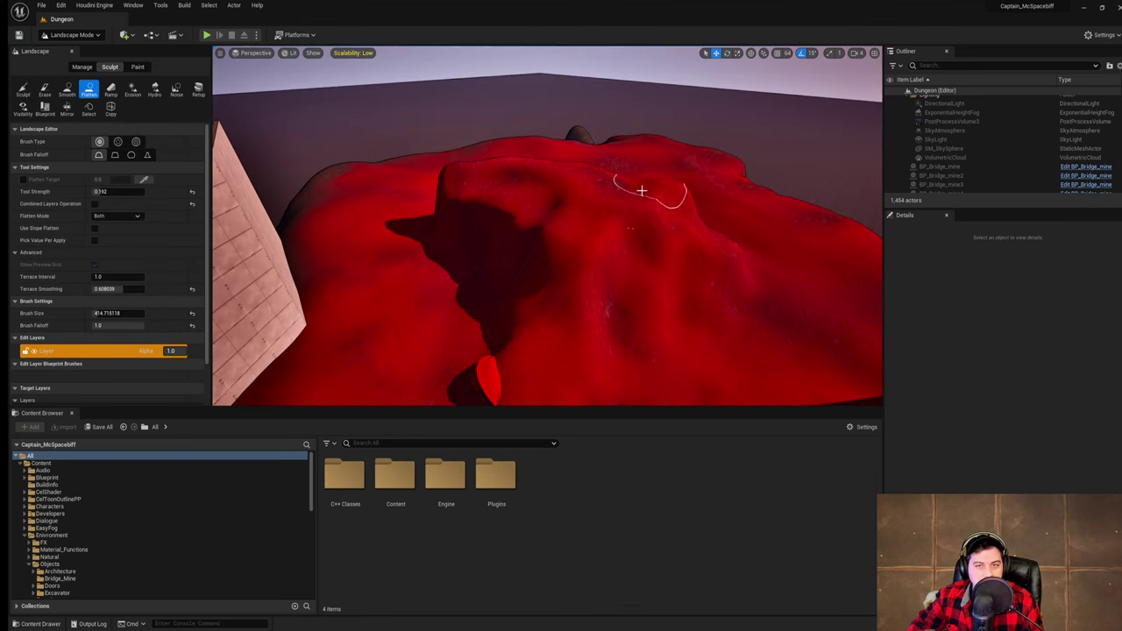
left_click_drag(641, 190, 504, 192)
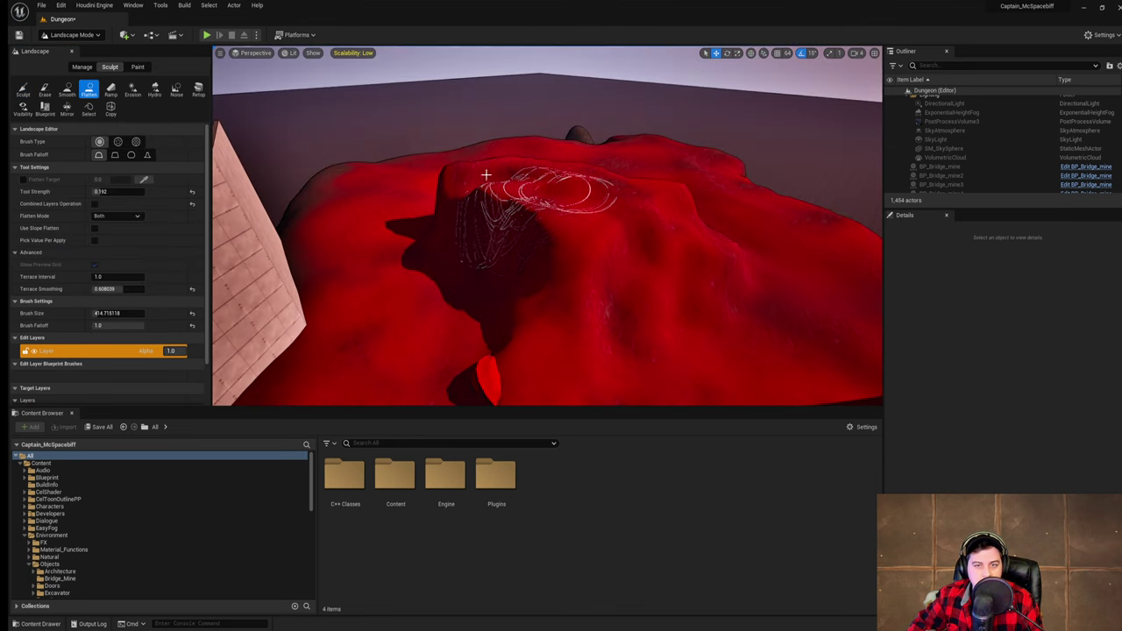
- Build up the plateau's shaded hollow with the Sculpt tool and switch to the Erosion tool
left_click(23, 91)
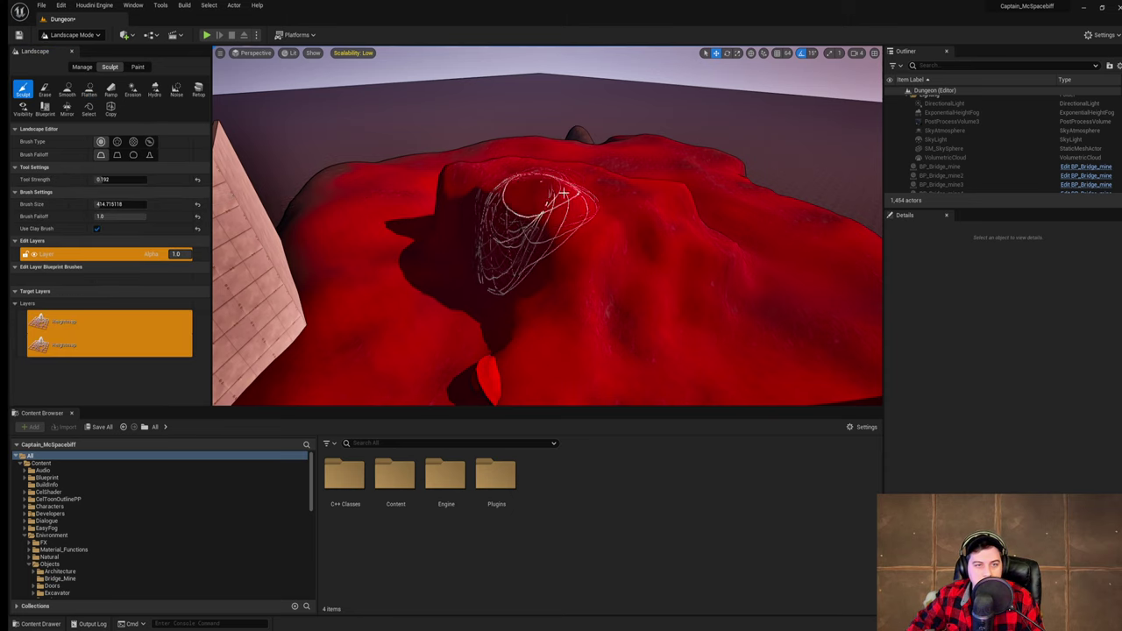
mouse_move(560, 196)
left_mouse_down()
mouse_move(534, 203)
mouse_move(533, 225)
mouse_move(507, 242)
left_mouse_up()
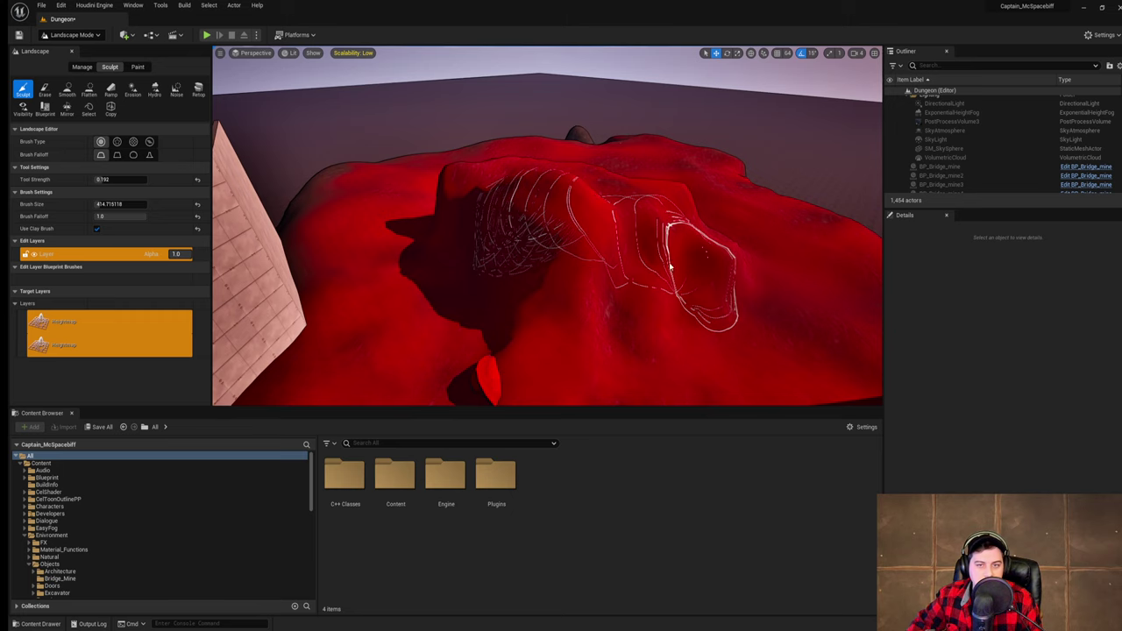
left_click(112, 117)
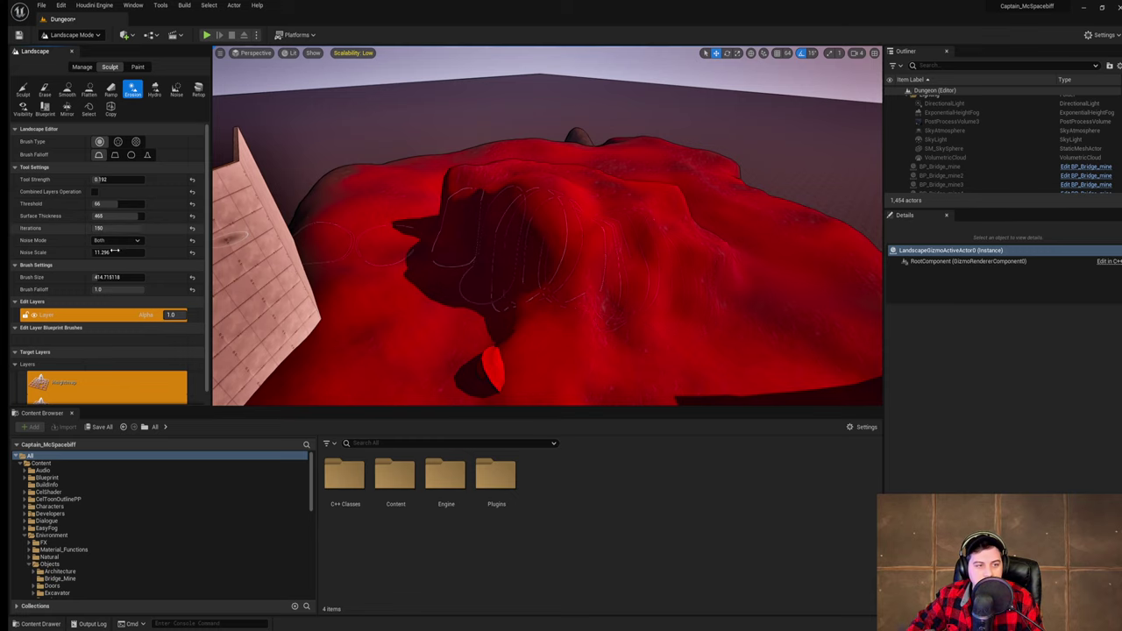
- Try eroding the plateau's shaded hollow with the brush size at about 2733 and the noise scale at about 48, then 5.18
mouse_move(105, 278)
left_mouse_down()
mouse_move(126, 278)
mouse_move(114, 253)
left_mouse_up()
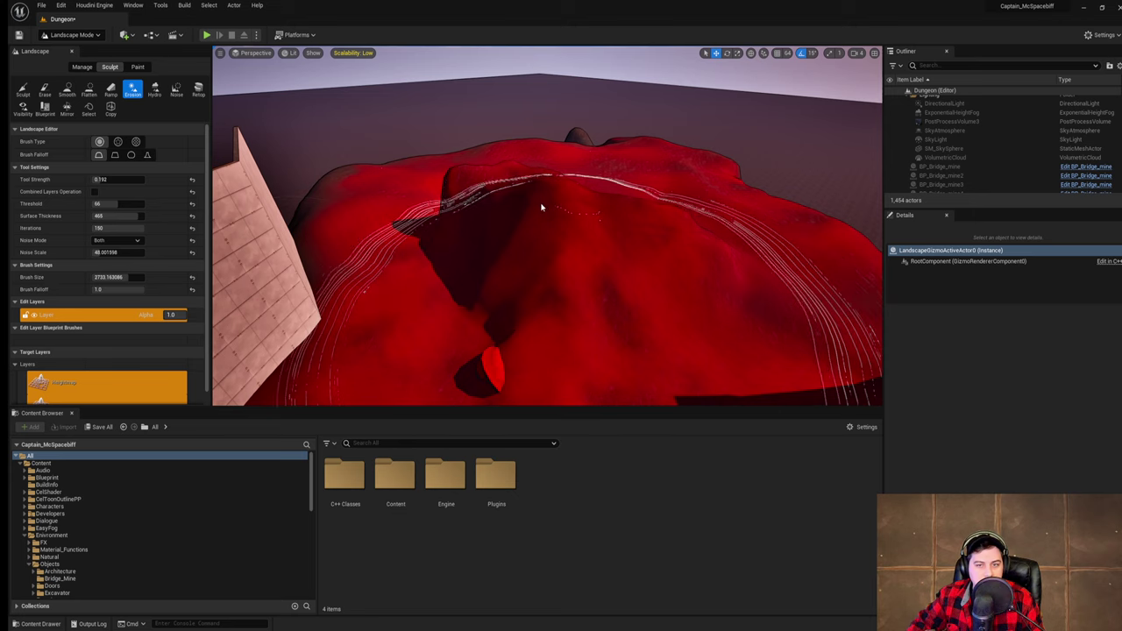
mouse_move(550, 198)
right_mouse_down()
mouse_move(474, 196)
mouse_move(579, 206)
right_mouse_up()
right_click_drag(426, 211, 473, 222)
scroll(394, 259, "down", 2)
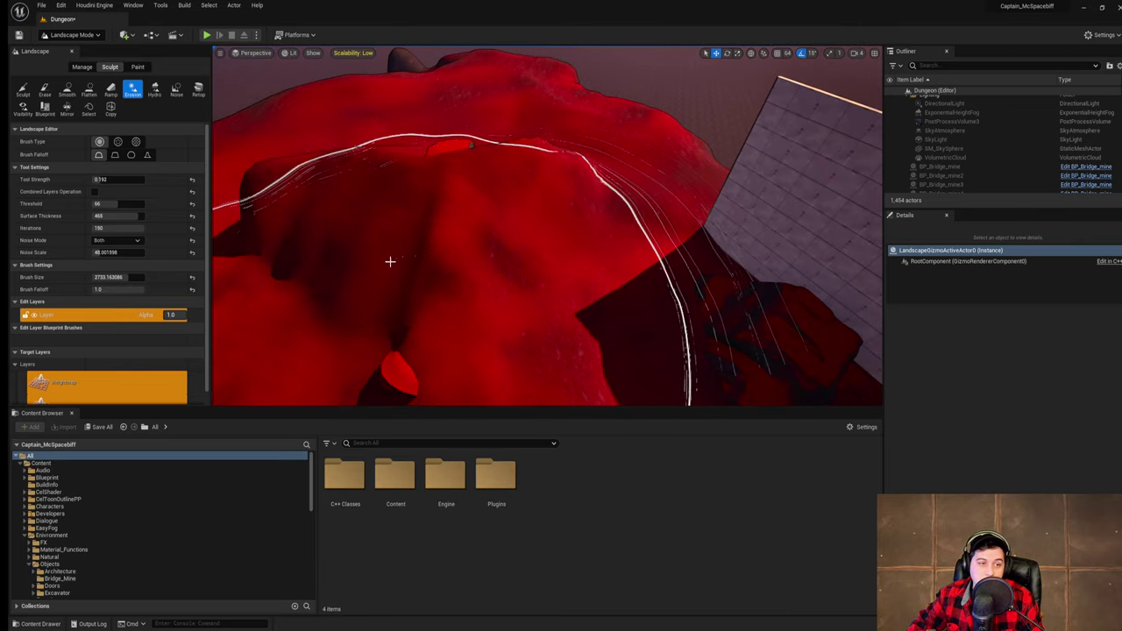
scroll(350, 242, "down", 1)
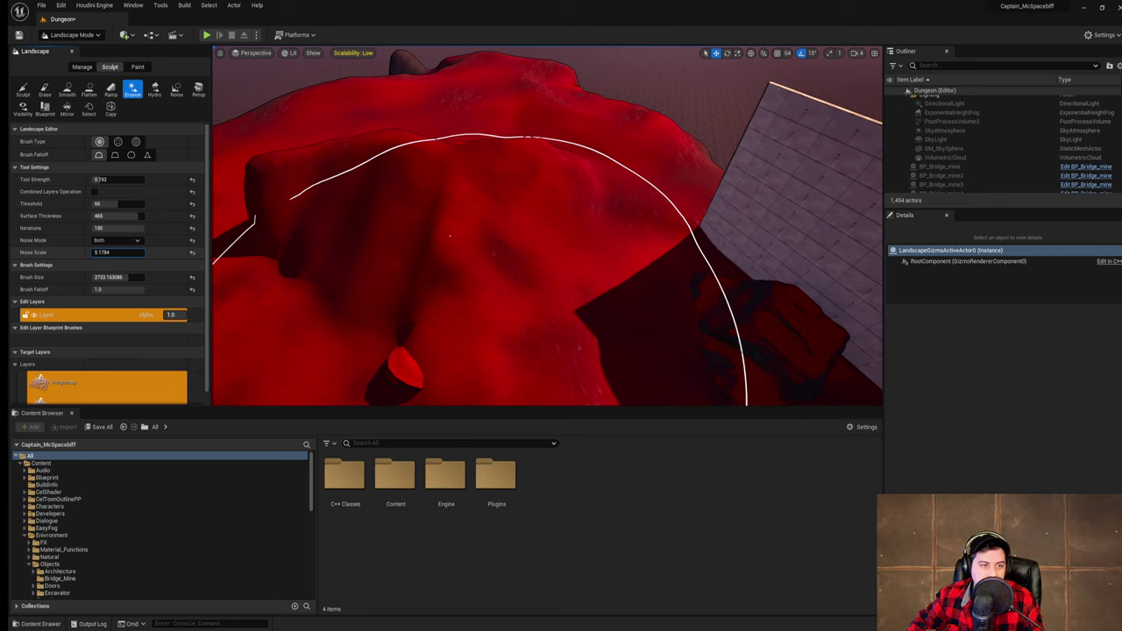
mouse_move(438, 188)
left_mouse_down()
mouse_move(389, 187)
mouse_move(365, 208)
left_mouse_up()
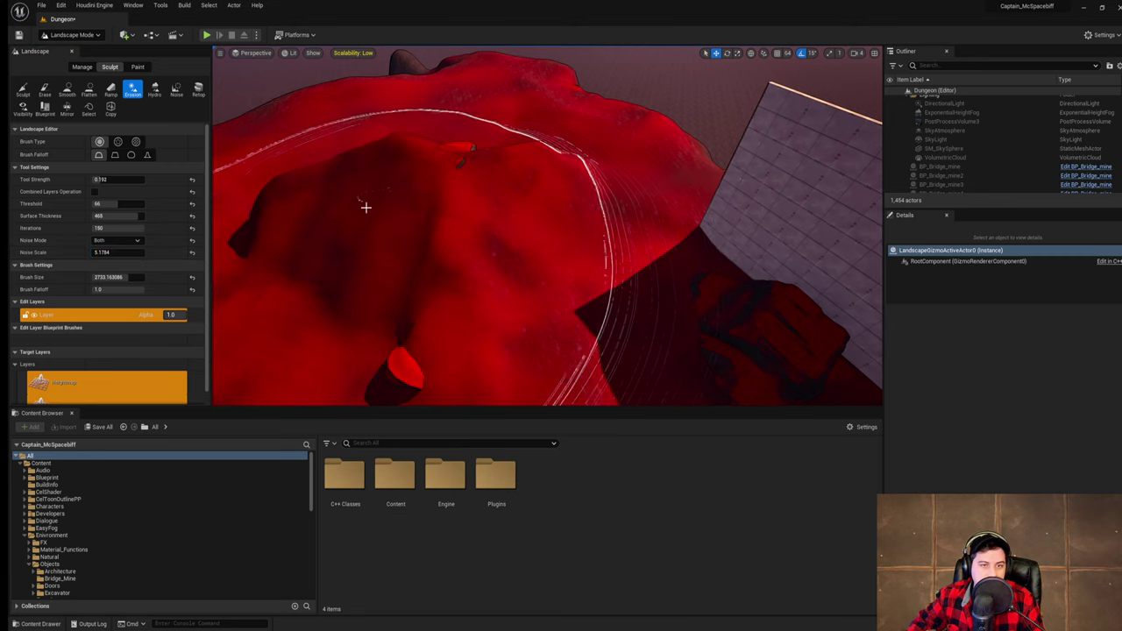
- Try eroding the plateau's hollow with the noise scale set to about 215, and undo the stroke
left_click_drag(106, 252, 142, 252)
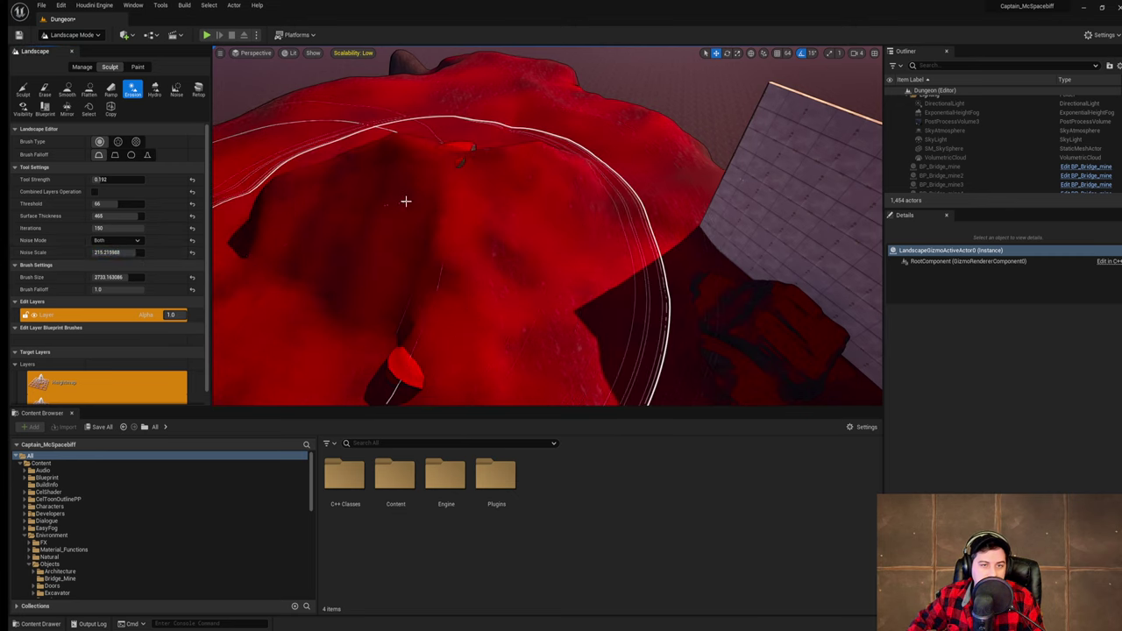
mouse_move(410, 209)
left_mouse_down()
mouse_move(400, 198)
mouse_move(443, 191)
mouse_move(387, 205)
left_mouse_up()
mouse_move(371, 208)
right_mouse_down()
mouse_move(359, 236)
mouse_move(385, 167)
mouse_move(368, 180)
mouse_move(471, 201)
right_mouse_up()
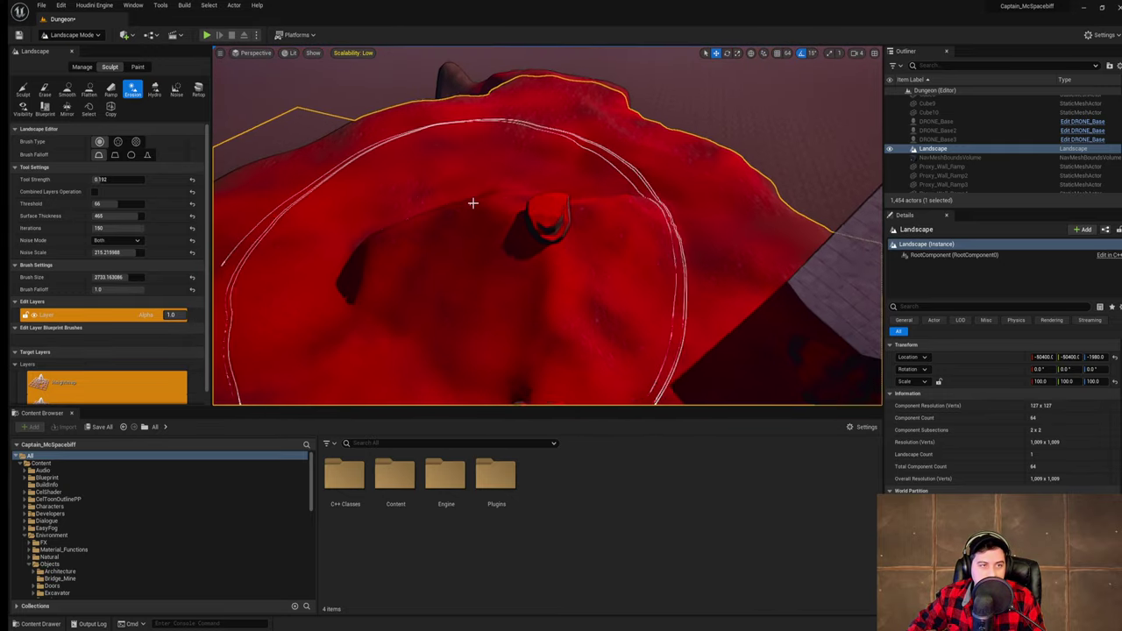
key("ctrl+z")
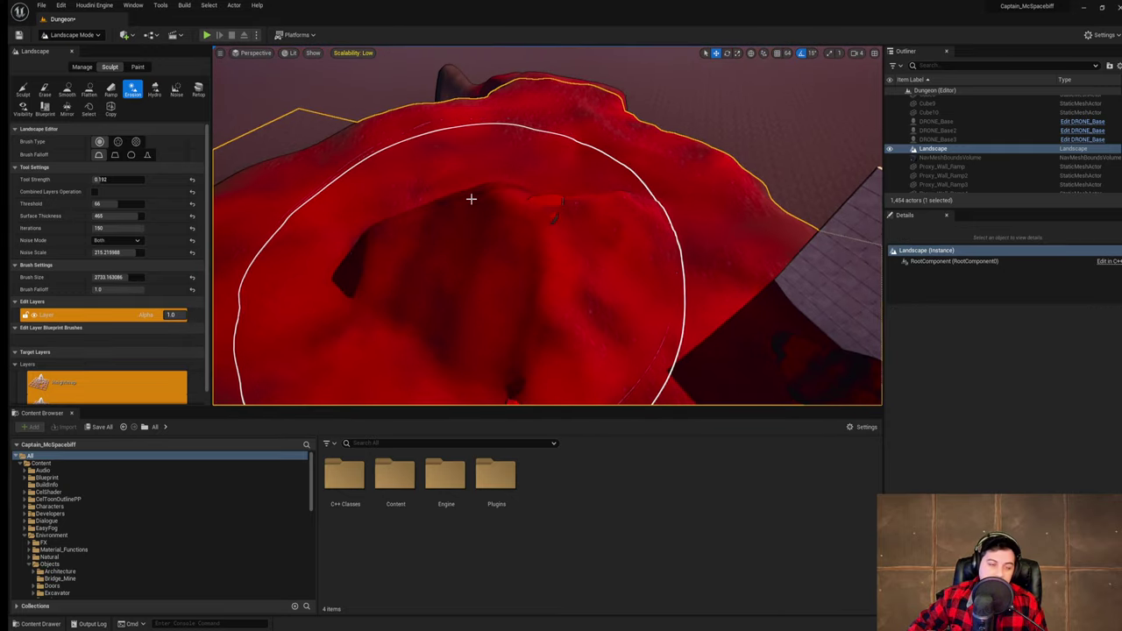
scroll(470, 200, "down", 1)
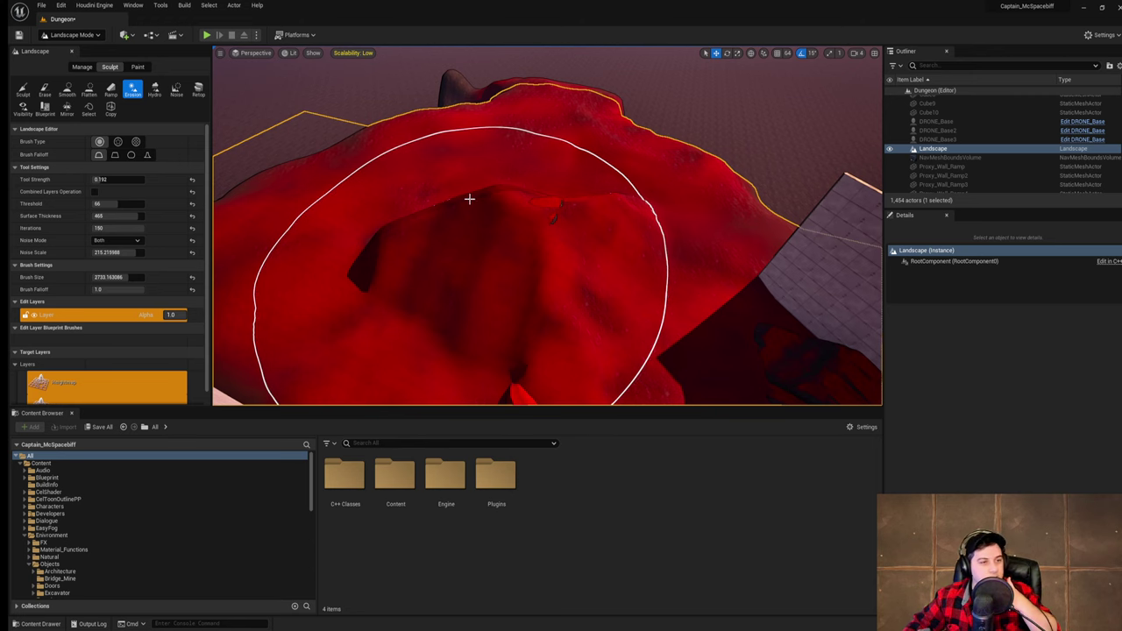
scroll(503, 222, "down", 1)
right_click_drag(503, 223, 508, 273)
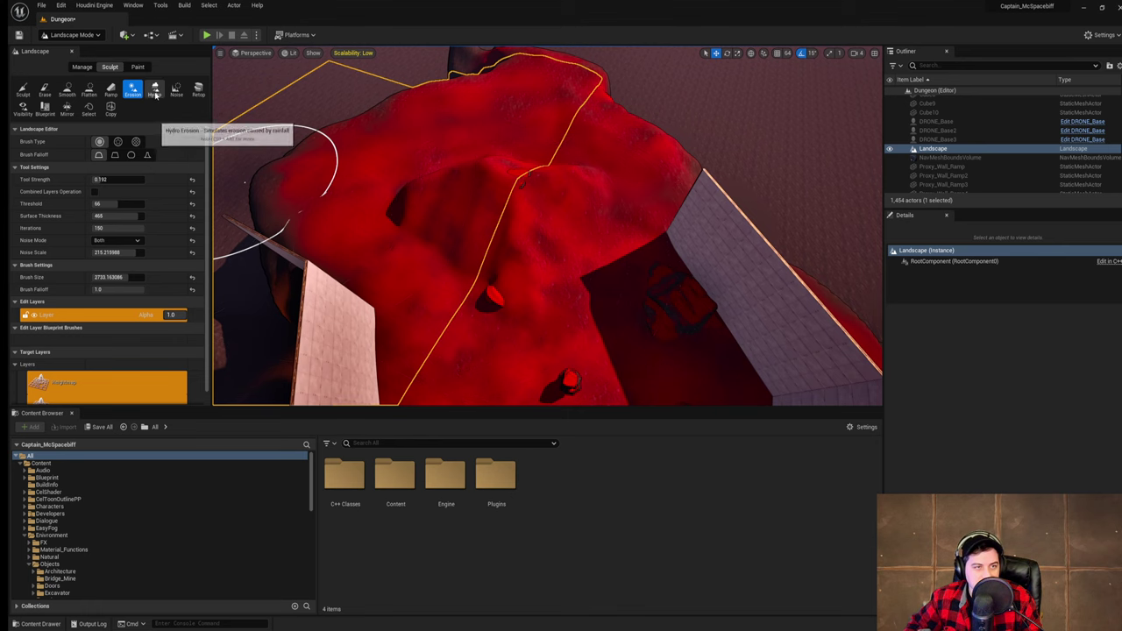
- Try wearing down the plateau around the shaded hollow with the Hydro Erosion tool
left_click(155, 94)
scroll(502, 178, "up", 3)
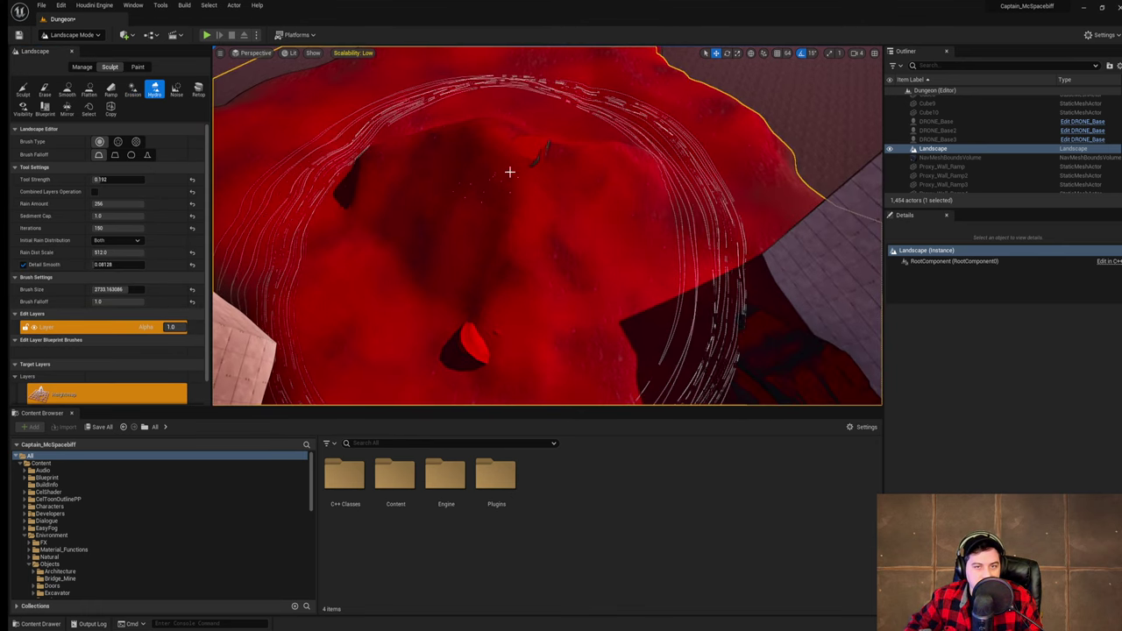
mouse_move(510, 171)
left_mouse_down()
mouse_move(501, 150)
mouse_move(532, 168)
mouse_move(505, 156)
mouse_move(482, 171)
mouse_move(456, 165)
mouse_move(418, 202)
mouse_move(426, 210)
left_mouse_up()
mouse_move(426, 210)
right_mouse_down()
mouse_move(342, 179)
mouse_move(330, 212)
mouse_move(337, 162)
mouse_move(377, 165)
mouse_move(473, 220)
mouse_move(523, 215)
right_mouse_up()
key("w")
key("s")
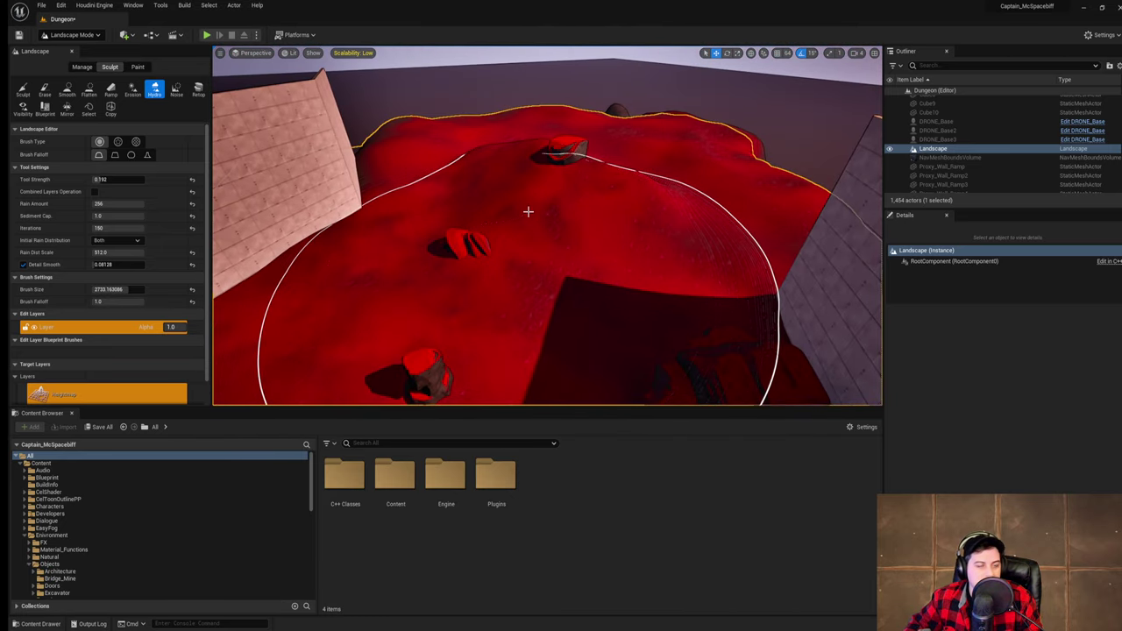
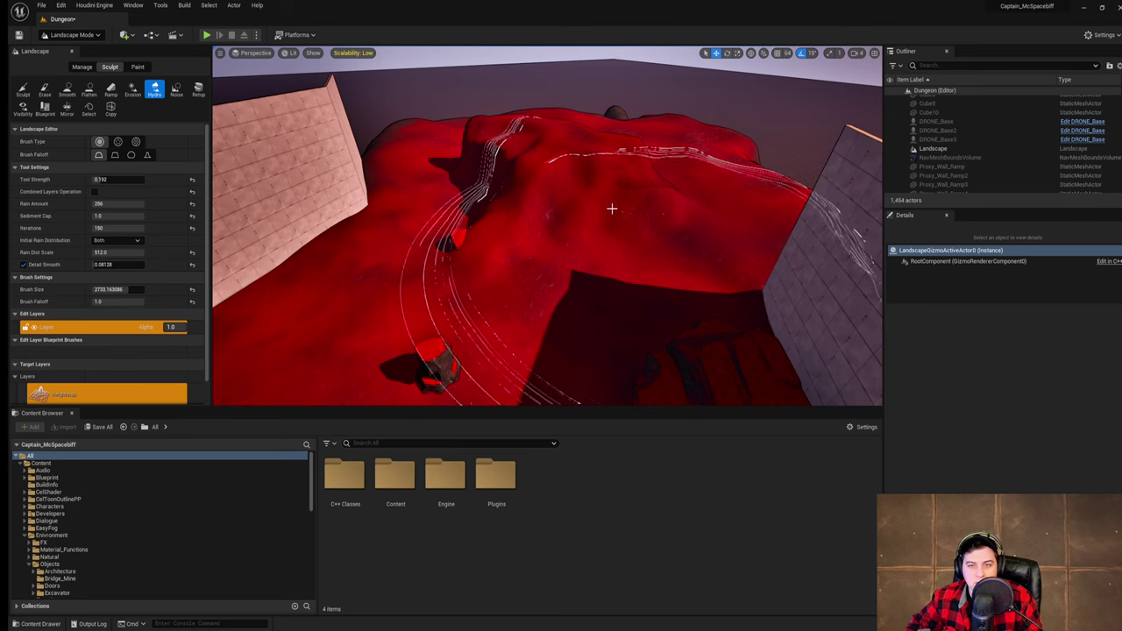
- Inspect the plateau's steep shaded face from ground height and save the current level
right_click_drag(611, 208, 526, 174)
key("w")
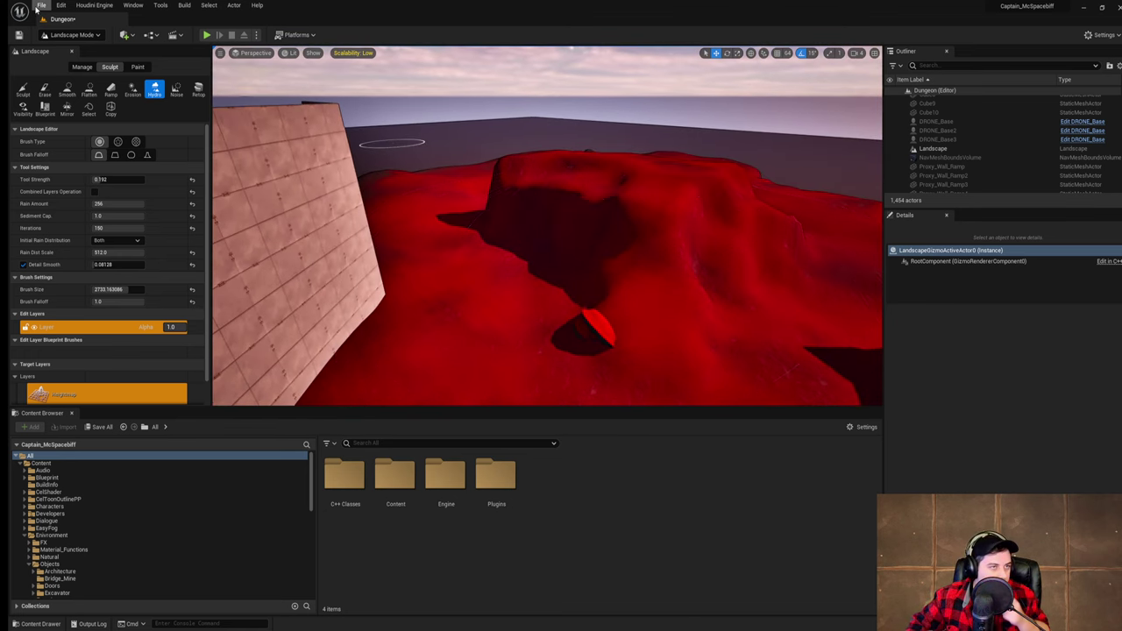
left_click(41, 5)
left_click(131, 98)
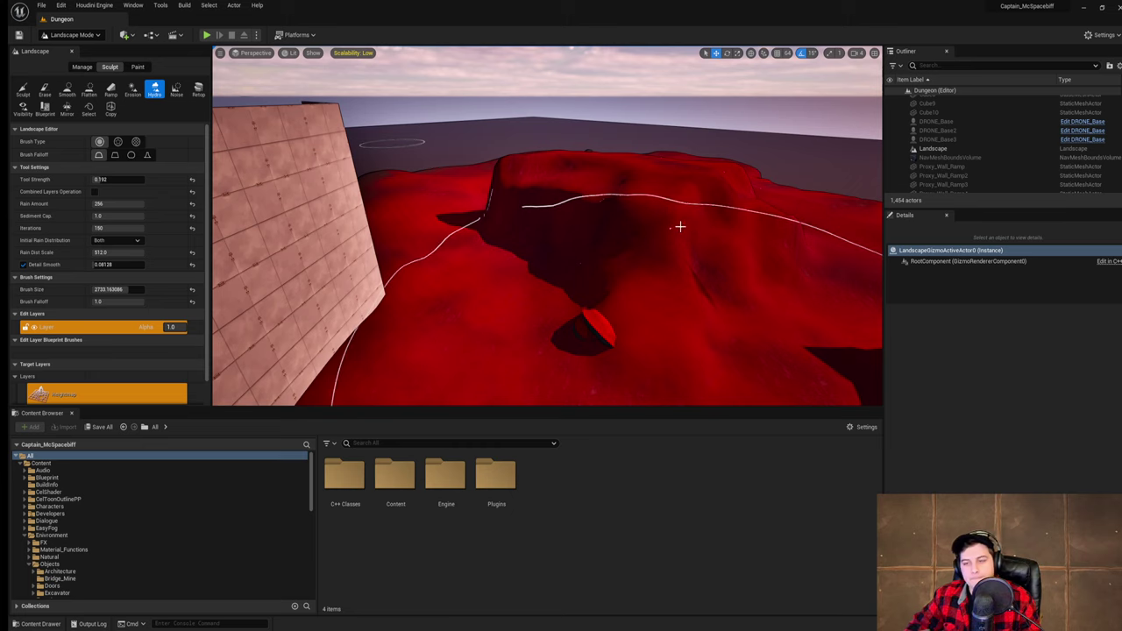
key("w")
mouse_move(703, 224)
right_mouse_down()
mouse_move(736, 180)
mouse_move(738, 221)
mouse_move(703, 224)
right_mouse_up()
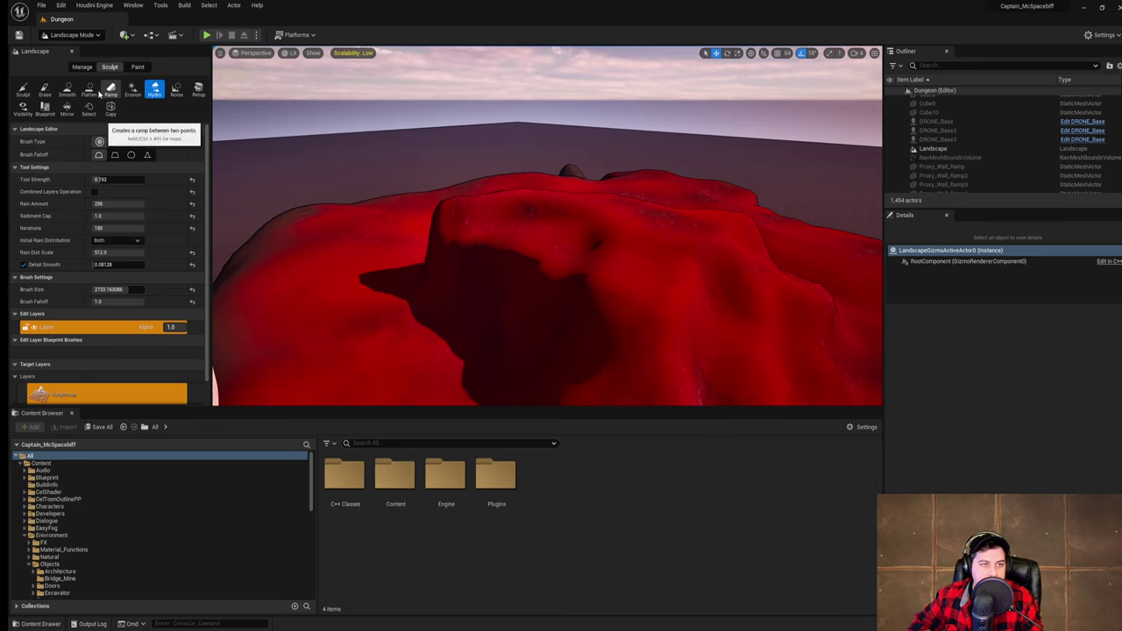
- Bring up the landscape's paint layers and look over the plateau from above
left_click(137, 67)
mouse_move(441, 178)
right_mouse_down()
mouse_move(440, 219)
mouse_move(454, 223)
right_mouse_up()
key("s")
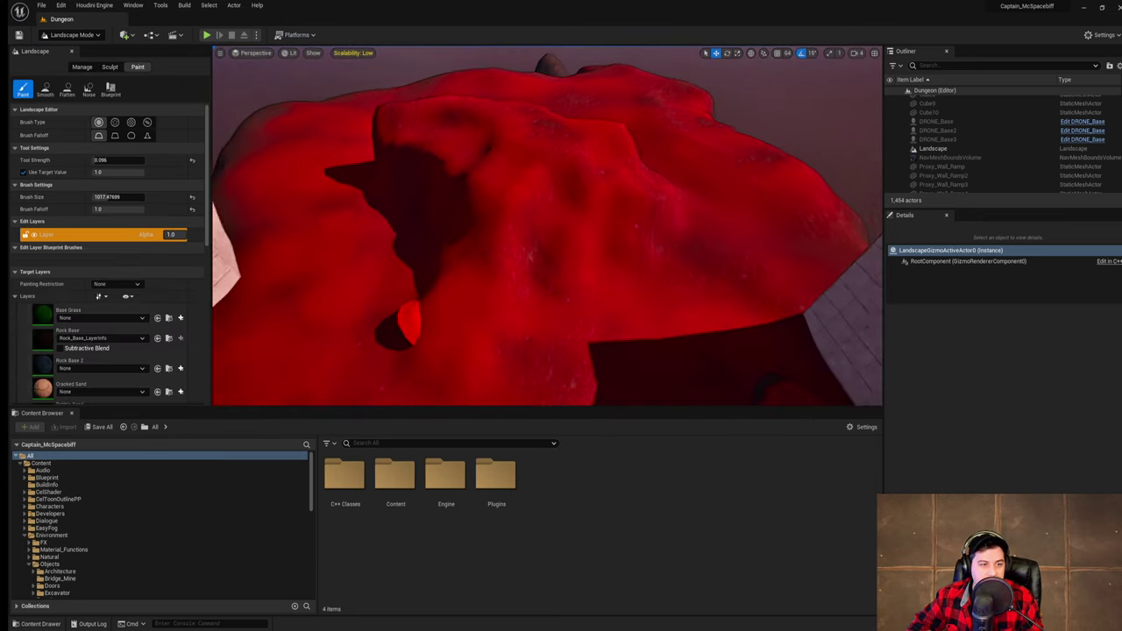
- Return to Selection mode, select the red landscape and open its assigned Landscape Material in the material editor
left_click(70, 38)
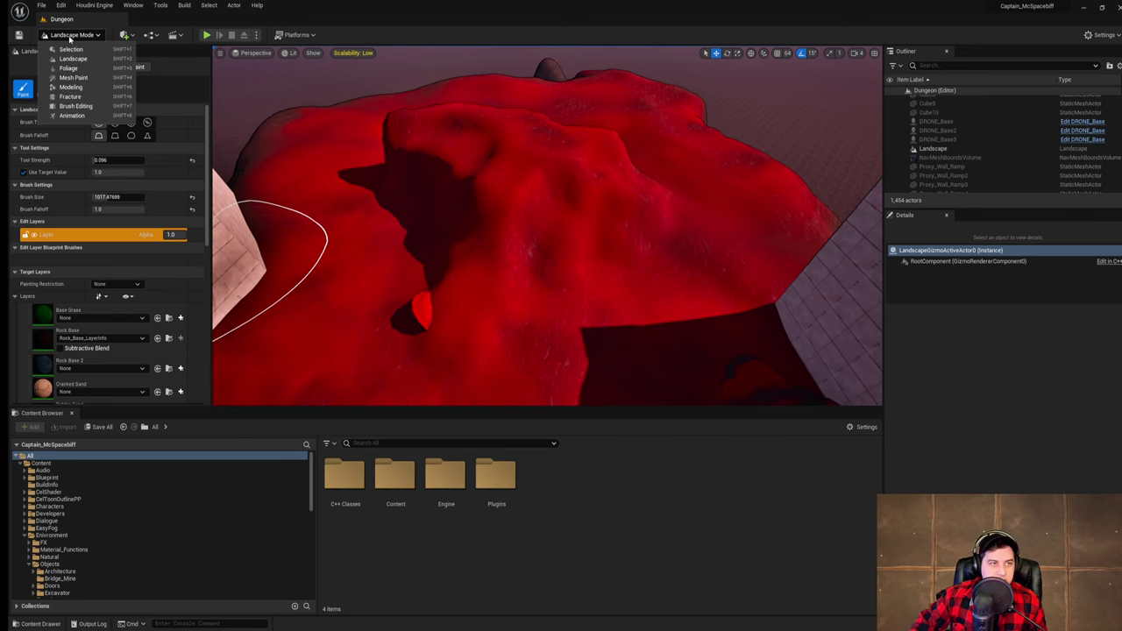
left_click(83, 52)
left_click(610, 216)
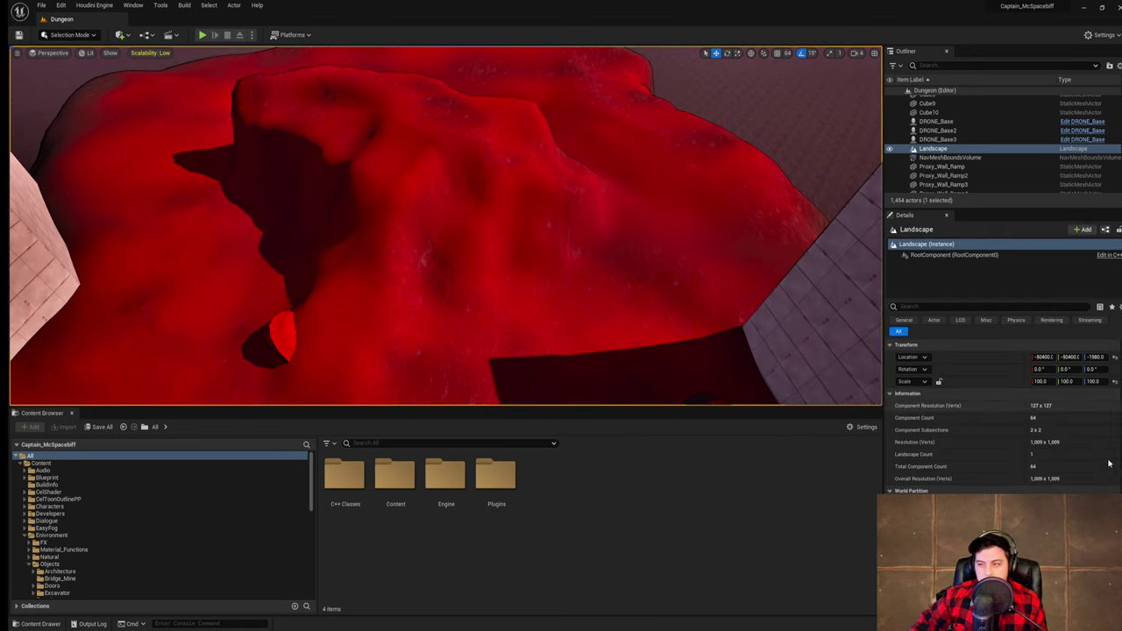
scroll(1047, 438, "down", 10)
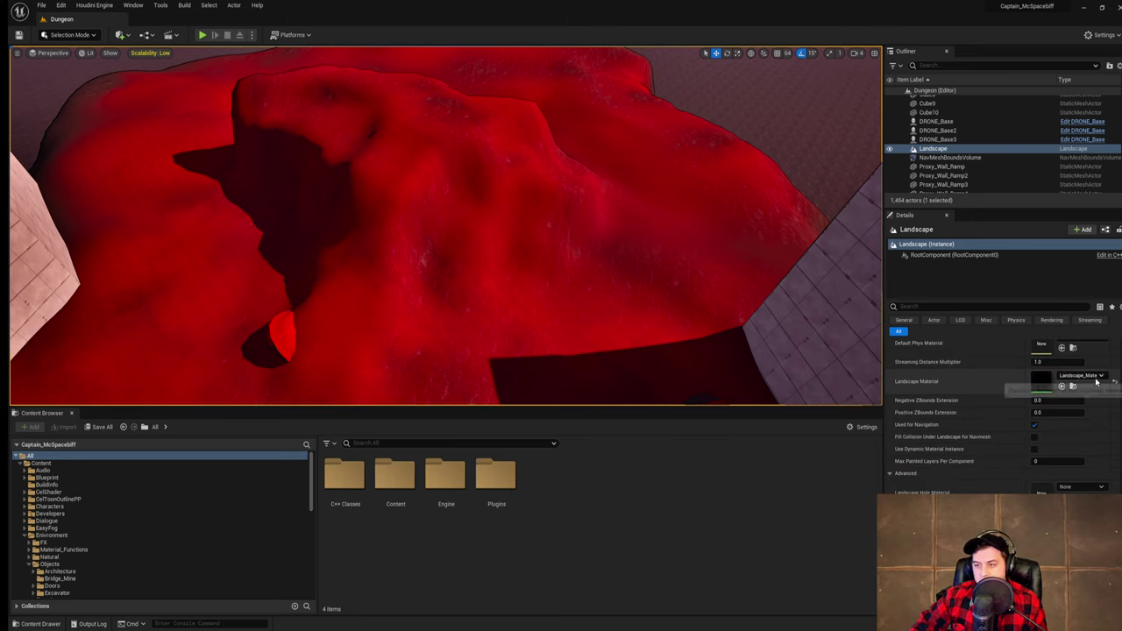
left_click(1095, 377)
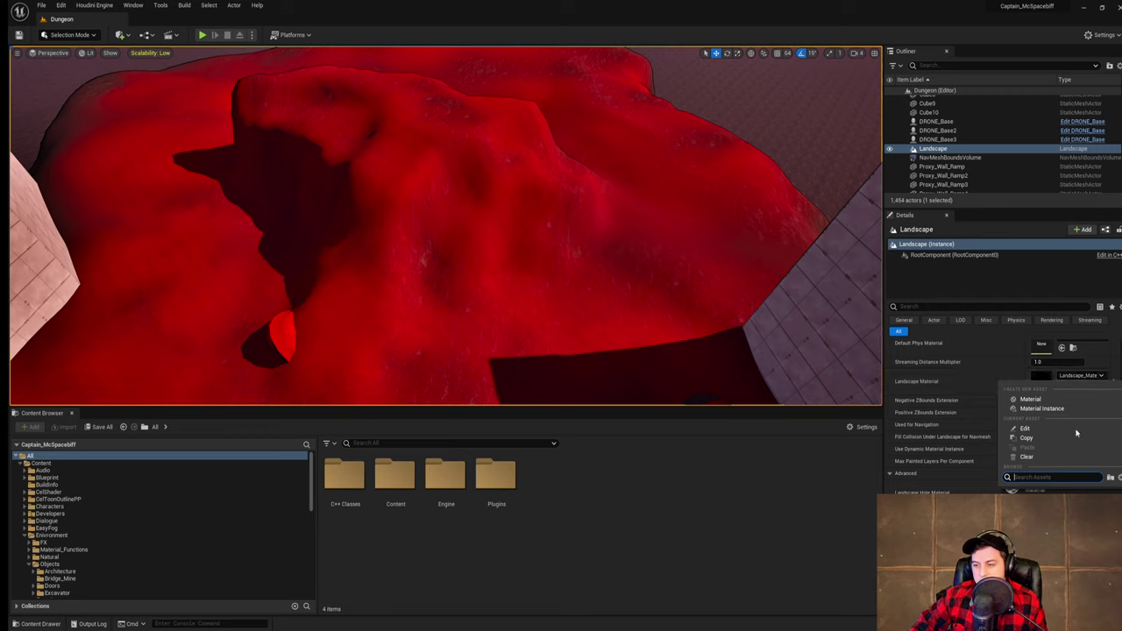
left_click(1095, 379)
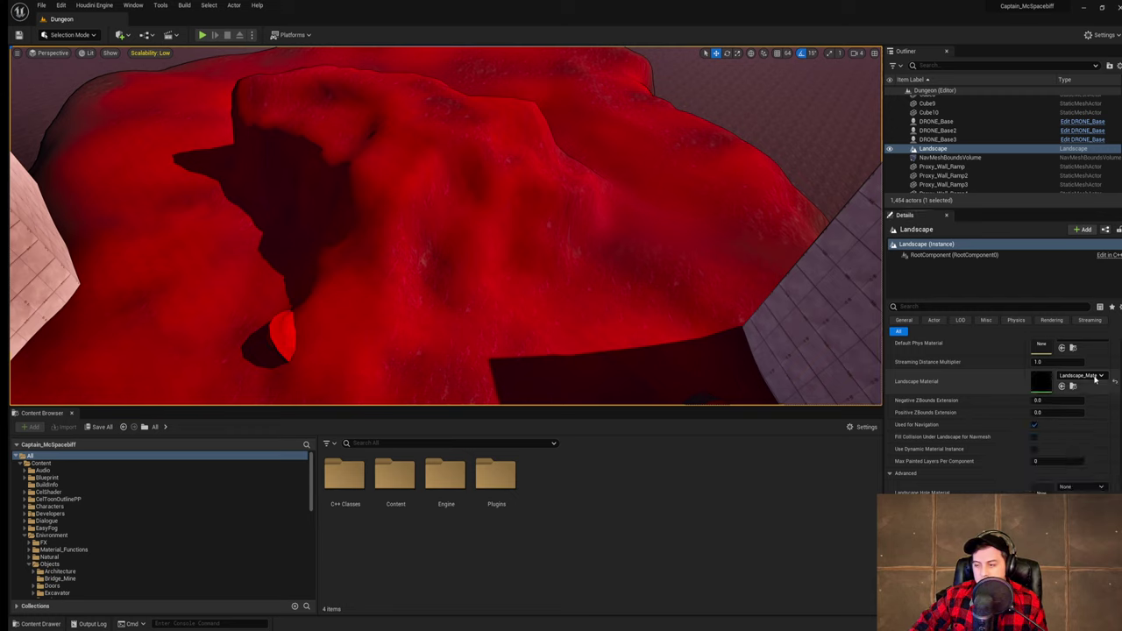
double_click(1040, 378)
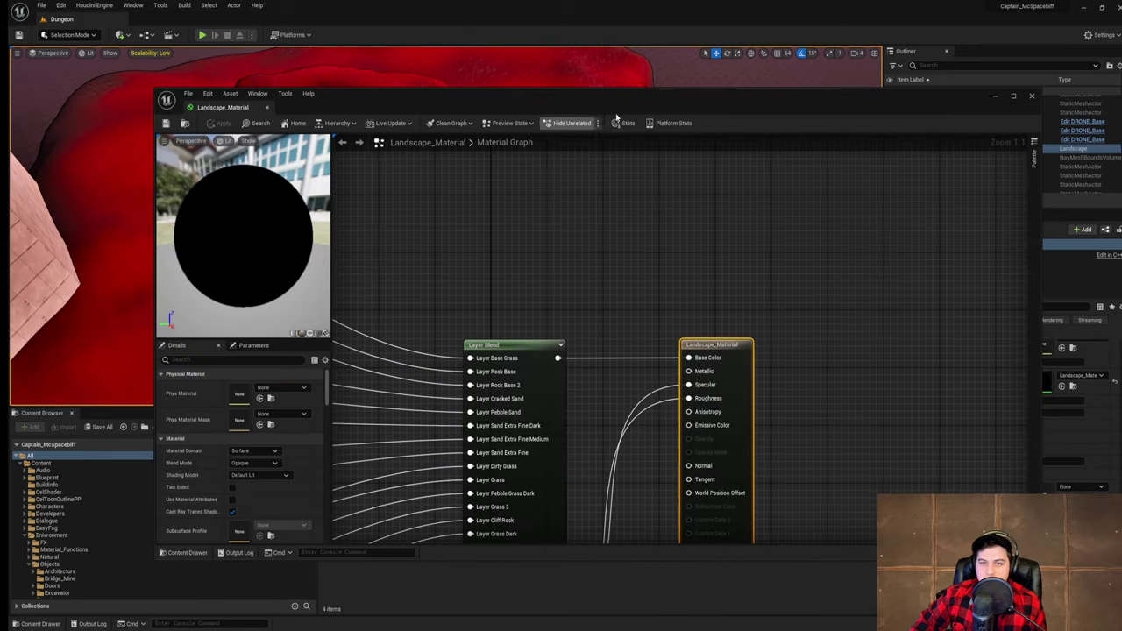
left_click_drag(634, 107, 667, 68)
- Examine the texture samples, tint constants and overlay blends feeding the Layer Blend node, from the first layer to the last
scroll(490, 330, "down", 5)
right_click_drag(458, 280, 958, 283)
right_click_drag(750, 247, 772, 476)
scroll(760, 441, "up", 4)
right_click_drag(431, 310, 656, 364)
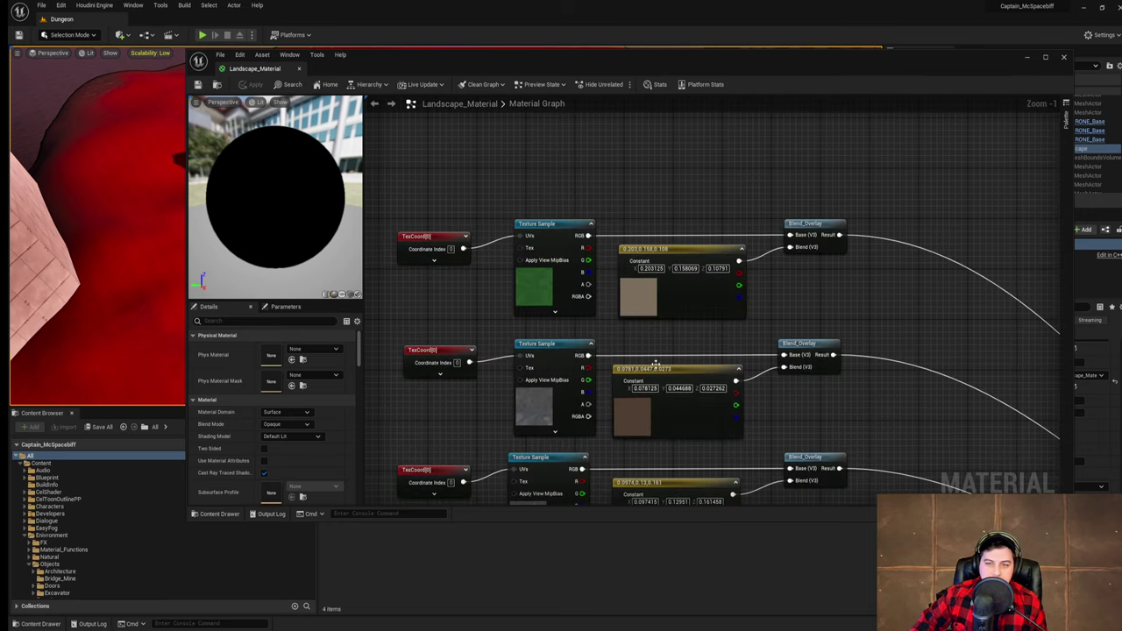
right_click_drag(538, 390, 579, 98)
right_click_drag(587, 412, 617, 140)
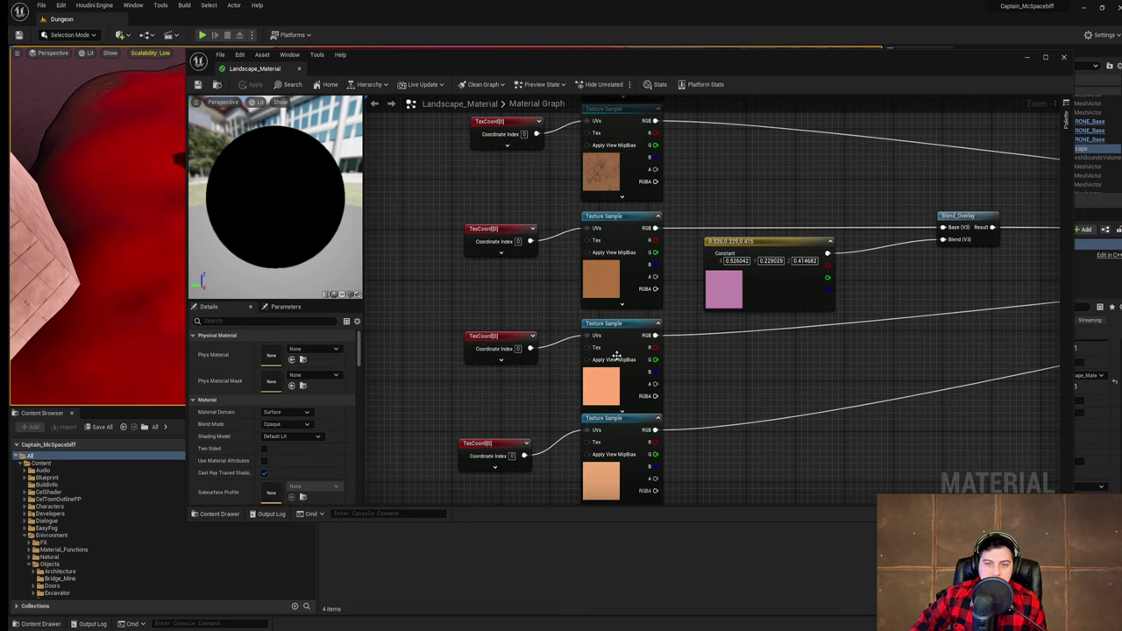
right_click_drag(619, 356, 544, 348)
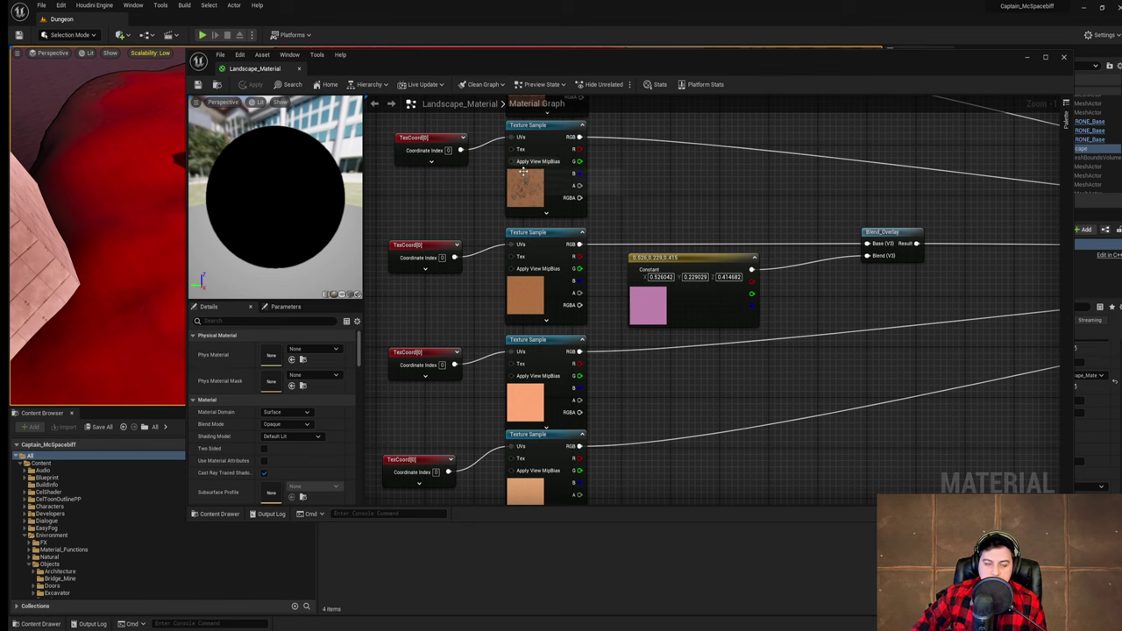
right_click_drag(685, 431, 693, 107)
right_click_drag(640, 366, 673, 242)
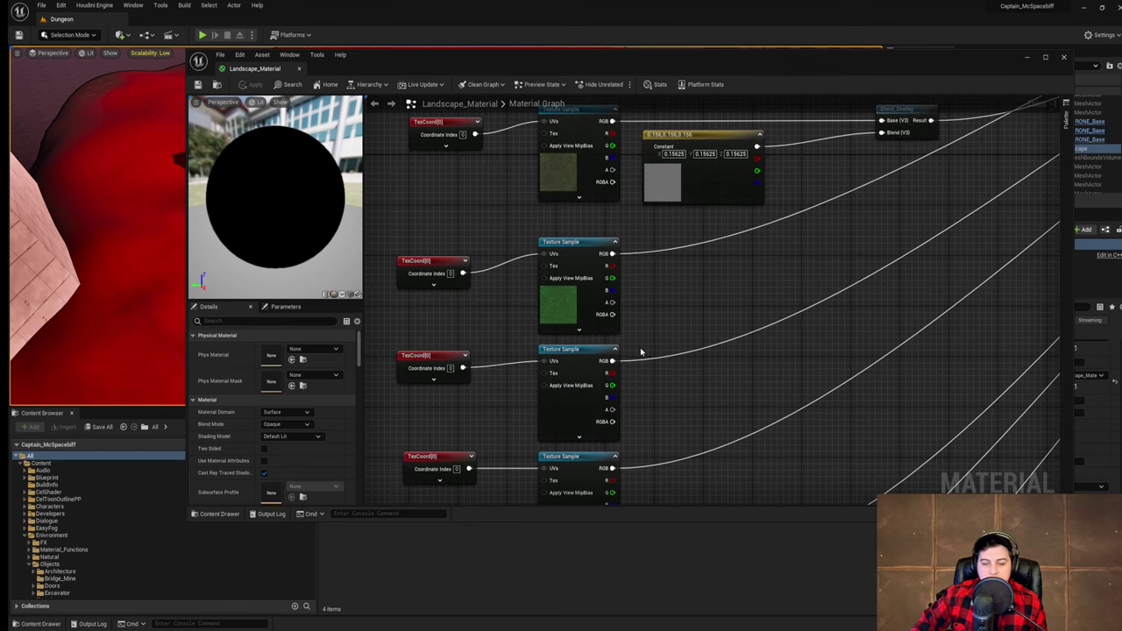
right_click_drag(690, 425, 696, 163)
right_click_drag(646, 348, 663, 127)
right_click_drag(703, 429, 704, 127)
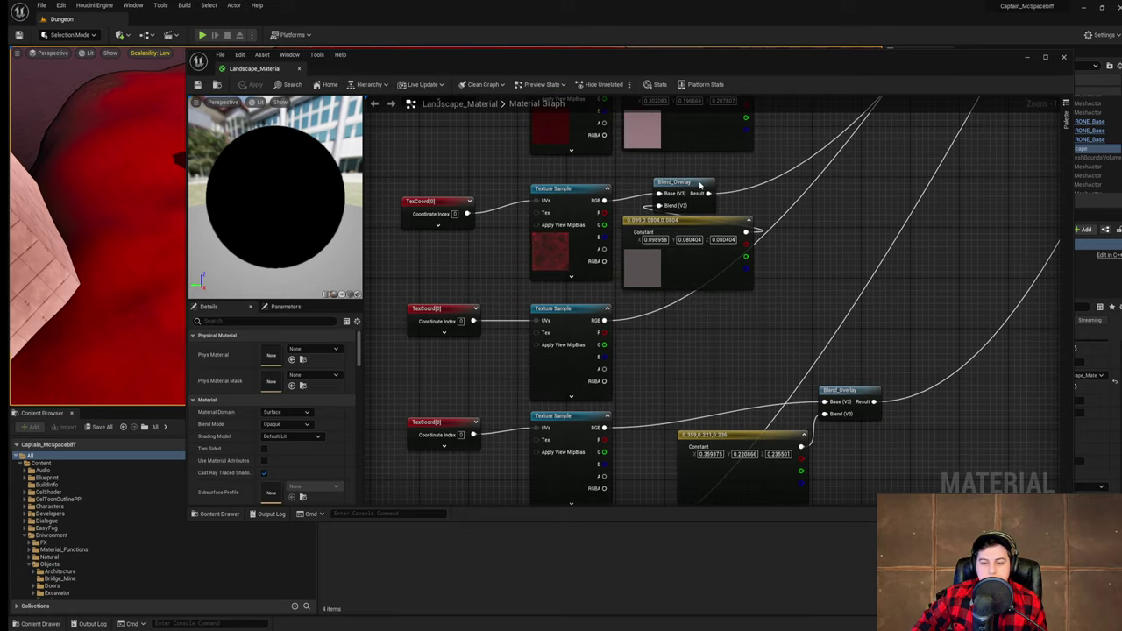
right_click_drag(681, 392, 628, 163)
right_click_drag(555, 259, 467, 403)
right_click_drag(894, 229, 584, 418)
- Survey the entire landscape material graph with all layer branches and the output node in view
scroll(867, 233, "down", 6)
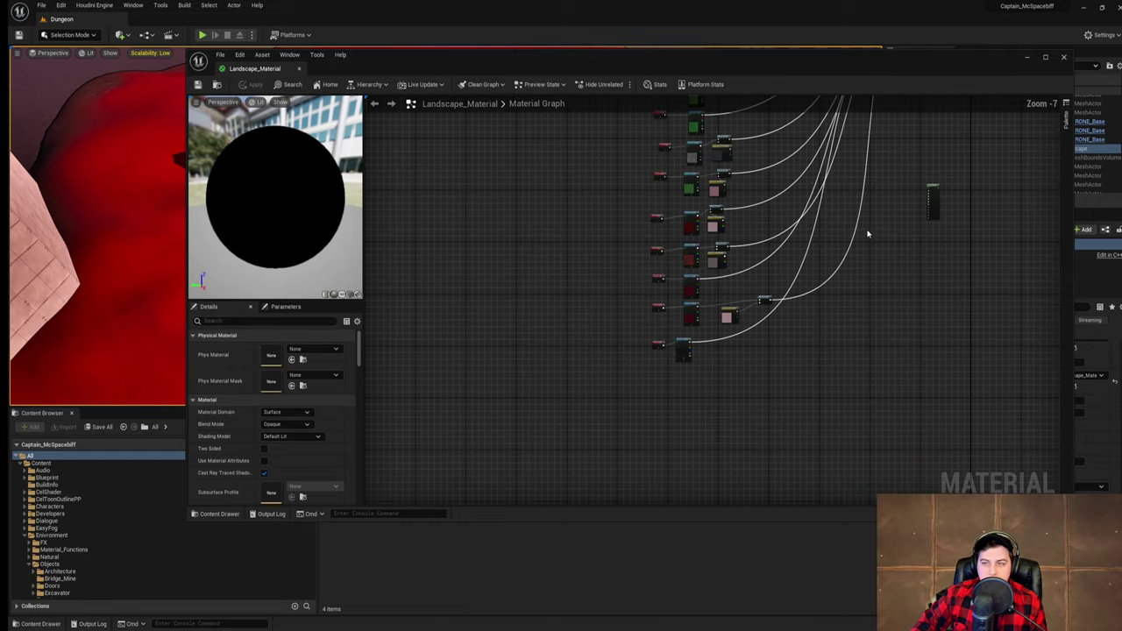
right_click_drag(866, 218, 949, 211)
scroll(949, 210, "down", 2)
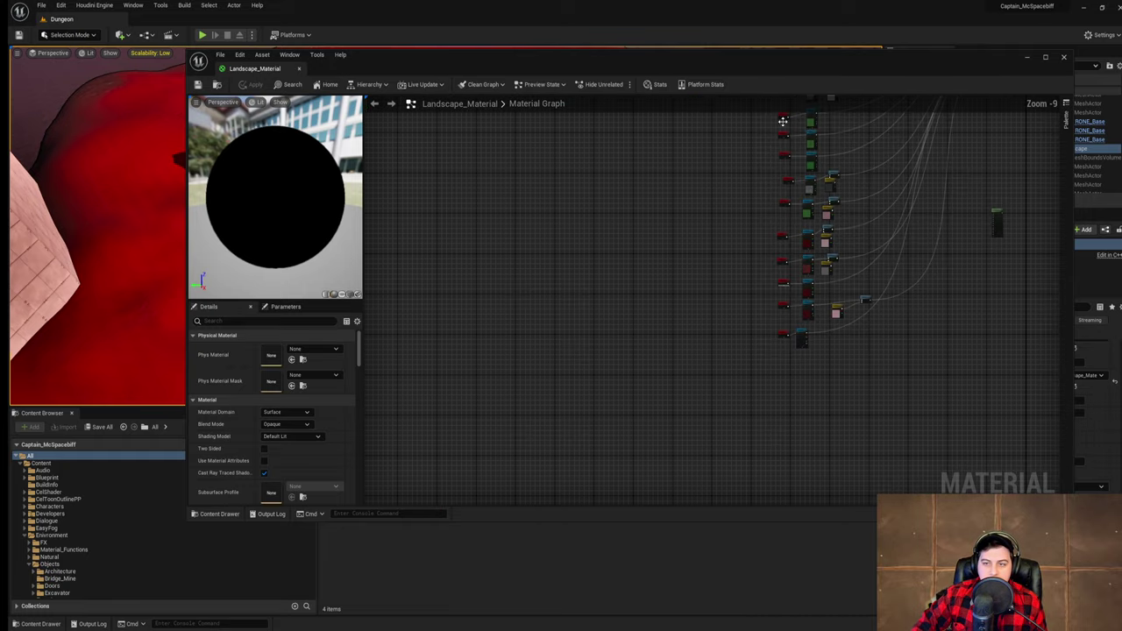
right_click_drag(861, 245, 760, 390)
scroll(749, 369, "down", 3)
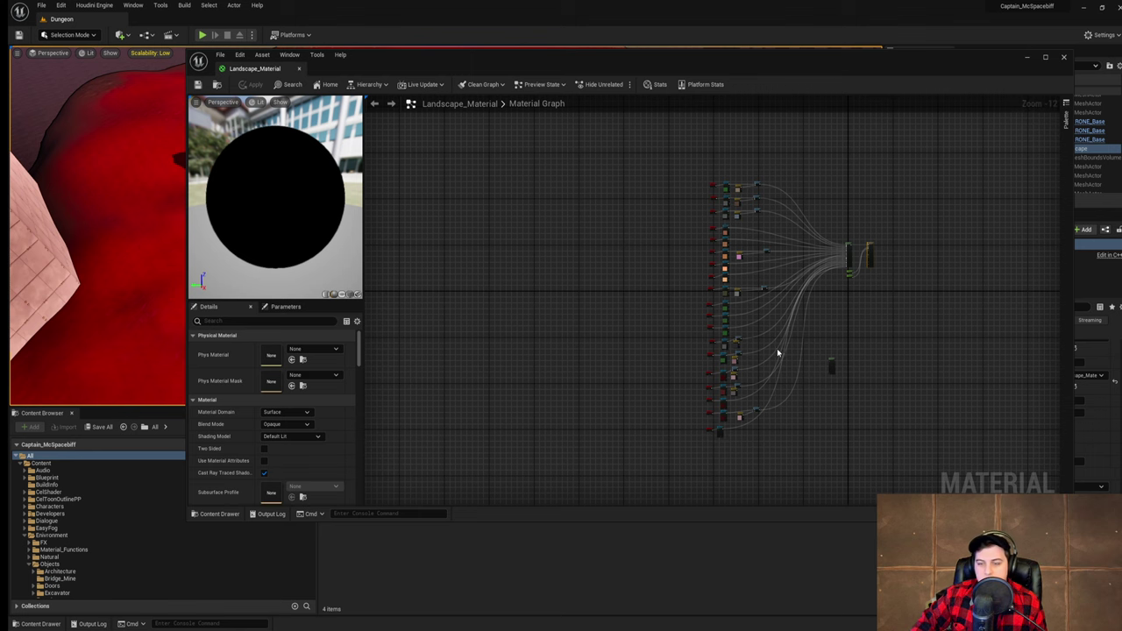
right_click_drag(776, 350, 742, 334)
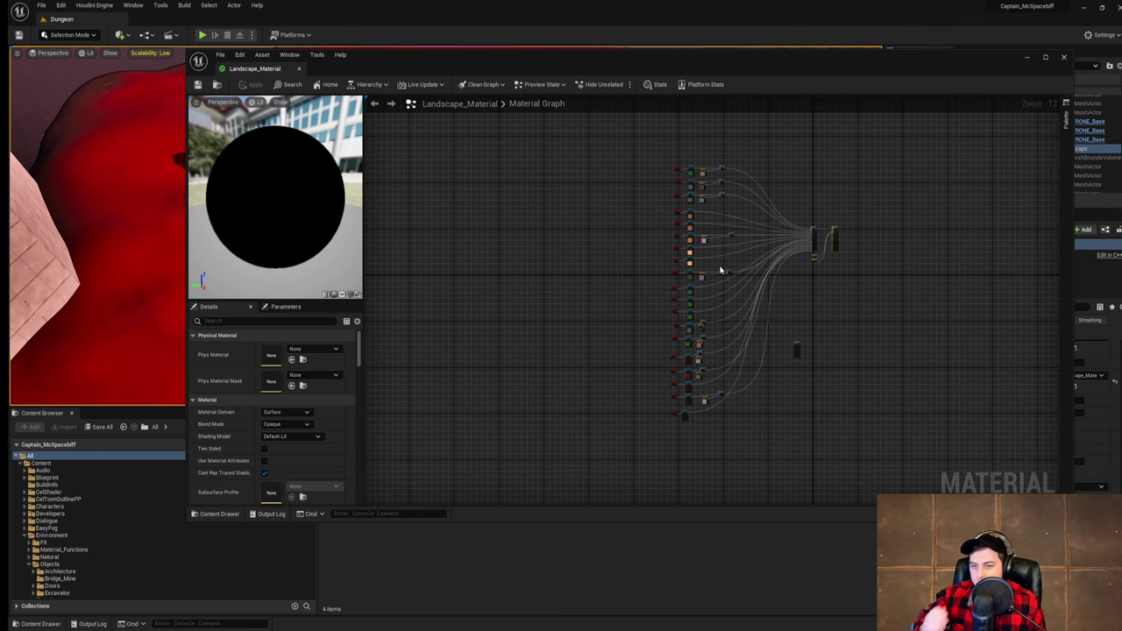
- Select the rock texture sample blended with the blue-grey constant and open its Rock_base texture for inspection
scroll(721, 270, "up", 12)
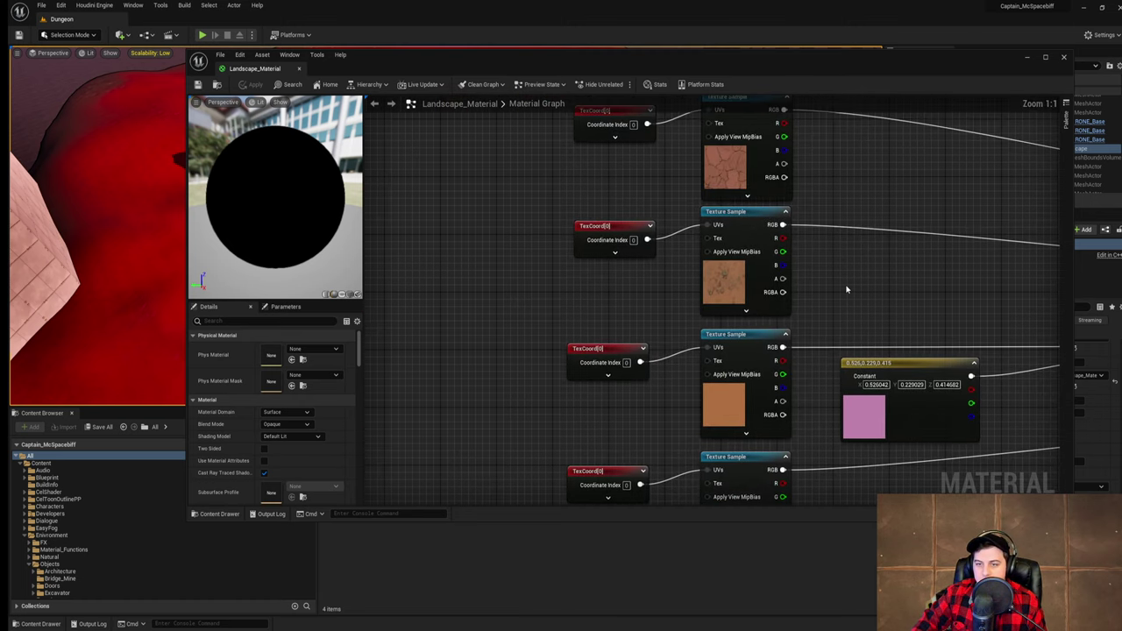
right_click_drag(739, 180, 617, 380)
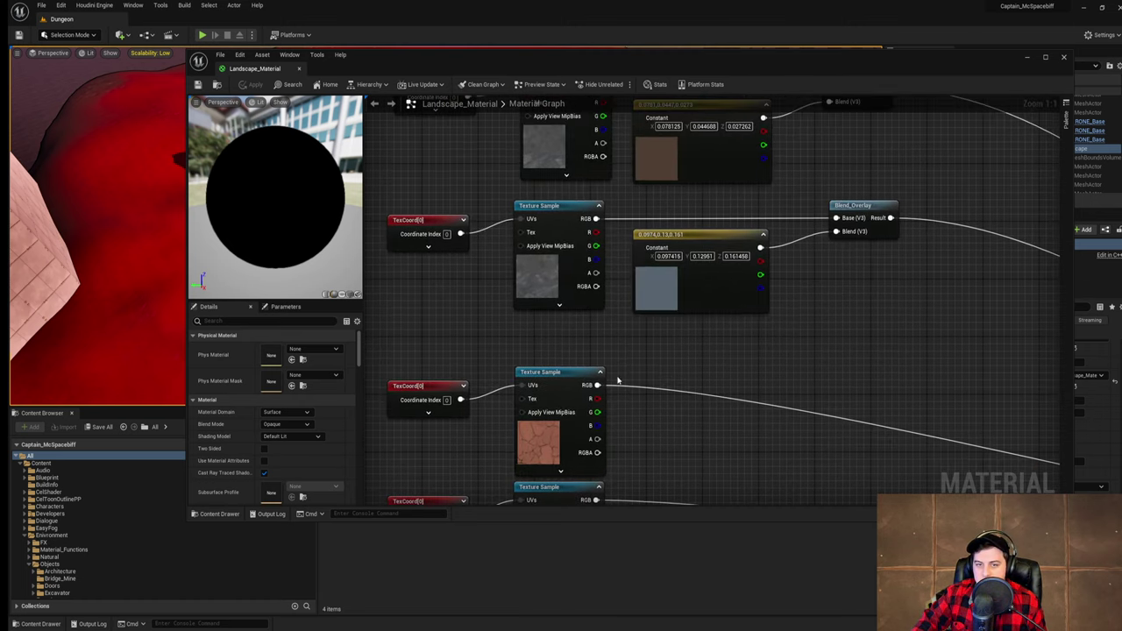
left_click(538, 287)
right_click_drag(761, 370, 785, 474)
right_click_drag(592, 203, 659, 115)
double_click(646, 264)
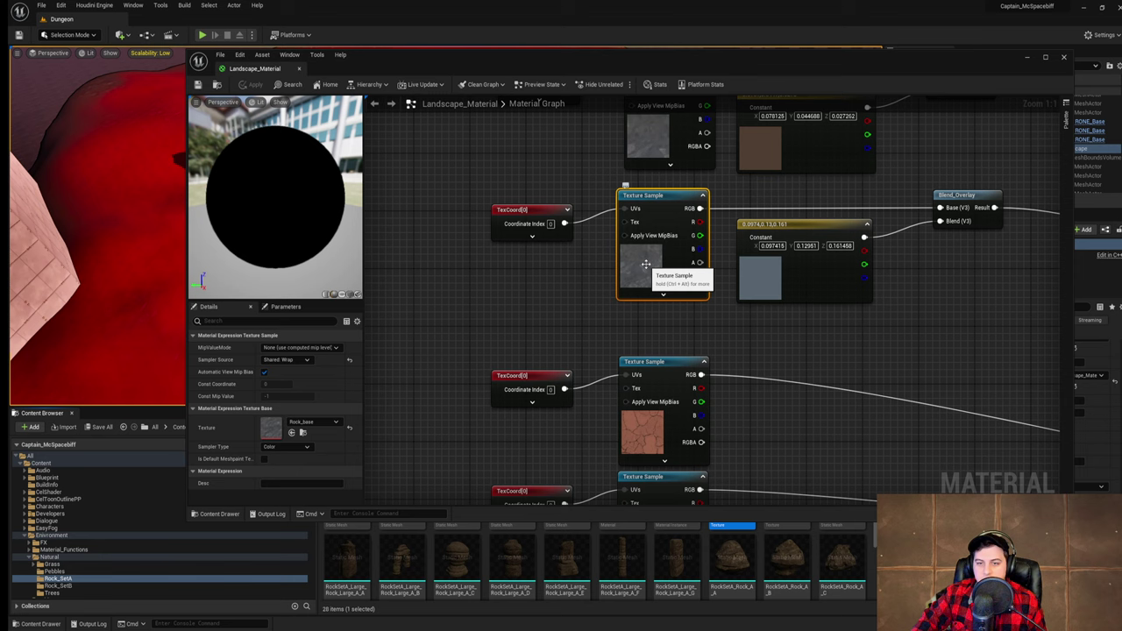
right_click_drag(785, 392, 1012, 360)
double_click(269, 427)
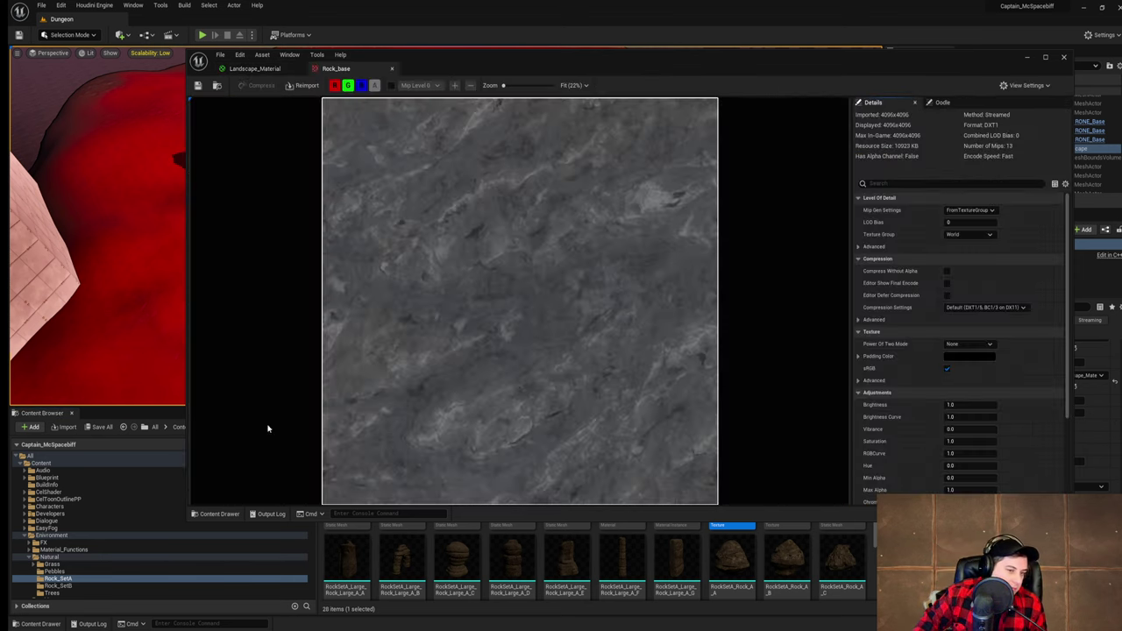
- Close the Rock_base texture window and save the Dungeon level
left_click(1065, 58)
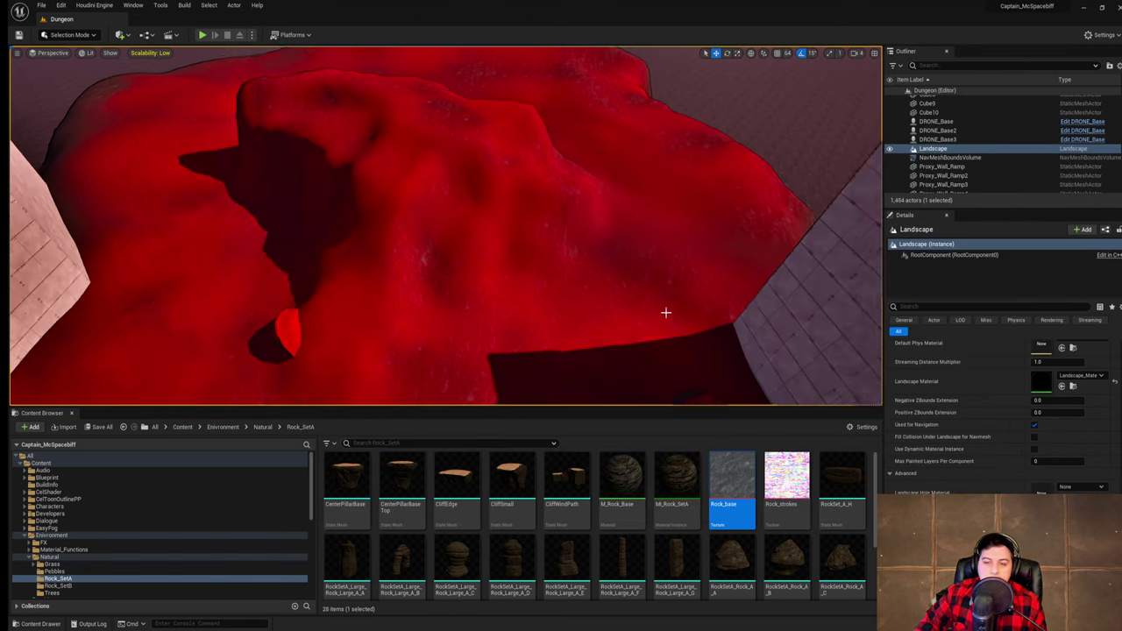
right_click_drag(723, 308, 674, 286)
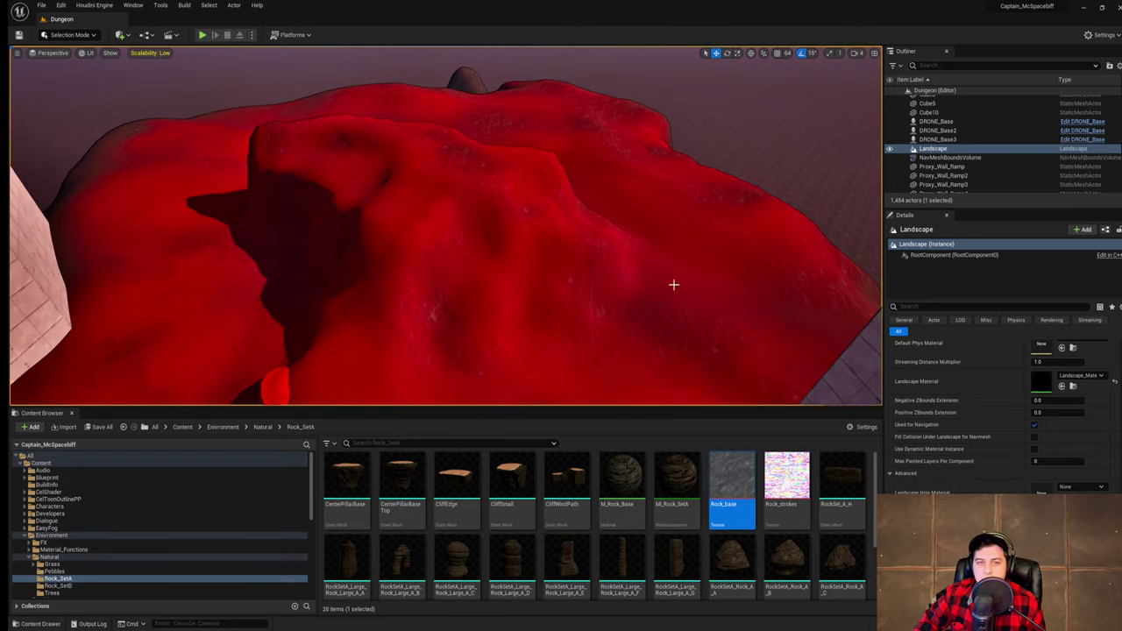
left_click(40, 6)
left_click(96, 91)
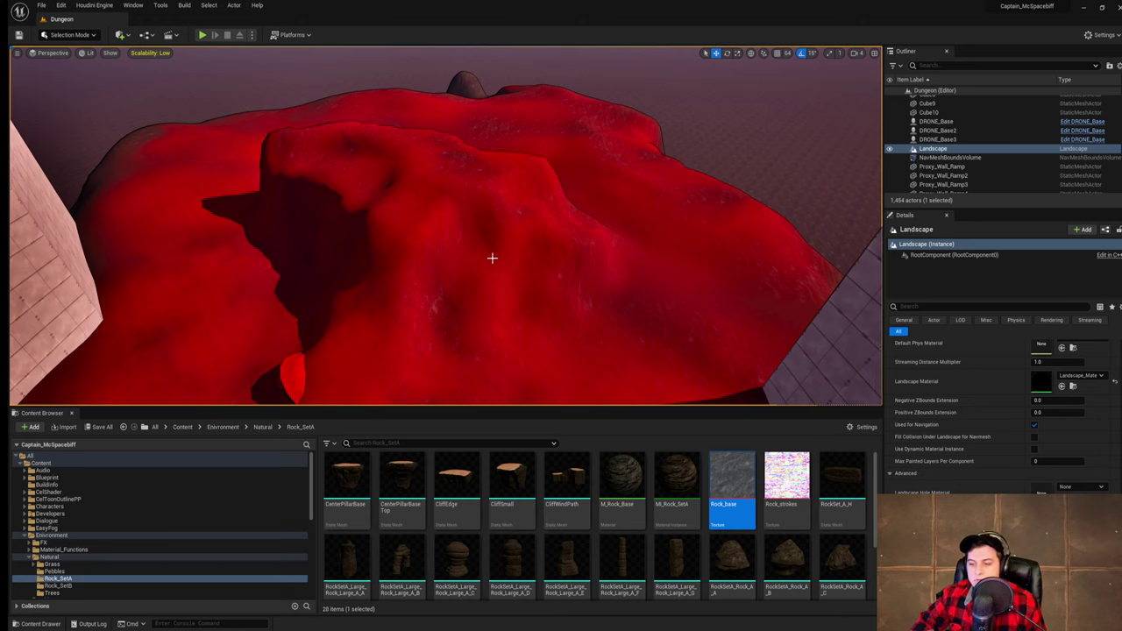
- Switch from Selection mode to Landscape mode to reach the landscape paint tools
right_click_drag(493, 258, 622, 287)
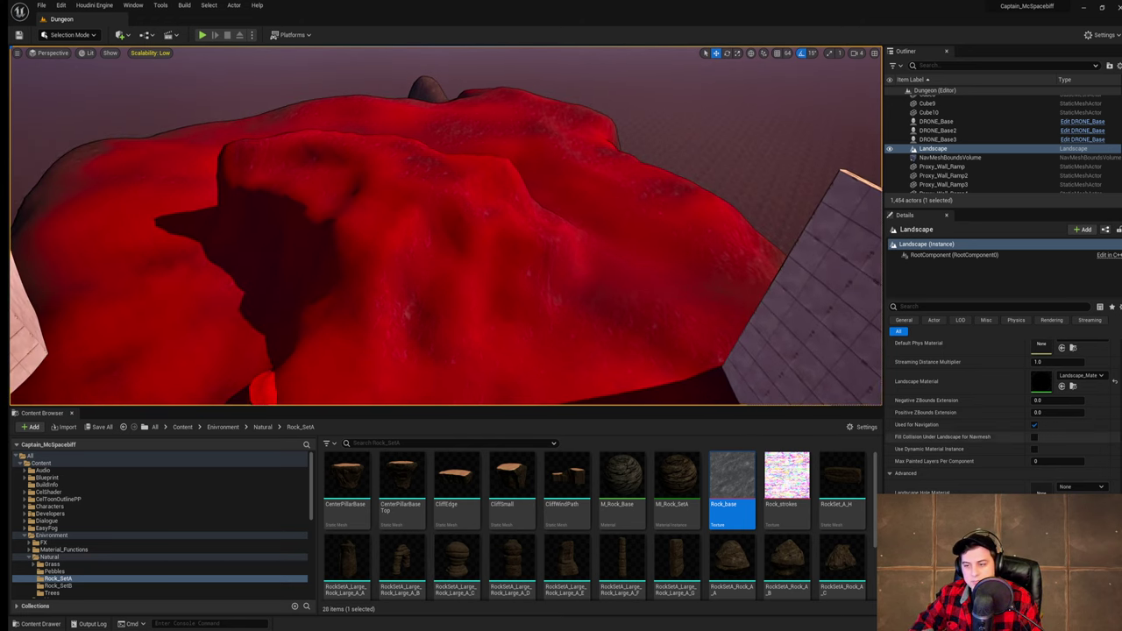
scroll(1082, 479, "up", 5)
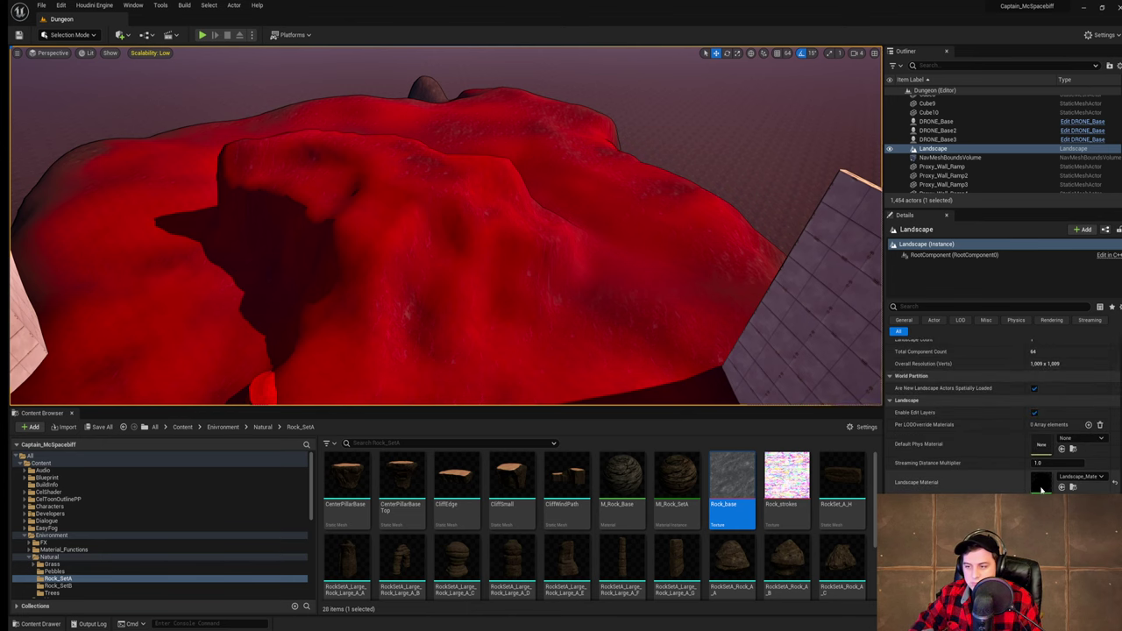
left_click(70, 34)
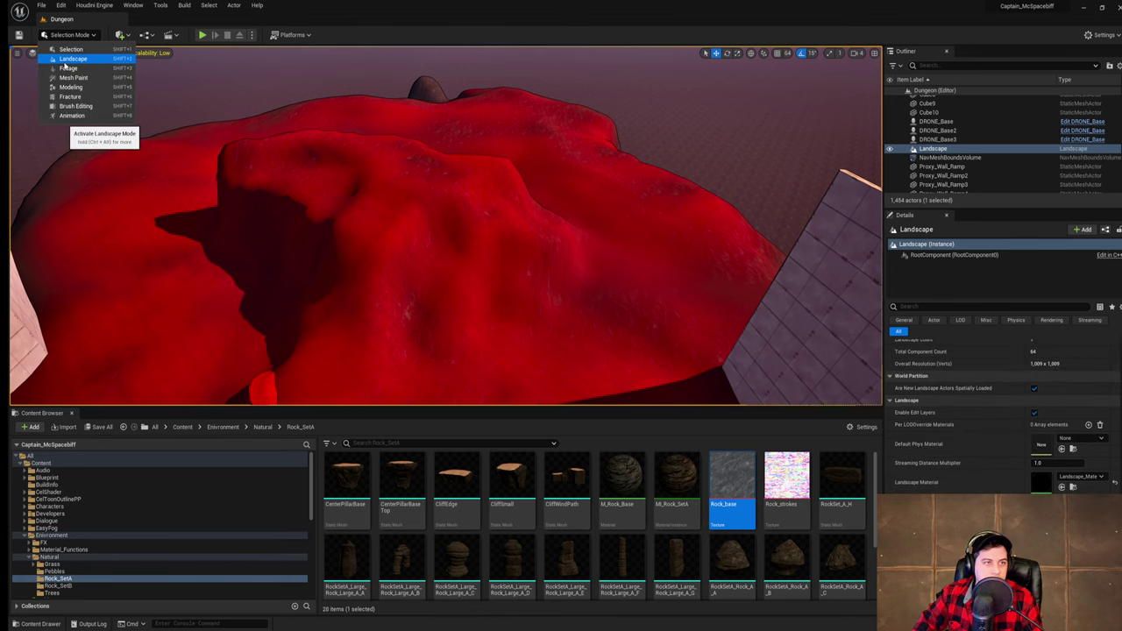
left_click(75, 56)
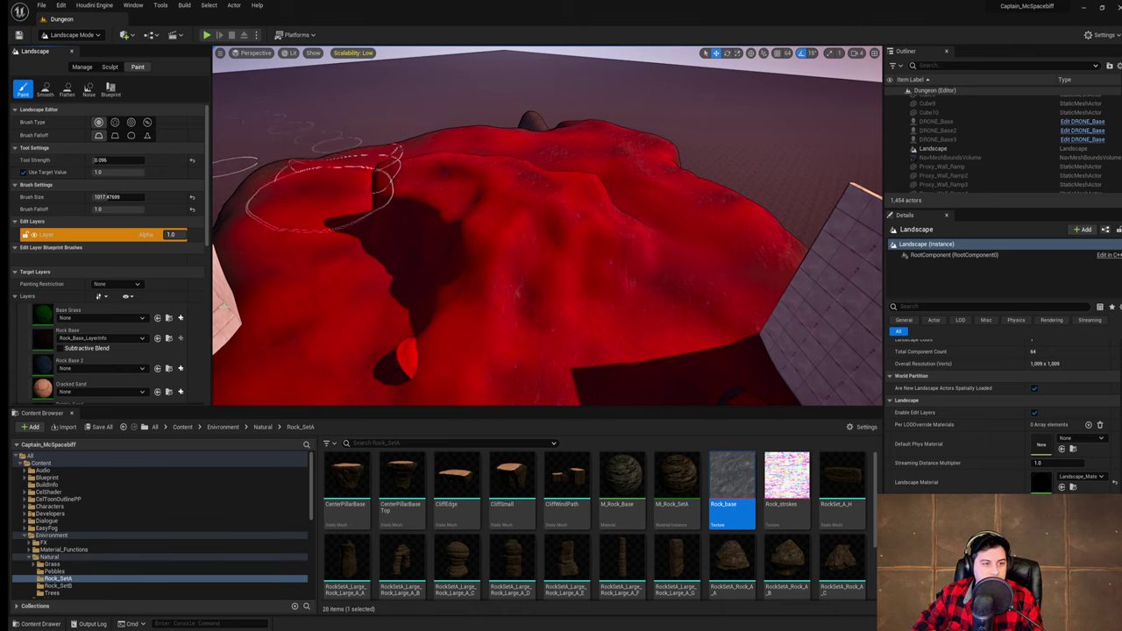
- Review the landscape's target paint layers and their layer info assignments, including the assets available for Sand Extra Fine Dark
scroll(111, 346, "down", 10)
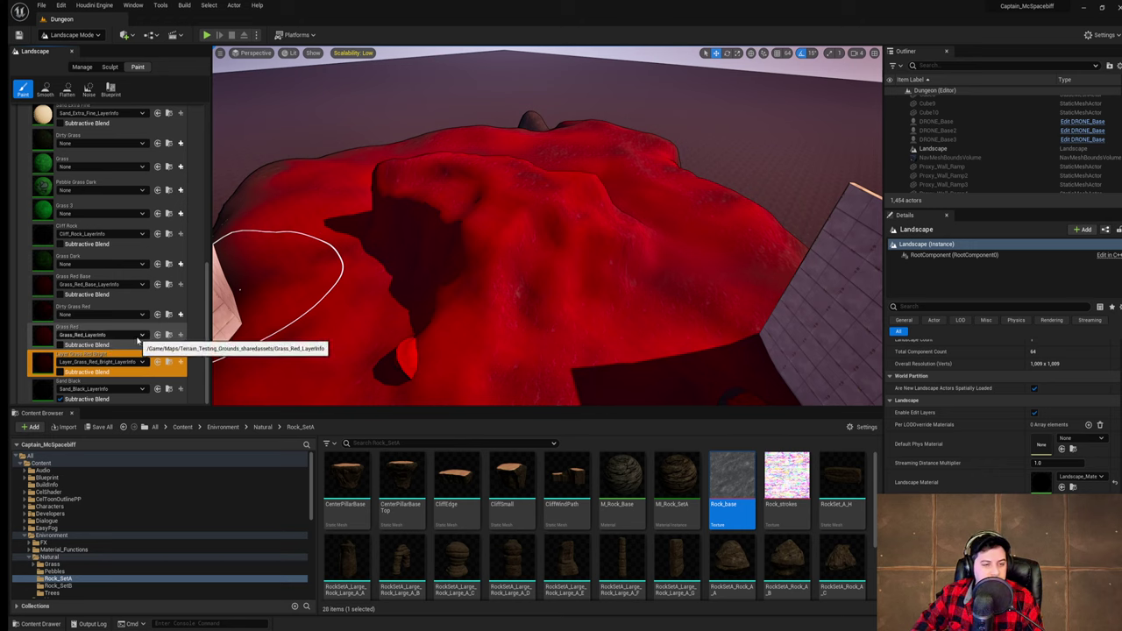
scroll(144, 245, "up", 5)
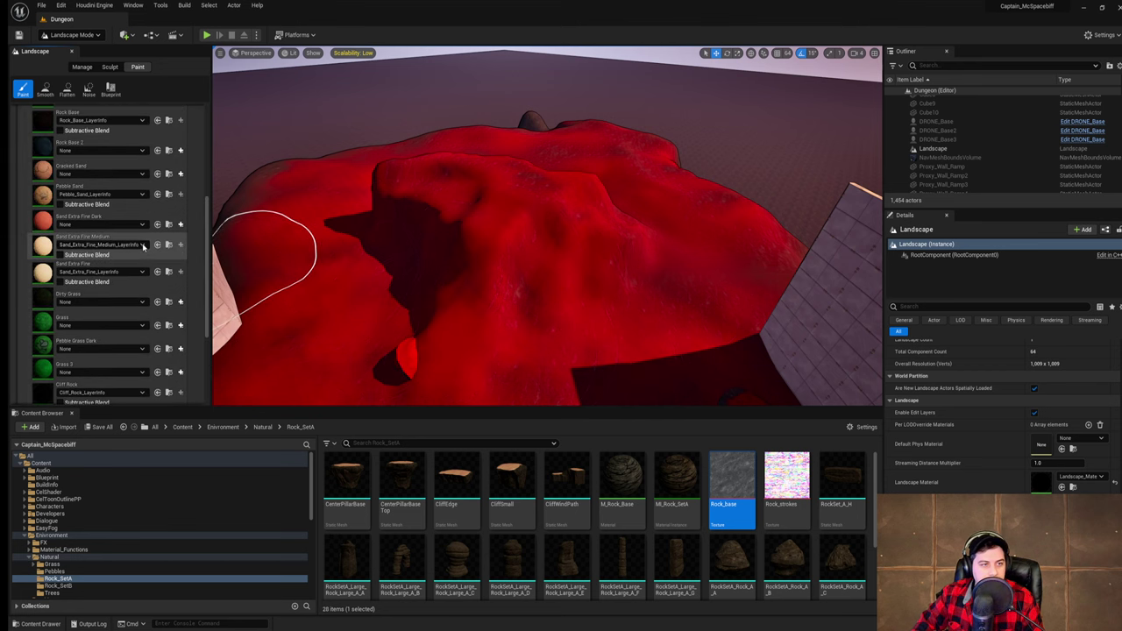
scroll(144, 245, "up", 2)
left_click(131, 283)
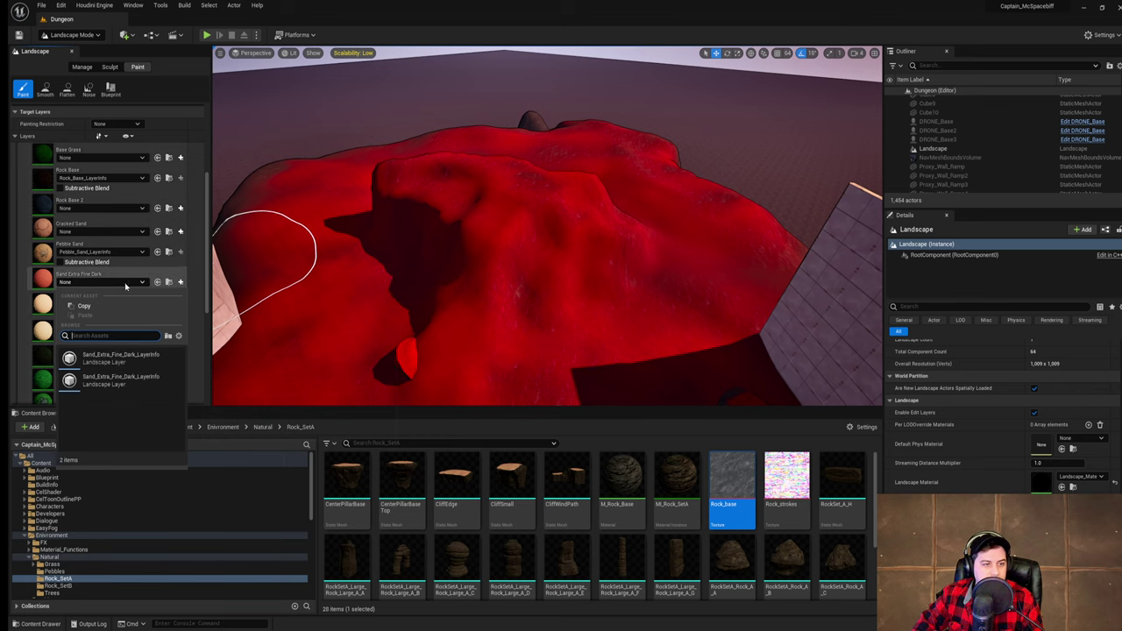
scroll(181, 205, "up", 2)
left_click_drag(208, 200, 210, 255)
scroll(211, 254, "up", 6)
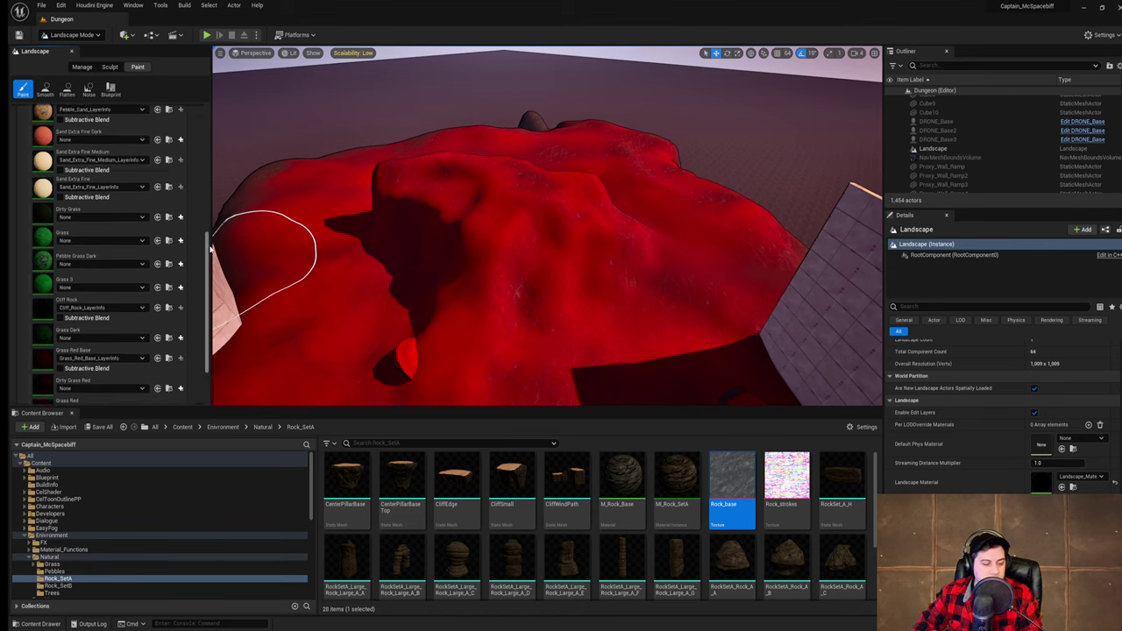
left_click_drag(216, 163, 219, 288)
scroll(342, 251, "up", 1)
scroll(110, 279, "down", 2)
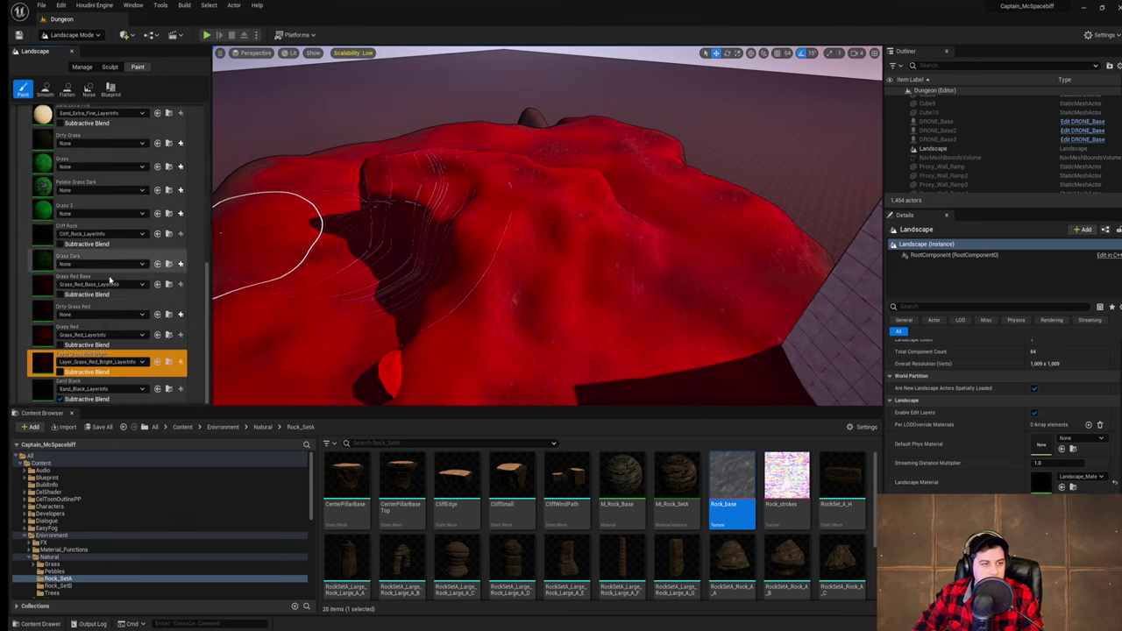
- Assign Grass_Dark_LayerInfo to the Grass Dark target layer and make it the active paint layer
left_click(73, 346)
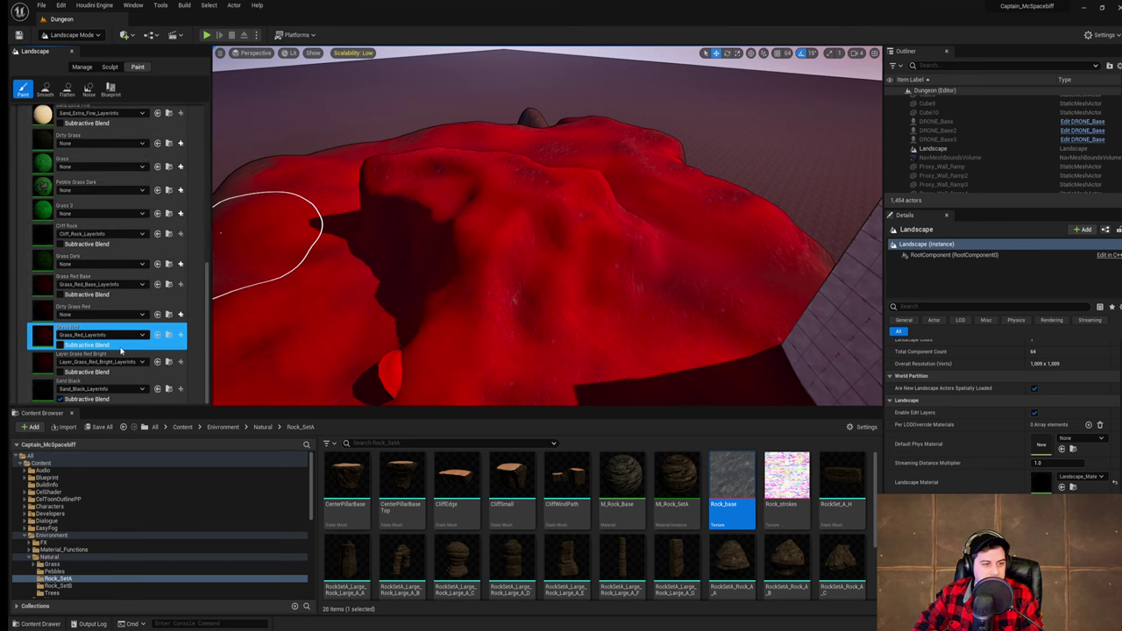
mouse_move(386, 241)
right_mouse_down()
mouse_move(398, 206)
mouse_move(390, 226)
right_mouse_up()
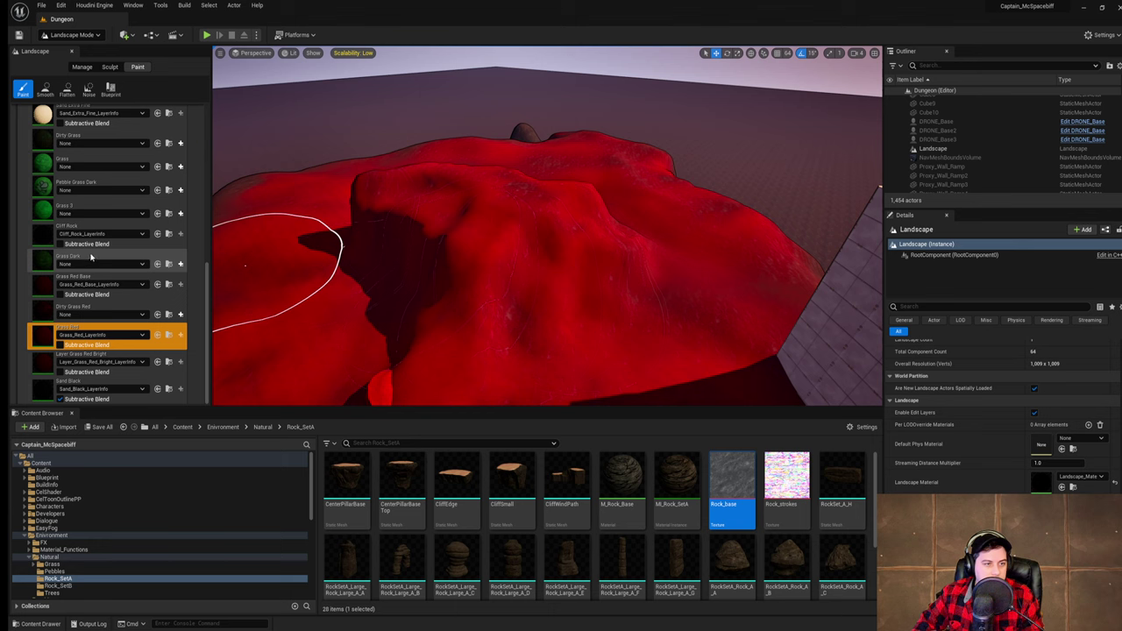
left_click(110, 258)
left_click(119, 277)
left_click(101, 352)
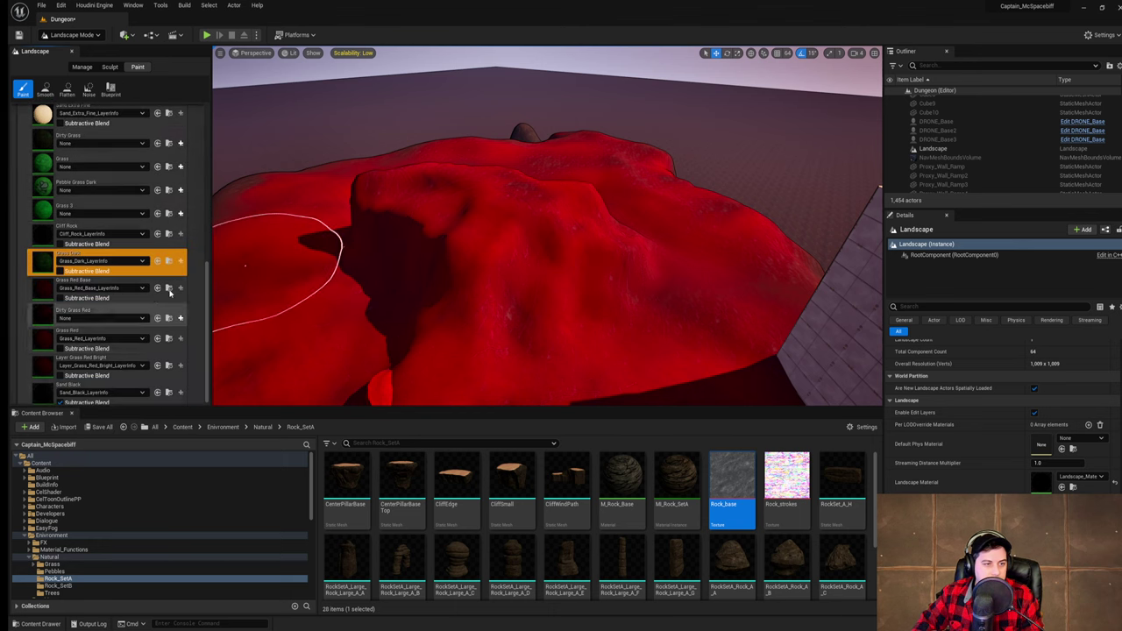
- Paint a test patch of Grass Dark on the red plateau's slope and undo it
right_click_drag(338, 263, 385, 297)
left_click(481, 211)
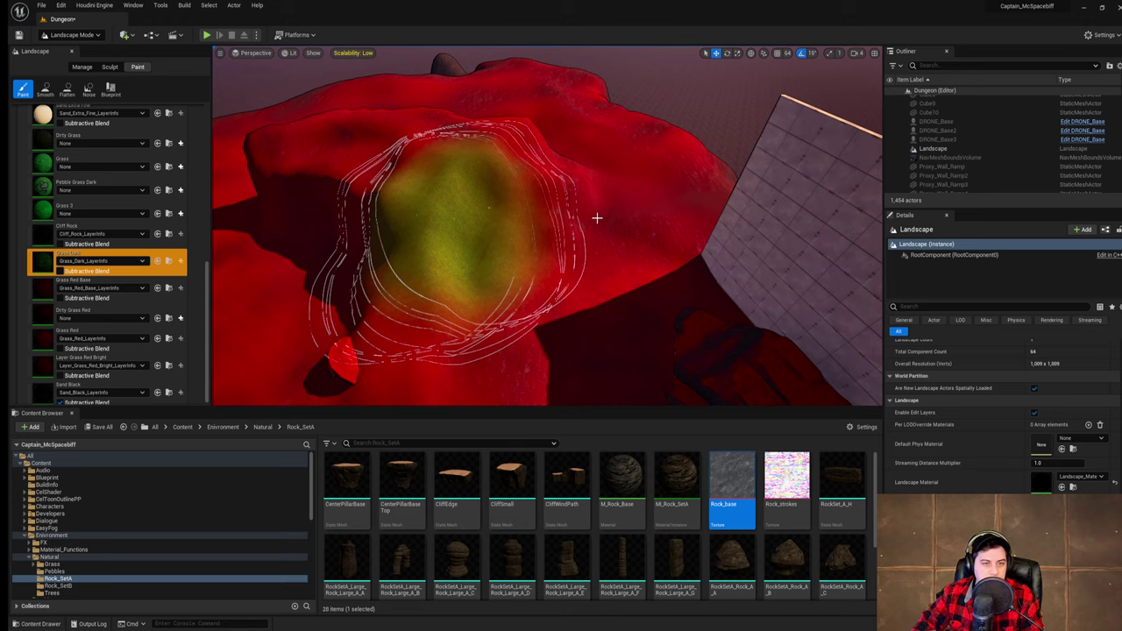
mouse_move(595, 218)
right_mouse_down()
mouse_move(561, 238)
mouse_move(591, 197)
mouse_move(597, 241)
mouse_move(597, 195)
right_mouse_up()
key("ctrl+z")
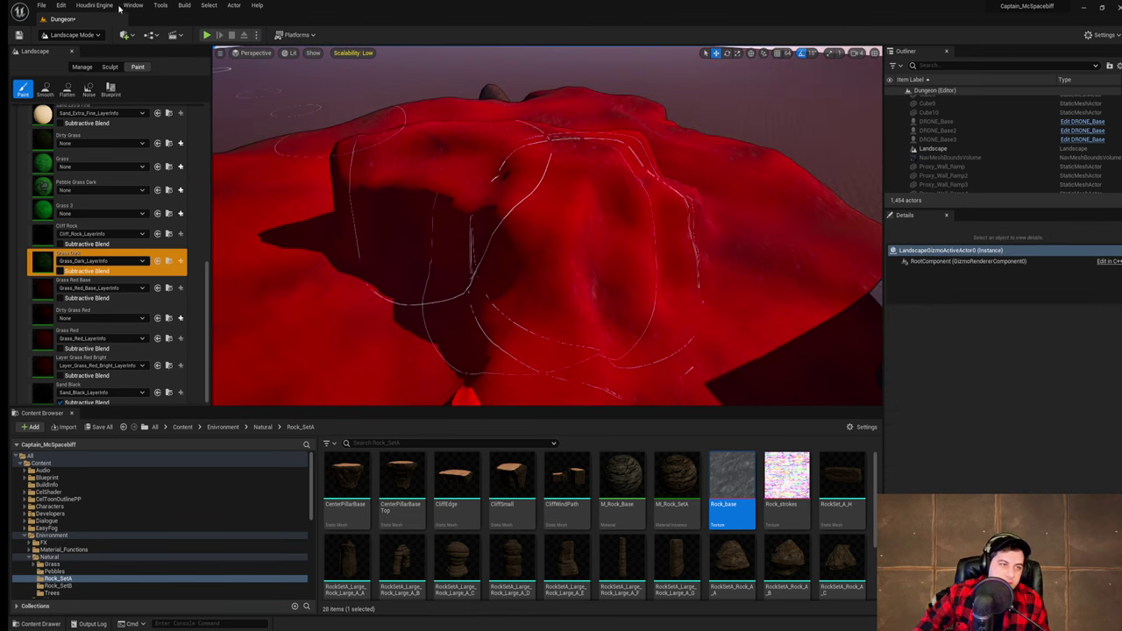
- Save the Dungeon level together with the Grass Dark layer info assignment
left_click(42, 5)
left_click(82, 87)
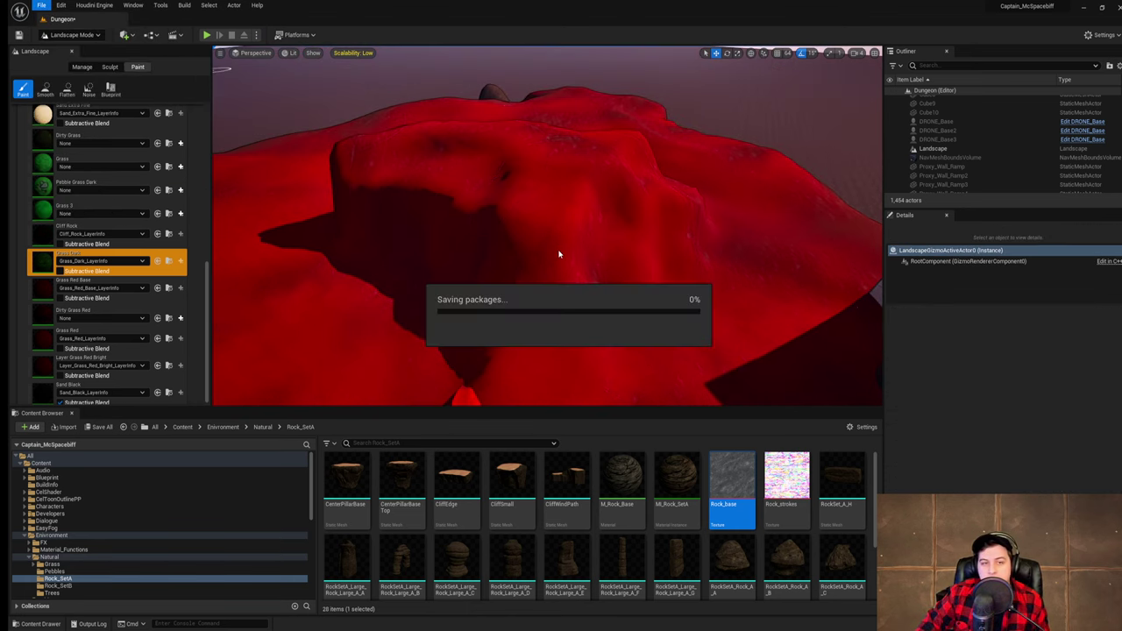
scroll(578, 206, "down", 6)
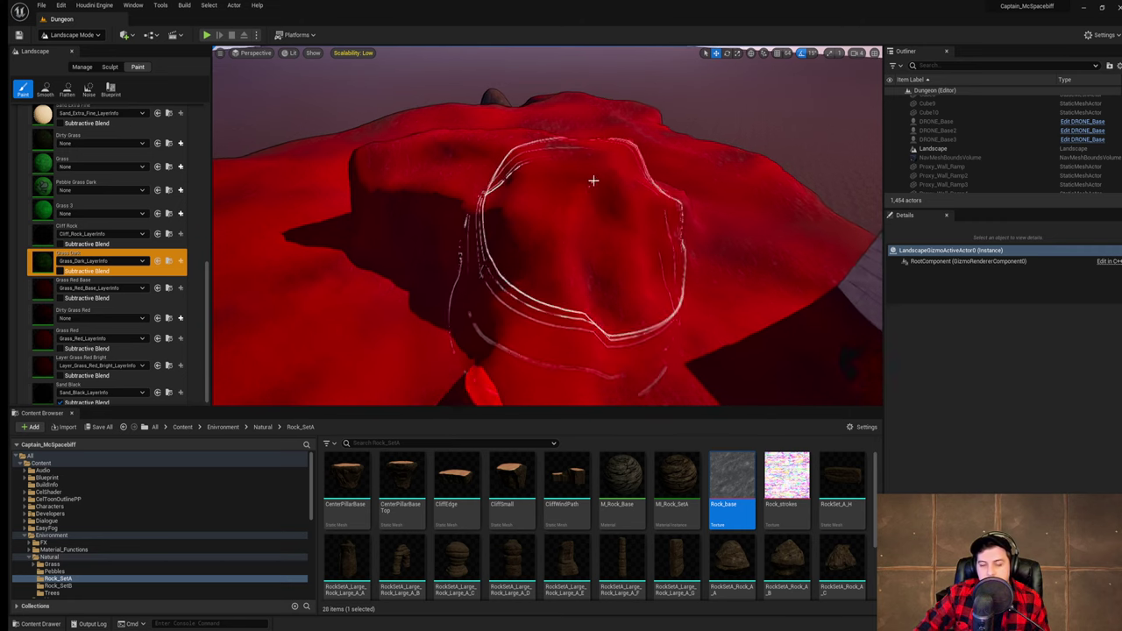
mouse_move(553, 228)
right_mouse_down()
mouse_move(553, 244)
mouse_move(583, 239)
mouse_move(586, 261)
mouse_move(611, 248)
mouse_move(611, 223)
right_mouse_up()
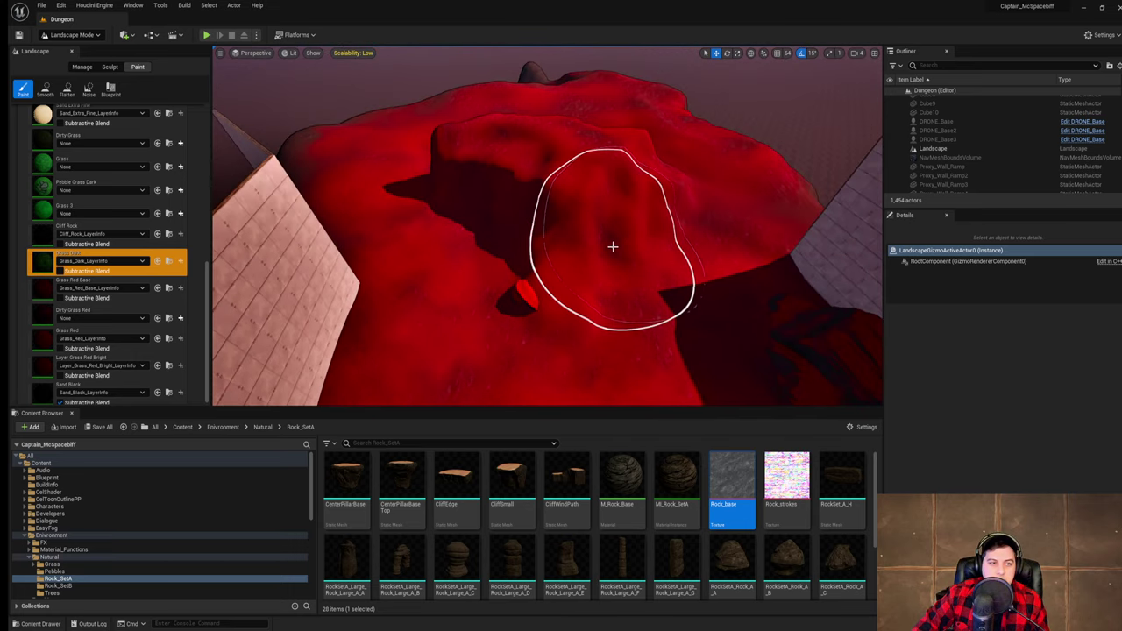
scroll(129, 235, "up", 6)
scroll(127, 237, "up", 5)
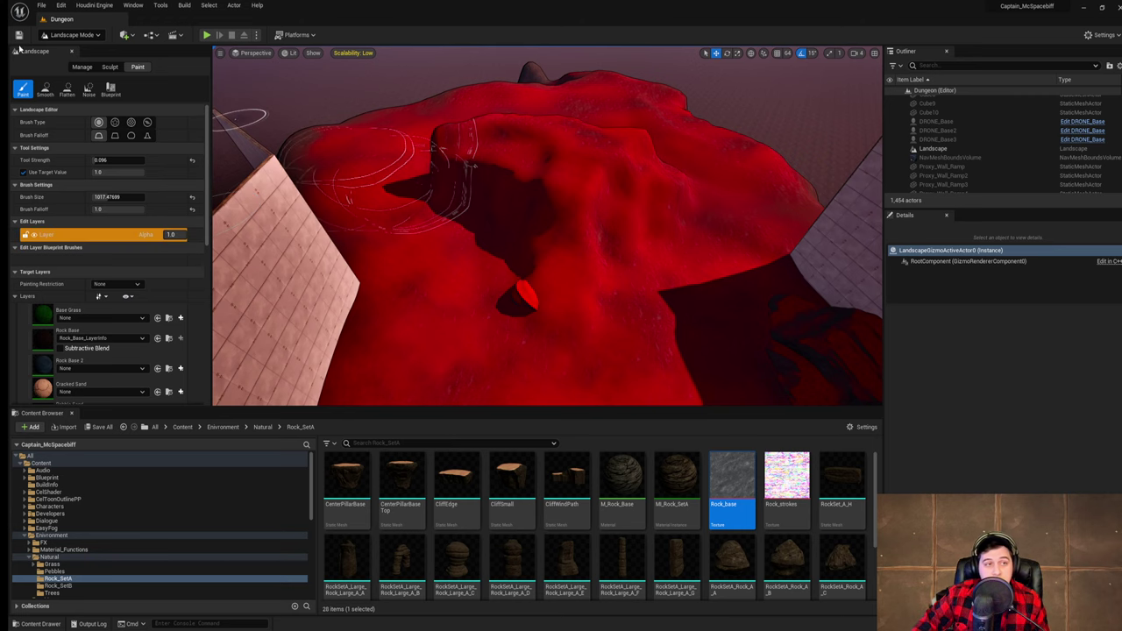
left_click(42, 9)
left_click(82, 86)
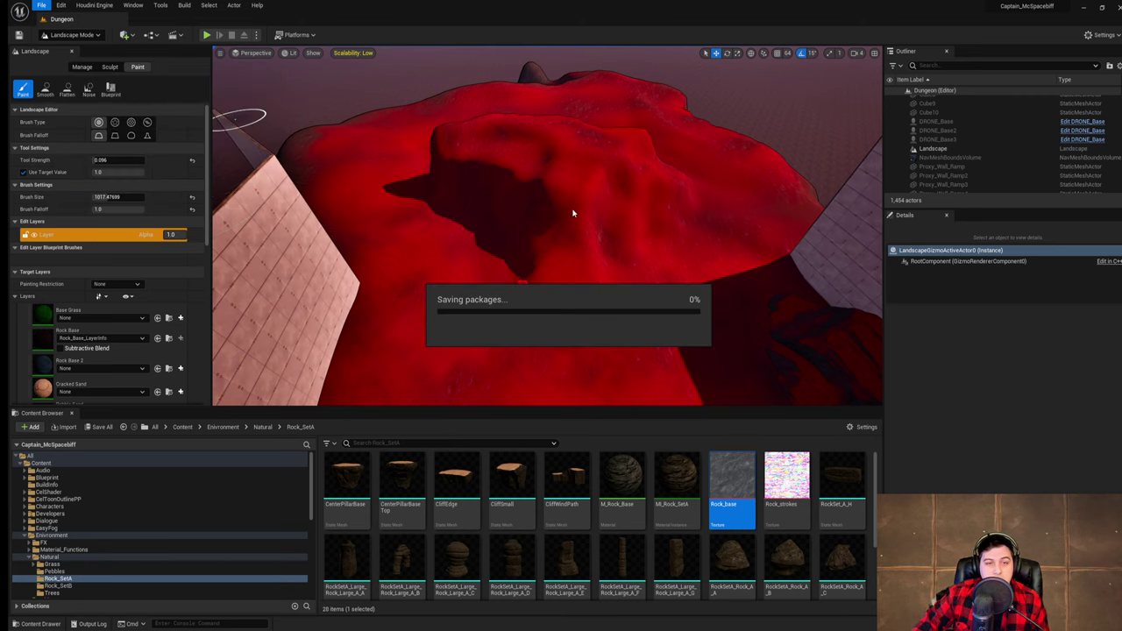
mouse_move(606, 265)
right_mouse_down()
mouse_move(631, 263)
mouse_move(604, 260)
right_mouse_up()
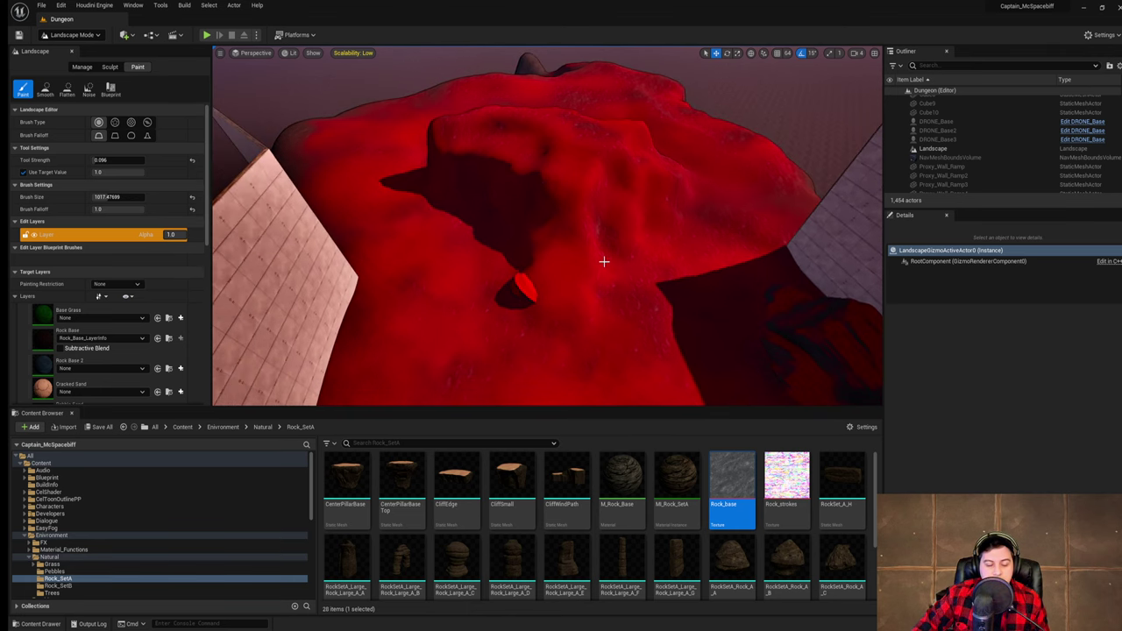
scroll(56, 340, "down", 3)
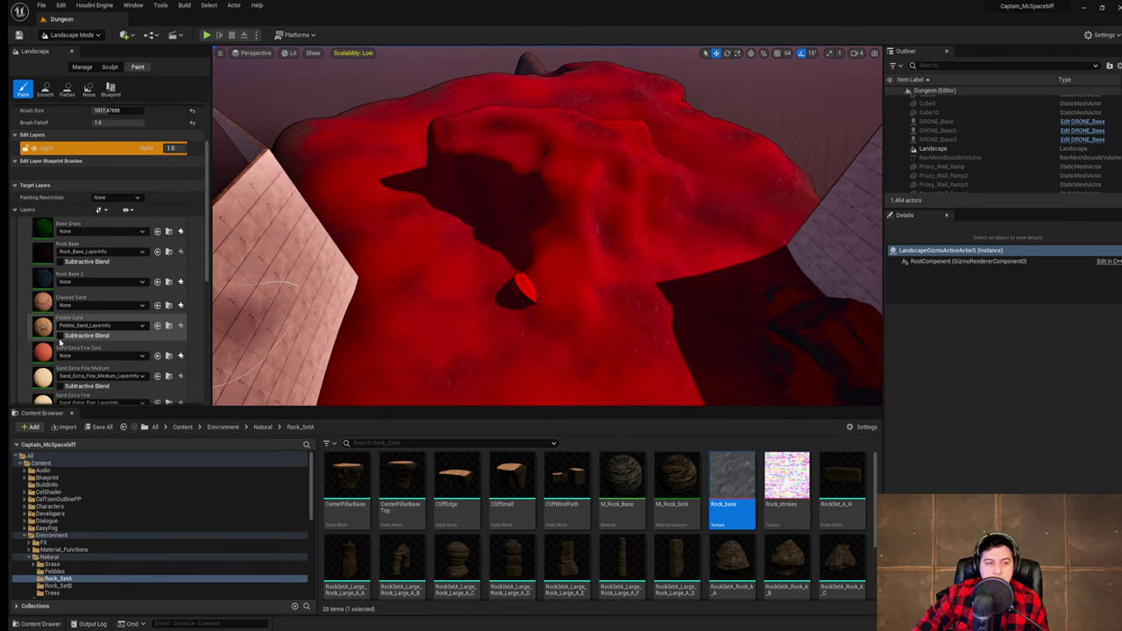
scroll(62, 342, "up", 3)
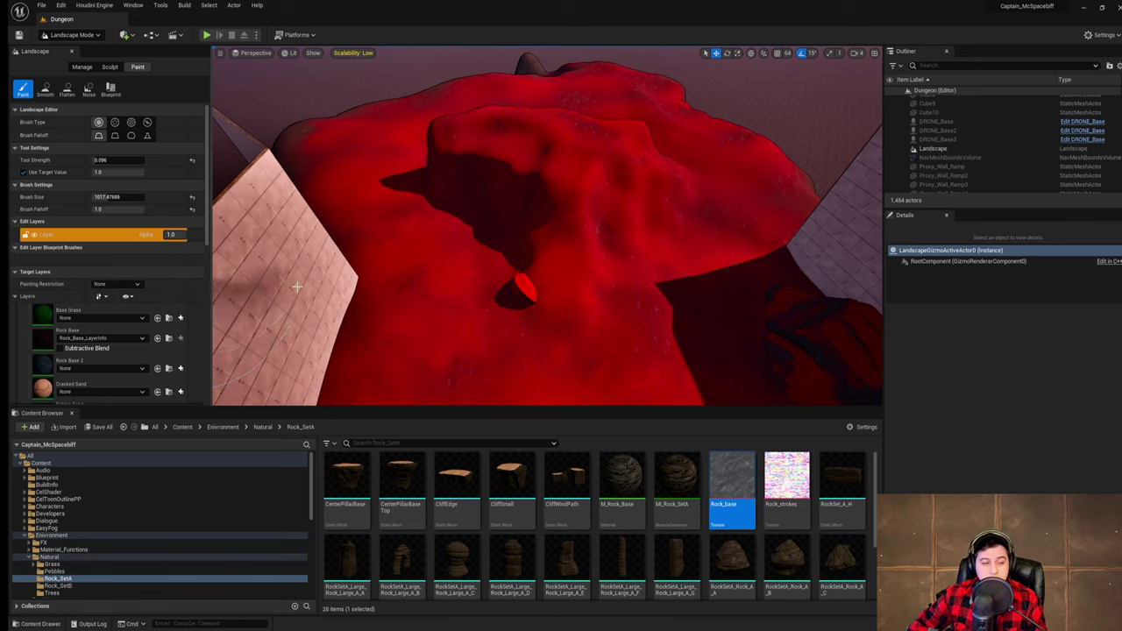
right_click_drag(473, 250, 474, 284)
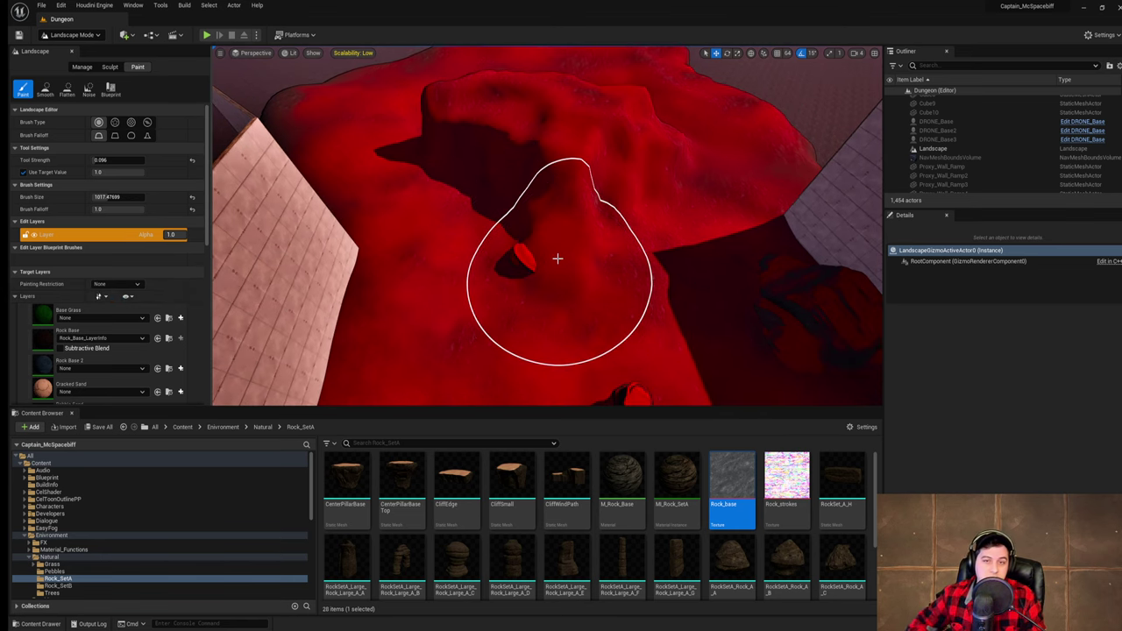
right_click_drag(557, 258, 556, 240)
key("w")
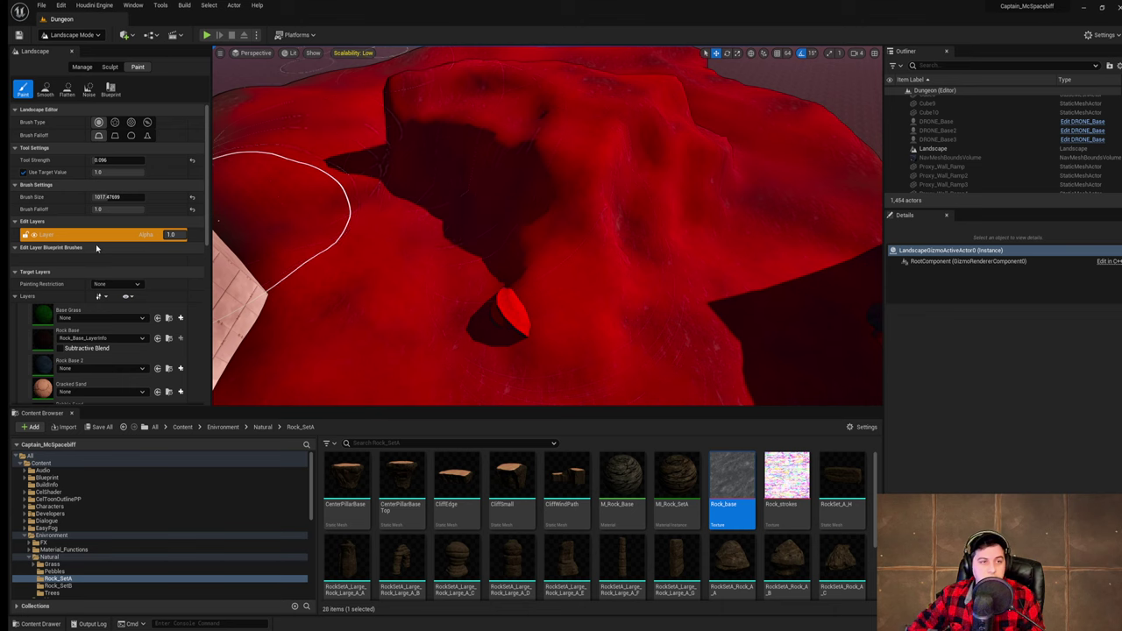
scroll(146, 272, "down", 4)
scroll(145, 271, "up", 4)
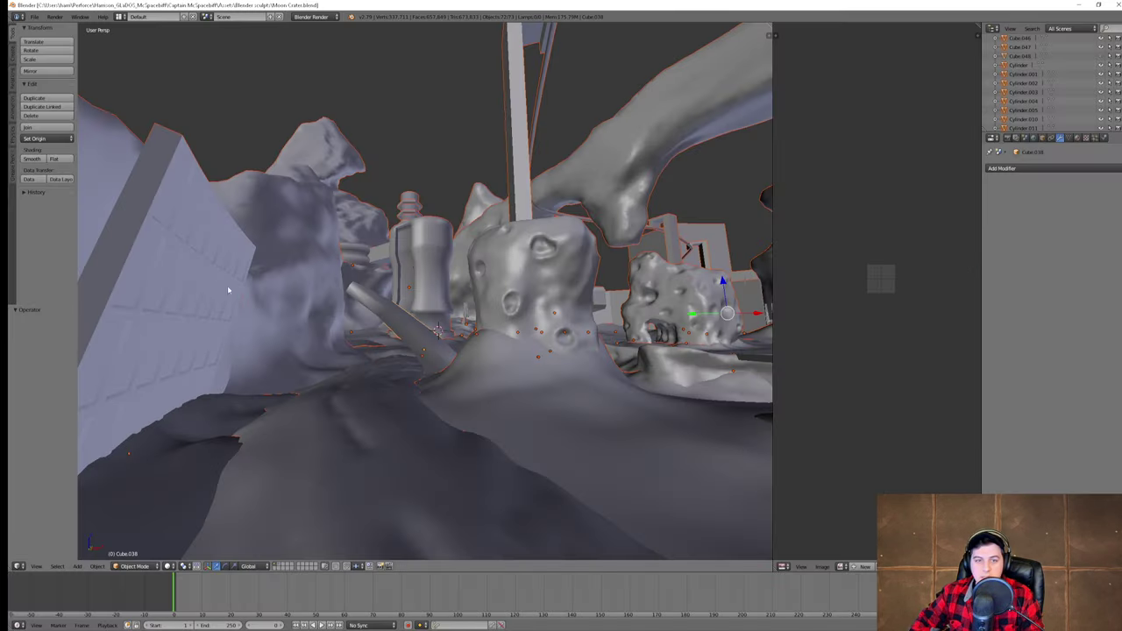
- In Blender's Moon Crater scene, deselect everything and preview Rendered and Material viewport shading before returning to Solid
middle_click_drag(227, 285, 479, 355)
key("a")
left_click(169, 566)
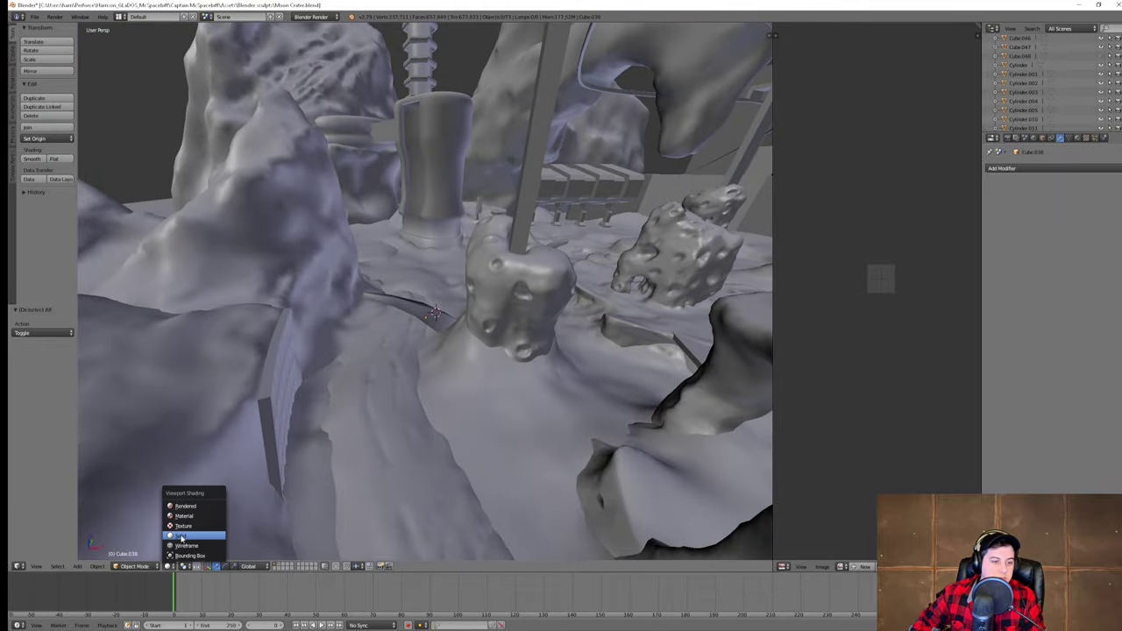
left_click(207, 507)
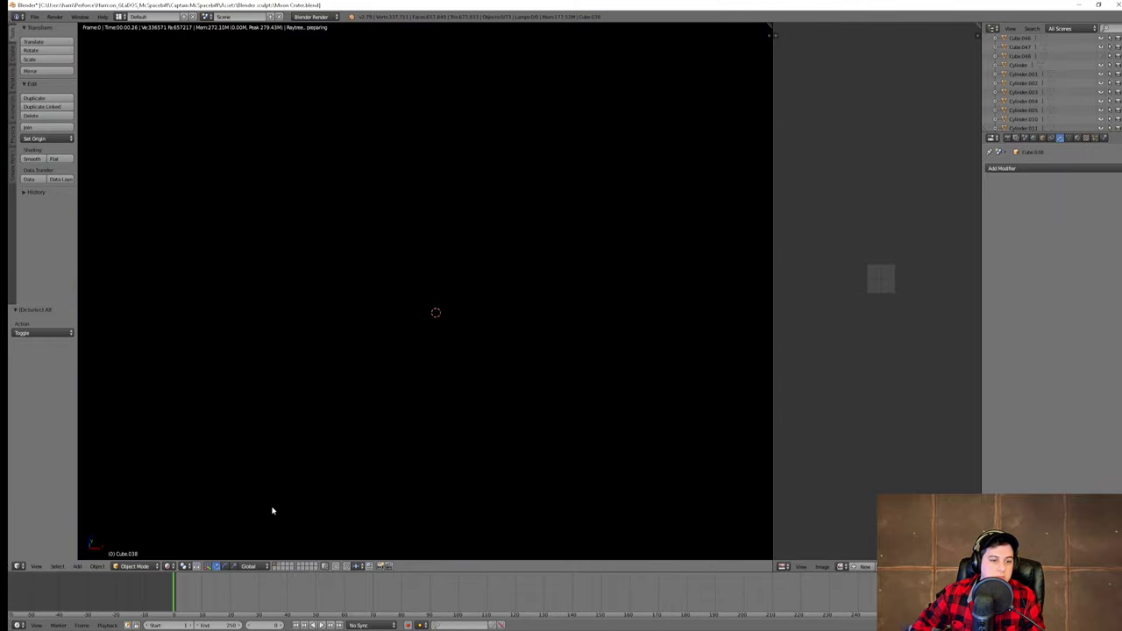
left_click(170, 568)
left_click(196, 516)
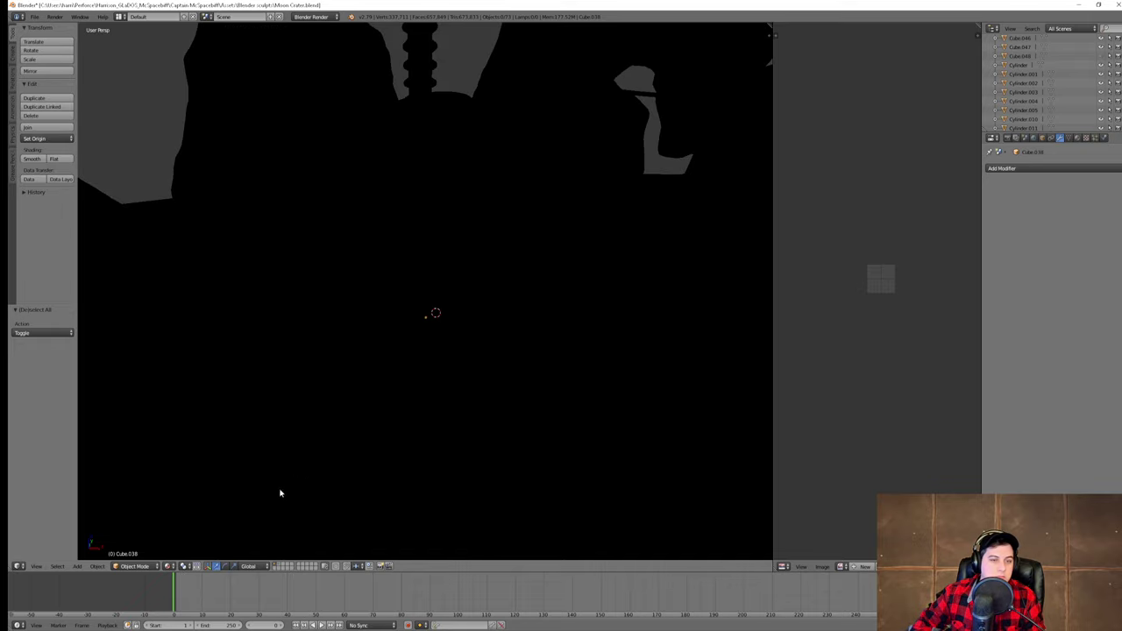
left_click(168, 566)
left_click(194, 533)
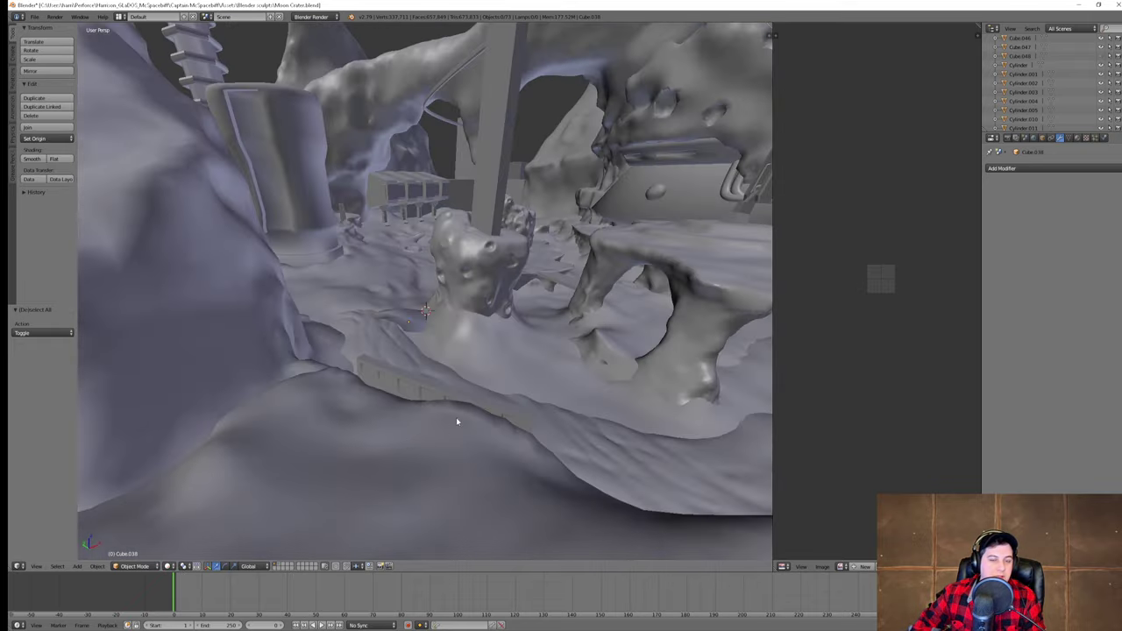
- Examine the Moon Crater terrain, rock arches and structures at ground level using walk navigation
middle_click_drag(481, 338, 481, 327, "shift")
right_click(481, 328)
key("shift+f")
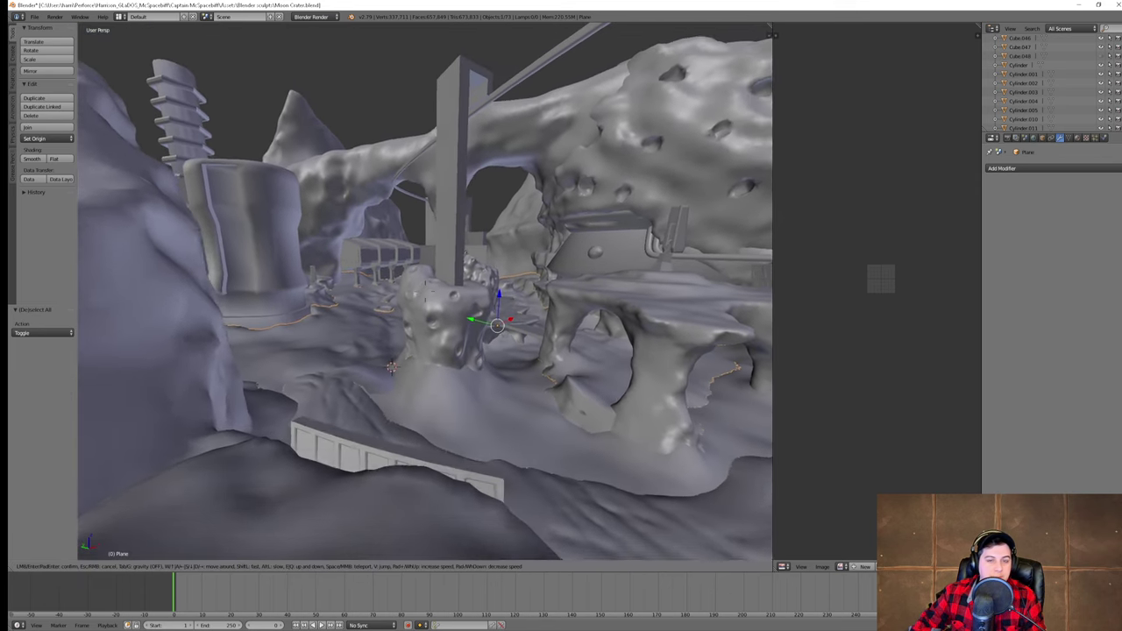
right_click(387, 271)
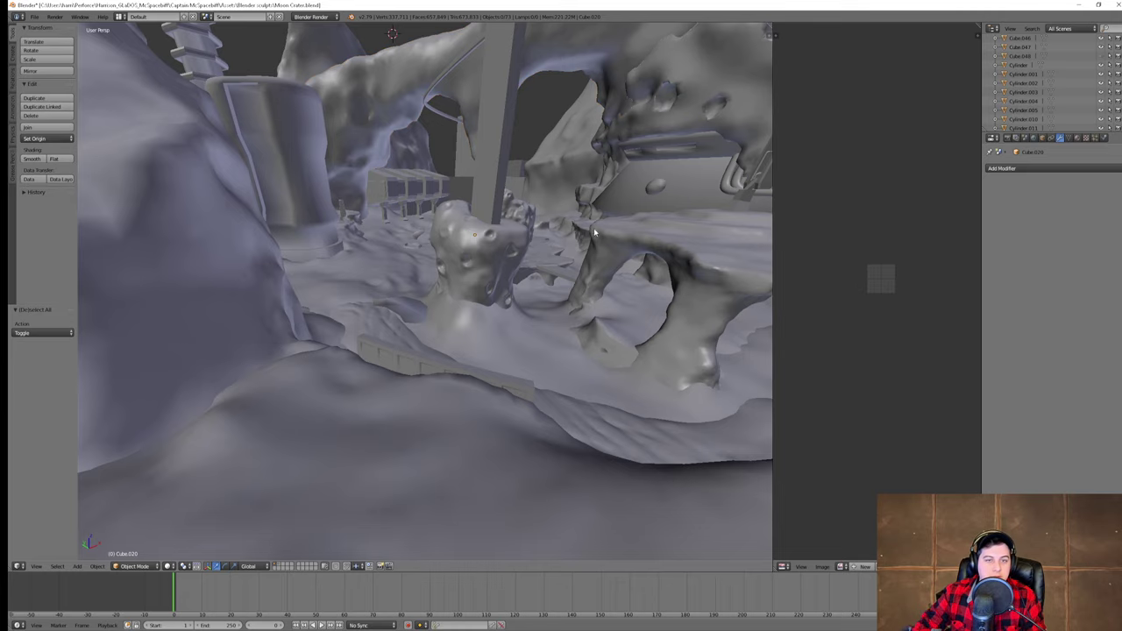
key("shift+f")
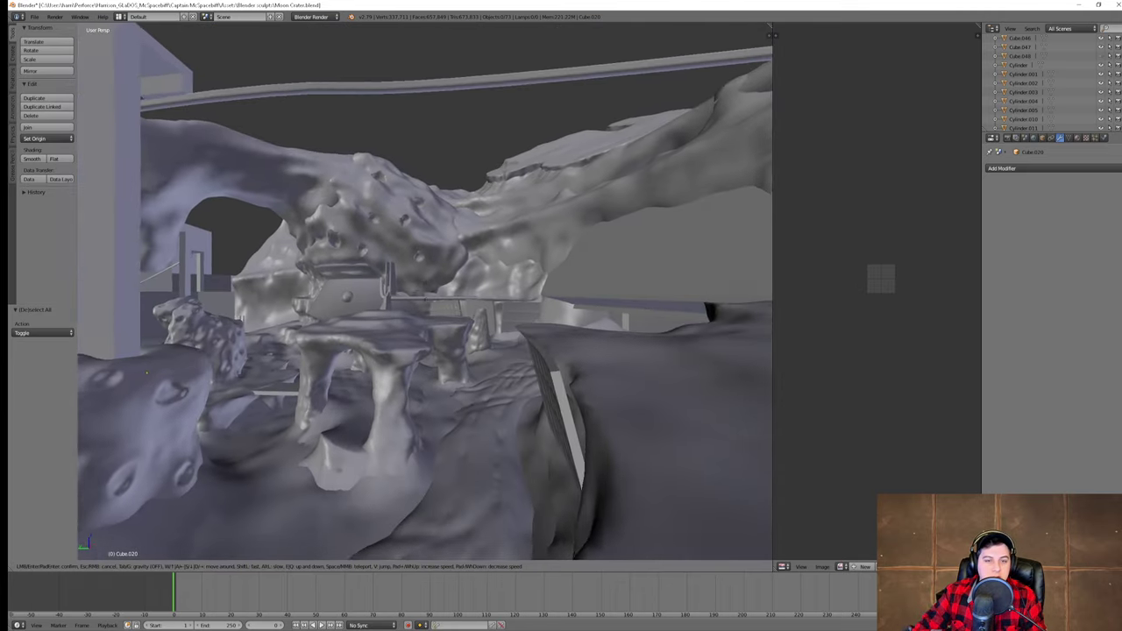
key("w")
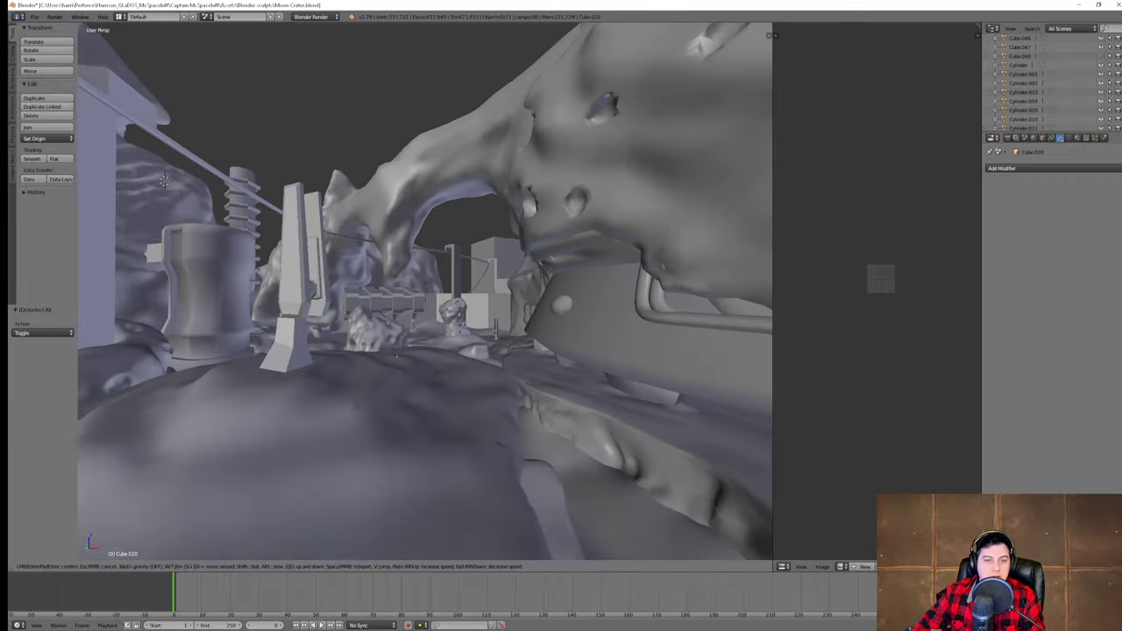
key("w")
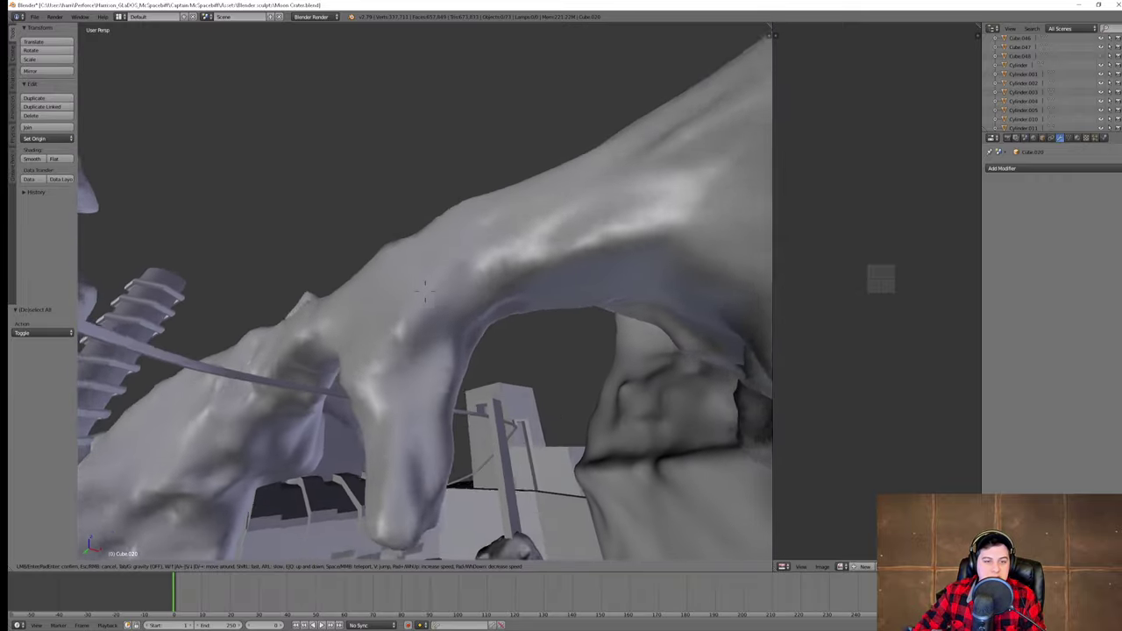
key("w")
key("Escape")
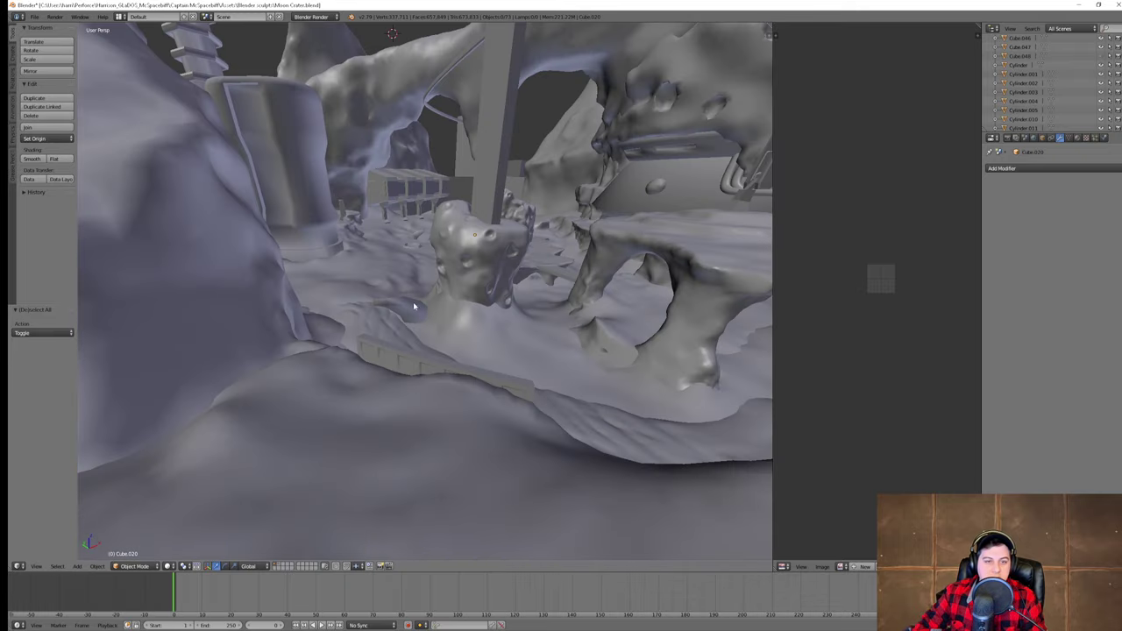
- Inspect the large rock arch's mesh and UV layout in Edit Mode, and return to Object Mode
key("Tab")
middle_click_drag(392, 71, 441, 2)
middle_click_drag(384, 223, 505, 194)
scroll(377, 304, "down", 4)
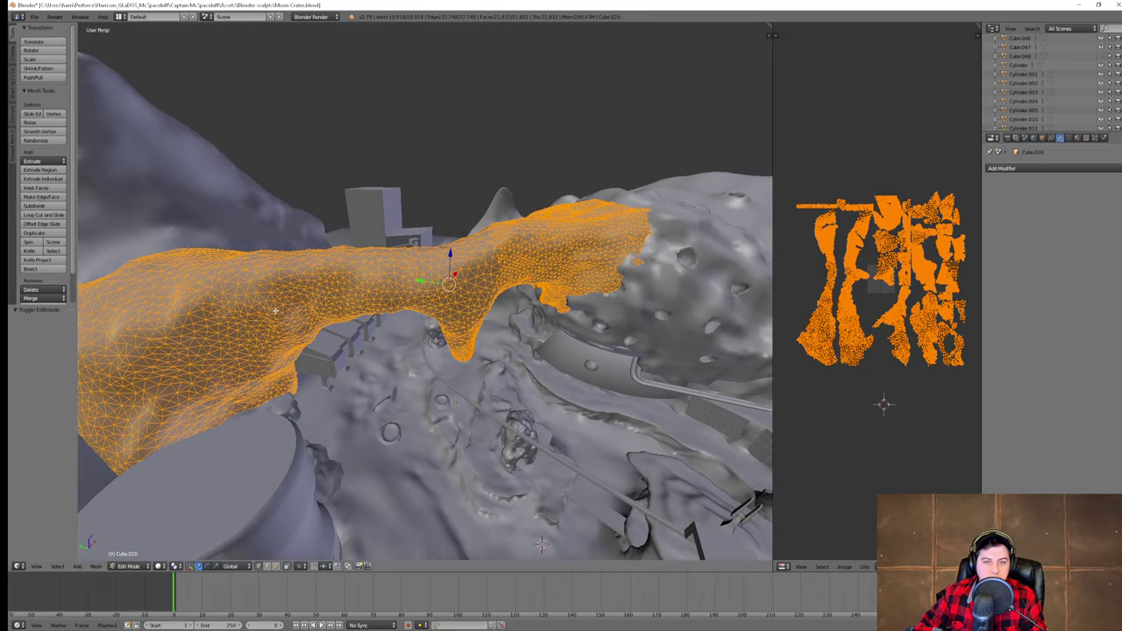
key("Tab")
middle_click_drag(531, 279, 438, 250)
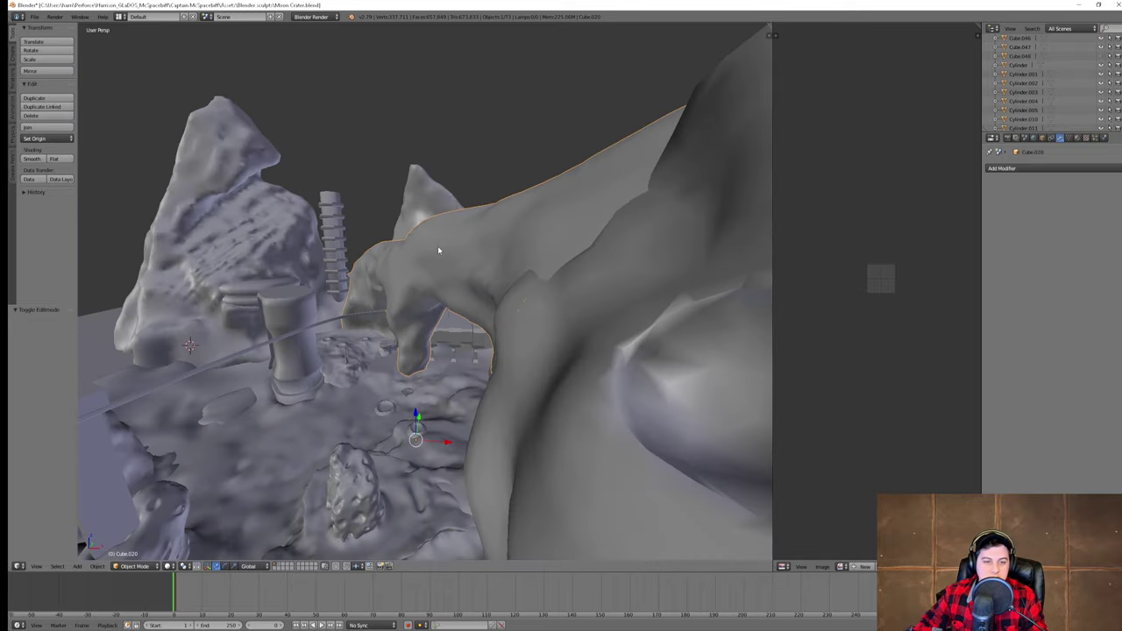
middle_click_drag(441, 359, 510, 278, "shift")
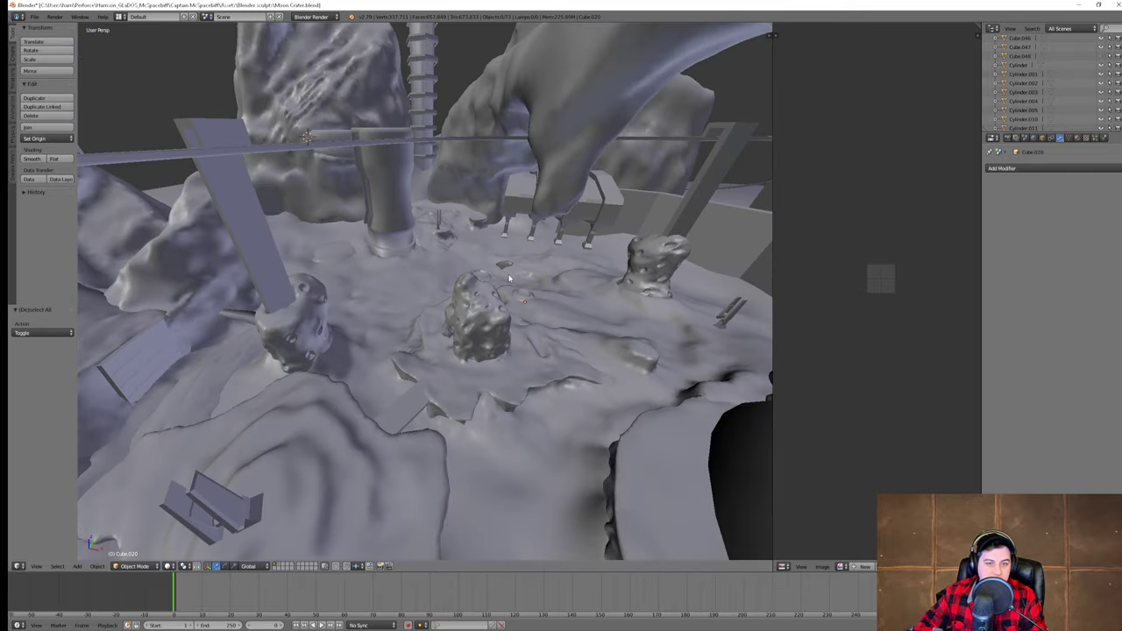
- Select the separate path mesh on the crater floor and check it in wireframe shading
right_click(406, 287)
key("z")
key("z")
middle_click_drag(406, 287, 451, 269)
scroll(400, 288, "up", 4)
scroll(439, 273, "down", 5)
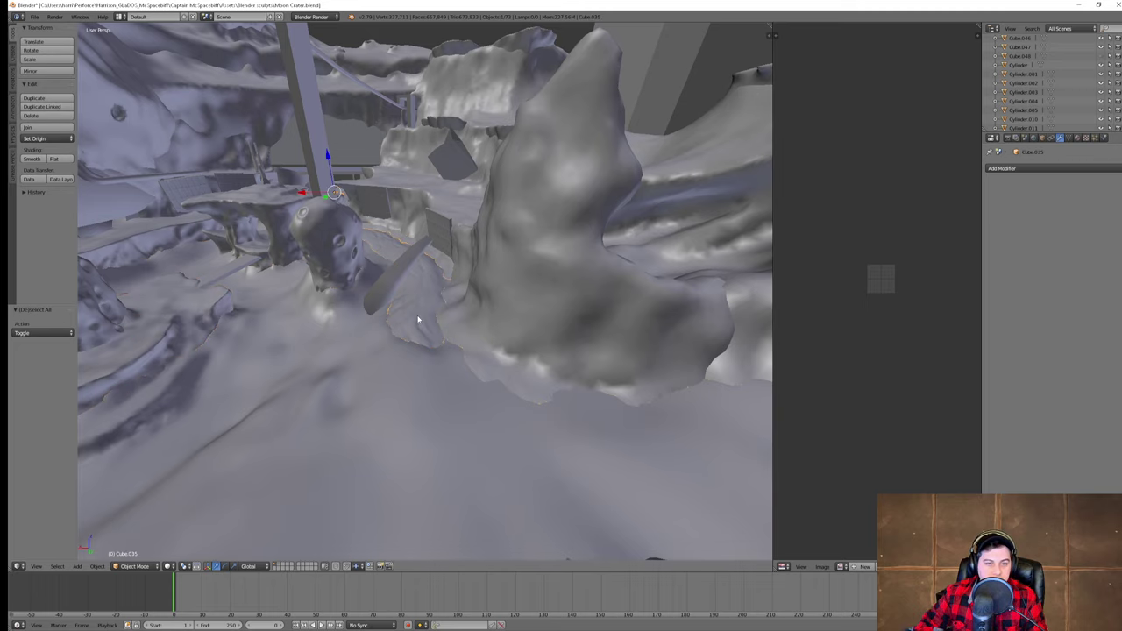
- Examine how the winding path mesh overlaps the ground plane, selecting each and toggling wireframe
scroll(428, 311, "up", 5)
middle_click_drag(427, 311, 484, 235)
right_click(468, 348)
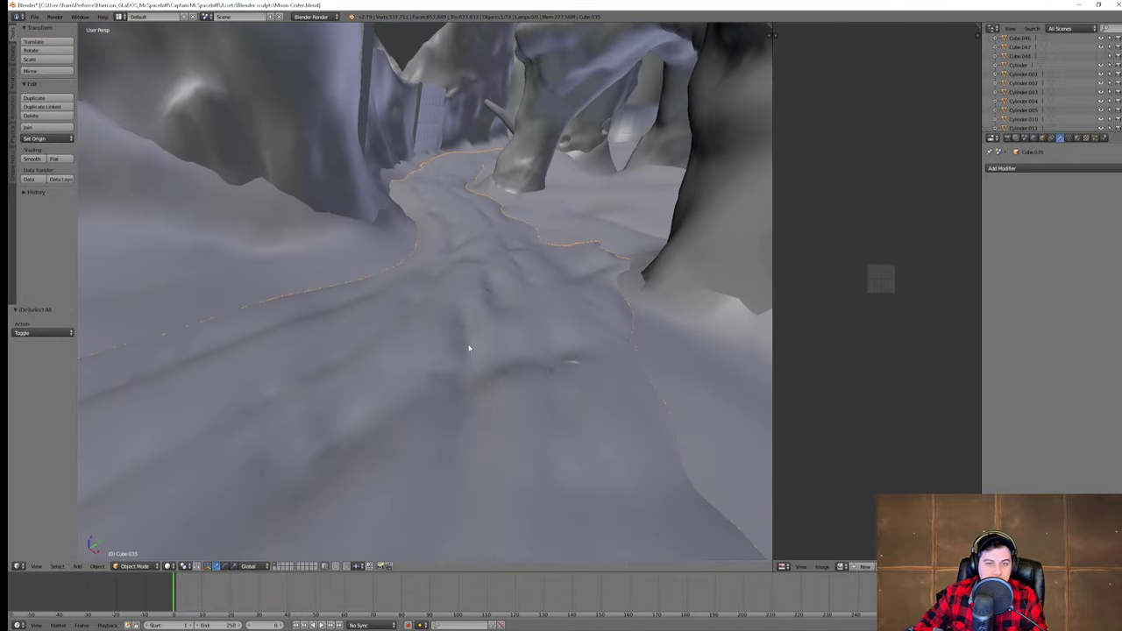
scroll(557, 321, "down", 3)
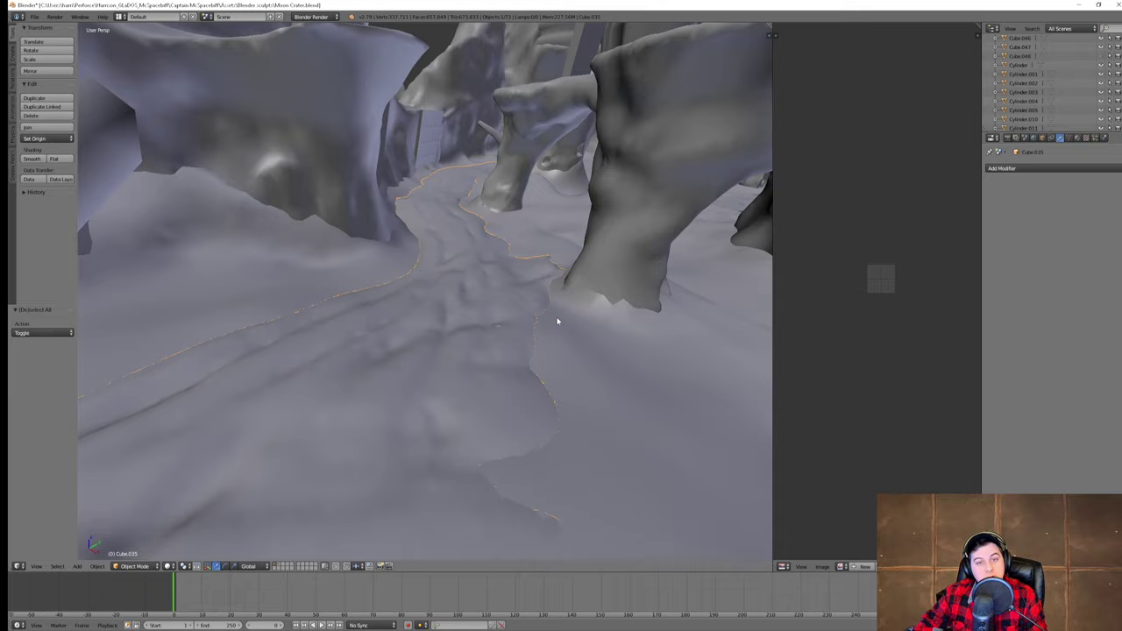
mouse_move(702, 302)
middle_mouse_down()
mouse_move(732, 300)
mouse_move(590, 305)
middle_mouse_up()
key("z")
key("z")
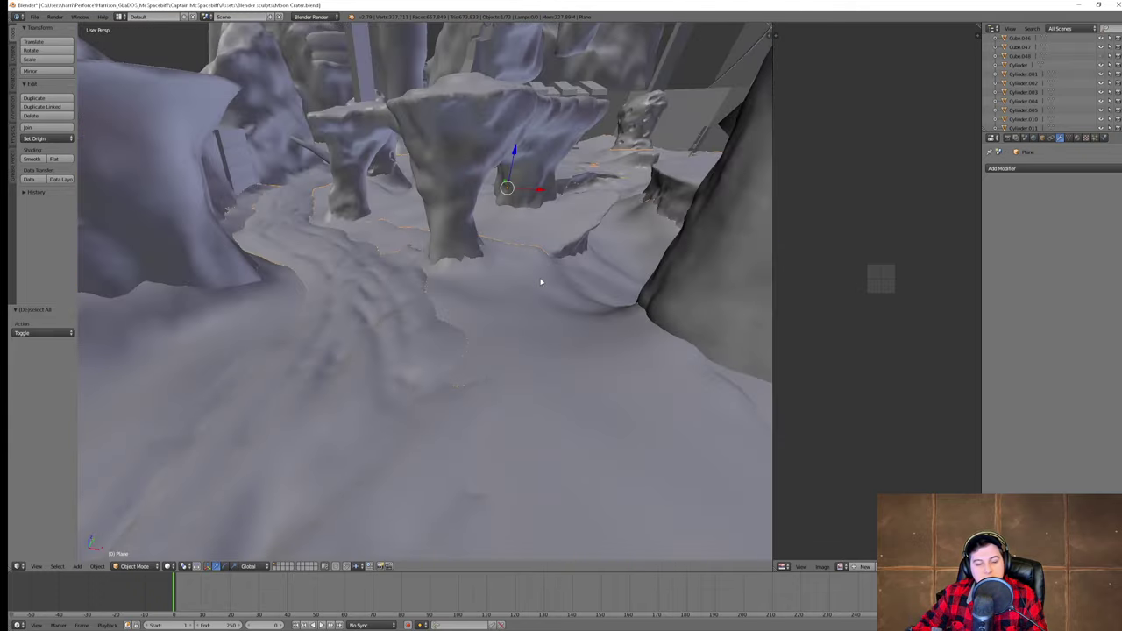
middle_click_drag(535, 284, 547, 281)
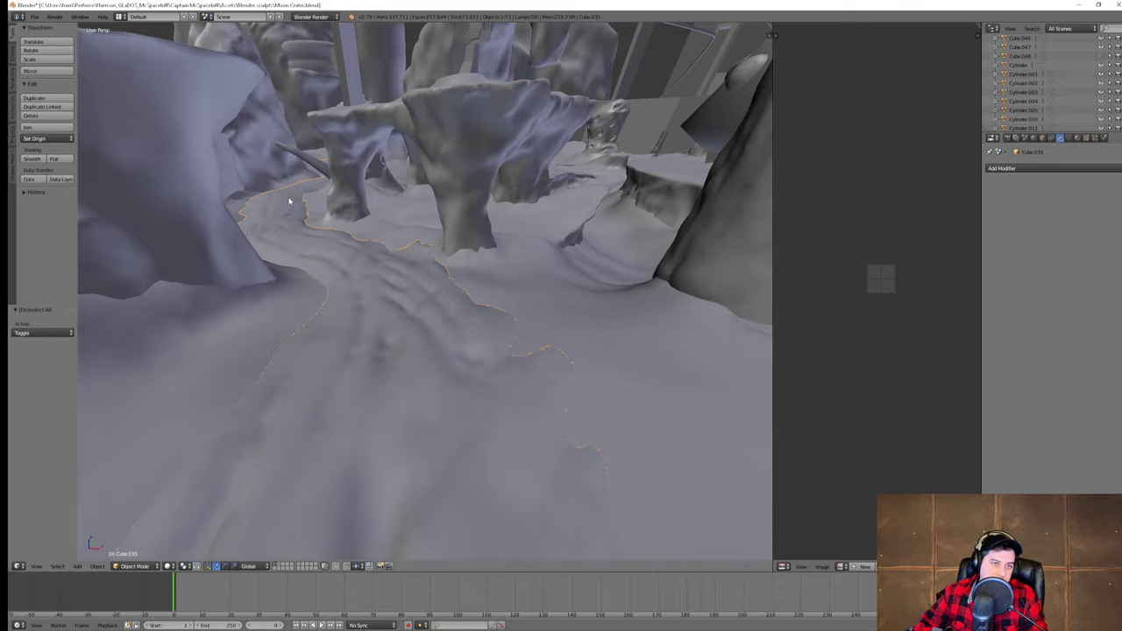
- Deselect everything and examine the crater's central rocks, pillars and surrounding cliffs from several distances
middle_click_drag(436, 297, 574, 302)
middle_click_drag(603, 248, 571, 326, "shift")
scroll(494, 337, "up", 3)
scroll(624, 325, "down", 4)
scroll(549, 347, "down", 3)
scroll(693, 308, "down", 4)
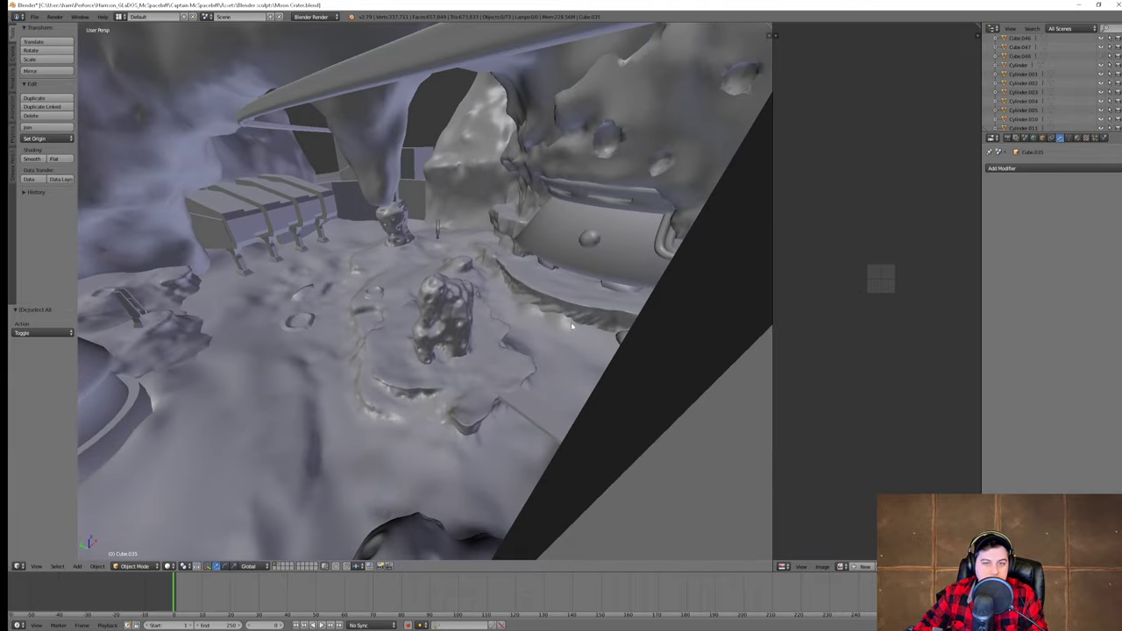
middle_click_drag(593, 240, 473, 333)
key("a")
scroll(526, 250, "down", 5)
scroll(516, 305, "up", 5)
scroll(520, 244, "up", 3)
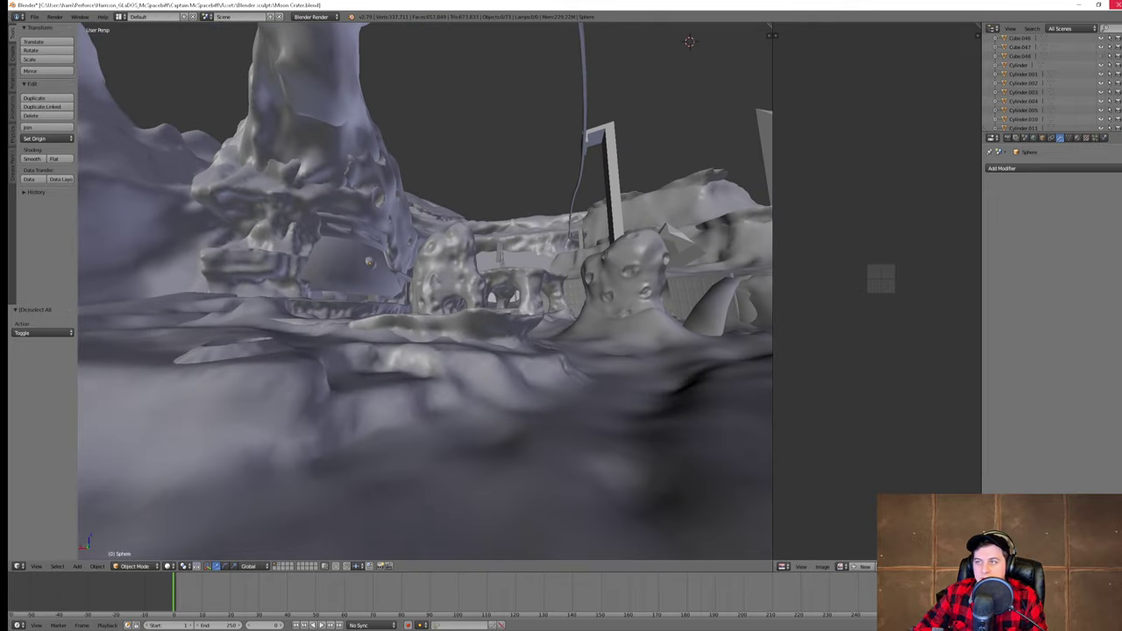
- Close Blender and return to the Dungeon level in Unreal Editor
left_click(1109, 4)
left_click(585, 351)
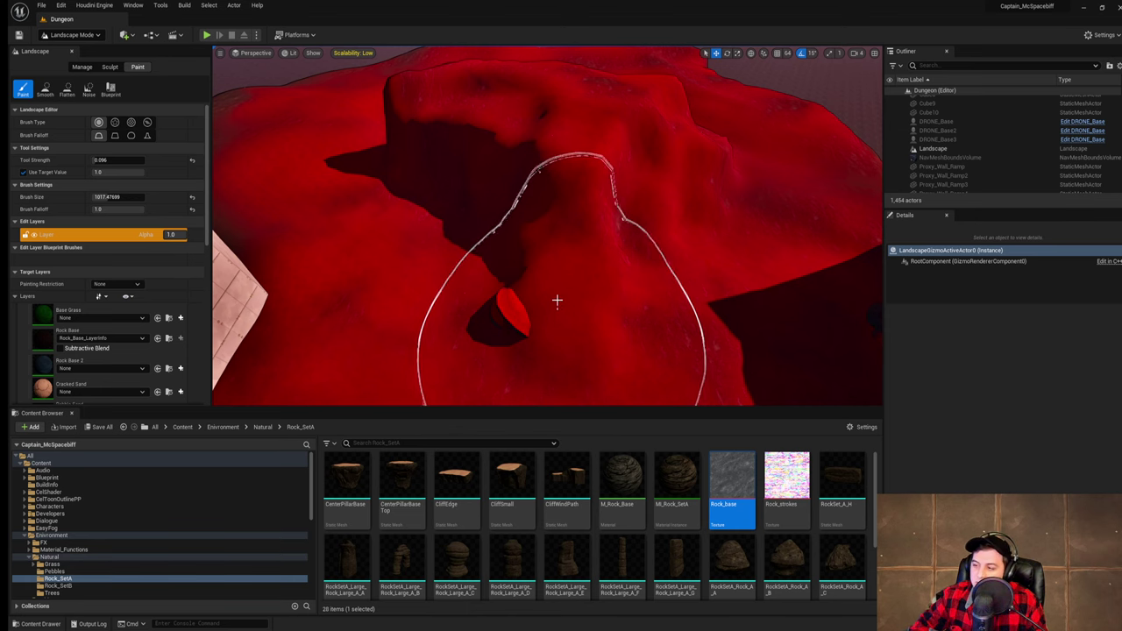
right_click_drag(570, 287, 315, 219)
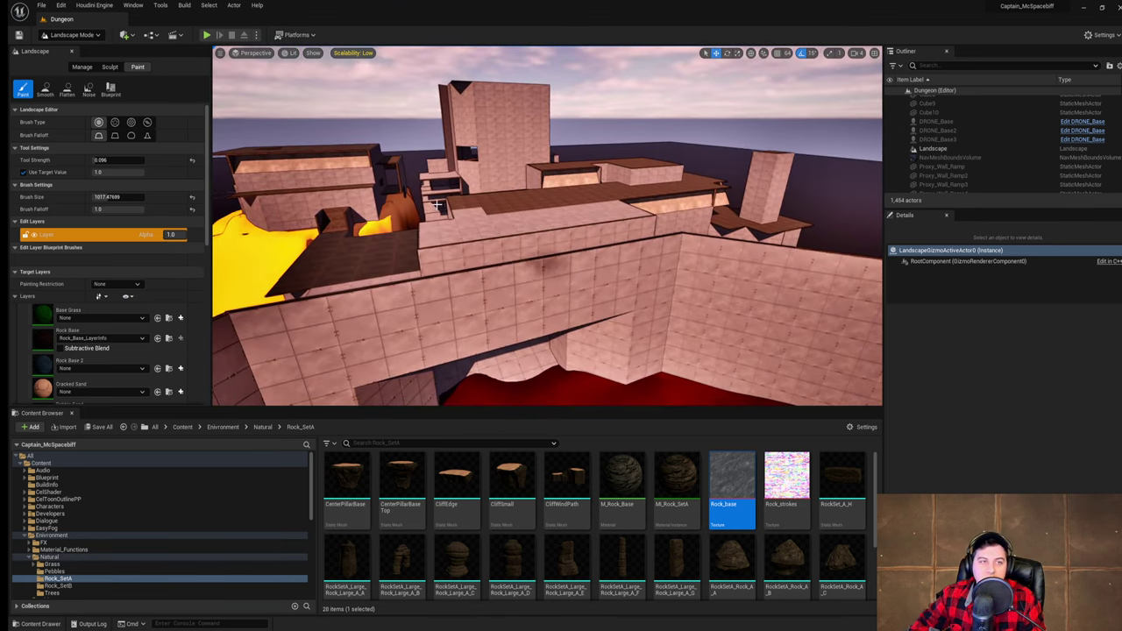
left_click(42, 5)
left_click(201, 70)
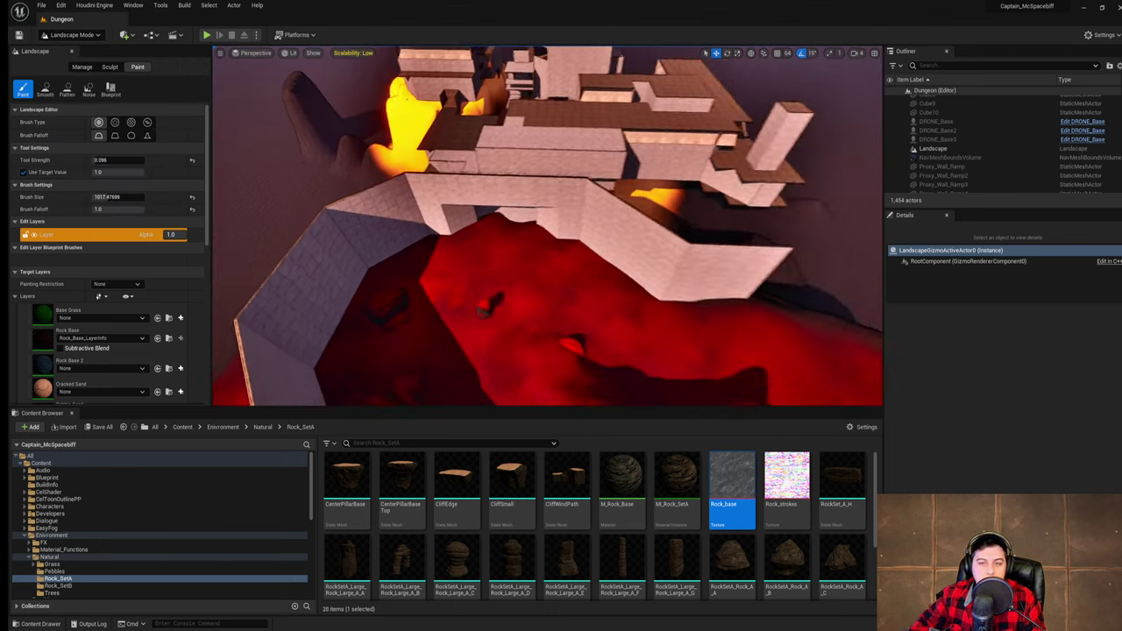
- Review the red landscape around the walled arena from above and save the Dungeon level
right_click_drag(560, 254, 728, 311)
right_click_drag(400, 148, 438, 166)
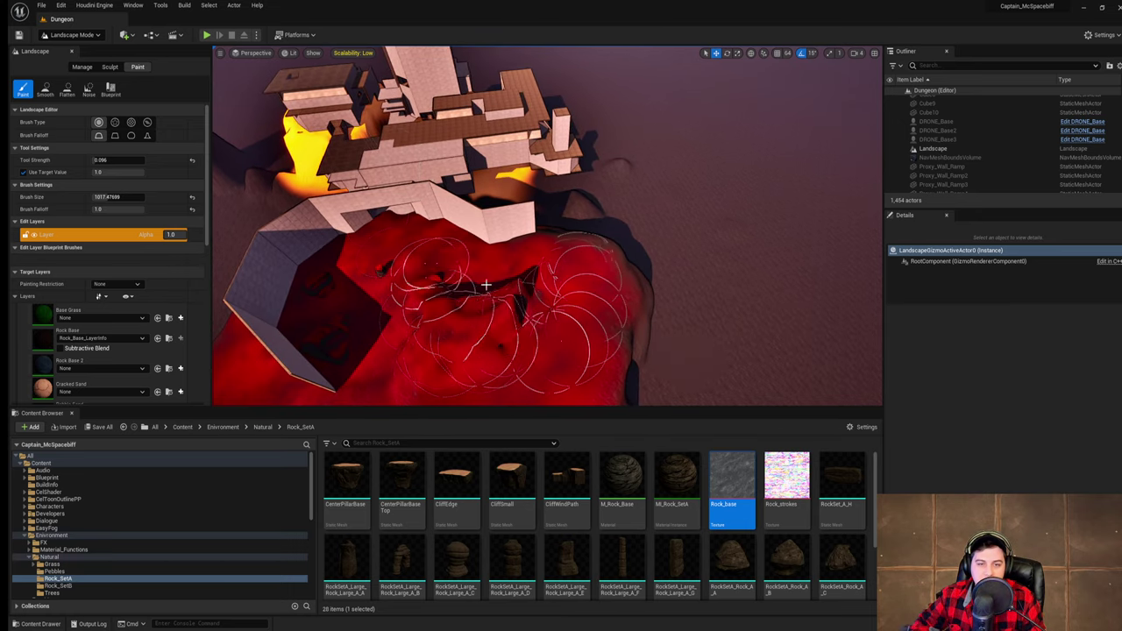
mouse_move(486, 285)
right_mouse_down()
mouse_move(508, 268)
mouse_move(596, 252)
mouse_move(485, 281)
right_mouse_up()
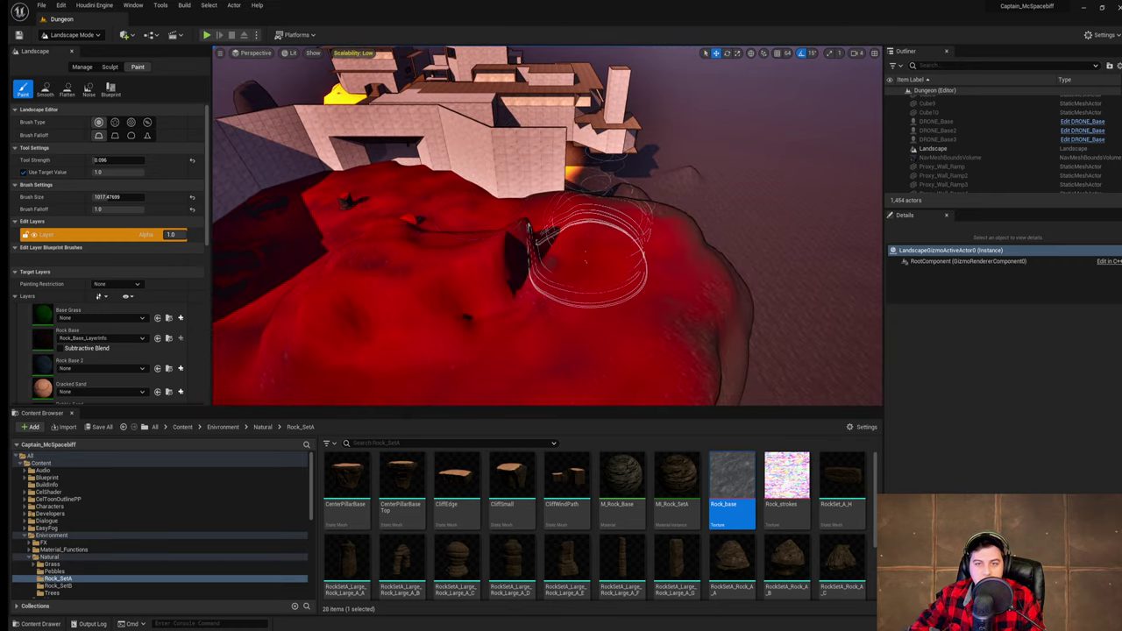
mouse_move(585, 260)
right_mouse_down()
mouse_move(561, 293)
mouse_move(552, 288)
mouse_move(570, 244)
right_mouse_up()
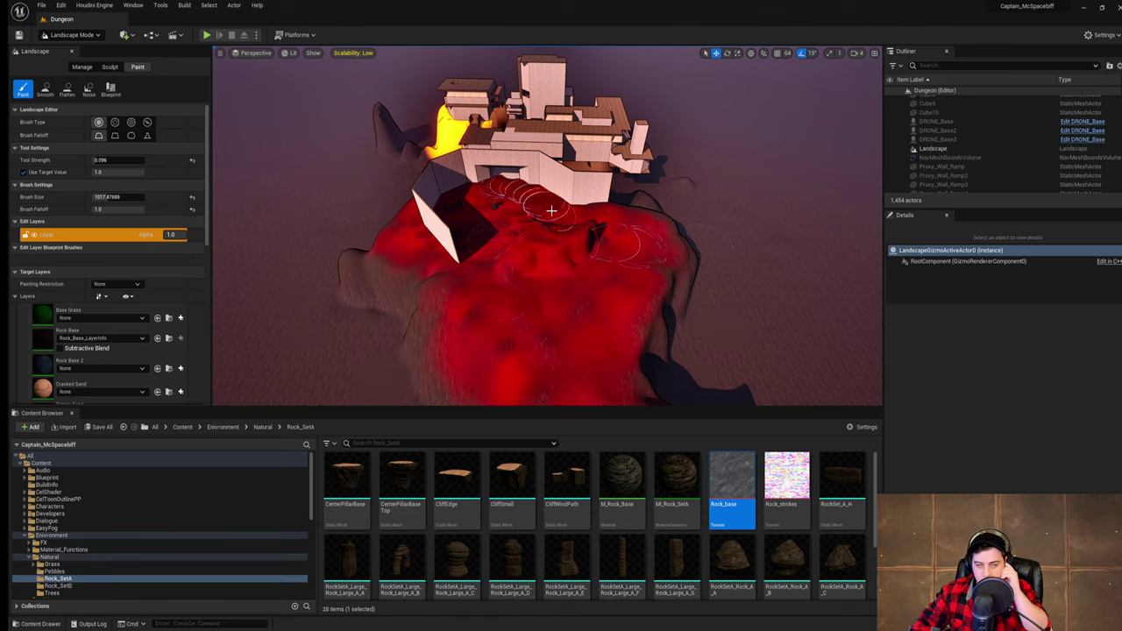
mouse_move(551, 215)
right_mouse_down()
mouse_move(525, 186)
mouse_move(537, 187)
mouse_move(535, 170)
mouse_move(561, 201)
mouse_move(557, 217)
mouse_move(545, 206)
mouse_move(608, 240)
mouse_move(619, 277)
mouse_move(552, 213)
mouse_move(561, 209)
mouse_move(526, 201)
mouse_move(589, 206)
mouse_move(613, 225)
mouse_move(579, 205)
right_mouse_up()
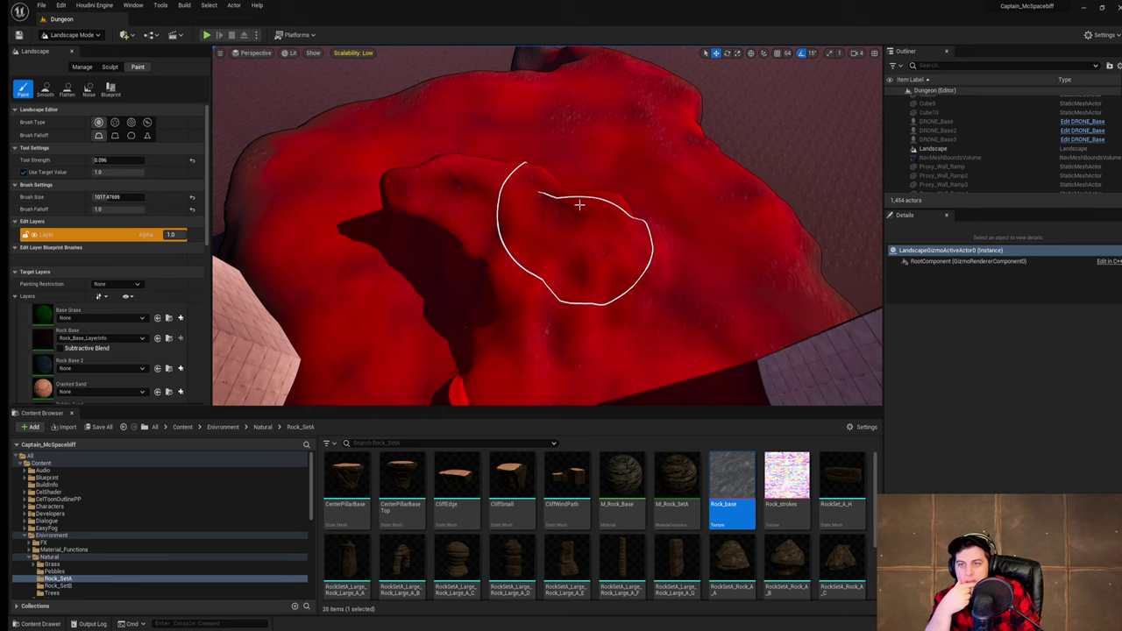
left_click(37, 6)
left_click(82, 87)
scroll(604, 213, "down", 1)
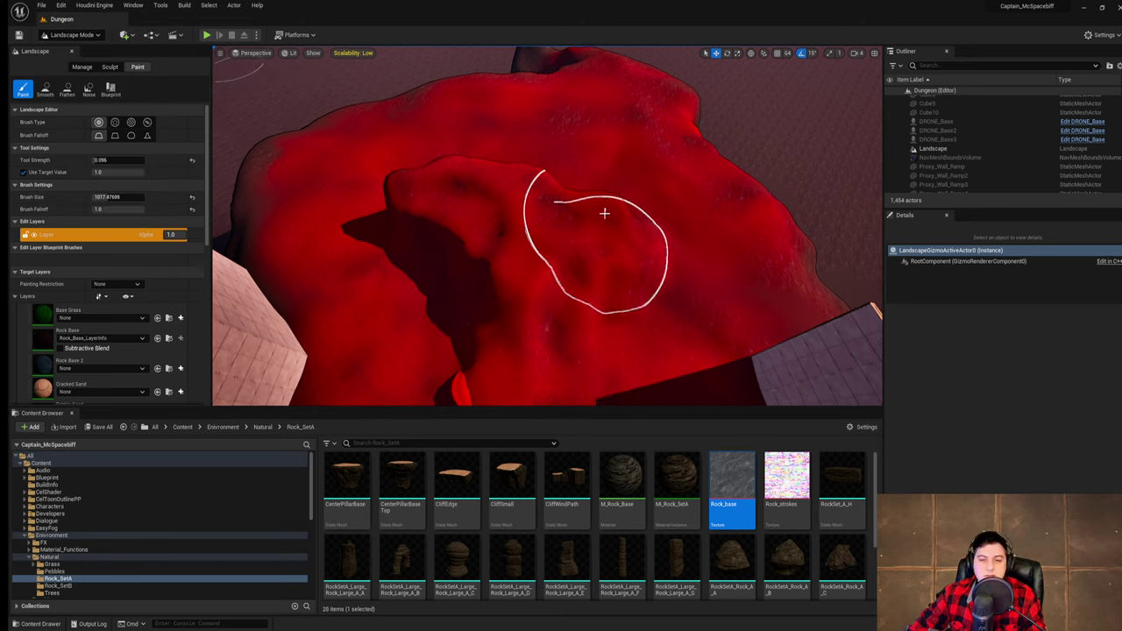
- Check the arena's approach from the stairway corridor and its ground-level sightlines, and save the level again
mouse_move(605, 213)
right_mouse_down()
mouse_move(683, 219)
mouse_move(491, 236)
mouse_move(530, 293)
mouse_move(561, 210)
mouse_move(570, 228)
mouse_move(544, 233)
mouse_move(788, 211)
mouse_move(701, 232)
mouse_move(565, 231)
mouse_move(683, 258)
right_mouse_up()
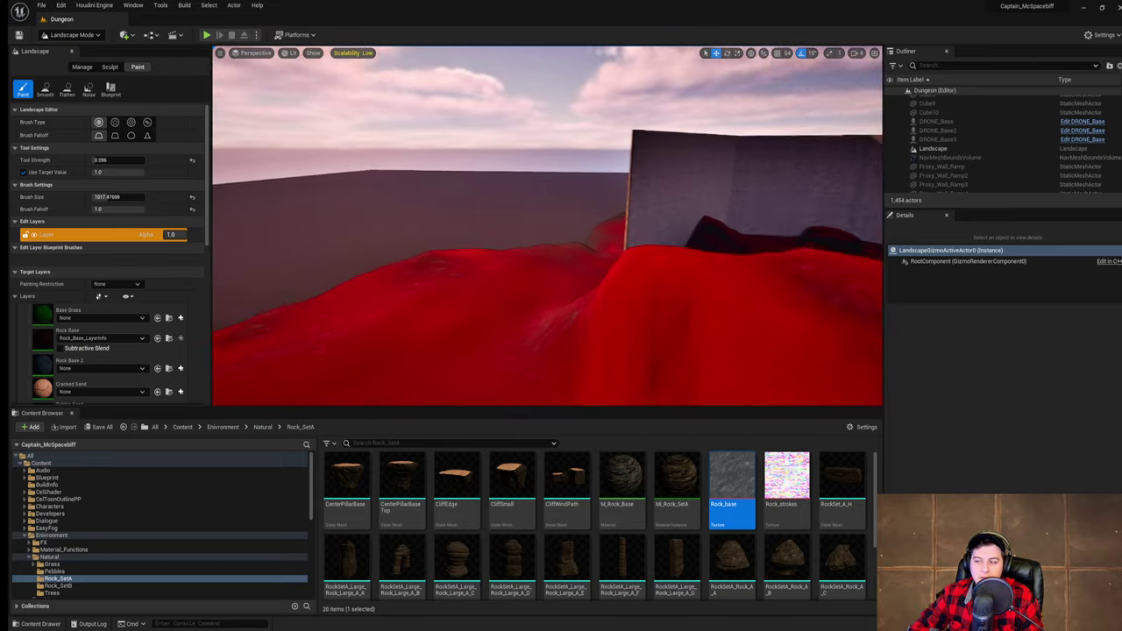
right_click_drag(548, 226, 772, 215)
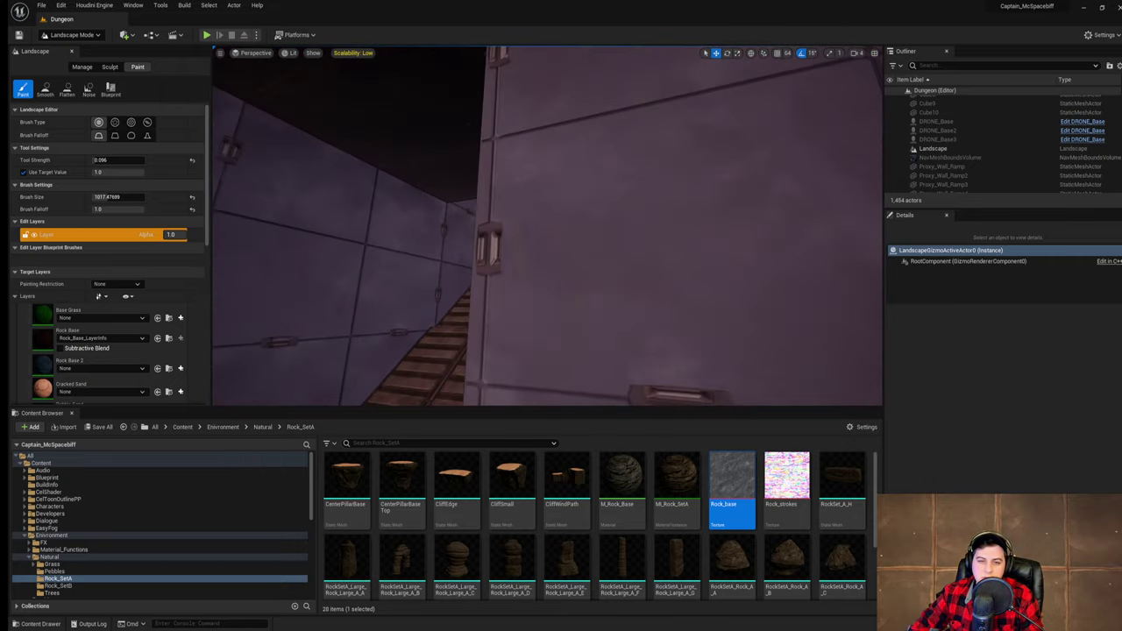
right_click_drag(548, 226, 666, 241)
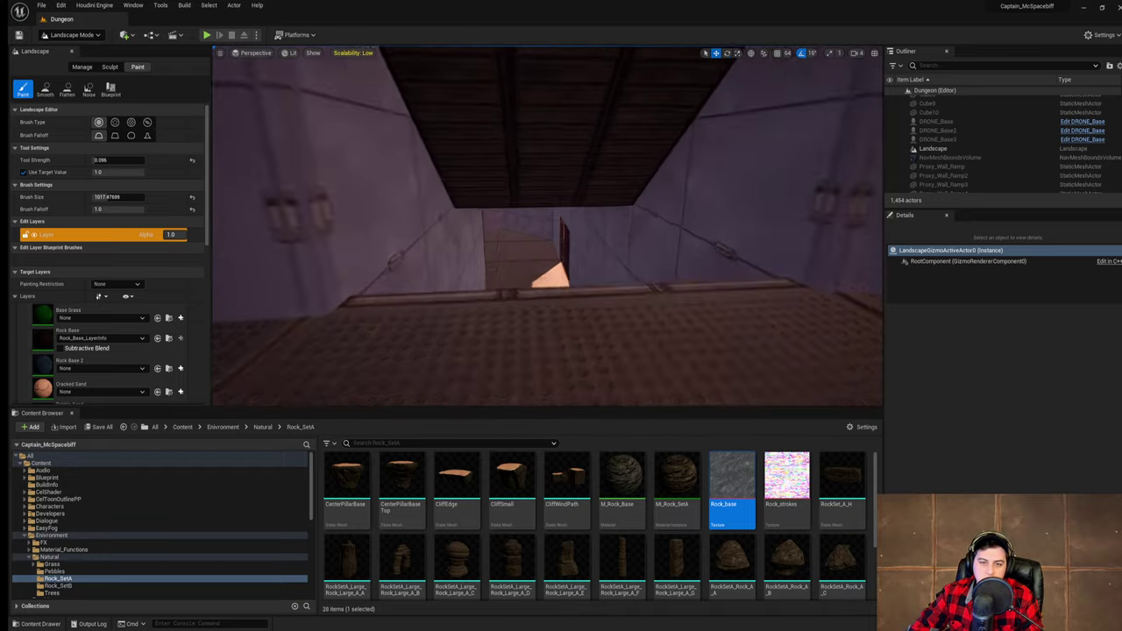
right_click_drag(595, 230, 504, 219)
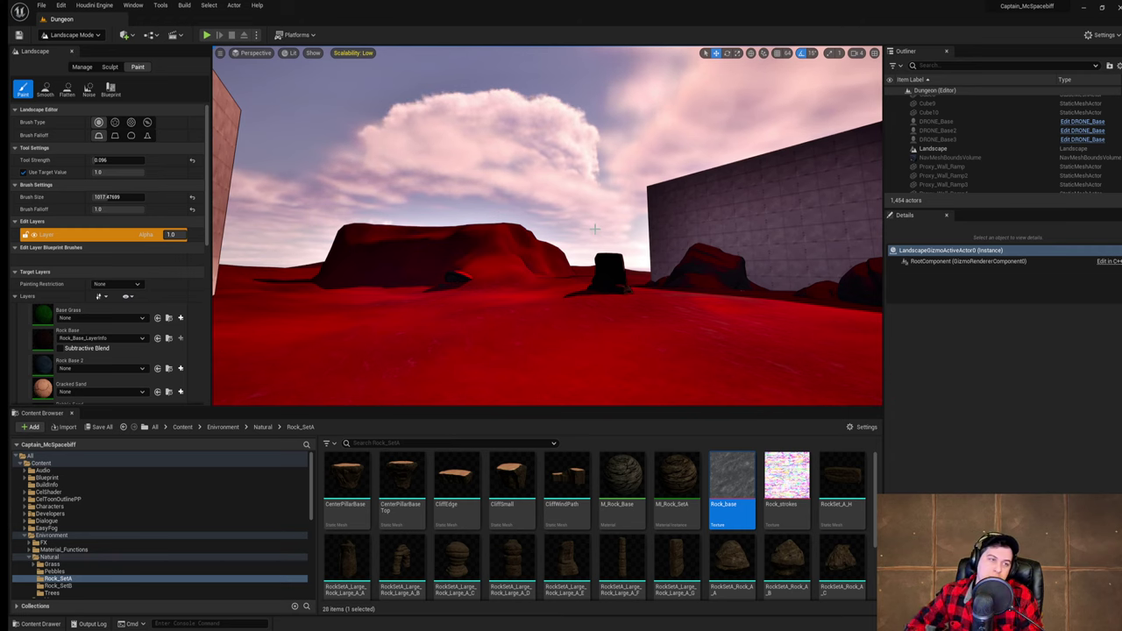
mouse_move(594, 229)
right_mouse_down()
mouse_move(606, 228)
mouse_move(614, 263)
mouse_move(675, 307)
mouse_move(692, 298)
mouse_move(745, 333)
mouse_move(596, 221)
right_mouse_up()
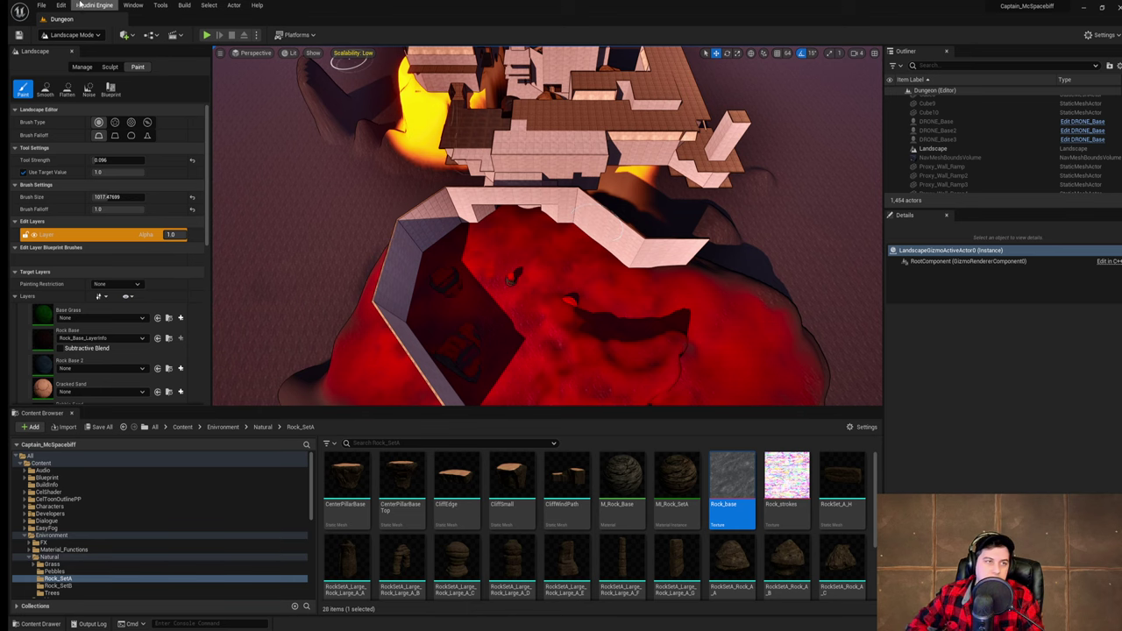
left_click(37, 8)
left_click(65, 88)
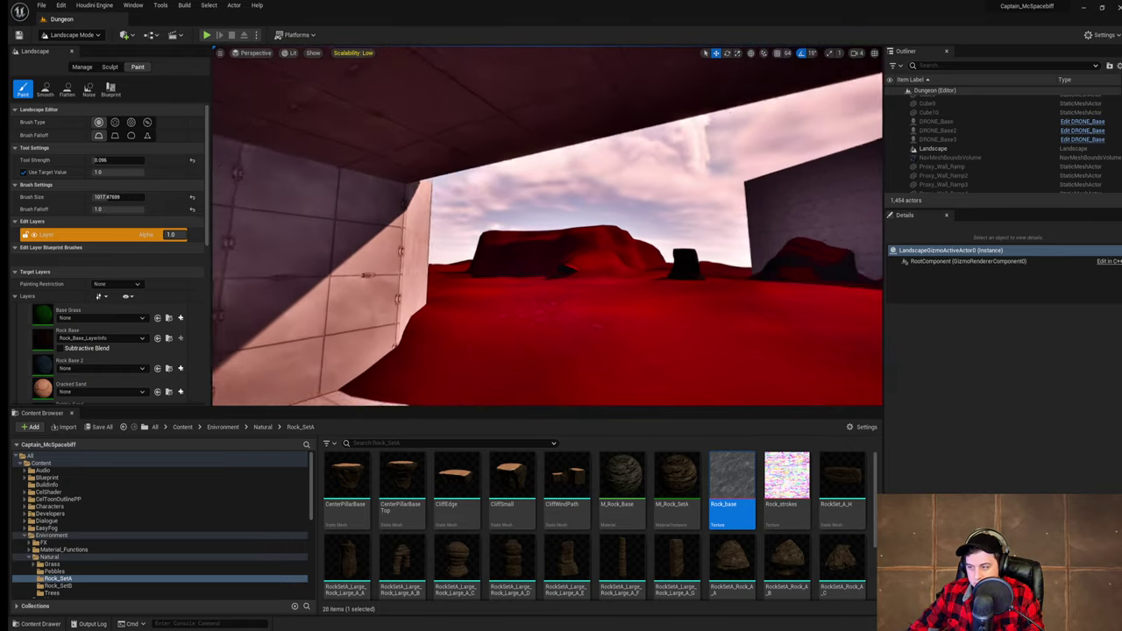
- Check the arena's enclosing walls against the landscape and save the current Dungeon map once more
key("s")
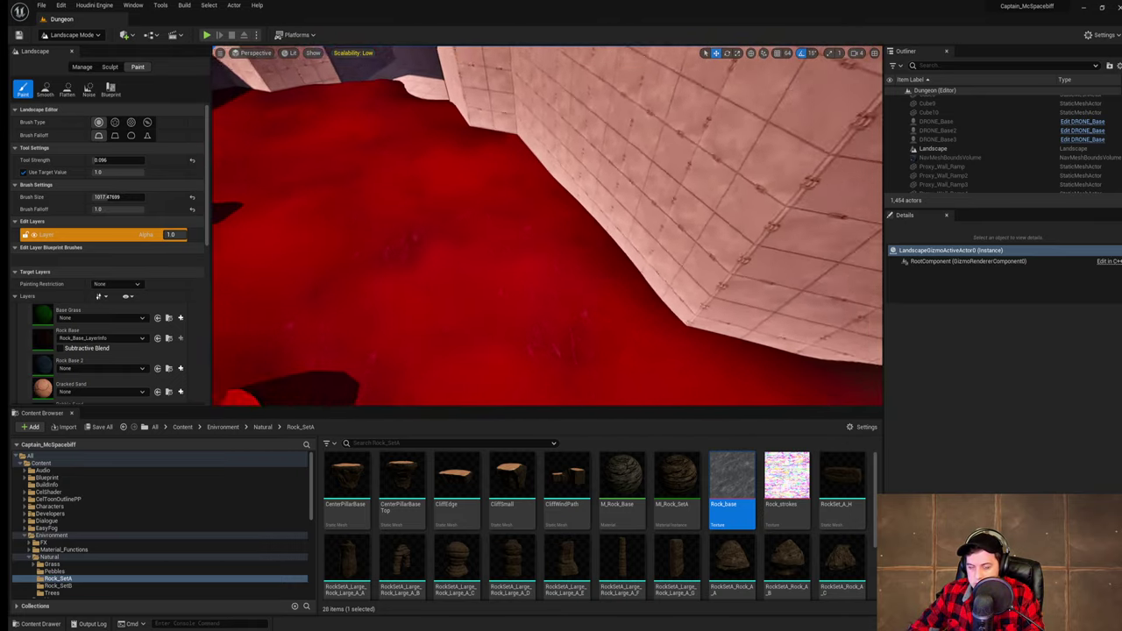
key("s")
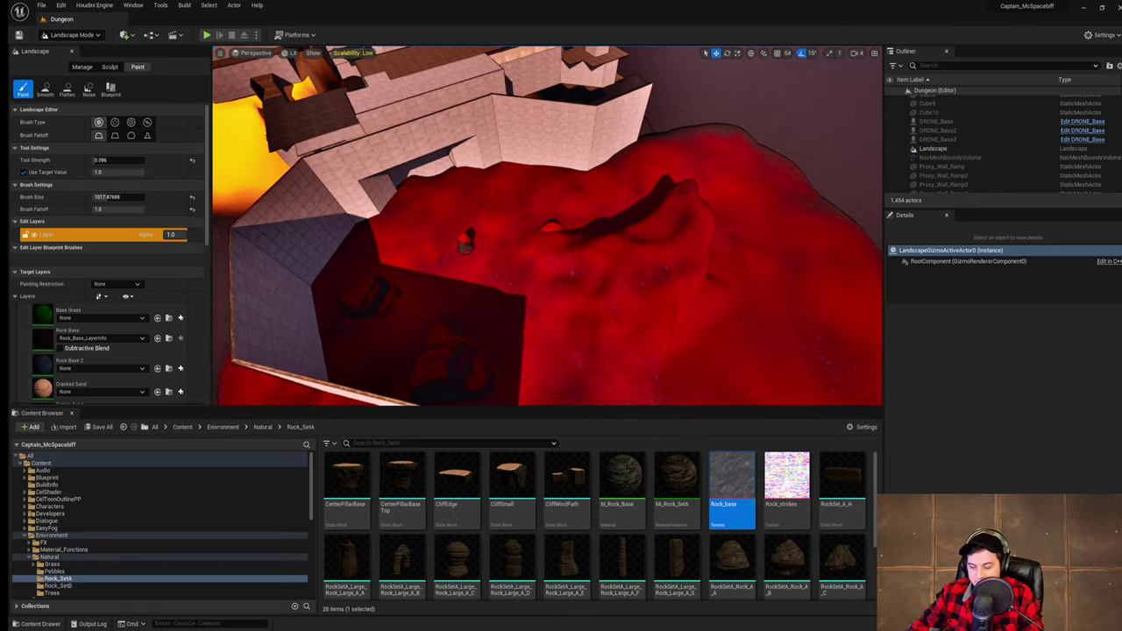
key("a")
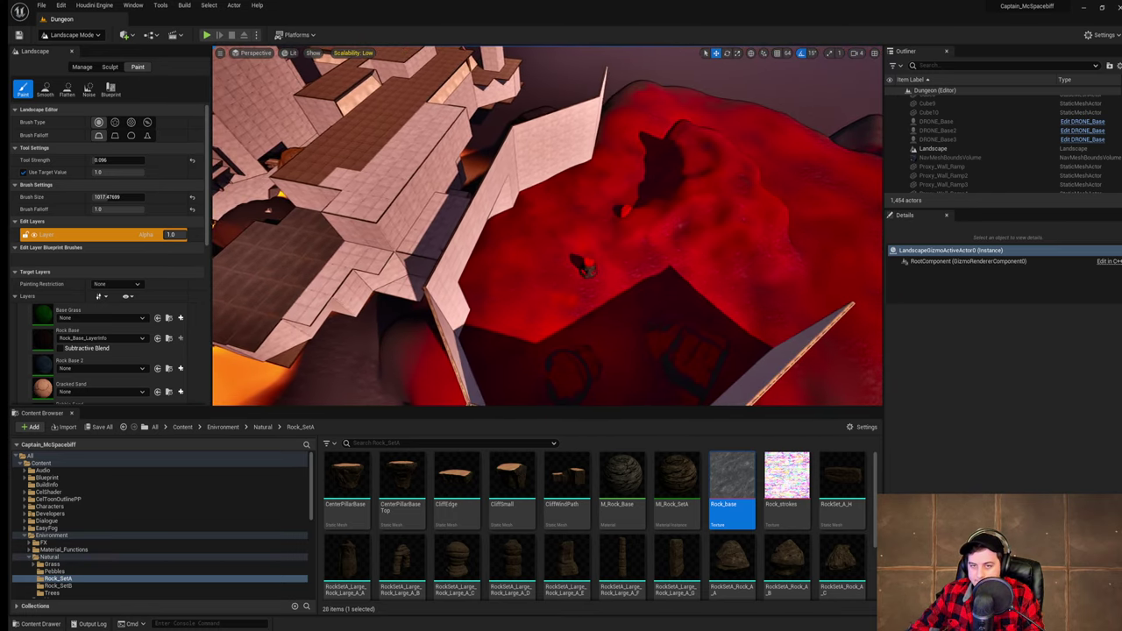
key("d")
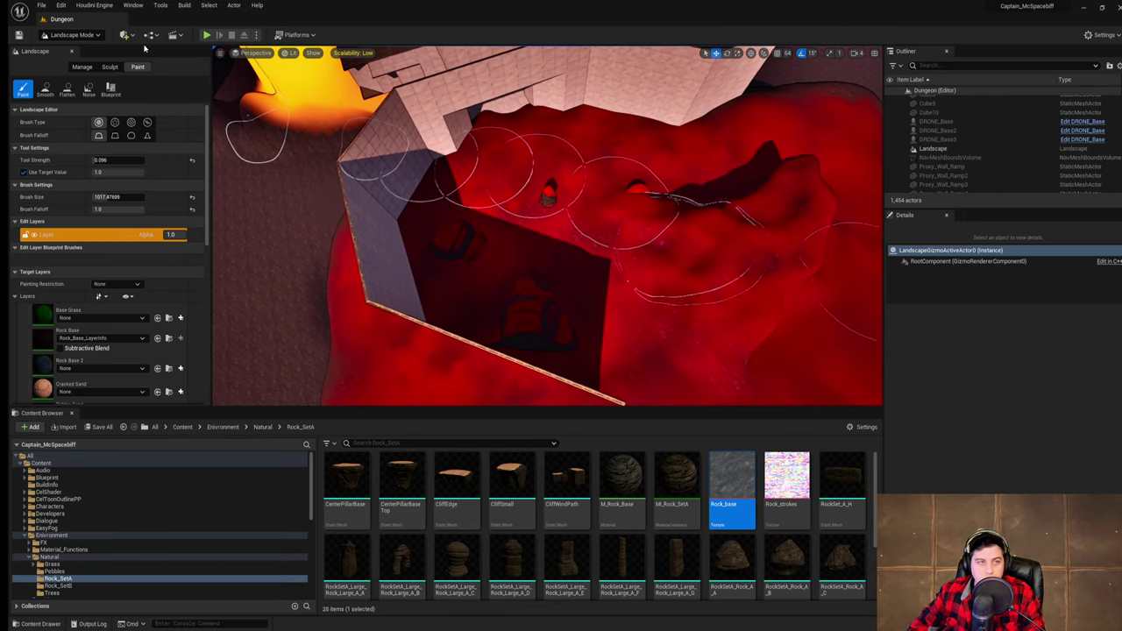
left_click(42, 7)
left_click(79, 89)
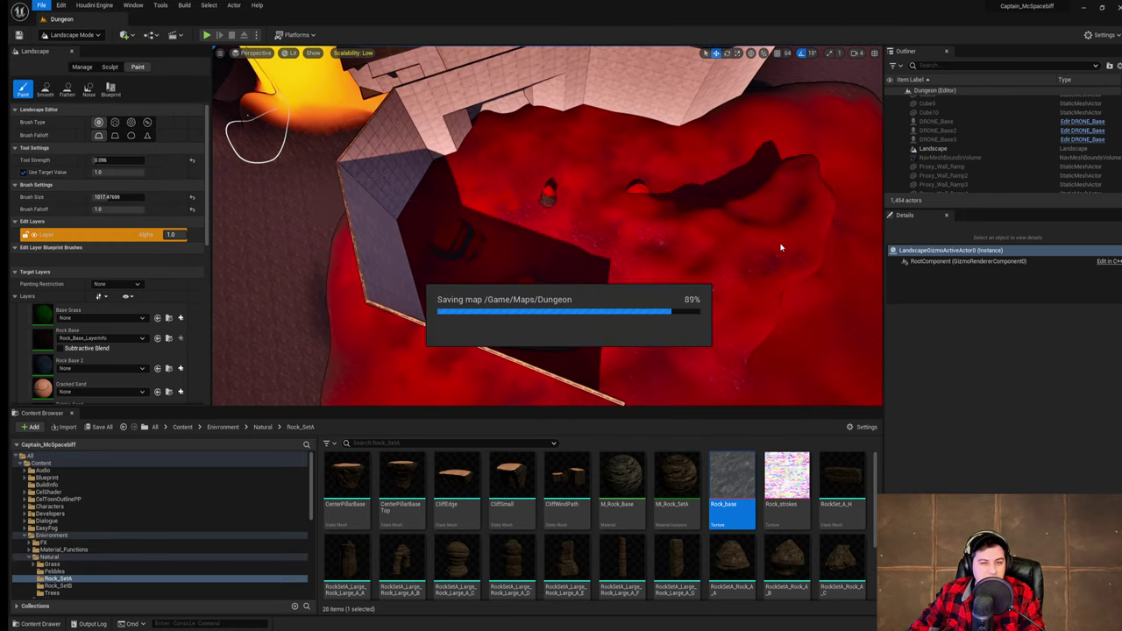
- Switch from Landscape mode to Selection mode and nudge the large rock in the shaded wall corner slightly along its vertical axis
key("w")
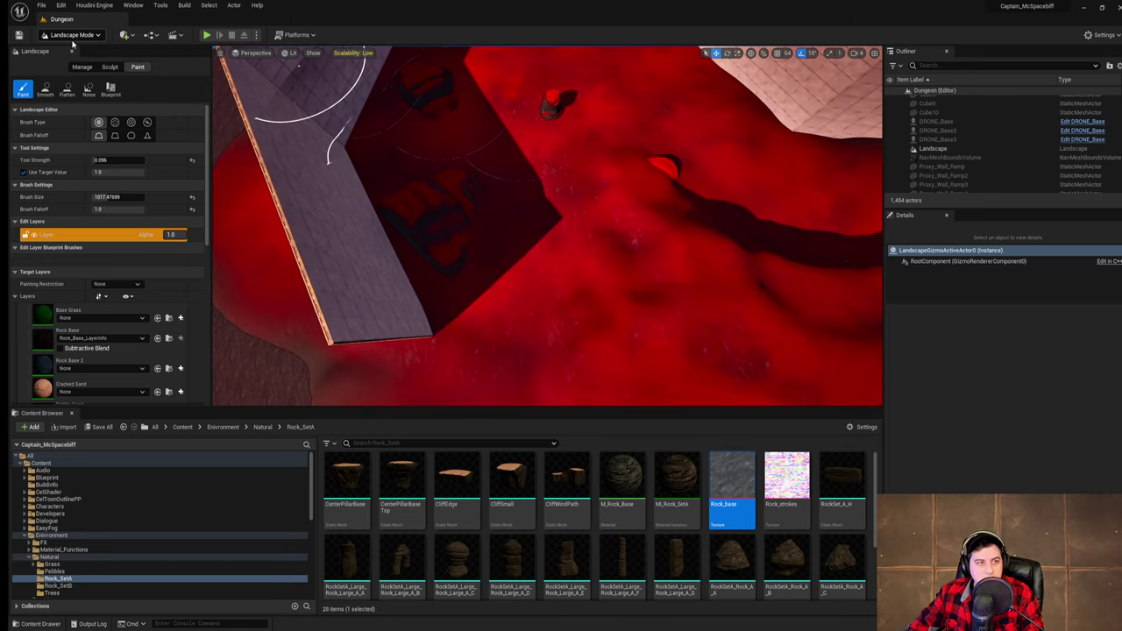
left_click(72, 37)
left_click(85, 49)
right_click_drag(330, 163, 350, 228)
left_click(347, 252)
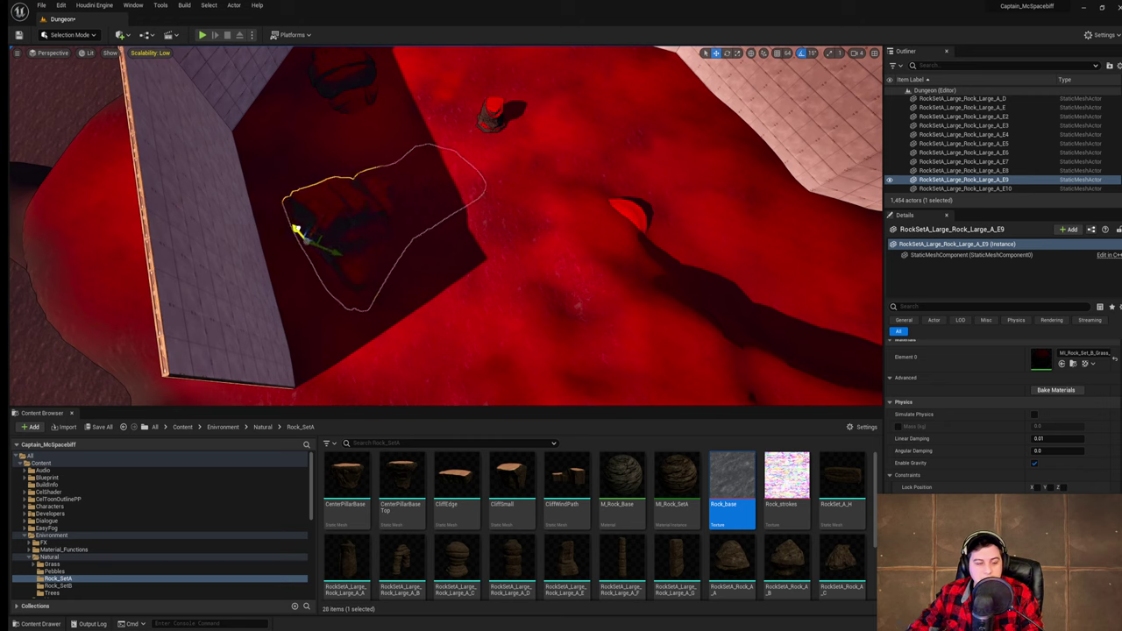
left_click_drag(301, 232, 300, 228)
- Check the adjusted rock against the whole red arena and save the current Dungeon level
right_click_drag(300, 227, 478, 250)
key("s")
key("a")
left_click(41, 5)
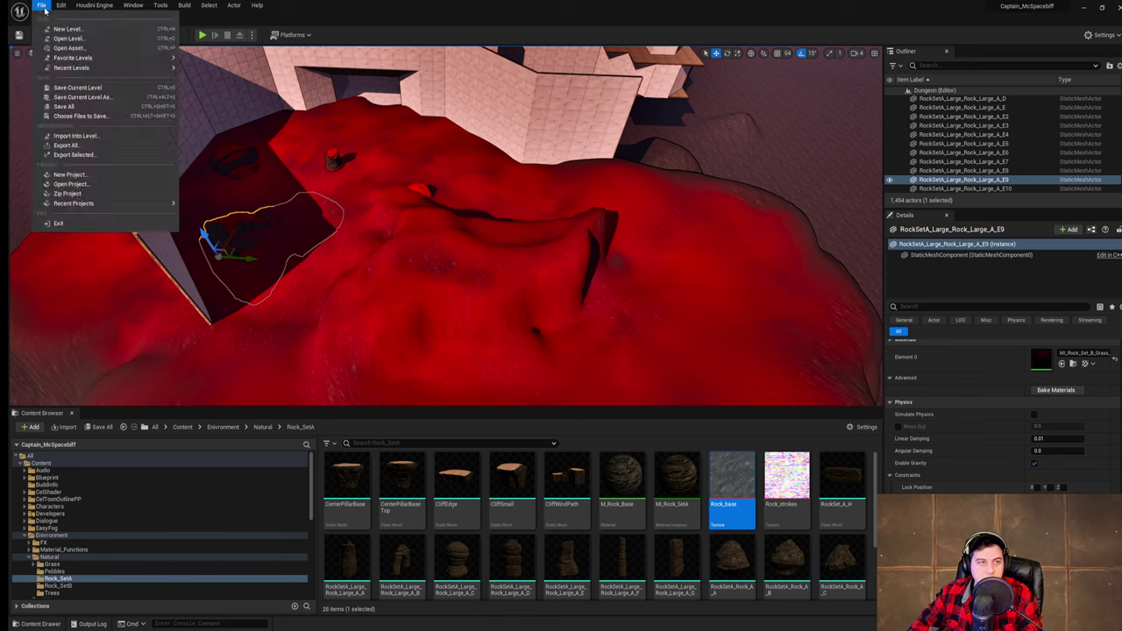
left_click(109, 85)
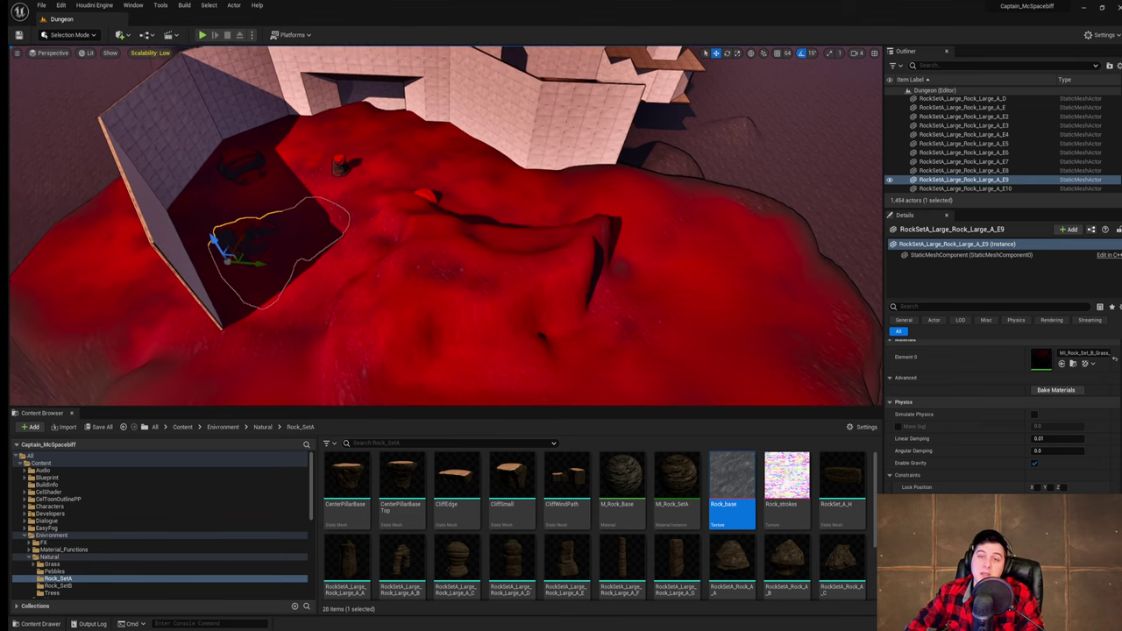
- Inspect the large flat-topped red mound from ground level and from above, and save the level
right_click_drag(618, 230, 531, 173)
left_click(587, 140)
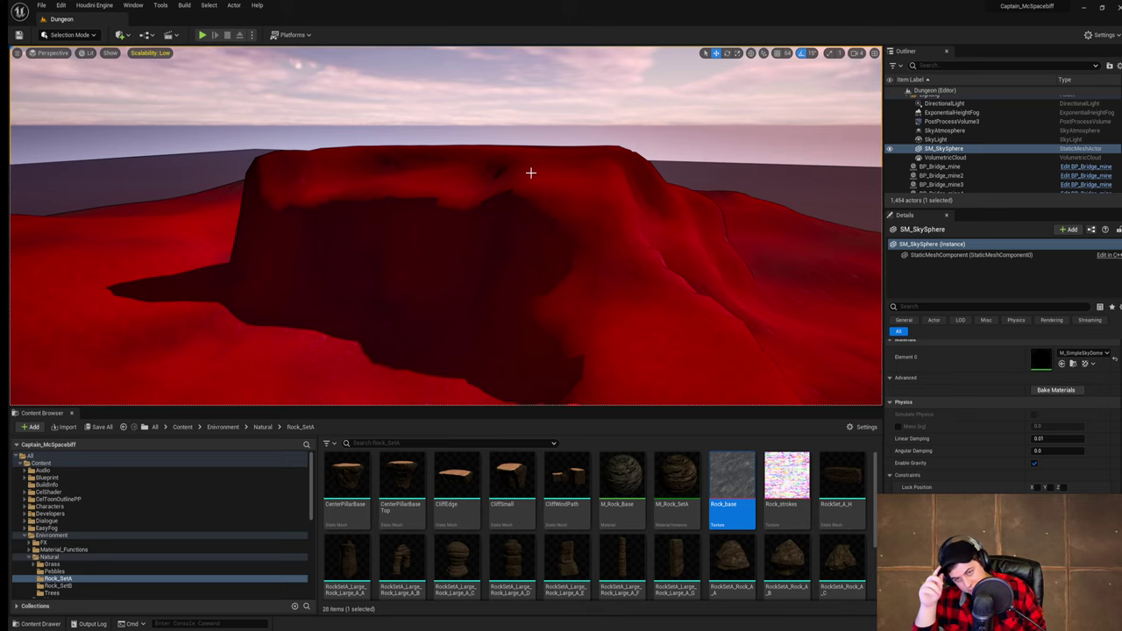
right_click_drag(629, 171, 579, 211)
left_click(41, 5)
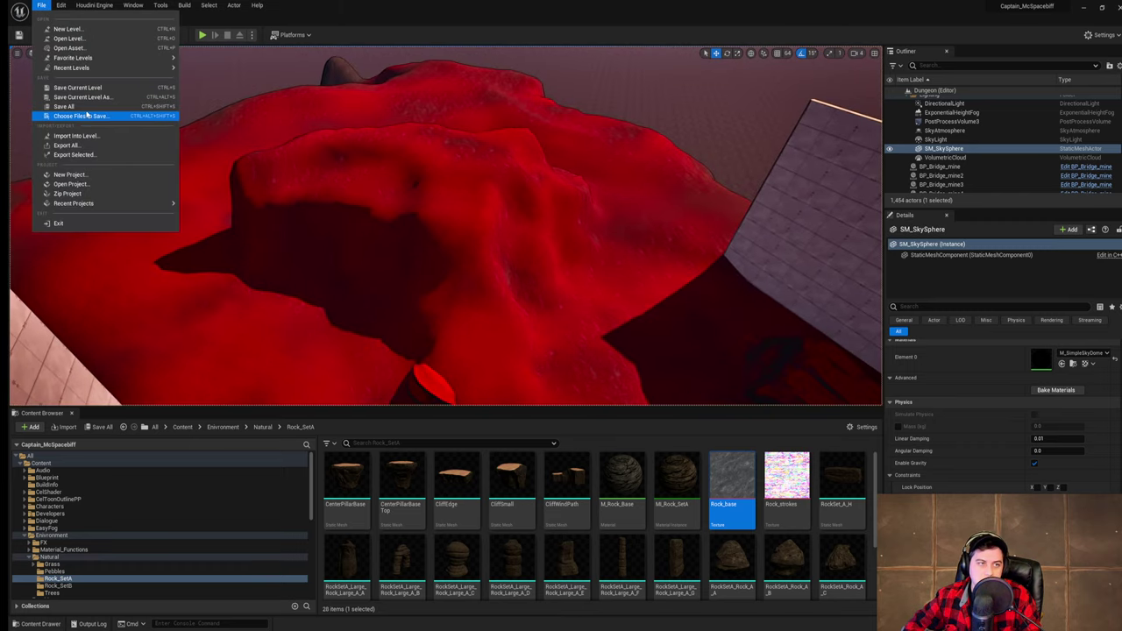
left_click(92, 89)
scroll(631, 282, "down", 2)
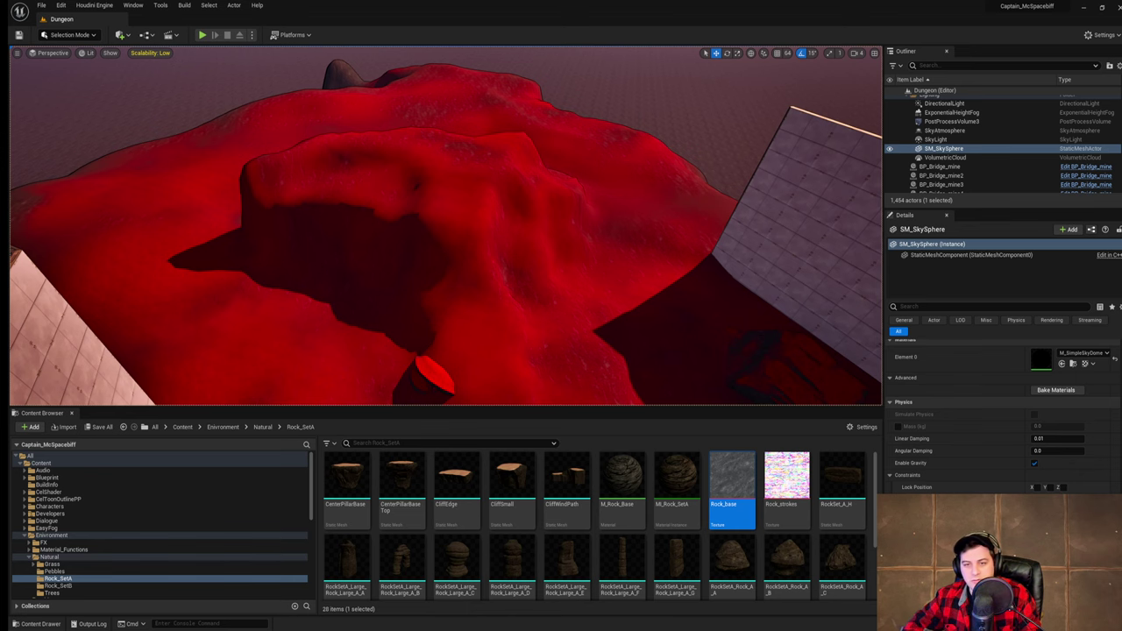
mouse_move(569, 275)
right_mouse_down()
mouse_move(554, 337)
mouse_move(568, 275)
right_mouse_up()
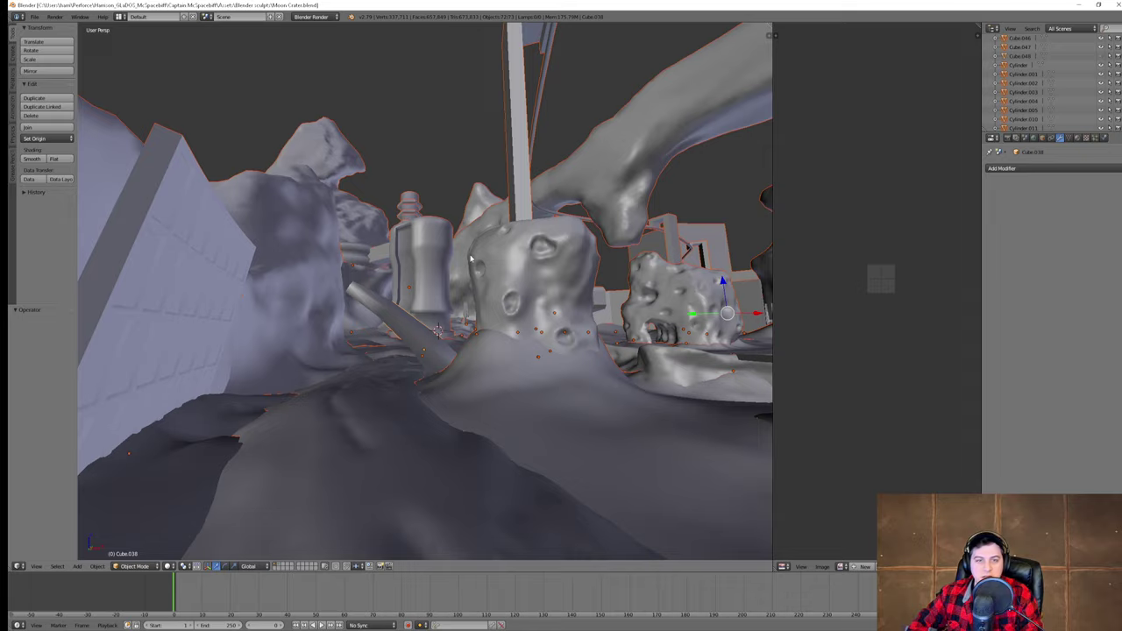
- Switch to Blender's Moon Crater scene, deselect everything and examine the rocky peaks in both solid and wireframe display
middle_click_drag(421, 298, 785, 322)
key("a")
scroll(596, 296, "down", 1)
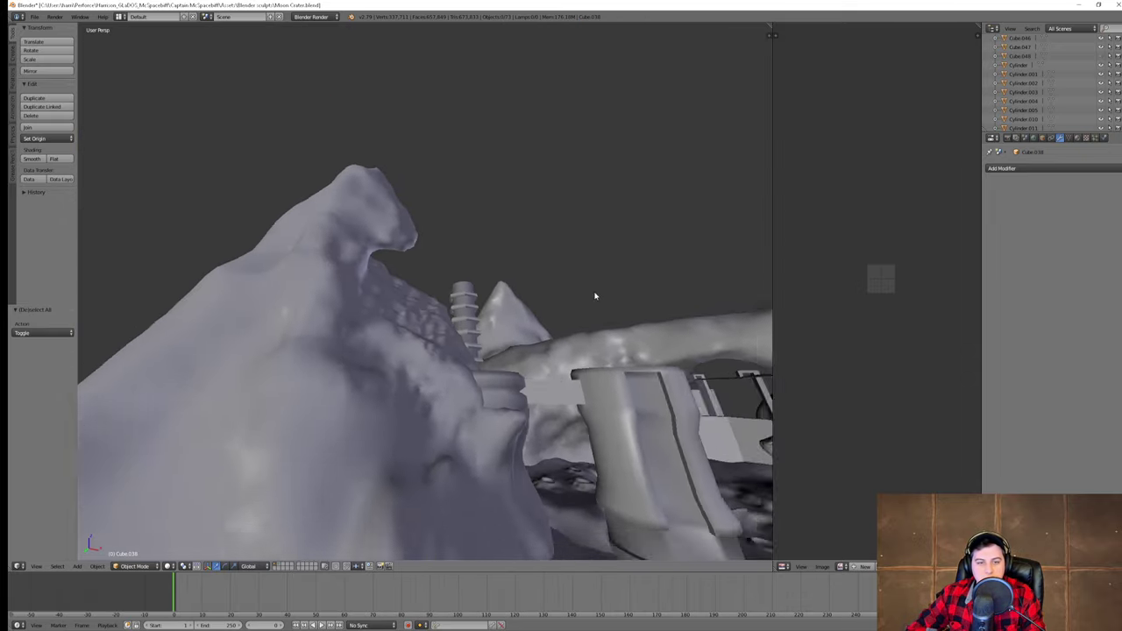
middle_click_drag(596, 295, 598, 496)
middle_click_drag(797, 379, 853, 366)
middle_click_drag(701, 352, 576, 341)
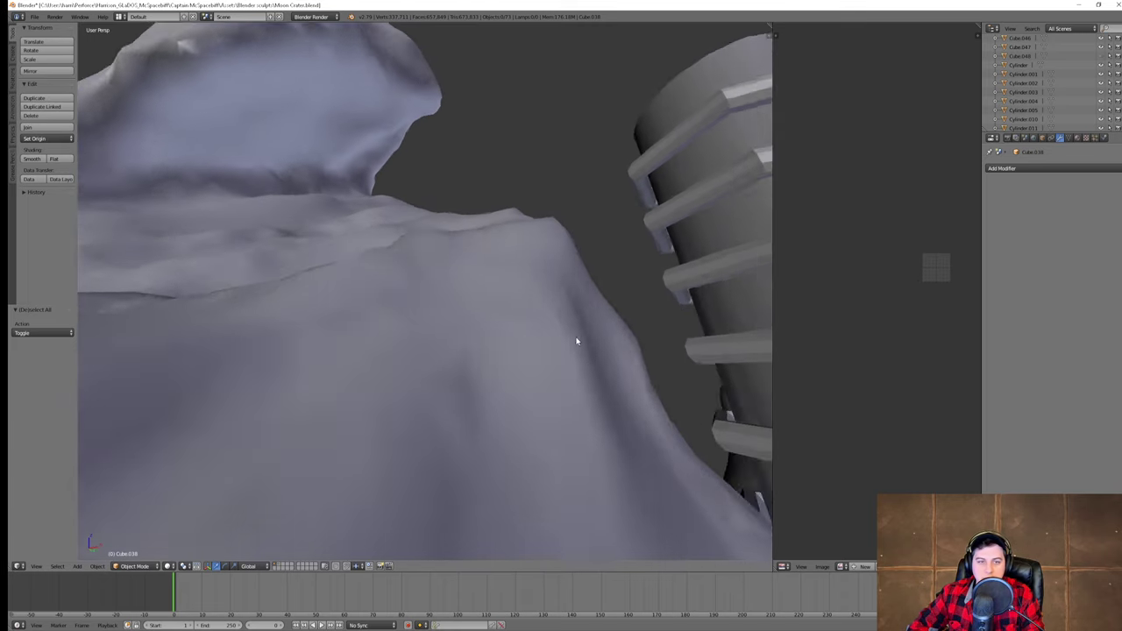
scroll(580, 345, "down", 8)
key("z")
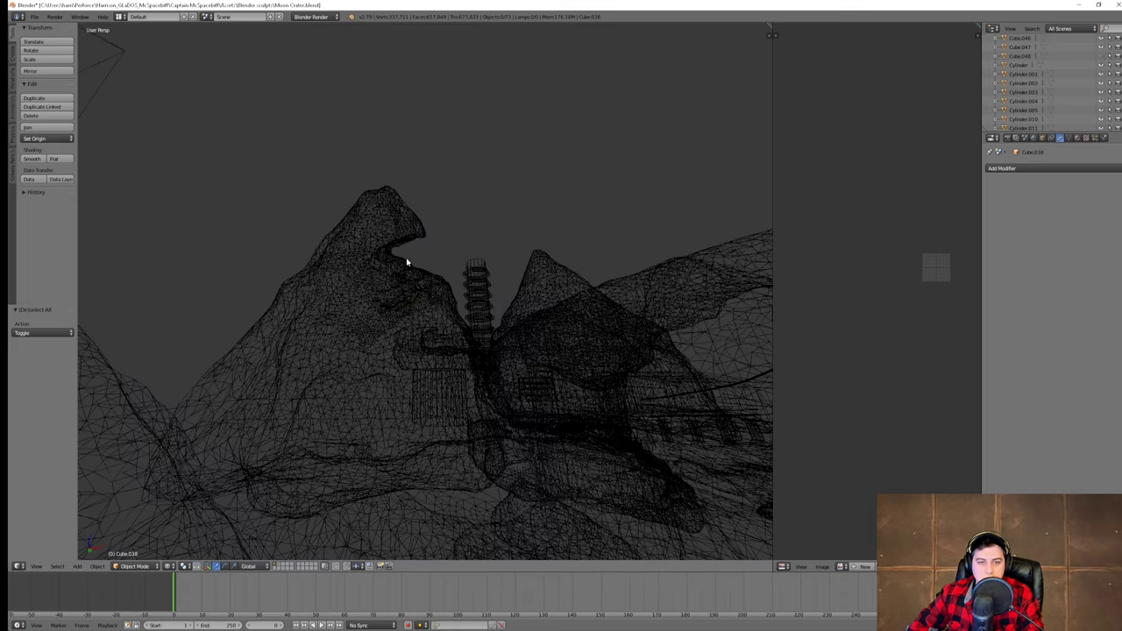
key("z")
scroll(450, 309, "up", 6)
scroll(430, 314, "down", 4)
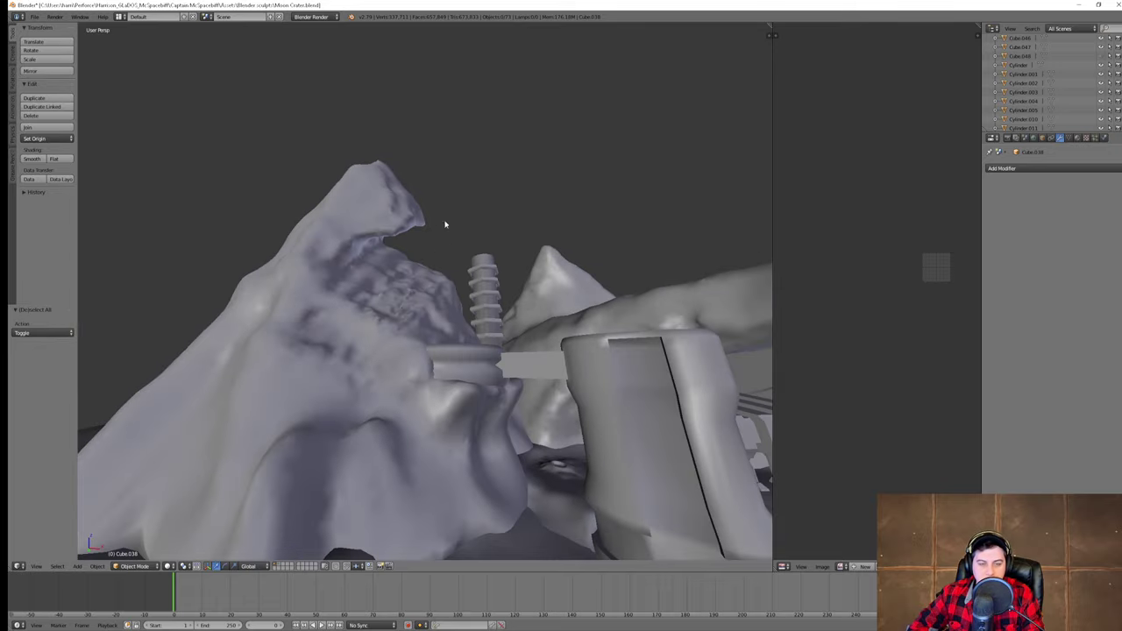
- Select the overhanging cliff sculpt beside the ringed tower, study its shape, and close Blender to return to Unreal Editor
mouse_move(454, 229)
middle_mouse_down()
mouse_move(464, 196)
mouse_move(434, 226)
middle_mouse_up()
middle_click_drag(296, 352, 492, 266)
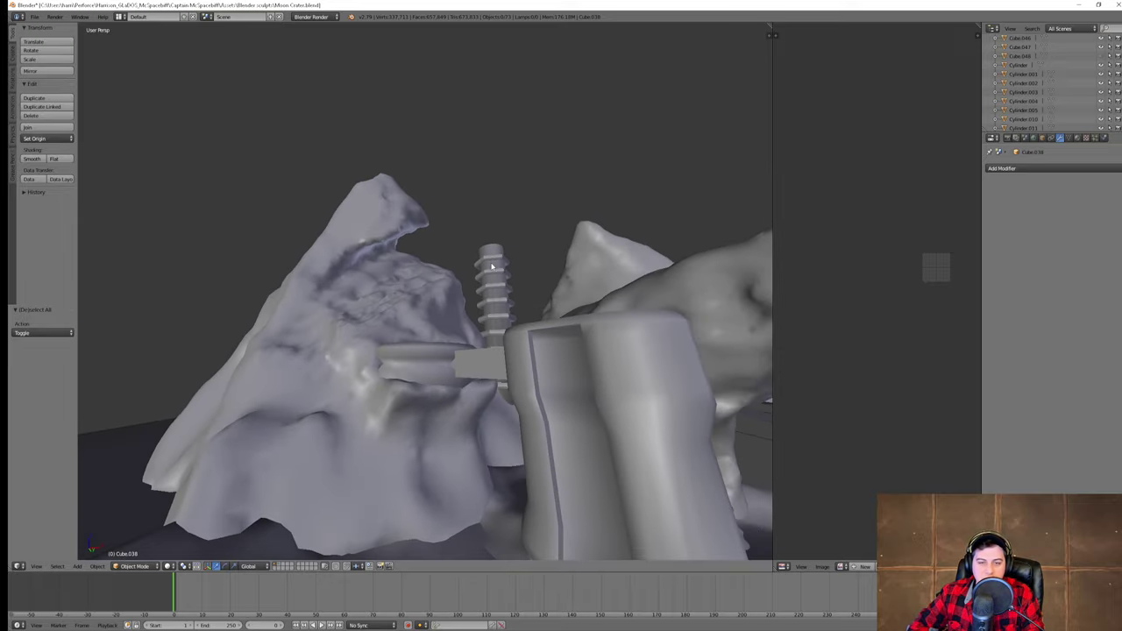
middle_click_drag(480, 324, 474, 296)
right_click(476, 295)
mouse_move(524, 321)
middle_mouse_down()
mouse_move(496, 336)
mouse_move(521, 334)
middle_mouse_up()
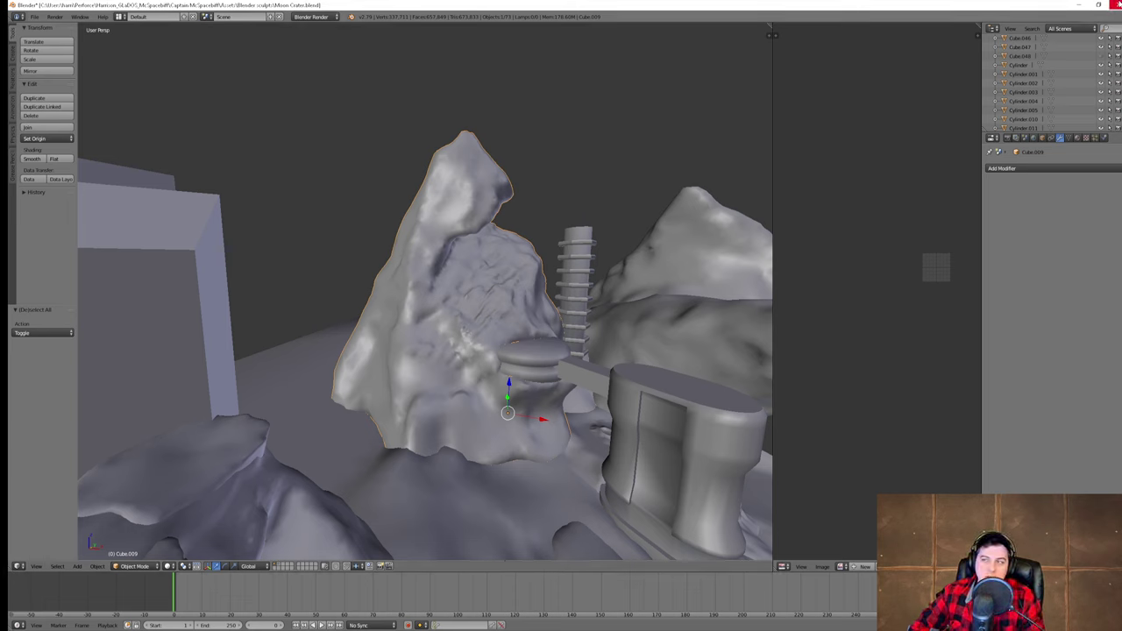
left_click(1115, 4)
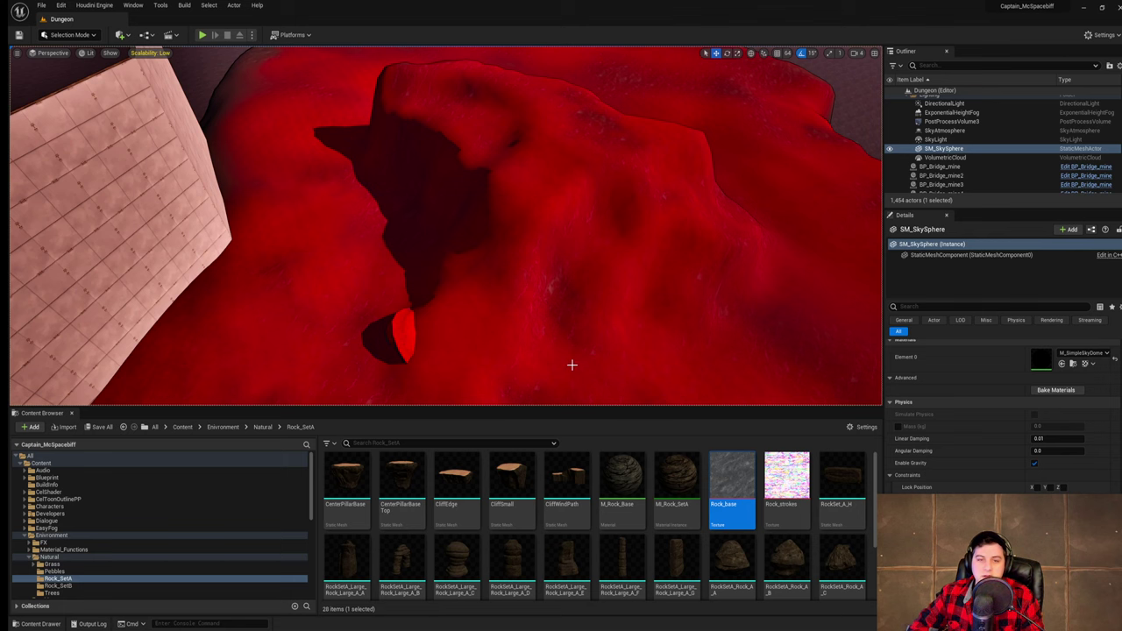
- Compare the red mound with the surrounding walls from above and from the arena entrance, and save the Dungeon level
scroll(420, 226, "up", 5)
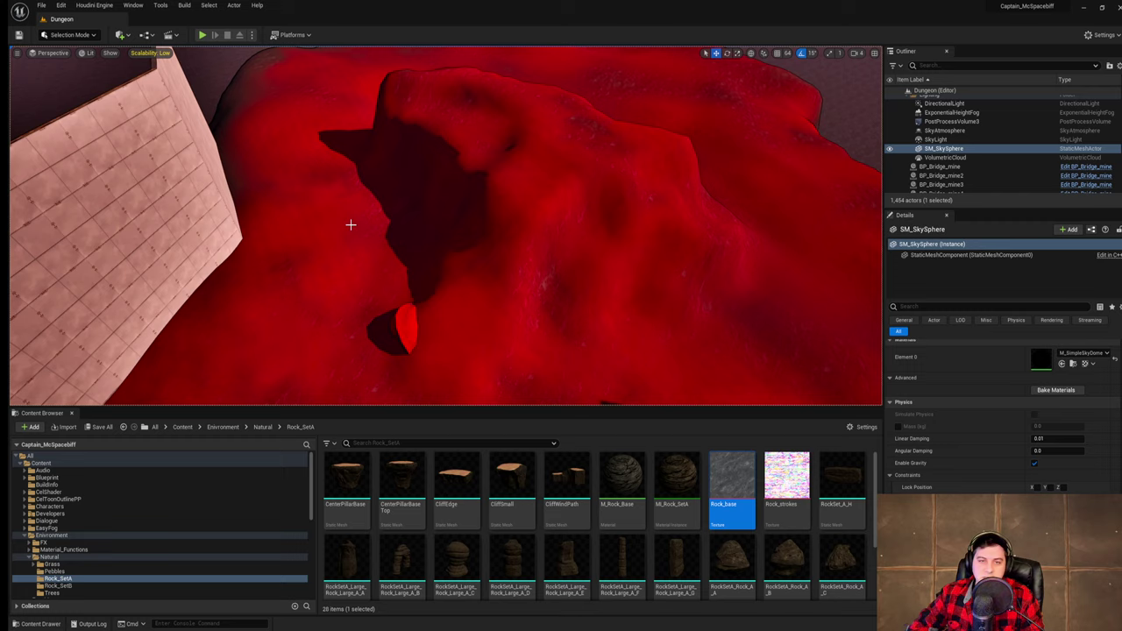
scroll(587, 230, "down", 8)
right_click_drag(456, 170, 386, 151)
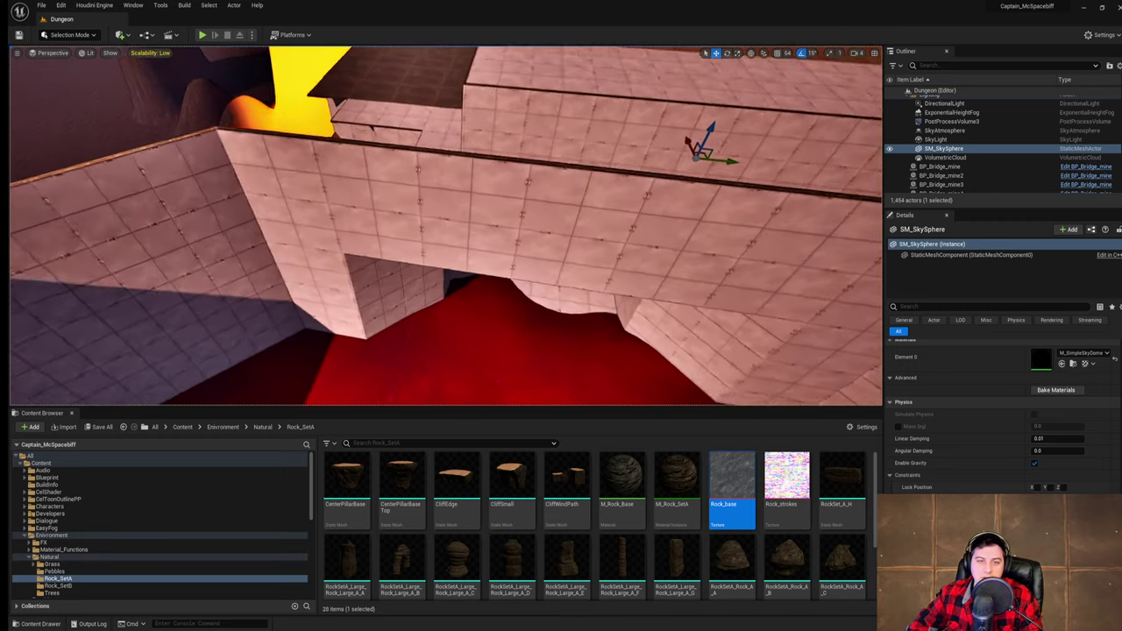
scroll(456, 170, "up", 10)
right_click_drag(456, 170, 517, 69)
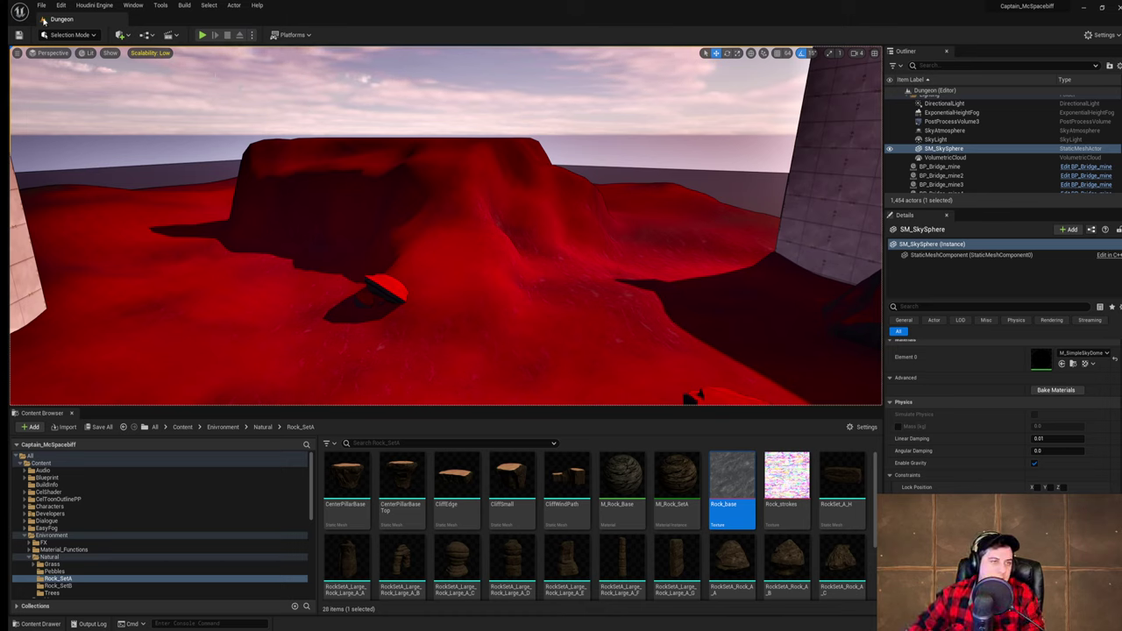
left_click(42, 6)
left_click(85, 86)
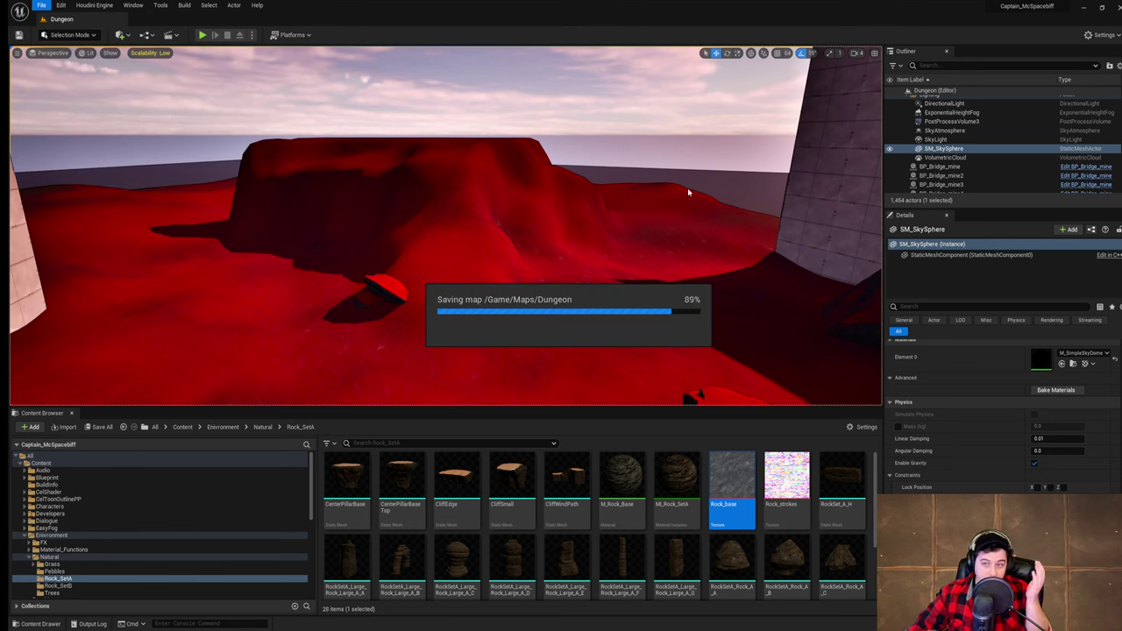
- Check the arena's tall angled wall and the computer room with the sand pile, and save the current level
right_click_drag(688, 192, 802, 184)
left_click(611, 195)
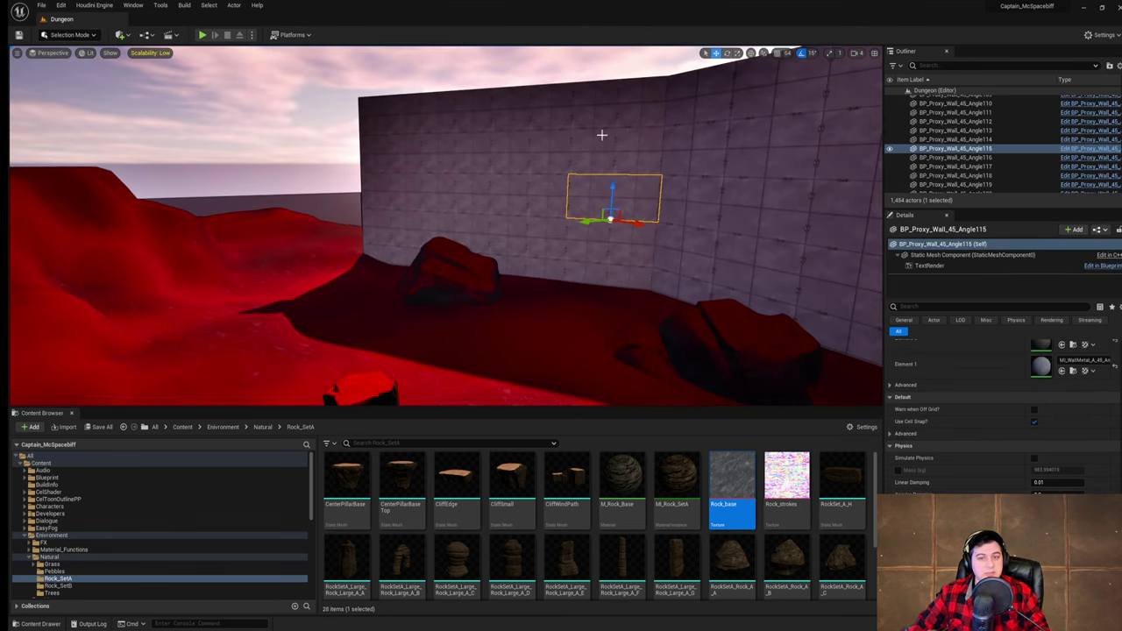
right_click_drag(582, 177, 433, 327)
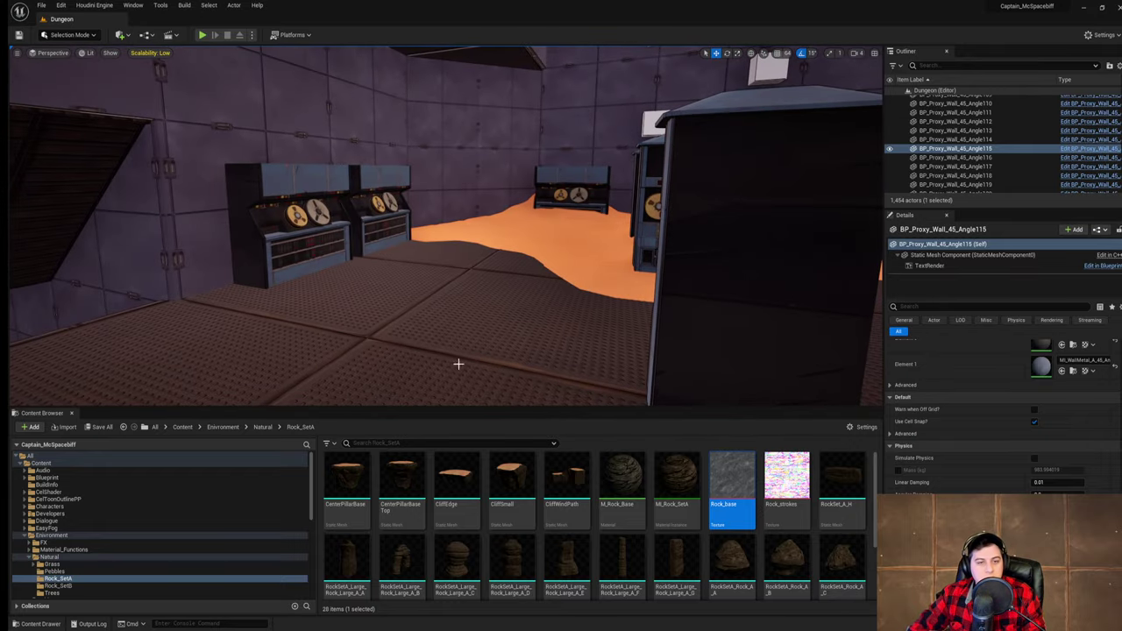
right_click_drag(526, 300, 12, 55)
left_click(40, 6)
left_click(76, 86)
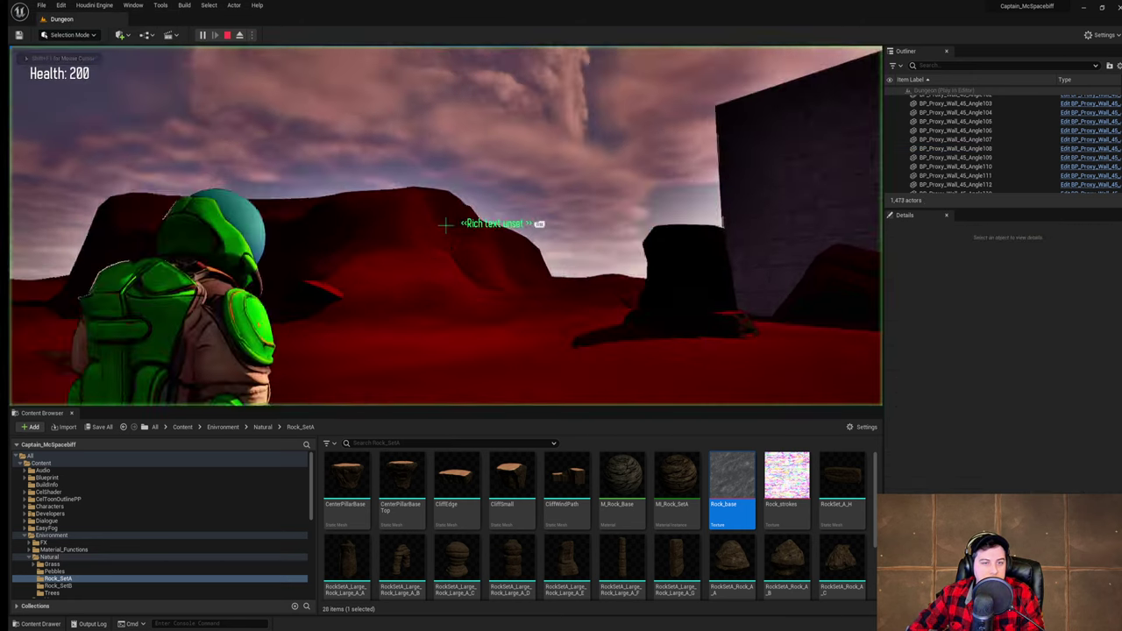
- Play-test the arena by running past the rock pillar to the shaded wall corner, and end the play session
left_click(289, 86)
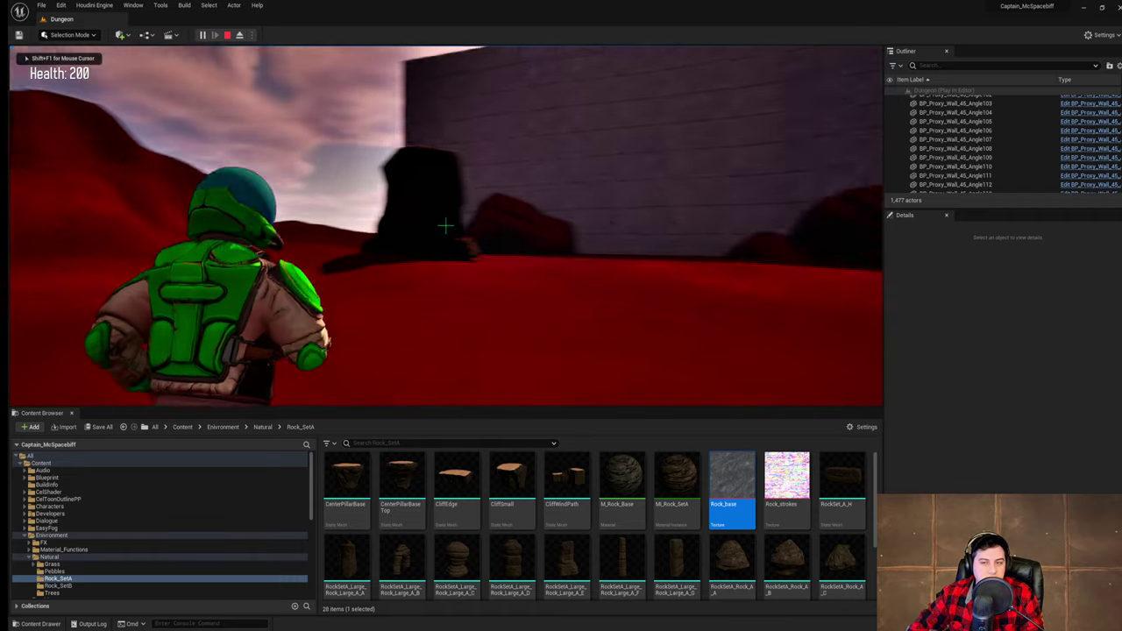
key("w")
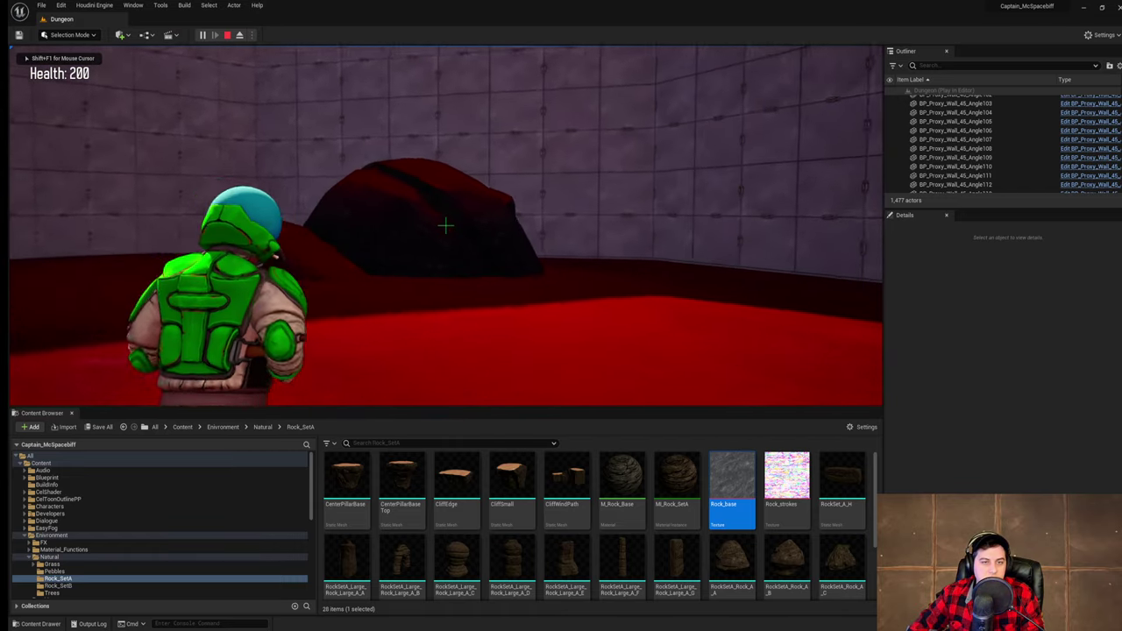
key("w")
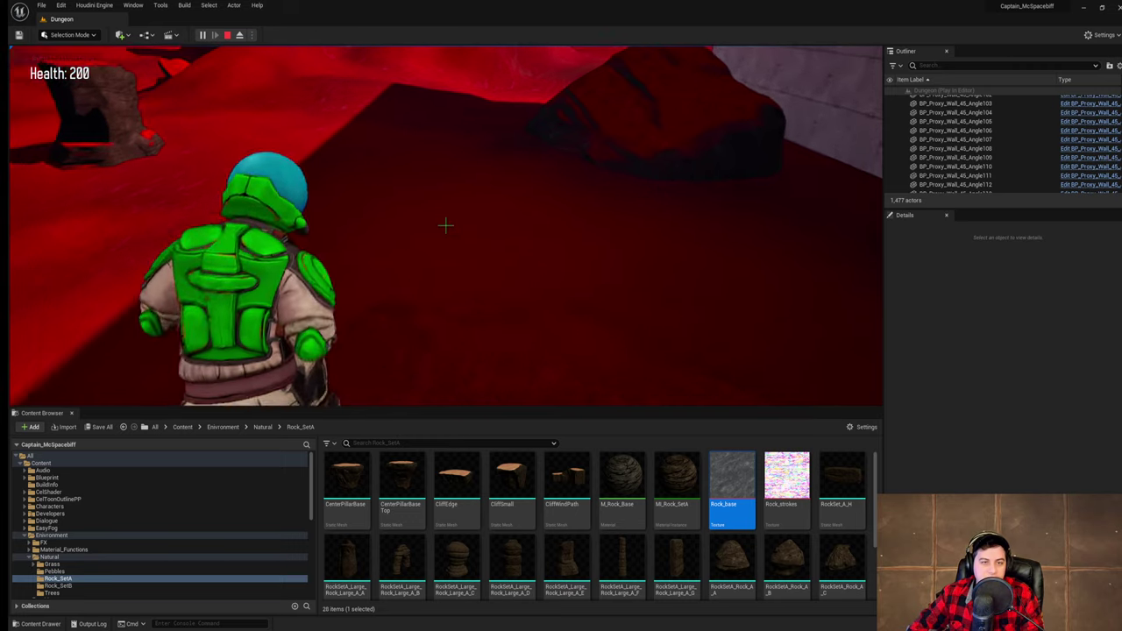
key("Escape")
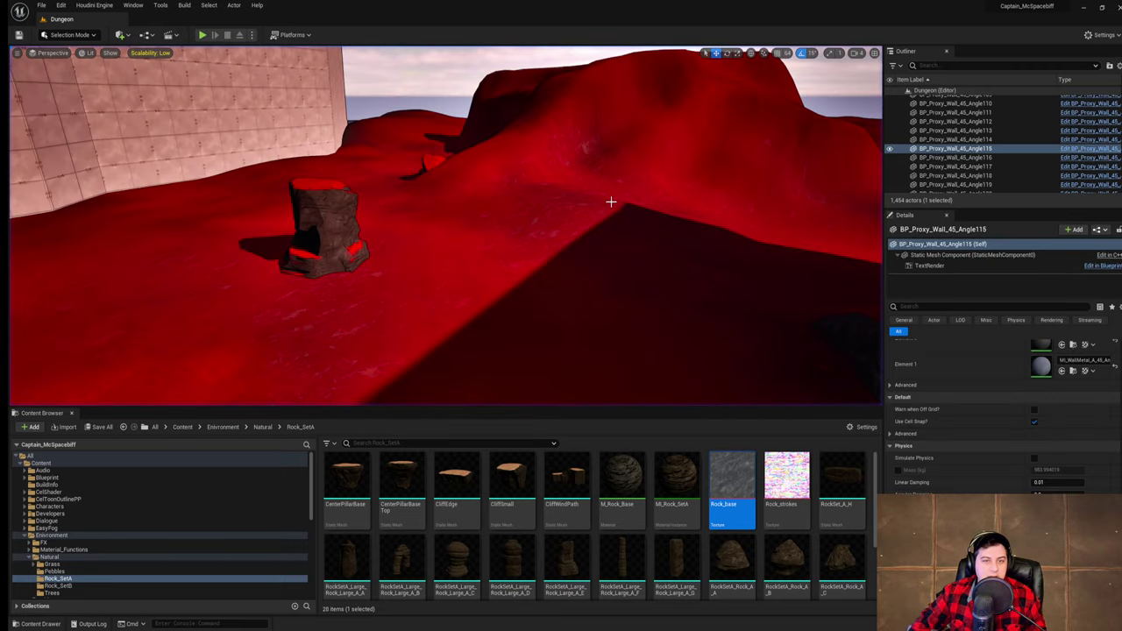
- Survey the ground around the rock pillar from above, and run a short play test from there toward the shaded corner
right_click_drag(611, 201, 611, 263)
key("w")
key("s")
mouse_move(136, 277)
right_mouse_down()
mouse_move(105, 272)
mouse_move(136, 277)
right_mouse_up()
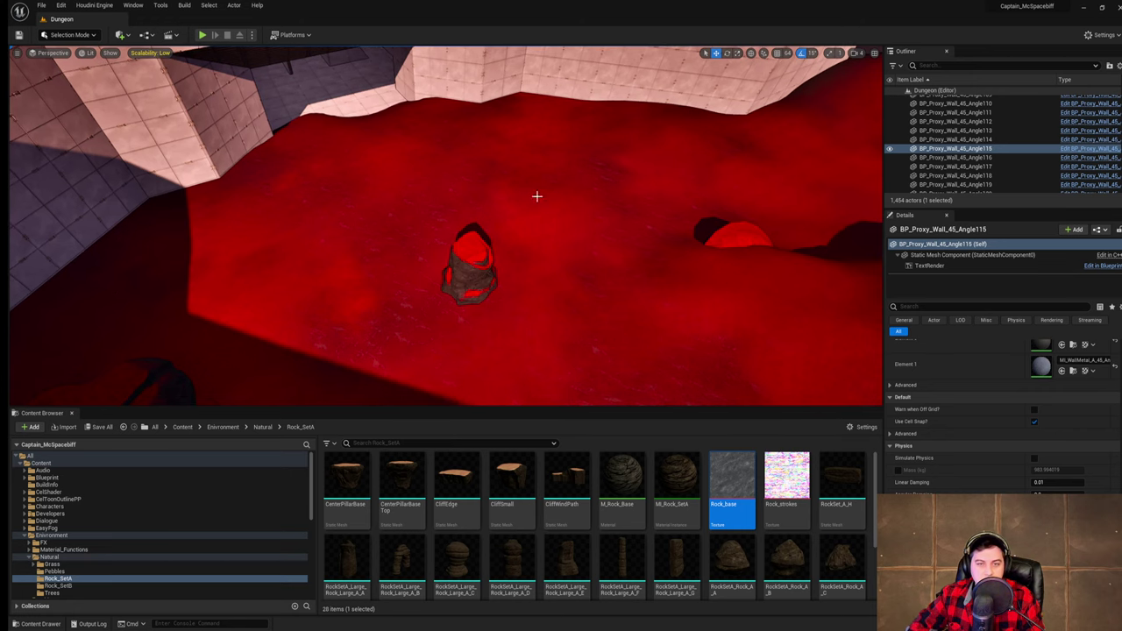
key("w")
right_click_drag(647, 194, 582, 161)
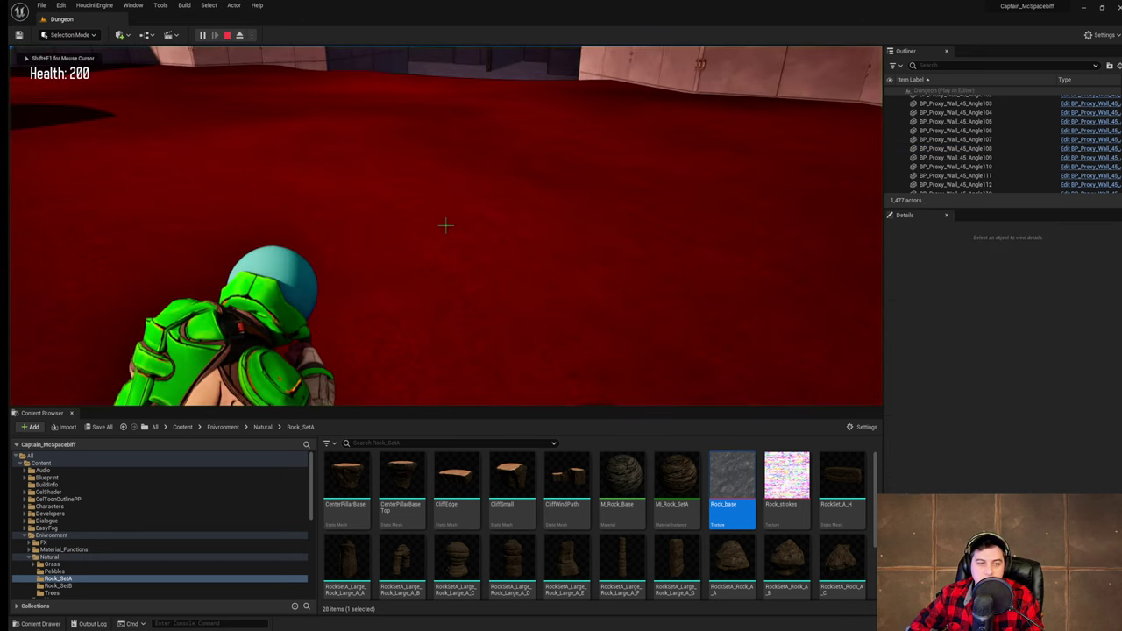
key("w")
key("w")
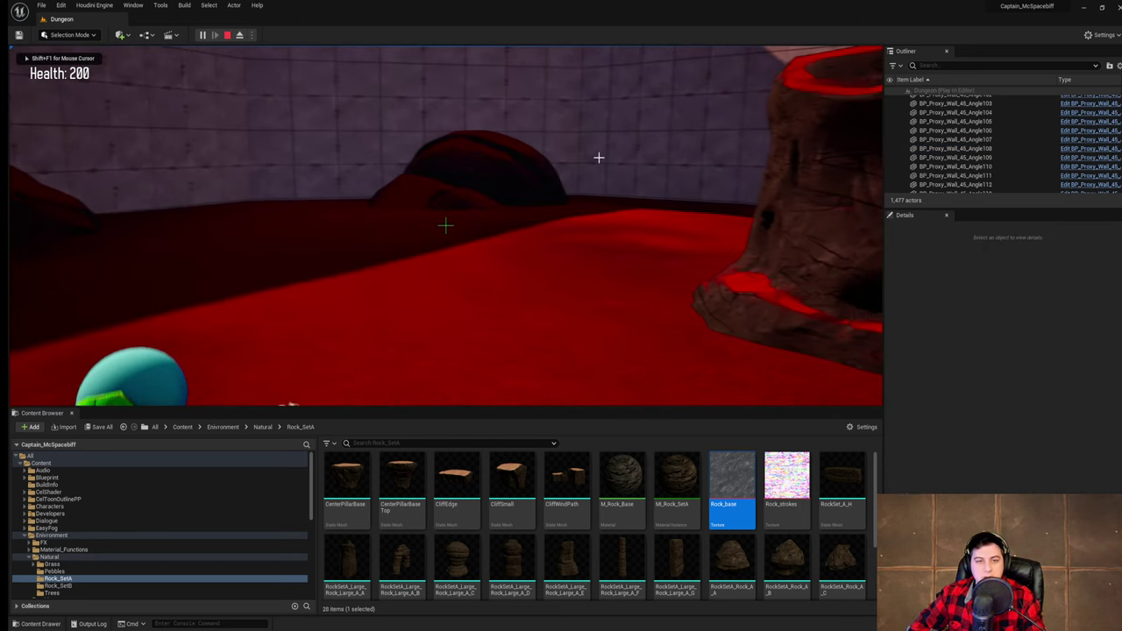
key("Escape")
- View the rock pillar and the open ground around it from above and save the Dungeon map
key("s")
right_click_drag(598, 158, 587, 232)
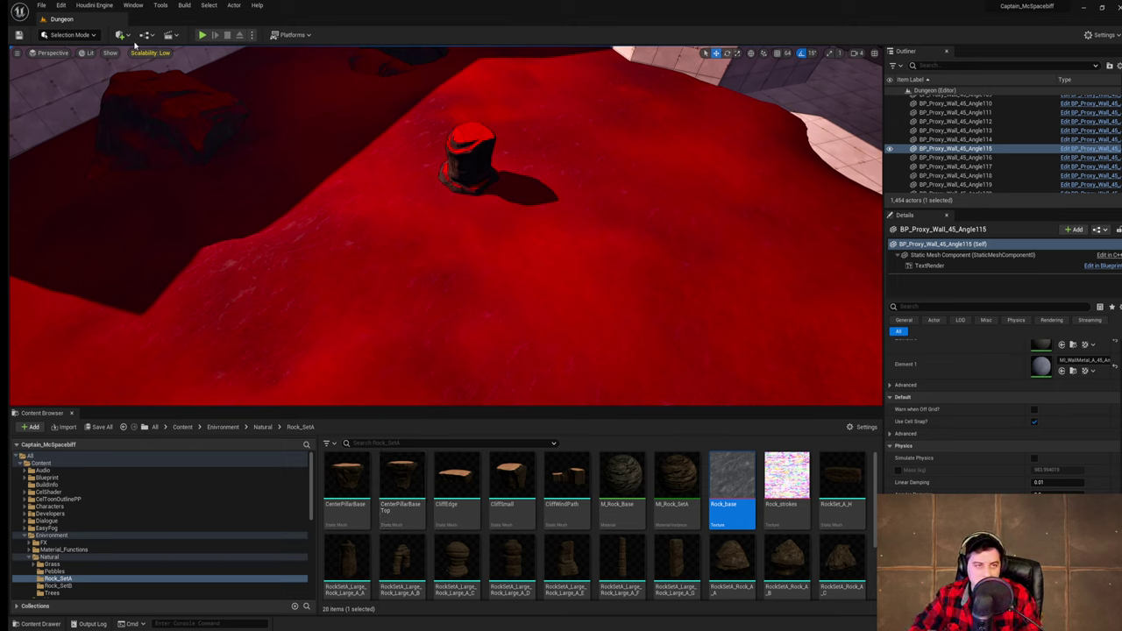
left_click(44, 8)
left_click(113, 86)
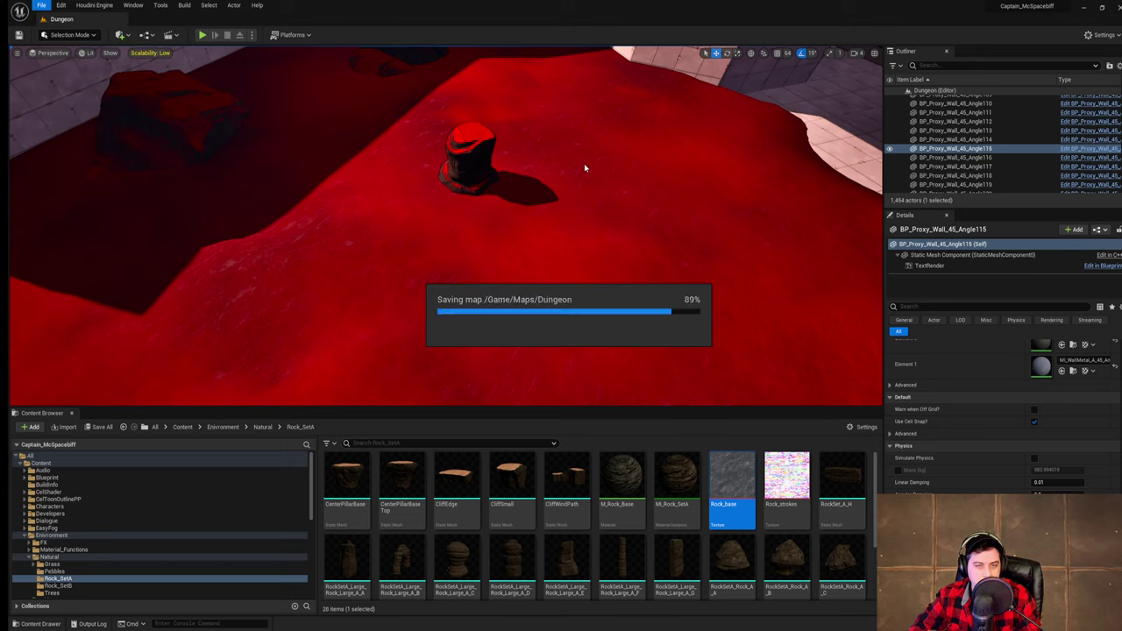
- Play-test the run from the rock pillar up to the large red hill, end the session, and save the level
left_click(202, 35)
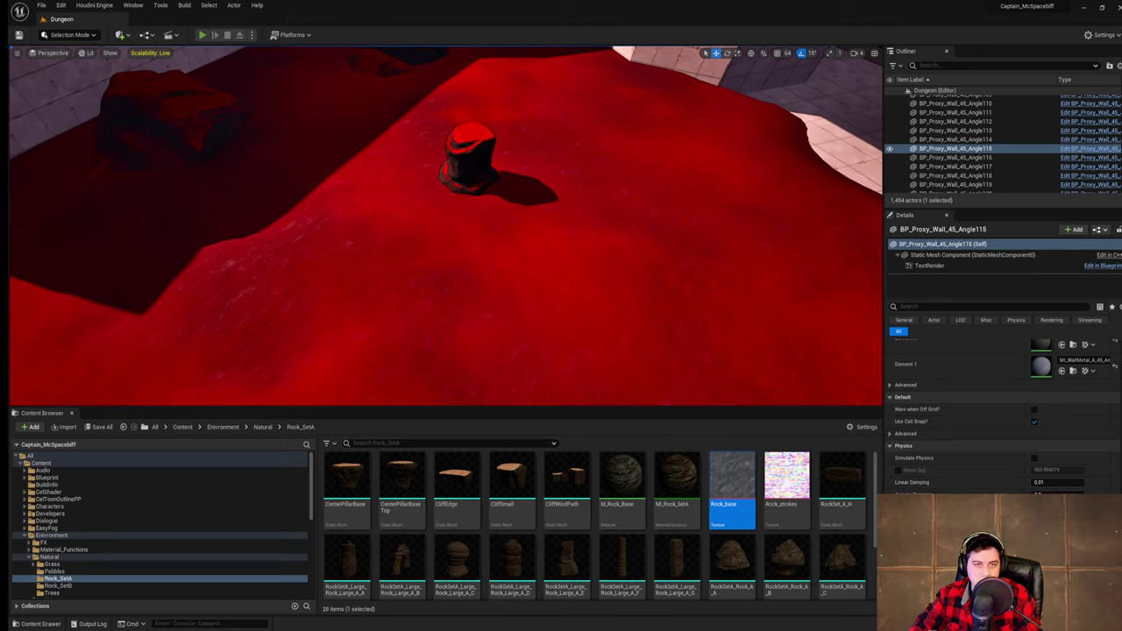
key("w")
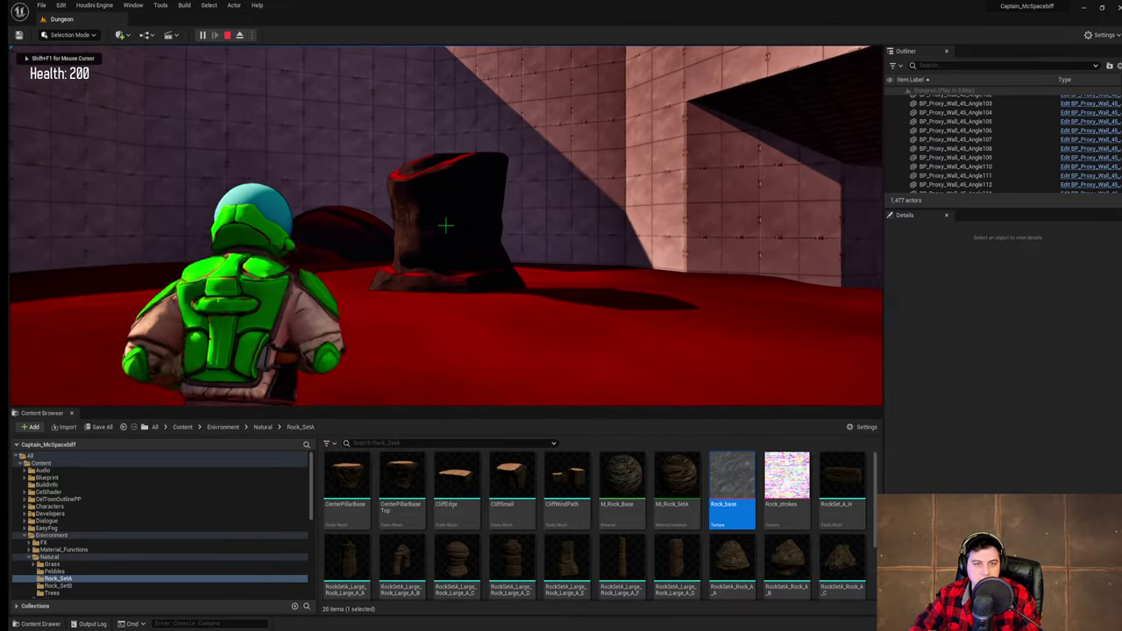
key("w")
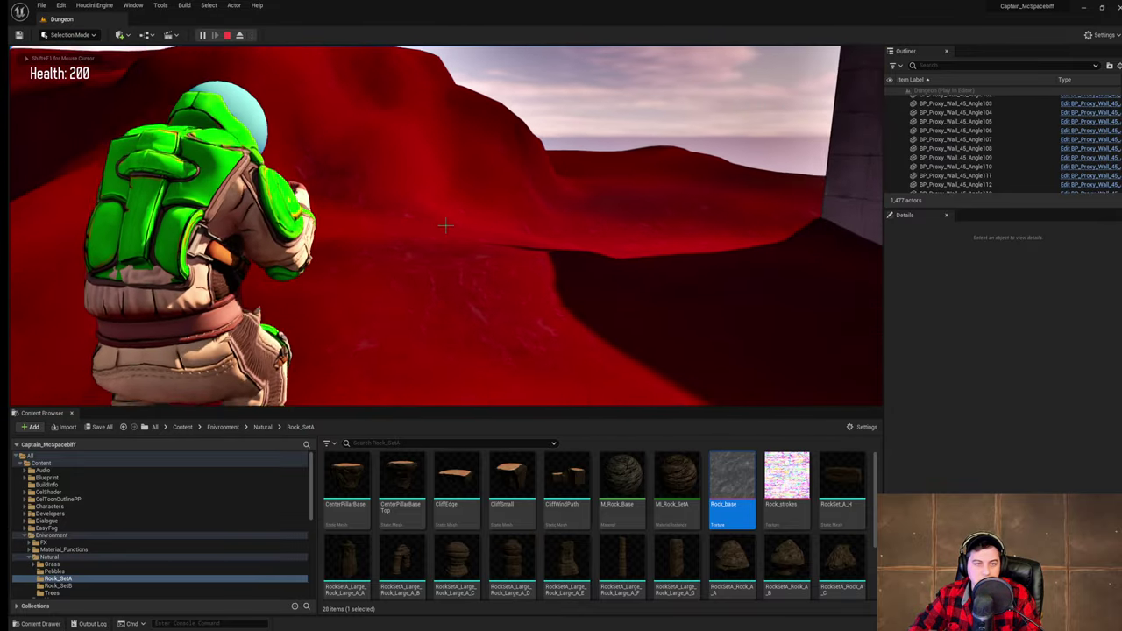
key("w")
key("space")
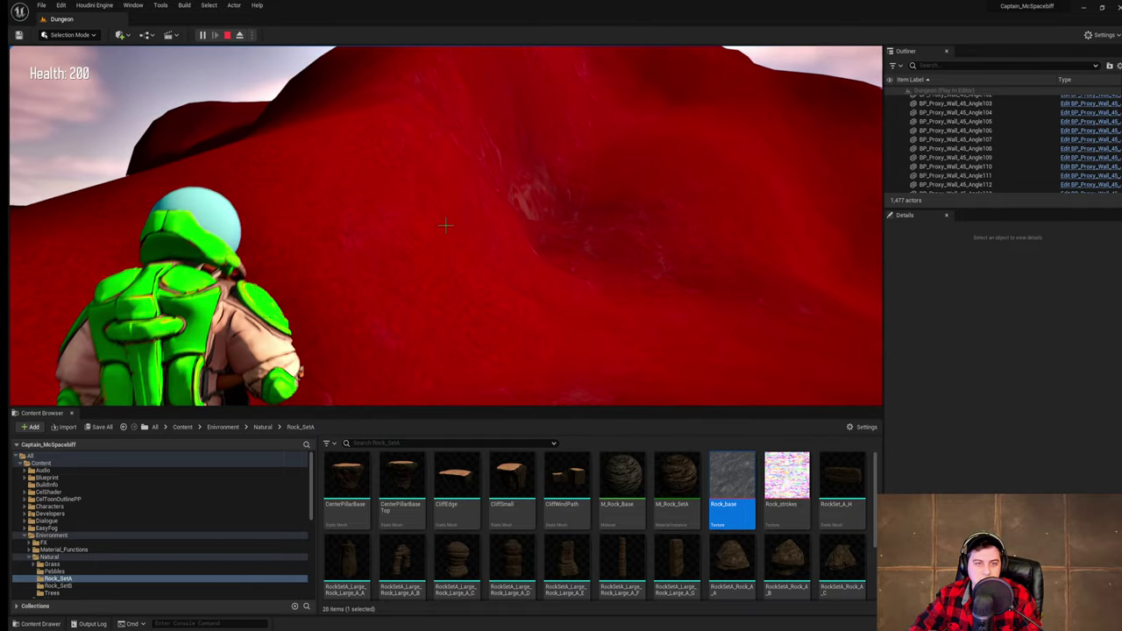
key("Escape")
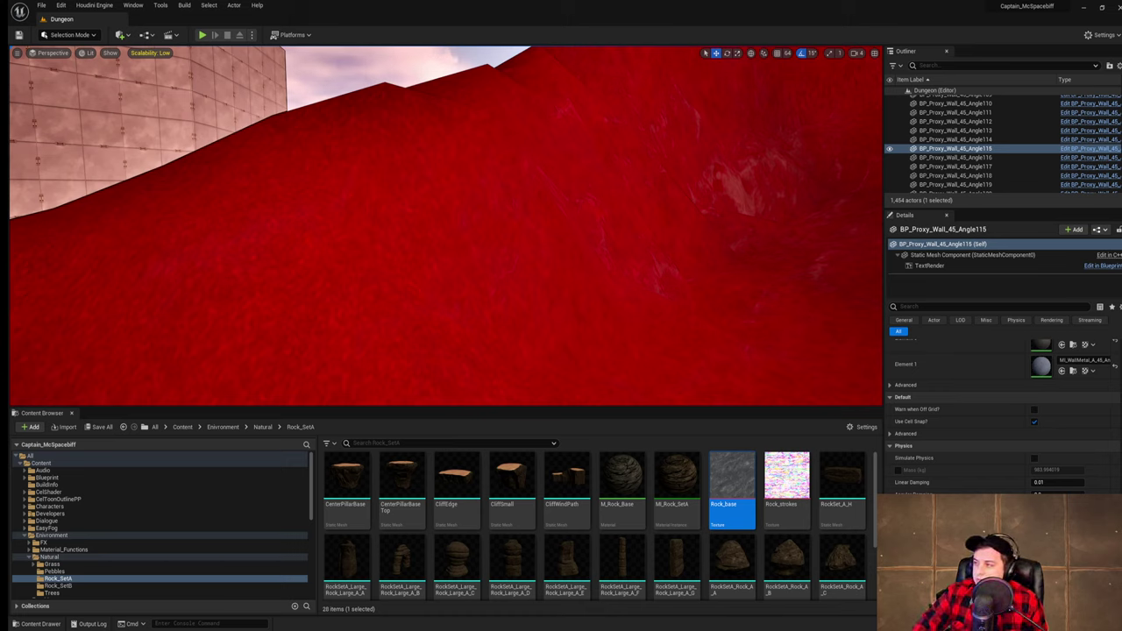
left_click(42, 7)
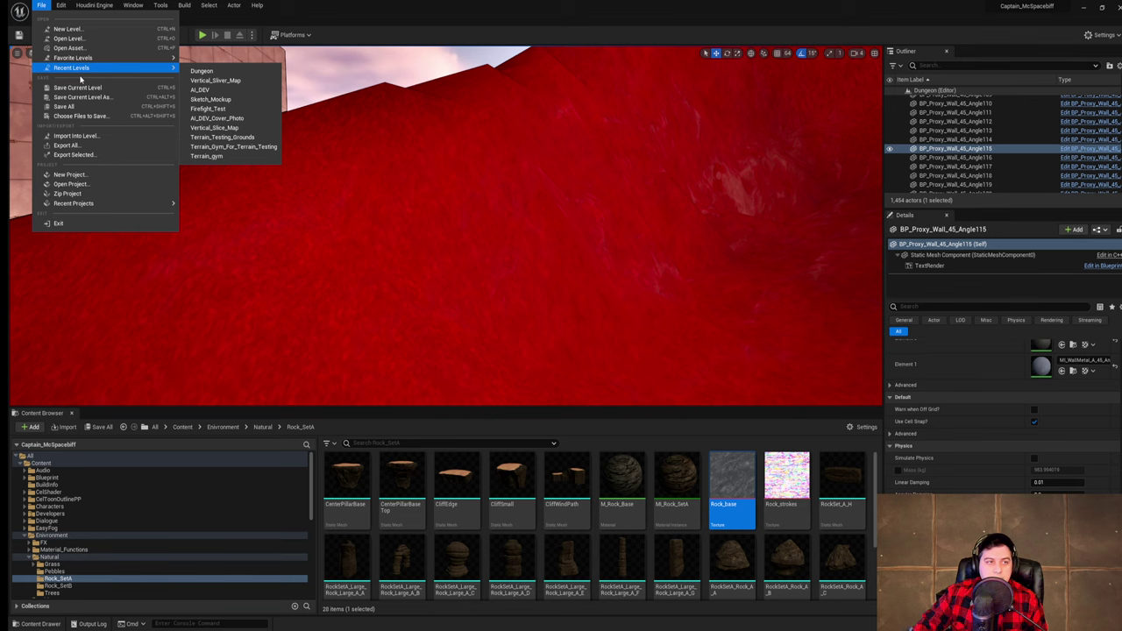
left_click(86, 105)
- Select the landscape in Landscape mode and smooth the large hill's top with the Smooth sculpt tool, using a brush size of about 415
key("s")
right_click_drag(387, 207, 463, 205)
key("w")
key("a")
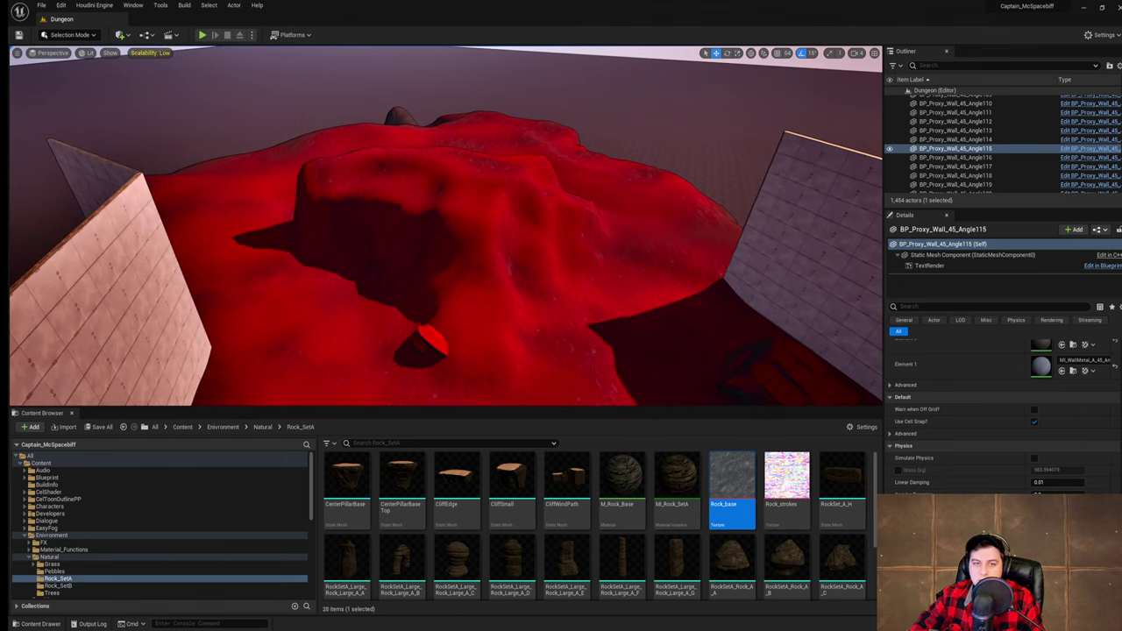
left_click(466, 199)
left_click(64, 36)
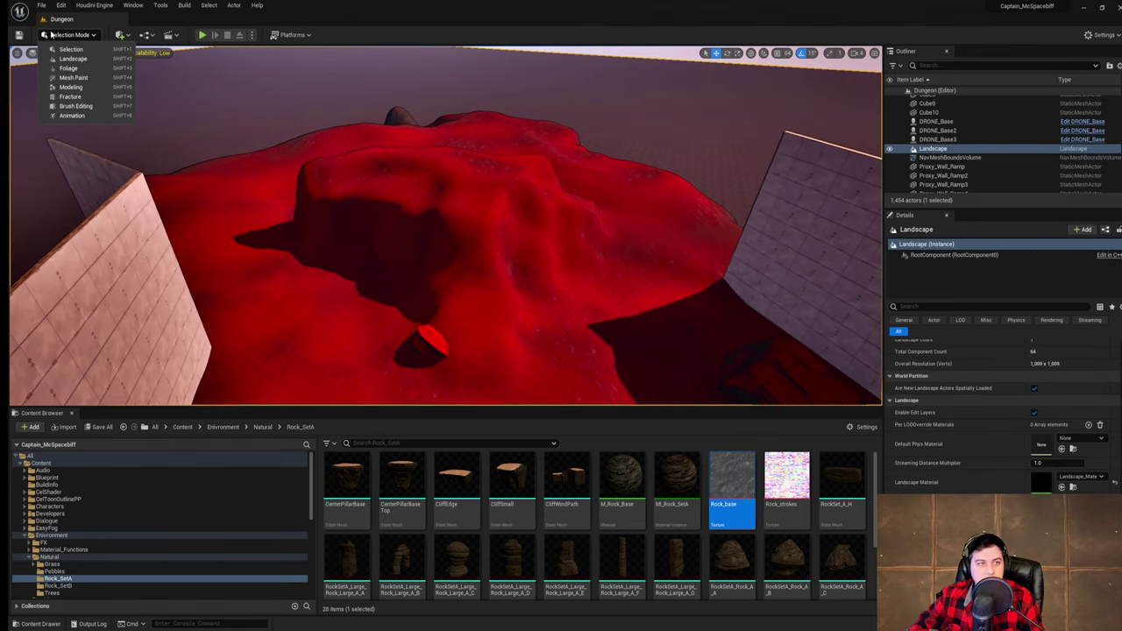
left_click(87, 64)
mouse_move(408, 171)
right_mouse_down()
mouse_move(405, 123)
mouse_move(409, 136)
right_mouse_up()
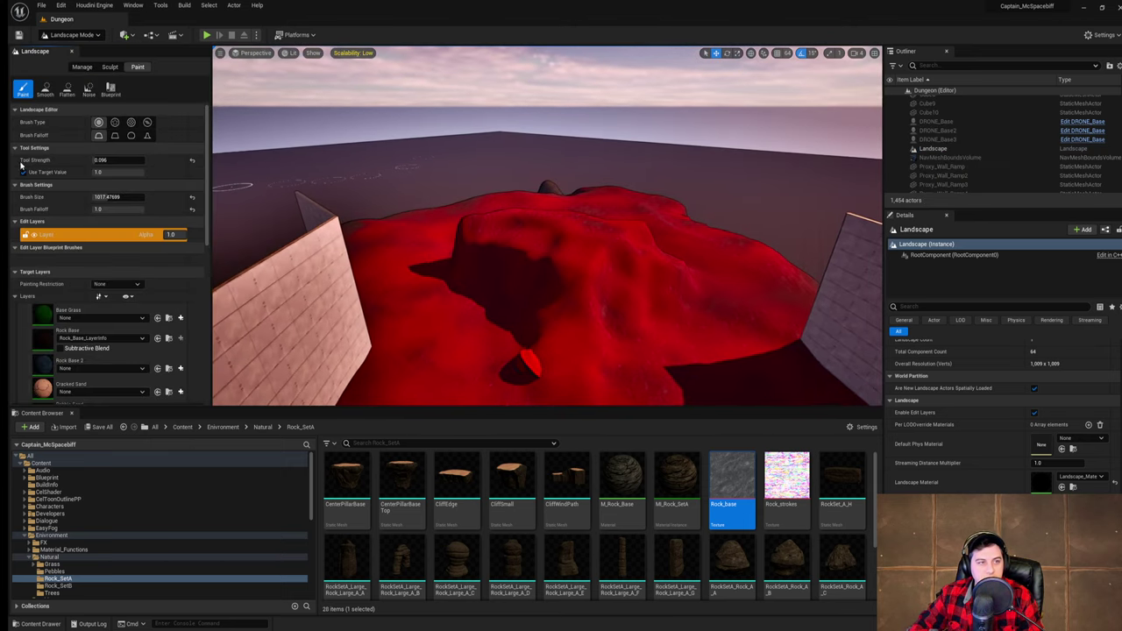
left_click(119, 67)
left_click(67, 88)
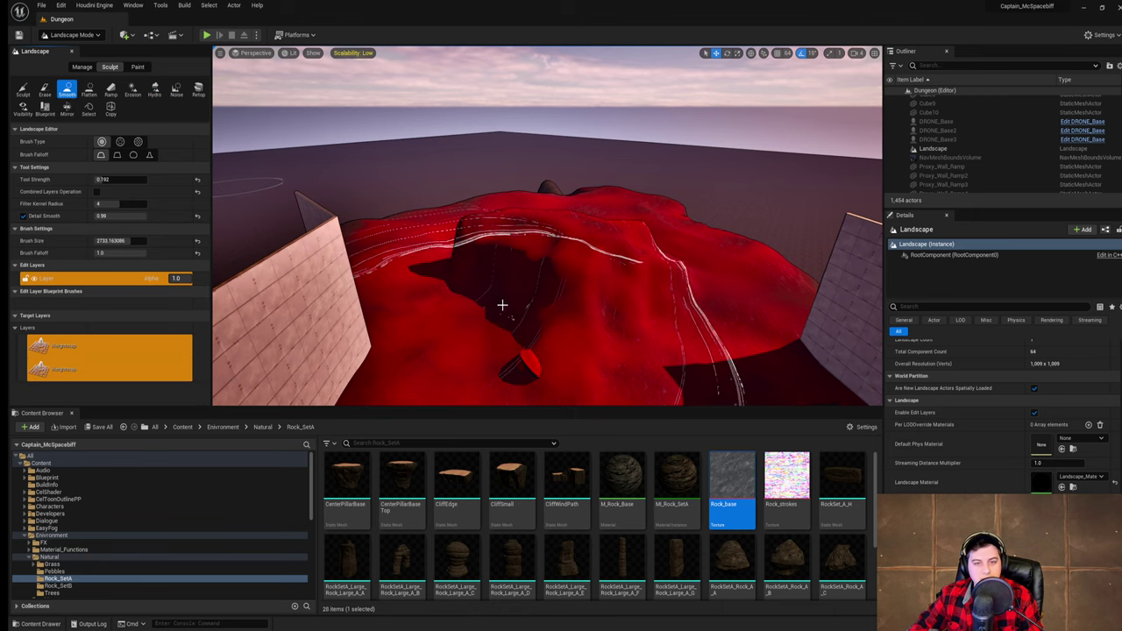
left_click_drag(133, 241, 130, 241)
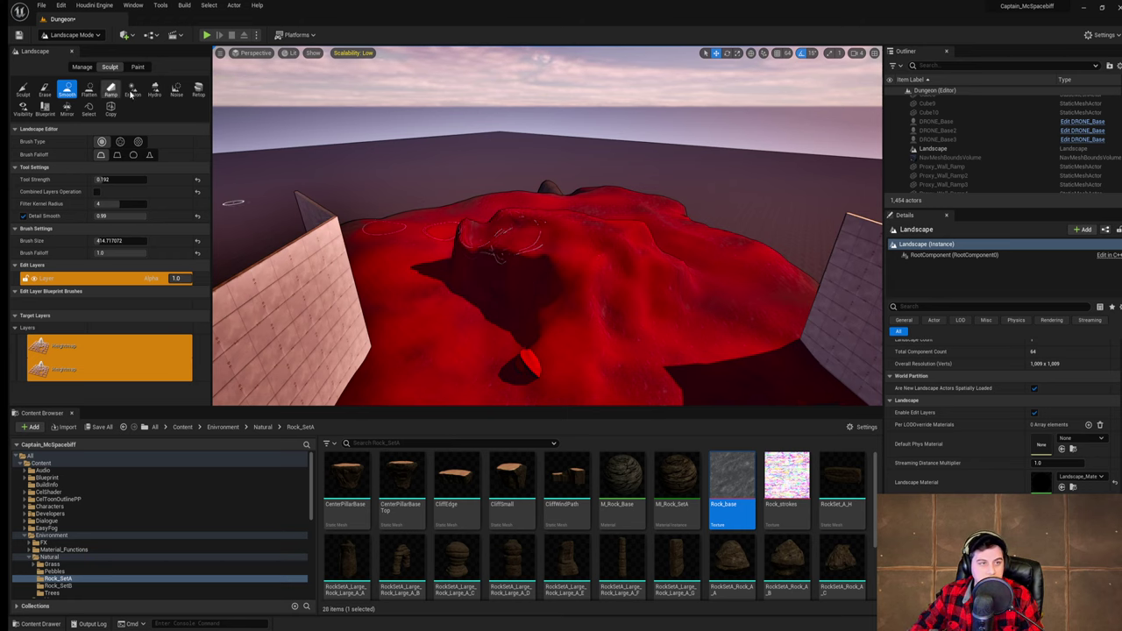
- Flatten the top of the large hill beside its shaded cliff with the Flatten tool
left_click(89, 90)
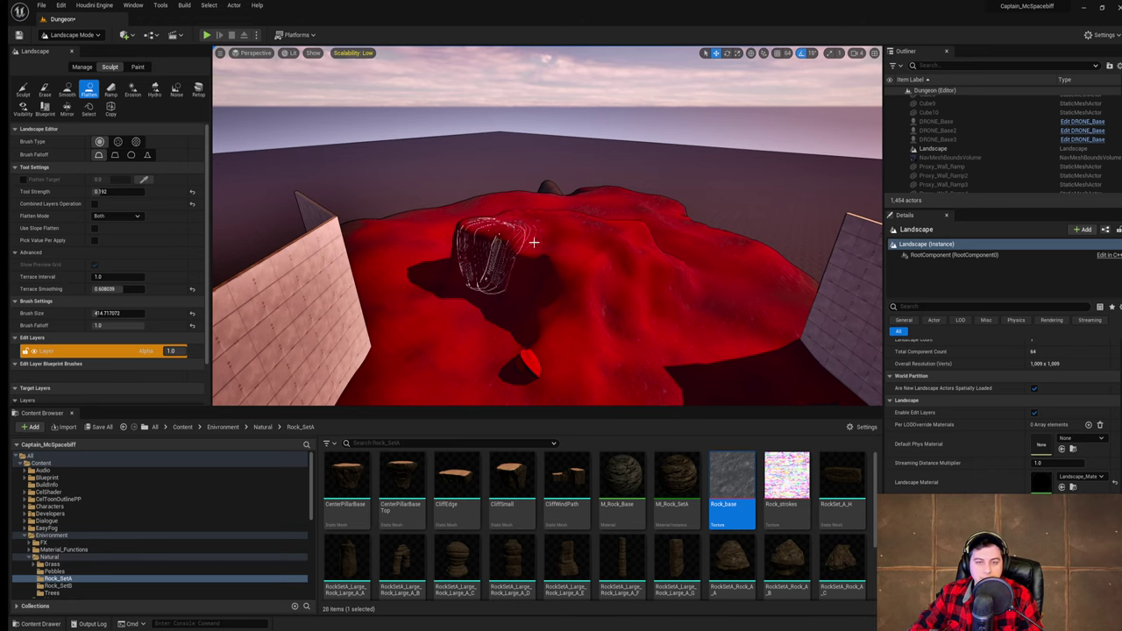
mouse_move(533, 242)
left_mouse_down()
mouse_move(555, 253)
mouse_move(539, 234)
mouse_move(559, 243)
left_mouse_up()
mouse_move(559, 244)
right_mouse_down()
mouse_move(508, 261)
mouse_move(571, 233)
right_mouse_up()
left_click_drag(572, 232, 588, 217)
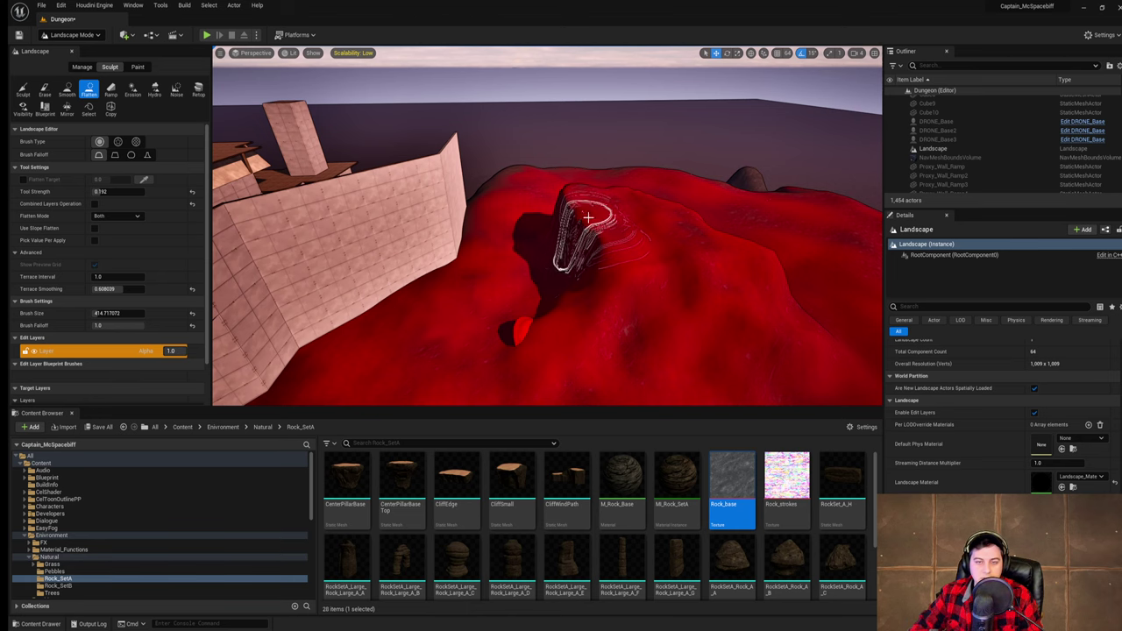
mouse_move(669, 261)
right_mouse_down()
mouse_move(627, 285)
mouse_move(491, 259)
right_mouse_up()
right_click_drag(714, 310, 653, 302)
key("w")
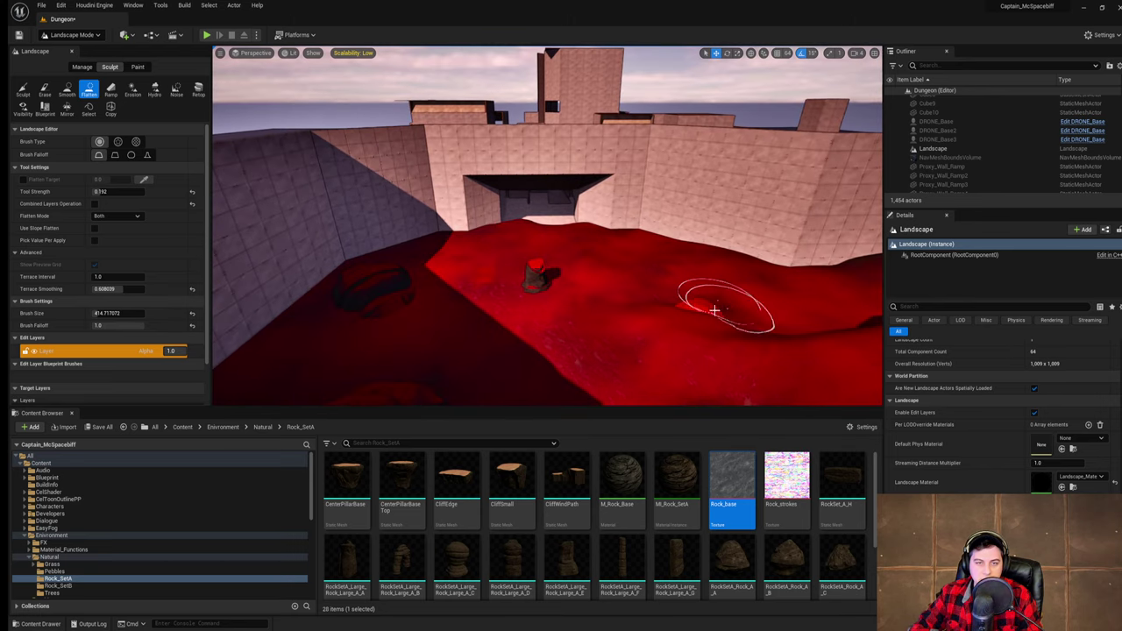
- Flatten the ridge behind the cliff into a raised plateau, working from above, and save the current level
left_click(714, 310)
key("w")
right_click_drag(637, 148, 863, 220)
key("s")
mouse_move(550, 110)
right_mouse_down()
mouse_move(565, 136)
mouse_move(662, 162)
mouse_move(679, 188)
right_mouse_up()
mouse_move(560, 187)
right_mouse_down()
mouse_move(503, 132)
mouse_move(469, 136)
right_mouse_up()
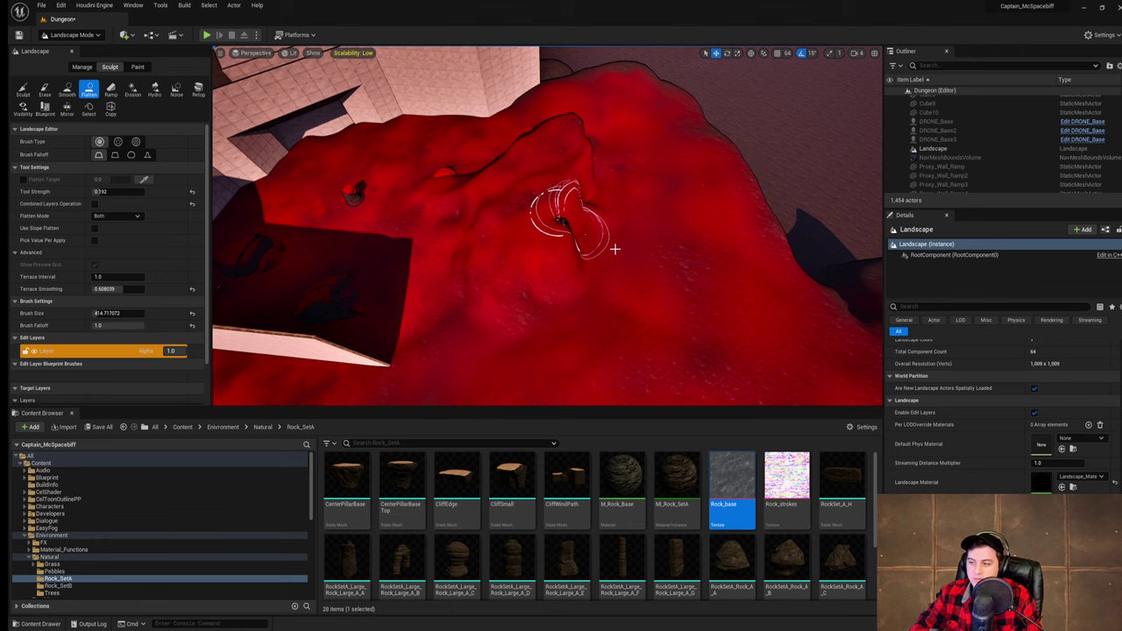
right_click_drag(676, 246, 570, 261)
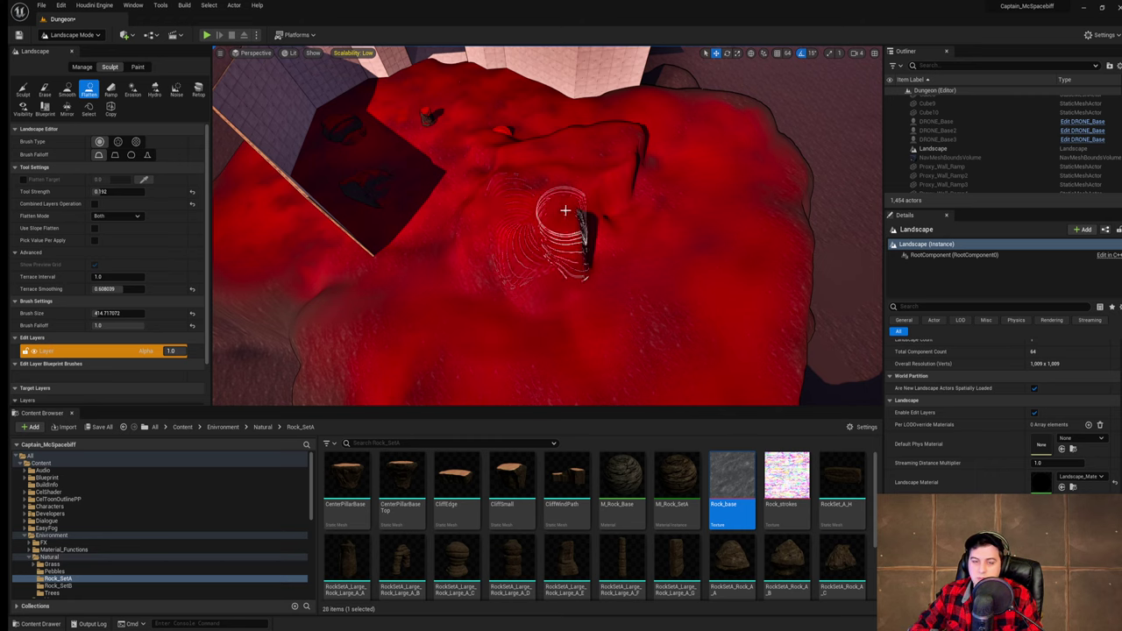
mouse_move(557, 253)
left_mouse_down()
mouse_move(520, 239)
mouse_move(511, 256)
mouse_move(535, 263)
mouse_move(550, 248)
left_mouse_up()
right_click_drag(550, 251, 550, 201)
left_click(41, 6)
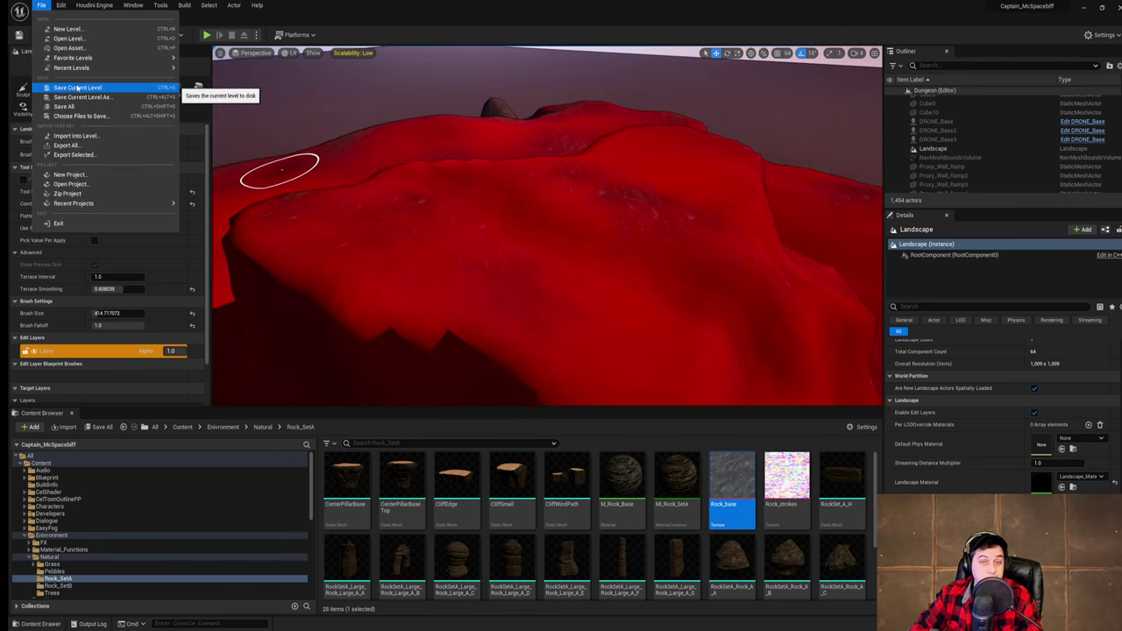
left_click(77, 88)
- Smooth the cliff's shaded front face and its upper edge with the Smooth tool, and save the current level
mouse_move(648, 181)
right_mouse_down()
mouse_move(659, 177)
mouse_move(643, 180)
right_mouse_up()
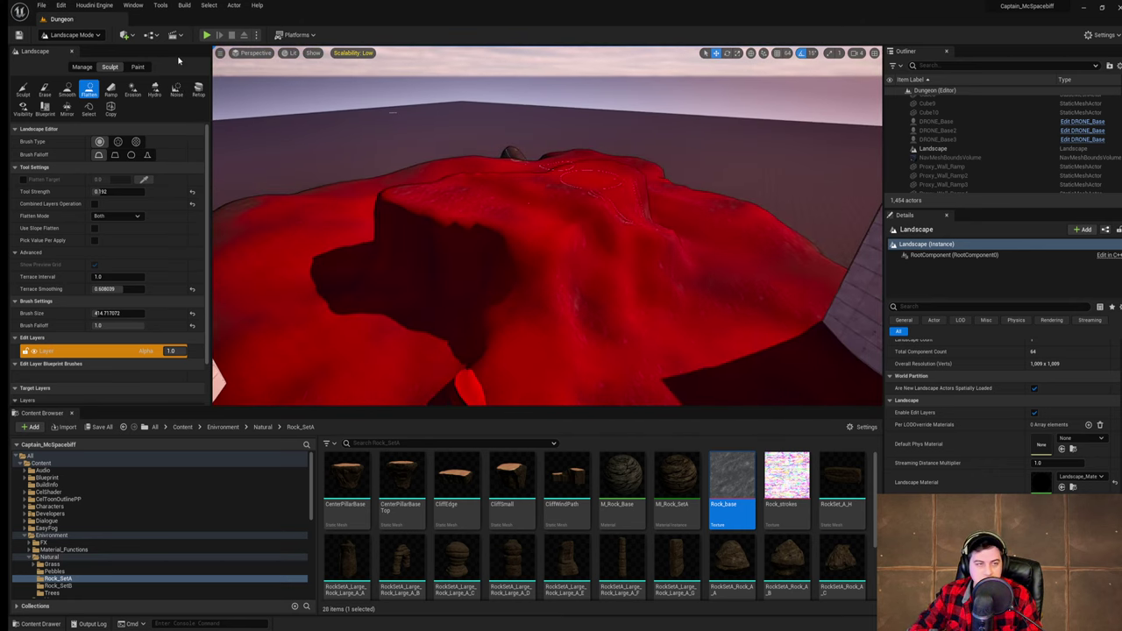
right_click_drag(403, 216, 377, 235)
left_click(67, 89)
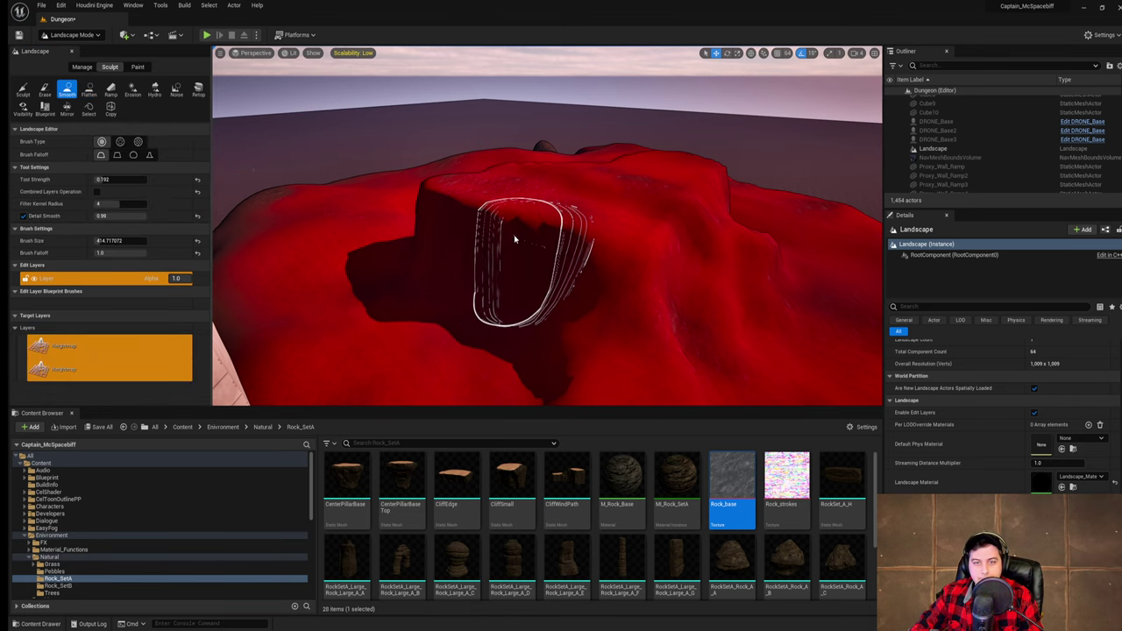
mouse_move(538, 269)
left_mouse_down()
mouse_move(501, 320)
mouse_move(520, 311)
left_mouse_up()
right_click_drag(520, 307, 501, 334)
mouse_move(537, 231)
right_mouse_down()
mouse_move(570, 214)
mouse_move(567, 172)
right_mouse_up()
key("w")
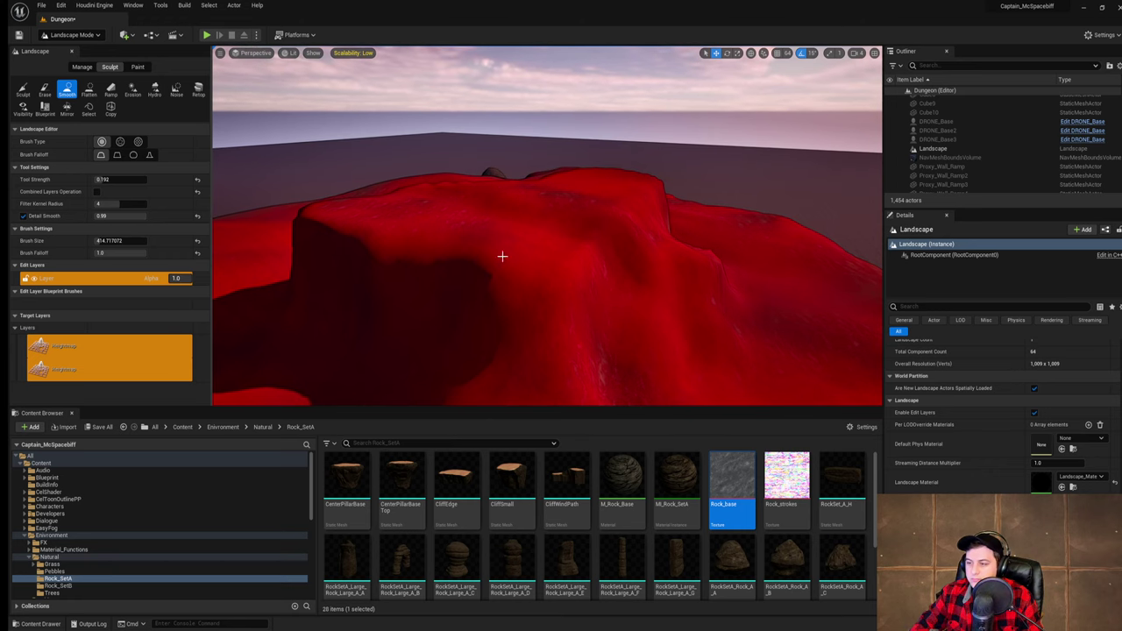
left_click(40, 5)
left_click(71, 86)
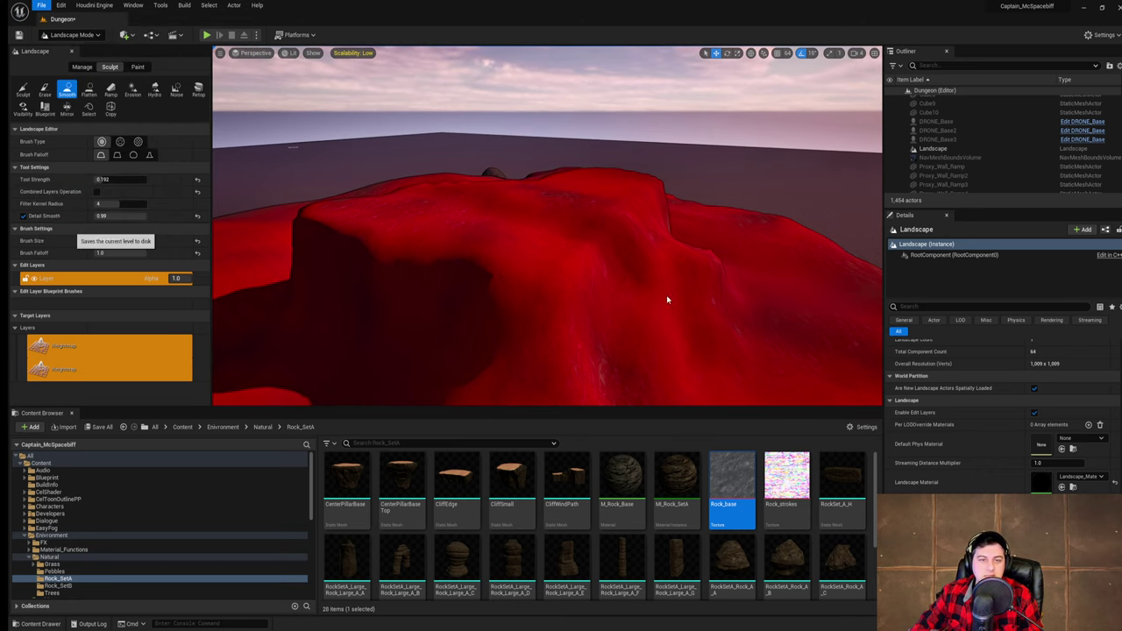
- Smooth the slope running down from the raised plateau to the open ground beside the cliff
right_click_drag(782, 295, 744, 318)
mouse_move(701, 265)
left_mouse_down()
mouse_move(671, 256)
mouse_move(660, 279)
mouse_move(666, 319)
mouse_move(724, 246)
mouse_move(698, 230)
mouse_move(718, 223)
mouse_move(582, 353)
left_mouse_up()
mouse_move(681, 300)
right_mouse_down()
mouse_move(841, 302)
mouse_move(779, 285)
mouse_move(605, 286)
right_mouse_up()
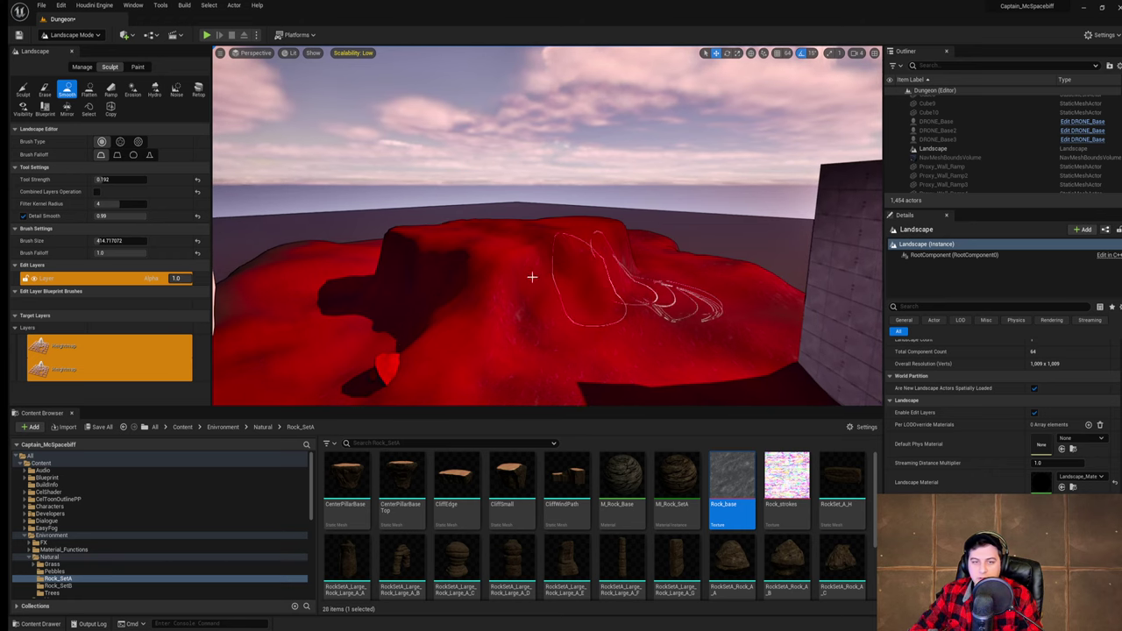
mouse_move(491, 270)
right_mouse_down()
mouse_move(496, 211)
mouse_move(484, 263)
mouse_move(586, 268)
right_mouse_up()
left_click(393, 236)
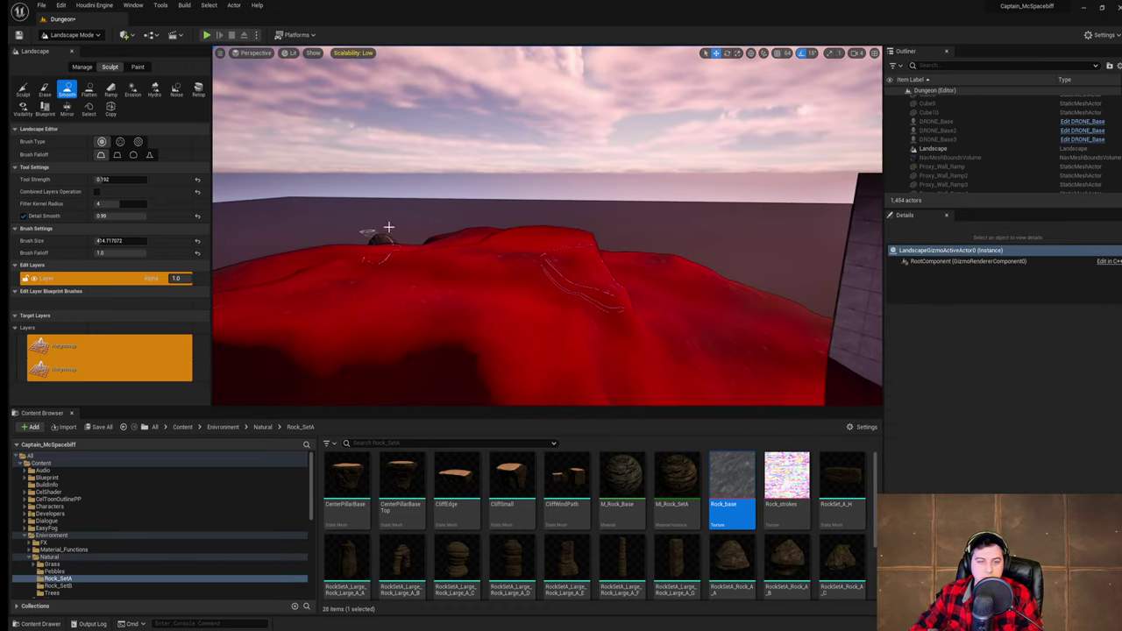
- Smooth the hilltop between the cliff and the plateau and the shaded recess above the small red rock
right_click_drag(388, 226, 318, 285)
right_click_drag(561, 236, 600, 240)
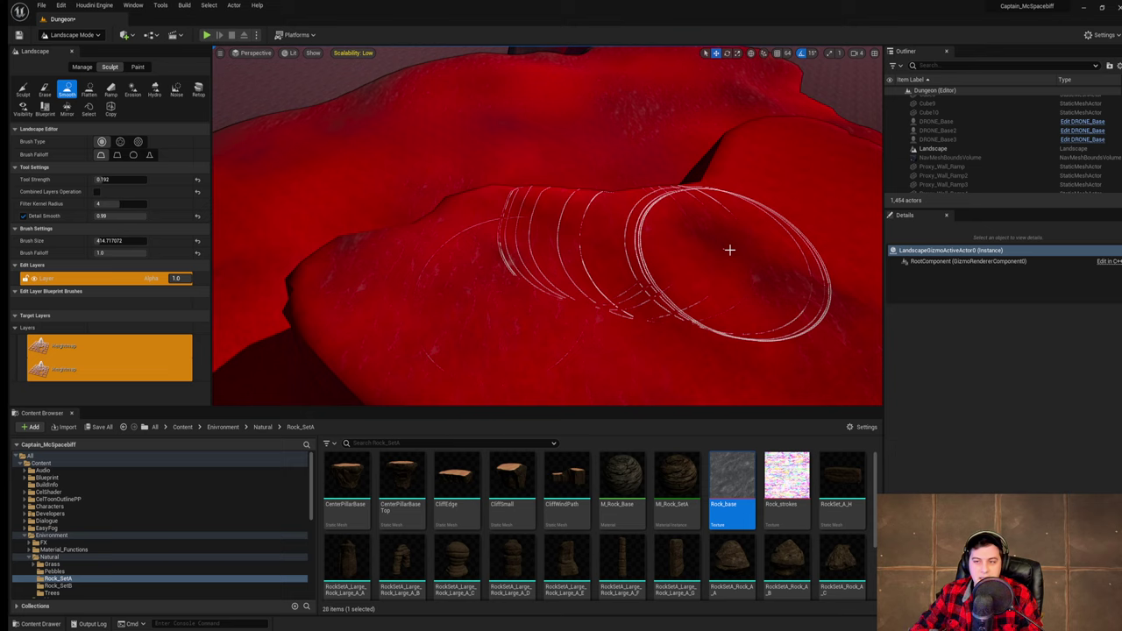
mouse_move(728, 251)
right_mouse_down()
mouse_move(815, 263)
mouse_move(780, 229)
mouse_move(630, 229)
mouse_move(626, 272)
mouse_move(637, 270)
right_mouse_up()
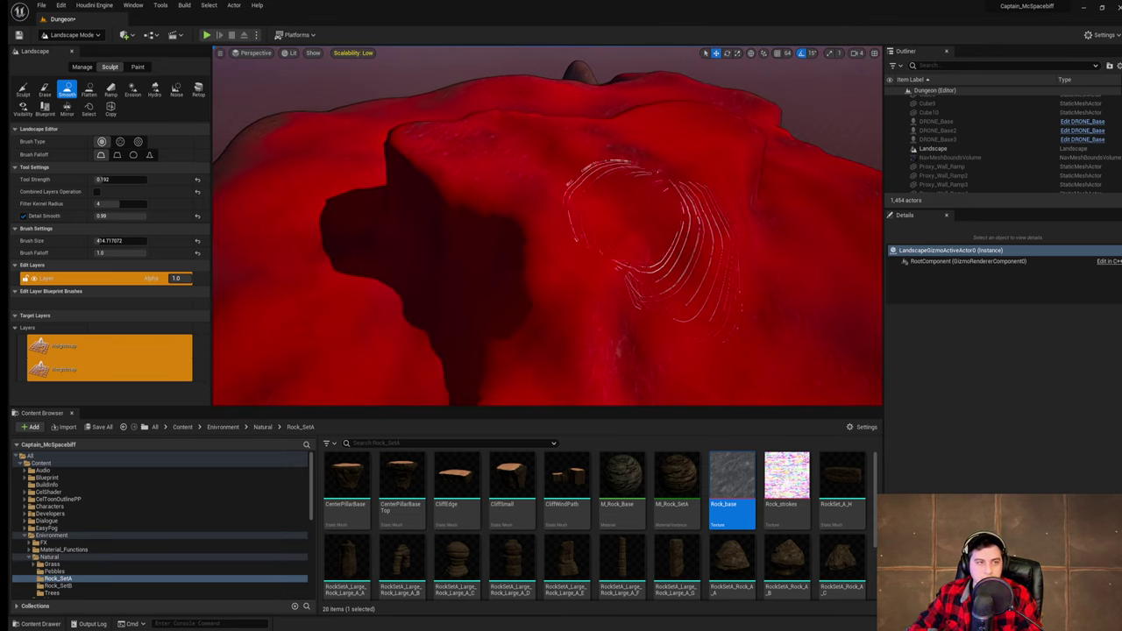
mouse_move(663, 213)
right_mouse_down()
mouse_move(652, 235)
mouse_move(570, 254)
mouse_move(490, 252)
mouse_move(438, 294)
mouse_move(377, 302)
mouse_move(342, 280)
mouse_move(333, 175)
right_mouse_up()
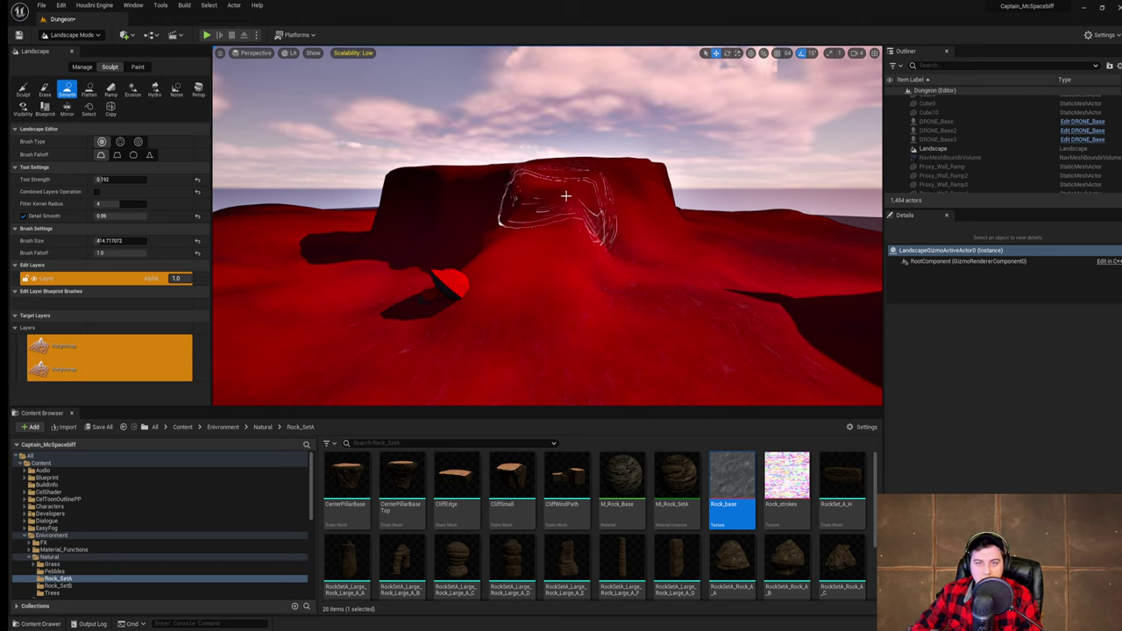
mouse_move(566, 195)
left_mouse_down()
mouse_move(563, 299)
mouse_move(546, 184)
mouse_move(546, 325)
mouse_move(532, 296)
mouse_move(561, 223)
left_mouse_up()
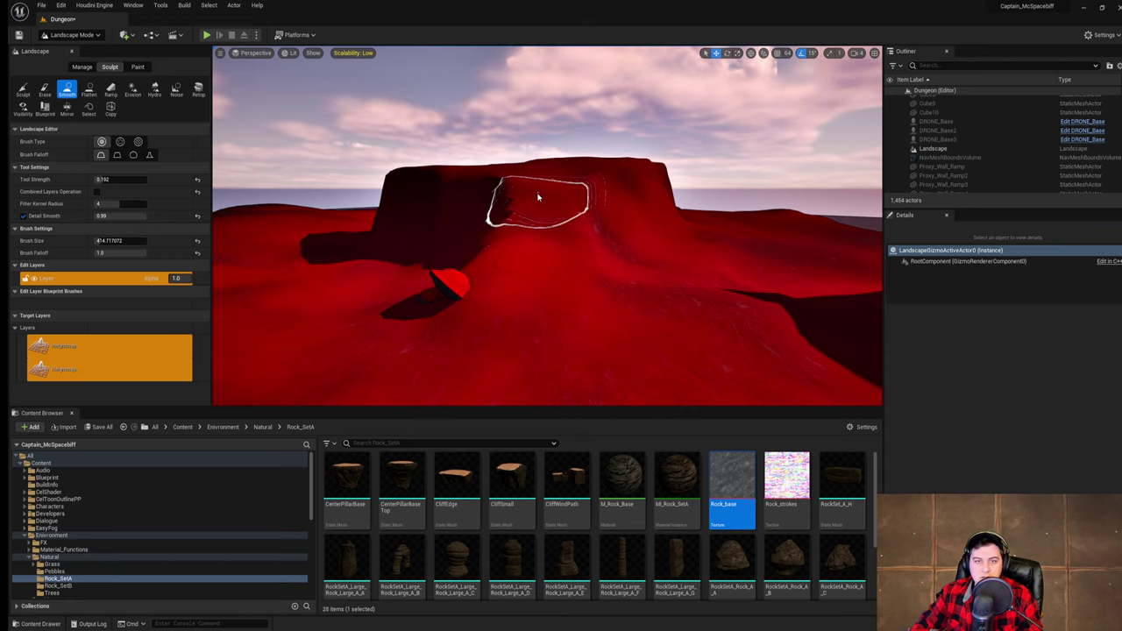
mouse_move(538, 198)
right_mouse_down()
mouse_move(635, 193)
mouse_move(528, 246)
right_mouse_up()
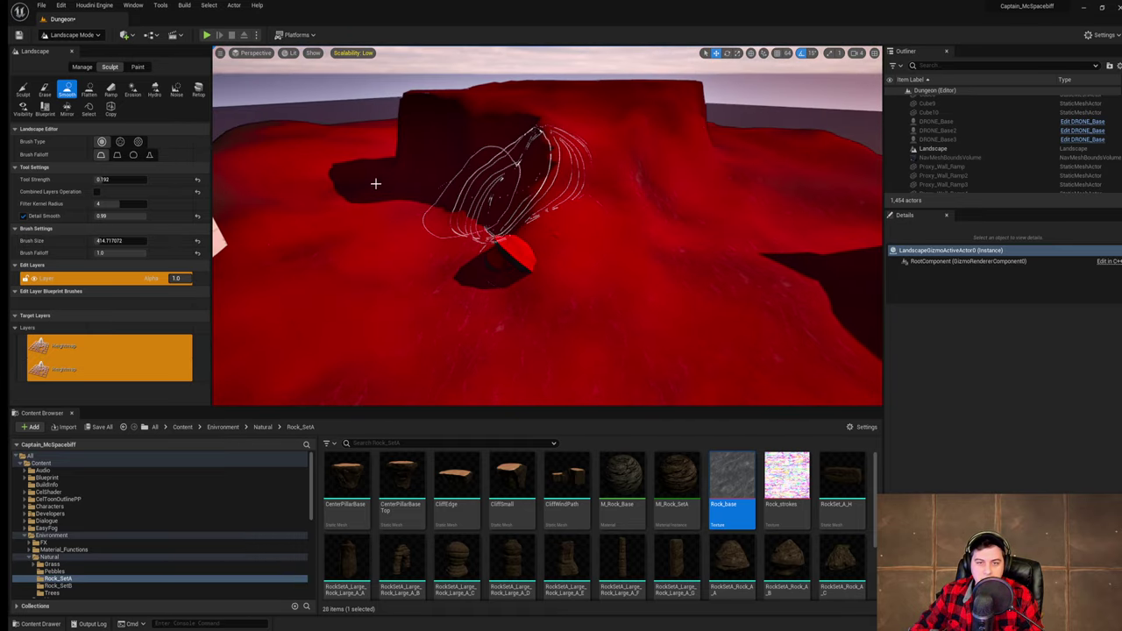
- Switch to the Sculpt tool, check the cliff's shaded base and the adjoining slope, and save the current level
left_click(22, 90)
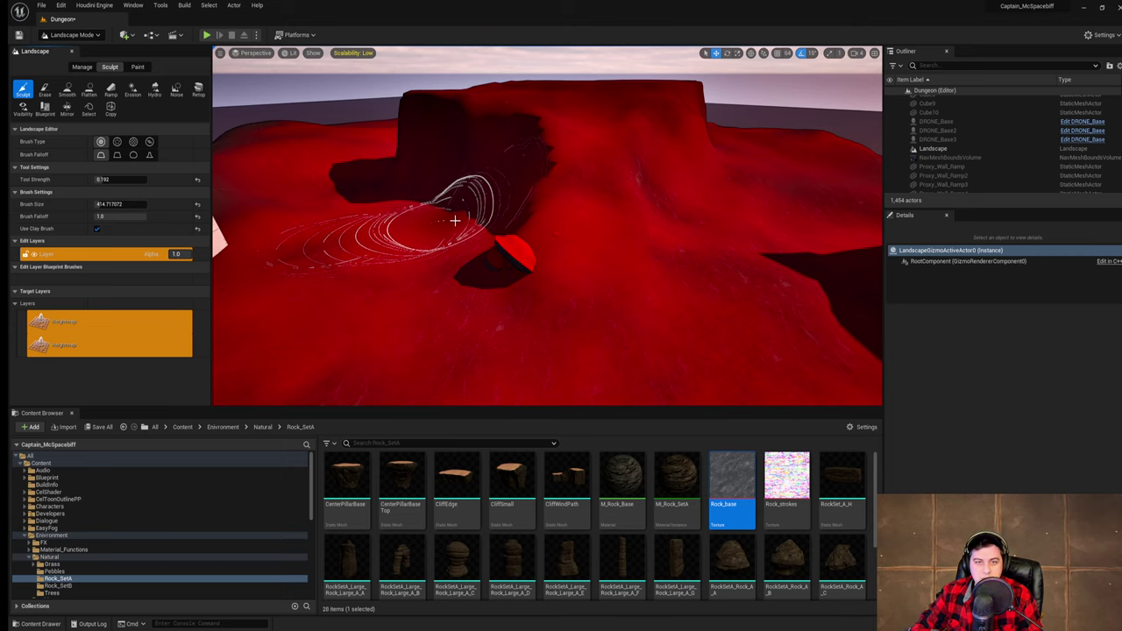
mouse_move(438, 228)
right_mouse_down()
mouse_move(416, 221)
mouse_move(468, 188)
mouse_move(469, 151)
mouse_move(473, 210)
mouse_move(481, 199)
right_mouse_up()
key("w")
key("s")
key("w")
key("s")
key("a")
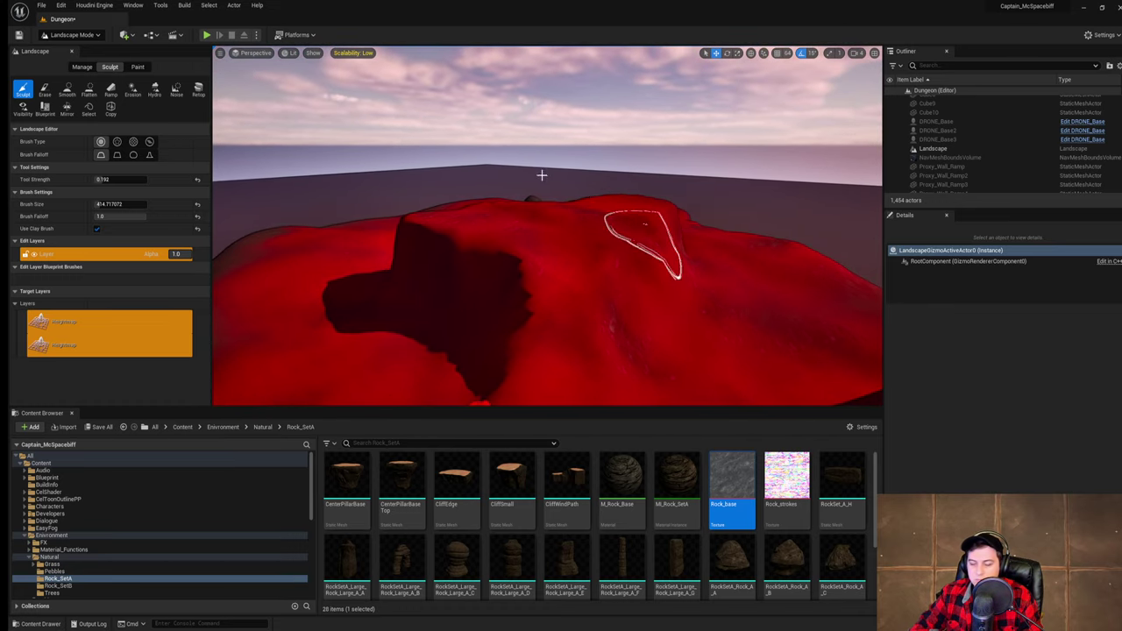
left_click(41, 6)
left_click(91, 89)
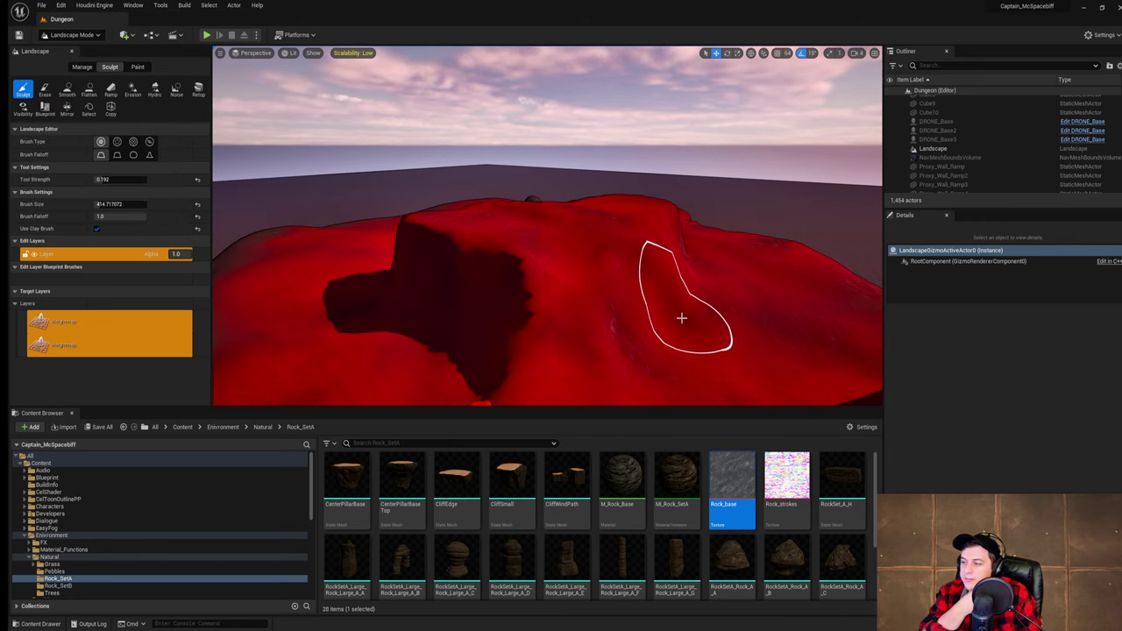
- Review the arena entrance and the view from there toward the reshaped cliff, and save the current level
key("s")
mouse_move(681, 318)
right_mouse_down()
mouse_move(648, 368)
mouse_move(622, 375)
mouse_move(613, 347)
mouse_move(517, 307)
mouse_move(513, 294)
mouse_move(503, 299)
right_mouse_up()
key("d")
key("w")
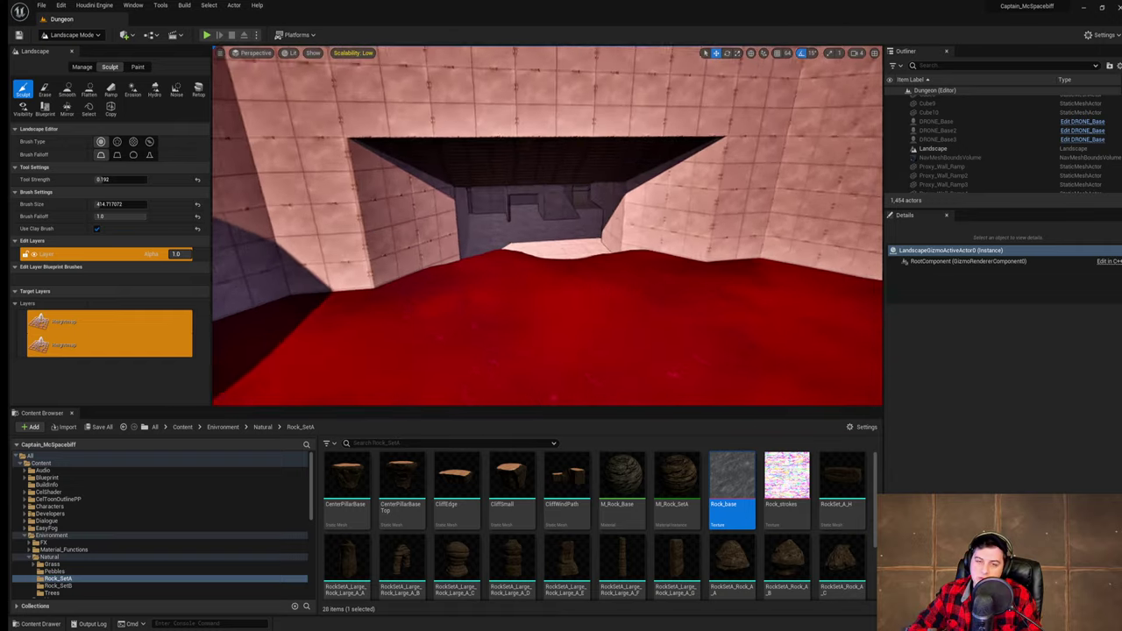
mouse_move(681, 317)
right_mouse_down()
mouse_move(671, 307)
mouse_move(754, 293)
mouse_move(745, 328)
mouse_move(666, 359)
mouse_move(596, 315)
mouse_move(675, 289)
mouse_move(681, 317)
right_mouse_up()
key("w")
key("w")
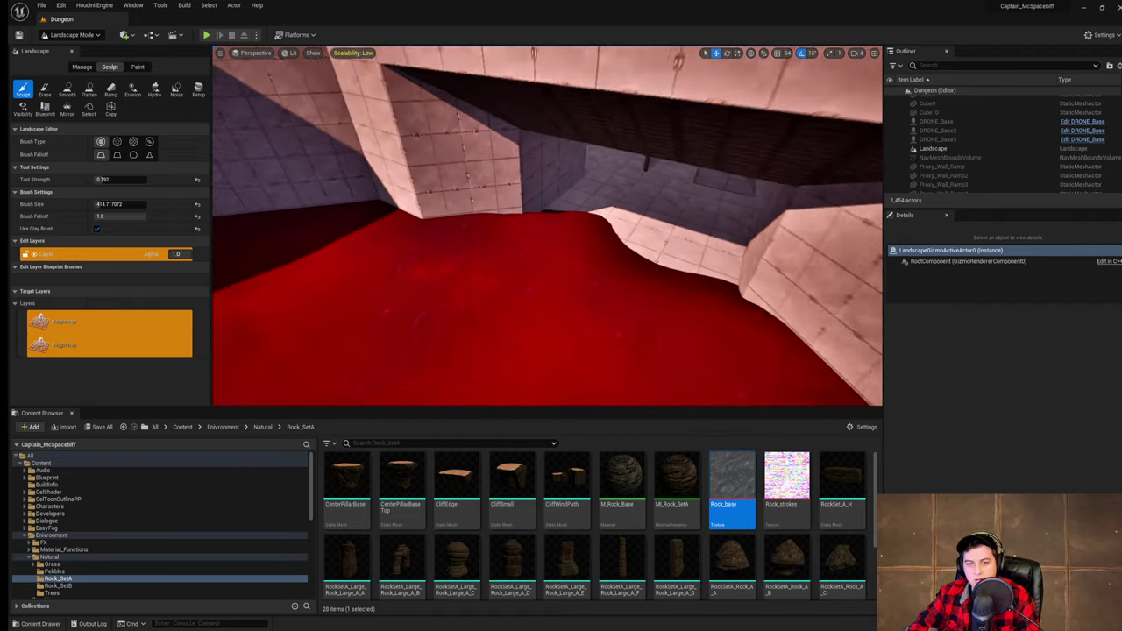
right_click_drag(681, 317, 684, 286)
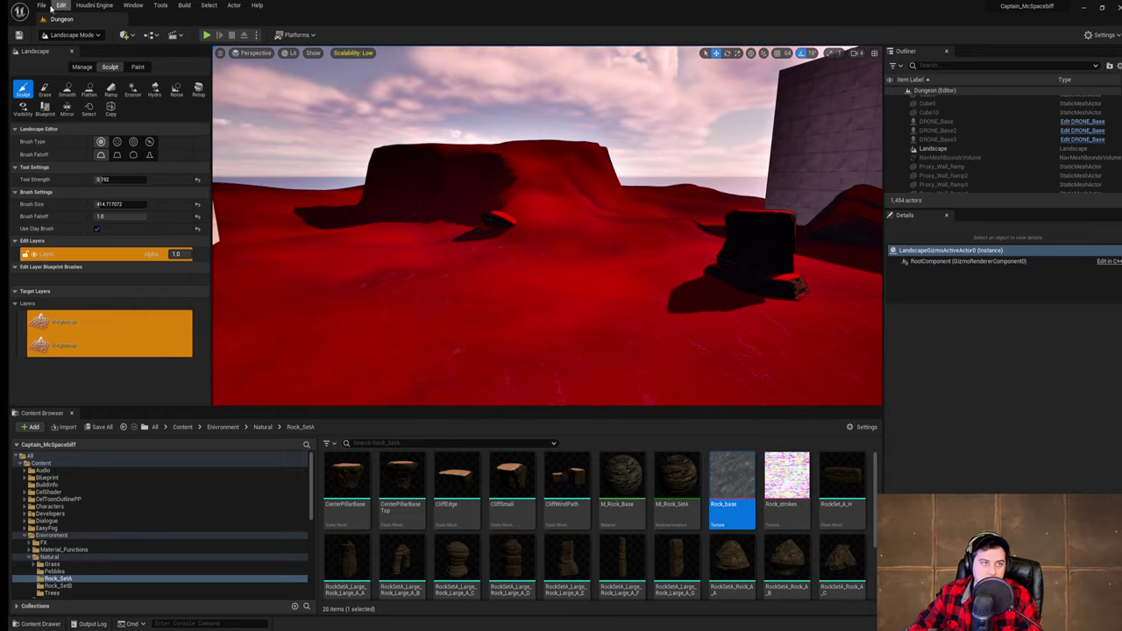
left_click(44, 5)
left_click(111, 90)
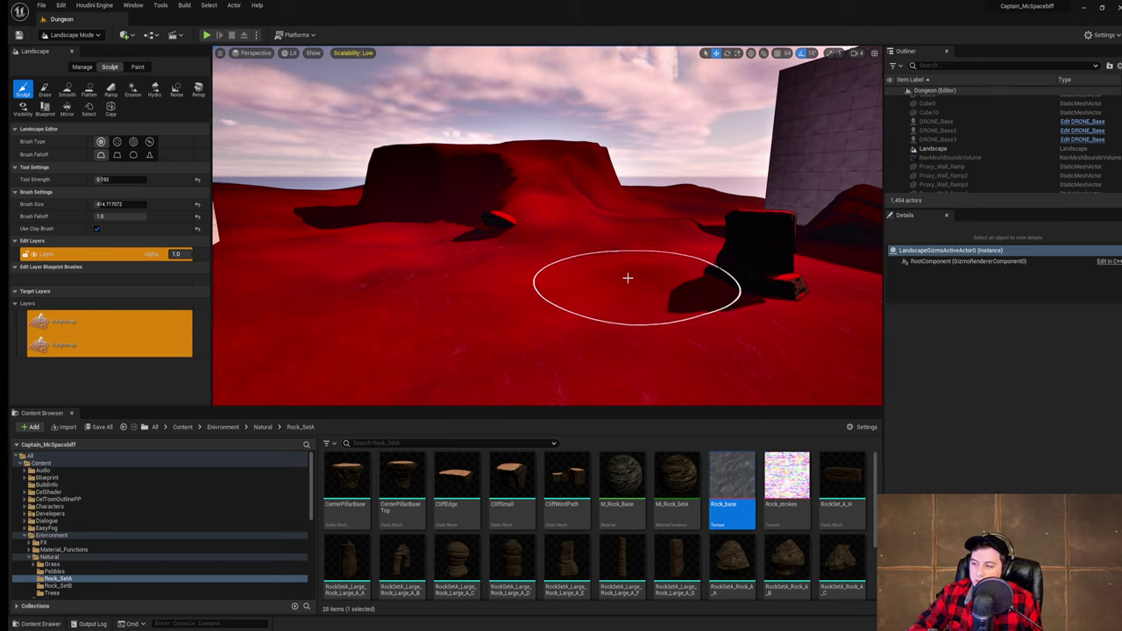
- Recheck the reshaped cliff from between the two boundary walls of the arena and save the current level
right_click_drag(580, 260, 433, 188)
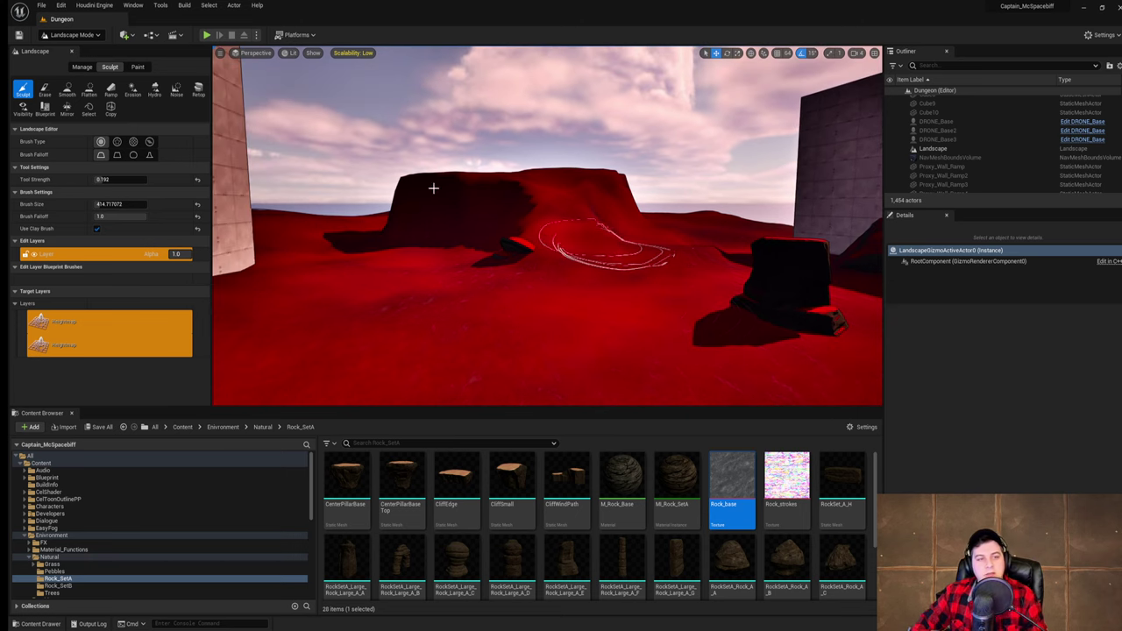
left_click(41, 5)
left_click(70, 91)
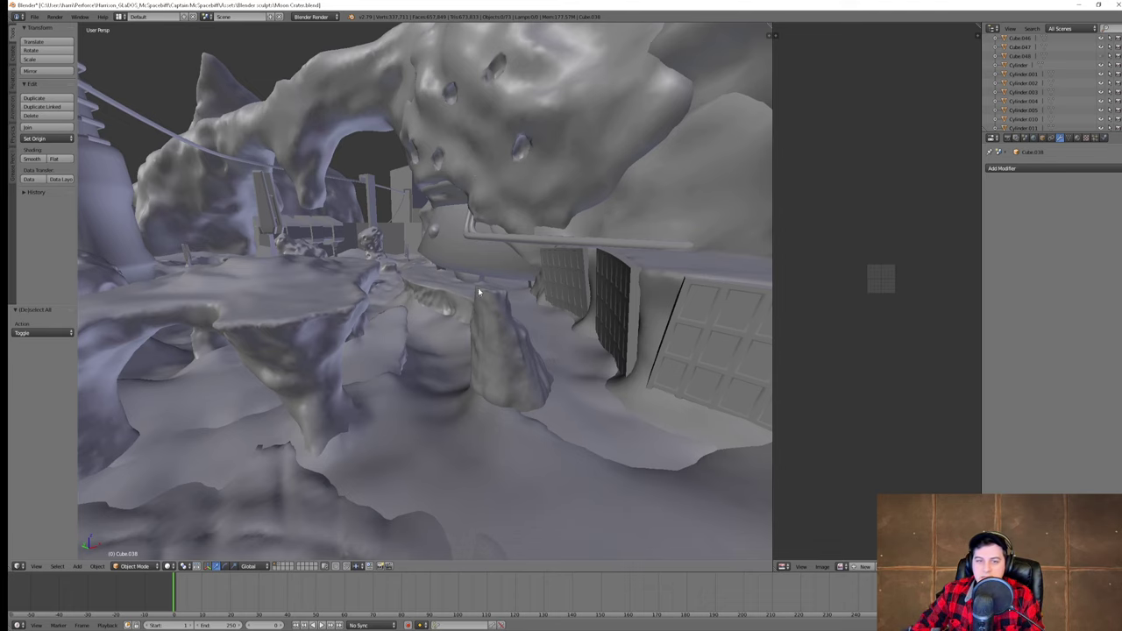
- Switch to the Moon Crater scene in Blender and walk along the rock ledge past the panelled wall to the area beneath the large tank
scroll(567, 327, "up", 4)
scroll(567, 316, "down", 5)
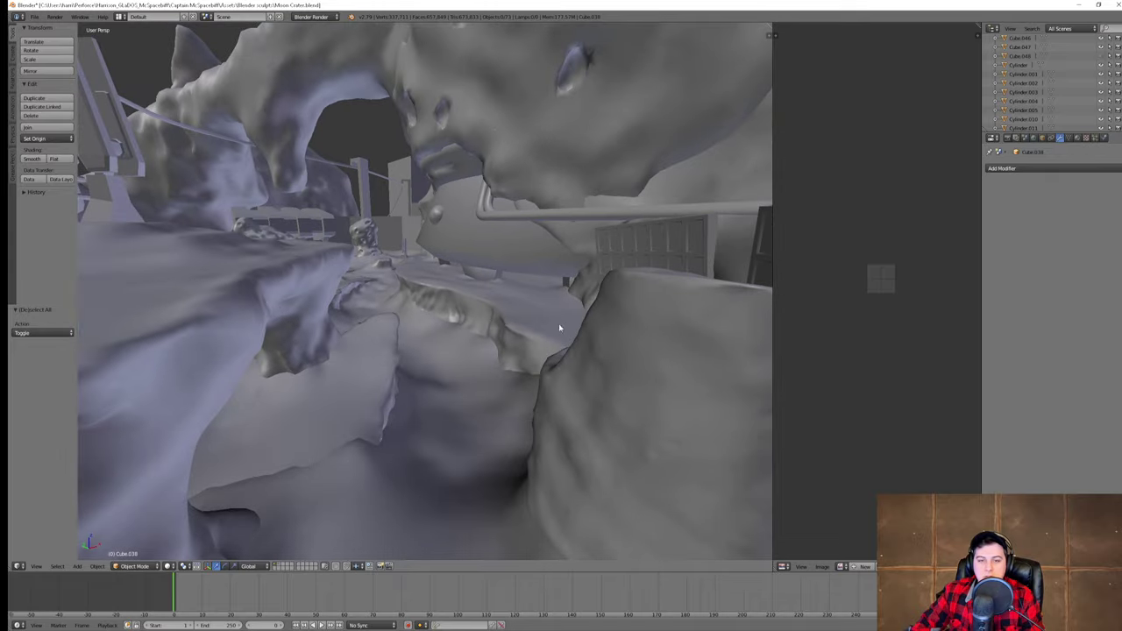
key("shift+f")
key("w")
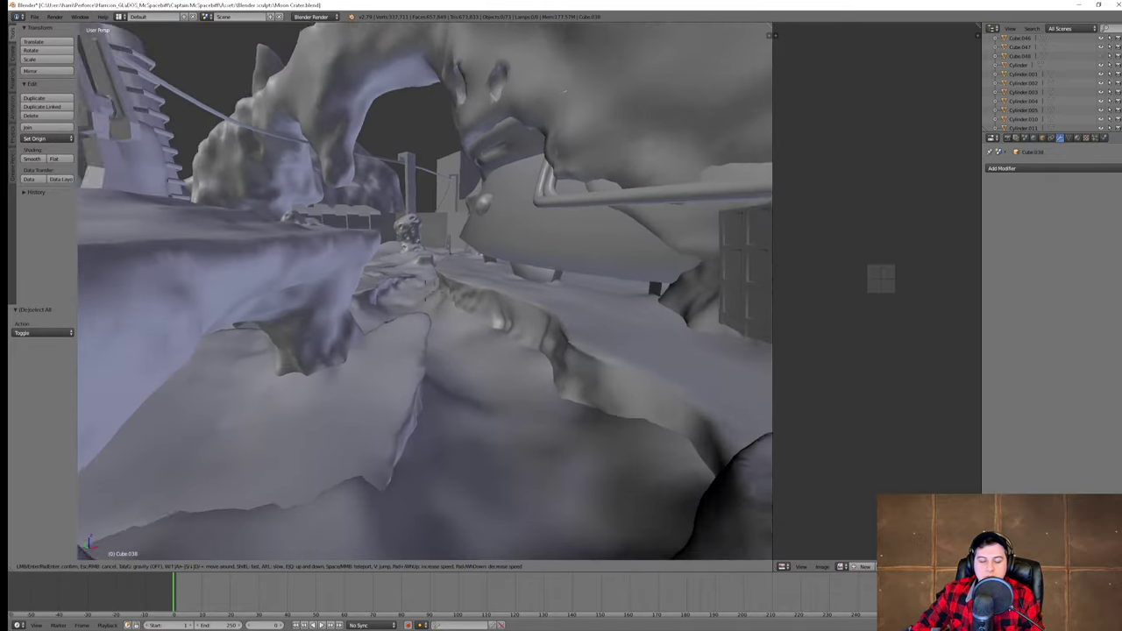
key("w")
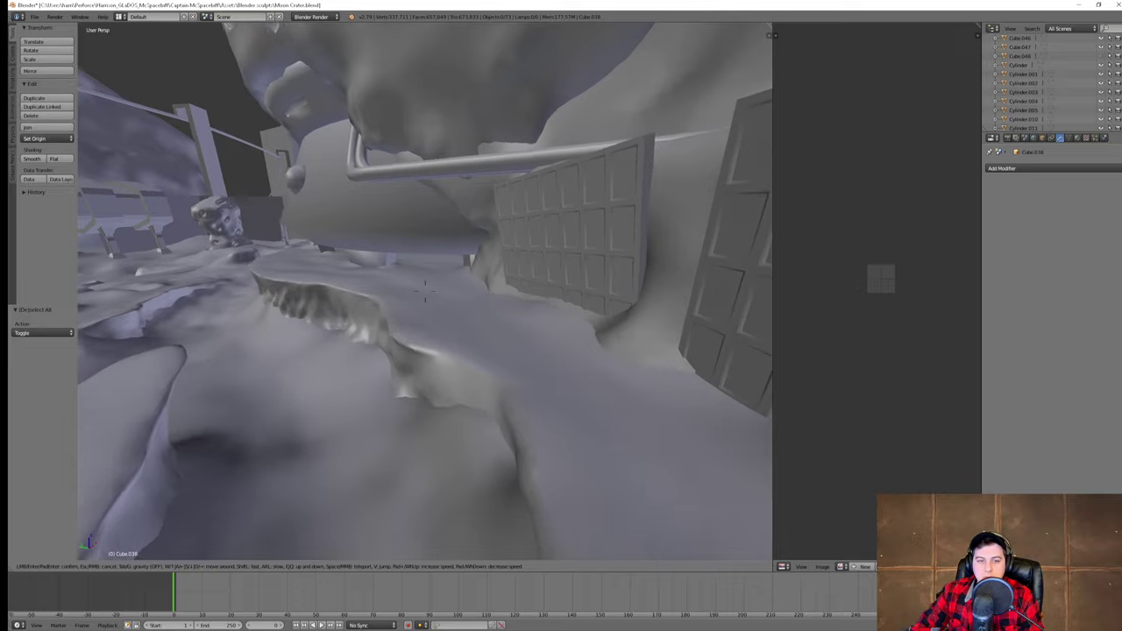
key("w")
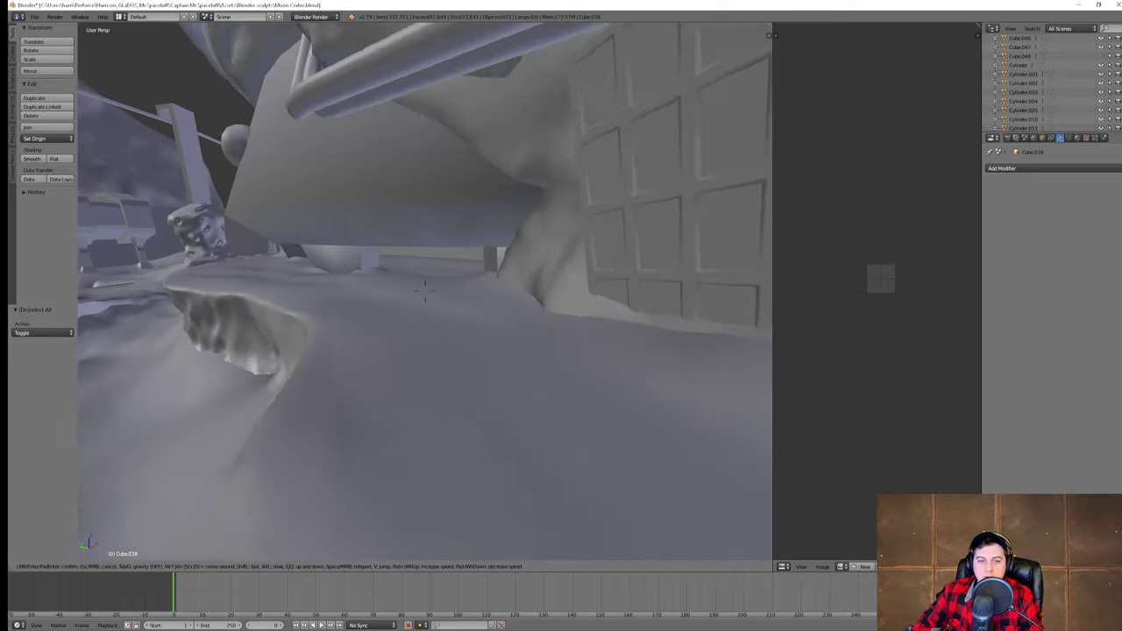
key("w")
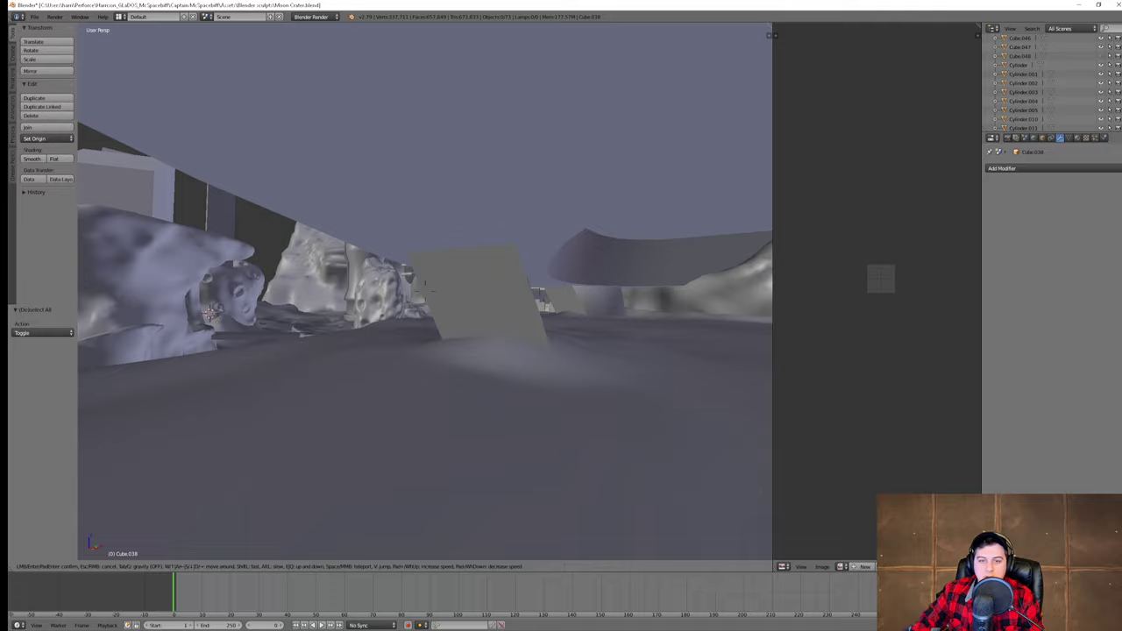
key("w")
key("d")
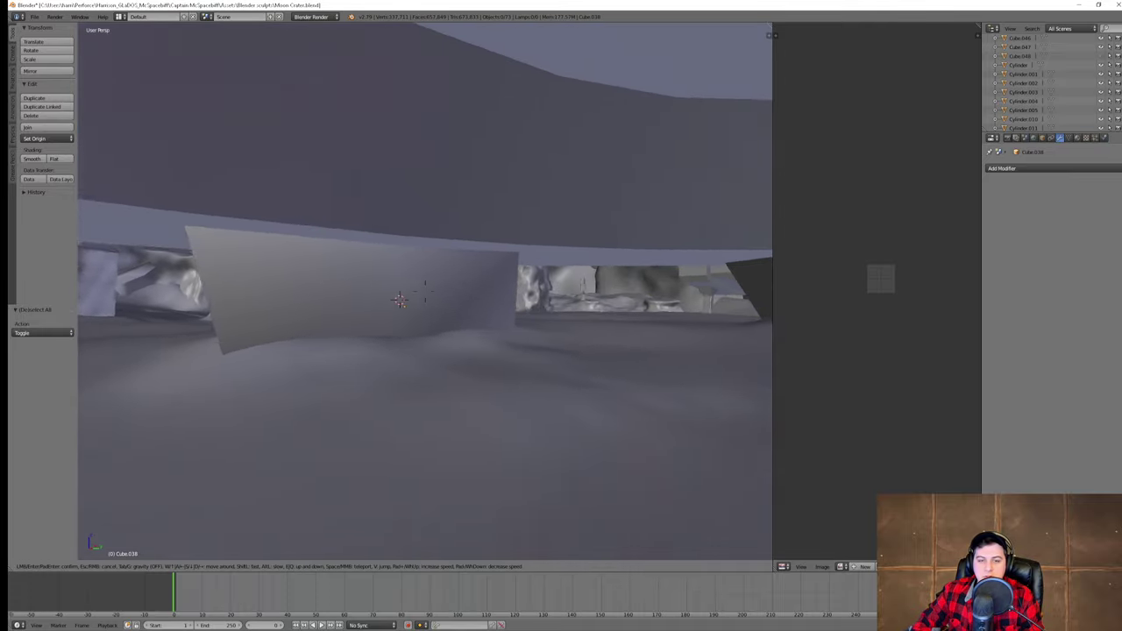
key("d")
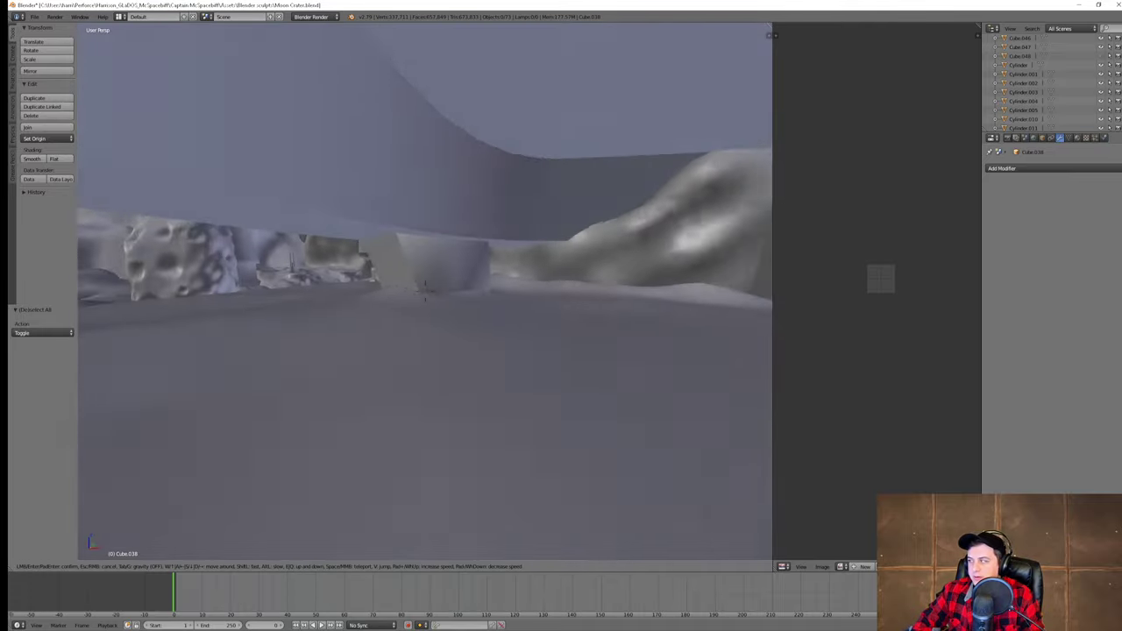
- Examine the passage between the tank's supports and the surrounding pitted rocks and arches, and leave walk navigation
key("w")
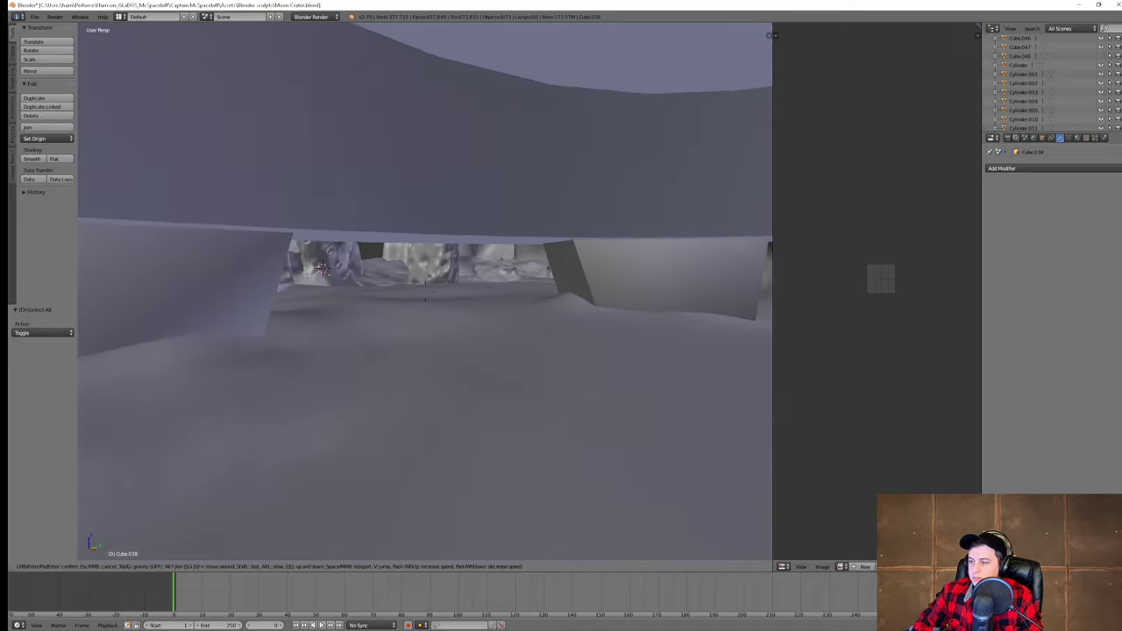
key("a")
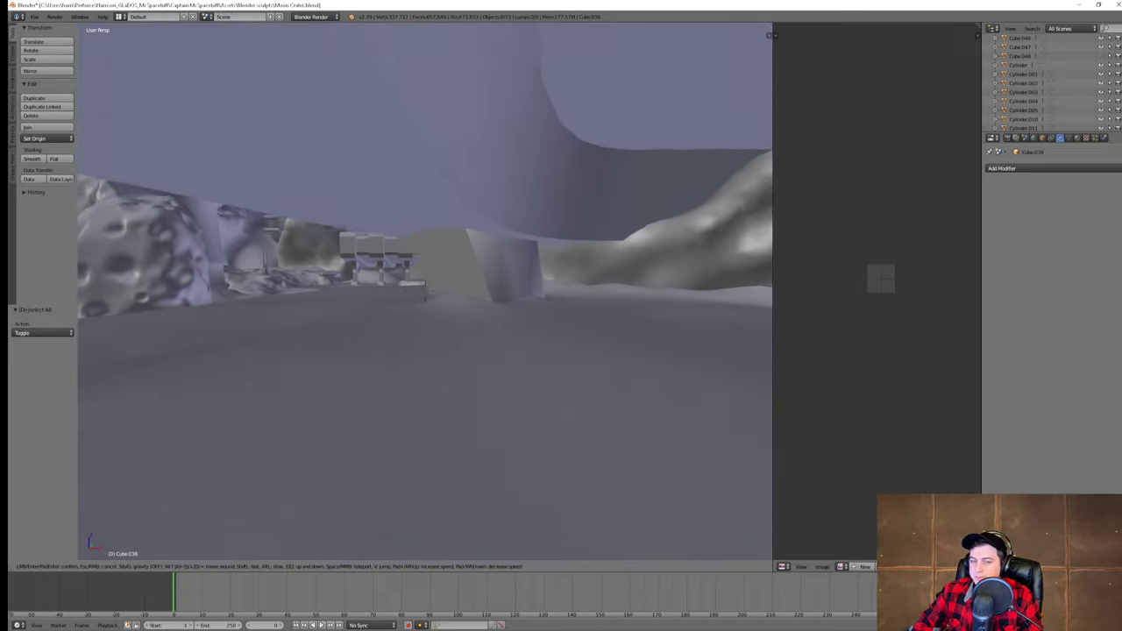
key("a")
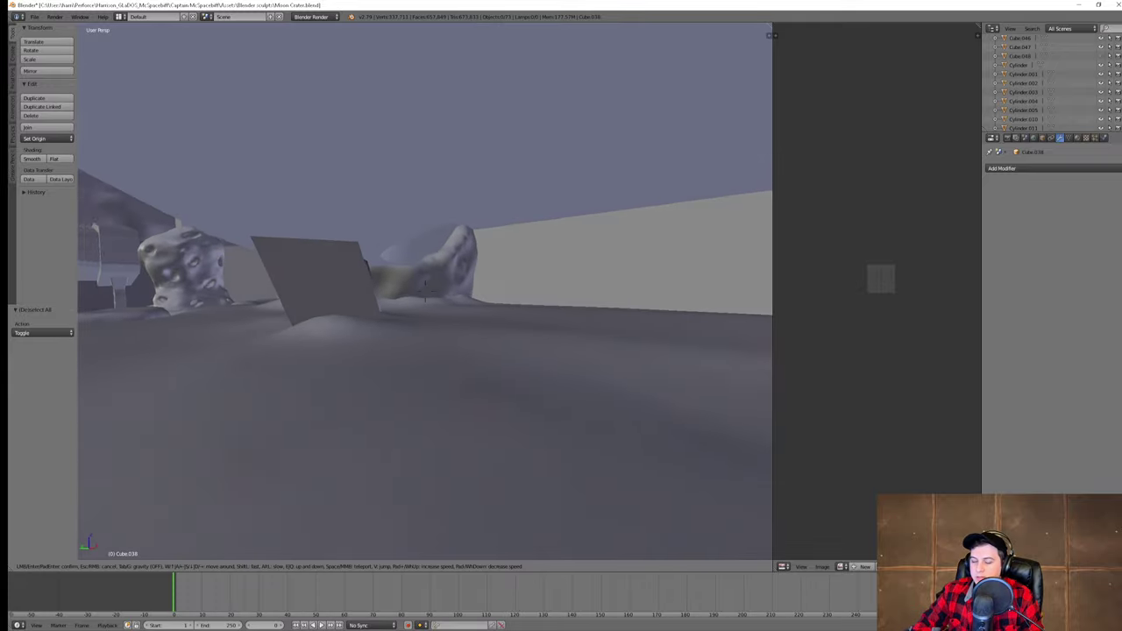
key("d")
key("w")
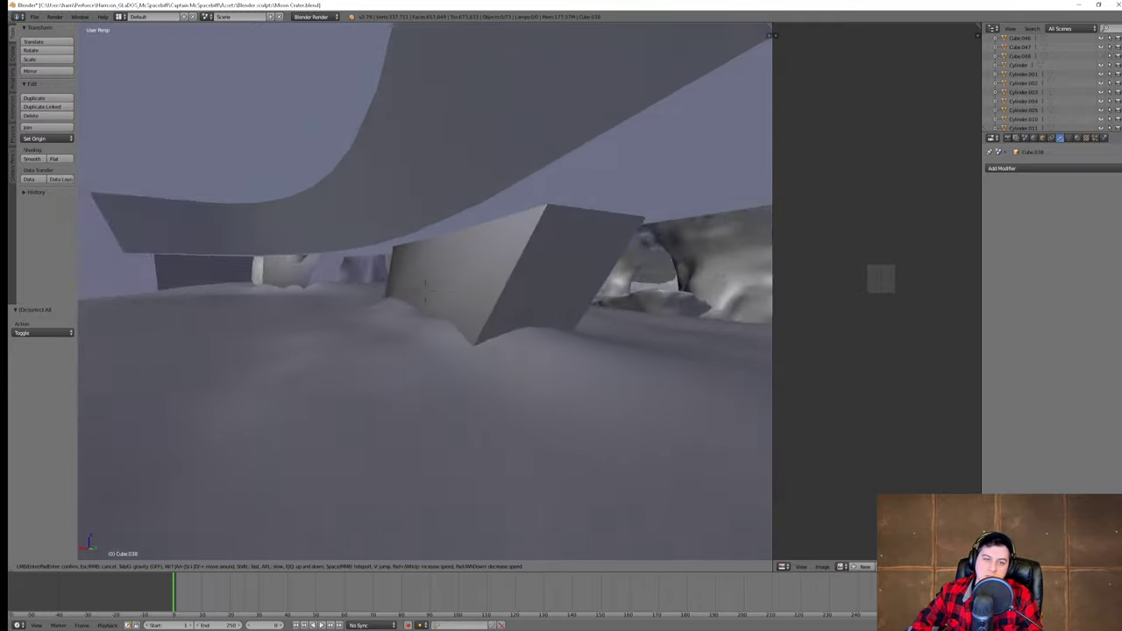
key("w")
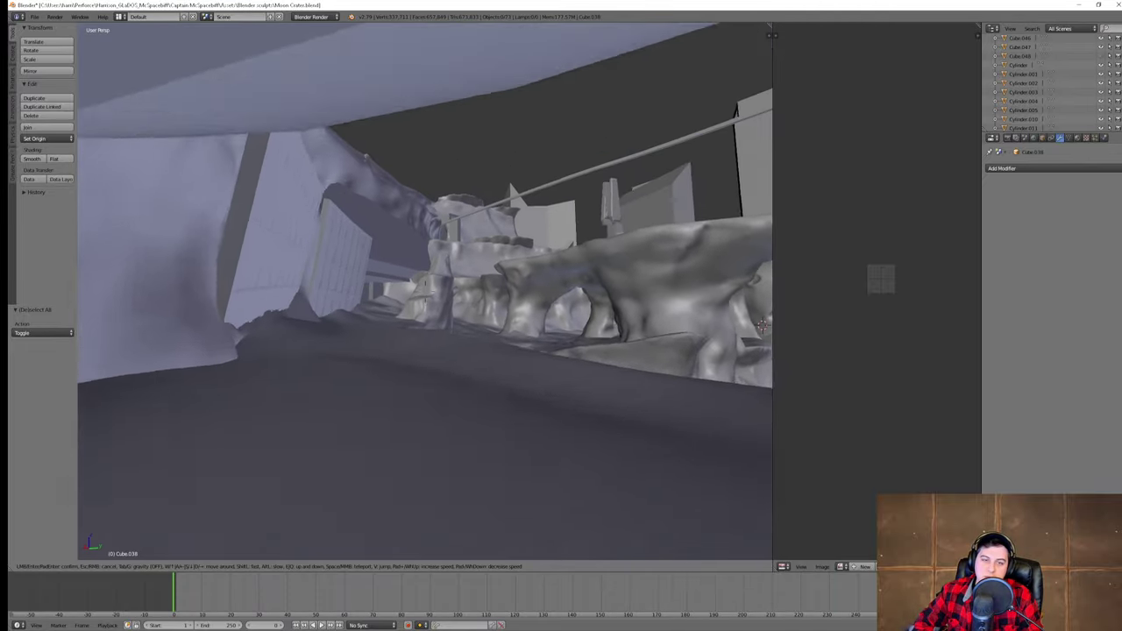
key("w")
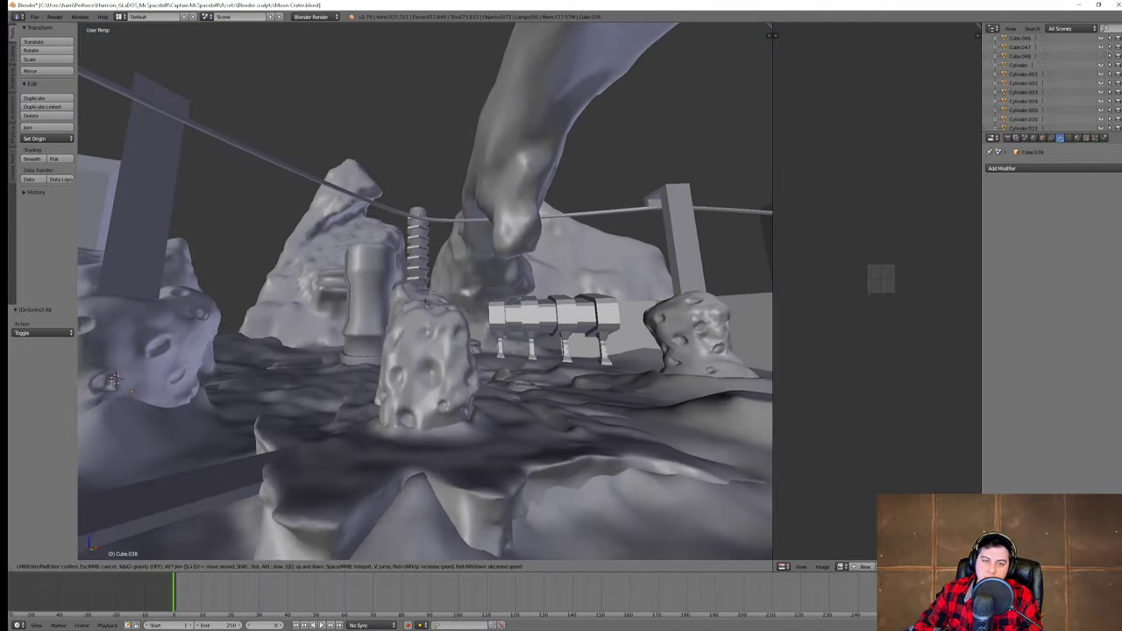
key("w")
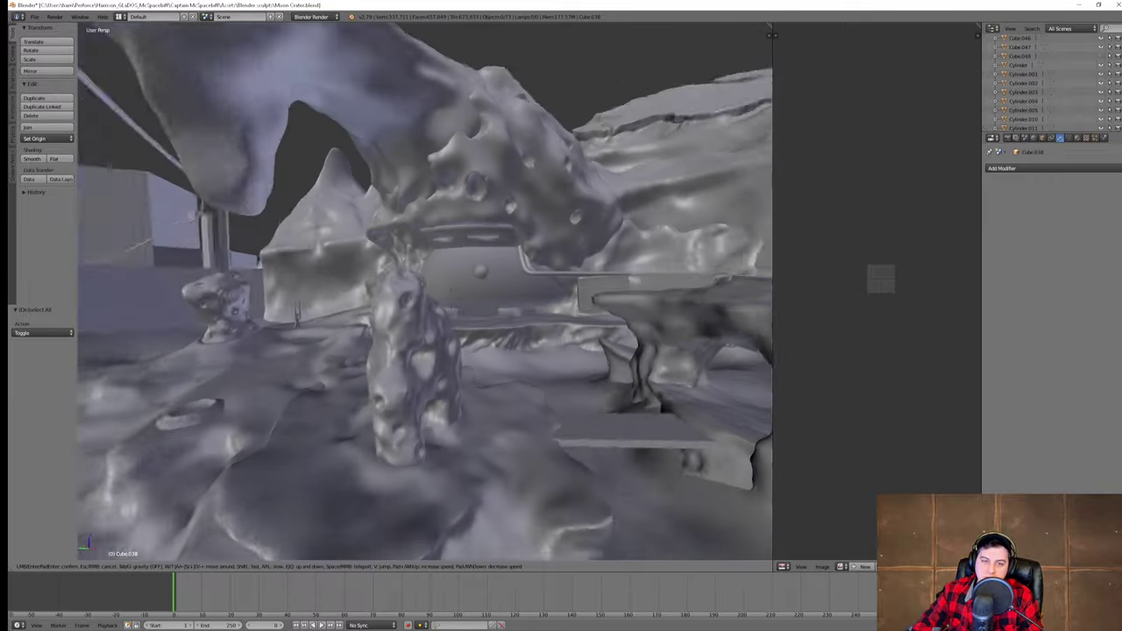
key("w")
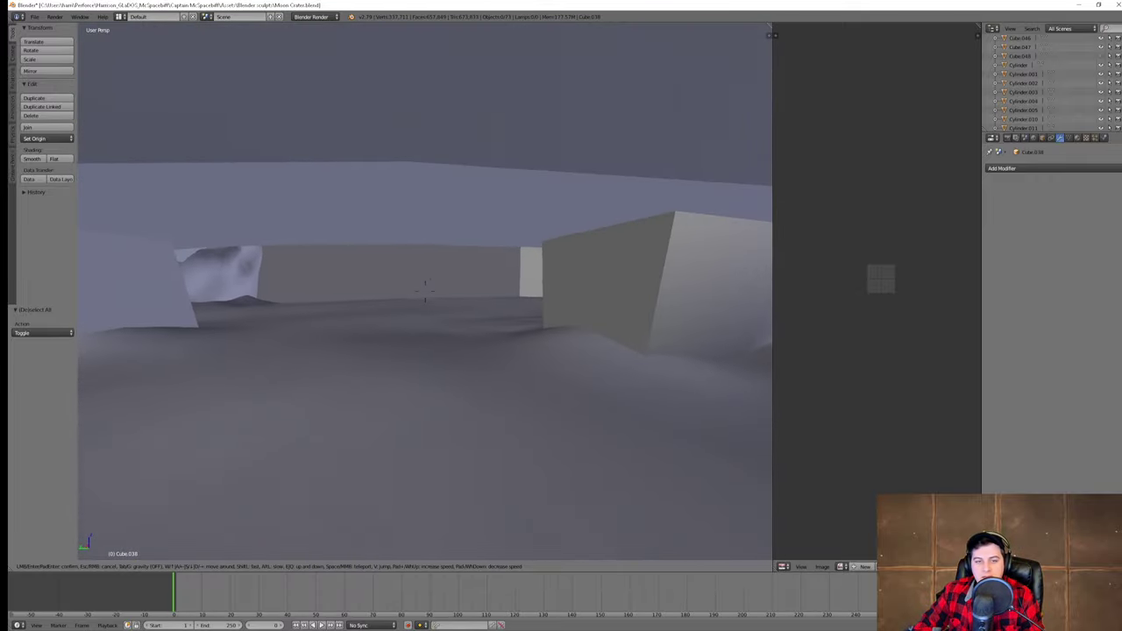
key("Escape")
- Walk through the crater scene again, inspecting the route under the tank and out toward the rock arch and pitted boulders
key("shift+f")
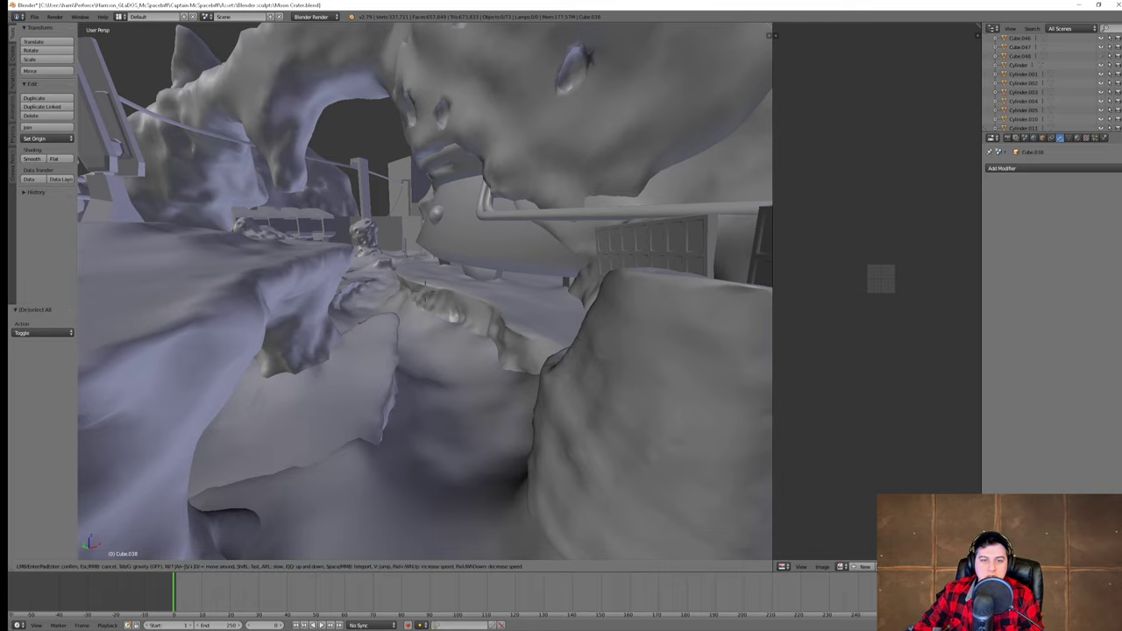
key("w")
key("w")
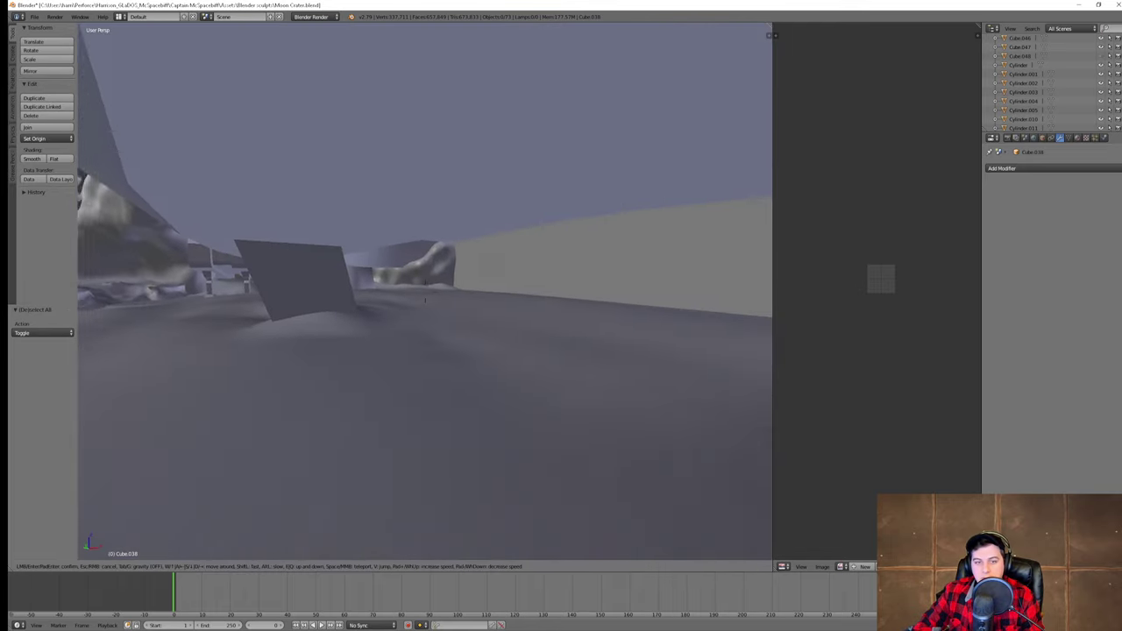
key("w")
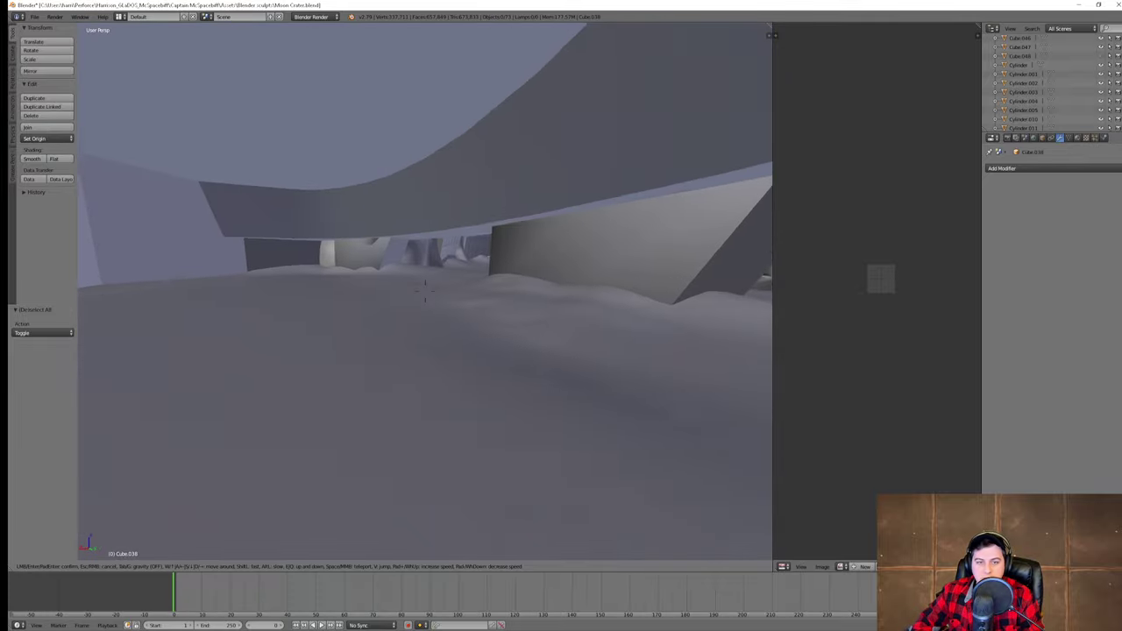
key("w")
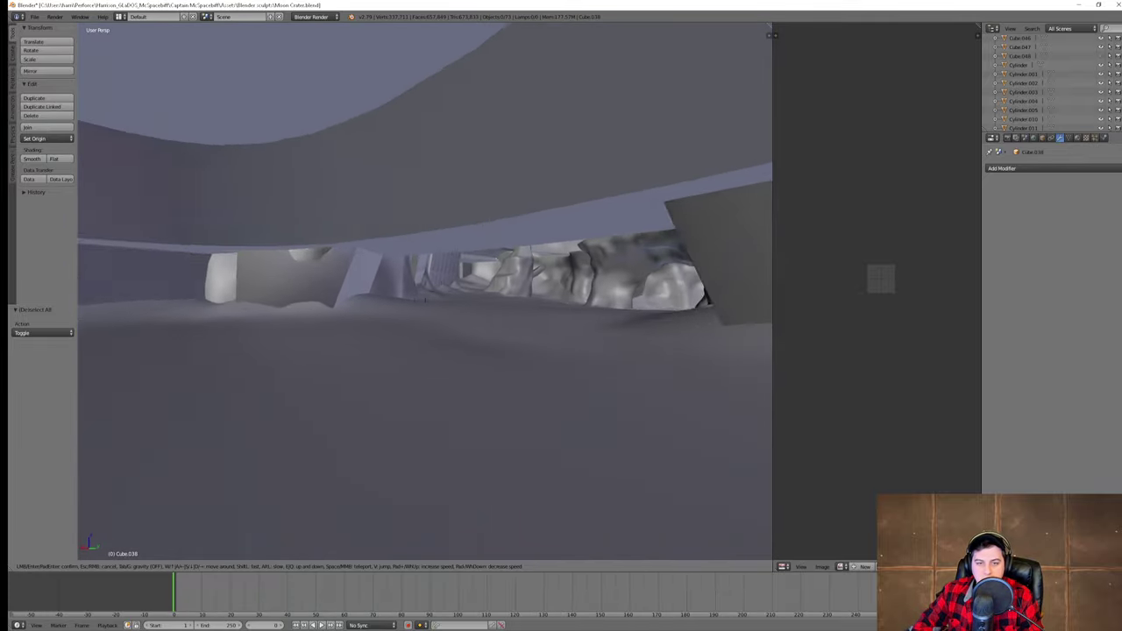
key("w")
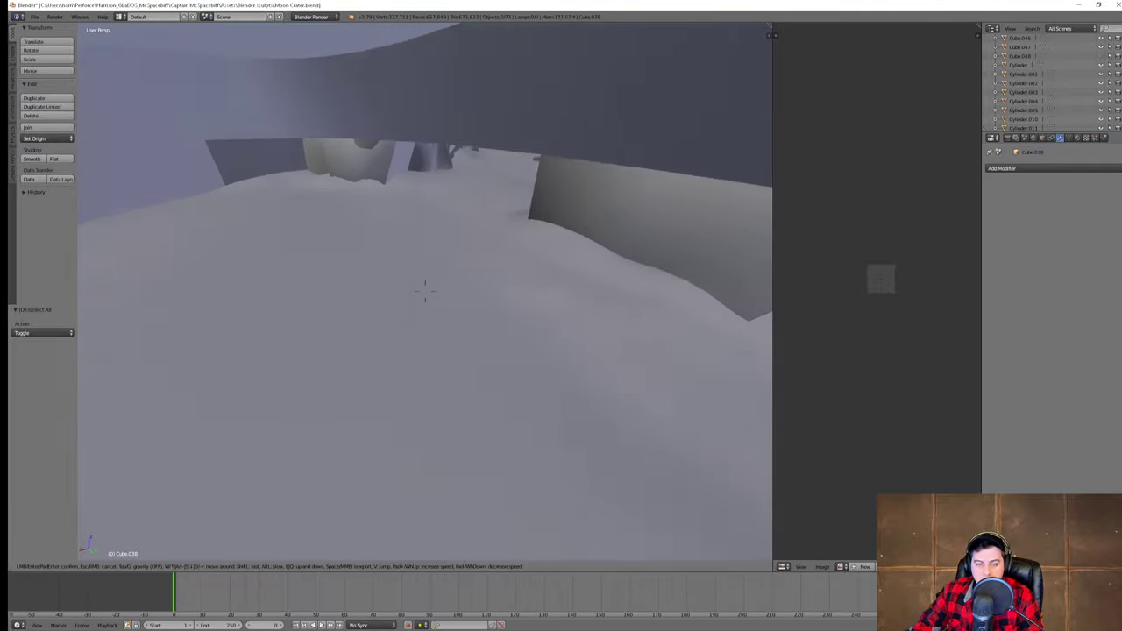
key("w")
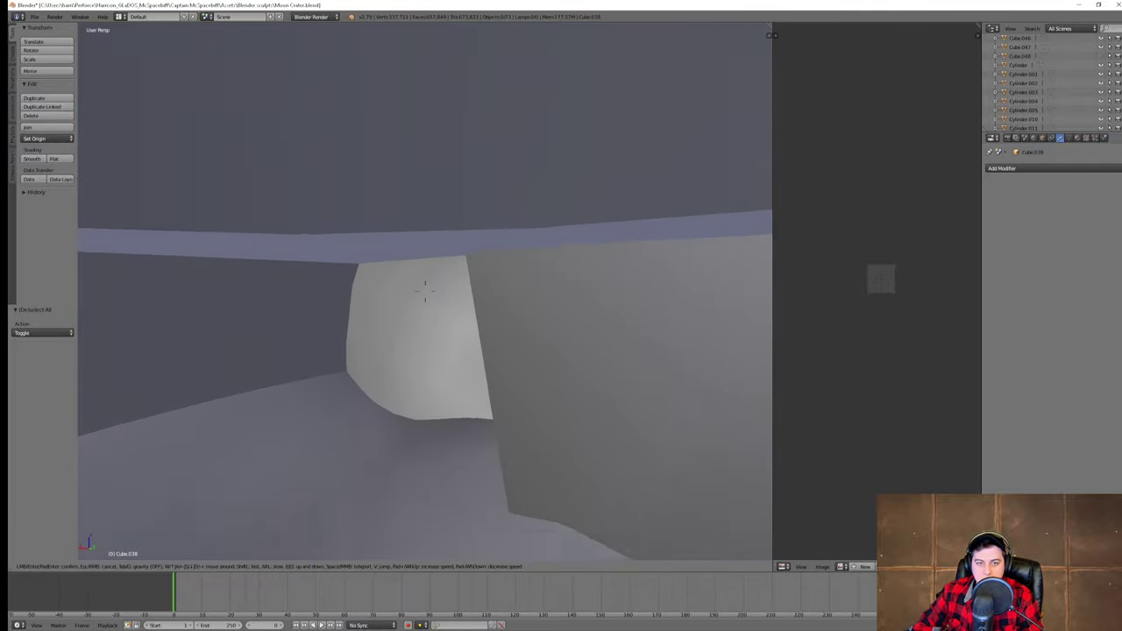
key("s")
key("w")
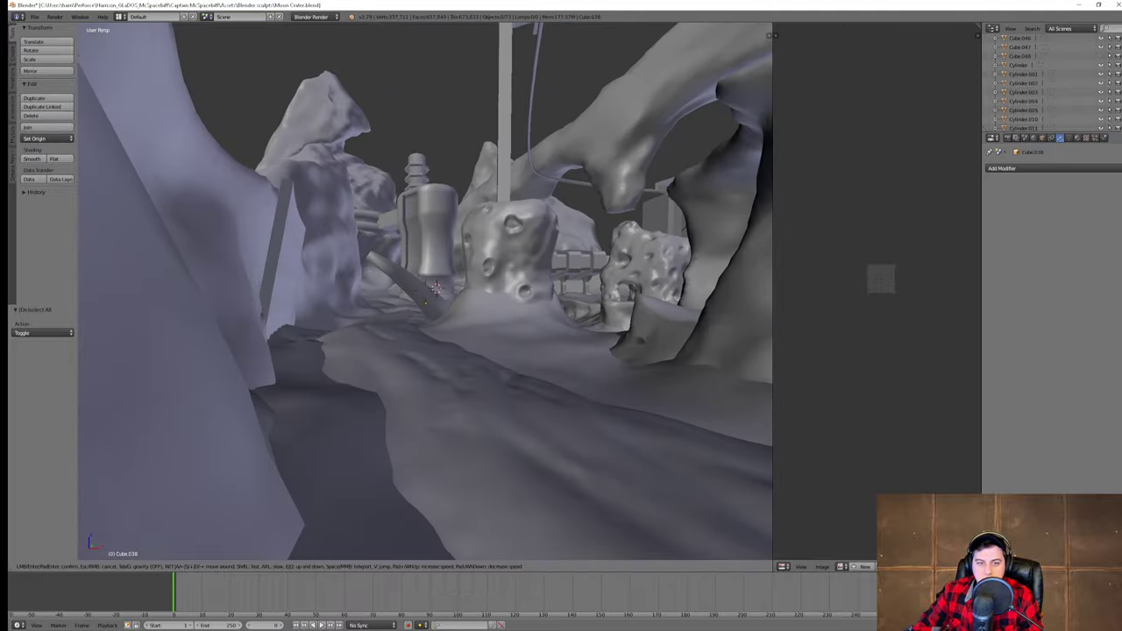
key("w")
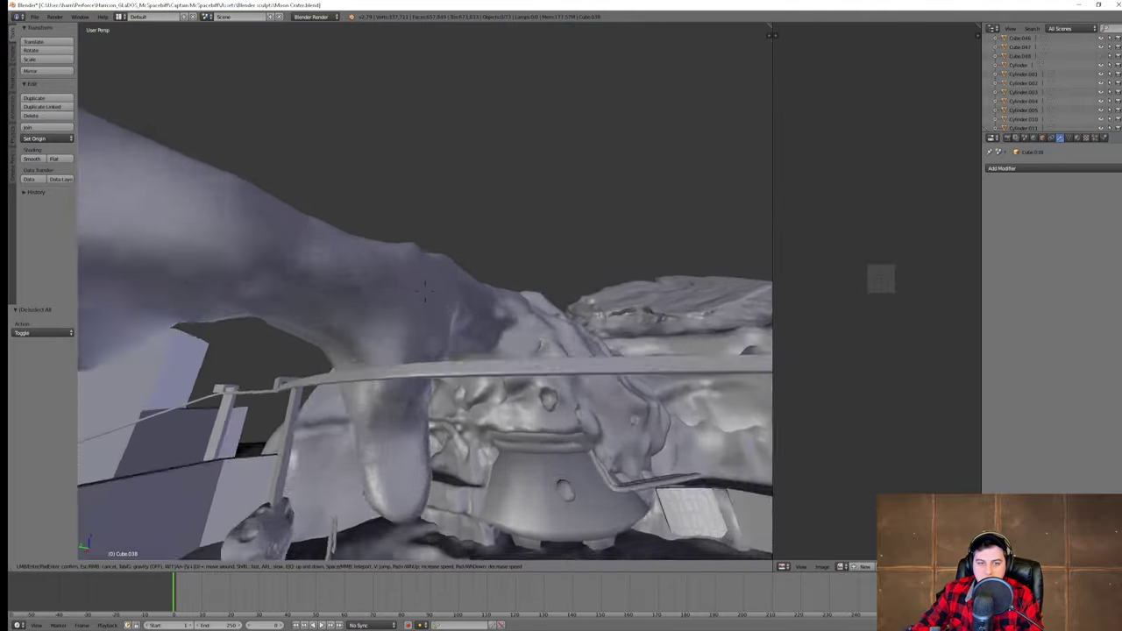
- Survey the crater from its high outer slopes, return along the ledge beneath the tank, and leave walk navigation
key("s")
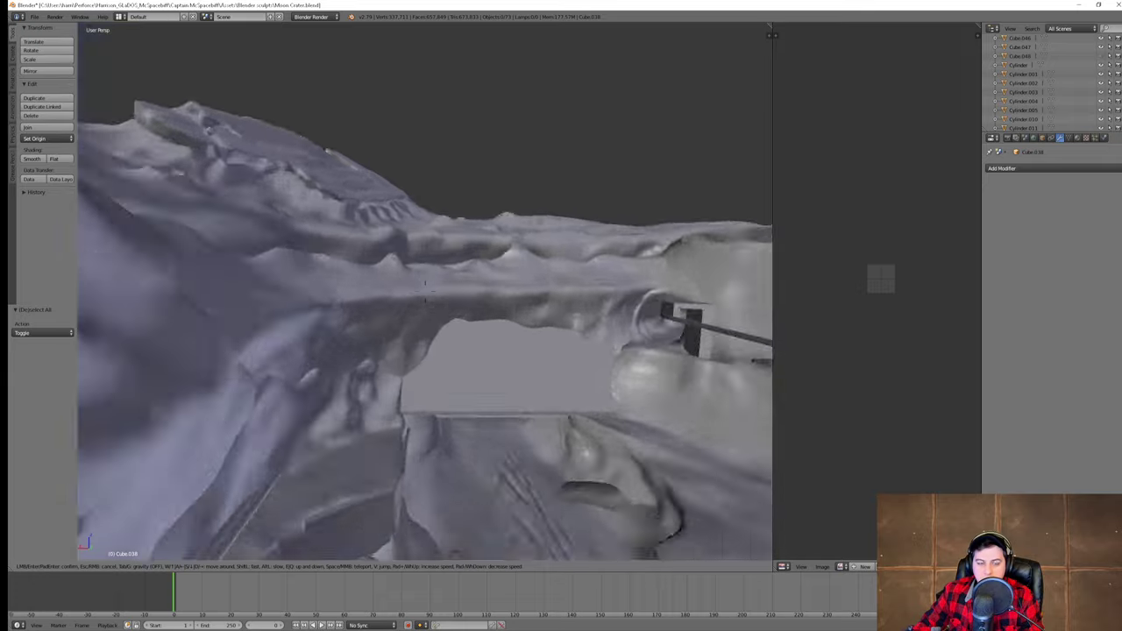
key("w")
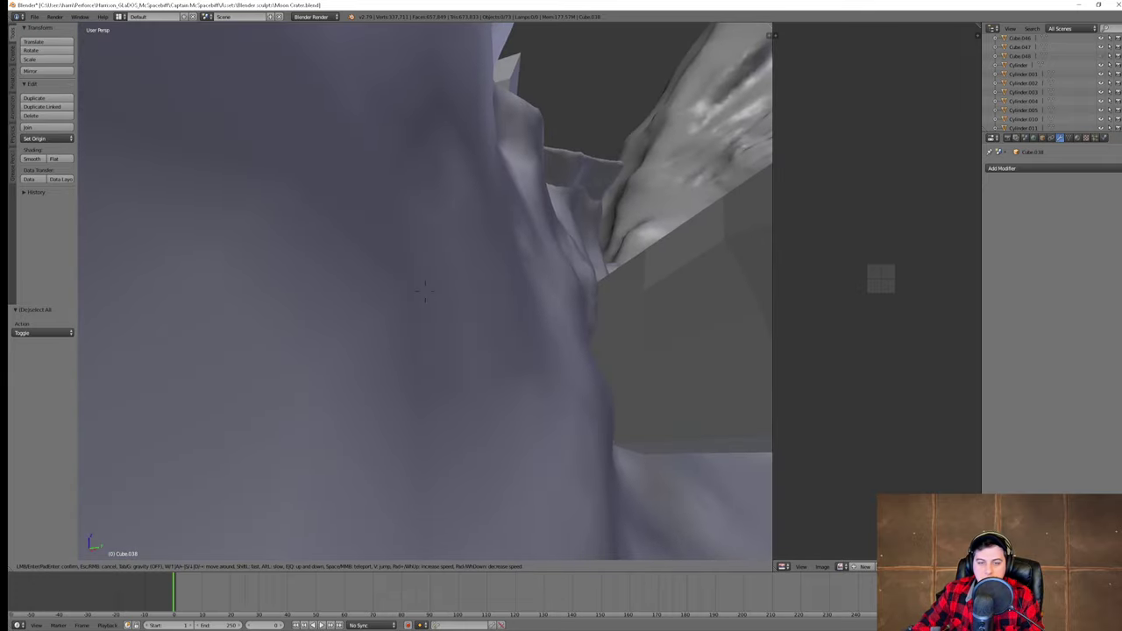
key("w")
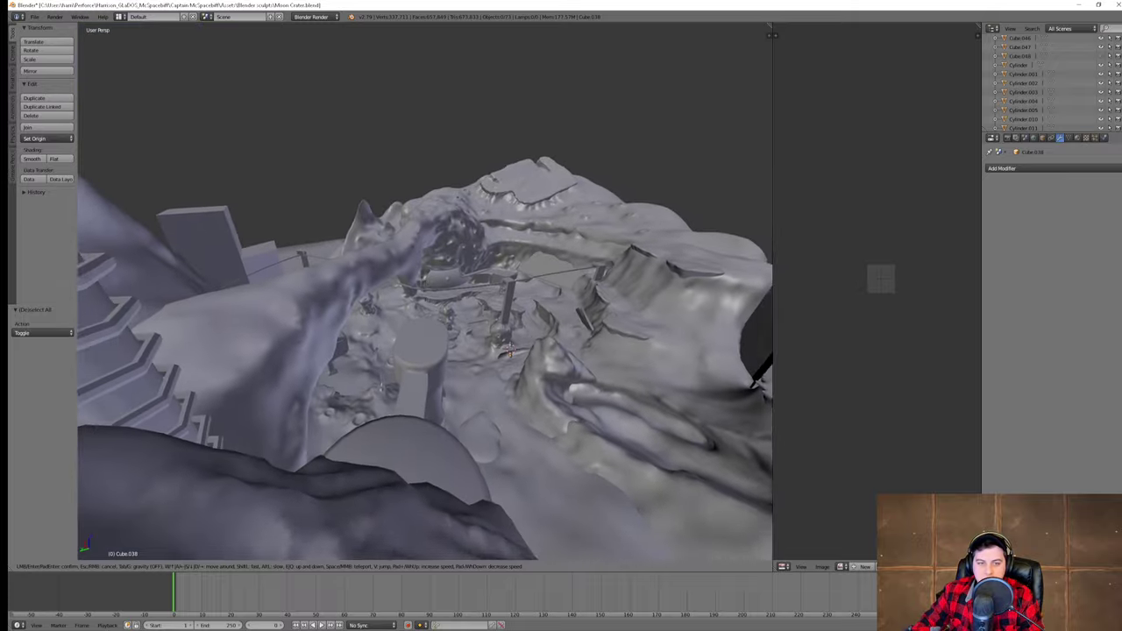
key("w")
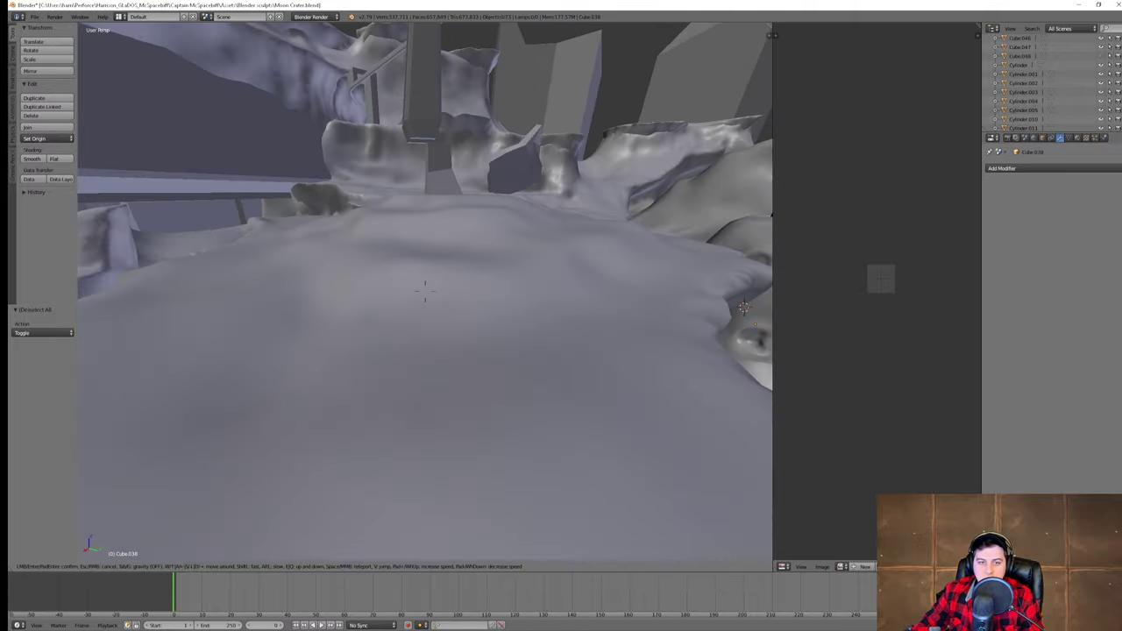
key("w")
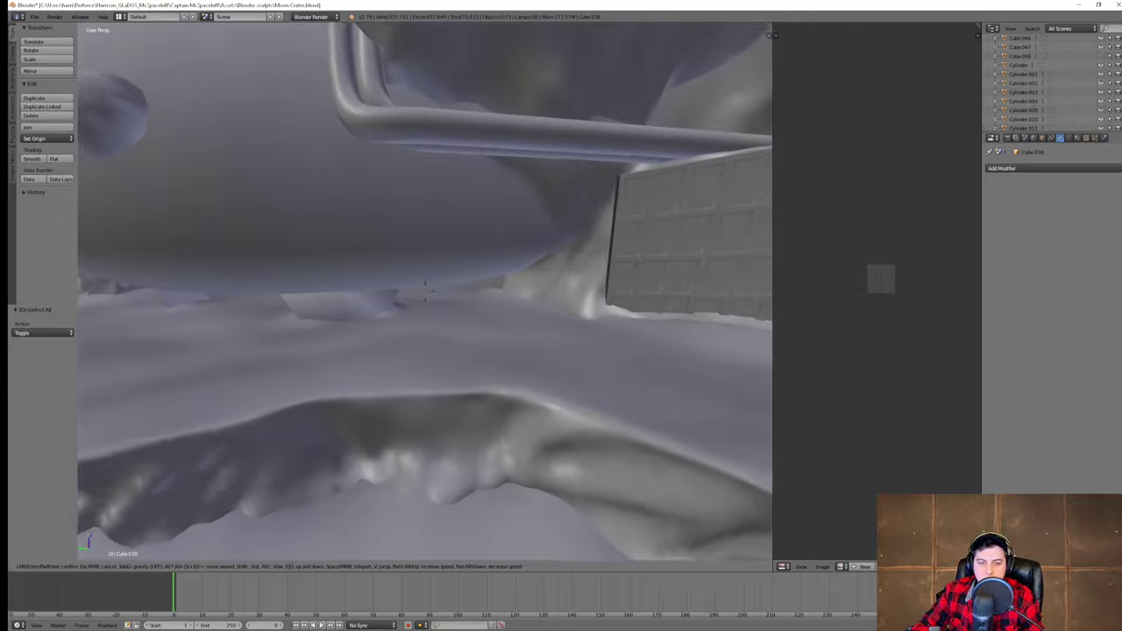
key("w")
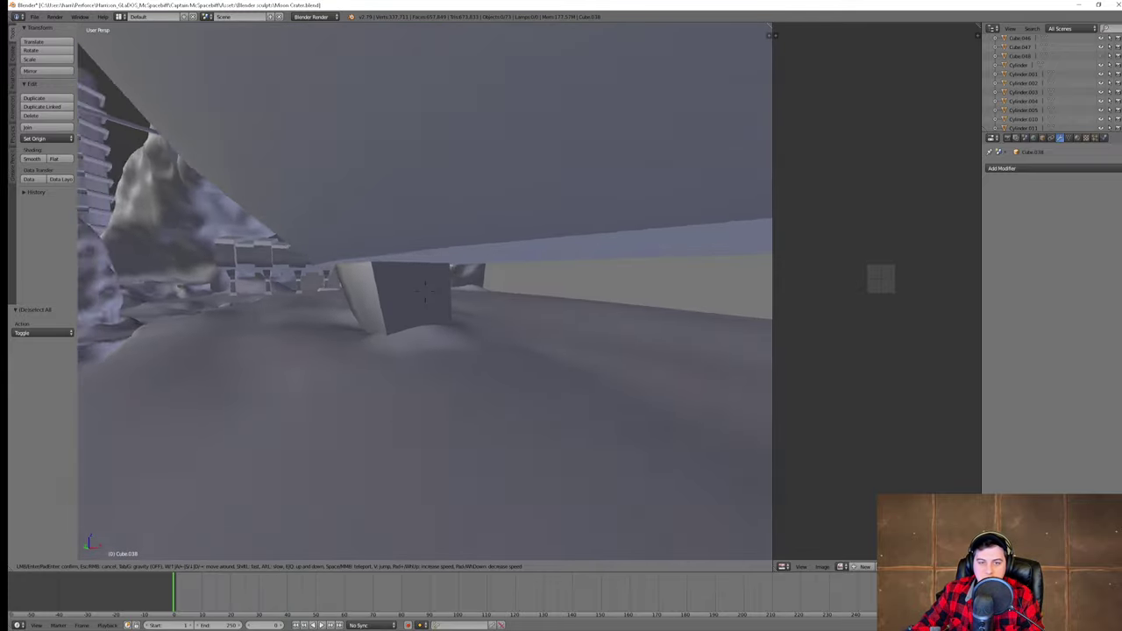
key("w")
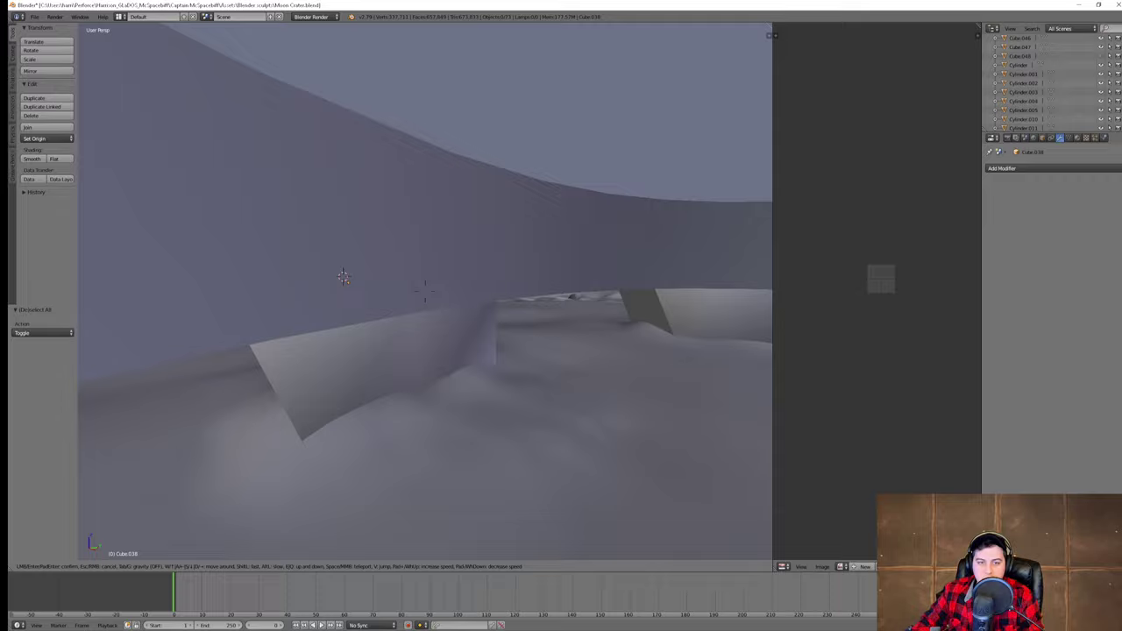
key("w")
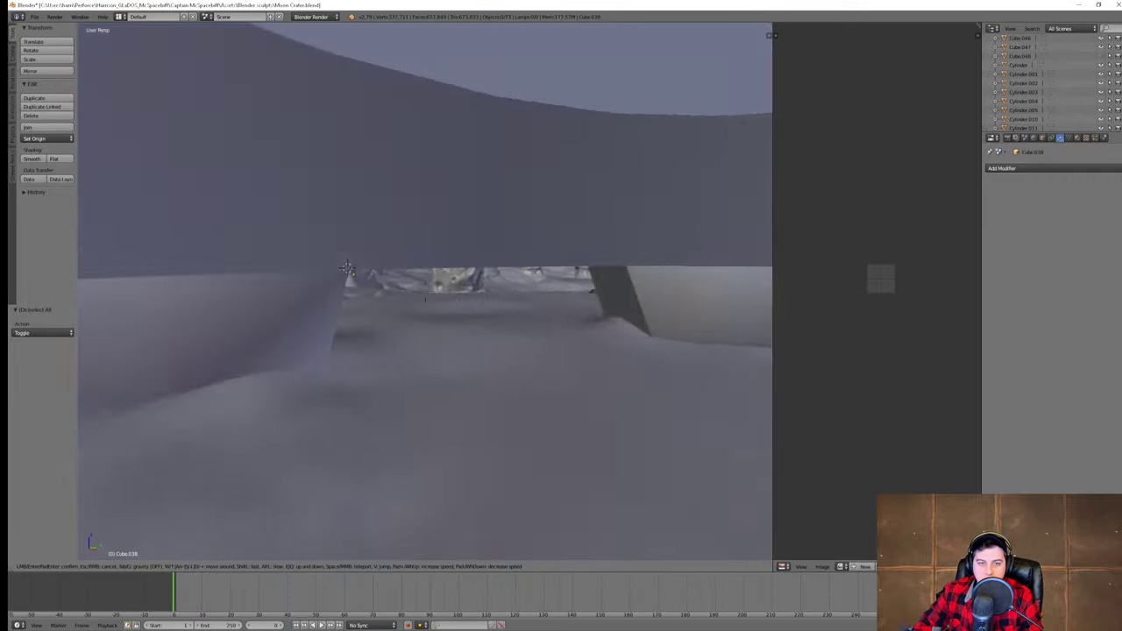
key("Escape")
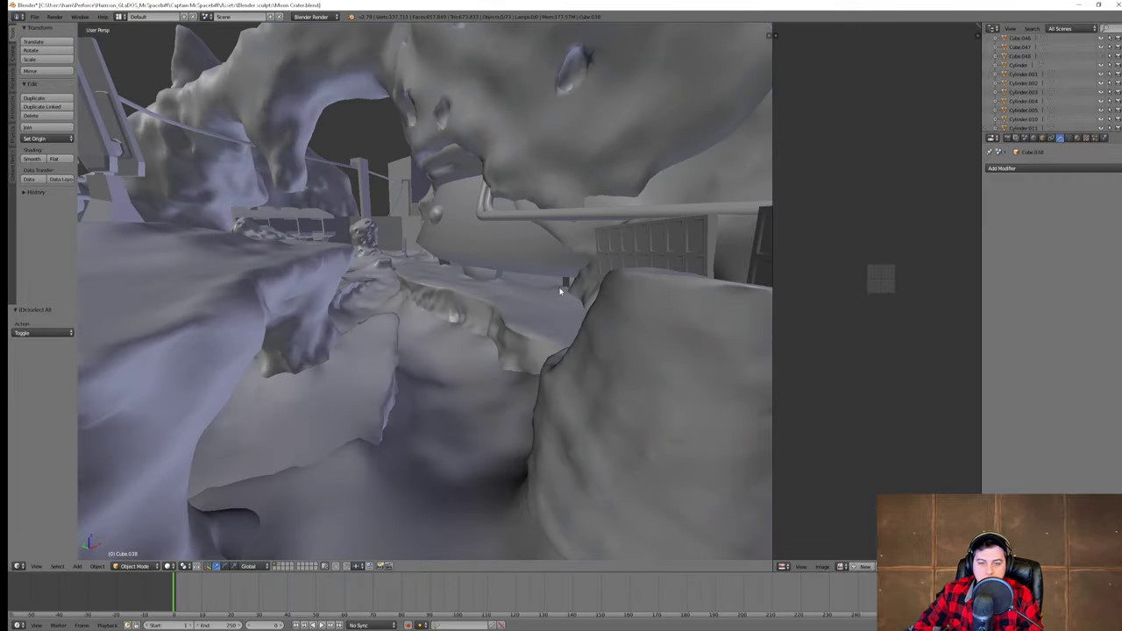
- Walk along the rock ledge past the panelled wall and examine the low passage between the supports beneath the large tank
key("shift+f")
key("w")
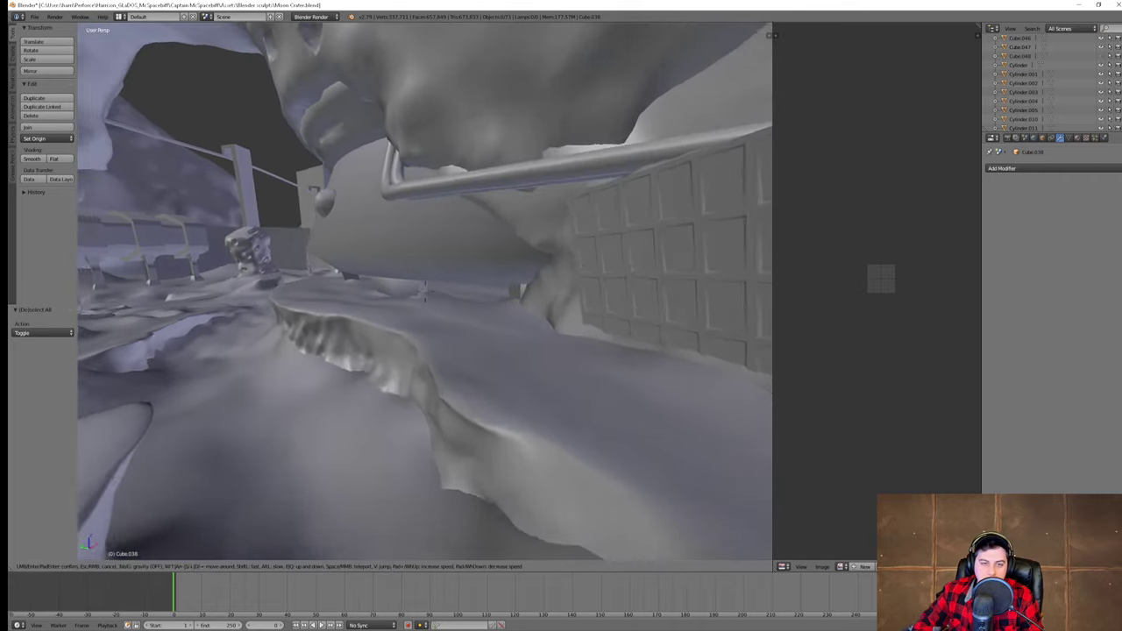
key("w")
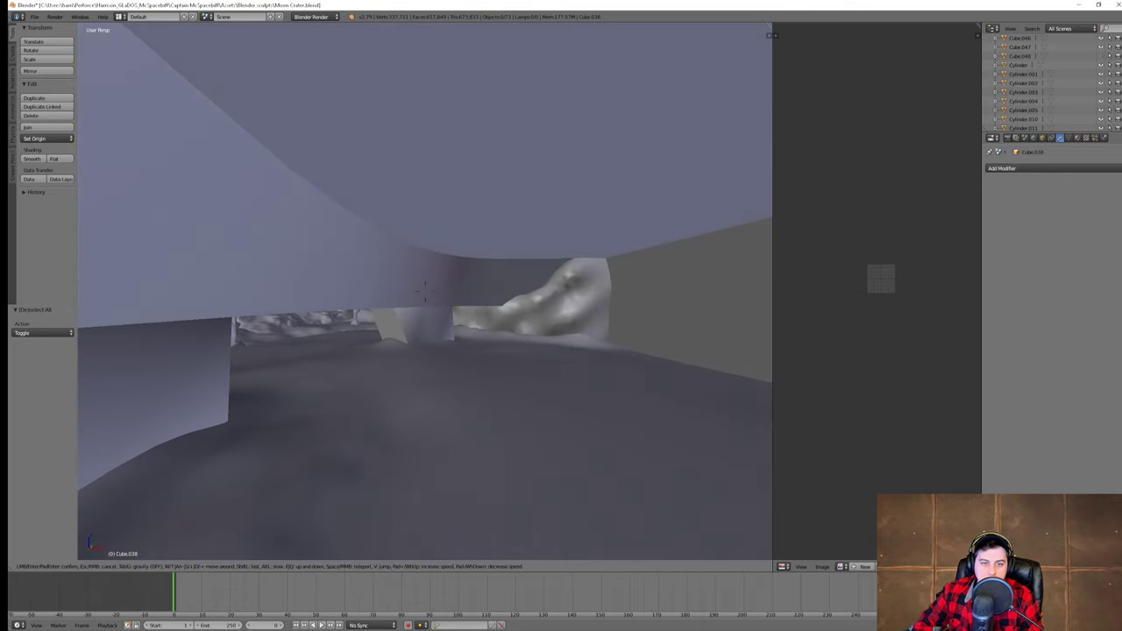
left_click(426, 296)
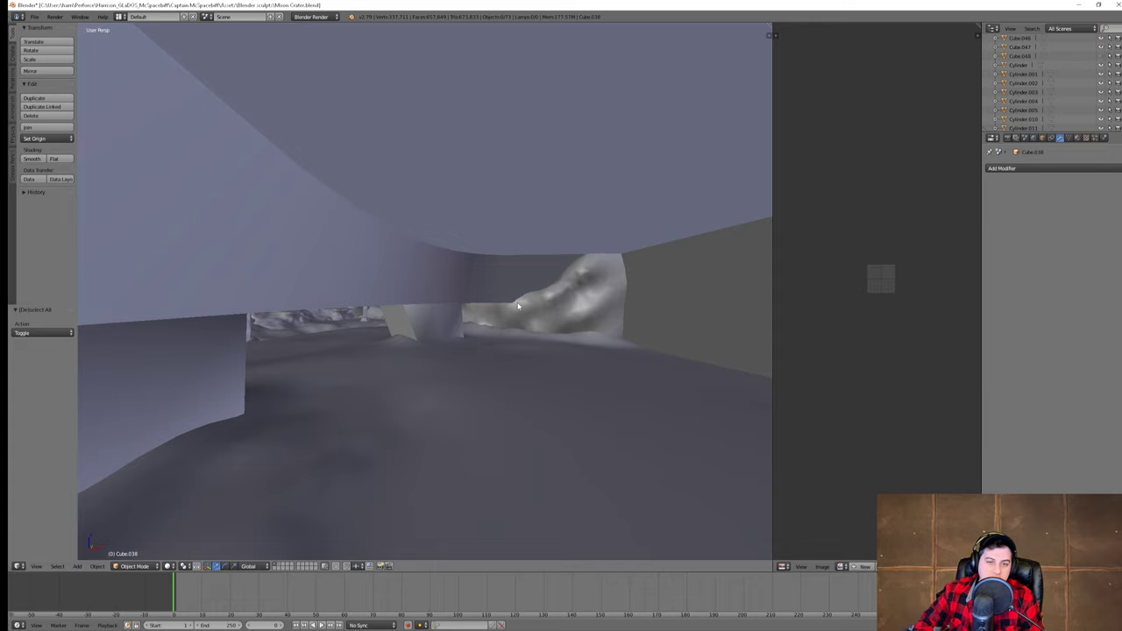
middle_click_drag(516, 304, 487, 296)
key("shift+f")
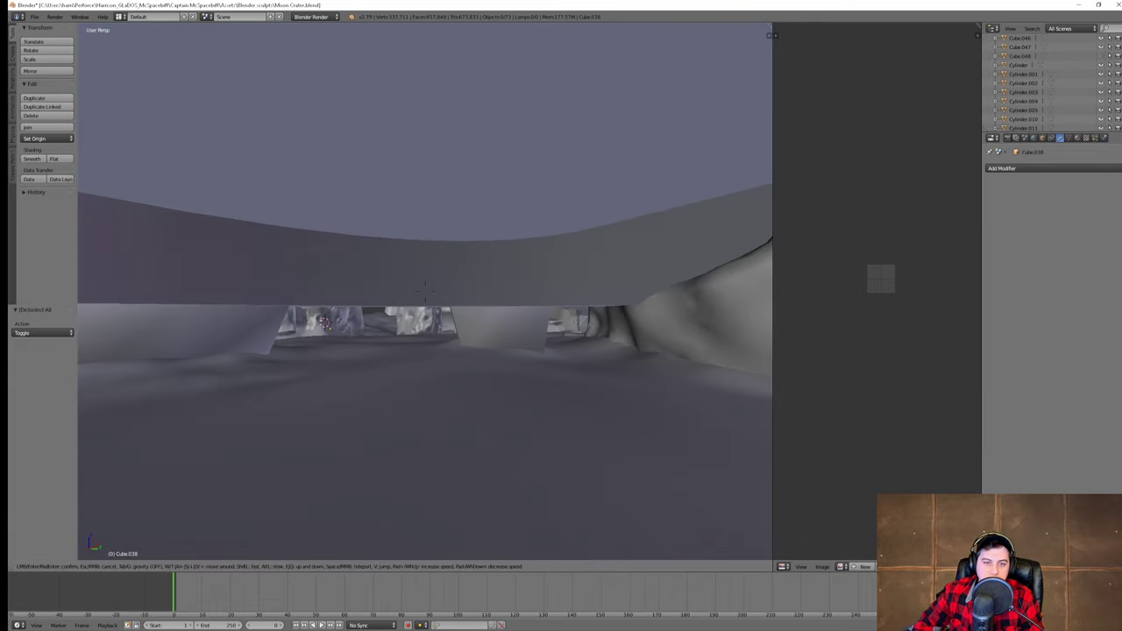
key("w")
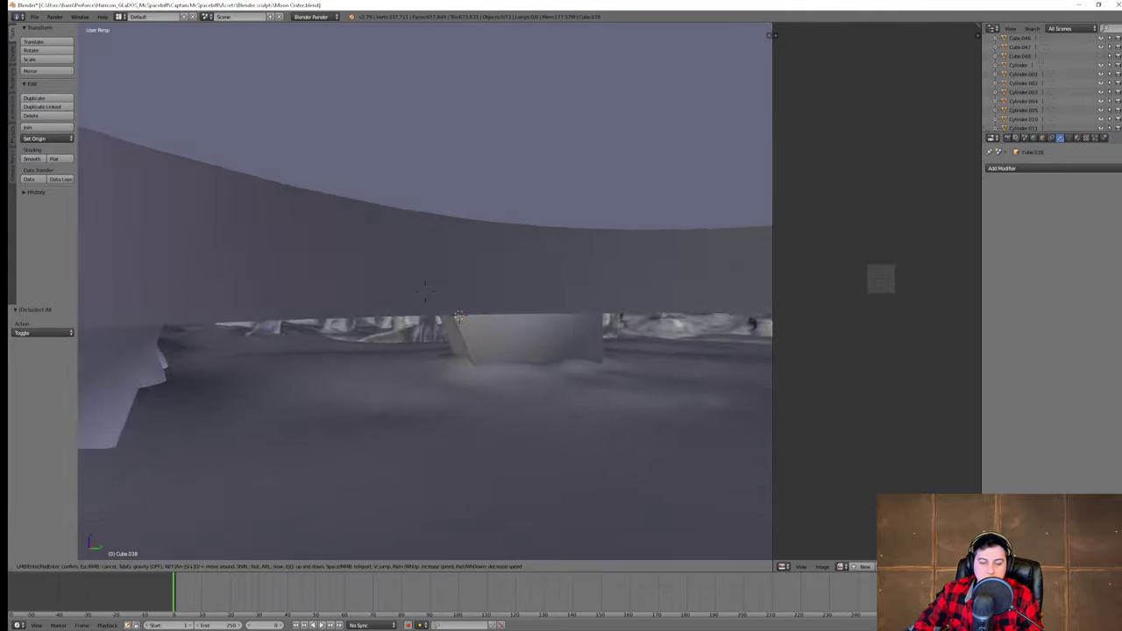
left_click(425, 295)
- Survey the whole Moon Crater layout from outside, including the rock arch, the pitted slopes and the central rock formations
middle_click_drag(418, 315, 685, 343)
scroll(578, 304, "down", 5)
scroll(501, 318, "down", 4)
scroll(684, 342, "down", 1)
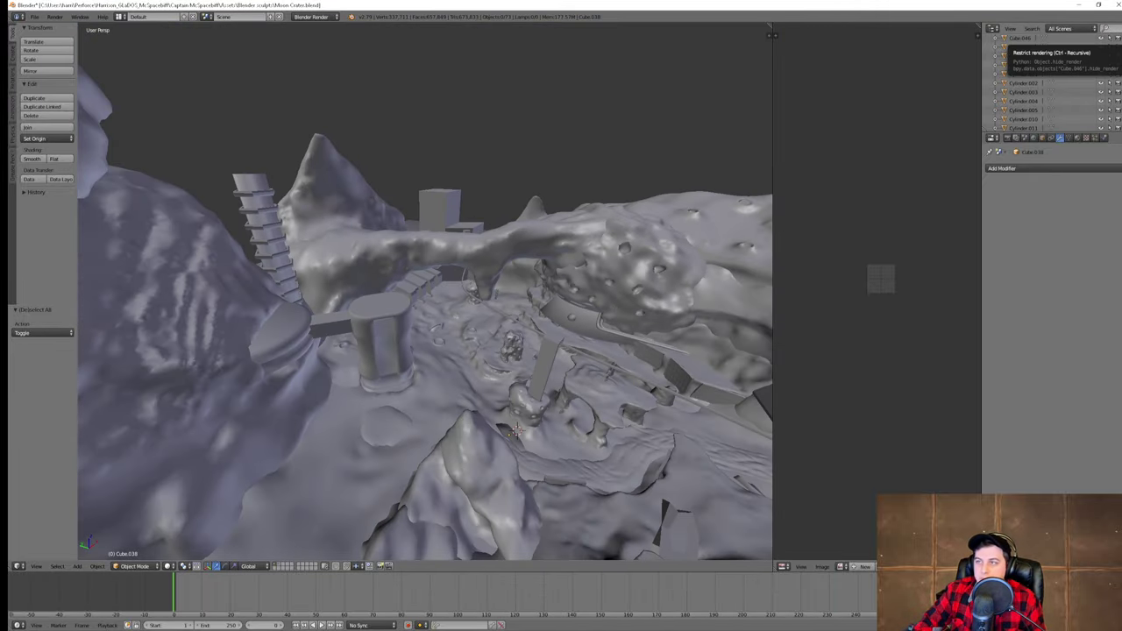
- Close Blender, return to Unreal Editor and save the current Dungeon level
left_click(1117, 4)
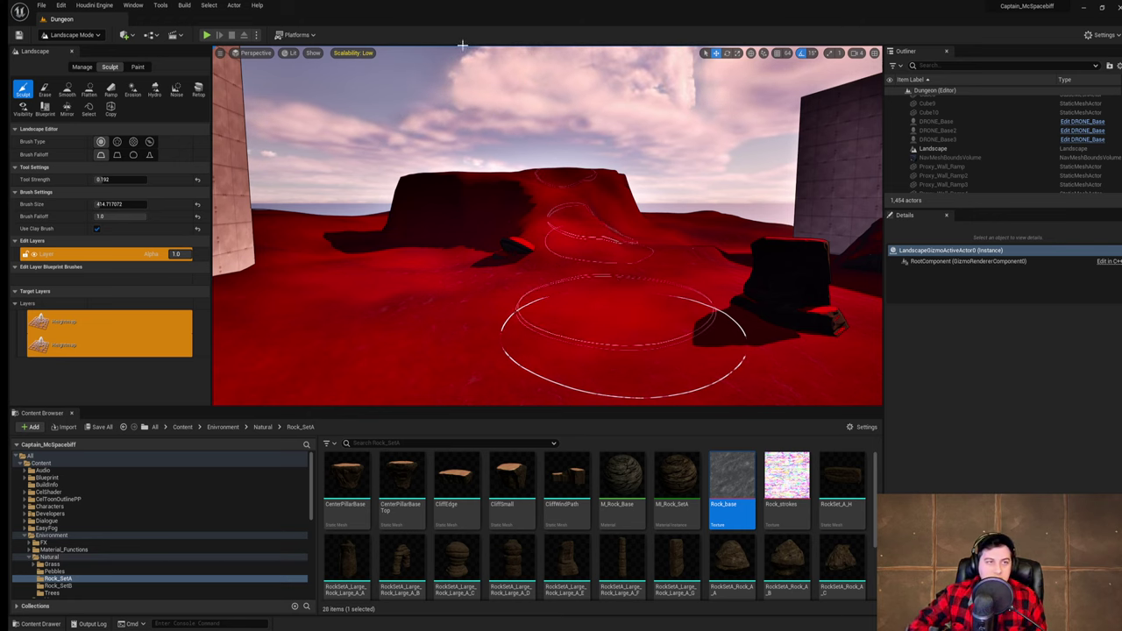
left_click(42, 5)
left_click(91, 90)
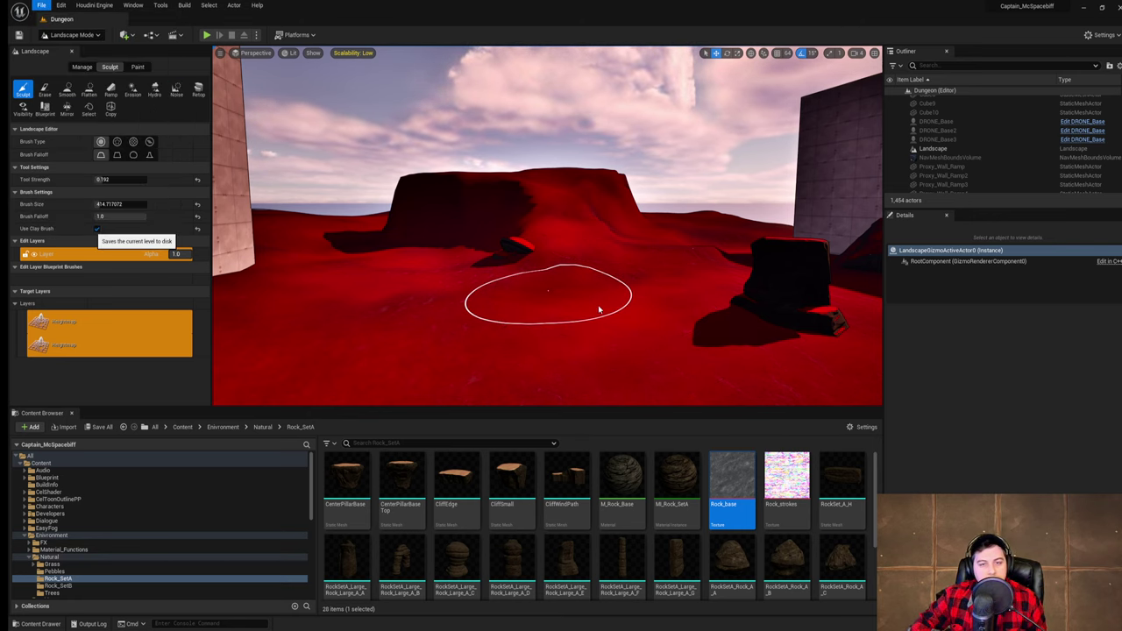
- Review the red landscape arena and move back to where it meets the roofed hall with panelled walls
scroll(573, 309, "down", 1)
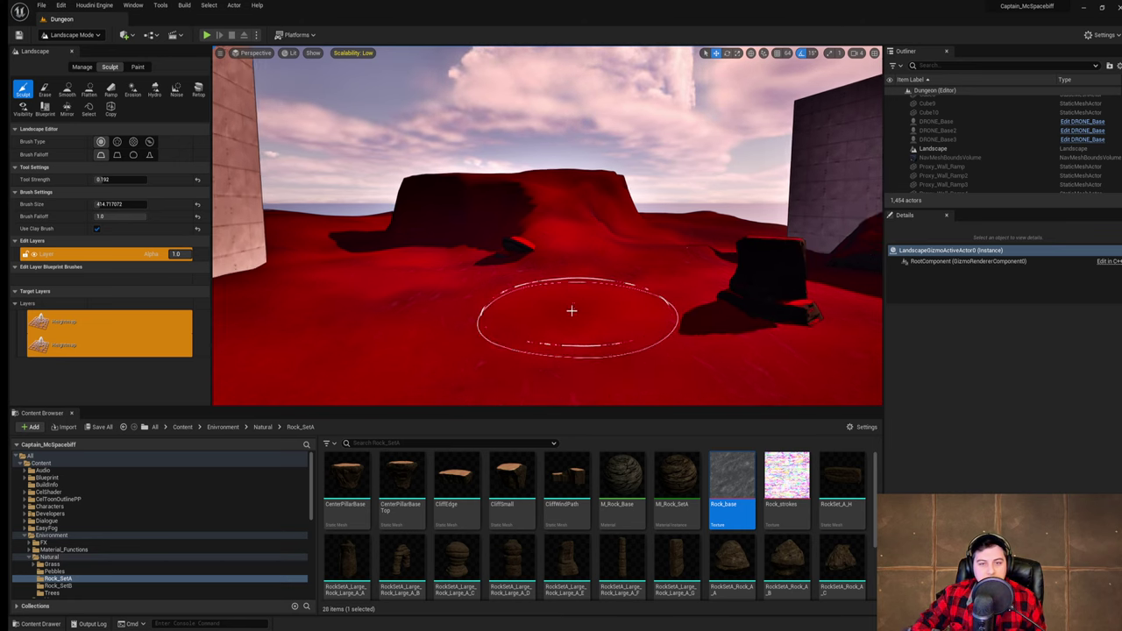
scroll(571, 310, "up", 2)
scroll(570, 311, "down", 1)
right_click_drag(618, 257, 359, 254)
key("w")
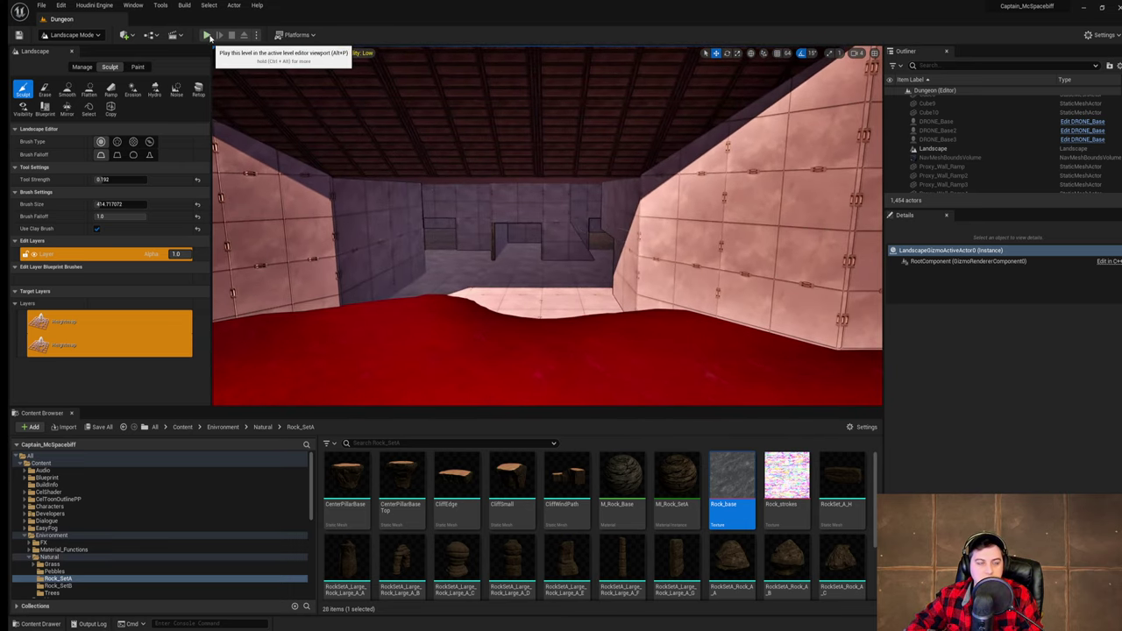
- Switch the editor from landscape sculpting to Selection mode and start playing the Dungeon level in the viewport
left_click(89, 36)
left_click(76, 49)
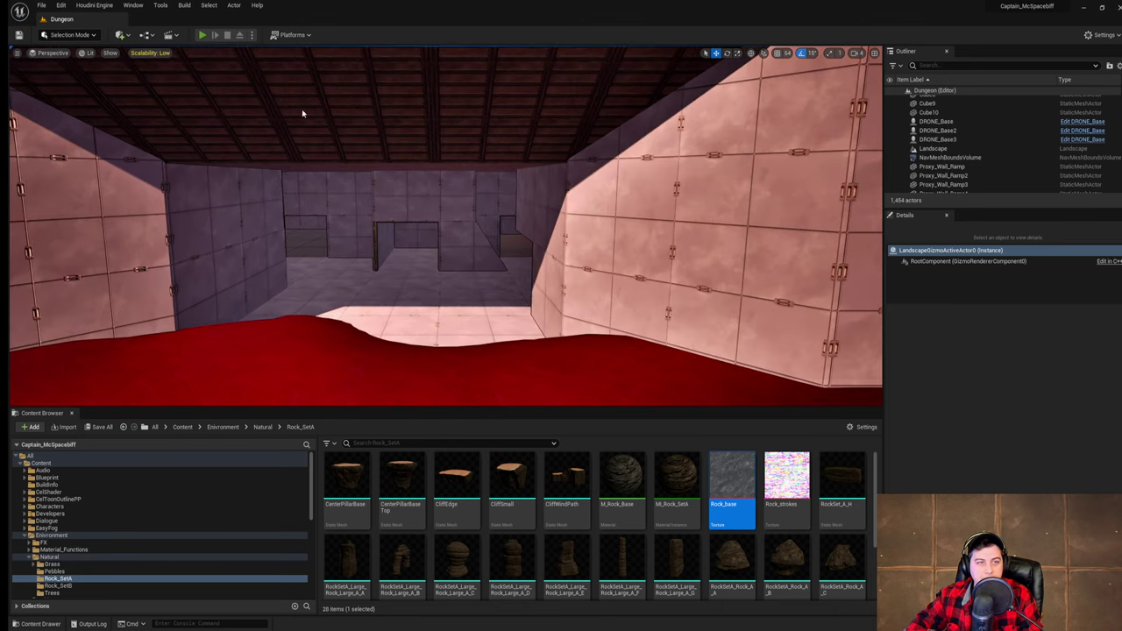
key("alt+p")
- Play-test the route by walking the character through the building, up the red hill outside and back into the interior rooms
key("w")
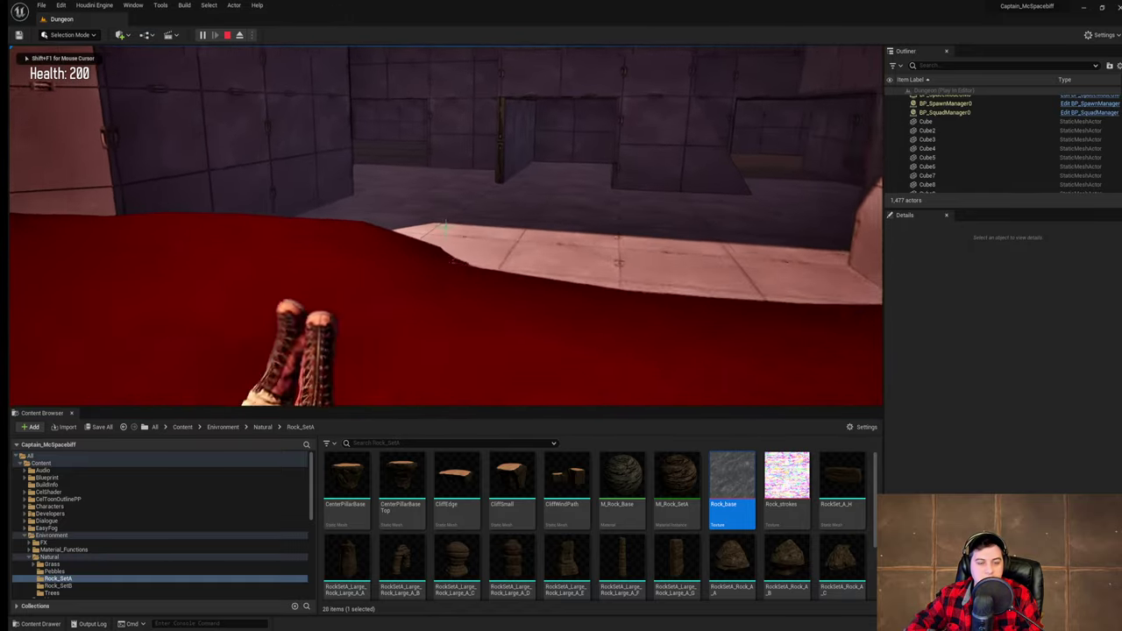
key("w")
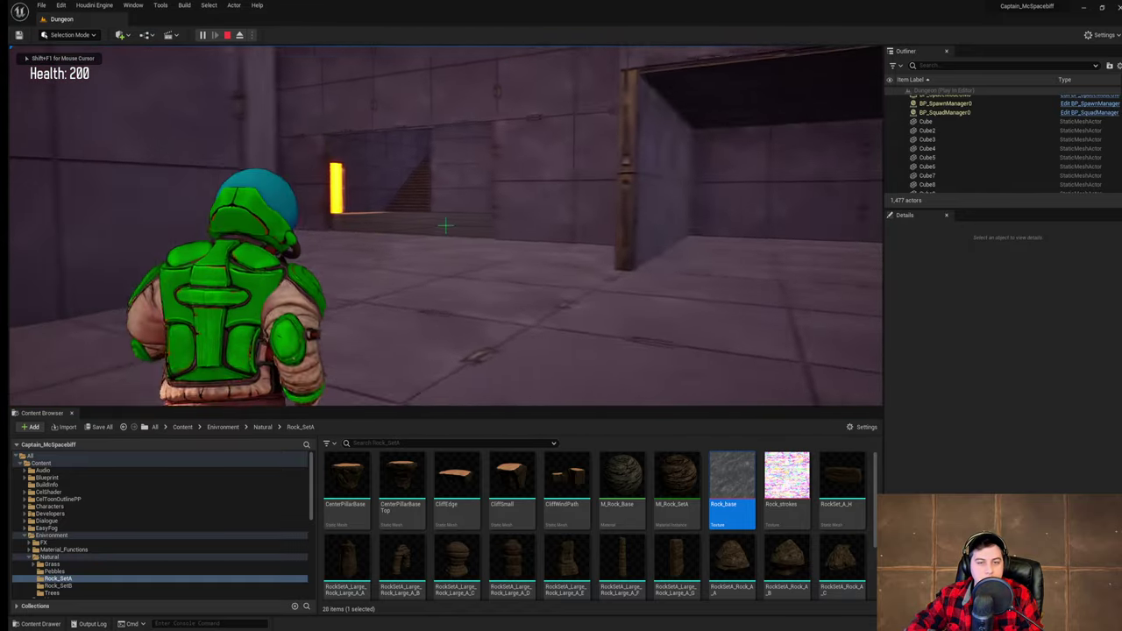
key("w")
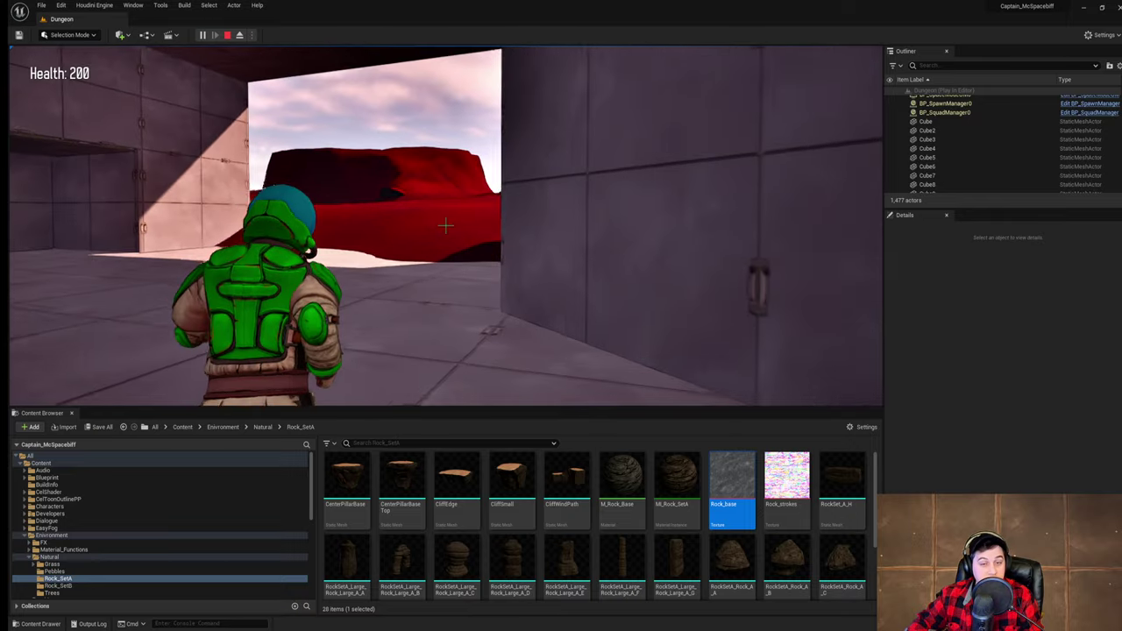
key("w")
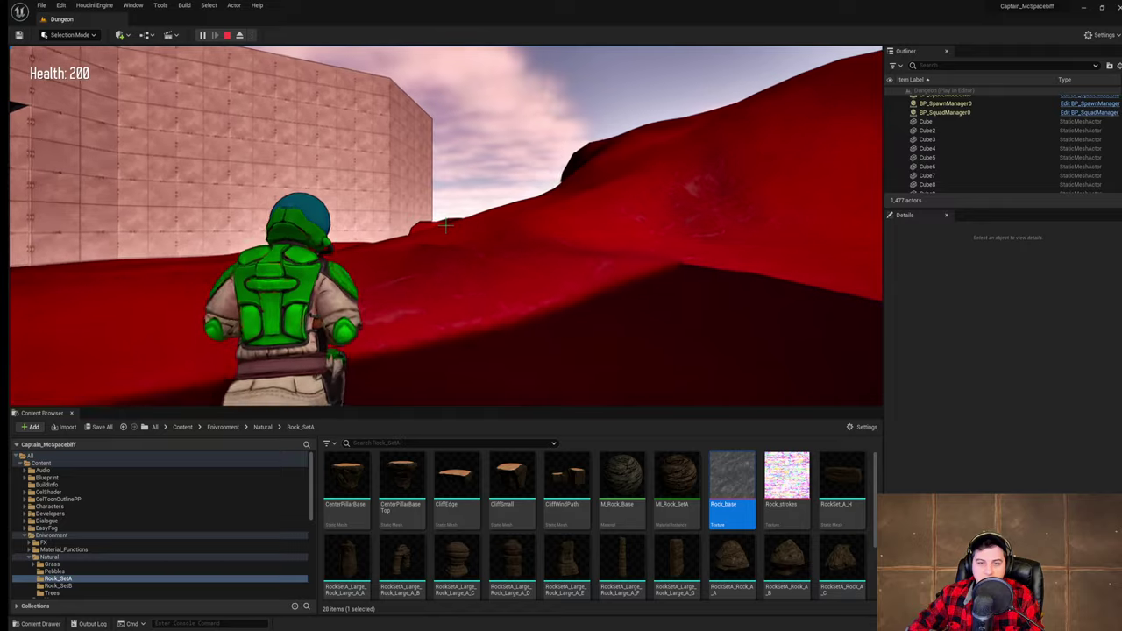
key("w")
key("w")
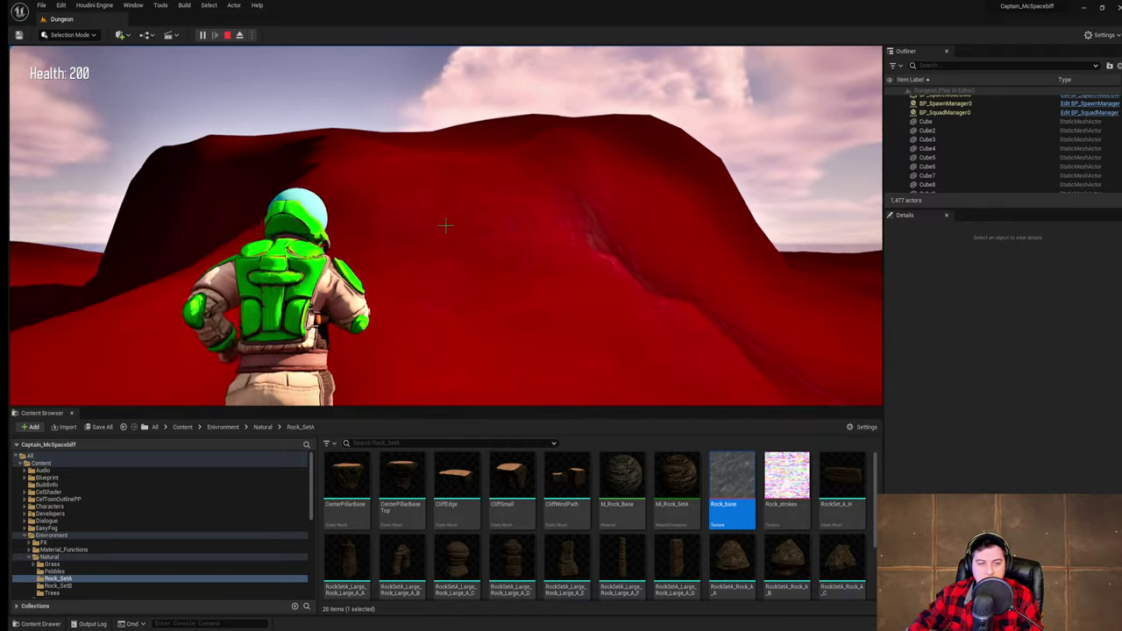
key("space")
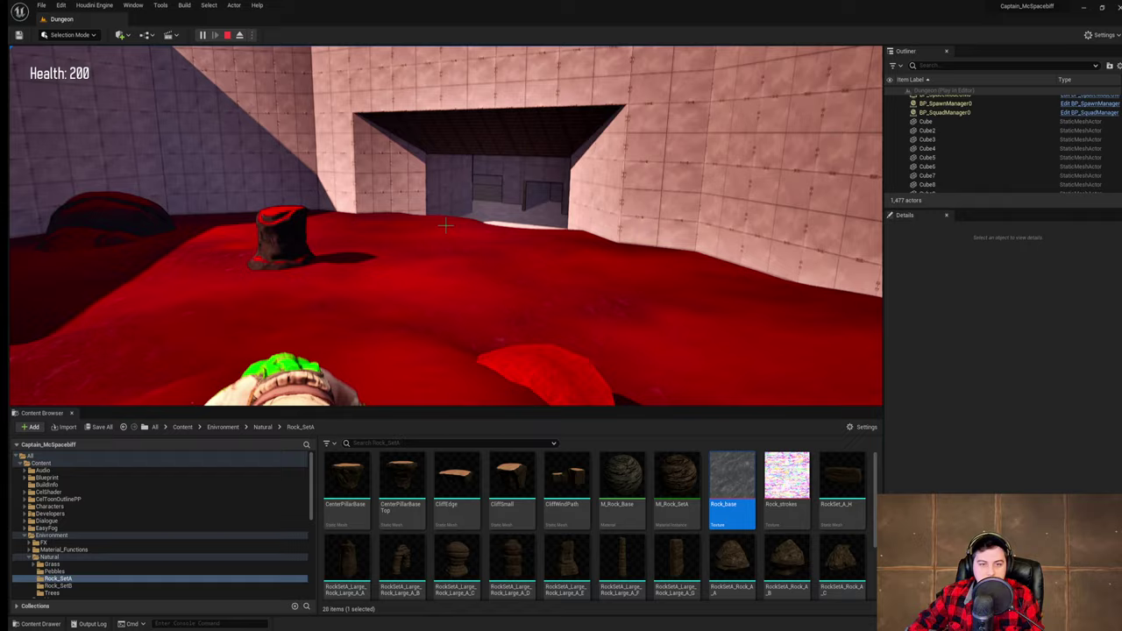
key("w")
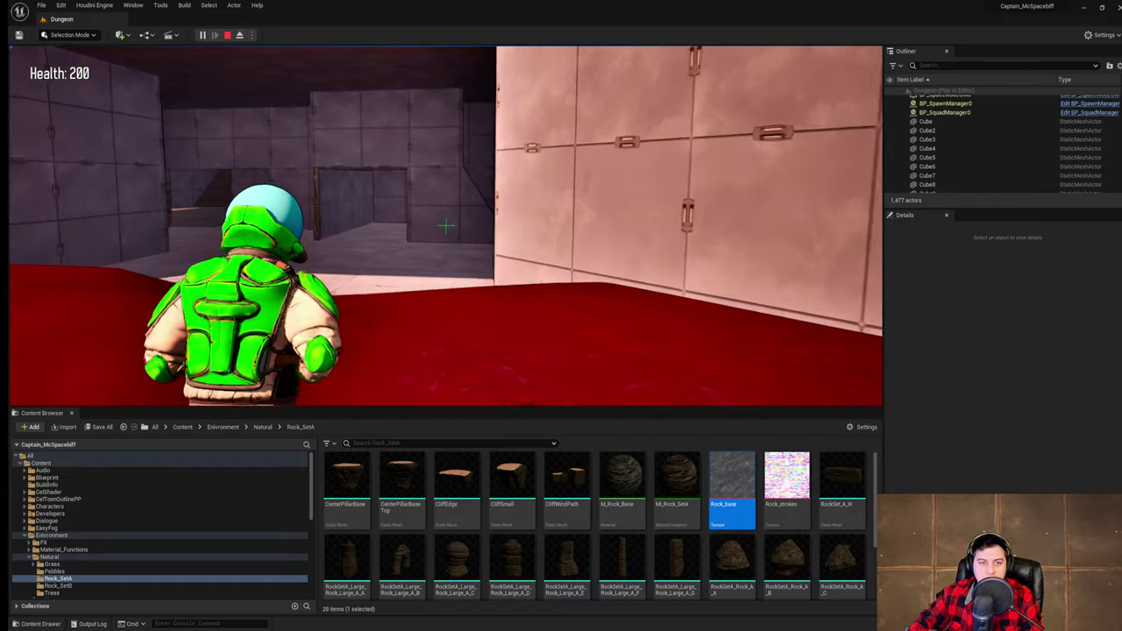
key("w")
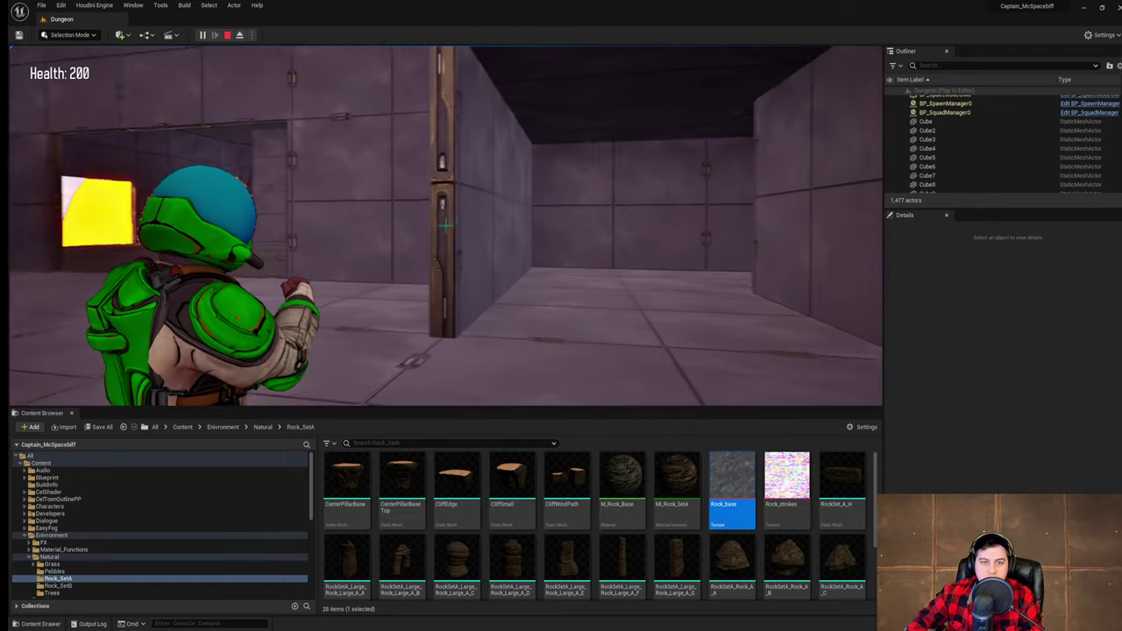
key("w")
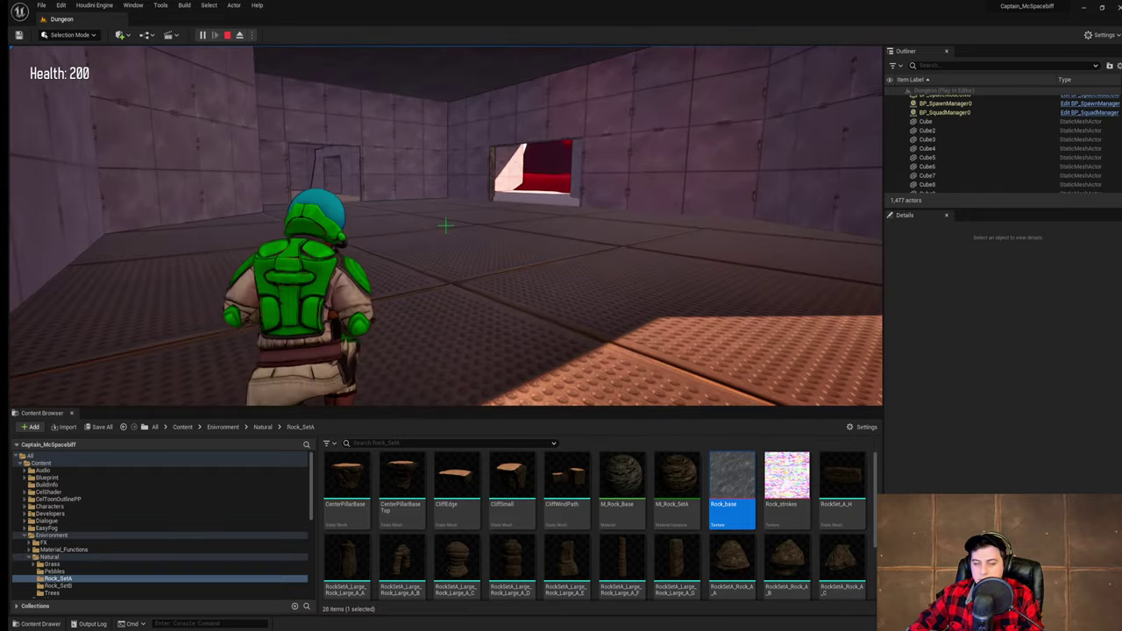
- Examine the outdoor courtyard in play, walking around its rocks, hills and building entrance, and end the play session
key("w")
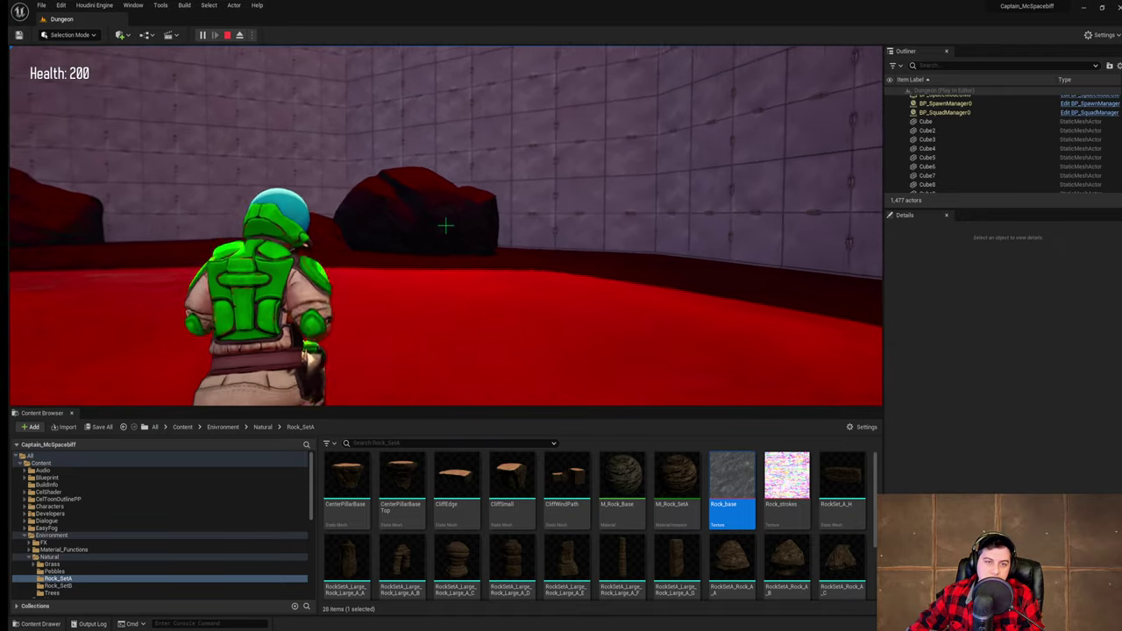
key("w")
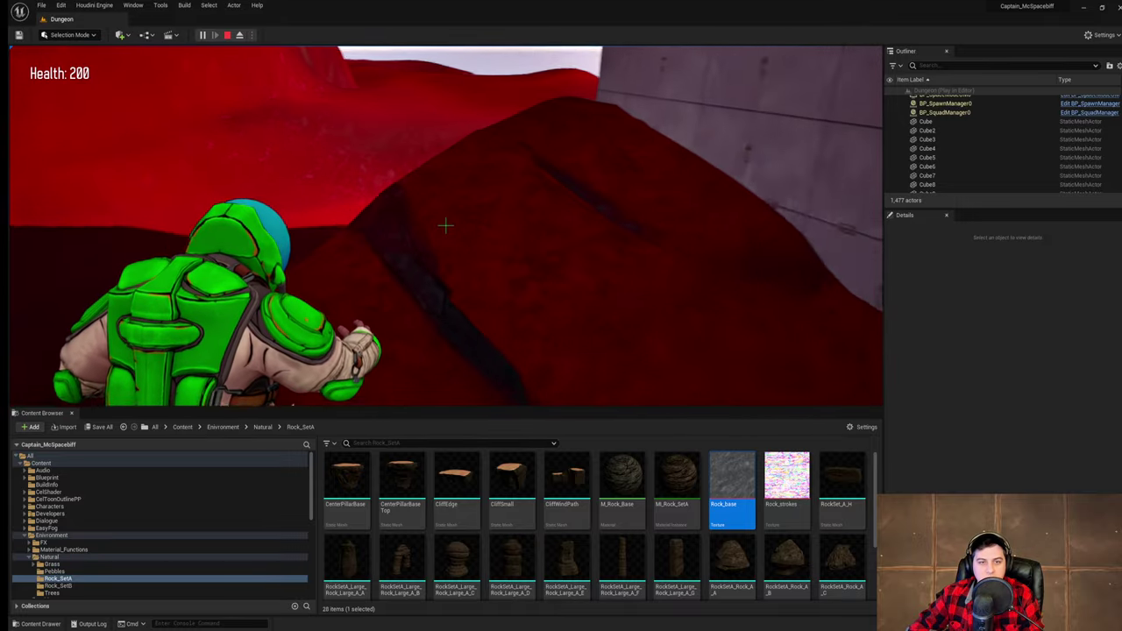
key("w")
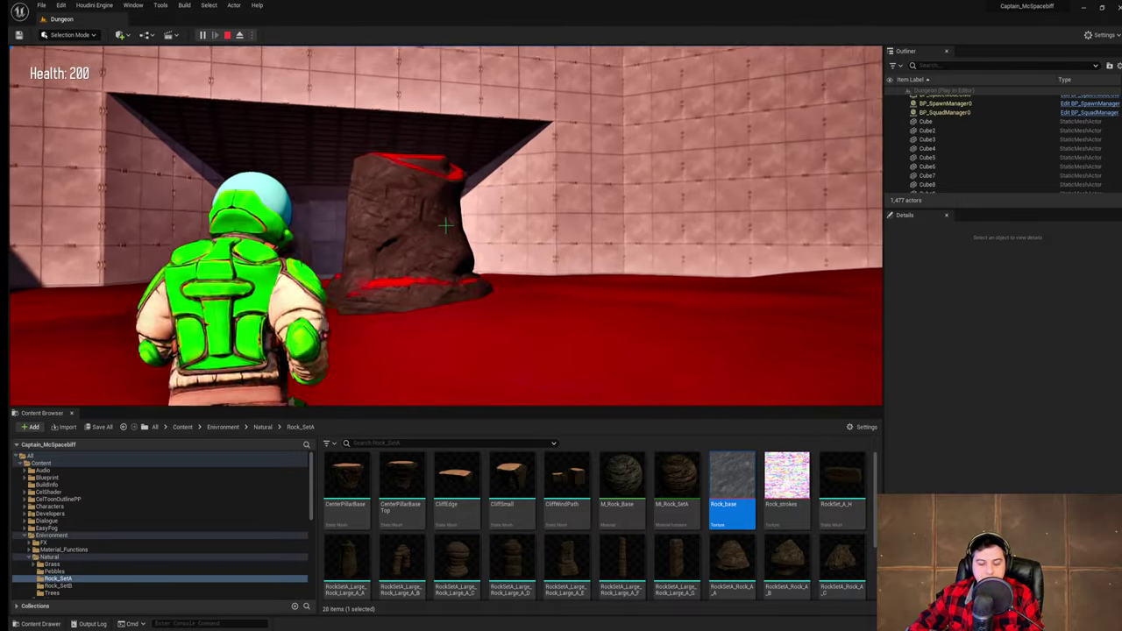
key("w")
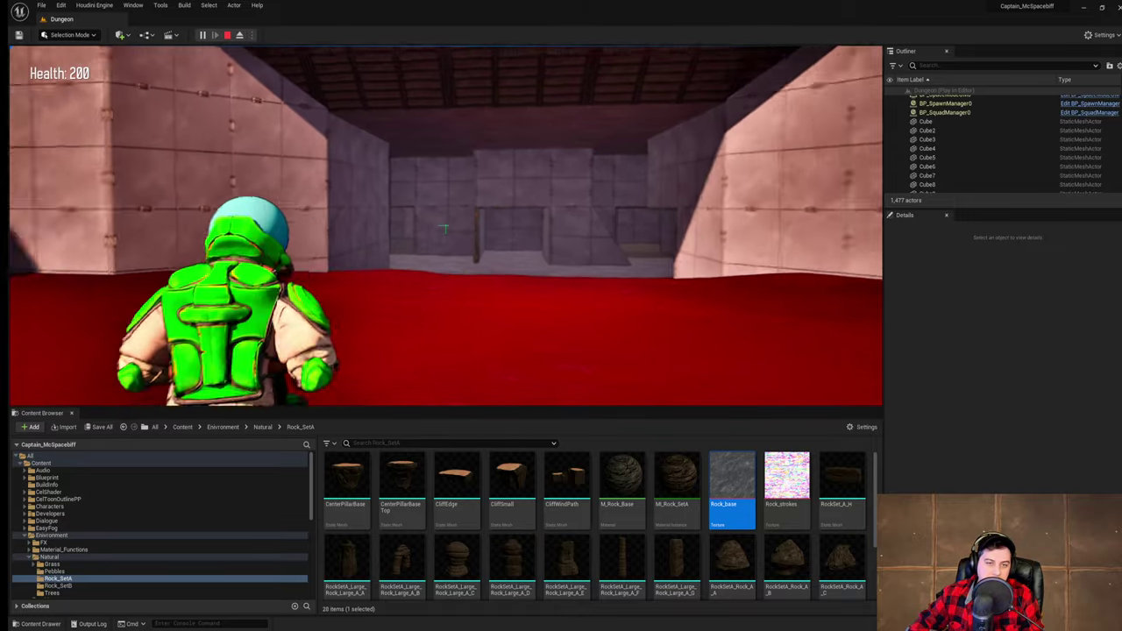
key("w")
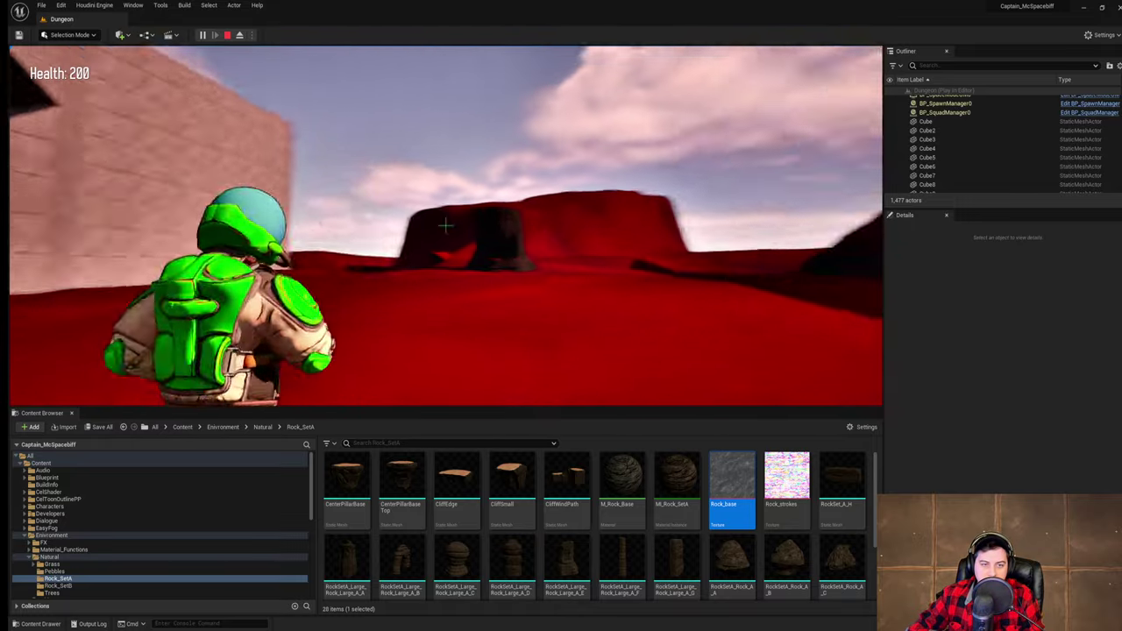
key("w")
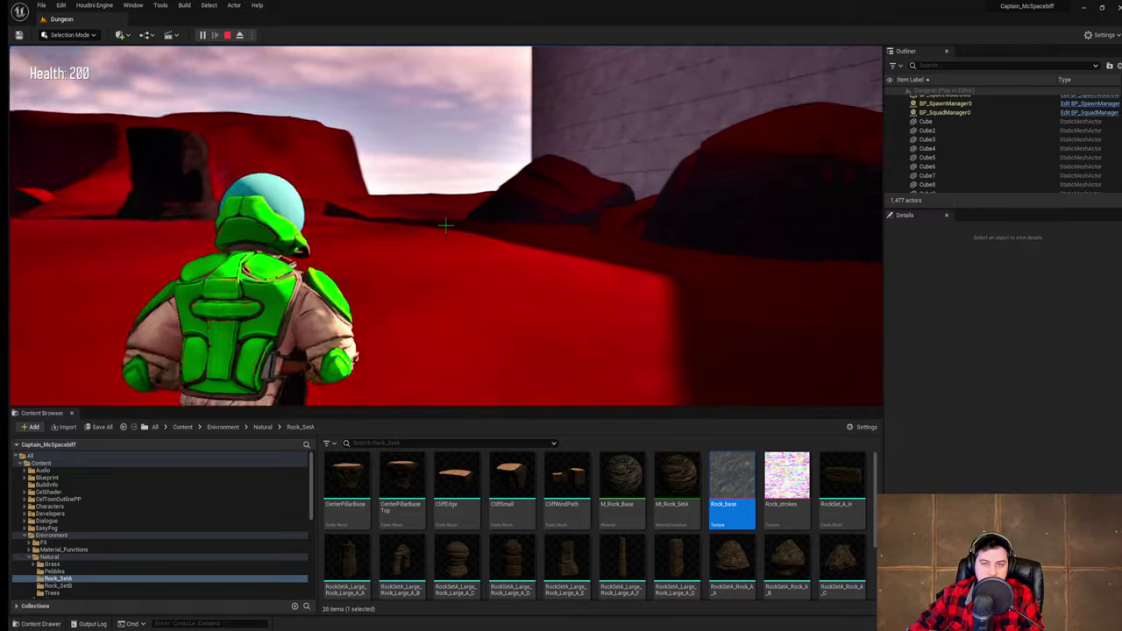
key("w")
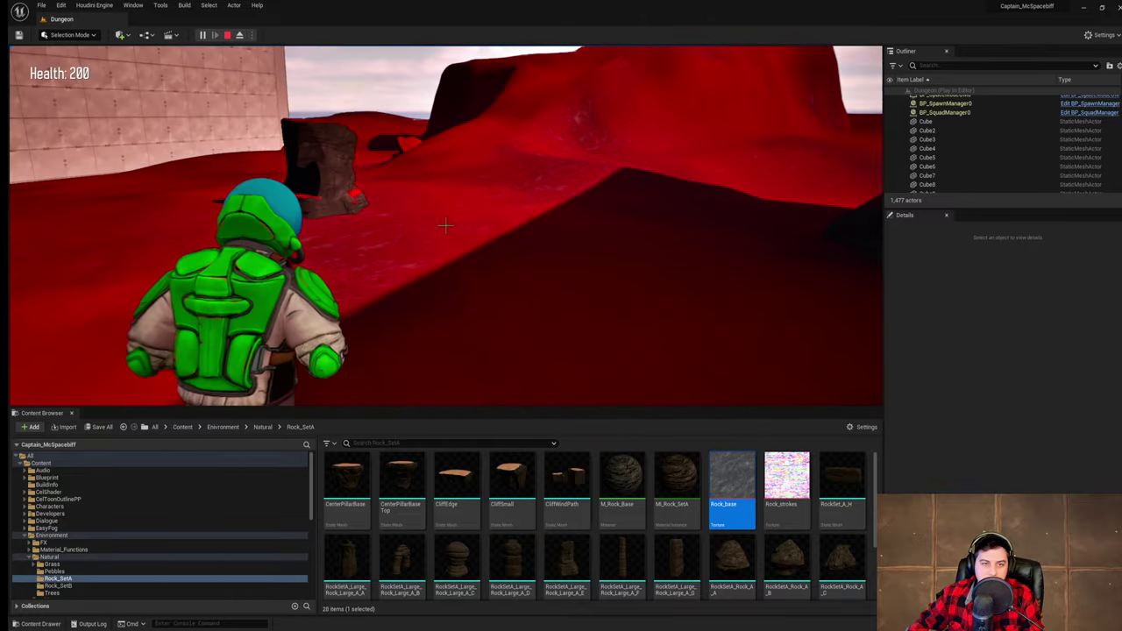
key("w")
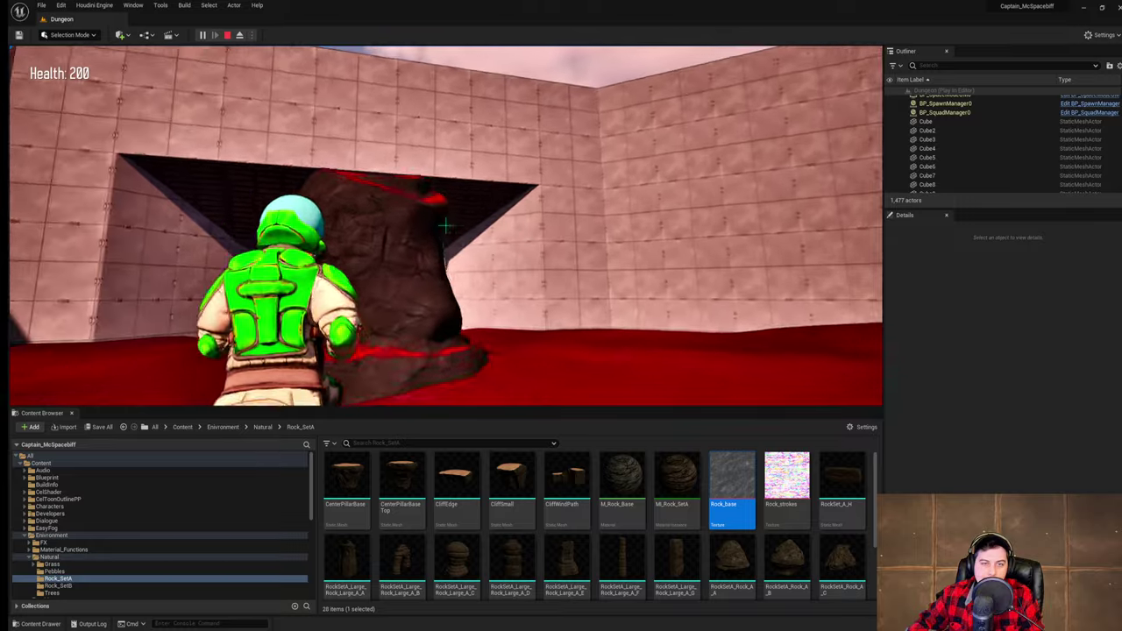
key("w")
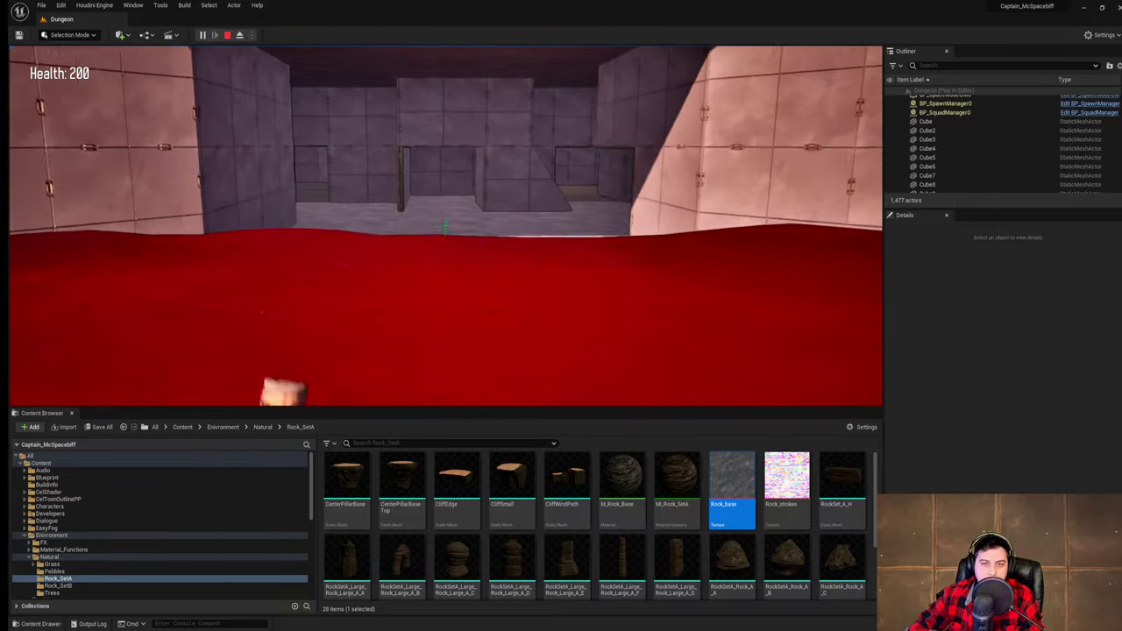
key("Escape")
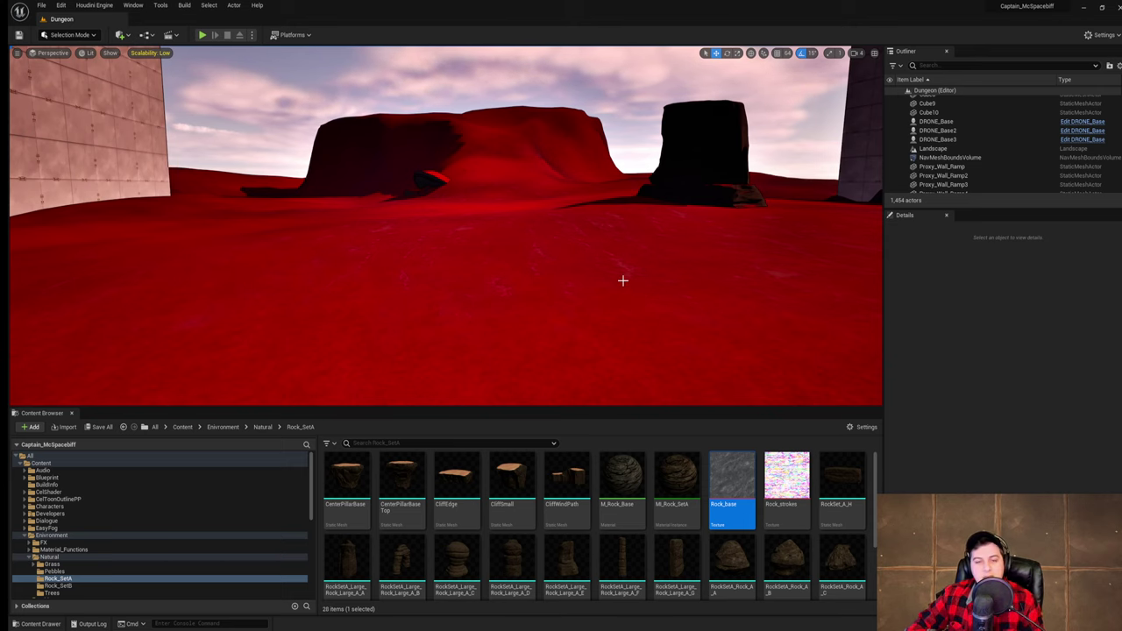
- Save the current Dungeon level
key("w")
mouse_move(623, 281)
right_mouse_down()
mouse_move(621, 247)
mouse_move(594, 221)
mouse_move(526, 263)
mouse_move(631, 320)
mouse_move(613, 329)
mouse_move(604, 377)
mouse_move(526, 386)
mouse_move(482, 372)
mouse_move(609, 285)
right_mouse_up()
key("s")
key("w")
left_click(41, 6)
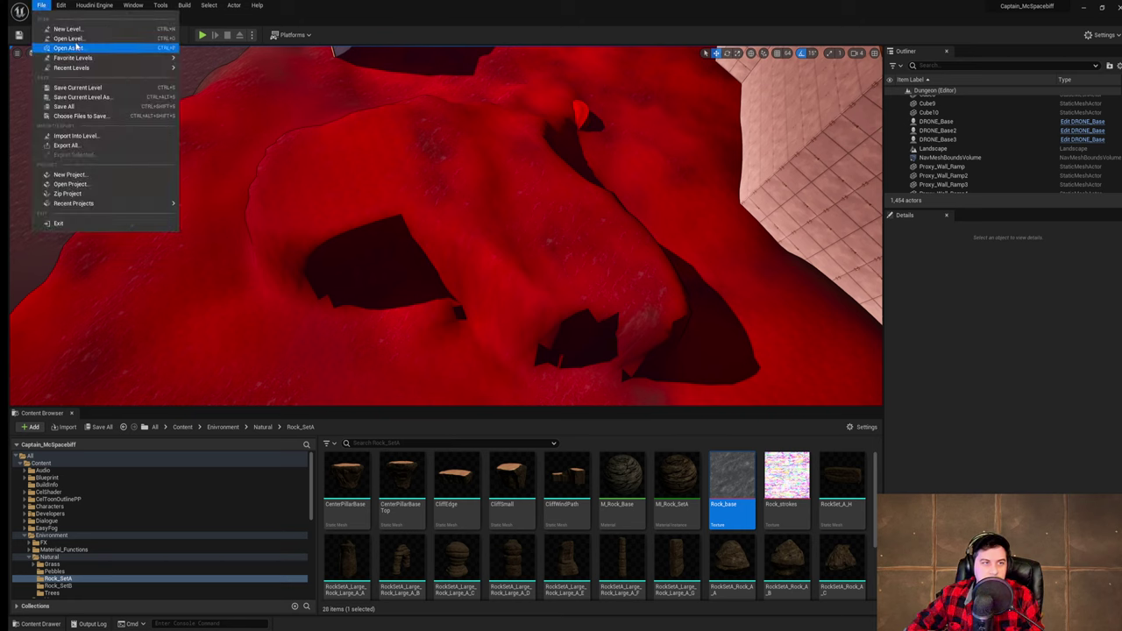
left_click(87, 89)
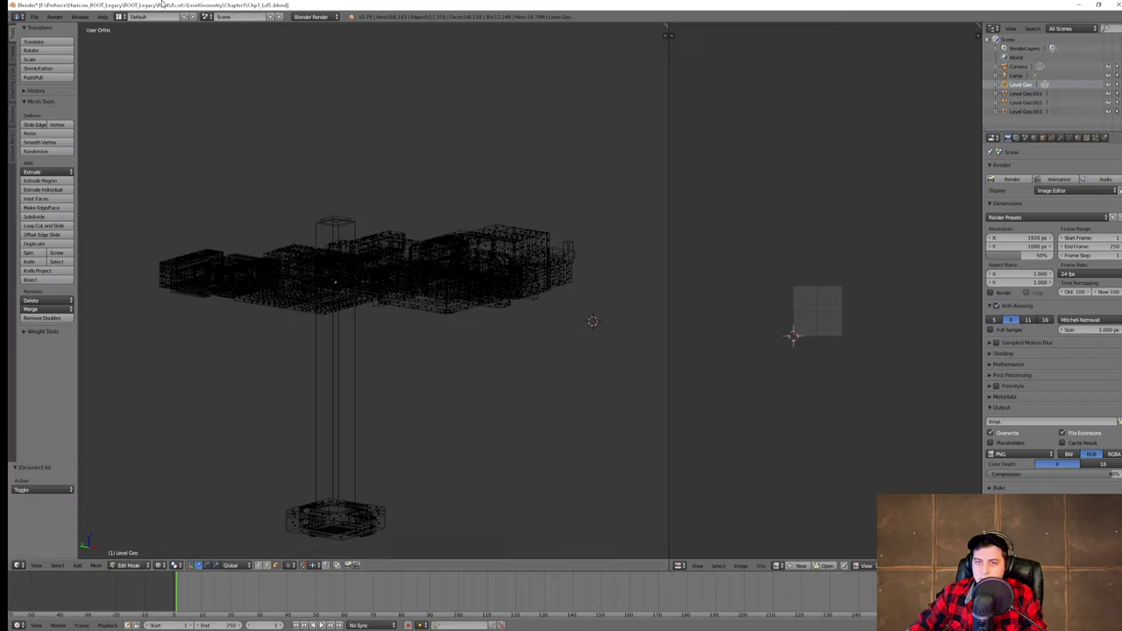
- Switch to Blender and show the Level Geo mesh in solid shading from inside its rooms
mouse_move(490, 280)
middle_mouse_down()
mouse_move(461, 293)
mouse_move(445, 278)
middle_mouse_up()
scroll(469, 285, "up", 8)
key("z")
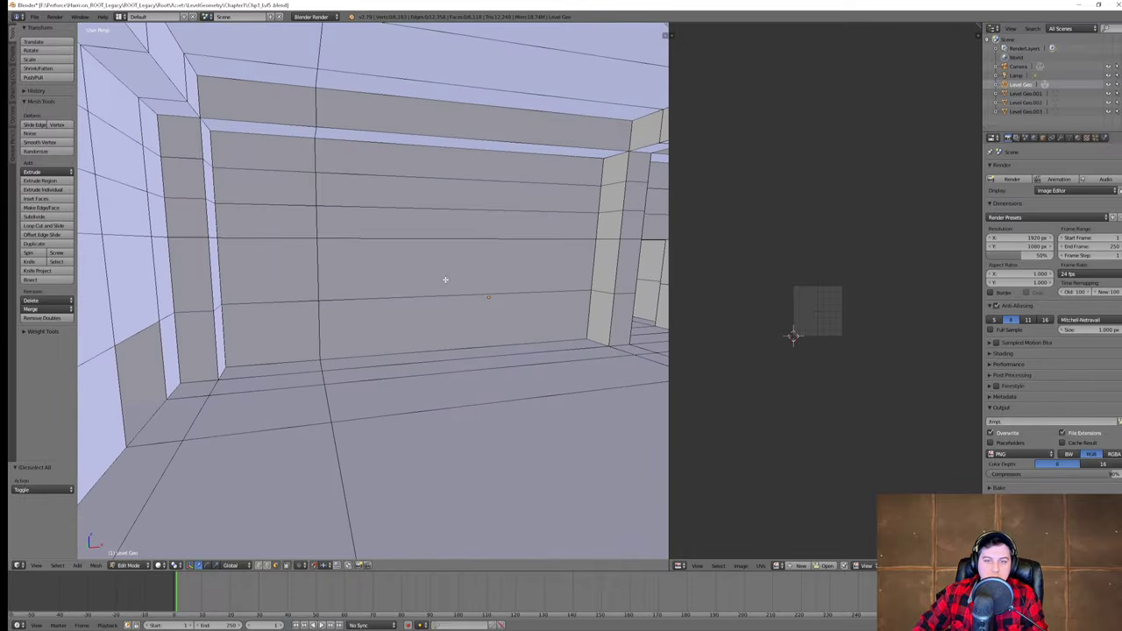
- Examine the rooms and corridors of the Level Geo mesh from first-person height using walk navigation
key("shift+f")
key("w")
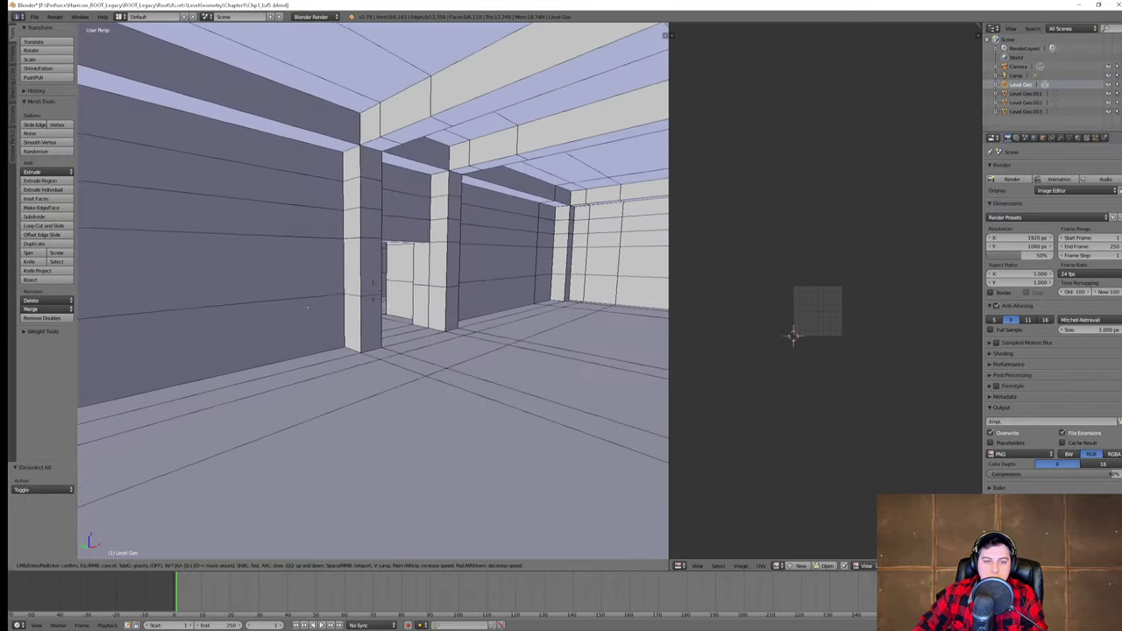
key("w")
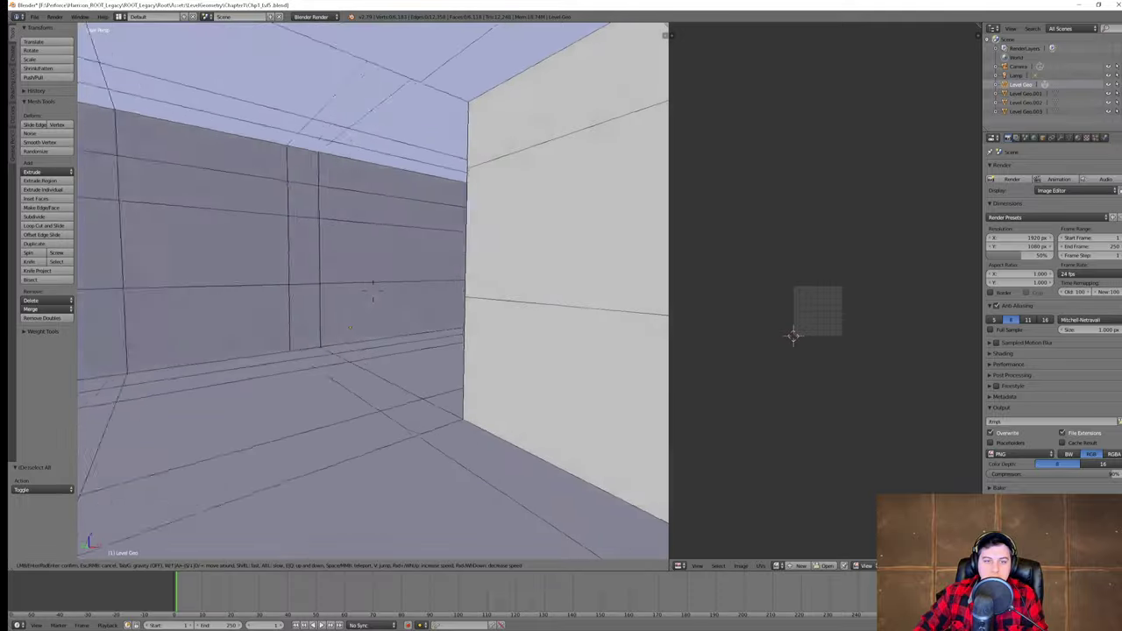
key("w")
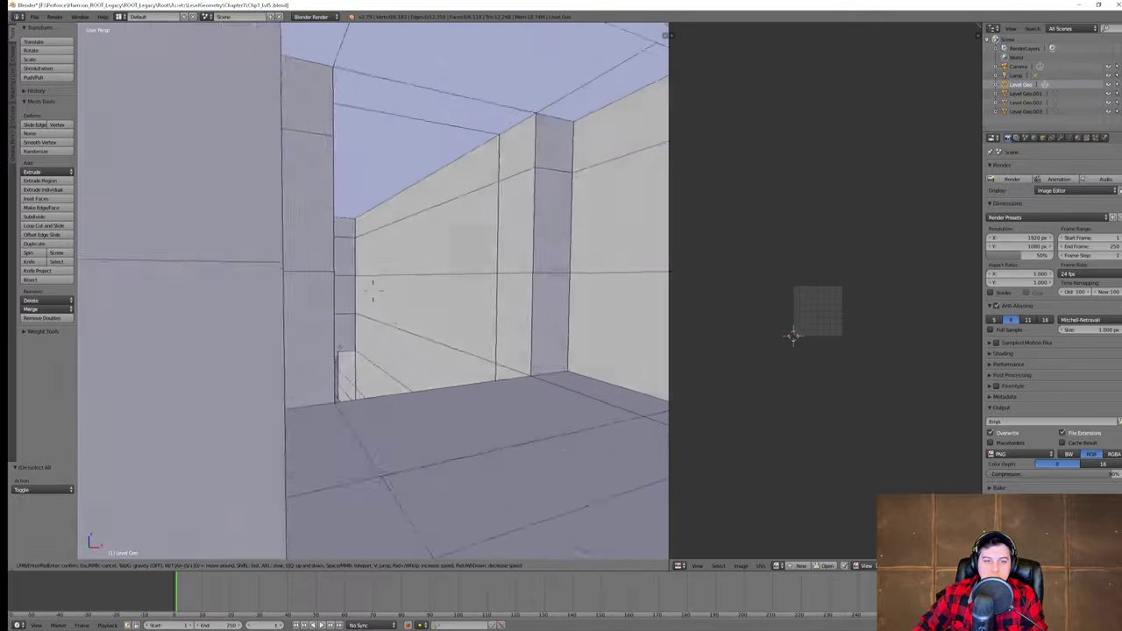
key("w")
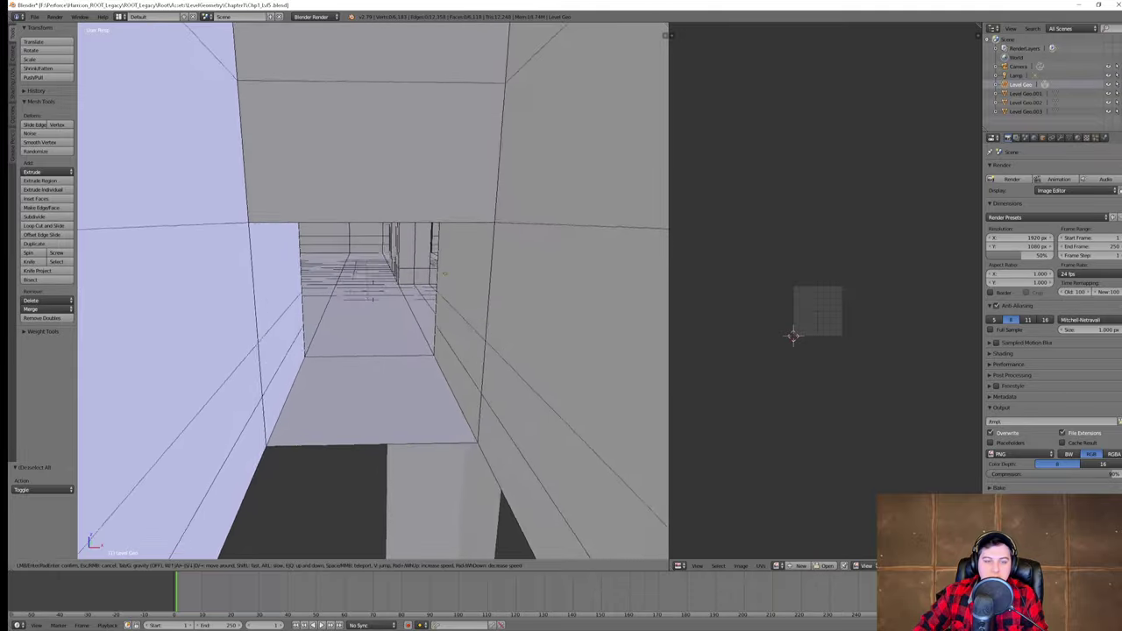
key("w")
key("w")
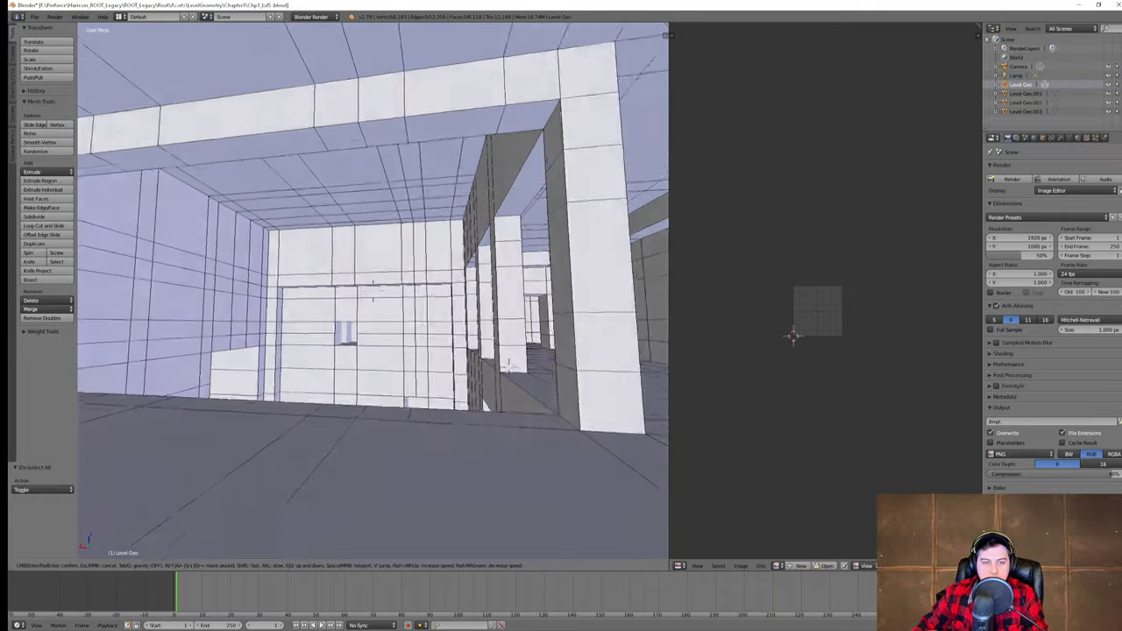
key("w")
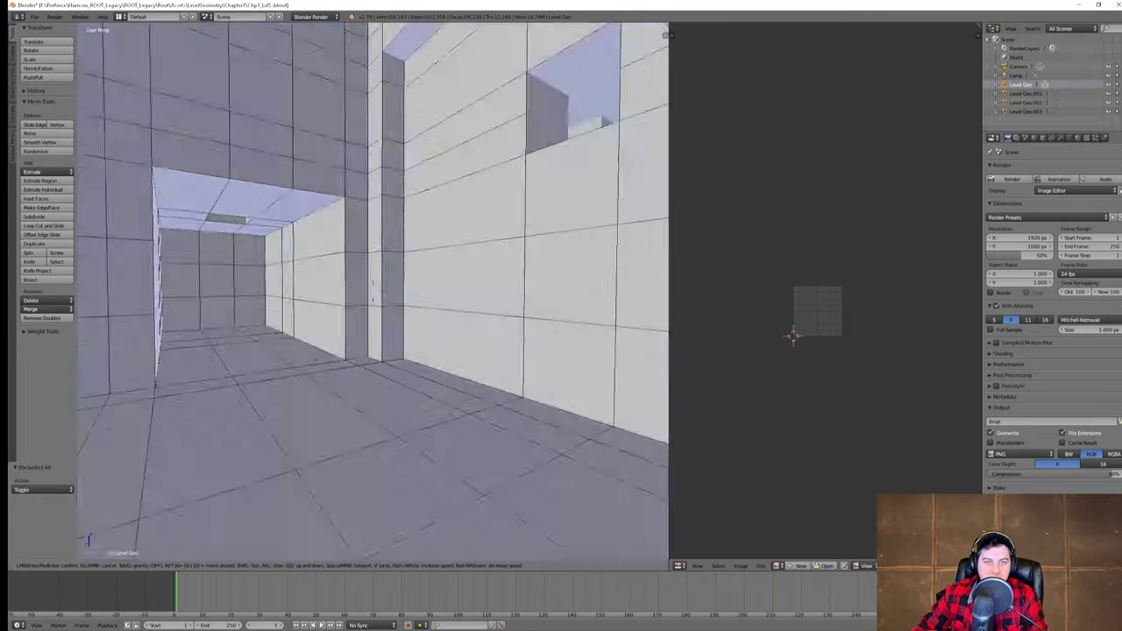
key("w")
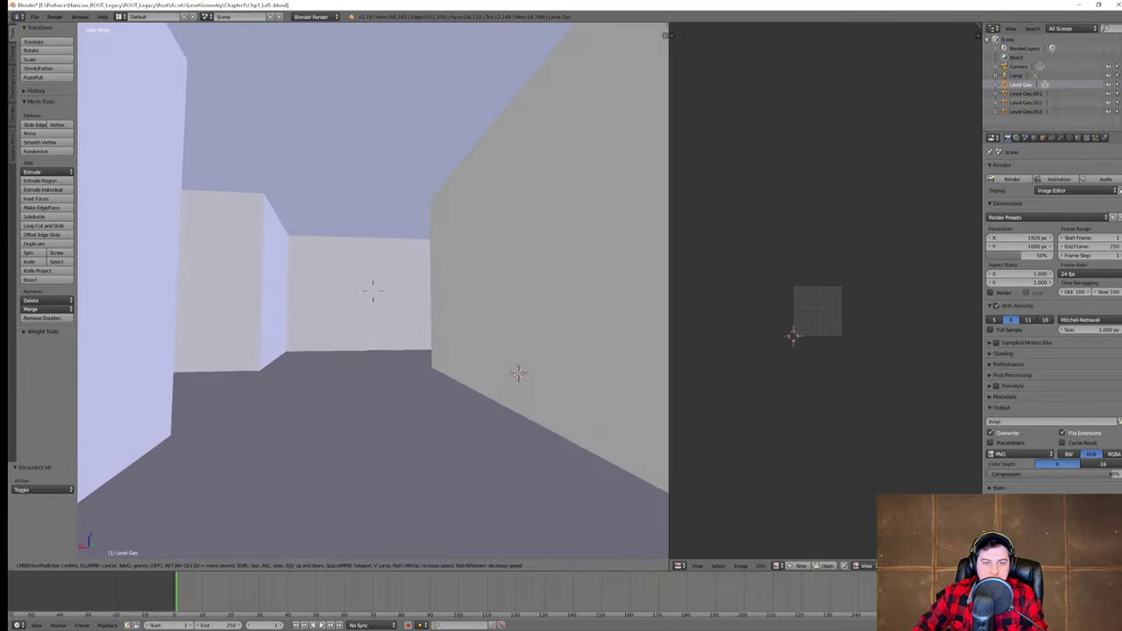
key("w")
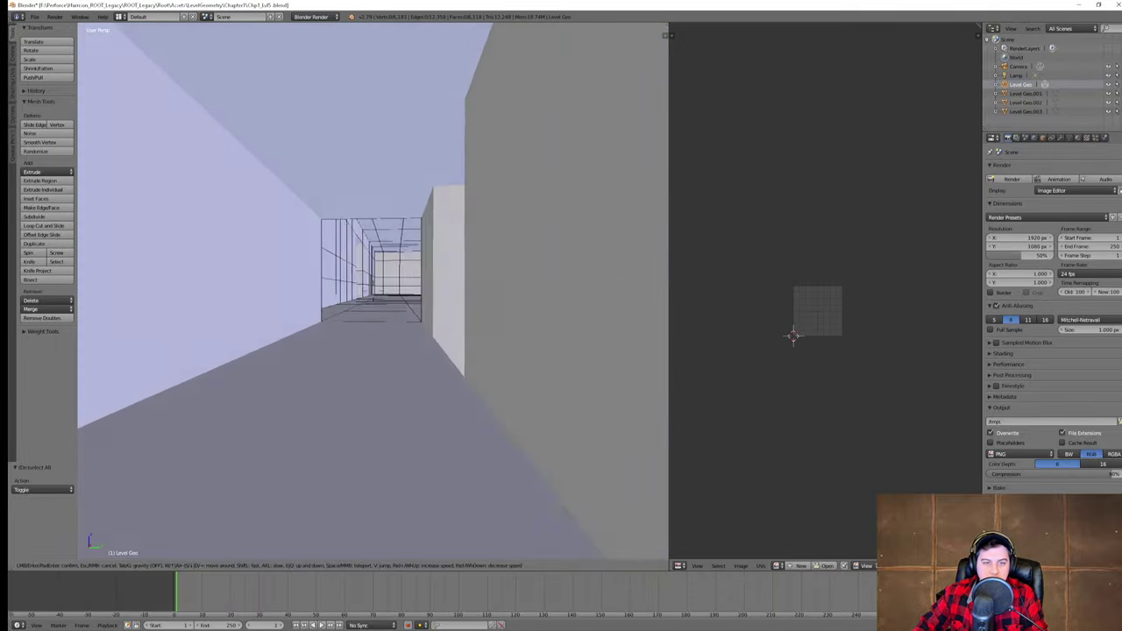
key("w")
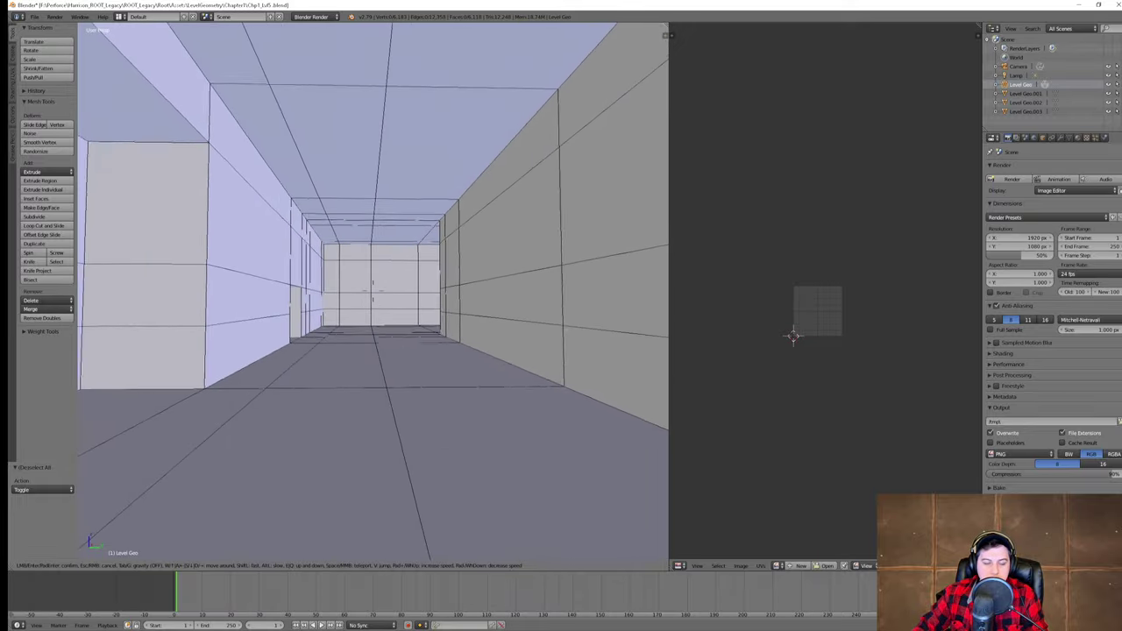
key("w")
left_click(353, 293)
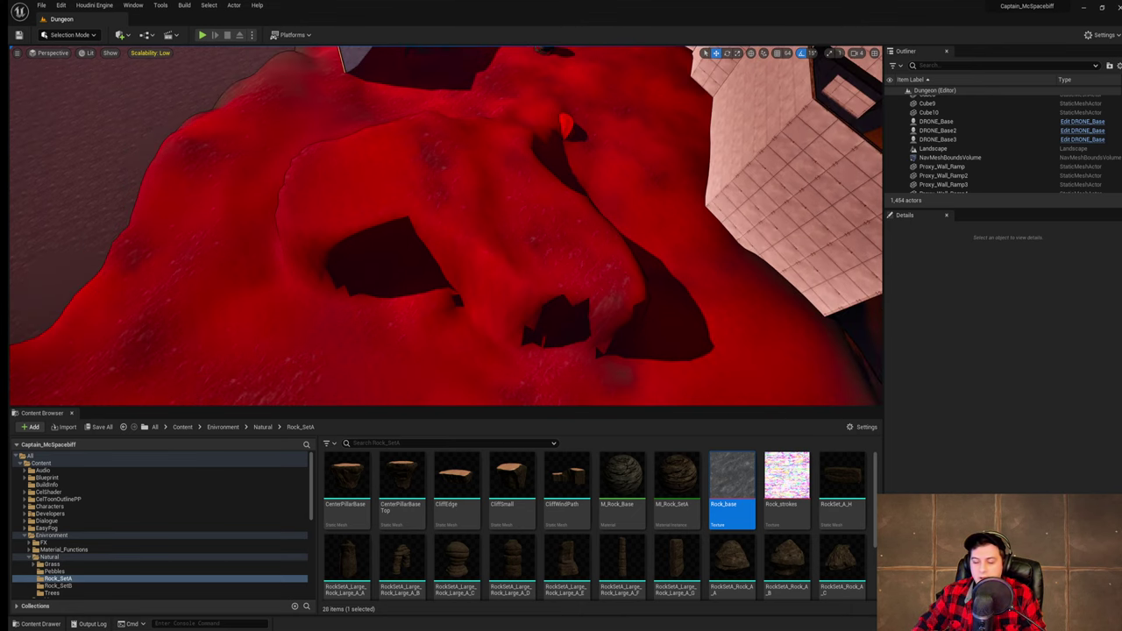
- Switch back to Unreal Engine, frame the whole red landscape from above and save the current level
key("w")
right_click_drag(598, 263, 583, 235)
key("a")
key("d")
key("a")
key("d")
key("s")
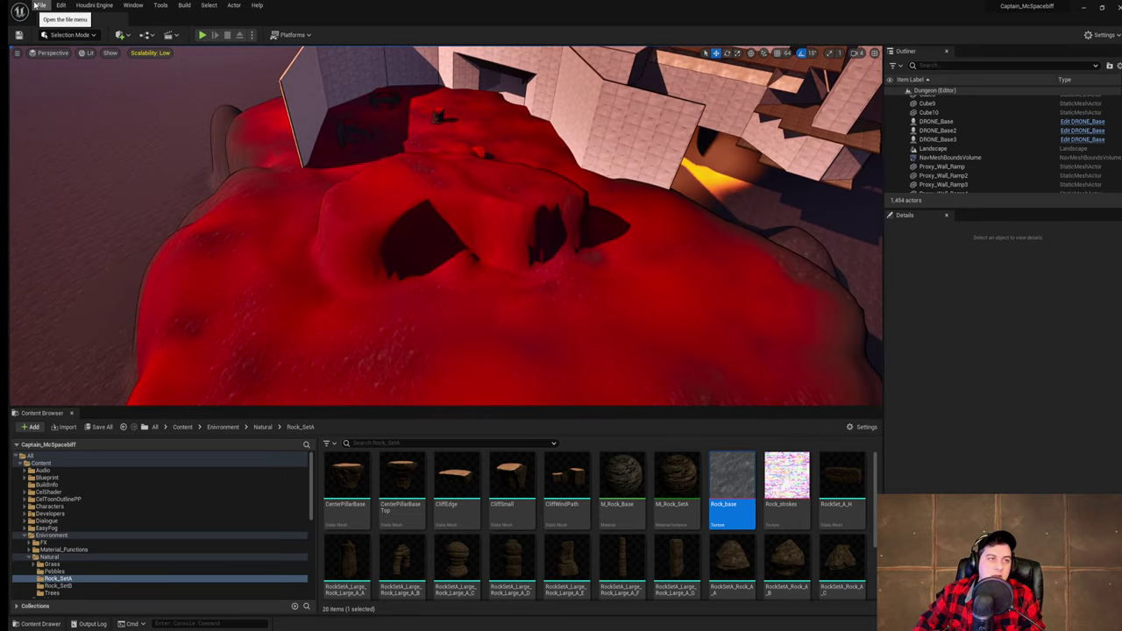
left_click(38, 5)
left_click(75, 92)
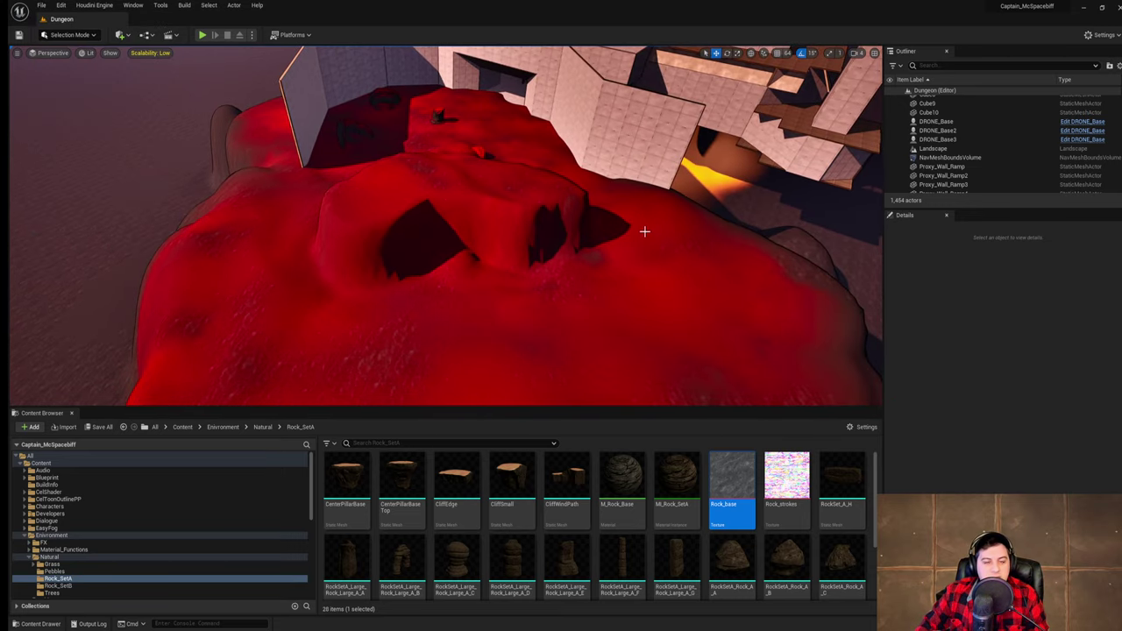
- Look over the ridges and dark hollows of the red landscape from several angles
right_click_drag(644, 231, 580, 244)
key("w")
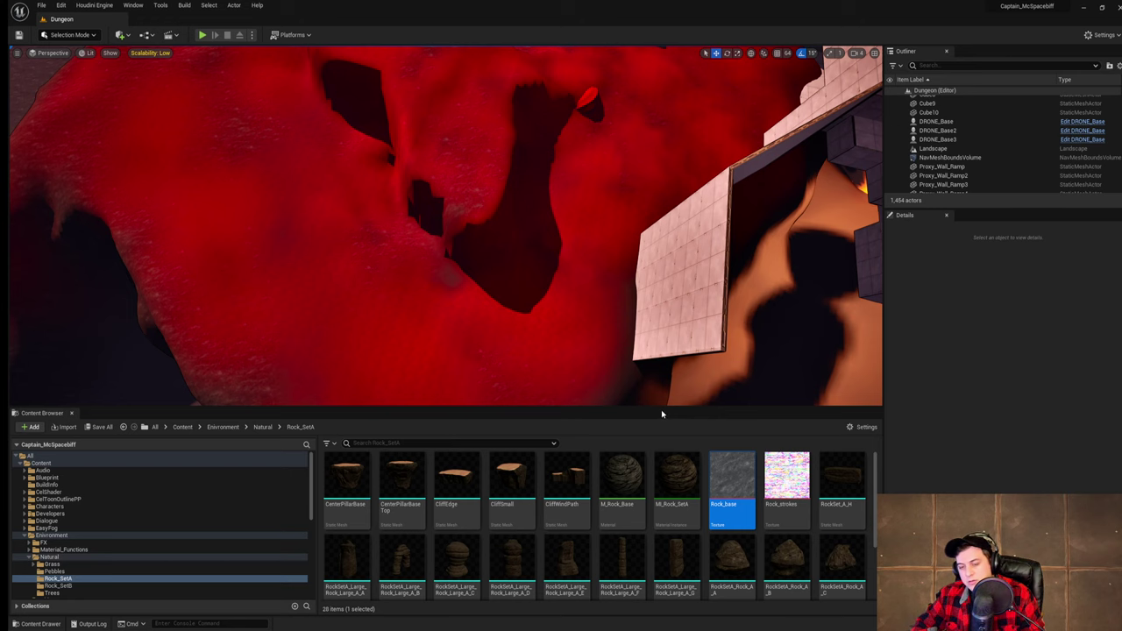
key("a")
mouse_move(451, 272)
right_mouse_down()
mouse_move(578, 254)
mouse_move(453, 288)
right_mouse_up()
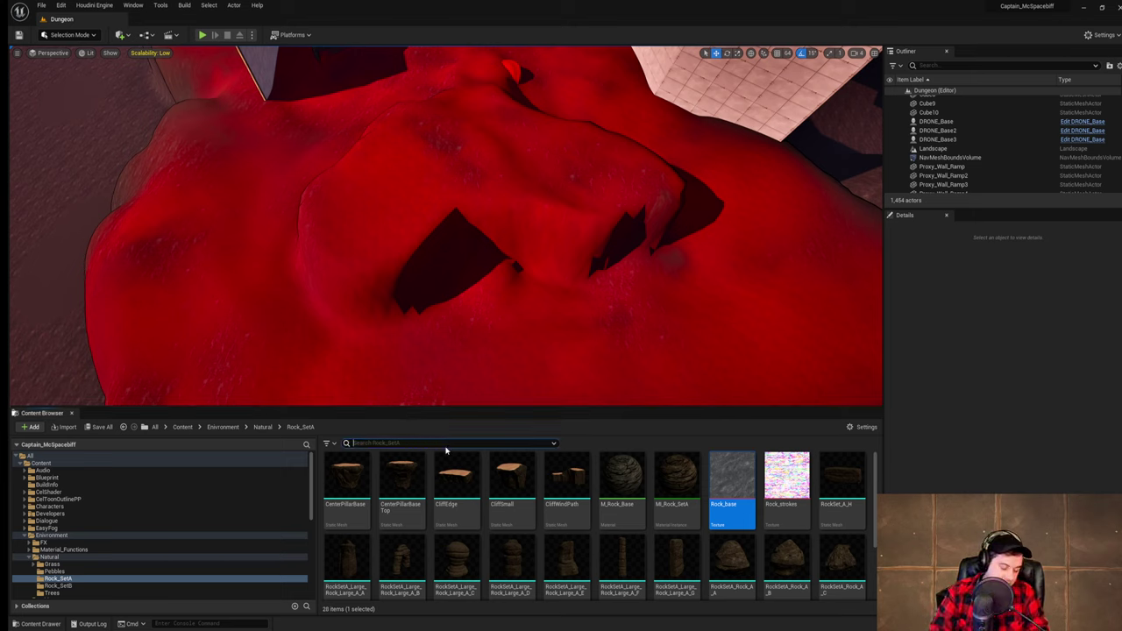
right_click_drag(516, 353, 468, 328)
key("d")
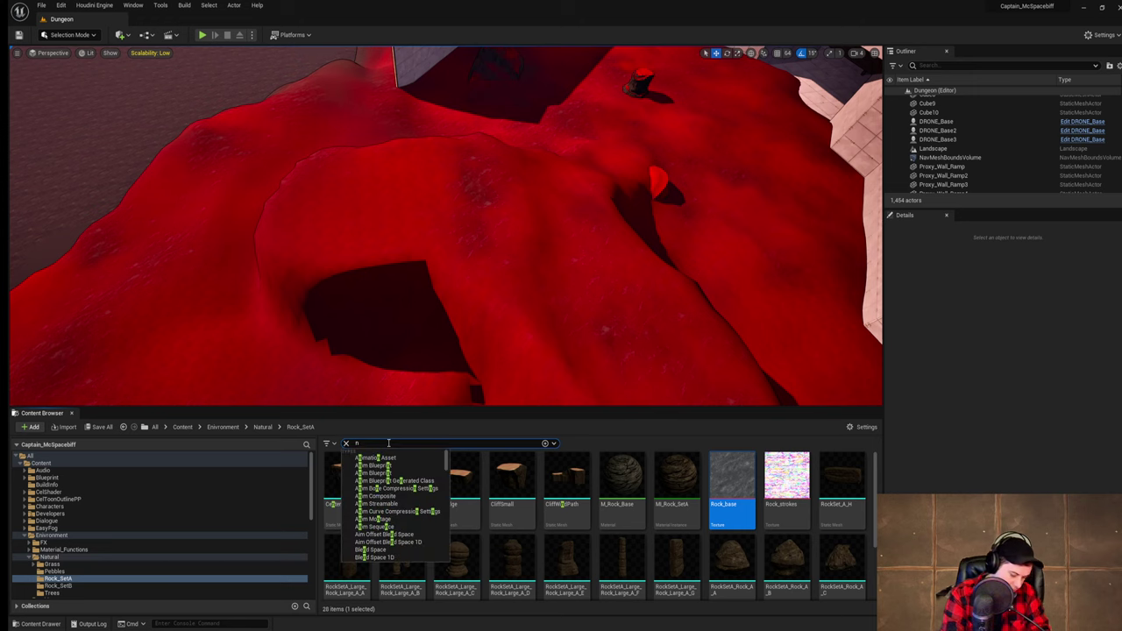
- Search all project content for npc assets
type("c")
left_click(347, 444)
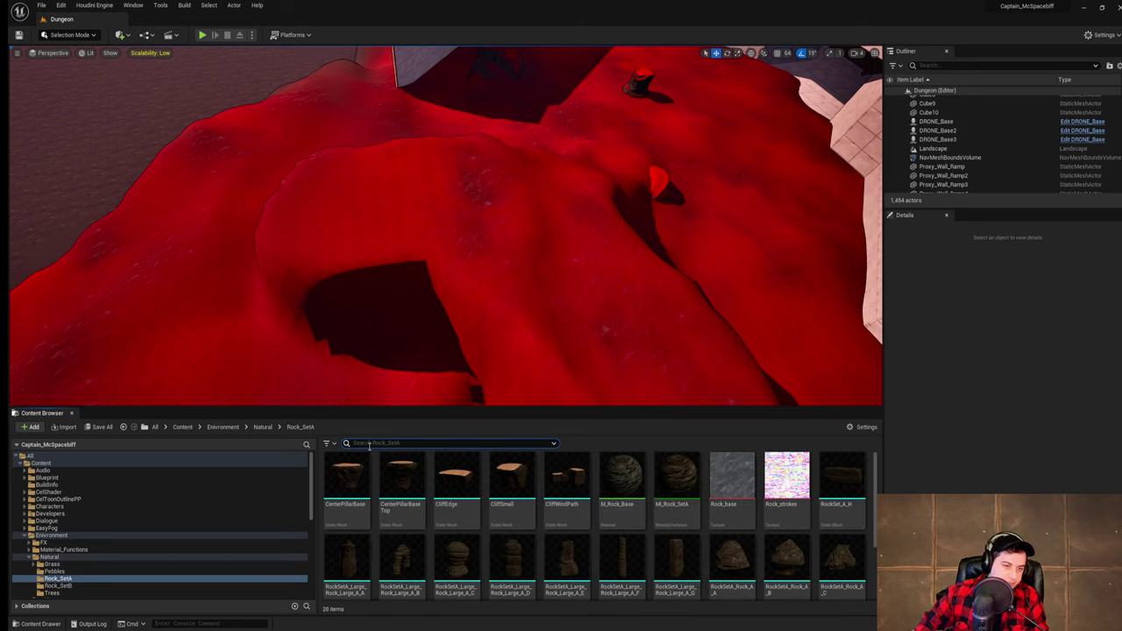
left_click(155, 428)
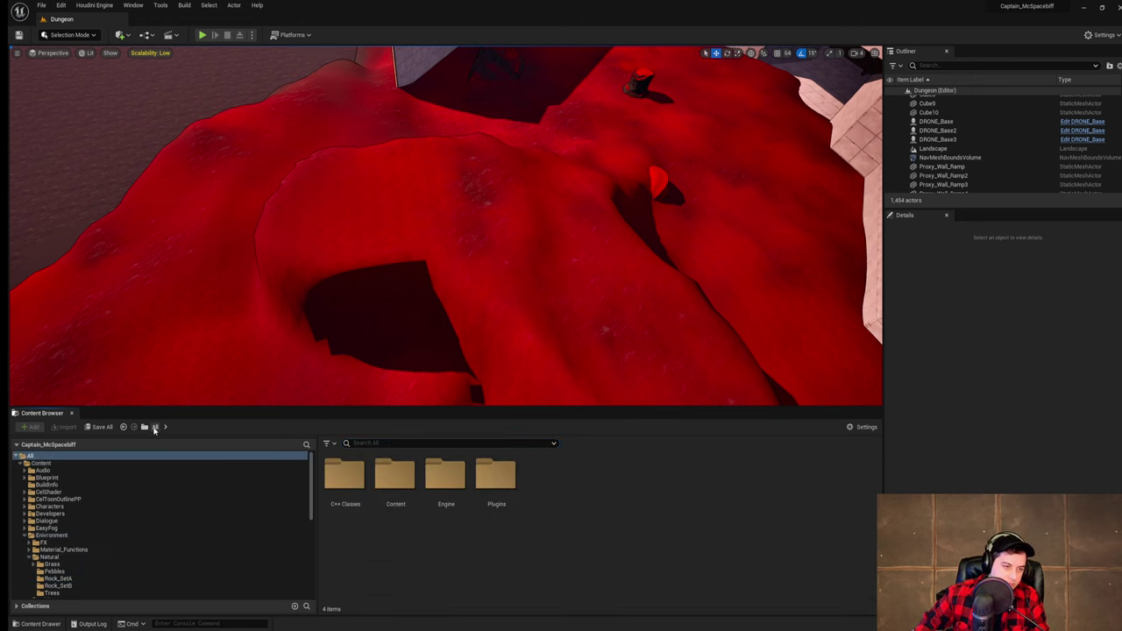
left_click(416, 443)
type("npoc")
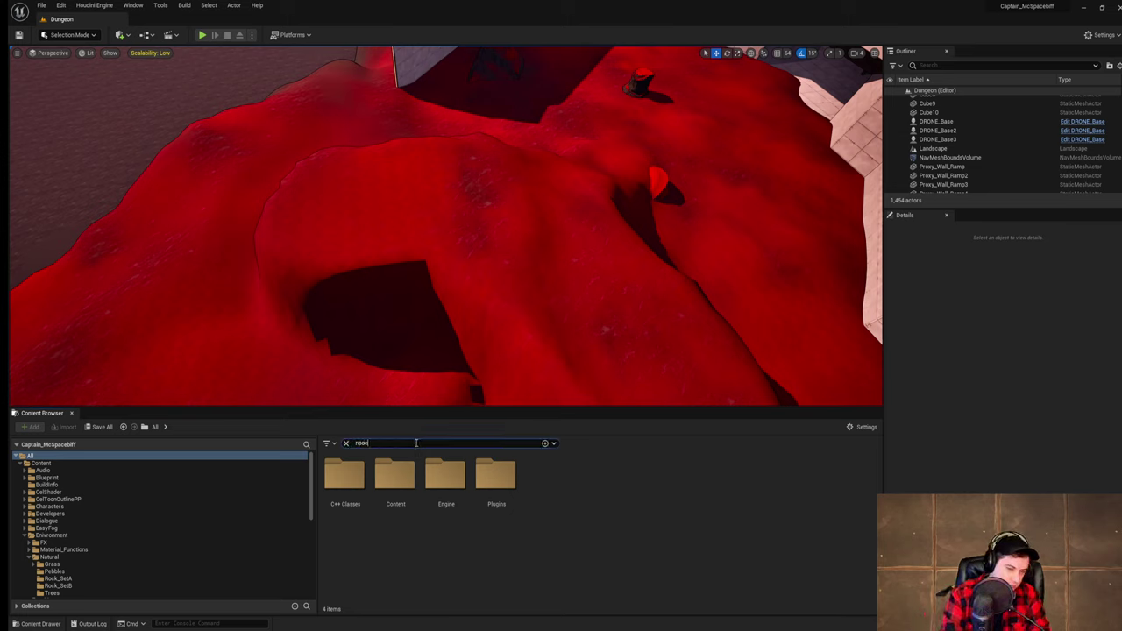
key("BackSpace")
key("BackSpace")
type("c")
scroll(651, 537, "down", 1)
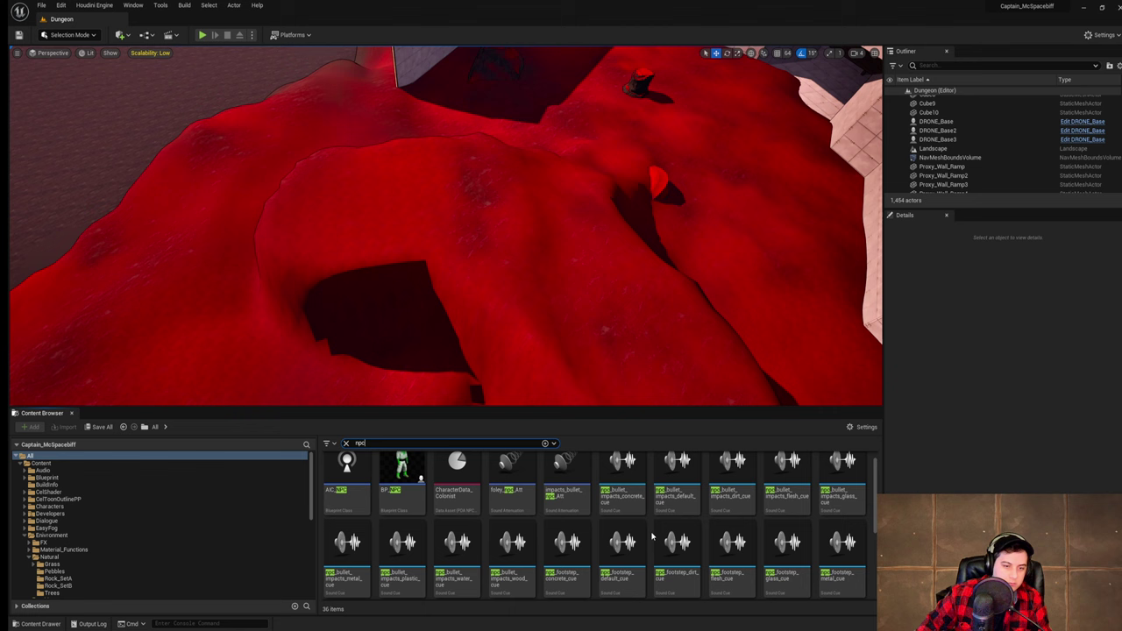
scroll(648, 539, "up", 1)
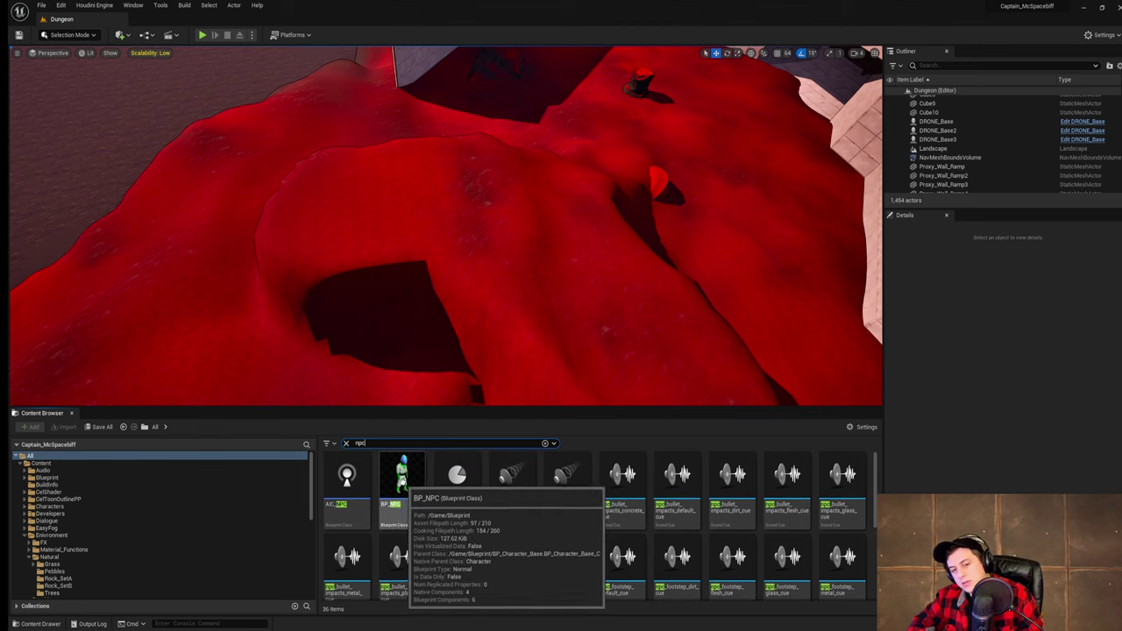
- Place a BP_NPC character on the red landscape as a scale reference, view it at ground level and delete it
left_click_drag(403, 482, 538, 256)
key("w")
right_click_drag(538, 256, 510, 149)
key("w")
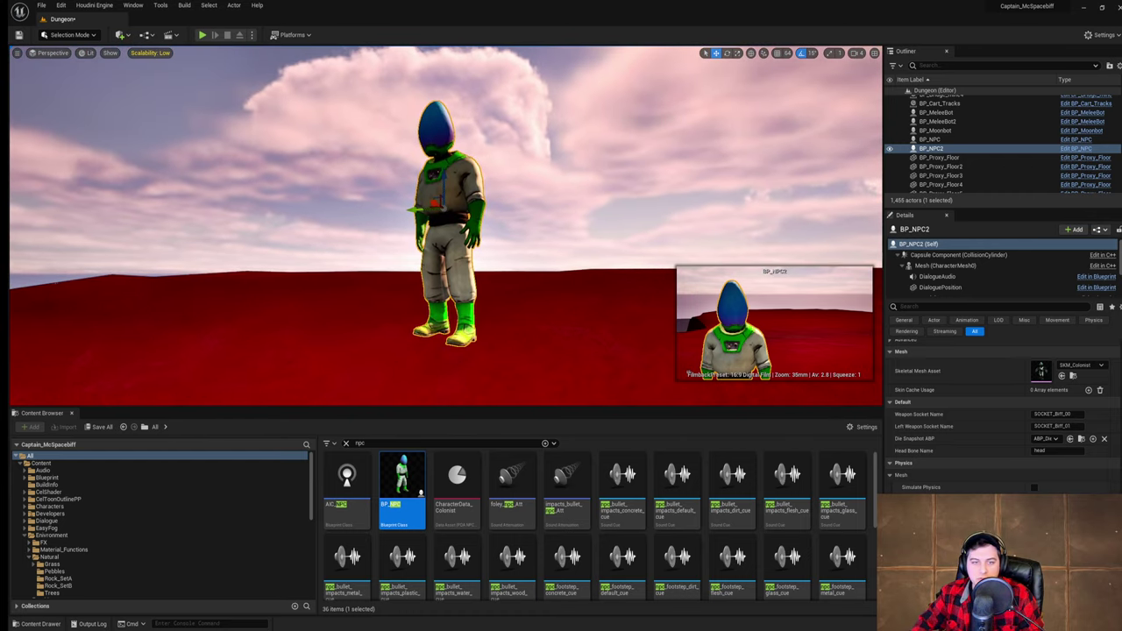
key("a")
right_click_drag(605, 258, 701, 247)
key("d")
right_click_drag(556, 243, 533, 242)
key("Delete")
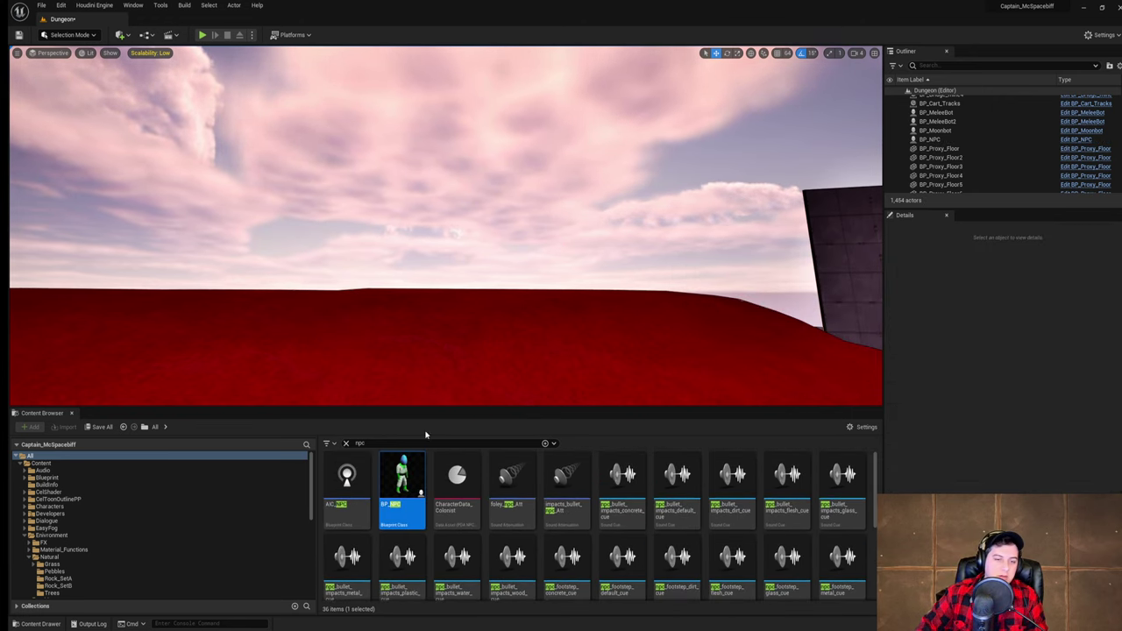
- Search all project content for colonist assets and clear the search
left_click(345, 443)
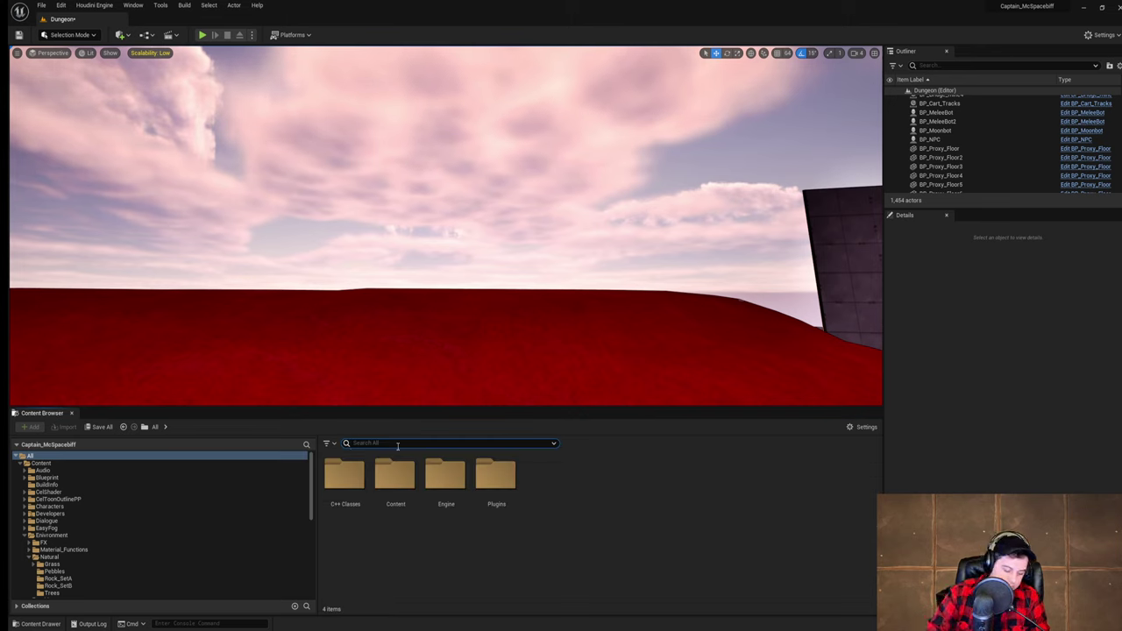
type("colonio")
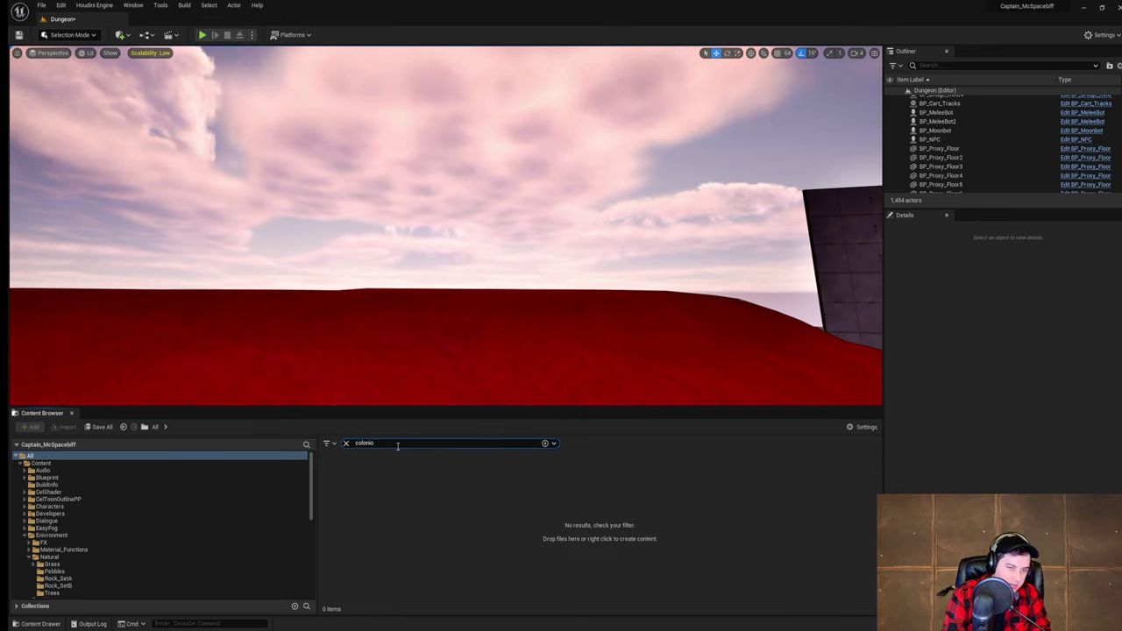
key("BackSpace")
type("st")
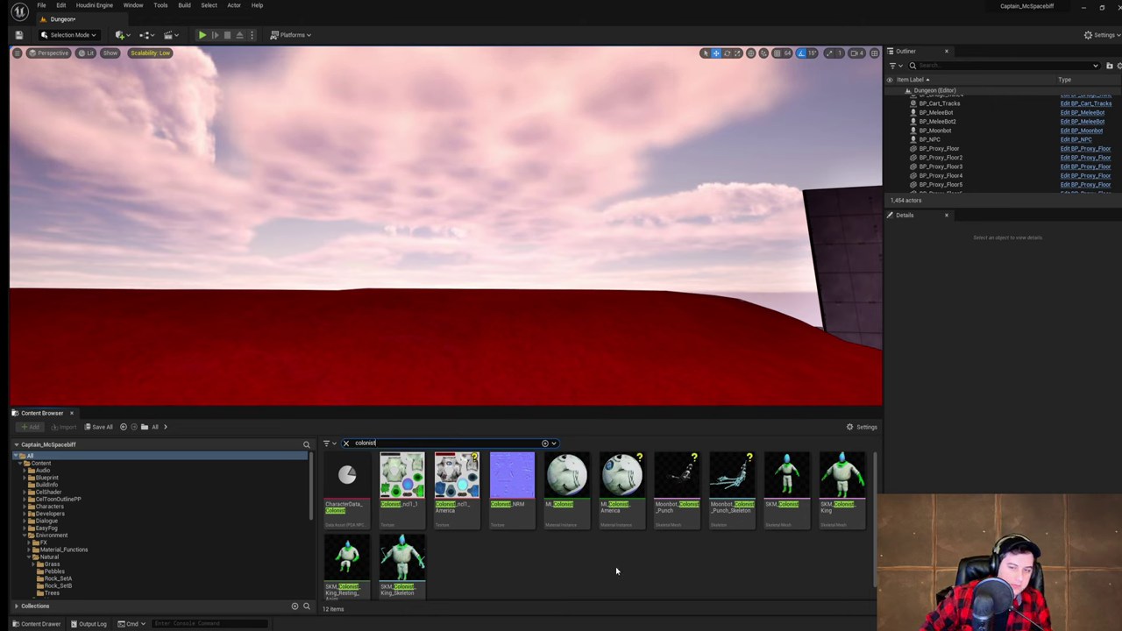
left_click(346, 444)
- Switch to Landscape mode and cut into the steep side of the raised red plateau with the Flatten tool
mouse_move(601, 323)
right_mouse_down()
mouse_move(613, 394)
mouse_move(602, 324)
right_mouse_up()
key("s")
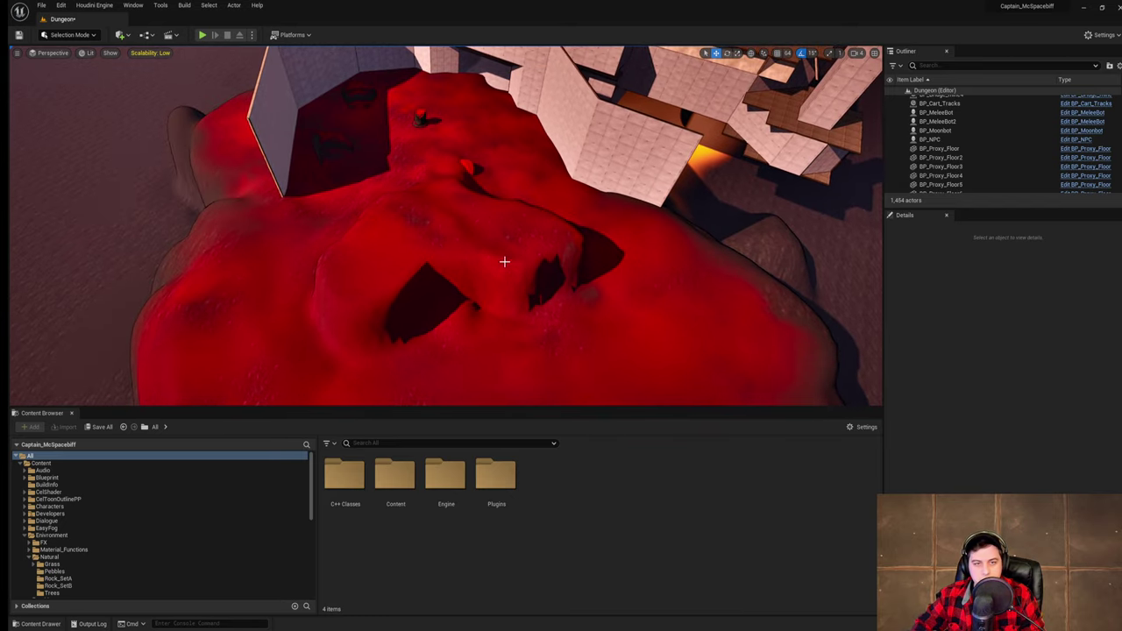
key("w")
mouse_move(503, 261)
right_mouse_down()
mouse_move(531, 273)
mouse_move(519, 163)
mouse_move(510, 266)
right_mouse_up()
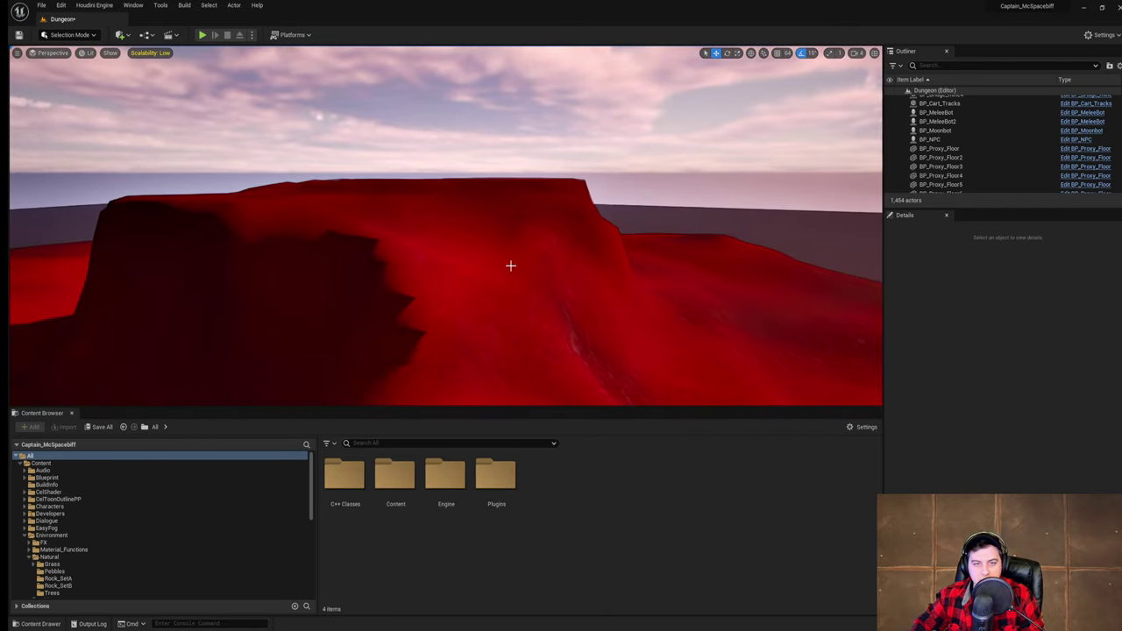
mouse_move(80, 55)
right_mouse_down()
mouse_move(67, 67)
mouse_move(77, 49)
right_mouse_up()
left_click(72, 35)
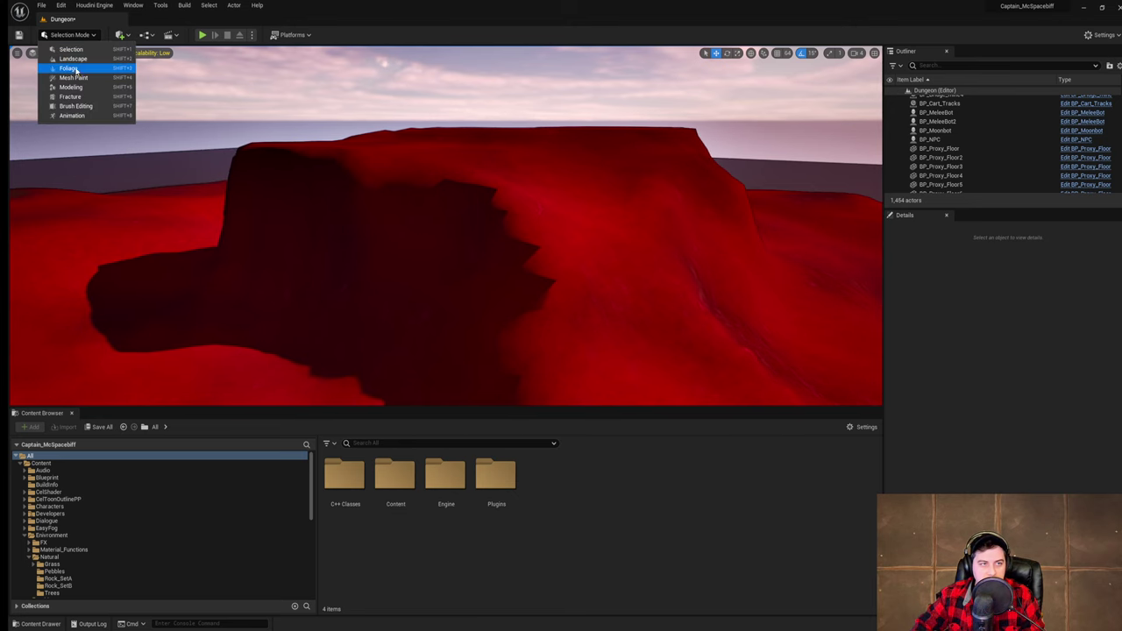
left_click(78, 59)
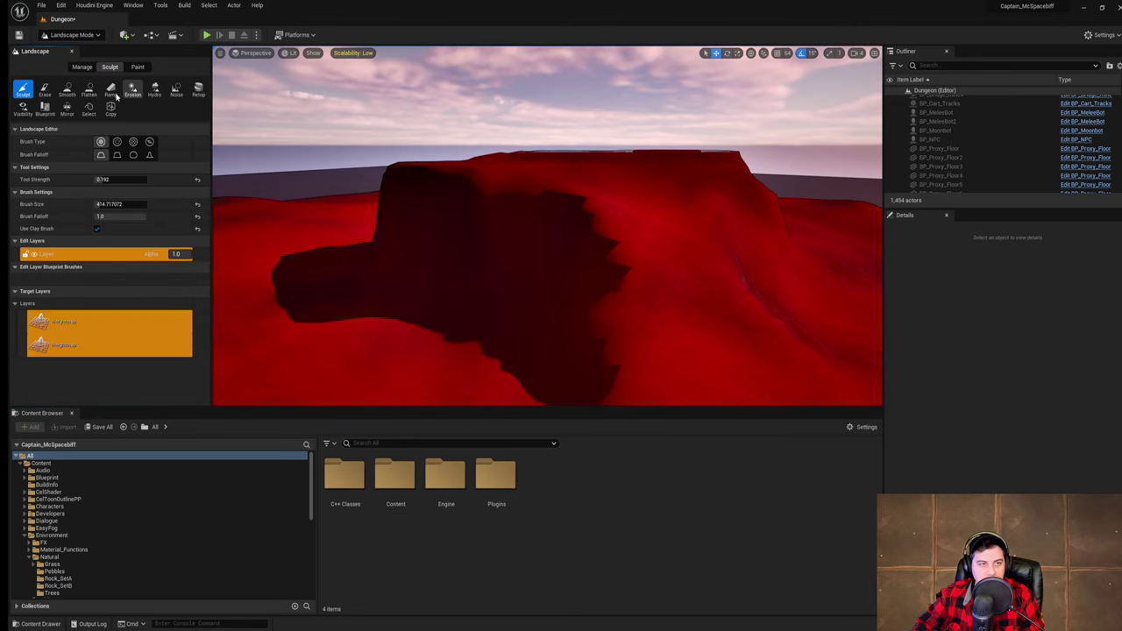
left_click(89, 91)
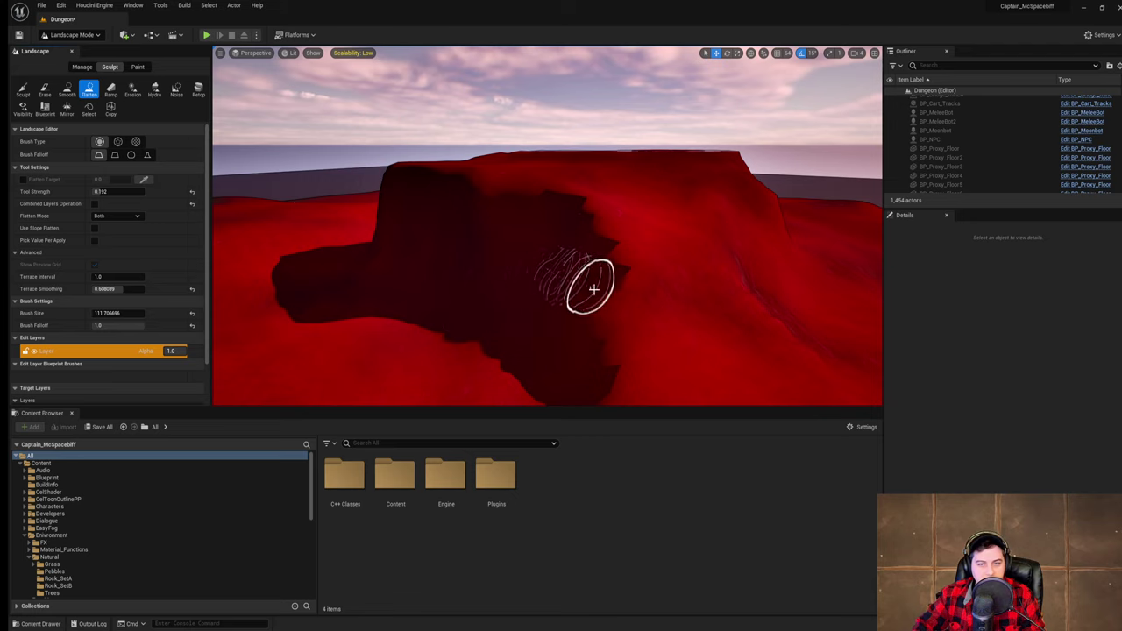
mouse_move(593, 289)
left_mouse_down()
mouse_move(662, 273)
mouse_move(600, 251)
mouse_move(716, 251)
mouse_move(586, 233)
mouse_move(653, 275)
mouse_move(681, 265)
mouse_move(624, 220)
left_mouse_up()
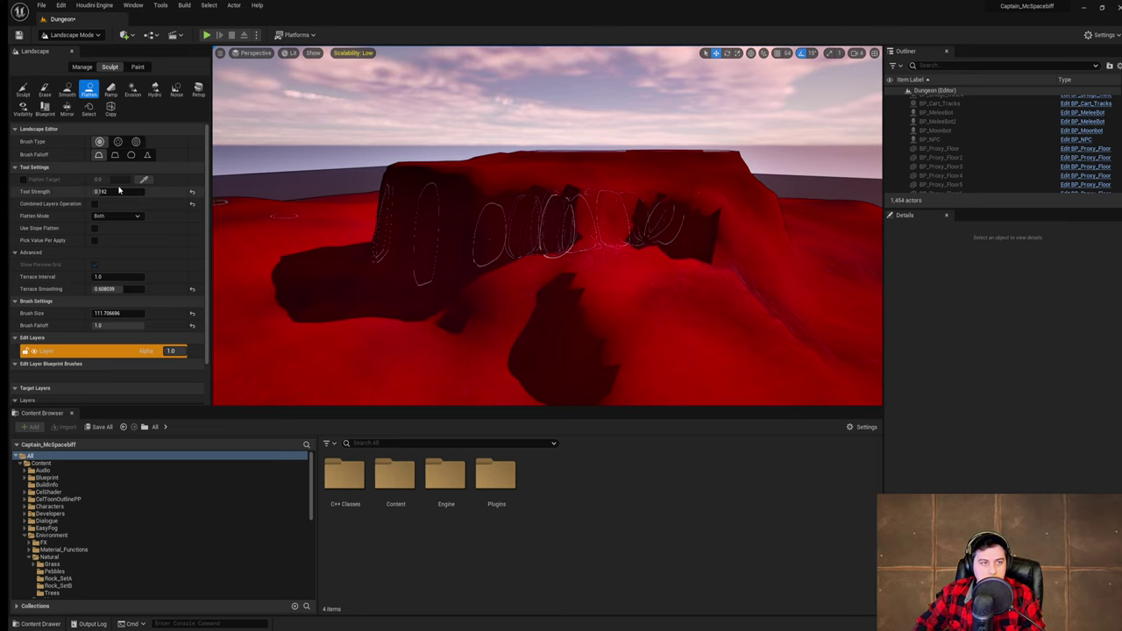
- Flatten the raised plateau with tool strength 0.832 and brush size 512.86377, and save the current level
left_click_drag(107, 192, 135, 191)
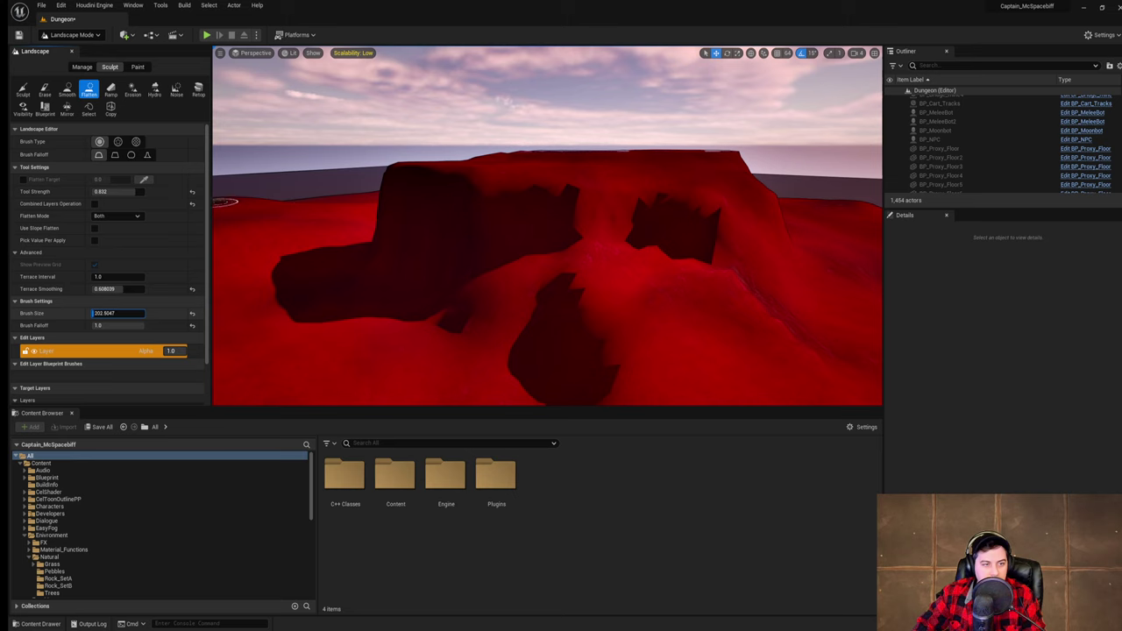
left_click_drag(98, 313, 100, 313)
mouse_move(629, 222)
left_mouse_down()
mouse_move(616, 228)
mouse_move(628, 248)
mouse_move(598, 233)
mouse_move(454, 218)
mouse_move(431, 198)
mouse_move(684, 189)
mouse_move(701, 219)
mouse_move(712, 210)
mouse_move(698, 198)
mouse_move(717, 197)
left_mouse_up()
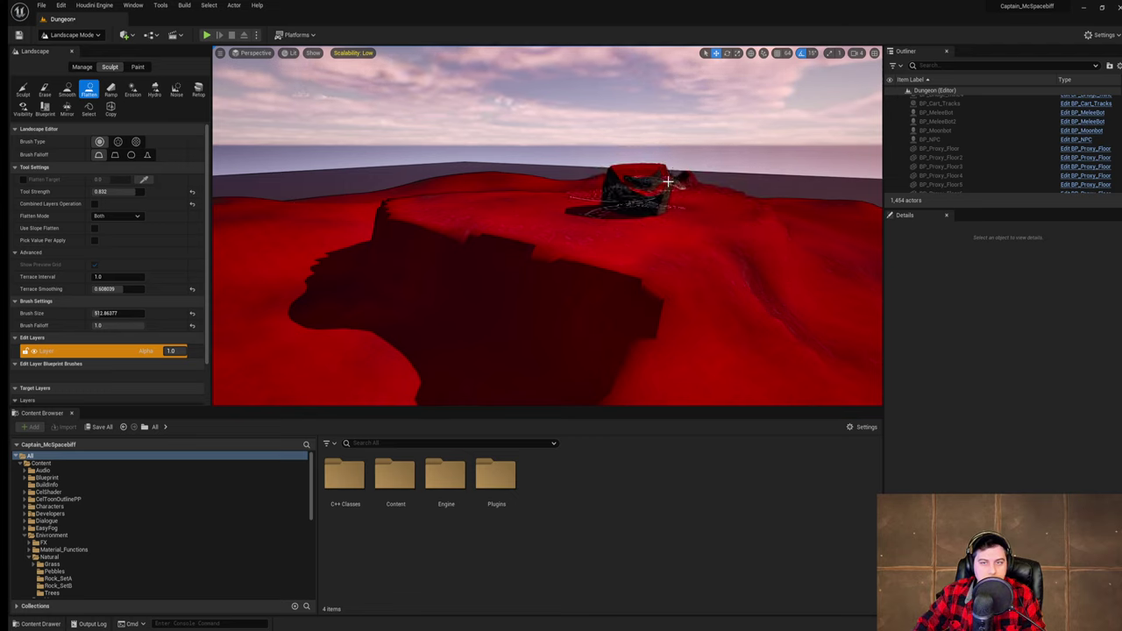
left_click_drag(666, 224, 493, 229)
mouse_move(493, 230)
right_mouse_down()
mouse_move(531, 268)
mouse_move(613, 263)
mouse_move(789, 285)
mouse_move(649, 263)
mouse_move(614, 302)
mouse_move(491, 280)
mouse_move(442, 237)
right_mouse_up()
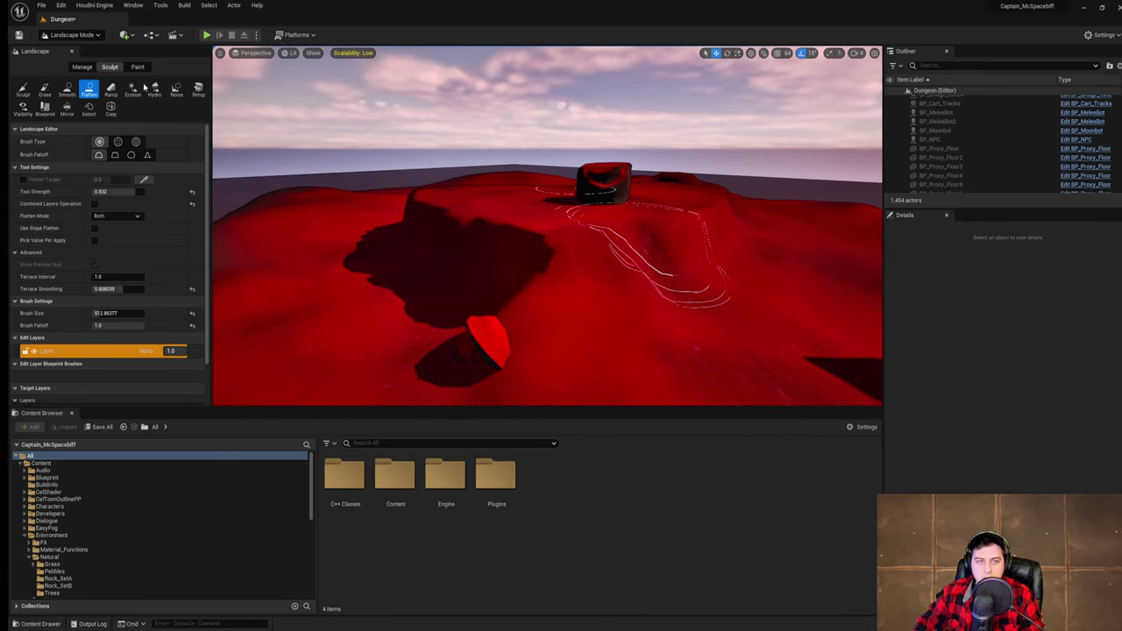
left_click(41, 6)
left_click(78, 91)
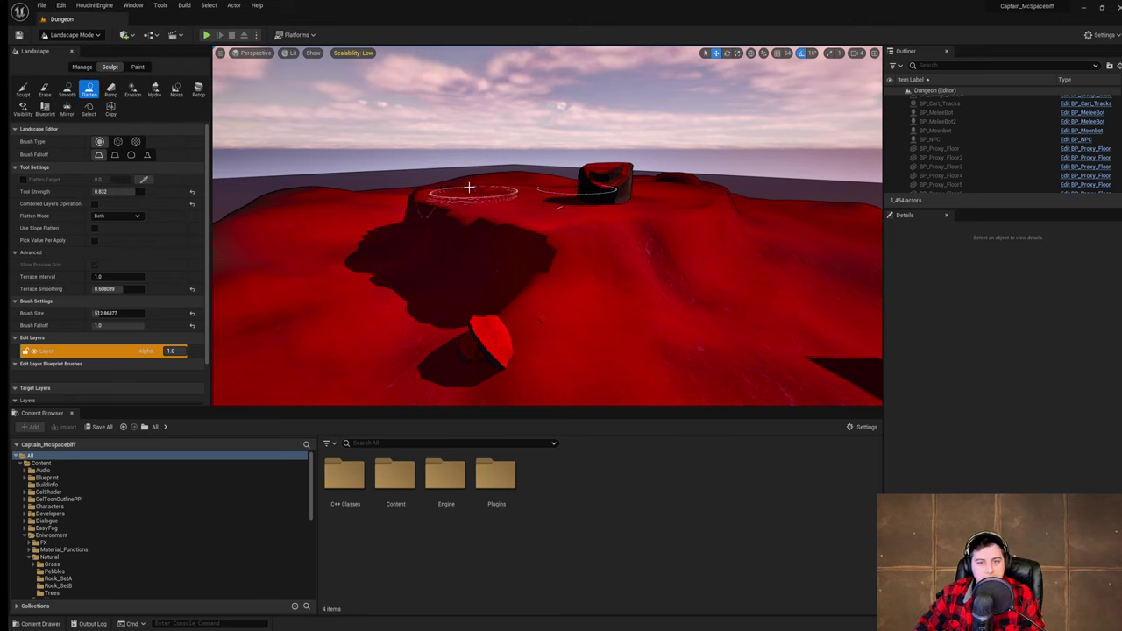
- Soften the steep cliff left at the edge of the flattened plateau with the Smooth tool
left_click(66, 90)
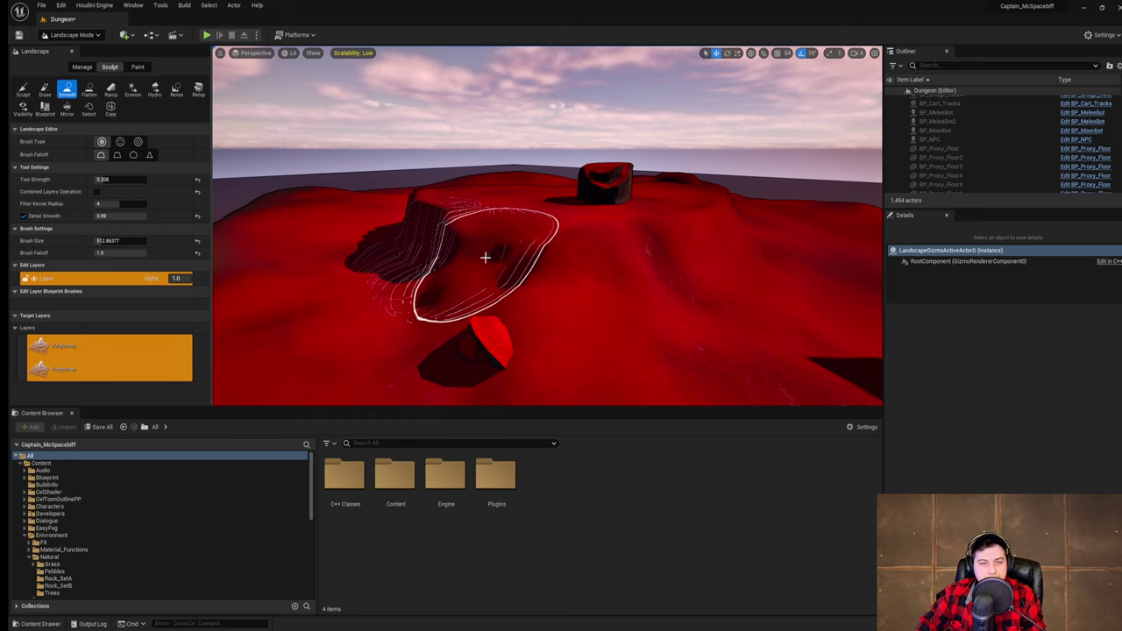
mouse_move(501, 273)
left_mouse_down()
mouse_move(418, 298)
mouse_move(433, 268)
mouse_move(426, 288)
left_mouse_up()
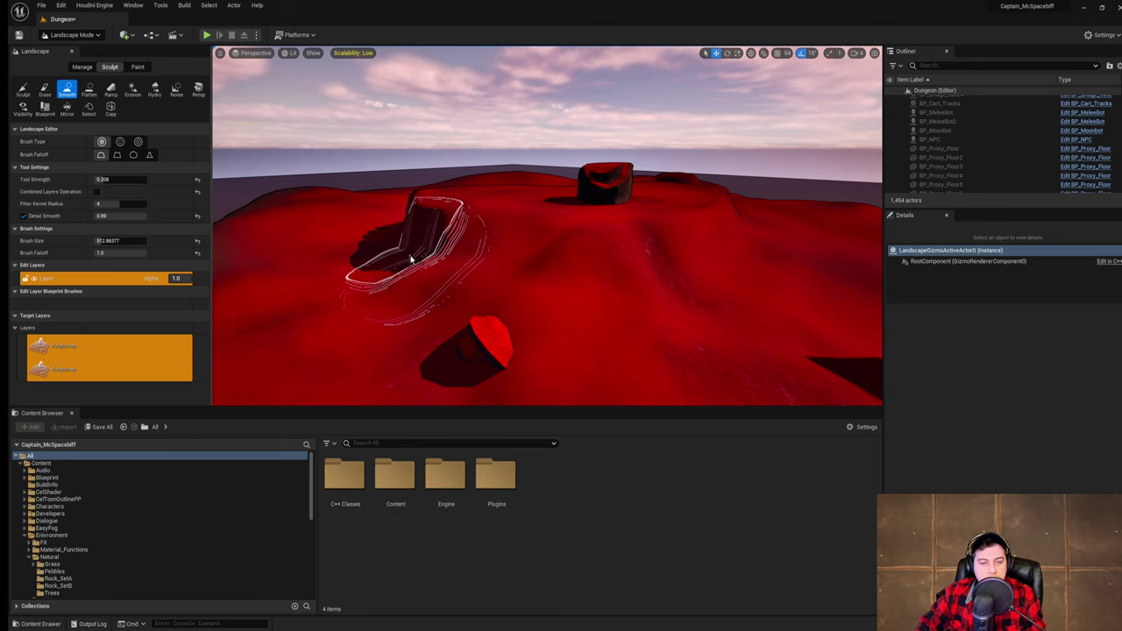
right_click_drag(433, 263, 433, 264)
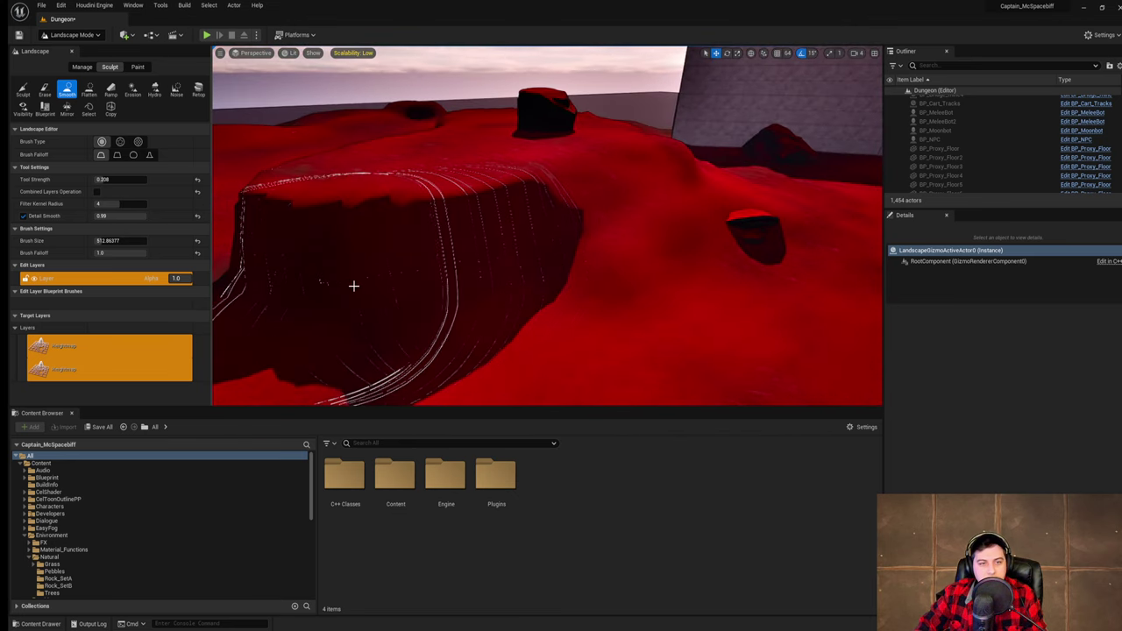
left_click_drag(353, 286, 368, 308)
right_click_drag(356, 269, 345, 267)
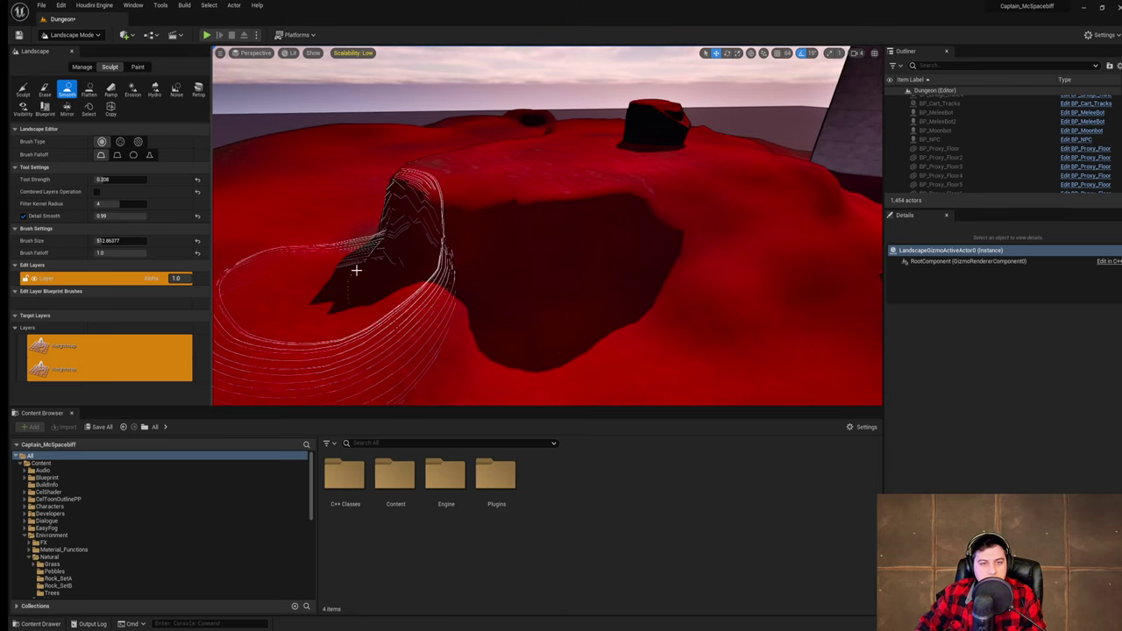
mouse_move(355, 268)
left_mouse_down()
mouse_move(524, 288)
mouse_move(446, 251)
mouse_move(429, 258)
mouse_move(422, 247)
mouse_move(446, 220)
mouse_move(518, 301)
left_mouse_up()
key("w")
mouse_move(518, 301)
right_mouse_down()
mouse_move(490, 307)
mouse_move(518, 315)
right_mouse_up()
mouse_move(448, 284)
left_mouse_down()
mouse_move(475, 283)
mouse_move(448, 253)
mouse_move(485, 243)
mouse_move(445, 195)
mouse_move(433, 253)
left_mouse_up()
right_click_drag(433, 253, 451, 247)
mouse_move(450, 247)
left_mouse_down()
mouse_move(490, 260)
mouse_move(506, 245)
left_mouse_up()
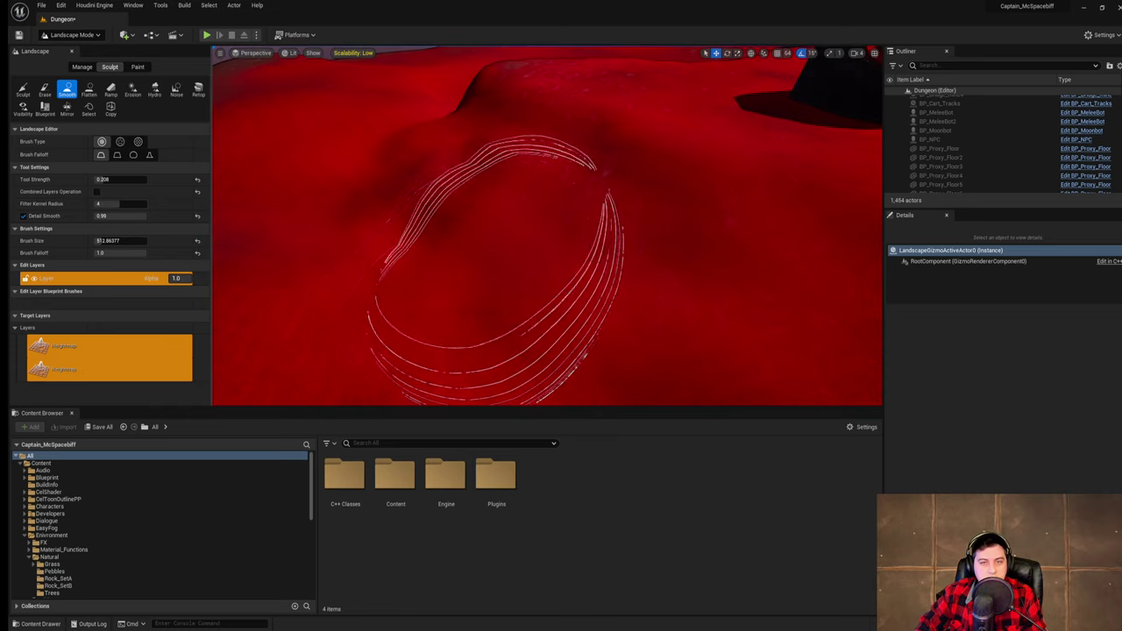
right_click_drag(506, 245, 481, 195)
mouse_move(481, 195)
left_mouse_down()
mouse_move(539, 185)
mouse_move(414, 175)
left_mouse_up()
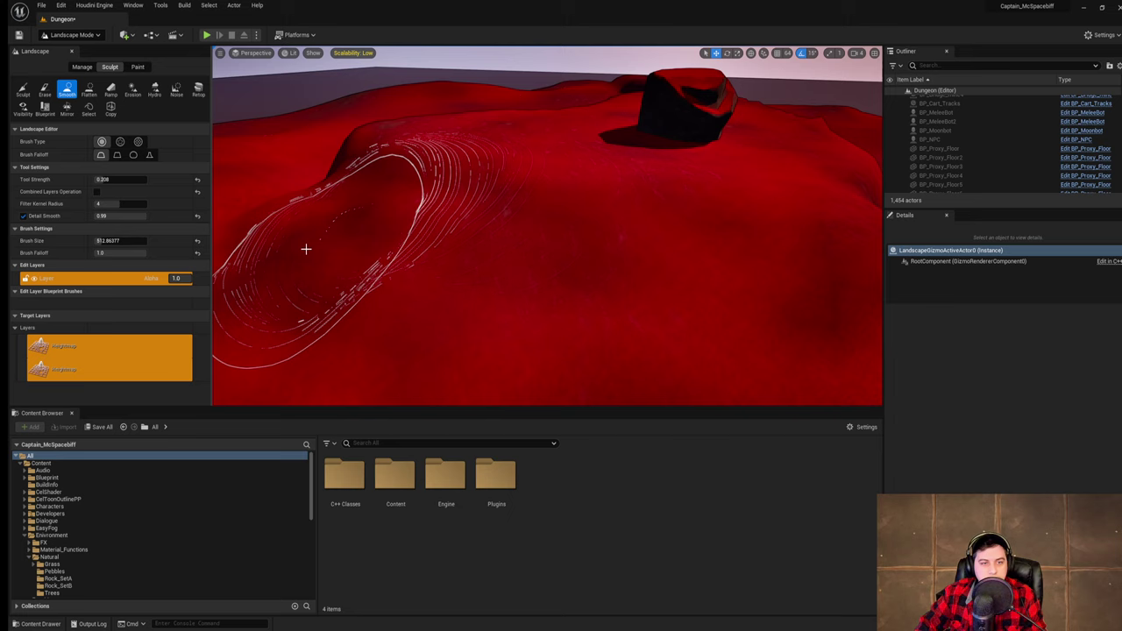
- Smooth the remaining ridge and slope near the large rock stump into the surrounding red ground
mouse_move(309, 249)
left_mouse_down()
mouse_move(356, 233)
mouse_move(410, 179)
left_mouse_up()
key("w")
right_click_drag(410, 179, 395, 202)
mouse_move(410, 179)
left_mouse_down()
mouse_move(364, 184)
mouse_move(394, 143)
mouse_move(354, 183)
mouse_move(384, 188)
left_mouse_up()
mouse_move(384, 189)
right_mouse_down()
mouse_move(438, 131)
mouse_move(430, 142)
right_mouse_up()
key("s")
mouse_move(454, 209)
left_mouse_down()
mouse_move(488, 184)
mouse_move(453, 170)
mouse_move(467, 159)
mouse_move(447, 183)
mouse_move(454, 172)
left_mouse_up()
key("w")
mouse_move(492, 164)
right_mouse_down()
mouse_move(455, 179)
mouse_move(469, 157)
right_mouse_up()
mouse_move(451, 179)
left_mouse_down()
mouse_move(465, 181)
mouse_move(381, 225)
mouse_move(511, 171)
left_mouse_up()
key("w")
mouse_move(511, 171)
right_mouse_down()
mouse_move(666, 171)
mouse_move(788, 202)
mouse_move(579, 215)
mouse_move(521, 195)
right_mouse_up()
key("s")
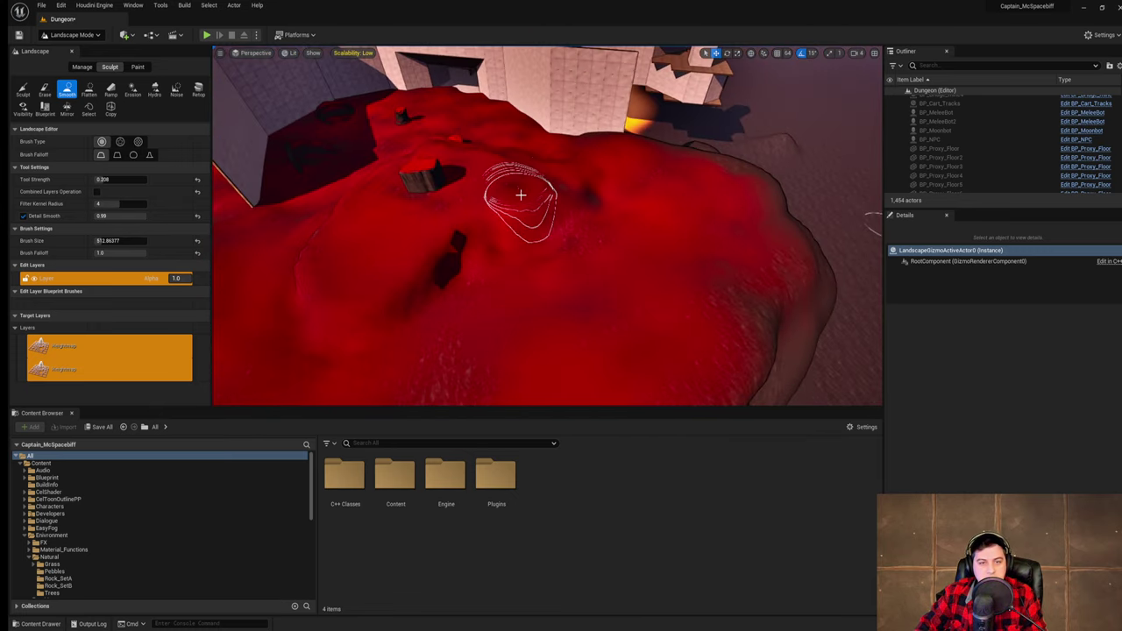
- Smooth the dark hollow in the middle of the landscape and the dip on the ridge beside the large rock
left_click_drag(444, 258, 466, 246)
key("w")
mouse_move(570, 236)
right_mouse_down()
mouse_move(547, 281)
mouse_move(569, 289)
mouse_move(565, 241)
mouse_move(535, 219)
mouse_move(542, 224)
mouse_move(561, 188)
mouse_move(561, 207)
right_mouse_up()
key("s")
key("w")
key("s")
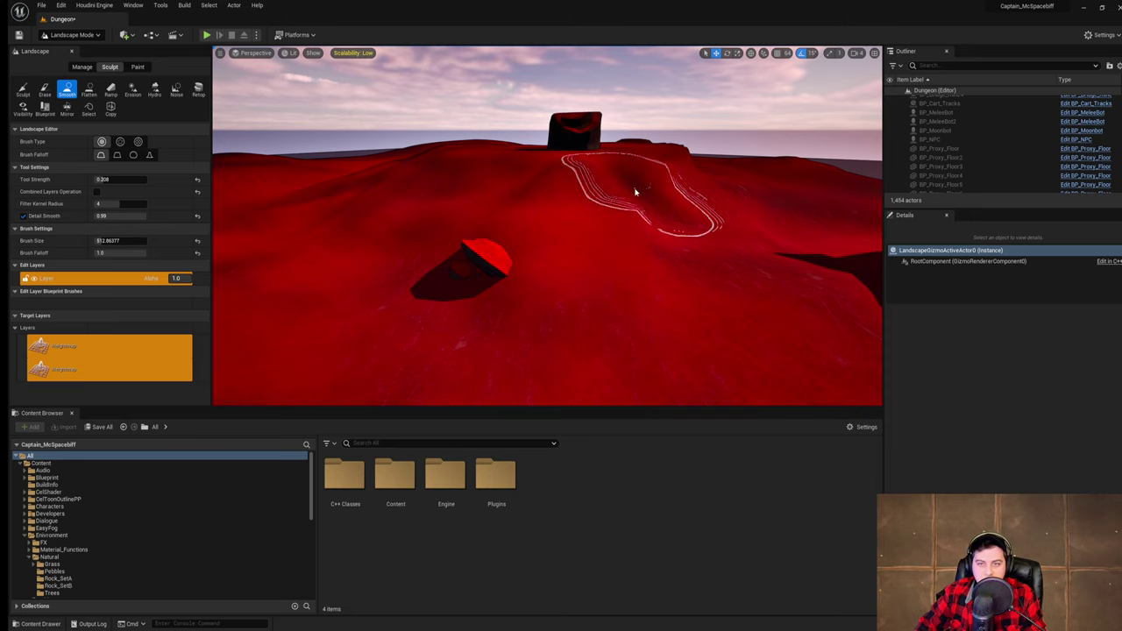
key("w")
mouse_move(690, 223)
right_mouse_down()
mouse_move(644, 224)
mouse_move(662, 241)
right_mouse_up()
left_click_drag(700, 224, 565, 215)
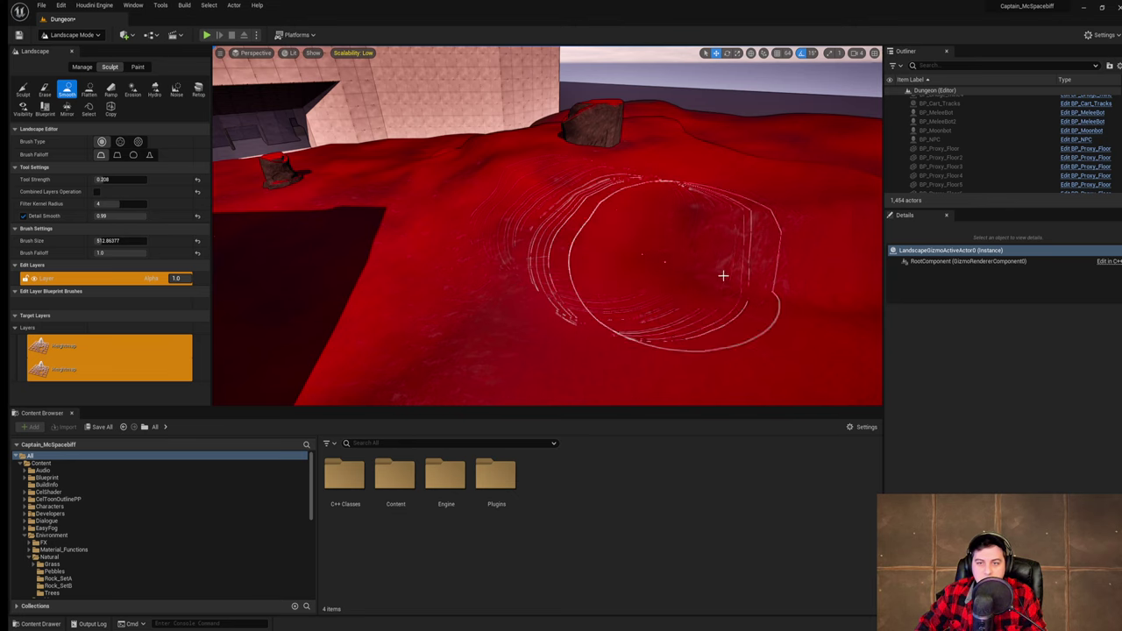
left_click_drag(723, 275, 774, 280)
right_click_drag(774, 280, 766, 278)
key("w")
left_click_drag(766, 278, 637, 225)
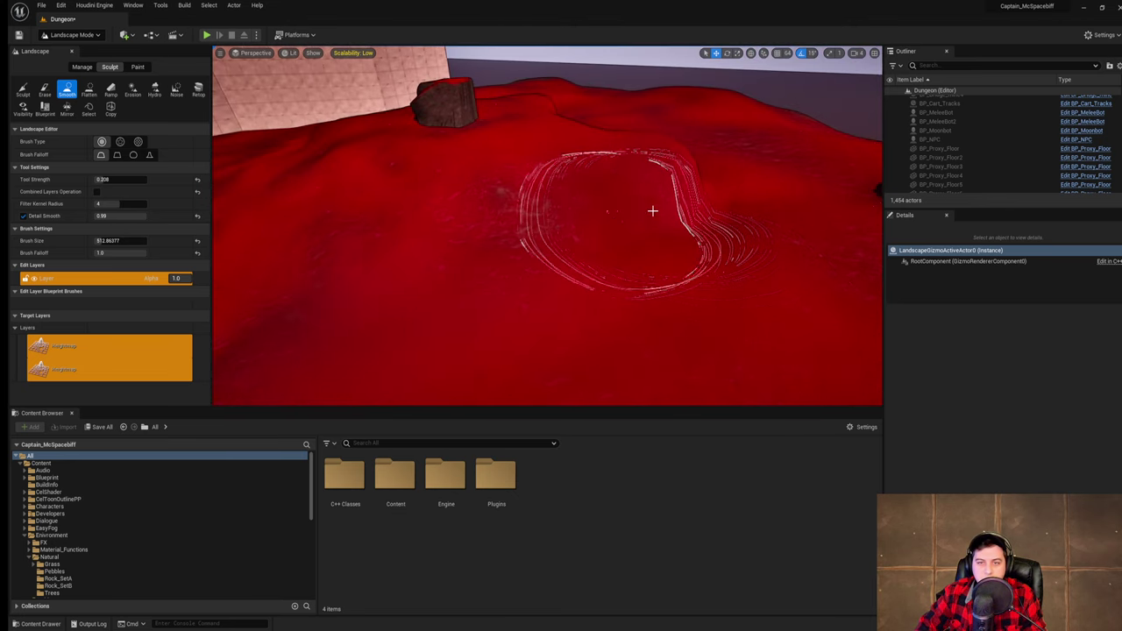
- Even out the bumpy ground between the large rock and the leaning wall with smoothing strokes
key("w")
right_click_drag(691, 188, 613, 200)
key("w")
mouse_move(611, 176)
left_mouse_down()
mouse_move(574, 180)
mouse_move(626, 165)
left_mouse_up()
key("s")
right_click_drag(626, 165, 635, 161)
left_click_drag(629, 168, 438, 188)
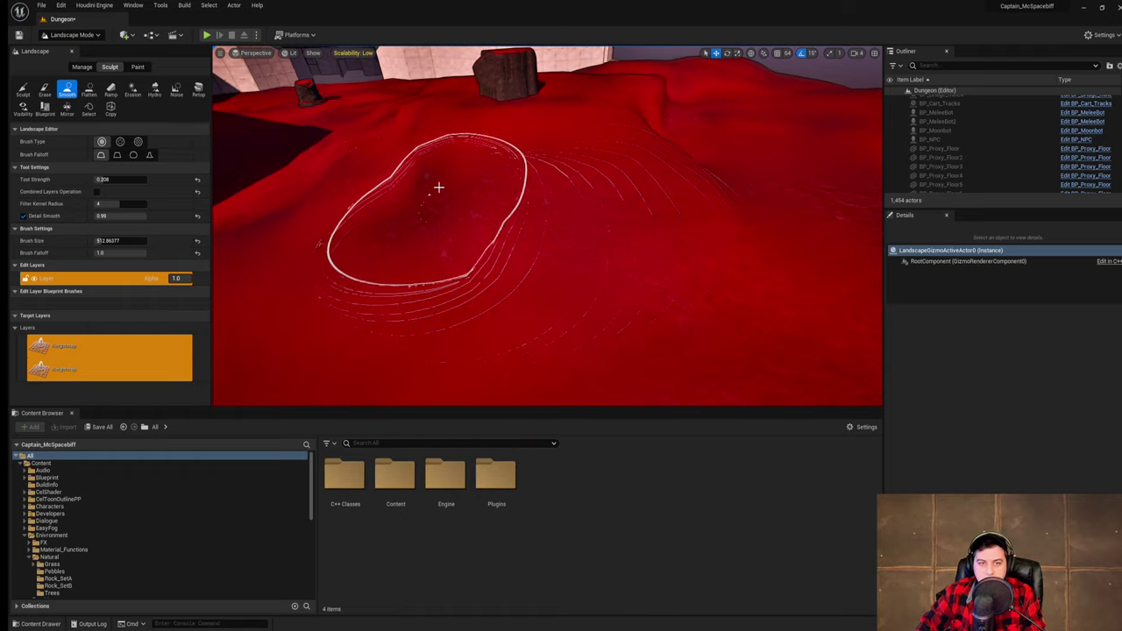
right_click_drag(438, 188, 422, 189)
key("w")
right_click_drag(494, 167, 455, 171)
mouse_move(493, 163)
left_mouse_down()
mouse_move(481, 183)
mouse_move(654, 258)
left_mouse_up()
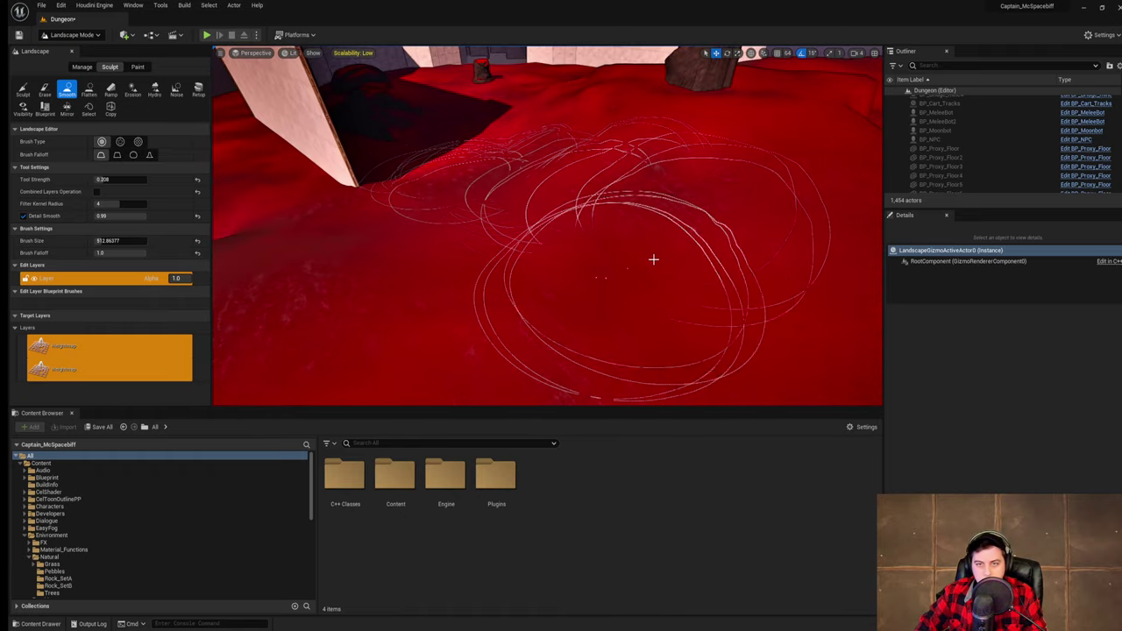
- Smooth the wide uneven slope and shallow dip in front of the large rock stump
mouse_move(654, 259)
right_mouse_down()
mouse_move(714, 250)
mouse_move(599, 225)
right_mouse_up()
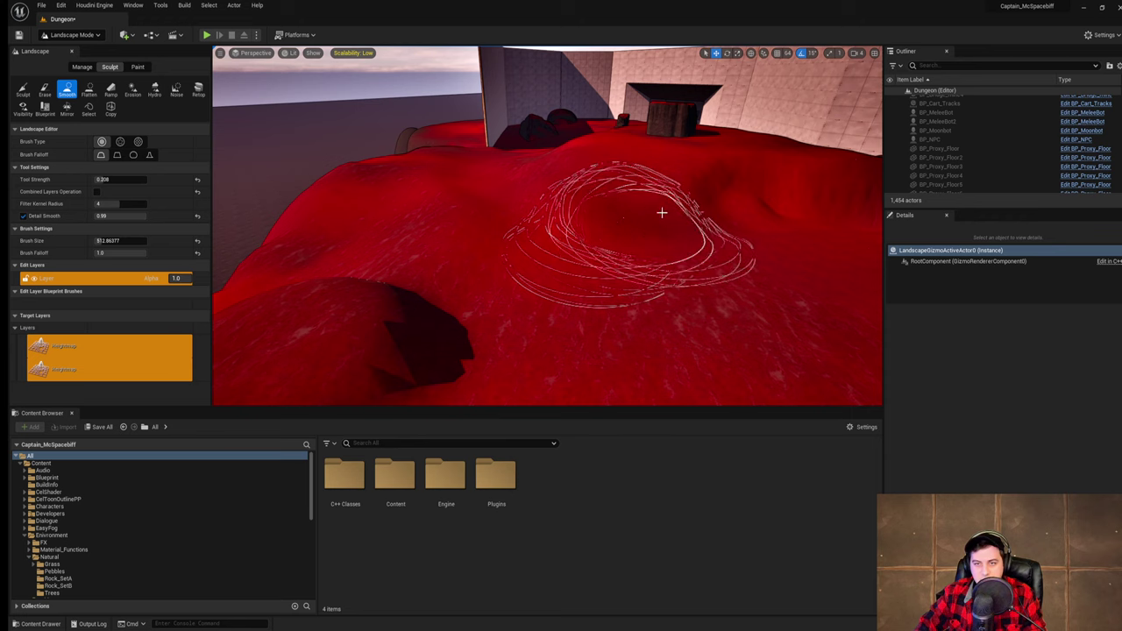
mouse_move(439, 200)
left_mouse_down()
mouse_move(503, 216)
mouse_move(654, 205)
left_mouse_up()
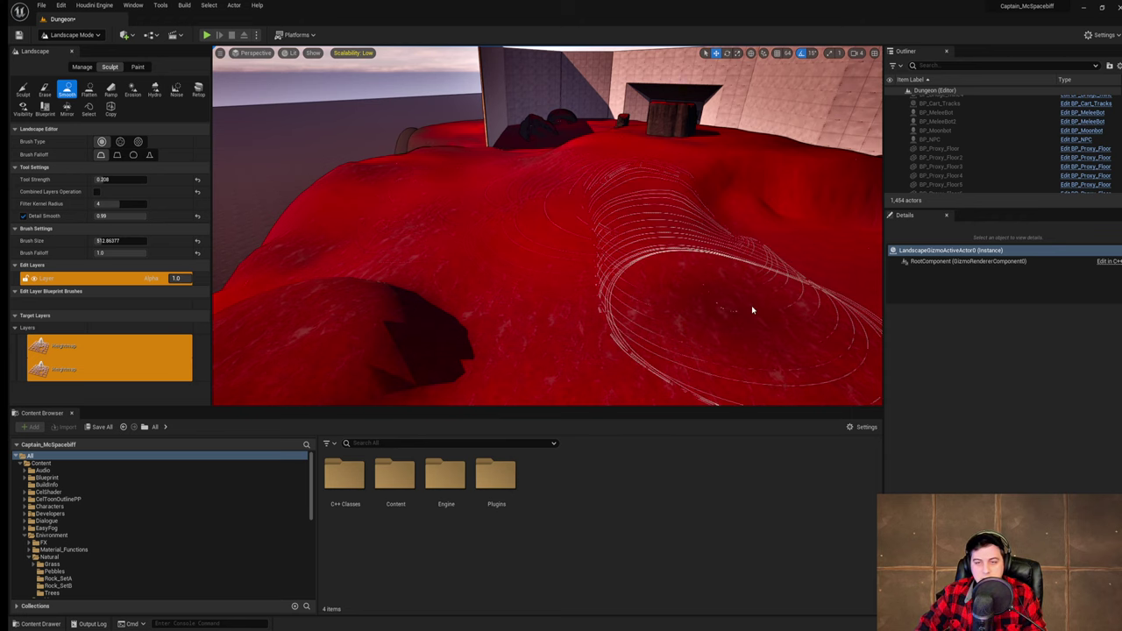
key("w")
right_click_drag(751, 306, 631, 306)
mouse_move(581, 323)
left_mouse_down()
mouse_move(564, 219)
mouse_move(601, 208)
left_mouse_up()
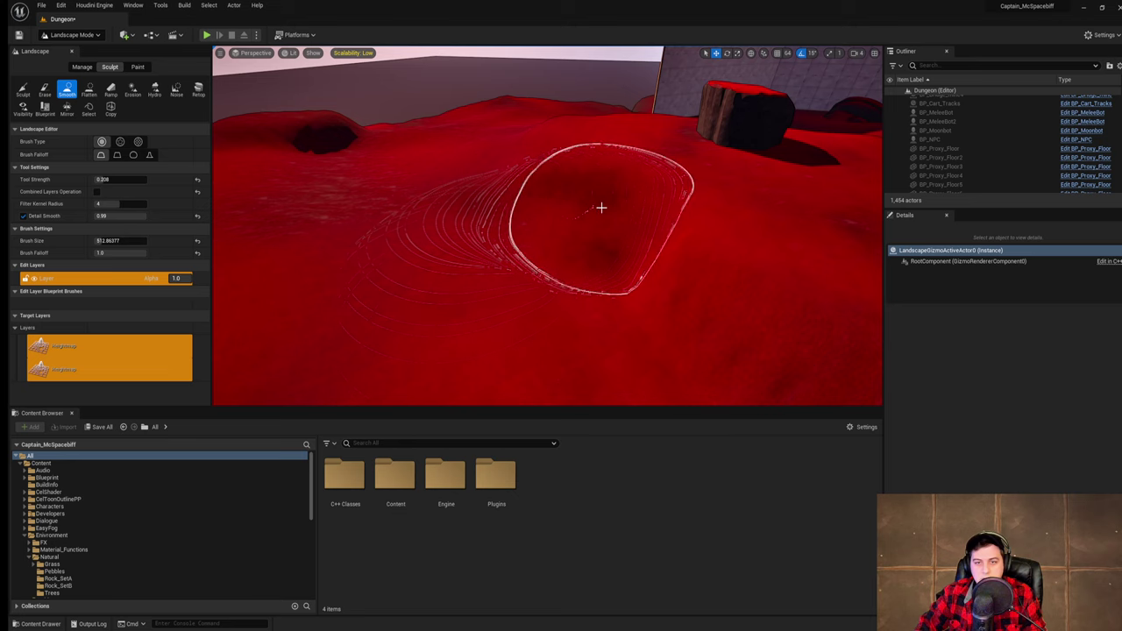
- Blend the dark hollow and steep bank below the large rock into the surrounding ground, and save the current level
mouse_move(602, 208)
right_mouse_down()
mouse_move(675, 210)
mouse_move(653, 212)
mouse_move(649, 241)
mouse_move(664, 244)
right_mouse_up()
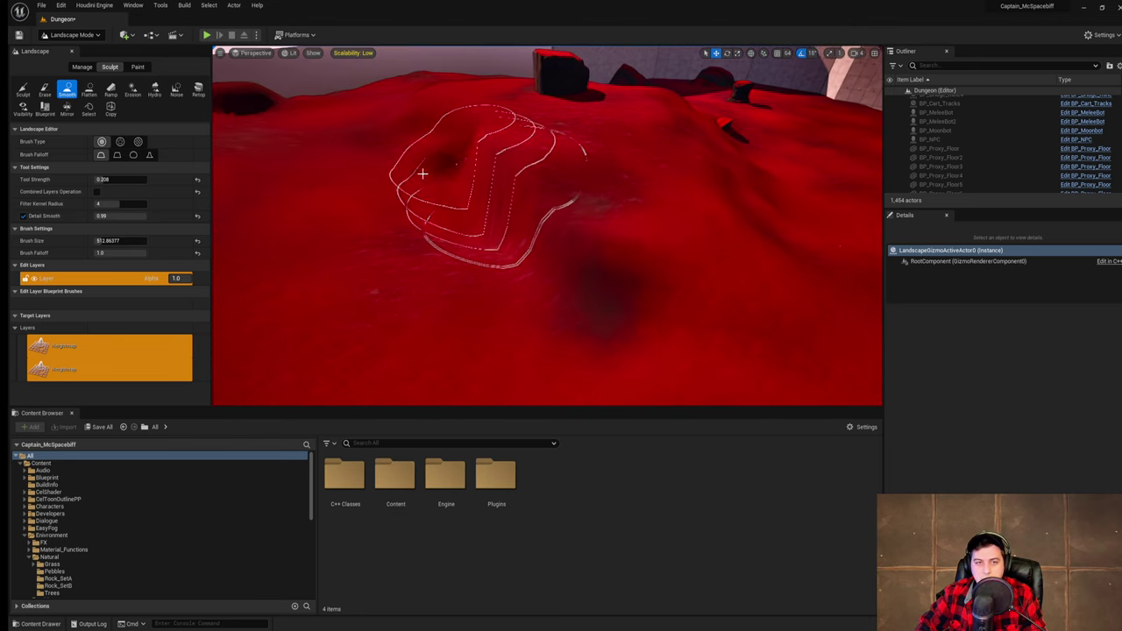
mouse_move(421, 173)
left_mouse_down()
mouse_move(430, 170)
mouse_move(429, 195)
mouse_move(453, 190)
mouse_move(480, 238)
mouse_move(498, 232)
mouse_move(493, 215)
left_mouse_up()
mouse_move(644, 214)
right_mouse_down()
mouse_move(624, 212)
mouse_move(625, 235)
right_mouse_up()
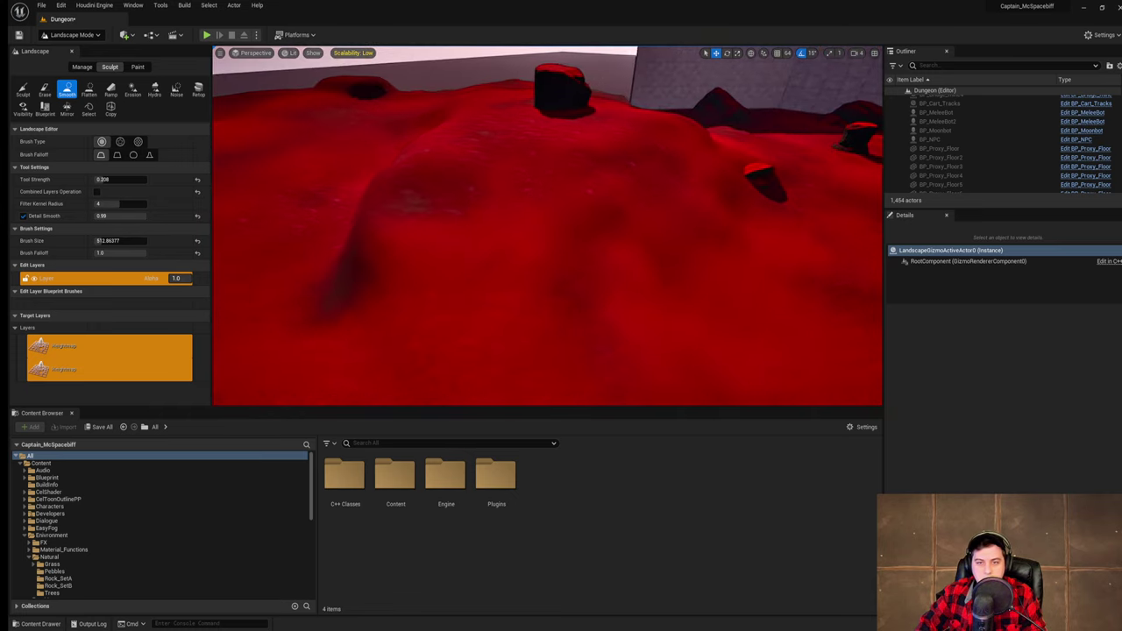
right_click_drag(470, 243, 460, 260)
left_click_drag(521, 205, 512, 152)
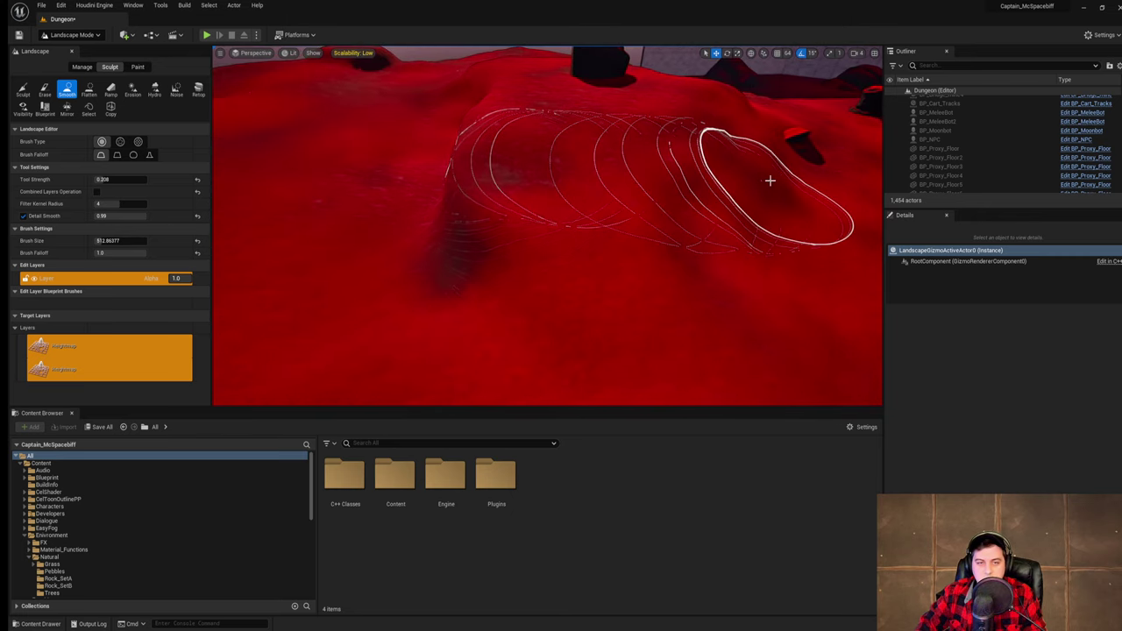
key("w")
mouse_move(770, 181)
right_mouse_down()
mouse_move(876, 193)
mouse_move(797, 152)
right_mouse_up()
left_click(41, 5)
left_click(70, 88)
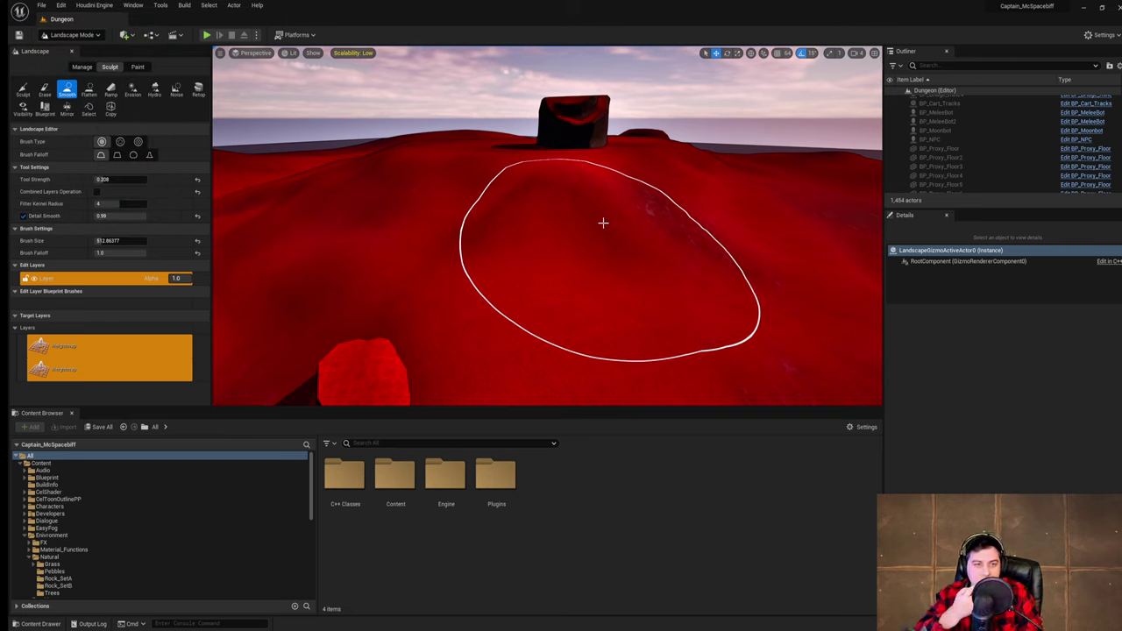
- Review the smoothed hill around the large rock from close up and from above, and save the Dungeon level again
key("w")
right_click_drag(592, 215, 632, 178)
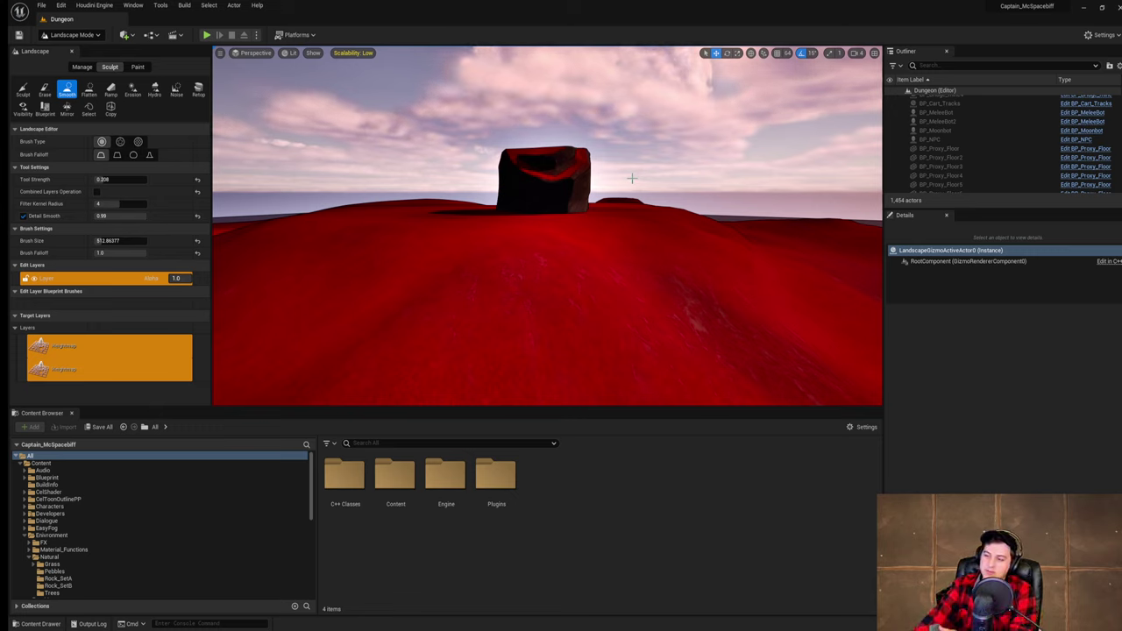
mouse_move(628, 210)
right_mouse_down()
mouse_move(626, 221)
mouse_move(628, 211)
right_mouse_up()
key("s")
key("w")
key("a")
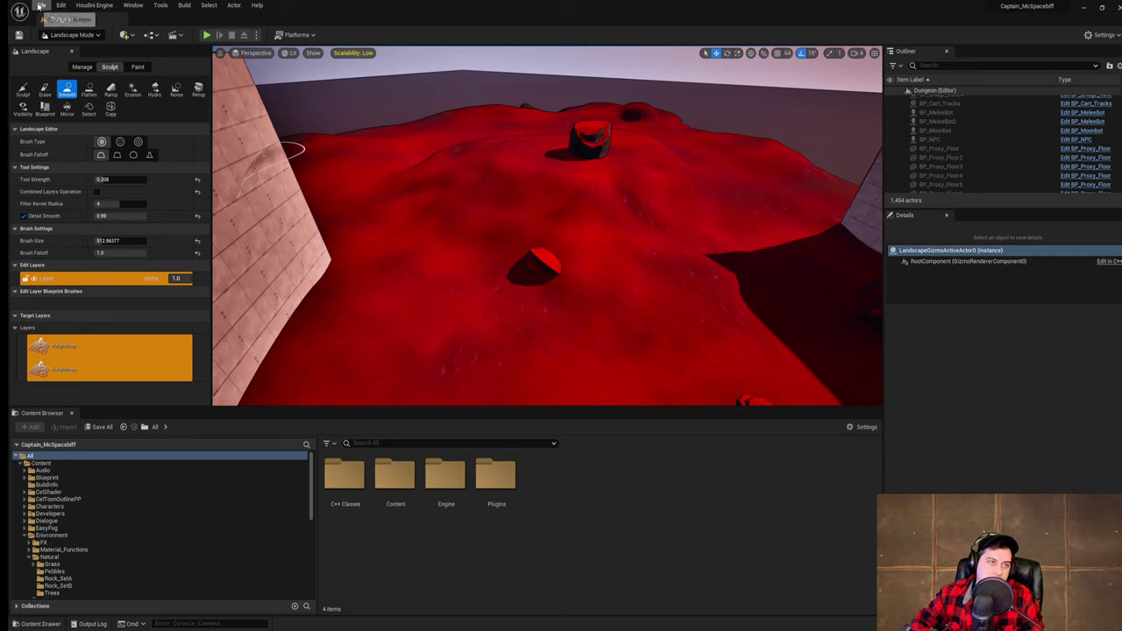
left_click(41, 6)
left_click(79, 87)
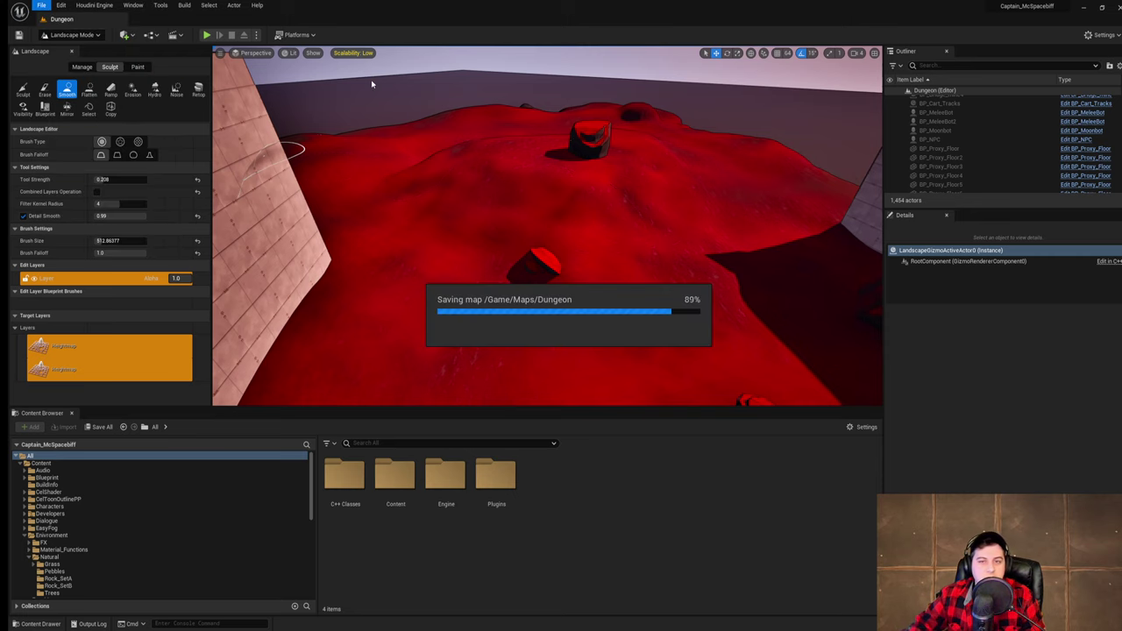
- Carve the ground around the base of the large rock with the Sculpt tool at a brush size of about 295
key("w")
right_click_drag(566, 151, 568, 153)
key("s")
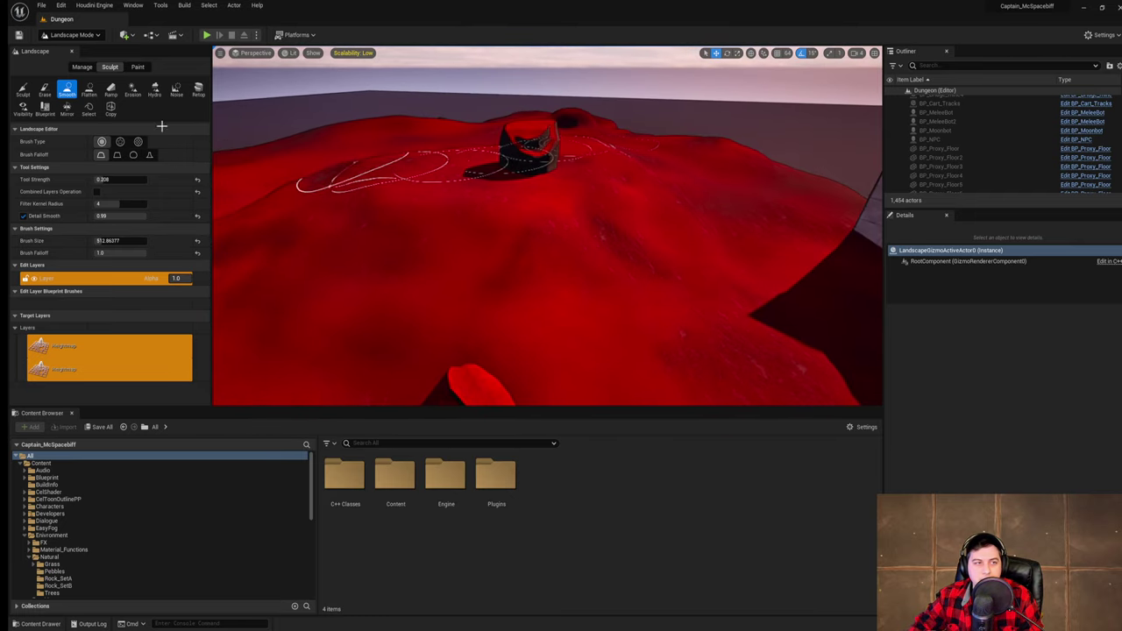
left_click(23, 89)
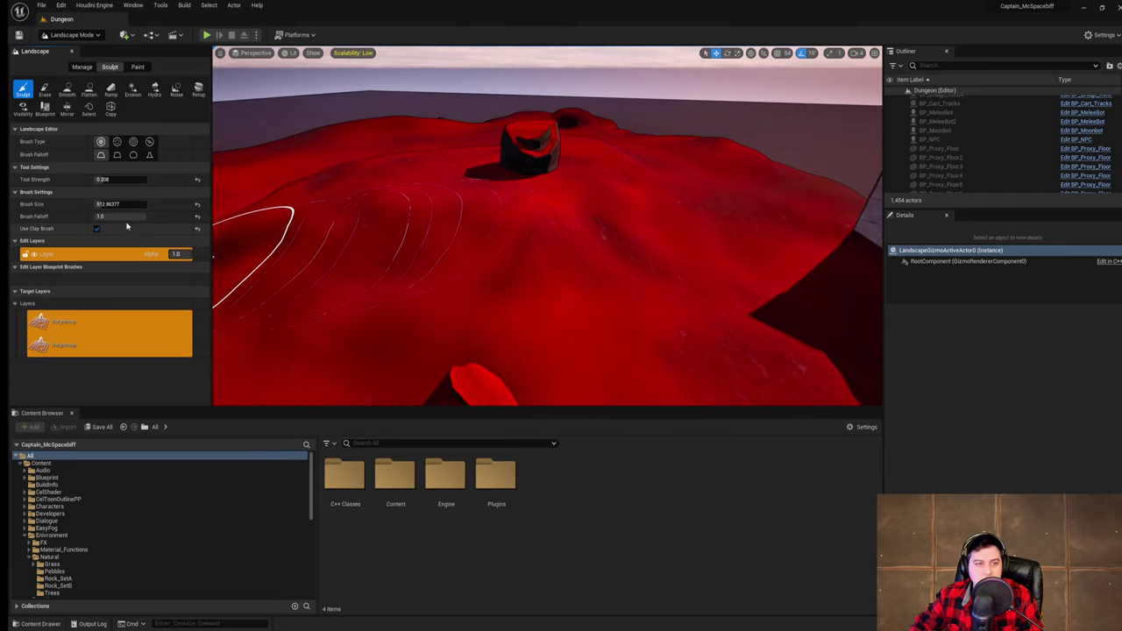
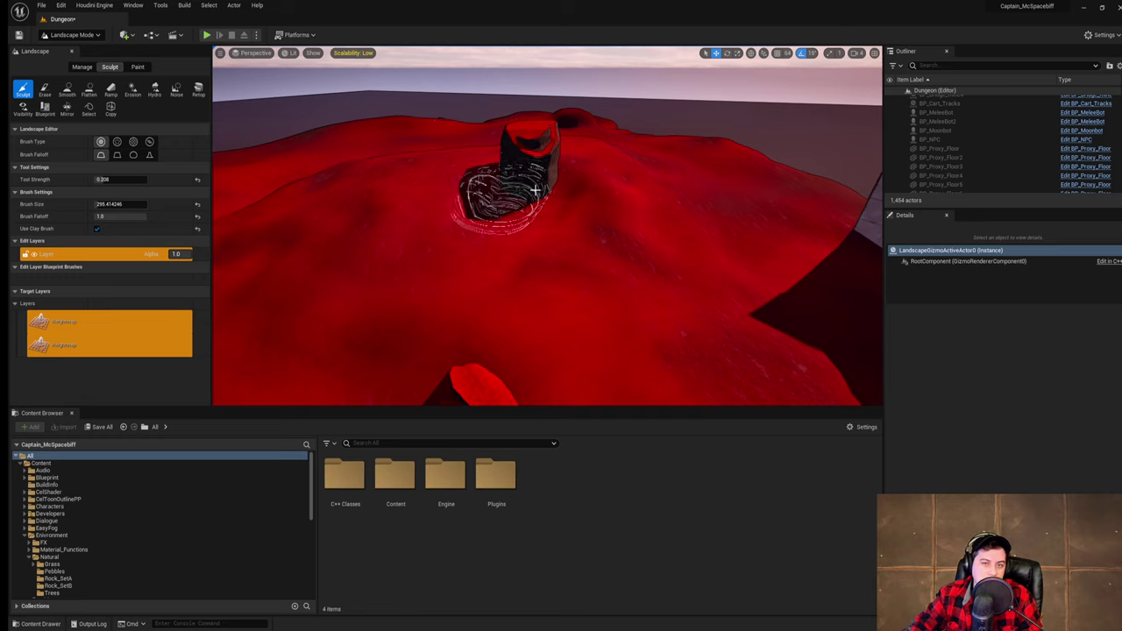
right_click_drag(629, 267, 552, 282)
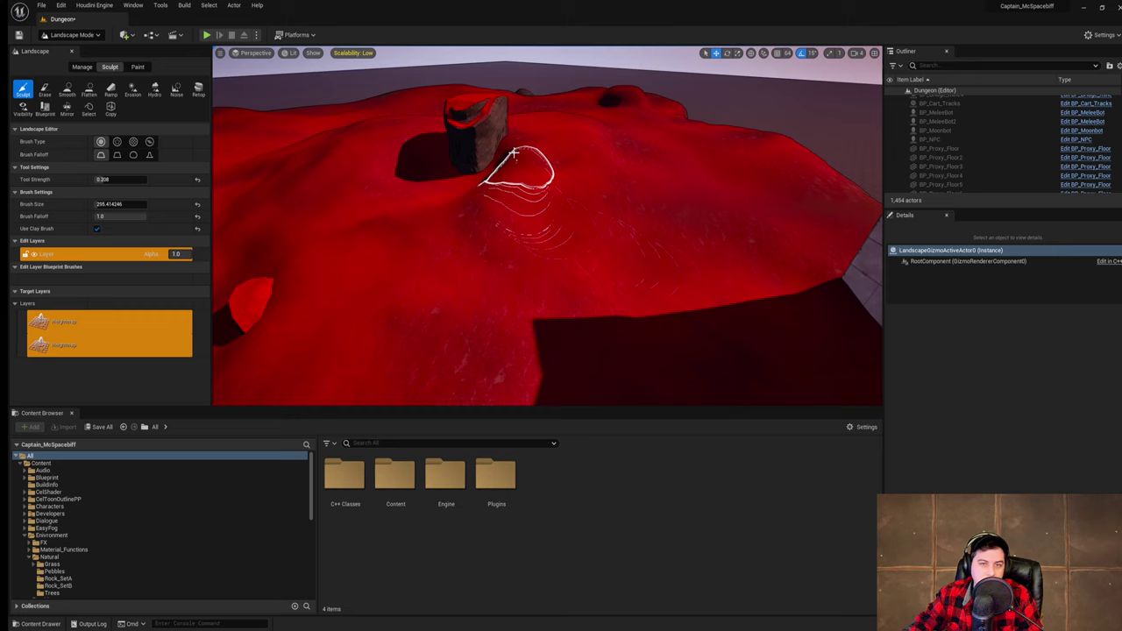
right_click_drag(500, 190, 523, 174)
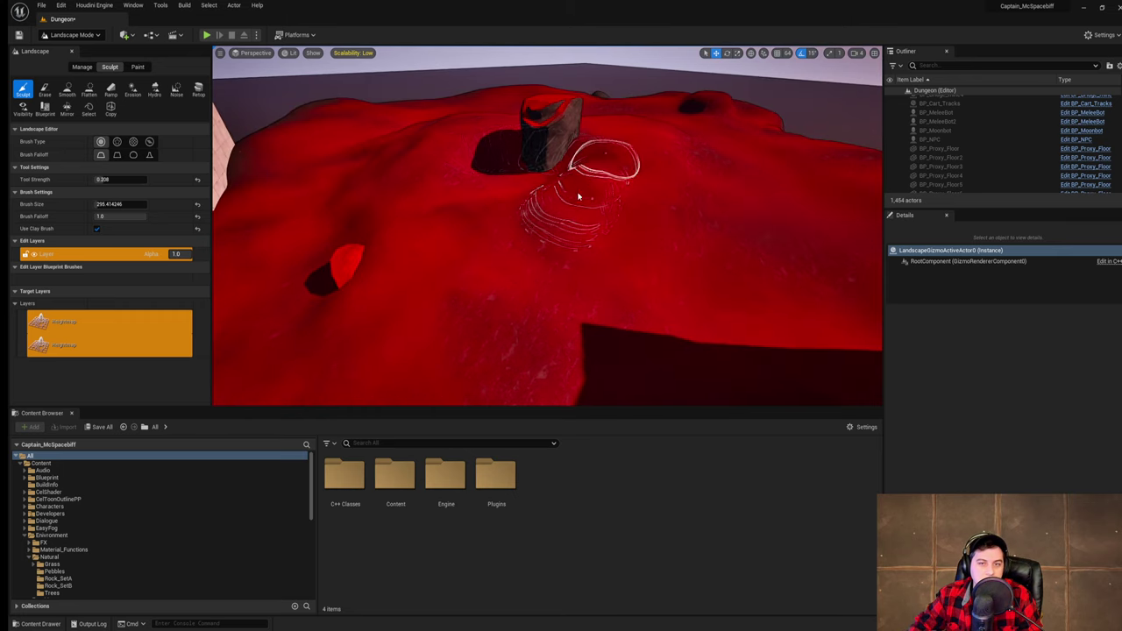
right_click_drag(530, 241, 516, 192)
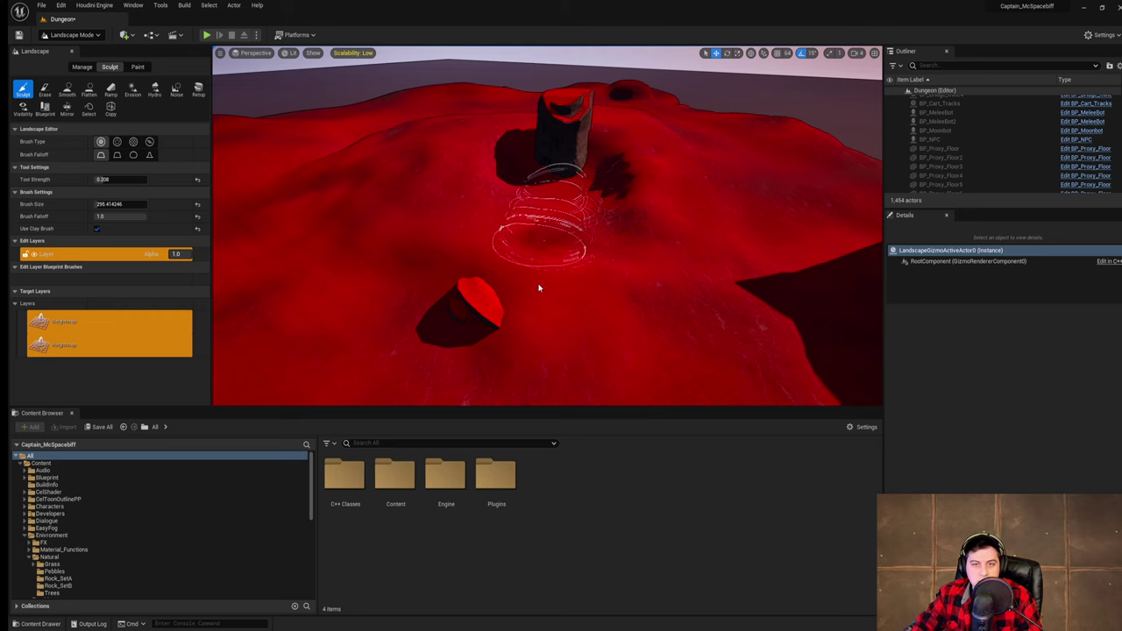
- Sculpt the ground beside the smaller rock to expose more of it, and save the level
left_click_drag(503, 316, 614, 278)
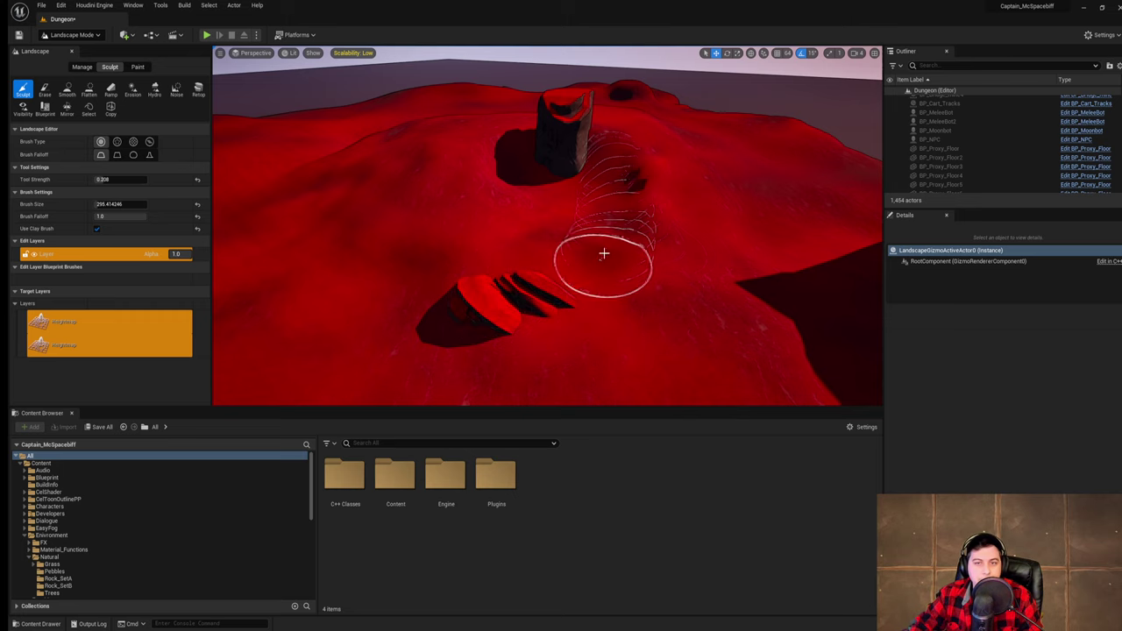
mouse_move(696, 300)
right_mouse_down()
mouse_move(696, 354)
mouse_move(696, 302)
mouse_move(639, 328)
mouse_move(701, 320)
mouse_move(675, 337)
mouse_move(653, 297)
right_mouse_up()
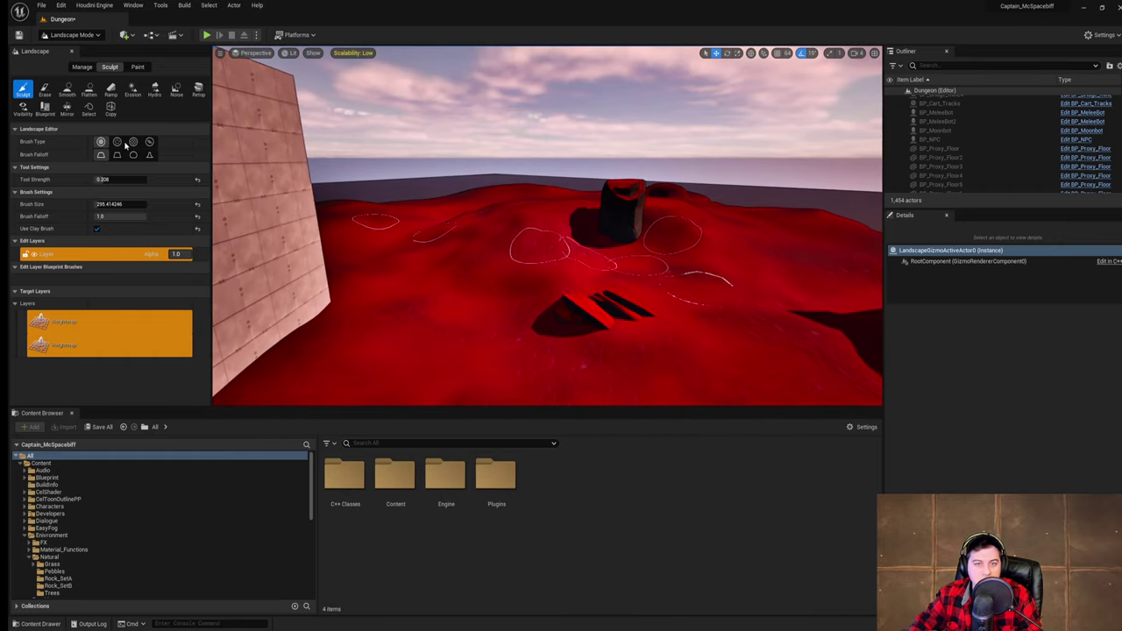
left_click(42, 5)
left_click(86, 91)
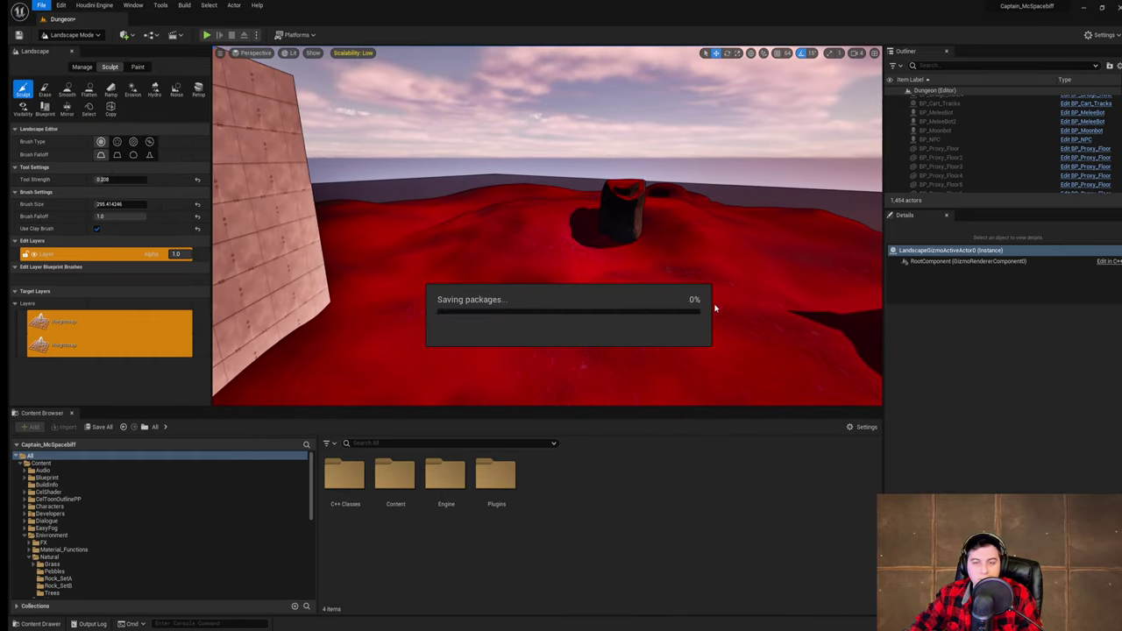
- Inspect the sculpted ground between the pink wall and the two rocks from above, and save the current level
right_click_drag(710, 301, 555, 242)
key("w")
key("w")
key("s")
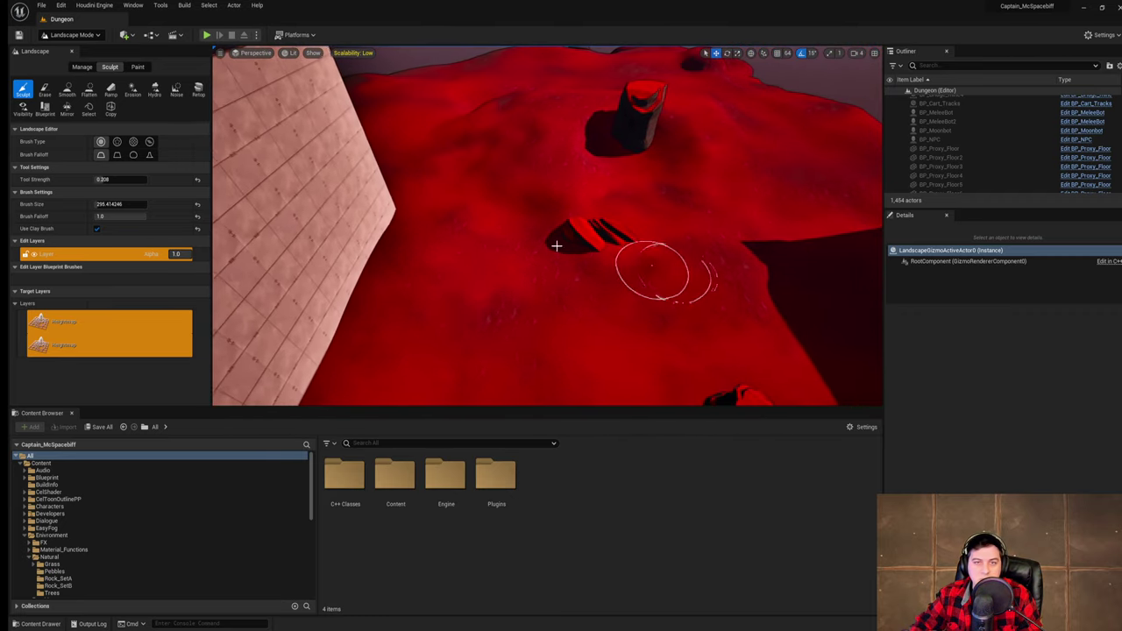
left_click(42, 6)
left_click(82, 91)
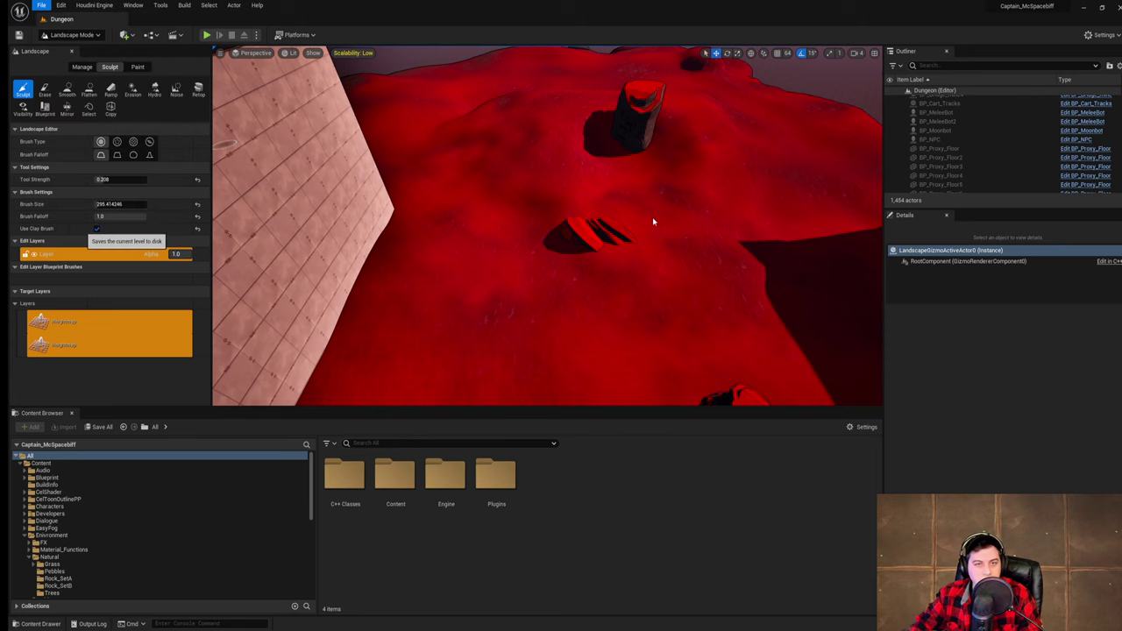
- Smooth the dark crease in the hillside with the Smooth tool
mouse_move(620, 199)
right_mouse_down()
mouse_move(600, 123)
mouse_move(605, 196)
right_mouse_up()
key("w")
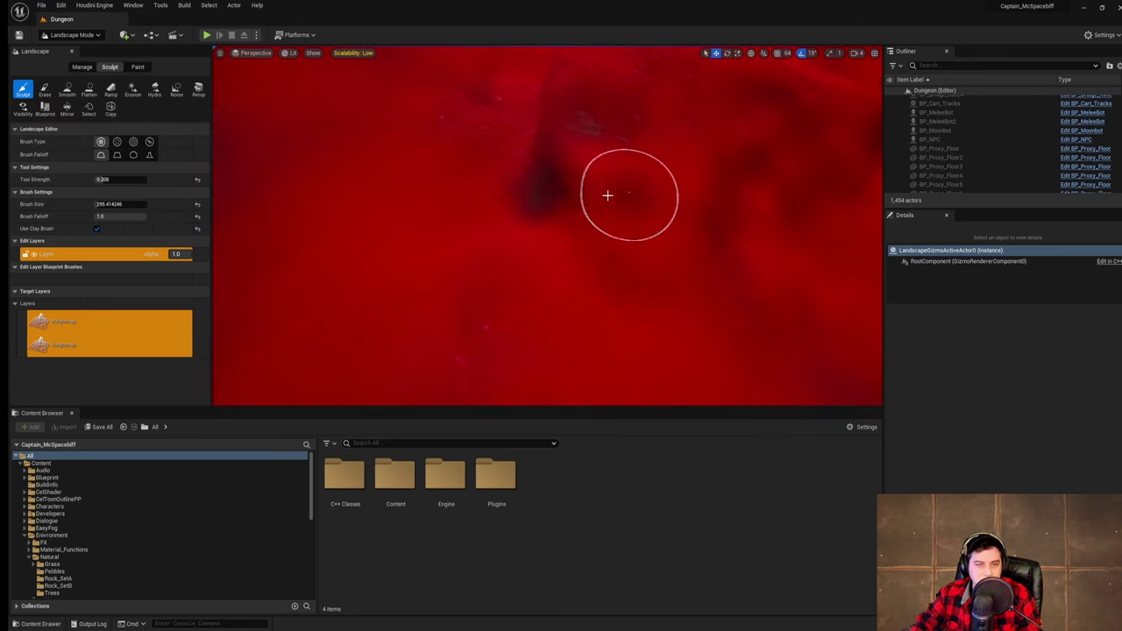
left_click(67, 91)
left_click_drag(628, 154, 556, 231)
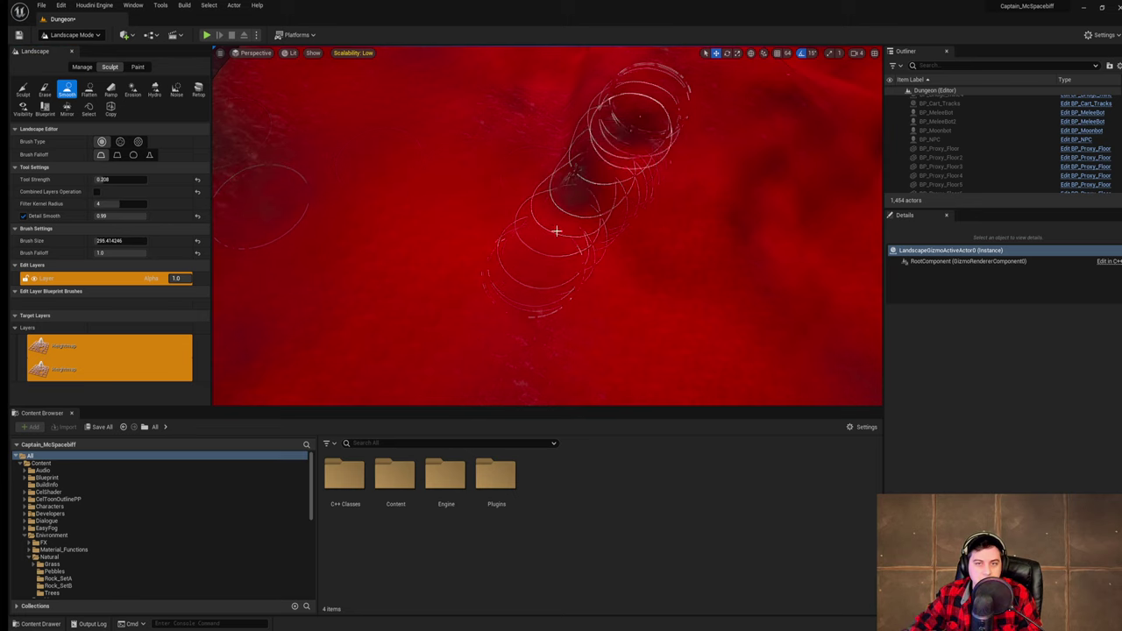
left_click_drag(583, 133, 614, 202)
- Smooth the bumpy rise on the shadowed side of the large rock
right_click_drag(708, 201, 710, 118)
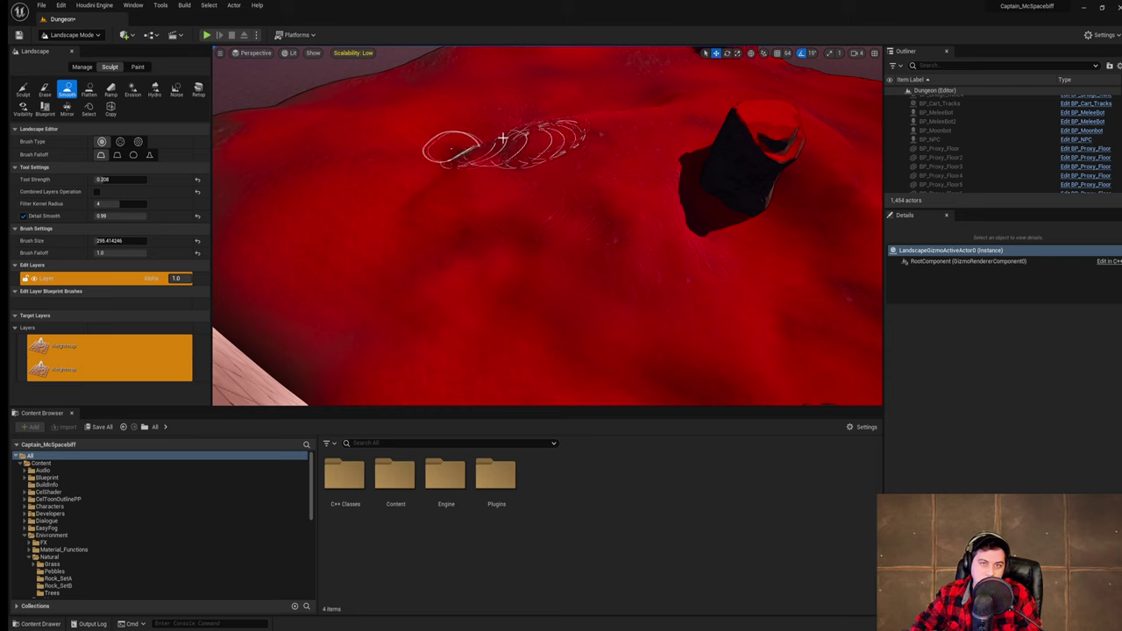
mouse_move(558, 185)
left_mouse_down()
mouse_move(596, 203)
mouse_move(439, 175)
left_mouse_up()
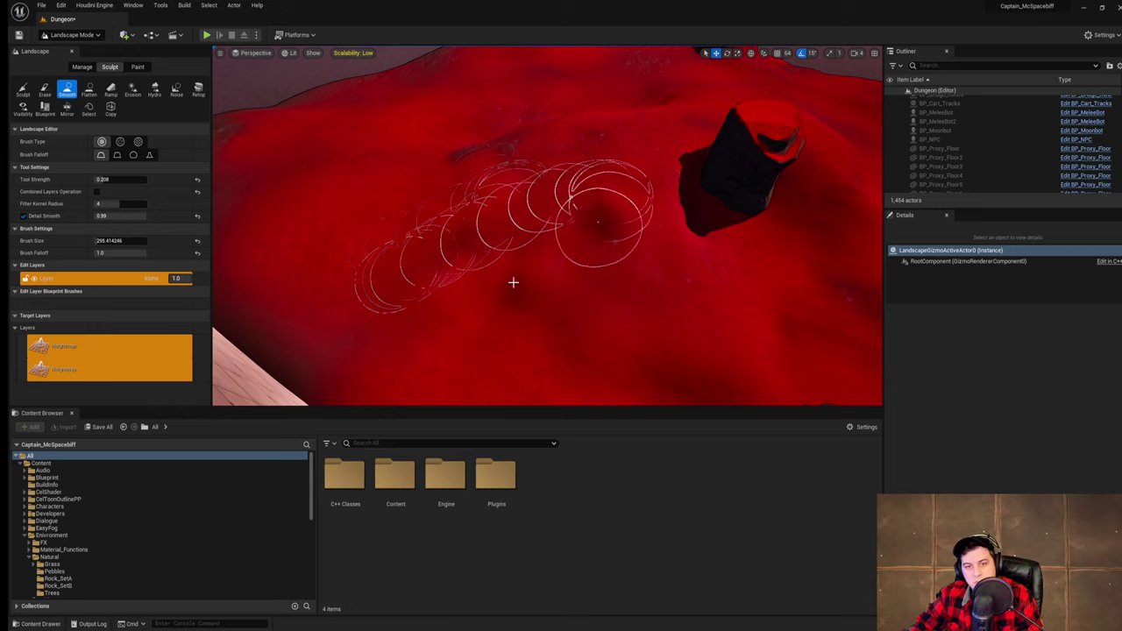
mouse_move(514, 282)
left_mouse_down()
mouse_move(546, 251)
mouse_move(478, 246)
left_mouse_up()
- Even out the slope between the pink wall and the smaller rock with smoothing strokes
mouse_move(478, 245)
right_mouse_down()
mouse_move(464, 298)
mouse_move(438, 262)
mouse_move(473, 192)
mouse_move(499, 211)
mouse_move(421, 228)
mouse_move(342, 219)
right_mouse_up()
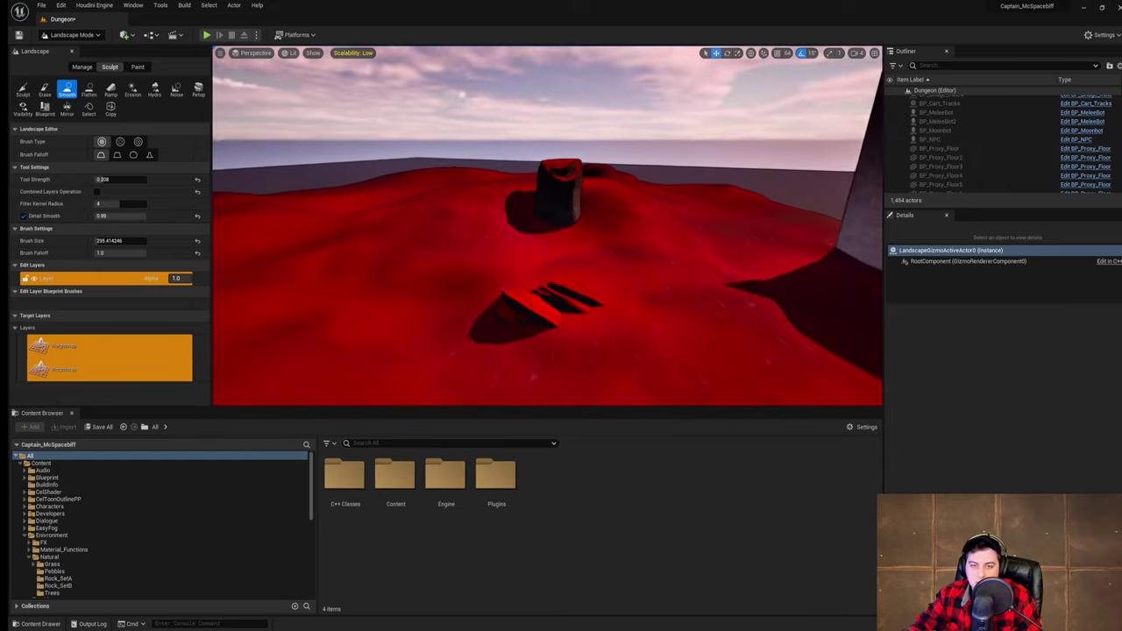
right_click_drag(589, 254, 534, 307)
mouse_move(552, 145)
left_mouse_down()
mouse_move(477, 210)
mouse_move(545, 210)
mouse_move(522, 125)
mouse_move(543, 170)
left_mouse_up()
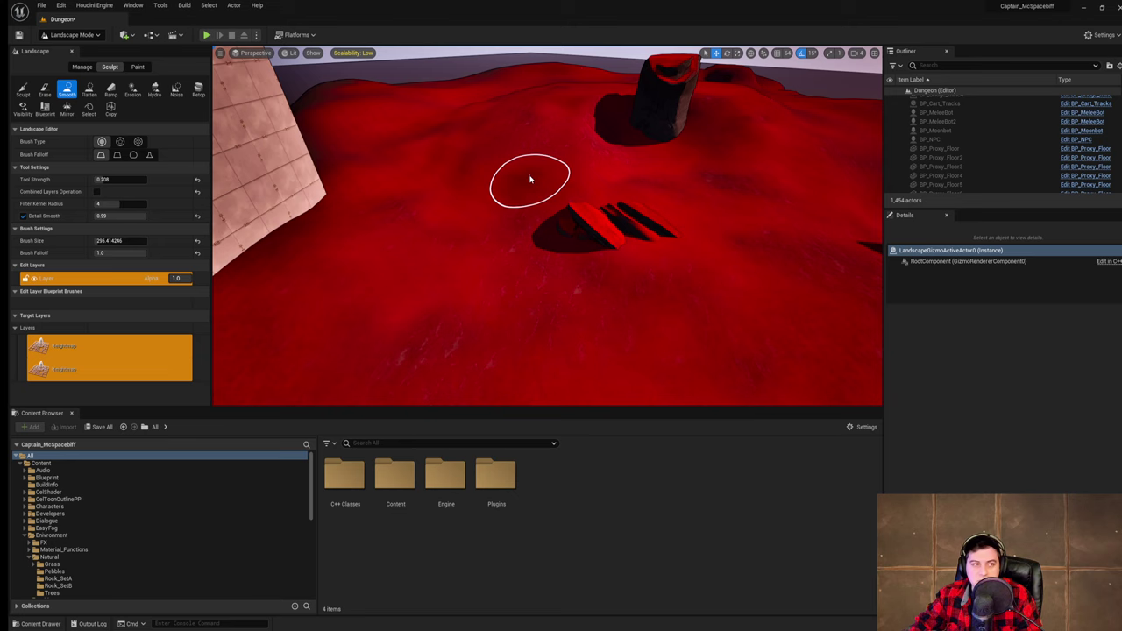
mouse_move(529, 178)
right_mouse_down()
mouse_move(490, 156)
mouse_move(526, 151)
right_mouse_up()
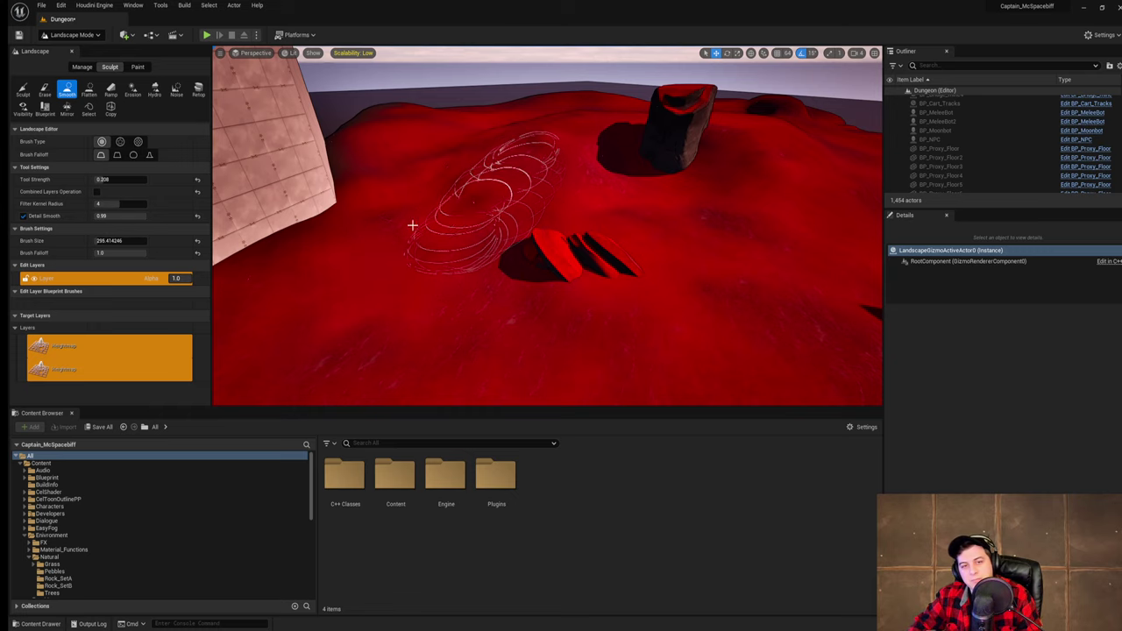
- Smooth the ground on the sunlit side of the large rock and the dark bumps on the open slope
mouse_move(500, 188)
right_mouse_down()
mouse_move(565, 206)
mouse_move(574, 197)
right_mouse_up()
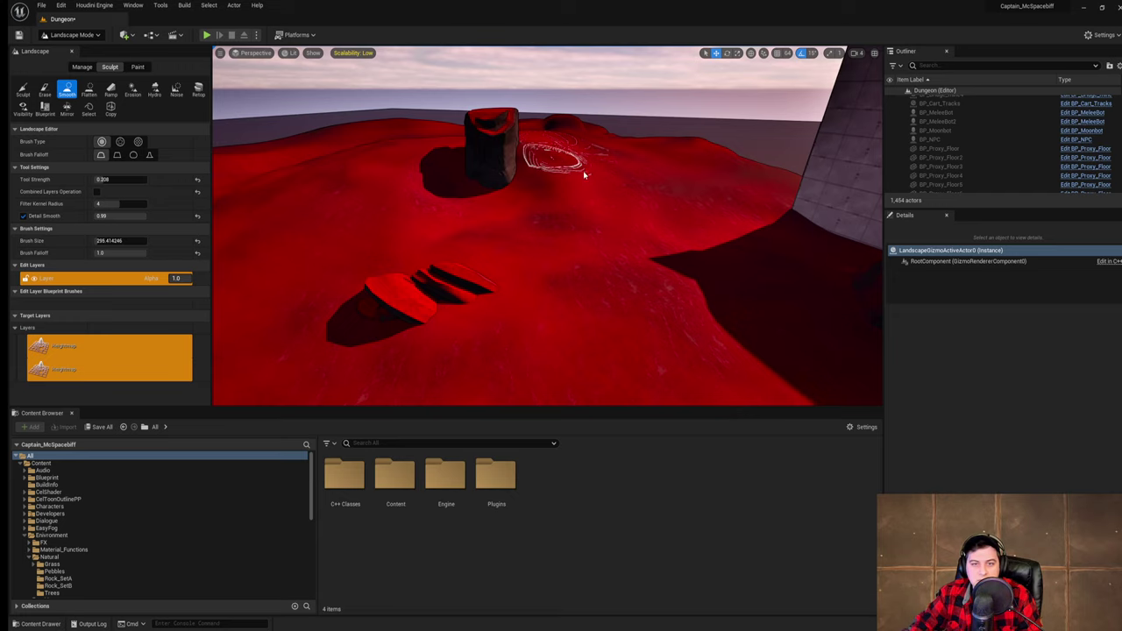
mouse_move(702, 298)
right_mouse_down()
mouse_move(613, 307)
mouse_move(604, 237)
mouse_move(613, 351)
mouse_move(656, 283)
right_mouse_up()
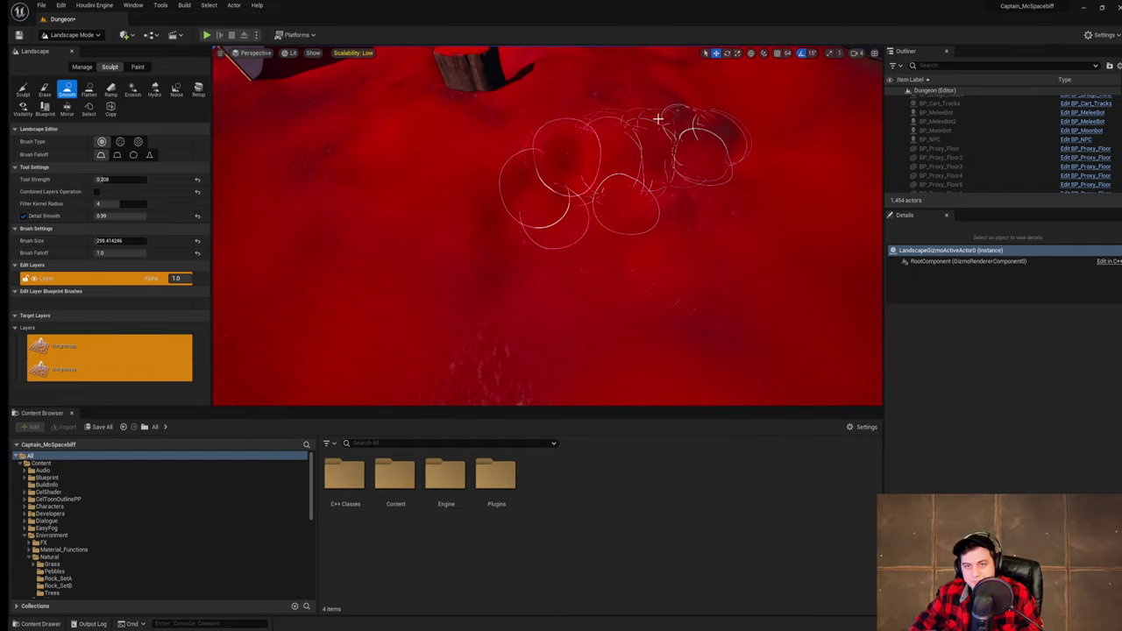
mouse_move(421, 248)
left_mouse_down()
mouse_move(450, 203)
mouse_move(551, 220)
mouse_move(759, 188)
left_mouse_up()
- Soften the dark dents on the open ground and along the ridge between the crater and the large rock
mouse_move(759, 189)
right_mouse_down()
mouse_move(807, 206)
mouse_move(736, 207)
right_mouse_up()
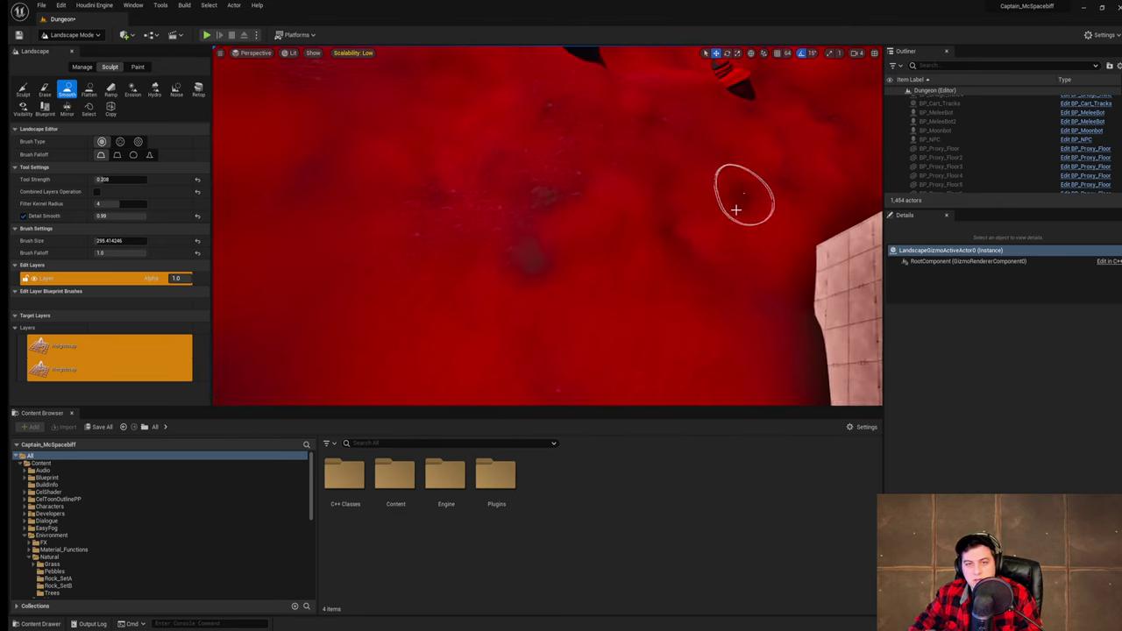
left_click_drag(613, 208, 466, 125)
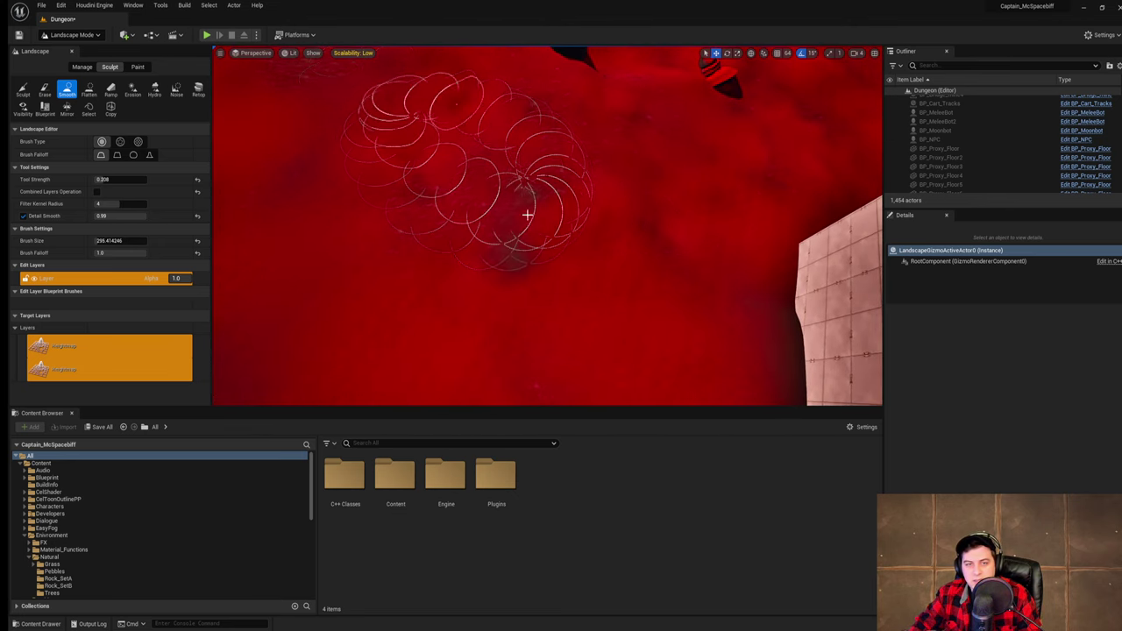
mouse_move(491, 152)
right_mouse_down()
mouse_move(438, 114)
mouse_move(495, 54)
right_mouse_up()
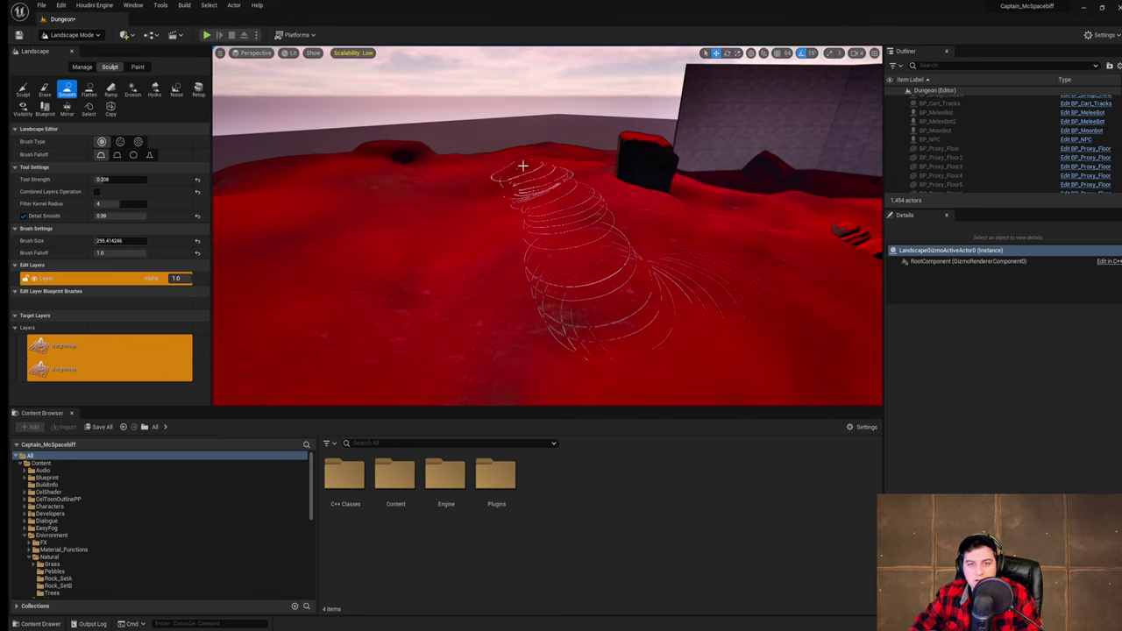
- Smooth the ground right beside the large rock and the hilltop near the crater behind it
mouse_move(534, 154)
right_mouse_down()
mouse_move(570, 127)
mouse_move(556, 201)
right_mouse_up()
key("w")
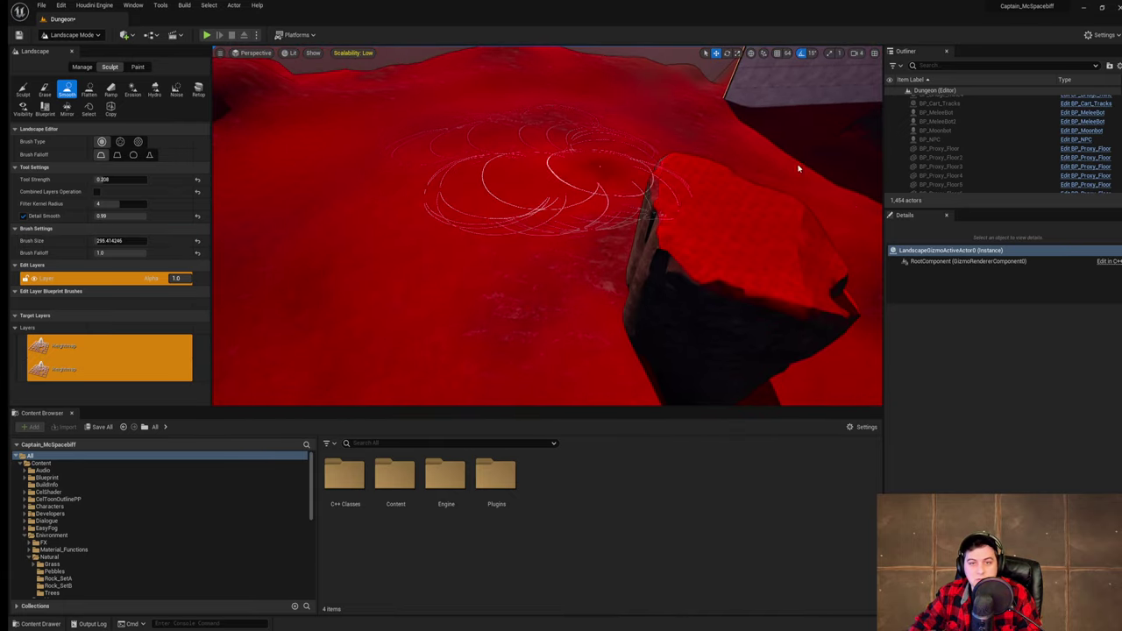
mouse_move(798, 169)
right_mouse_down()
mouse_move(837, 210)
mouse_move(845, 144)
mouse_move(801, 181)
right_mouse_up()
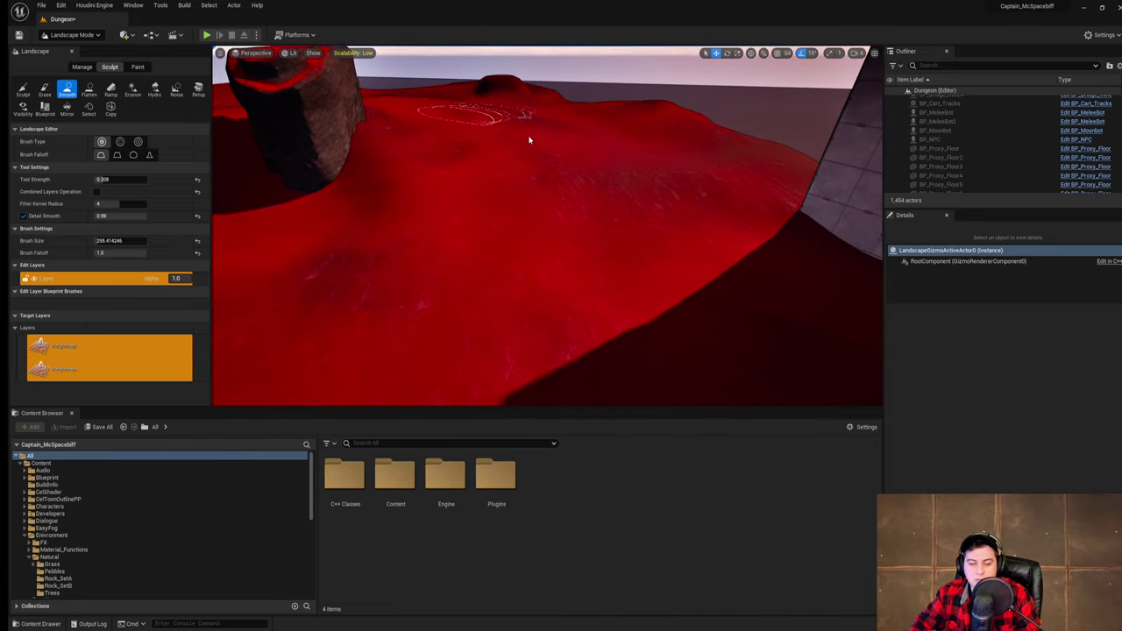
- Save the current Dungeon level
key("s")
mouse_move(529, 140)
right_mouse_down()
mouse_move(547, 197)
mouse_move(526, 153)
mouse_move(547, 197)
mouse_move(482, 188)
mouse_move(465, 211)
right_mouse_up()
key("d")
right_click_drag(547, 180, 547, 145)
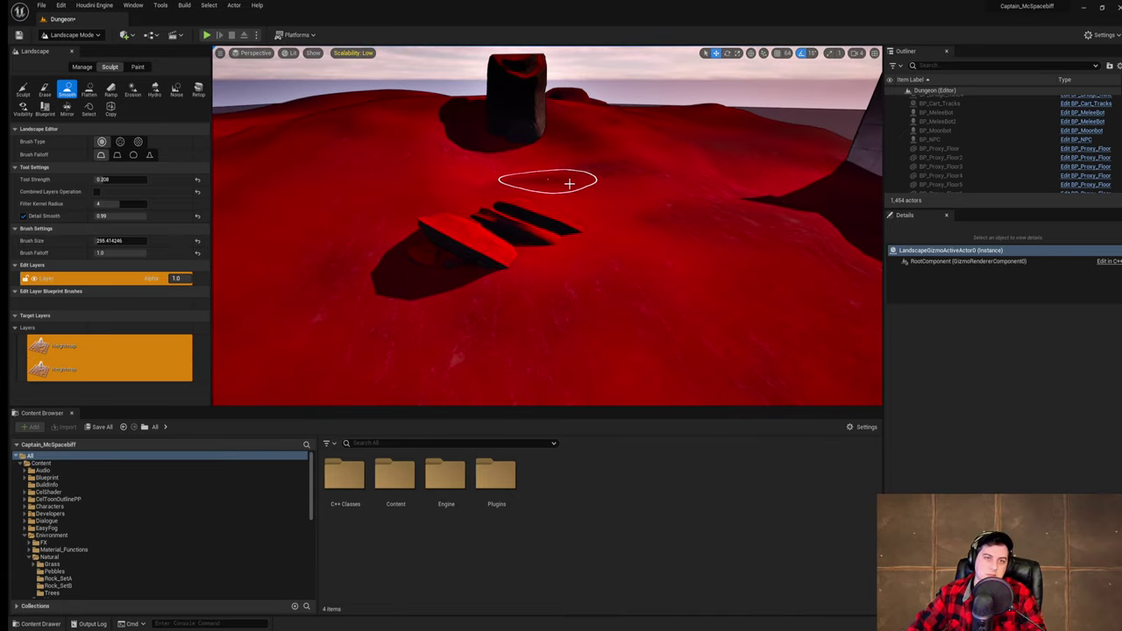
mouse_move(568, 183)
right_mouse_down()
mouse_move(524, 186)
mouse_move(521, 153)
right_mouse_up()
left_click(41, 7)
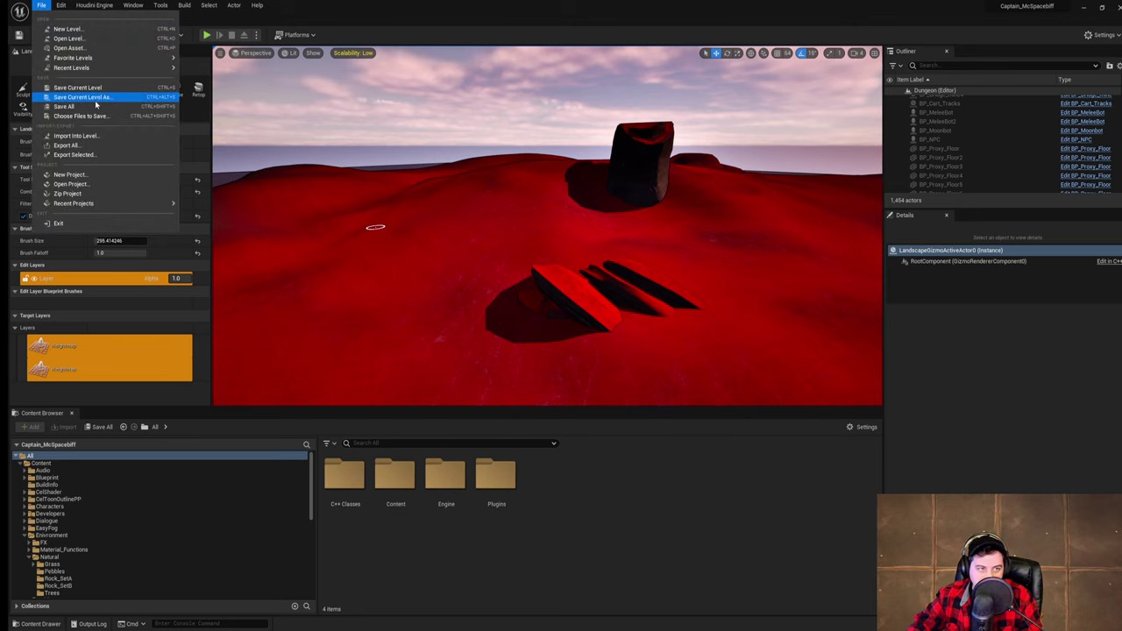
left_click(111, 92)
right_click_drag(617, 202, 642, 186)
key("d")
key("s")
left_click(42, 7)
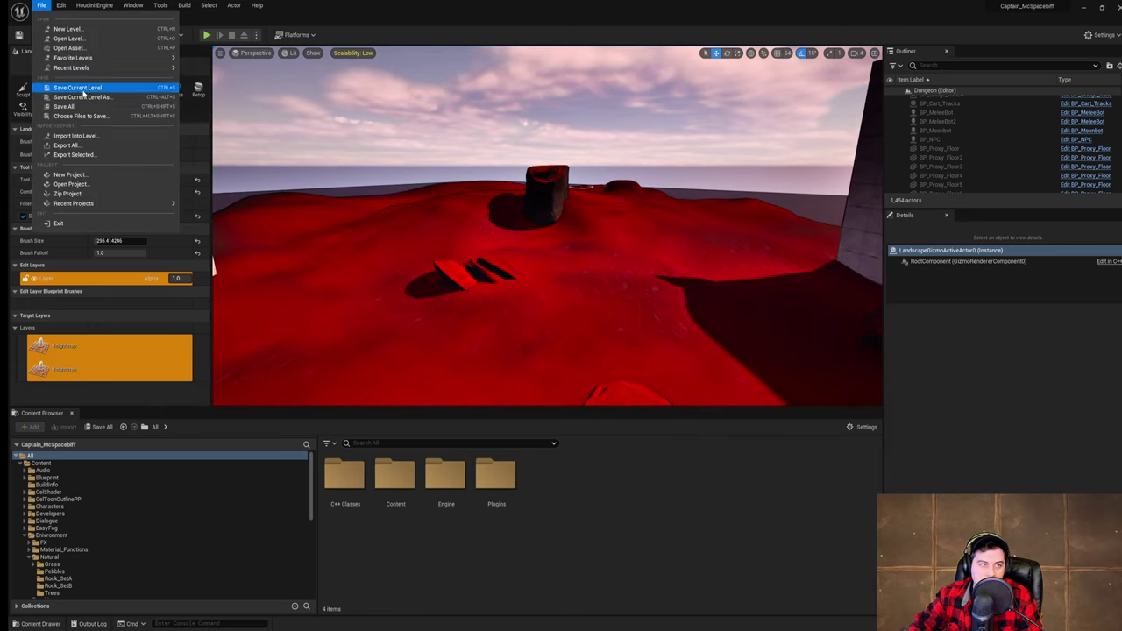
left_click(83, 91)
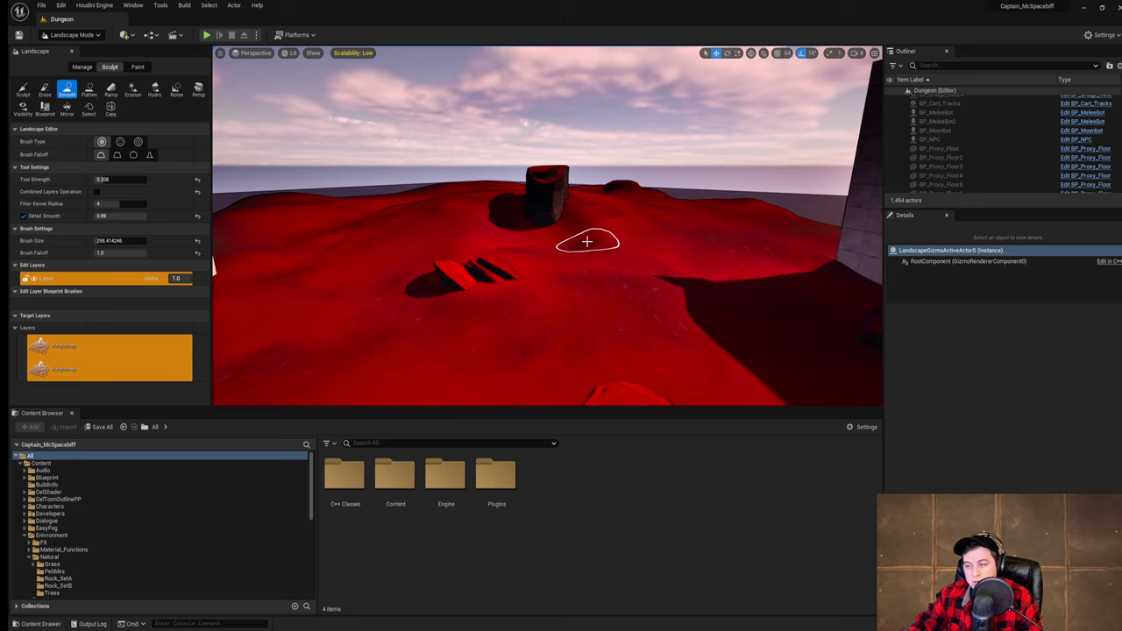
- Give the viewport slightly more width and sculpt the ground at the base of the large rock
right_click_drag(587, 241, 579, 234)
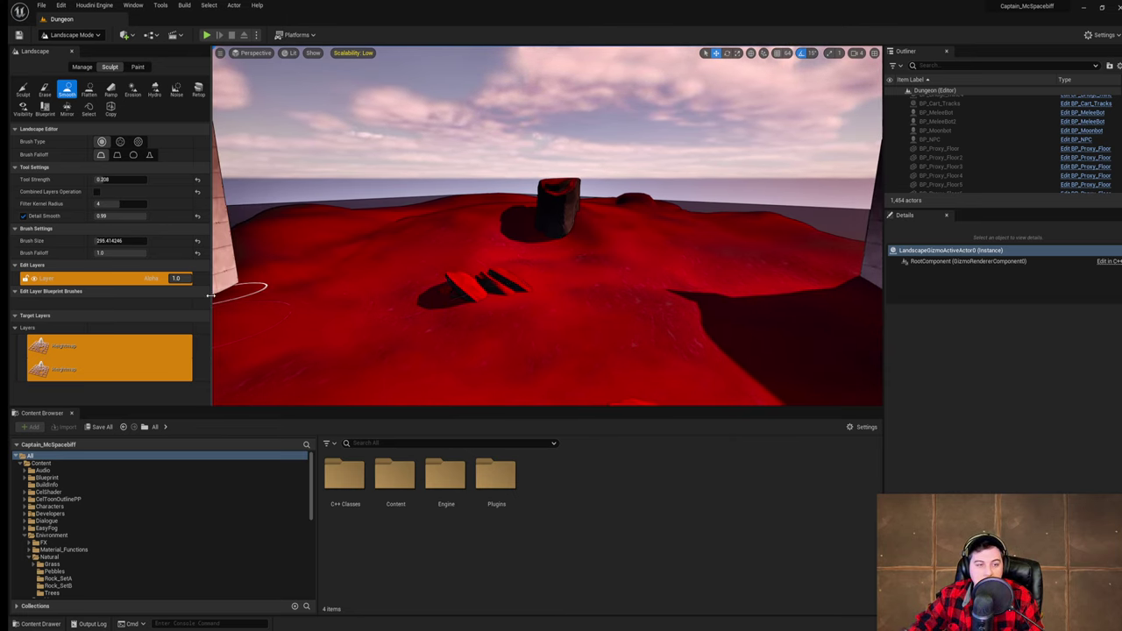
left_click_drag(211, 295, 199, 291)
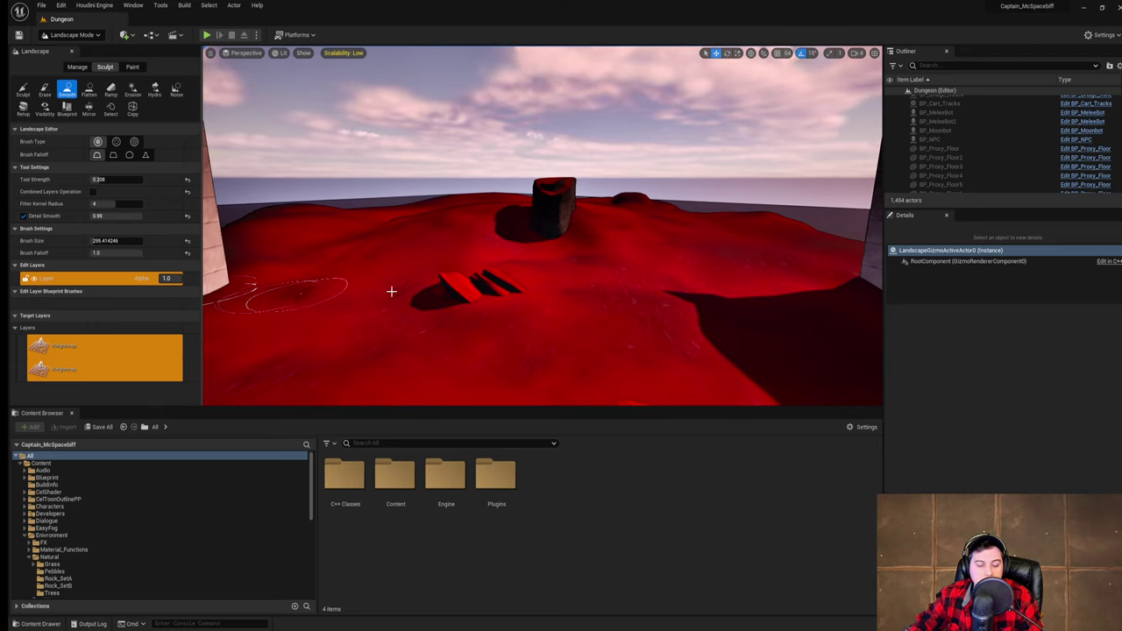
right_click_drag(473, 296, 497, 324)
key("w")
key("s")
key("w")
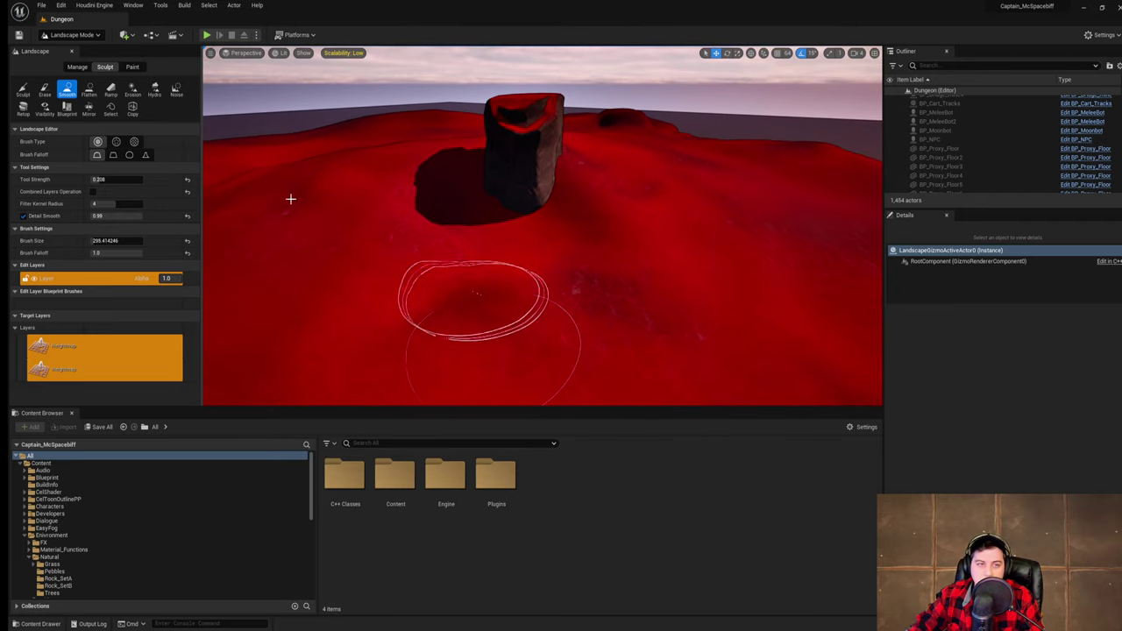
left_click(22, 89)
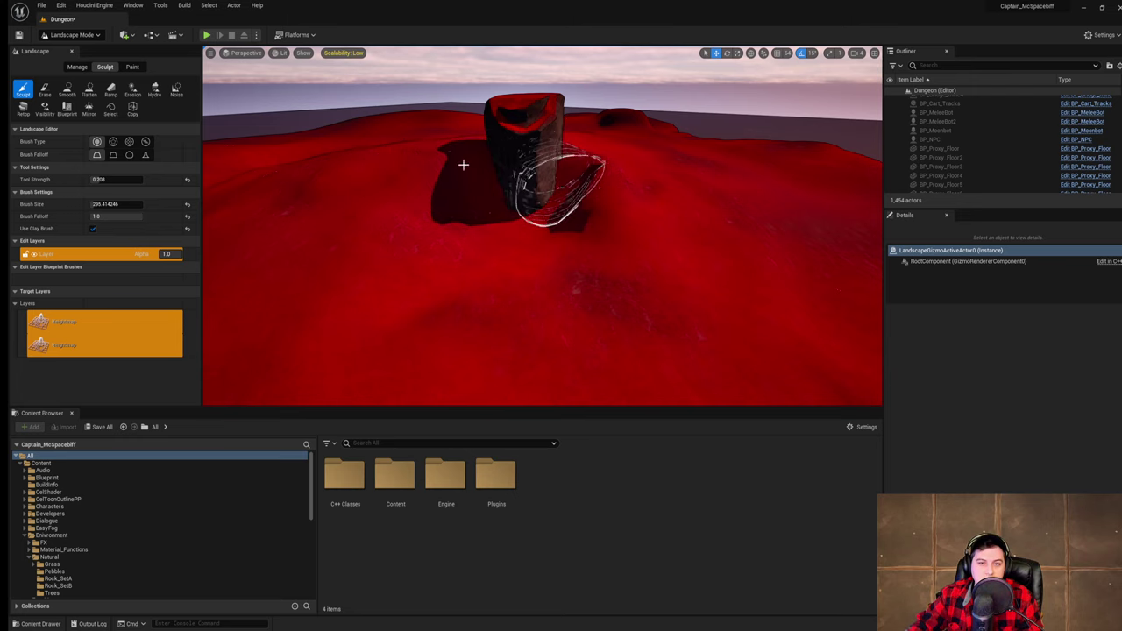
- Smooth the freshly sculpted ground beside the large rock and the ridge leading away from it
left_click(68, 89)
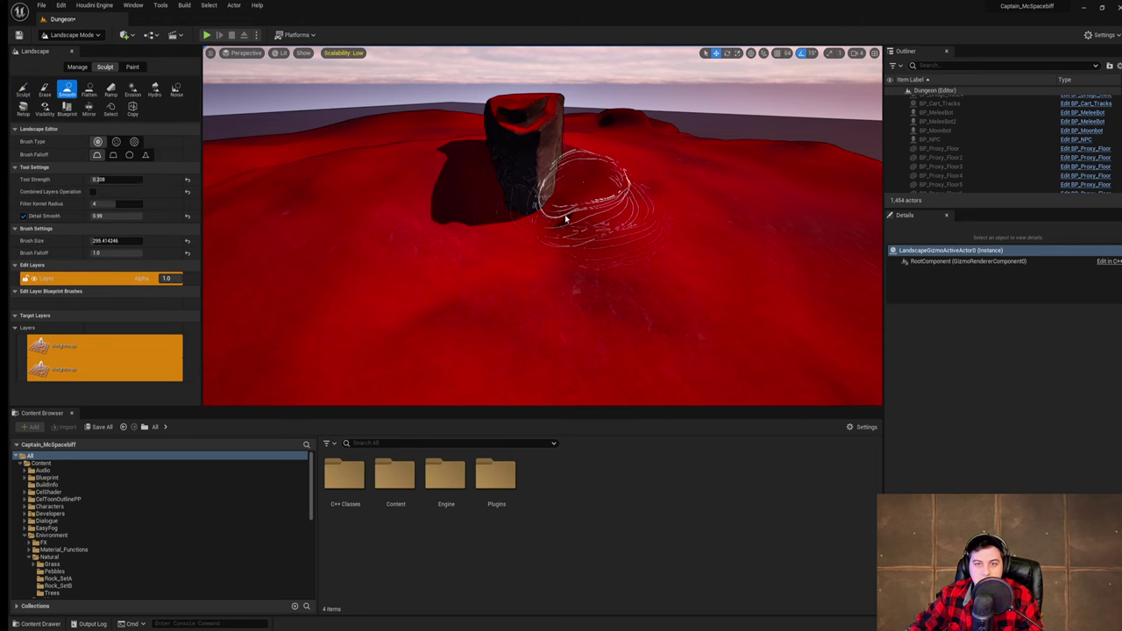
key("d")
mouse_move(690, 237)
right_mouse_down()
mouse_move(634, 231)
mouse_move(589, 251)
mouse_move(638, 235)
right_mouse_up()
key("d")
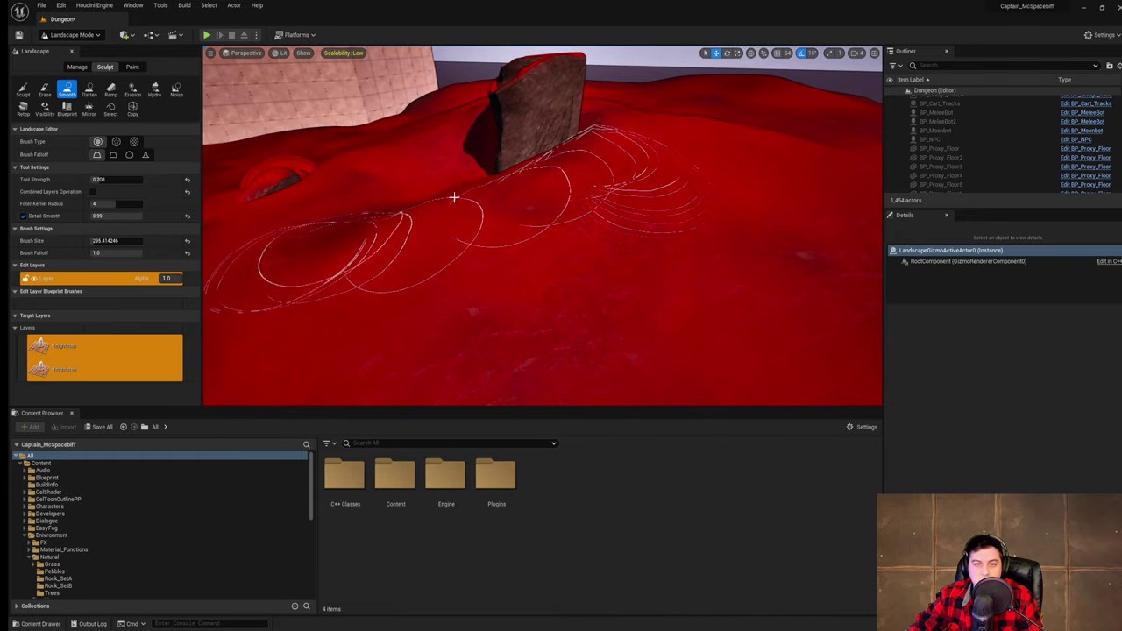
key("s")
right_click_drag(518, 180, 518, 178)
key("a")
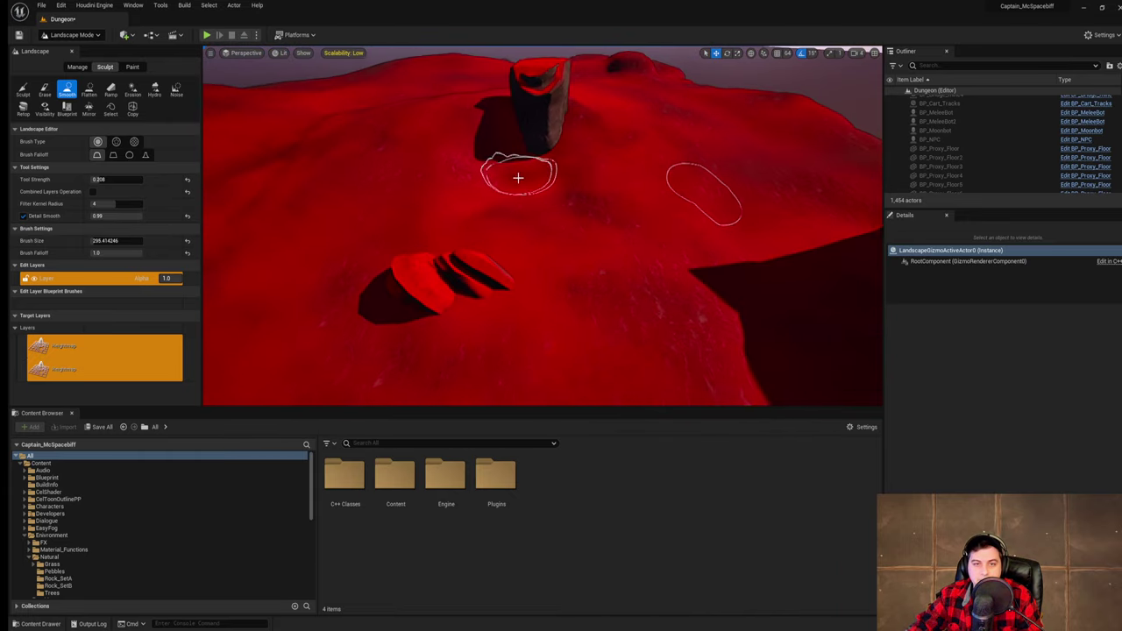
- Smooth the slope between the pink wall and the two rocks, and save the current level
key("d")
mouse_move(589, 232)
right_mouse_down()
mouse_move(605, 233)
mouse_move(570, 233)
mouse_move(589, 230)
right_mouse_up()
key("s")
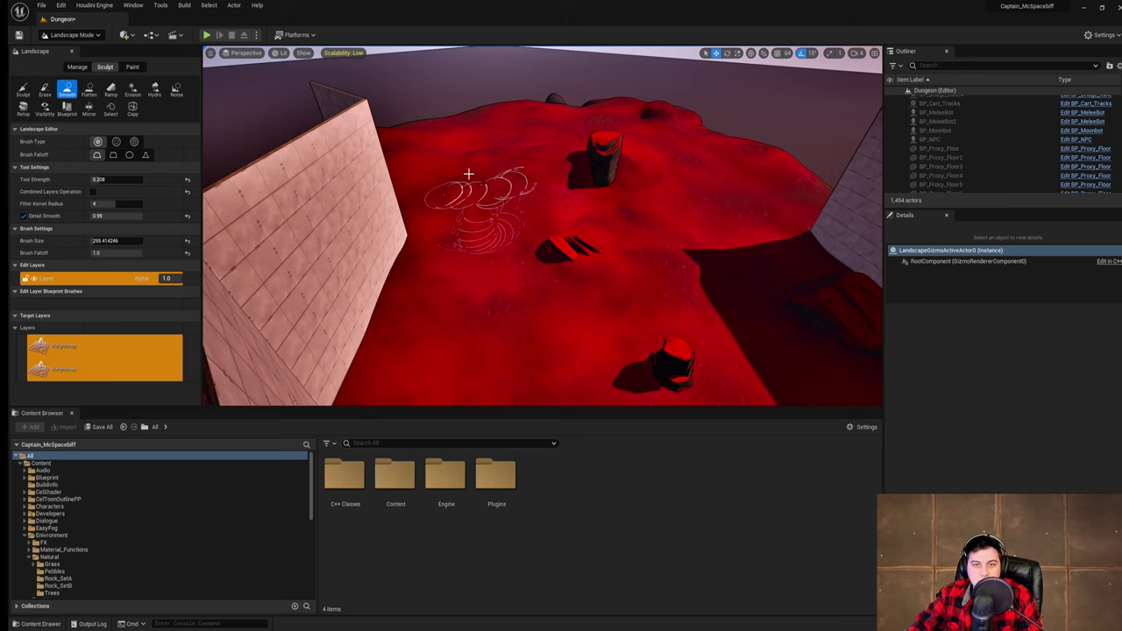
mouse_move(675, 277)
right_mouse_down()
mouse_move(688, 274)
mouse_move(650, 242)
mouse_move(658, 253)
right_mouse_up()
key("w")
key("s")
key("w")
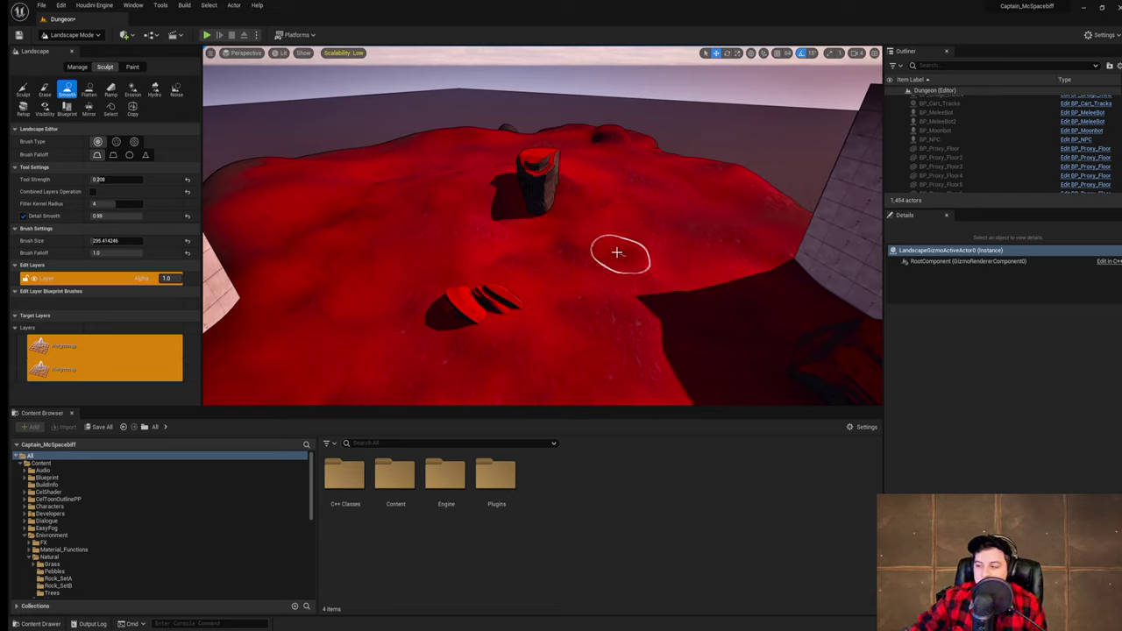
left_click(42, 6)
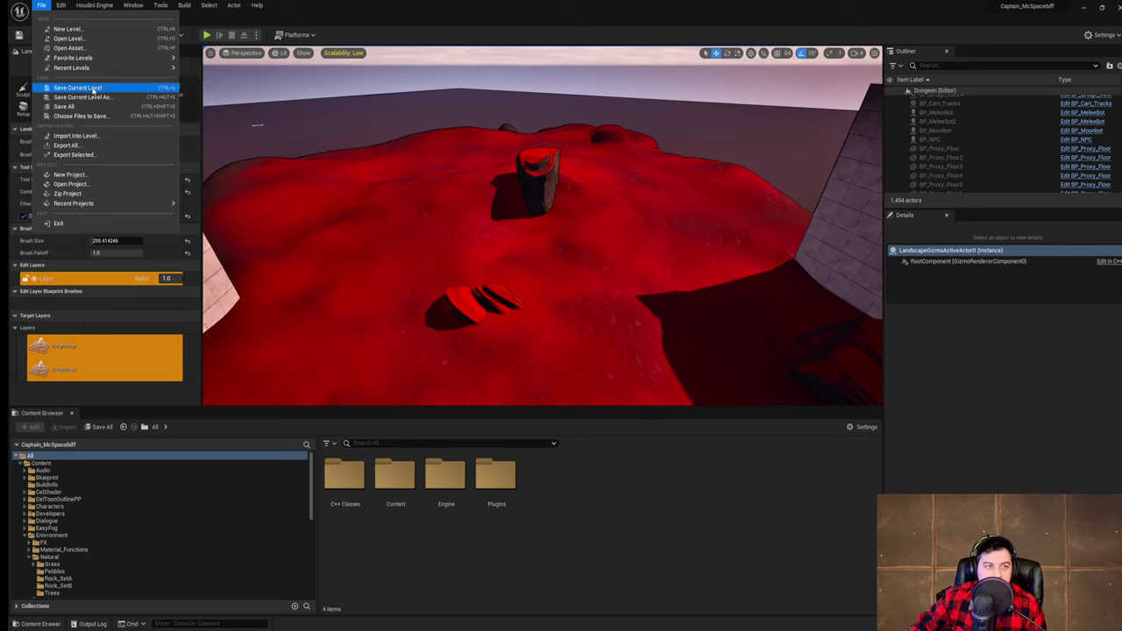
left_click(96, 89)
- Smooth the hillside between the large rock and the crater, and save the current level again
mouse_move(617, 189)
right_mouse_down()
mouse_move(616, 156)
mouse_move(580, 225)
right_mouse_up()
key("w")
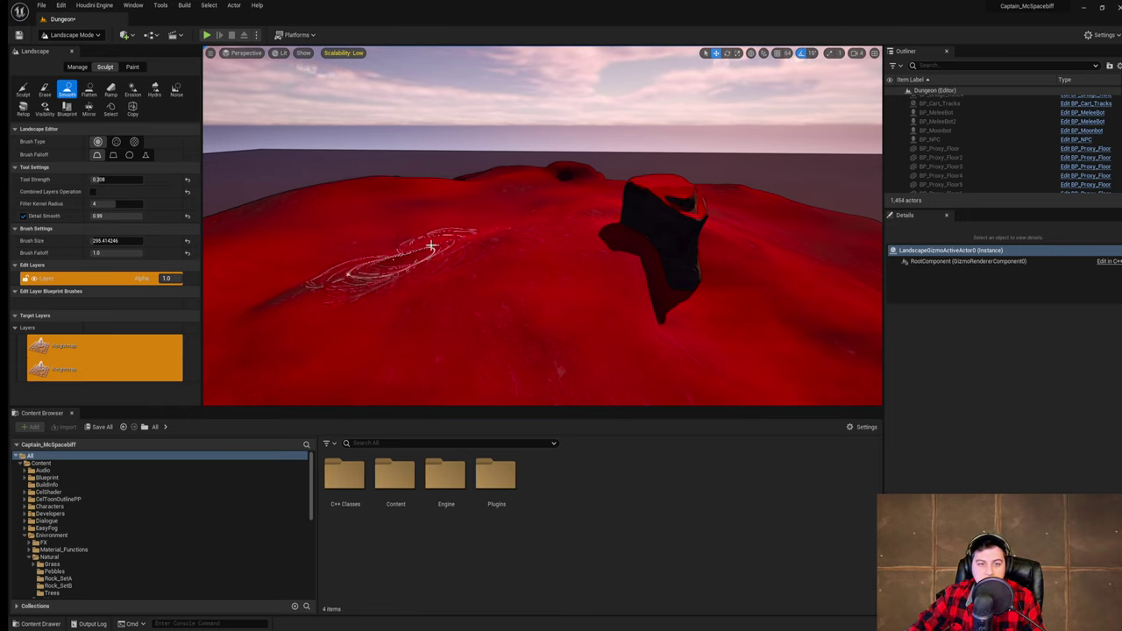
mouse_move(302, 274)
right_mouse_down()
mouse_move(308, 338)
mouse_move(322, 334)
right_mouse_up()
key("s")
key("w")
right_click_drag(578, 234, 573, 215)
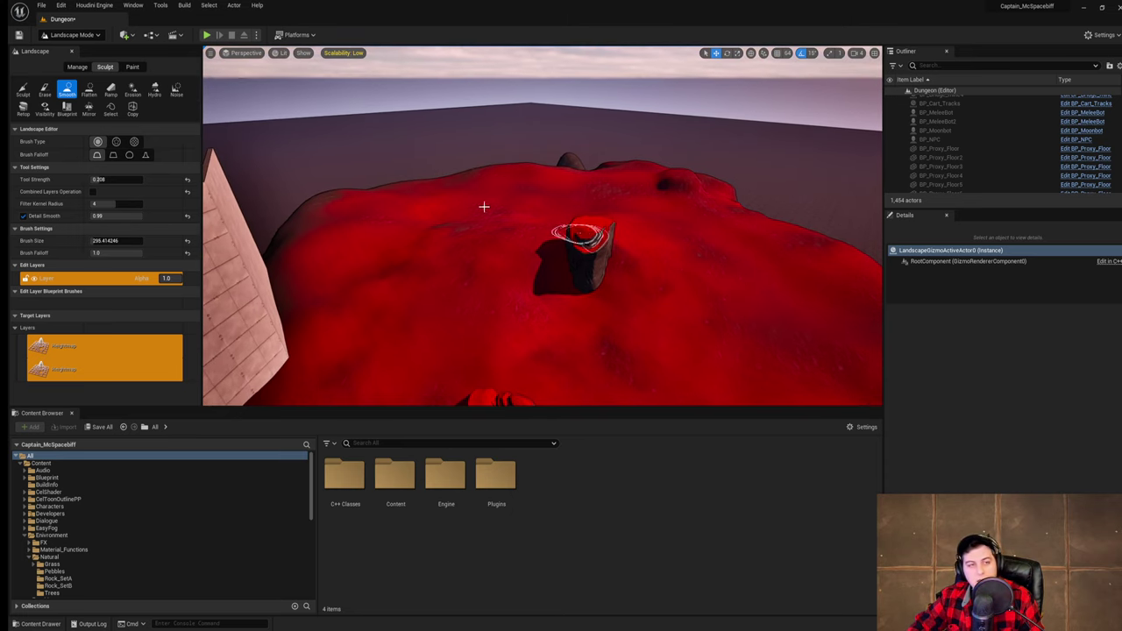
left_click(42, 5)
left_click(70, 87)
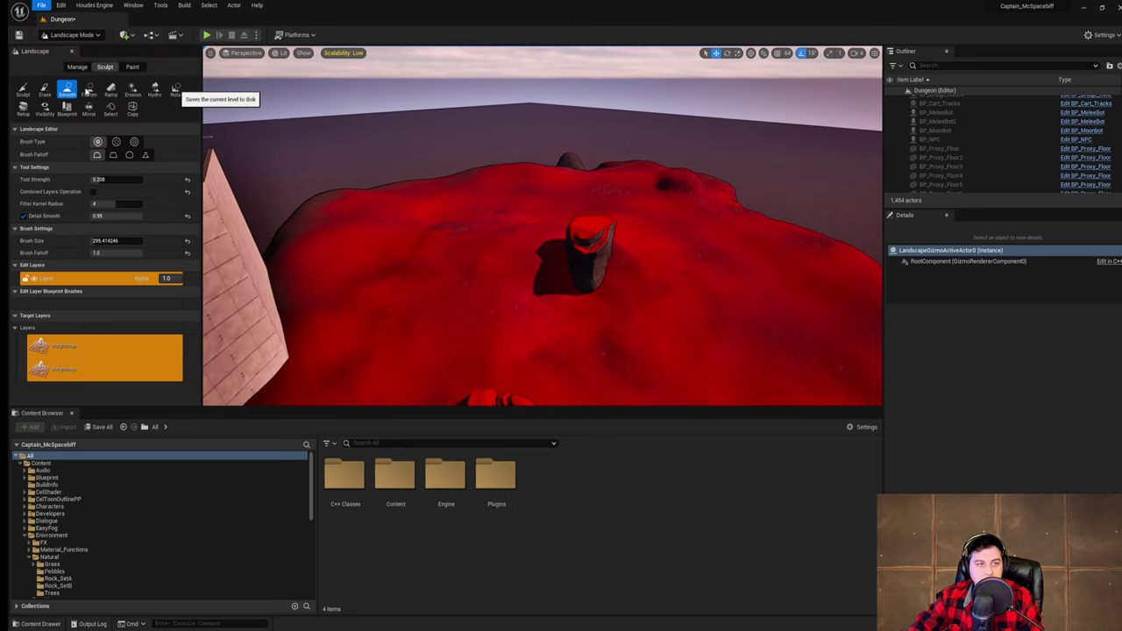
- Enlarge the smoothing brush to about 851 and smooth the ground between the crater, the large rock and the pink wall
key("d")
mouse_move(707, 247)
right_mouse_down()
mouse_move(582, 237)
mouse_move(584, 306)
mouse_move(574, 309)
right_mouse_up()
key("s")
left_click_drag(626, 235, 554, 196)
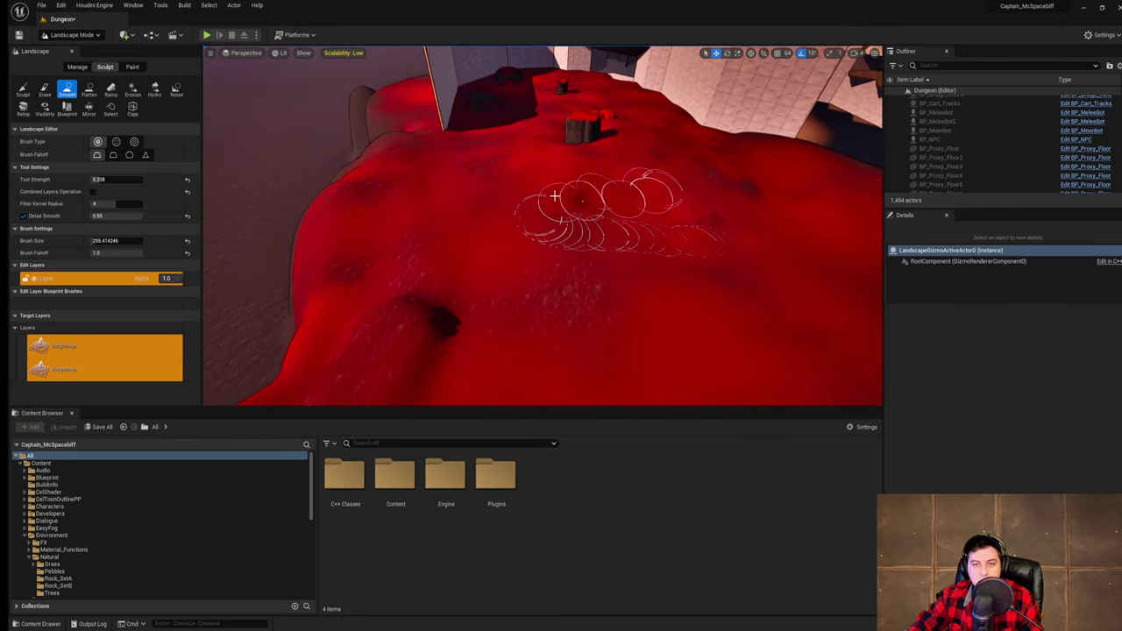
left_click_drag(111, 241, 119, 241)
left_click_drag(605, 231, 743, 205)
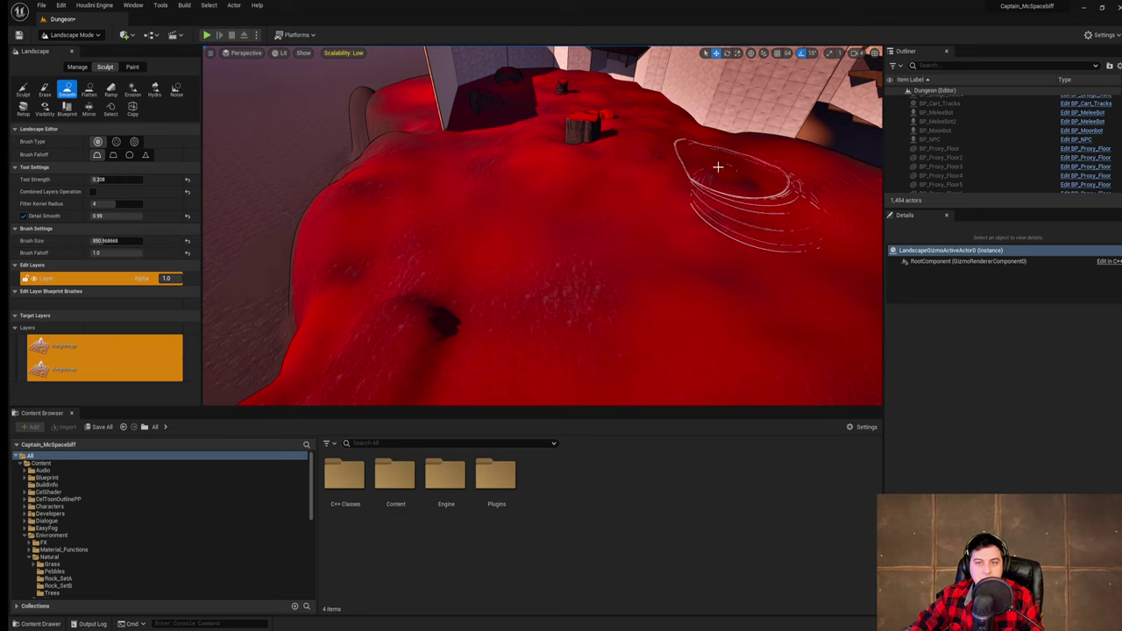
mouse_move(679, 181)
left_mouse_down()
mouse_move(730, 209)
mouse_move(729, 154)
left_mouse_up()
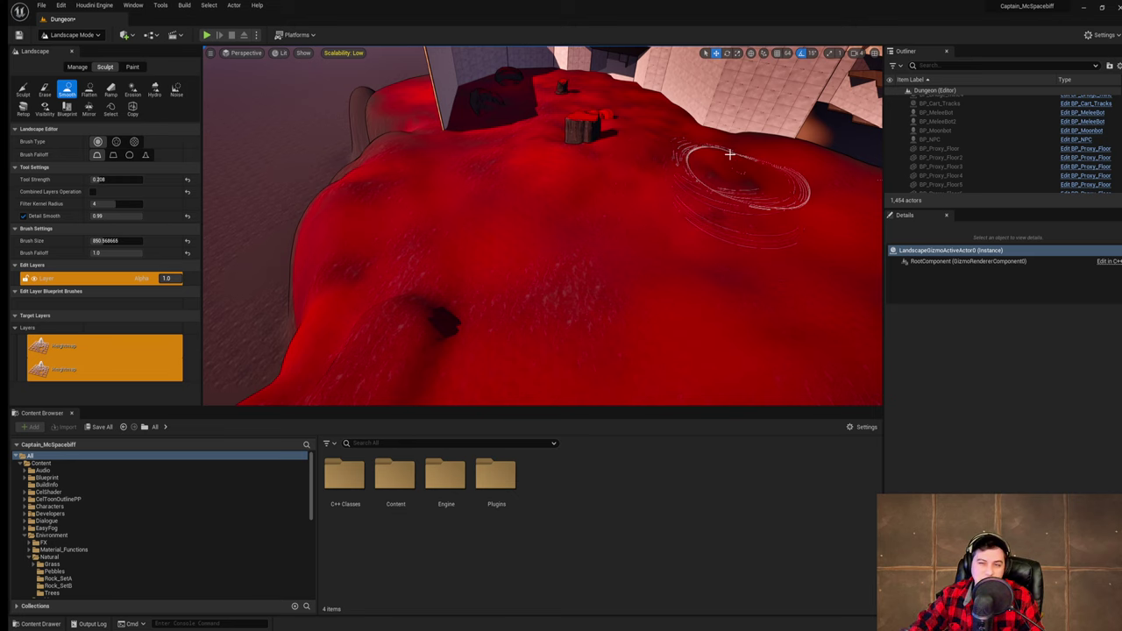
- Smooth the open slope alongside the pink wall toward the smaller split rock with the enlarged brush
key("d")
mouse_move(797, 185)
right_mouse_down()
mouse_move(771, 185)
mouse_move(797, 187)
right_mouse_up()
mouse_move(712, 179)
left_mouse_down()
mouse_move(647, 234)
mouse_move(634, 184)
mouse_move(601, 207)
mouse_move(608, 227)
left_mouse_up()
key("d")
mouse_move(609, 228)
right_mouse_down()
mouse_move(561, 233)
mouse_move(613, 229)
mouse_move(688, 196)
right_mouse_up()
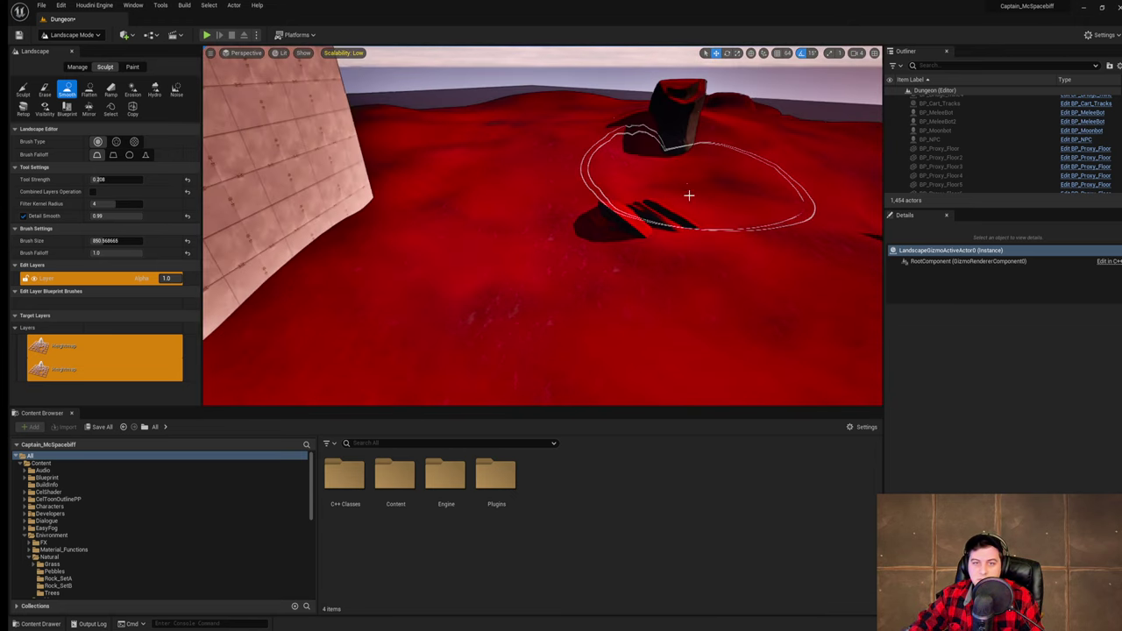
left_click_drag(508, 125, 494, 190)
right_click_drag(640, 204, 701, 198)
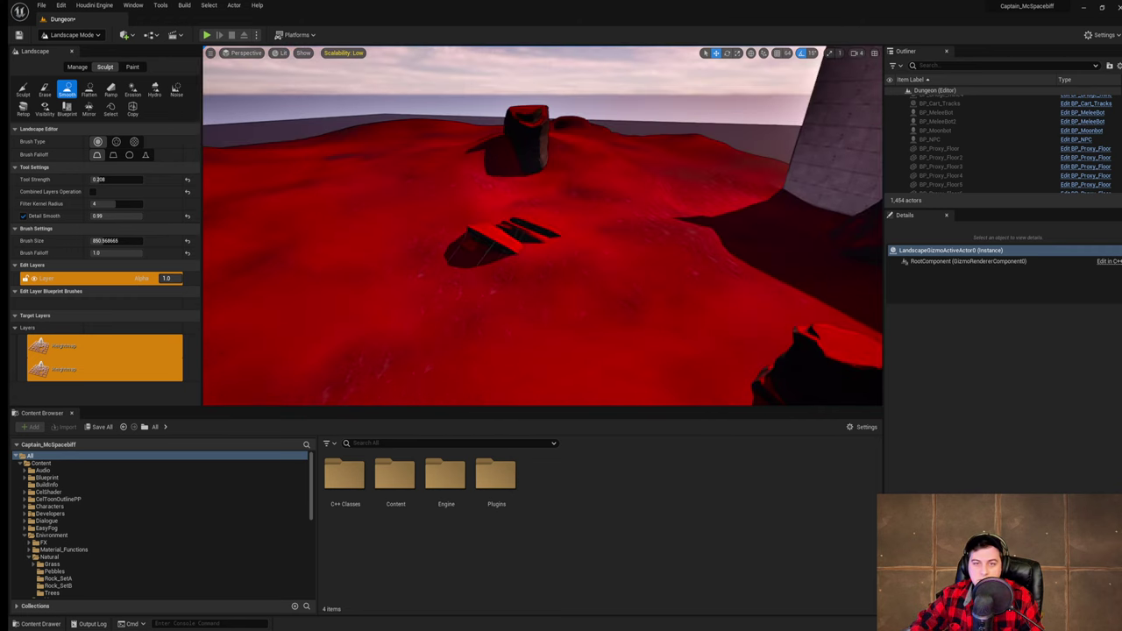
- Even out the ground in front of and around the smaller split rock with broad smoothing strokes
mouse_move(678, 188)
left_mouse_down()
mouse_move(663, 228)
mouse_move(679, 232)
left_mouse_up()
mouse_move(679, 231)
right_mouse_down()
mouse_move(745, 254)
mouse_move(684, 201)
mouse_move(613, 215)
right_mouse_up()
left_click_drag(534, 240, 386, 250)
mouse_move(568, 239)
right_mouse_down()
mouse_move(640, 263)
mouse_move(623, 260)
right_mouse_up()
left_click_drag(684, 208, 609, 250)
mouse_move(609, 249)
right_mouse_down()
mouse_move(635, 202)
mouse_move(609, 285)
right_mouse_up()
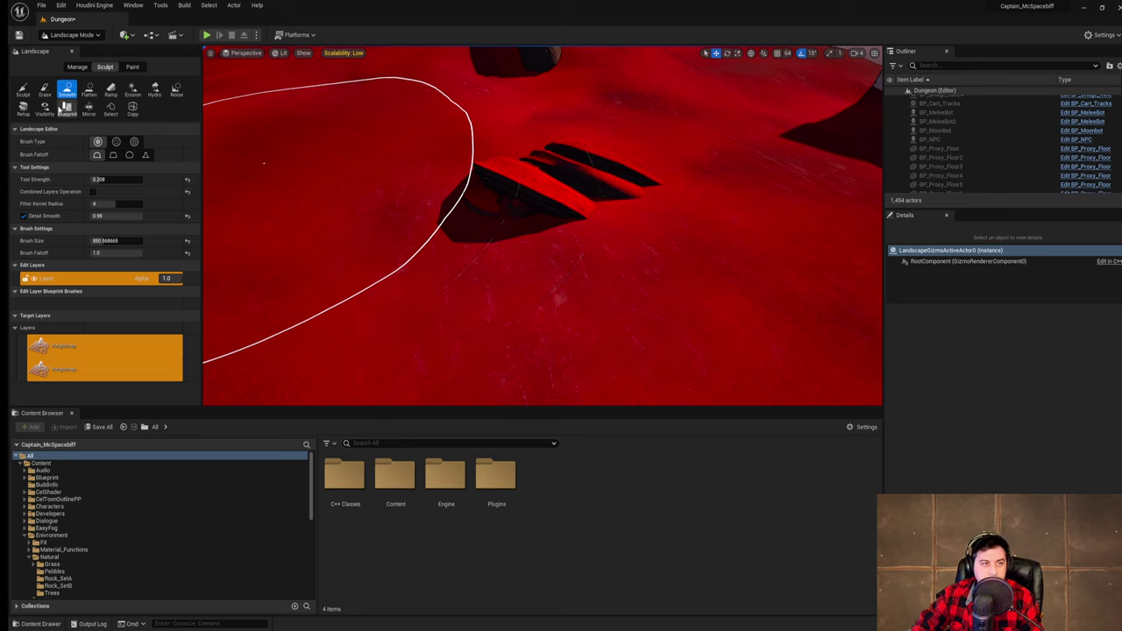
- Switch to the Sculpt tool with a brush size of about 367 and rework the ground around the smaller split rock
left_click(22, 89)
left_click_drag(128, 202, 94, 203)
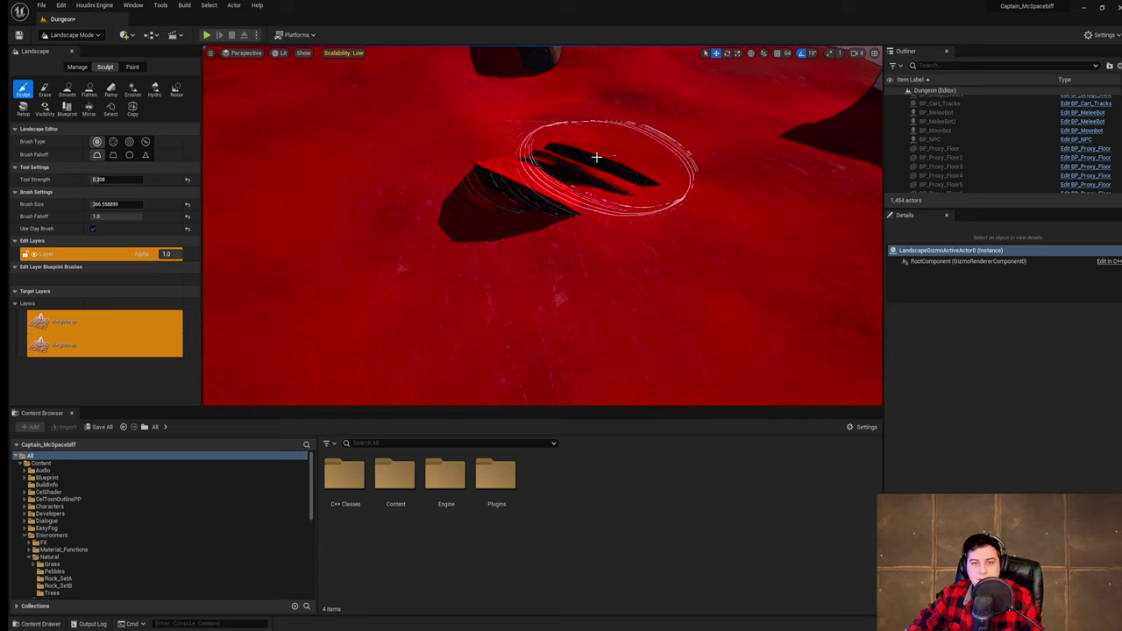
left_click_drag(596, 157, 591, 160)
right_click_drag(670, 162, 771, 168)
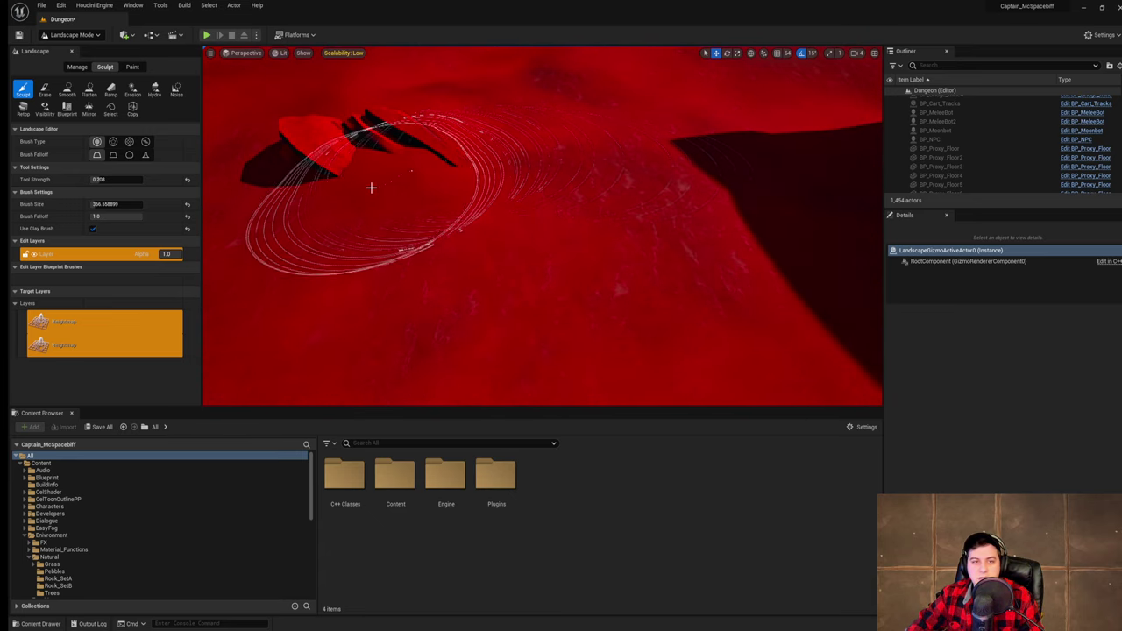
mouse_move(371, 188)
left_mouse_down()
mouse_move(465, 225)
mouse_move(381, 233)
mouse_move(203, 290)
left_mouse_up()
right_click_drag(210, 290, 132, 298)
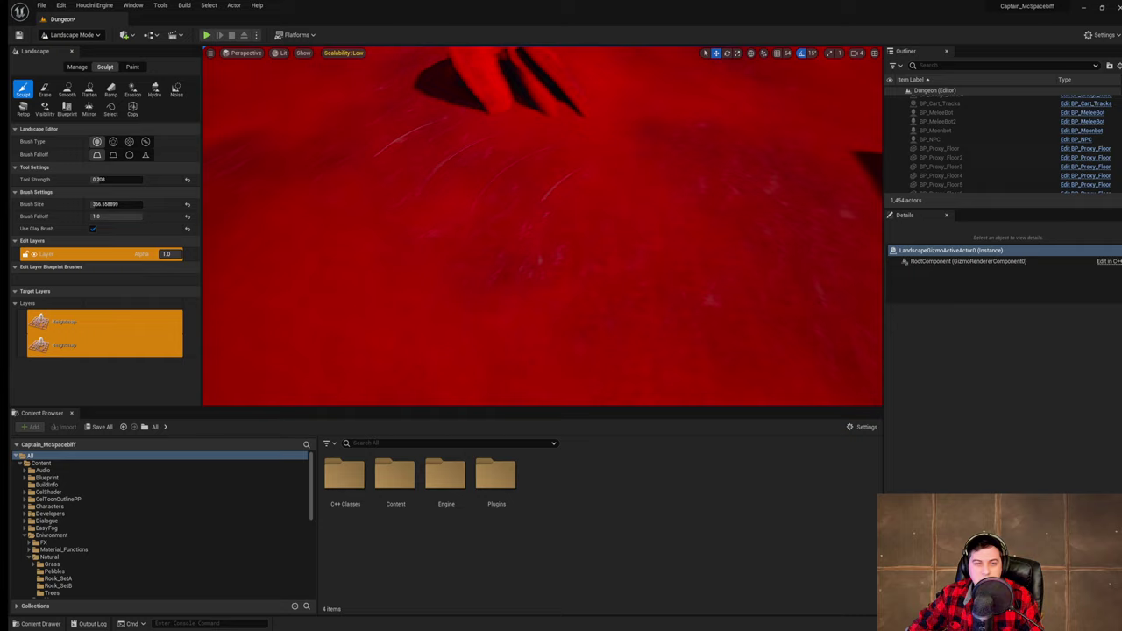
- Sculpt the terrain beside the split rock and on the slope between the pink wall and the large rock
right_click_drag(544, 237, 578, 250)
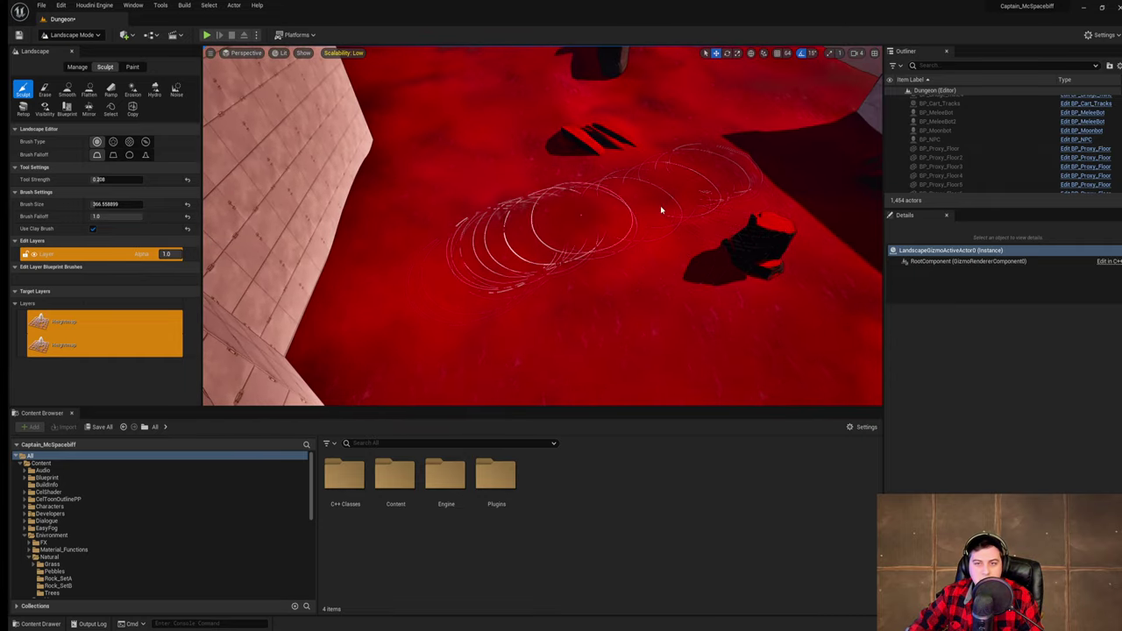
mouse_move(661, 210)
right_mouse_down()
mouse_move(657, 223)
mouse_move(671, 122)
mouse_move(662, 193)
right_mouse_up()
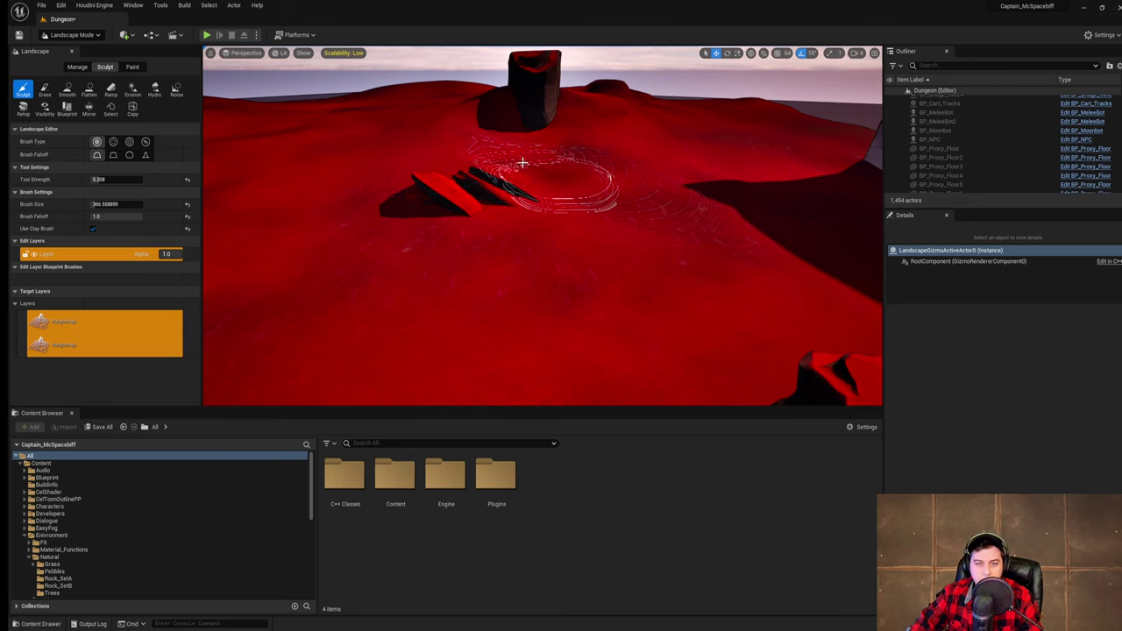
mouse_move(671, 223)
right_mouse_down()
mouse_move(618, 235)
mouse_move(596, 226)
right_mouse_up()
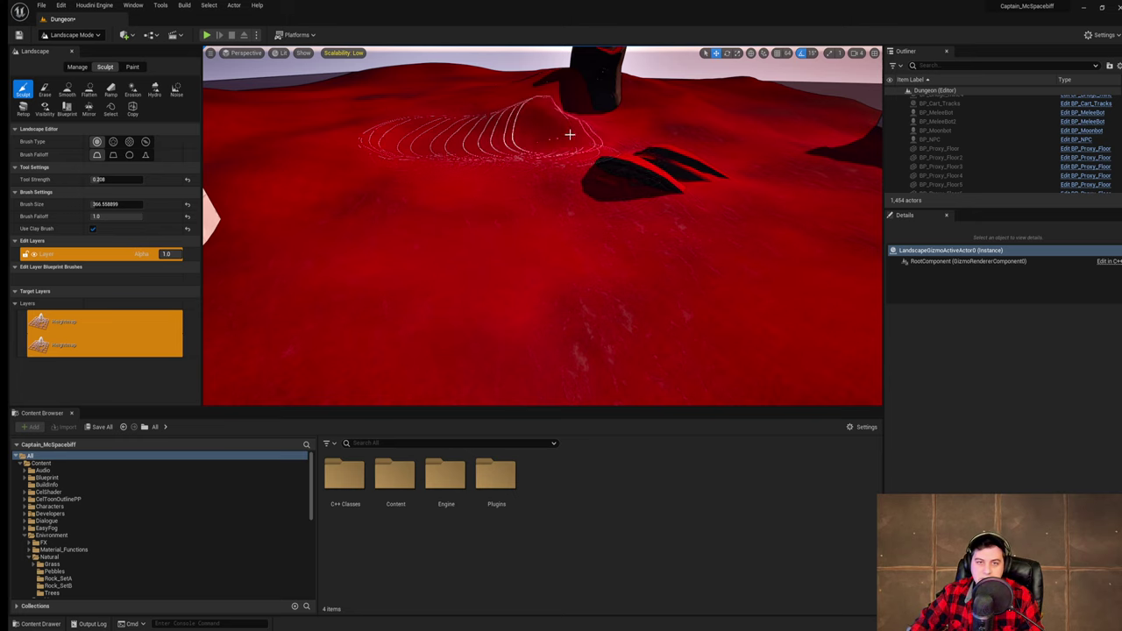
mouse_move(421, 150)
right_mouse_down()
mouse_move(410, 152)
mouse_move(423, 157)
mouse_move(424, 122)
right_mouse_up()
key("s")
key("w")
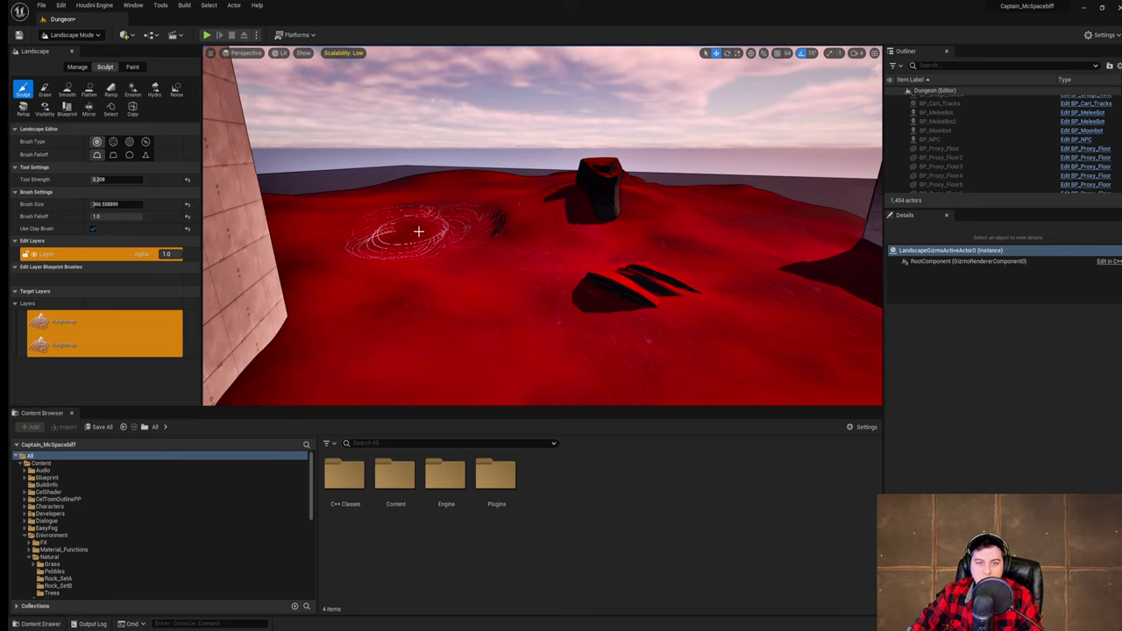
- Smooth the newly sculpted slope near the pink wall and the ground on both sides of the split rock
left_click(67, 88)
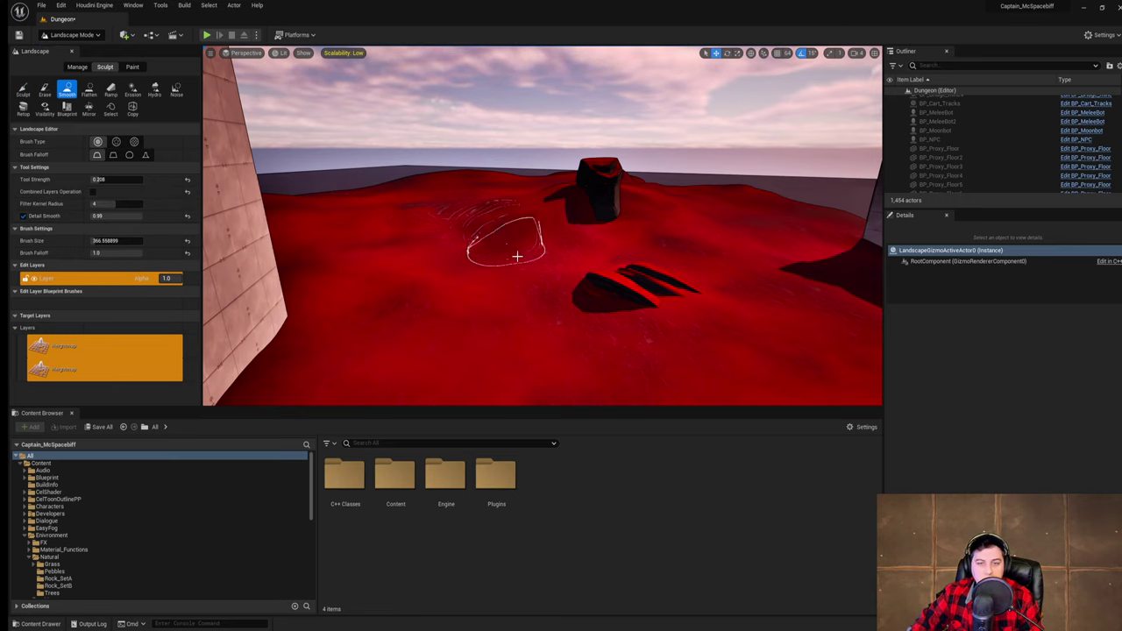
right_click_drag(527, 269, 528, 290)
key("d")
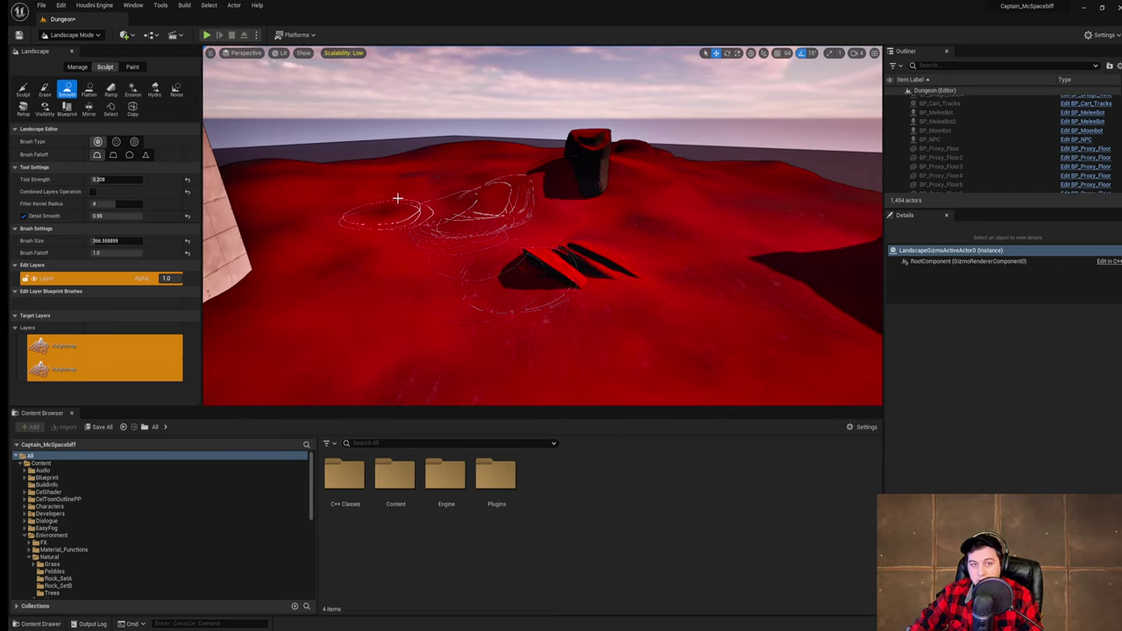
mouse_move(504, 254)
right_mouse_down()
mouse_move(500, 271)
mouse_move(493, 241)
right_mouse_up()
key("w")
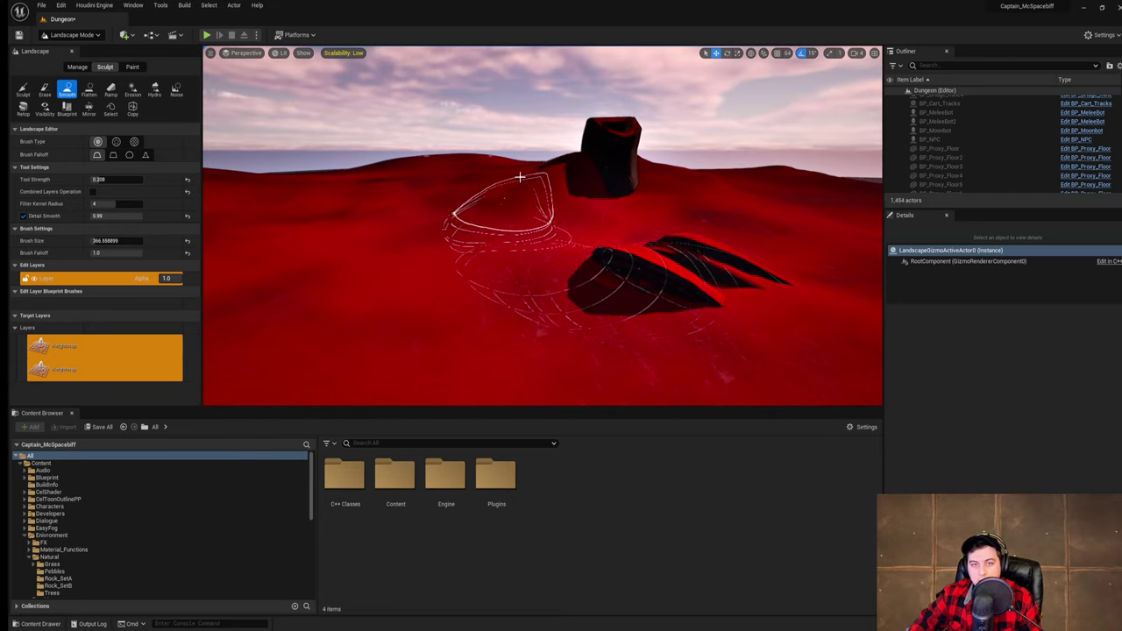
mouse_move(512, 201)
left_mouse_down()
mouse_move(545, 182)
mouse_move(547, 197)
left_mouse_up()
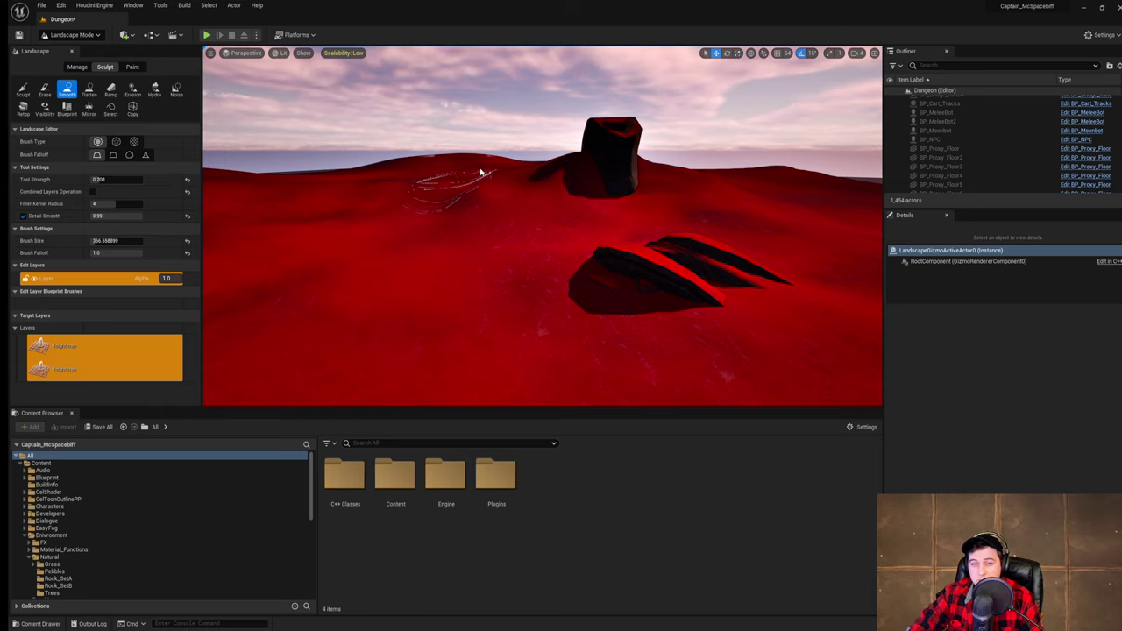
key("d")
mouse_move(516, 224)
right_mouse_down()
mouse_move(501, 250)
mouse_move(517, 249)
right_mouse_up()
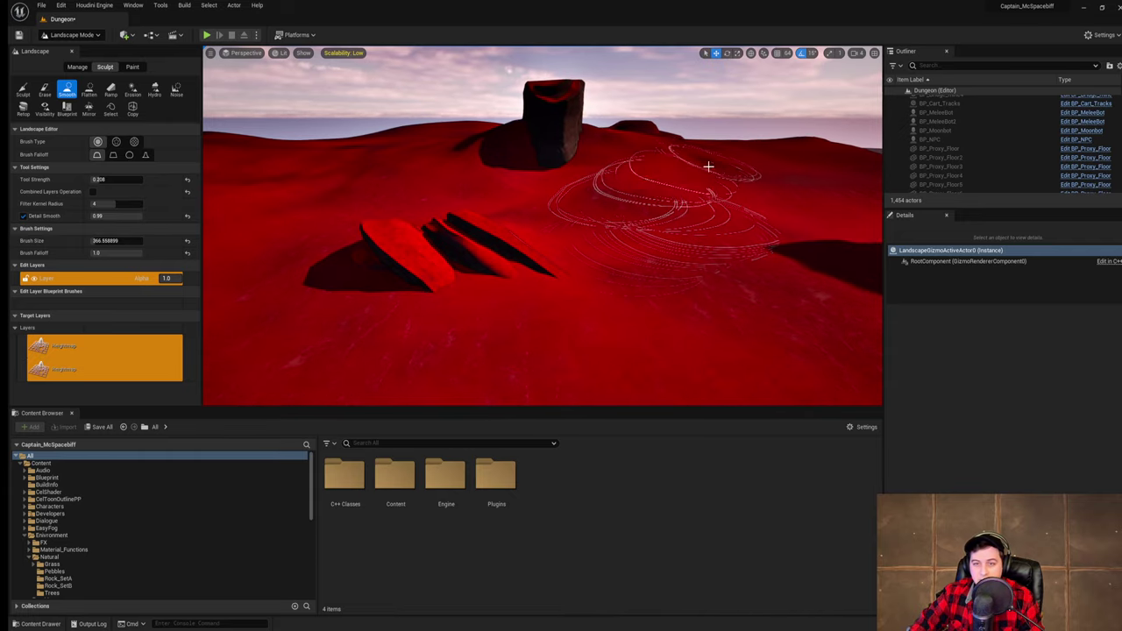
- Inspect the smoothed terrain around the large rock, the split rock and the pink wall from several angles
mouse_move(760, 231)
right_mouse_down()
mouse_move(773, 205)
mouse_move(764, 232)
mouse_move(745, 231)
mouse_move(752, 239)
right_mouse_up()
key("s")
key("w")
key("s")
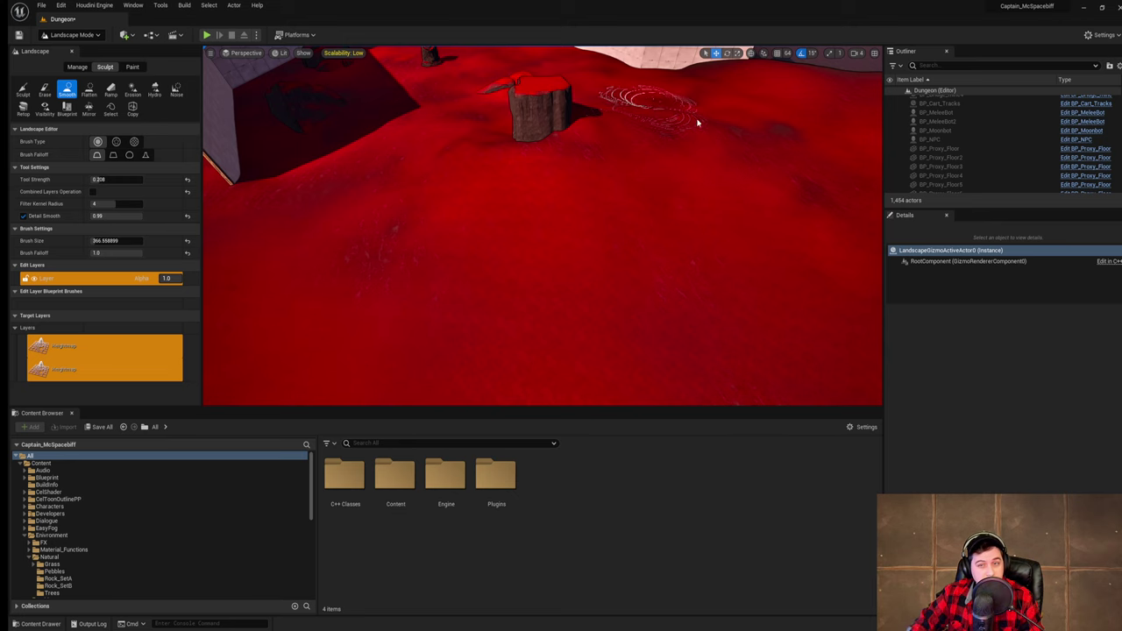
mouse_move(776, 159)
right_mouse_down()
mouse_move(732, 214)
mouse_move(698, 207)
right_mouse_up()
key("s")
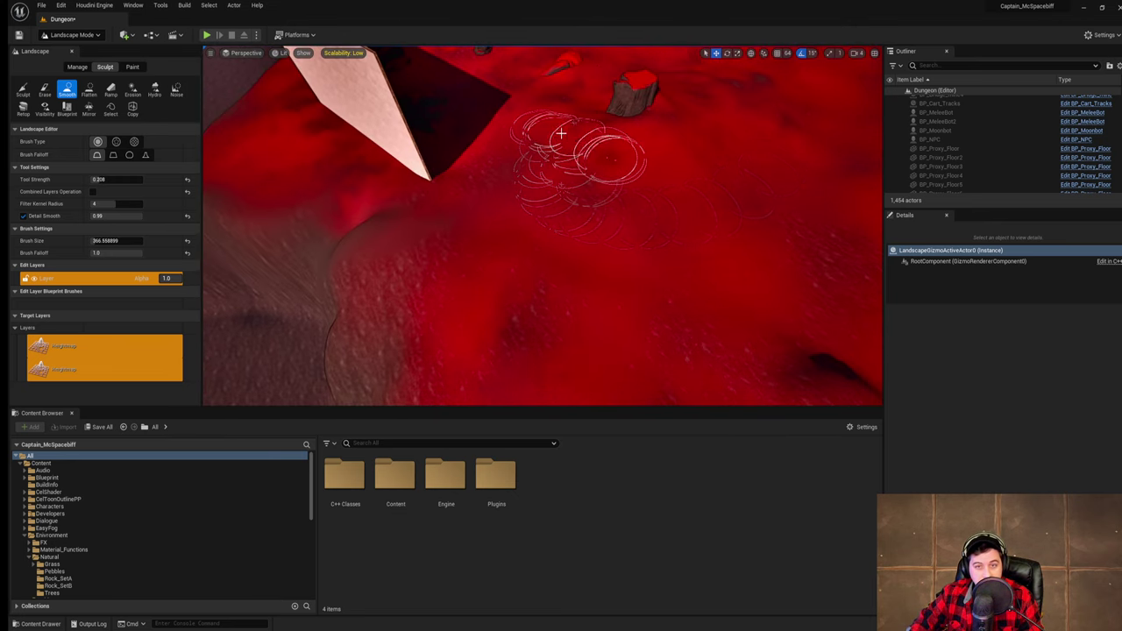
key("w")
mouse_move(624, 173)
right_mouse_down()
mouse_move(679, 140)
mouse_move(710, 144)
mouse_move(745, 84)
mouse_move(644, 69)
mouse_move(657, 70)
right_mouse_up()
key("s")
right_click_drag(400, 154, 338, 159)
key("w")
mouse_move(631, 172)
right_mouse_down()
mouse_move(583, 183)
mouse_move(604, 180)
right_mouse_up()
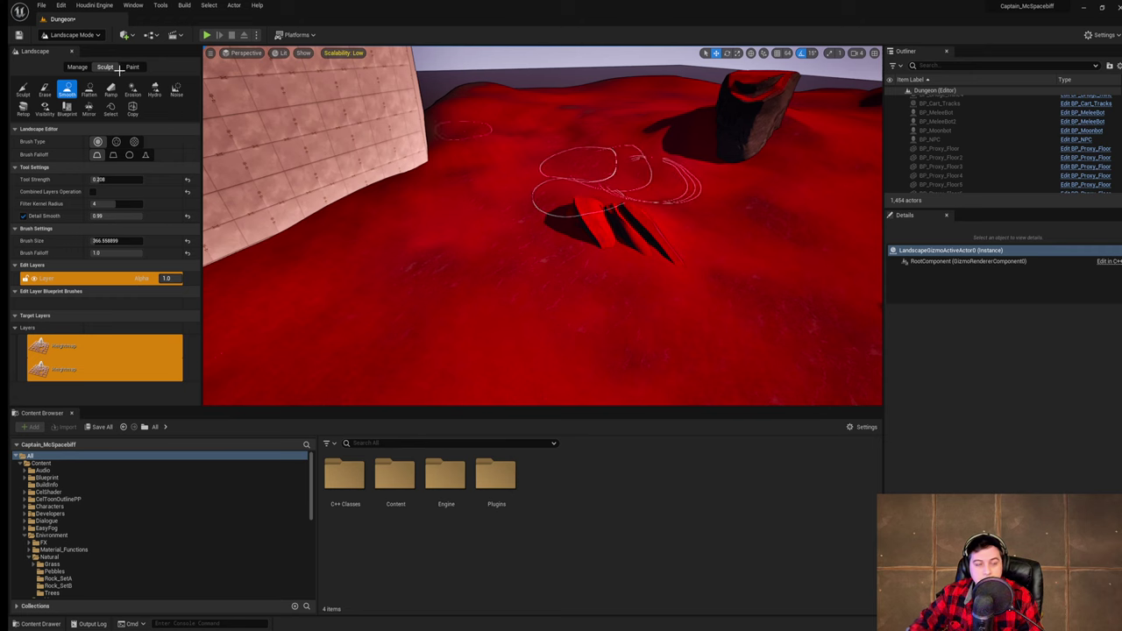
- Save the current Dungeon level
left_click(42, 6)
left_click(99, 89)
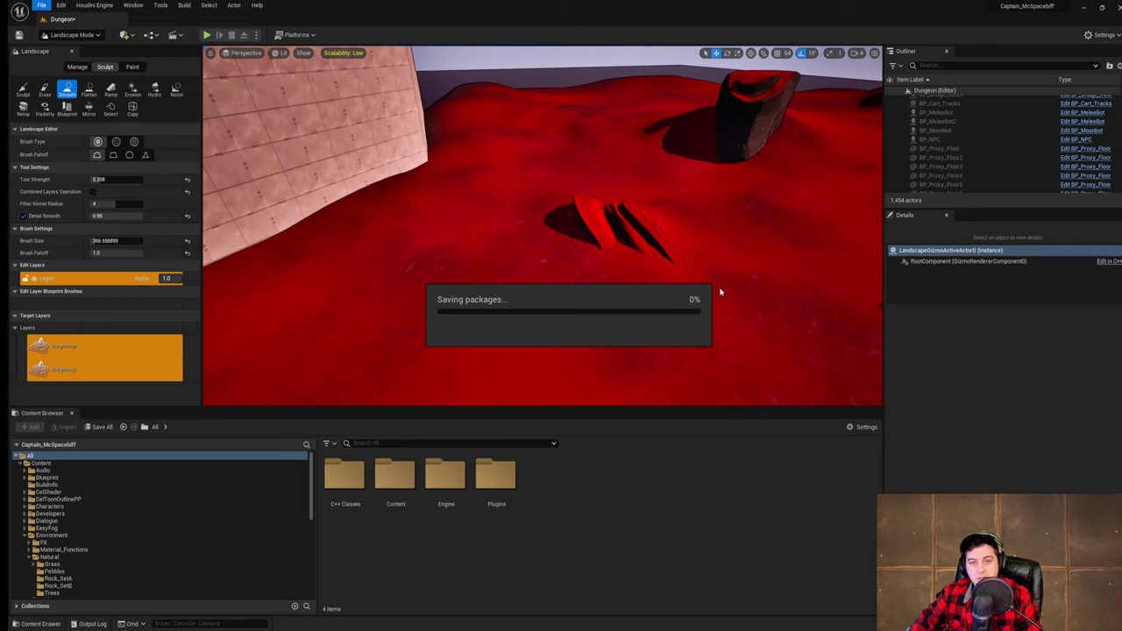
- Switch to the Sculpt tool and build up the ground along the base of the pink wall's outer corner
mouse_move(715, 284)
right_mouse_down()
mouse_move(633, 230)
mouse_move(647, 216)
right_mouse_up()
key("d")
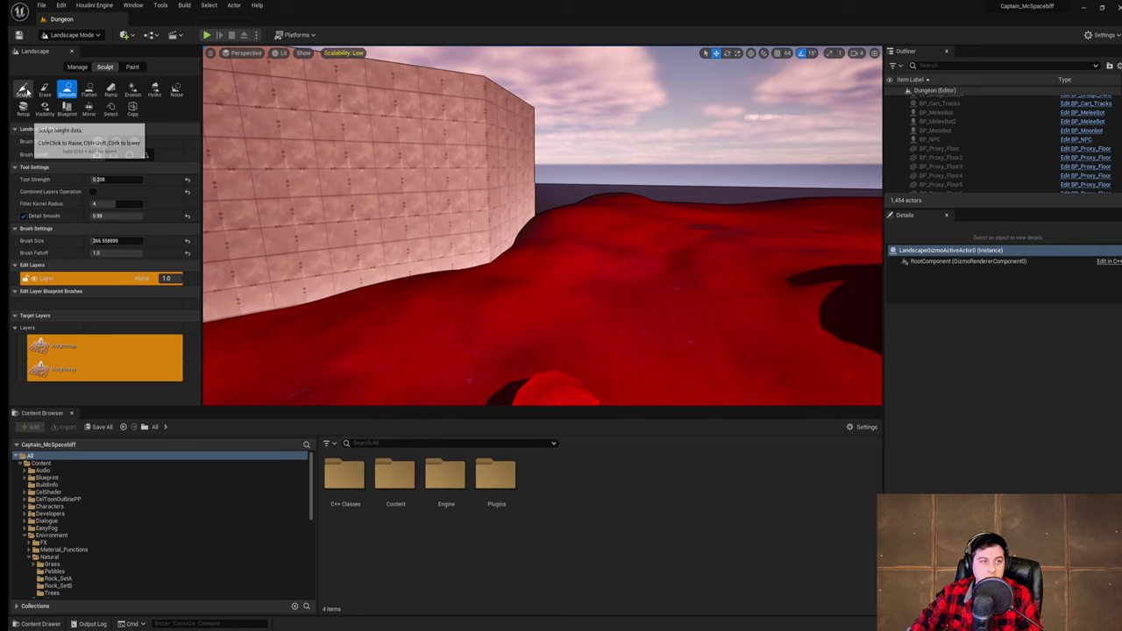
left_click(24, 89)
key("w")
right_click_drag(541, 242, 403, 307)
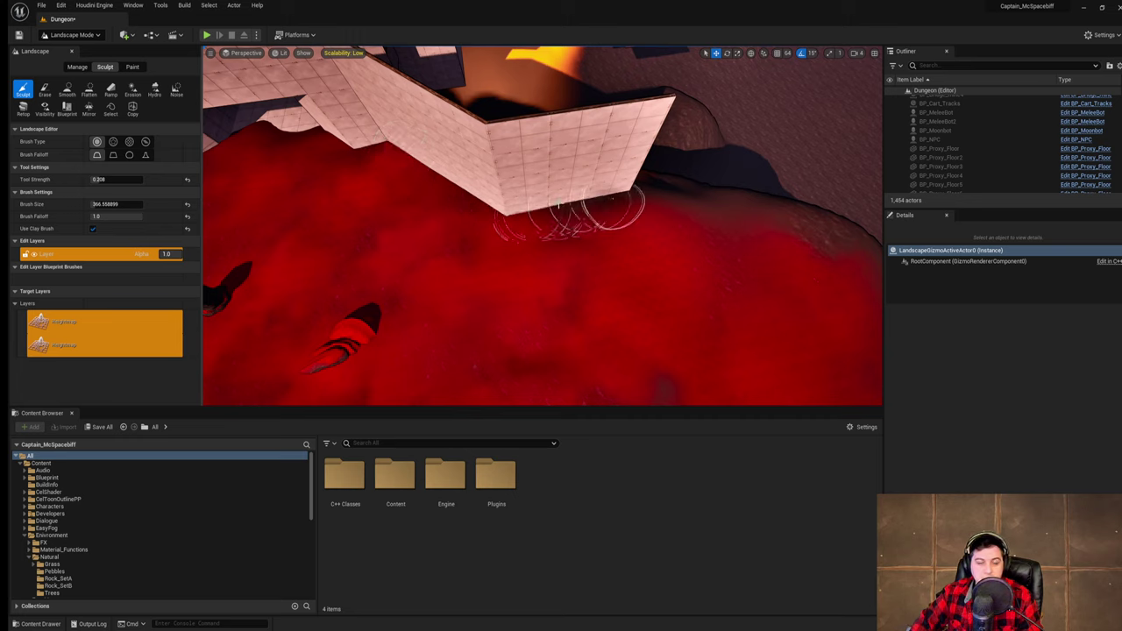
key("w")
mouse_move(620, 202)
right_mouse_down()
mouse_move(587, 241)
mouse_move(491, 188)
mouse_move(469, 131)
mouse_move(333, 279)
right_mouse_up()
key("s")
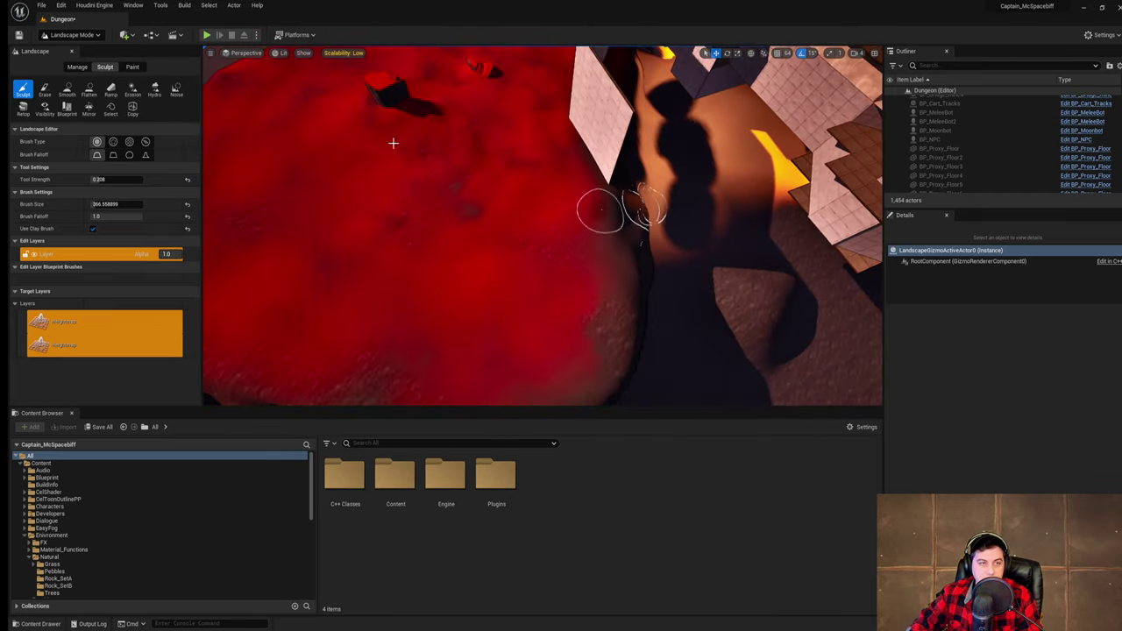
key("d")
right_click_drag(537, 159, 456, 215)
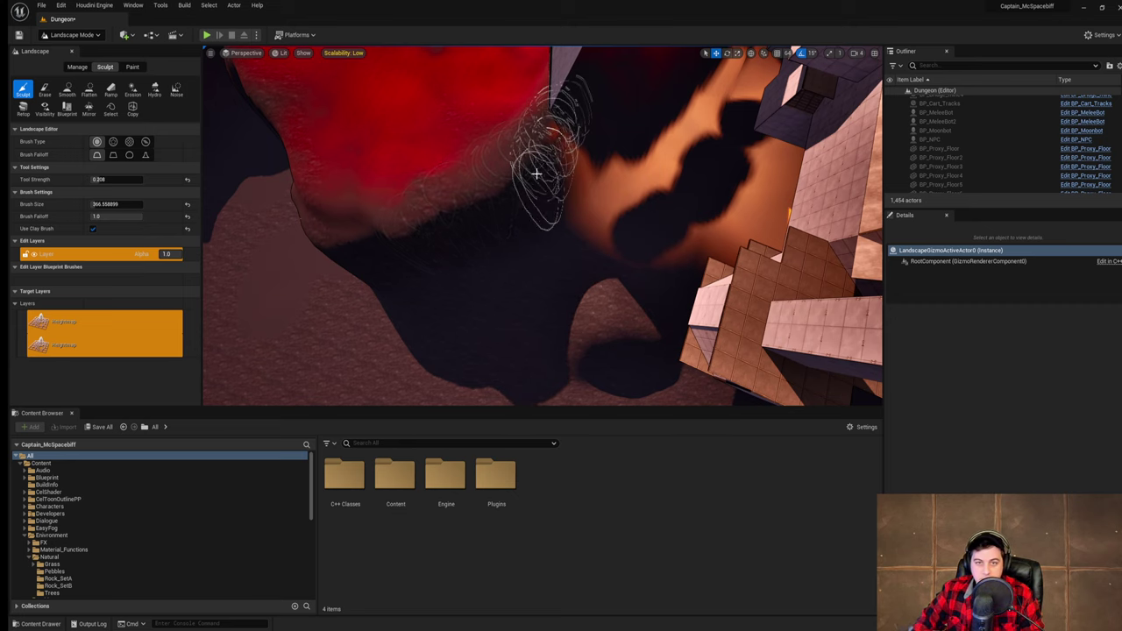
- Sculpt the terrain's edge out beyond the pink wall's corner, and save all changes
mouse_move(545, 126)
left_mouse_down()
mouse_move(308, 220)
mouse_move(544, 162)
left_mouse_up()
key("a")
right_click_drag(543, 162, 648, 132)
mouse_move(576, 218)
left_mouse_down()
mouse_move(529, 236)
mouse_move(602, 226)
left_mouse_up()
left_click_drag(535, 210, 652, 195)
right_click_drag(653, 194, 701, 188)
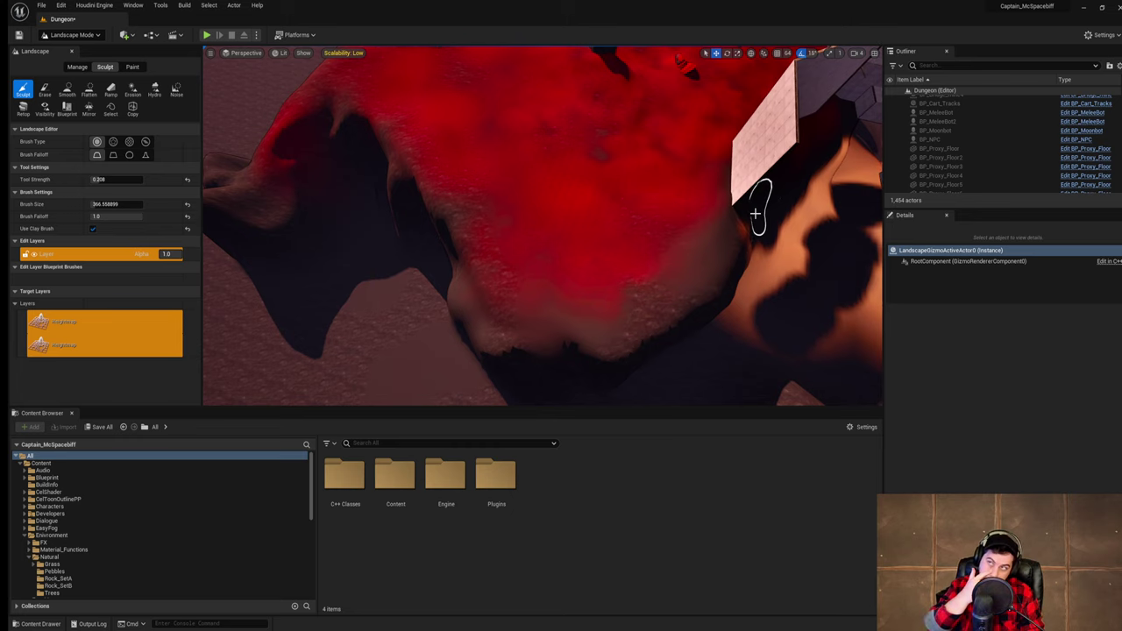
key("w")
mouse_move(755, 214)
right_mouse_down()
mouse_move(745, 132)
mouse_move(771, 136)
mouse_move(683, 132)
mouse_move(701, 128)
right_mouse_up()
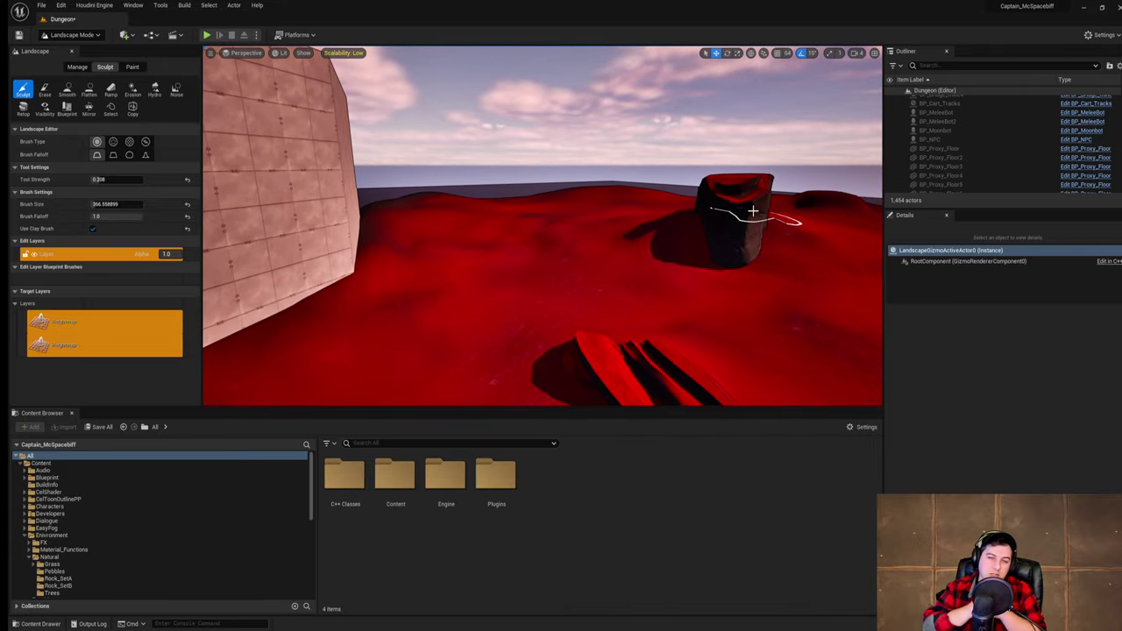
left_click(43, 6)
left_click(91, 107)
- Inspect the whole red landscape, its outer edges and the rocks beside the walls from above
right_click_drag(669, 198, 745, 179)
key("w")
right_click_drag(542, 226, 859, 306)
key("s")
key("w")
key("a")
right_click_drag(703, 196, 828, 200)
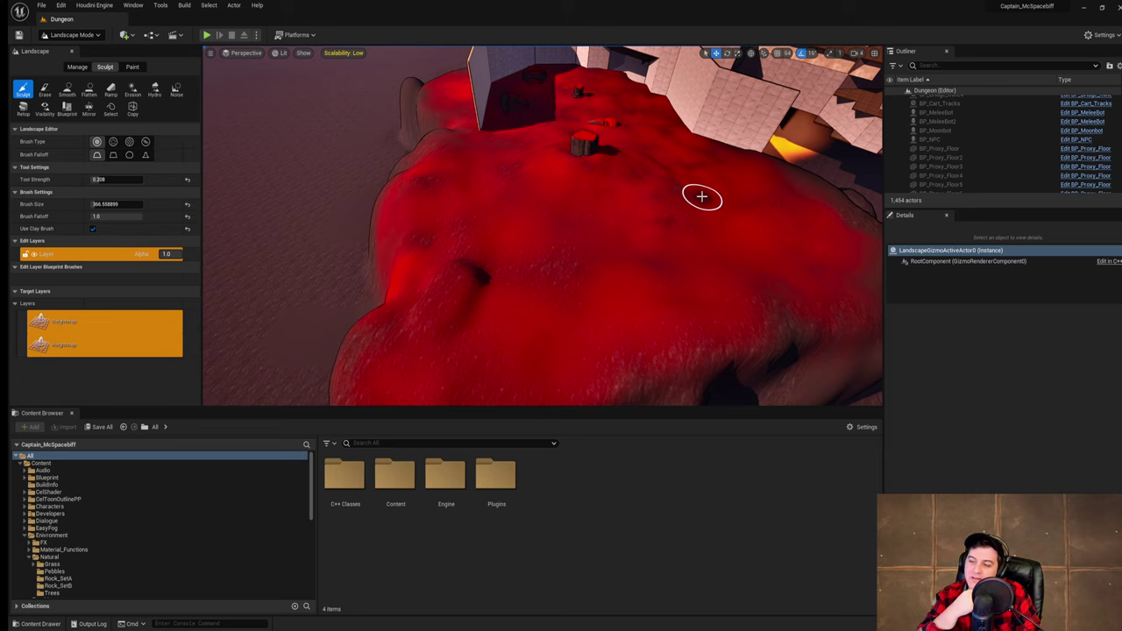
mouse_move(697, 197)
right_mouse_down()
mouse_move(666, 230)
mouse_move(561, 180)
mouse_move(509, 197)
mouse_move(561, 188)
mouse_move(574, 145)
right_mouse_up()
key("d")
key("w")
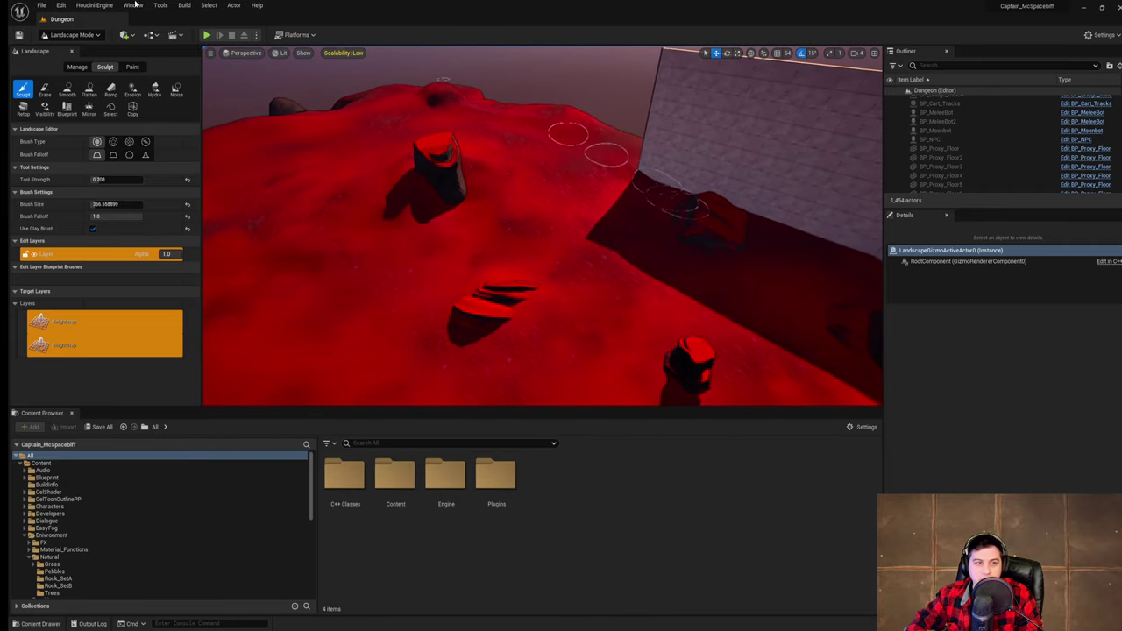
- Save the Dungeon map again
left_click(41, 5)
mouse_move(90, 72)
left_click(201, 70)
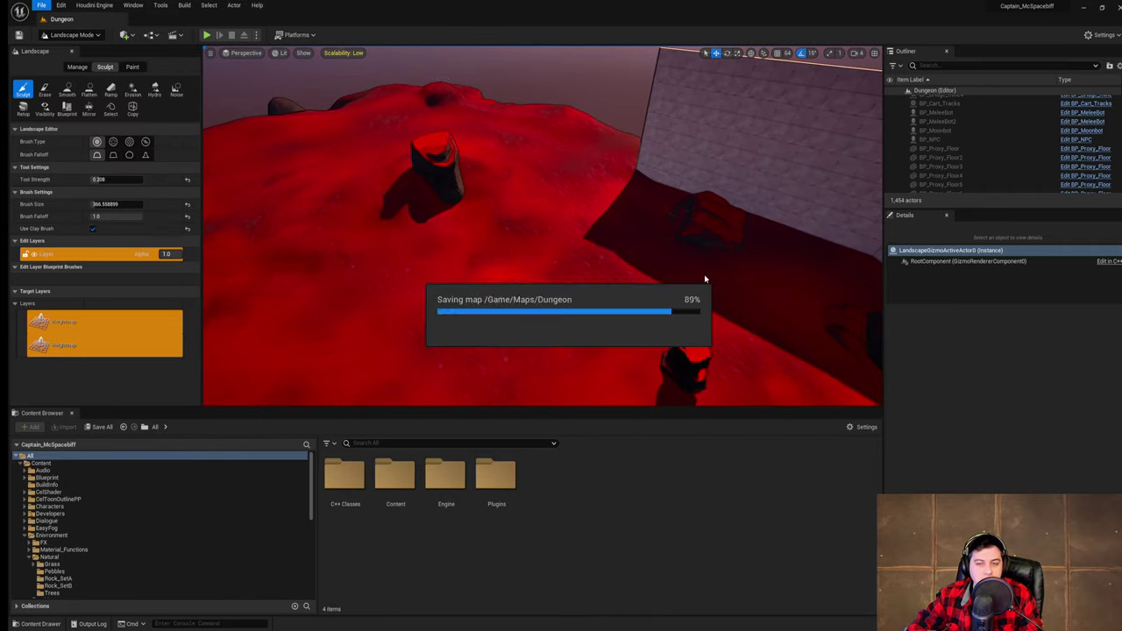
- Switch to the Smooth tool and soften the ground at the base of the large rock on its shadowed side
key("w")
mouse_move(633, 260)
right_mouse_down()
mouse_move(633, 241)
mouse_move(589, 293)
mouse_move(589, 276)
right_mouse_up()
key("w")
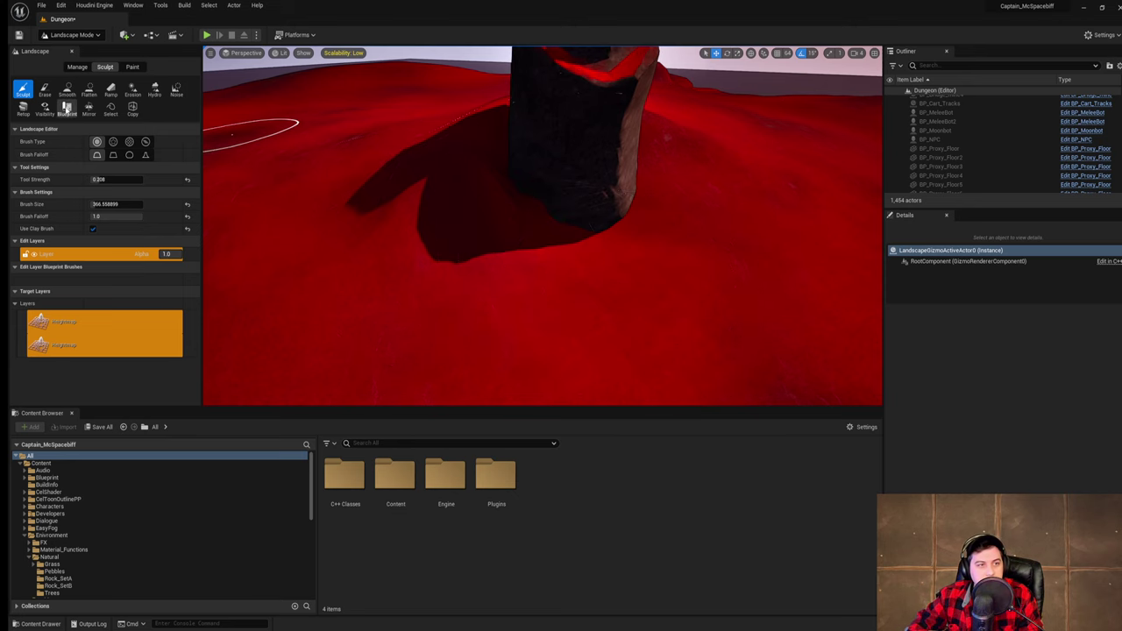
left_click(66, 89)
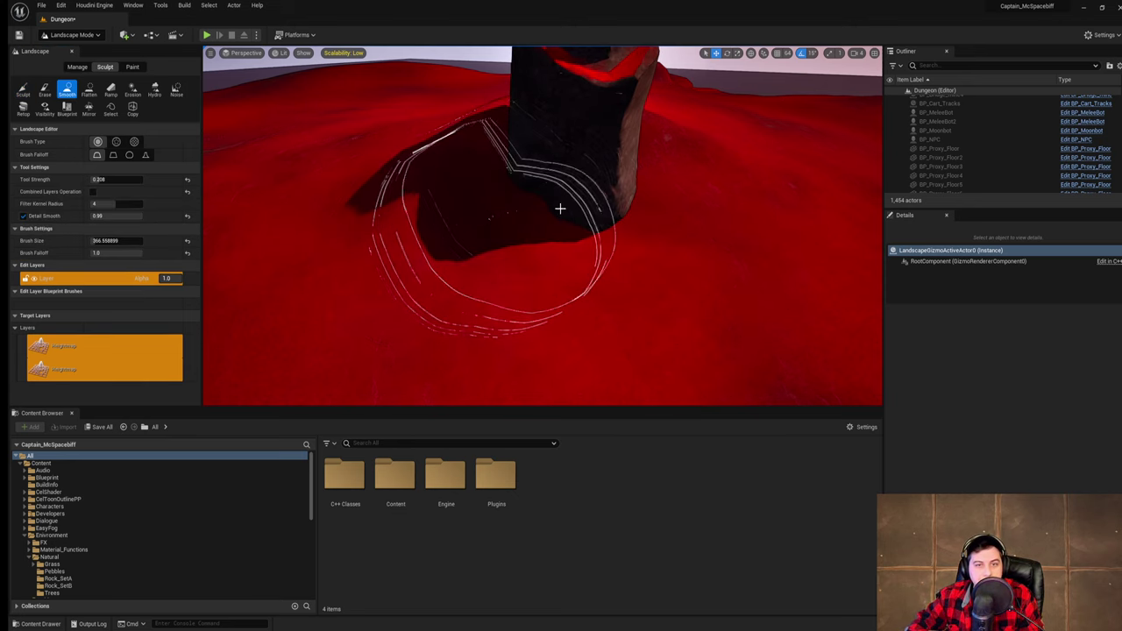
right_click_drag(612, 221, 580, 232)
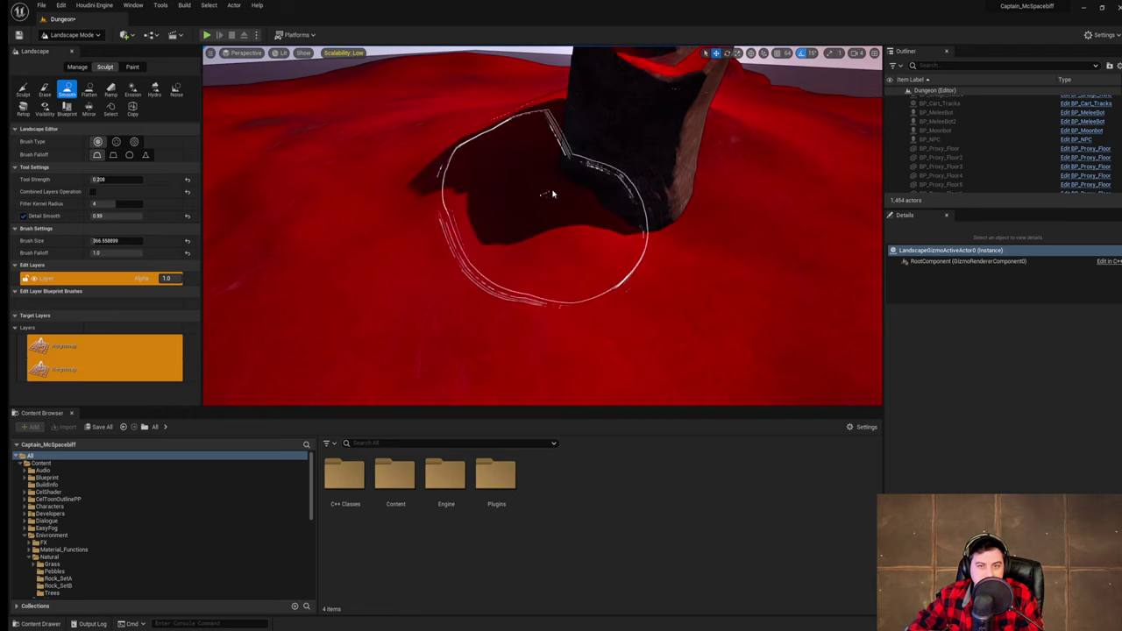
key("s")
mouse_move(553, 194)
right_mouse_down()
mouse_move(627, 200)
mouse_move(638, 214)
mouse_move(440, 238)
right_mouse_up()
key("a")
key("d")
mouse_move(641, 176)
right_mouse_down()
mouse_move(688, 181)
mouse_move(649, 160)
right_mouse_up()
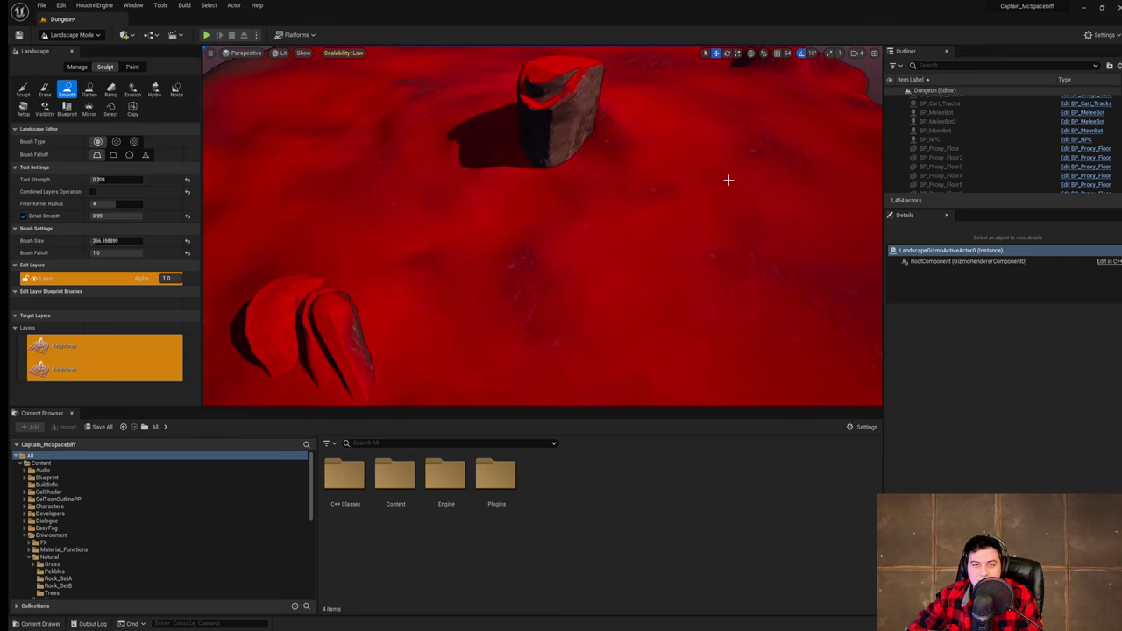
- Lower the ground directly in front of the large rock with the Sculpt tool
left_click(23, 89)
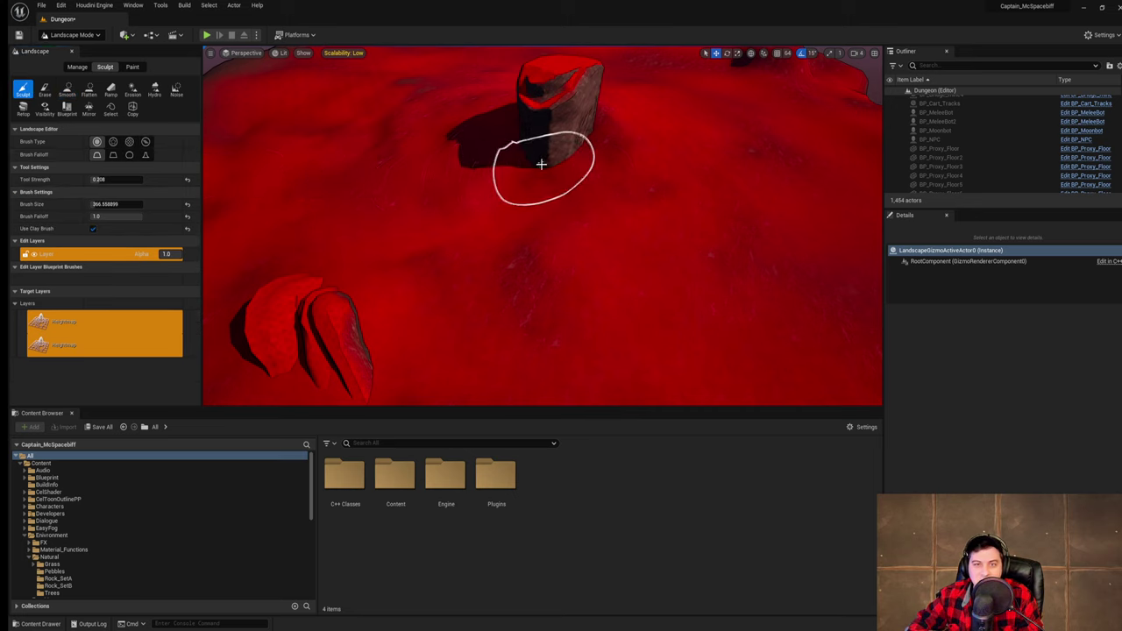
mouse_move(517, 177)
left_mouse_down("shift")
mouse_move(506, 179)
mouse_move(538, 162)
mouse_move(567, 167)
left_mouse_up("shift")
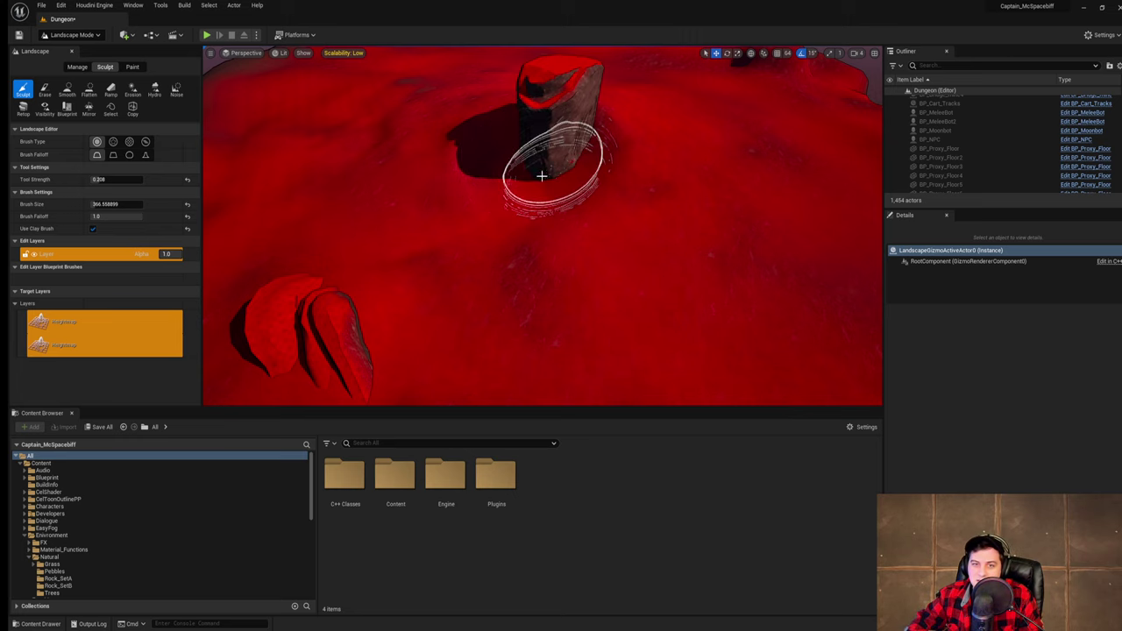
mouse_move(508, 208)
left_mouse_down("shift")
mouse_move(542, 180)
mouse_move(530, 179)
mouse_move(543, 208)
left_mouse_up("shift")
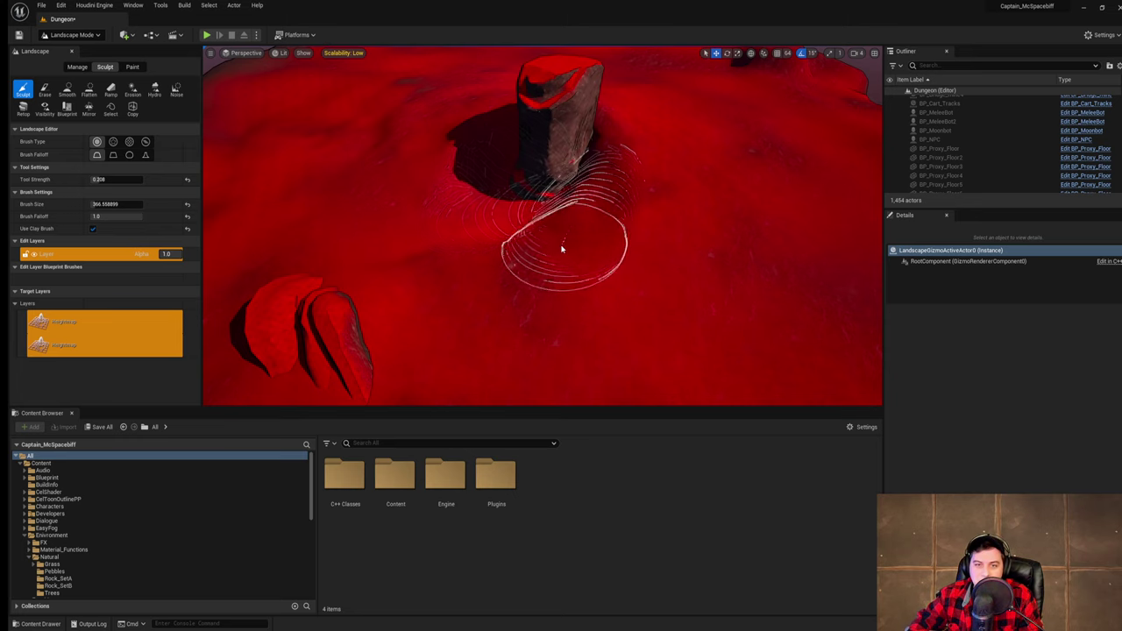
- Smooth the lowered ground in front of and beside the large rock, and save the current level
left_click(71, 93)
mouse_move(535, 183)
left_mouse_down()
mouse_move(576, 168)
mouse_move(604, 197)
left_mouse_up()
right_click_drag(663, 281, 600, 253)
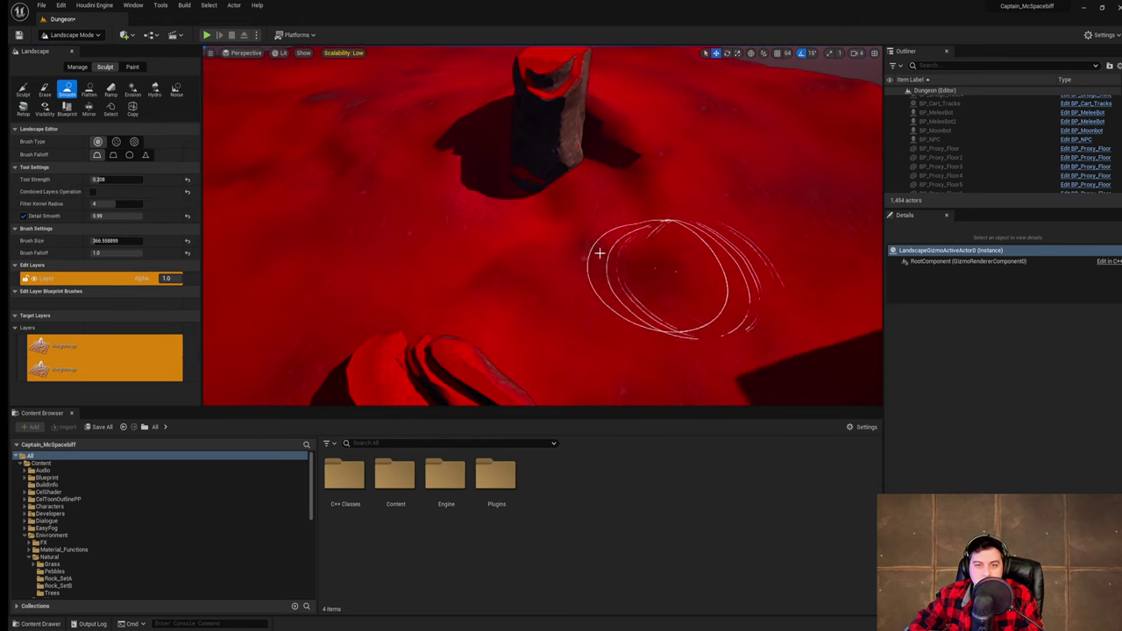
mouse_move(552, 212)
left_mouse_down()
mouse_move(568, 210)
mouse_move(604, 163)
mouse_move(637, 190)
mouse_move(598, 190)
mouse_move(598, 311)
mouse_move(636, 199)
left_mouse_up()
mouse_move(663, 205)
right_mouse_down()
mouse_move(627, 219)
mouse_move(587, 215)
mouse_move(727, 203)
right_mouse_up()
mouse_move(663, 201)
left_mouse_down()
mouse_move(571, 167)
mouse_move(544, 173)
left_mouse_up()
mouse_move(544, 173)
right_mouse_down()
mouse_move(605, 179)
mouse_move(631, 197)
mouse_move(605, 179)
mouse_move(631, 189)
mouse_move(587, 206)
mouse_move(592, 154)
mouse_move(627, 132)
mouse_move(618, 128)
mouse_move(636, 132)
right_mouse_up()
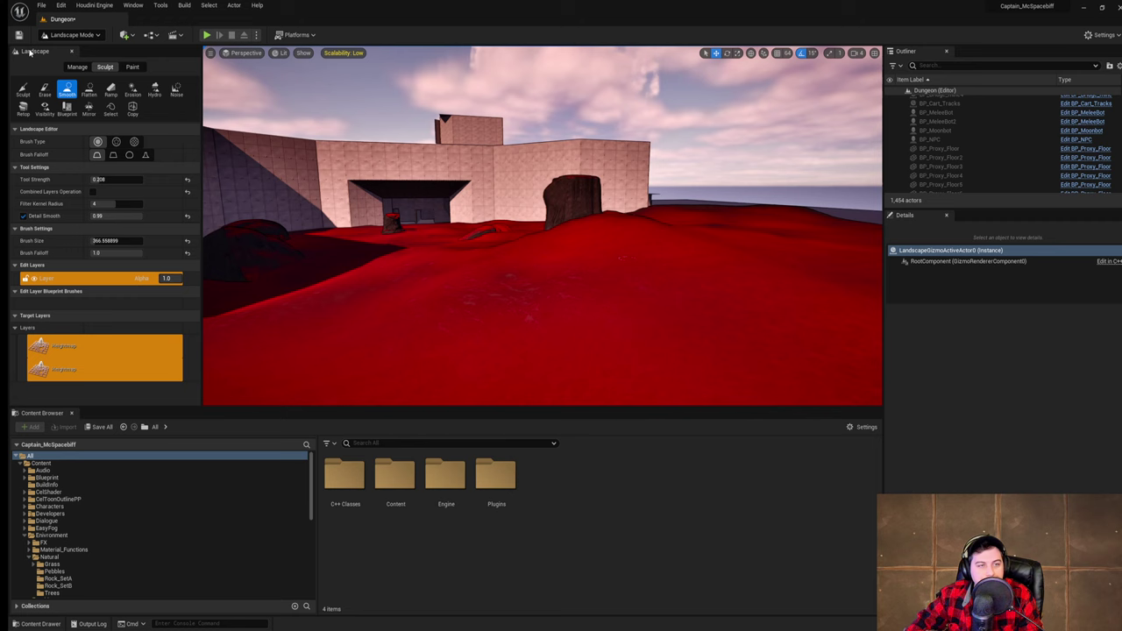
left_click(41, 5)
left_click(87, 87)
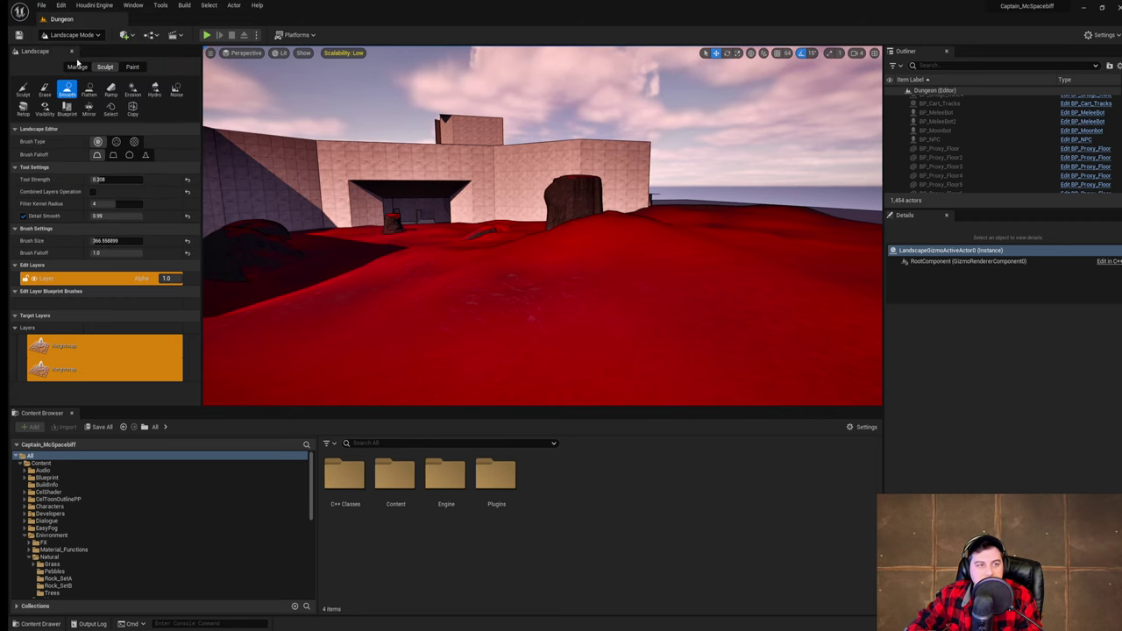
- In Selection mode, duplicate the large rock beside the original, flip the copy upside down and raise it partly out of the ground
left_click(81, 35)
left_click(89, 53)
left_click(501, 184)
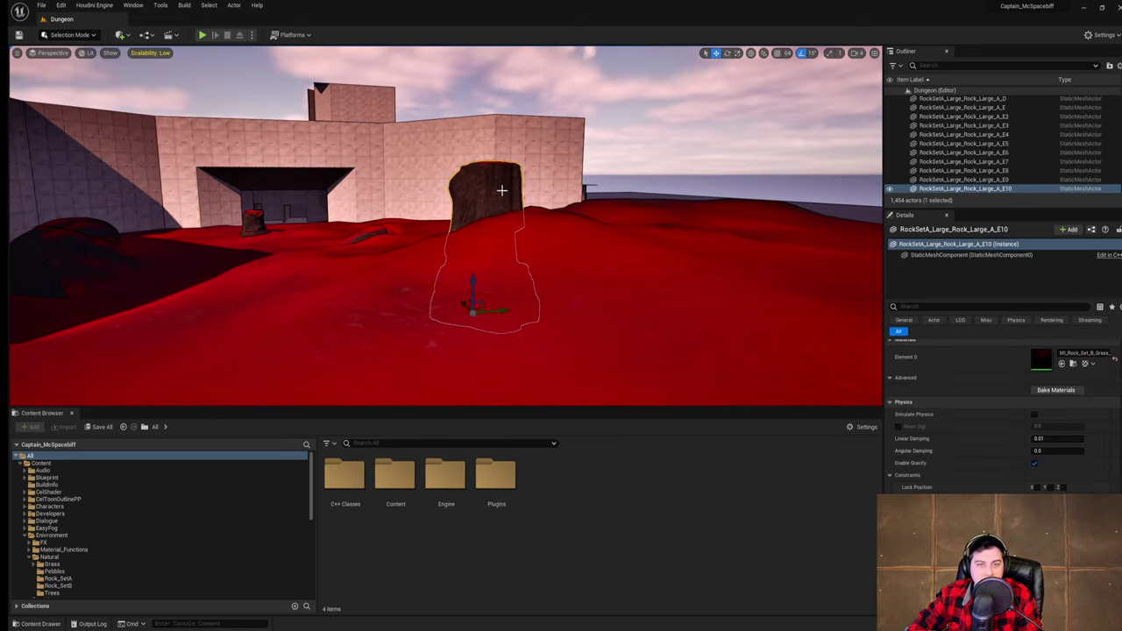
mouse_move(501, 186)
right_mouse_down()
mouse_move(604, 194)
mouse_move(507, 208)
mouse_move(526, 207)
mouse_move(502, 196)
right_mouse_up()
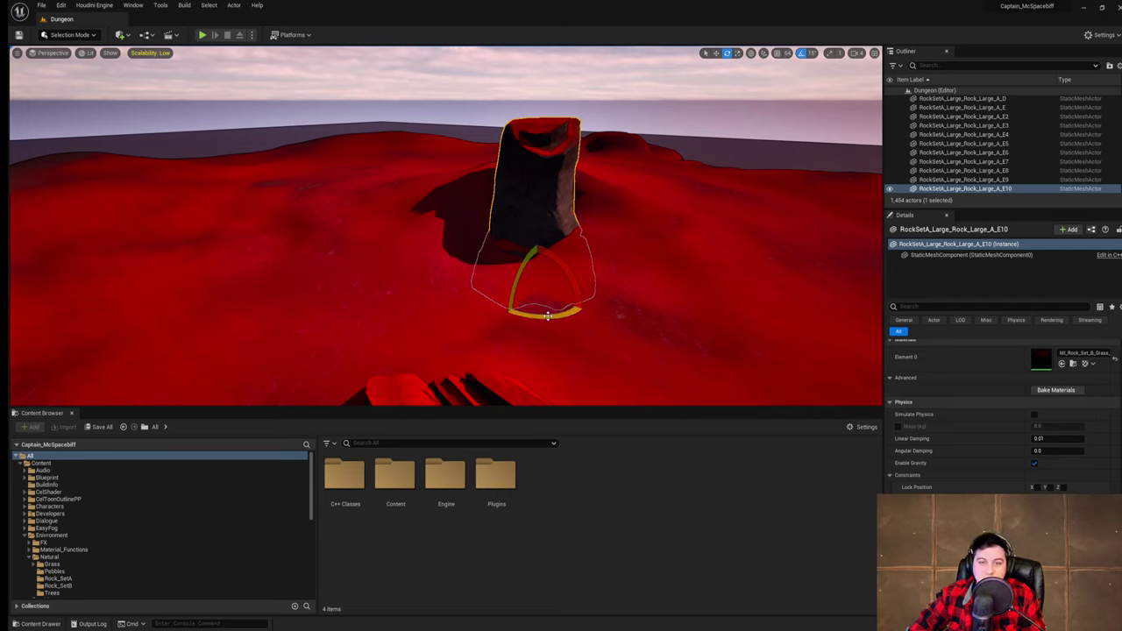
left_click_drag(547, 316, 377, 285, "alt")
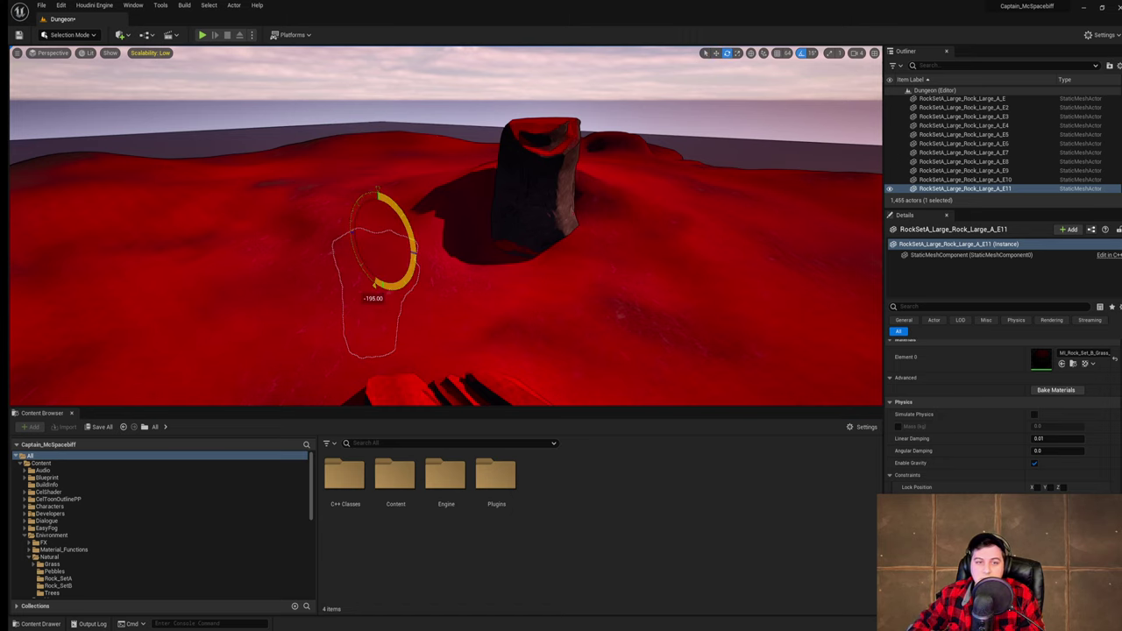
left_click_drag(378, 207, 396, 69)
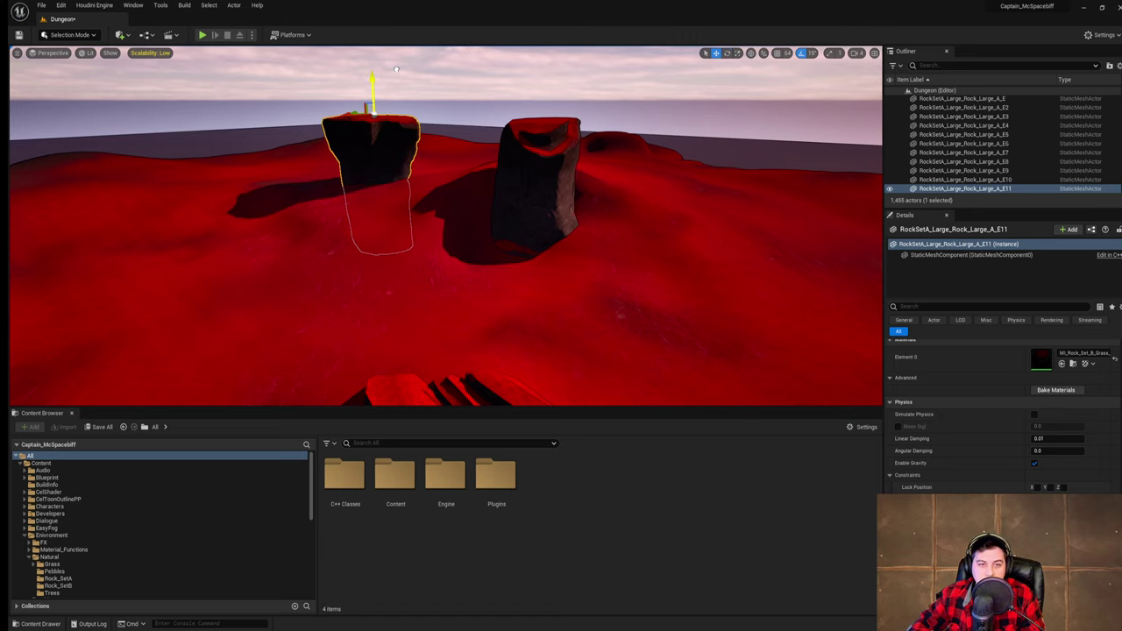
- Enlarge the flipped rock copy and sink it into the terrain so only a low, flat ledge protrudes
left_click_drag(375, 115, 420, 88)
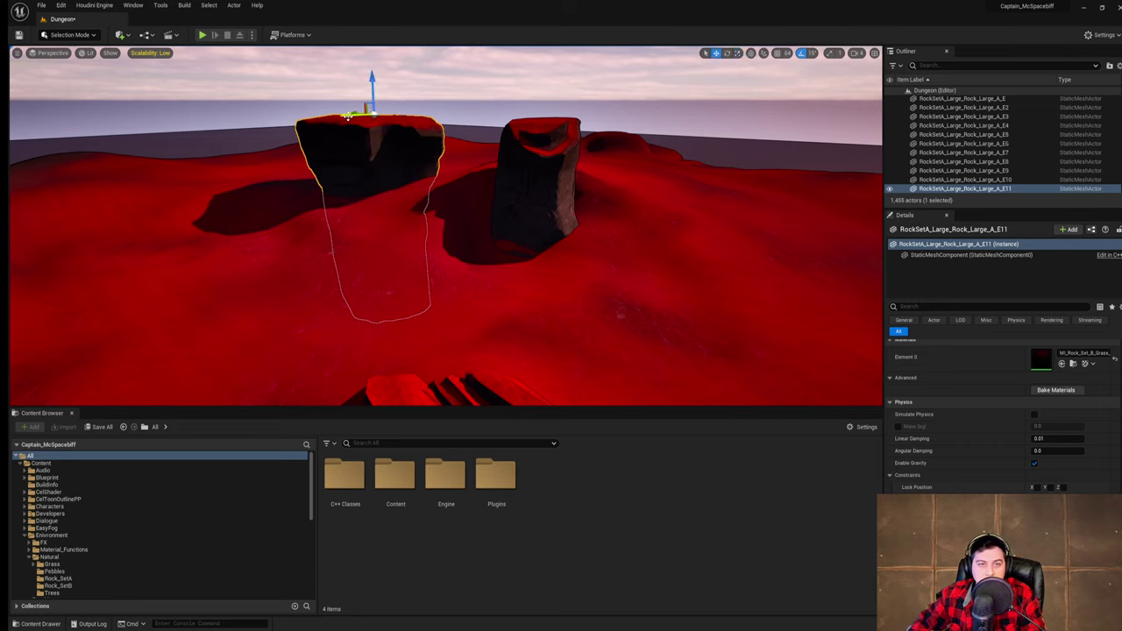
left_click_drag(353, 111, 345, 137)
right_click_drag(359, 175, 272, 206)
key("w")
key("w")
right_click_drag(345, 137, 377, 106)
key("s")
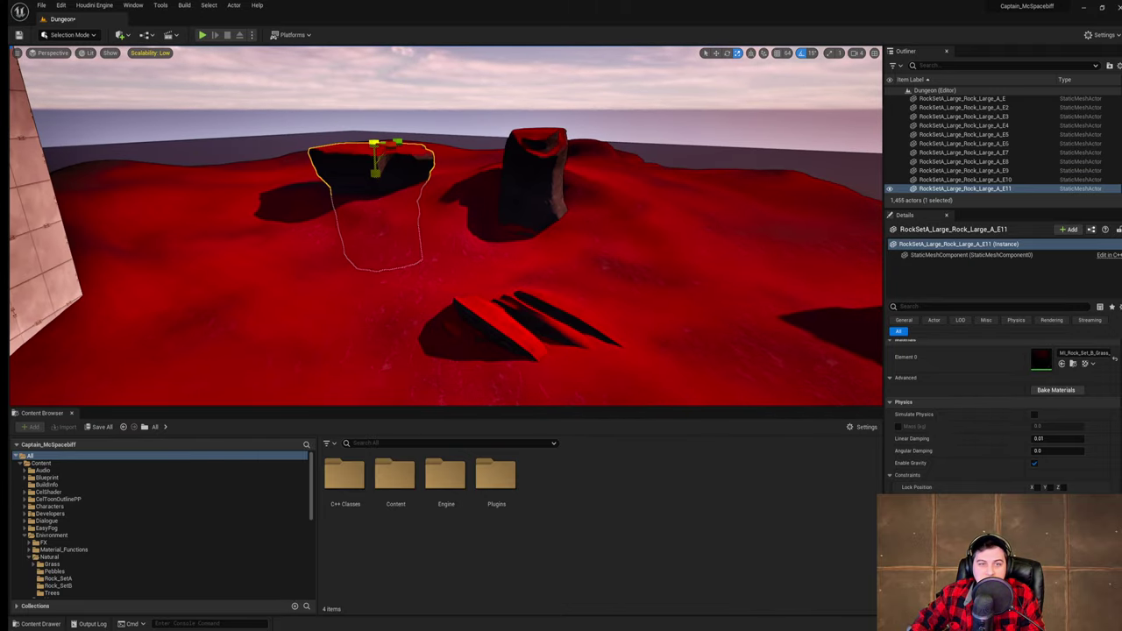
left_click_drag(375, 119, 377, 134)
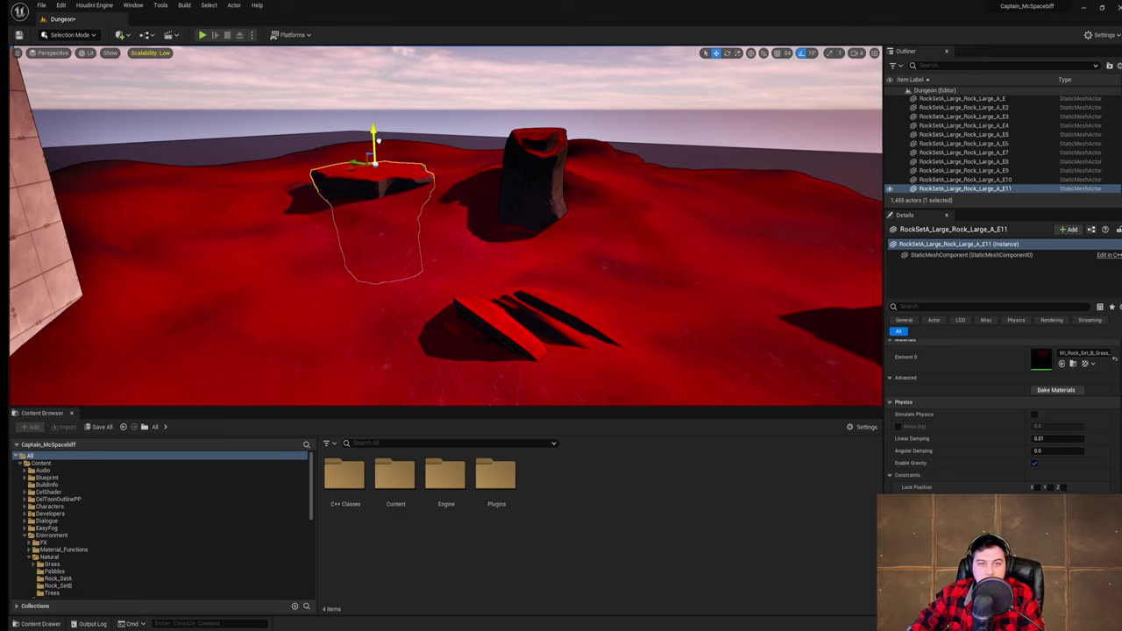
- Save the current level with the new rock ledge
key("w")
right_click_drag(377, 133, 370, 130)
left_click(42, 8)
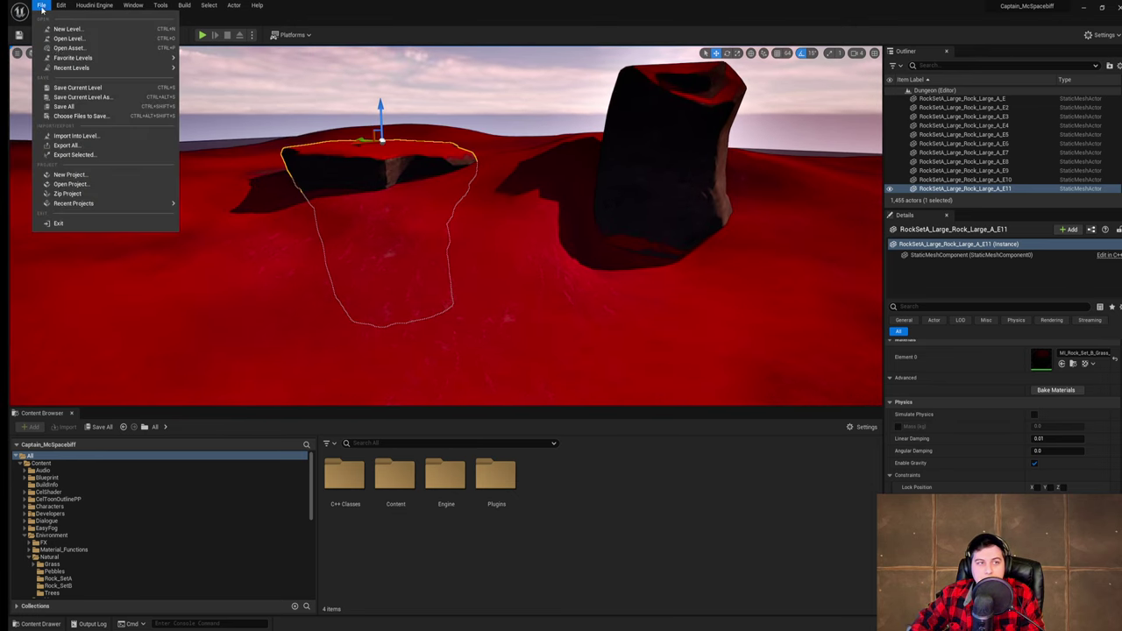
left_click(74, 89)
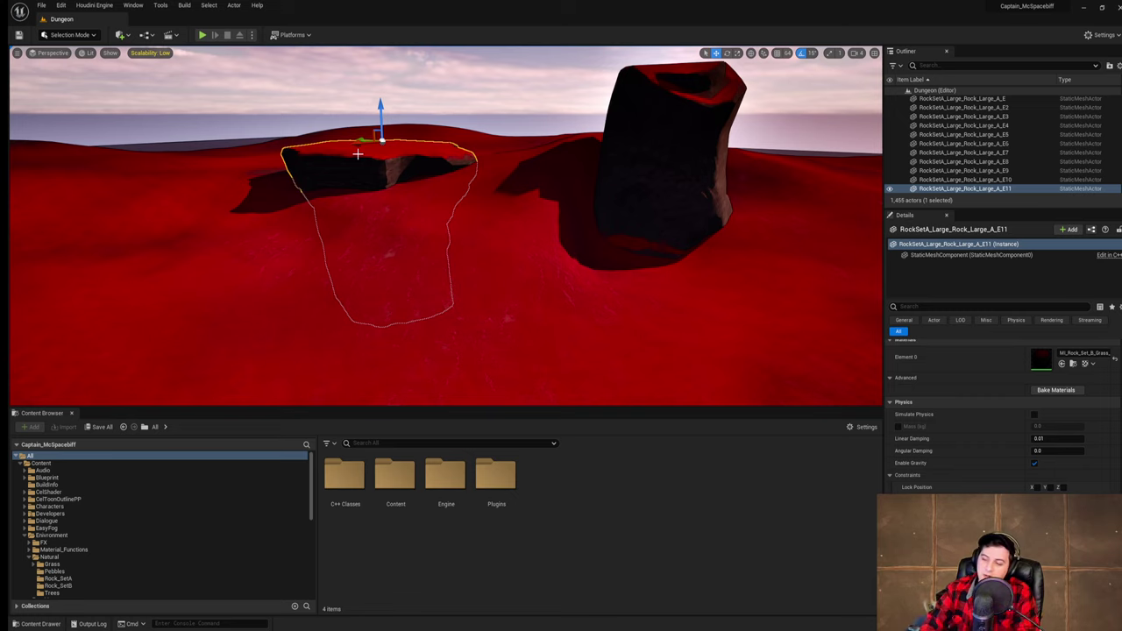
- Rotate the flipped rock ledge by -15° and adjust its tilt so its flat top sits at an angle in the terrain
key("w")
right_click_drag(357, 154, 358, 184)
key("f")
key("e")
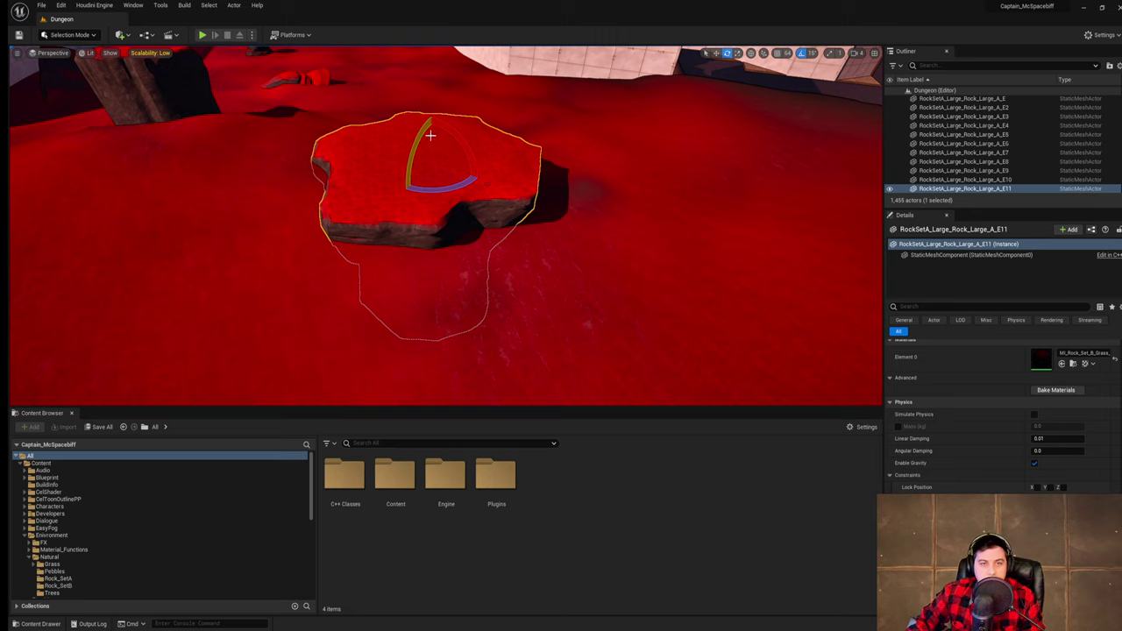
left_click_drag(455, 143, 424, 115)
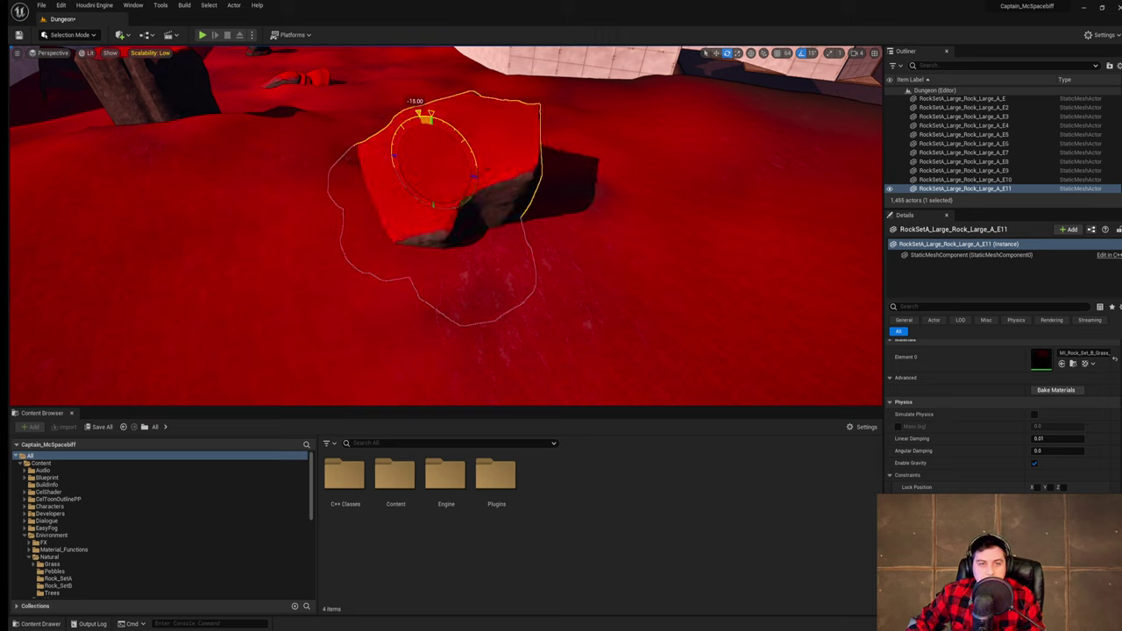
left_click_drag(424, 155, 353, 156)
- Rotate the ledge once more so its top slopes down toward the large rock, and save the current level
mouse_move(450, 166)
right_mouse_down()
mouse_move(412, 157)
mouse_move(464, 136)
mouse_move(477, 162)
mouse_move(470, 157)
right_mouse_up()
key("e")
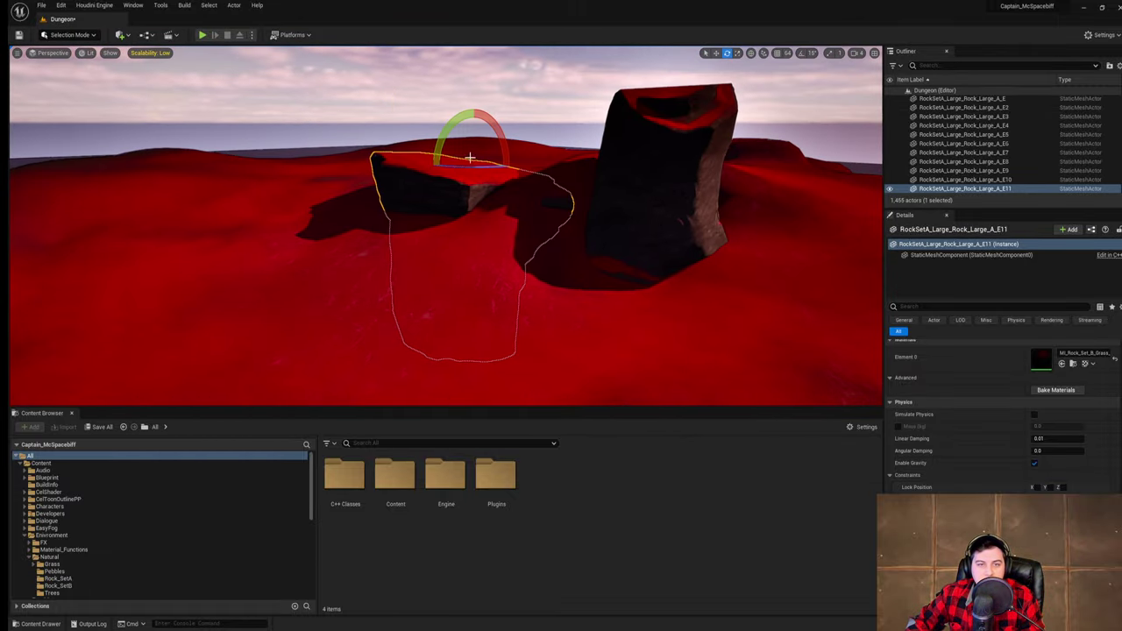
left_click_drag(447, 130, 491, 132)
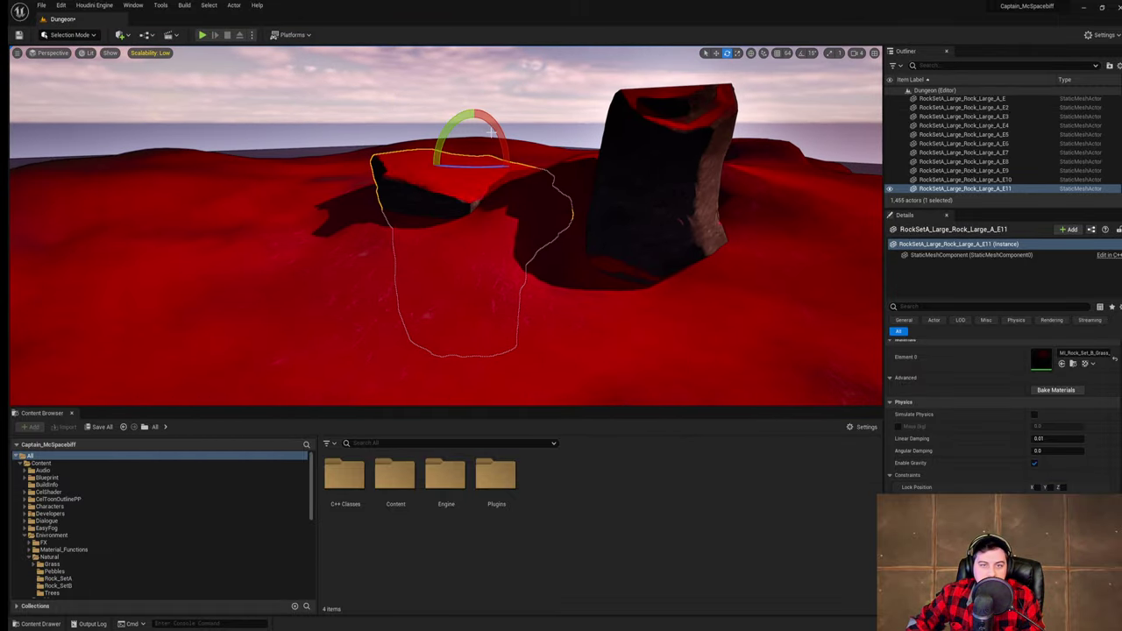
right_click_drag(608, 188, 674, 179)
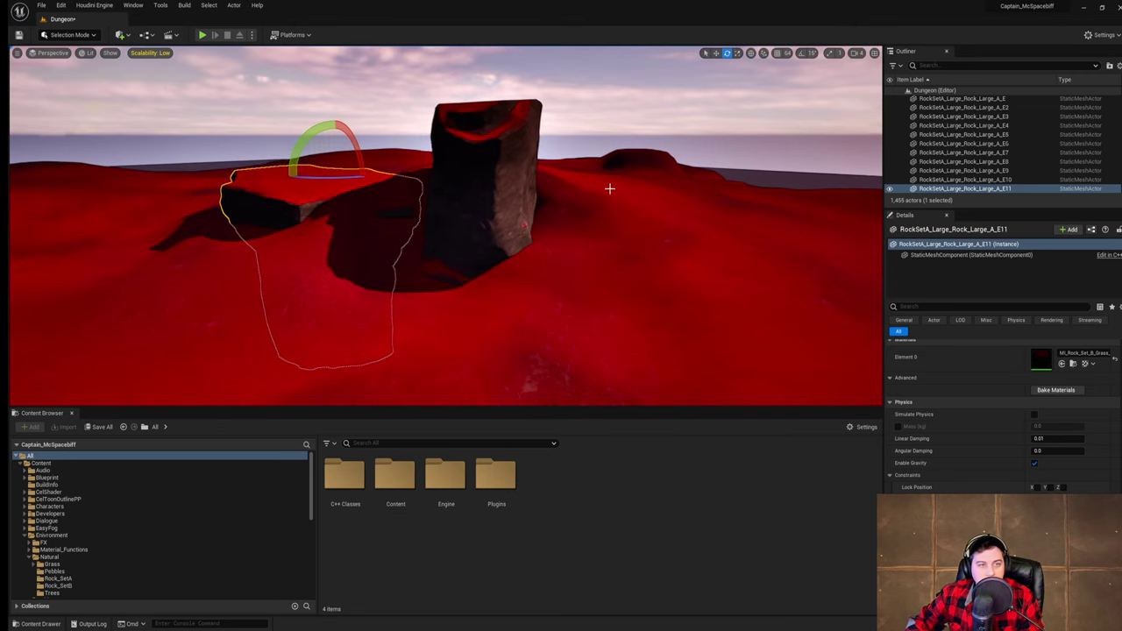
left_click(46, 6)
left_click(150, 87)
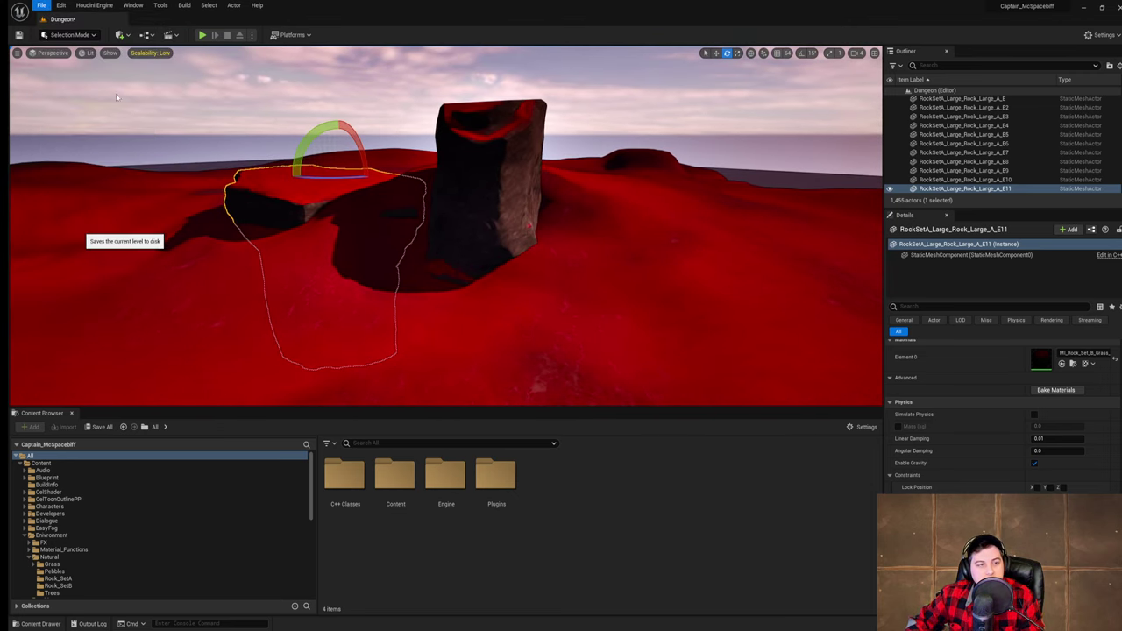
- Examine the tilted ledge and the large rock beside it from above and from ground level
right_click_drag(416, 195, 373, 181)
key("f")
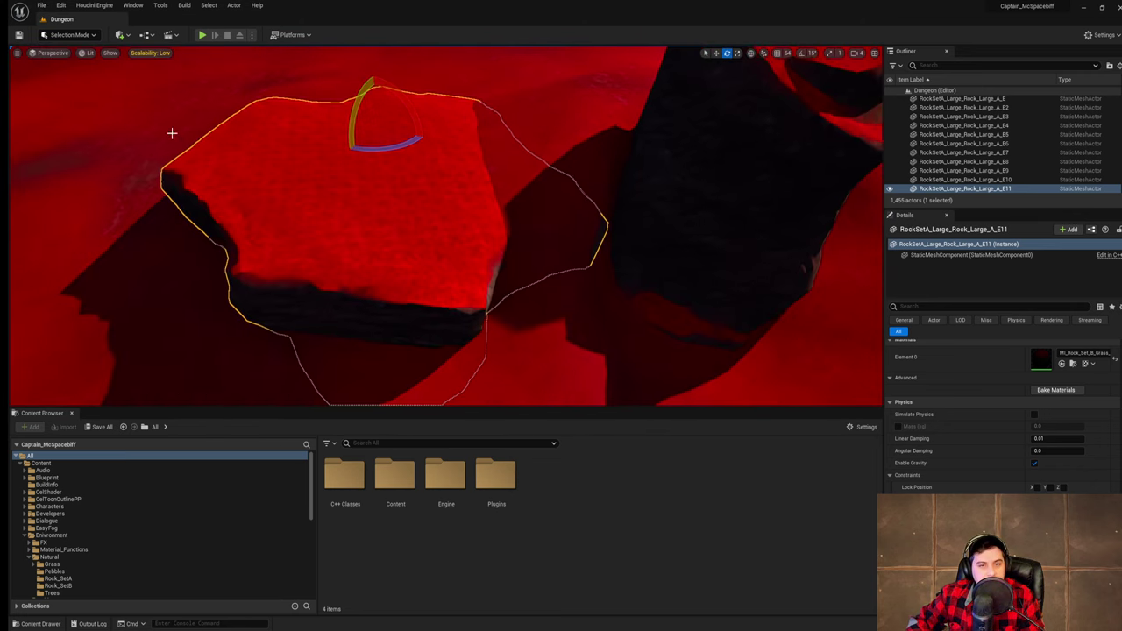
left_click(70, 34)
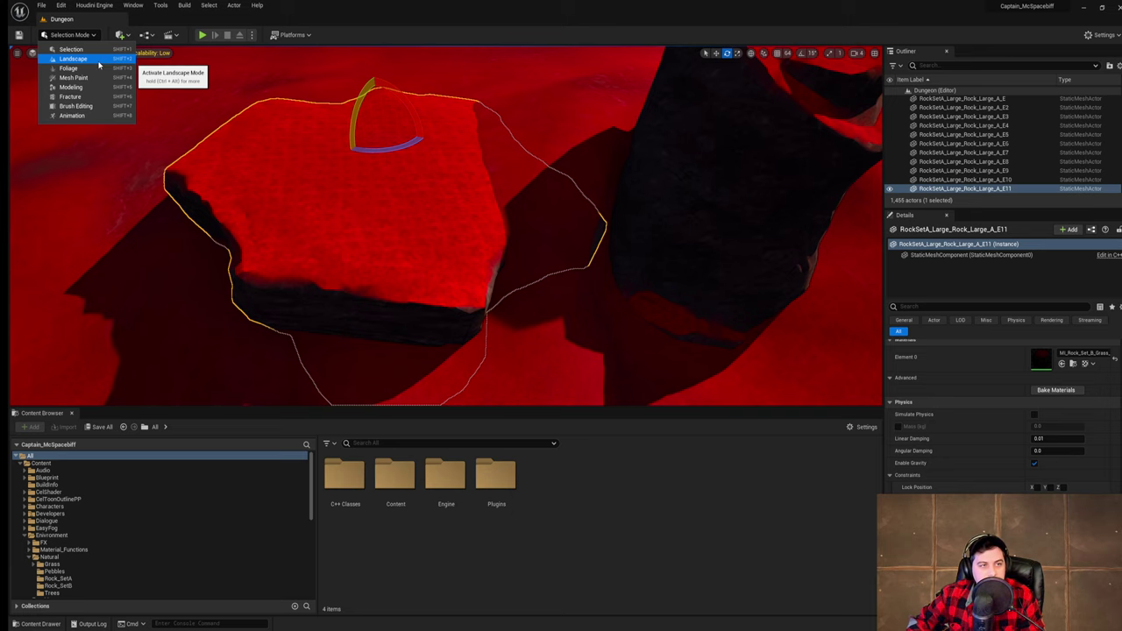
right_click_drag(569, 188, 589, 81)
key("w")
key("s")
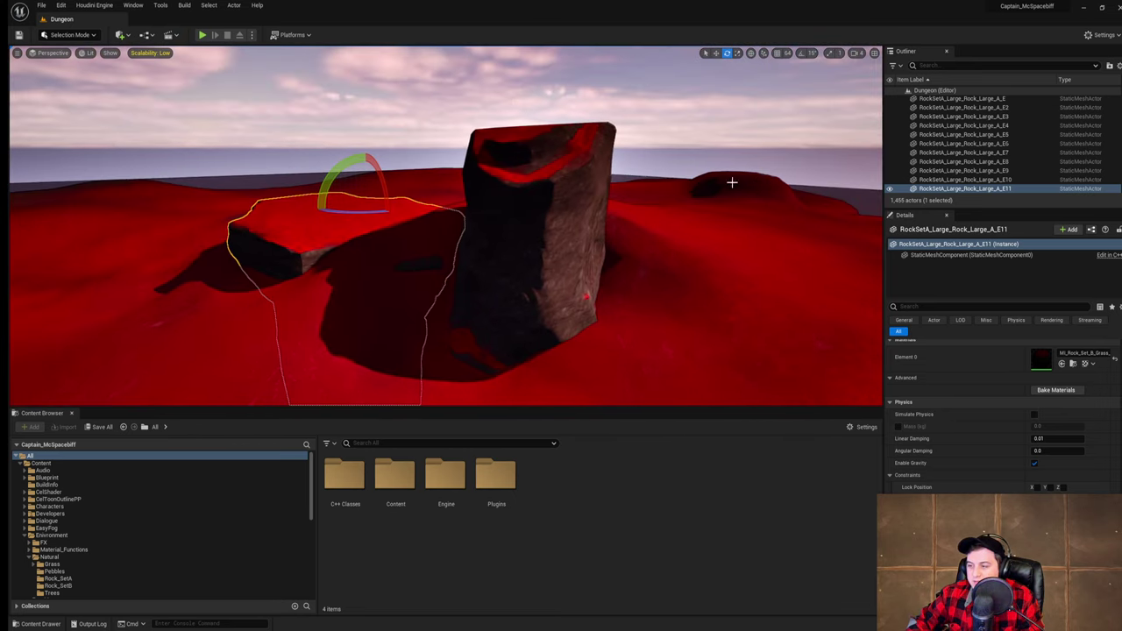
right_click_drag(731, 180, 764, 154)
key("d")
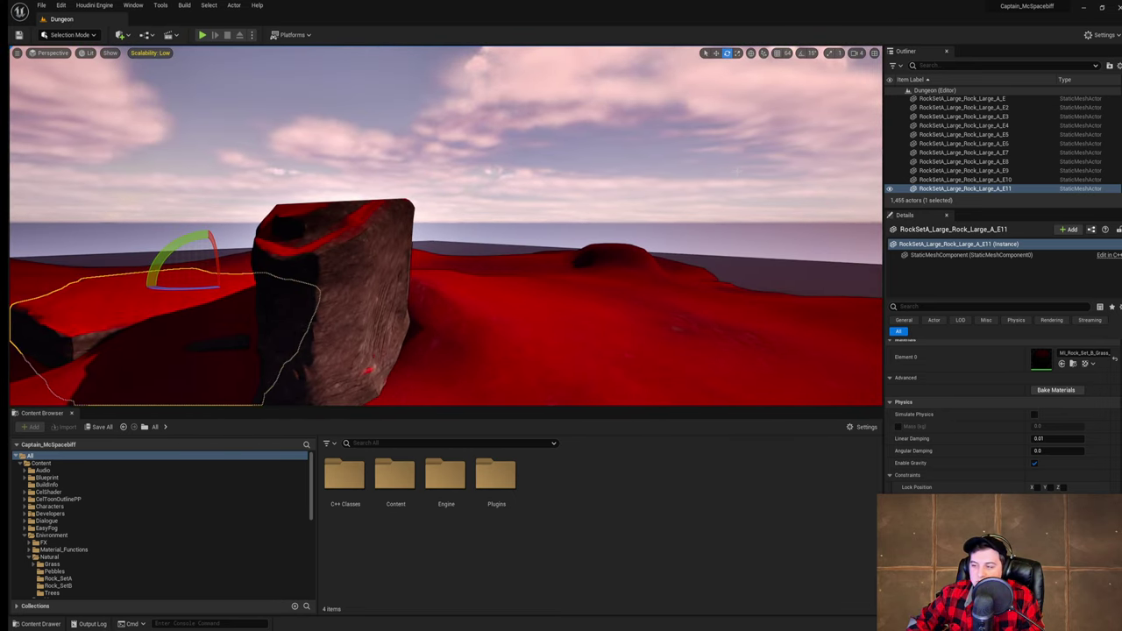
- Release the ledge by selecting the sky sphere instead, and save the current level again
left_click(737, 170)
key("a")
right_click_drag(737, 171, 675, 211)
key("s")
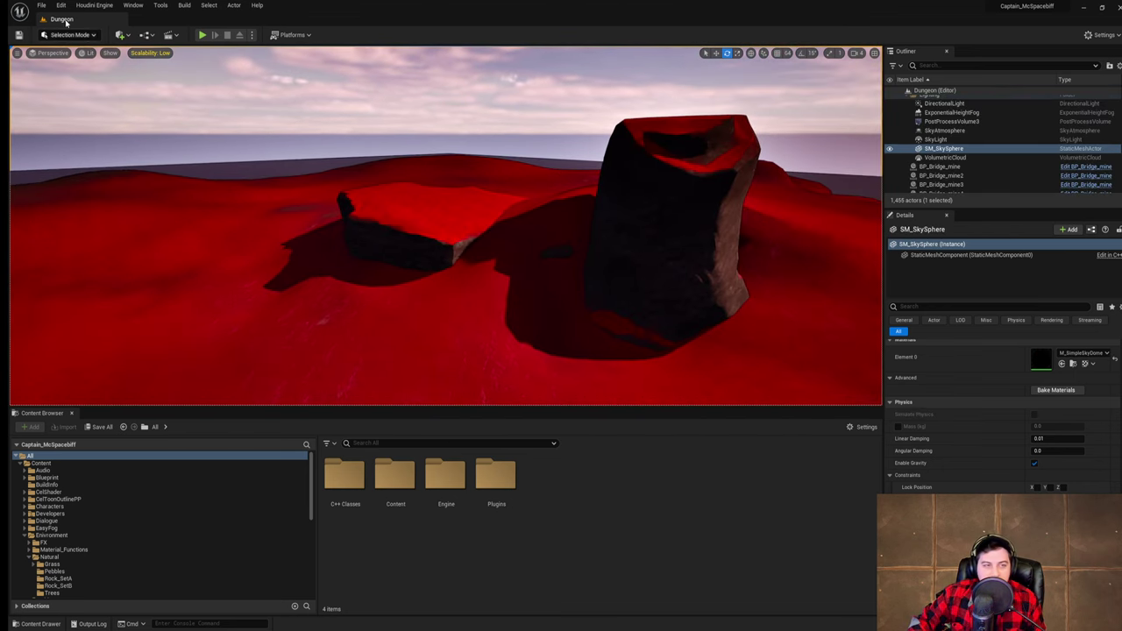
left_click(42, 6)
left_click(80, 88)
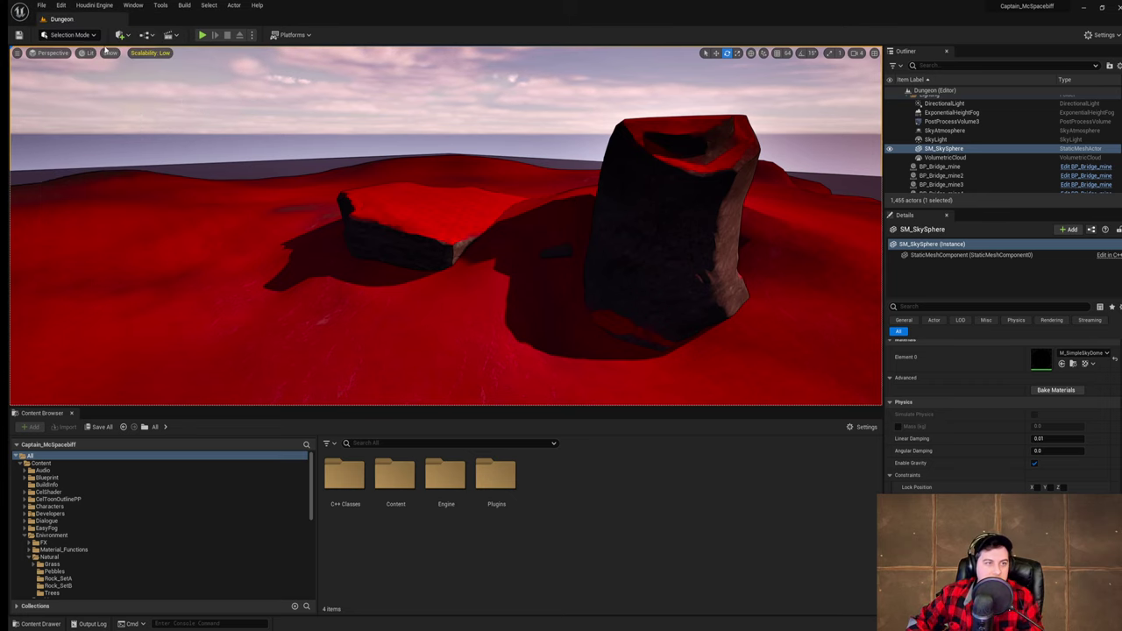
- Switch from Selection to Landscape mode to work on the terrain around the ledge
right_click_drag(584, 205, 631, 258)
key("w")
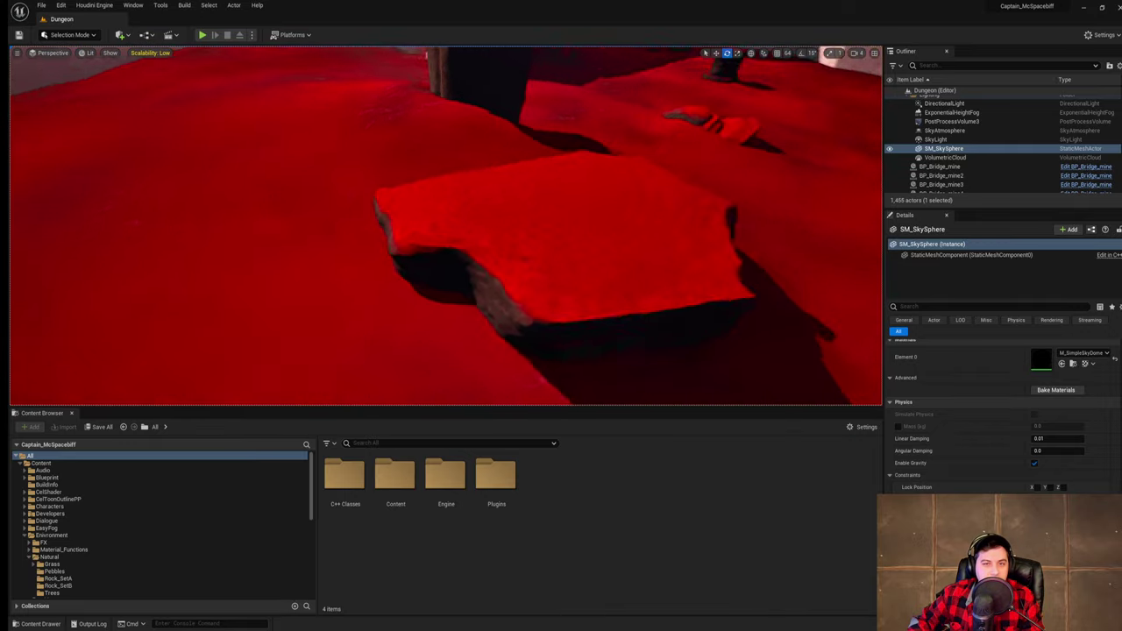
right_click_drag(427, 176, 421, 180)
left_click(72, 35)
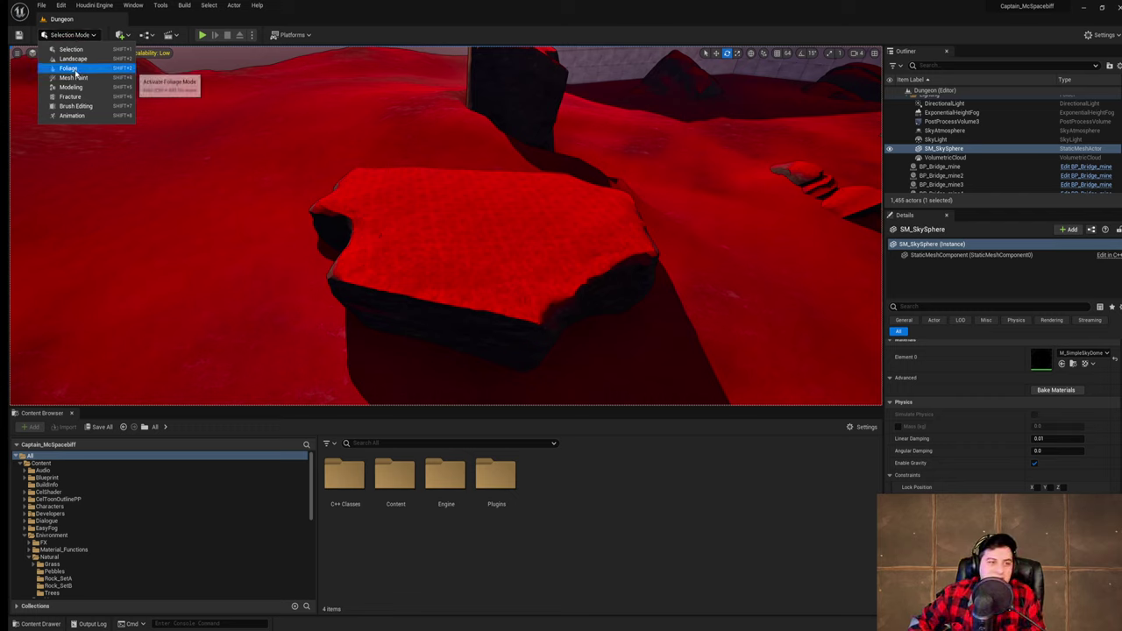
left_click(82, 35)
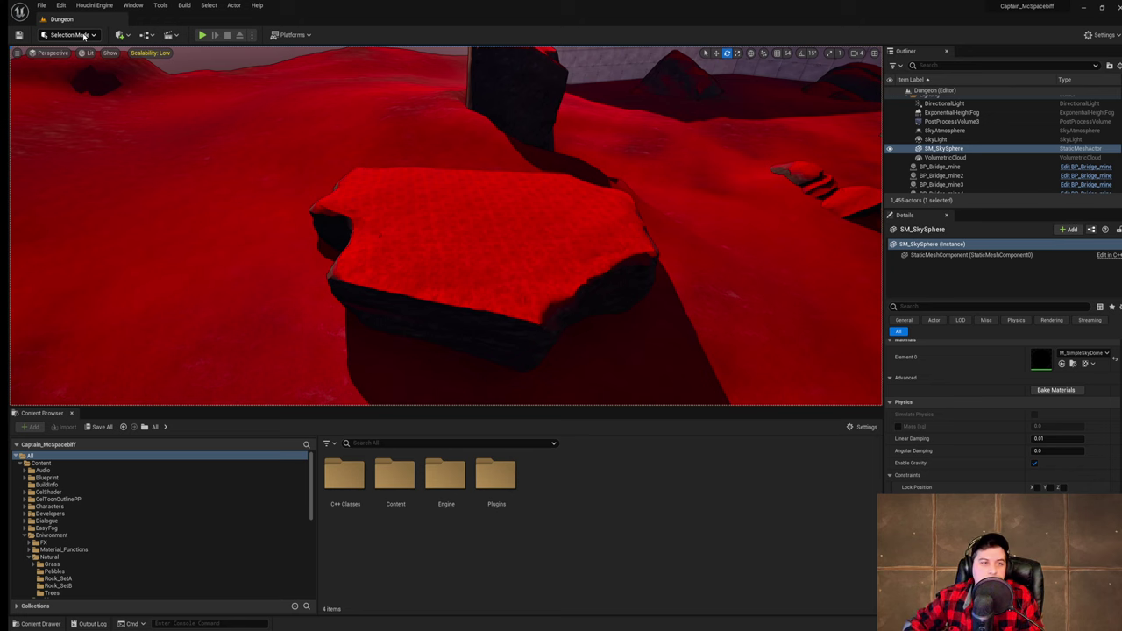
left_click(84, 36)
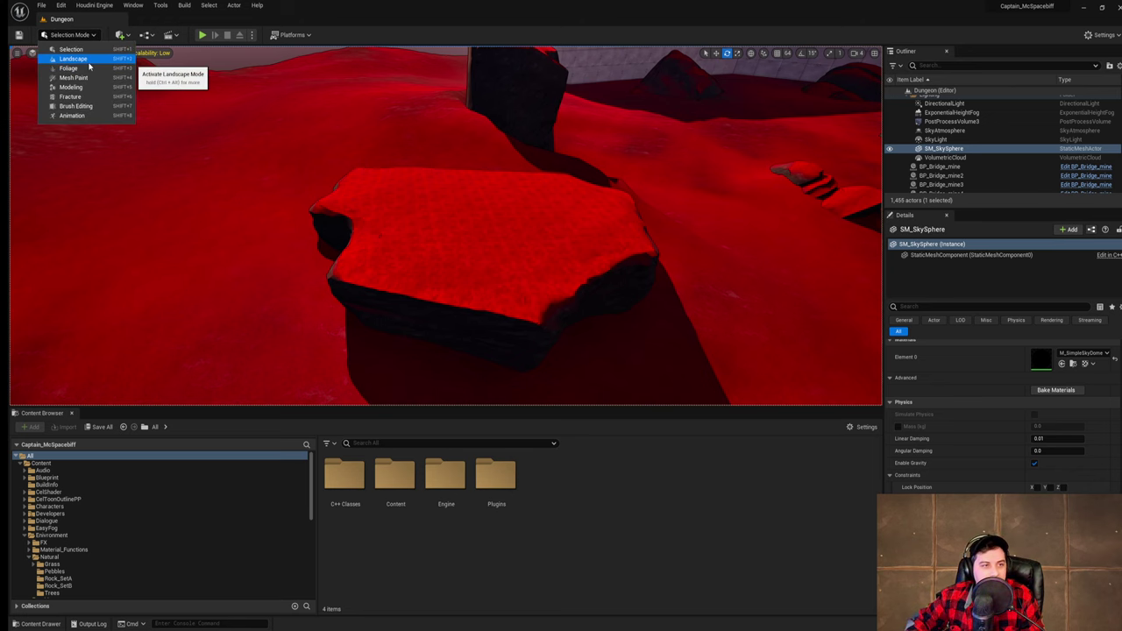
left_click(73, 59)
key("w")
right_click_drag(502, 181, 394, 178)
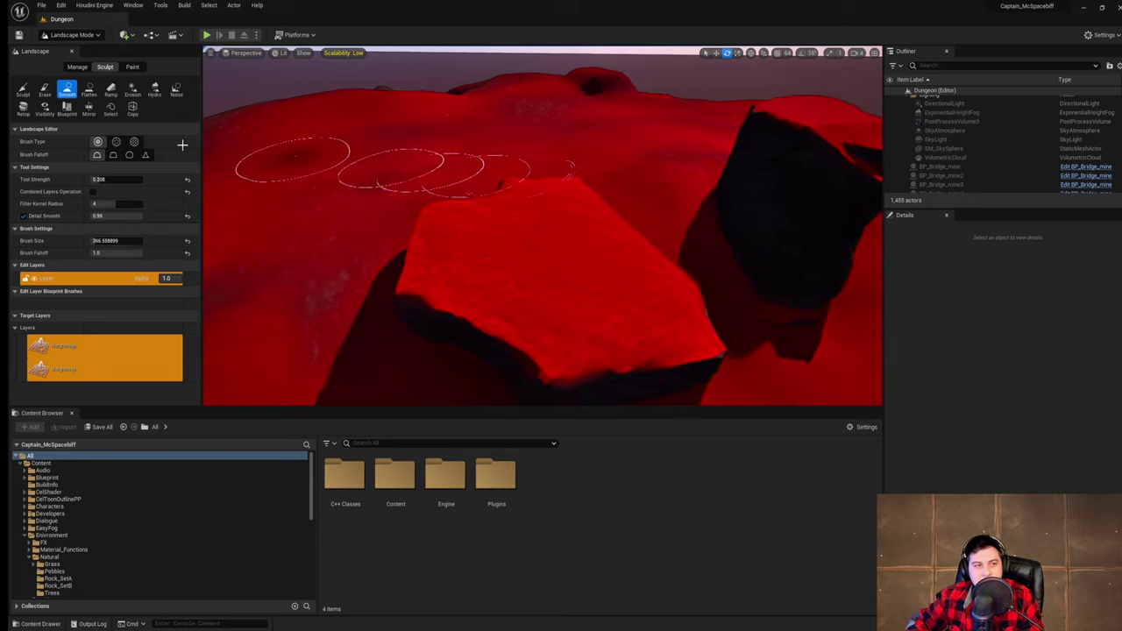
- Raise the ground between the ledge and the large rock with the Sculpt tool, and smooth the area behind the ledge
left_click(23, 89)
mouse_move(529, 194)
left_mouse_down()
mouse_move(503, 199)
mouse_move(521, 244)
mouse_move(564, 248)
mouse_move(529, 293)
mouse_move(557, 278)
mouse_move(556, 325)
mouse_move(553, 283)
mouse_move(518, 316)
mouse_move(620, 307)
mouse_move(596, 270)
left_mouse_up()
right_click_drag(596, 271, 736, 325)
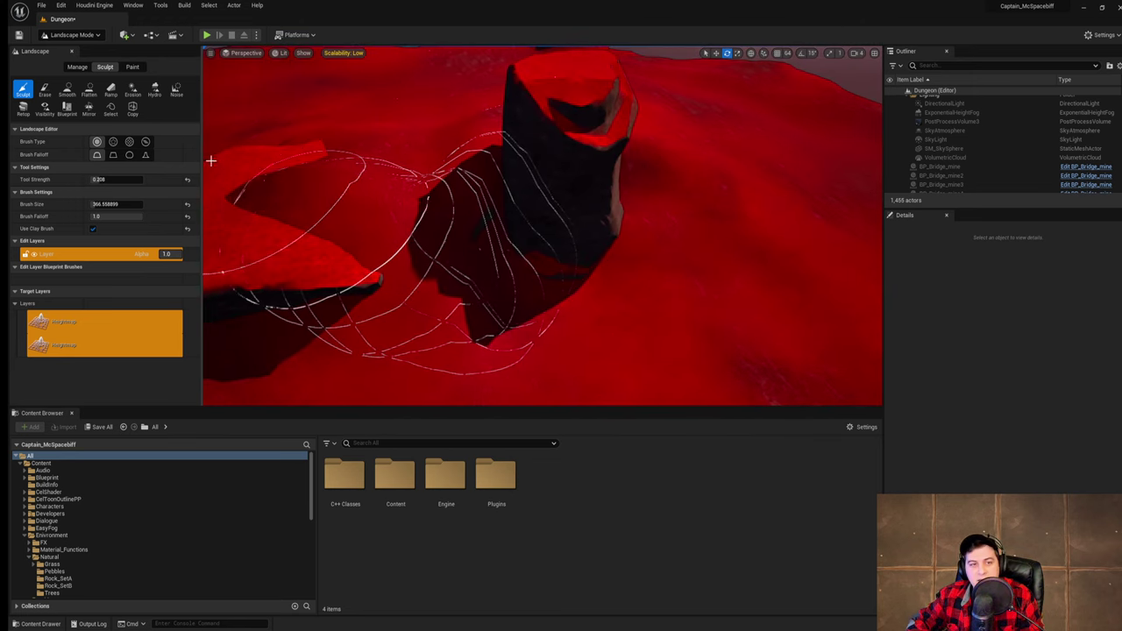
left_click(66, 89)
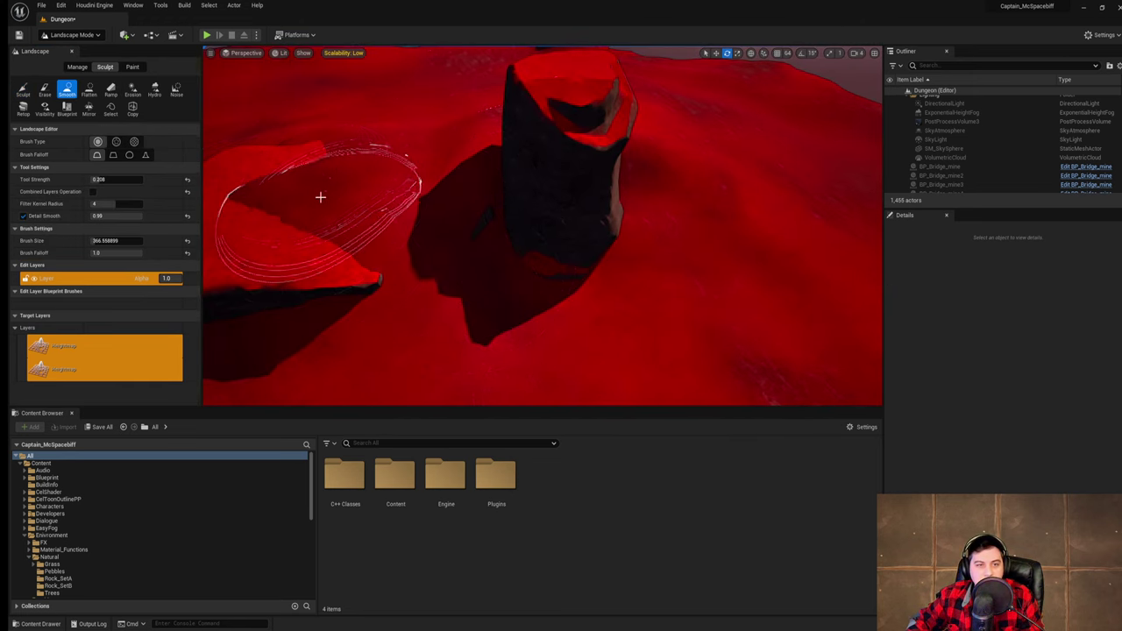
left_click_drag(332, 160, 298, 181)
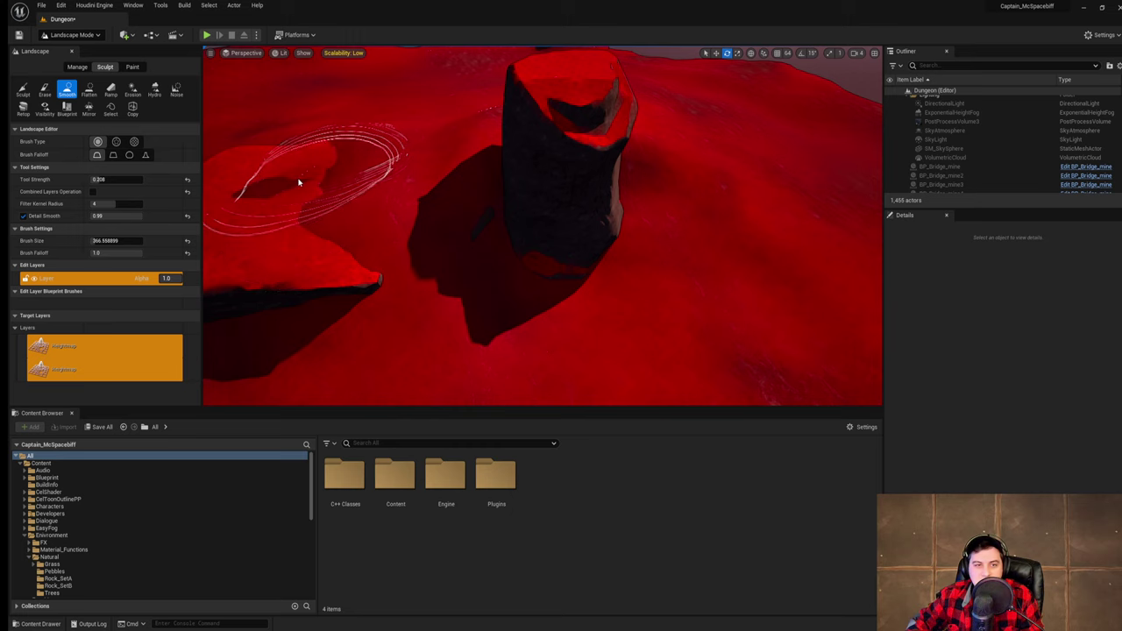
- Set the Sculpt brush size to about 342.7 and reshape the ground behind the ledge, lowering it along the rock's back edge
left_click(23, 90)
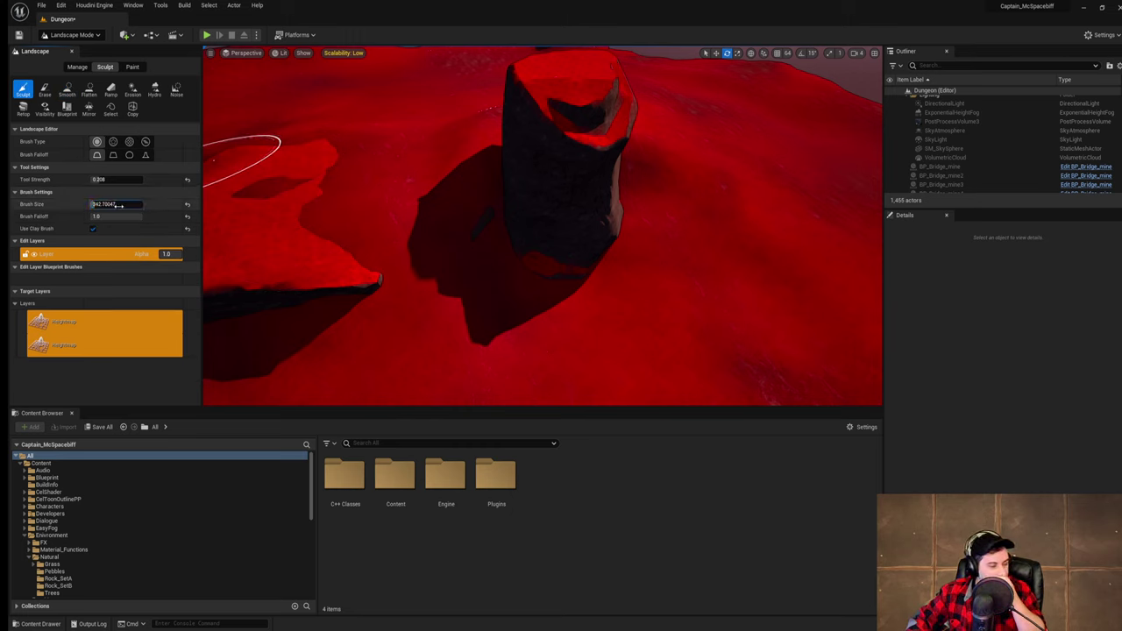
left_click_drag(315, 181, 324, 150, "shift")
left_click_drag(356, 225, 345, 255)
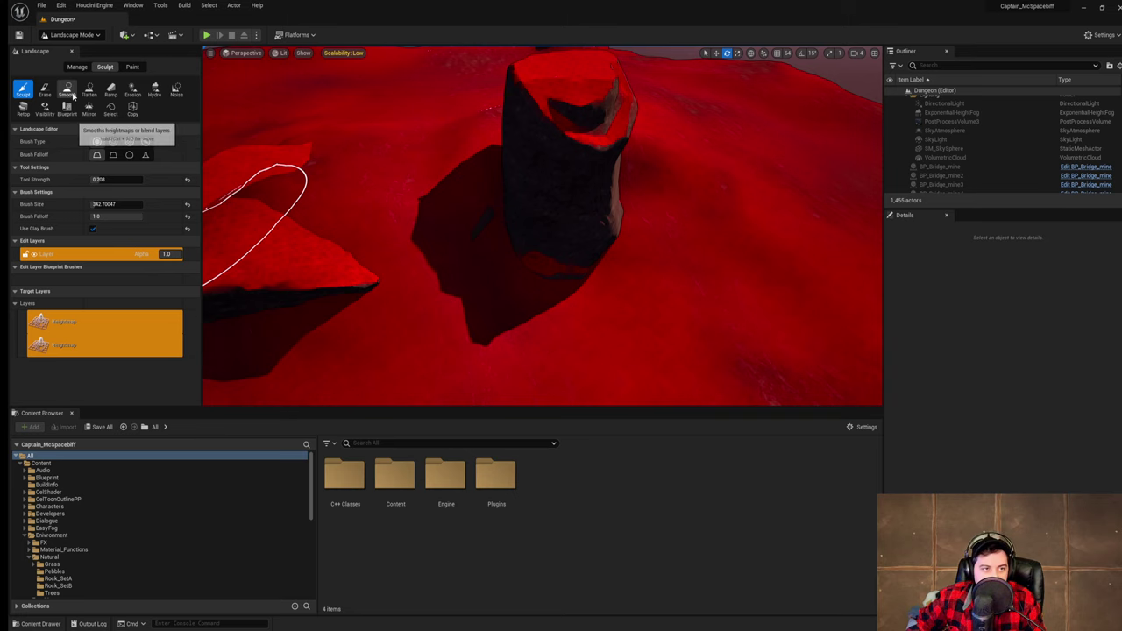
- Smooth the terrain around the ledge and across the gap toward the base of the large rock
left_click(74, 96)
right_click_drag(363, 193, 416, 186)
left_click_drag(438, 176, 484, 175)
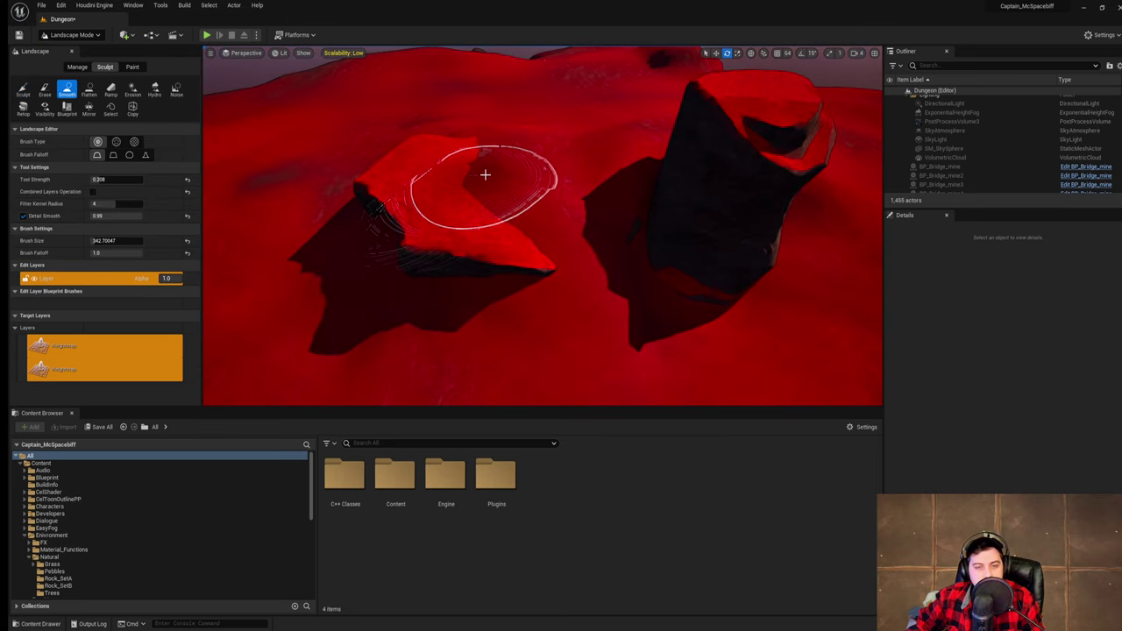
key("w")
mouse_move(585, 230)
right_mouse_down()
mouse_move(577, 128)
mouse_move(566, 354)
right_mouse_up()
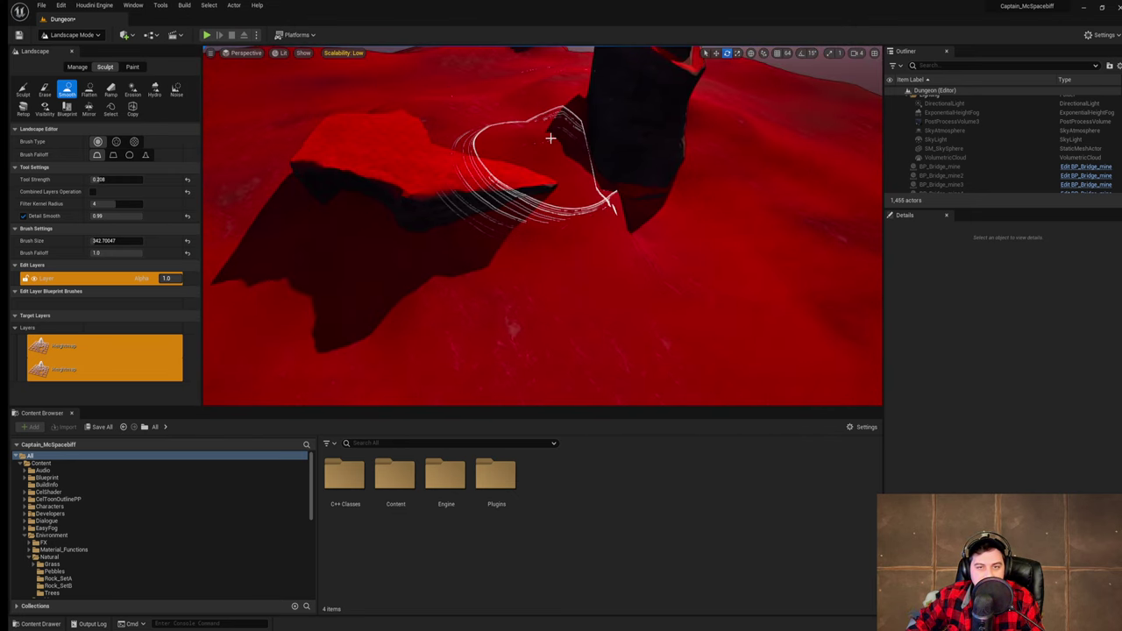
mouse_move(537, 158)
right_mouse_down()
mouse_move(525, 169)
mouse_move(513, 144)
right_mouse_up()
key("s")
mouse_move(513, 144)
left_mouse_down()
mouse_move(461, 117)
mouse_move(496, 143)
mouse_move(501, 176)
mouse_move(453, 164)
mouse_move(481, 242)
mouse_move(504, 237)
mouse_move(564, 281)
left_mouse_up()
- Sculpt the ground up around the large rock's base and fill the dip in front of the ledge
left_click(23, 89)
mouse_move(563, 280)
right_mouse_down()
mouse_move(613, 298)
mouse_move(561, 292)
right_mouse_up()
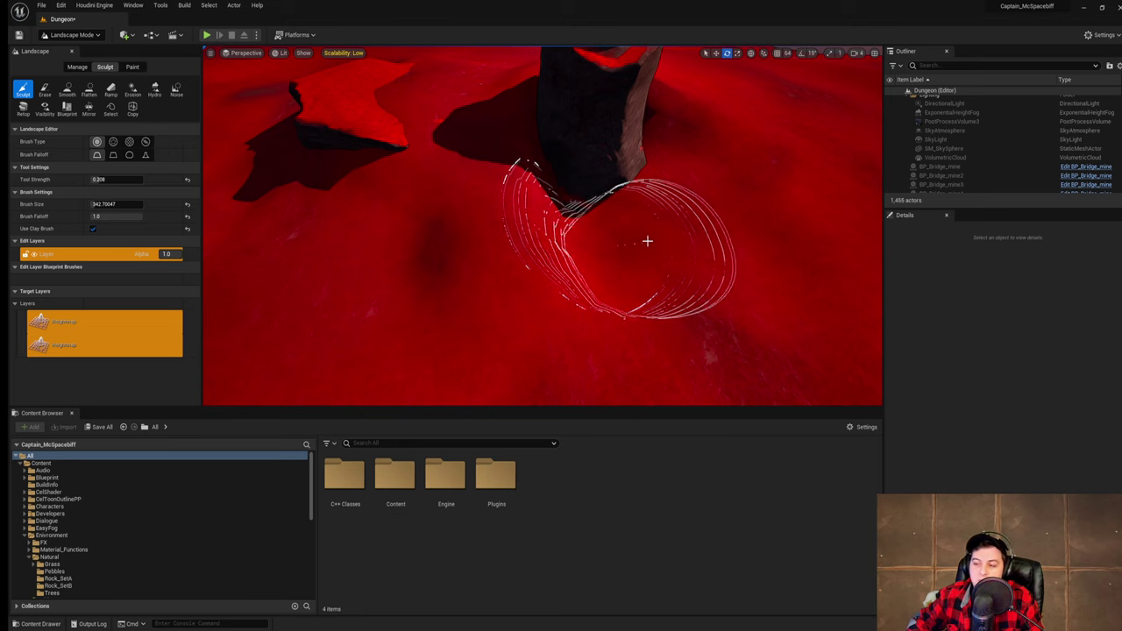
key("s")
right_click_drag(649, 241, 659, 256)
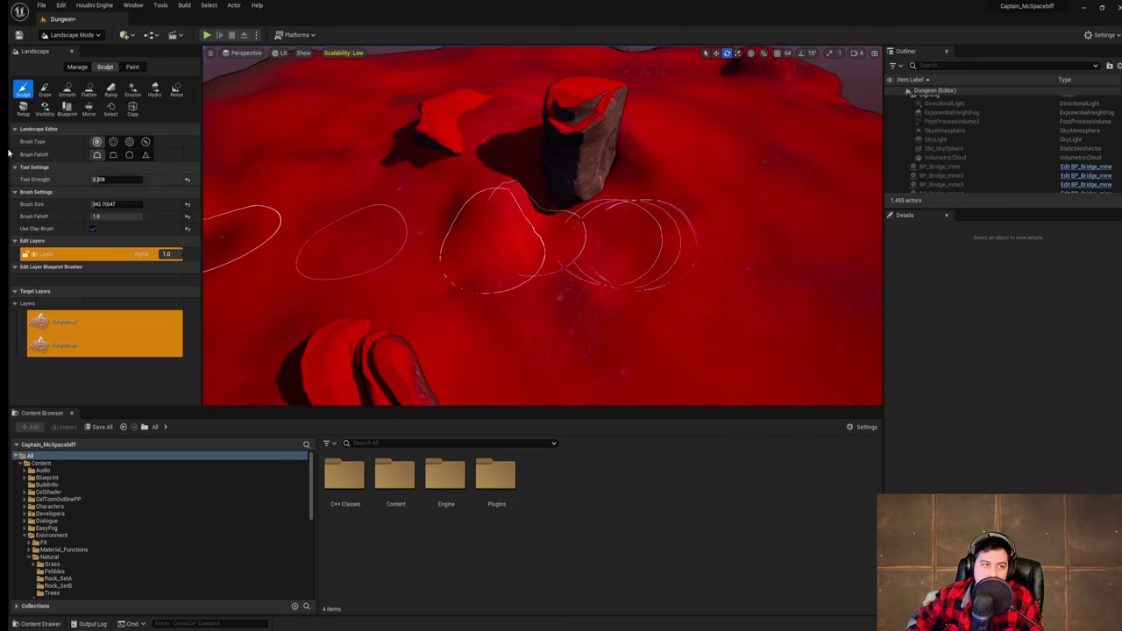
left_click(67, 89)
key("w")
mouse_move(481, 252)
right_mouse_down()
mouse_move(483, 284)
mouse_move(491, 252)
right_mouse_up()
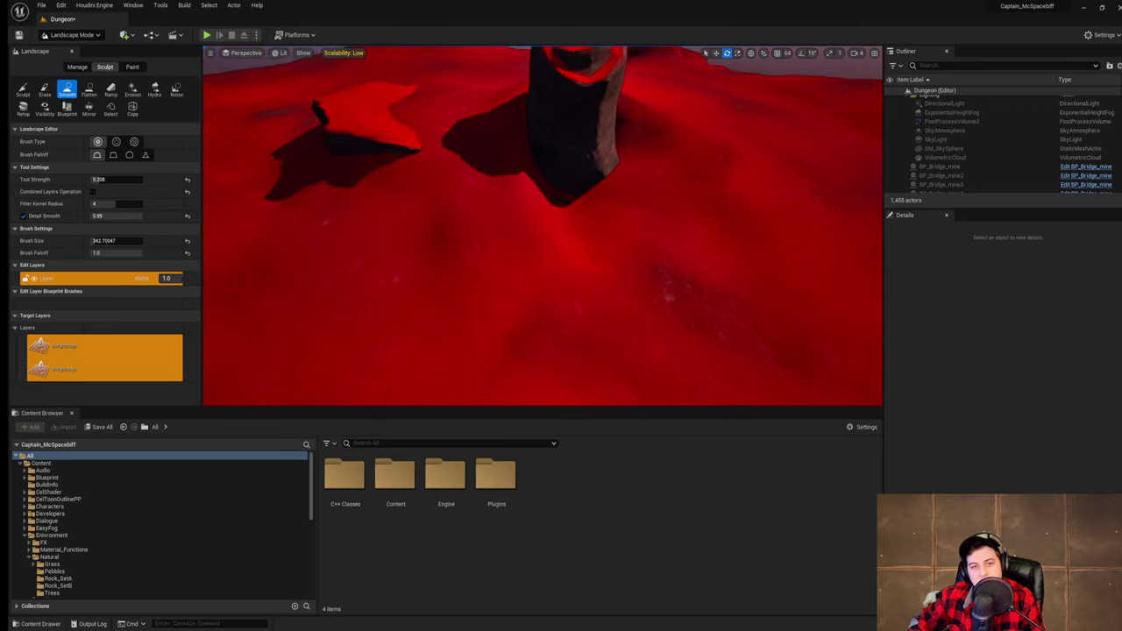
left_click(23, 88)
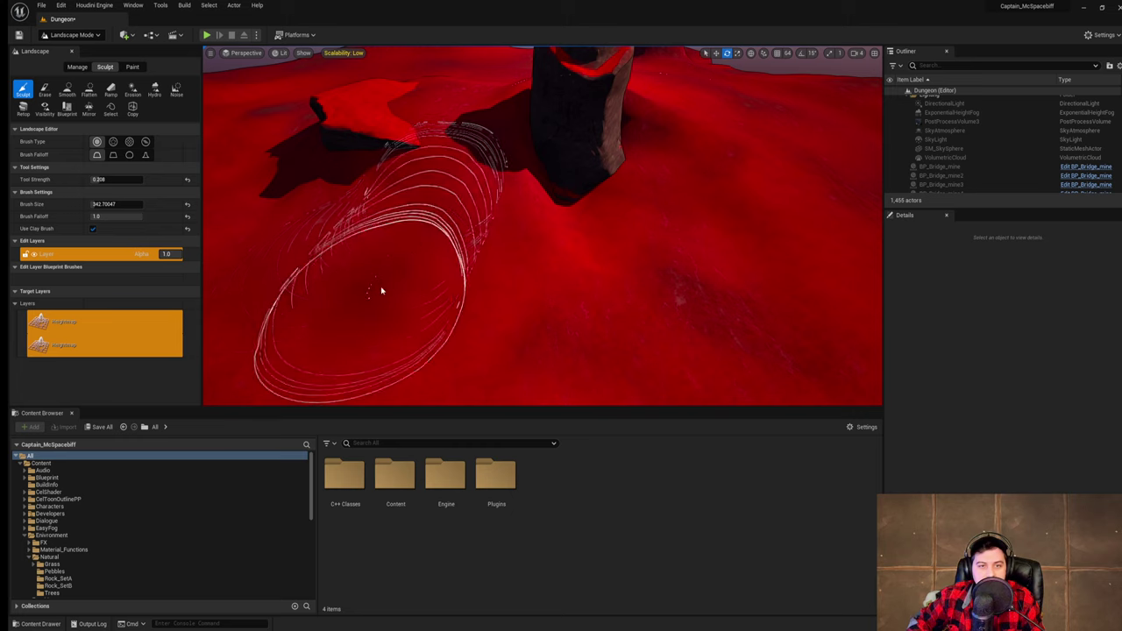
left_click_drag(517, 158, 631, 208)
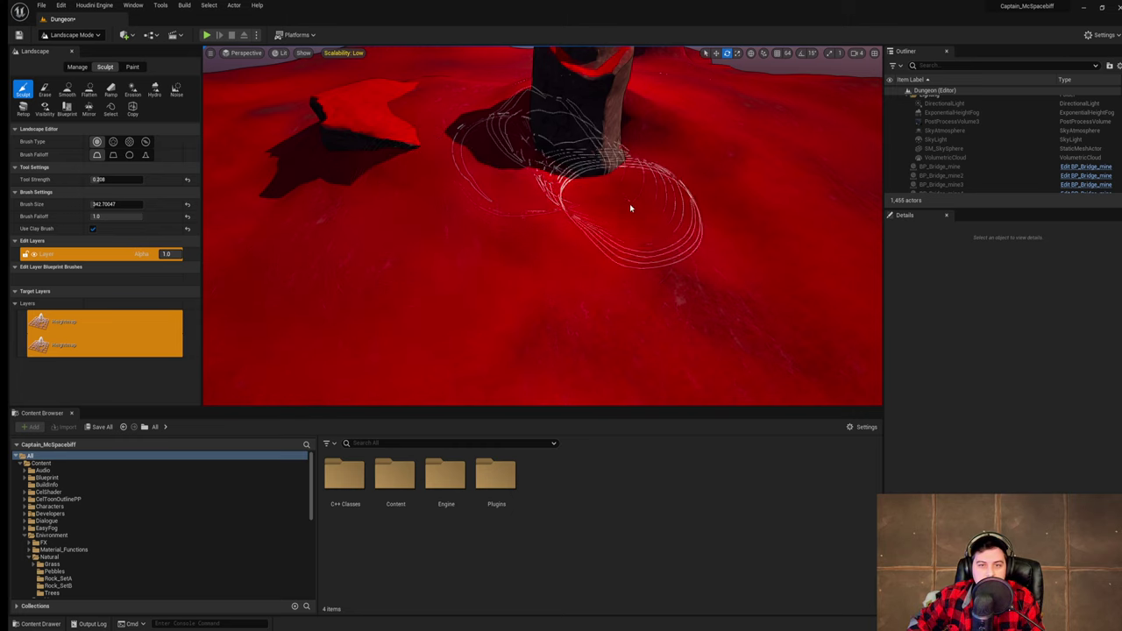
- Sculpt the slope between the small split rocks and the ledge
right_click_drag(543, 167, 513, 230)
right_click_drag(411, 285, 328, 351)
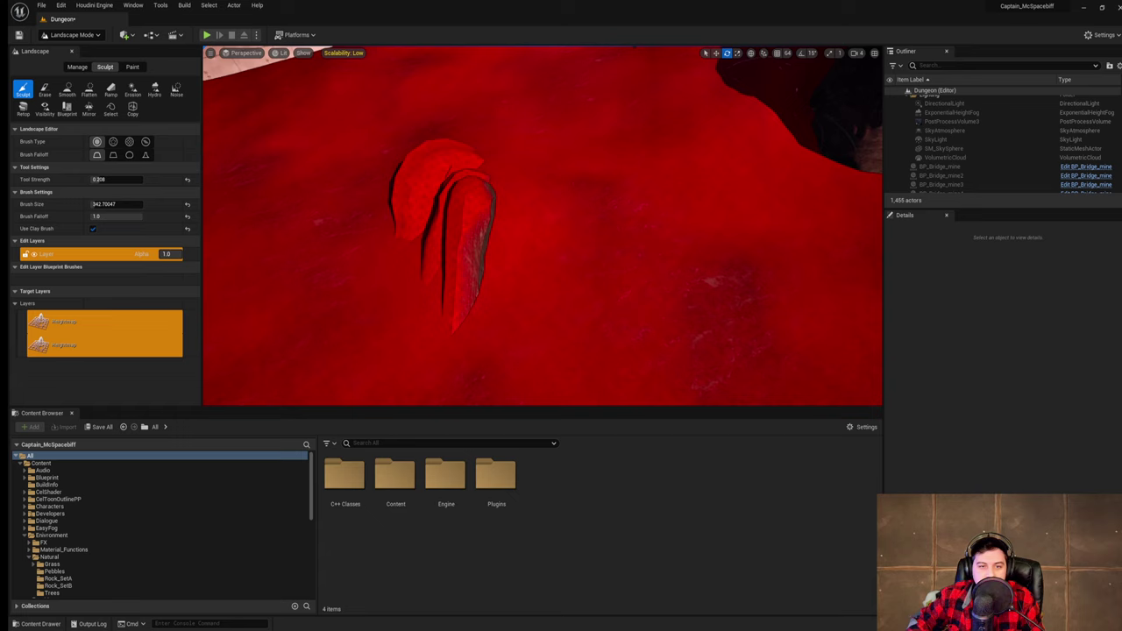
right_click_drag(699, 116, 745, 52)
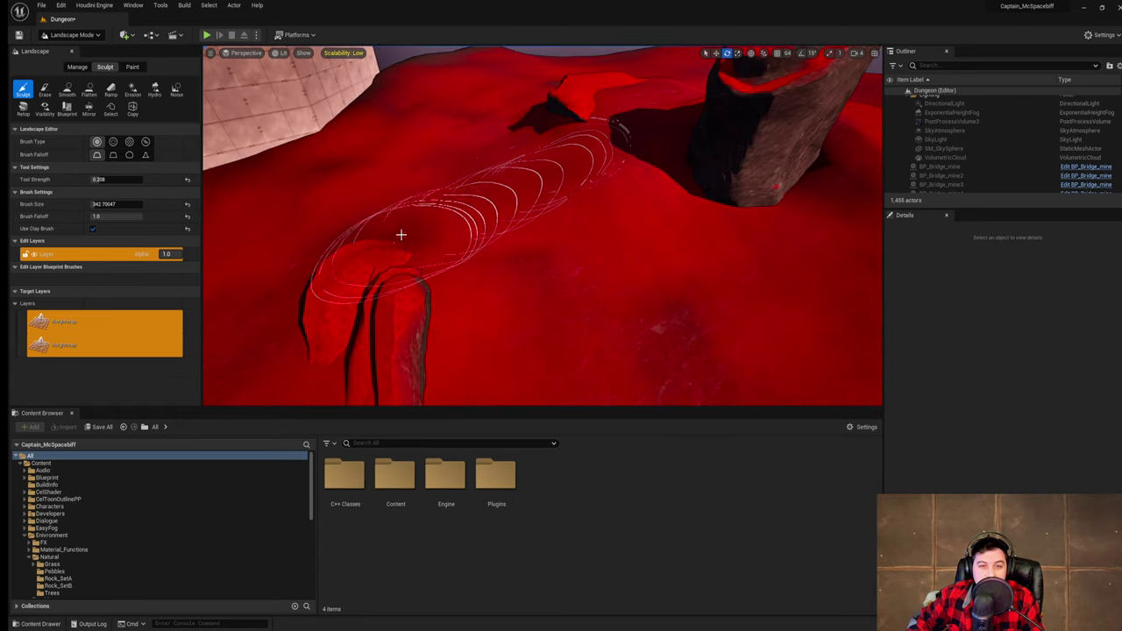
left_click_drag(598, 188, 556, 218)
mouse_move(555, 218)
right_mouse_down()
mouse_move(570, 280)
mouse_move(554, 220)
right_mouse_up()
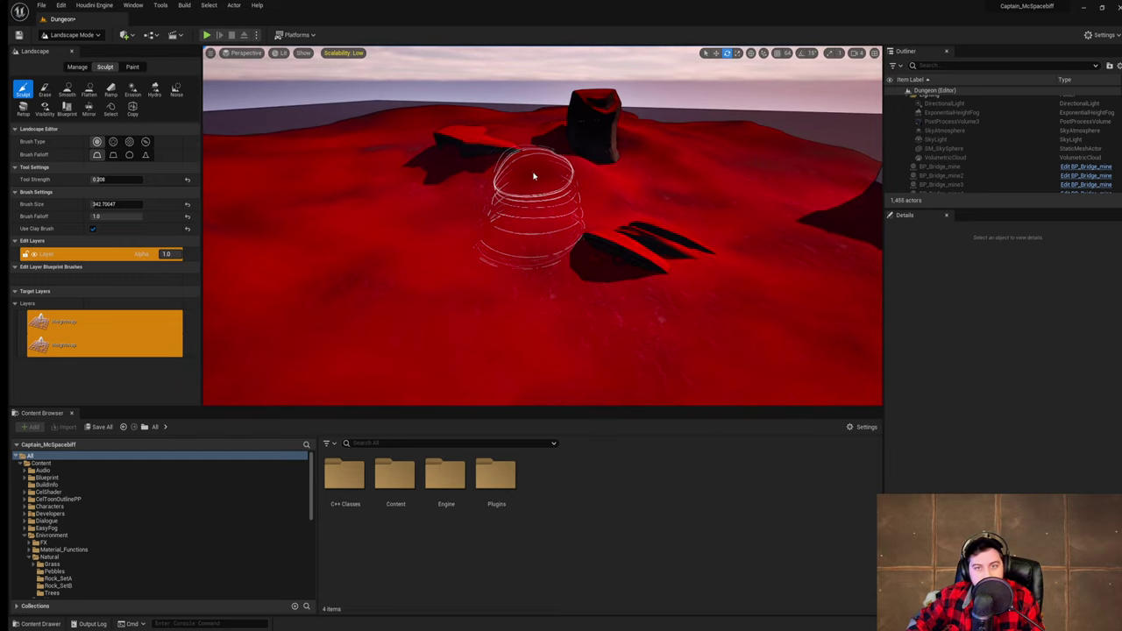
- Build up the ground beside the small split rocks and on the open slope next to them with the Sculpt tool
right_click_drag(553, 224, 522, 277)
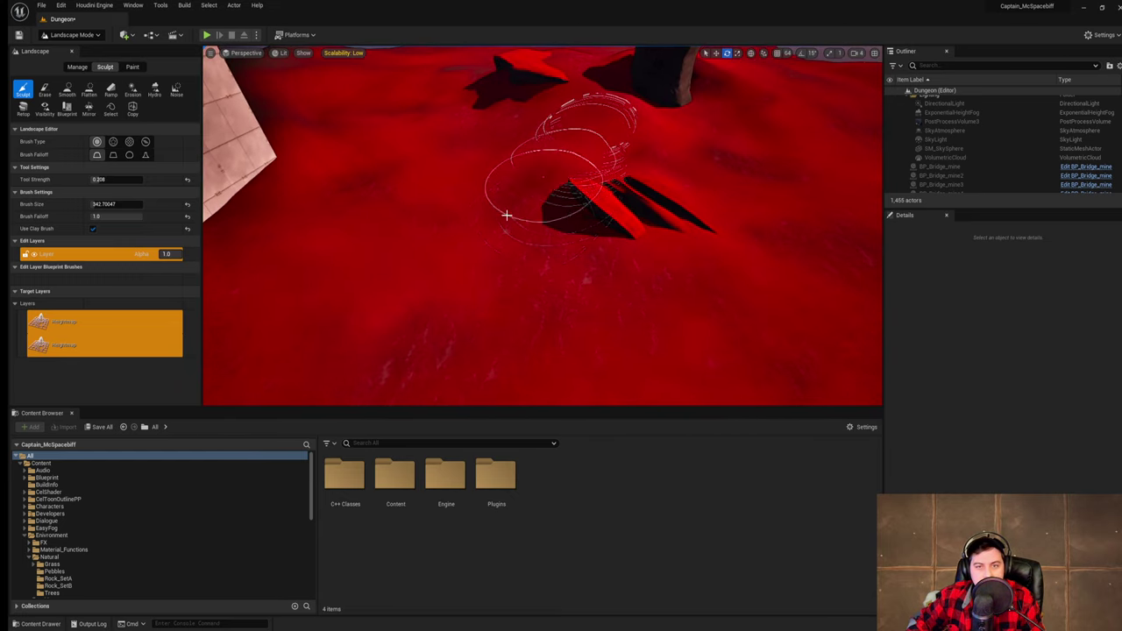
left_click_drag(558, 185, 568, 224)
mouse_move(566, 219)
right_mouse_down()
mouse_move(574, 198)
mouse_move(547, 123)
right_mouse_up()
mouse_move(600, 226)
right_mouse_down()
mouse_move(624, 223)
mouse_move(671, 184)
right_mouse_up()
mouse_move(472, 130)
left_mouse_down()
mouse_move(394, 225)
mouse_move(421, 161)
mouse_move(475, 124)
mouse_move(377, 208)
left_mouse_up()
right_click_drag(378, 208, 385, 176)
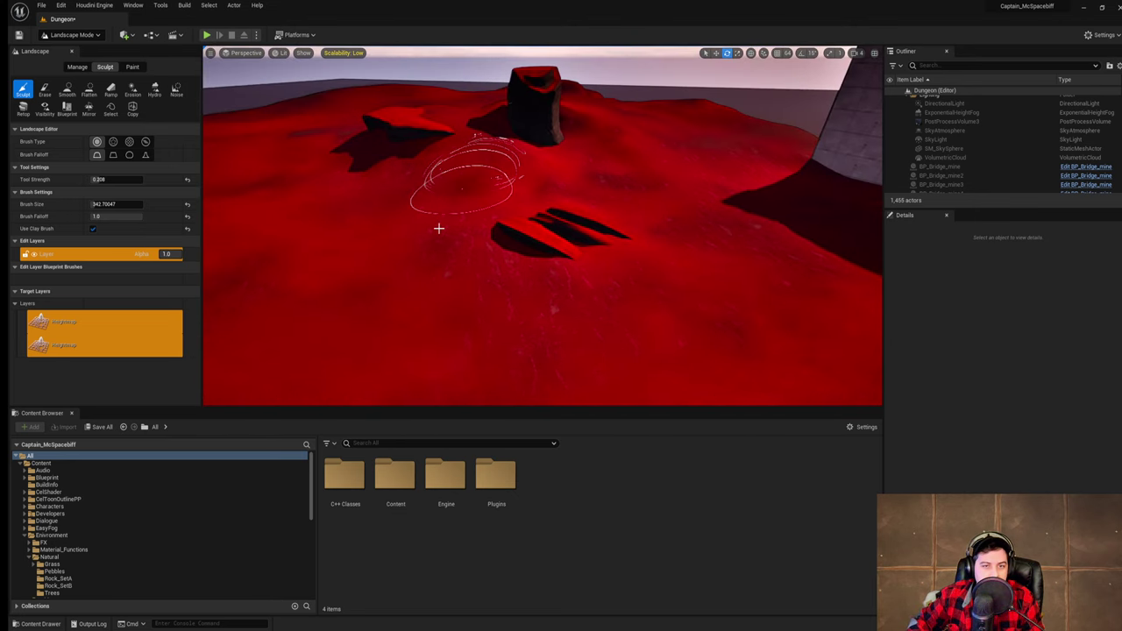
right_click_drag(515, 294, 524, 330)
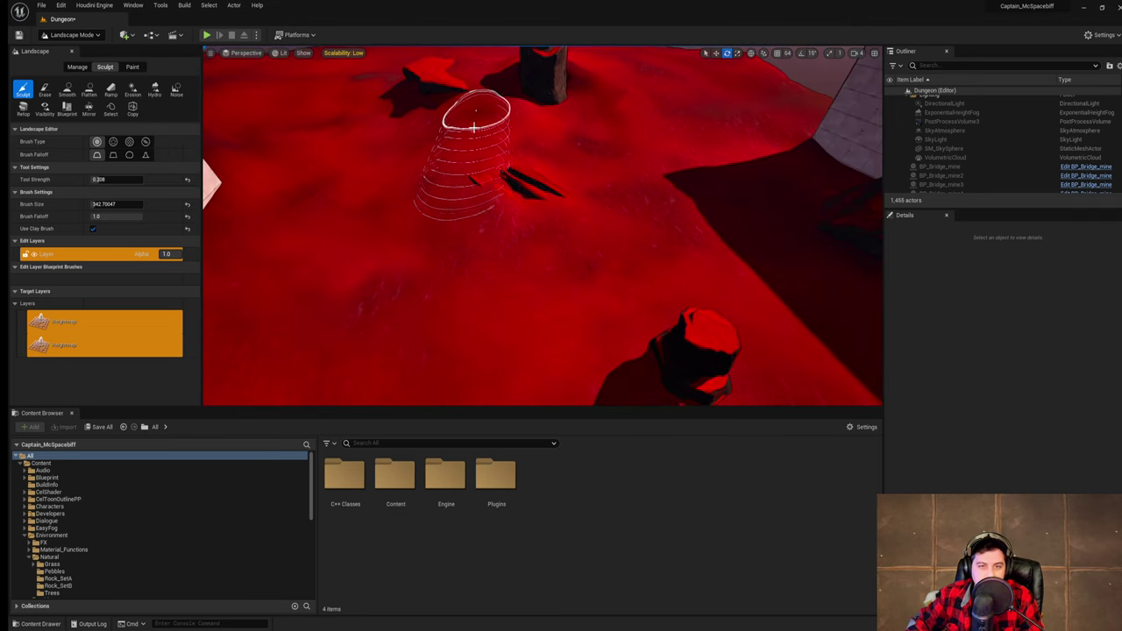
- Smooth the freshly sculpted slope beside the small split rocks
mouse_move(395, 269)
right_mouse_down()
mouse_move(382, 179)
mouse_move(552, 230)
right_mouse_up()
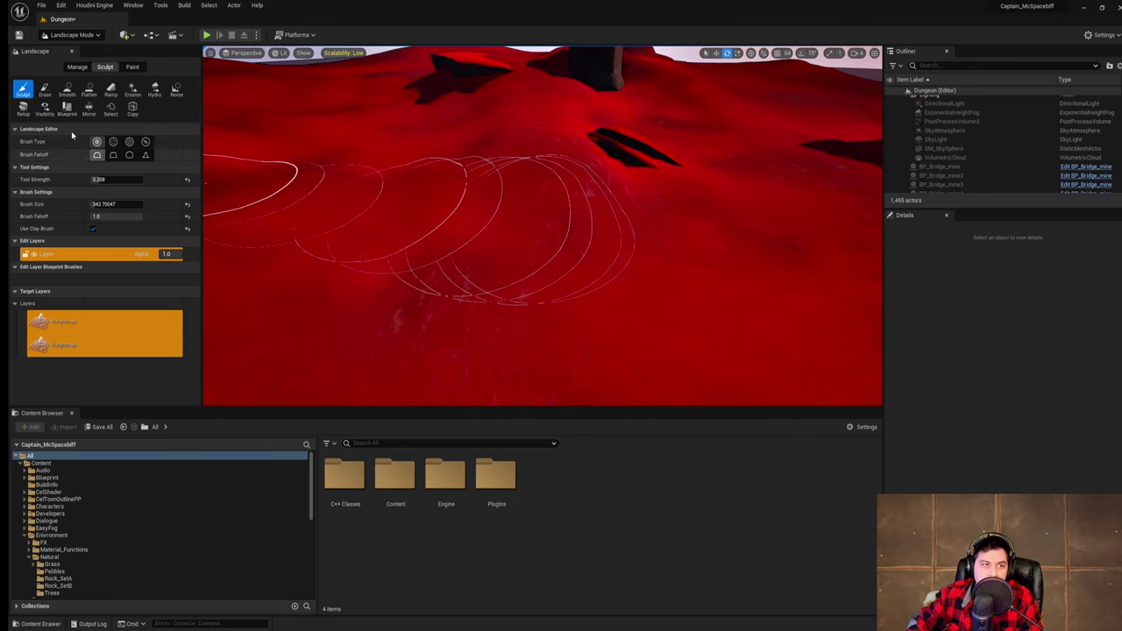
left_click(68, 90)
mouse_move(551, 148)
right_mouse_down()
mouse_move(517, 179)
mouse_move(526, 210)
right_mouse_up()
mouse_move(526, 216)
left_mouse_down()
mouse_move(604, 210)
mouse_move(588, 216)
left_mouse_up()
right_click_drag(588, 216, 611, 157)
- Sculpt the slope between the ledge and the small split rocks with the brush size reduced to about 225.5
left_click(22, 90)
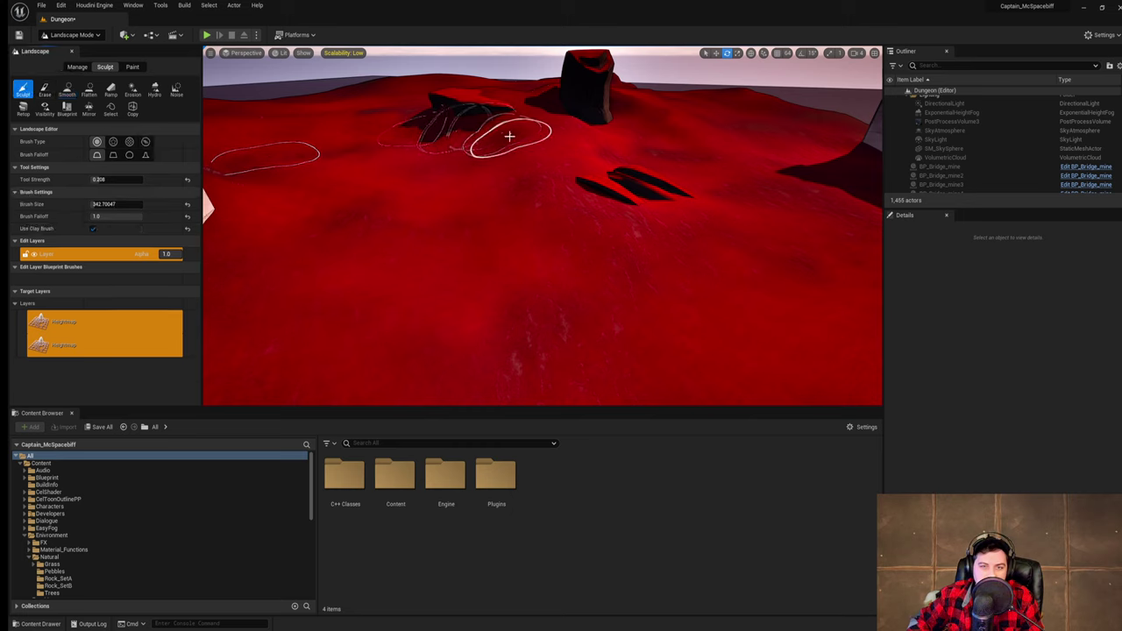
left_click_drag(93, 204, 90, 204)
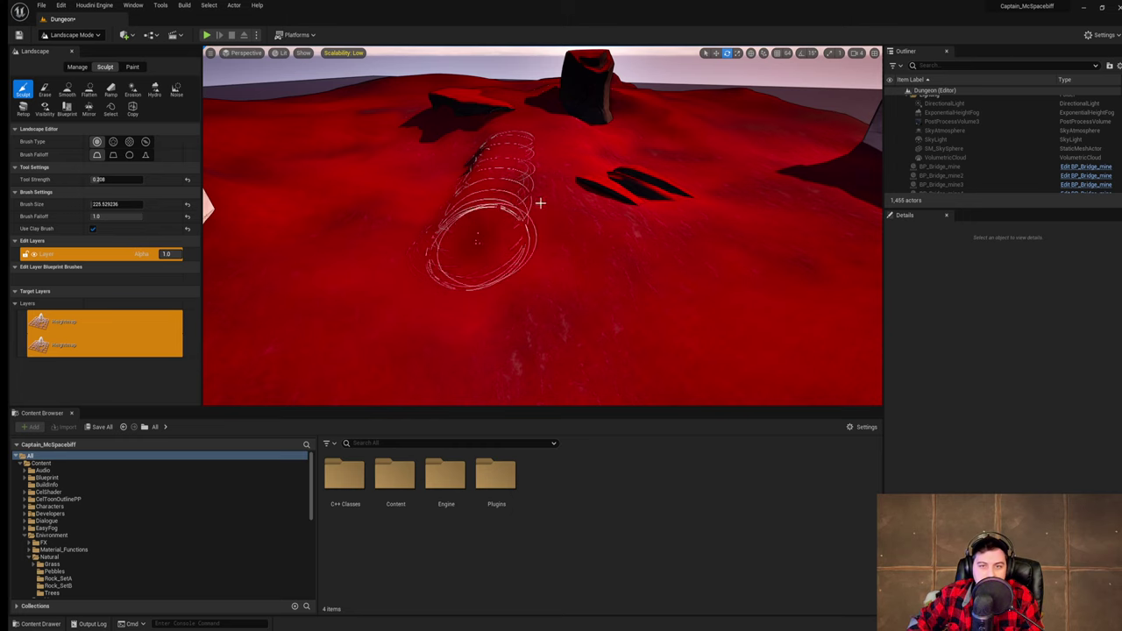
mouse_move(540, 202)
left_mouse_down()
mouse_move(575, 134)
mouse_move(535, 178)
mouse_move(612, 325)
left_mouse_up()
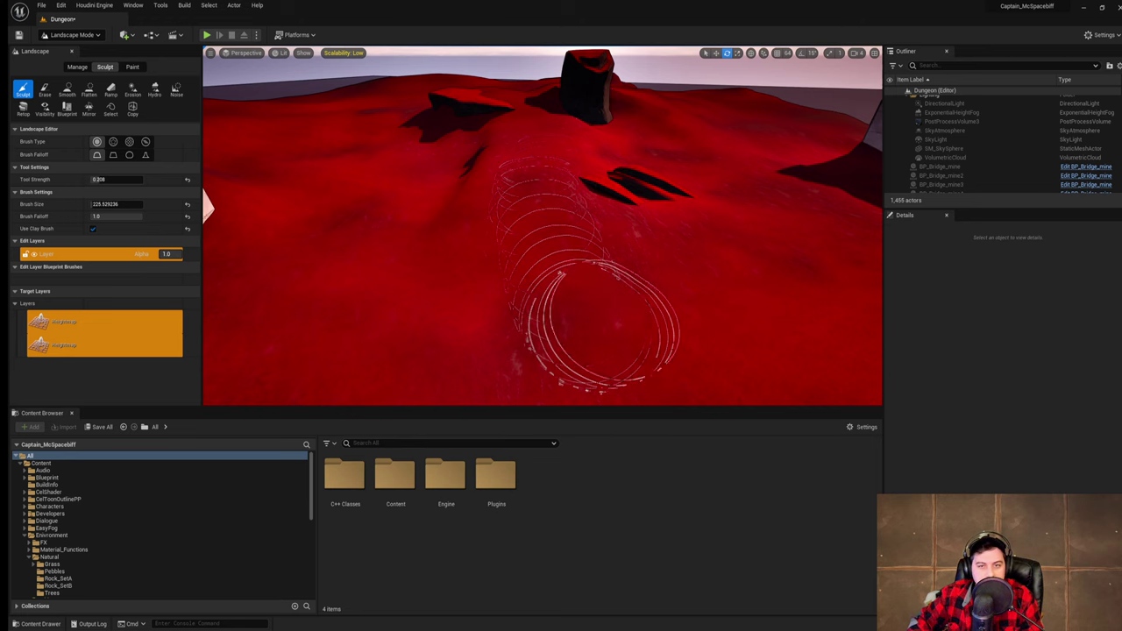
mouse_move(612, 325)
right_mouse_down()
mouse_move(589, 338)
mouse_move(588, 285)
right_mouse_up()
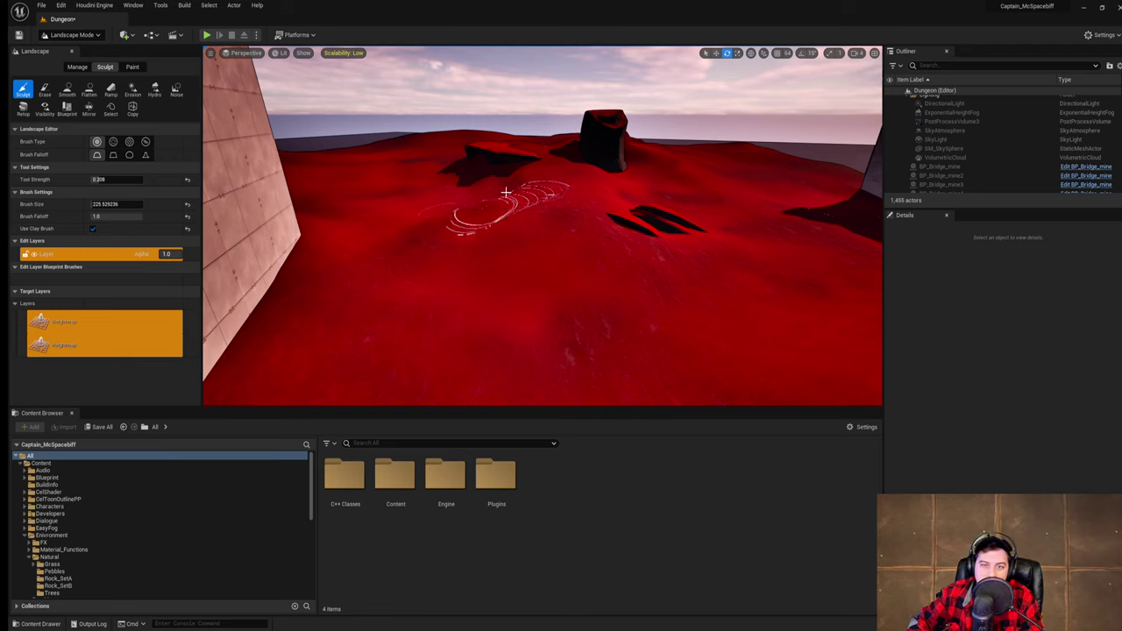
- Smooth the ground in front of the ledge and across to the small split rocks
left_click(66, 88)
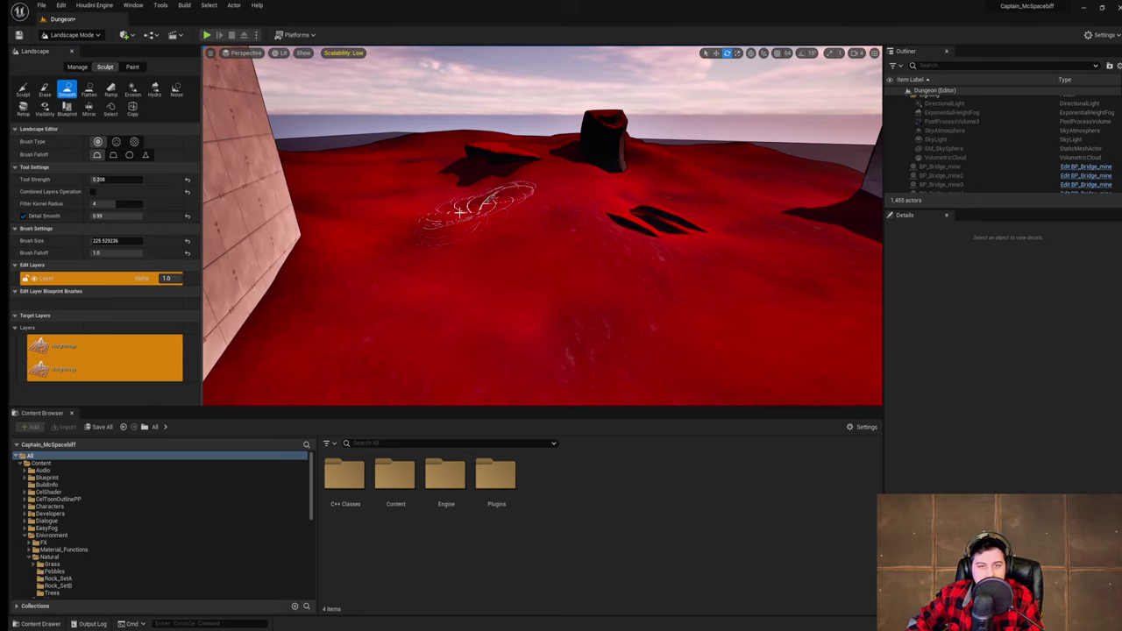
mouse_move(753, 250)
right_mouse_down()
mouse_move(723, 251)
mouse_move(741, 251)
right_mouse_up()
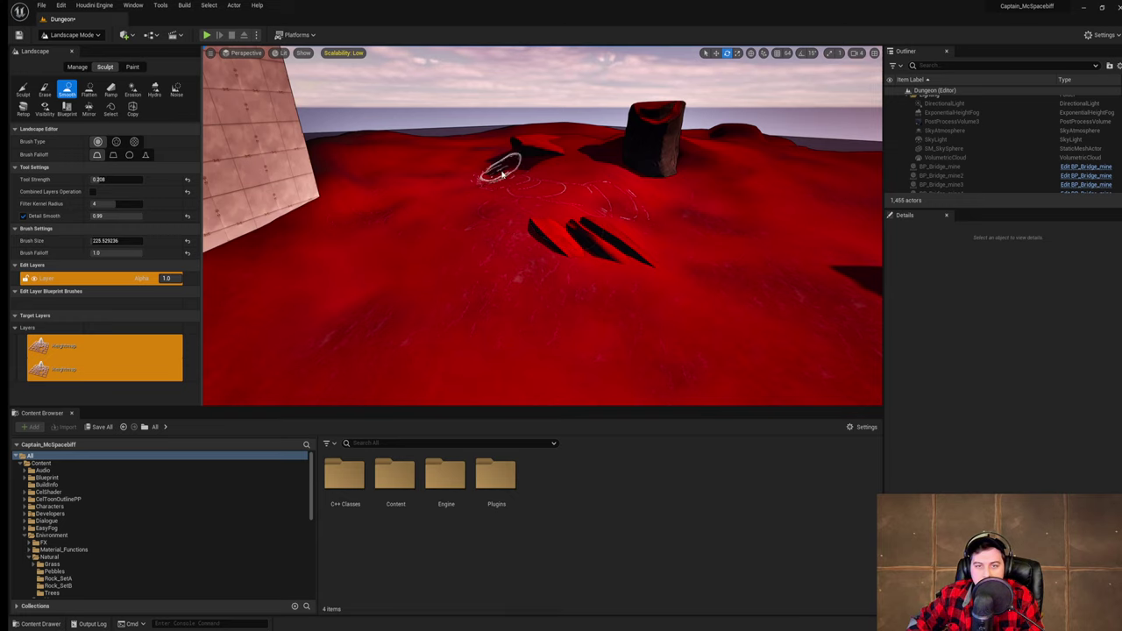
mouse_move(489, 201)
right_mouse_down()
mouse_move(543, 202)
mouse_move(525, 202)
right_mouse_up()
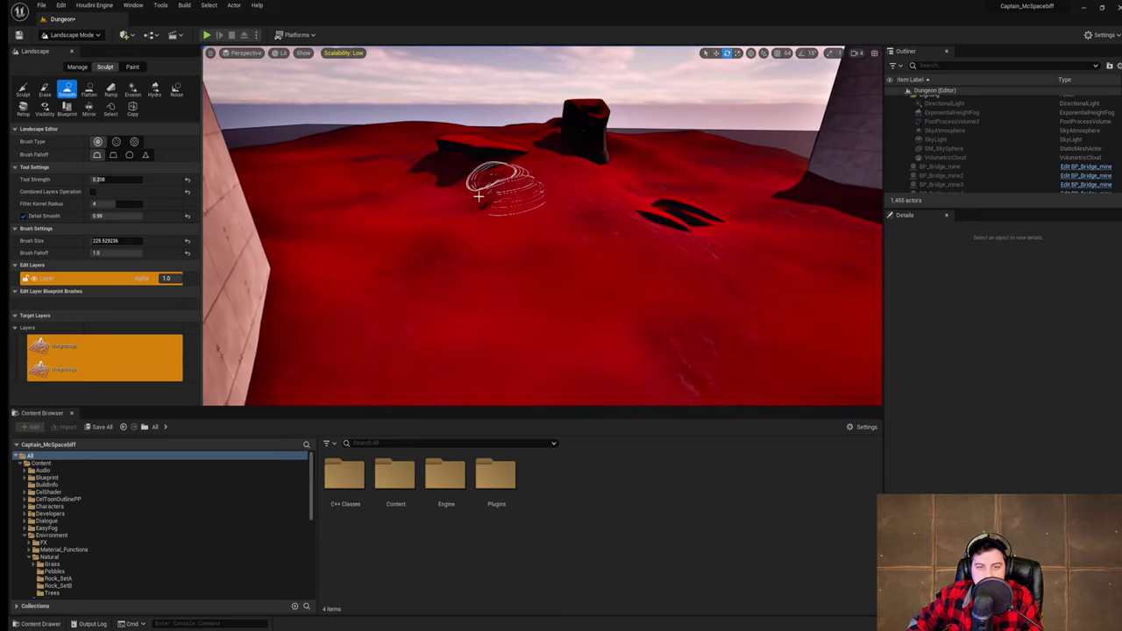
right_click_drag(594, 233, 561, 252)
key("w")
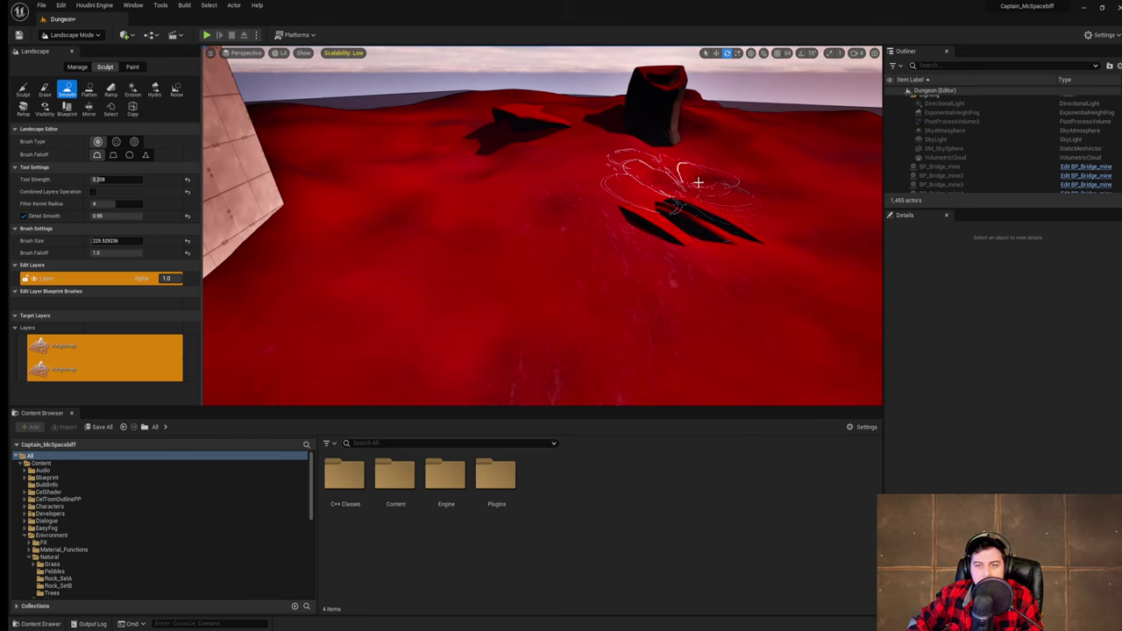
- Smooth the terrain from the small split rocks up to the ledge and the large rock, and save the current level
mouse_move(765, 188)
right_mouse_down()
mouse_move(614, 228)
mouse_move(728, 188)
mouse_move(771, 214)
mouse_move(745, 250)
mouse_move(780, 263)
right_mouse_up()
key("w")
mouse_move(519, 155)
left_mouse_down()
mouse_move(581, 131)
mouse_move(621, 204)
left_mouse_up()
key("d")
right_click_drag(723, 230, 561, 249)
key("d")
right_click_drag(693, 165, 600, 182)
left_click(41, 5)
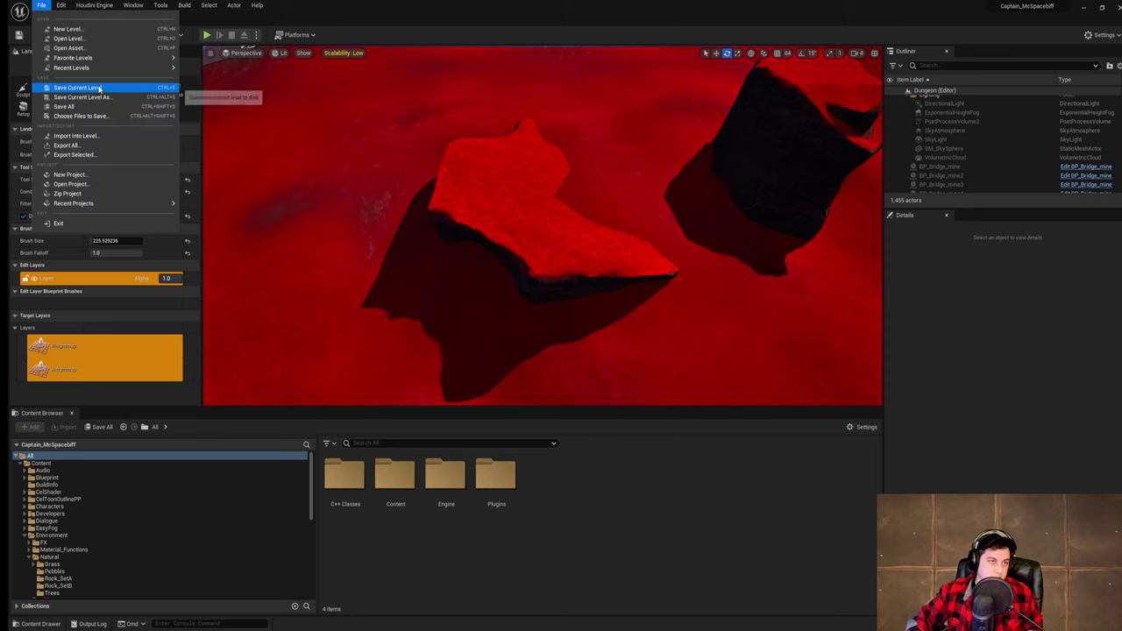
left_click(99, 87)
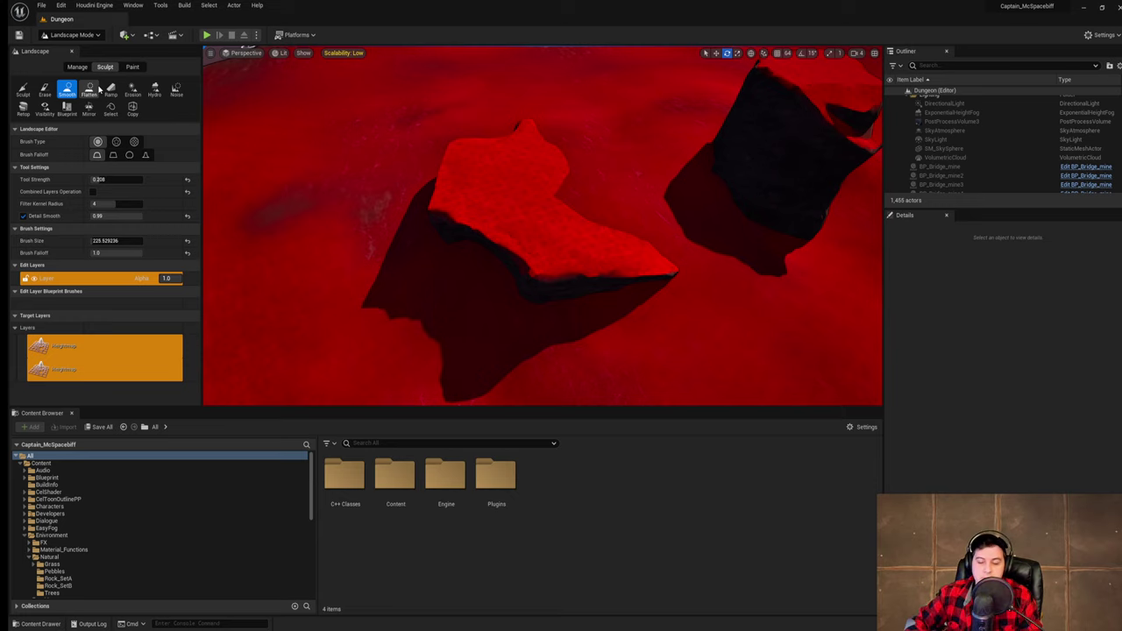
- Smooth the open slope from the large rock's base toward the shadowed area
key("s")
right_click_drag(644, 202, 653, 165)
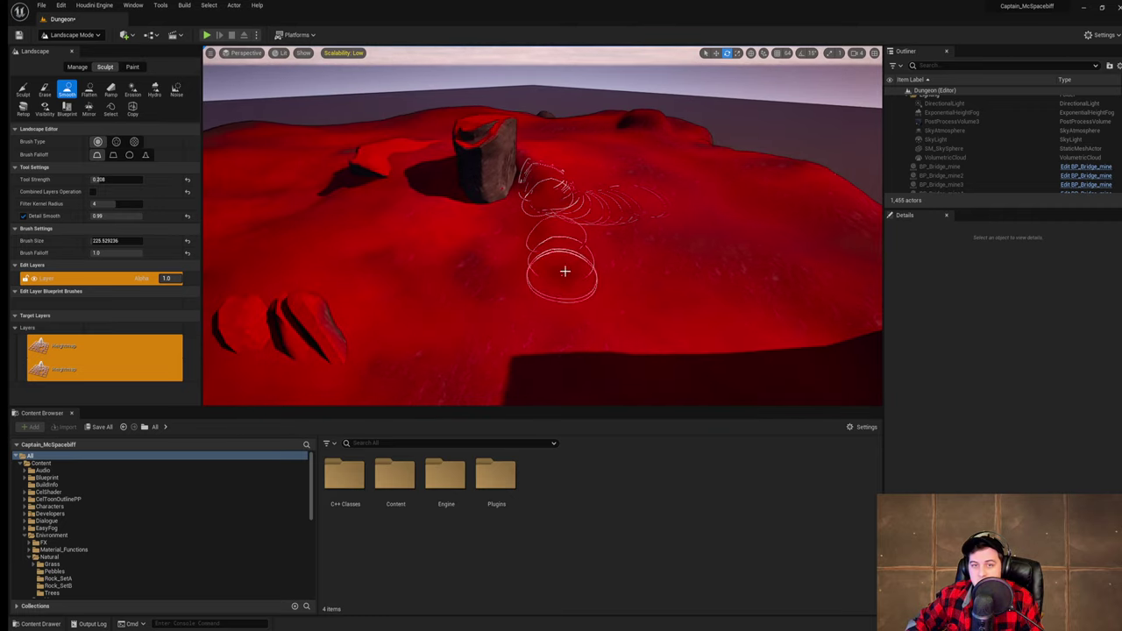
mouse_move(638, 225)
right_mouse_down()
mouse_move(586, 241)
mouse_move(632, 241)
mouse_move(526, 243)
mouse_move(701, 220)
mouse_move(775, 149)
right_mouse_up()
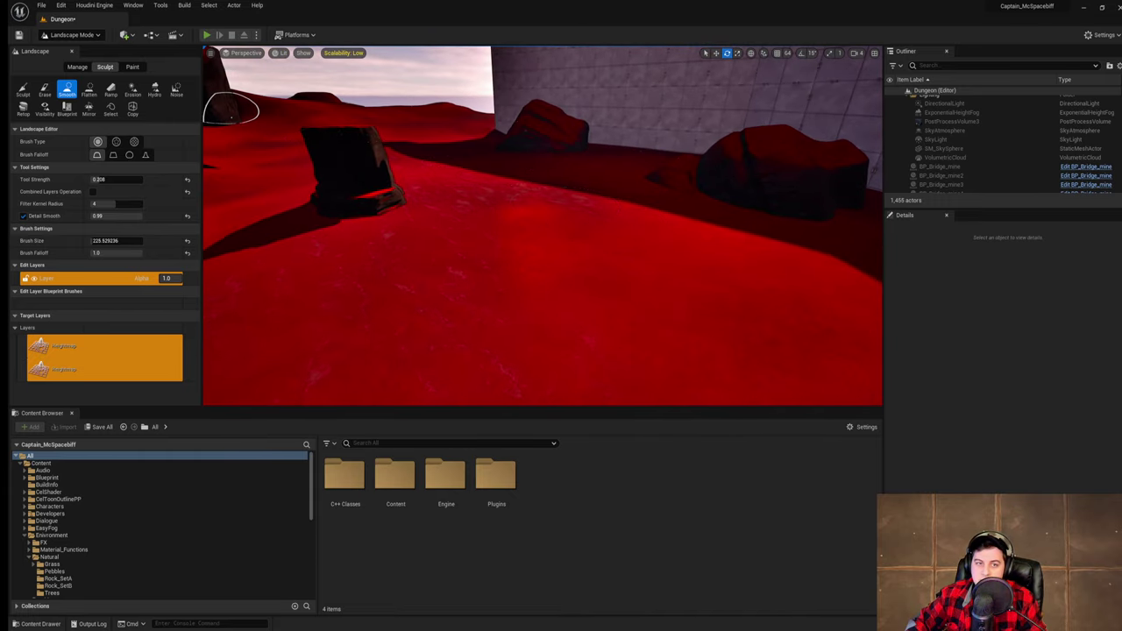
- Play-test the level by running and jumping over the rocks, ledge and sculpted slopes, and end the play session
left_click(207, 35)
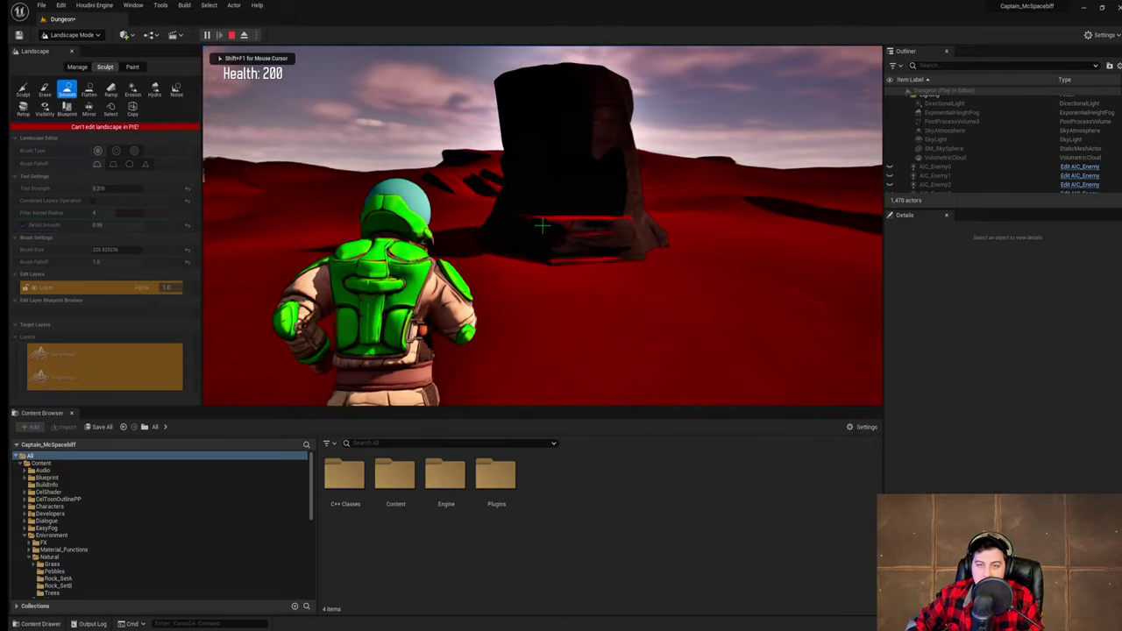
key("w")
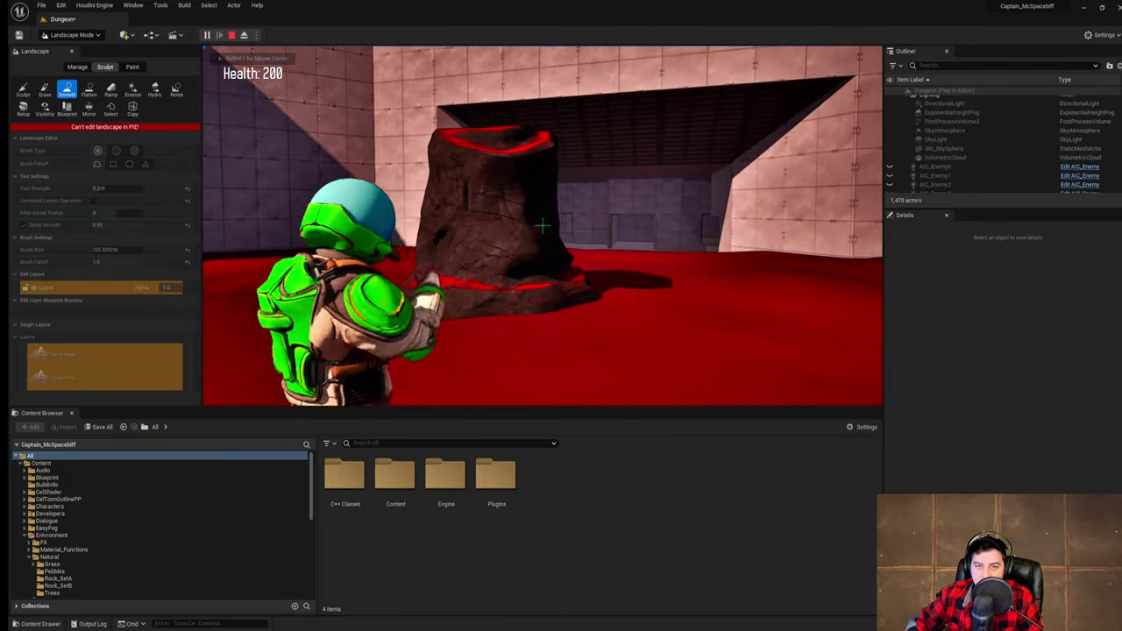
key("w")
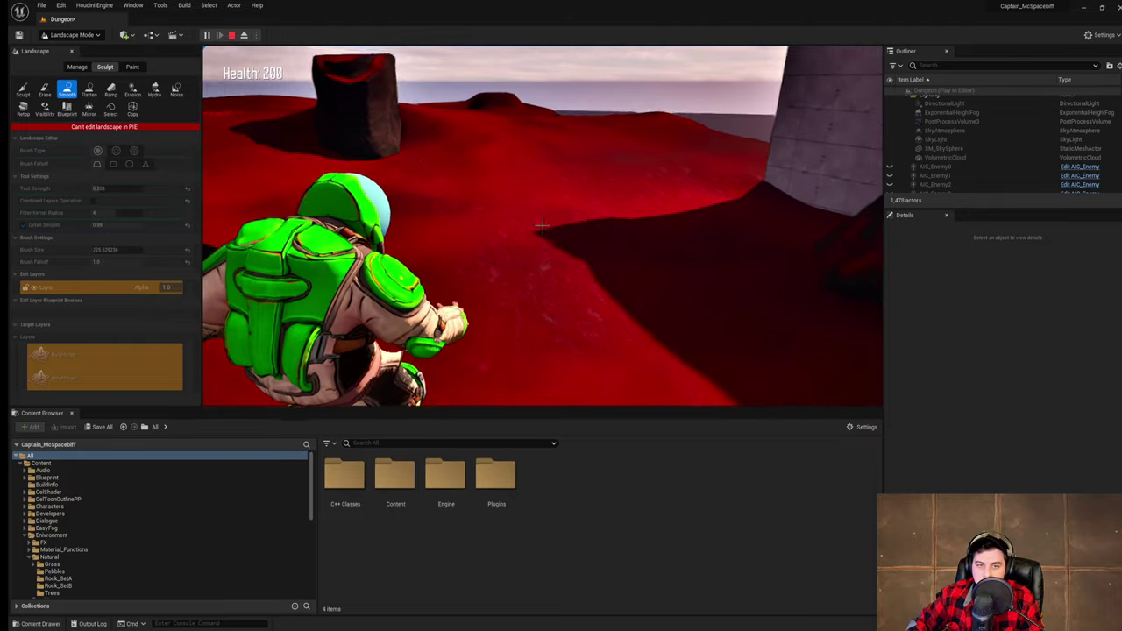
key("w")
key("w")
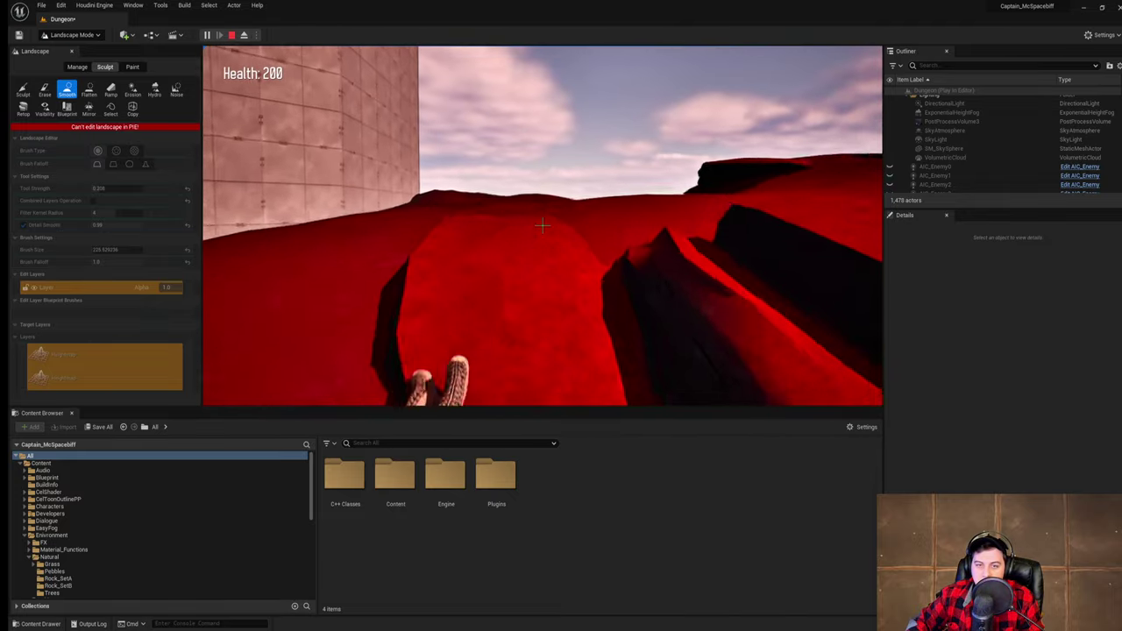
key("w")
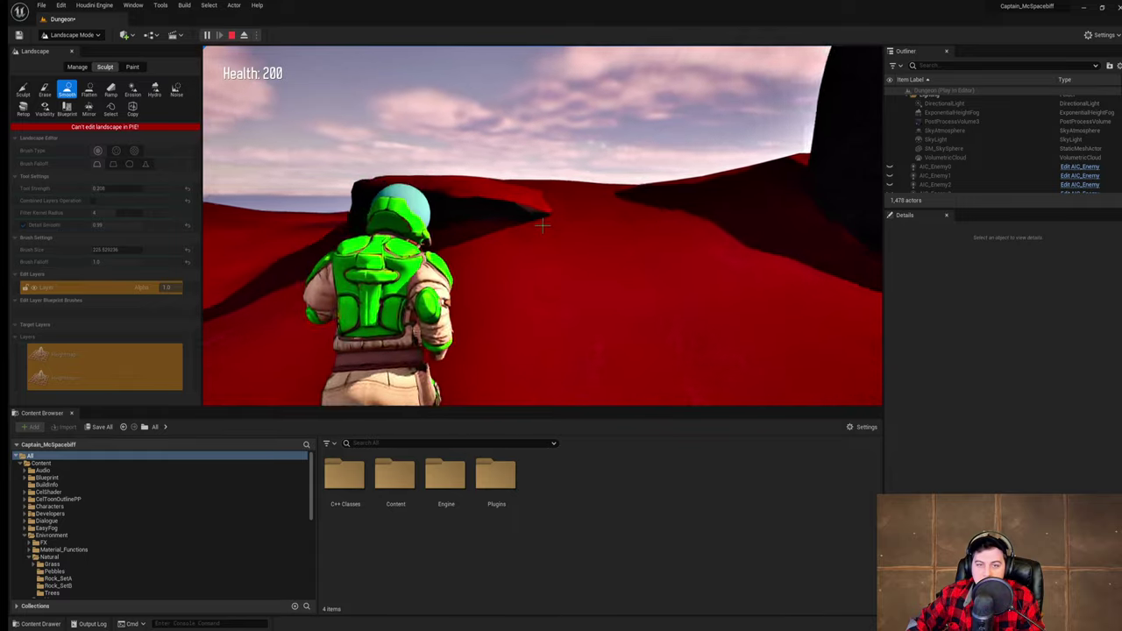
key("w")
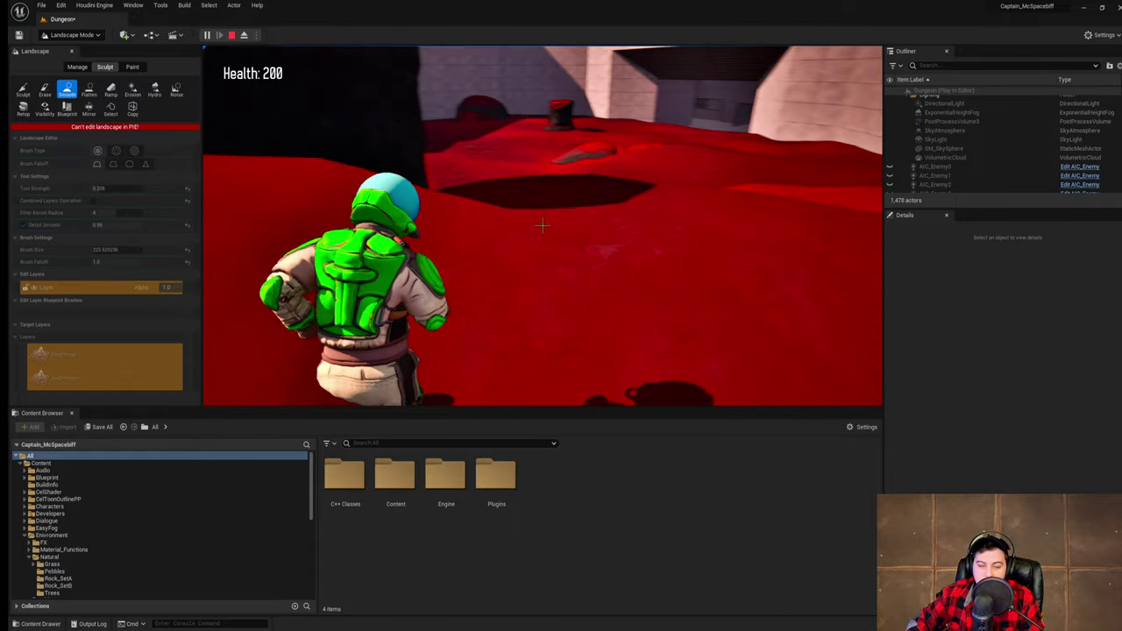
key("w")
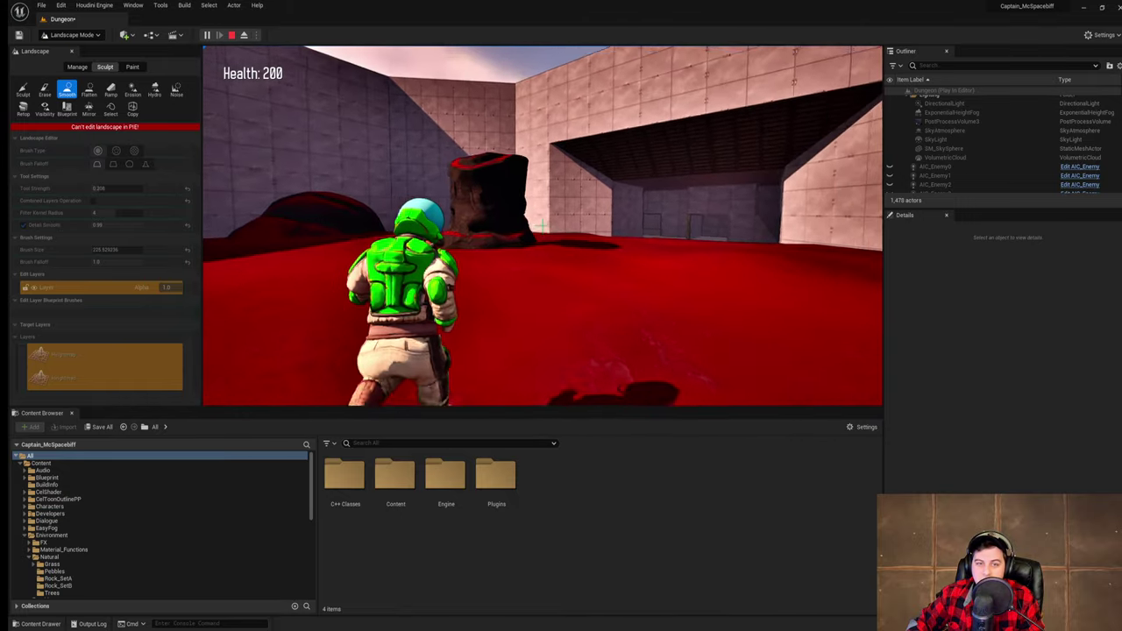
key("w")
key("space")
key("space")
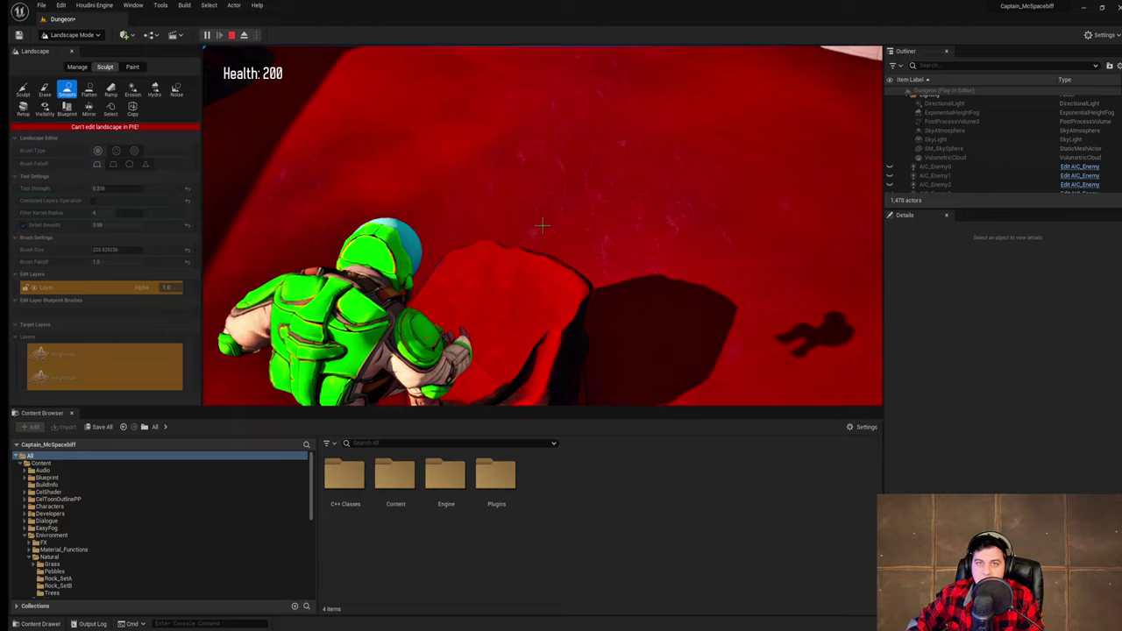
key("w")
key("w")
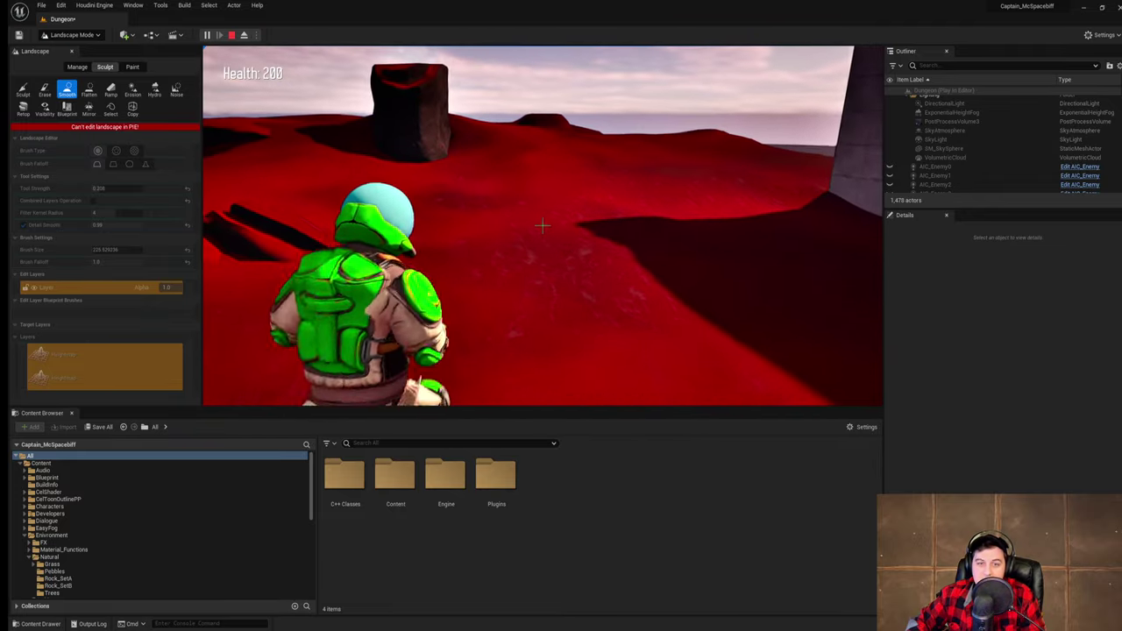
key("w")
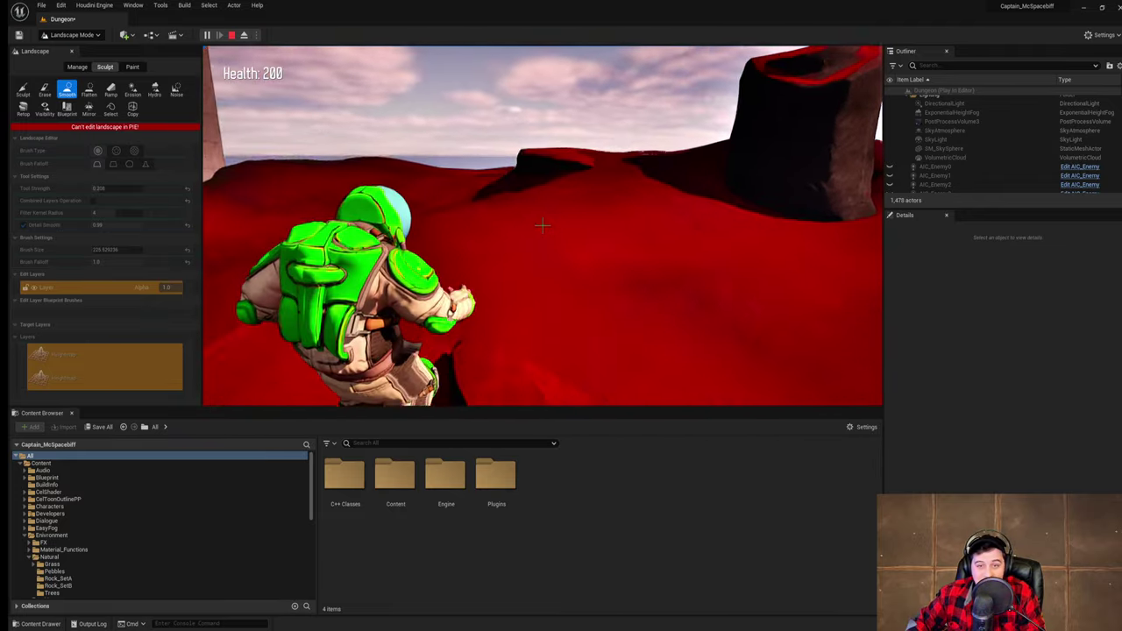
key("w")
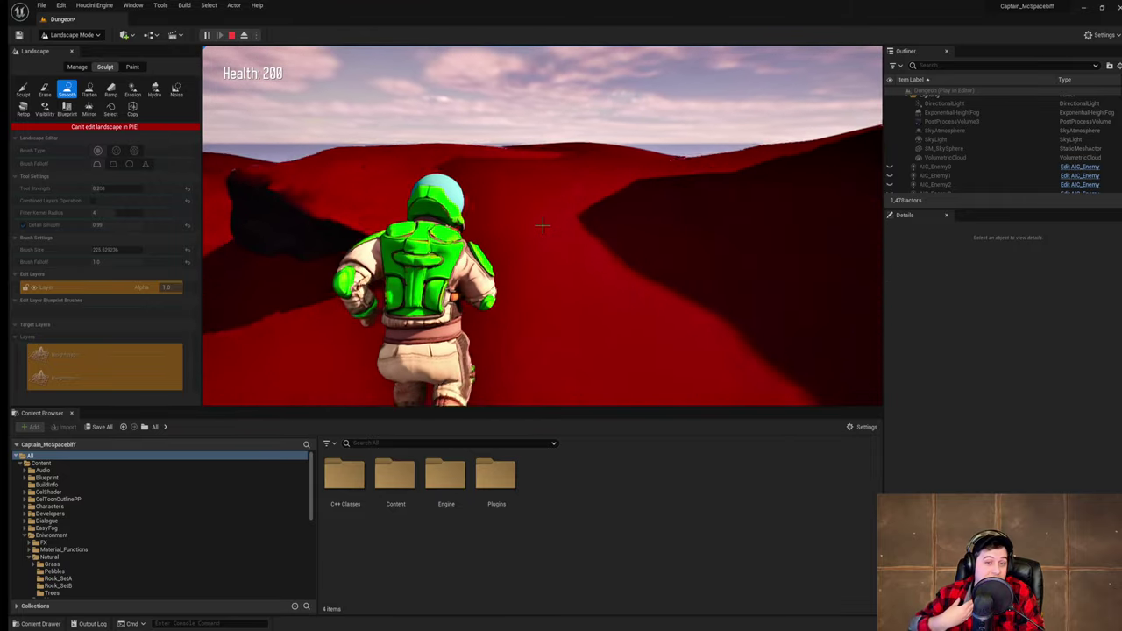
key("w")
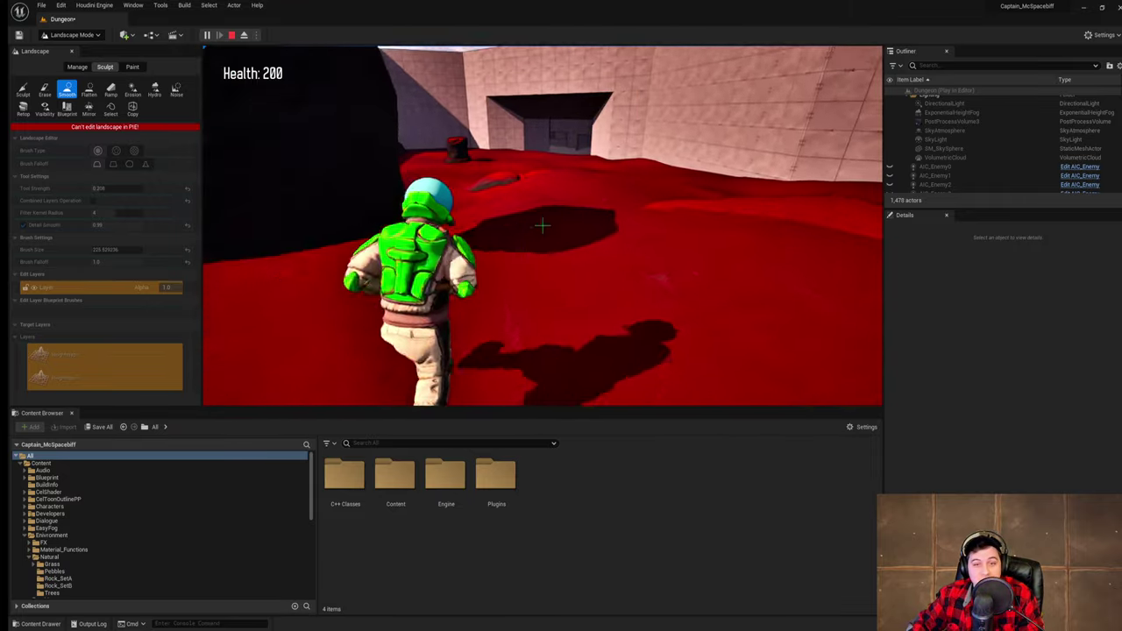
key("w")
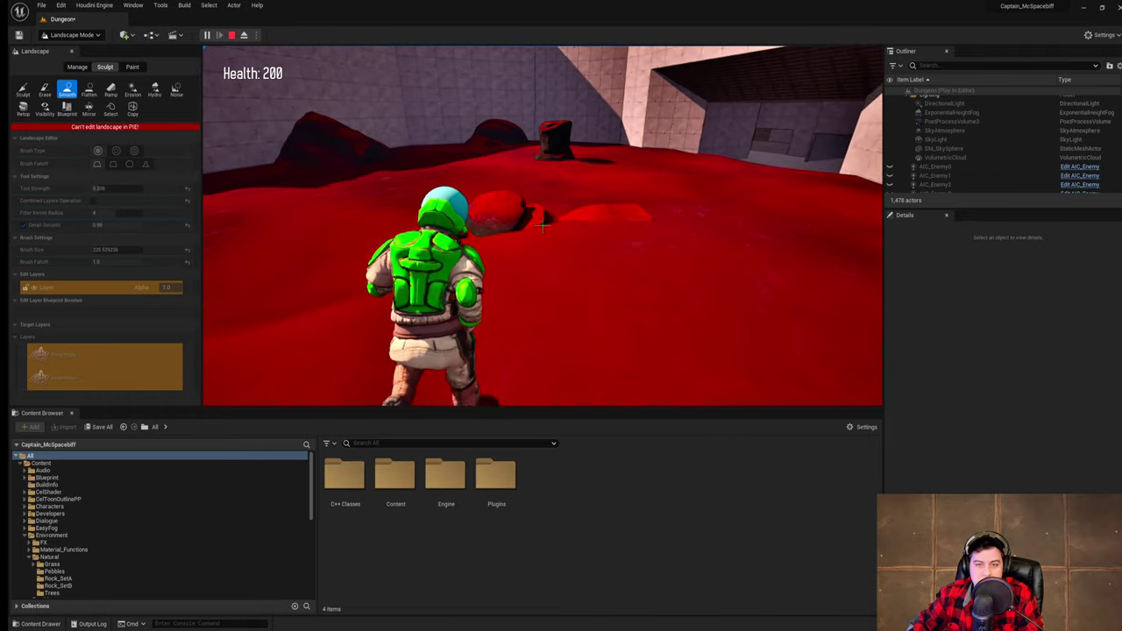
key("space")
key("w")
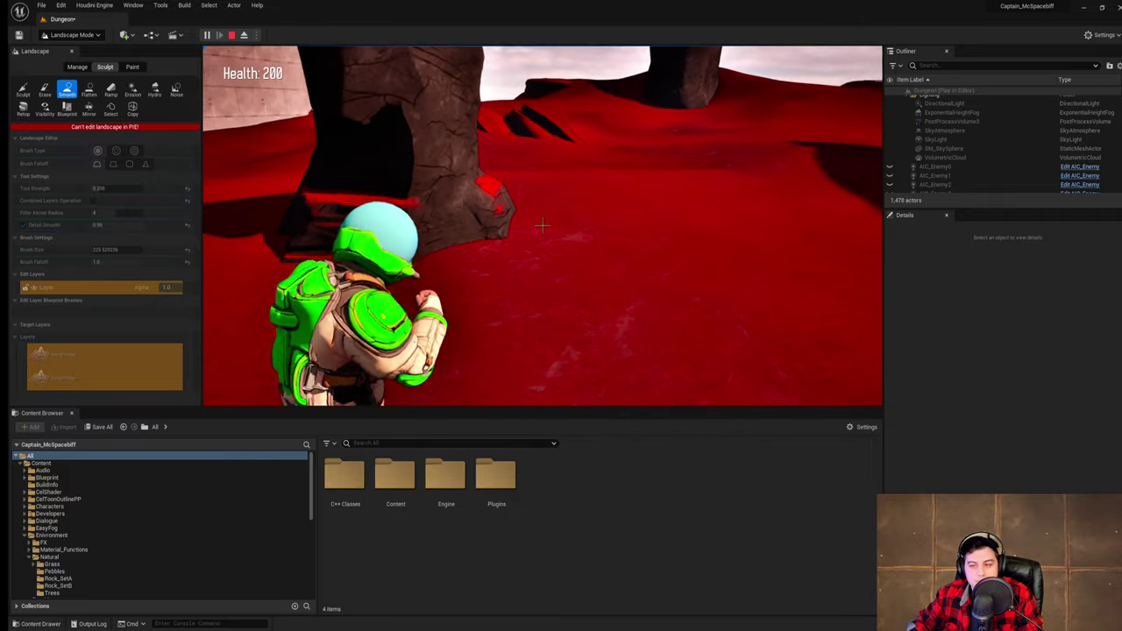
key("Escape")
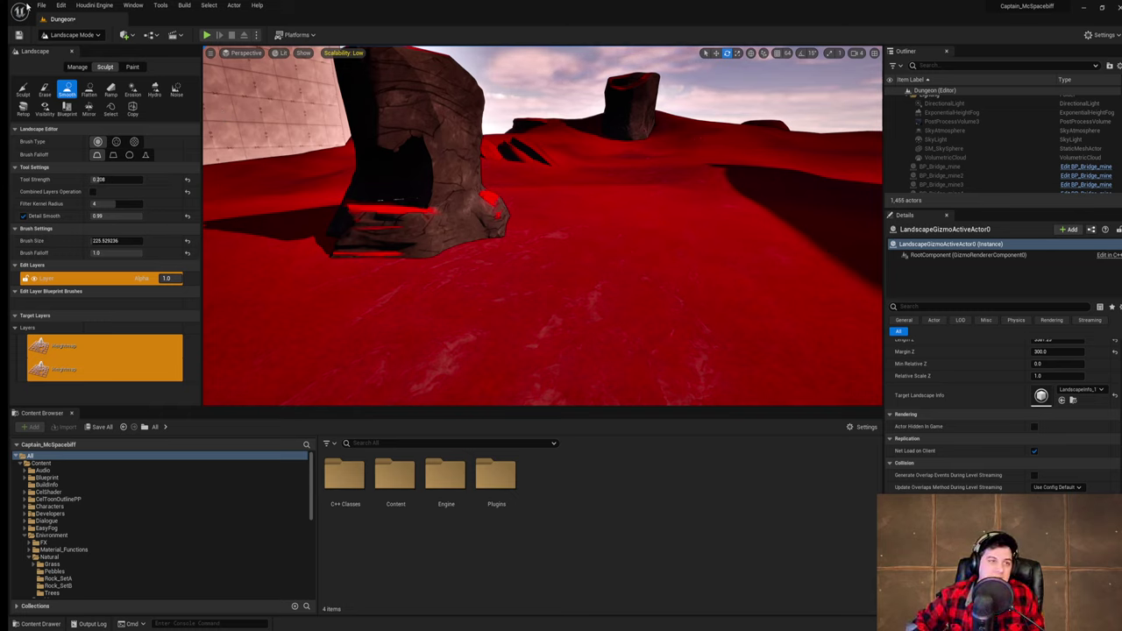
- Save the current level repeatedly while surveying the red landscape around the rocks and from its far side
left_click(45, 7)
left_click(94, 90)
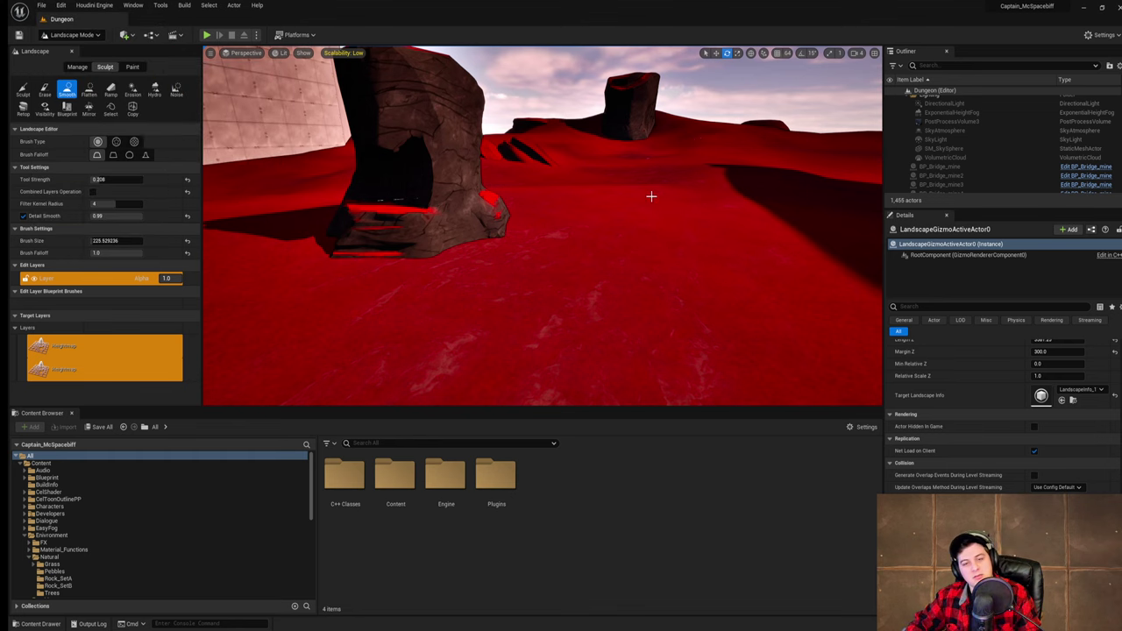
mouse_move(615, 191)
right_mouse_down()
mouse_move(616, 131)
mouse_move(613, 228)
mouse_move(610, 195)
right_mouse_up()
key("w")
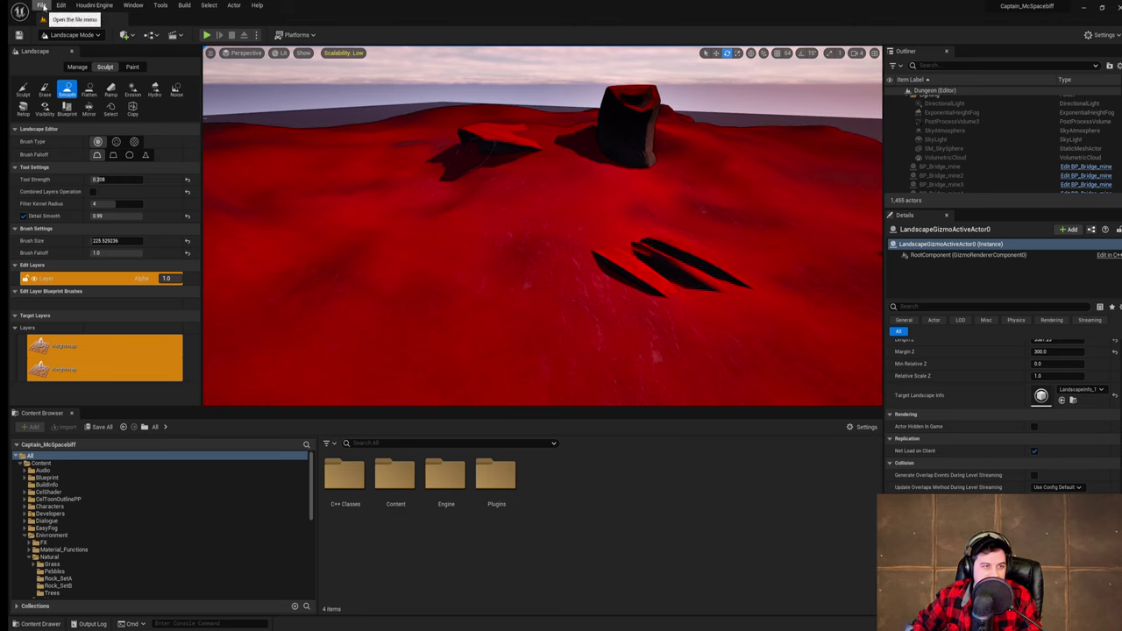
left_click(44, 7)
left_click(100, 89)
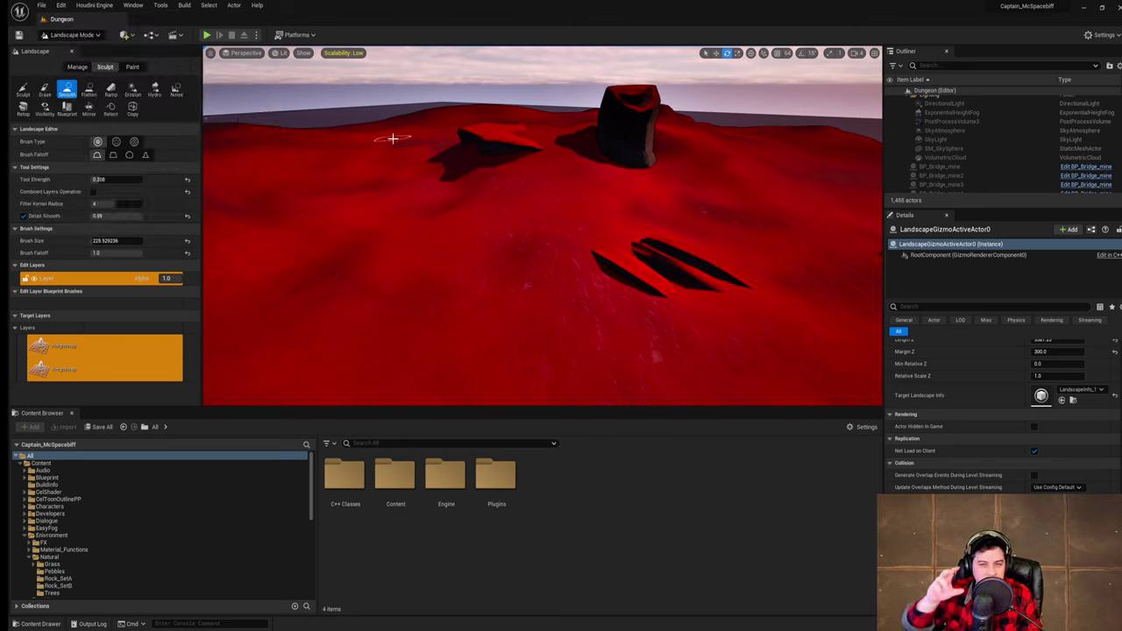
mouse_move(601, 134)
right_mouse_down()
mouse_move(666, 156)
mouse_move(609, 132)
mouse_move(604, 92)
mouse_move(644, 88)
mouse_move(591, 137)
mouse_move(594, 219)
mouse_move(585, 179)
mouse_move(604, 135)
right_mouse_up()
key("w")
key("s")
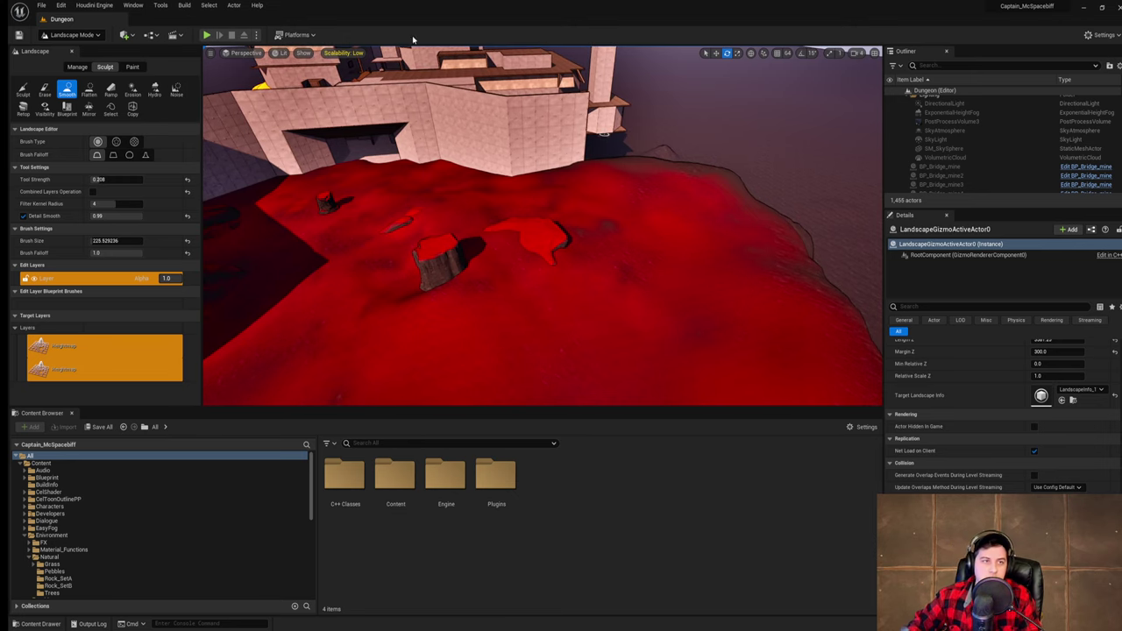
left_click(41, 6)
left_click(92, 87)
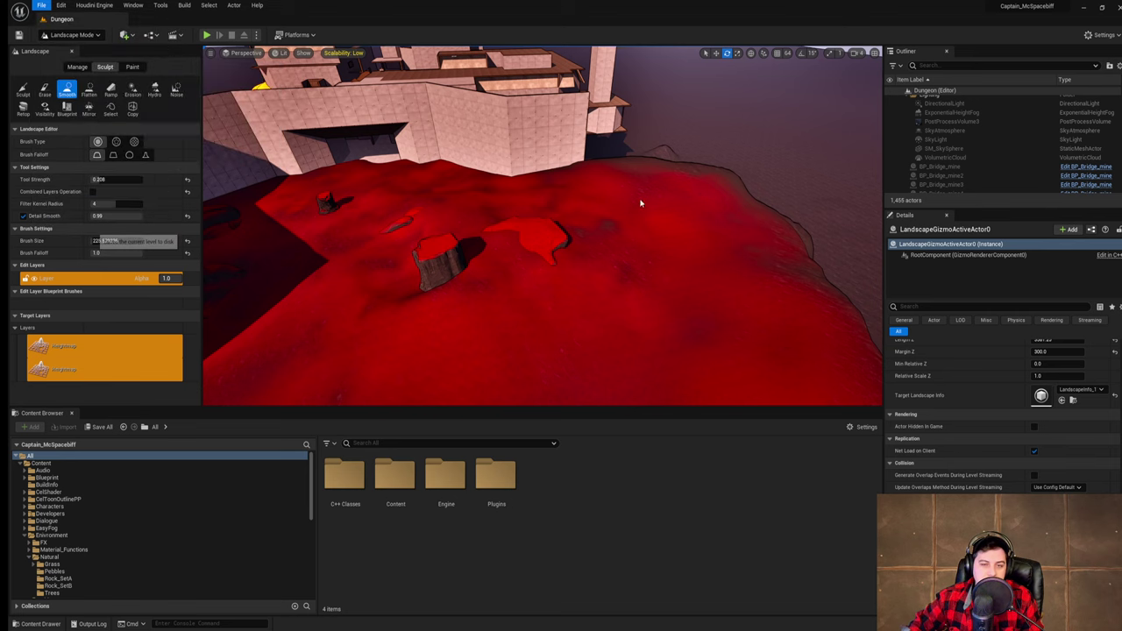
key("a")
right_click_drag(651, 194, 833, 224)
left_click(60, 38)
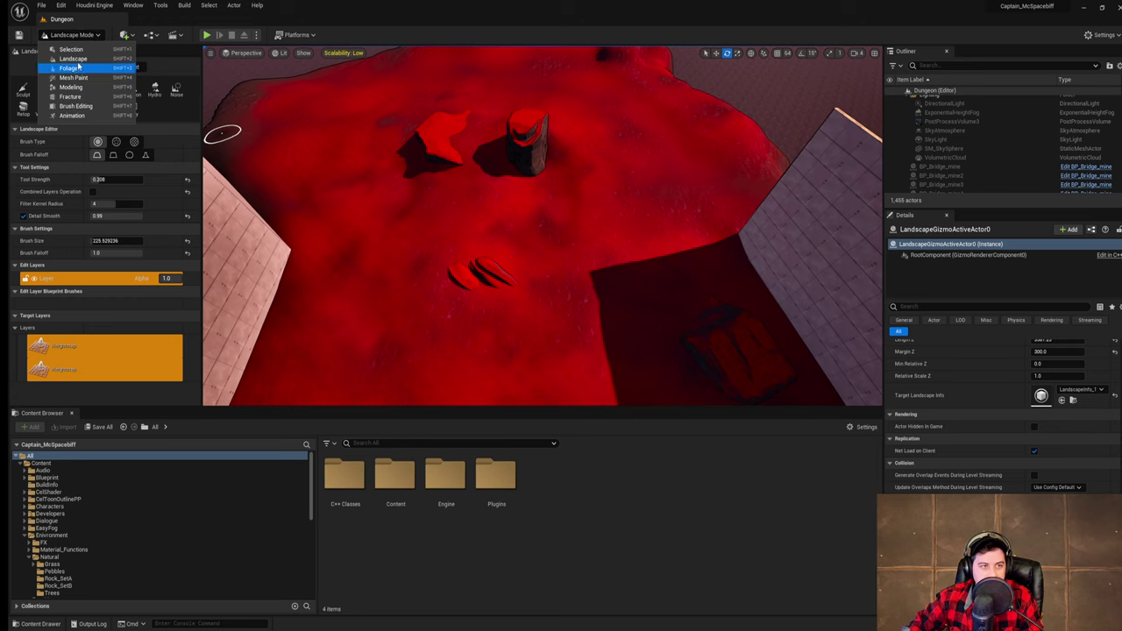
left_click(75, 60)
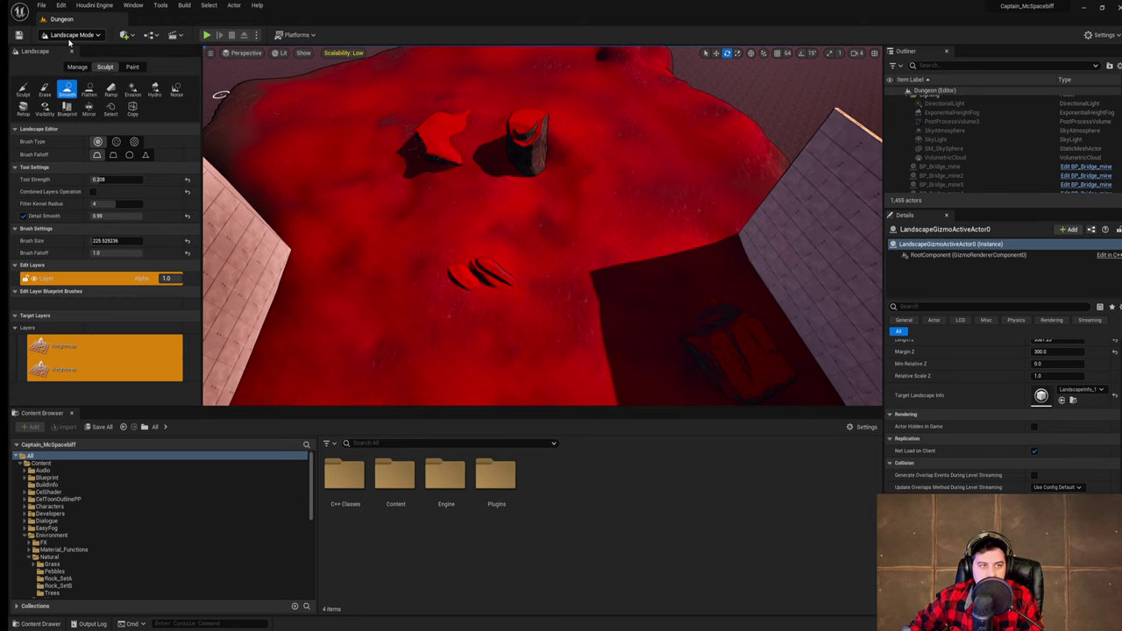
- Switch to Selection mode and duplicate the flat red-topped rock near the stump-like rock, placing the copy by the building wall
left_click(69, 40)
left_click(71, 49)
left_click(328, 127)
right_click_drag(329, 127, 70, 107)
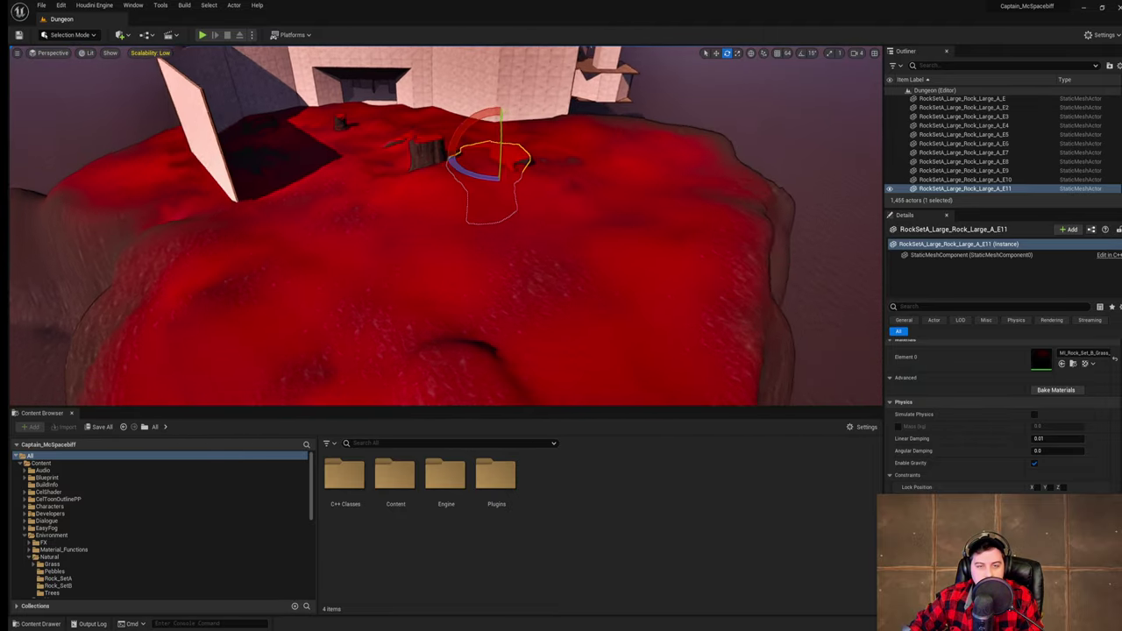
right_click_drag(562, 190, 377, 200)
key("w")
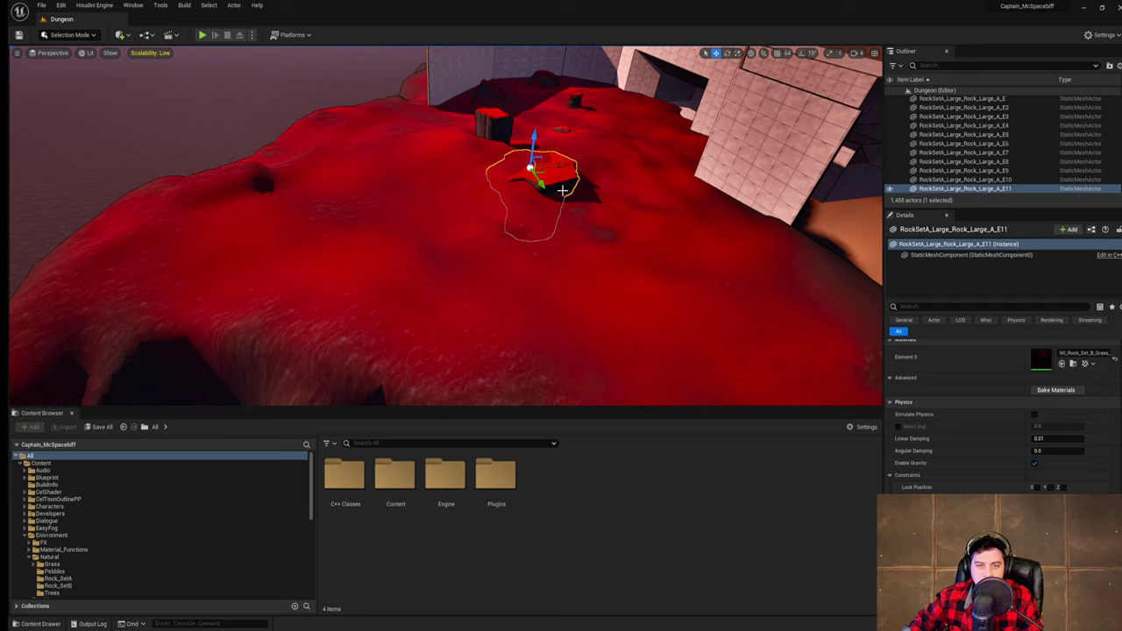
right_click_drag(561, 190, 647, 192)
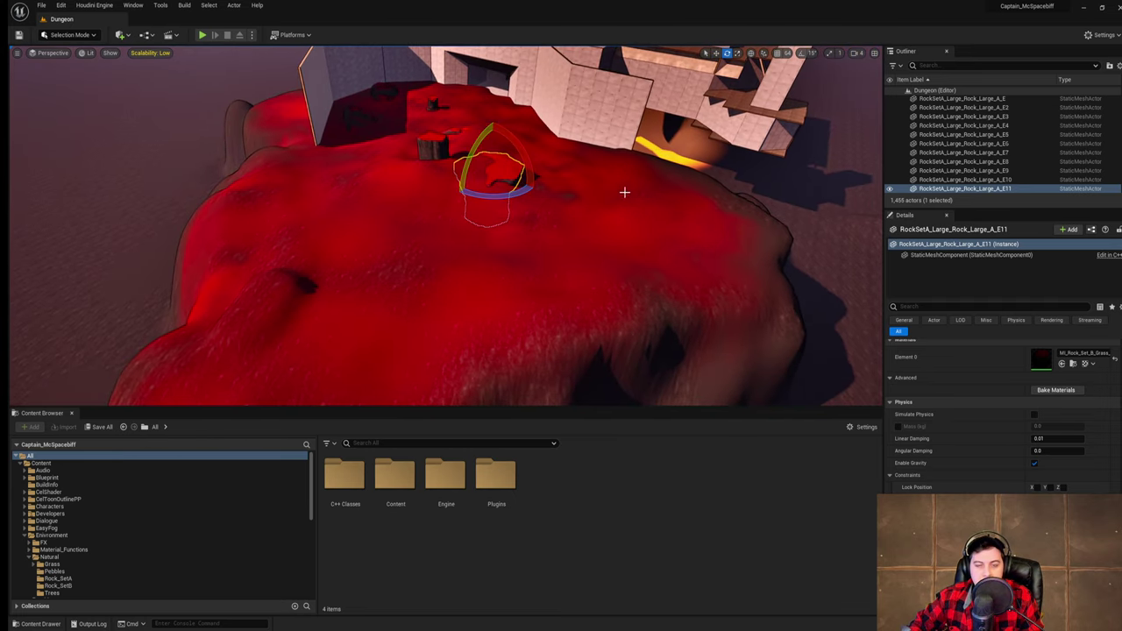
right_click_drag(540, 189, 486, 215)
left_click_drag(447, 186, 584, 235, "alt")
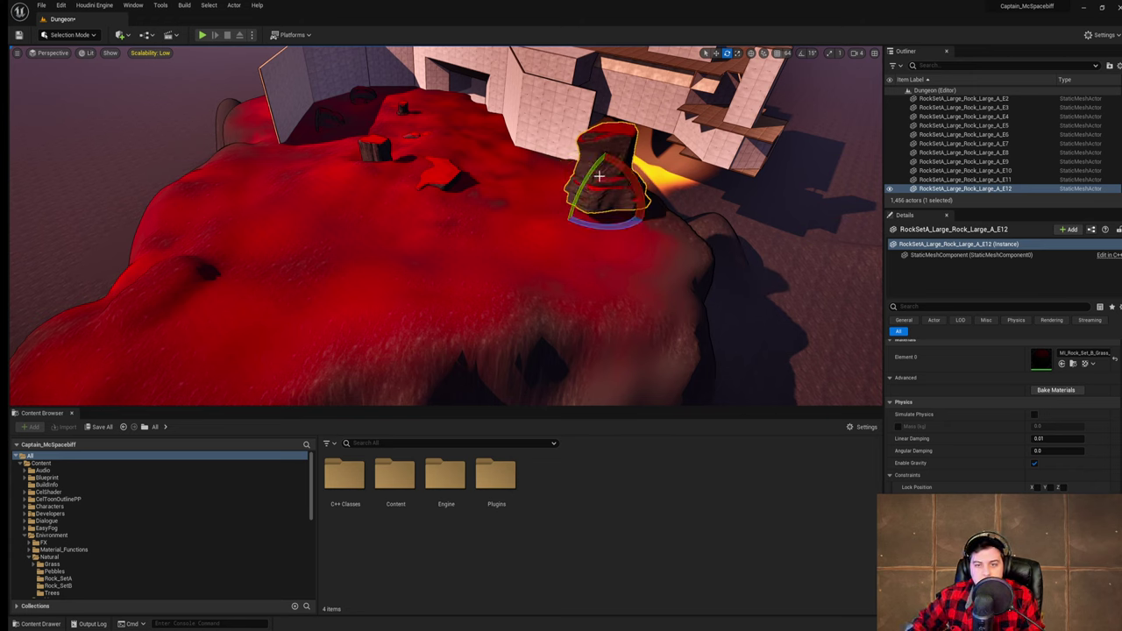
- Rotate the copied rock onto its side and sink it partly into the terrain beside the building wall
left_click_drag(599, 174, 605, 124)
key("e")
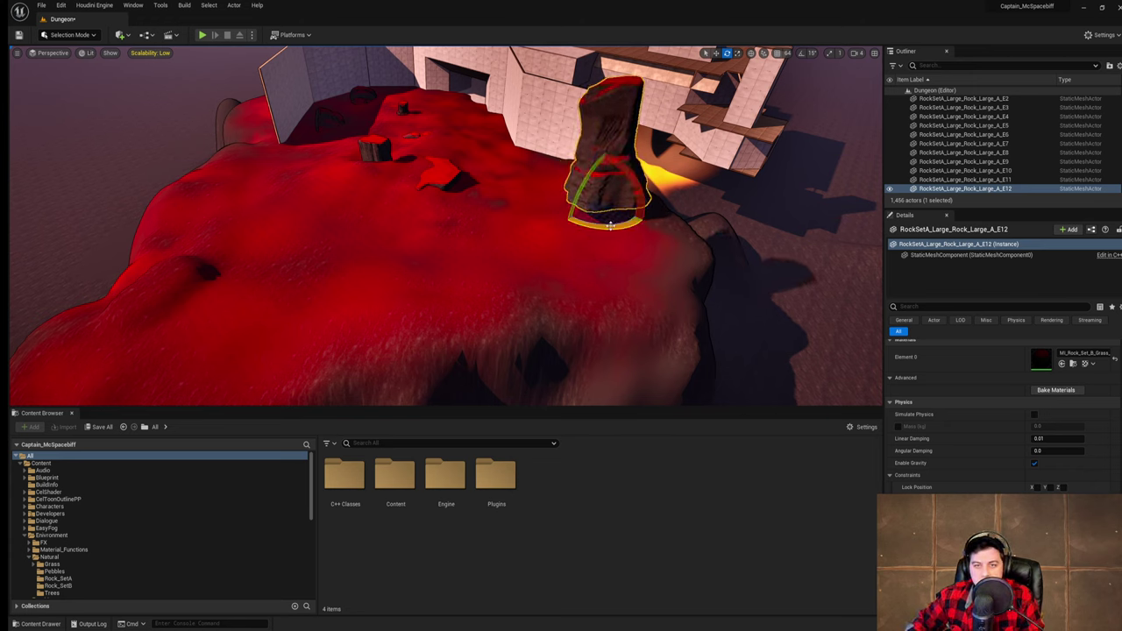
mouse_move(610, 225)
left_mouse_down()
mouse_move(622, 218)
mouse_move(617, 157)
mouse_move(604, 196)
mouse_move(638, 217)
mouse_move(633, 229)
left_mouse_up()
key("w")
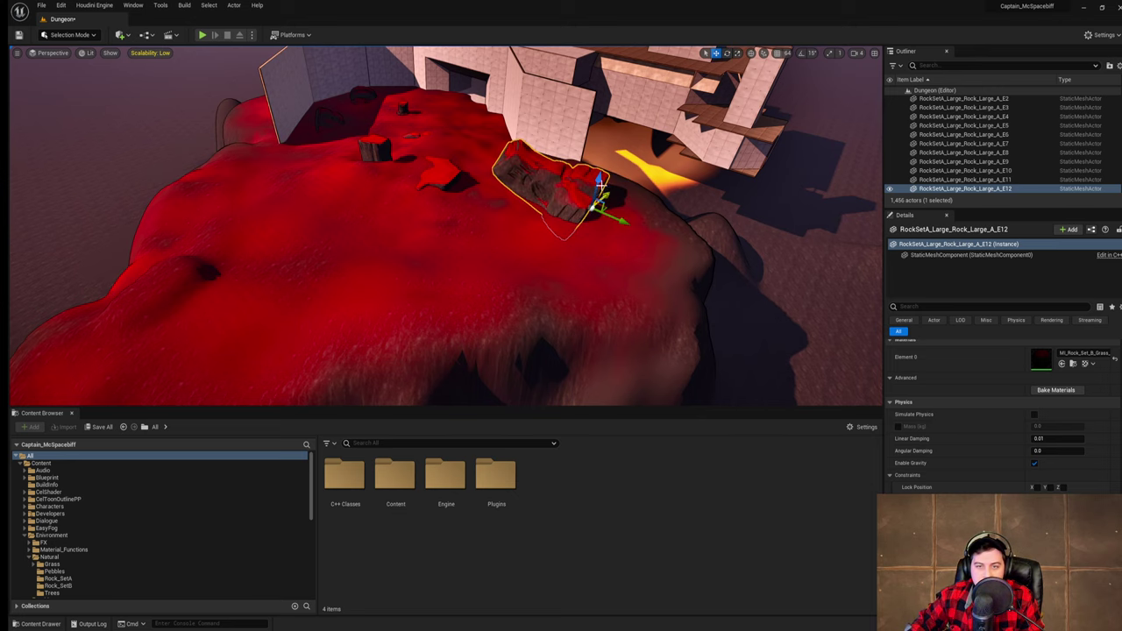
left_click_drag(599, 182, 600, 217)
right_click_drag(589, 221, 653, 224)
key("e")
left_click_drag(424, 222, 431, 222)
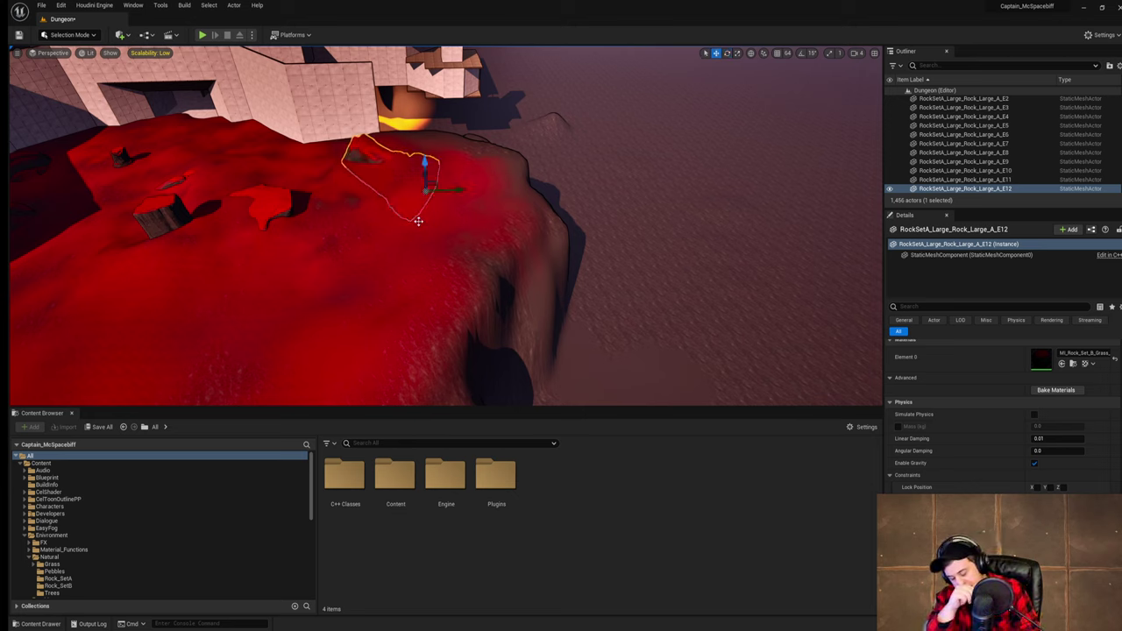
- View the new rock's placement from ground level and save the current level
right_click_drag(436, 132, 511, 159)
left_click(436, 131)
key("w")
key("a")
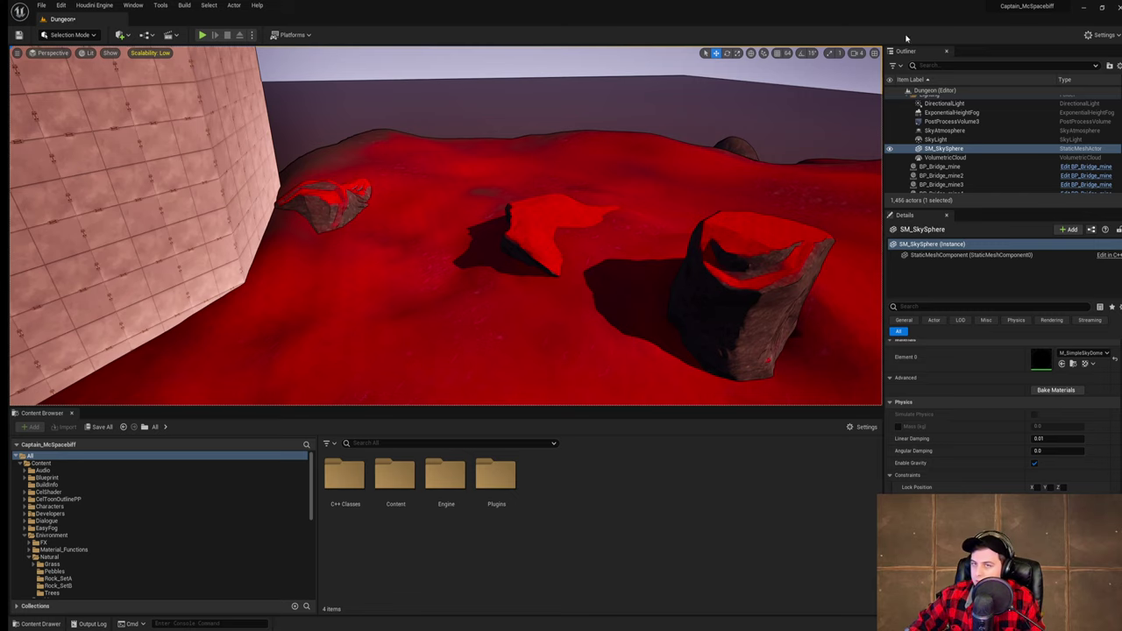
right_click_drag(789, 164, 859, 141)
left_click(41, 5)
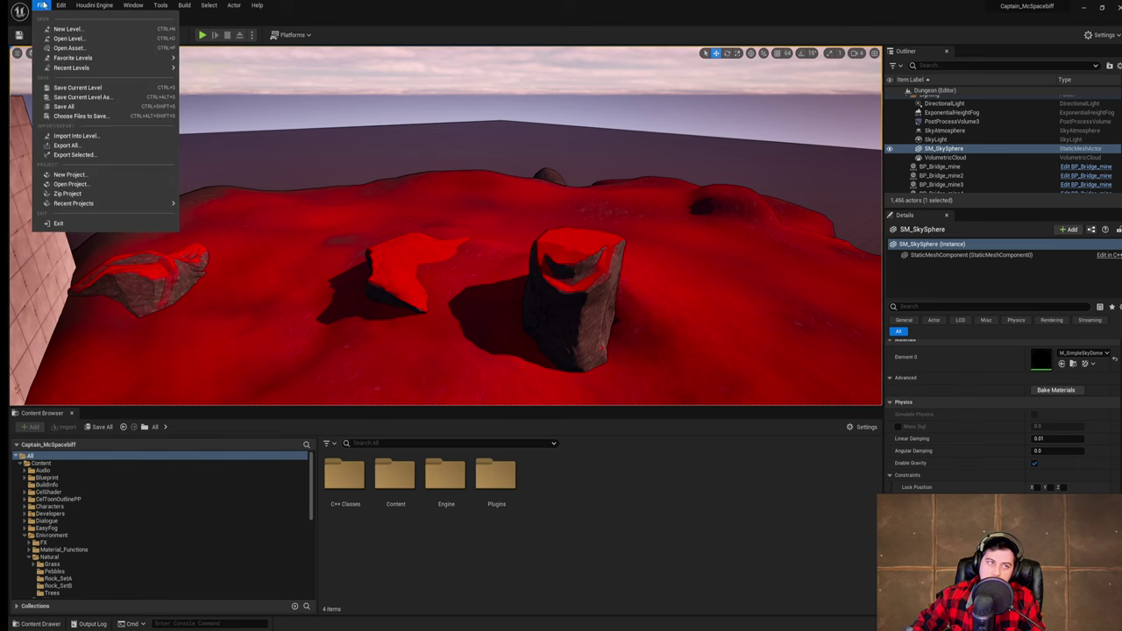
left_click(88, 97)
- Select the half-buried rock beside the wall and shift its position on the slope
right_click_drag(664, 249, 523, 254)
left_click(409, 202)
left_click_drag(449, 215, 522, 188)
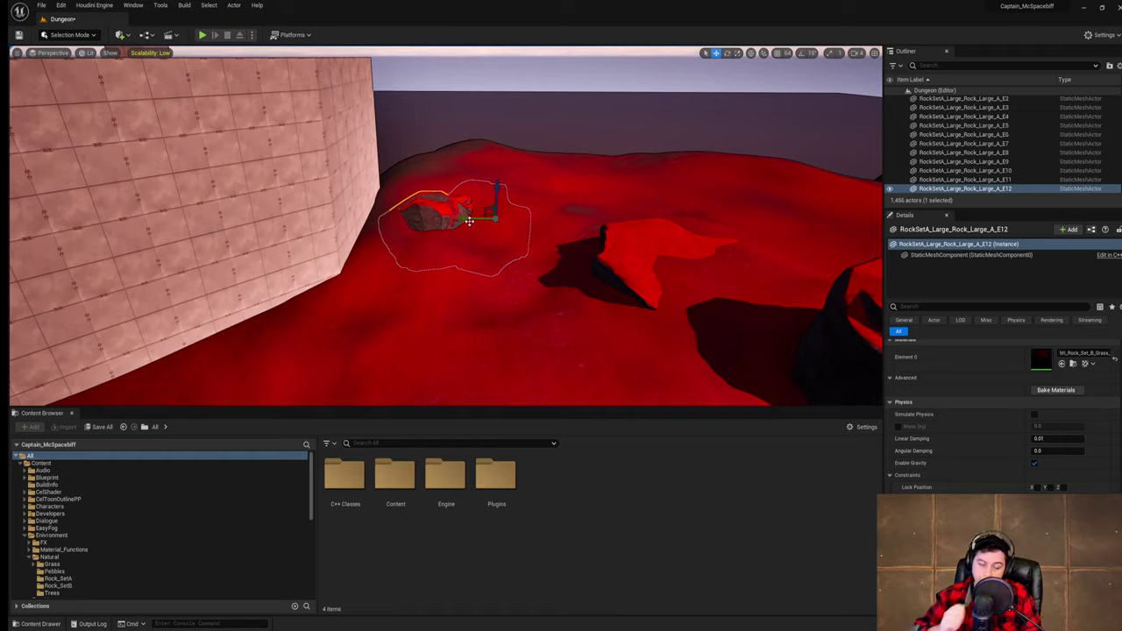
- Start a play session in the tape-computer room and run through the interior out to the red landscape
right_click_drag(495, 214, 198, 94)
key("w")
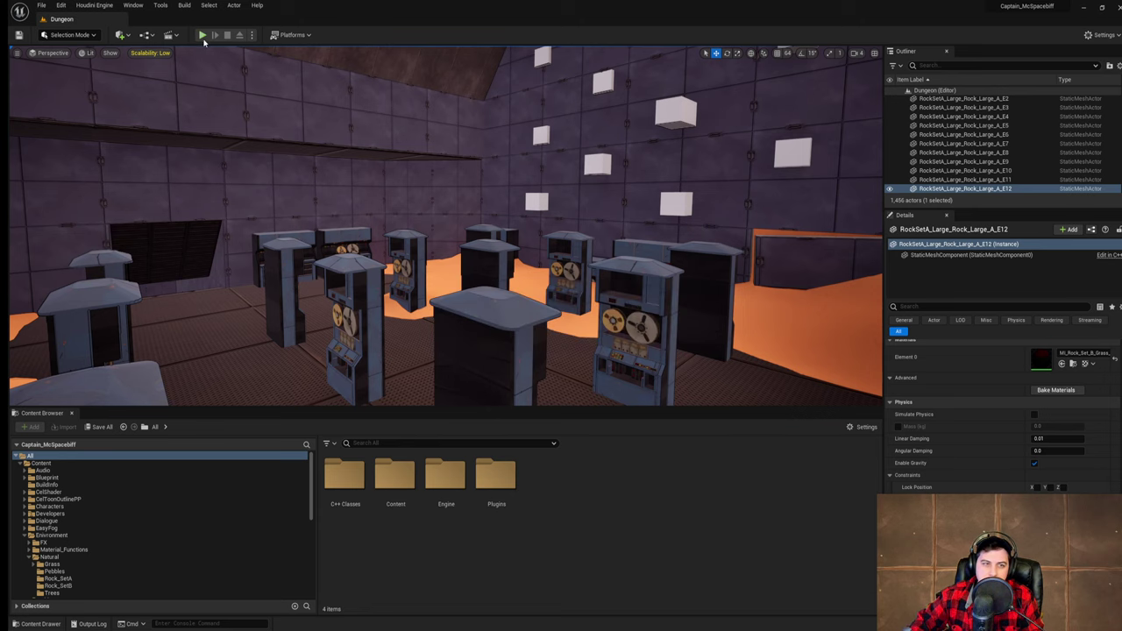
key("alt+p")
key("w")
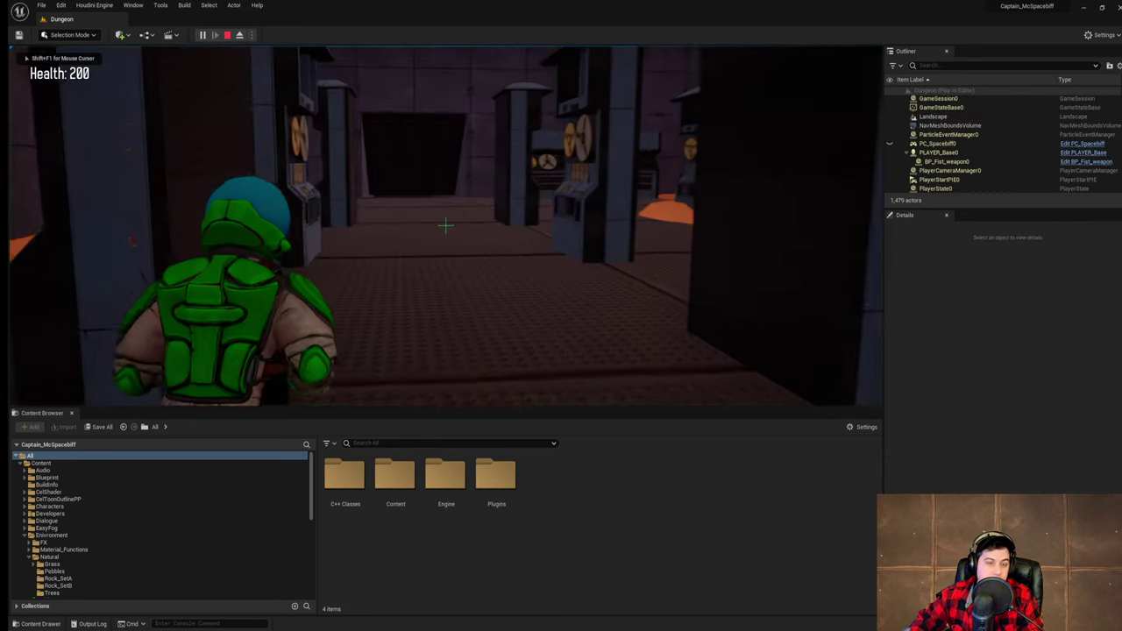
key("space")
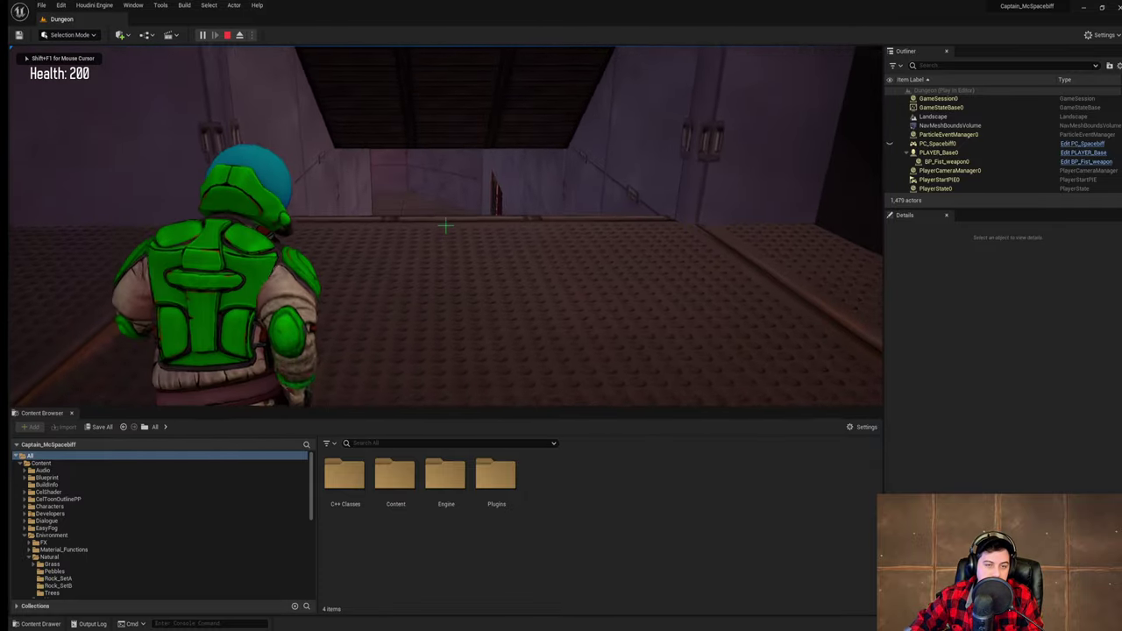
key("space")
key("w")
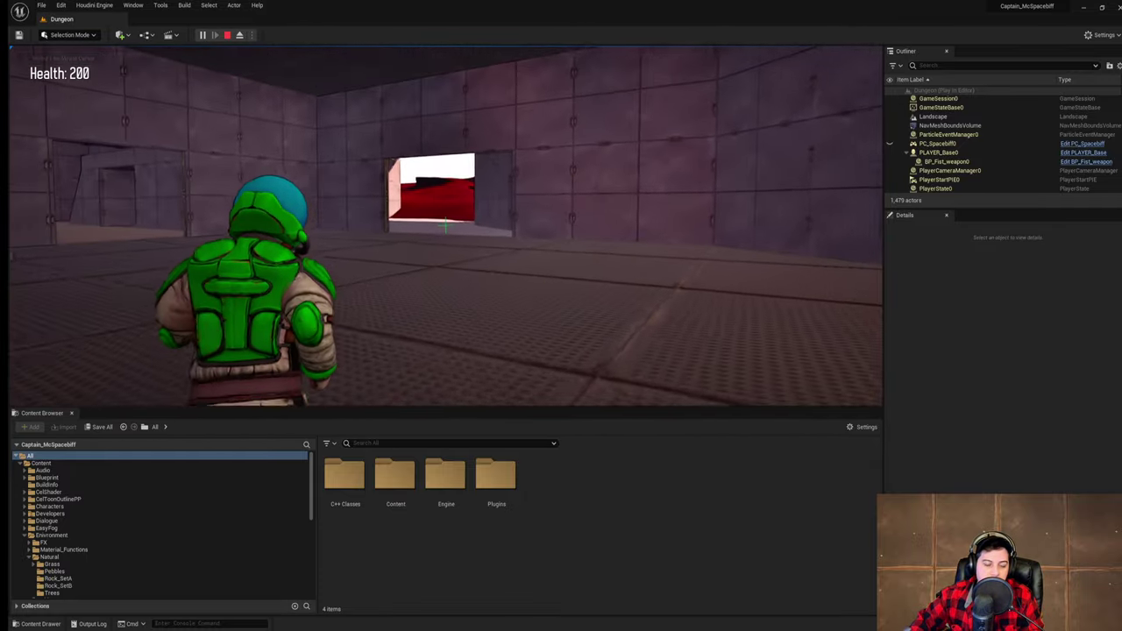
key("w")
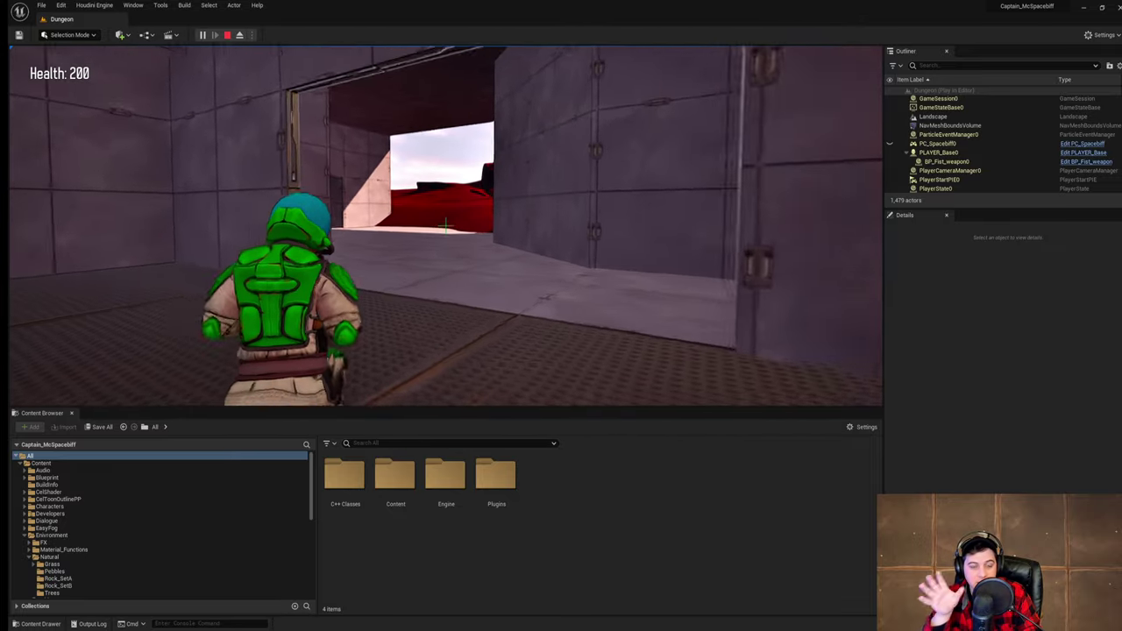
key("w")
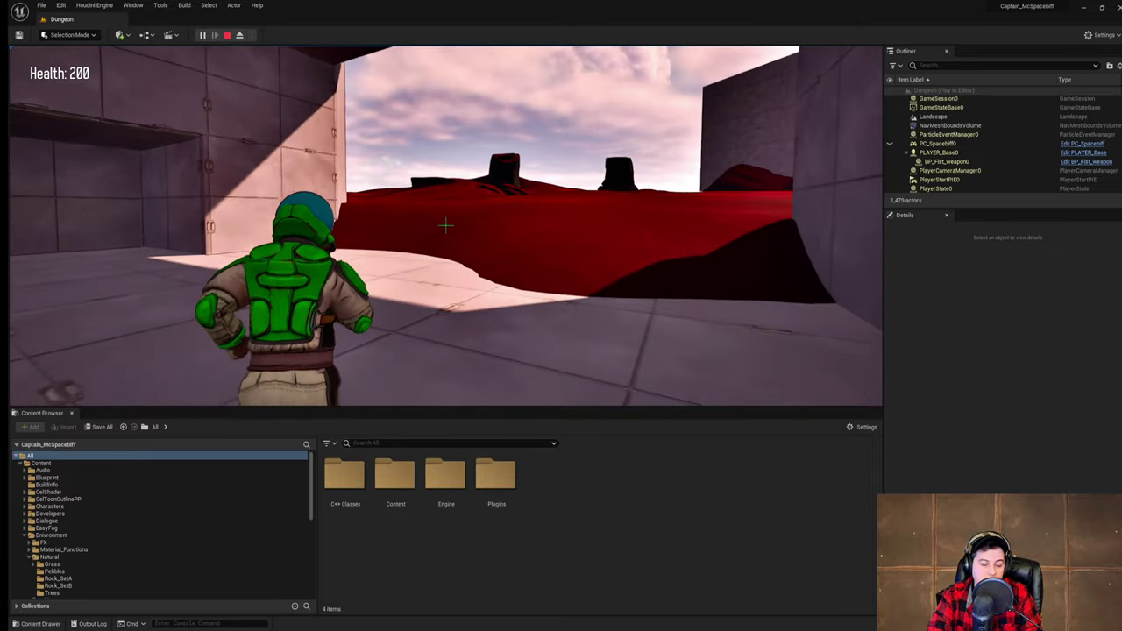
- Run up the red slope past the large rock, over the small split rocks and toward the stump-like rock, jumping along the way
key("w")
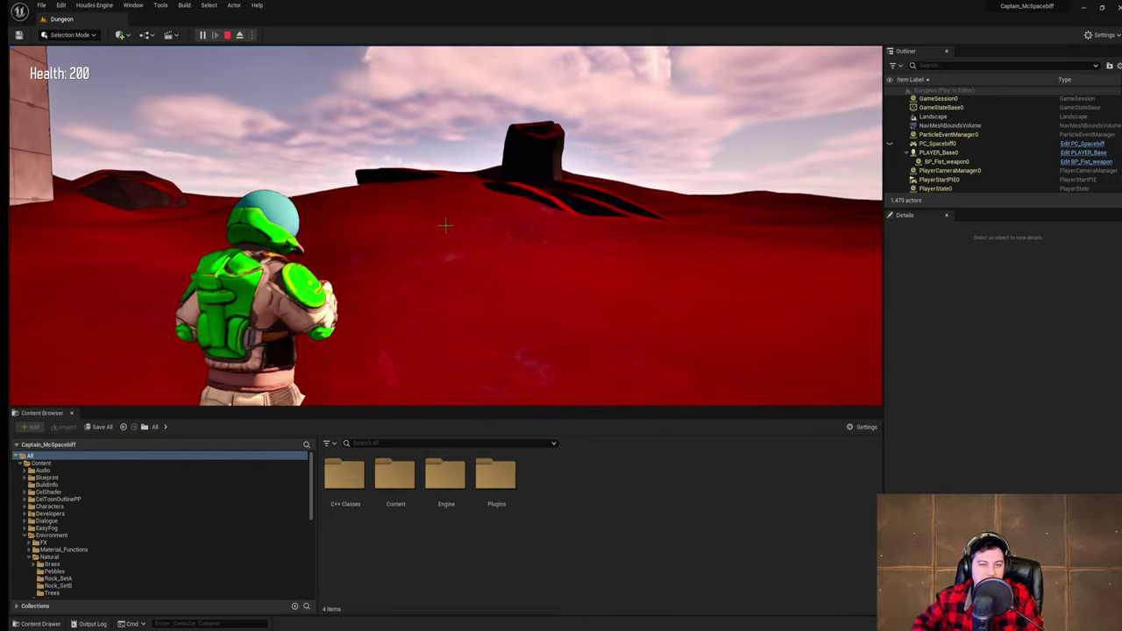
key("w")
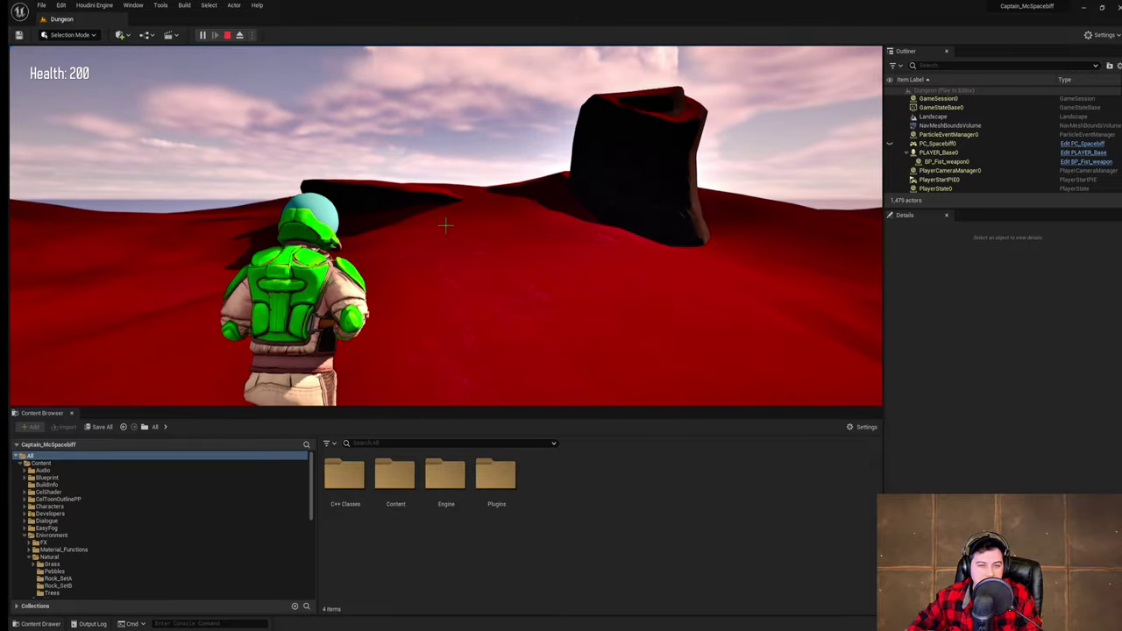
key("w")
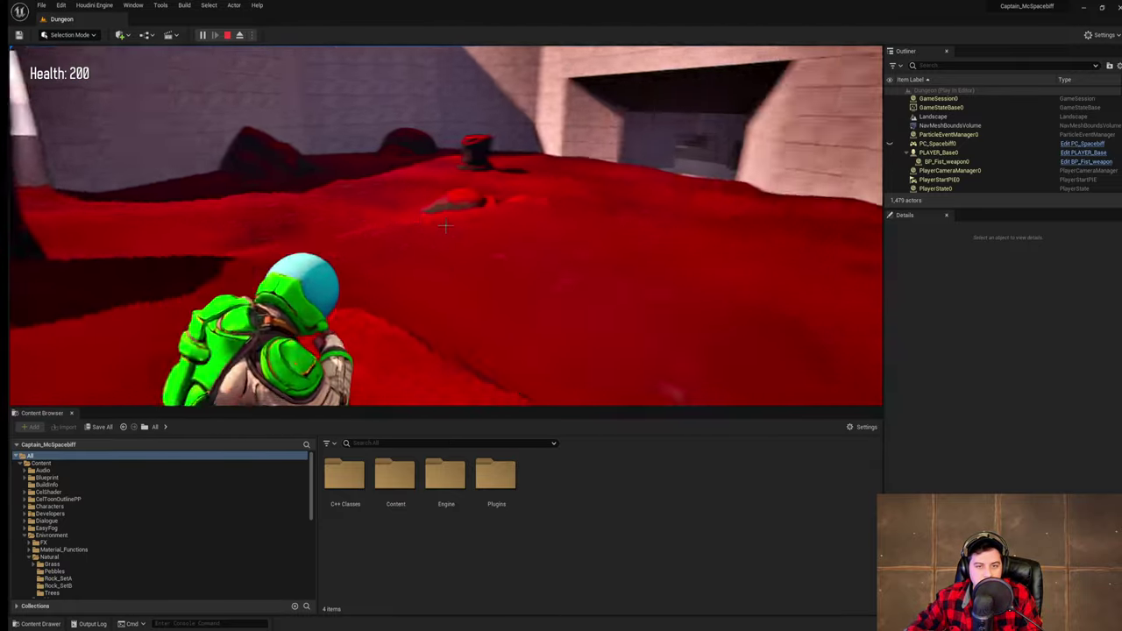
key("w")
key("space")
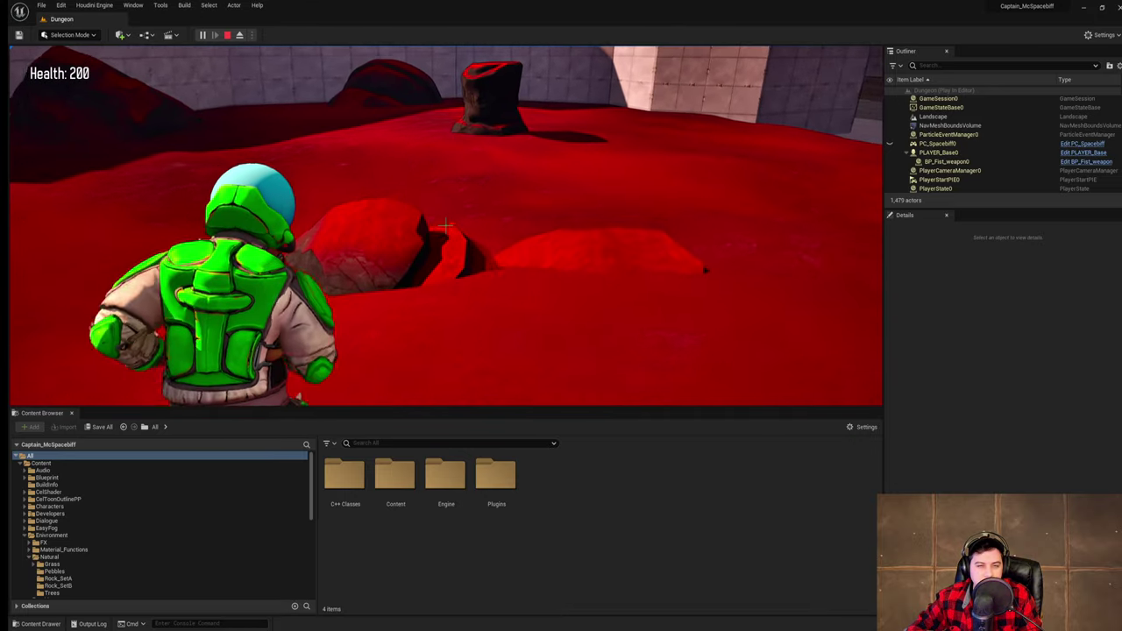
key("w")
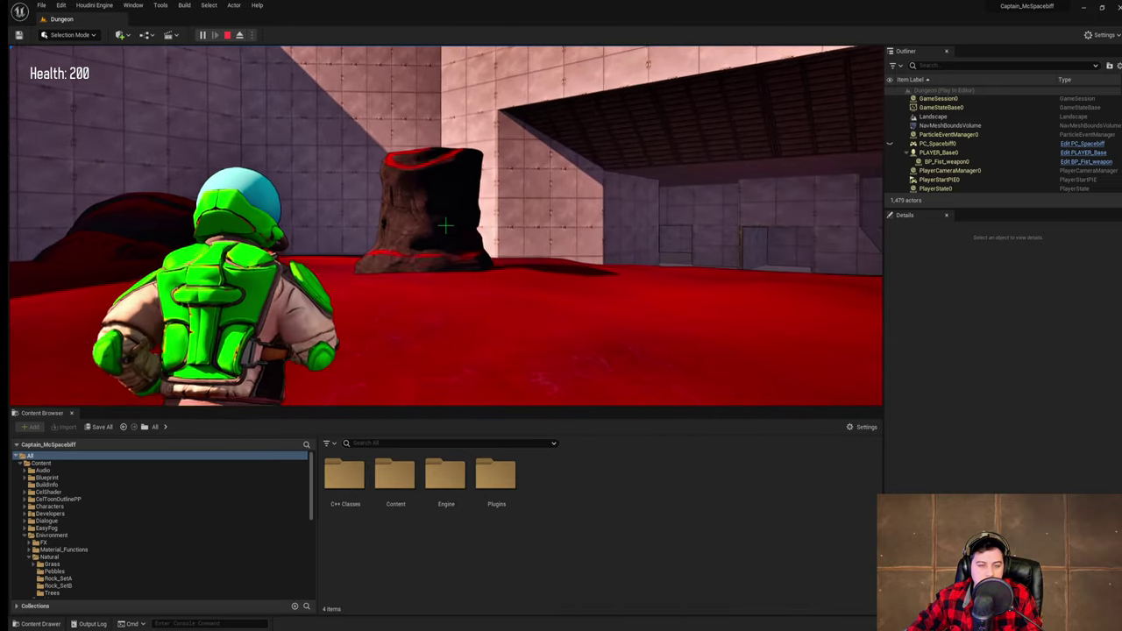
key("w")
key("space")
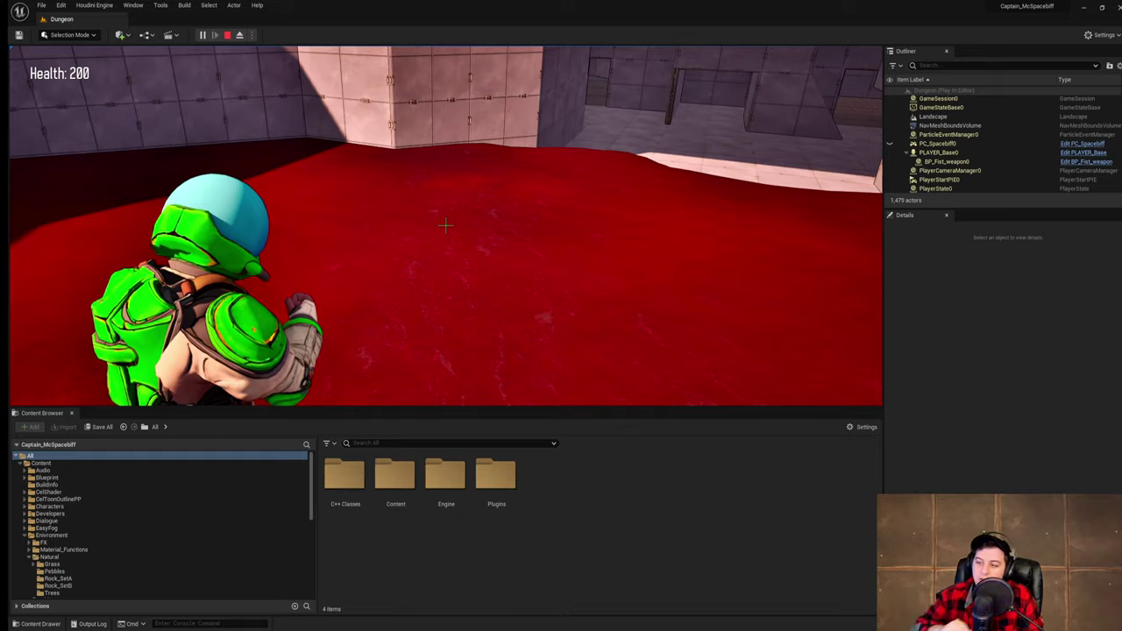
- Test jumping around the dark boulders in the shadowed area, then run back past the stump-like rock to the split rocks
key("w")
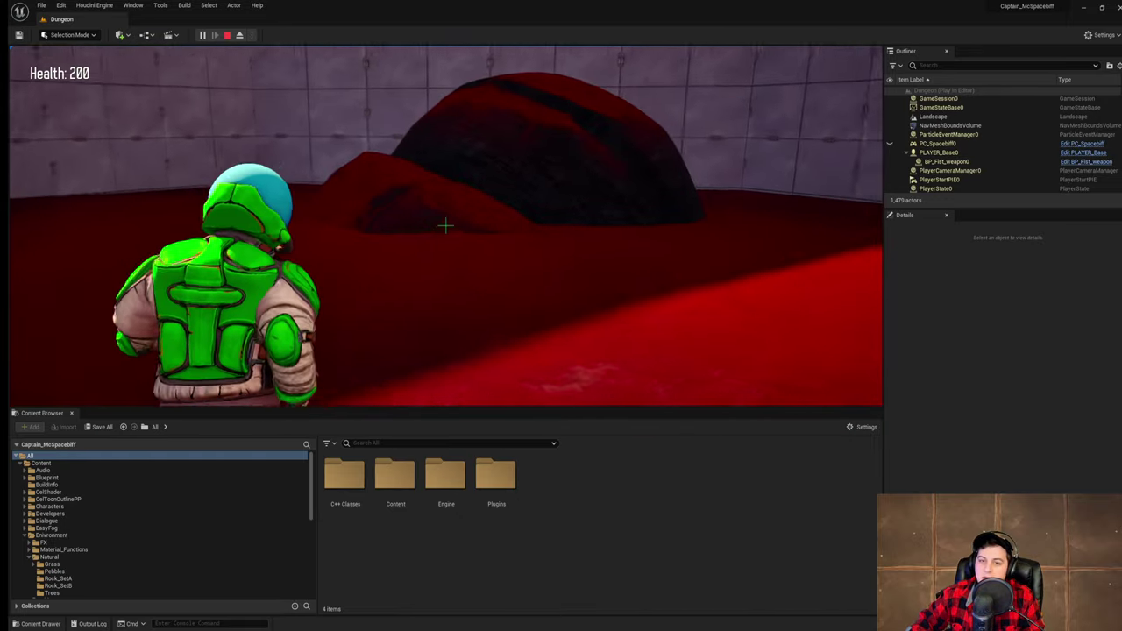
key("space")
key("space")
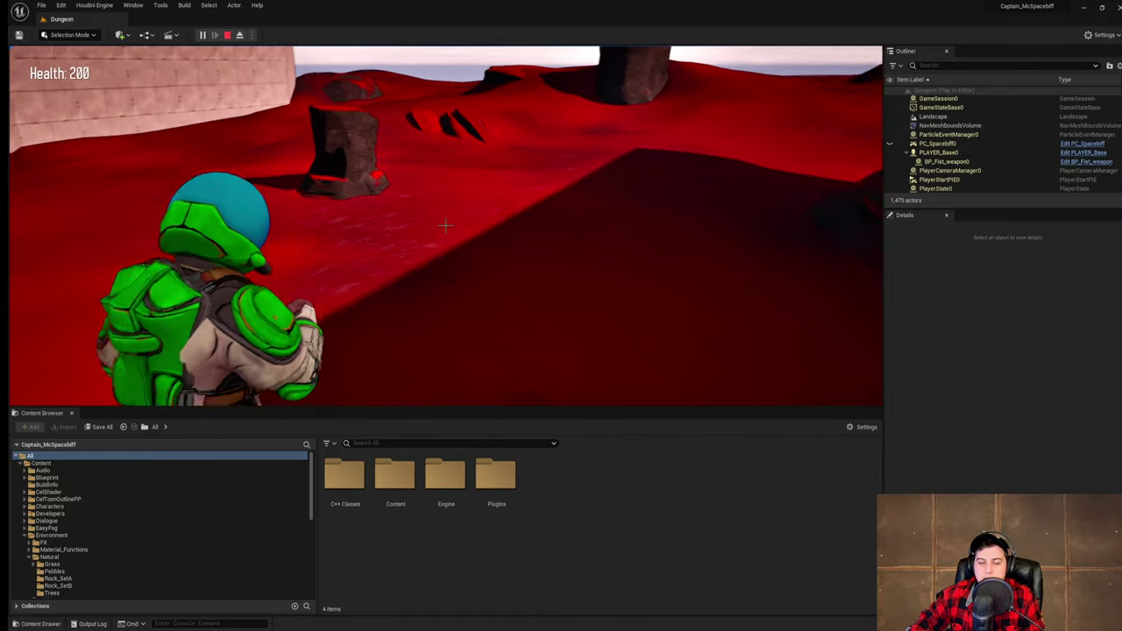
key("w")
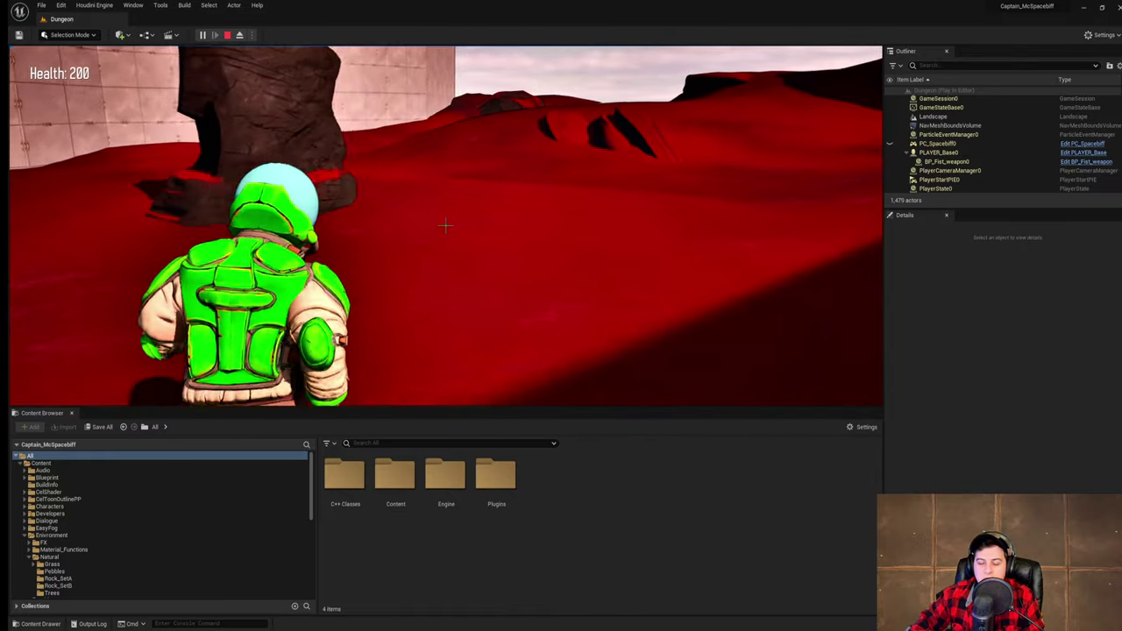
key("w")
key("w")
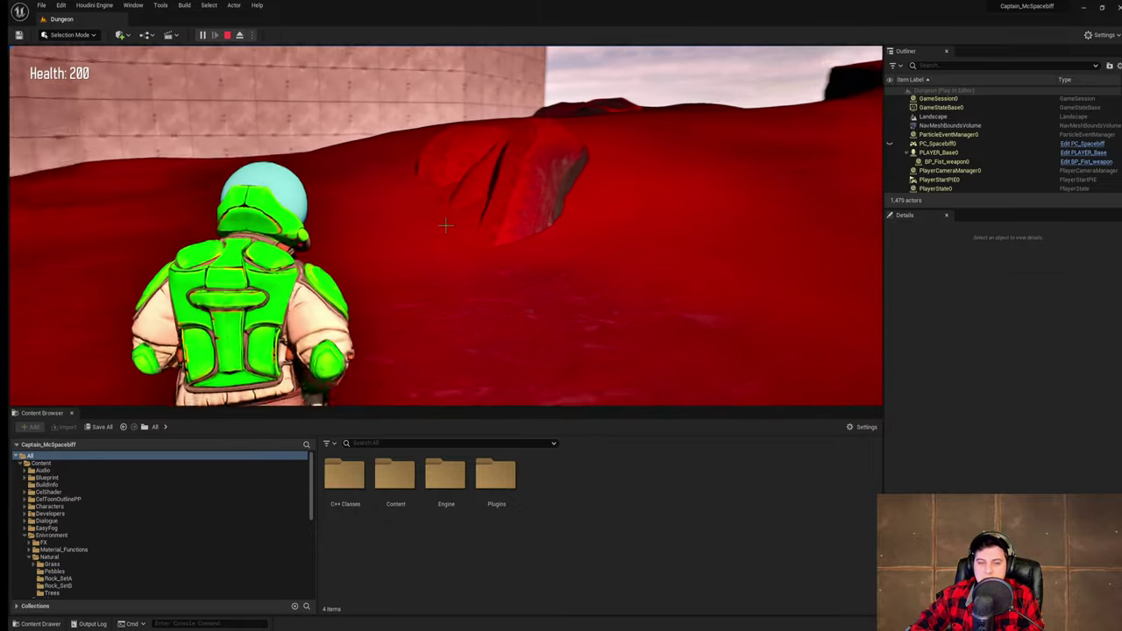
key("w")
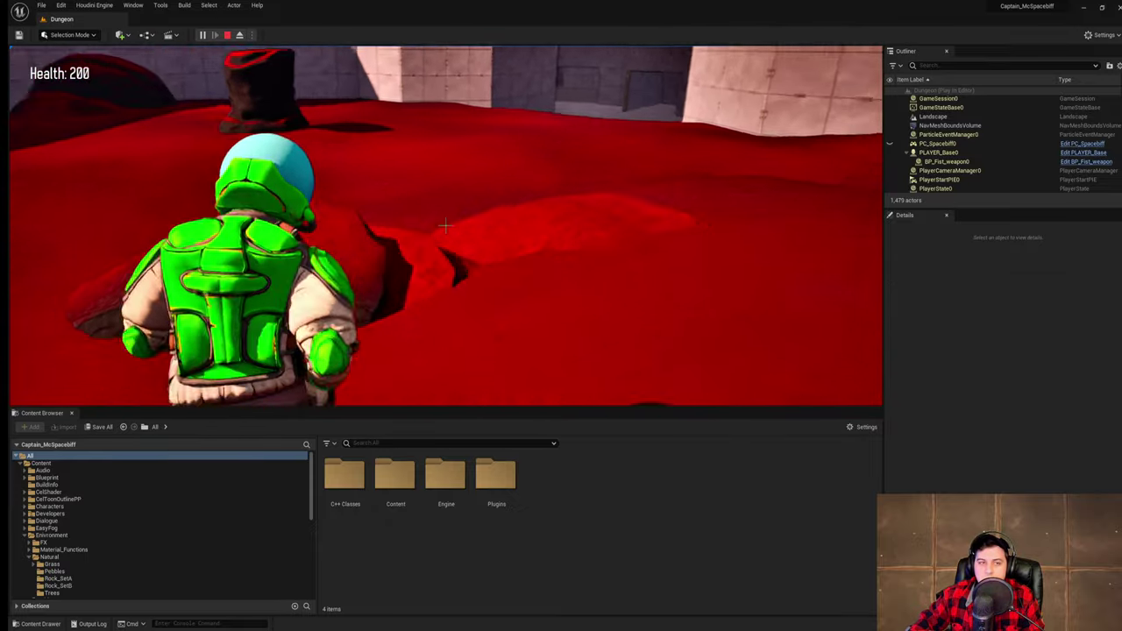
- Run from the split rocks past the stump-like rock to the dark boulders along the shadowed wall, jumping along the way
key("w")
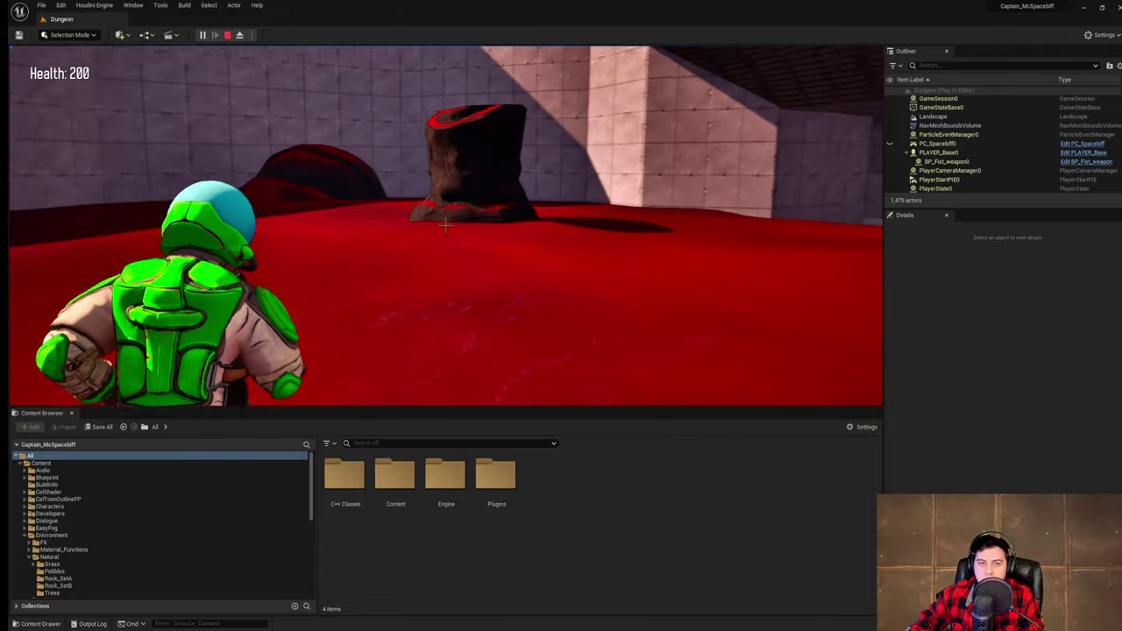
key("w")
key("space")
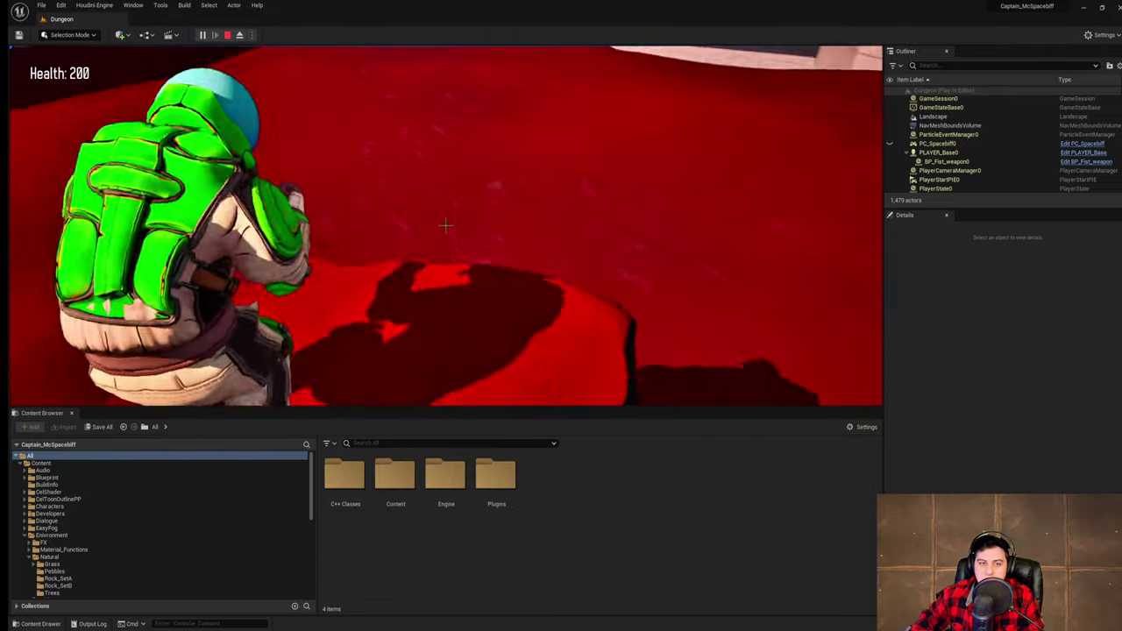
key("w")
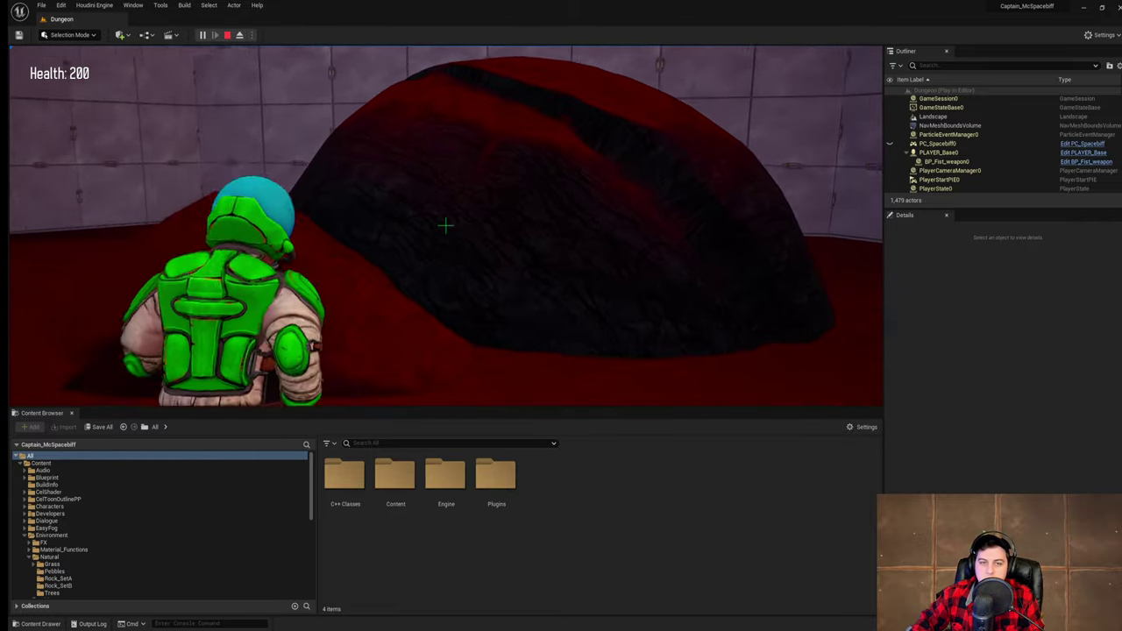
key("space")
key("w")
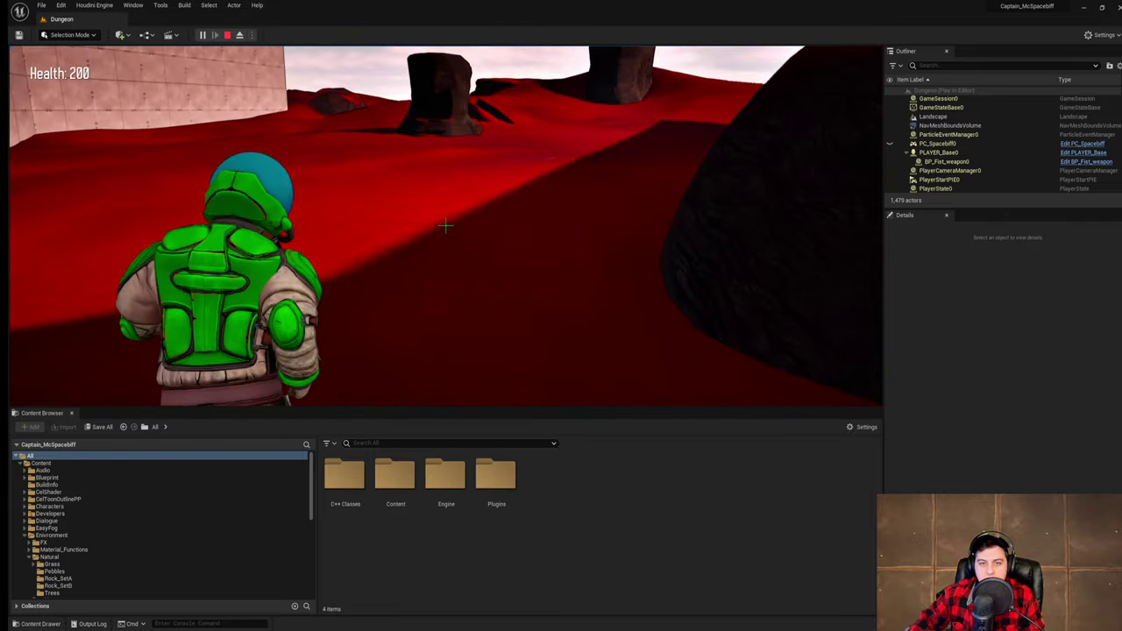
key("w")
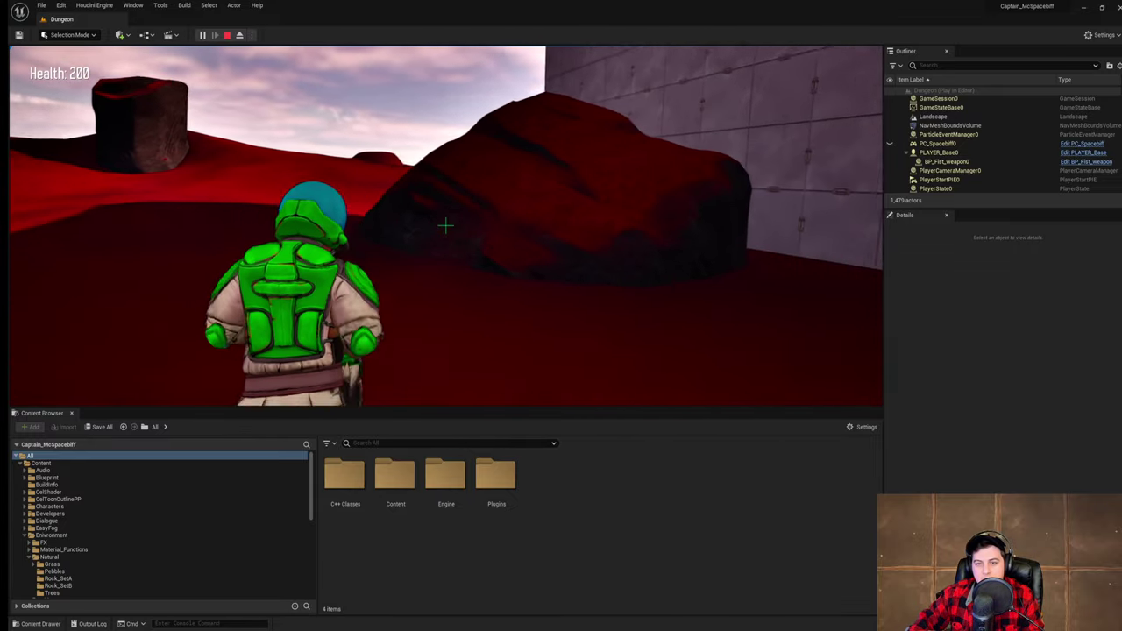
key("w")
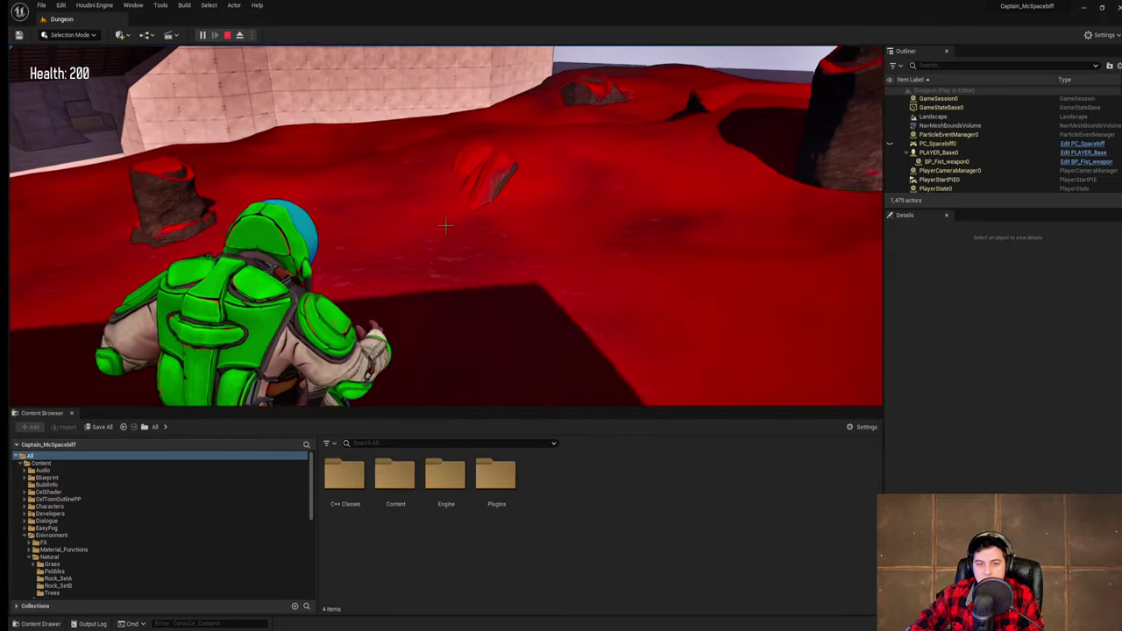
- Run back across the sunlit slope past the half-buried rock and onto the building's floor, testing a jump on the terrain
key("w")
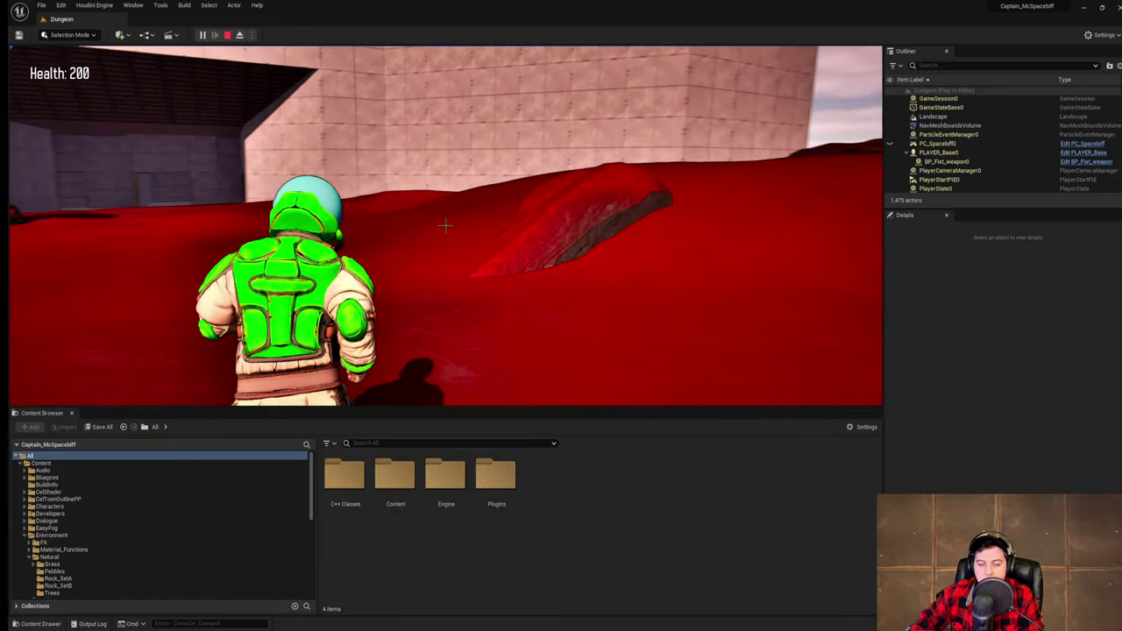
key("w")
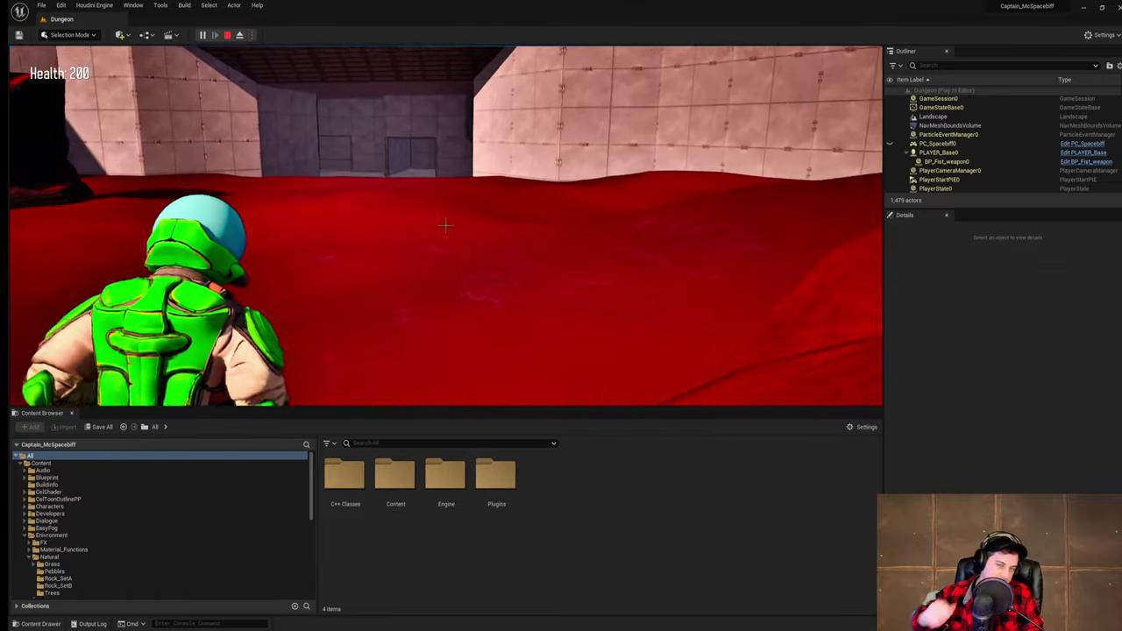
key("w")
key("space")
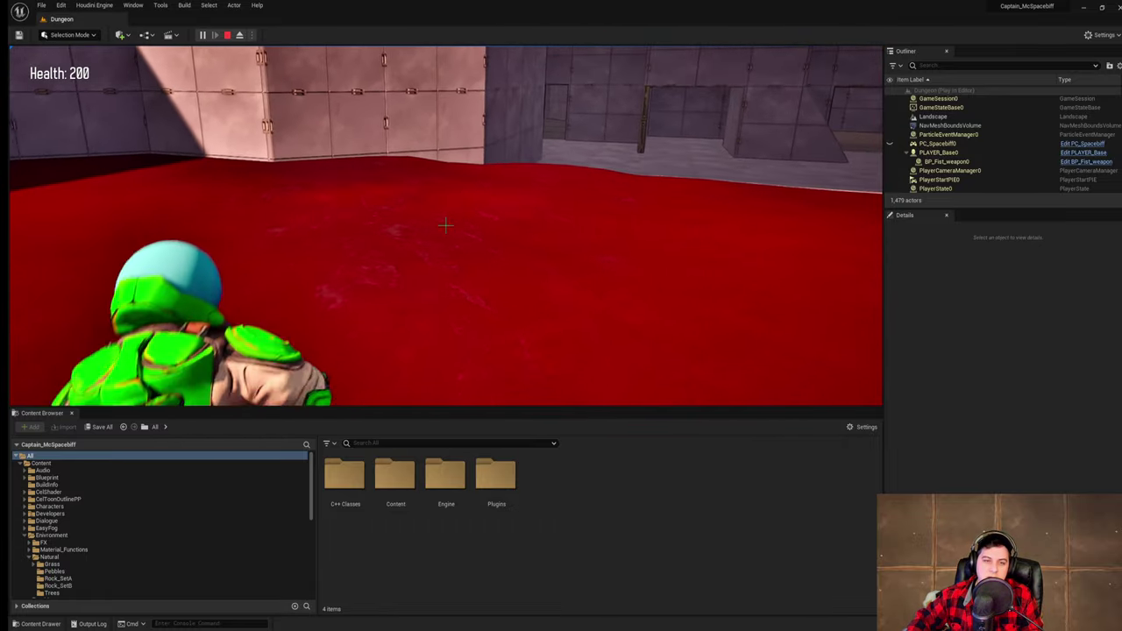
key("w")
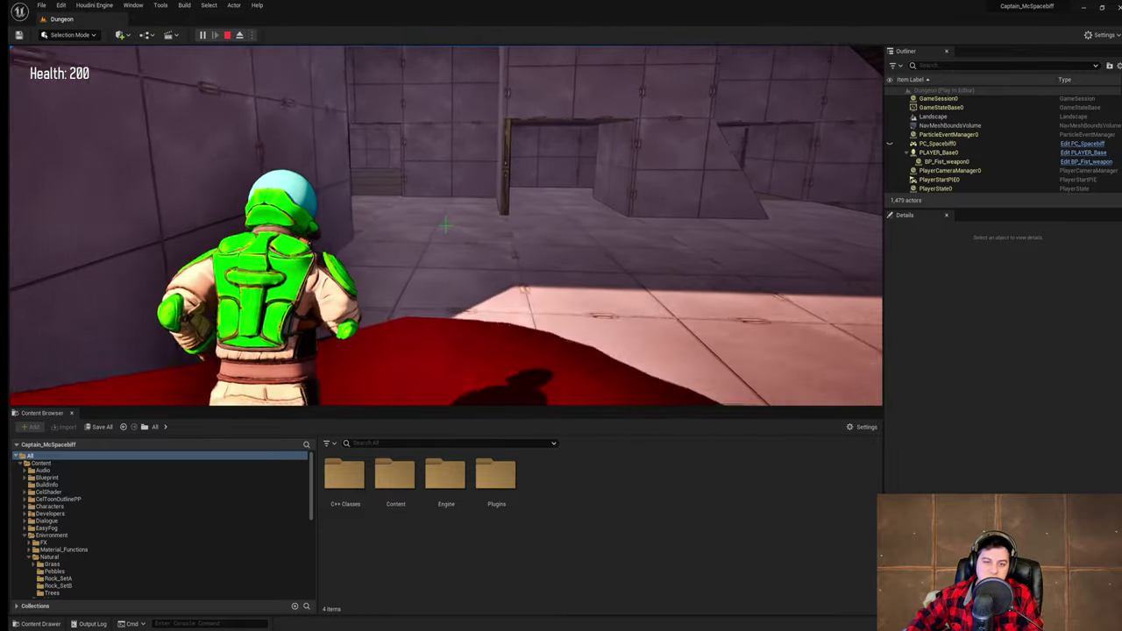
key("w")
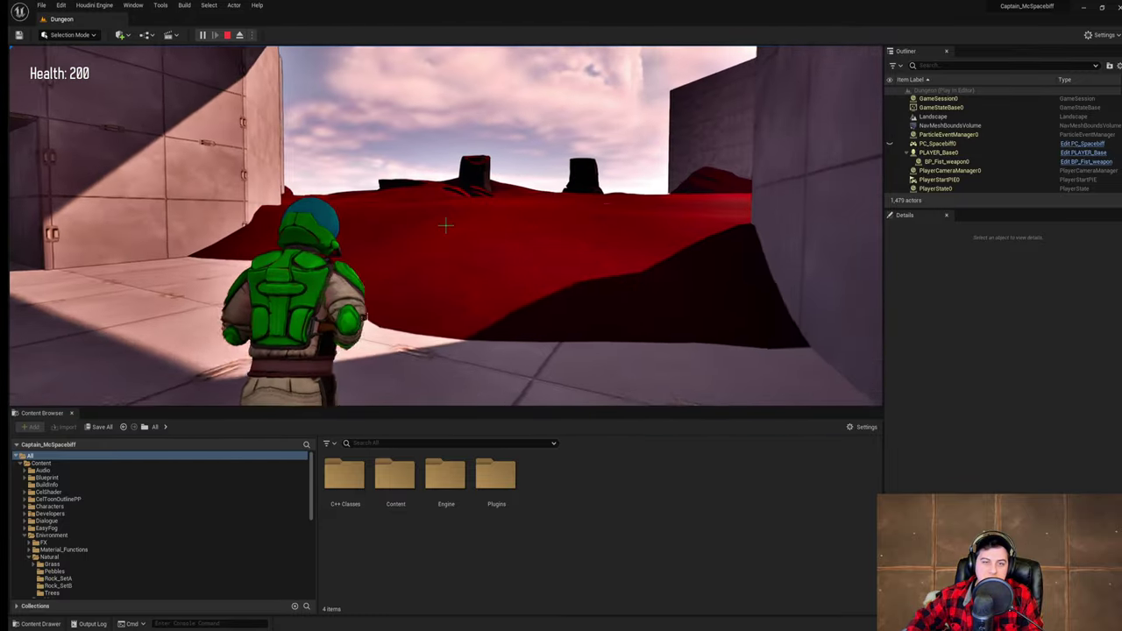
- Run back out of the building and up the red slope to the tall pillar rock on the ridge
key("w")
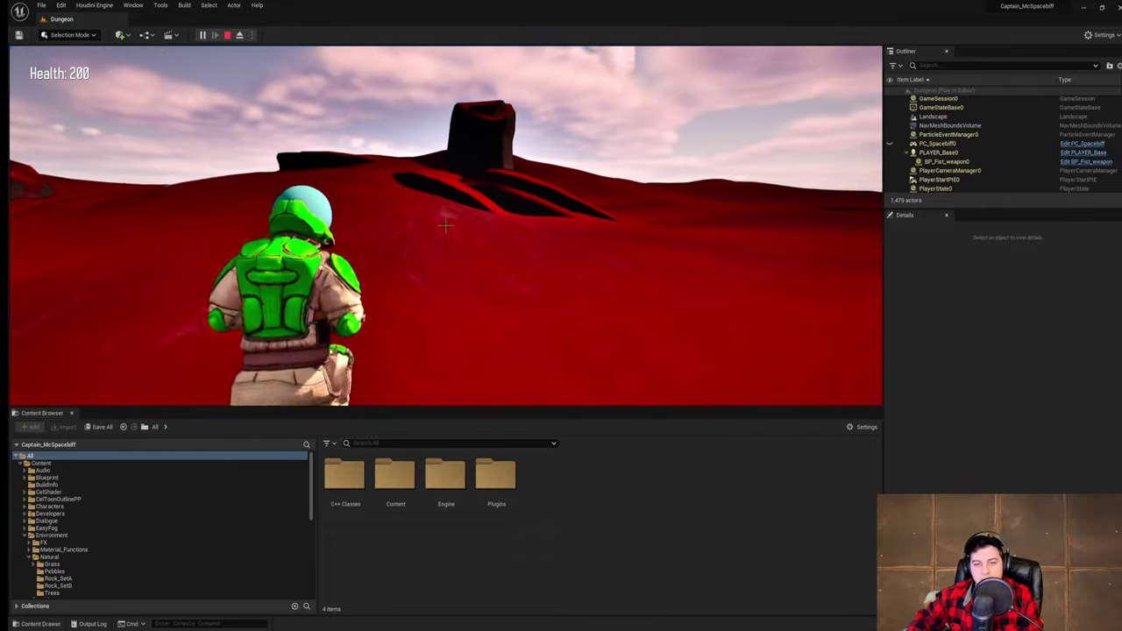
key("w")
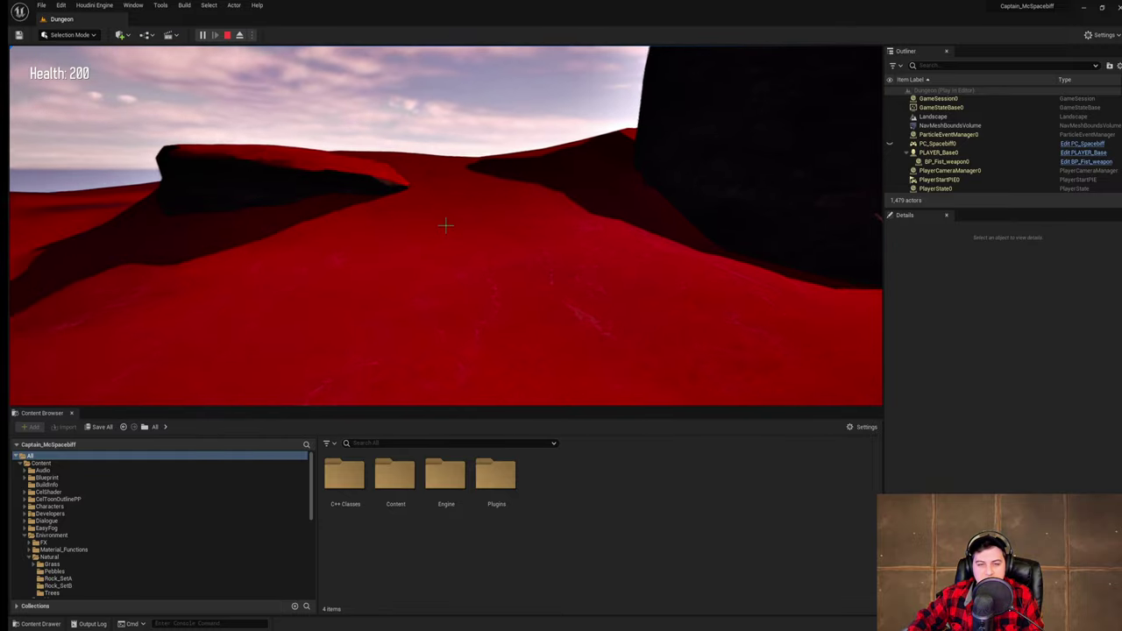
key("w")
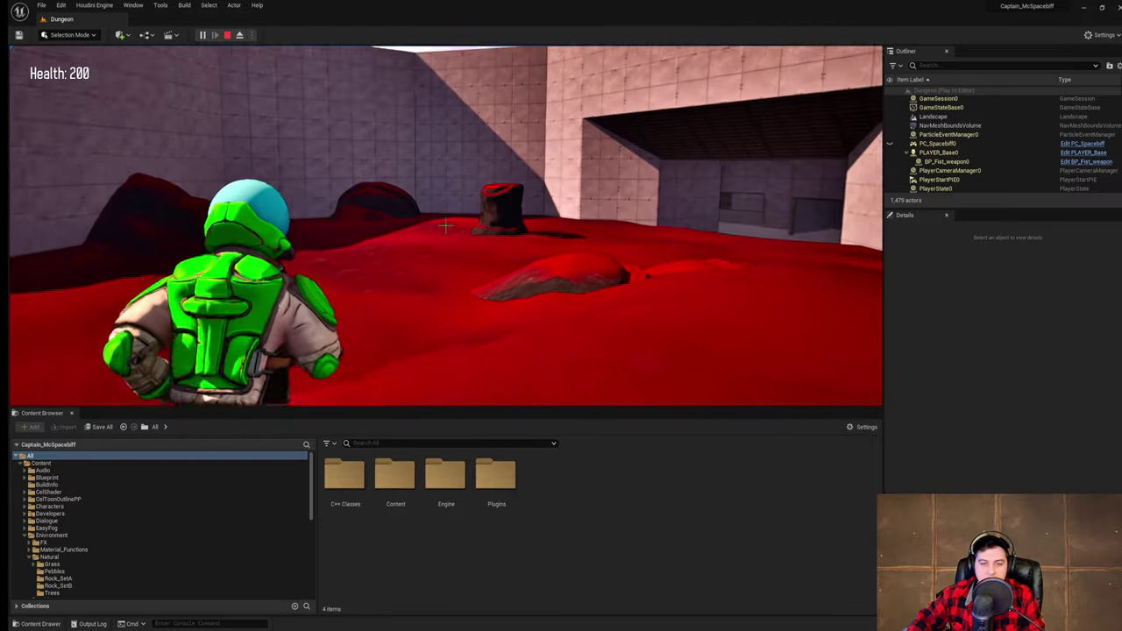
- Run down from the ridge to the peaked dark boulder by the wall and check the terrain around it
key("w")
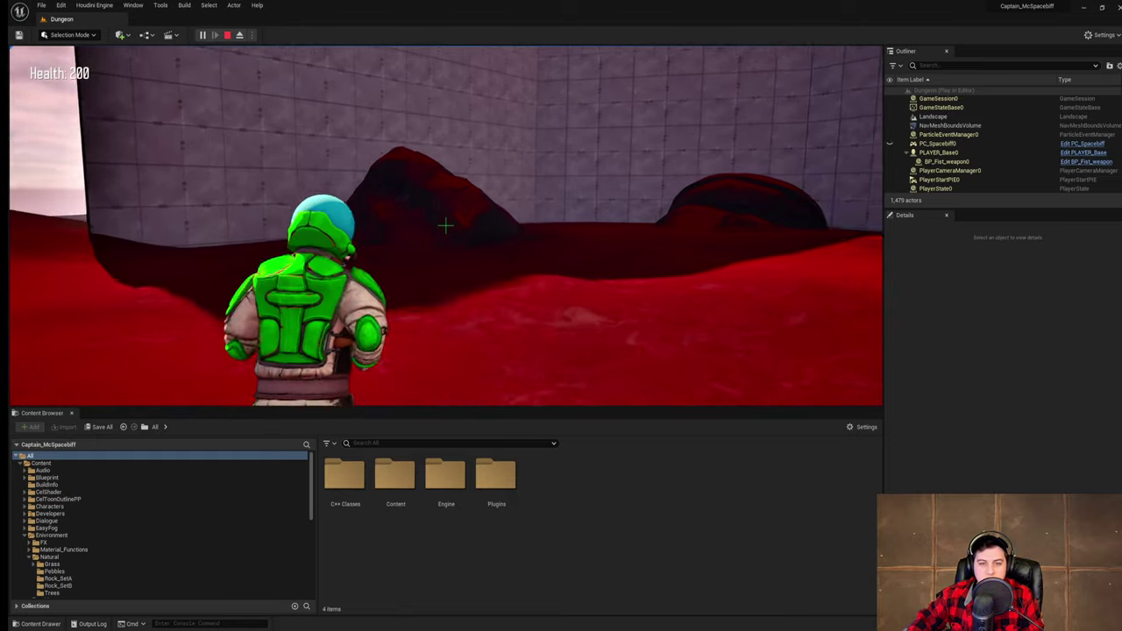
key("w")
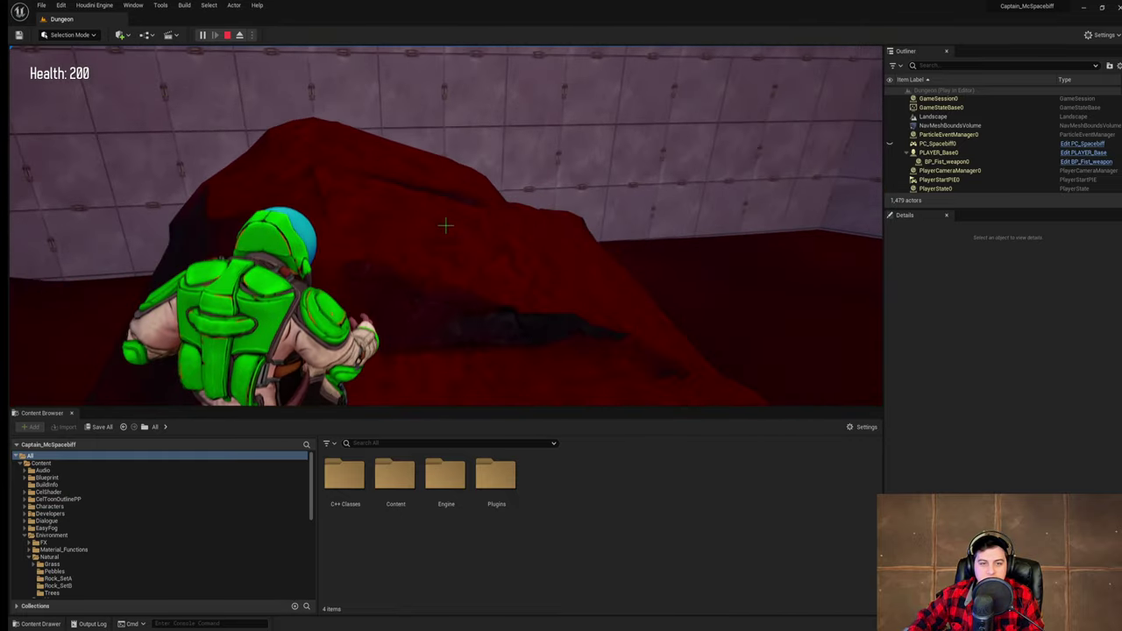
key("w")
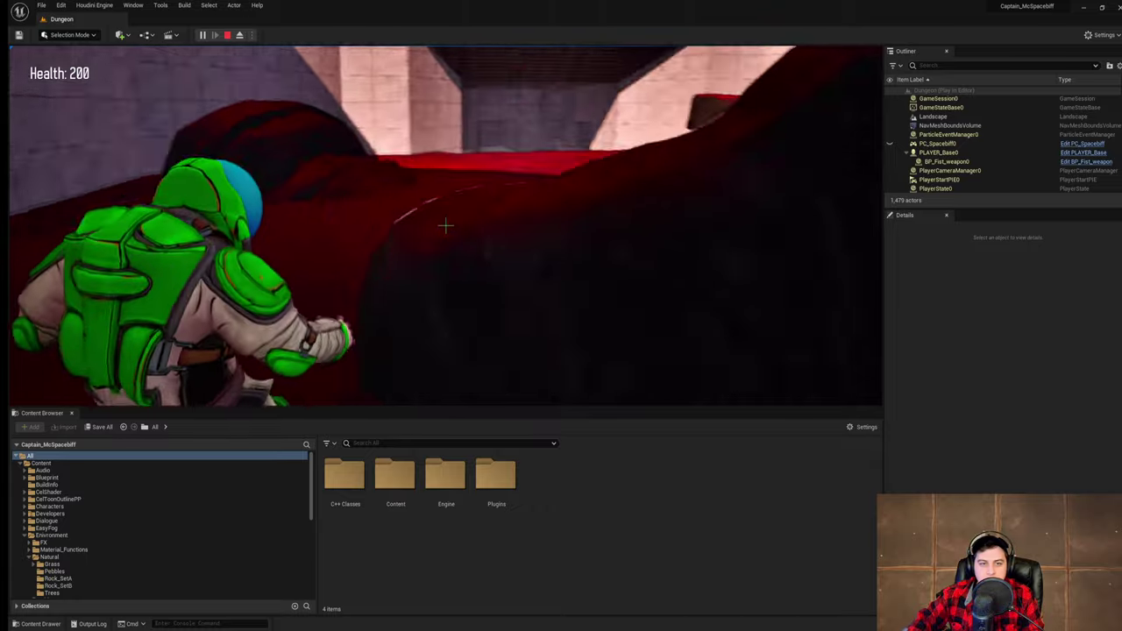
key("w")
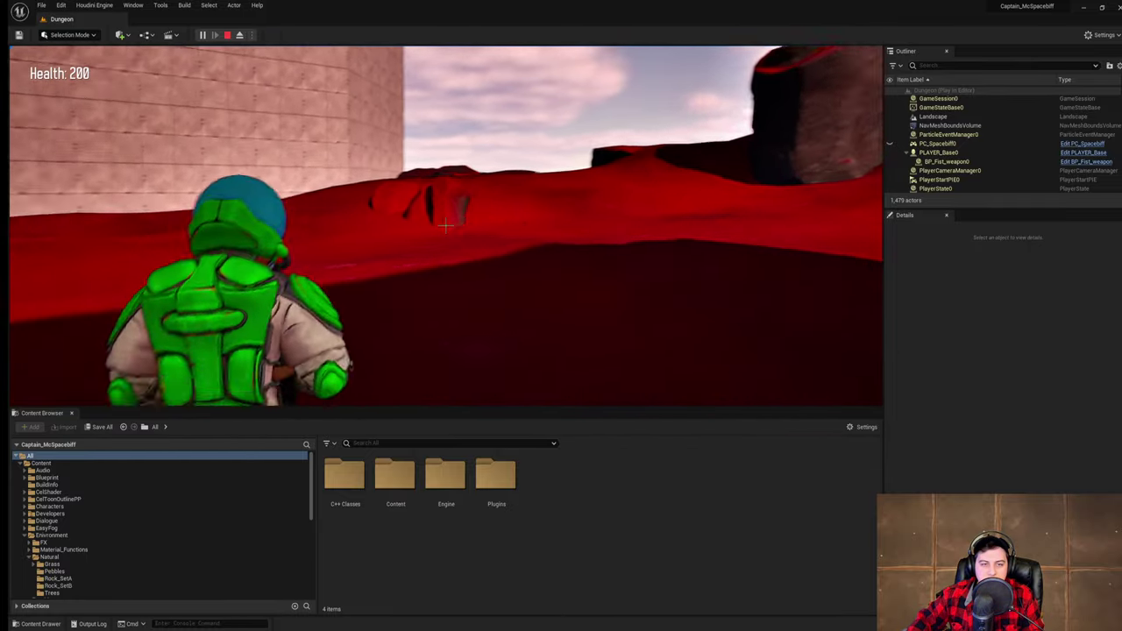
key("w")
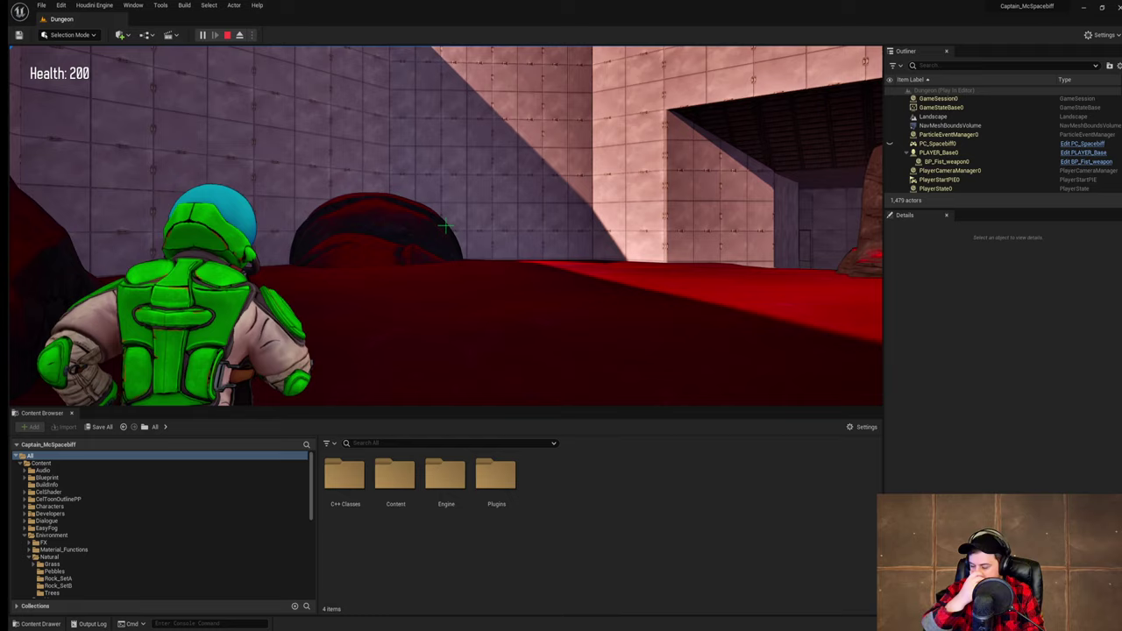
- Test jumping at the rounded boulder in the shadowed corner, then end the play session
key("w")
key("space")
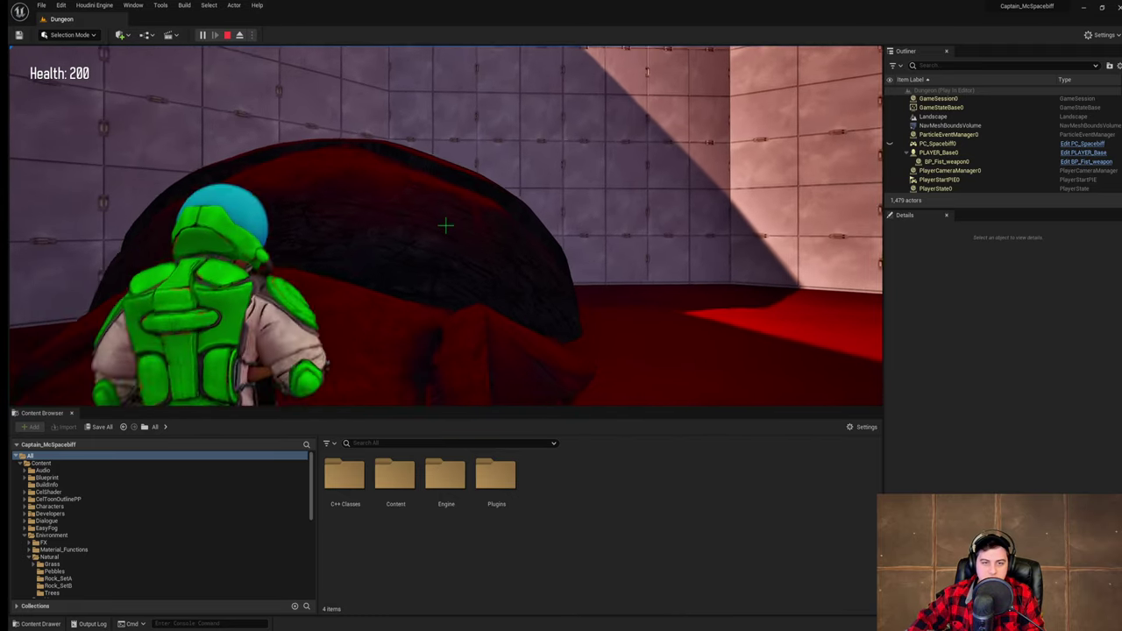
key("w")
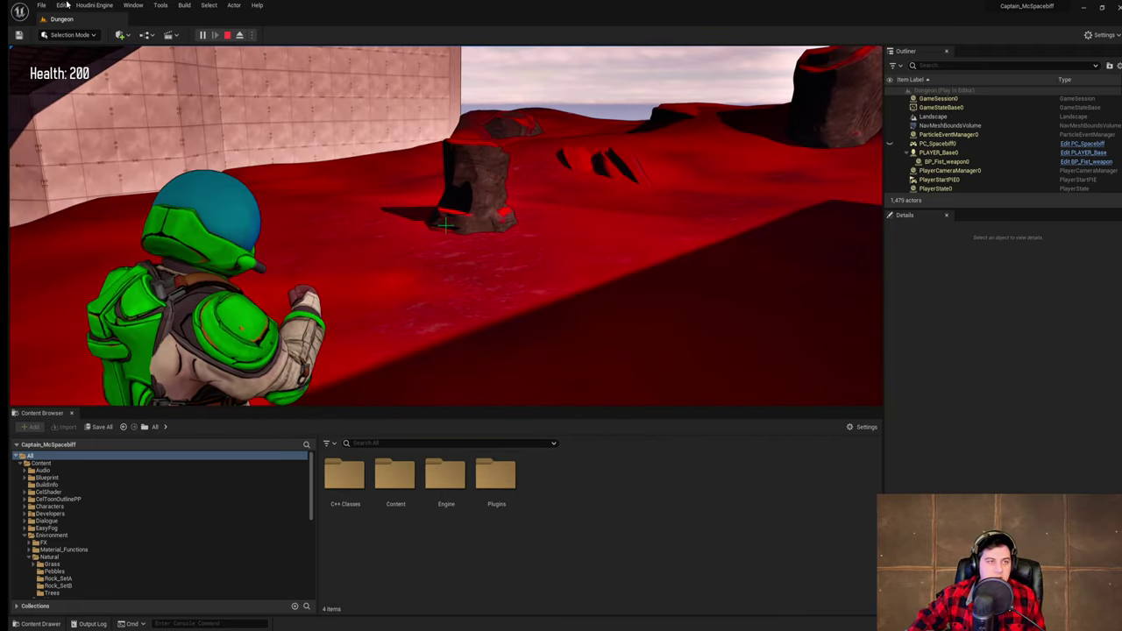
key("Escape")
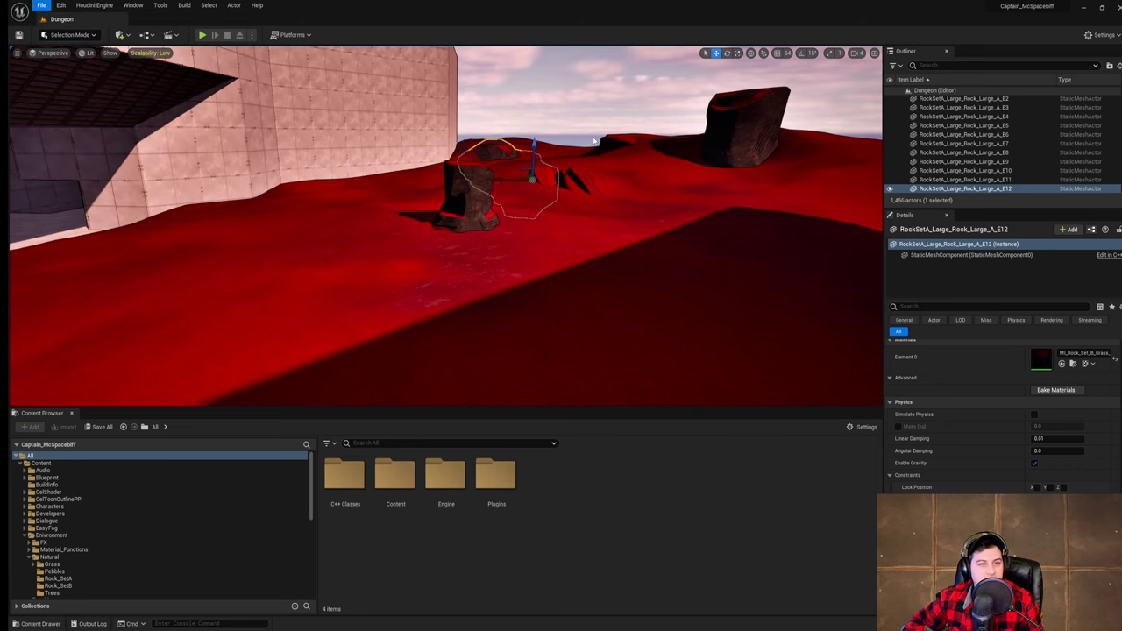
- Inspect the half-buried rock beside the wall, the shadowed boulders and the stump-like rock in the editor view
key("w")
right_click_drag(593, 141, 578, 105)
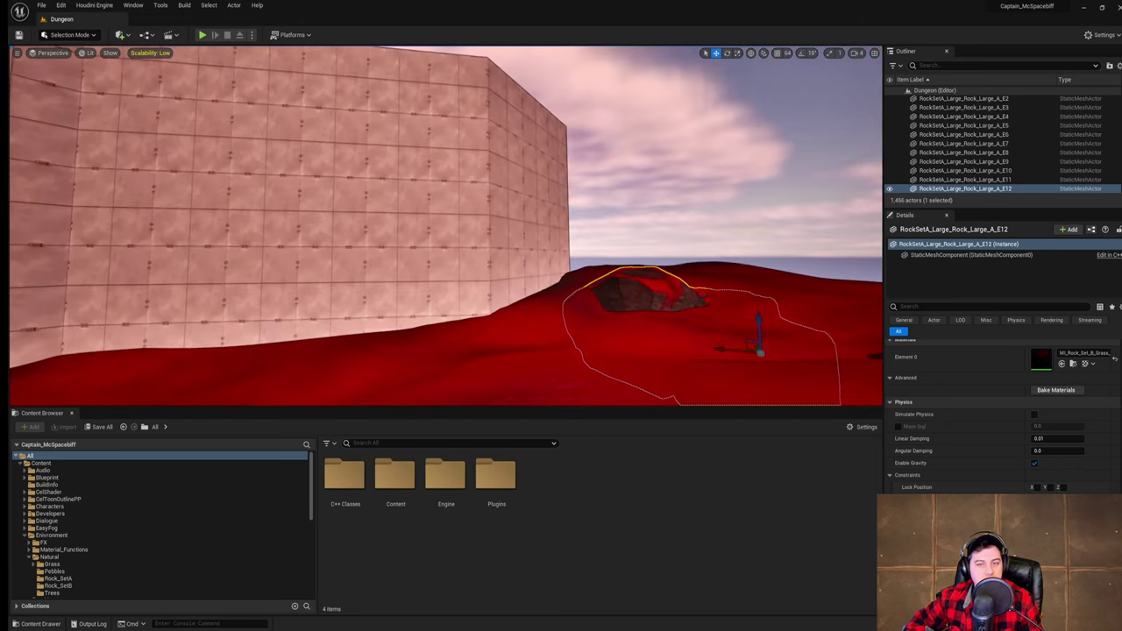
left_click(666, 158)
right_click_drag(666, 157, 315, 123)
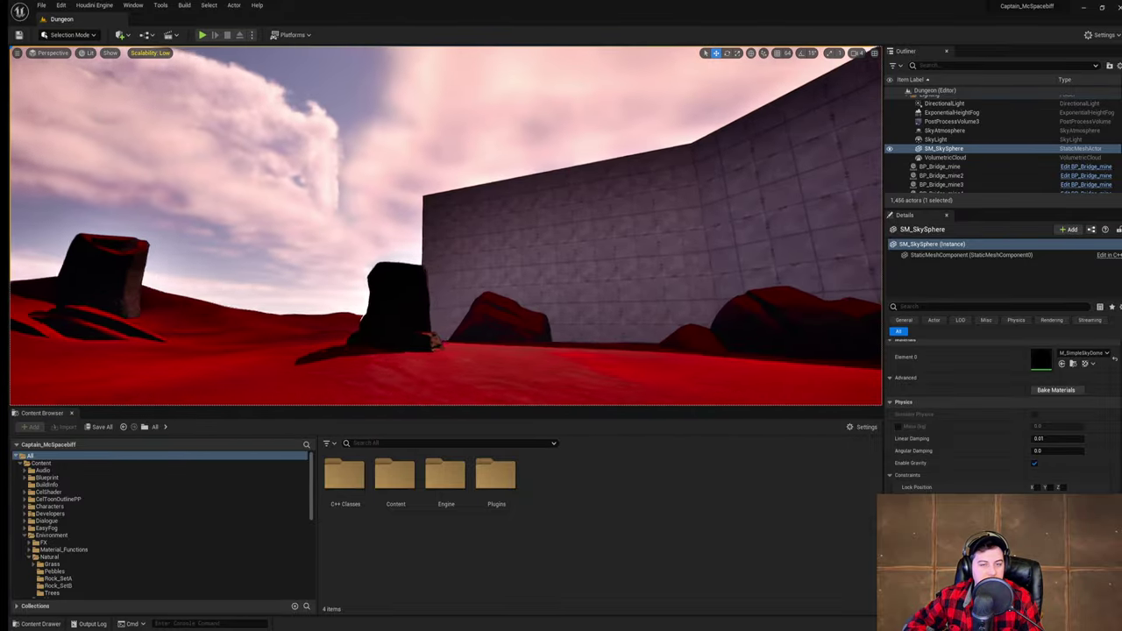
key("w")
right_click_drag(629, 156, 316, 198)
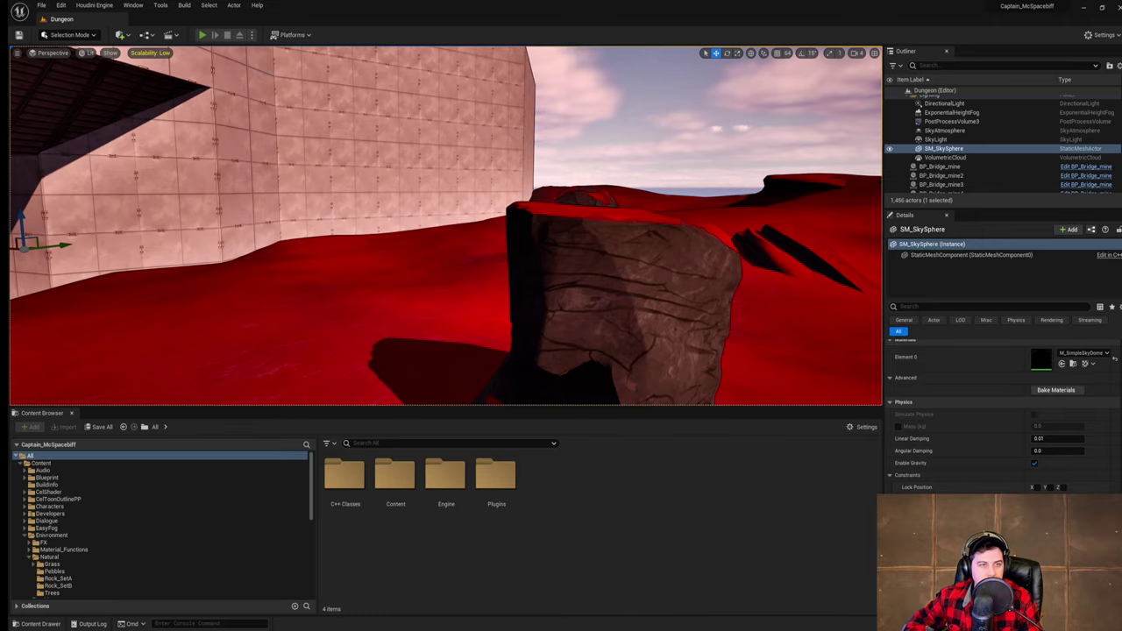
- Play-test the route from the red slope into the building with several jumps, then end the play session
left_click(202, 35)
key("w")
key("space")
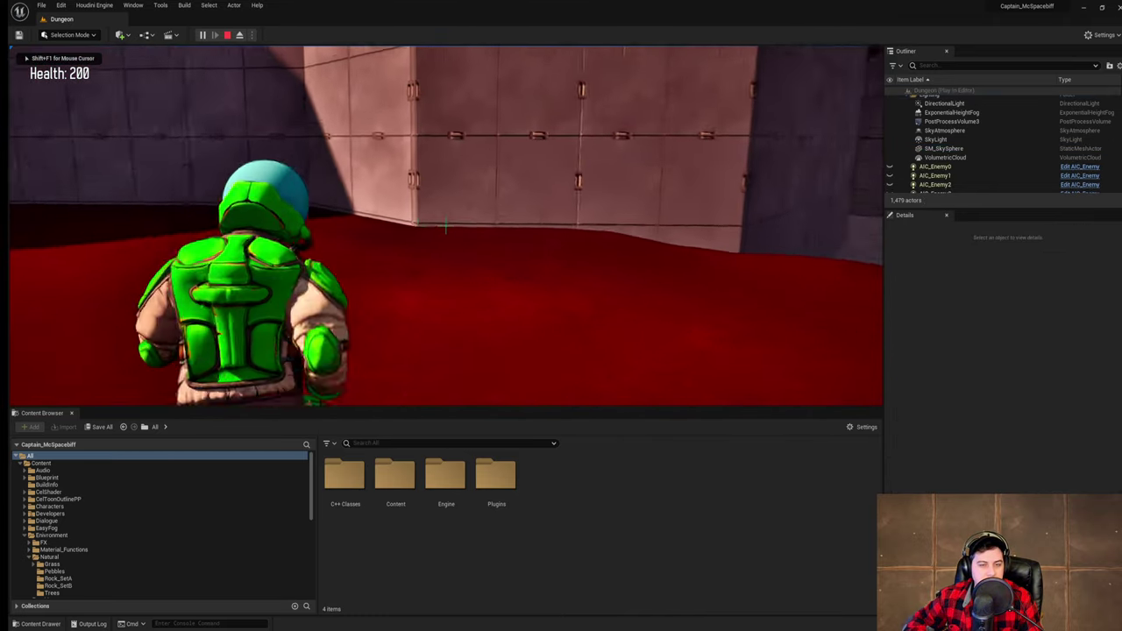
key("d")
key("space")
key("w")
key("space")
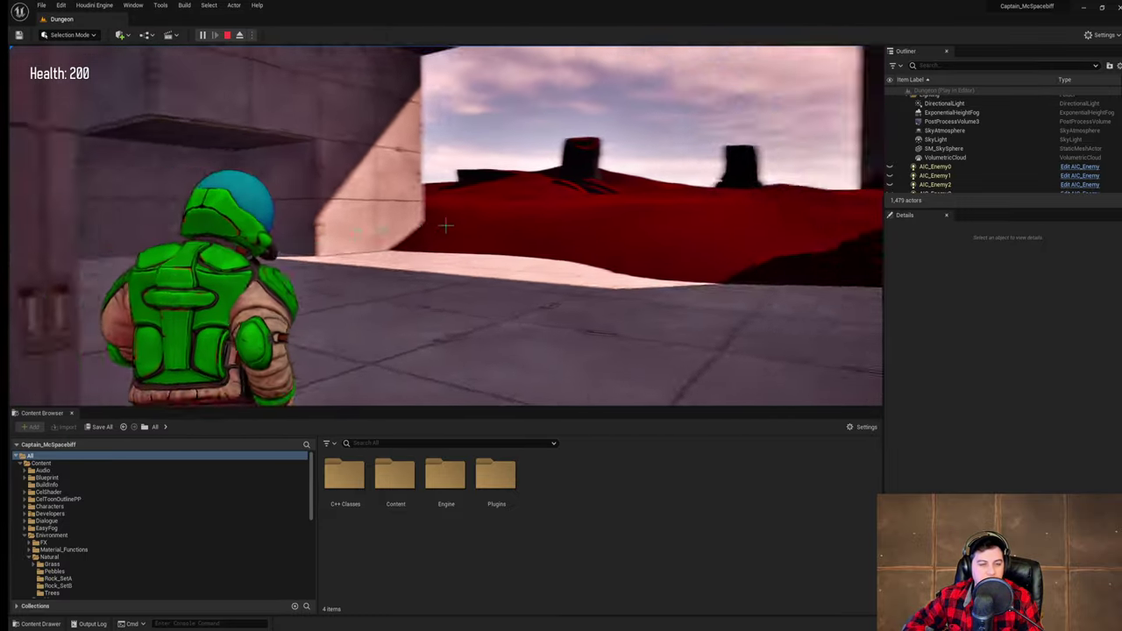
key("Escape")
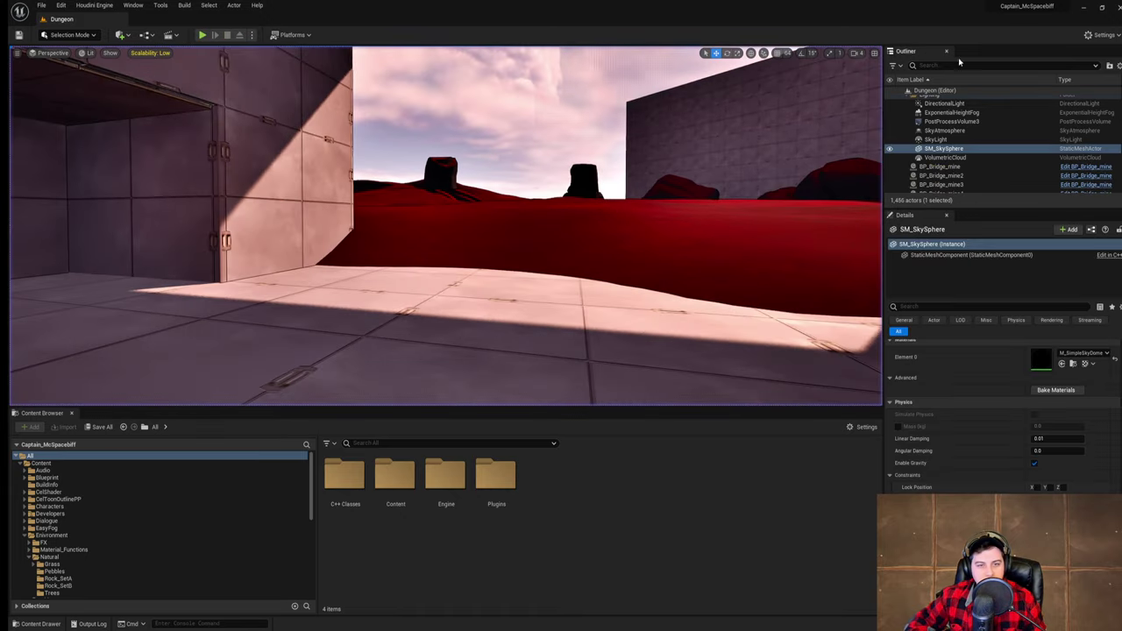
- Fly the editor view through the tape-computer room and back out to the red landscape to review the level
key("w")
right_click_drag(445, 245, 333, 369)
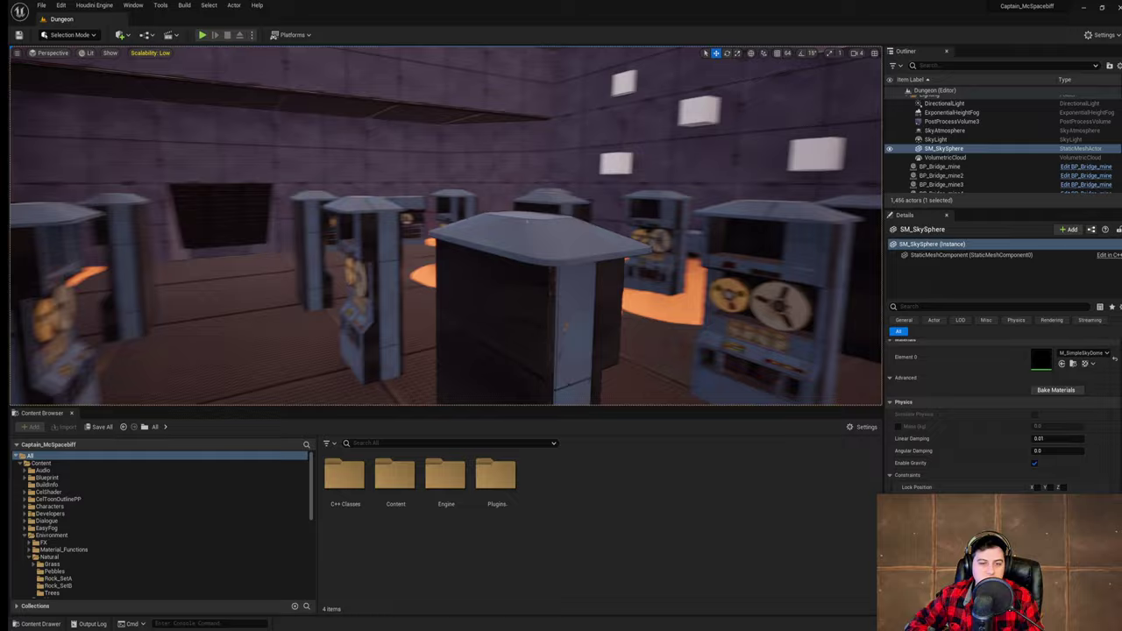
key("w")
right_click_drag(527, 222, 17, 224)
key("w")
key("w")
key("w")
key("w")
key("w")
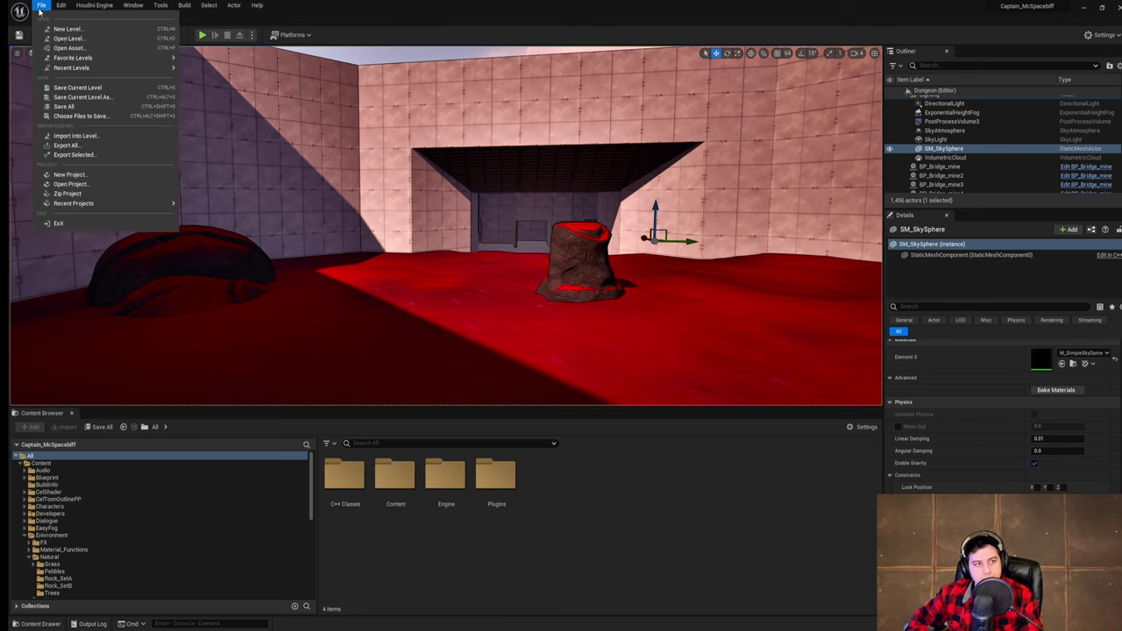
- Play-test running around the large shadowed boulders beside the wall, then end the play session
left_click(504, 128)
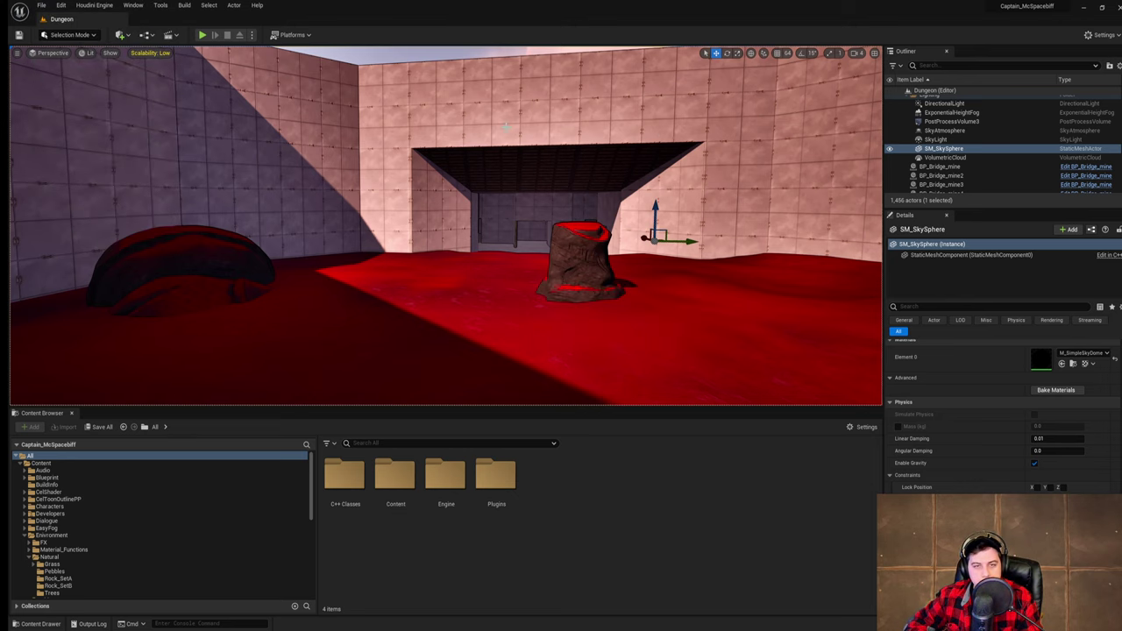
right_click_drag(506, 127, 701, 124)
key("w")
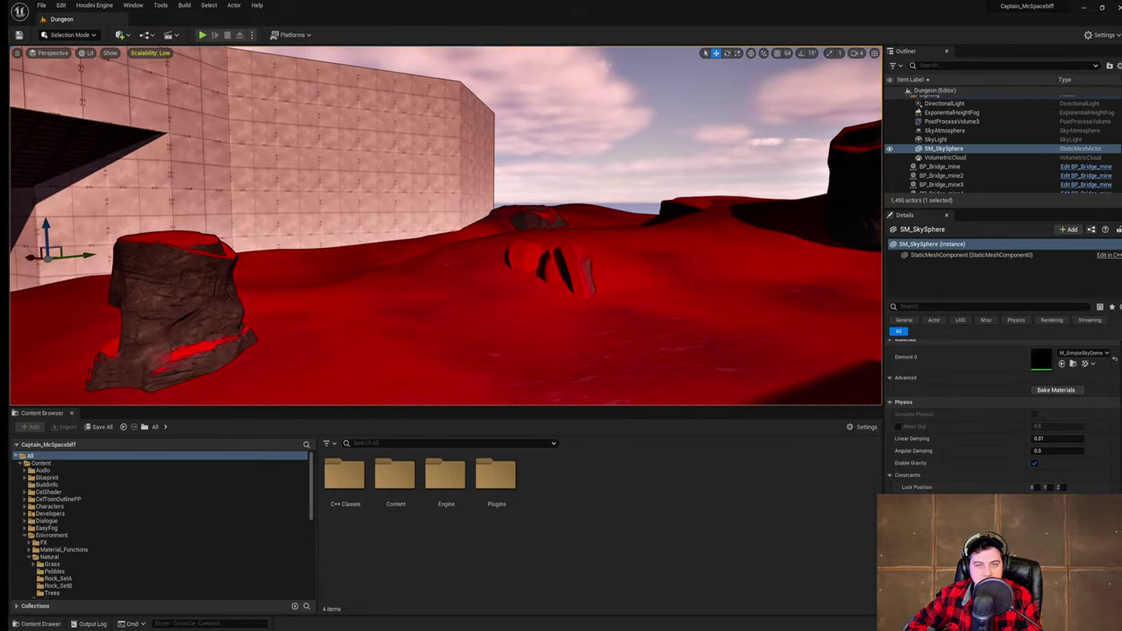
right_click_drag(506, 128, 683, 145)
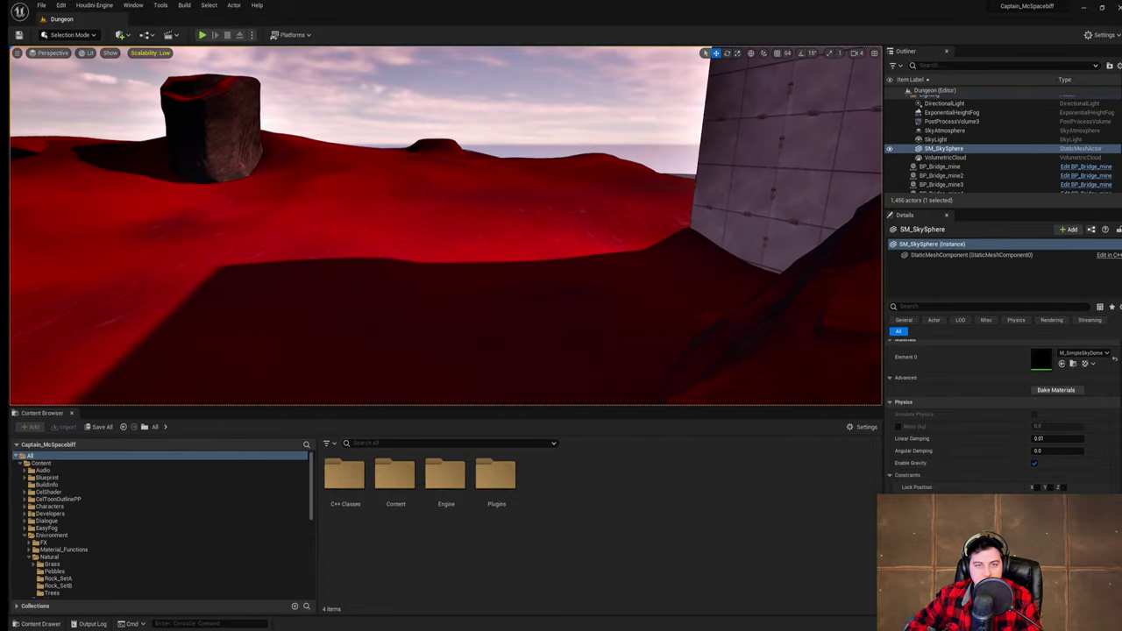
left_click(201, 36)
key("w")
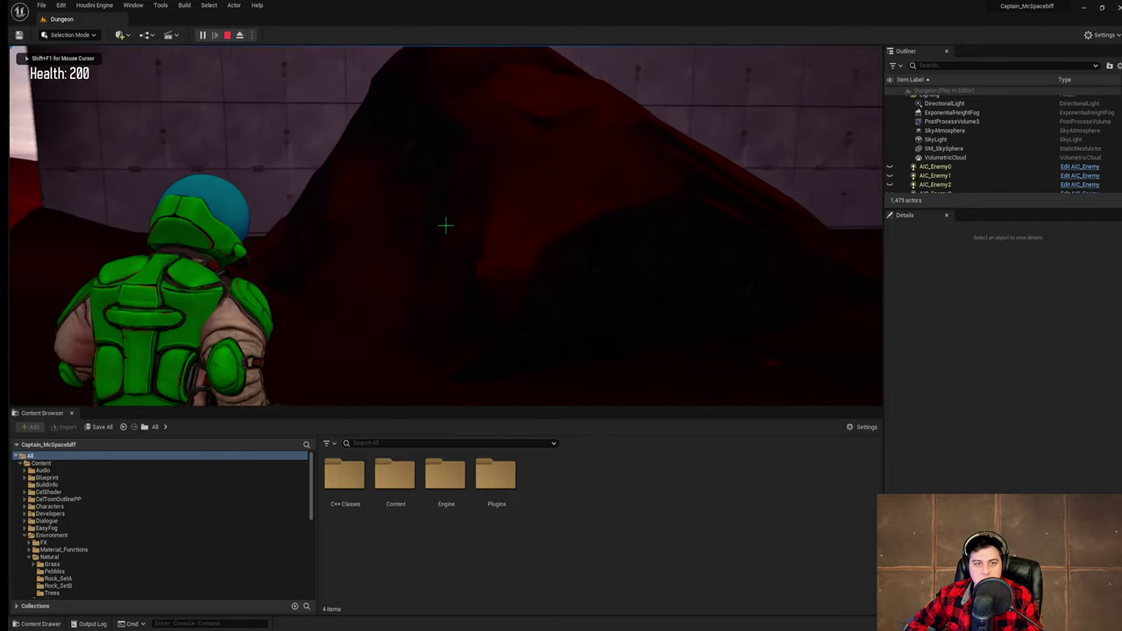
key("w")
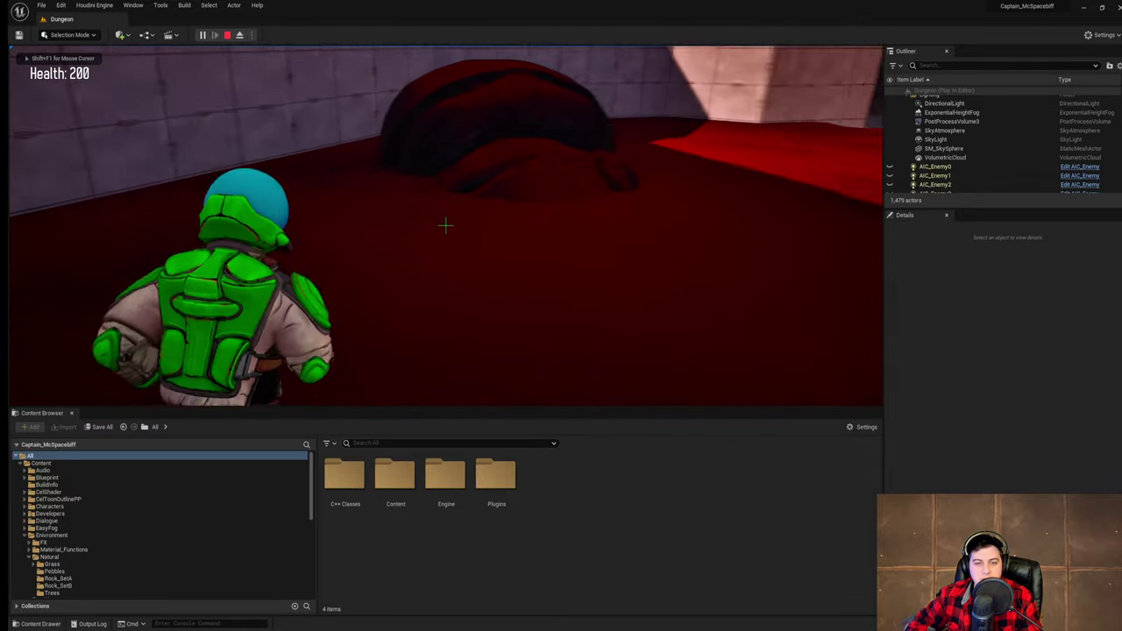
key("w")
key("Escape")
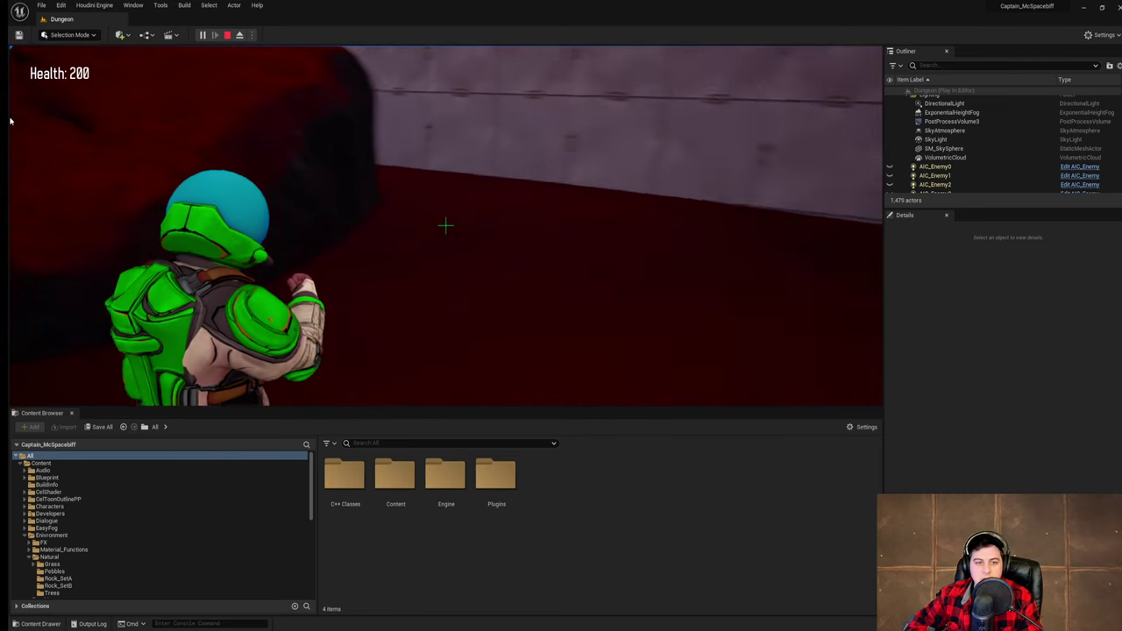
- Review the rock layout across the red landscape from above and save the current level
right_click_drag(354, 199, 374, 227)
key("s")
key("s")
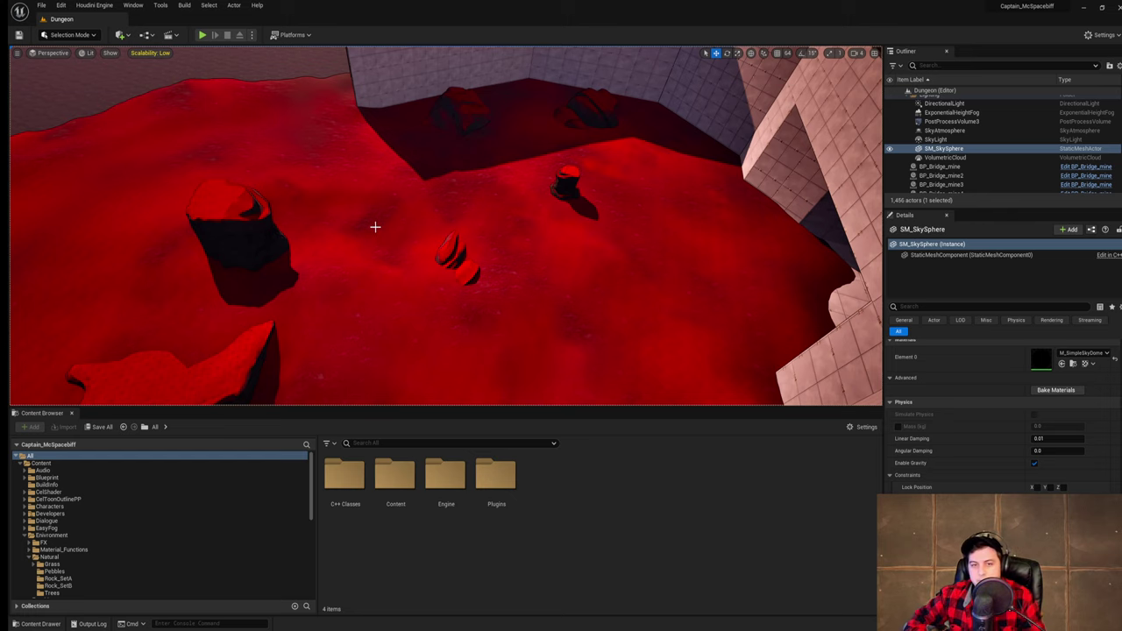
key("w")
right_click_drag(457, 204, 354, 177)
key("d")
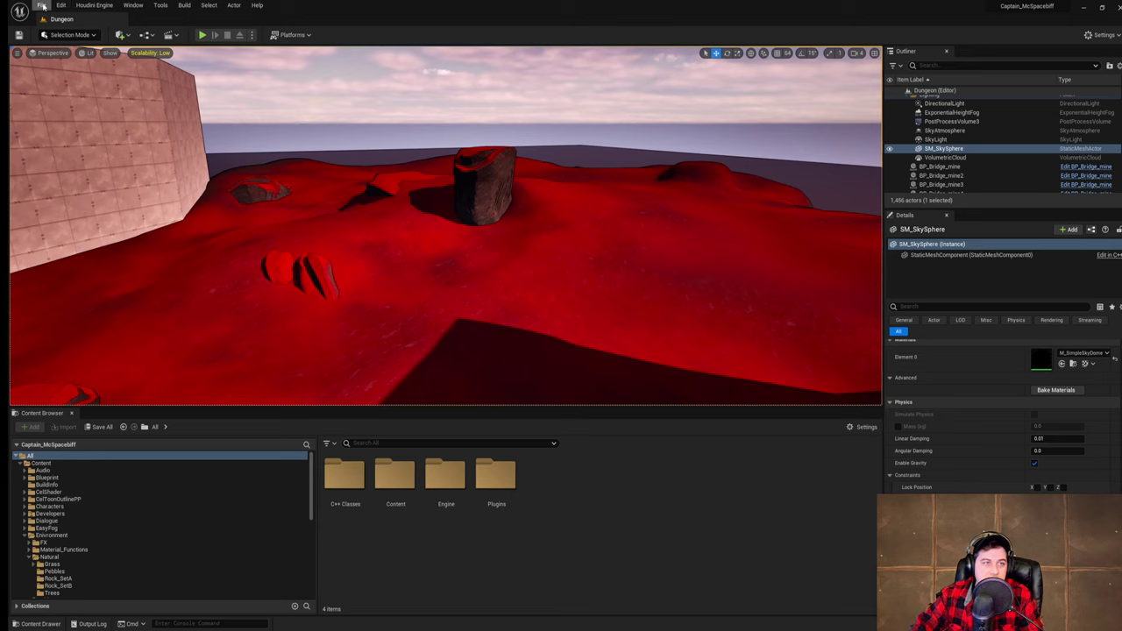
left_click(41, 6)
left_click(89, 91)
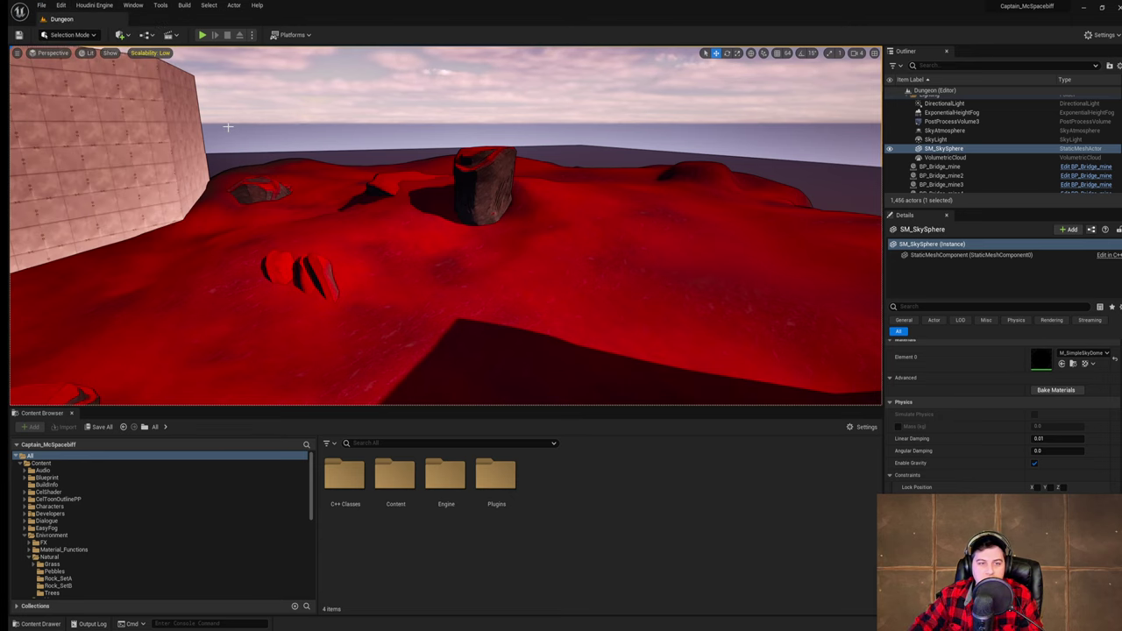
- Start a play session outside the building's entrance and run through the hall to the long ramp
right_click_drag(227, 126, 317, 139)
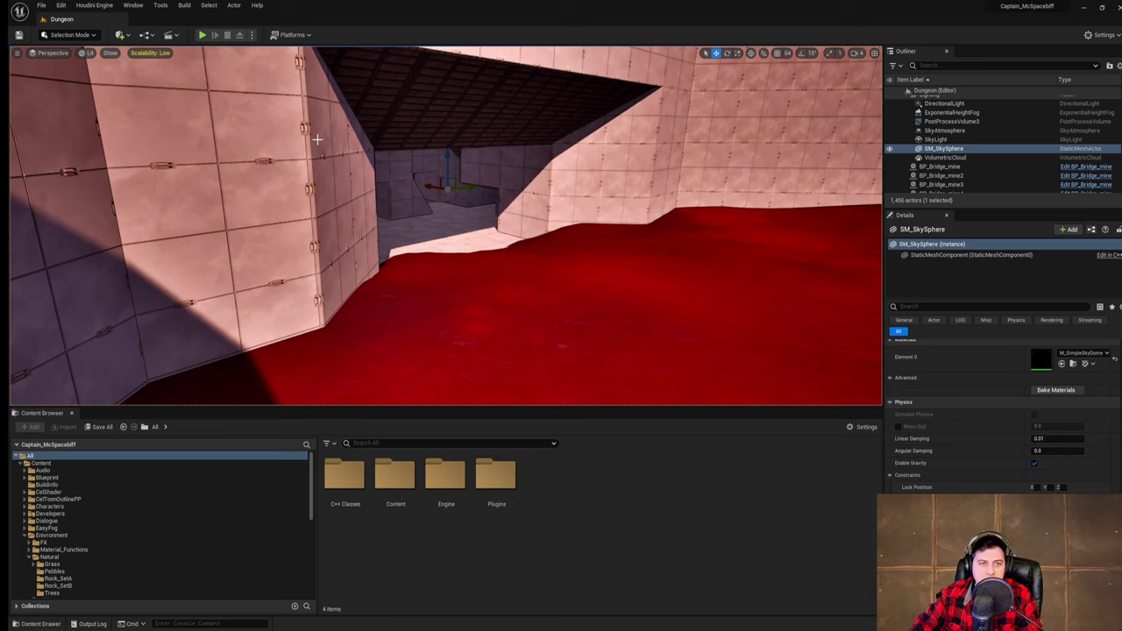
left_click(203, 35)
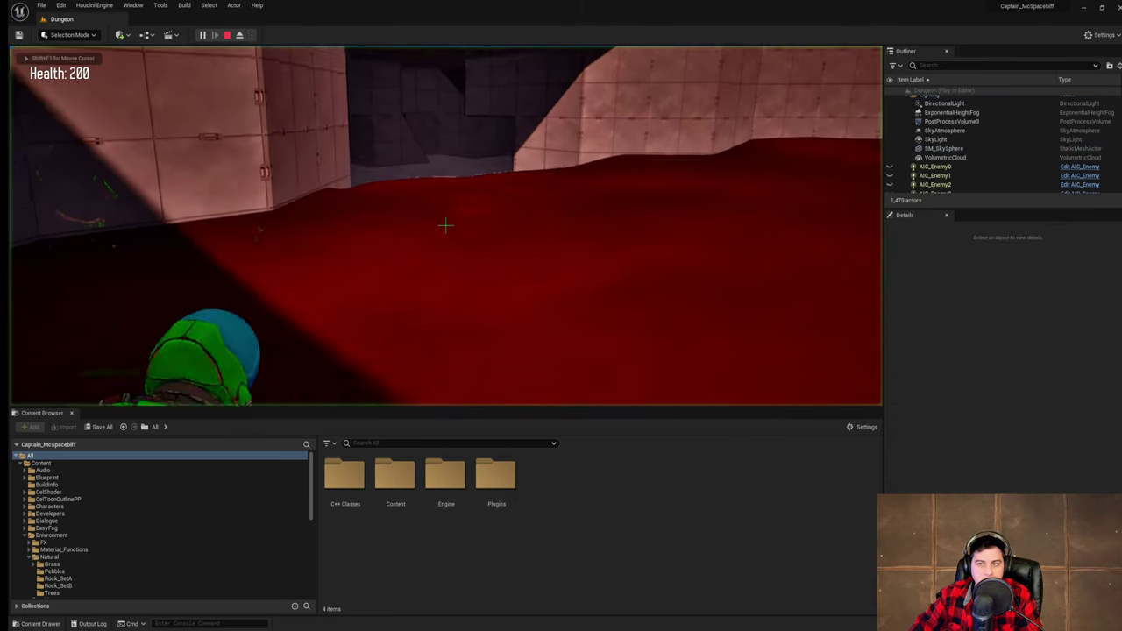
key("w")
key("w")
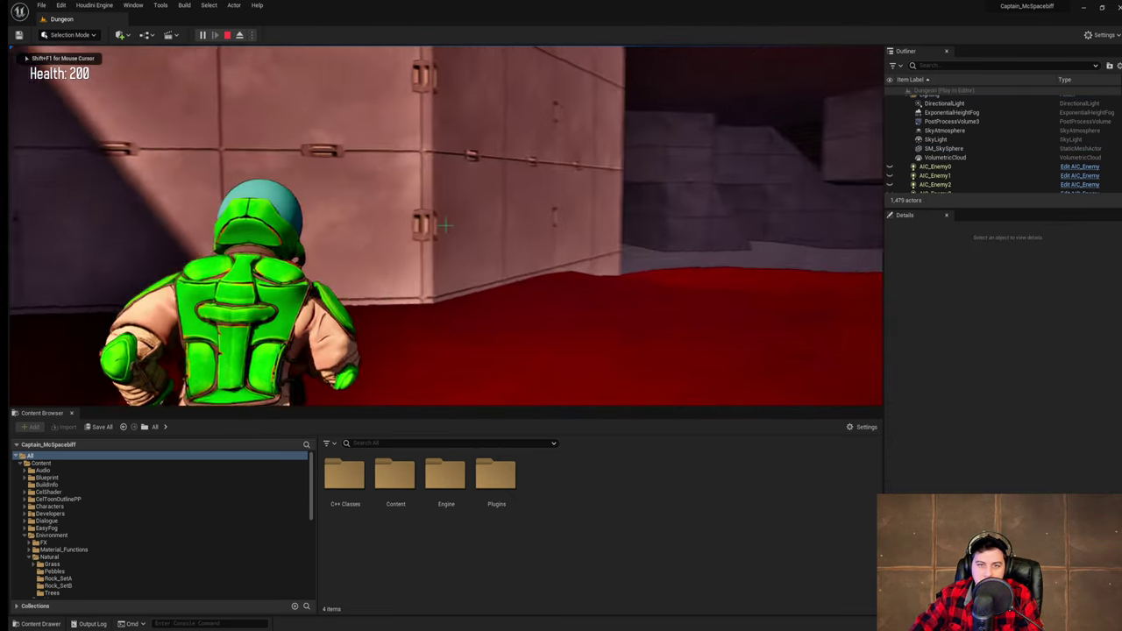
key("w")
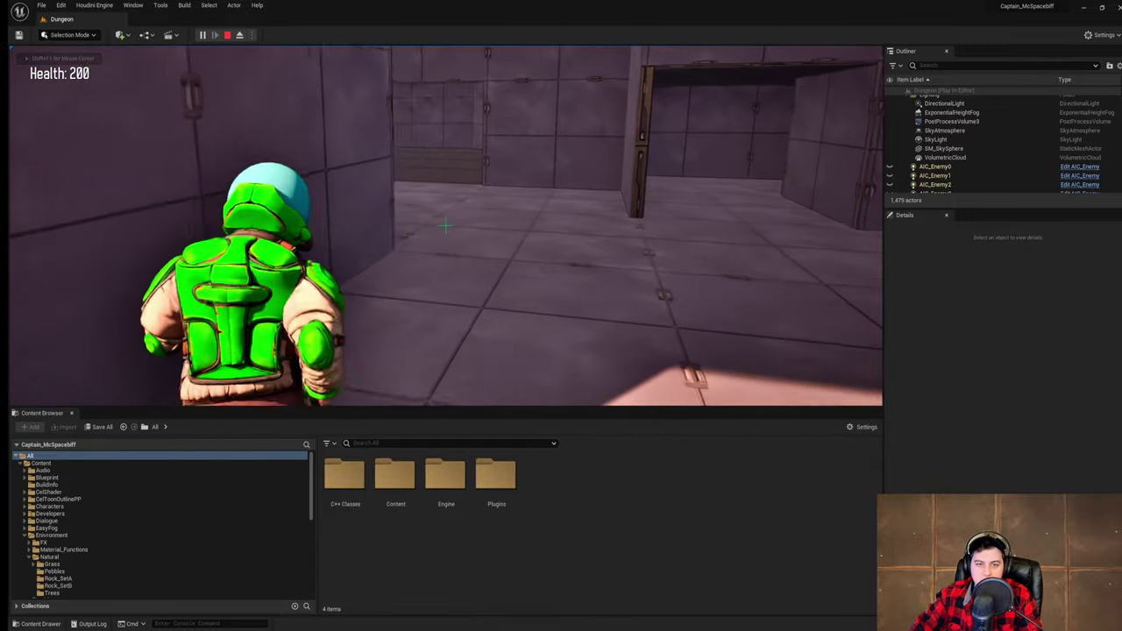
key("w")
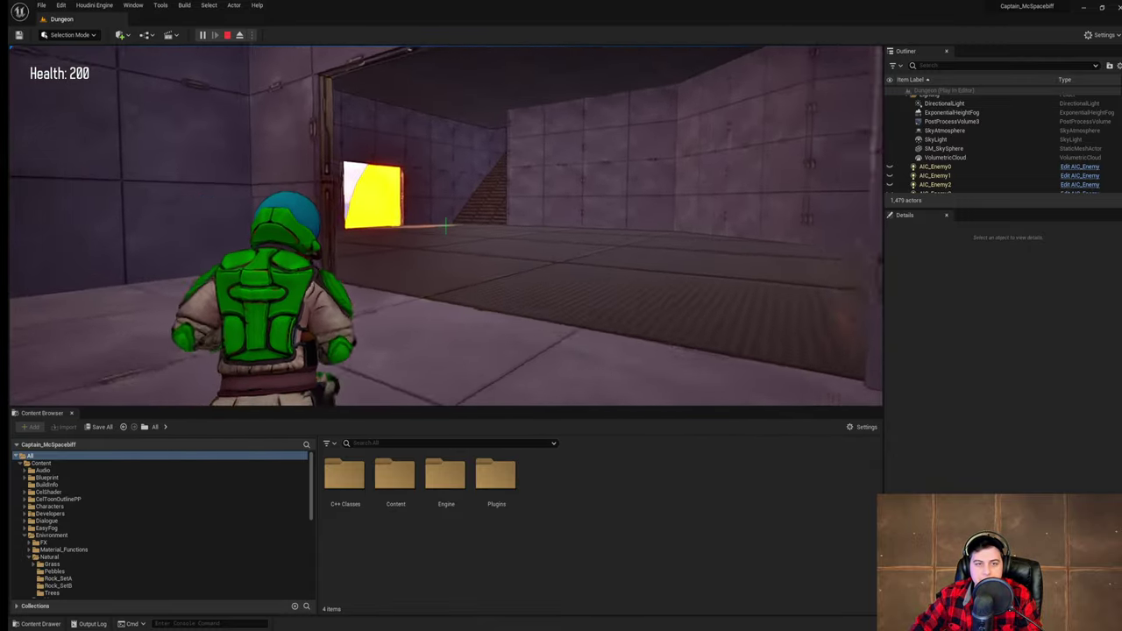
key("w")
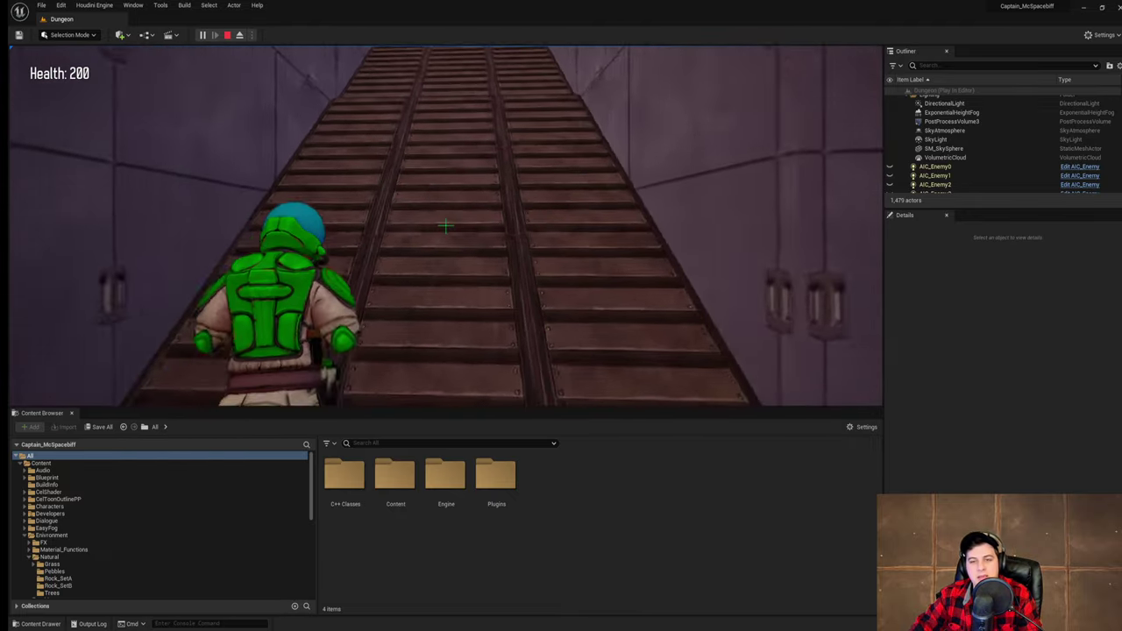
- Play-test the red slope outside, running past the shadowed boulders and back toward the building
key("w")
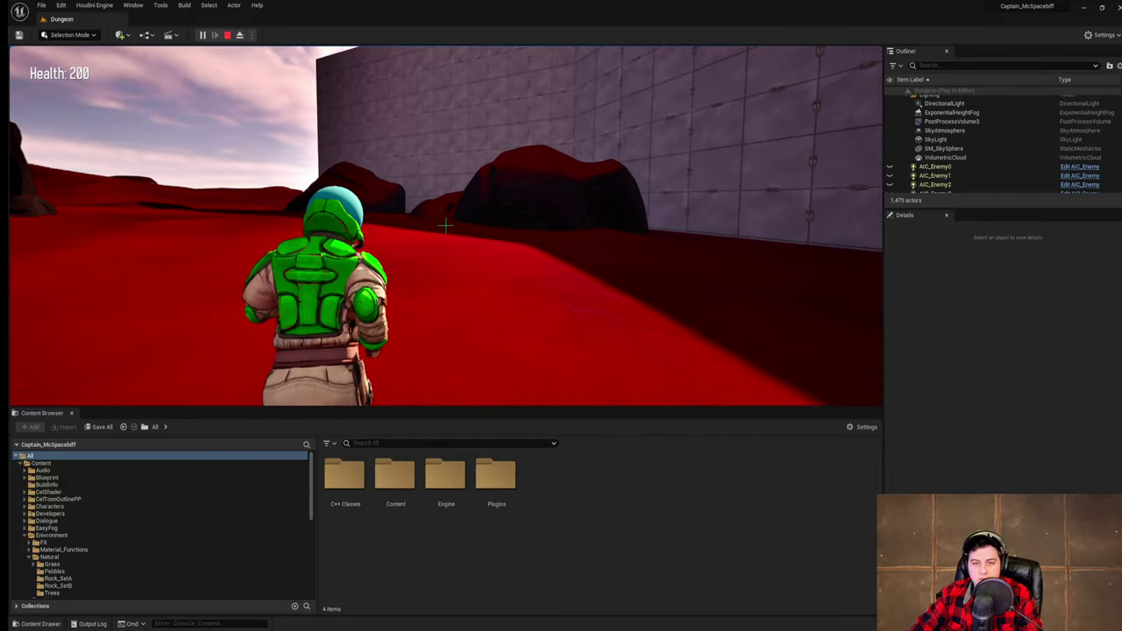
key("w")
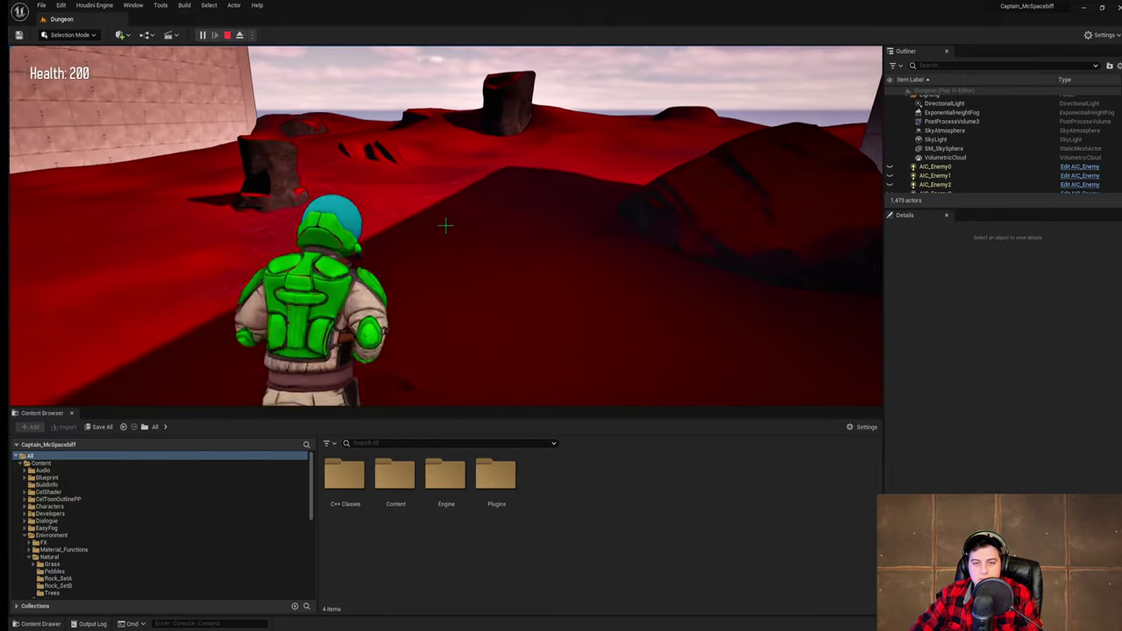
key("w")
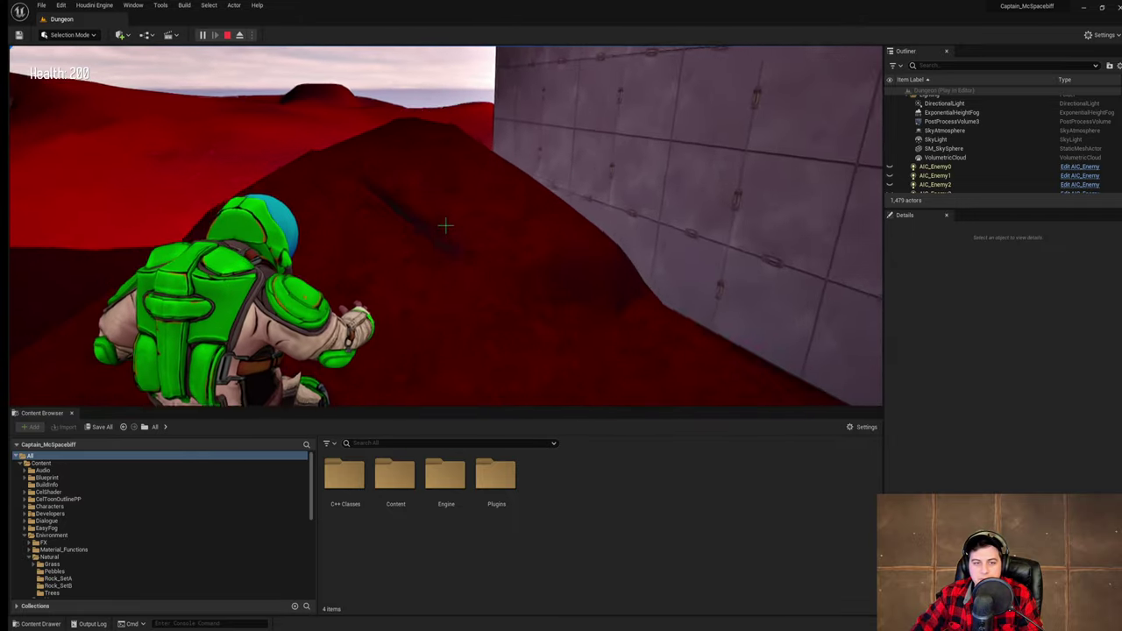
key("w")
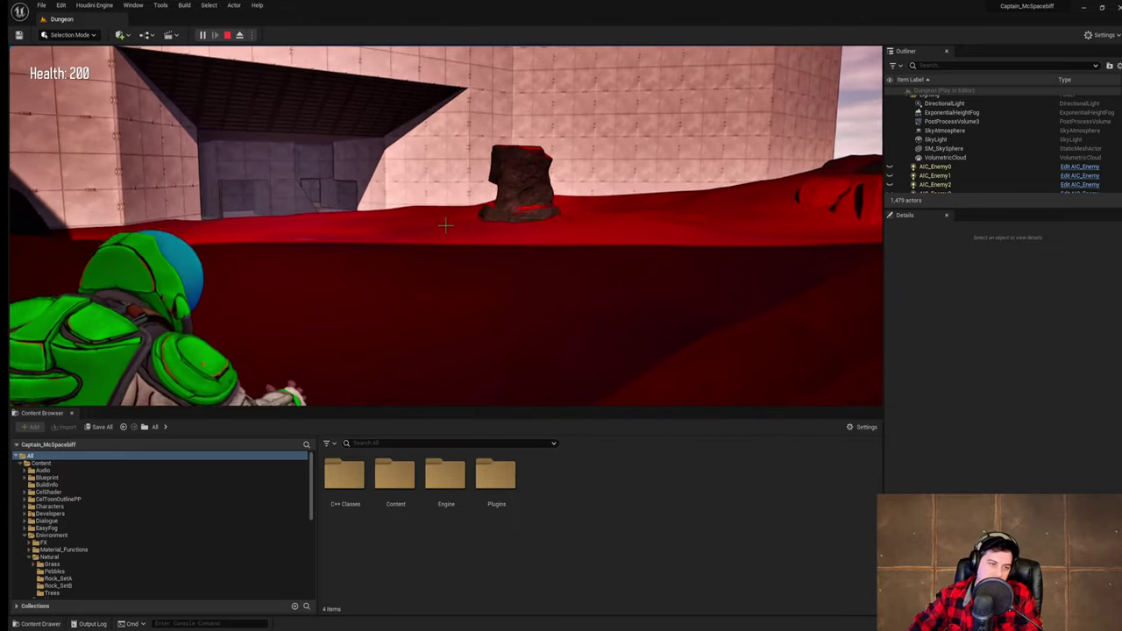
key("w")
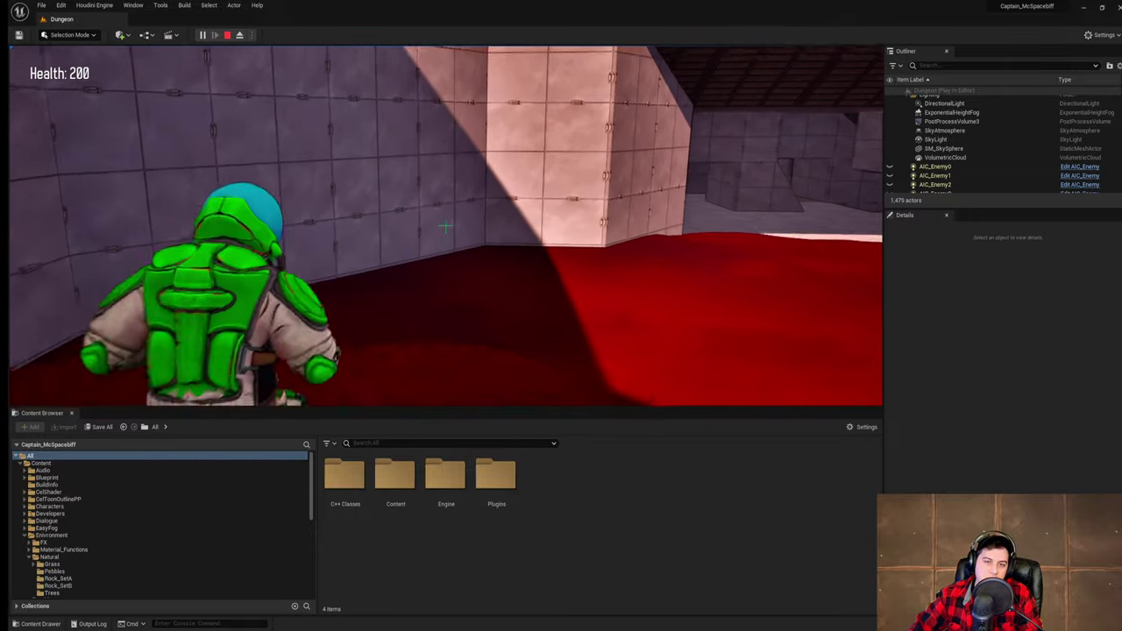
- Play-test the route from the red landscape through the building and up the ramp into the tape-computer room
key("w")
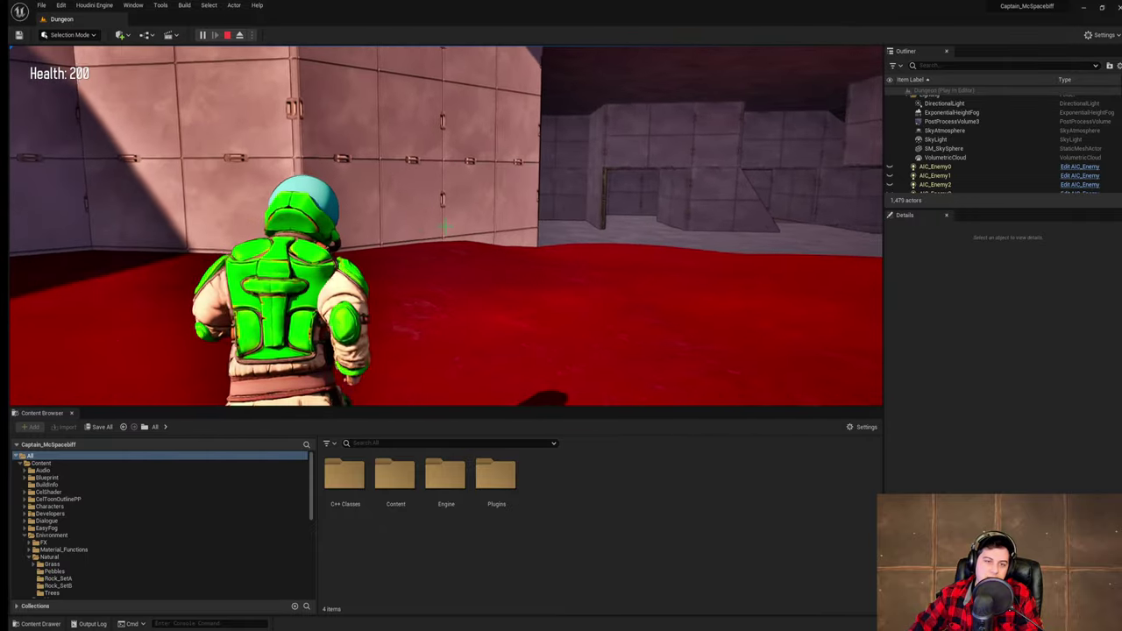
key("w")
key("w")
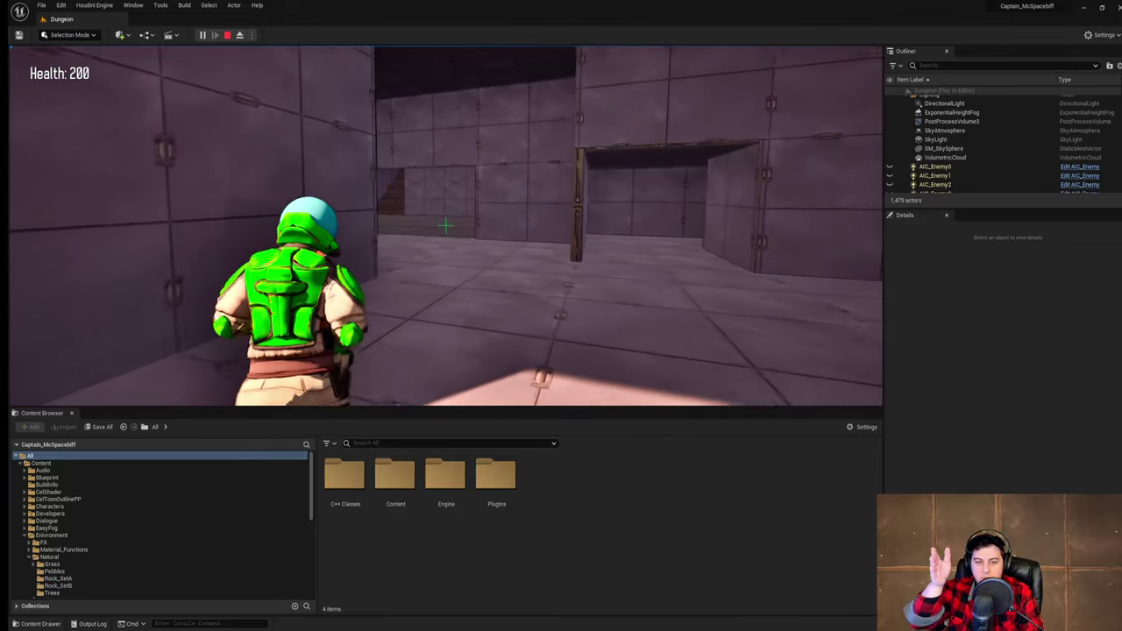
key("w")
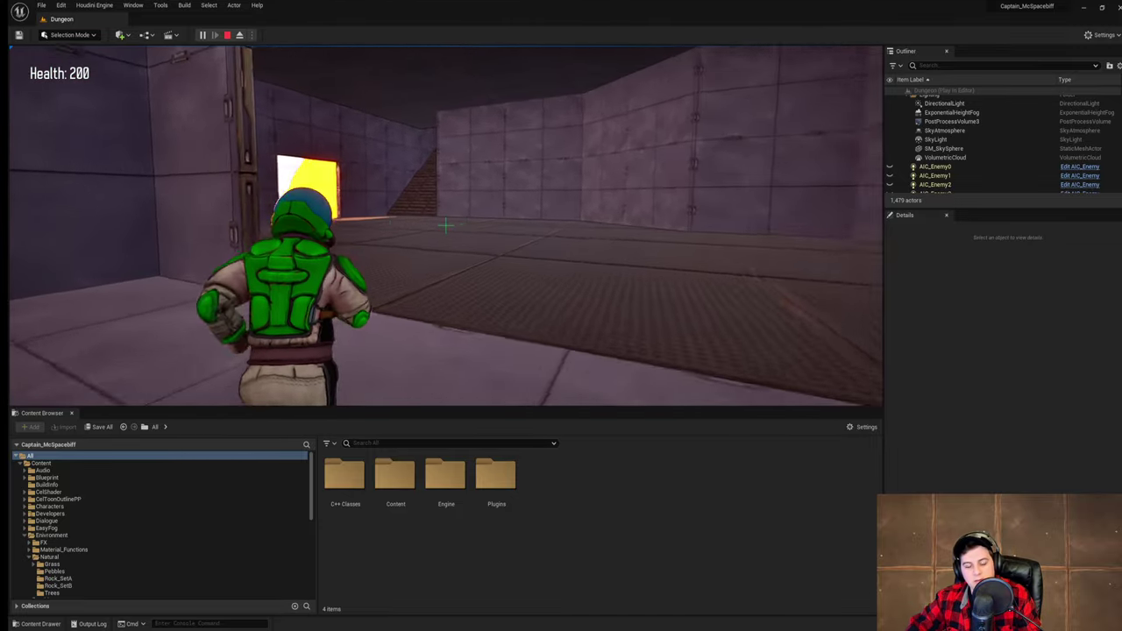
key("w")
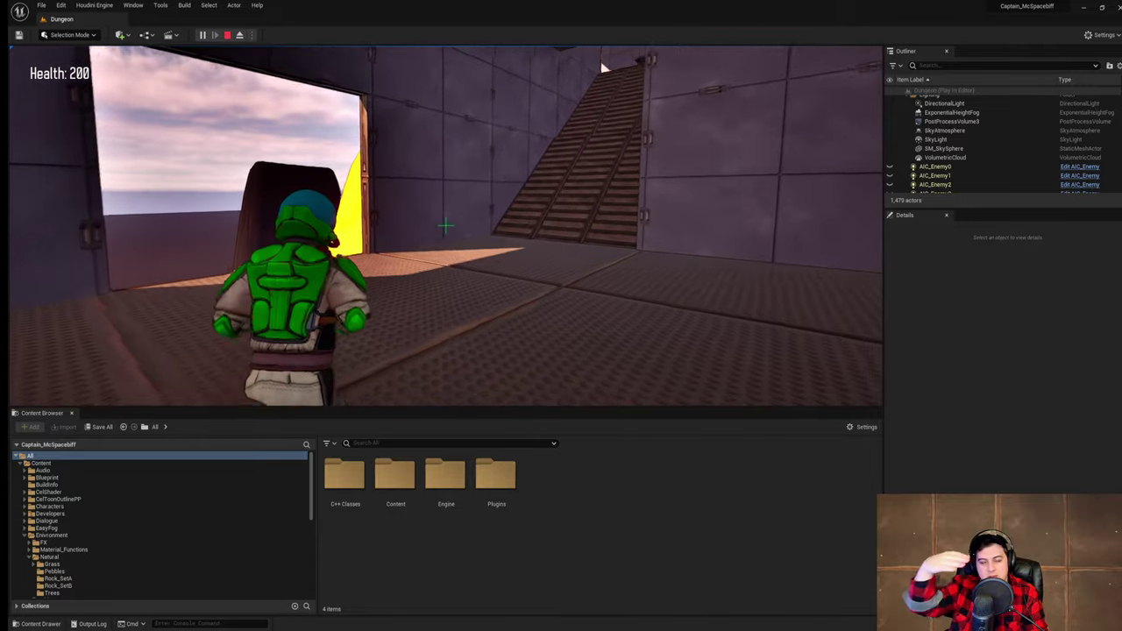
key("w")
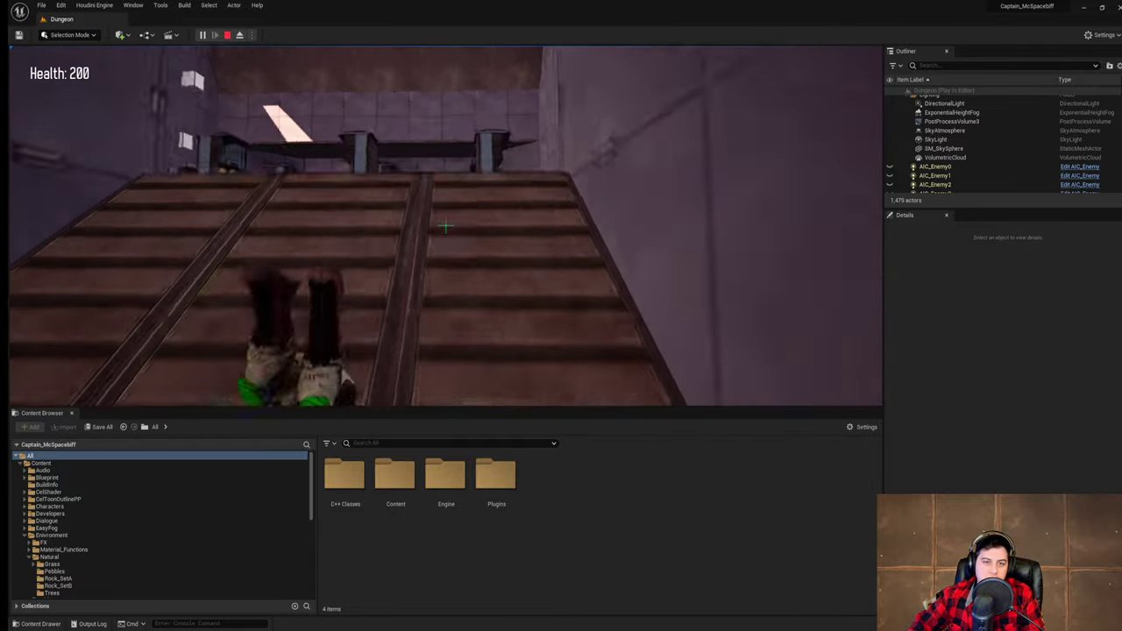
key("w")
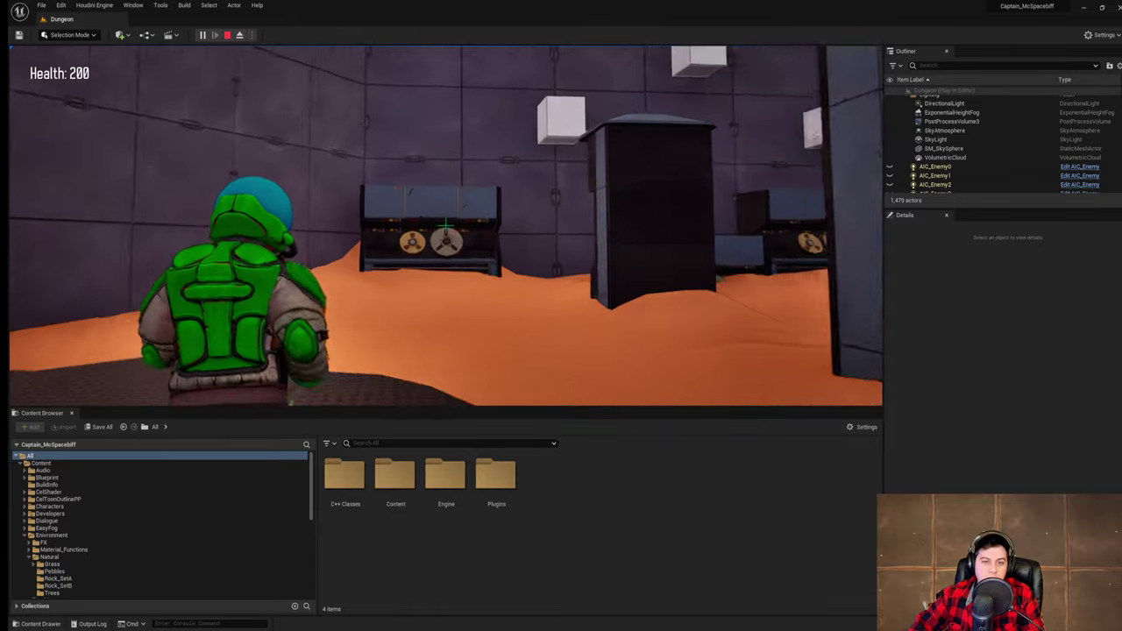
- Run through the orange-sand tape-computer room, back down the ramp and out to the red landscape
key("w")
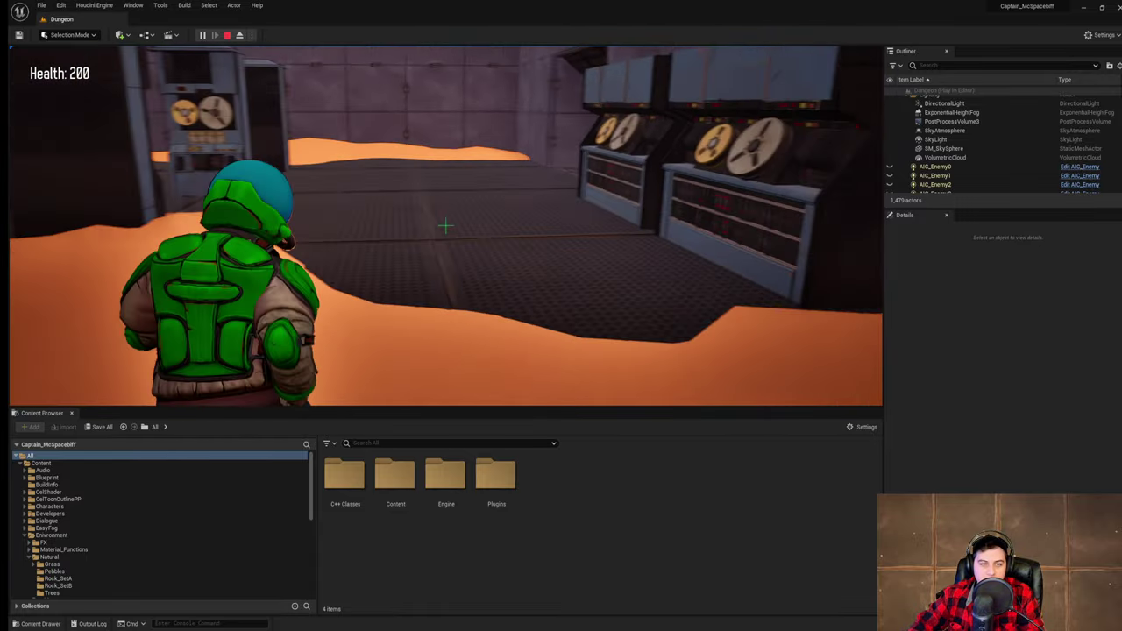
key("w")
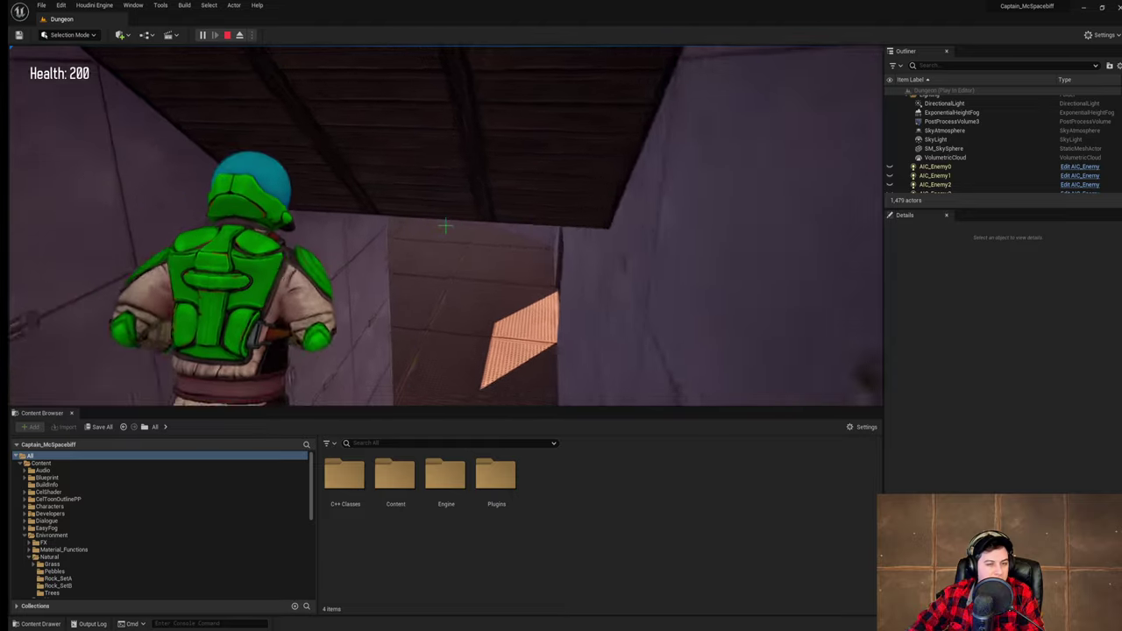
key("w")
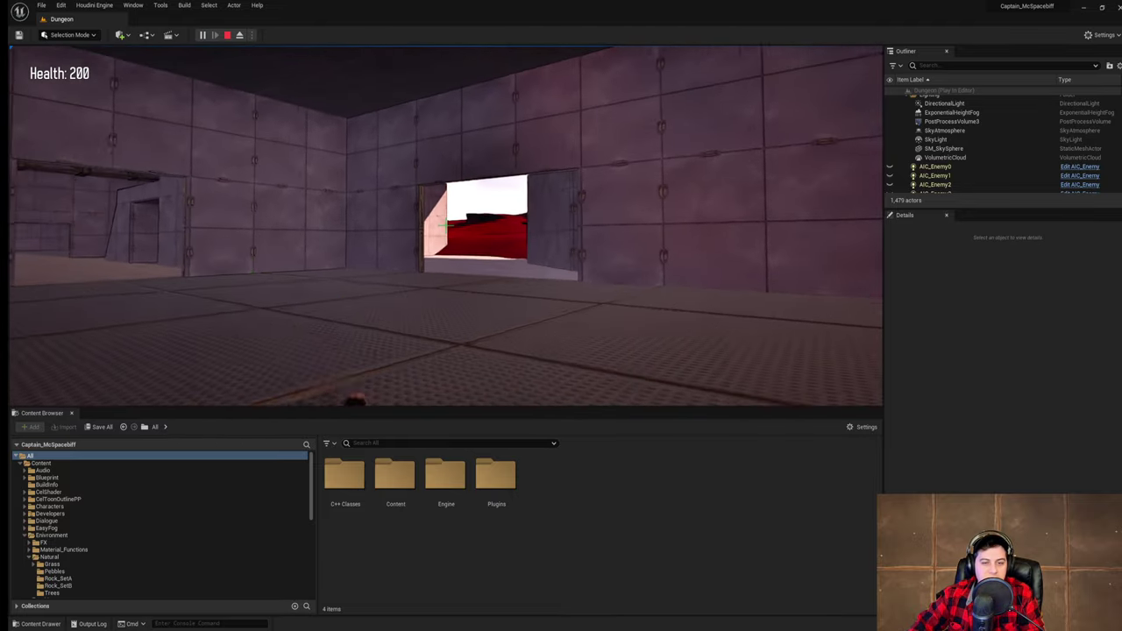
key("w")
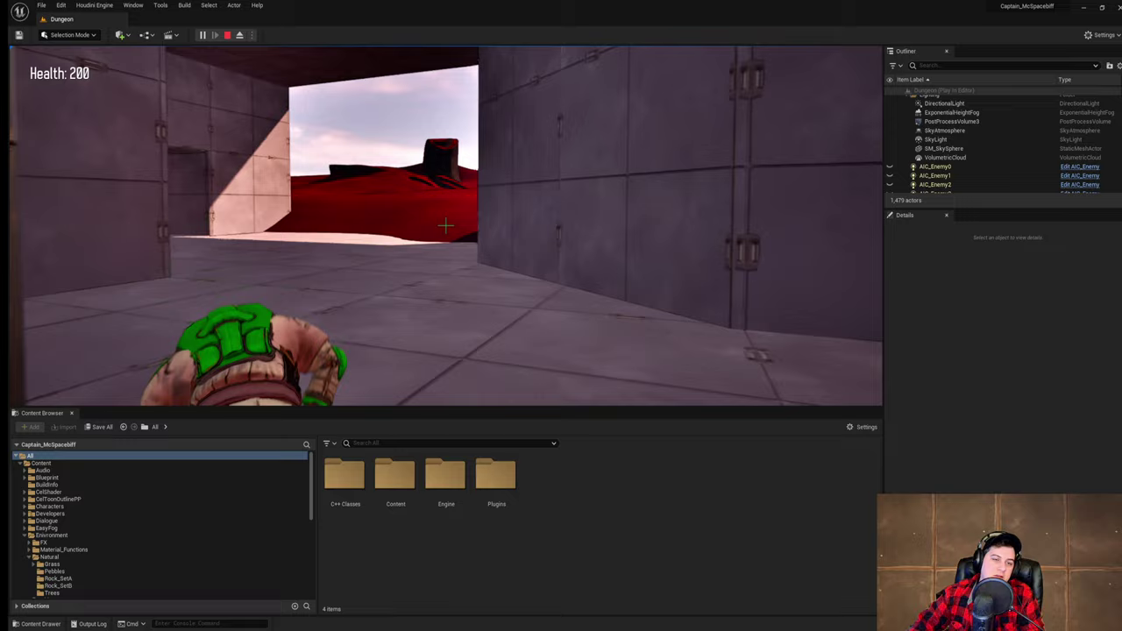
key("w")
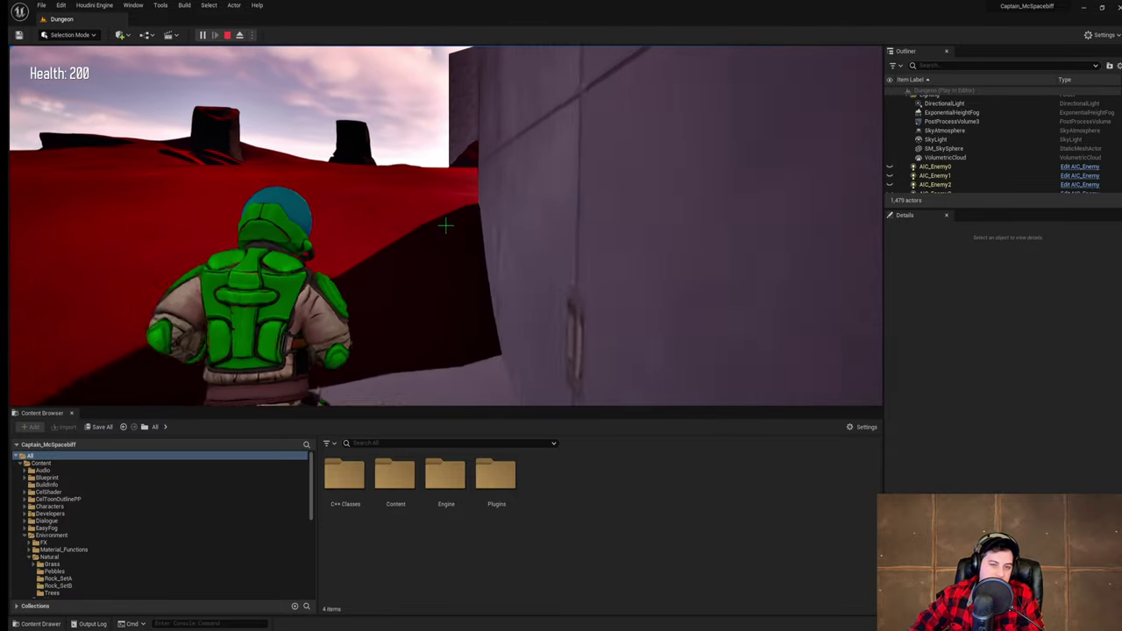
- Play-test the route from the building's corner across the red ground to the shadowed boulders along the wall
key("w")
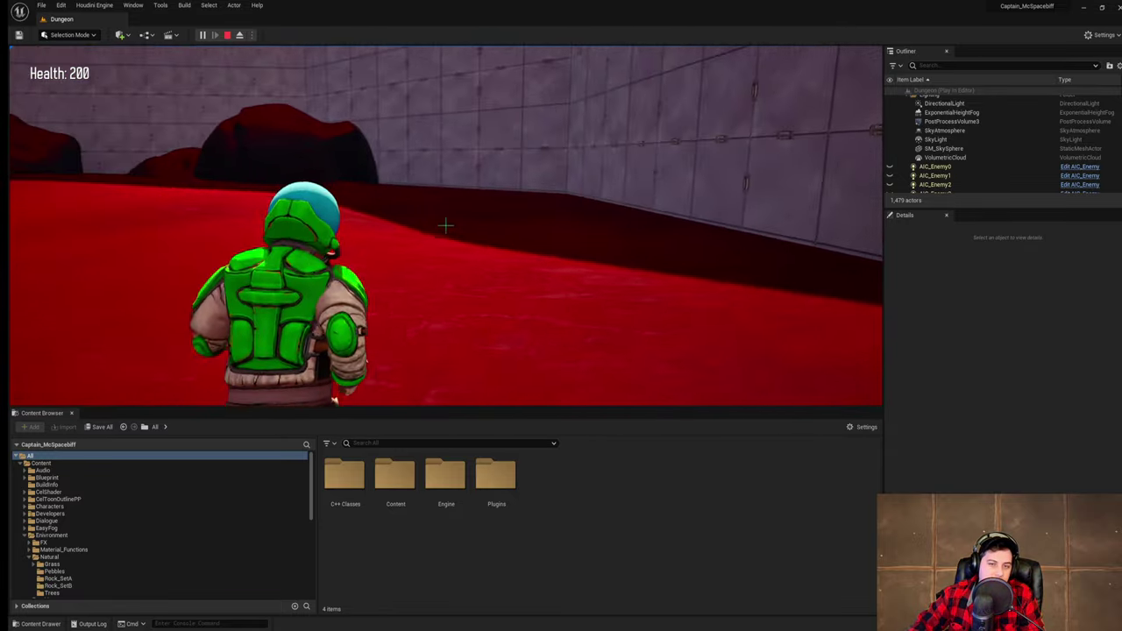
key("w")
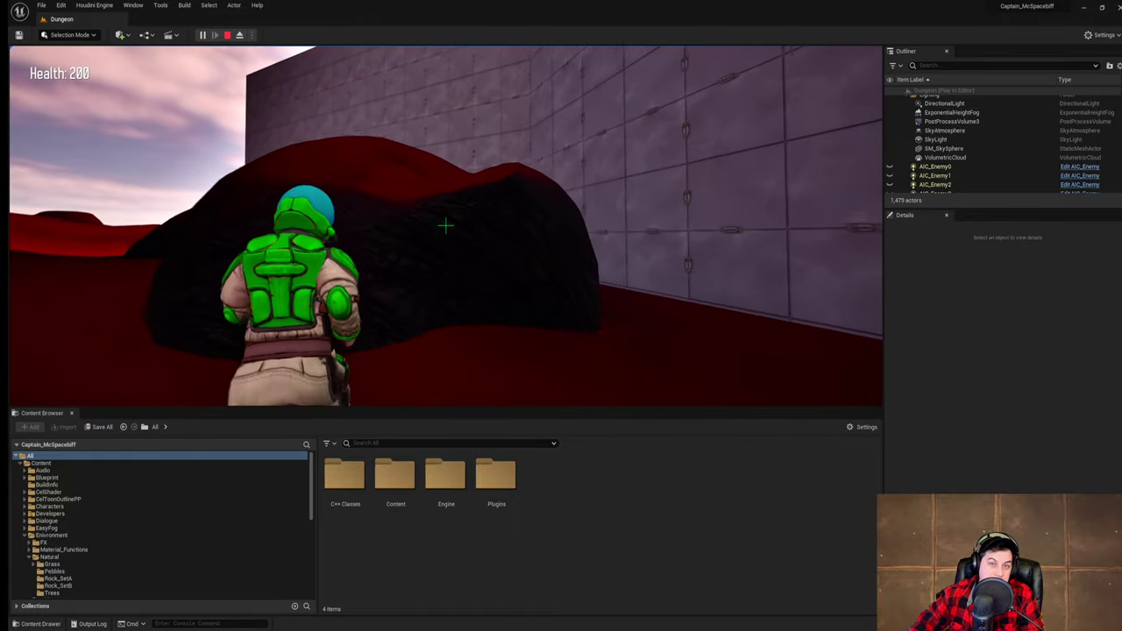
key("w")
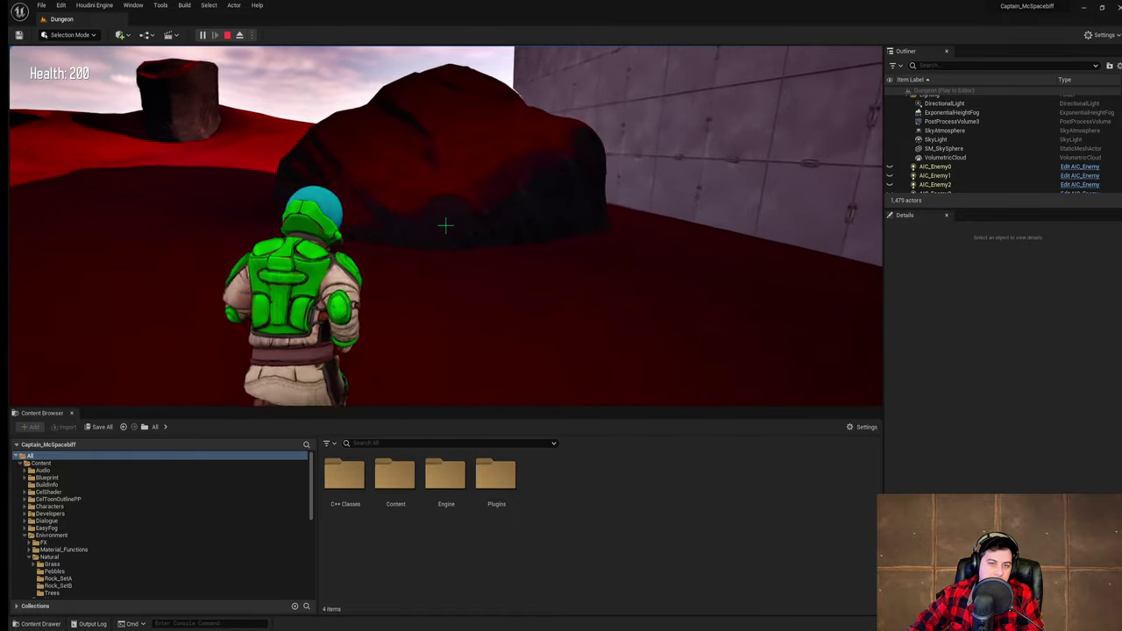
key("w")
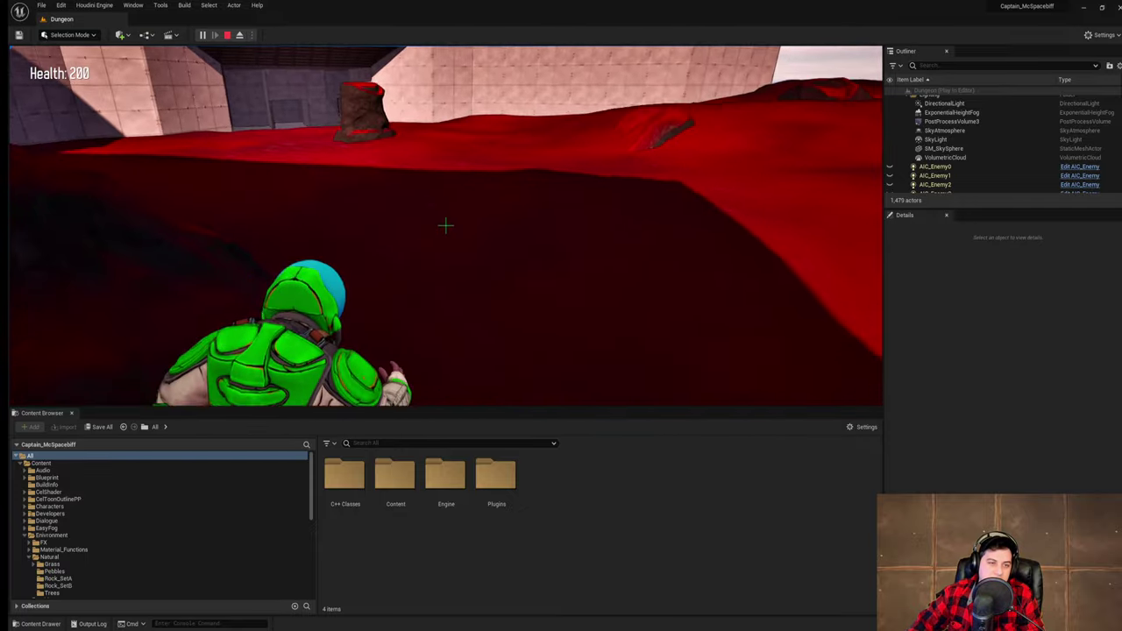
key("w")
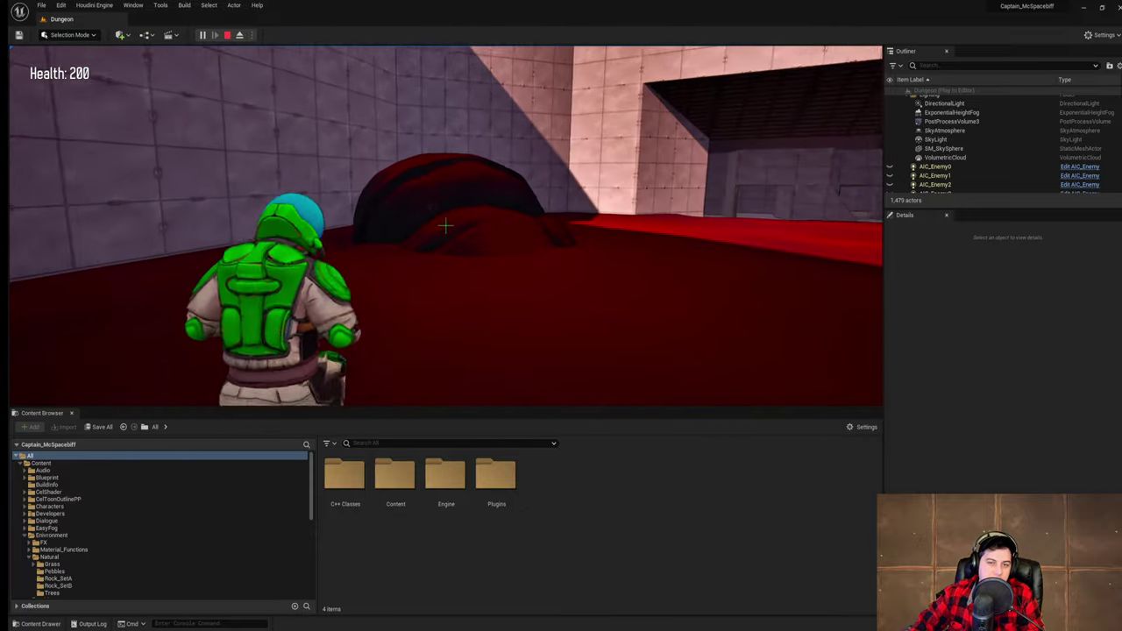
key("w")
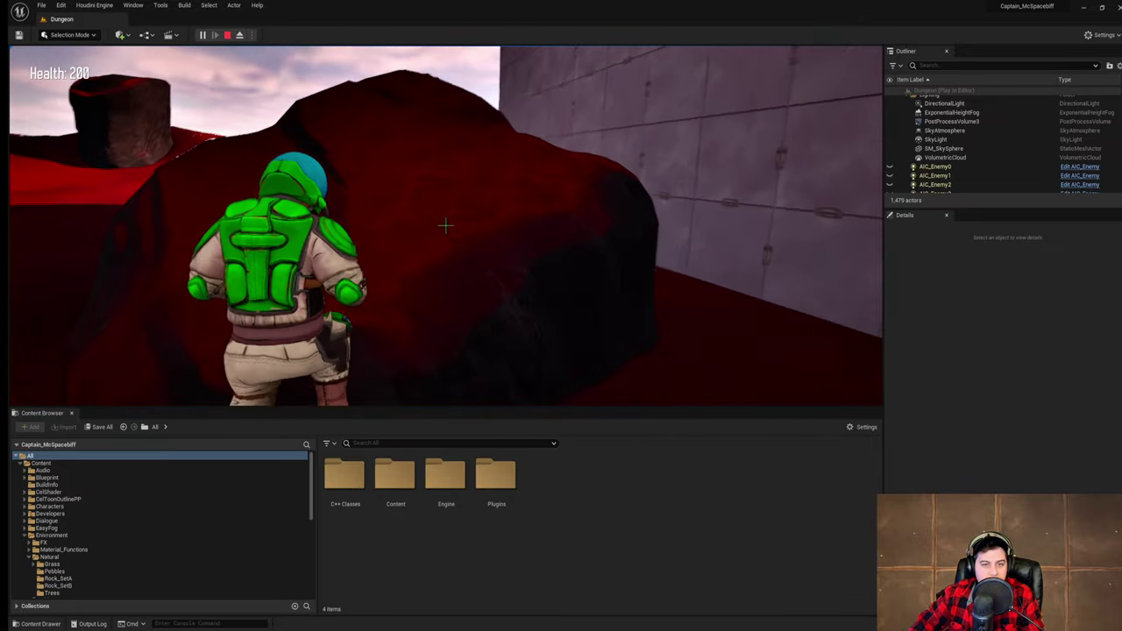
- Run back and forth between the two shadowed boulders, climb over the low one, and end the play session
key("w")
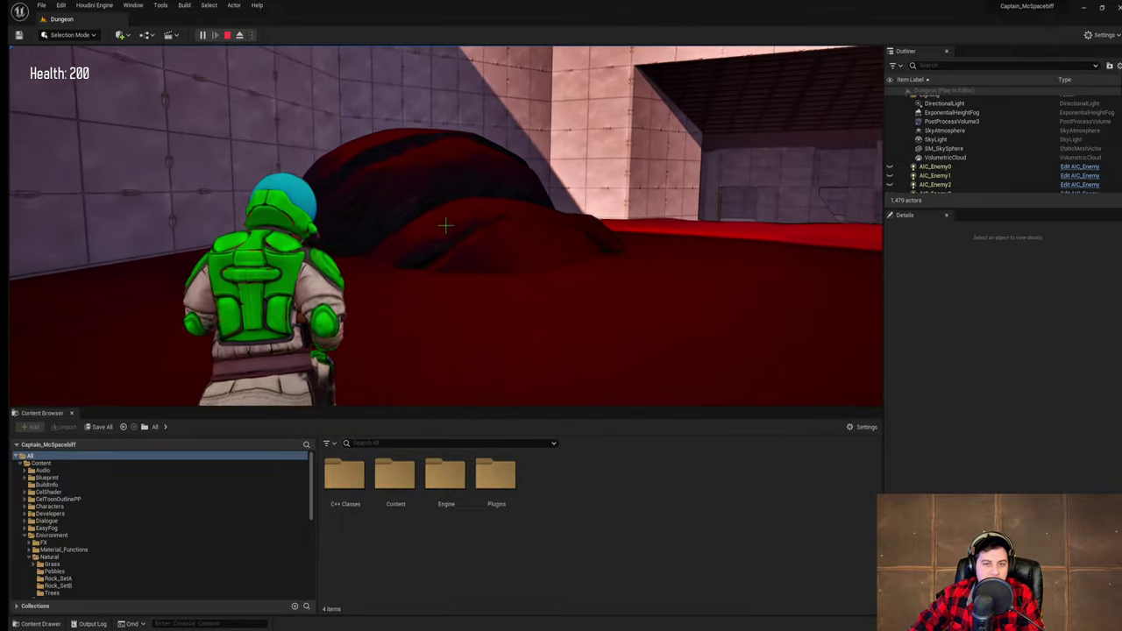
key("w")
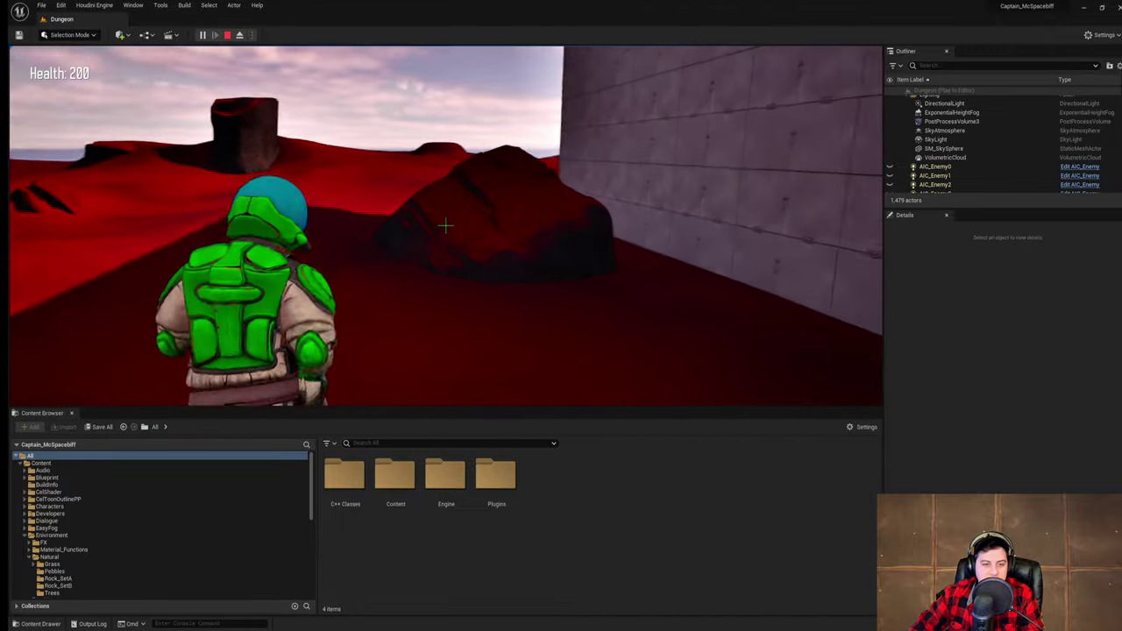
key("w")
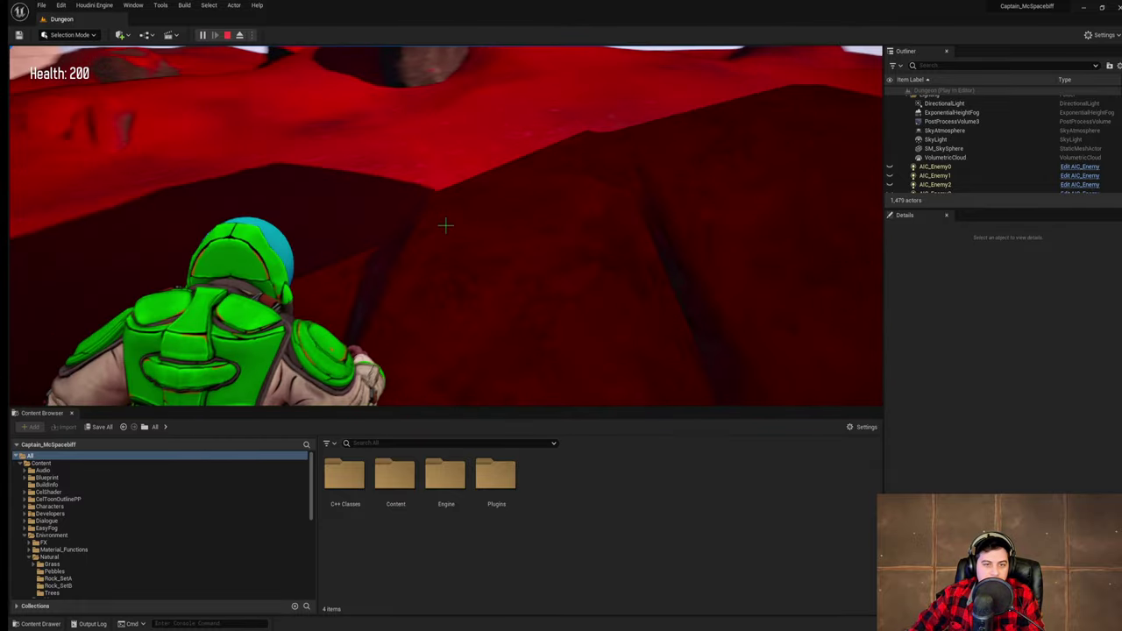
key("w")
key("w")
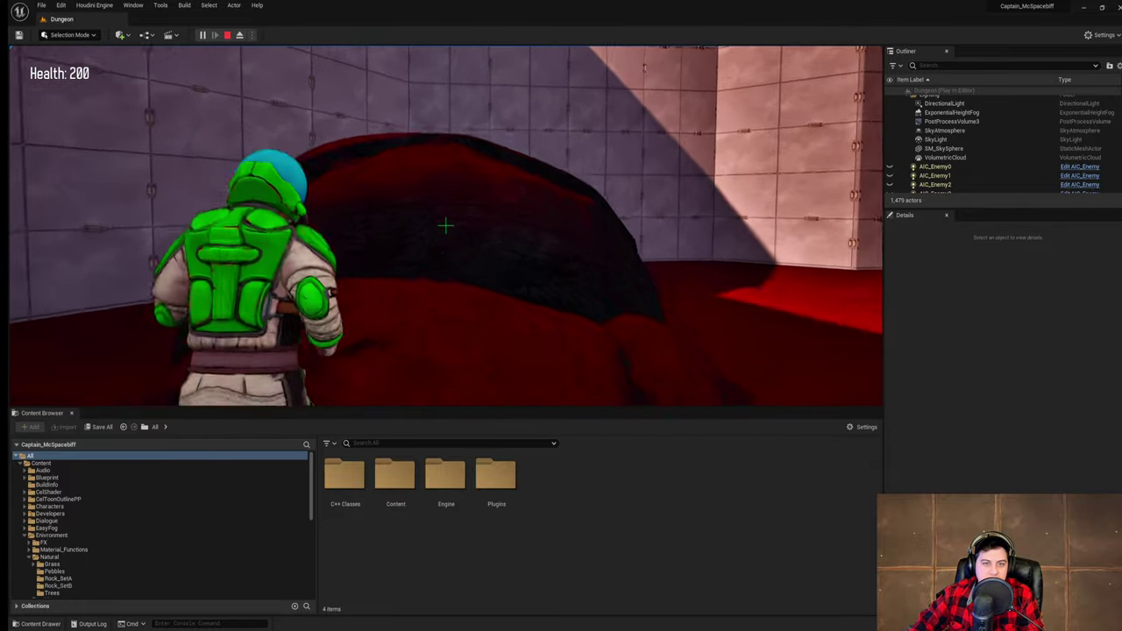
key("Escape")
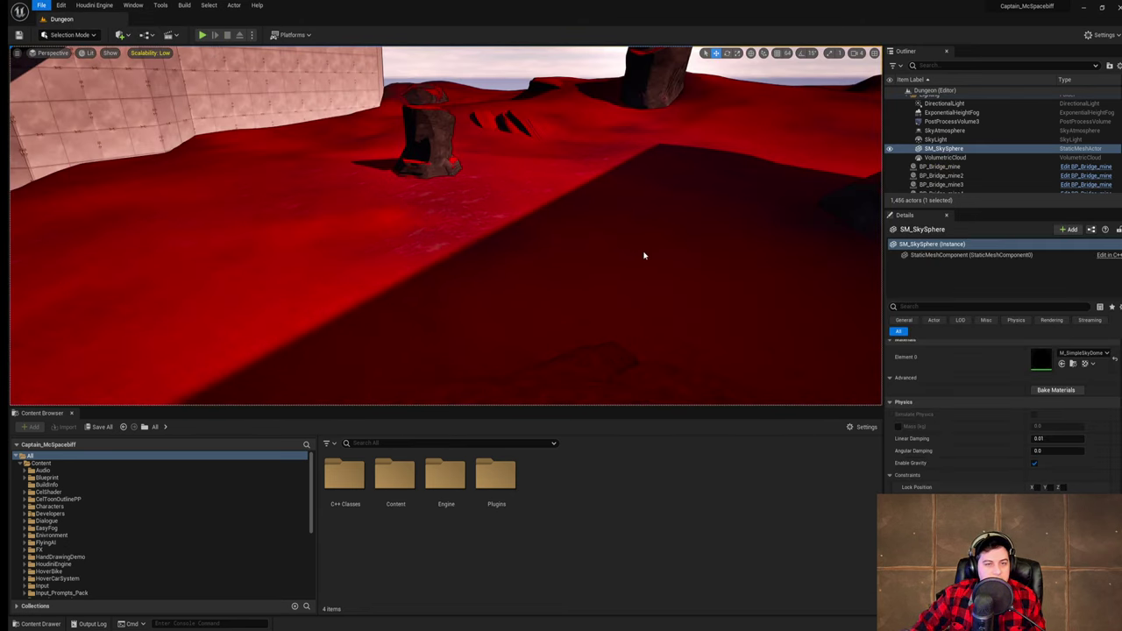
- Start a new play session from the shadowed ground beside the wall boulders, facing the open red landscape
right_click_drag(445, 226, 575, 171)
key("w")
key("a")
key("s")
key("d")
right_click_drag(205, 100, 196, 100)
key("w")
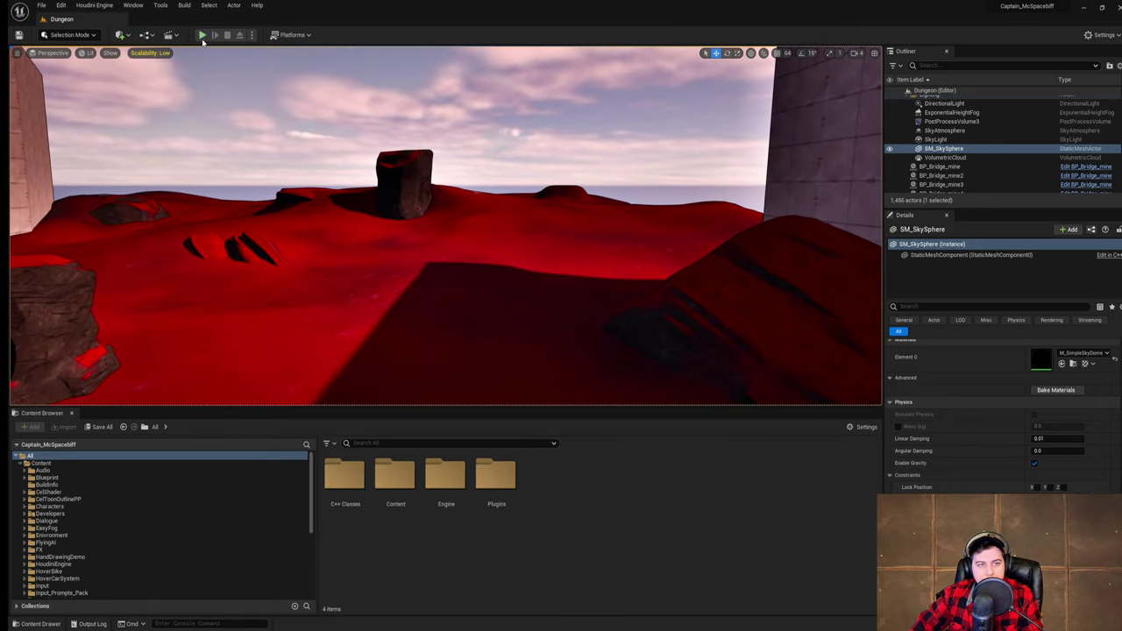
key("alt+p")
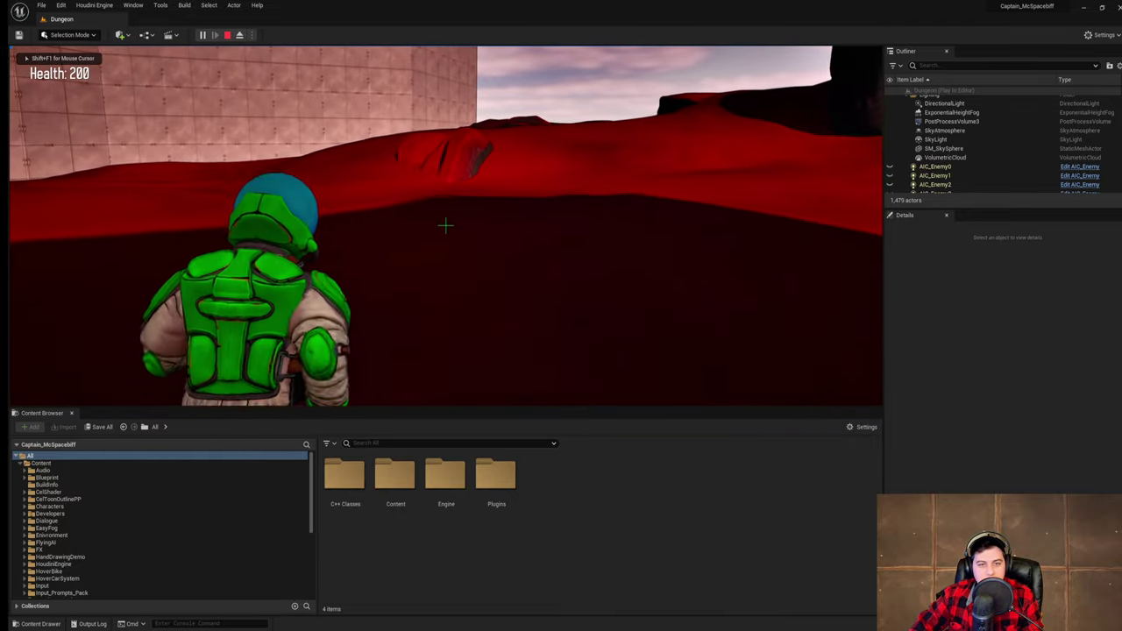
- Play-test the open red landscape, running past the dark ledge and pillar rocks and looping back toward the building
key("w")
key("w")
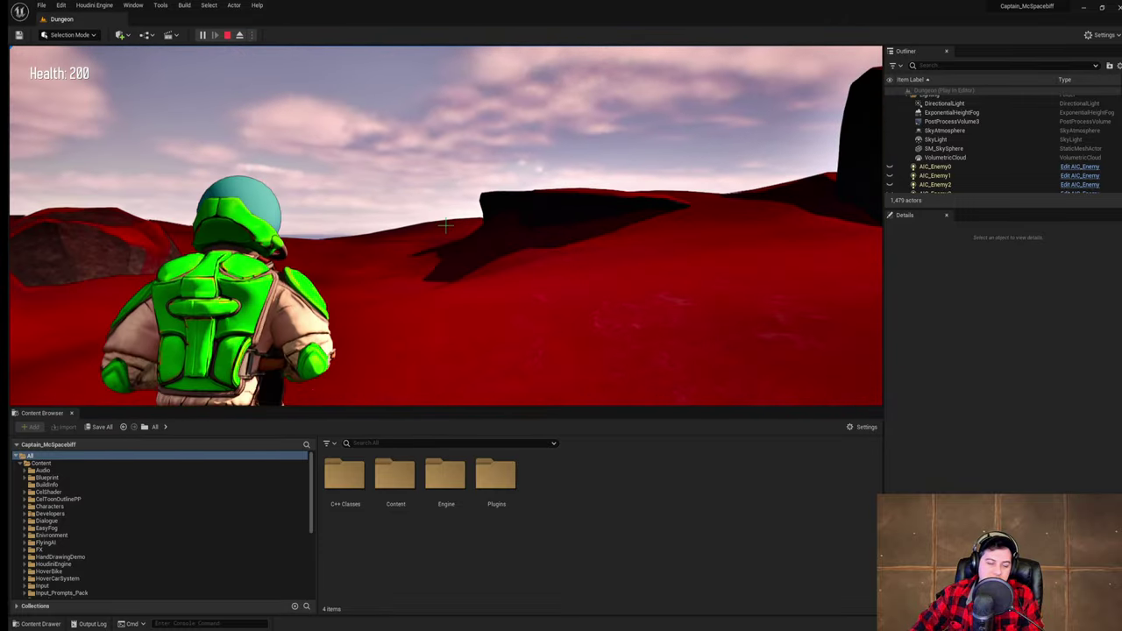
key("w")
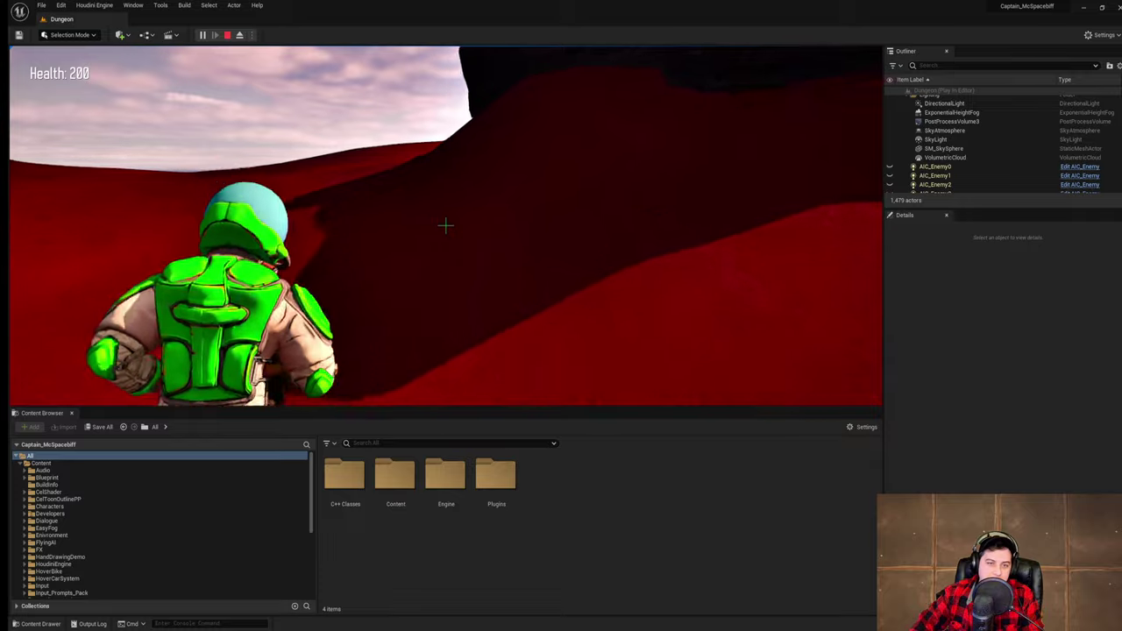
key("w")
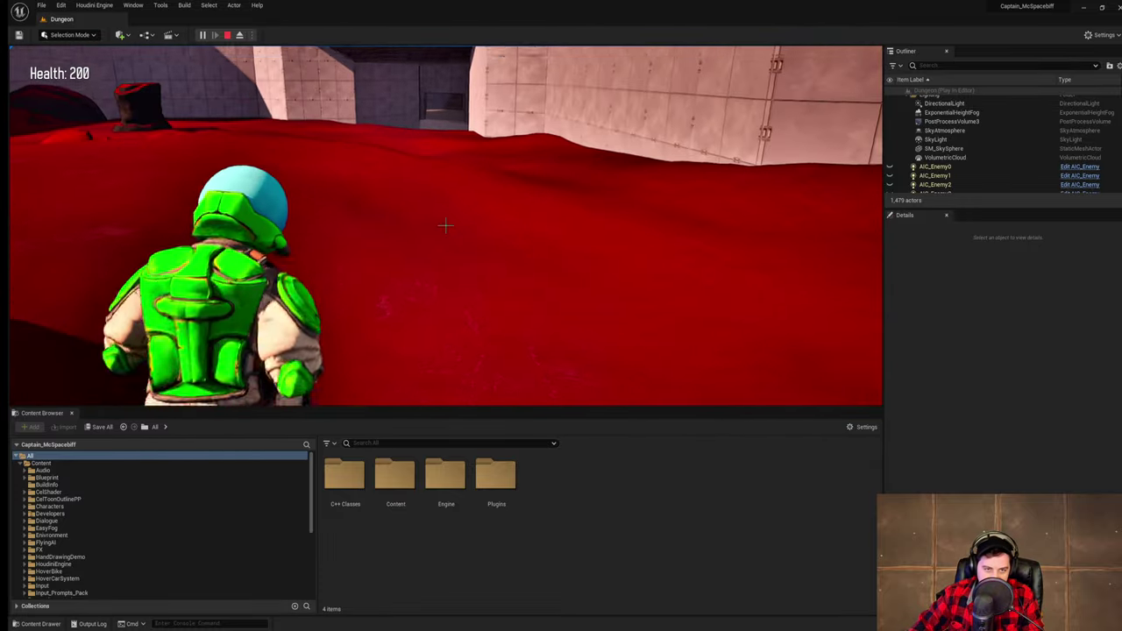
key("w")
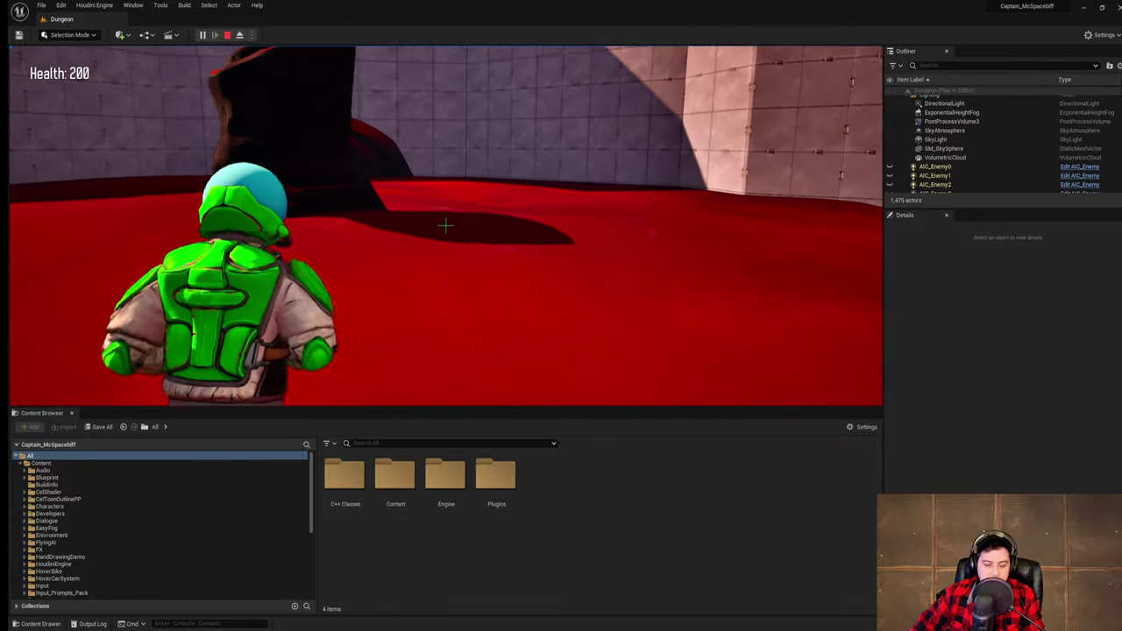
key("w")
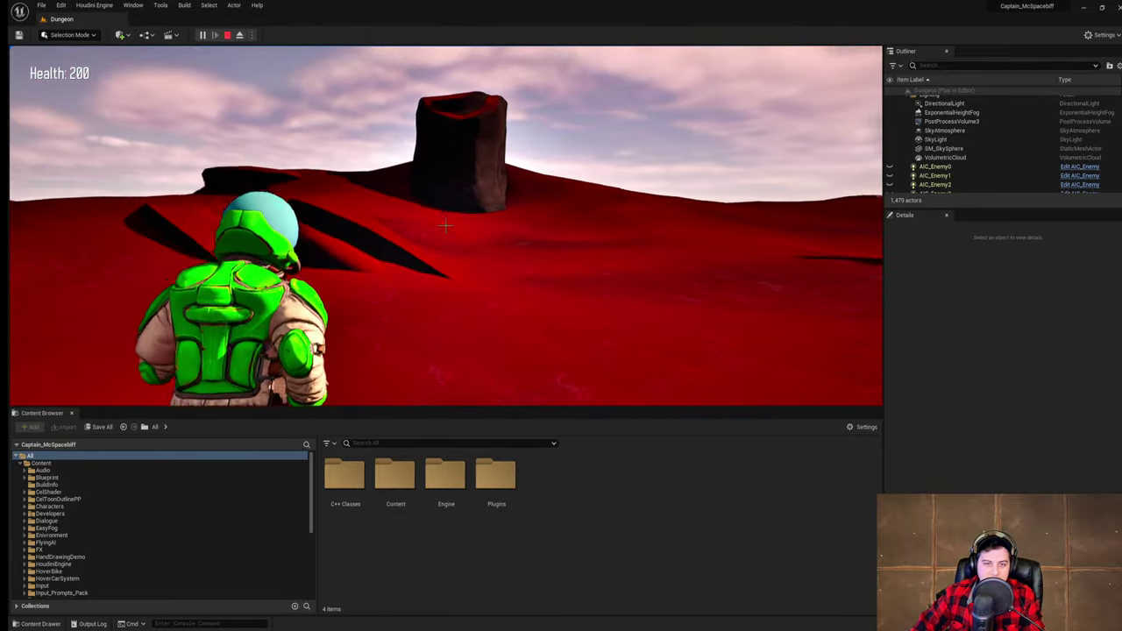
- Run circuits around the shadowed boulders beside the wall and jump between them to test the cover
key("w")
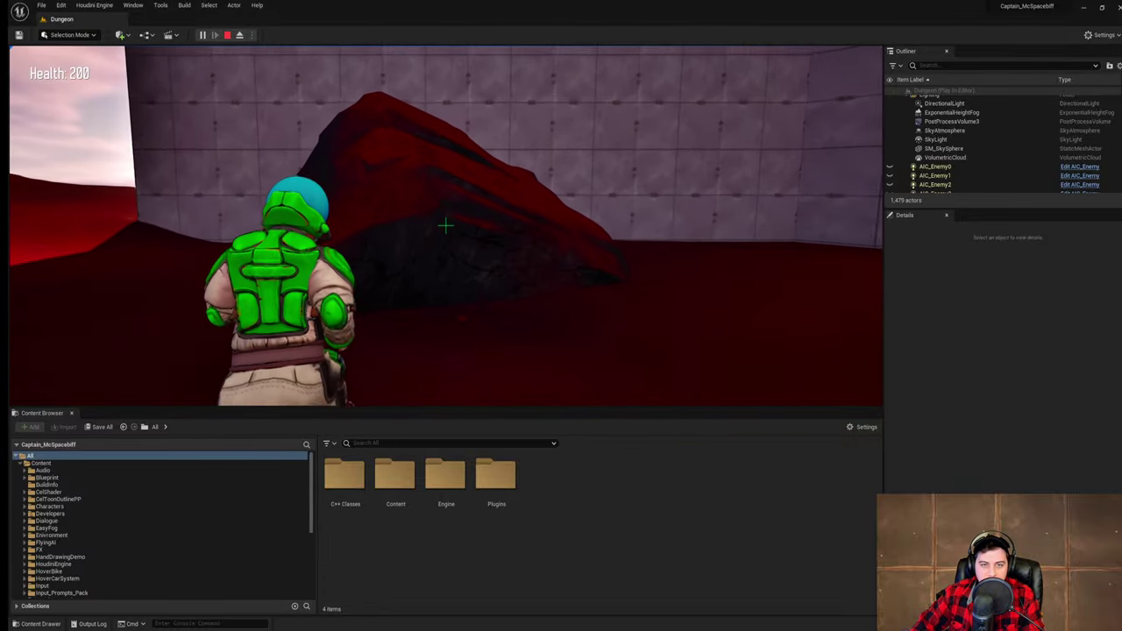
key("w")
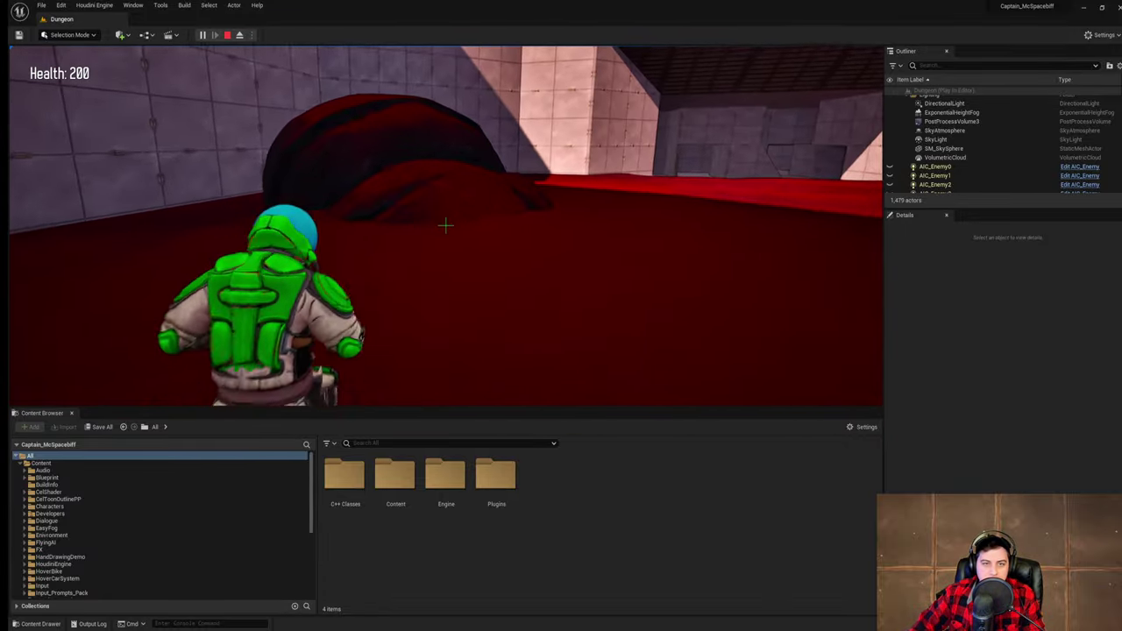
key("w")
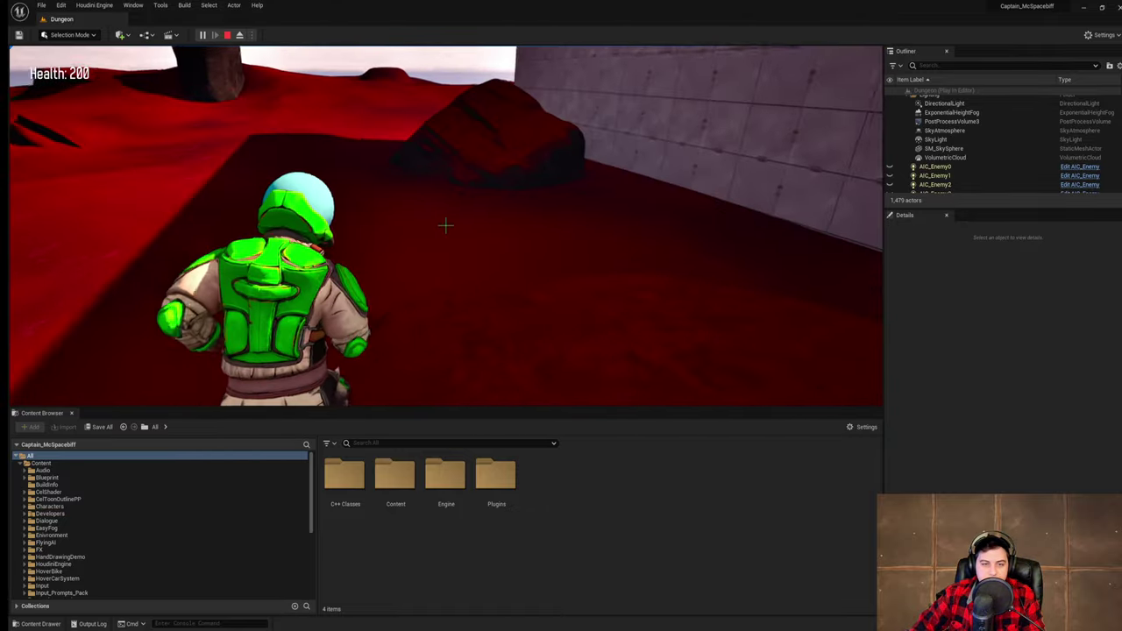
key("w")
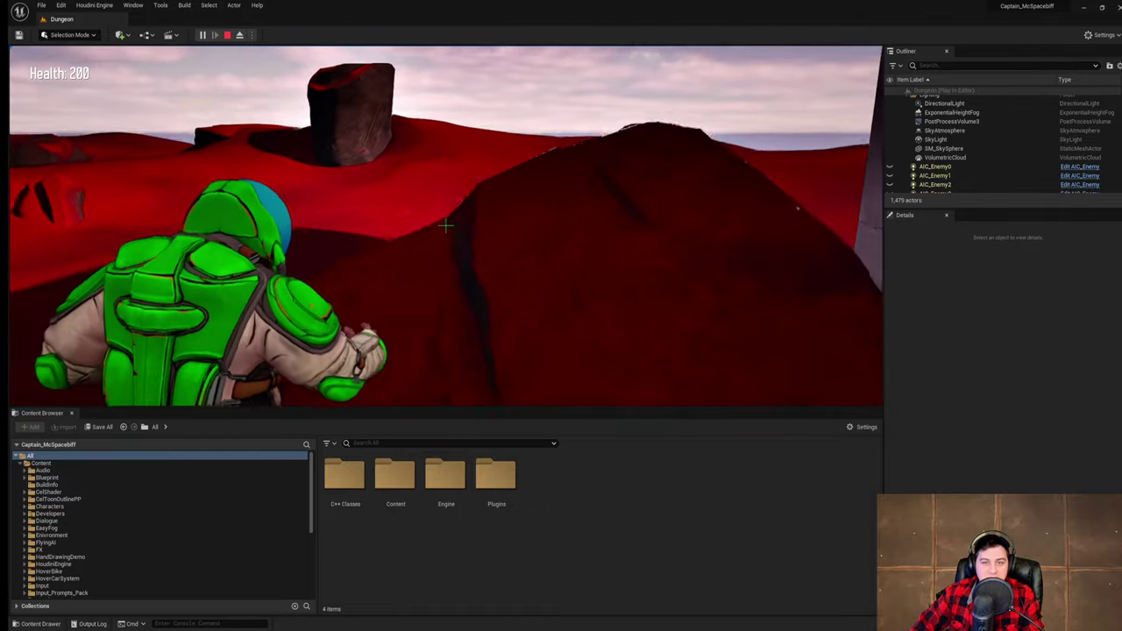
key("w")
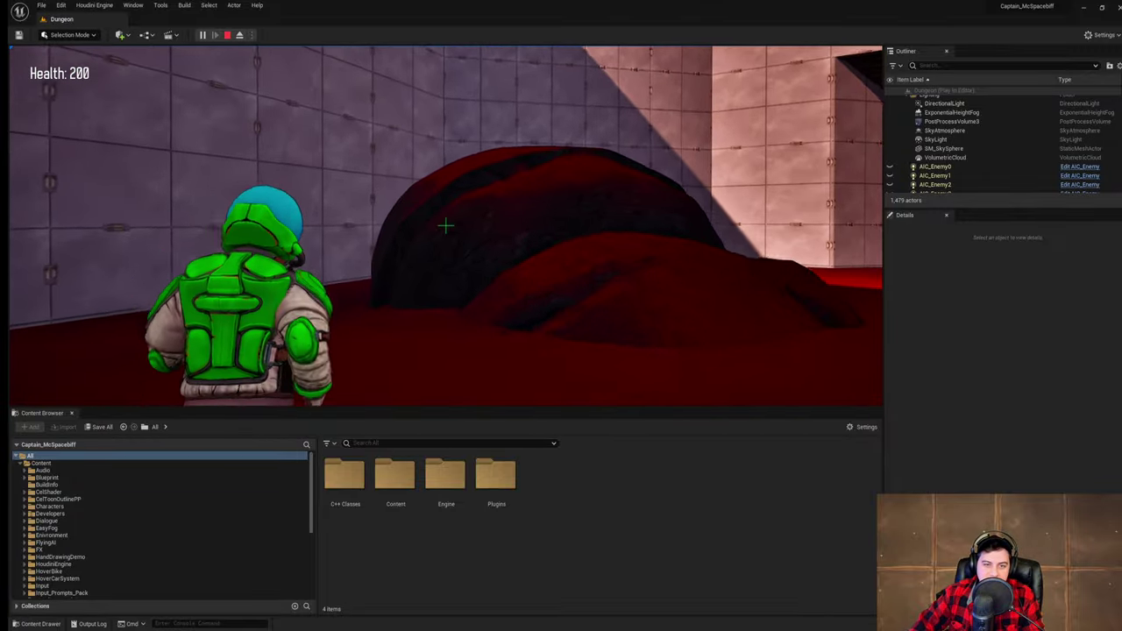
key("w")
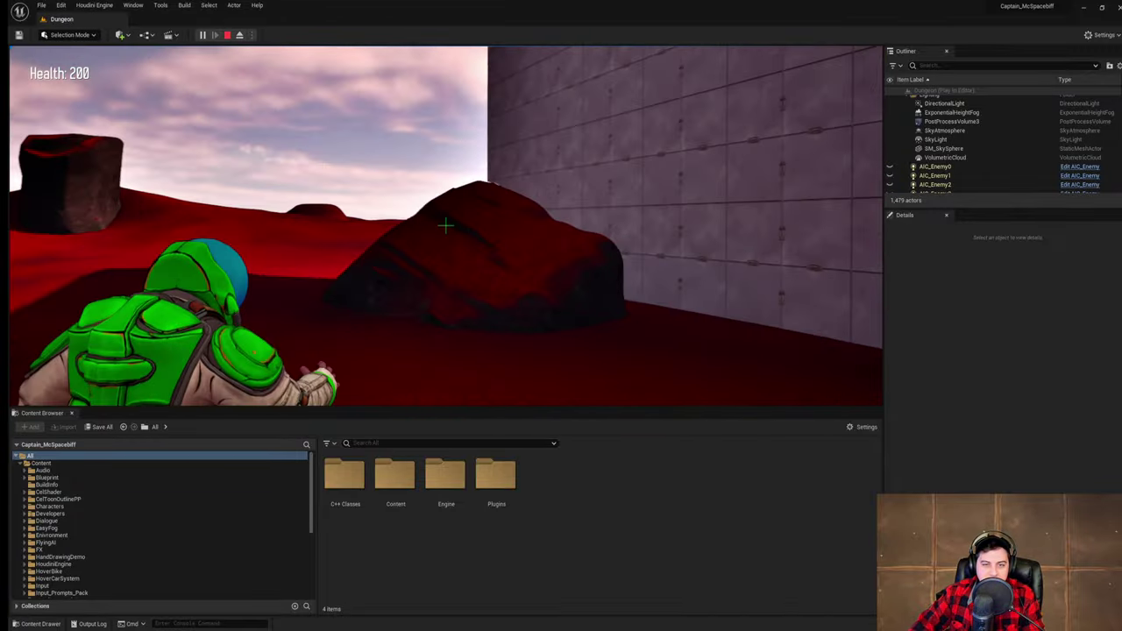
key("space")
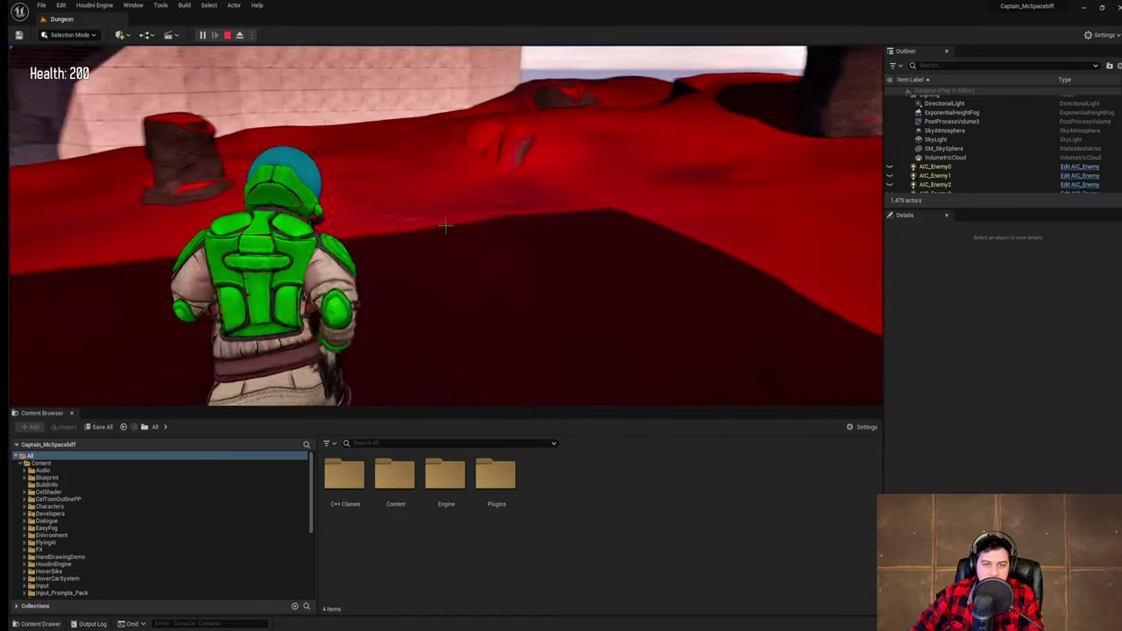
- Finish the run over the low boulder facing the open landscape, end the play session, and save the current level
key("w")
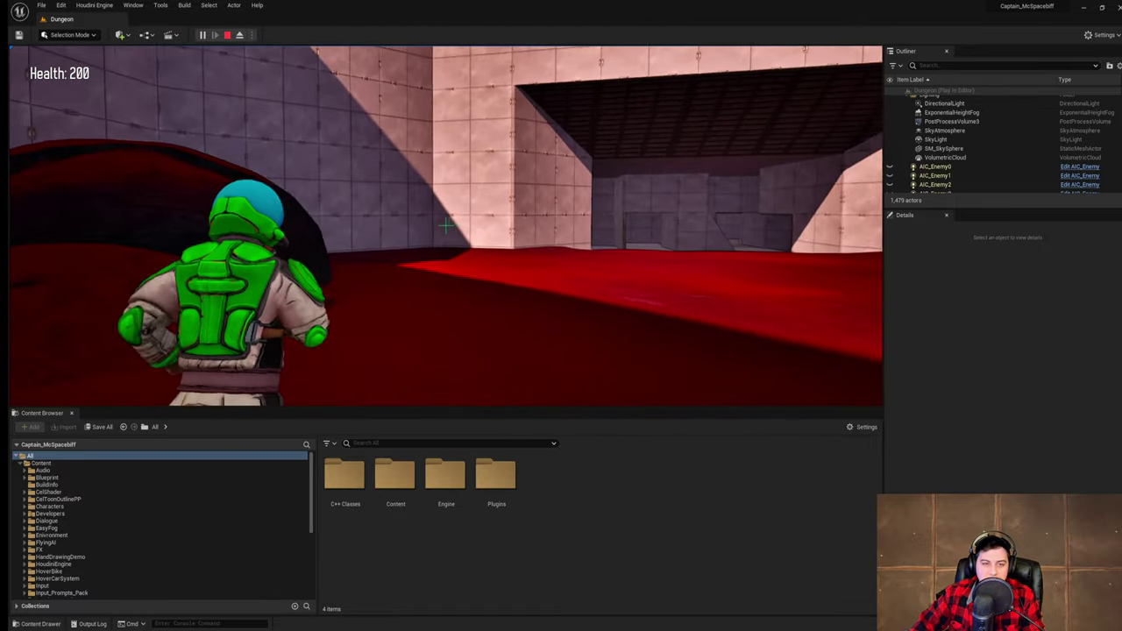
key("w")
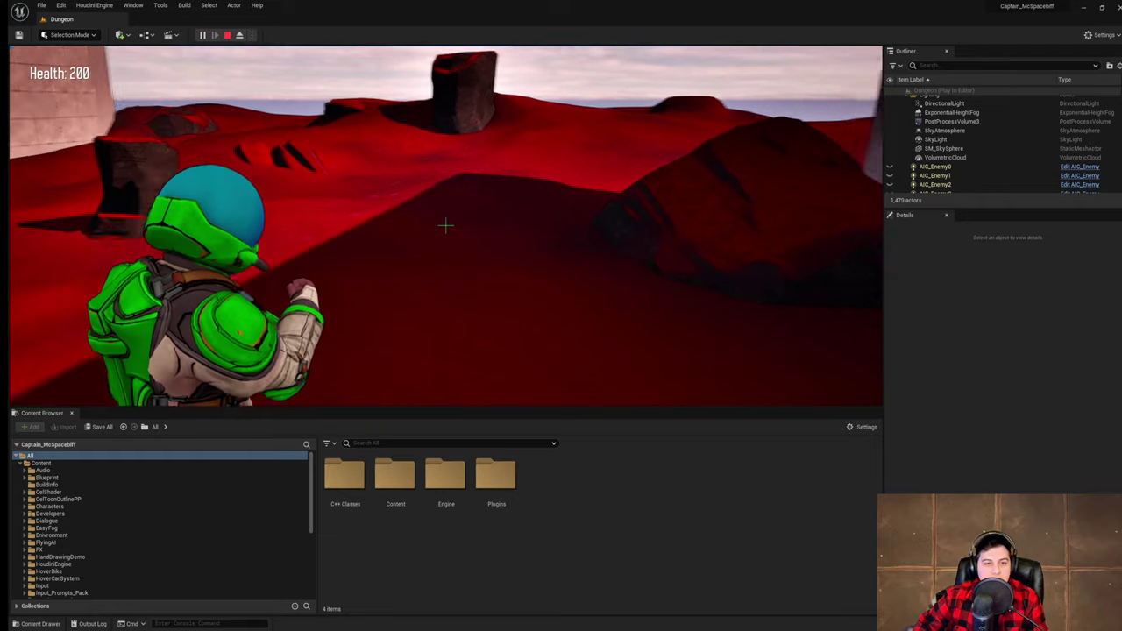
key("w")
key("w")
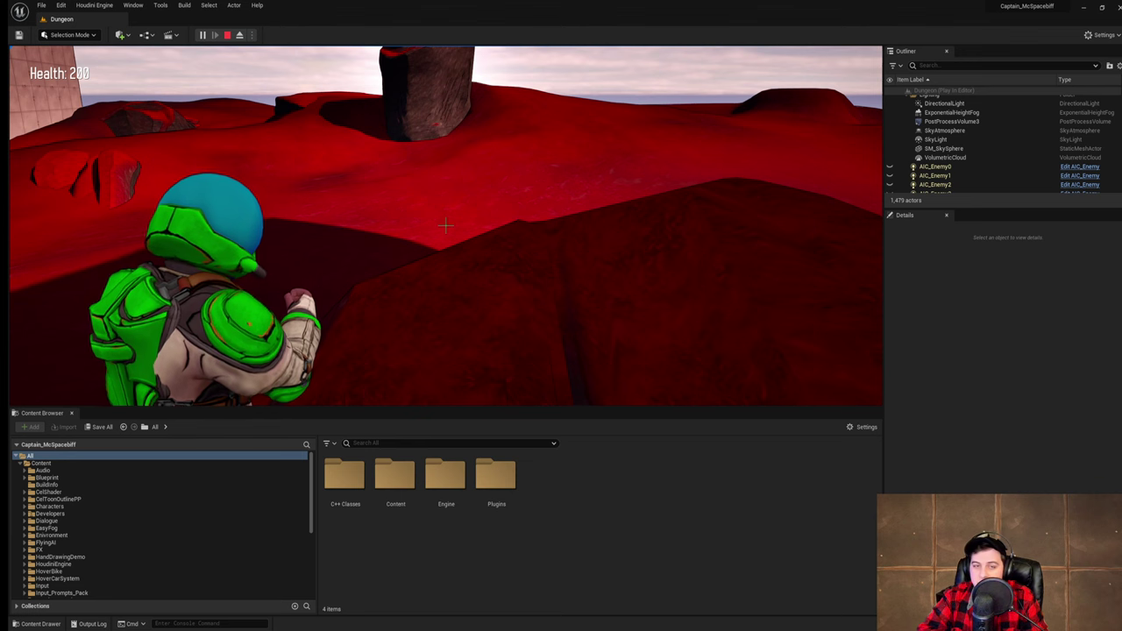
key("Escape")
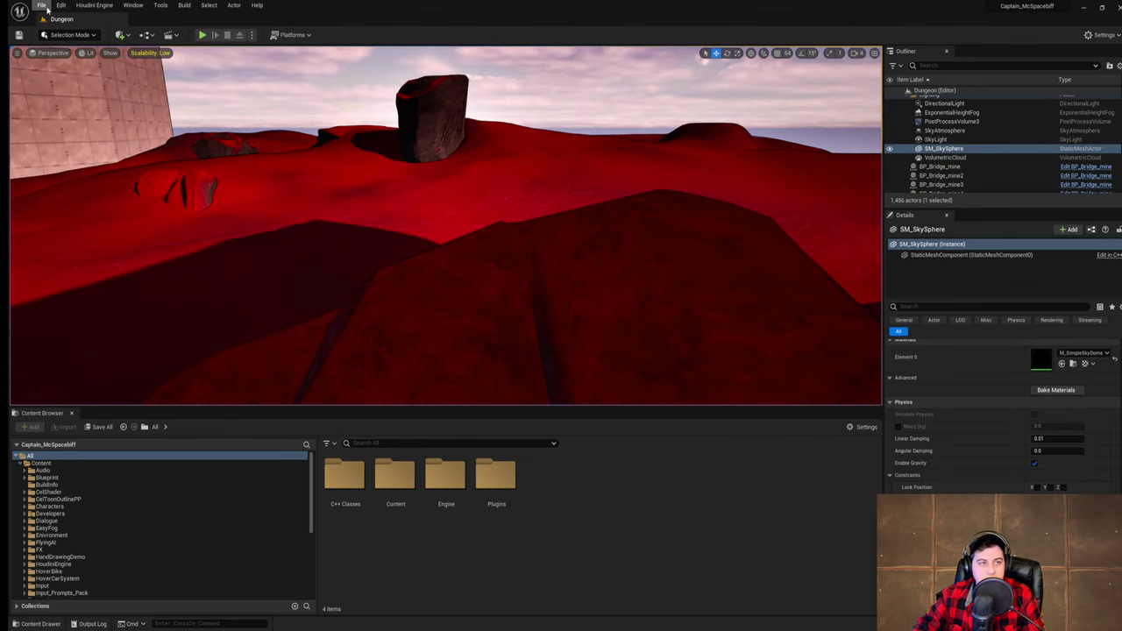
left_click(41, 5)
left_click(103, 87)
- Examine the red terrain out to the mound with the dark hole near the outer wall, and save the current level
right_click_drag(492, 227, 398, 147)
key("w")
key("s")
key("w")
key("w")
key("s")
key("d")
key("w")
key("s")
key("a")
key("d")
key("a")
key("a")
key("a")
key("w")
left_click(41, 7)
left_click(81, 86)
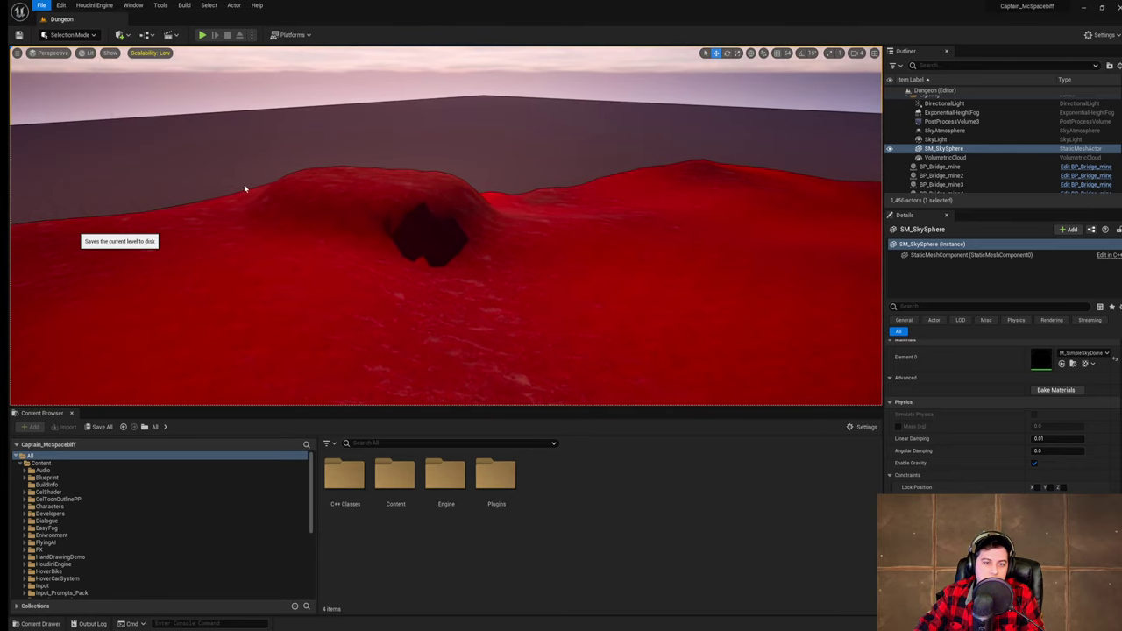
- Switch to Landscape mode and smooth the terrain around the mound's dark hole with the Smooth tool
left_click(49, 35)
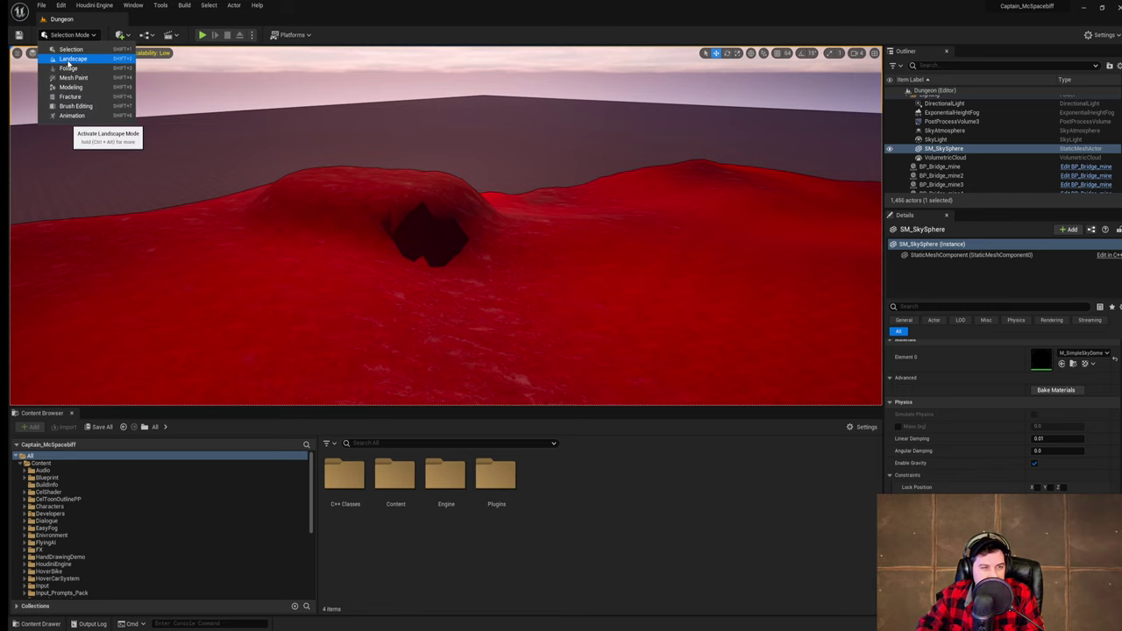
left_click(68, 60)
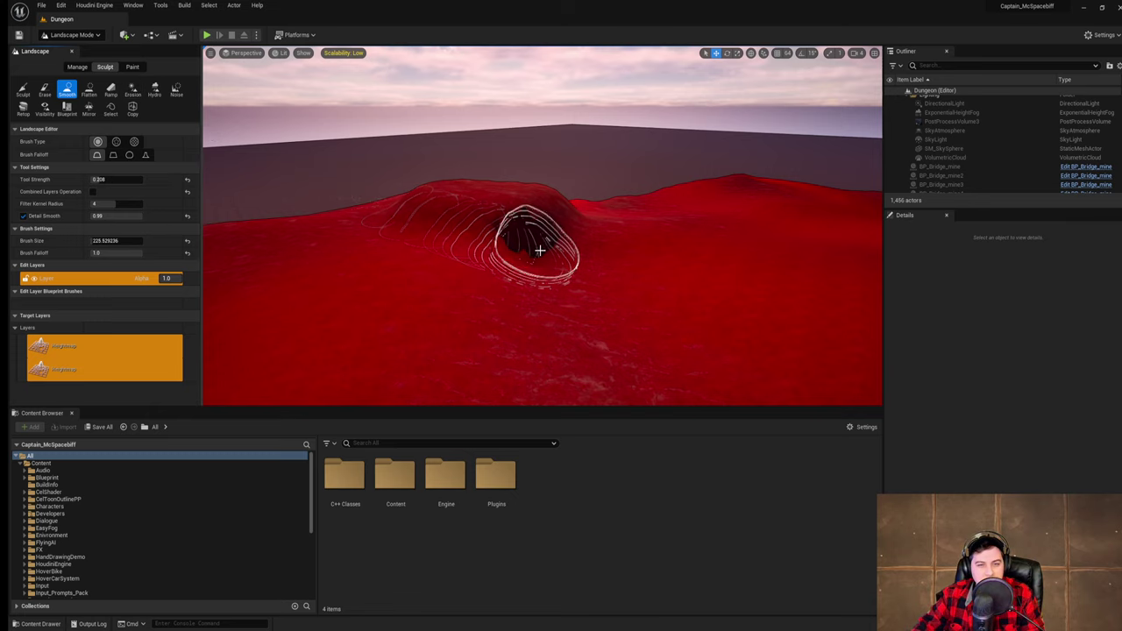
mouse_move(538, 248)
left_mouse_down()
mouse_move(541, 218)
mouse_move(558, 243)
left_mouse_up()
- Inspect the rock layout of the red landscape from above and save the current level
right_click_drag(565, 249, 562, 279)
key("w")
right_click_drag(561, 207, 465, 232)
right_click_drag(561, 231, 565, 289)
left_click(40, 5)
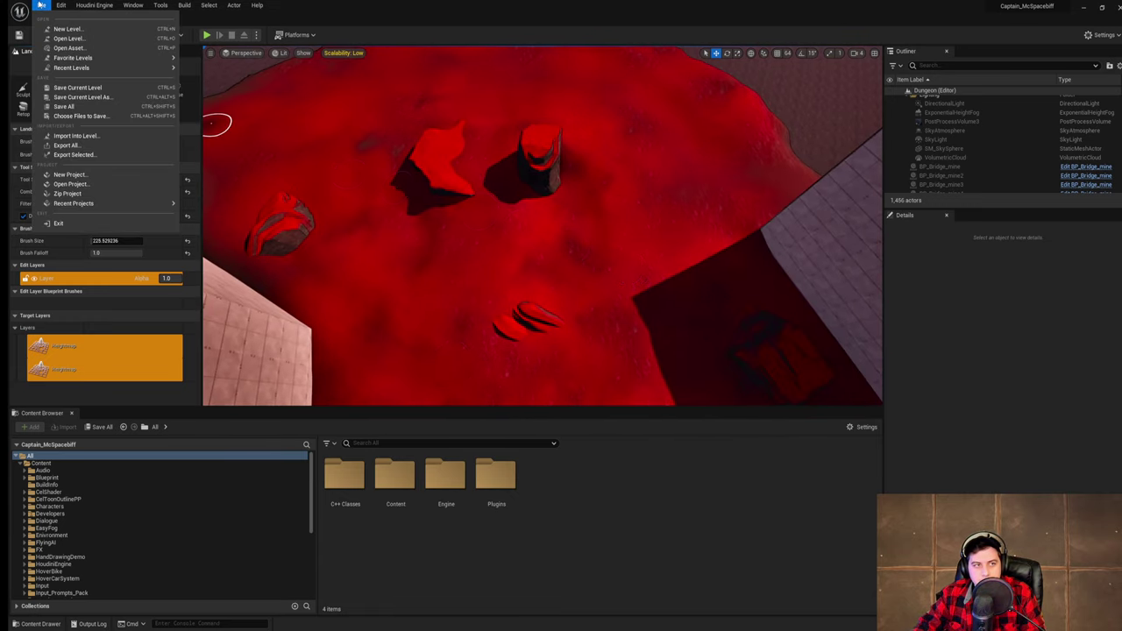
left_click(89, 89)
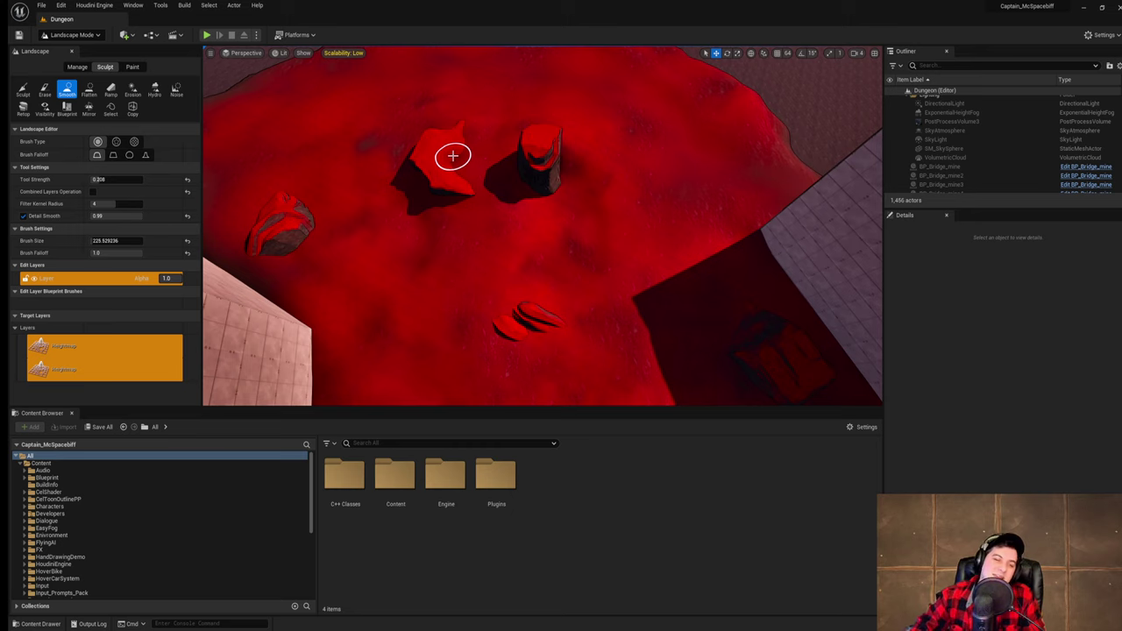
- View the shadowed mound and the building's entrance from ground level, and save the current level
mouse_move(452, 156)
right_mouse_down()
mouse_move(534, 175)
mouse_move(473, 161)
mouse_move(496, 170)
mouse_move(406, 109)
mouse_move(372, 103)
right_mouse_up()
right_click_drag(516, 172, 429, 159)
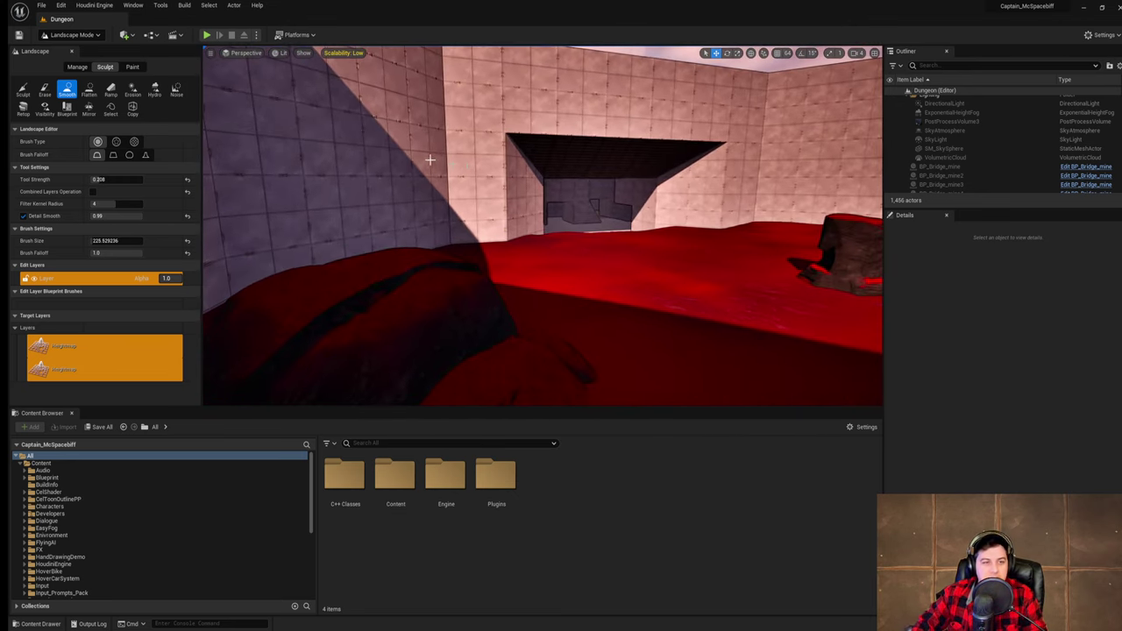
left_click(41, 5)
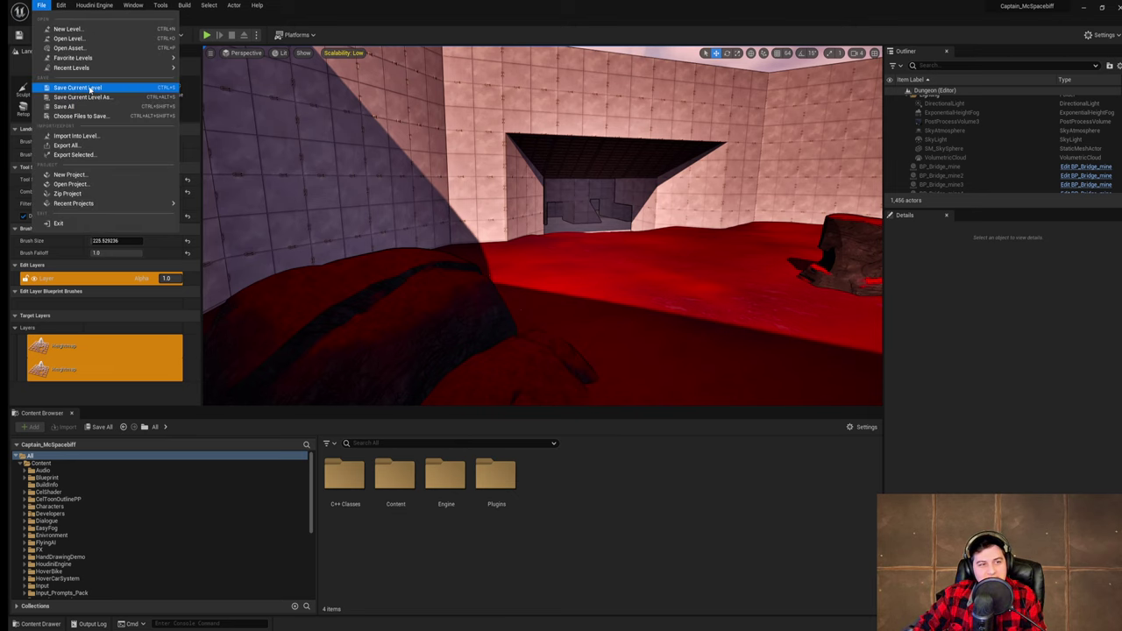
left_click(87, 88)
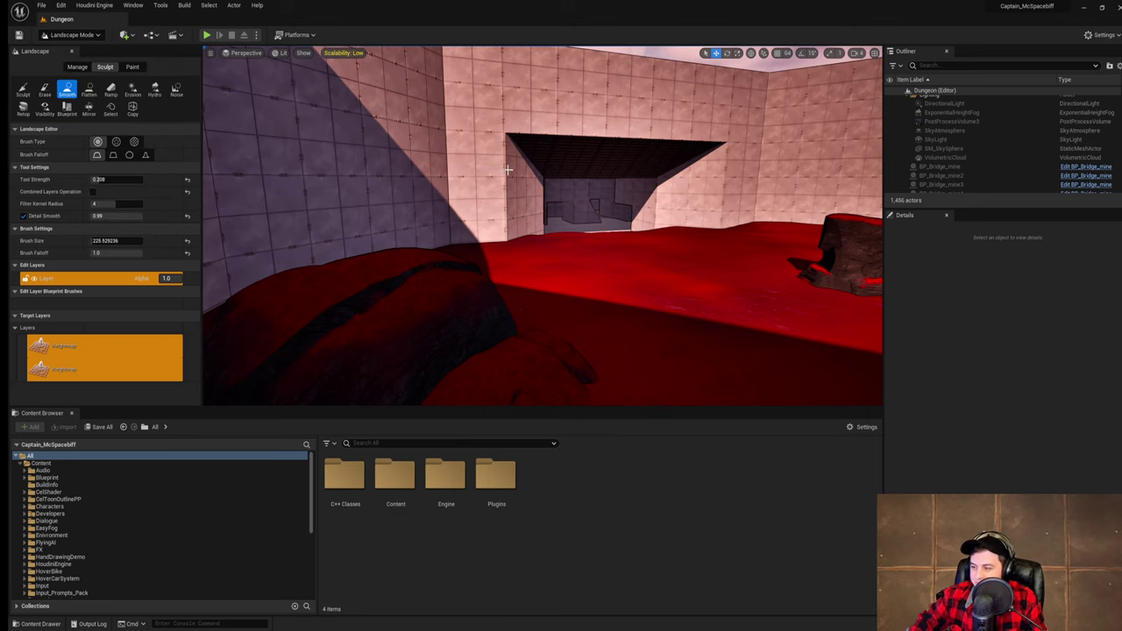
- Play-test the level from the shadowed area, running around and over the large mound by the wall, and end the play session
key("w")
right_click_drag(507, 170, 519, 172)
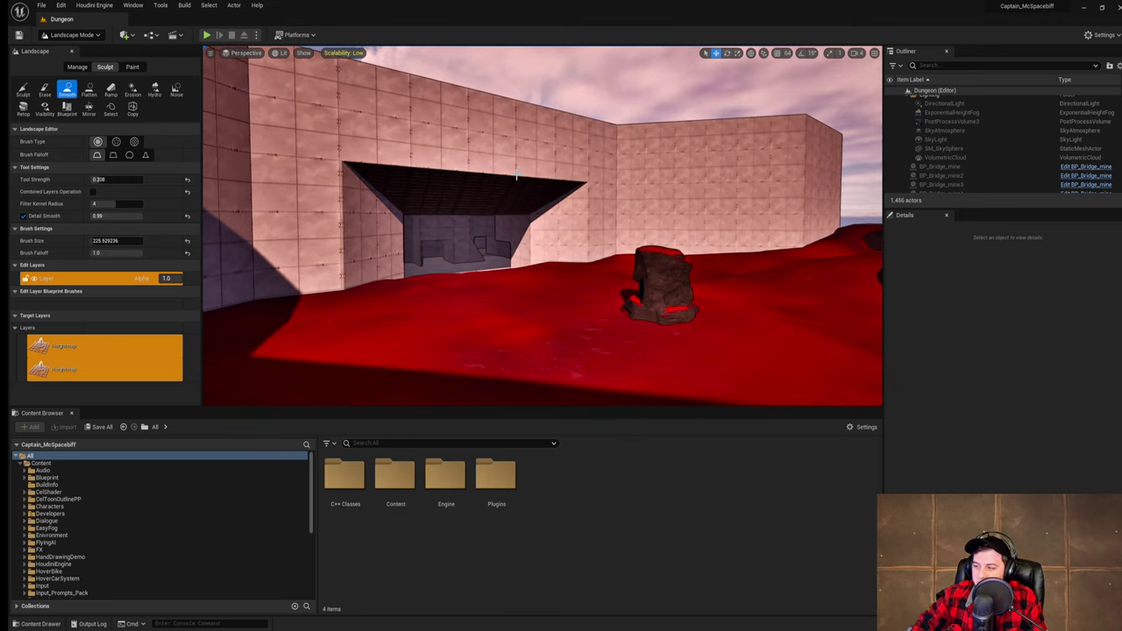
right_click_drag(511, 189, 490, 196)
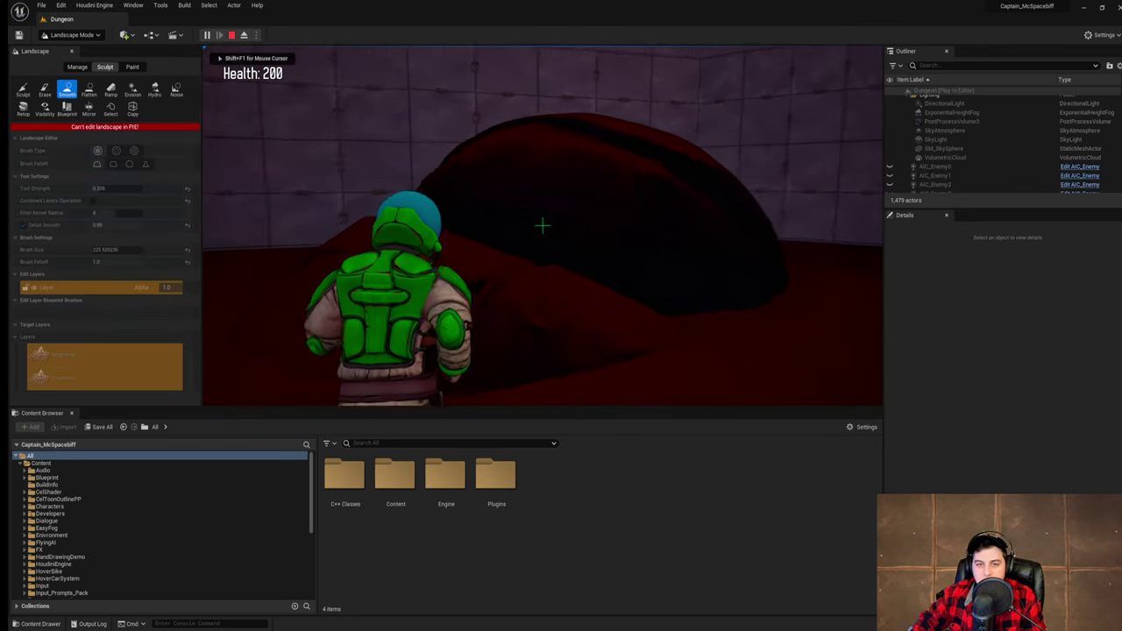
key("w")
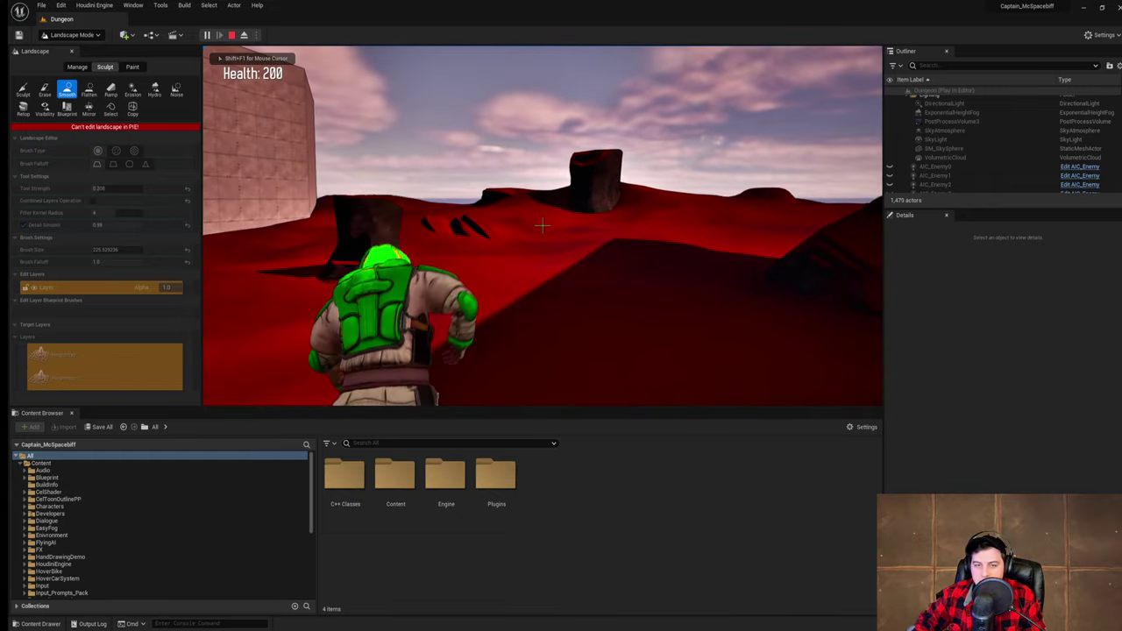
key("w")
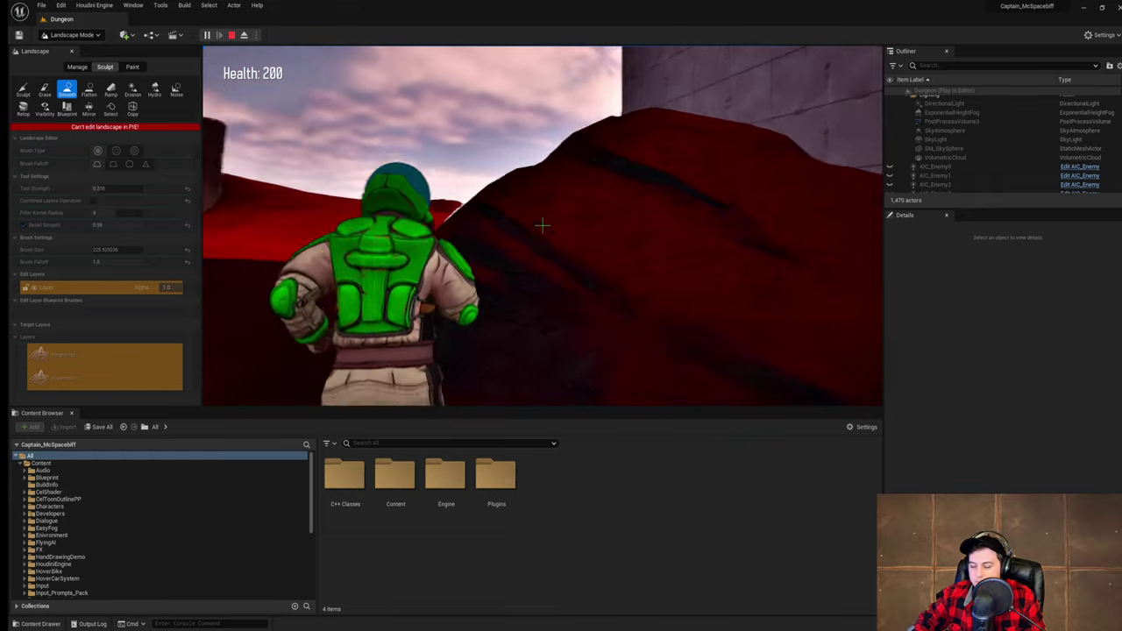
key("w")
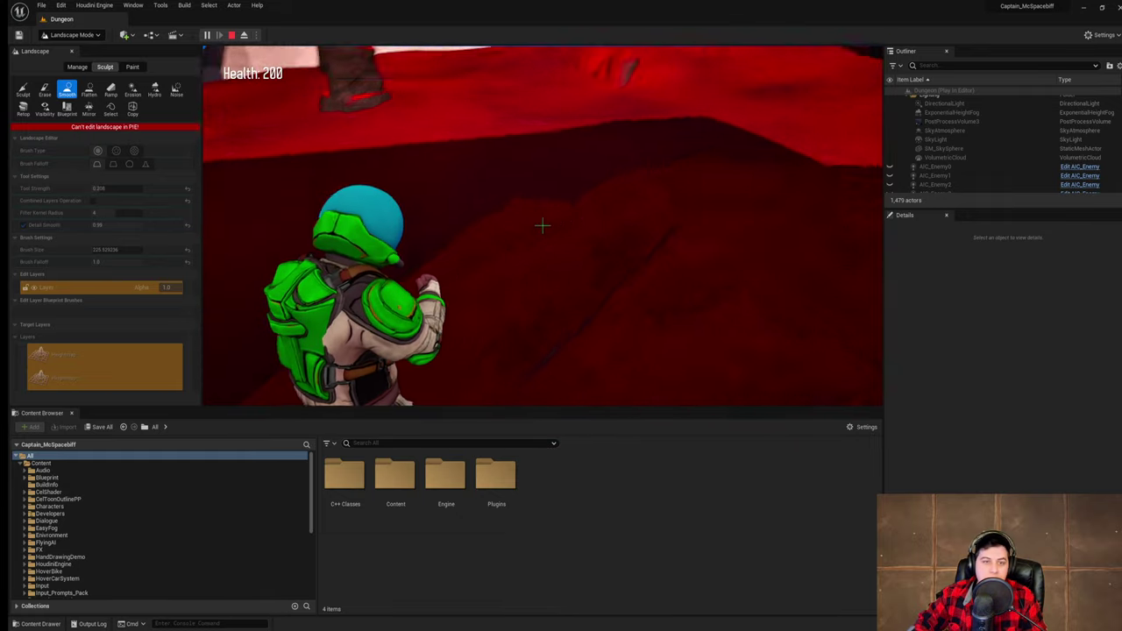
key("w")
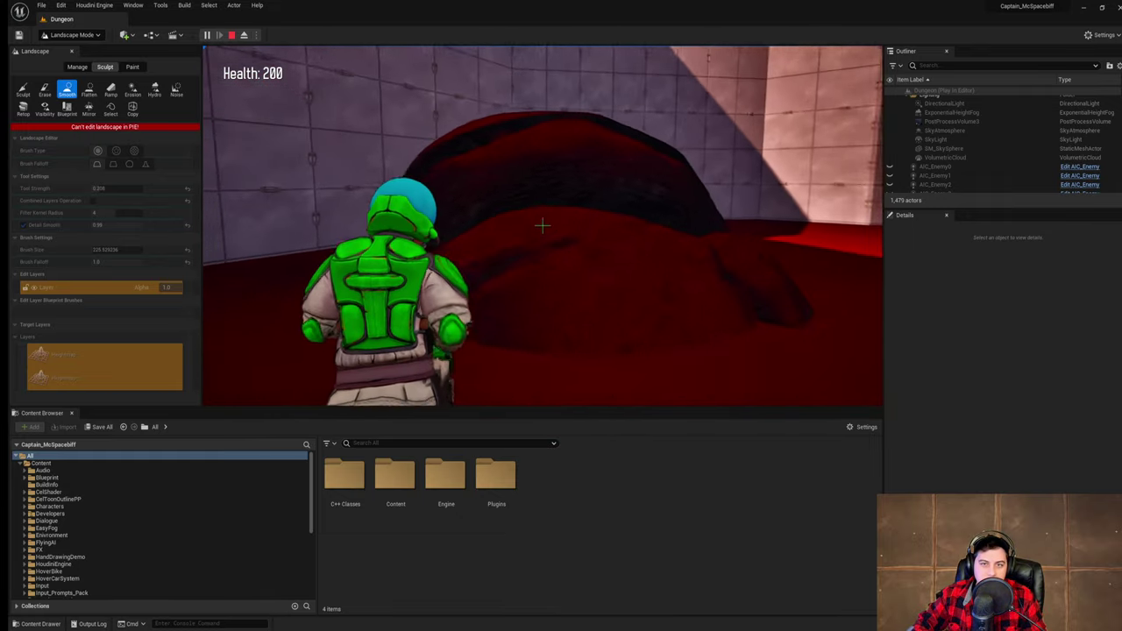
key("w")
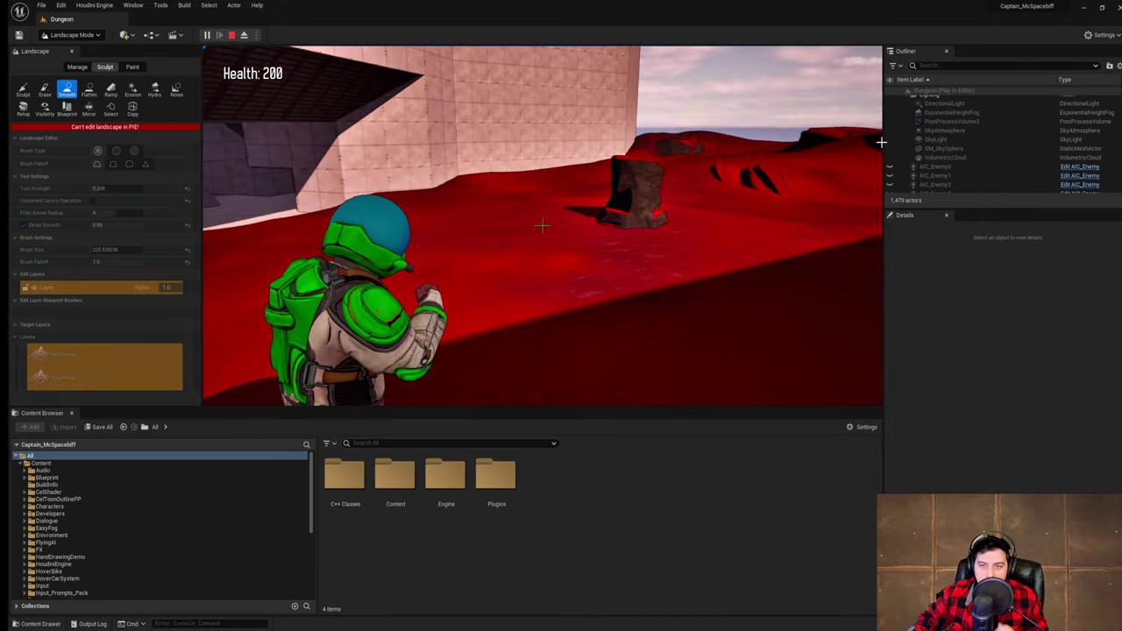
key("Escape")
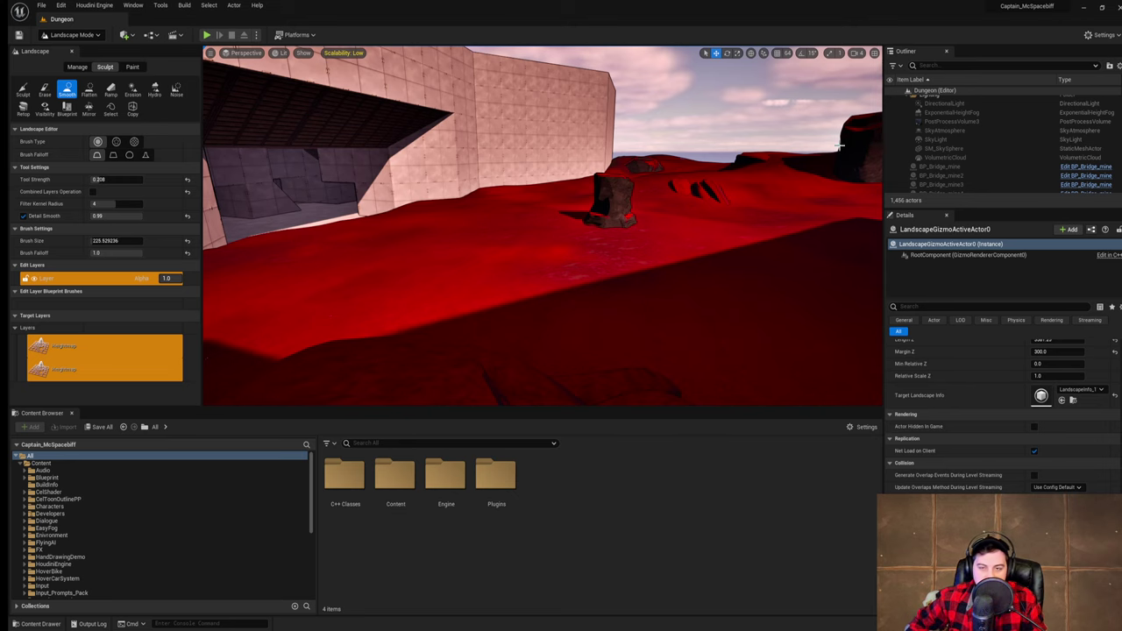
- Save the current level and switch the editor from landscape sculpting to Selection Mode
mouse_move(684, 181)
right_mouse_down()
mouse_move(817, 178)
mouse_move(780, 165)
mouse_move(683, 198)
right_mouse_up()
key("w")
left_click(46, 7)
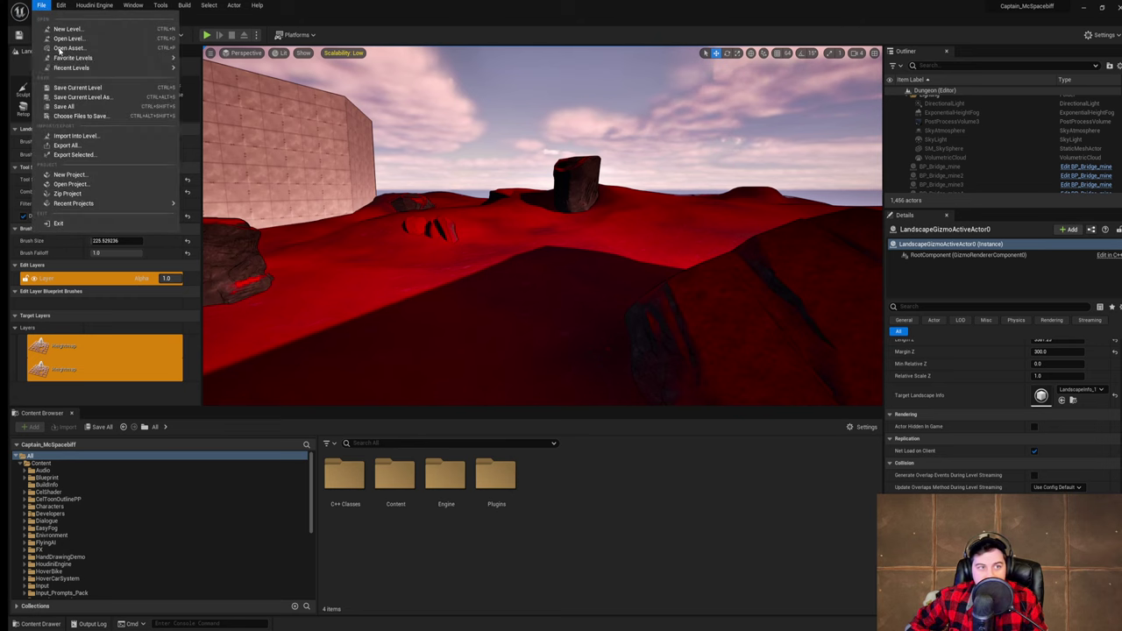
left_click(88, 84)
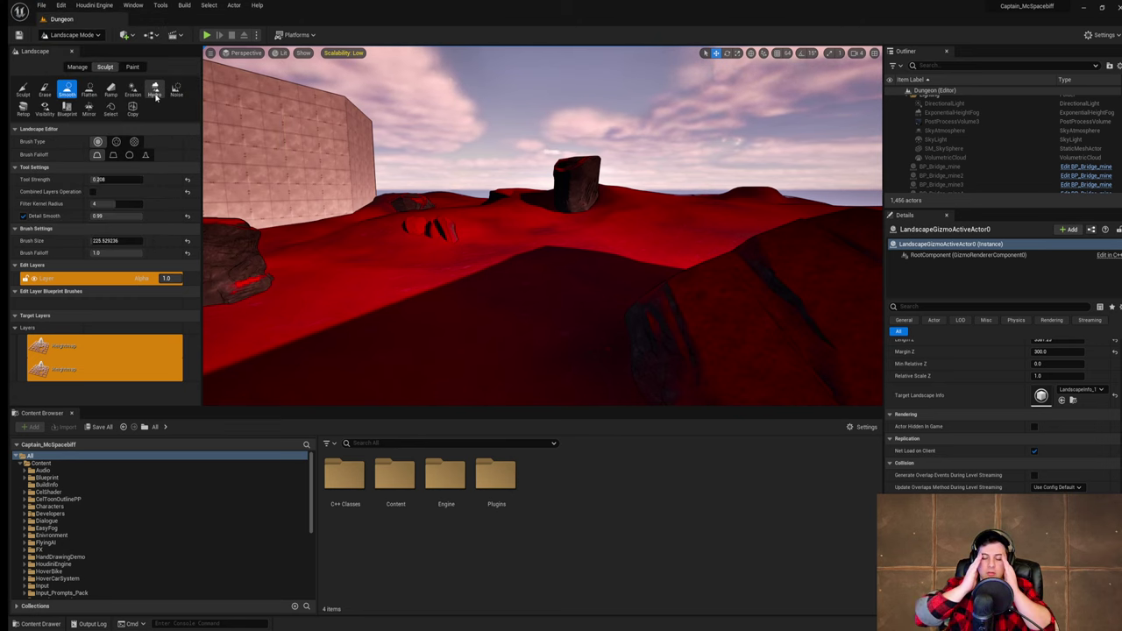
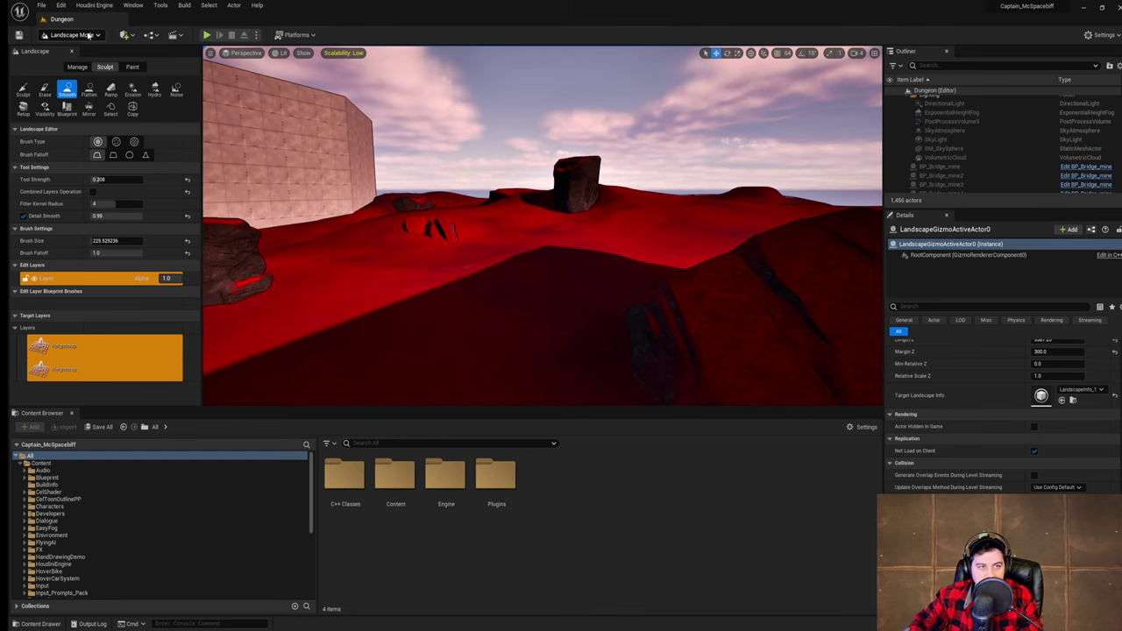
left_click(89, 36)
left_click(90, 50)
- Play-test the level by running the character across the red terrain past the rocks and walls, and end the session
right_click_drag(367, 102, 188, 101)
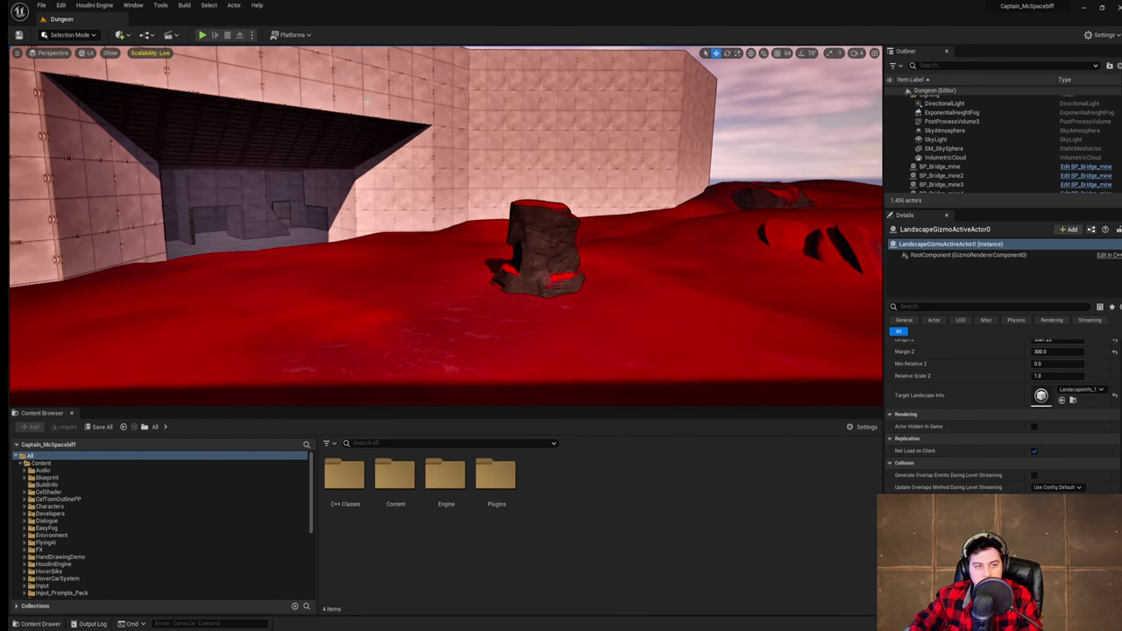
left_click(203, 35)
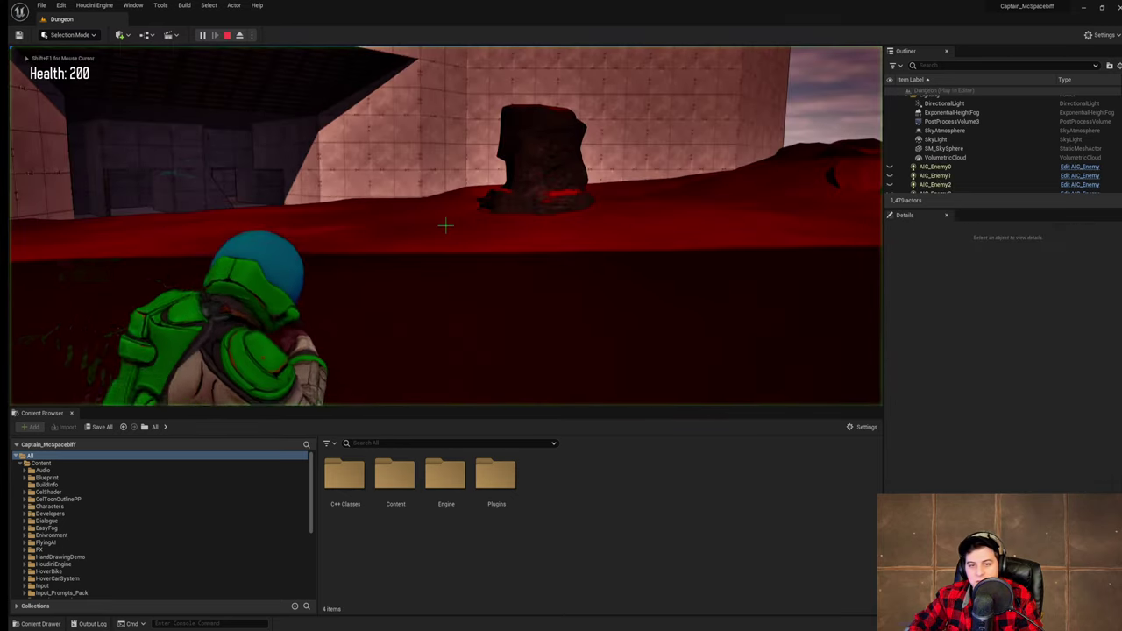
key("w")
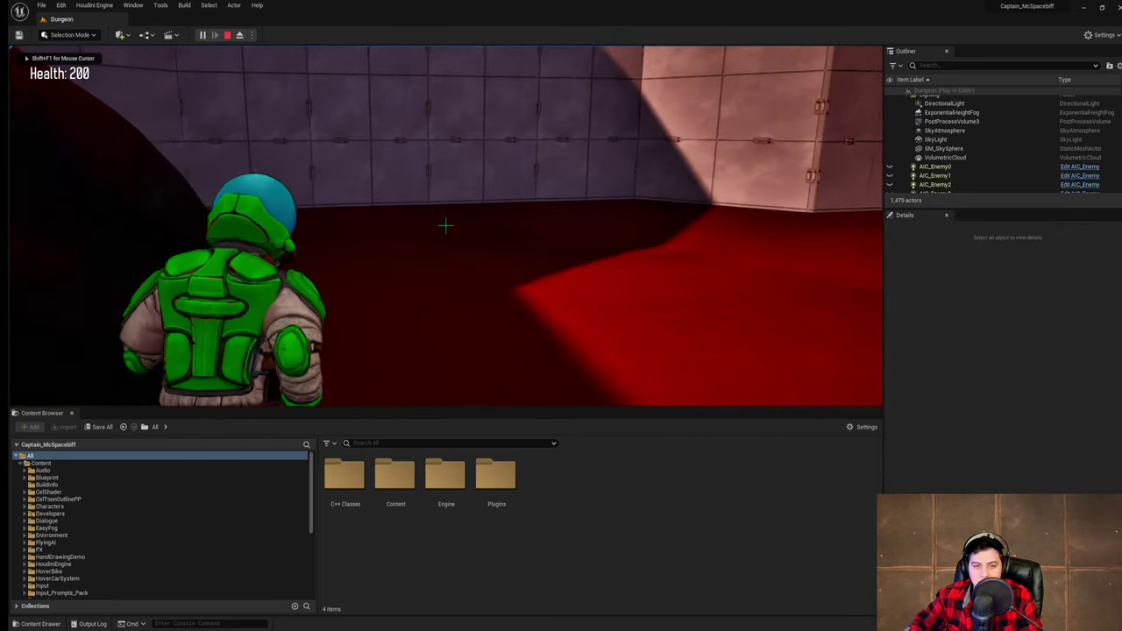
key("w")
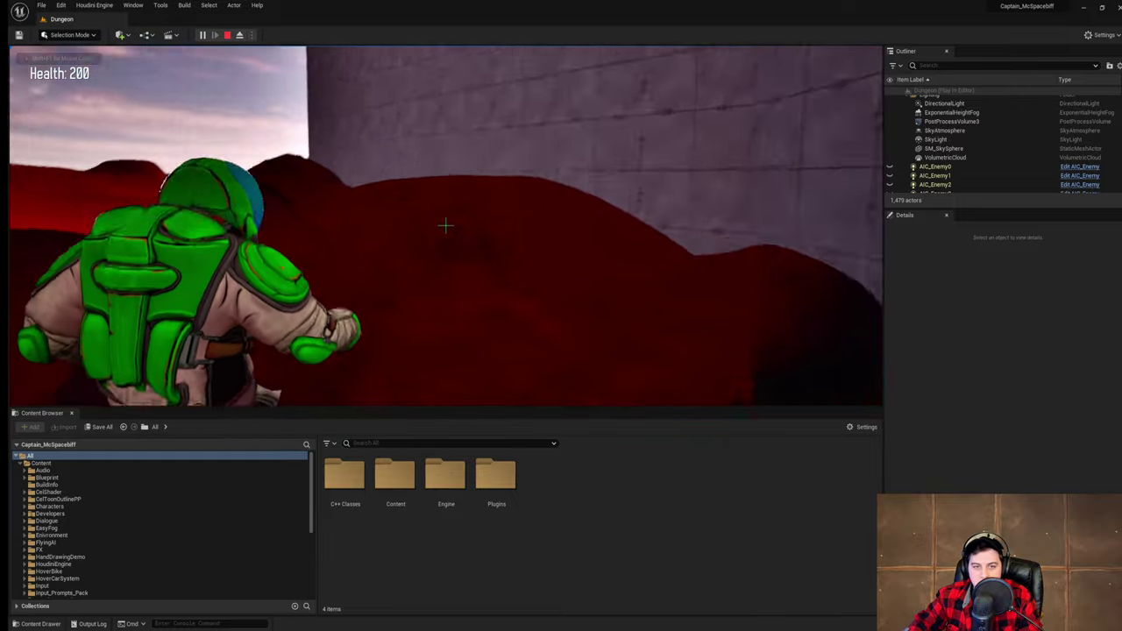
key("w")
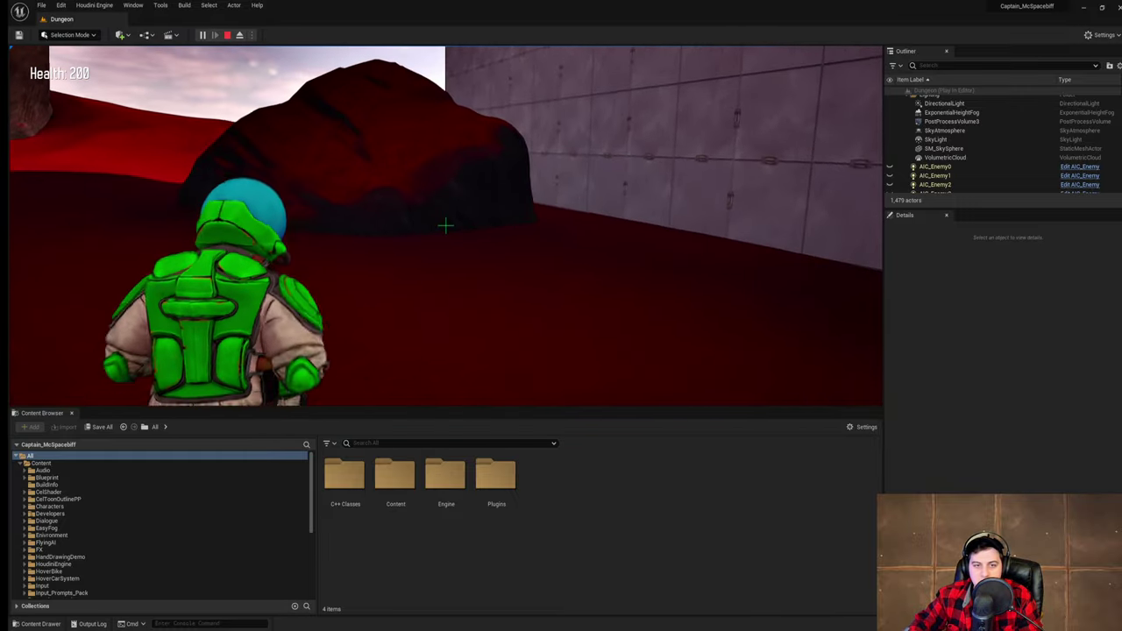
key("w")
key("Escape")
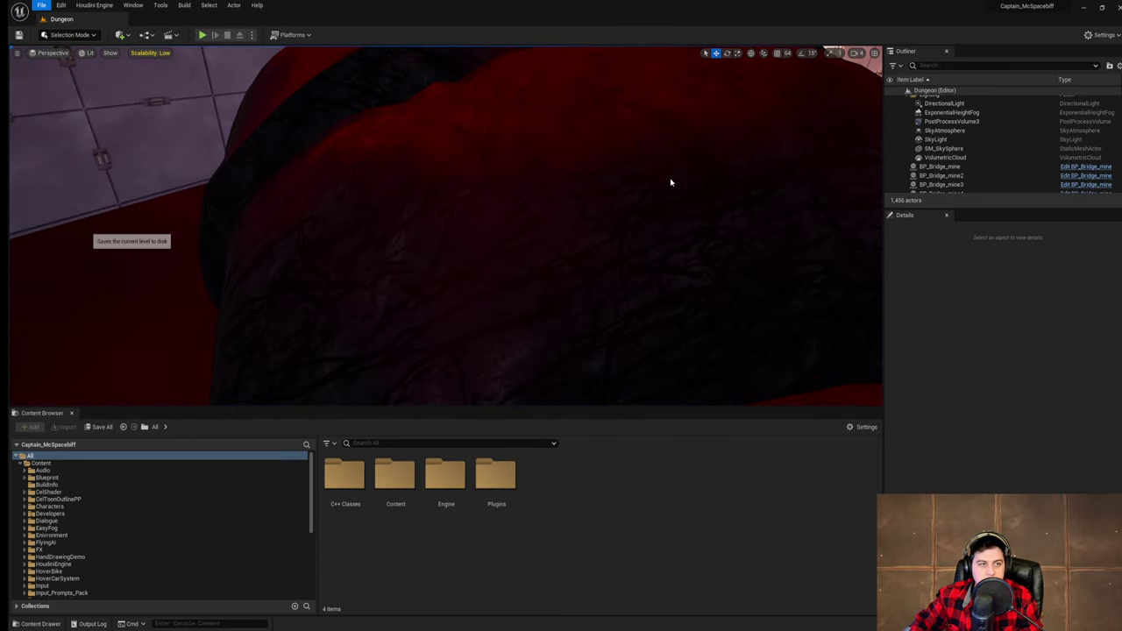
- Examine the red terrain and its surrounding walls from ground level and from above to see where the enclosure is open
key("w")
right_click_drag(541, 172, 385, 173)
key("w")
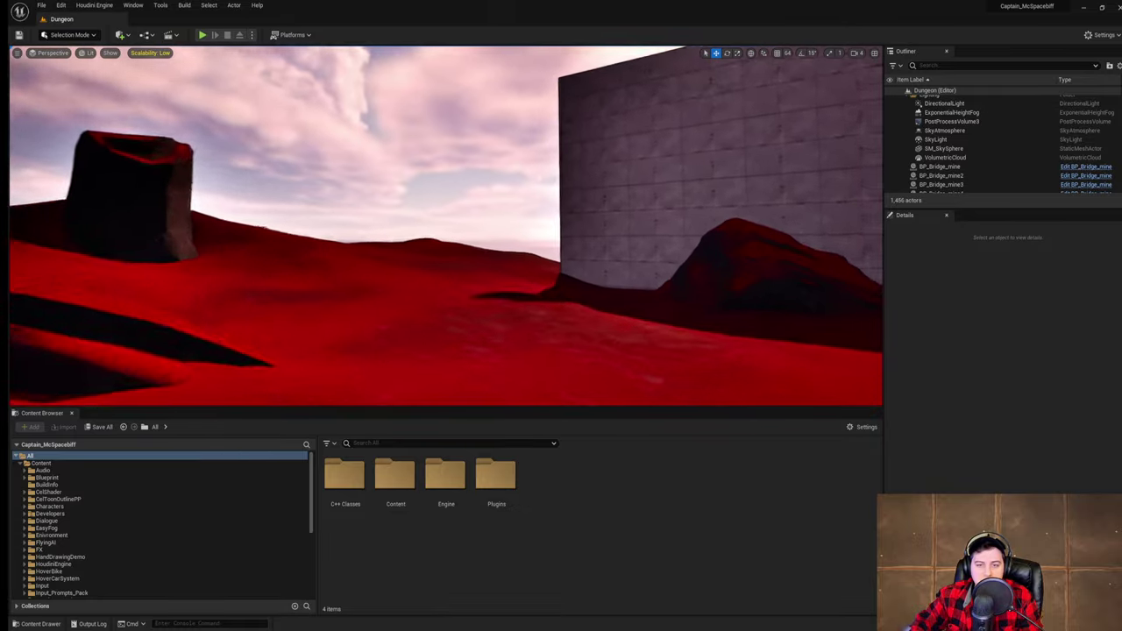
key("w")
right_click_drag(386, 174, 846, 195)
key("w")
key("w")
key("w")
key("w")
key("s")
key("a")
right_click_drag(132, 153, 178, 111)
key("d")
- Duplicate the block of 20 straight wall panels on the shaded side and place the copy to extend that wall's open end
left_click(179, 110)
left_click(229, 98, "ctrl")
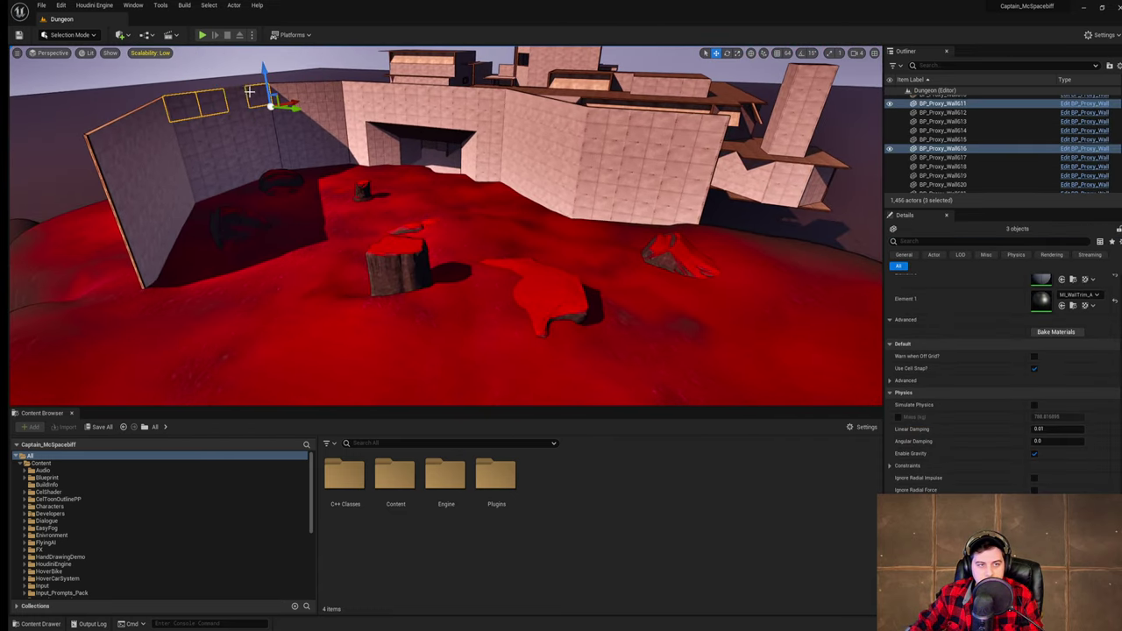
left_click(189, 130, "ctrl")
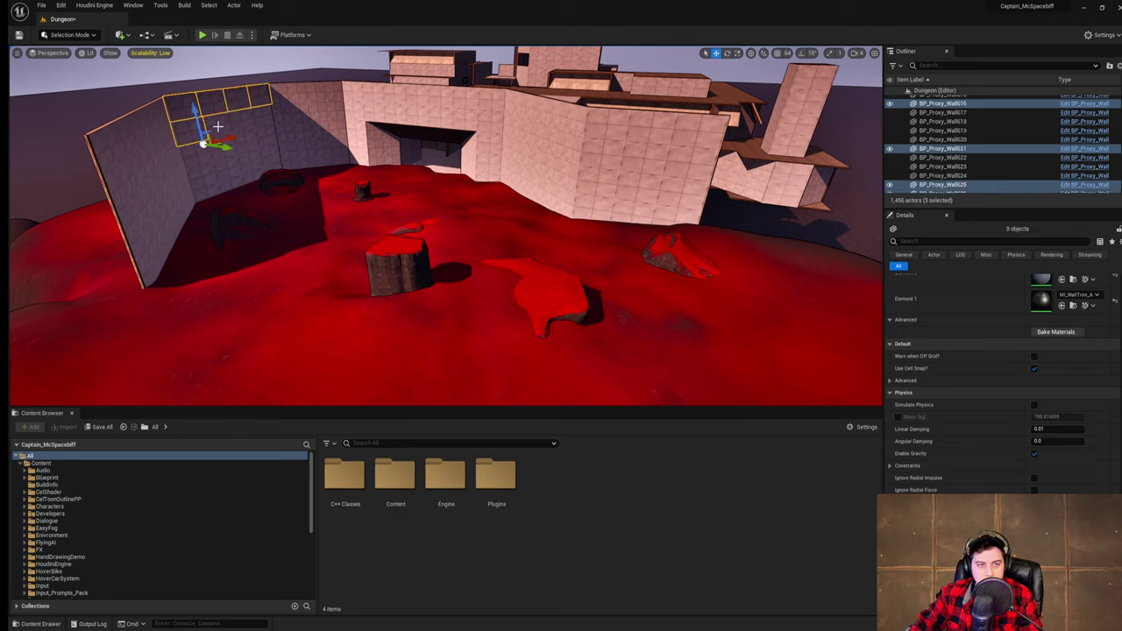
left_click(217, 125, "ctrl")
left_click(241, 120, "ctrl")
left_click(263, 114, "ctrl")
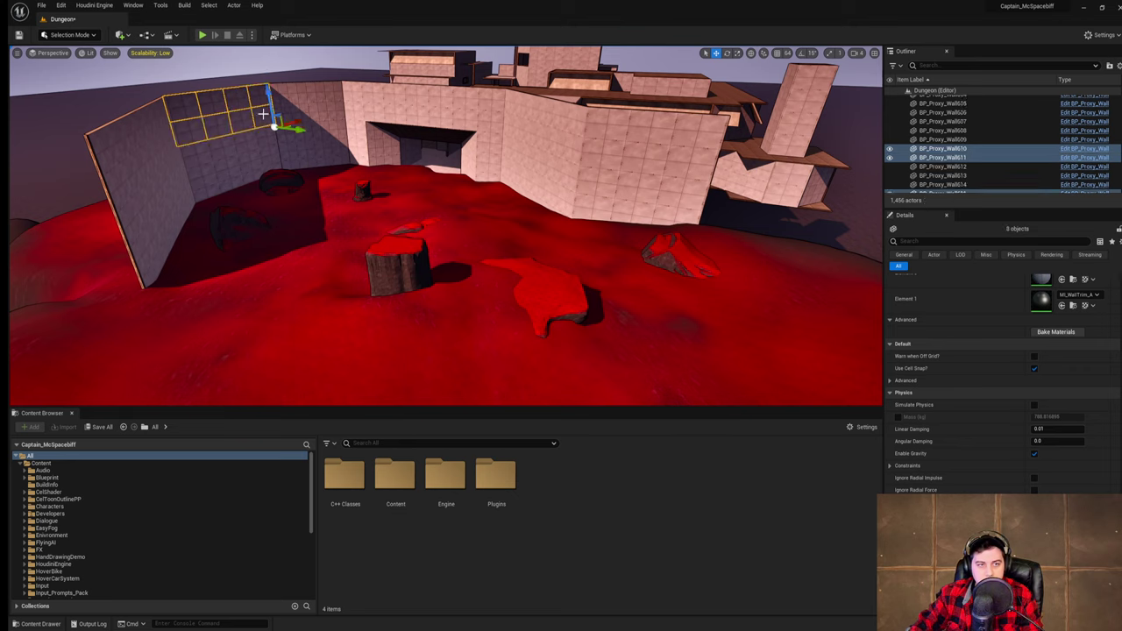
left_click(198, 151, "ctrl")
left_click(249, 139, "ctrl")
left_click(270, 136, "ctrl")
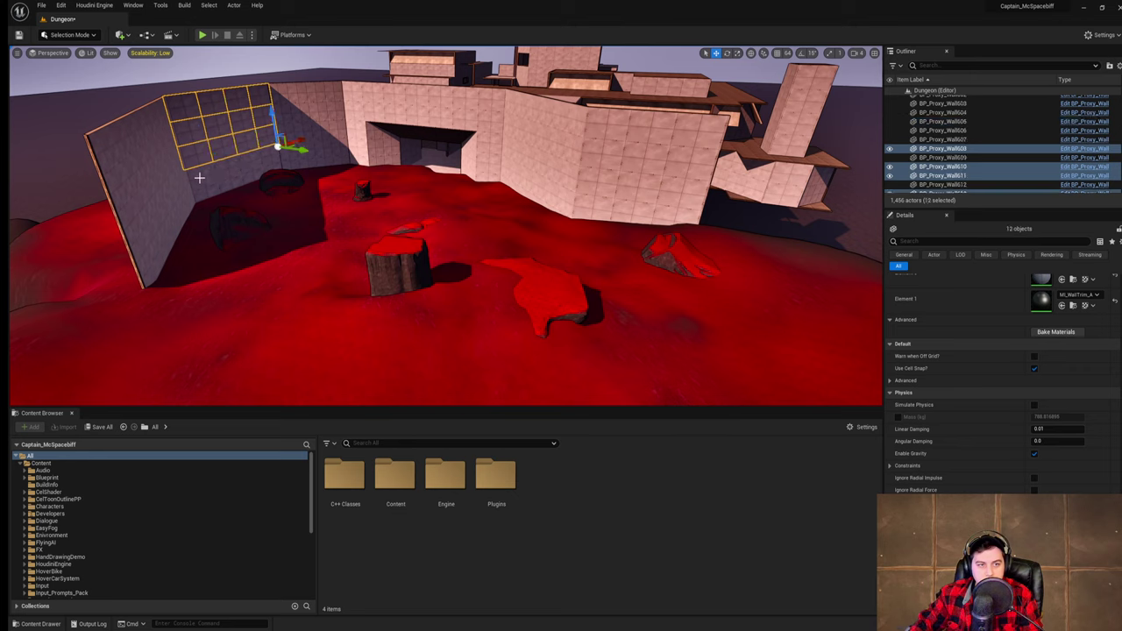
left_click(202, 177, "ctrl")
left_click(256, 152, "ctrl")
left_click(236, 171, "ctrl")
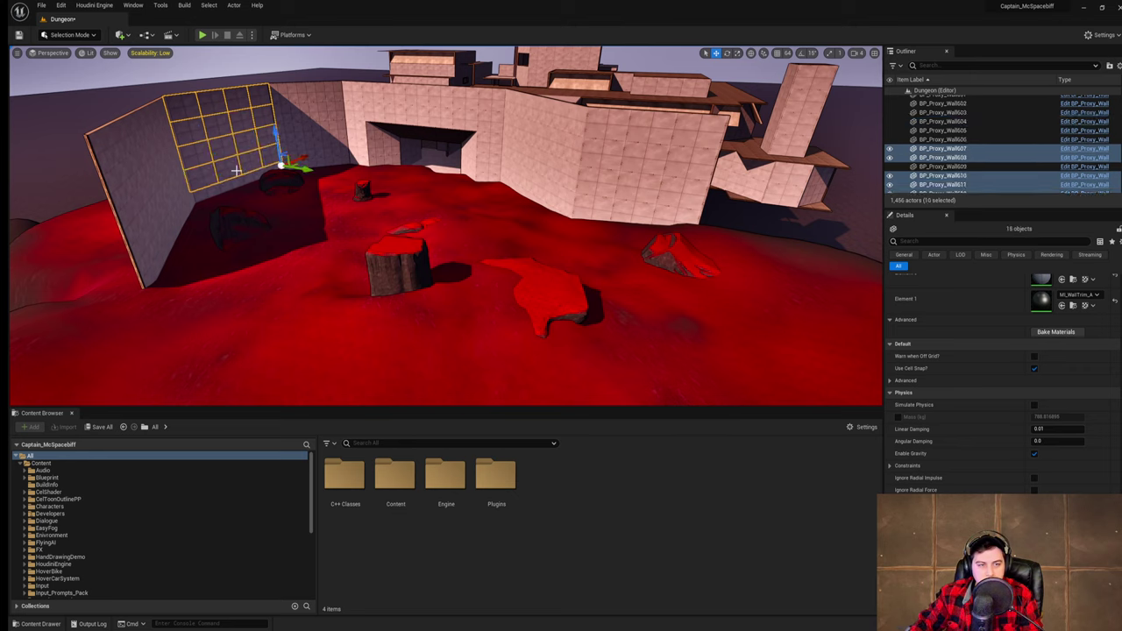
left_click(207, 198, "ctrl")
left_click(232, 188, "ctrl")
left_click(256, 179, "ctrl")
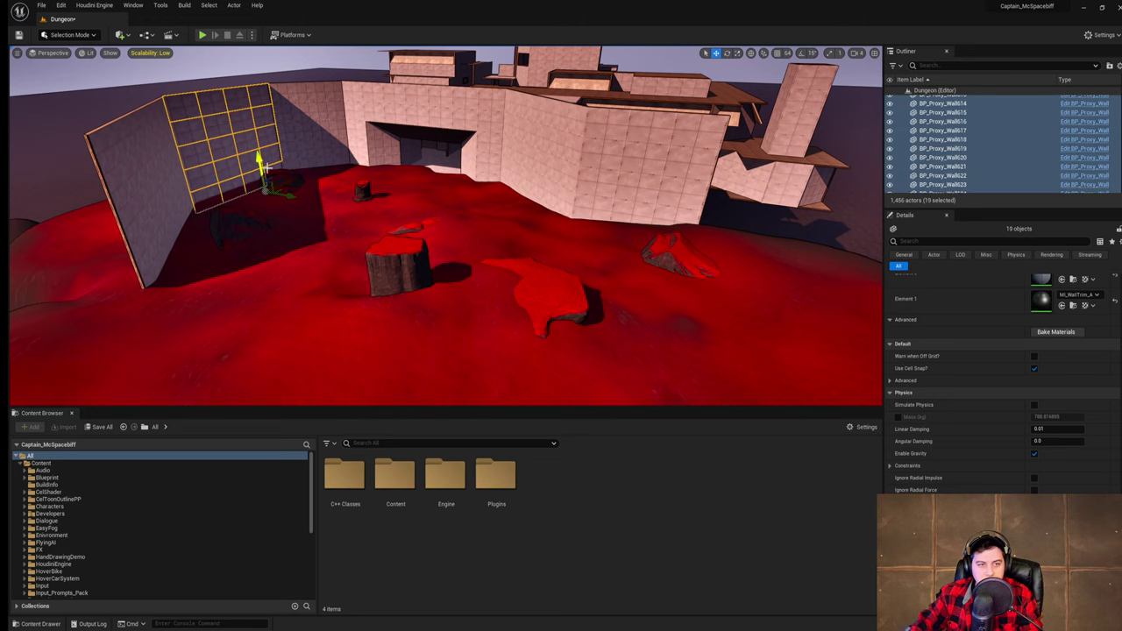
left_click(281, 167, "ctrl")
left_click_drag(308, 187, 621, 263, "alt")
right_click_drag(621, 263, 583, 263)
left_click_drag(622, 171, 248, 182)
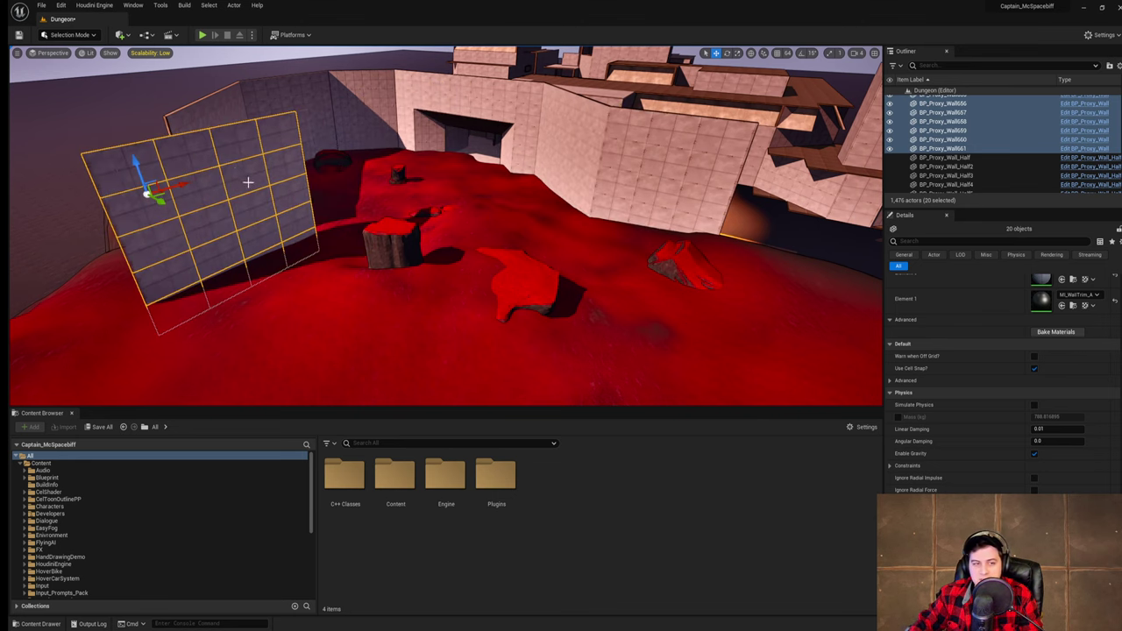
left_click_drag(157, 201, 84, 179)
- Delete the five-panel column at the inner end of the newly copied wall section and save the level
left_click(182, 128)
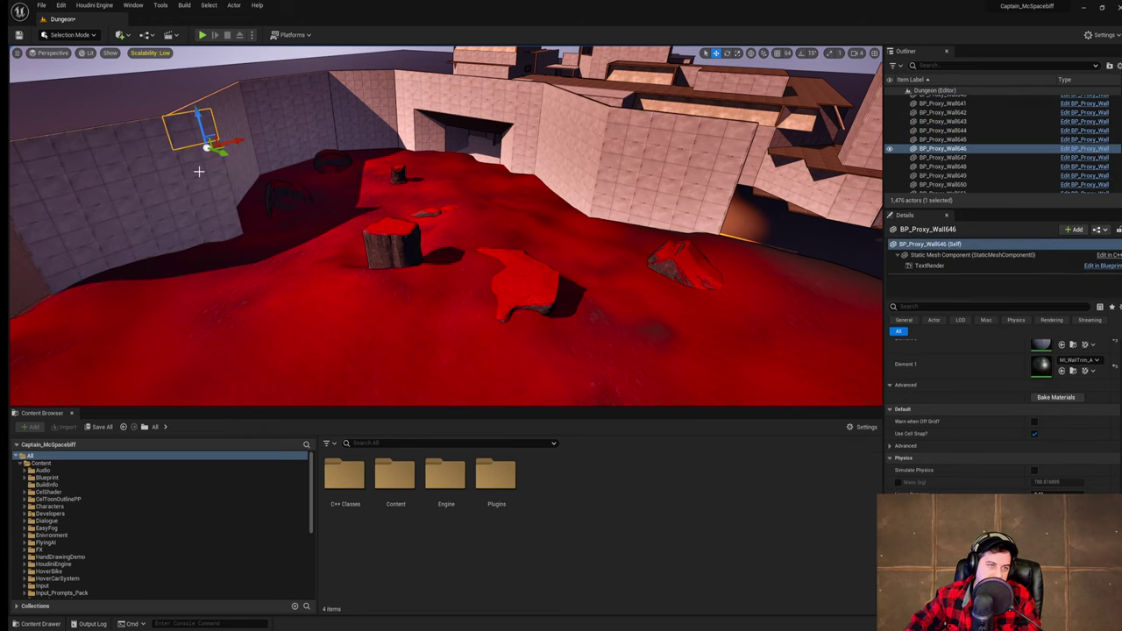
left_click(192, 185, "ctrl")
left_click(212, 231, "ctrl")
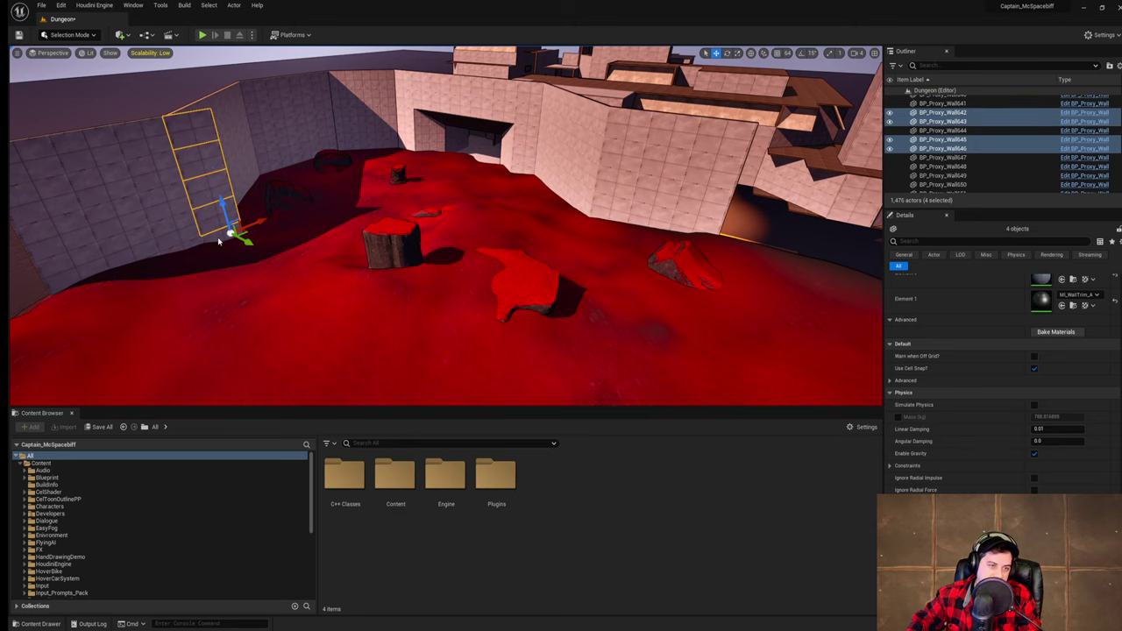
key("Delete")
right_click_drag(217, 237, 269, 238)
key("w")
key("s")
key("s")
key("d")
right_click_drag(534, 228, 516, 228)
left_click(42, 6)
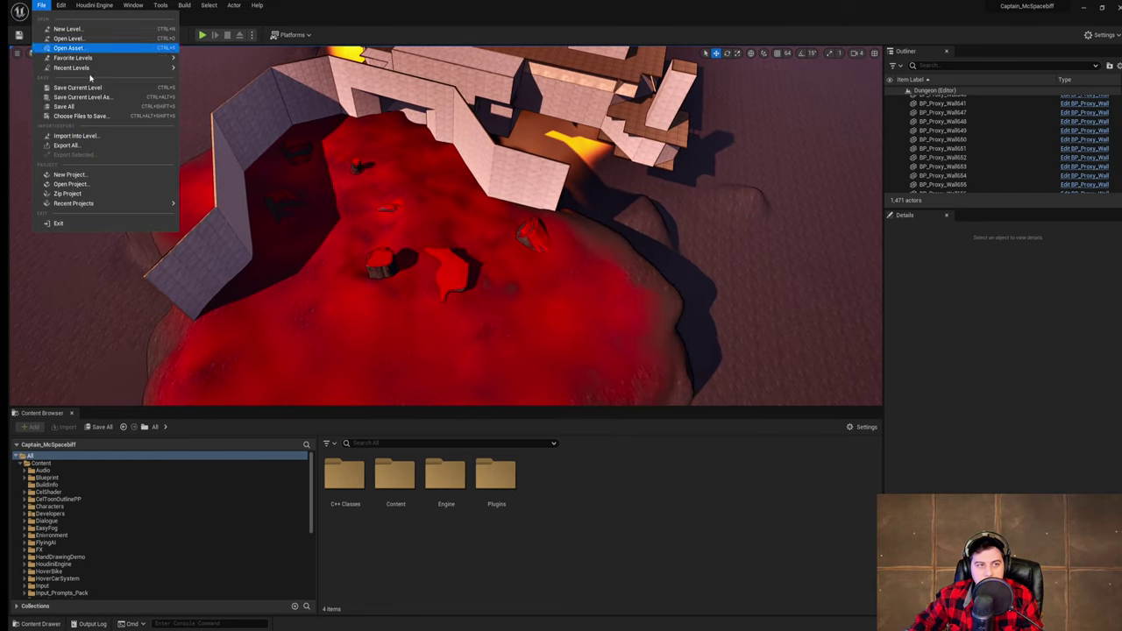
left_click(100, 90)
- Duplicate the column of four 45-degree wall panels, place the copy at the sunlit wall's open end, and save the level
mouse_move(534, 228)
right_mouse_down()
mouse_move(507, 229)
mouse_move(526, 232)
right_mouse_up()
key("w")
left_click(467, 102)
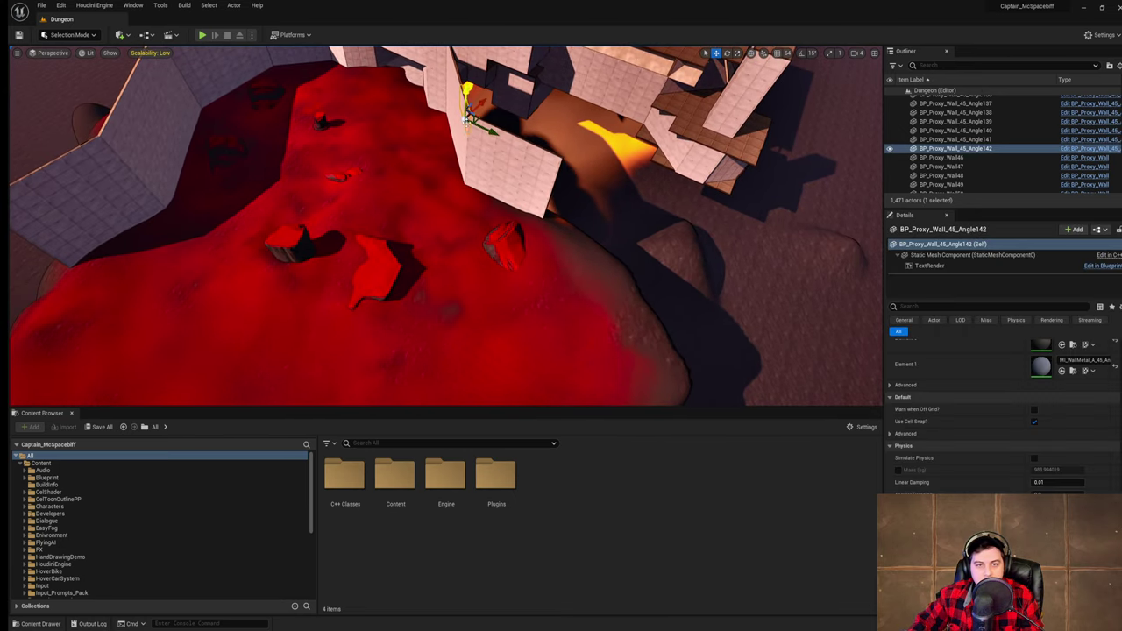
left_click(462, 132, "ctrl")
right_click_drag(463, 132, 482, 132)
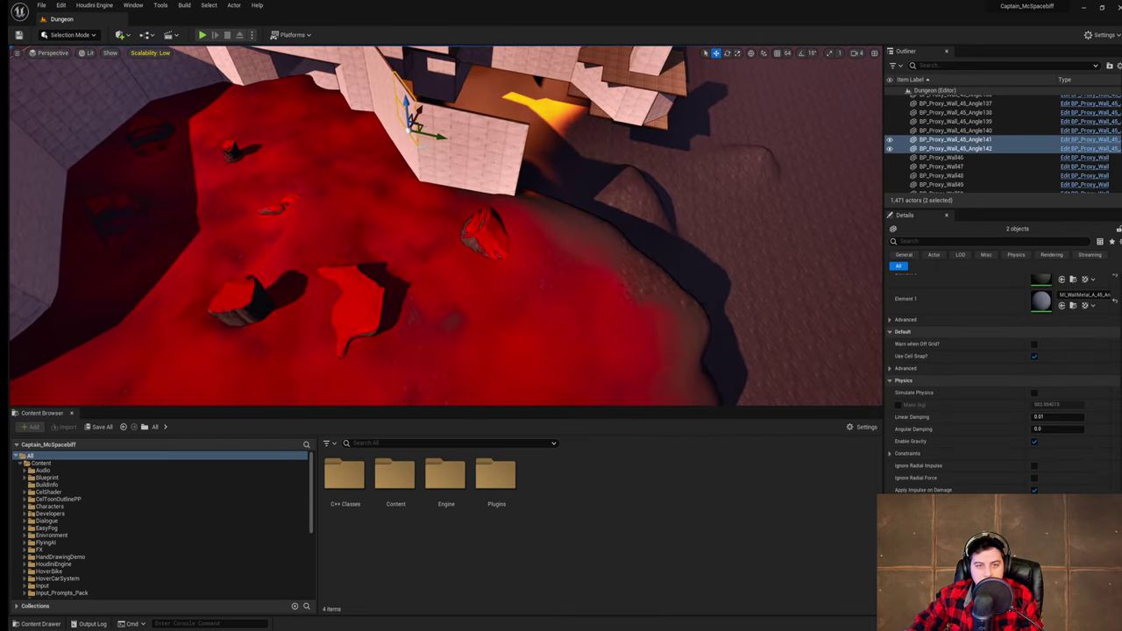
left_click(417, 172, "ctrl")
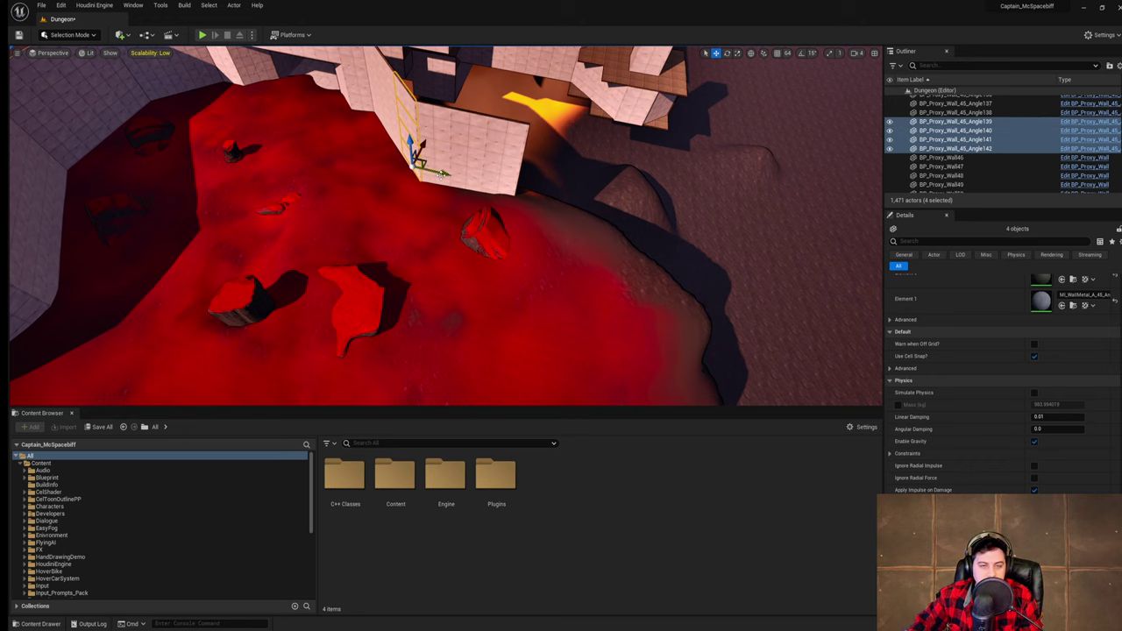
left_click_drag(443, 173, 576, 202, "alt")
right_click_drag(561, 138, 547, 141)
left_click_drag(545, 136, 524, 166)
right_click_drag(524, 166, 512, 166)
right_click_drag(649, 176, 523, 181)
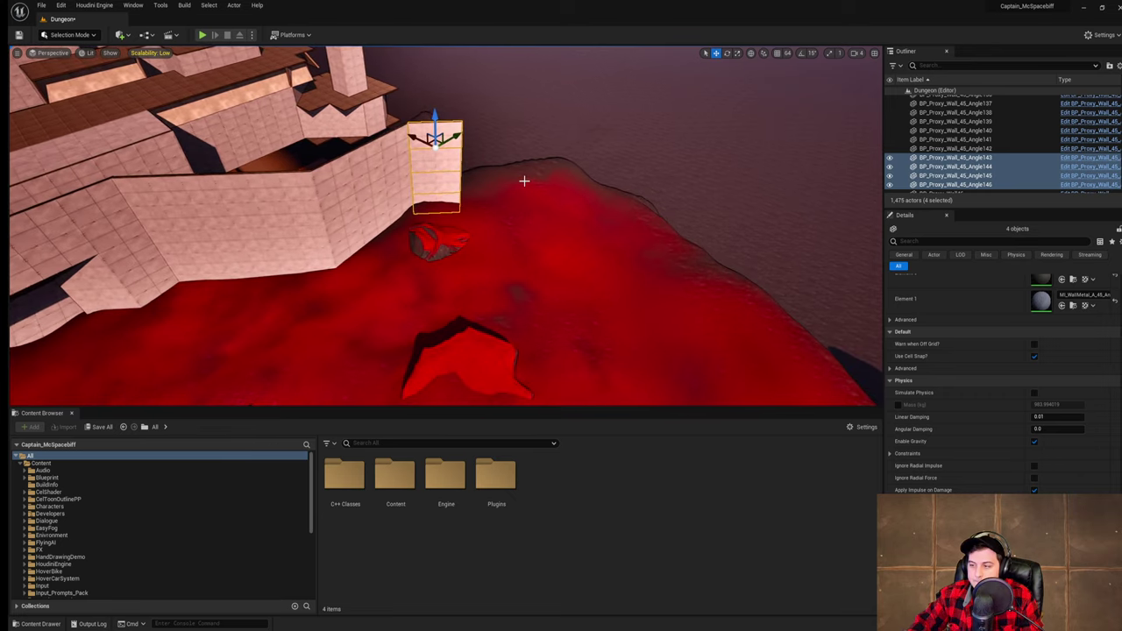
left_click(41, 7)
left_click(114, 101)
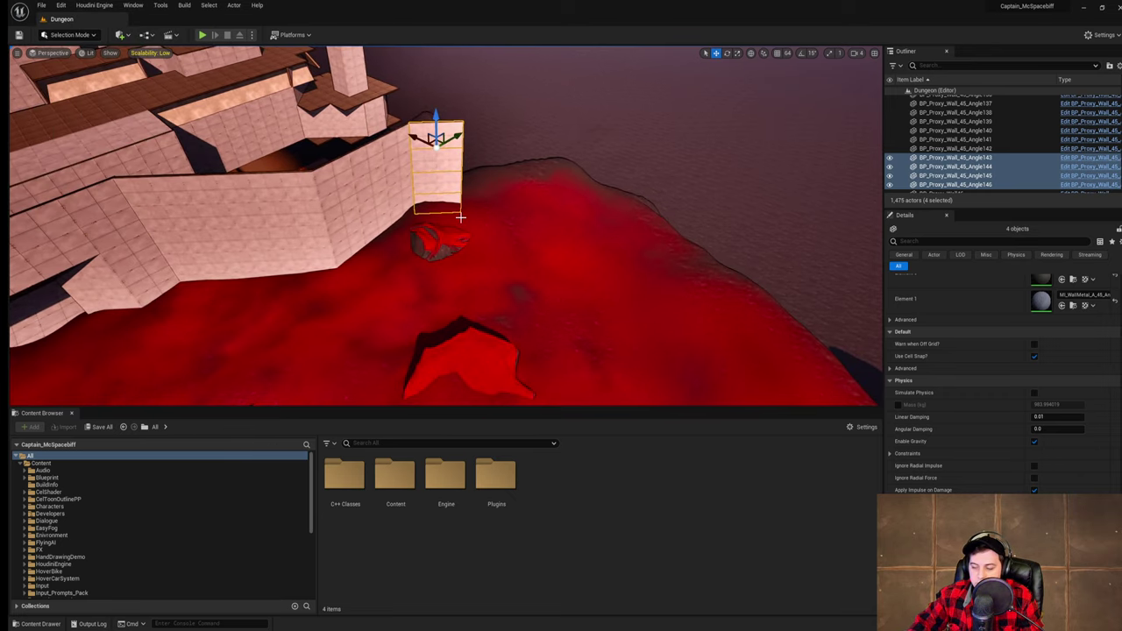
- Duplicate the four-panel angled column two more times, side by side, to lengthen the sunlit wall
right_click_drag(460, 217, 31, 191)
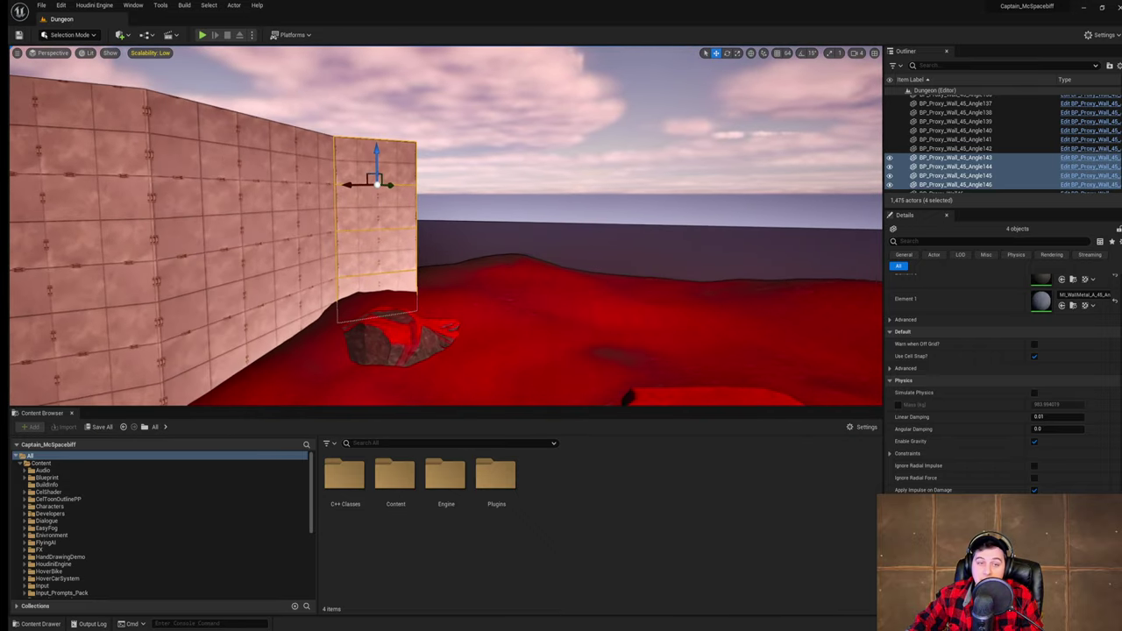
right_click_drag(394, 179, 394, 179)
left_click_drag(346, 184, 347, 184, "alt")
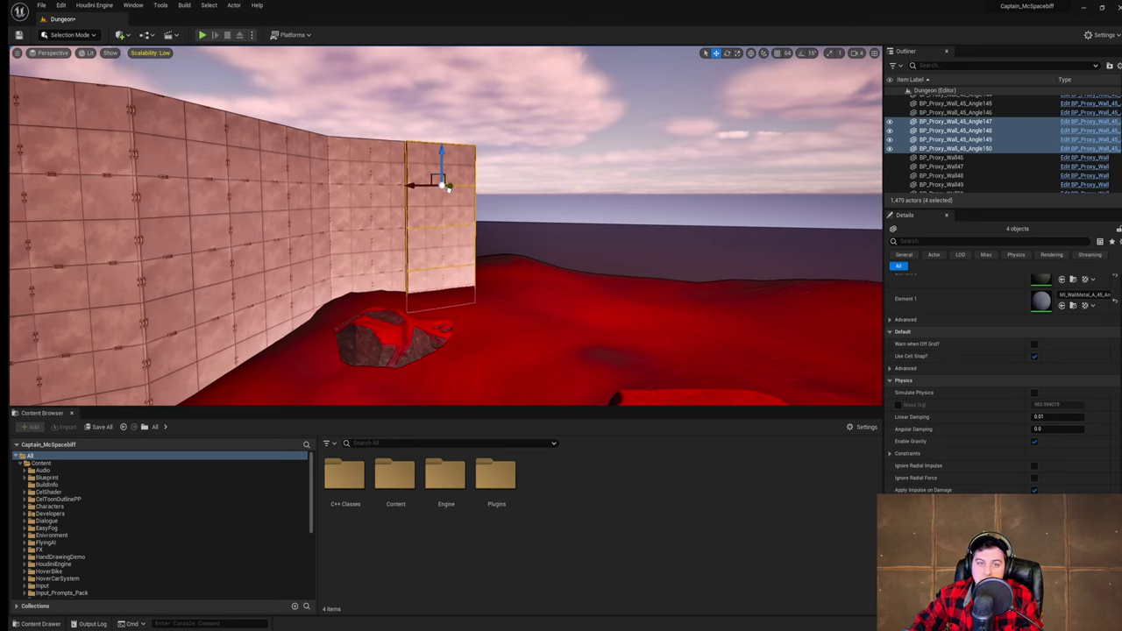
left_click_drag(426, 189, 447, 188, "alt")
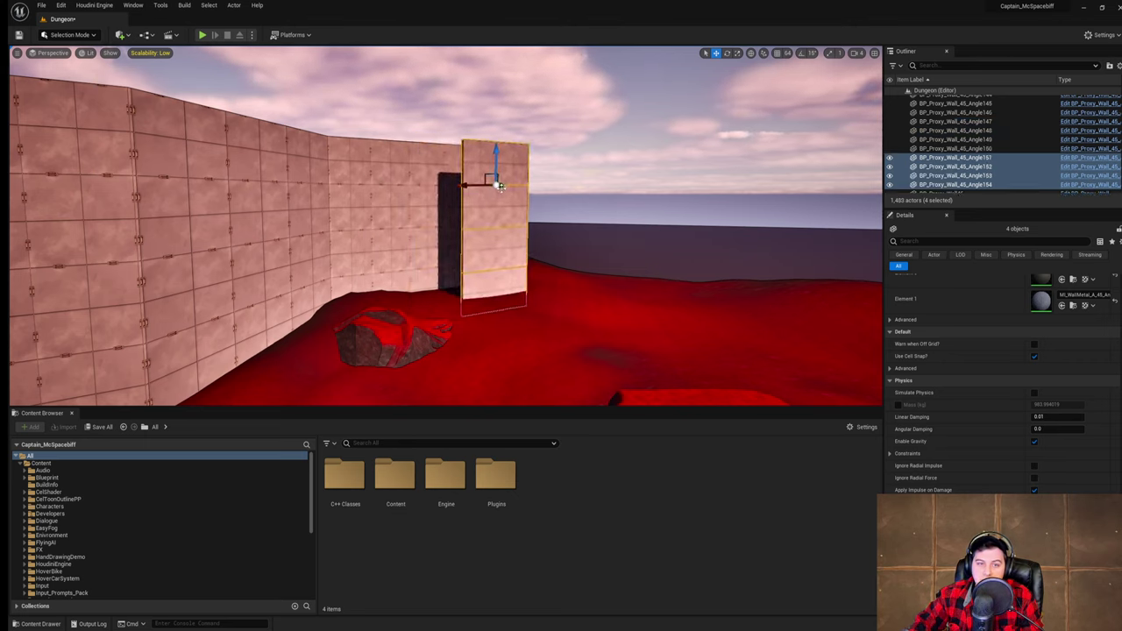
- Duplicate the top row of four straight panels from the shaded wall and move the copy to the sunlit wall's free end
right_click_drag(552, 203, 380, 273)
key("s")
left_click(253, 123)
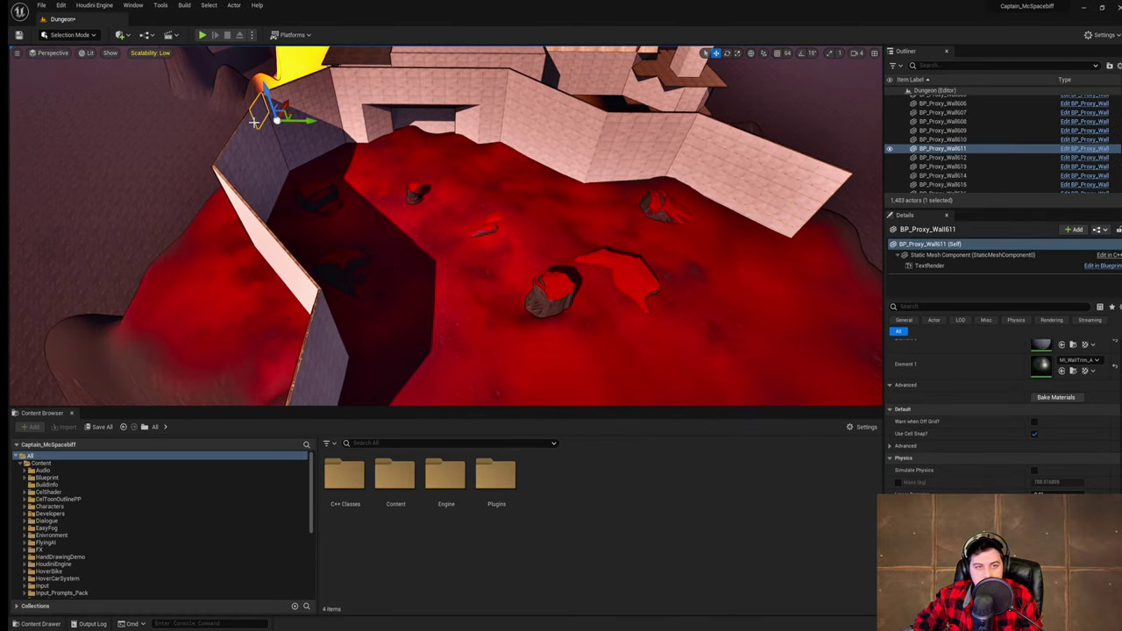
left_click(239, 141, "ctrl")
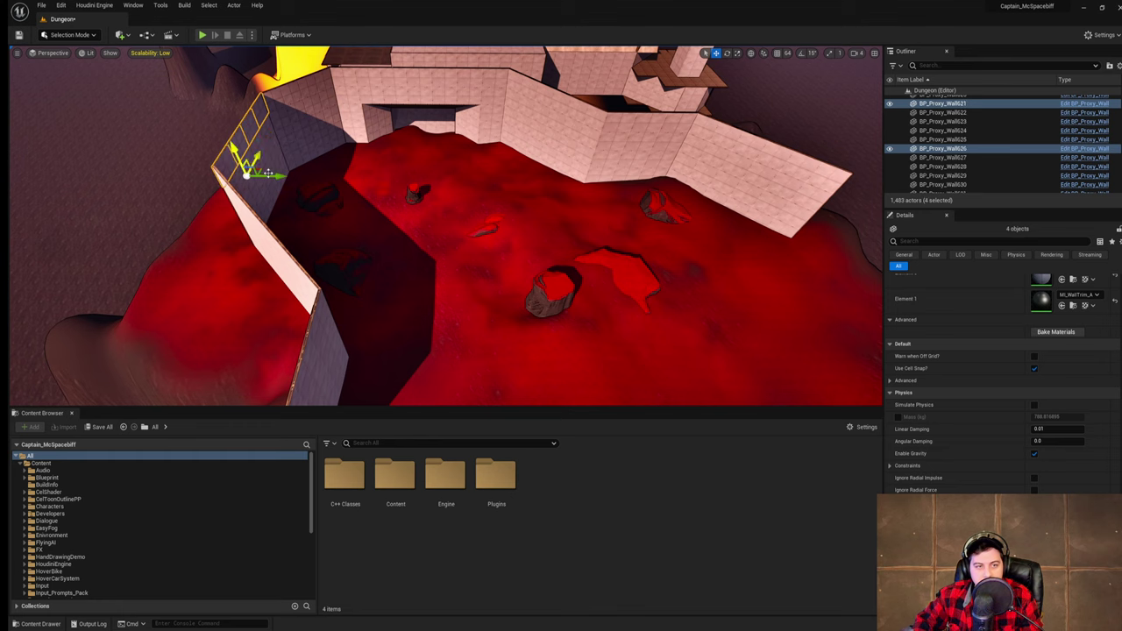
left_click_drag(279, 176, 872, 250, "alt")
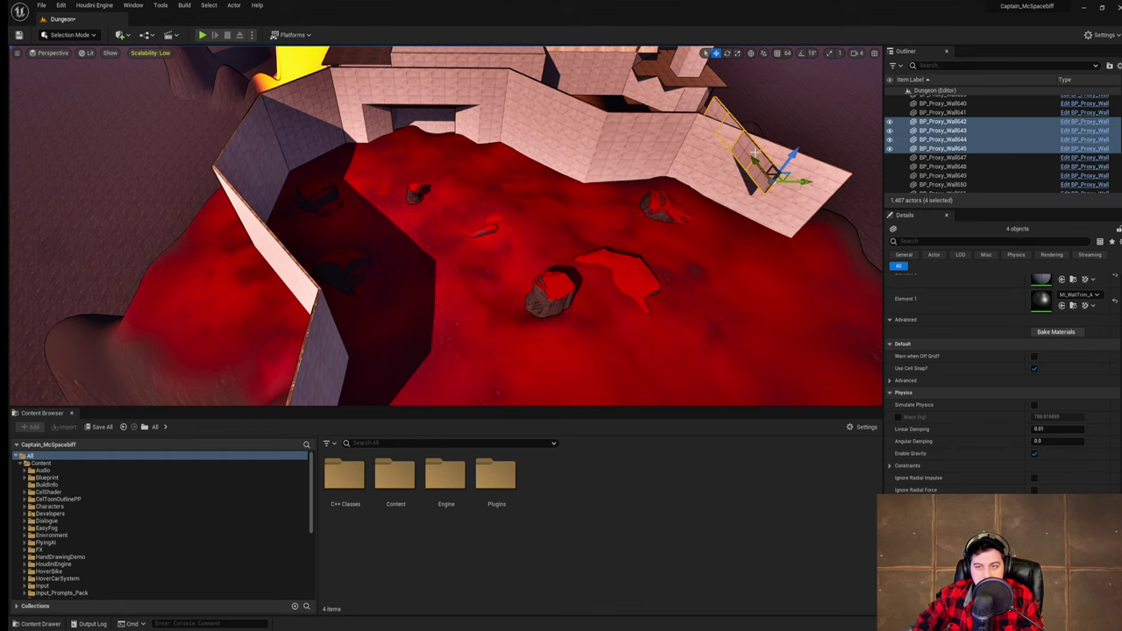
right_click_drag(755, 152, 777, 157)
left_click_drag(717, 146, 740, 207)
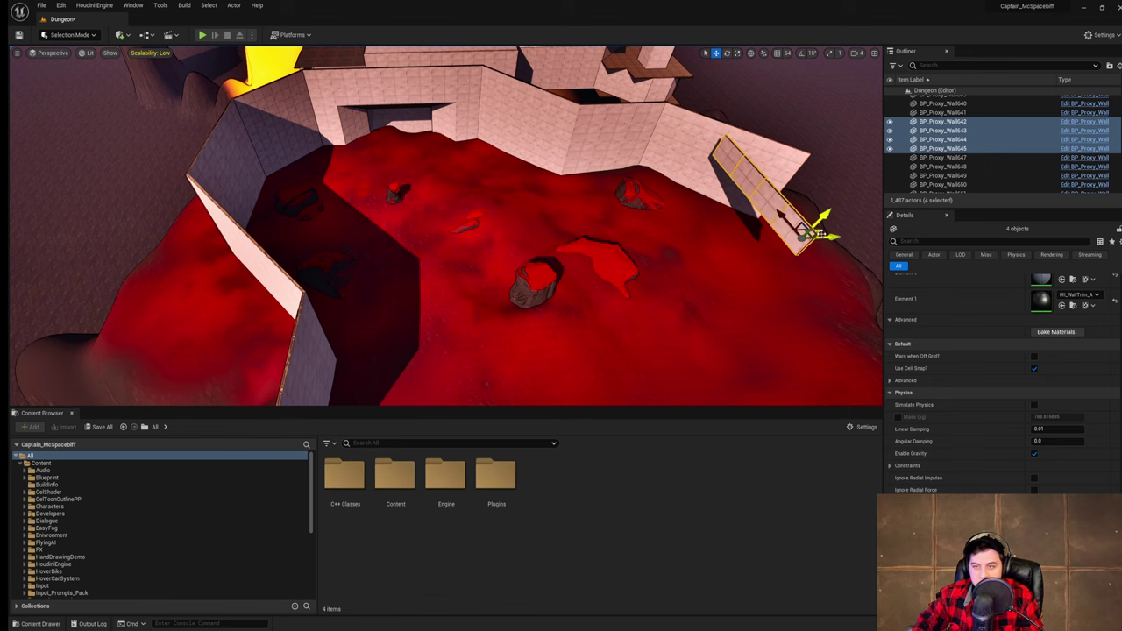
left_click_drag(822, 235, 862, 235)
right_click_drag(787, 164, 814, 164)
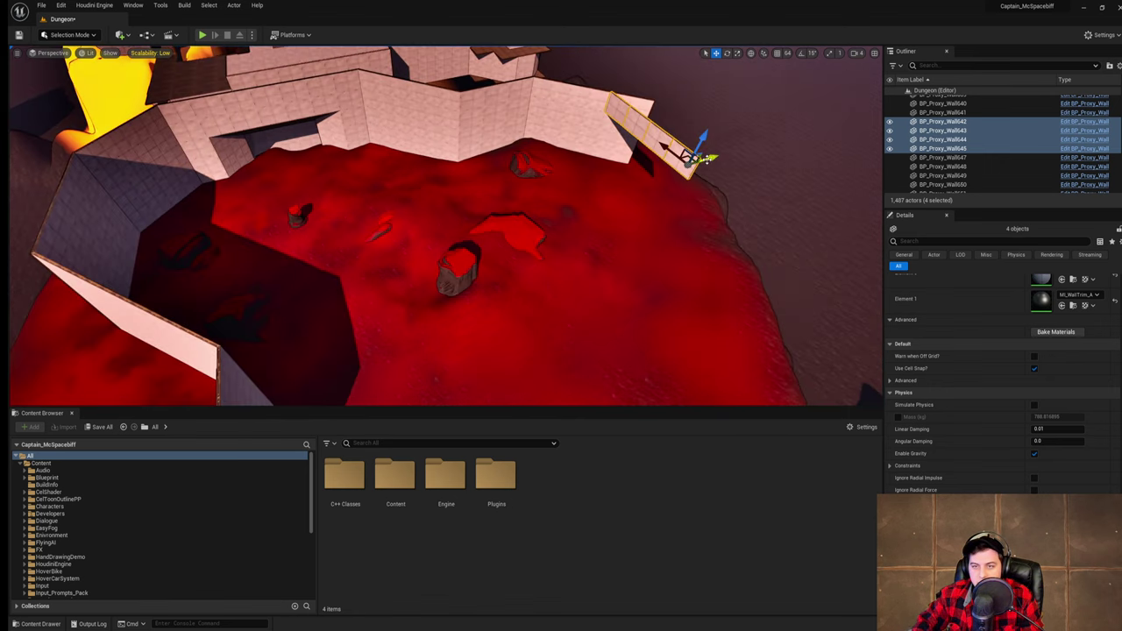
- Align the row with the wall's end, duplicate it downward three times to fill the section's height, and save the level
left_click_drag(706, 159, 721, 194)
left_click(44, 6)
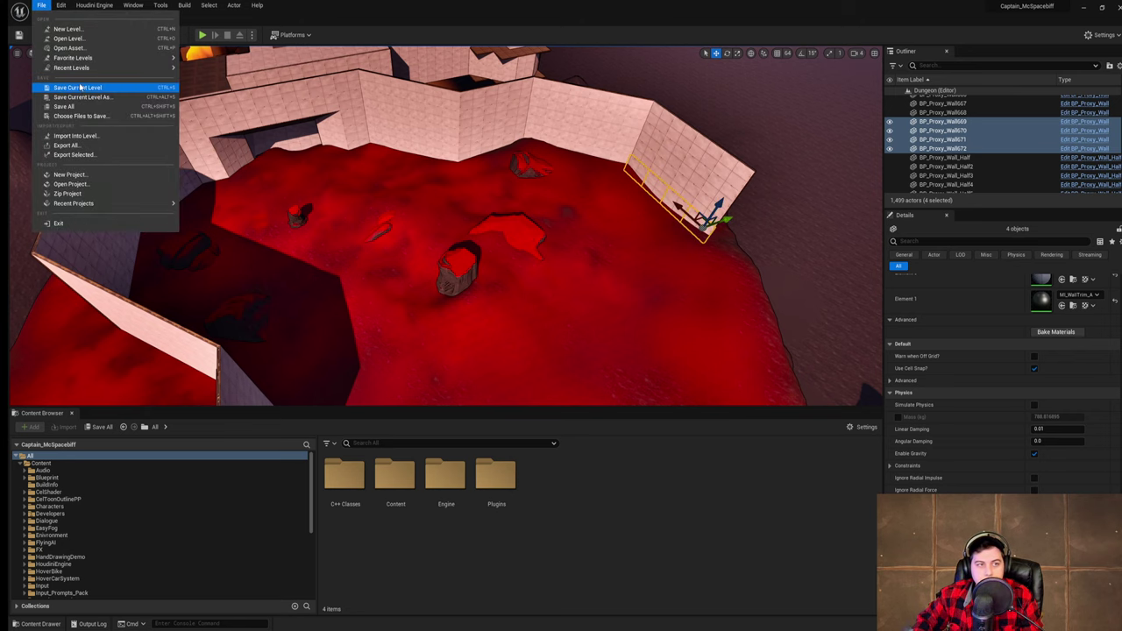
left_click(80, 85)
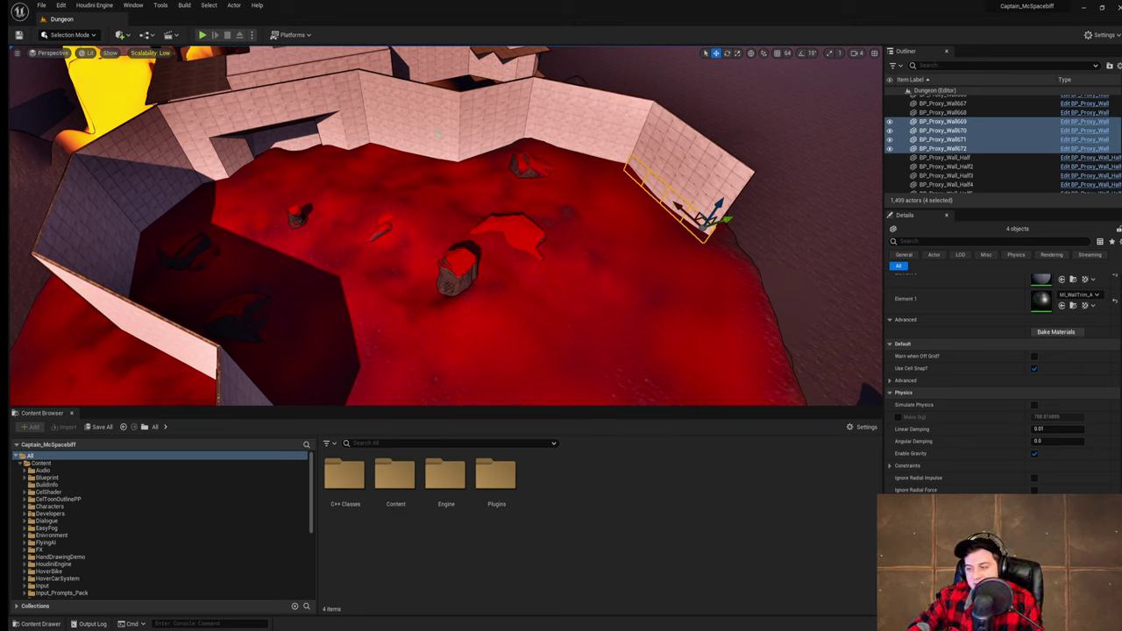
- Deselect the new wall panels, select the sky sphere from inside the arena, and save the level
right_click_drag(553, 168, 504, 52)
key("w")
left_click(564, 79)
key("w")
key("w")
key("w")
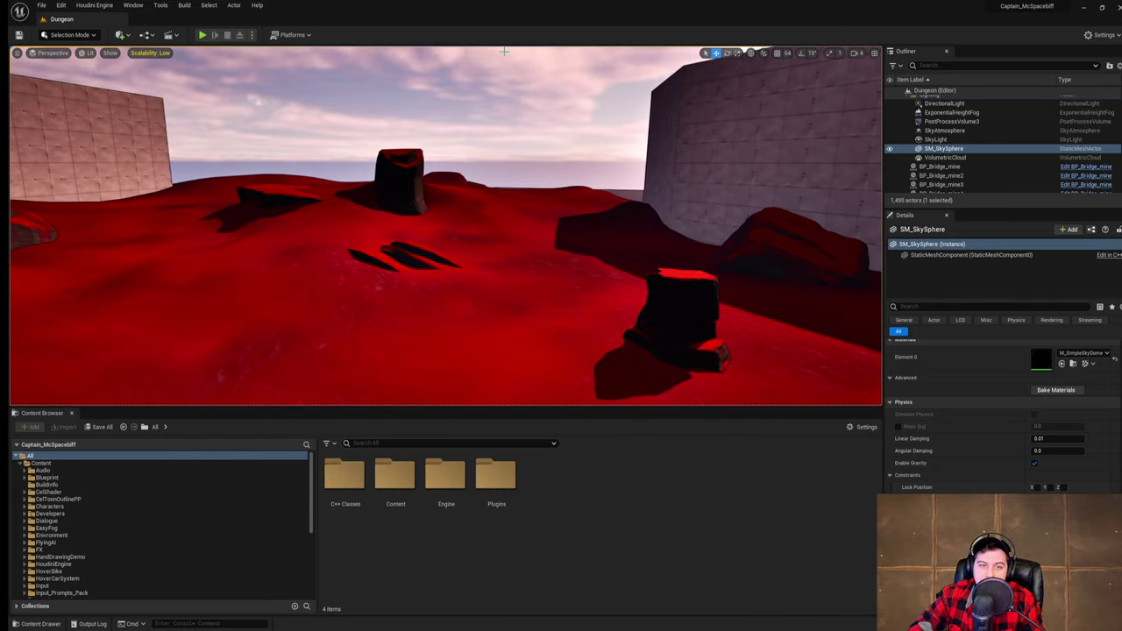
left_click(87, 91)
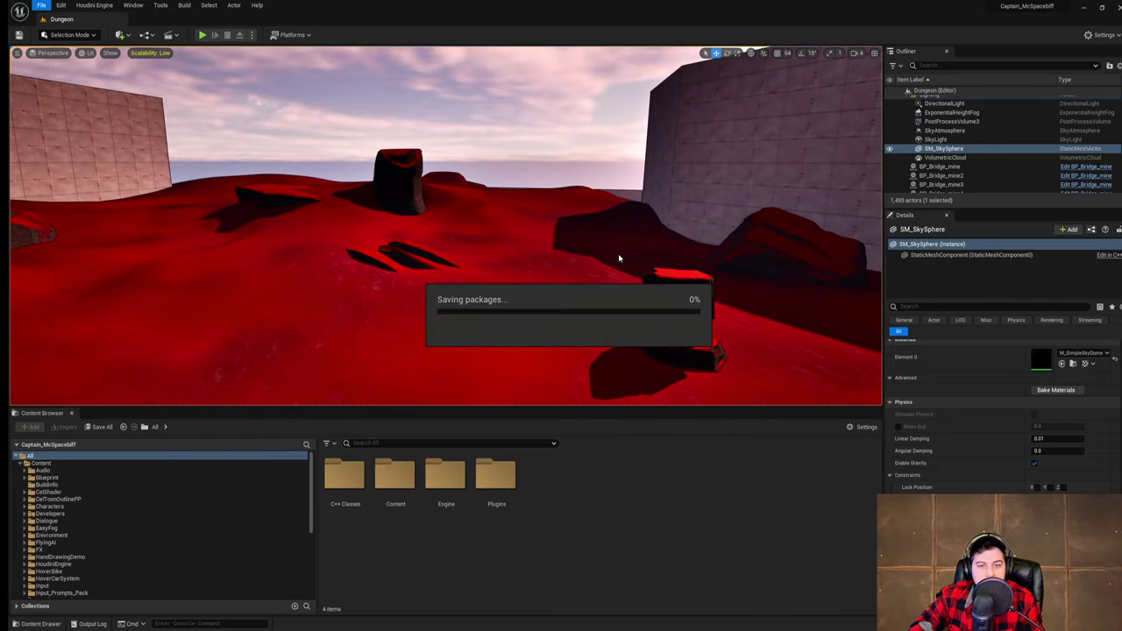
- Start a play test inside the arena and run toward the sunlit wall's open end to judge the space
key("w")
mouse_move(563, 243)
right_mouse_down()
mouse_move(628, 259)
mouse_move(554, 248)
right_mouse_up()
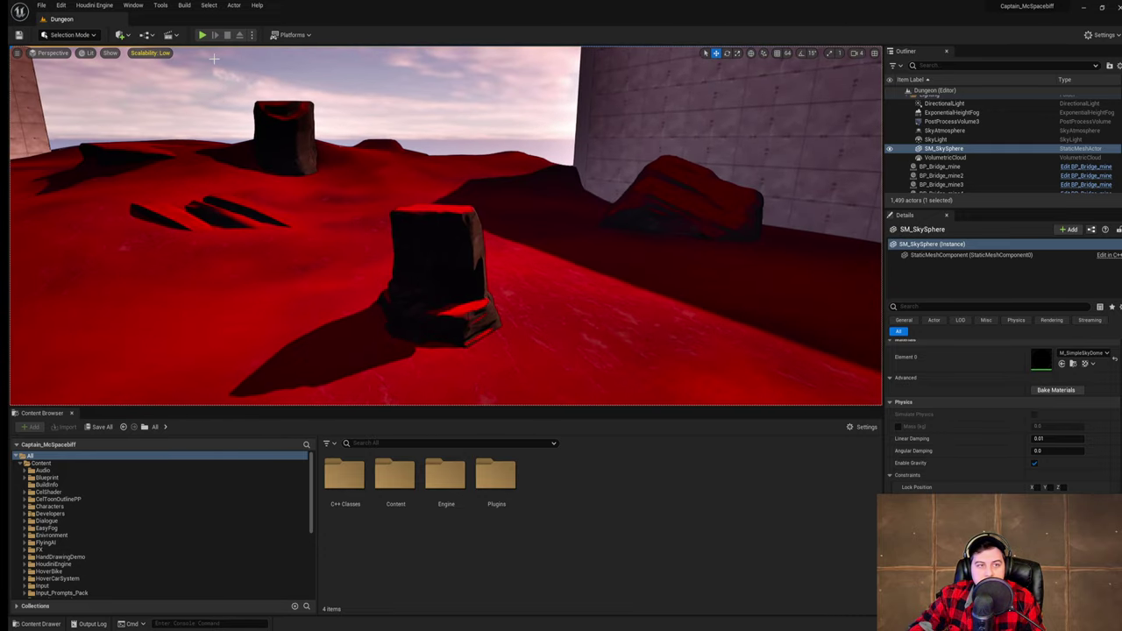
left_click(202, 37)
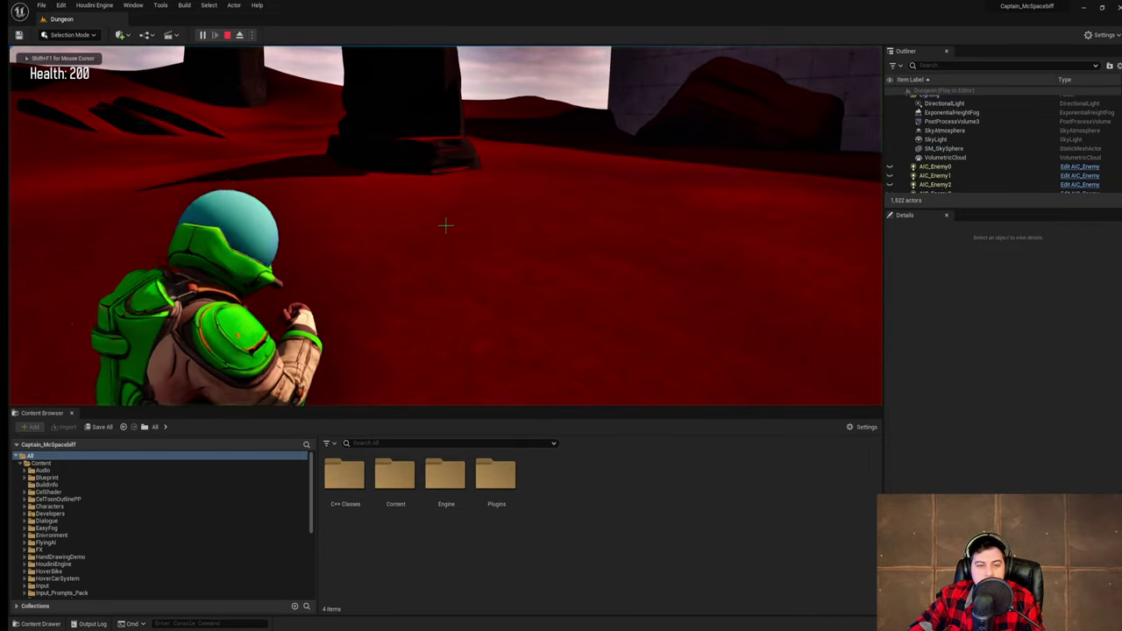
key("w")
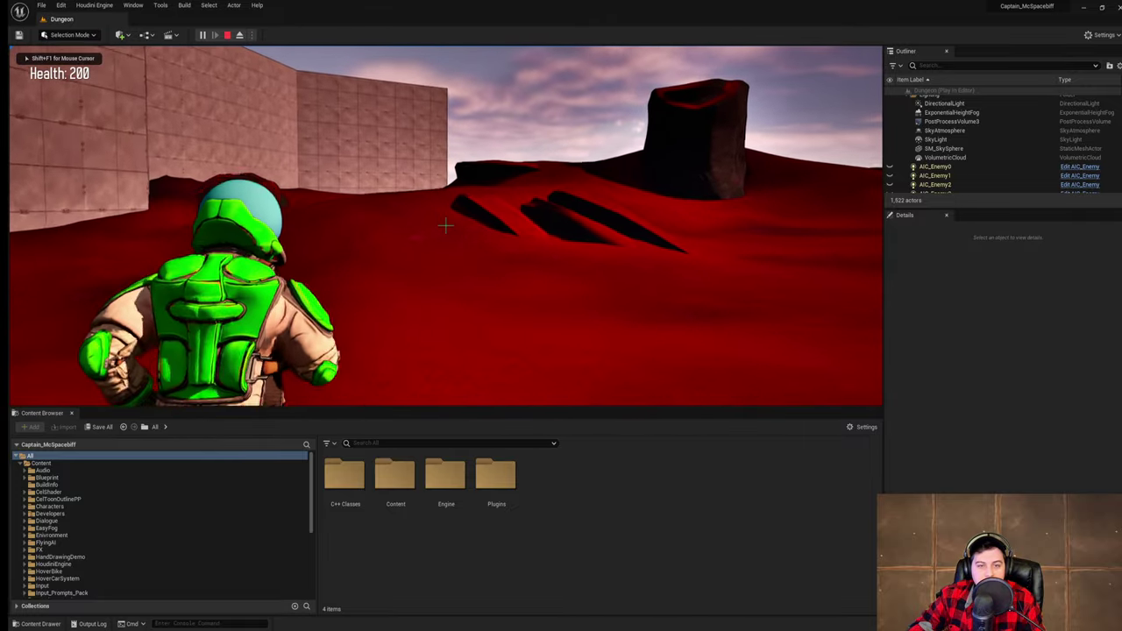
key("w")
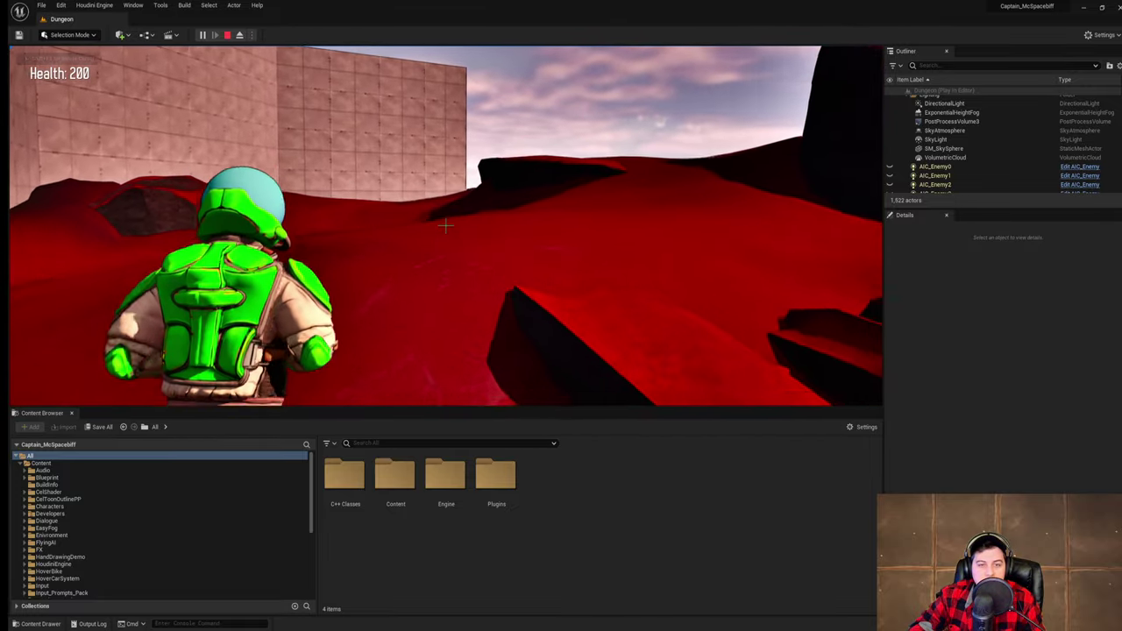
key("w")
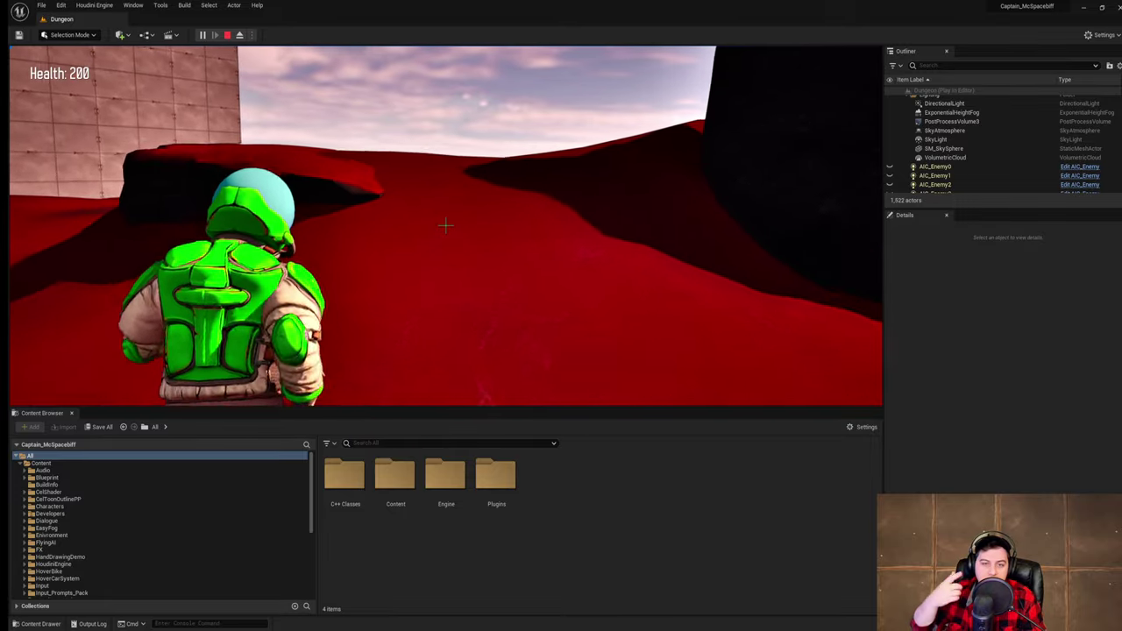
key("w")
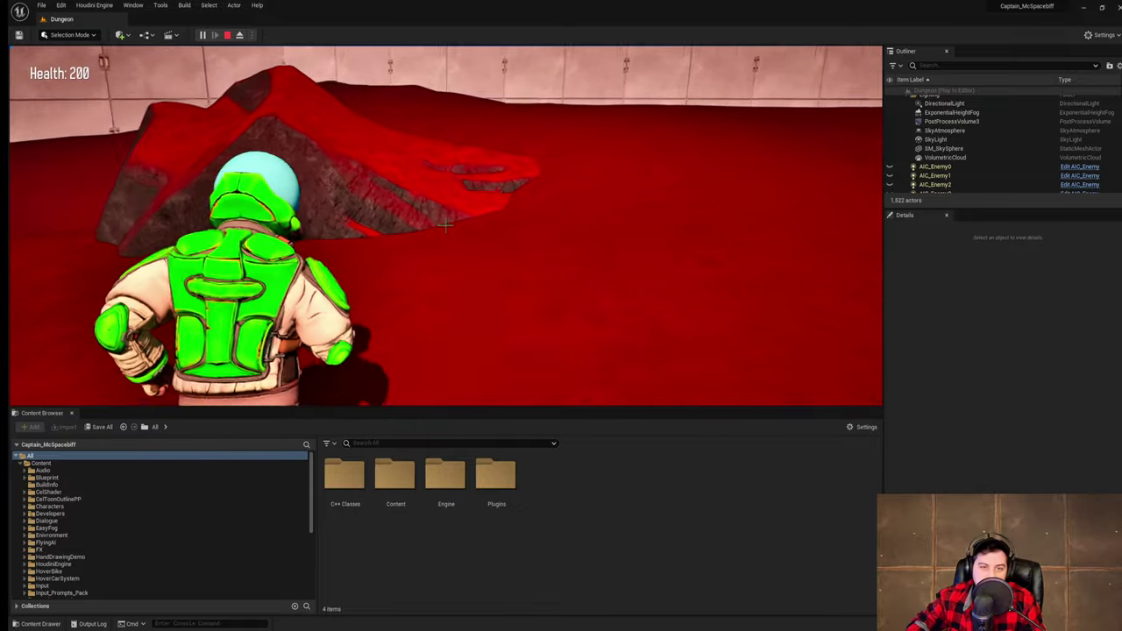
- Run across the arena to the shaded wall and inspect its height and base at character level
key("w")
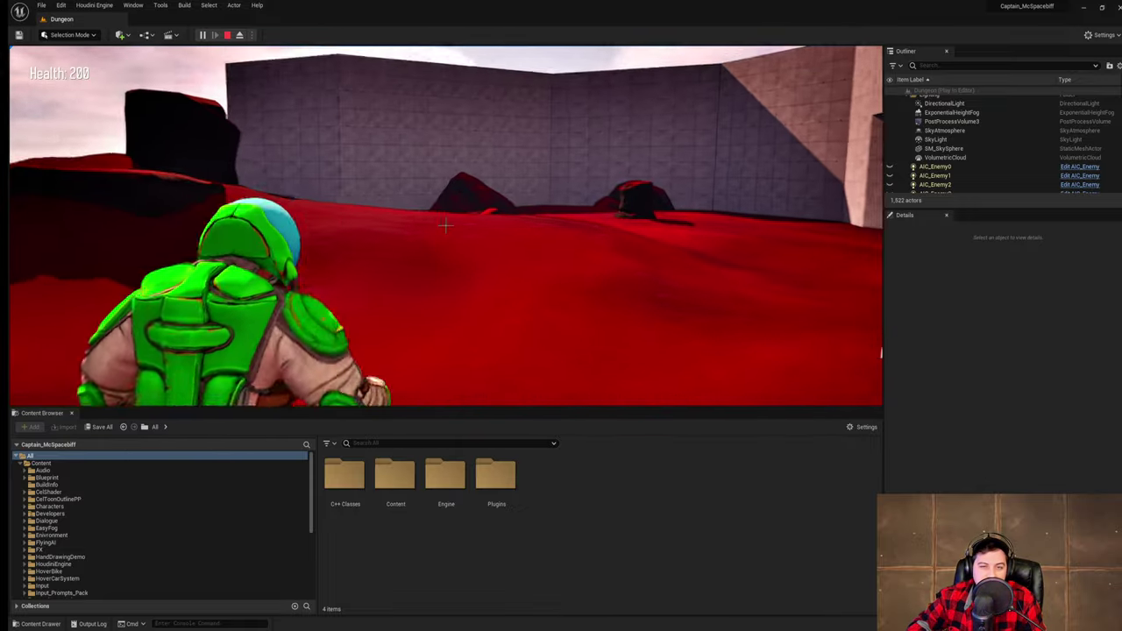
key("w")
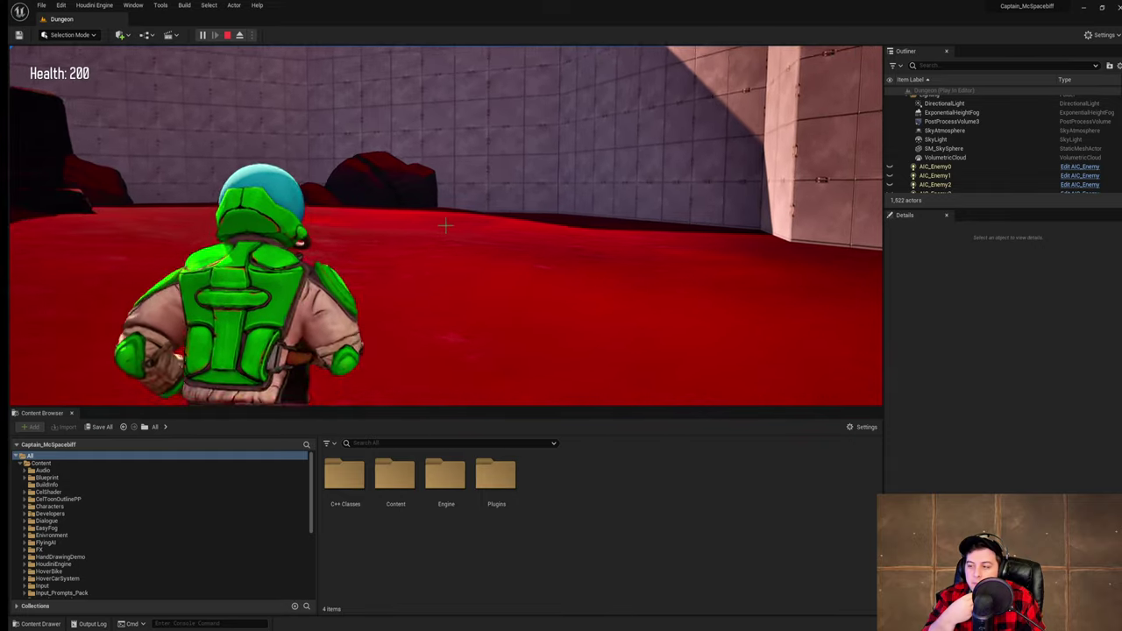
key("w")
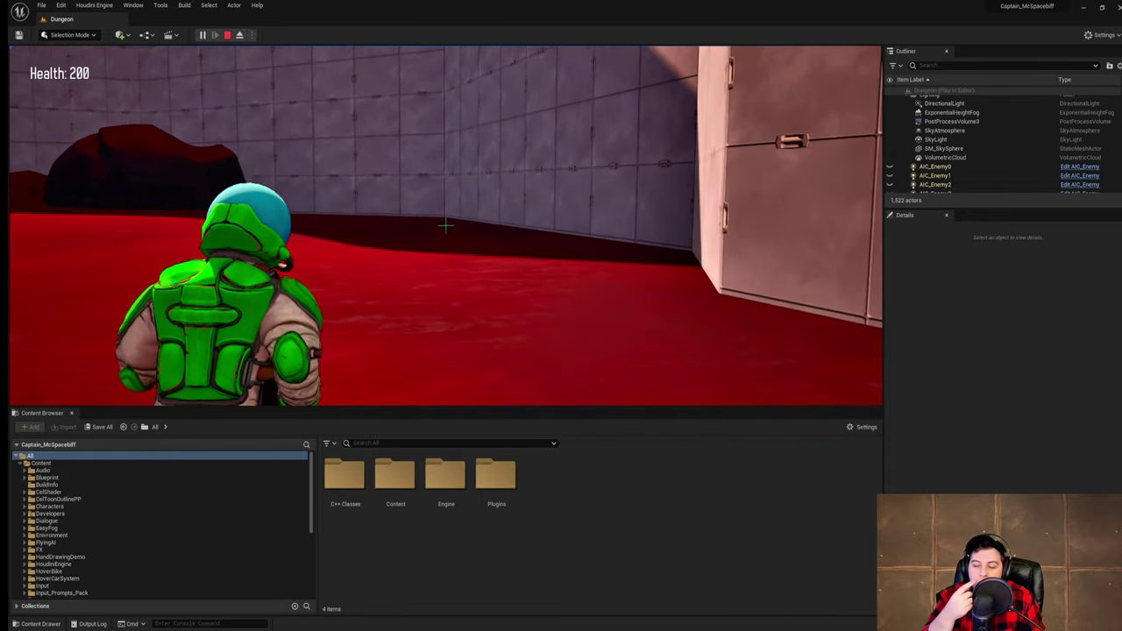
key("d")
key("w")
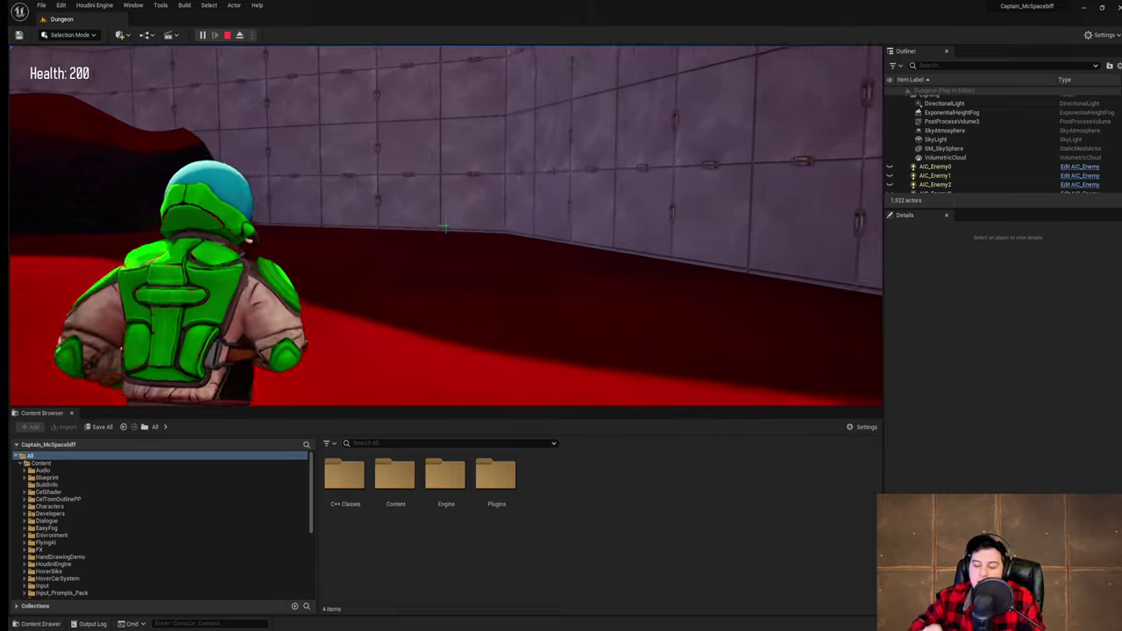
key("w")
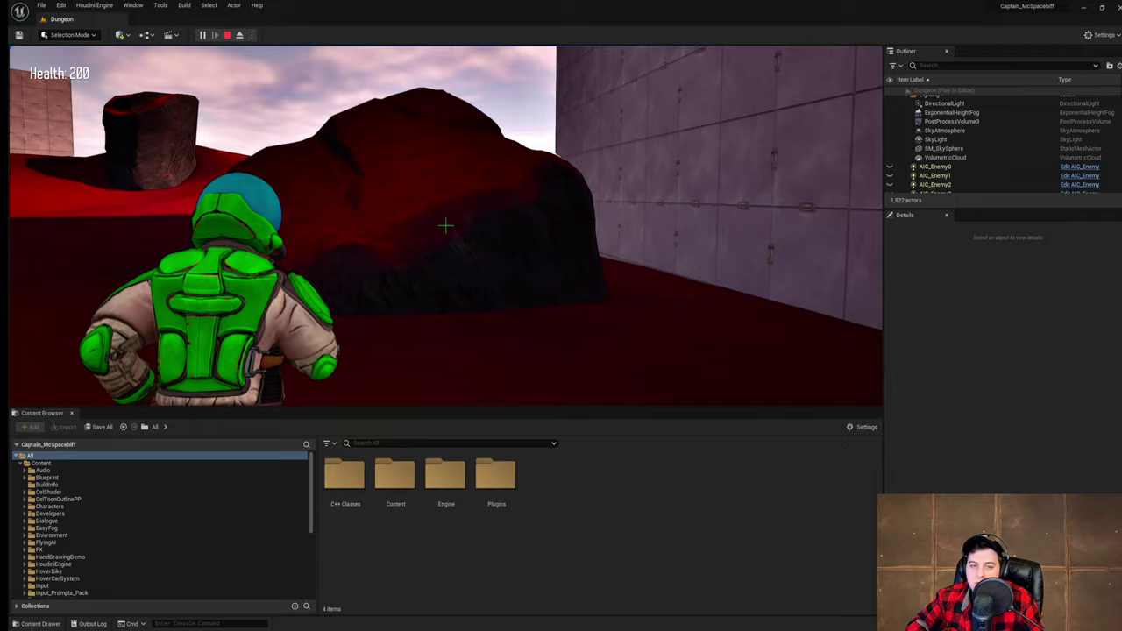
- Run and jump past the rocks by the shaded wall and continue to the arena's tiled interior entrance
key("w")
key("space")
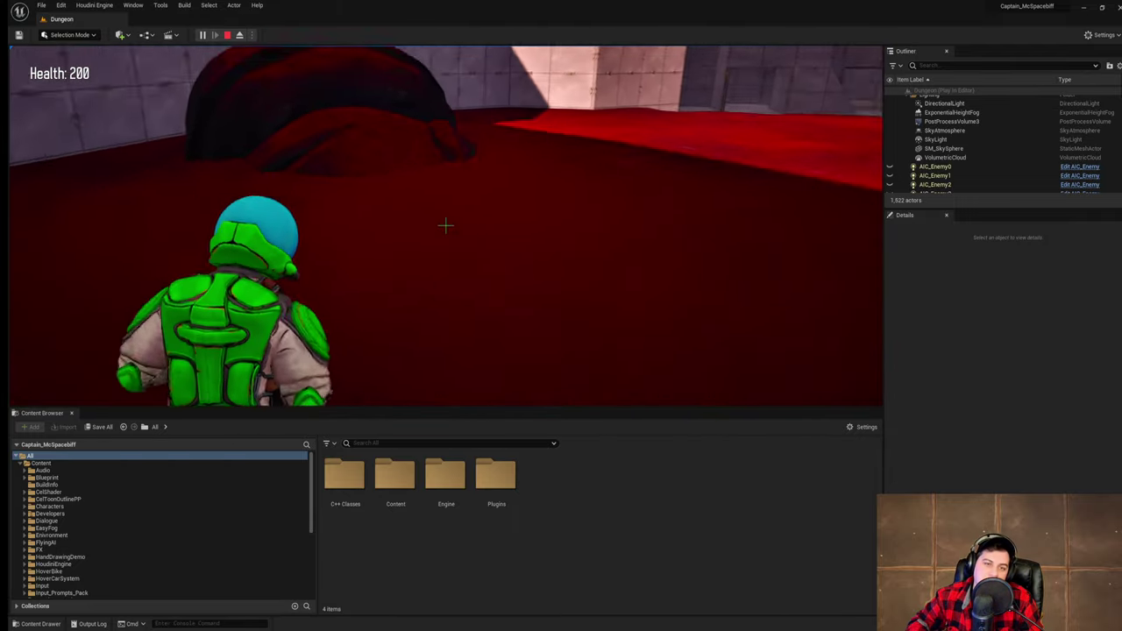
key("w")
key("space")
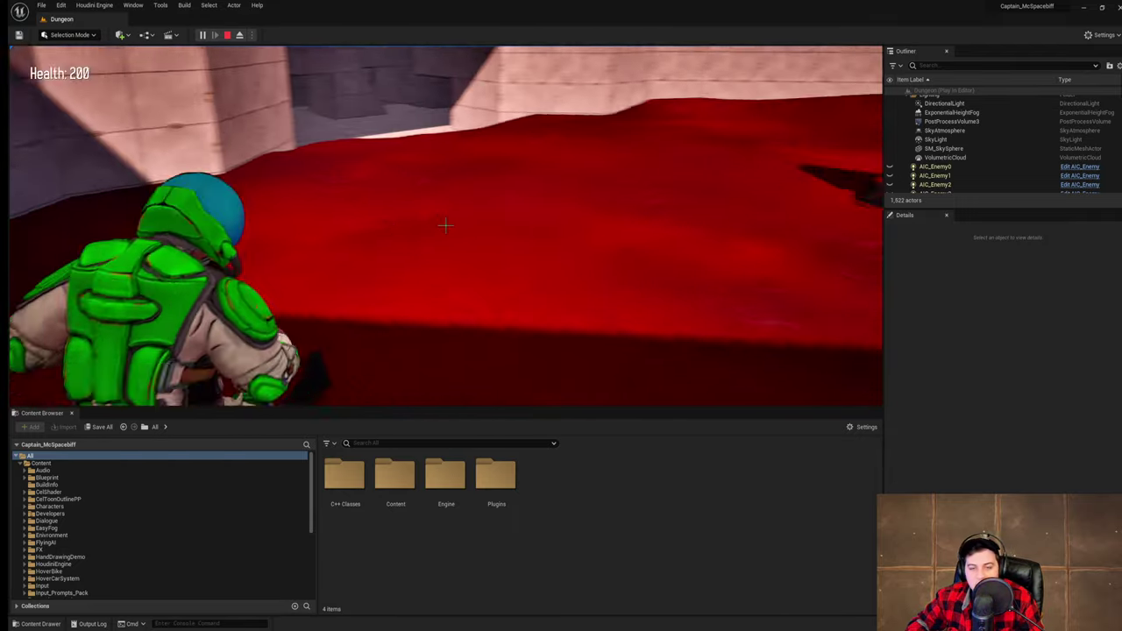
key("w")
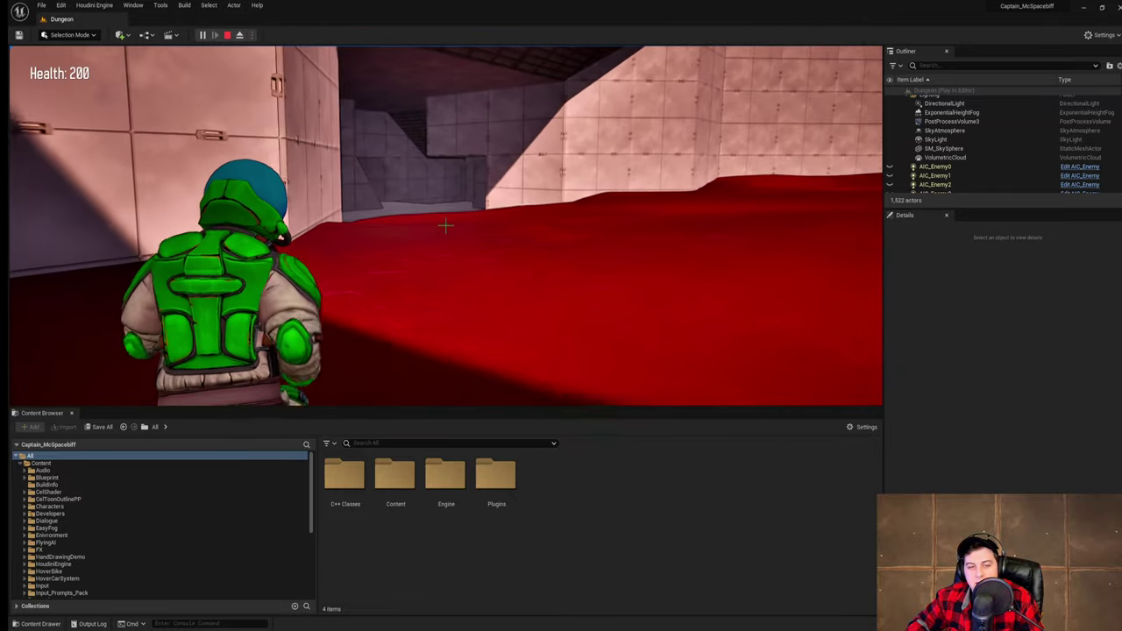
key("space")
key("w")
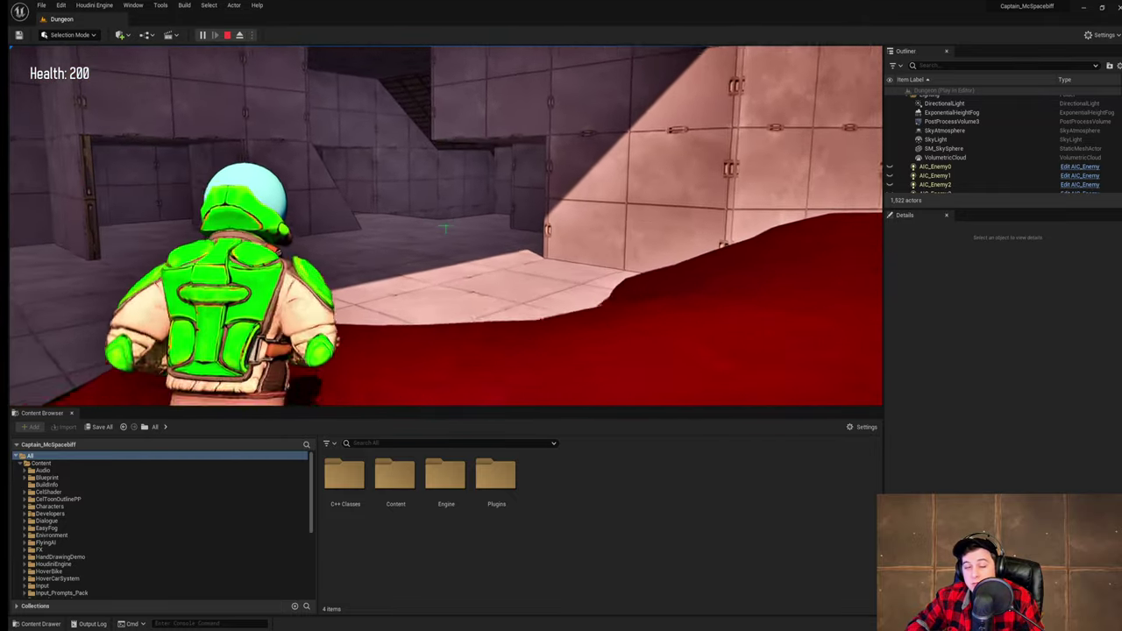
key("w")
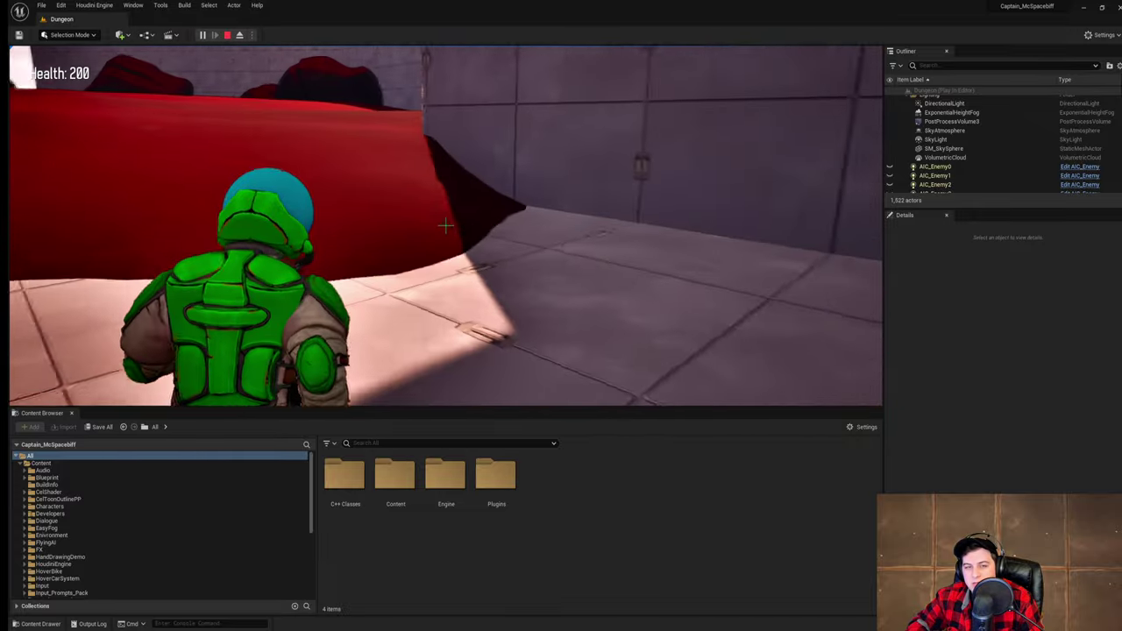
- Run back through the arena to the large dark rock pillar, end the play test, and save the level
key("w")
key("space")
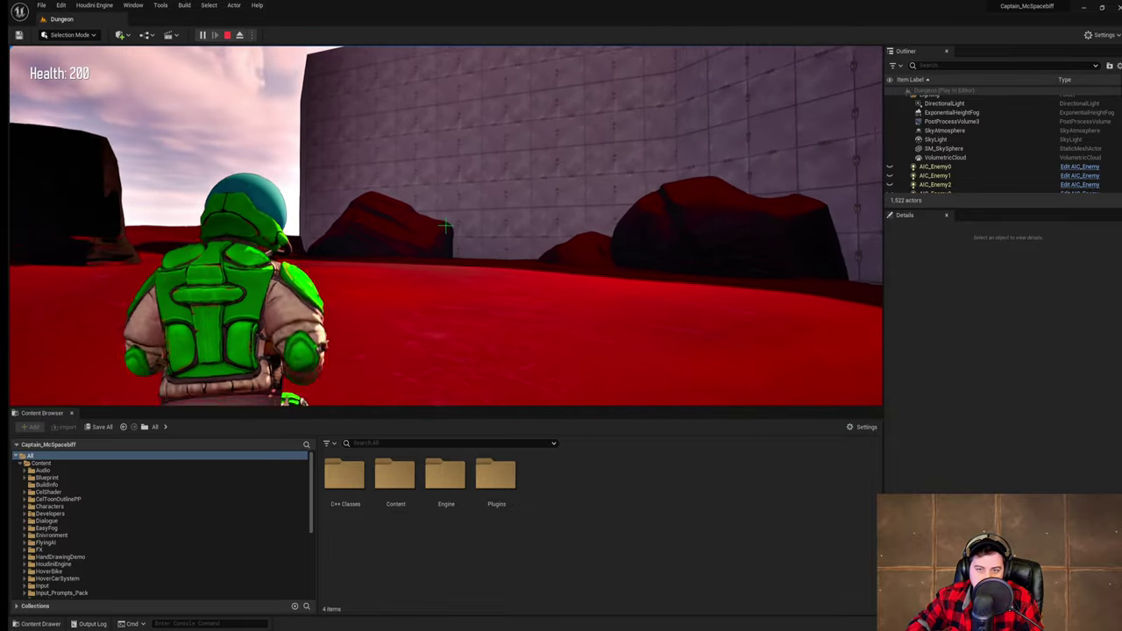
key("w")
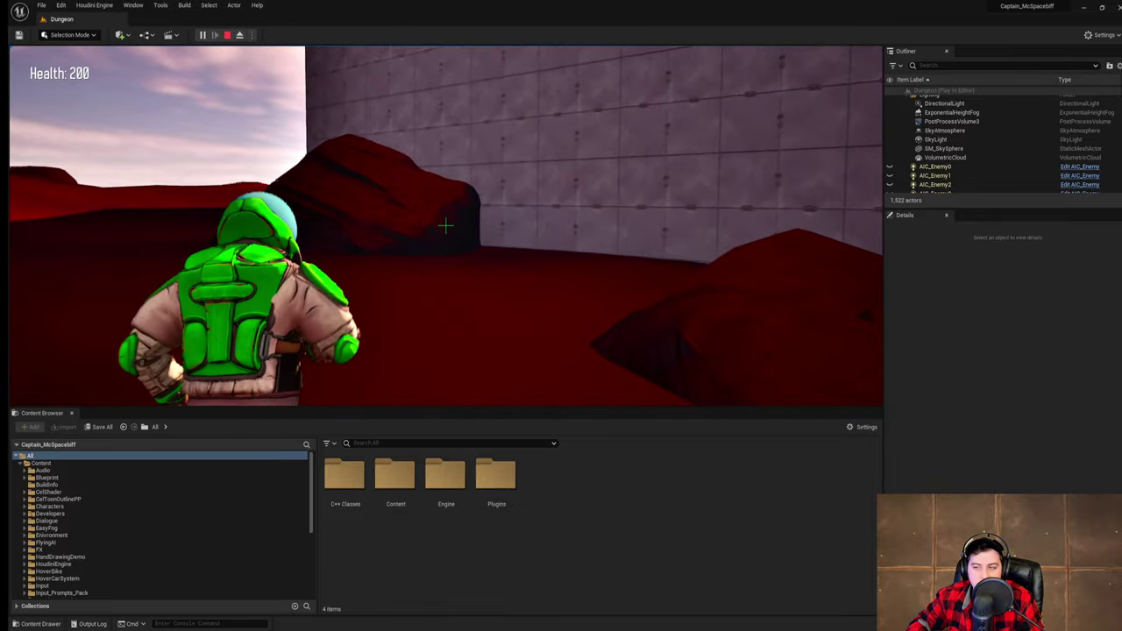
key("w")
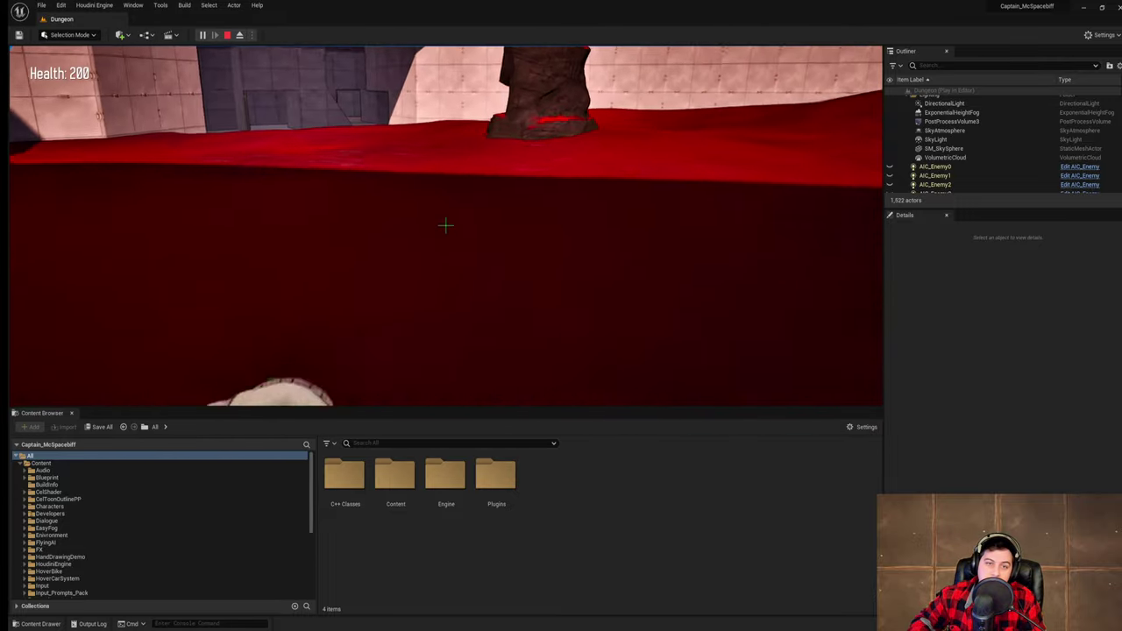
key("w")
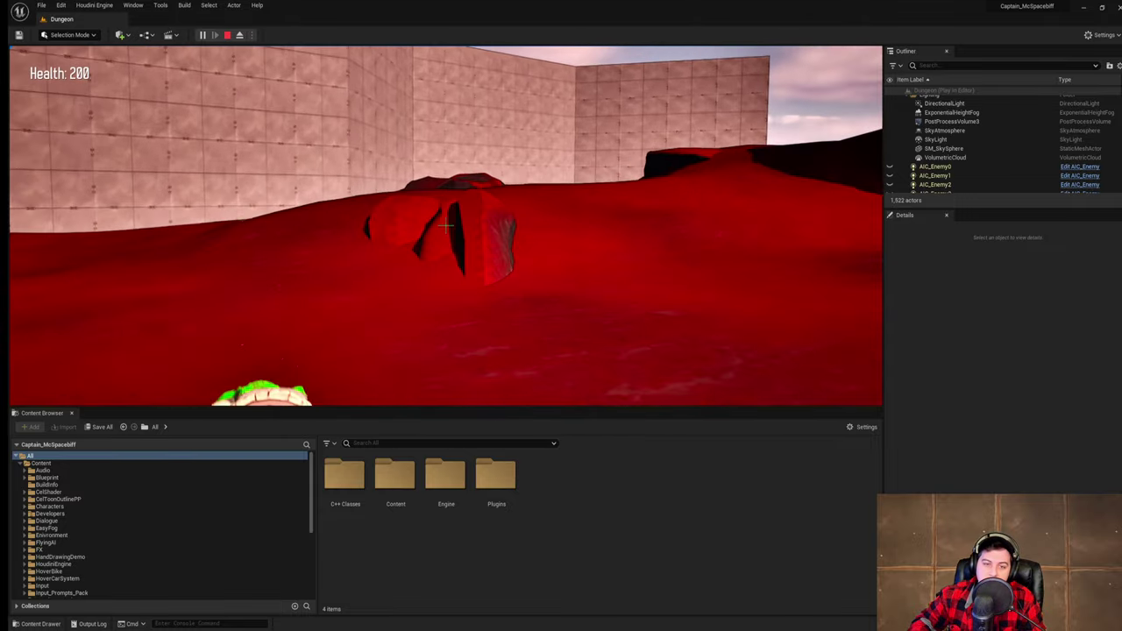
key("w")
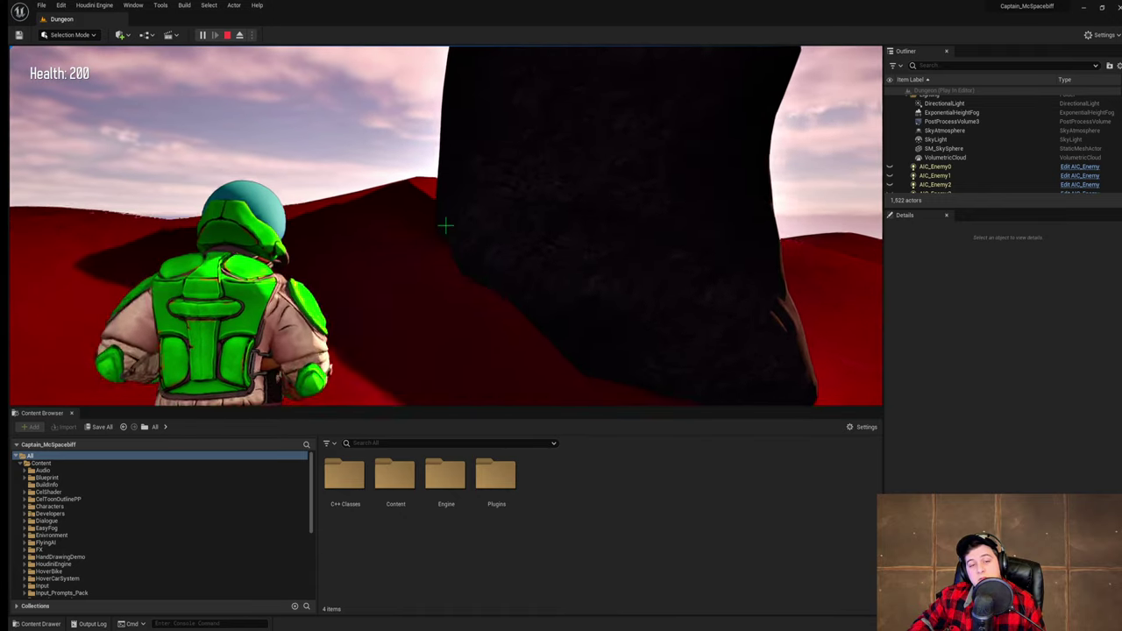
key("Escape")
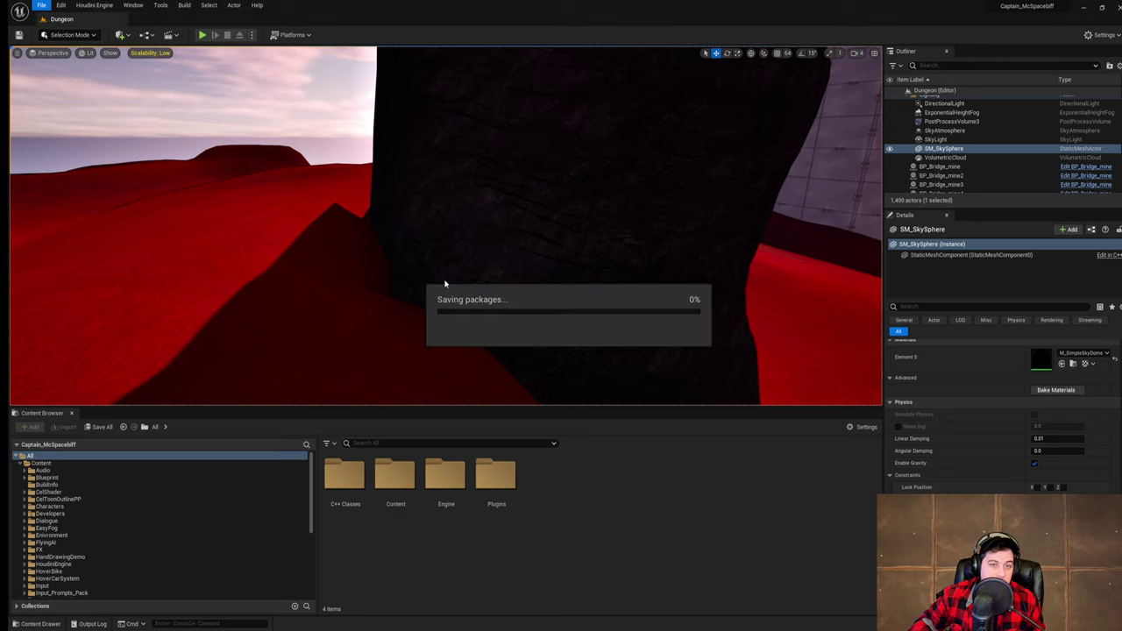
- Fly through the entrance, stair corridor and computer room, and return to examine the arena's red ground
right_click_drag(438, 275, 666, 275)
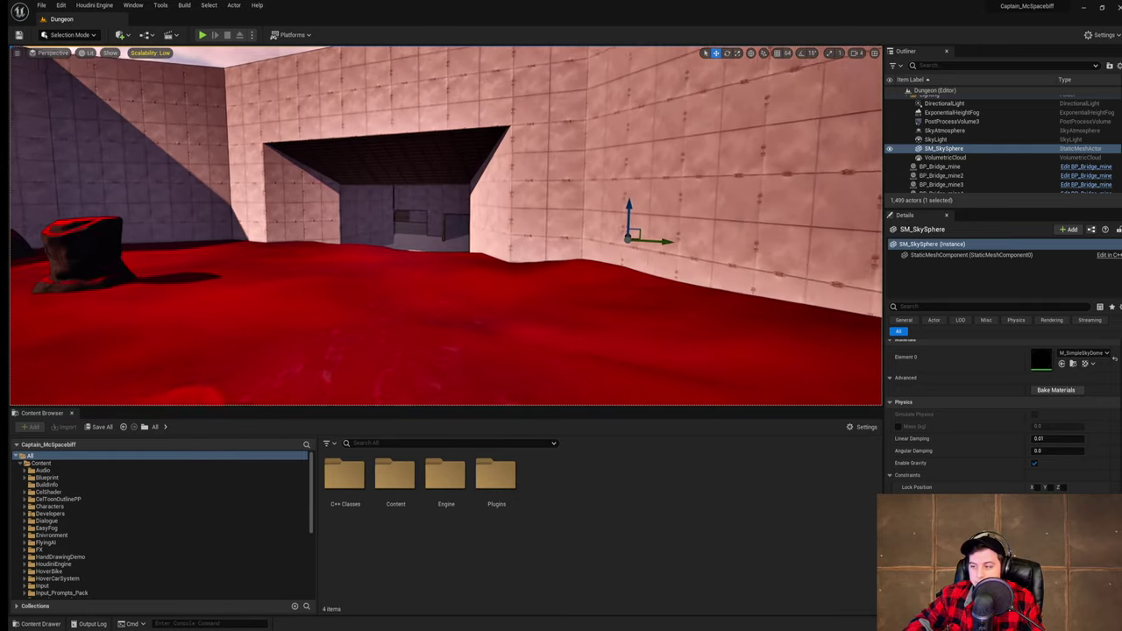
key("w")
right_click_drag(445, 263, 381, 266)
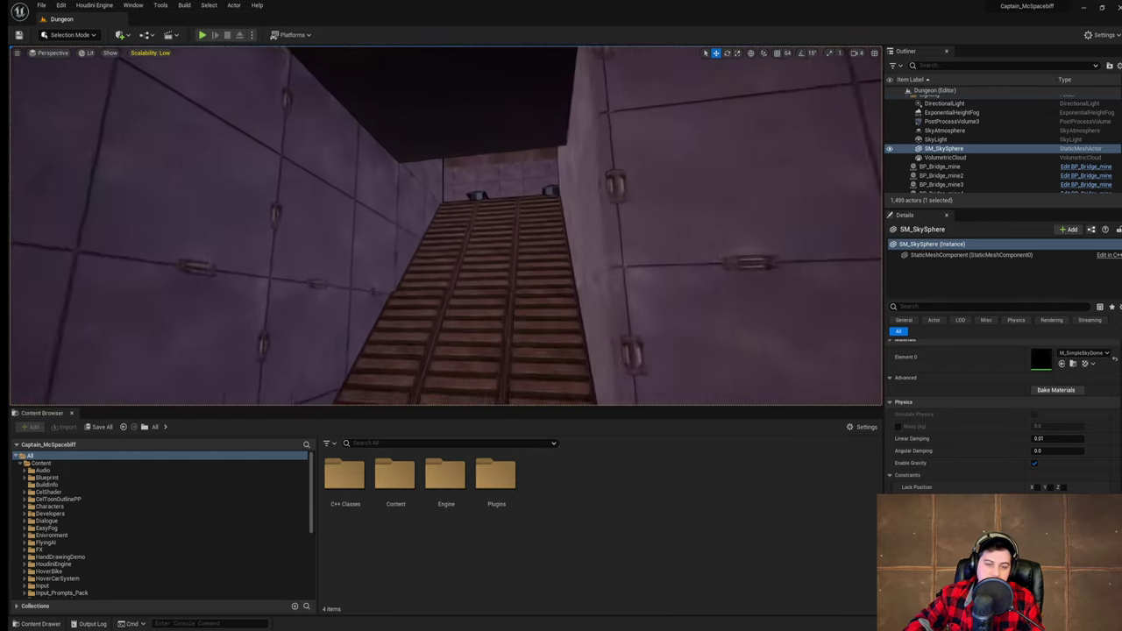
right_click_drag(445, 228, 341, 232)
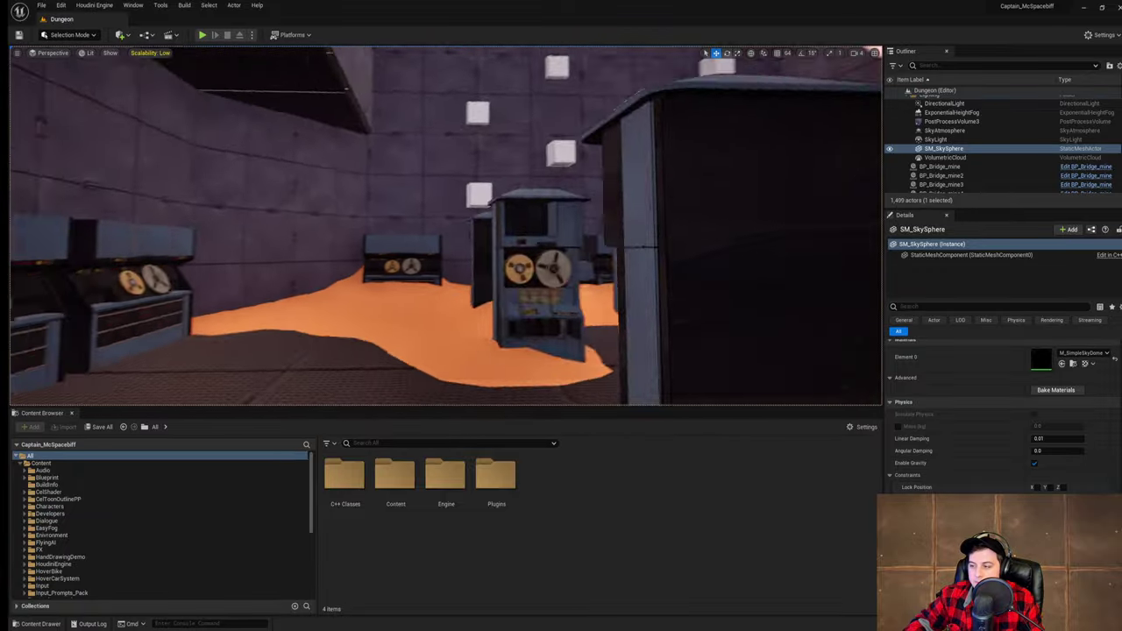
key("w")
mouse_move(446, 228)
right_mouse_down()
mouse_move(350, 219)
mouse_move(473, 197)
mouse_move(452, 289)
mouse_move(324, 215)
right_mouse_up()
key("w")
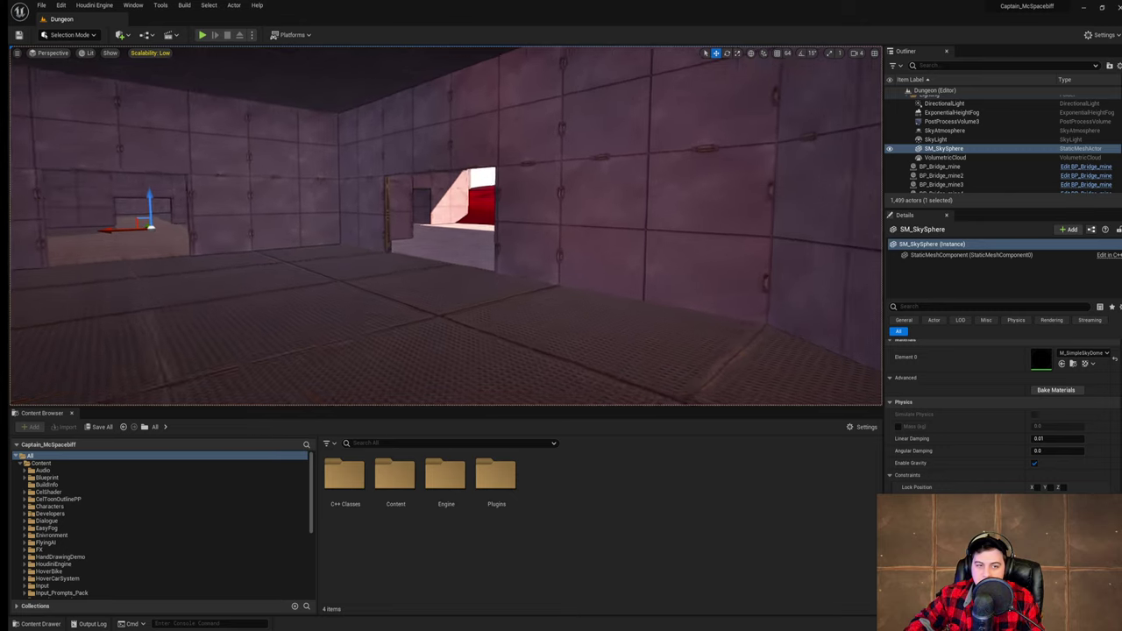
key("w")
right_click_drag(445, 228, 701, 280)
key("w")
key("w")
key("w")
right_click_drag(386, 210, 363, 246)
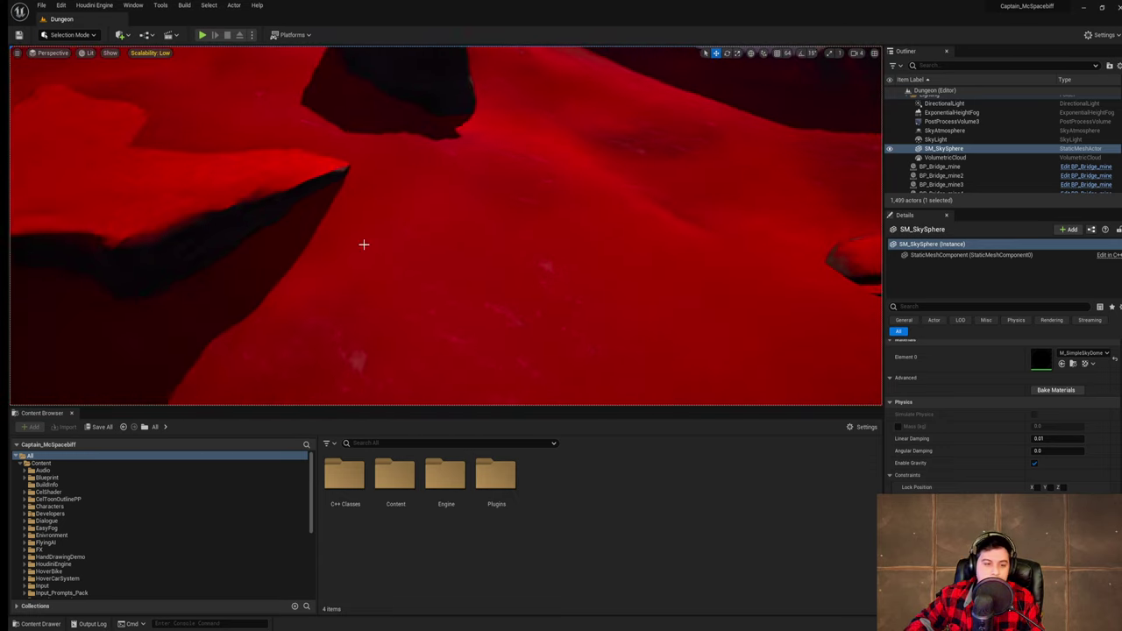
- Switch to Foliage mode, search the foliage types for "grass", and add Grass_FoliageType to the palette
left_click(70, 35)
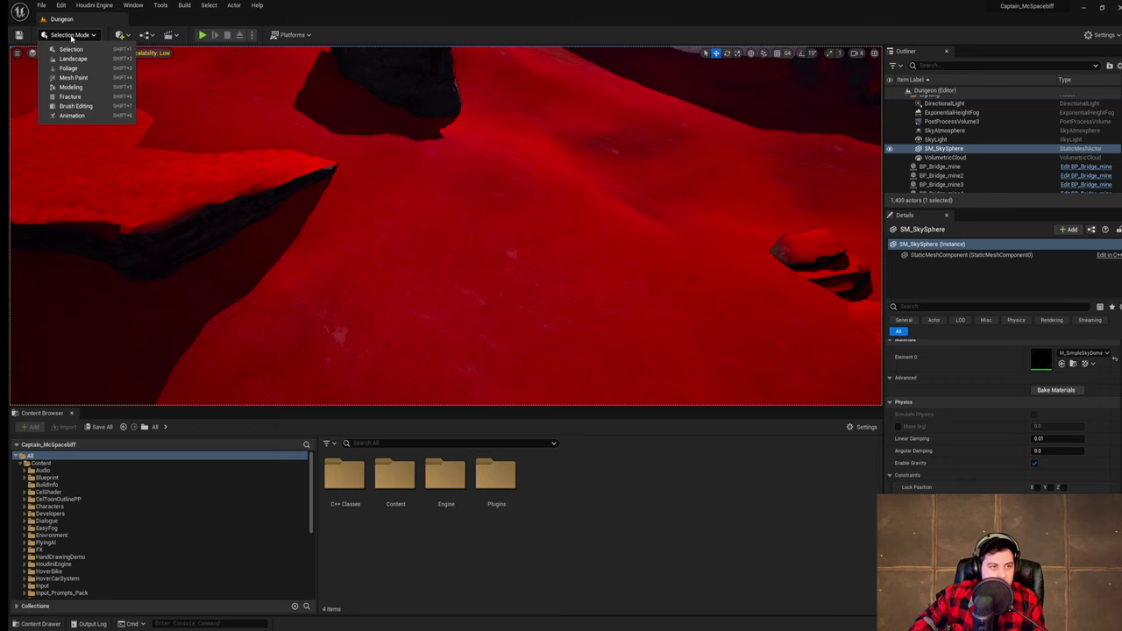
left_click(70, 67)
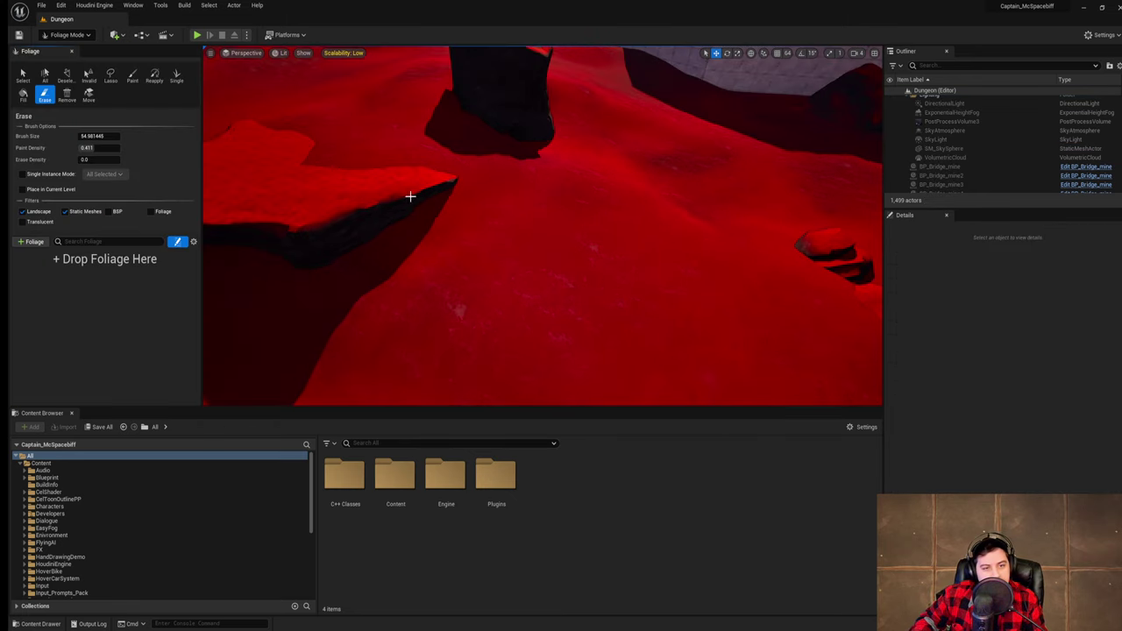
left_click(31, 241)
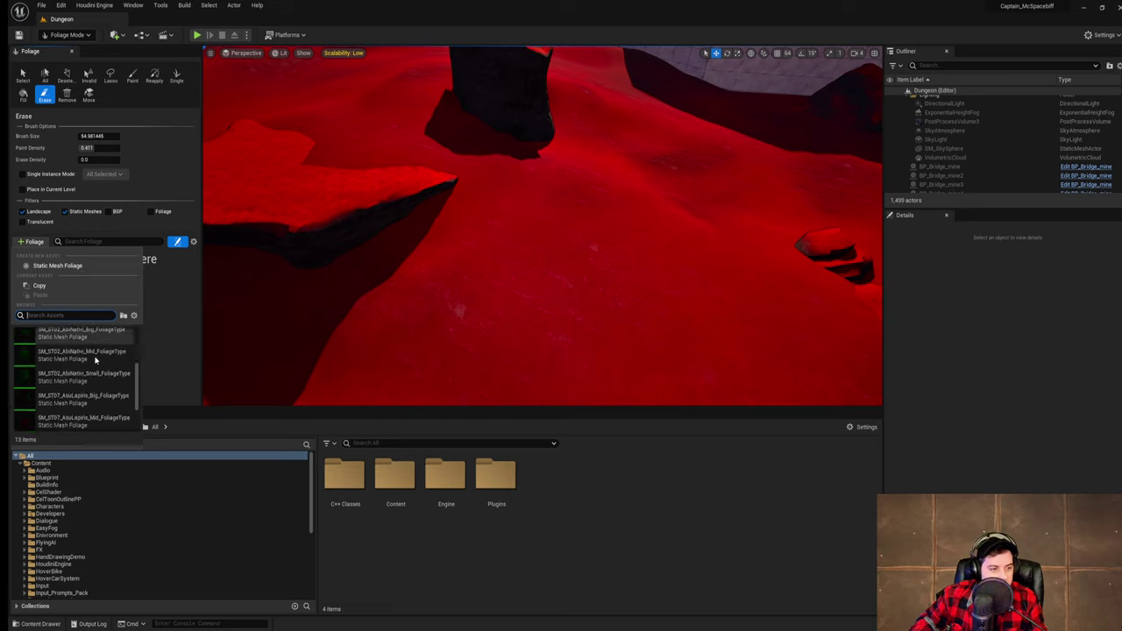
scroll(95, 360, "up", 3)
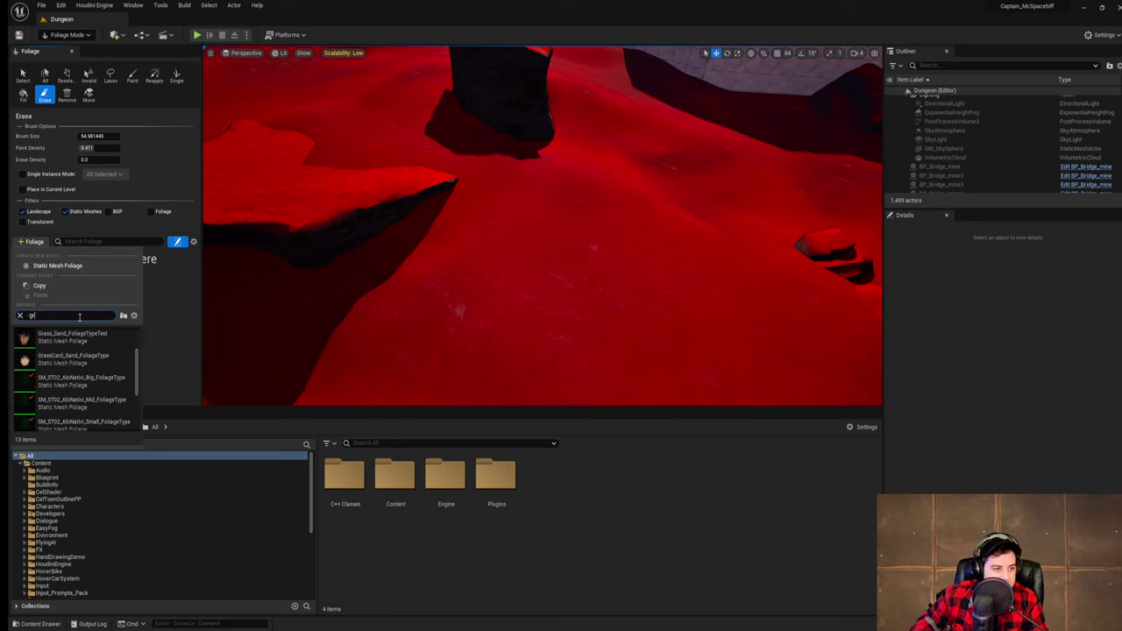
scroll(107, 385, "up", 1)
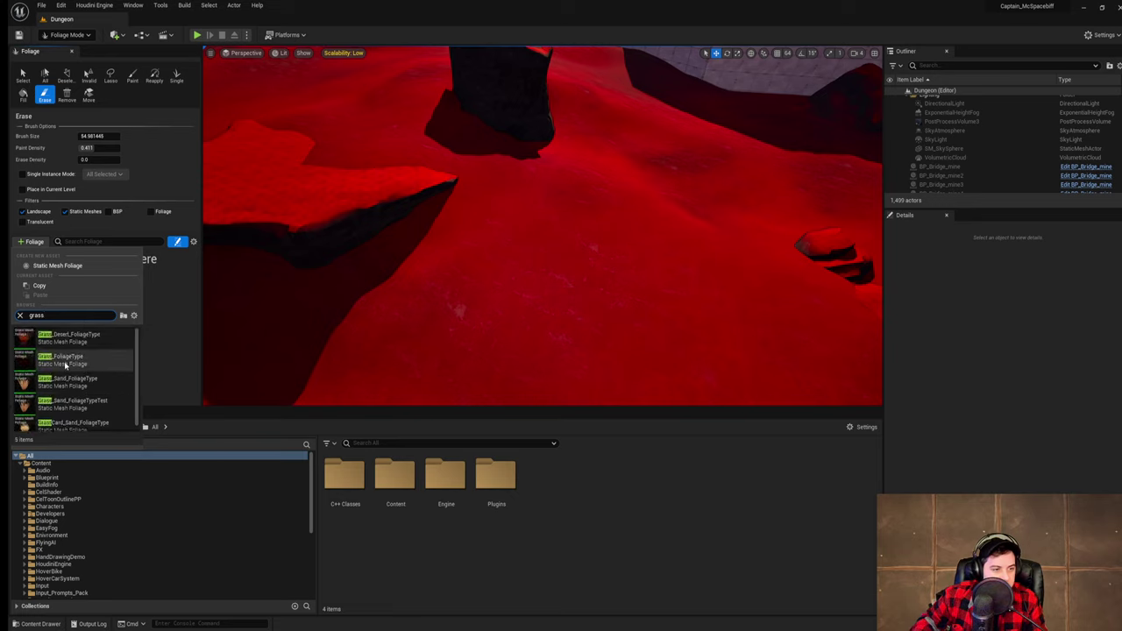
left_click(67, 363)
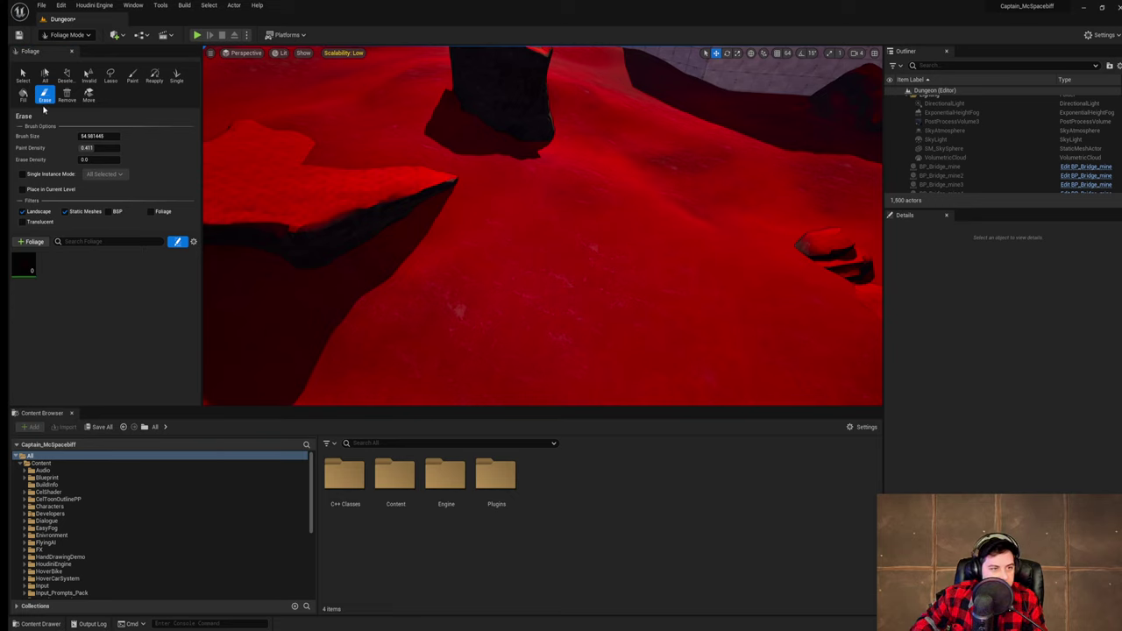
- Try a stroke of Grass_FoliageType on the red ground near the dark rock pillar, and undo it
left_click(18, 259)
mouse_move(602, 260)
left_mouse_down()
mouse_move(648, 284)
mouse_move(618, 295)
left_mouse_up()
mouse_move(621, 296)
right_mouse_down()
mouse_move(605, 341)
mouse_move(661, 351)
mouse_move(666, 235)
mouse_move(667, 262)
mouse_move(701, 276)
mouse_move(724, 322)
mouse_move(745, 414)
mouse_move(775, 341)
mouse_move(701, 315)
right_mouse_up()
key("w")
key("s")
key("w")
key("s")
key("ctrl+z")
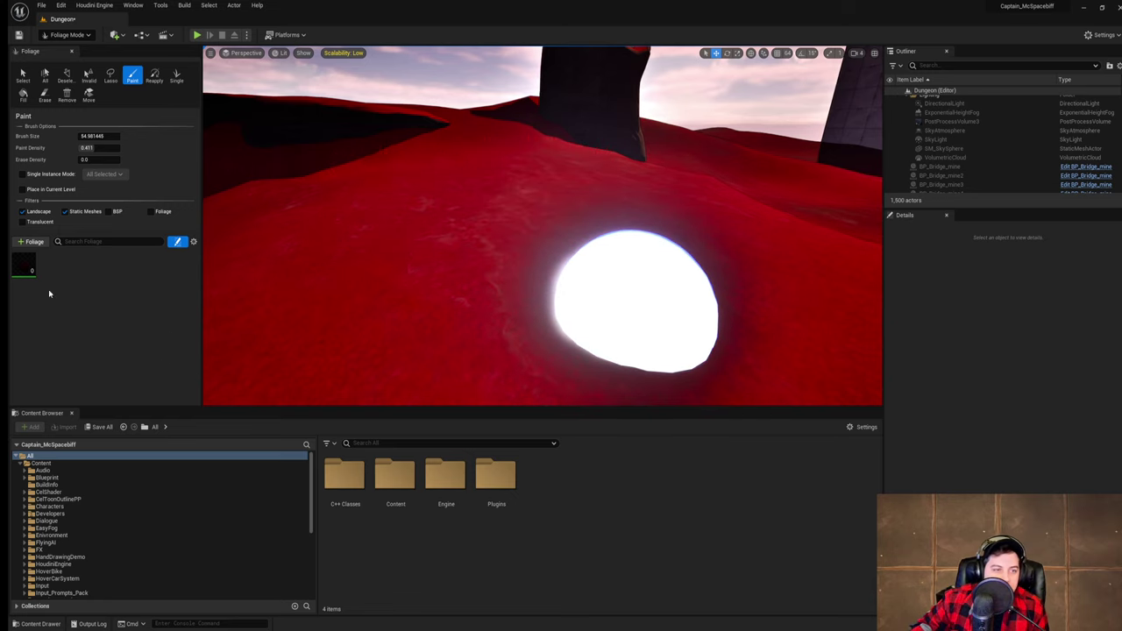
- Filter the available foliage types by "grass" again and pick Grass_FoliageType for painting
left_click(32, 241)
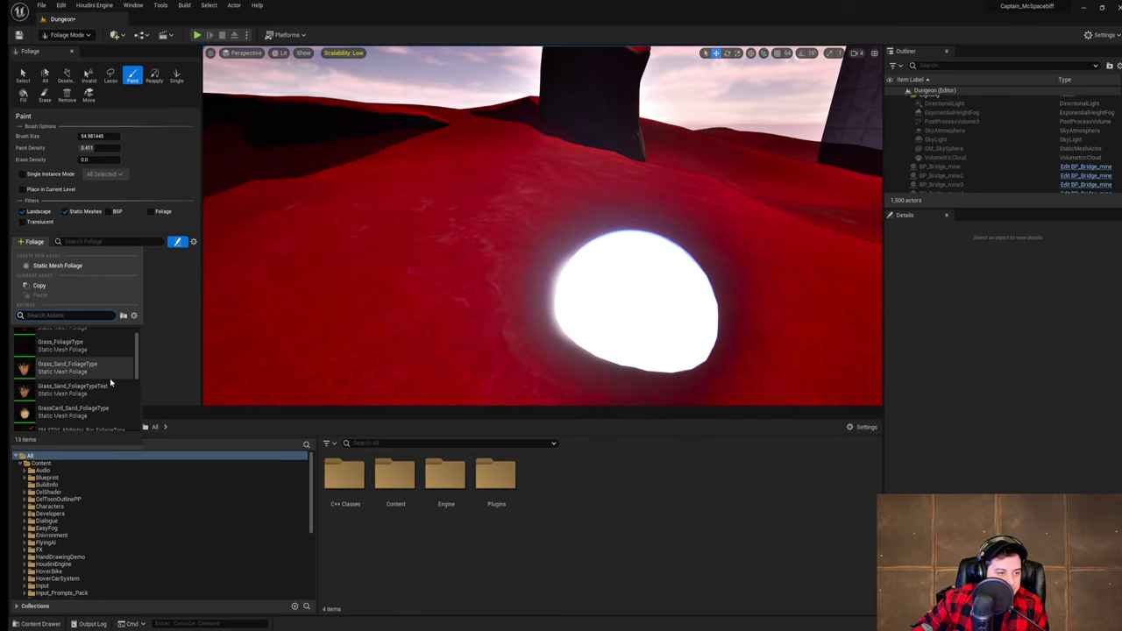
scroll(110, 382, "up", 3)
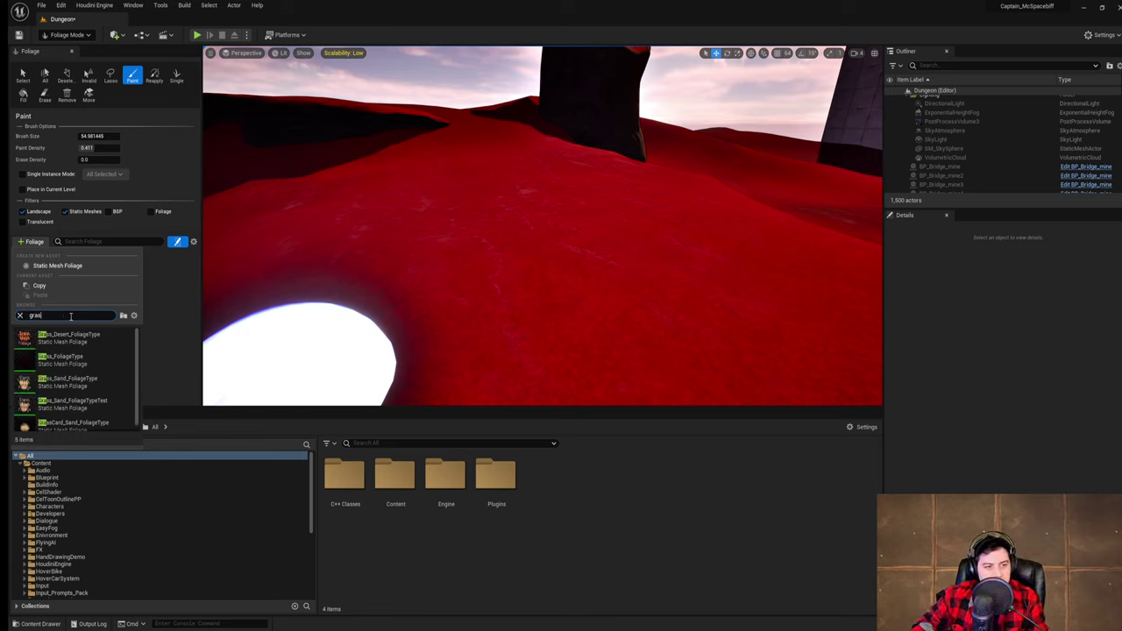
type("s")
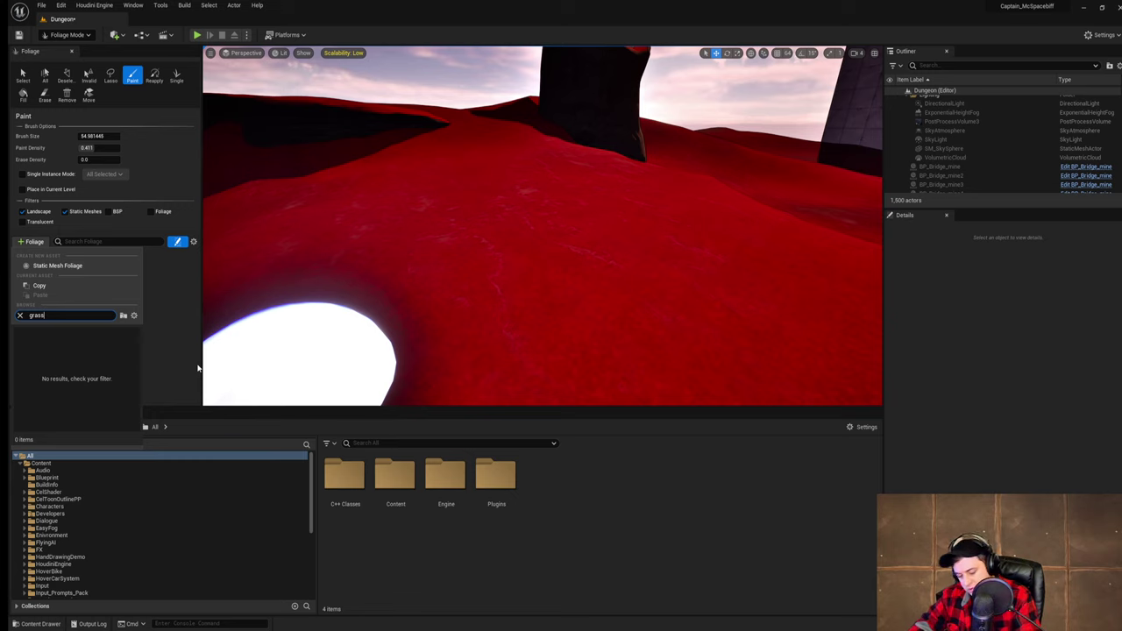
key("BackSpace")
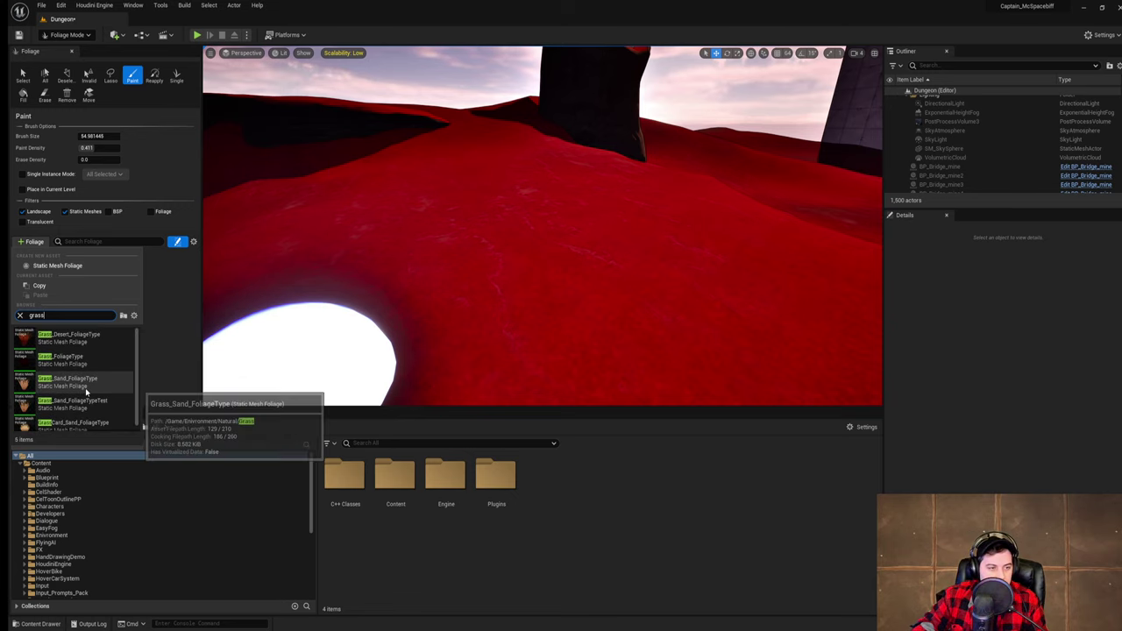
left_click(85, 362)
- Set the paint density to 1.0, enlarge the brush, and paint grass on the ground between the rocks
mouse_move(531, 258)
right_mouse_down()
mouse_move(533, 281)
mouse_move(552, 263)
mouse_move(631, 289)
mouse_move(620, 282)
right_mouse_up()
left_click_drag(94, 149, 120, 148)
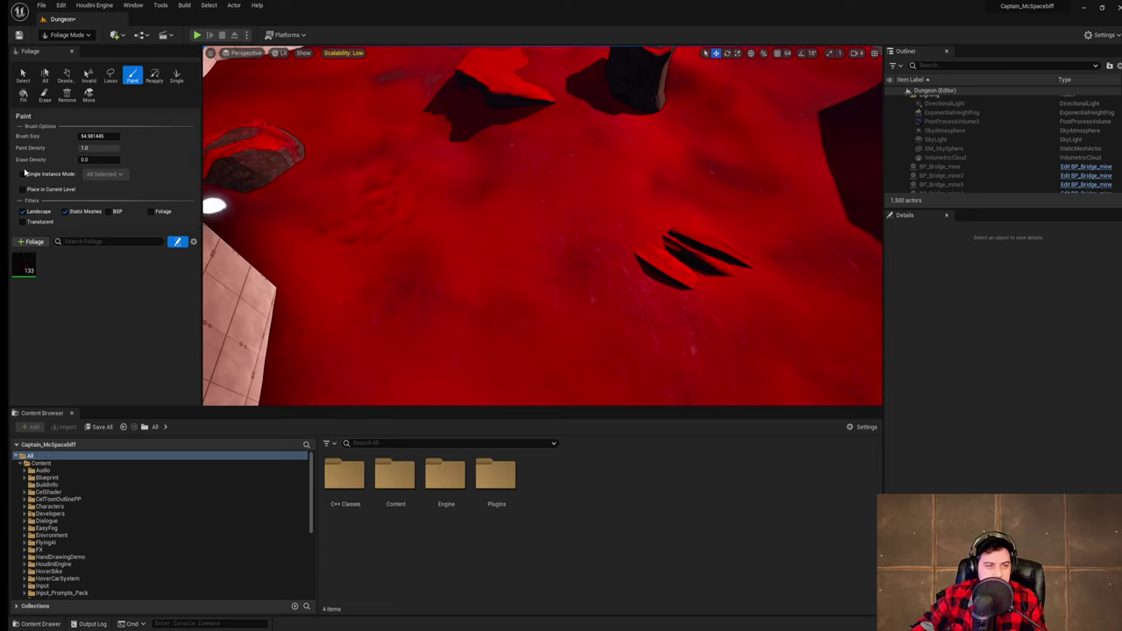
left_click_drag(81, 136, 87, 137)
mouse_move(450, 182)
left_mouse_down()
mouse_move(381, 146)
mouse_move(413, 218)
left_mouse_up()
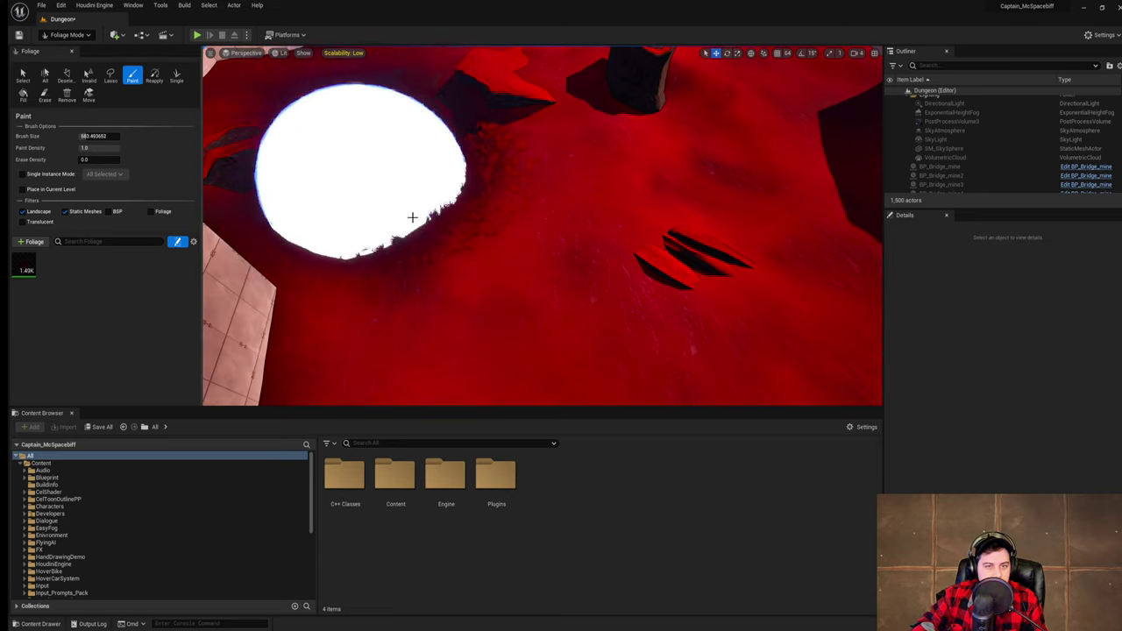
mouse_move(413, 218)
right_mouse_down()
mouse_move(390, 210)
mouse_move(377, 132)
mouse_move(351, 114)
right_mouse_up()
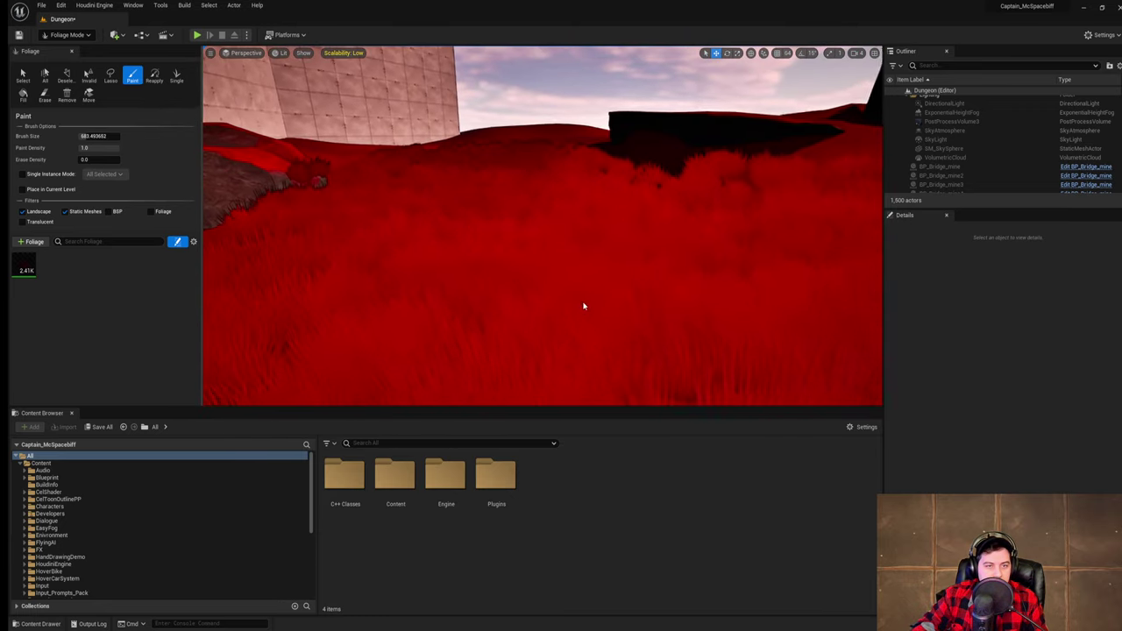
- Exclude static meshes from foliage painting, and cover the ground with grass along the tiled walls and around the rocks
mouse_move(550, 156)
right_mouse_down()
mouse_move(550, 132)
mouse_move(531, 118)
right_mouse_up()
right_click_drag(583, 175, 644, 175)
right_click_drag(550, 186, 439, 188)
left_click(64, 213)
mouse_move(526, 239)
right_mouse_down()
mouse_move(526, 307)
mouse_move(517, 298)
right_mouse_up()
mouse_move(525, 238)
left_mouse_down()
mouse_move(518, 150)
mouse_move(587, 90)
mouse_move(518, 166)
mouse_move(646, 284)
mouse_move(403, 323)
left_mouse_up()
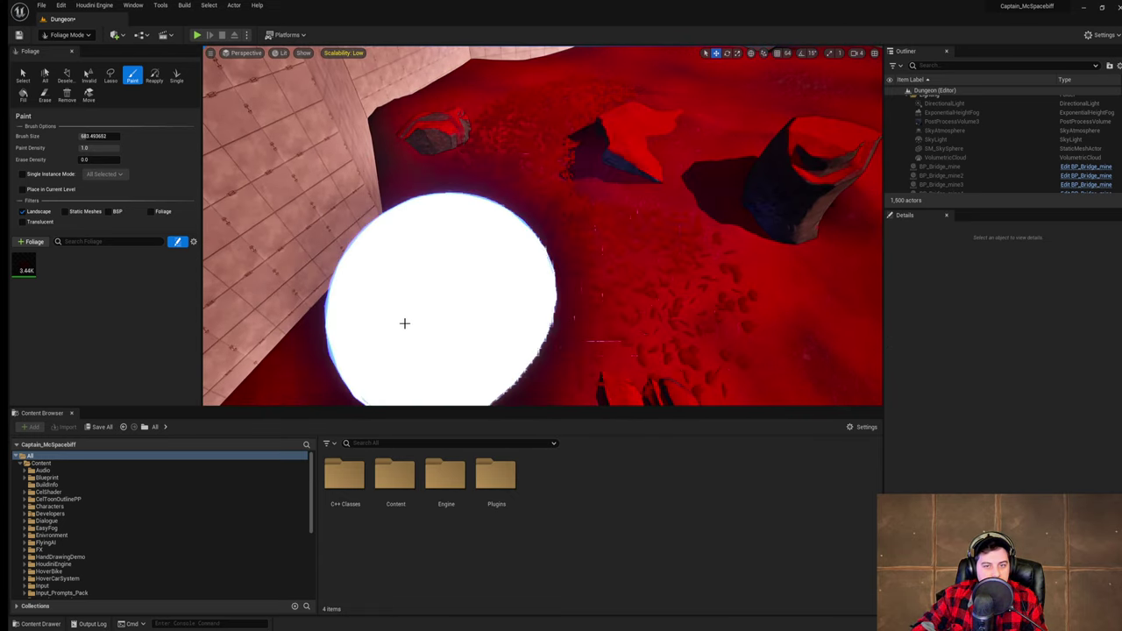
mouse_move(403, 324)
right_mouse_down()
mouse_move(307, 368)
mouse_move(298, 346)
right_mouse_up()
mouse_move(710, 128)
left_mouse_down()
mouse_move(548, 219)
mouse_move(365, 298)
mouse_move(458, 269)
mouse_move(487, 327)
mouse_move(519, 335)
left_mouse_up()
mouse_move(519, 335)
right_mouse_down()
mouse_move(519, 372)
mouse_move(718, 368)
mouse_move(806, 307)
mouse_move(797, 284)
right_mouse_up()
mouse_move(436, 272)
left_mouse_down()
mouse_move(438, 185)
mouse_move(479, 163)
mouse_move(431, 96)
mouse_move(558, 233)
mouse_move(535, 260)
left_mouse_up()
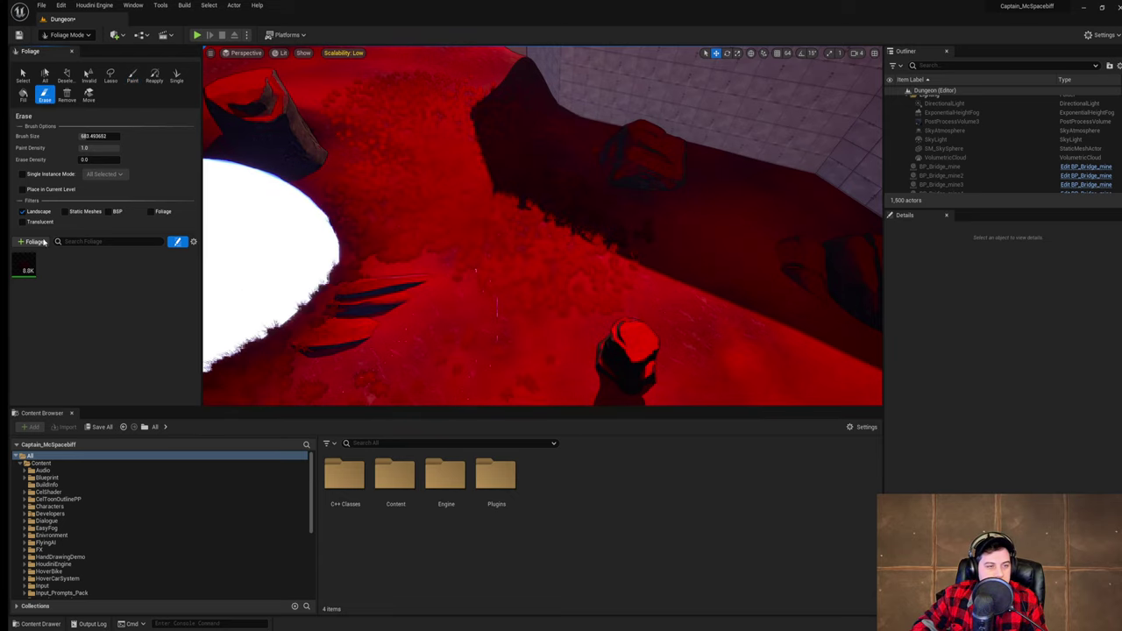
- Erase grass around the split rocks in the ground with a smaller brush
left_click_drag(110, 137, 83, 137)
left_click_drag(328, 327, 386, 298)
mouse_move(385, 298)
right_mouse_down()
mouse_move(396, 337)
mouse_move(355, 385)
mouse_move(411, 372)
mouse_move(333, 302)
mouse_move(289, 285)
right_mouse_up()
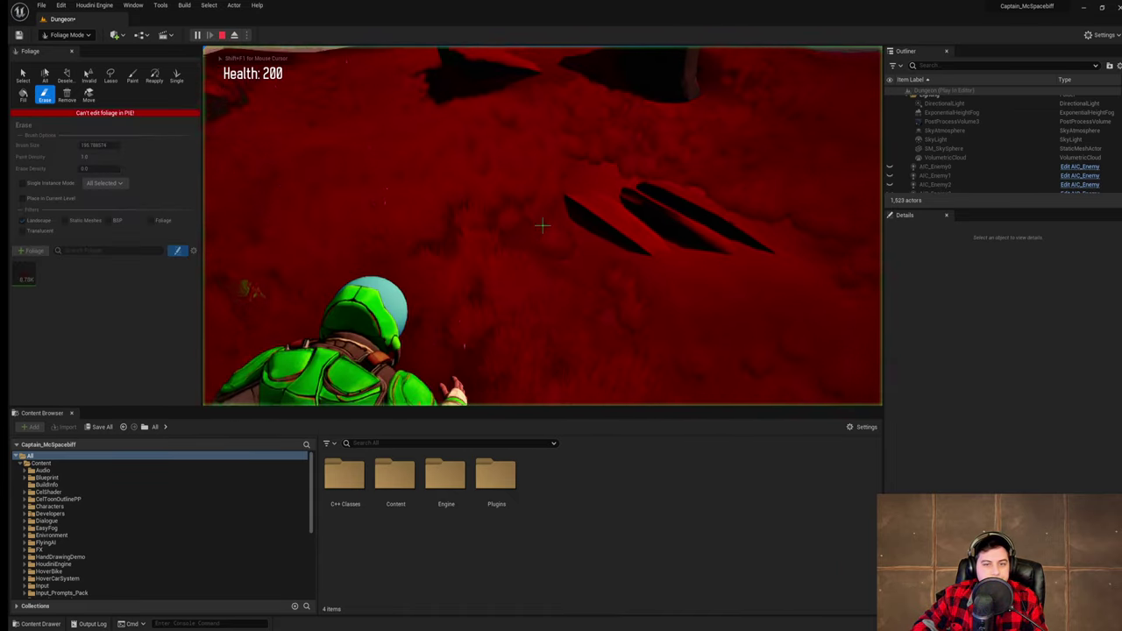
- Play-test the arena by running through the grass to check its height against the character, and end the test
left_click(224, 125)
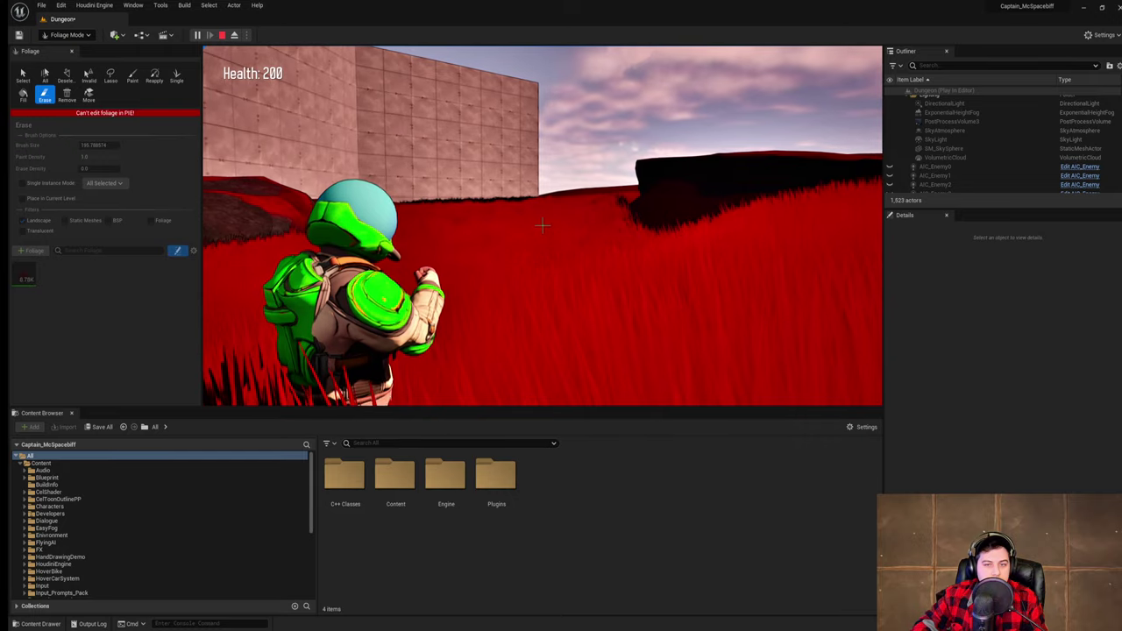
key("w")
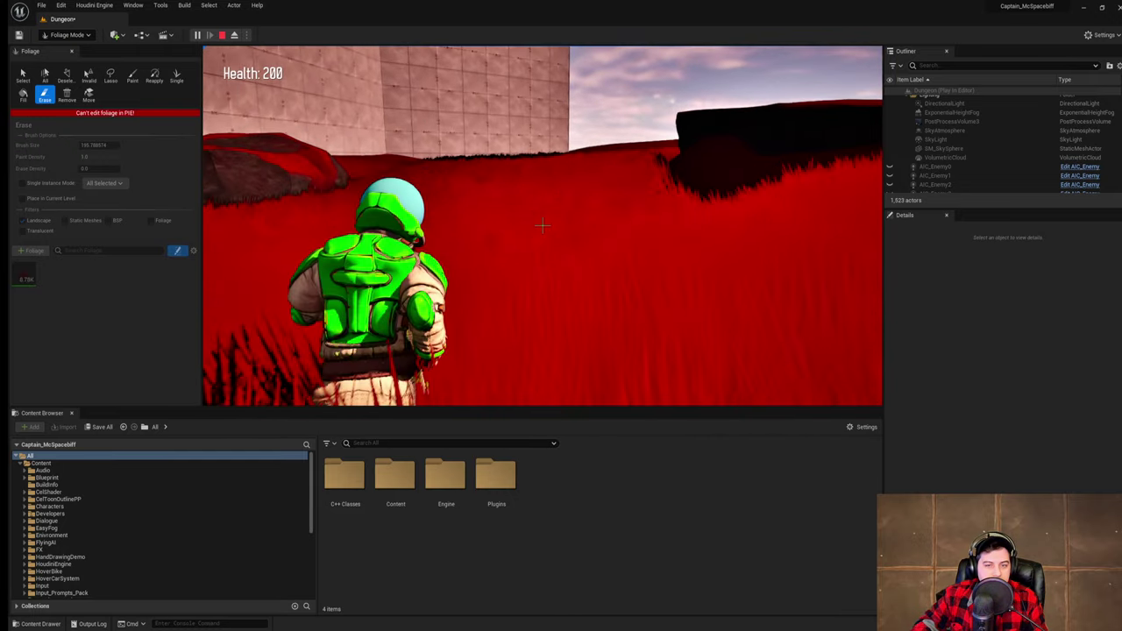
key("w")
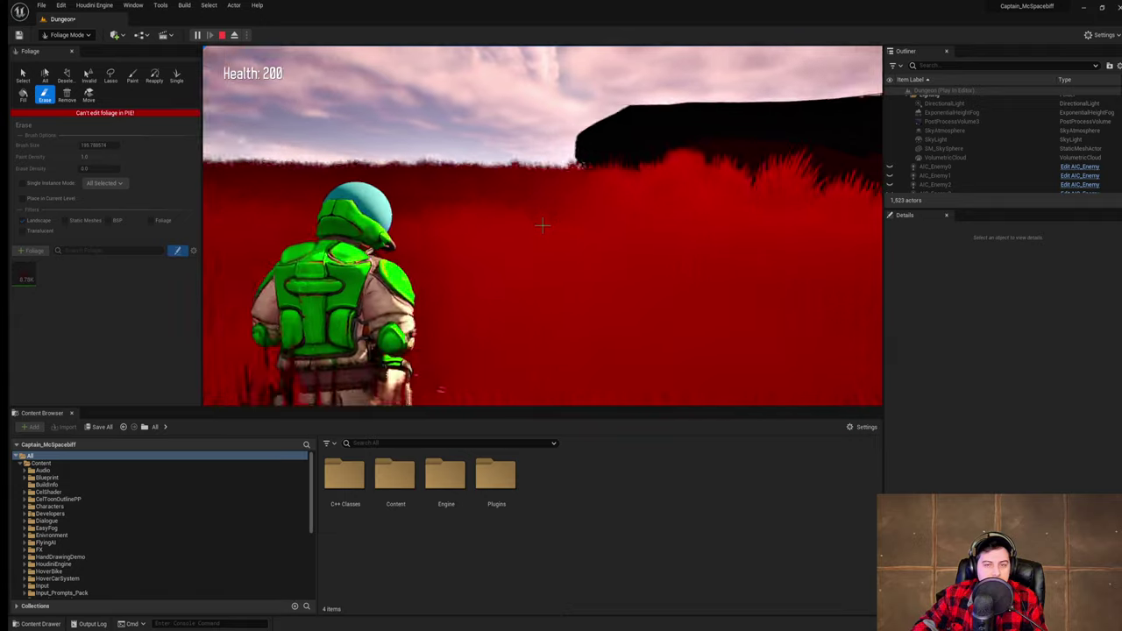
key("w")
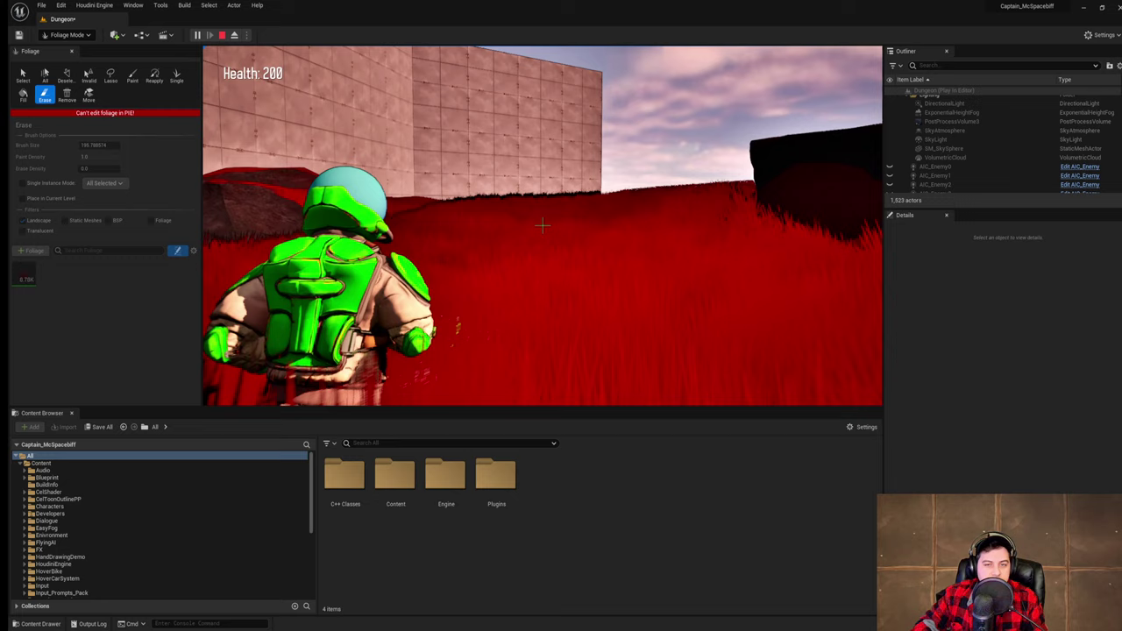
key("d")
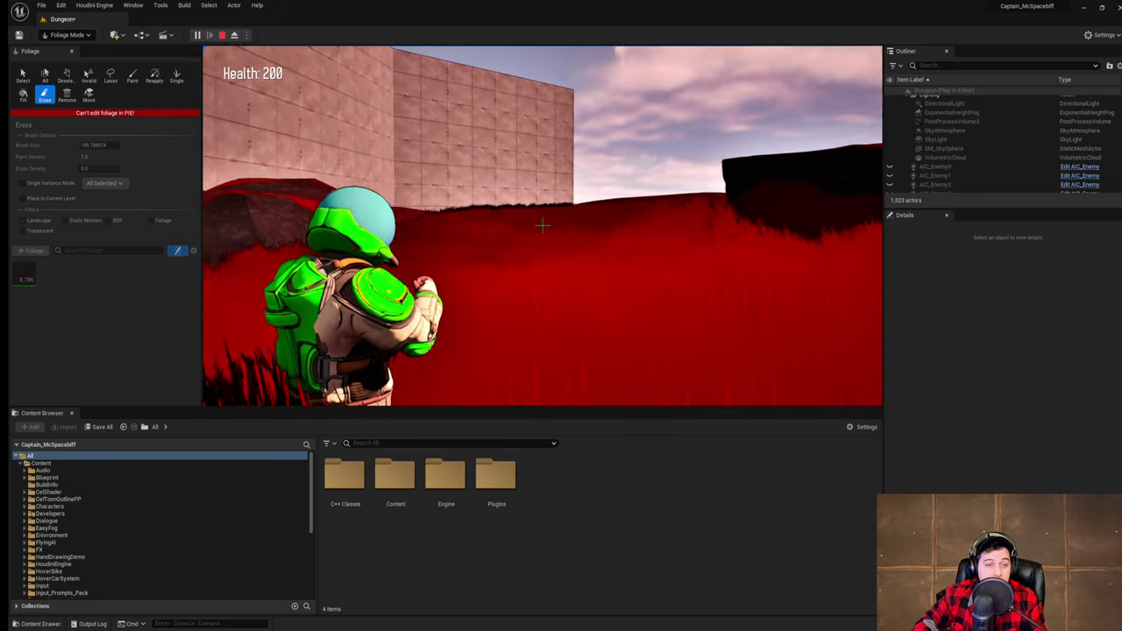
key("w")
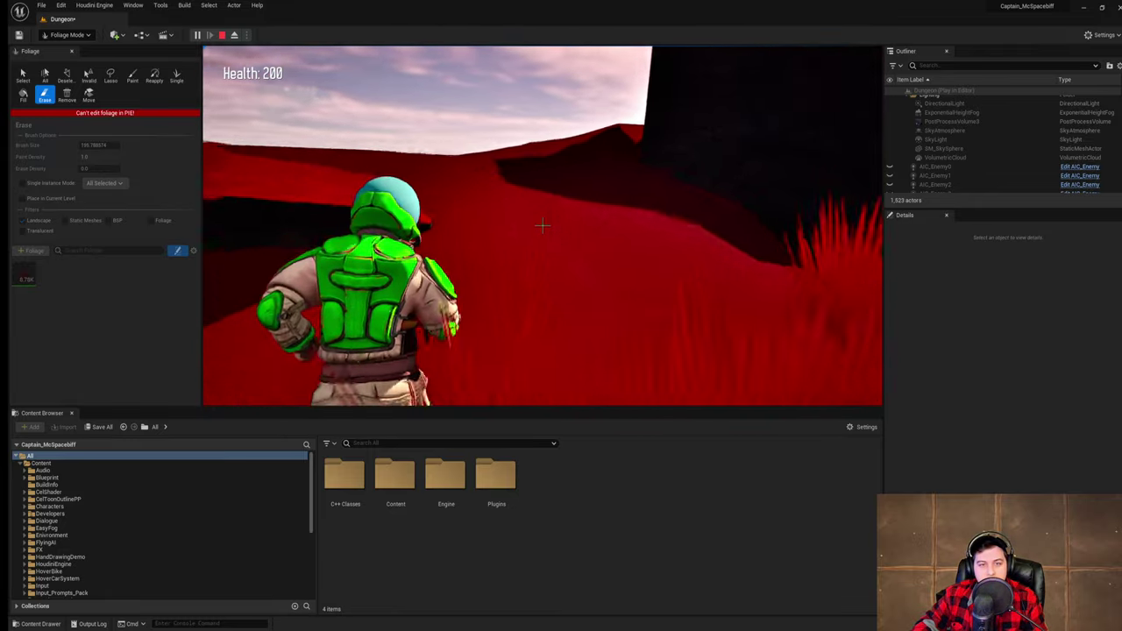
key("Escape")
- Enlarge the erase brush to about 1604 and erase the grass around the rocks and across the arena floor
right_click_drag(398, 181, 350, 266)
key("s")
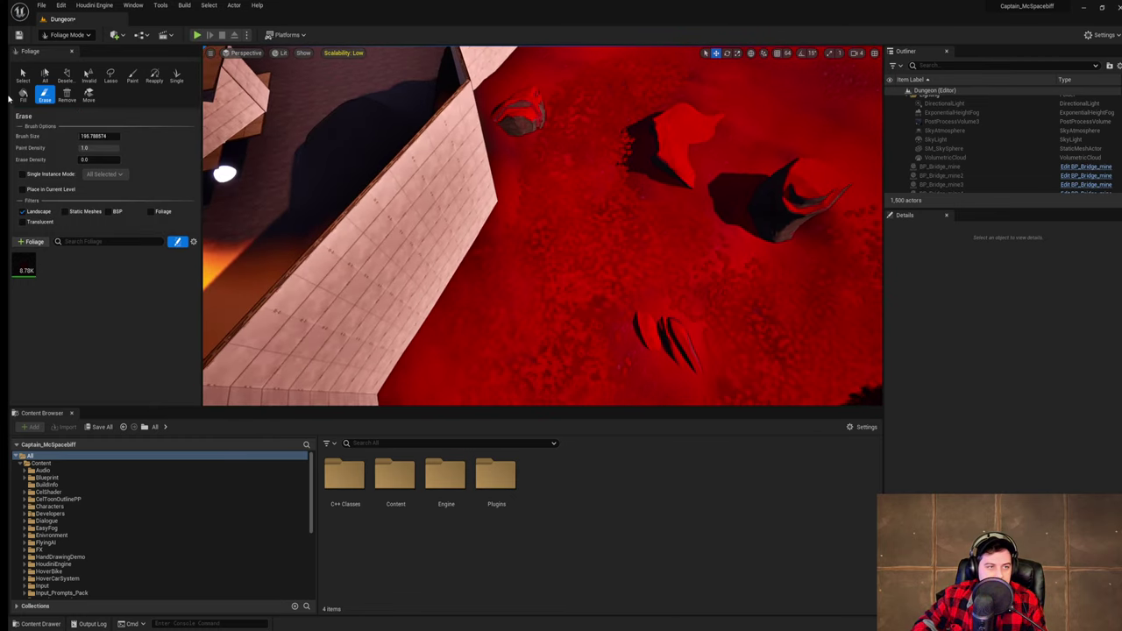
left_click_drag(81, 135, 93, 136)
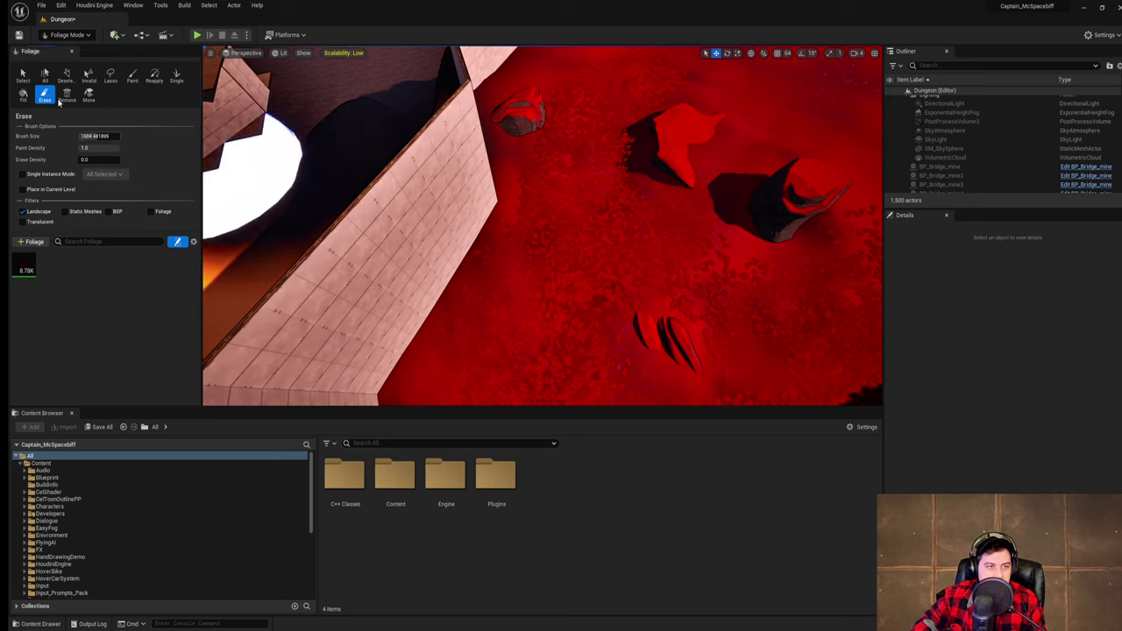
left_click_drag(727, 125, 606, 278)
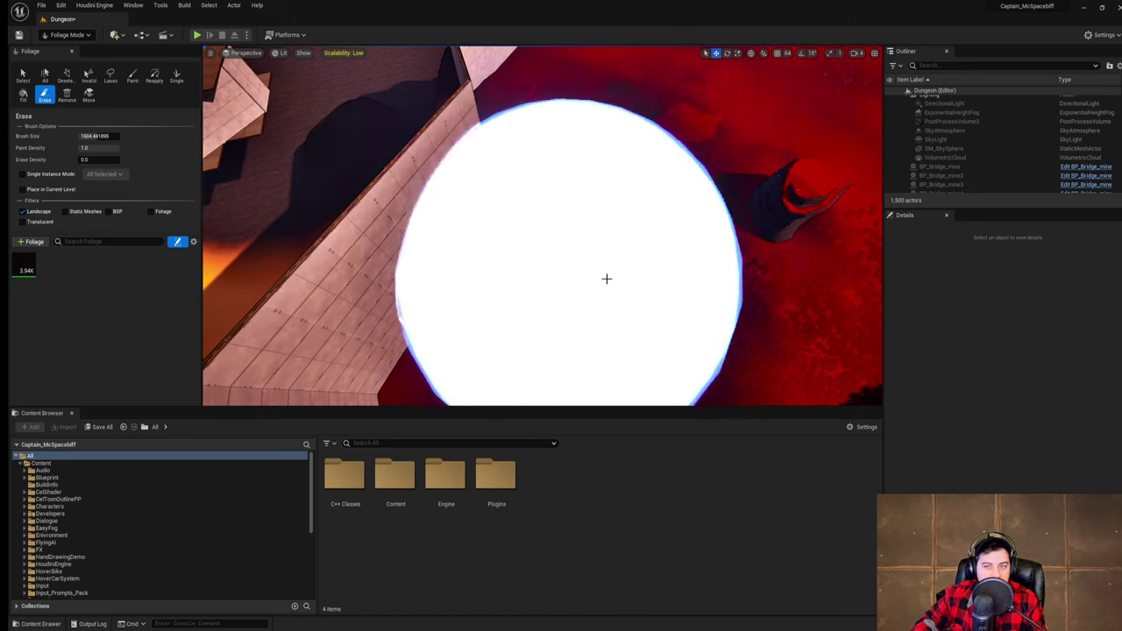
mouse_move(606, 278)
right_mouse_down()
mouse_move(657, 293)
mouse_move(709, 285)
mouse_move(712, 262)
right_mouse_up()
key("s")
mouse_move(606, 278)
left_mouse_down()
mouse_move(570, 146)
mouse_move(611, 218)
mouse_move(570, 75)
mouse_move(551, 289)
mouse_move(539, 95)
left_mouse_up()
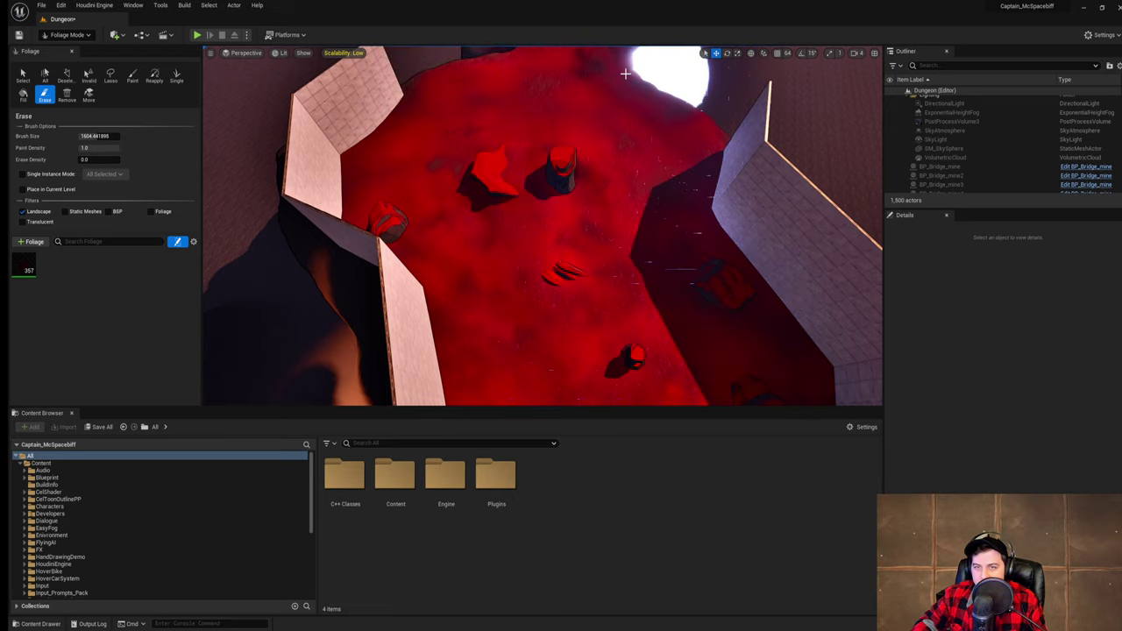
- Erase the remaining grass along the shaded wall and the rest of the arena
mouse_move(565, 173)
right_mouse_down()
mouse_move(649, 201)
mouse_move(570, 145)
mouse_move(492, 154)
right_mouse_up()
key("s")
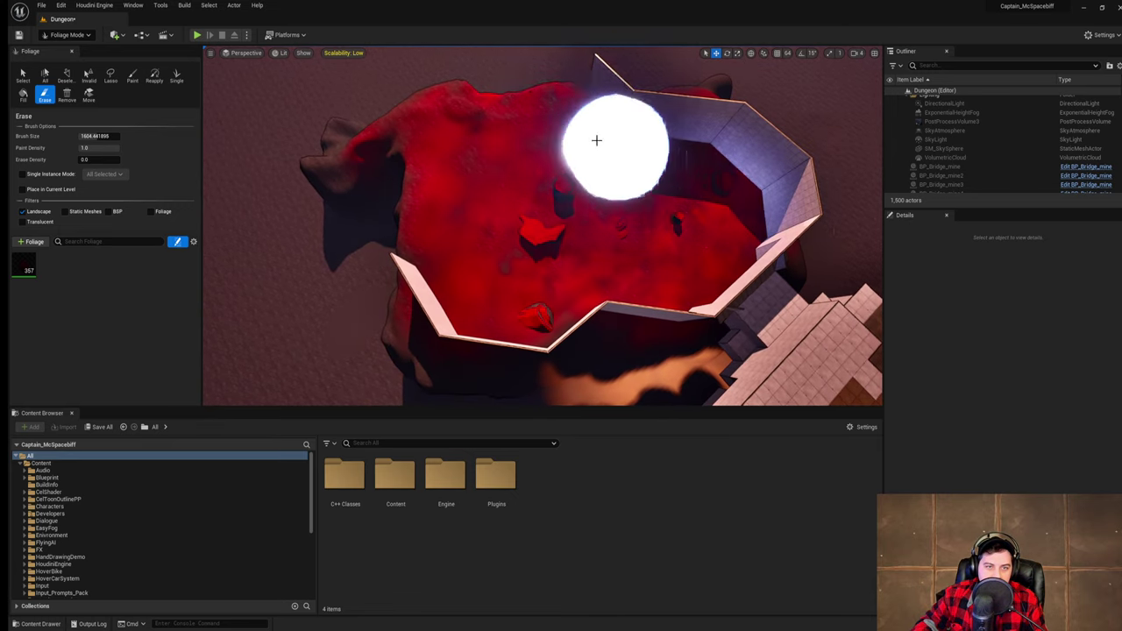
mouse_move(596, 141)
left_mouse_down()
mouse_move(393, 303)
mouse_move(576, 311)
mouse_move(701, 248)
left_mouse_up()
key("w")
mouse_move(701, 248)
right_mouse_down()
mouse_move(702, 273)
mouse_move(734, 274)
mouse_move(612, 261)
right_mouse_up()
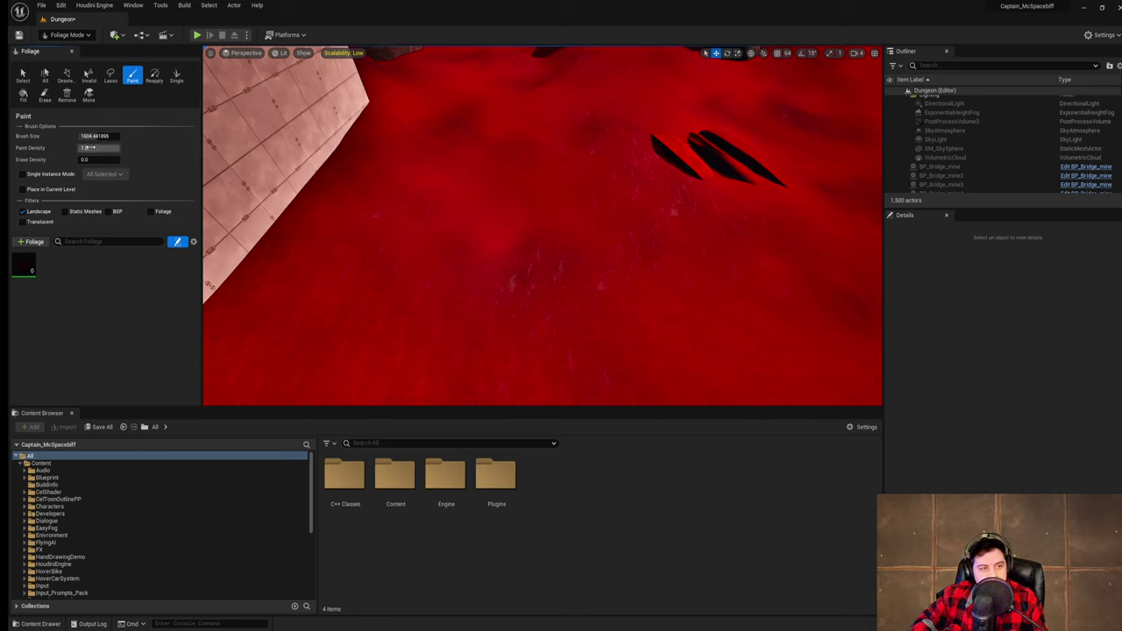
- Set Grass_FoliageType's Scale X to a minimum of 0.5 and a maximum of 0.85
left_click(24, 272)
scroll(150, 255, "down", 9)
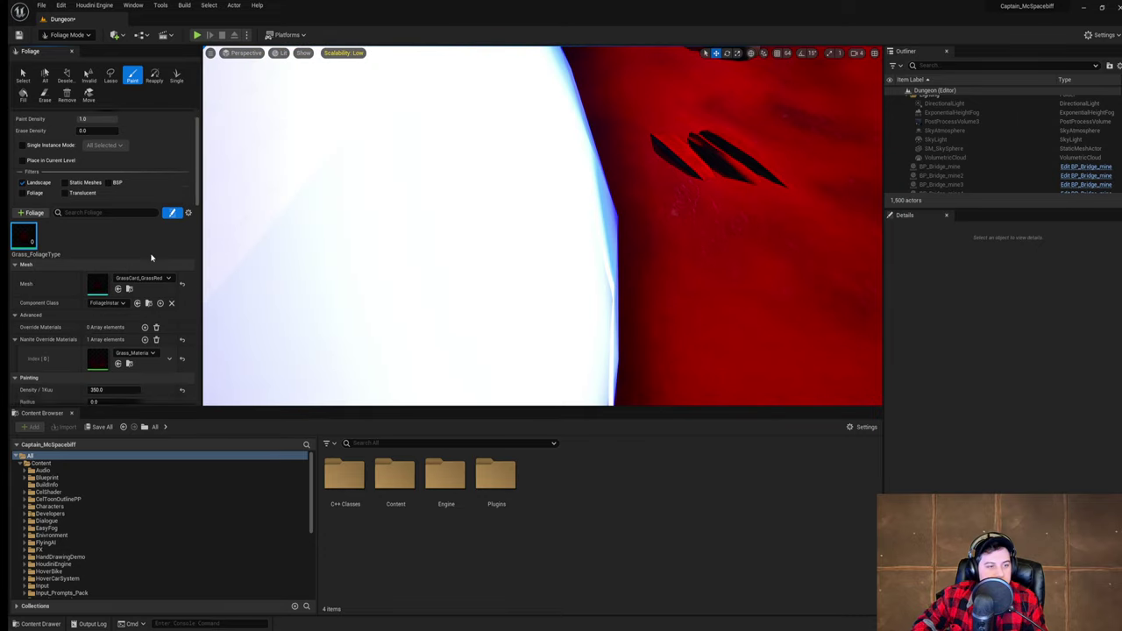
left_click(116, 307)
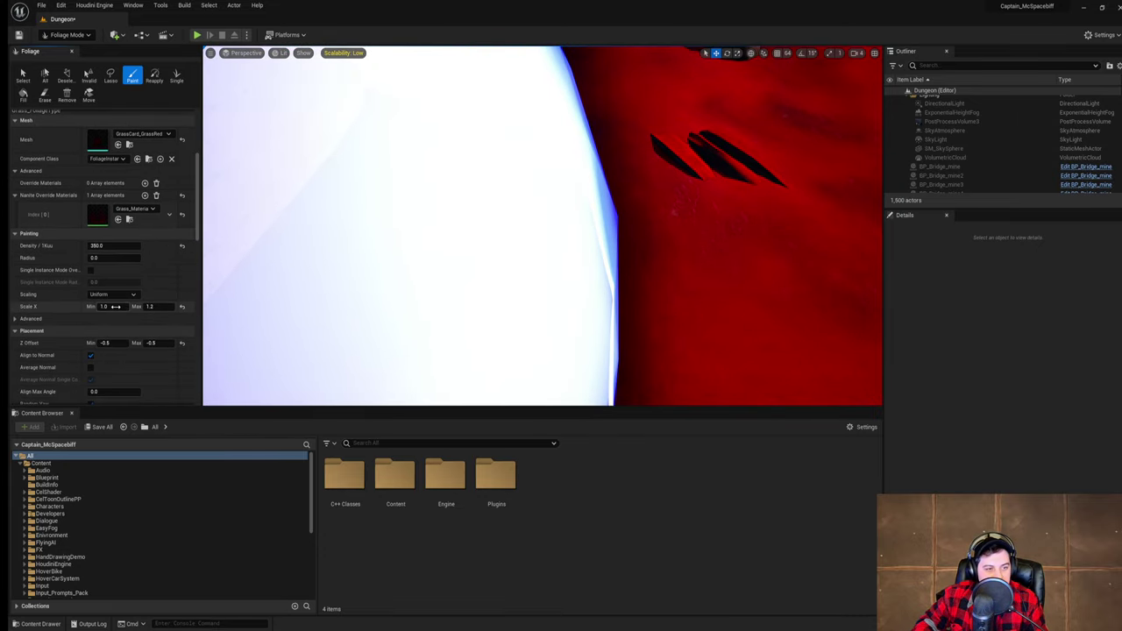
type(".5")
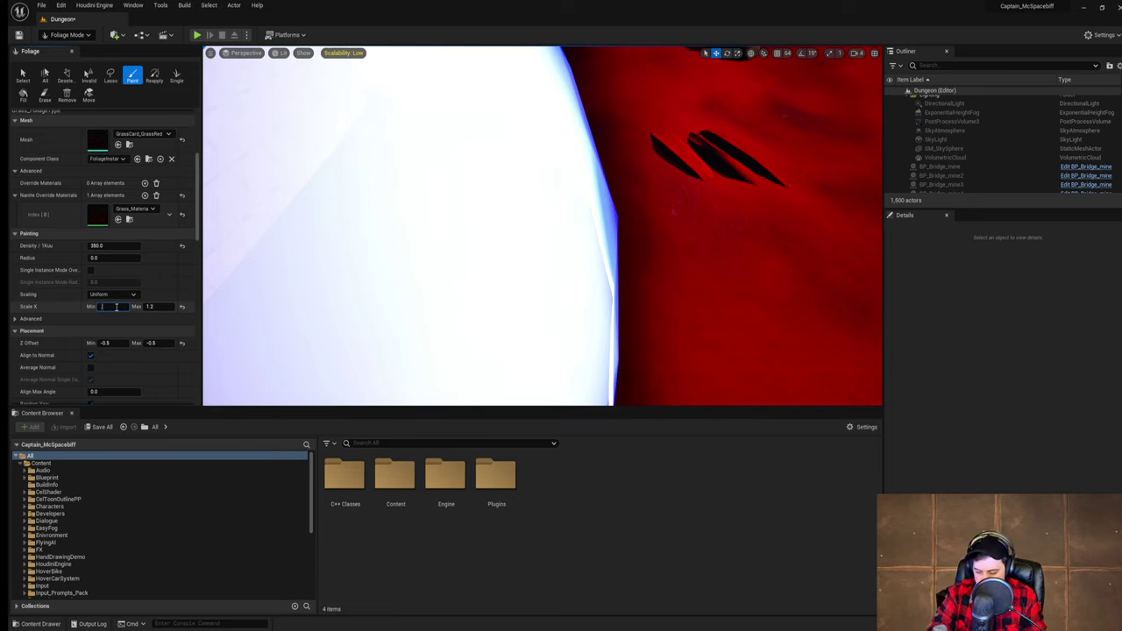
left_click(166, 307)
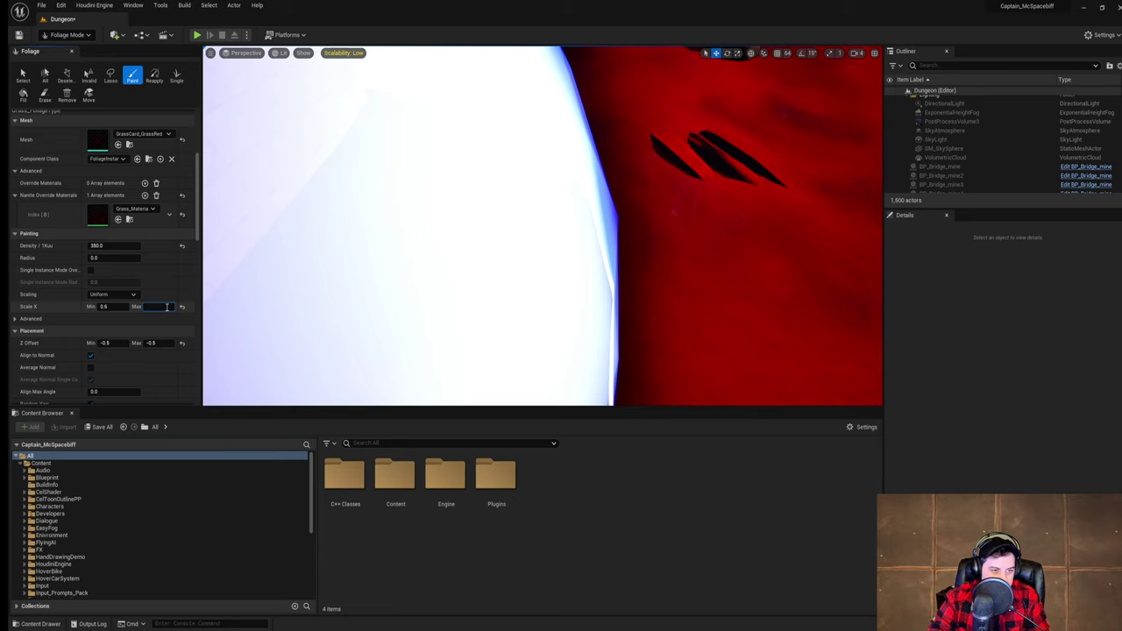
type(".85")
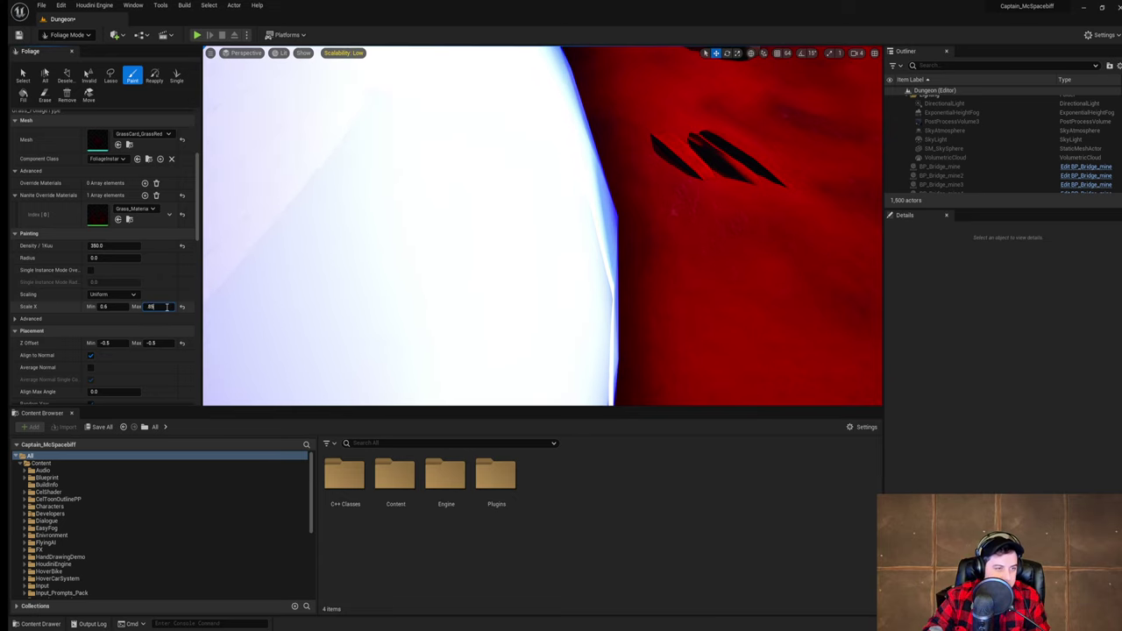
right_click_drag(412, 271, 517, 198)
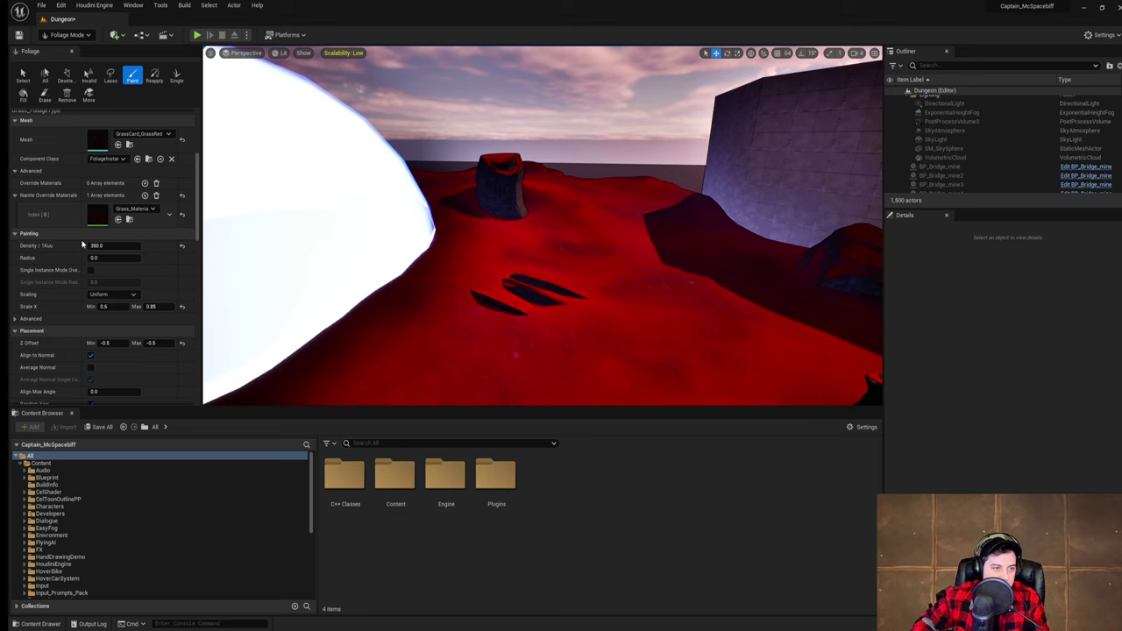
- Reduce the paint brush size and paint the rescaled grass on the ground beside the rock and tiled wall
scroll(127, 229, "up", 5)
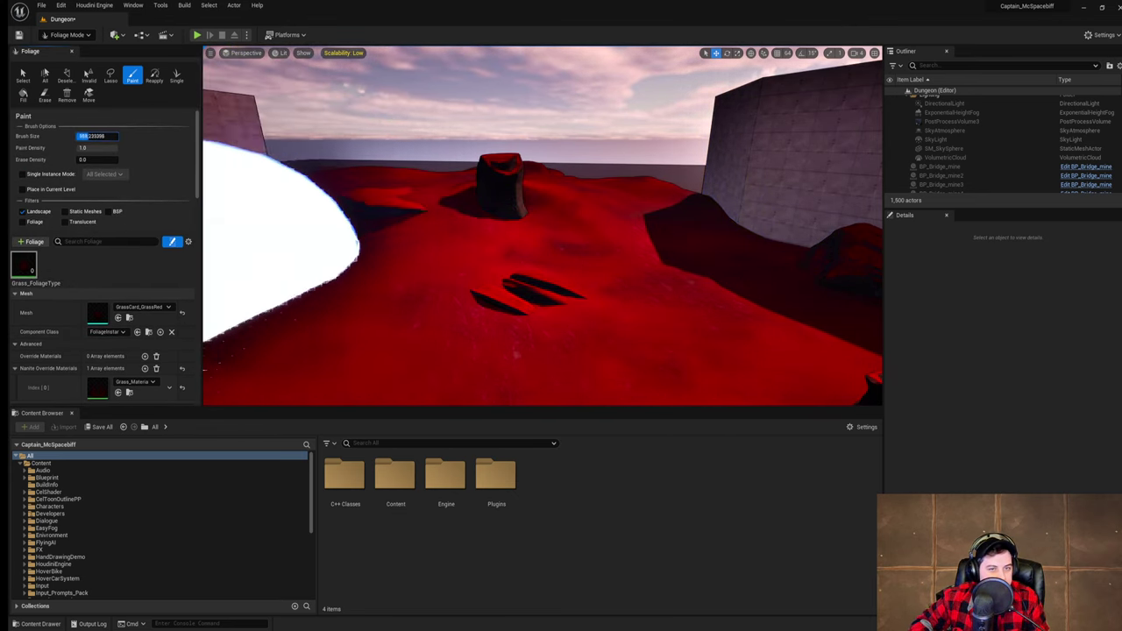
right_click_drag(431, 229, 450, 248)
key("w")
left_click_drag(450, 248, 408, 207)
right_click_drag(409, 207, 352, 187)
key("w")
key("w")
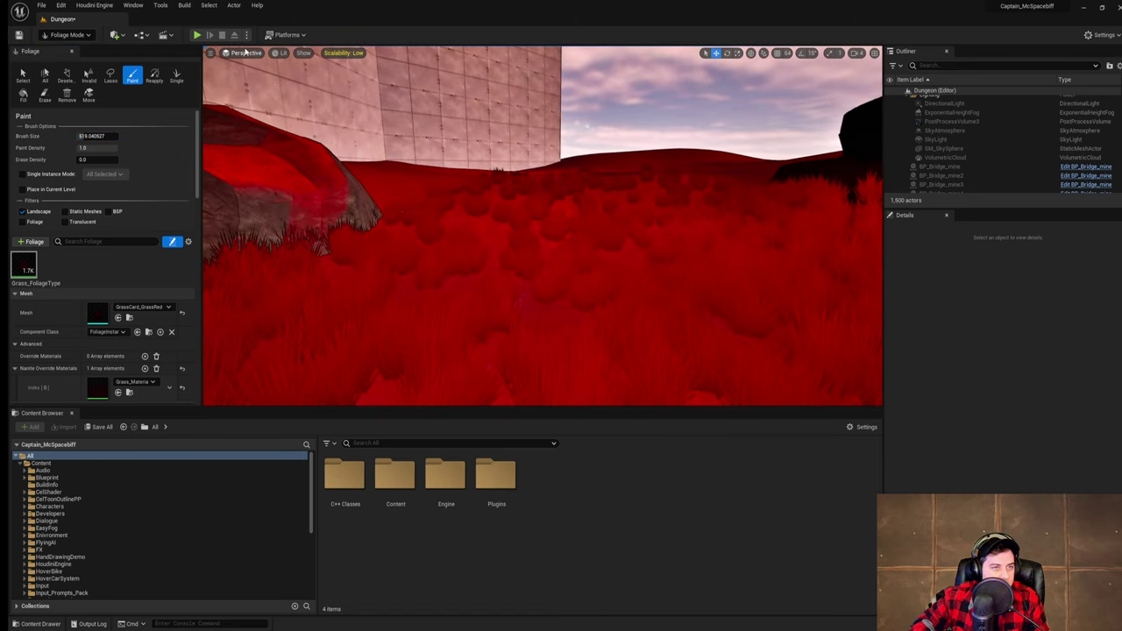
- Play-test the level, running through the newly painted patch of grass to check its height and coverage
key("alt+p")
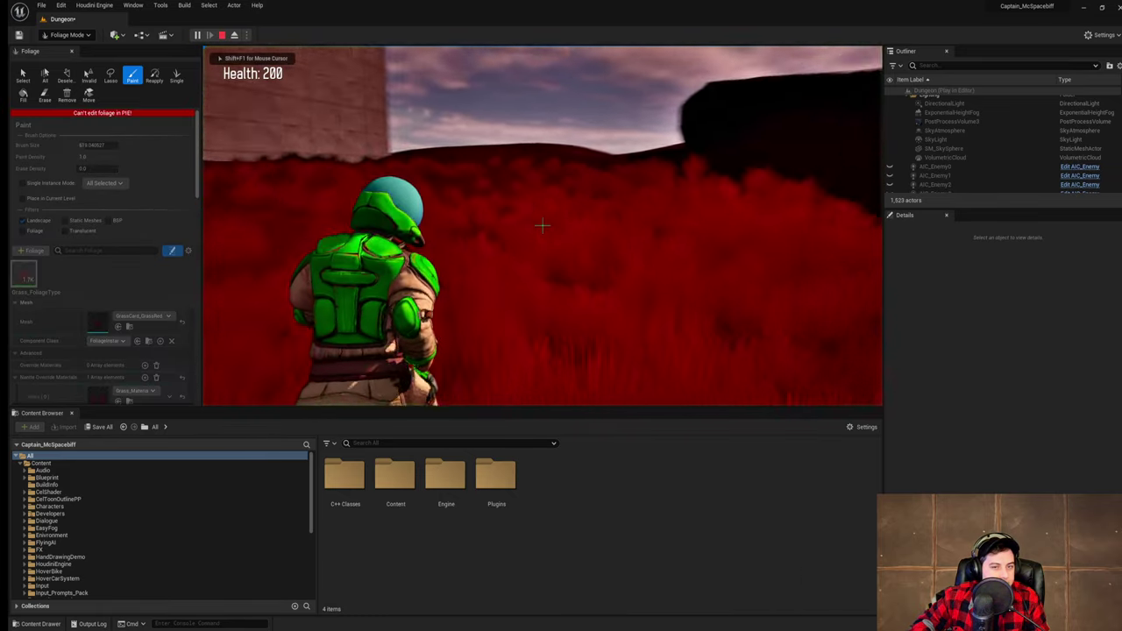
key("w")
key("w")
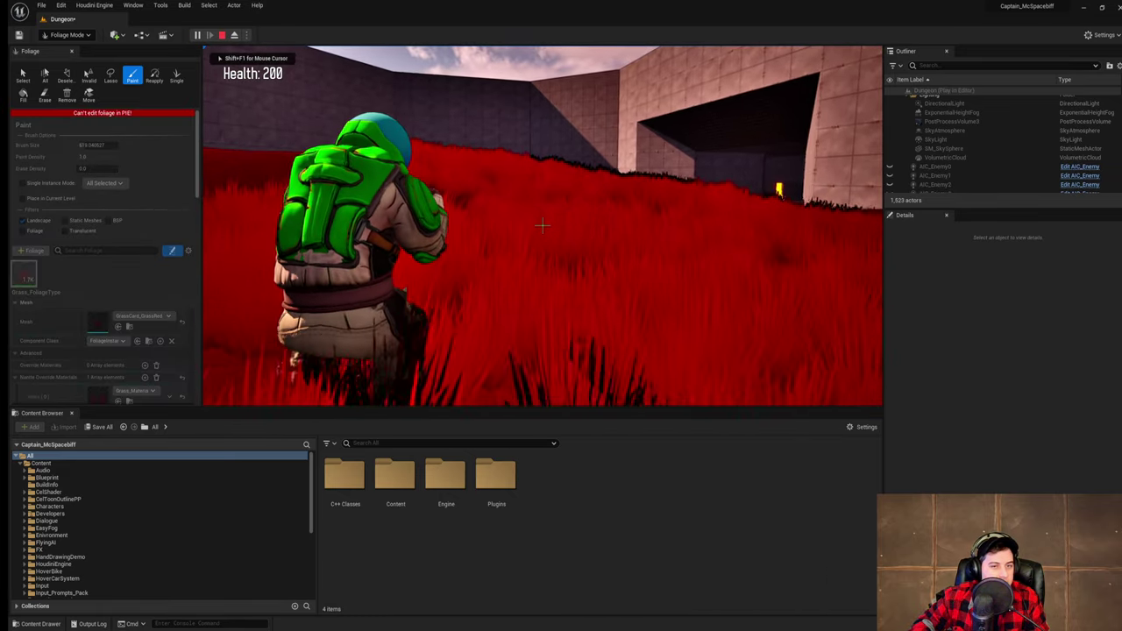
key("w")
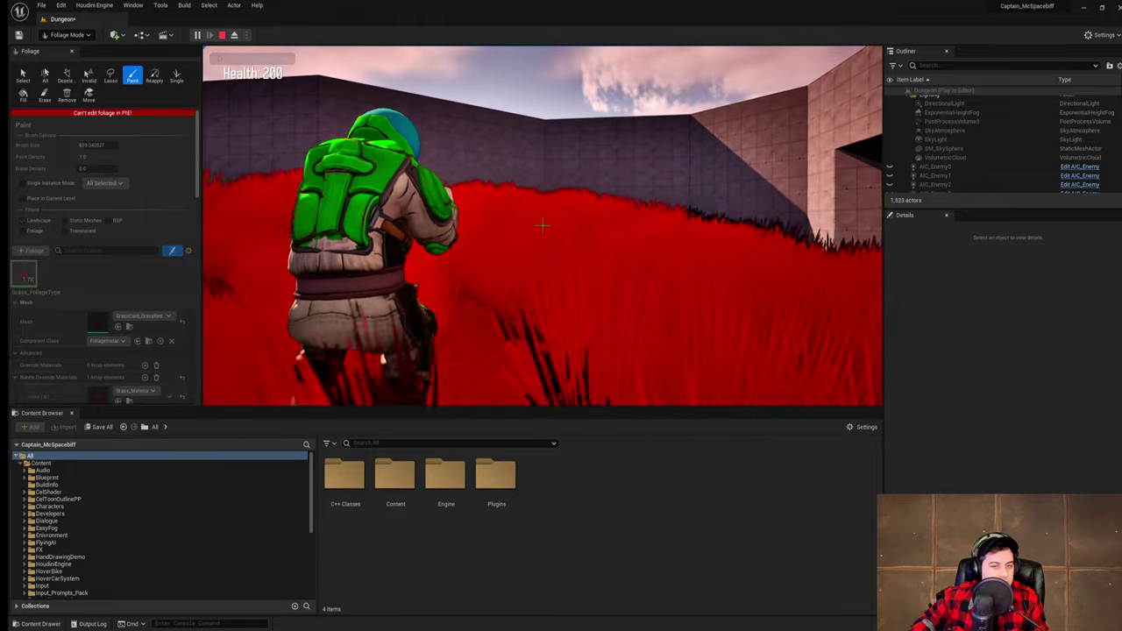
key("w")
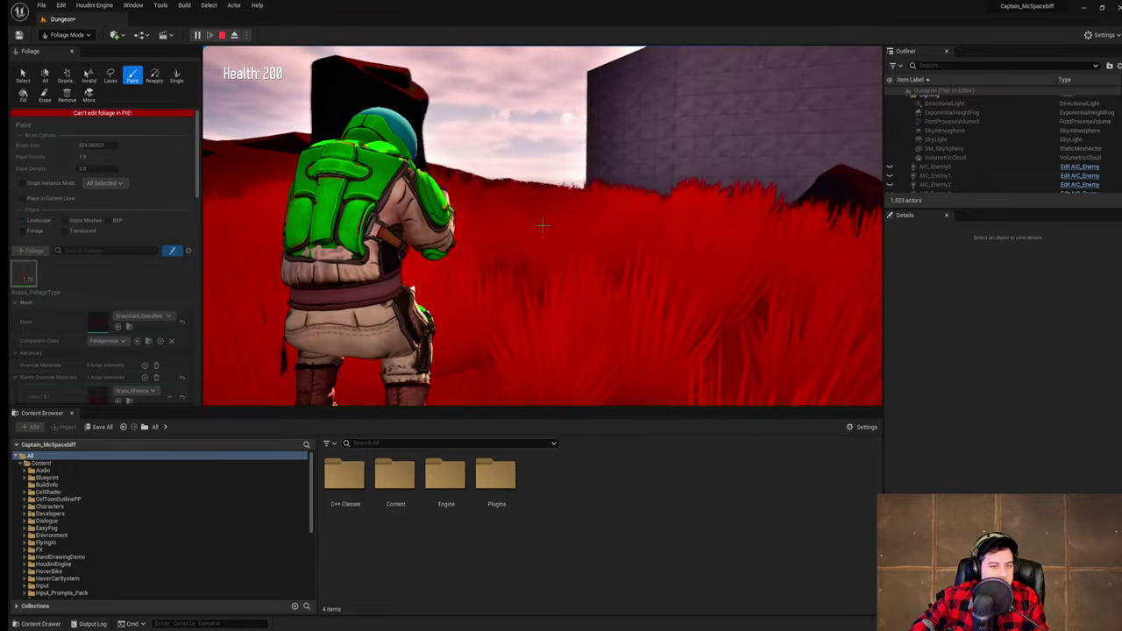
key("w")
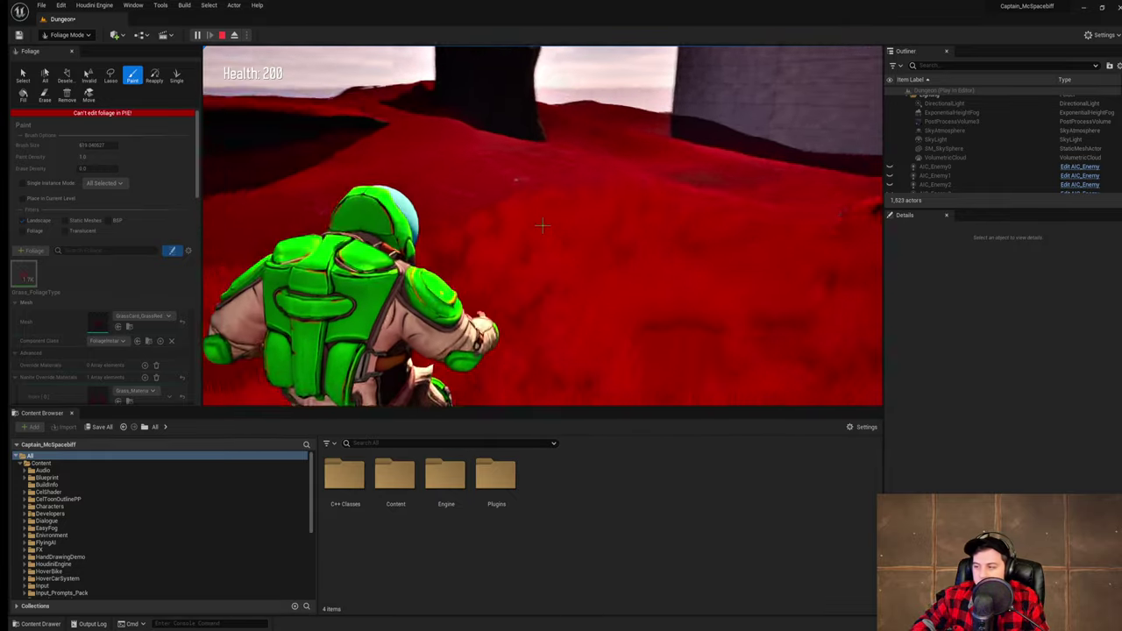
key("w")
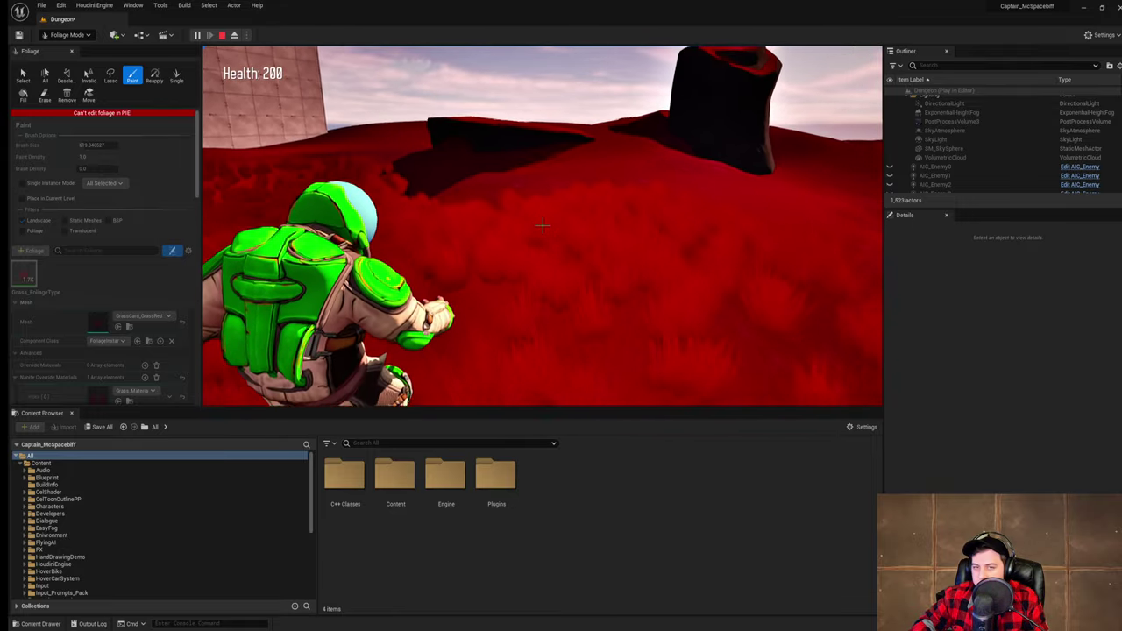
key("Escape")
- Set Grass_FoliageType's density to 1000 and paint denser grass on the ground beside the tiled wall
key("s")
right_click_drag(584, 209, 561, 306)
key("s")
mouse_move(232, 213)
right_mouse_down()
mouse_move(223, 189)
mouse_move(281, 158)
mouse_move(298, 132)
mouse_move(241, 206)
mouse_move(210, 215)
right_mouse_up()
key("w")
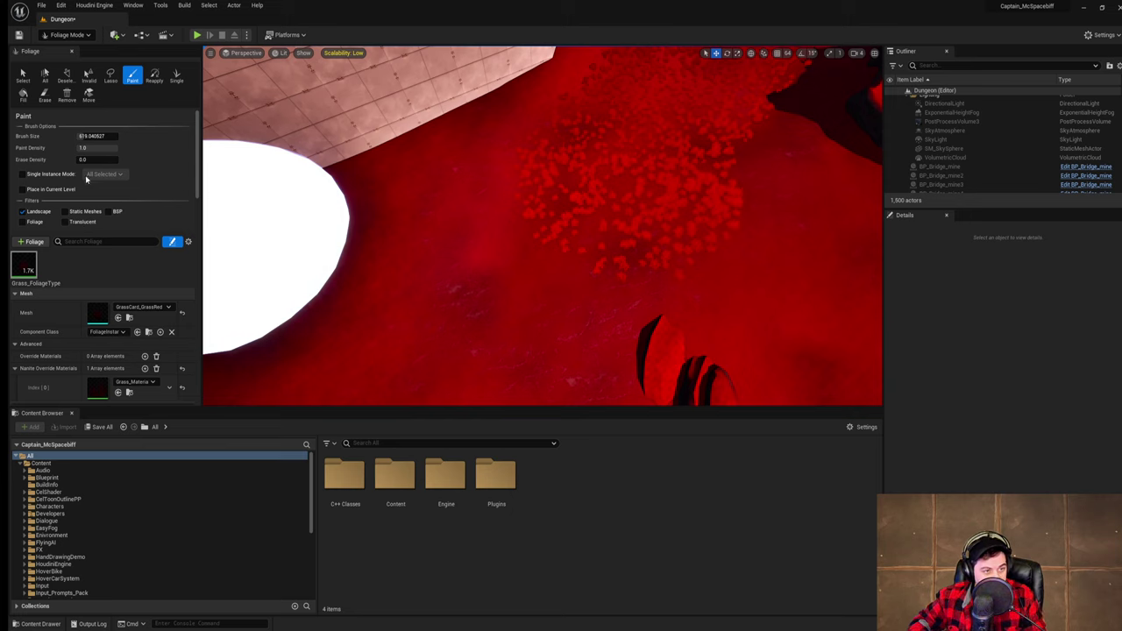
scroll(88, 254, "down", 4)
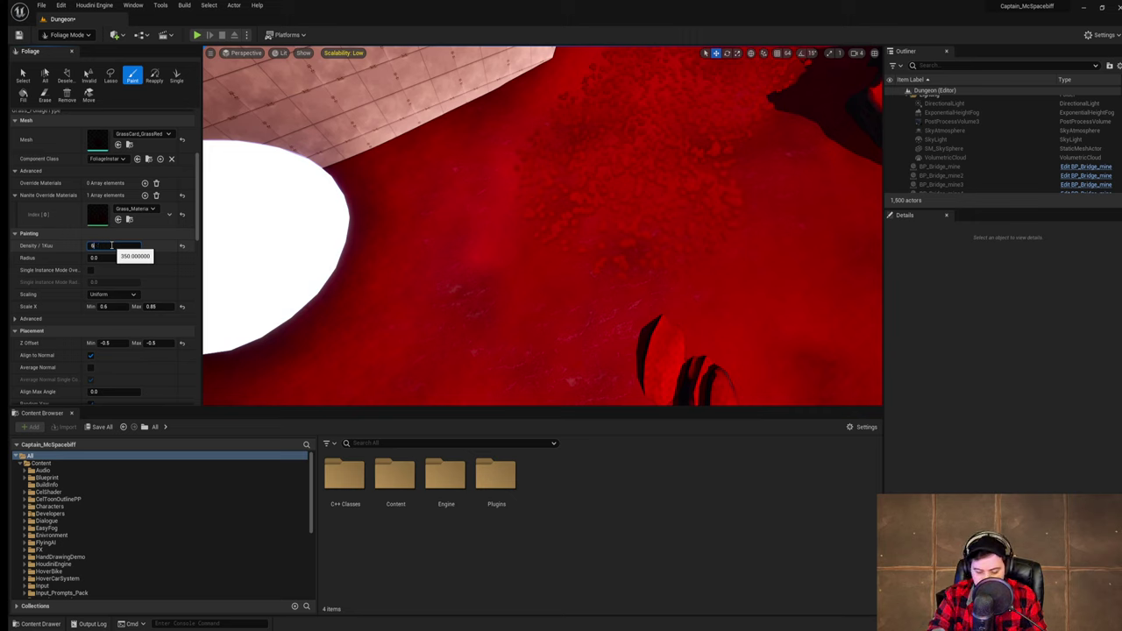
mouse_move(591, 263)
left_mouse_down()
mouse_move(566, 251)
mouse_move(549, 203)
mouse_move(689, 237)
left_mouse_up()
mouse_move(716, 233)
right_mouse_down()
mouse_move(745, 235)
mouse_move(716, 233)
right_mouse_up()
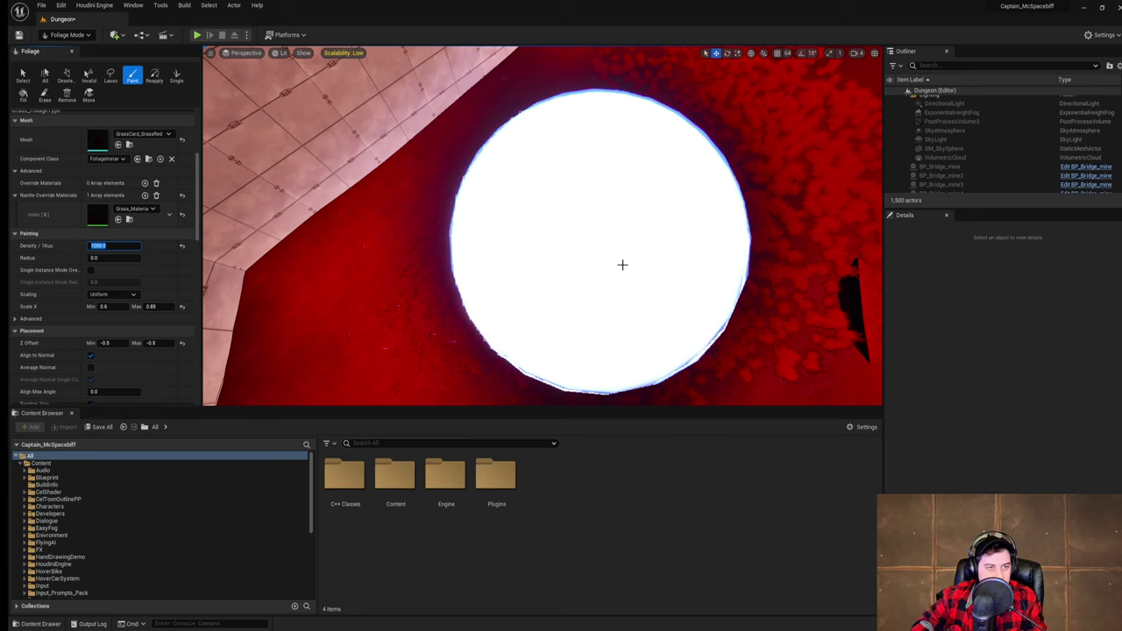
- Reduce the paint brush size to about 402 and paint grass along the base of the tiled wall
scroll(671, 283, "up", 2)
right_click_drag(672, 283, 714, 254)
scroll(100, 261, "up", 5)
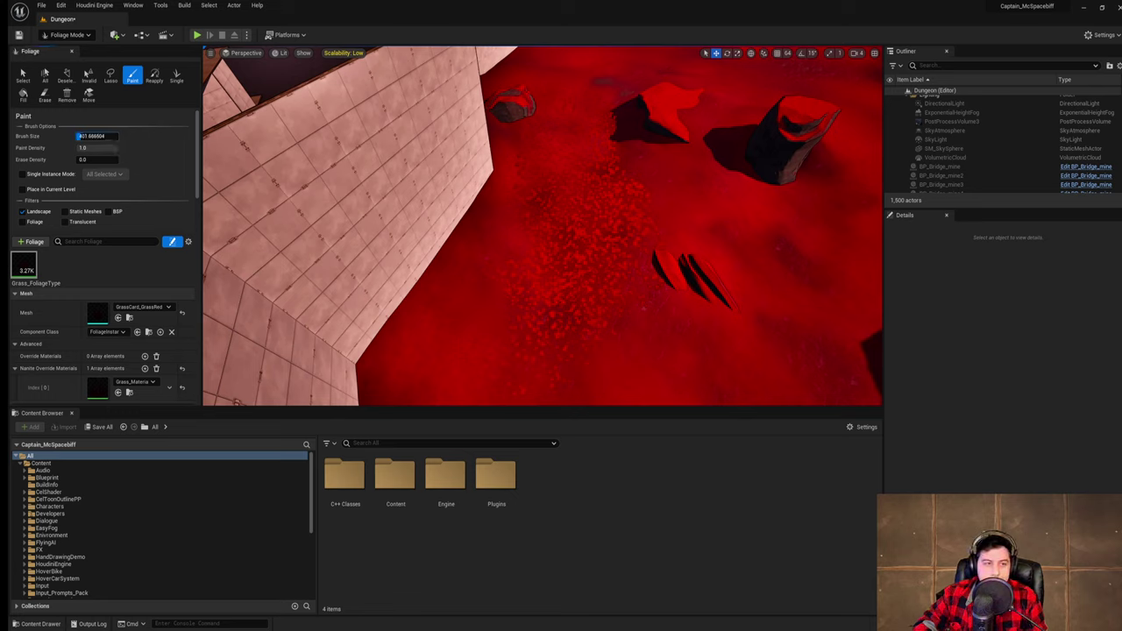
mouse_move(579, 213)
left_mouse_down()
mouse_move(465, 306)
mouse_move(461, 356)
left_mouse_up()
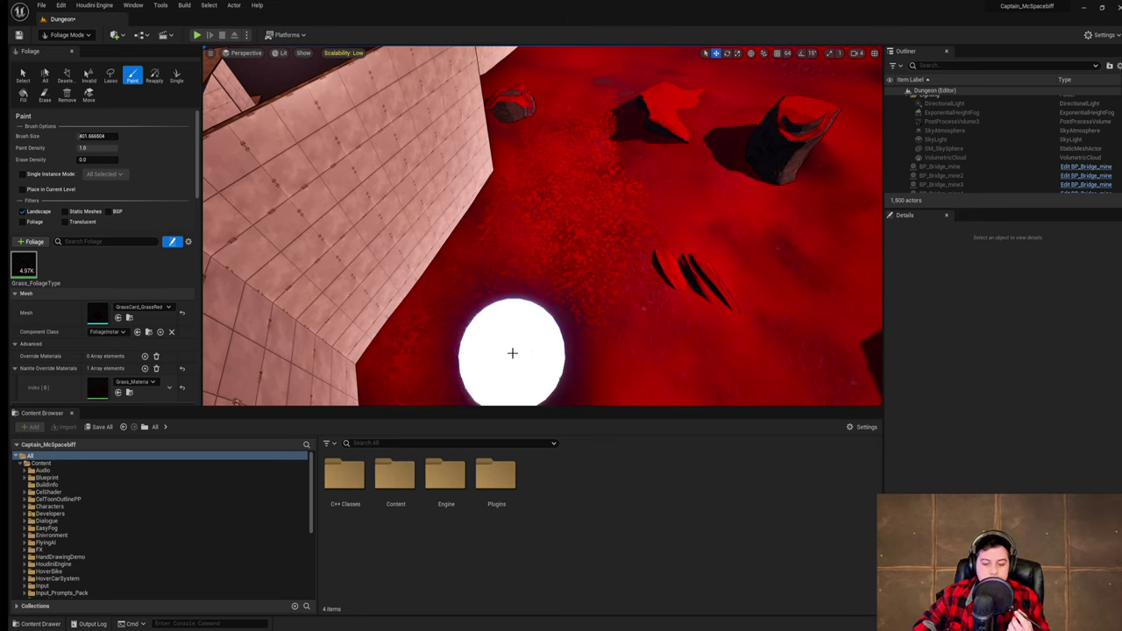
mouse_move(518, 240)
left_mouse_down()
mouse_move(468, 303)
mouse_move(614, 290)
left_mouse_up()
- Set the Foliage quality to Epic in the engine scalability settings
mouse_move(624, 349)
right_mouse_down()
mouse_move(644, 385)
mouse_move(633, 349)
right_mouse_up()
key("w")
key("s")
key("w")
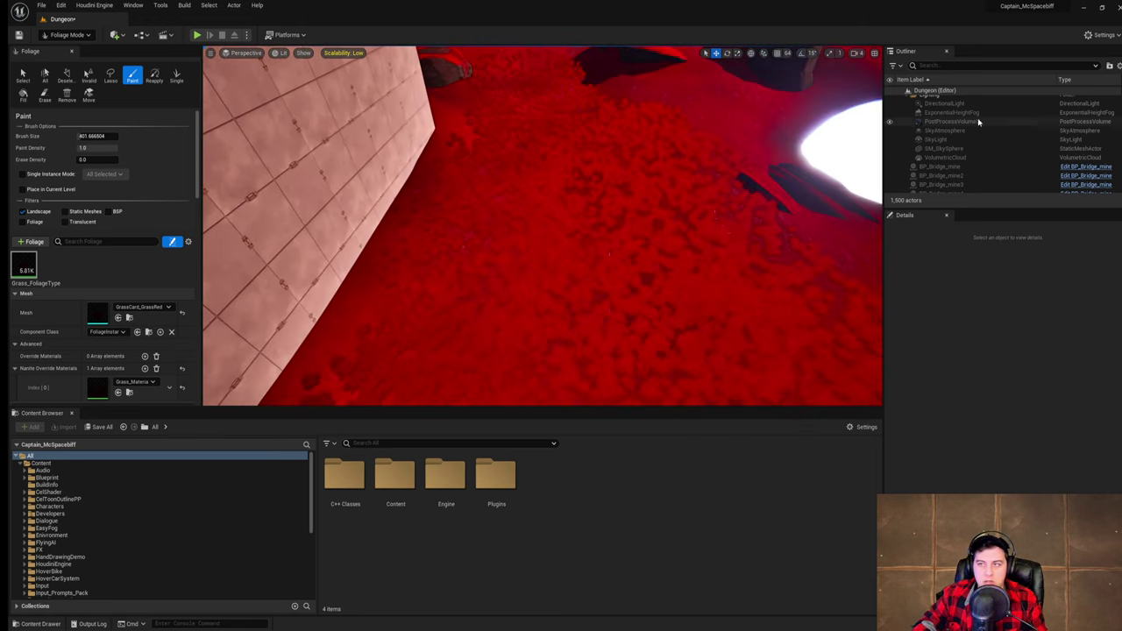
left_click(1103, 35)
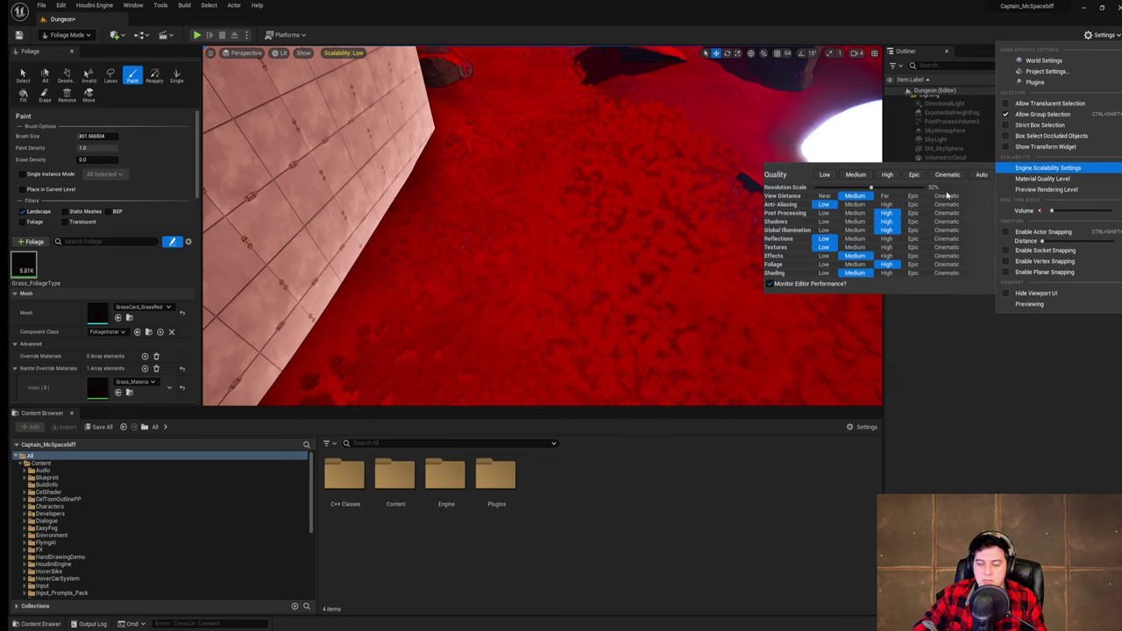
left_click(914, 265)
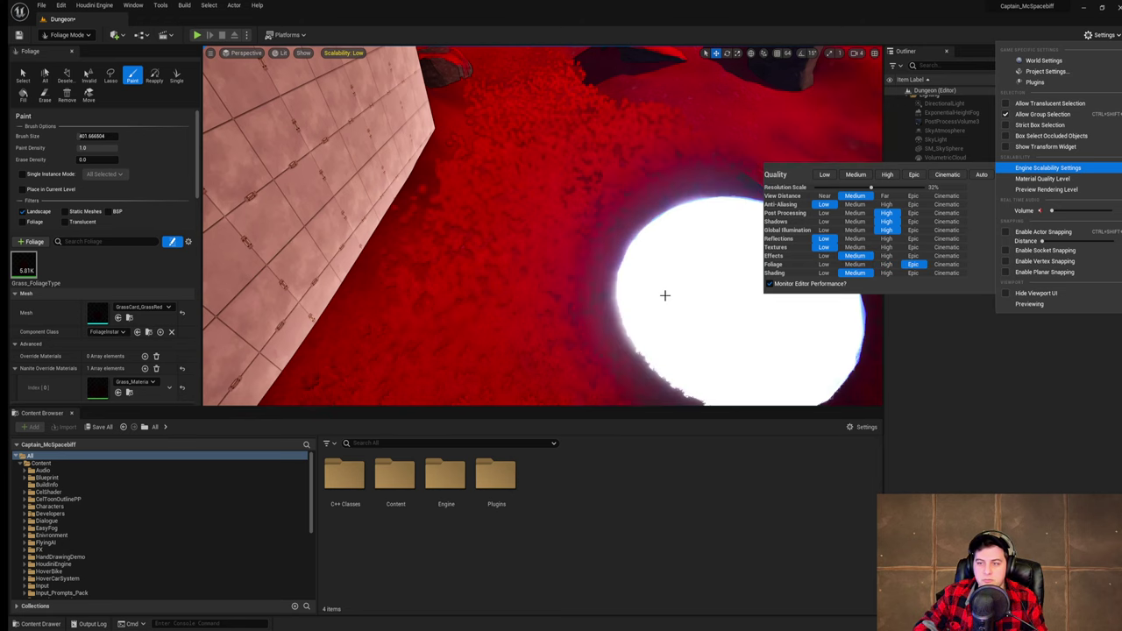
- Paint dense grass across the arena floor between the tiled wall and the small rocks
mouse_move(604, 275)
right_mouse_down()
mouse_move(539, 291)
mouse_move(468, 185)
right_mouse_up()
mouse_move(468, 185)
left_mouse_down()
mouse_move(503, 153)
mouse_move(486, 240)
mouse_move(508, 135)
mouse_move(380, 190)
mouse_move(458, 206)
left_mouse_up()
right_click_drag(457, 207, 385, 197)
mouse_move(458, 208)
left_mouse_down()
mouse_move(411, 189)
mouse_move(363, 263)
mouse_move(500, 240)
mouse_move(438, 326)
left_mouse_up()
mouse_move(438, 326)
right_mouse_down()
mouse_move(465, 385)
mouse_move(447, 408)
right_mouse_up()
mouse_move(438, 326)
left_mouse_down()
mouse_move(378, 290)
mouse_move(614, 193)
mouse_move(536, 209)
left_mouse_up()
mouse_move(535, 209)
right_mouse_down()
mouse_move(526, 97)
mouse_move(640, 84)
mouse_move(658, 237)
mouse_move(692, 228)
right_mouse_up()
right_click_drag(536, 118, 578, 113)
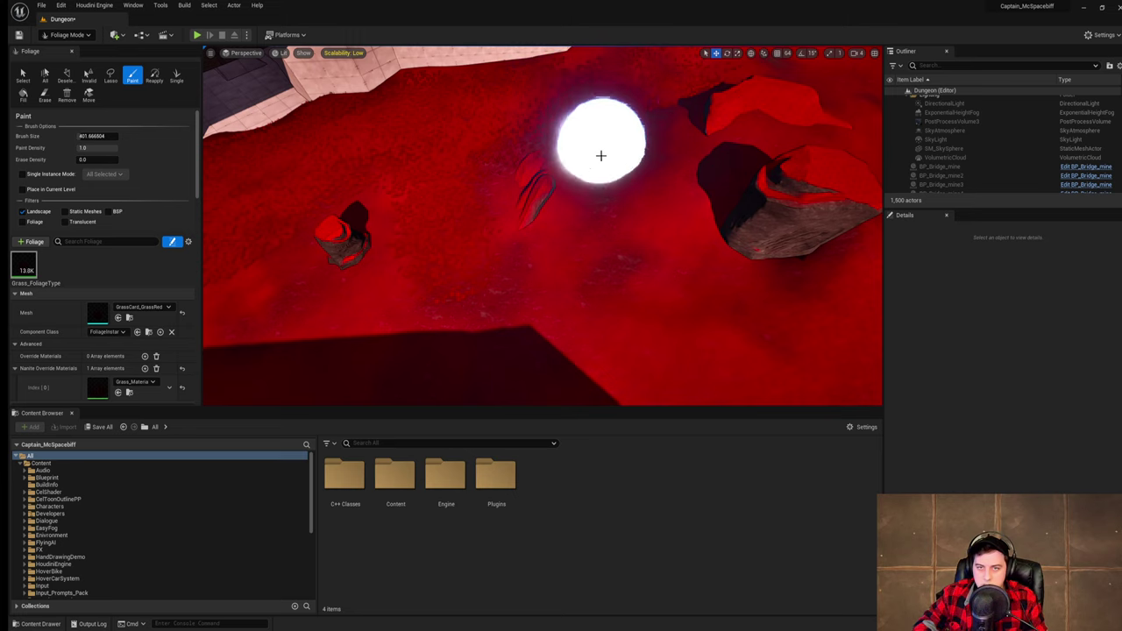
mouse_move(601, 156)
left_mouse_down()
mouse_move(608, 135)
mouse_move(524, 291)
mouse_move(415, 290)
mouse_move(313, 234)
mouse_move(372, 232)
mouse_move(344, 267)
left_mouse_up()
right_click_drag(344, 268, 394, 135)
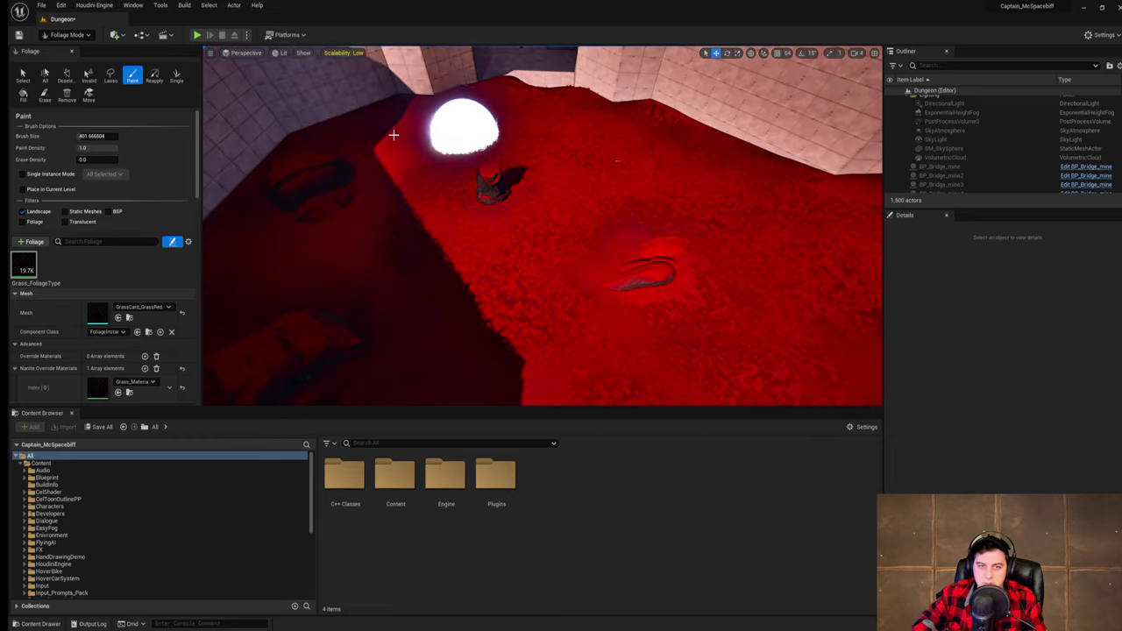
- Extend the grass from the walled corner around the larger rocks and out onto the open slope
mouse_move(461, 115)
left_mouse_down()
mouse_move(409, 111)
mouse_move(400, 137)
mouse_move(302, 237)
mouse_move(542, 111)
left_mouse_up()
mouse_move(542, 110)
right_mouse_down()
mouse_move(465, 110)
mouse_move(480, 110)
right_mouse_up()
mouse_move(481, 110)
left_mouse_down()
mouse_move(518, 148)
mouse_move(463, 318)
mouse_move(491, 358)
mouse_move(465, 316)
mouse_move(534, 301)
mouse_move(546, 330)
left_mouse_up()
right_click_drag(546, 330, 679, 330)
left_click_drag(546, 316, 516, 78)
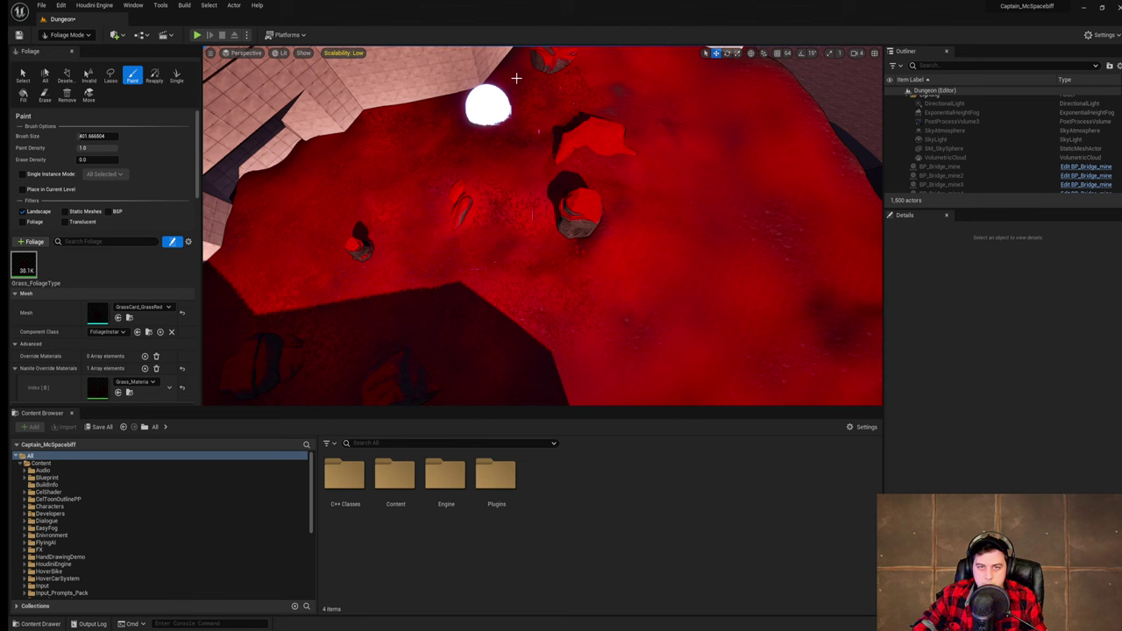
right_click_drag(562, 124, 551, 55)
mouse_move(563, 131)
left_mouse_down()
mouse_move(571, 173)
mouse_move(650, 161)
mouse_move(733, 220)
mouse_move(756, 223)
mouse_move(704, 268)
mouse_move(756, 275)
mouse_move(738, 308)
mouse_move(694, 313)
left_mouse_up()
mouse_move(694, 313)
right_mouse_down()
mouse_move(846, 308)
mouse_move(661, 302)
right_mouse_up()
mouse_move(661, 303)
left_mouse_down()
mouse_move(533, 128)
mouse_move(509, 226)
mouse_move(576, 230)
mouse_move(579, 286)
mouse_move(547, 323)
left_mouse_up()
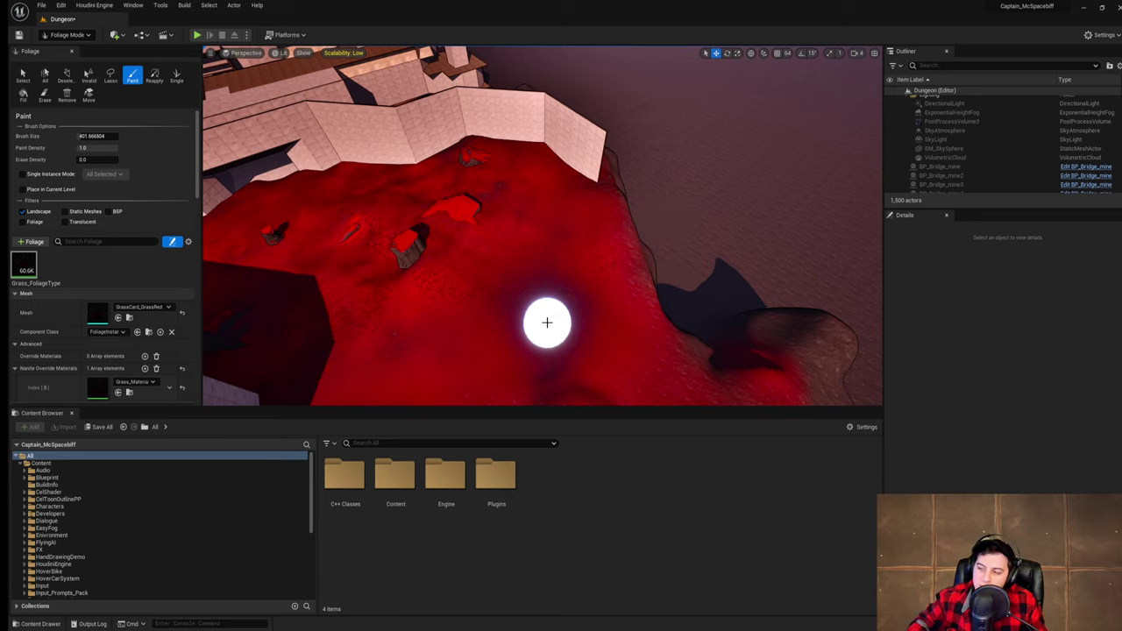
- Paint grass over the open ground and into the shaded area beside the perimeter wall
mouse_move(547, 322)
right_mouse_down()
mouse_move(499, 368)
mouse_move(447, 382)
mouse_move(500, 375)
right_mouse_up()
mouse_move(640, 137)
left_mouse_down()
mouse_move(581, 145)
mouse_move(617, 222)
left_mouse_up()
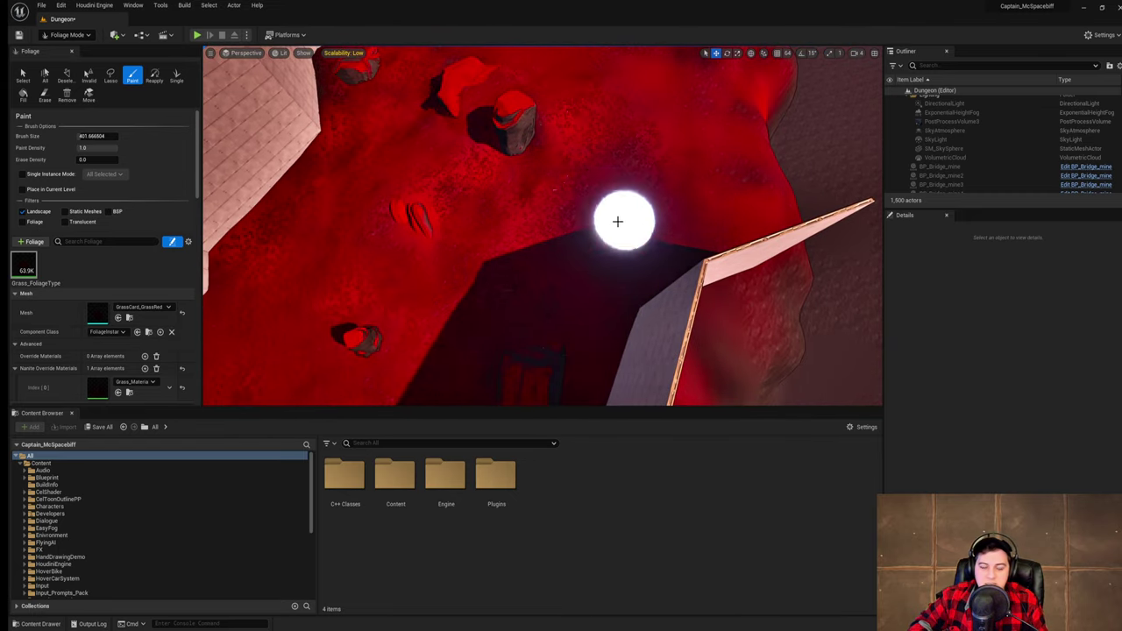
right_click_drag(617, 222, 599, 228)
mouse_move(598, 228)
left_mouse_down()
mouse_move(526, 205)
mouse_move(576, 170)
mouse_move(553, 196)
mouse_move(635, 228)
mouse_move(616, 311)
left_mouse_up()
mouse_move(616, 311)
right_mouse_down()
mouse_move(552, 364)
mouse_move(626, 340)
mouse_move(619, 332)
mouse_move(605, 350)
mouse_move(581, 309)
right_mouse_up()
mouse_move(581, 309)
left_mouse_down()
mouse_move(729, 216)
mouse_move(421, 346)
mouse_move(285, 221)
left_mouse_up()
right_click_drag(285, 221, 219, 219)
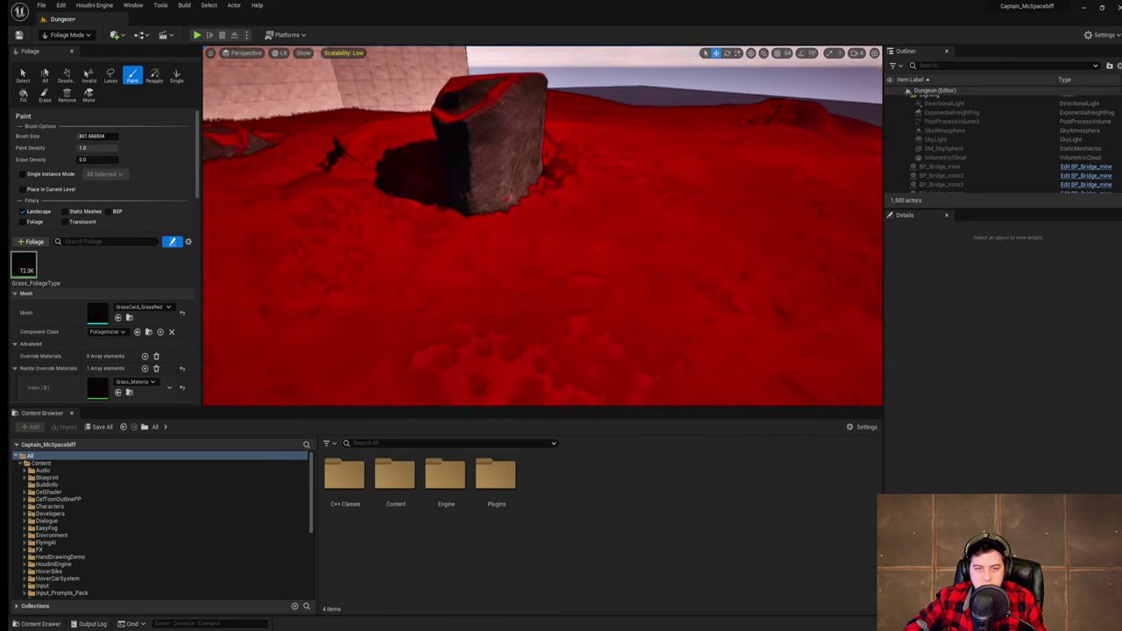
- Fill the bare ground around the tall stump-shaped rock with grass and inspect the arena's coverage
mouse_move(598, 210)
left_mouse_down()
mouse_move(754, 195)
mouse_move(765, 235)
left_mouse_up()
right_click_drag(765, 235, 683, 235)
mouse_move(765, 235)
left_mouse_down()
mouse_move(548, 196)
mouse_move(400, 220)
mouse_move(618, 240)
left_mouse_up()
right_click_drag(566, 274, 640, 289)
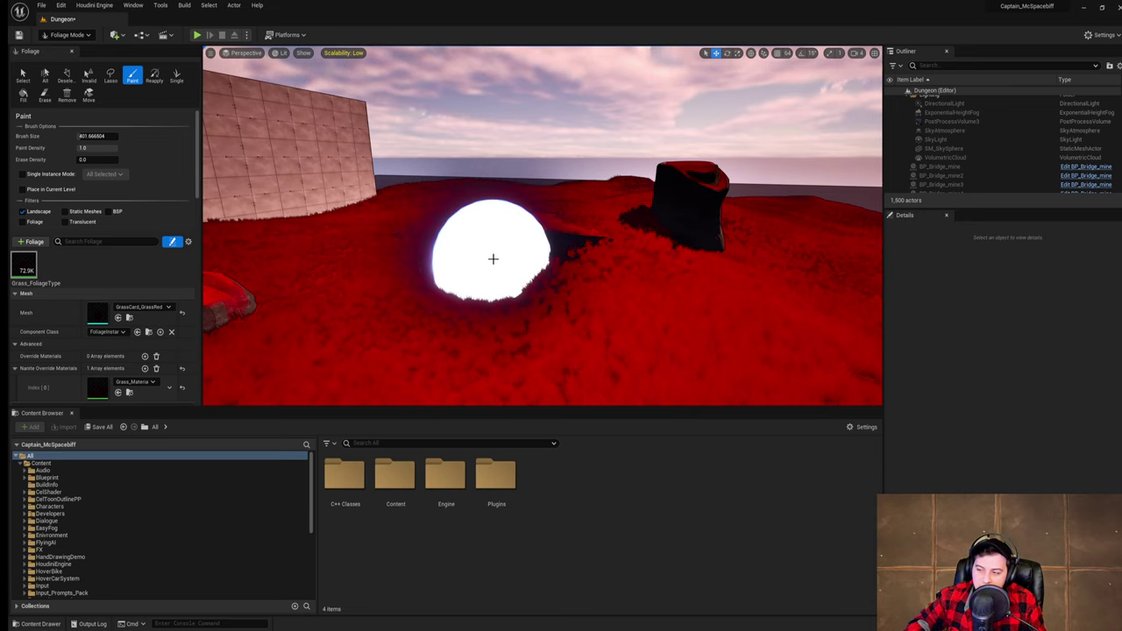
right_click_drag(492, 258, 494, 243)
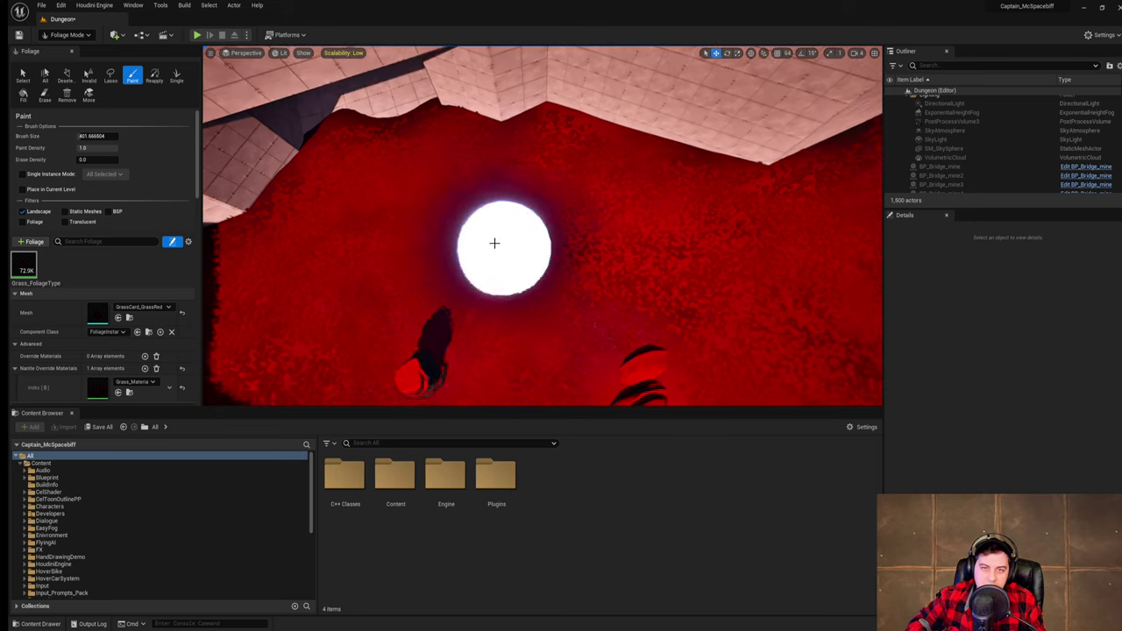
mouse_move(794, 200)
right_mouse_down()
mouse_move(778, 198)
mouse_move(815, 219)
mouse_move(779, 212)
right_mouse_up()
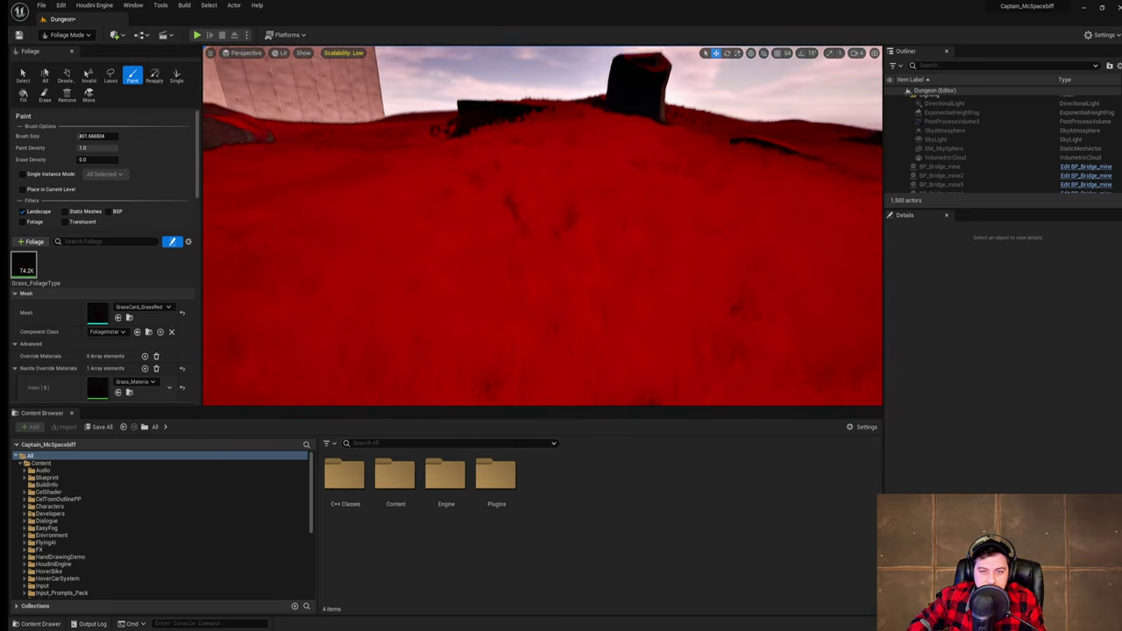
right_click_drag(556, 263, 495, 243)
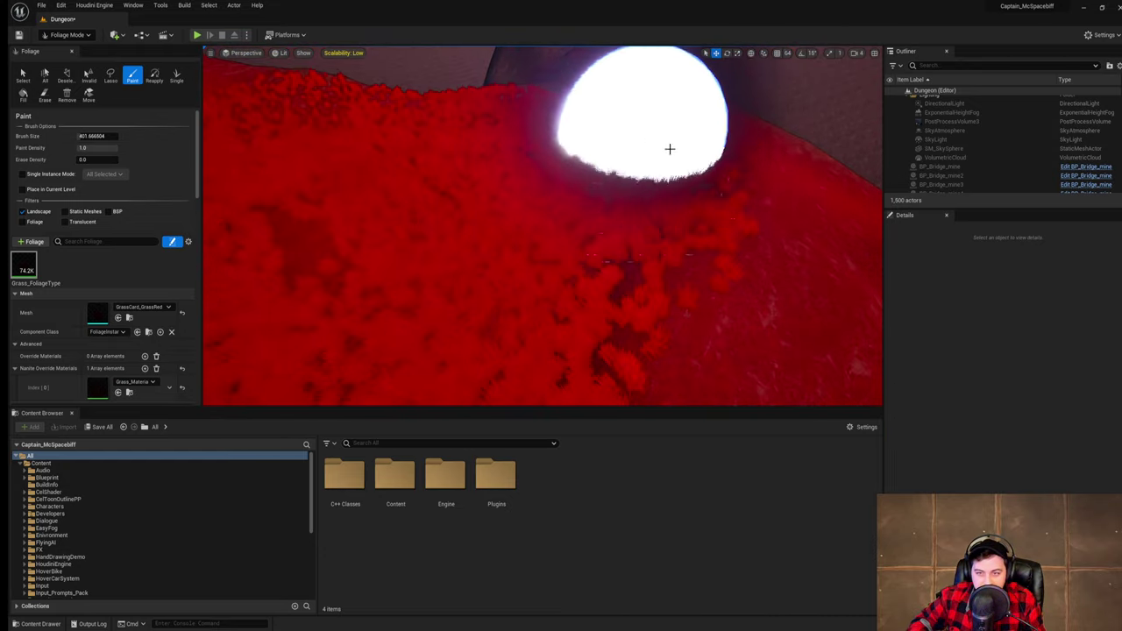
- Paint grass over the thin patches along the terrain's outer edge, up to the shaded wall
left_click_drag(670, 149, 614, 240)
right_click_drag(614, 240, 675, 211)
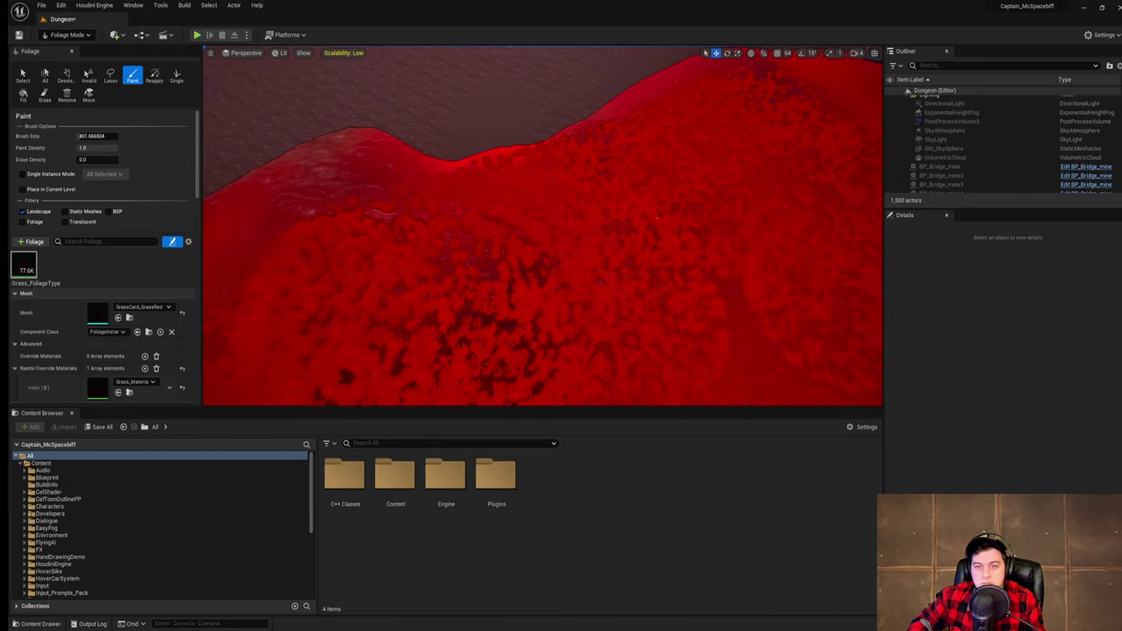
left_click_drag(456, 354, 430, 237)
right_click_drag(431, 237, 491, 254)
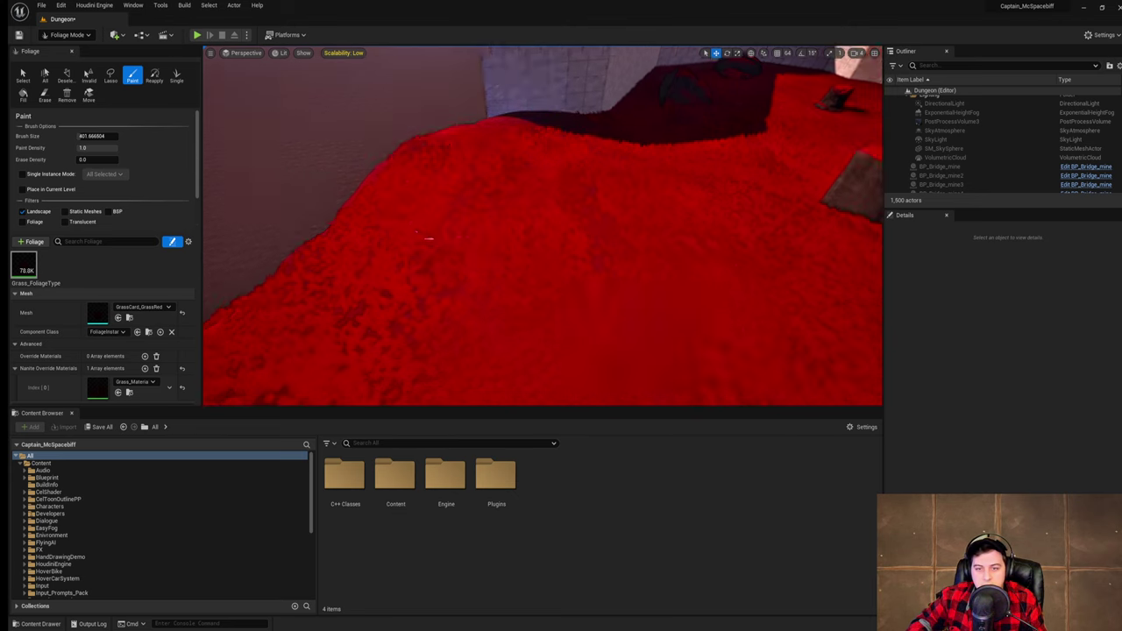
left_click_drag(430, 238, 658, 237)
mouse_move(658, 237)
right_mouse_down()
mouse_move(649, 158)
mouse_move(718, 162)
mouse_move(789, 189)
mouse_move(815, 179)
mouse_move(771, 206)
mouse_move(758, 233)
mouse_move(648, 263)
right_mouse_up()
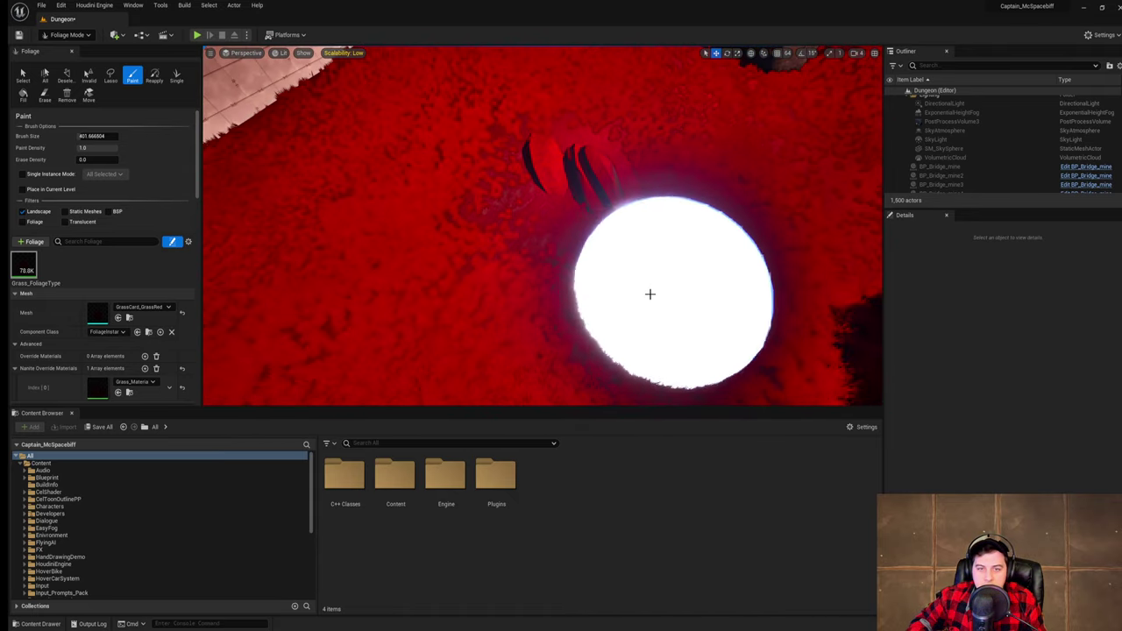
mouse_move(584, 277)
right_mouse_down()
mouse_move(534, 237)
mouse_move(604, 158)
right_mouse_up()
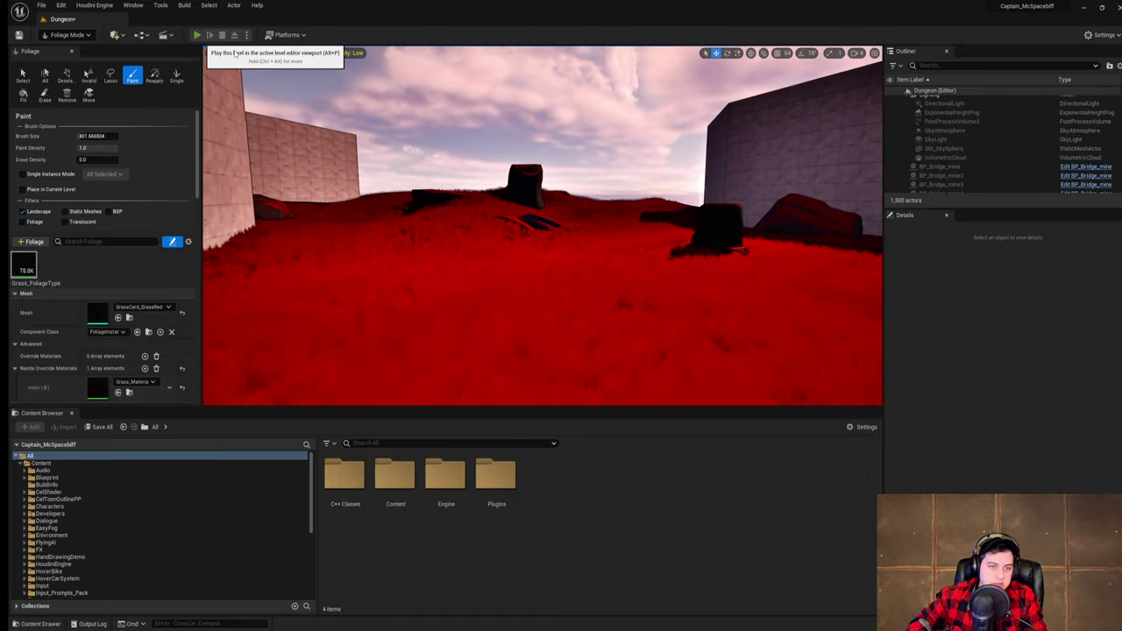
- Play-test the Dungeon level, running across the grass, past the rocks and along the perimeter walls to check the coverage
left_click(197, 35)
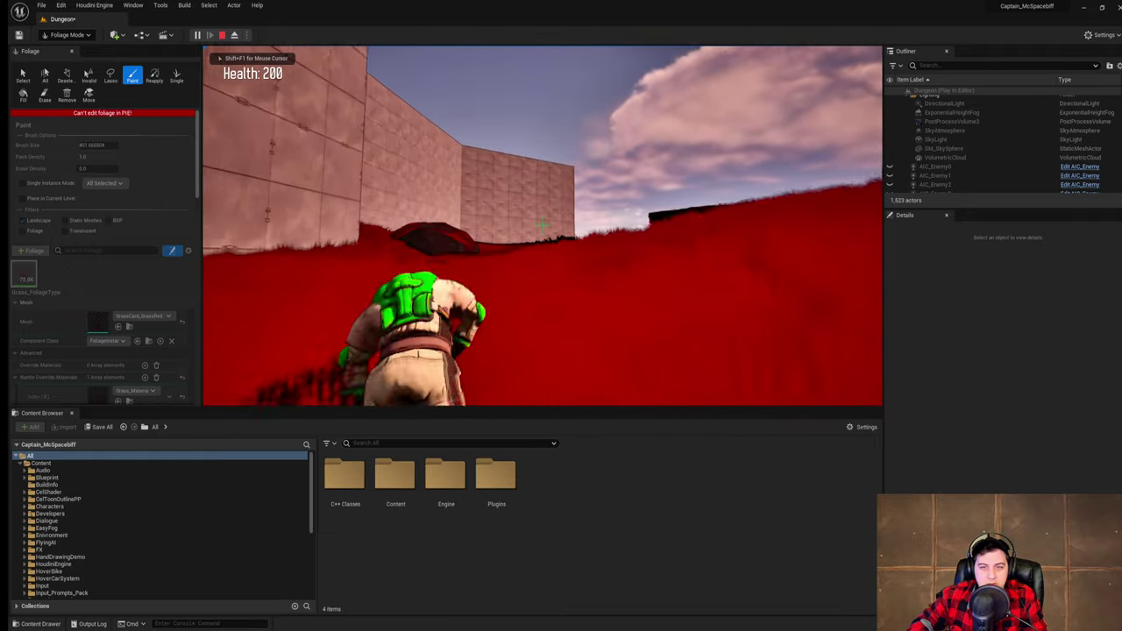
key("w")
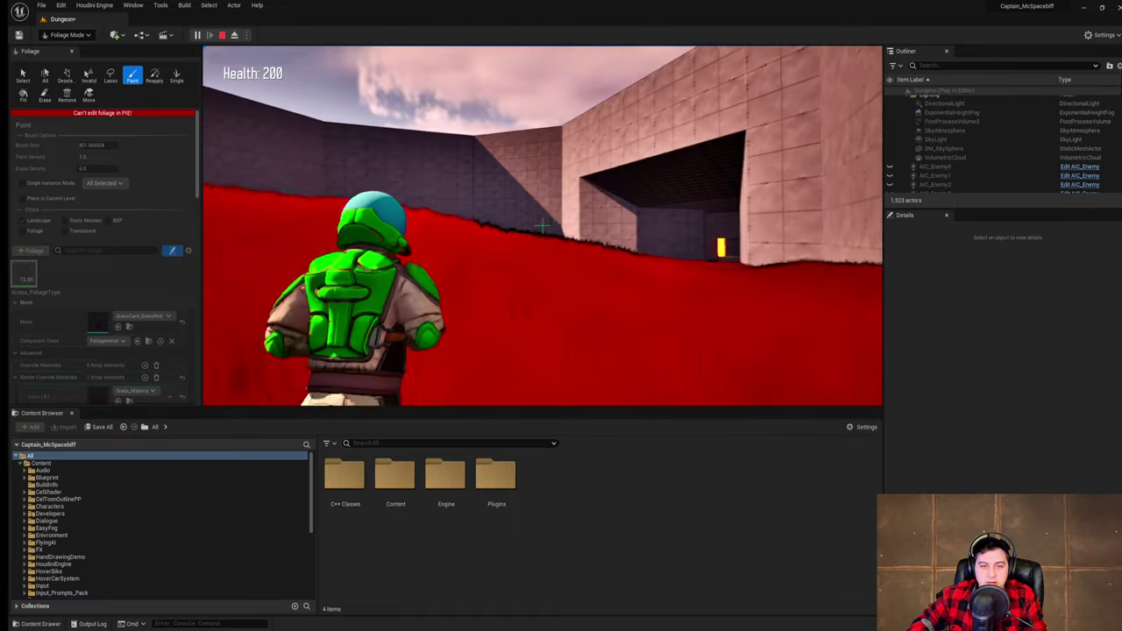
key("w")
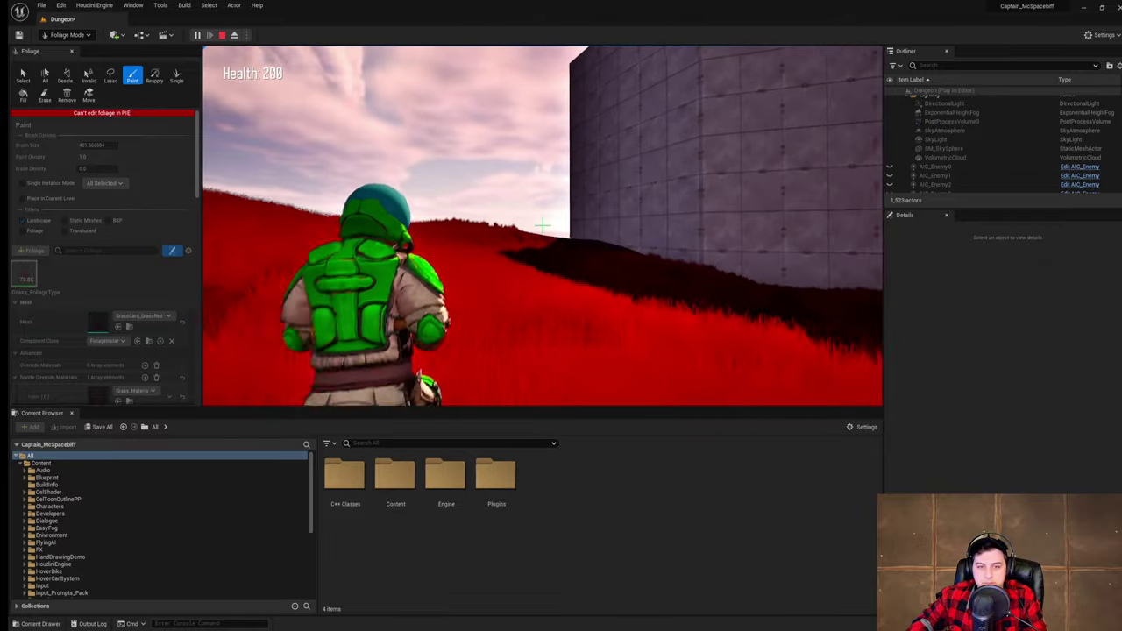
key("w")
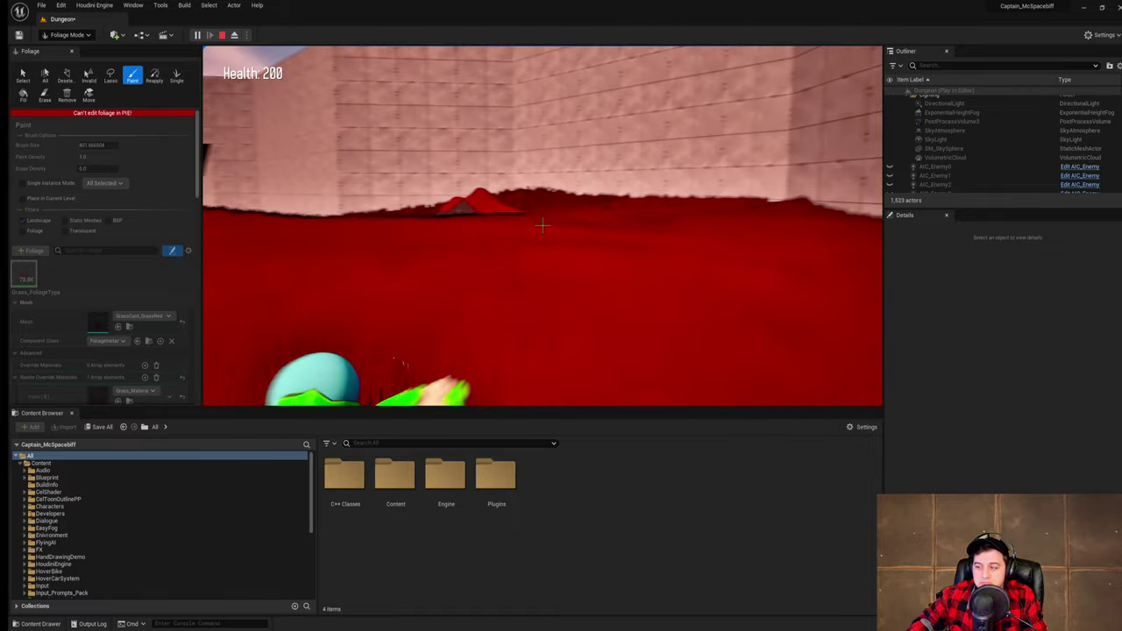
key("w")
key("w")
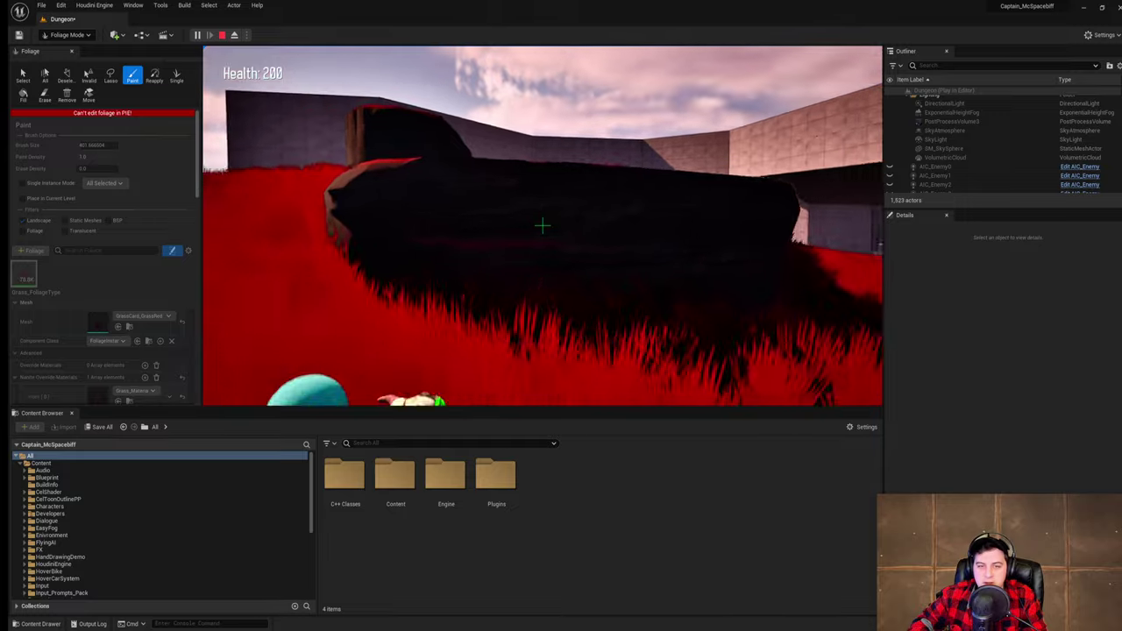
key("w")
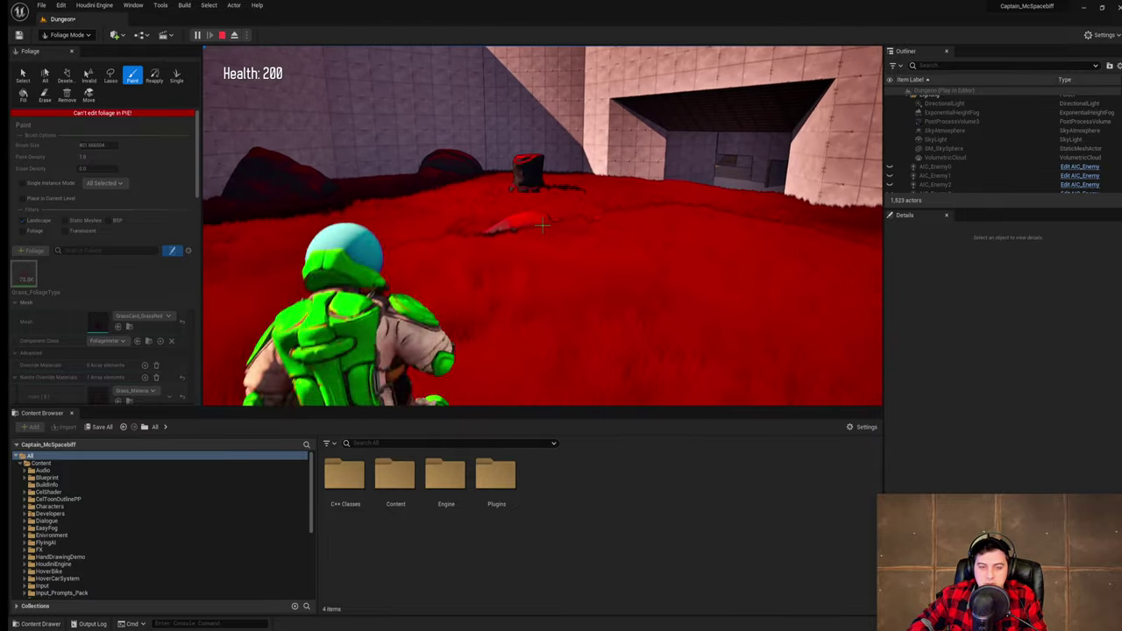
key("w")
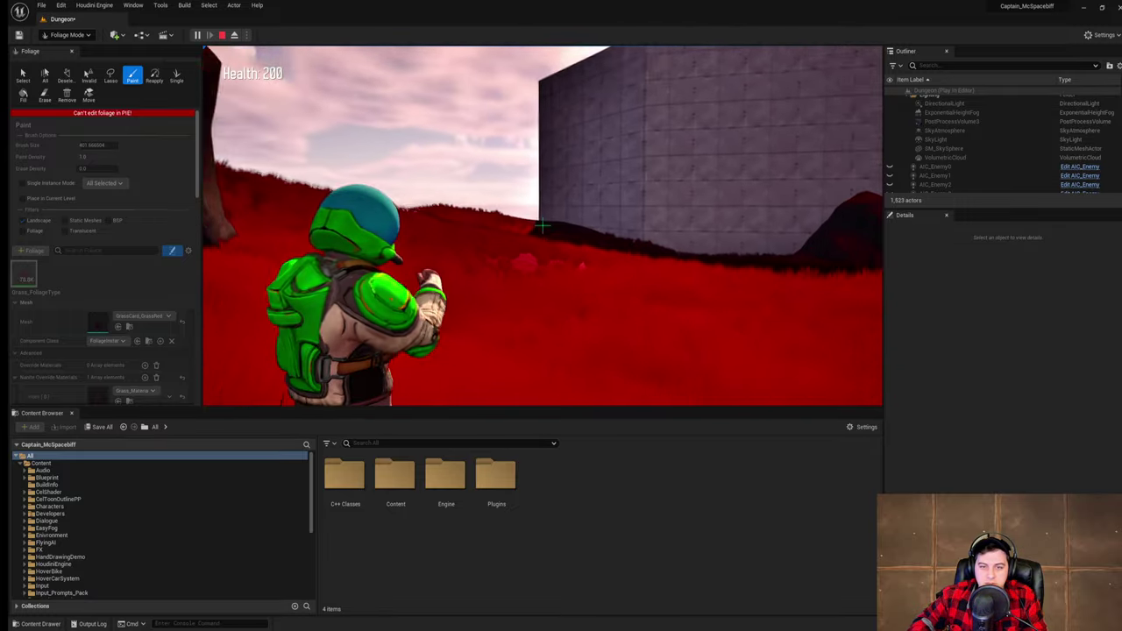
key("w")
key("w")
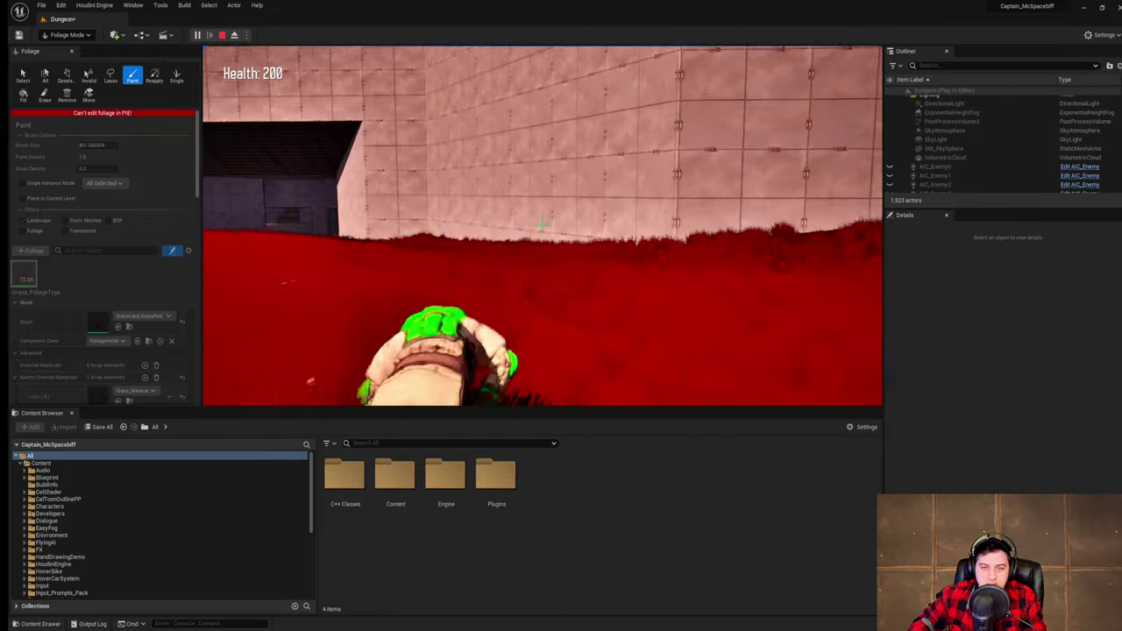
key("w")
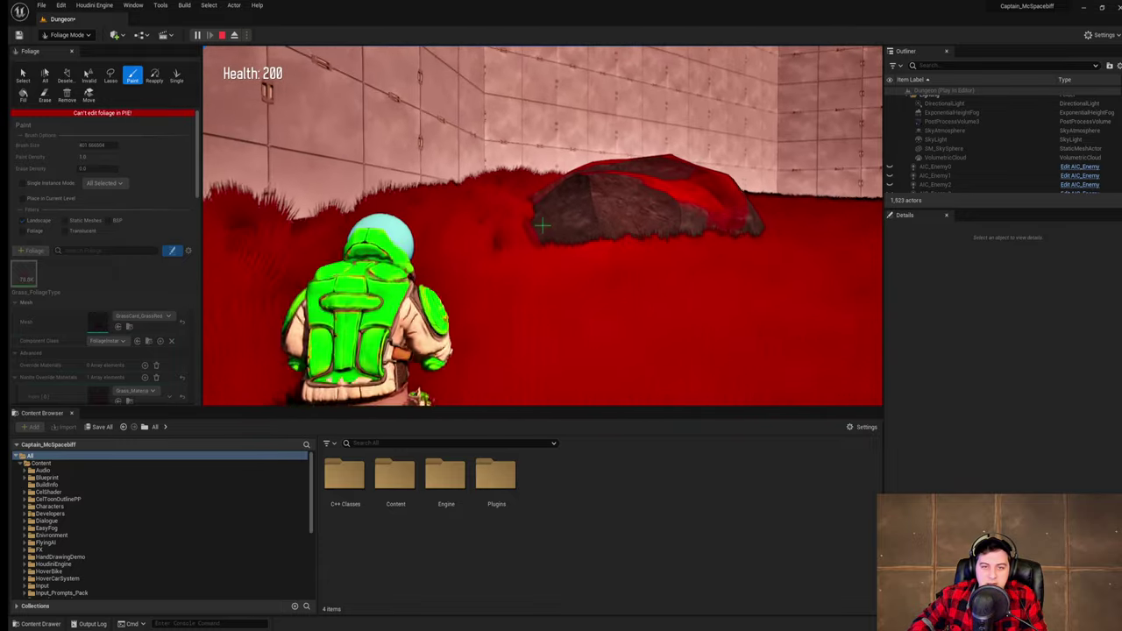
key("w")
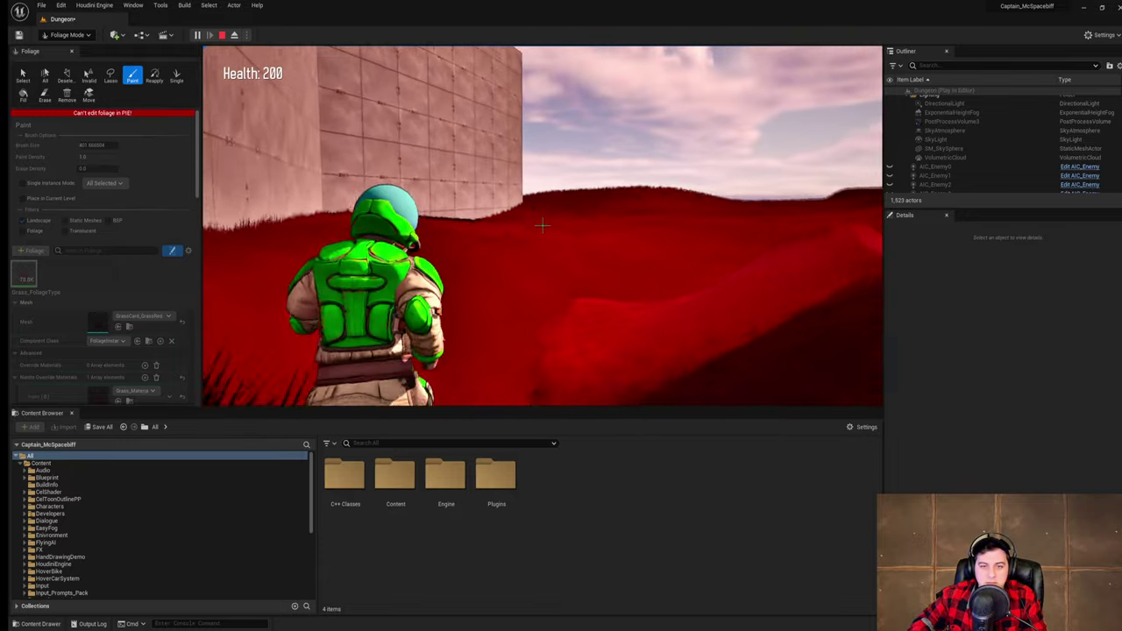
key("w")
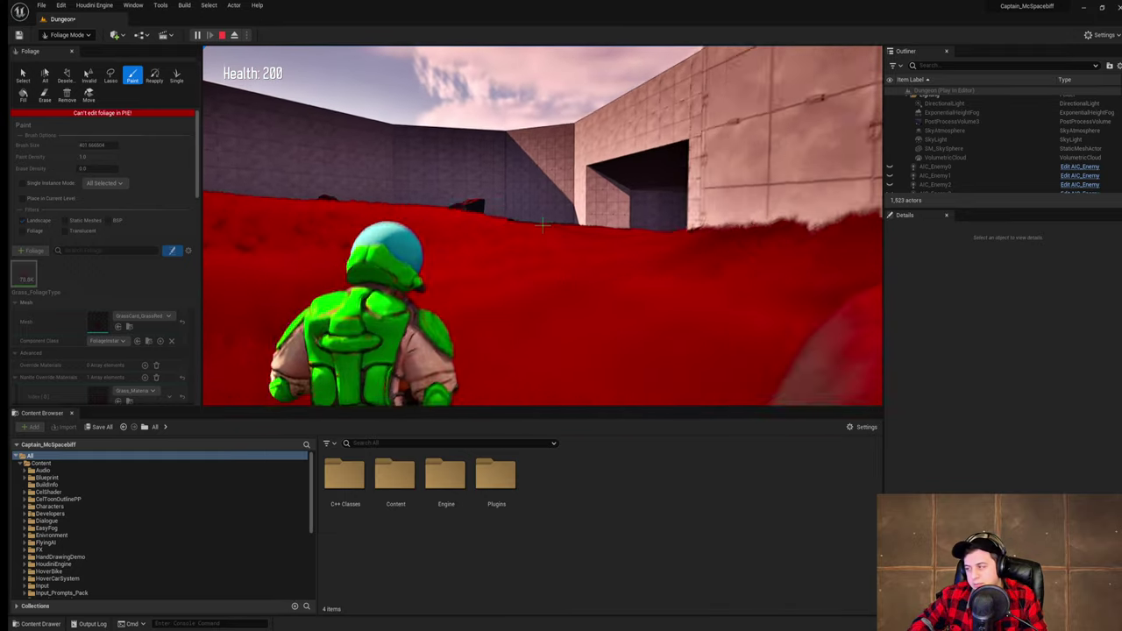
key("Escape")
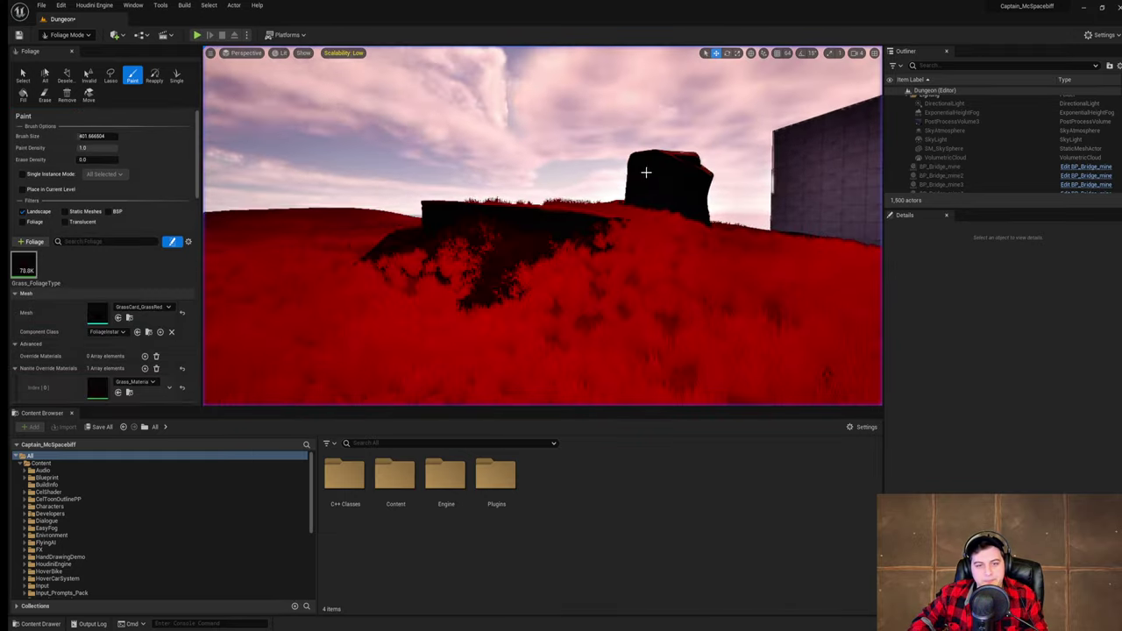
- Inspect the grass around the flat rock and the tall stump-shaped rock, and save the current level
key("w")
right_click_drag(542, 226, 456, 226)
key("s")
mouse_move(615, 171)
right_mouse_down()
mouse_move(648, 219)
mouse_move(666, 216)
mouse_move(593, 149)
mouse_move(591, 131)
right_mouse_up()
key("s")
key("s")
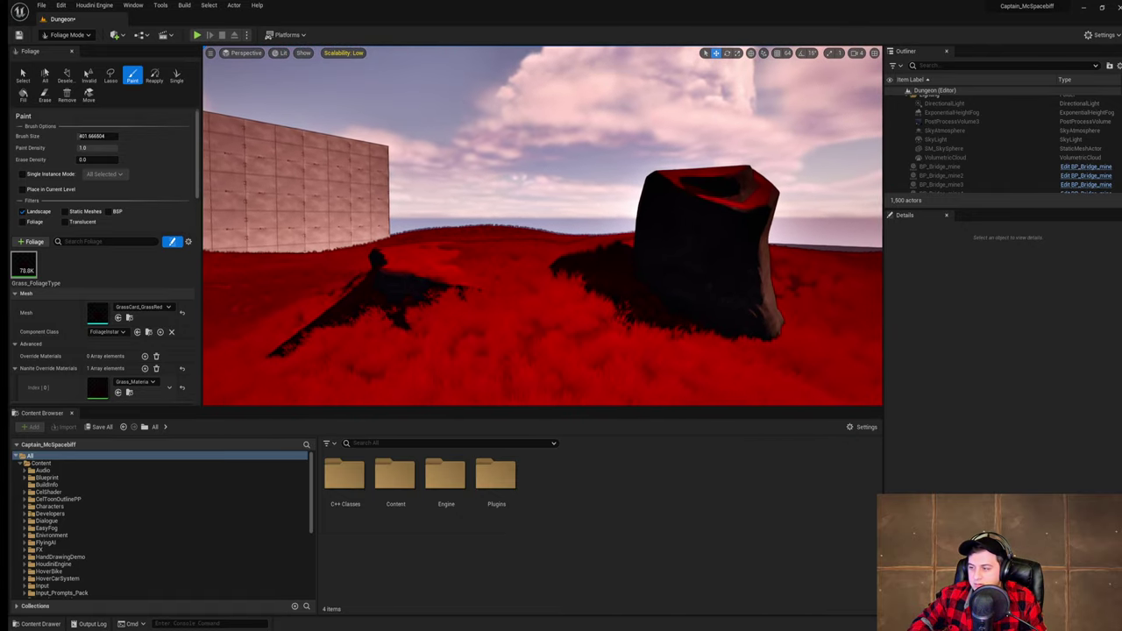
key("s")
mouse_move(548, 230)
right_mouse_down()
mouse_move(745, 240)
mouse_move(549, 229)
right_mouse_up()
key("w")
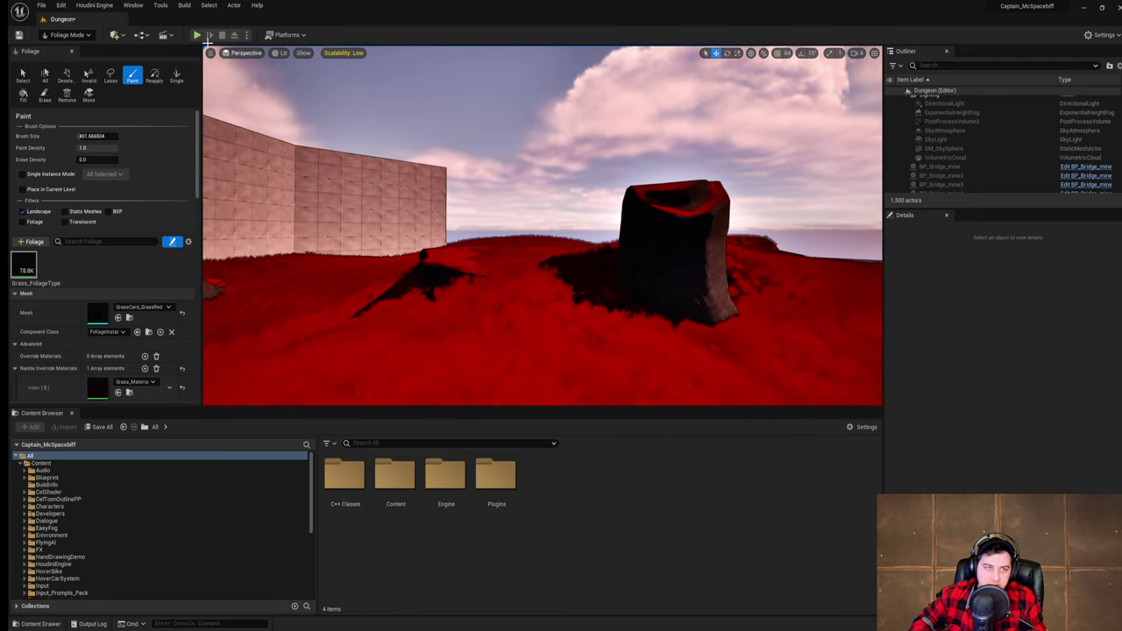
left_click(40, 6)
left_click(89, 89)
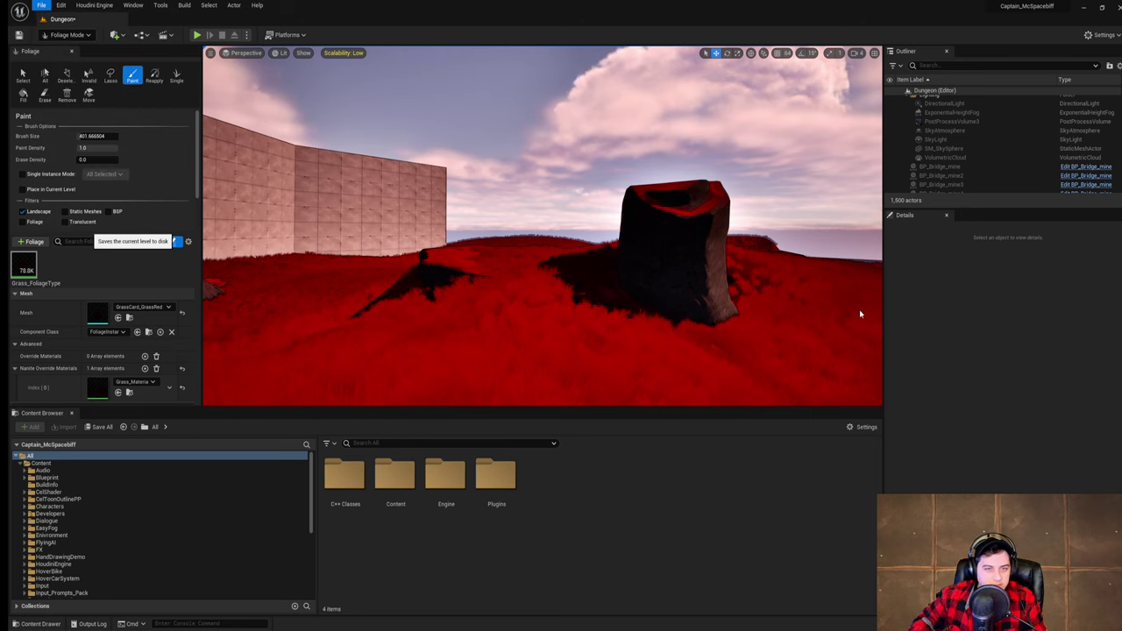
- Paint grass over the thin patch of open ground between the stump-shaped rock and the wall's shadow
right_click_drag(717, 282, 876, 287)
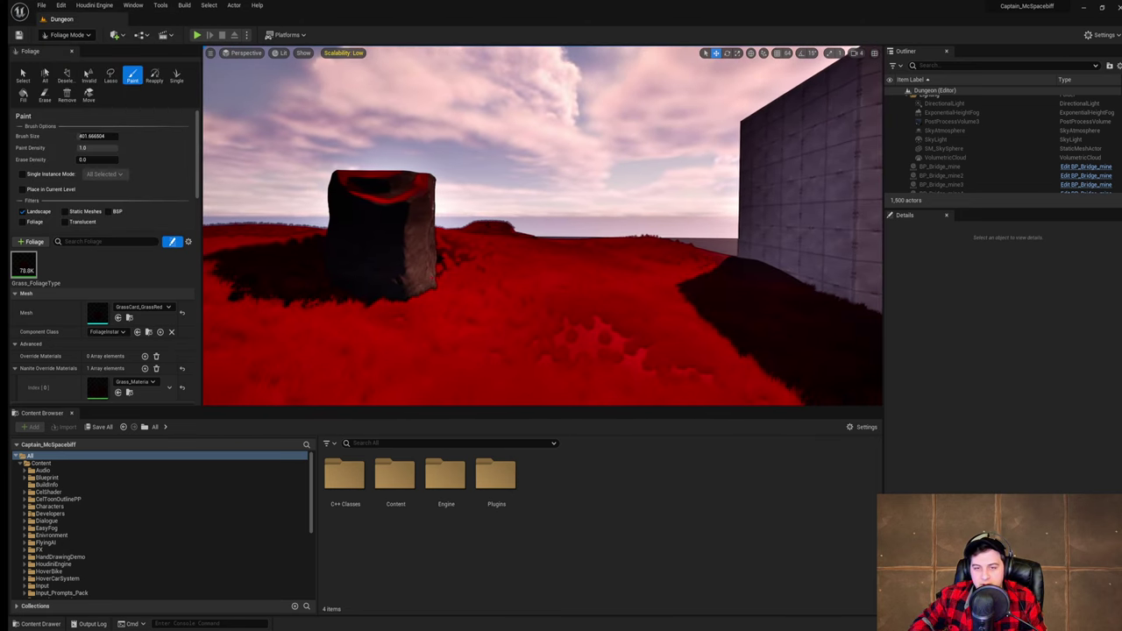
mouse_move(507, 297)
right_mouse_down()
mouse_move(505, 347)
mouse_move(493, 360)
mouse_move(506, 349)
right_mouse_up()
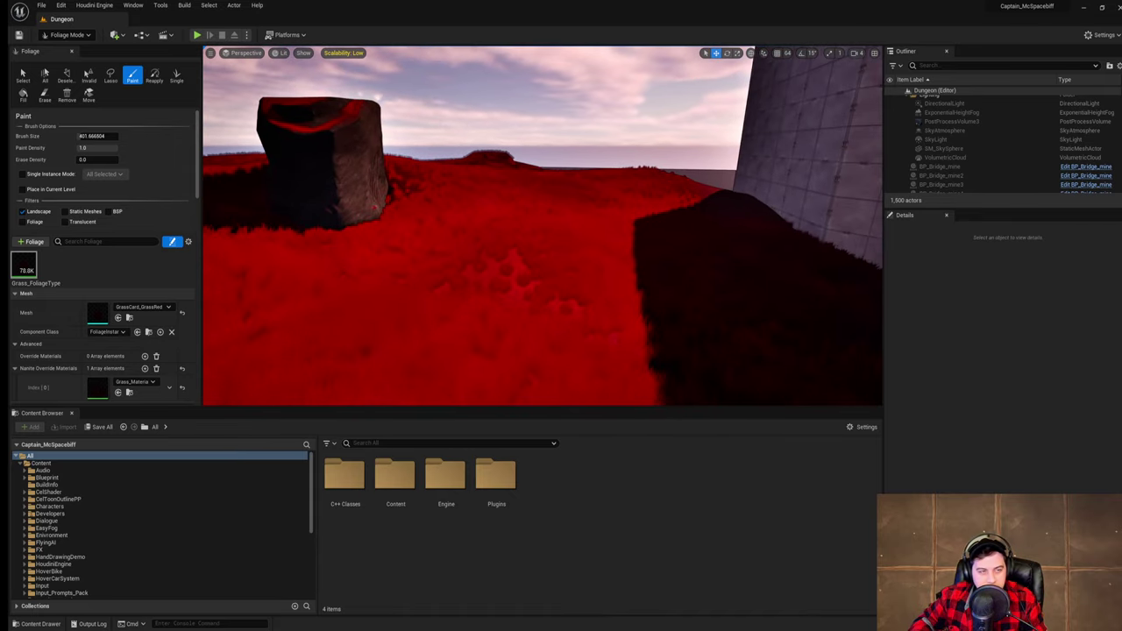
left_click_drag(546, 238, 696, 248)
mouse_move(696, 248)
right_mouse_down()
mouse_move(754, 303)
mouse_move(824, 324)
mouse_move(684, 314)
mouse_move(648, 329)
mouse_move(828, 287)
mouse_move(696, 246)
right_mouse_up()
- Set the foliage brush size to 138.875 and paint grass closely around the low, half-buried rock
left_click_drag(97, 137, 79, 137)
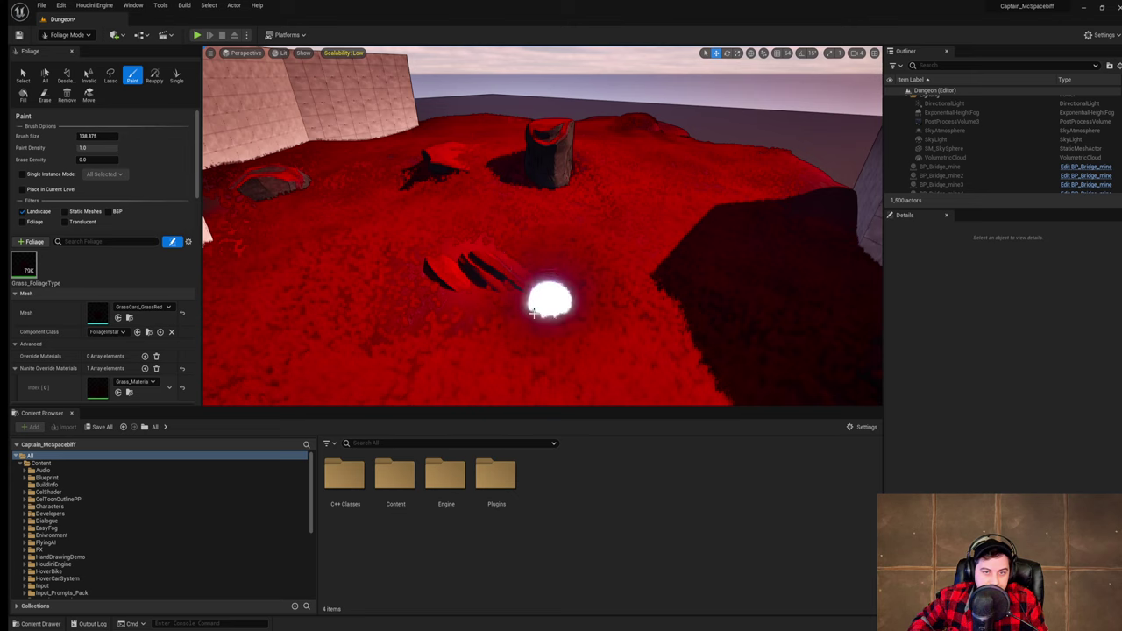
left_click_drag(468, 308, 488, 343)
mouse_move(499, 343)
right_mouse_down()
mouse_move(570, 368)
mouse_move(631, 372)
right_mouse_up()
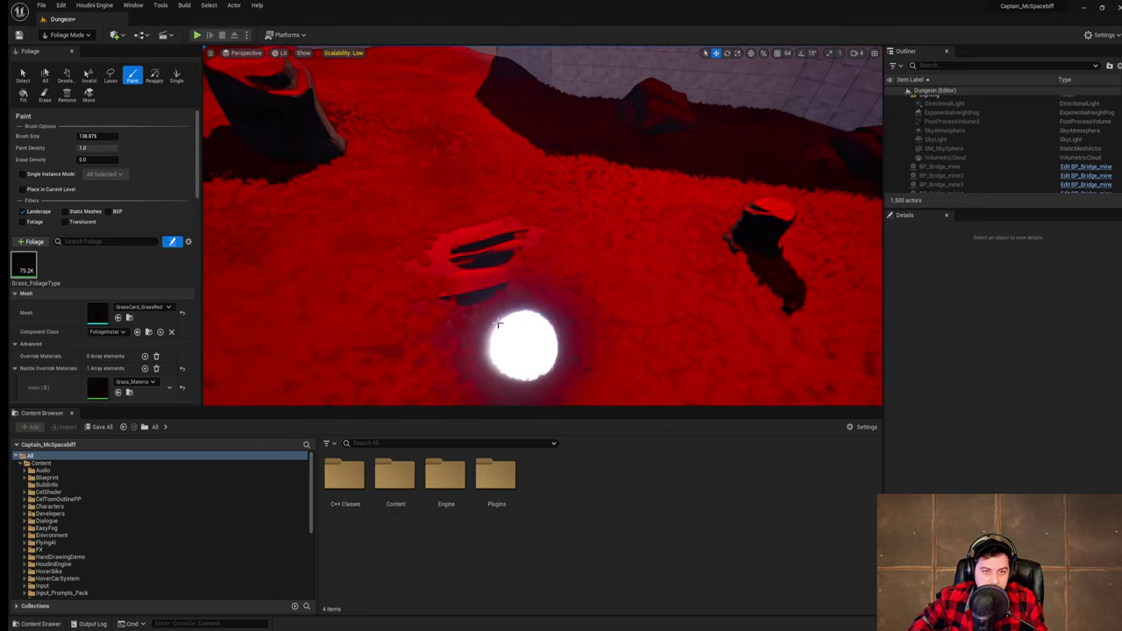
left_click_drag(526, 343, 447, 225)
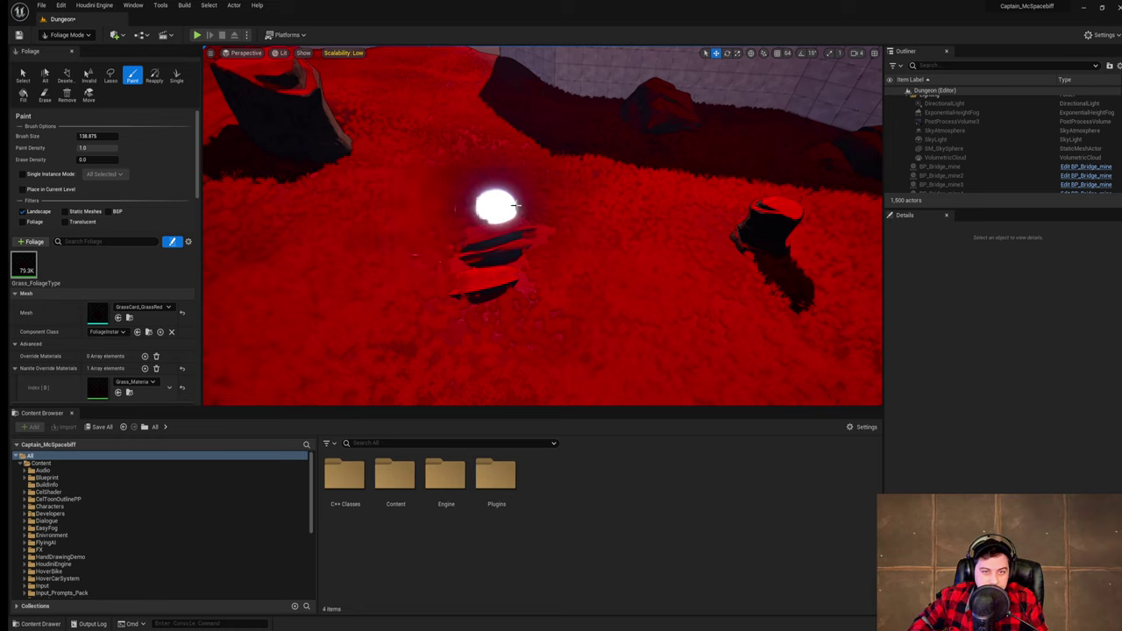
- Paint grass over the bare strips along the terrain's outer edge near the end of the perimeter wall, and save the level
mouse_move(595, 301)
right_mouse_down()
mouse_move(491, 272)
mouse_move(469, 232)
mouse_move(386, 221)
mouse_move(596, 250)
mouse_move(648, 289)
mouse_move(692, 296)
right_mouse_up()
key("w")
left_click_drag(455, 296, 563, 222)
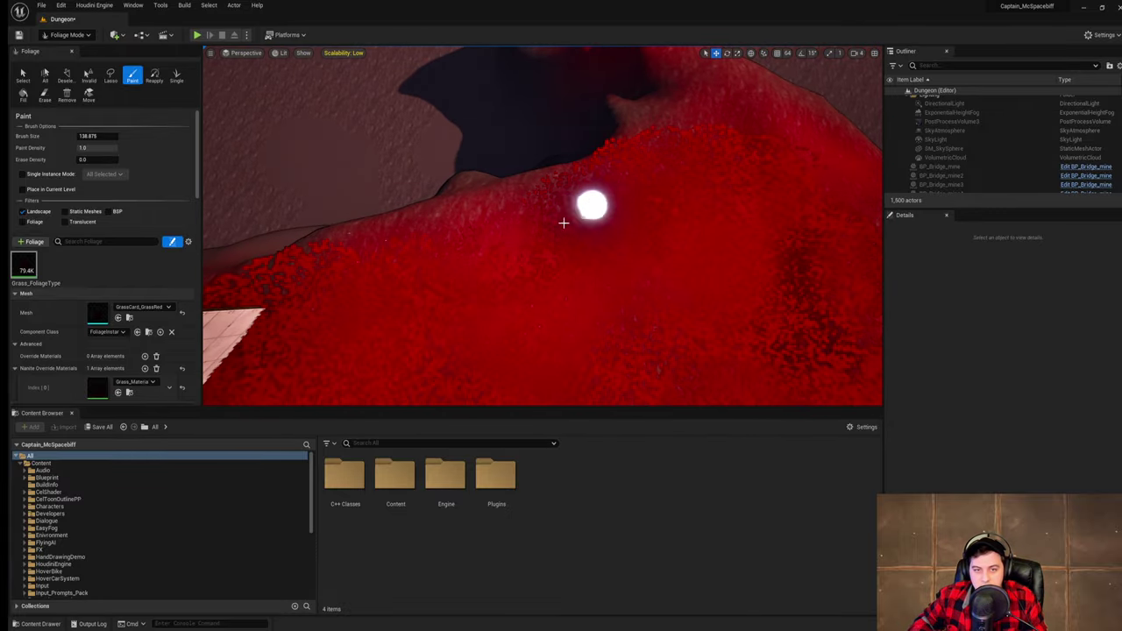
right_click_drag(436, 253, 593, 240)
left_click_drag(594, 239, 593, 257)
right_click_drag(593, 257, 500, 272)
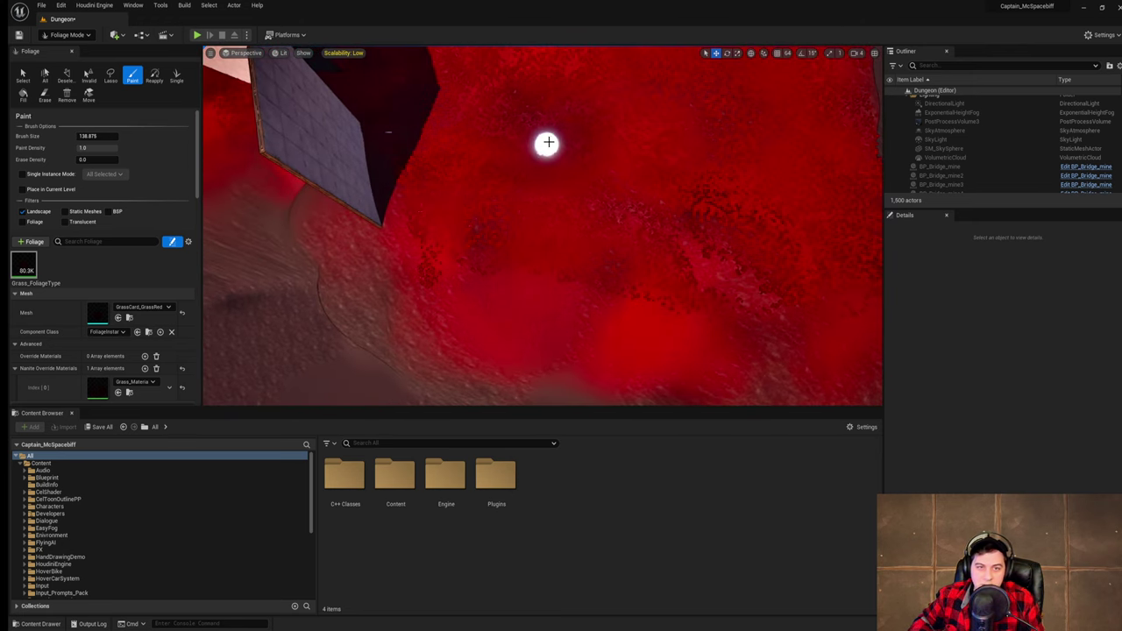
mouse_move(548, 143)
right_mouse_down()
mouse_move(545, 75)
mouse_move(561, 71)
mouse_move(568, 92)
mouse_move(557, 110)
mouse_move(518, 127)
right_mouse_up()
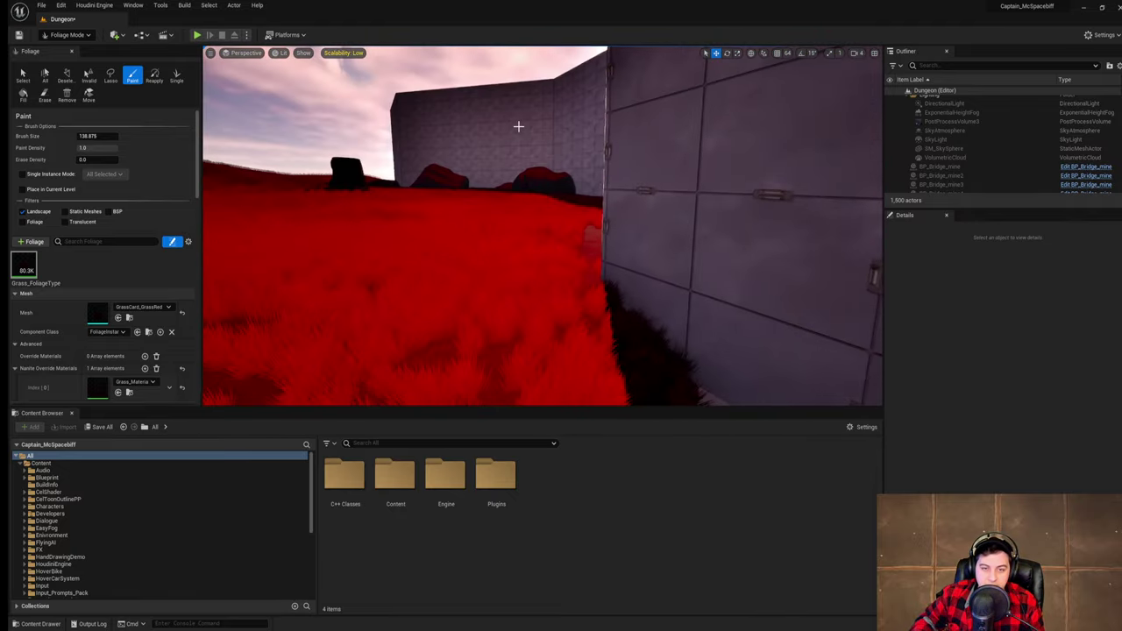
left_click(41, 5)
left_click(90, 89)
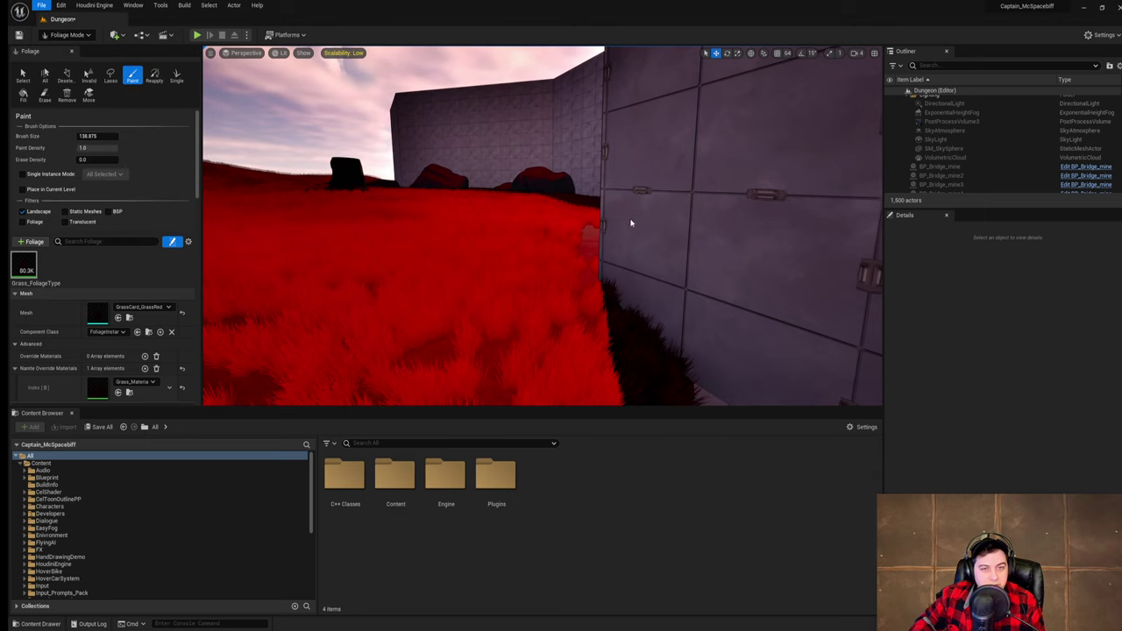
- Fill the sparse ground beside the wall and the tiled floor's edge with grass, and save the level
right_click_drag(465, 156, 545, 171)
left_click_drag(545, 172, 497, 206)
right_click_drag(780, 207, 613, 212)
mouse_move(613, 213)
left_mouse_down()
mouse_move(811, 272)
mouse_move(560, 202)
left_mouse_up()
right_click_drag(560, 202, 557, 174)
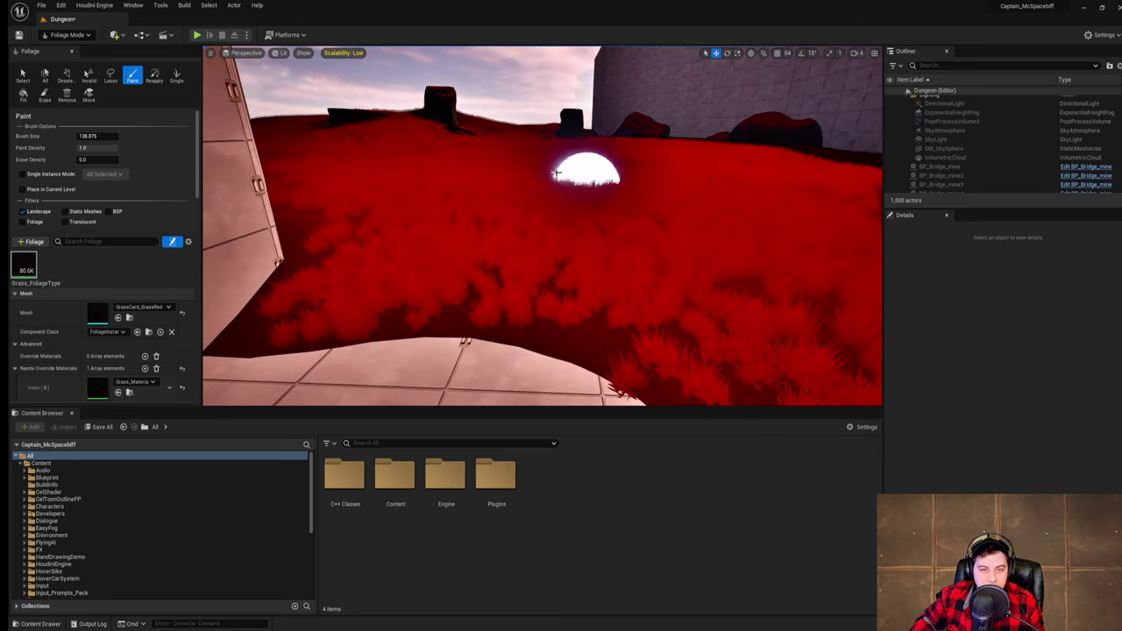
left_click(41, 5)
left_click(91, 86)
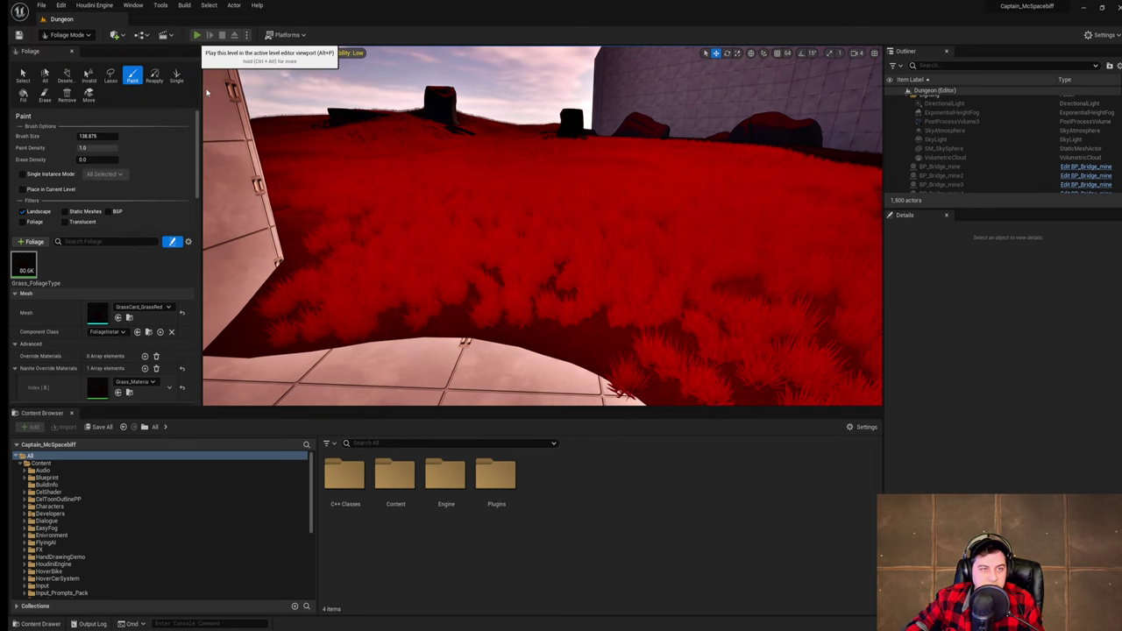
- Play-test the level, running and jumping through the grass past the rocks and walls to examine its coverage, and end the session
key("alt+p")
key("w")
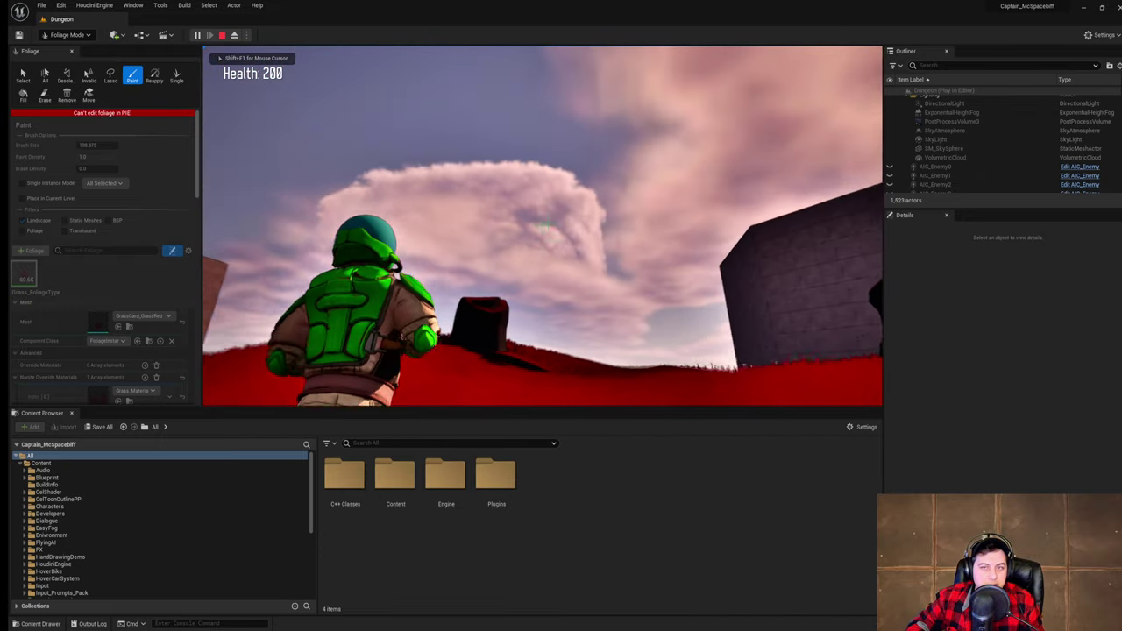
key("w")
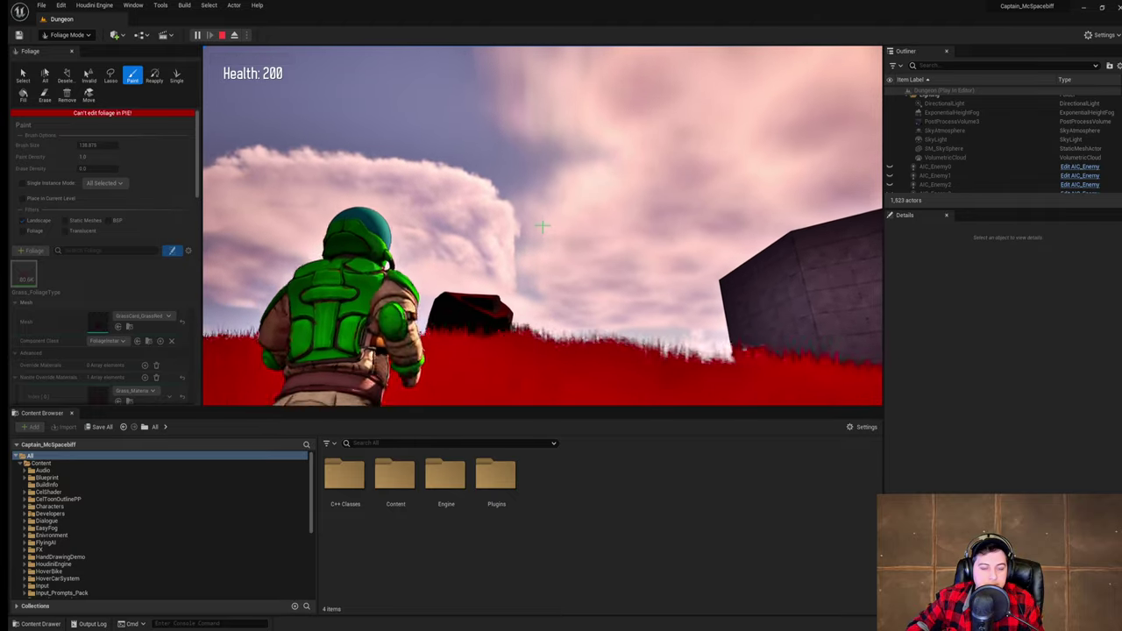
key("w")
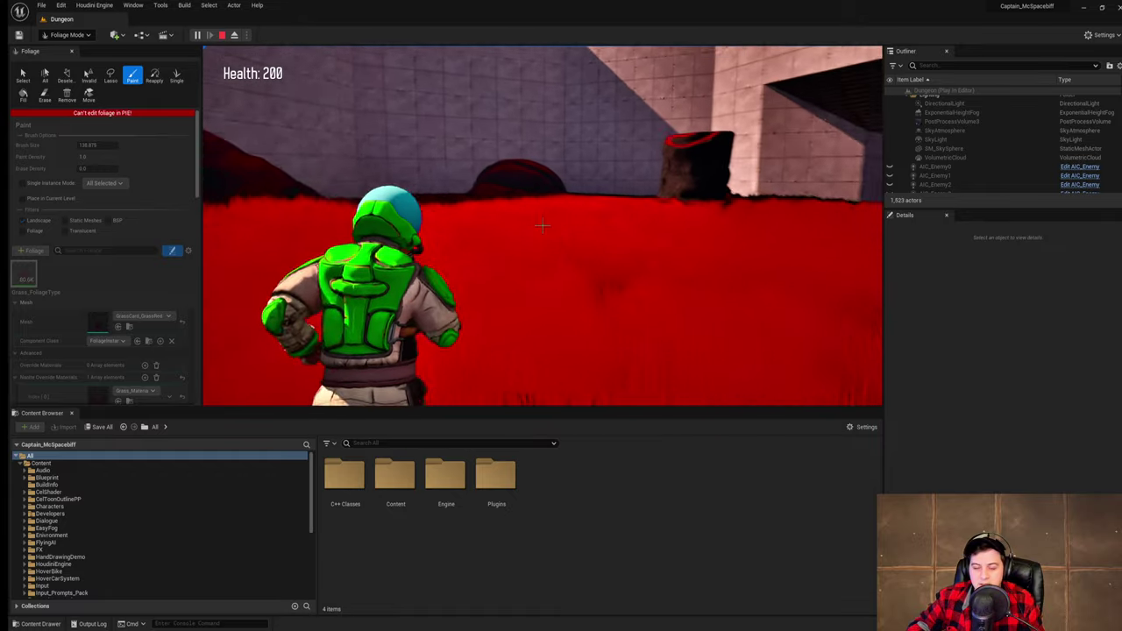
key("w")
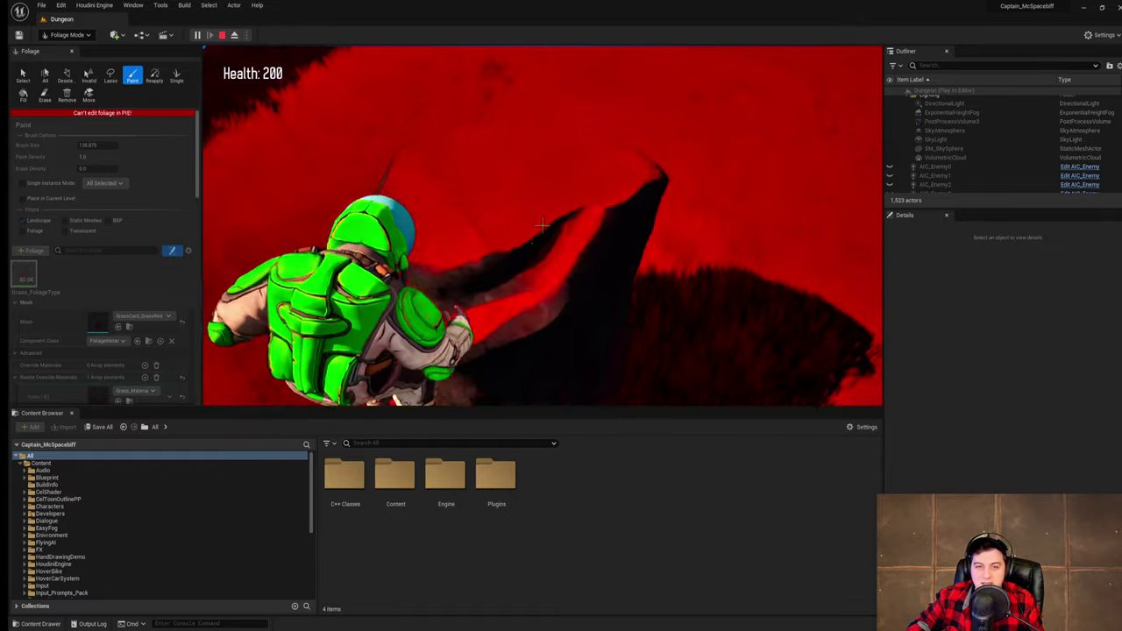
key("w")
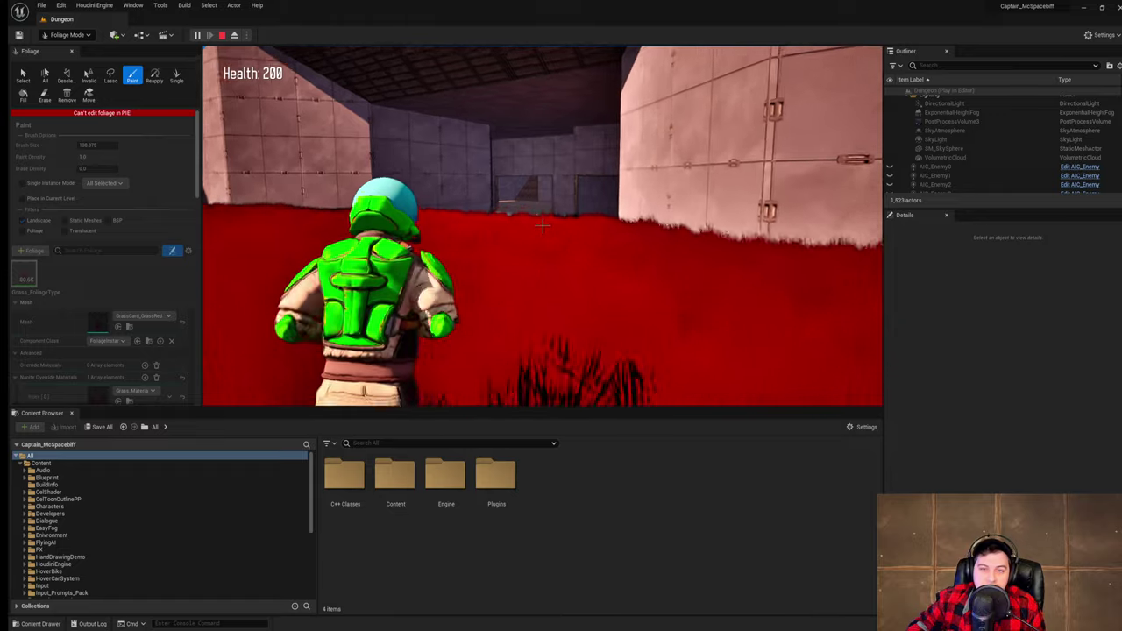
key("space")
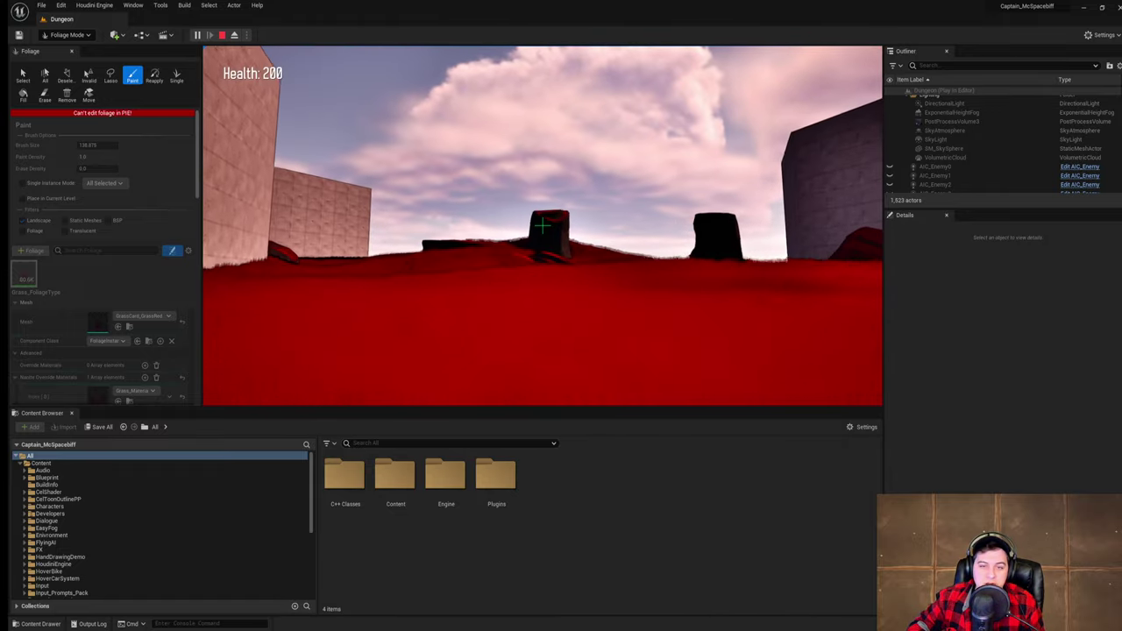
key("space")
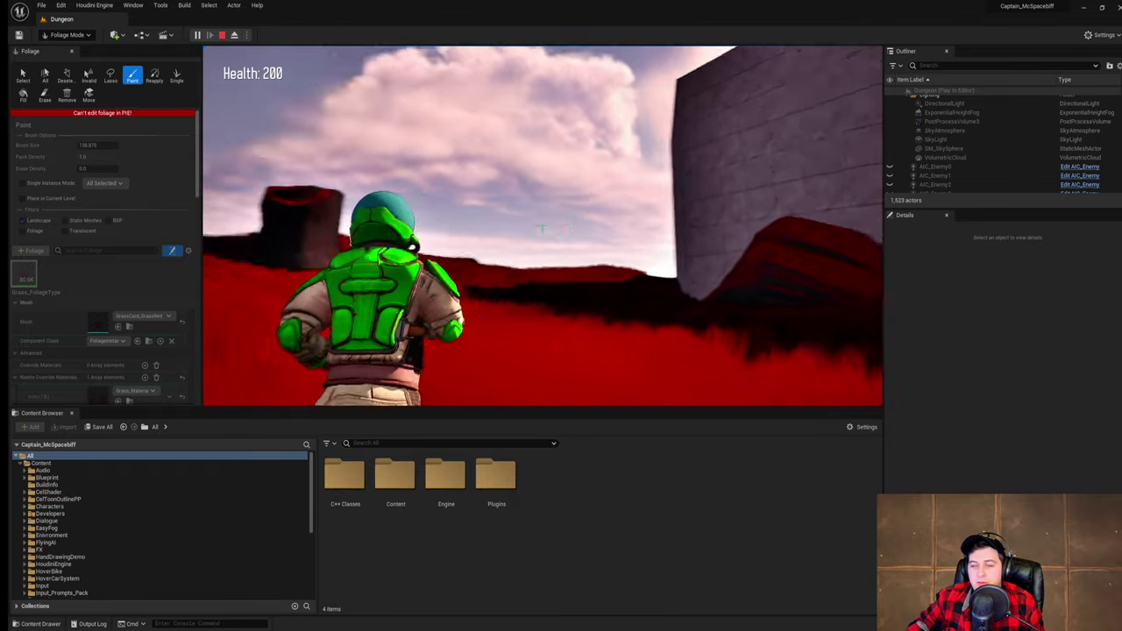
key("space")
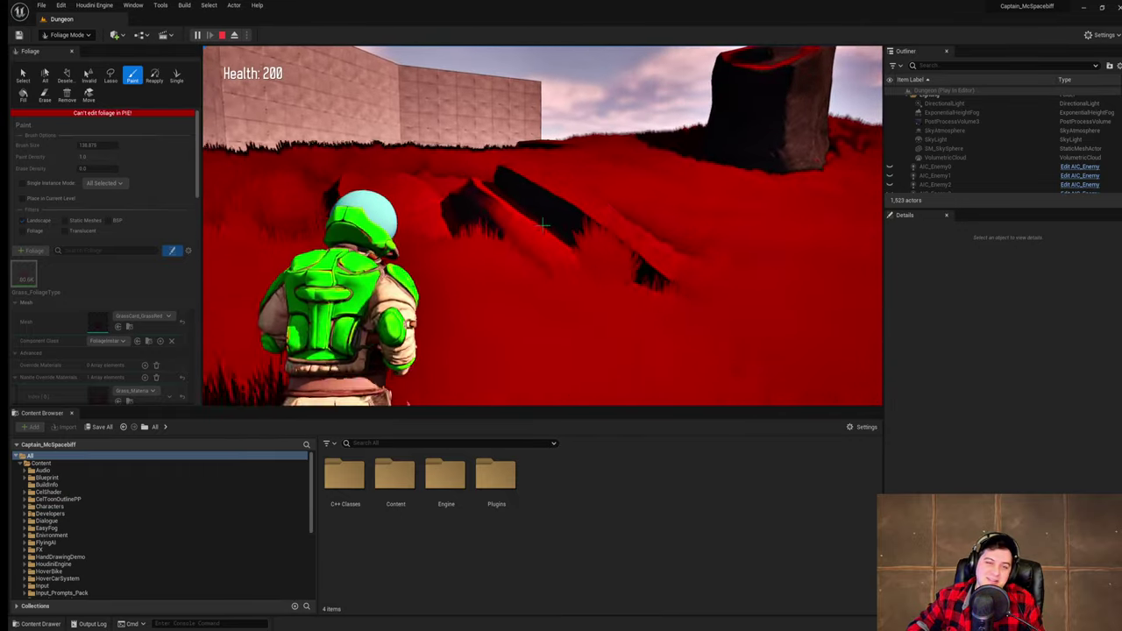
key("w")
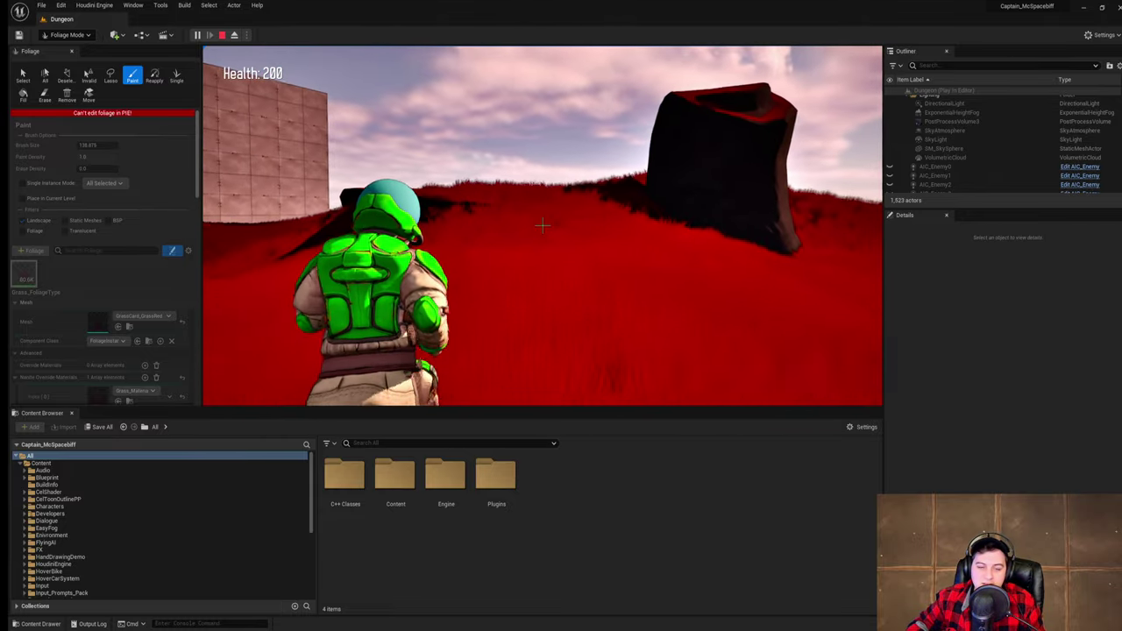
key("w")
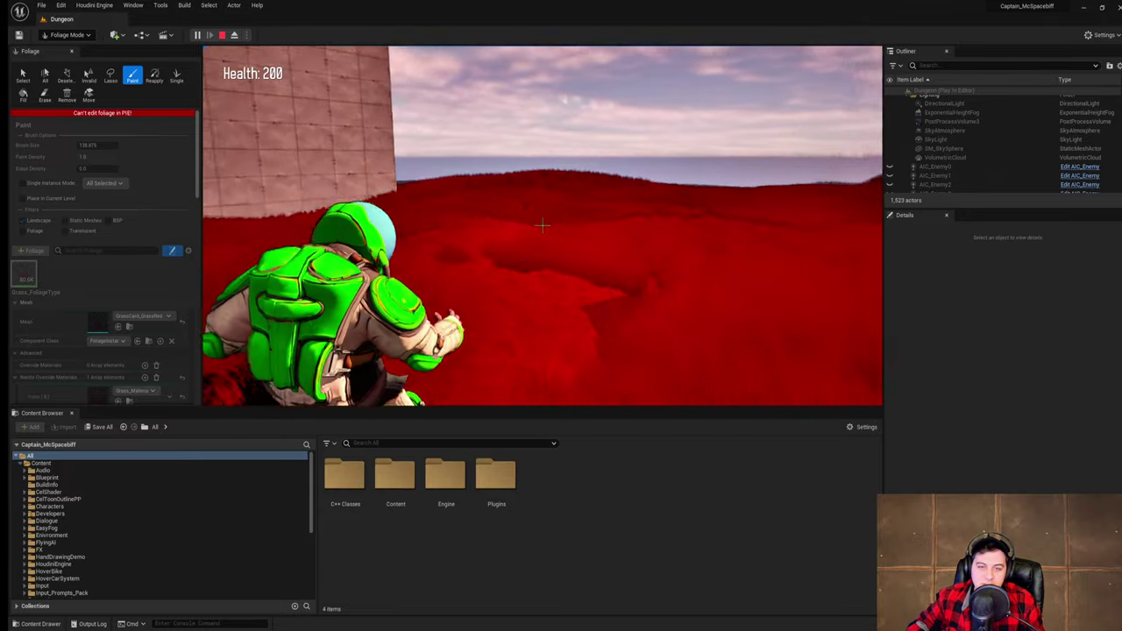
key("shift+F1")
key("Escape")
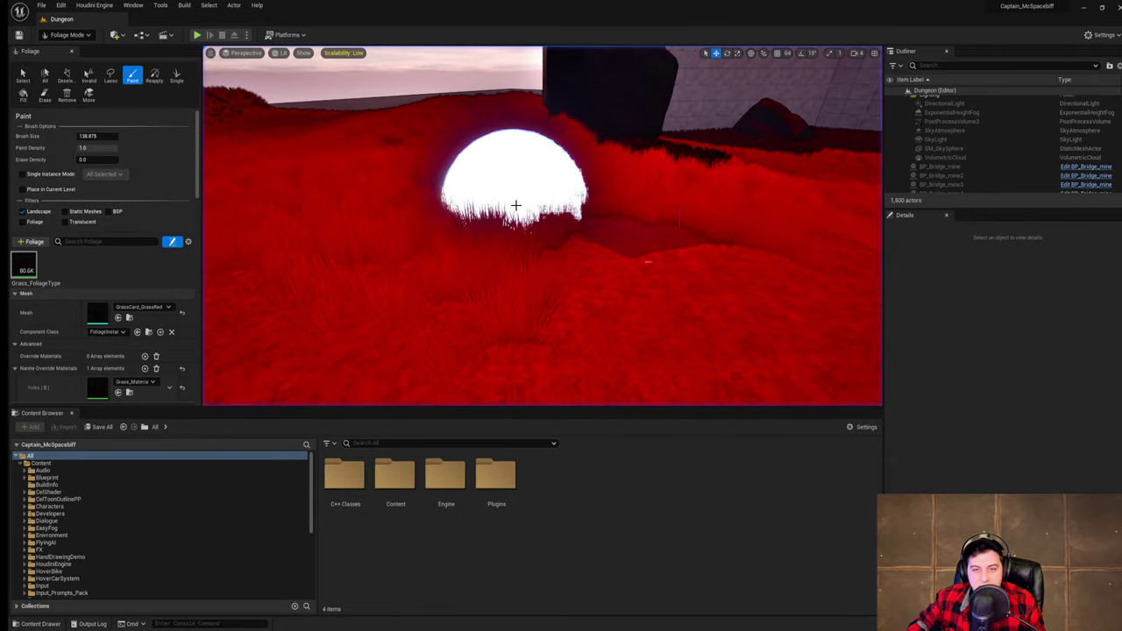
- Enable the Static Meshes filter and paint grass over the flat top of the large half-buried rock
right_click_drag(515, 205, 489, 187)
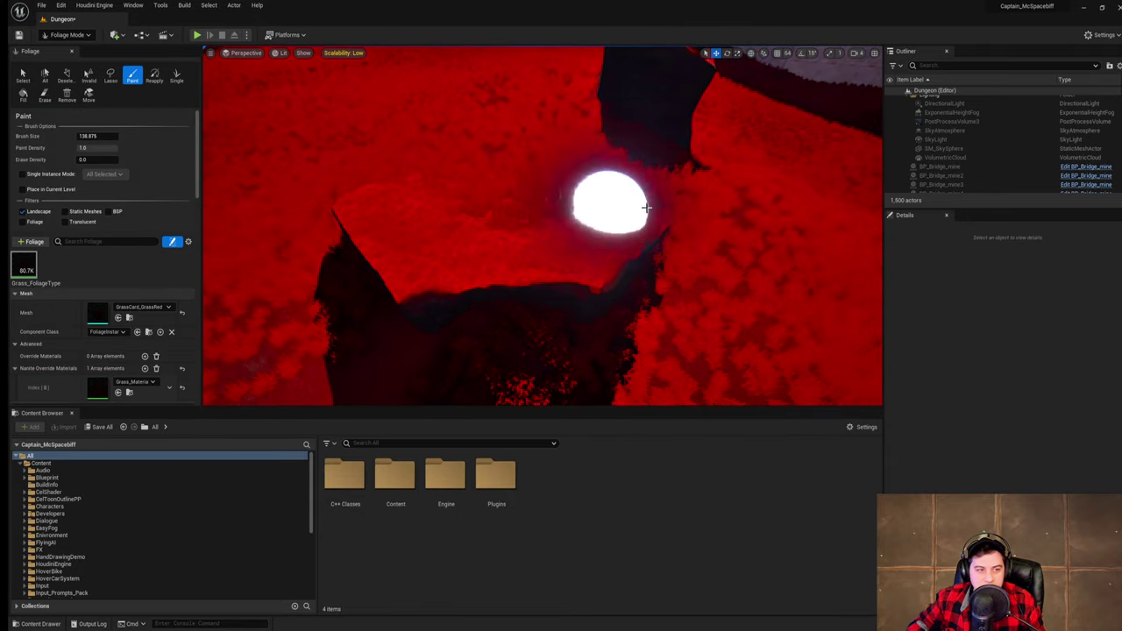
right_click_drag(656, 198, 745, 140)
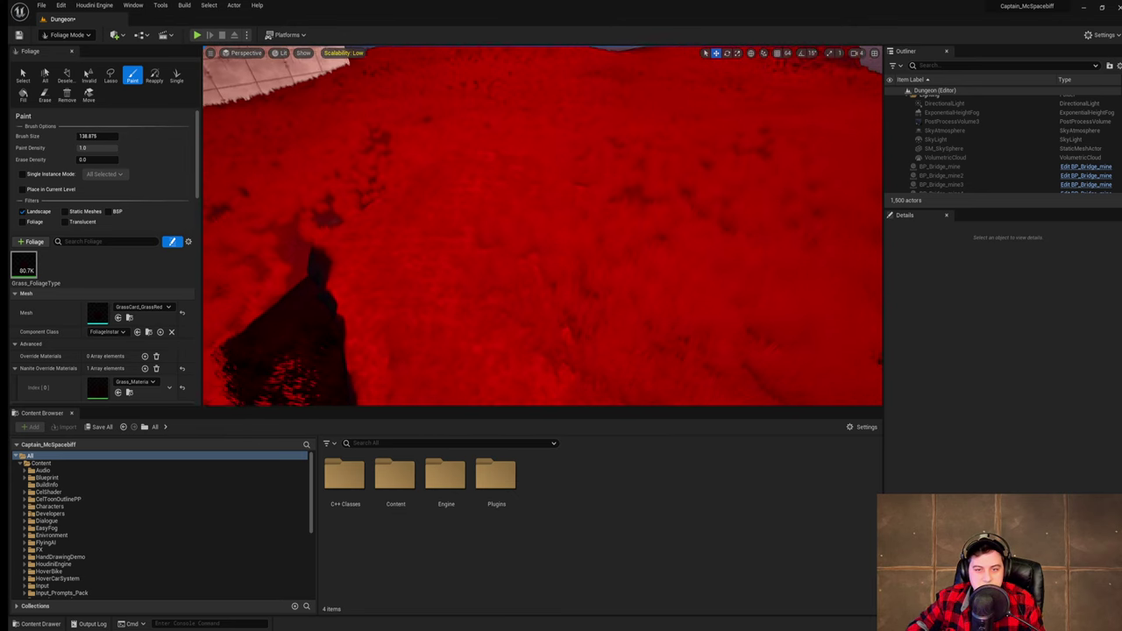
right_click_drag(655, 198, 683, 233)
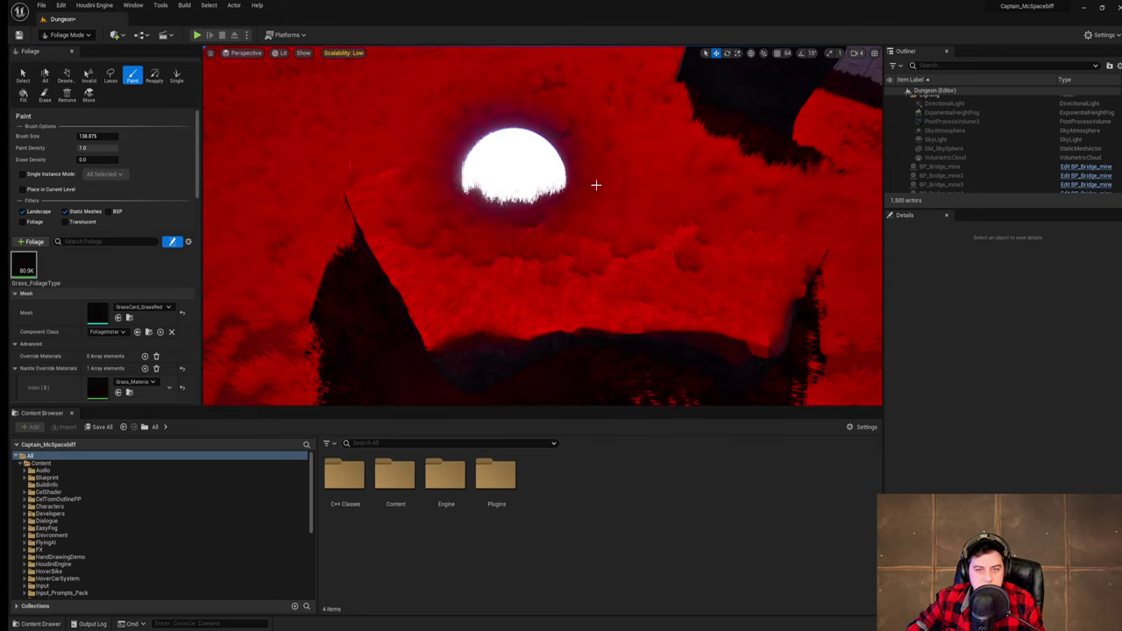
mouse_move(745, 213)
right_mouse_down()
mouse_move(771, 217)
mouse_move(763, 226)
right_mouse_up()
mouse_move(603, 338)
right_mouse_down()
mouse_move(649, 368)
mouse_move(596, 375)
mouse_move(612, 340)
mouse_move(594, 332)
mouse_move(596, 290)
mouse_move(561, 298)
mouse_move(524, 330)
right_mouse_up()
- Erase the grass growing on and against the stump-shaped rocks
left_click(45, 96)
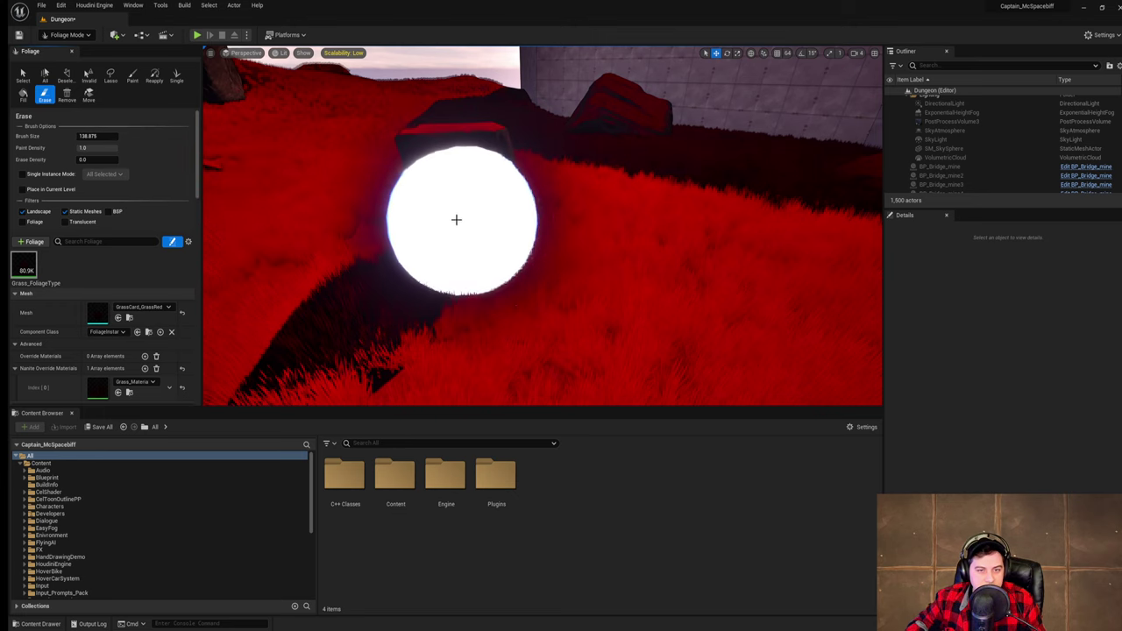
right_click_drag(525, 197, 618, 208)
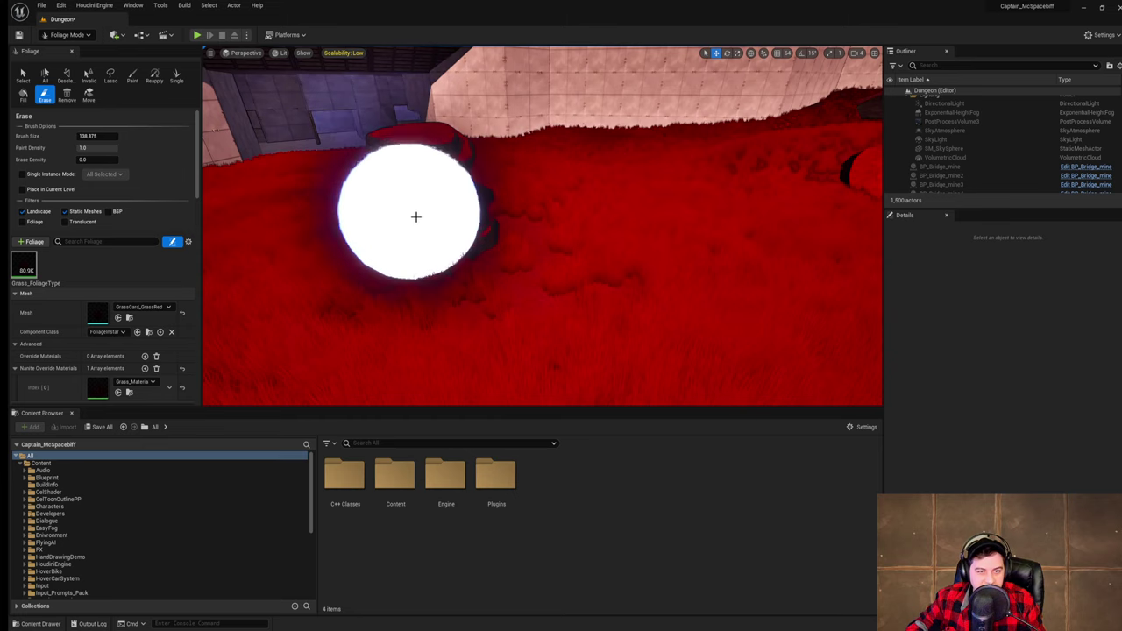
left_click_drag(415, 218, 385, 228)
right_click_drag(385, 229, 605, 320)
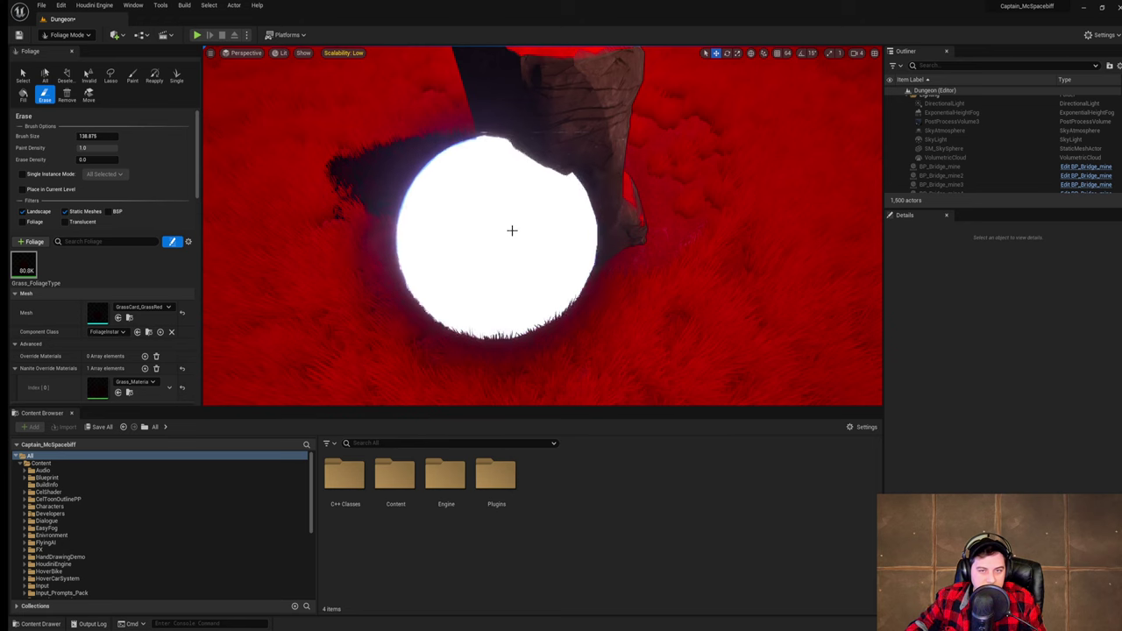
- Lower the foliage brush's Paint Density to 0.04 and try thinning the grass beside the tiled wall with the Erase tool
key("s")
right_click_drag(491, 235, 442, 171)
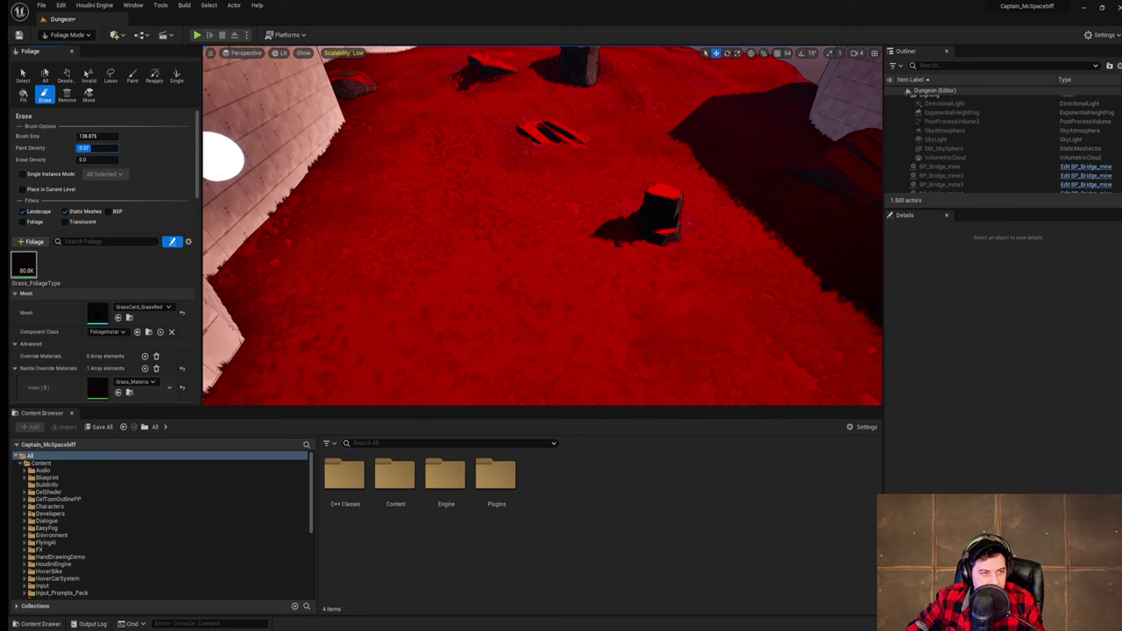
mouse_move(459, 276)
right_mouse_down()
mouse_move(306, 263)
mouse_move(280, 250)
right_mouse_up()
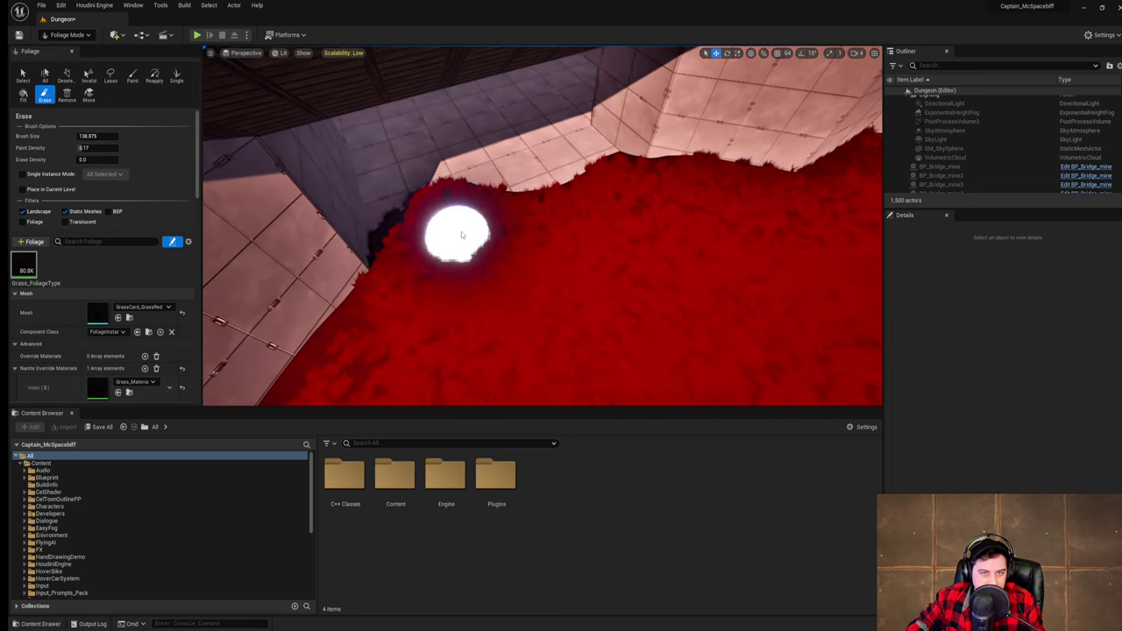
mouse_move(460, 233)
left_mouse_down()
mouse_move(617, 318)
mouse_move(508, 173)
mouse_move(501, 230)
mouse_move(516, 232)
left_mouse_up()
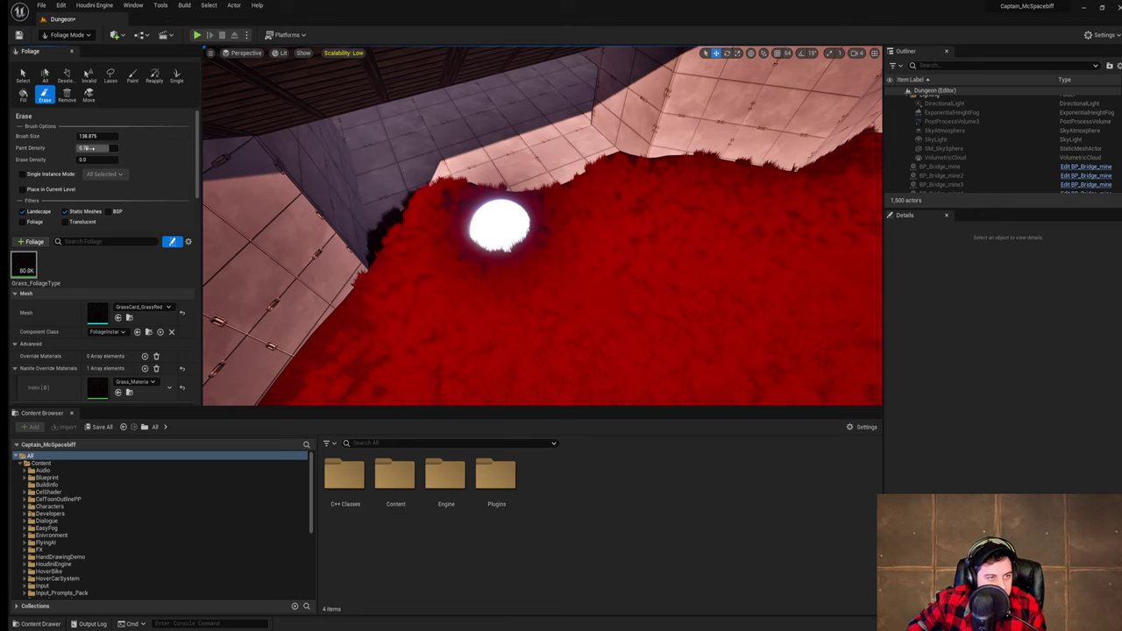
right_click_drag(429, 170, 531, 184)
mouse_move(378, 255)
left_mouse_down()
mouse_move(461, 258)
mouse_move(447, 251)
left_mouse_up()
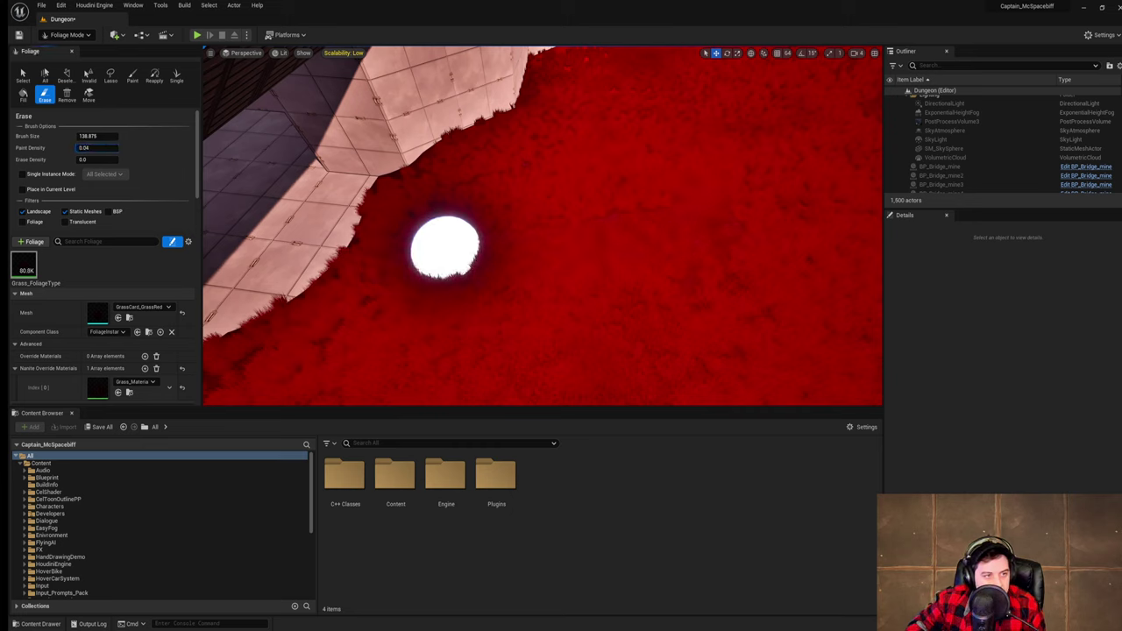
- Set the grass foliage type's Density / 1Kuu to 100
scroll(132, 292, "down", 5)
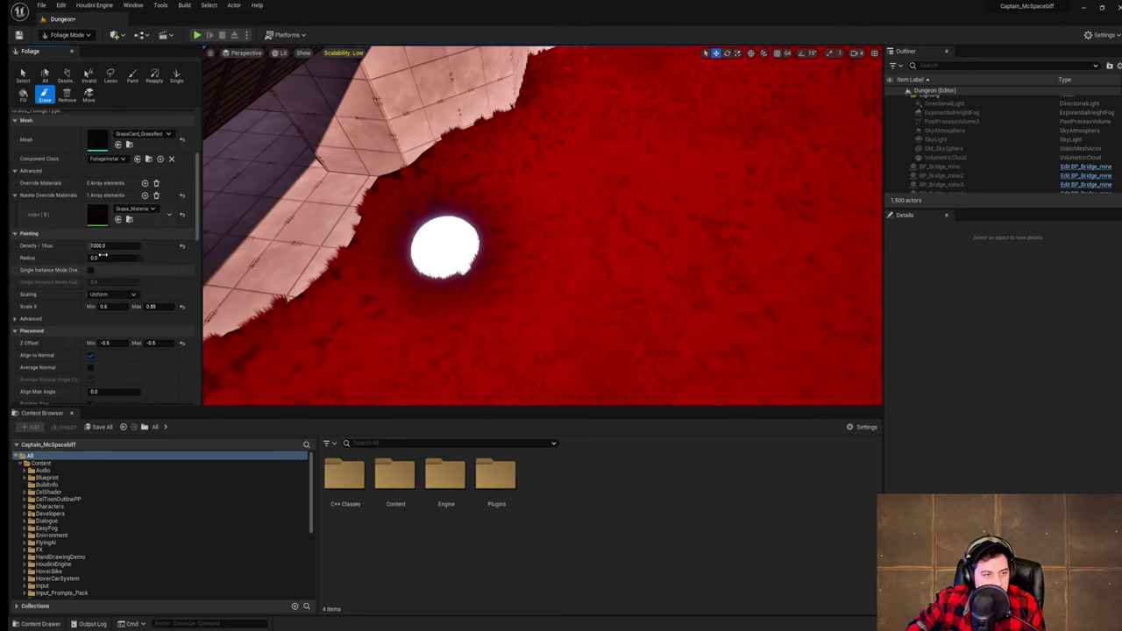
type("100")
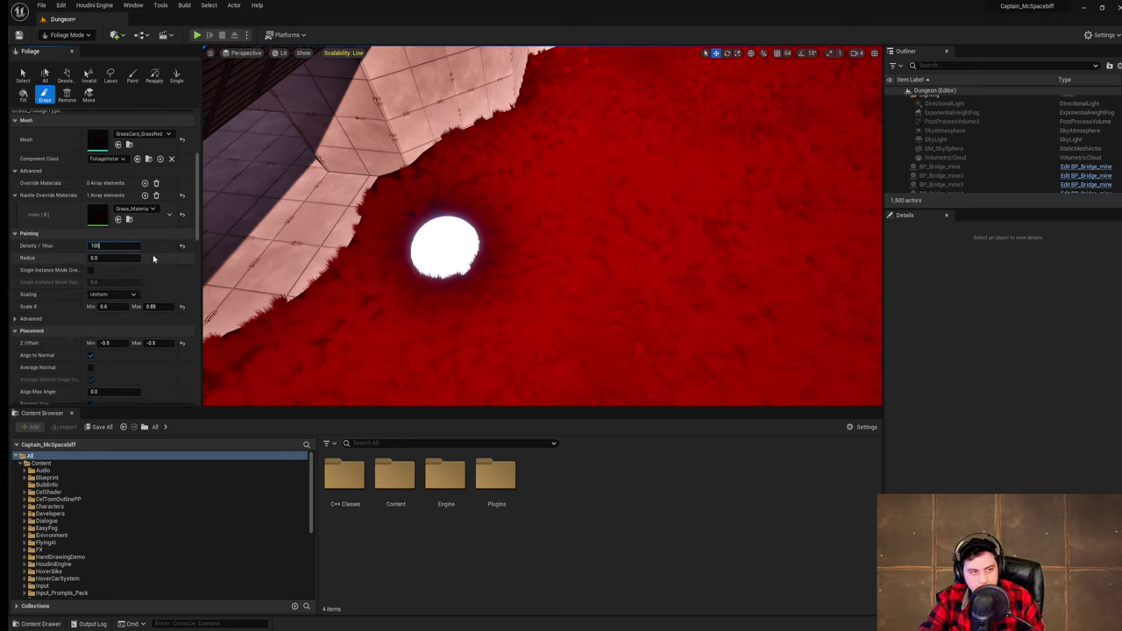
key("Return")
mouse_move(638, 238)
right_mouse_down()
mouse_move(701, 201)
mouse_move(701, 79)
right_mouse_up()
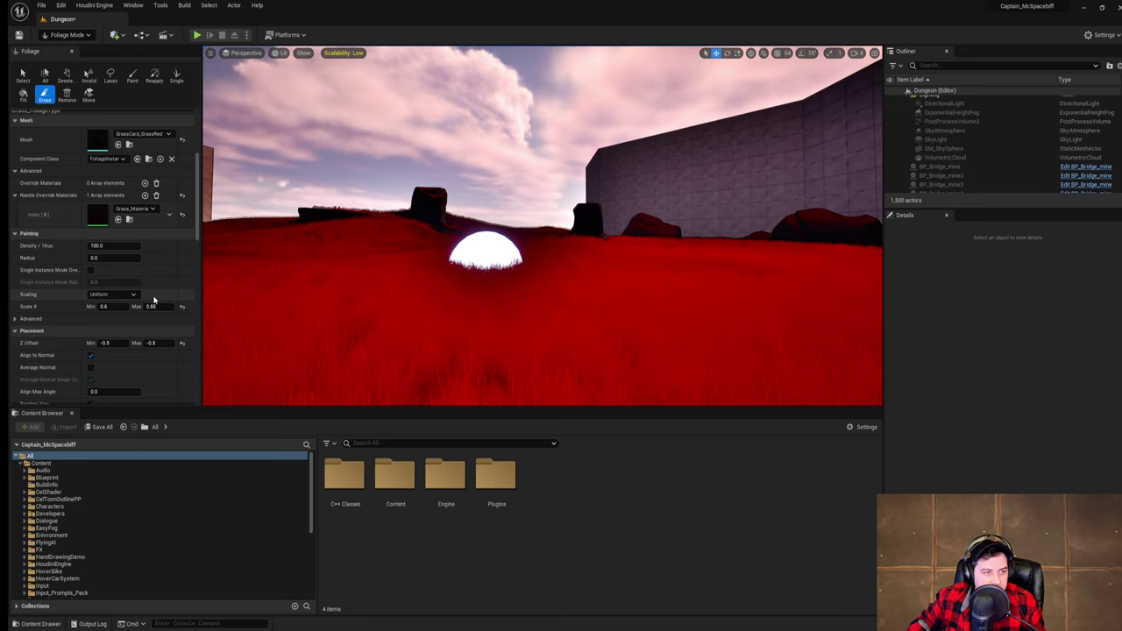
- Try thinning the grass on the open ground with Erase Density at 0.1 and 0.35
scroll(153, 300, "up", 3)
scroll(154, 301, "up", 1)
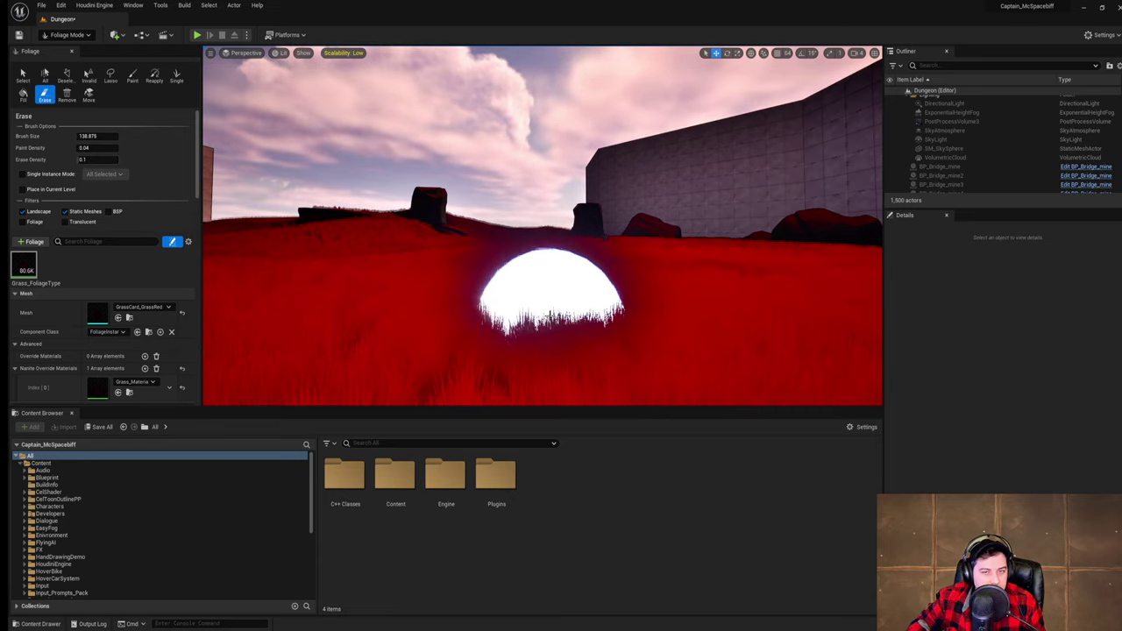
left_click_drag(551, 307, 549, 250)
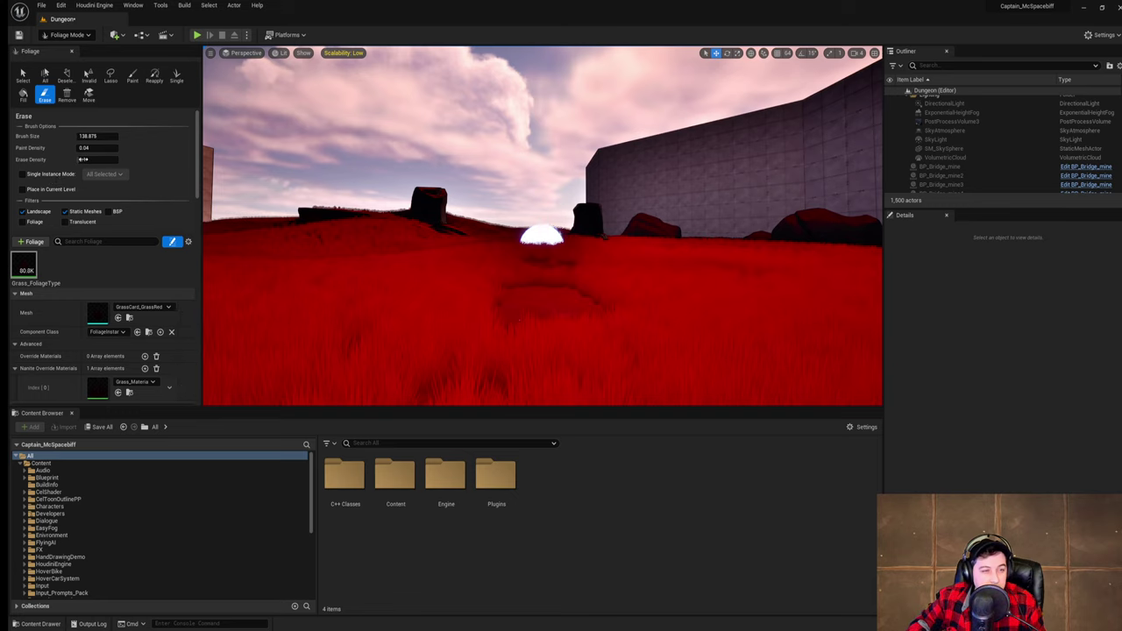
mouse_move(605, 231)
right_mouse_down()
mouse_move(592, 204)
mouse_move(574, 289)
mouse_move(579, 351)
right_mouse_up()
key("w")
mouse_move(604, 231)
left_mouse_down()
mouse_move(521, 204)
mouse_move(480, 93)
mouse_move(546, 113)
left_mouse_up()
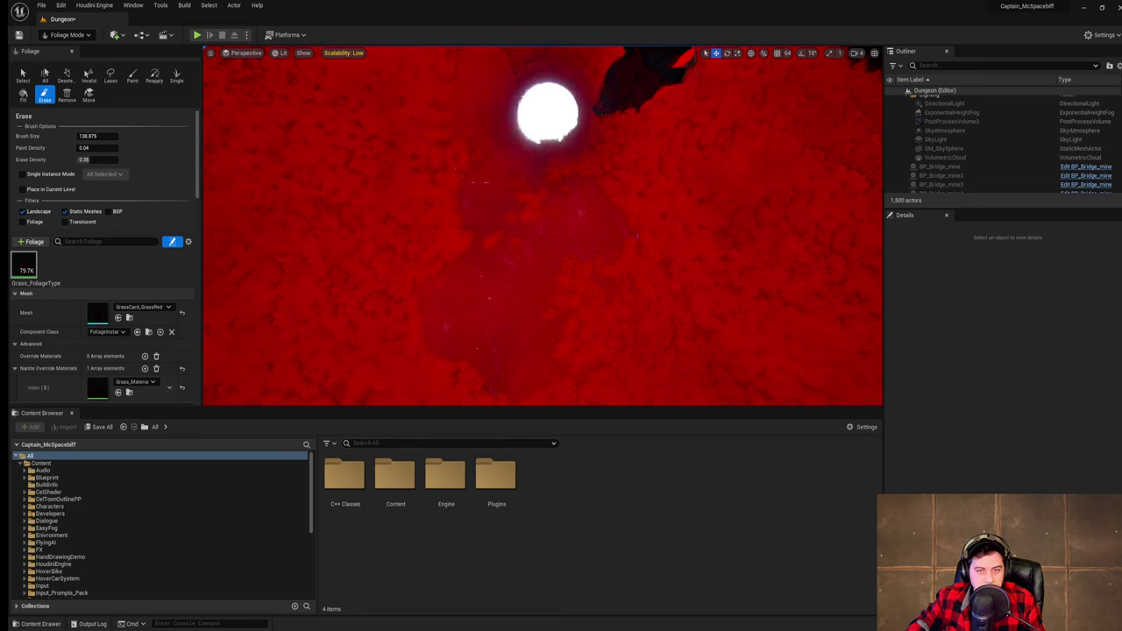
key("s")
right_click_drag(526, 175, 517, 101)
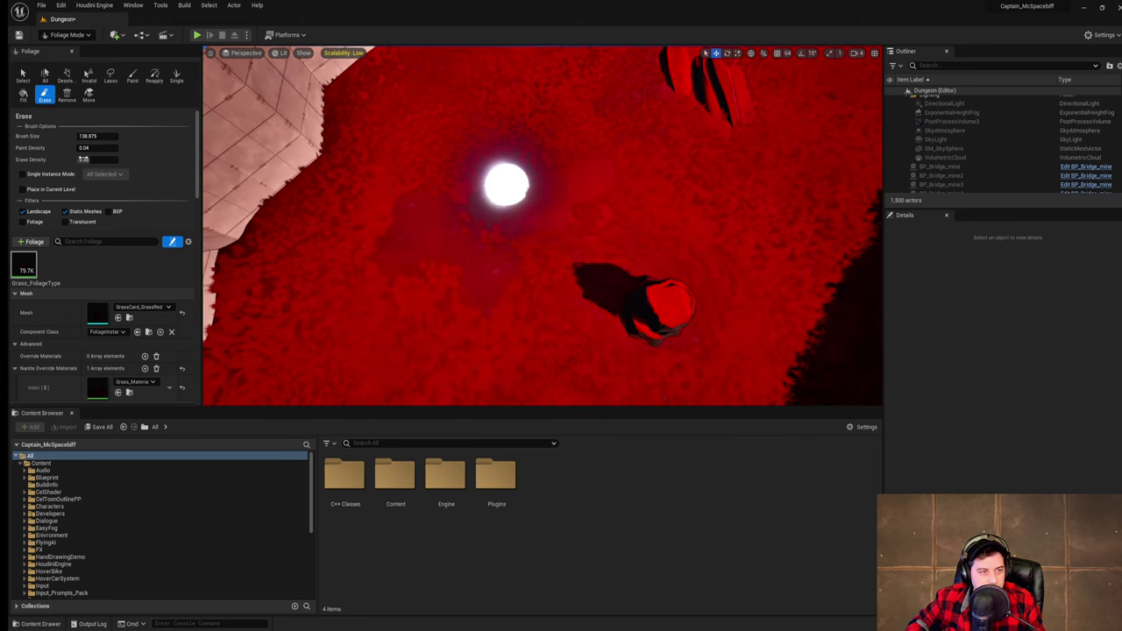
- Raise Erase Density to 0.98 and thin a path through the grass from the walled corner toward the slatted rock
left_click_drag(83, 160, 106, 159)
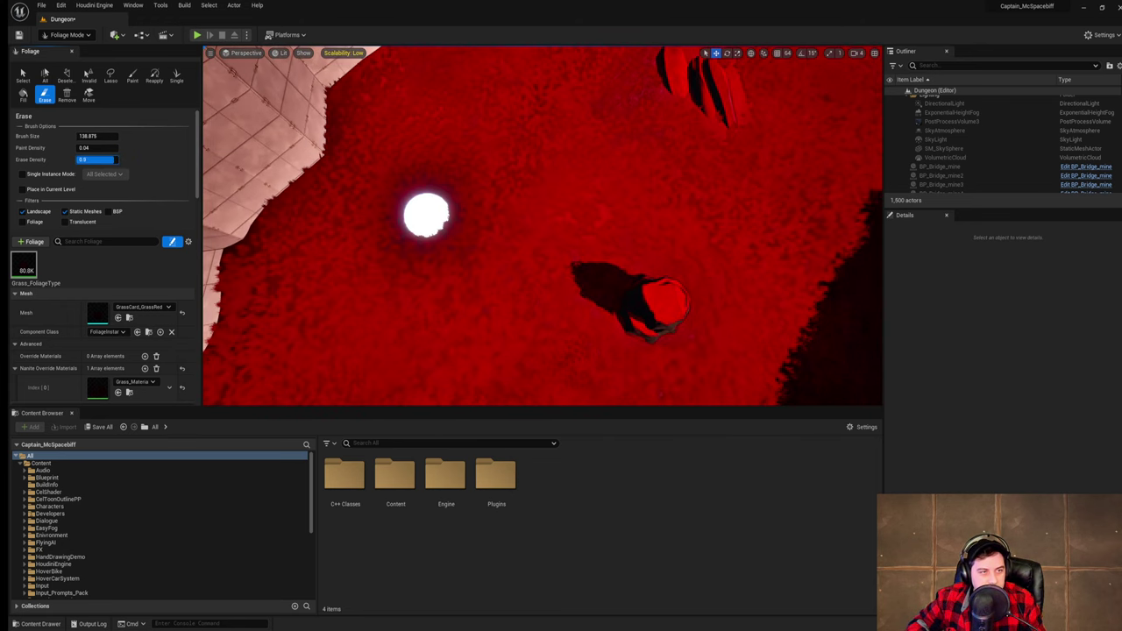
mouse_move(644, 144)
left_mouse_down()
mouse_move(360, 298)
mouse_move(570, 132)
mouse_move(405, 306)
left_mouse_up()
key("w")
mouse_move(404, 306)
right_mouse_down()
mouse_move(354, 337)
mouse_move(439, 319)
mouse_move(517, 338)
mouse_move(684, 324)
mouse_move(815, 298)
mouse_move(789, 386)
mouse_move(762, 397)
right_mouse_up()
key("s")
mouse_move(468, 283)
left_mouse_down()
mouse_move(394, 210)
mouse_move(526, 253)
left_mouse_up()
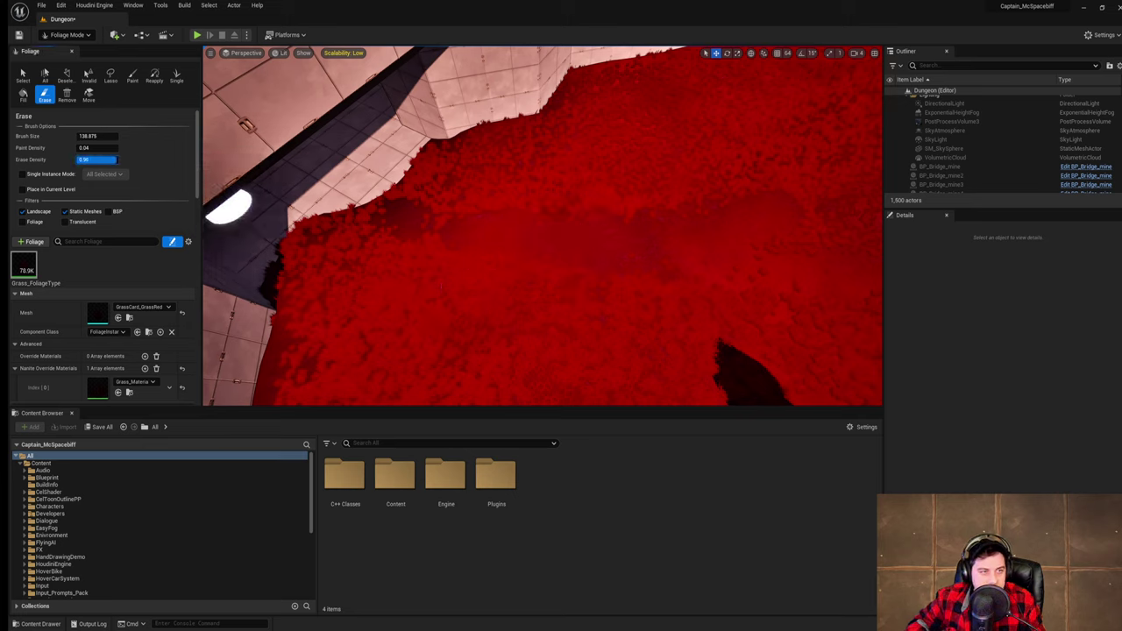
mouse_move(561, 195)
left_mouse_down()
mouse_move(482, 190)
mouse_move(514, 213)
mouse_move(339, 220)
mouse_move(470, 231)
left_mouse_up()
mouse_move(473, 232)
right_mouse_down()
mouse_move(666, 224)
mouse_move(649, 224)
right_mouse_up()
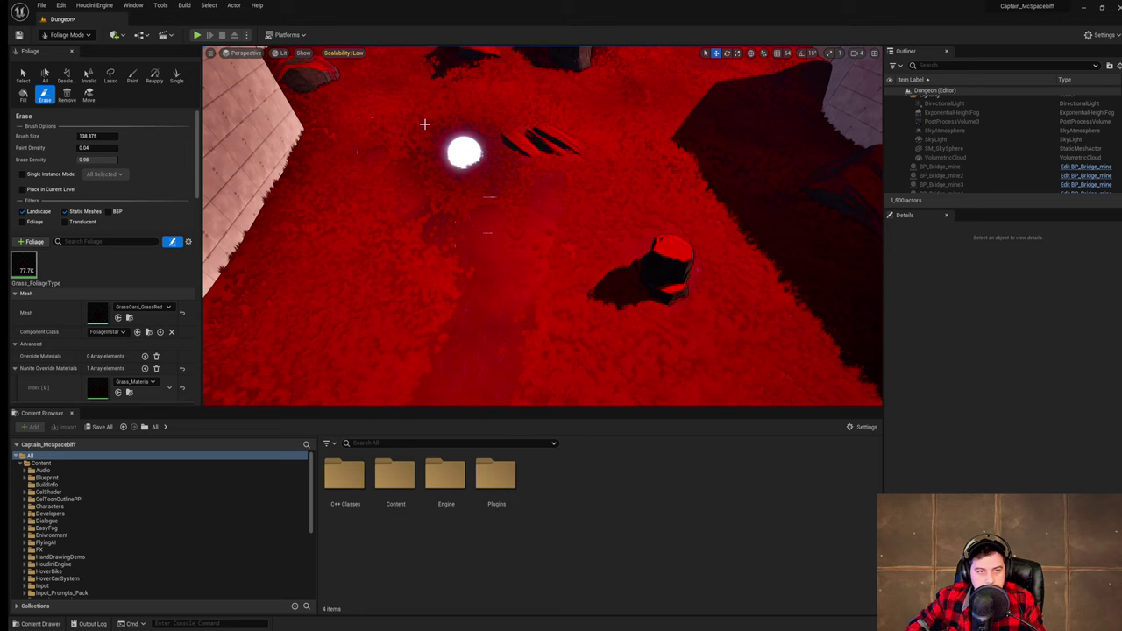
- Thin the grass between the cleared path and the stump-shaped rock, and around the rock's shadow
right_click_drag(532, 214, 614, 214)
left_click_drag(533, 214, 548, 239)
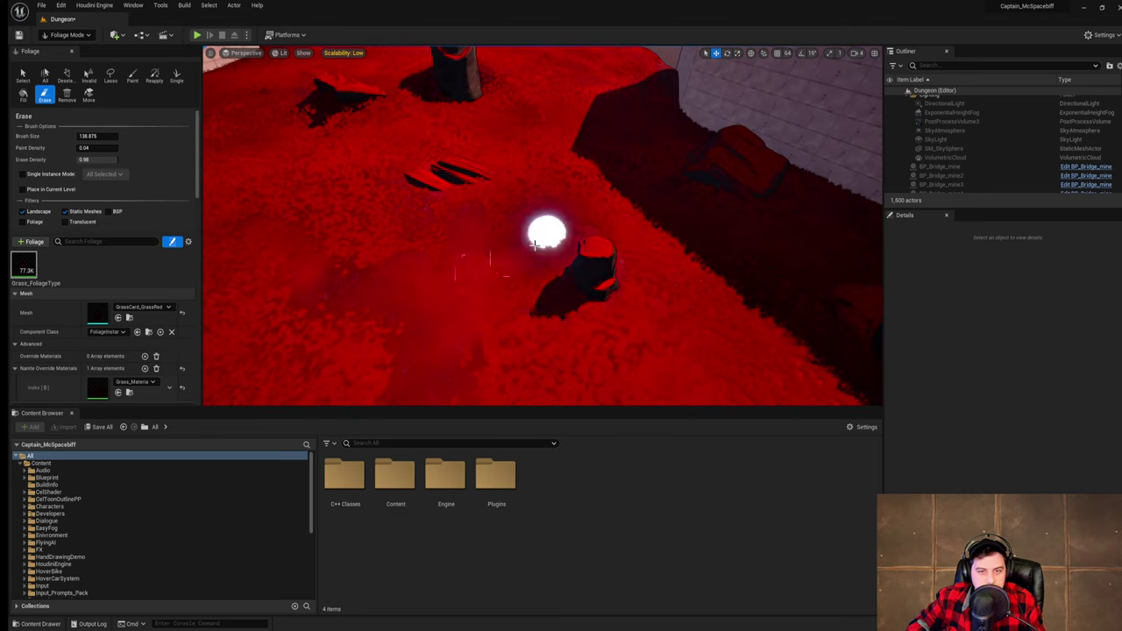
mouse_move(551, 235)
right_mouse_down()
mouse_move(578, 239)
mouse_move(631, 272)
mouse_move(633, 286)
right_mouse_up()
mouse_move(509, 297)
left_mouse_down()
mouse_move(656, 196)
mouse_move(661, 153)
mouse_move(693, 242)
left_mouse_up()
right_click_drag(683, 241, 719, 272)
mouse_move(416, 114)
left_mouse_down()
mouse_move(506, 193)
mouse_move(605, 219)
left_mouse_up()
right_click_drag(604, 219, 622, 166)
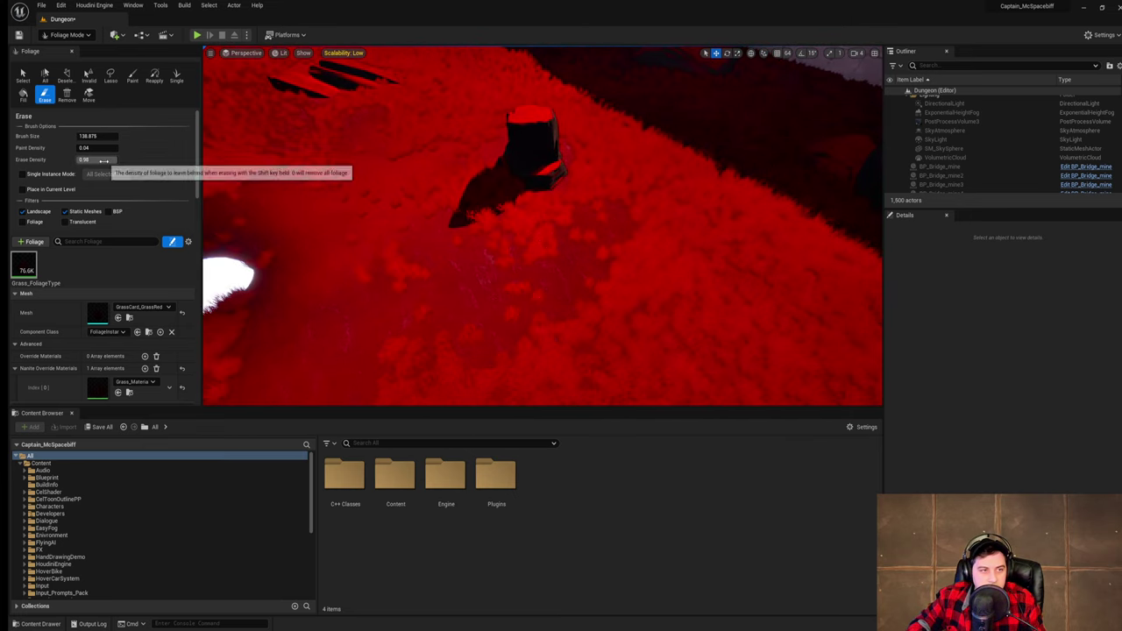
- Set Erase Density to 0.99 and thin the grass on the open ground in front of the stump-shaped rock
right_click_drag(526, 271, 558, 305)
mouse_move(558, 305)
left_mouse_down()
mouse_move(602, 228)
mouse_move(444, 359)
left_mouse_up()
right_click_drag(618, 279, 525, 294)
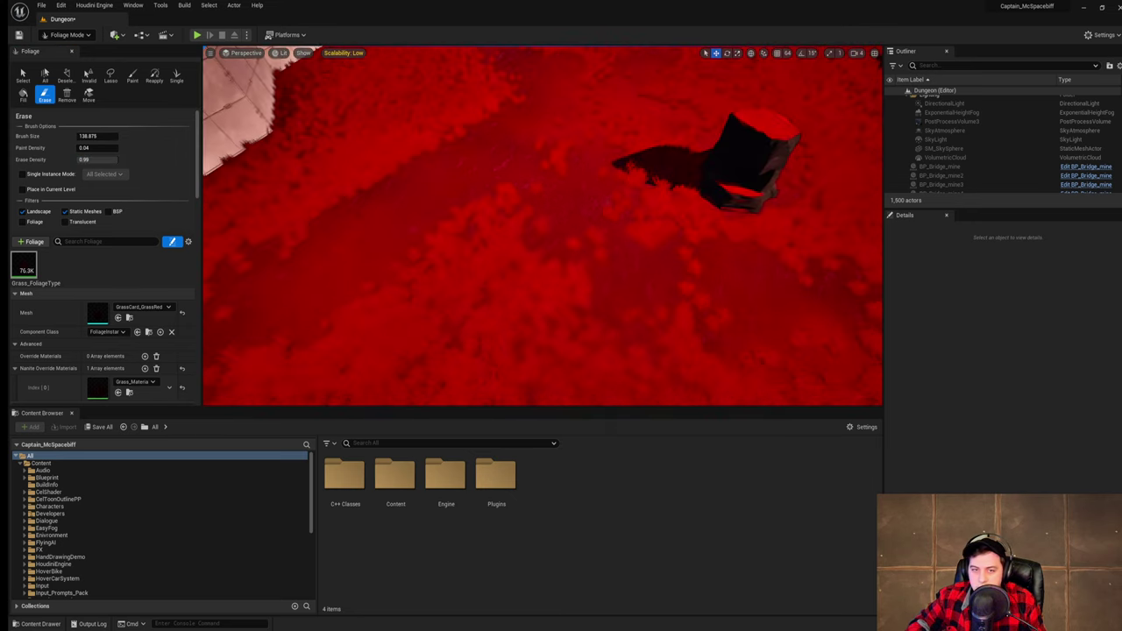
mouse_move(614, 265)
left_mouse_down()
mouse_move(503, 262)
mouse_move(424, 338)
mouse_move(390, 298)
mouse_move(591, 307)
left_mouse_up()
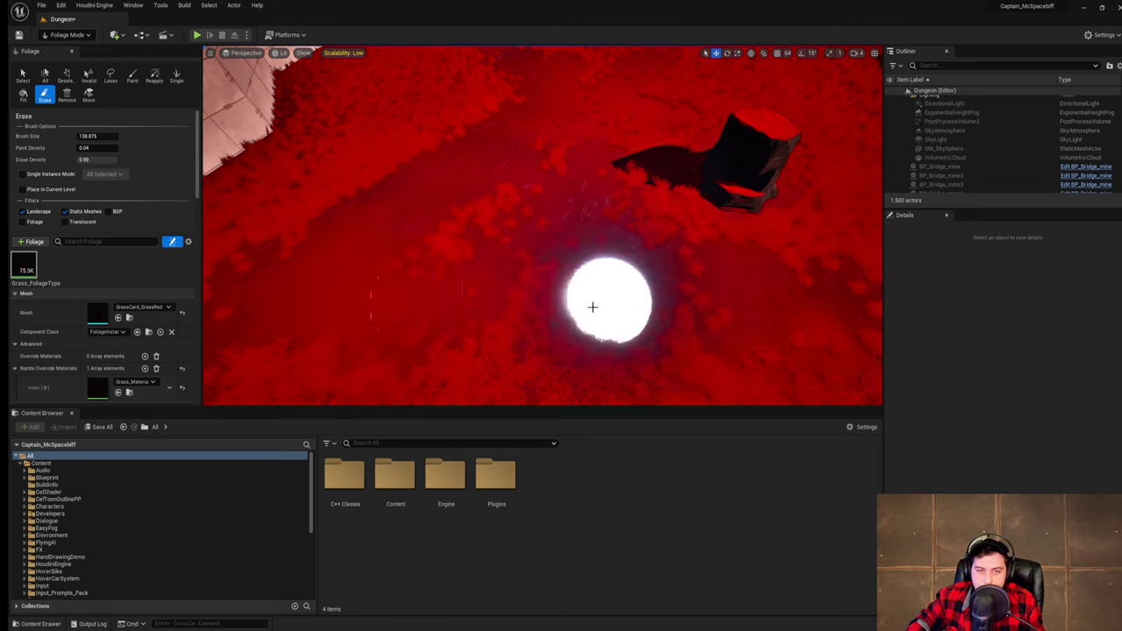
- Thin the grass on the open ground beside the long tiled wall, working back toward the walled entrance
mouse_move(592, 307)
right_mouse_down()
mouse_move(592, 325)
mouse_move(587, 242)
right_mouse_up()
mouse_move(441, 253)
left_mouse_down()
mouse_move(387, 300)
mouse_move(360, 213)
mouse_move(394, 218)
mouse_move(377, 329)
left_mouse_up()
mouse_move(547, 273)
right_mouse_down()
mouse_move(456, 250)
mouse_move(465, 254)
right_mouse_up()
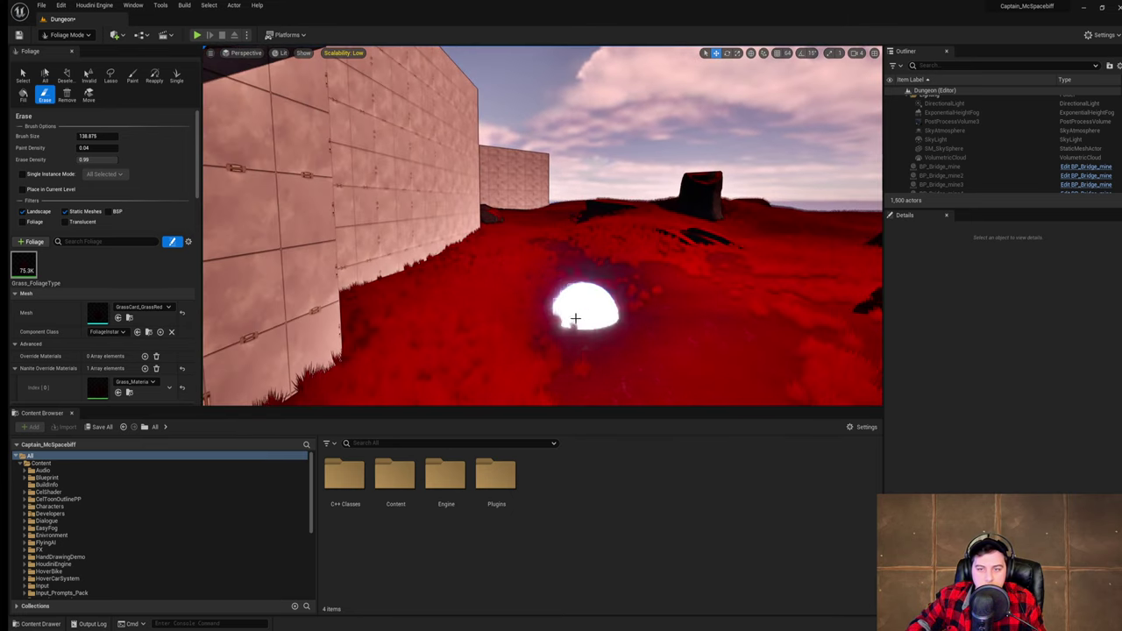
right_click_drag(556, 286, 777, 378)
right_click_drag(526, 218, 368, 333)
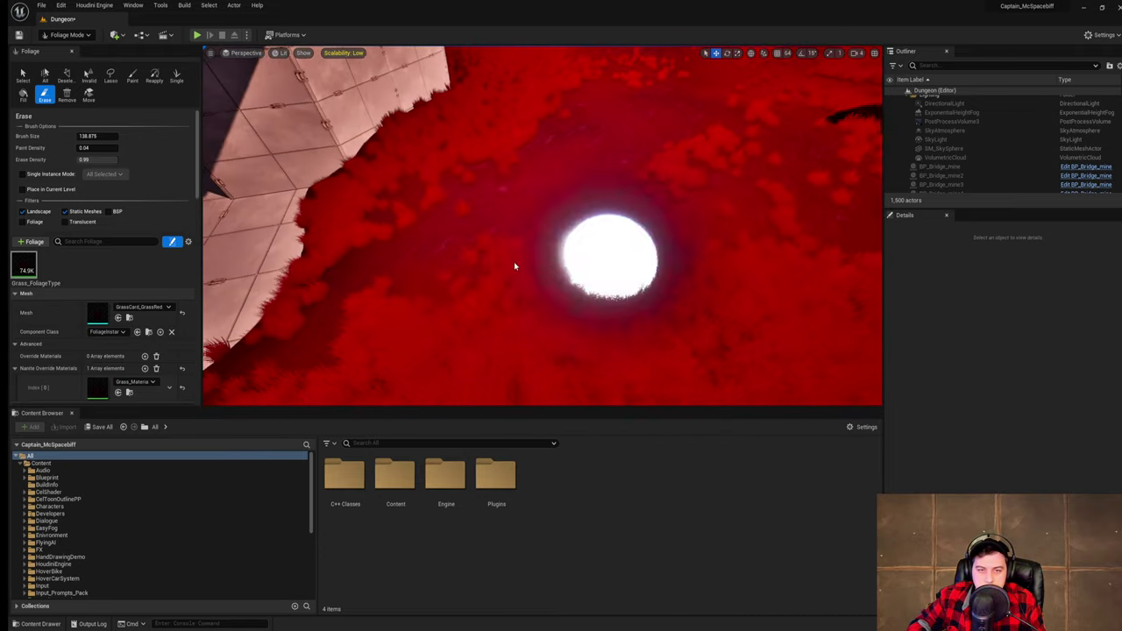
left_click_drag(305, 240, 382, 228)
mouse_move(382, 227)
right_mouse_down()
mouse_move(534, 232)
mouse_move(561, 157)
right_mouse_up()
mouse_move(500, 324)
left_mouse_down()
mouse_move(516, 255)
mouse_move(609, 290)
left_mouse_up()
right_click_drag(608, 290, 548, 281)
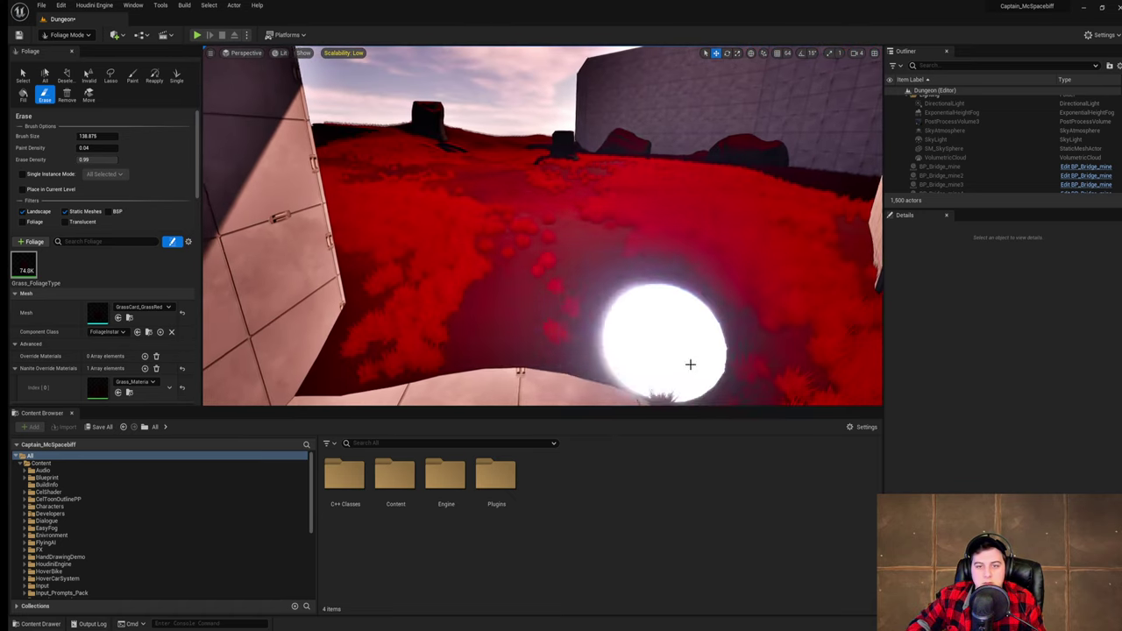
- Thin the grass along the terrain edge where it meets the tiled entrance floor
mouse_move(691, 365)
left_mouse_down()
mouse_move(605, 351)
mouse_move(754, 338)
left_mouse_up()
right_click_drag(753, 338, 876, 377)
right_click_drag(505, 258, 548, 276)
mouse_move(506, 257)
left_mouse_down()
mouse_move(646, 258)
mouse_move(570, 255)
left_mouse_up()
right_click_drag(571, 255, 789, 258)
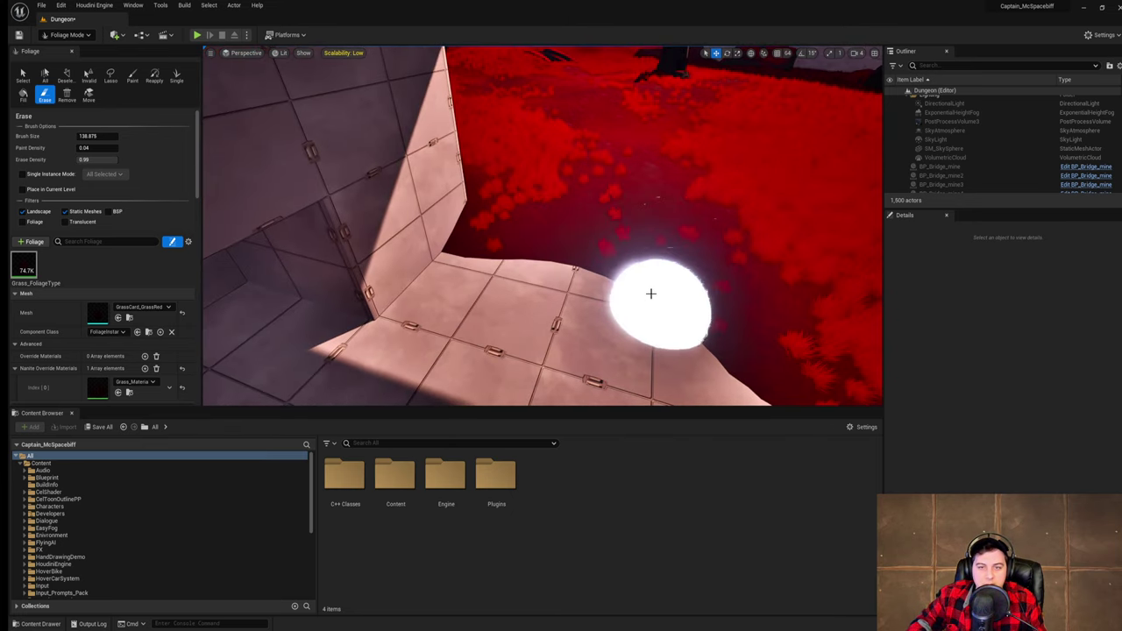
mouse_move(734, 338)
right_mouse_down()
mouse_move(719, 198)
mouse_move(614, 250)
mouse_move(613, 320)
right_mouse_up()
key("w")
- Thin the grass on the ground between the stump-shaped rock and the low slatted rock
mouse_move(551, 213)
left_mouse_down()
mouse_move(549, 168)
mouse_move(566, 146)
mouse_move(661, 198)
left_mouse_up()
mouse_move(532, 183)
right_mouse_down()
mouse_move(526, 105)
mouse_move(394, 227)
mouse_move(531, 271)
mouse_move(539, 324)
mouse_move(517, 326)
right_mouse_up()
key("w")
key("w")
mouse_move(583, 274)
left_mouse_down()
mouse_move(525, 180)
mouse_move(490, 218)
left_mouse_up()
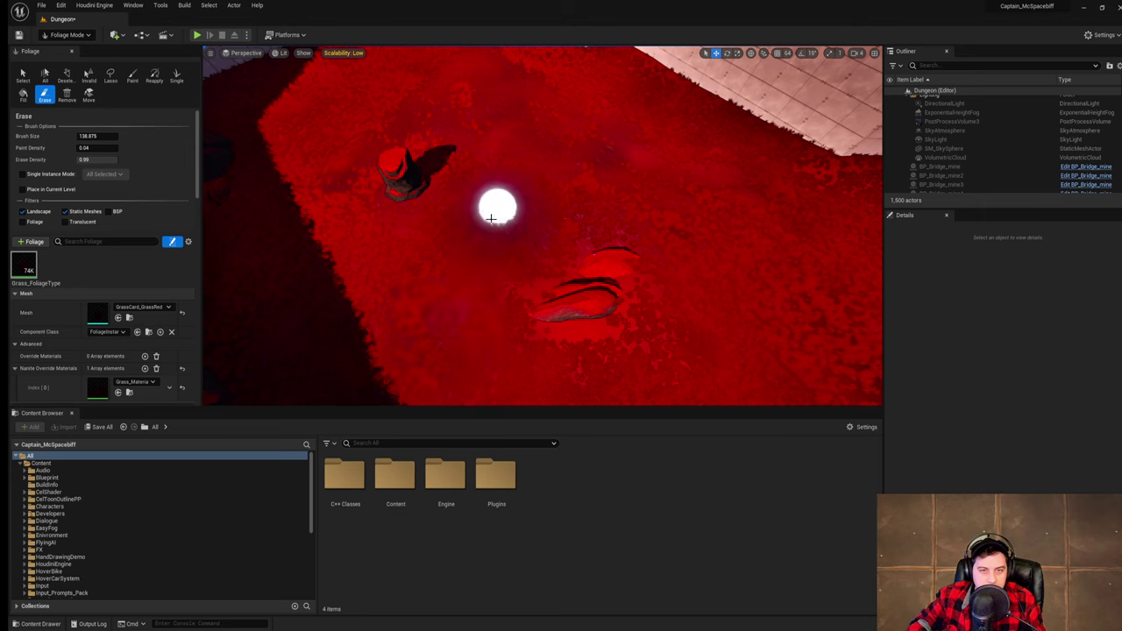
left_click_drag(428, 326, 471, 301)
key("w")
right_click_drag(471, 300, 591, 323)
- Thin a strip of grass past the slatted rock along the edge of the big wall's shadow
mouse_move(491, 350)
left_mouse_down()
mouse_move(632, 259)
mouse_move(633, 139)
left_mouse_up()
right_click_drag(633, 139, 631, 62)
left_click_drag(630, 348, 618, 287)
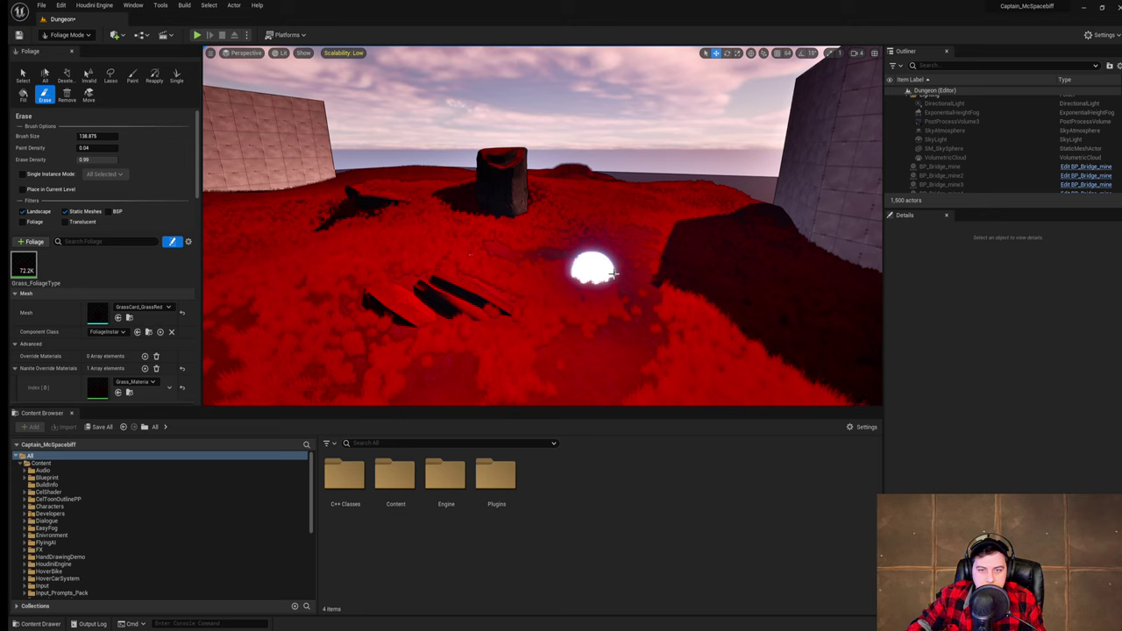
right_click_drag(569, 281, 604, 299)
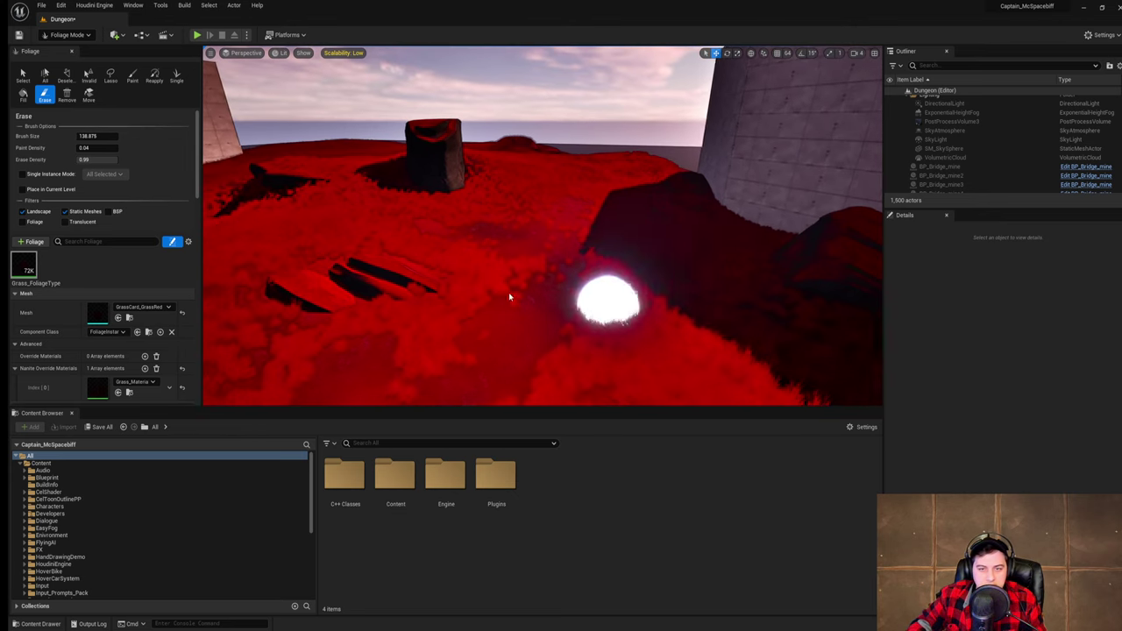
mouse_move(511, 296)
left_mouse_down()
mouse_move(493, 268)
mouse_move(598, 302)
left_mouse_up()
right_click_drag(598, 302, 640, 308)
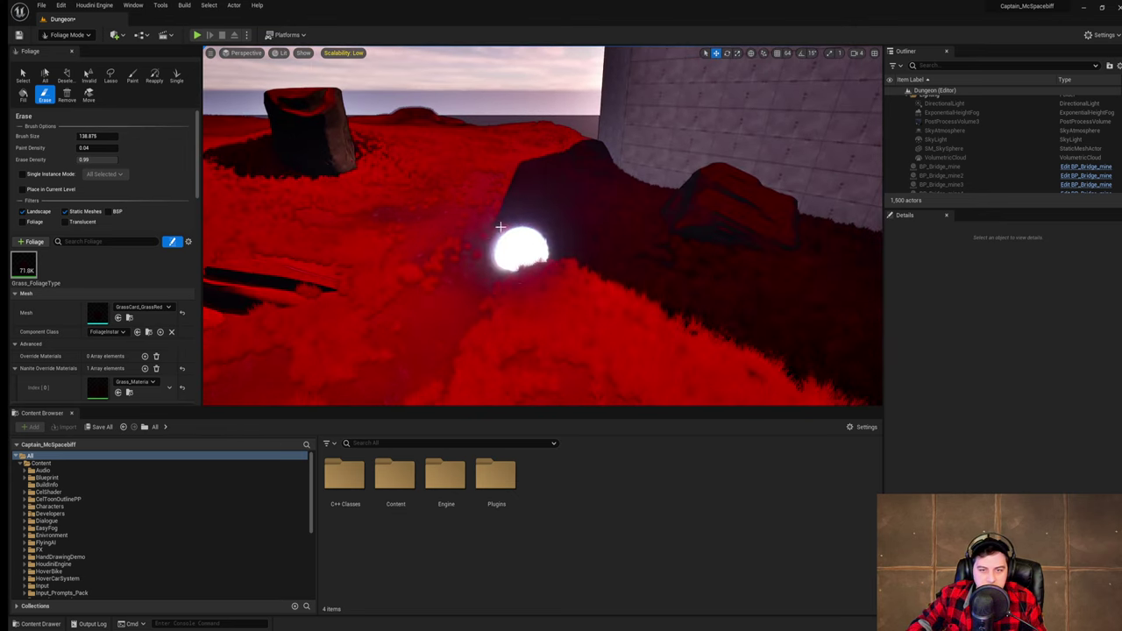
- Thin the dense grass near the small stump beside the shadowed ground
mouse_move(500, 227)
left_mouse_down()
mouse_move(615, 301)
mouse_move(605, 263)
mouse_move(574, 262)
left_mouse_up()
mouse_move(574, 262)
right_mouse_down()
mouse_move(574, 351)
mouse_move(570, 267)
right_mouse_up()
key("s")
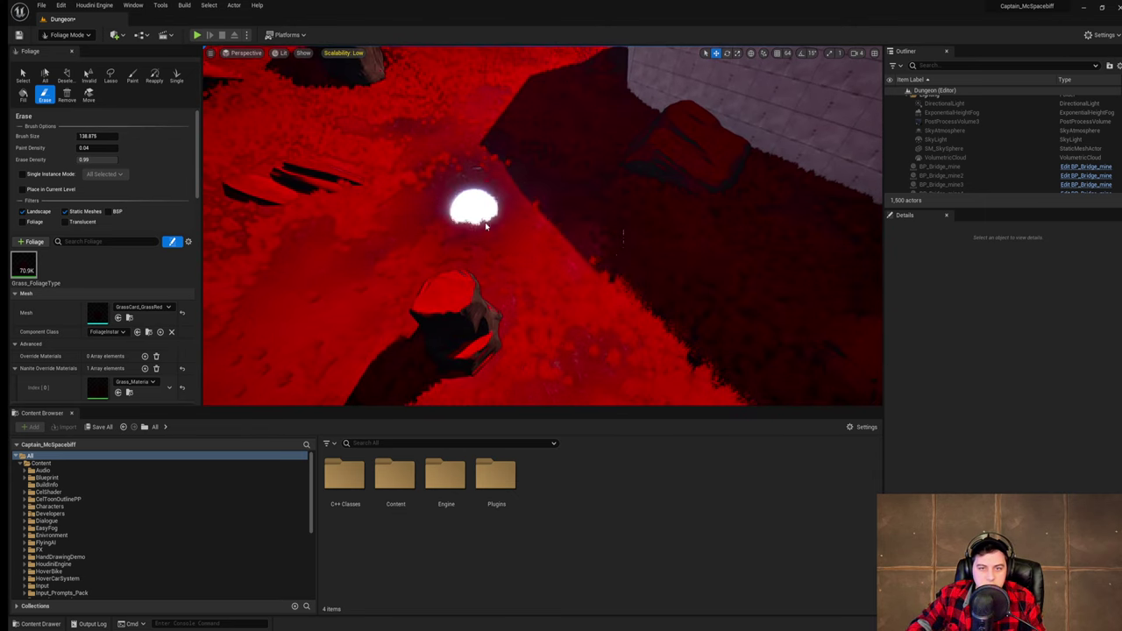
mouse_move(486, 226)
left_mouse_down()
mouse_move(545, 232)
mouse_move(421, 237)
mouse_move(482, 234)
left_mouse_up()
key("w")
right_click_drag(482, 234, 385, 234)
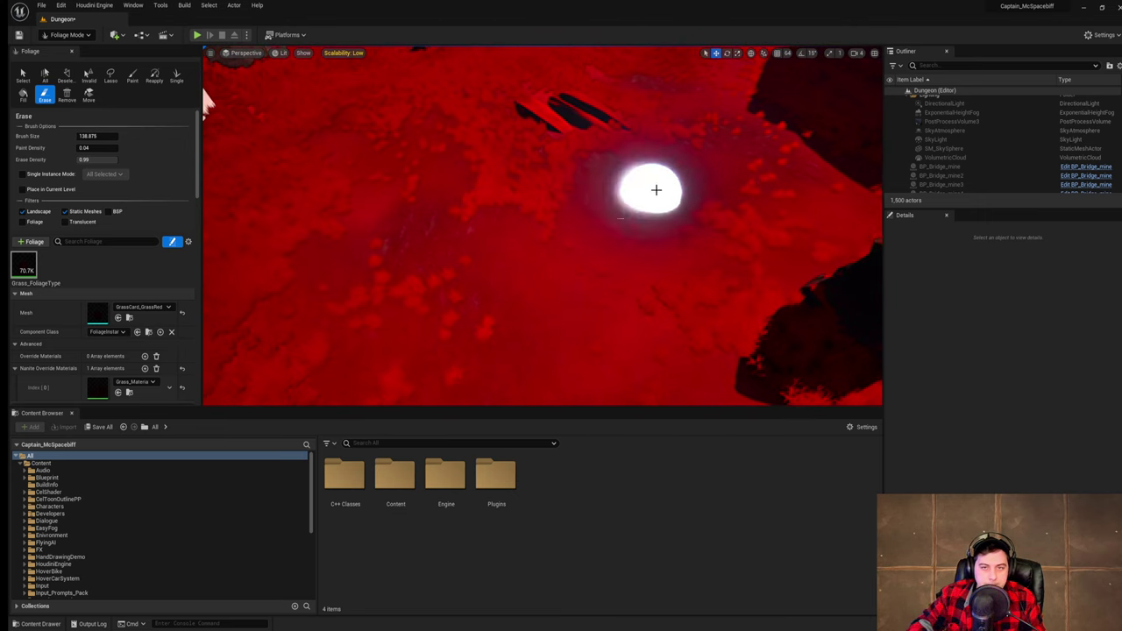
- Thin the grass across the open ground in front of the slatted rock, toward the sunlit wall
mouse_move(655, 190)
left_mouse_down()
mouse_move(570, 173)
mouse_move(469, 209)
left_mouse_up()
key("s")
right_click_drag(469, 209, 469, 140)
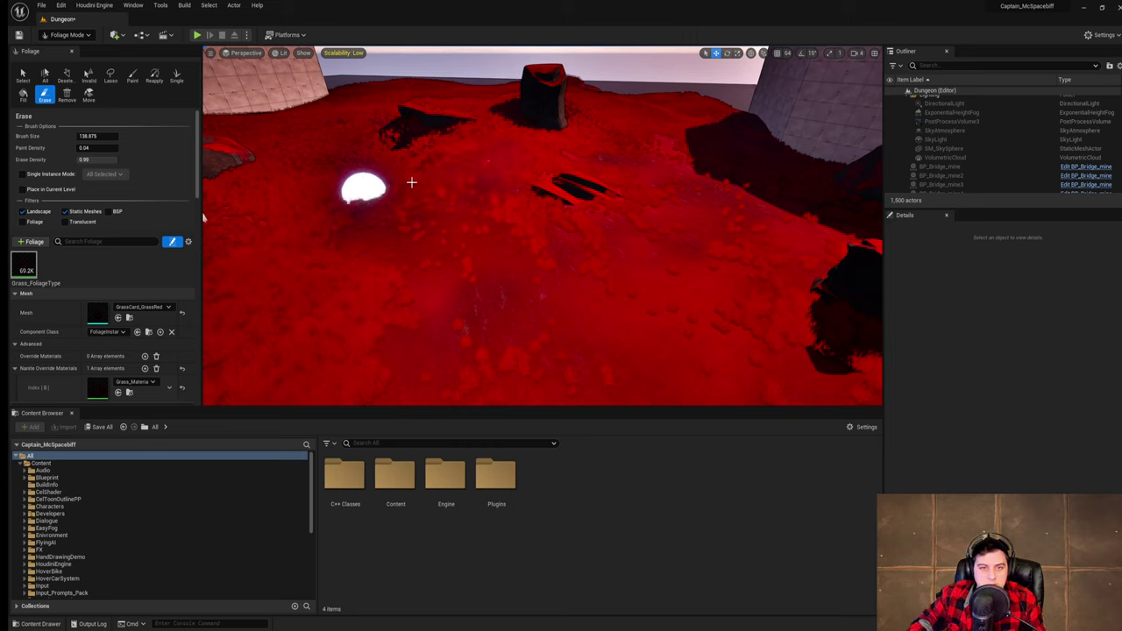
mouse_move(375, 217)
right_mouse_down()
mouse_move(289, 189)
mouse_move(219, 184)
mouse_move(571, 289)
right_mouse_up()
key("s")
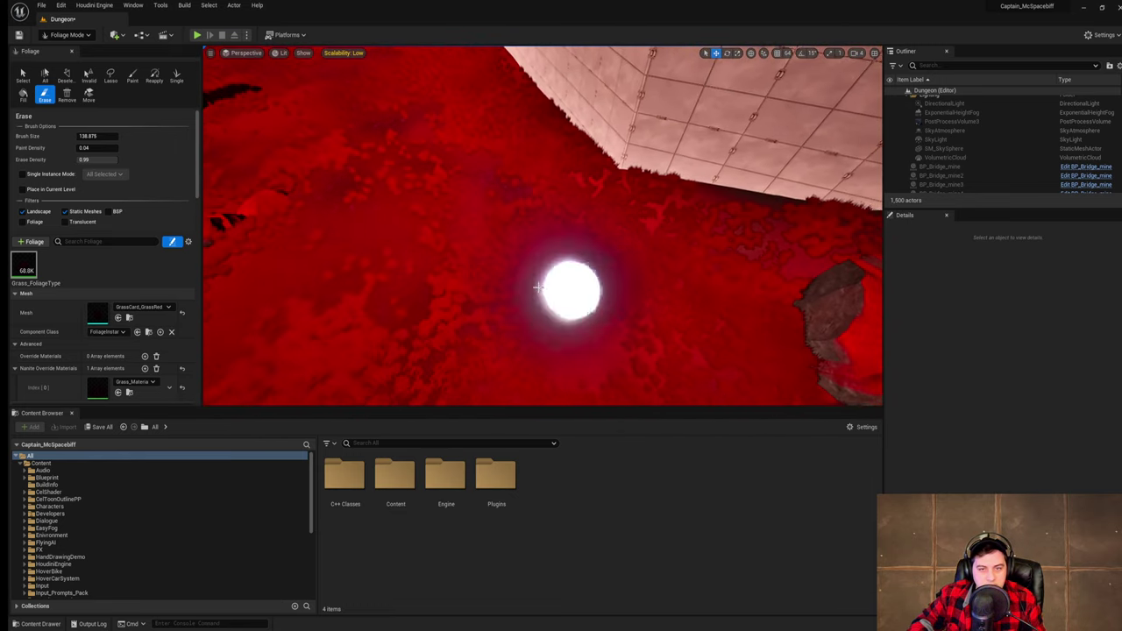
- Thin the grass near the sunlit wall's corner, between the wall and the rocks
left_click_drag(571, 288, 448, 273)
right_click_drag(447, 272, 540, 273)
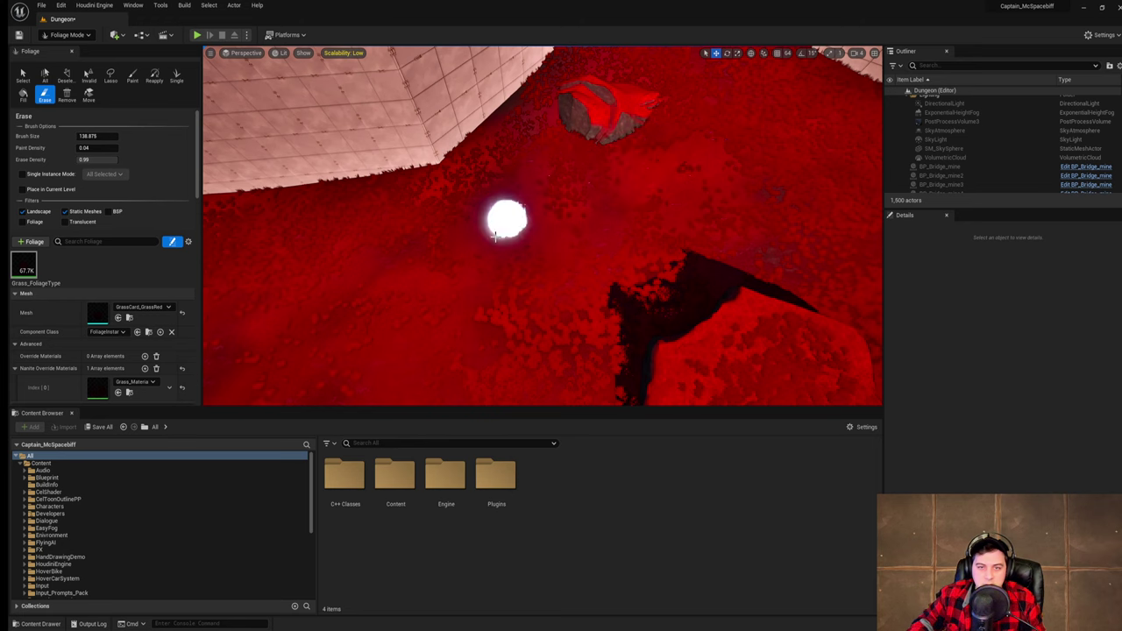
mouse_move(495, 237)
right_mouse_down()
mouse_move(579, 259)
mouse_move(575, 189)
right_mouse_up()
key("w")
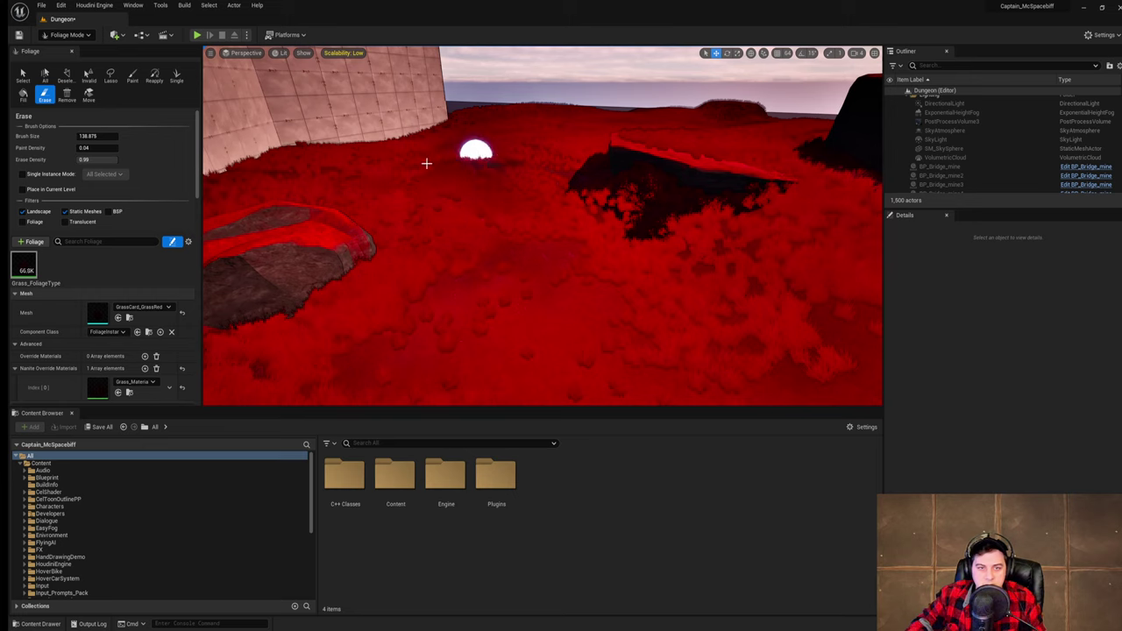
- Thin a path through the grass between the sunlit wall and the slanted rock, leading toward the hill
mouse_move(406, 176)
left_mouse_down()
mouse_move(355, 179)
mouse_move(478, 224)
mouse_move(378, 181)
left_mouse_up()
key("a")
mouse_move(385, 181)
right_mouse_down()
mouse_move(394, 131)
mouse_move(429, 136)
right_mouse_up()
key("w")
left_click_drag(570, 254, 520, 237)
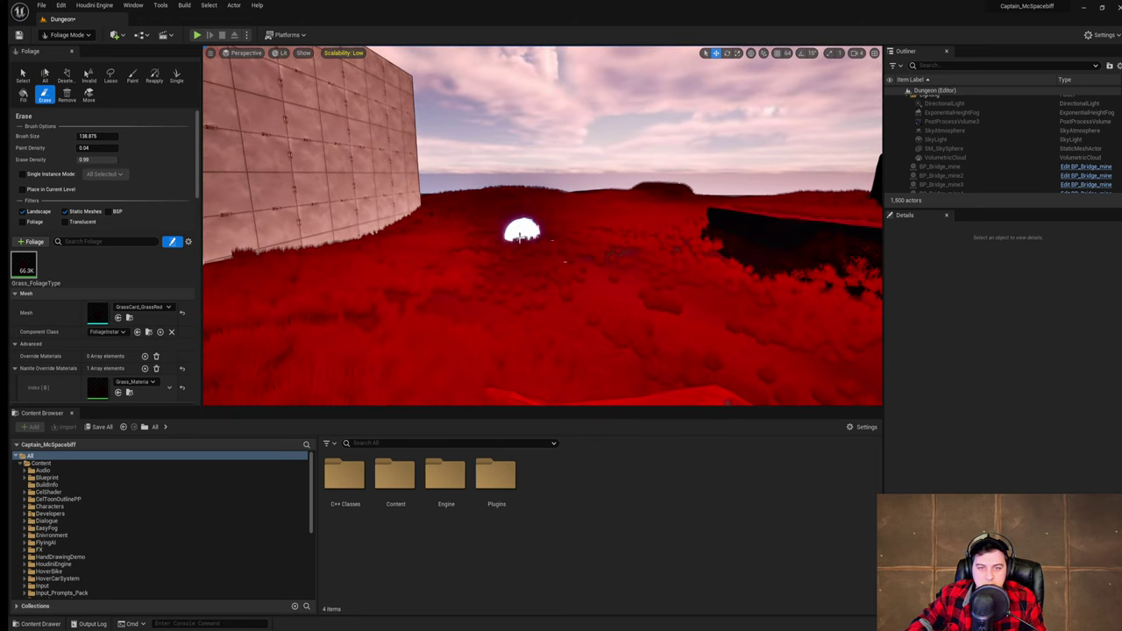
mouse_move(522, 226)
right_mouse_down()
mouse_move(613, 225)
mouse_move(526, 225)
right_mouse_up()
key("w")
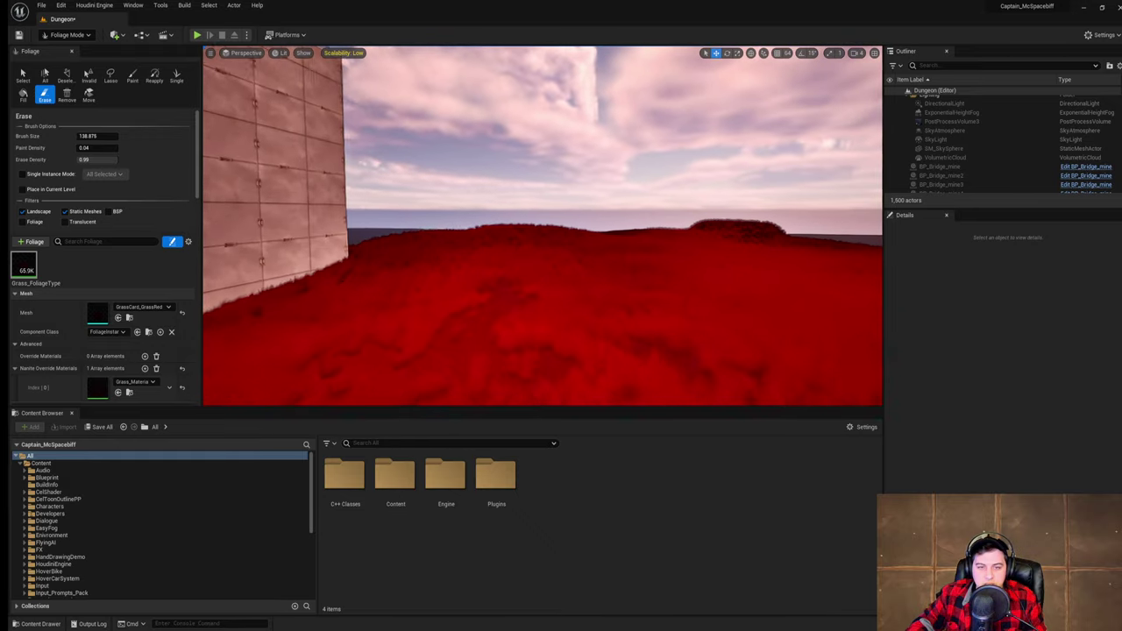
- Thin the grass in patches on the slope past the end of the sunlit wall
left_click_drag(491, 254, 364, 346)
right_click_drag(364, 346, 403, 386)
right_click_drag(403, 263, 455, 272)
mouse_move(456, 271)
left_mouse_down()
mouse_move(435, 246)
mouse_move(438, 263)
left_mouse_up()
key("a")
mouse_move(438, 263)
right_mouse_down()
mouse_move(491, 289)
mouse_move(525, 263)
right_mouse_up()
mouse_move(429, 281)
left_mouse_down()
mouse_move(362, 231)
mouse_move(361, 202)
mouse_move(523, 308)
left_mouse_up()
right_click_drag(523, 308, 491, 359)
left_click_drag(505, 180, 530, 189)
right_click_drag(585, 136, 580, 84)
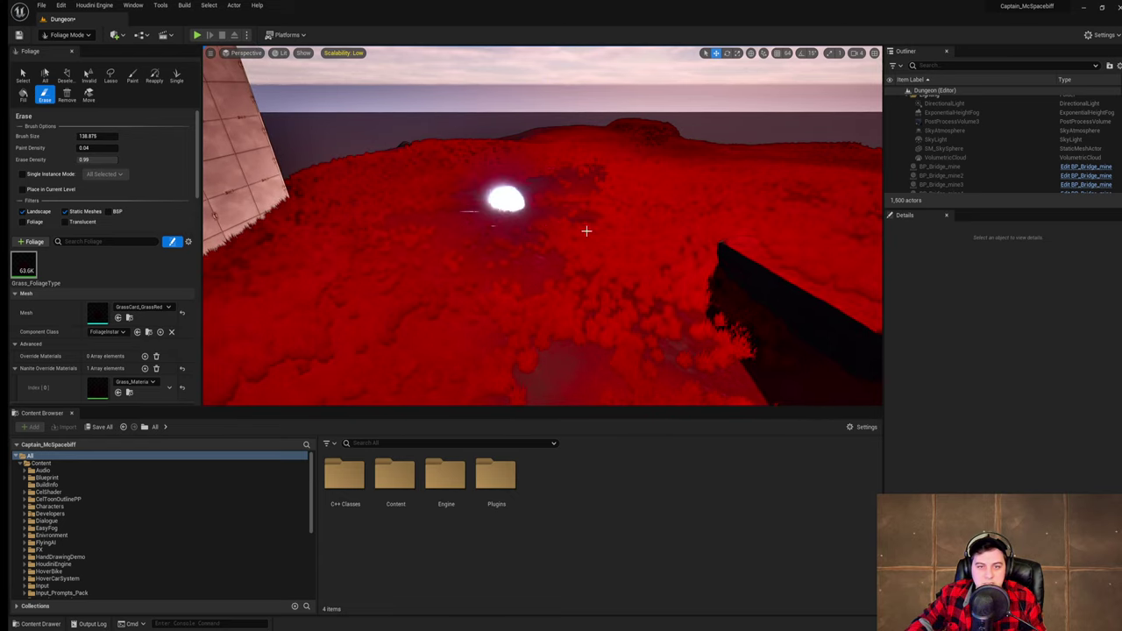
- Thin the grass around the tall stump-shaped rock, its shadow and the ground toward the slatted rock
mouse_move(586, 231)
right_mouse_down()
mouse_move(581, 289)
mouse_move(621, 192)
right_mouse_up()
mouse_move(686, 226)
right_mouse_down()
mouse_move(686, 284)
mouse_move(496, 195)
right_mouse_up()
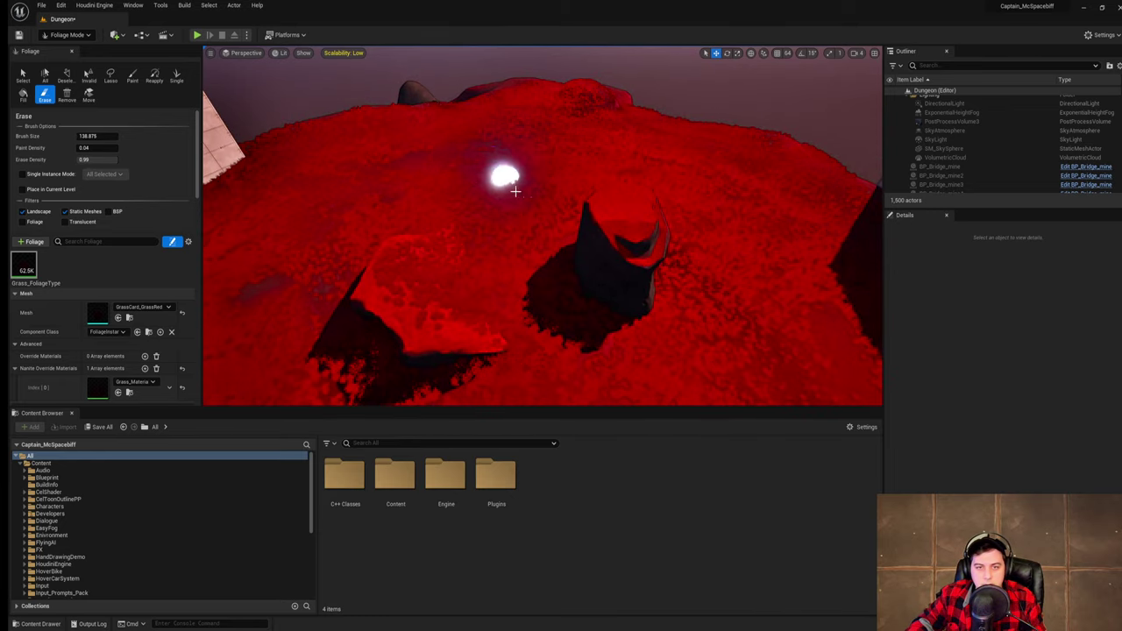
left_click_drag(510, 206, 552, 313)
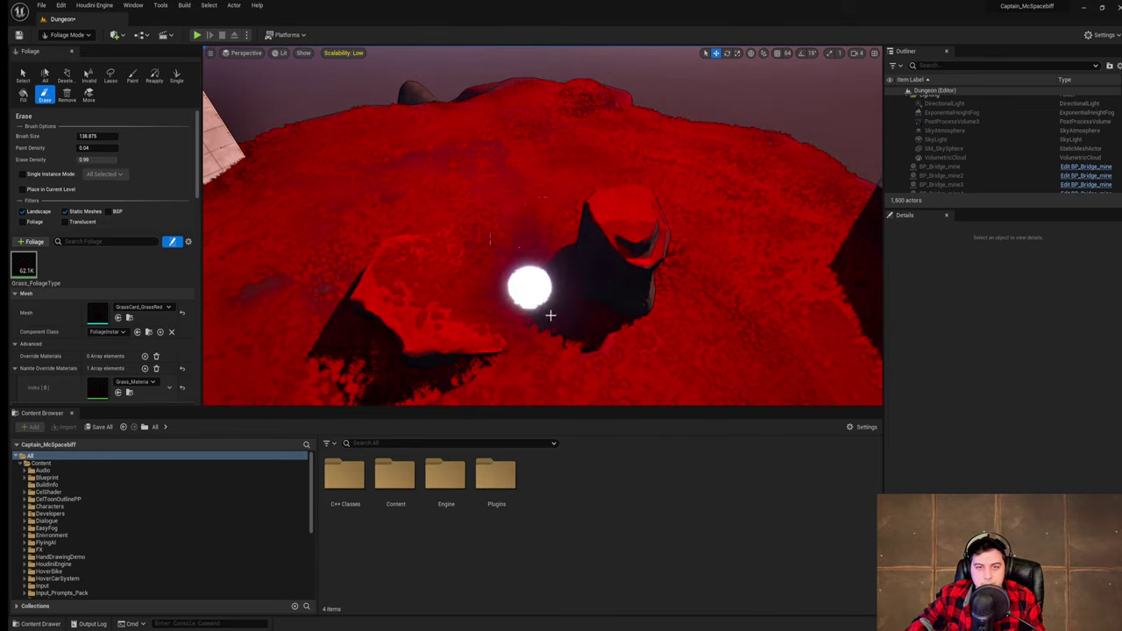
mouse_move(551, 313)
right_mouse_down()
mouse_move(552, 368)
mouse_move(528, 303)
right_mouse_up()
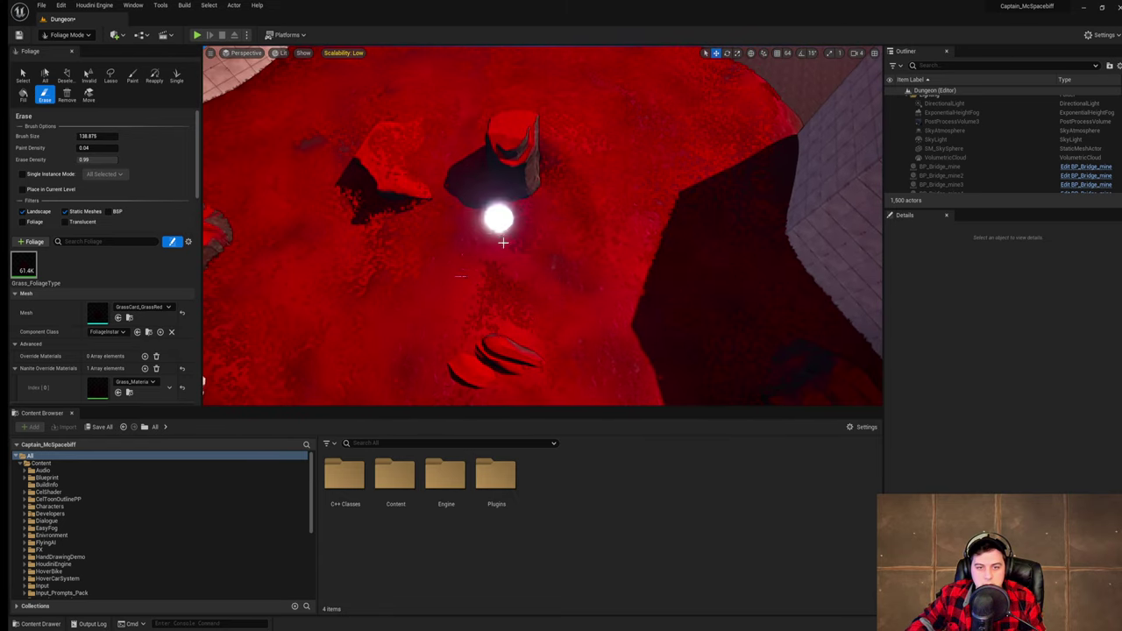
mouse_move(559, 304)
right_mouse_down()
mouse_move(617, 316)
mouse_move(671, 350)
right_mouse_up()
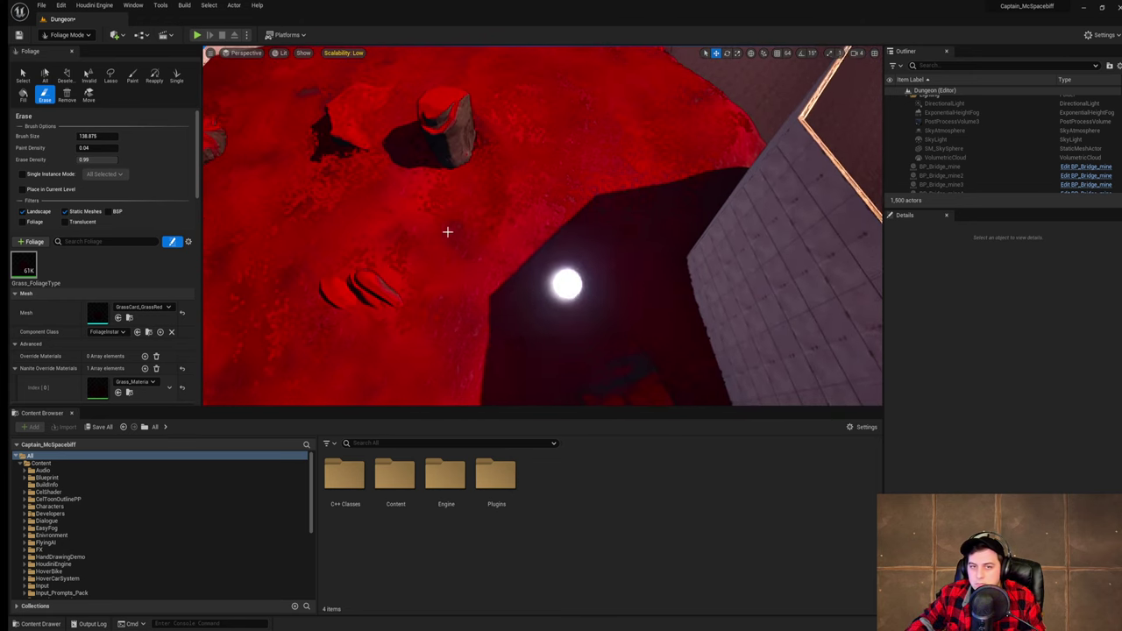
- Thin the grass between the tall stump-shaped rock and the big wall's shadow, including the ground near the wall's end
left_click_drag(448, 233, 548, 201)
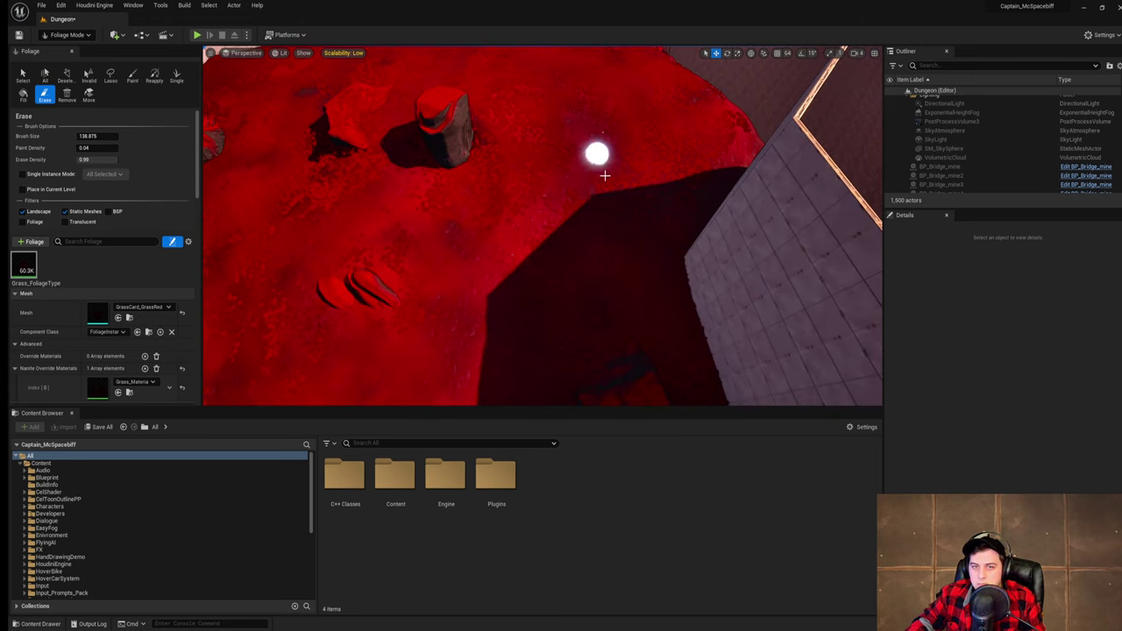
right_click_drag(604, 175, 628, 220)
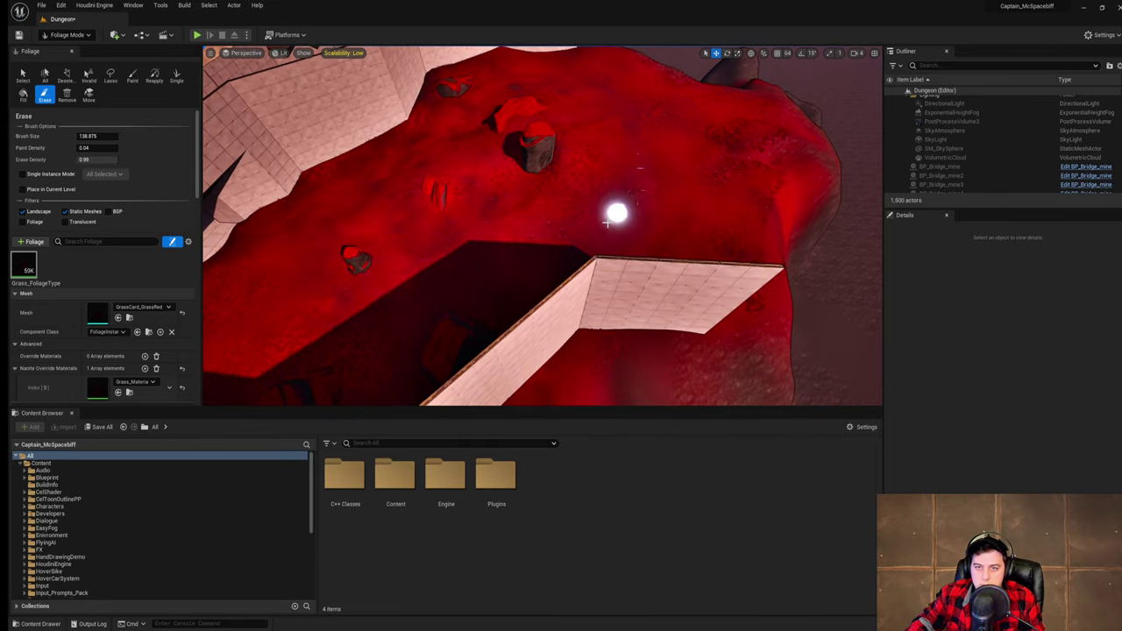
right_click_drag(560, 242, 477, 263)
left_click_drag(582, 254, 562, 179)
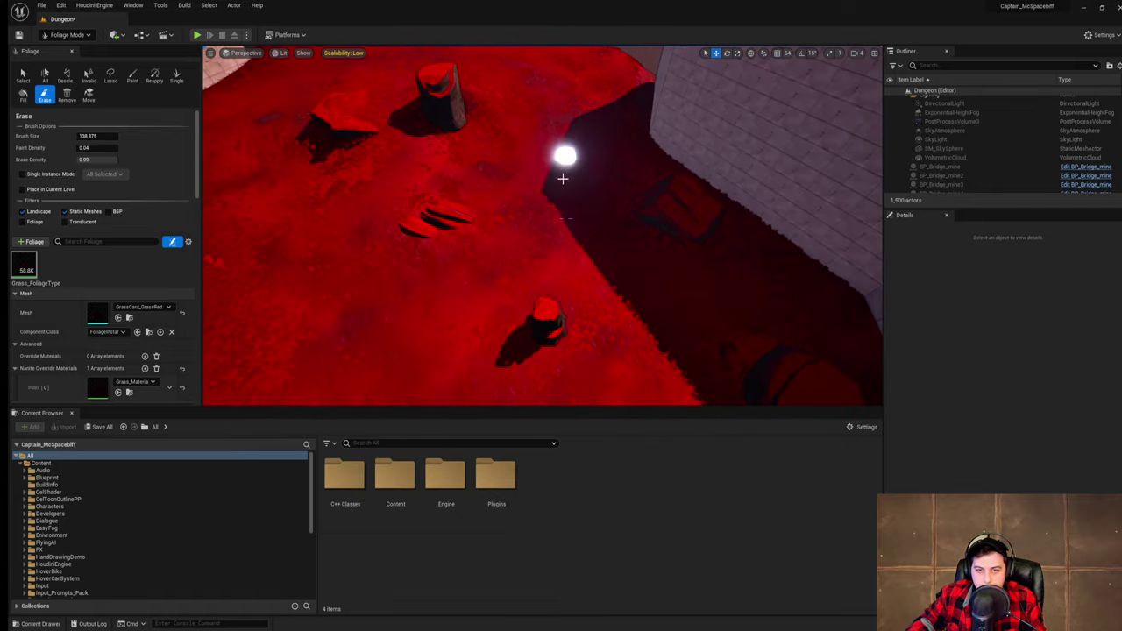
mouse_move(566, 216)
right_mouse_down()
mouse_move(701, 219)
mouse_move(714, 166)
mouse_move(622, 158)
mouse_move(605, 118)
right_mouse_up()
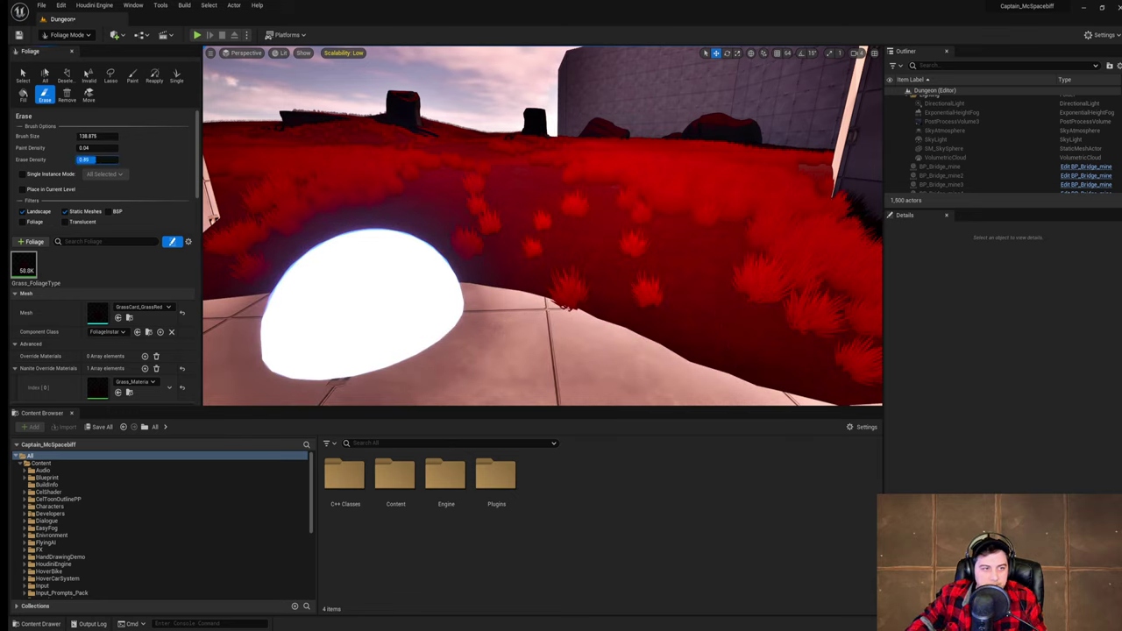
- Lower Erase Density to 0.36 and 0.05, erasing the scattered grass clumps at the edge of the tiled entrance floor
left_click_drag(95, 159, 91, 160)
mouse_move(448, 181)
left_mouse_down()
mouse_move(569, 301)
mouse_move(488, 167)
mouse_move(360, 270)
left_mouse_up()
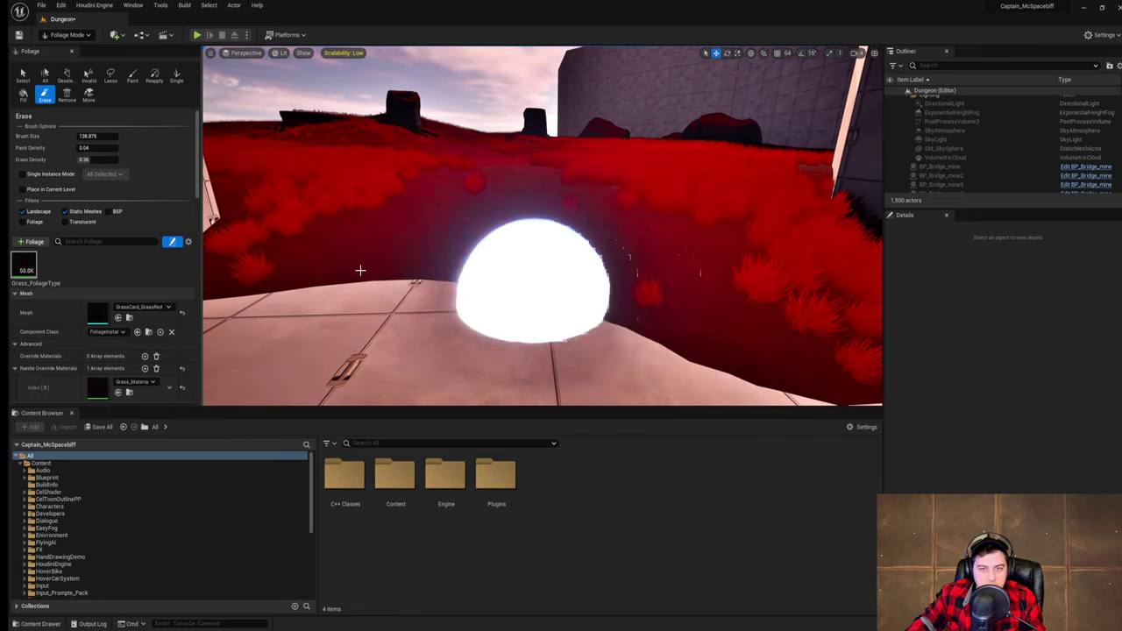
left_click_drag(85, 159, 83, 159)
left_click_drag(566, 268, 520, 240)
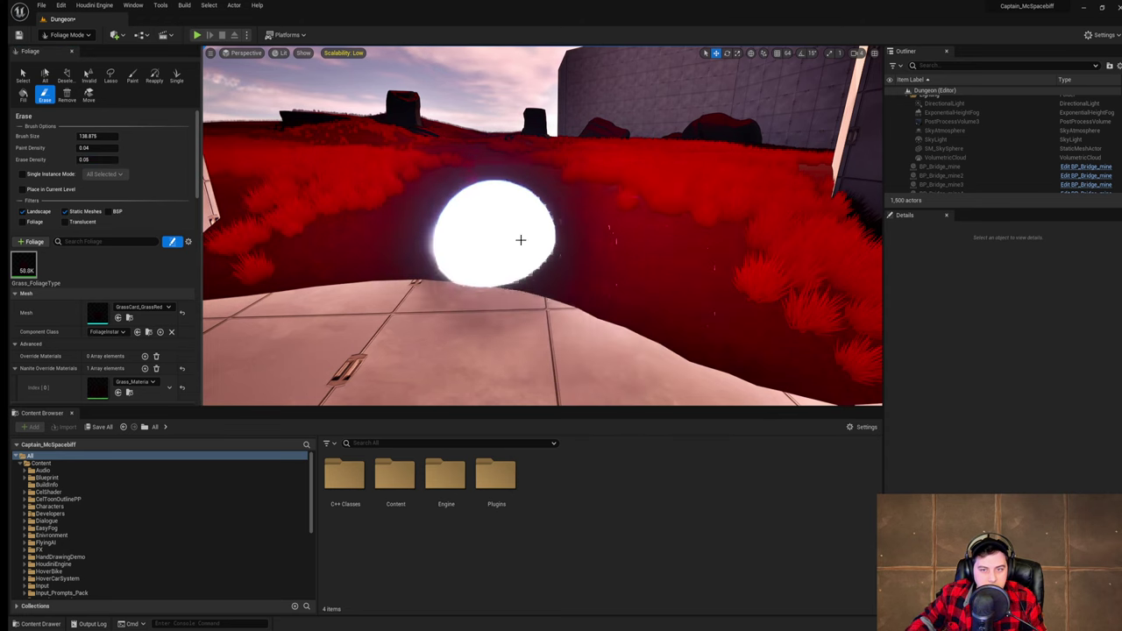
- Erase the grass clumps along the entrance edge beside the shadowed wall
key("s")
mouse_move(520, 240)
right_mouse_down()
mouse_move(500, 267)
mouse_move(520, 253)
right_mouse_up()
right_click_drag(815, 293, 879, 293)
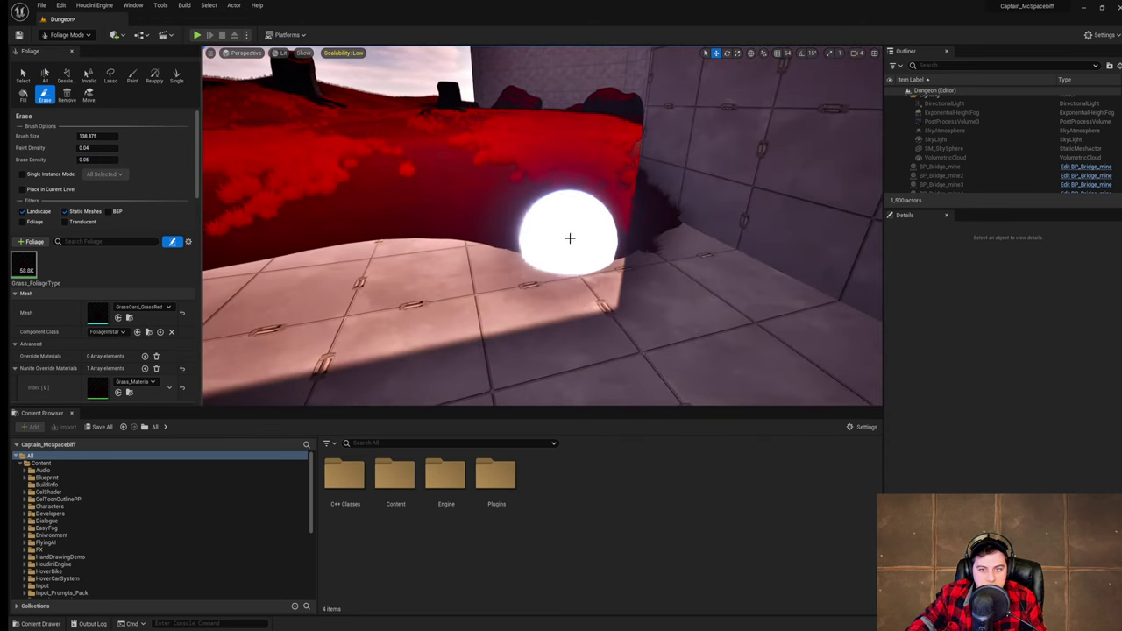
mouse_move(674, 234)
left_mouse_down()
mouse_move(608, 231)
mouse_move(416, 386)
mouse_move(594, 251)
mouse_move(243, 237)
mouse_move(337, 269)
left_mouse_up()
right_click_drag(337, 270, 227, 219)
- Smooth the landscape edge at the tiled entrance floor with the Smooth tool, raising Brush Size to about 743
left_click(74, 58)
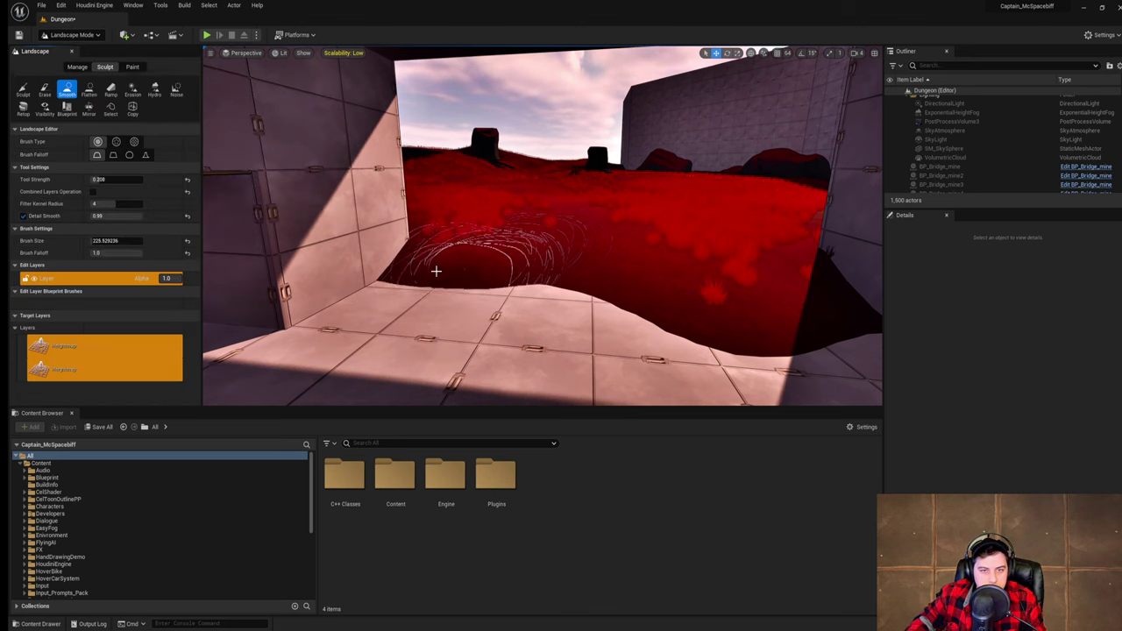
mouse_move(489, 220)
left_mouse_down()
mouse_move(494, 240)
mouse_move(666, 273)
mouse_move(539, 267)
mouse_move(671, 251)
left_mouse_up()
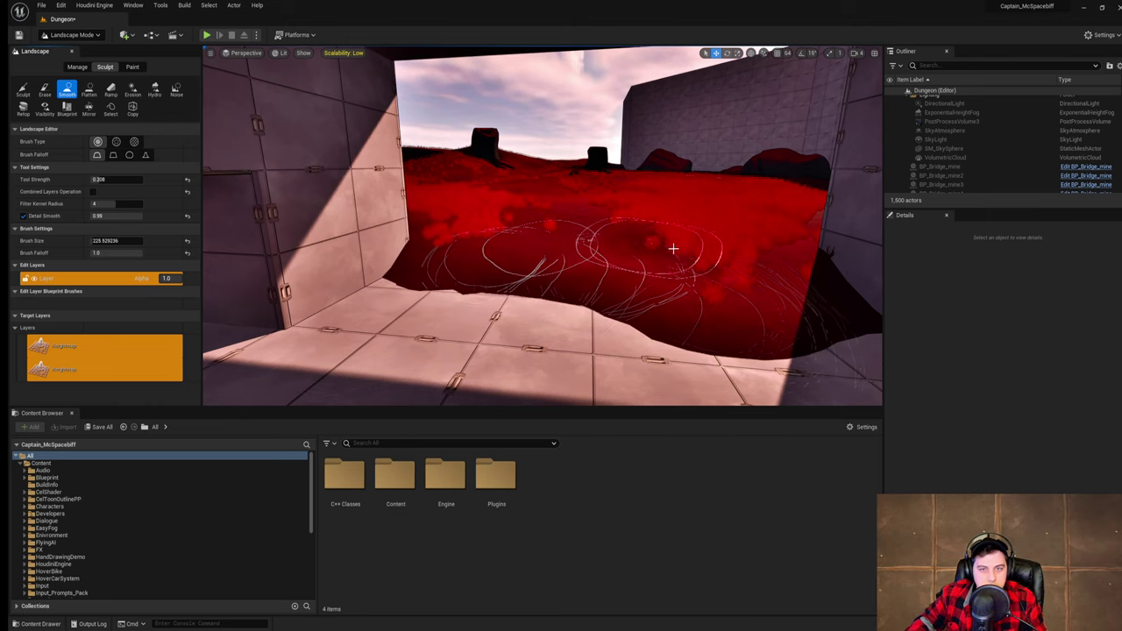
right_click_drag(671, 251, 676, 252)
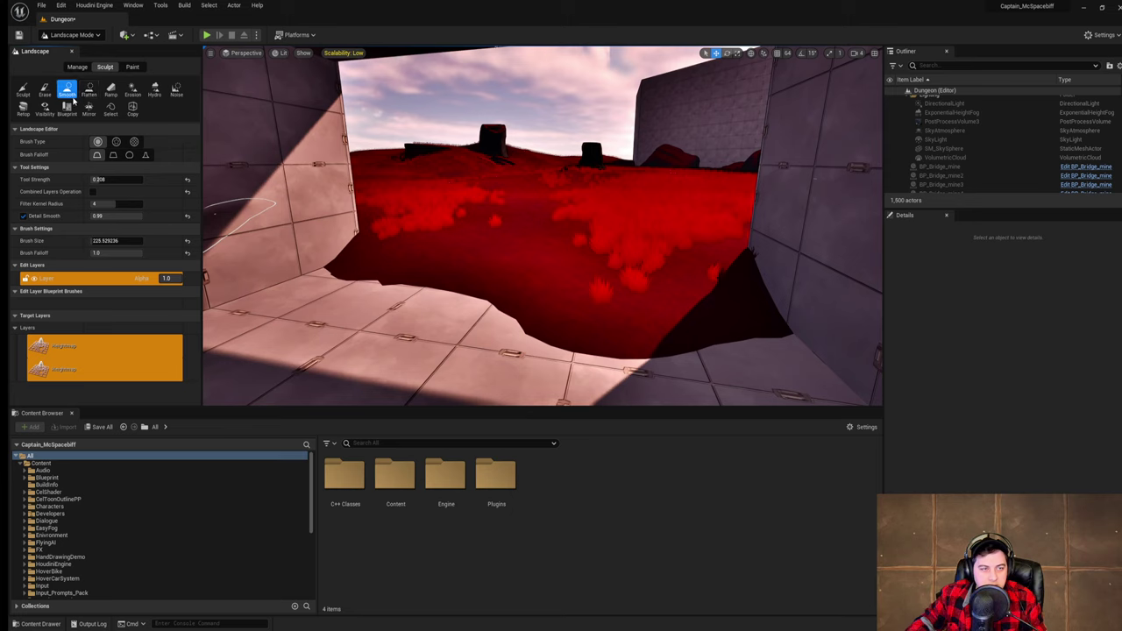
left_click_drag(101, 241, 109, 241)
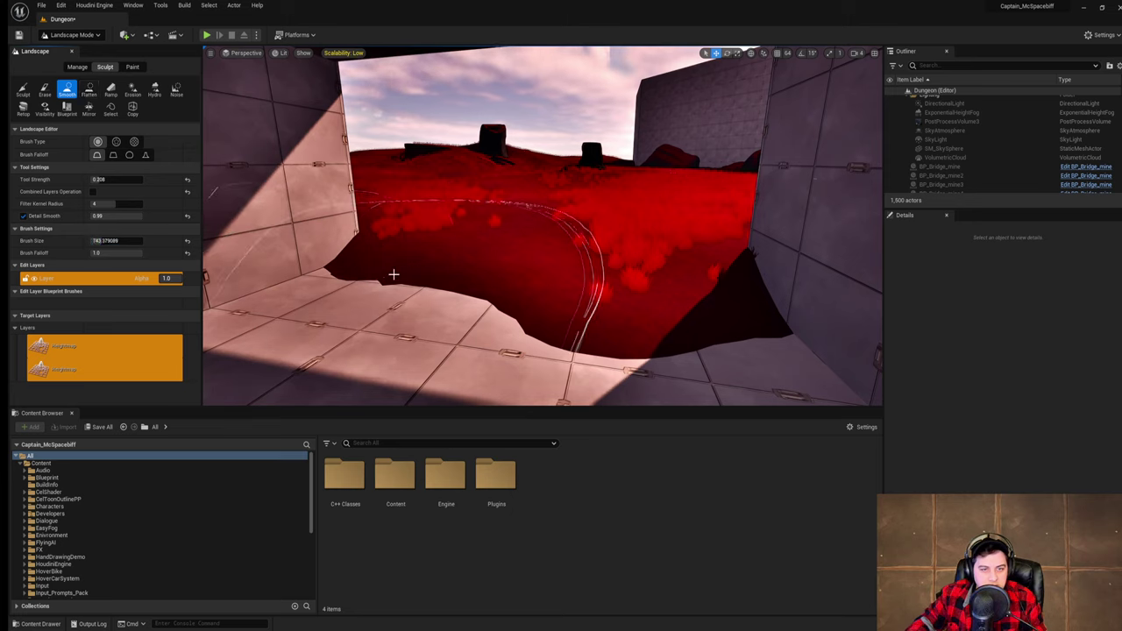
mouse_move(370, 273)
left_mouse_down()
mouse_move(619, 306)
mouse_move(619, 290)
mouse_move(617, 301)
left_mouse_up()
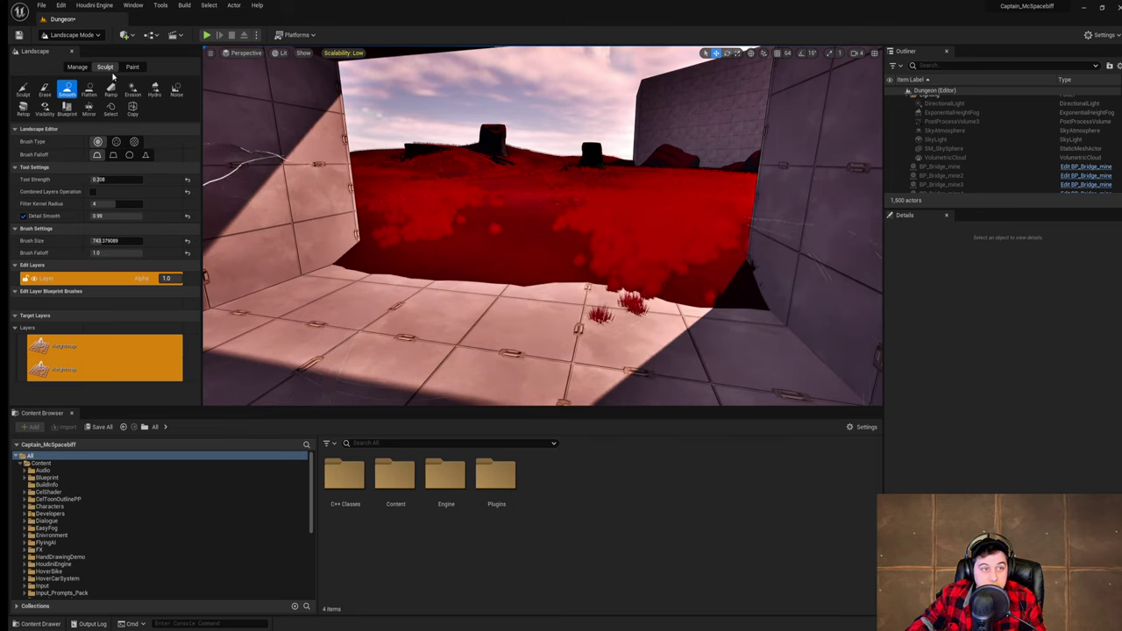
- Switch to Foliage mode and erase the stray grass clumps left on the tiled entrance floor
left_click(72, 35)
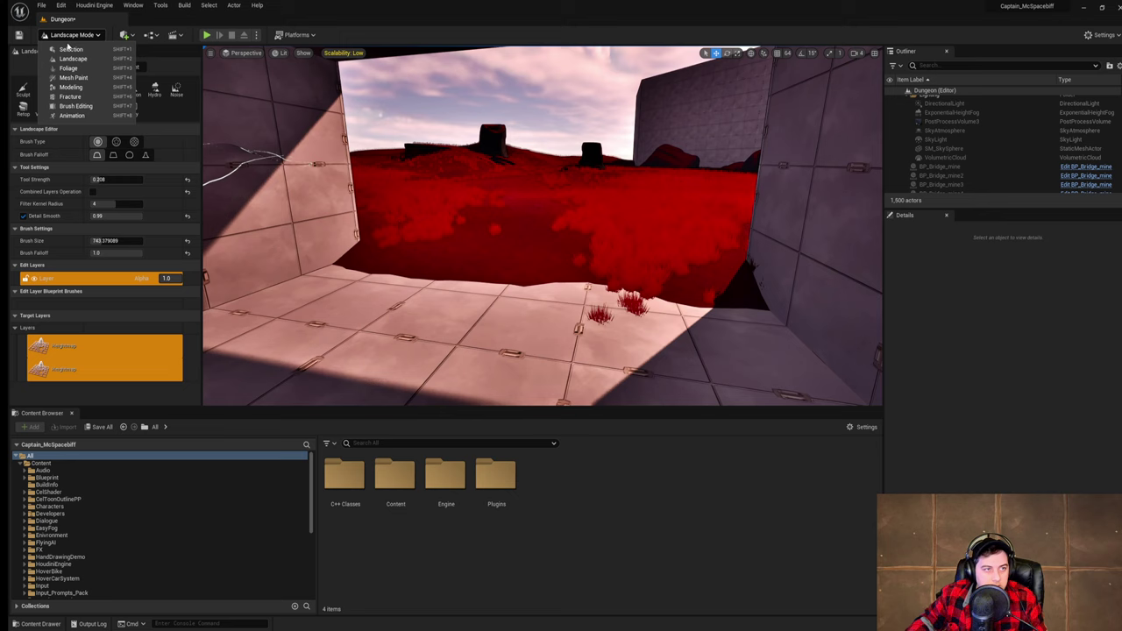
left_click(73, 69)
mouse_move(671, 343)
left_mouse_down()
mouse_move(681, 310)
mouse_move(576, 266)
mouse_move(566, 273)
mouse_move(628, 240)
mouse_move(556, 238)
mouse_move(674, 238)
mouse_move(657, 263)
left_mouse_up()
key("w")
mouse_move(657, 263)
right_mouse_down()
mouse_move(656, 205)
mouse_move(647, 210)
right_mouse_up()
- Return to Foliage mode to clear the two grass clumps remaining at the edge of the tiled entrance floor
left_click(65, 36)
left_click(75, 67)
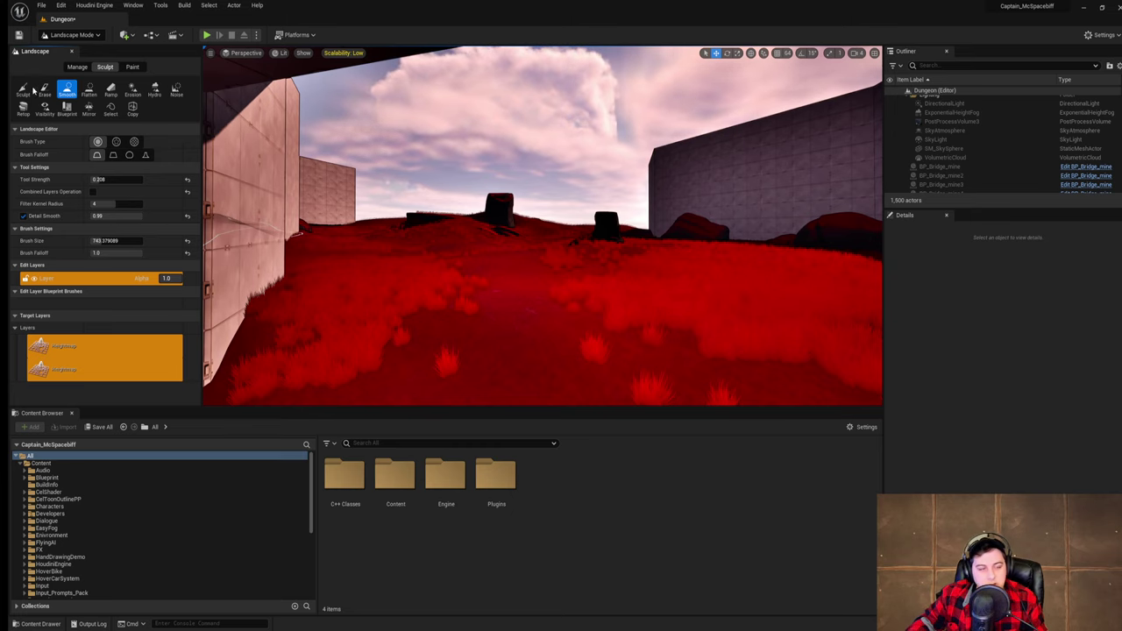
- Sculpt the bare path beyond the entrance with the Sculpt tool, using Brush Size about 202.5 and Tool Strength 0.104
left_click(24, 88)
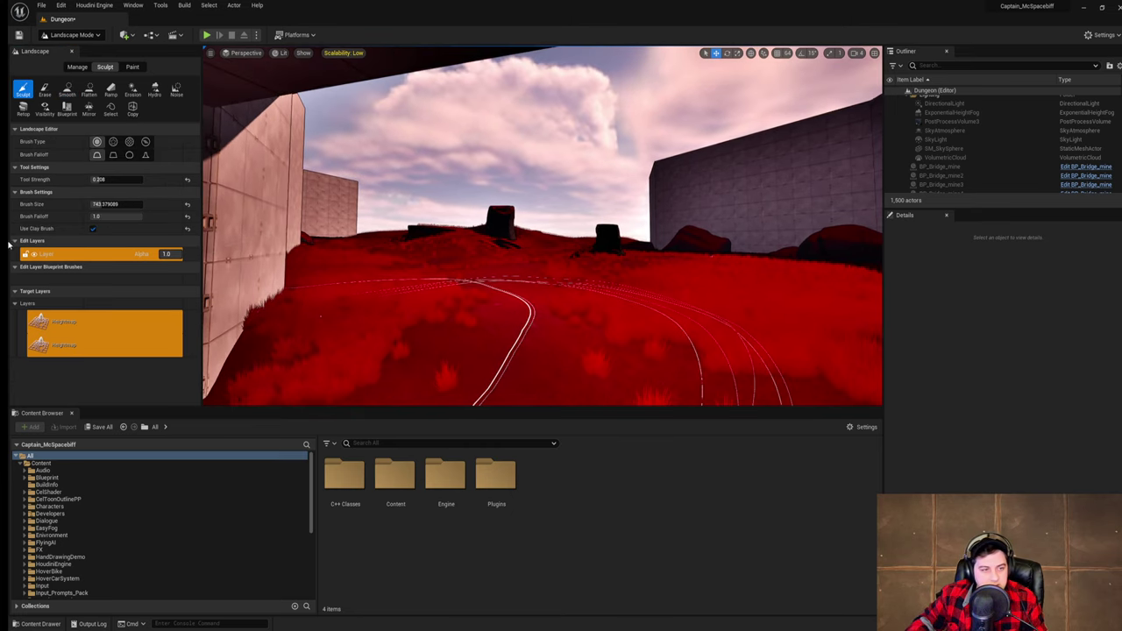
left_click_drag(125, 205, 115, 205)
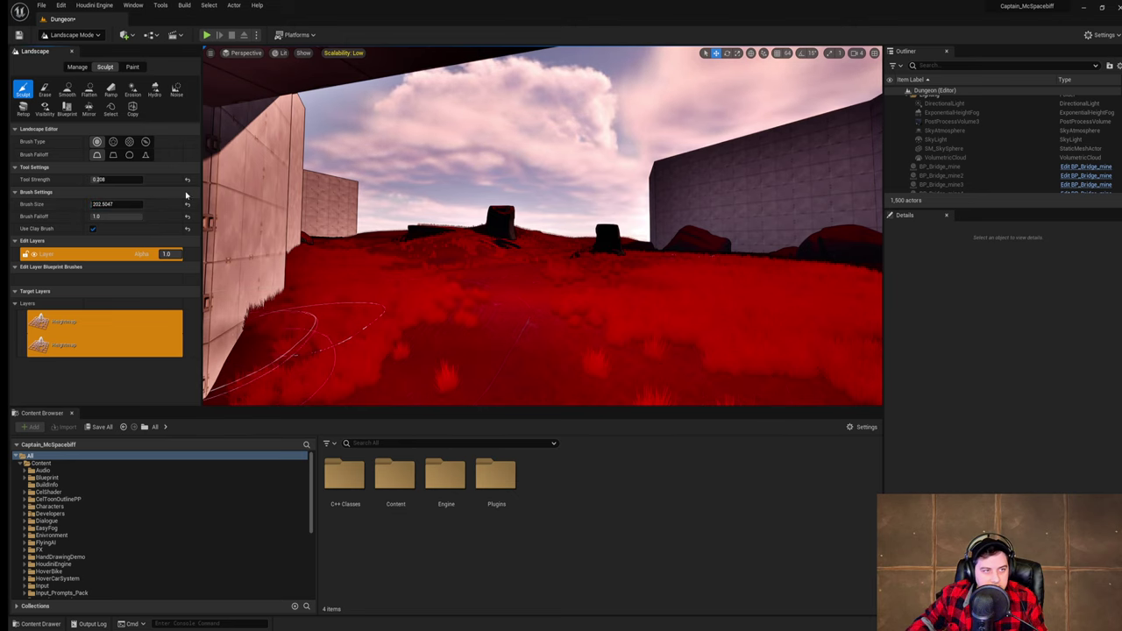
key("w")
right_click_drag(528, 318, 530, 350)
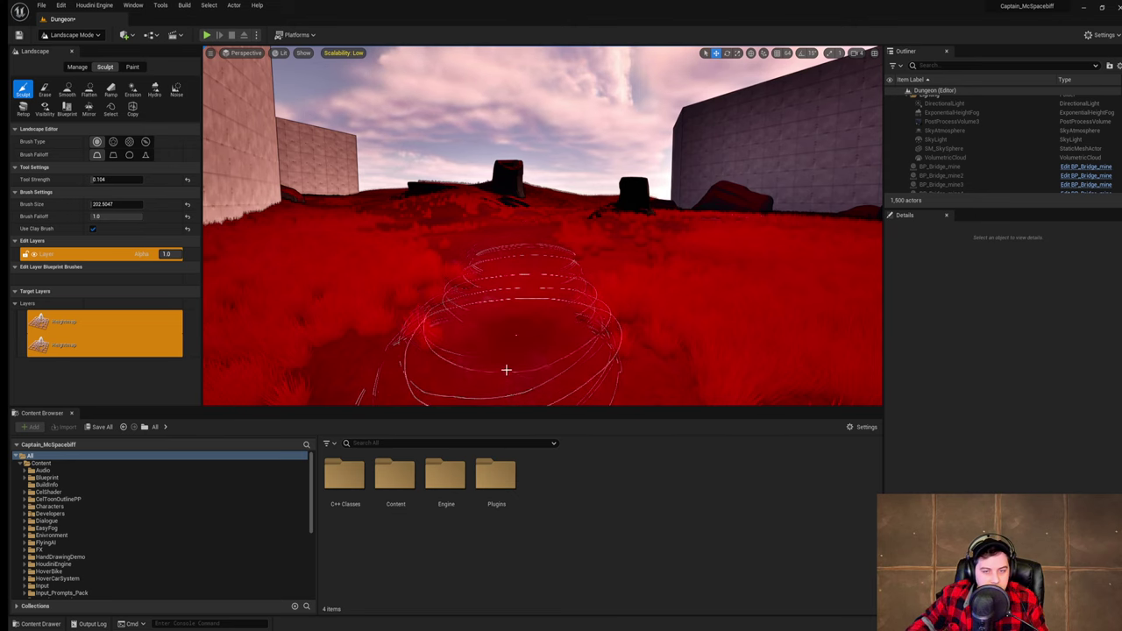
right_click_drag(524, 236, 272, 234)
right_click_drag(545, 259, 560, 289)
key("s")
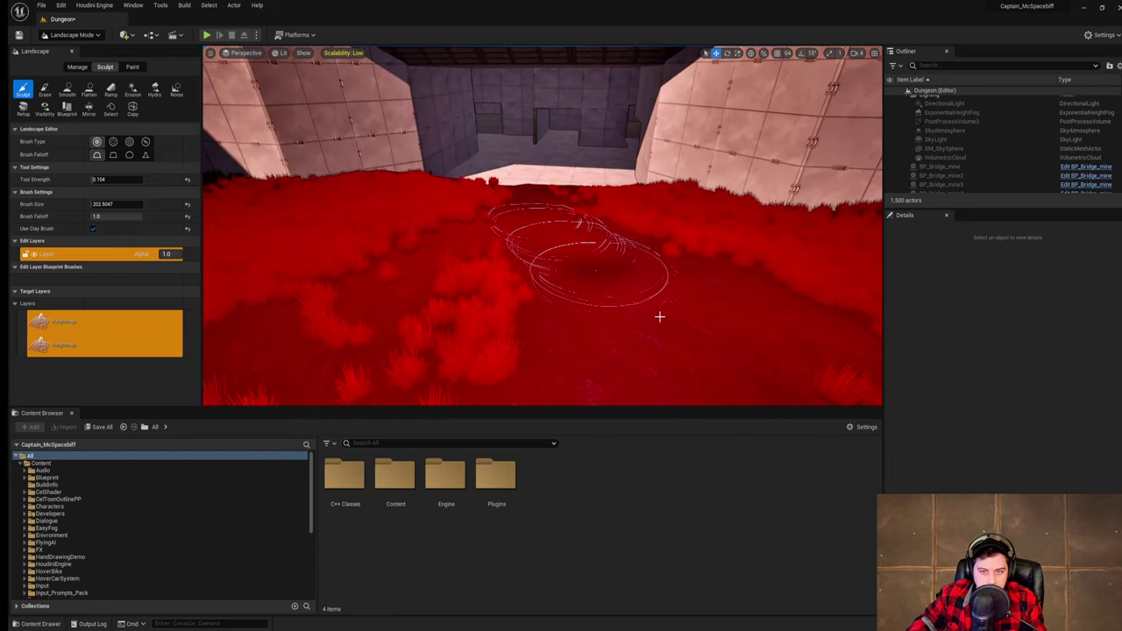
- Sculpt gentle height variation along the open path leading from the entrance toward the dark boulders
mouse_move(534, 352)
right_mouse_down()
mouse_move(692, 351)
mouse_move(745, 338)
right_mouse_up()
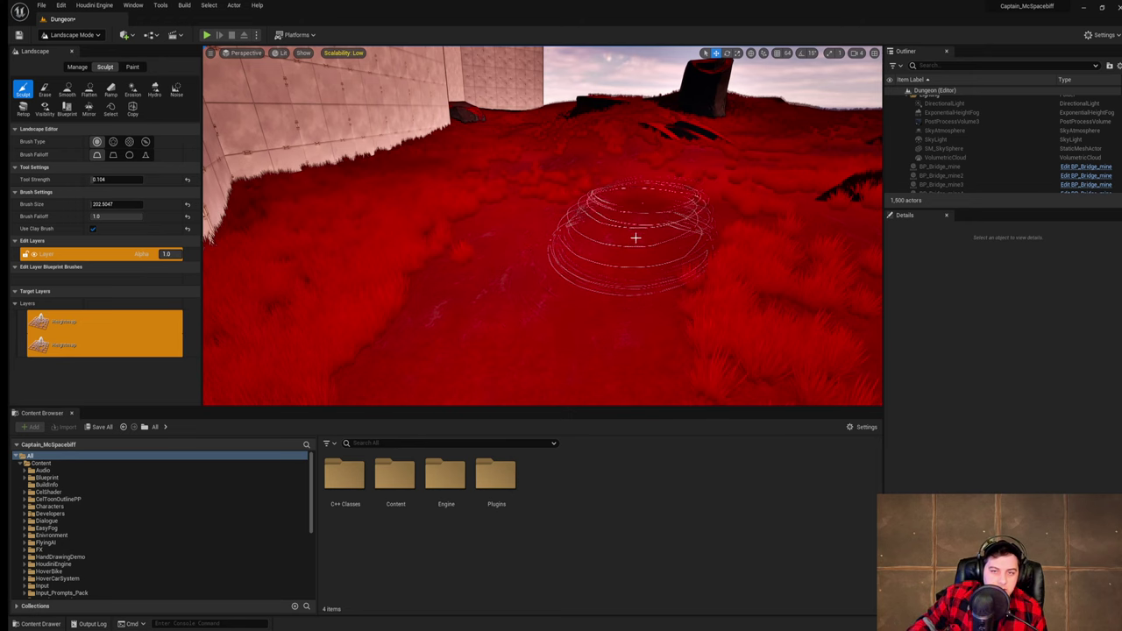
mouse_move(625, 262)
right_mouse_down()
mouse_move(789, 250)
mouse_move(778, 208)
right_mouse_up()
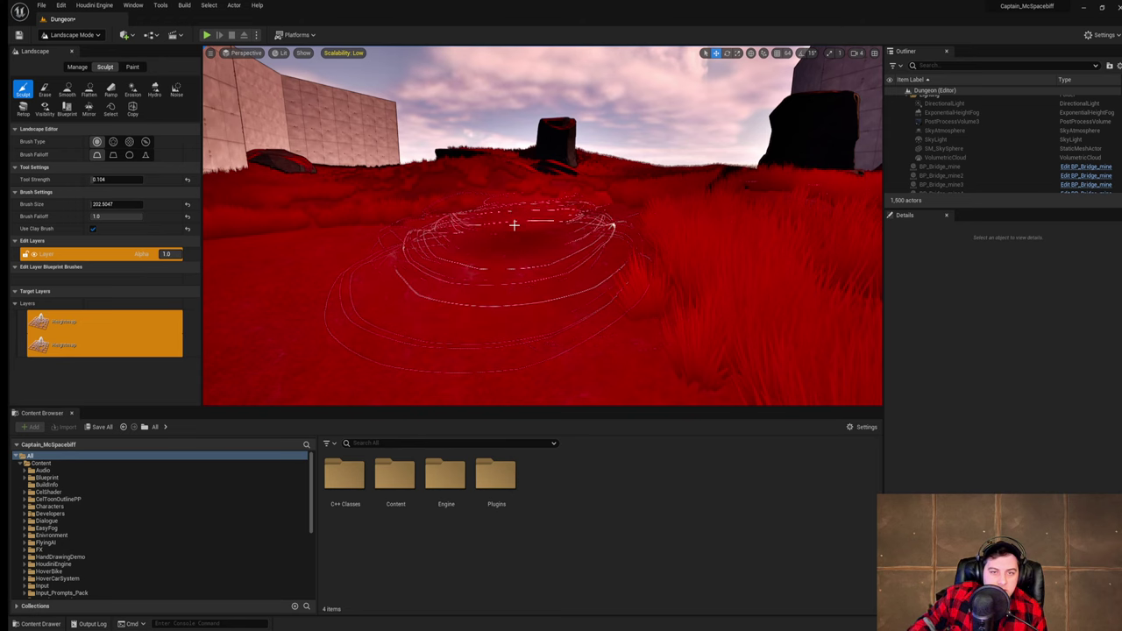
scroll(531, 280, "down", 5)
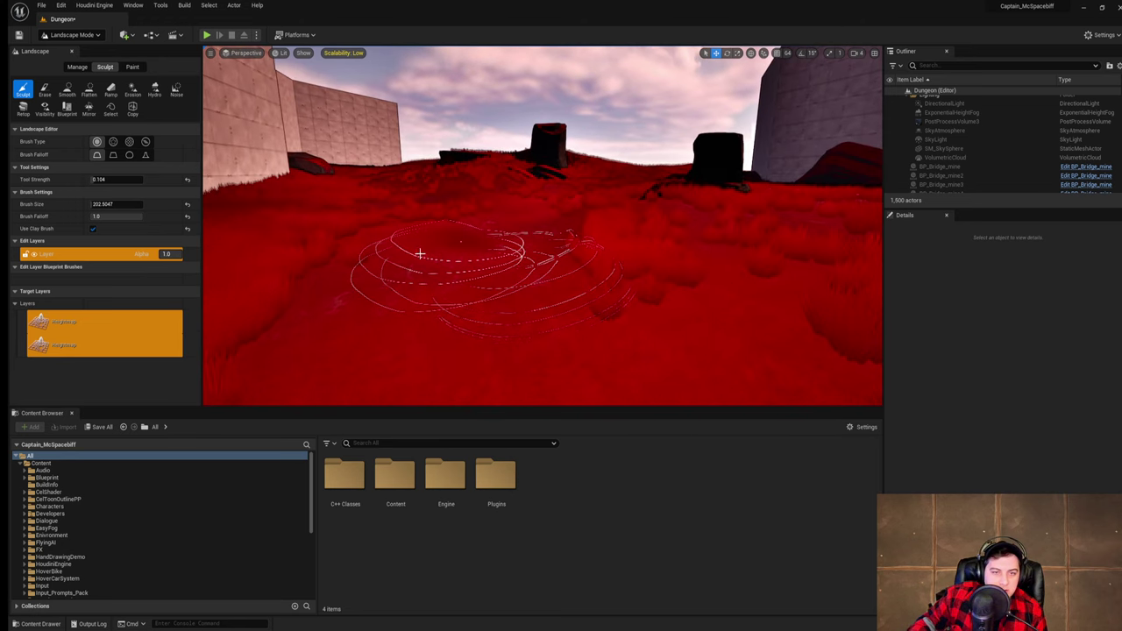
right_click_drag(486, 245, 649, 285)
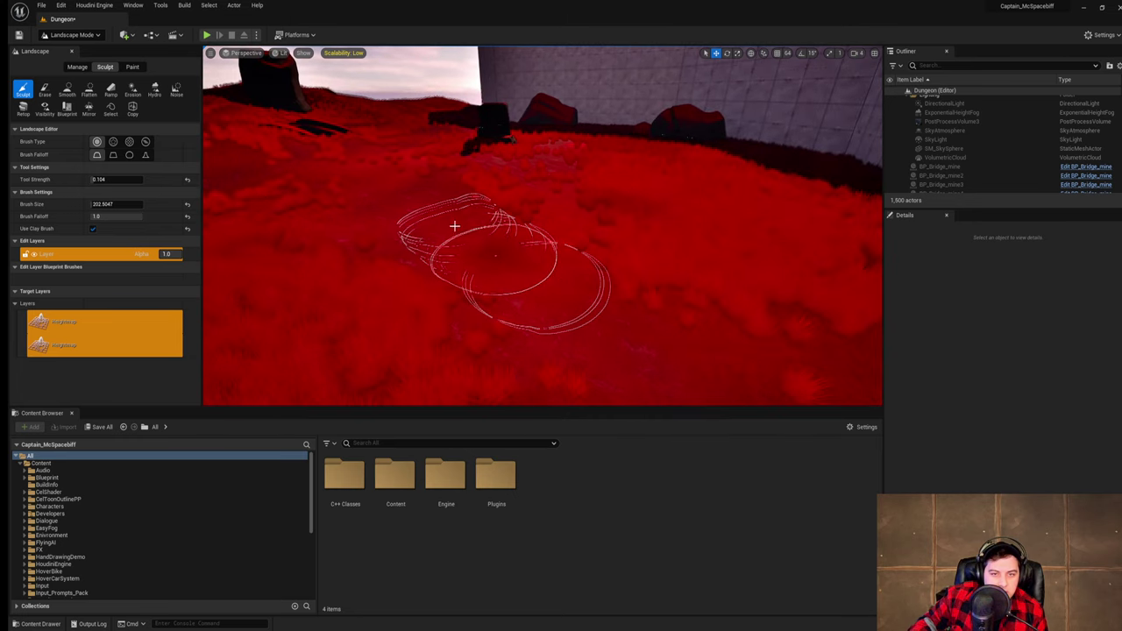
mouse_move(644, 346)
right_mouse_down()
mouse_move(701, 355)
mouse_move(596, 311)
mouse_move(491, 329)
right_mouse_up()
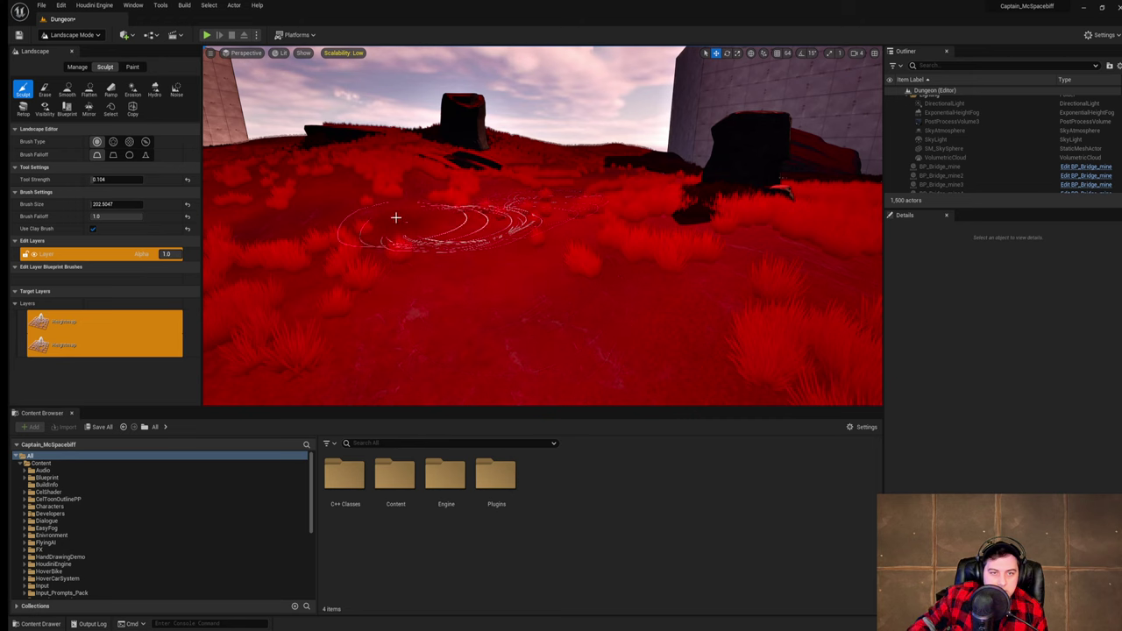
- Sculpt the ground between the sunlit wall and the grass clearing in front of the central boulder
right_click_drag(265, 207, 105, 195)
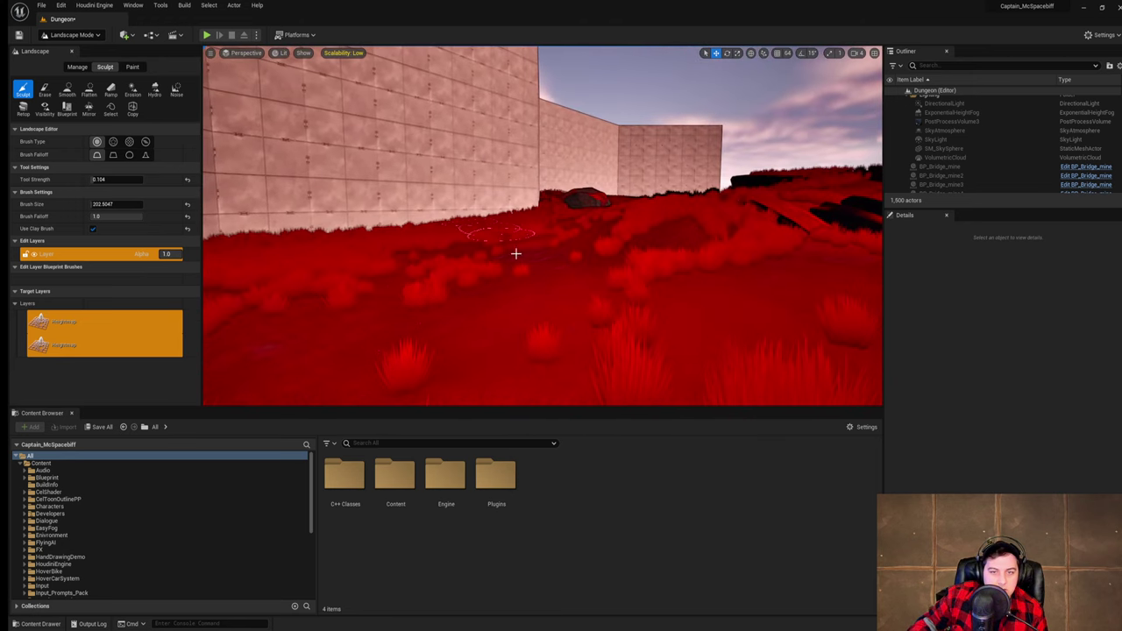
right_click_drag(845, 271, 981, 273)
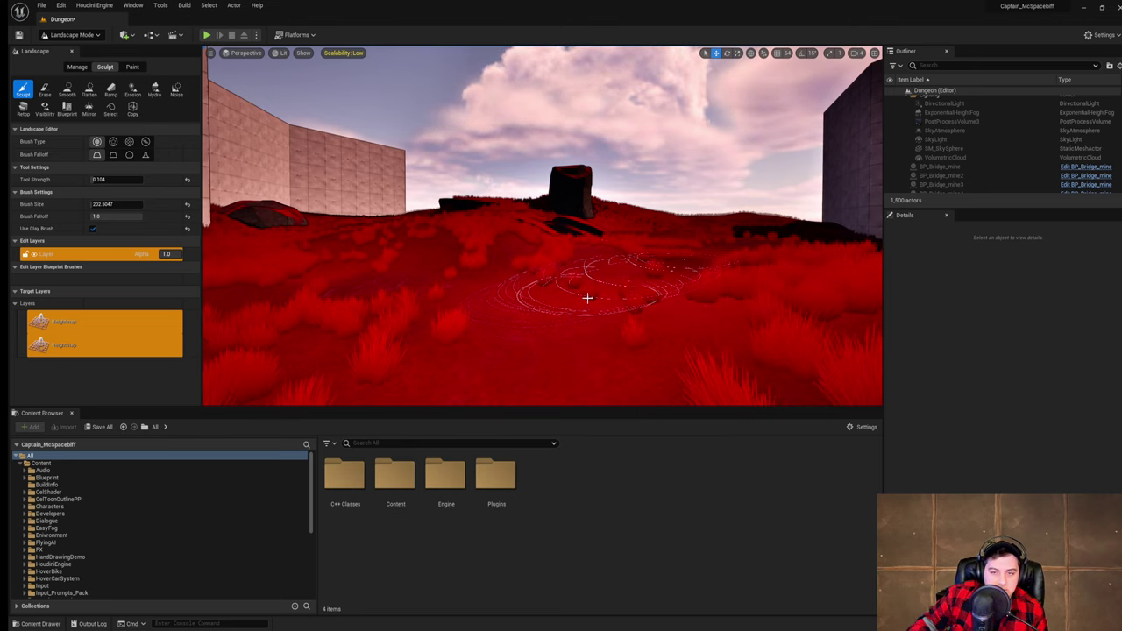
right_click_drag(631, 300, 793, 296)
key("w")
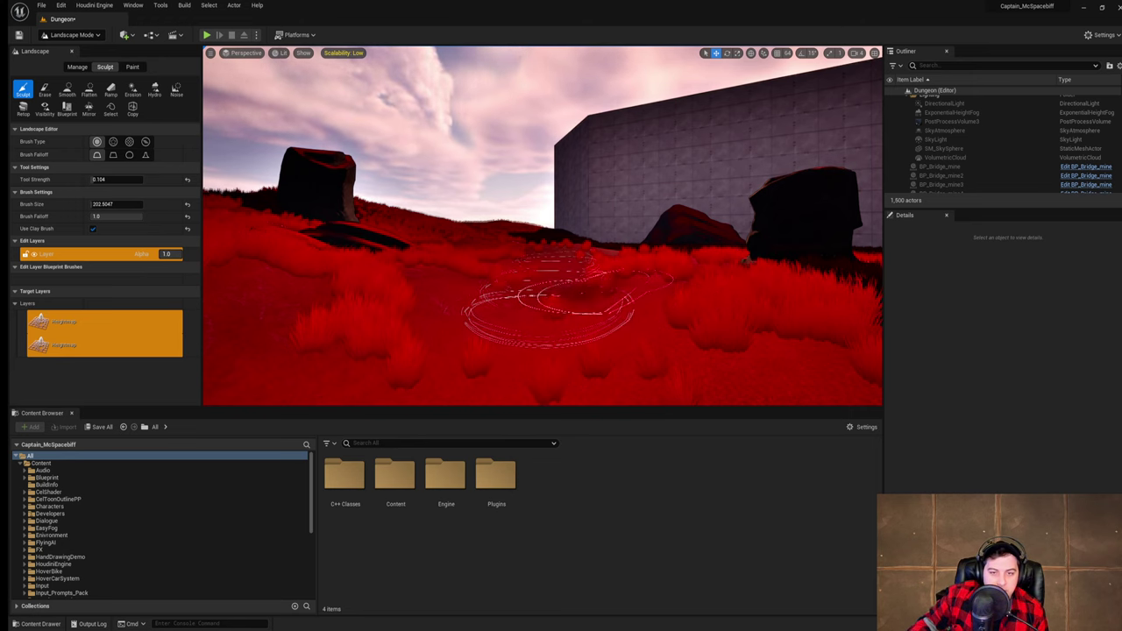
- Sculpt the grassy slope running between the central boulder and the shadowed wall
key("w")
right_click_drag(561, 296, 547, 377)
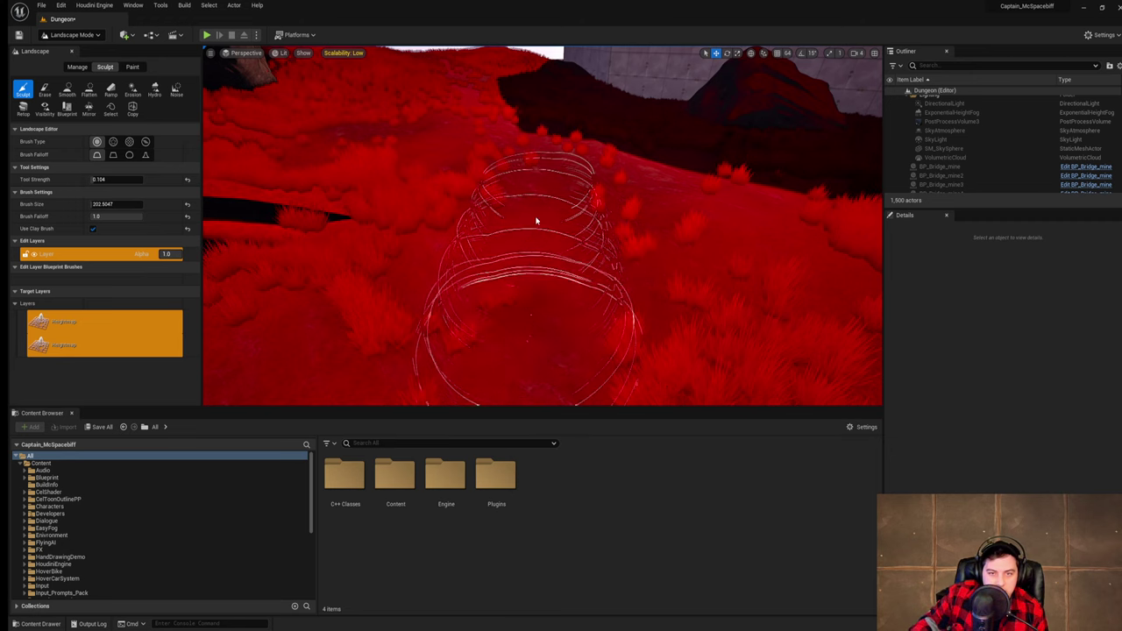
key("w")
mouse_move(573, 212)
right_mouse_down()
mouse_move(575, 250)
mouse_move(565, 132)
mouse_move(556, 266)
right_mouse_up()
key("s")
key("d")
mouse_move(718, 351)
right_mouse_down()
mouse_move(605, 359)
mouse_move(615, 334)
right_mouse_up()
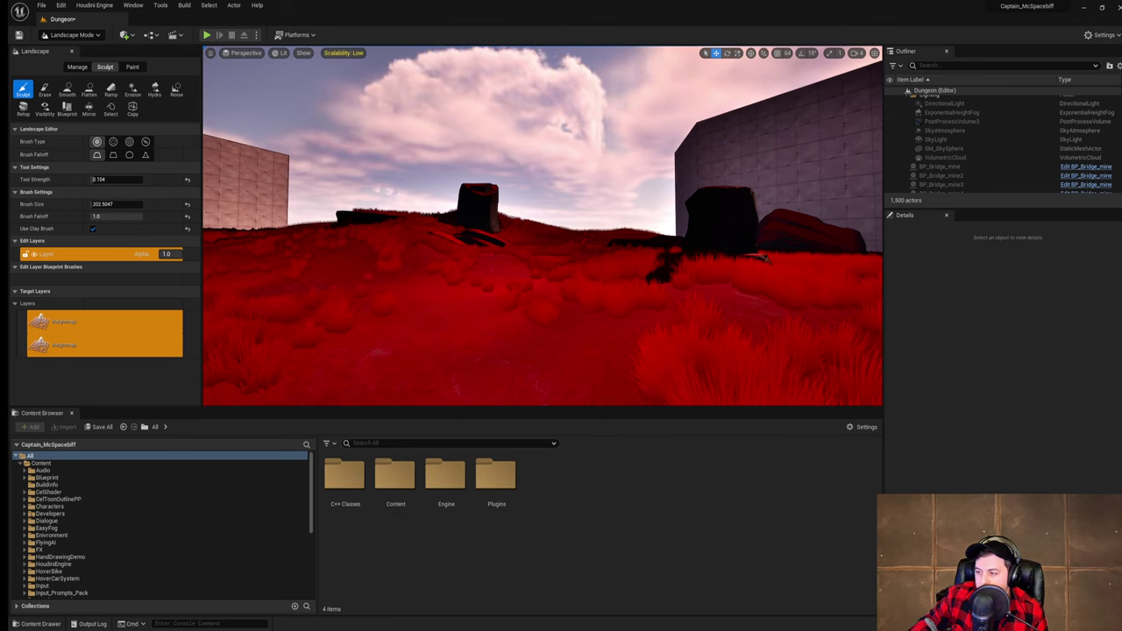
right_click_drag(615, 335, 565, 328)
- Save the current Dungeon level
left_click(41, 5)
mouse_move(83, 70)
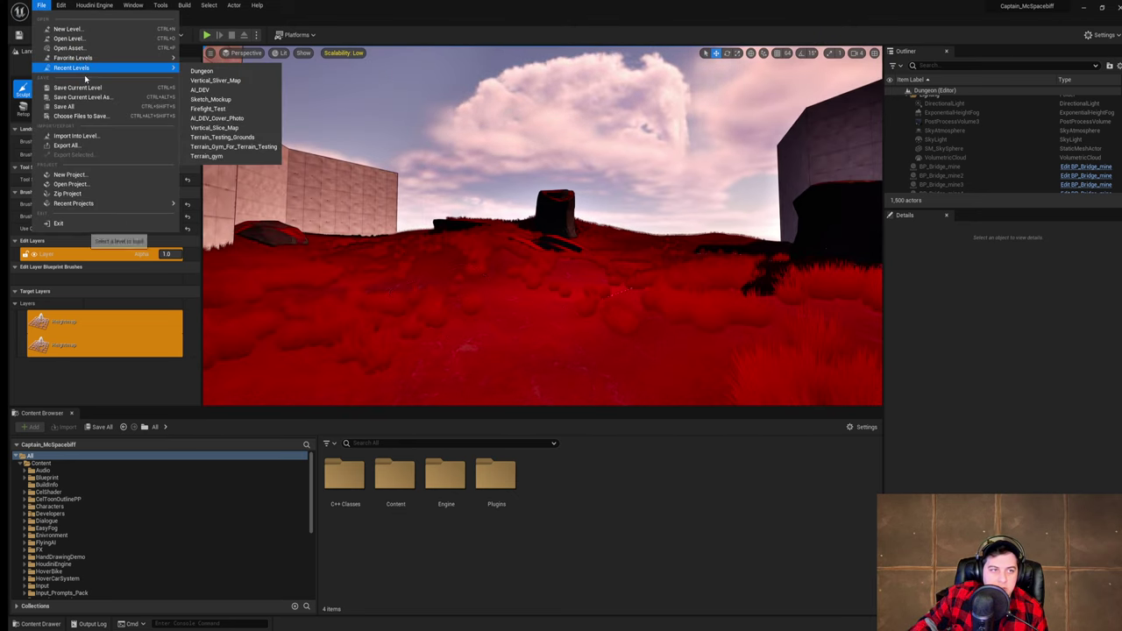
left_click(202, 70)
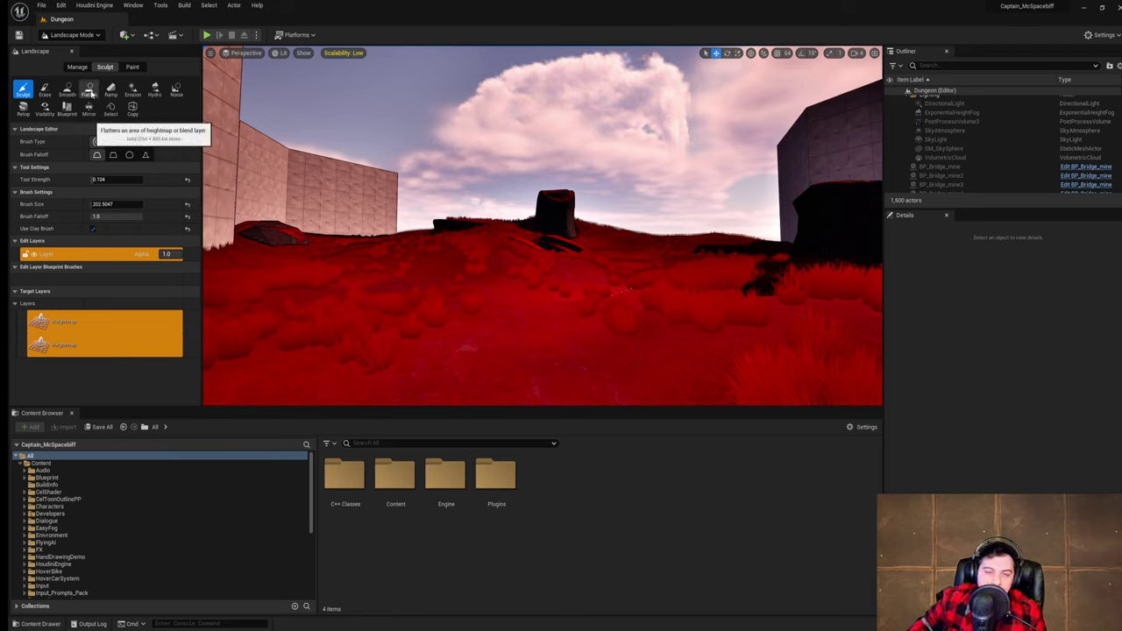
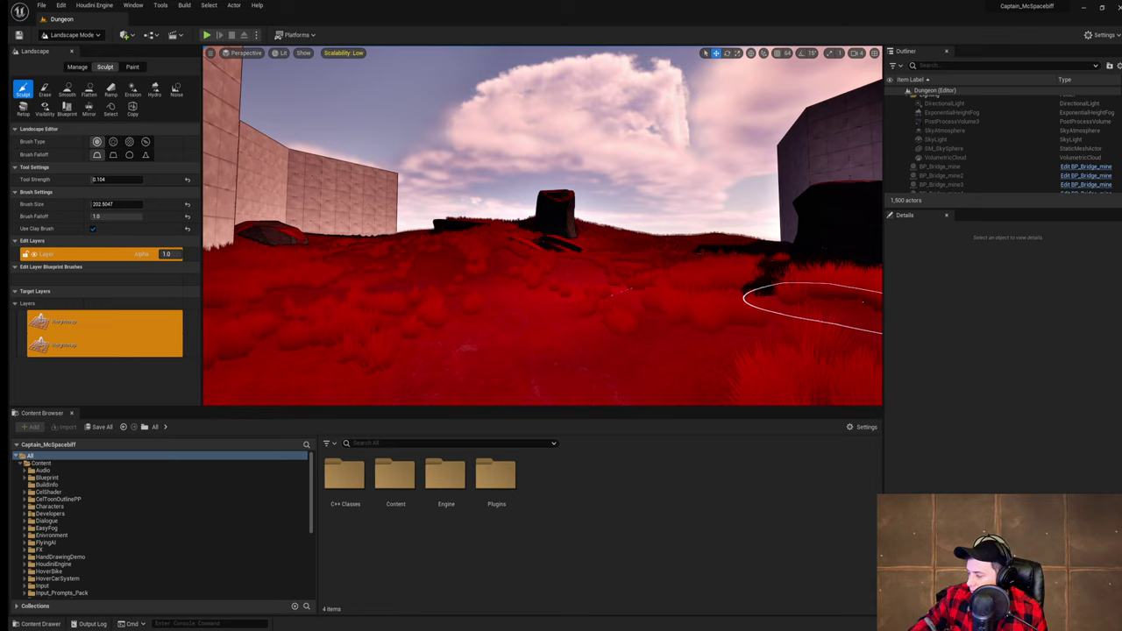
mouse_move(658, 343)
right_mouse_down()
mouse_move(662, 390)
mouse_move(642, 418)
mouse_move(624, 413)
right_mouse_up()
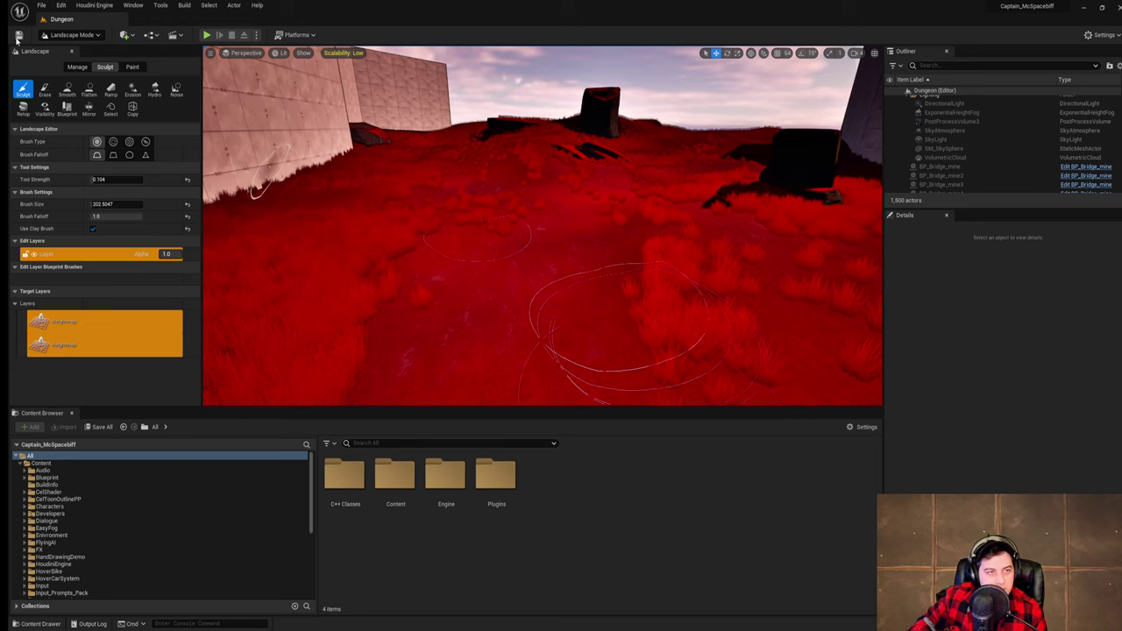
left_click(41, 6)
left_click(89, 86)
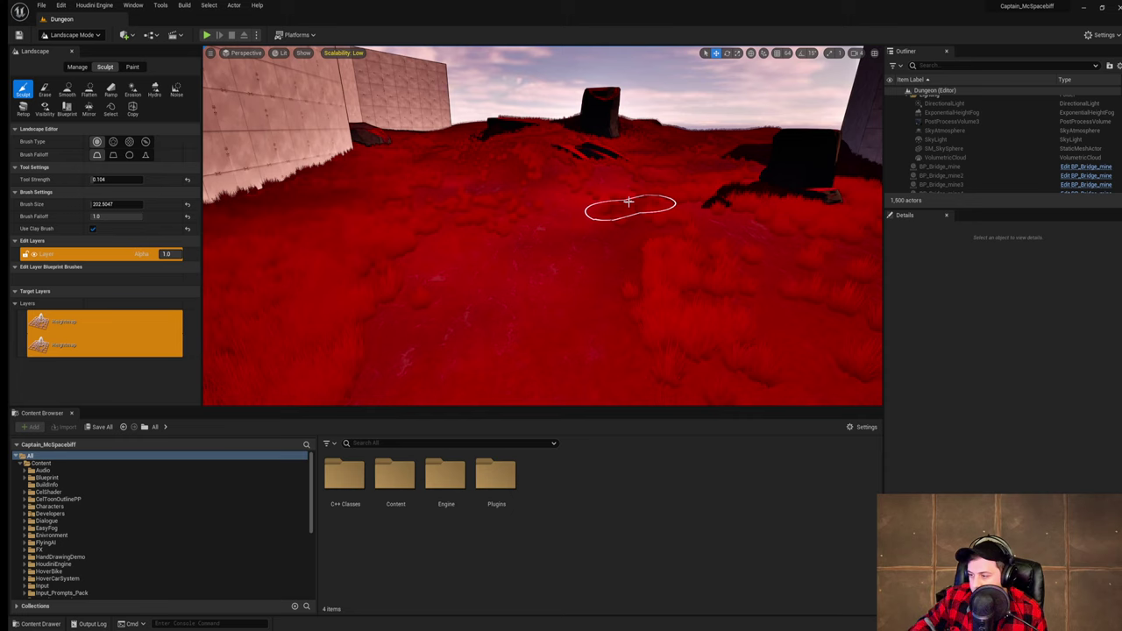
- Increase the Sculpt tool's Brush Size and sculpt the broad ground area along the sunlit wall
mouse_move(646, 199)
right_mouse_down()
mouse_move(631, 204)
mouse_move(636, 189)
mouse_move(613, 203)
mouse_move(619, 216)
mouse_move(598, 237)
mouse_move(593, 225)
mouse_move(626, 216)
mouse_move(580, 210)
mouse_move(593, 221)
mouse_move(581, 229)
right_mouse_up()
key("s")
key("w")
key("s")
key("w")
key("s")
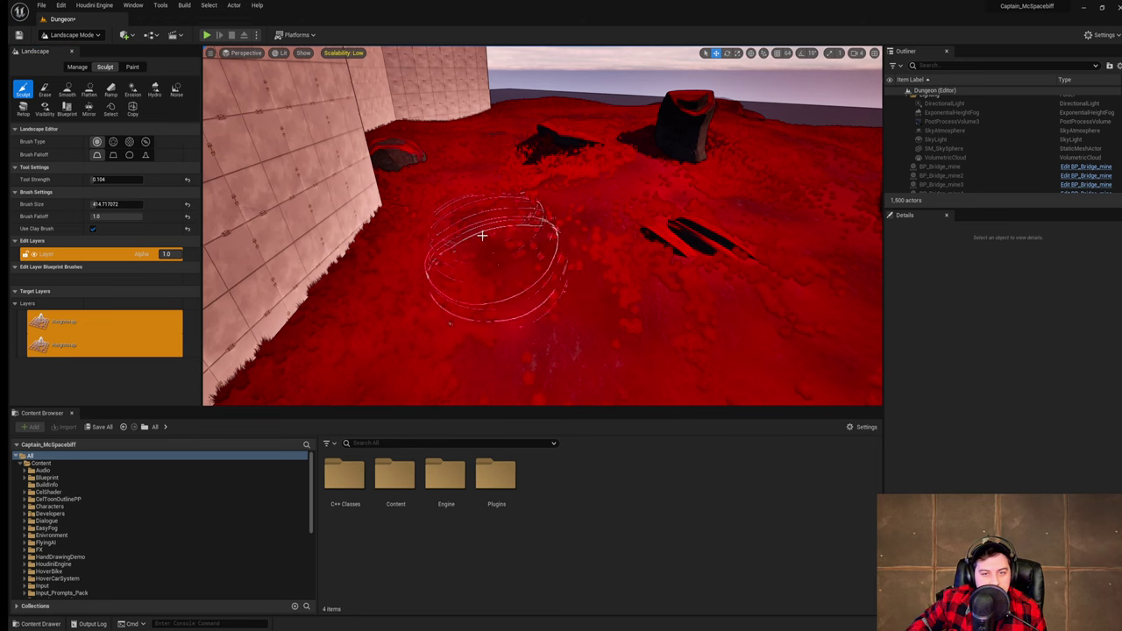
key("w")
mouse_move(557, 251)
right_mouse_down()
mouse_move(561, 270)
mouse_move(564, 236)
right_mouse_up()
key("s")
- Sculpt the grassy clearing between the rock at the sunlit wall and the base of the tall central boulder
mouse_move(578, 323)
left_mouse_down()
mouse_move(560, 264)
mouse_move(587, 282)
left_mouse_up()
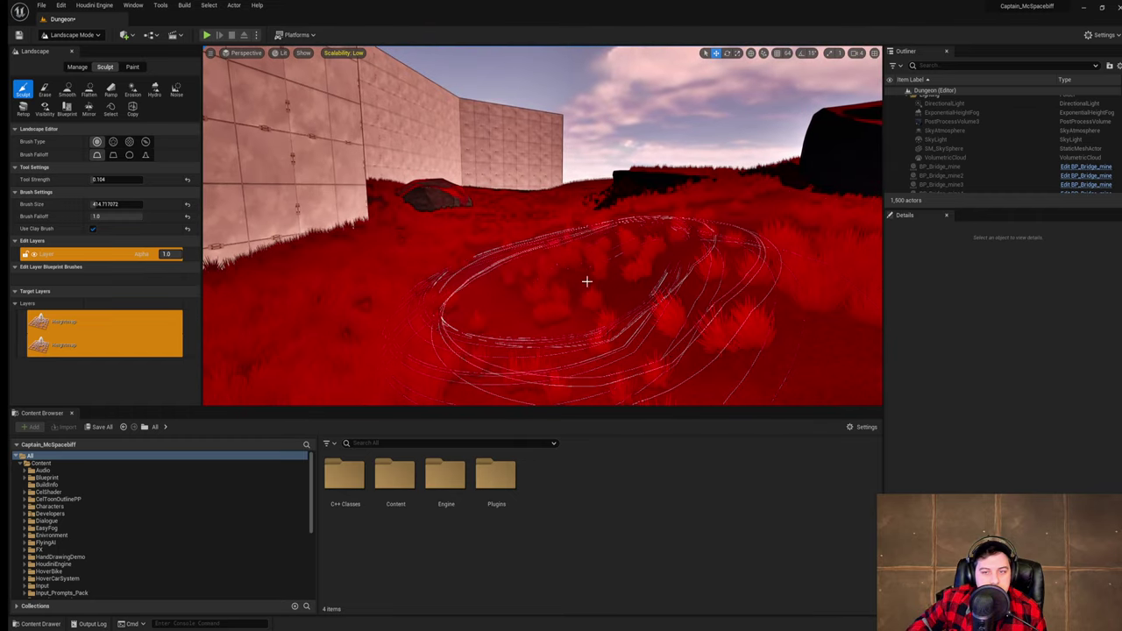
right_click_drag(561, 263, 572, 294)
key("e")
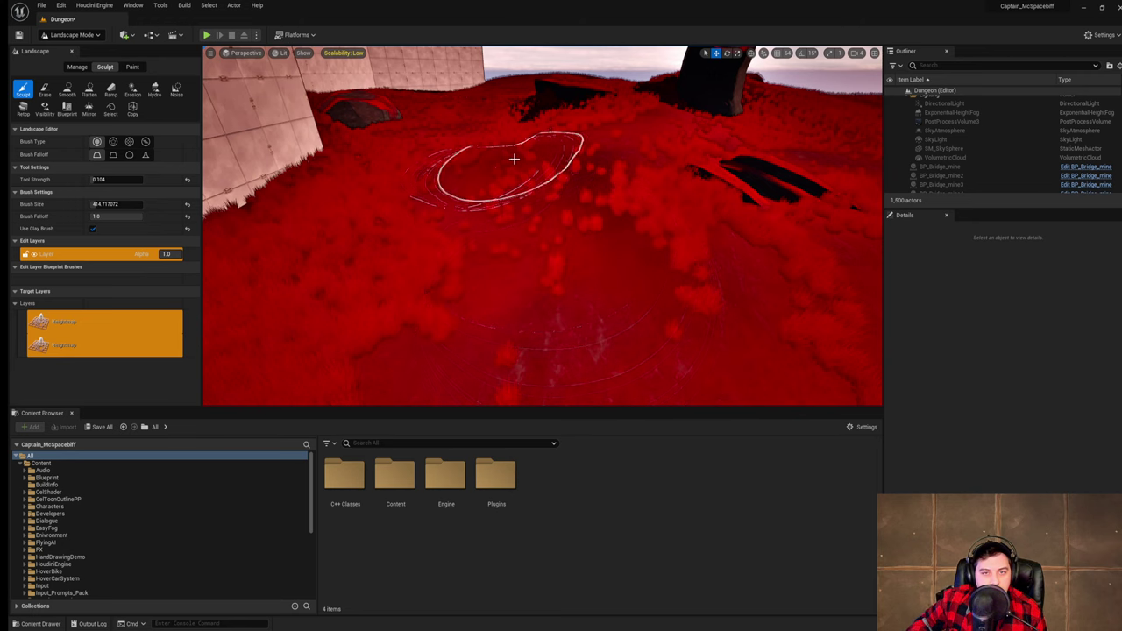
right_click_drag(517, 162, 518, 180)
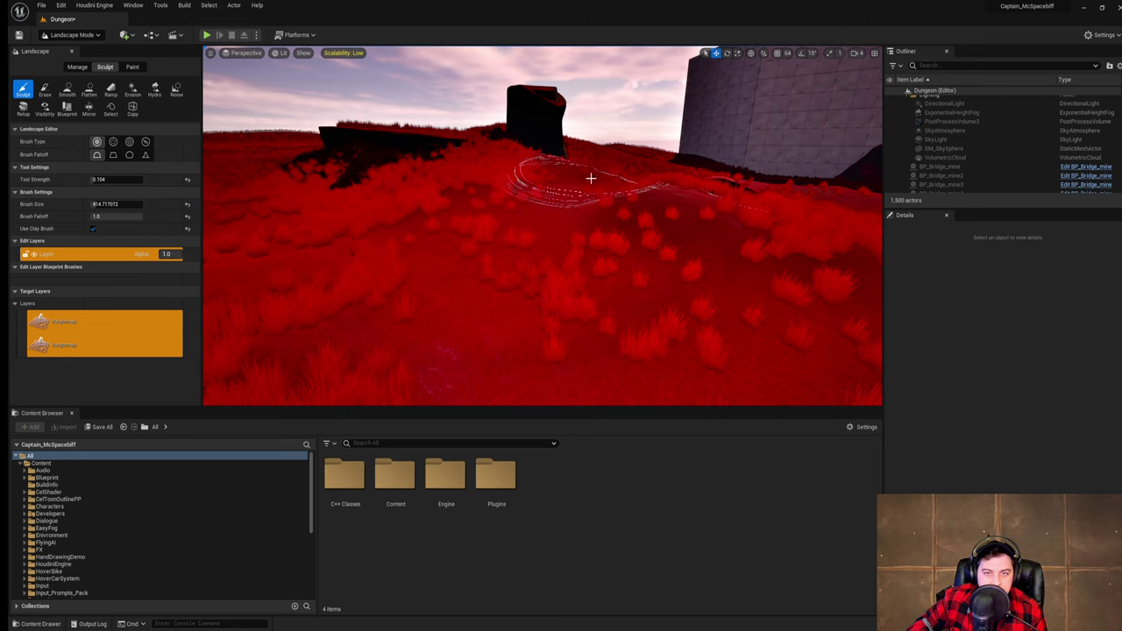
mouse_move(661, 198)
right_mouse_down()
mouse_move(438, 216)
mouse_move(659, 193)
right_mouse_up()
- Reduce Brush Size to about 249 and sculpt the terrain between the half-buried slabs and the tall central boulder
key("s")
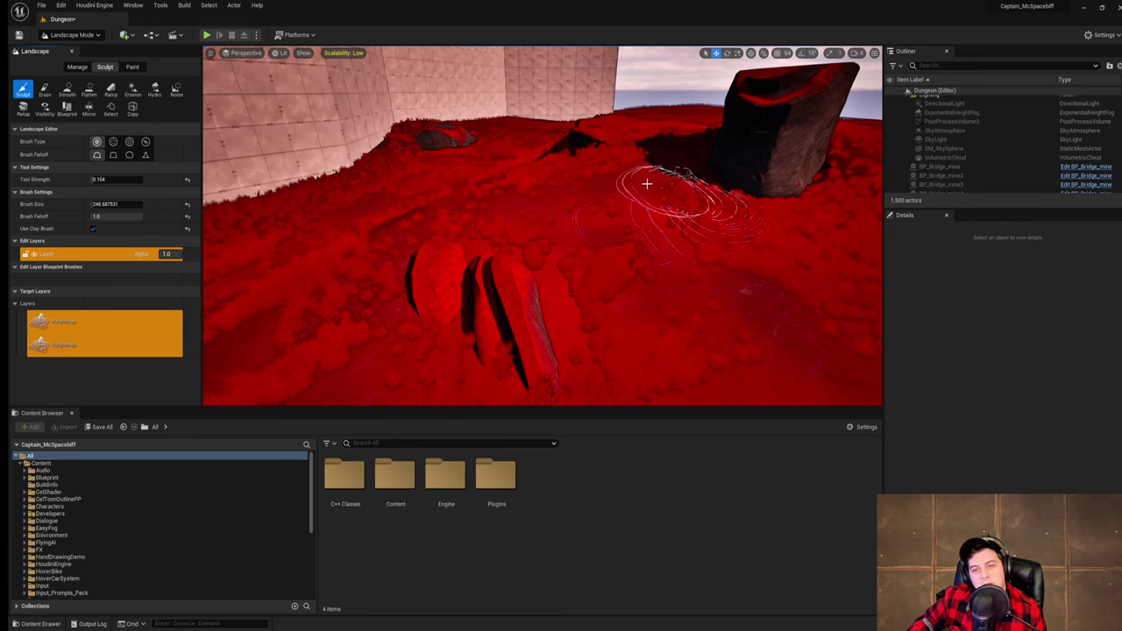
key("a")
right_click_drag(688, 261, 688, 261)
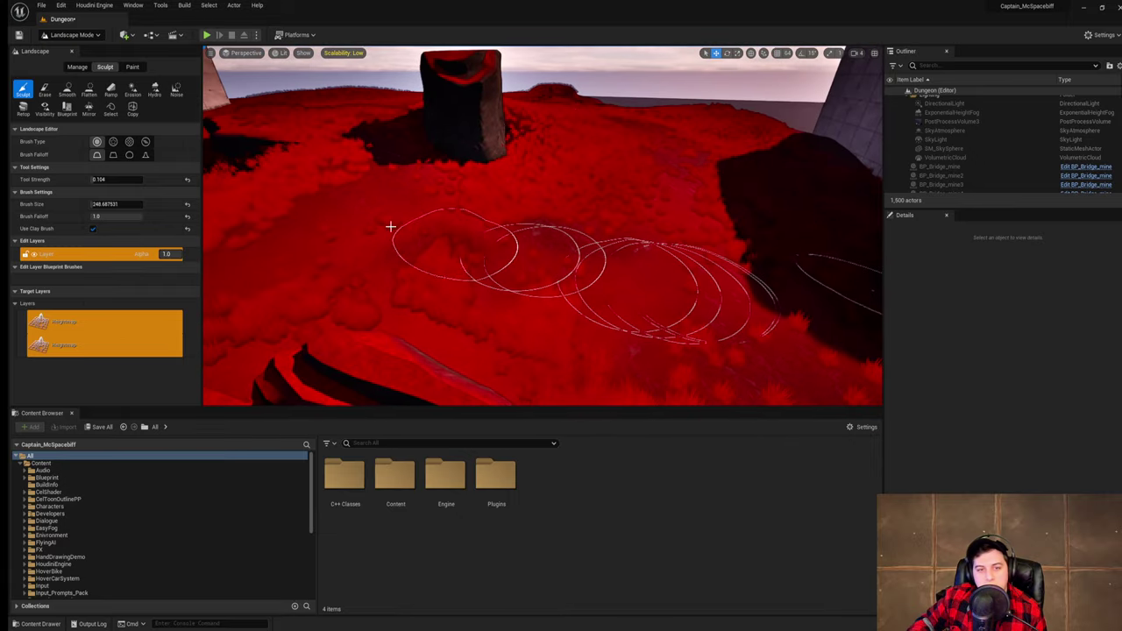
key("a")
right_click_drag(482, 236, 483, 237)
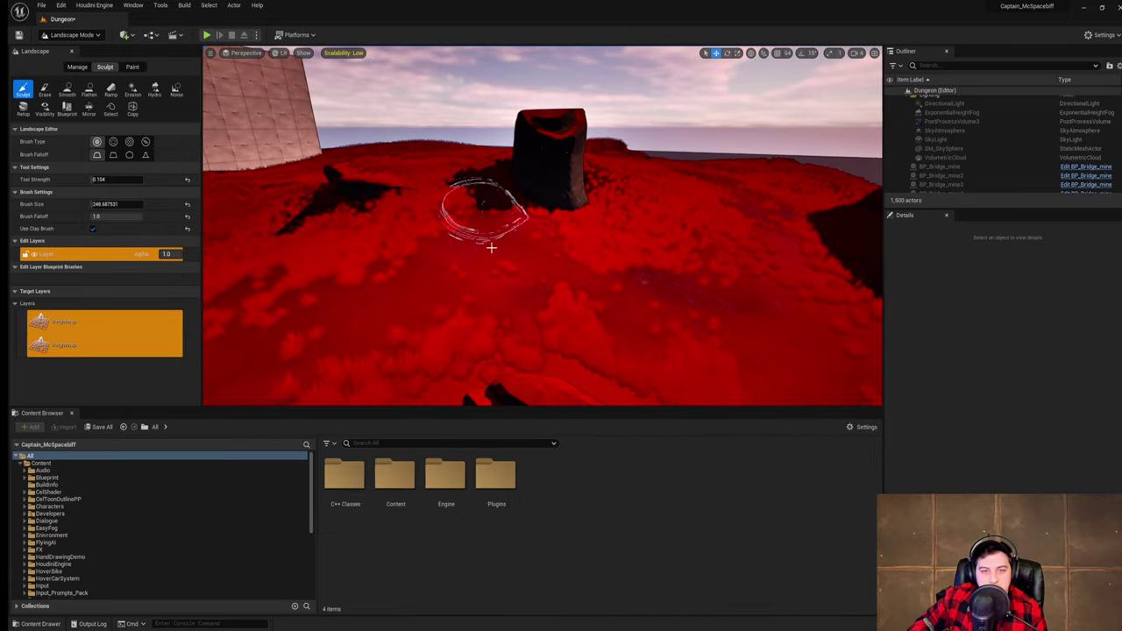
right_click_drag(452, 296, 452, 296)
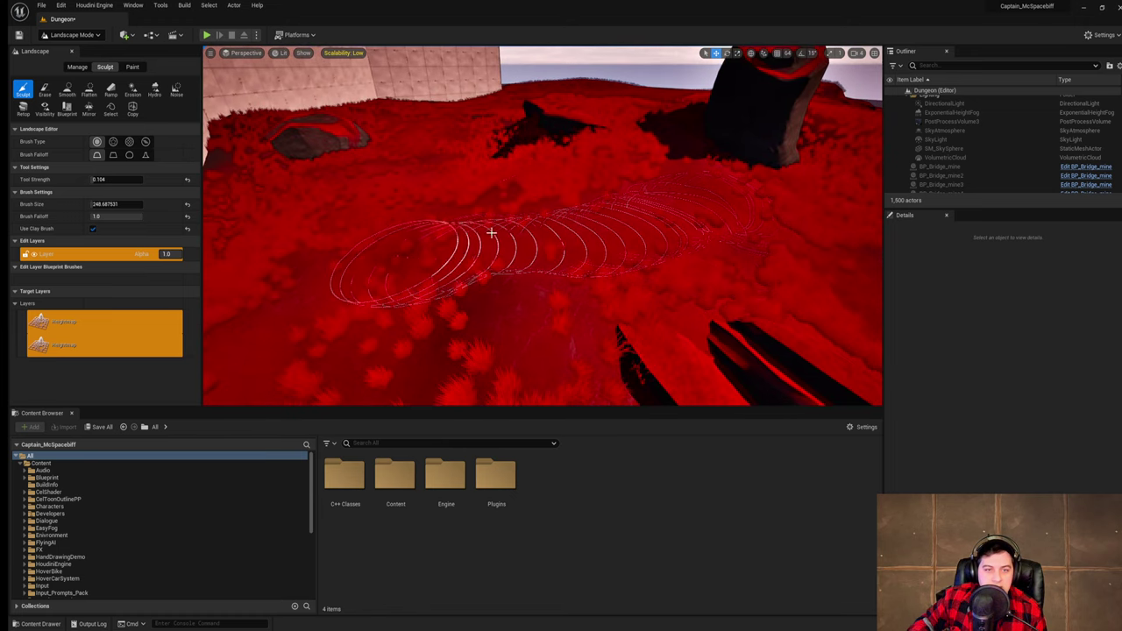
- Sculpt the ground from the half-buried slabs up to the low rock beside the sunlit wall
right_click_drag(518, 233, 518, 233)
key("a")
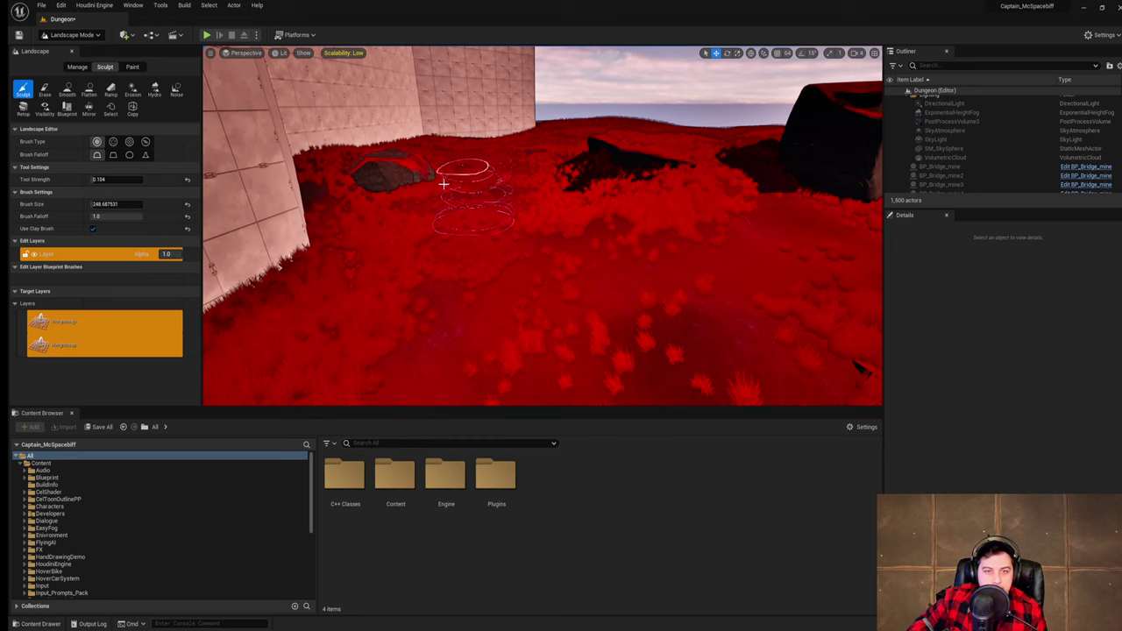
right_click_drag(418, 206, 418, 206)
key("w")
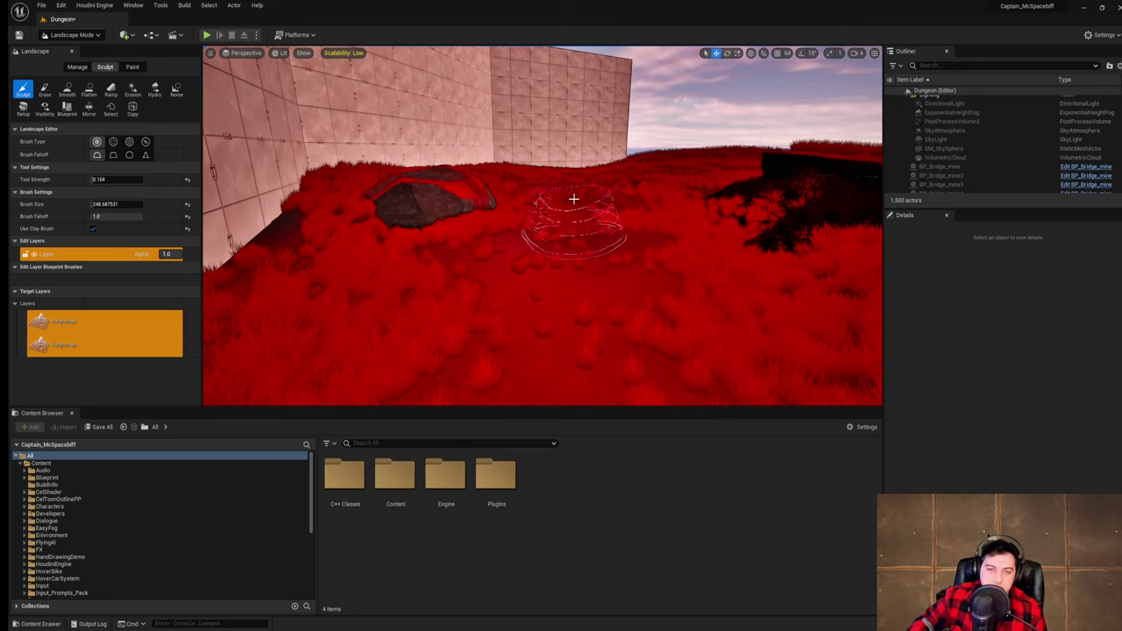
key("s")
right_click_drag(693, 246, 693, 247)
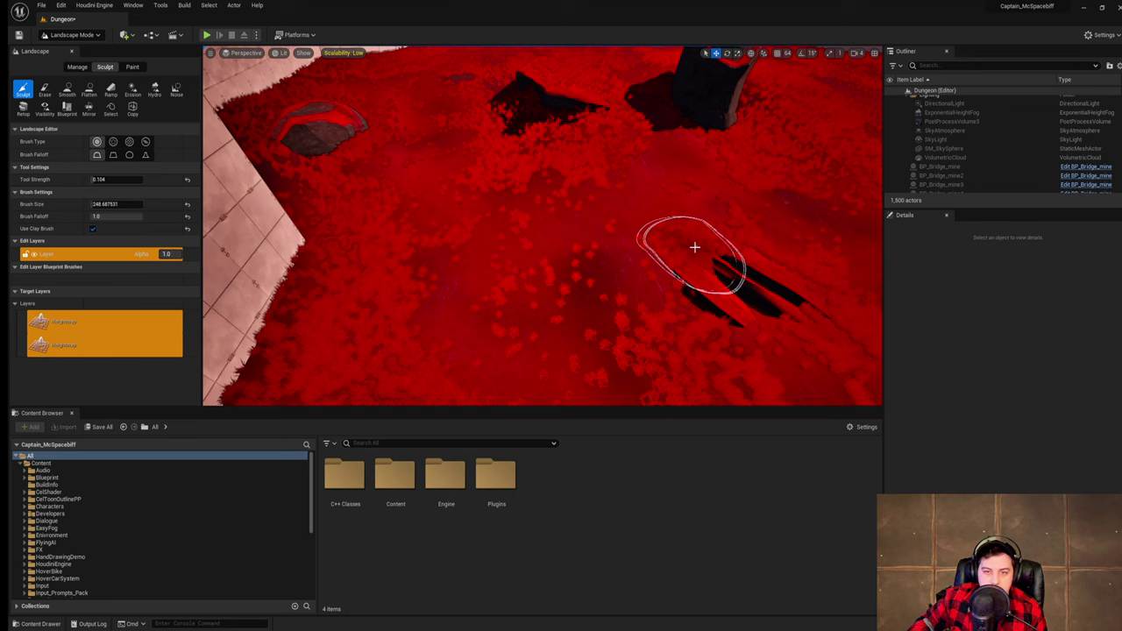
- Sculpt the grassy ground around the half-buried slabs on the side facing the entrance
key("w")
right_click_drag(579, 344, 578, 344)
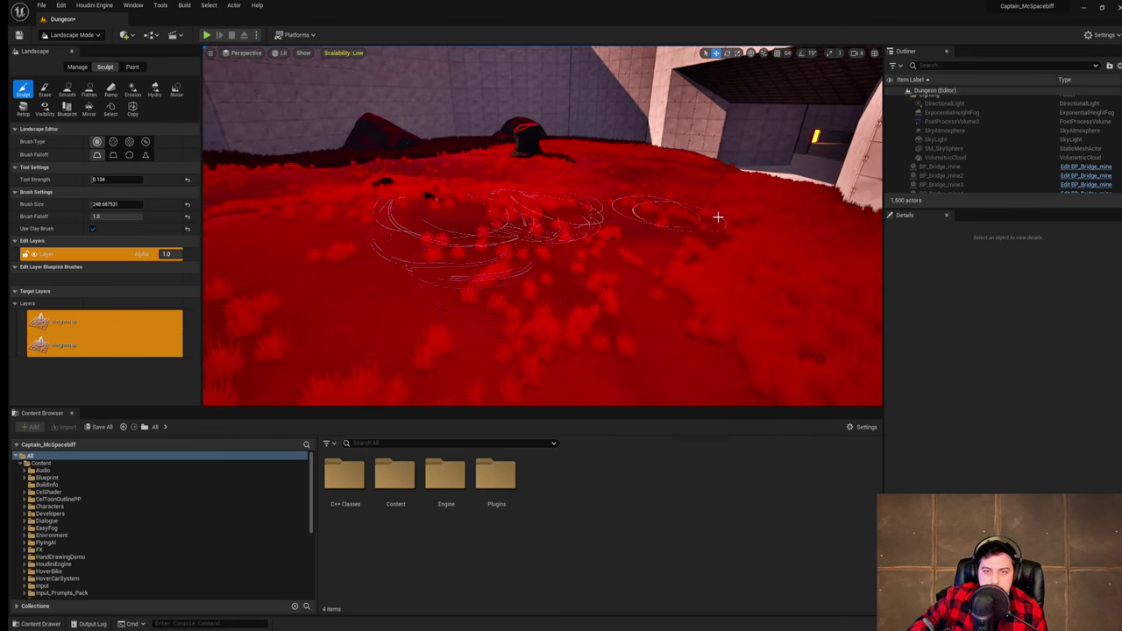
key("w")
right_click_drag(716, 216, 672, 215)
key("s")
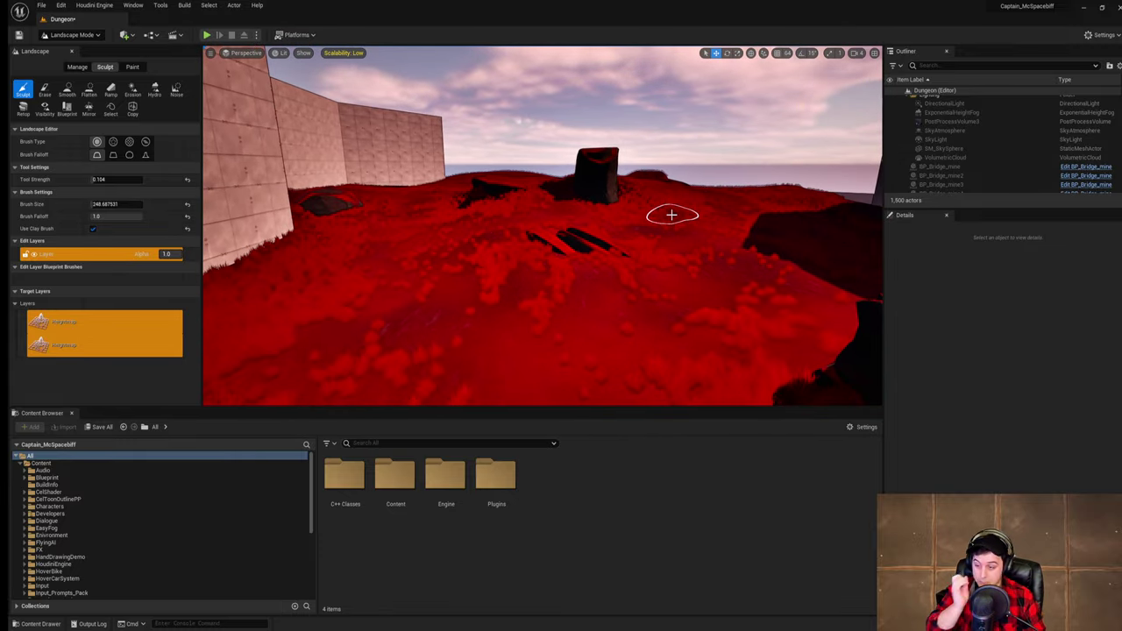
- Save the Dungeon level and view the arena from above
left_click(42, 7)
left_click(80, 88)
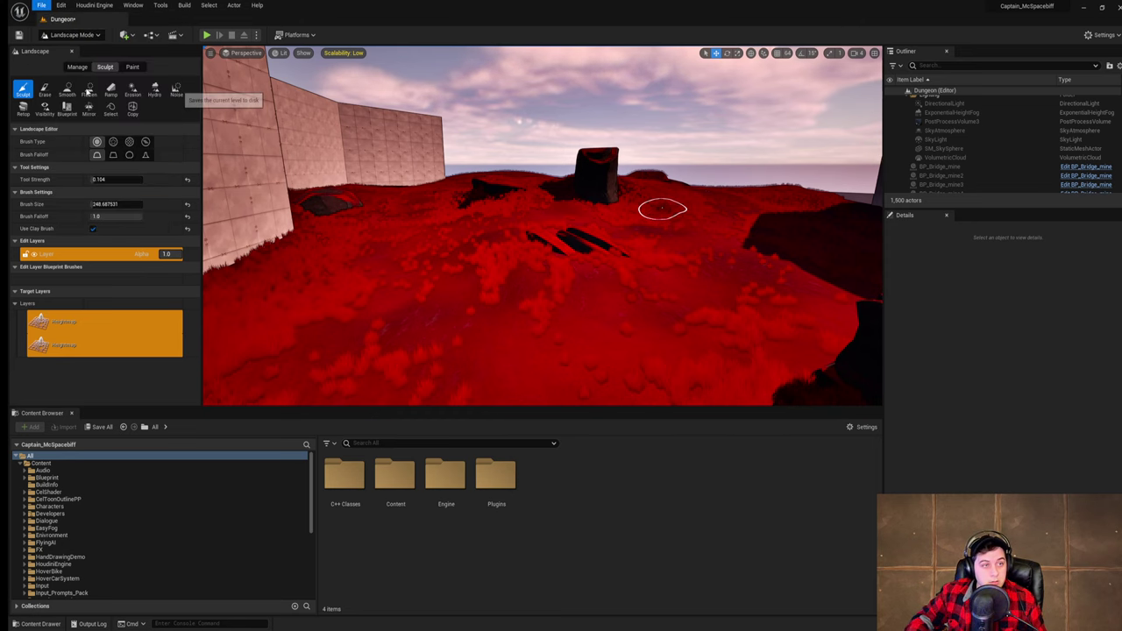
key("s")
right_click_drag(696, 188, 697, 189)
key("s")
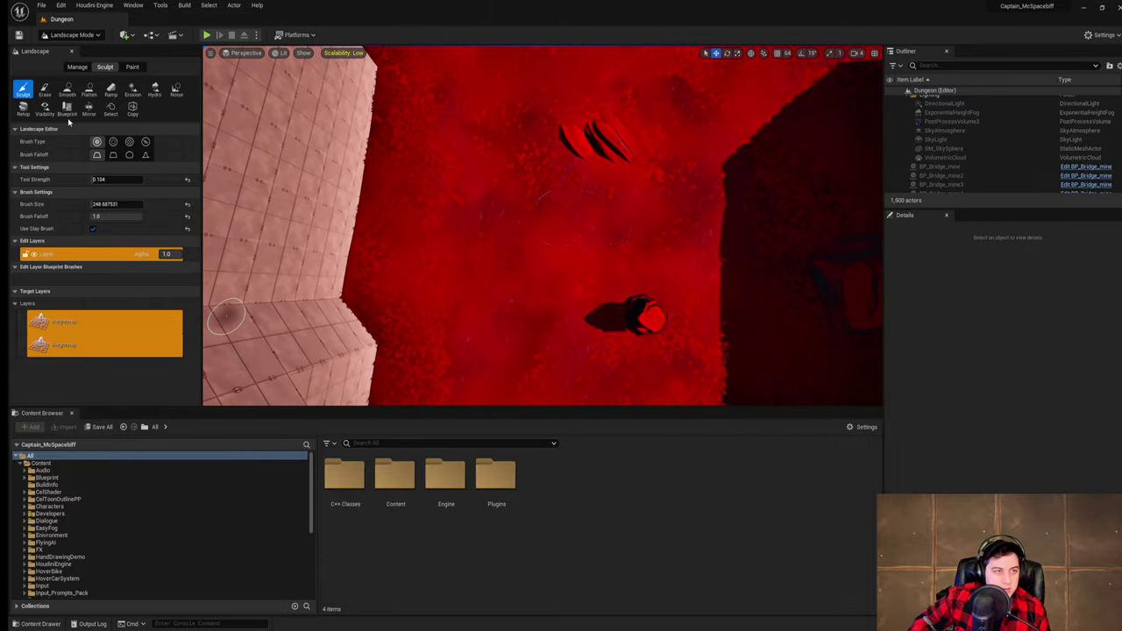
- Switch the landscape tools from sculpting to painting and make Sand_Black_LayerInfo the active target layer
left_click(99, 36)
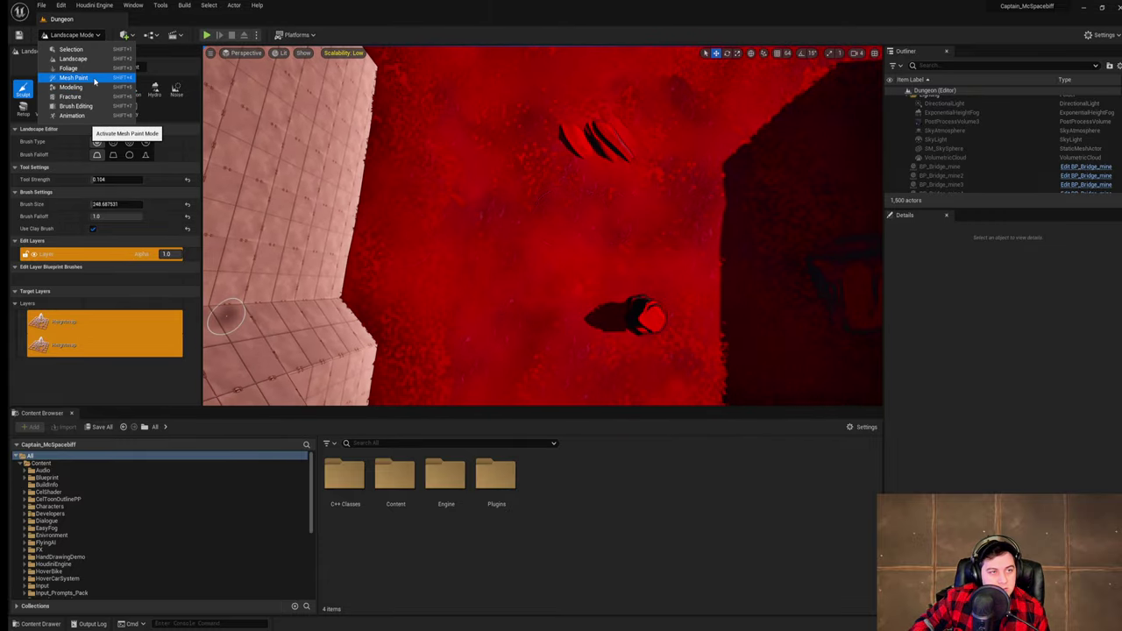
left_click(163, 64)
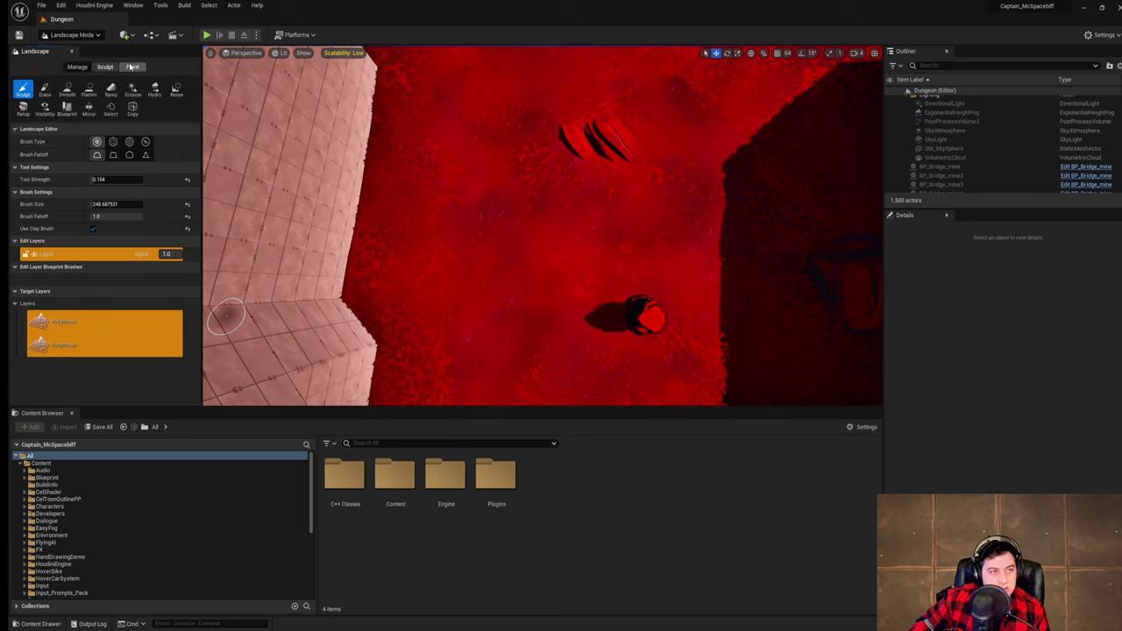
left_click(134, 67)
scroll(109, 289, "down", 15)
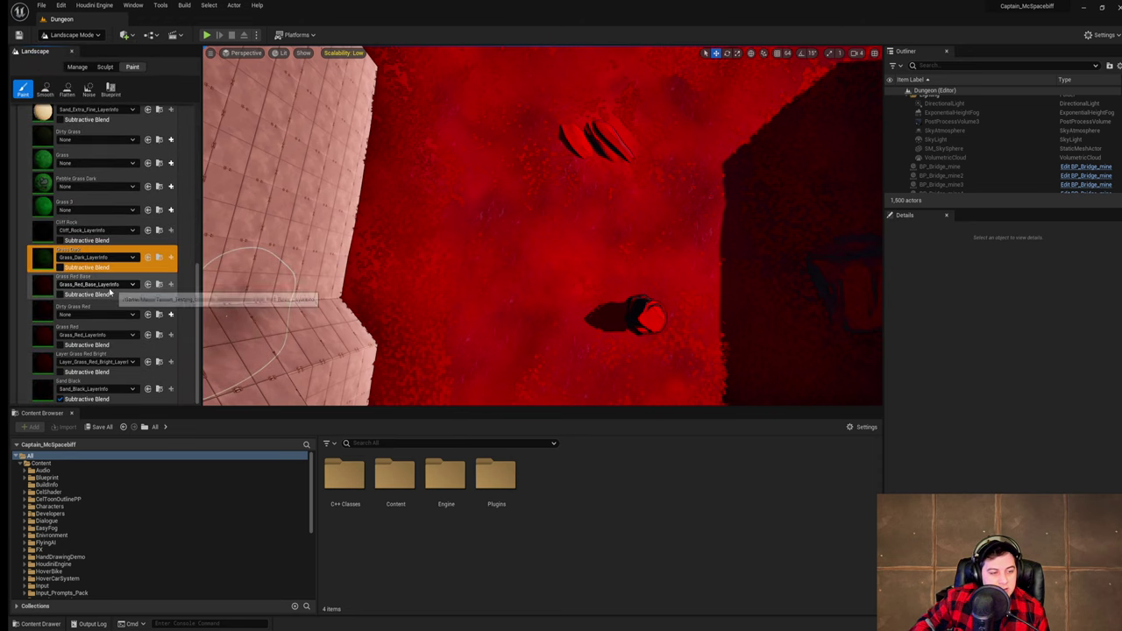
left_click(44, 391)
- Reduce the Brush Size, set Tool Strength to 0.08, and paint black sand over the grass beside the sunlit wall
right_click_drag(624, 220, 377, 217)
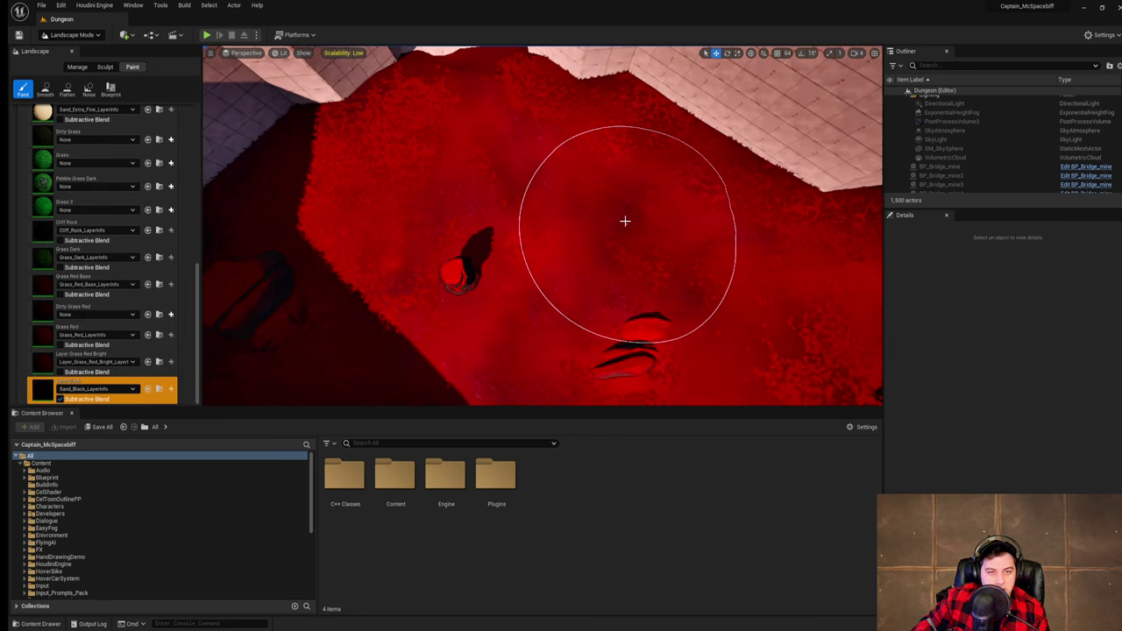
scroll(179, 187, "up", 2)
scroll(180, 186, "up", 6)
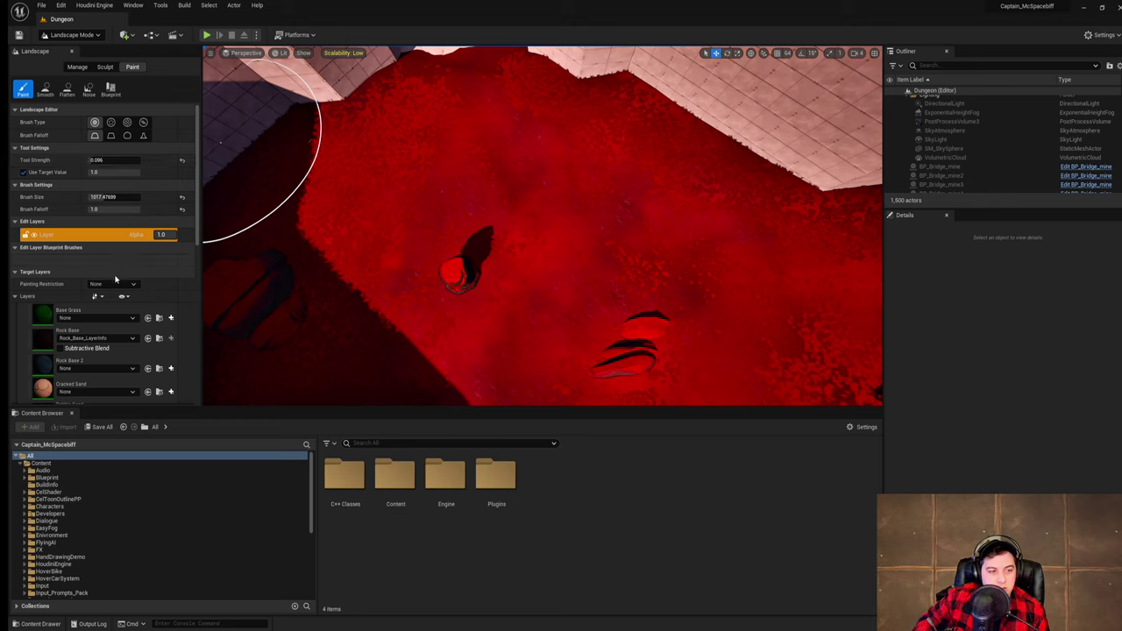
left_click_drag(115, 198, 112, 199)
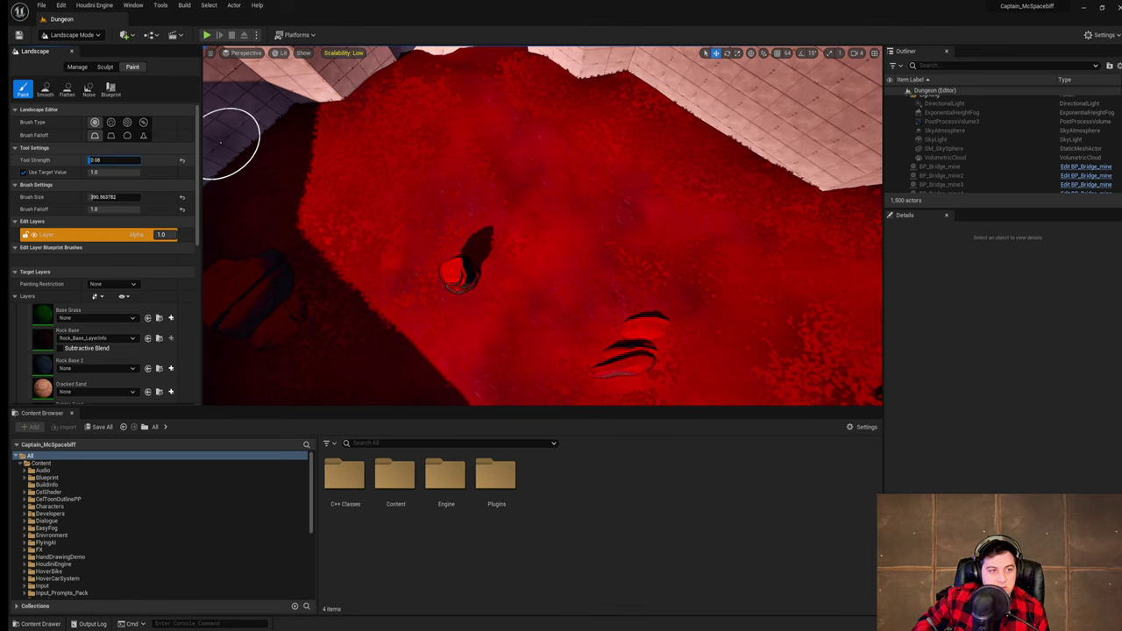
right_click_drag(607, 192, 513, 166)
left_click_drag(497, 166, 515, 192)
mouse_move(512, 196)
right_mouse_down()
mouse_move(578, 199)
mouse_move(481, 213)
mouse_move(525, 219)
mouse_move(499, 226)
mouse_move(617, 187)
right_mouse_up()
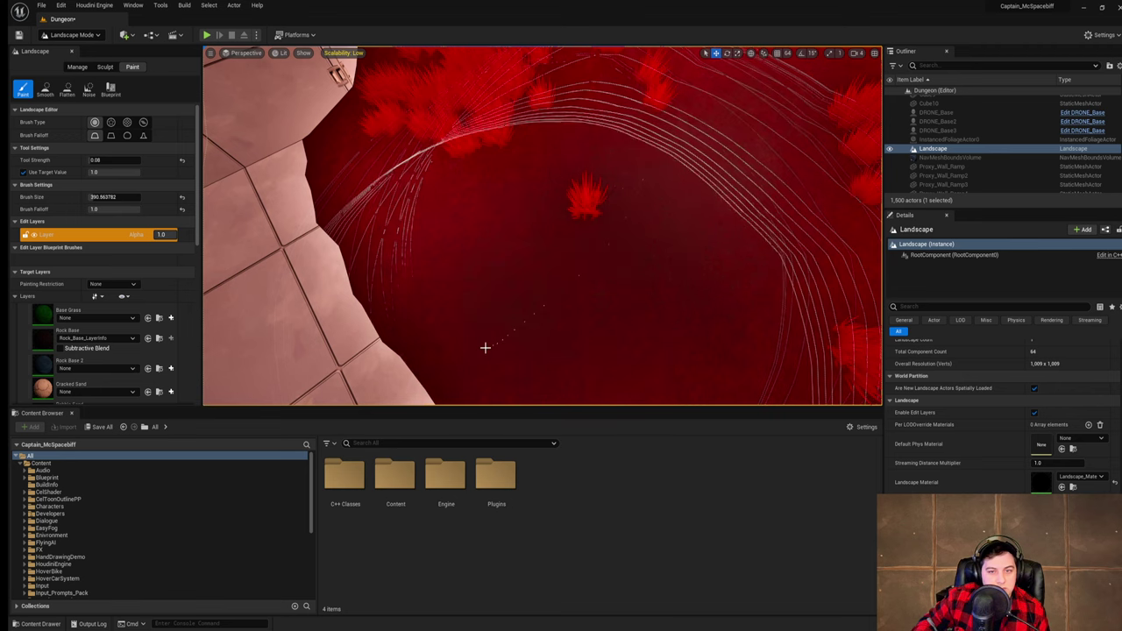
mouse_move(656, 223)
right_mouse_down()
mouse_move(570, 220)
mouse_move(659, 210)
right_mouse_up()
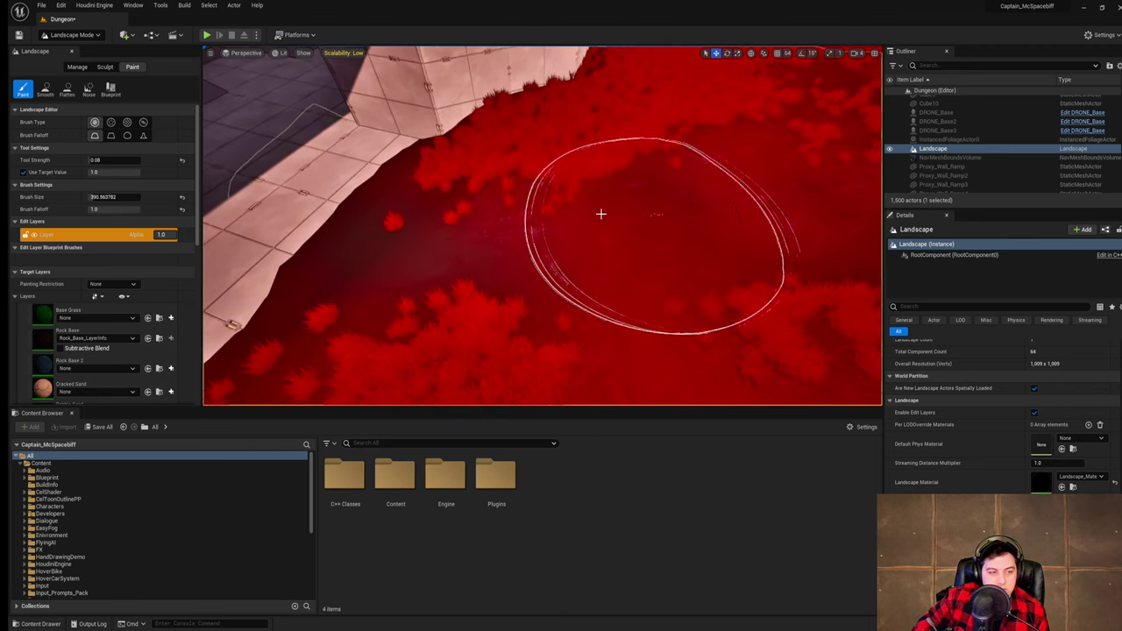
- Change the Brush Type to the noise-textured Pattern brush and paint broken sand patches from the sunlit wall toward the small boulder
left_click(127, 123)
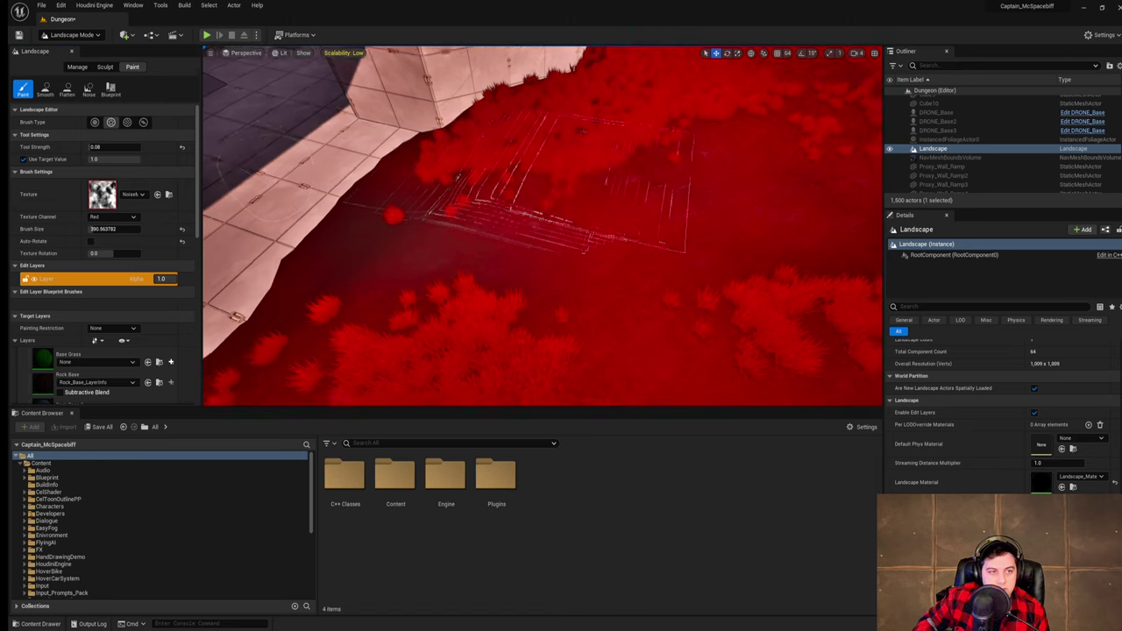
left_click(130, 123)
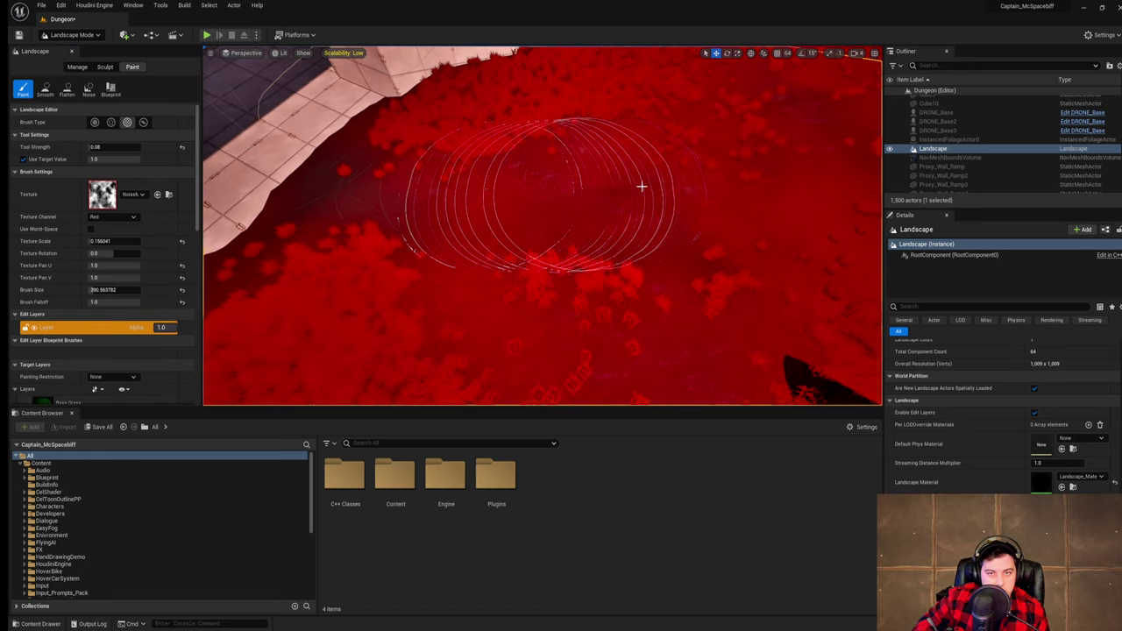
mouse_move(757, 223)
right_mouse_down()
mouse_move(793, 182)
mouse_move(846, 199)
right_mouse_up()
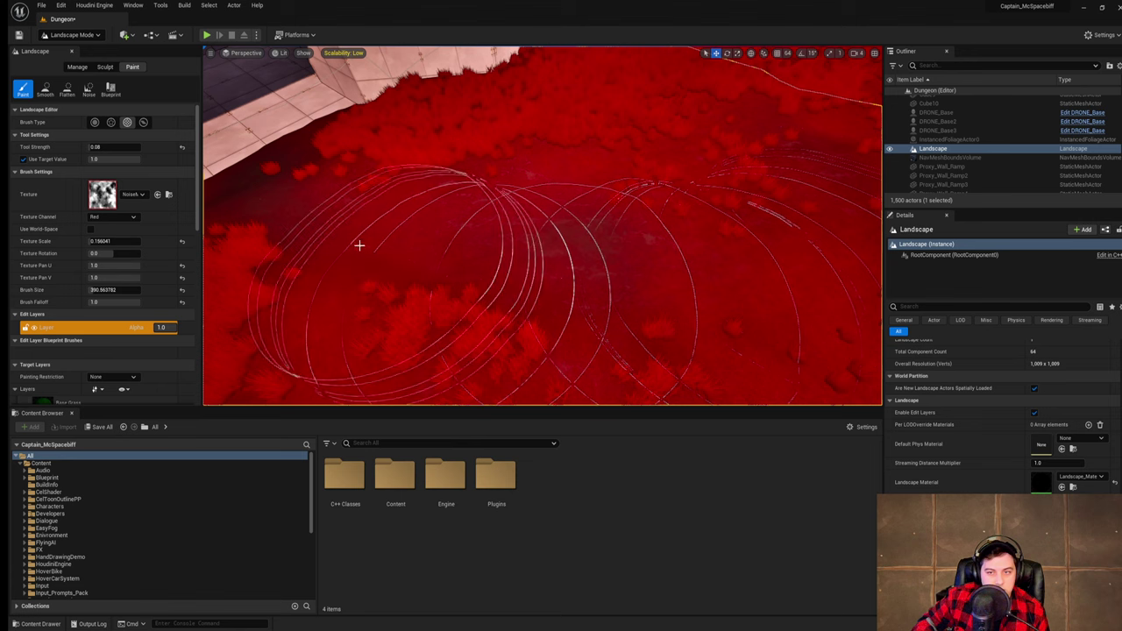
right_click_drag(473, 230, 644, 208)
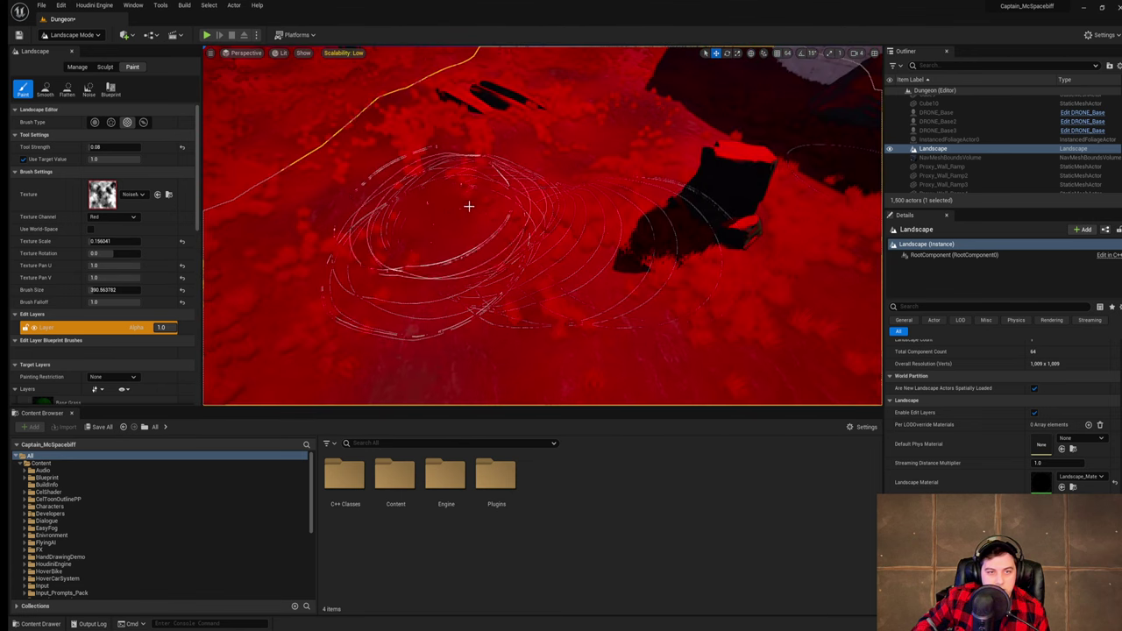
- Reduce Brush Size to about 249 and Texture Scale to about 0.008, and paint black sand around the half-buried slabs
right_click_drag(468, 206, 398, 180)
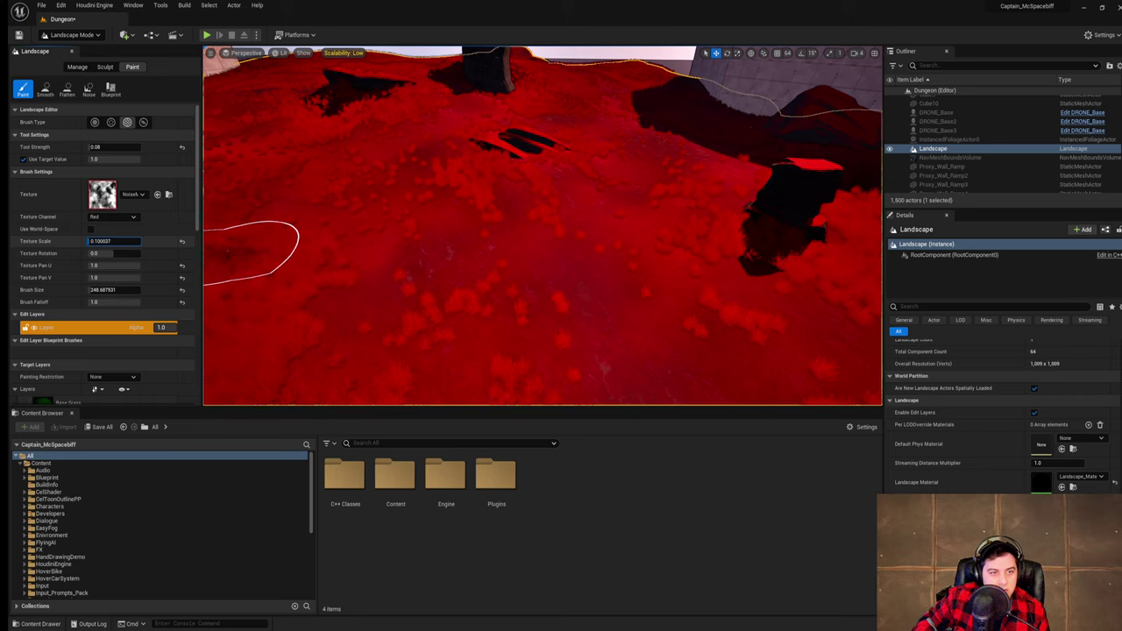
mouse_move(718, 280)
right_mouse_down()
mouse_move(648, 341)
mouse_move(714, 278)
right_mouse_up()
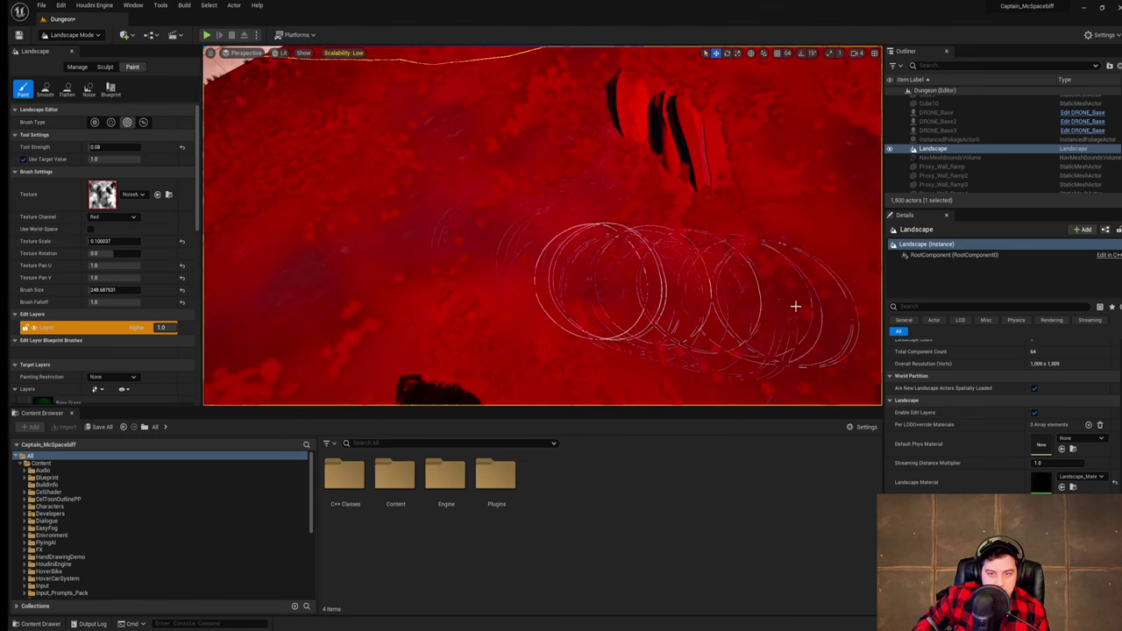
right_click_drag(797, 308, 846, 303)
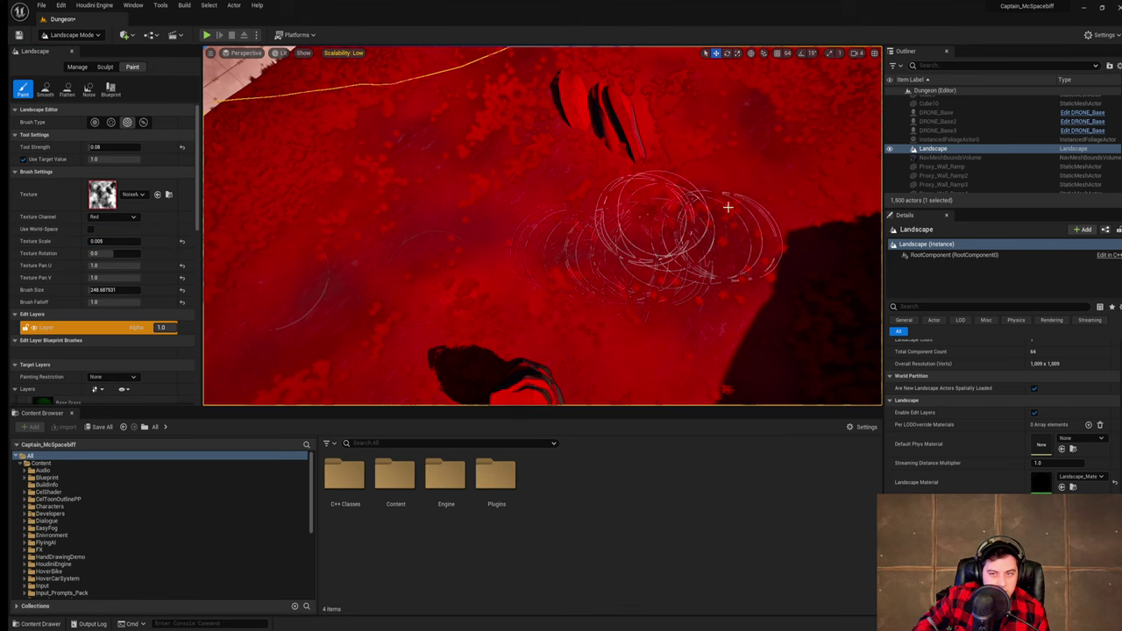
mouse_move(727, 207)
right_mouse_down()
mouse_move(784, 166)
mouse_move(815, 161)
right_mouse_up()
right_click_drag(636, 371, 753, 355)
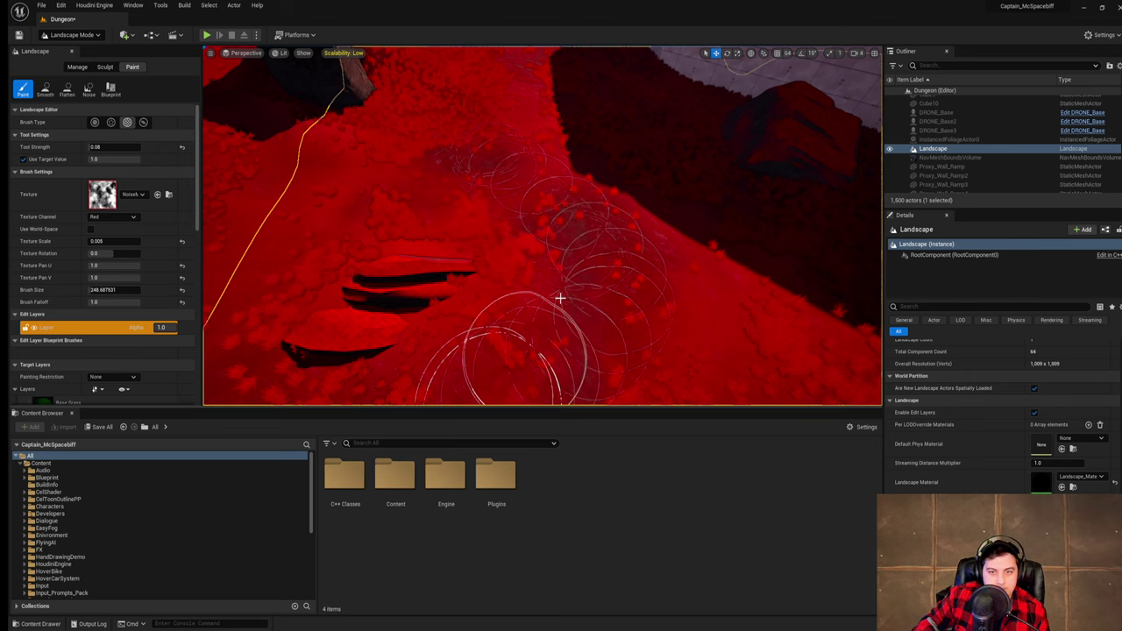
- Paint black sand into the grass between the small boulder, the half-buried slabs and the sunlit wall
right_click_drag(512, 371, 467, 413)
right_click_drag(524, 265, 683, 261)
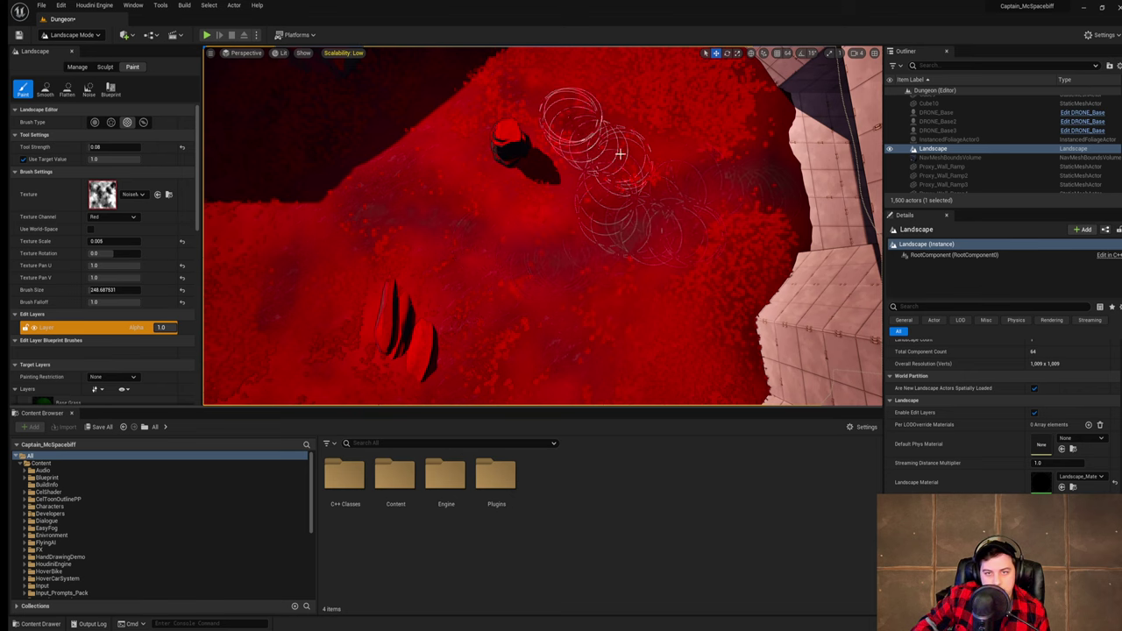
mouse_move(771, 217)
right_mouse_down()
mouse_move(841, 206)
mouse_move(850, 123)
right_mouse_up()
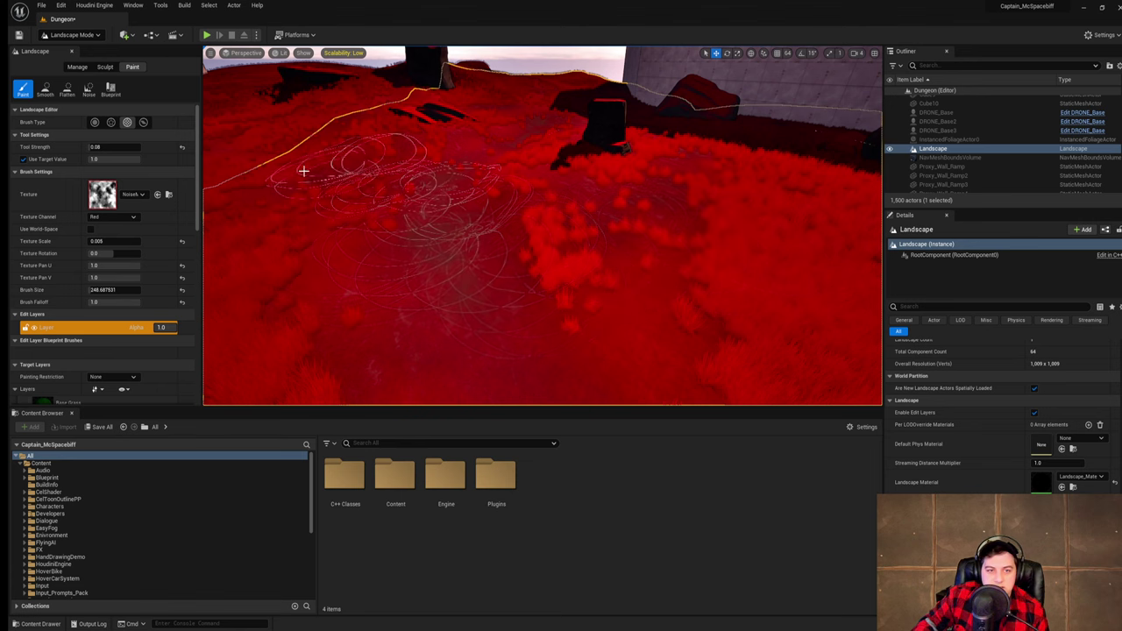
right_click_drag(504, 355, 545, 323)
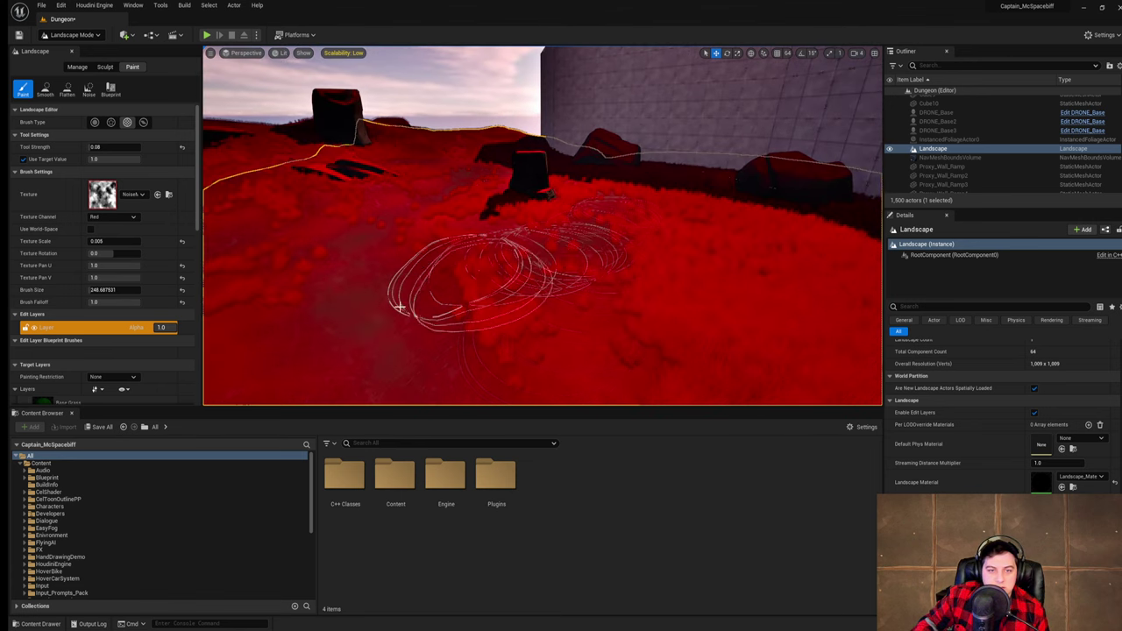
right_click_drag(491, 288, 390, 252)
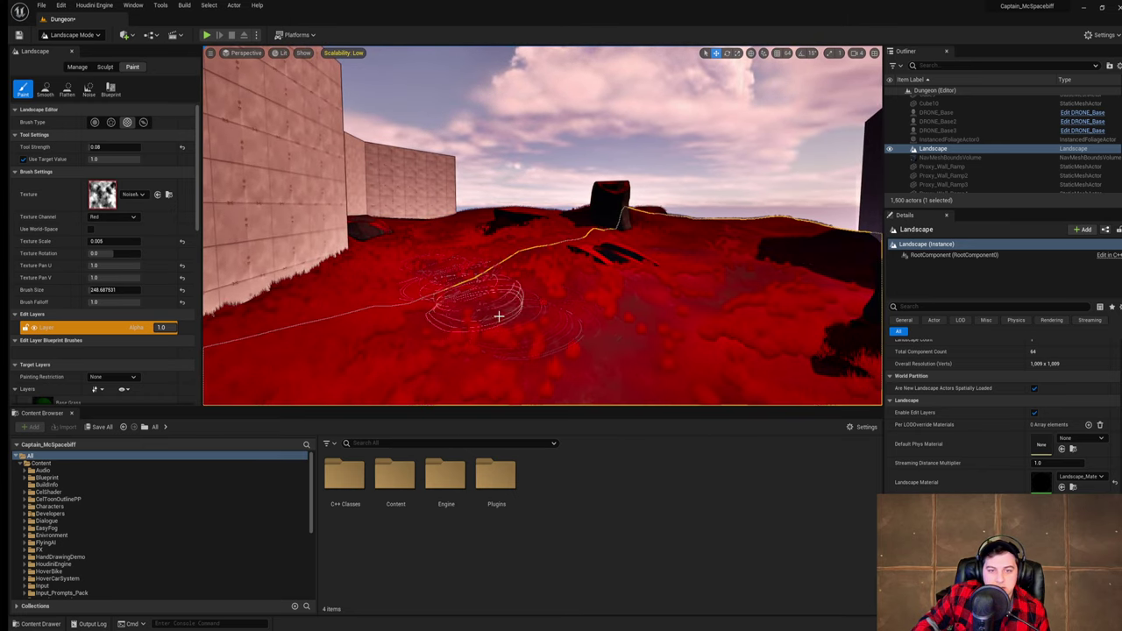
- Raise the Tool Strength and paint a black sand trail along the sunlit wall to the low rock in its corner
mouse_move(579, 365)
right_mouse_down()
mouse_move(646, 364)
mouse_move(620, 404)
right_mouse_up()
mouse_move(526, 257)
right_mouse_down()
mouse_move(487, 224)
mouse_move(460, 250)
mouse_move(456, 338)
mouse_move(421, 329)
mouse_move(440, 329)
right_mouse_up()
key("s")
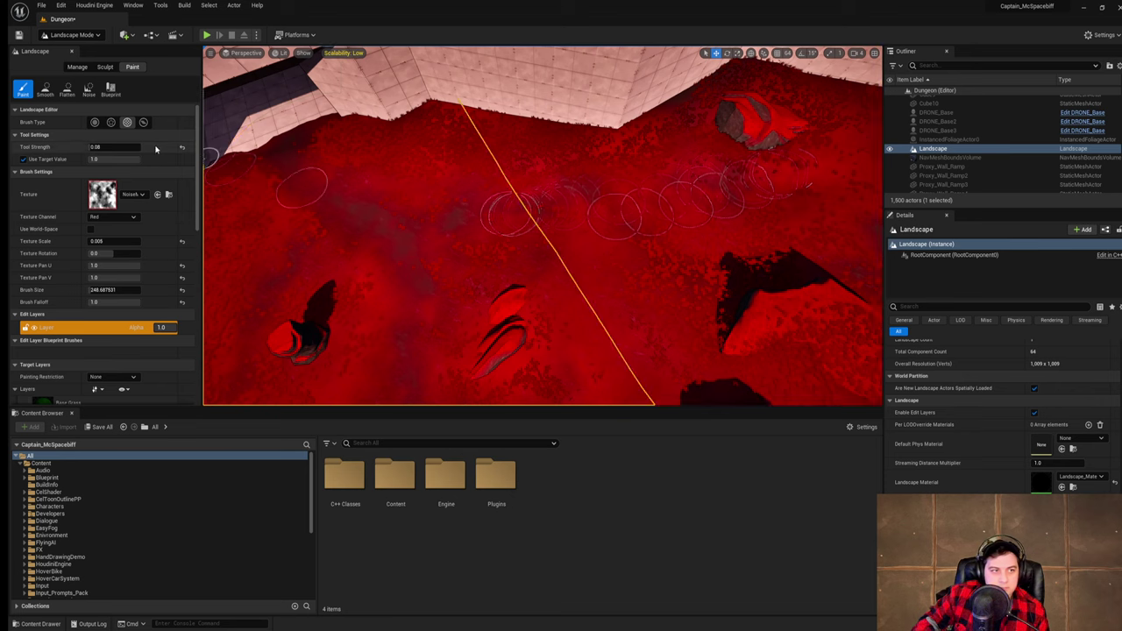
left_click_drag(93, 147, 101, 147)
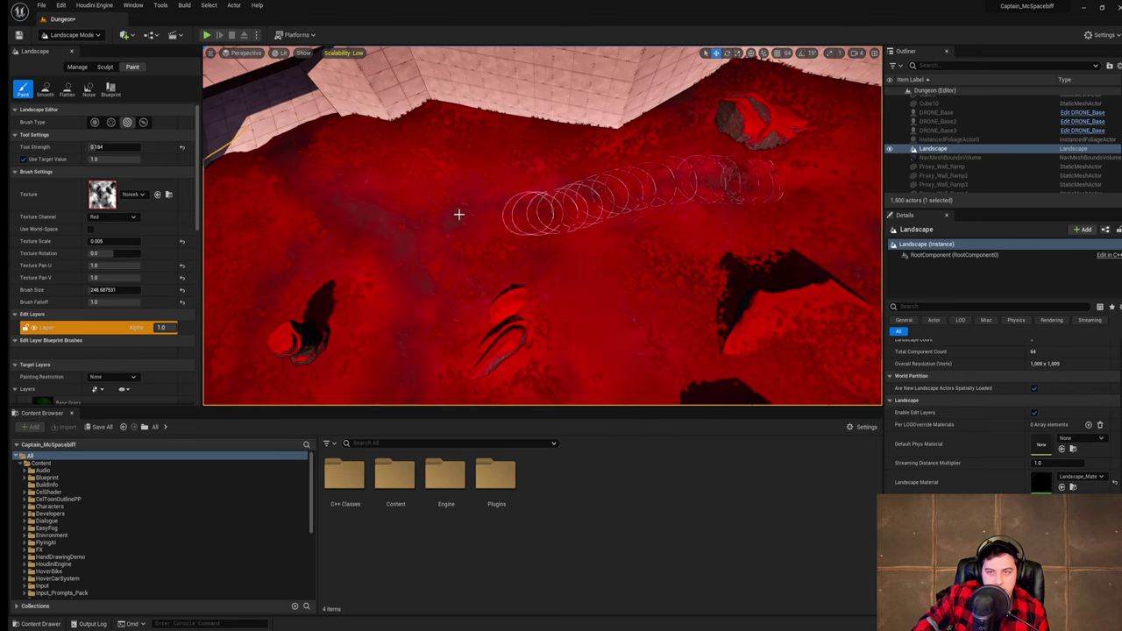
scroll(87, 350, "down", 6)
scroll(88, 357, "down", 5)
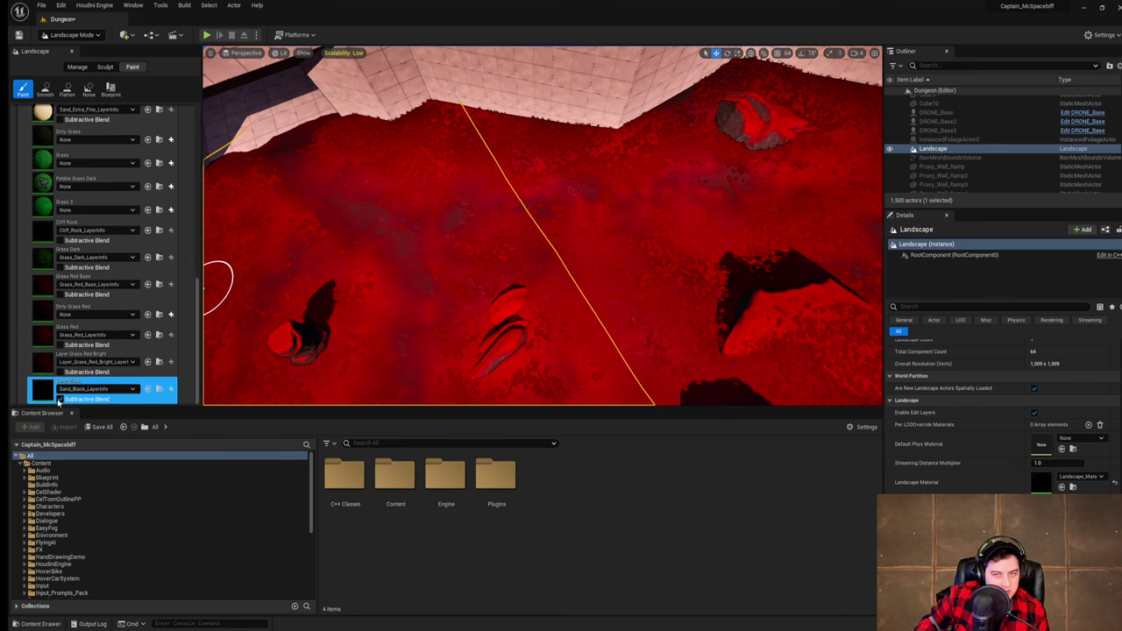
right_click_drag(530, 234, 649, 233)
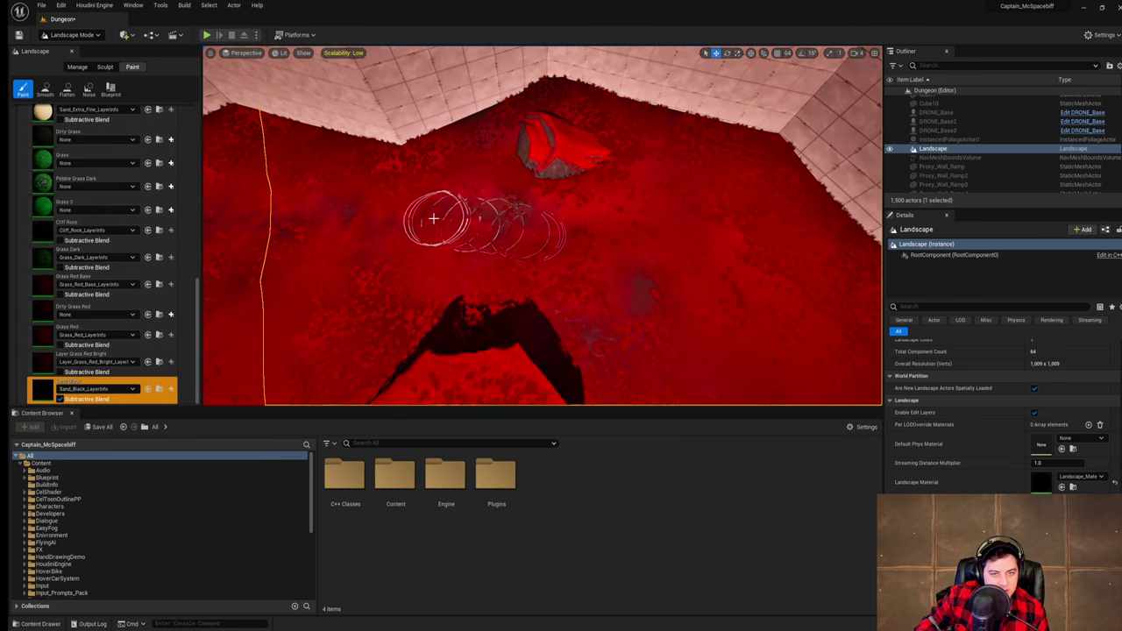
- Return to the circular brush, set Tool Strength to 0.12, and paint black sand past the low rock beside the sunlit wall
scroll(108, 201, "up", 11)
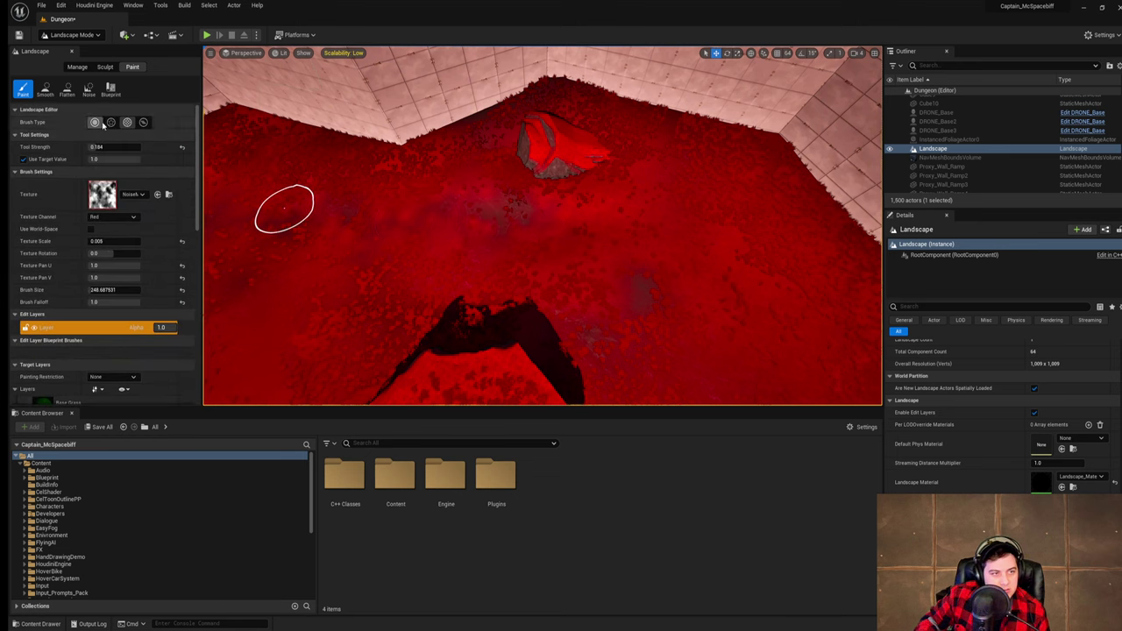
left_click(100, 124)
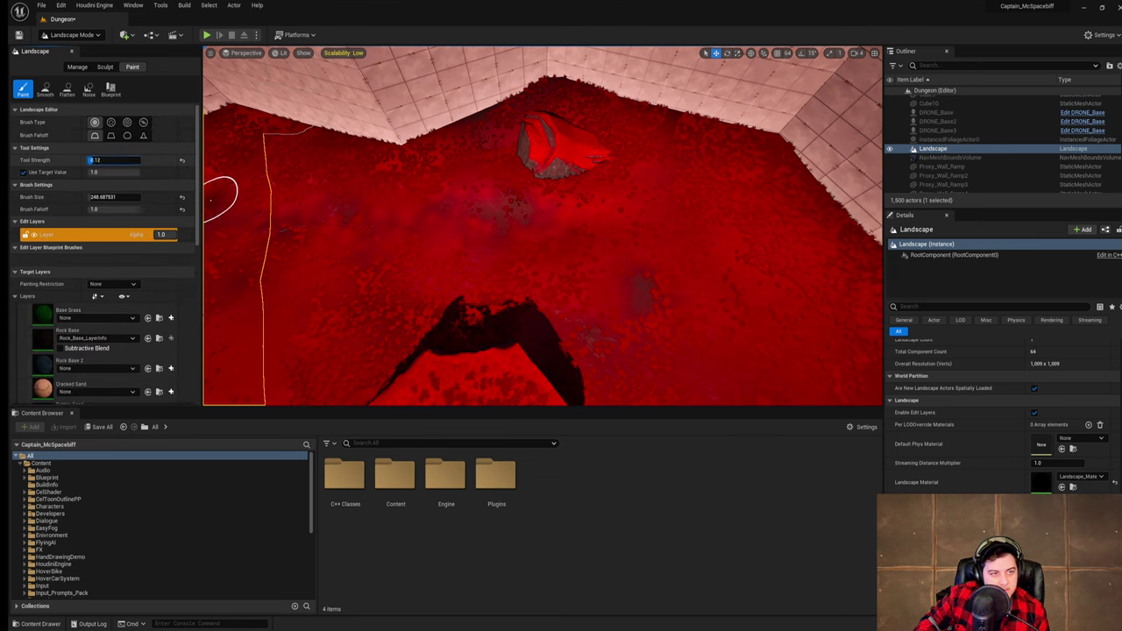
mouse_move(474, 220)
left_mouse_down()
mouse_move(294, 226)
mouse_move(530, 202)
mouse_move(145, 203)
left_mouse_up()
right_click_drag(490, 219, 606, 204)
left_click_drag(505, 191, 533, 368)
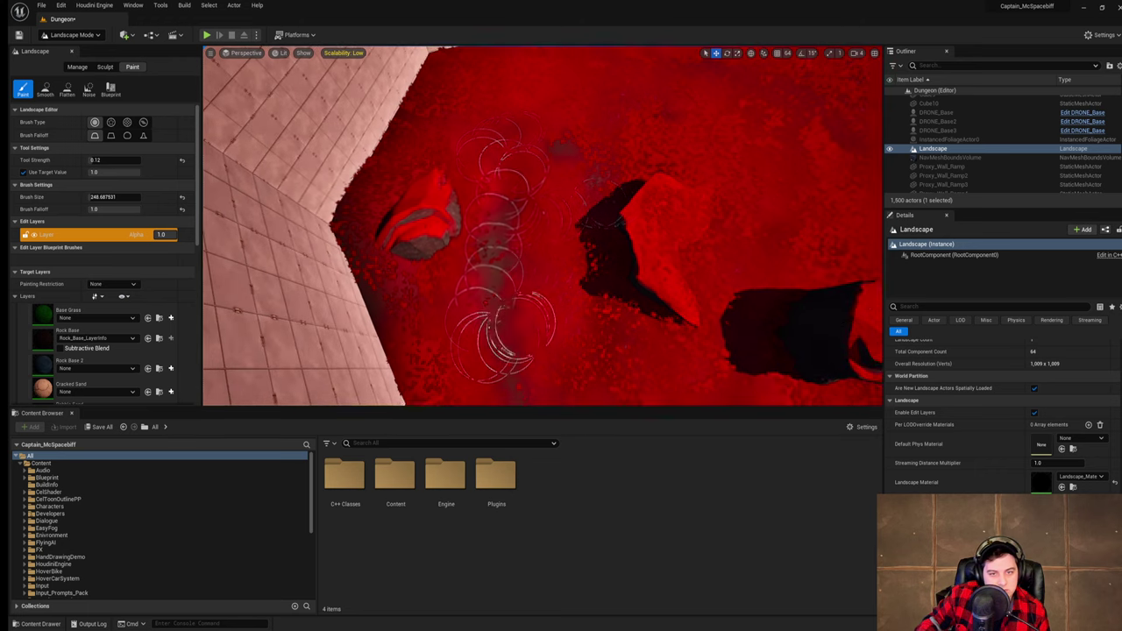
- Extend the black sand painting across the ground around the large jagged rock
right_click_drag(534, 368, 631, 350)
left_click_drag(535, 318, 615, 261)
left_click_drag(709, 282, 726, 293)
right_click_drag(726, 292, 832, 302)
mouse_move(561, 226)
left_mouse_down()
mouse_move(680, 170)
mouse_move(548, 263)
left_mouse_up()
mouse_move(547, 263)
right_mouse_down()
mouse_move(403, 285)
mouse_move(263, 280)
mouse_move(236, 250)
right_mouse_up()
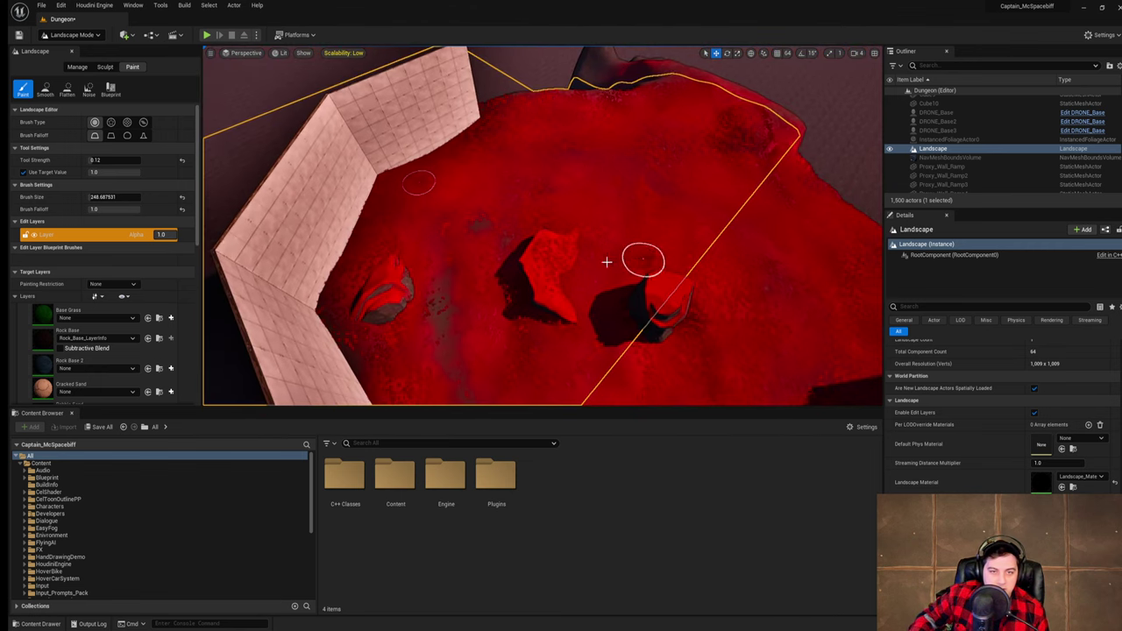
- Paint black sand patches over the open ground on the far side of the jagged rock and tall boulder
left_click_drag(606, 260, 551, 180)
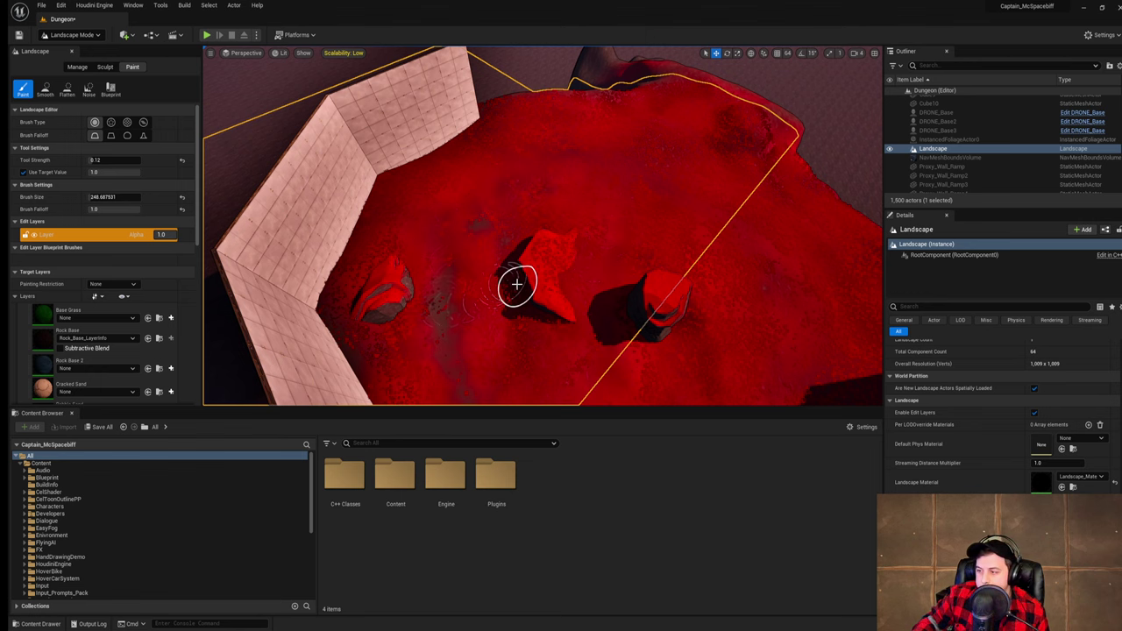
right_click_drag(517, 284, 413, 218)
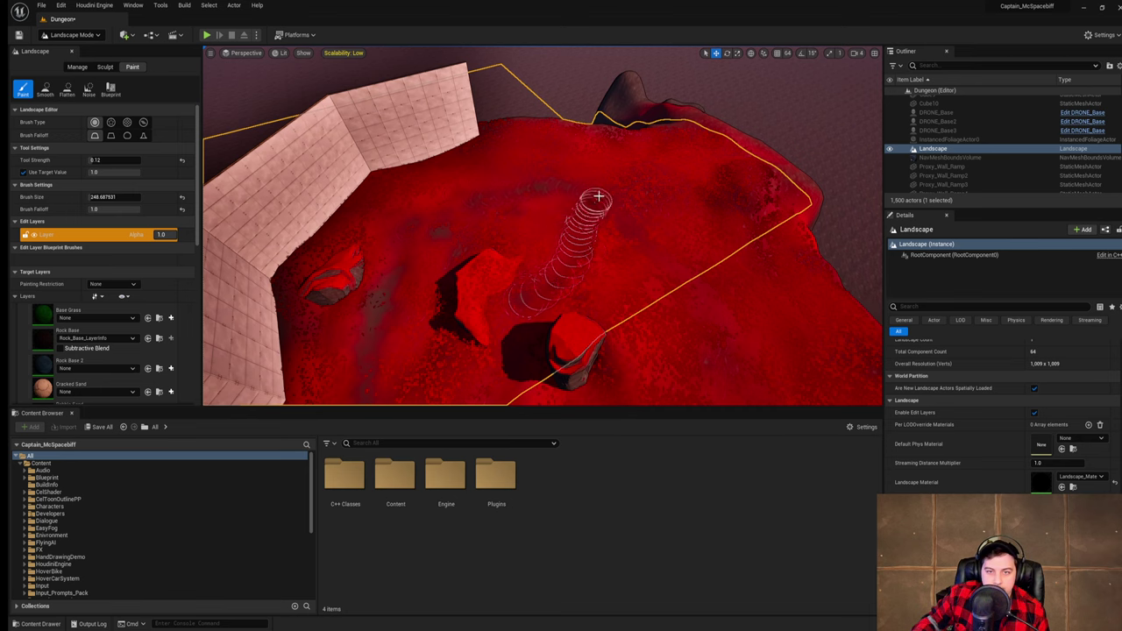
right_click_drag(617, 263, 588, 286)
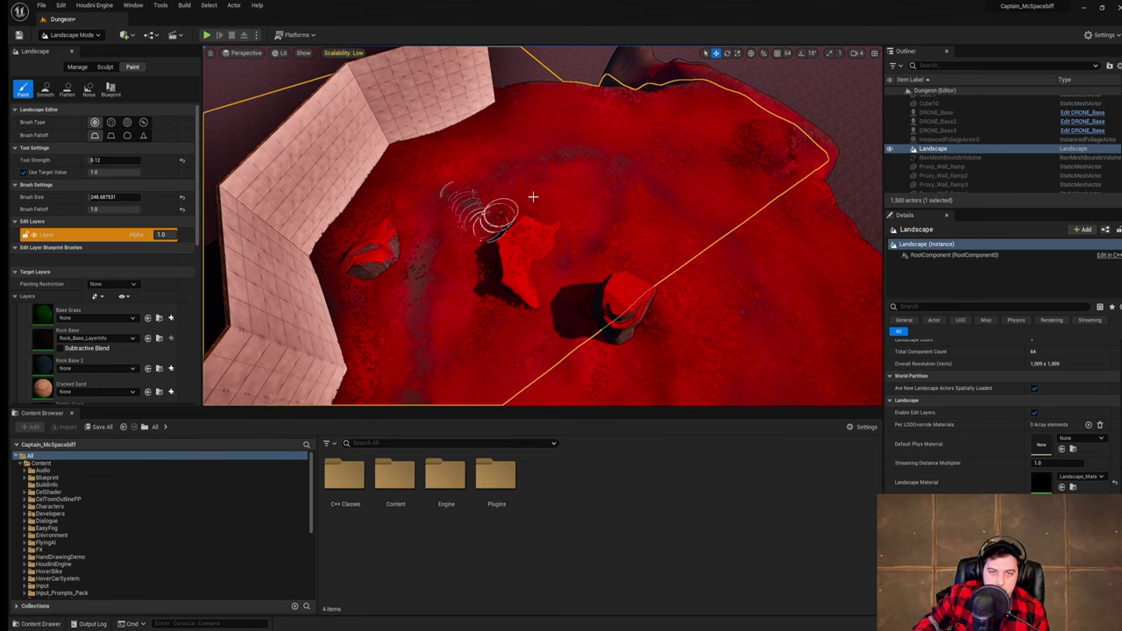
right_click_drag(532, 196, 572, 205)
- Paint black sand from the jagged rock past the half-buried slabs and along the edge of the shaded wall's shadow
right_click_drag(521, 382, 559, 408)
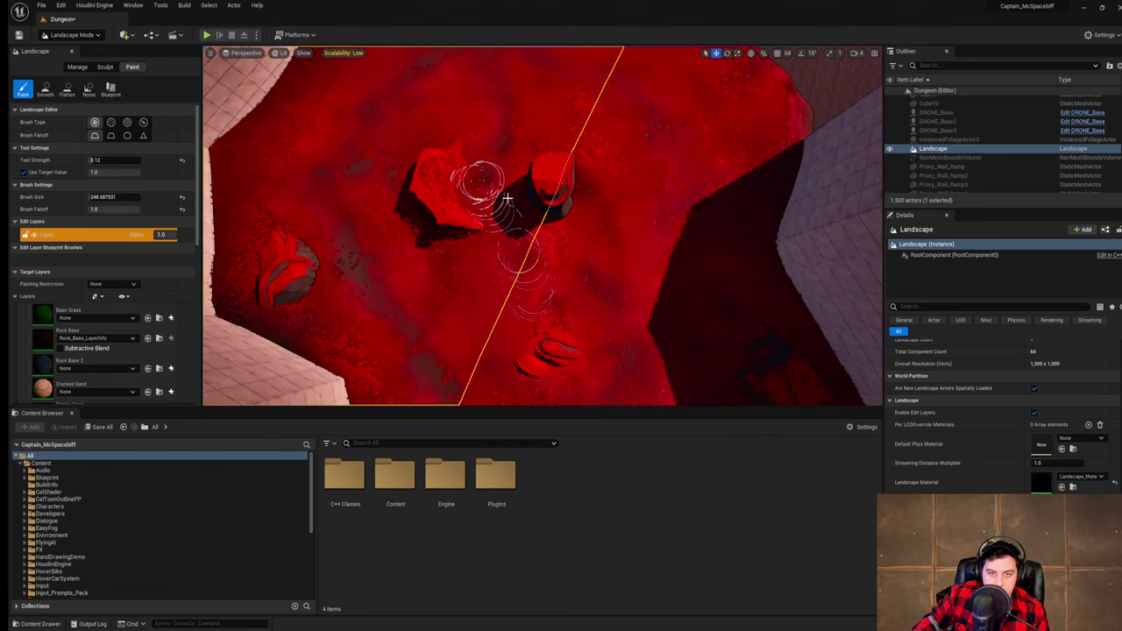
right_click_drag(531, 352, 571, 378)
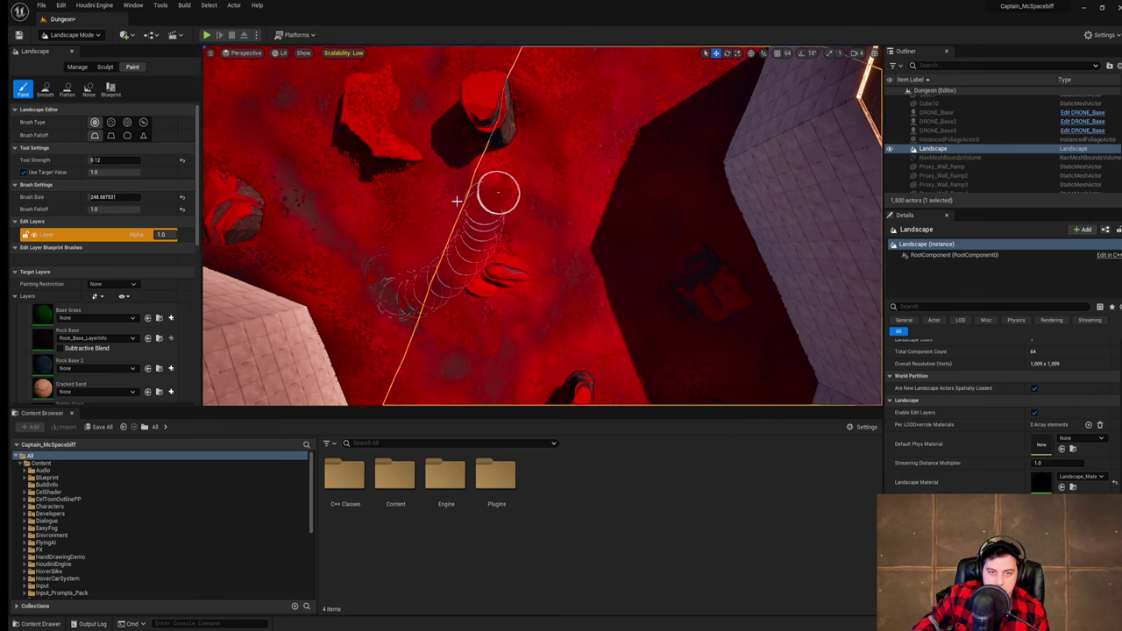
right_click_drag(585, 320, 692, 304)
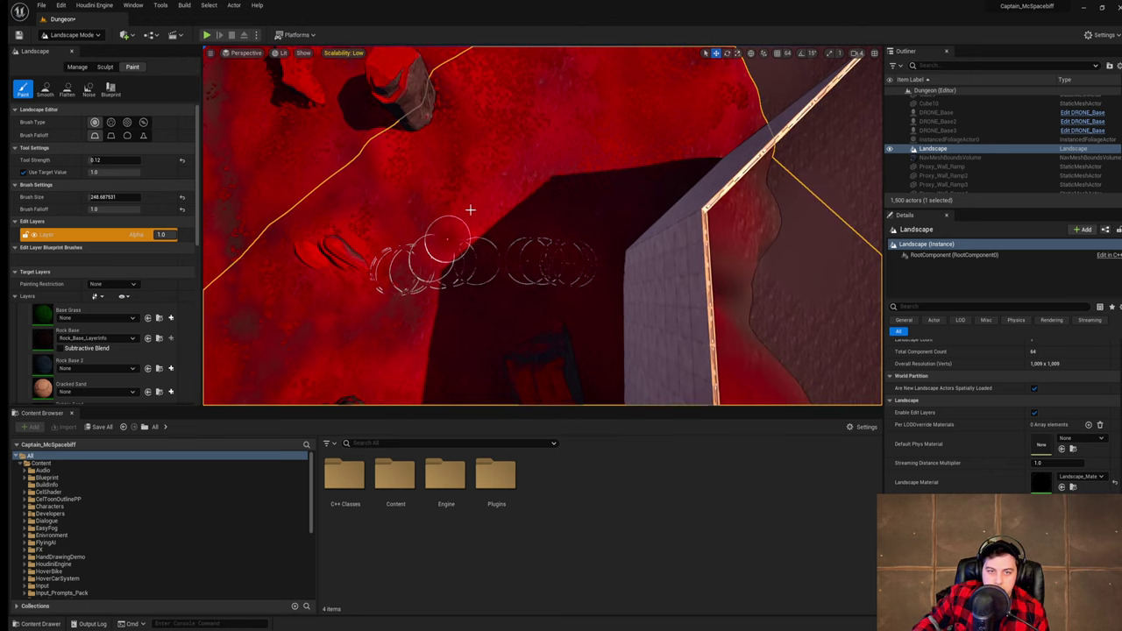
right_click_drag(512, 256, 401, 257)
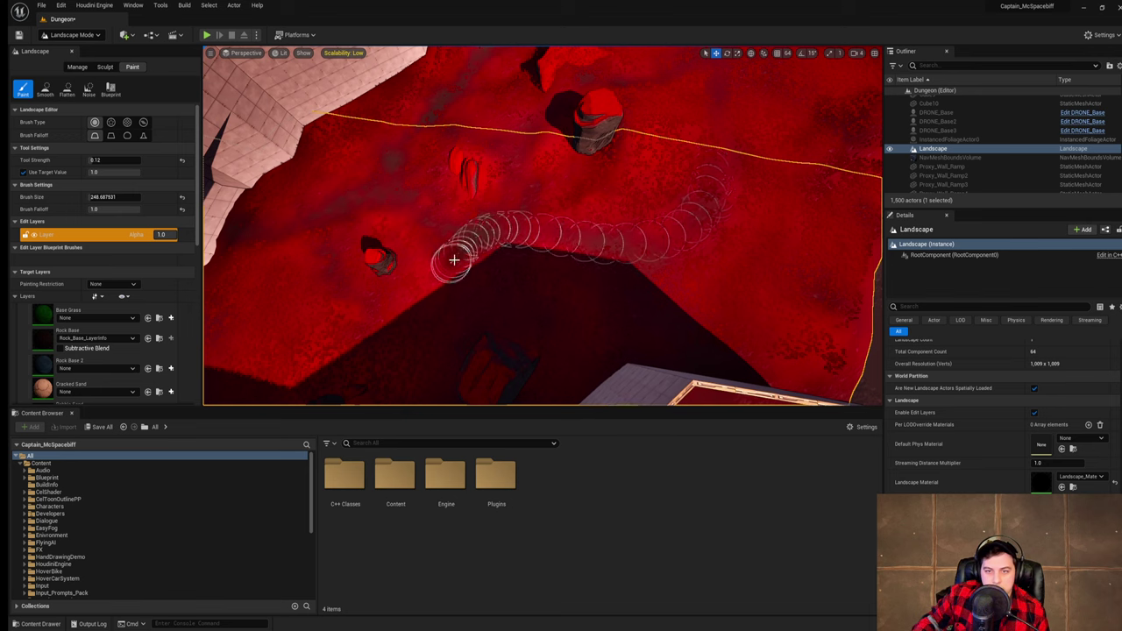
- Paint black sand along the edge of the shaded wall's shadow and on the open ground before the half-buried slabs
right_click_drag(471, 251, 415, 281)
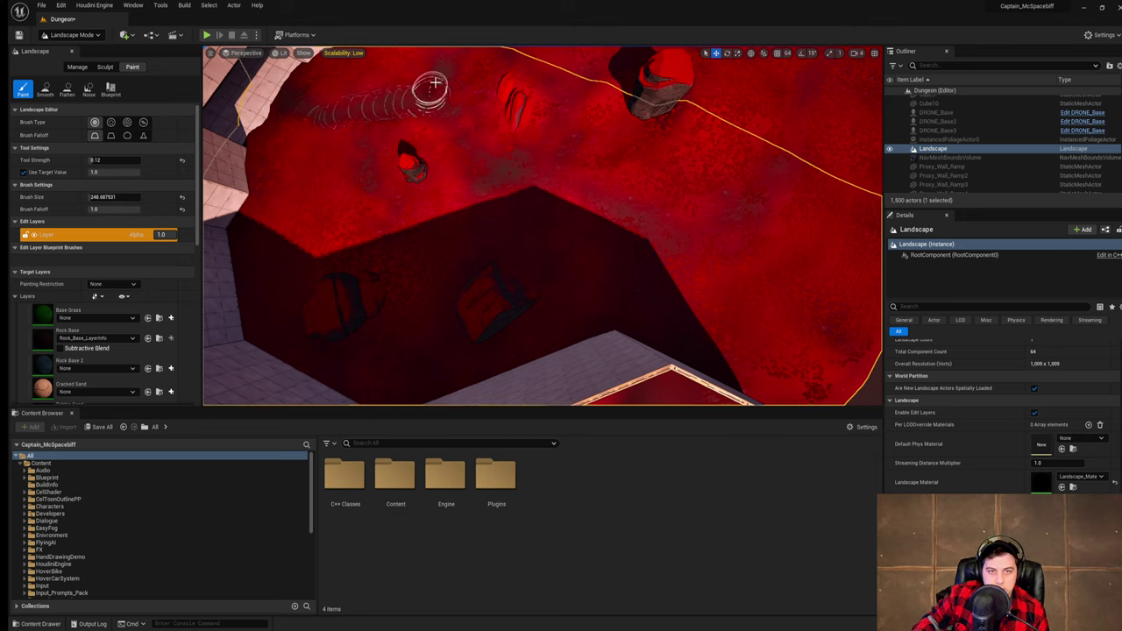
mouse_move(518, 169)
right_mouse_down()
mouse_move(551, 123)
mouse_move(526, 124)
right_mouse_up()
mouse_move(672, 197)
right_mouse_down()
mouse_move(671, 162)
mouse_move(664, 226)
right_mouse_up()
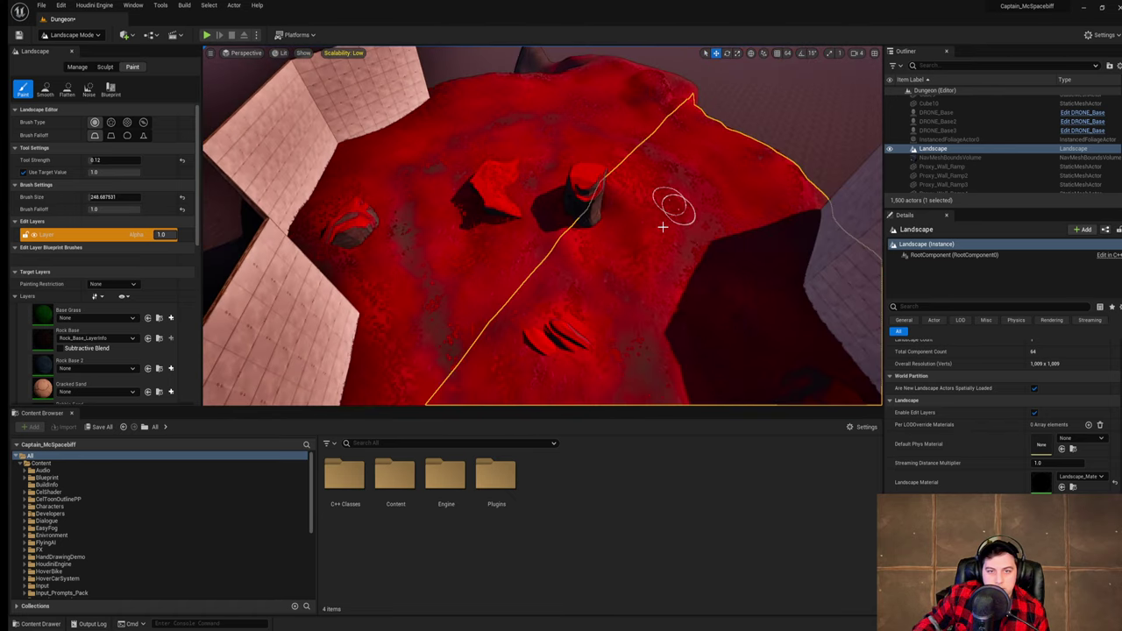
right_click_drag(478, 298, 465, 326)
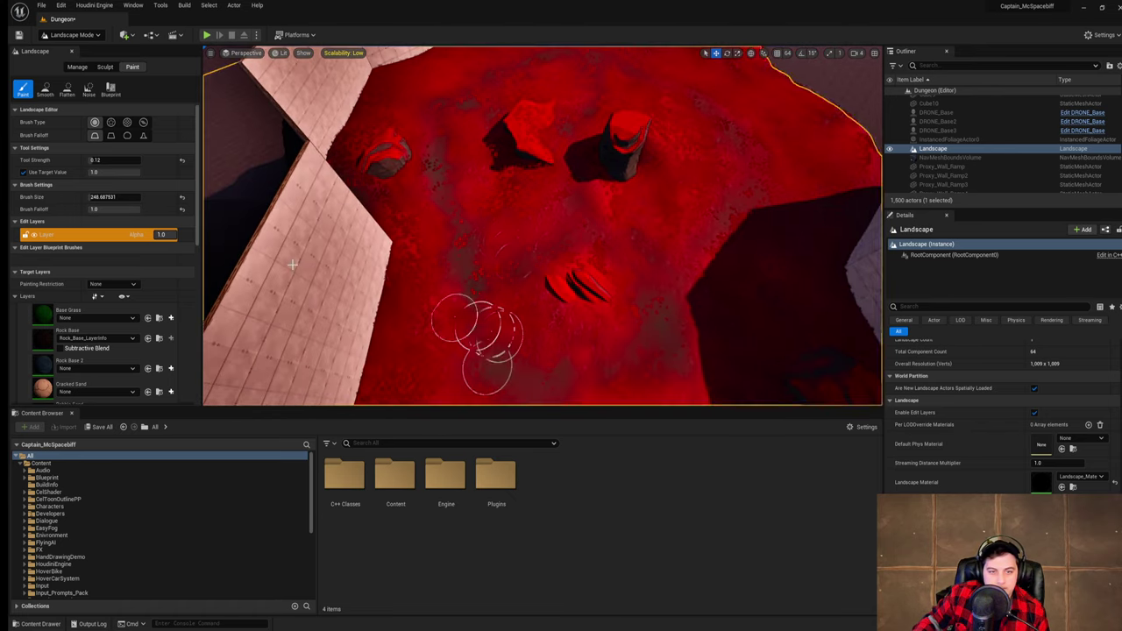
- Switch to foliage editing and thin the grass over the black sand near the half-buried slabs with the Erase tool
left_click(70, 35)
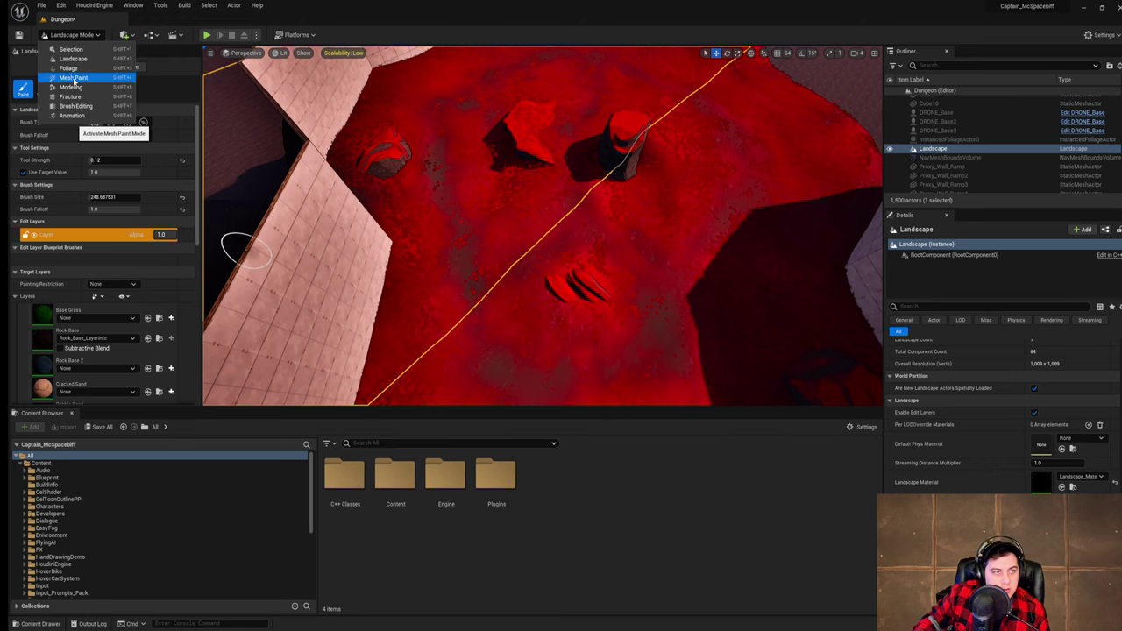
left_click(79, 70)
mouse_move(430, 280)
right_mouse_down()
mouse_move(451, 219)
mouse_move(501, 226)
right_mouse_up()
mouse_move(501, 226)
left_mouse_down()
mouse_move(538, 190)
mouse_move(536, 250)
mouse_move(441, 179)
mouse_move(505, 223)
mouse_move(563, 310)
mouse_move(536, 285)
left_mouse_up()
right_click_drag(536, 285, 649, 300)
mouse_move(536, 286)
left_mouse_down()
mouse_move(456, 255)
mouse_move(558, 155)
left_mouse_up()
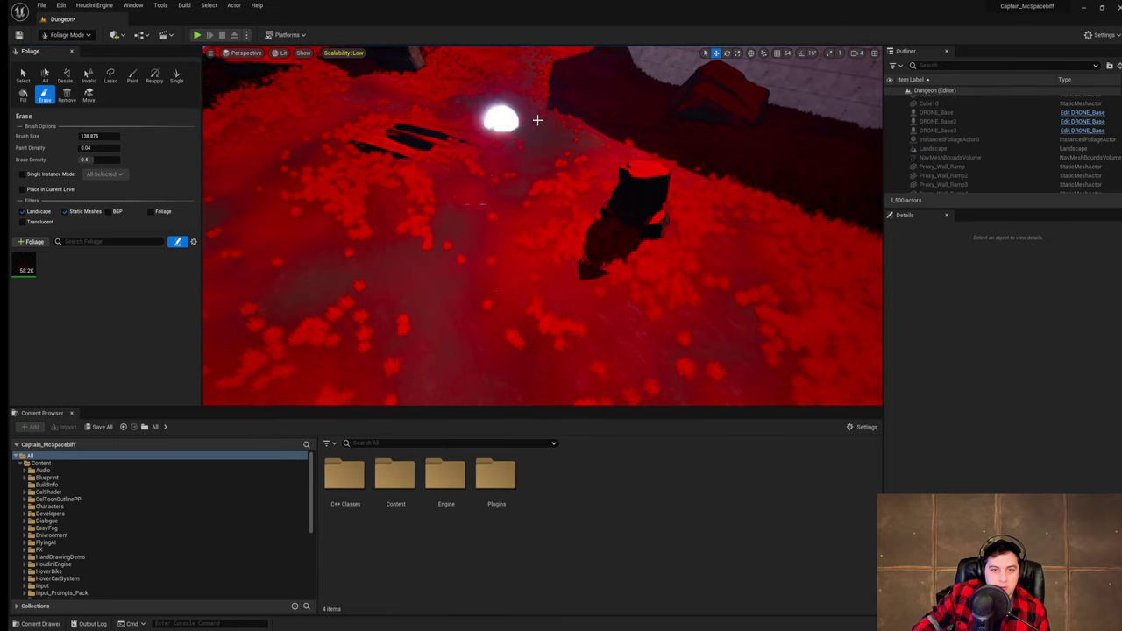
- Thin the grass with the foliage Erase brush along the sand patches between the slabs and the small boulder
mouse_move(527, 89)
left_mouse_down()
mouse_move(576, 145)
mouse_move(491, 107)
mouse_move(390, 103)
mouse_move(560, 169)
left_mouse_up()
key("s")
right_click_drag(560, 168, 618, 208)
key("w")
left_click_drag(533, 322, 523, 245)
key("w")
right_click_drag(517, 254, 482, 241)
left_click_drag(463, 255, 482, 271)
mouse_move(482, 270)
right_mouse_down()
mouse_move(487, 201)
mouse_move(489, 220)
right_mouse_up()
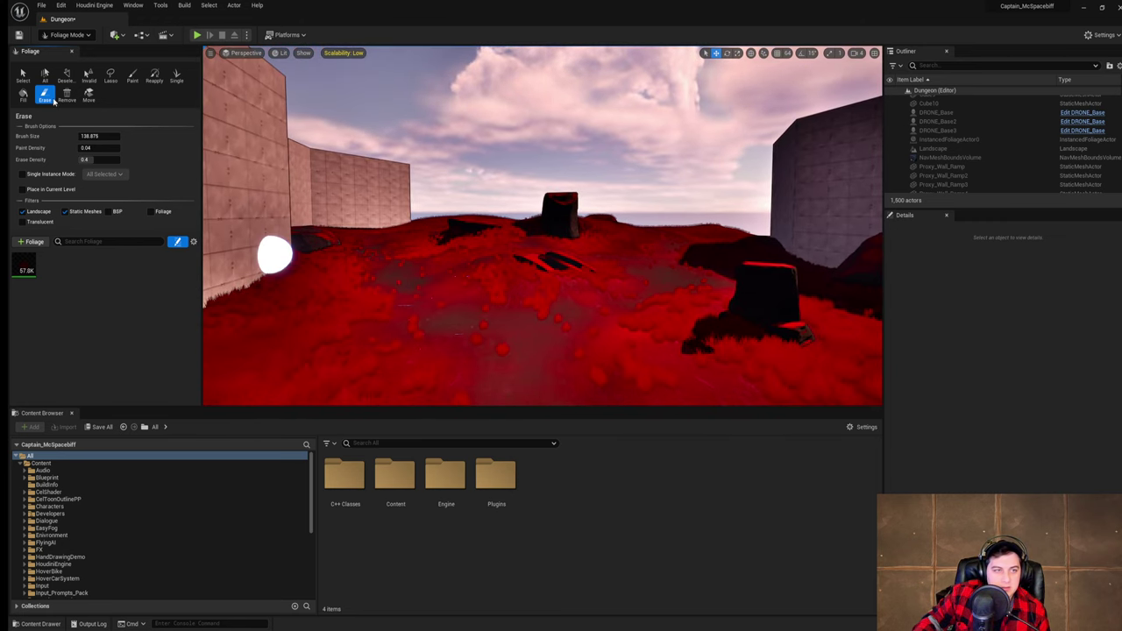
- Save the Dungeon level and play-test it by running over the grass and sand trail
left_click(40, 5)
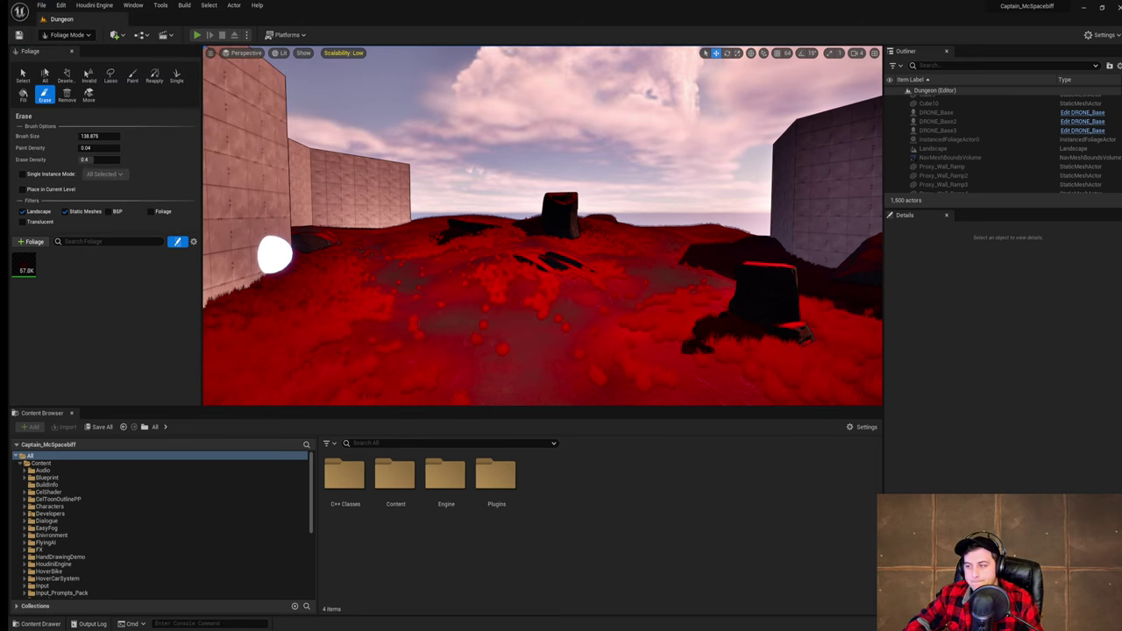
key("alt+p")
key("w")
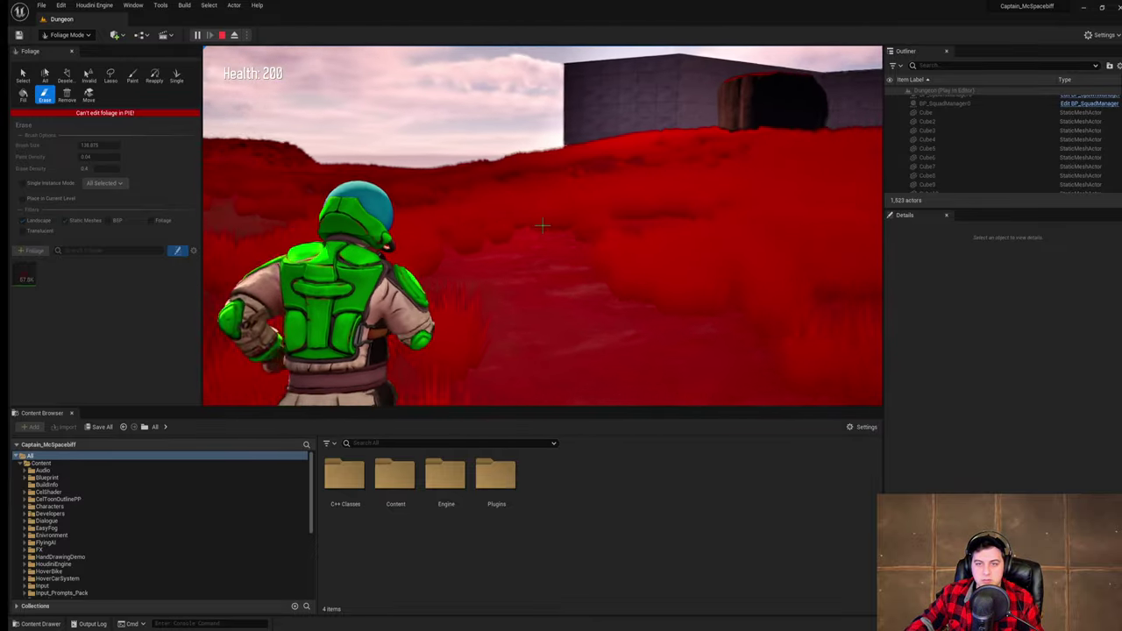
key("Escape")
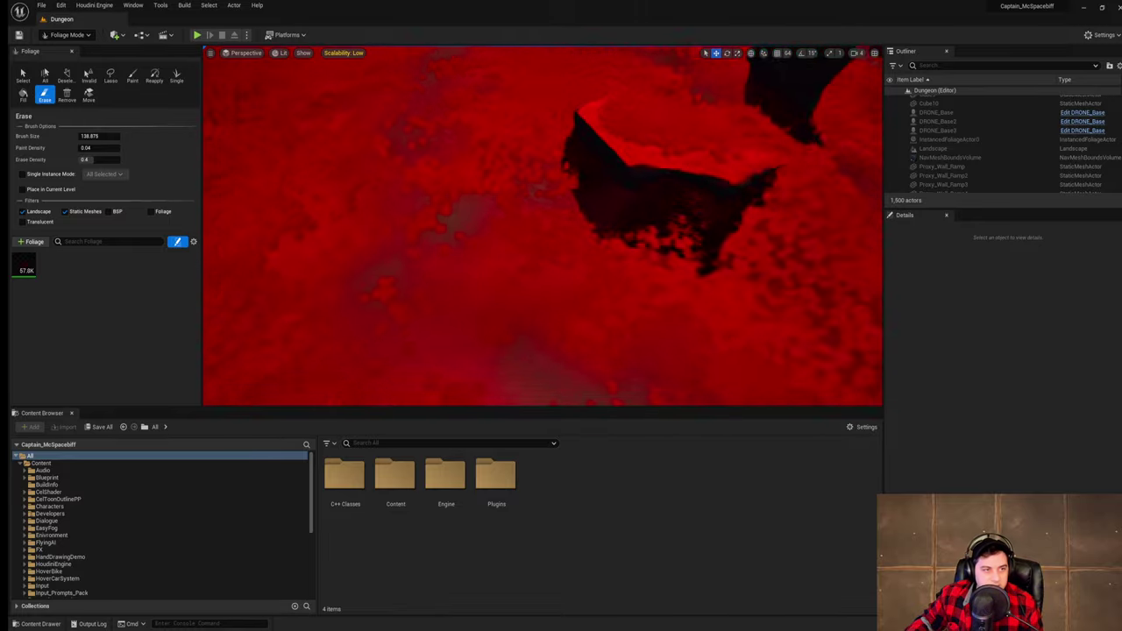
- Set the foliage Erase Density to 0.0 and clear the grass from the sand trail in front of the half-buried slabs
right_click_drag(544, 226, 666, 226)
mouse_move(656, 290)
right_mouse_down()
mouse_move(710, 298)
mouse_move(771, 329)
right_mouse_up()
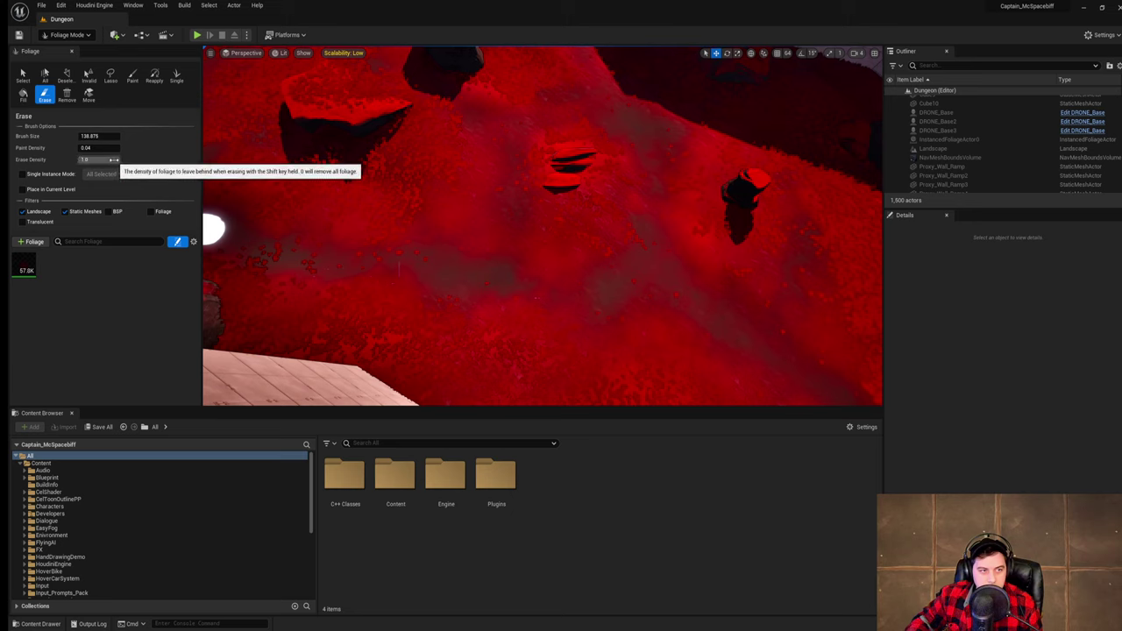
mouse_move(430, 258)
left_mouse_down()
mouse_move(260, 243)
mouse_move(302, 256)
left_mouse_up()
left_click_drag(86, 160, 85, 159)
mouse_move(453, 249)
left_mouse_down()
mouse_move(280, 262)
mouse_move(395, 255)
mouse_move(499, 280)
left_mouse_up()
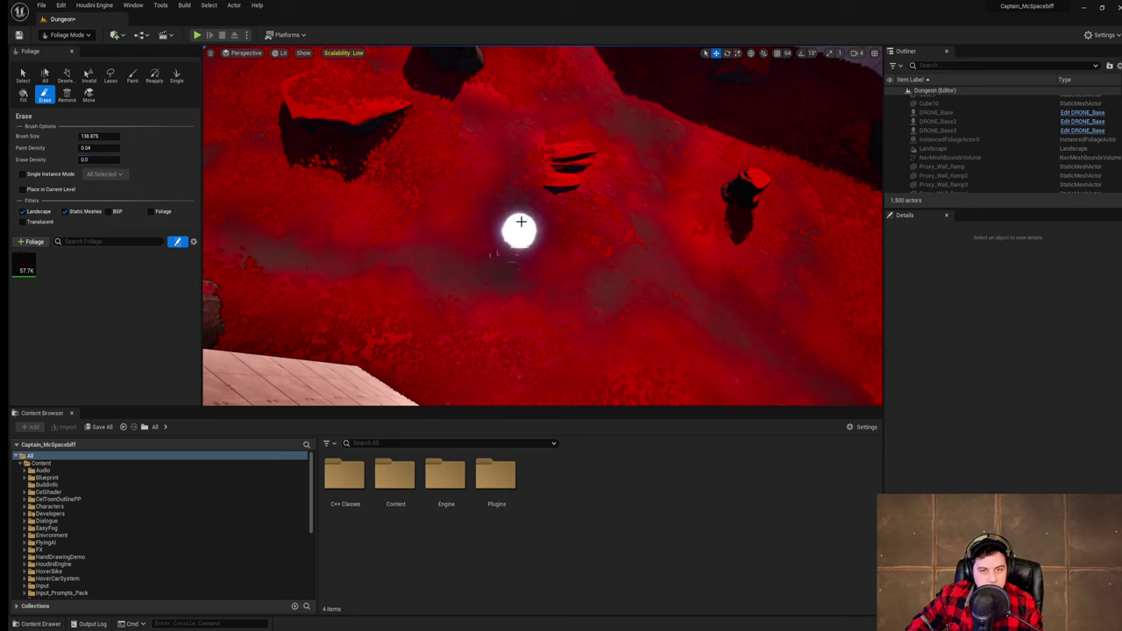
- Clear the grass from the trail beside the shaded wall's shadow and from the branches around the small boulder
right_click_drag(672, 132, 668, 133)
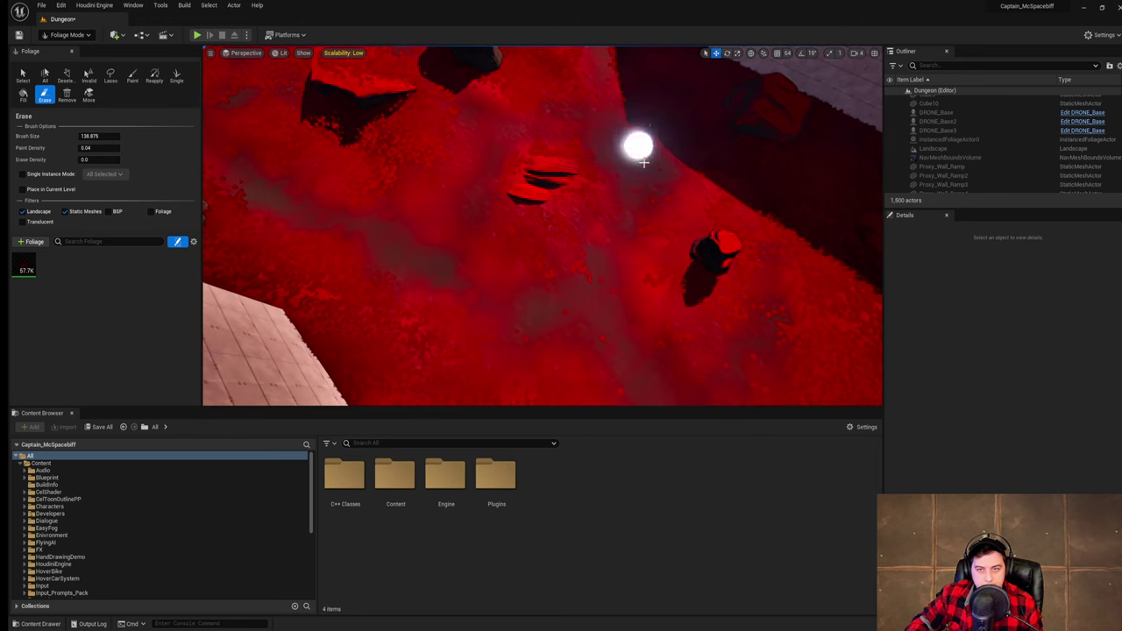
mouse_move(626, 231)
left_mouse_down()
mouse_move(551, 321)
mouse_move(653, 369)
left_mouse_up()
right_click_drag(653, 369, 625, 230)
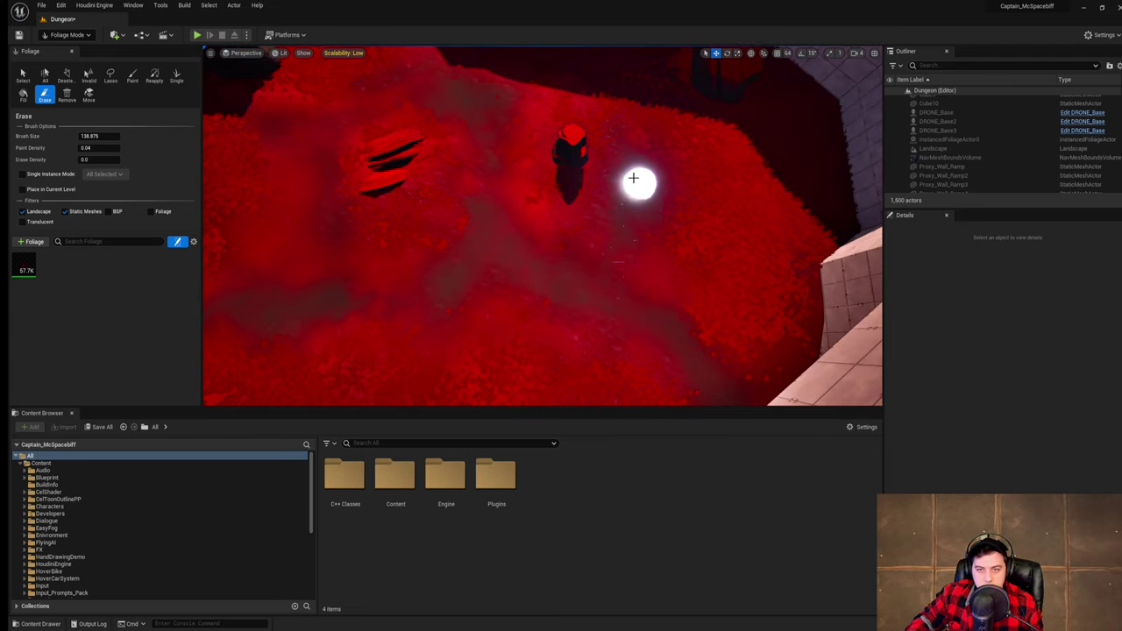
left_click_drag(633, 178, 651, 251)
right_click_drag(651, 250, 575, 227)
mouse_move(575, 227)
left_mouse_down()
mouse_move(703, 303)
mouse_move(734, 298)
mouse_move(693, 295)
mouse_move(720, 340)
left_mouse_up()
- Erase the grass along the trail running between the low rock by the wall and the large jagged rock
right_click_drag(430, 268, 210, 255)
mouse_move(456, 246)
left_mouse_down()
mouse_move(448, 225)
mouse_move(368, 217)
left_mouse_up()
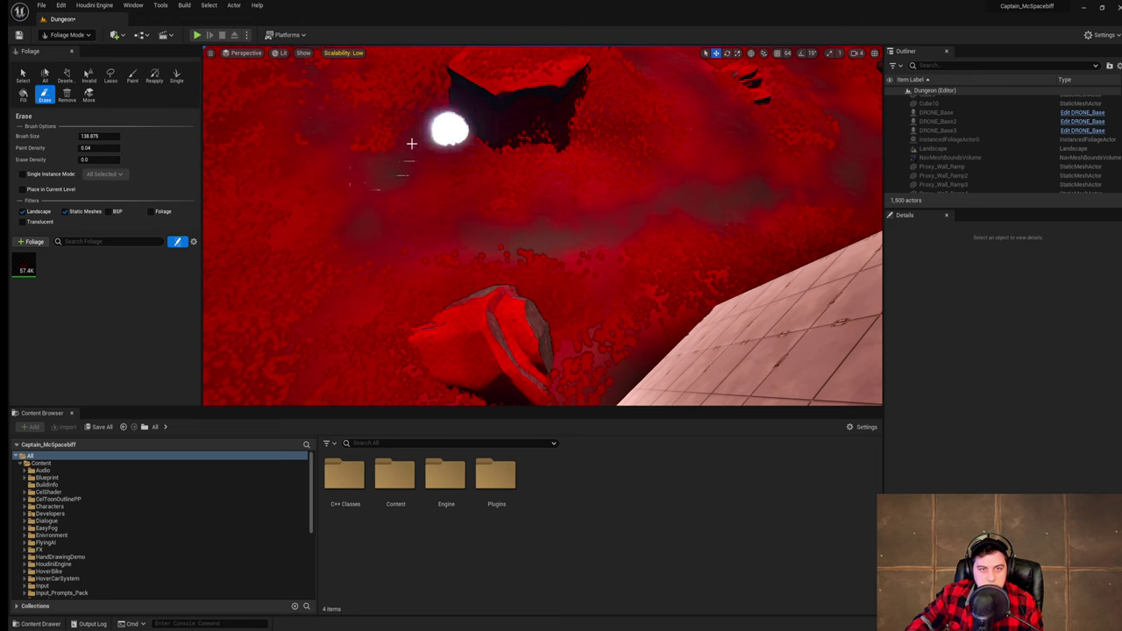
right_click_drag(411, 143, 426, 184)
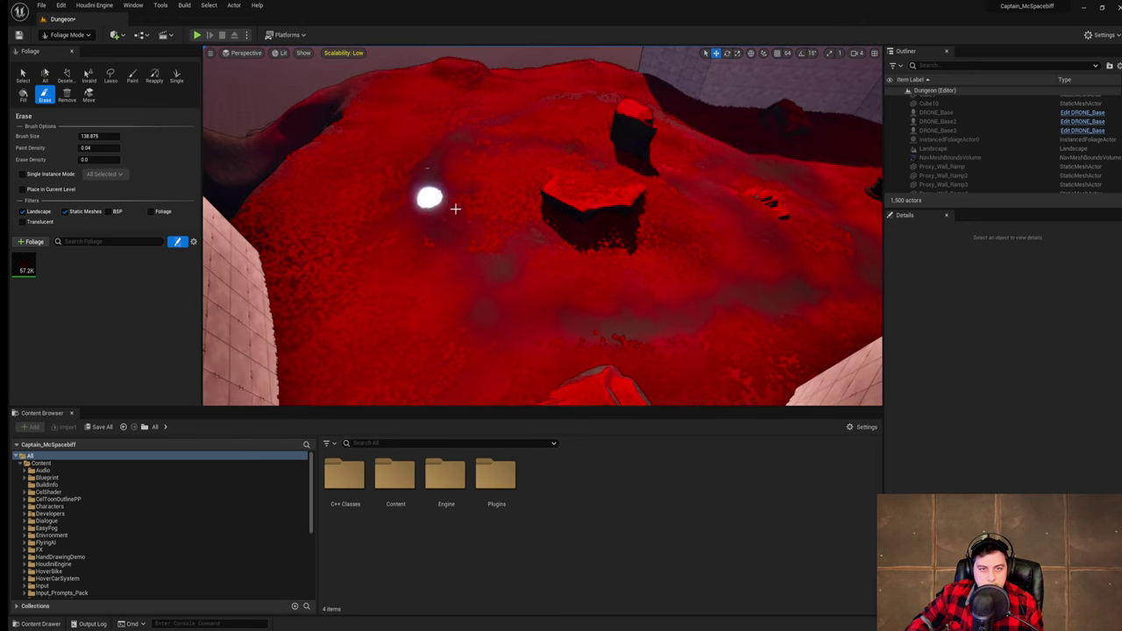
right_click_drag(468, 253, 476, 258)
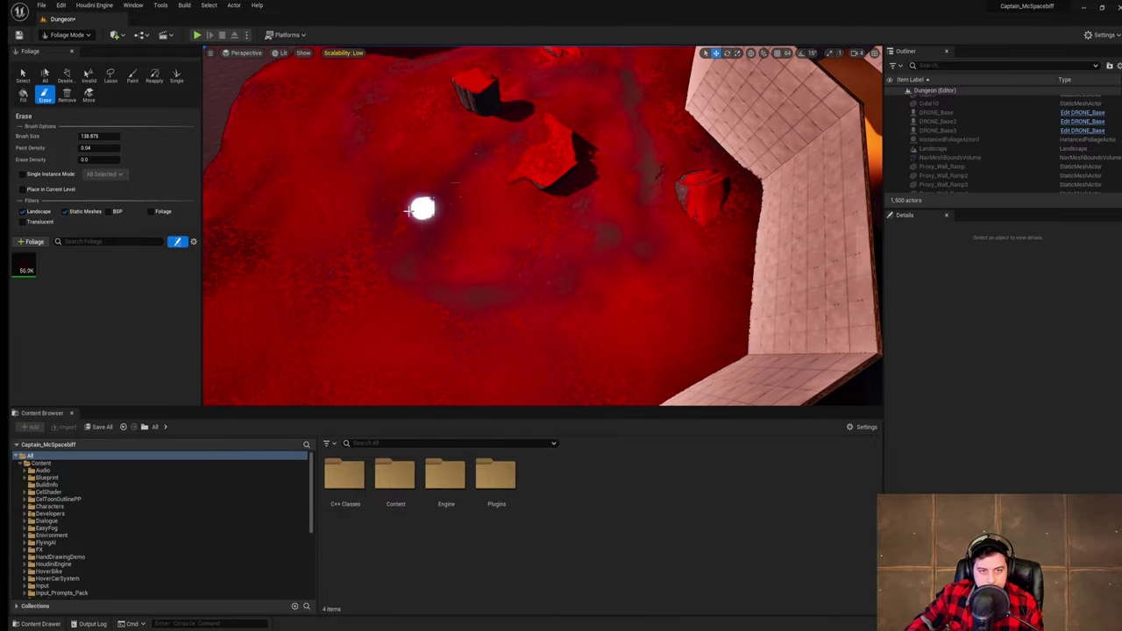
- Erase the grass over the curved sand trail on the far side of the jagged rock and tall boulder
left_click_drag(428, 281, 479, 282)
right_click_drag(480, 282, 568, 301)
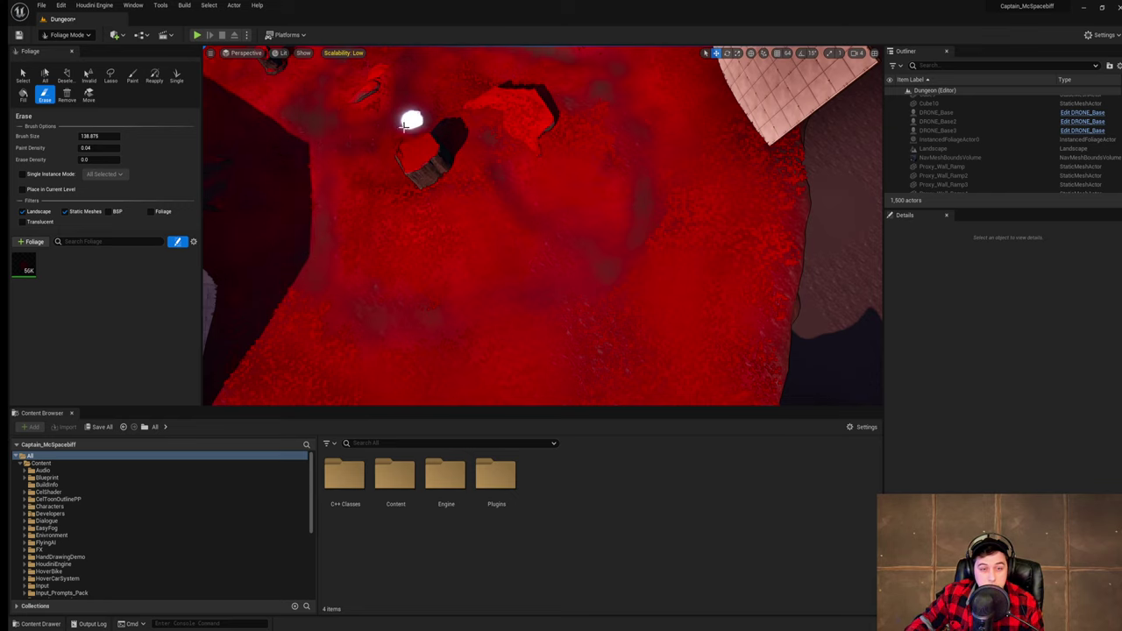
right_click_drag(403, 127, 757, 97)
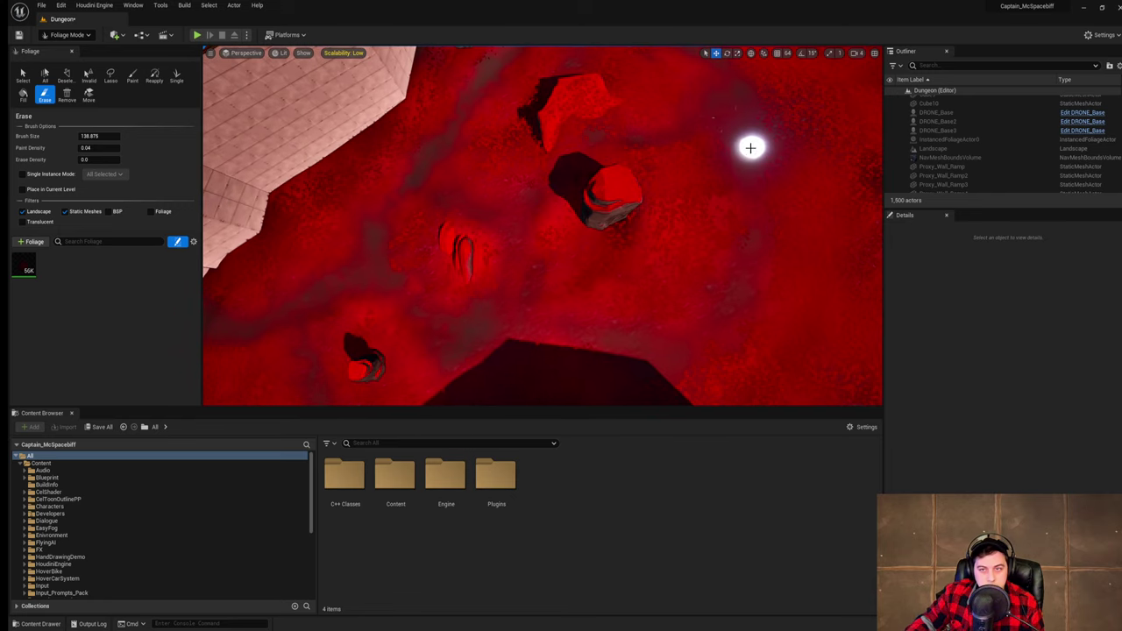
- Clear leftover grass from the trail near the sunlit wall and from the sand around the half-buried slabs
right_click_drag(684, 190, 596, 186)
key("w")
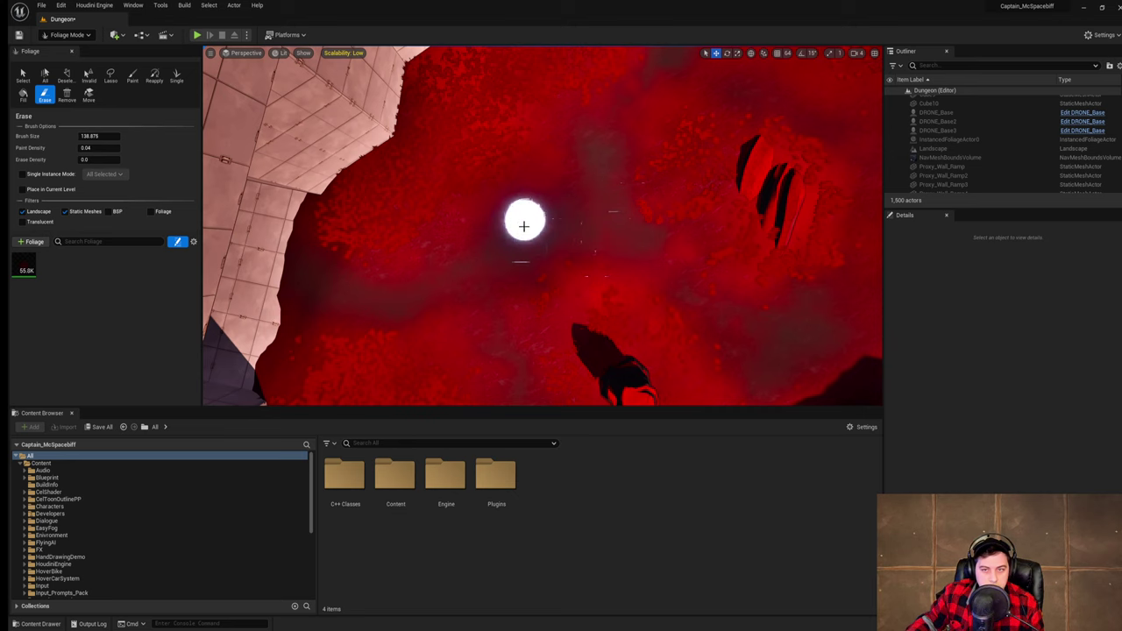
mouse_move(607, 235)
right_mouse_down()
mouse_move(762, 229)
mouse_move(771, 209)
mouse_move(604, 131)
right_mouse_up()
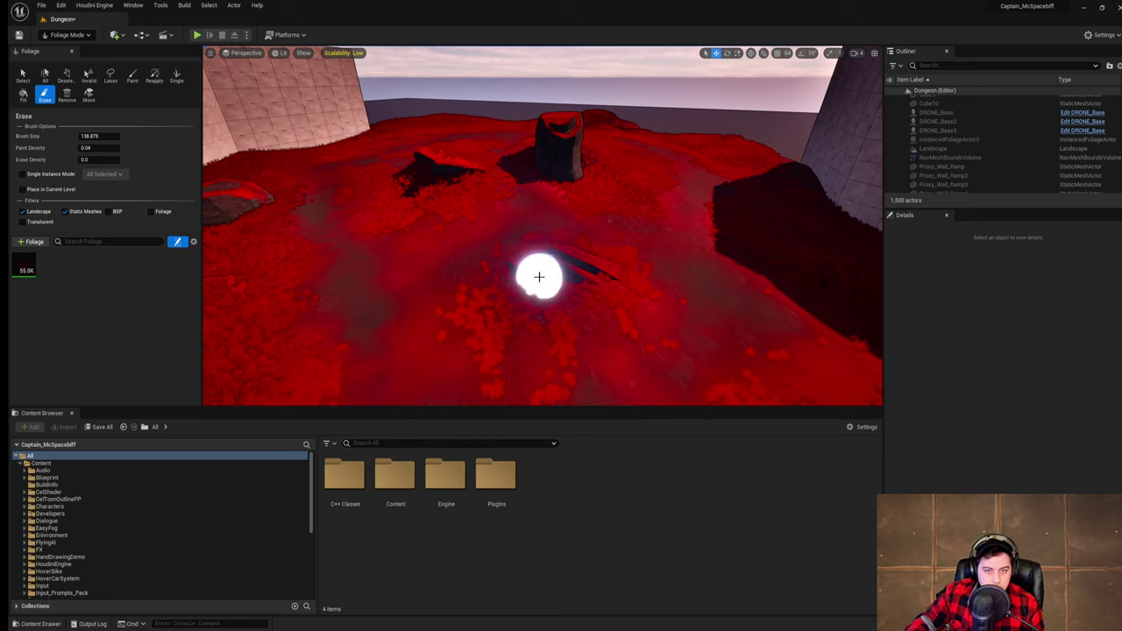
right_click_drag(609, 270, 663, 266)
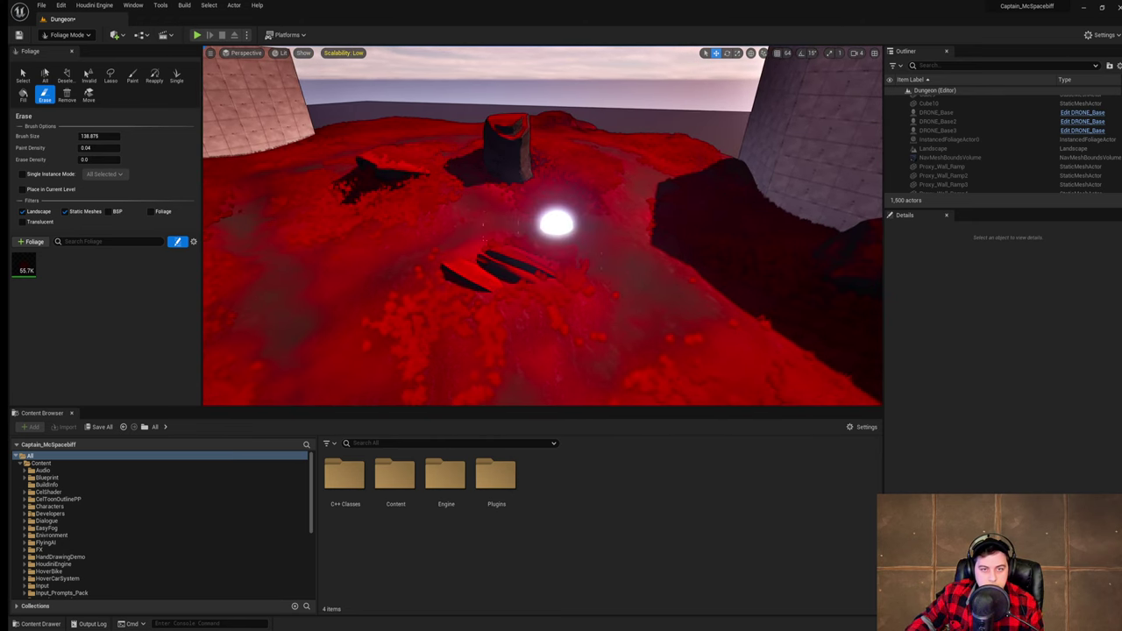
right_click_drag(556, 226, 556, 231)
- Switch to landscape sculpting with the Smooth tool and smooth the ground along the sand trail near the sunlit wall
left_click(76, 35)
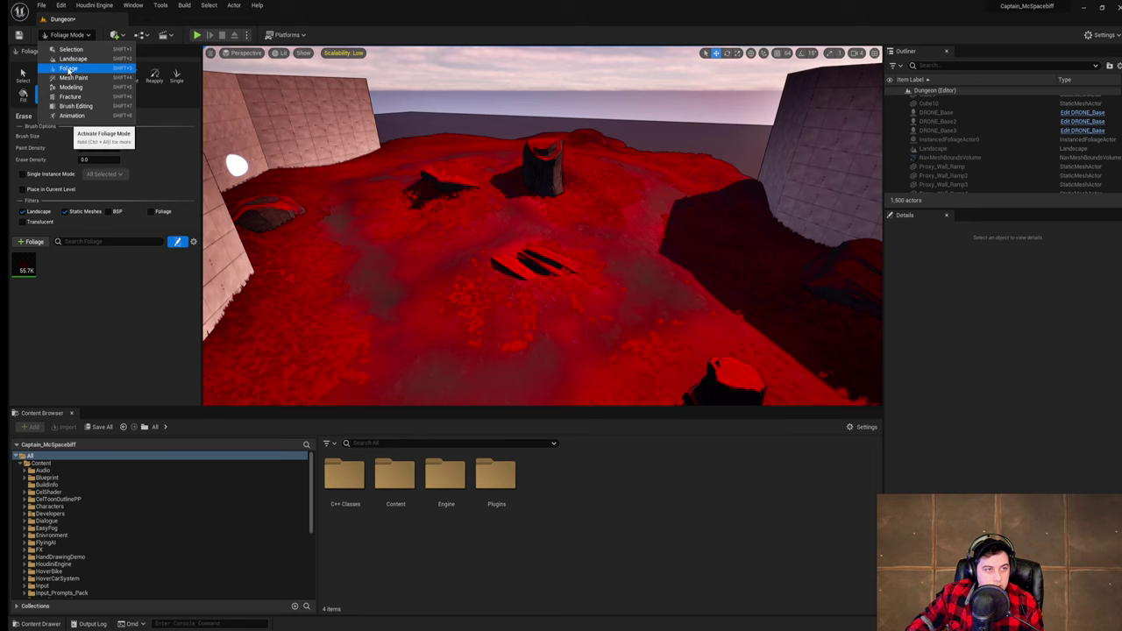
left_click(72, 59)
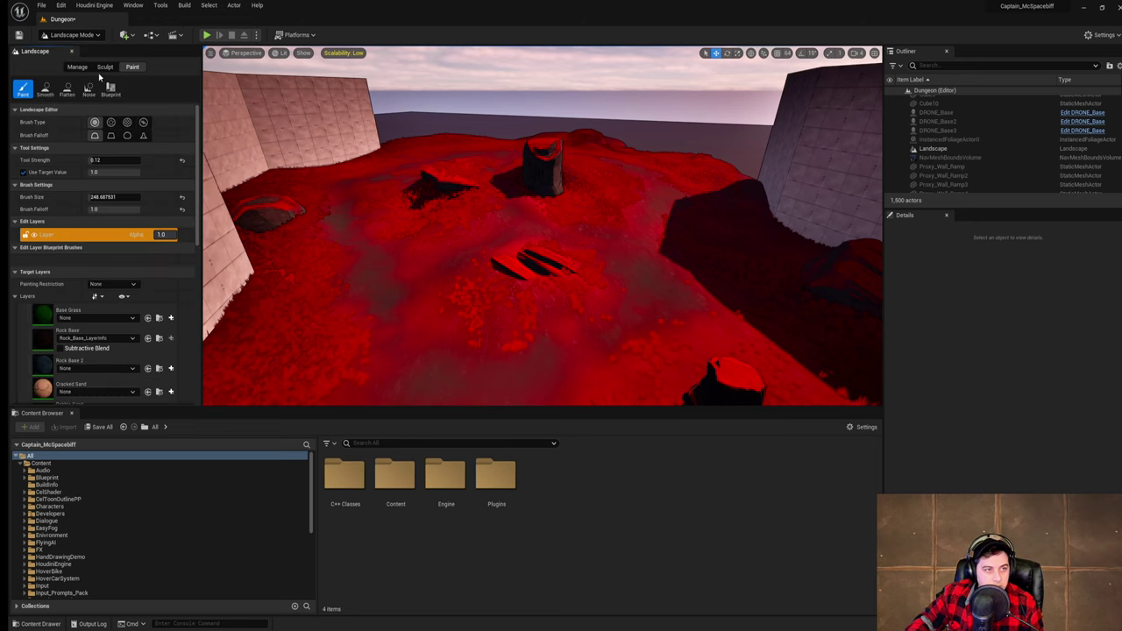
left_click(104, 67)
left_click(67, 89)
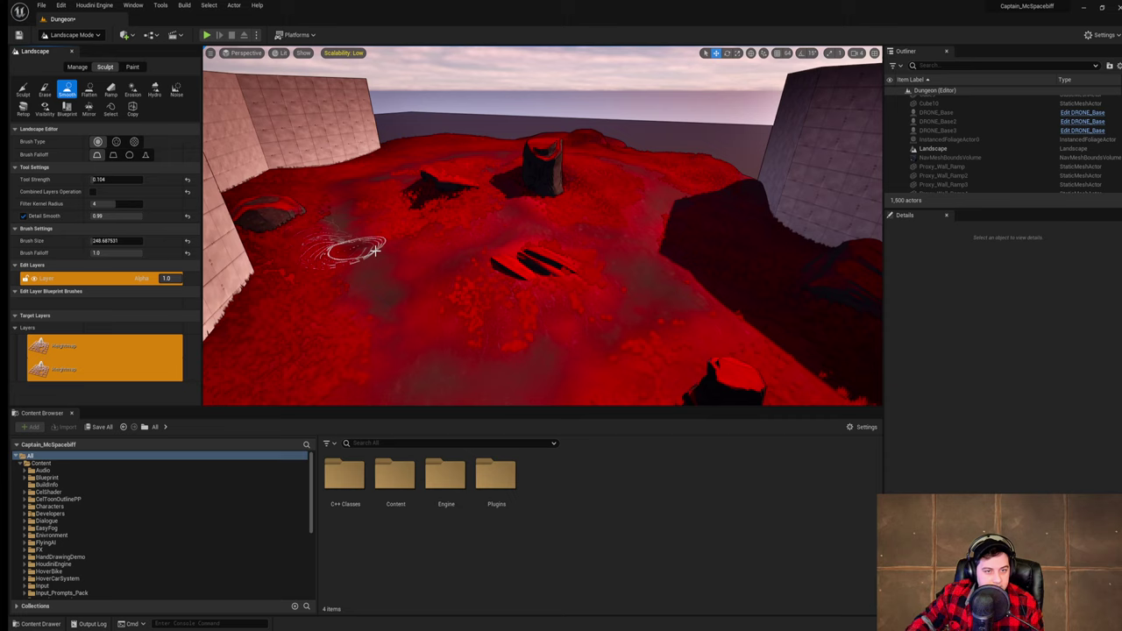
mouse_move(375, 251)
left_mouse_down()
mouse_move(335, 206)
mouse_move(380, 289)
mouse_move(391, 374)
mouse_move(411, 382)
left_mouse_up()
key("w")
mouse_move(411, 382)
right_mouse_down()
mouse_move(421, 438)
mouse_move(351, 385)
mouse_move(421, 355)
mouse_move(360, 355)
right_mouse_up()
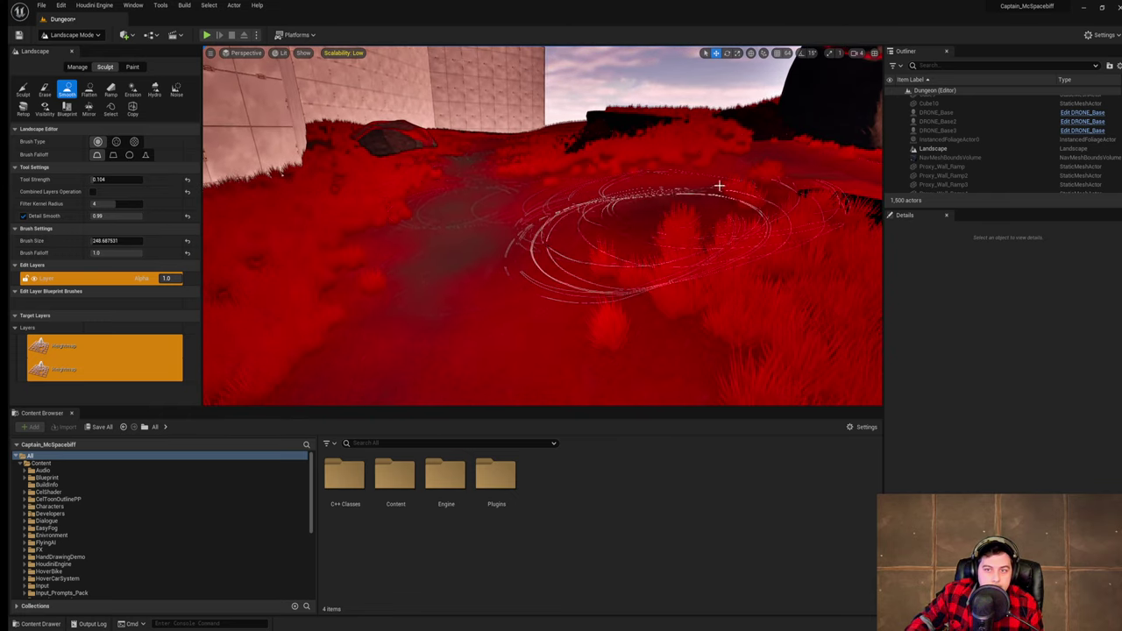
- Smooth the terrain across the trail and the ground around the half-buried slabs
mouse_move(569, 241)
right_mouse_down()
mouse_move(692, 254)
mouse_move(560, 232)
right_mouse_up()
key("s")
mouse_move(494, 181)
left_mouse_down()
mouse_move(556, 194)
mouse_move(548, 213)
mouse_move(816, 251)
left_mouse_up()
key("d")
mouse_move(816, 251)
right_mouse_down()
mouse_move(736, 241)
mouse_move(749, 219)
right_mouse_up()
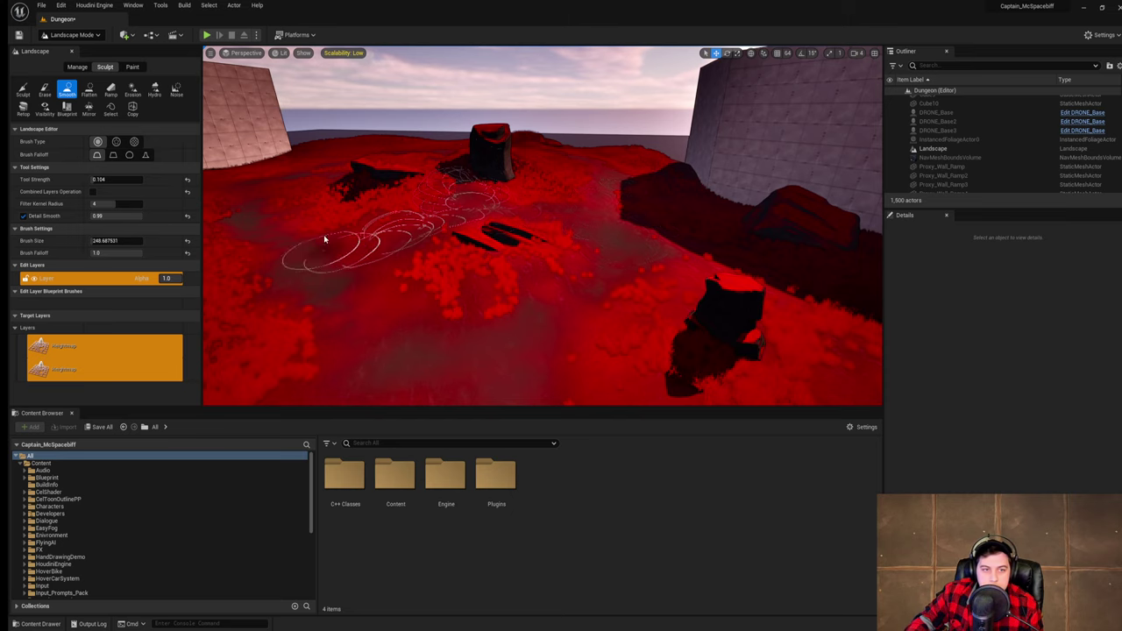
- Play-test the level by running along the smoothed trail, stop the session, and save the Dungeon map
right_click_drag(386, 178, 302, 175)
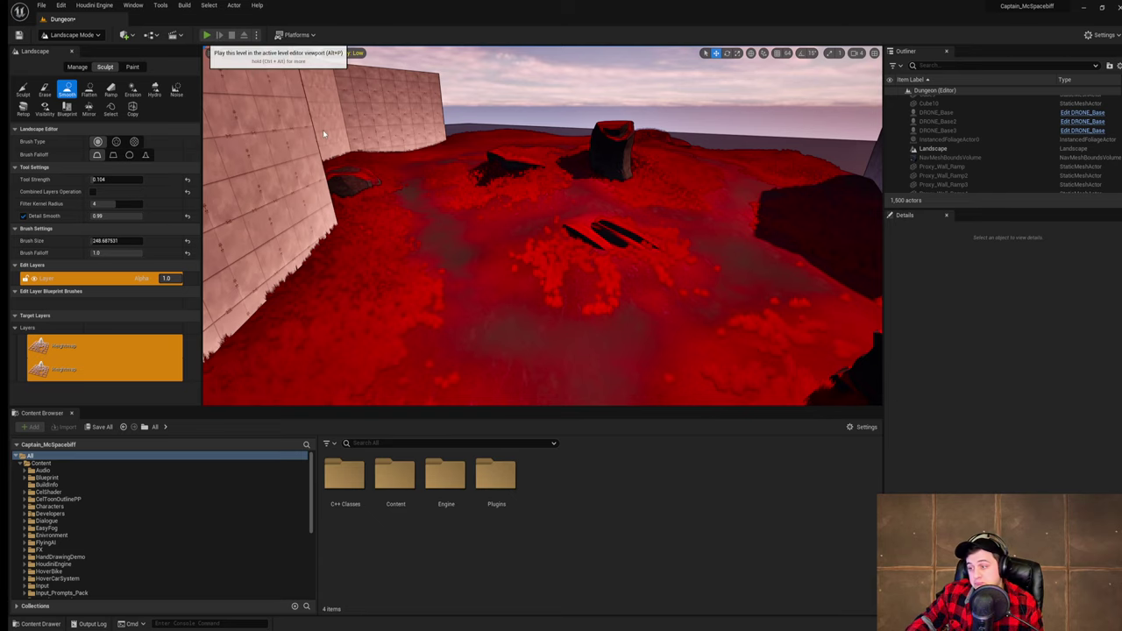
key("w")
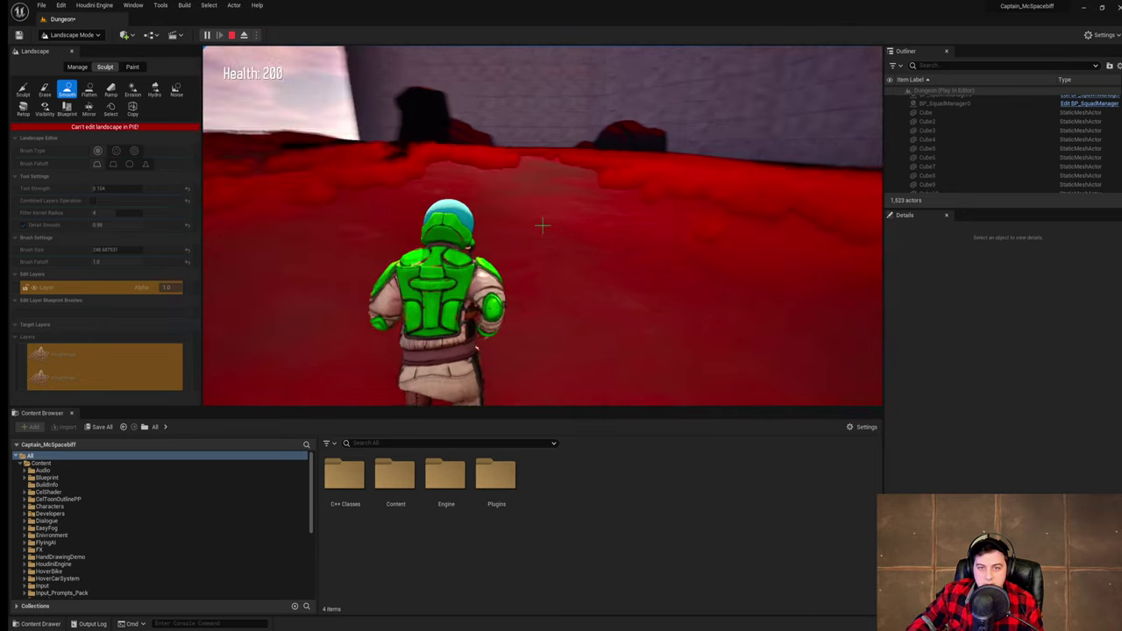
key("Escape")
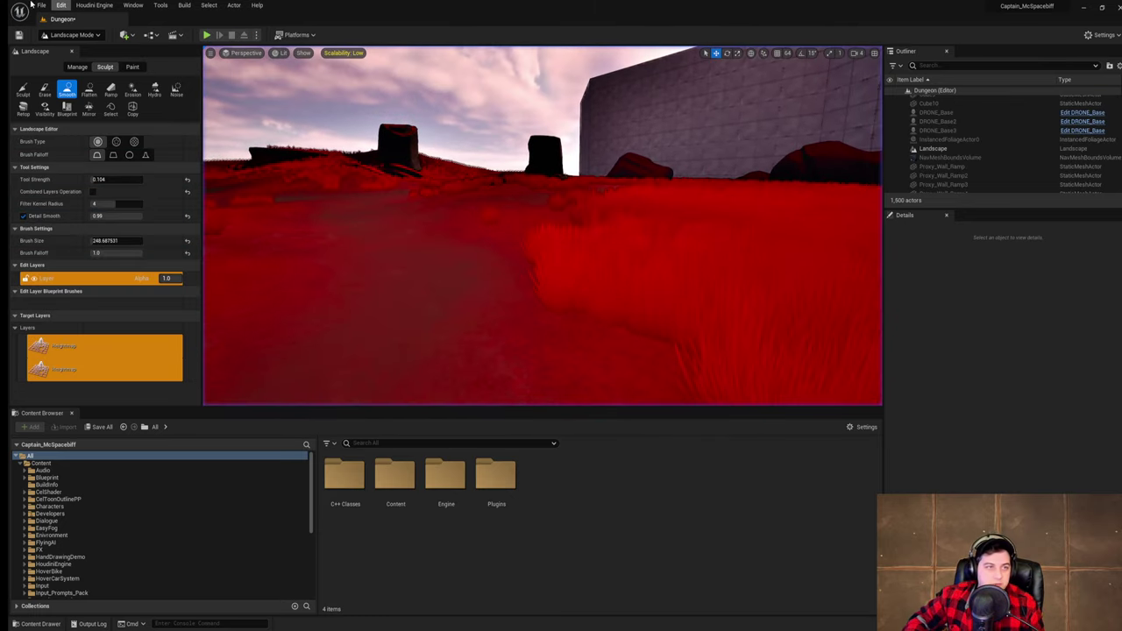
left_click(40, 6)
left_click(93, 86)
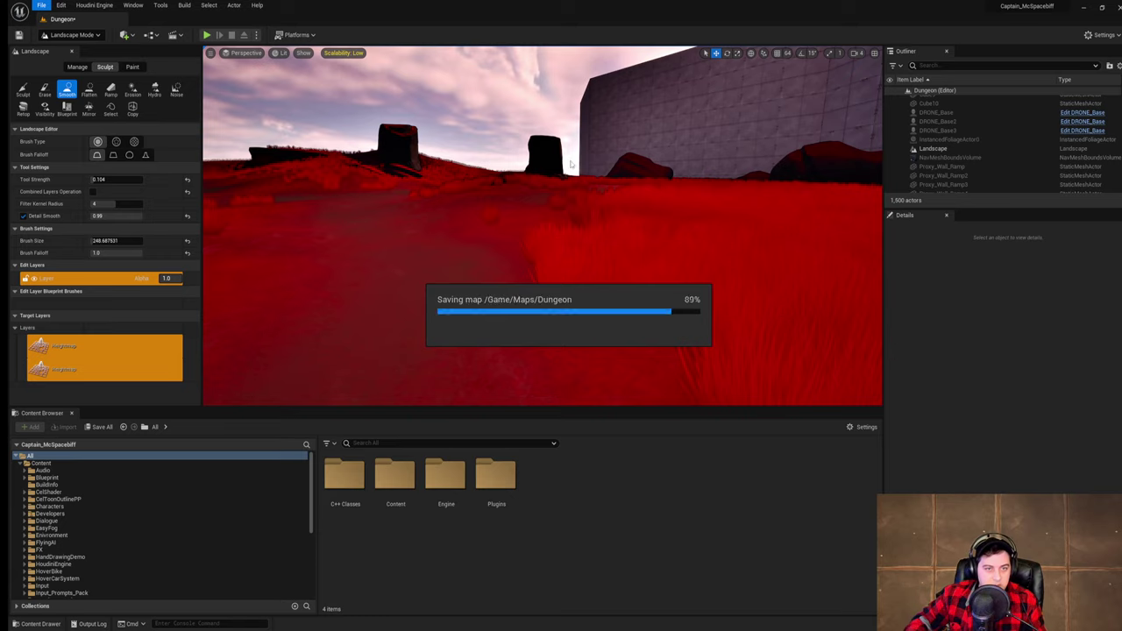
- Play-test the level from beside the covered entrance, running past the walls and rocks to check the trail and grass
mouse_move(572, 165)
right_mouse_down()
mouse_move(517, 132)
mouse_move(543, 135)
mouse_move(548, 289)
mouse_move(565, 293)
mouse_move(552, 245)
mouse_move(587, 285)
mouse_move(648, 272)
mouse_move(635, 145)
mouse_move(649, 145)
mouse_move(562, 152)
right_mouse_up()
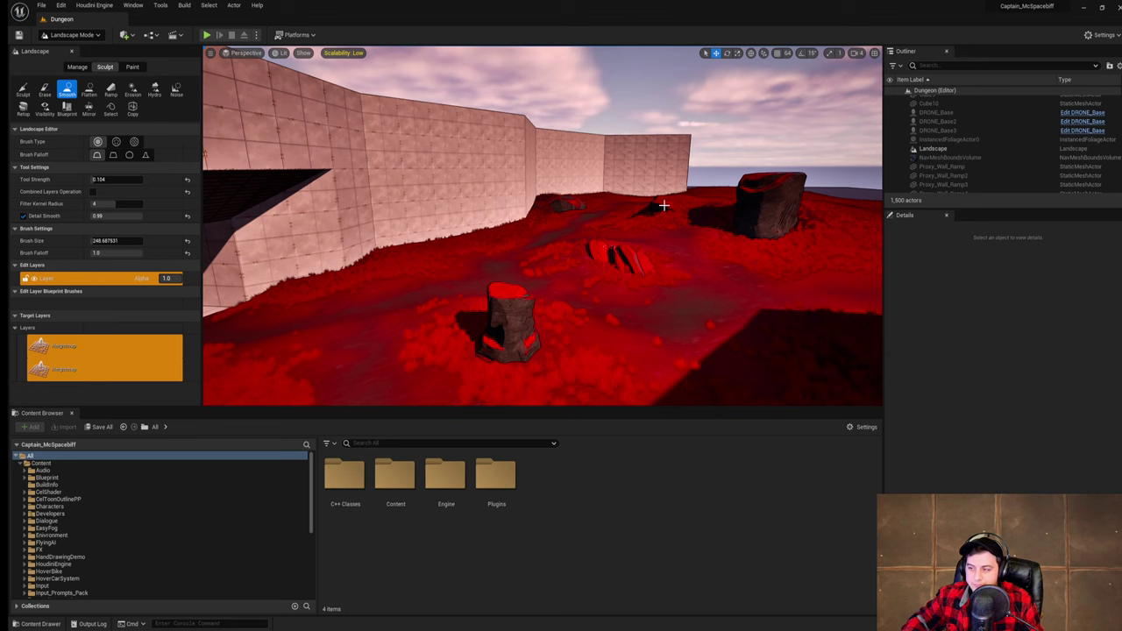
right_click_drag(722, 222, 596, 230)
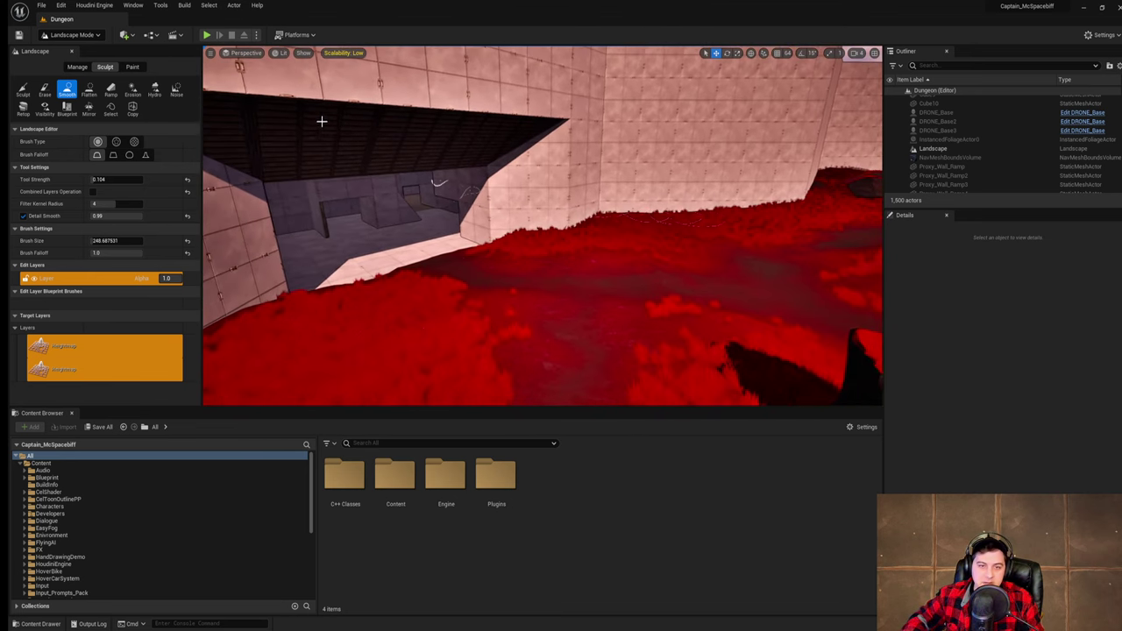
left_click(207, 35)
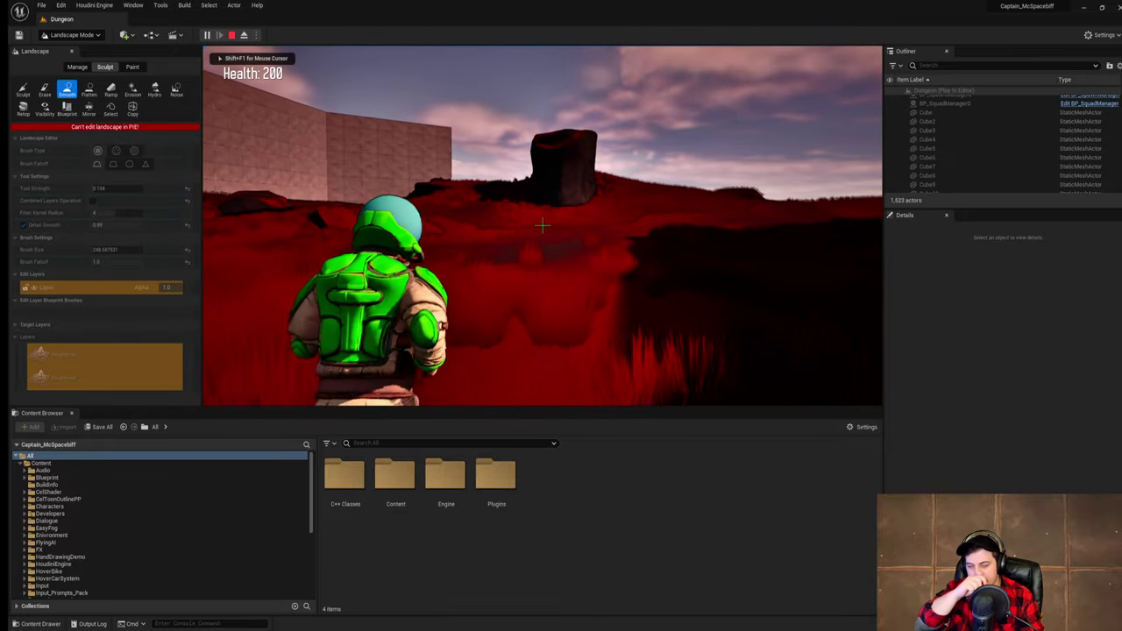
key("w")
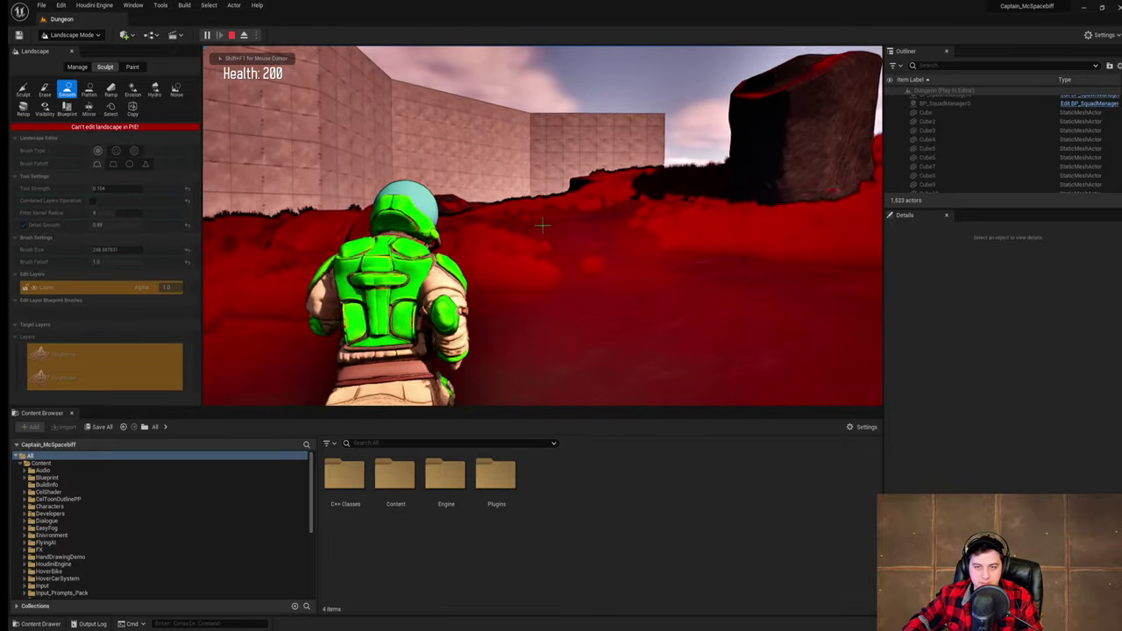
key("w")
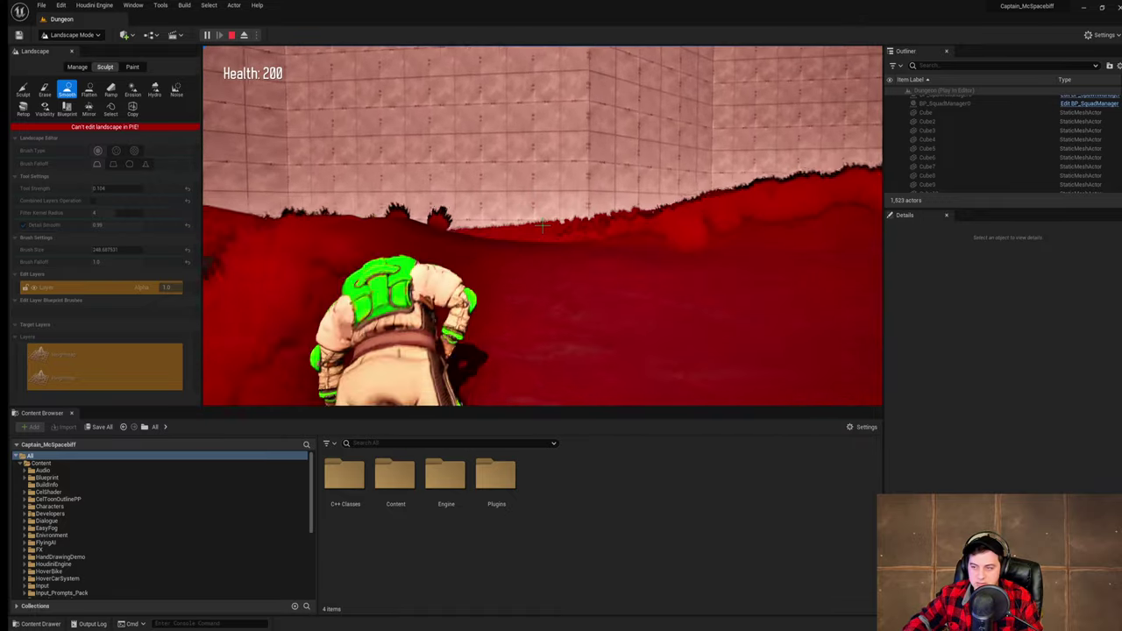
key("w")
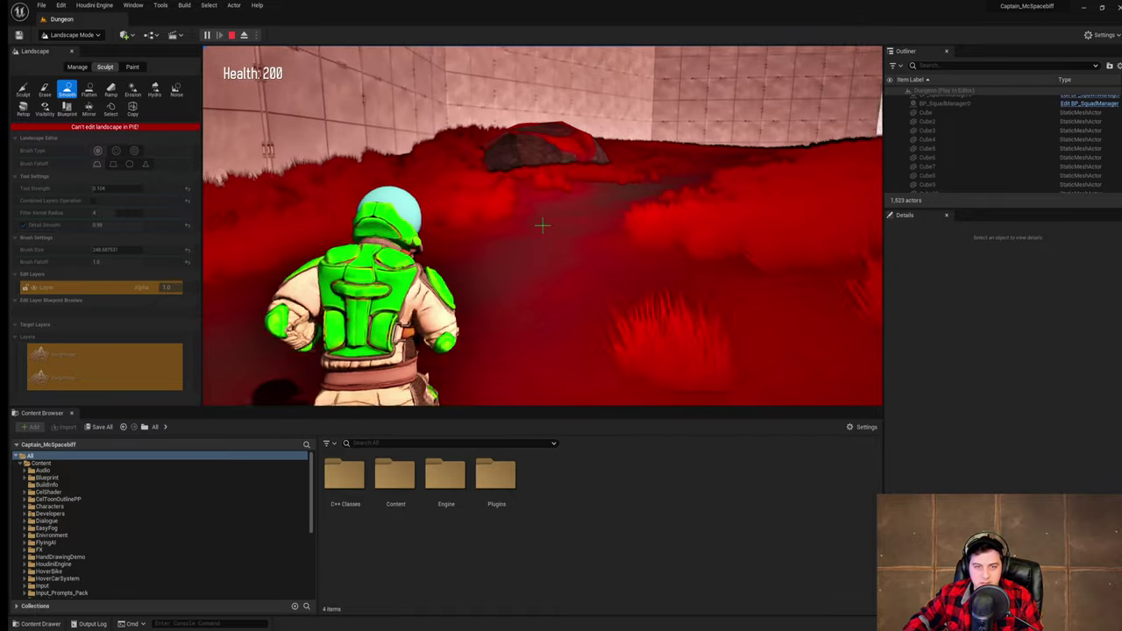
key("w")
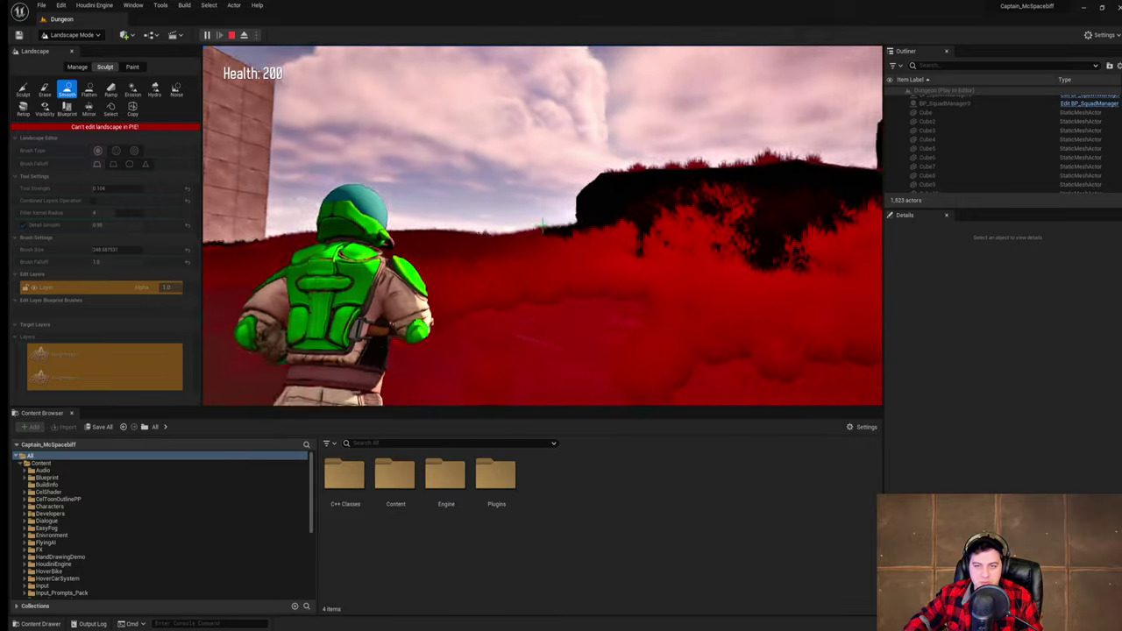
key("w")
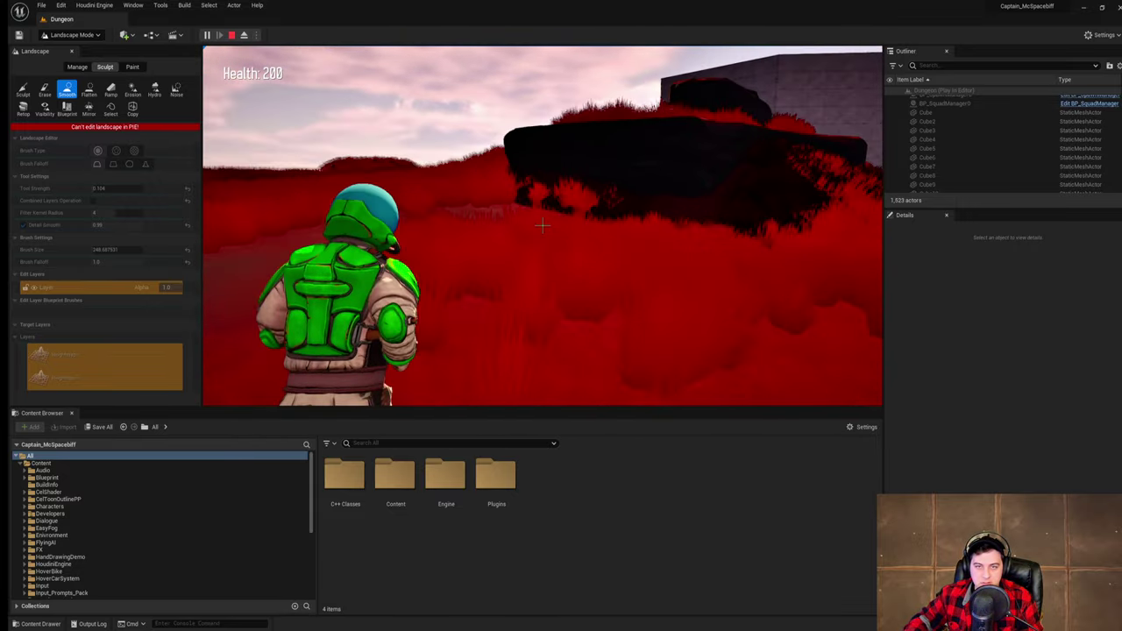
key("w")
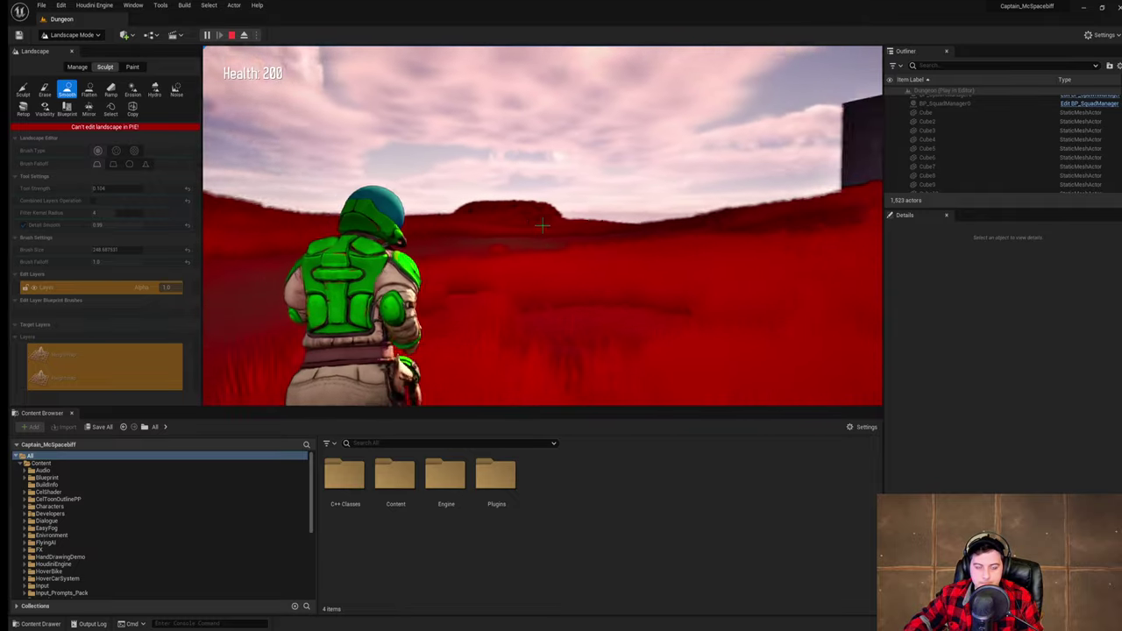
key("w")
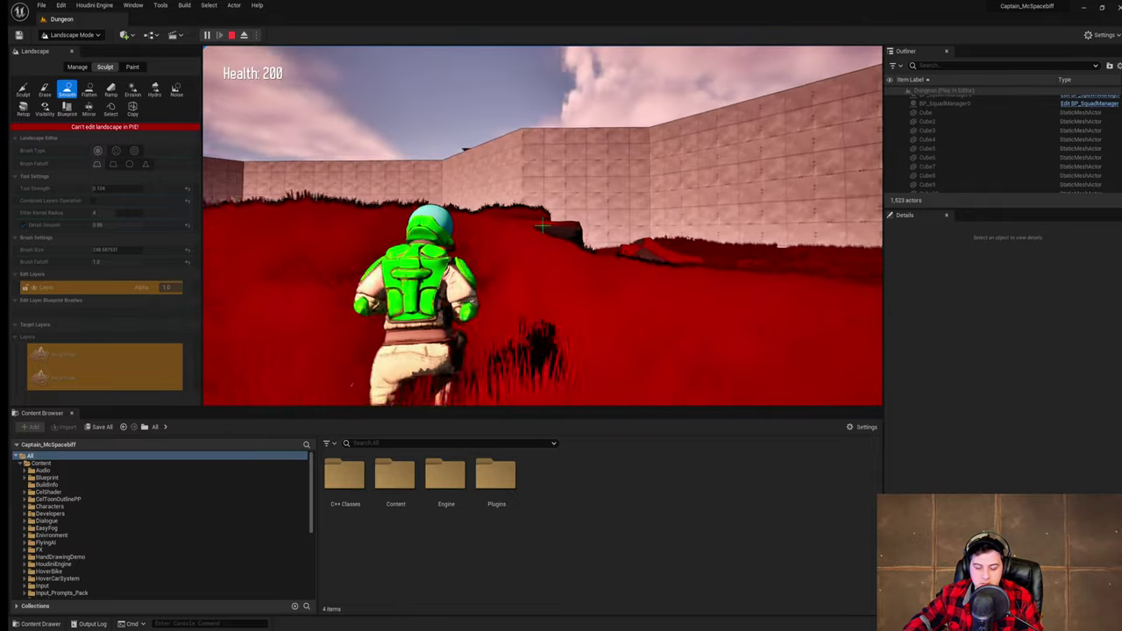
- Continue the play-test over the grassy hill and around the tall rocks, jumping across the terrain, and stop the session
key("w")
key("w")
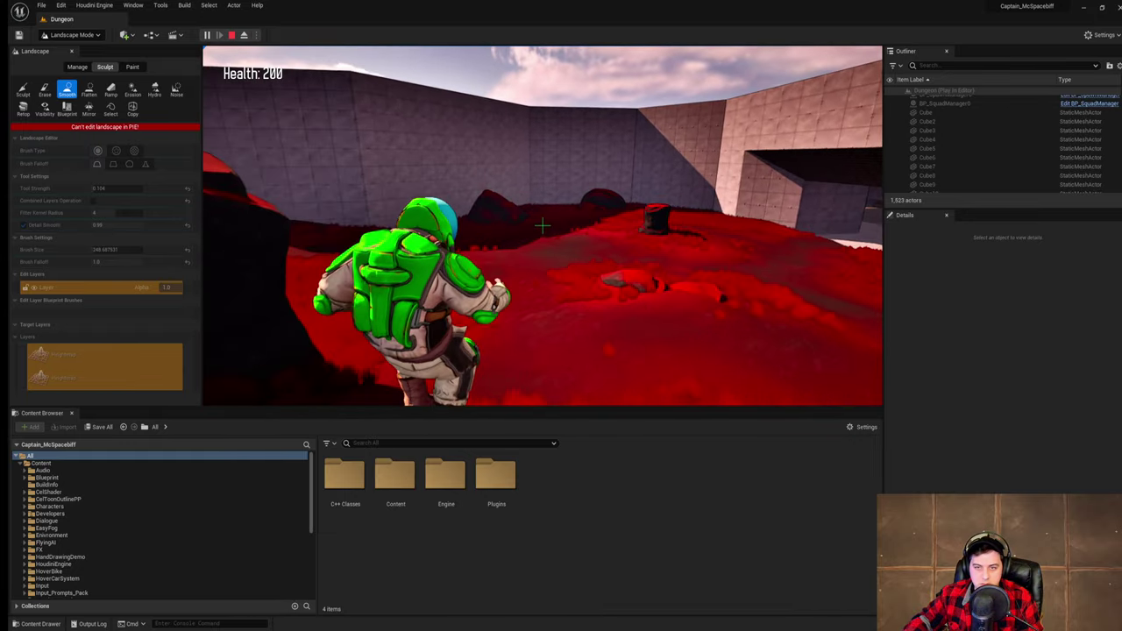
key("w")
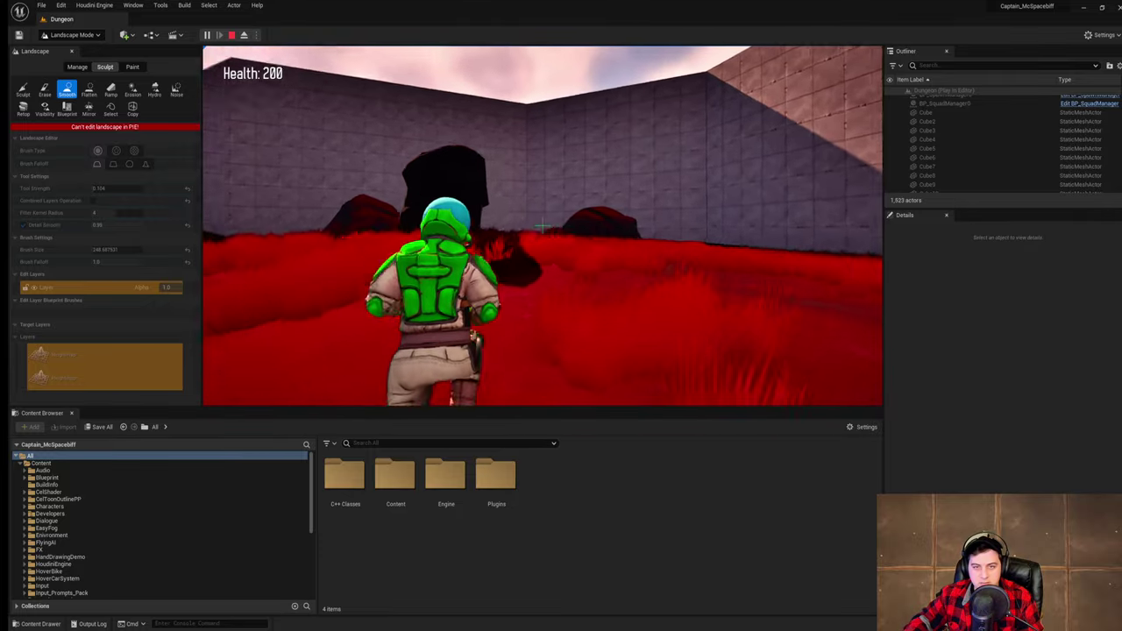
key("w")
key("space")
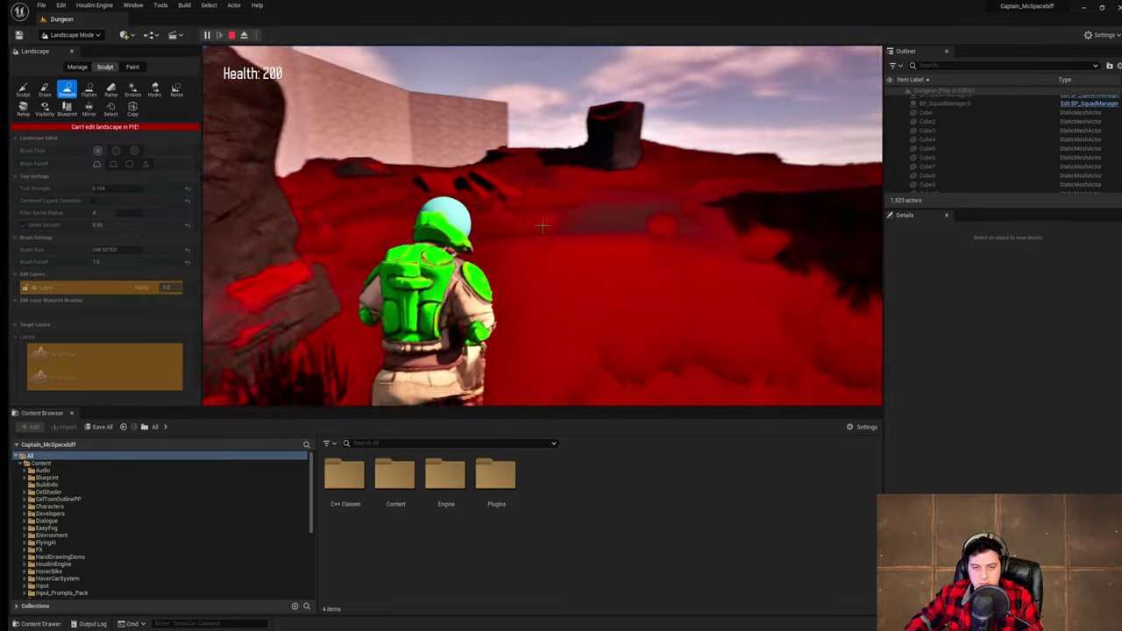
key("w")
key("w")
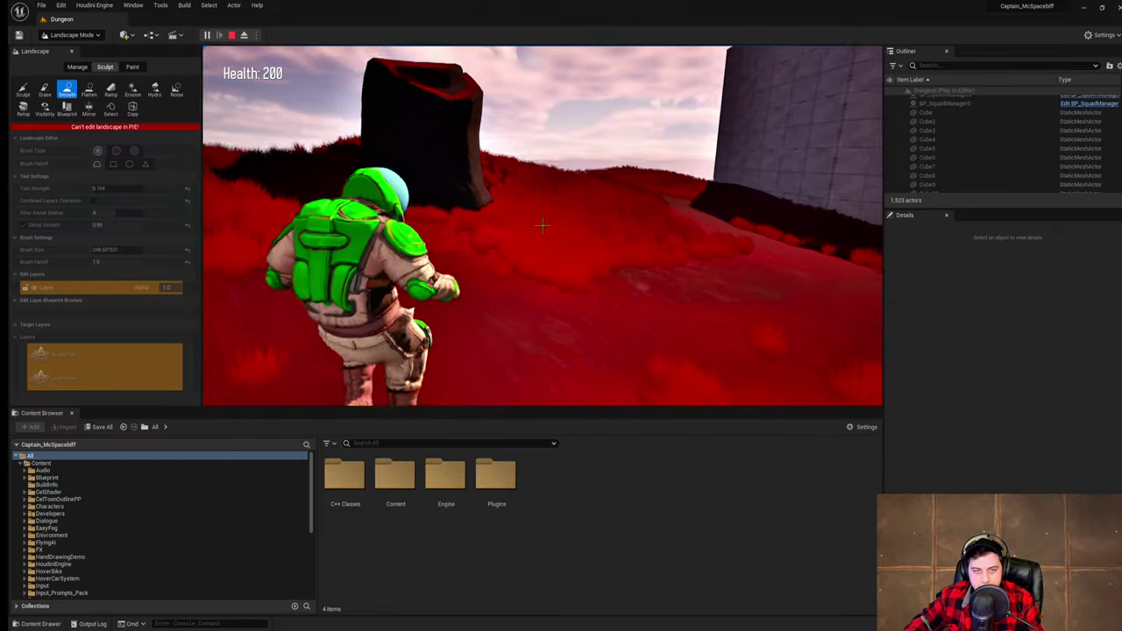
key("w")
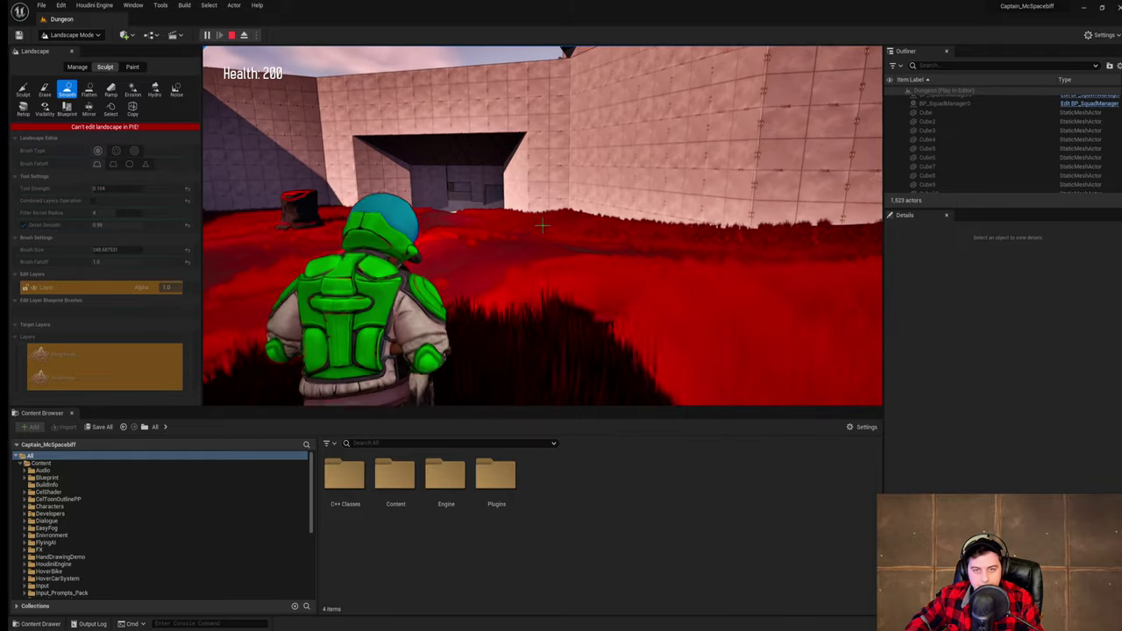
key("Escape")
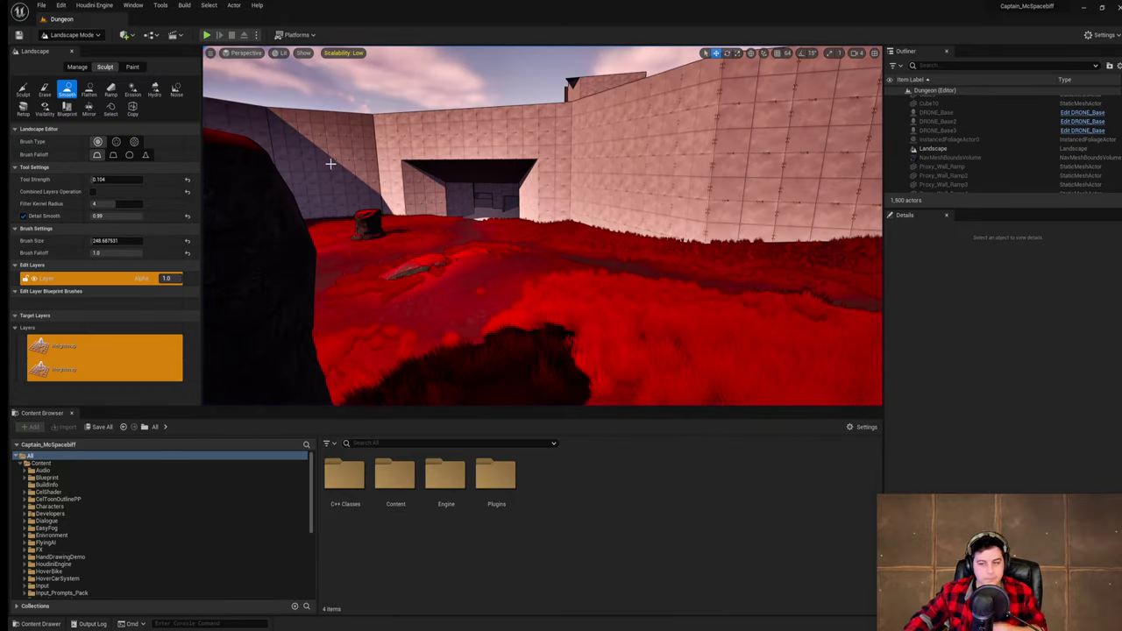
- Briefly play-test the view of the large flat-topped rock from the grass beside it, and stop the session
right_click_drag(541, 225, 622, 316)
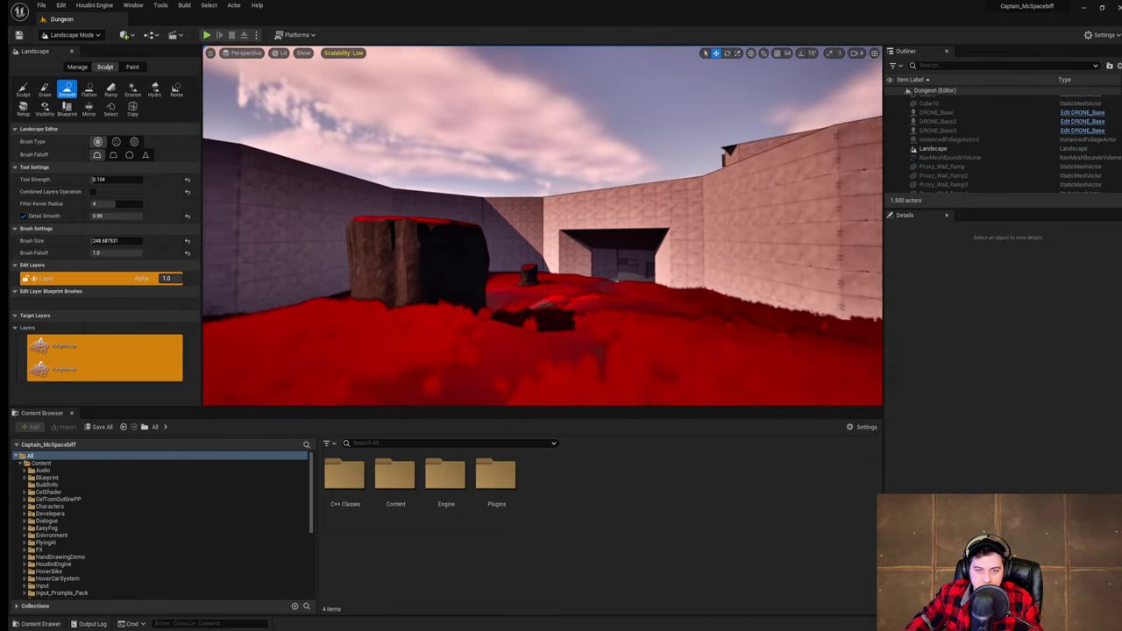
left_click(207, 36)
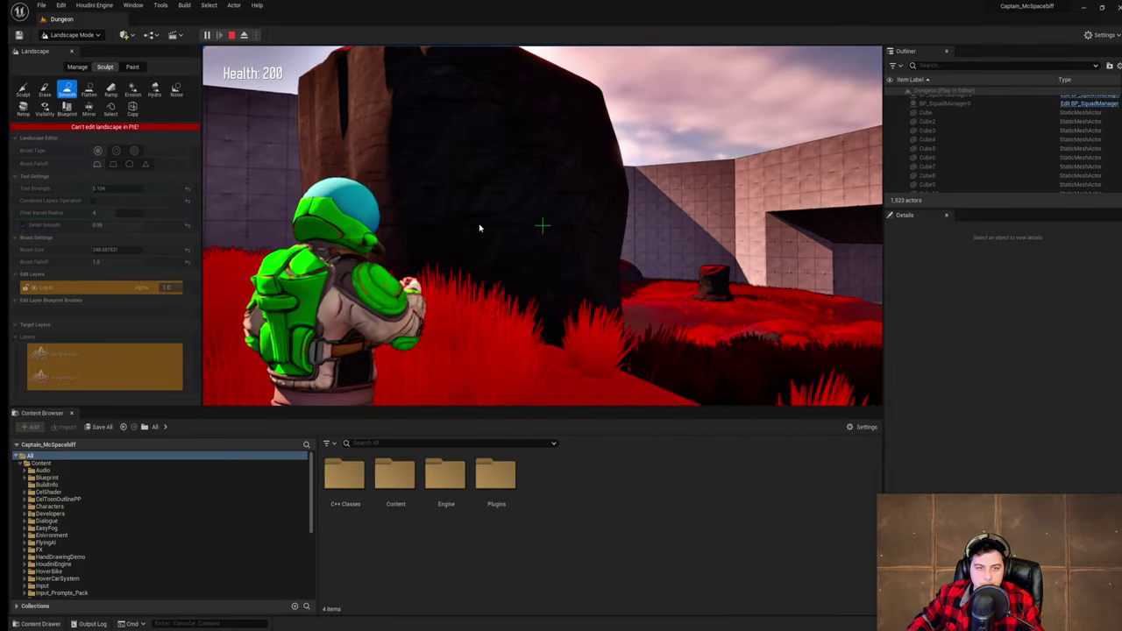
key("Escape")
- Switch to Selection mode and select the large flat-topped rock on the grassy hill
left_click(97, 37)
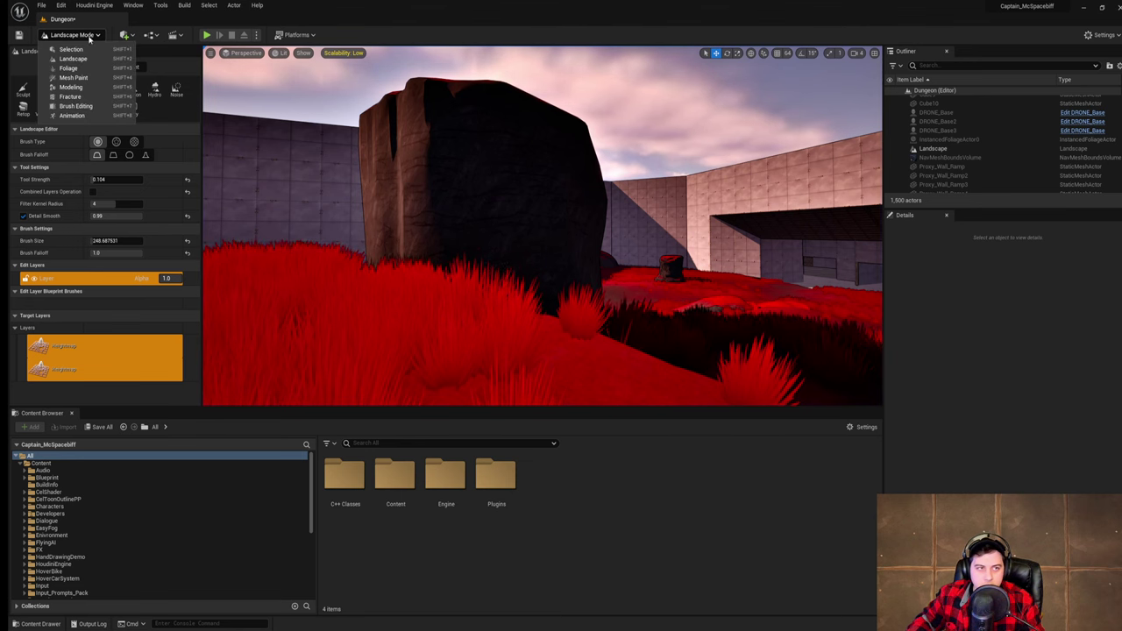
left_click(84, 49)
left_click(436, 176)
right_click_drag(435, 176, 442, 263)
key("s")
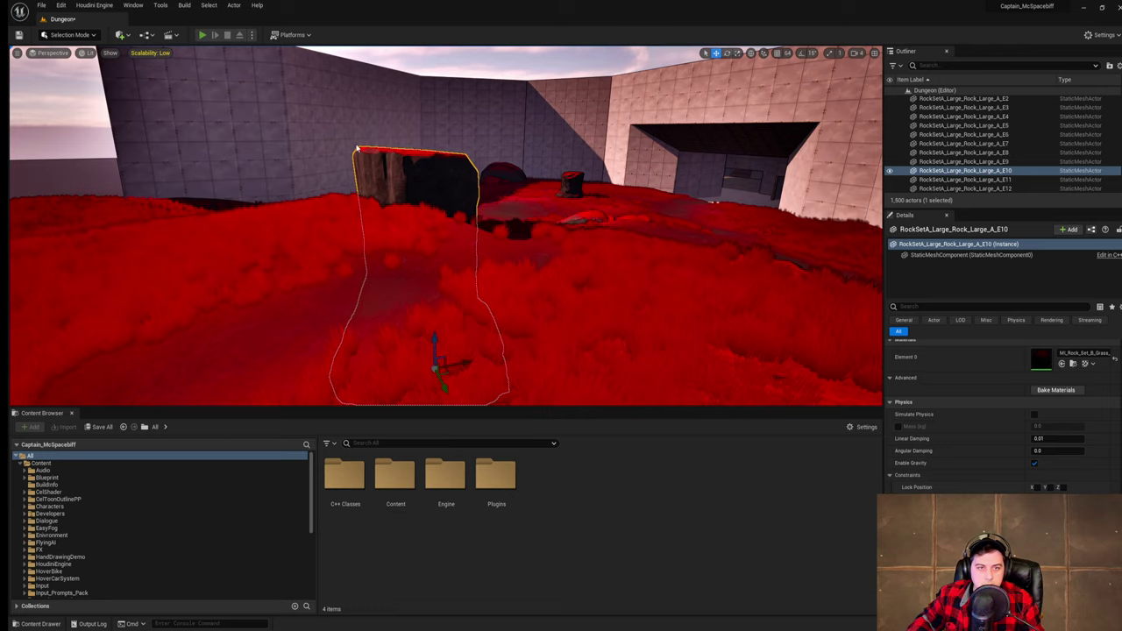
- Play-test around the large flat-topped rock, jumping and running over the hill to examine the surrounding terrain
key("alt+p")
key("w")
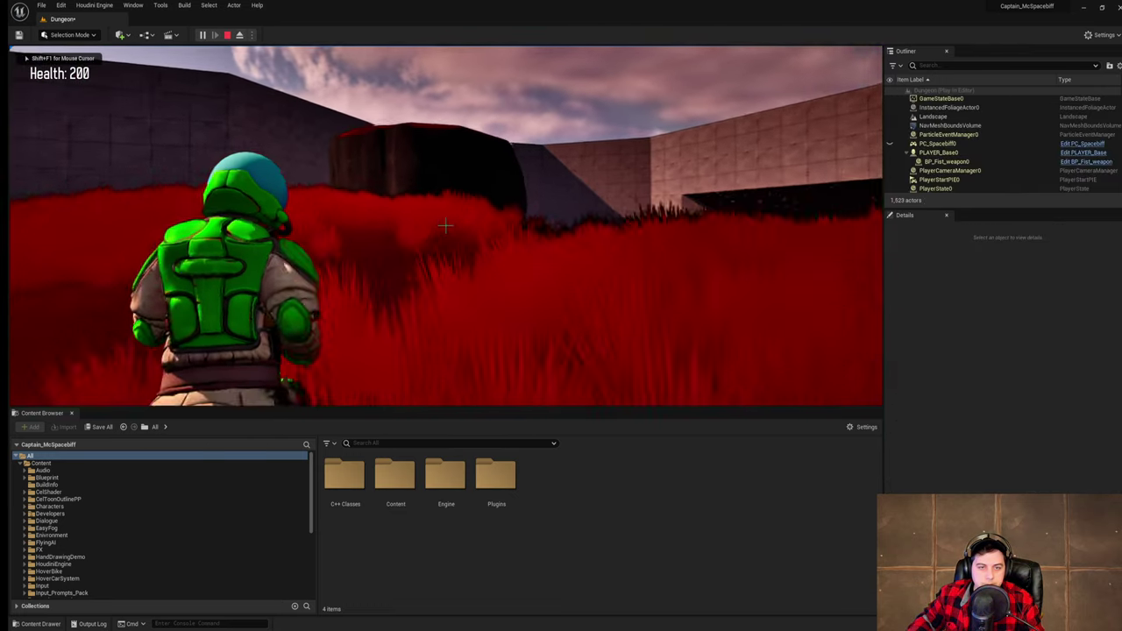
key("space")
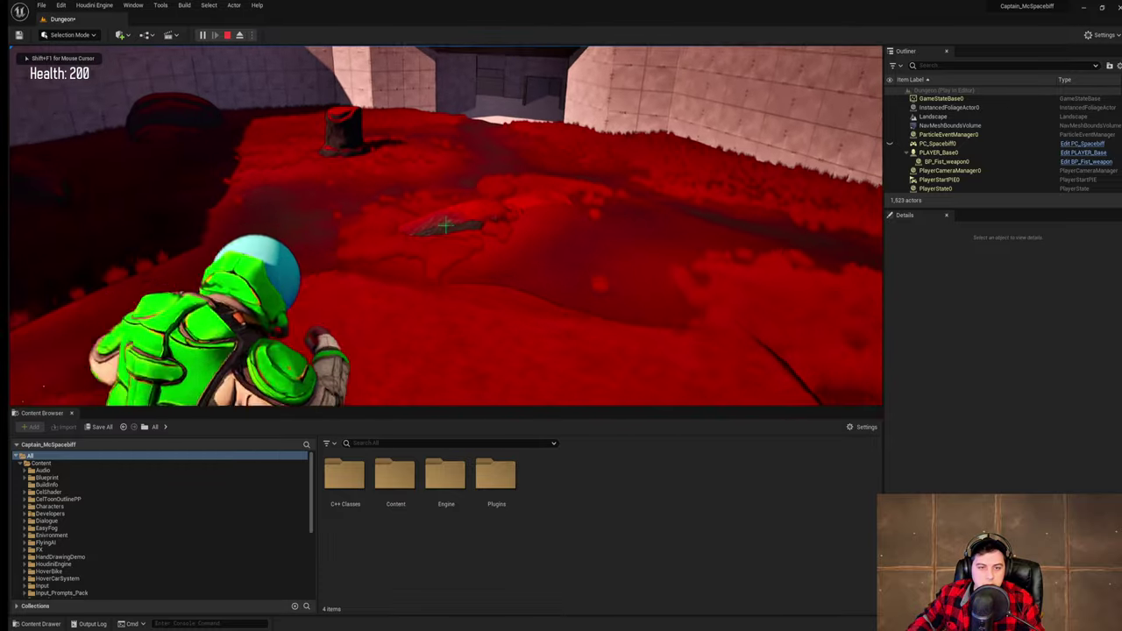
key("w")
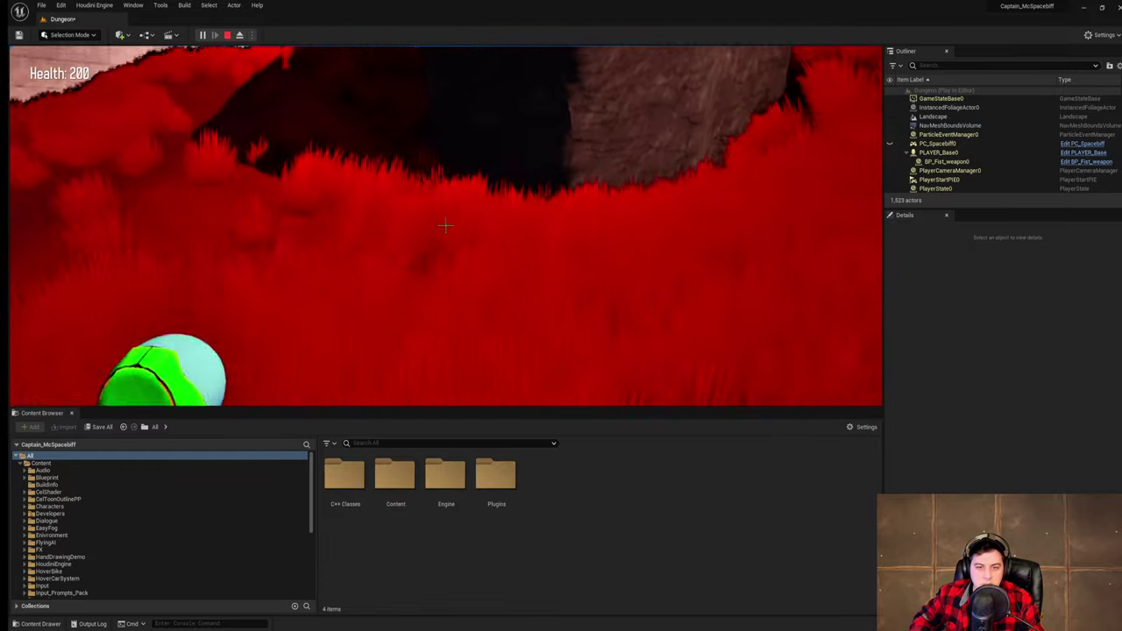
key("w")
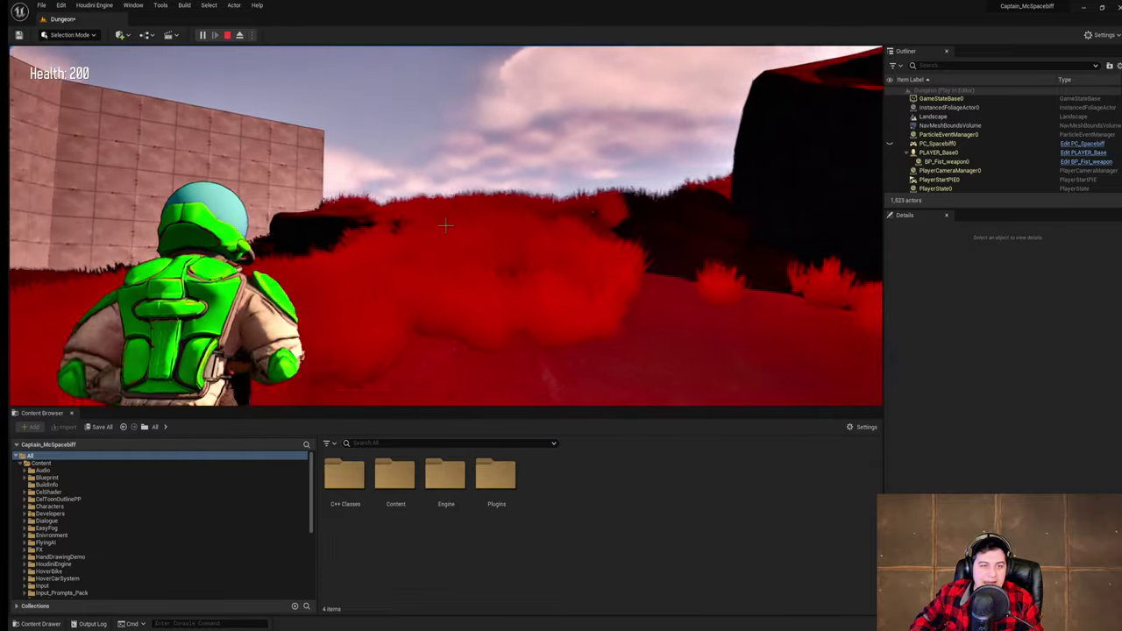
key("w")
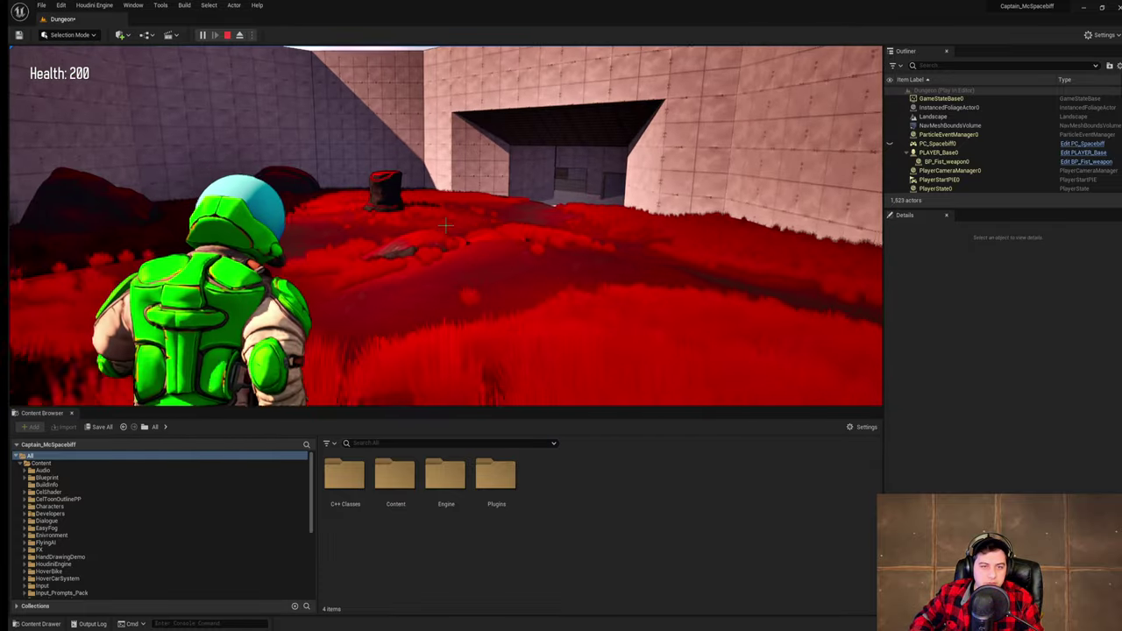
key("w")
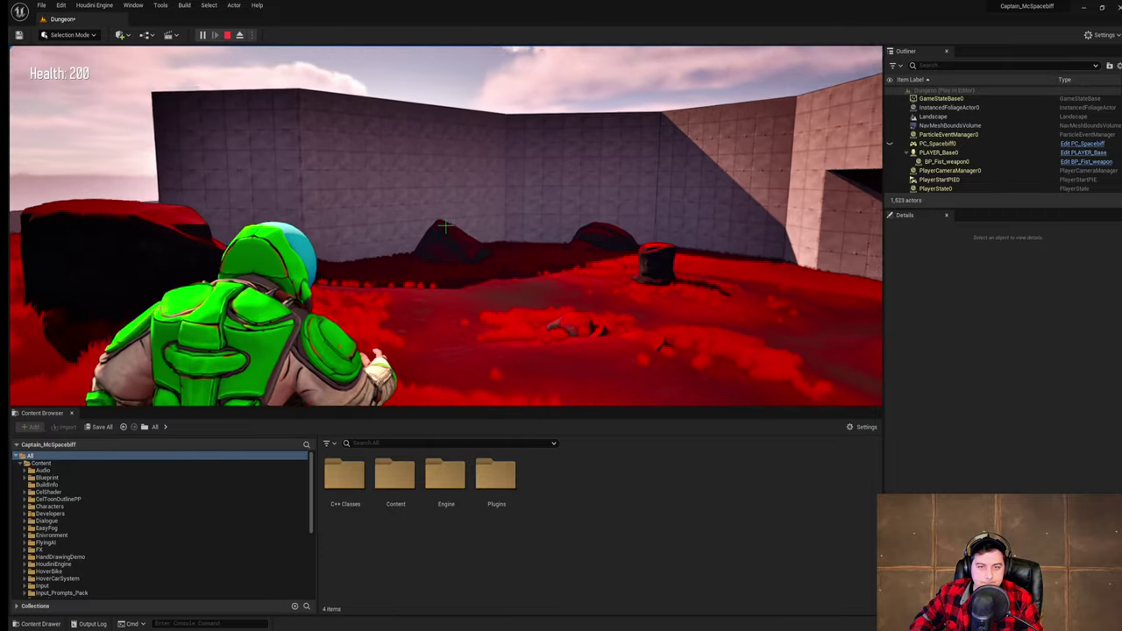
key("w")
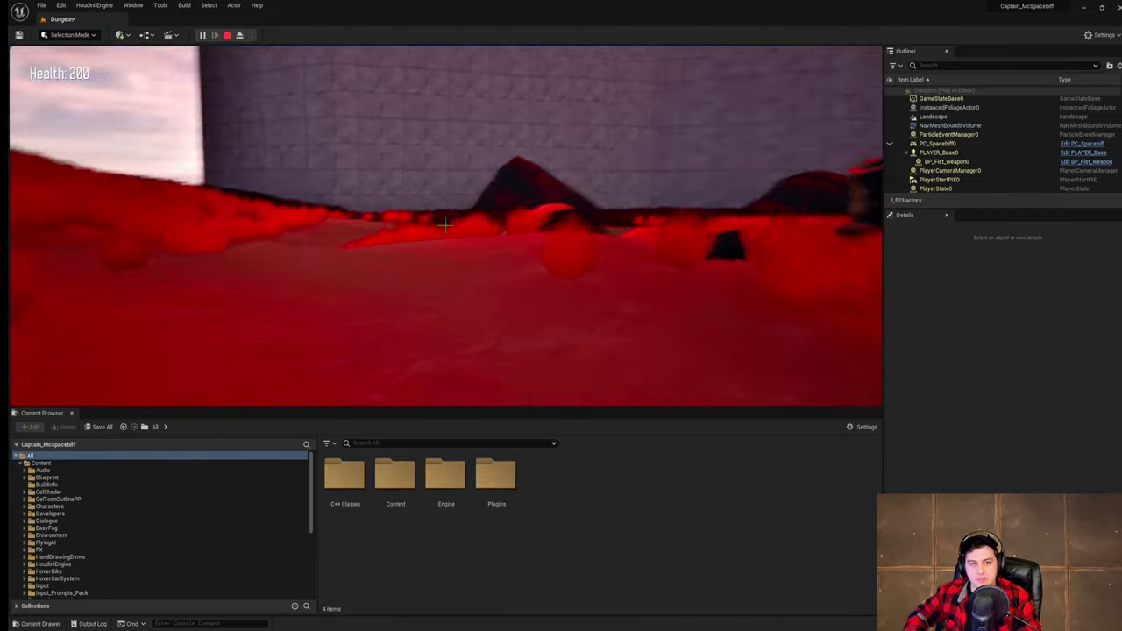
key("s")
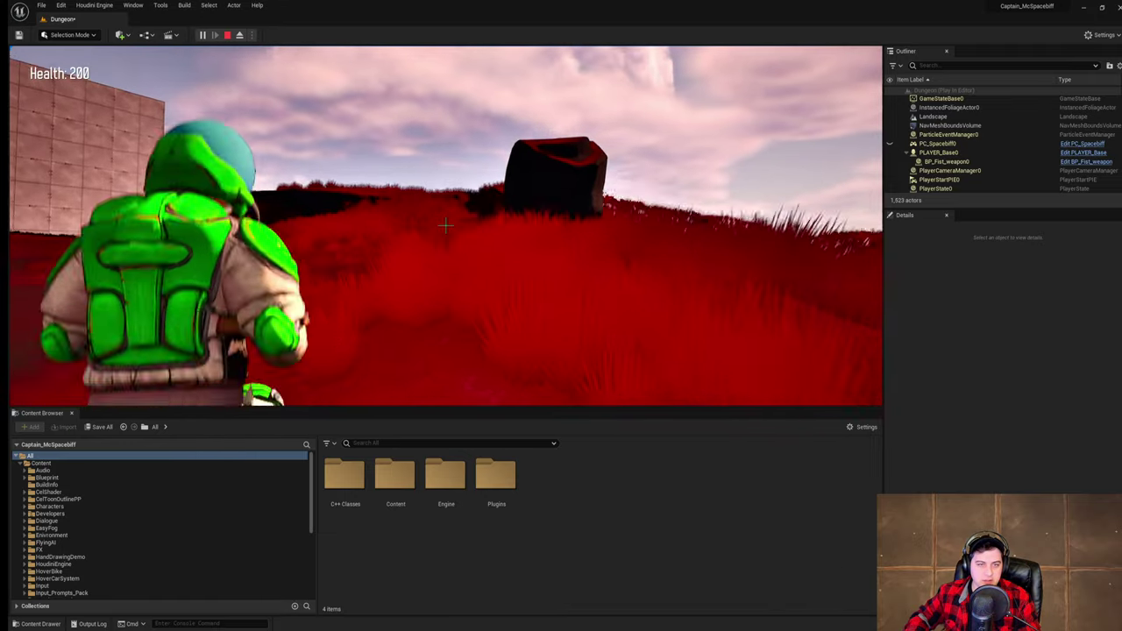
key("s")
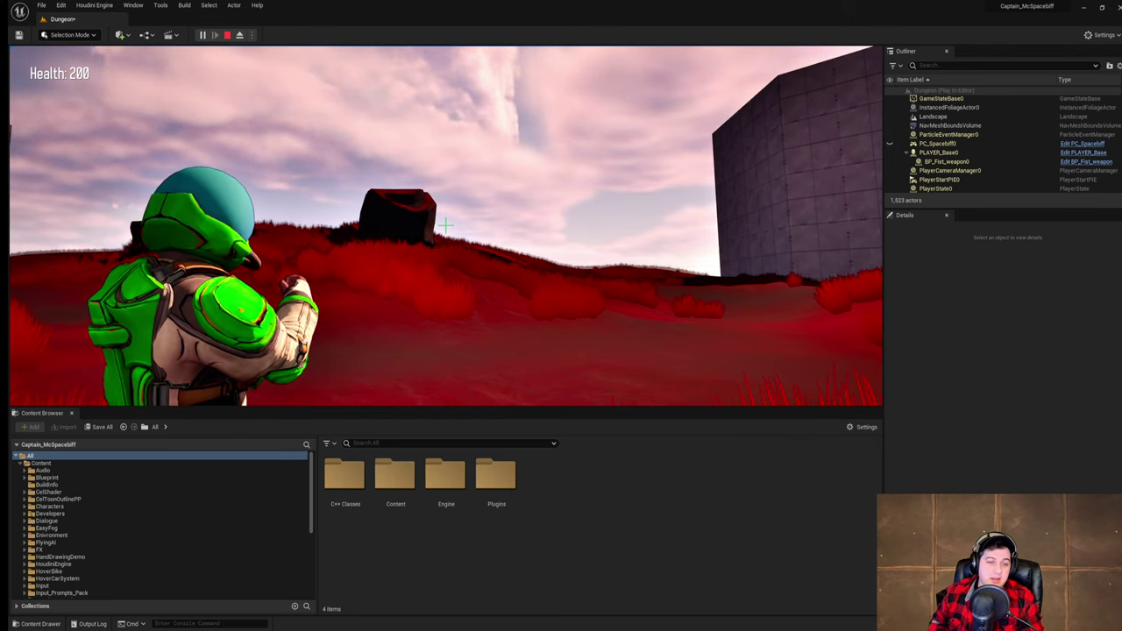
- Play-test a run along the sand trails and through the red grass, examining the rocks and hills around the arena
key("w")
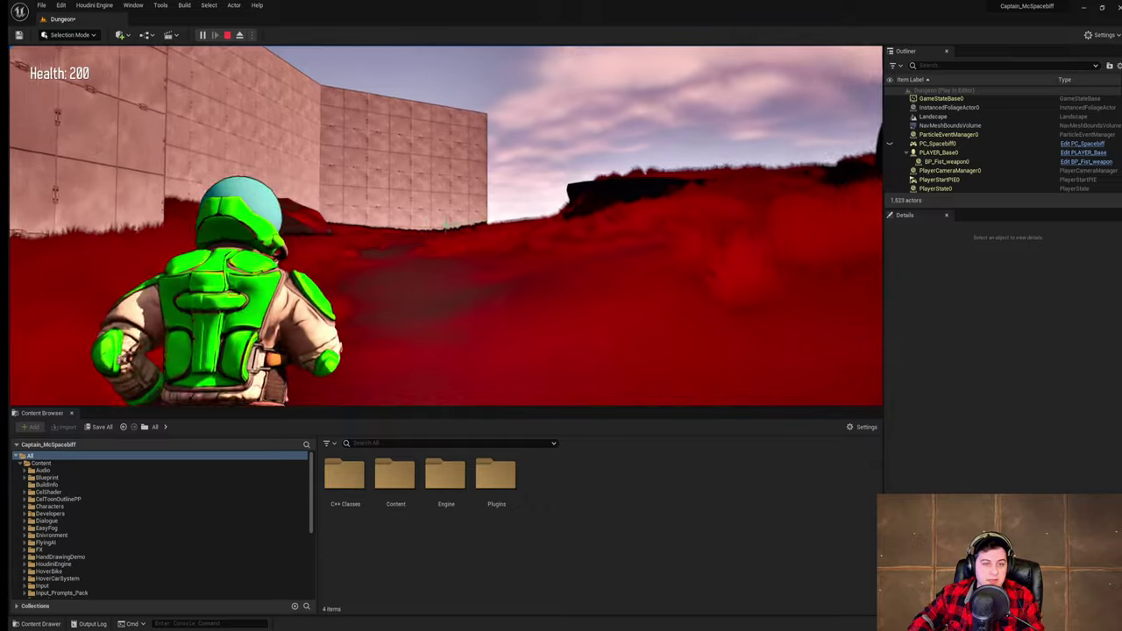
key("w")
key("w")
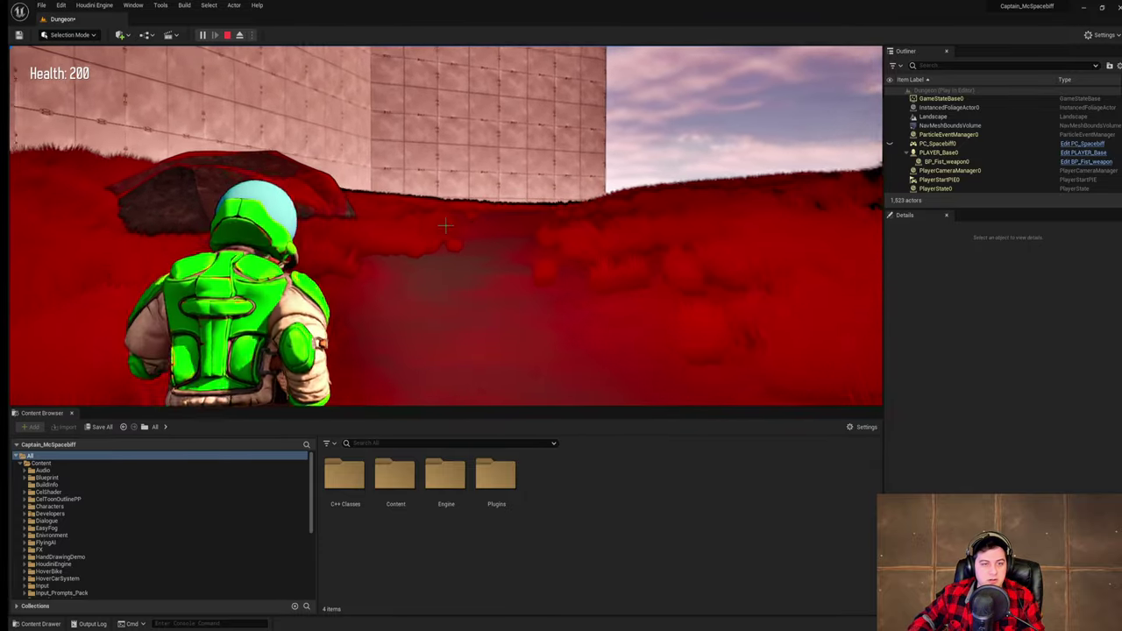
key("w")
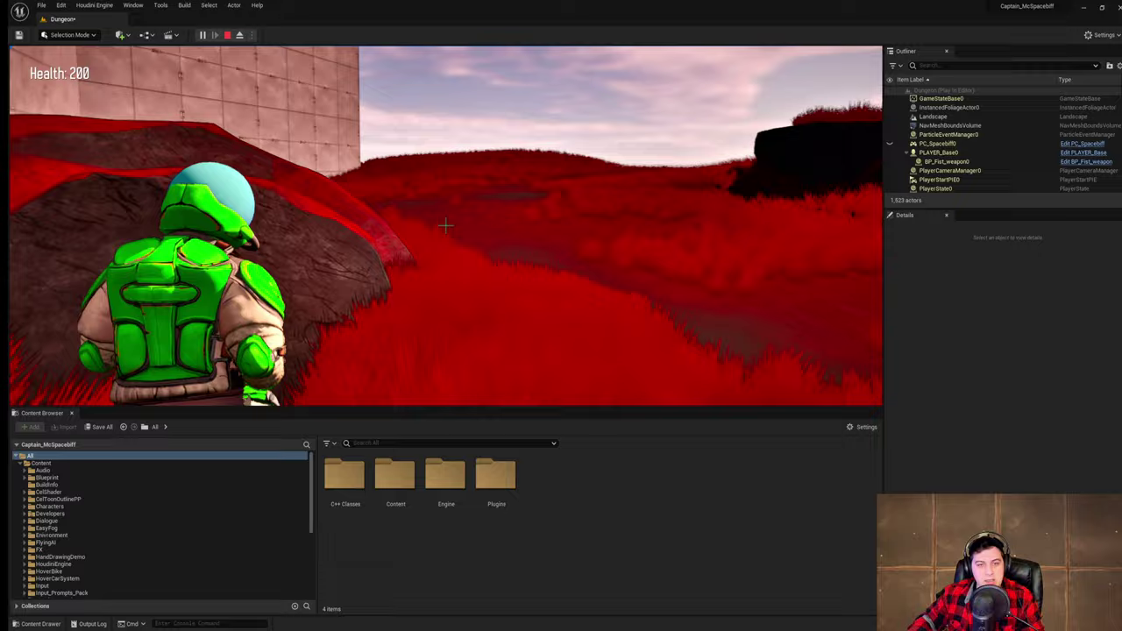
key("w")
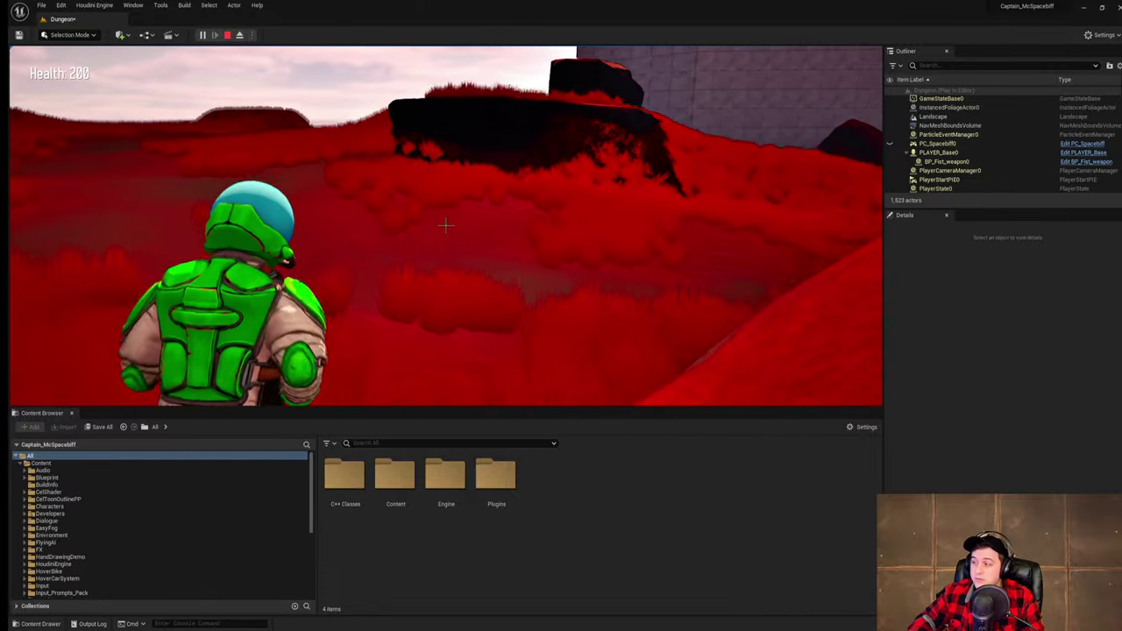
key("w")
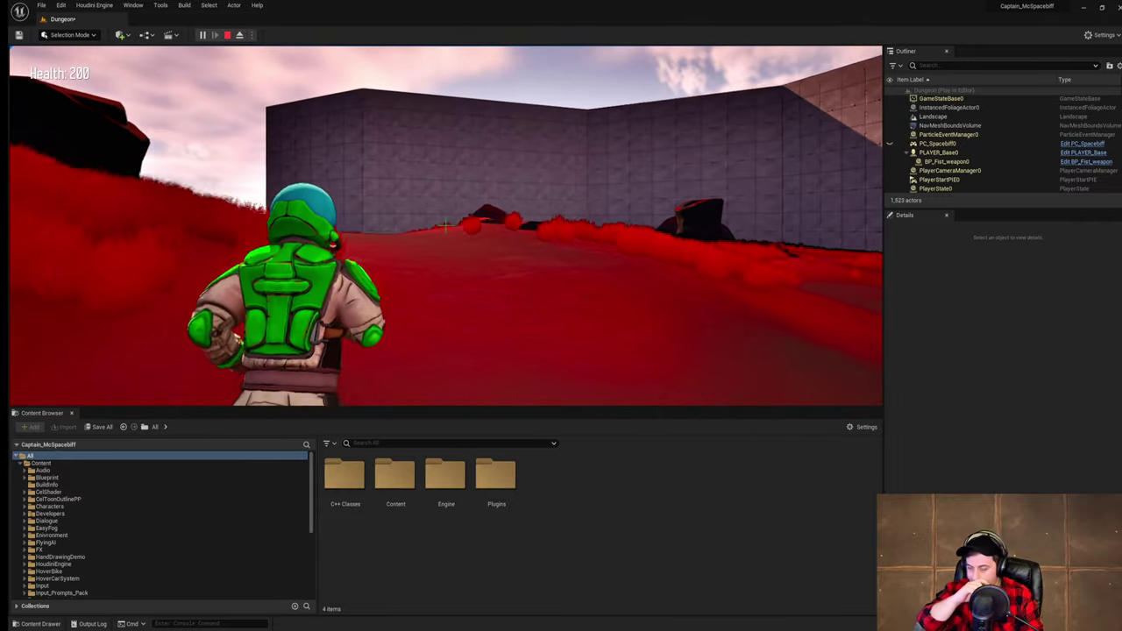
key("w")
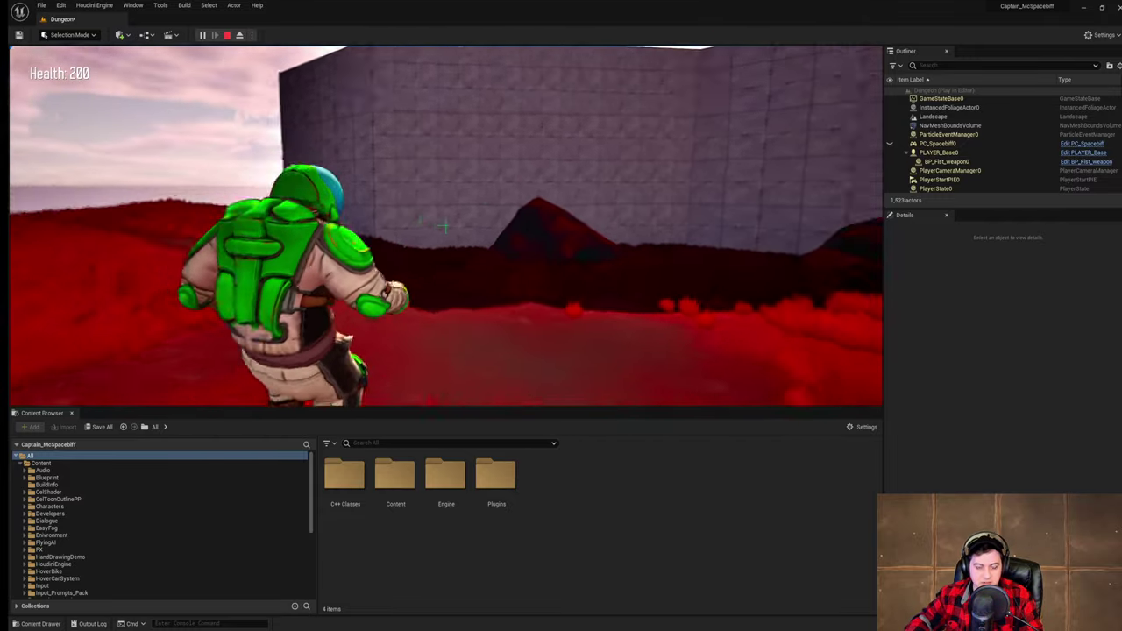
key("w")
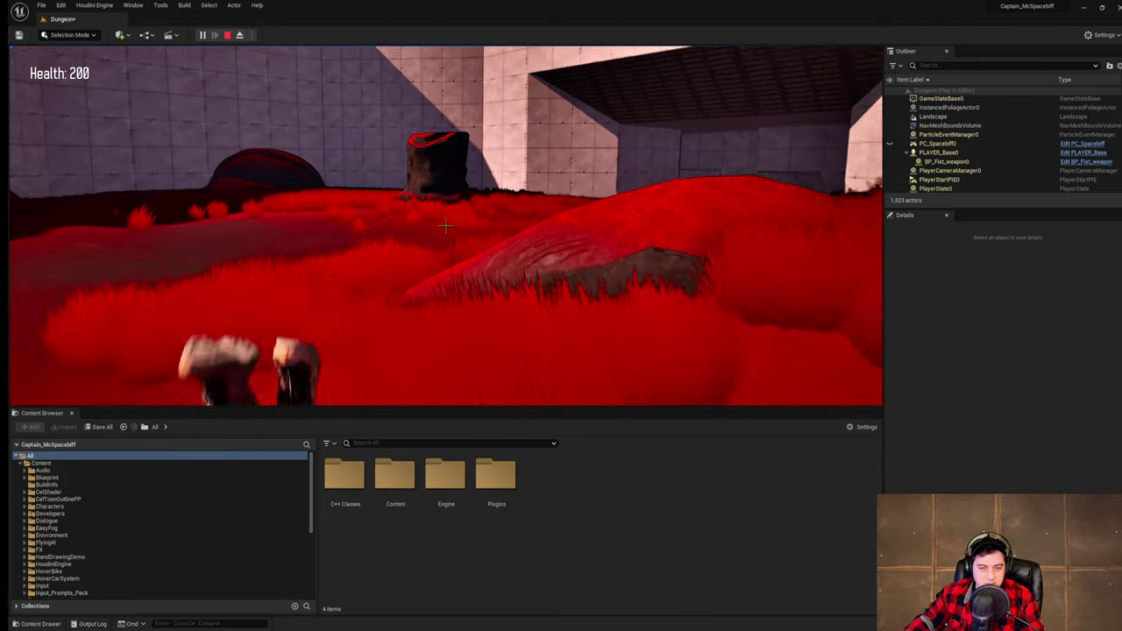
key("w")
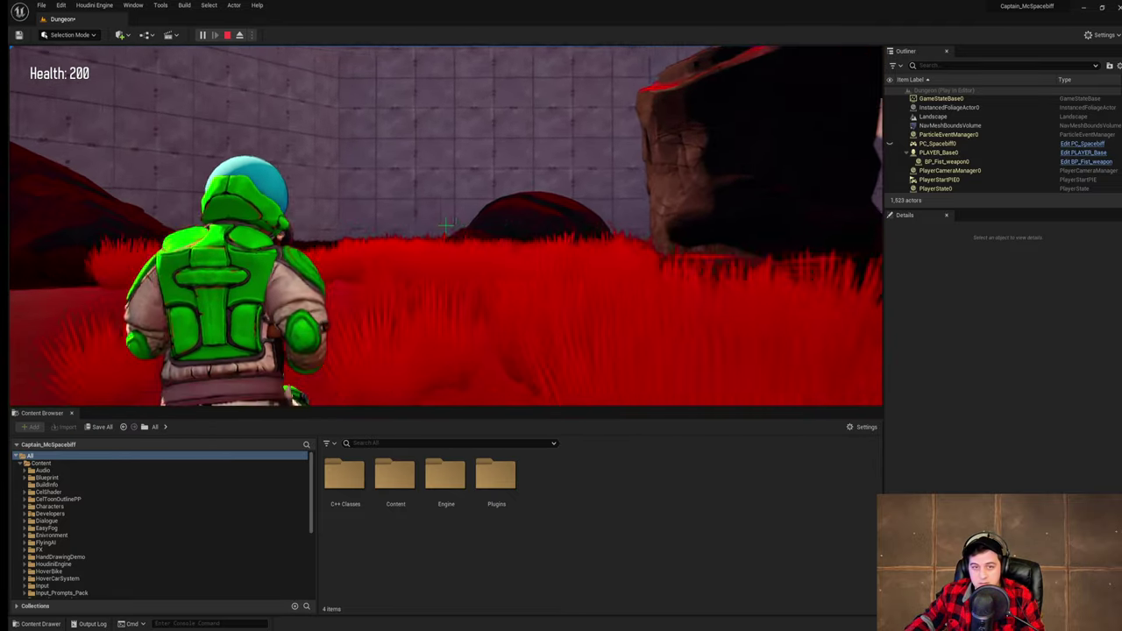
key("w")
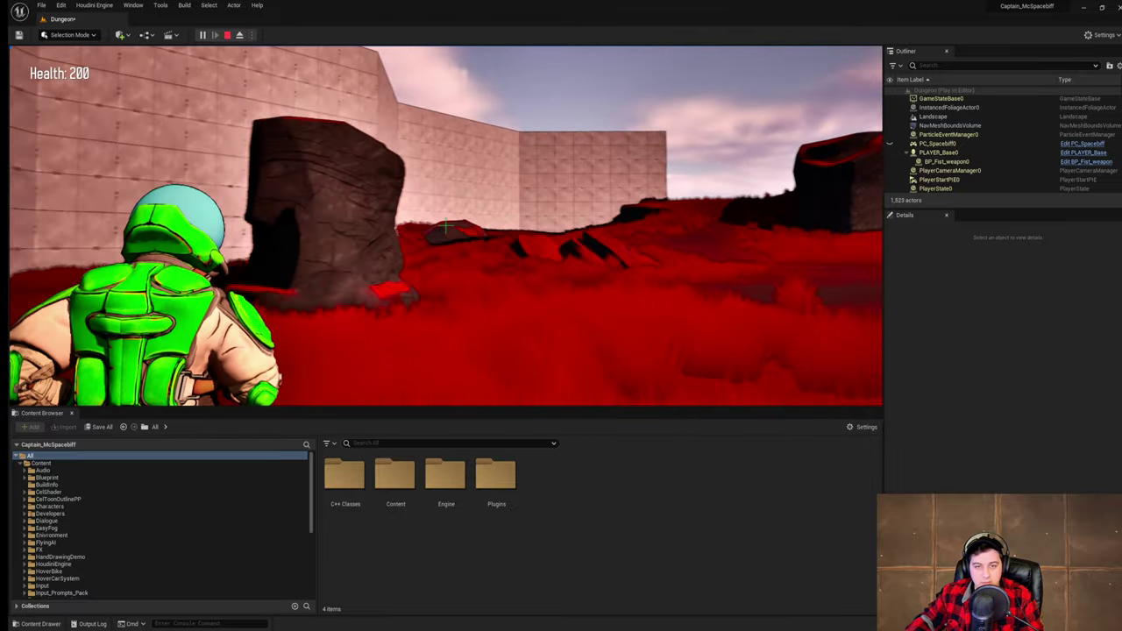
- Continue the play-test into the building, up the ramp and around the tape-computer room, and stop the session
key("w")
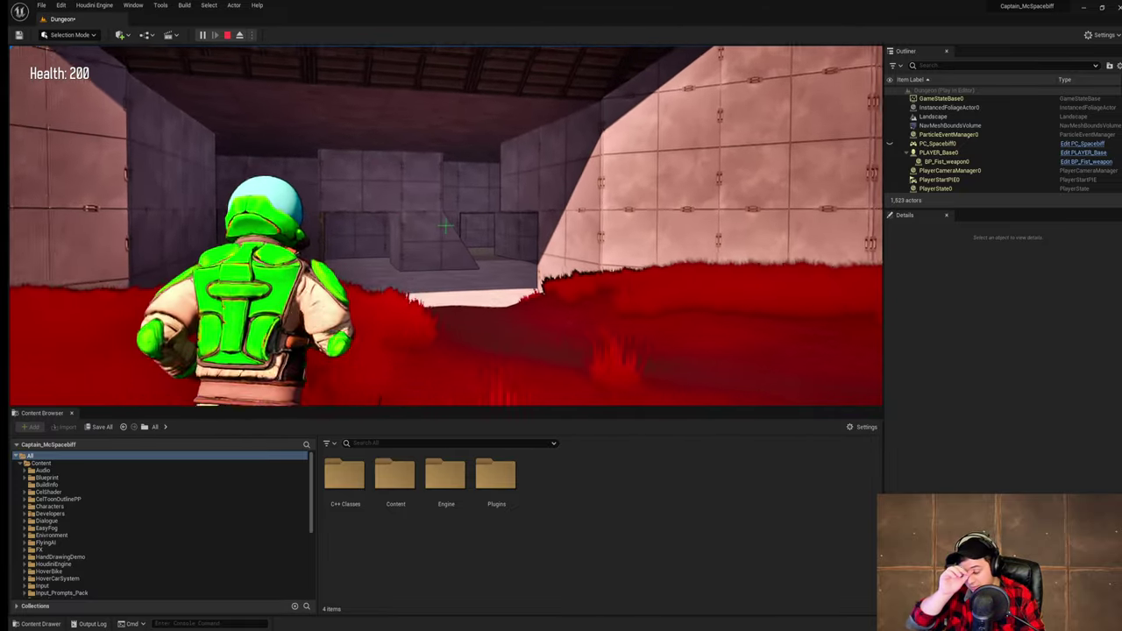
key("w")
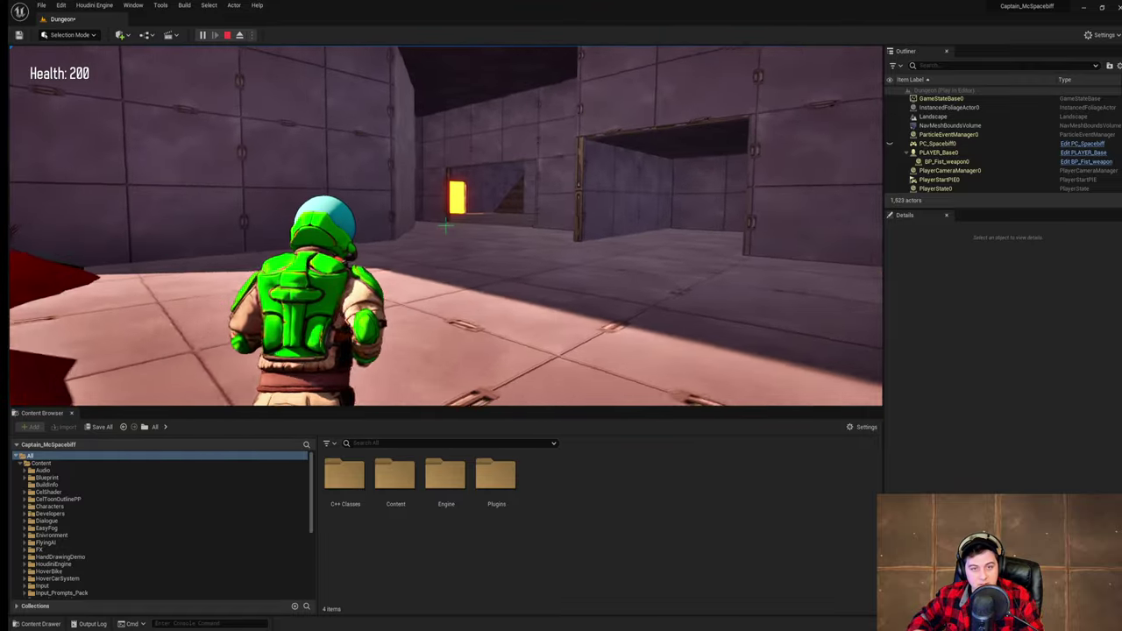
key("w")
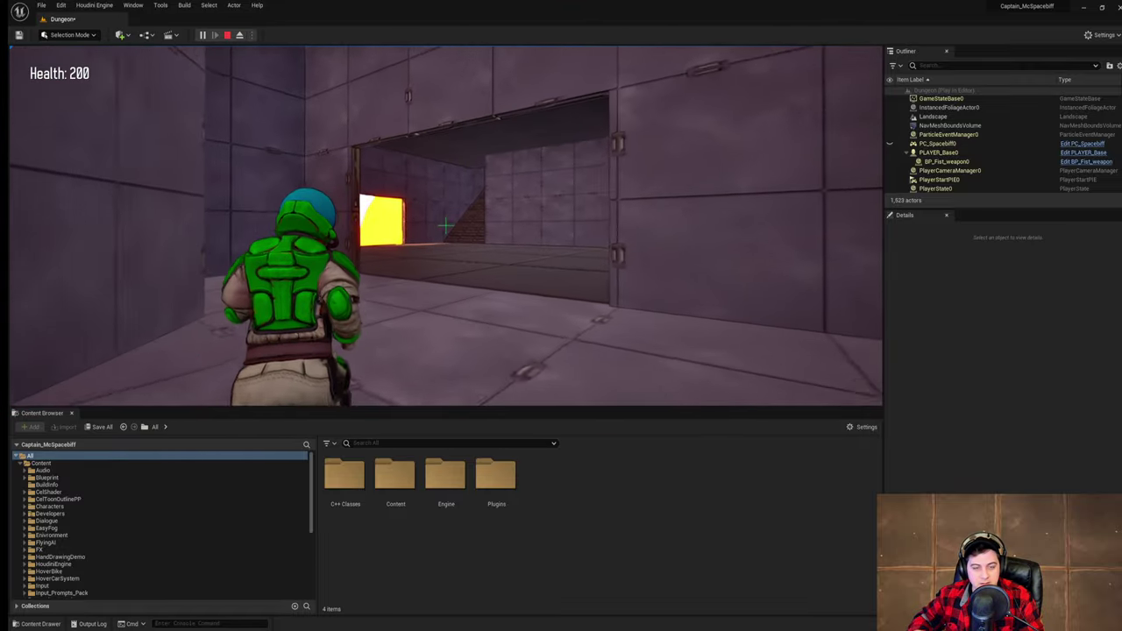
key("w")
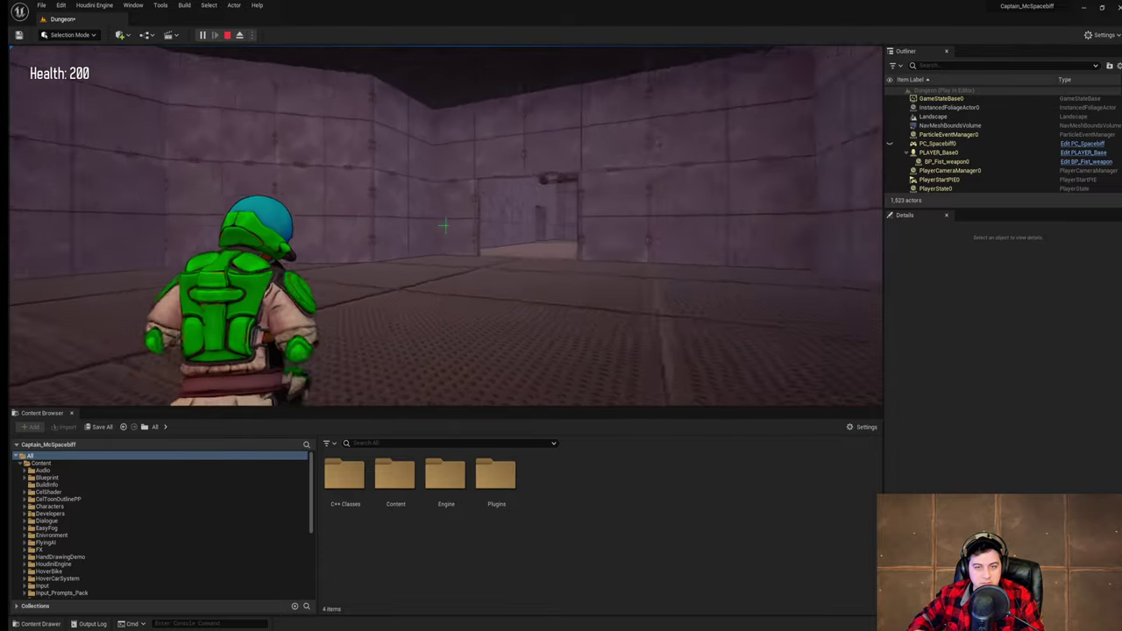
key("w")
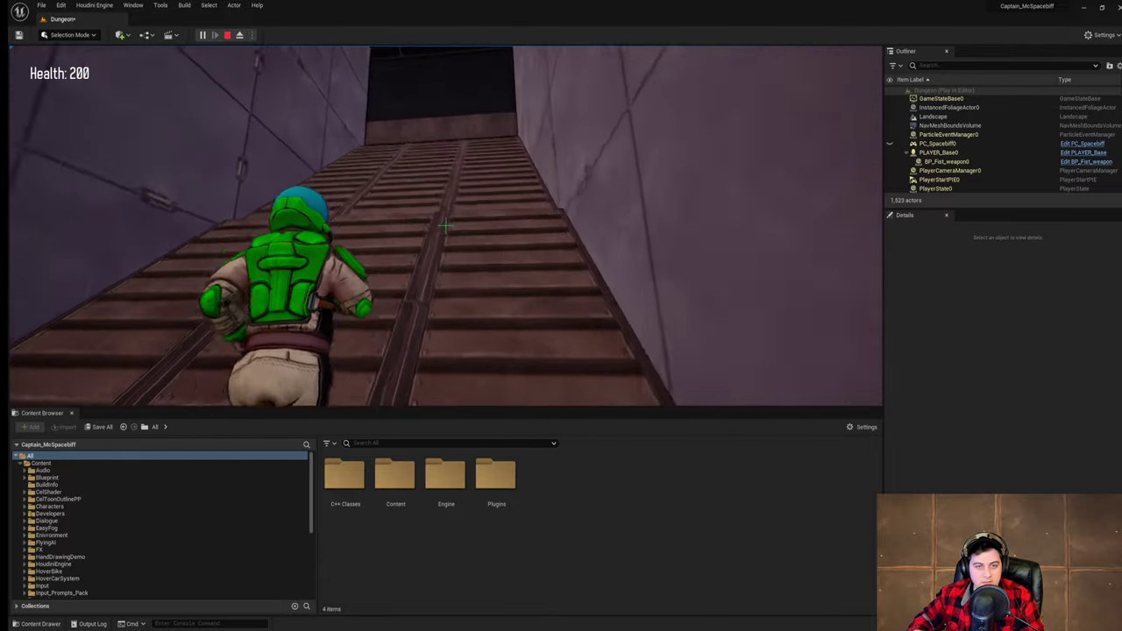
key("w")
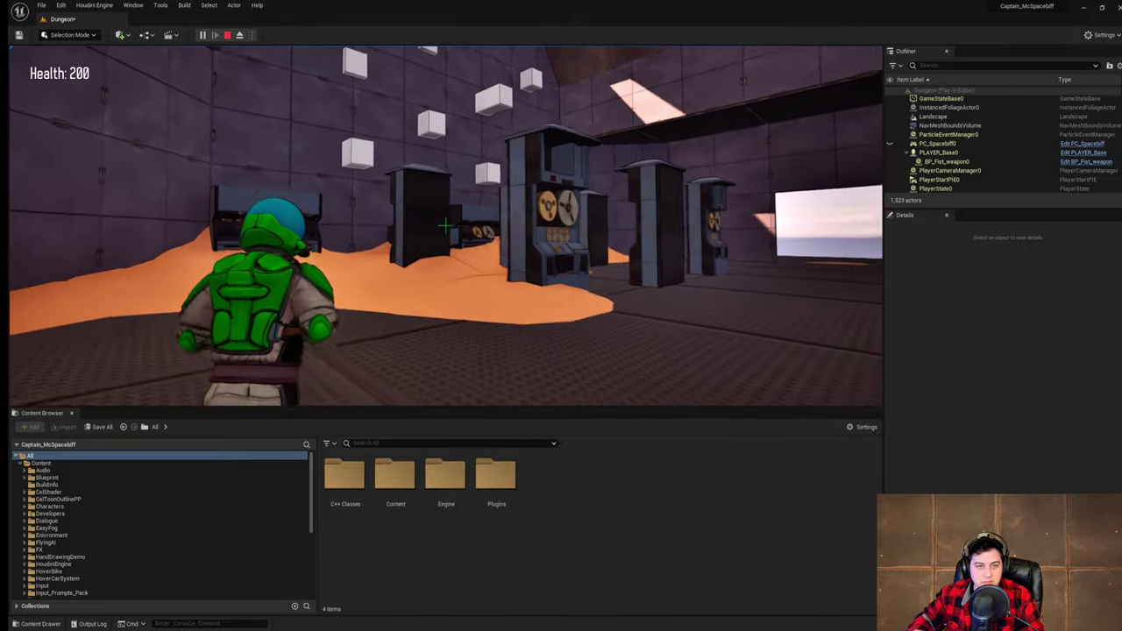
key("w")
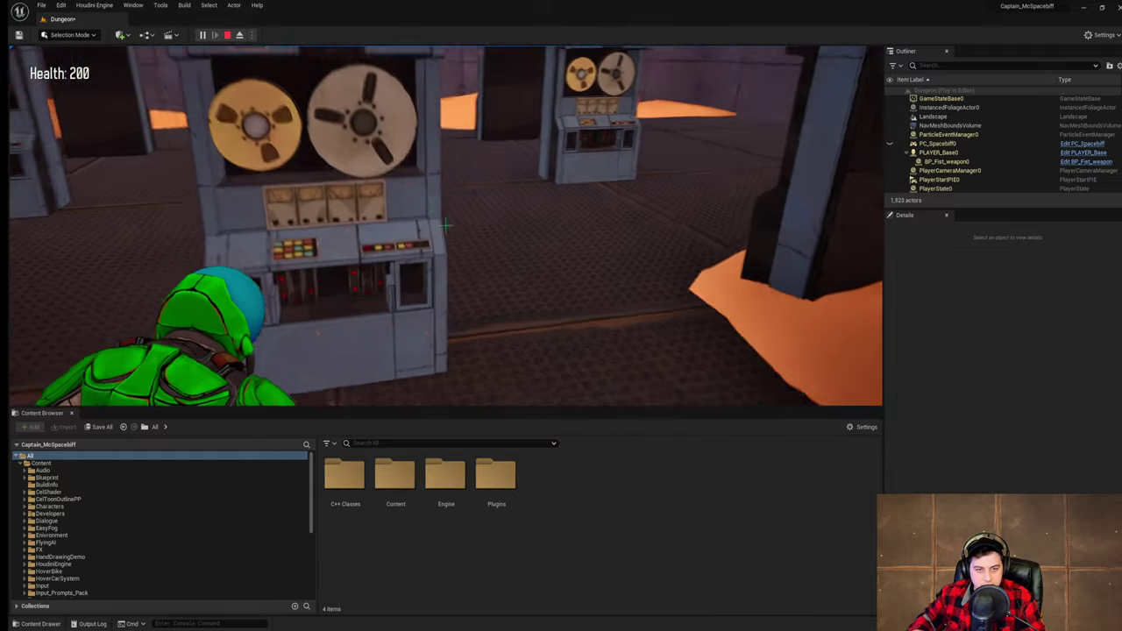
key("w")
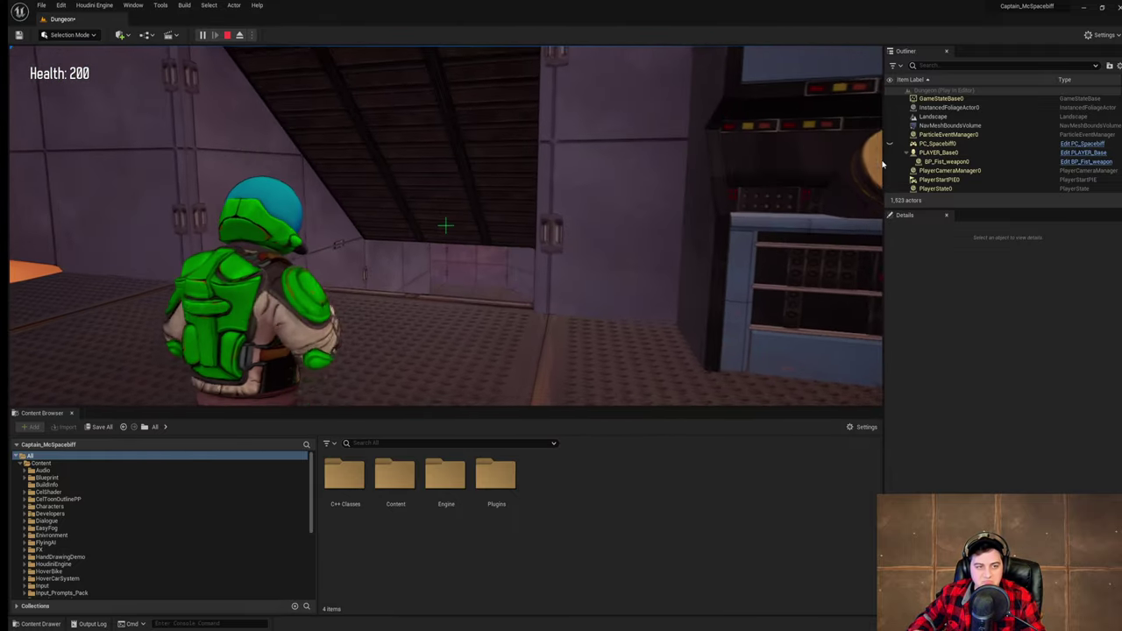
key("Escape")
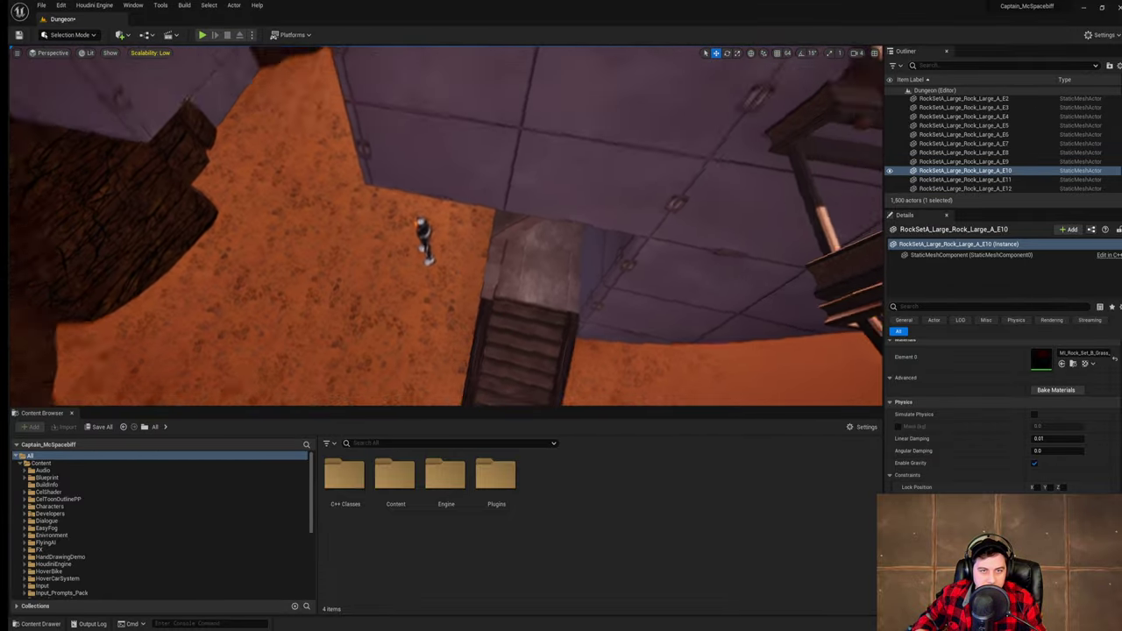
- Select the sky sphere behind the walled arena and save the Dungeon level
right_click_drag(445, 226, 445, 140)
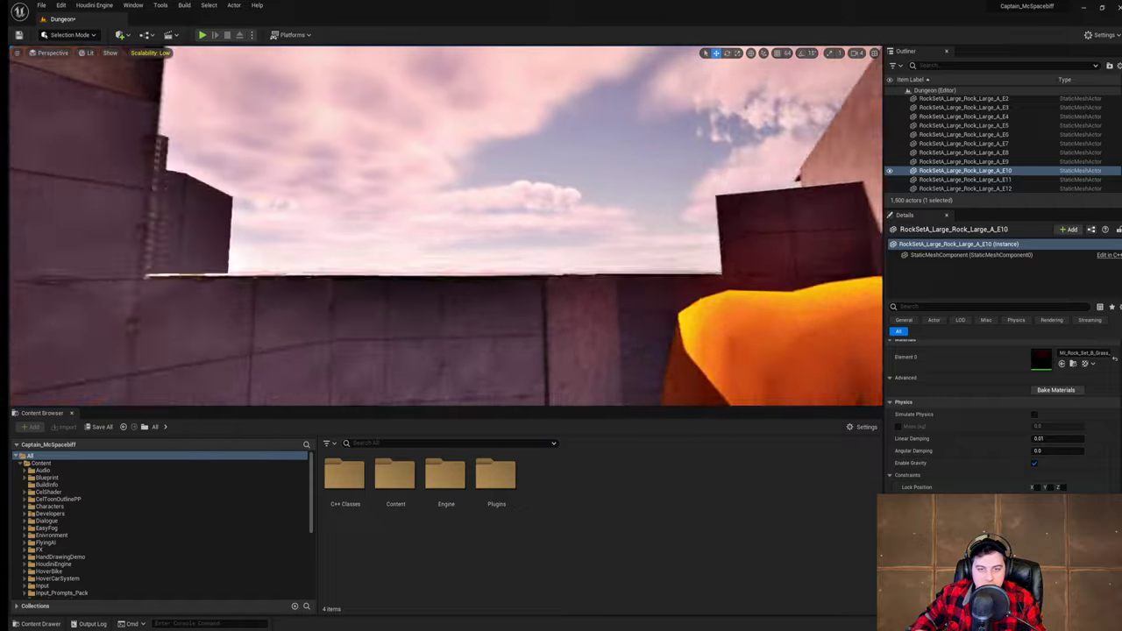
key("s")
right_click_drag(446, 226, 426, 246)
key("s")
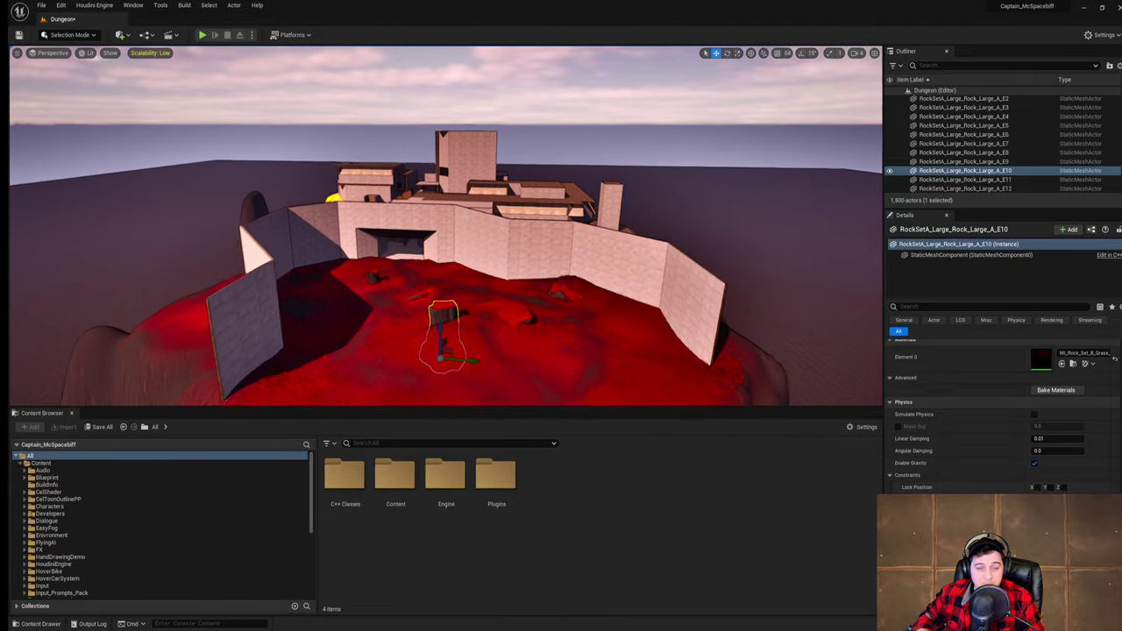
key("s")
left_click(351, 101)
left_click(42, 5)
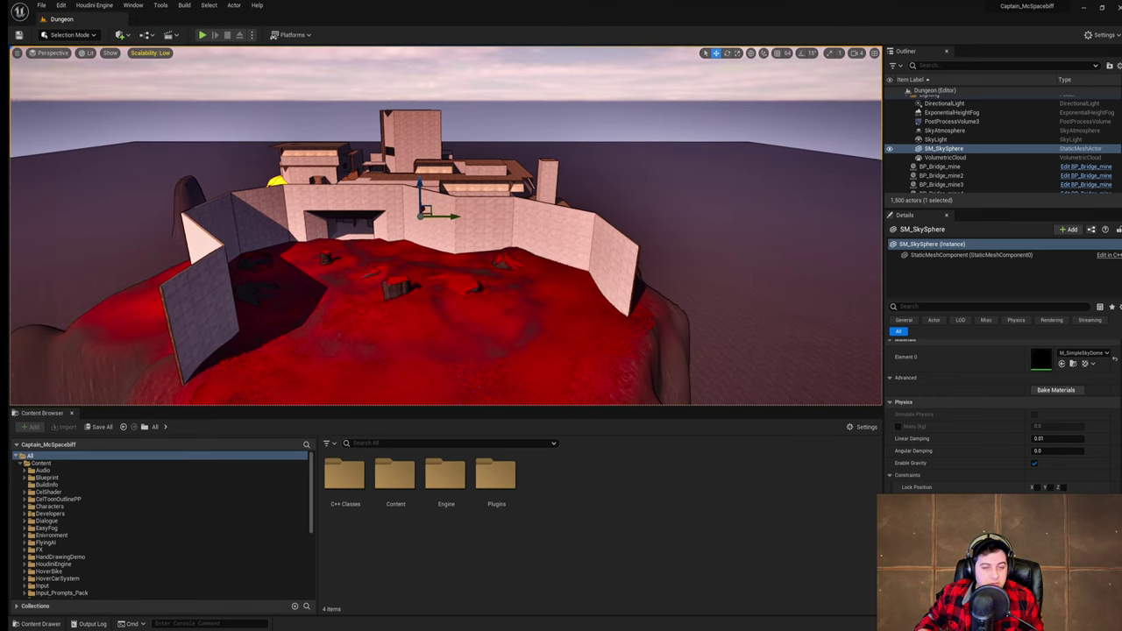
- Examine the arena's rock placement, grass and sand trails from inside the walls, facing the building entrance
key("w")
right_click_drag(445, 226, 420, 254)
right_click_drag(542, 180, 357, 178)
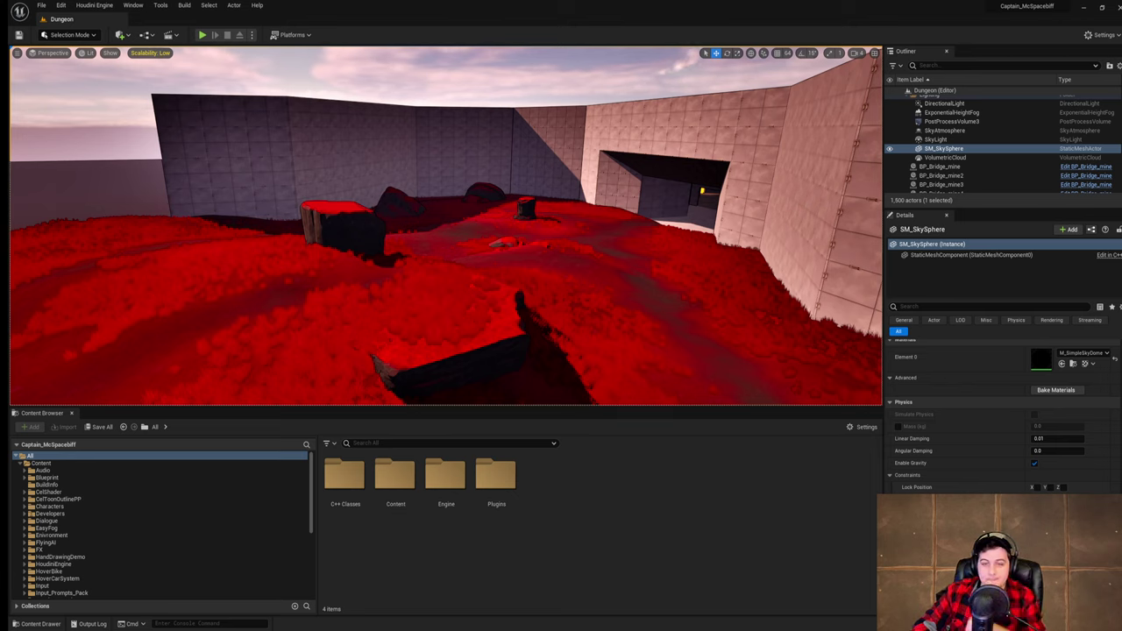
key("w")
right_click_drag(741, 360, 456, 351)
right_click_drag(789, 359, 789, 359)
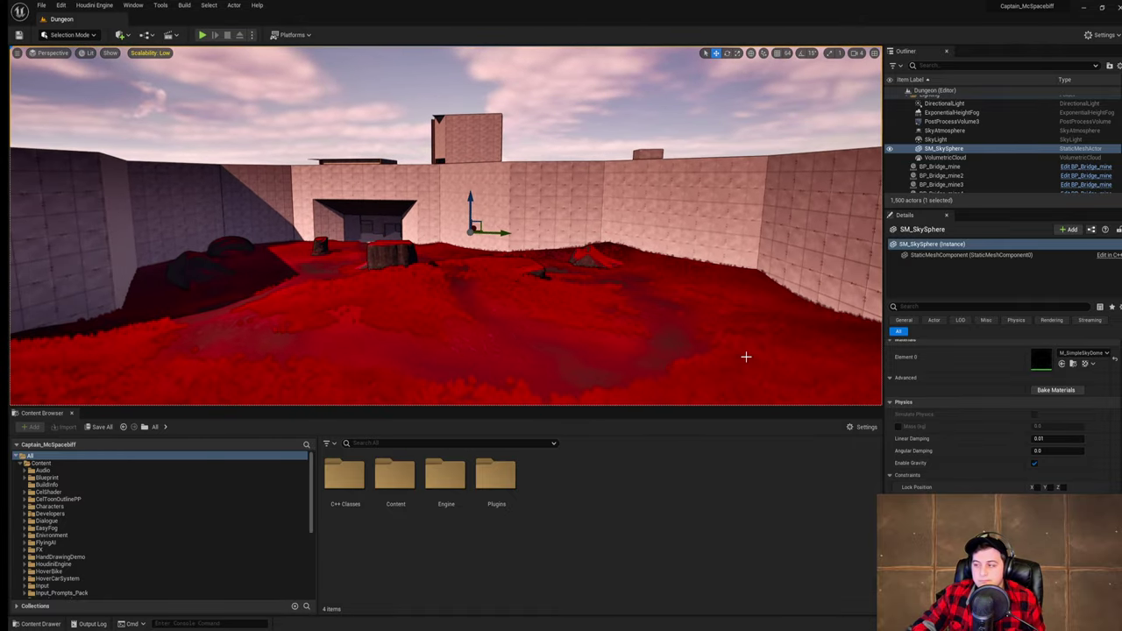